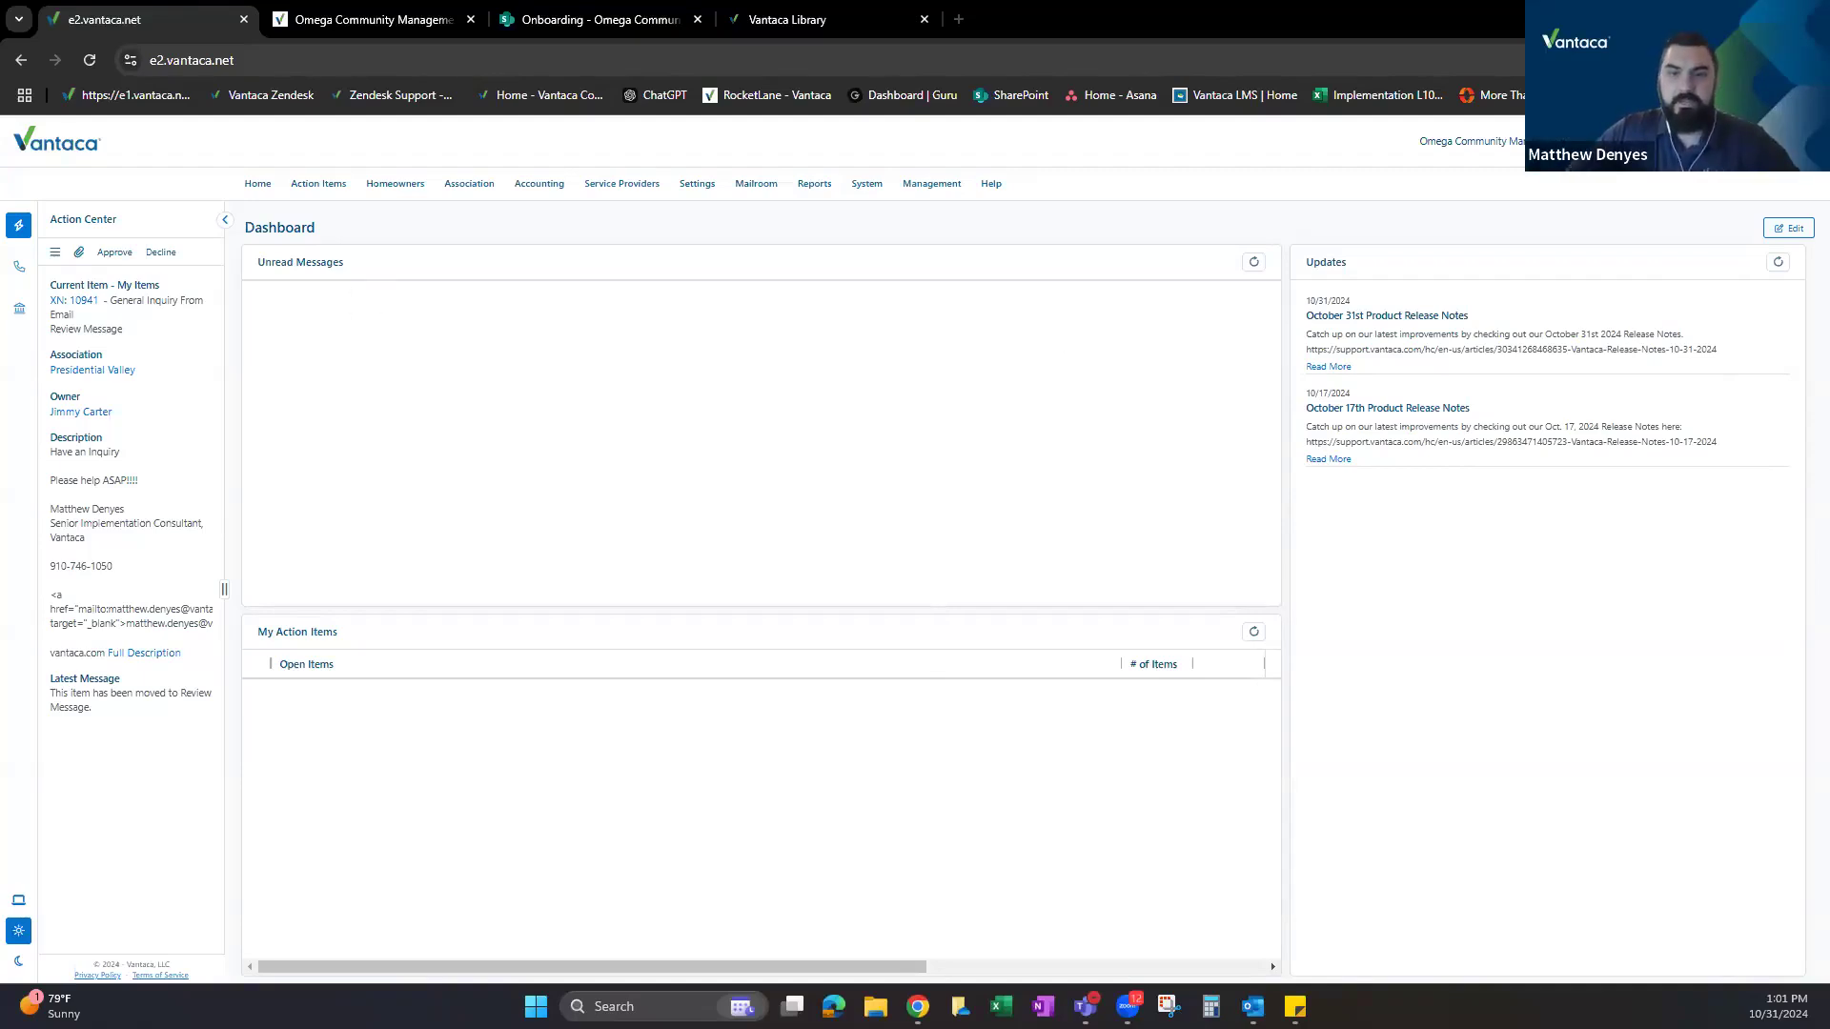
Dismiss the meeting invitation and mimic a homeowner login from Homeowners > Logins.
{"action": "key", "text": "alt+Tab"}
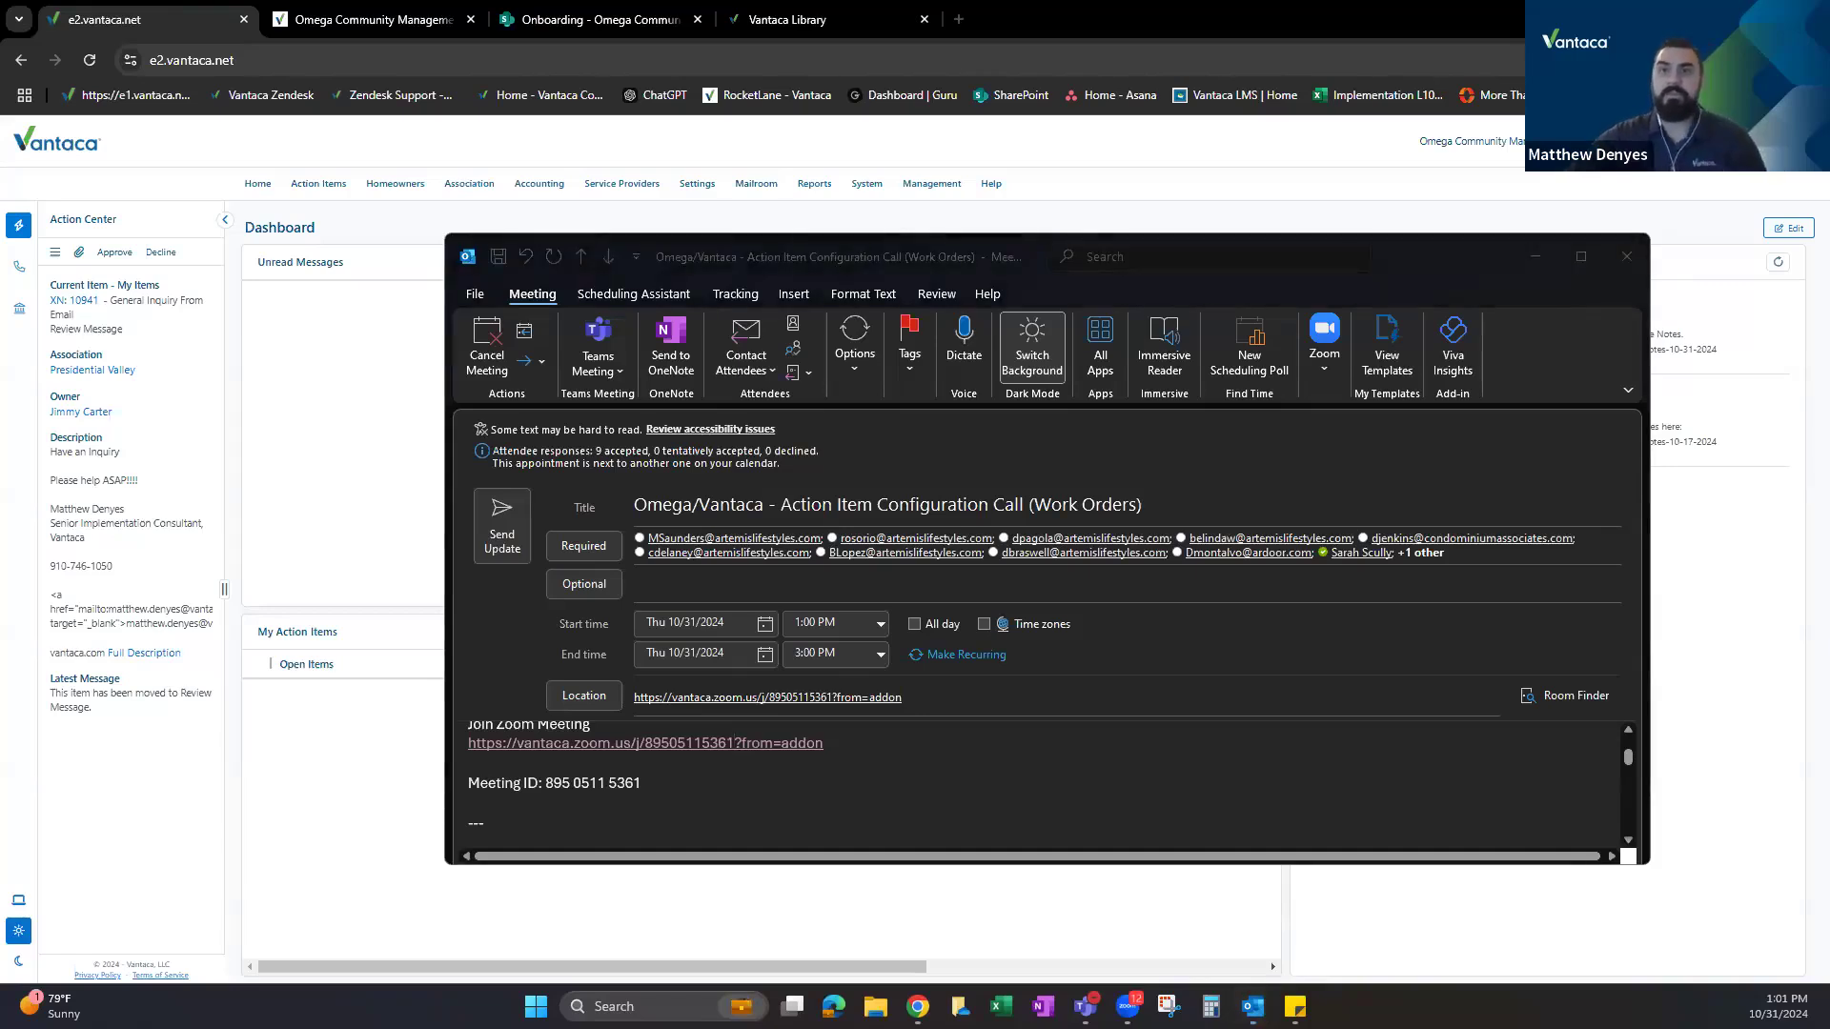
{"action": "left_click", "coordinate": [1630, 265]}
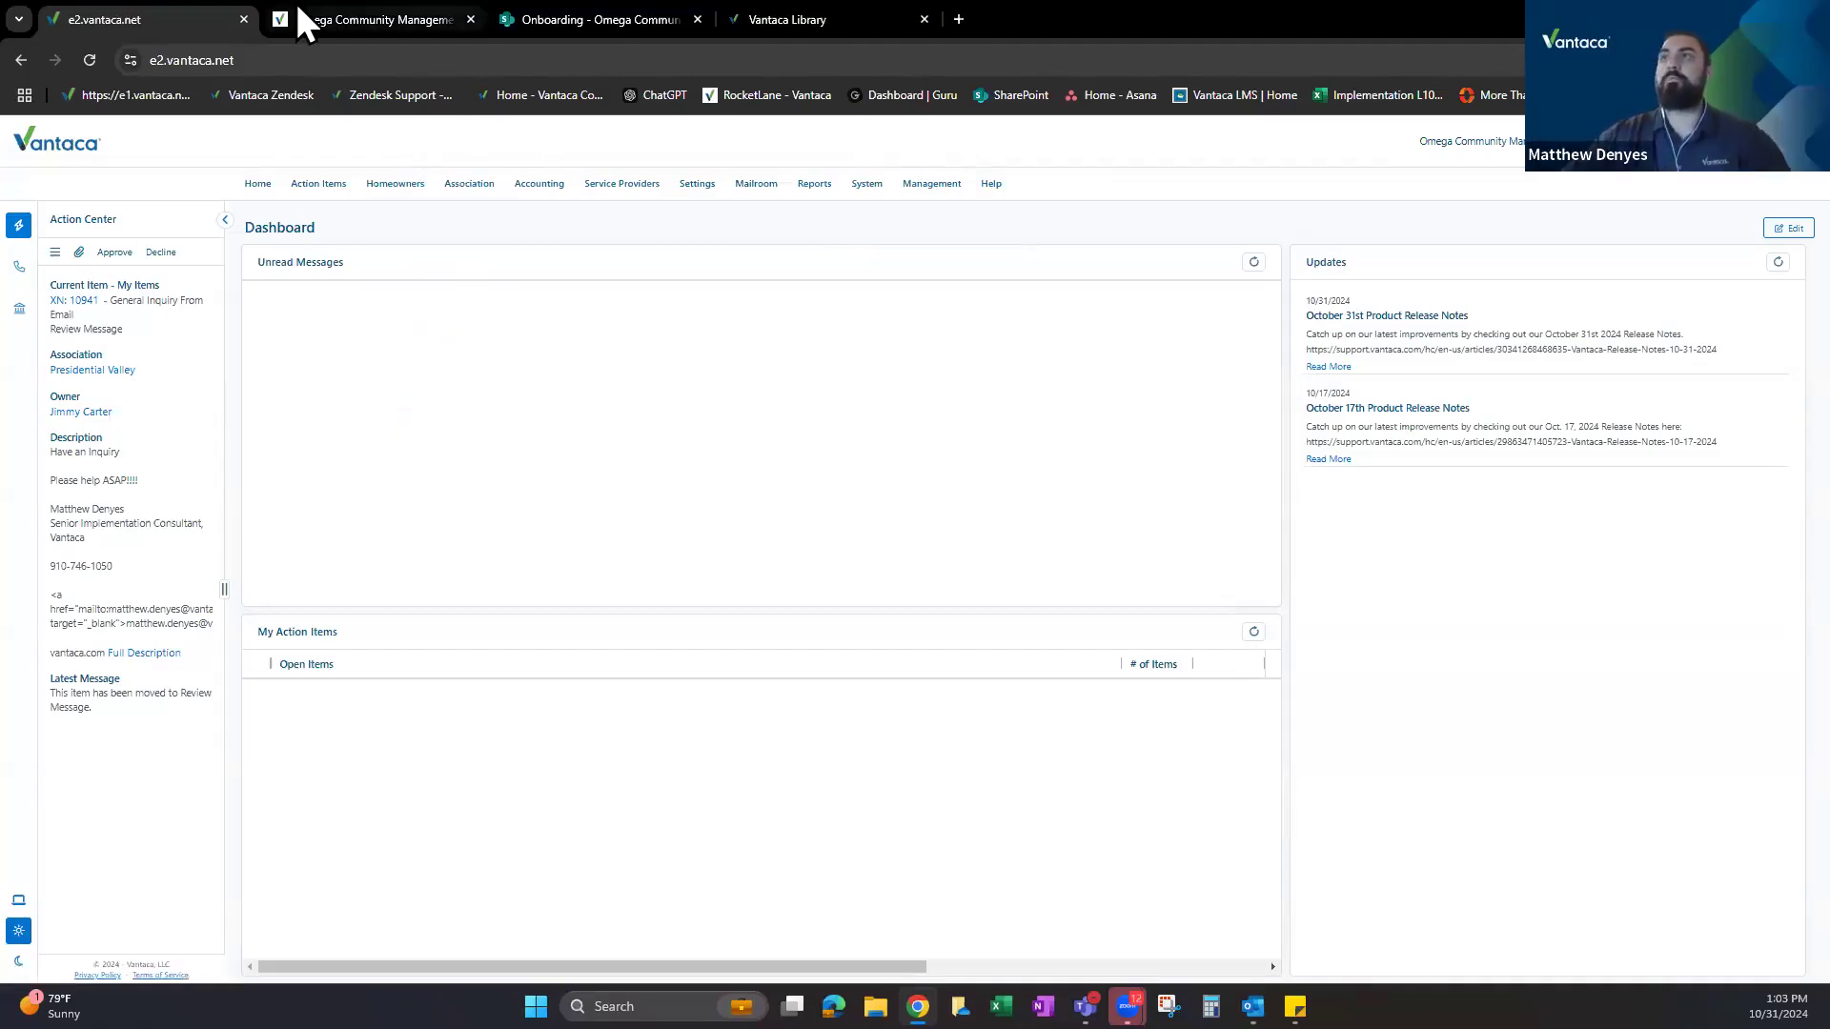
{"action": "mouse_move", "coordinate": [303, 21]}
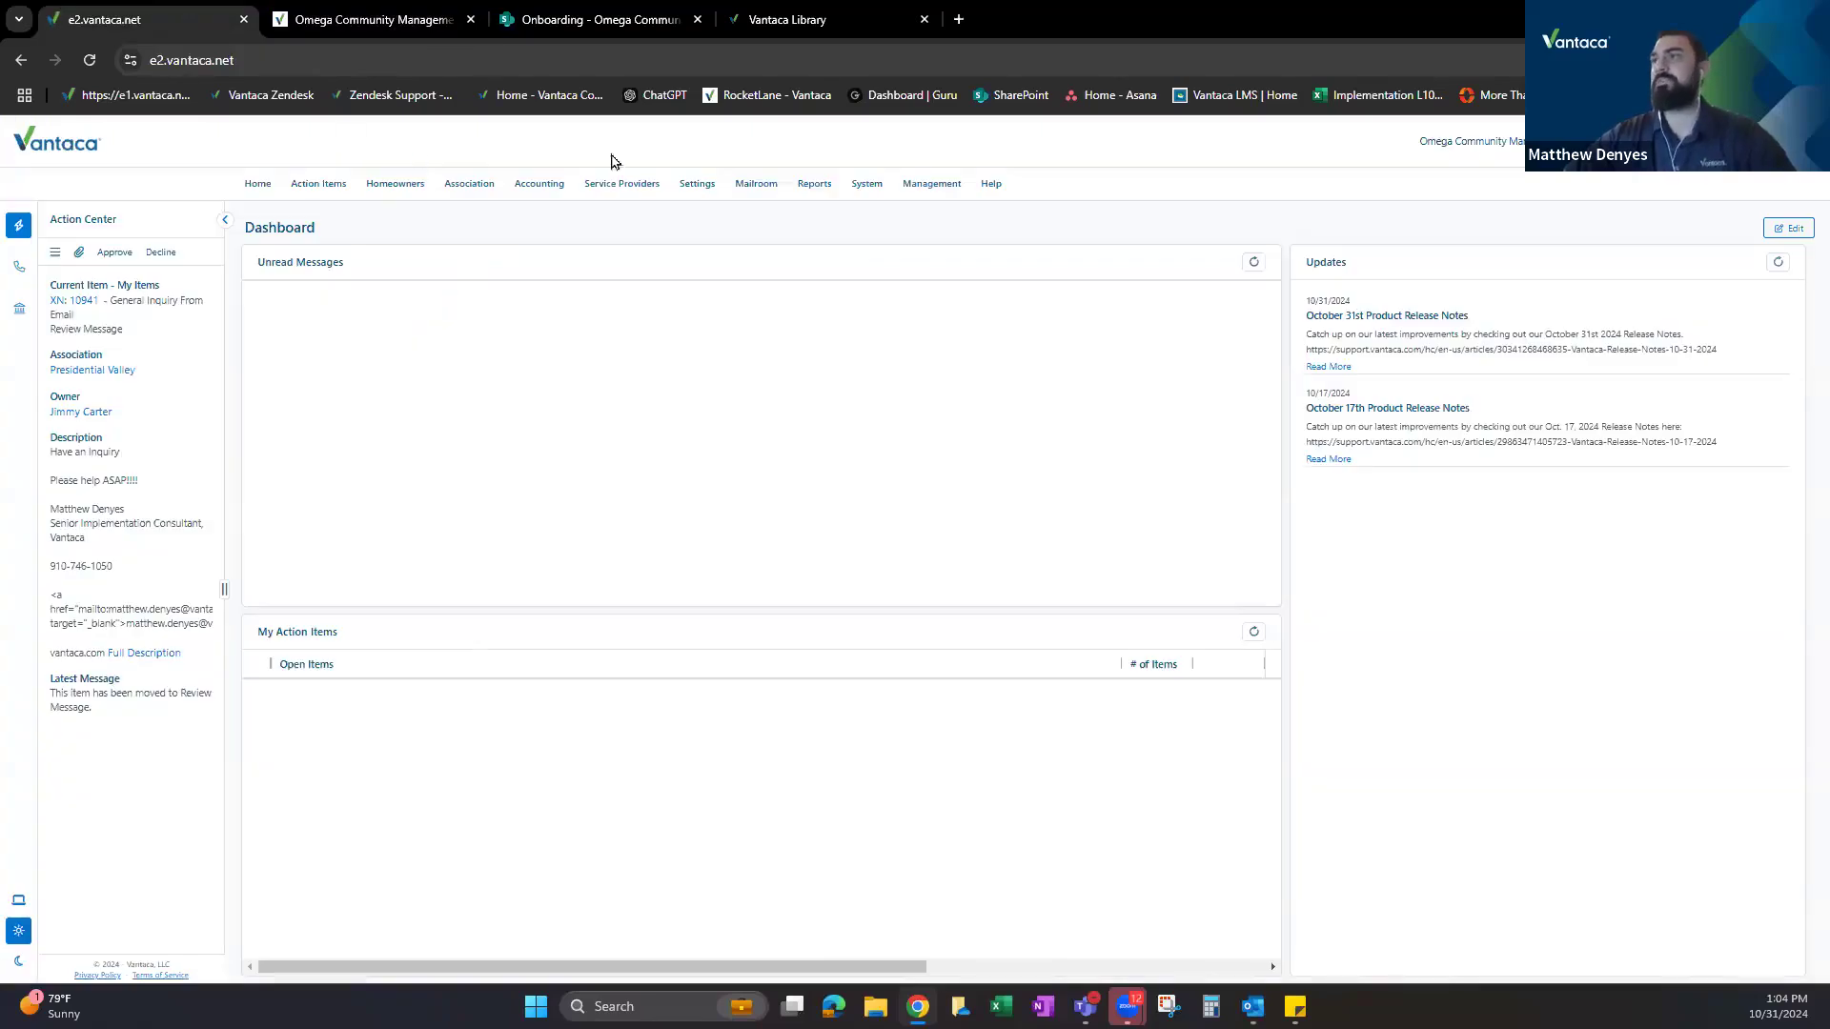
{"action": "left_click", "coordinate": [395, 187]}
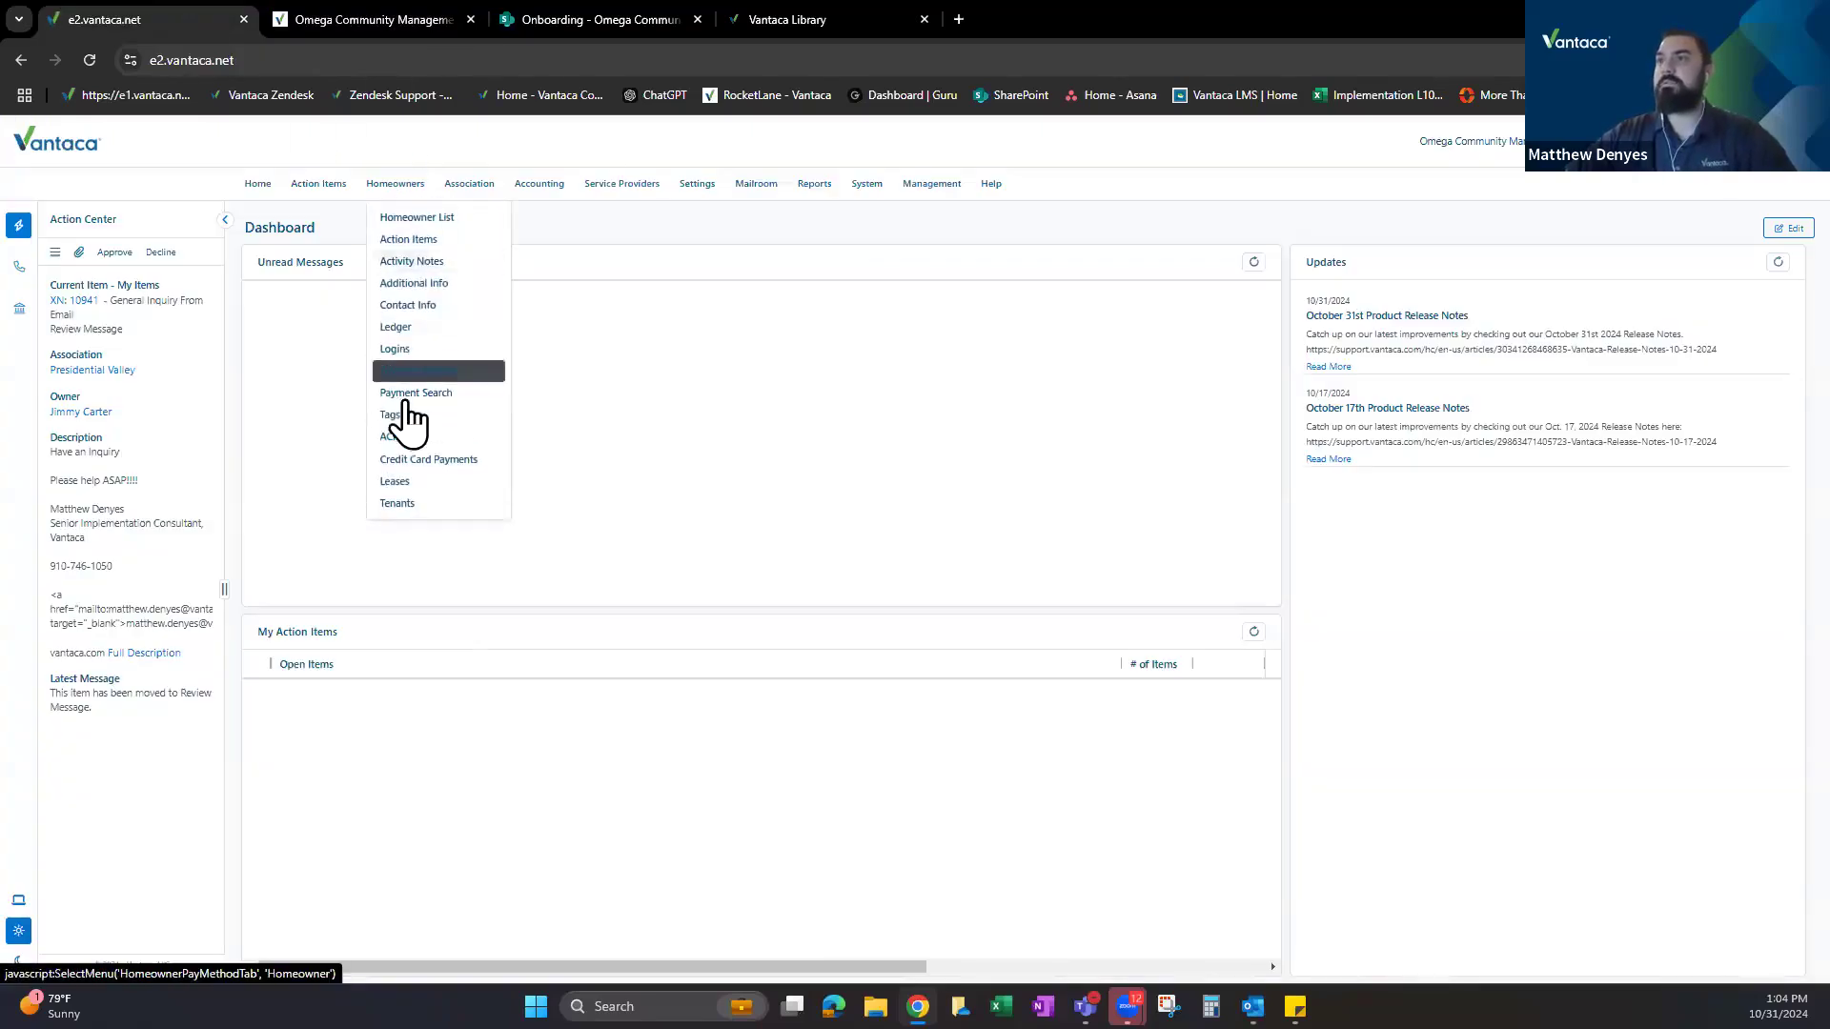
{"action": "left_click", "coordinate": [400, 349]}
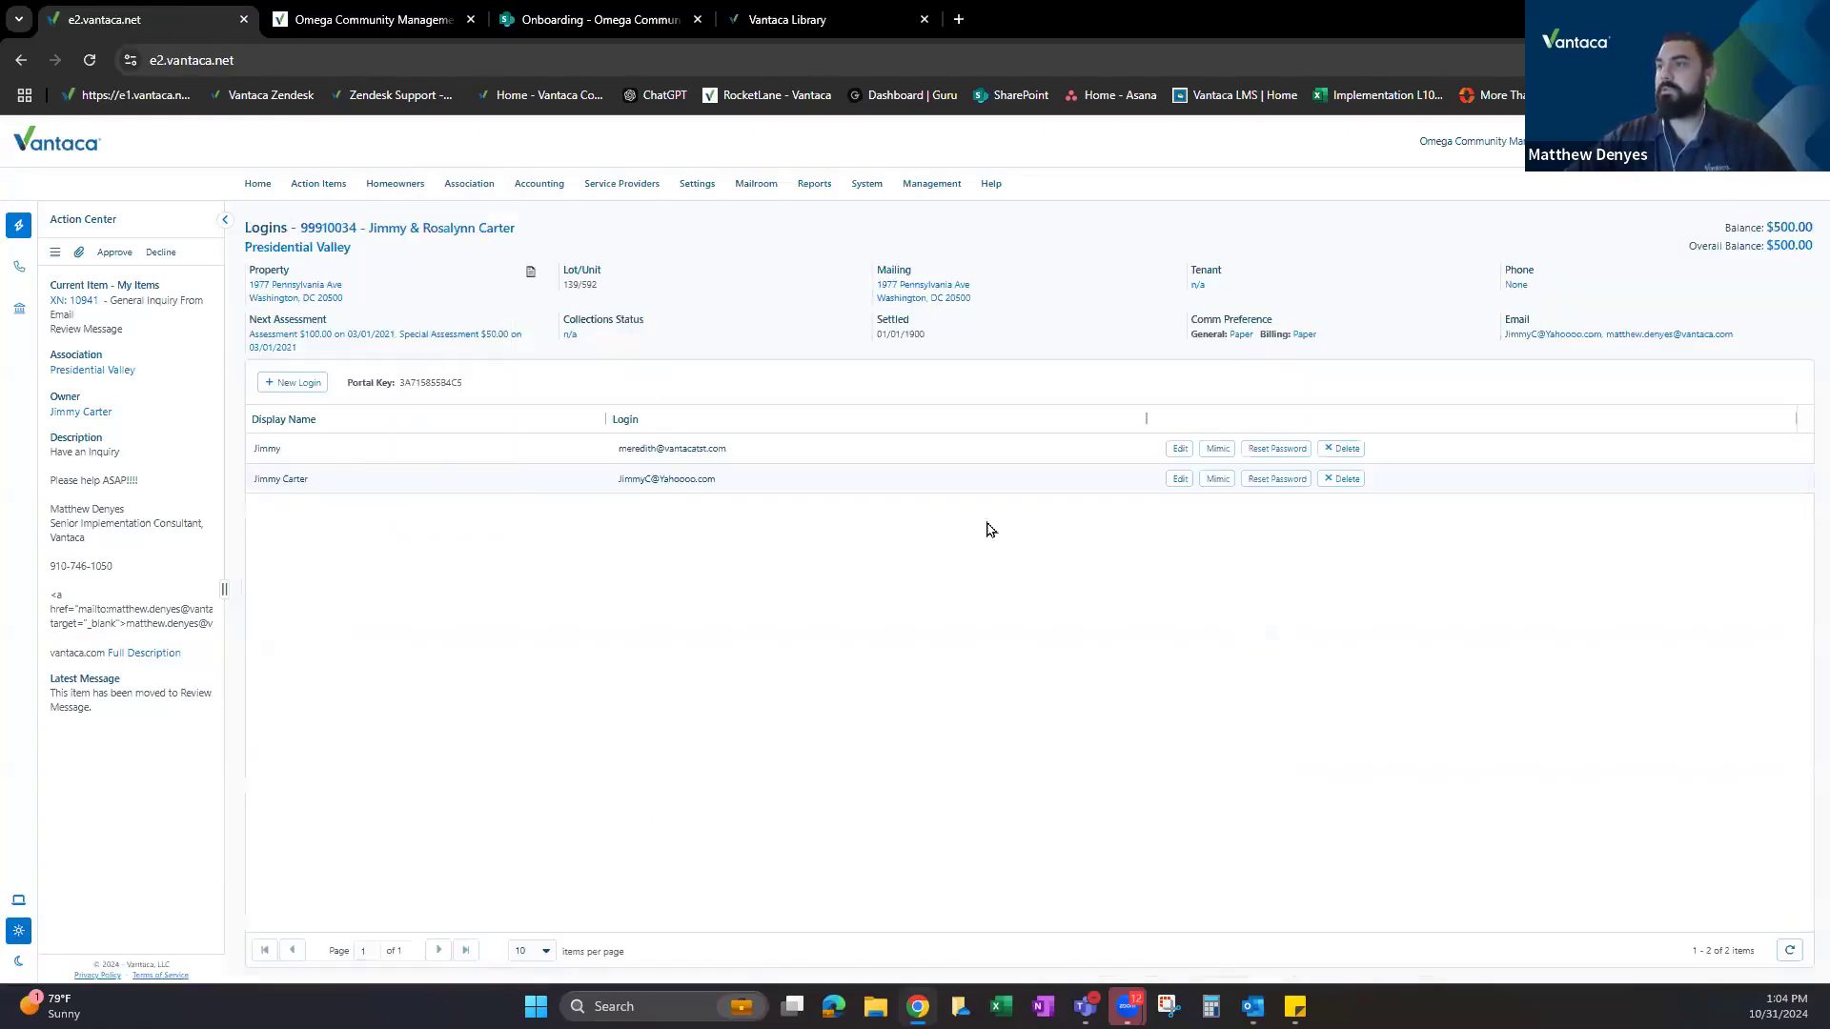
{"action": "left_click", "coordinate": [1212, 481]}
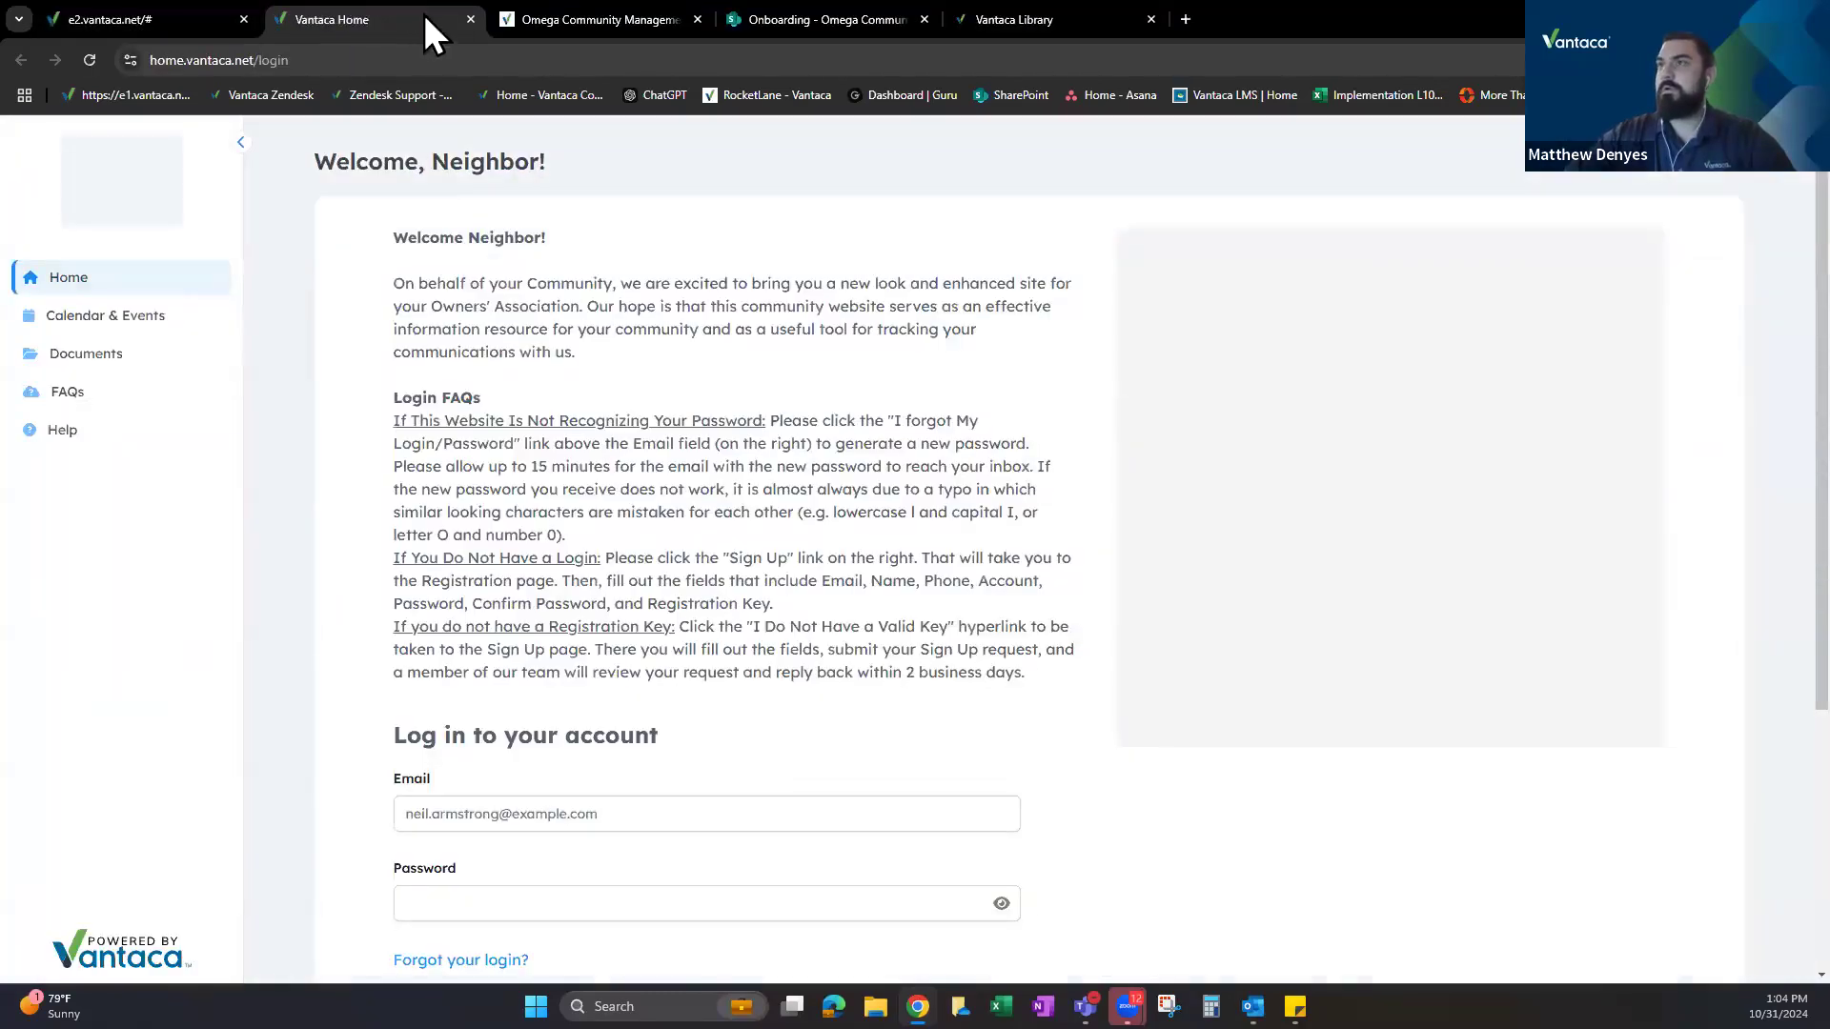
{"action": "left_click", "coordinate": [471, 19]}
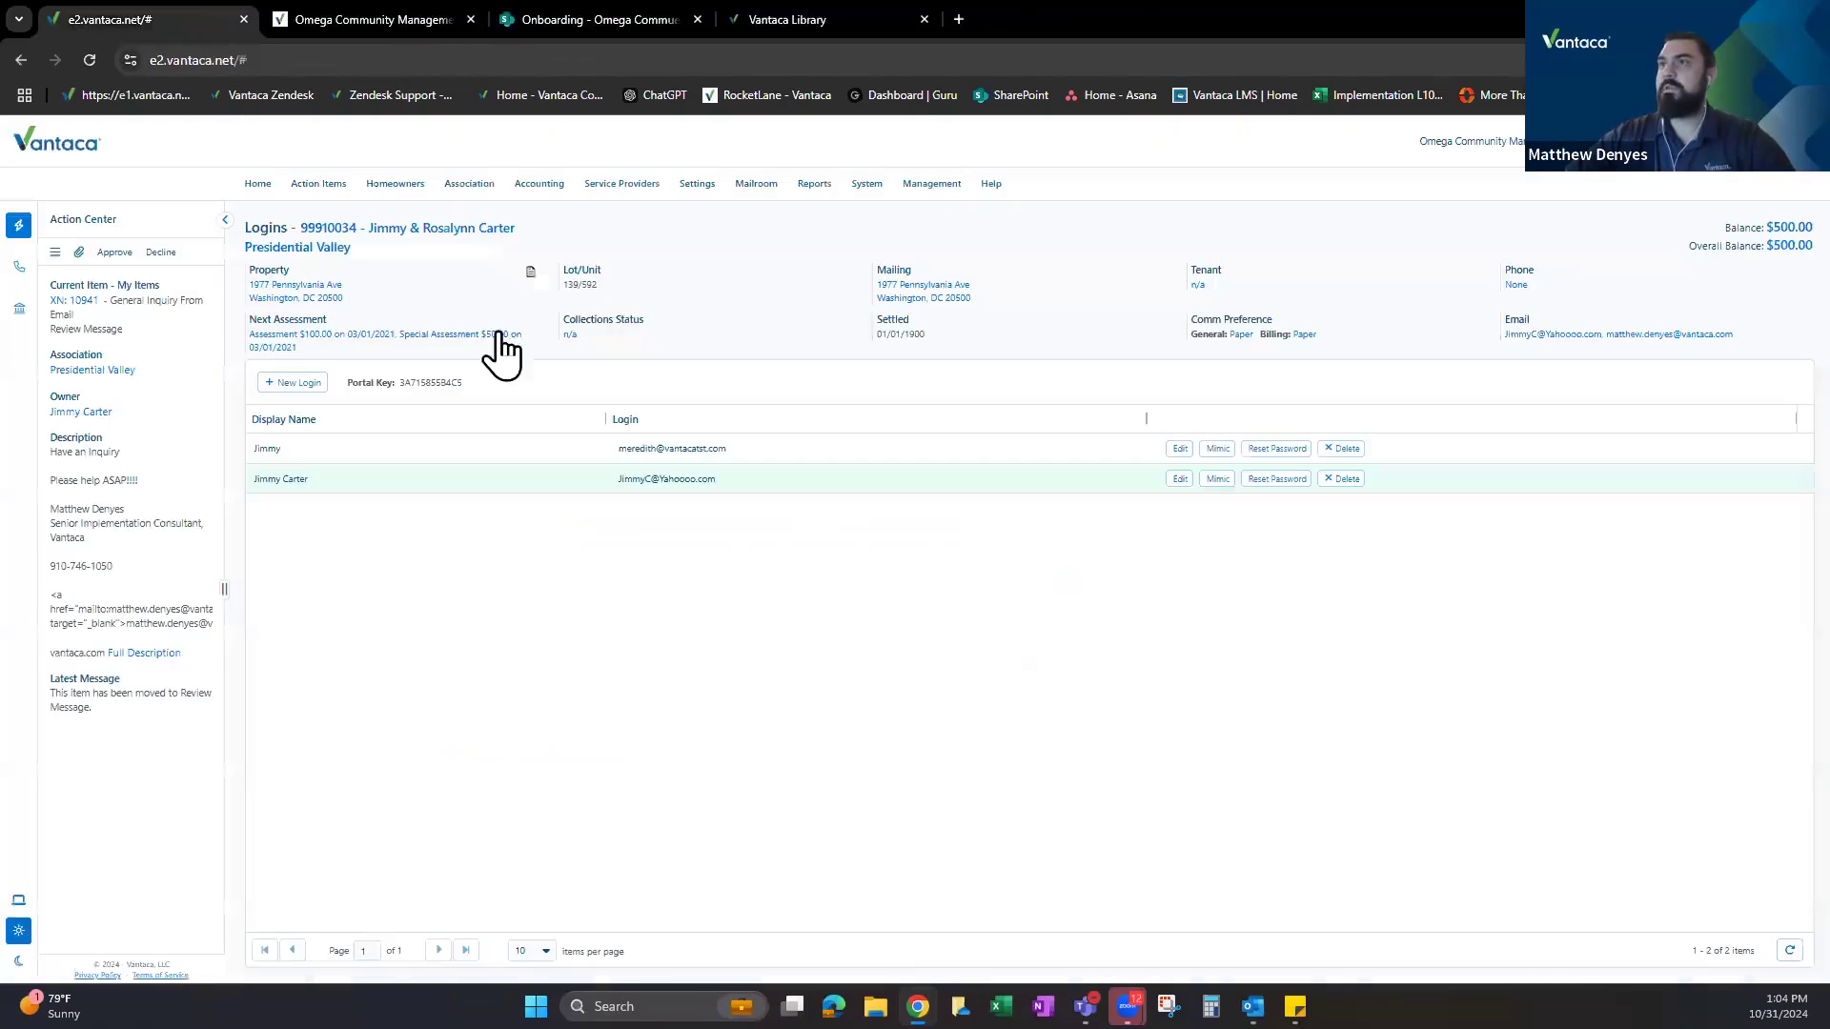
{"action": "left_click", "coordinate": [458, 231]}
{"action": "scroll", "coordinate": [673, 515], "scroll_direction": "down", "scroll_amount": 5}
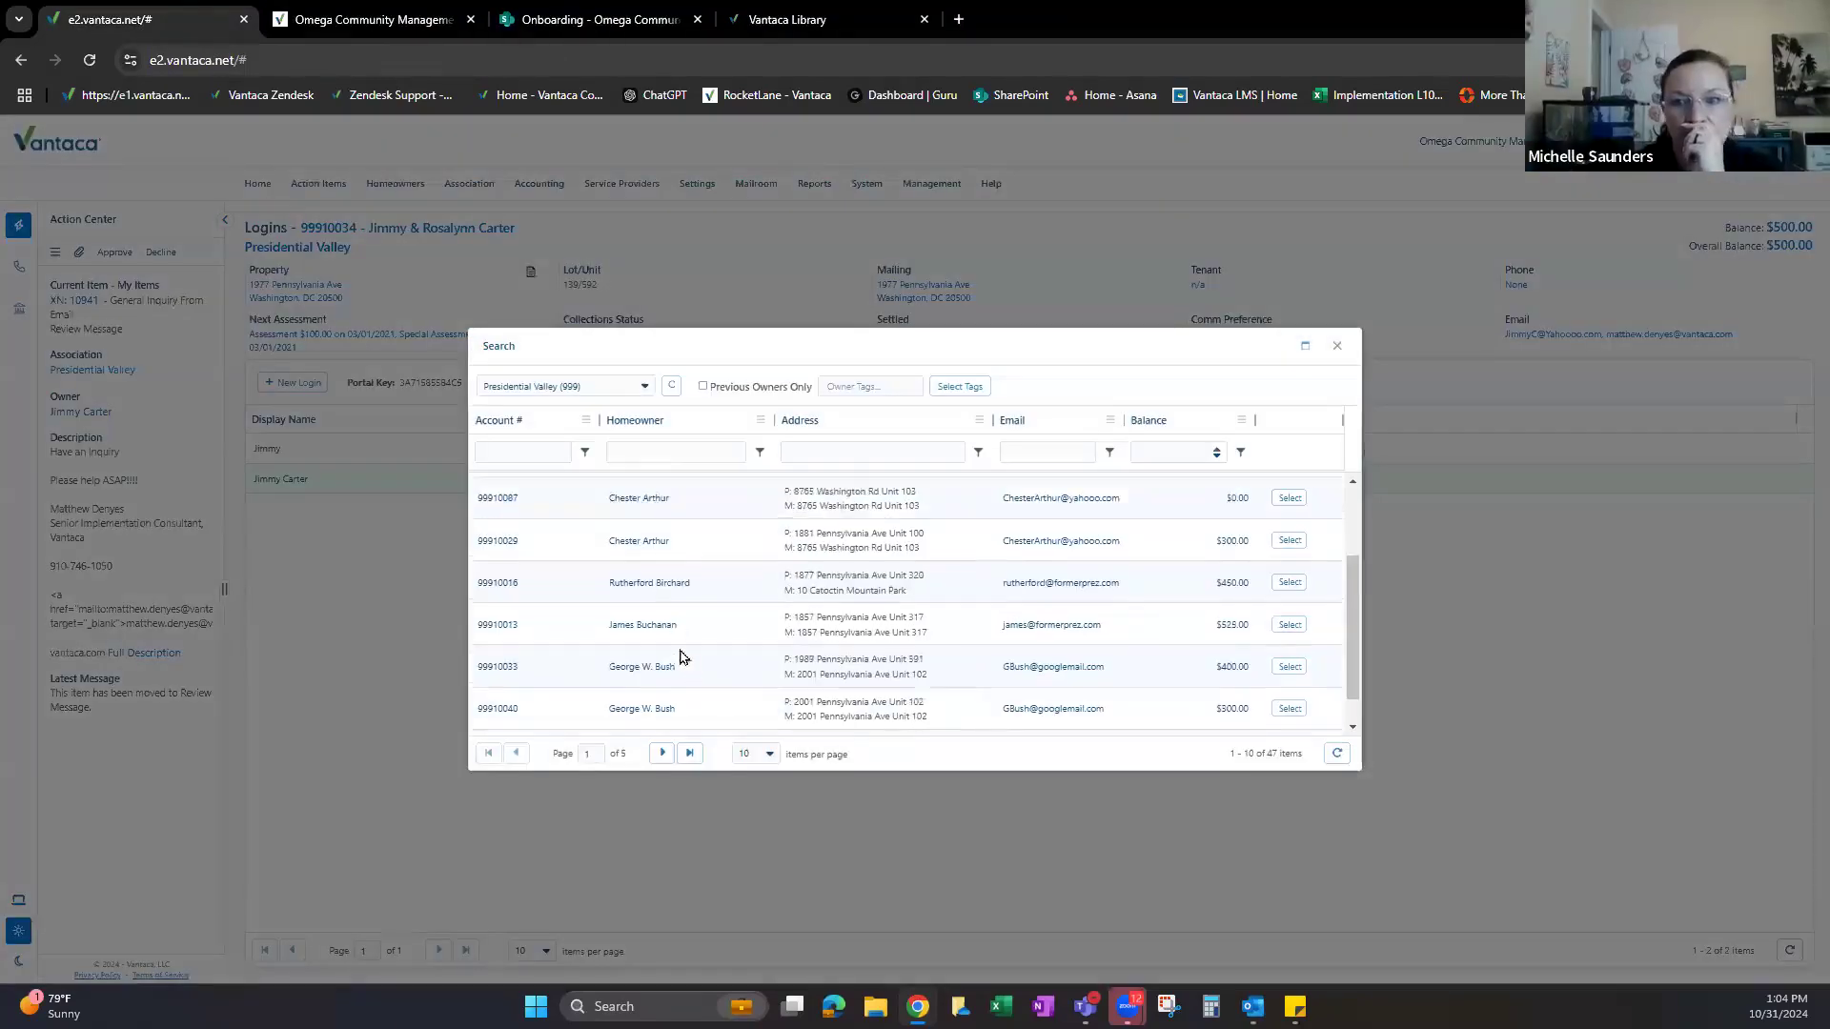
{"action": "left_click", "coordinate": [1289, 549]}
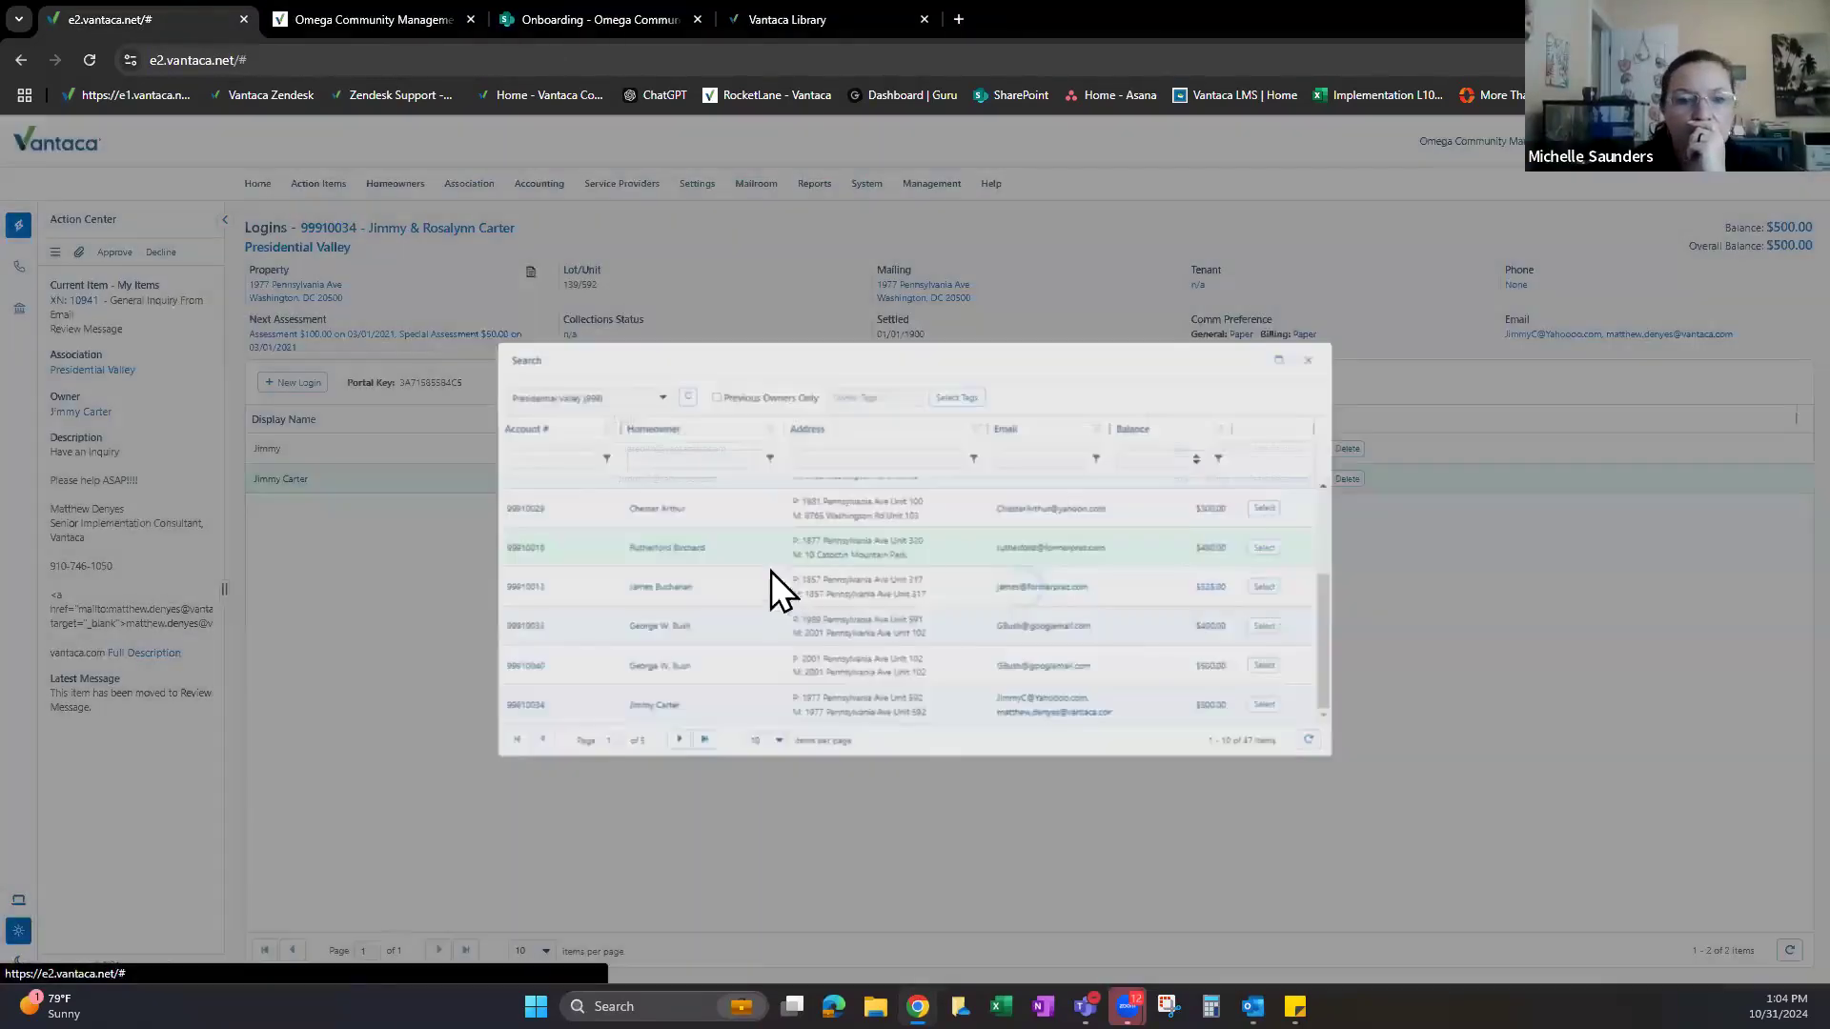
{"action": "left_click", "coordinate": [1218, 449]}
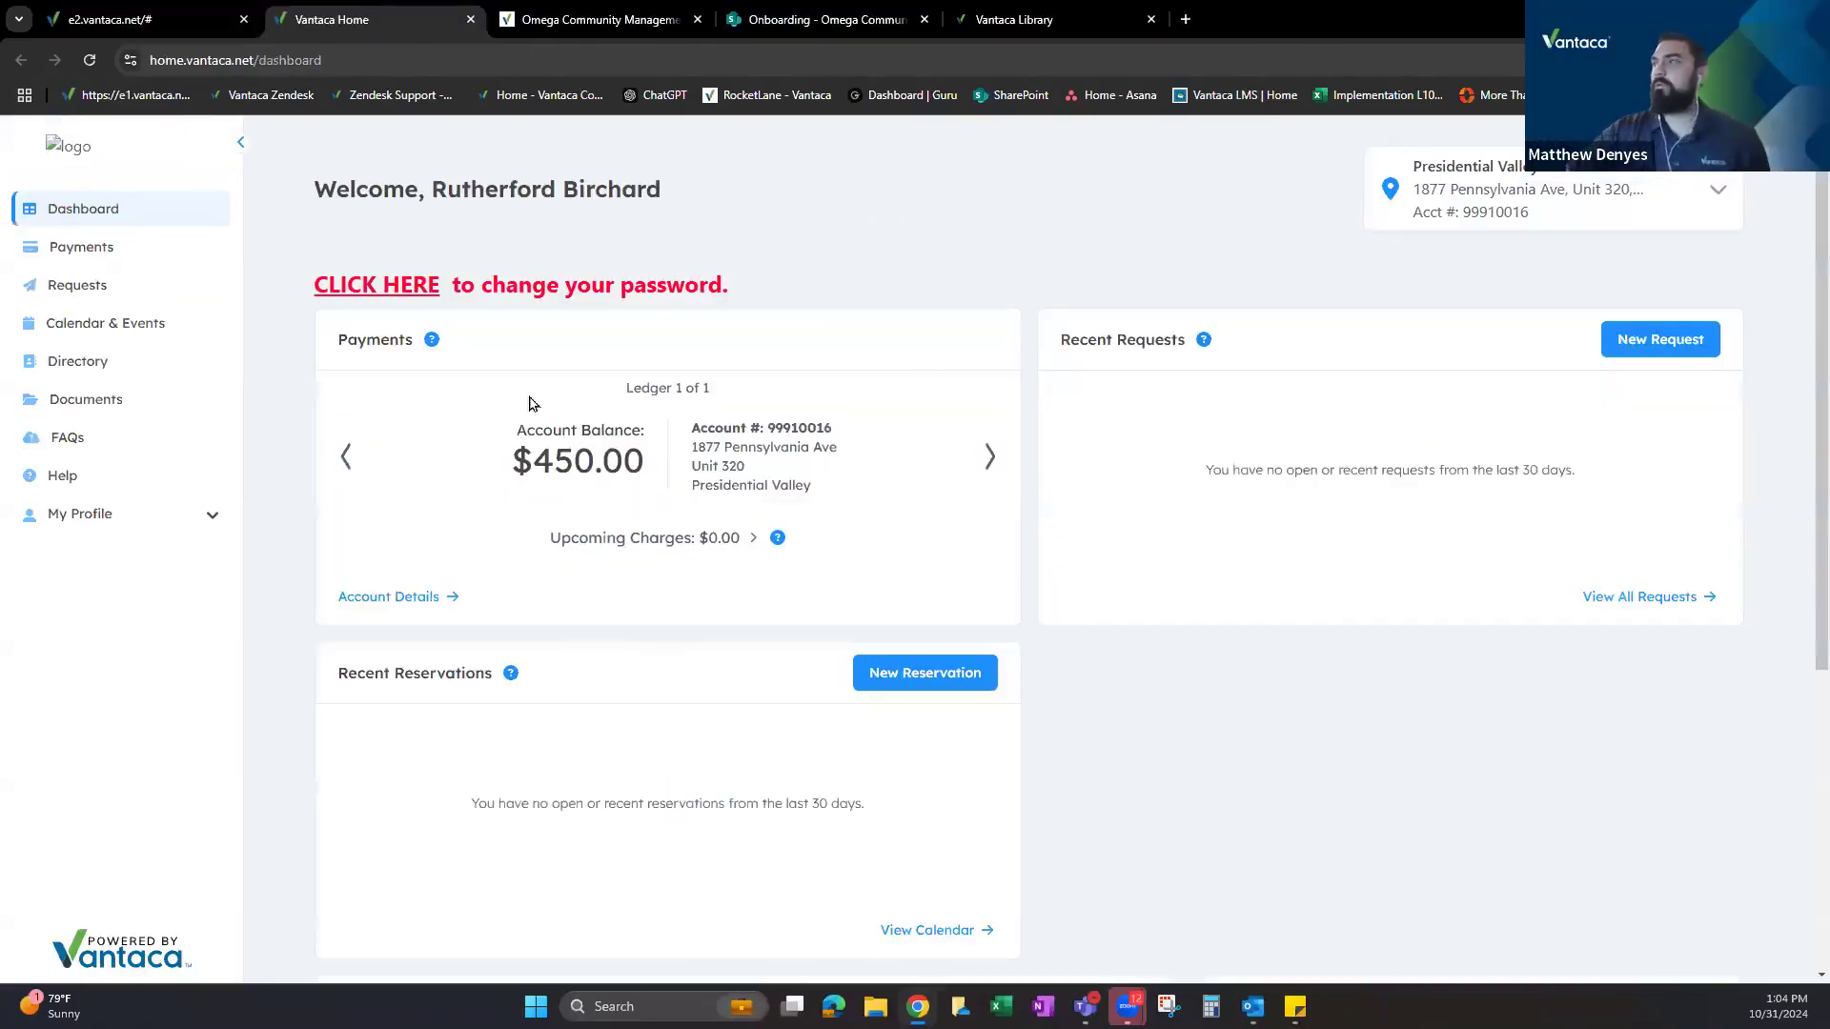
Note the logged-in owner, go to Requests, and choose General Request for Unit 320.
{"action": "left_click_drag", "start_coordinate": [434, 186], "coordinate": [666, 186]}
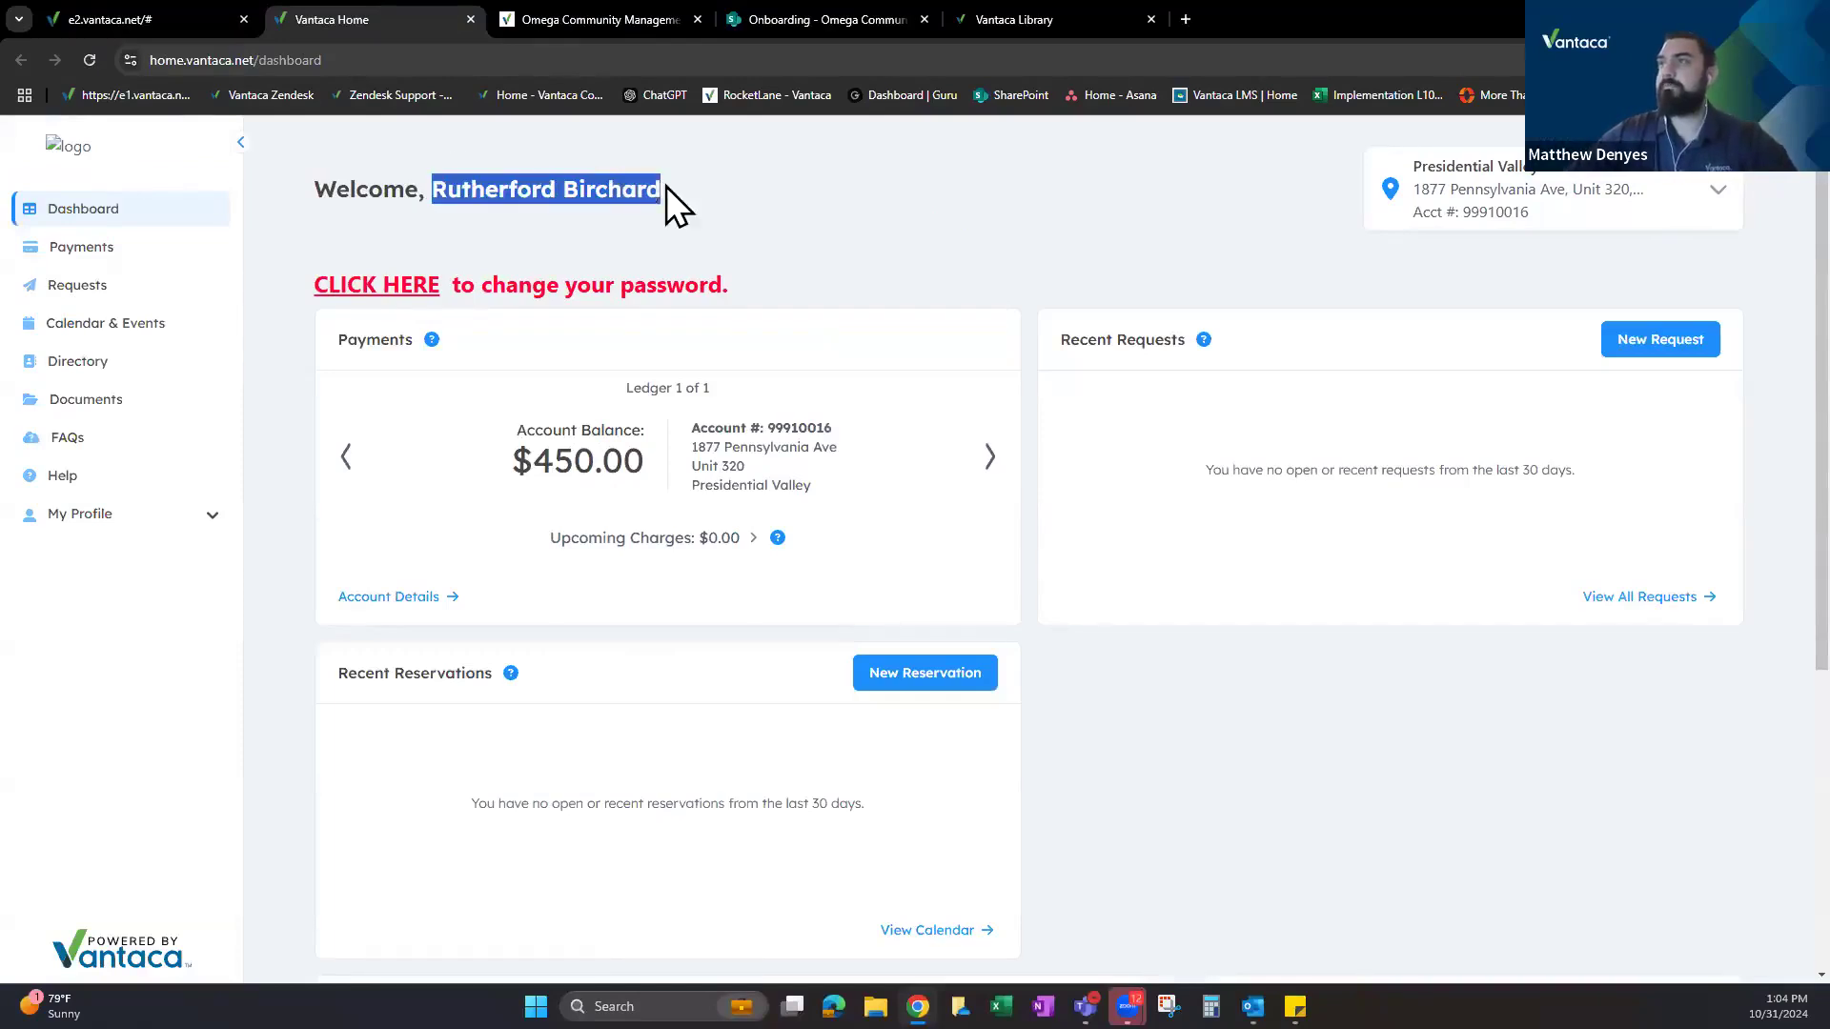
{"action": "left_click", "coordinate": [83, 287]}
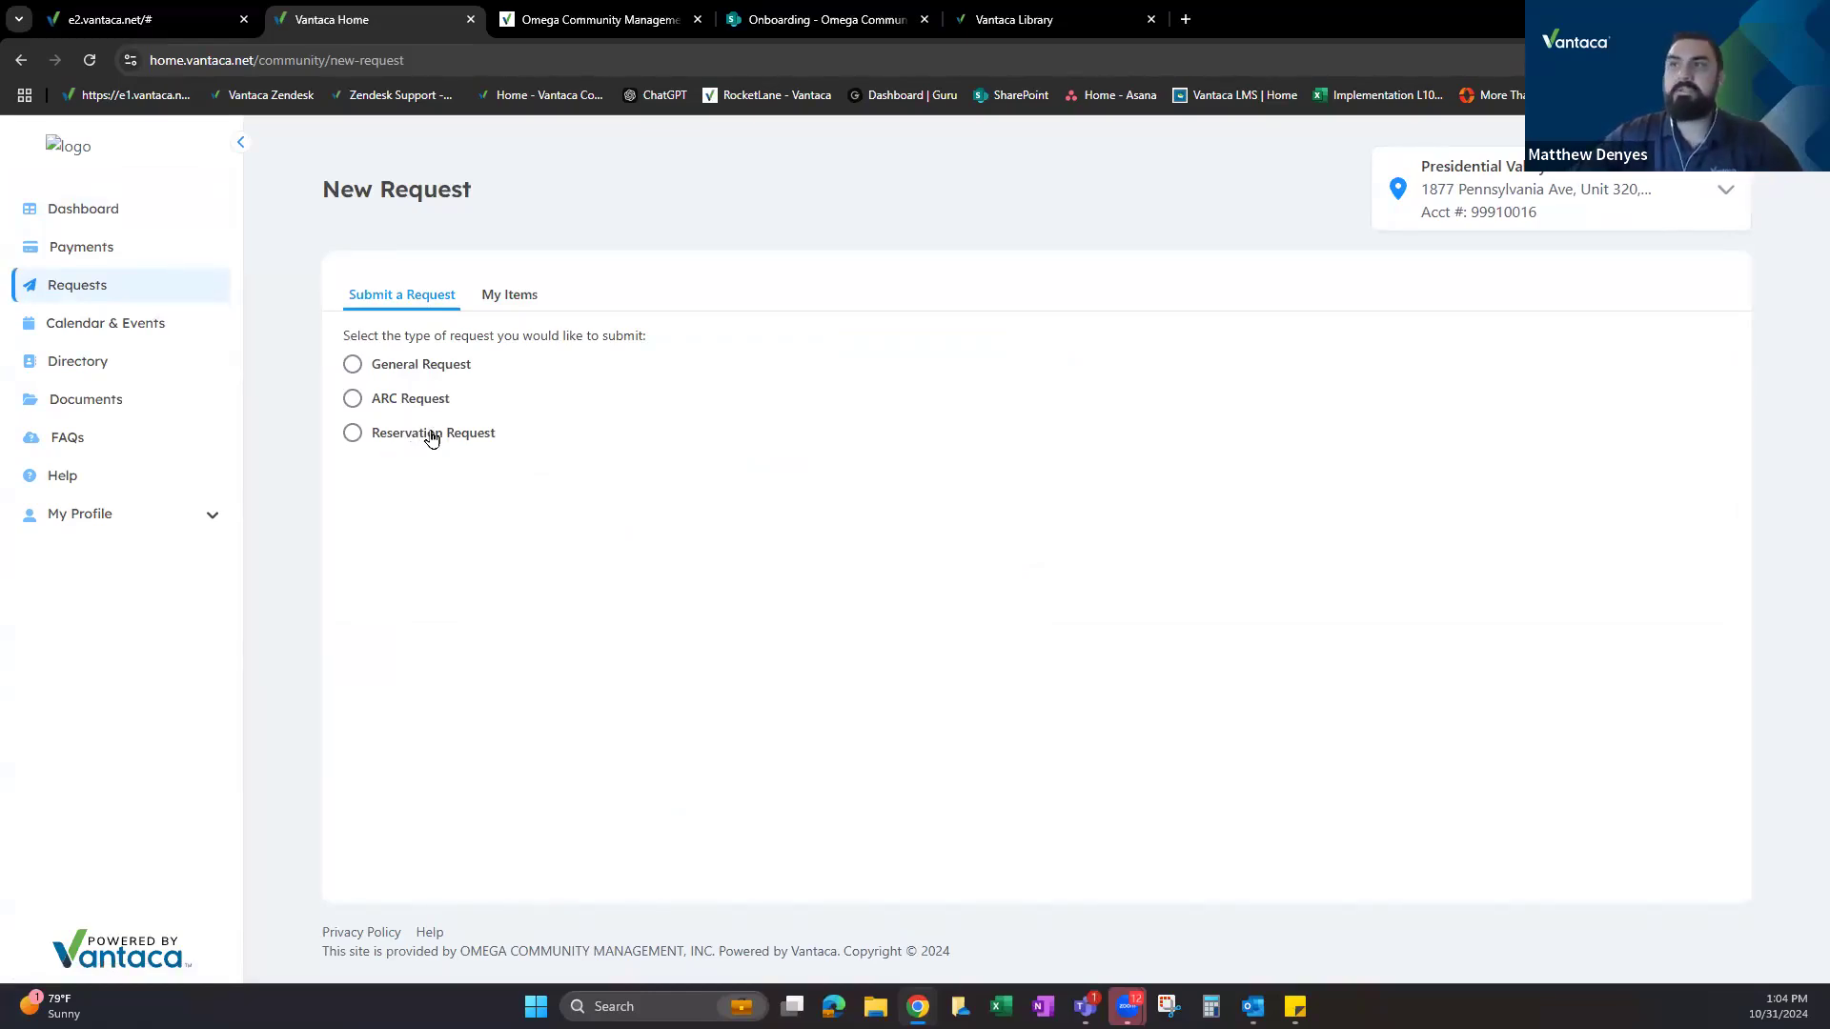
{"action": "left_click", "coordinate": [402, 371]}
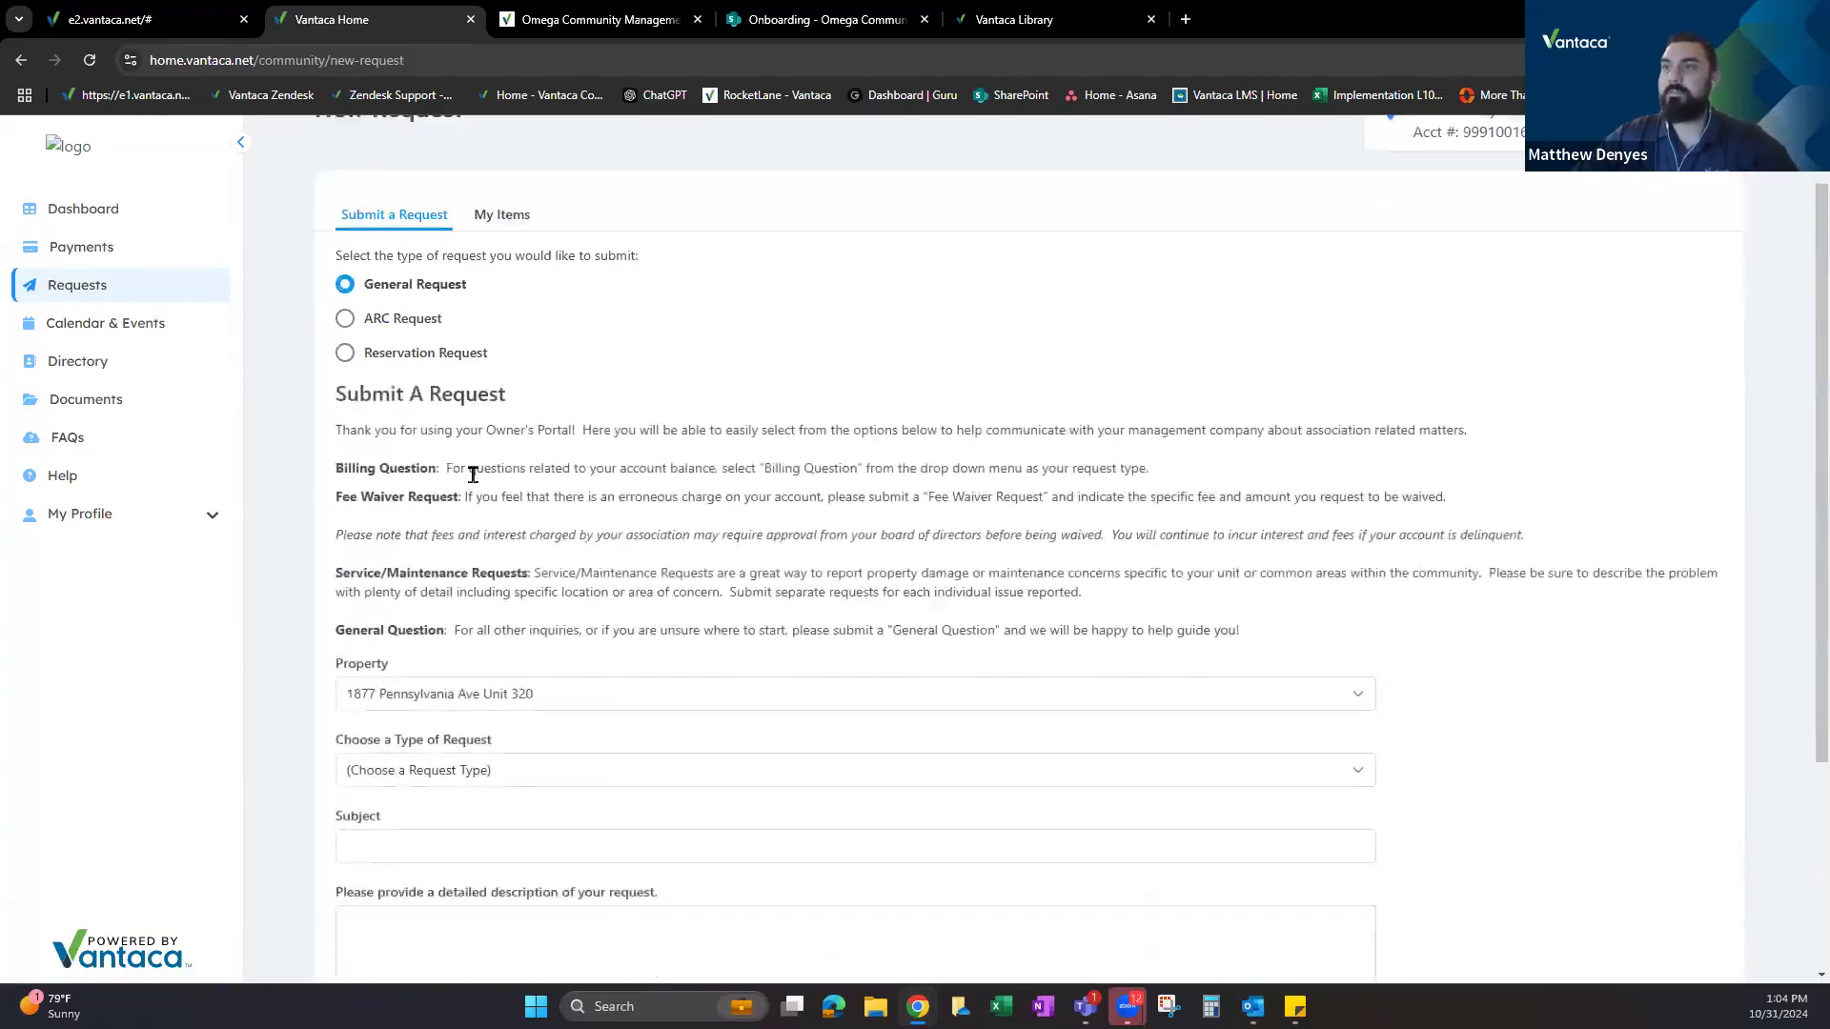
Review the request instructions, including the Service/Maintenance Requests explanation.
{"action": "scroll", "coordinate": [472, 474], "scroll_direction": "down", "scroll_amount": 2}
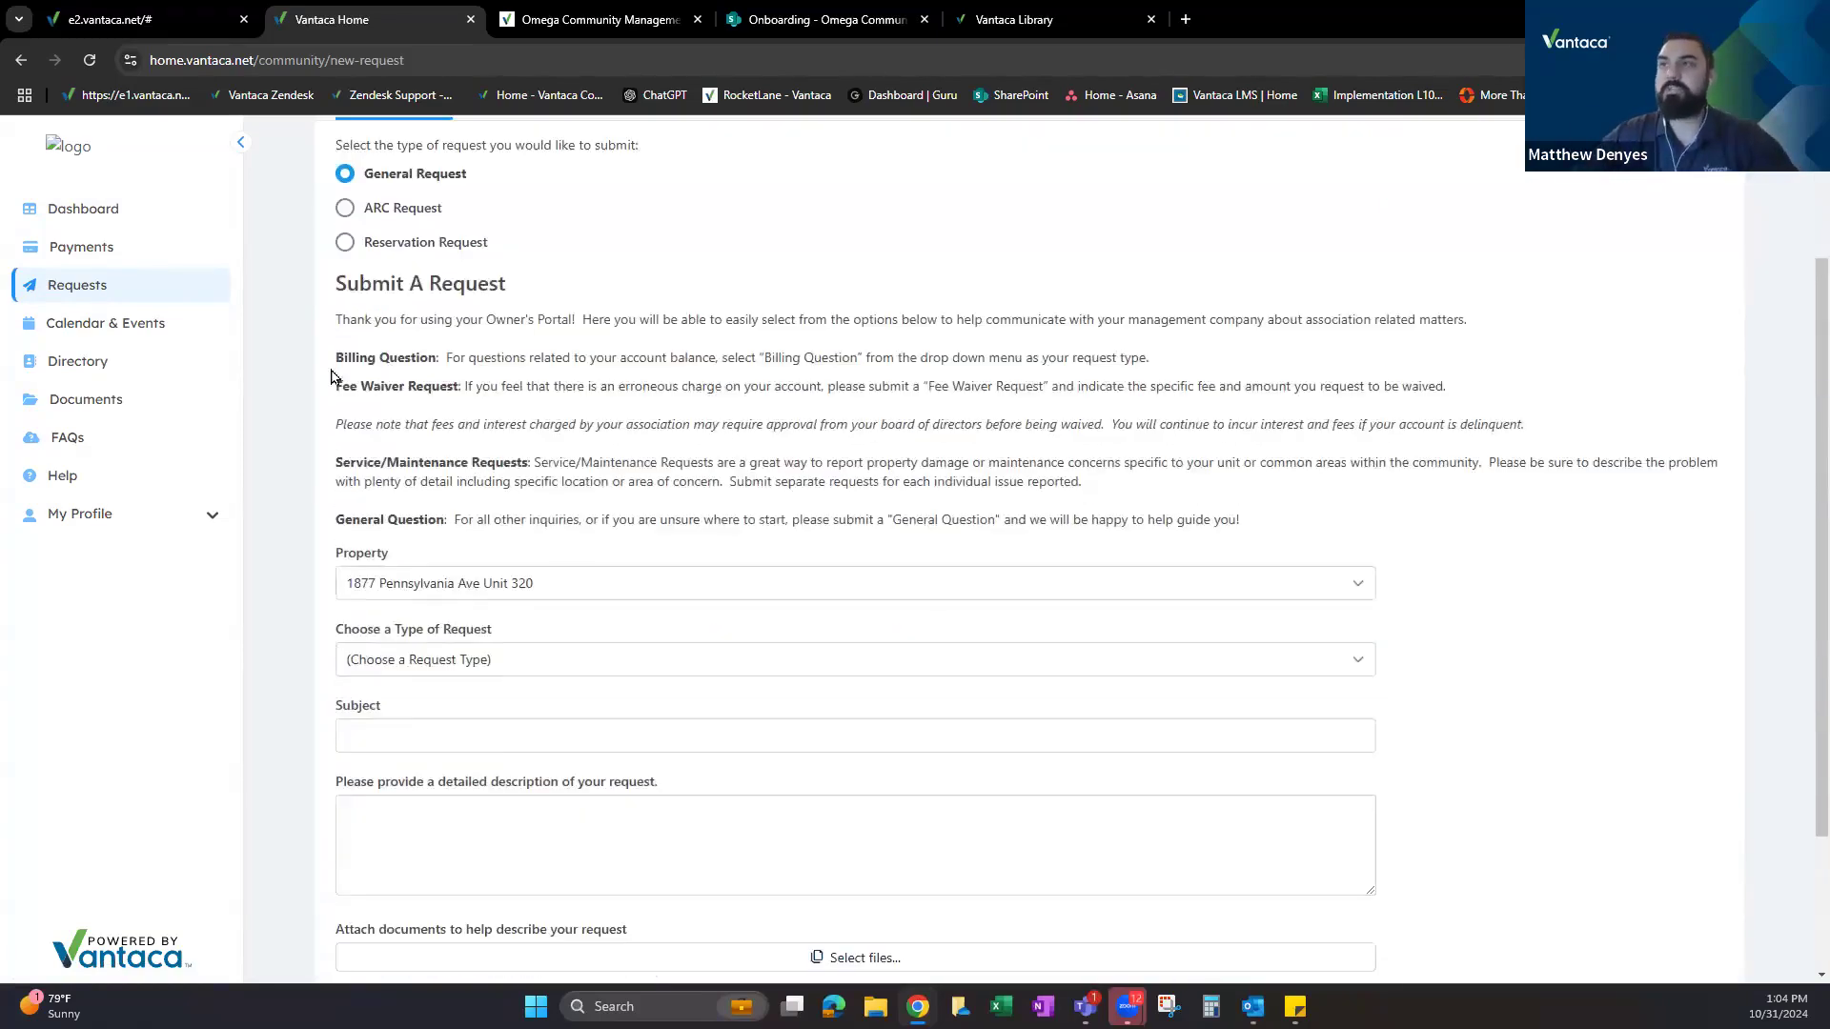
{"action": "left_click_drag", "start_coordinate": [335, 365], "coordinate": [435, 362]}
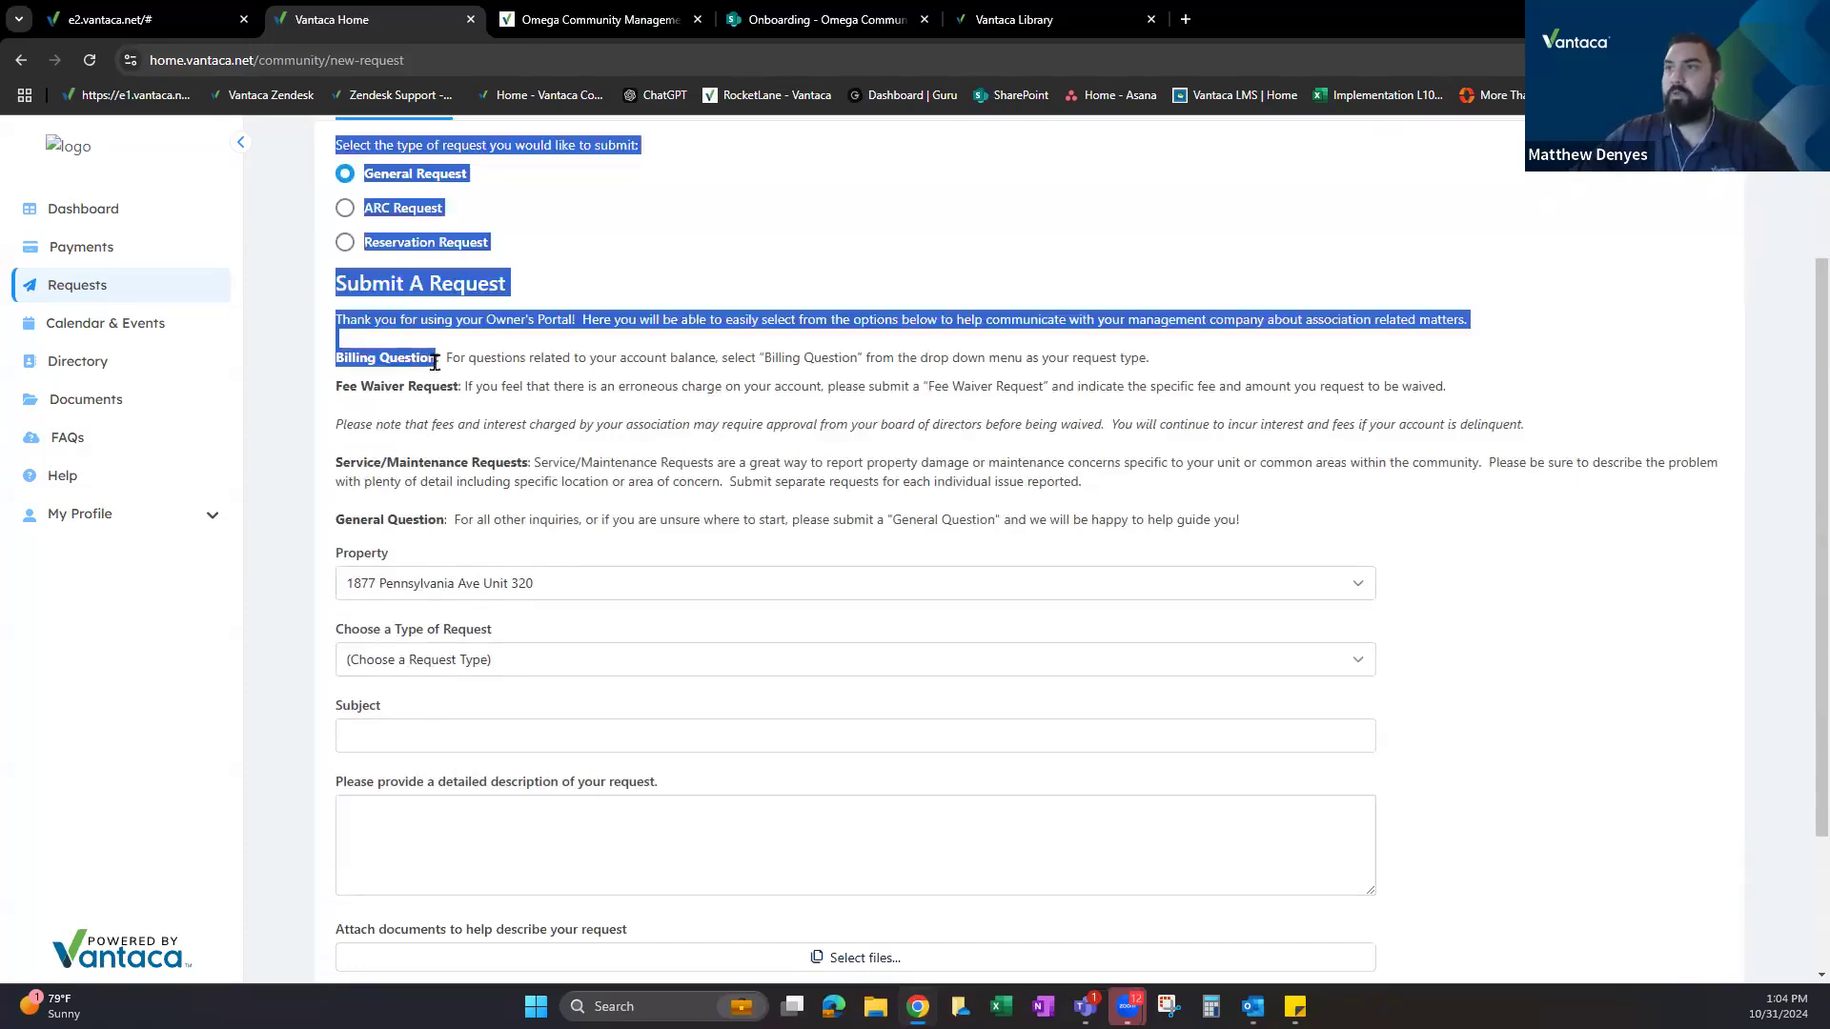
{"action": "left_click_drag", "start_coordinate": [336, 391], "coordinate": [433, 391]}
{"action": "left_click_drag", "start_coordinate": [341, 462], "coordinate": [440, 513]}
{"action": "left_click", "coordinate": [400, 343]}
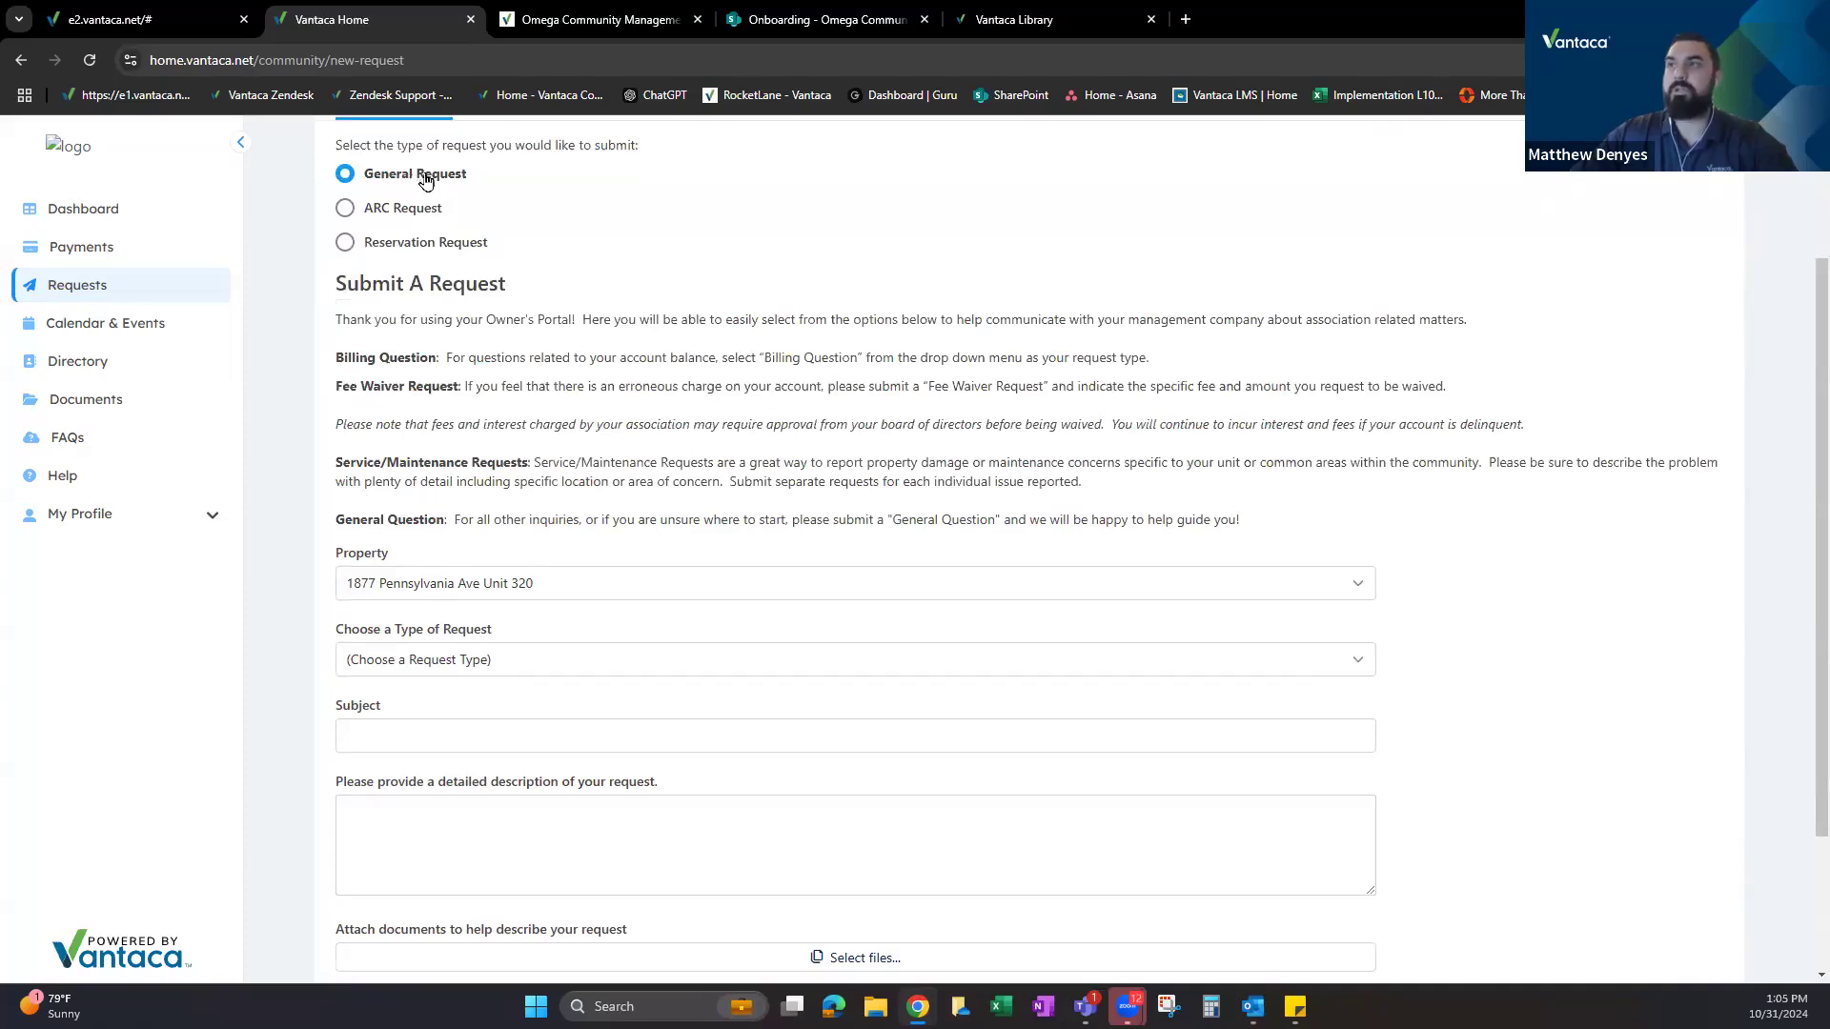
{"action": "scroll", "coordinate": [521, 481], "scroll_direction": "down", "scroll_amount": 1}
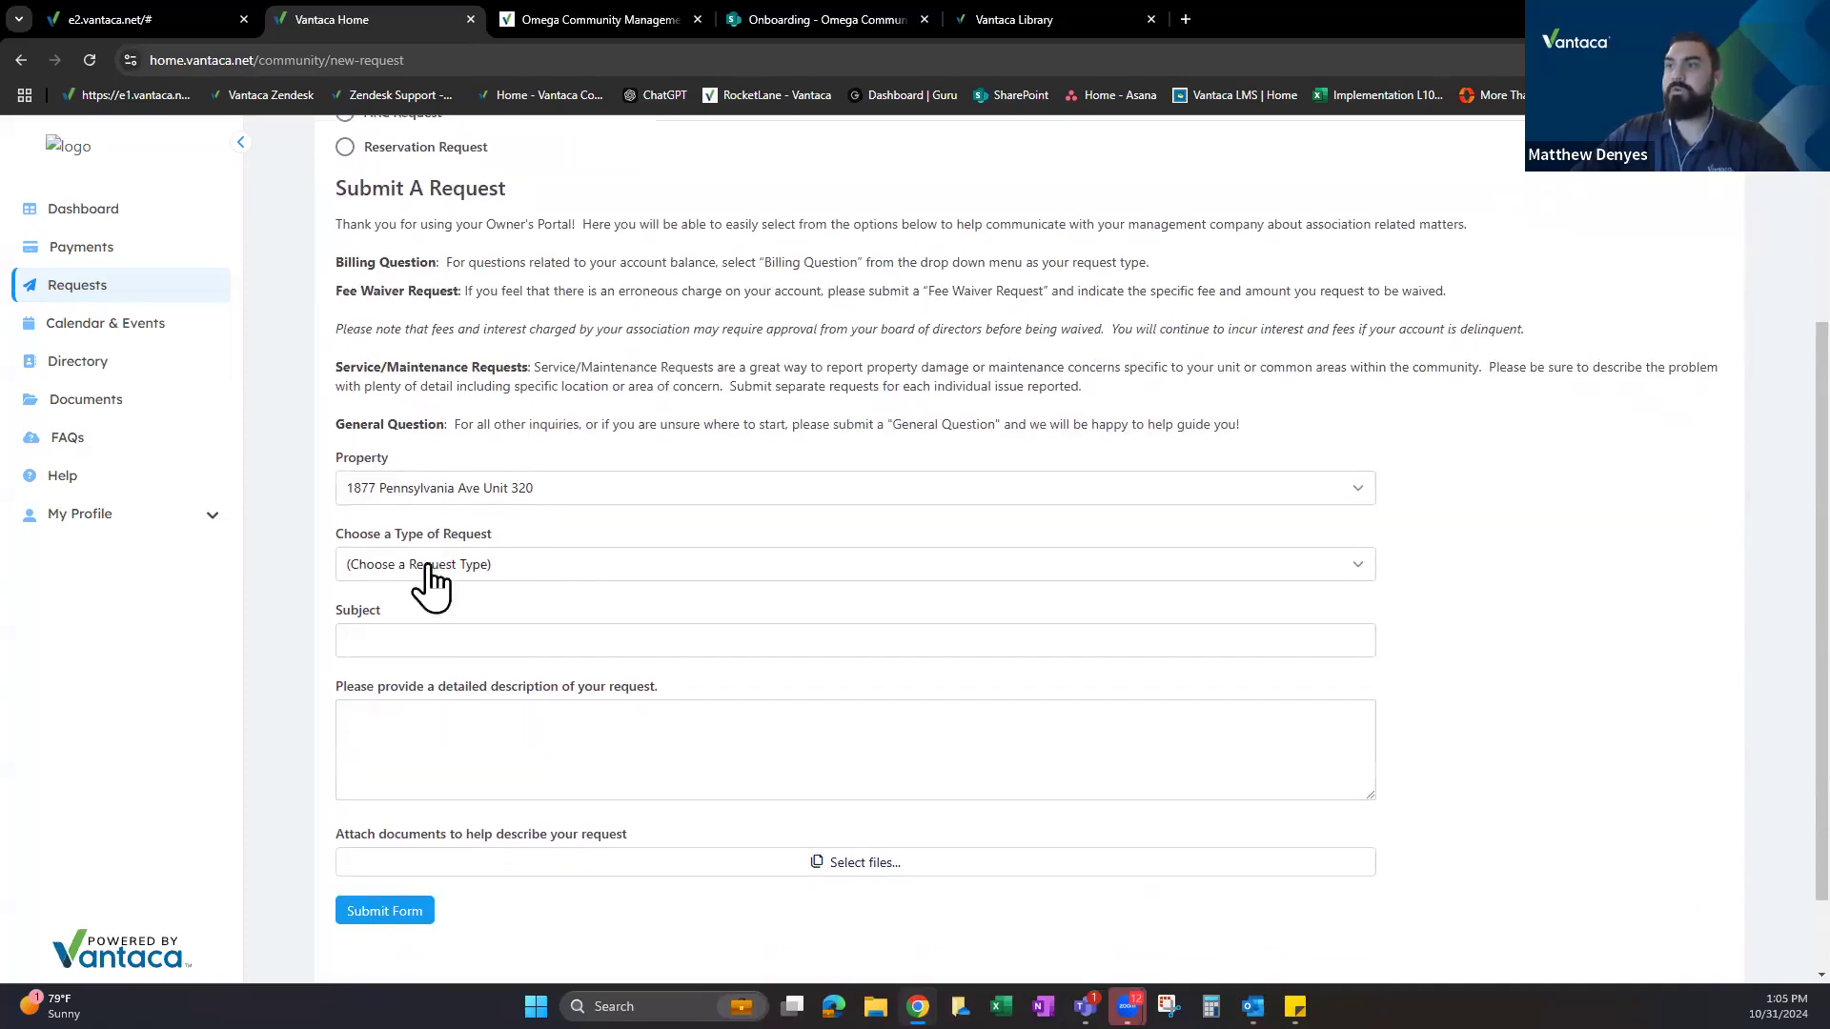
{"action": "left_click_drag", "start_coordinate": [339, 535], "coordinate": [531, 559]}
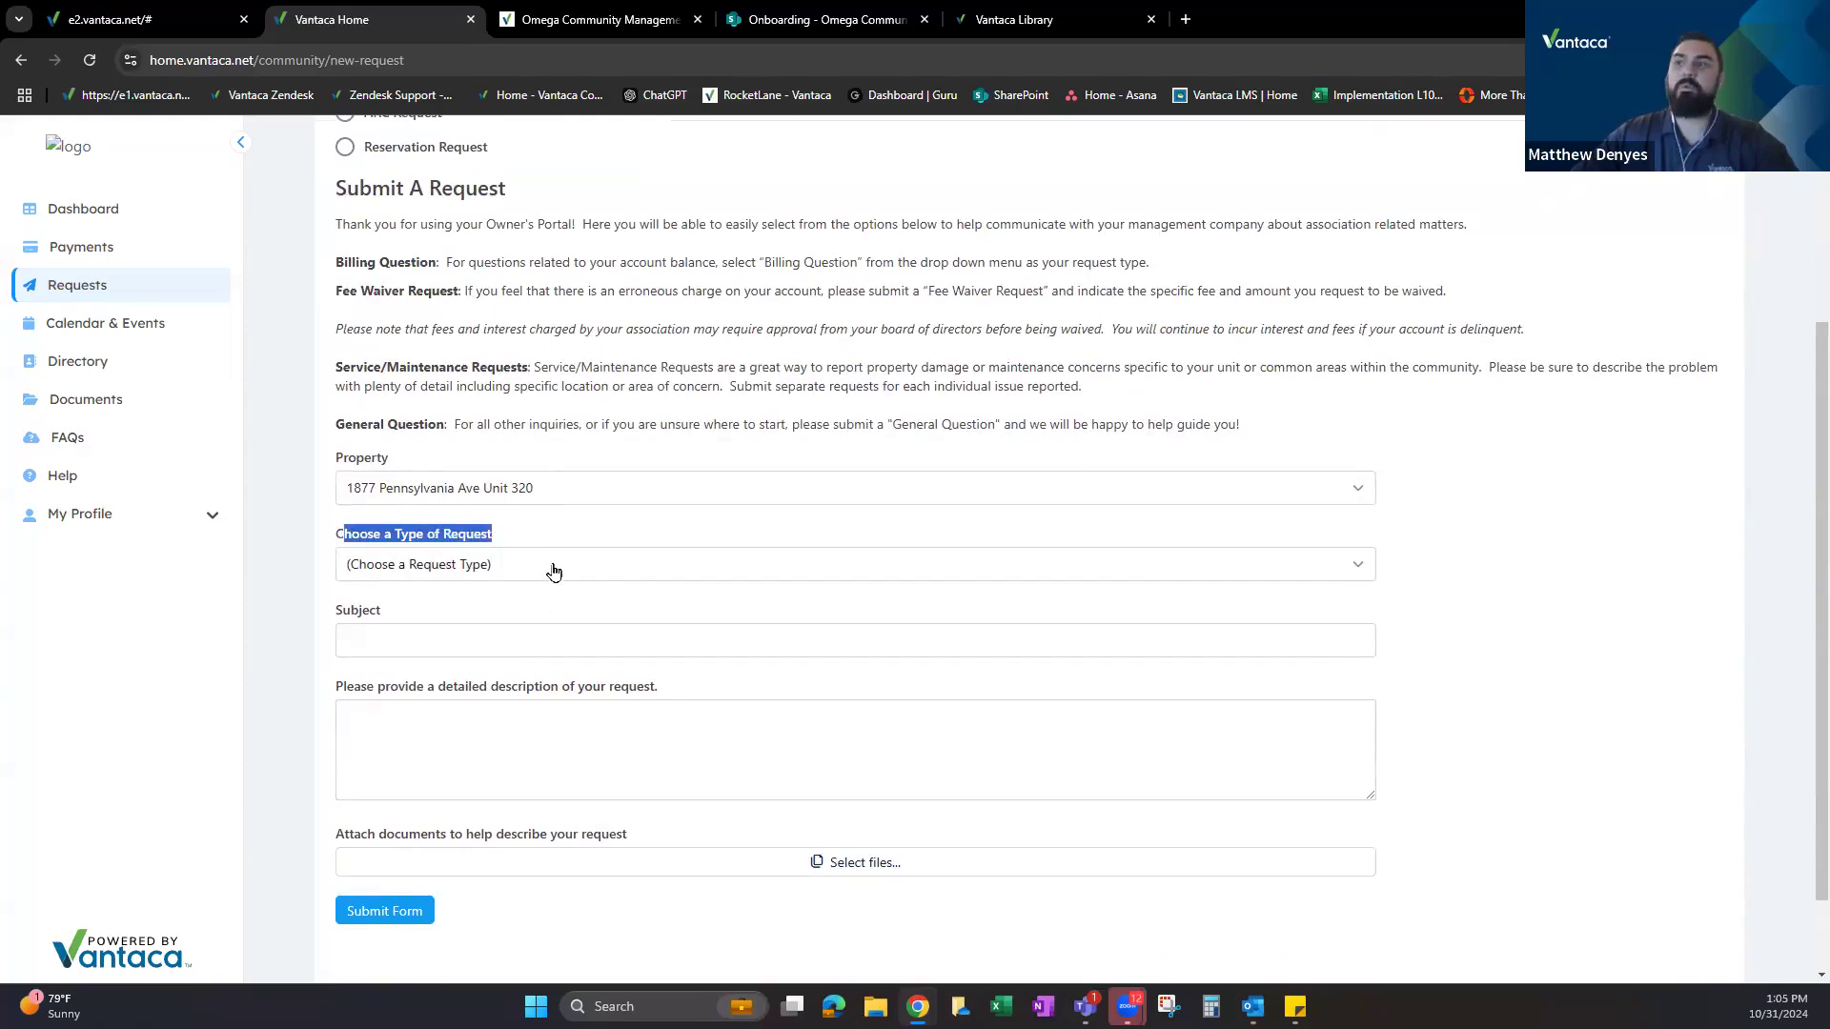
Choose Service Request as the type, enter subject 'New Service Request', and start the description.
{"action": "left_click", "coordinate": [552, 569]}
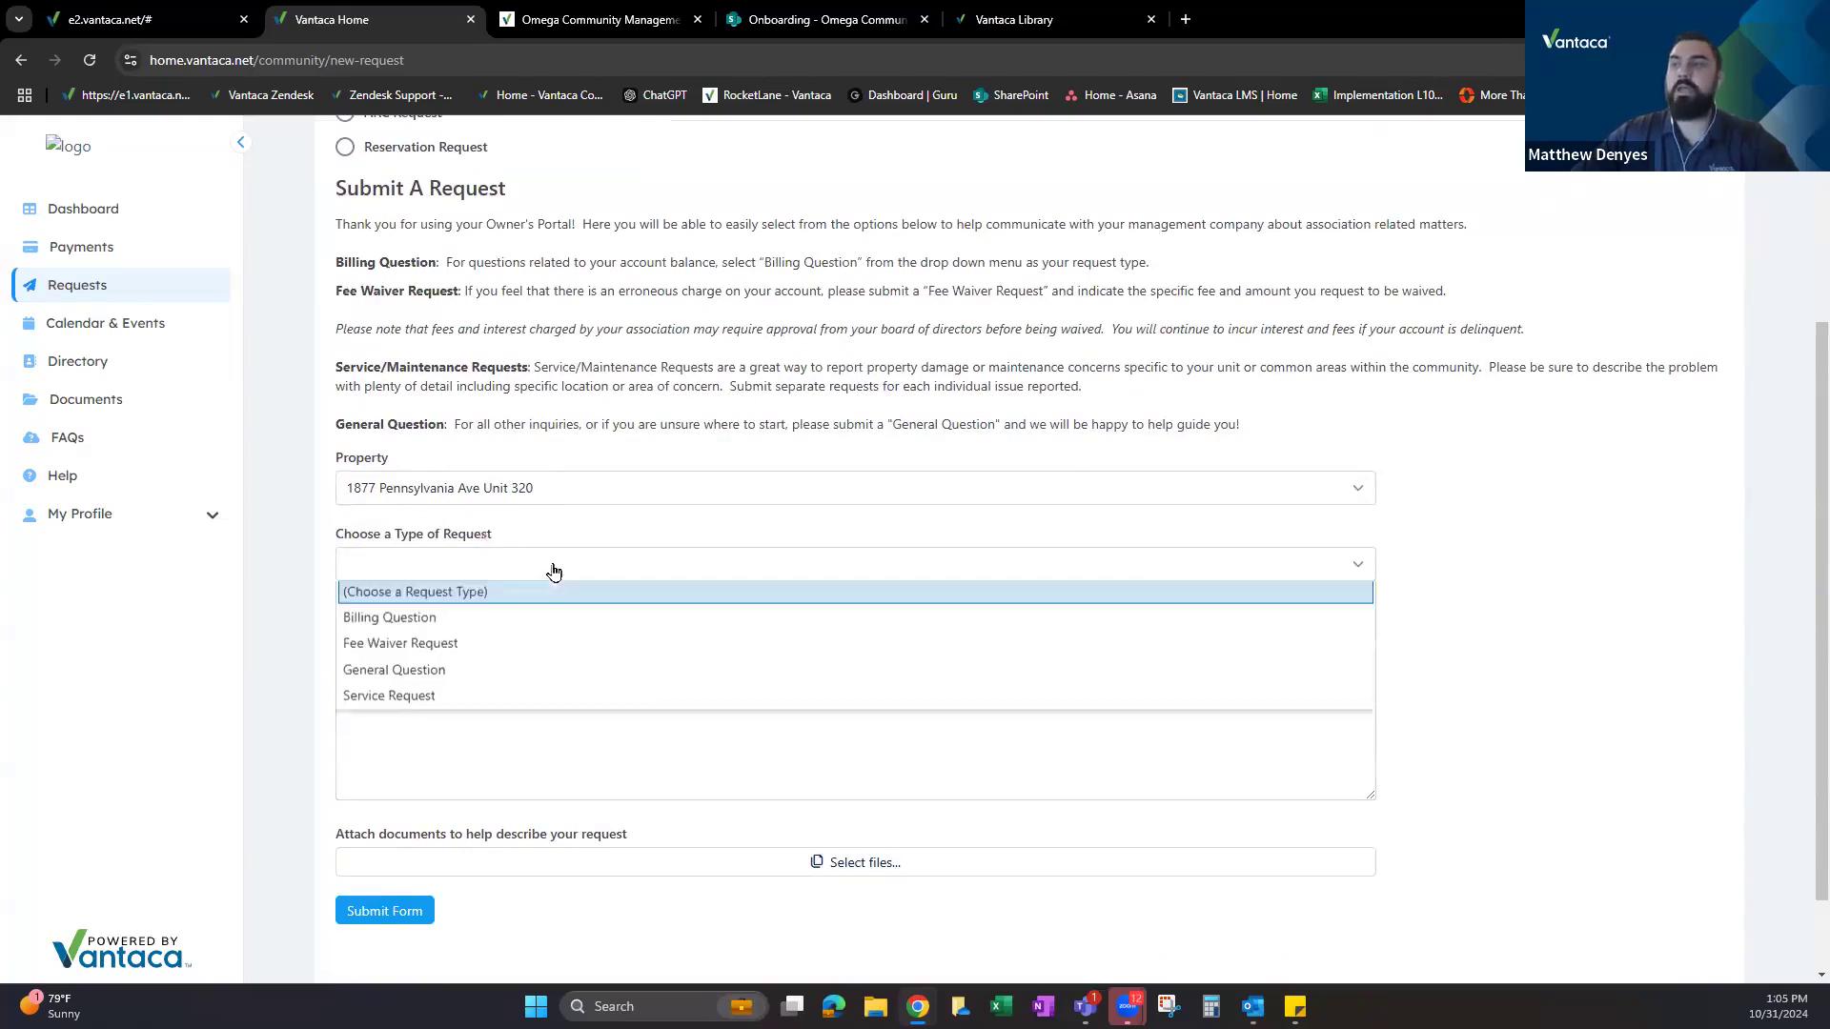
{"action": "left_click", "coordinate": [407, 705]}
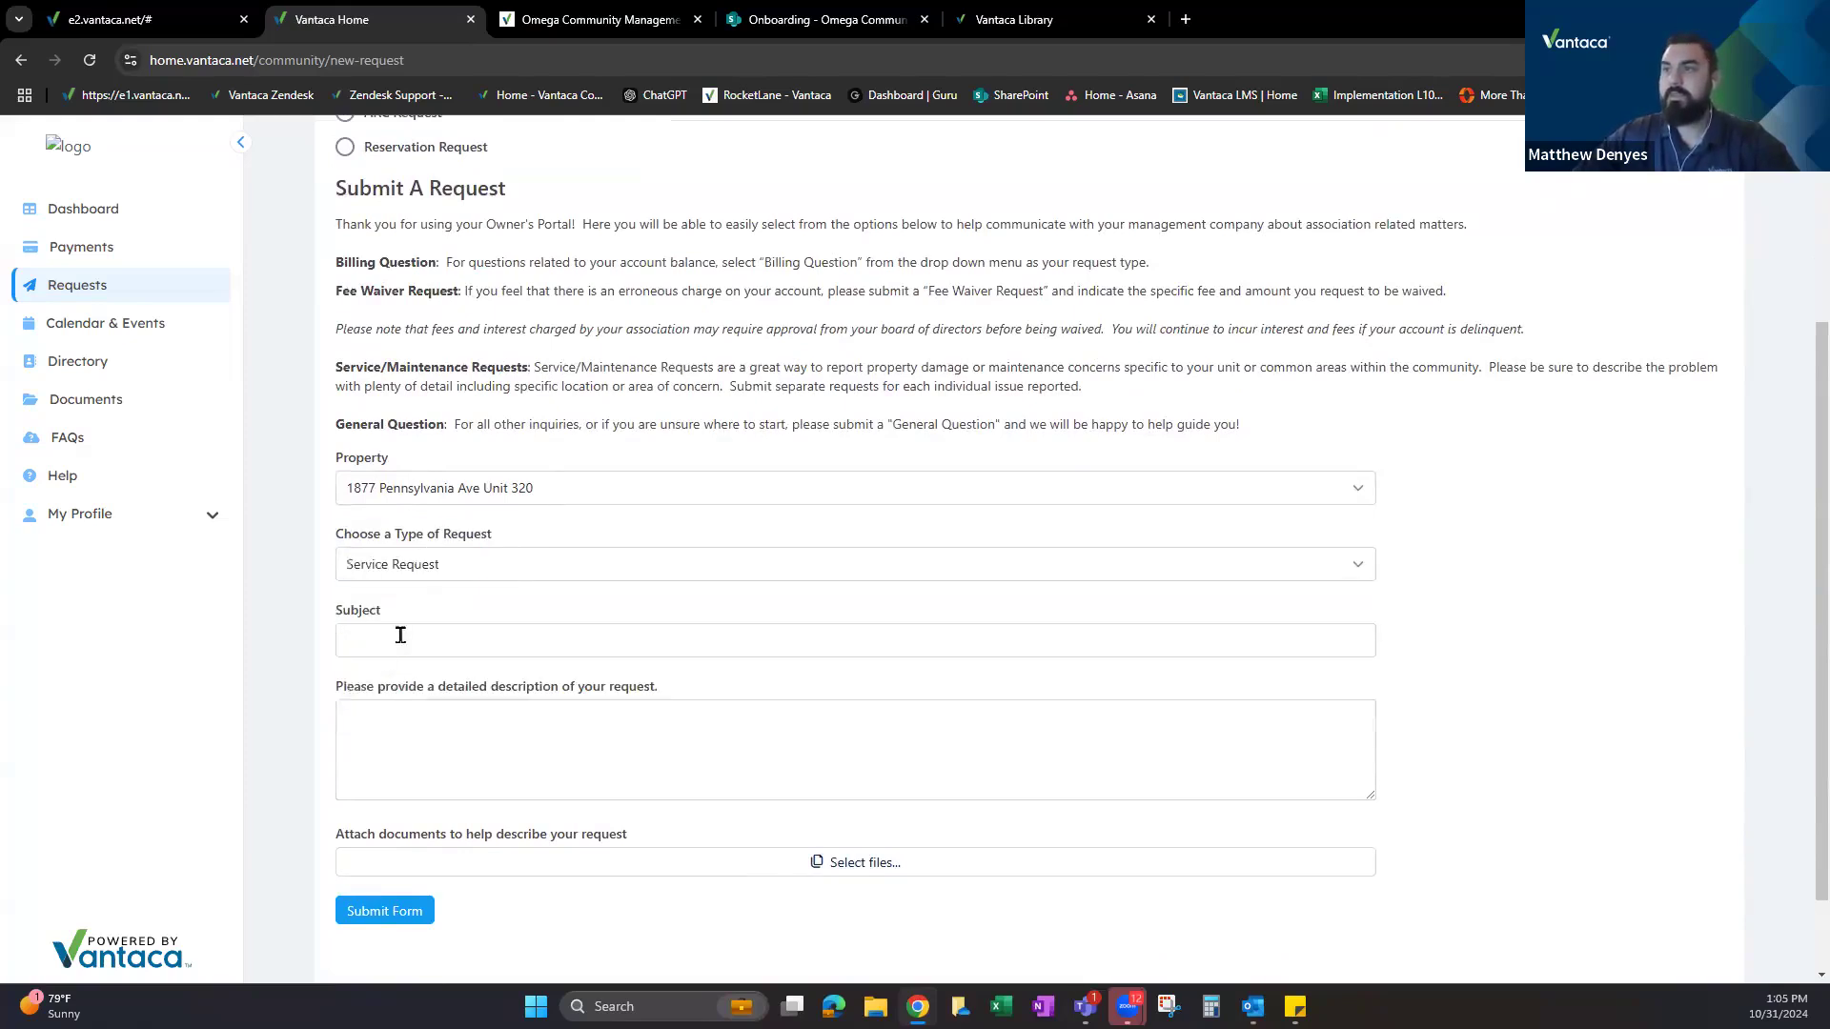
{"action": "left_click", "coordinate": [400, 635]}
{"action": "scroll", "coordinate": [402, 553], "scroll_direction": "down", "scroll_amount": 1}
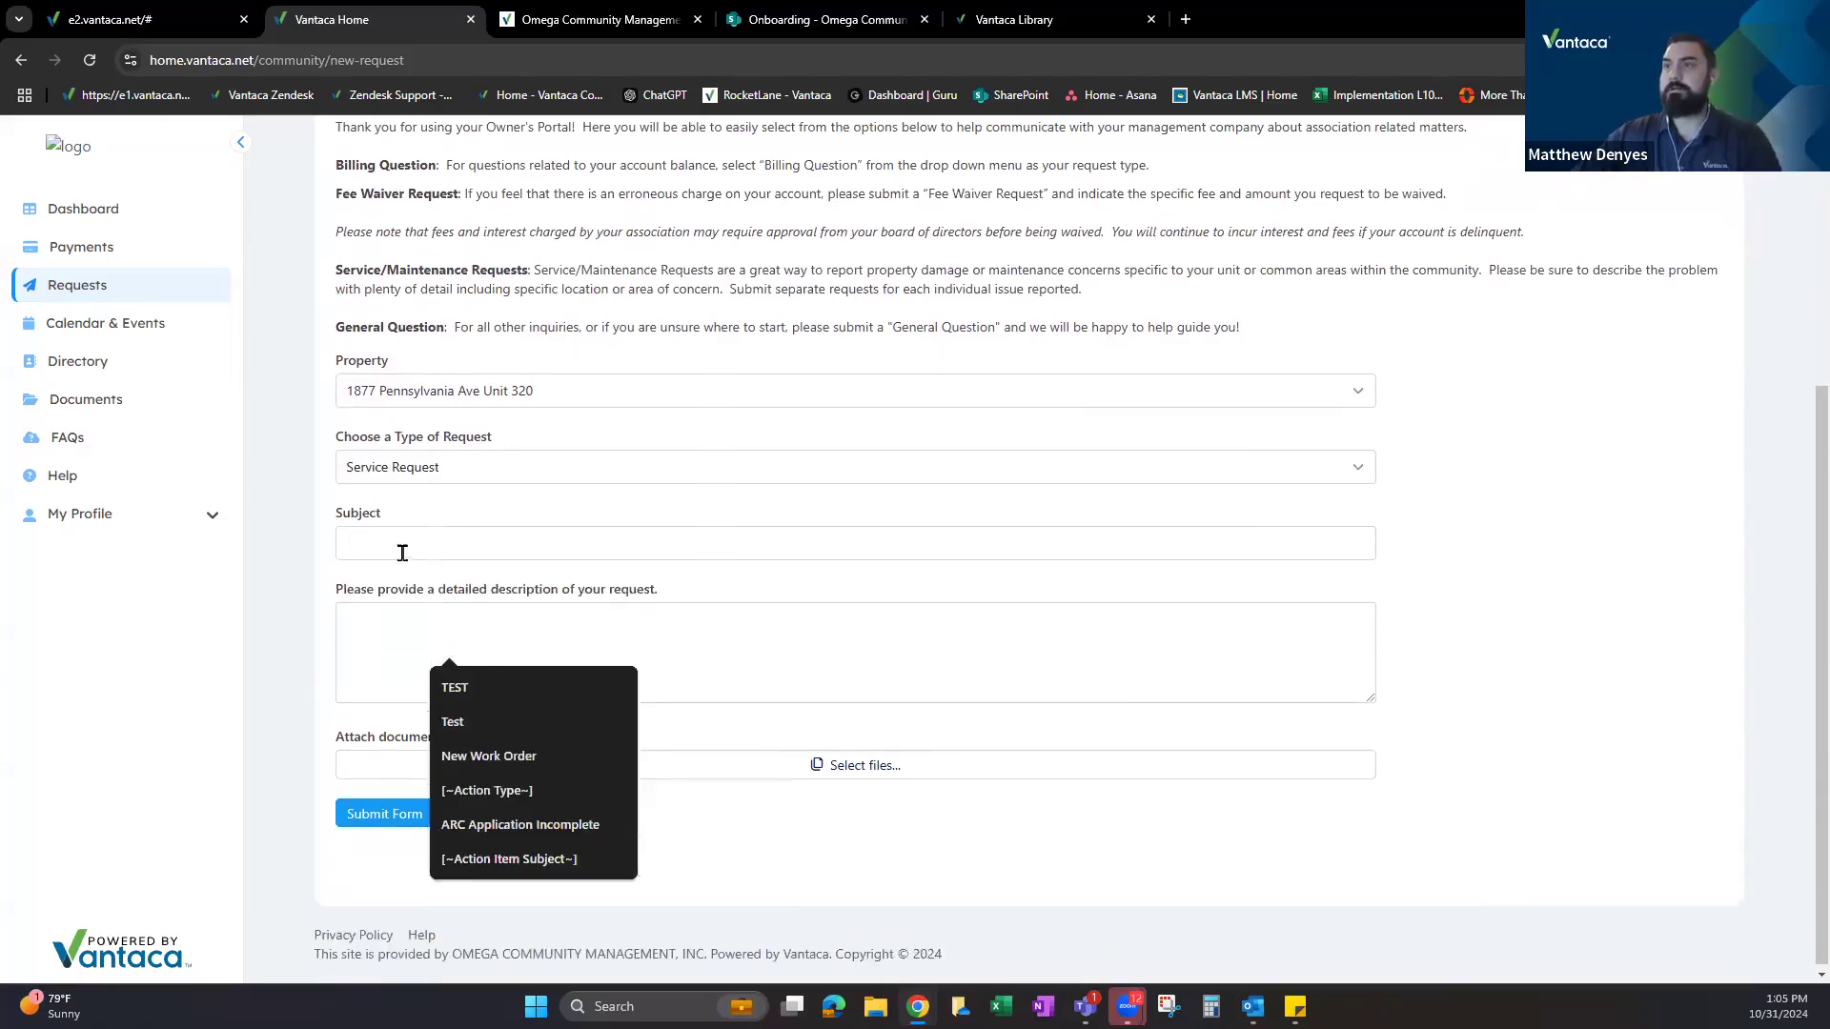
{"action": "left_click", "coordinate": [406, 545]}
{"action": "type", "text": "New "}
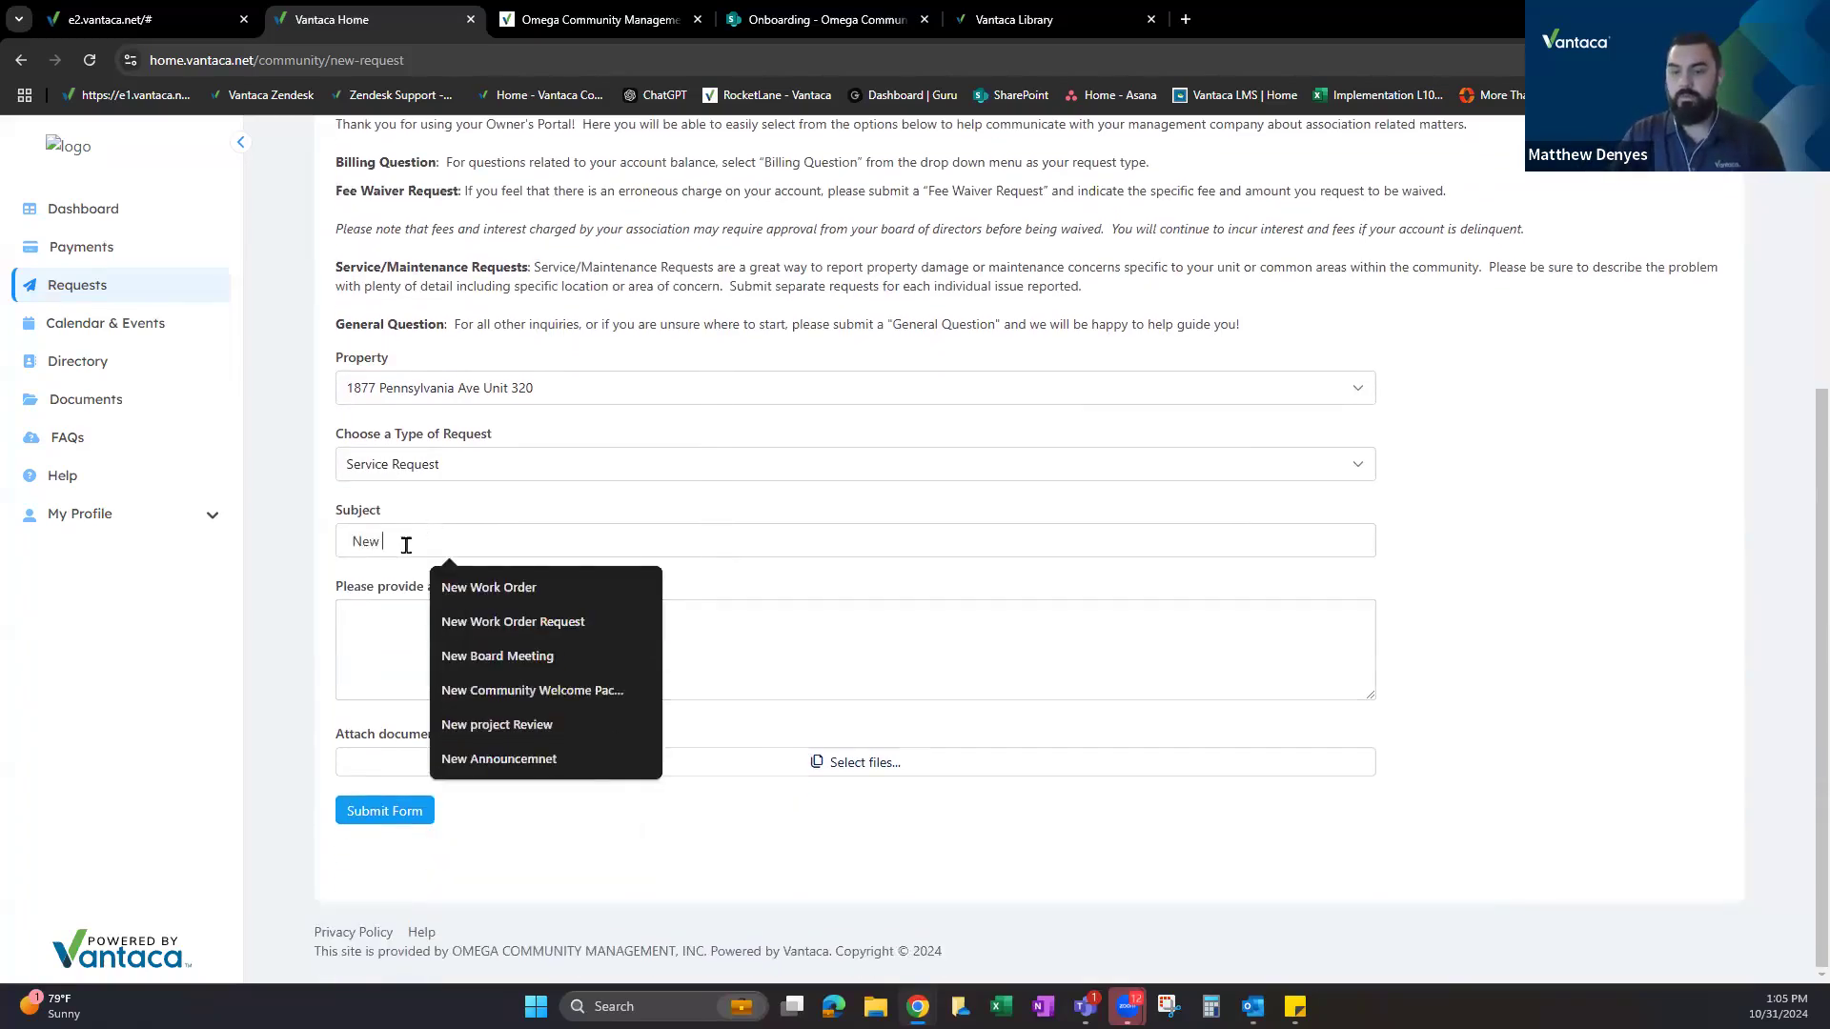
{"action": "type", "text": "Service Request"}
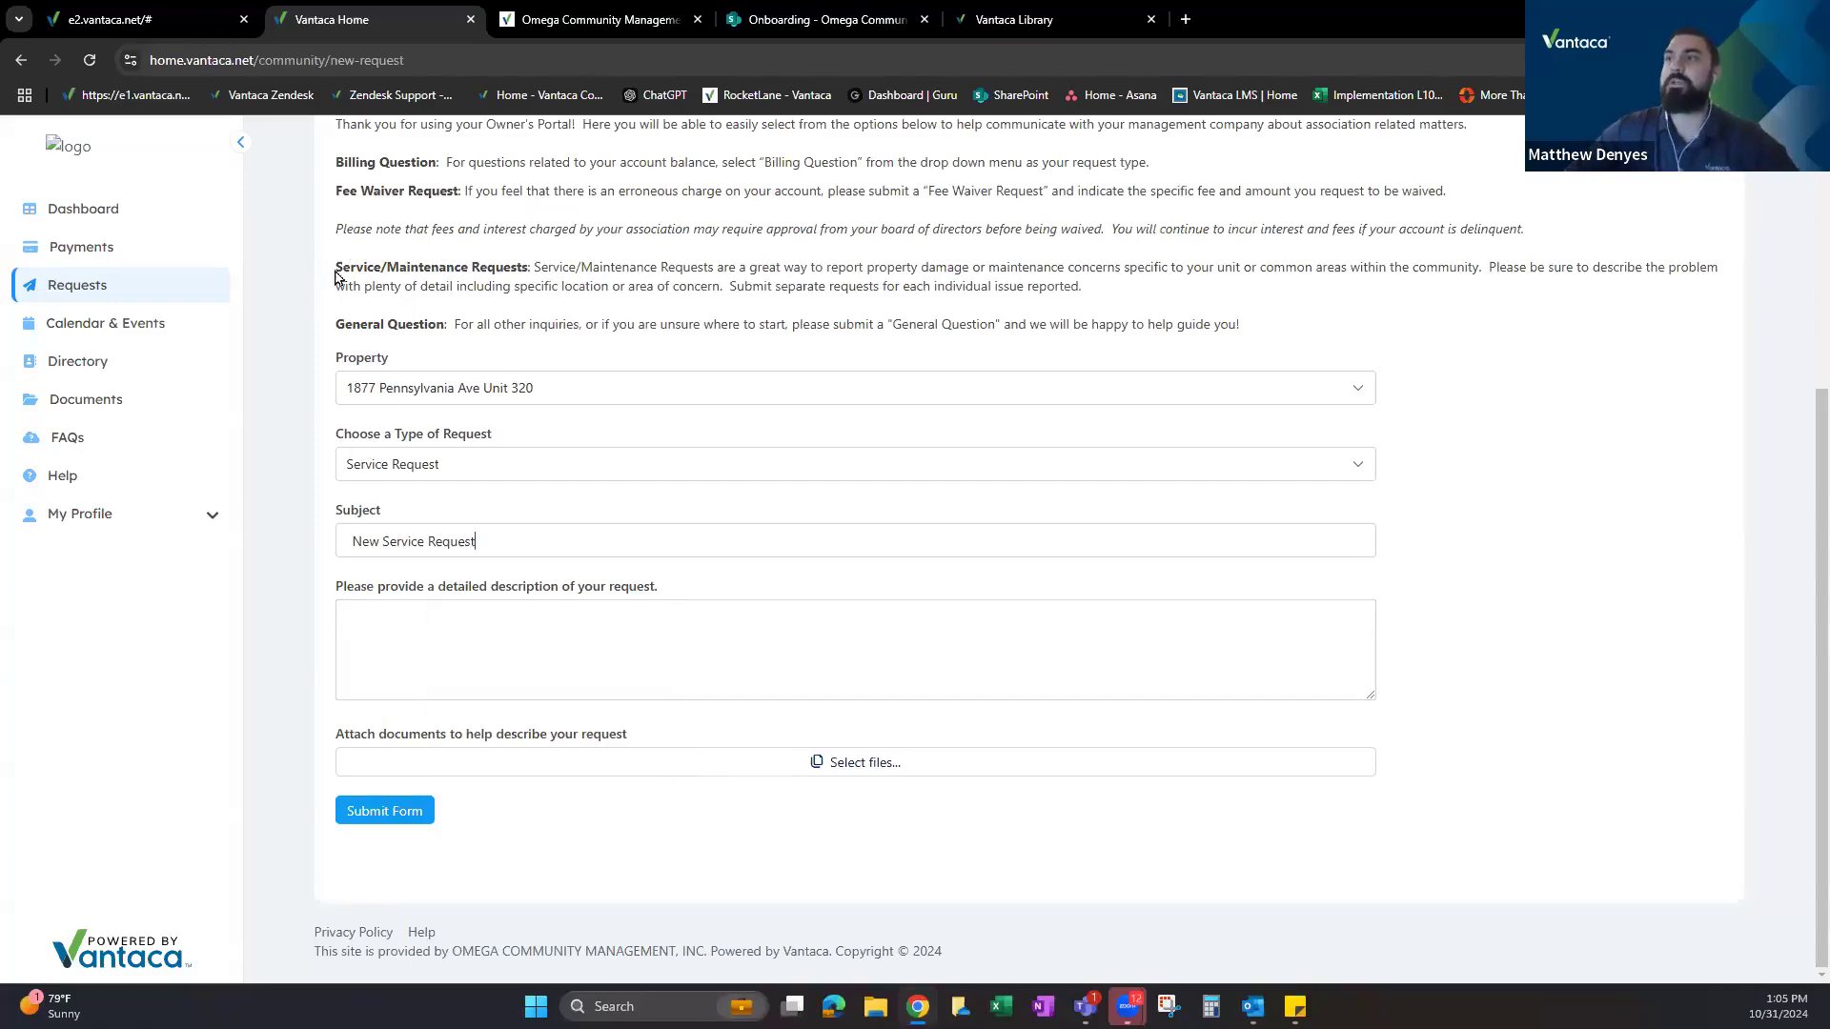
{"action": "left_click", "coordinate": [451, 624]}
{"action": "left_click", "coordinate": [486, 541]}
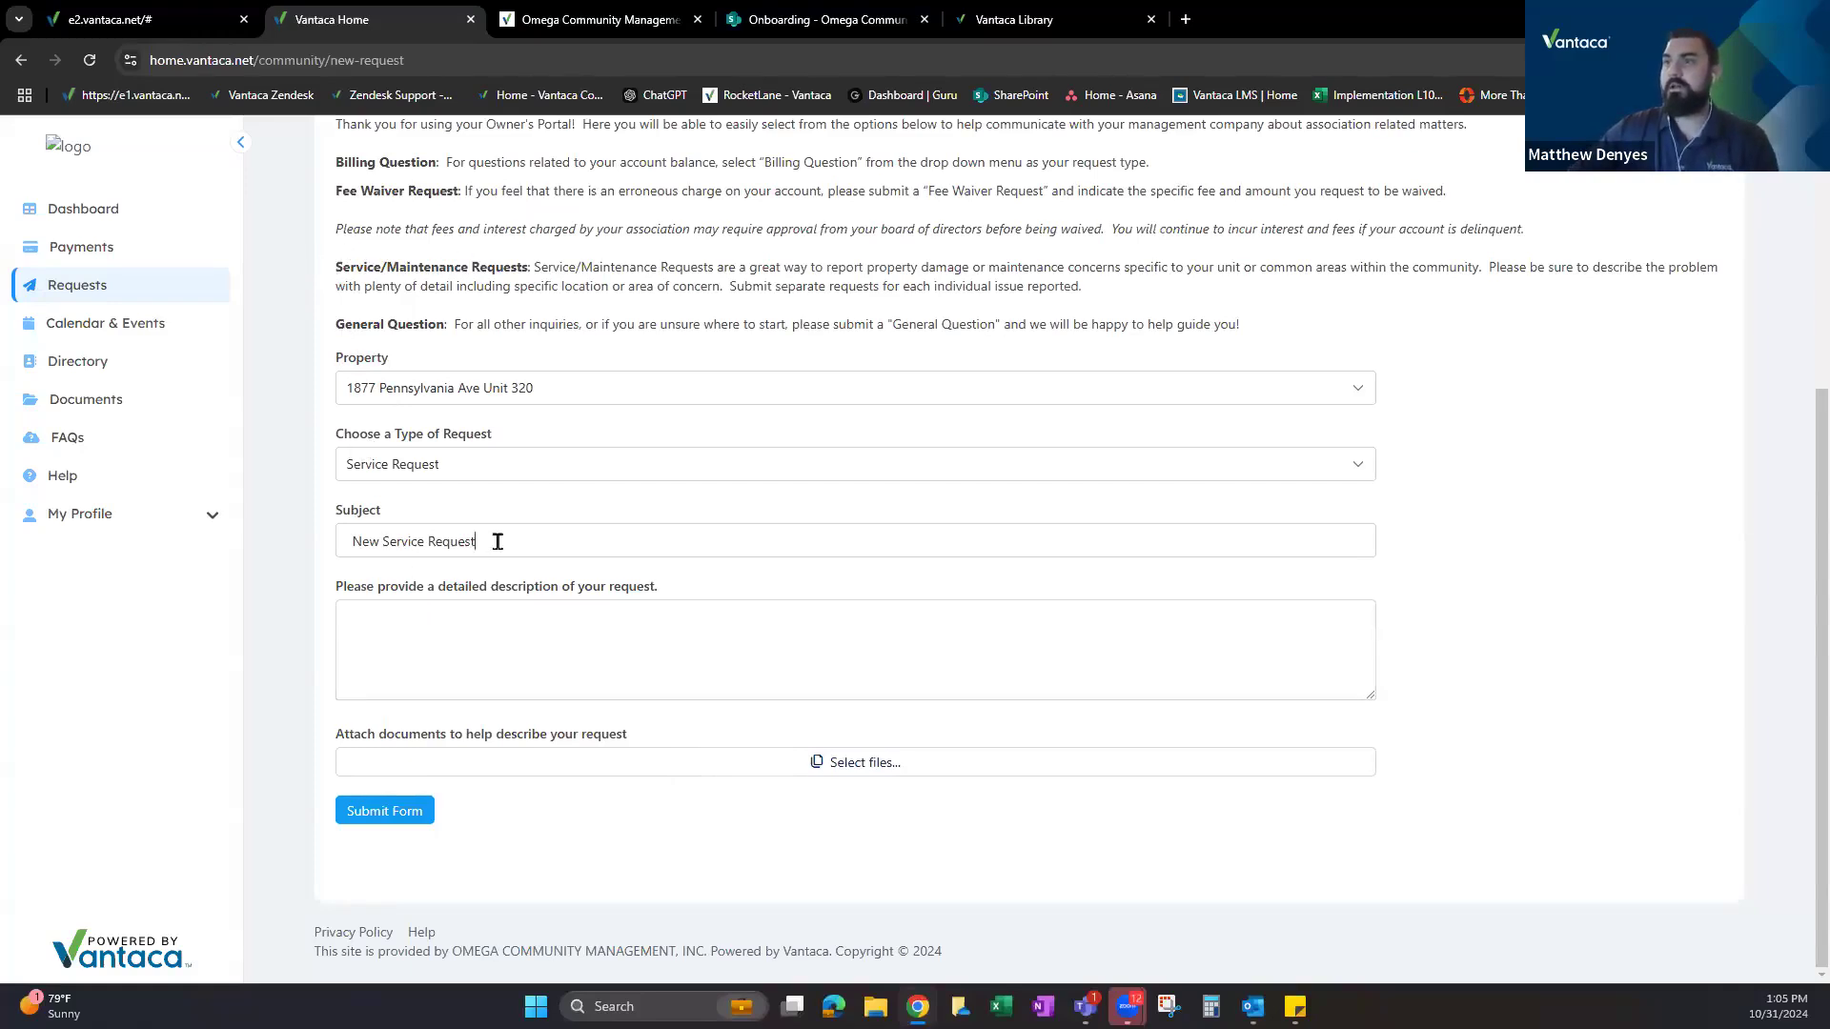
{"action": "left_click", "coordinate": [488, 635]}
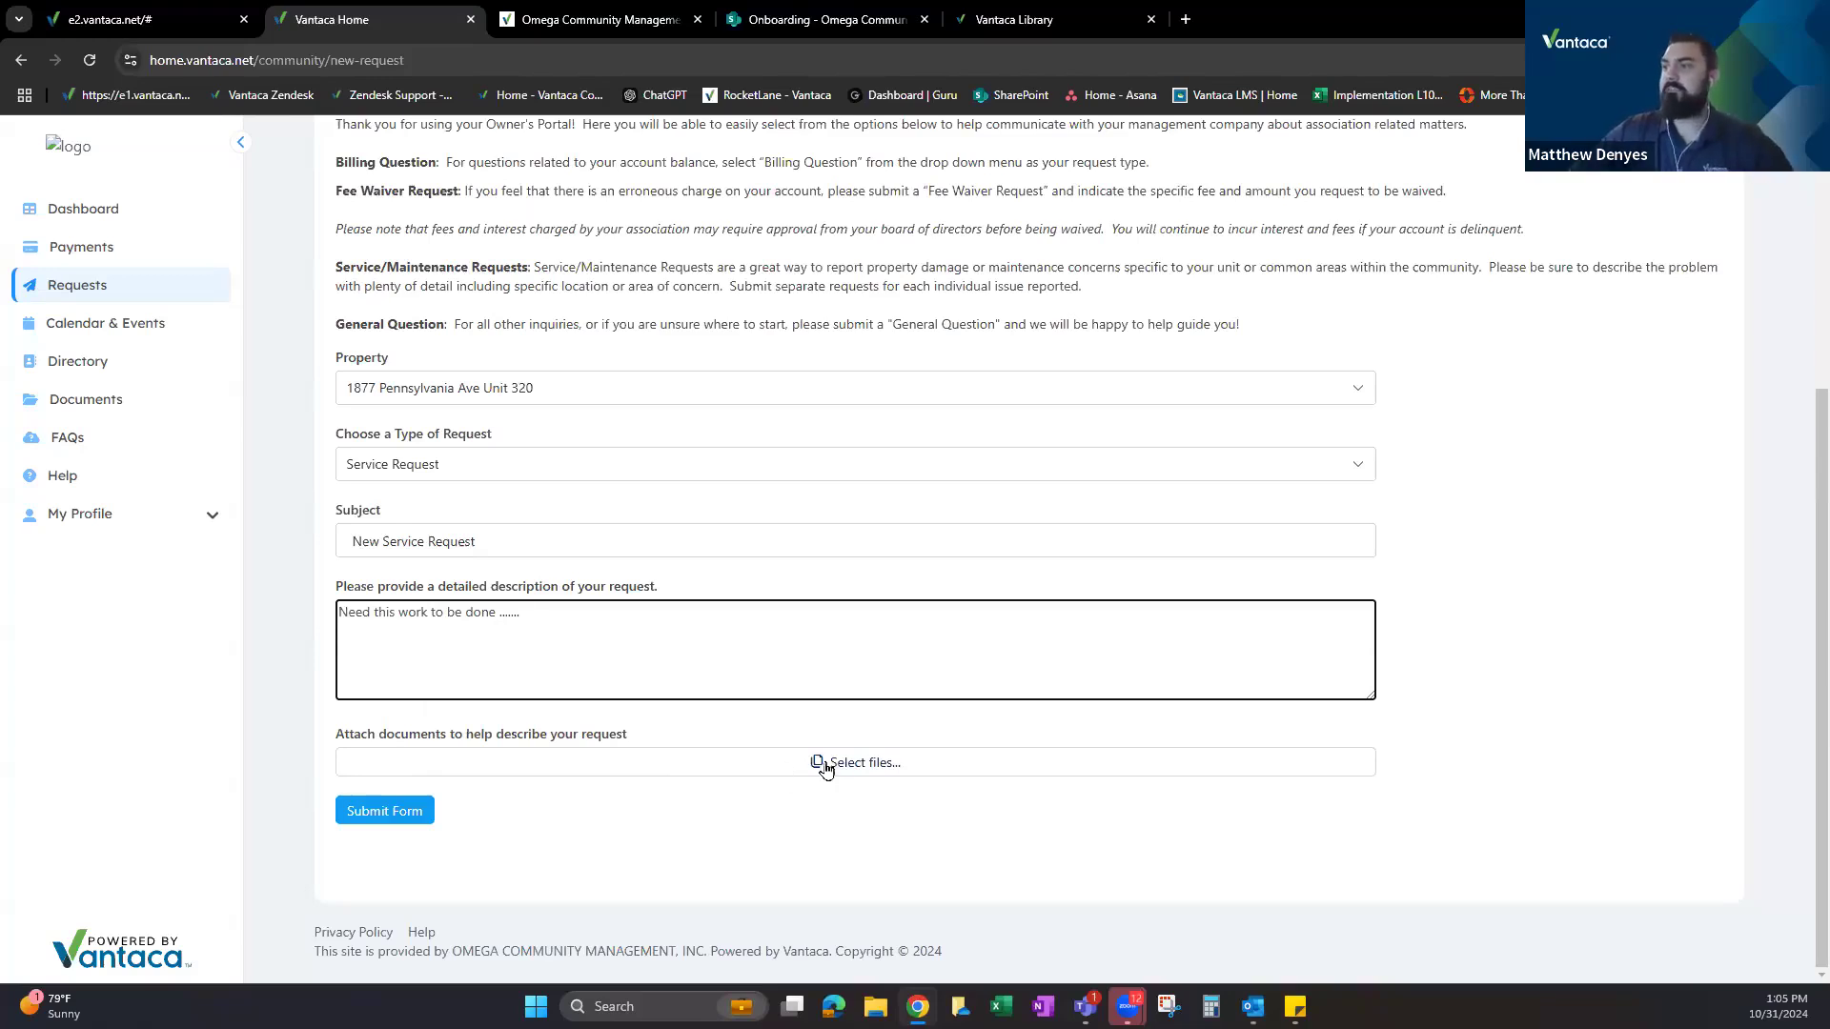
Submit the service request without attachments and return to the management site.
{"action": "left_click", "coordinate": [857, 764]}
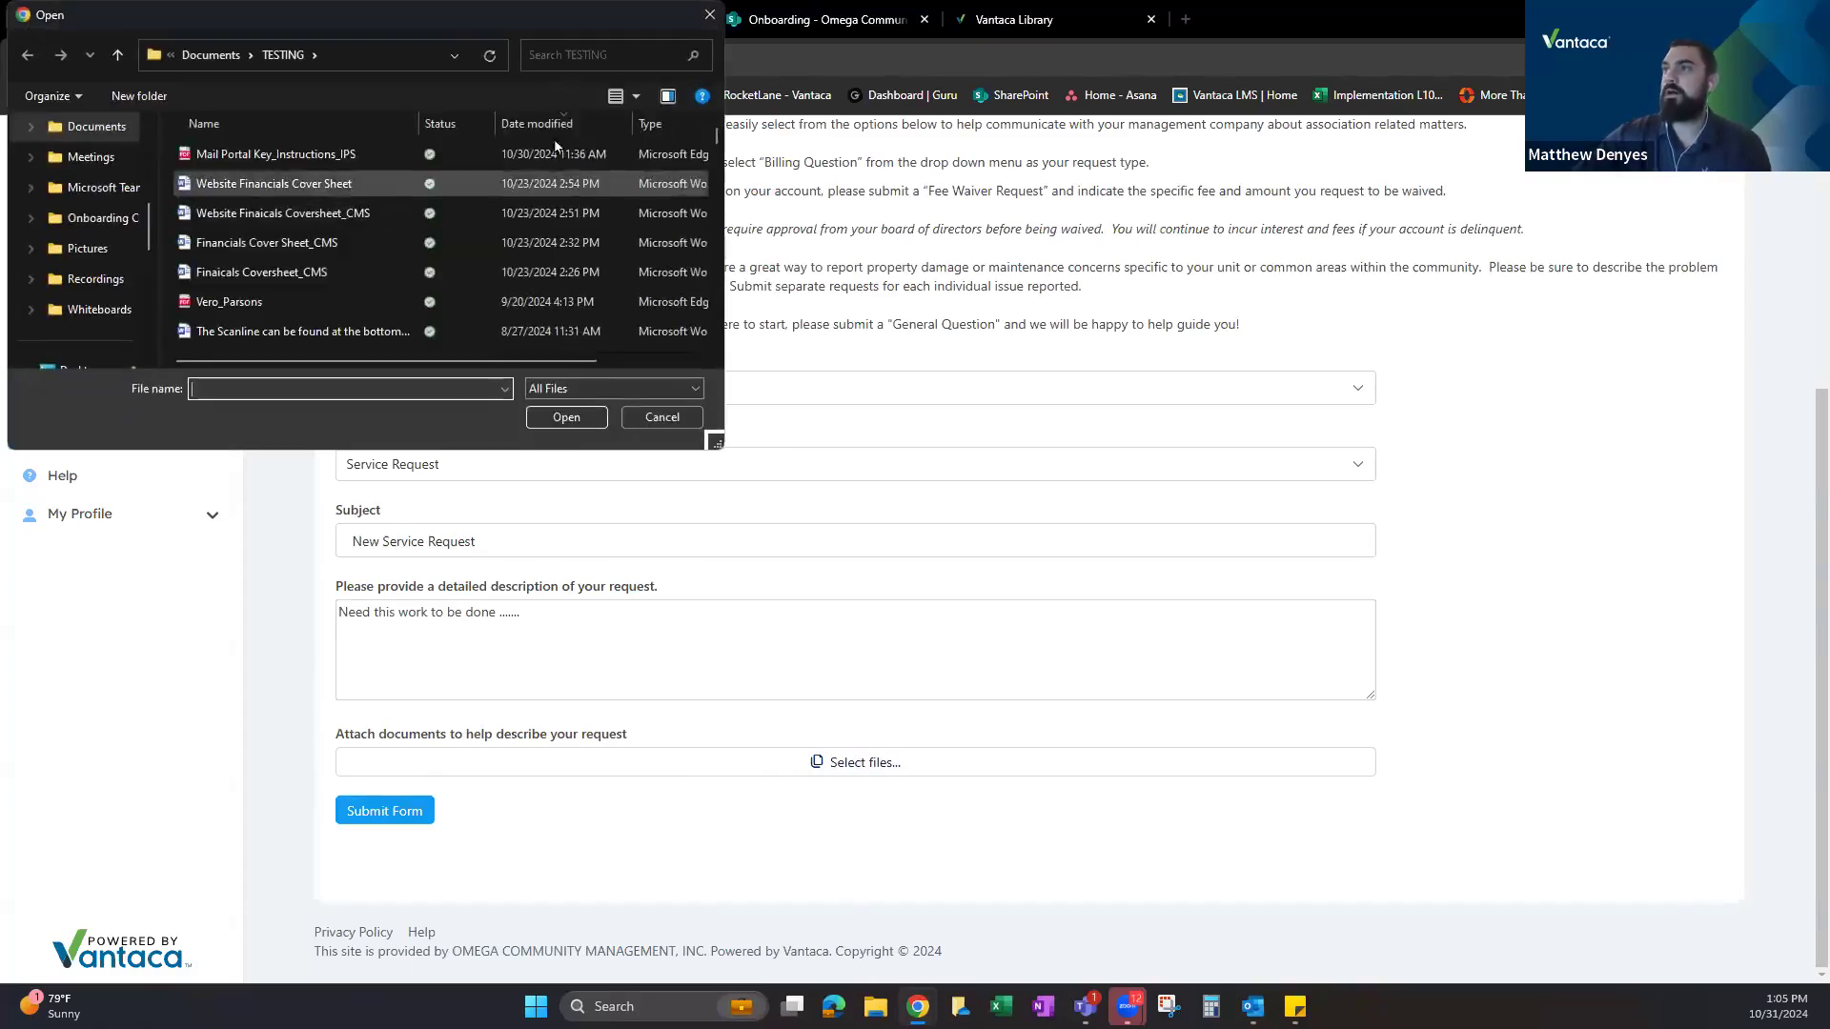
{"action": "left_click_drag", "start_coordinate": [483, 17], "coordinate": [528, 41]}
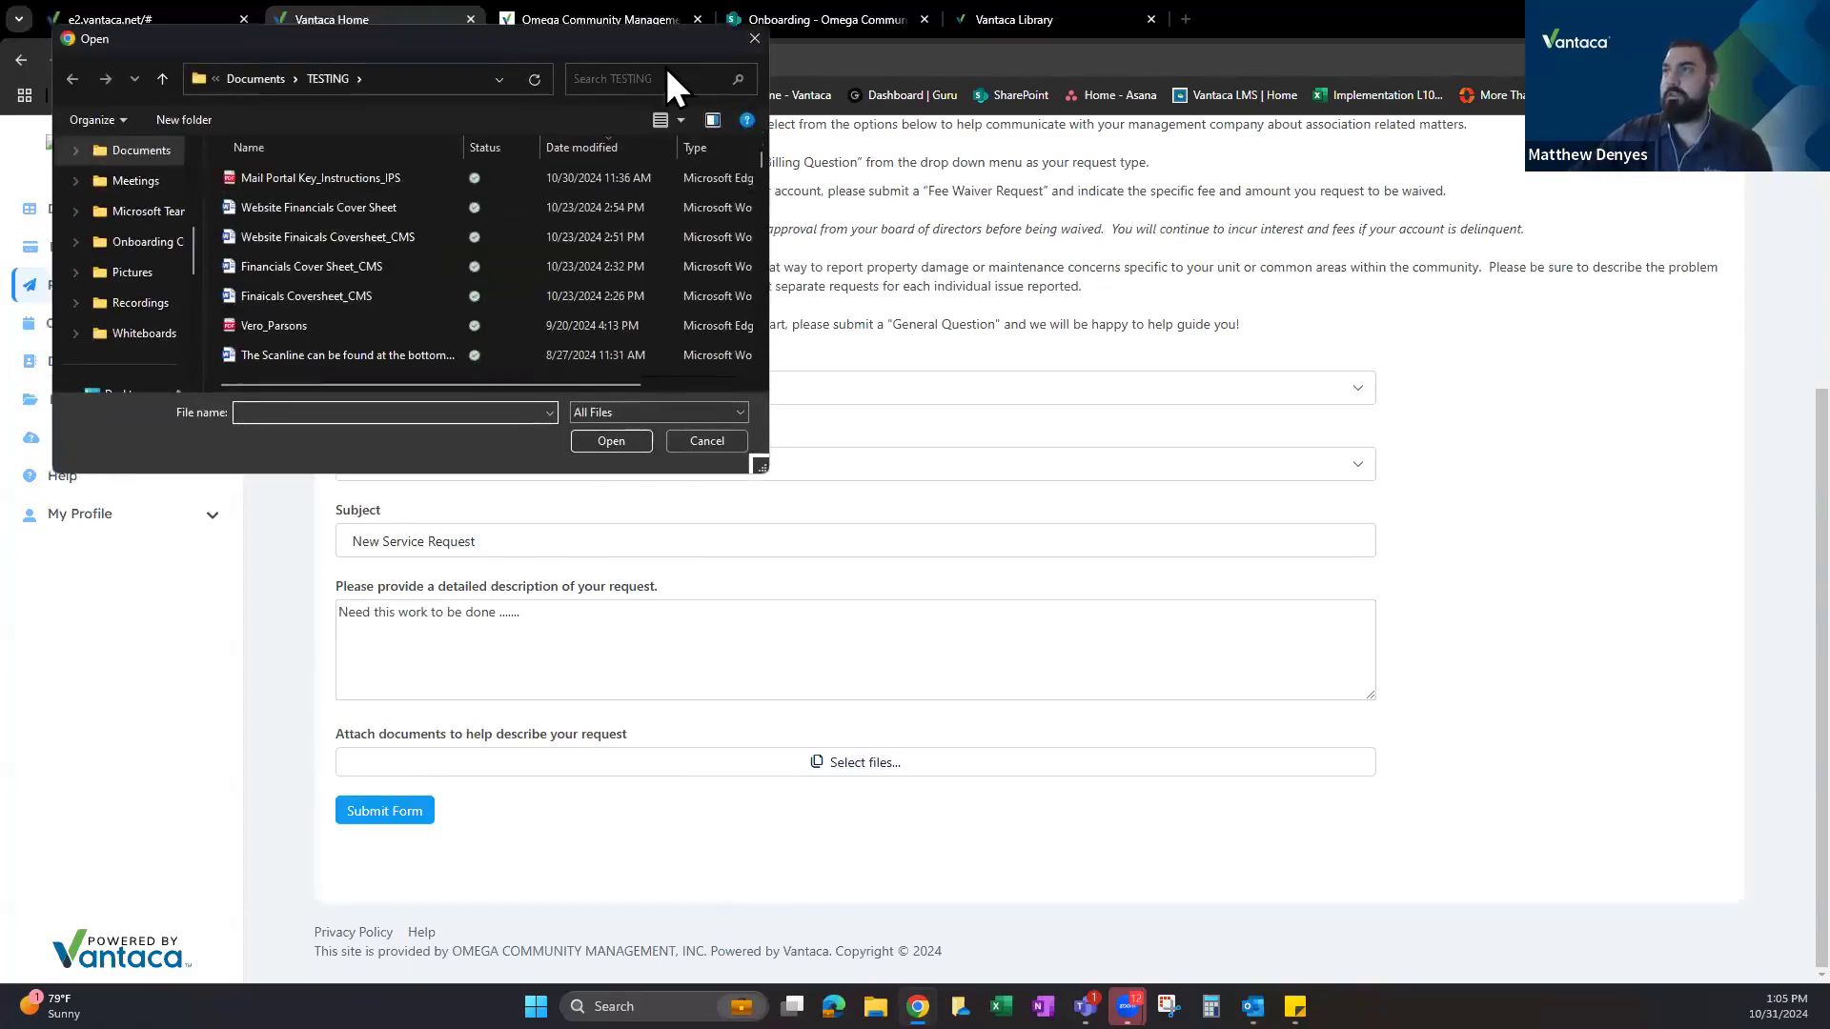
{"action": "left_click", "coordinate": [753, 38]}
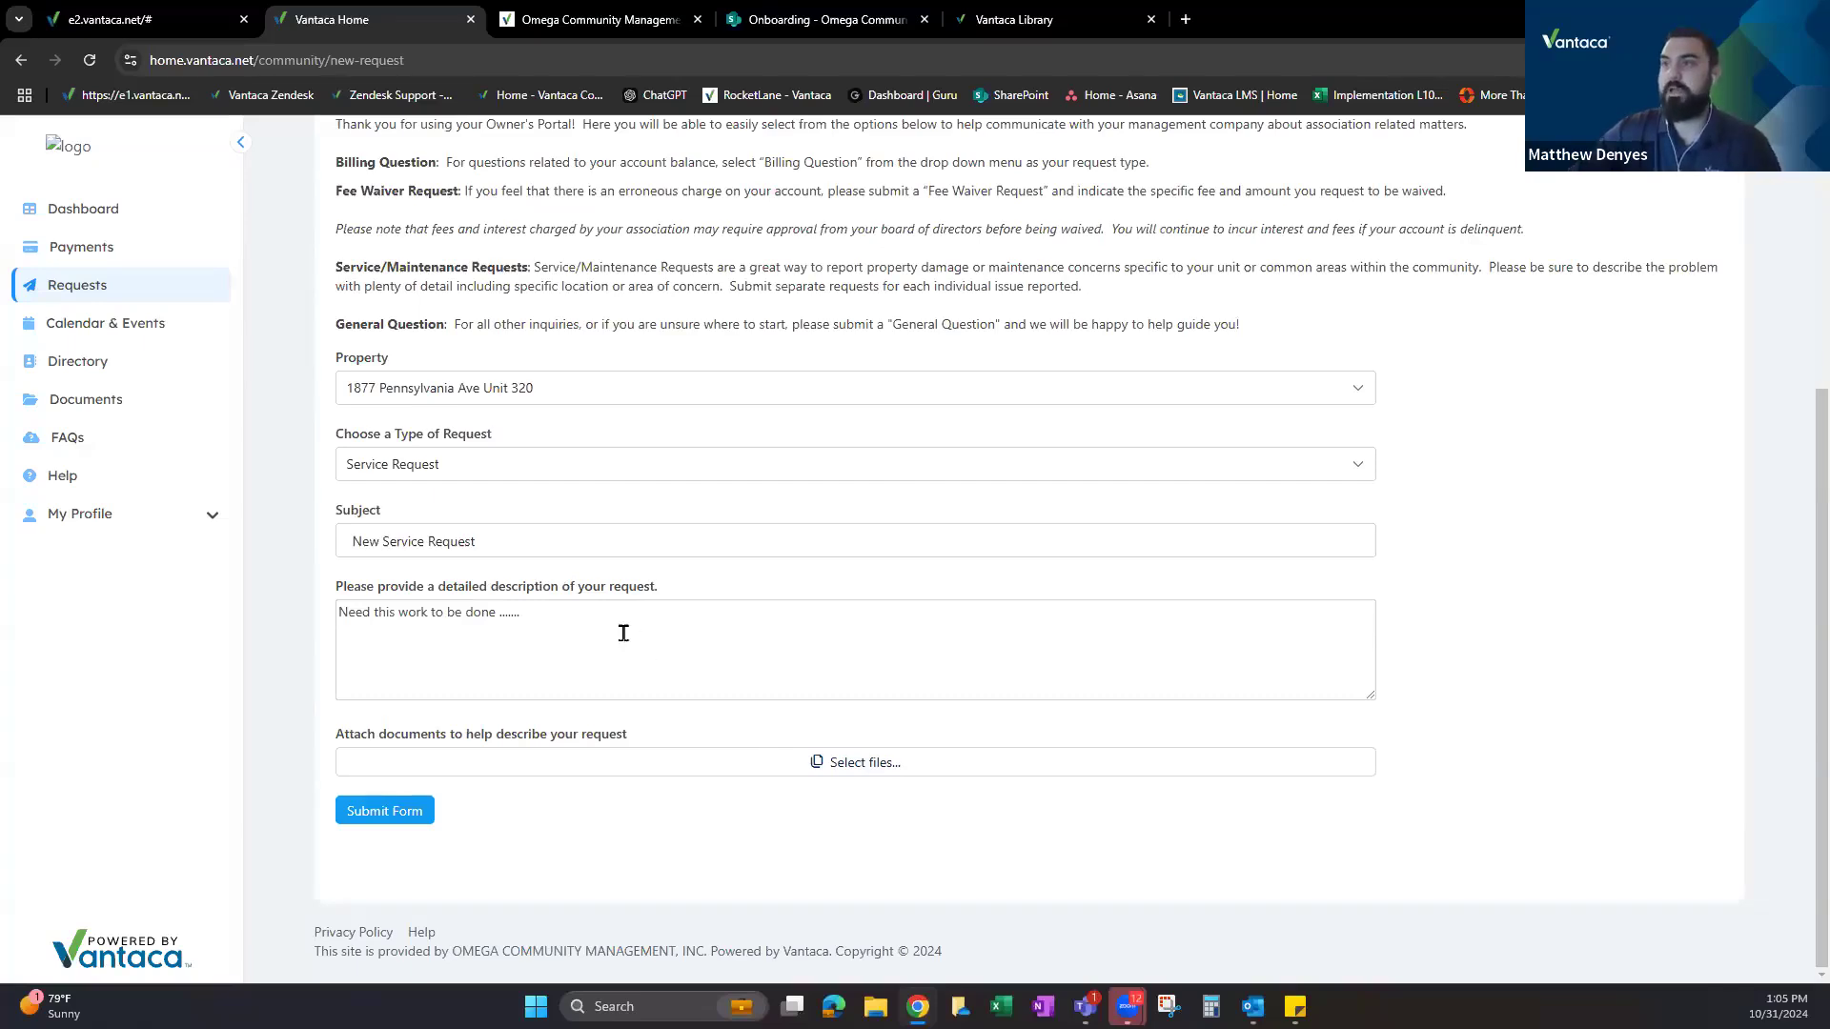
{"action": "scroll", "coordinate": [601, 635], "scroll_direction": "up", "scroll_amount": 3}
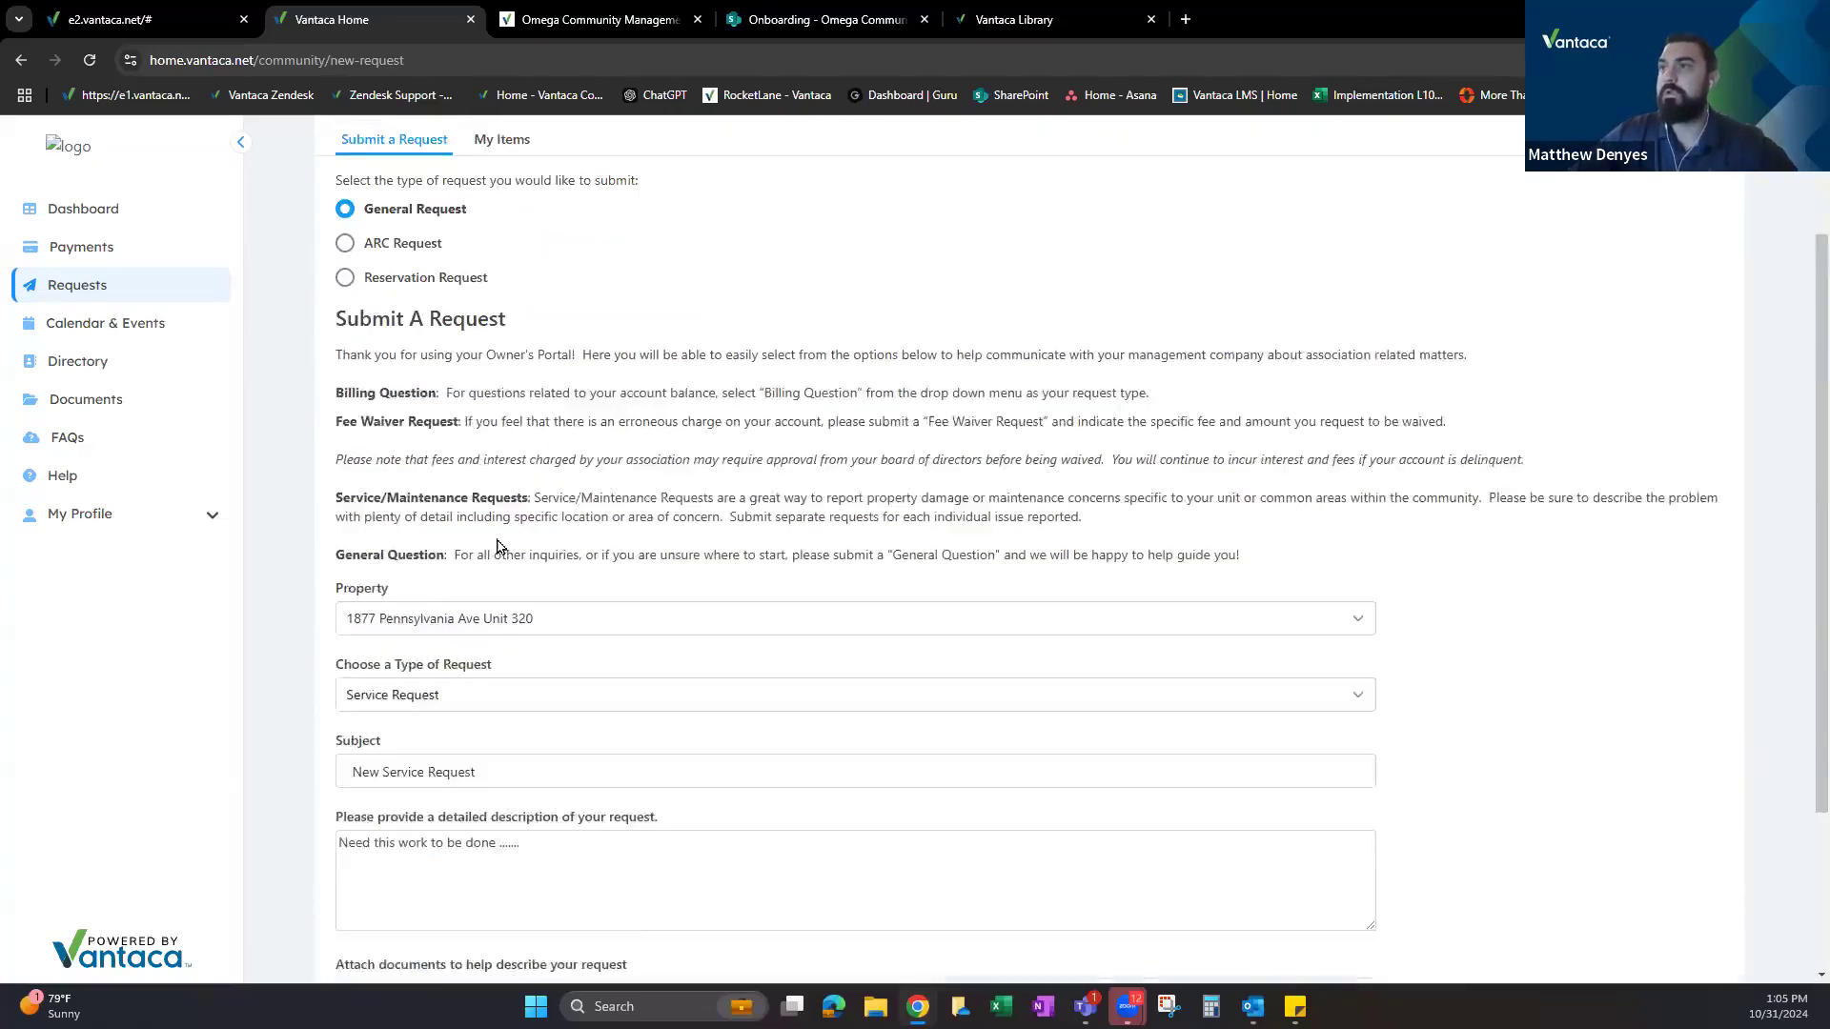
{"action": "scroll", "coordinate": [572, 752], "scroll_direction": "down", "scroll_amount": 3}
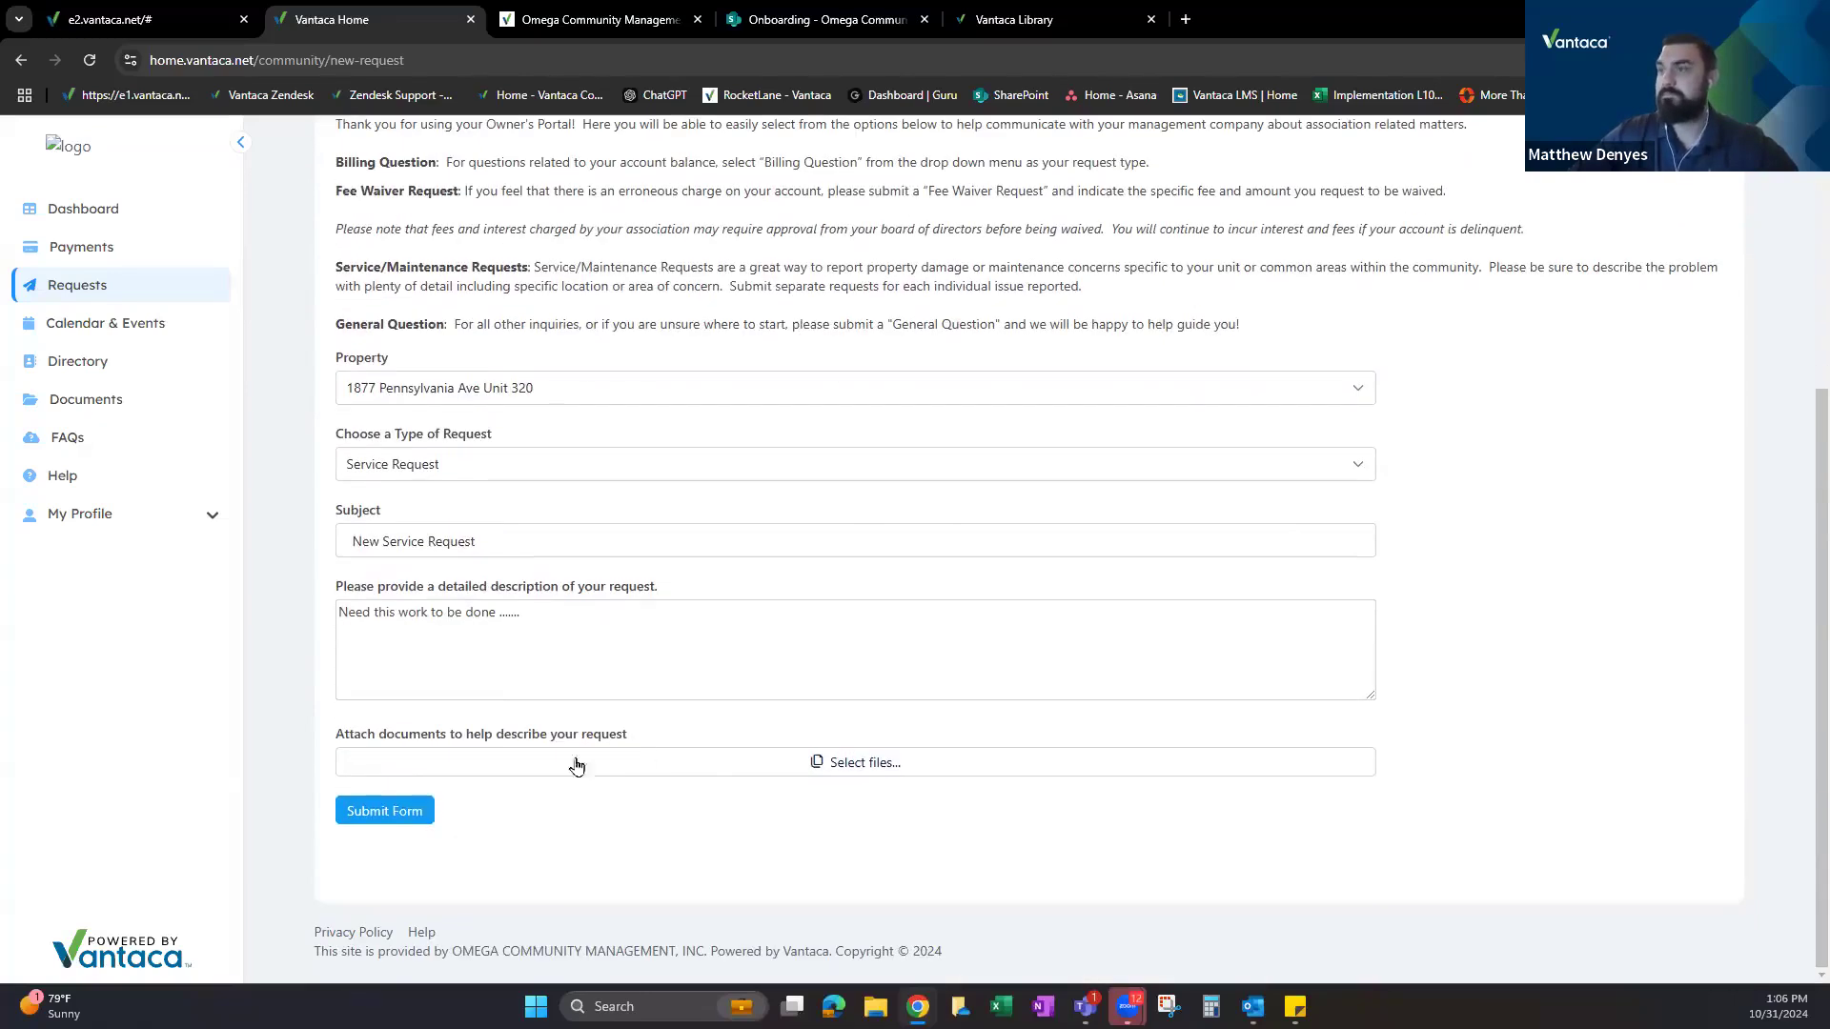
{"action": "left_click", "coordinate": [389, 808]}
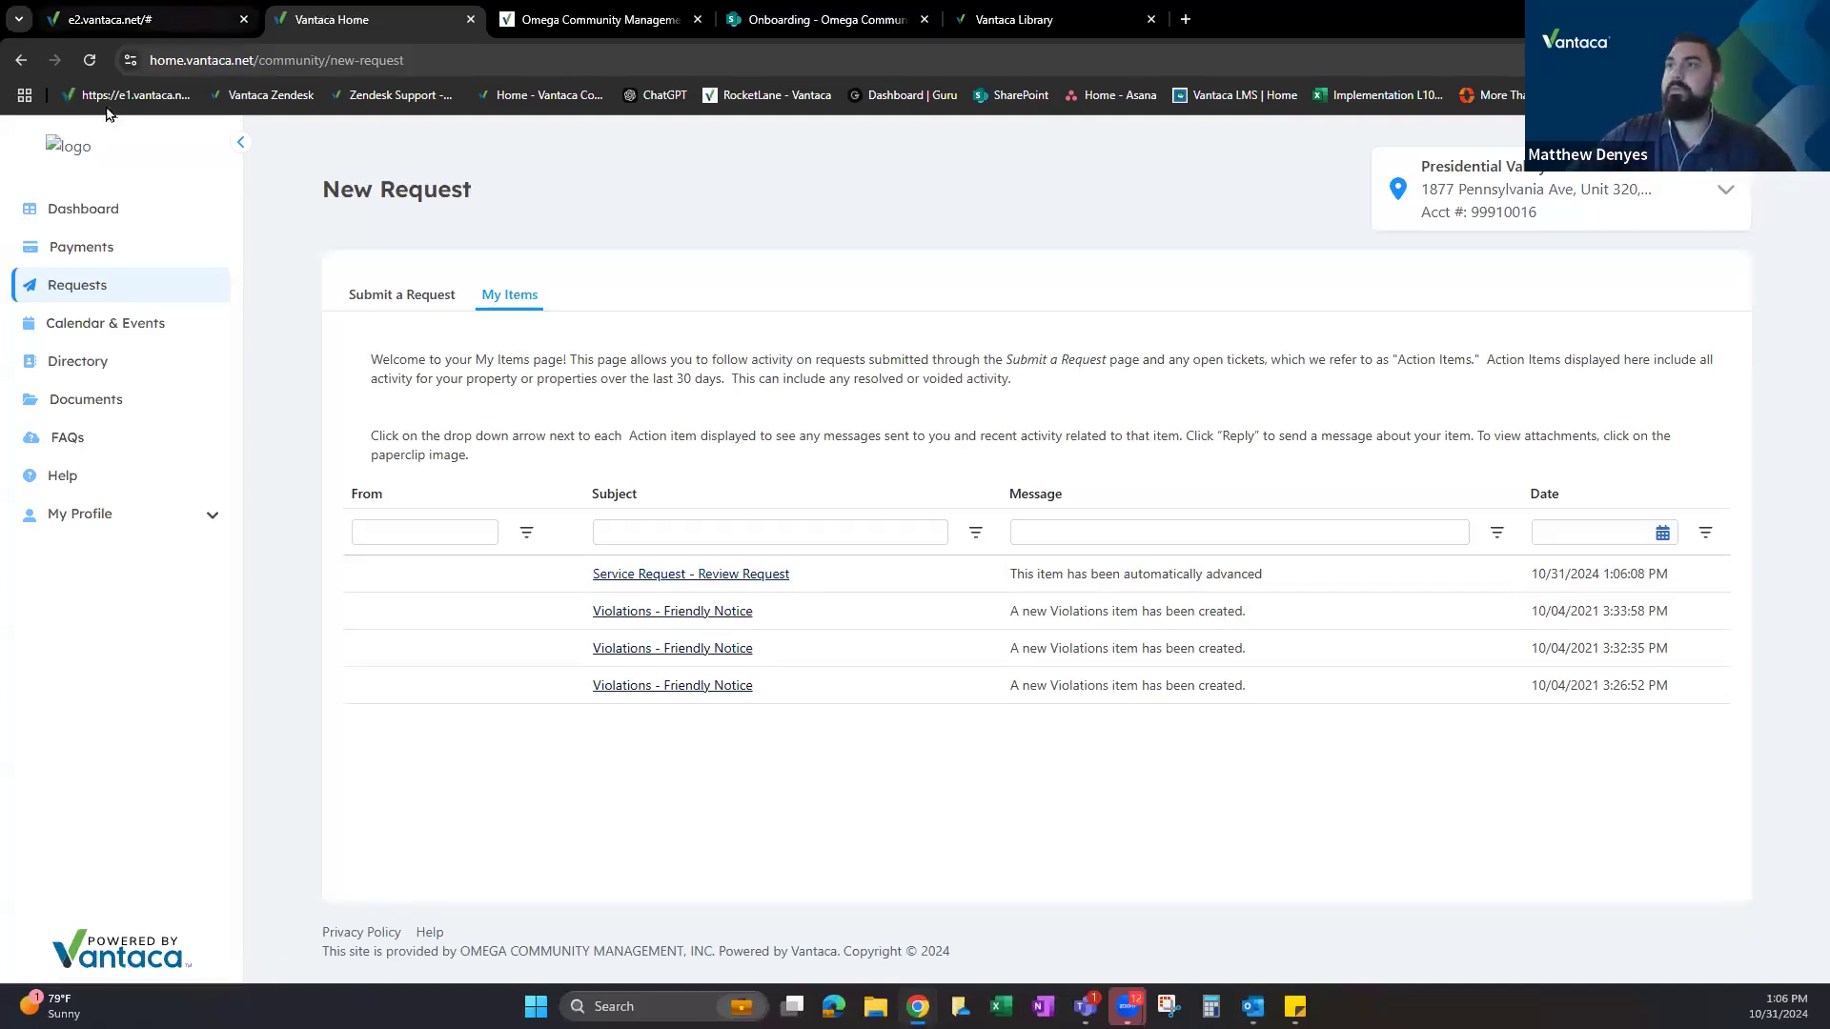
{"action": "left_click", "coordinate": [141, 11]}
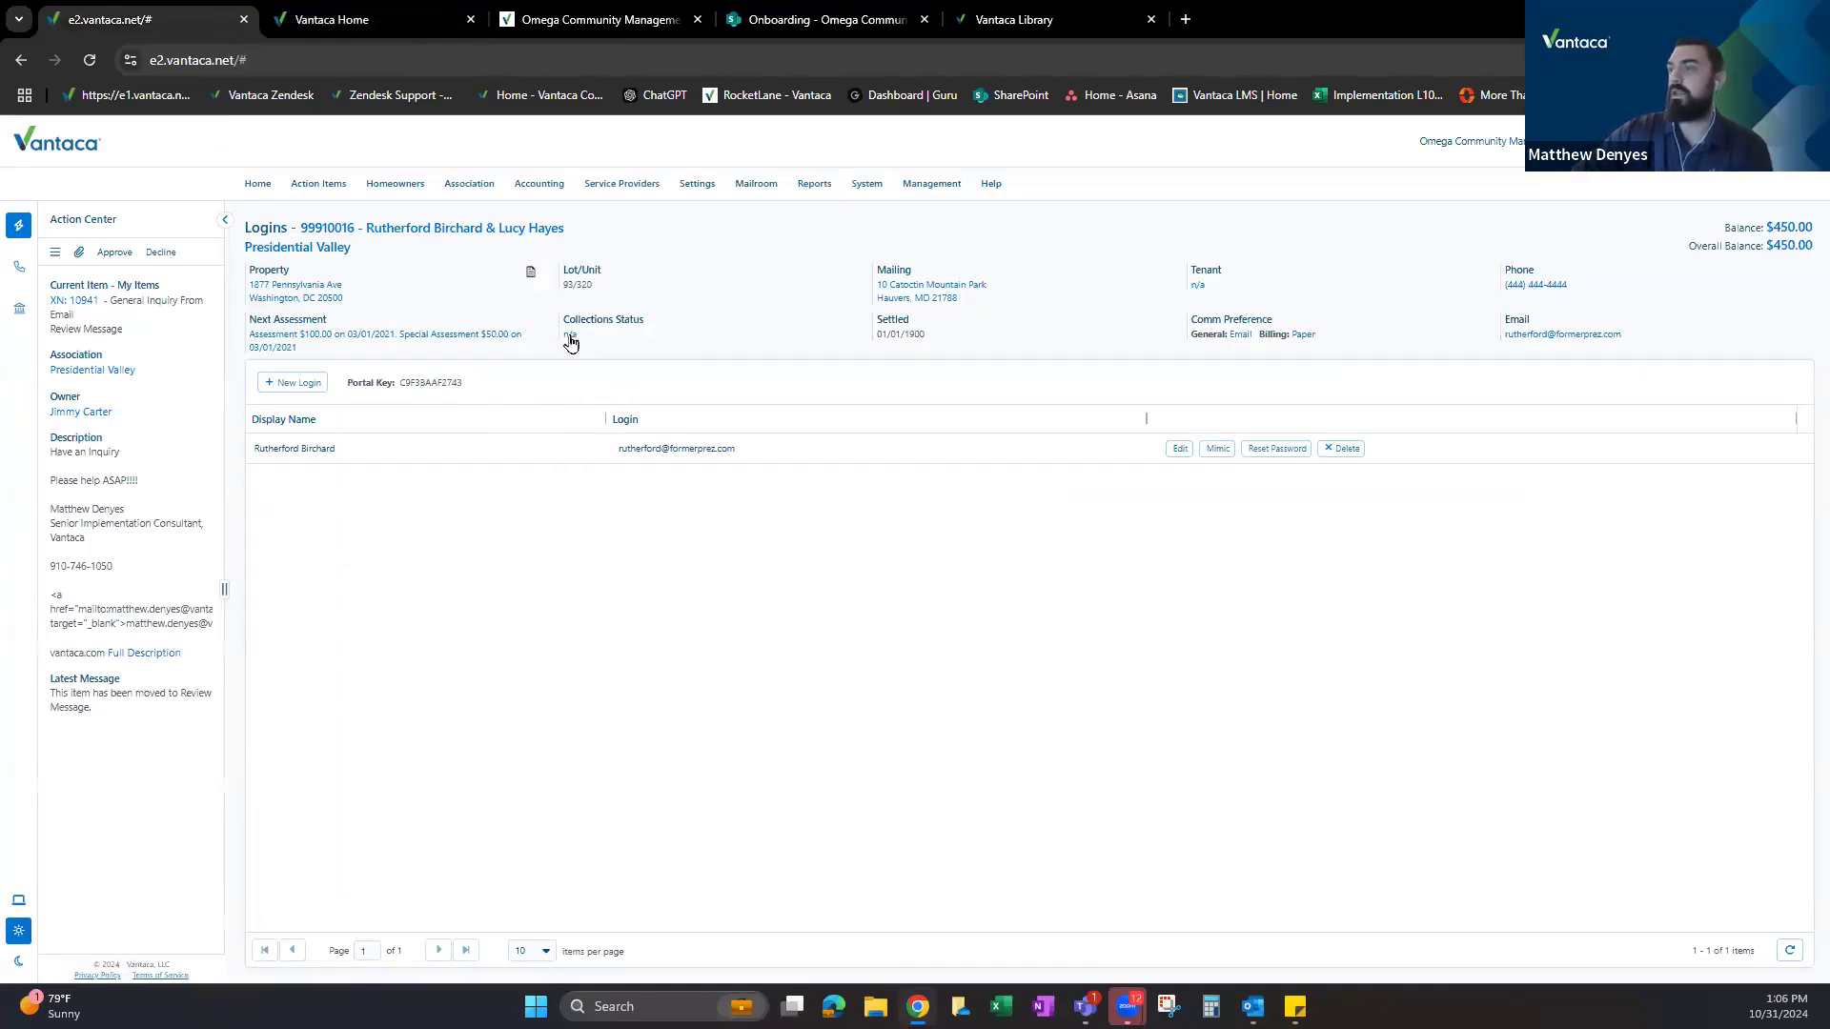
Open the Unit 320 owner's Action Items through the Collections Status 'n/a' link.
{"action": "left_click_drag", "start_coordinate": [565, 329], "coordinate": [645, 329]}
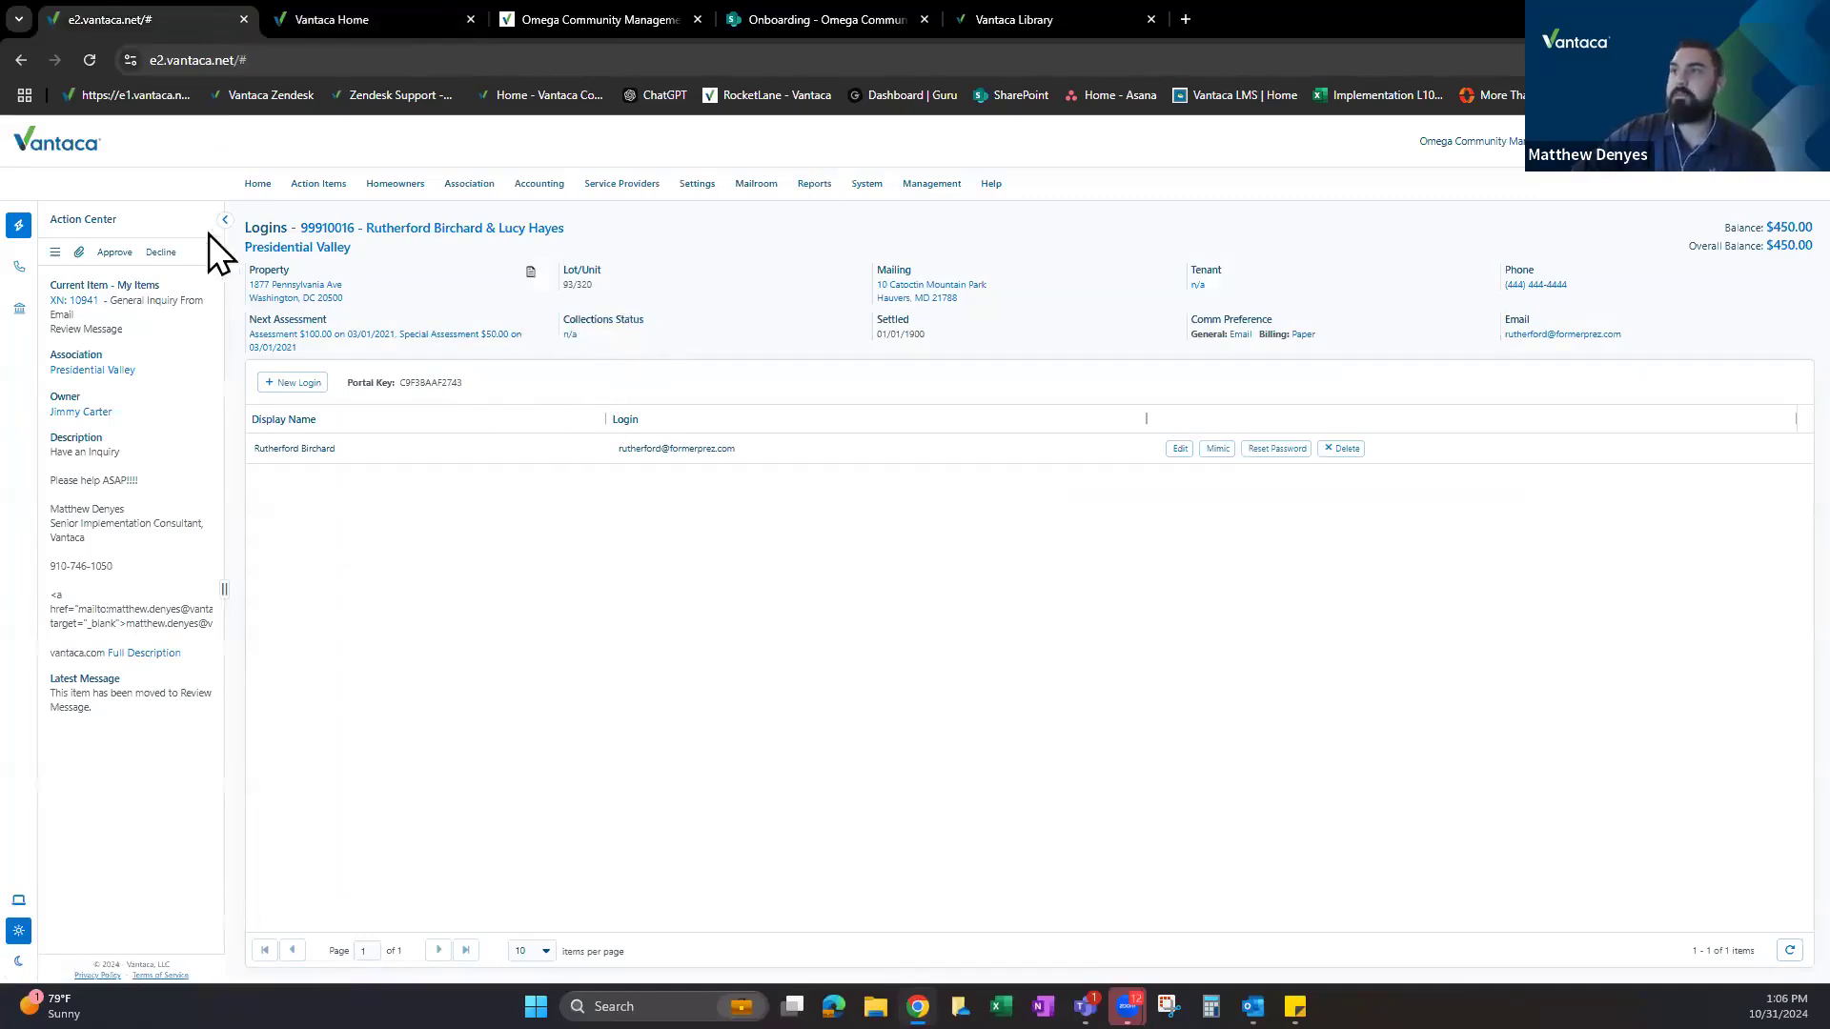
{"action": "double_click", "coordinate": [286, 228]}
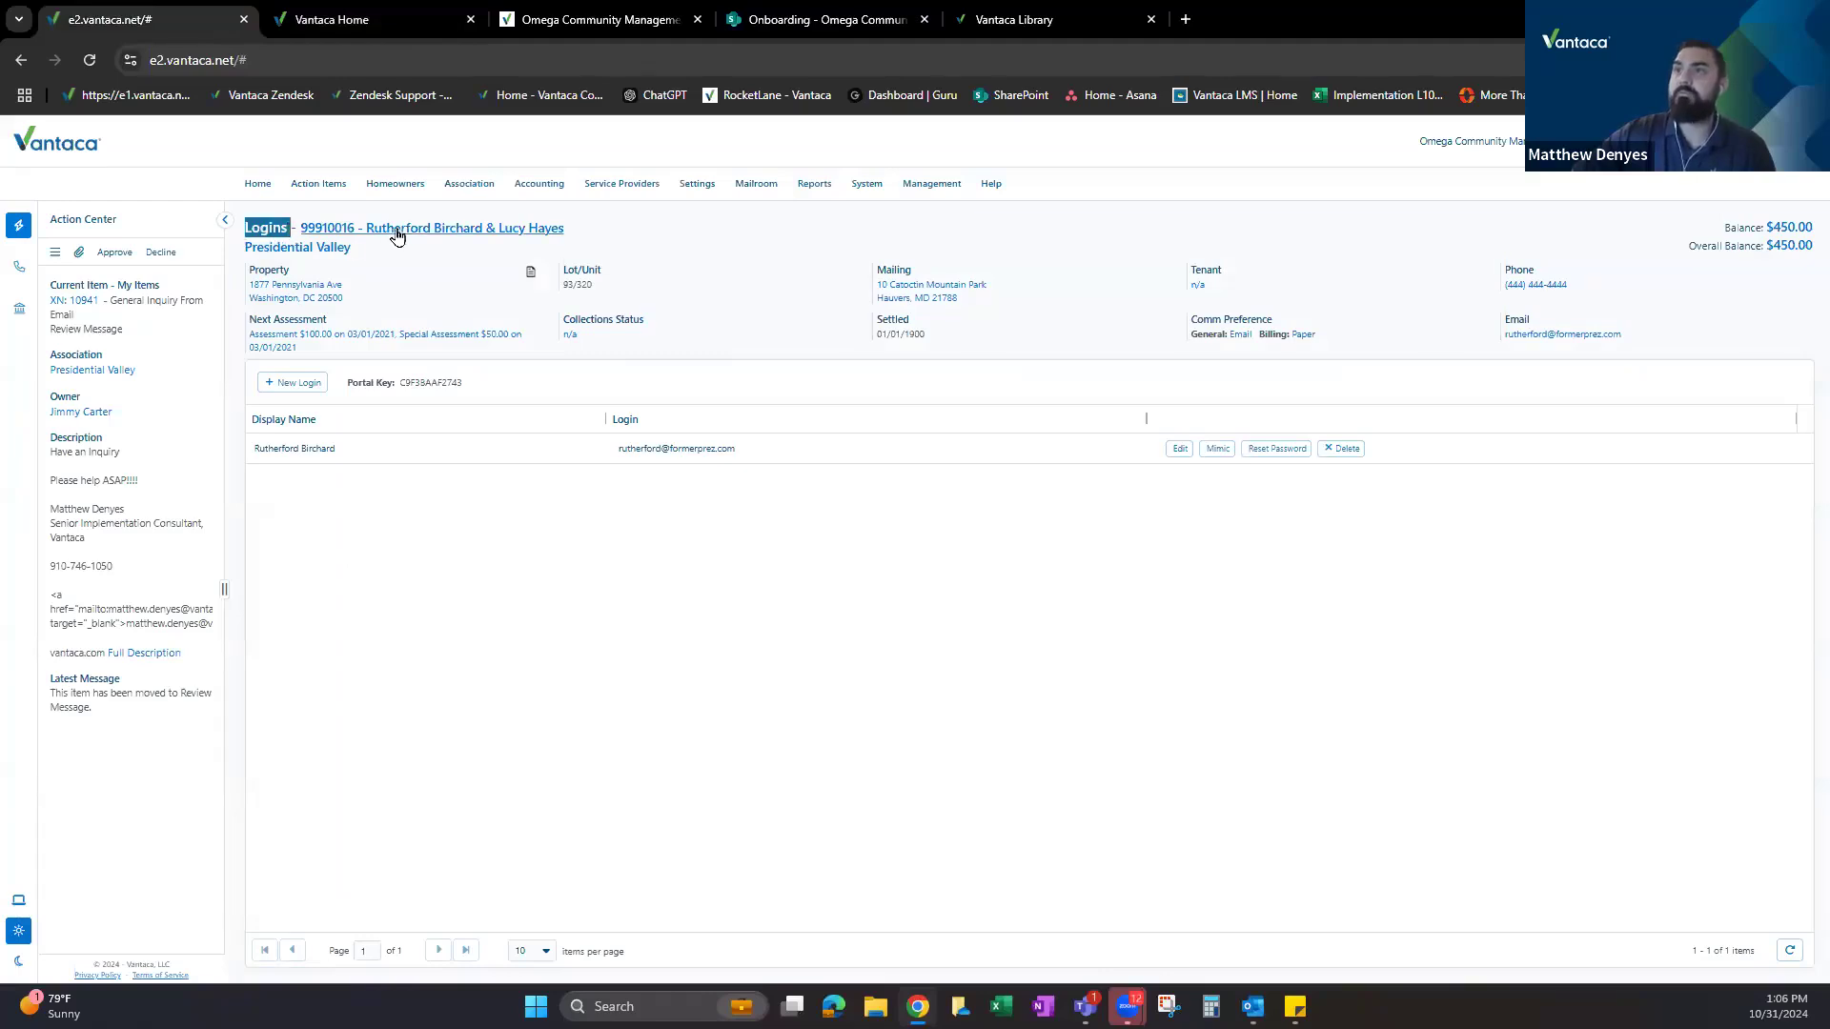
{"action": "left_click", "coordinate": [573, 337]}
{"action": "left_click_drag", "start_coordinate": [246, 228], "coordinate": [325, 229]}
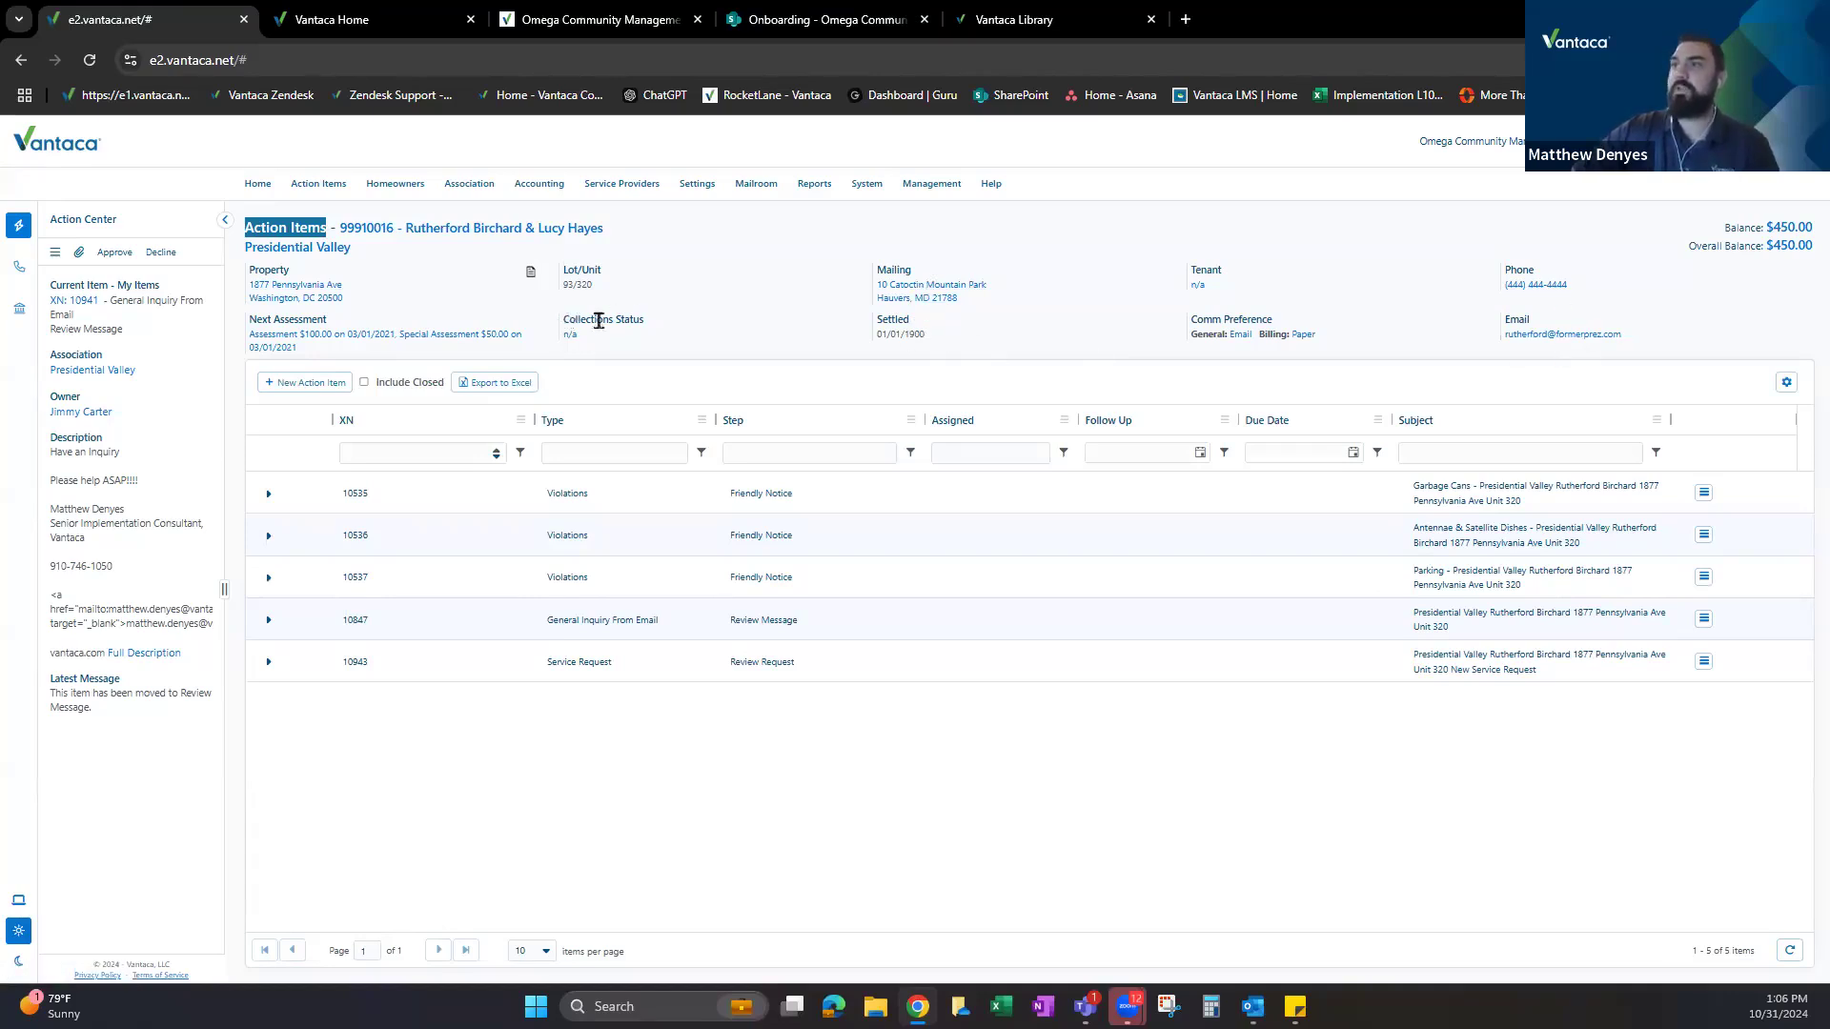
Sort the action items by XN descending so request 10943 comes first.
{"action": "triple_click", "coordinate": [598, 320]}
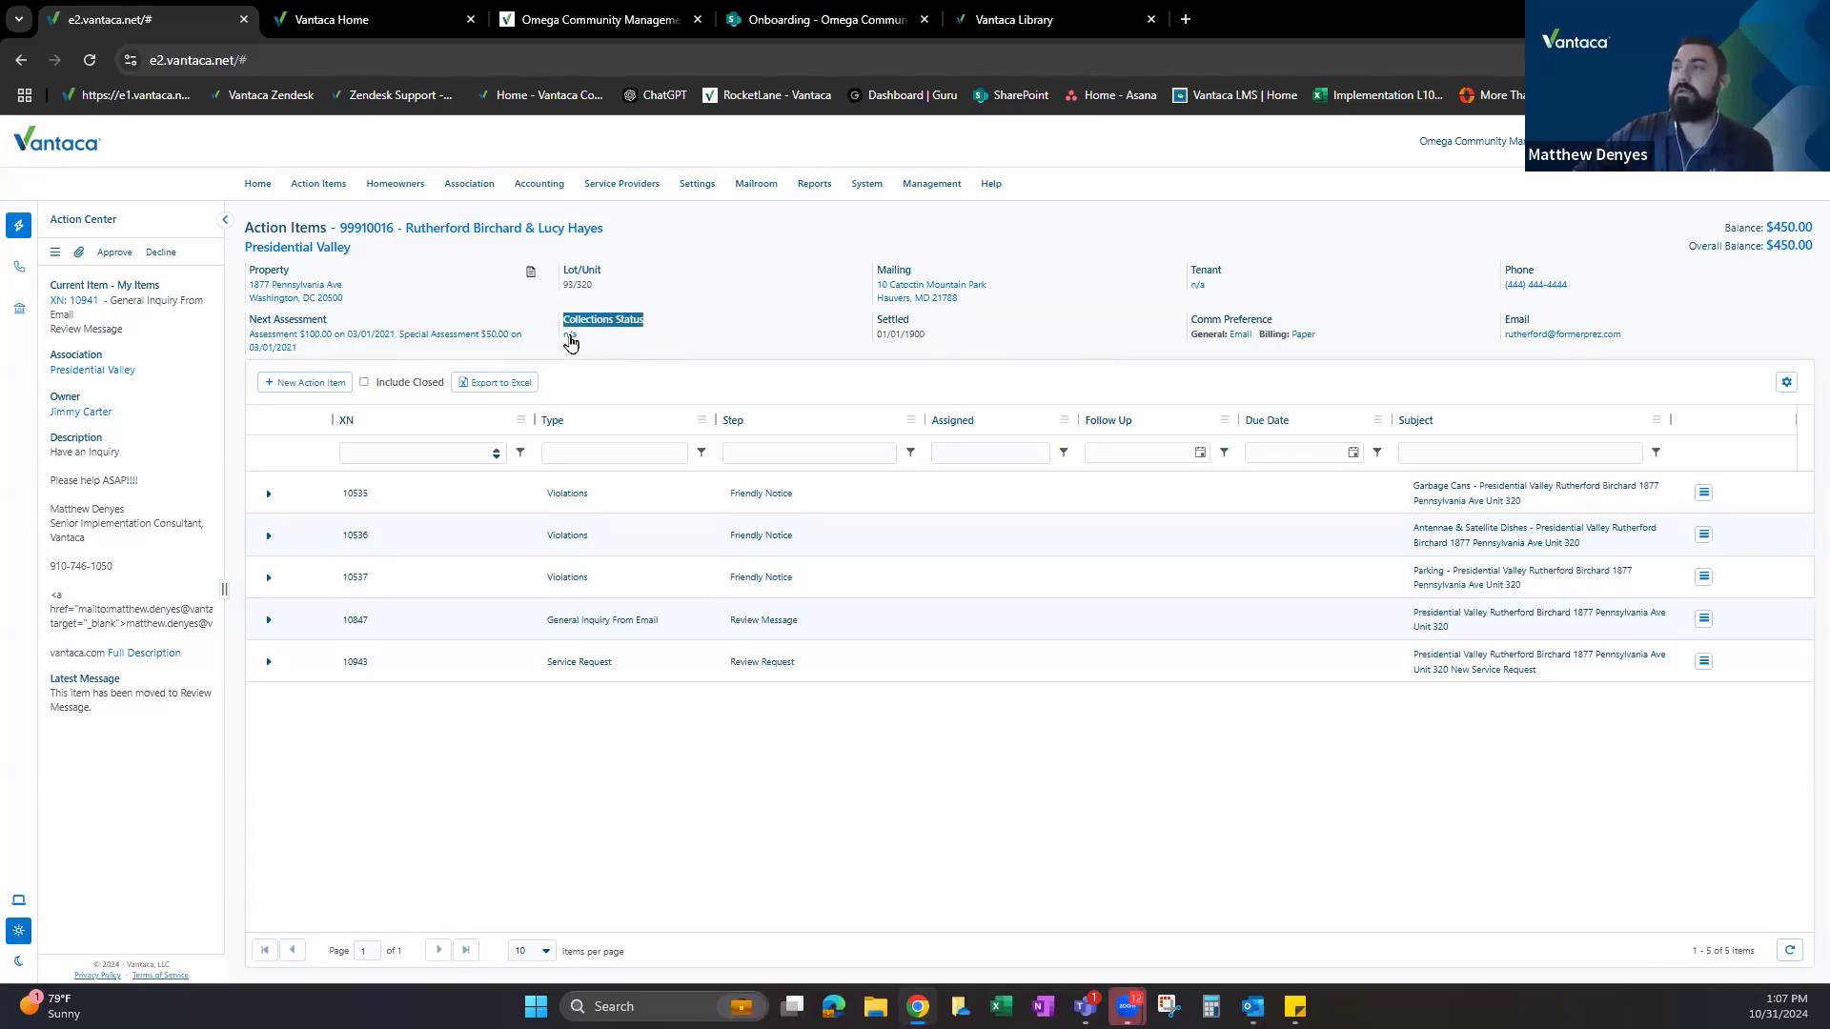
{"action": "left_click", "coordinate": [569, 336]}
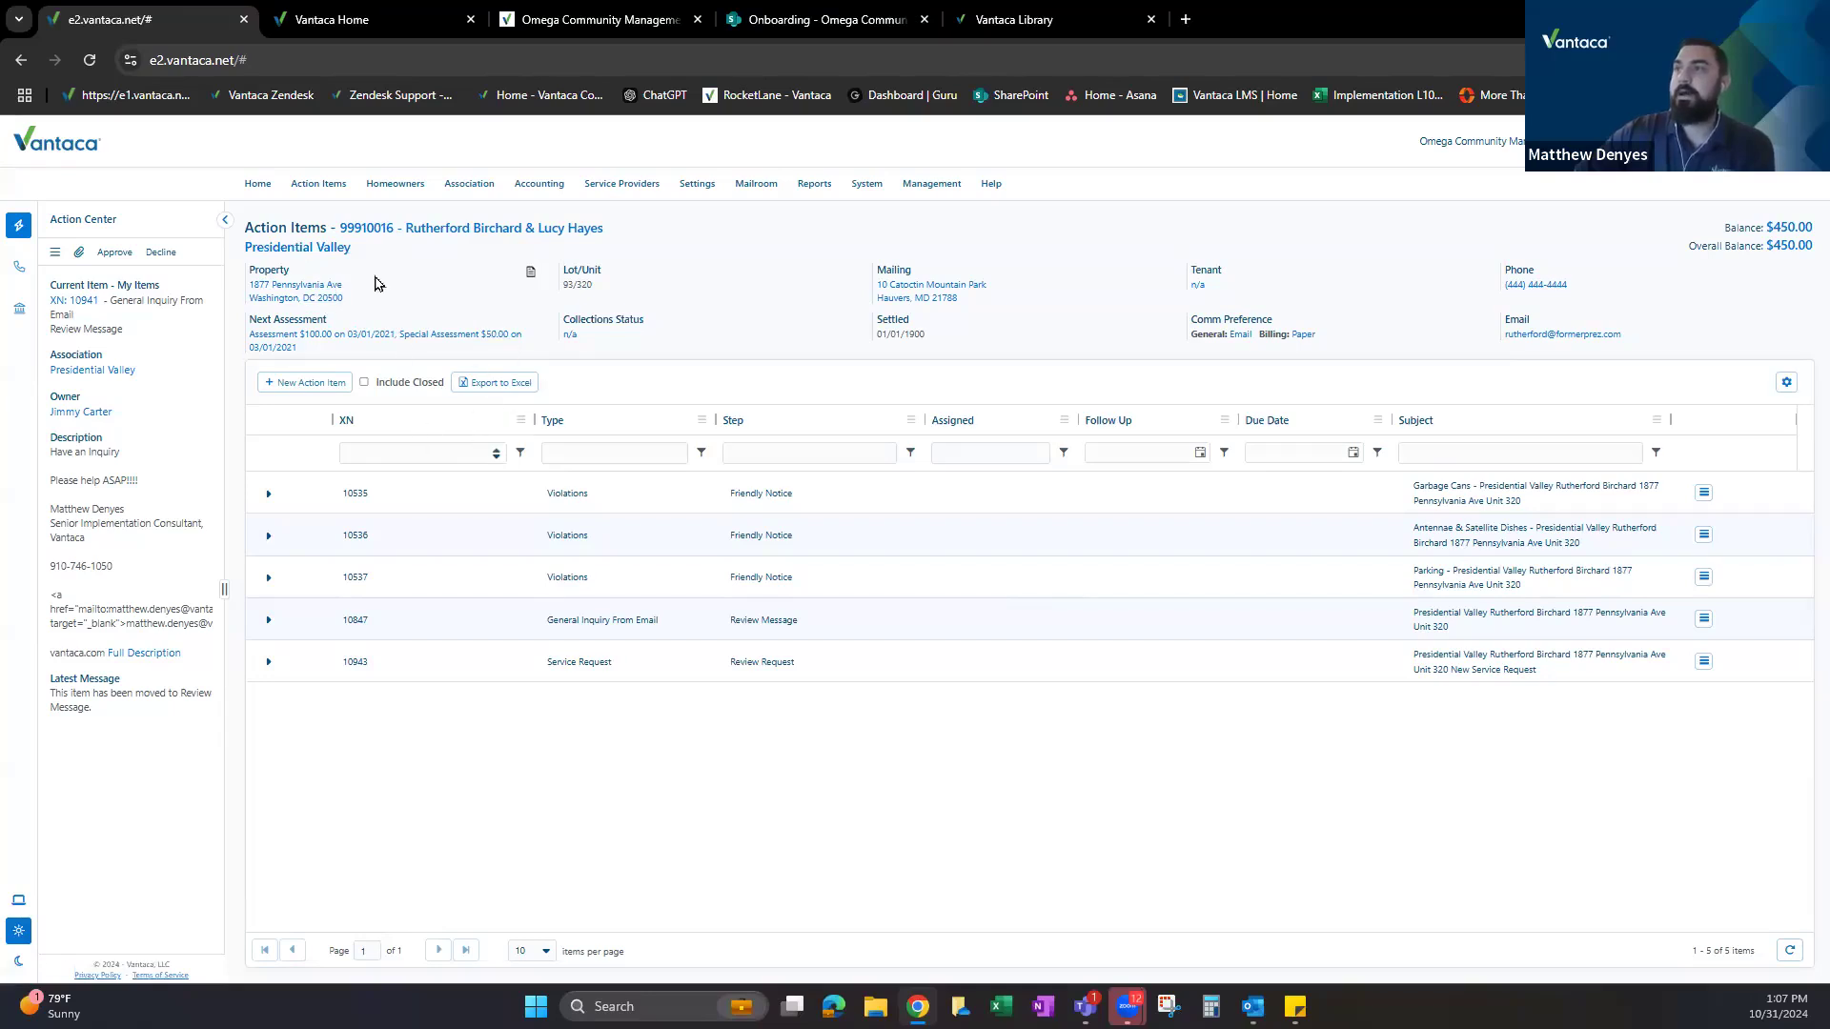
{"action": "left_click", "coordinate": [443, 420]}
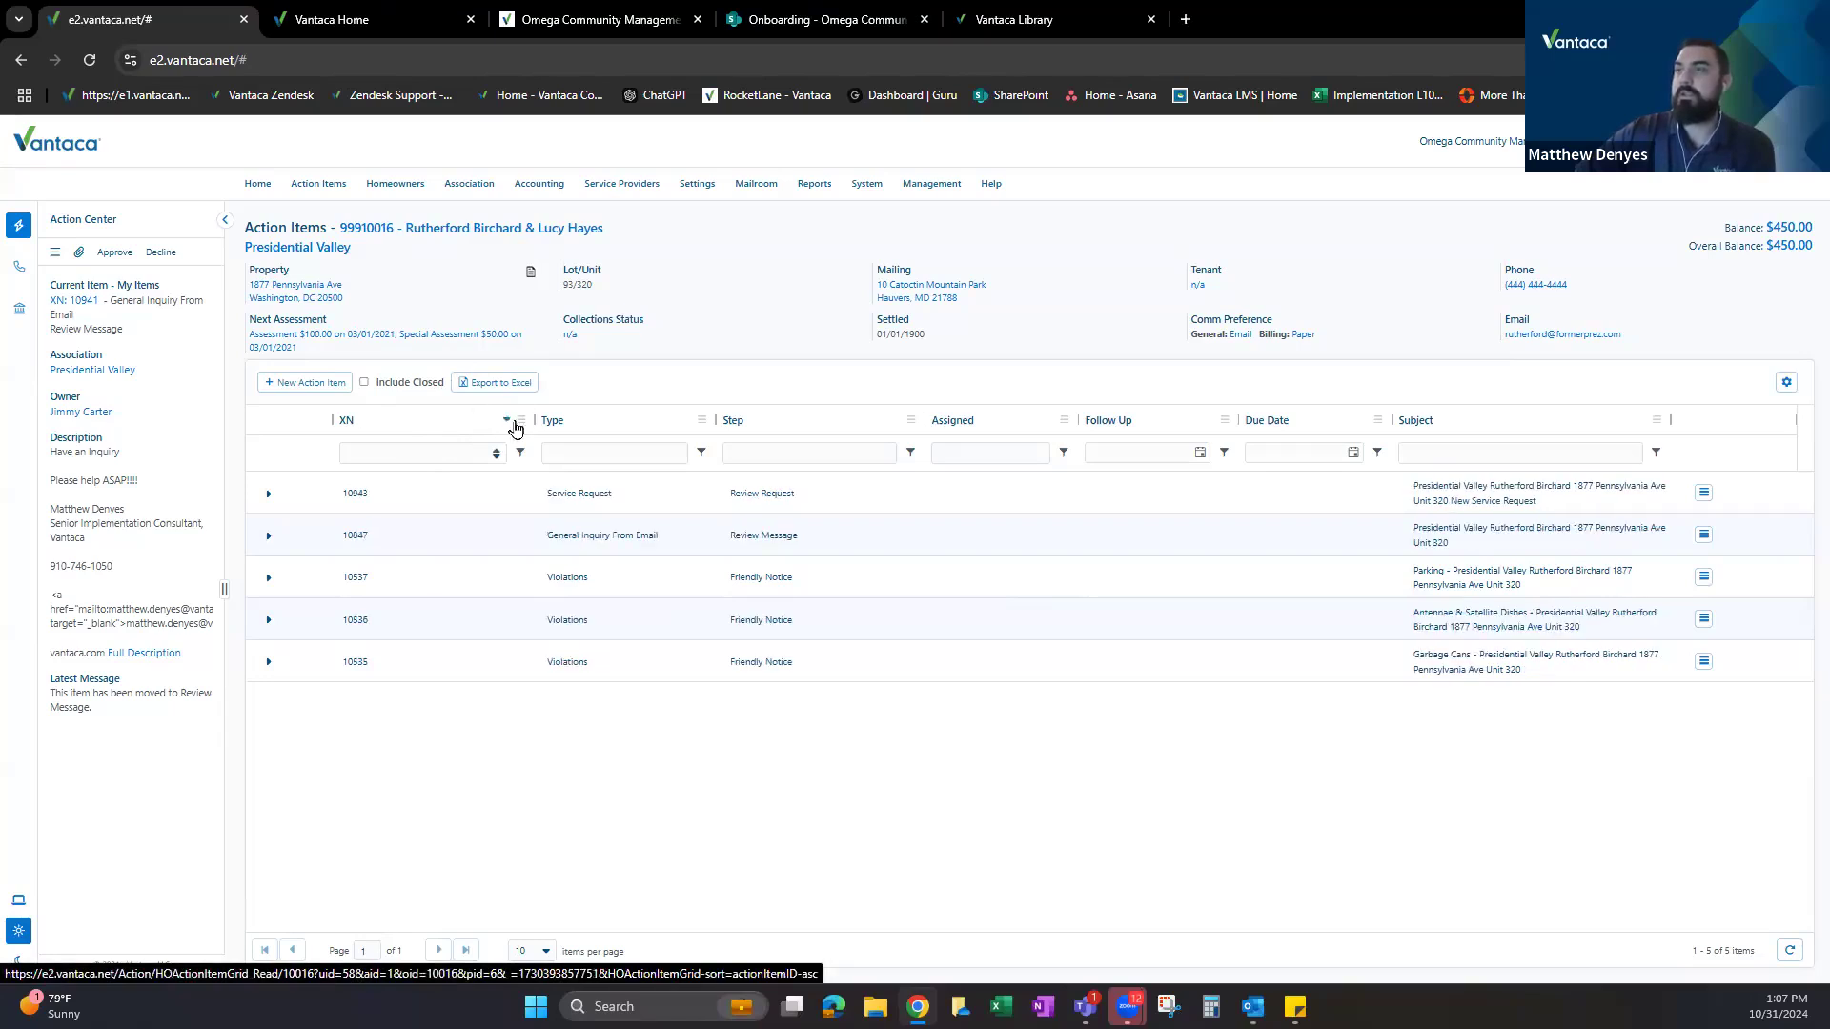
{"action": "left_click", "coordinate": [521, 420]}
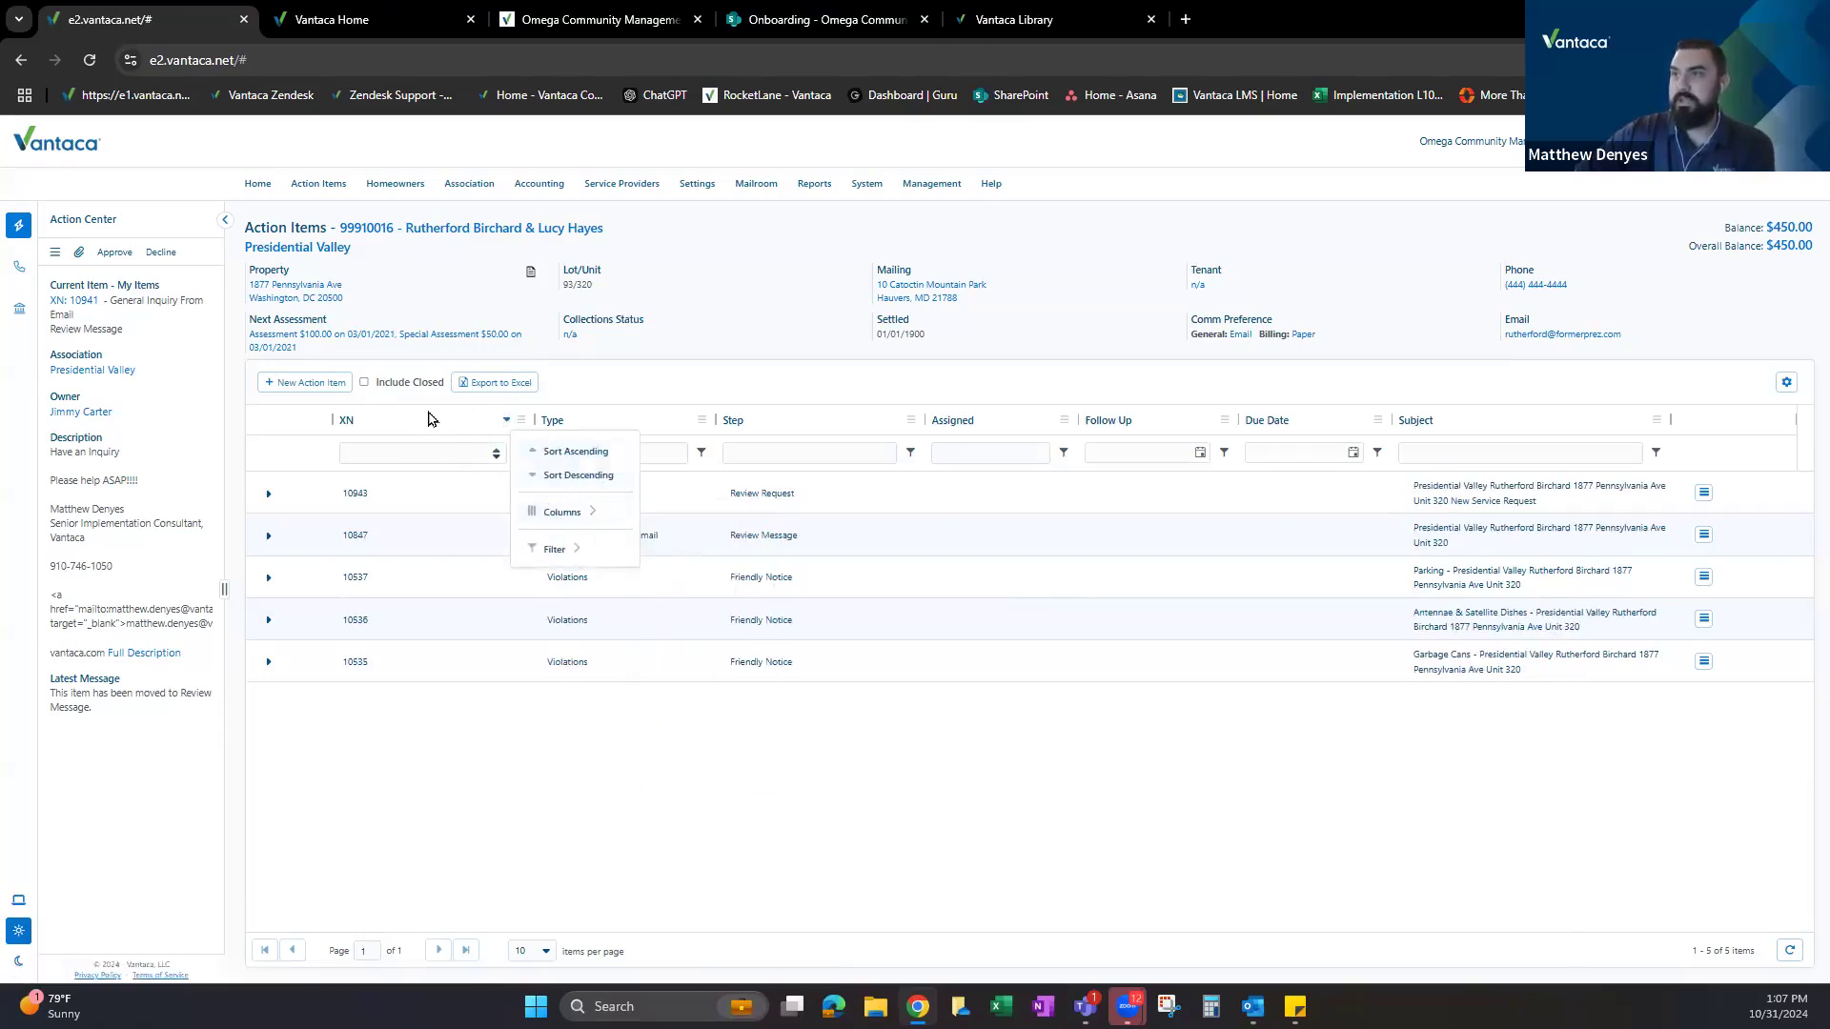
{"action": "left_click", "coordinate": [436, 421]}
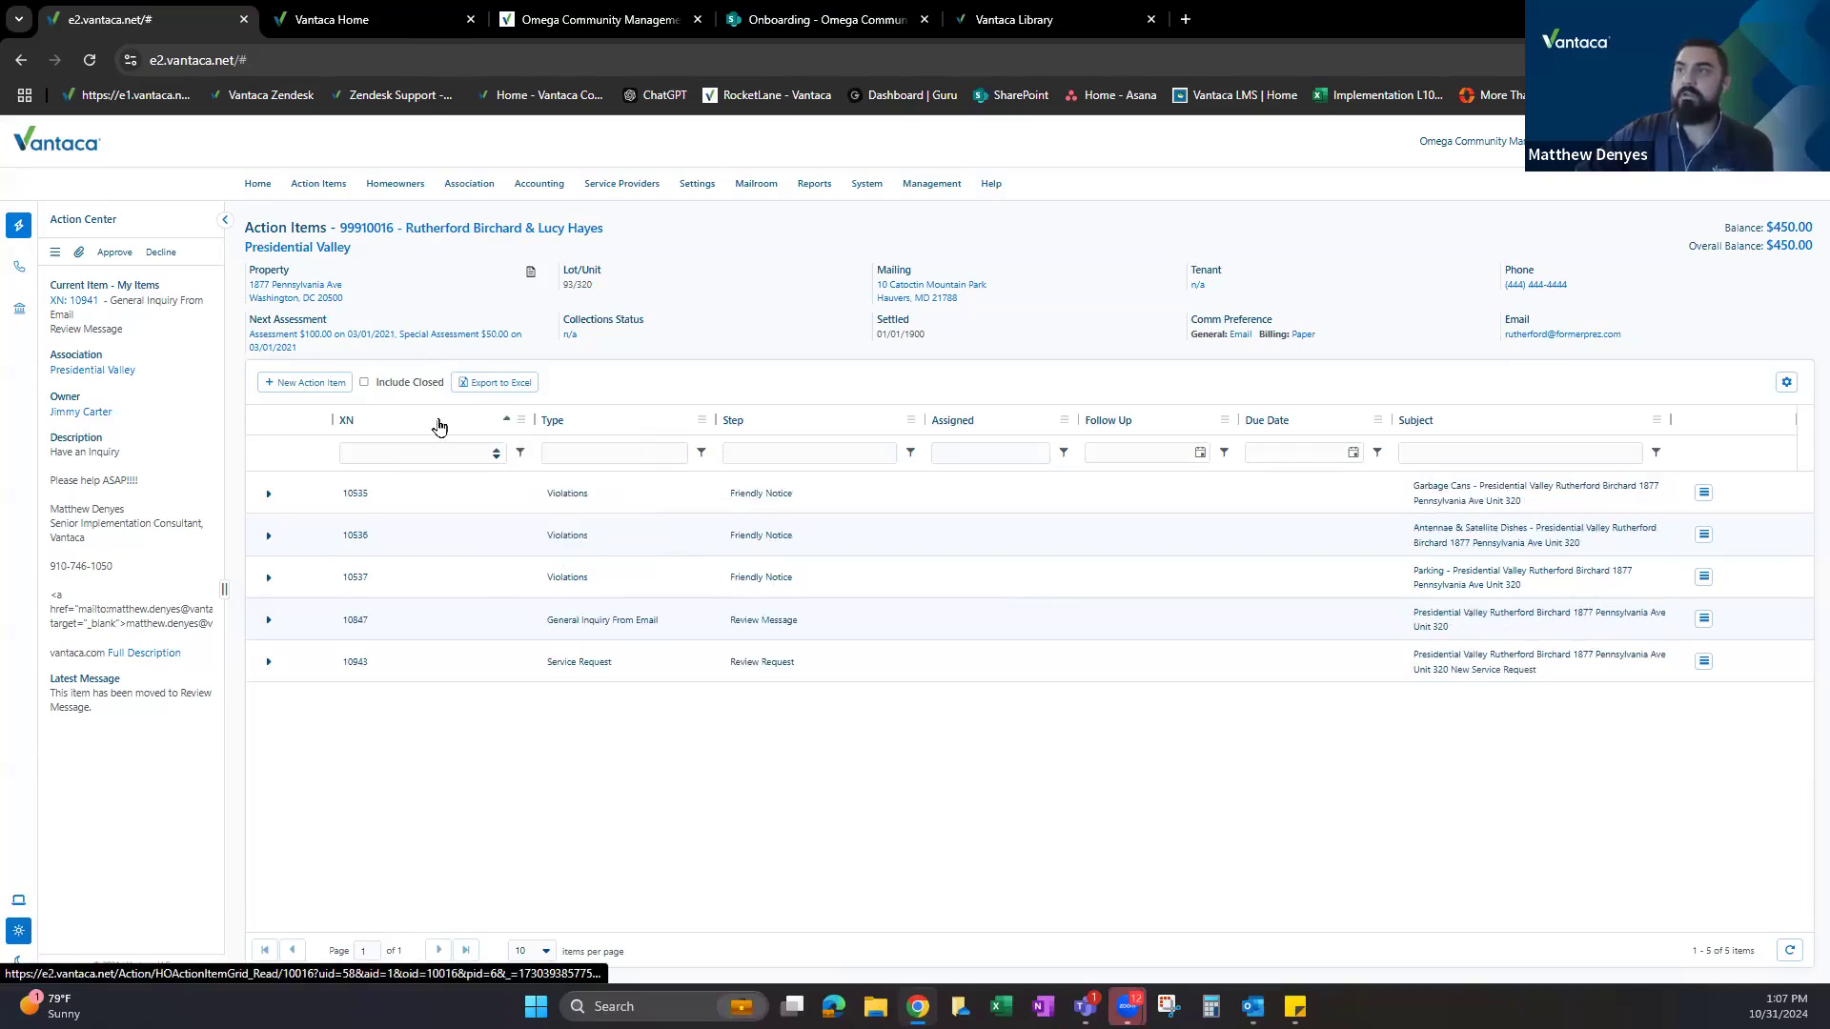
{"action": "left_click", "coordinate": [438, 425]}
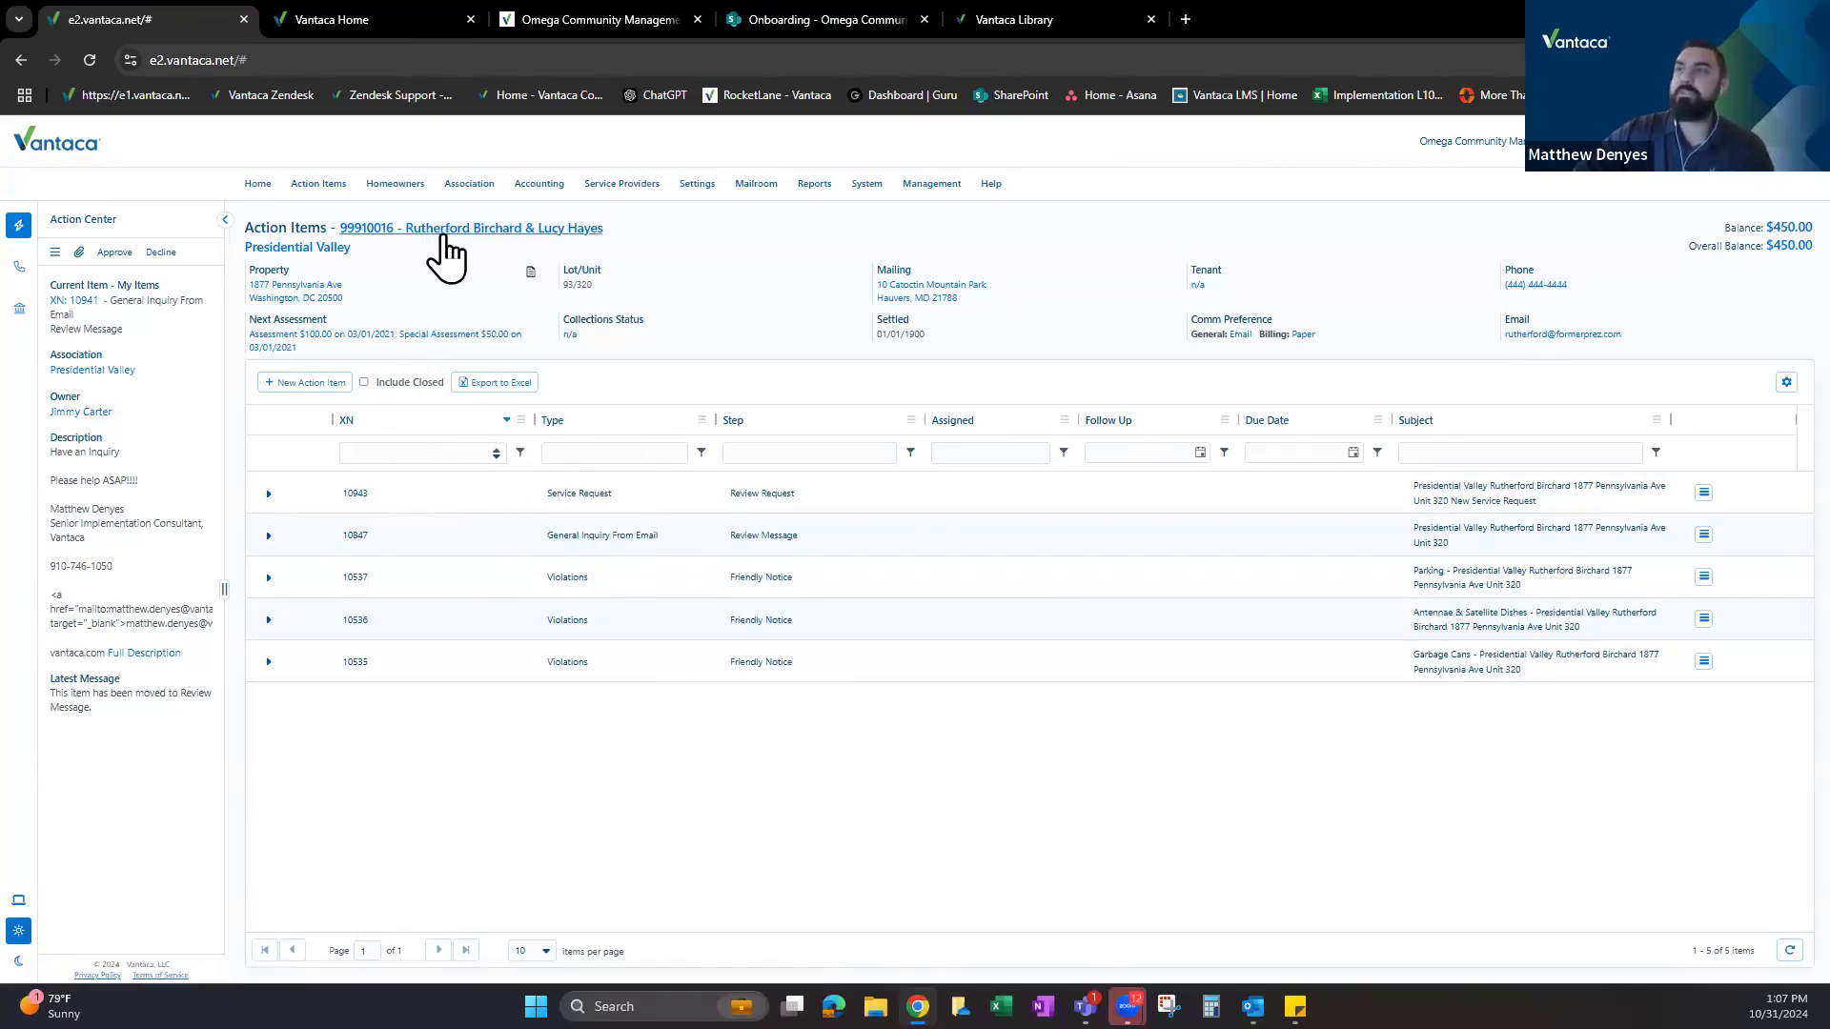
Point out request 10943, its Service Request type, and its Review Request step.
{"action": "double_click", "coordinate": [375, 513]}
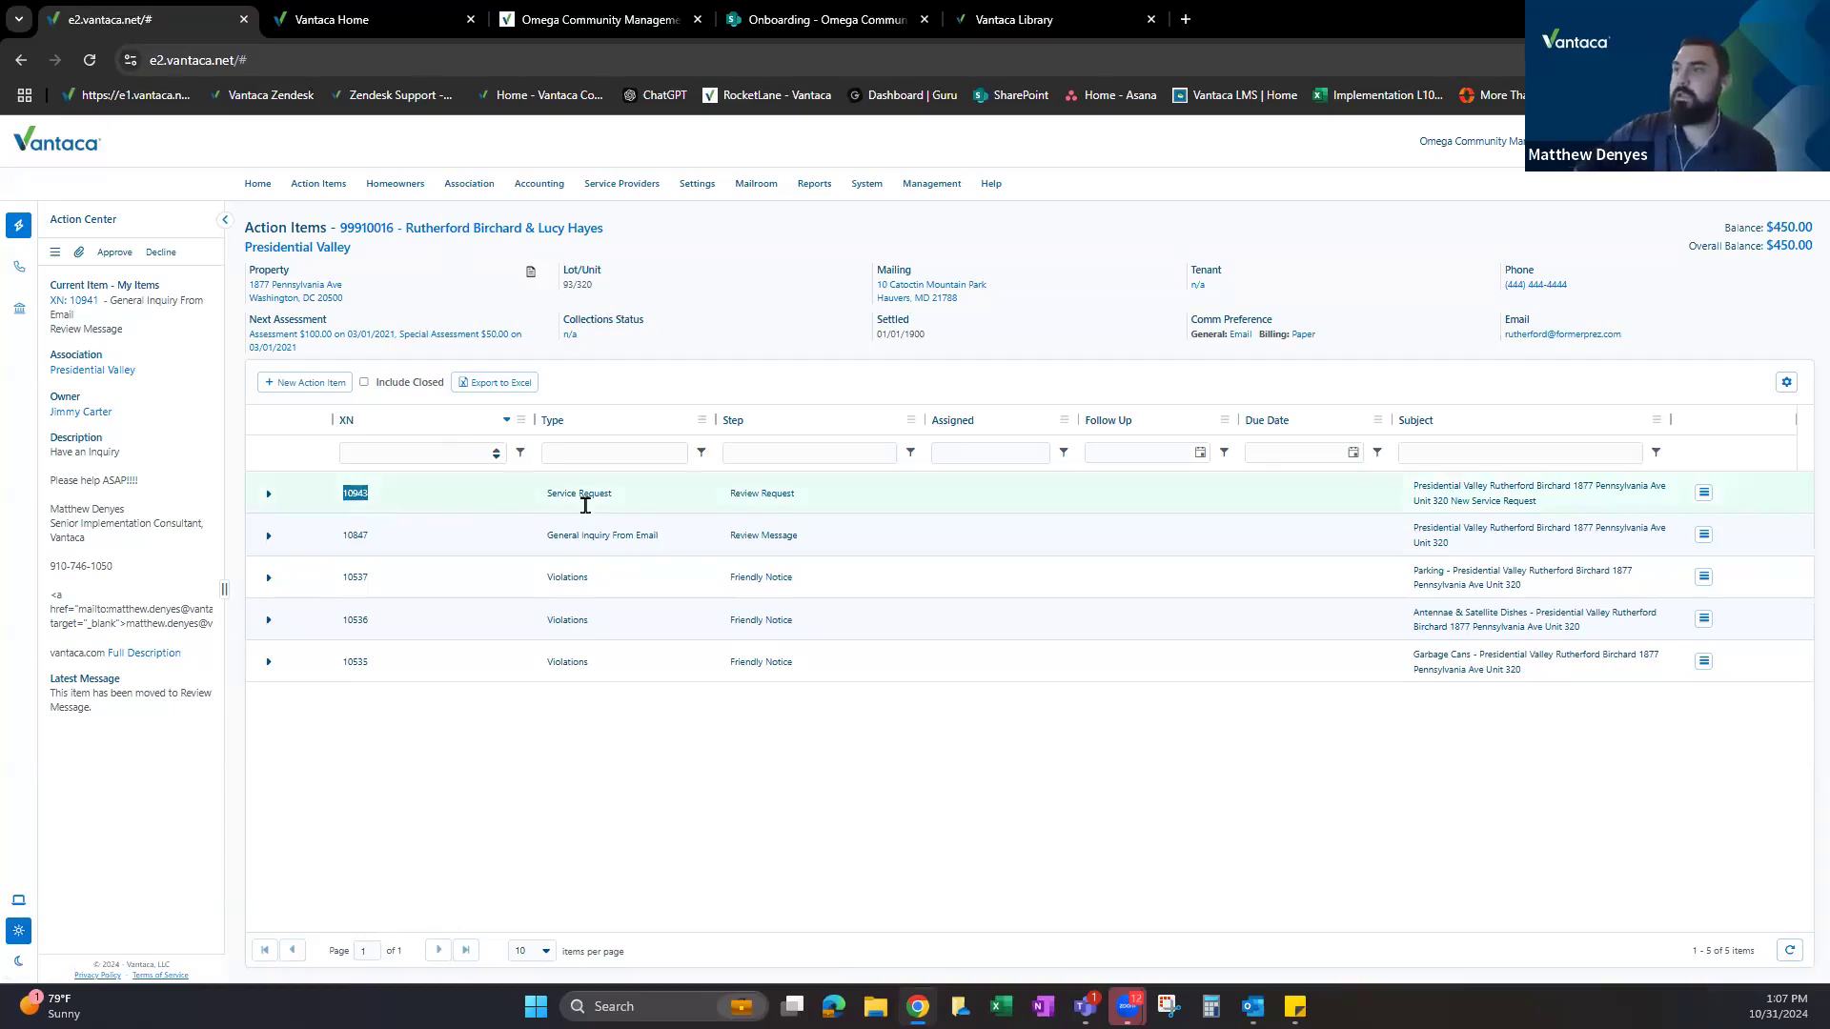
{"action": "left_click_drag", "start_coordinate": [550, 494], "coordinate": [611, 494]}
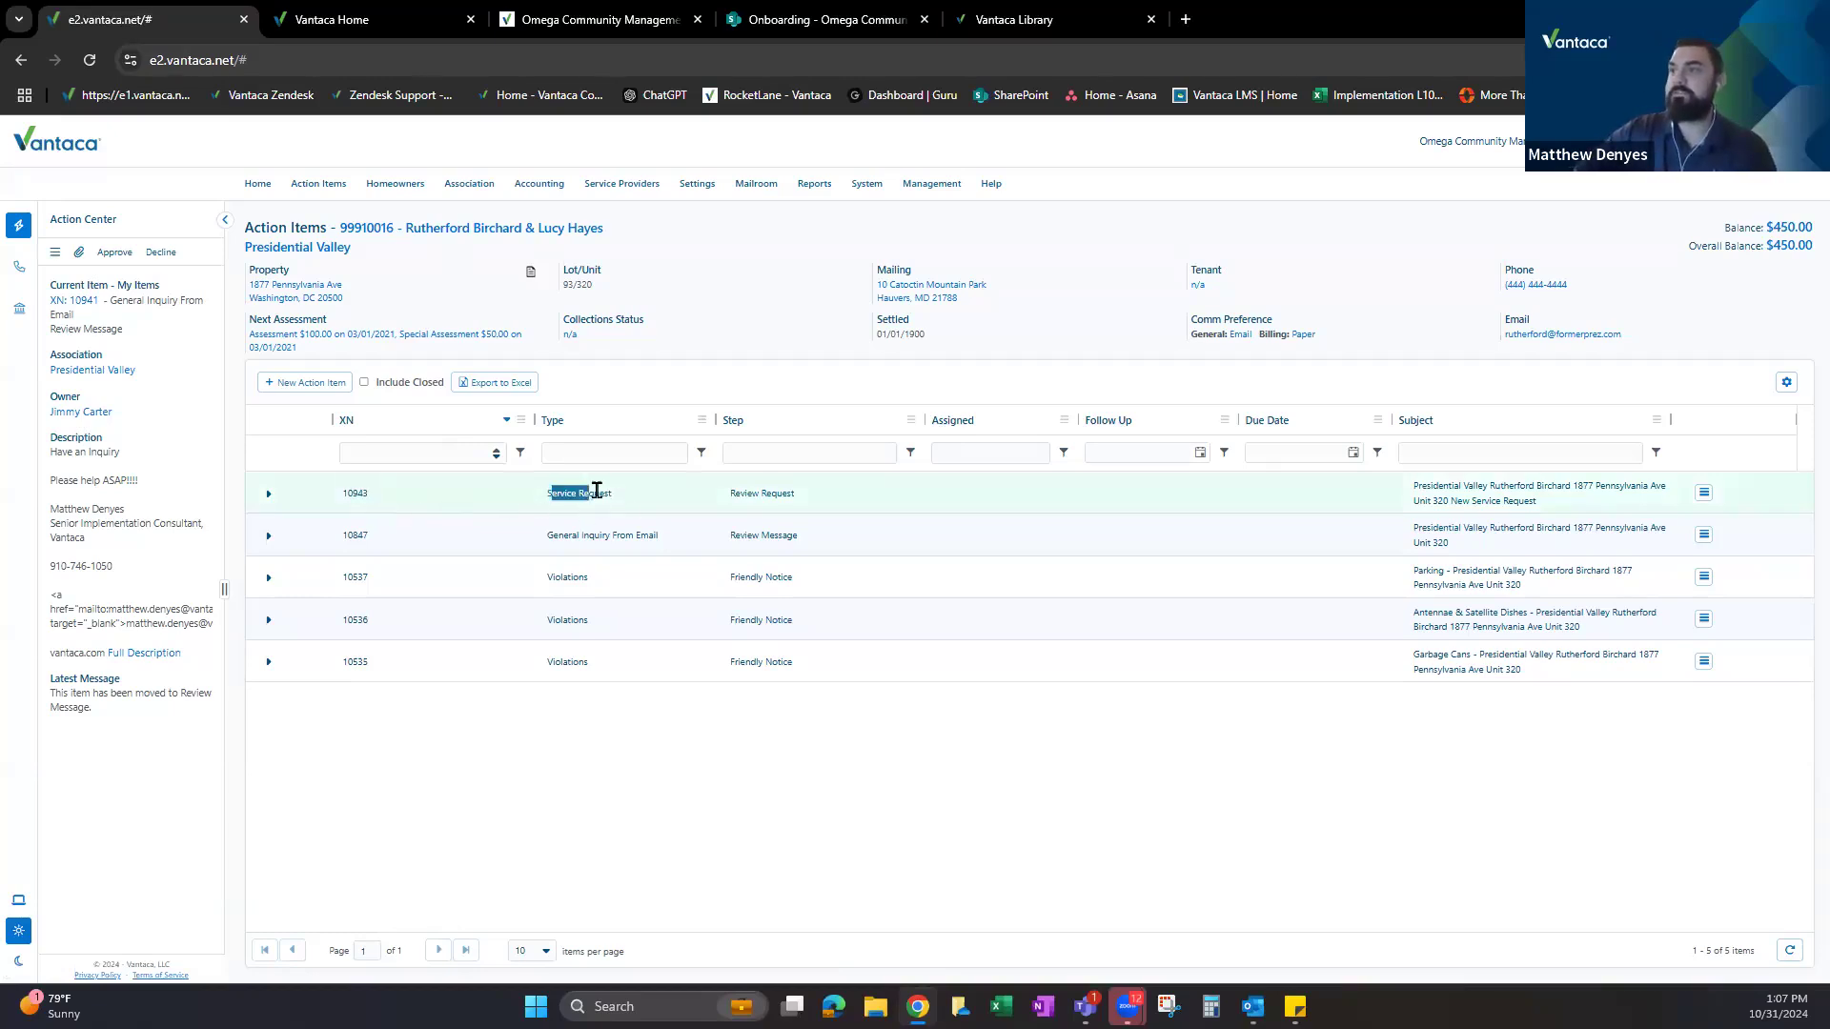
{"action": "left_click", "coordinate": [739, 494]}
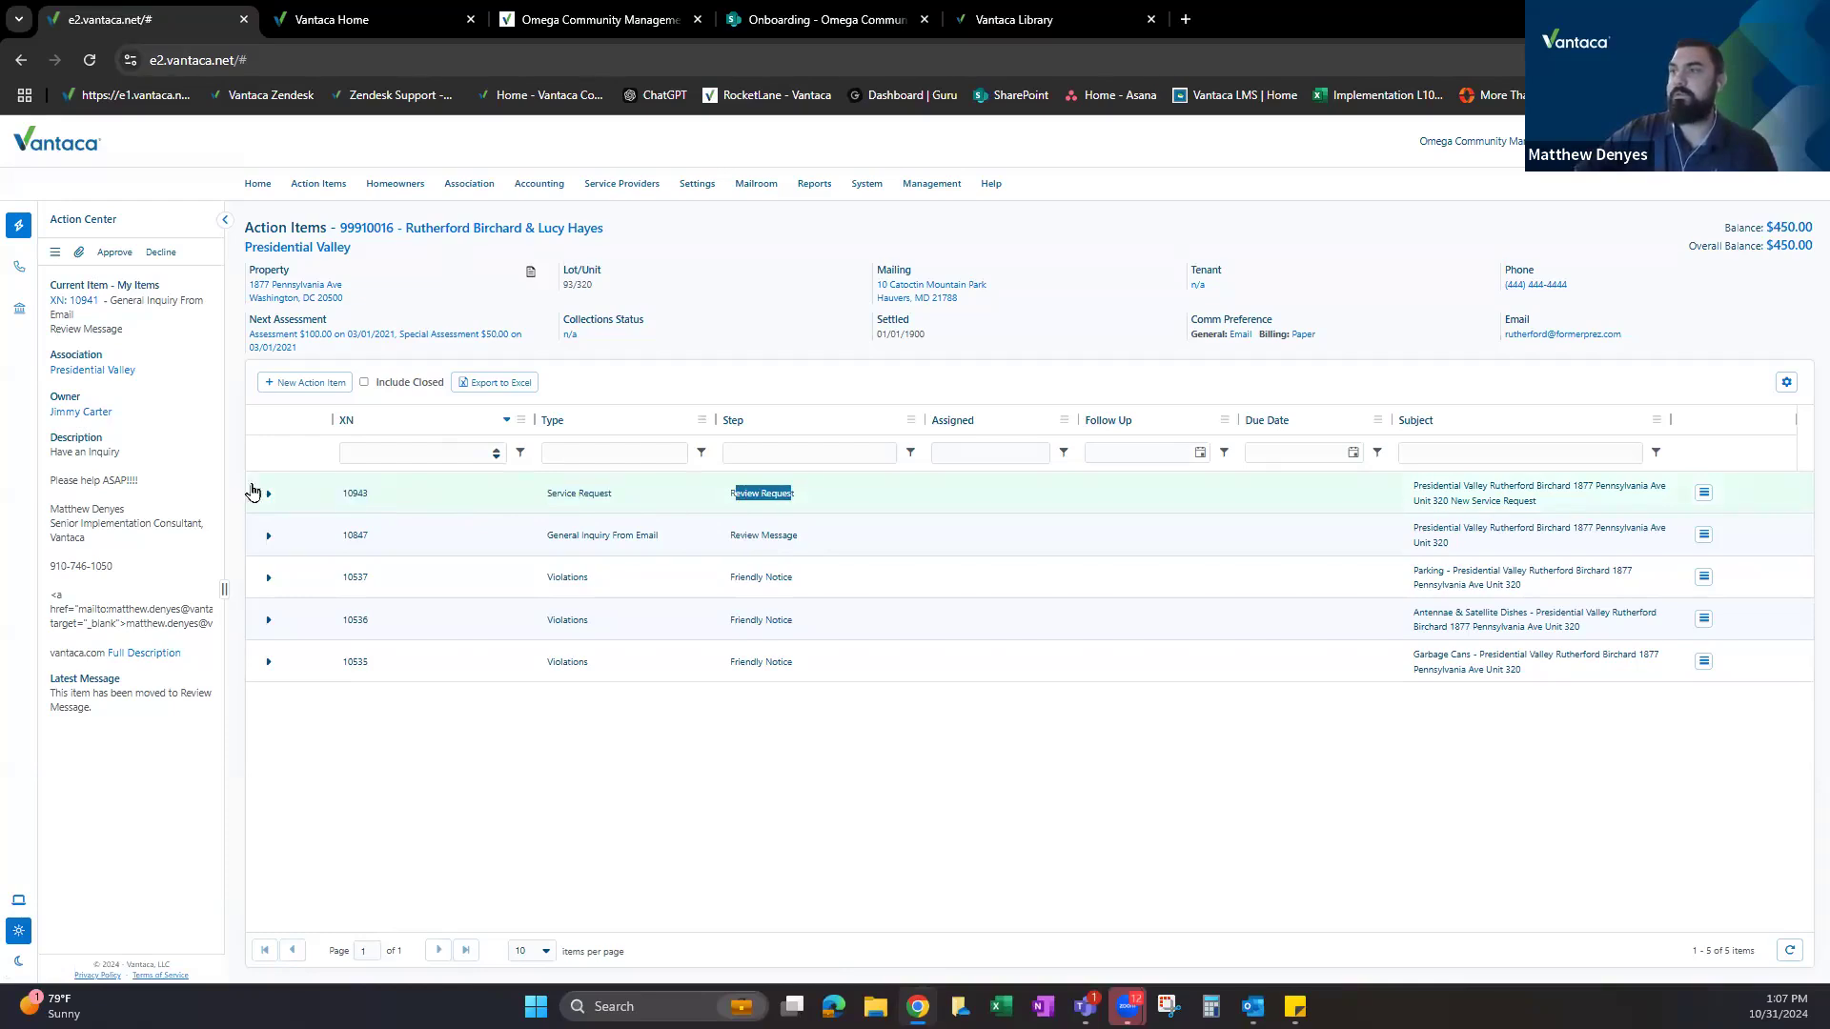
Expand request 10943 and read its Request Received and Review Request messages.
{"action": "left_click", "coordinate": [268, 494]}
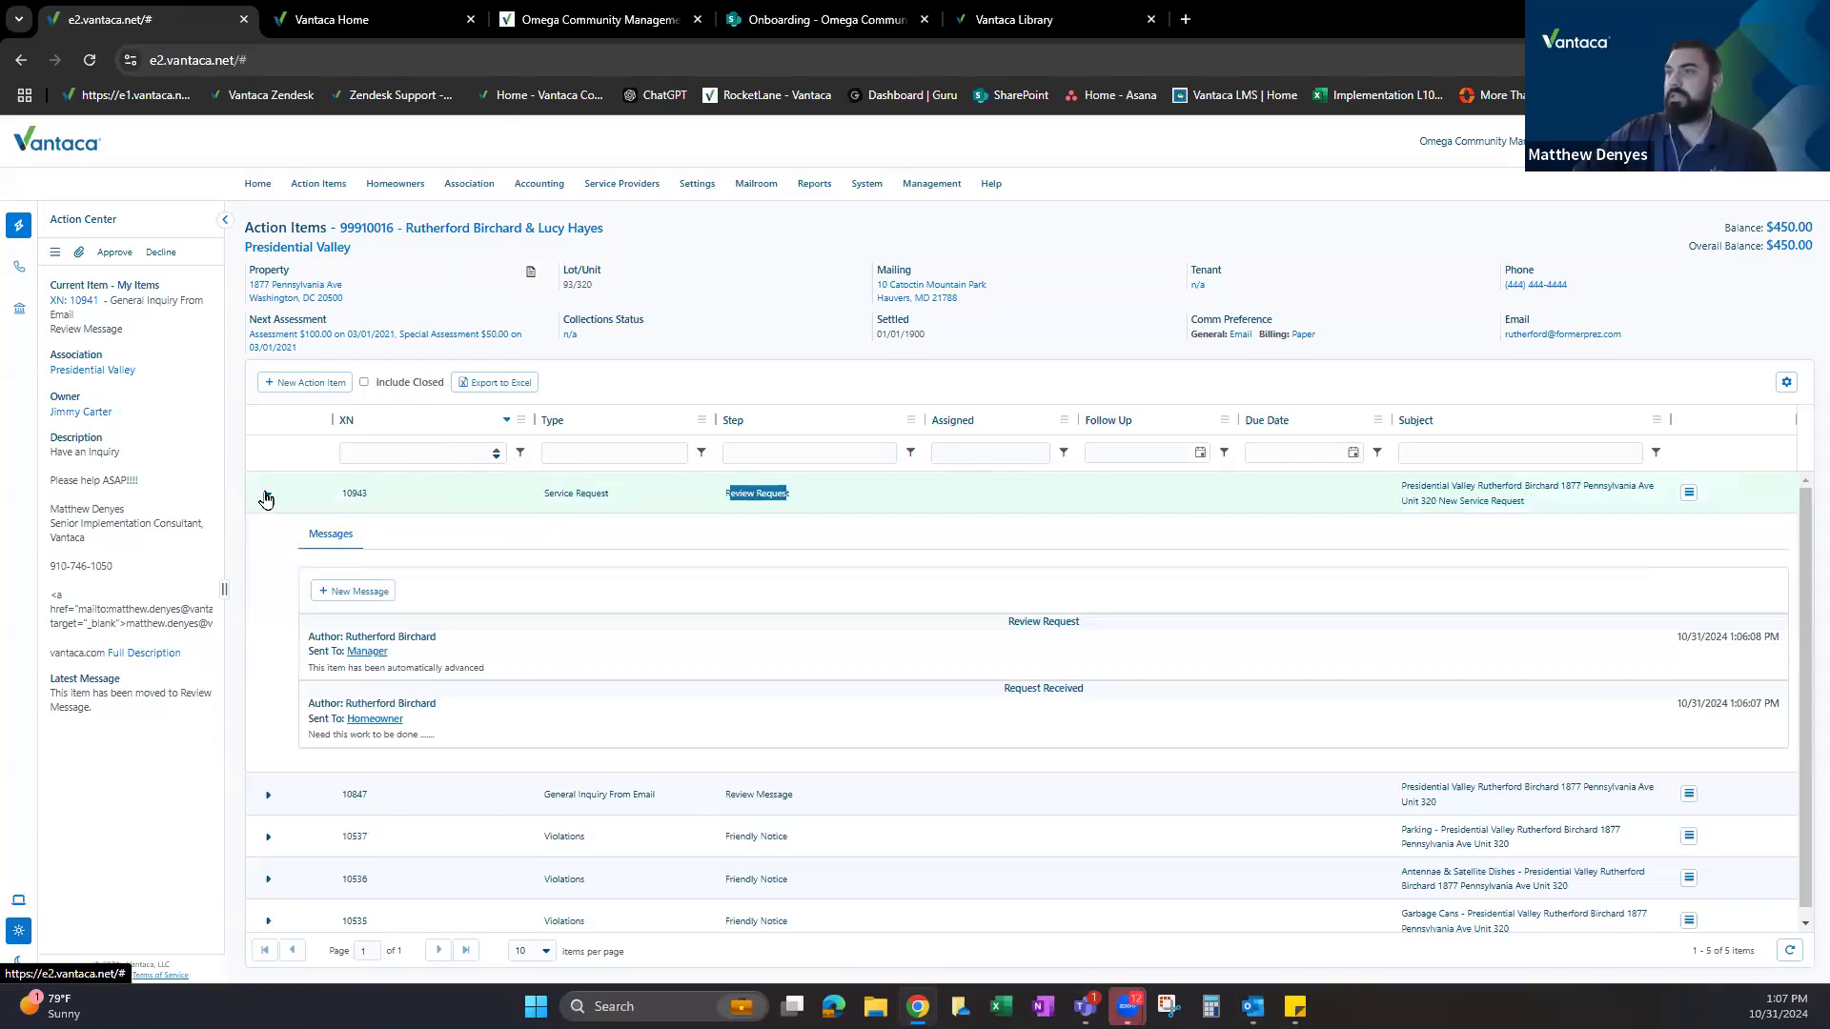
{"action": "left_click", "coordinate": [1060, 721]}
{"action": "left_click_drag", "start_coordinate": [1008, 688], "coordinate": [1065, 684]}
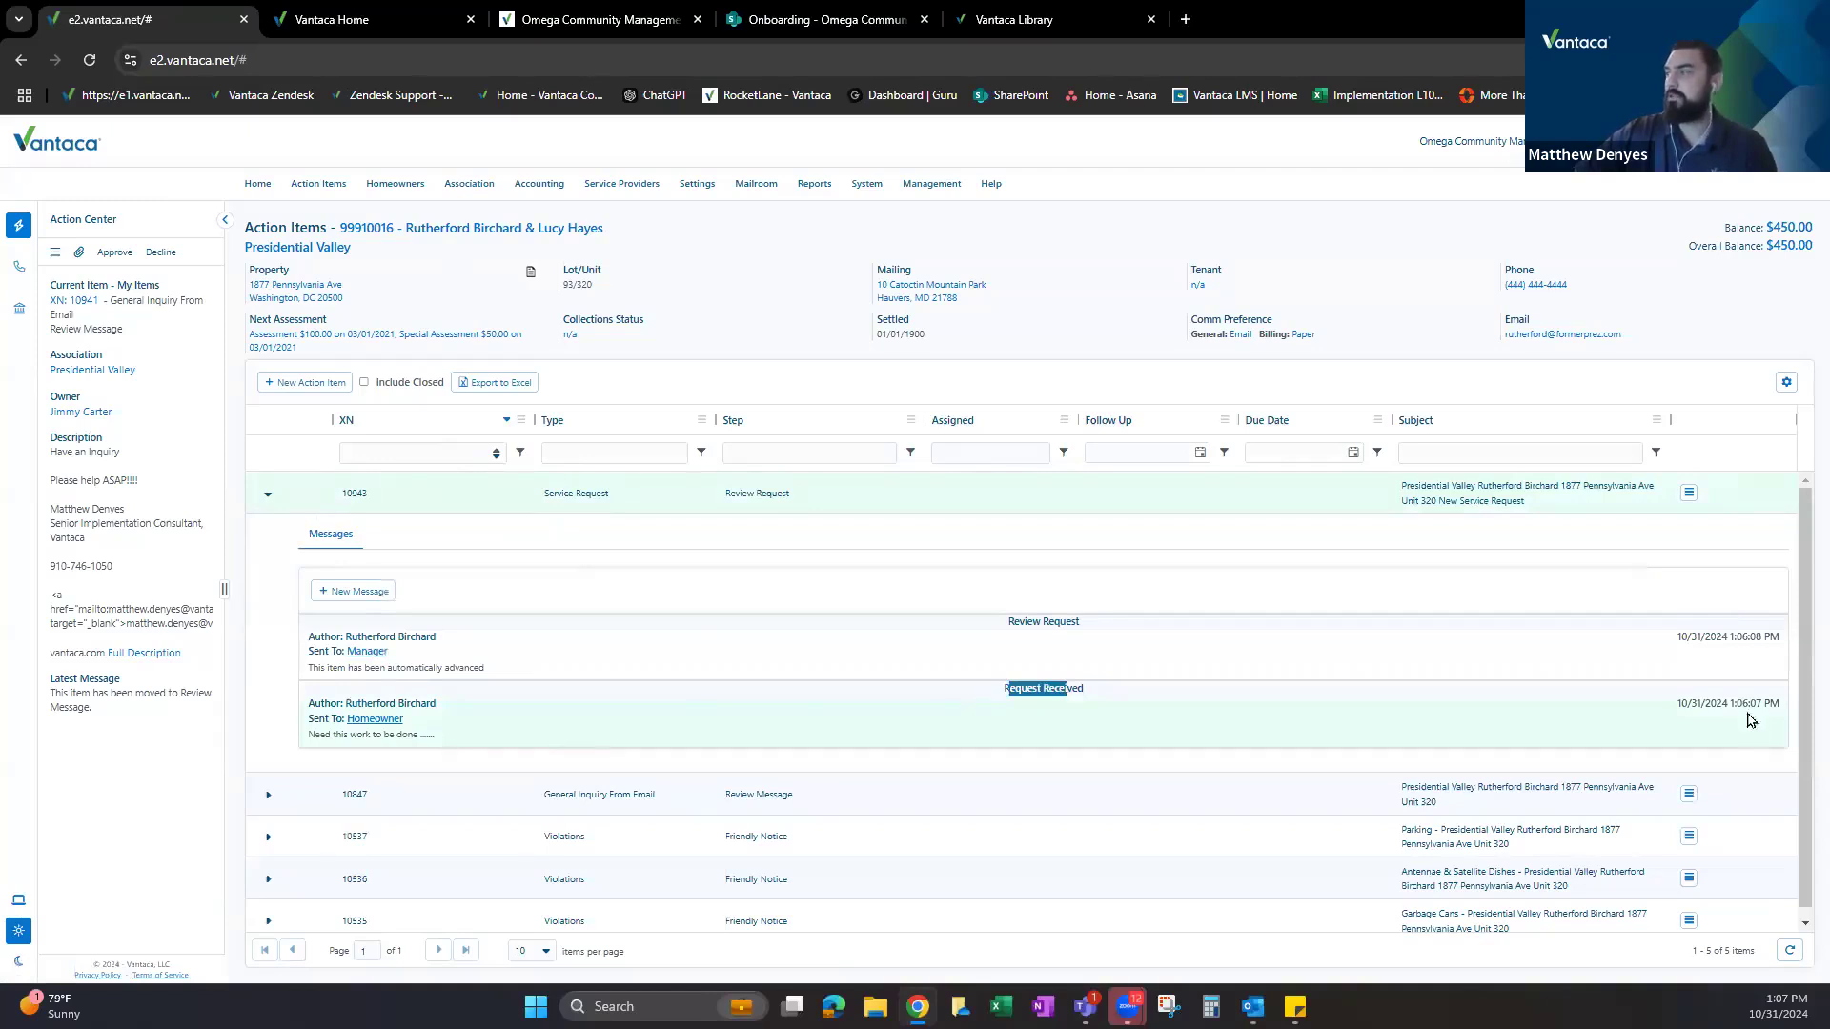
{"action": "left_click", "coordinate": [1020, 691]}
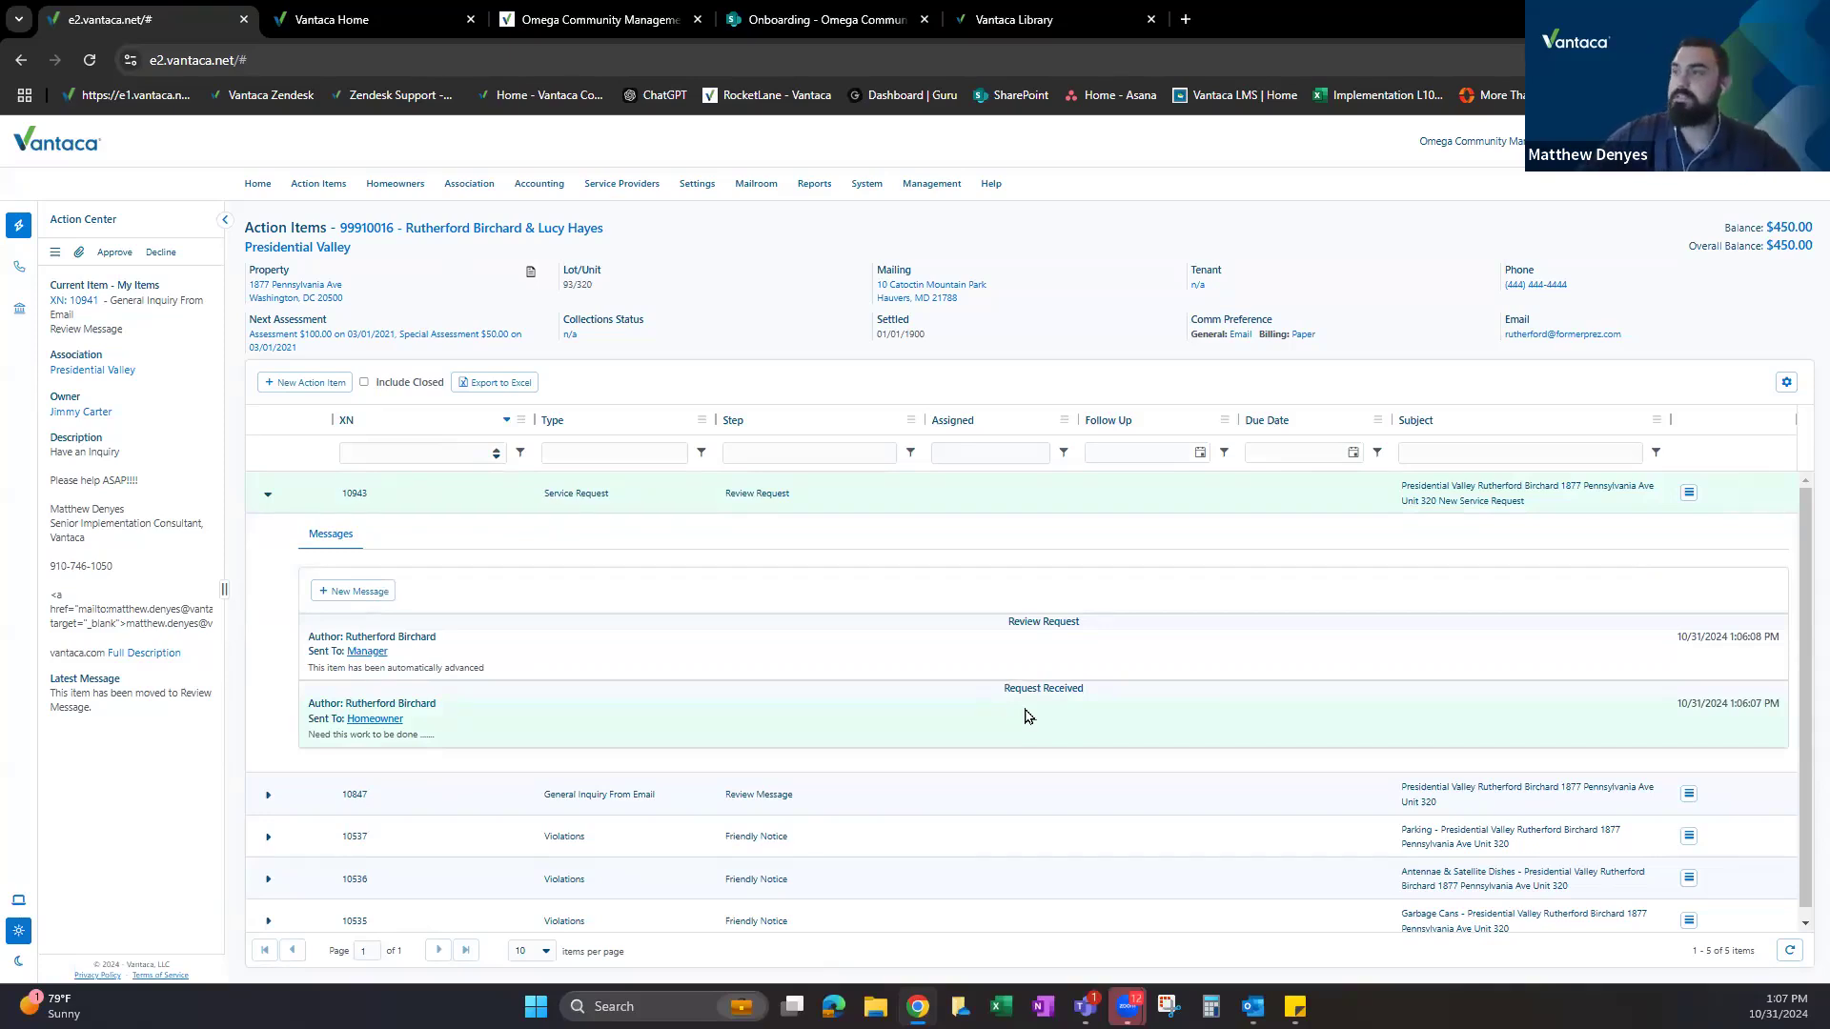
{"action": "left_click", "coordinate": [1029, 648]}
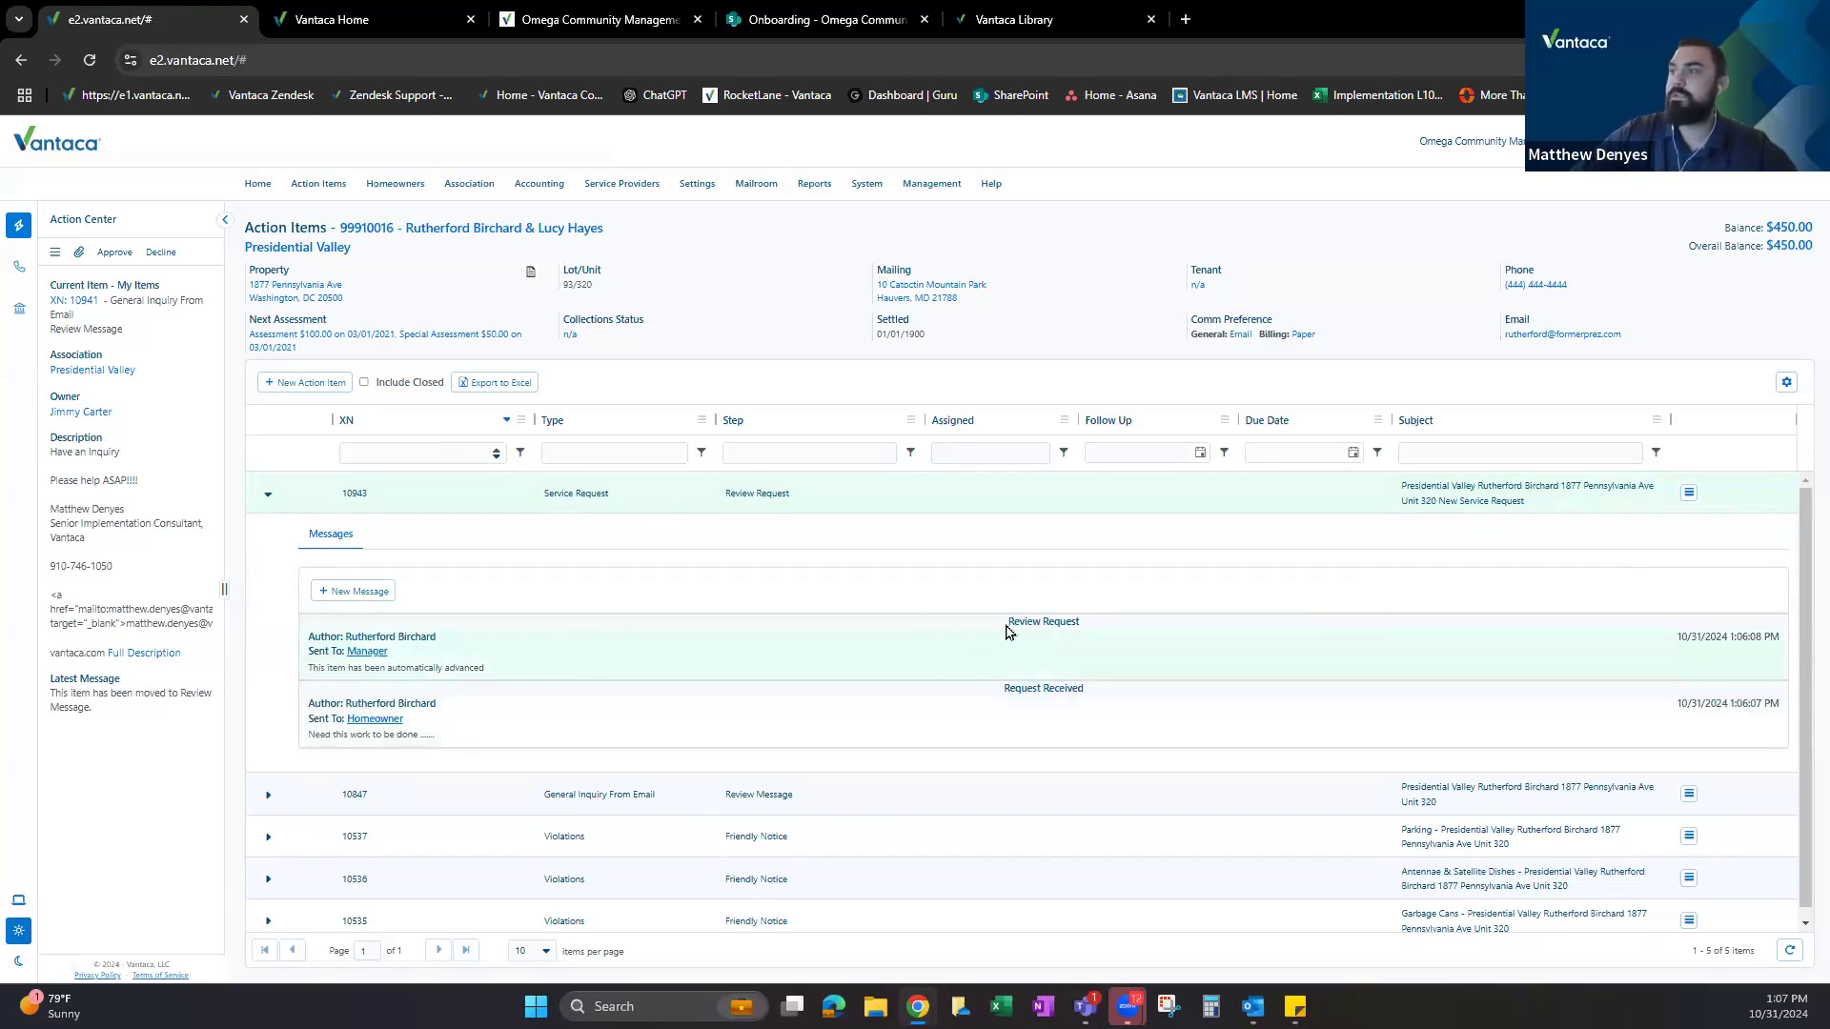
{"action": "left_click_drag", "start_coordinate": [1013, 621], "coordinate": [1075, 621]}
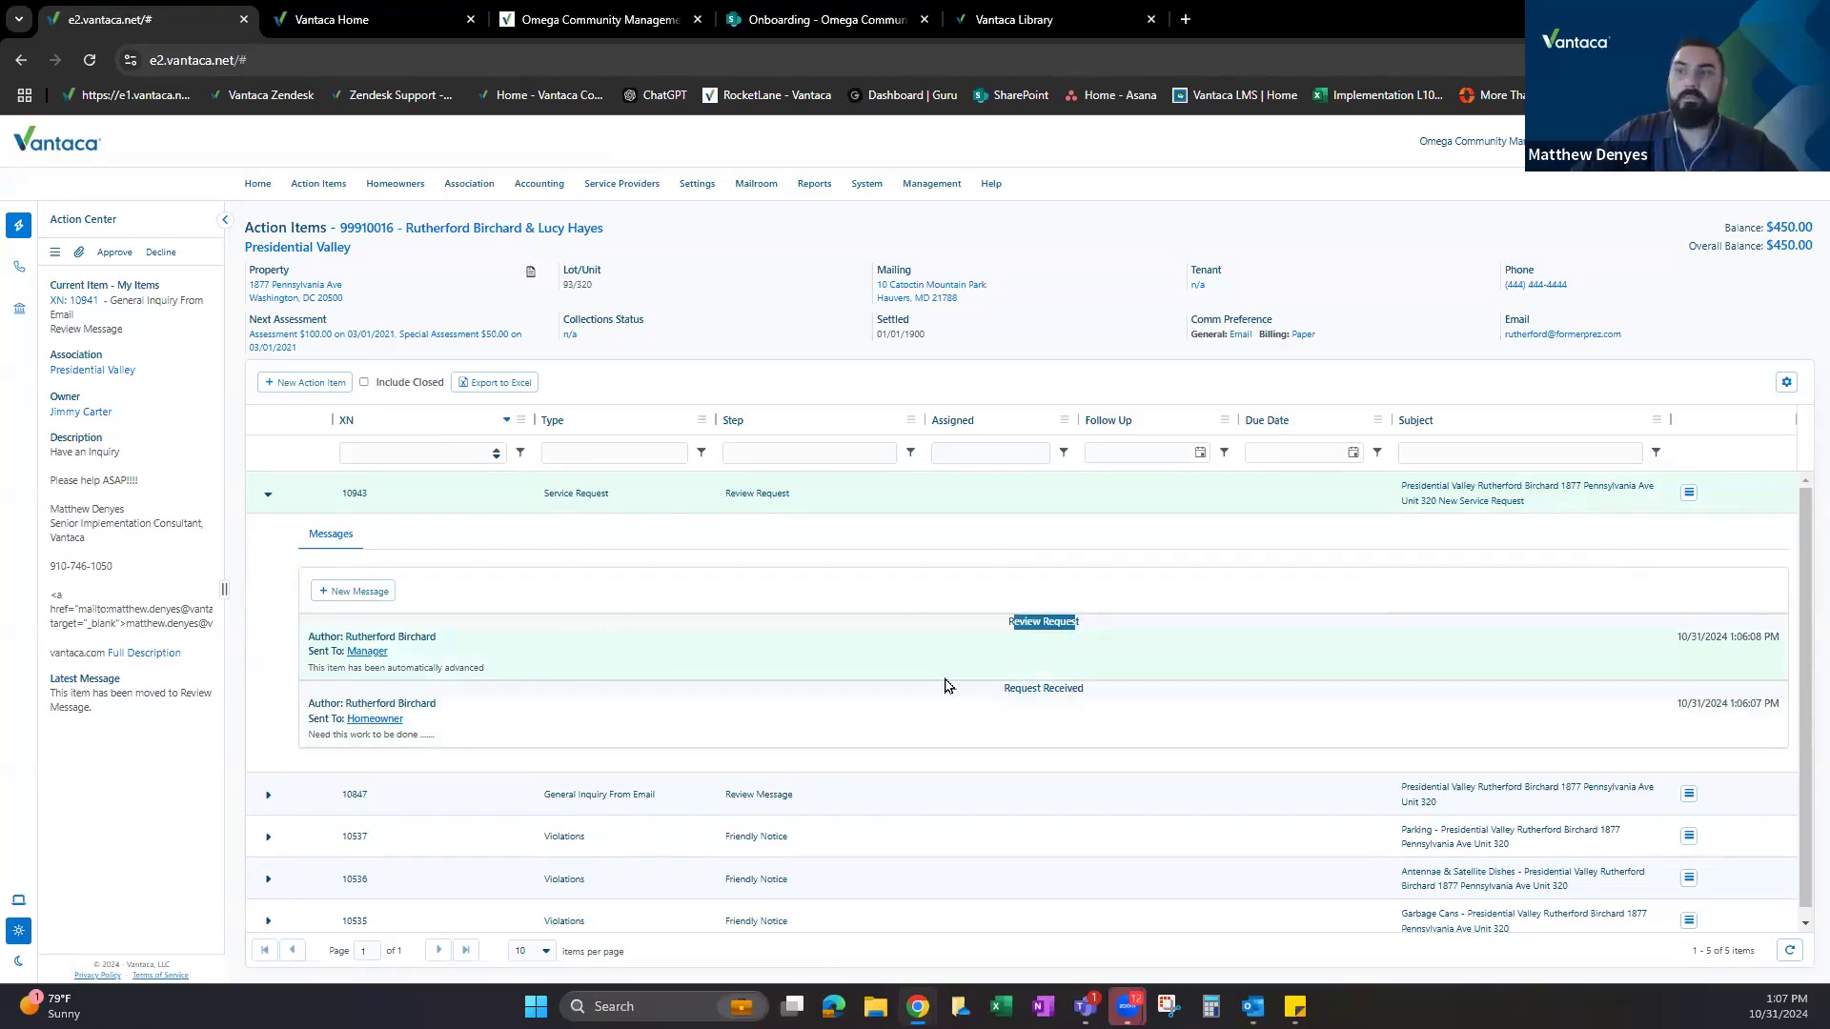
{"action": "left_click", "coordinate": [488, 653]}
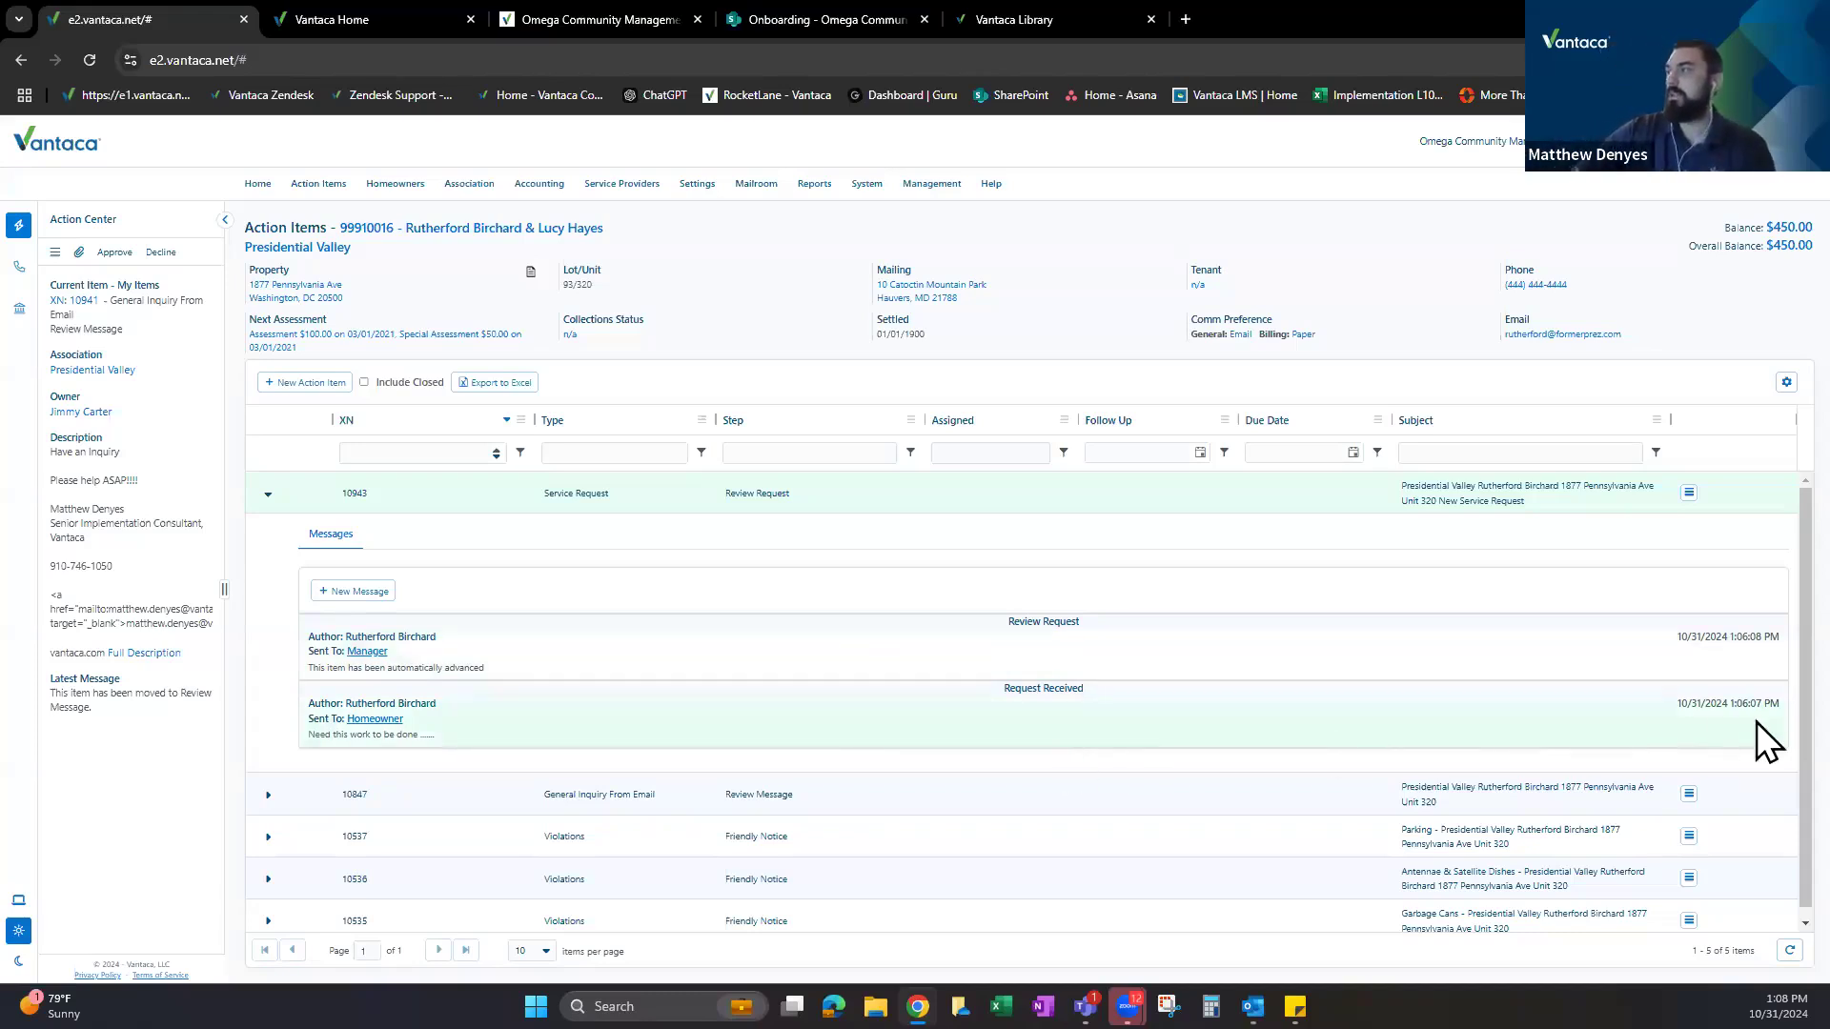
{"action": "right_click", "coordinate": [188, 17]}
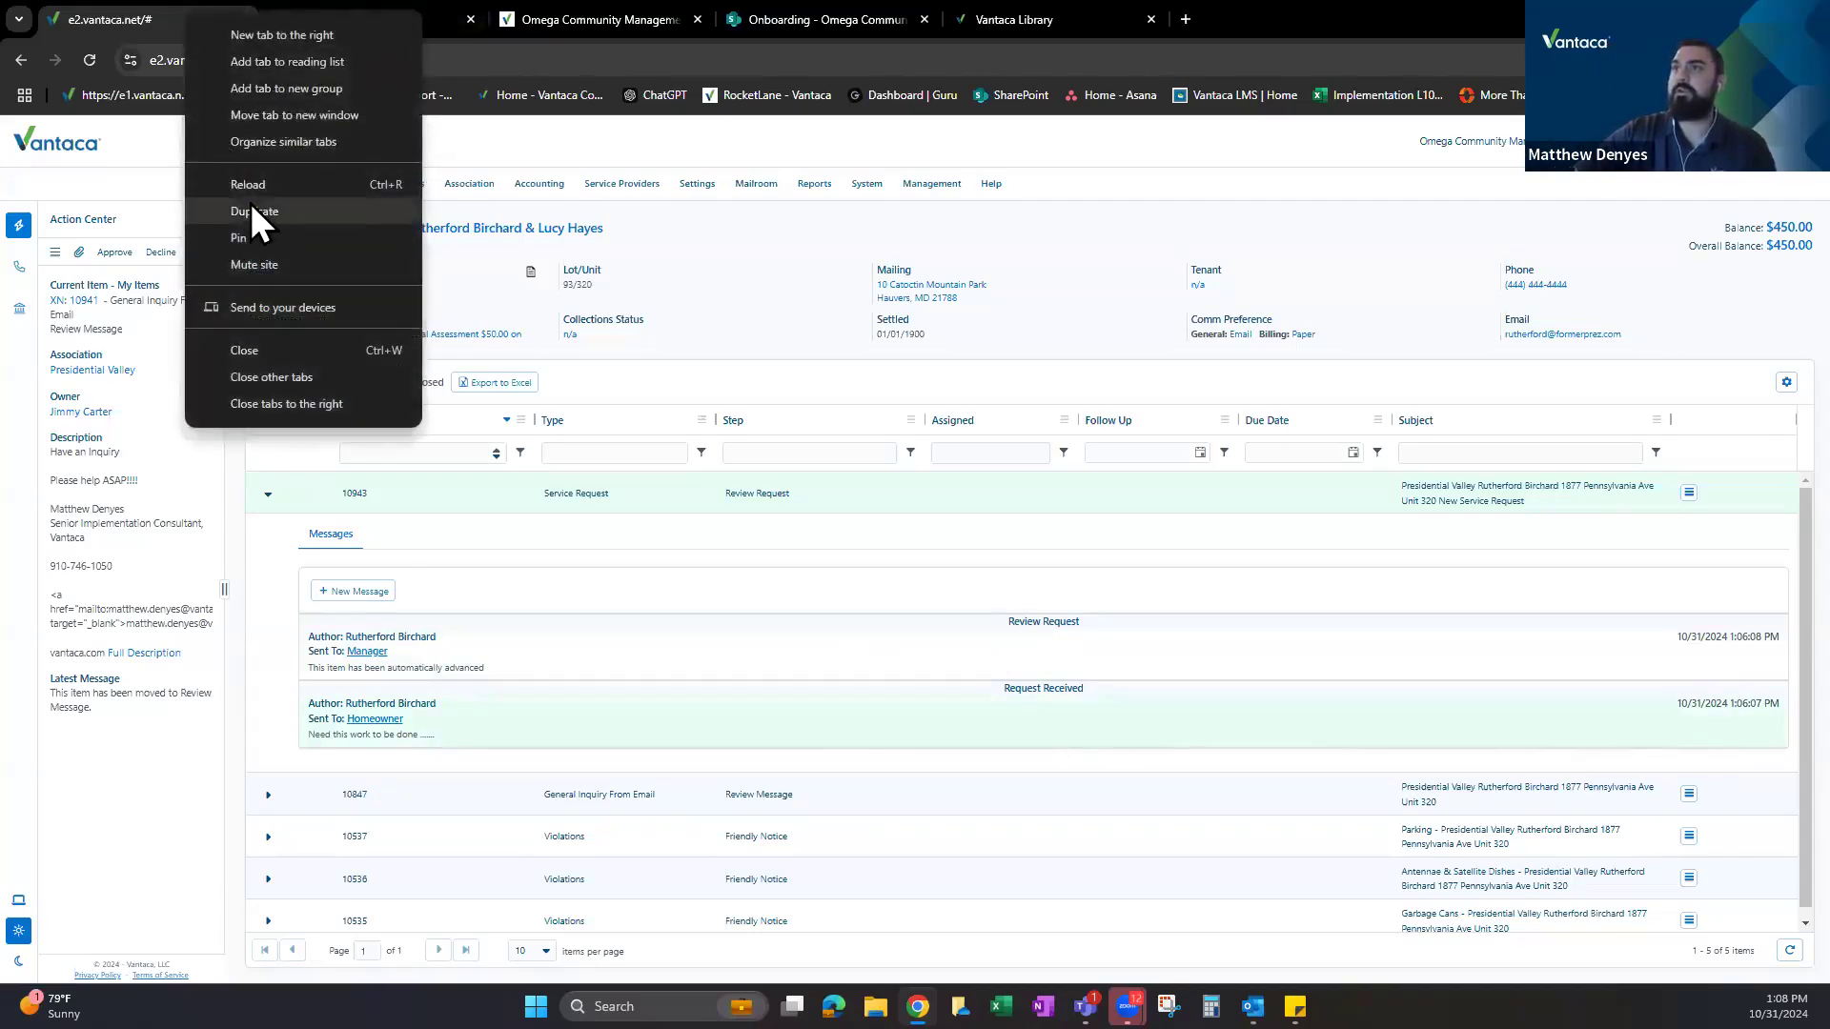
{"action": "left_click", "coordinate": [252, 205]}
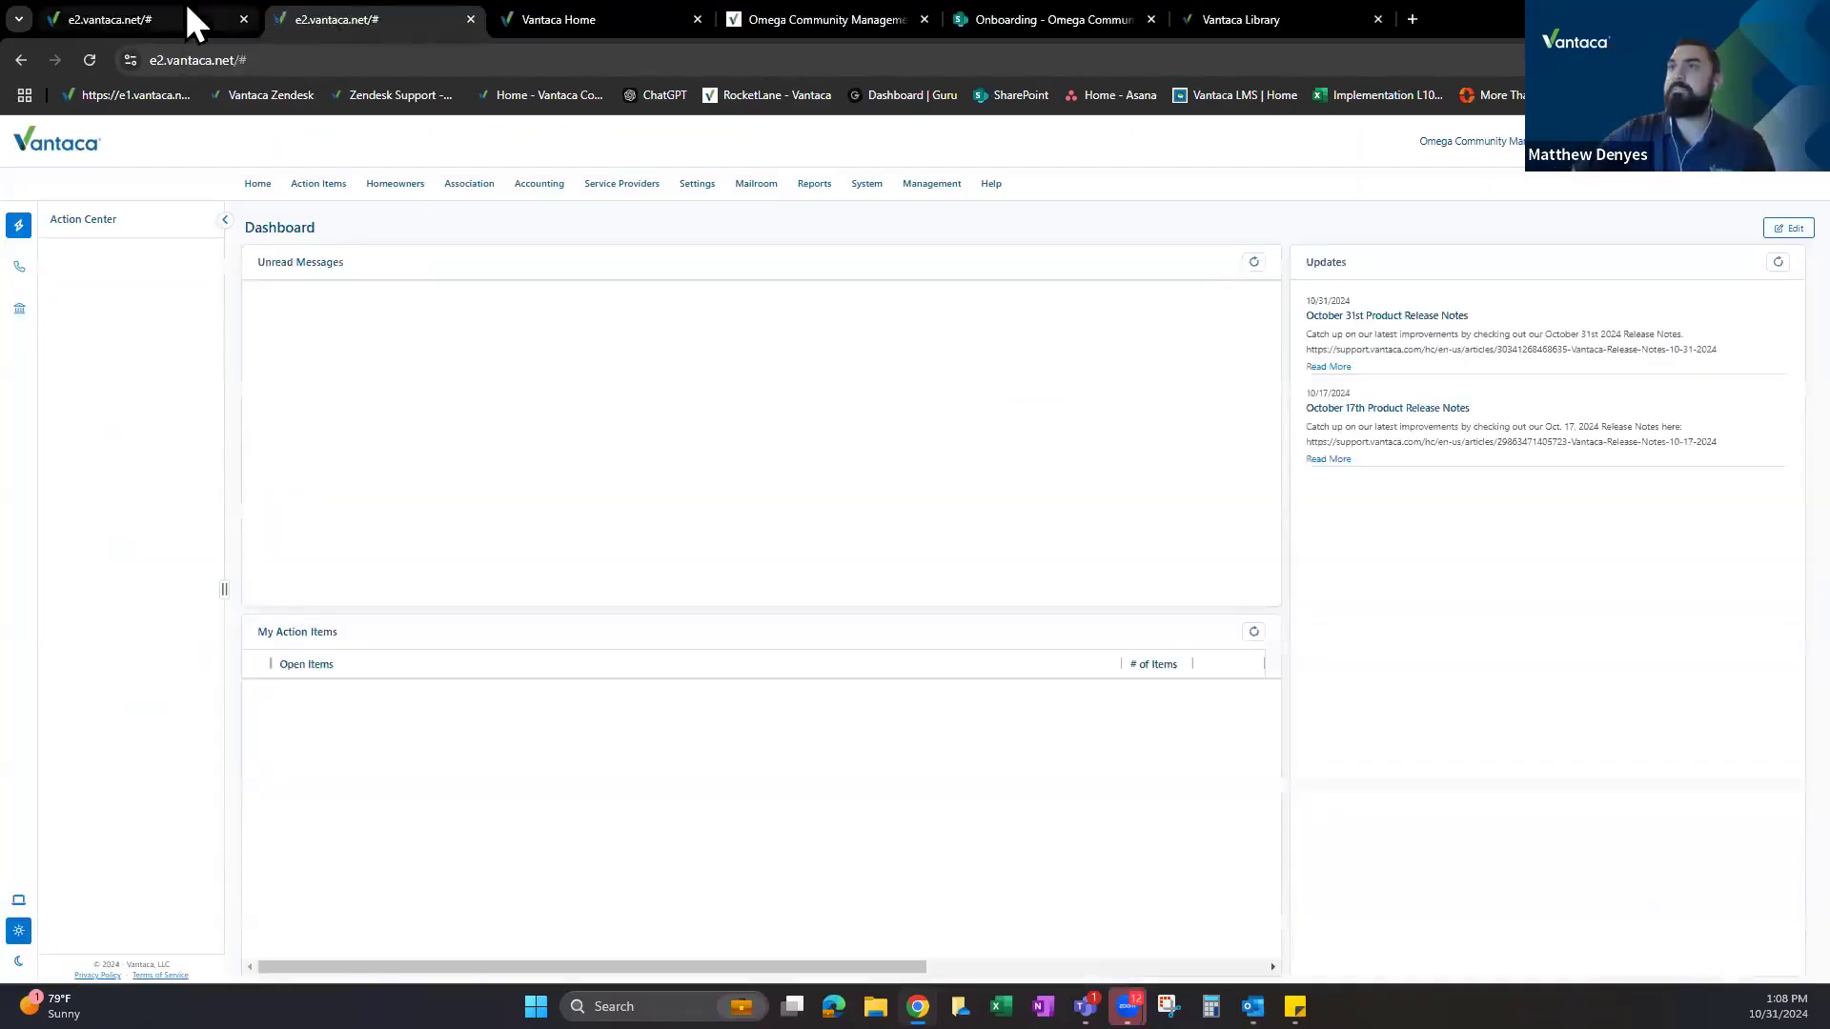
{"action": "left_click", "coordinate": [187, 12]}
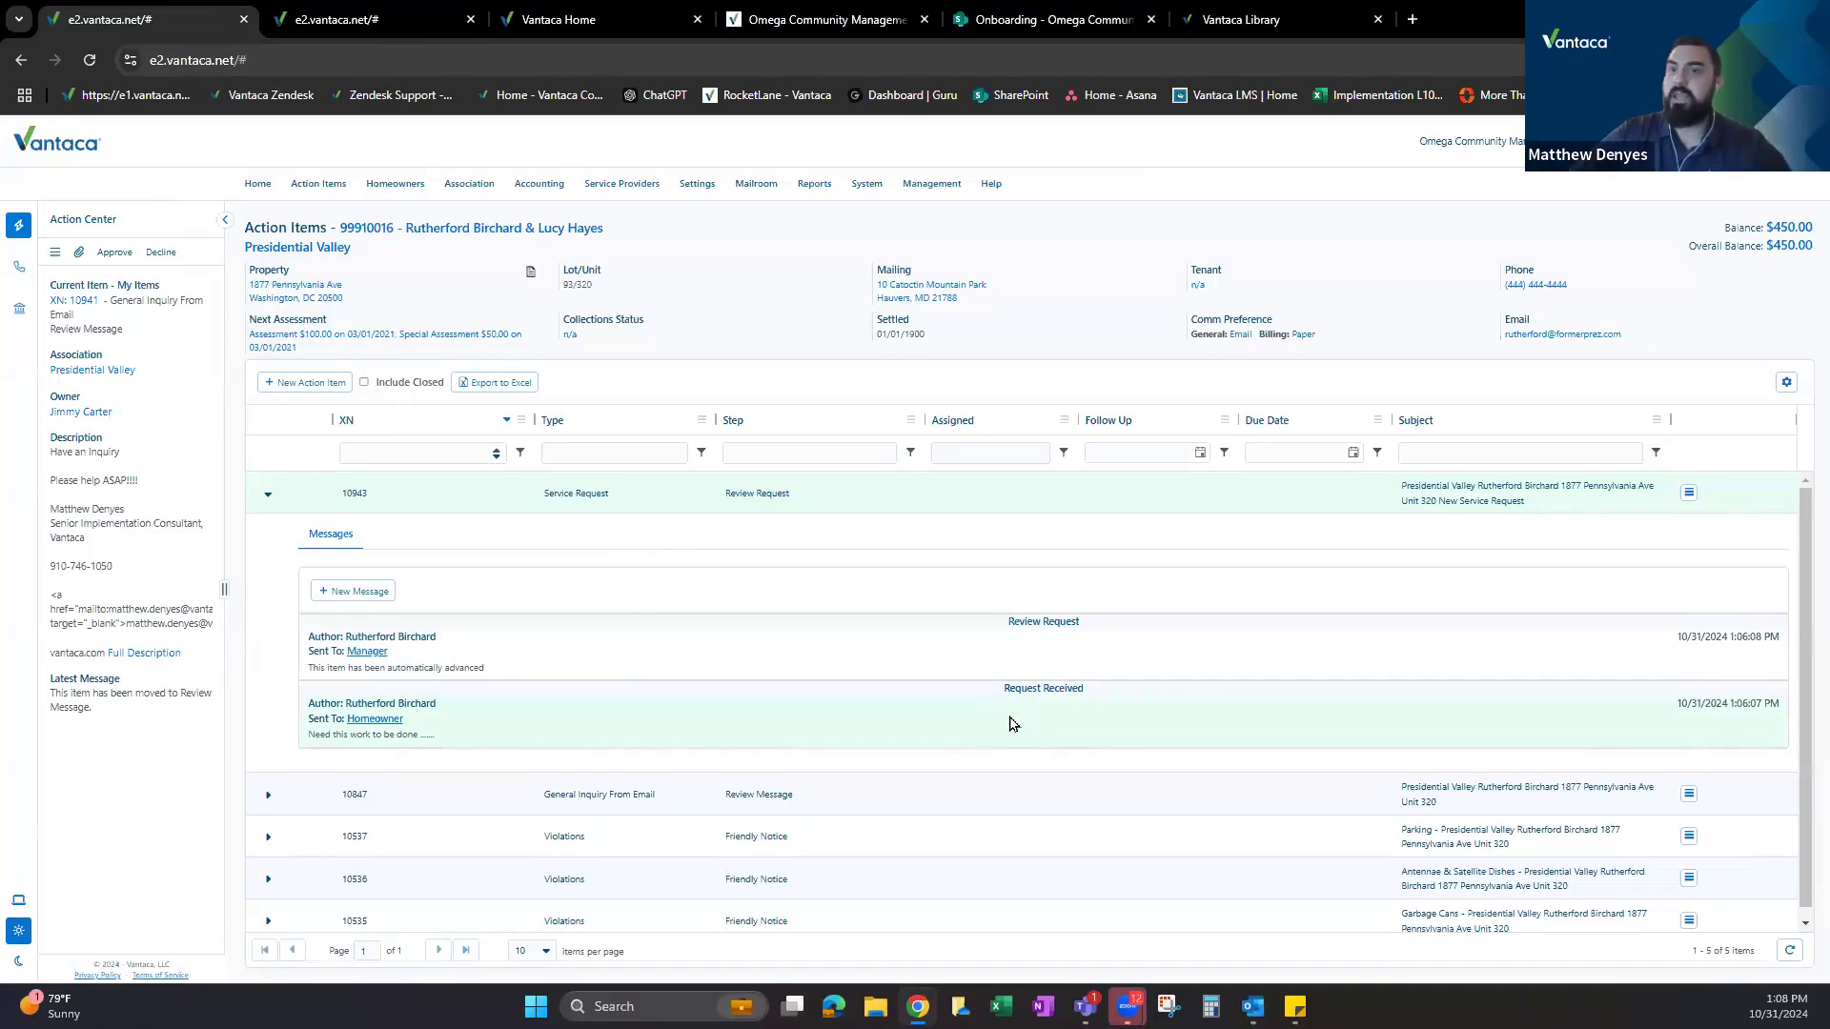
{"action": "left_click", "coordinate": [375, 20]}
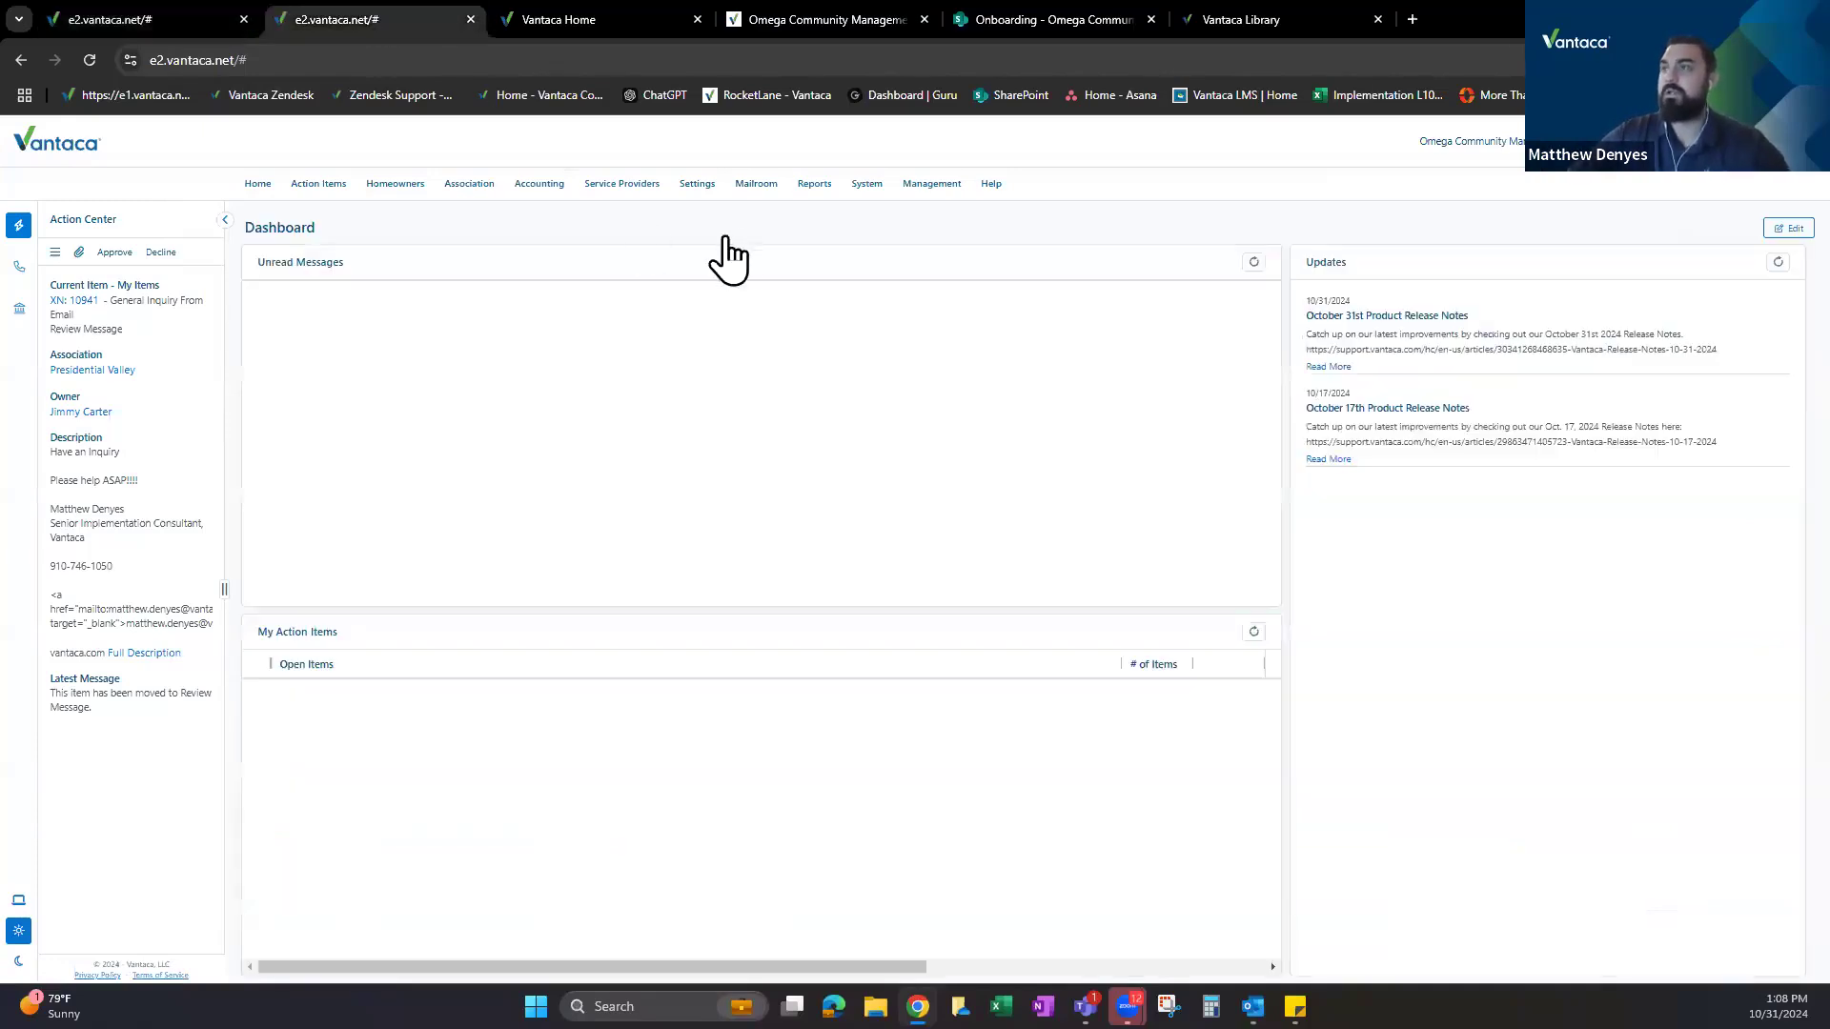
{"action": "mouse_move", "coordinate": [707, 189]}
{"action": "left_click", "coordinate": [721, 221]}
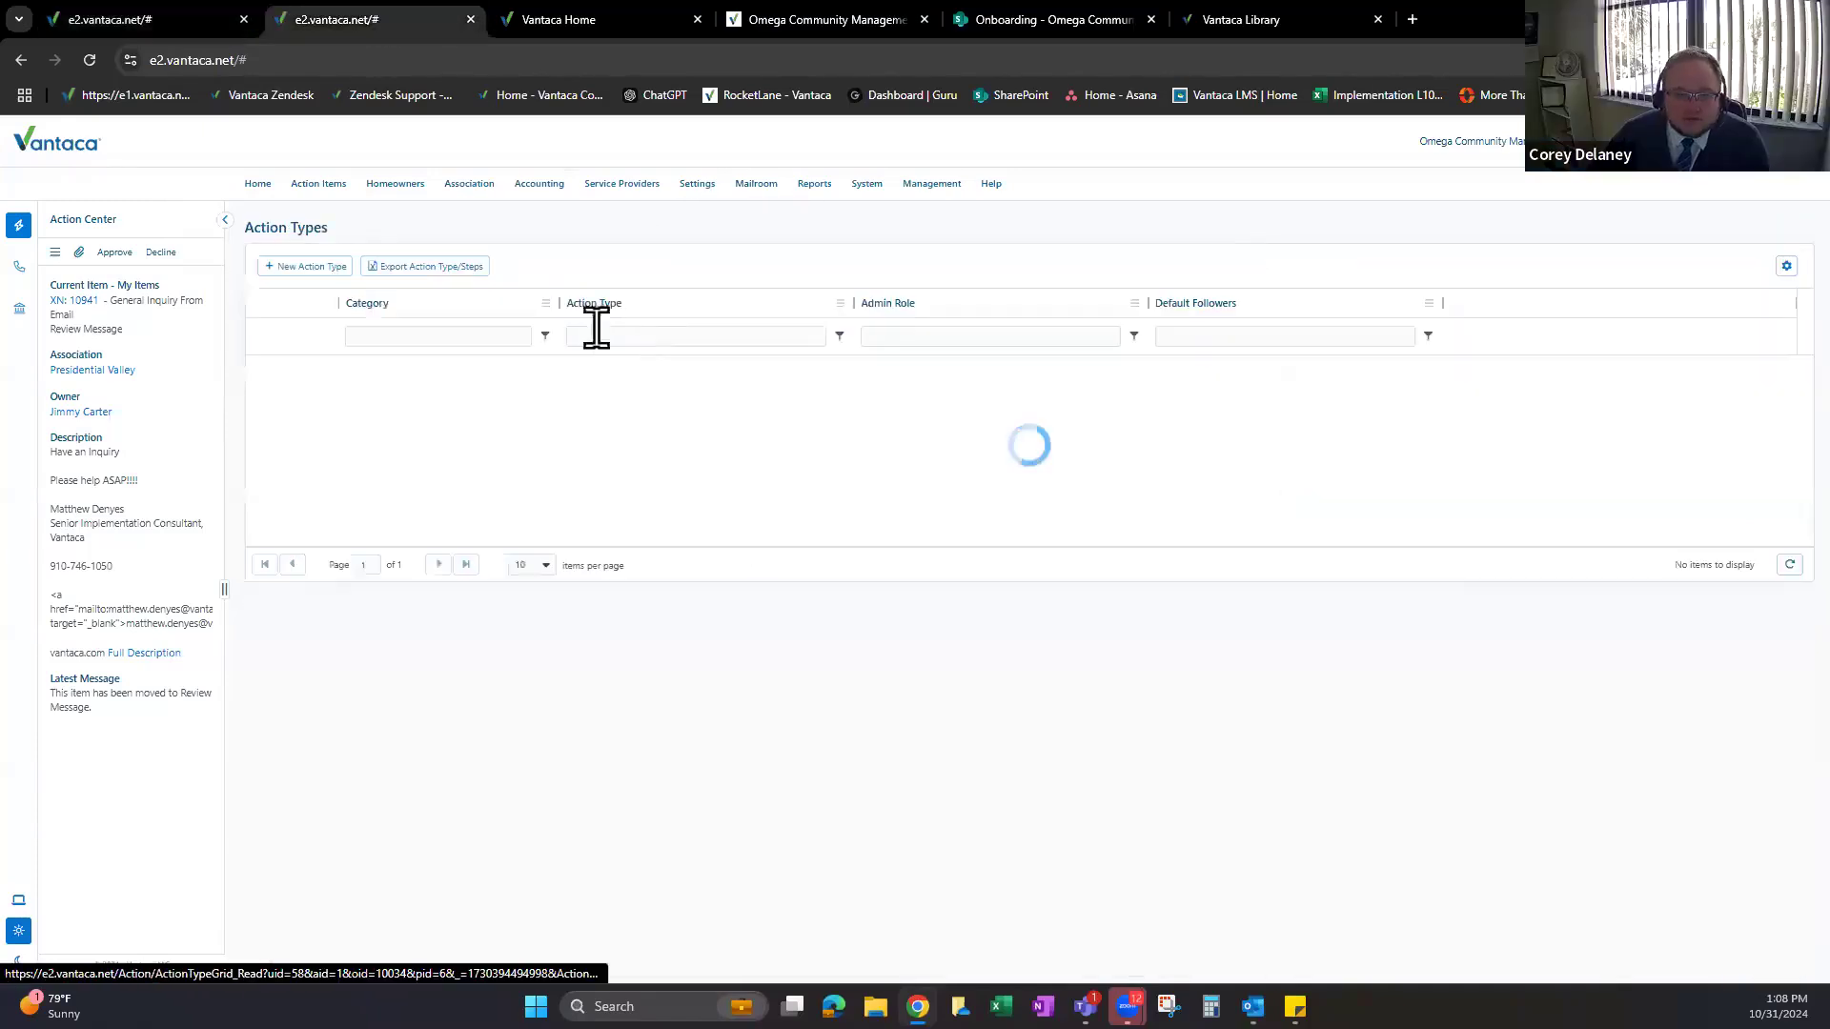
{"action": "left_click", "coordinate": [644, 336]}
{"action": "type", "text": "ser"}
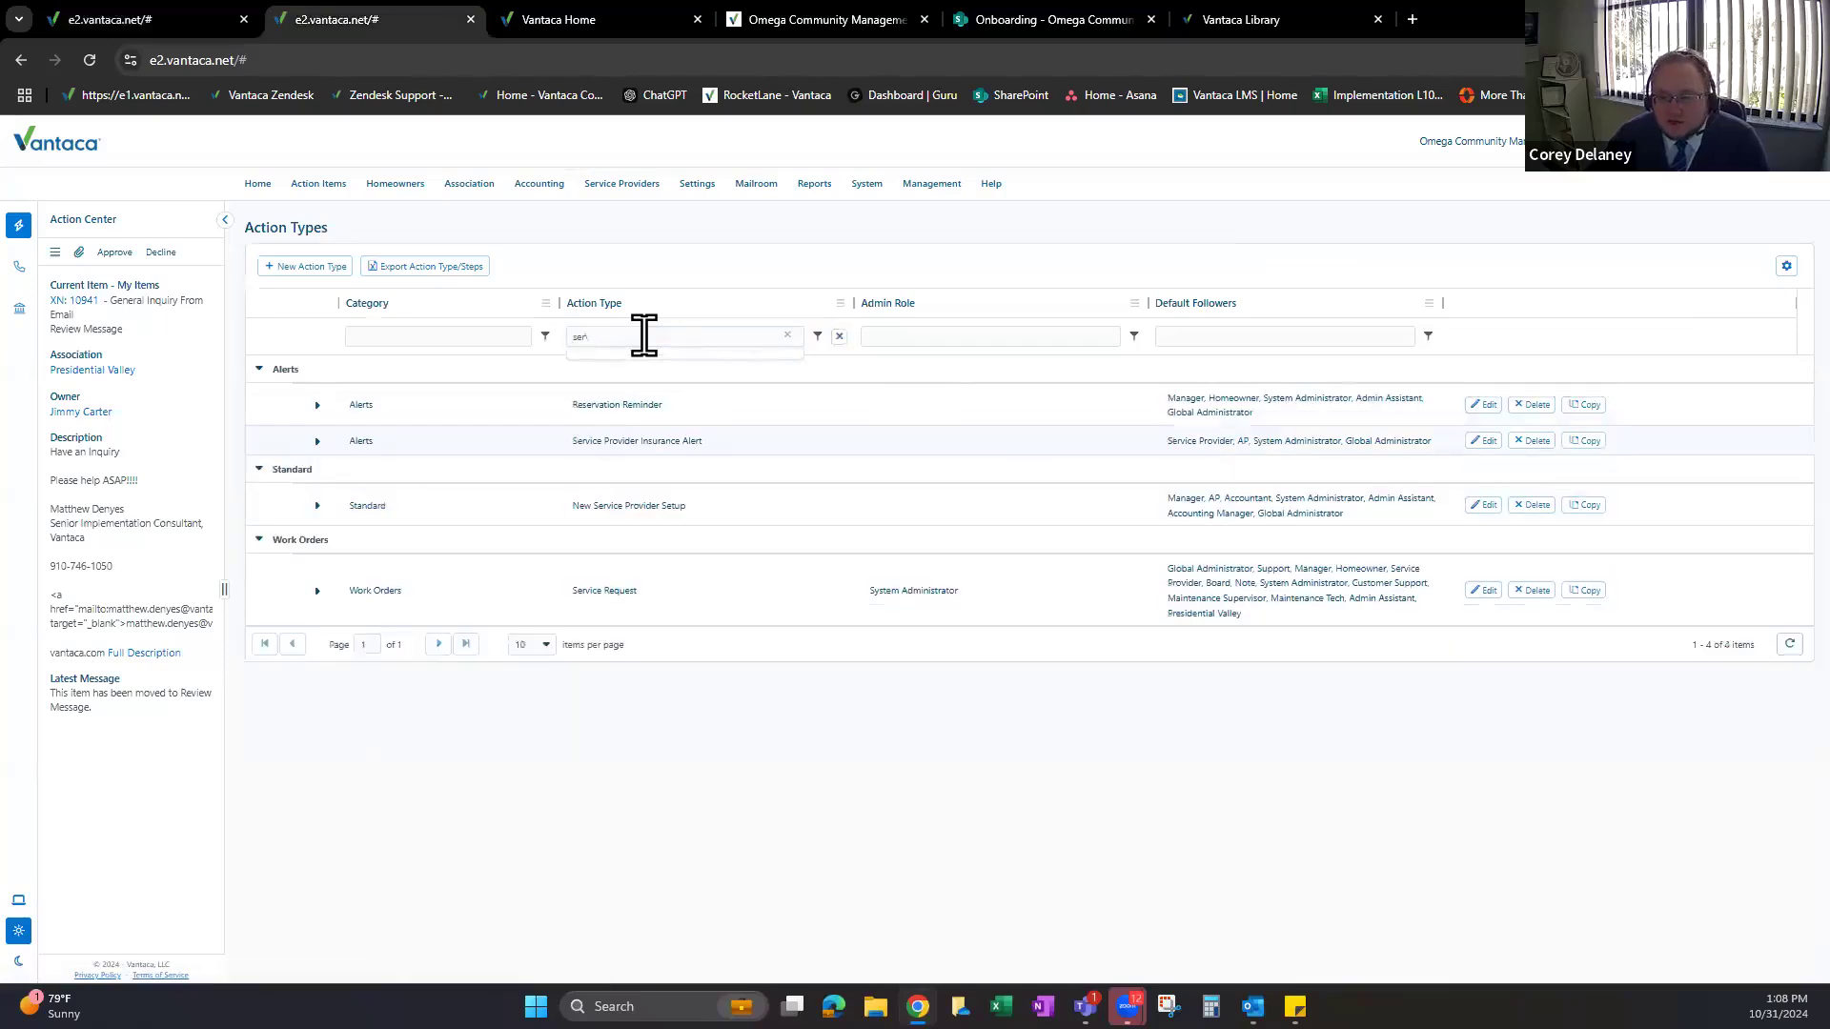
{"action": "left_click", "coordinate": [315, 598]}
{"action": "scroll", "coordinate": [603, 597], "scroll_direction": "down", "scroll_amount": 2}
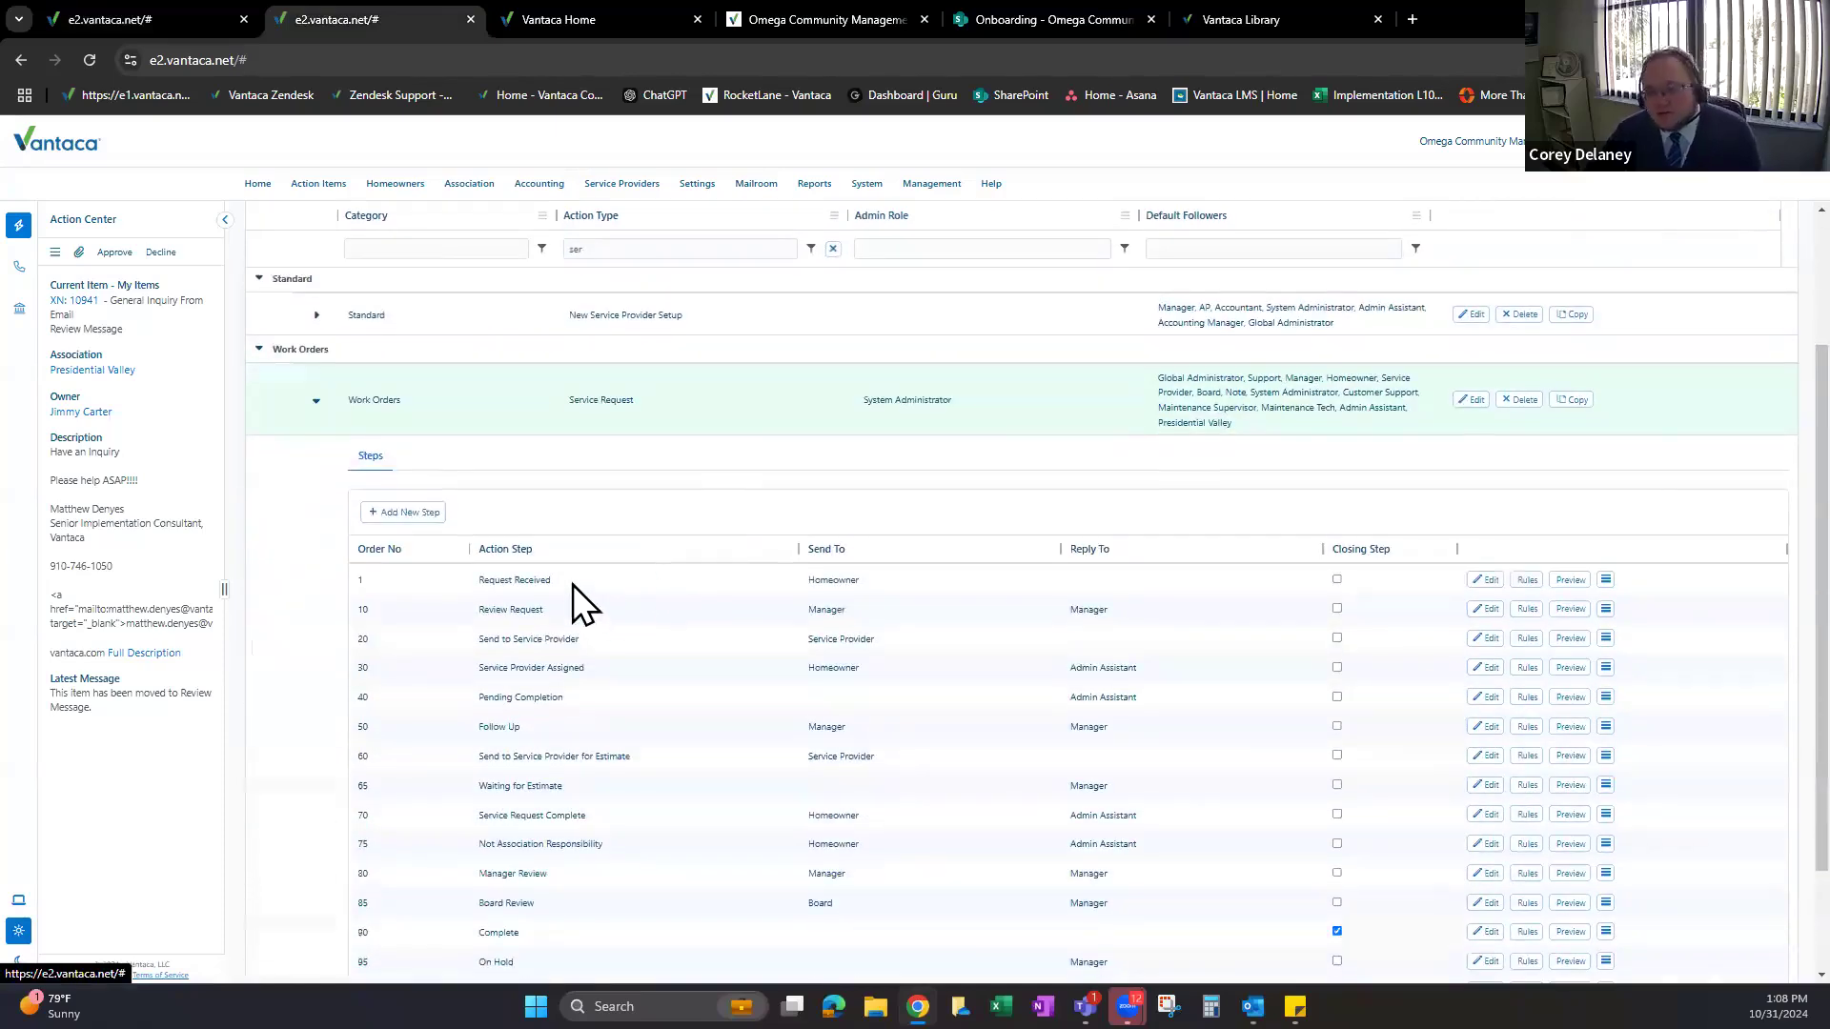
{"action": "scroll", "coordinate": [630, 585], "scroll_direction": "down", "scroll_amount": 1}
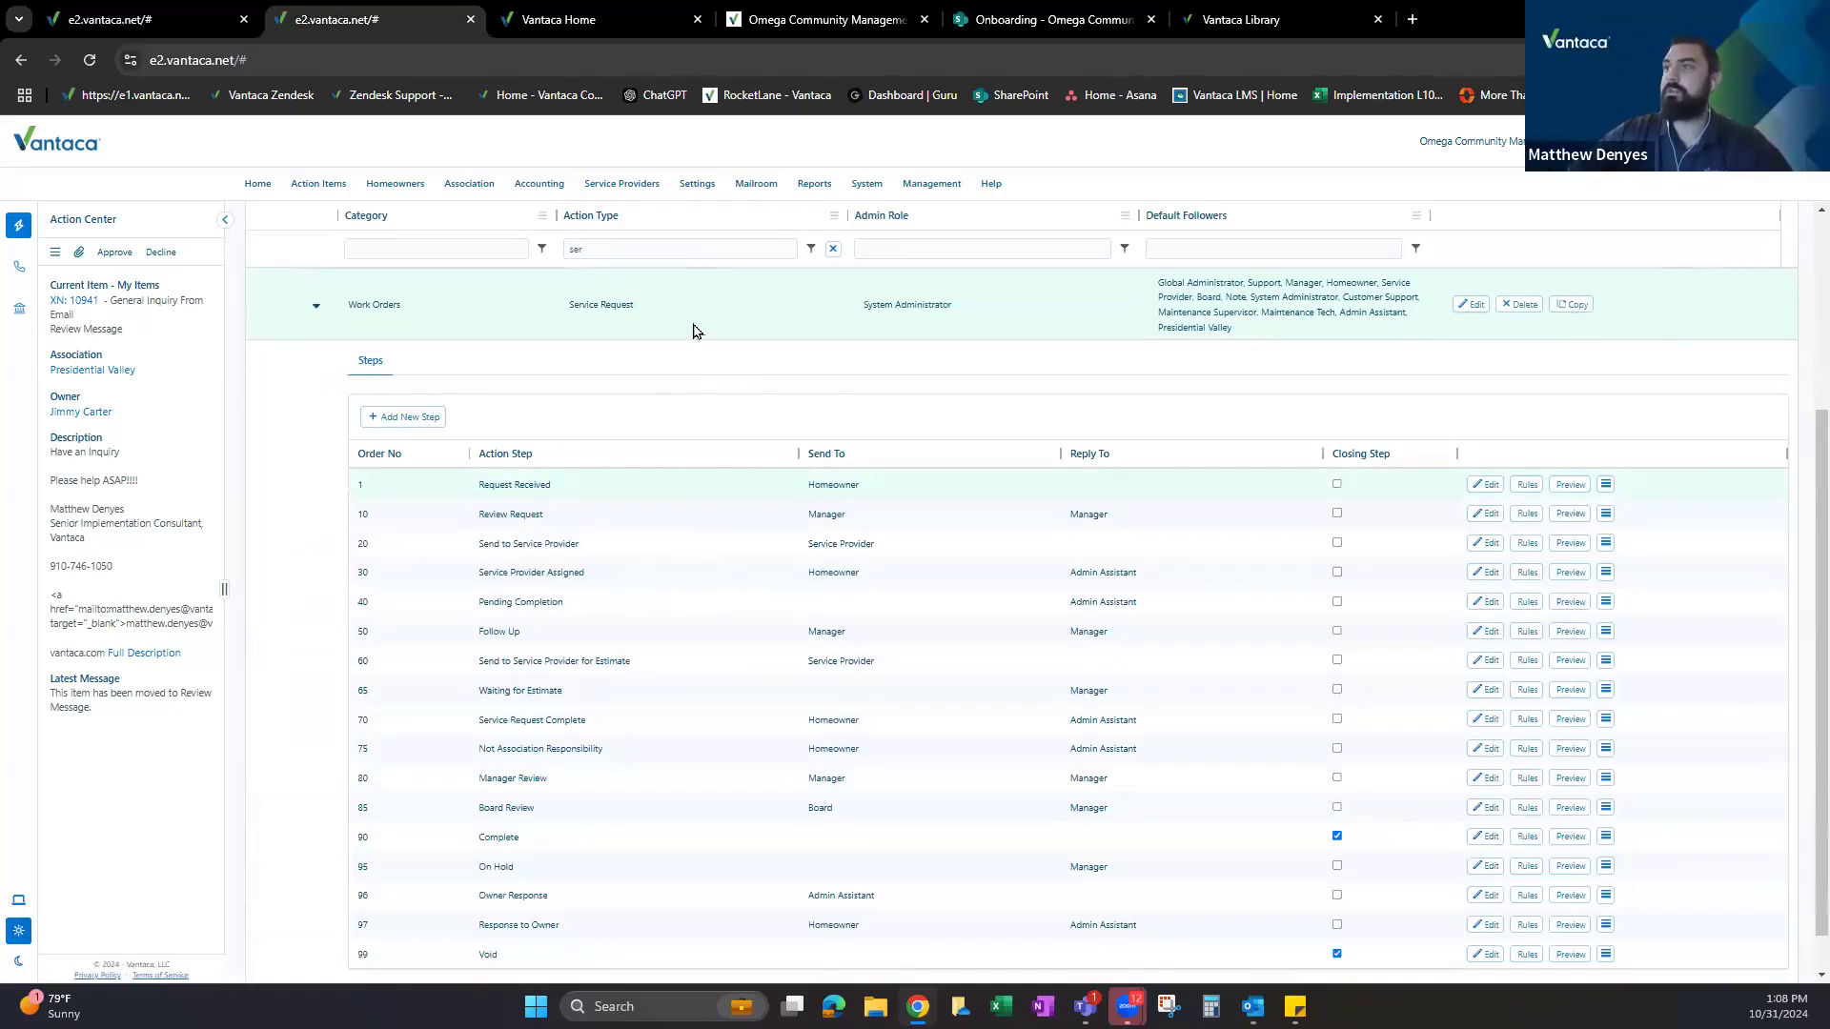
{"action": "mouse_move", "coordinate": [696, 186]}
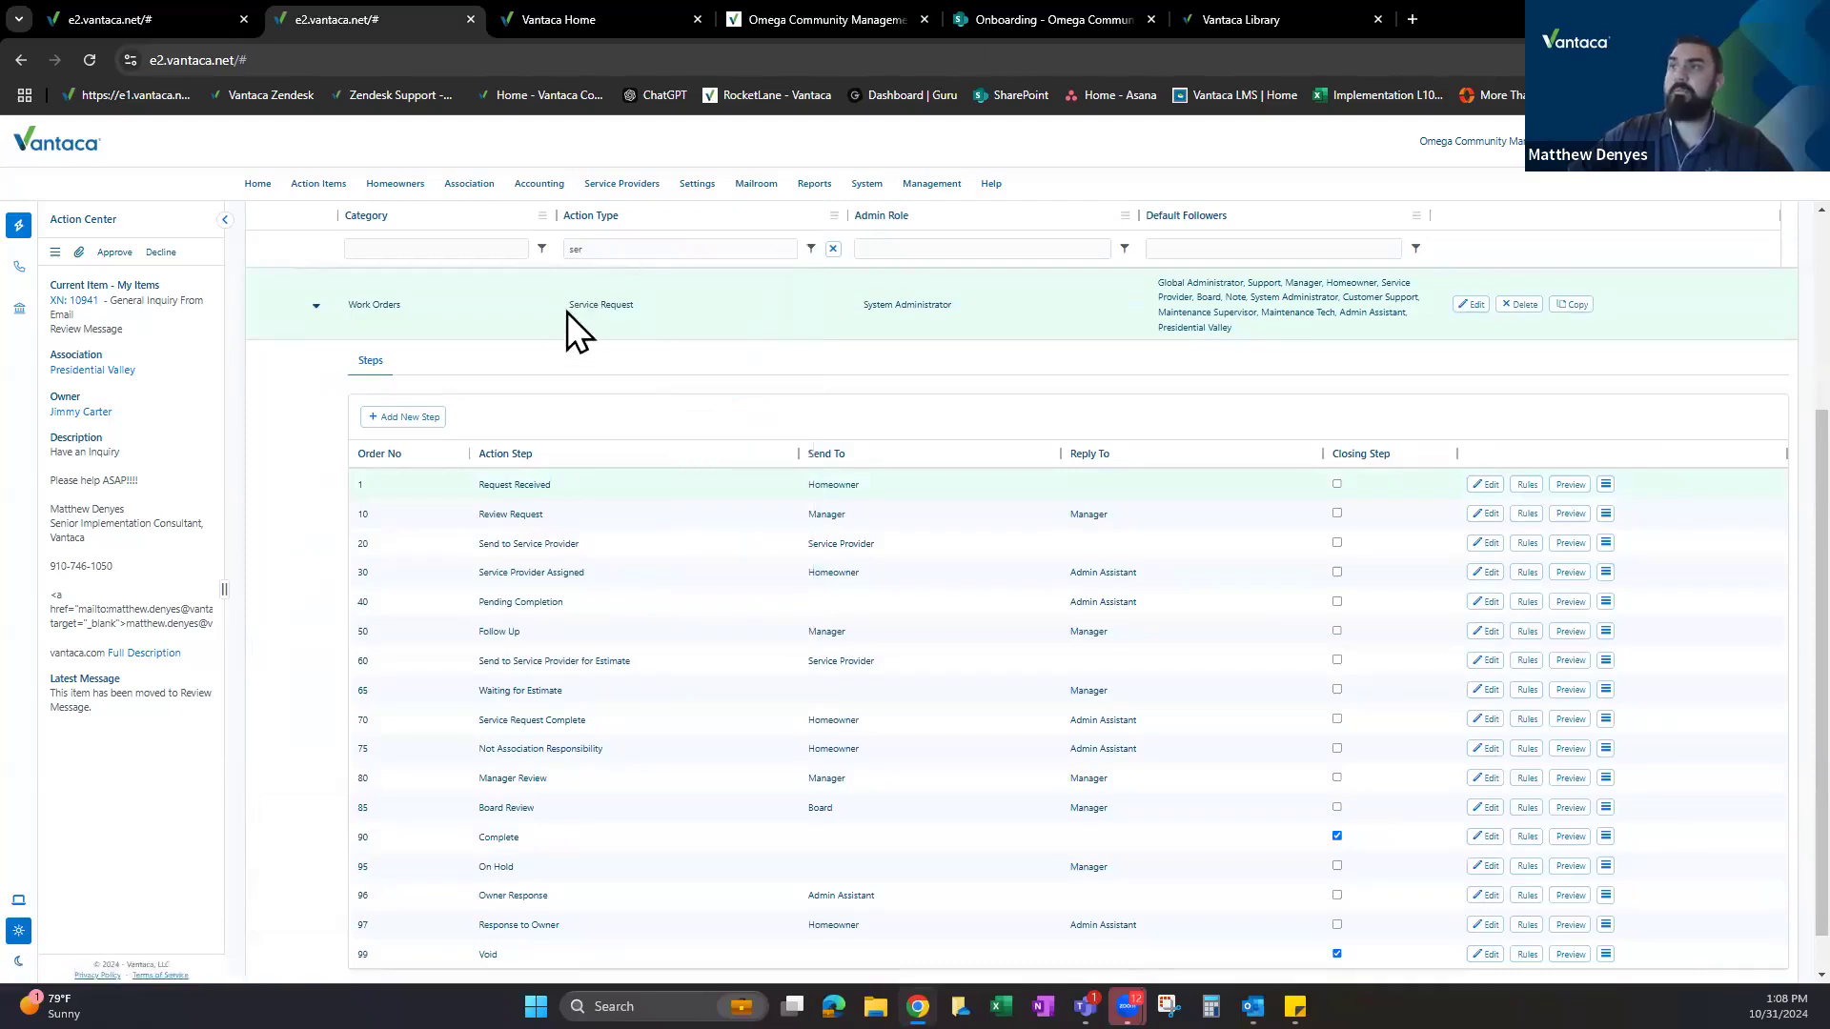
{"action": "triple_click", "coordinate": [650, 312]}
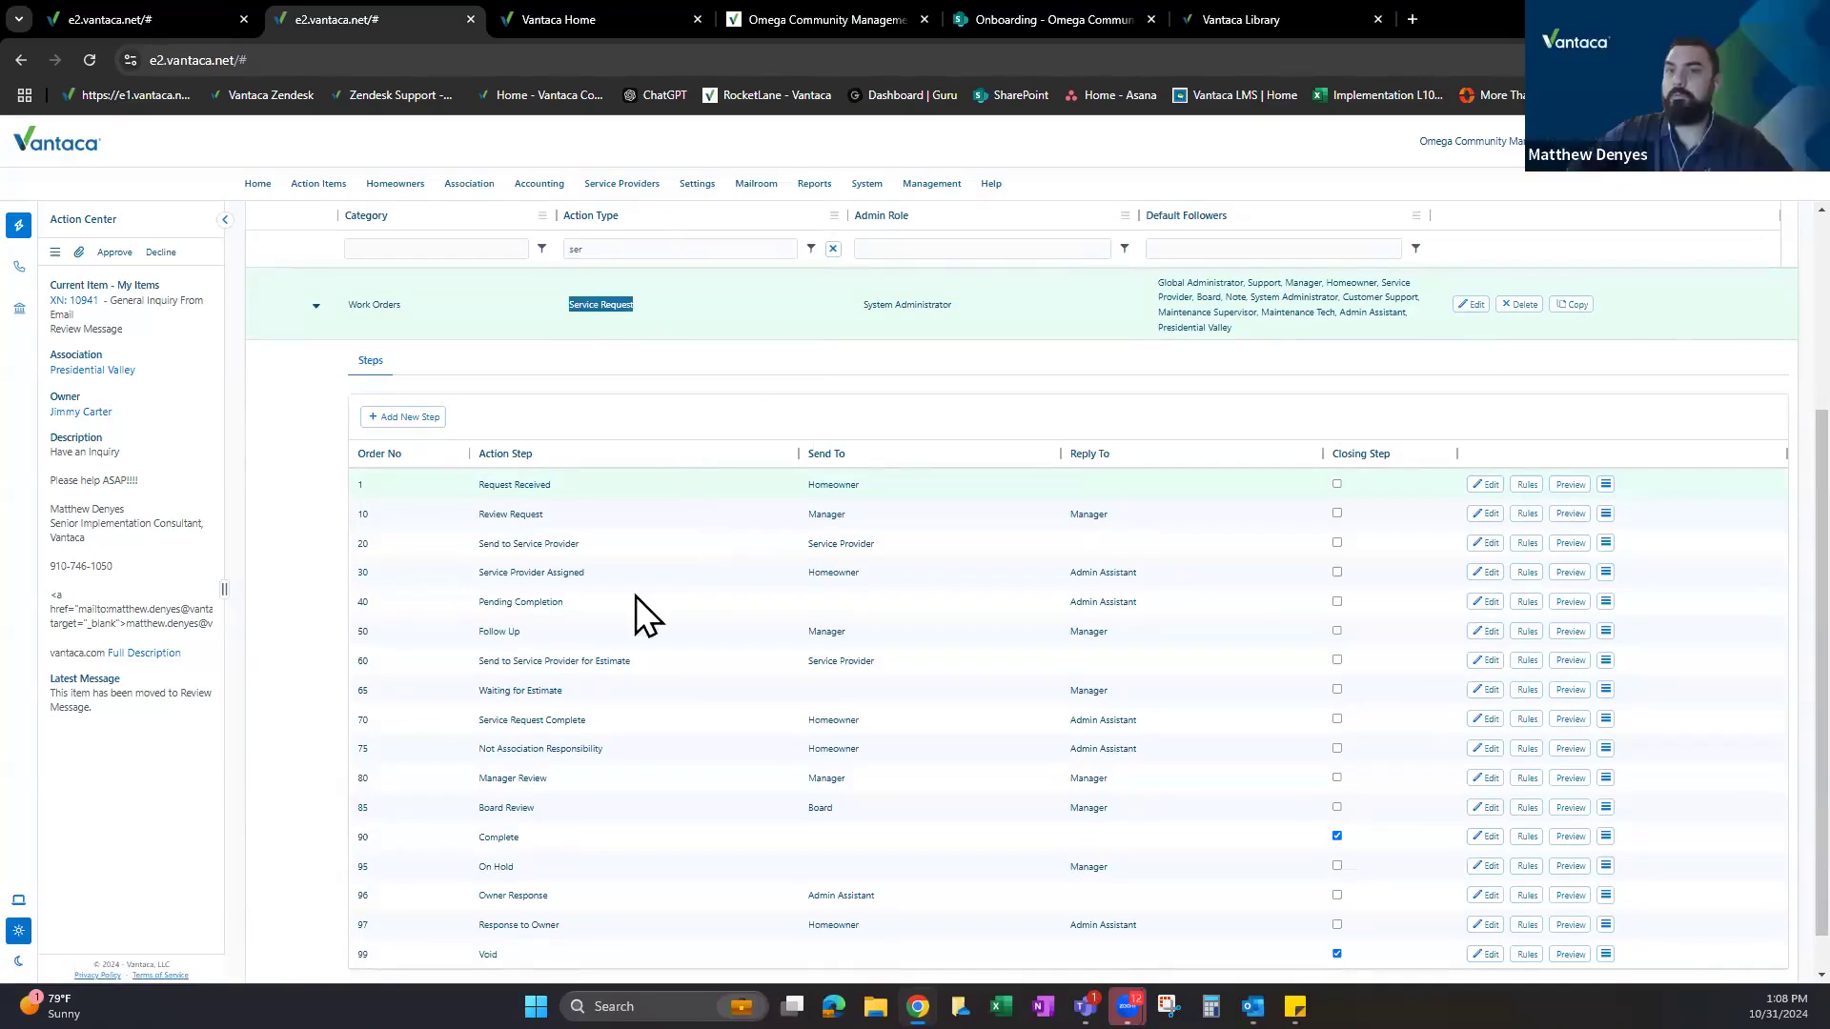
{"action": "scroll", "coordinate": [548, 600], "scroll_direction": "down", "scroll_amount": 1}
{"action": "scroll", "coordinate": [562, 615], "scroll_direction": "up", "scroll_amount": 2}
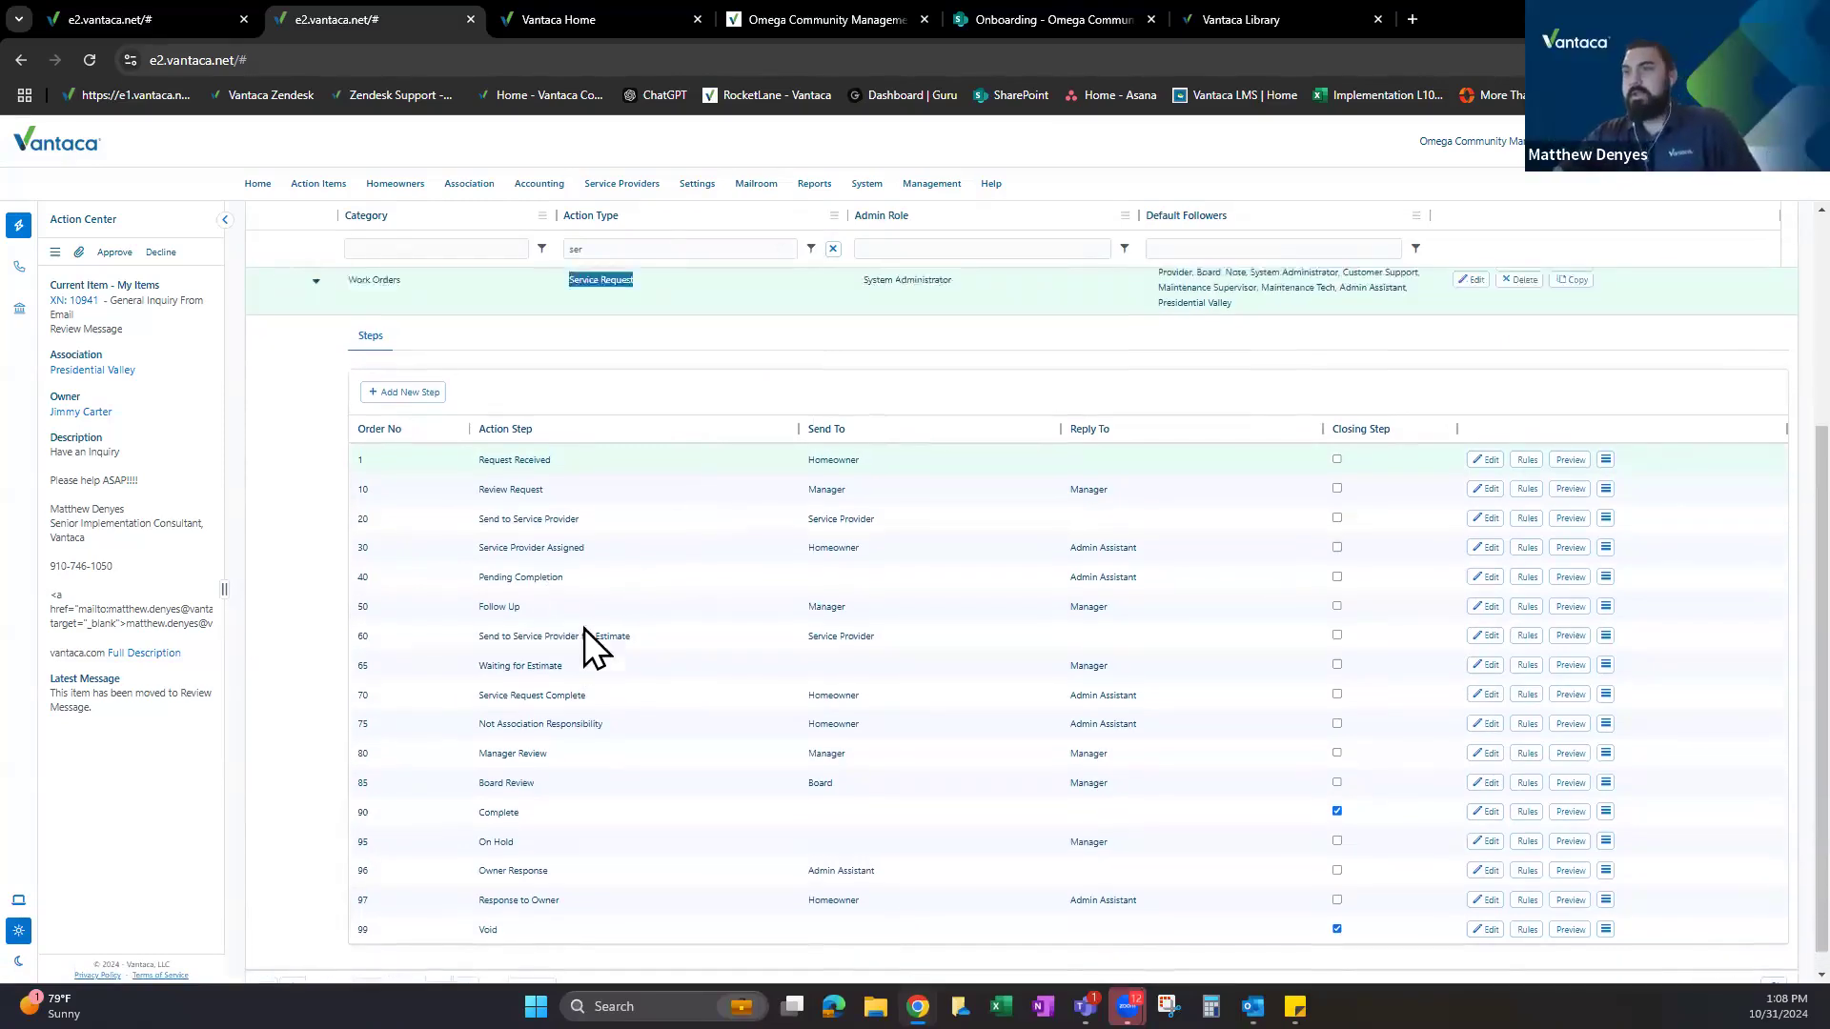
{"action": "left_click", "coordinate": [563, 359]}
{"action": "triple_click", "coordinate": [648, 358]}
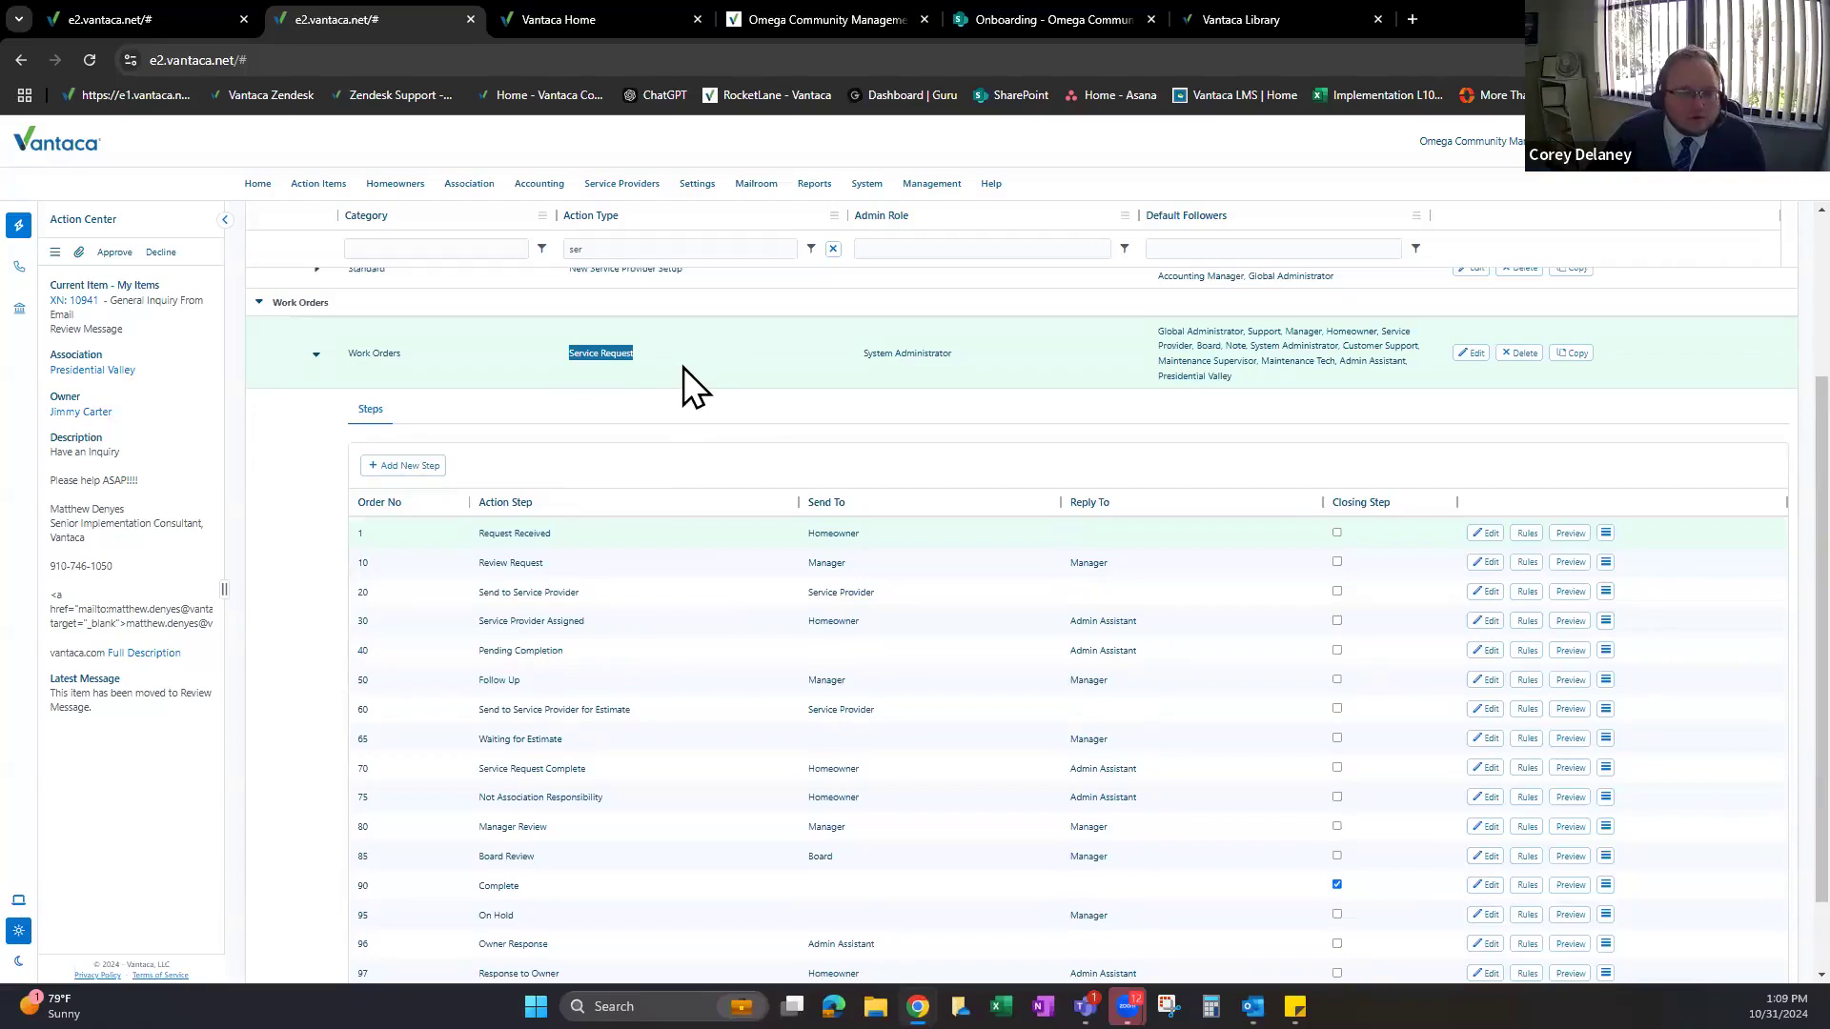
{"action": "scroll", "coordinate": [575, 576], "scroll_direction": "down", "scroll_amount": 2}
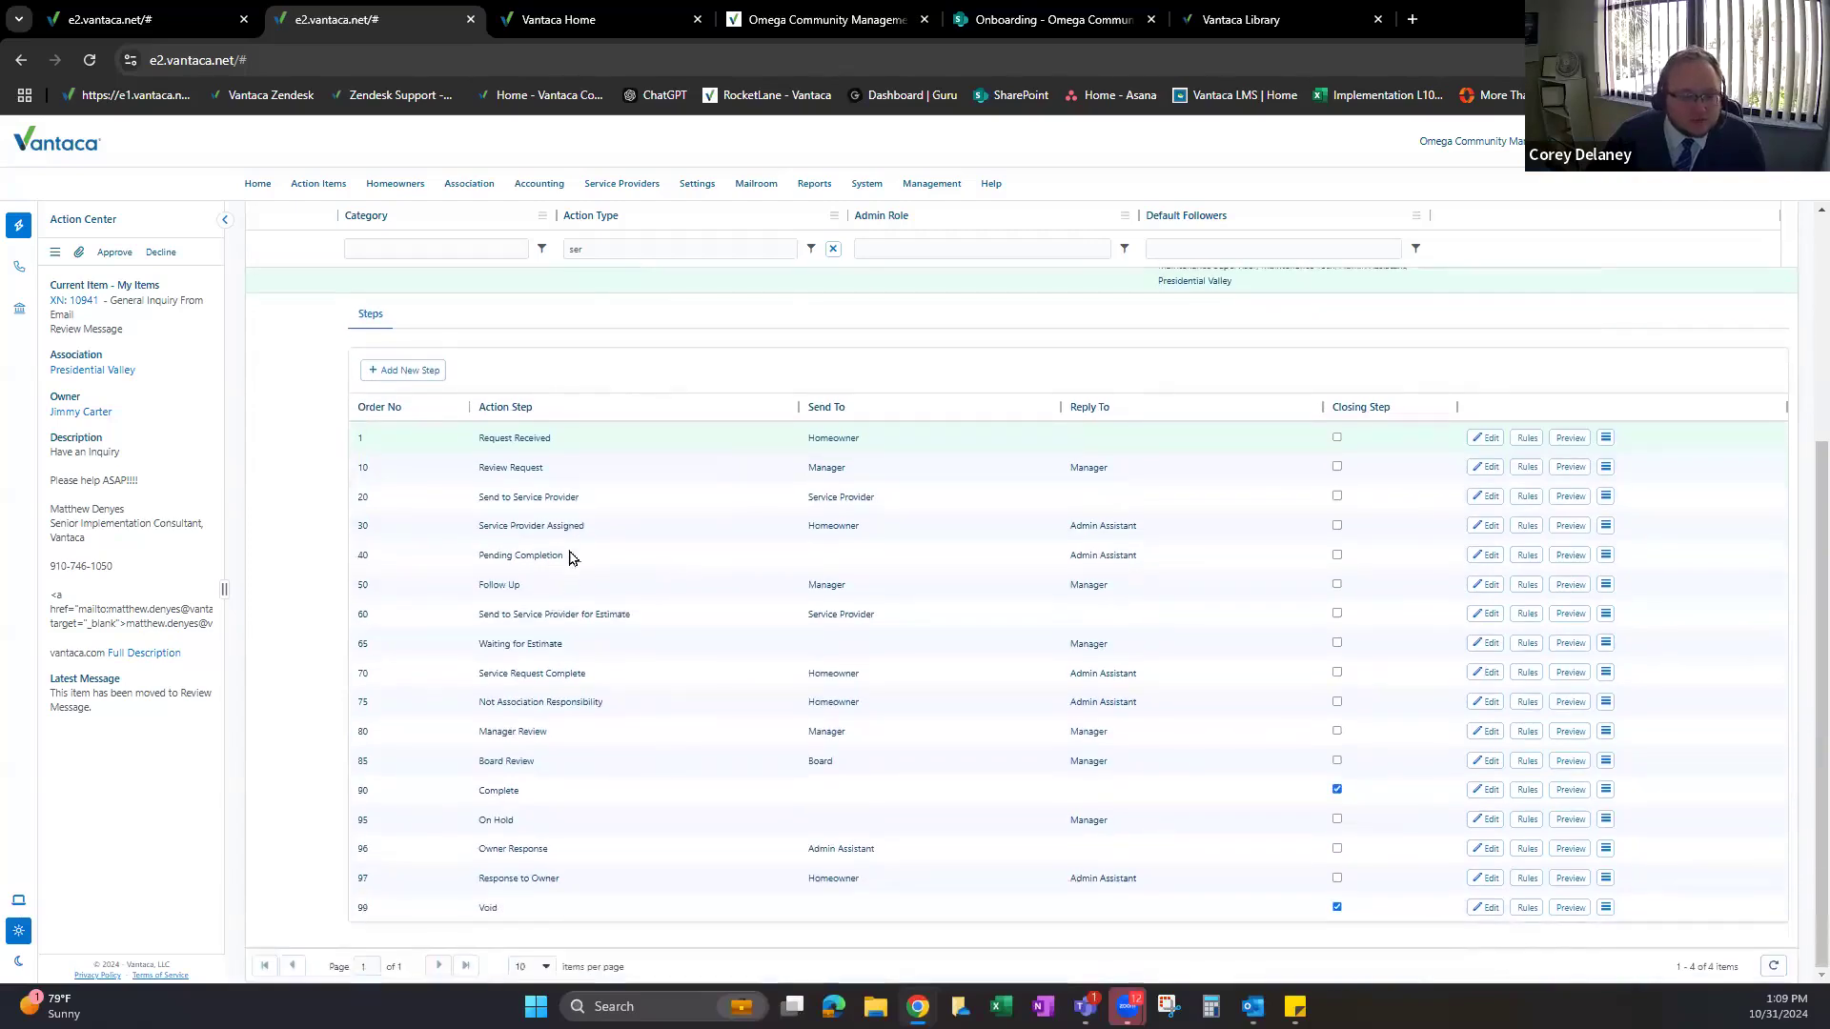
{"action": "scroll", "coordinate": [591, 482], "scroll_direction": "up", "scroll_amount": 5}
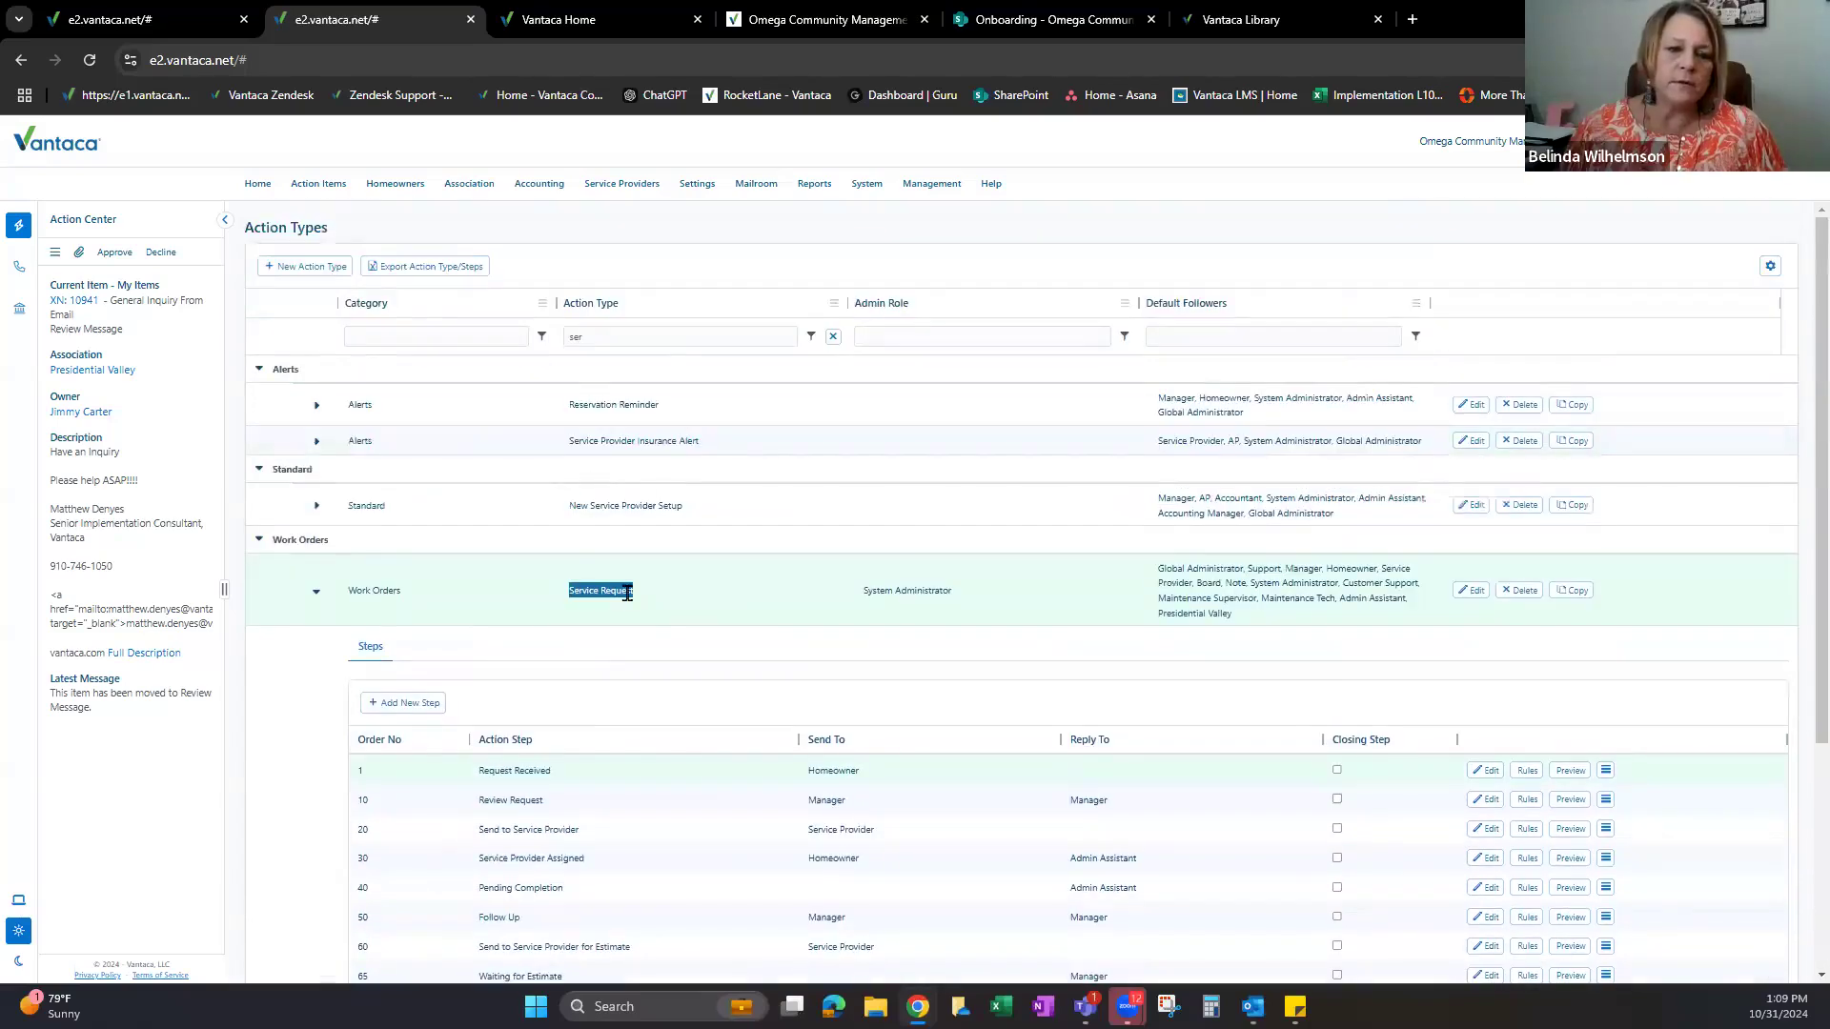
{"action": "left_click", "coordinate": [596, 591]}
{"action": "left_click_drag", "start_coordinate": [570, 591], "coordinate": [629, 602]}
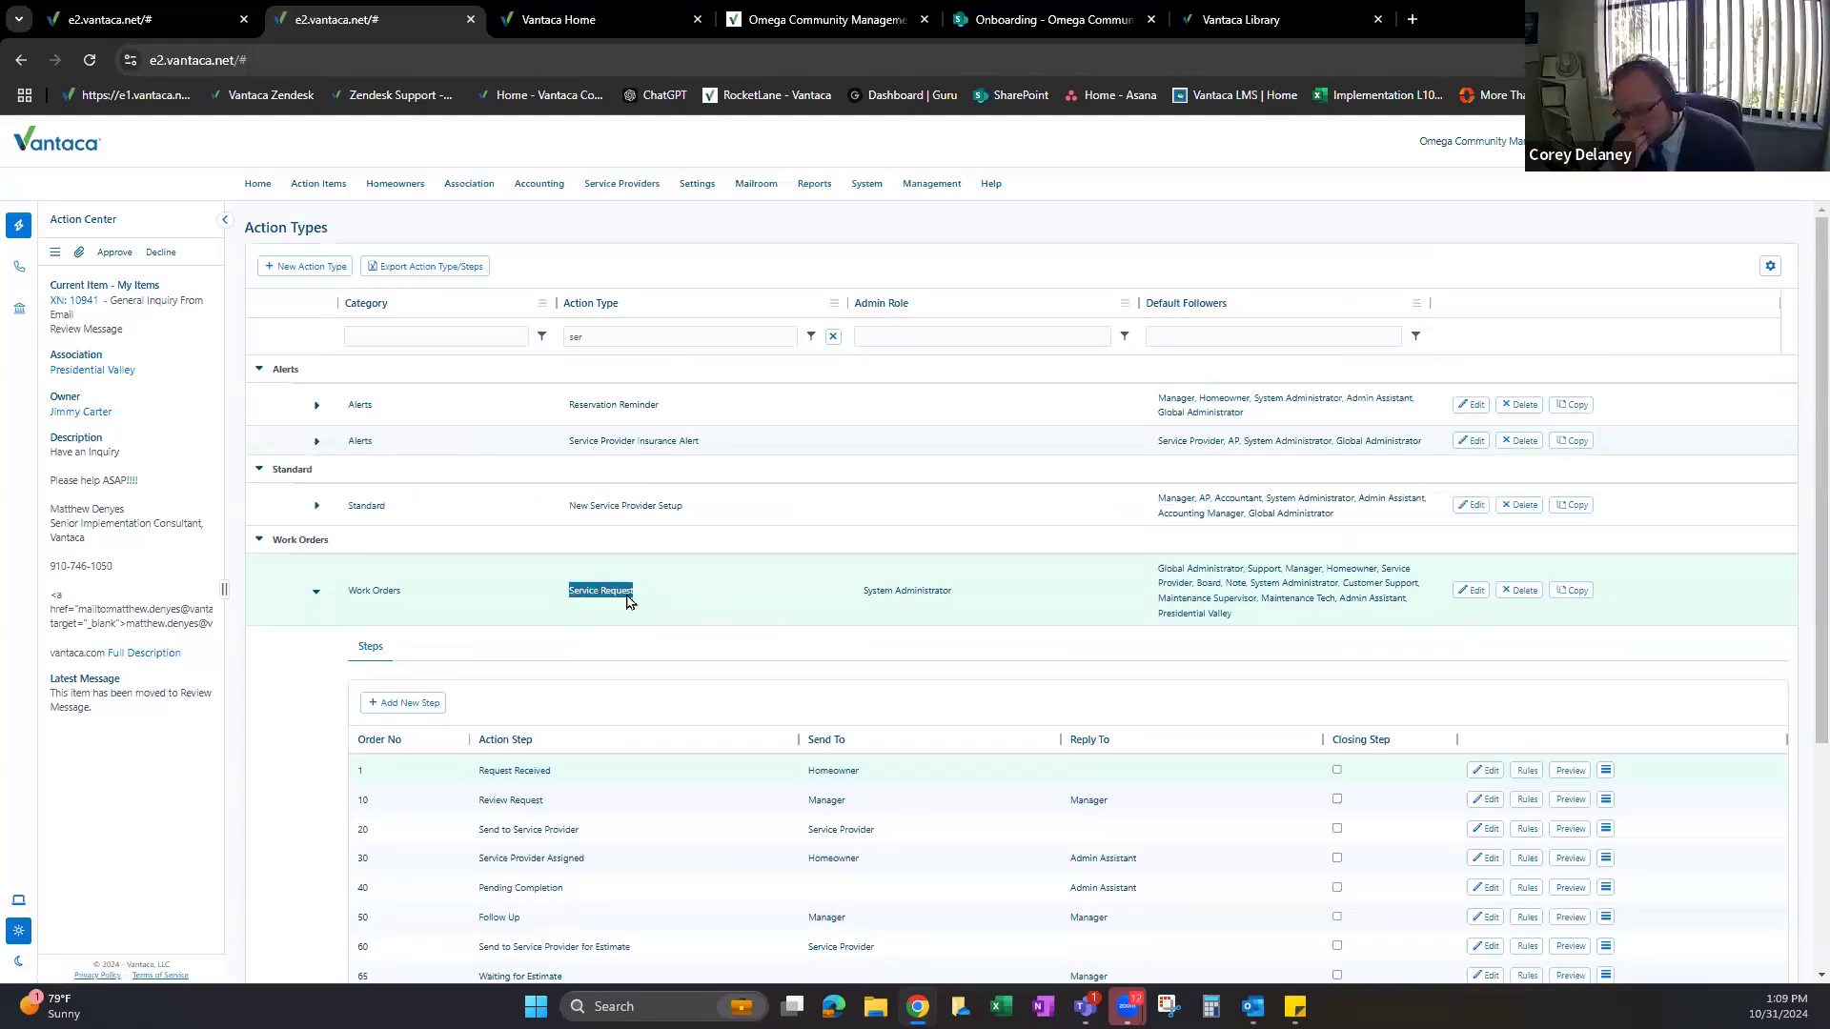
{"action": "scroll", "coordinate": [590, 528], "scroll_direction": "down", "scroll_amount": 1}
{"action": "left_click", "coordinate": [478, 680]}
{"action": "left_click_drag", "start_coordinate": [478, 678], "coordinate": [563, 679]}
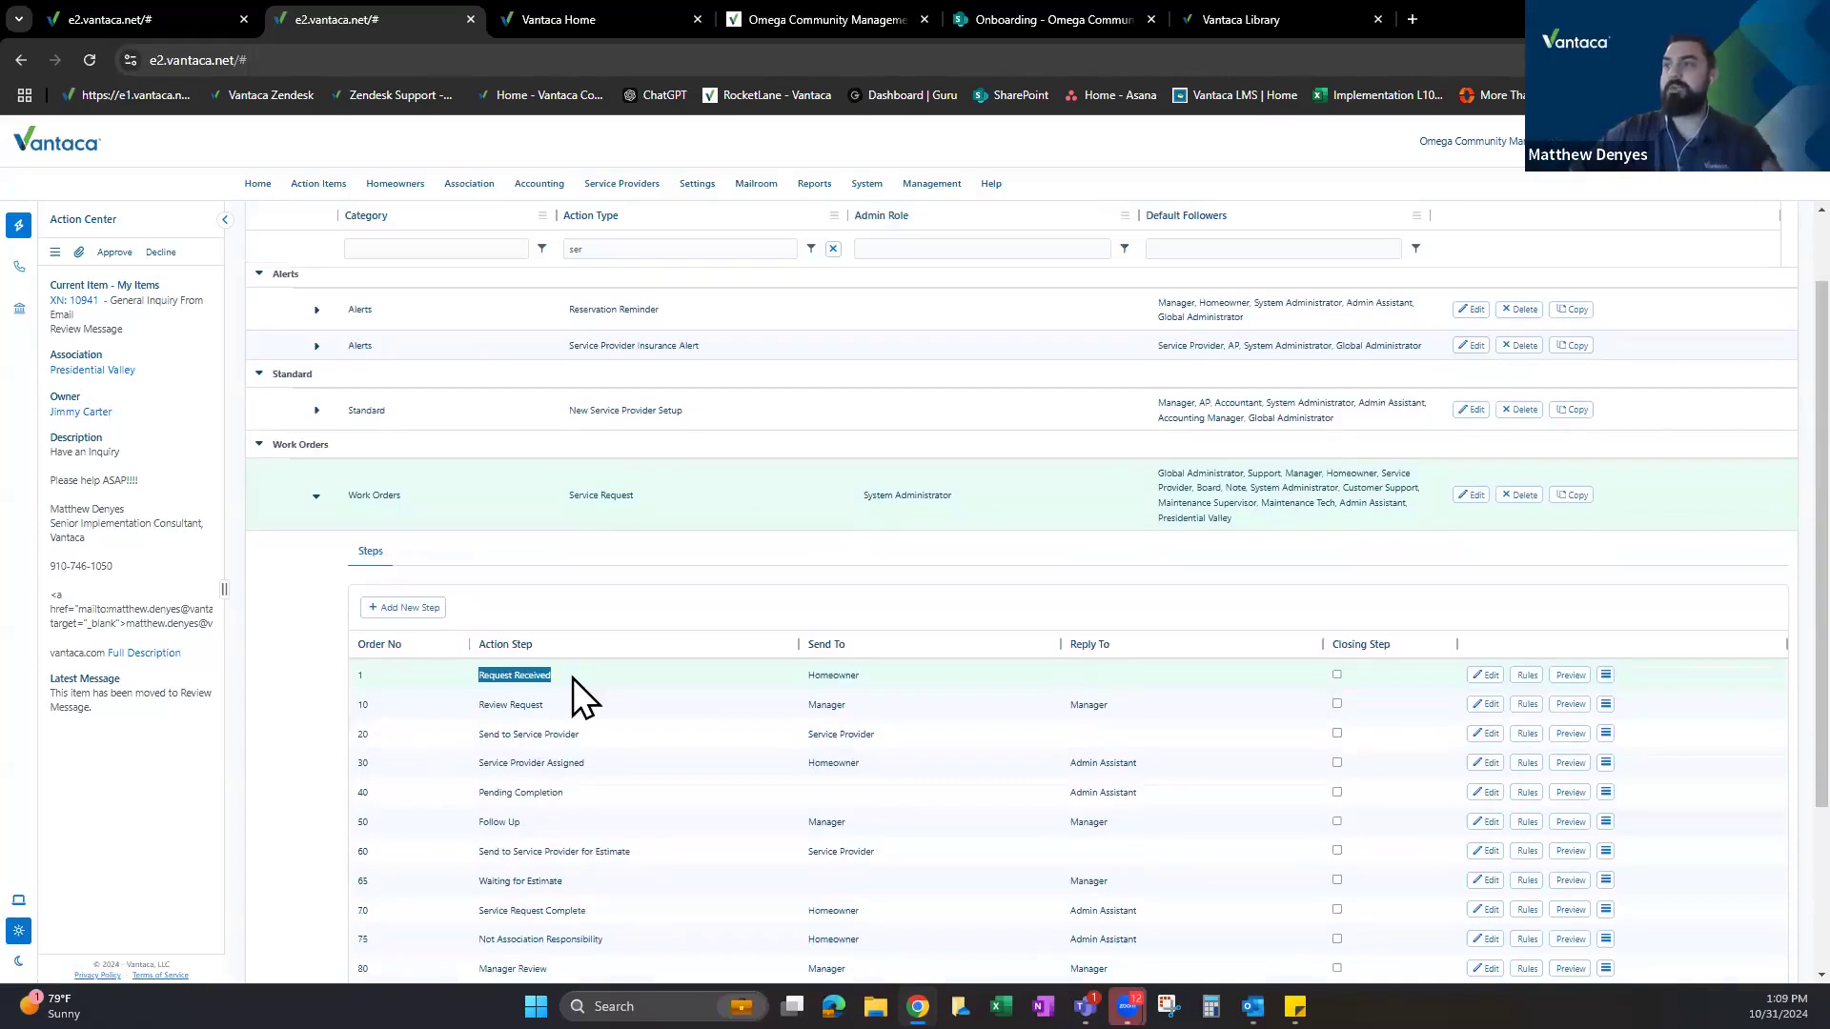
{"action": "left_click", "coordinate": [810, 682]}
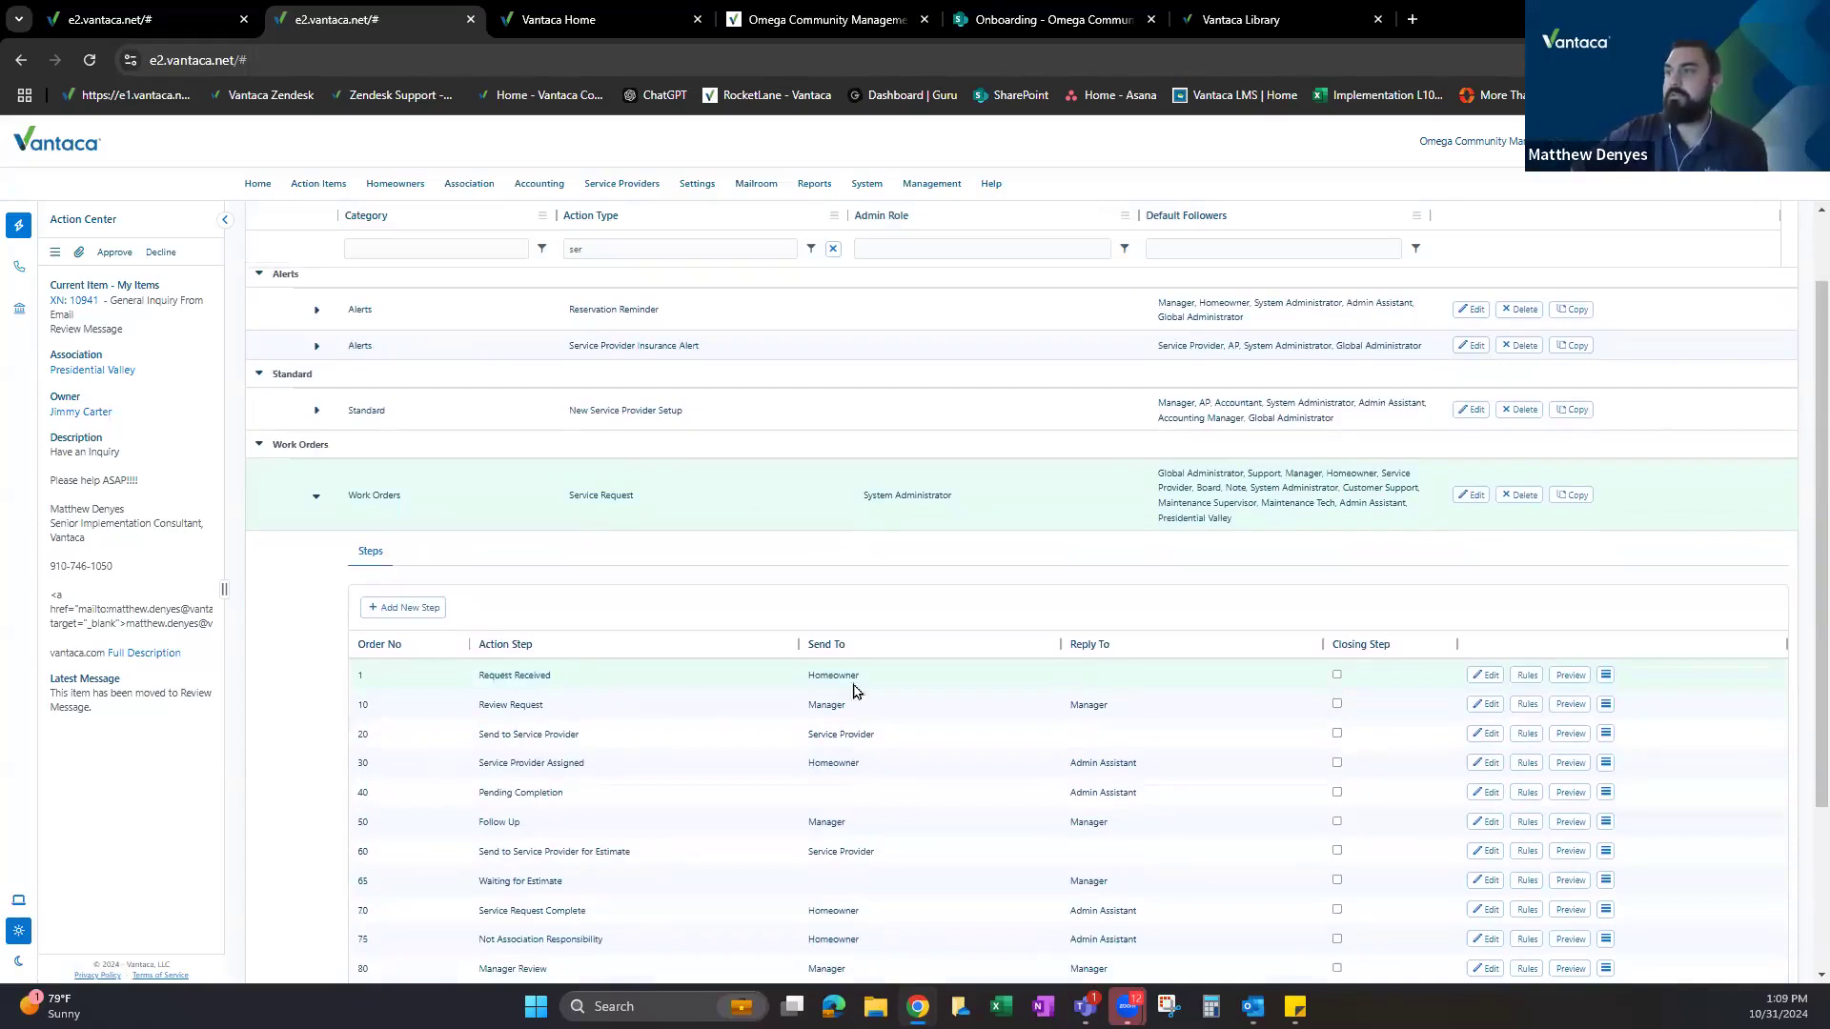
Set the Request Received step's notifications to Email and save its rules.
{"action": "left_click", "coordinate": [1527, 675]}
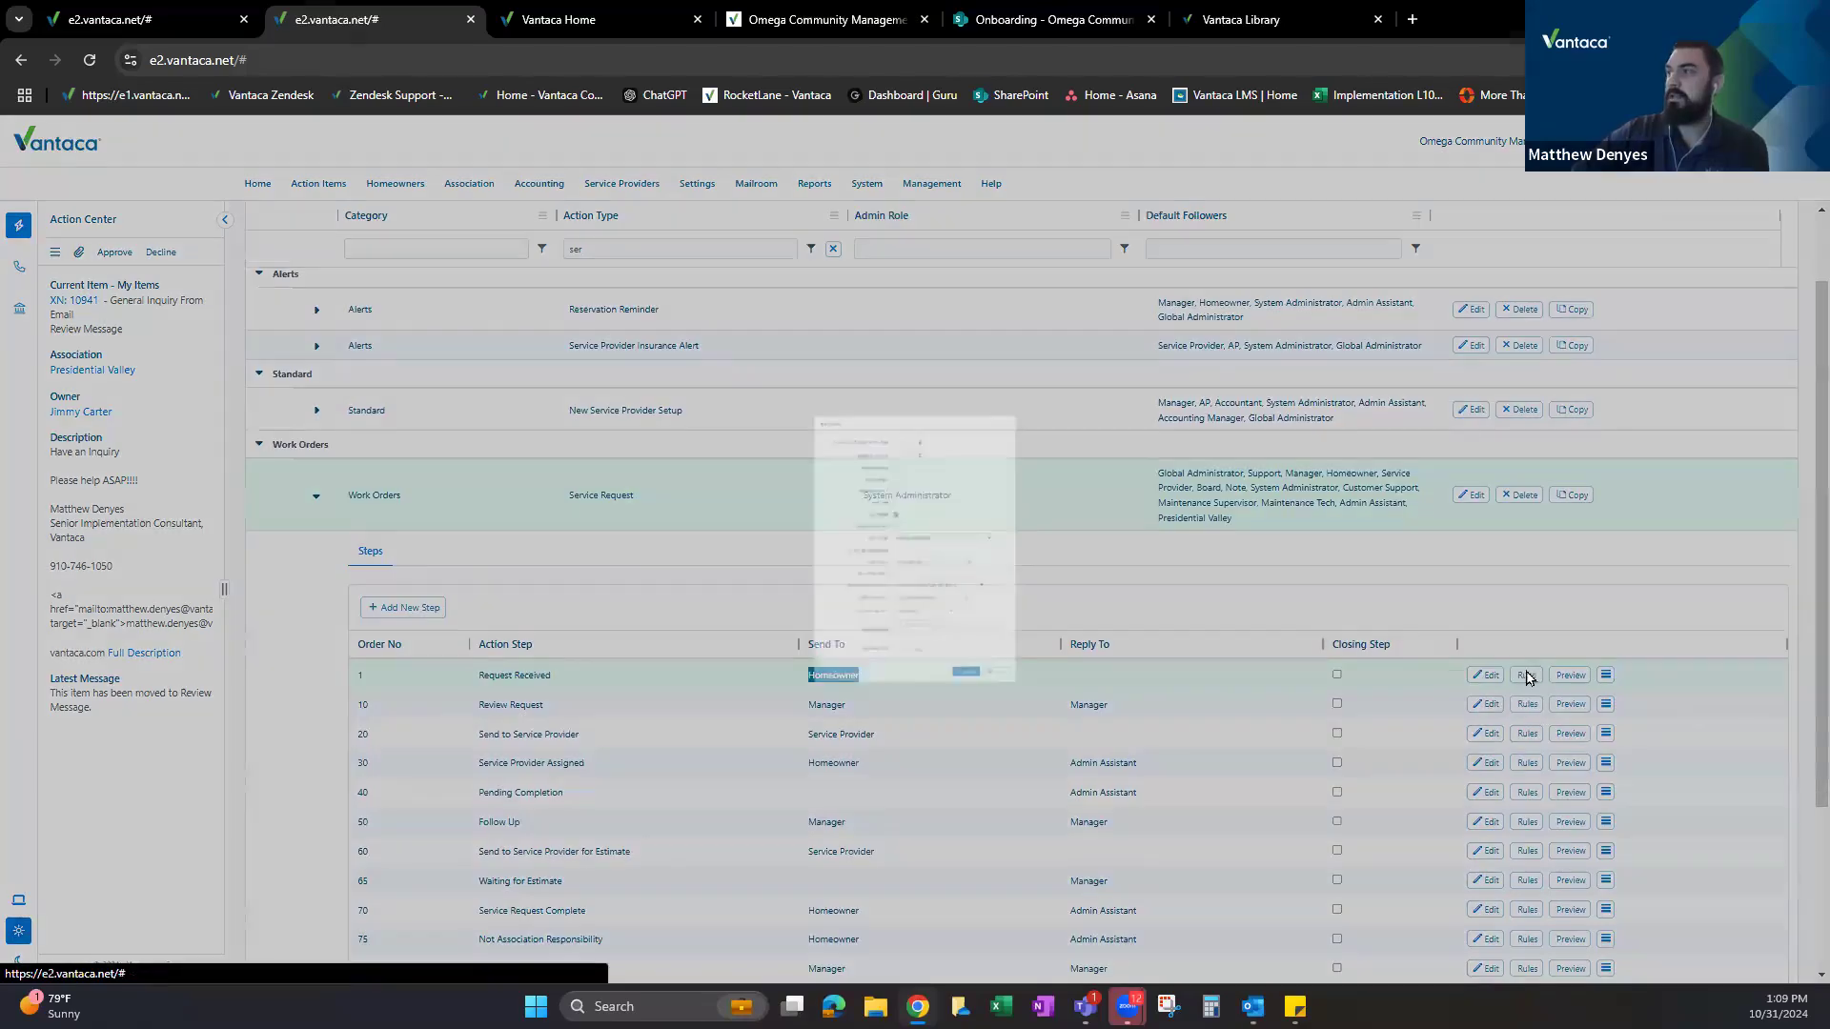
{"action": "left_click_drag", "start_coordinate": [801, 579], "coordinate": [840, 581]}
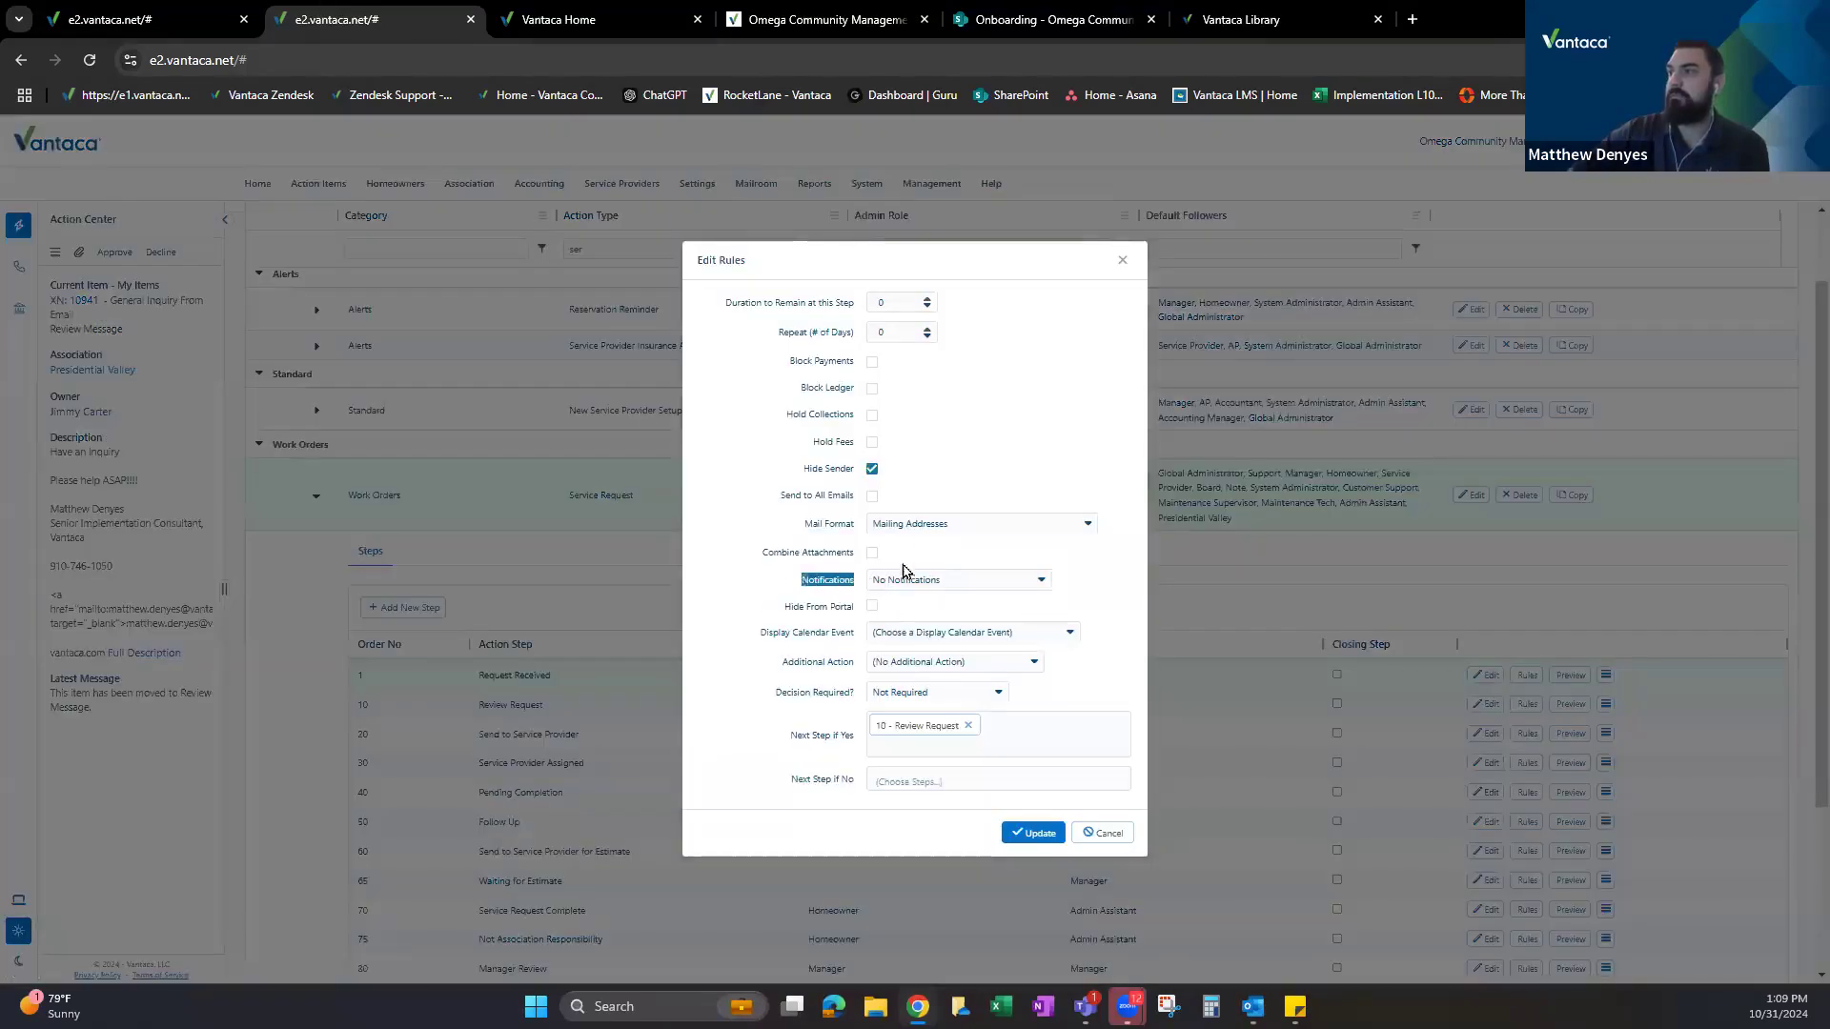
{"action": "left_click", "coordinate": [945, 583]}
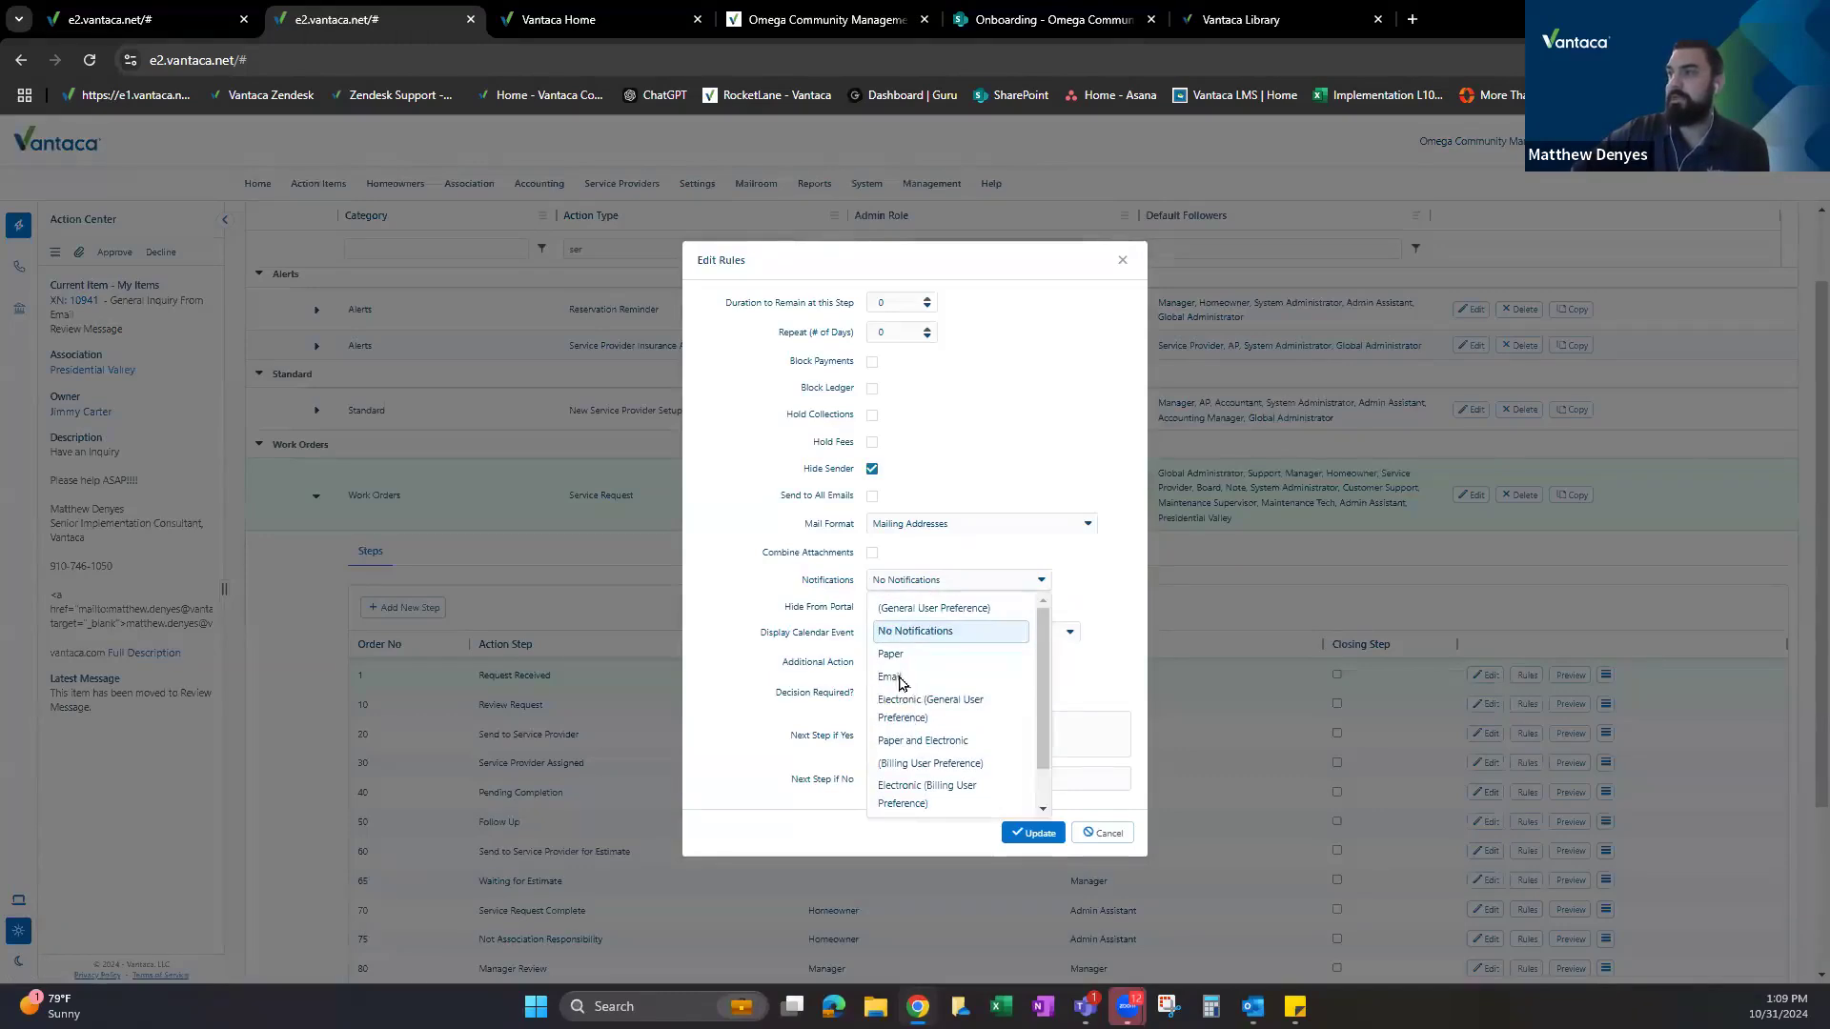
{"action": "left_click", "coordinate": [900, 676]}
{"action": "left_click", "coordinate": [1032, 834]}
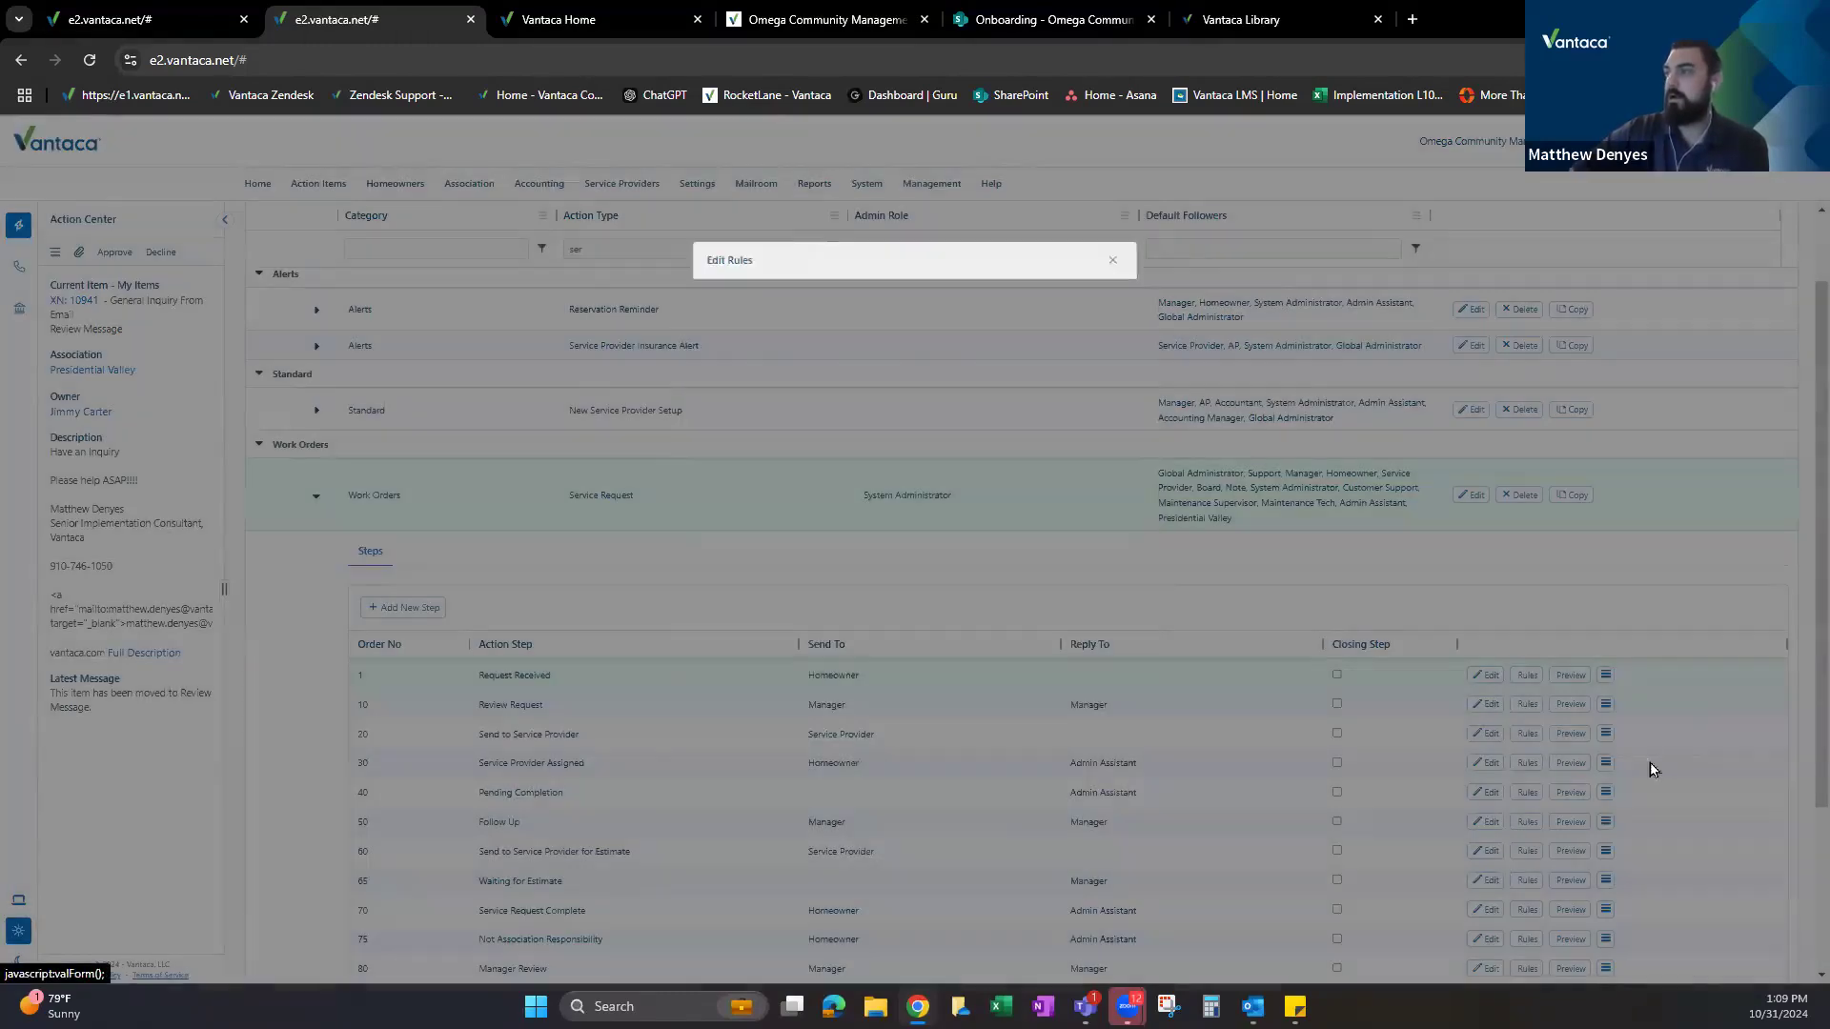
{"action": "left_click", "coordinate": [1605, 675]}
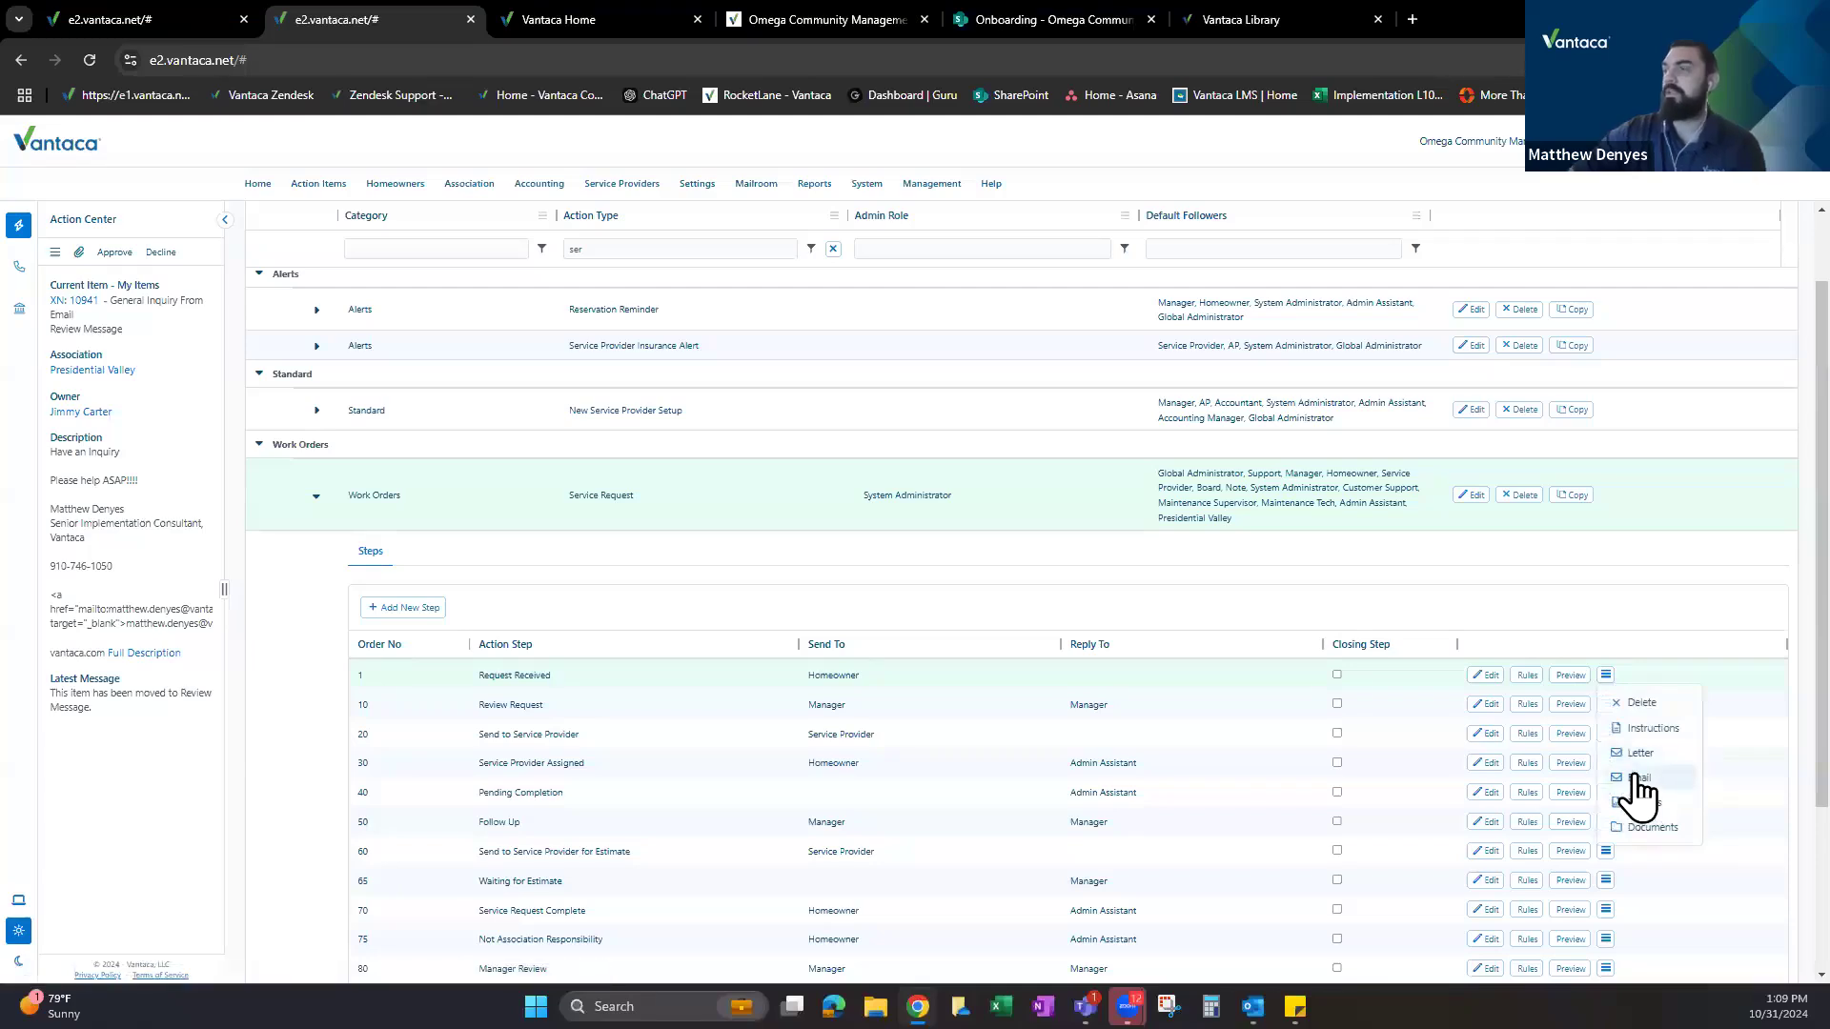
Read the Request Received email template's wording and placeholders, cancel it, and return to action items.
{"action": "left_click", "coordinate": [1637, 778]}
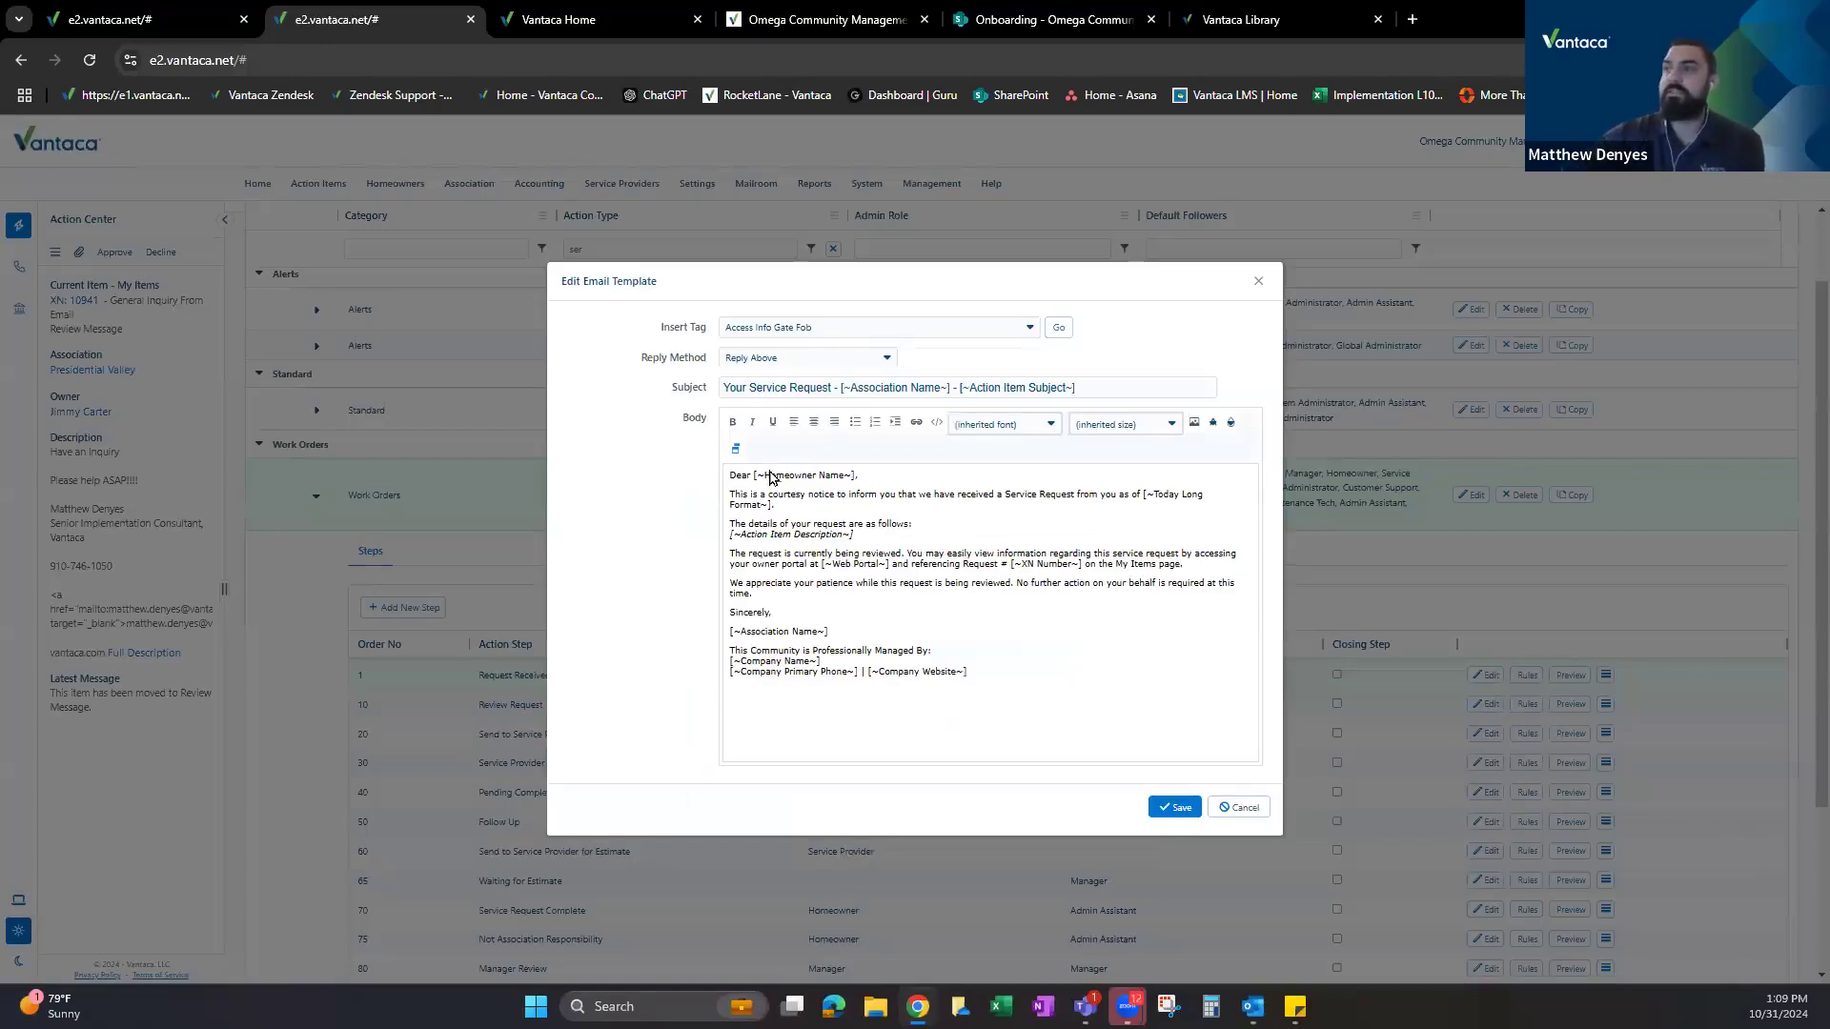
{"action": "left_click_drag", "start_coordinate": [759, 494], "coordinate": [1019, 498]}
{"action": "left_click_drag", "start_coordinate": [1157, 497], "coordinate": [1178, 496]}
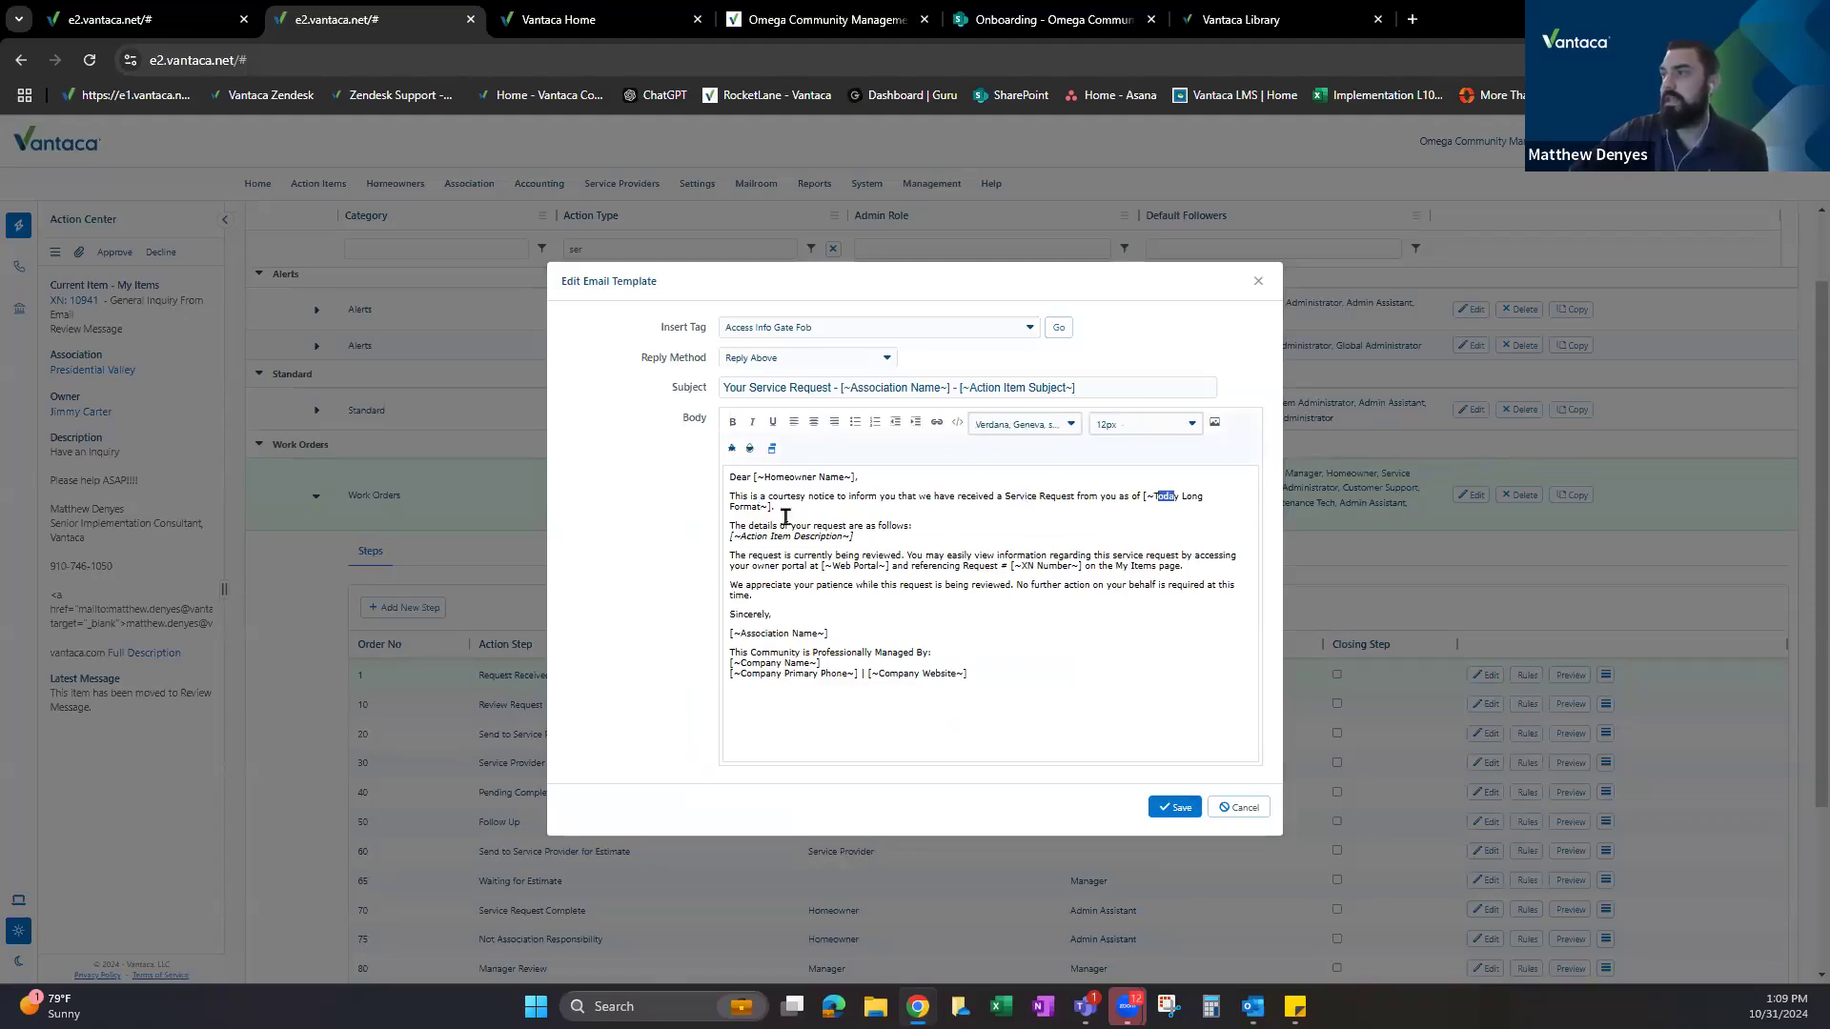
{"action": "left_click_drag", "start_coordinate": [747, 525], "coordinate": [892, 535]}
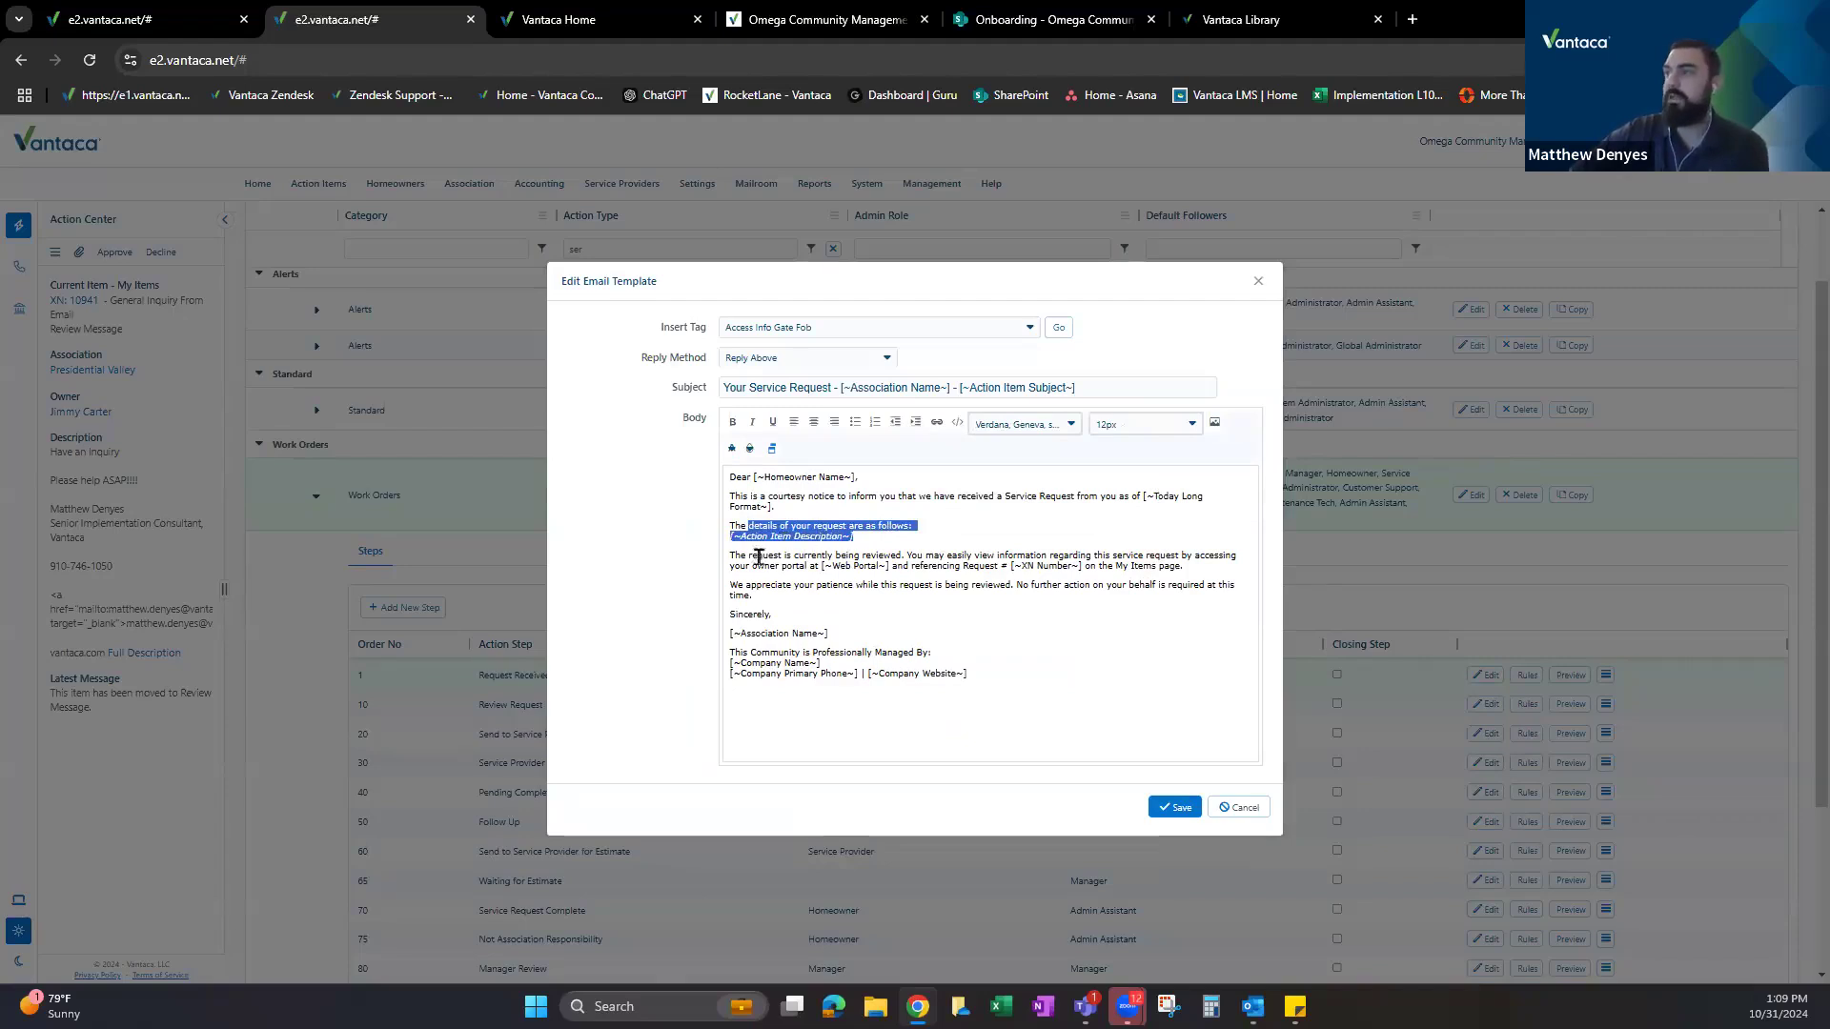
{"action": "left_click_drag", "start_coordinate": [740, 555], "coordinate": [1016, 562]}
{"action": "double_click", "coordinate": [1048, 566]}
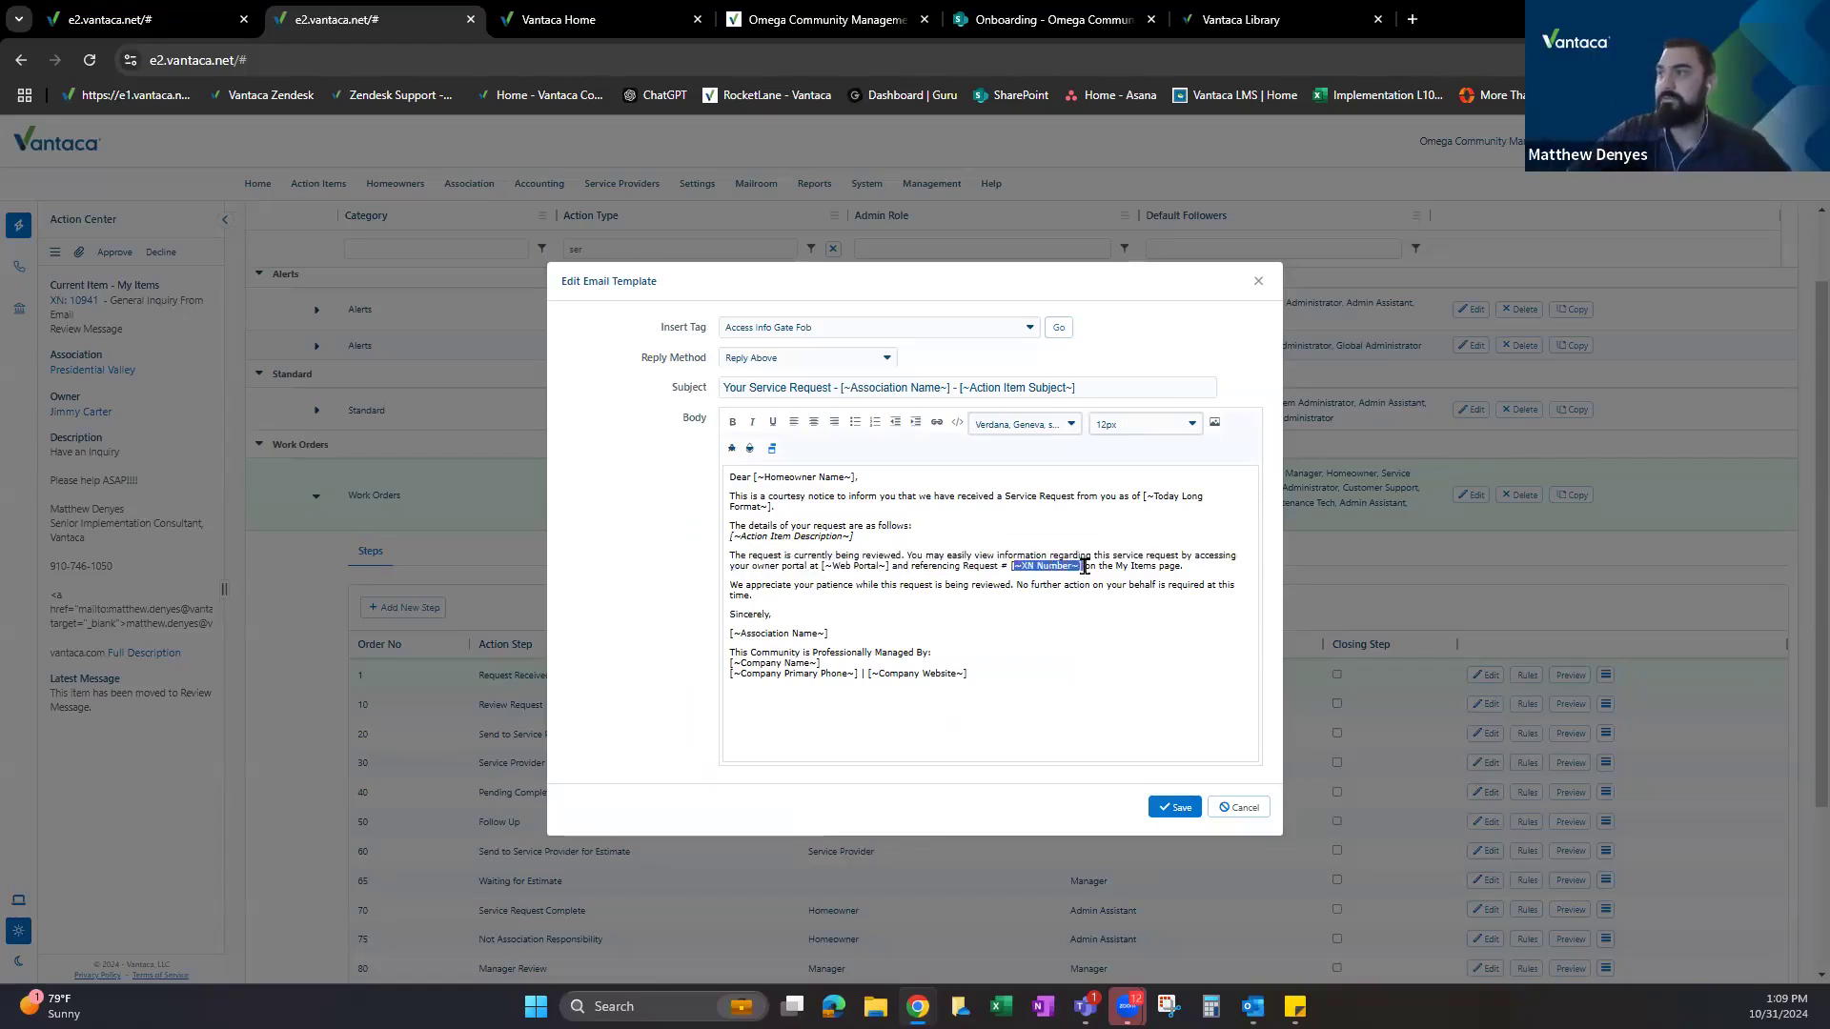
{"action": "double_click", "coordinate": [865, 566]}
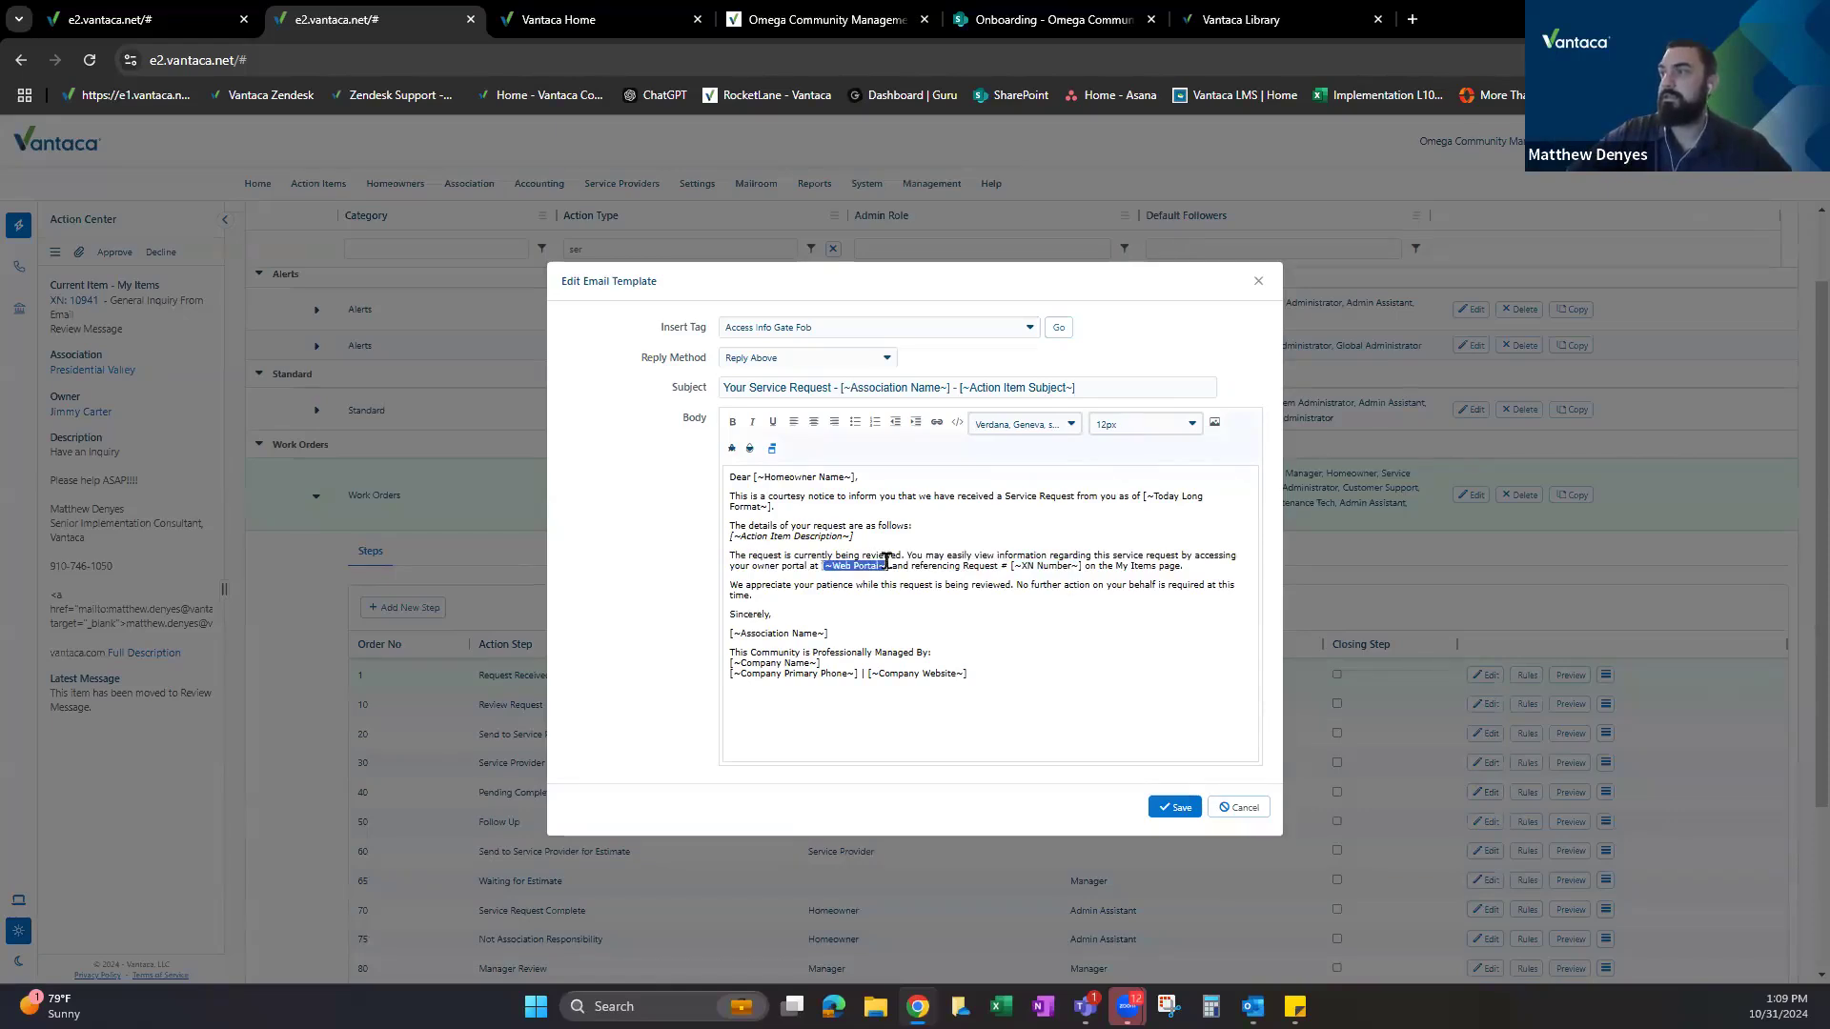
{"action": "left_click_drag", "start_coordinate": [746, 584], "coordinate": [999, 590]}
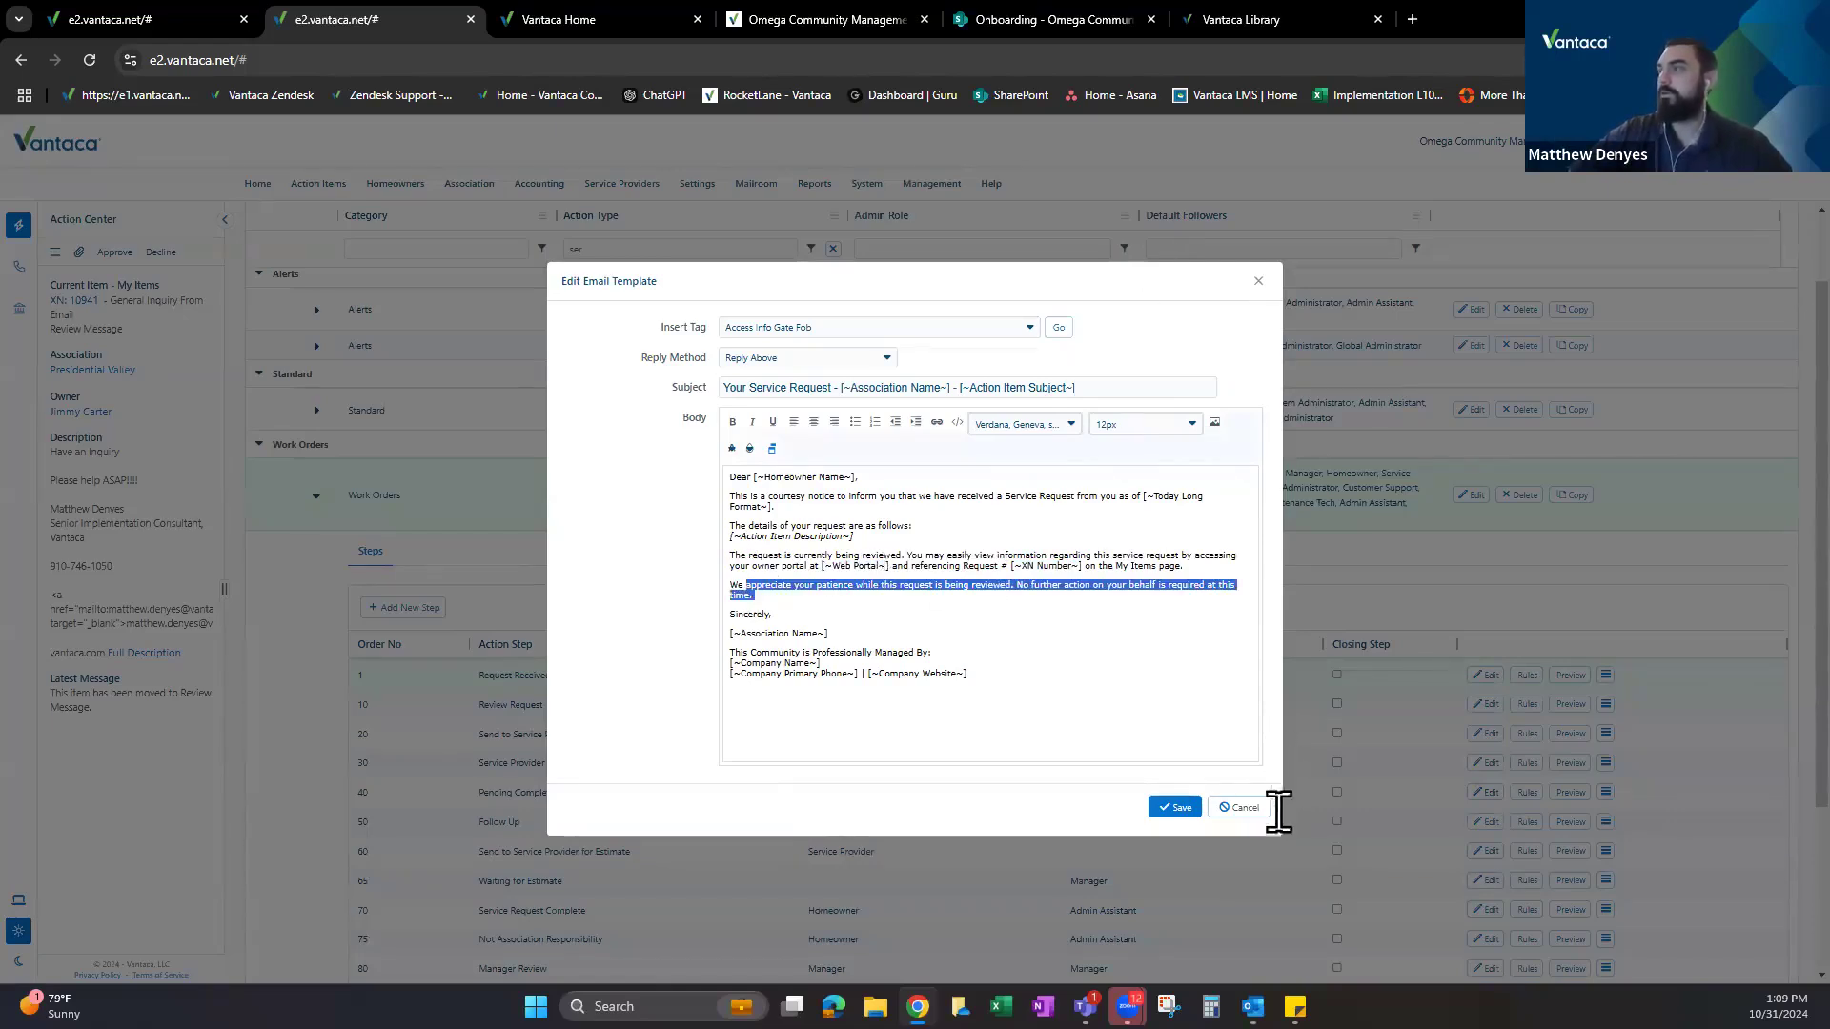
{"action": "left_click", "coordinate": [1241, 807]}
{"action": "left_click", "coordinate": [179, 12]}
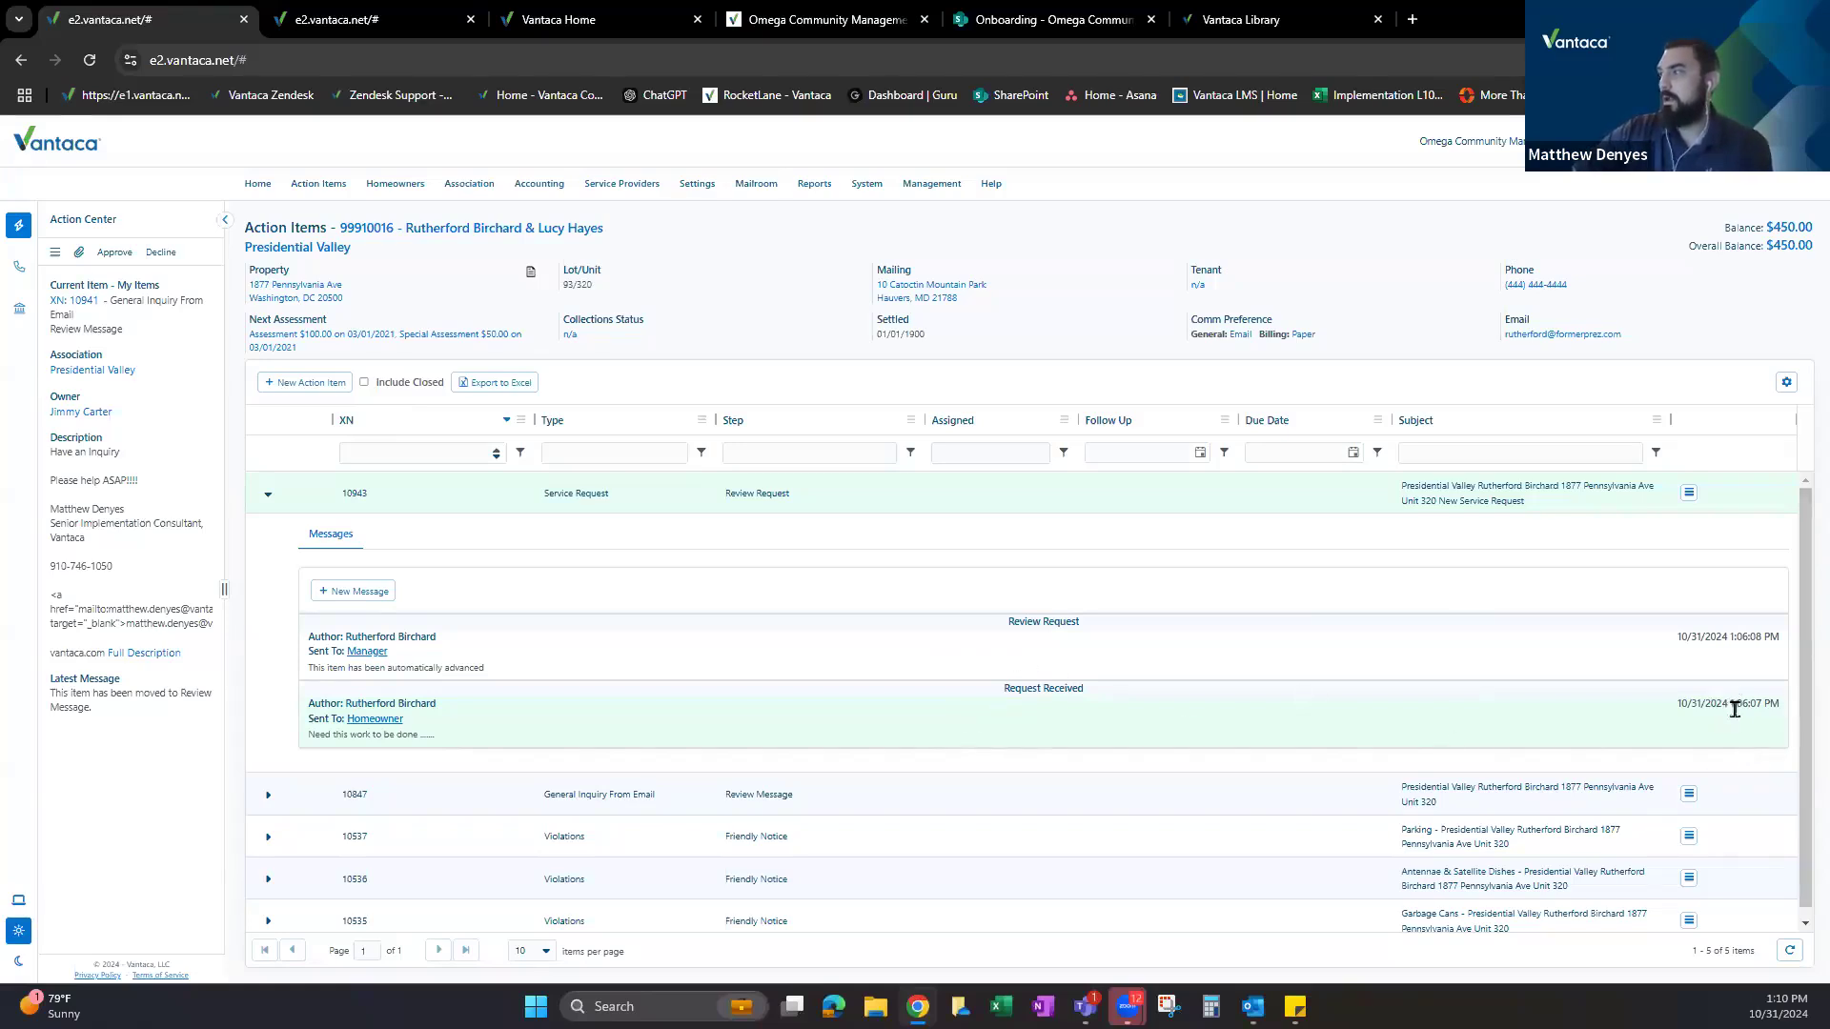
{"action": "left_click", "coordinate": [1027, 640]}
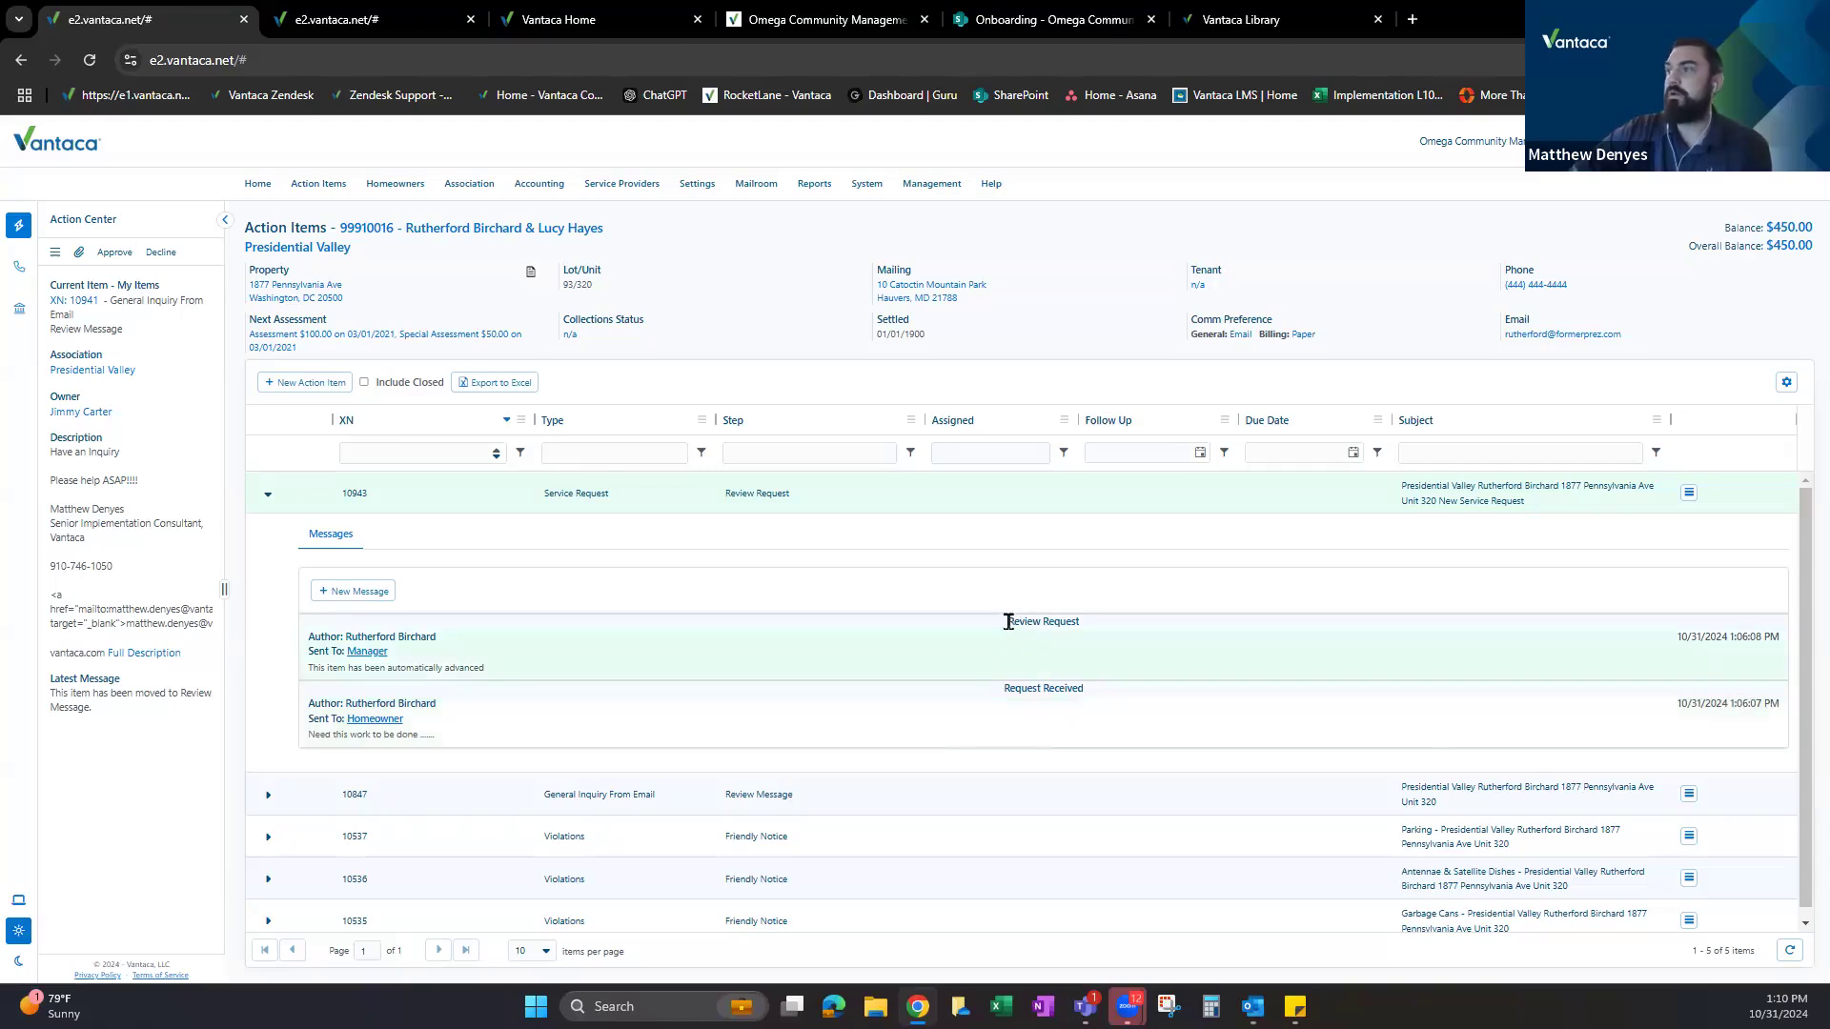
{"action": "left_click", "coordinate": [734, 652]}
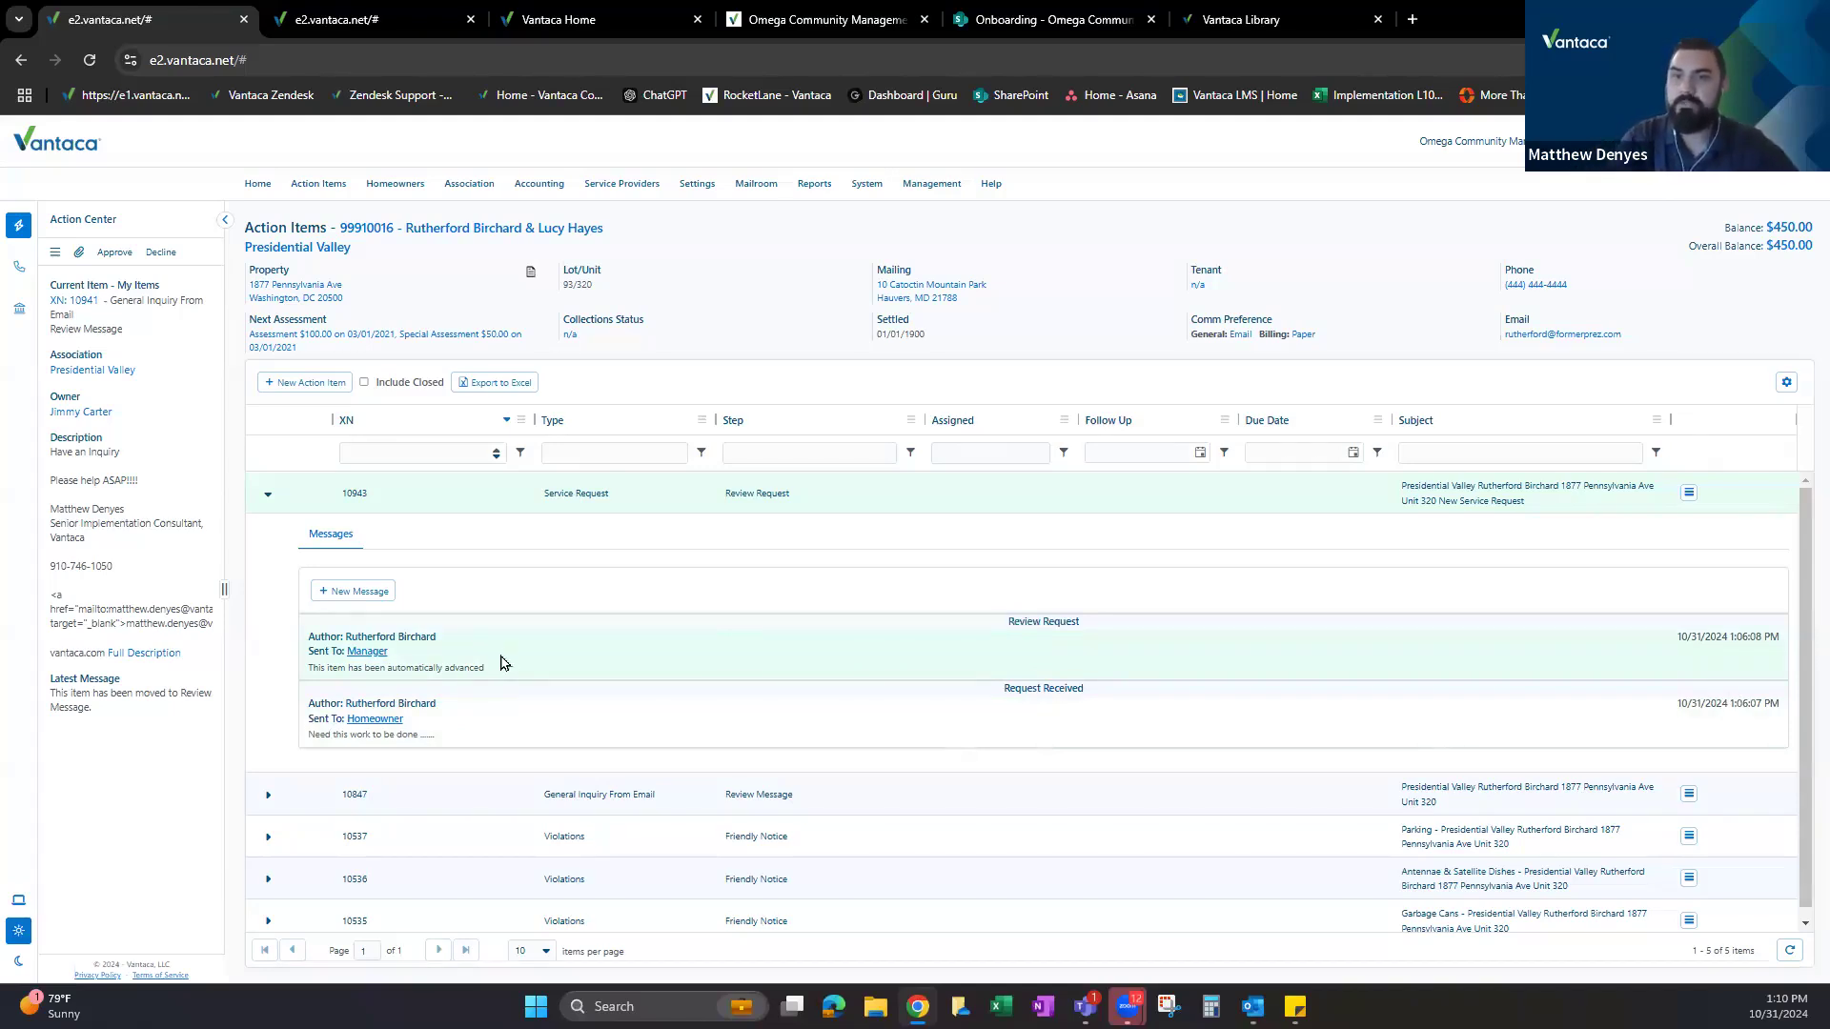
Back on the Service Request steps, highlight the Review Request step and its recipient.
{"action": "left_click", "coordinate": [379, 19]}
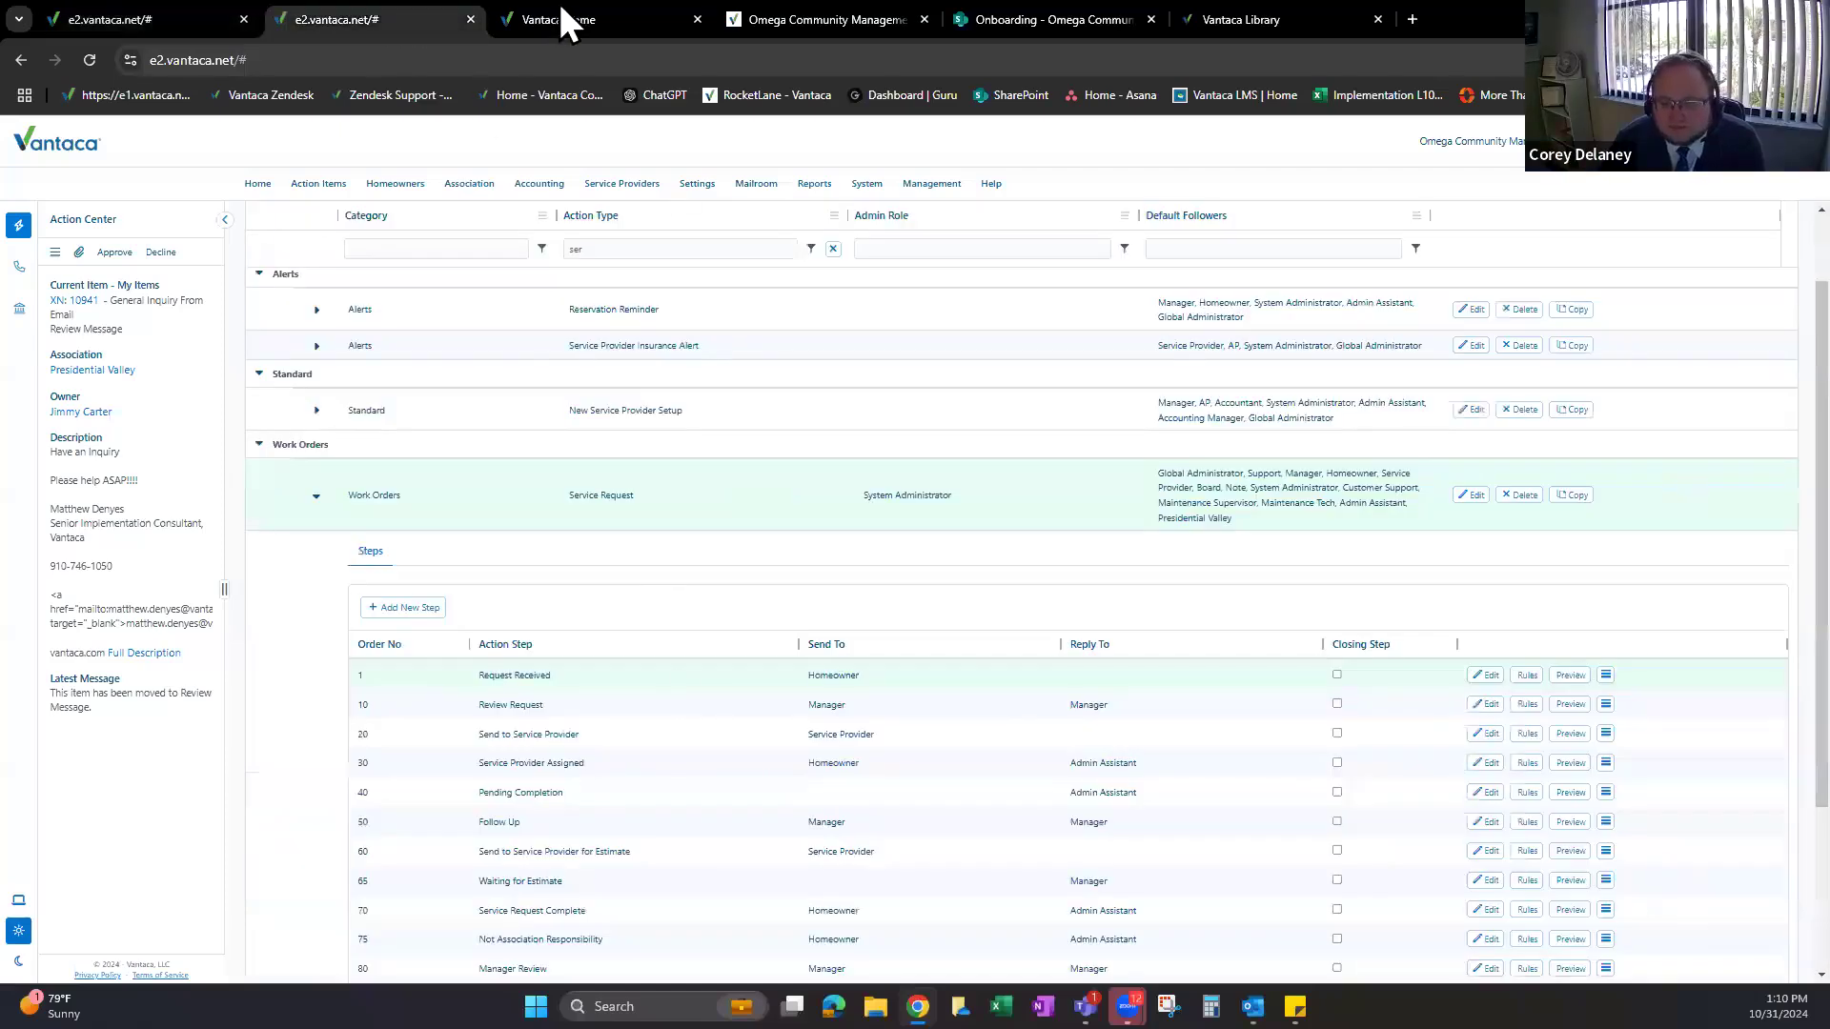
{"action": "left_click_drag", "start_coordinate": [478, 704], "coordinate": [884, 707]}
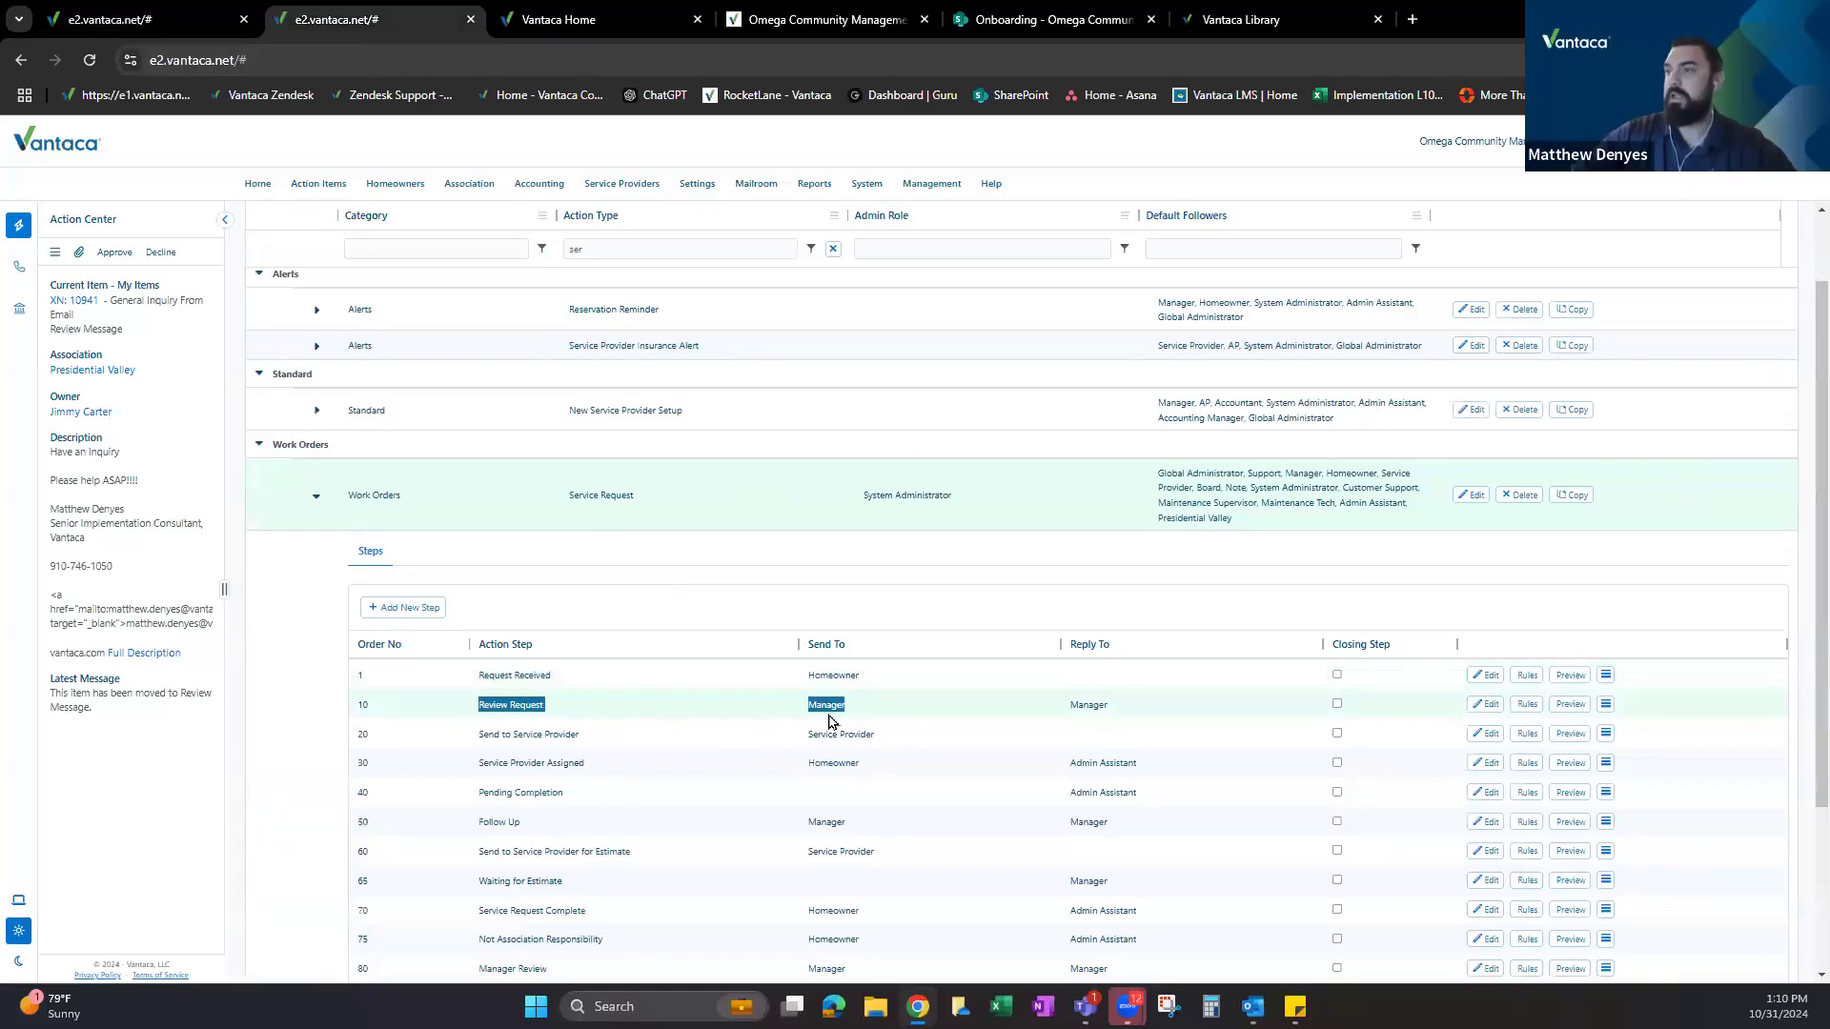
{"action": "left_click", "coordinate": [481, 729]}
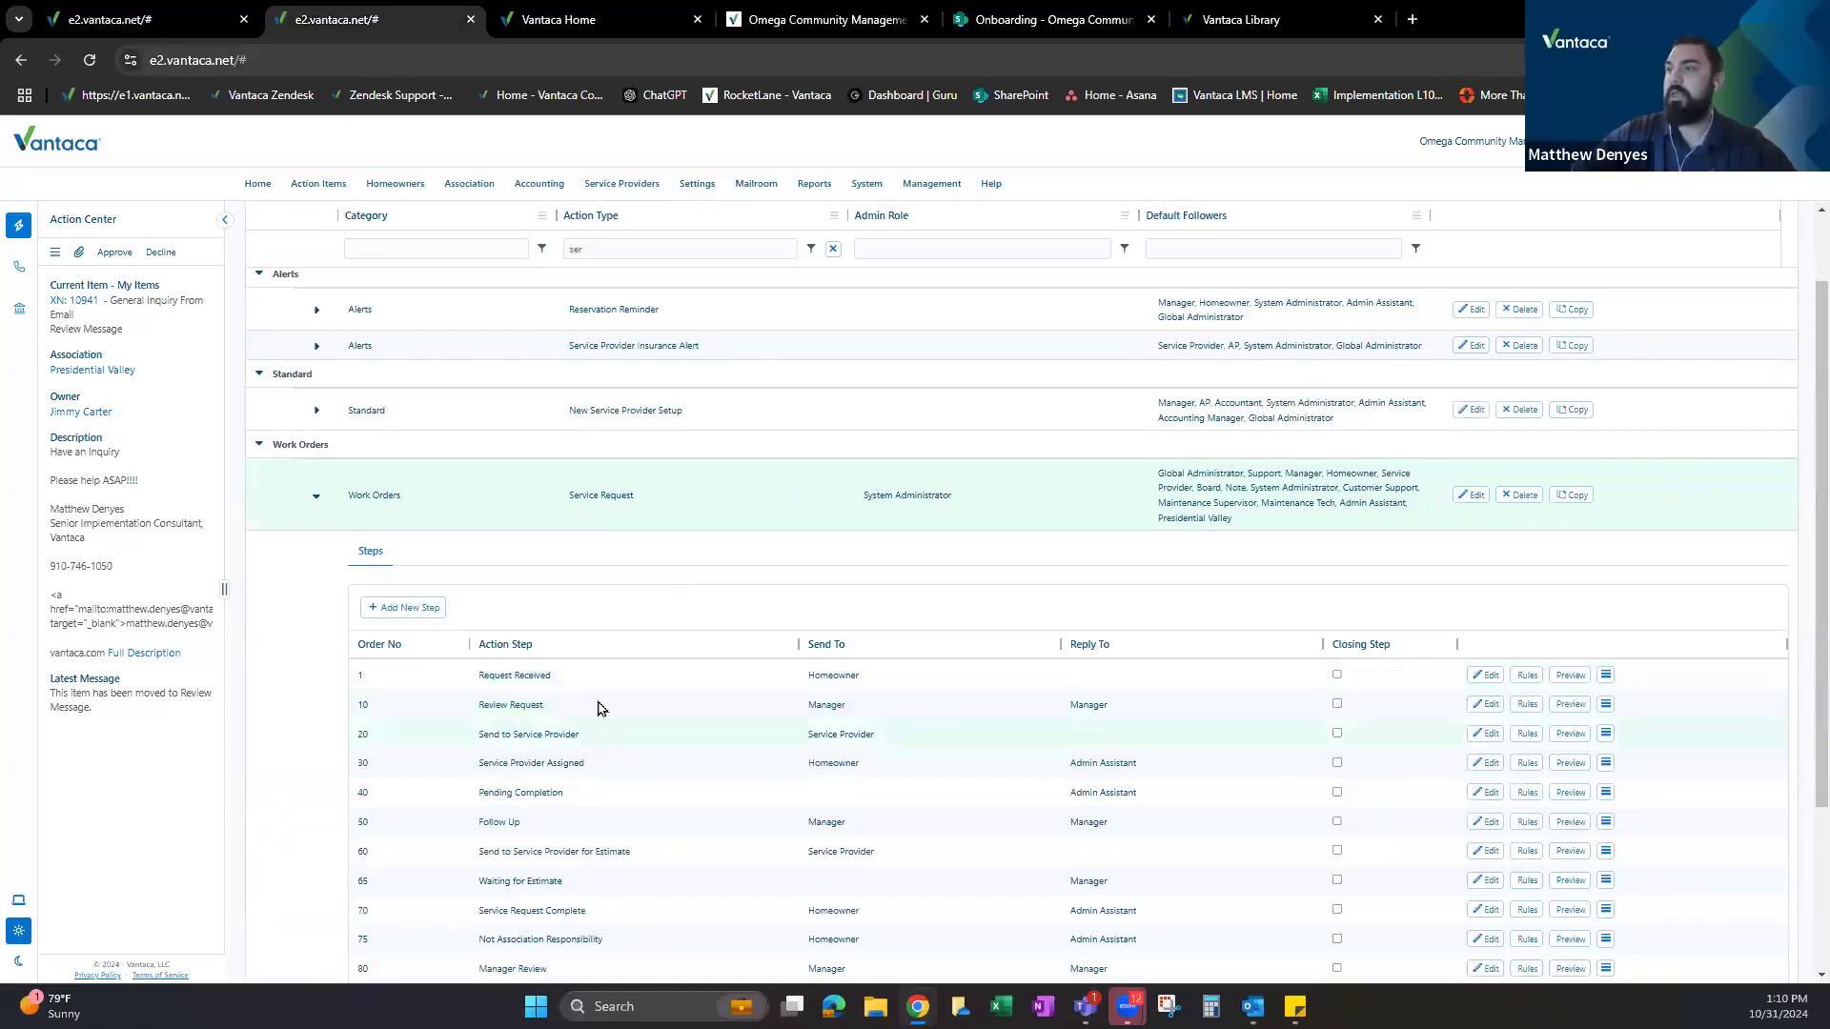
{"action": "scroll", "coordinate": [598, 707], "scroll_direction": "down", "scroll_amount": 1}
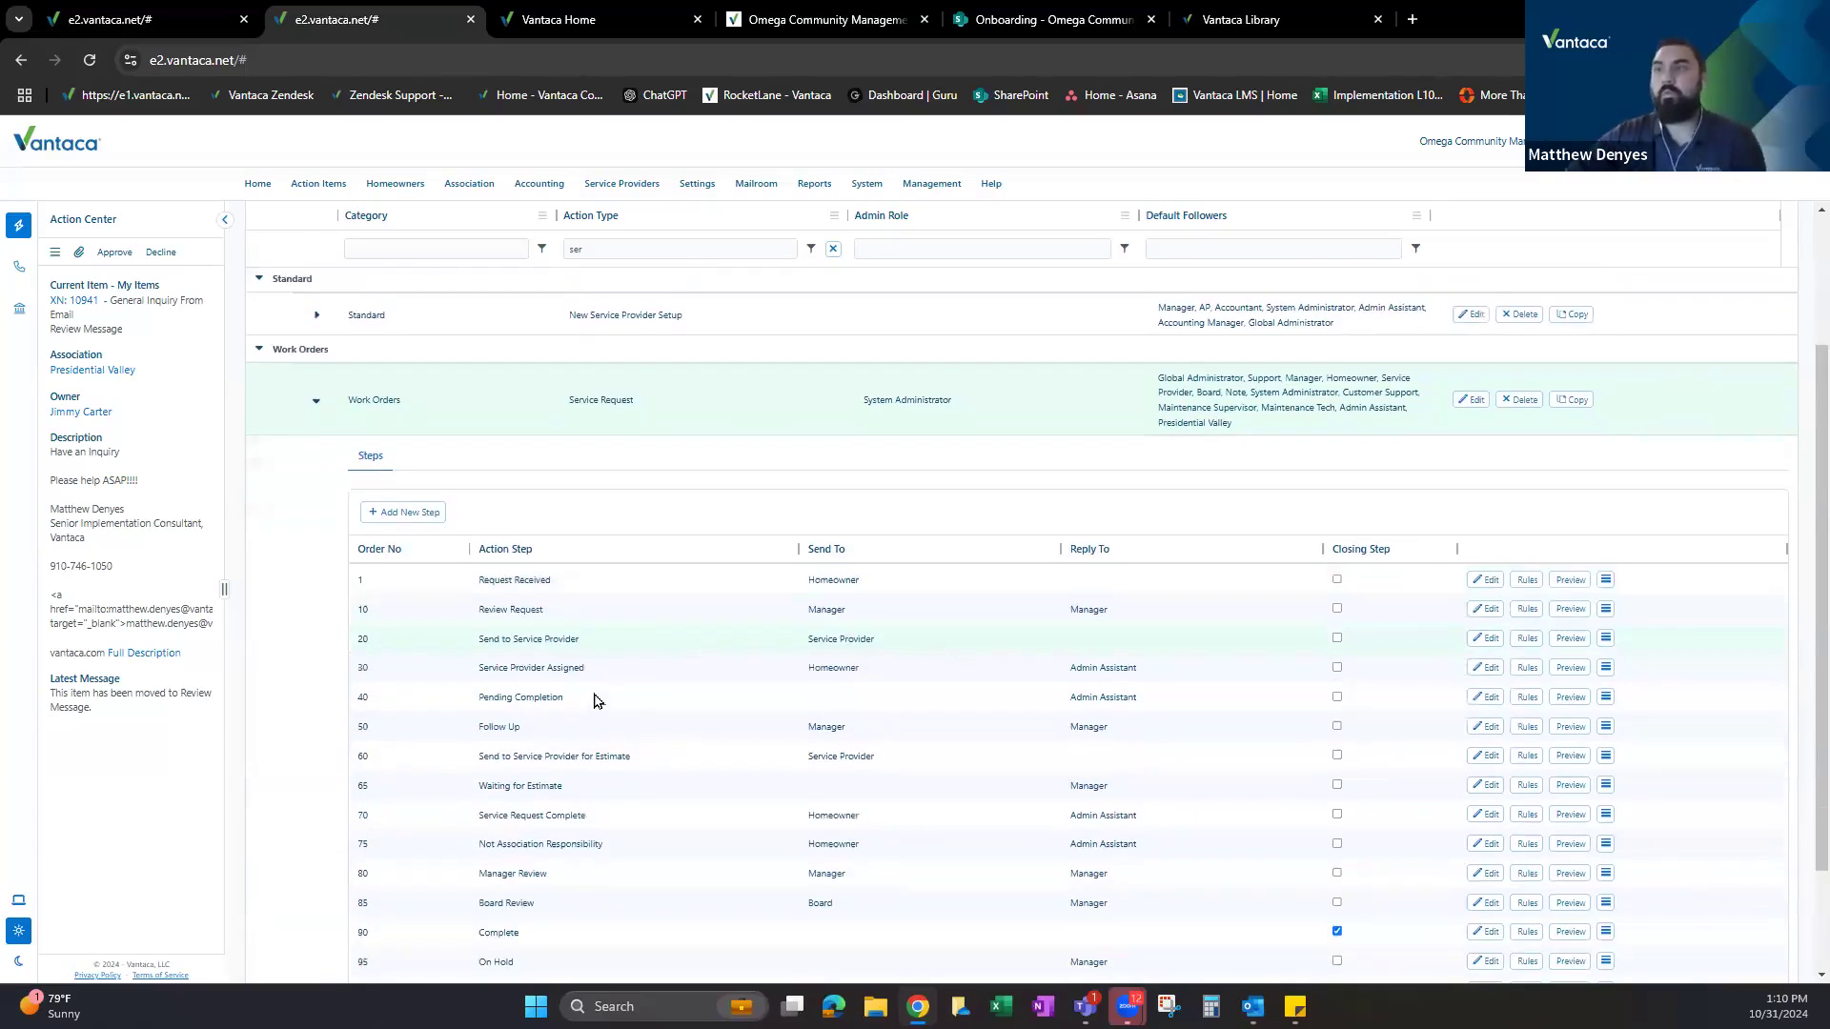
{"action": "scroll", "coordinate": [593, 700], "scroll_direction": "down", "scroll_amount": 1}
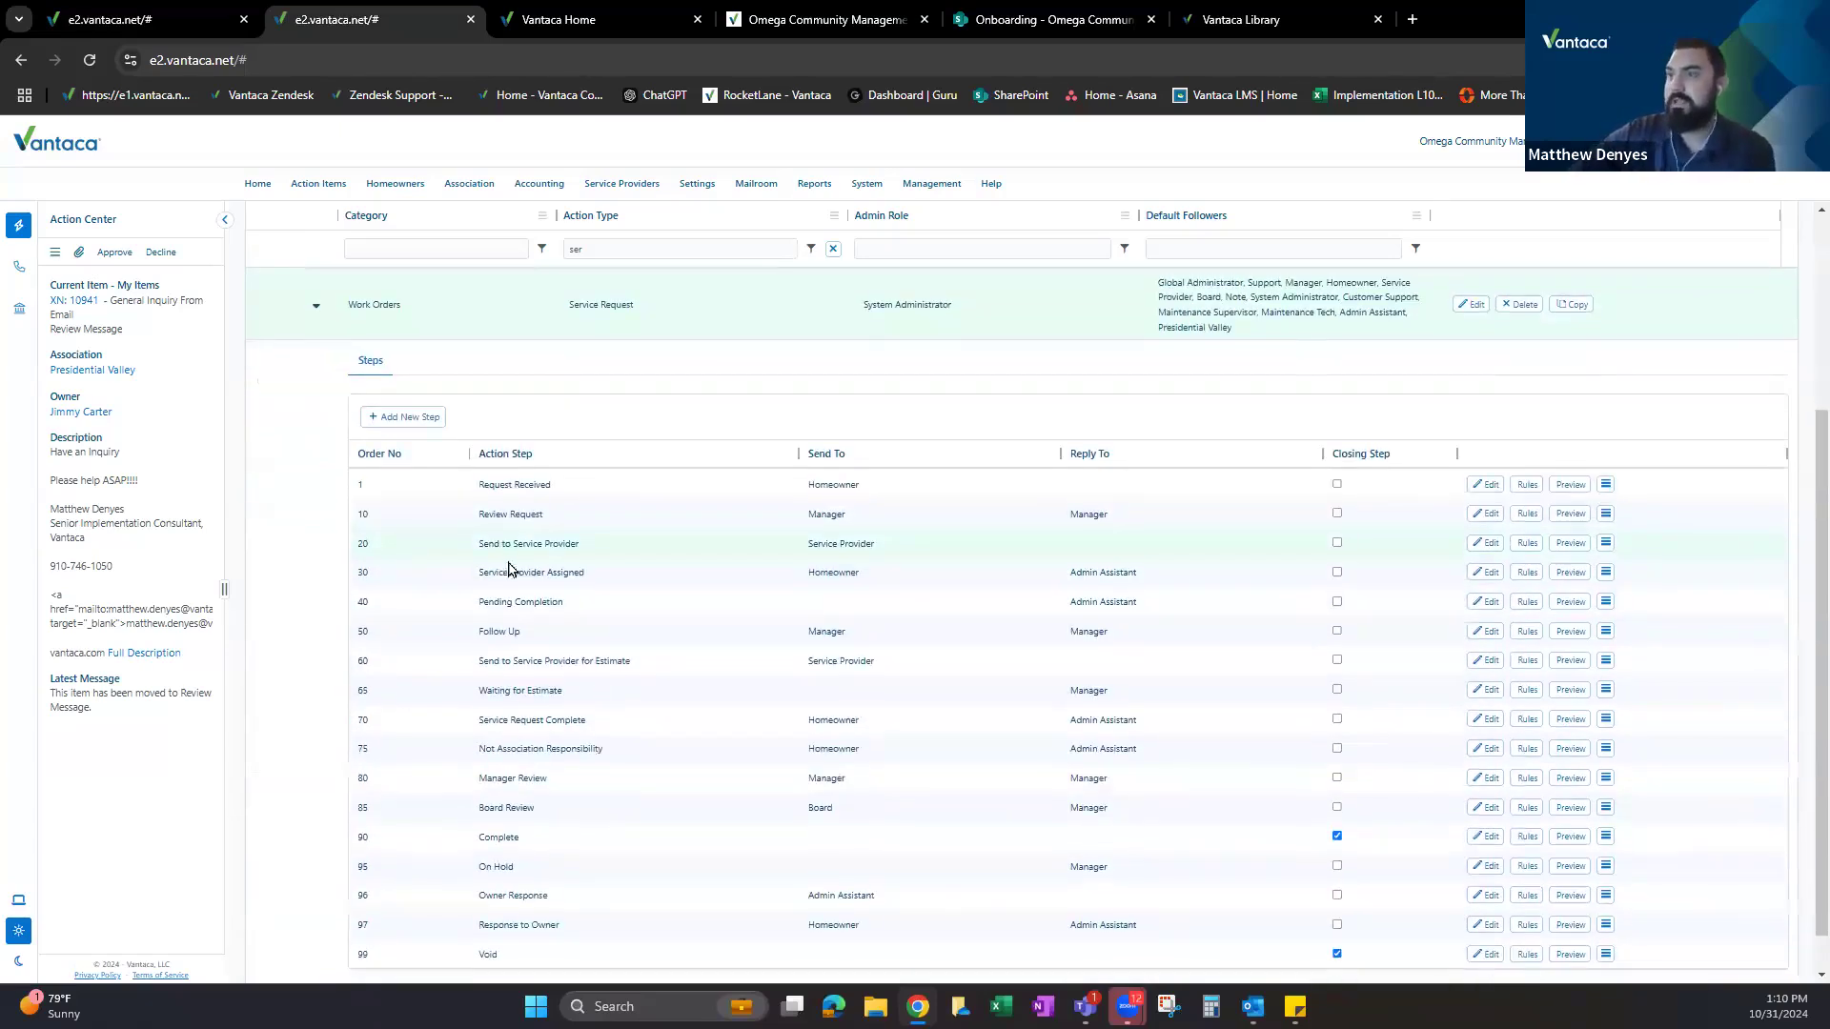
{"action": "left_click_drag", "start_coordinate": [476, 545], "coordinate": [576, 552]}
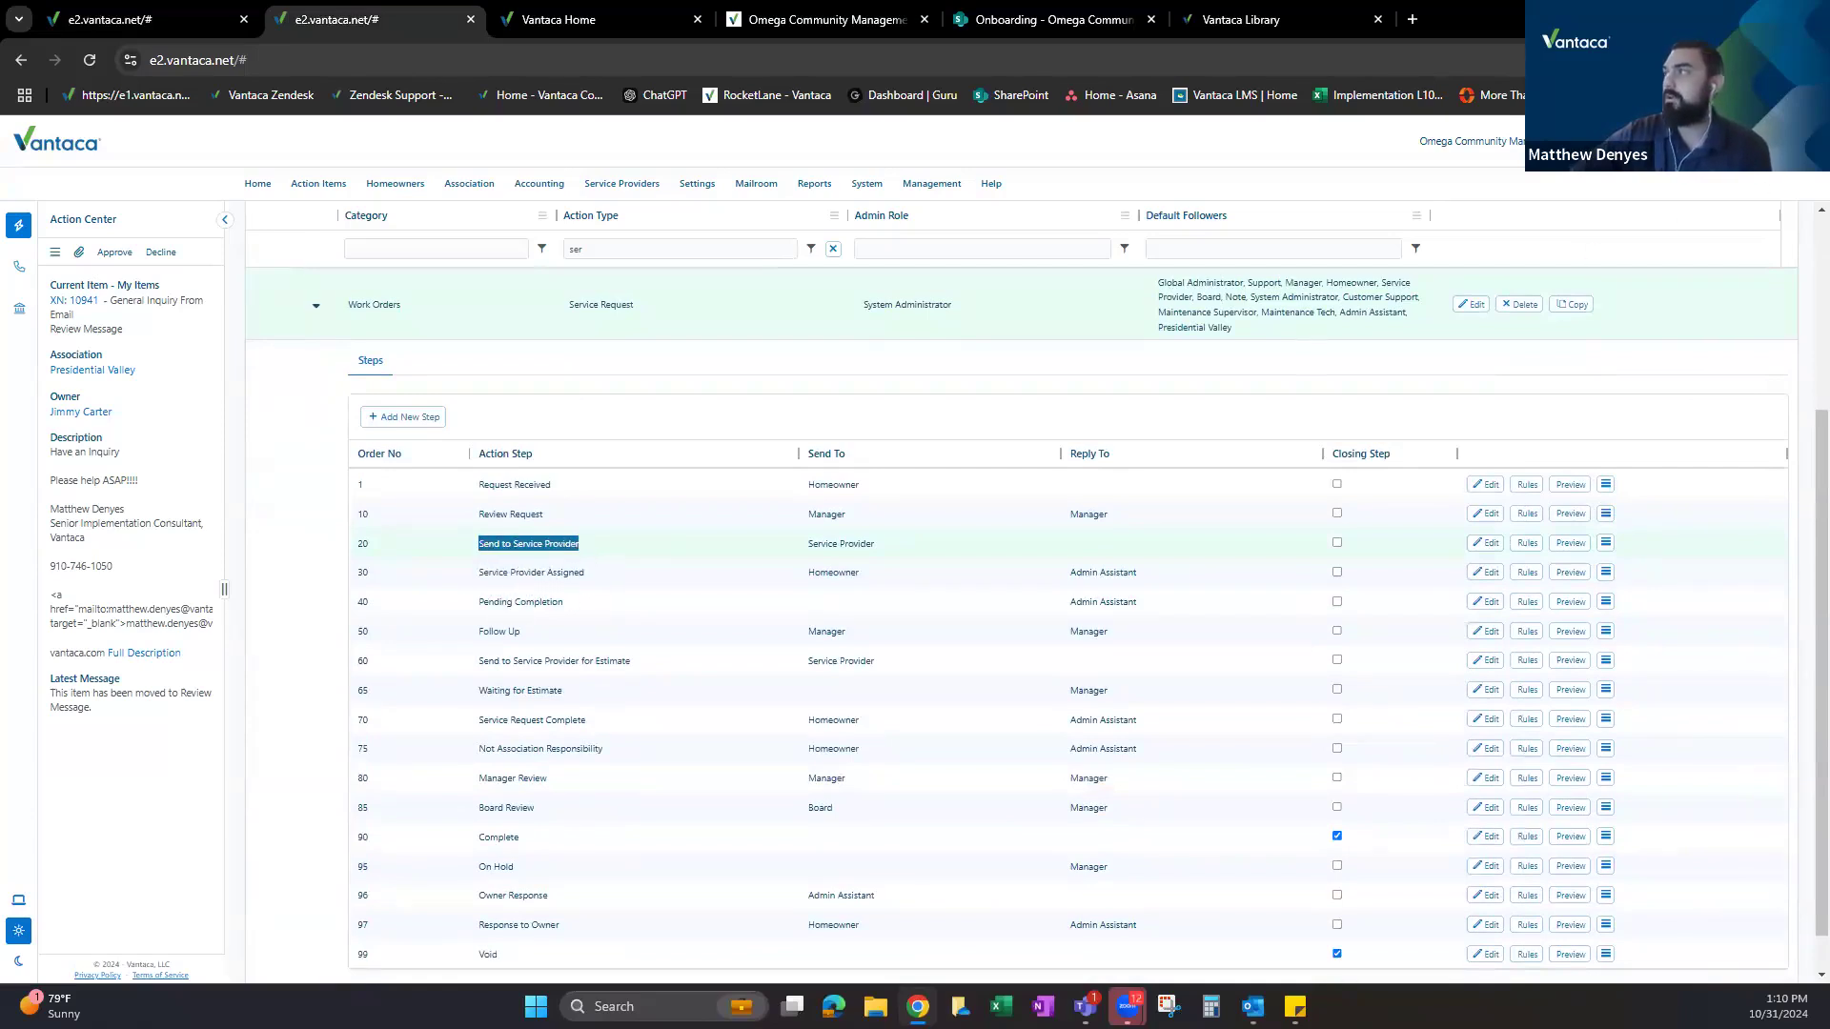
Zoom the page to 80% and go over the Send to Service Provider and Service Provider Assigned steps.
{"action": "left_click", "coordinate": [1806, 59]}
{"action": "left_click", "coordinate": [1755, 443]}
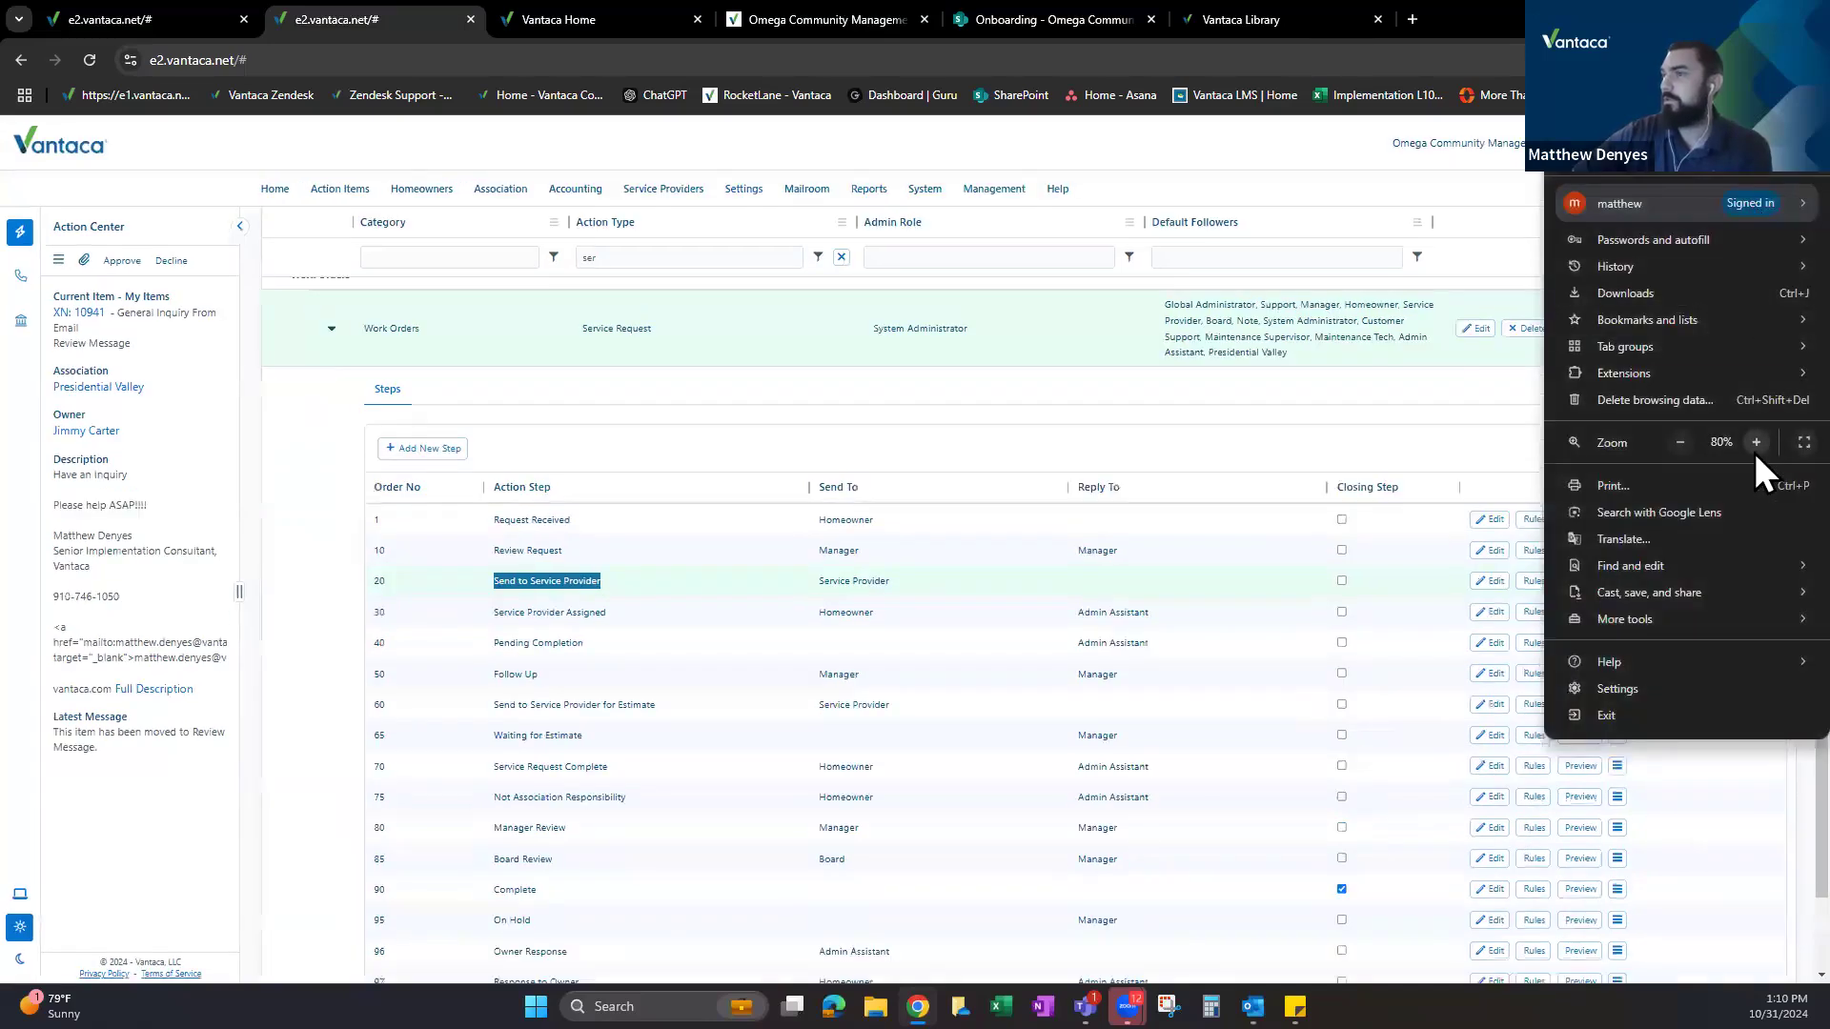
{"action": "left_click", "coordinate": [621, 584]}
{"action": "scroll", "coordinate": [620, 586], "scroll_direction": "down", "scroll_amount": 1}
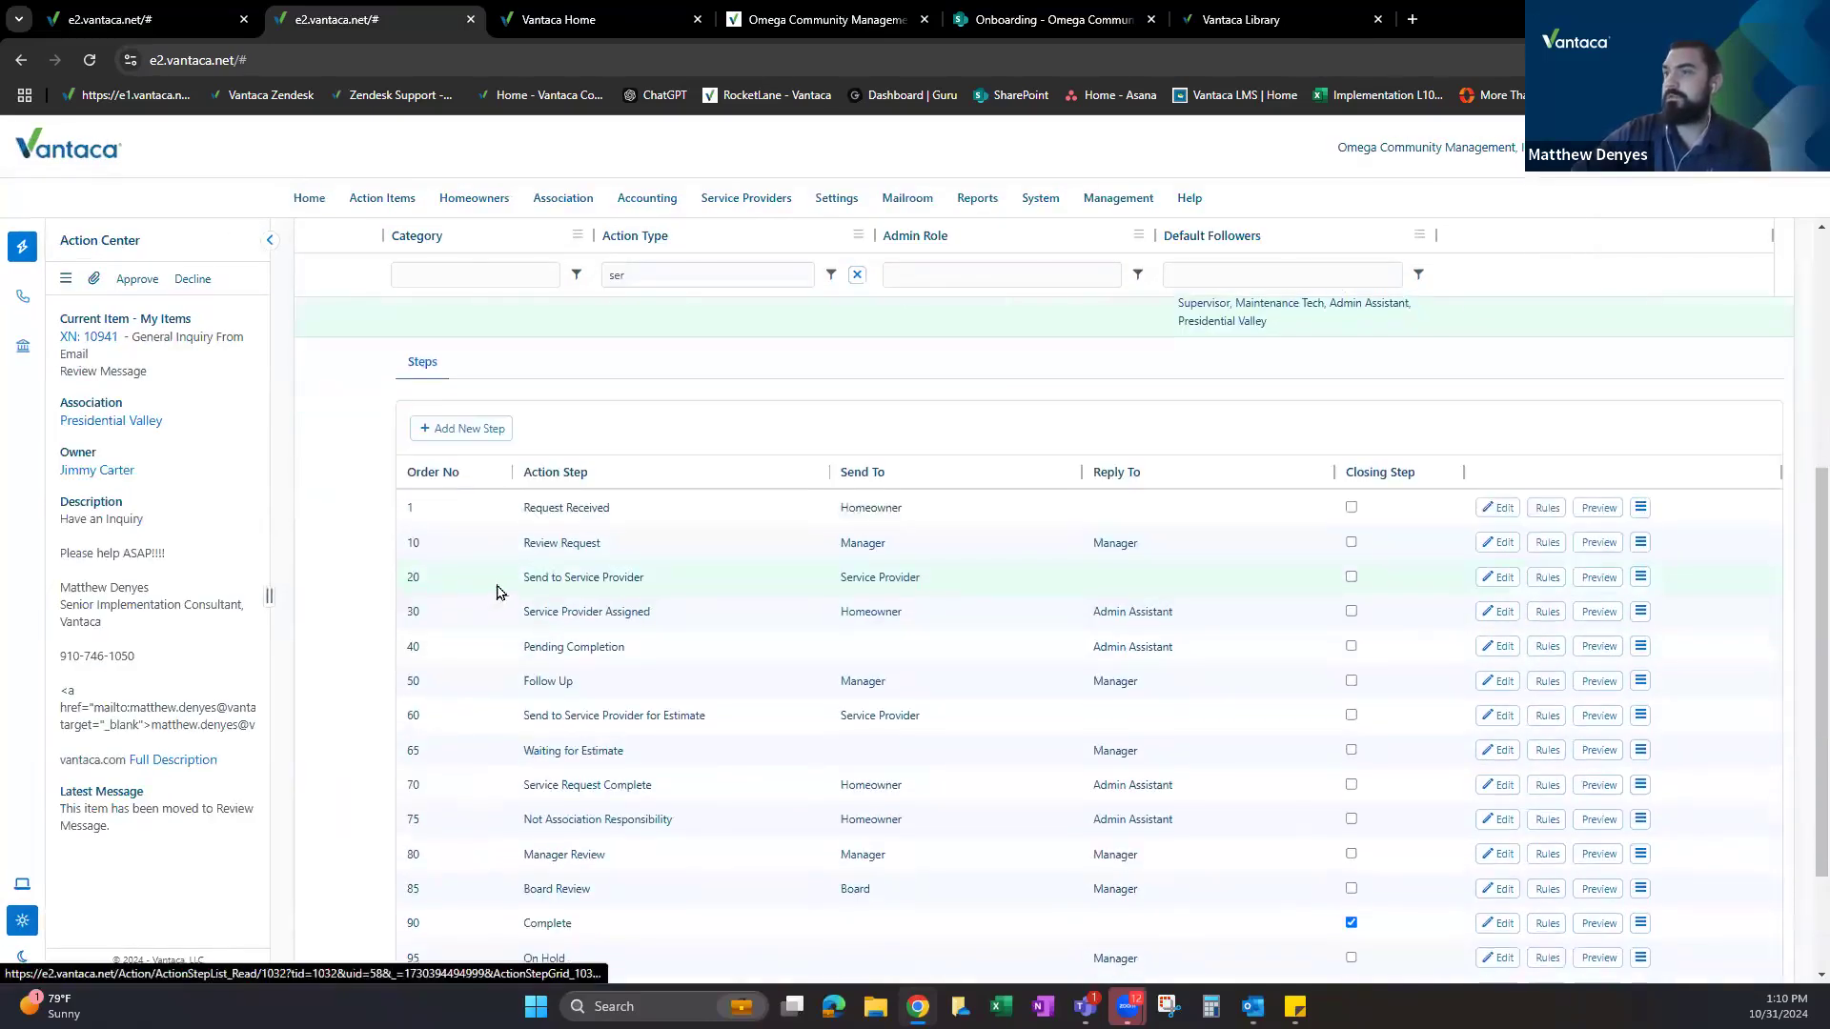
{"action": "left_click_drag", "start_coordinate": [524, 577], "coordinate": [659, 587]}
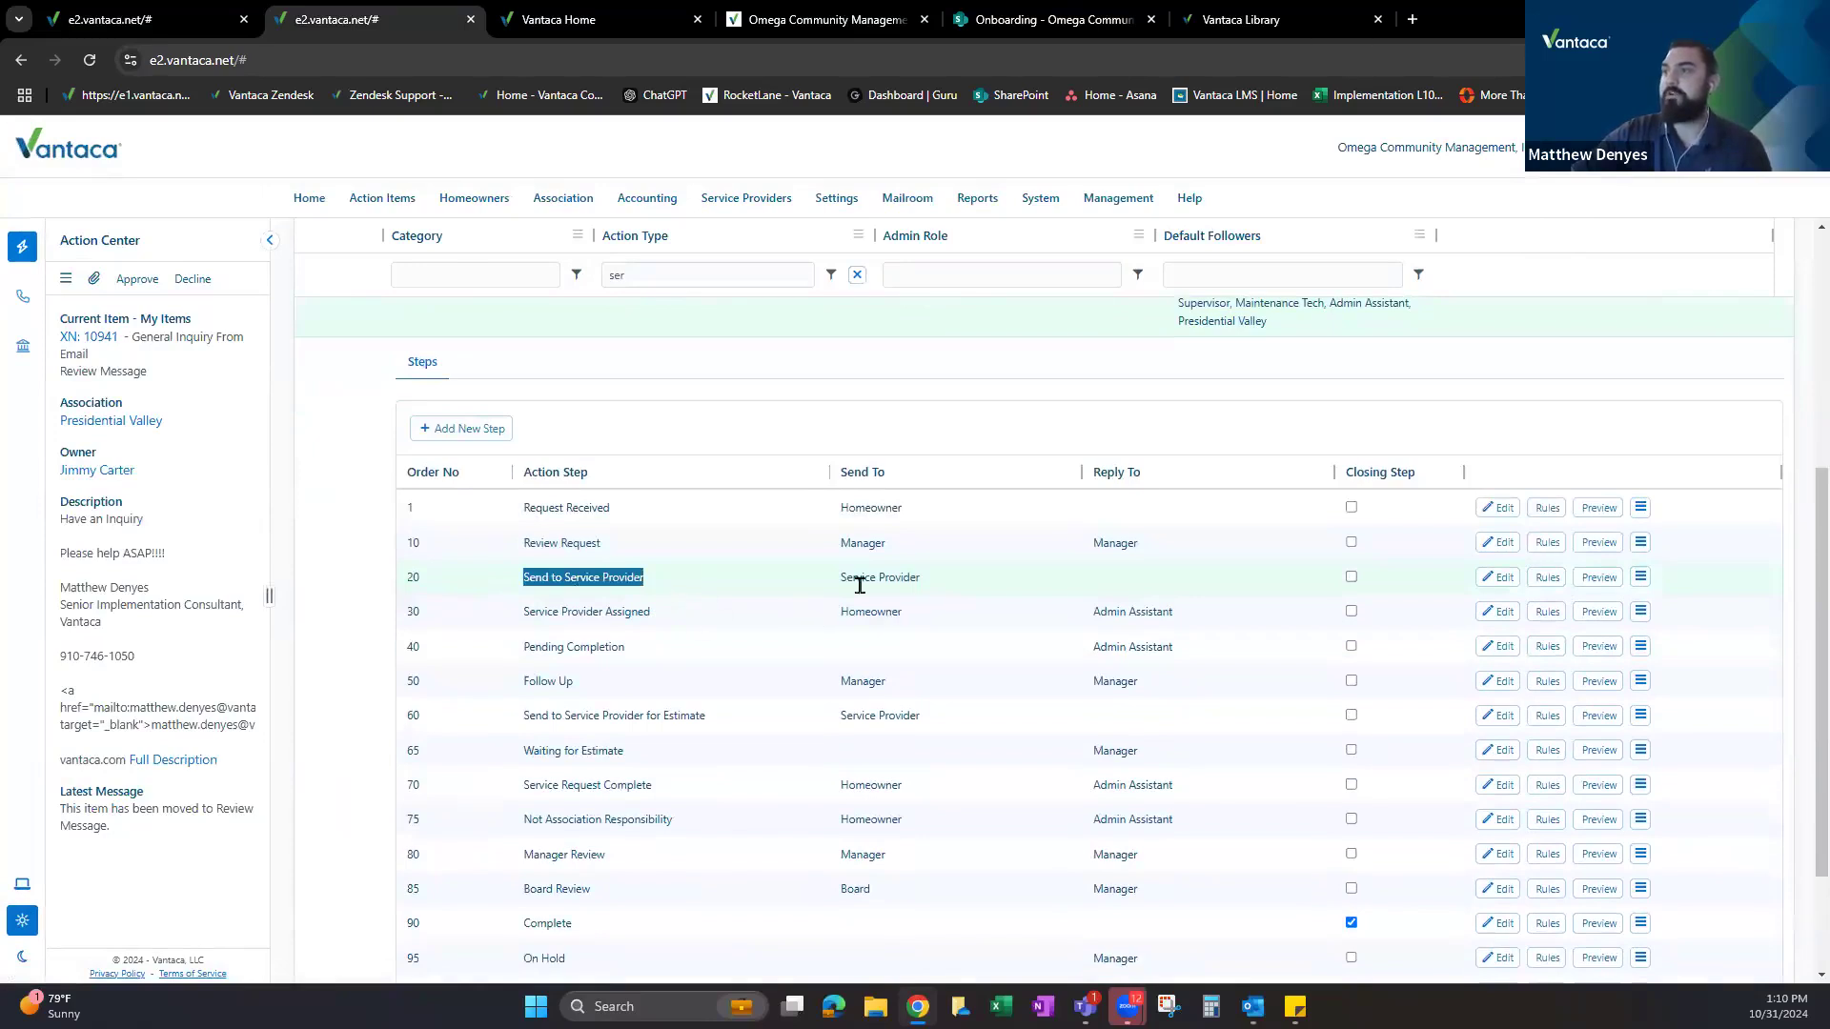
{"action": "left_click_drag", "start_coordinate": [837, 578], "coordinate": [929, 587]}
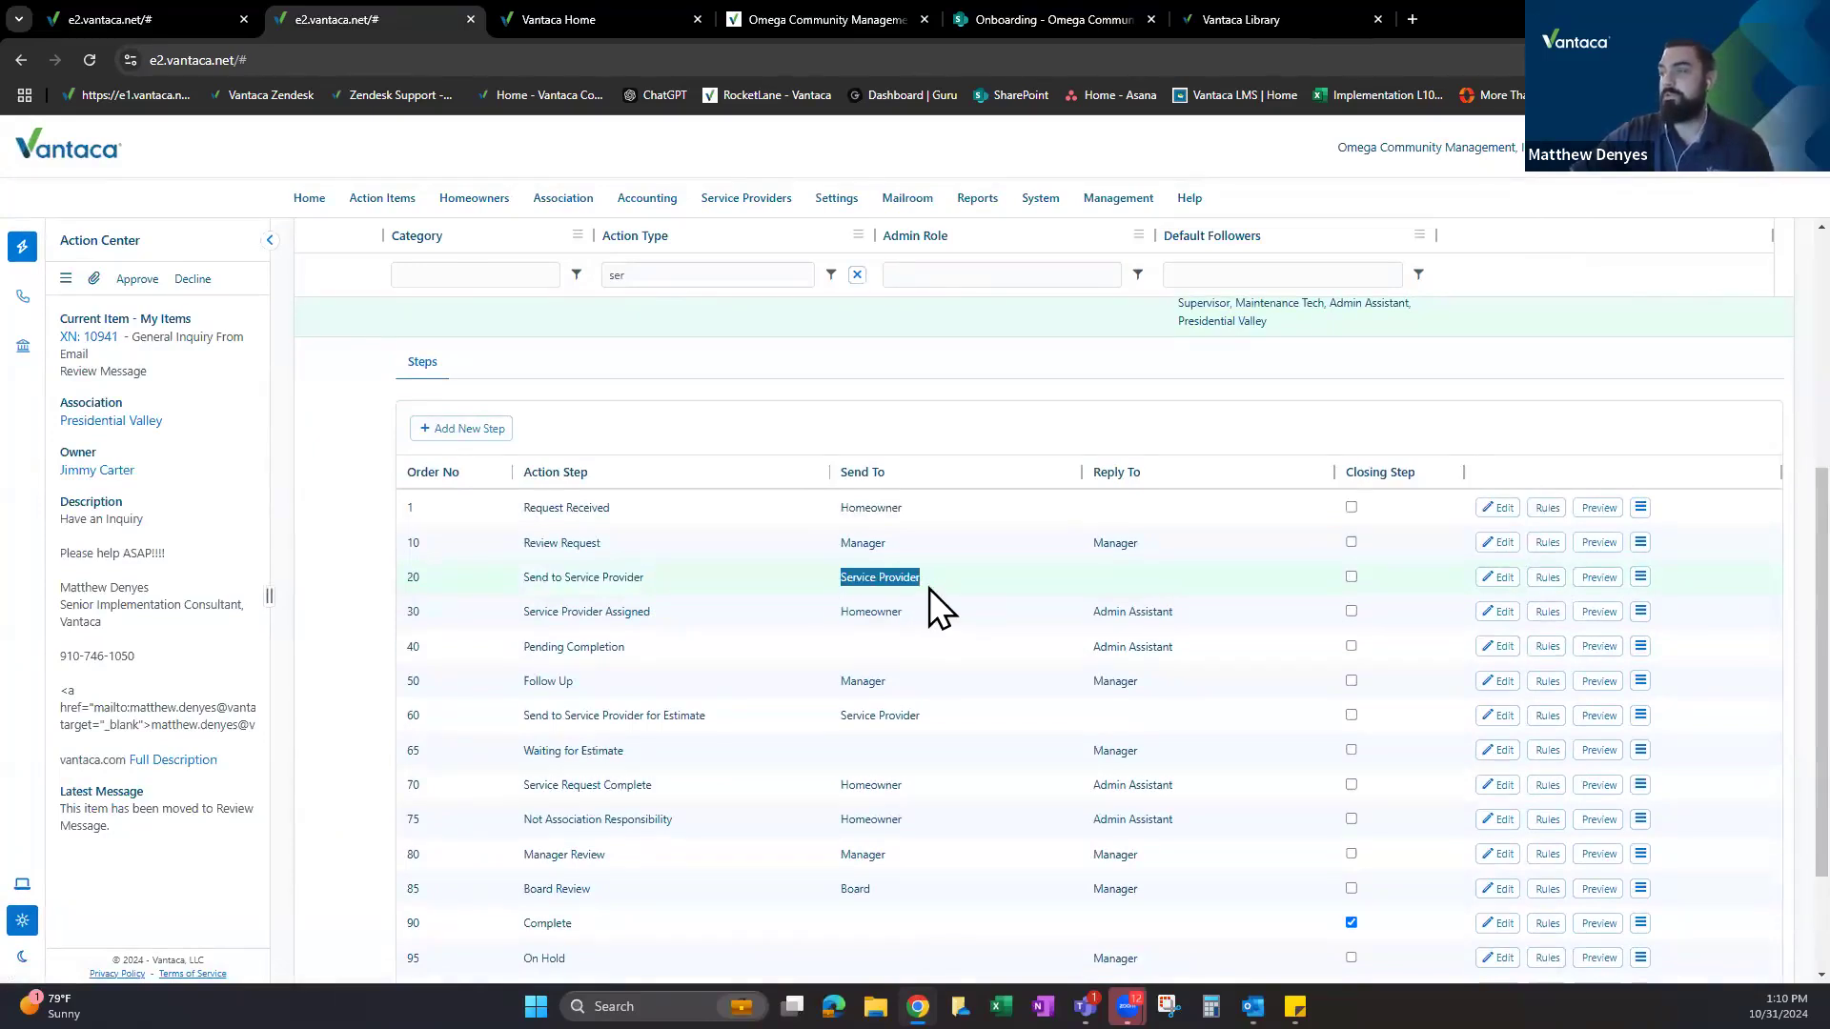
{"action": "left_click_drag", "start_coordinate": [520, 610], "coordinate": [918, 629]}
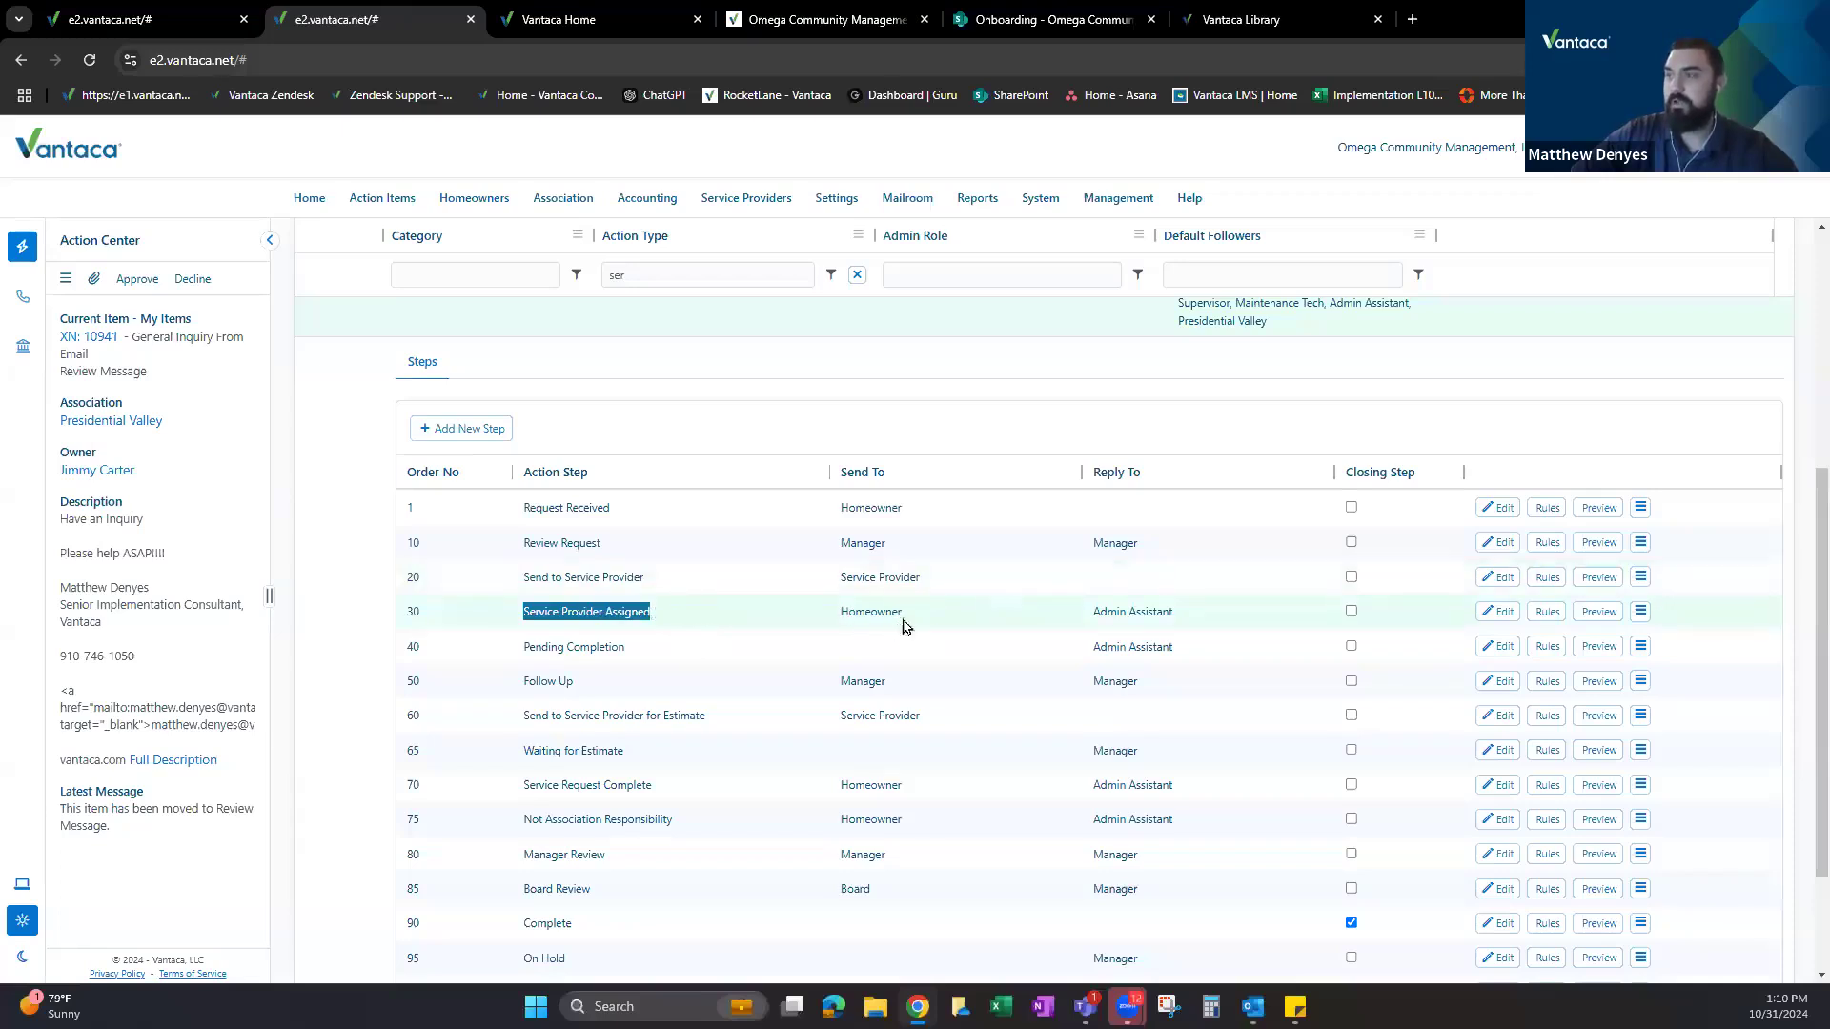
{"action": "left_click", "coordinate": [848, 610]}
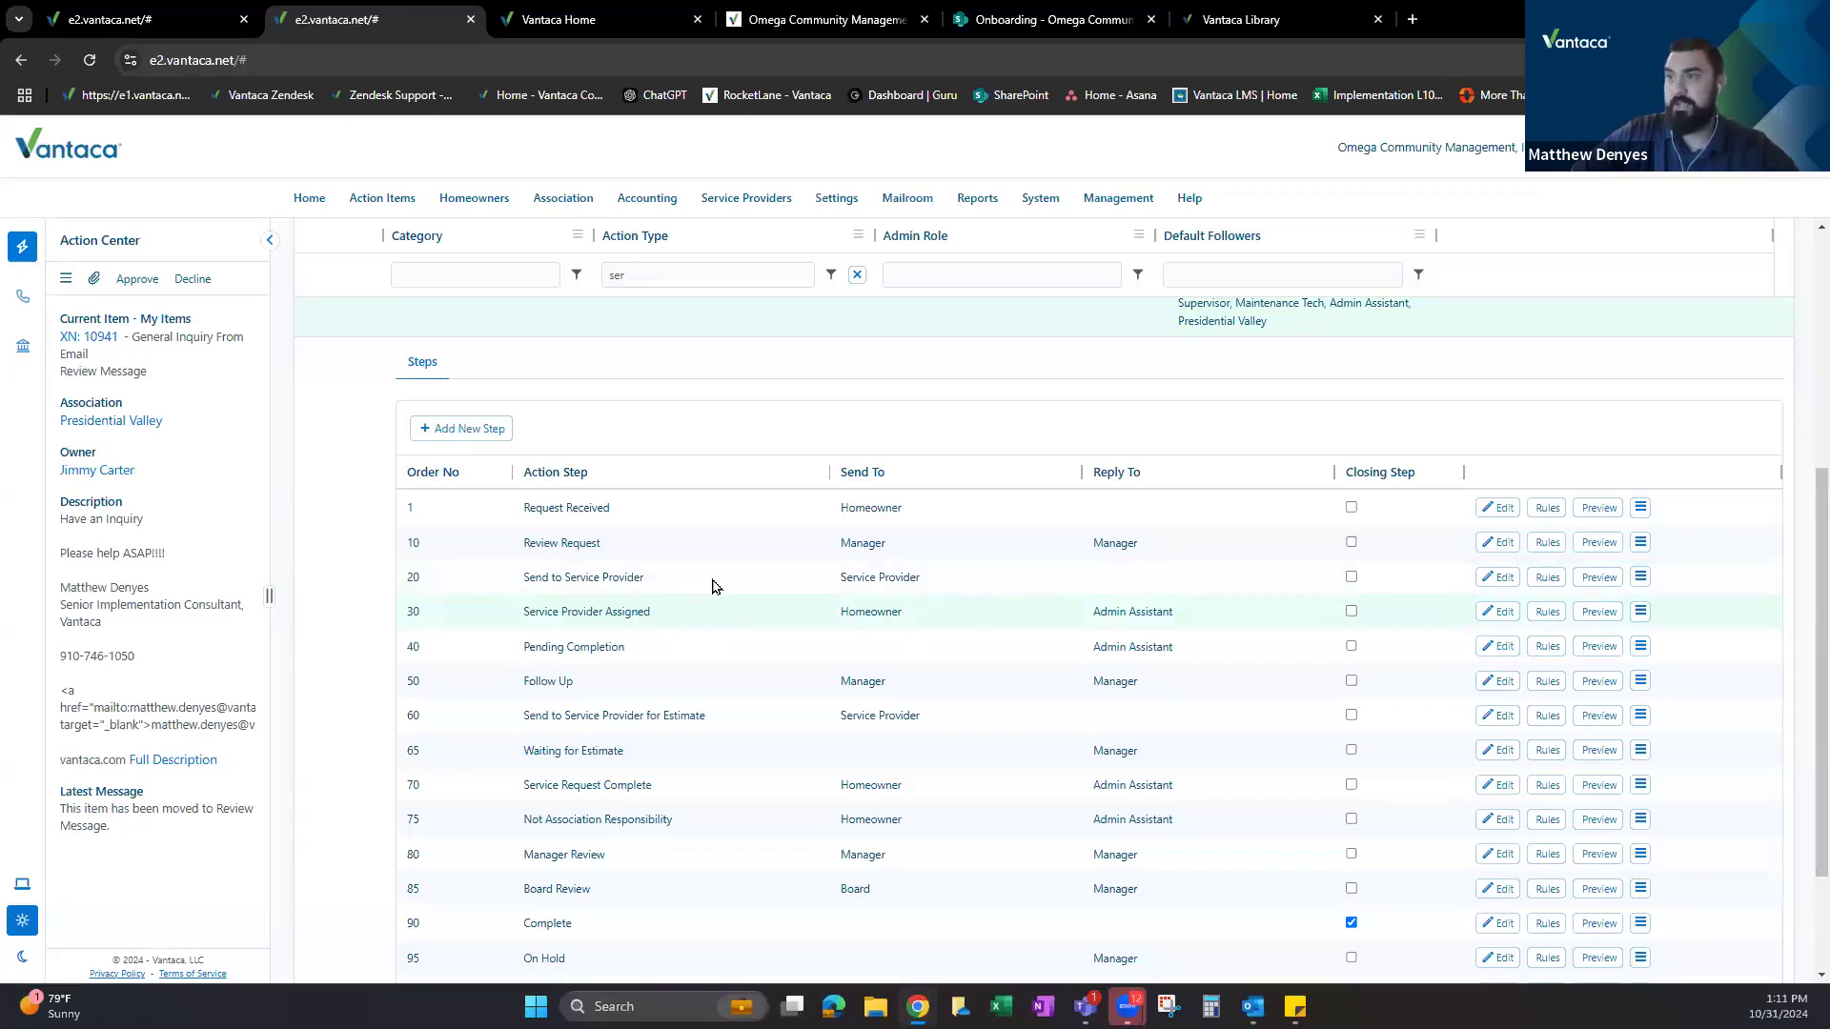
Point out the Pending Completion step, then return to the action items tab.
{"action": "left_click_drag", "start_coordinate": [523, 648], "coordinate": [667, 649]}
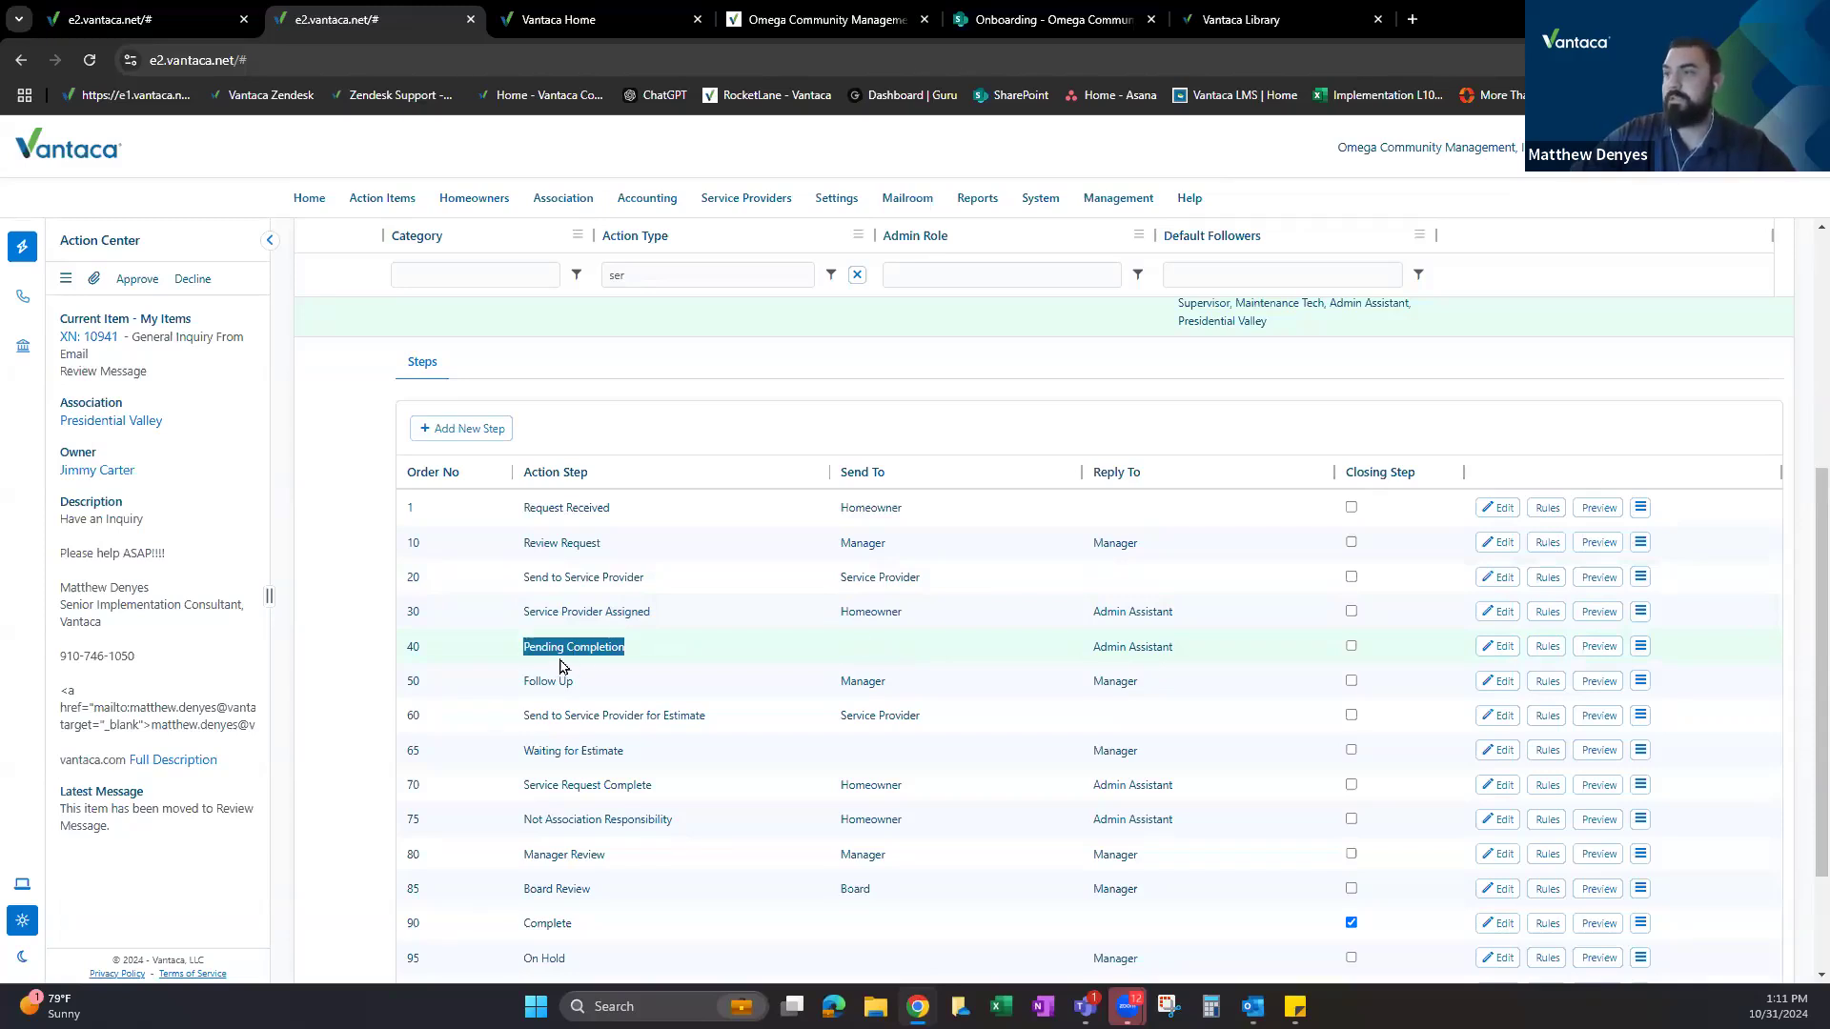
{"action": "left_click", "coordinate": [562, 666]}
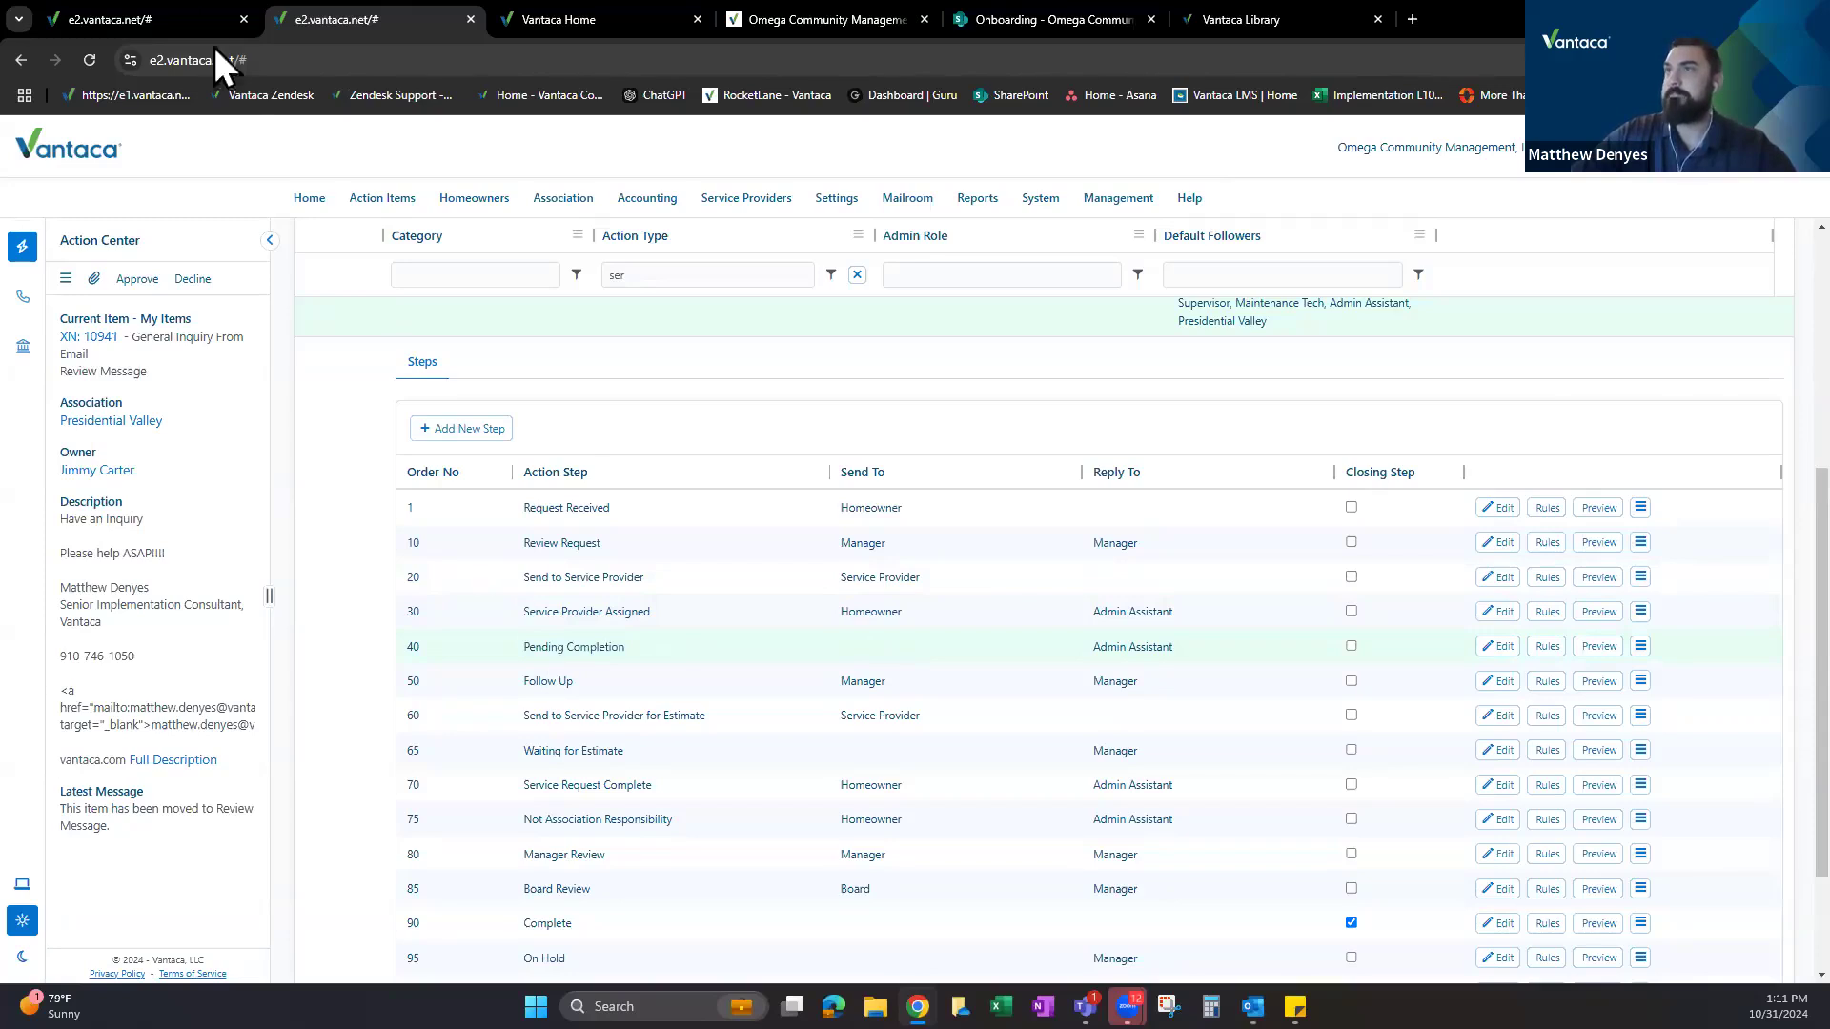
{"action": "left_click", "coordinate": [162, 19]}
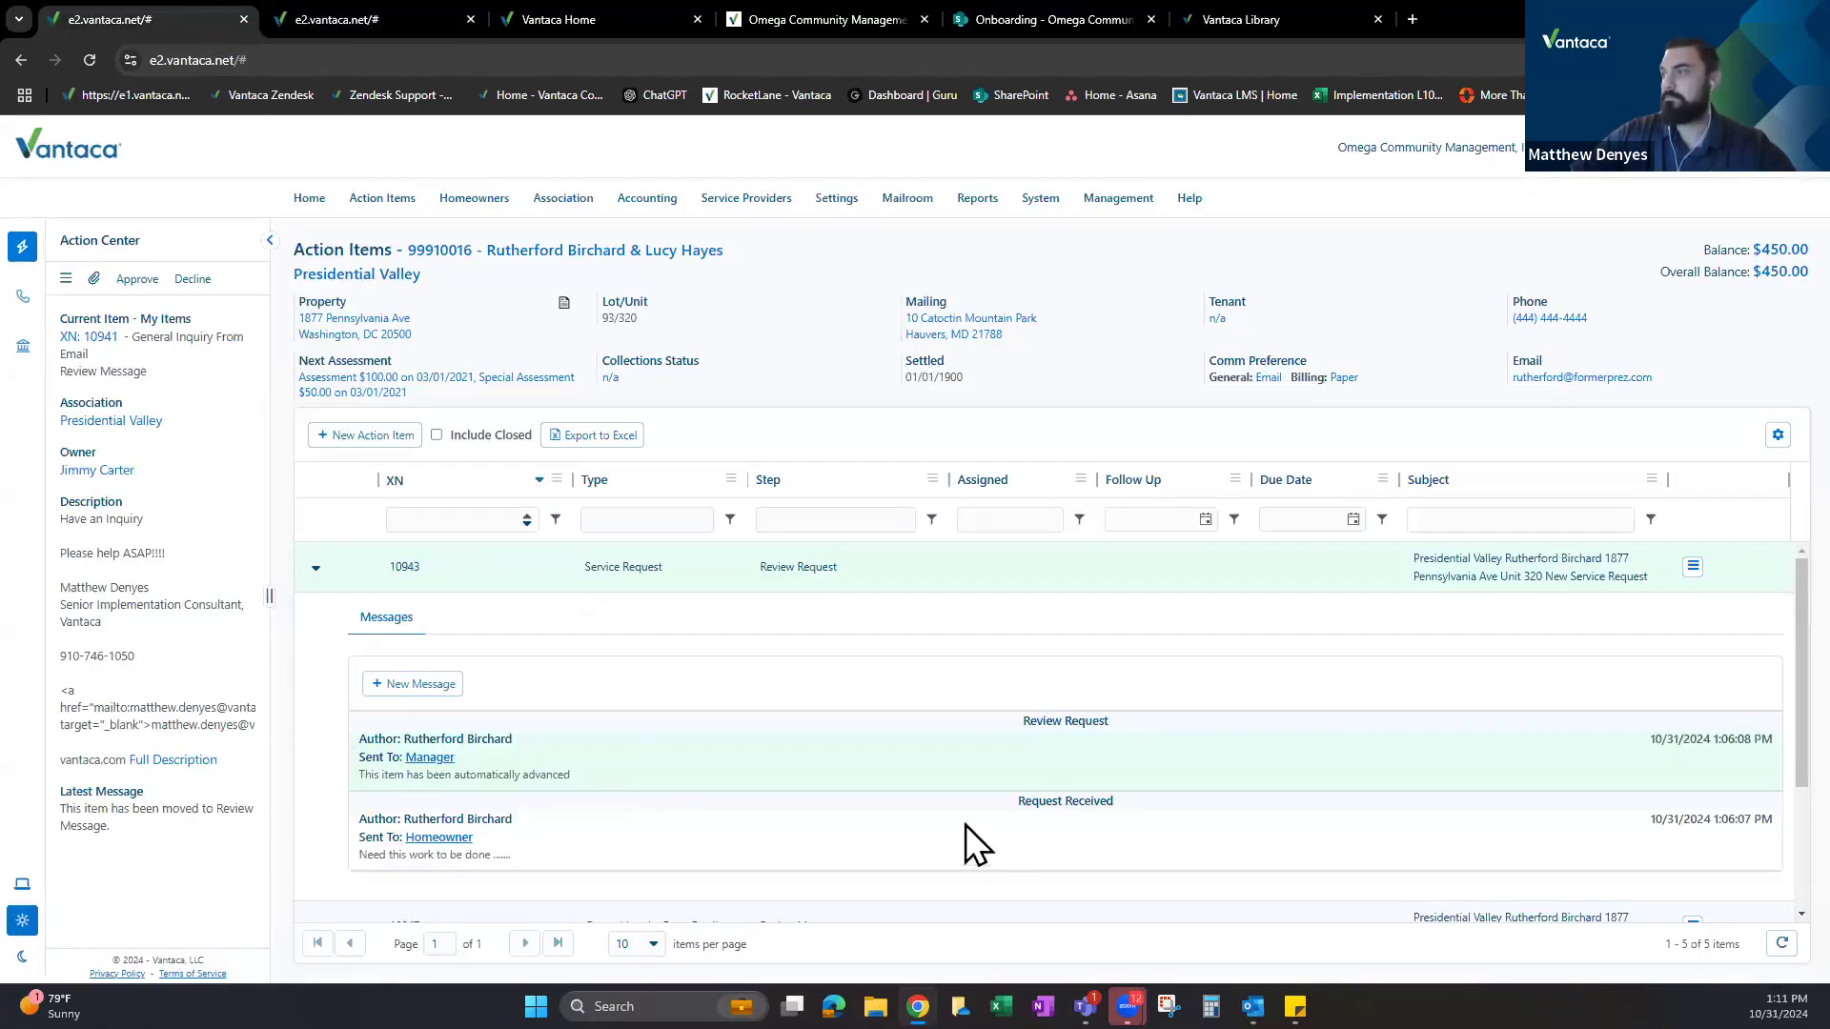
Return to the Action Types tab and scroll to the Service Request steps from Request Received.
{"action": "left_click_drag", "start_coordinate": [1029, 719], "coordinate": [1127, 752]}
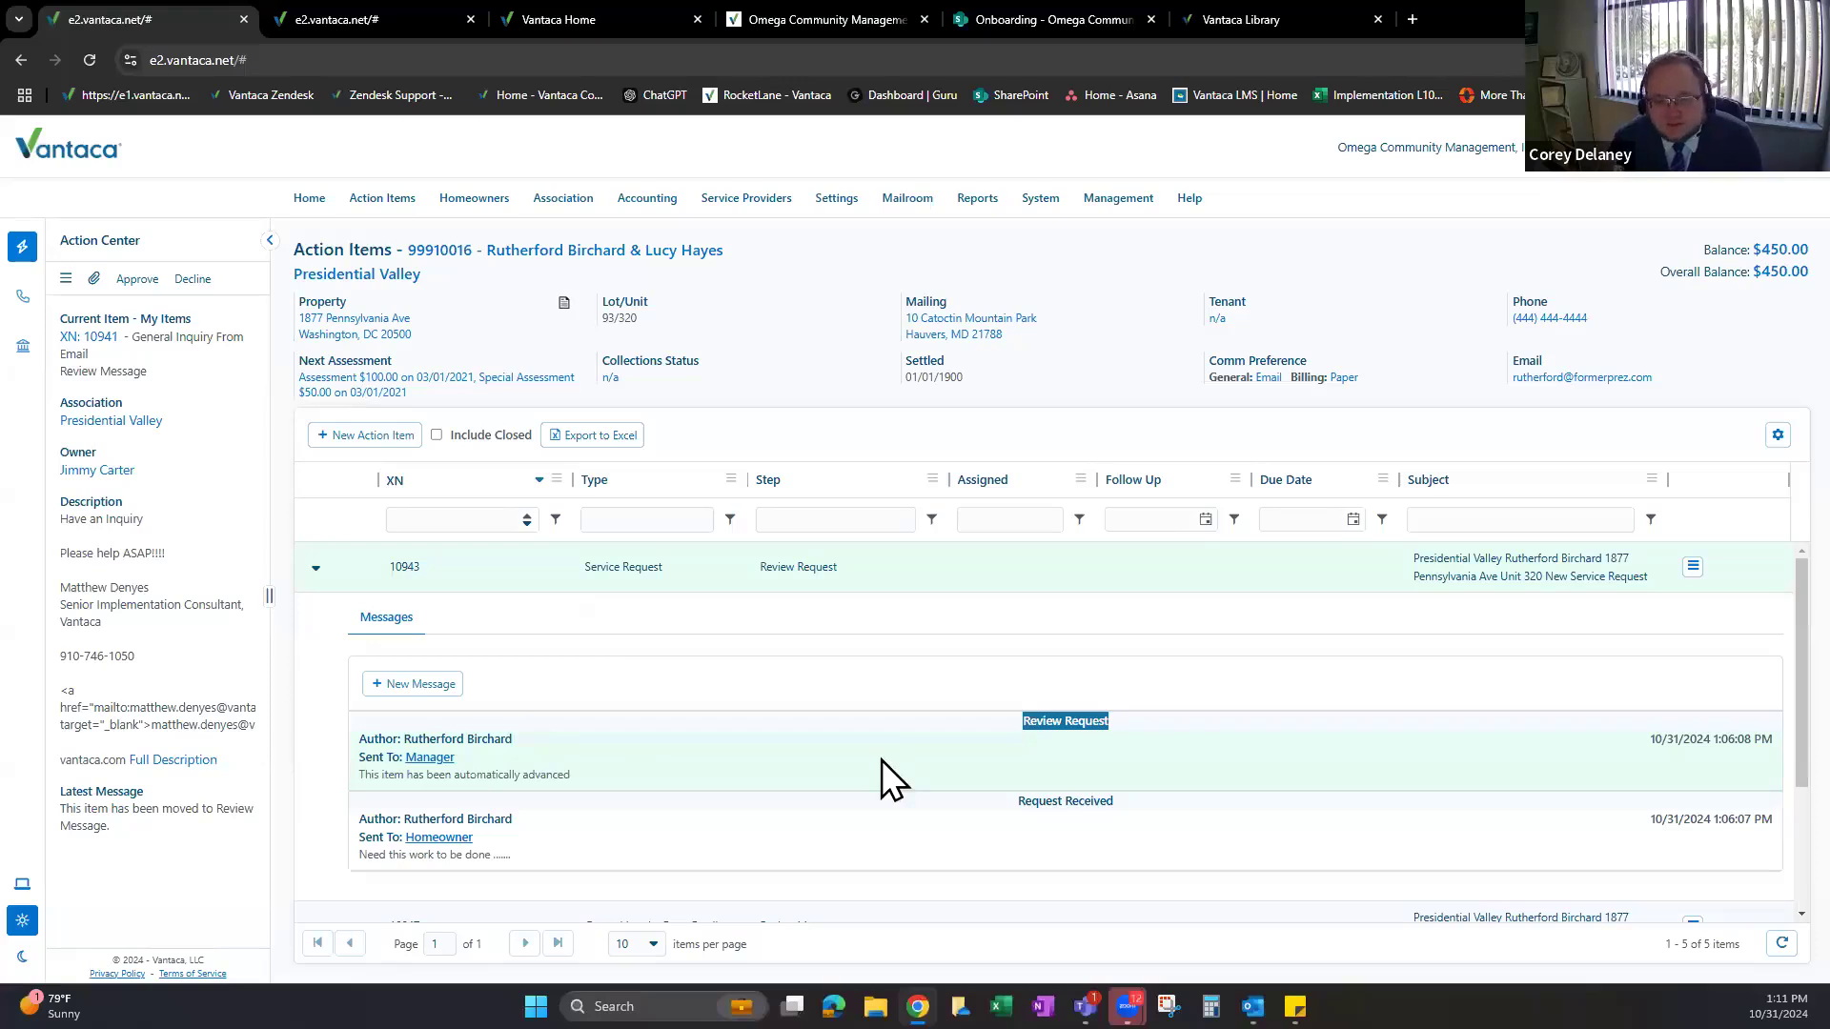
{"action": "left_click", "coordinate": [336, 8]}
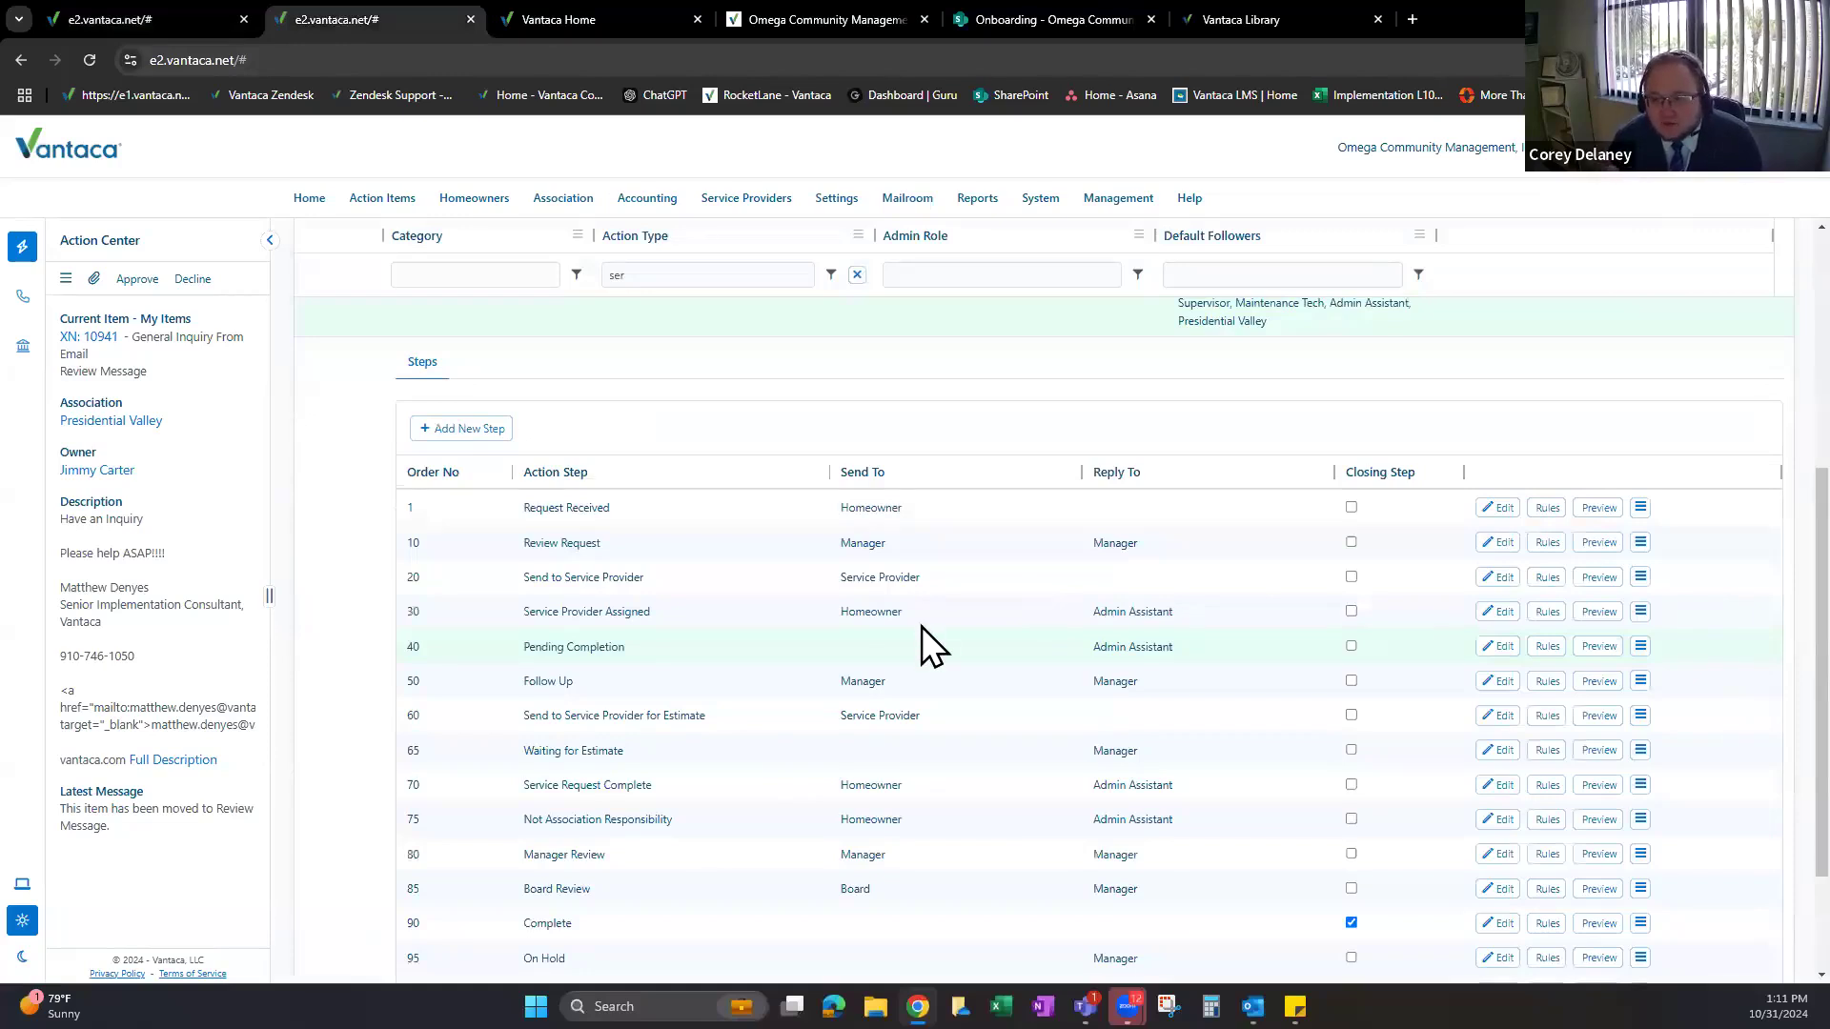
{"action": "scroll", "coordinate": [906, 666], "scroll_direction": "up", "scroll_amount": 3}
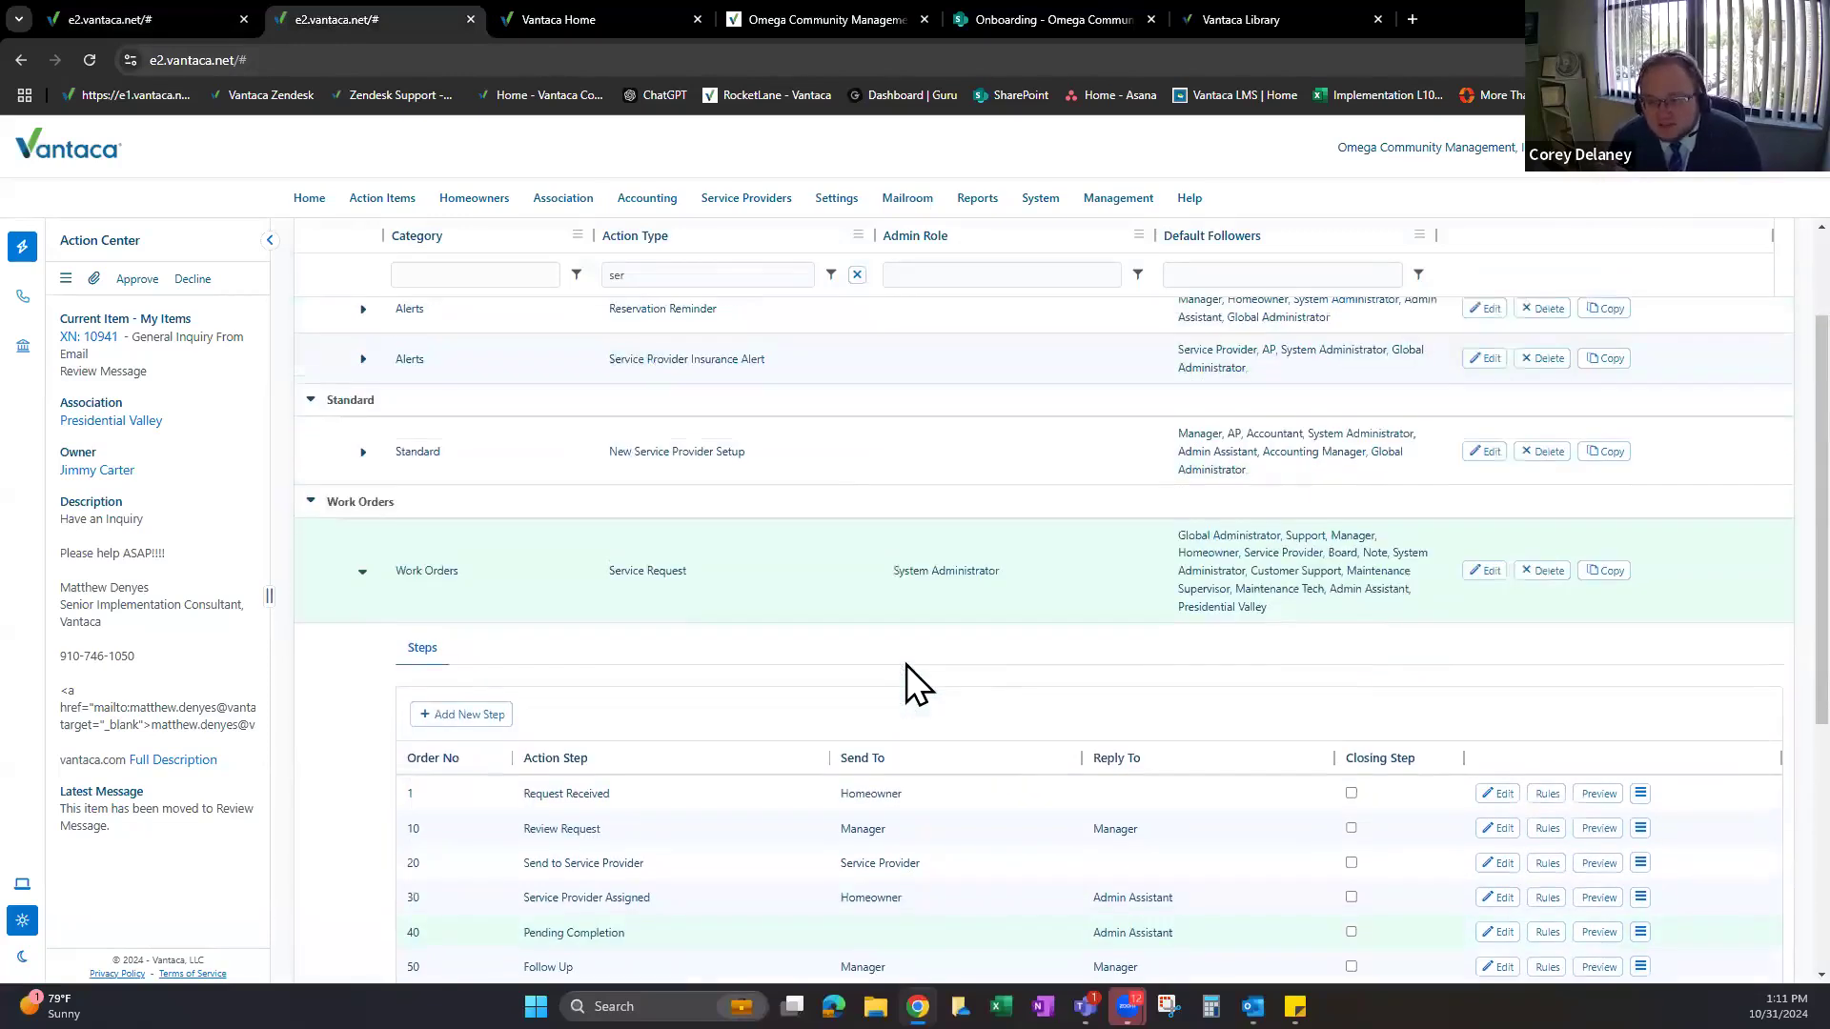
{"action": "scroll", "coordinate": [906, 665], "scroll_direction": "down", "scroll_amount": 1}
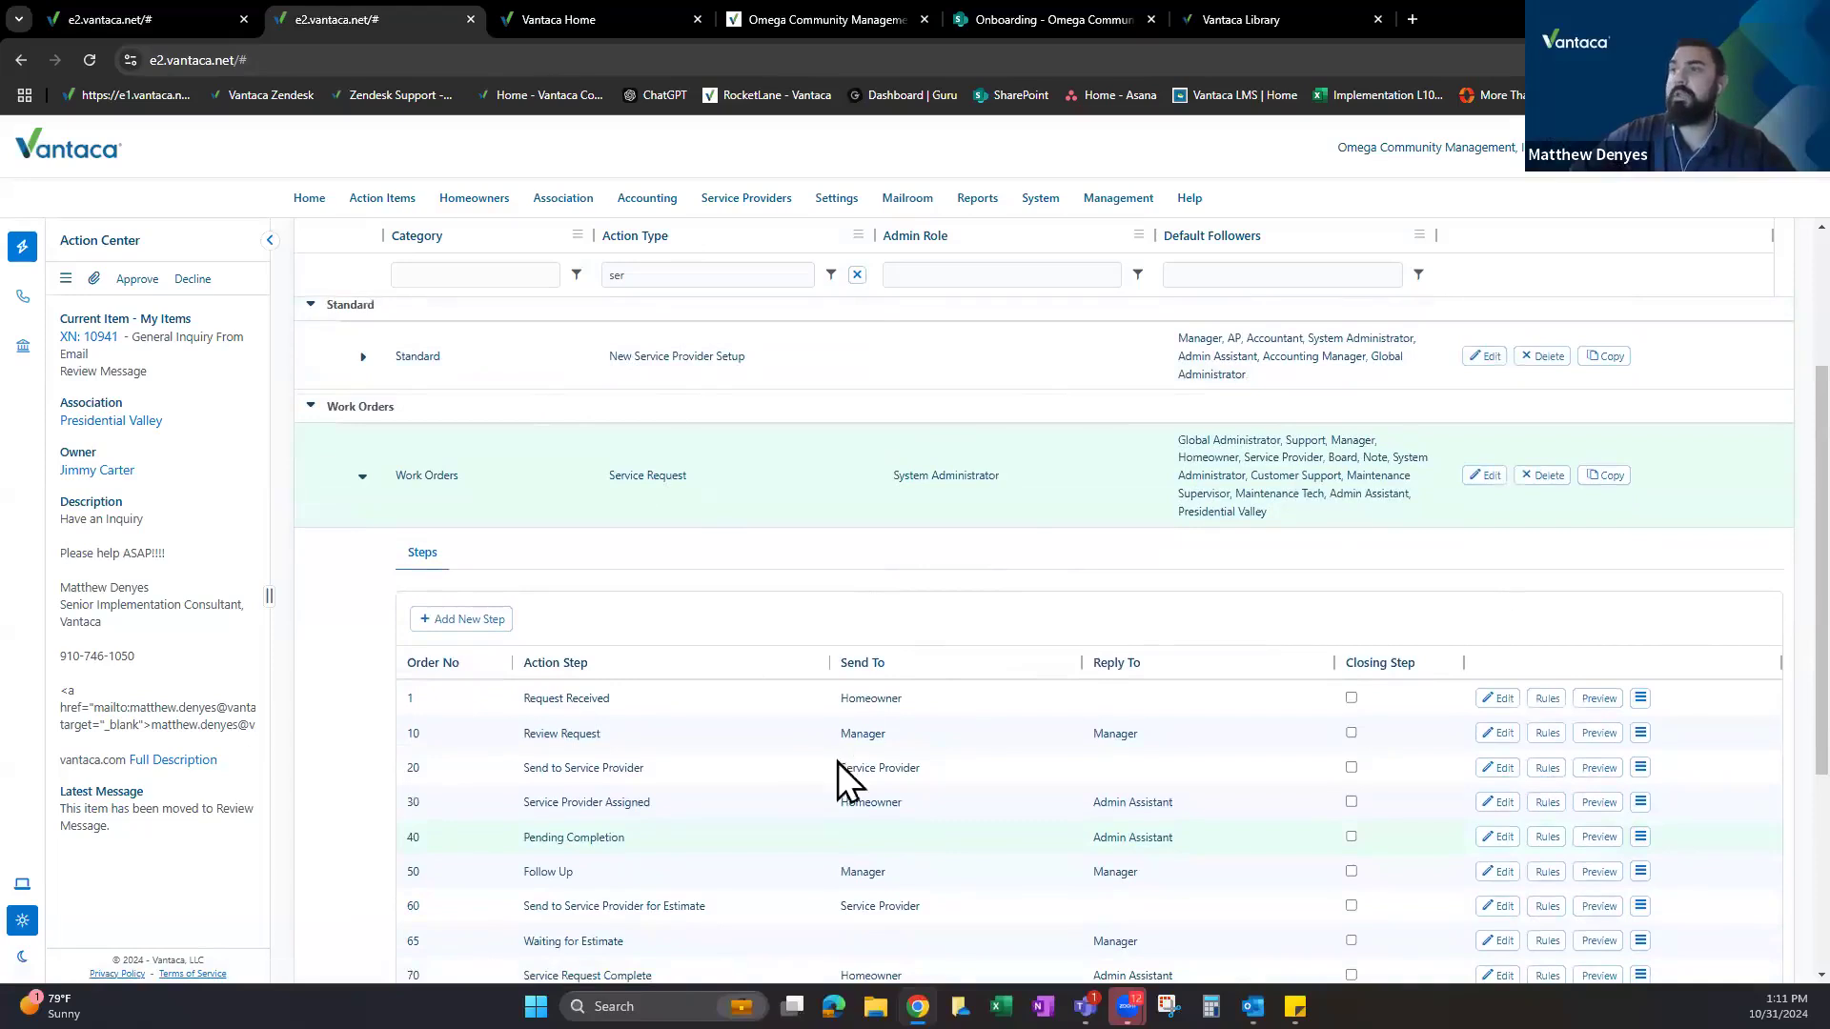
{"action": "scroll", "coordinate": [837, 763], "scroll_direction": "down", "scroll_amount": 4}
{"action": "scroll", "coordinate": [775, 615], "scroll_direction": "up", "scroll_amount": 5}
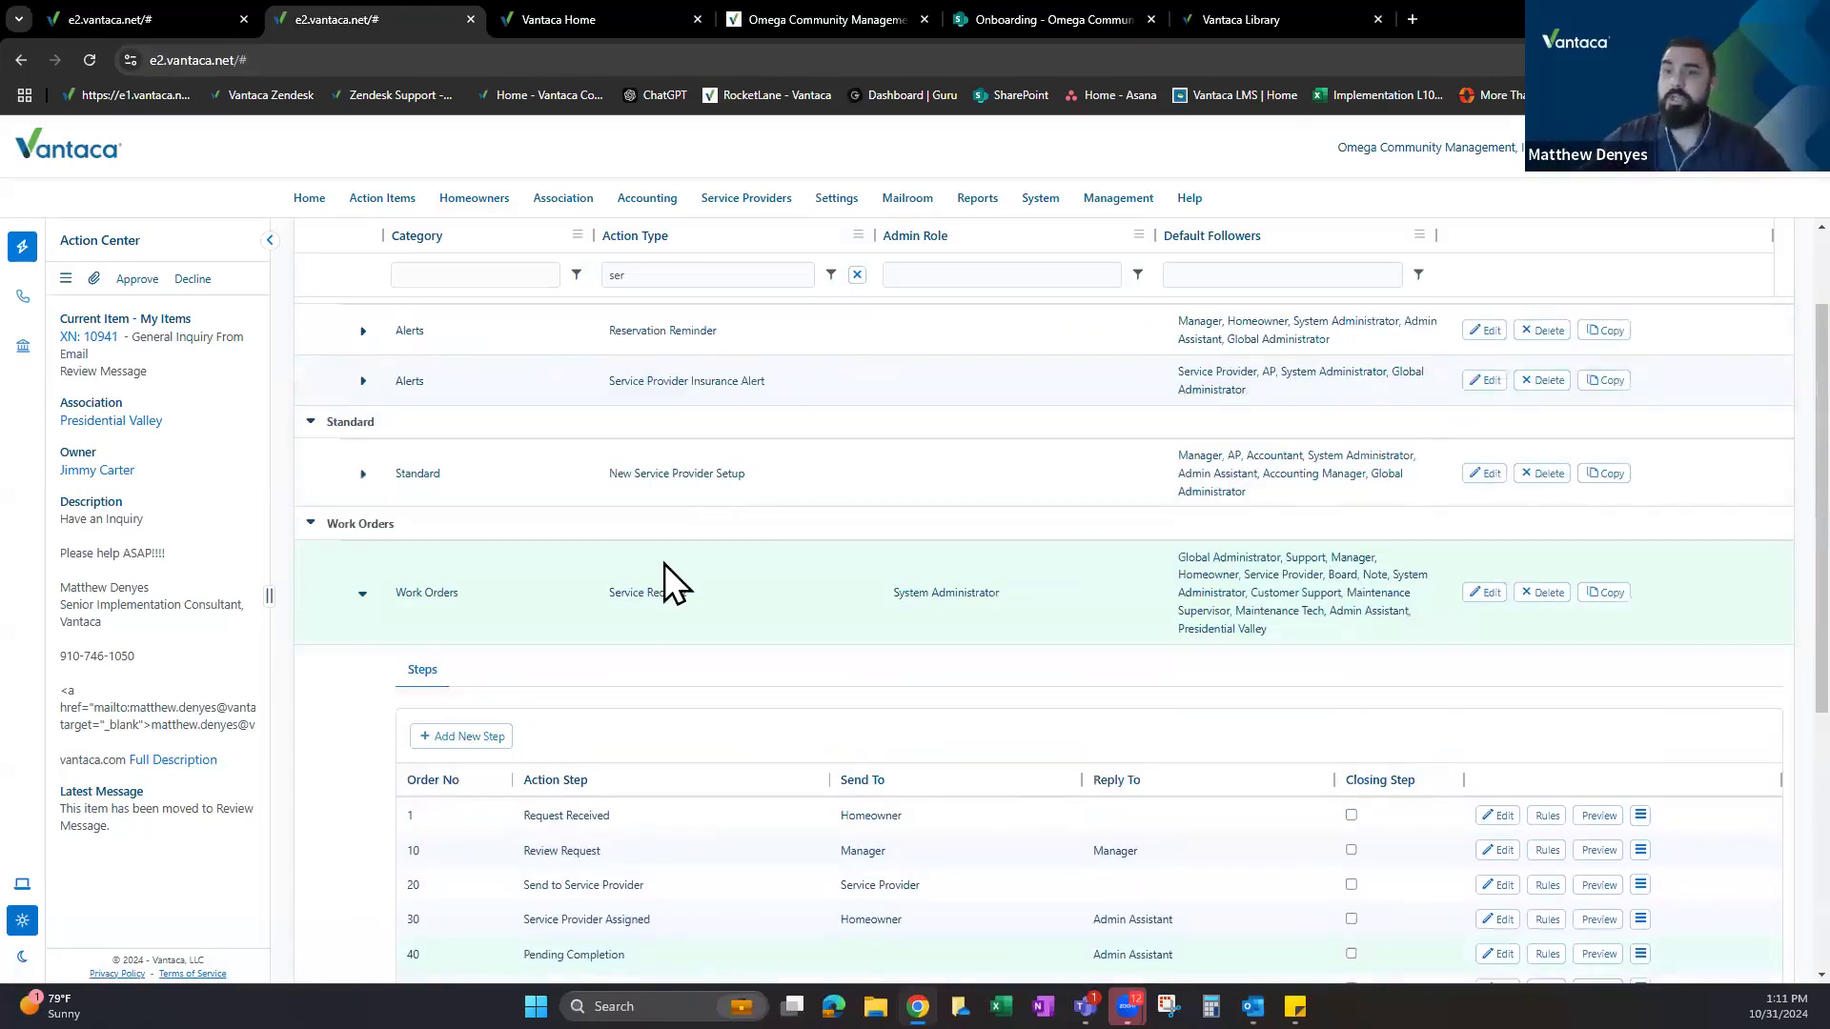
Reload the Action Types list, then duplicate the action items tab and move the copy to the front.
{"action": "mouse_move", "coordinate": [837, 198]}
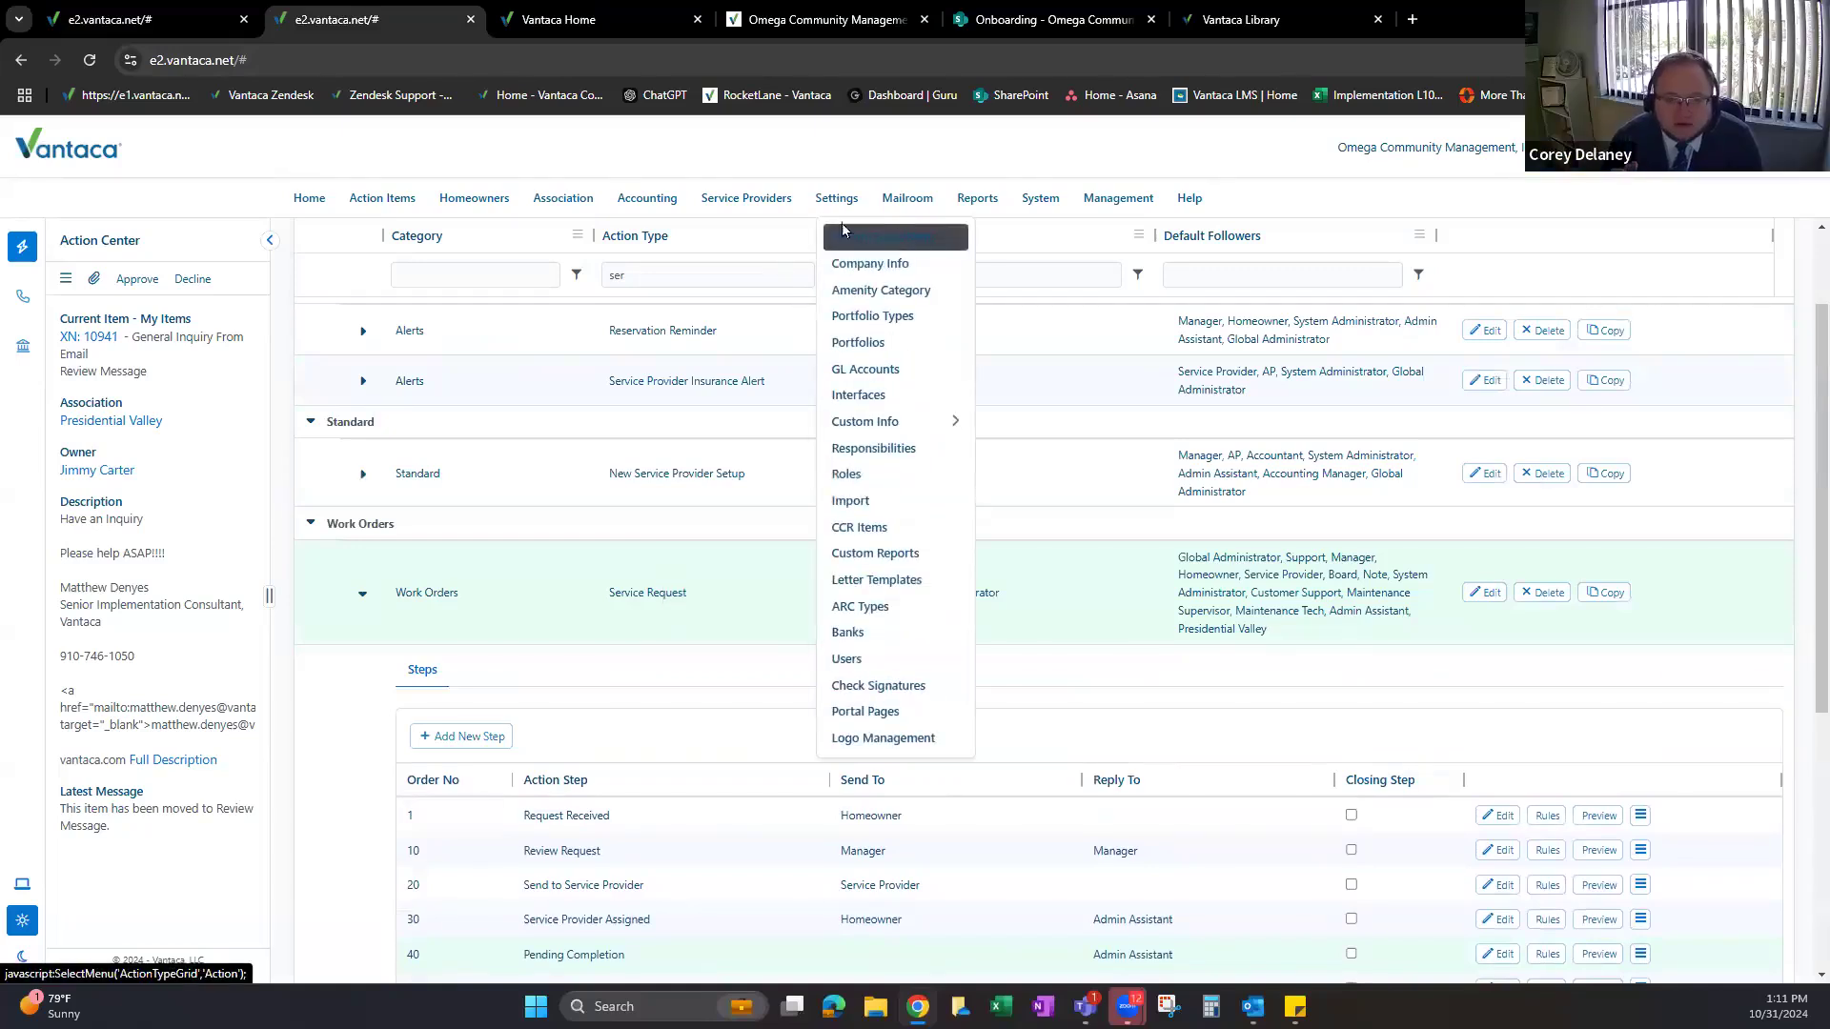
{"action": "left_click", "coordinate": [888, 240]}
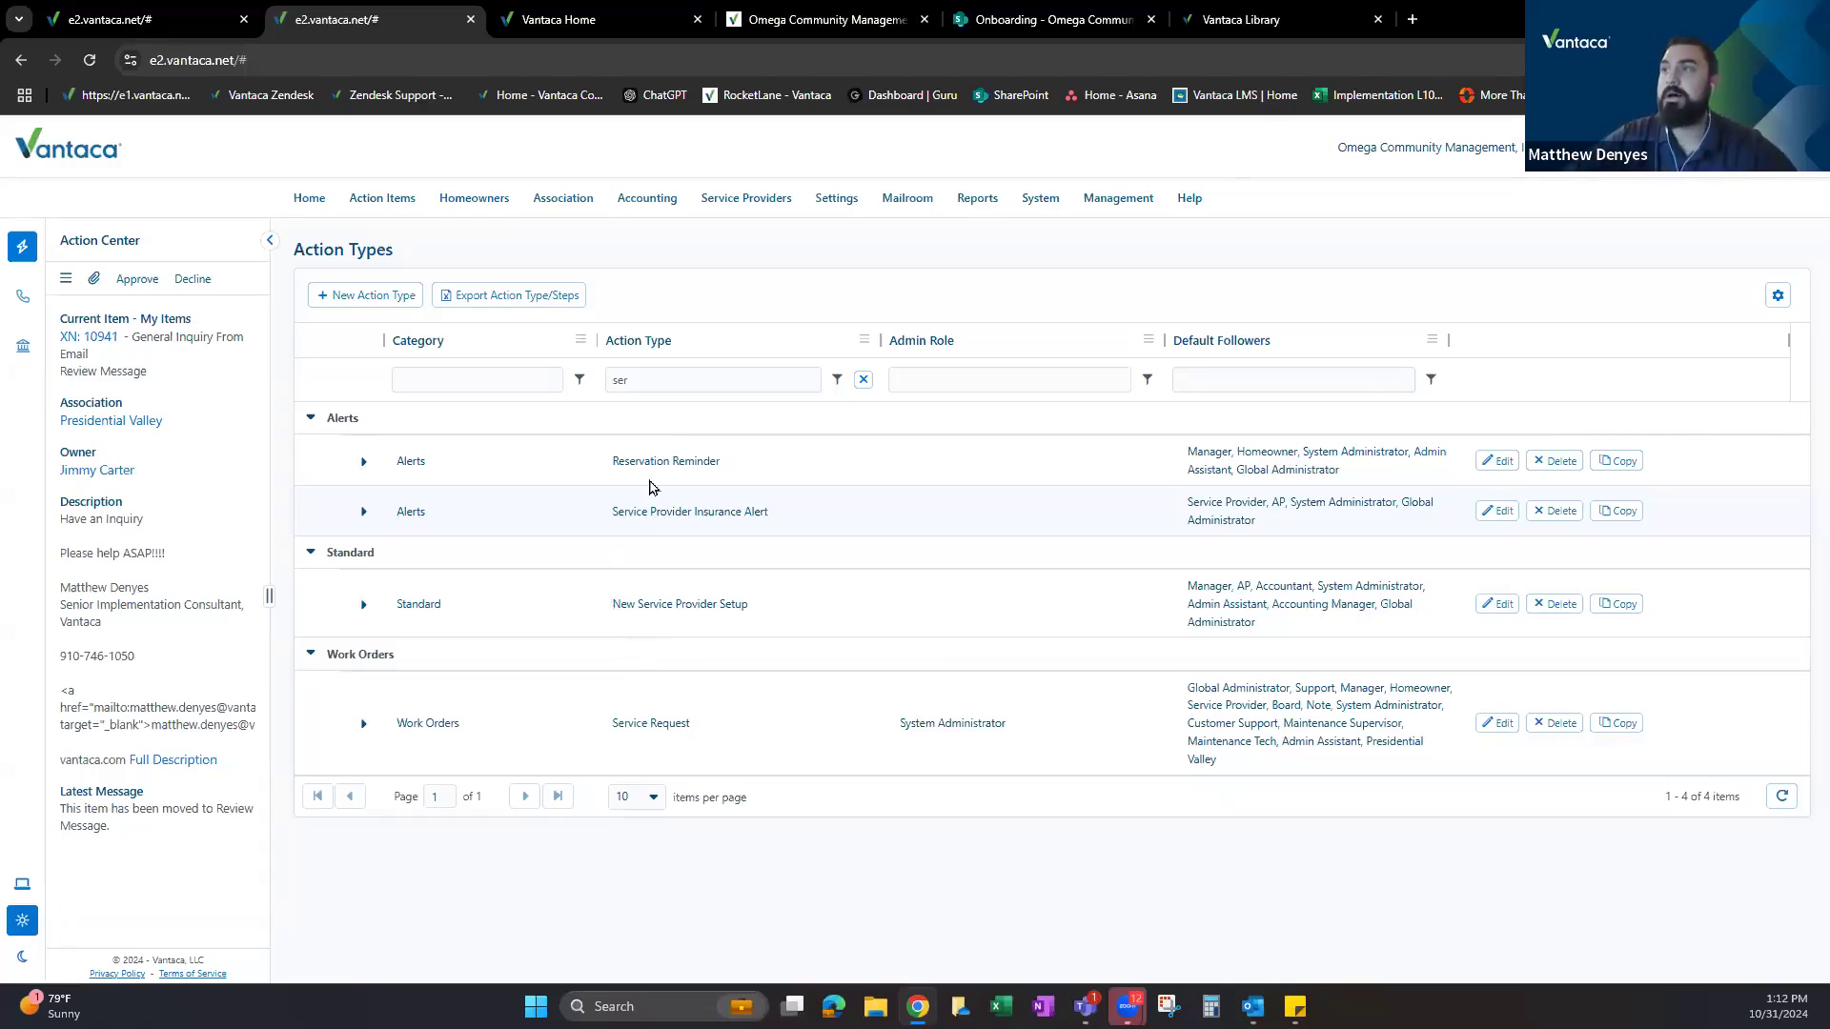
{"action": "left_click", "coordinate": [186, 19]}
{"action": "right_click", "coordinate": [186, 19]}
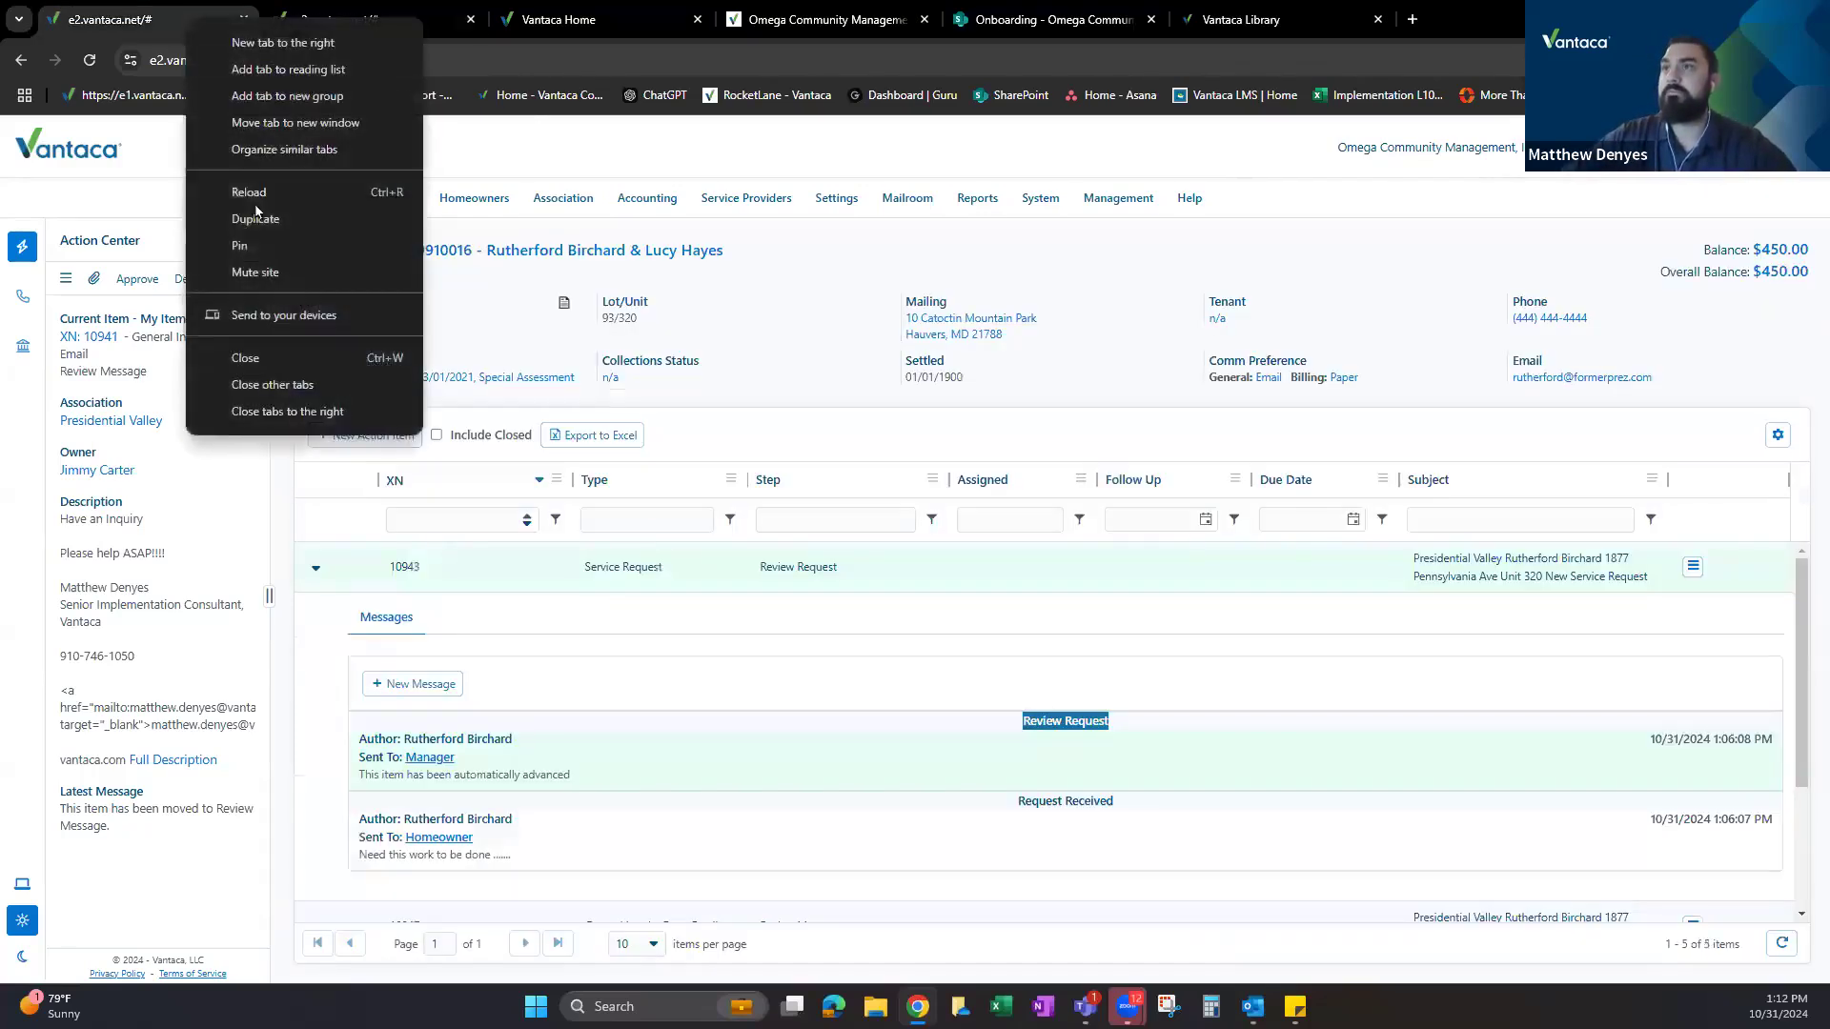
{"action": "left_click", "coordinate": [248, 216]}
{"action": "left_click_drag", "start_coordinate": [333, 11], "coordinate": [122, 16]}
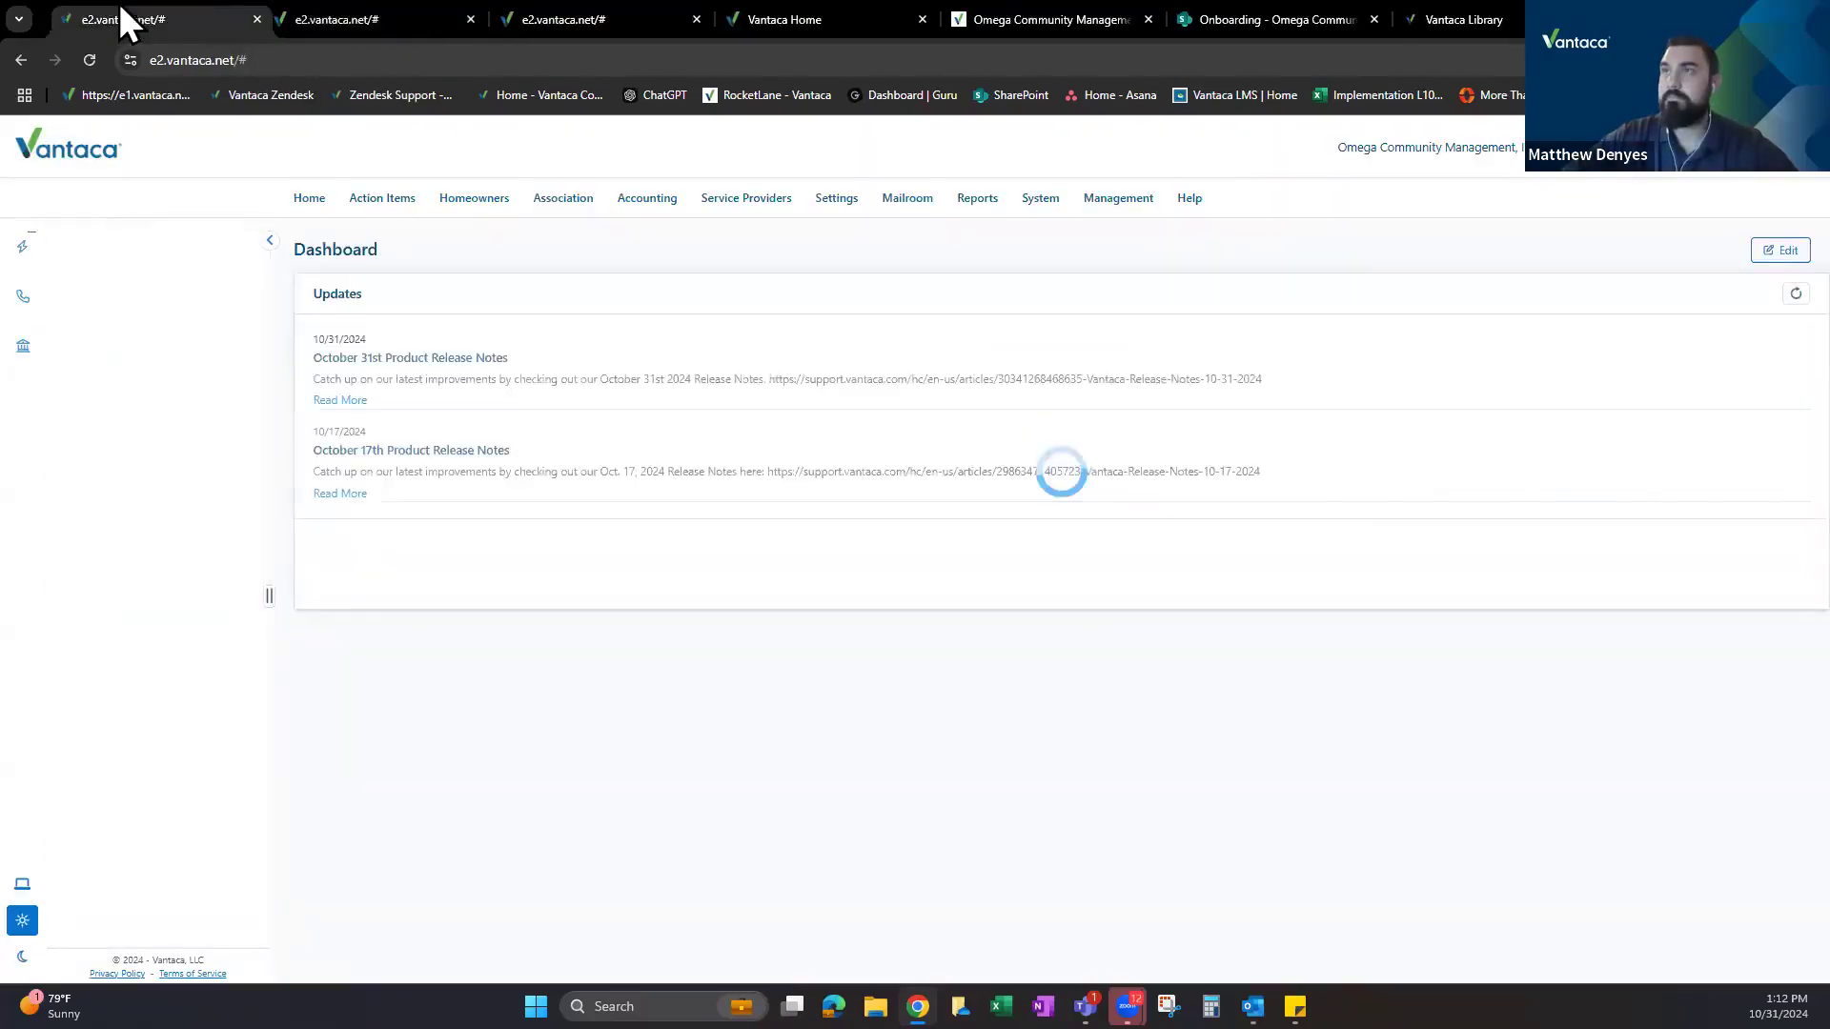
In the association's Settings, view the ARC Model options and close the dialog without changes.
{"action": "mouse_move", "coordinate": [560, 205]}
{"action": "left_click", "coordinate": [584, 738]}
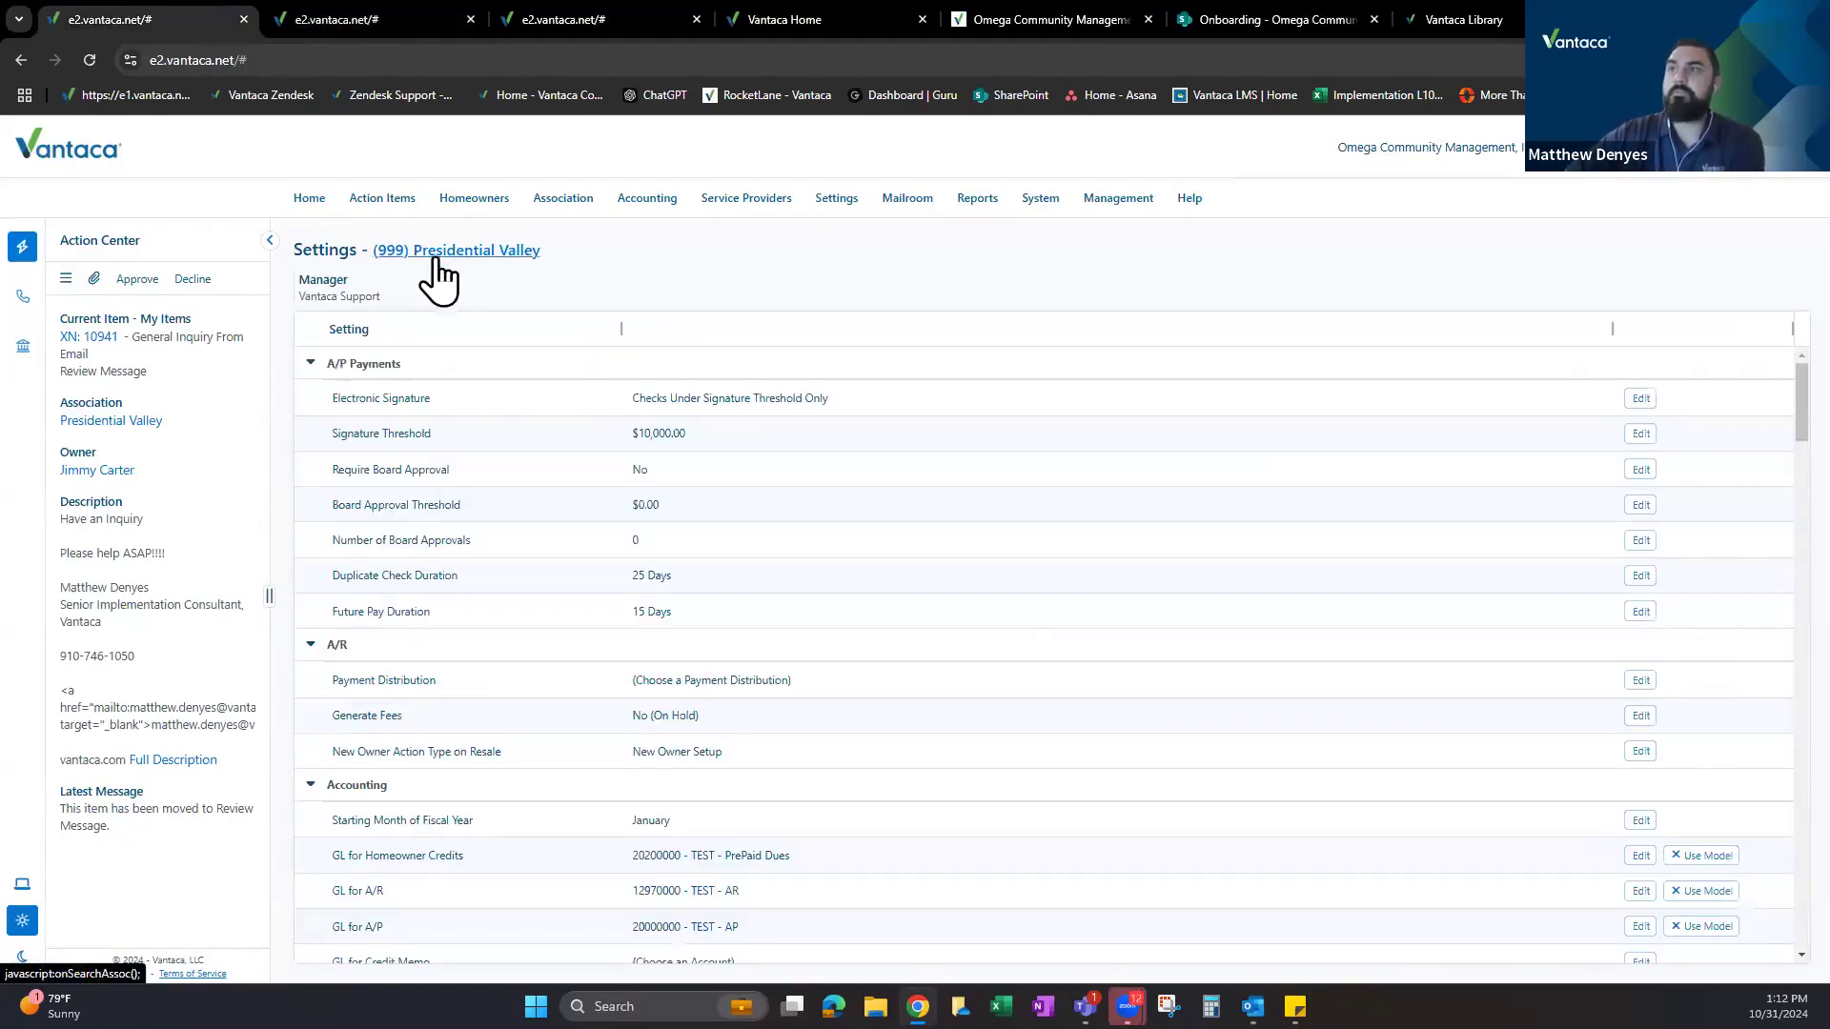
{"action": "scroll", "coordinate": [505, 492], "scroll_direction": "down", "scroll_amount": 10}
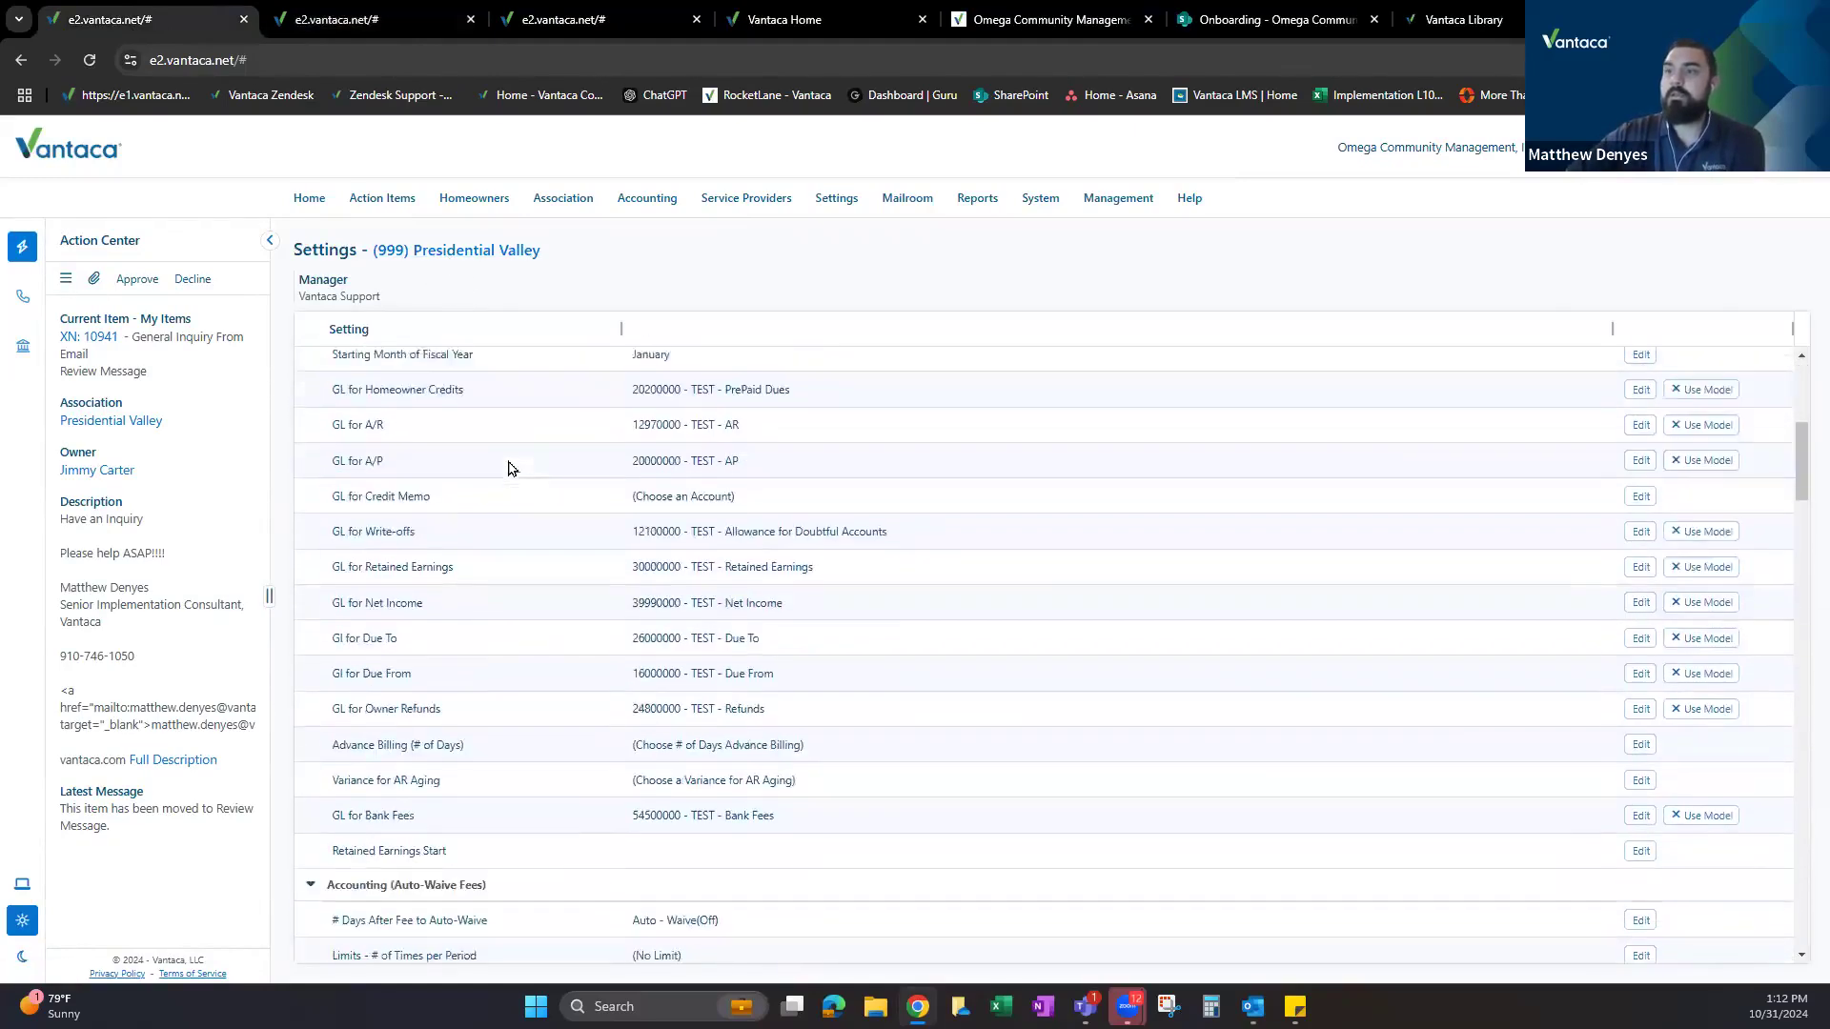
{"action": "scroll", "coordinate": [510, 459], "scroll_direction": "down", "scroll_amount": 4}
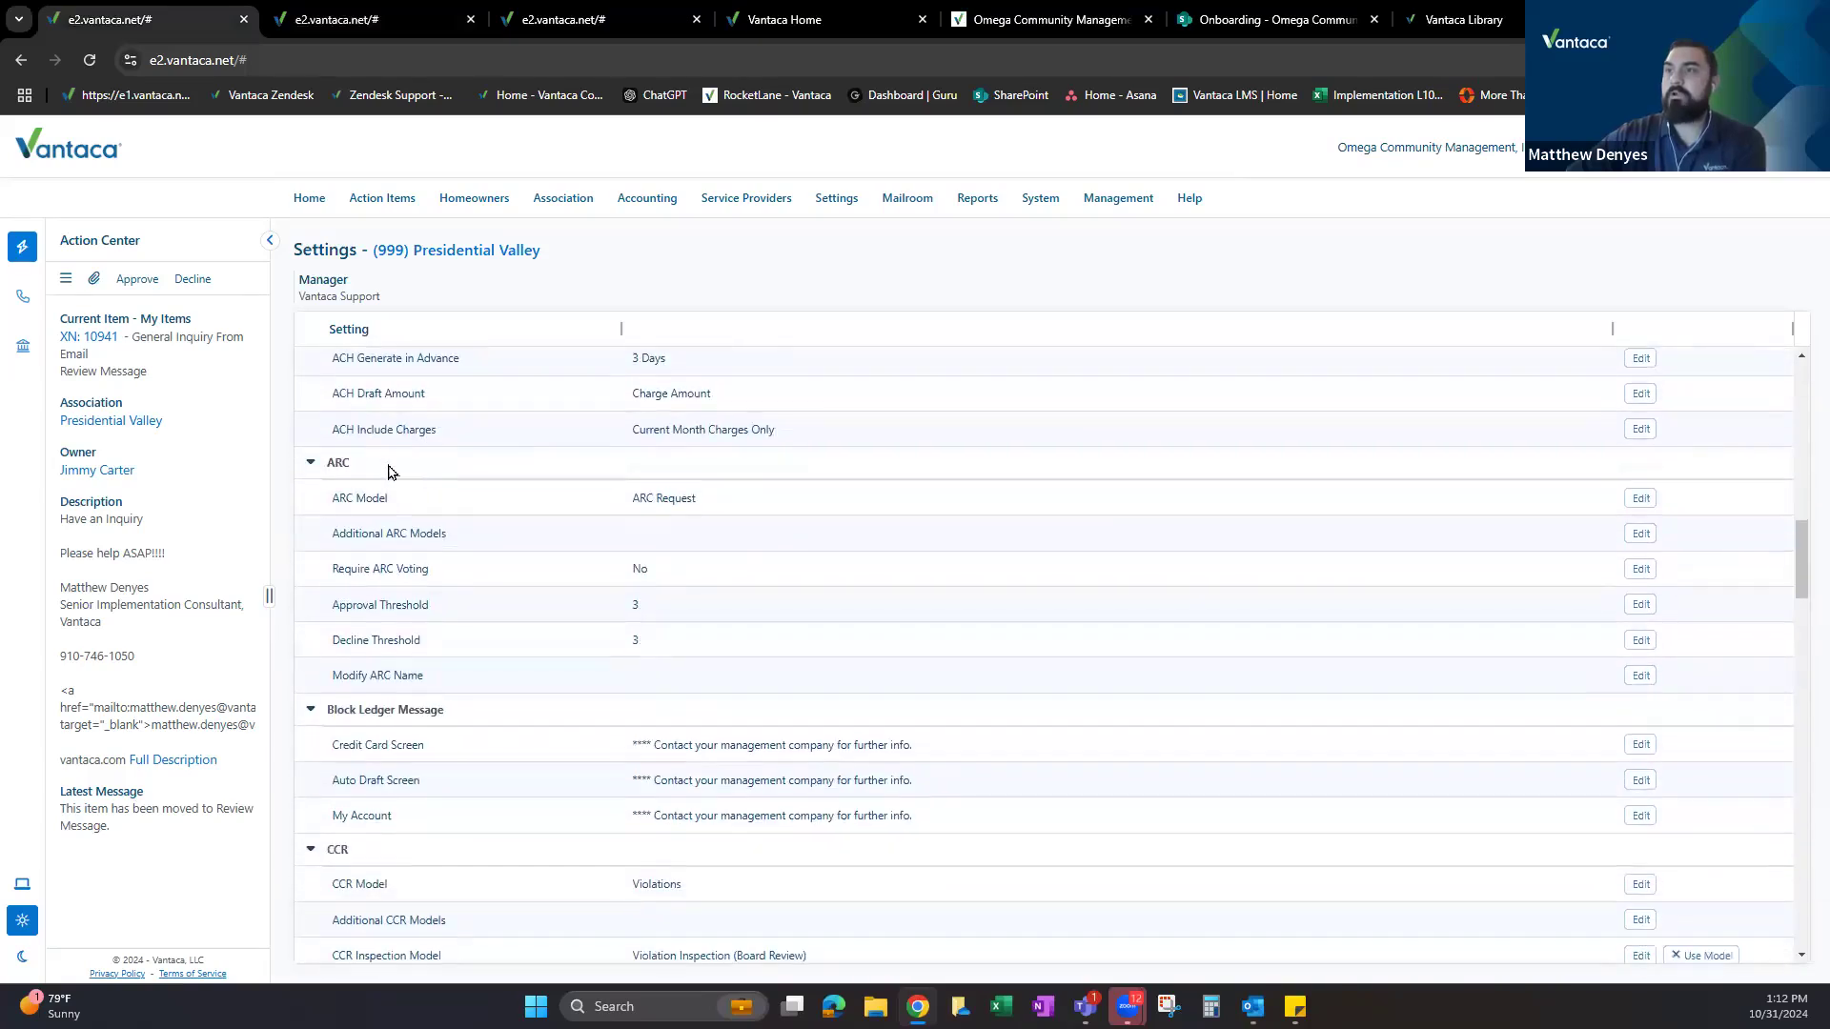
{"action": "left_click_drag", "start_coordinate": [347, 496], "coordinate": [735, 499]}
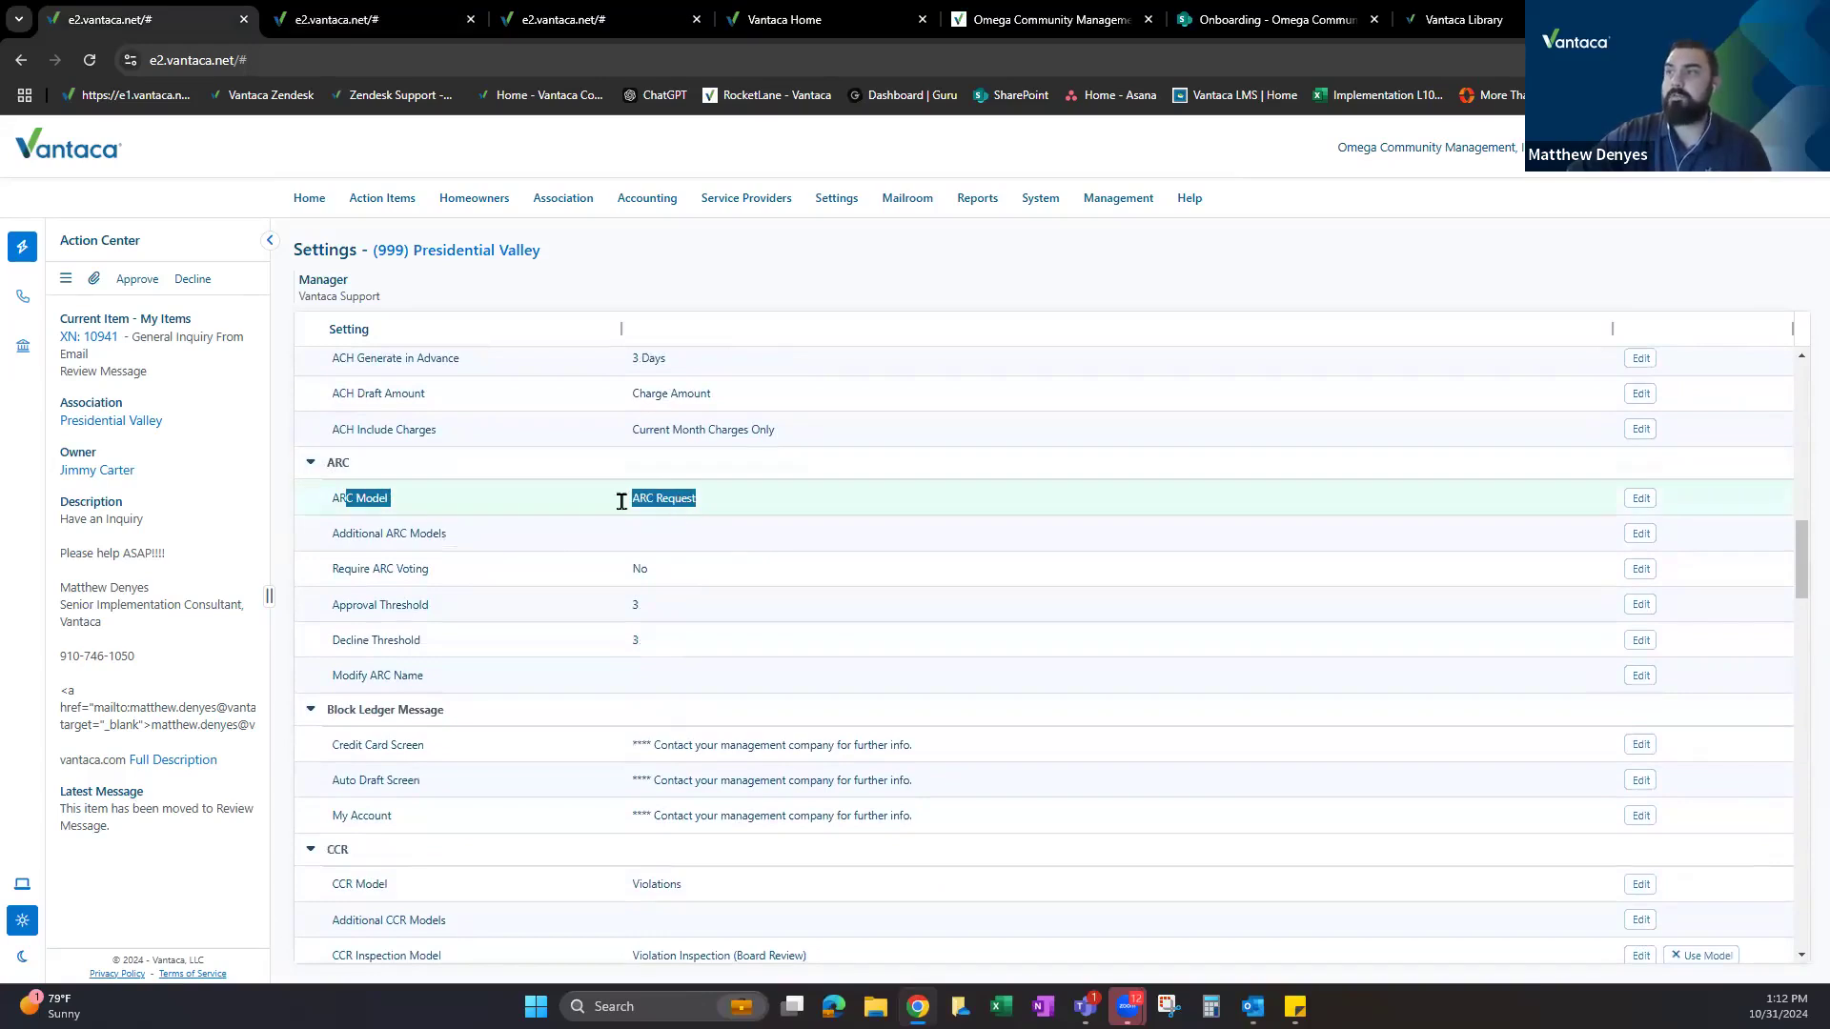
{"action": "left_click", "coordinate": [1639, 499]}
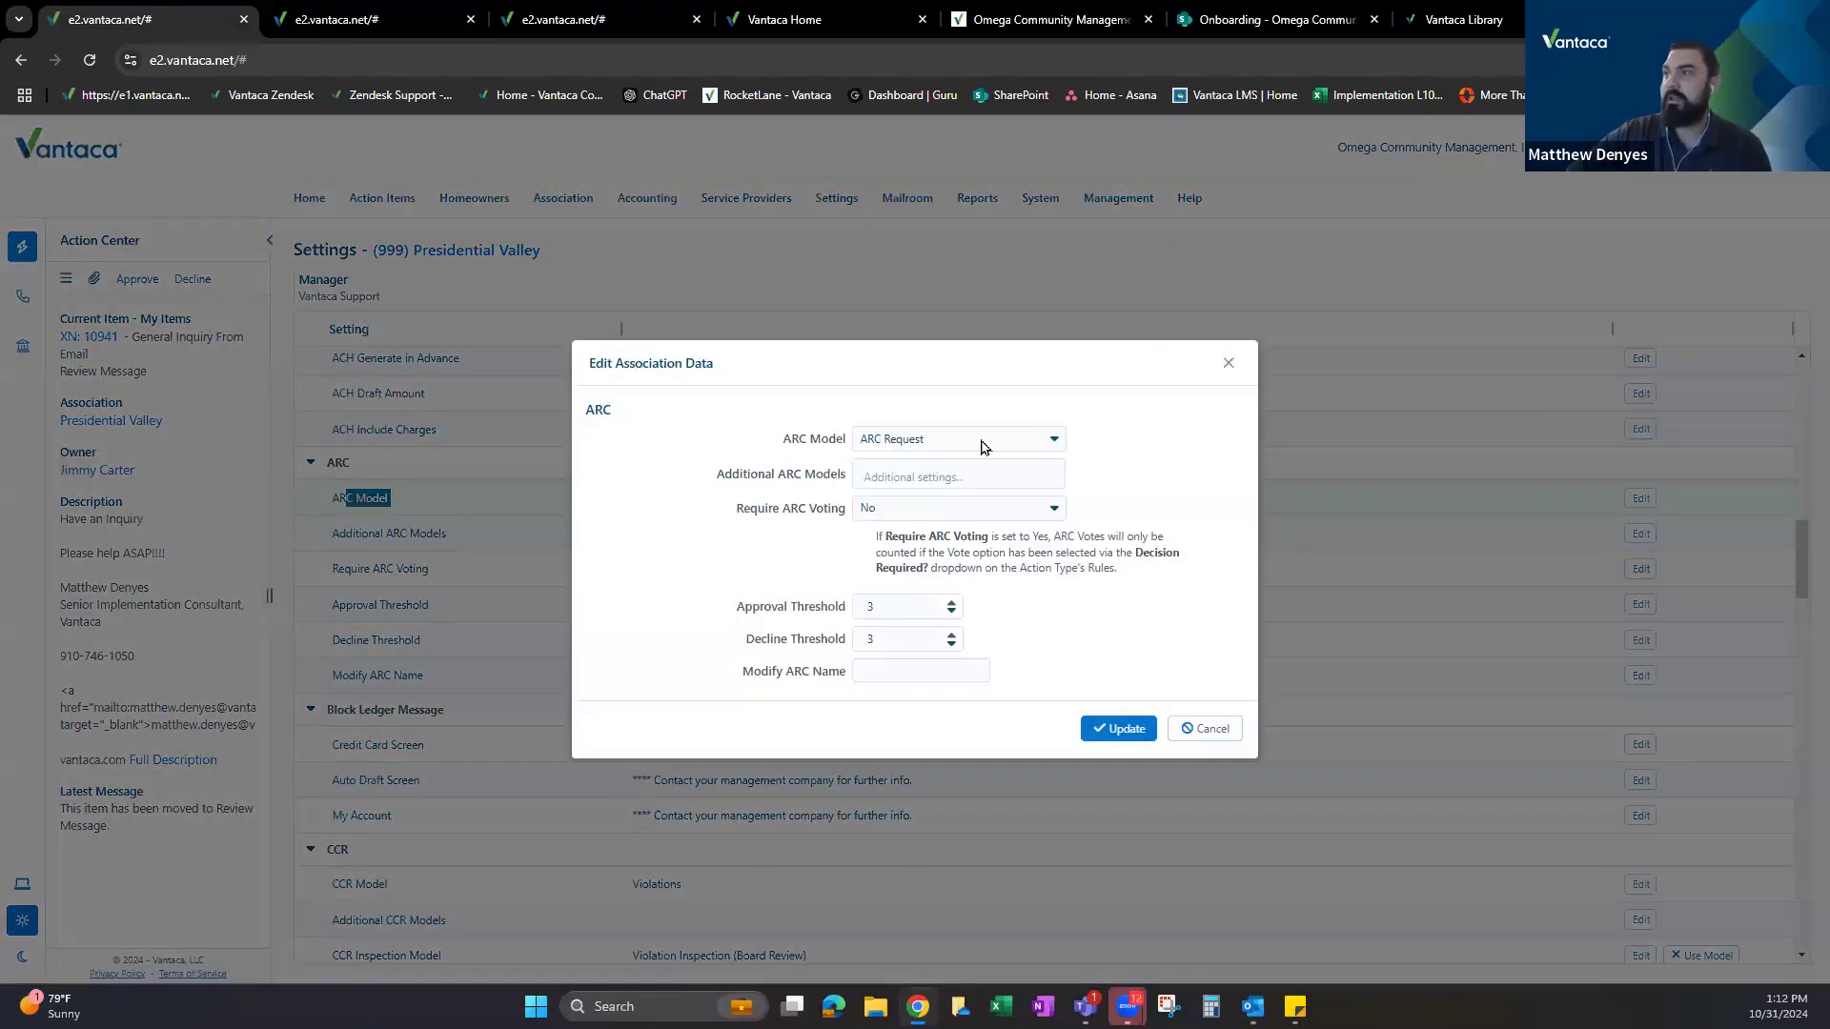
{"action": "left_click", "coordinate": [984, 443]}
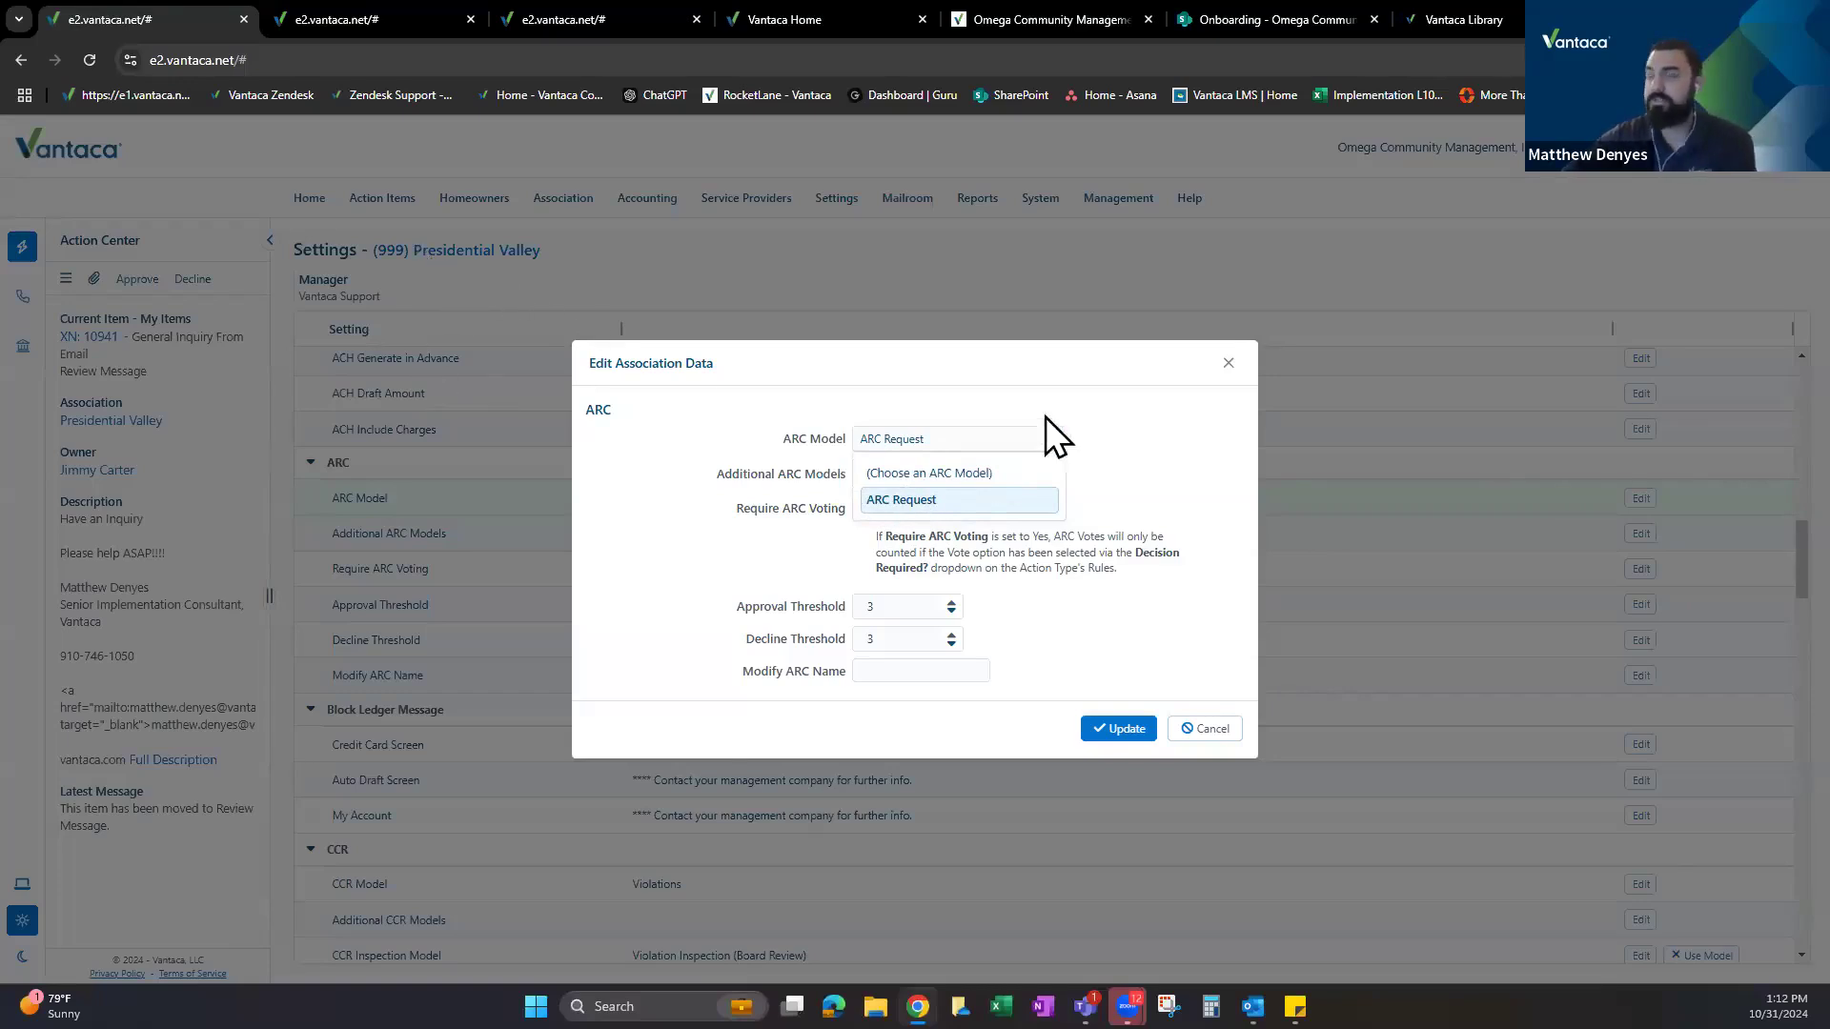
{"action": "left_click", "coordinate": [1227, 363]}
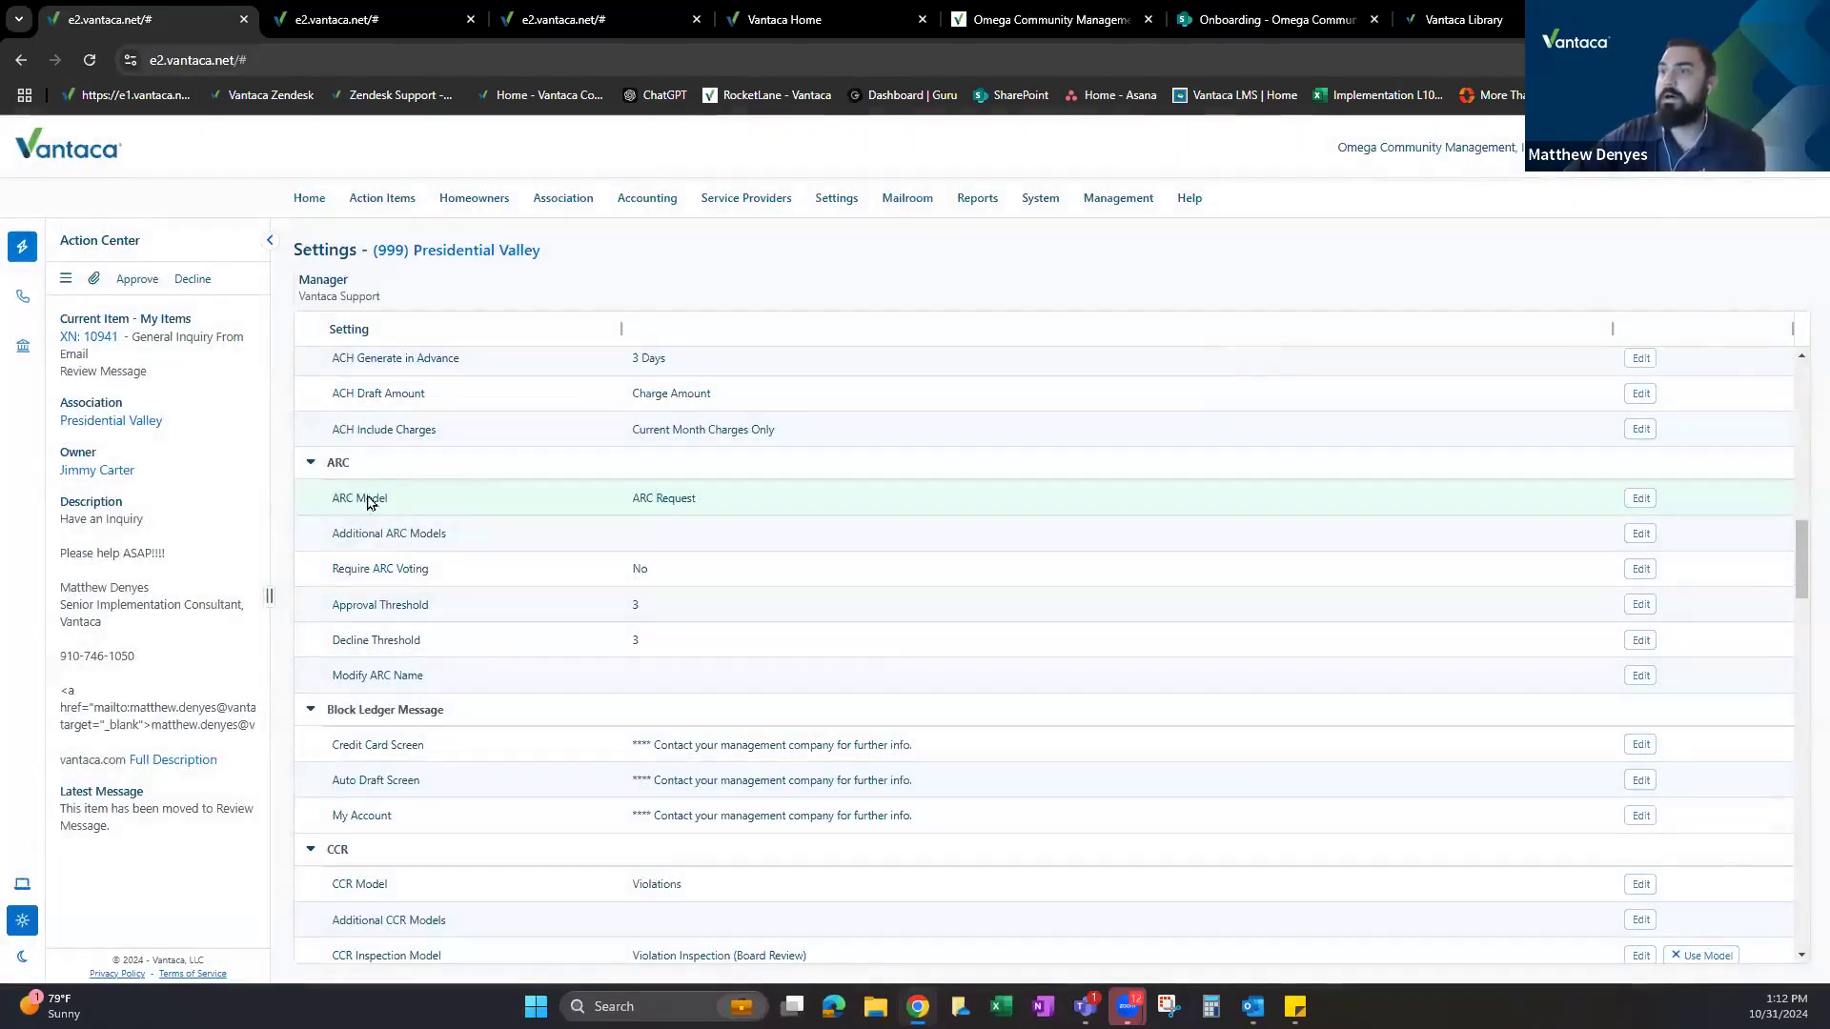
Collapse ARC, review the CCR model Violations and the Collections model, then return to action items.
{"action": "left_click", "coordinate": [311, 463]}
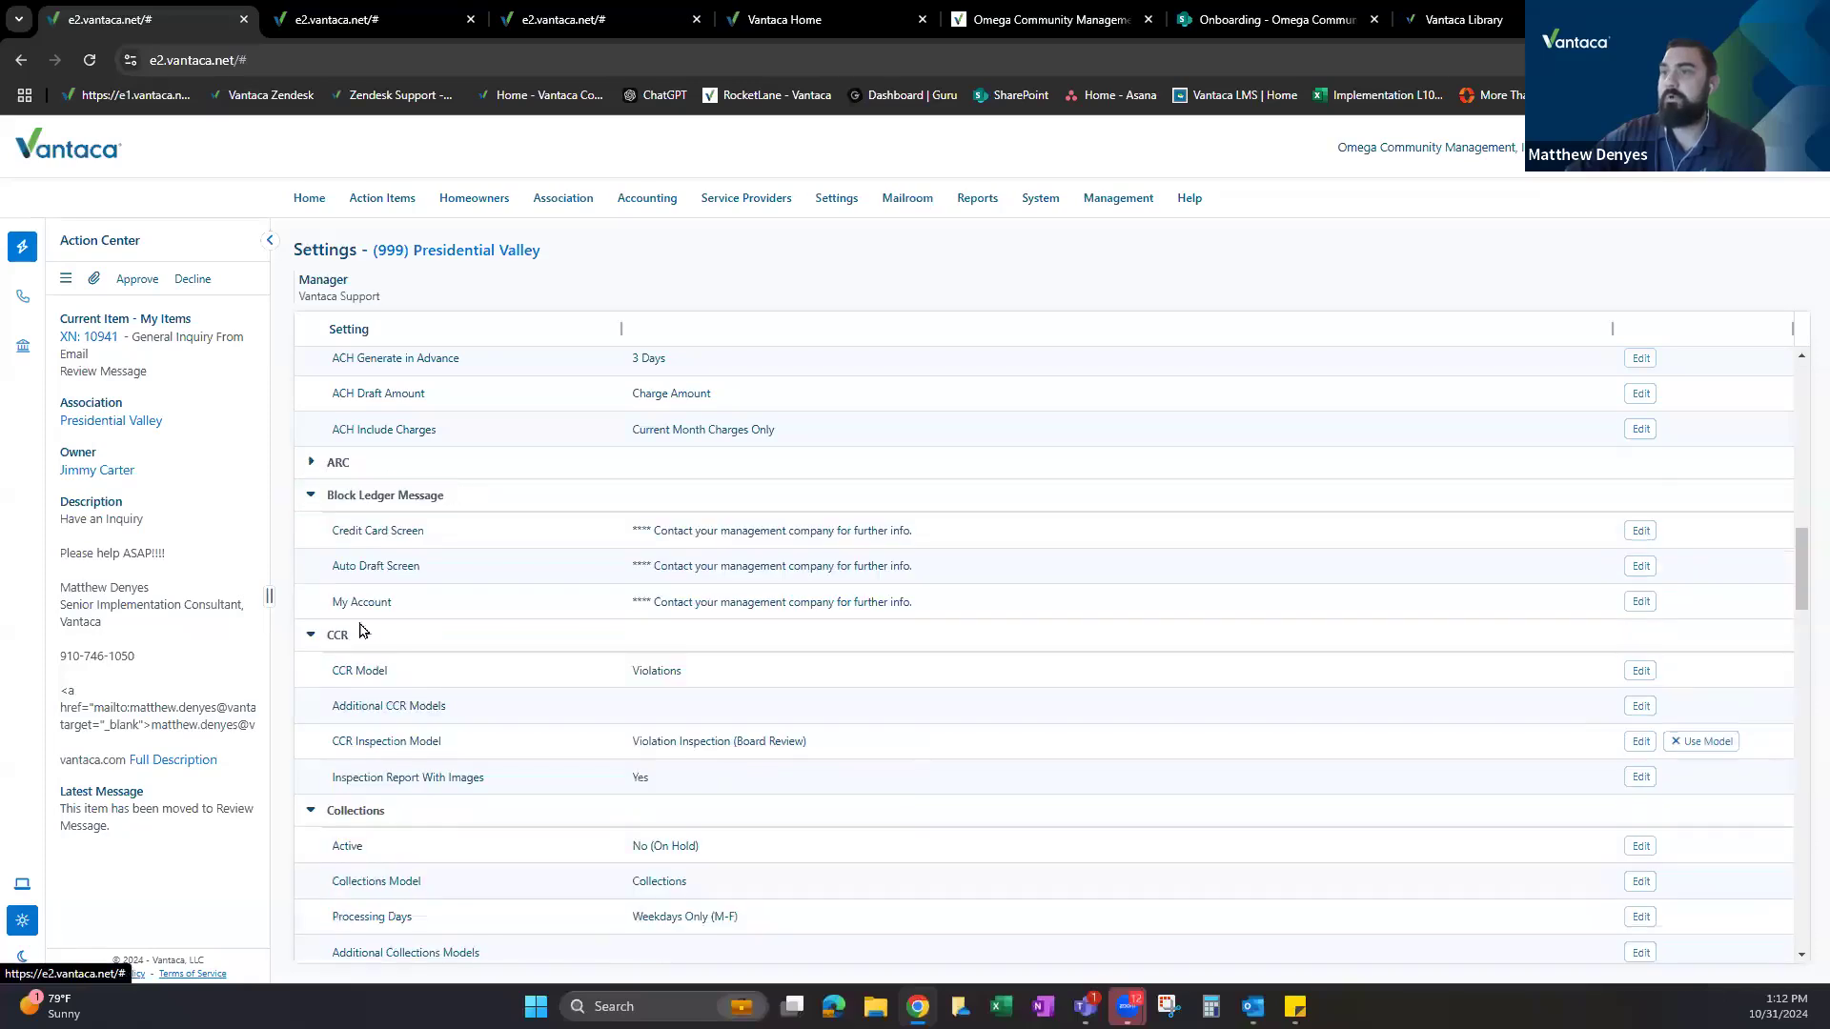
{"action": "left_click_drag", "start_coordinate": [632, 671], "coordinate": [747, 686]}
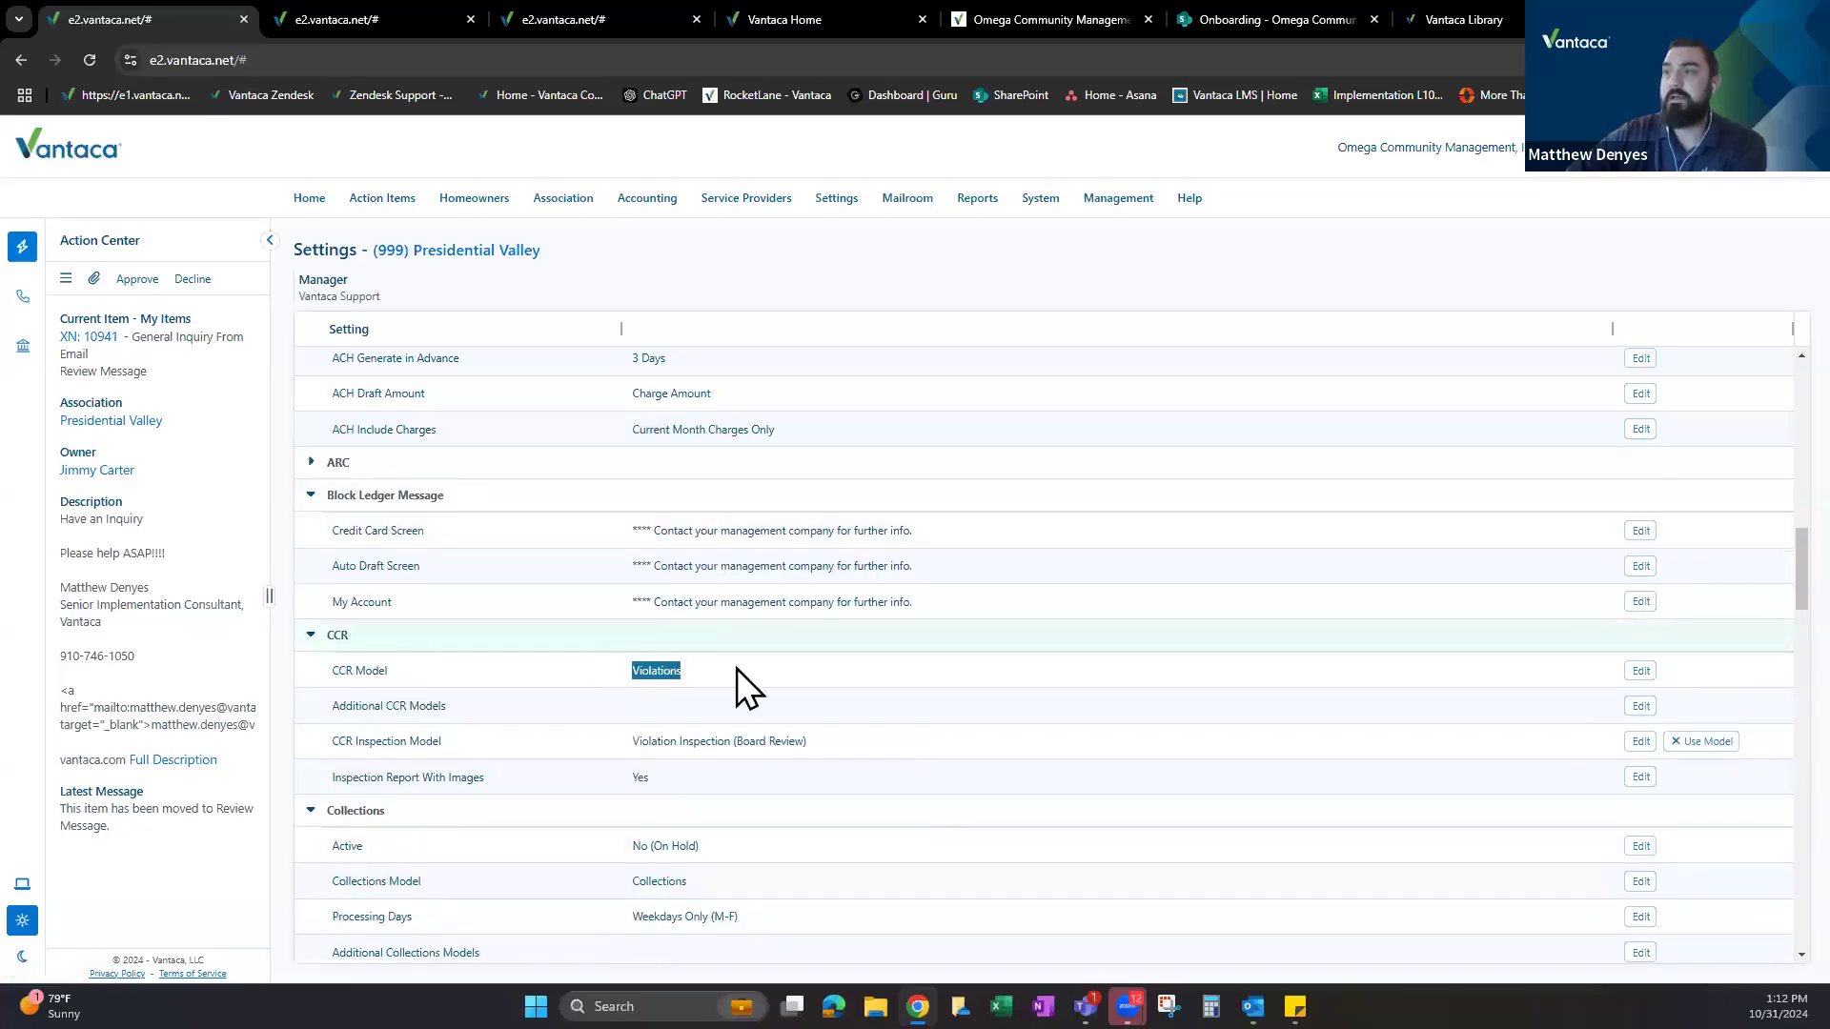
{"action": "scroll", "coordinate": [462, 624], "scroll_direction": "down", "scroll_amount": 2}
{"action": "left_click_drag", "start_coordinate": [632, 701], "coordinate": [735, 695]}
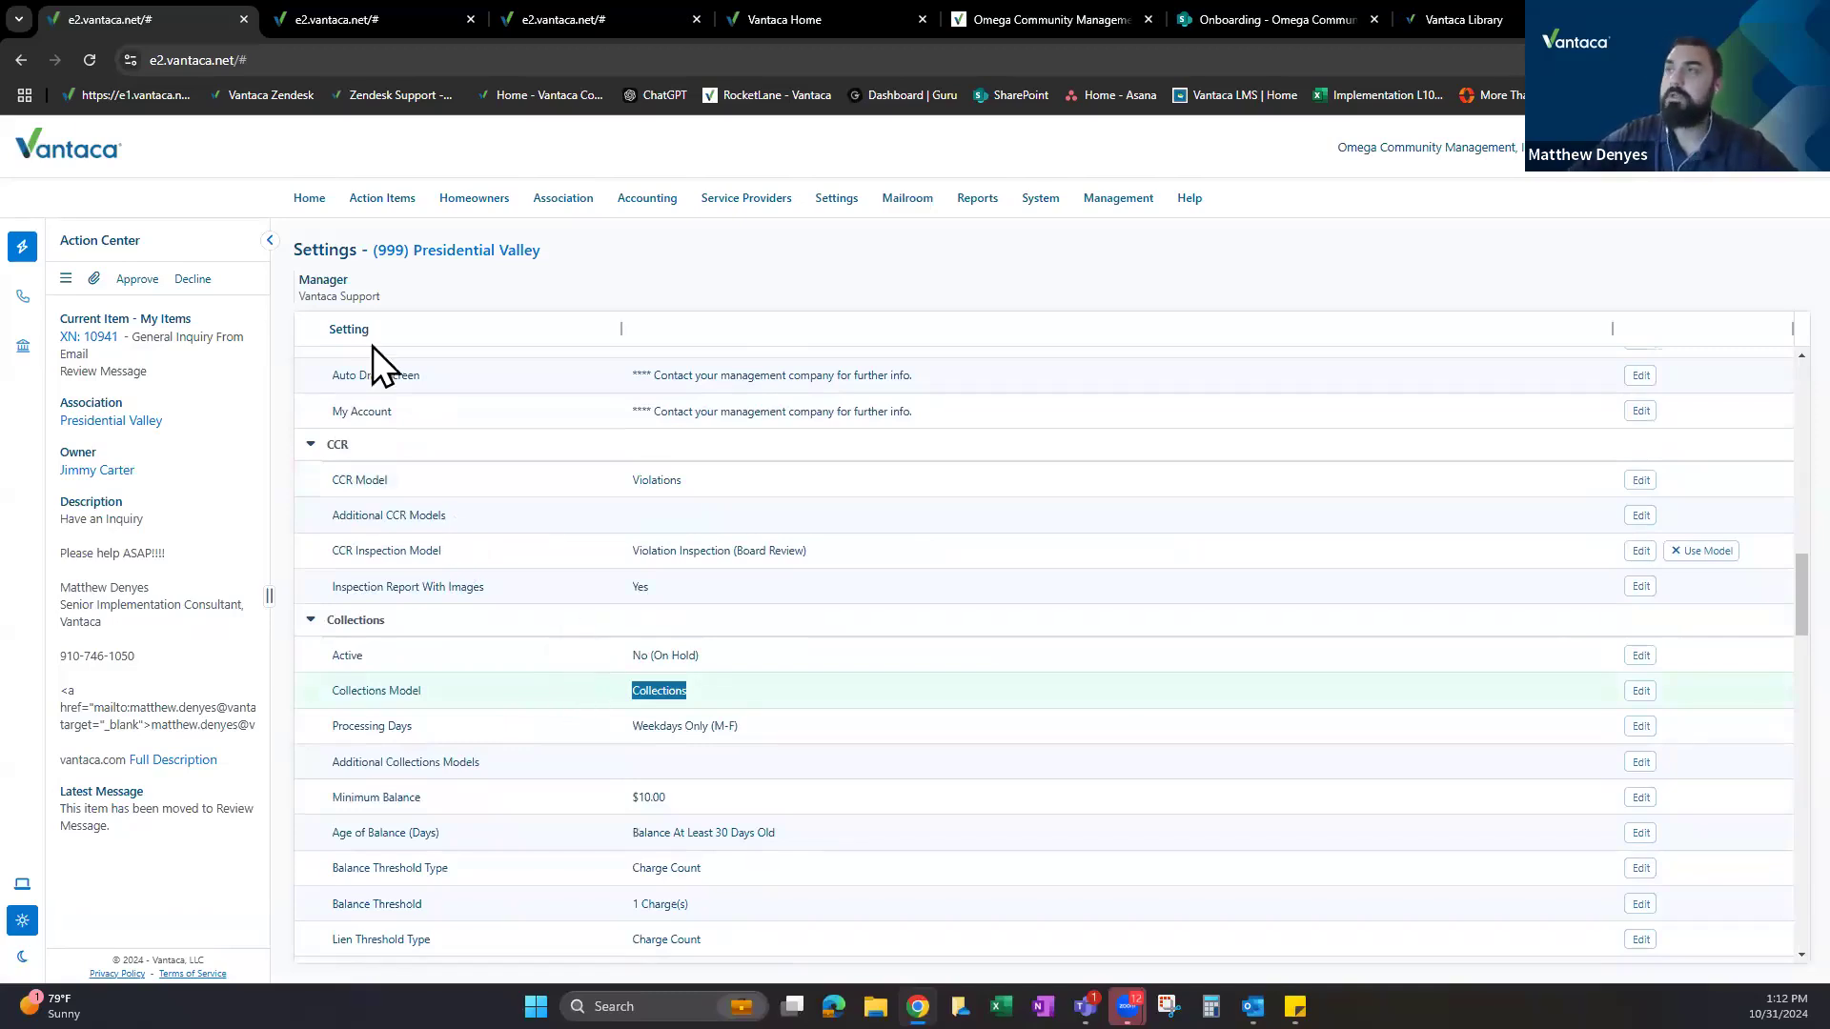
{"action": "scroll", "coordinate": [505, 577], "scroll_direction": "up", "scroll_amount": 5}
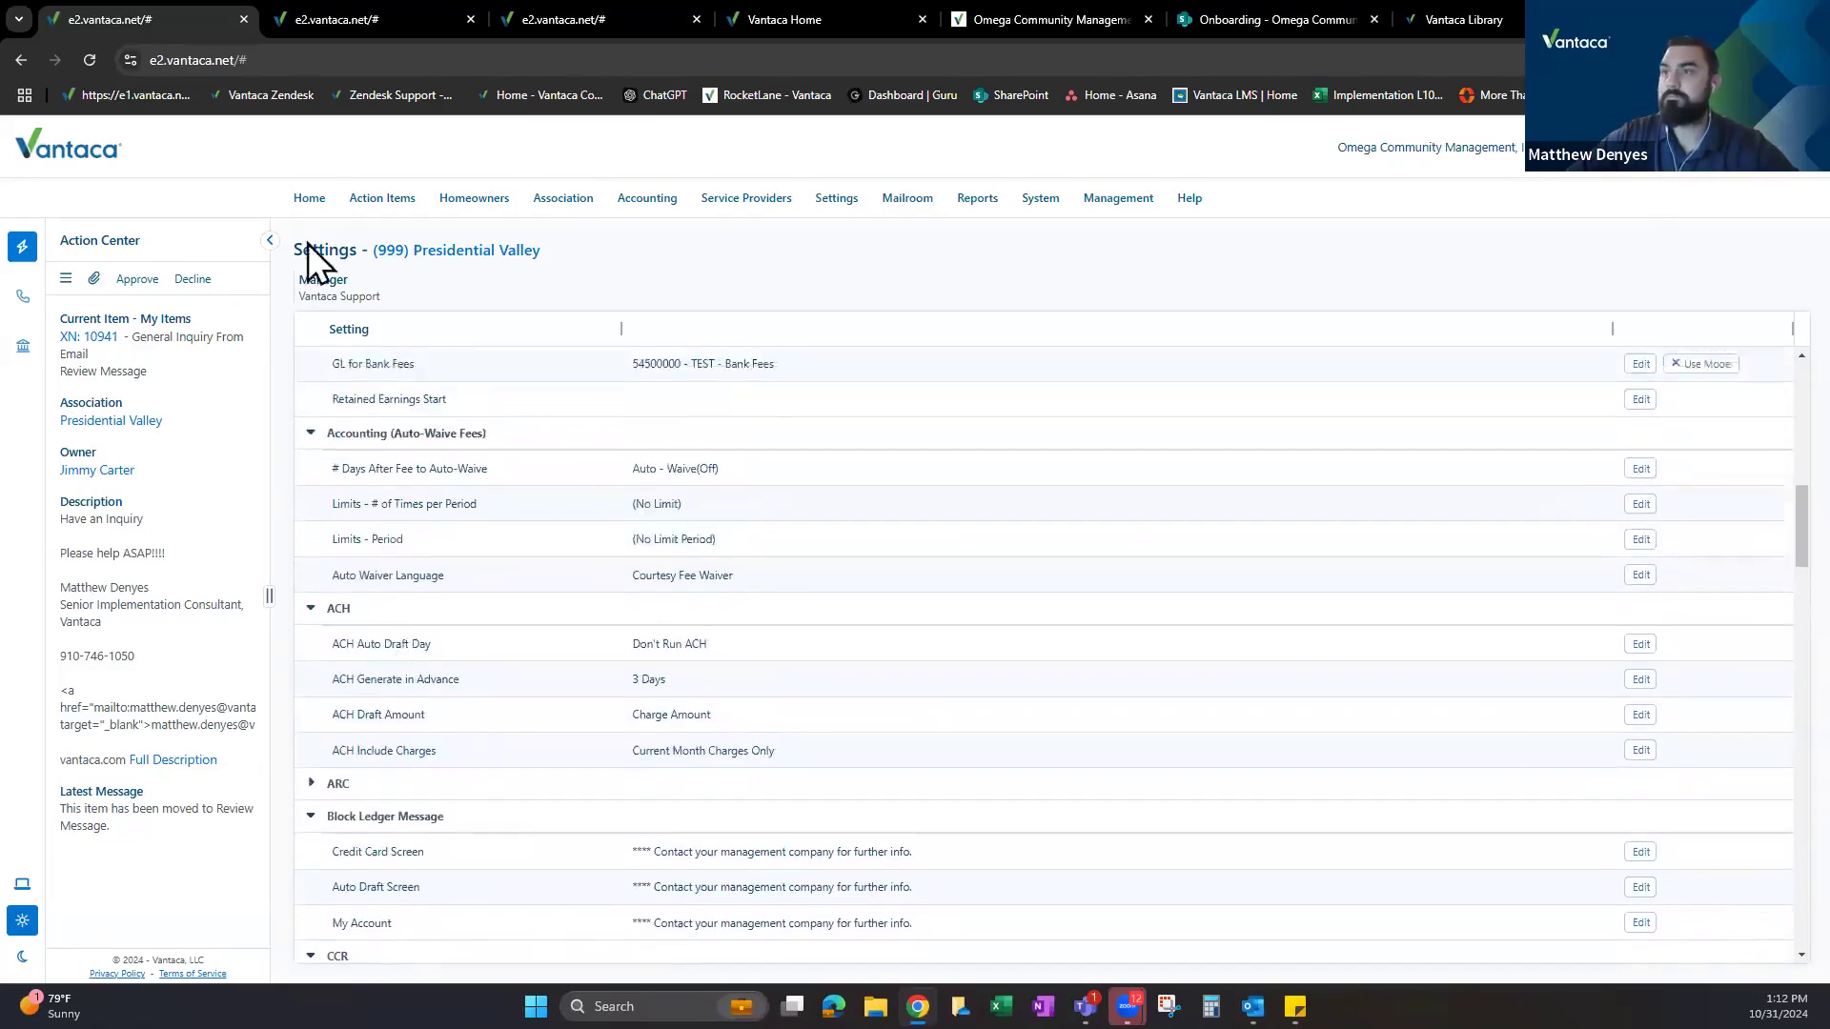
{"action": "left_click", "coordinate": [362, 19]}
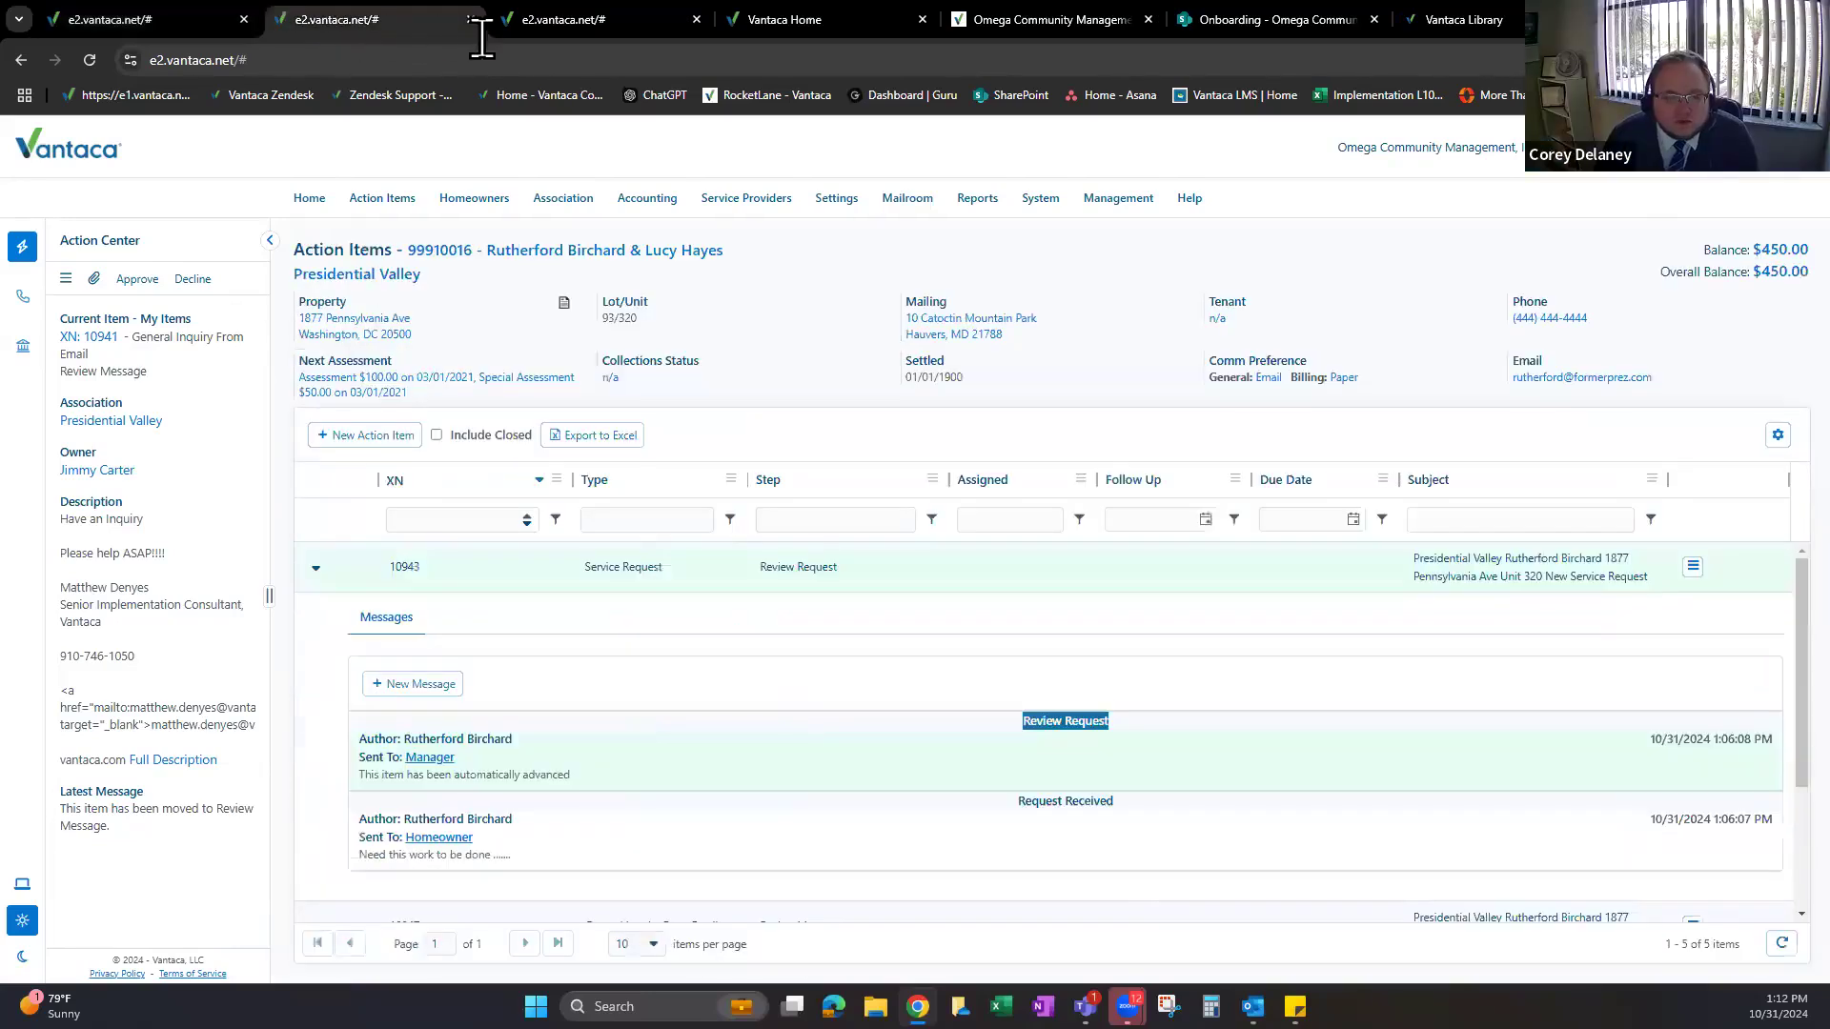
From the Action Types tab, open the print queue.
{"action": "left_click", "coordinate": [563, 27]}
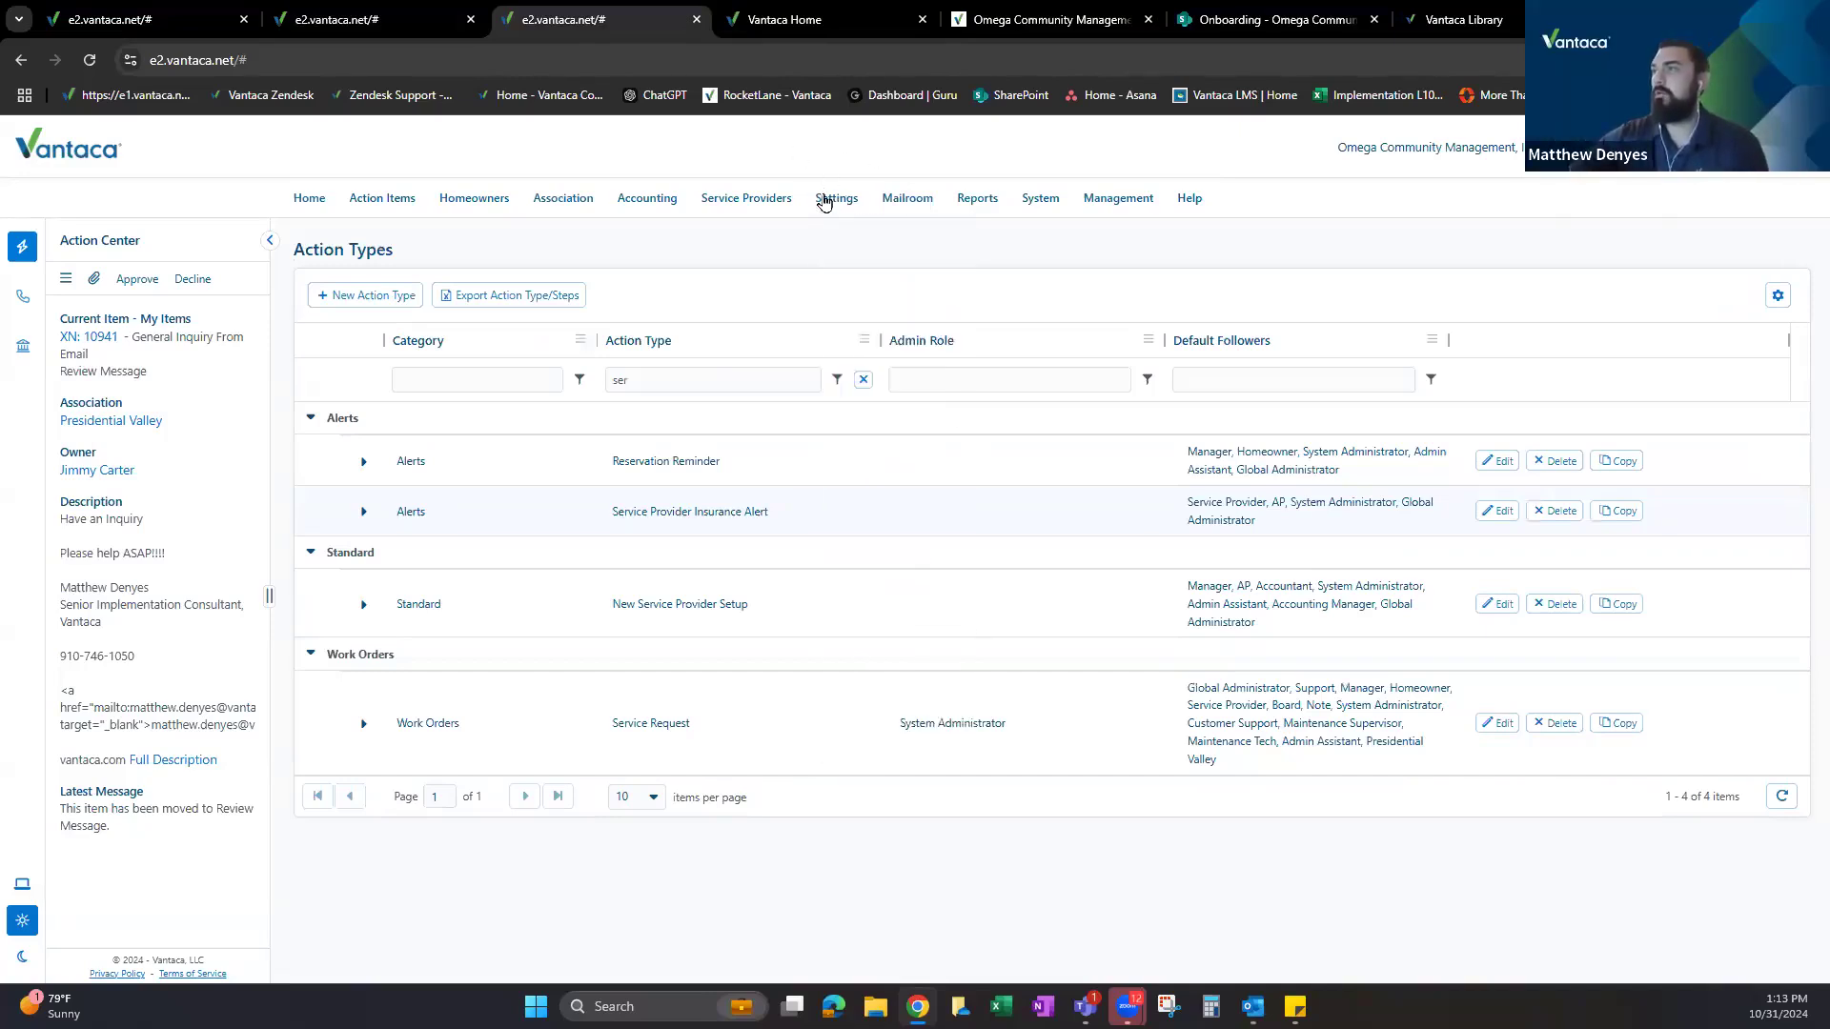
{"action": "mouse_move", "coordinate": [907, 200]}
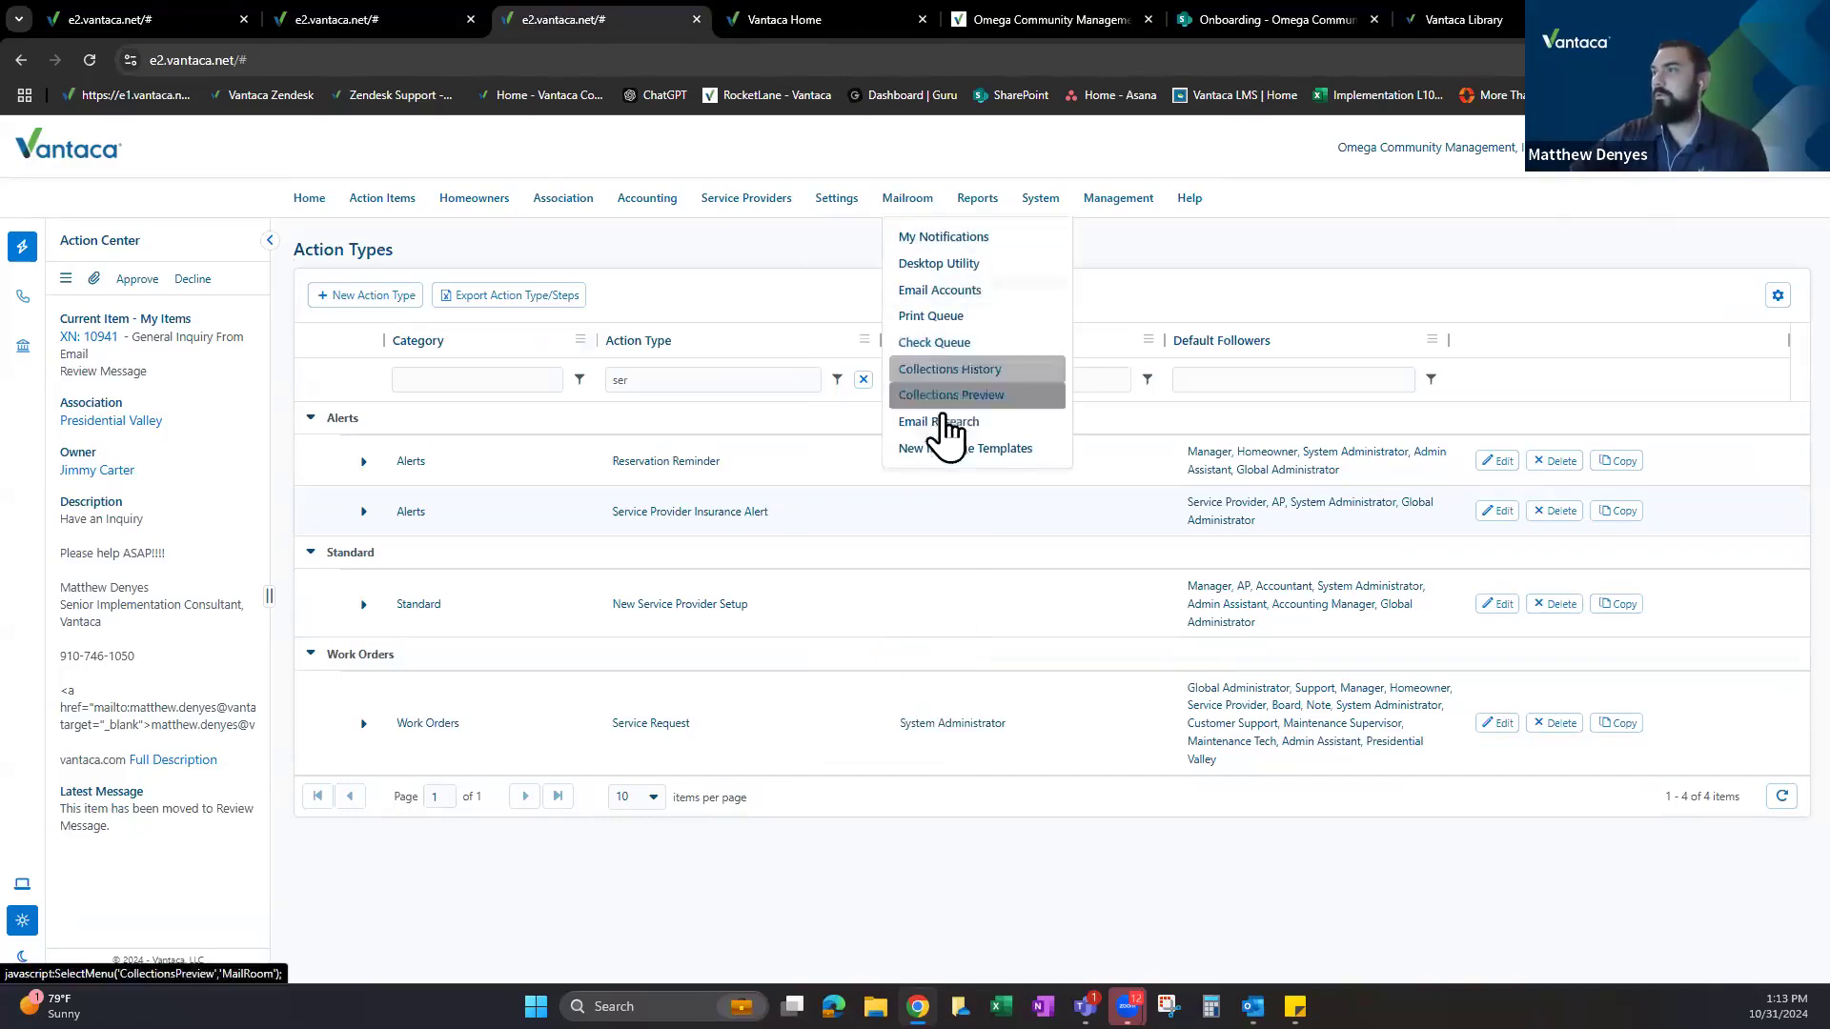
{"action": "left_click", "coordinate": [943, 318]}
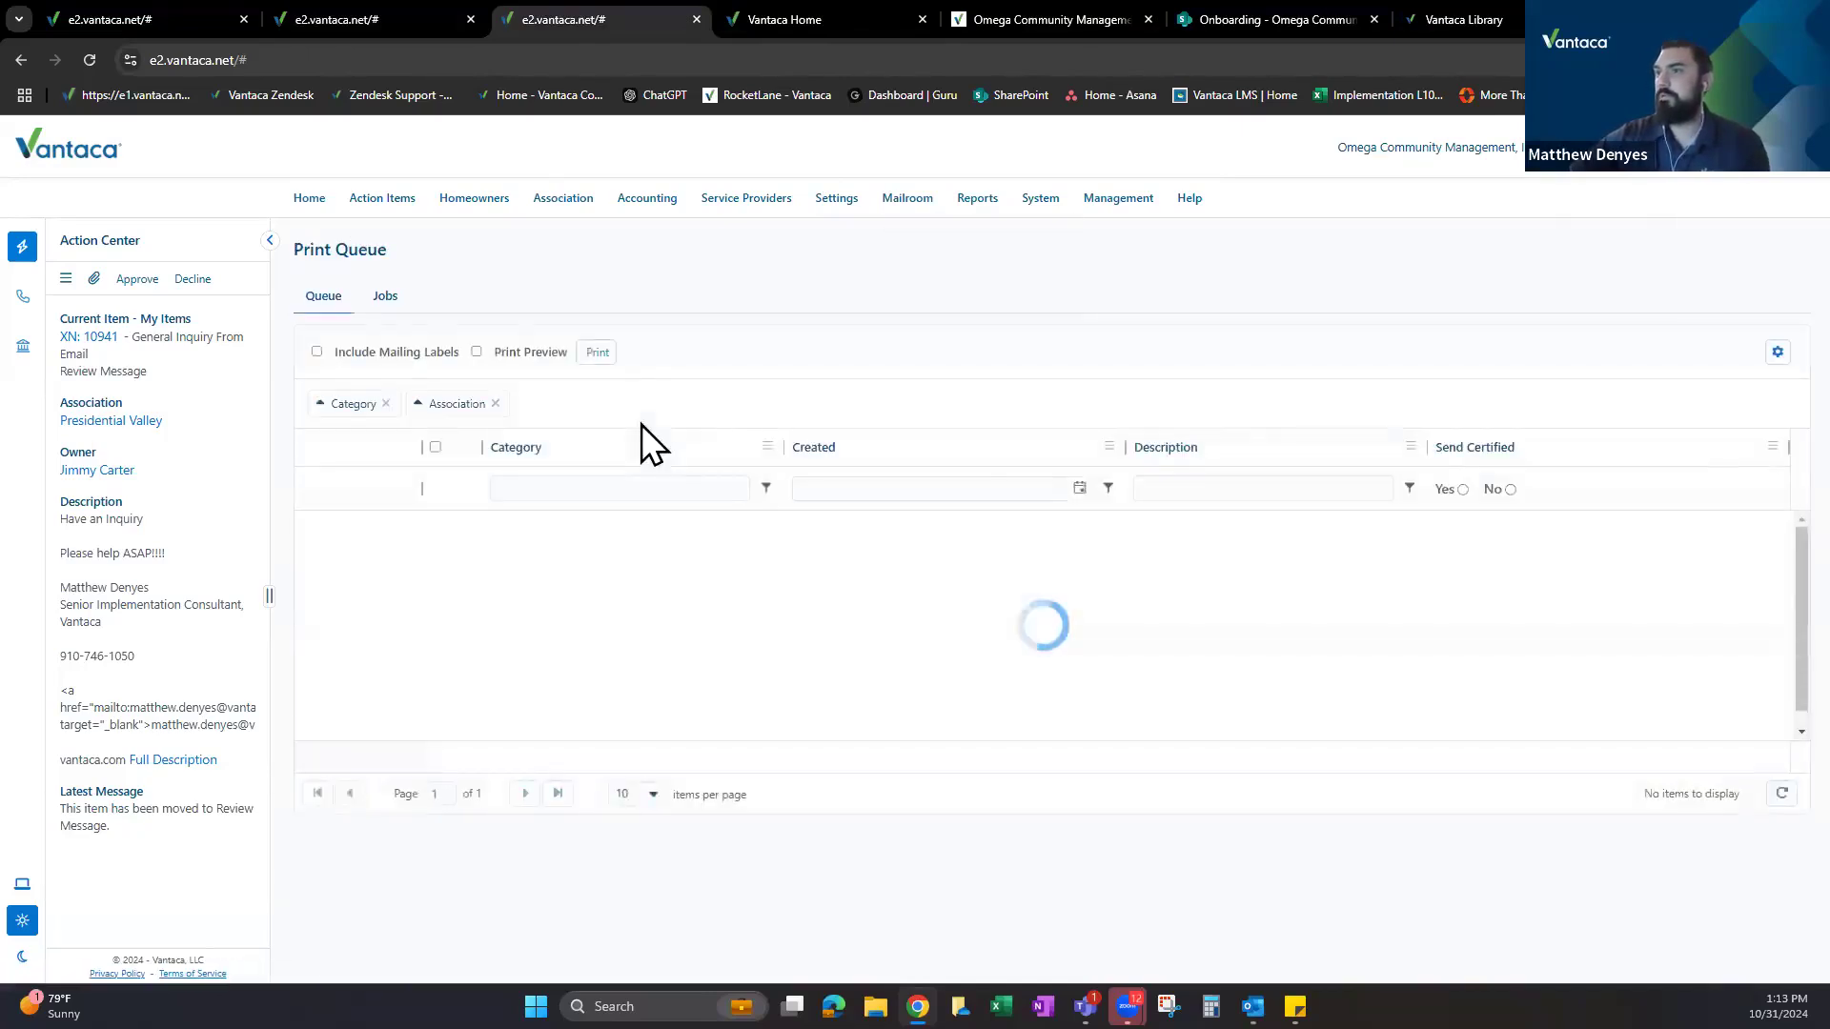
Review the single email account's address in Email Accounts, then close that tab.
{"action": "mouse_move", "coordinate": [915, 197]}
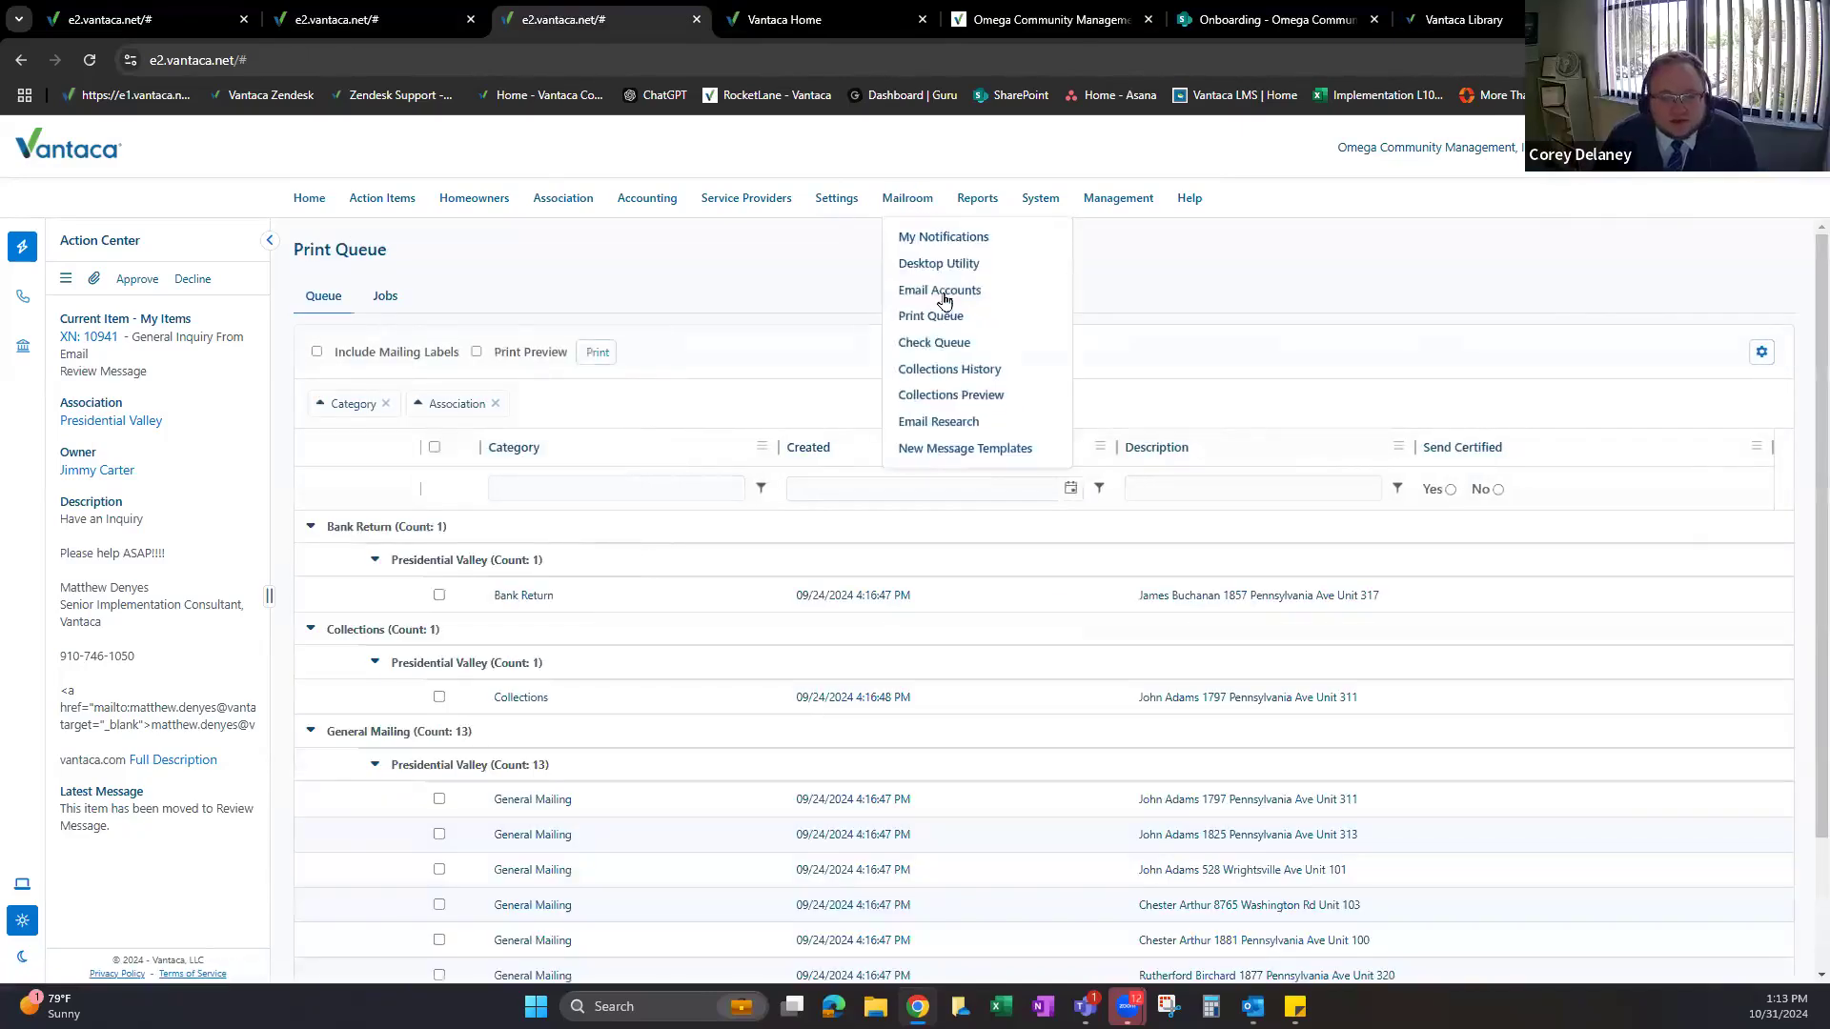
{"action": "left_click", "coordinate": [942, 291]}
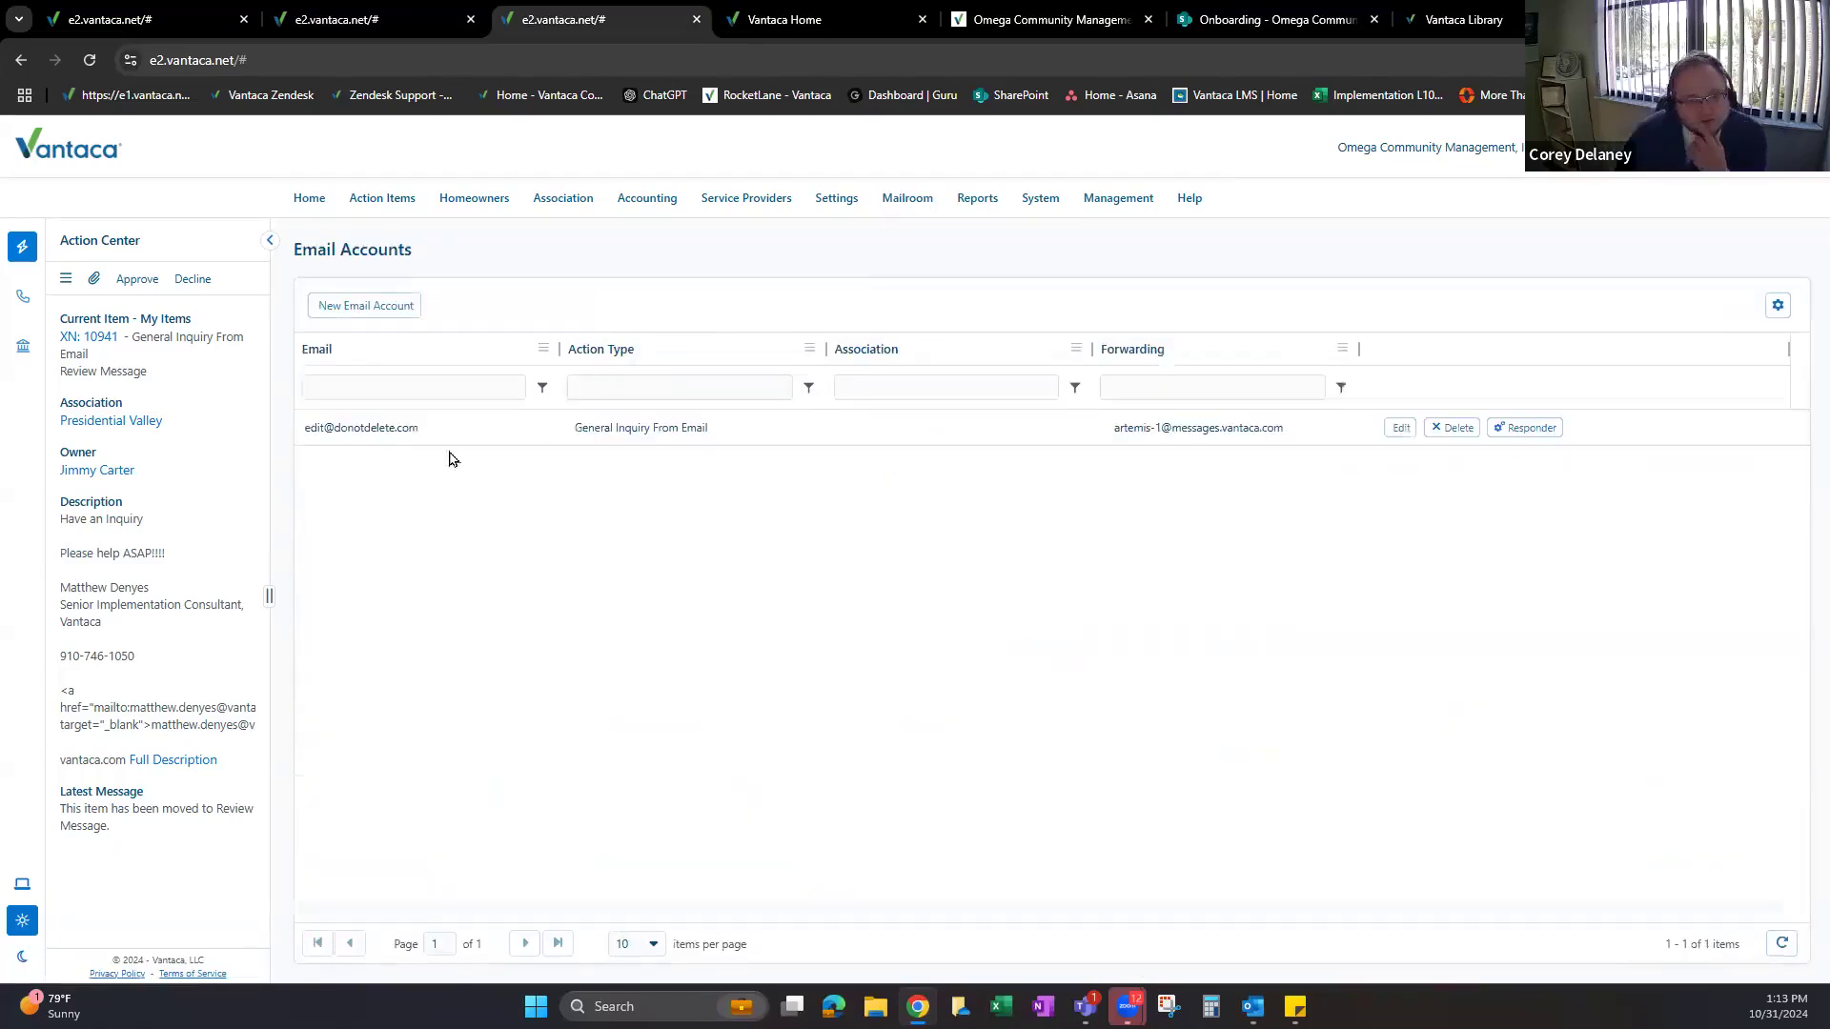
{"action": "left_click", "coordinate": [536, 431]}
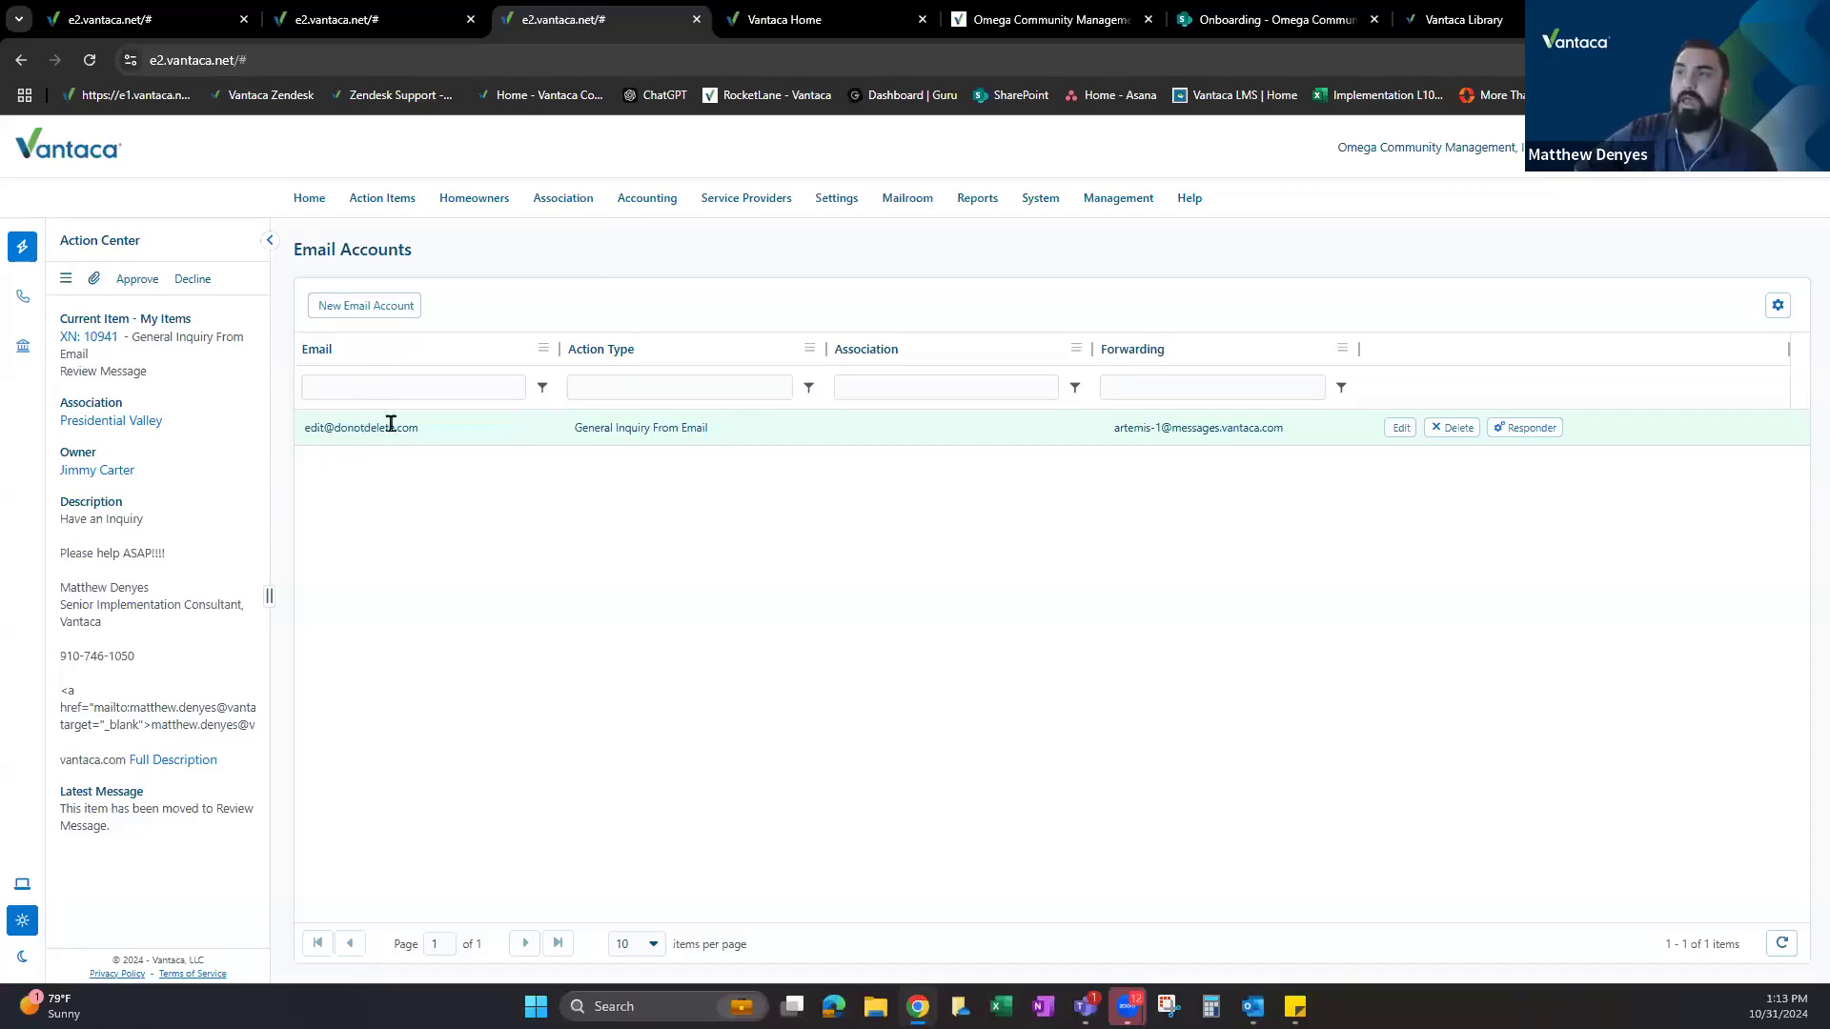
{"action": "left_click_drag", "start_coordinate": [318, 428], "coordinate": [453, 427]}
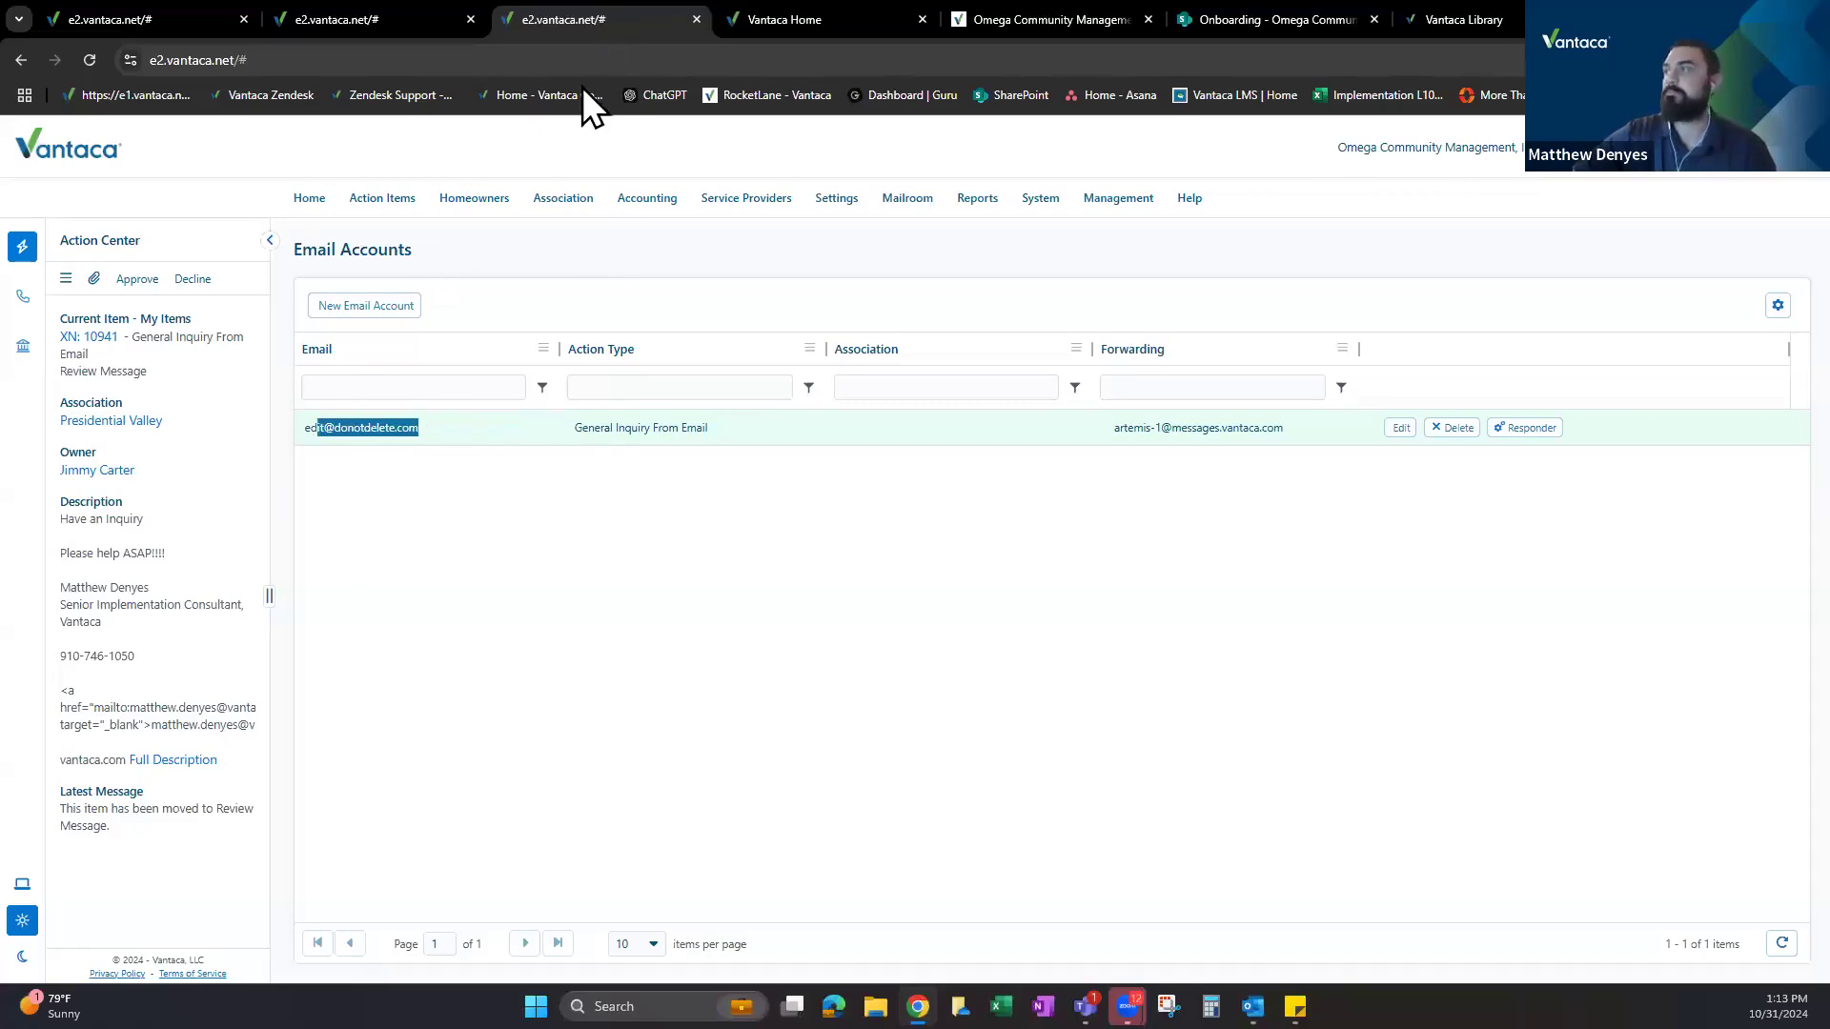
{"action": "left_click", "coordinate": [697, 20]}
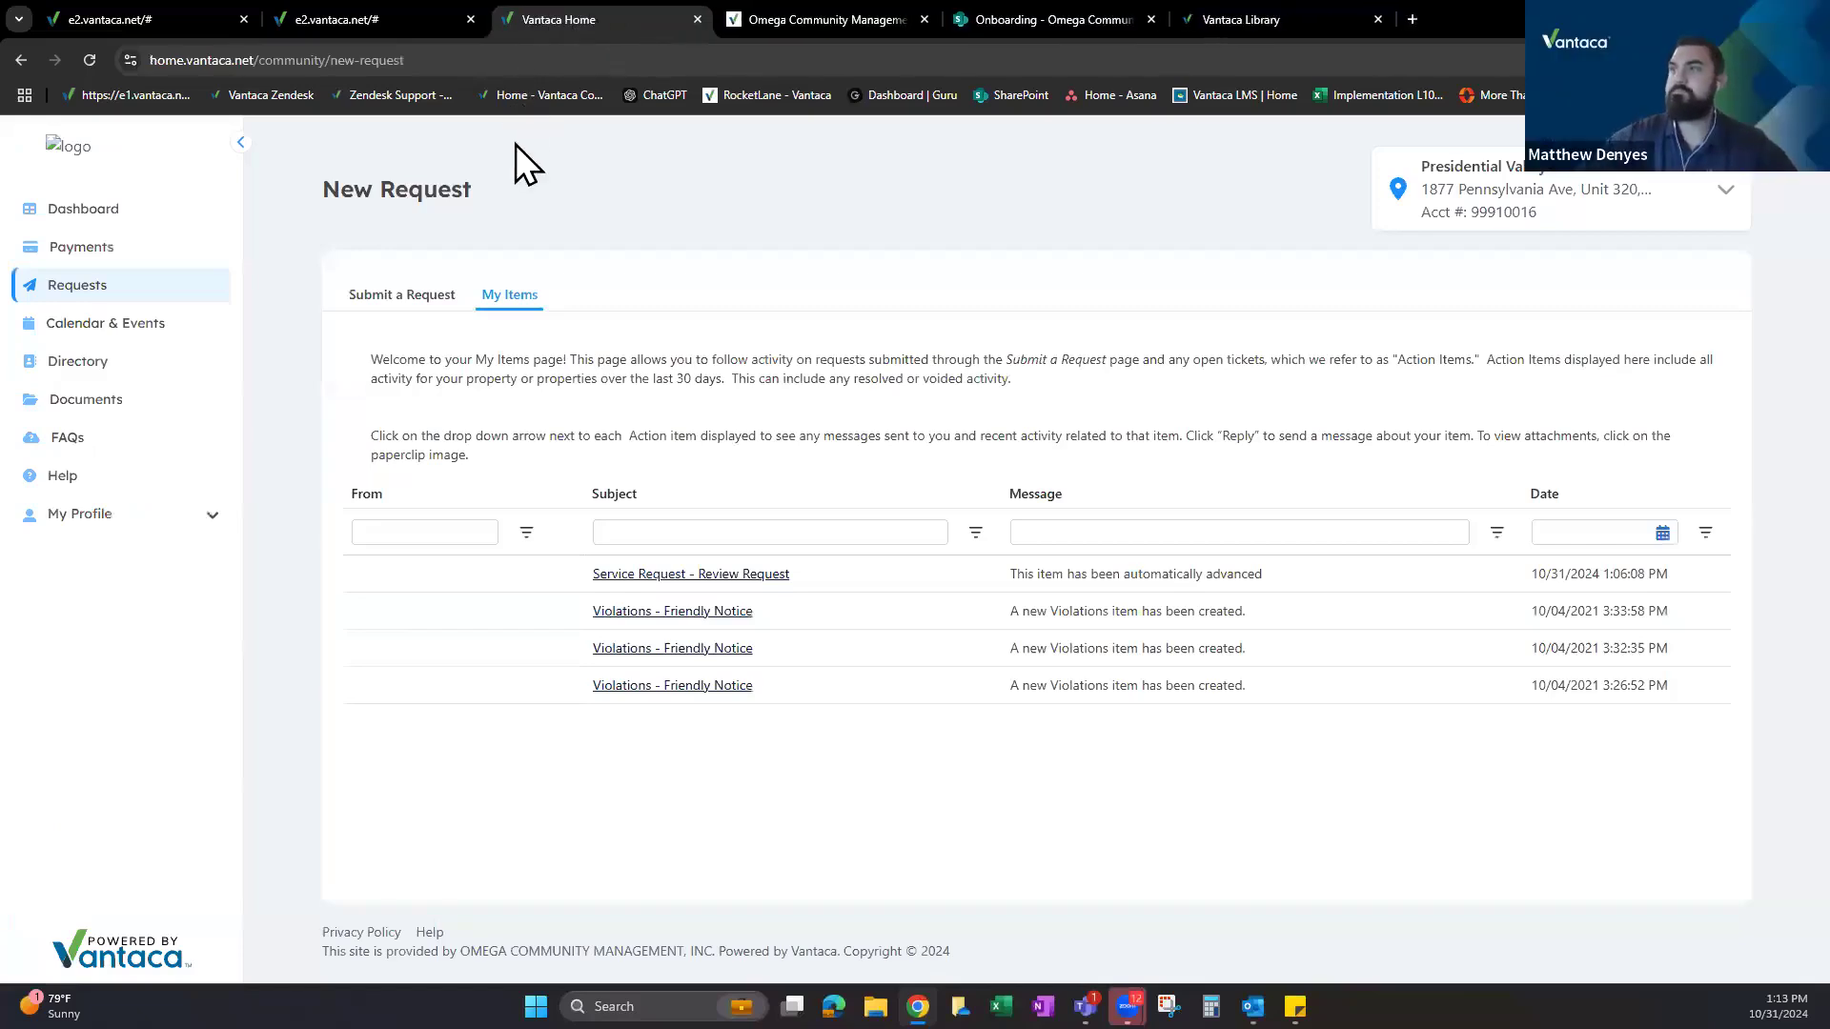
Reopen Action Types in the settings tab and expand Service Request to show its workflow steps.
{"action": "left_click", "coordinate": [434, 17]}
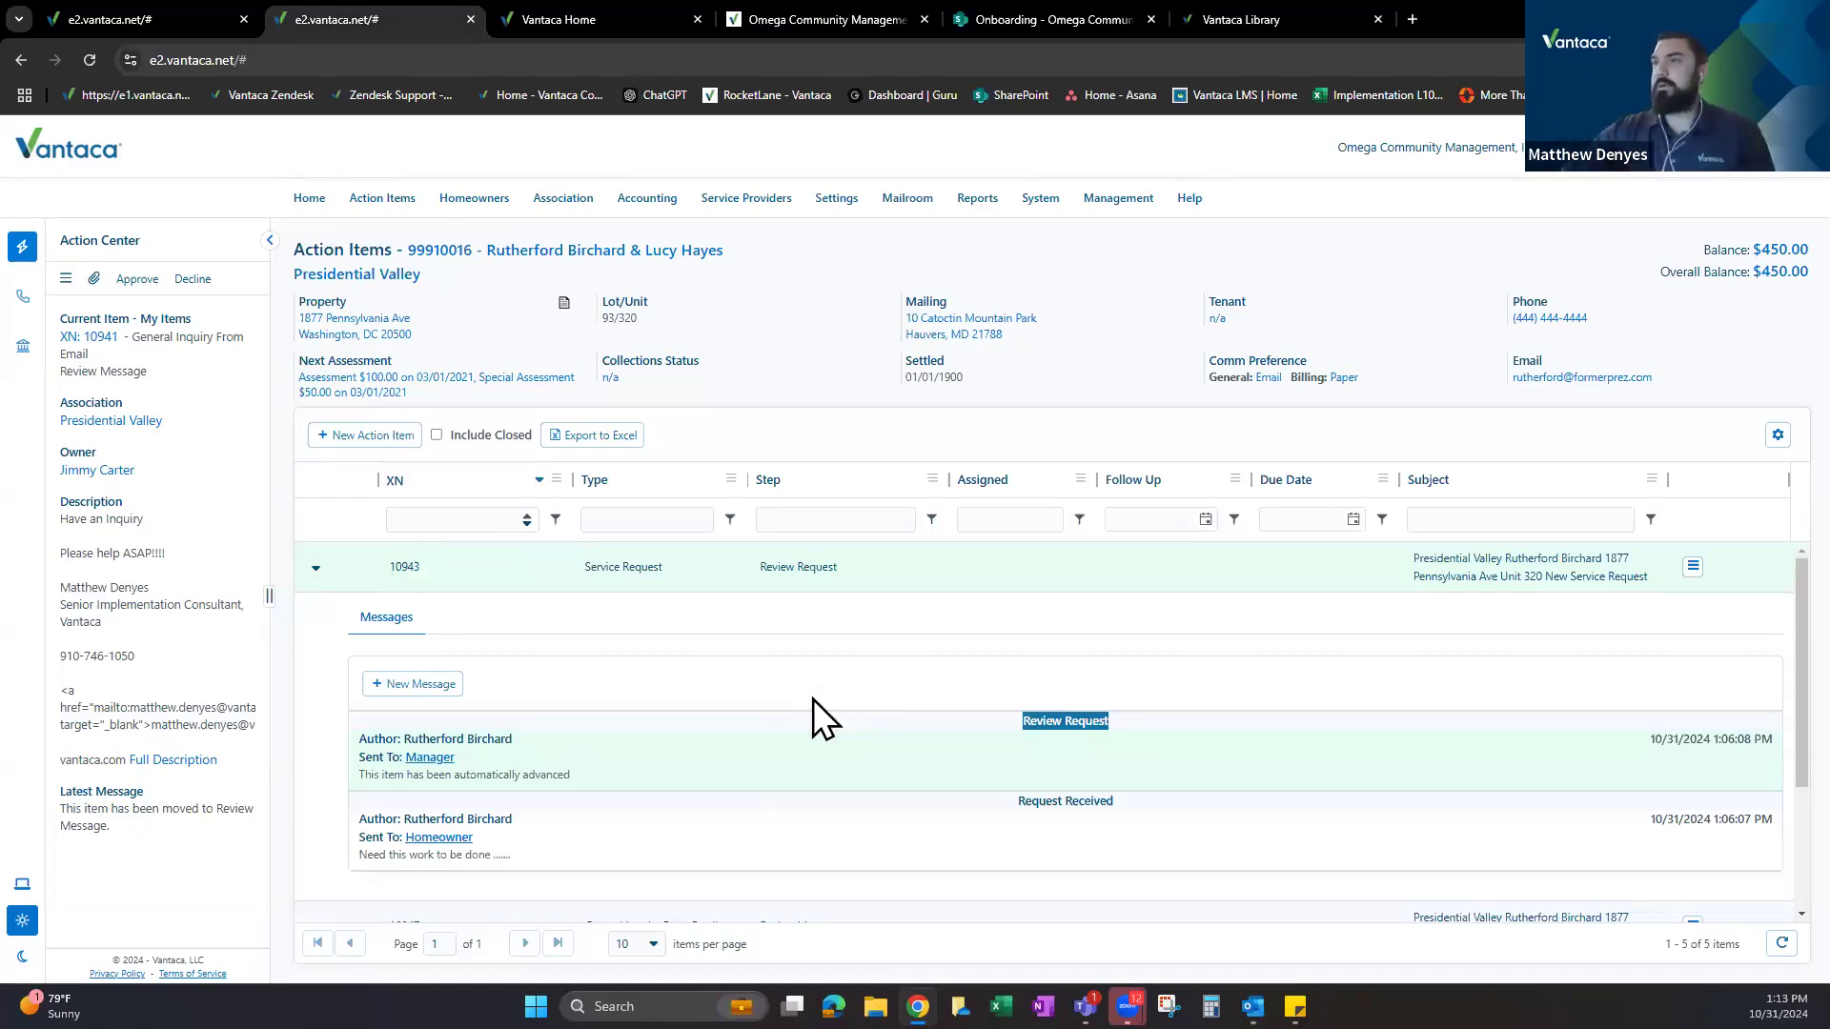
{"action": "left_click", "coordinate": [200, 15]}
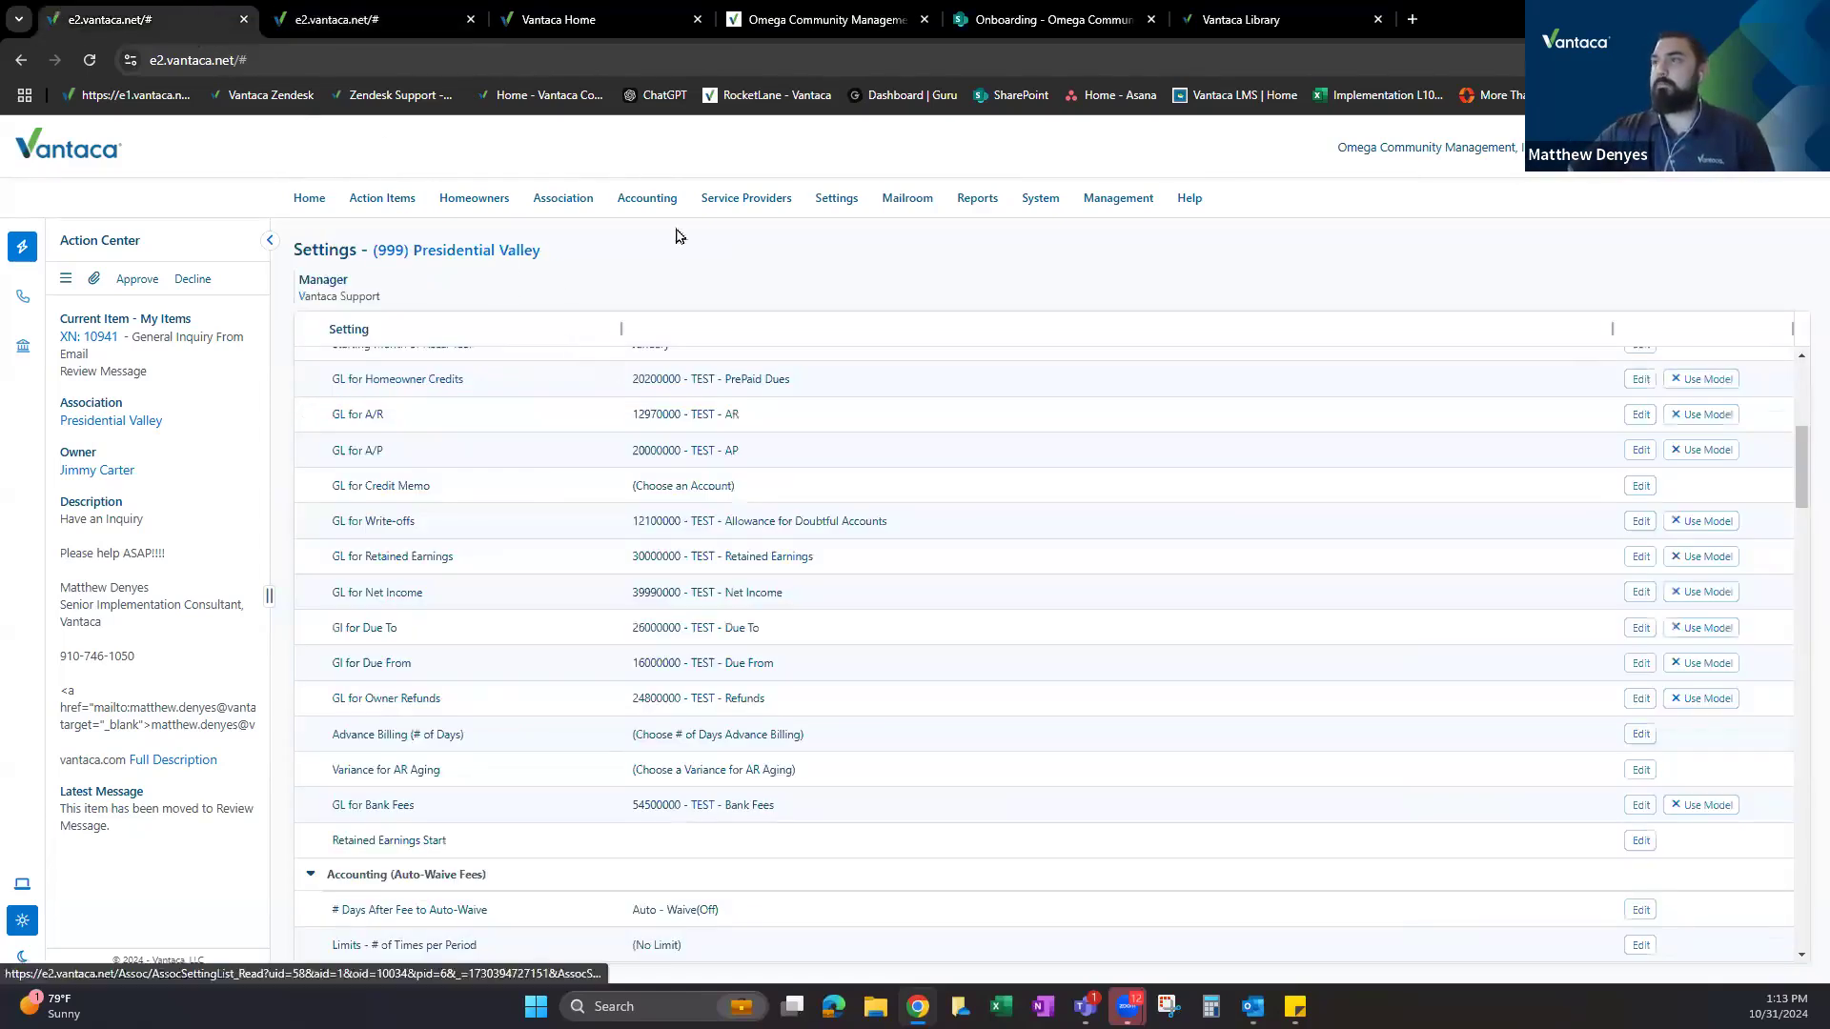
{"action": "left_click", "coordinate": [850, 233]}
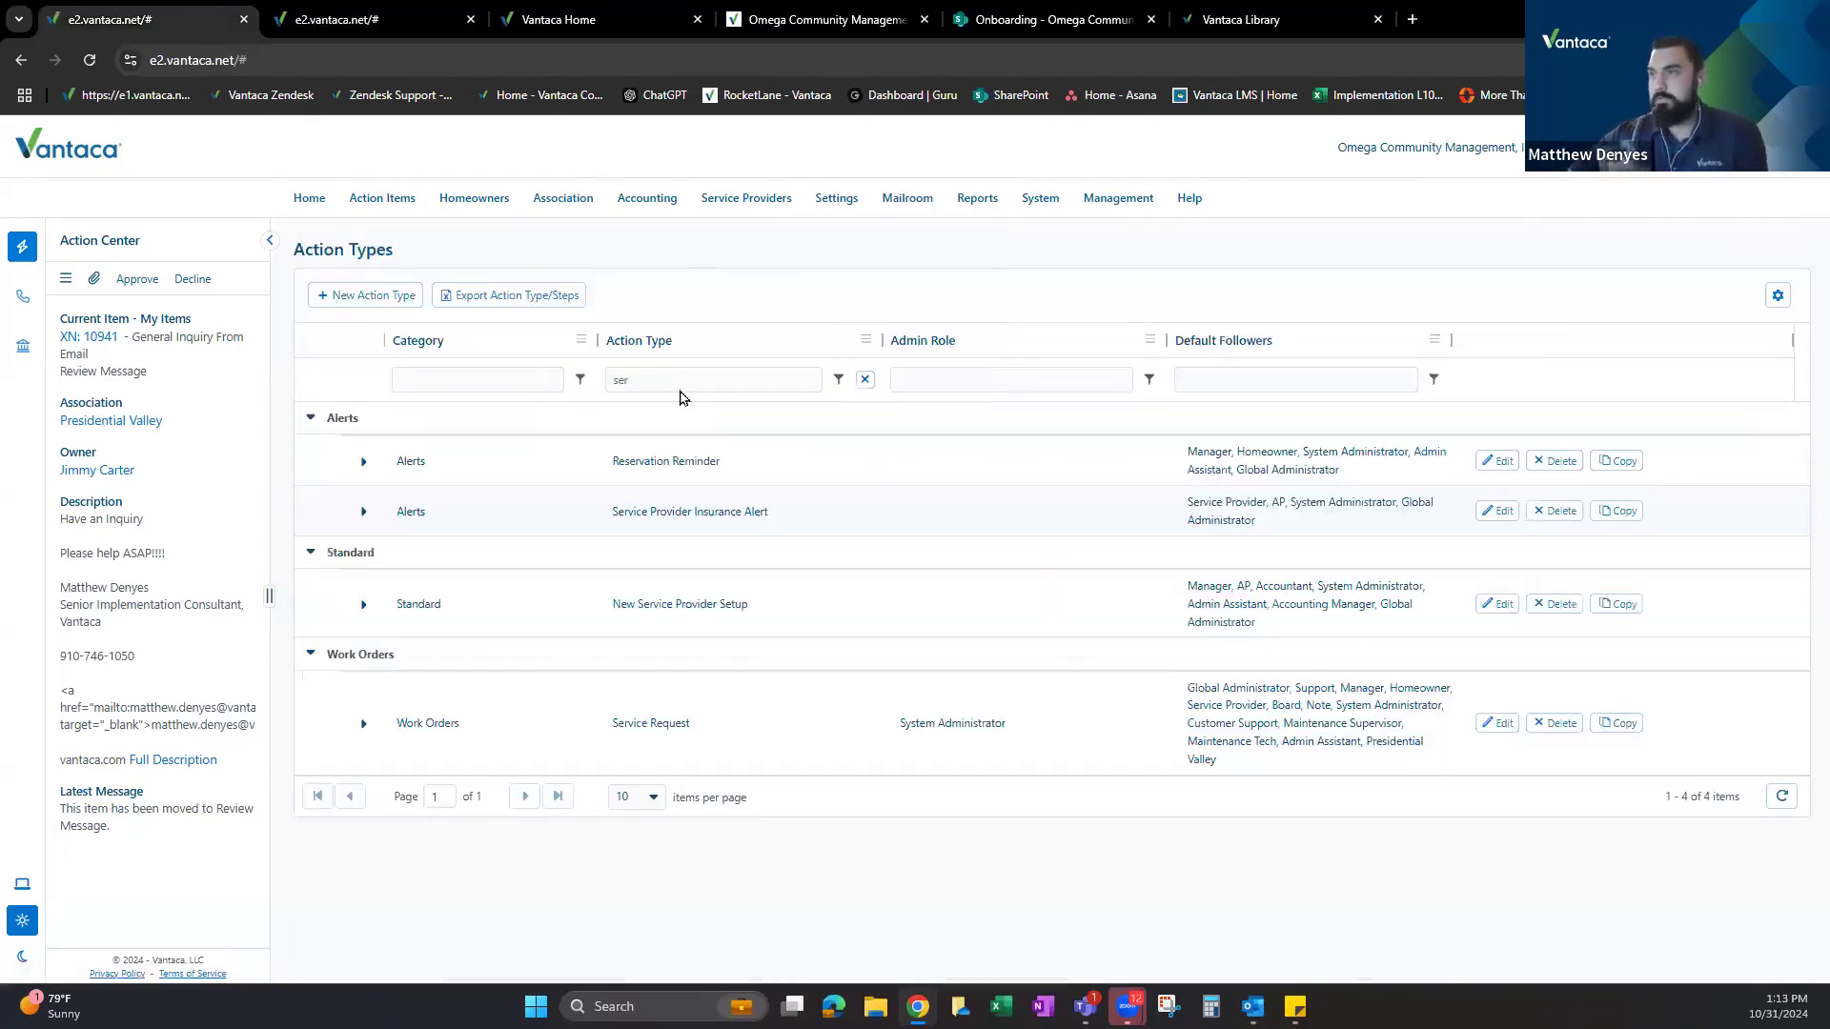
{"action": "left_click", "coordinate": [365, 727]}
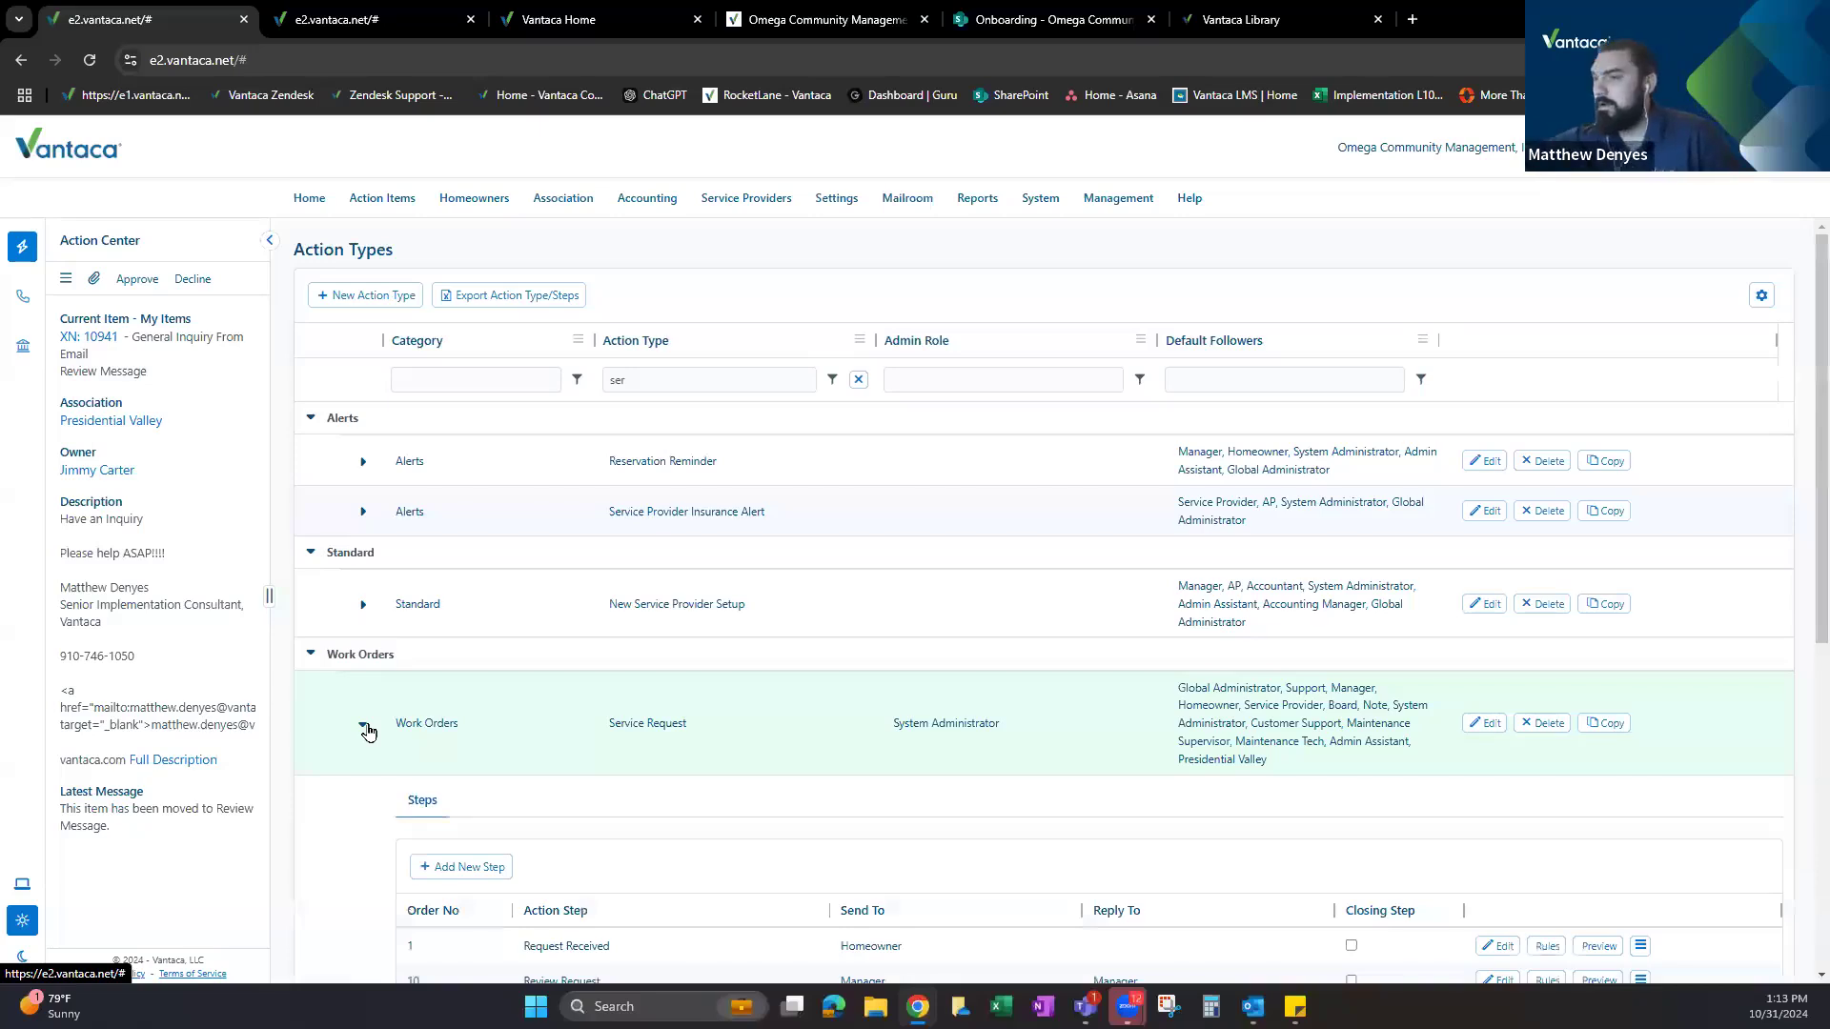
Review the Steps grid, noting that step 20 Send to Service Provider goes to the Service Provider.
{"action": "scroll", "coordinate": [791, 748], "scroll_direction": "down", "scroll_amount": 3}
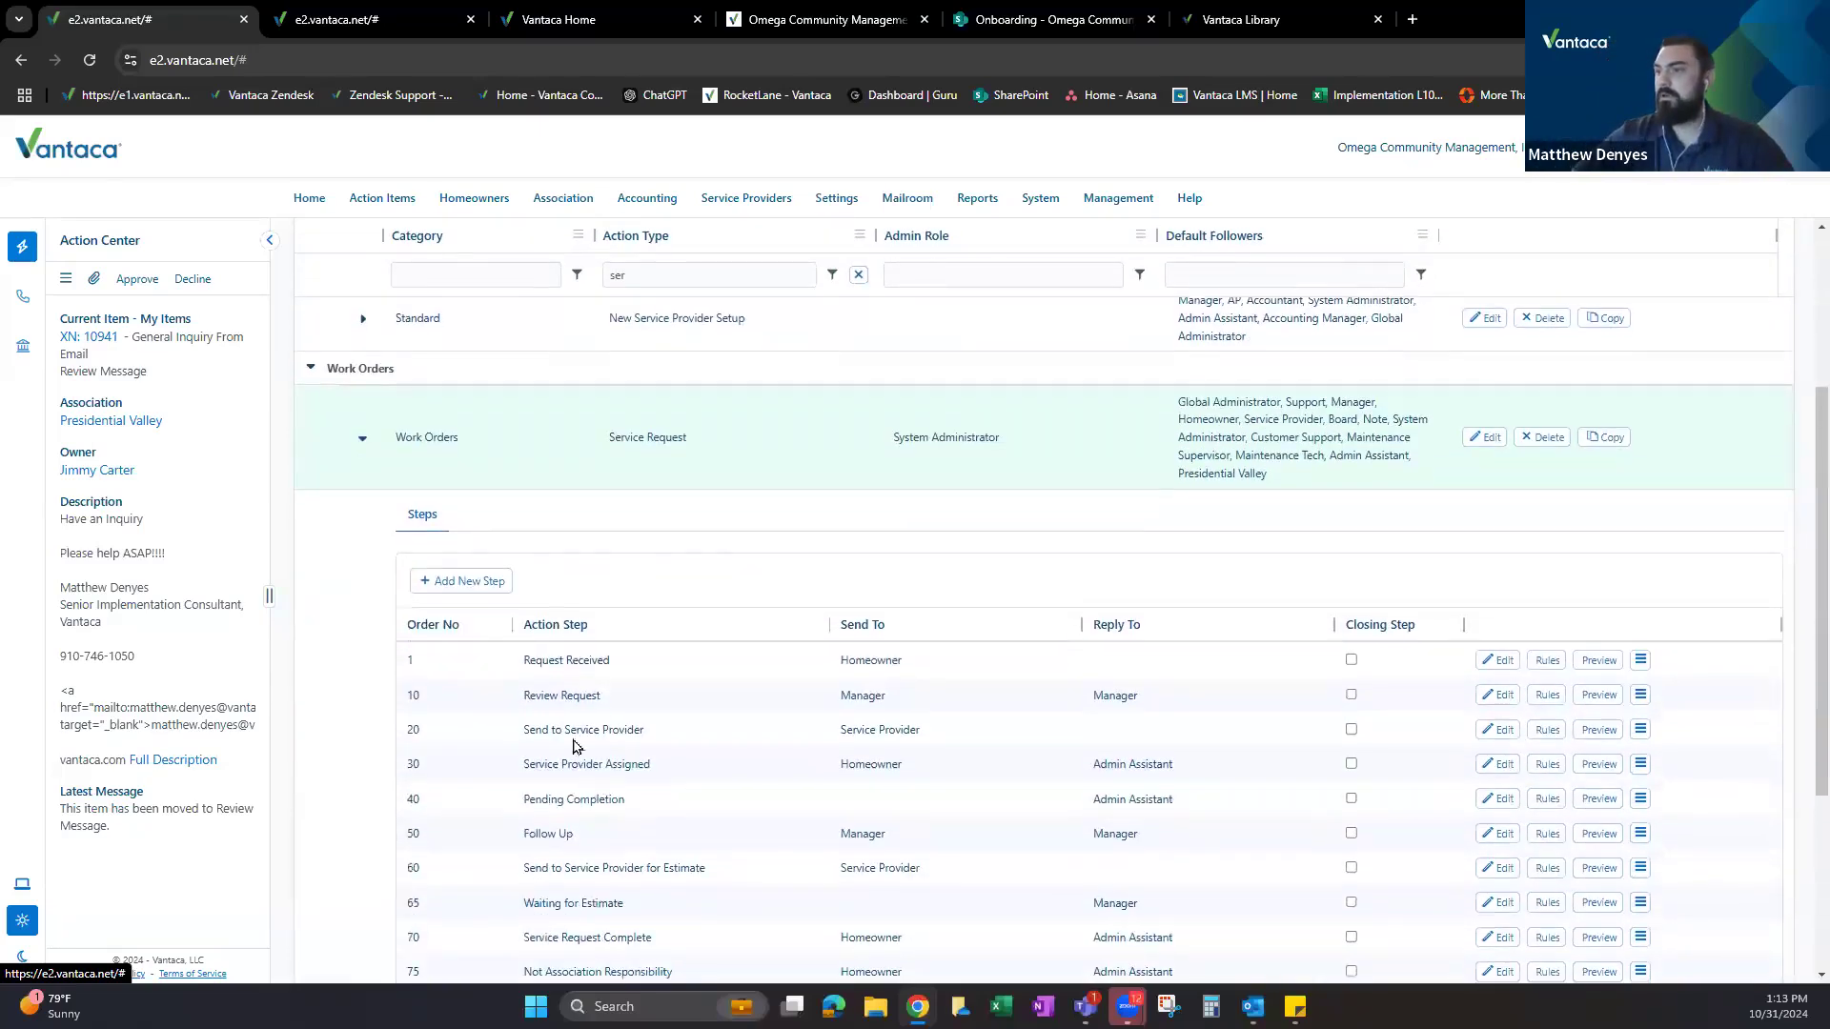
{"action": "left_click_drag", "start_coordinate": [523, 730], "coordinate": [661, 734]}
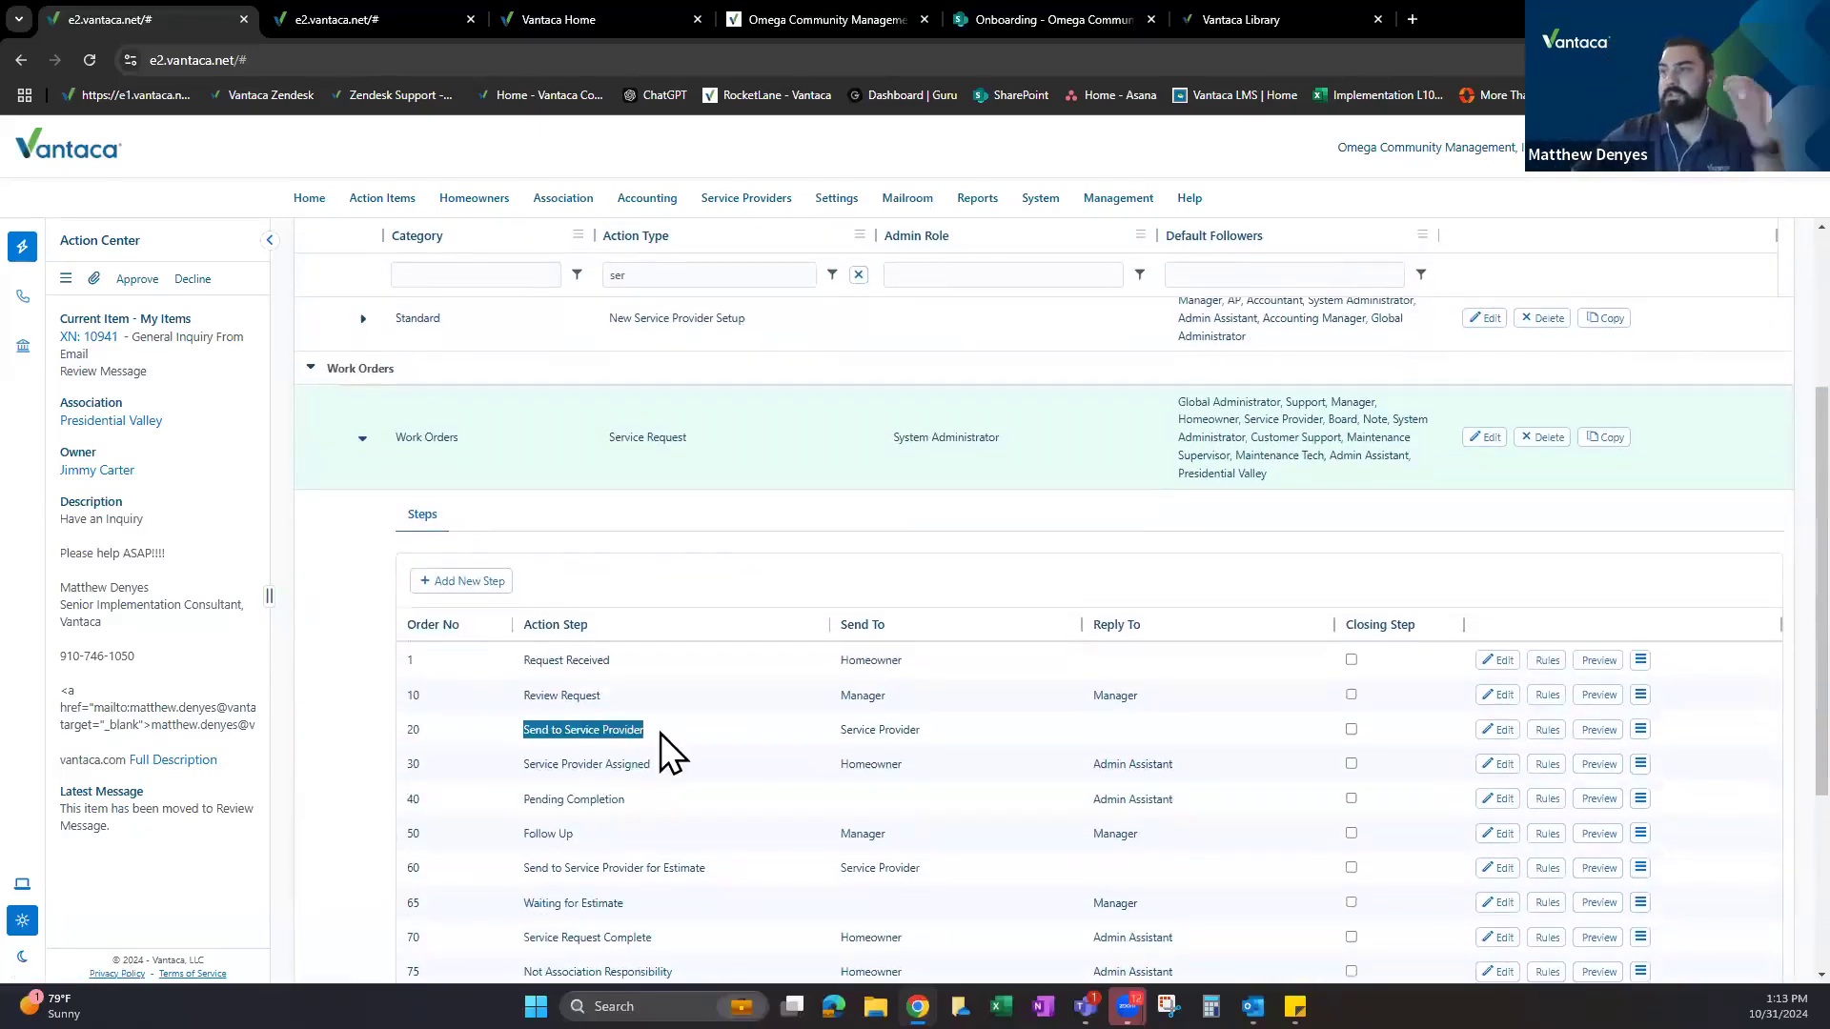
{"action": "left_click_drag", "start_coordinate": [839, 730], "coordinate": [941, 746]}
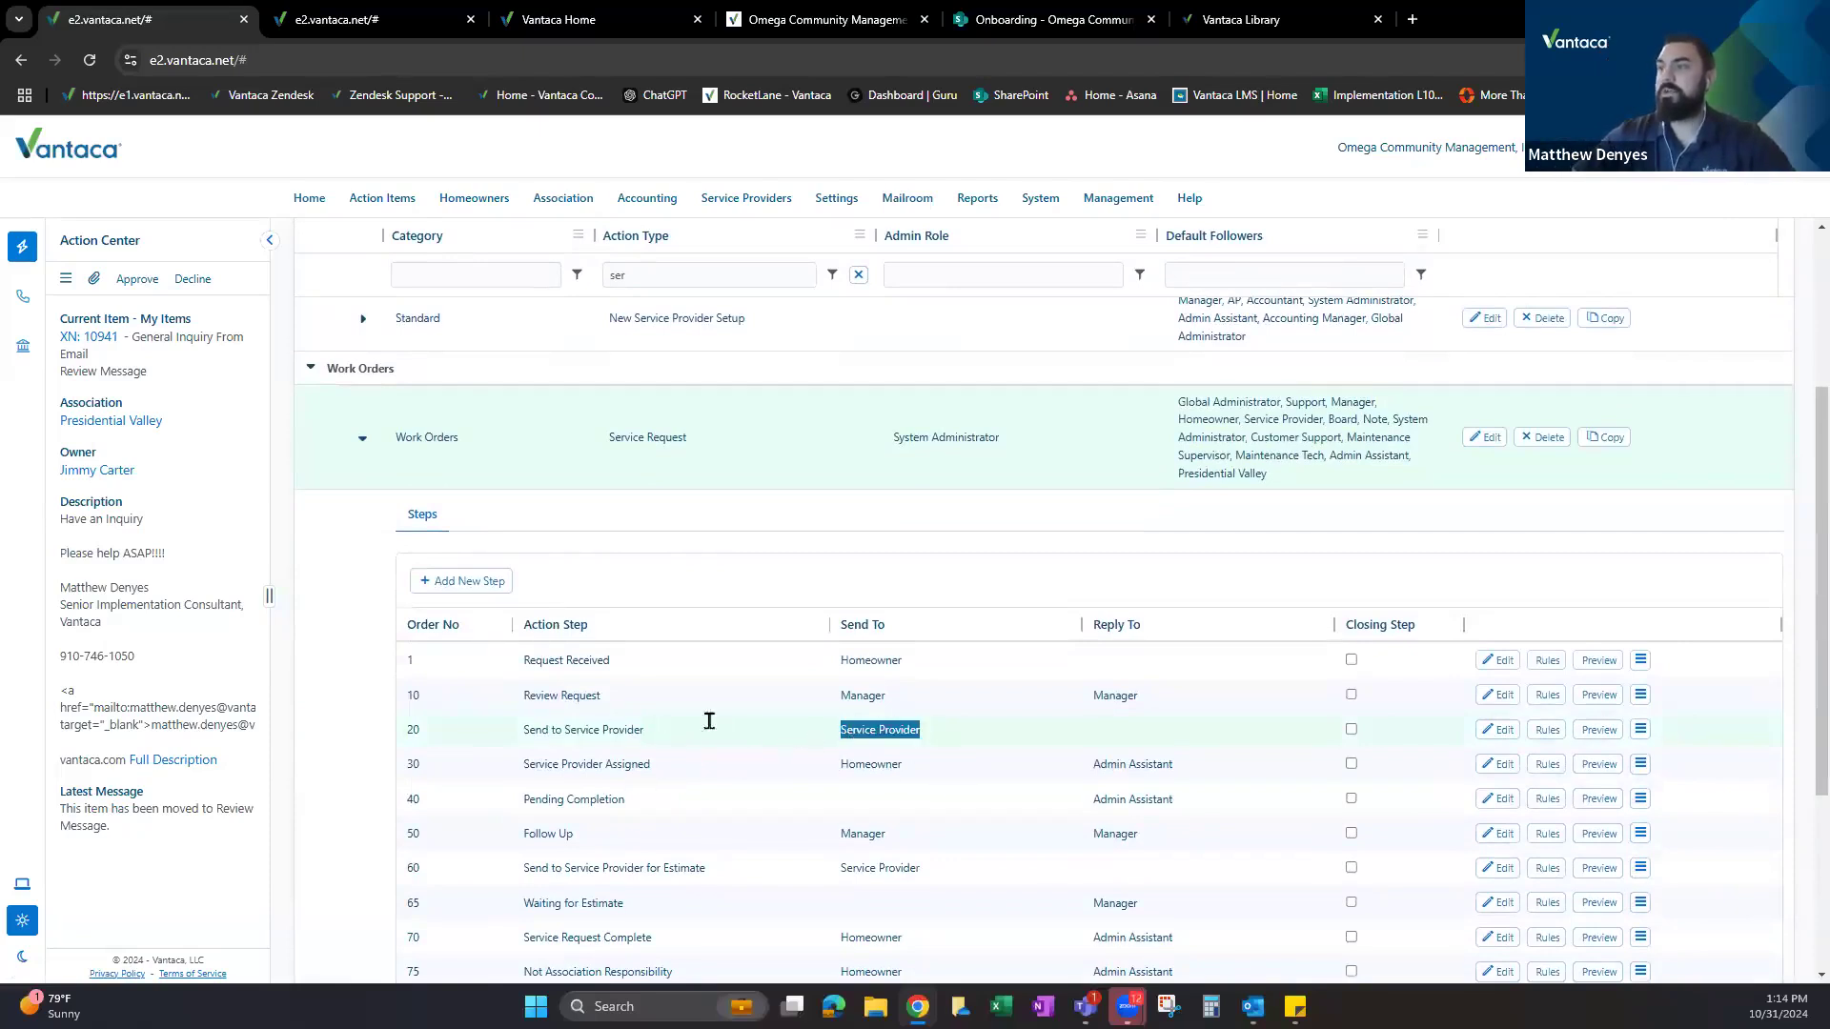
{"action": "left_click", "coordinate": [828, 731]}
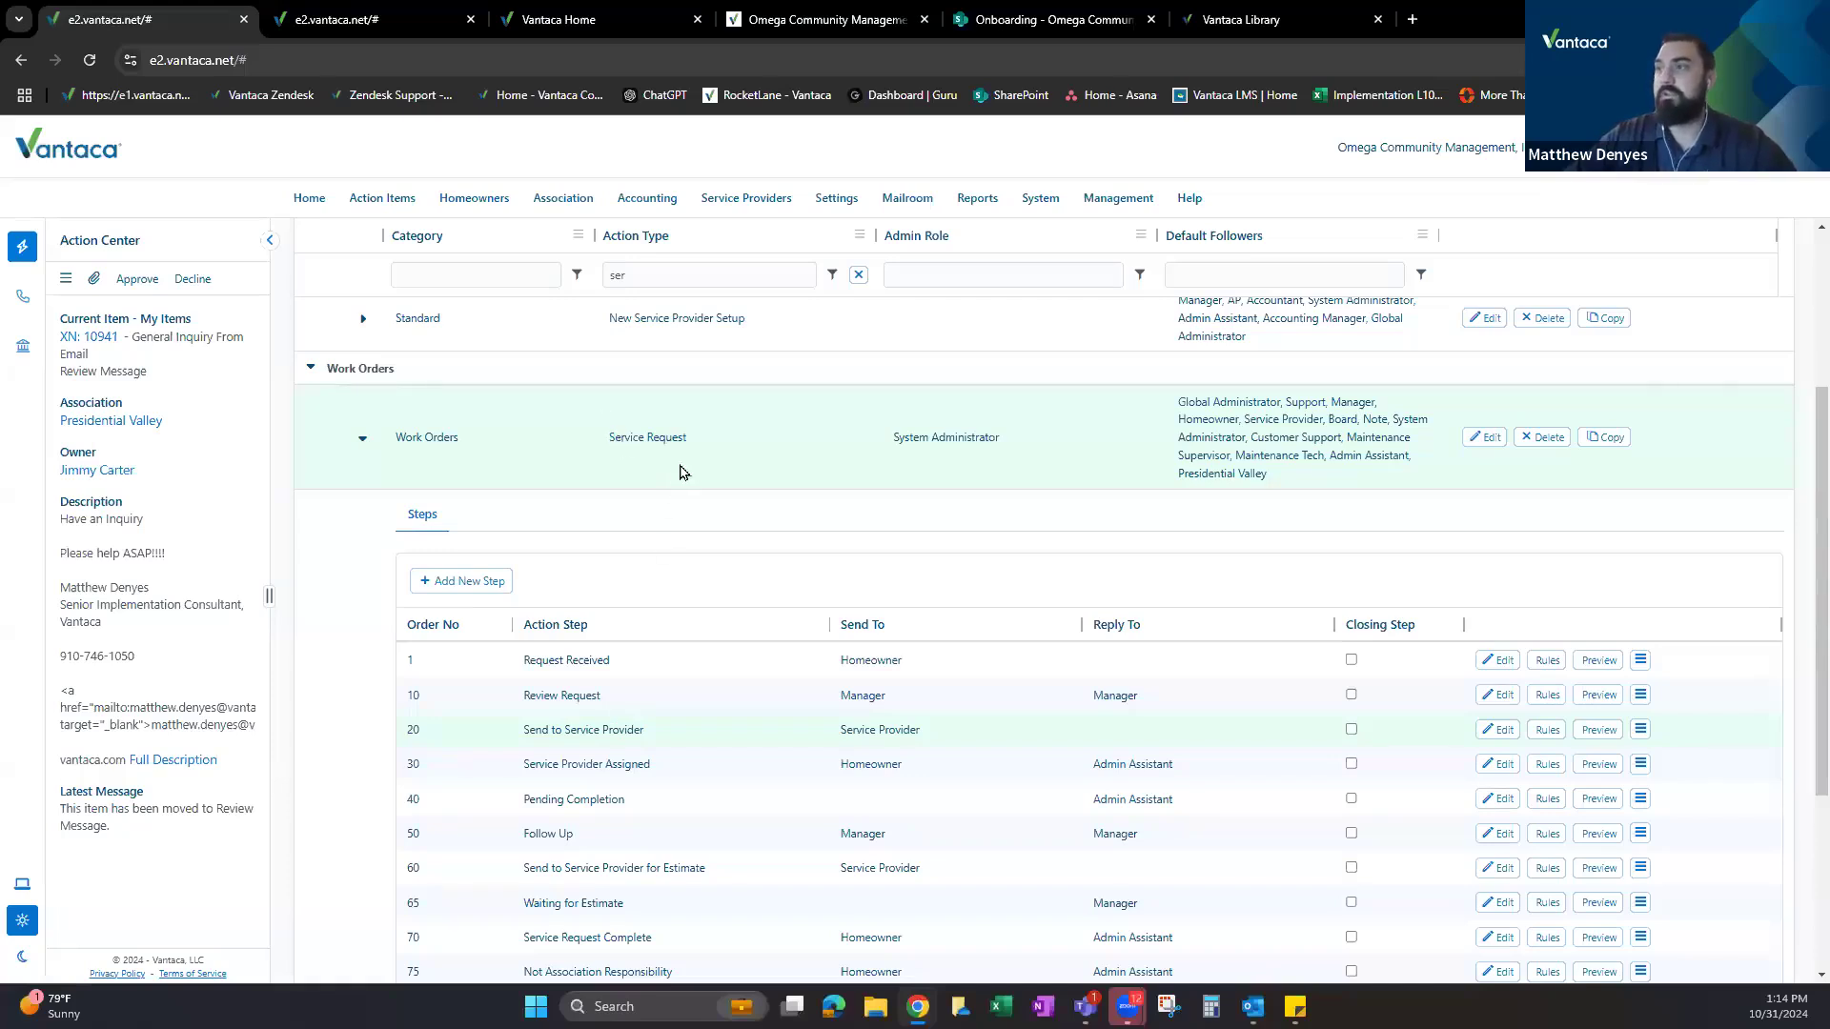
{"action": "scroll", "coordinate": [610, 443], "scroll_direction": "down", "scroll_amount": 2}
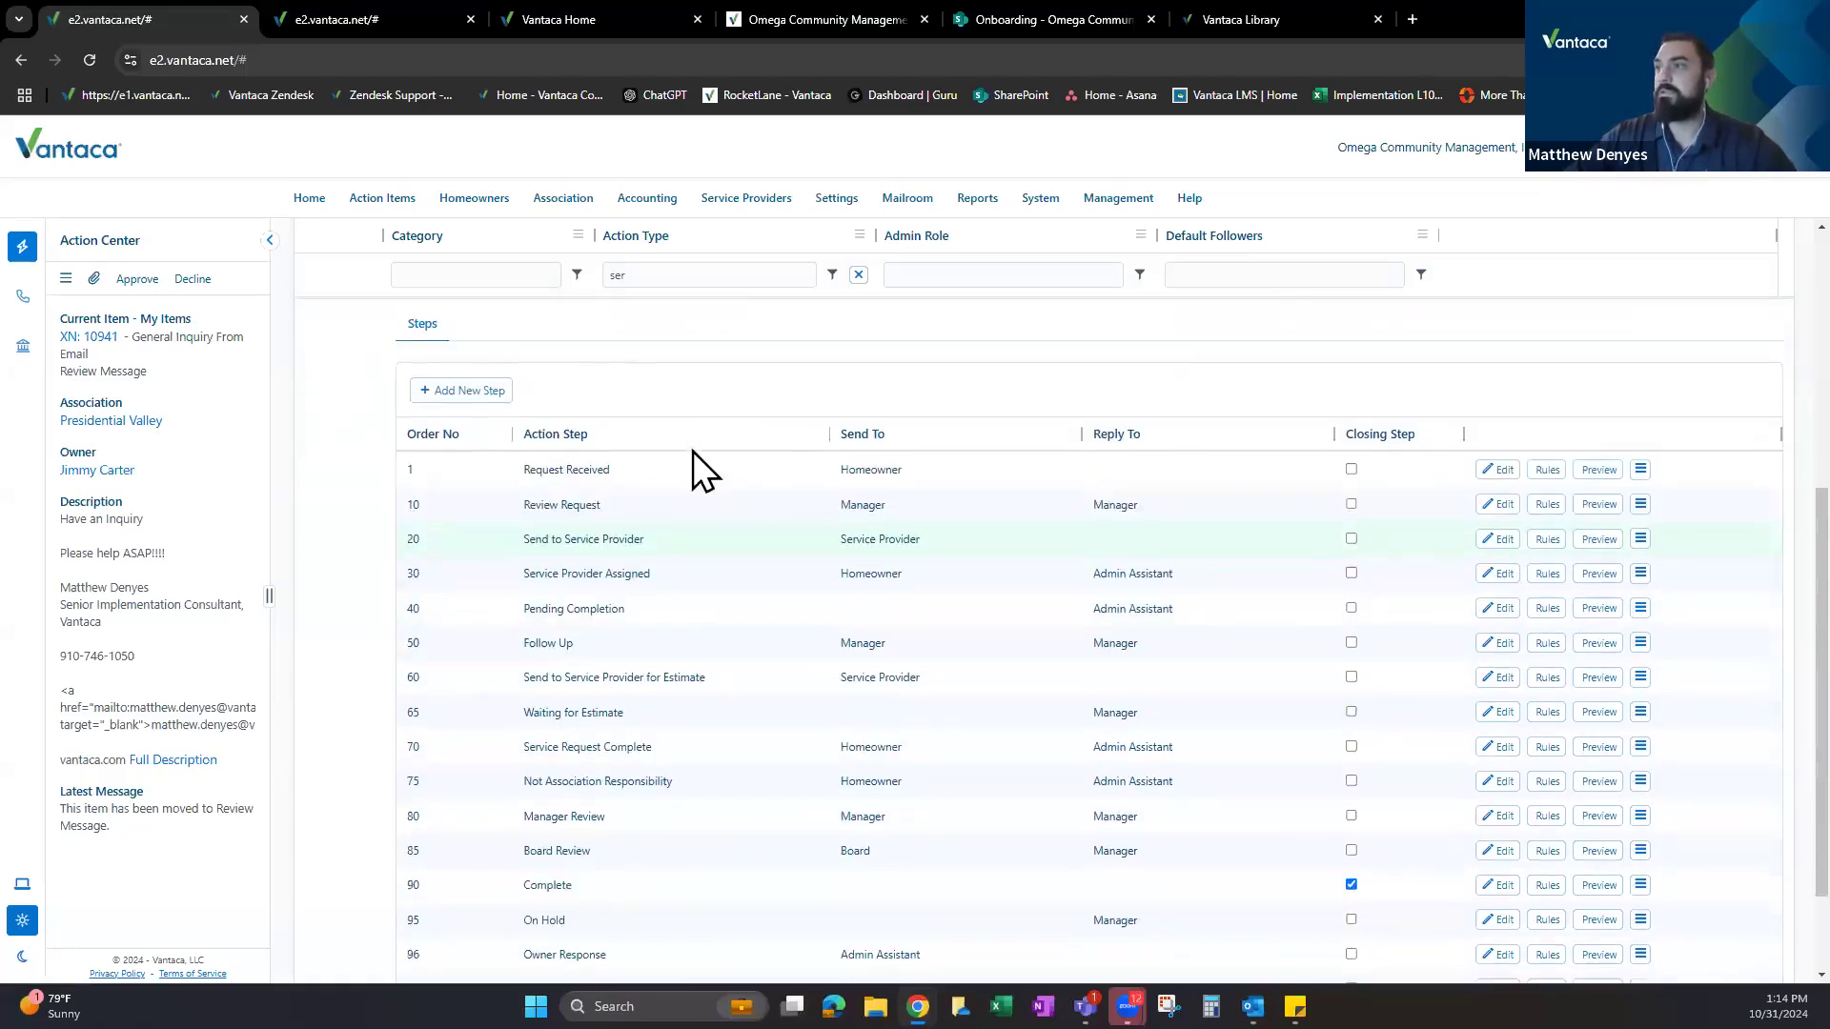
{"action": "scroll", "coordinate": [694, 450], "scroll_direction": "up", "scroll_amount": 2}
{"action": "left_click_drag", "start_coordinate": [838, 736], "coordinate": [934, 739]}
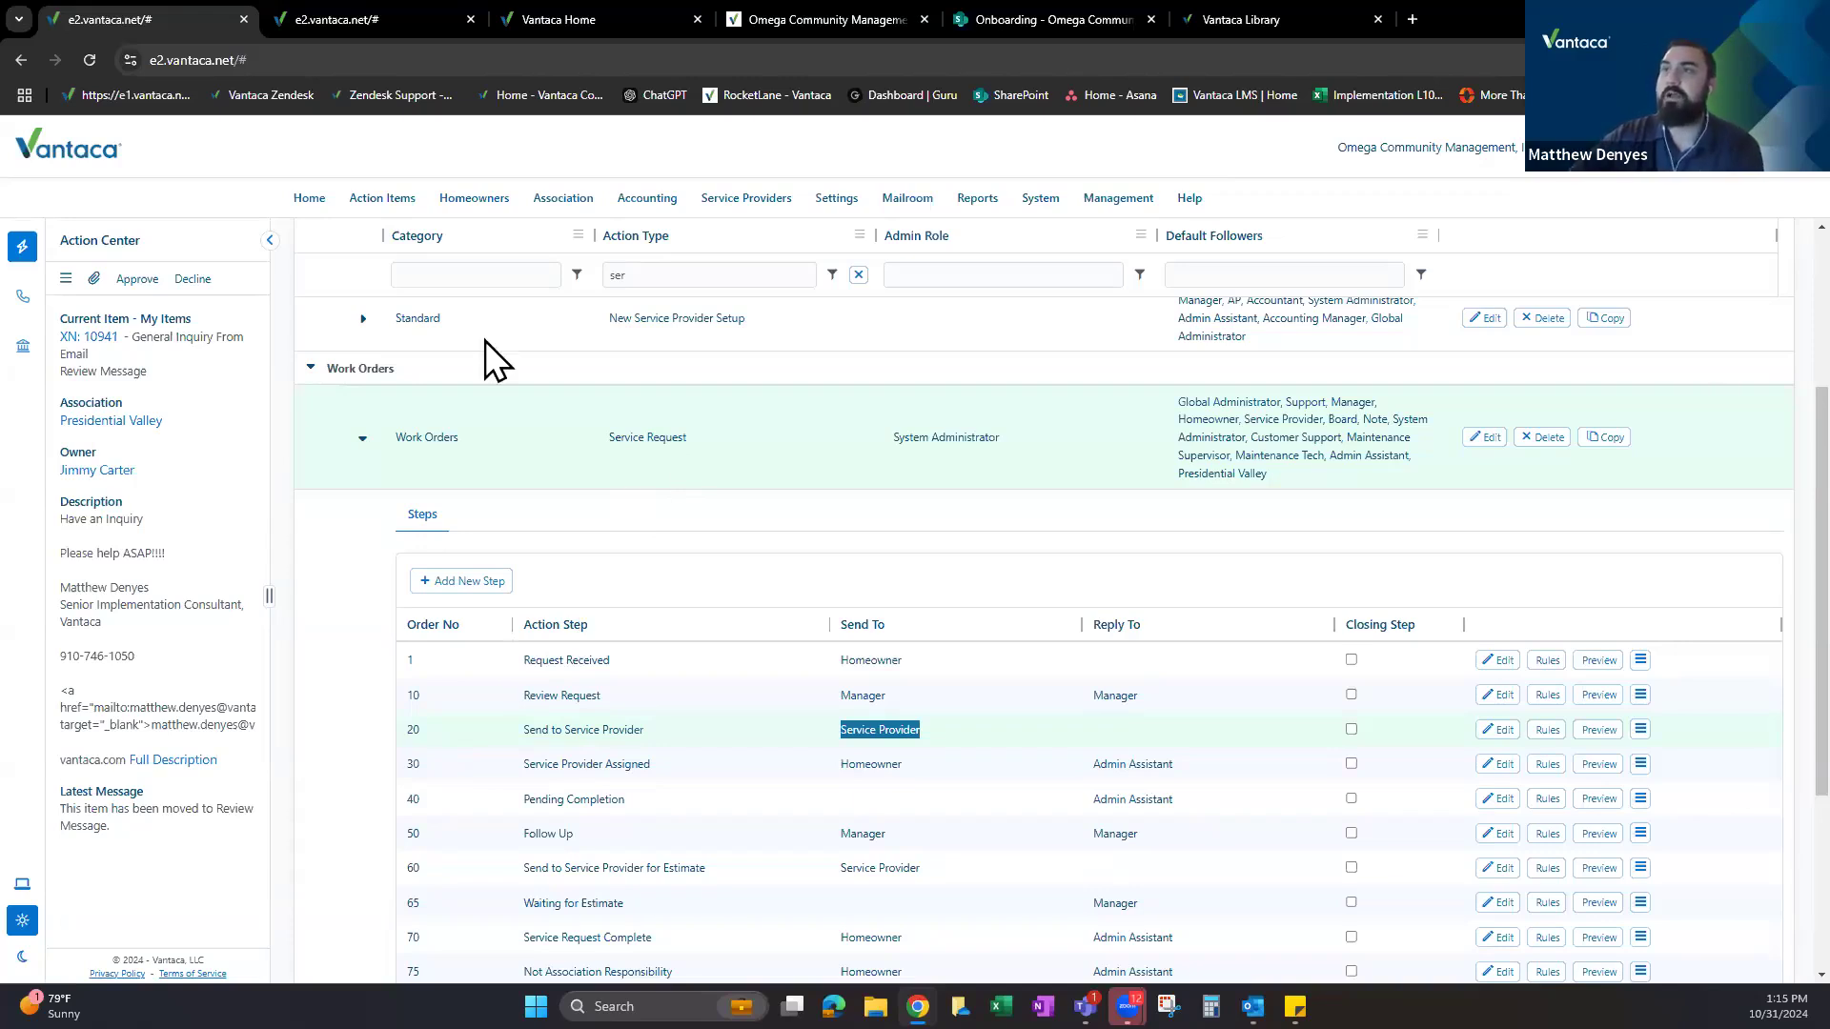
Duplicate the homeowner's action items tab into a new tab.
{"action": "left_click", "coordinate": [371, 17]}
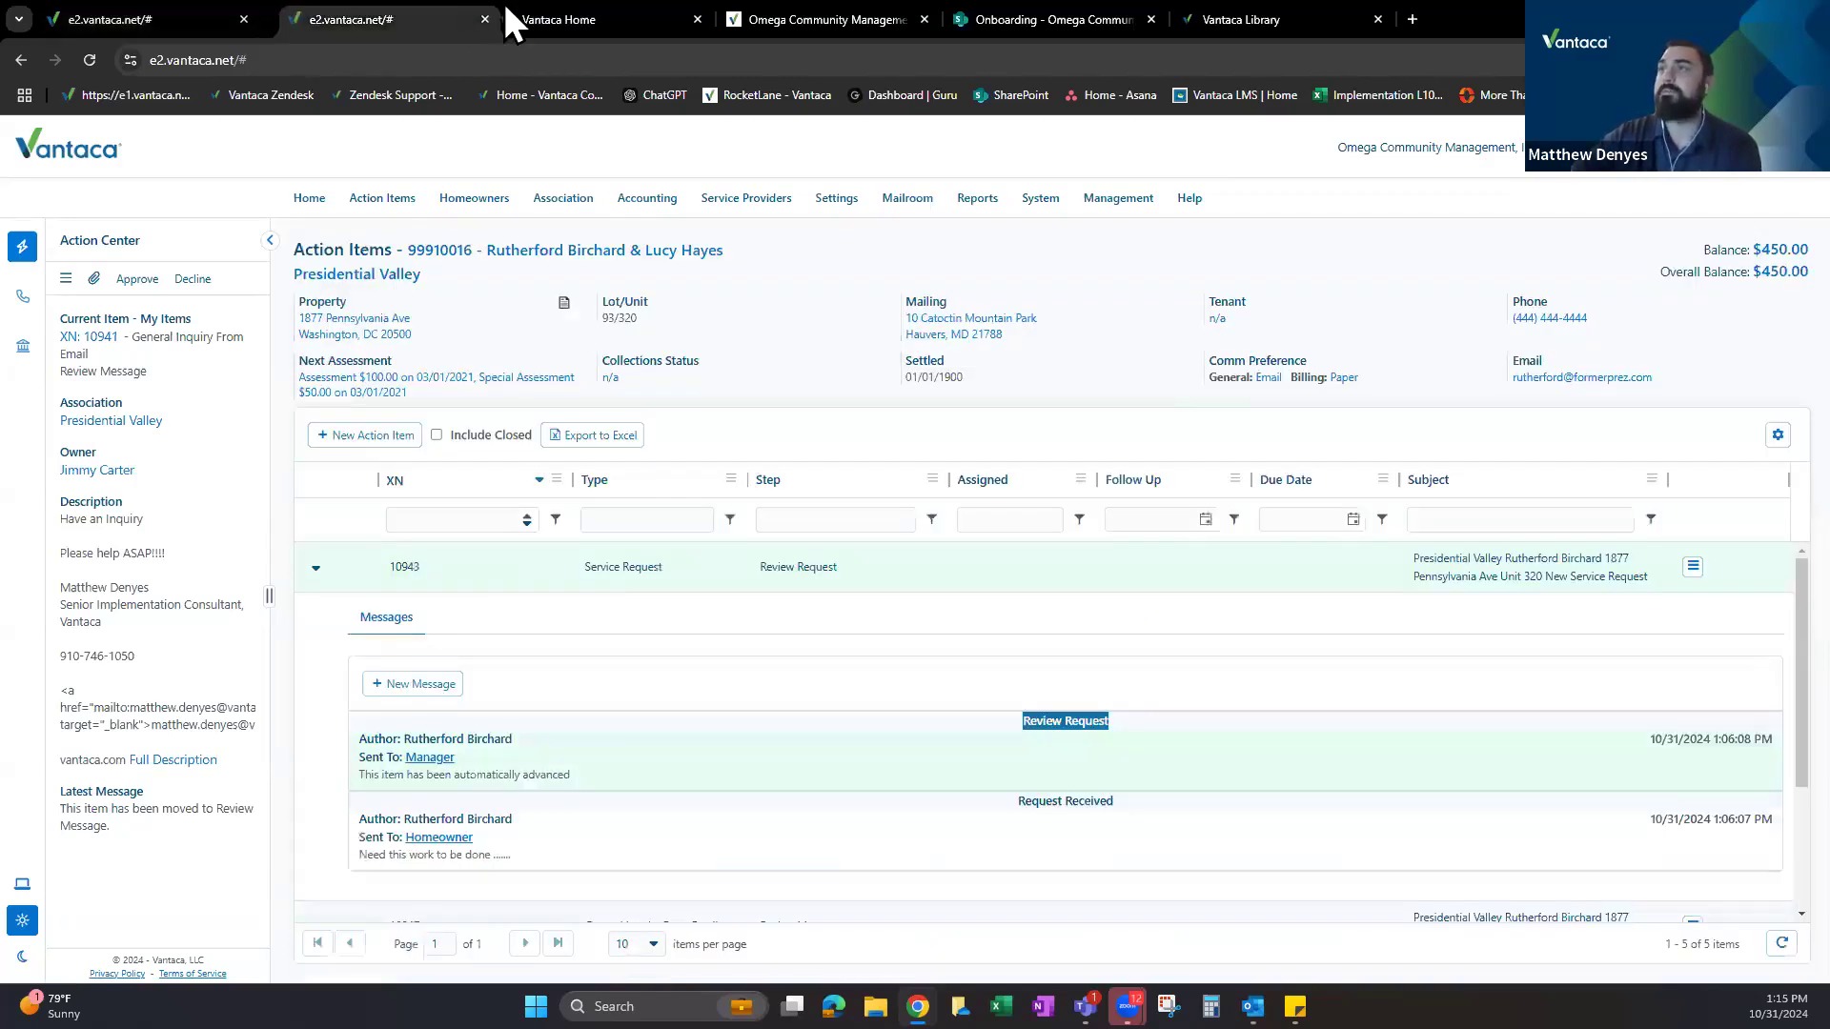
{"action": "right_click", "coordinate": [379, 13]}
{"action": "left_click", "coordinate": [455, 217]}
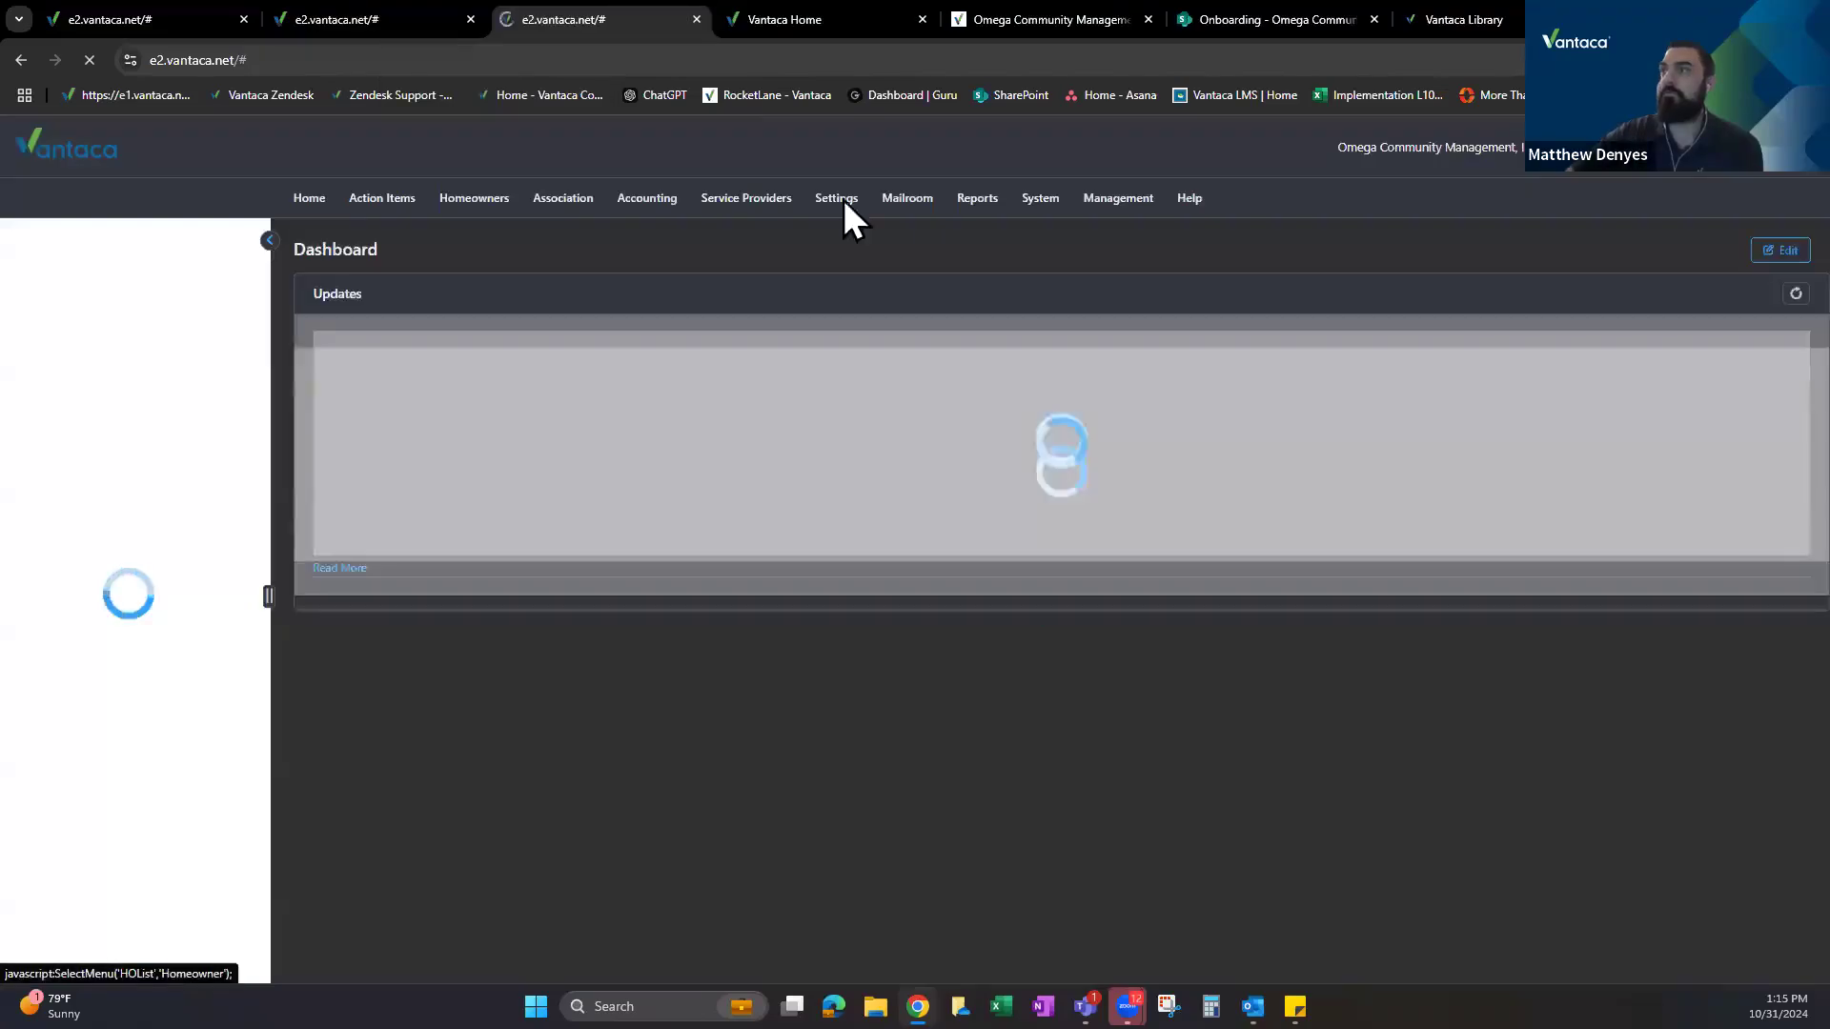
Filter the Service Provider List by name 'testy' and open the matching provider record.
{"action": "mouse_move", "coordinate": [740, 202]}
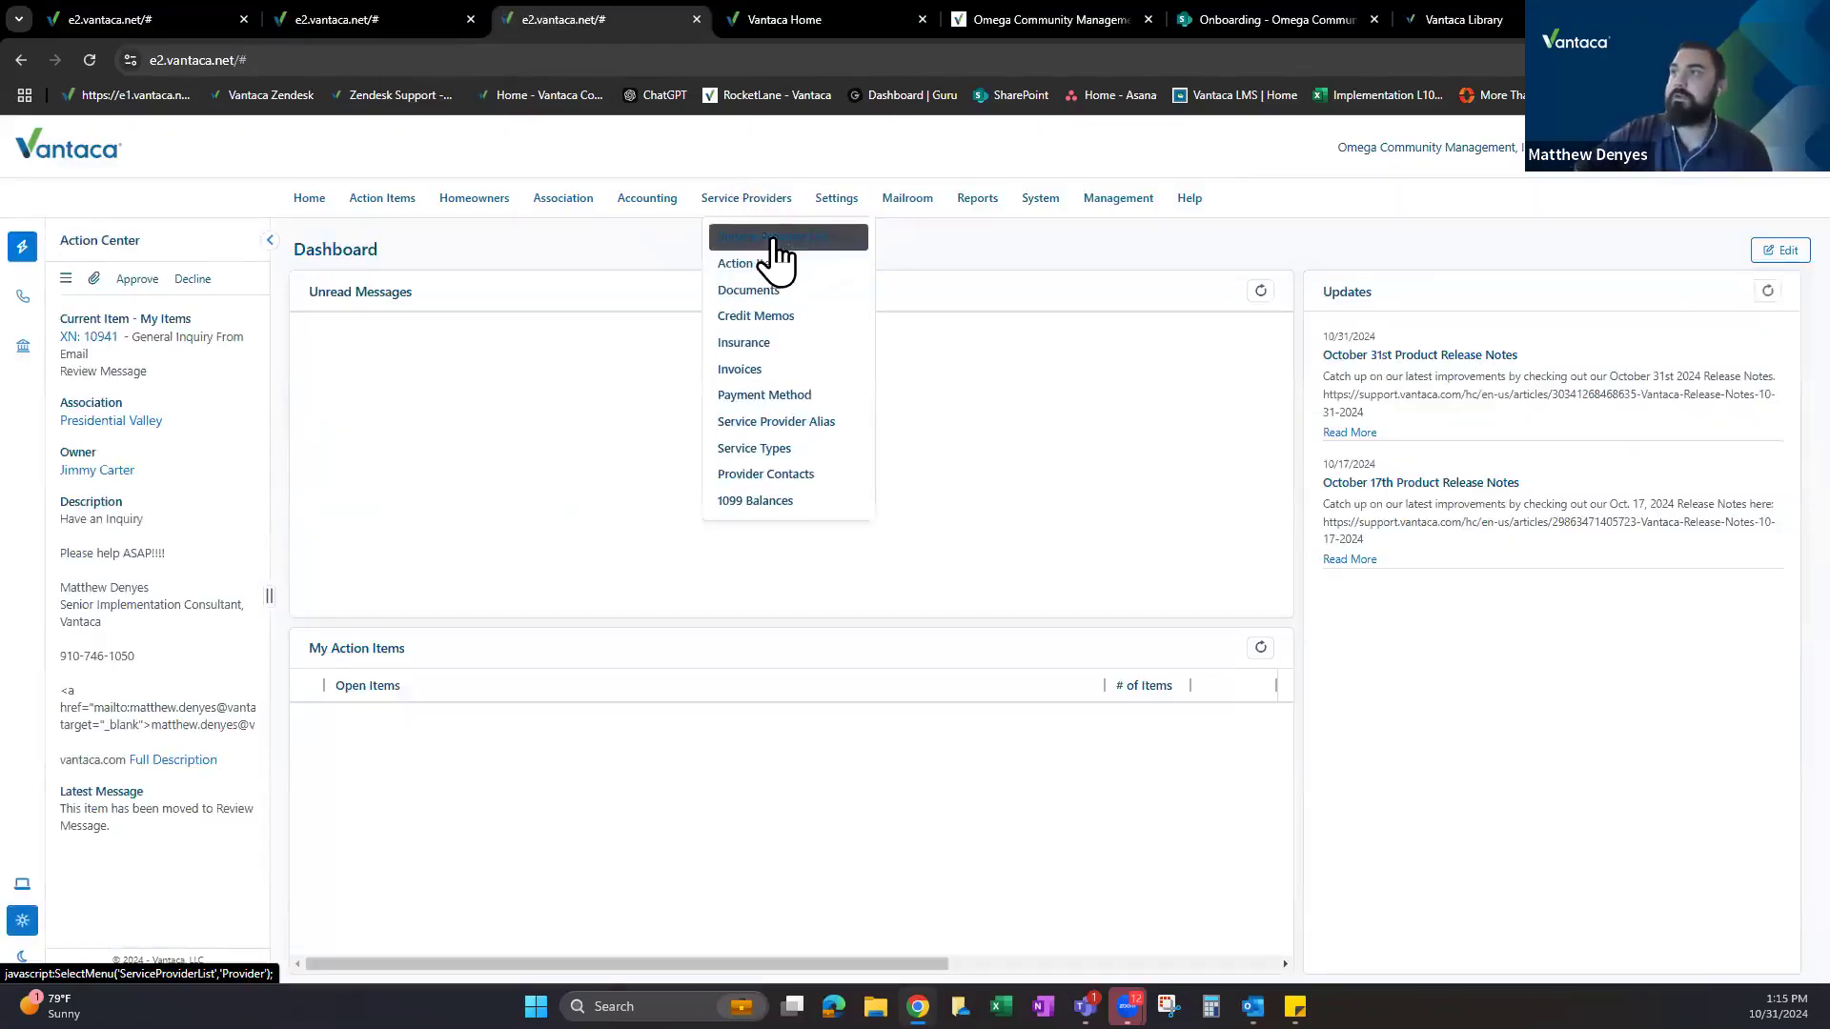
{"action": "left_click", "coordinate": [773, 239]}
{"action": "left_click", "coordinate": [554, 379]}
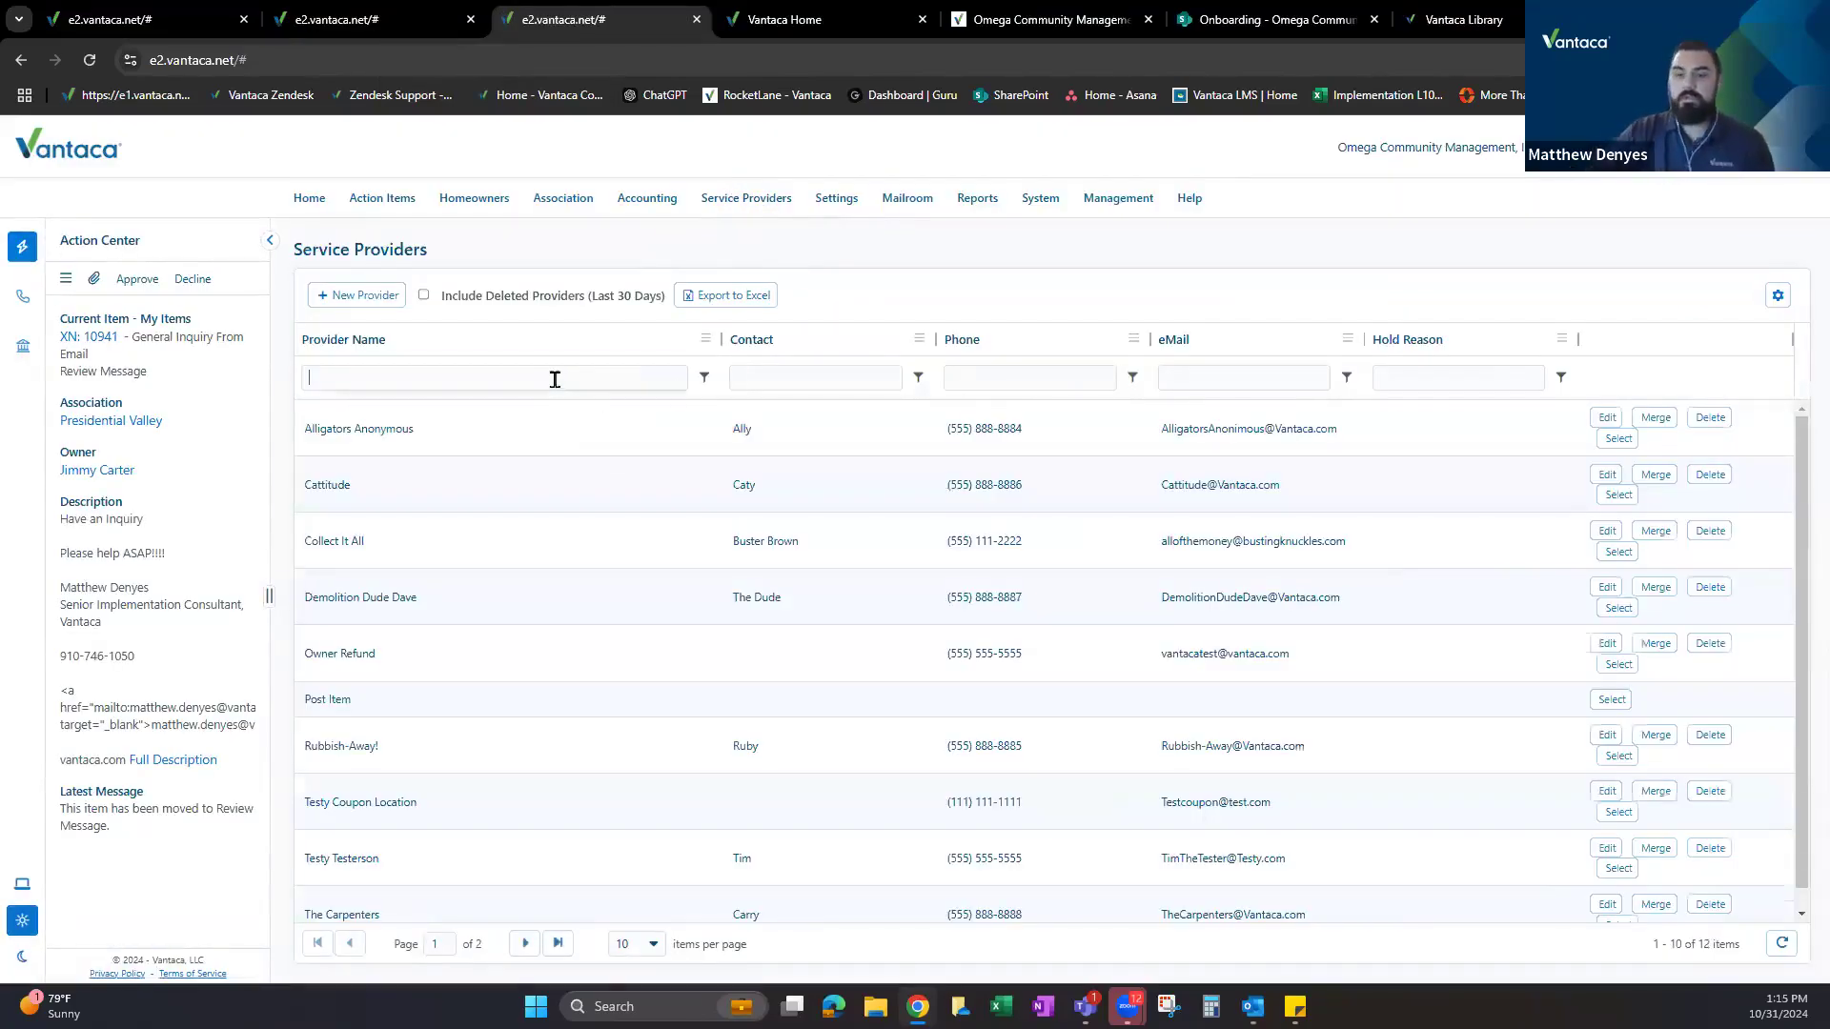
{"action": "type", "text": "testy"}
{"action": "key", "text": "Return"}
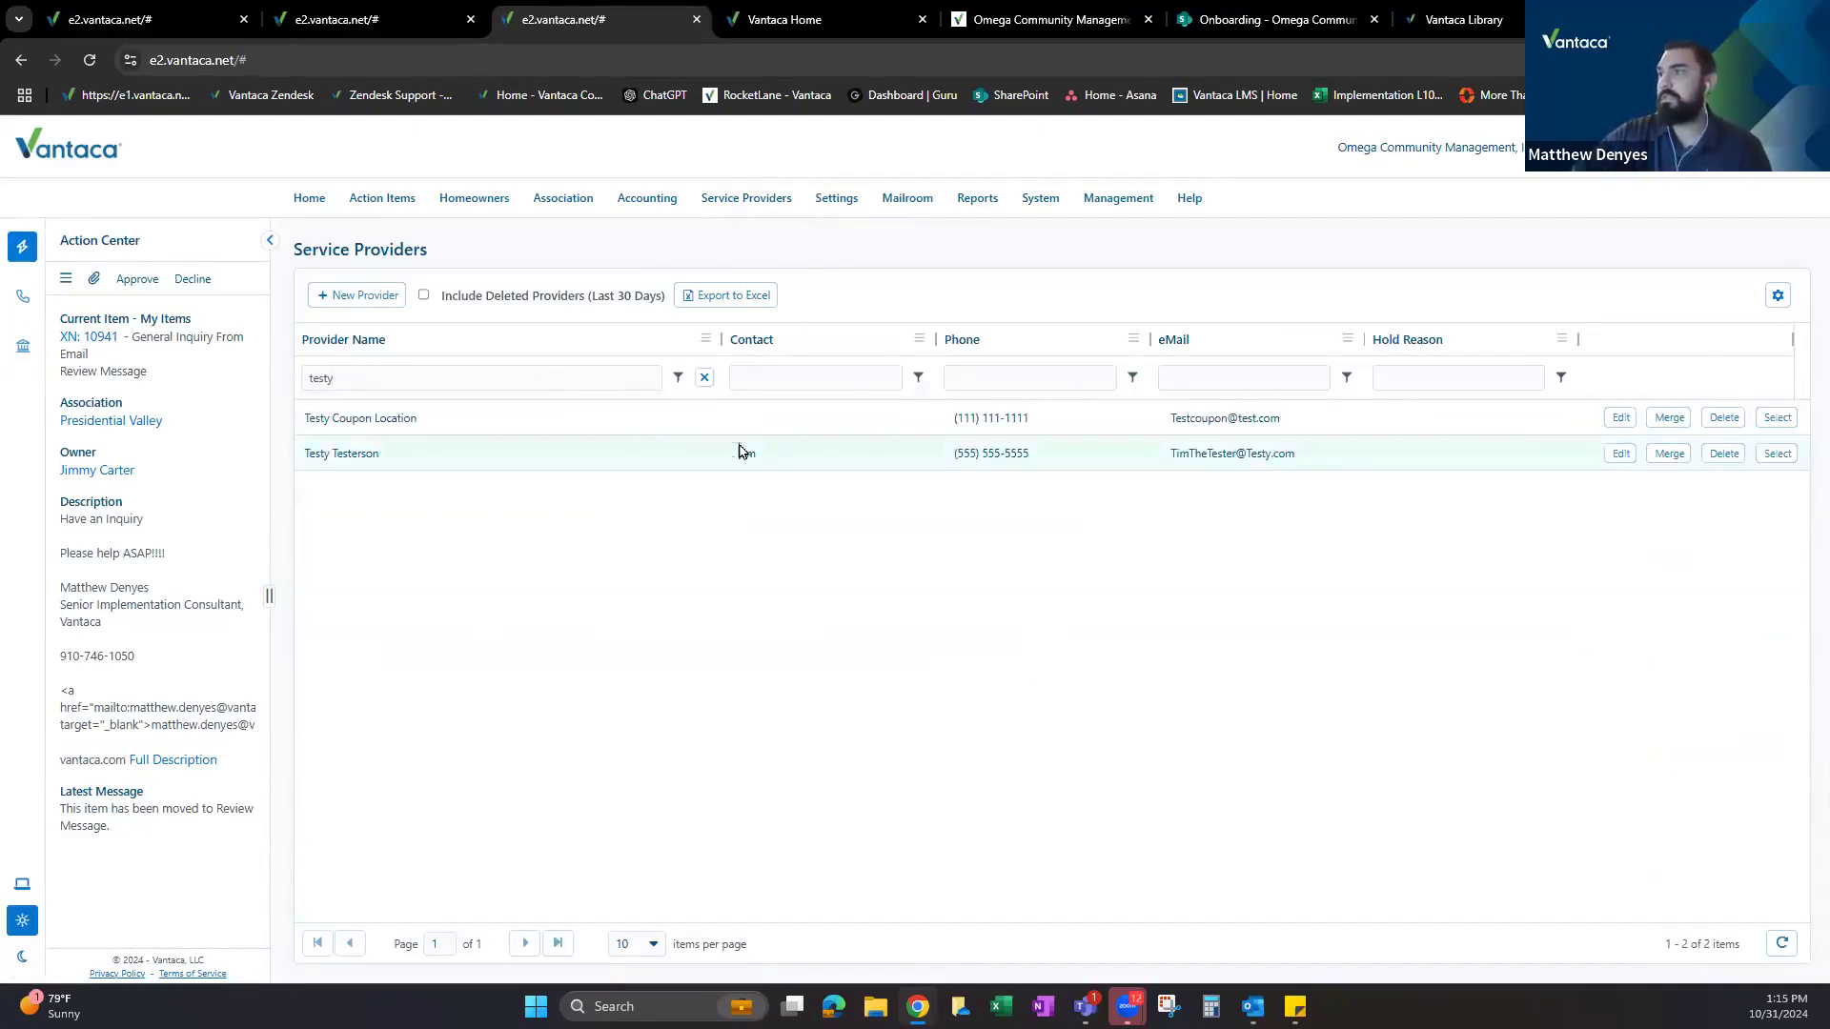
{"action": "left_click", "coordinate": [1778, 455]}
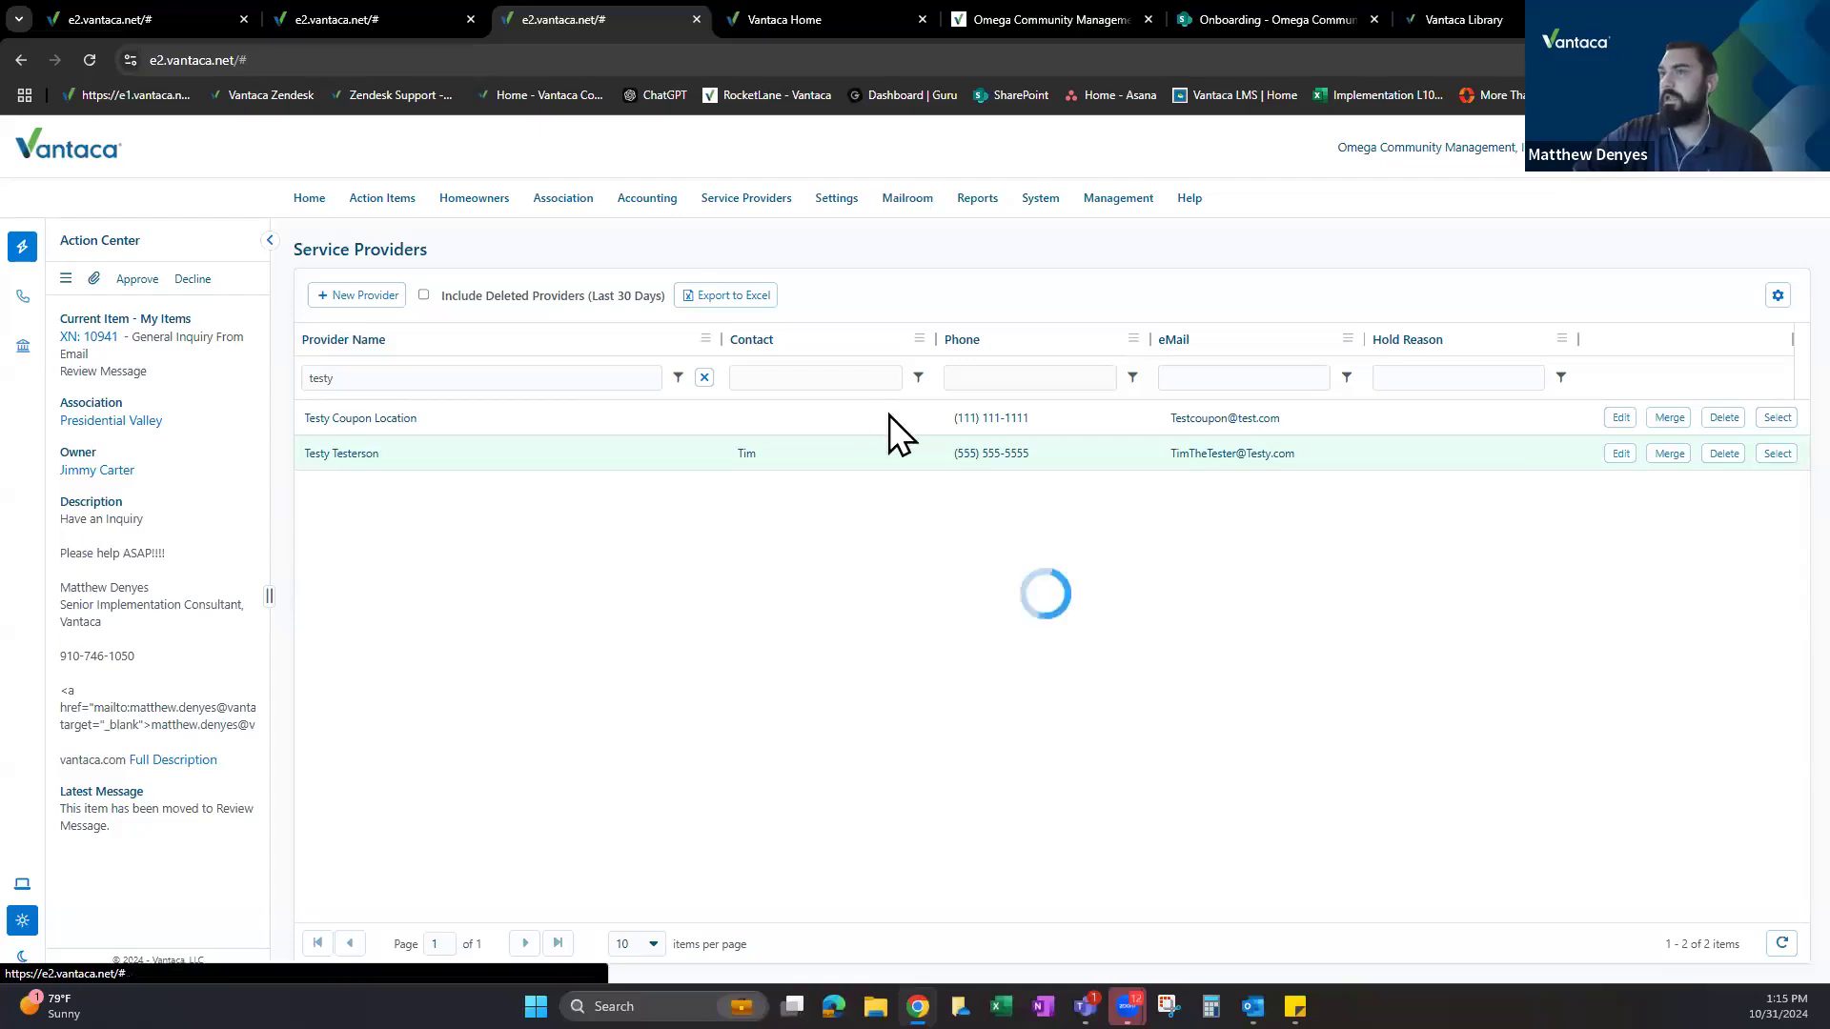
Open that provider's contacts and review the first contact's name and email address.
{"action": "mouse_move", "coordinate": [747, 208]}
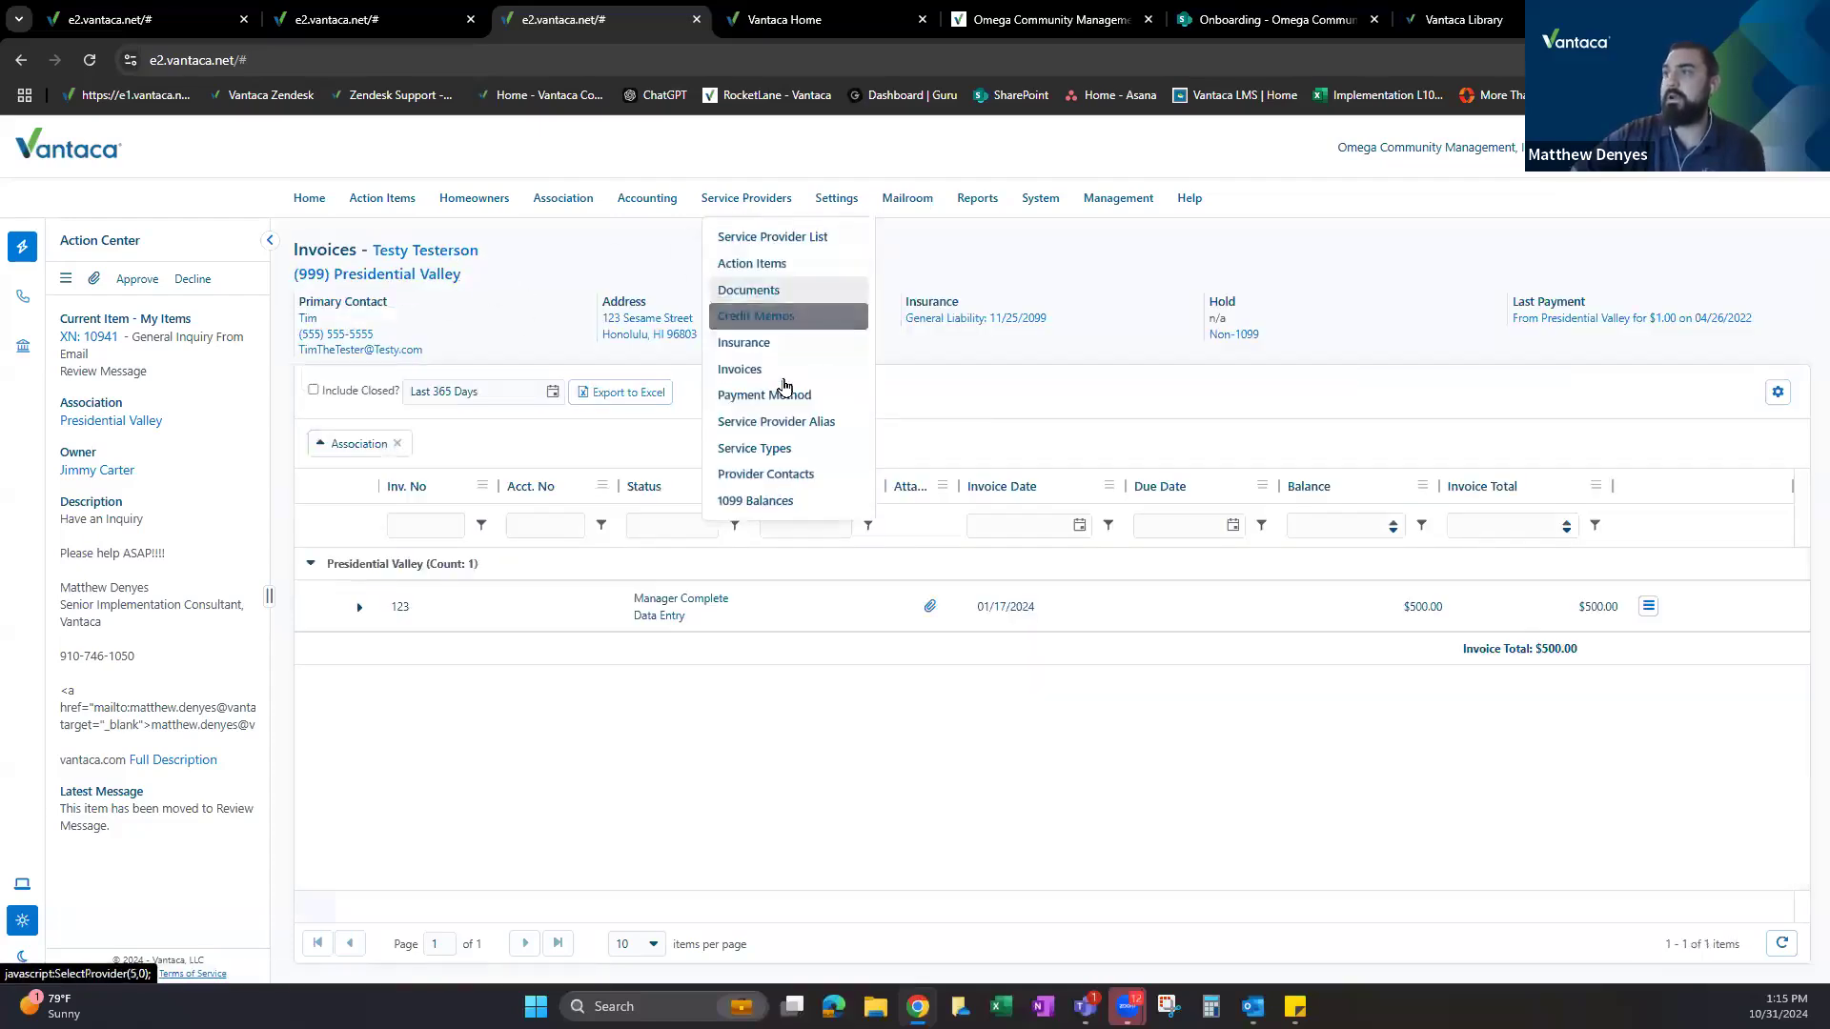
{"action": "left_click", "coordinate": [777, 475]}
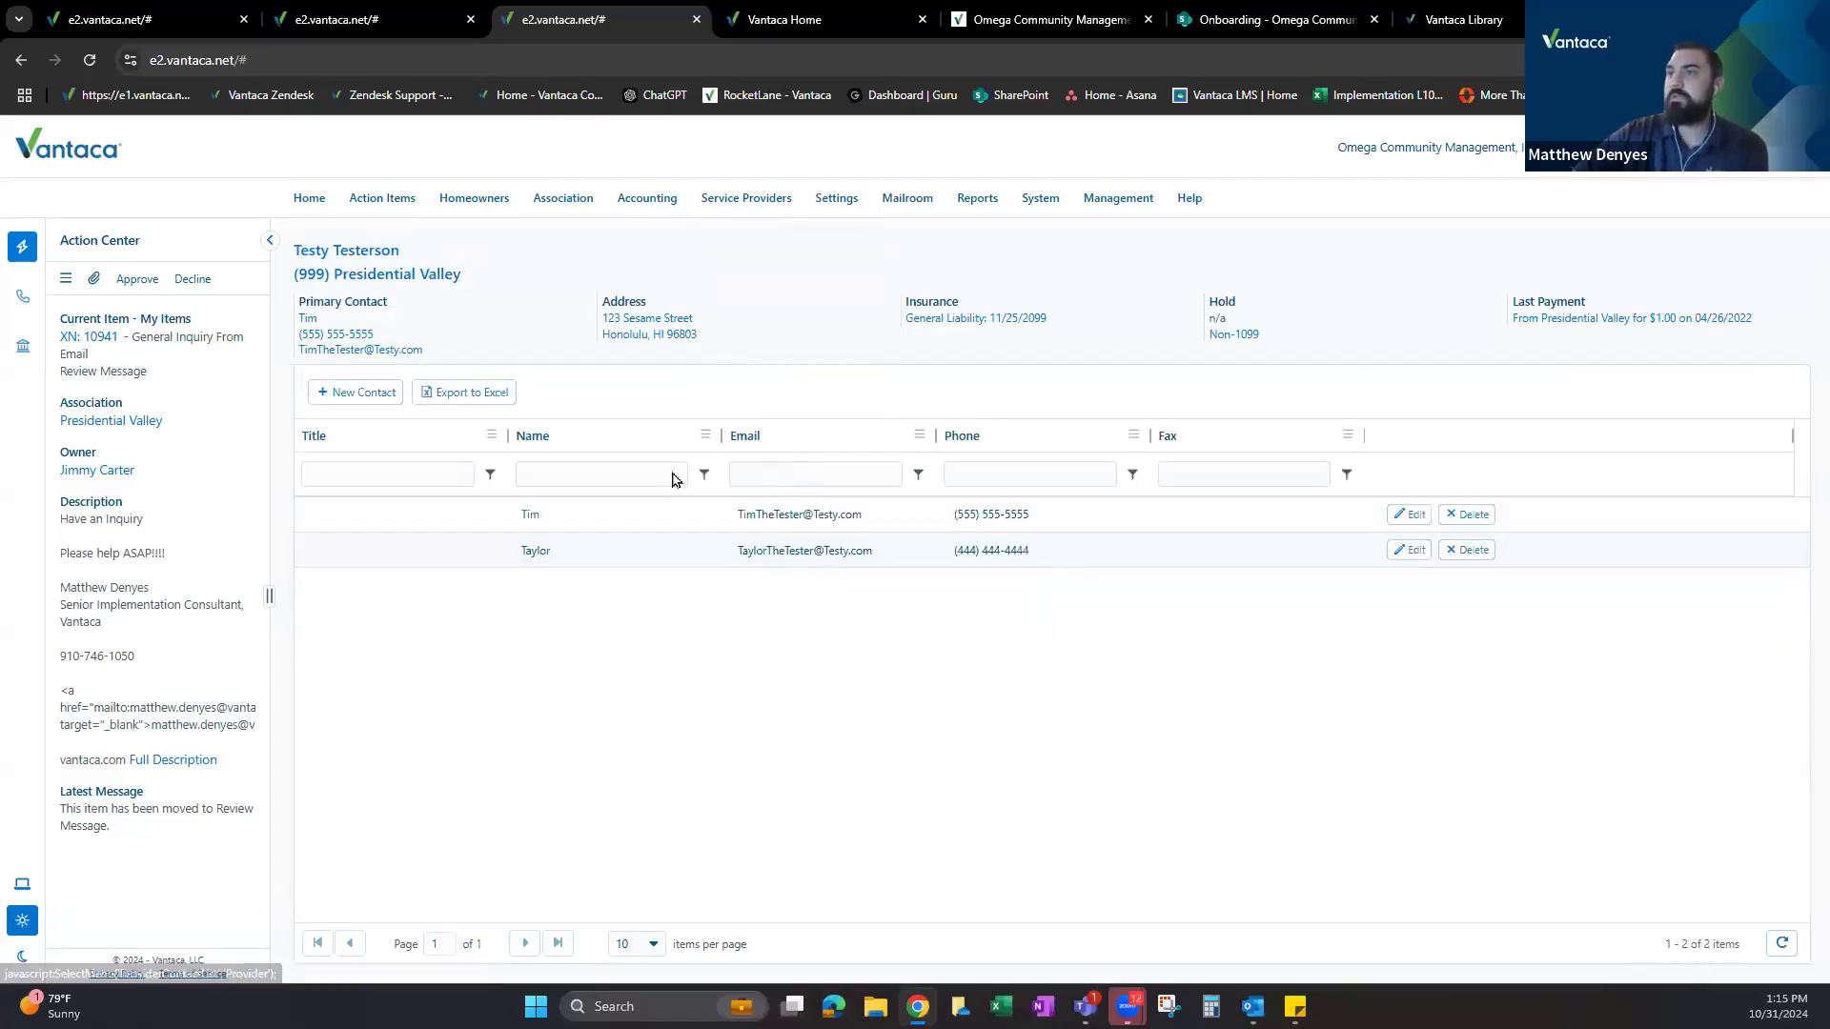
{"action": "double_click", "coordinate": [524, 518]}
{"action": "left_click_drag", "start_coordinate": [732, 520], "coordinate": [877, 513]}
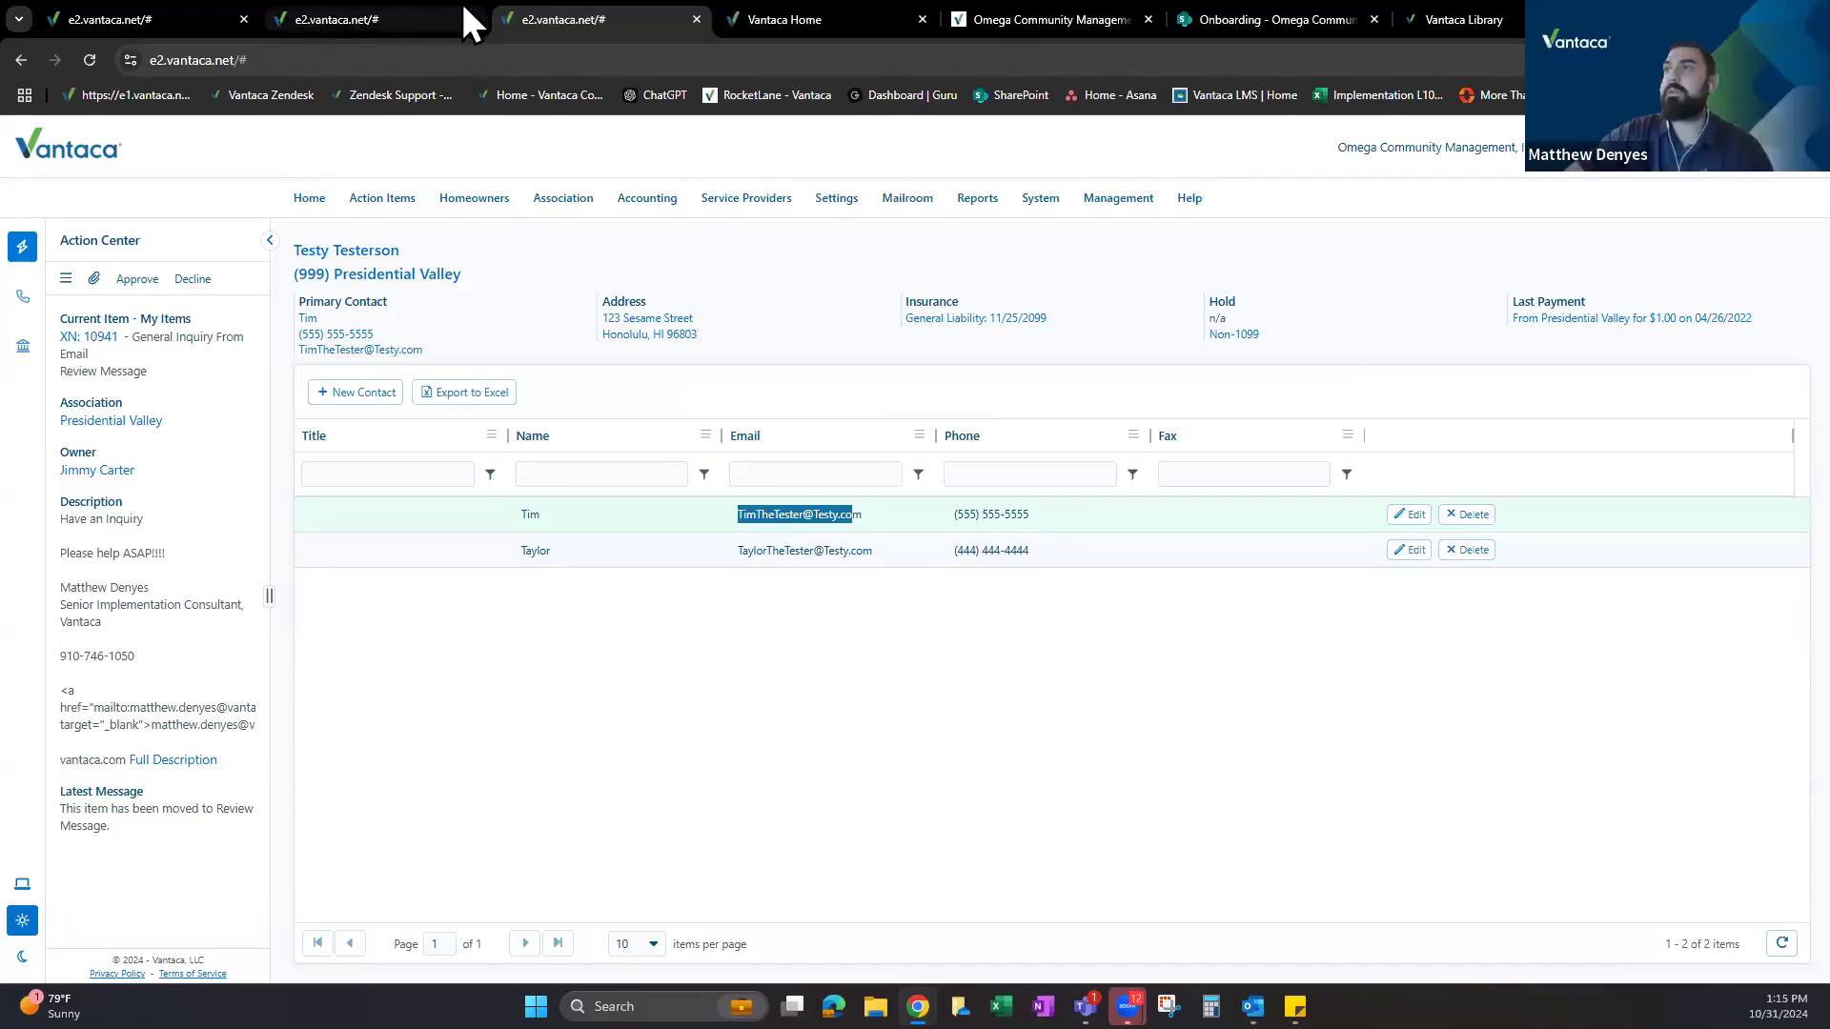
{"action": "left_click", "coordinate": [348, 20]}
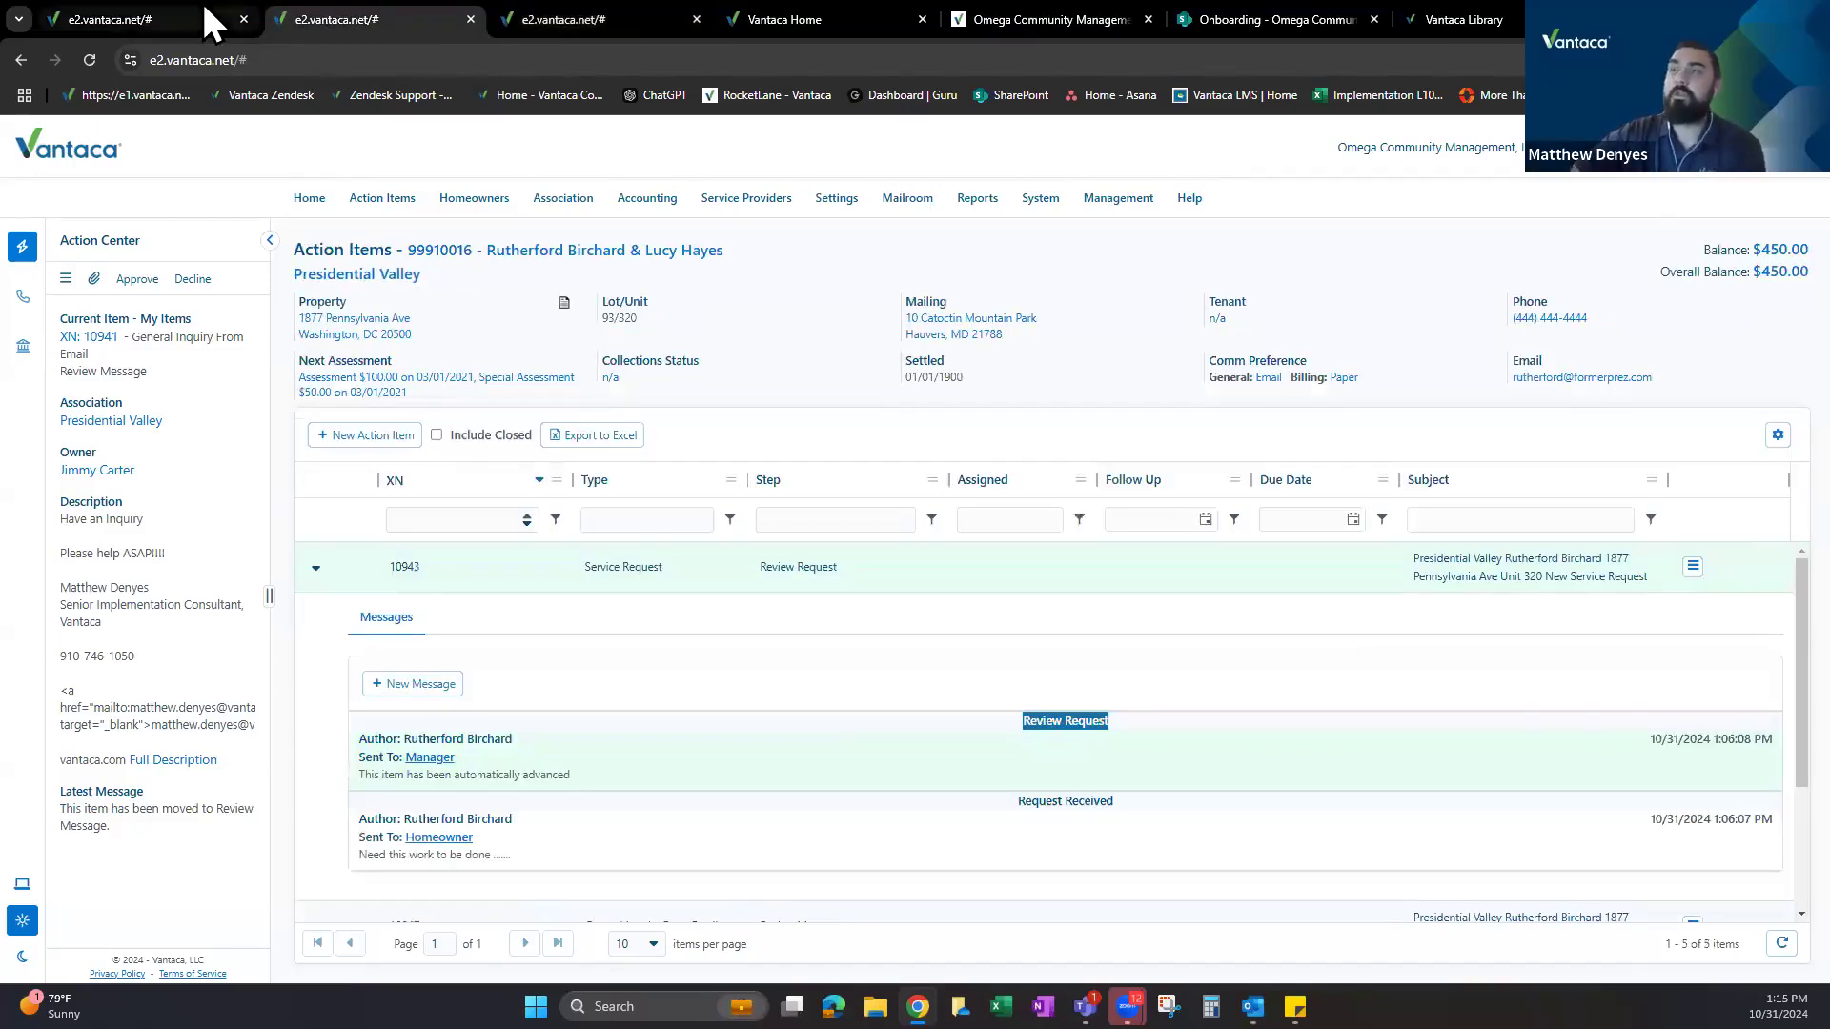
{"action": "left_click", "coordinate": [212, 21]}
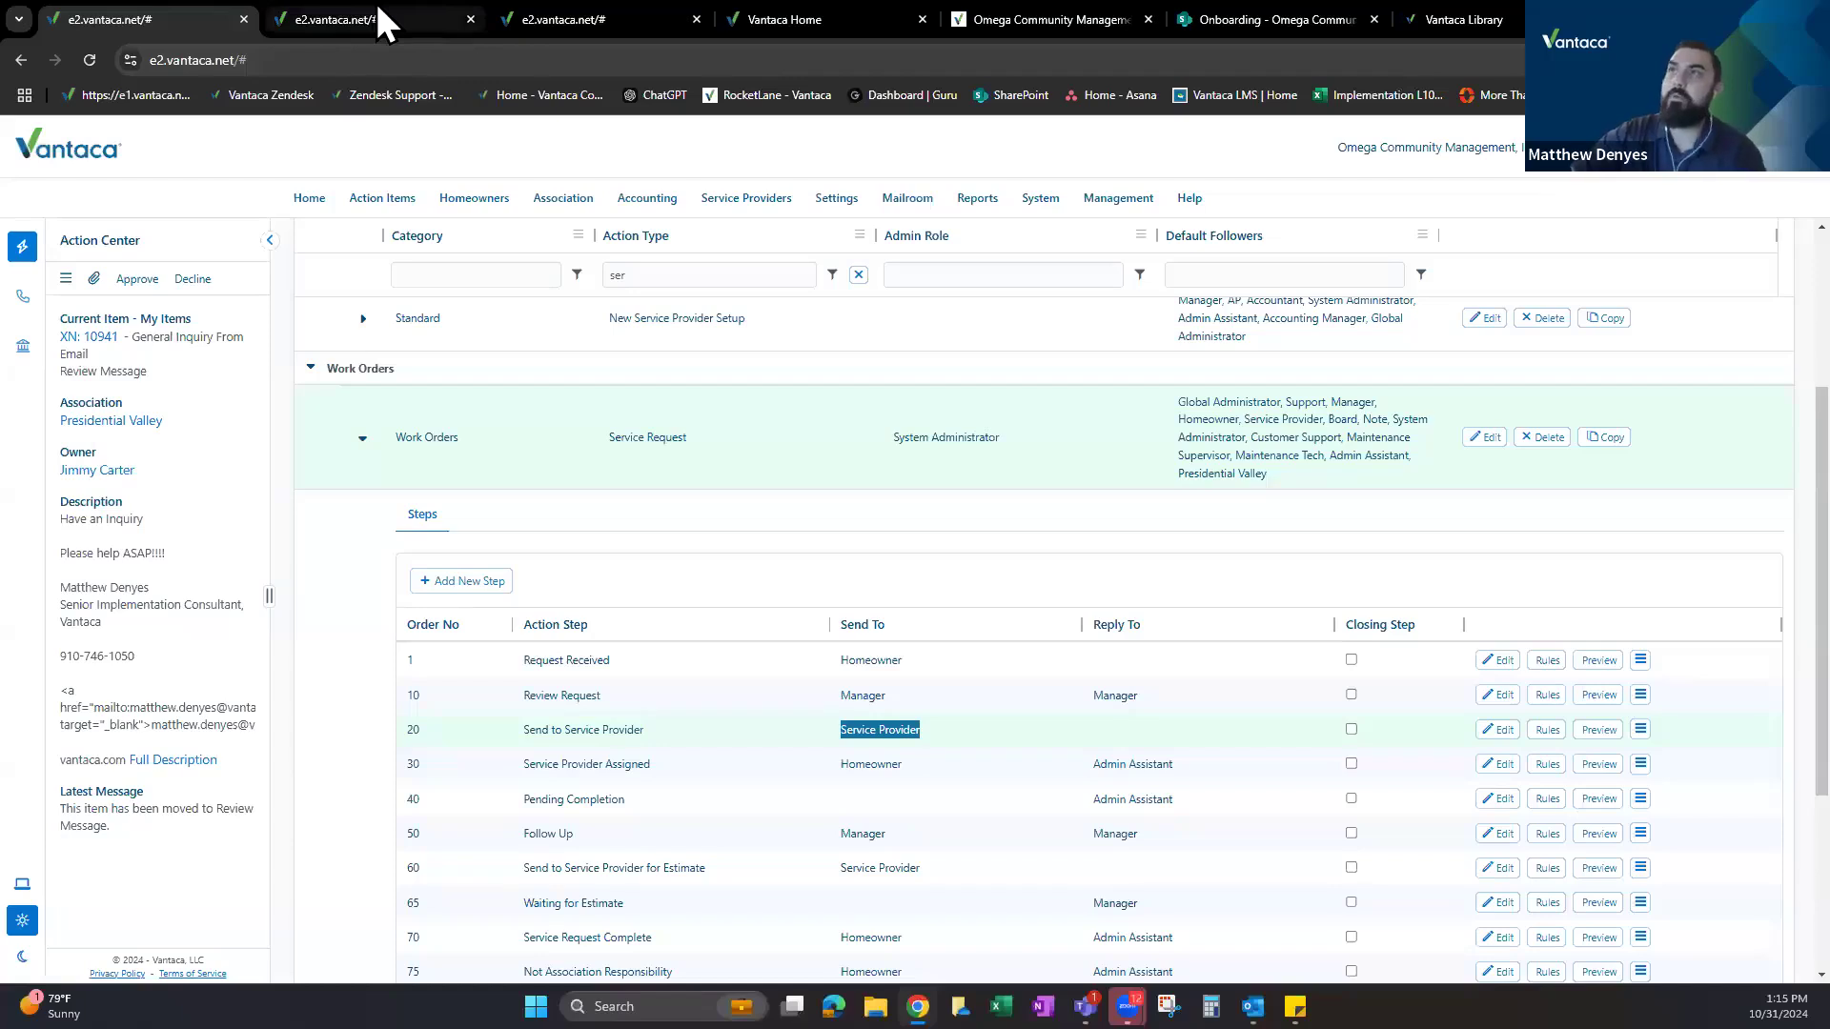
{"action": "left_click", "coordinate": [401, 17]}
{"action": "left_click", "coordinate": [564, 17]}
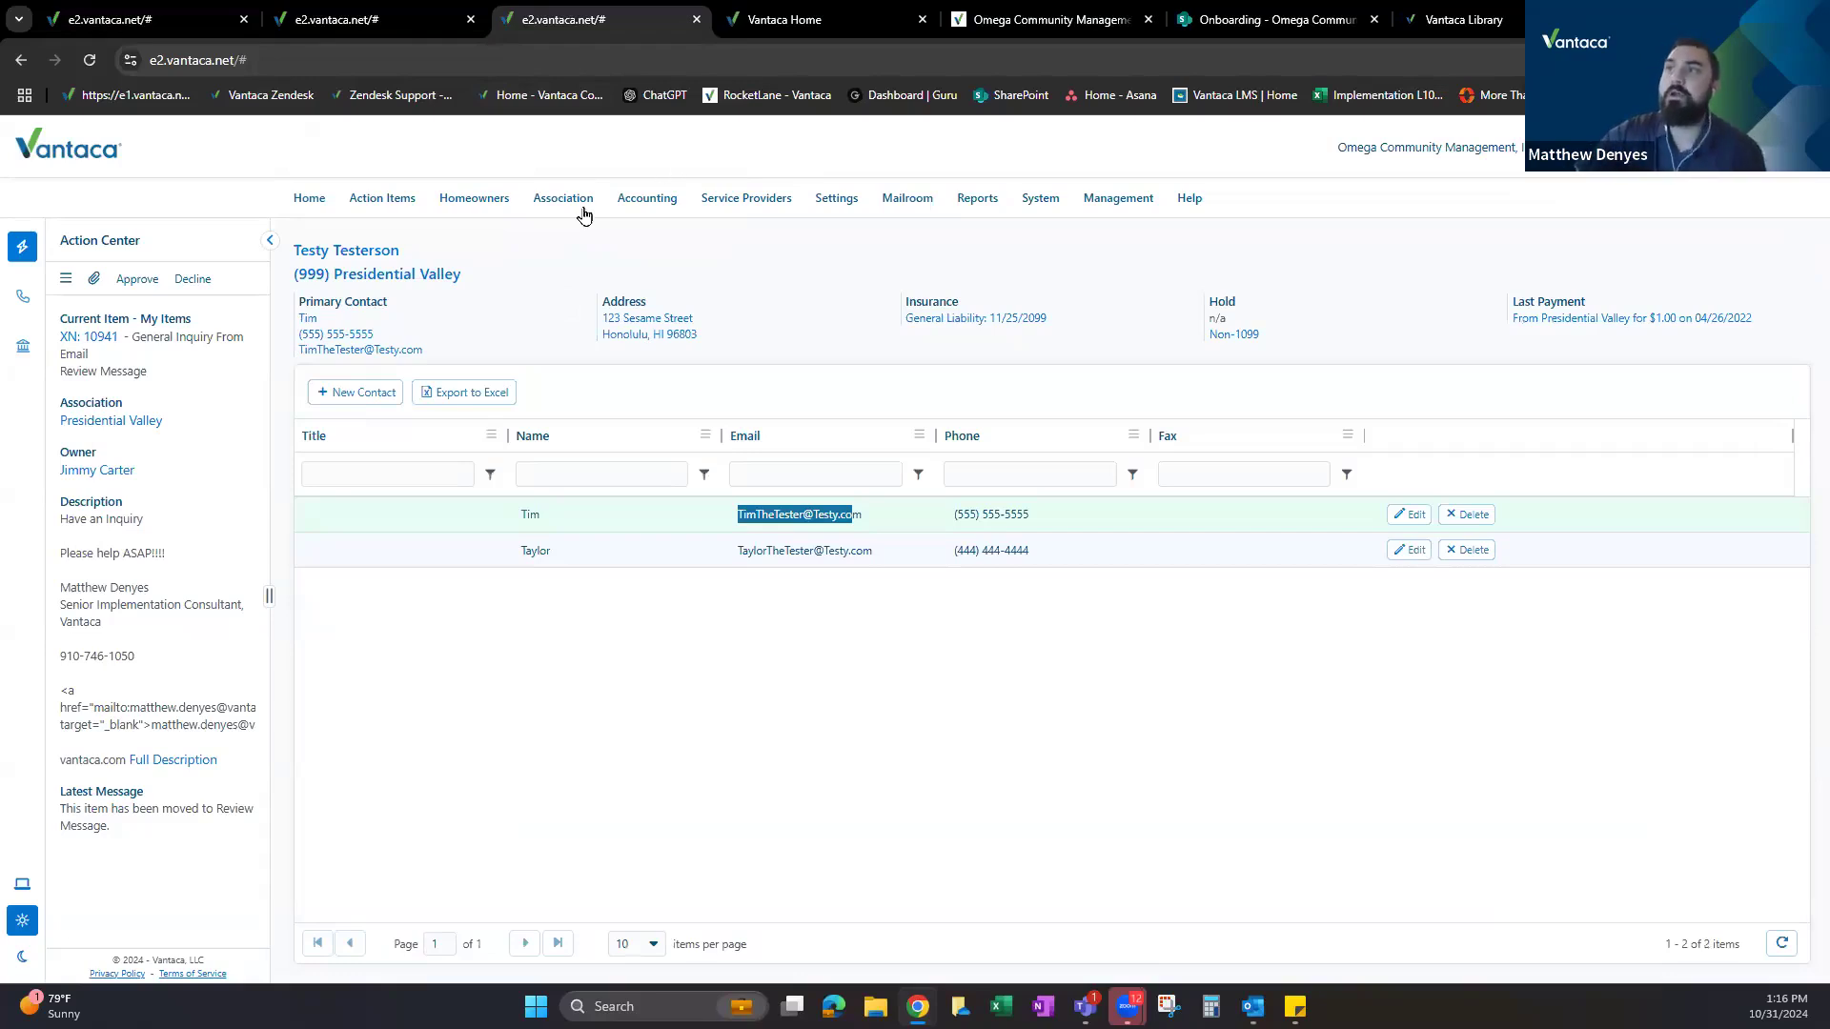
Review the Collection Attorney service and its provider contact in the Services list, then close the tab.
{"action": "mouse_move", "coordinate": [583, 210]}
{"action": "left_click", "coordinate": [581, 714]}
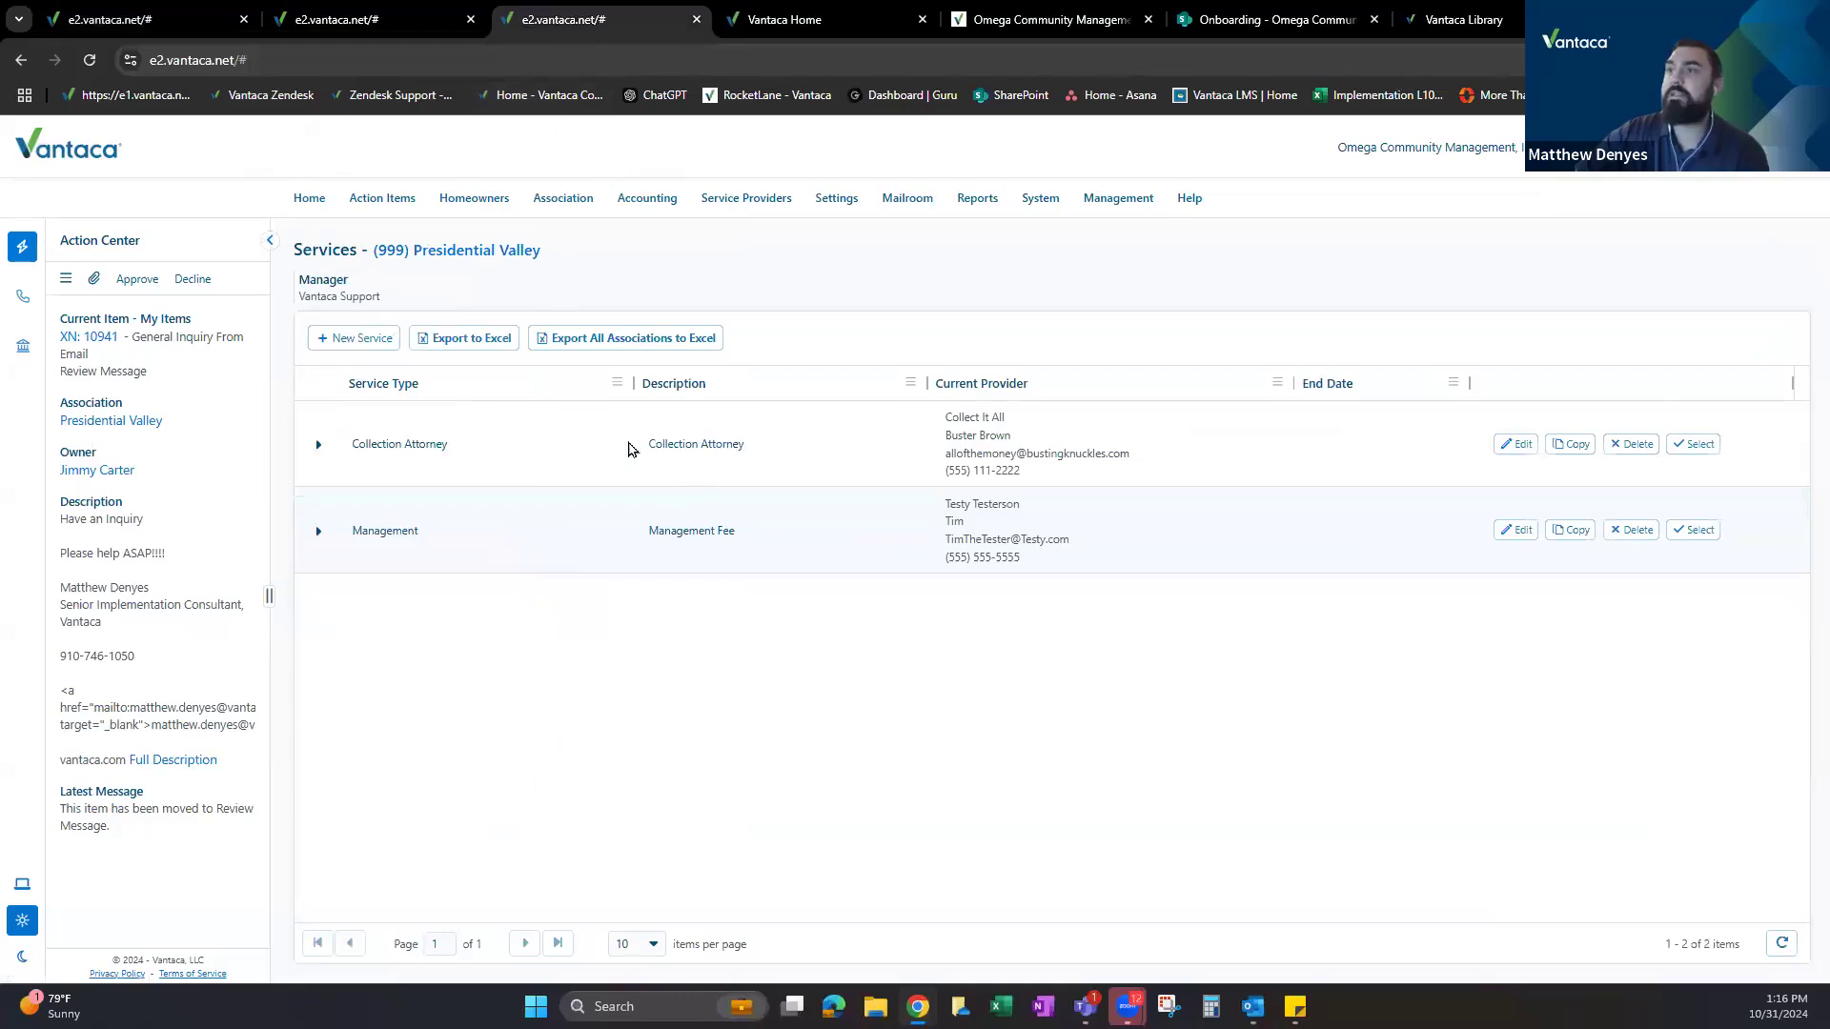
{"action": "left_click_drag", "start_coordinate": [362, 445], "coordinate": [804, 461]}
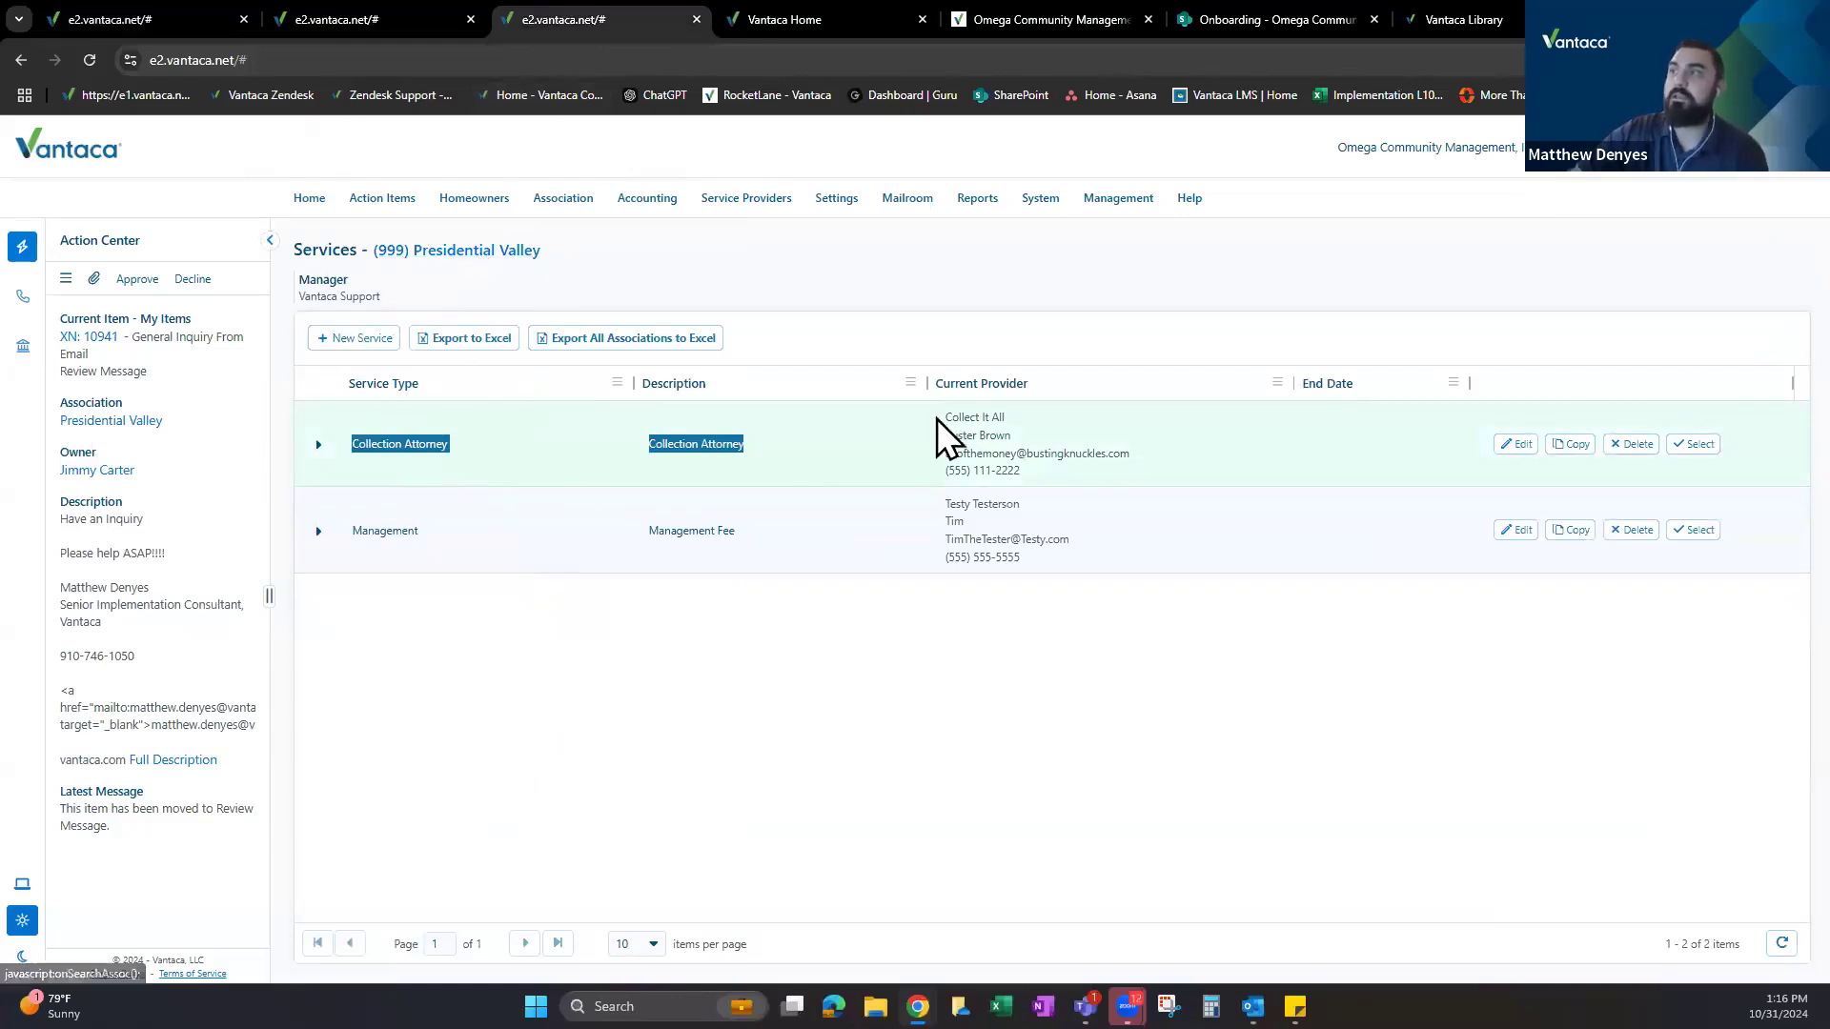
{"action": "left_click_drag", "start_coordinate": [944, 435], "coordinate": [1029, 441]}
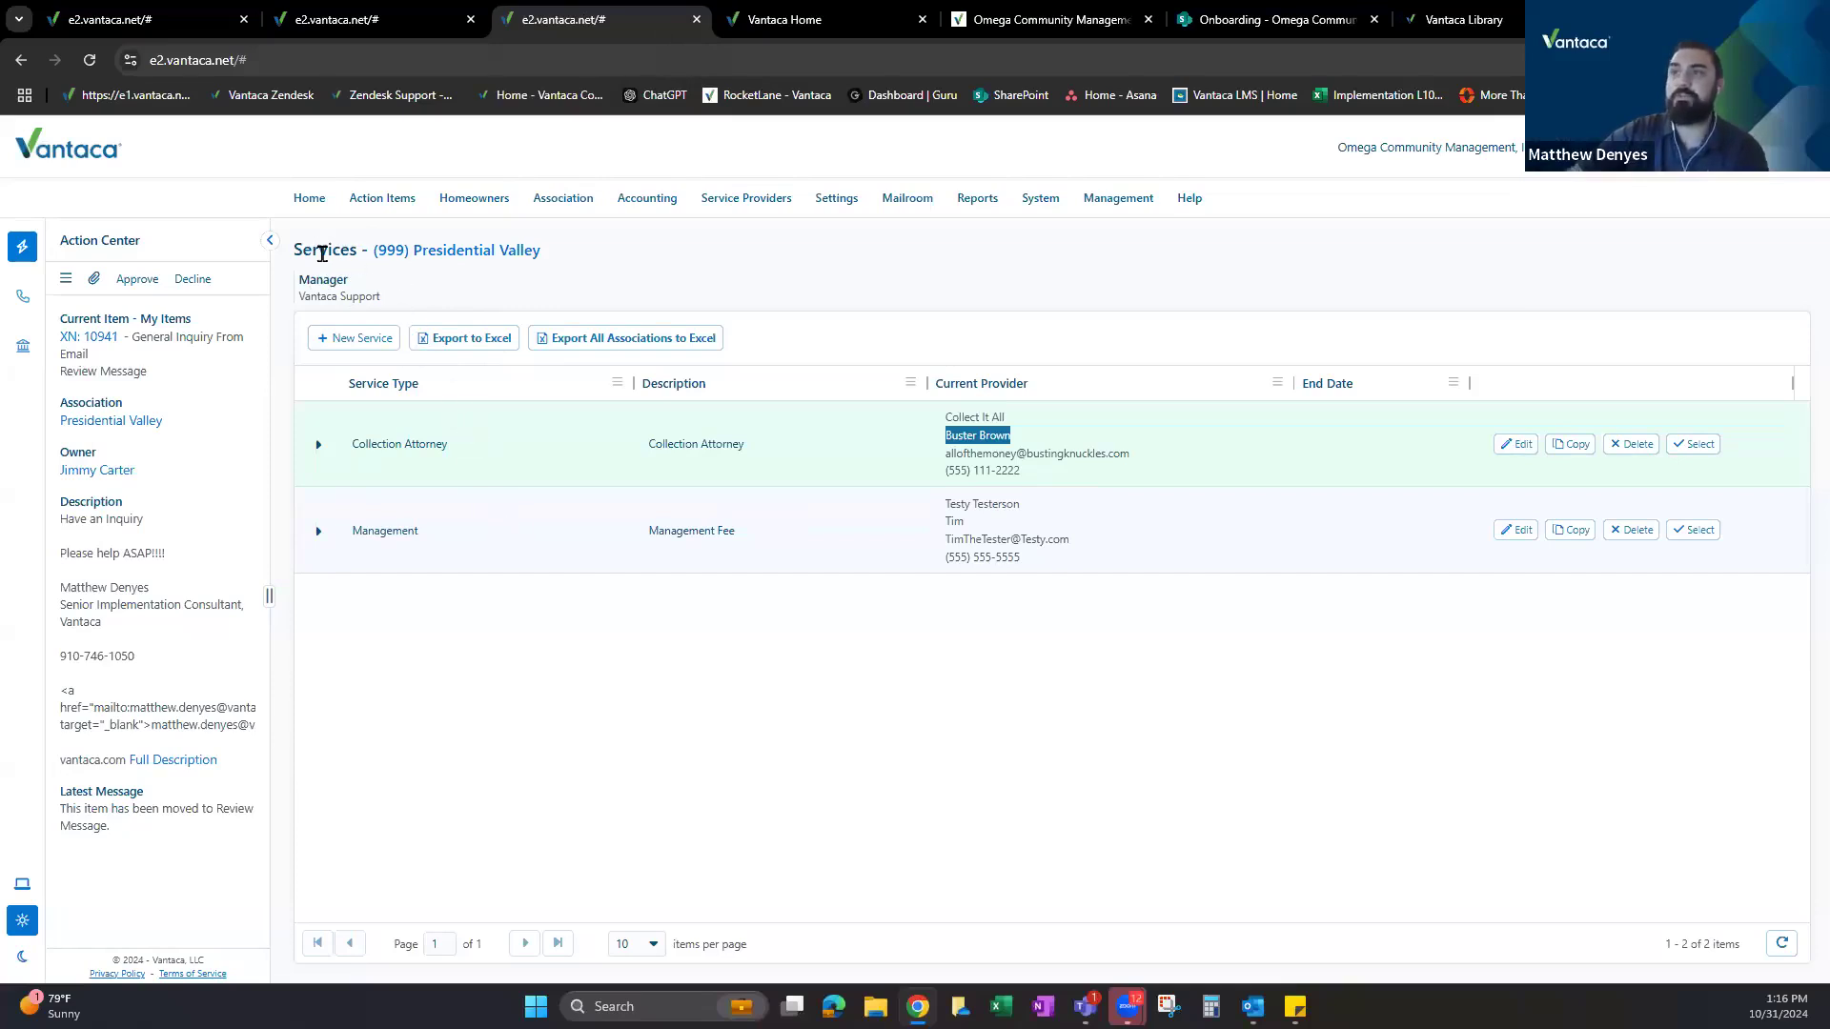
{"action": "left_click", "coordinate": [659, 540]}
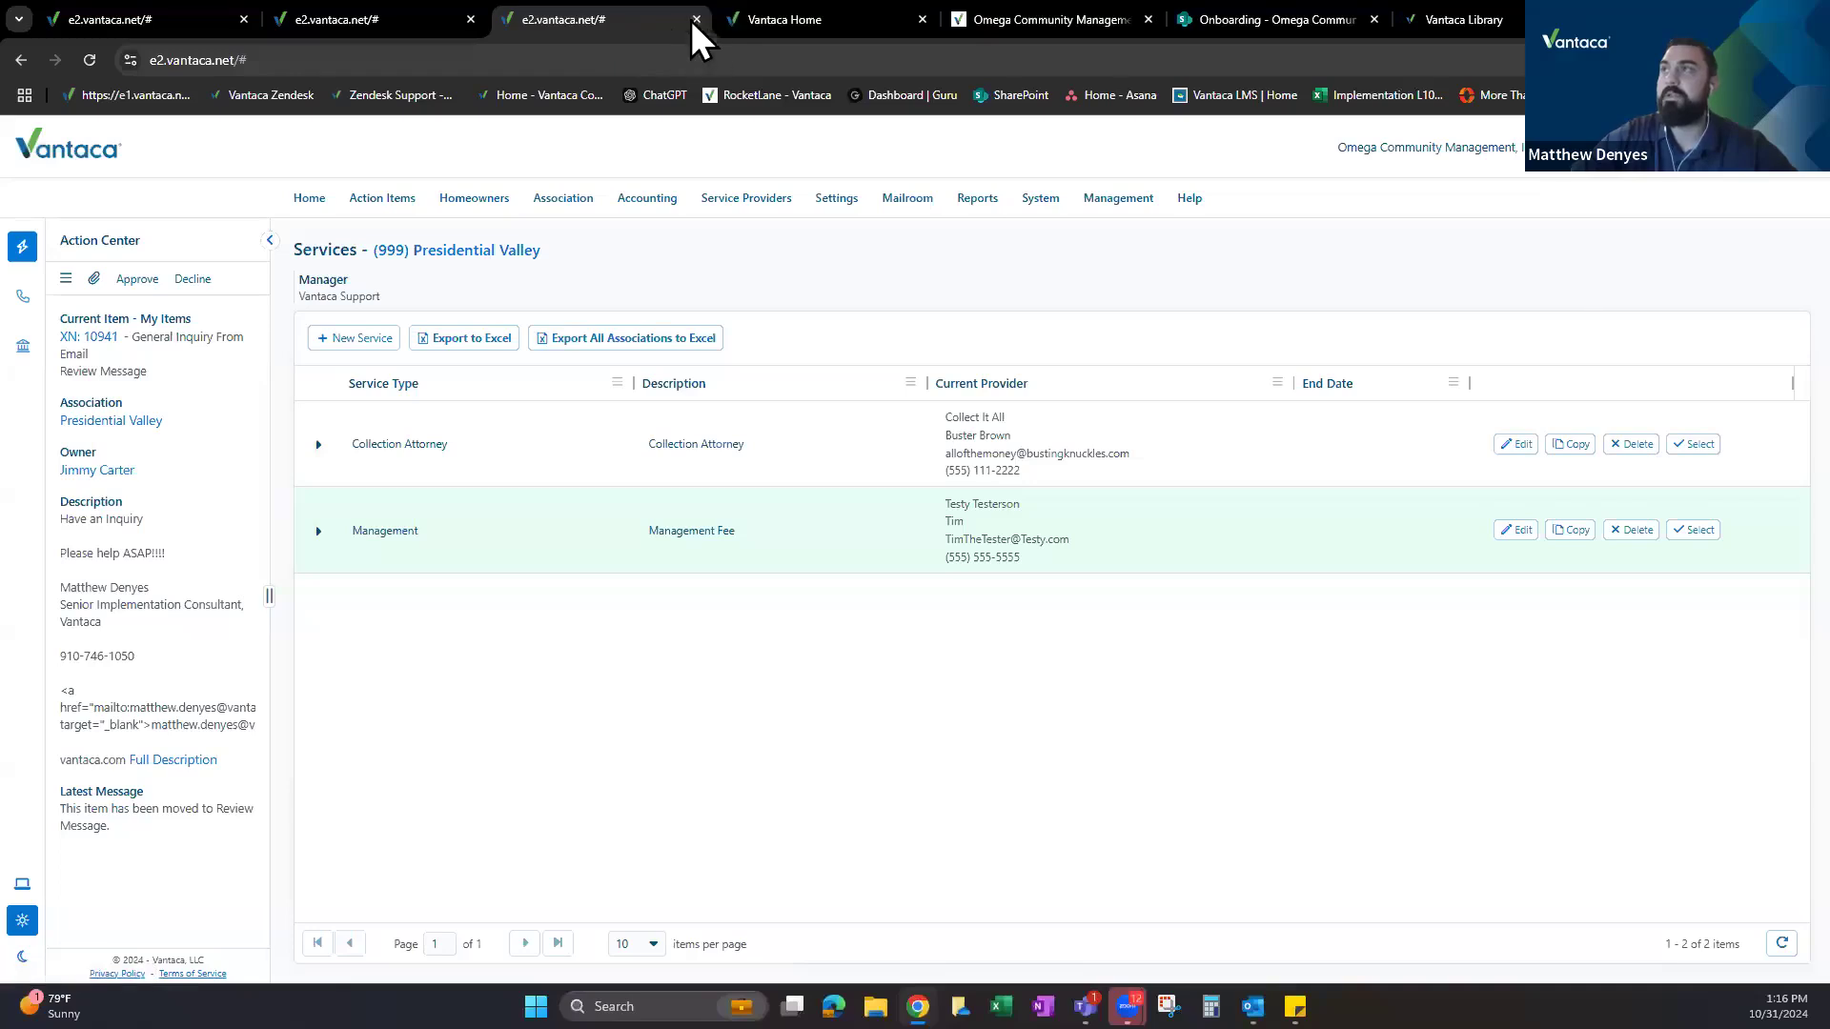
{"action": "middle_click", "coordinate": [615, 27]}
Open the Change Step form for Service Request 10943 from the owner's Action Items tab.
{"action": "left_click", "coordinate": [575, 10]}
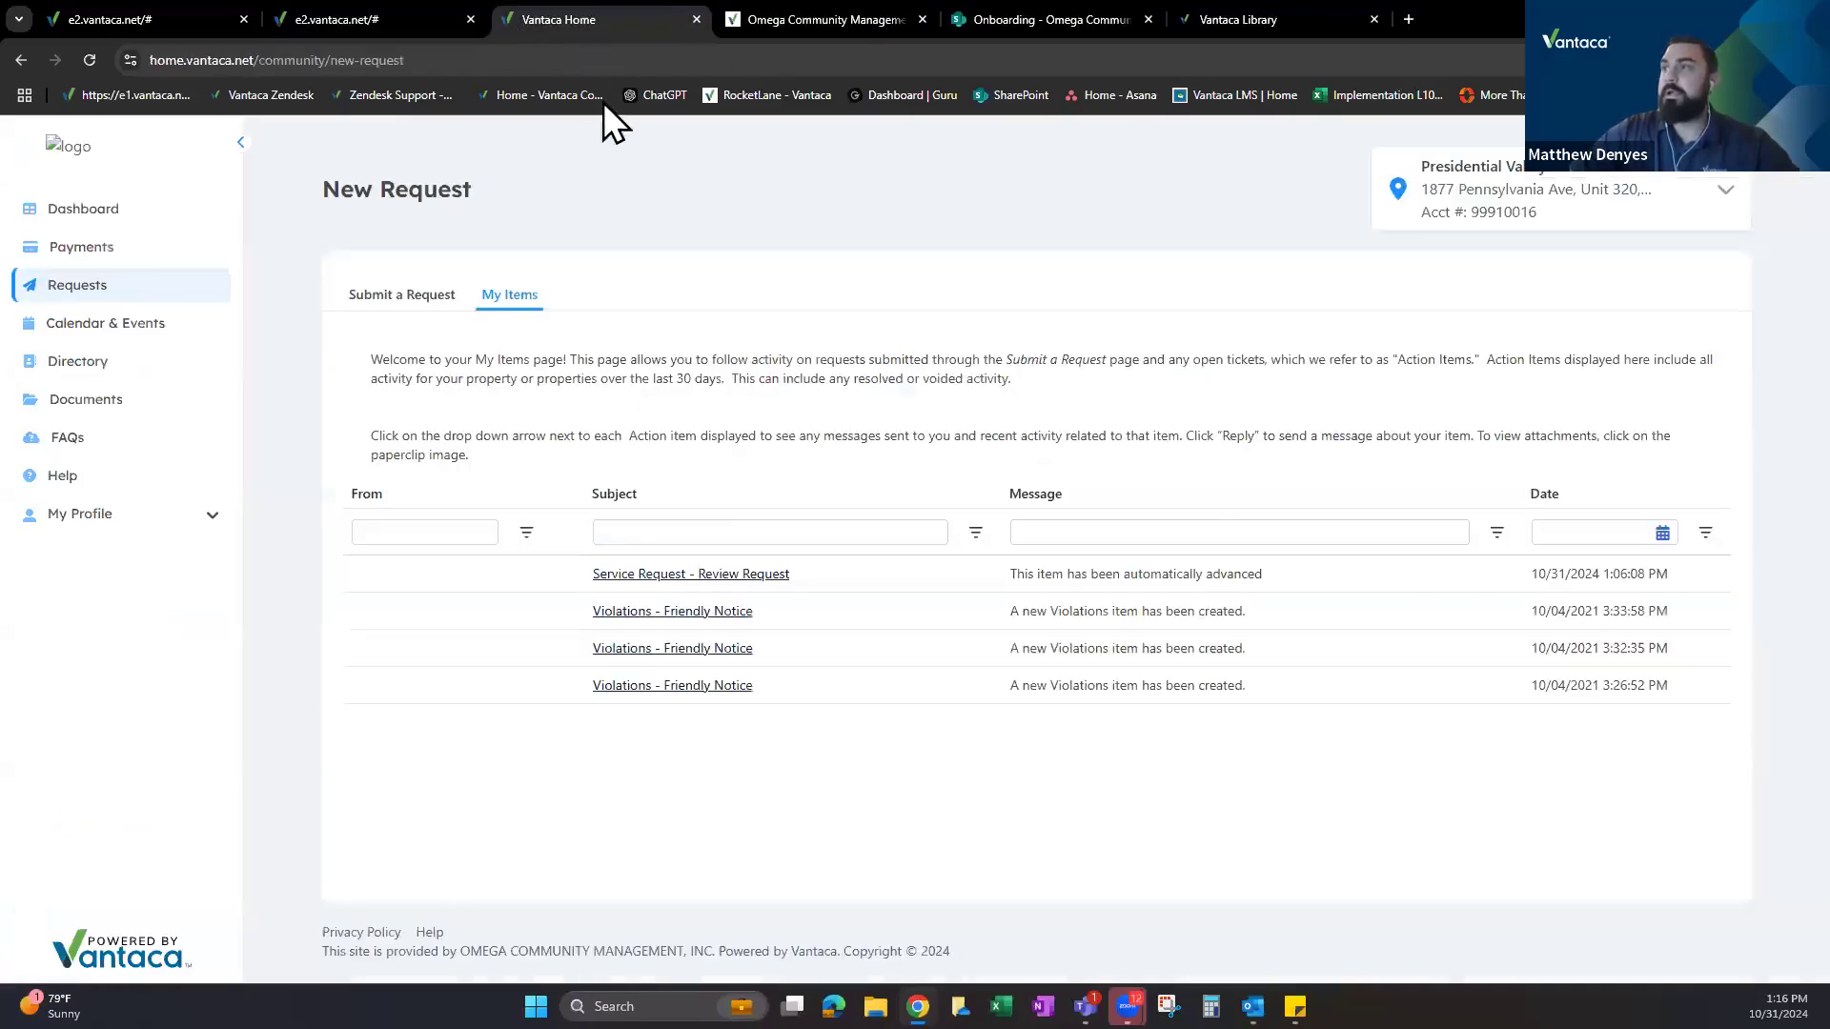
{"action": "left_click", "coordinate": [381, 21]}
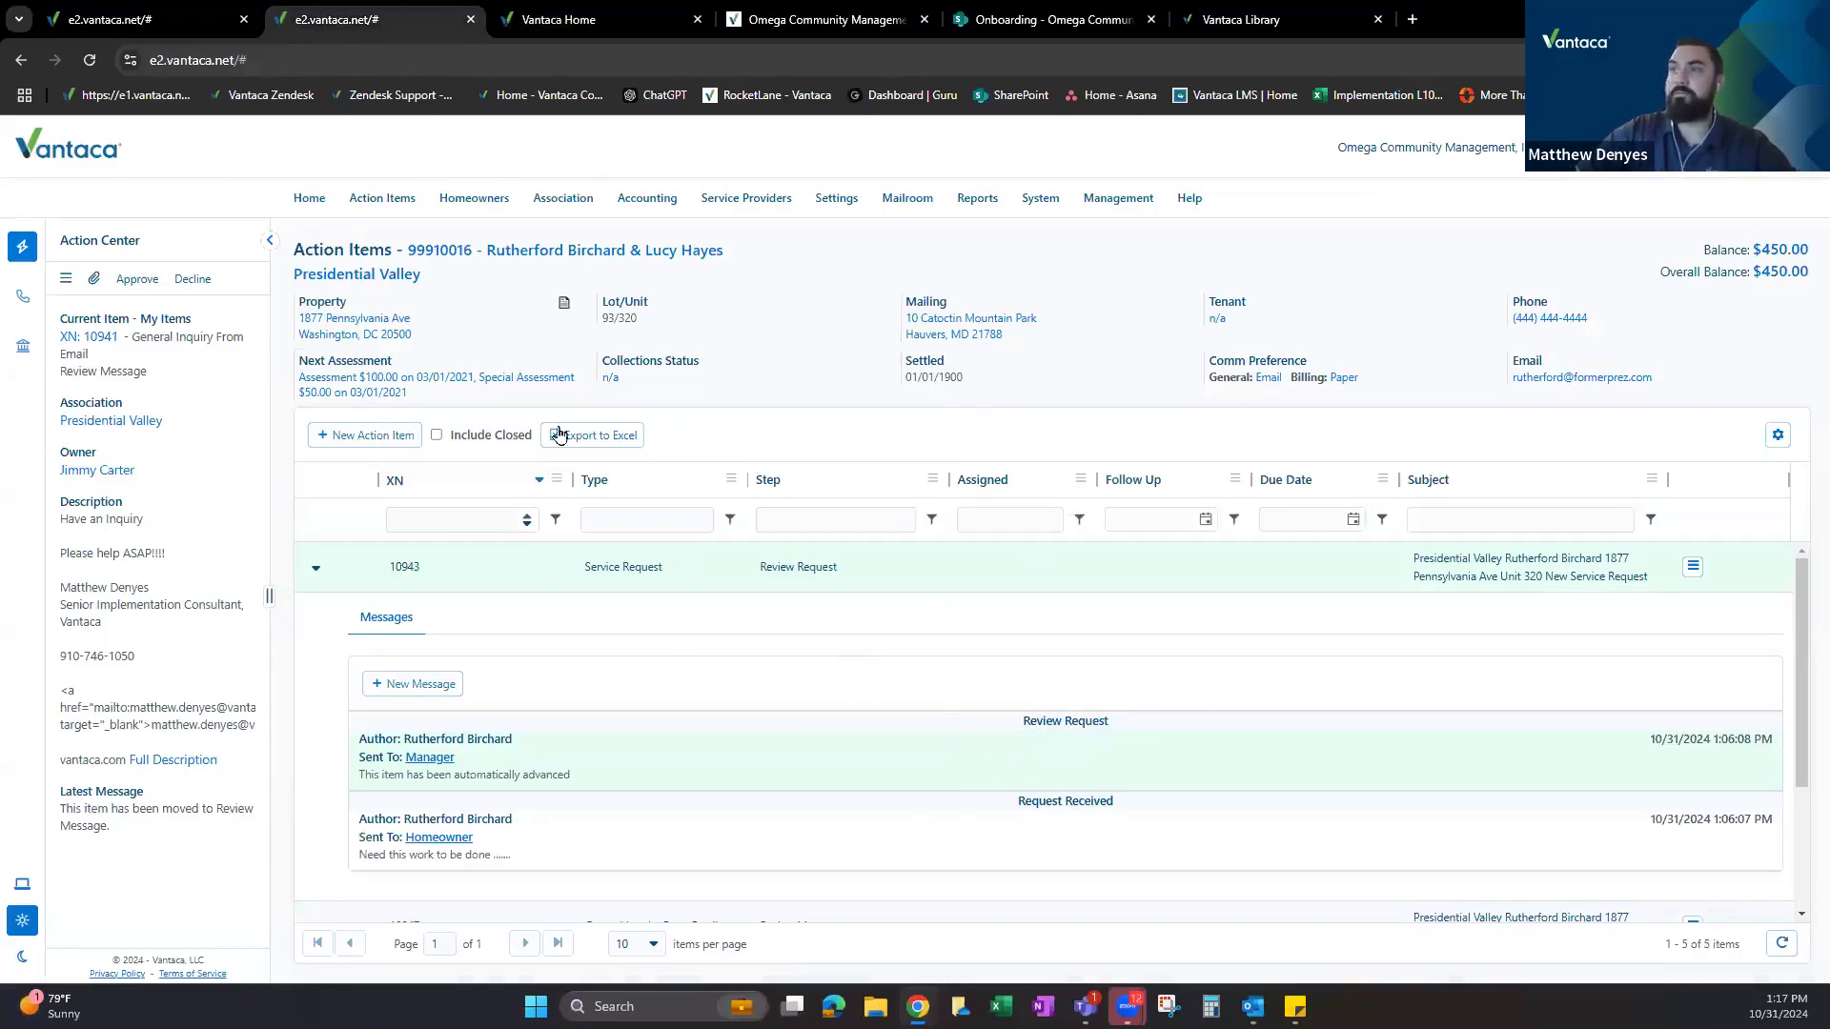
{"action": "left_click", "coordinate": [1694, 569]}
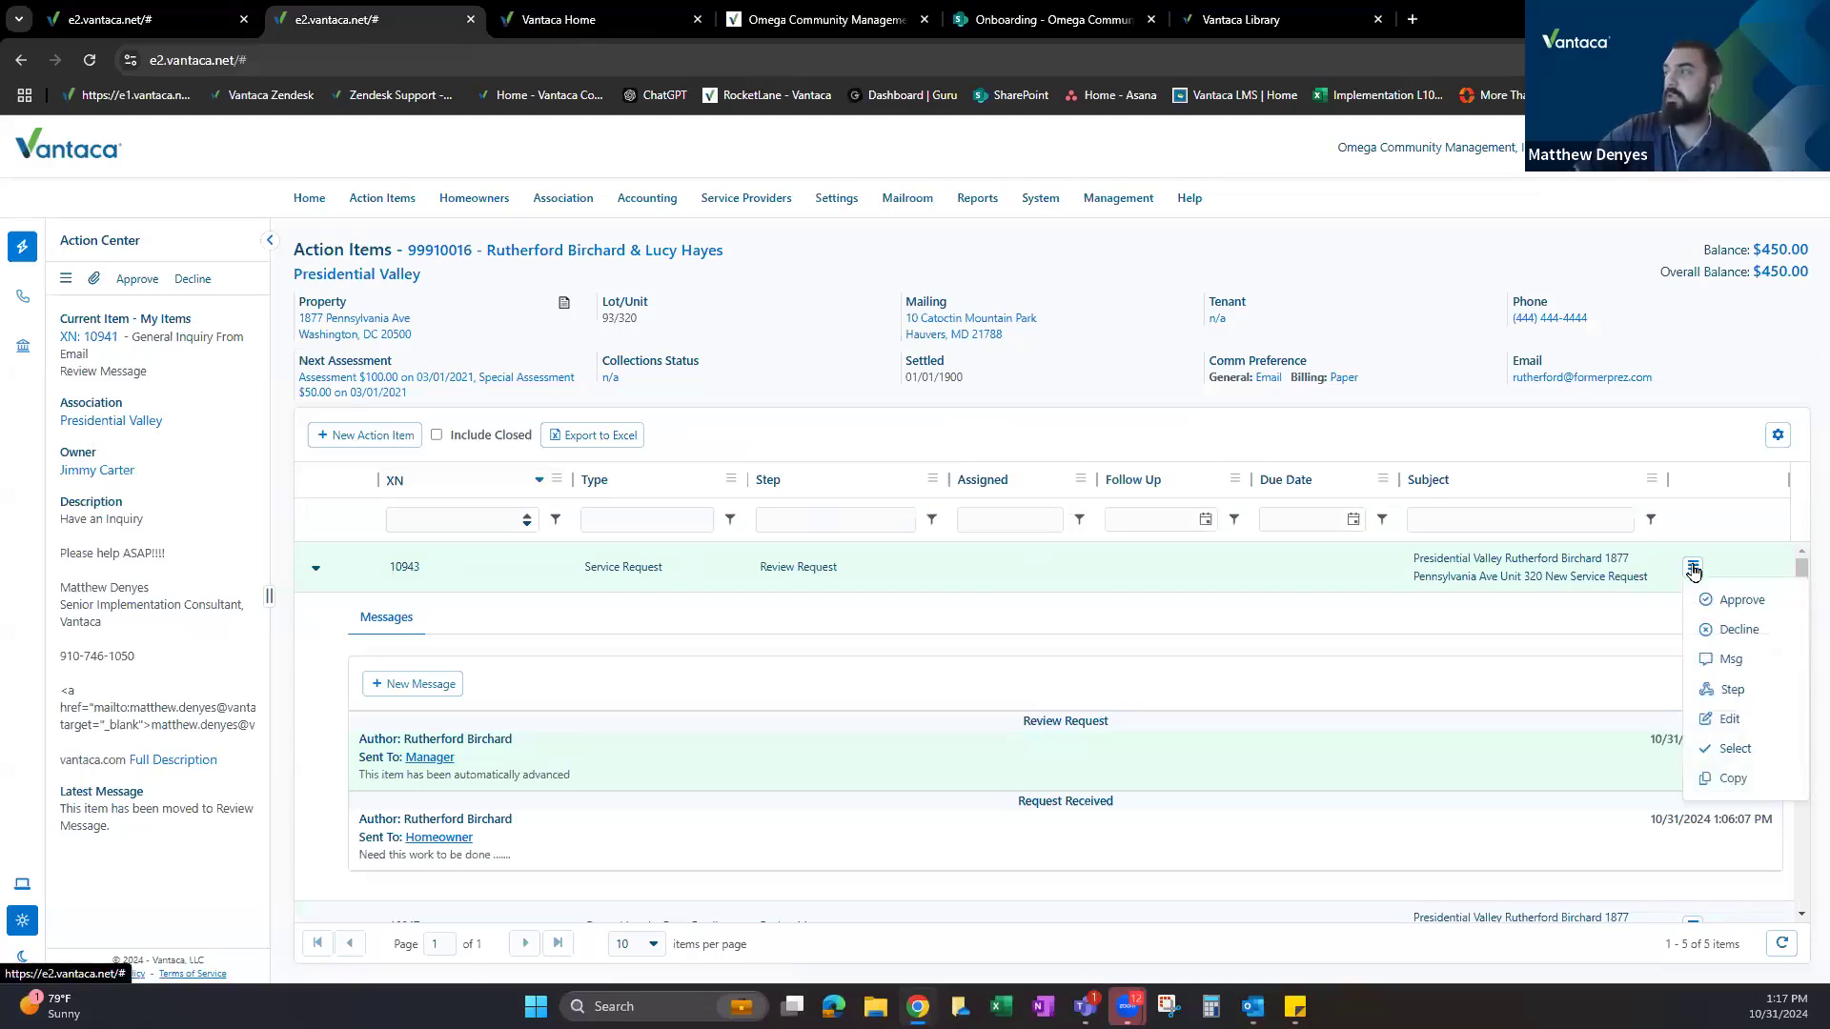
{"action": "left_click", "coordinate": [1732, 690]}
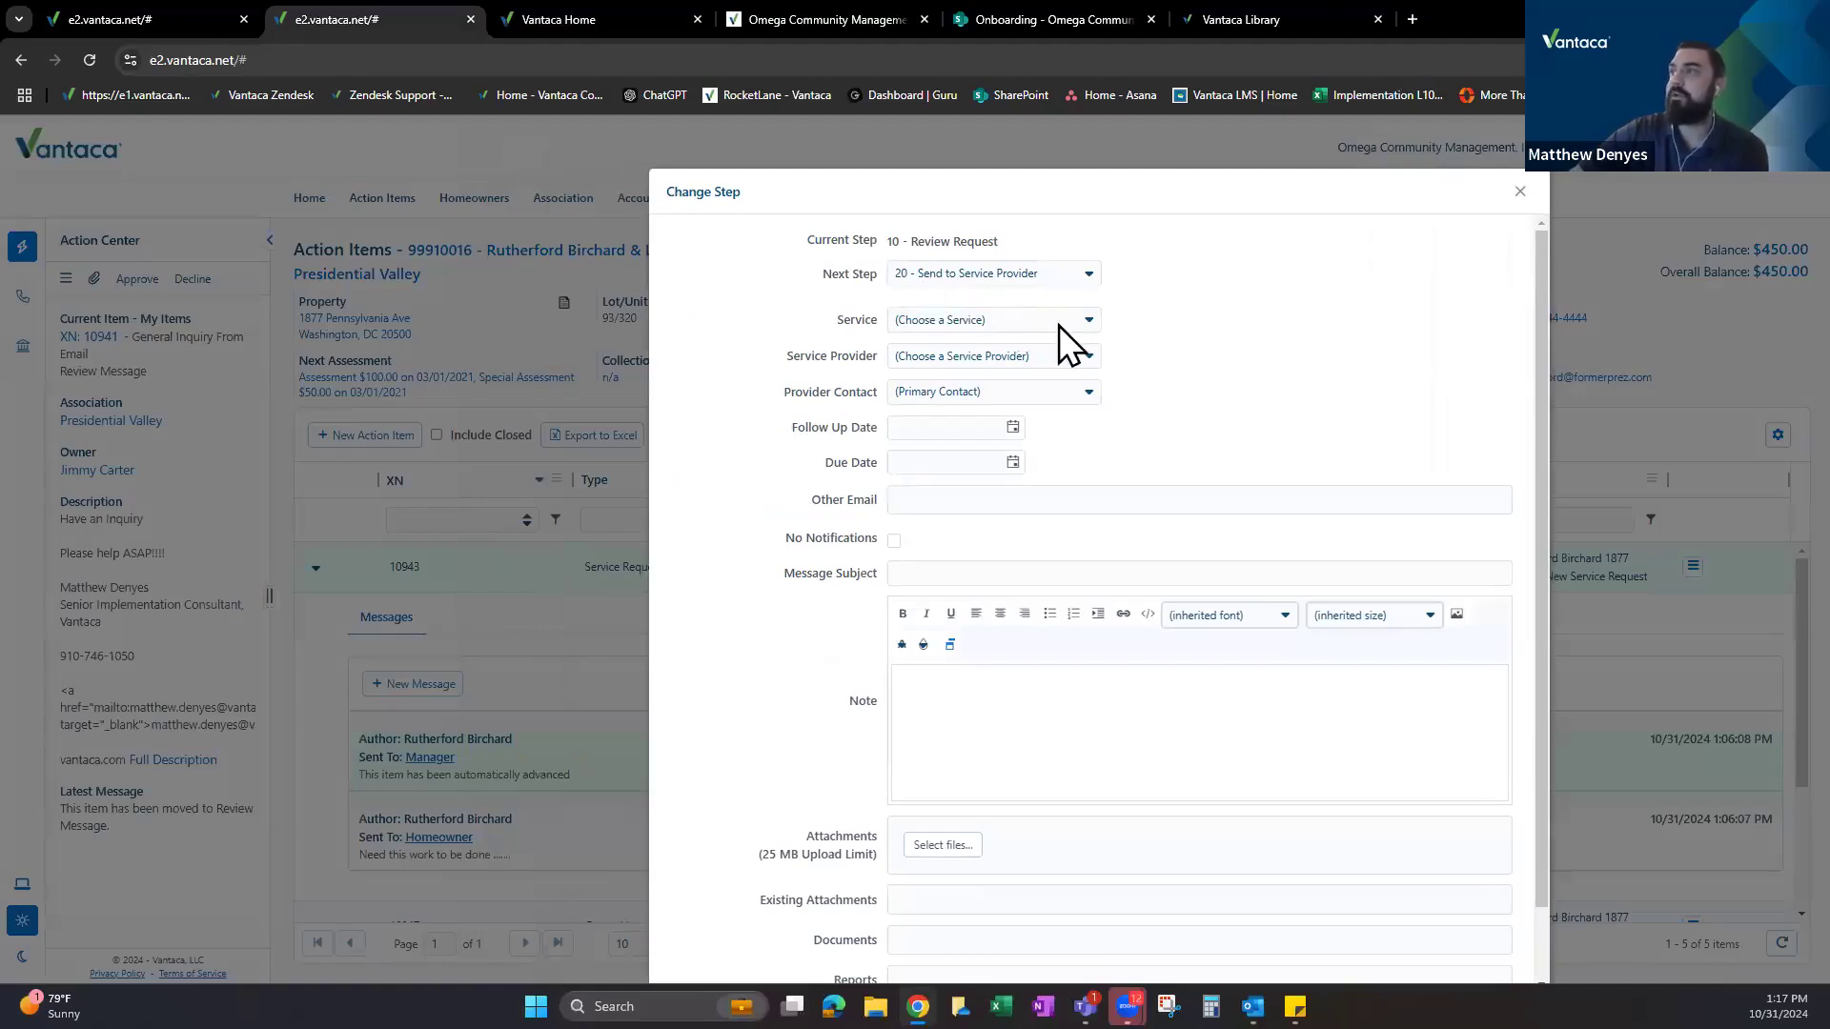
Browse the available services, choose the test service provider and look at its contacts.
{"action": "left_click", "coordinate": [986, 318]}
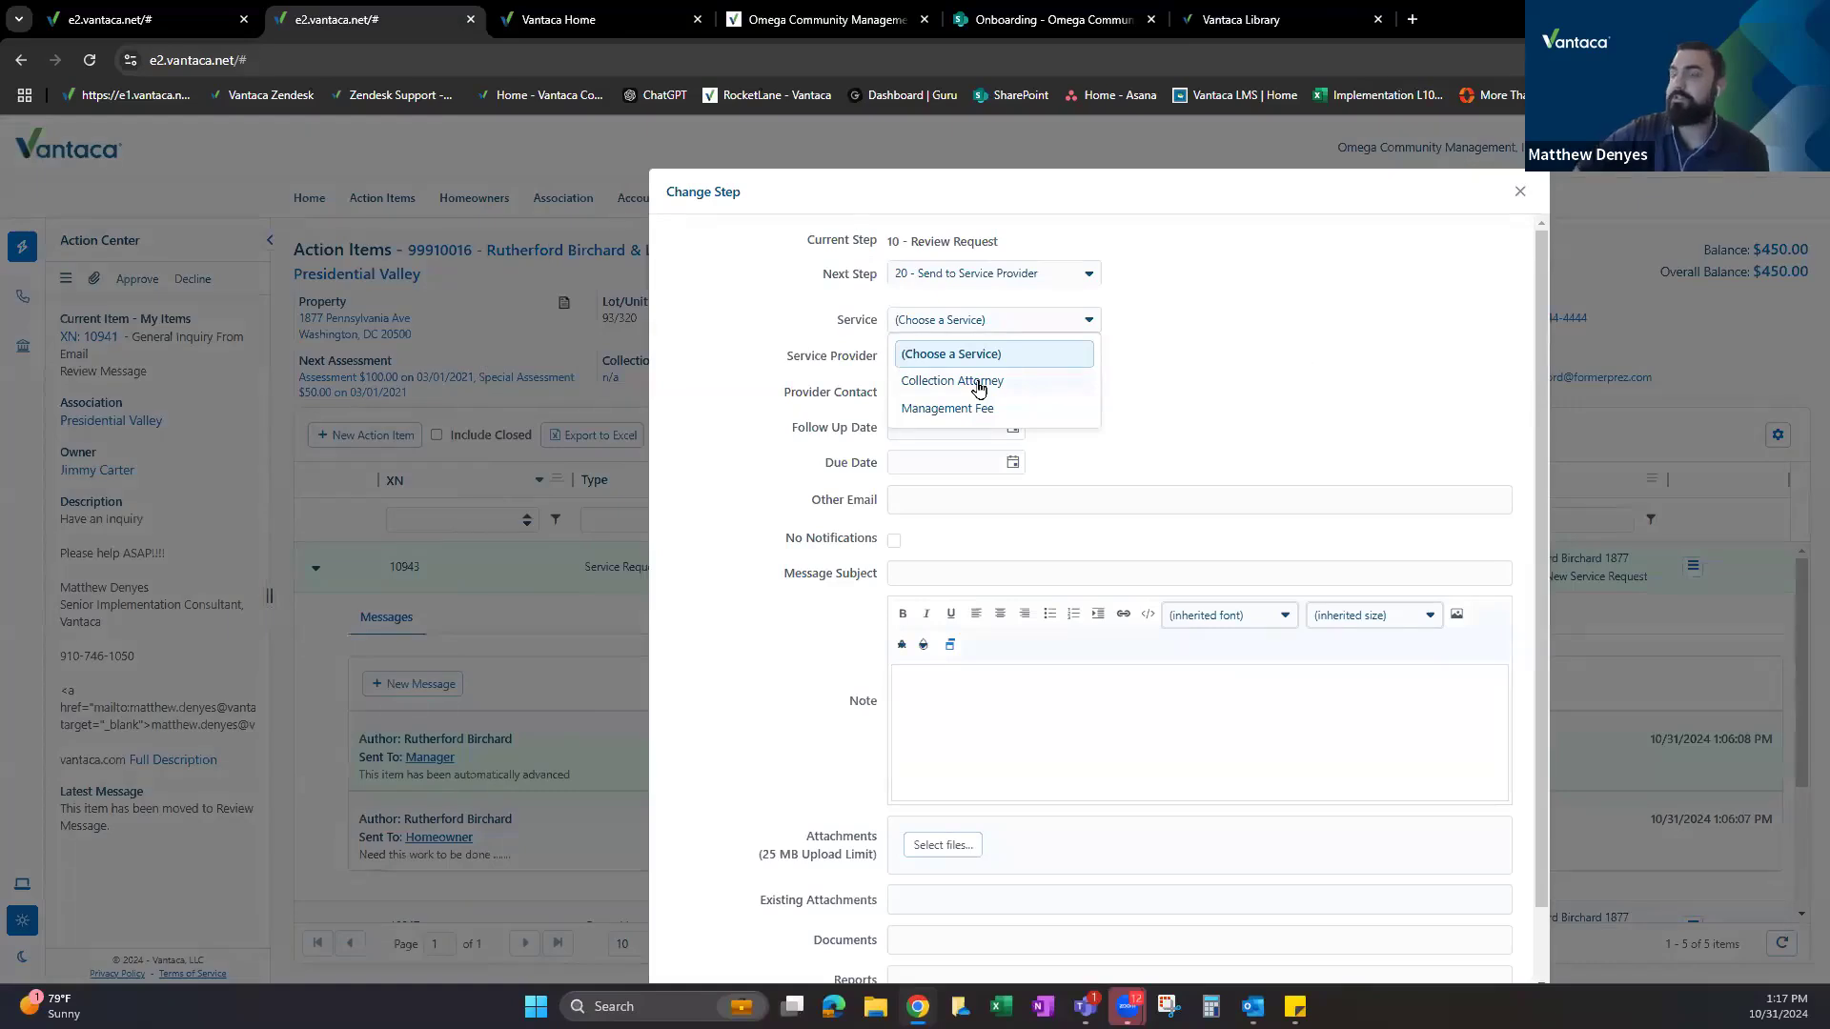
{"action": "left_click", "coordinate": [1199, 362]}
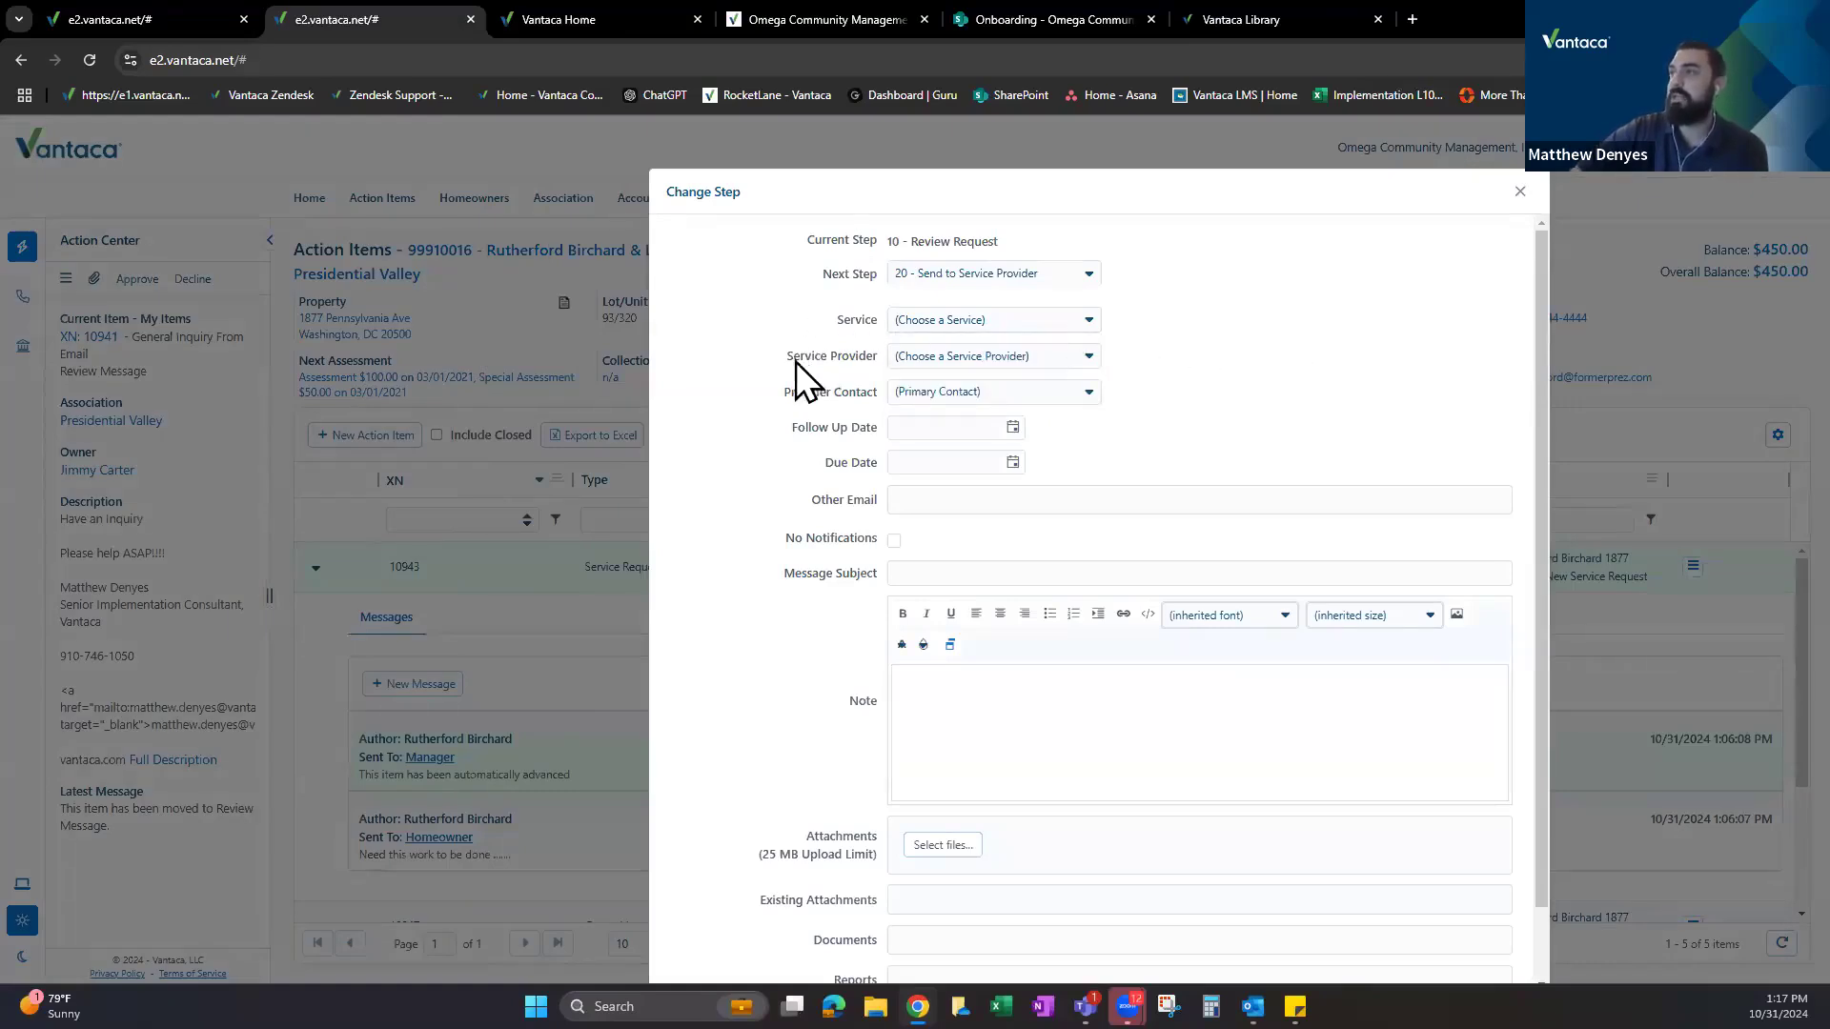
{"action": "left_click_drag", "start_coordinate": [865, 365], "coordinate": [867, 366]}
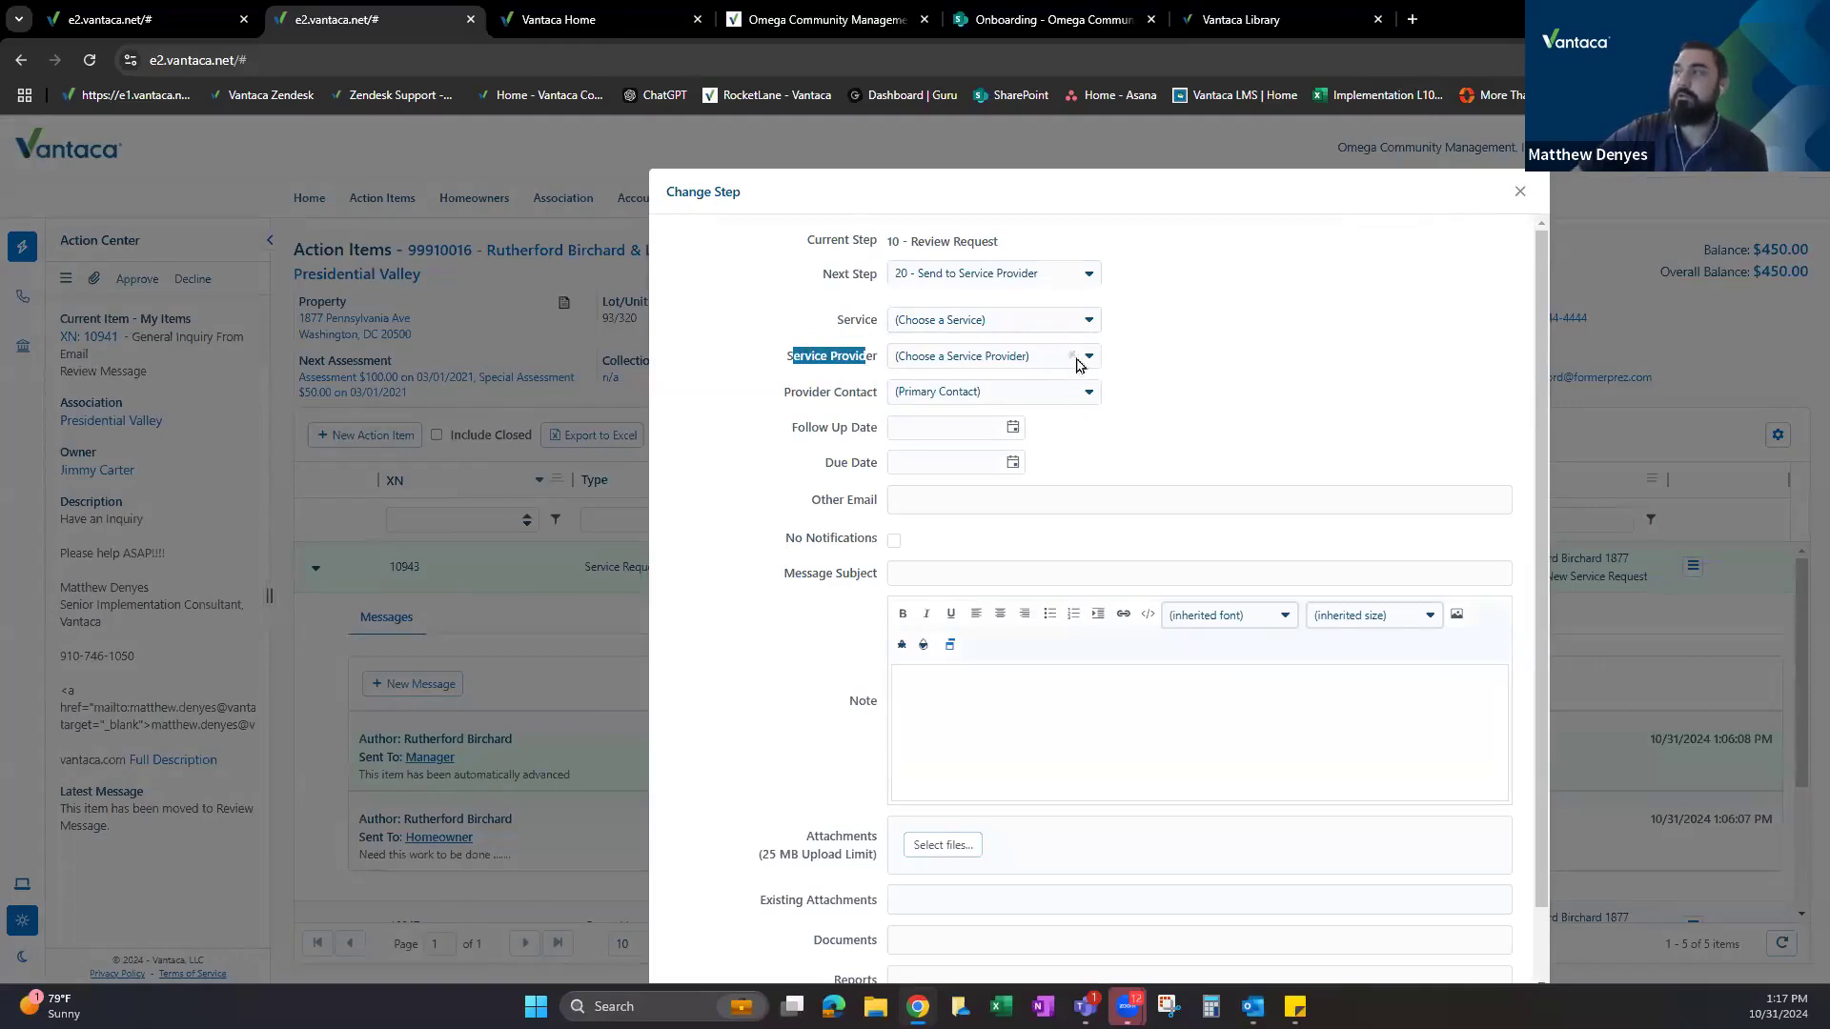
{"action": "left_click", "coordinate": [995, 358]}
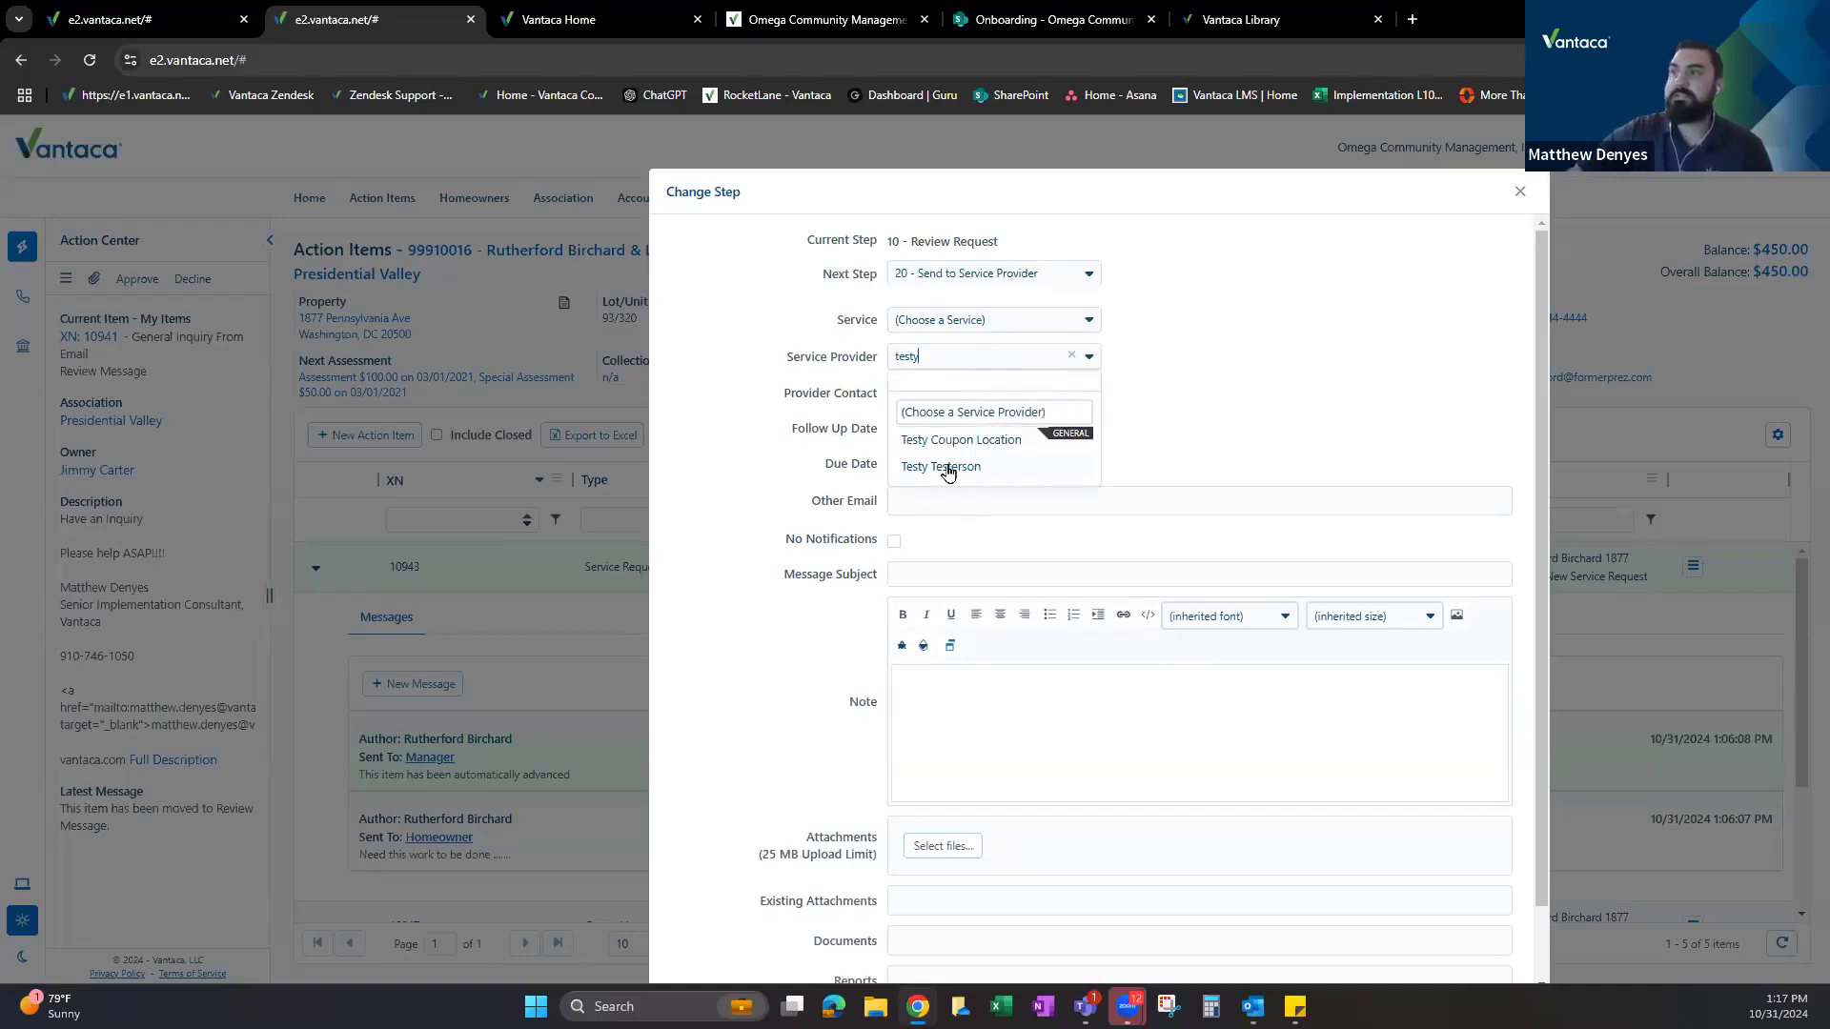
{"action": "left_click", "coordinate": [950, 467]}
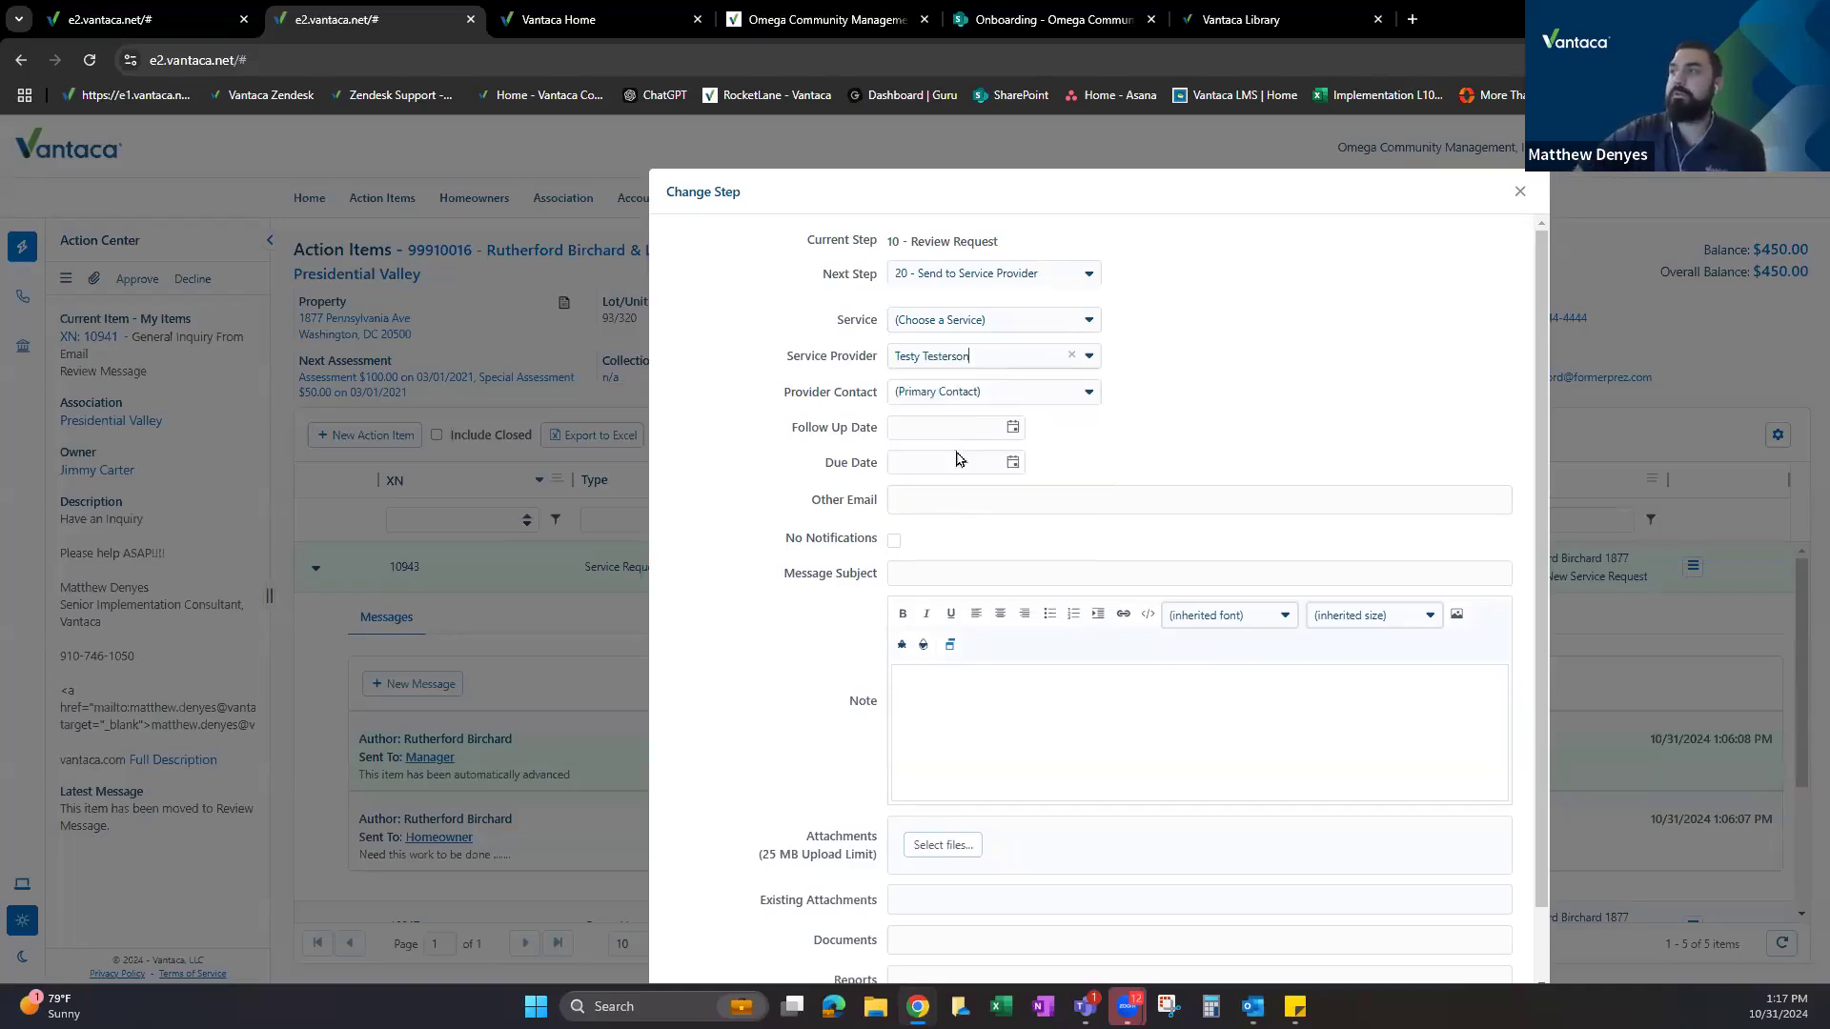
{"action": "left_click", "coordinate": [1089, 393]}
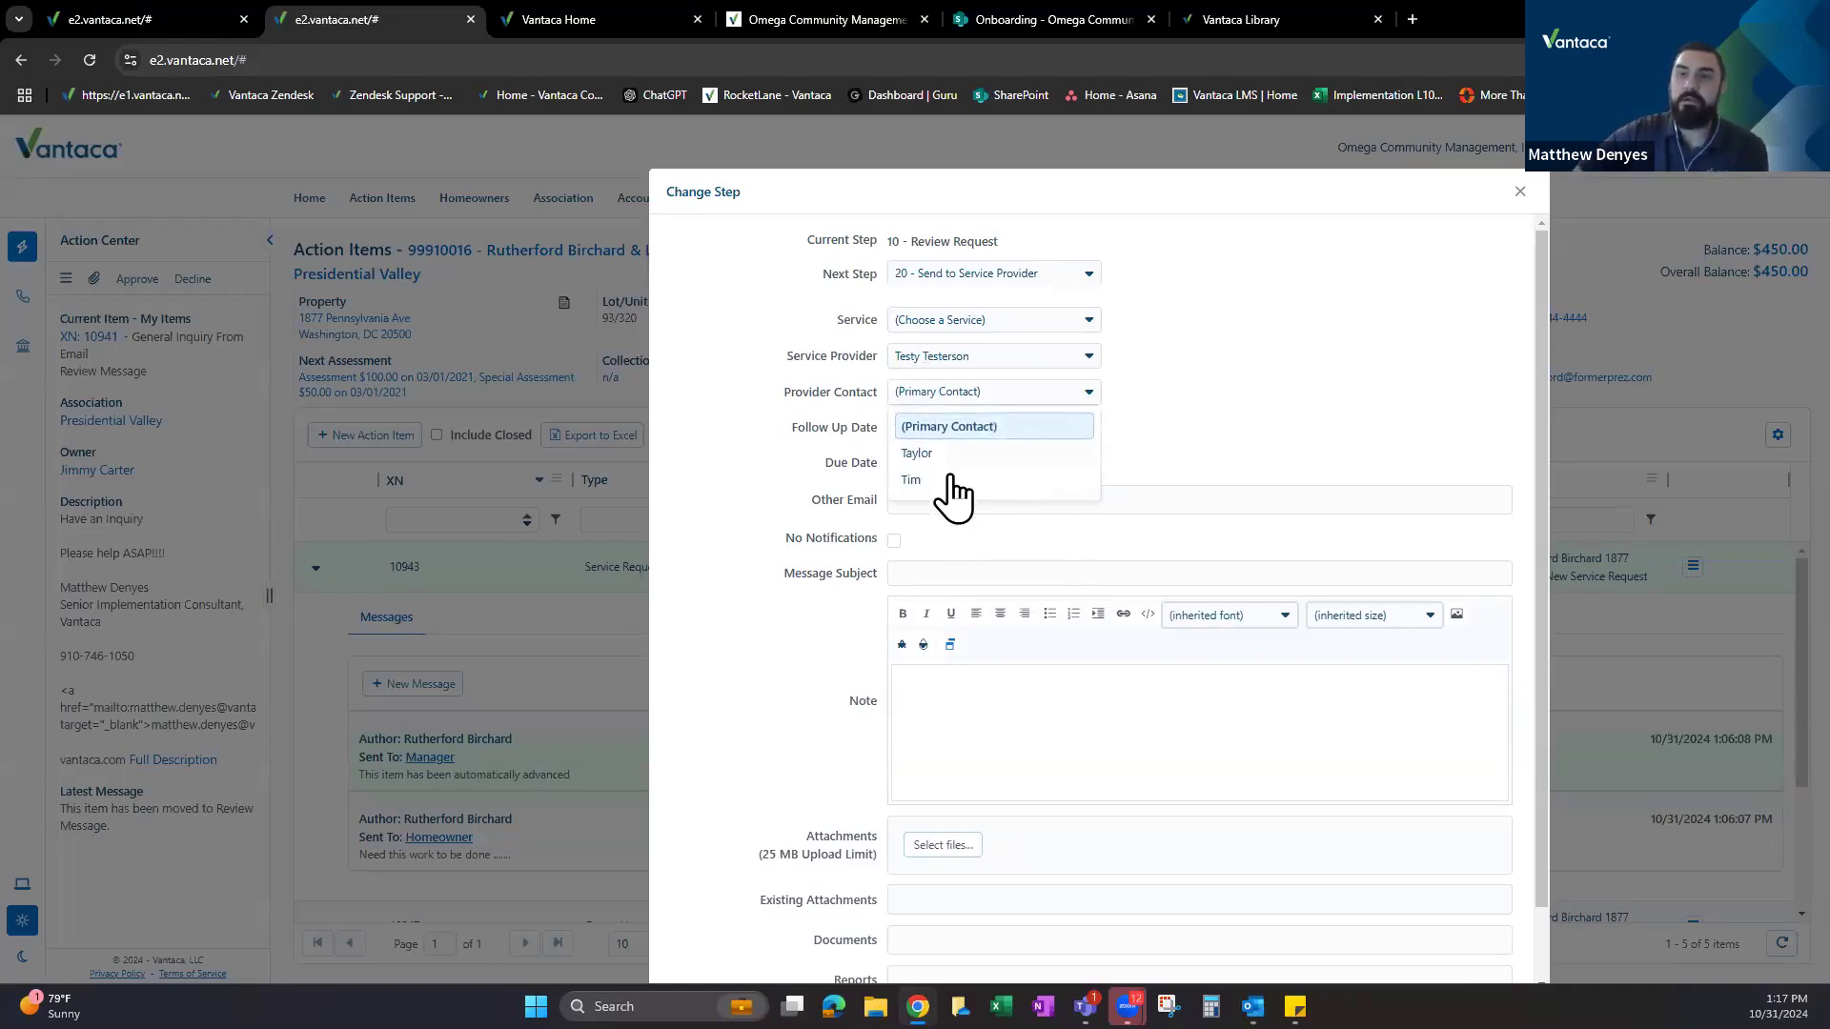
{"action": "left_click", "coordinate": [1203, 391]}
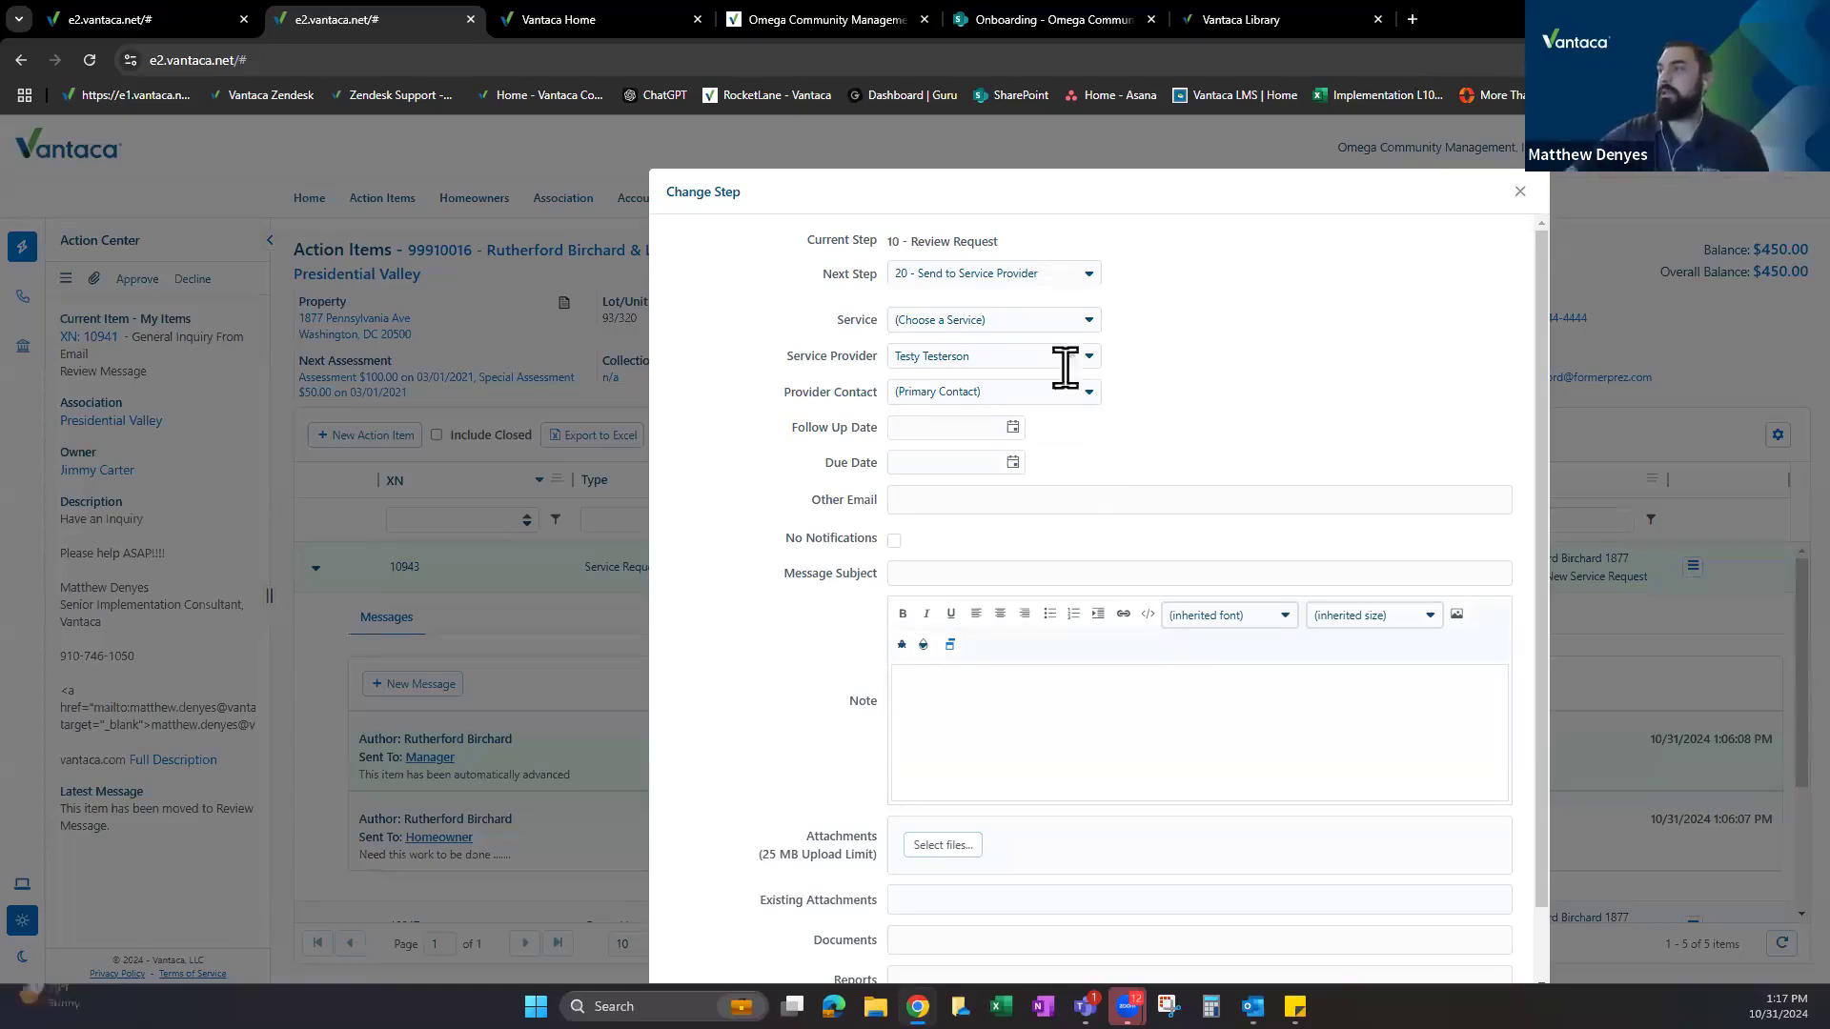
Pick the last listed contact, close Change Step without saving, and reopen request 10943's actions.
{"action": "left_click", "coordinate": [1087, 393]}
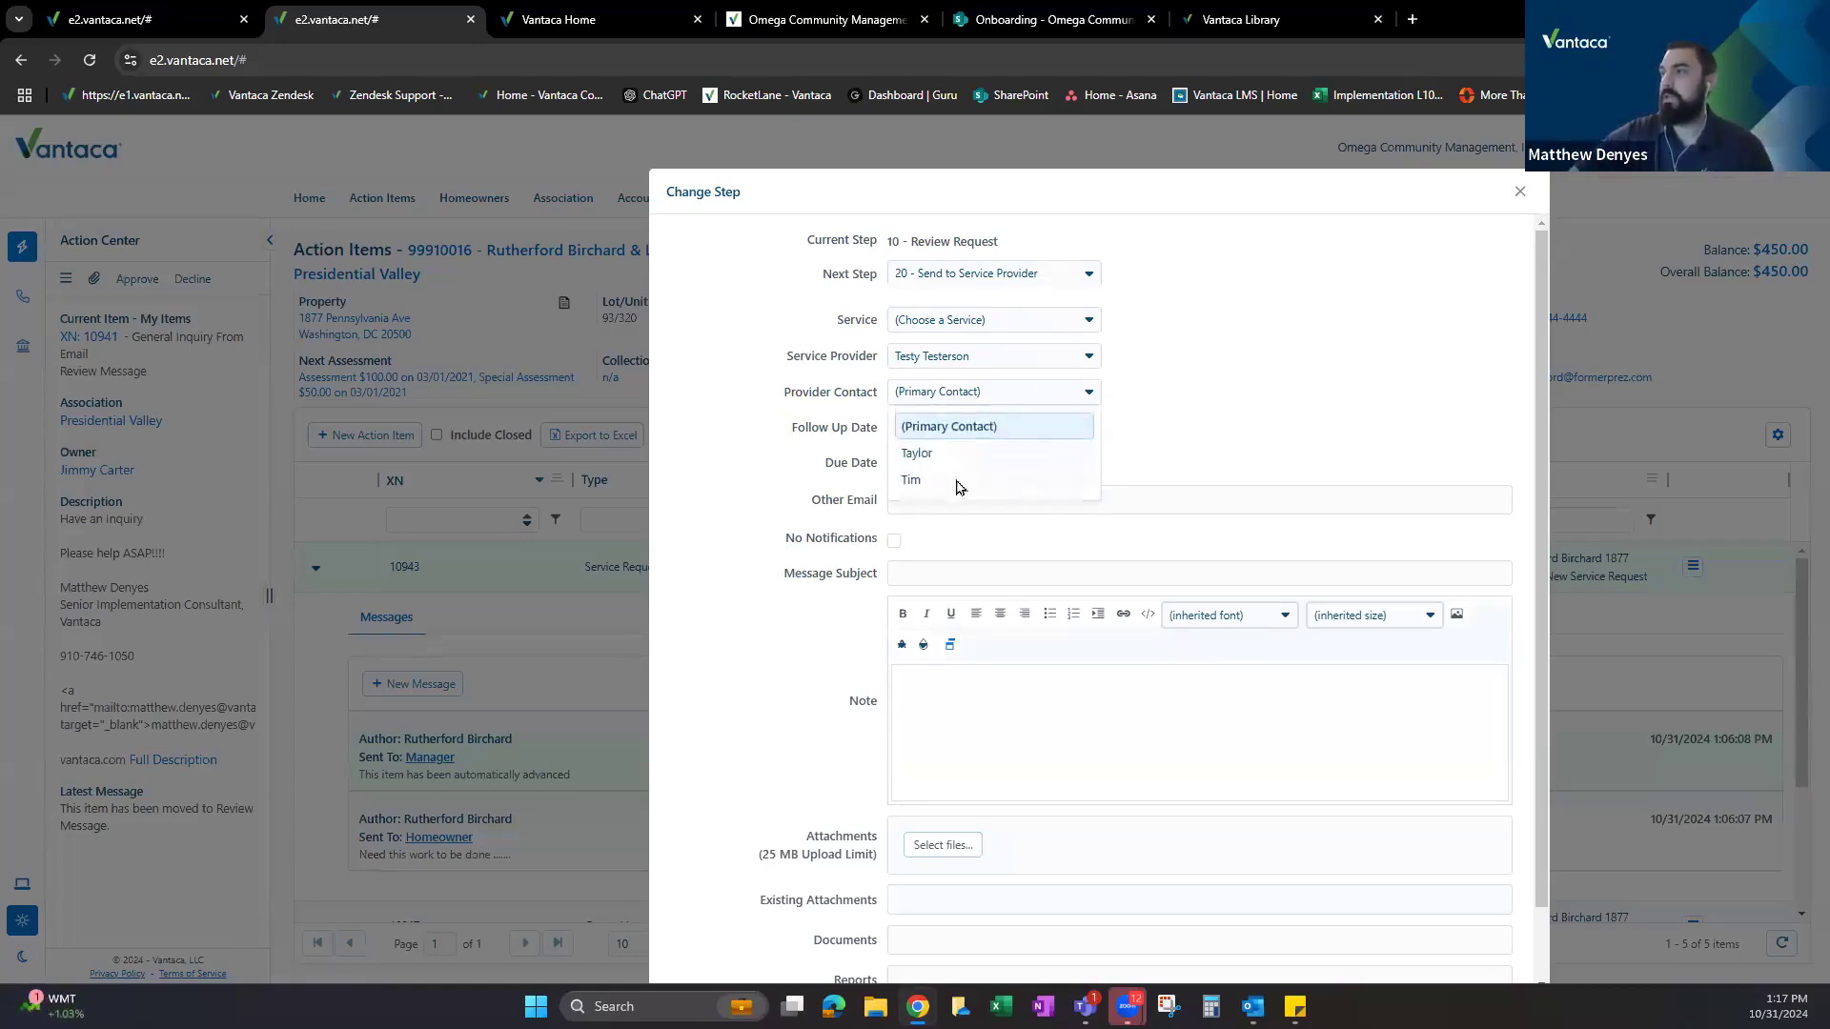
{"action": "left_click", "coordinate": [956, 483]}
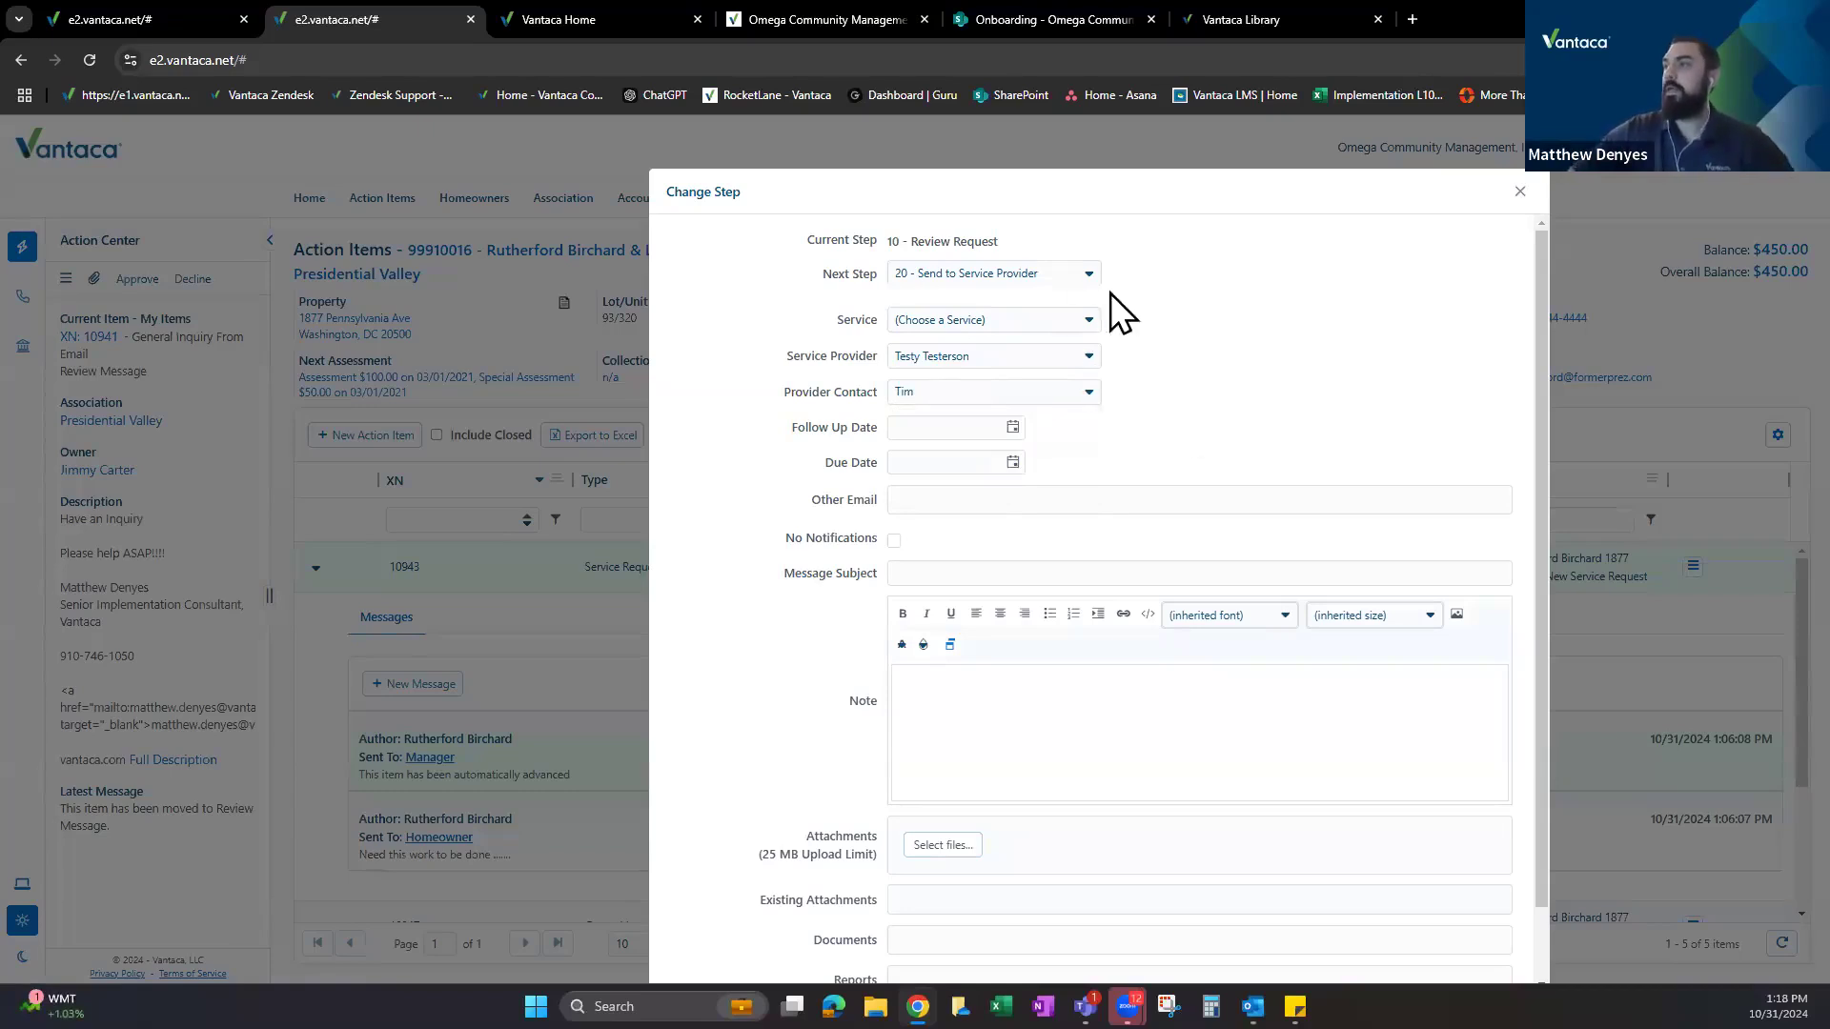
{"action": "left_click", "coordinate": [1522, 194]}
{"action": "left_click", "coordinate": [1694, 570]}
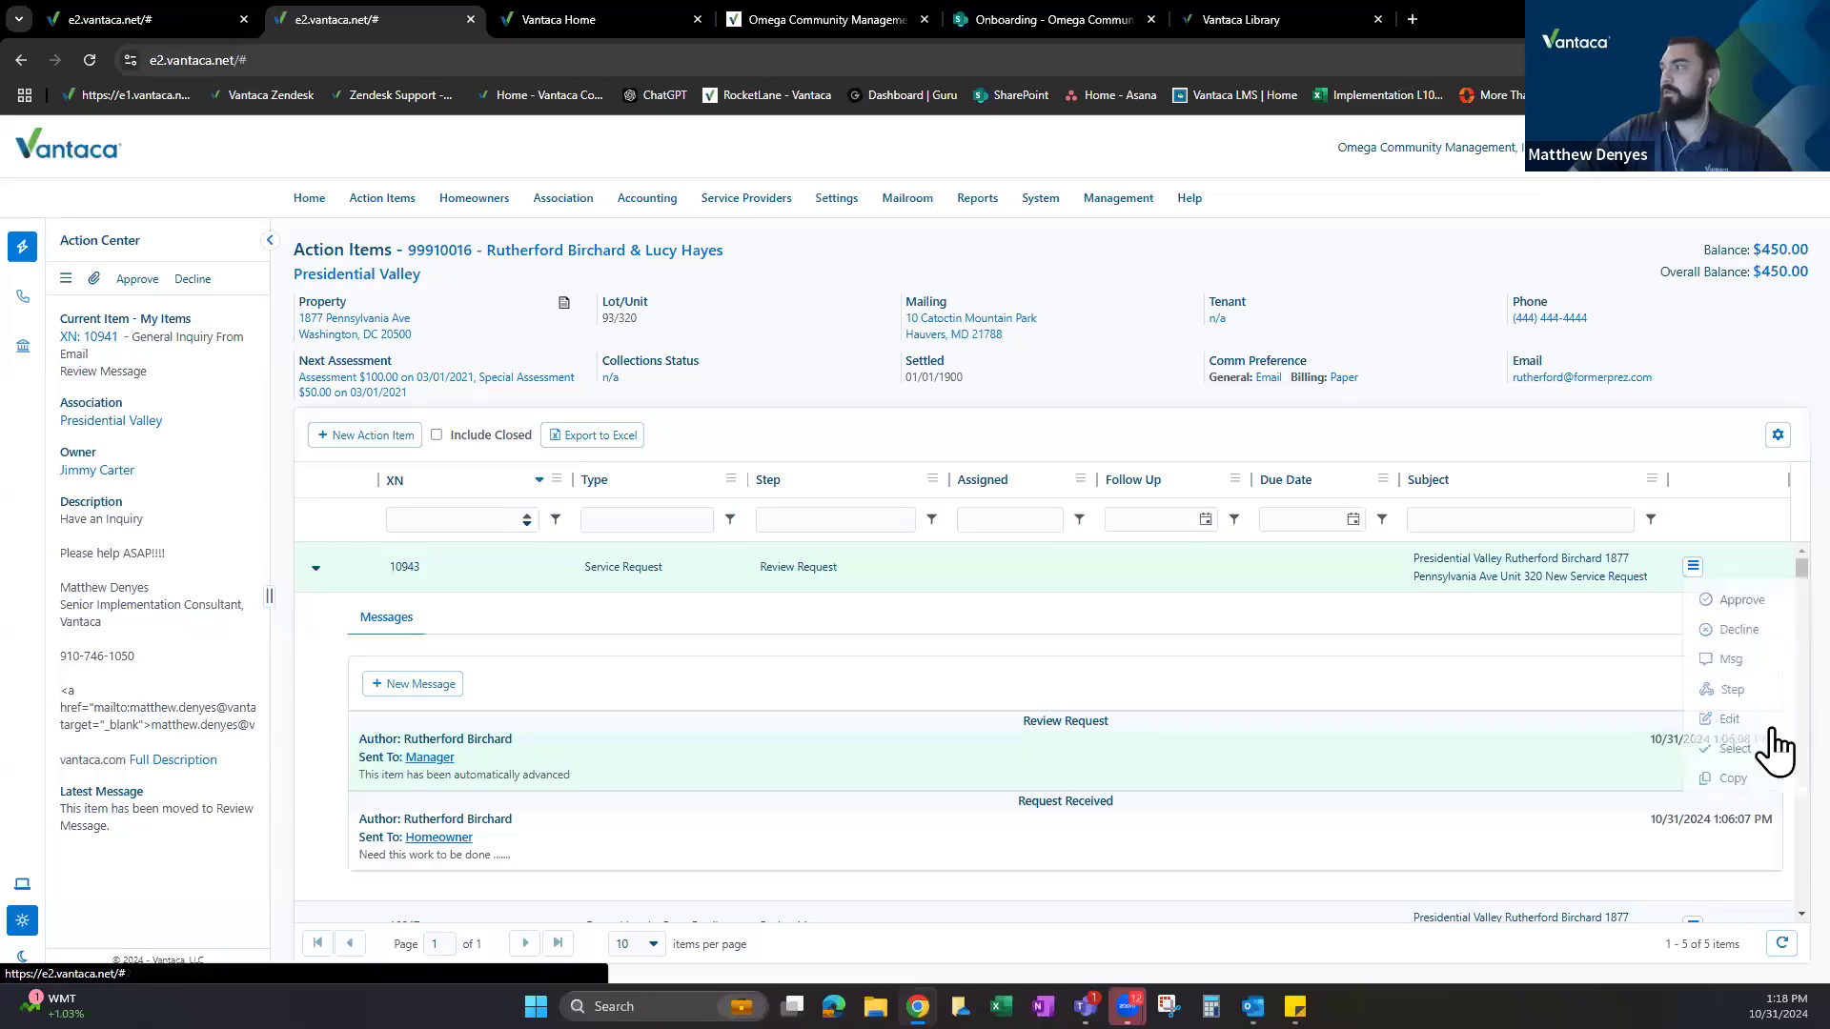
Open Change Step for request 10943, try Collection Attorney as service, and check the workflow setup.
{"action": "left_click", "coordinate": [1730, 690]}
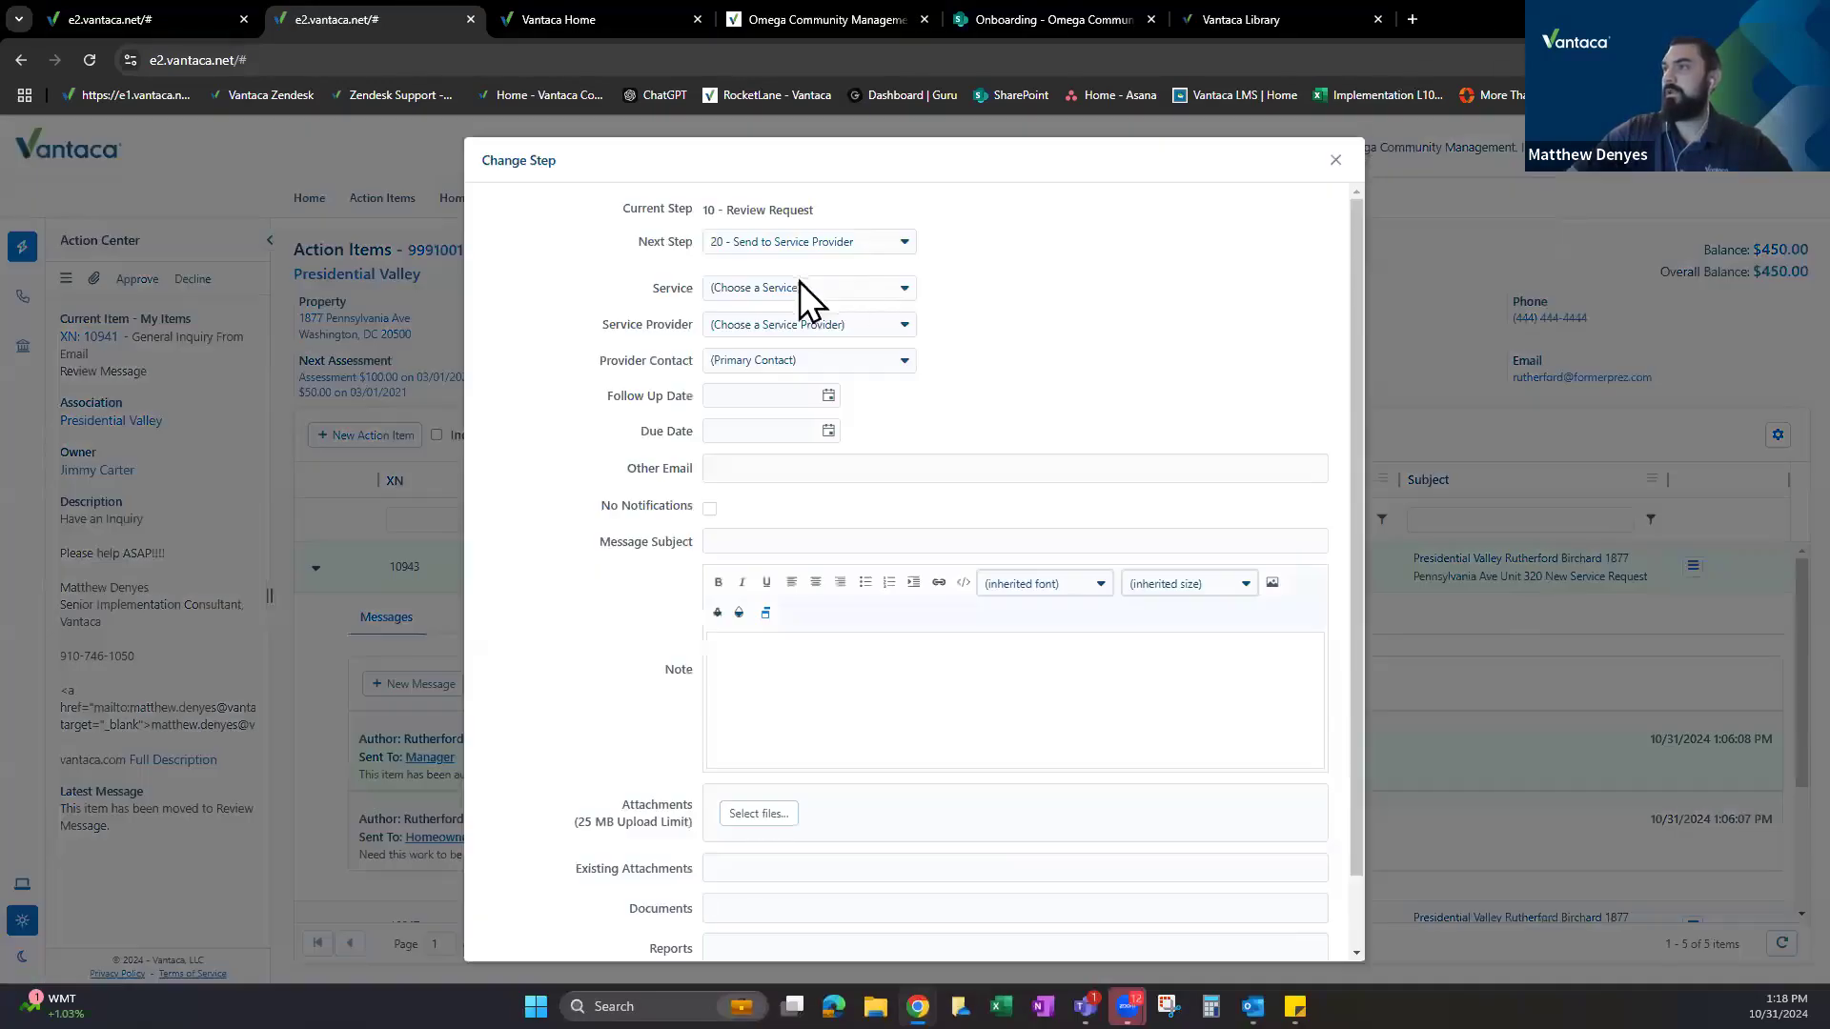
{"action": "left_click", "coordinate": [825, 288]}
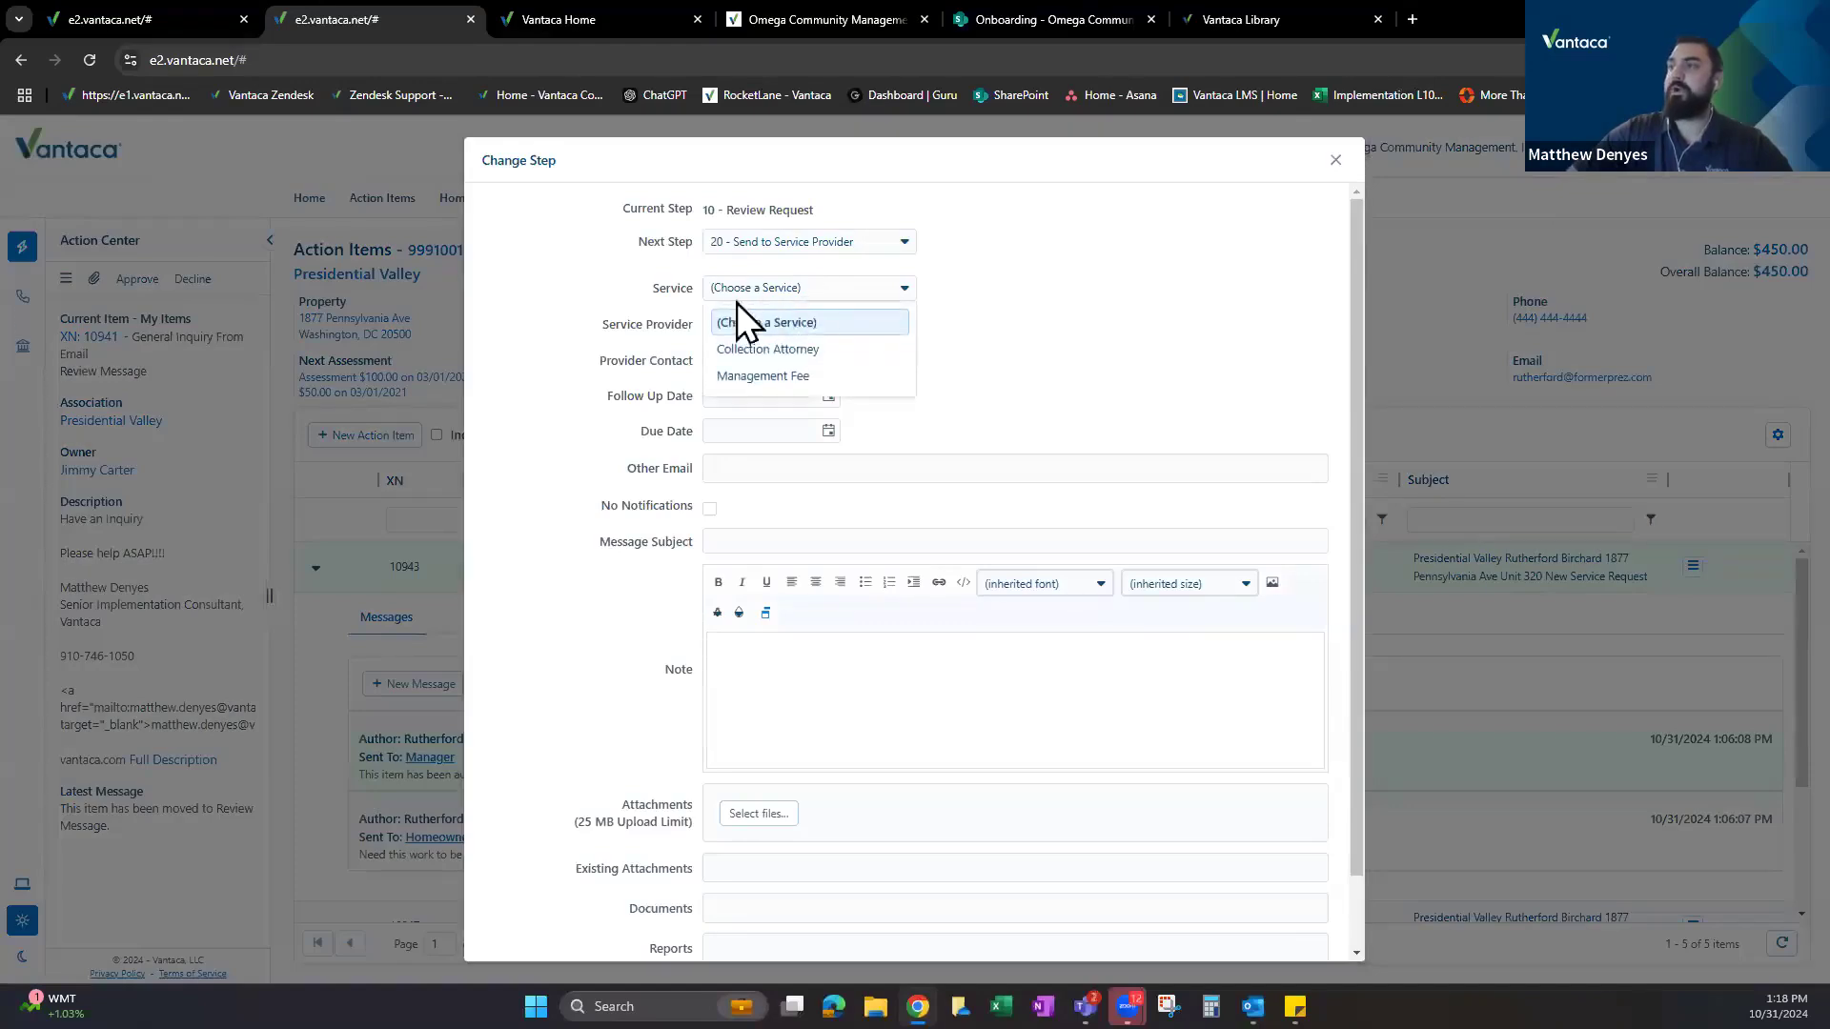
{"action": "left_click", "coordinate": [786, 351]}
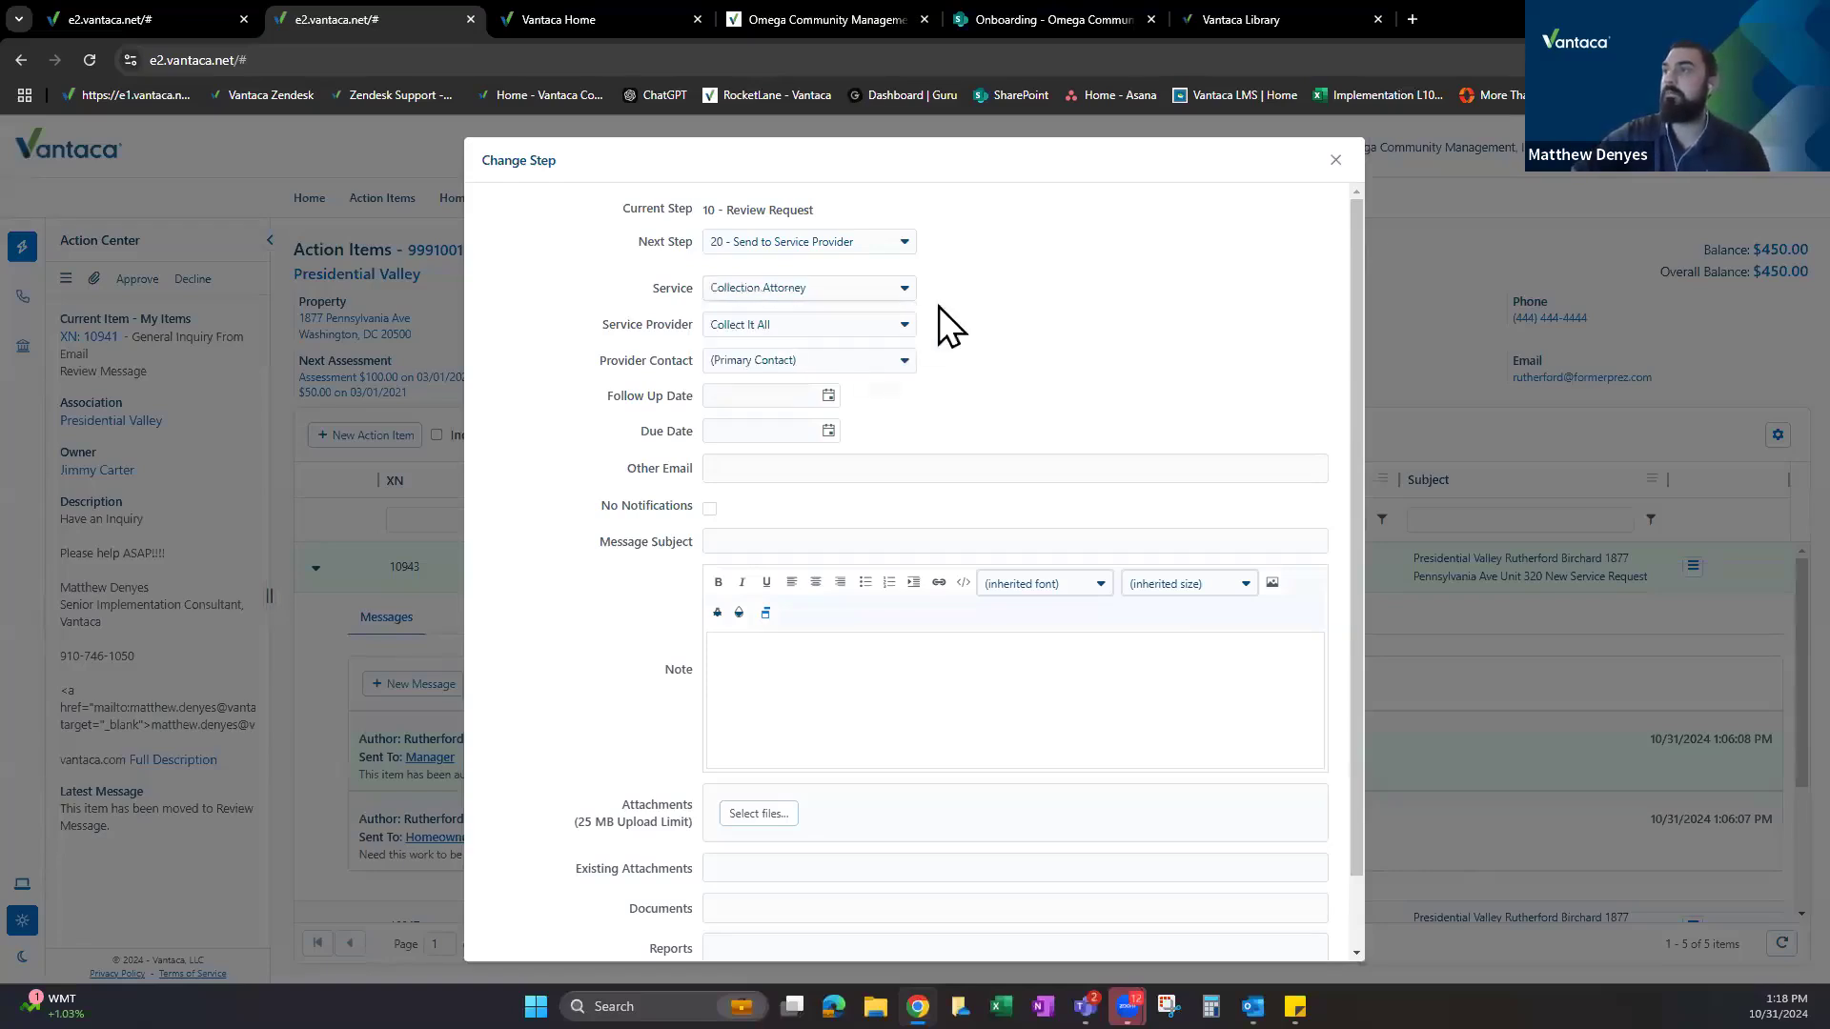
{"action": "left_click_drag", "start_coordinate": [616, 334], "coordinate": [683, 336]}
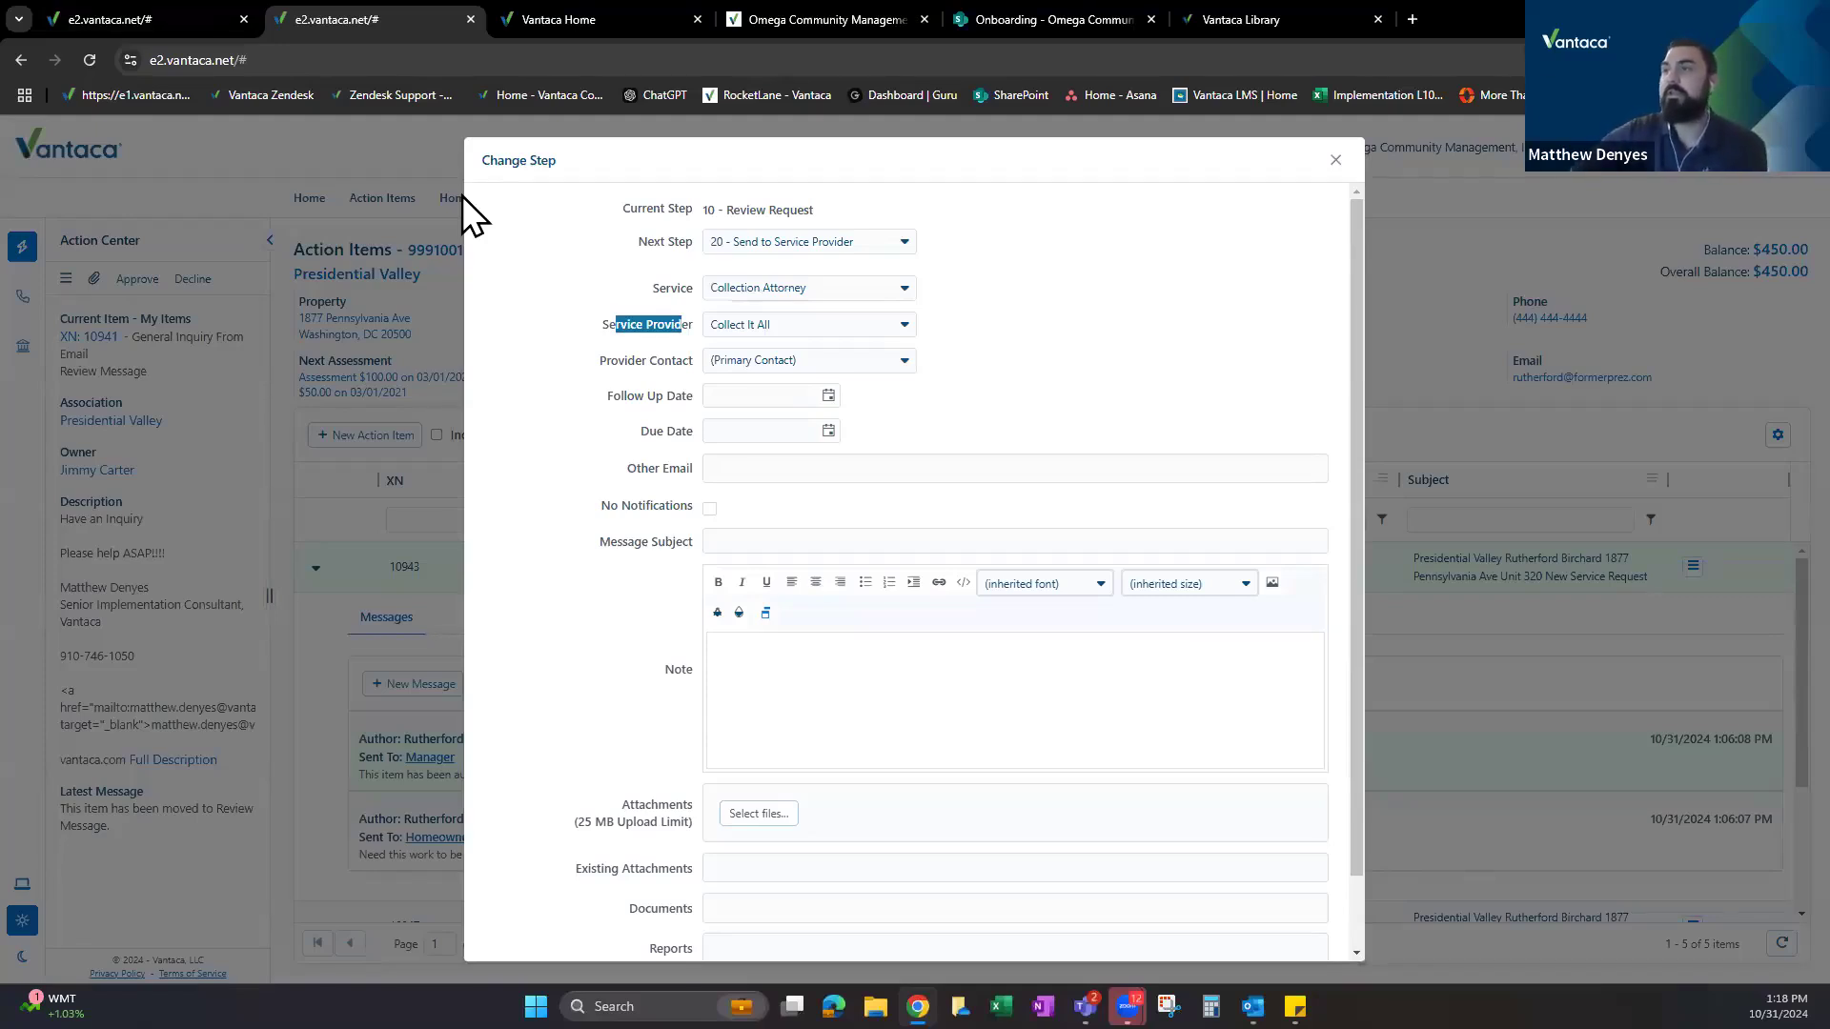
{"action": "left_click", "coordinate": [154, 12]}
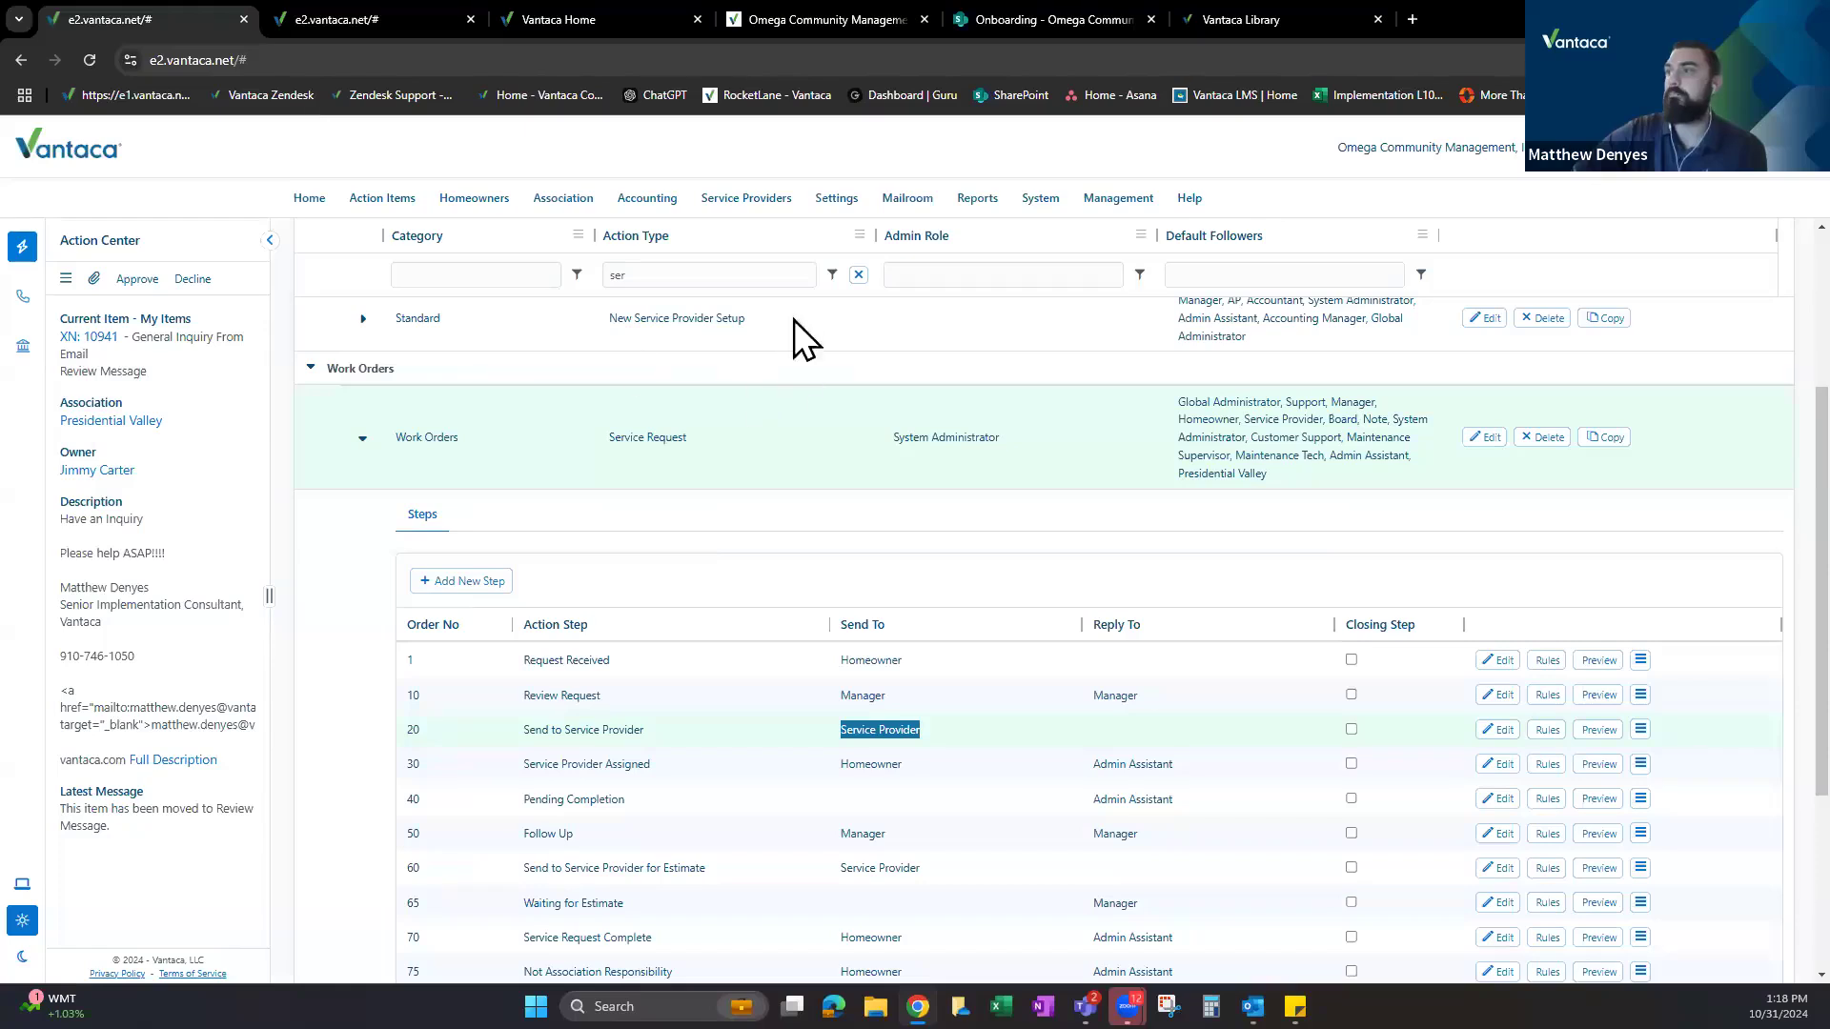
{"action": "left_click", "coordinate": [369, 17]}
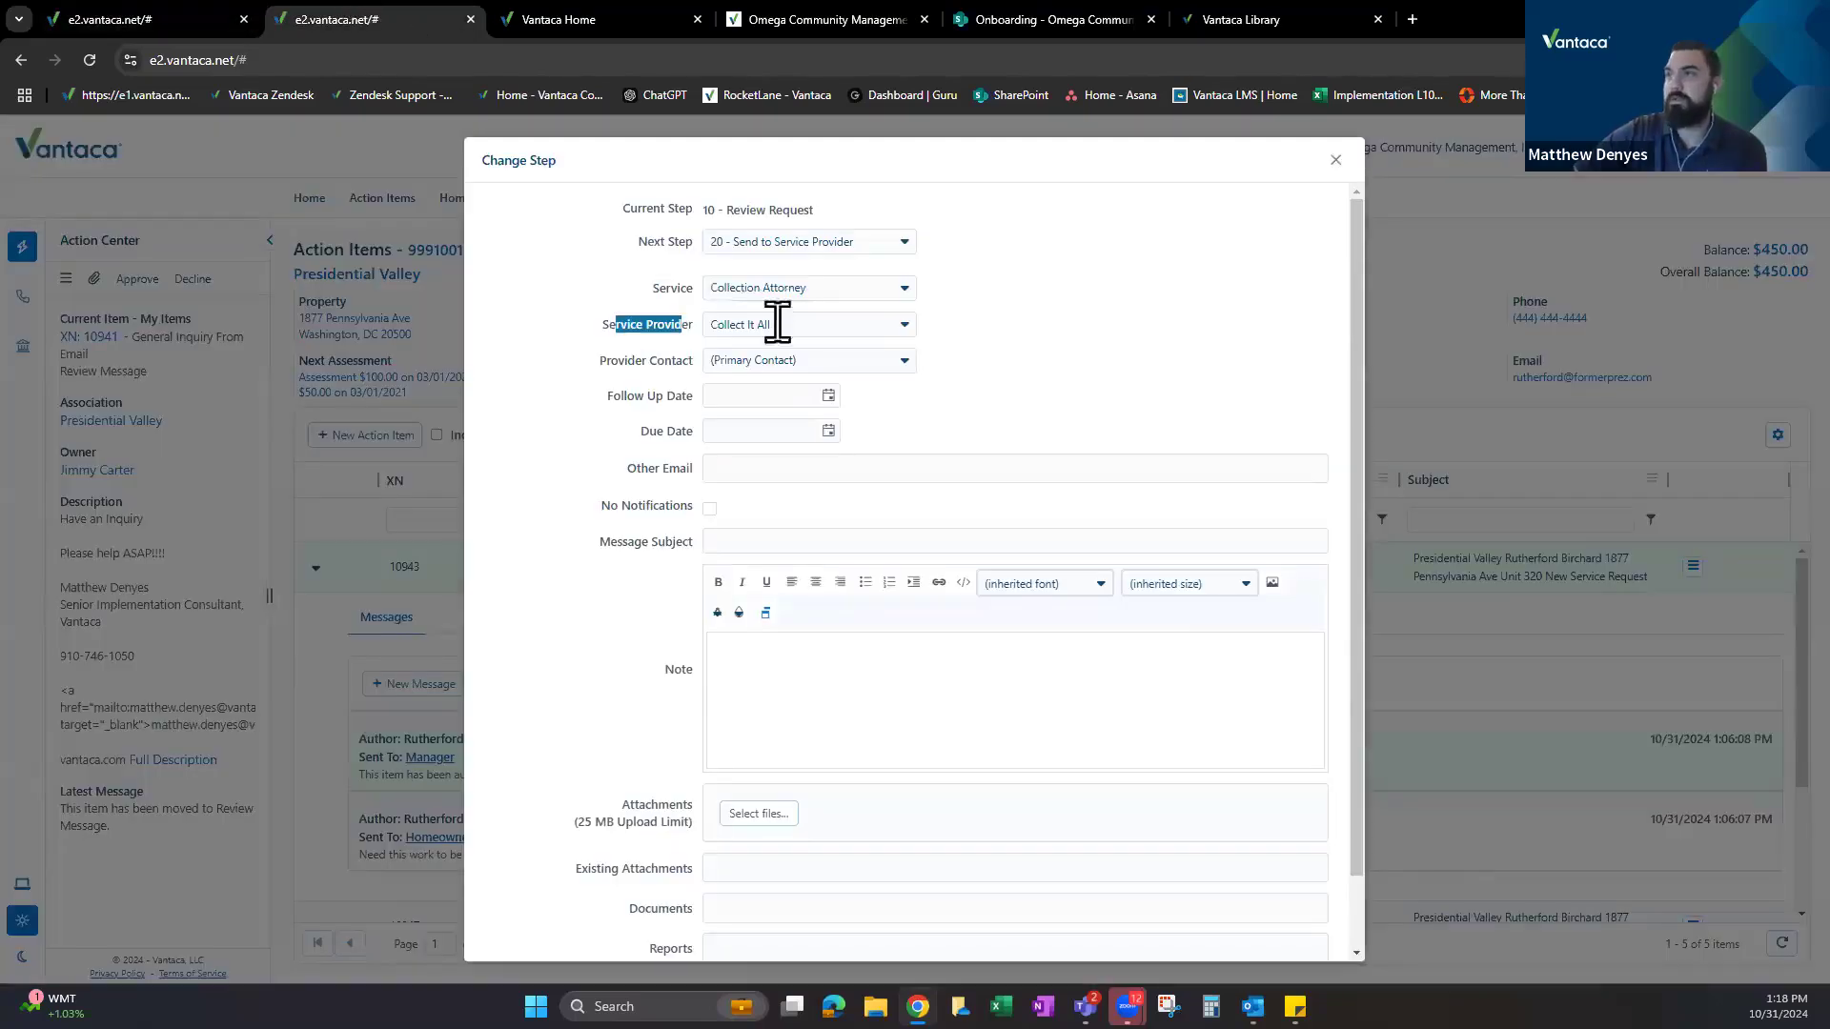
Clear the service to none, then set the test service provider and its last listed non-primary contact.
{"action": "left_click", "coordinate": [969, 328]}
{"action": "left_click", "coordinate": [867, 286]}
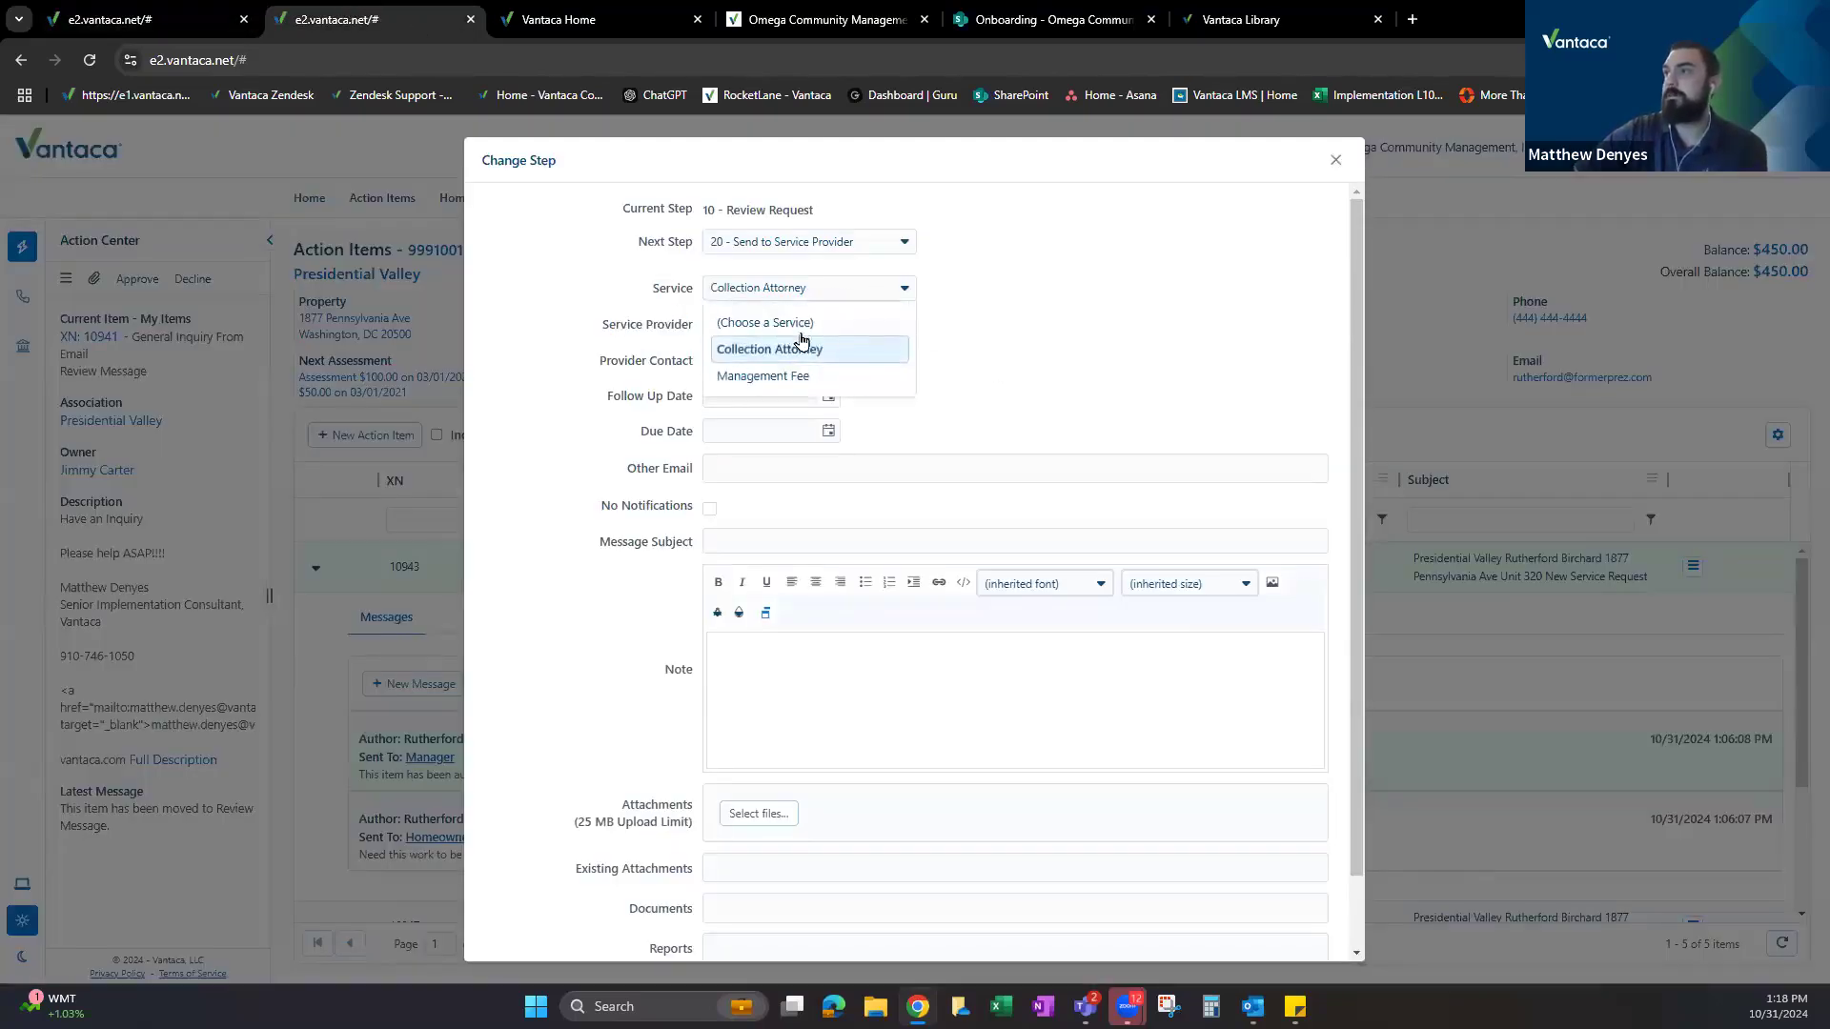
{"action": "left_click", "coordinate": [831, 322]}
{"action": "left_click", "coordinate": [892, 326]}
{"action": "left_click", "coordinate": [887, 324]}
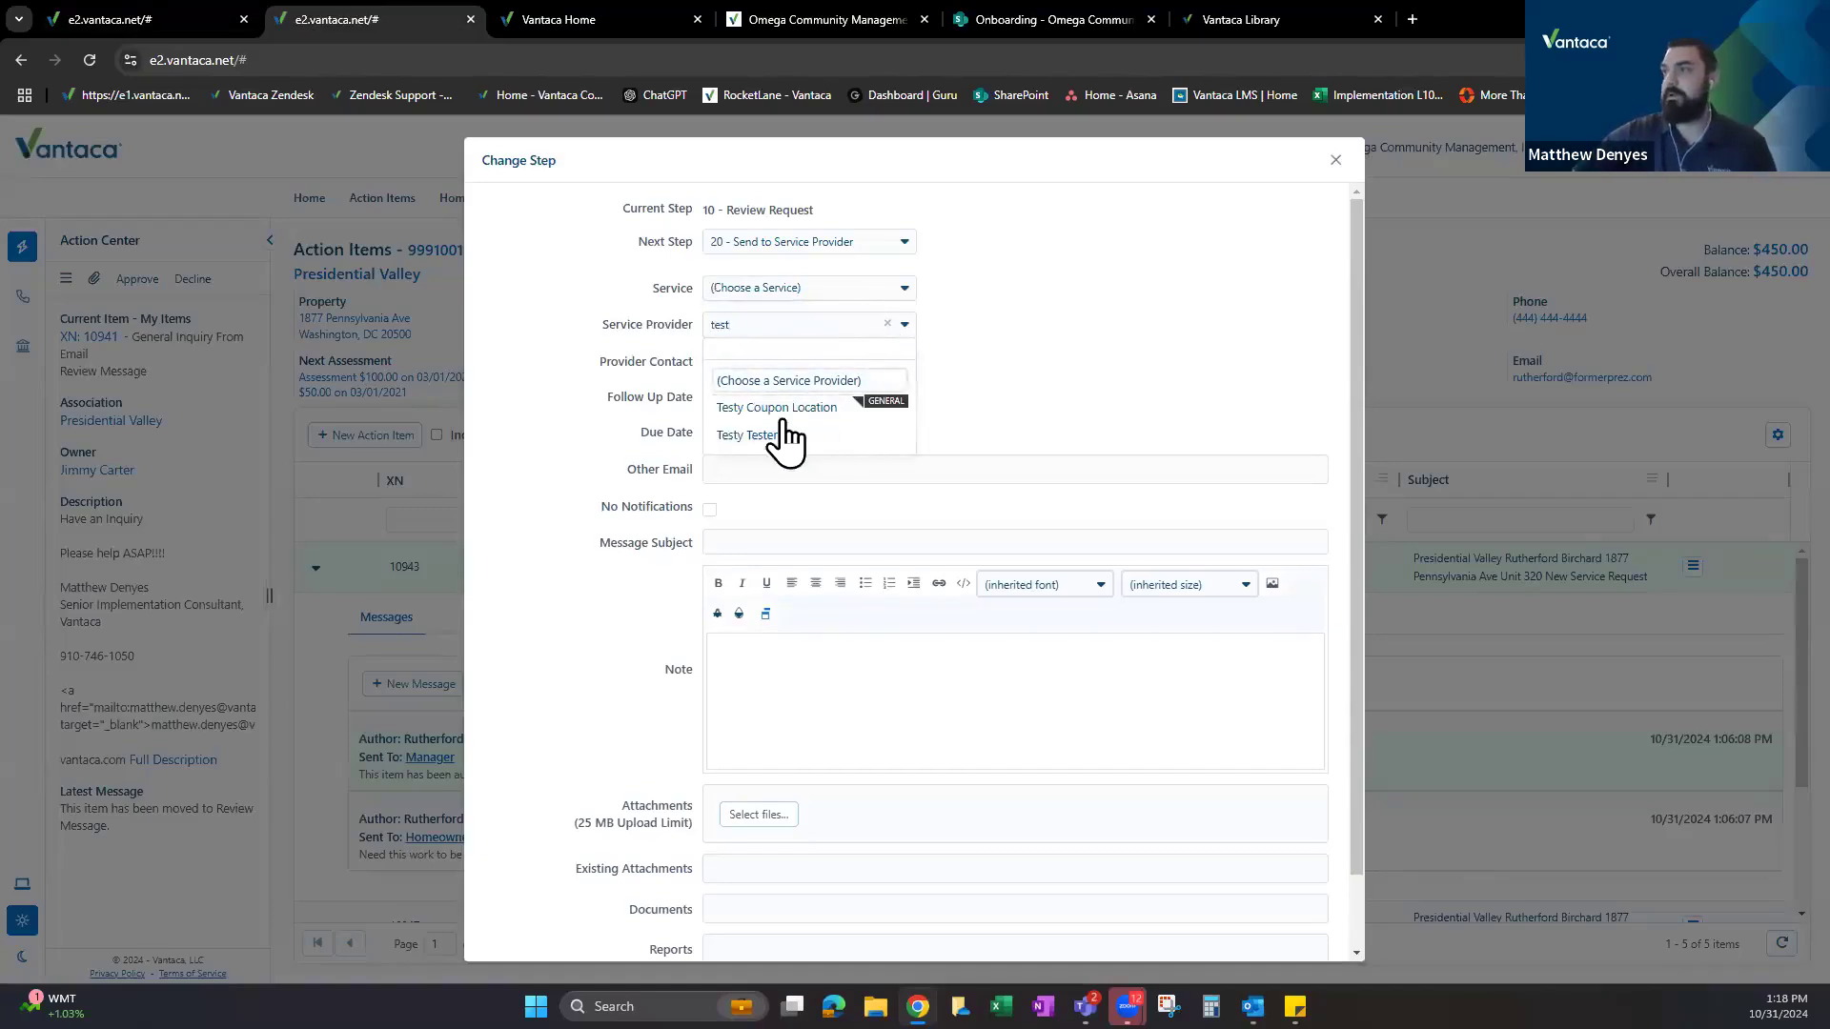
{"action": "left_click", "coordinate": [778, 423]}
{"action": "left_click", "coordinate": [857, 370]}
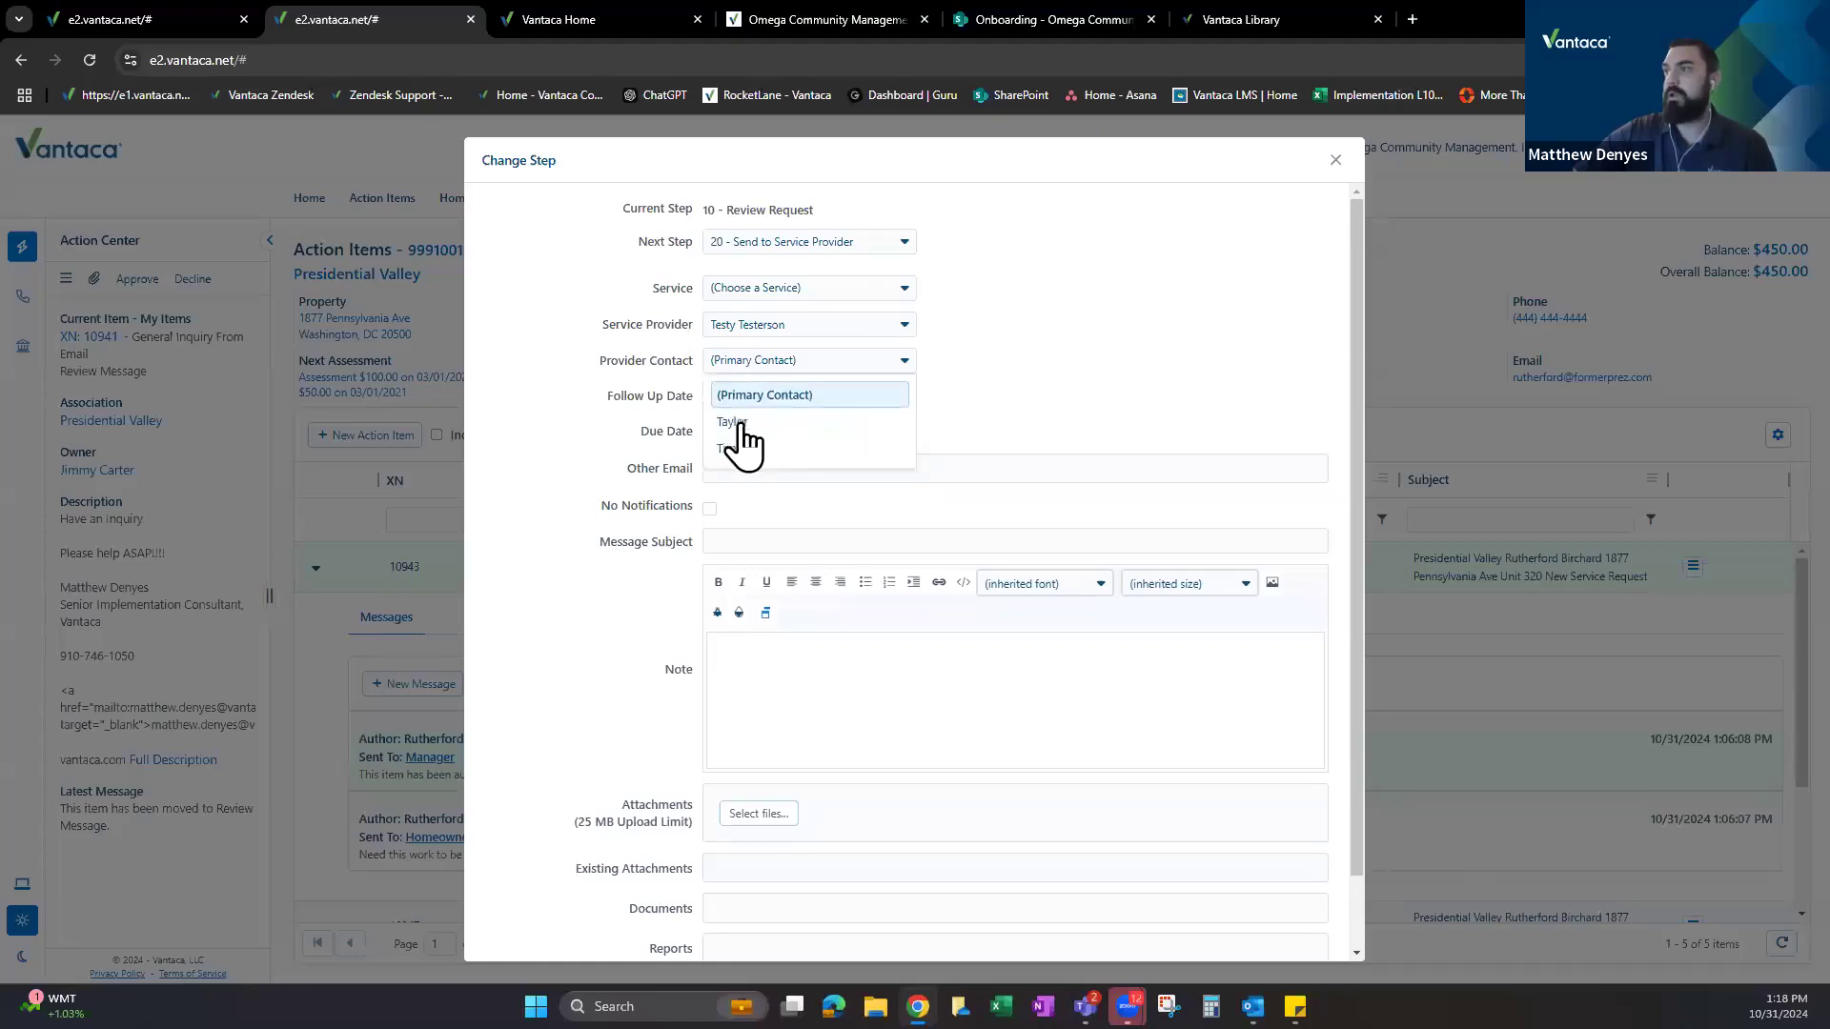
{"action": "left_click", "coordinate": [736, 419]}
{"action": "scroll", "coordinate": [838, 634], "scroll_direction": "down", "scroll_amount": 1}
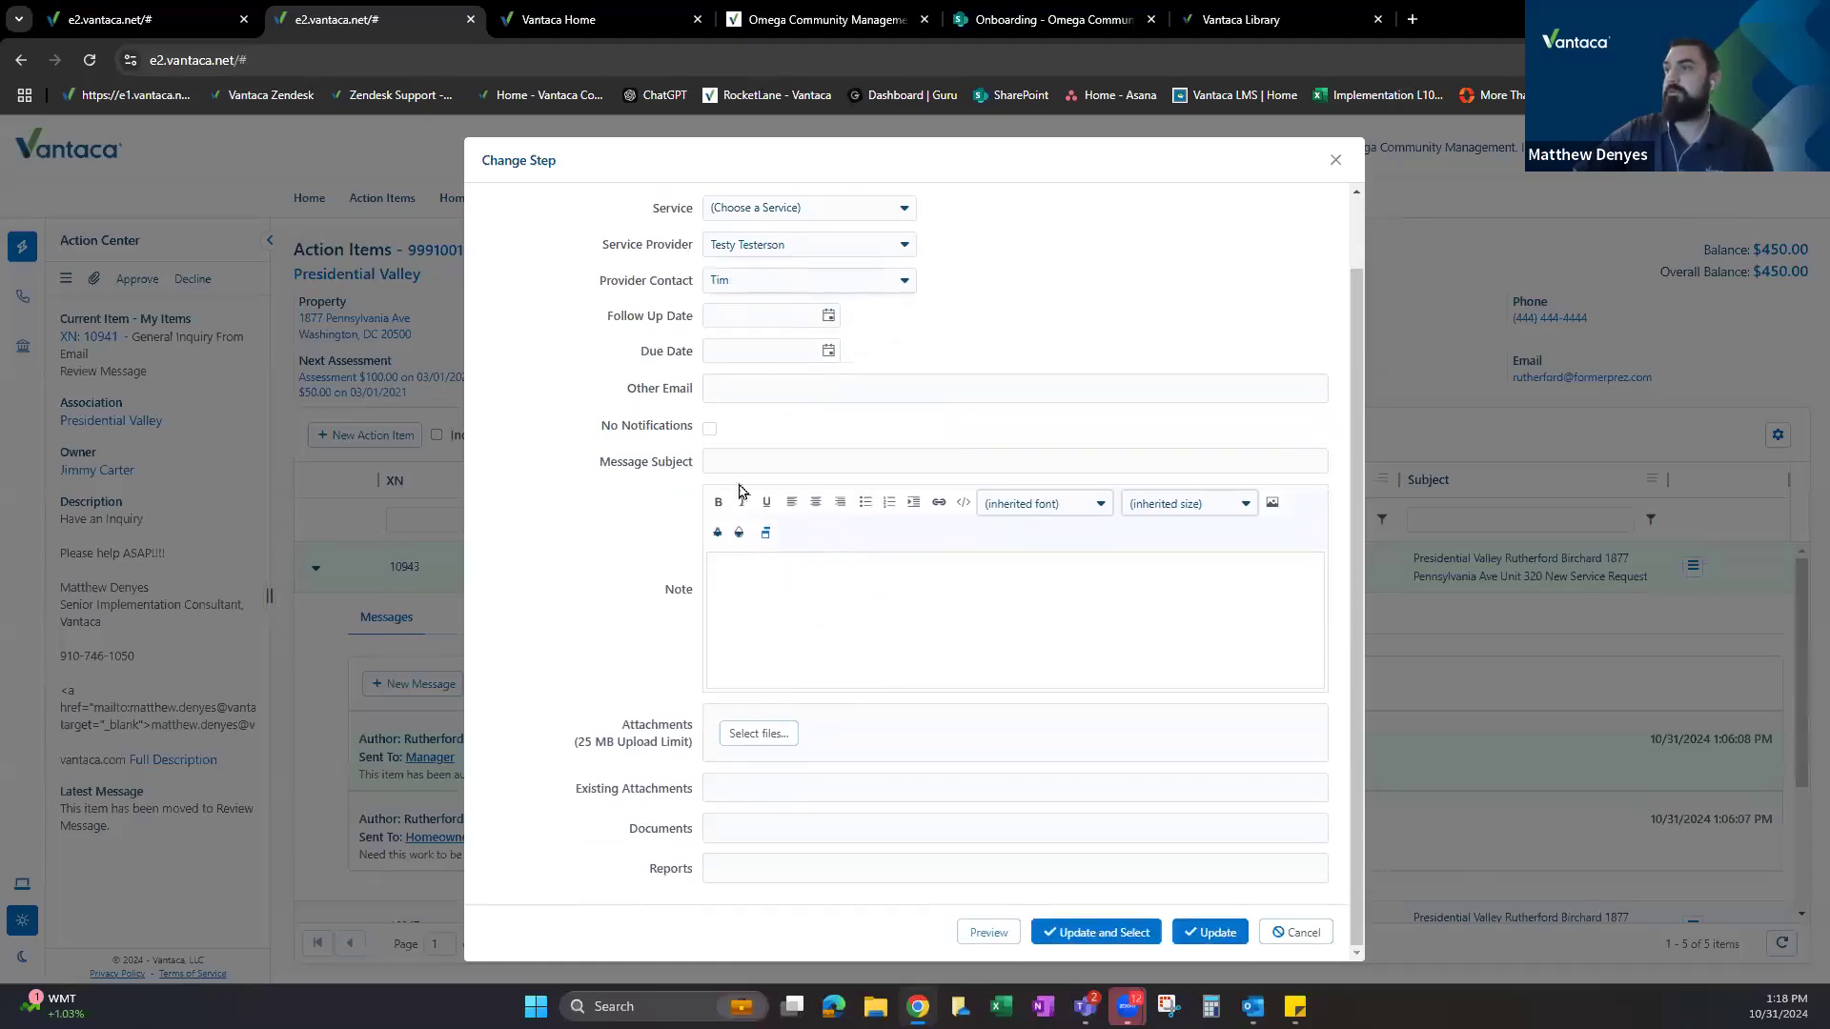
{"action": "left_click_drag", "start_coordinate": [666, 596], "coordinate": [698, 596]}
{"action": "left_click", "coordinate": [958, 316]}
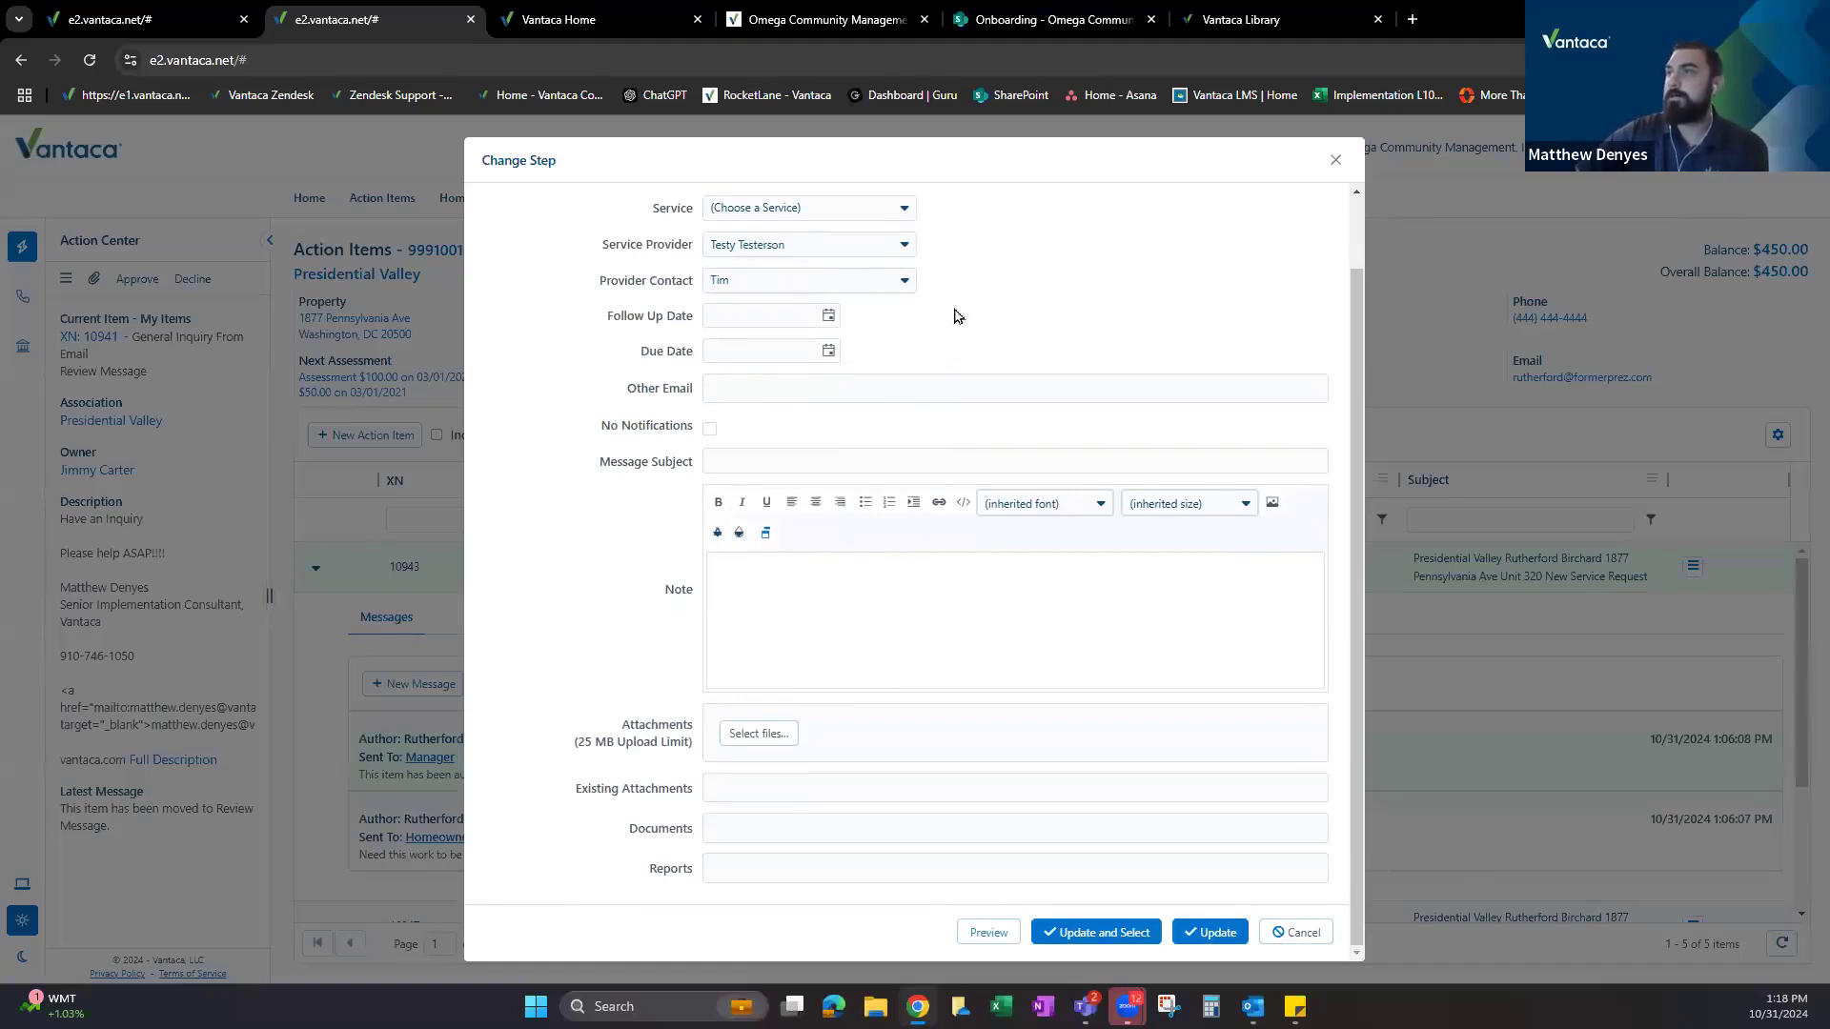
{"action": "scroll", "coordinate": [927, 277], "scroll_direction": "up", "scroll_amount": 1}
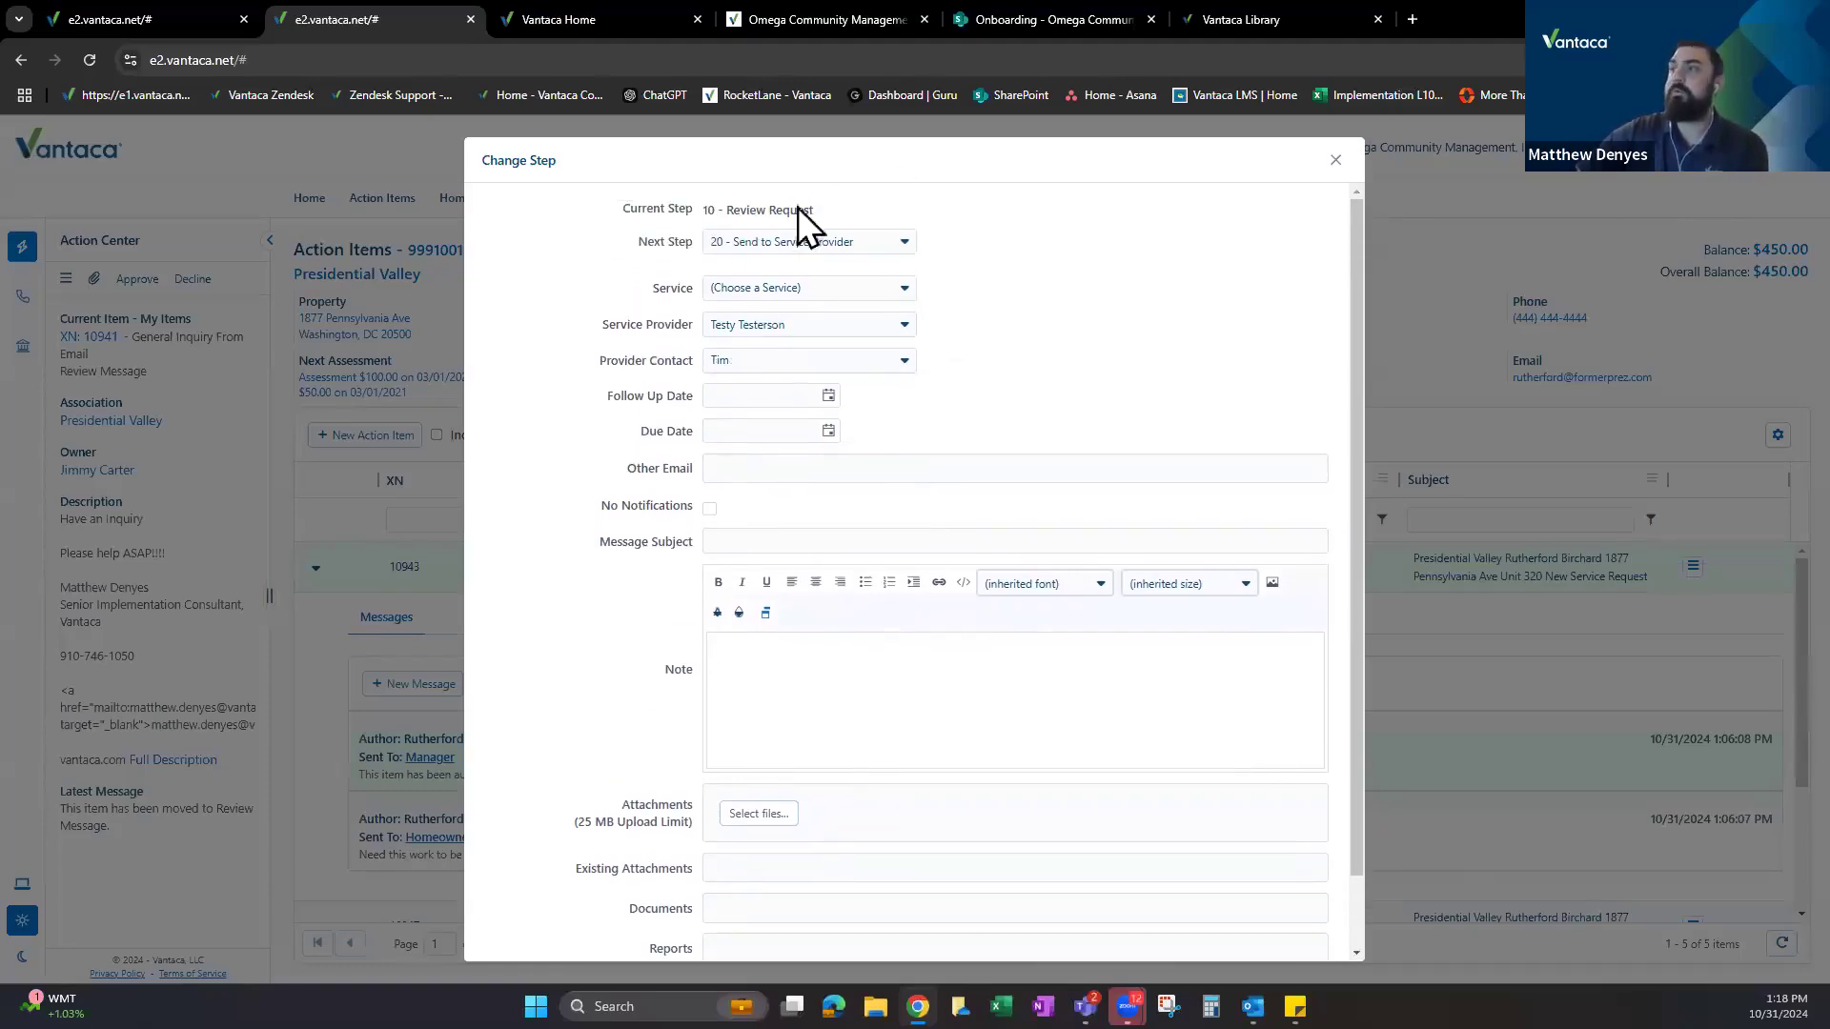
Review the Next Step options, discard the form unsaved, and reopen a blank Change Step for 10943.
{"action": "left_click", "coordinate": [819, 244]}
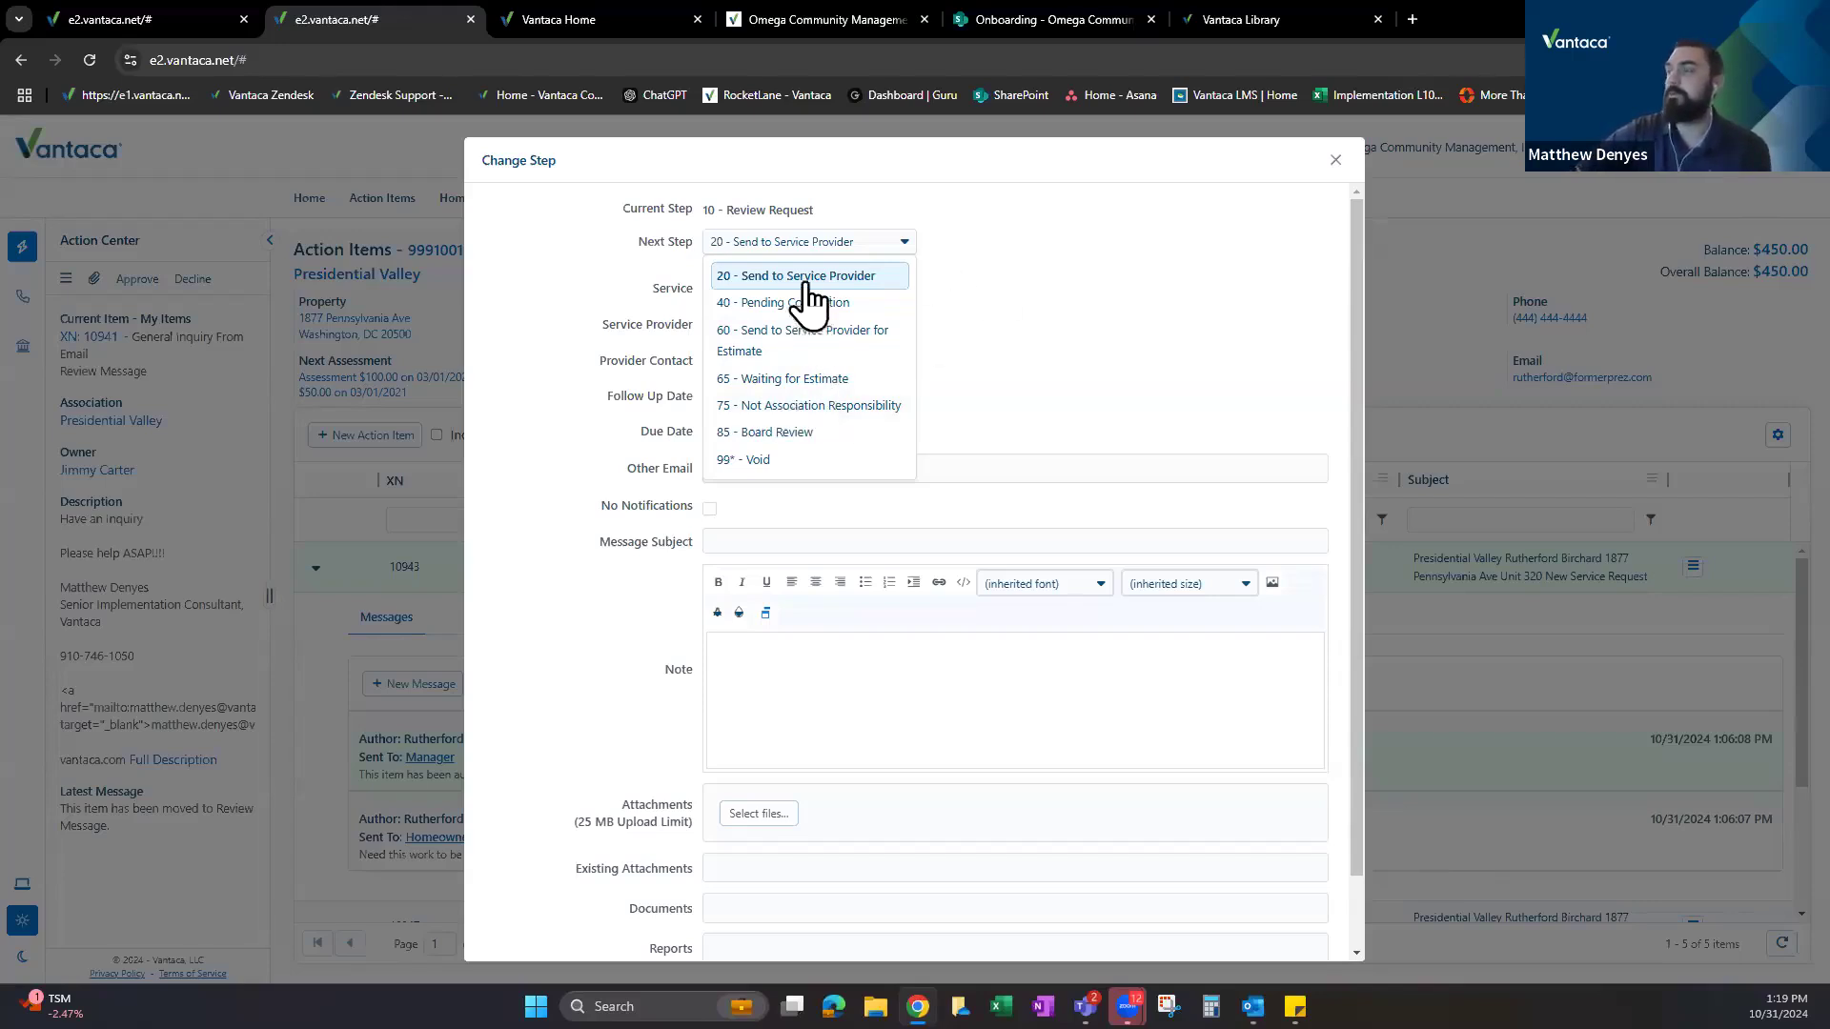
{"action": "left_click", "coordinate": [999, 285]}
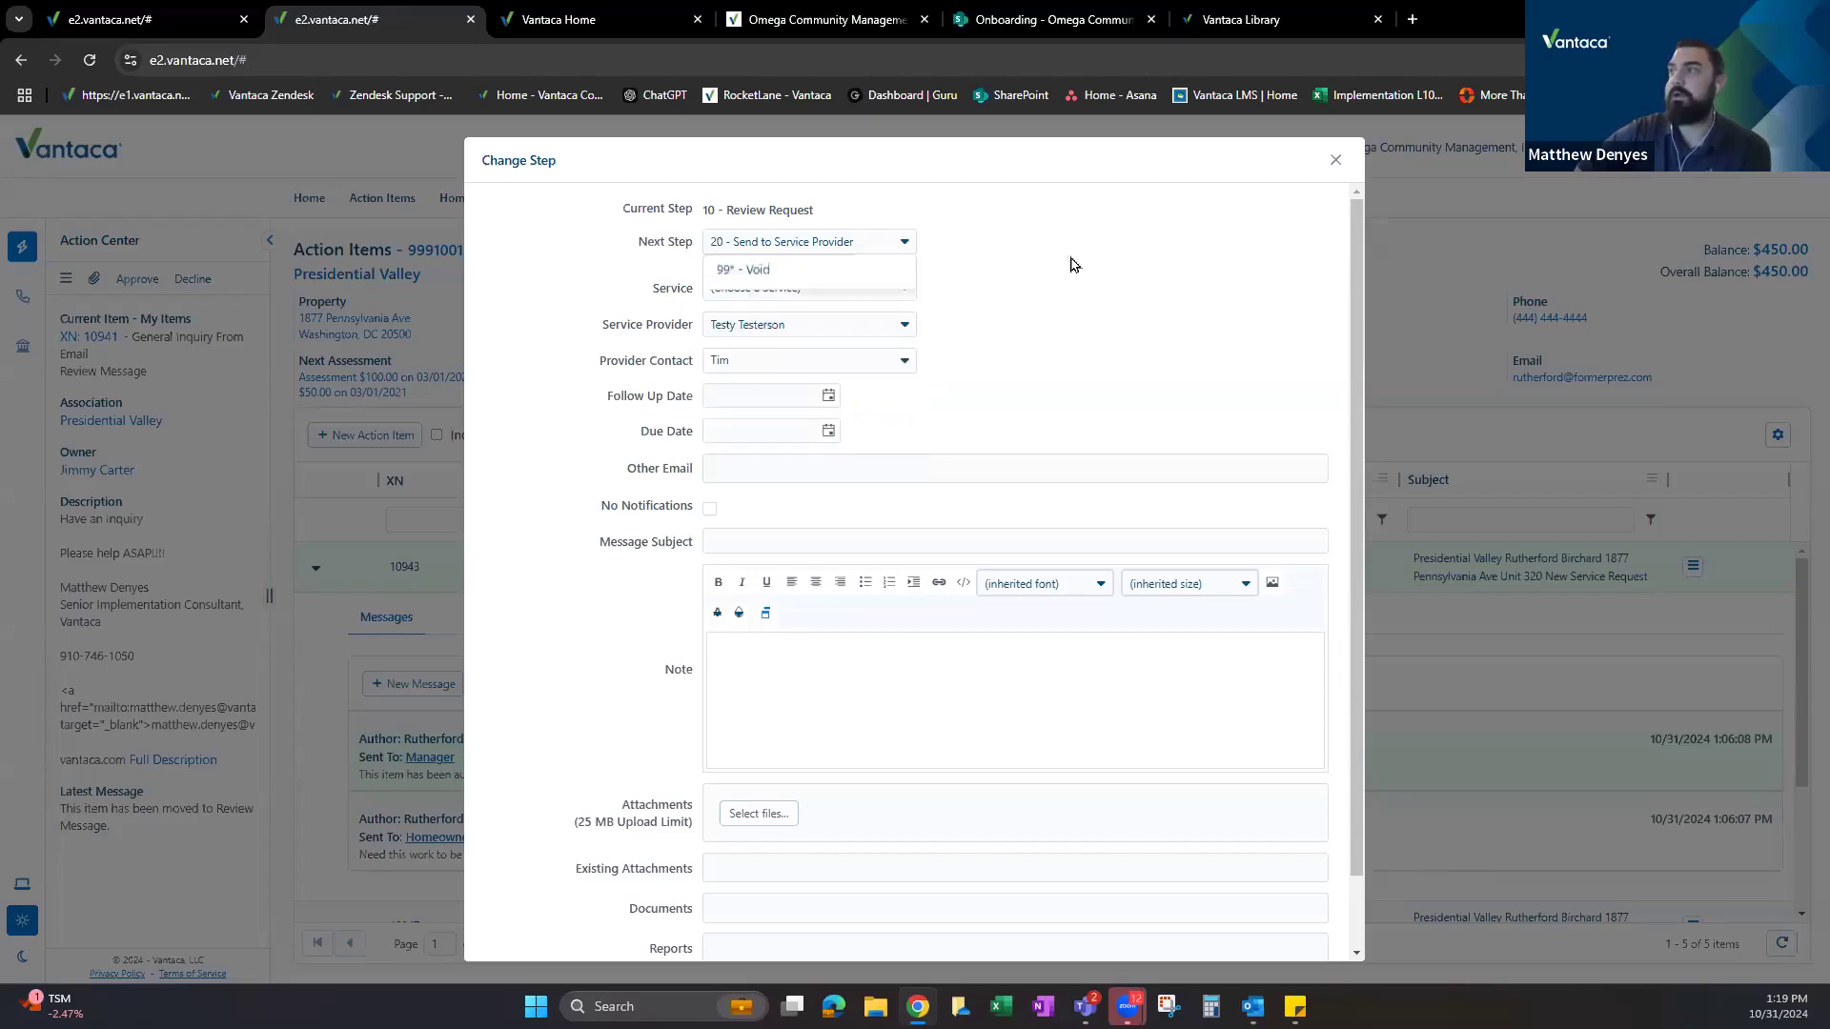
{"action": "left_click", "coordinate": [1335, 160]}
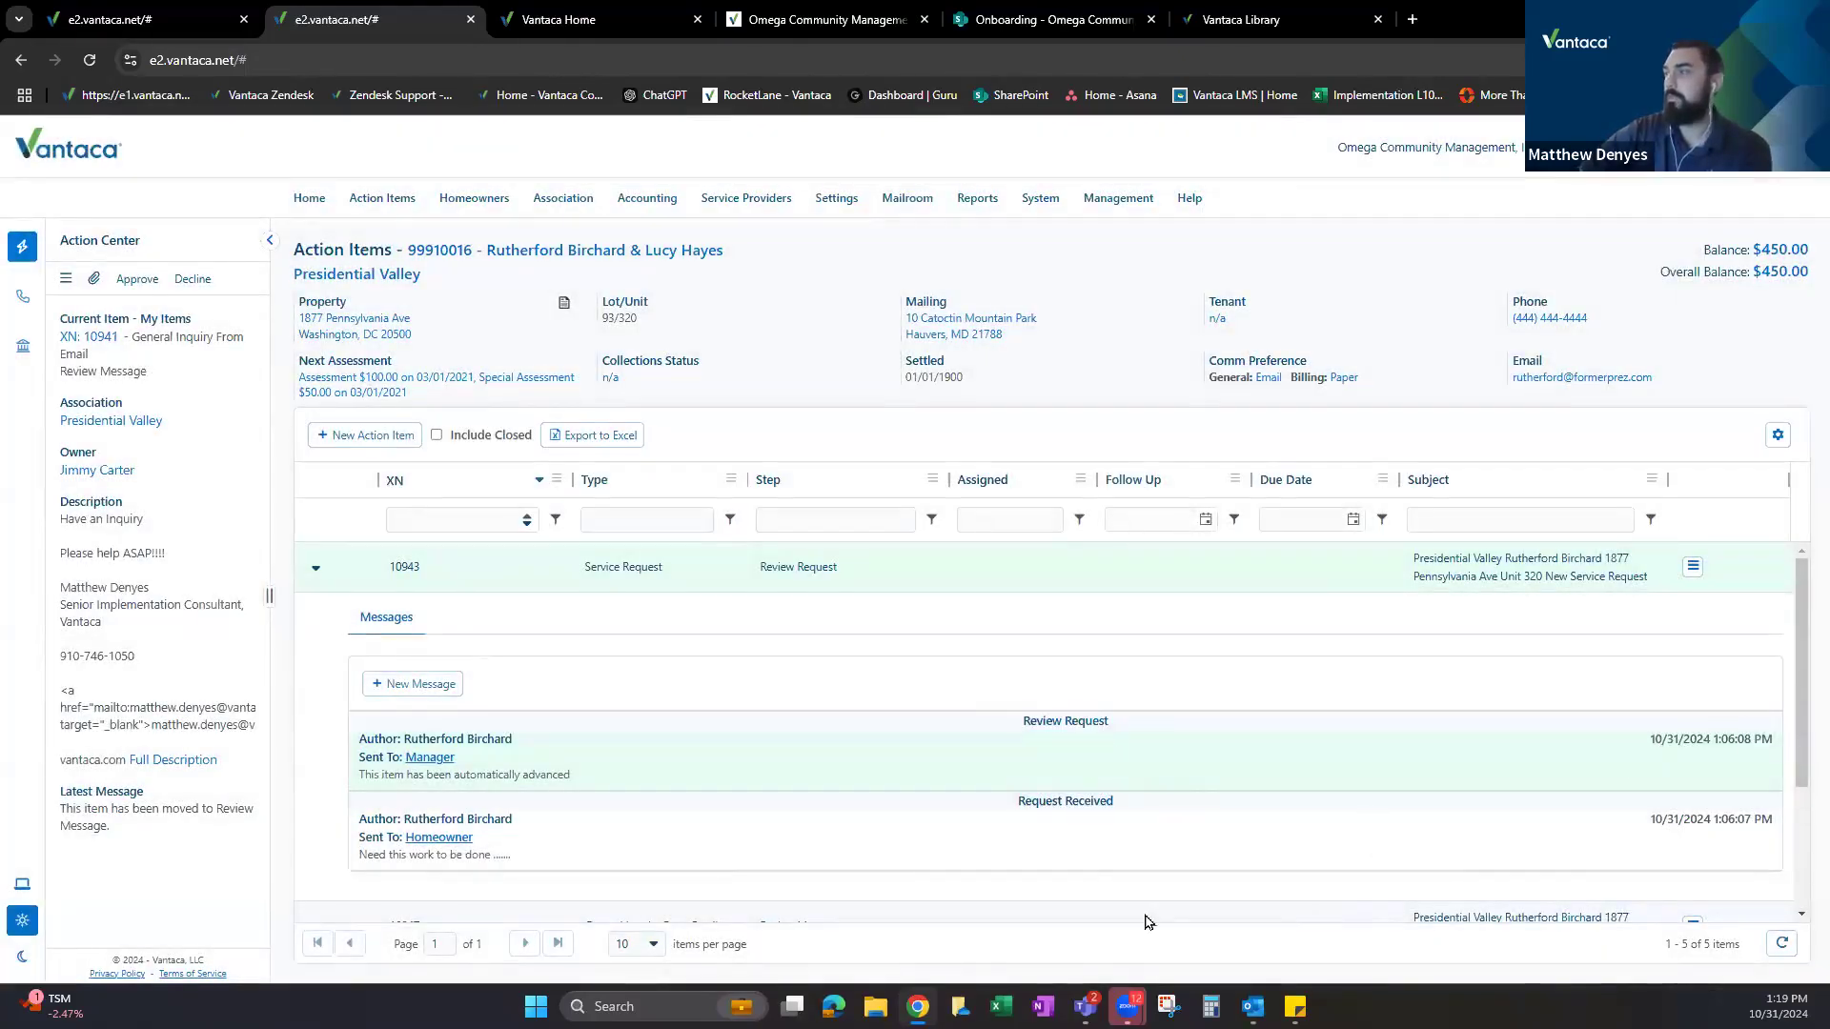
{"action": "left_click", "coordinate": [1692, 567]}
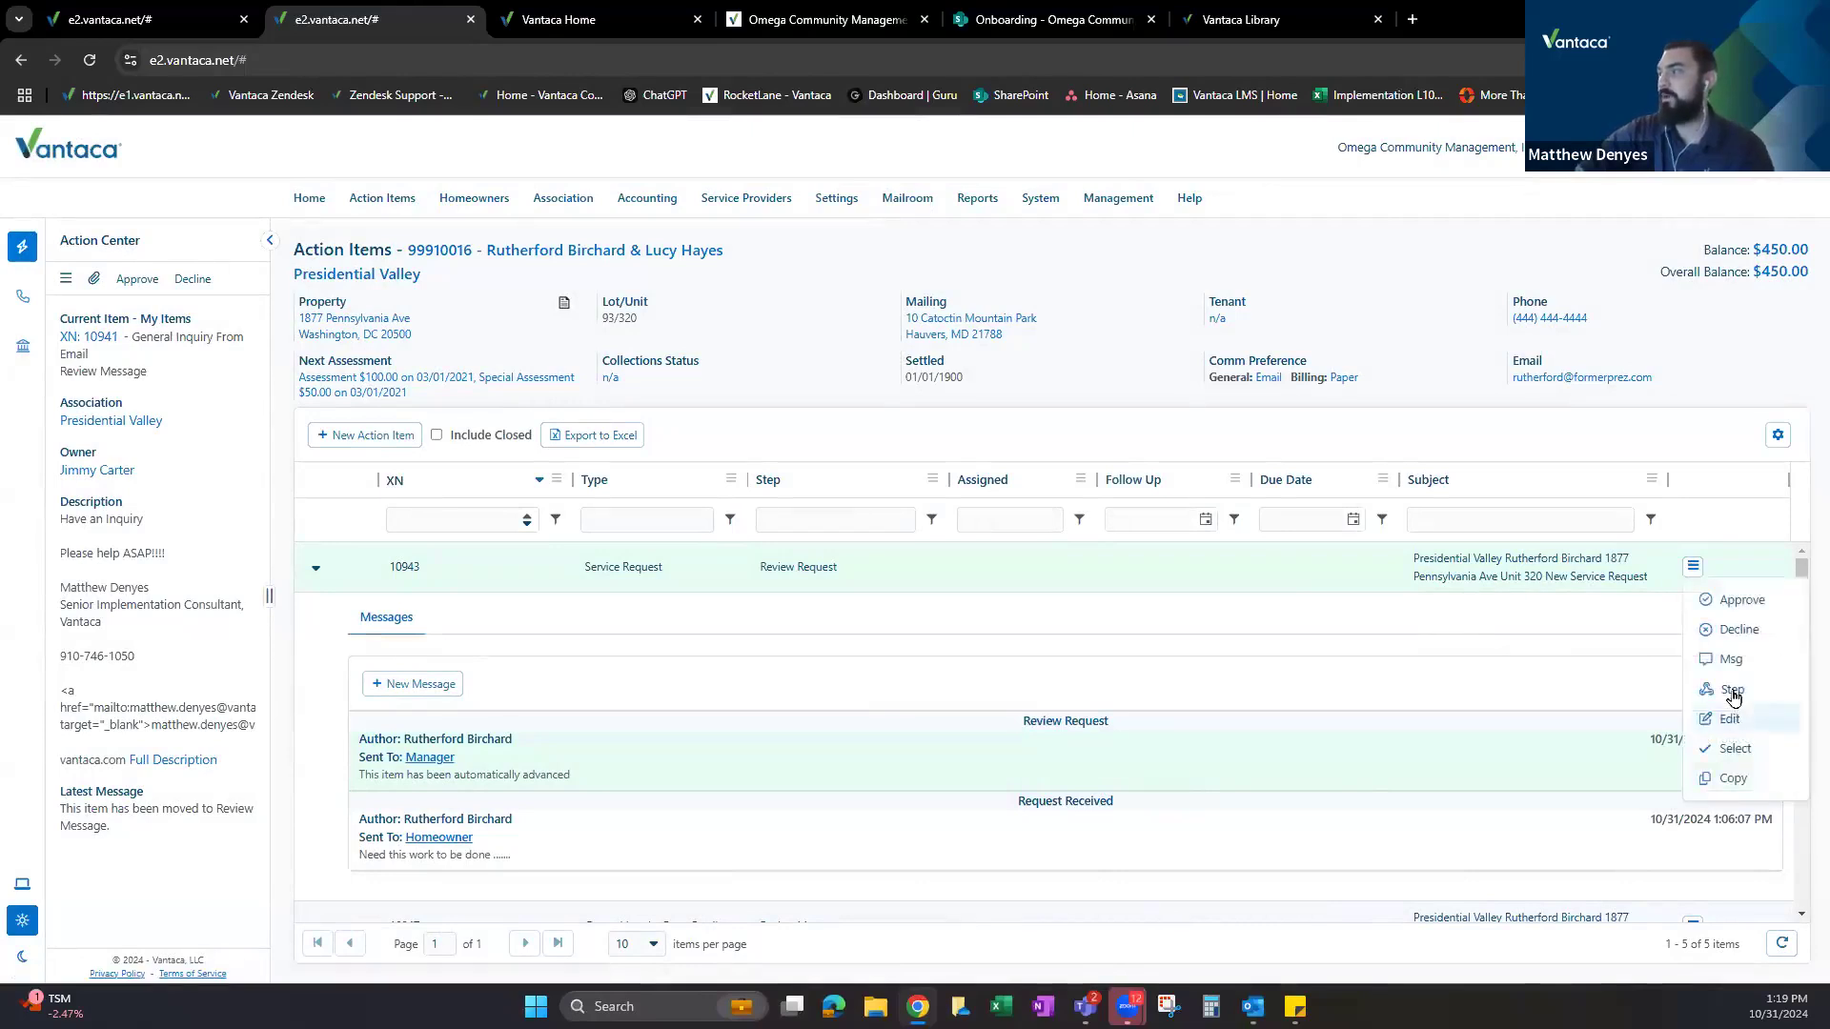
{"action": "left_click", "coordinate": [1730, 690]}
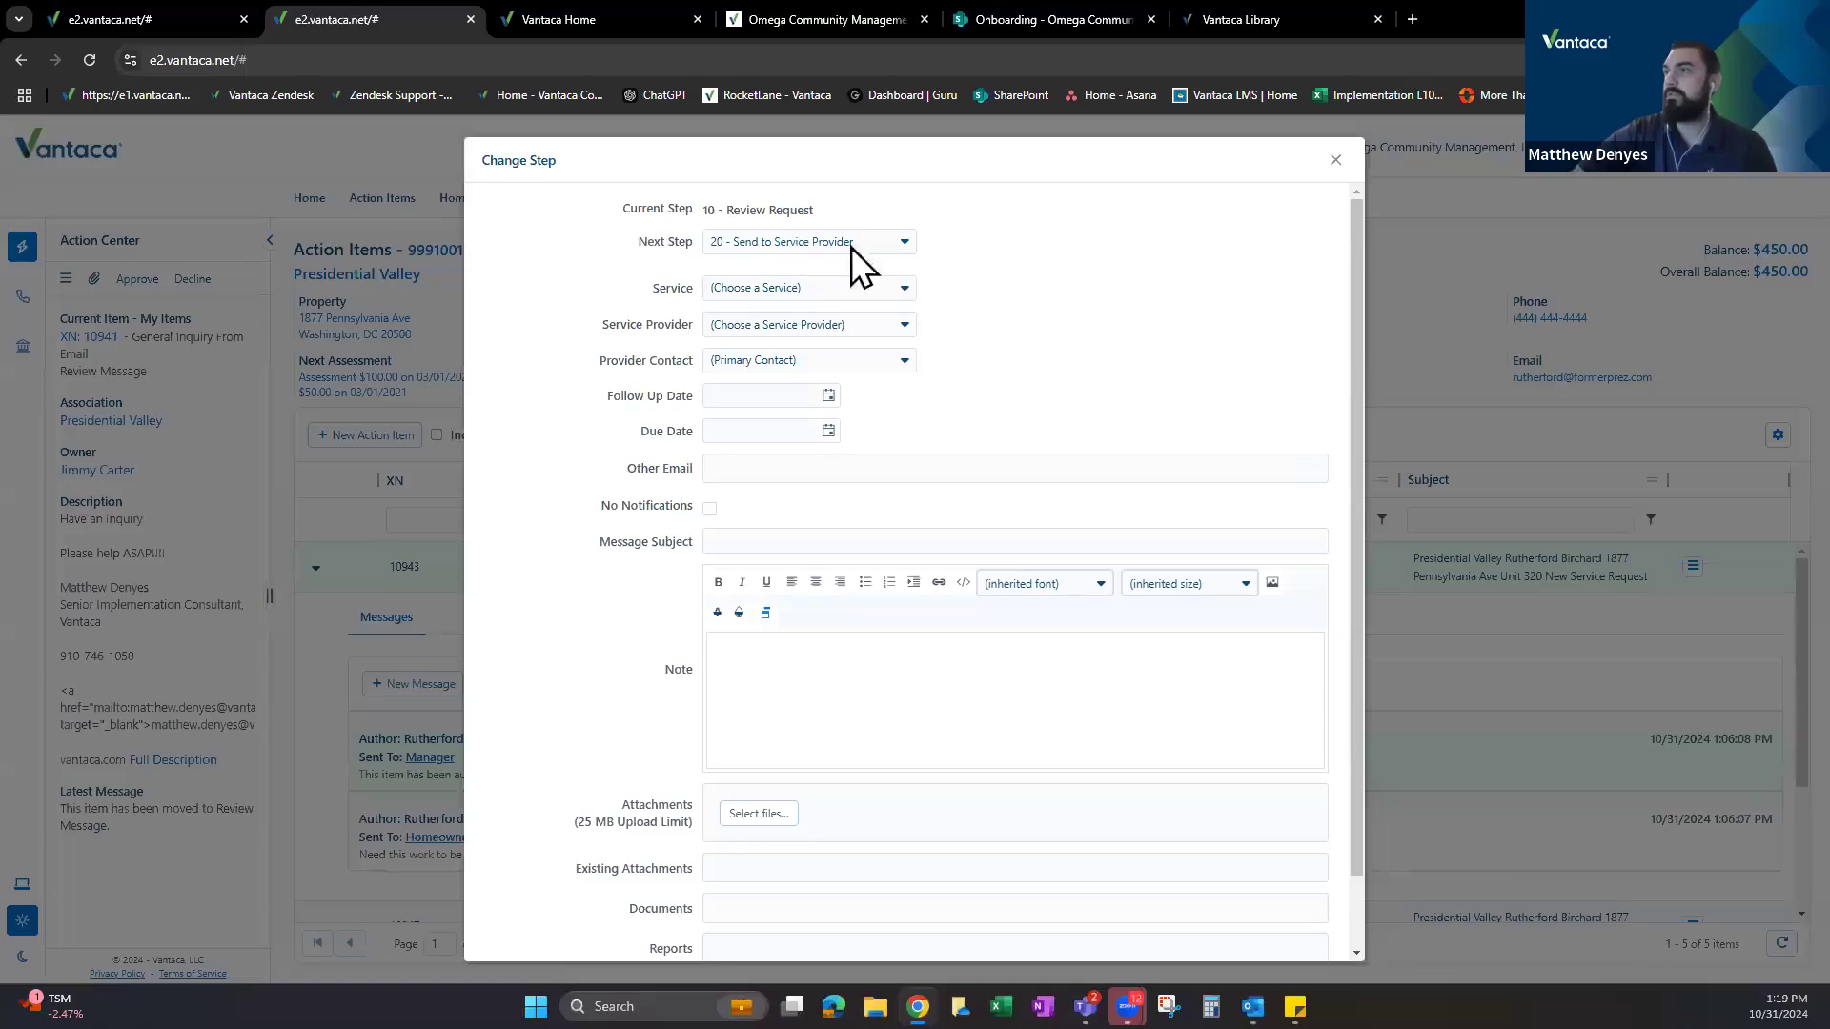
{"action": "left_click", "coordinate": [901, 326]}
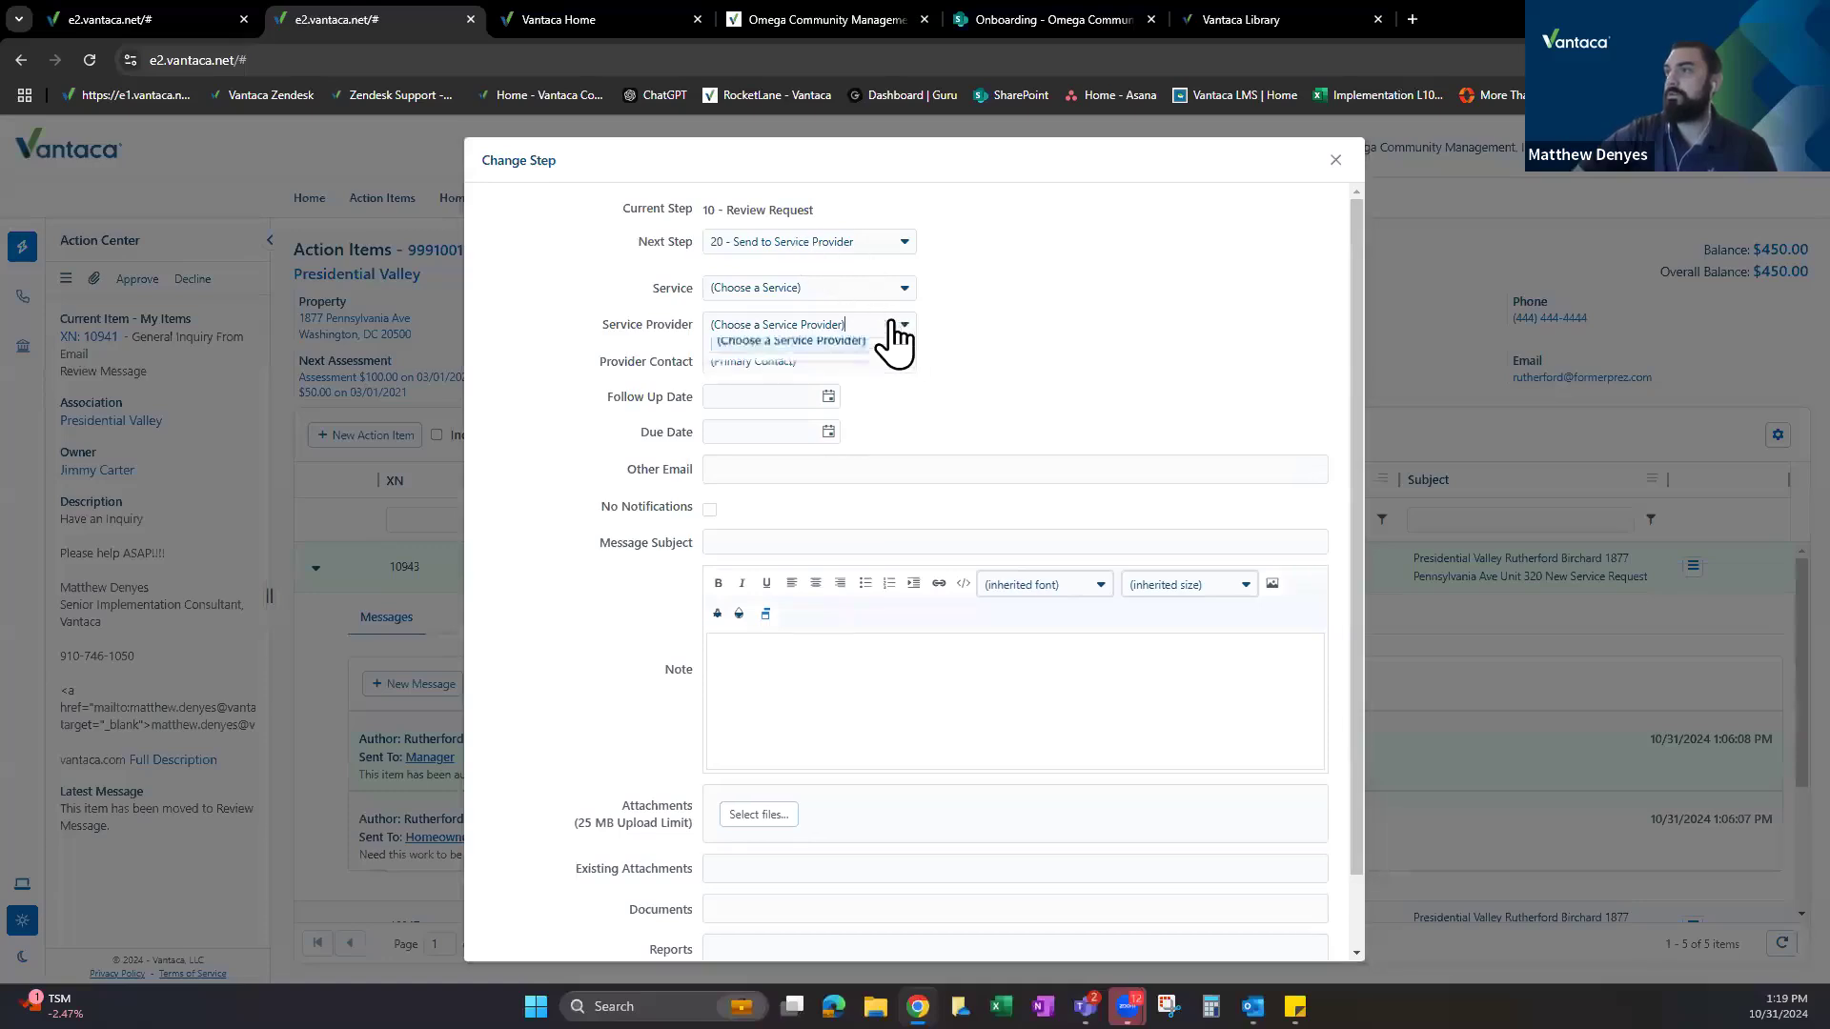
Search 'test', assign the test service provider with its last listed contact, and apply the step change.
{"action": "type", "text": "test"}
{"action": "left_click", "coordinate": [783, 434]}
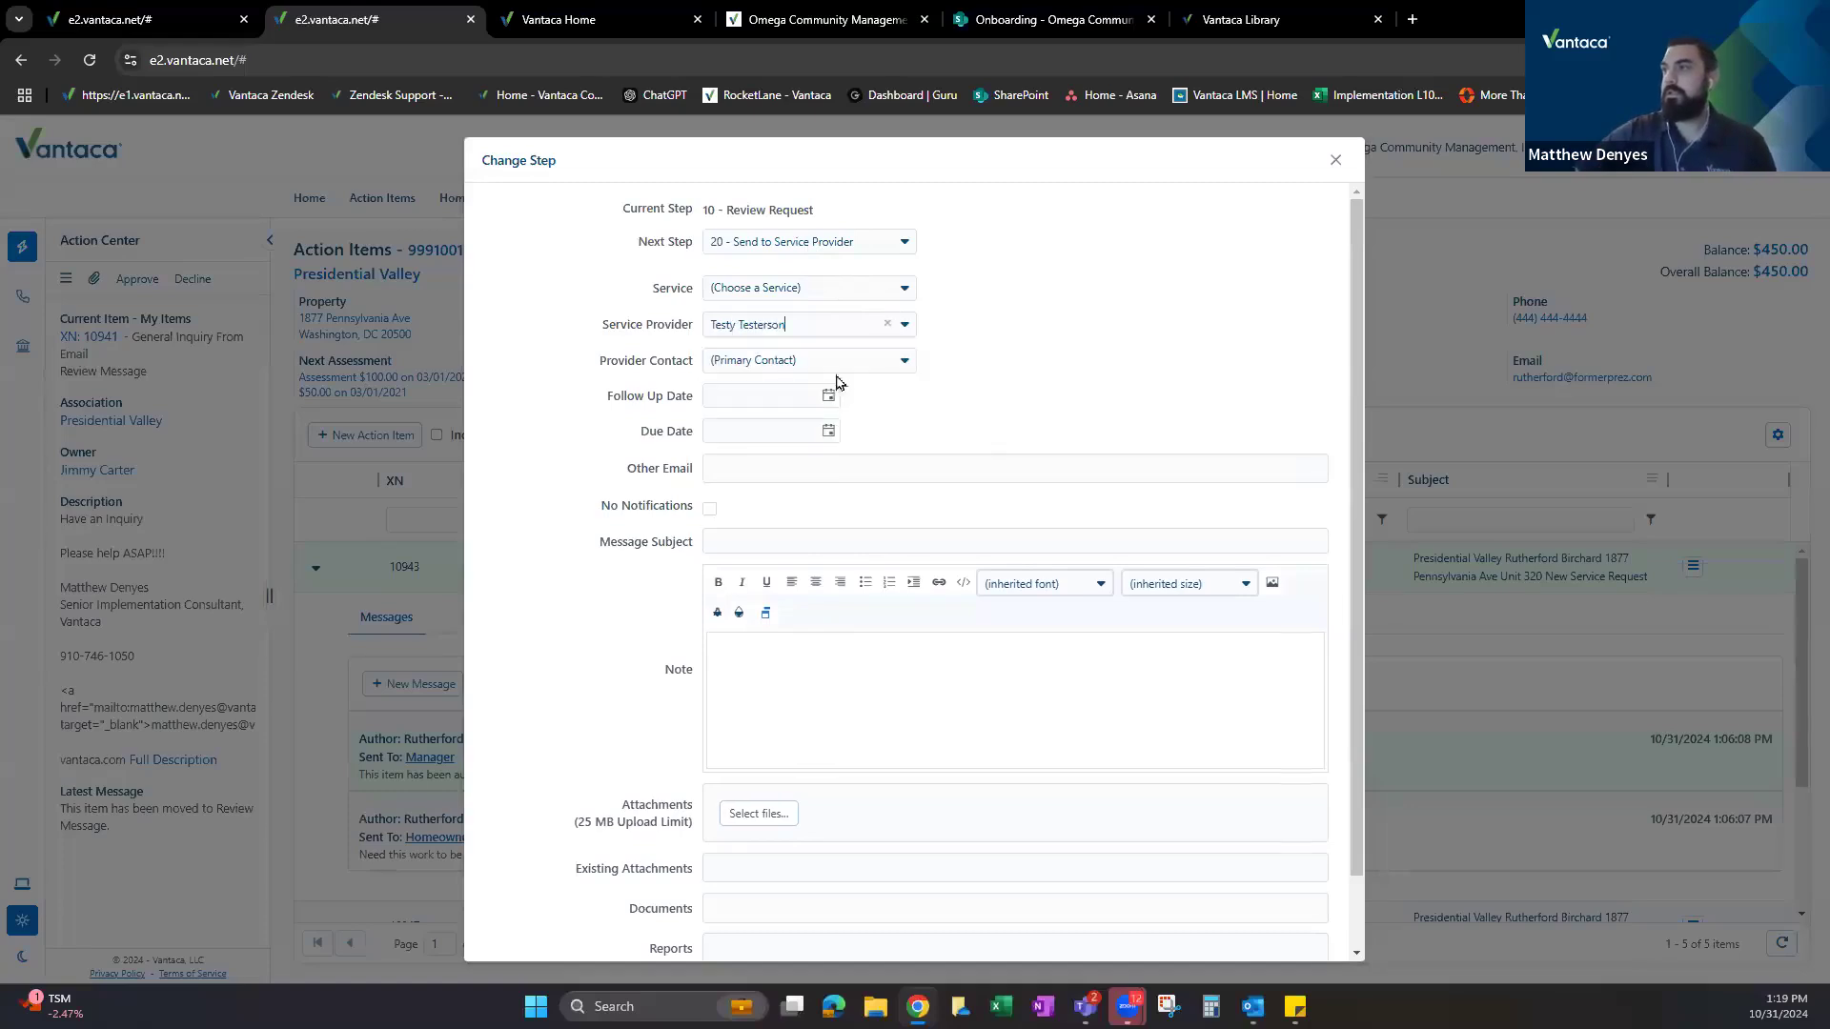
{"action": "left_click", "coordinate": [856, 362]}
{"action": "left_click", "coordinate": [729, 448]}
{"action": "scroll", "coordinate": [848, 629], "scroll_direction": "down", "scroll_amount": 2}
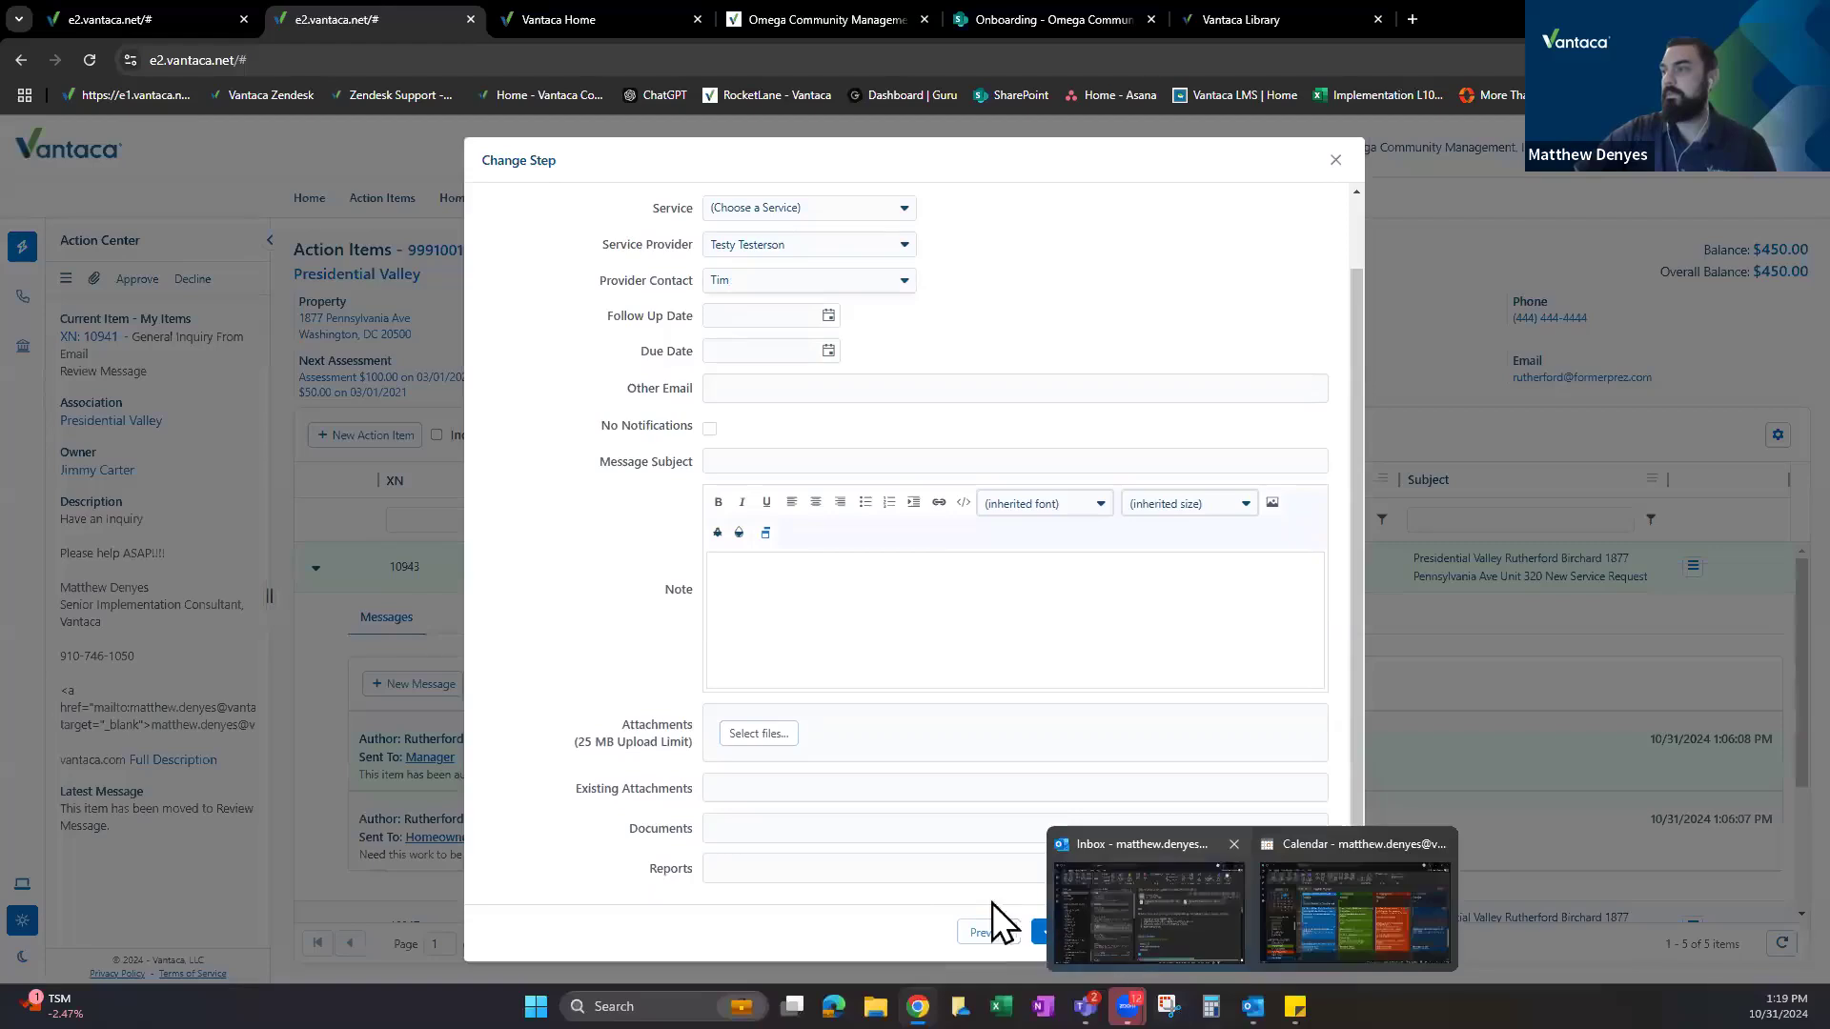
{"action": "left_click", "coordinate": [1091, 932]}
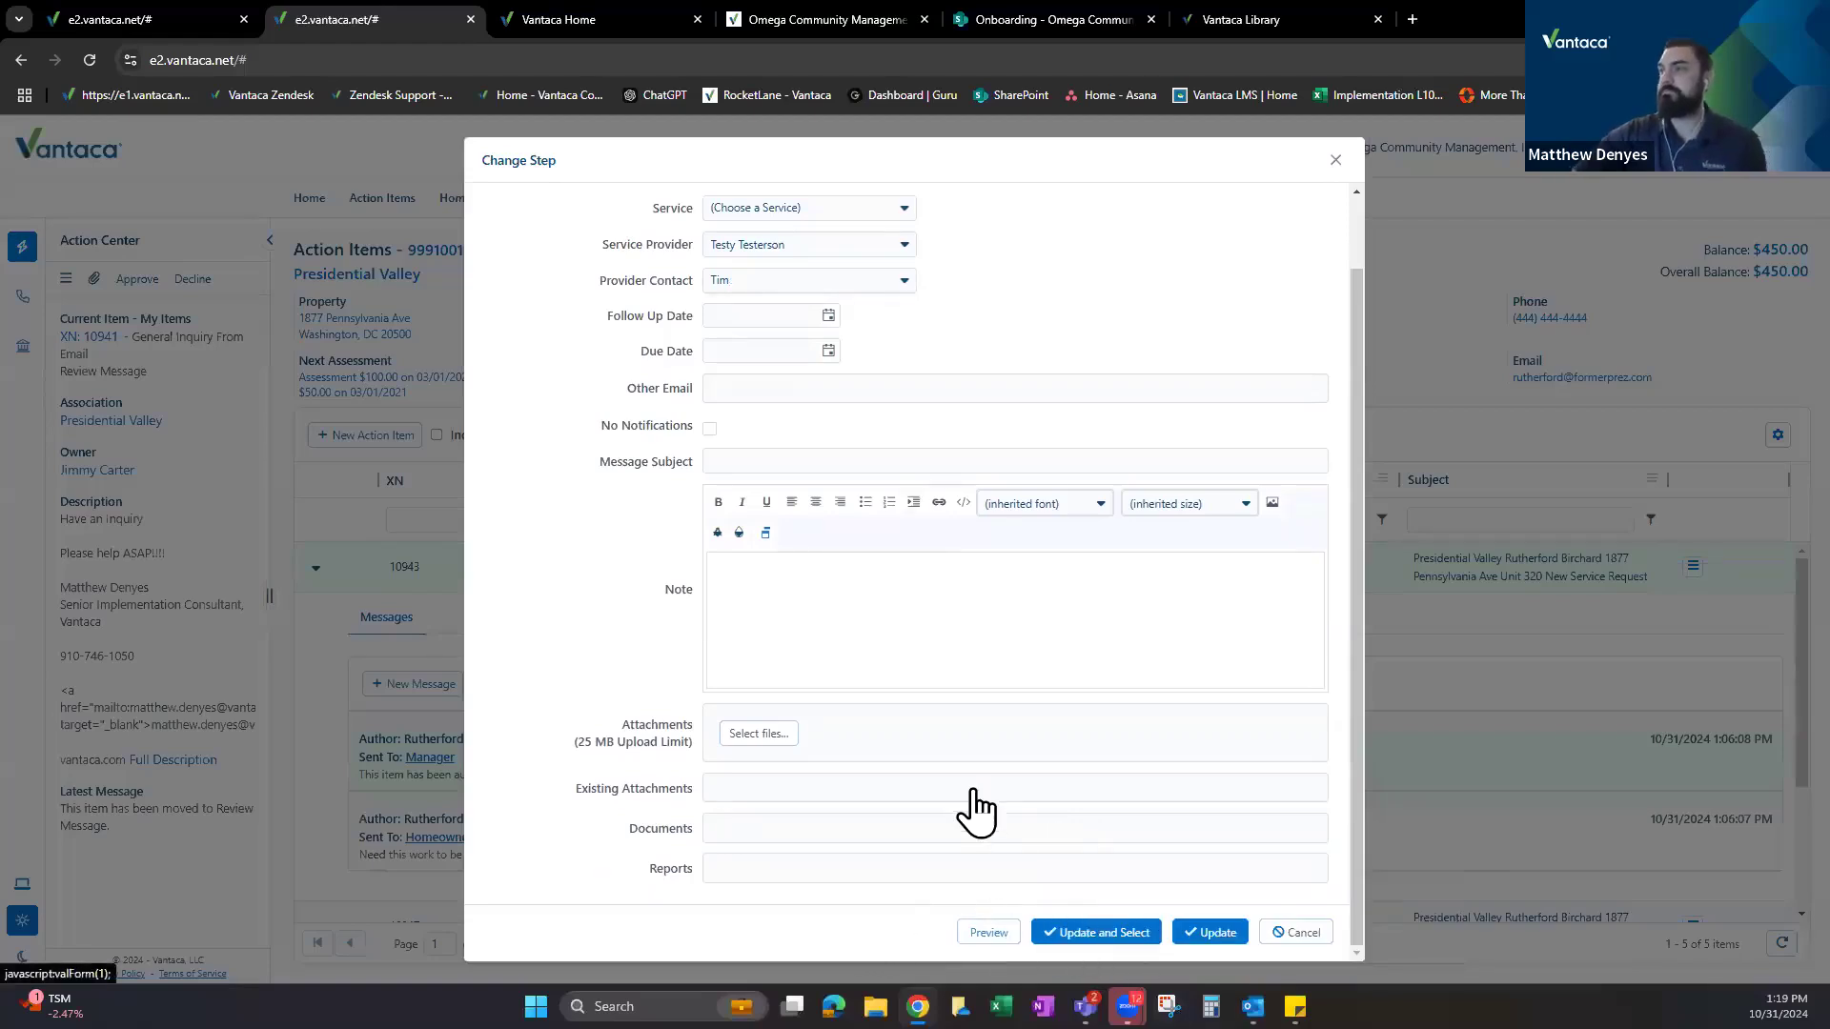
Review the new Review Request through Pending Completion messages and reload XN 10943's details.
{"action": "scroll", "coordinate": [1135, 808], "scroll_direction": "down", "scroll_amount": 2}
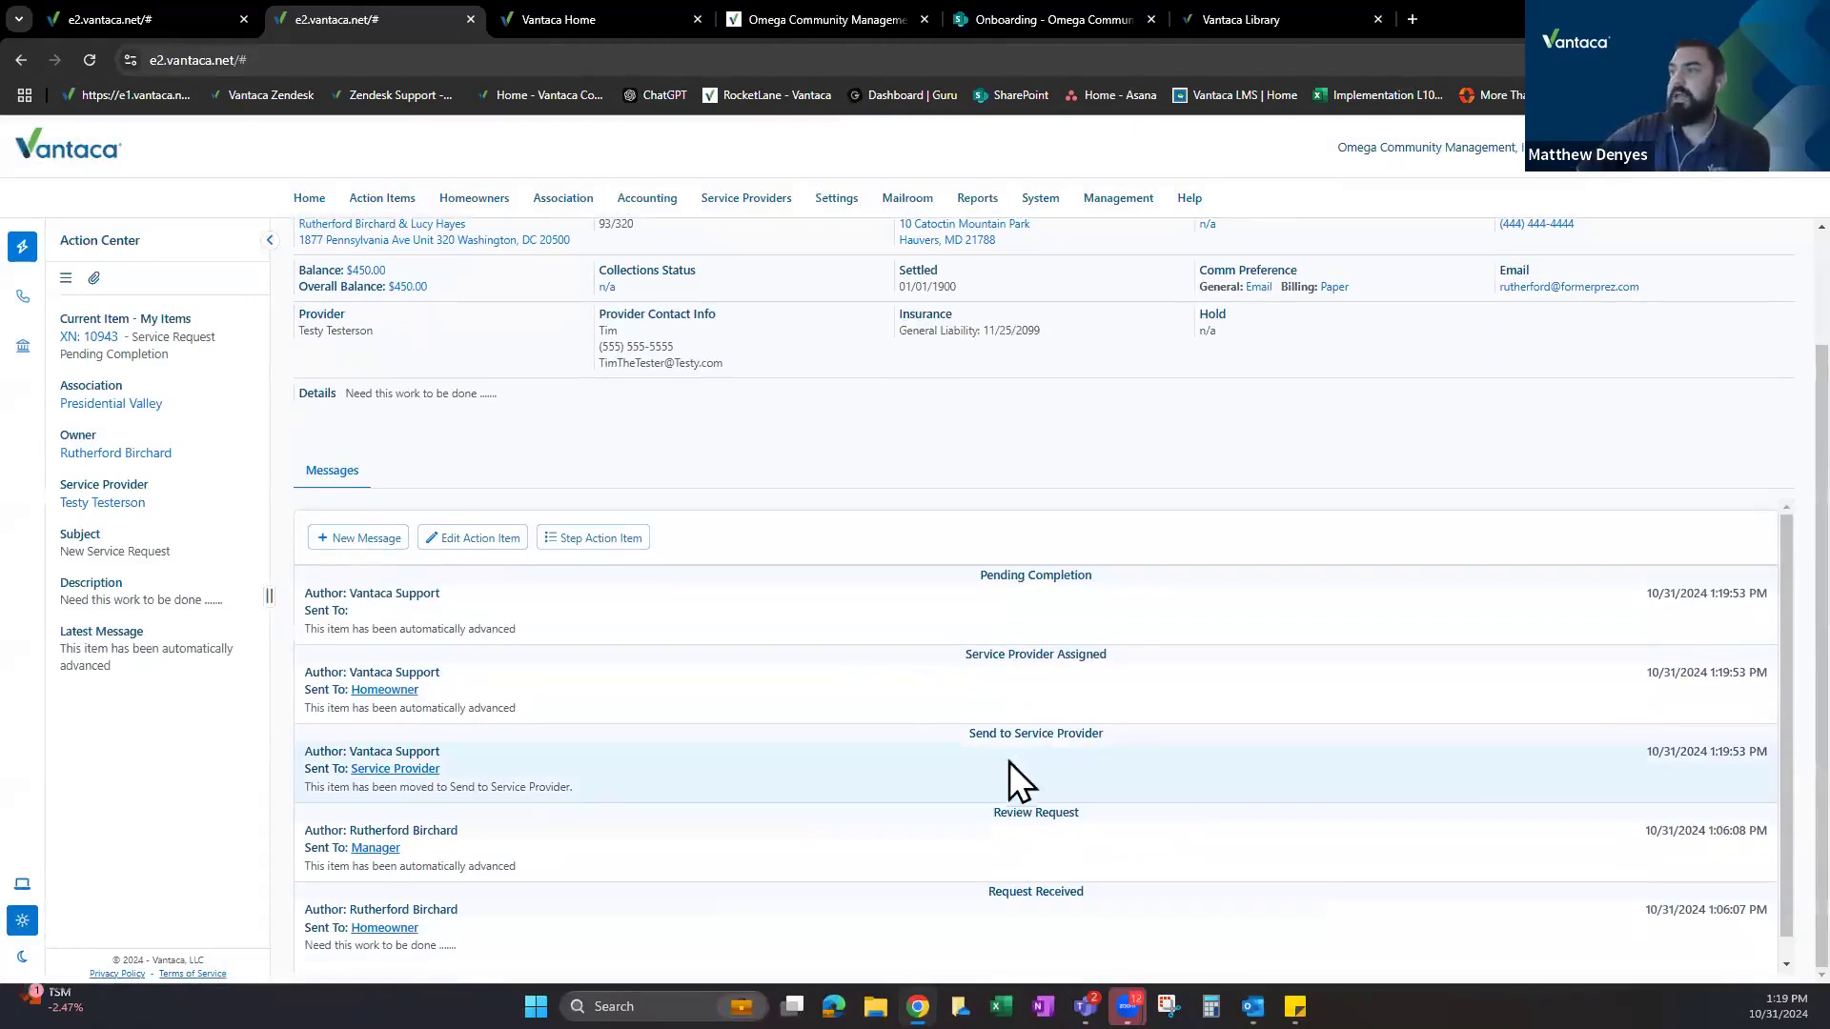
{"action": "left_click_drag", "start_coordinate": [992, 813], "coordinate": [1078, 813]}
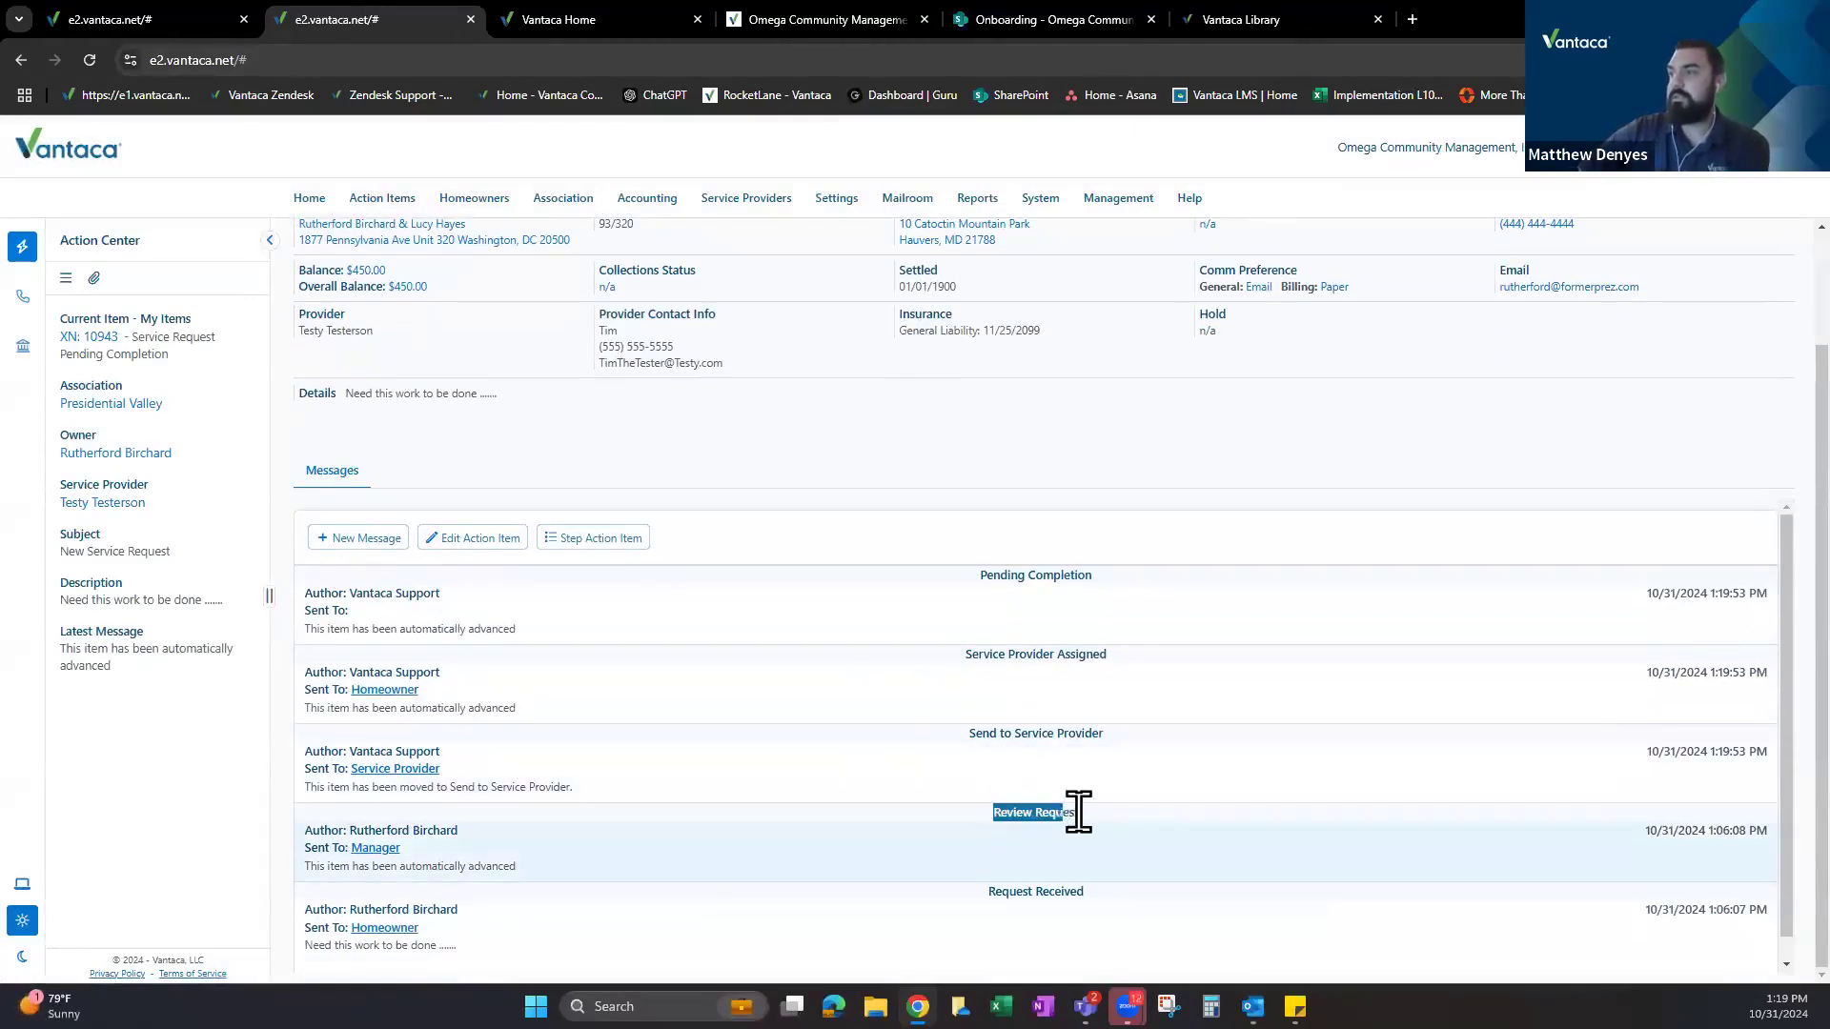
{"action": "left_click_drag", "start_coordinate": [974, 733], "coordinate": [1091, 733]}
{"action": "left_click_drag", "start_coordinate": [973, 652], "coordinate": [1099, 653]}
{"action": "left_click_drag", "start_coordinate": [982, 574], "coordinate": [1098, 597]}
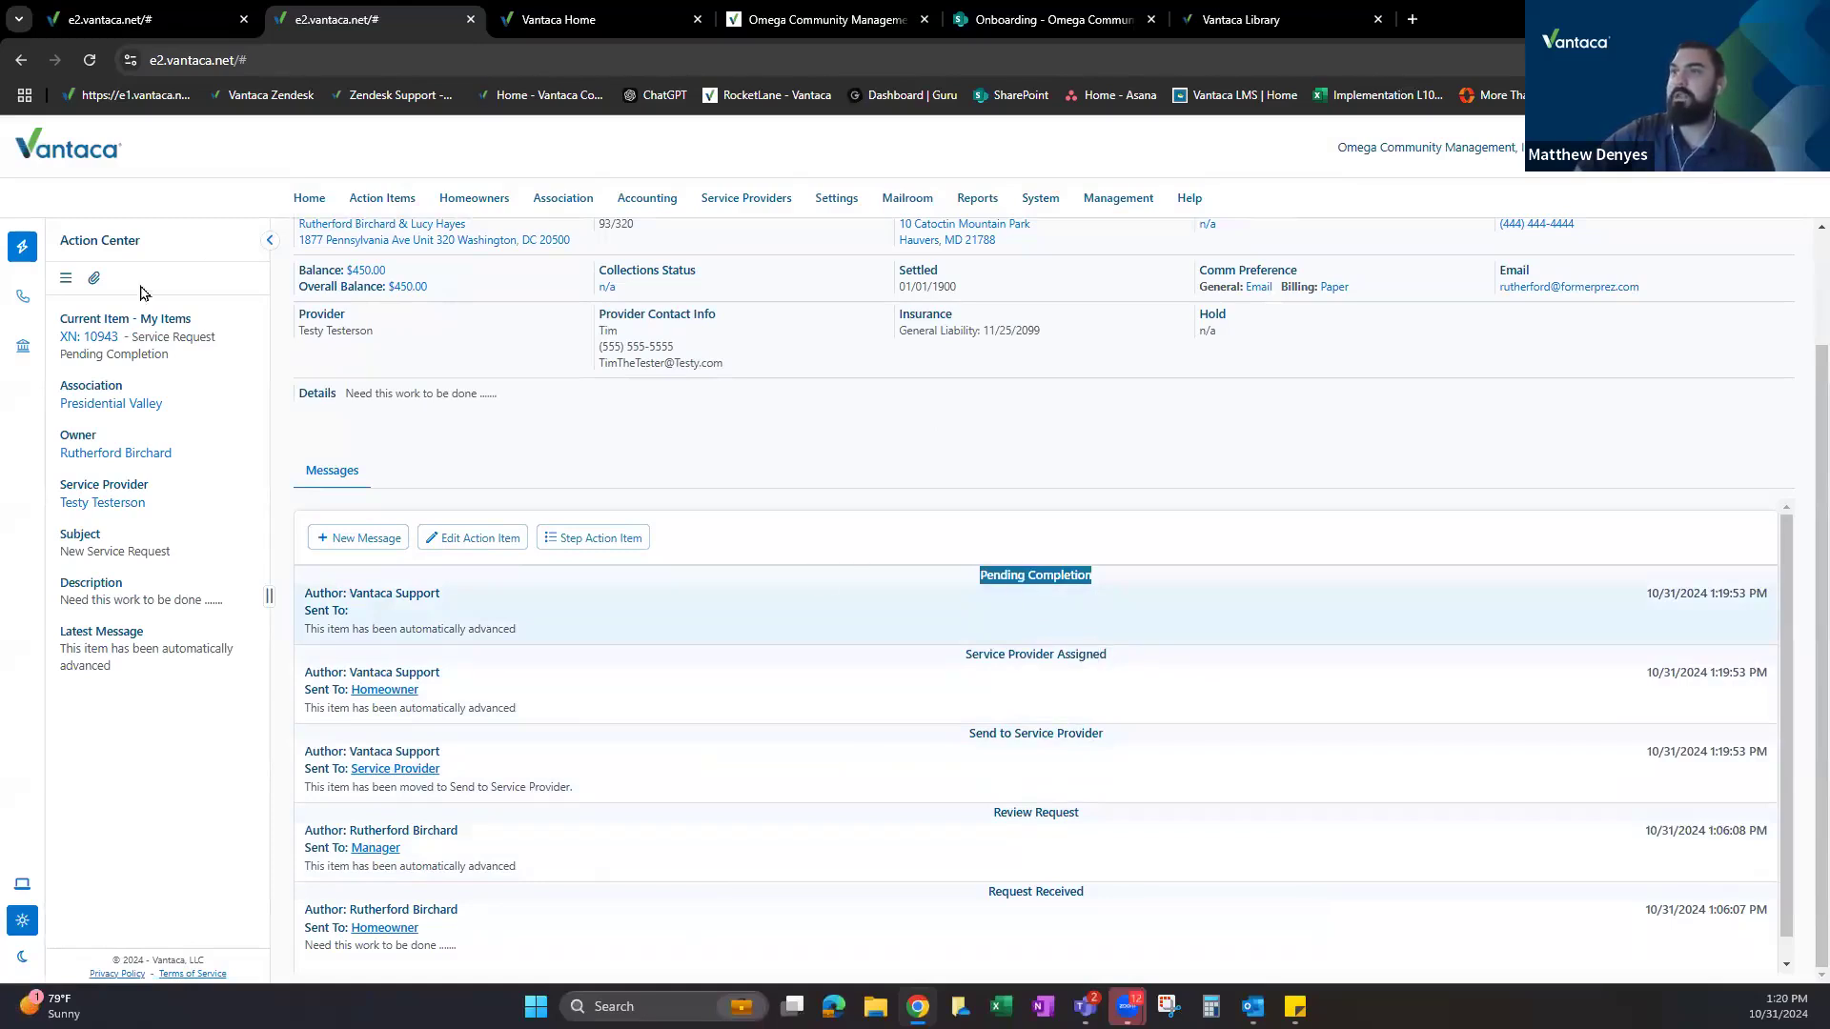
{"action": "left_click", "coordinate": [90, 341]}
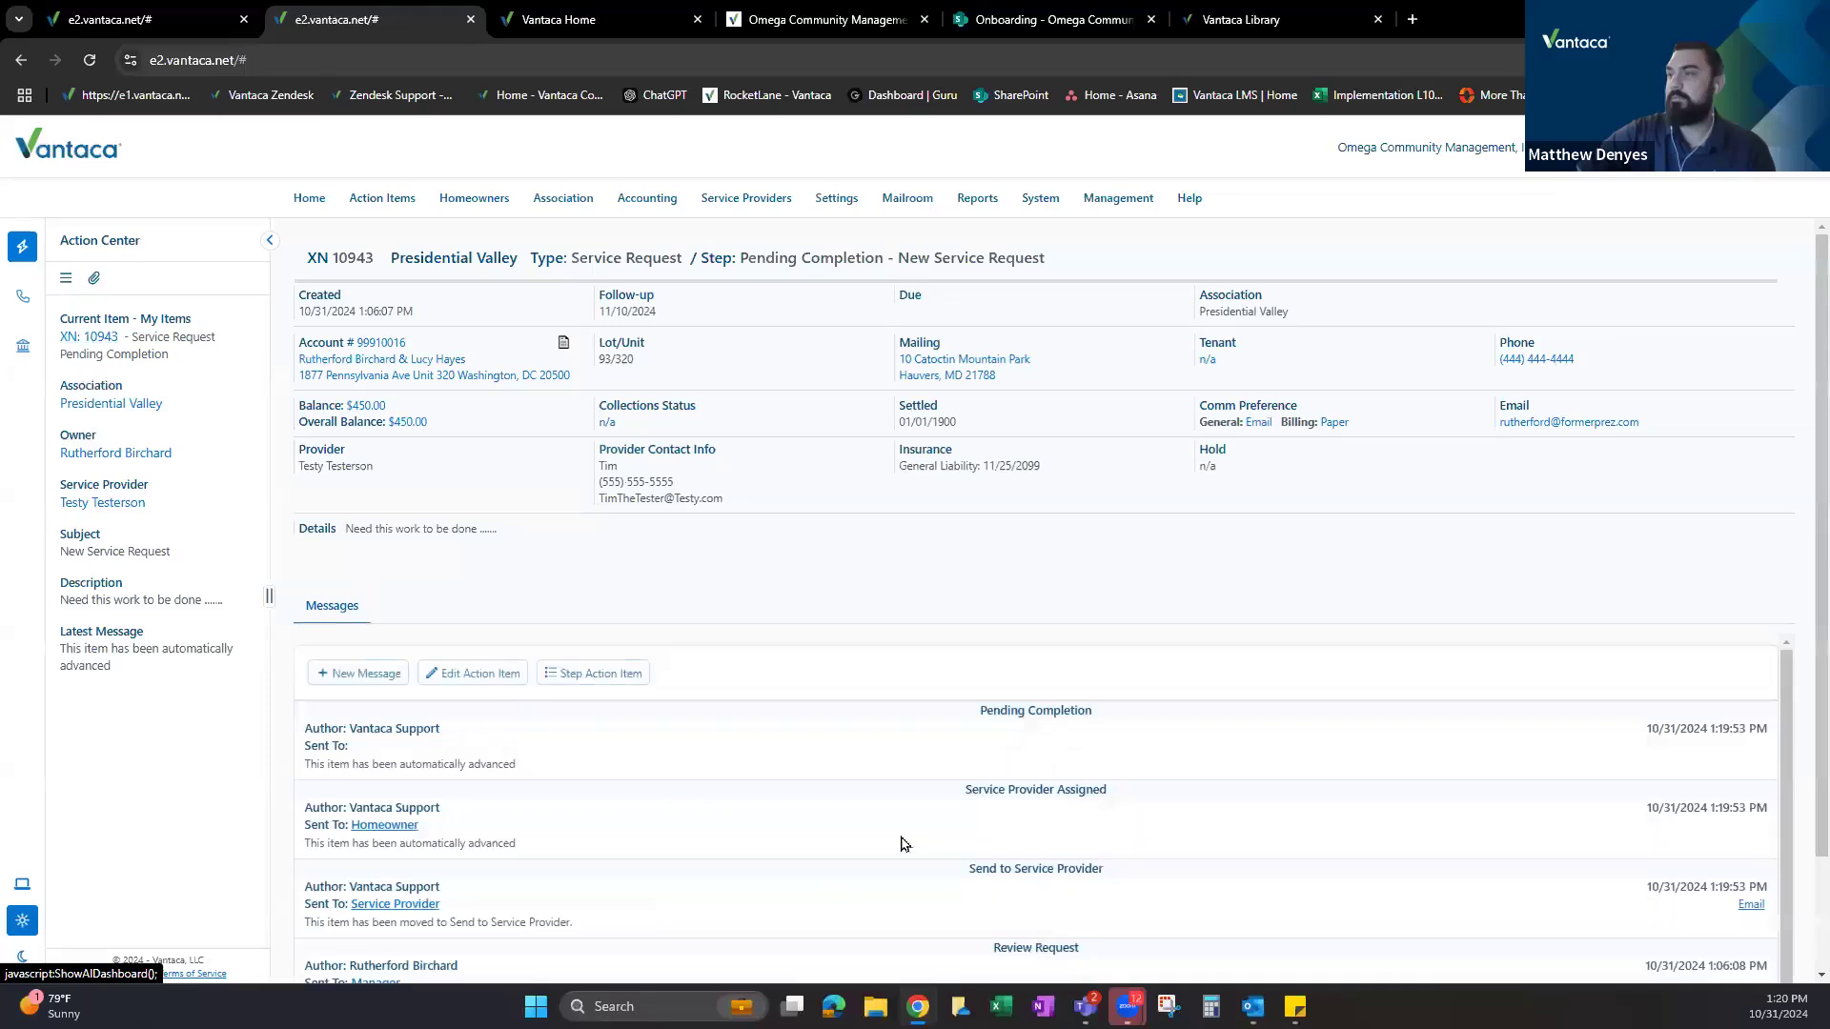
{"action": "scroll", "coordinate": [991, 857], "scroll_direction": "down", "scroll_amount": 1}
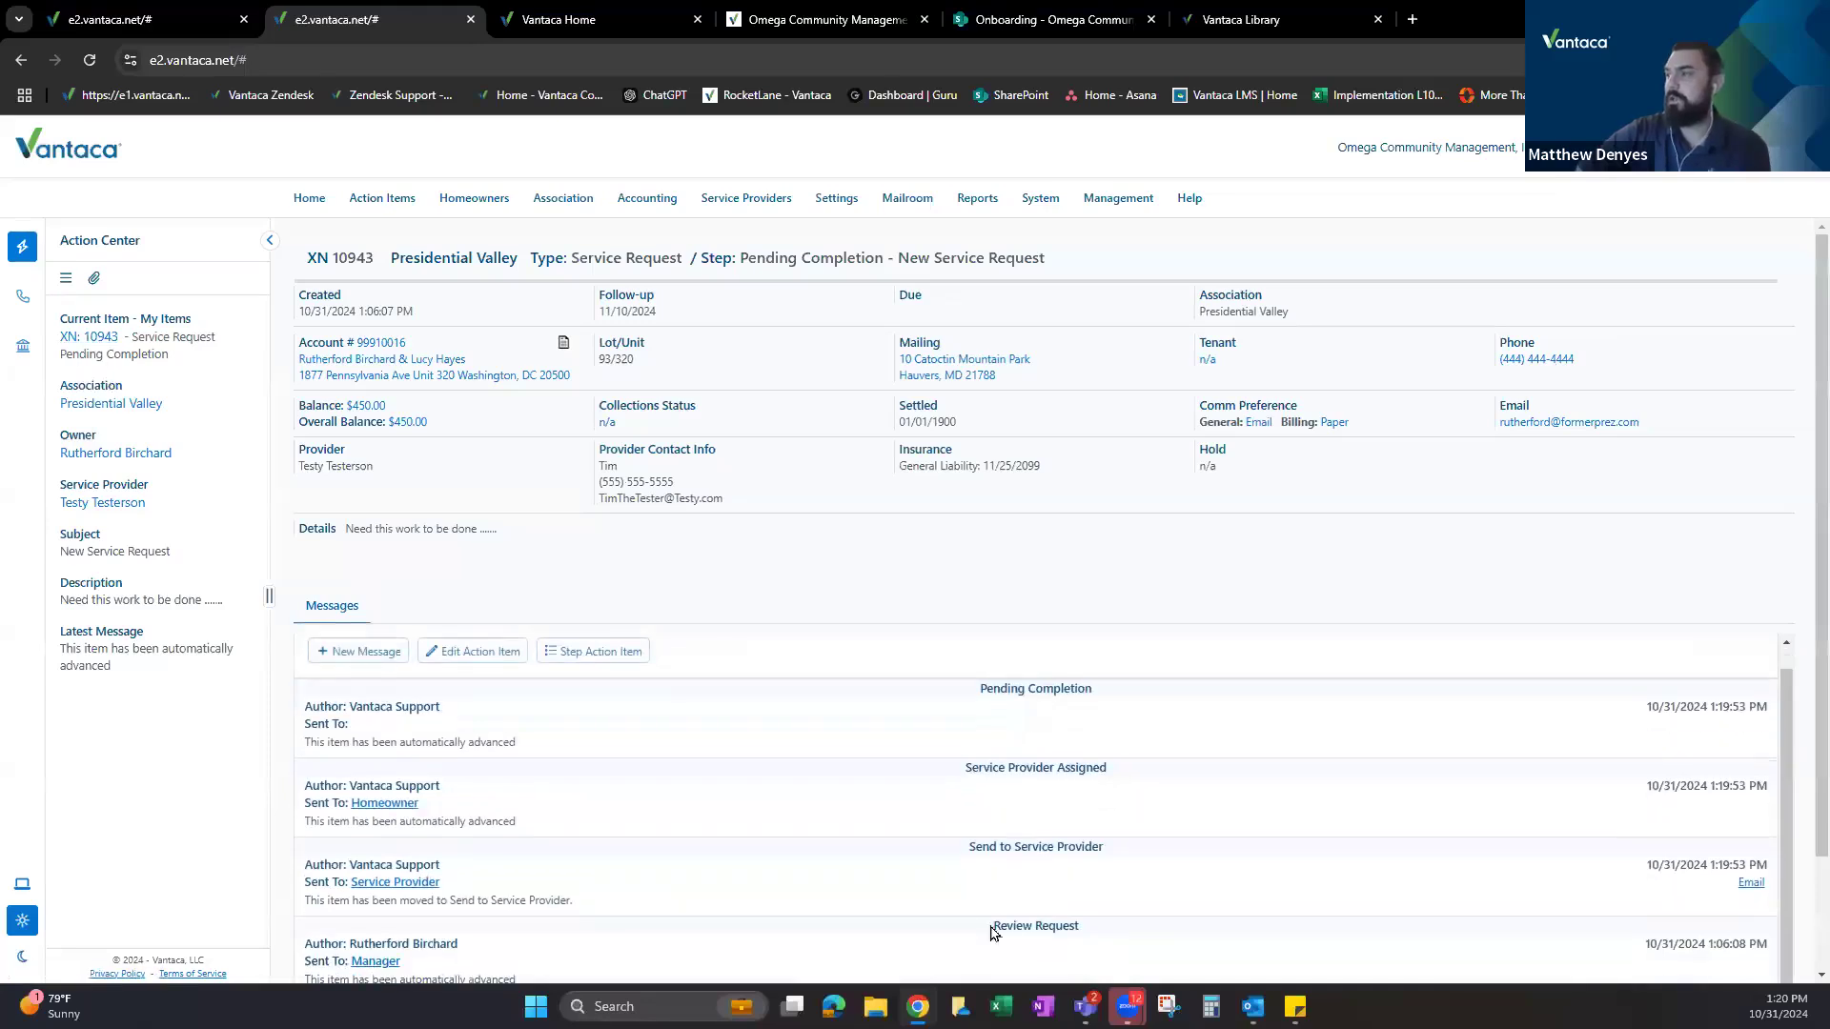
{"action": "left_click_drag", "start_coordinate": [967, 772], "coordinate": [1075, 771]}
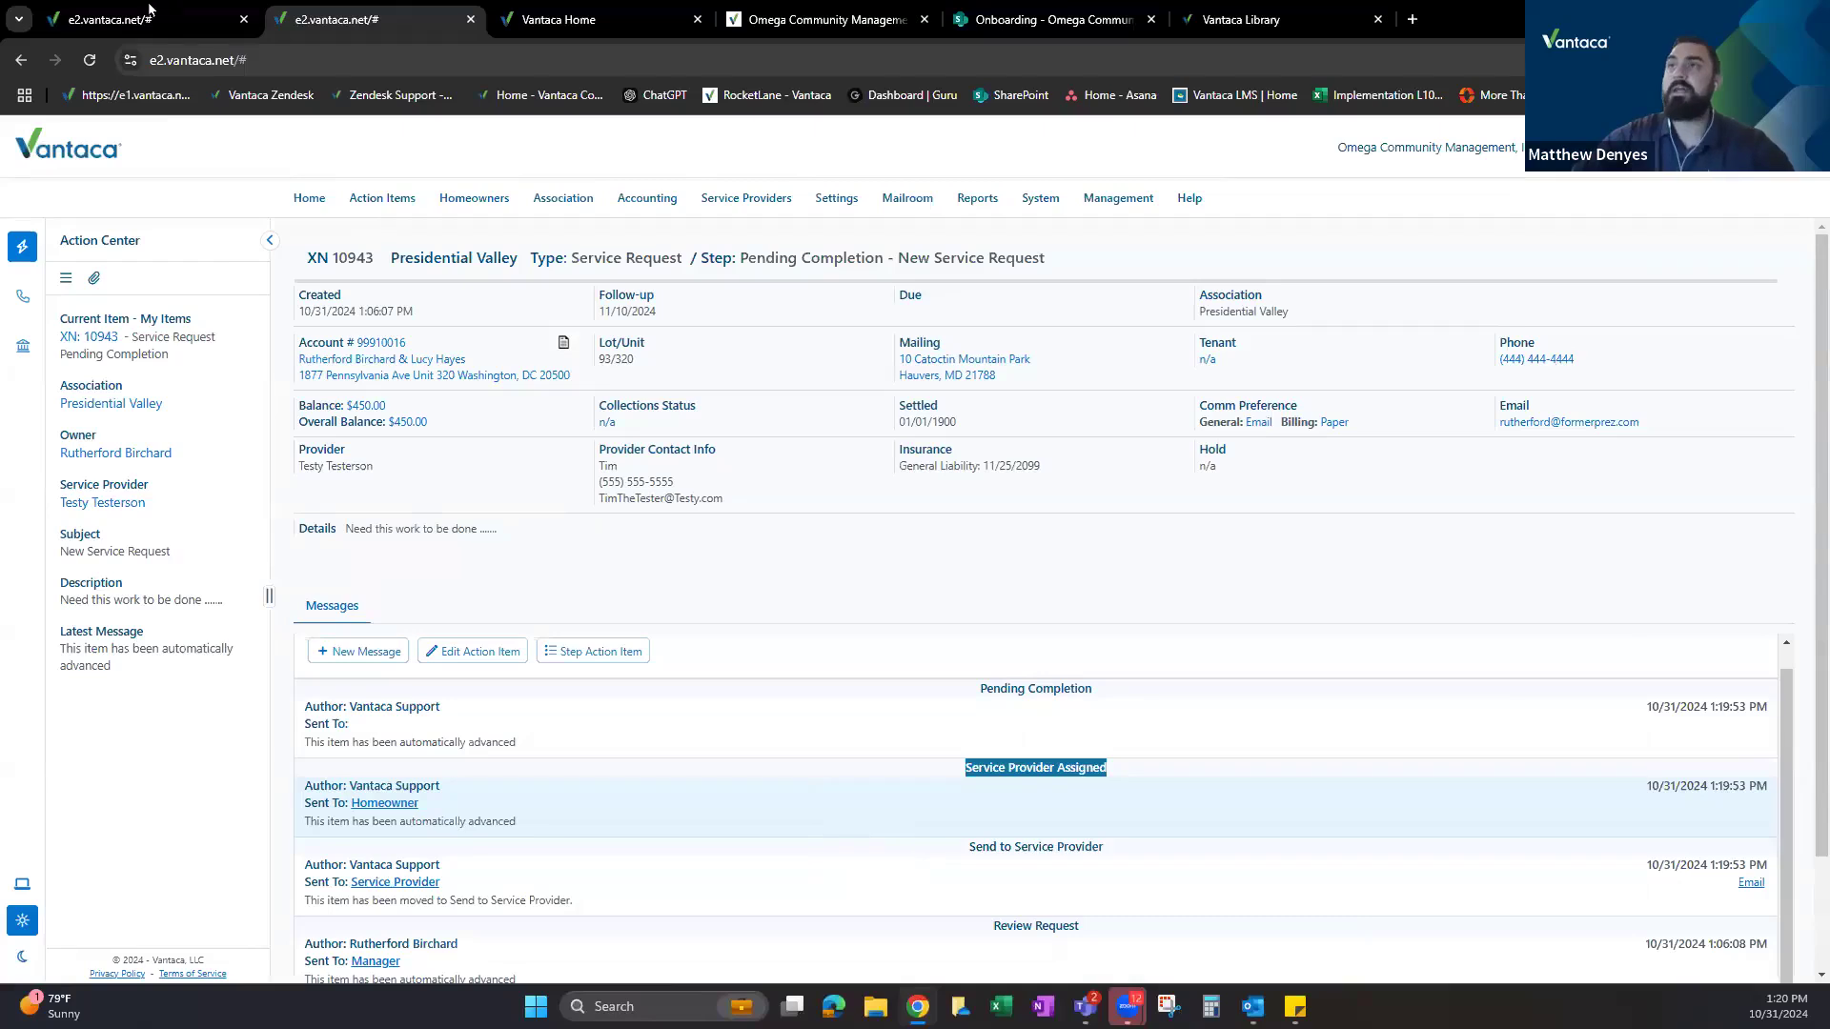
{"action": "left_click", "coordinate": [191, 20]}
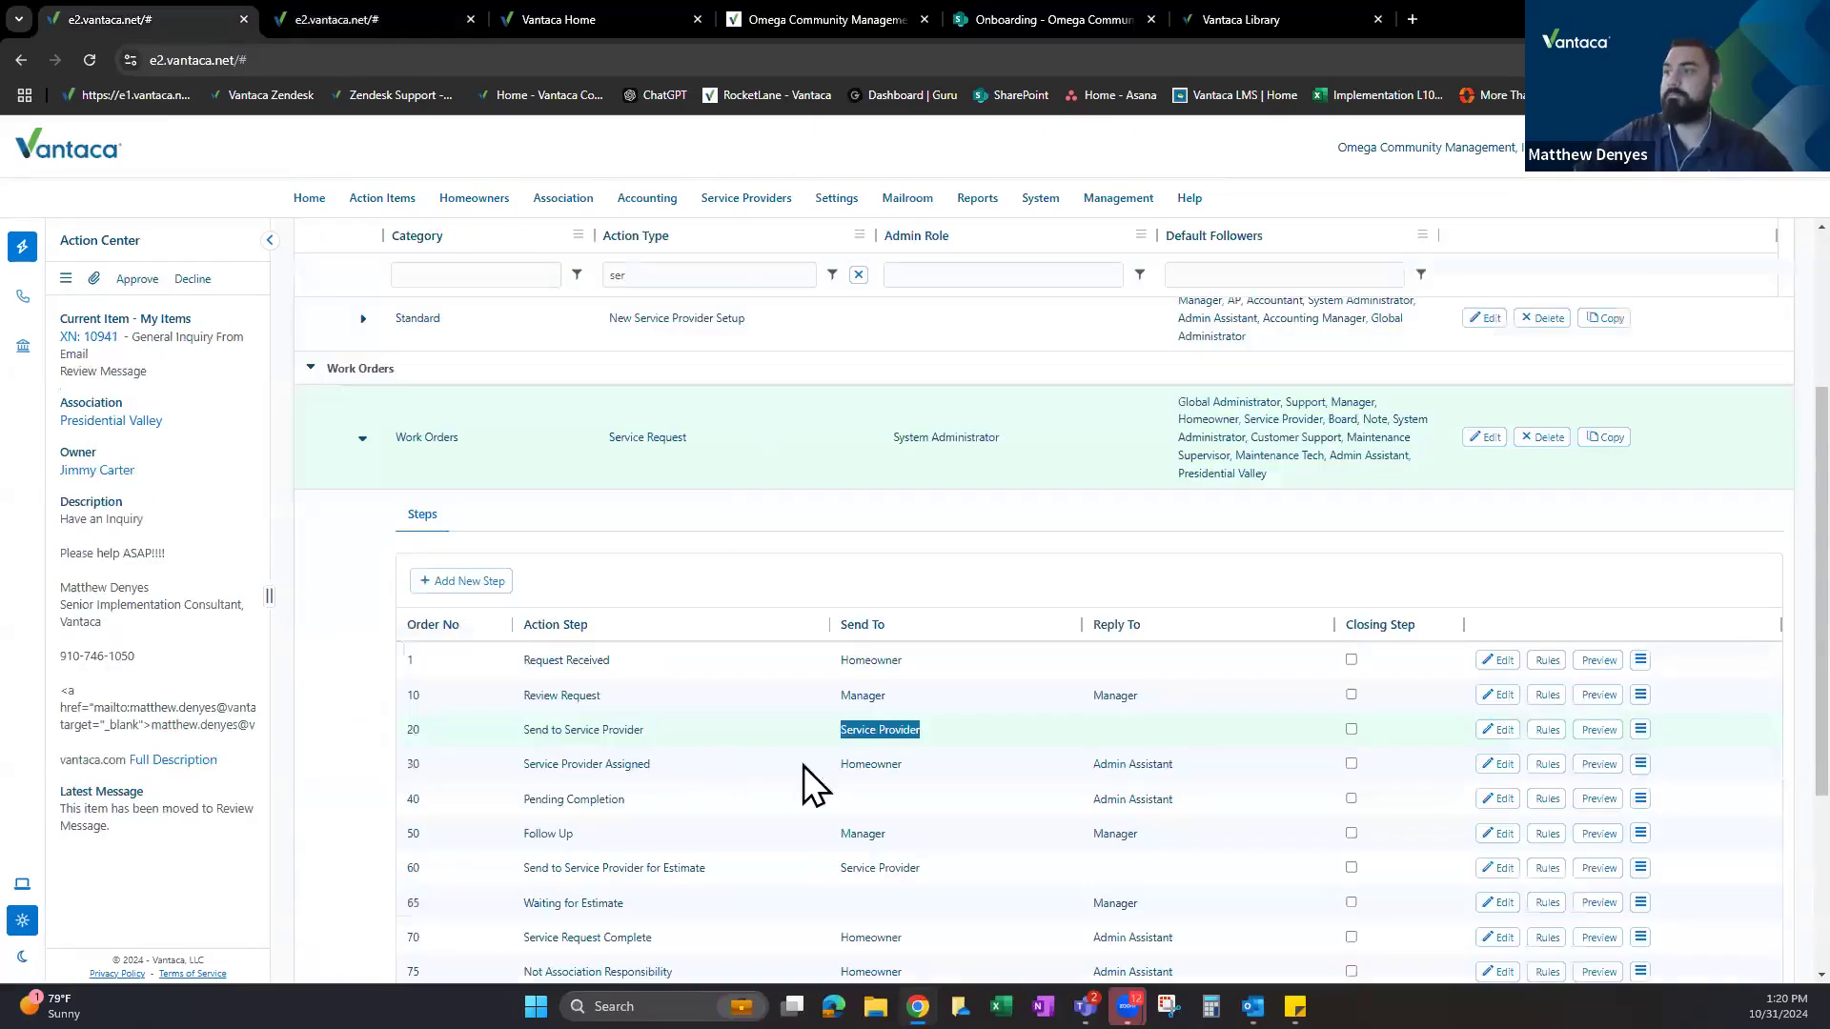
{"action": "left_click", "coordinate": [762, 767]}
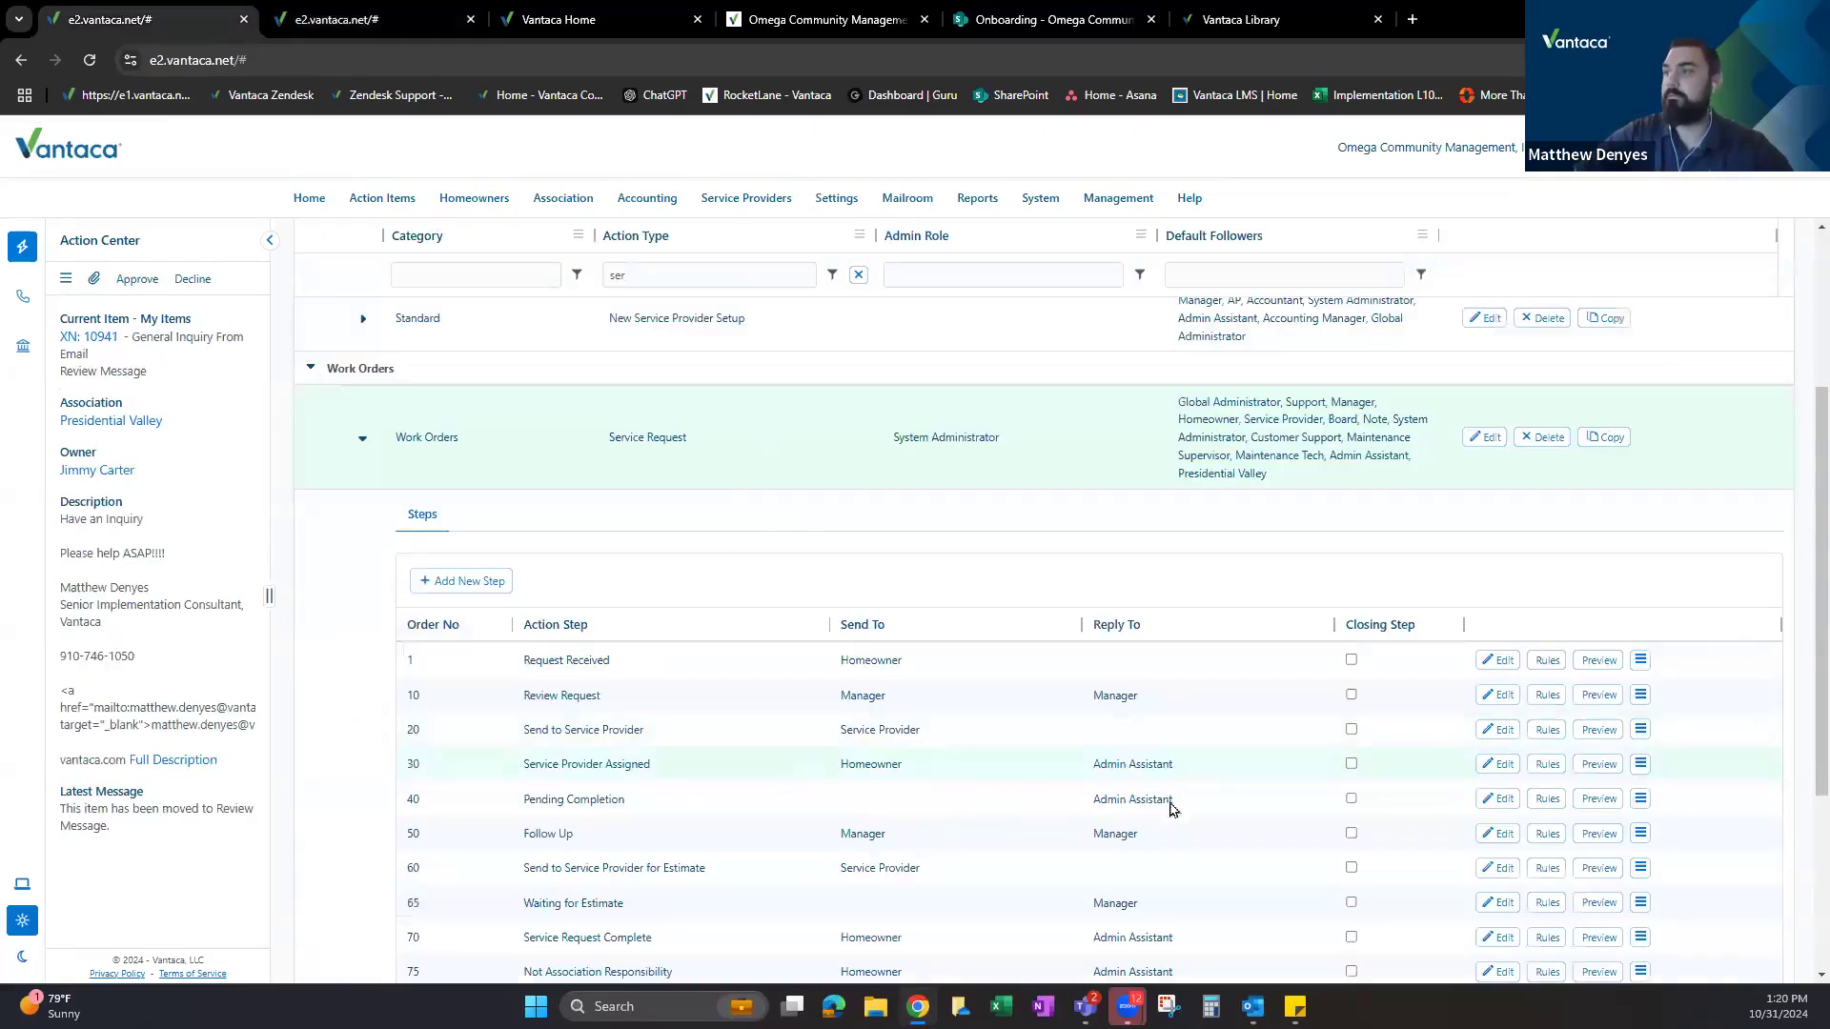
{"action": "left_click", "coordinate": [1546, 763]}
{"action": "left_click_drag", "start_coordinate": [778, 587], "coordinate": [844, 606]}
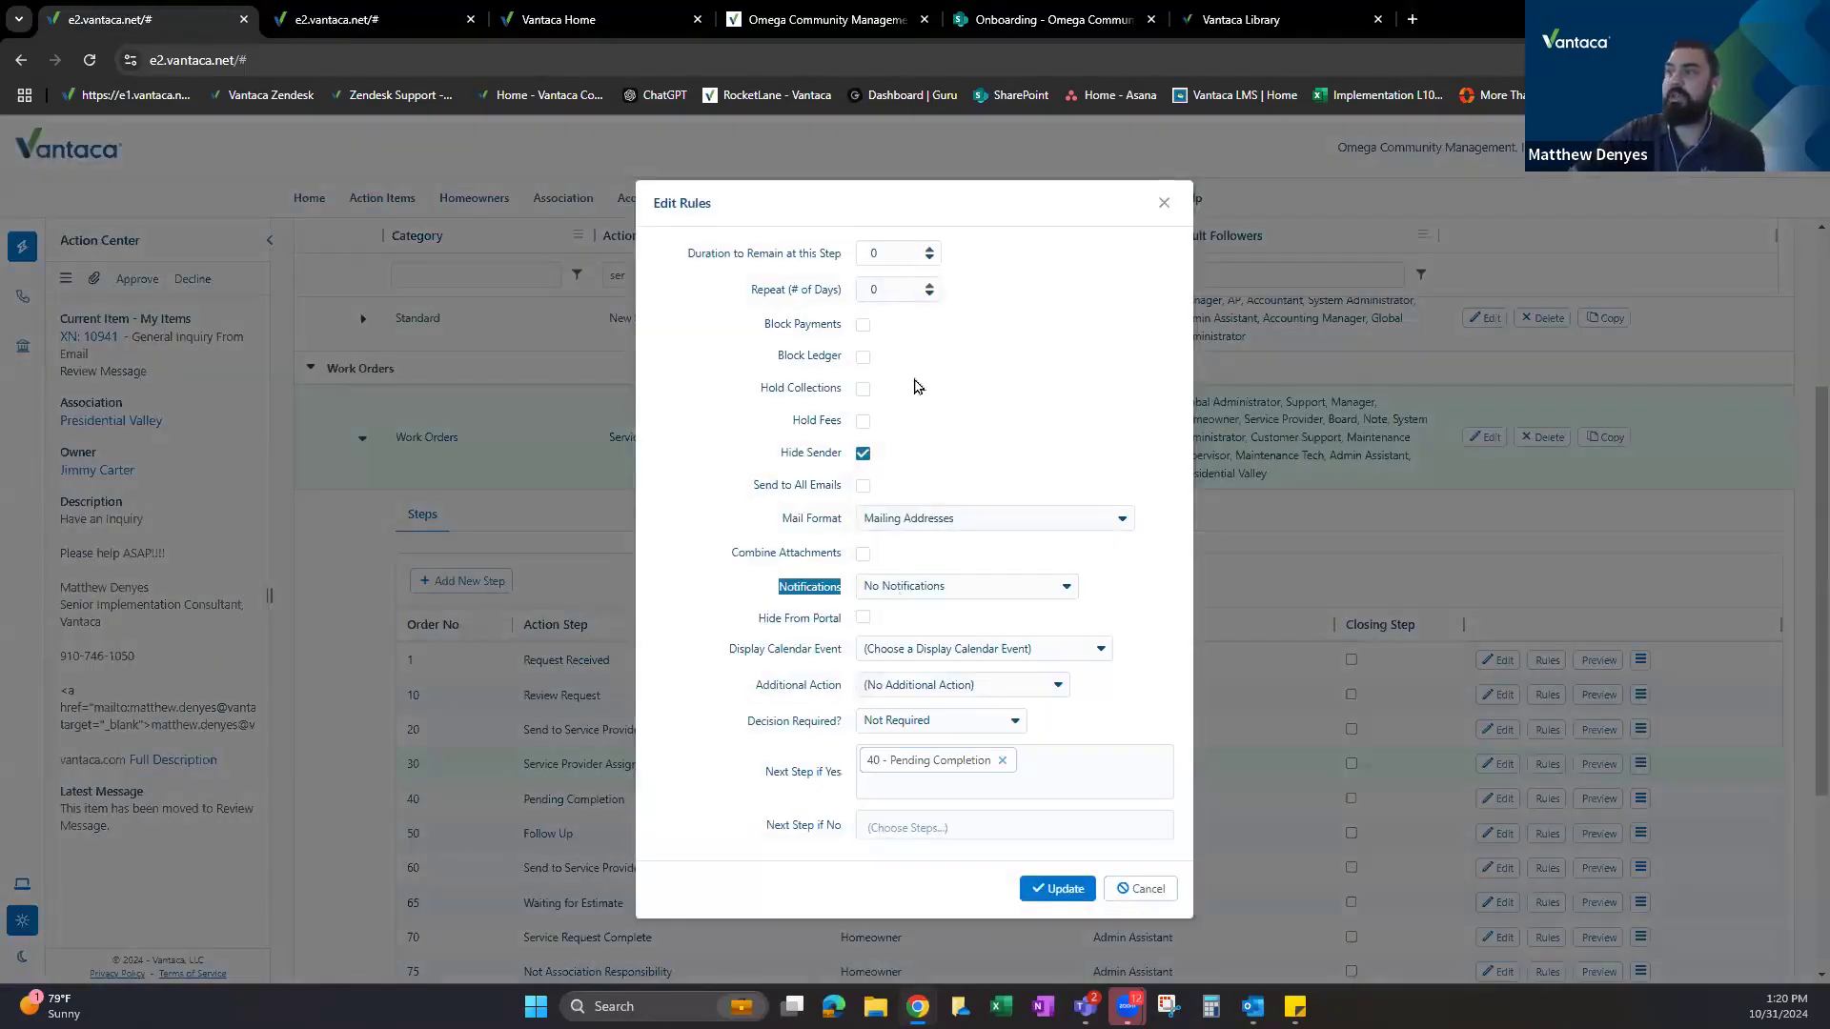
{"action": "left_click_drag", "start_coordinate": [866, 200], "coordinate": [1111, 273]}
{"action": "left_click", "coordinate": [1408, 276]}
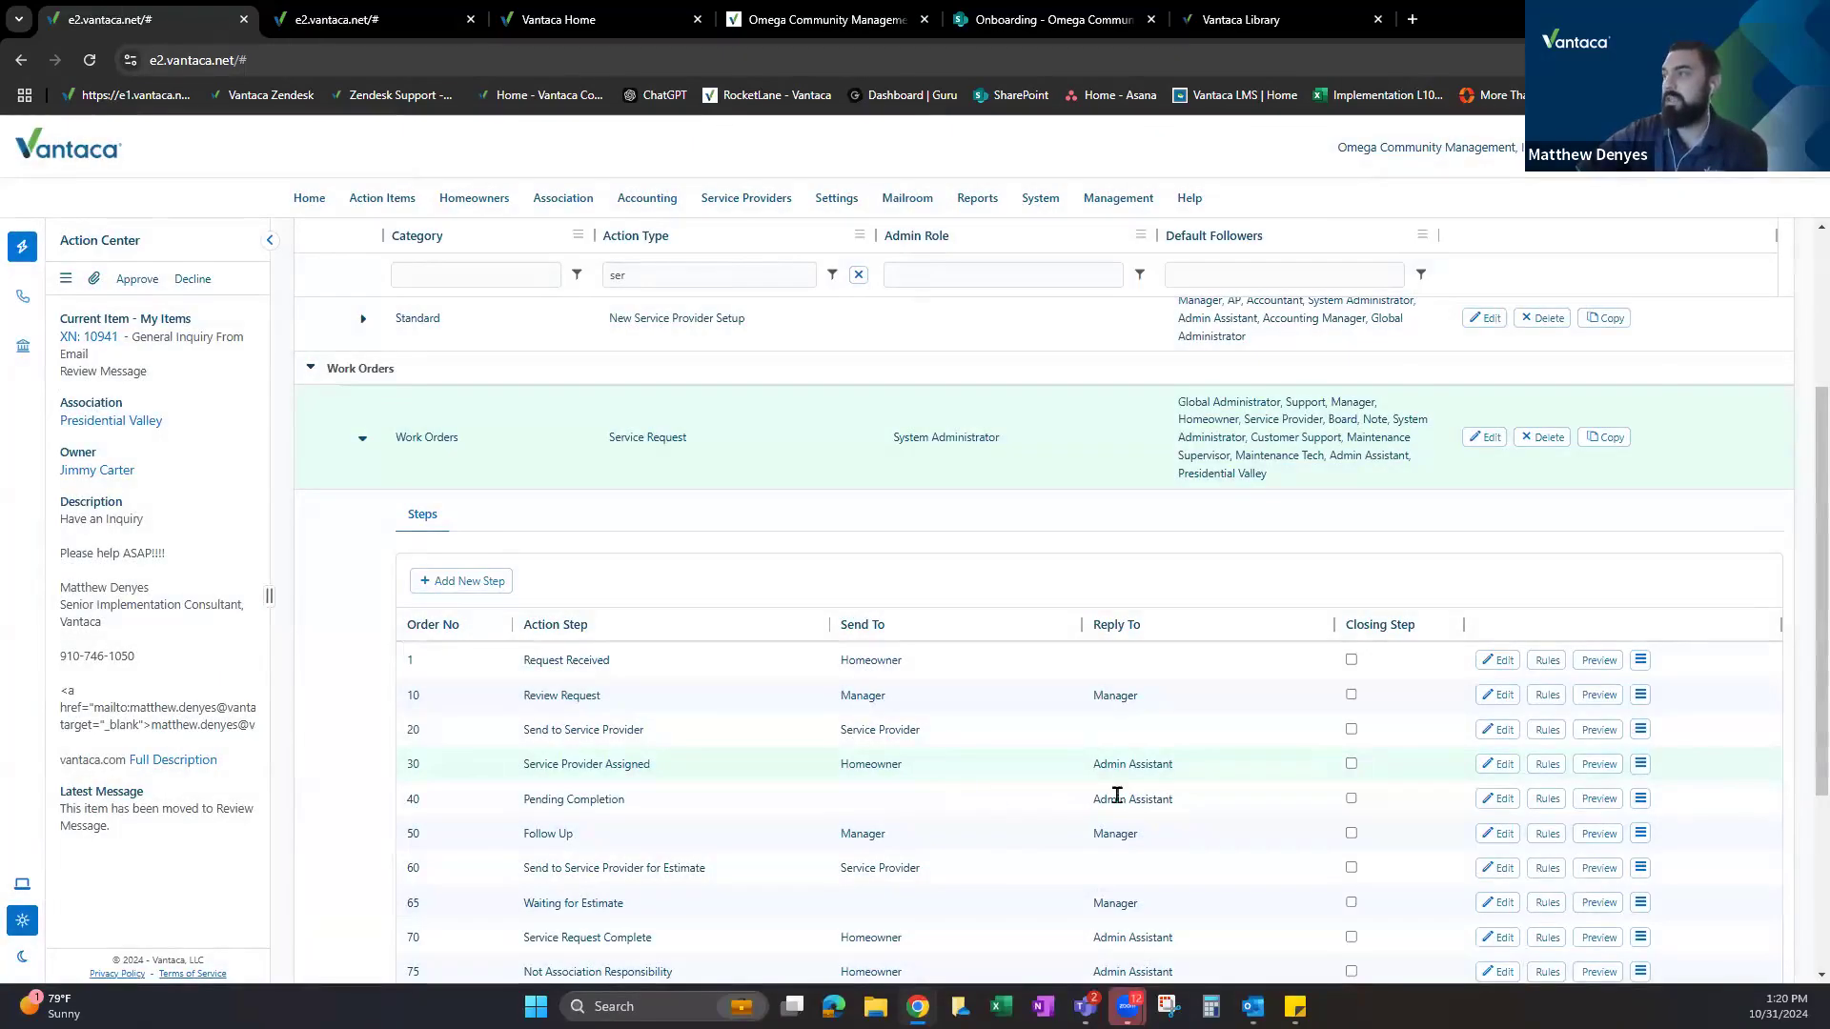
{"action": "left_click", "coordinate": [1639, 766]}
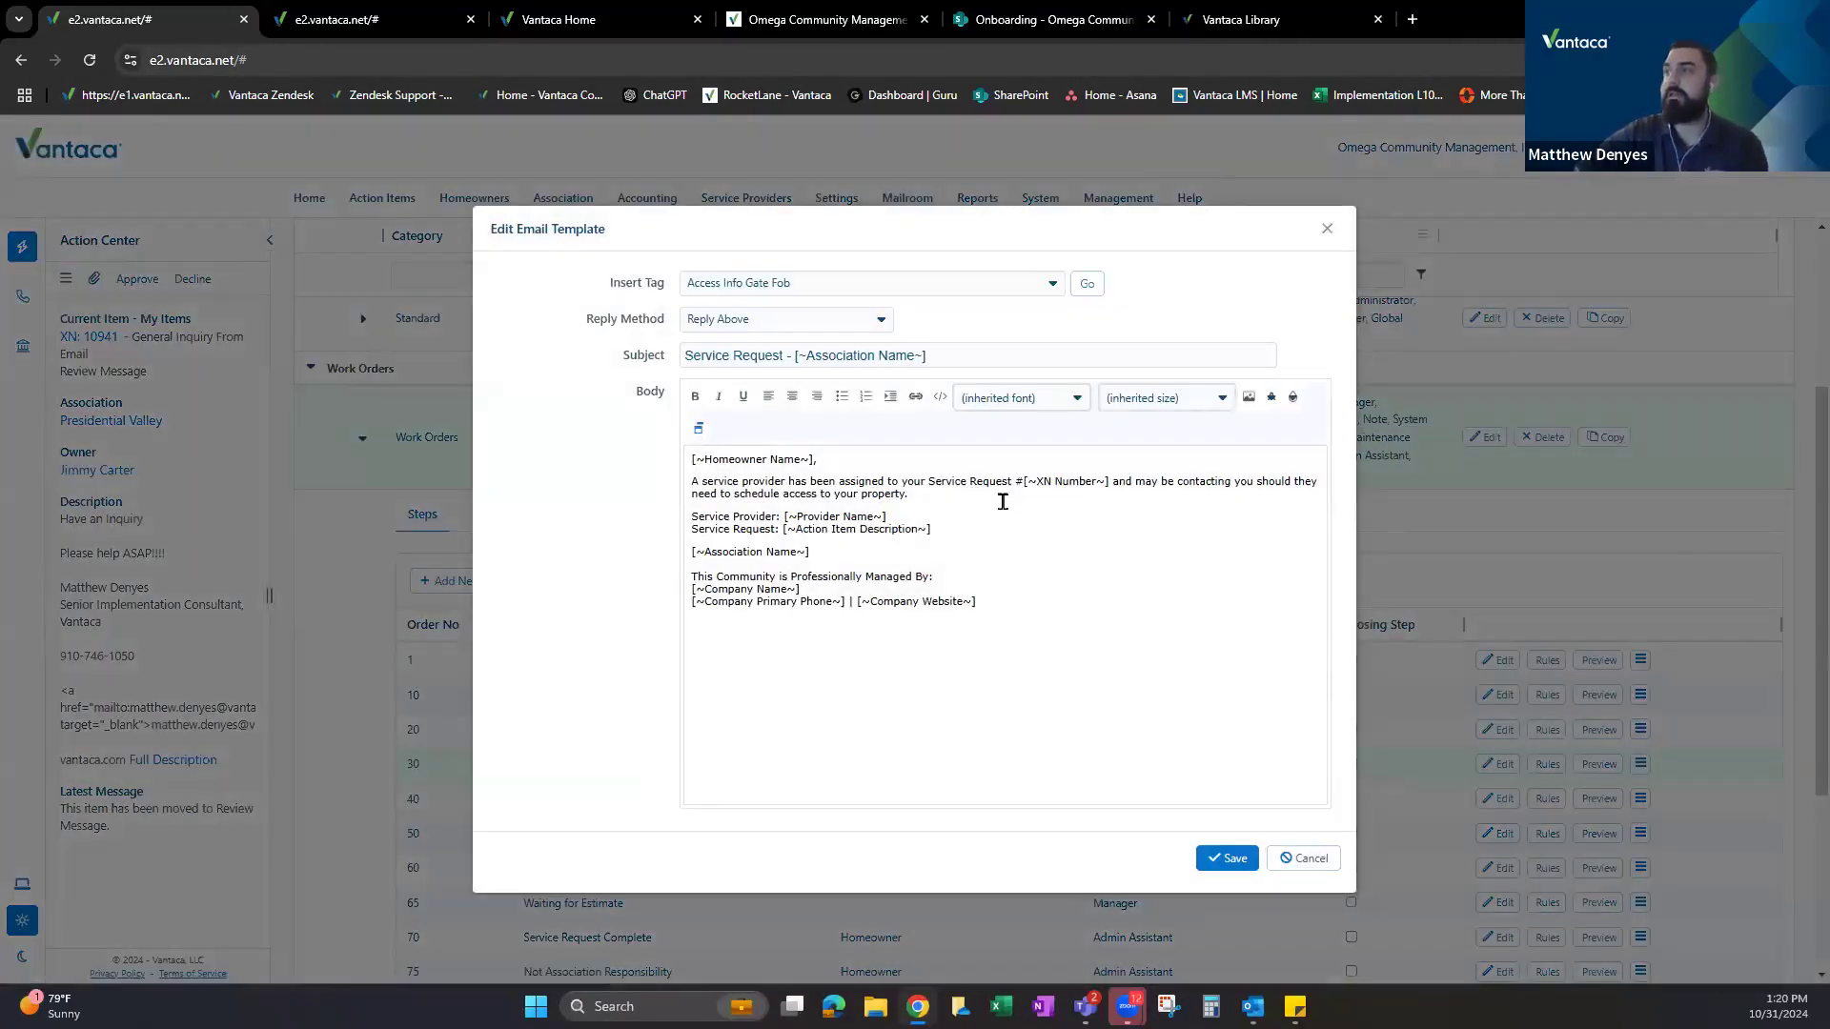
{"action": "left_click_drag", "start_coordinate": [1022, 480], "coordinate": [1106, 482]}
{"action": "left_click_drag", "start_coordinate": [705, 519], "coordinate": [951, 530]}
{"action": "left_click", "coordinate": [763, 530]}
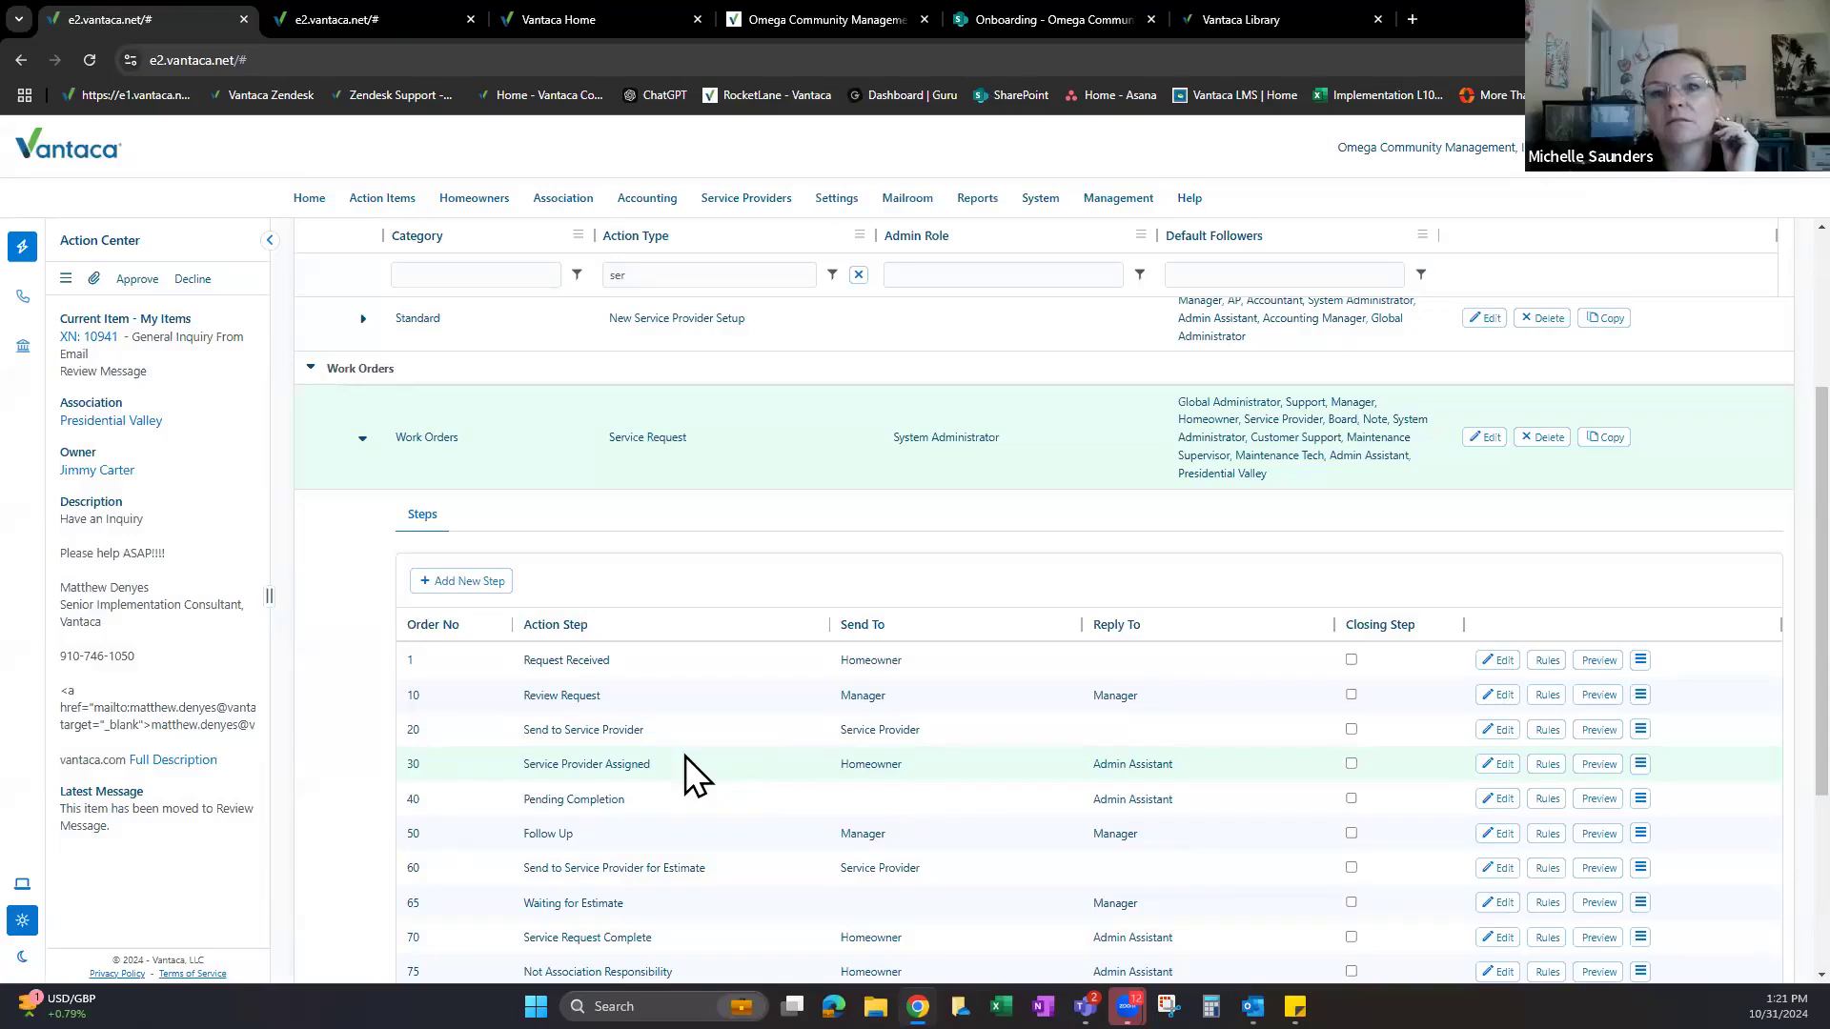
Inspect step 30's email template, noting its Service Provider line, then close it unsaved.
{"action": "left_click", "coordinate": [1640, 763]}
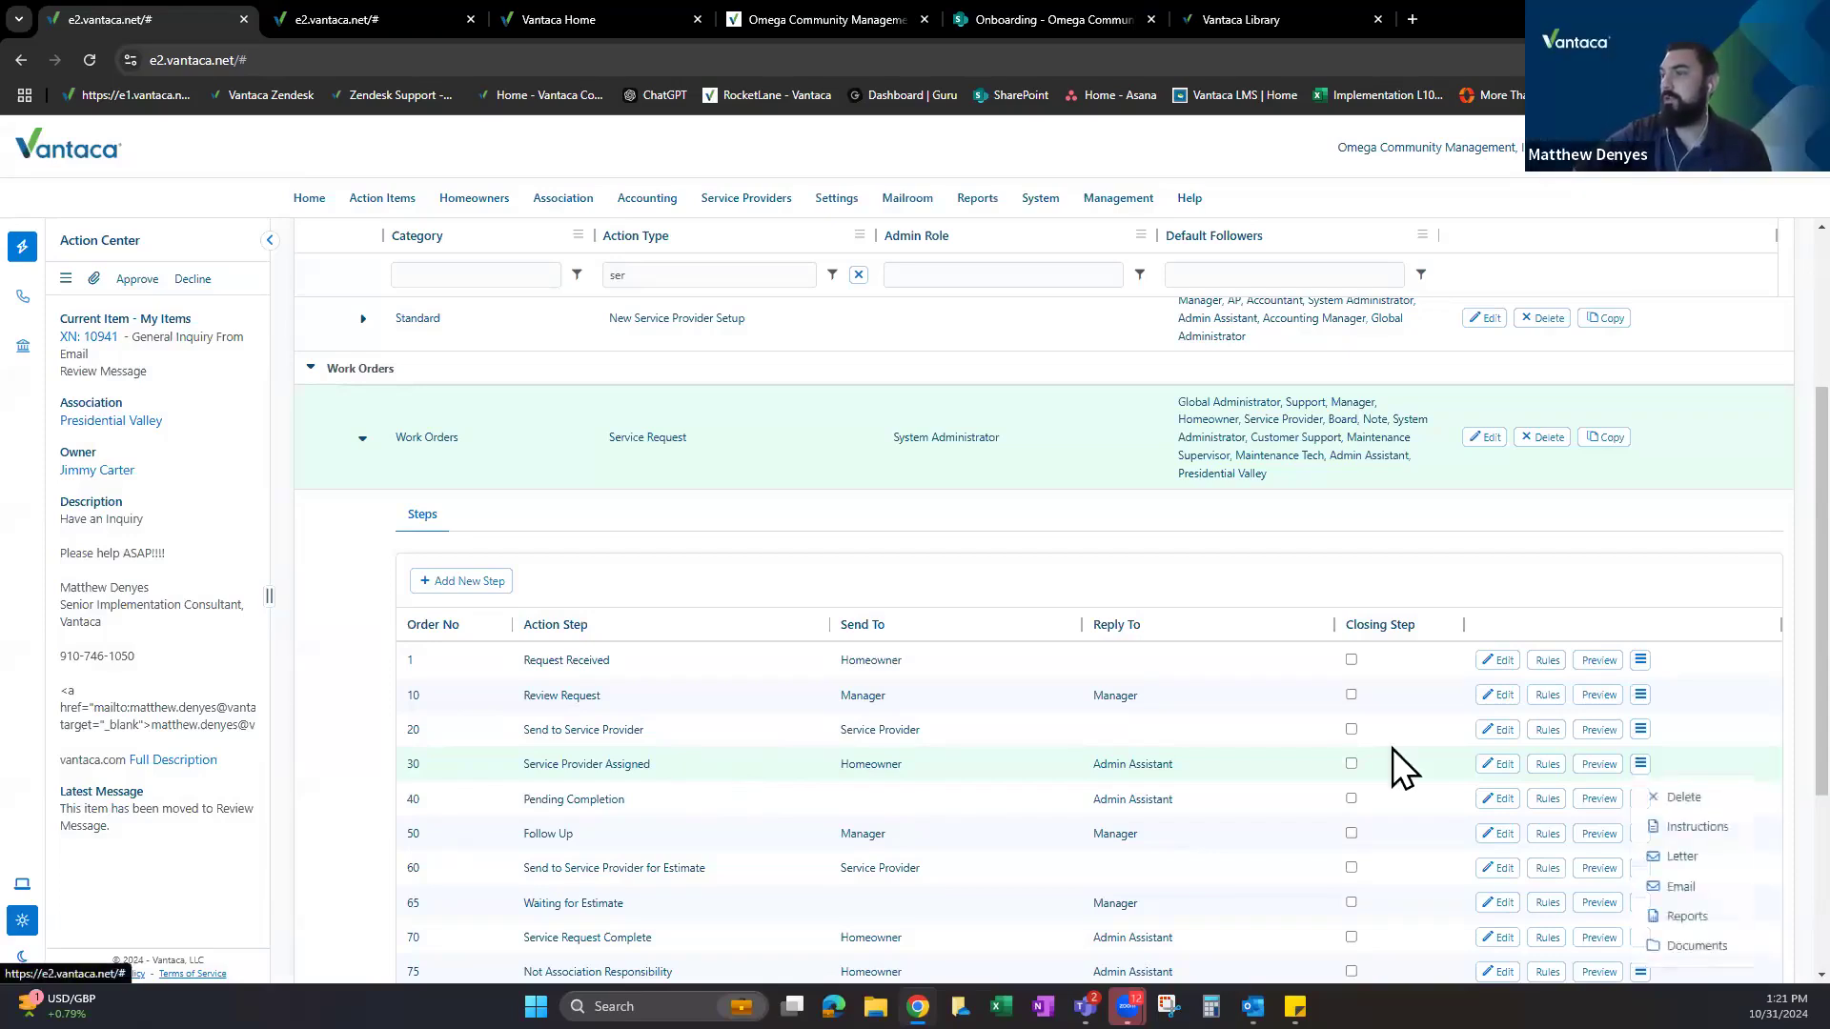
{"action": "left_click", "coordinate": [1681, 887]}
{"action": "left_click_drag", "start_coordinate": [688, 515], "coordinate": [955, 534]}
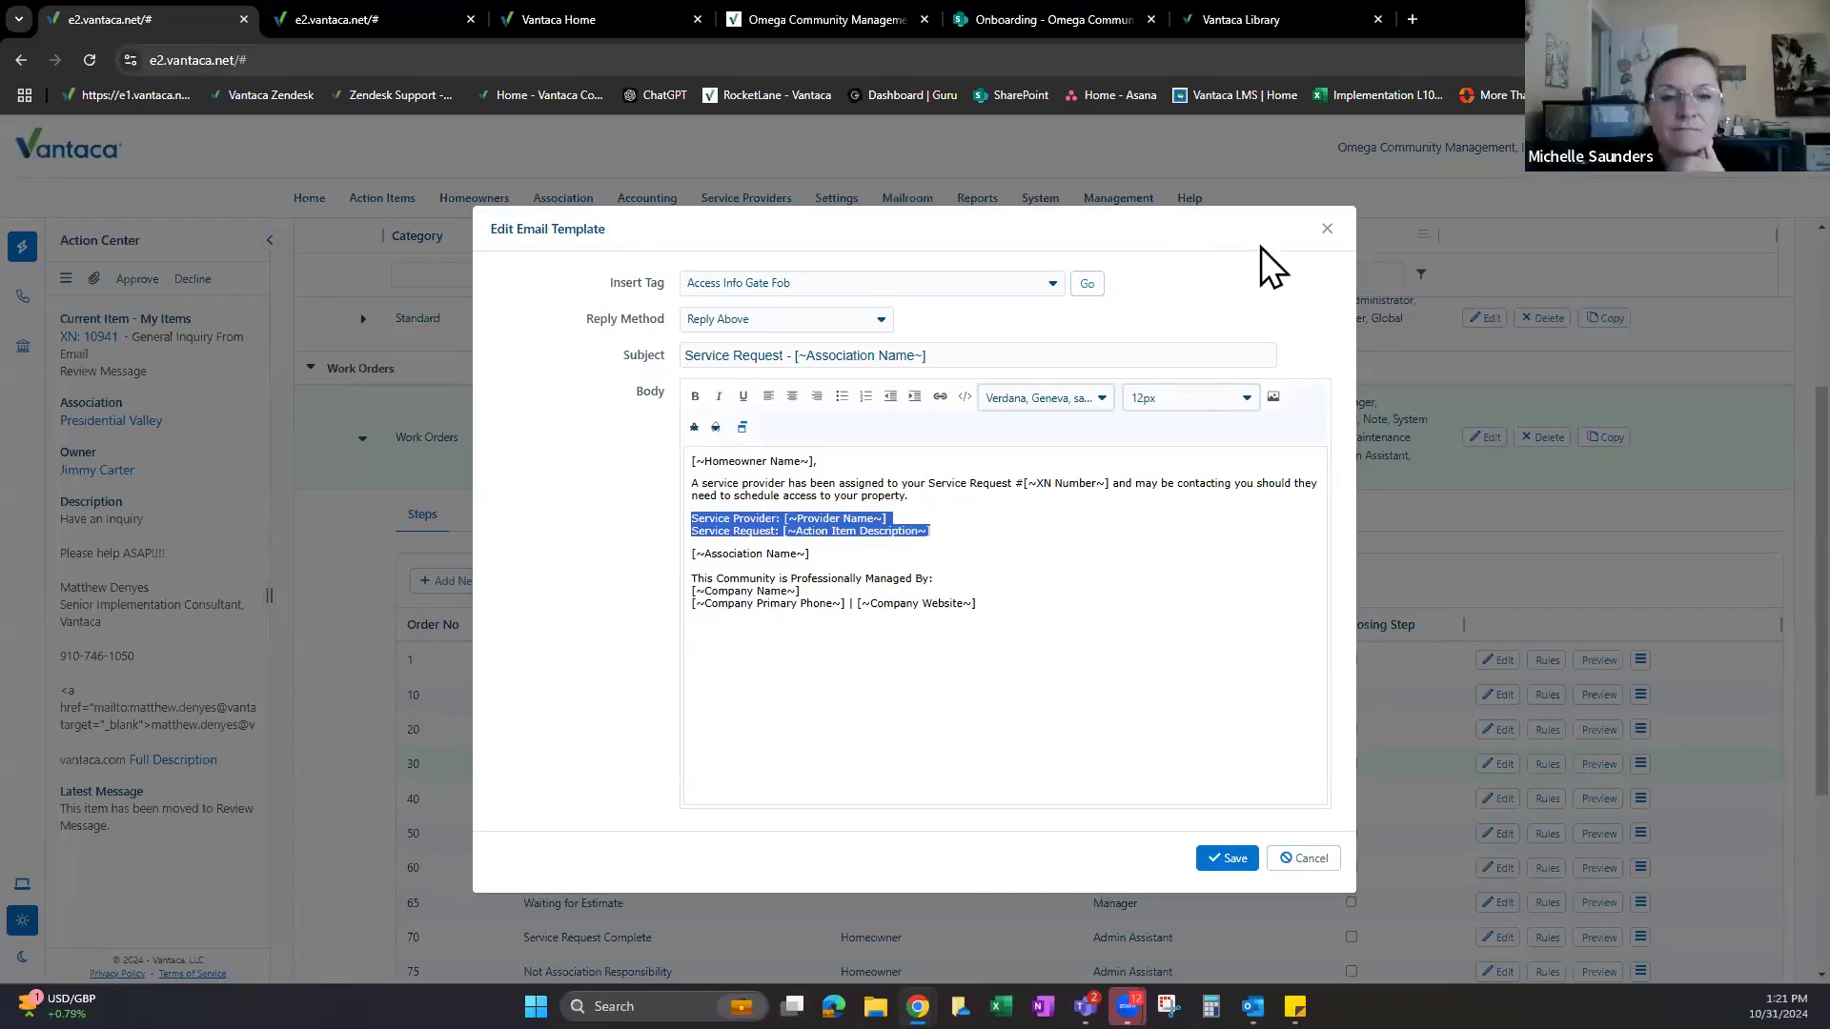
{"action": "left_click", "coordinate": [1320, 235]}
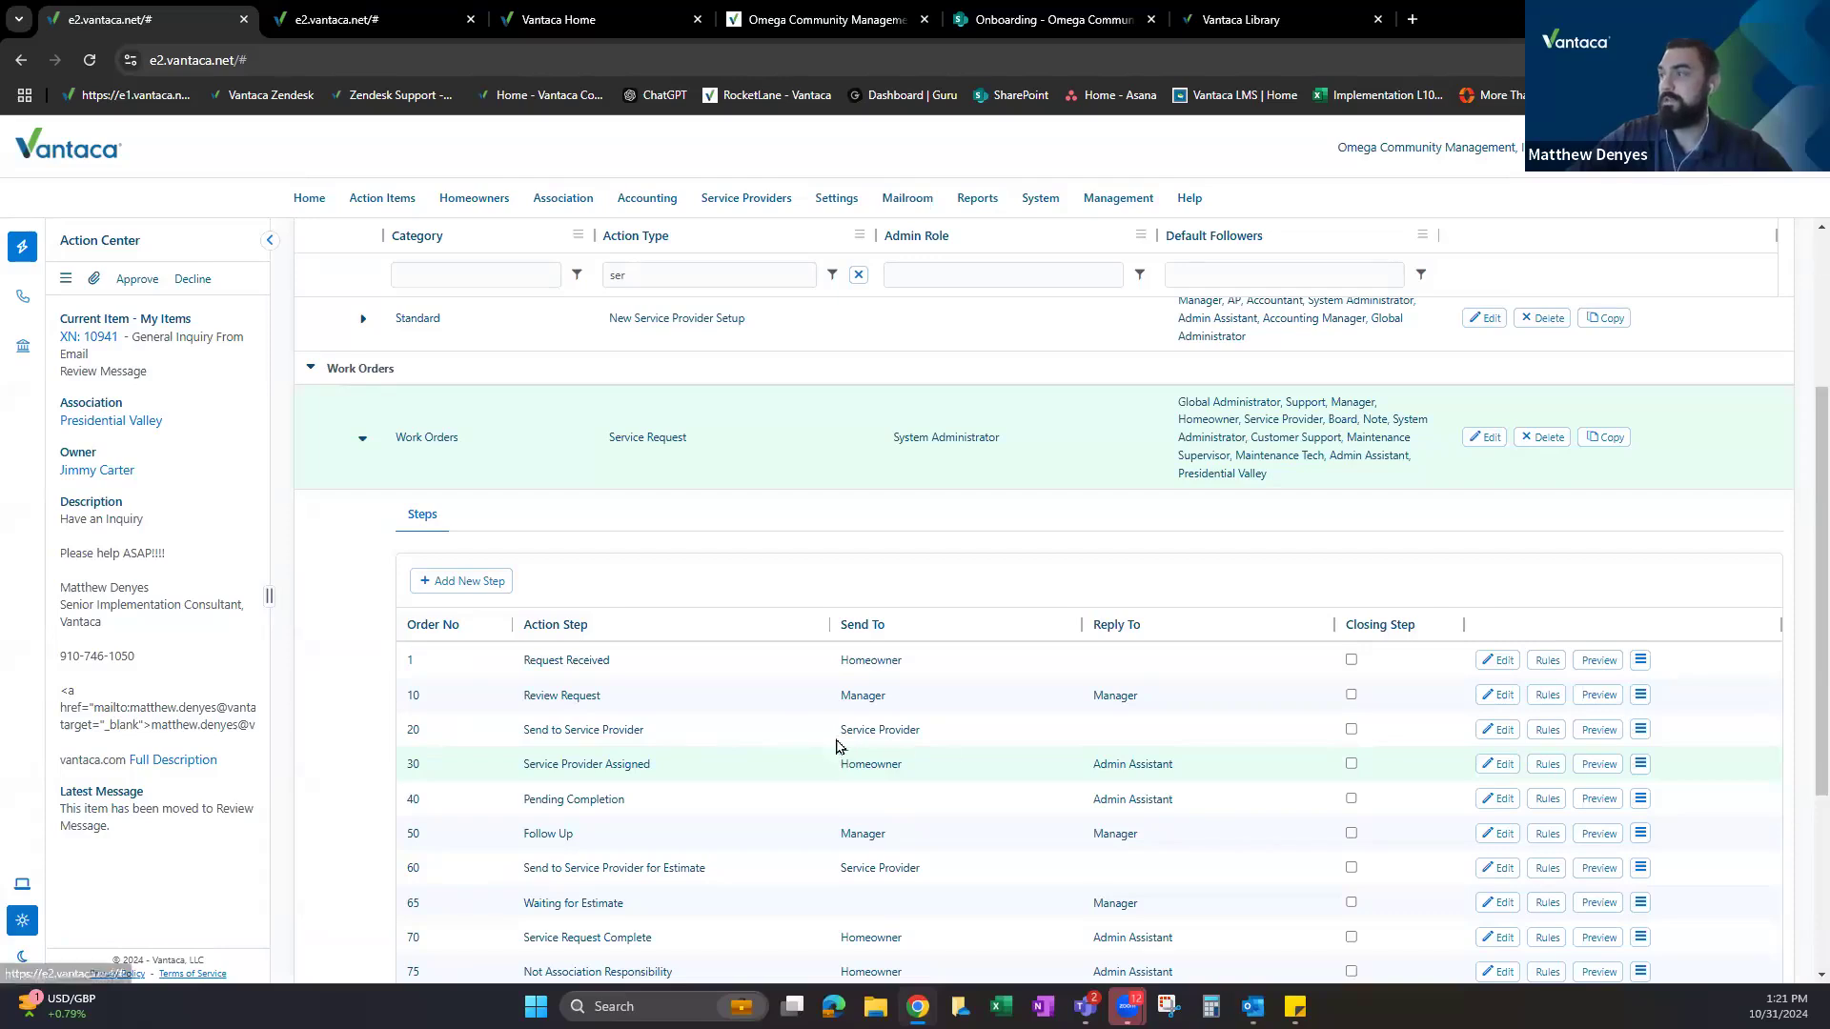
{"action": "scroll", "coordinate": [829, 734], "scroll_direction": "down", "scroll_amount": 1}
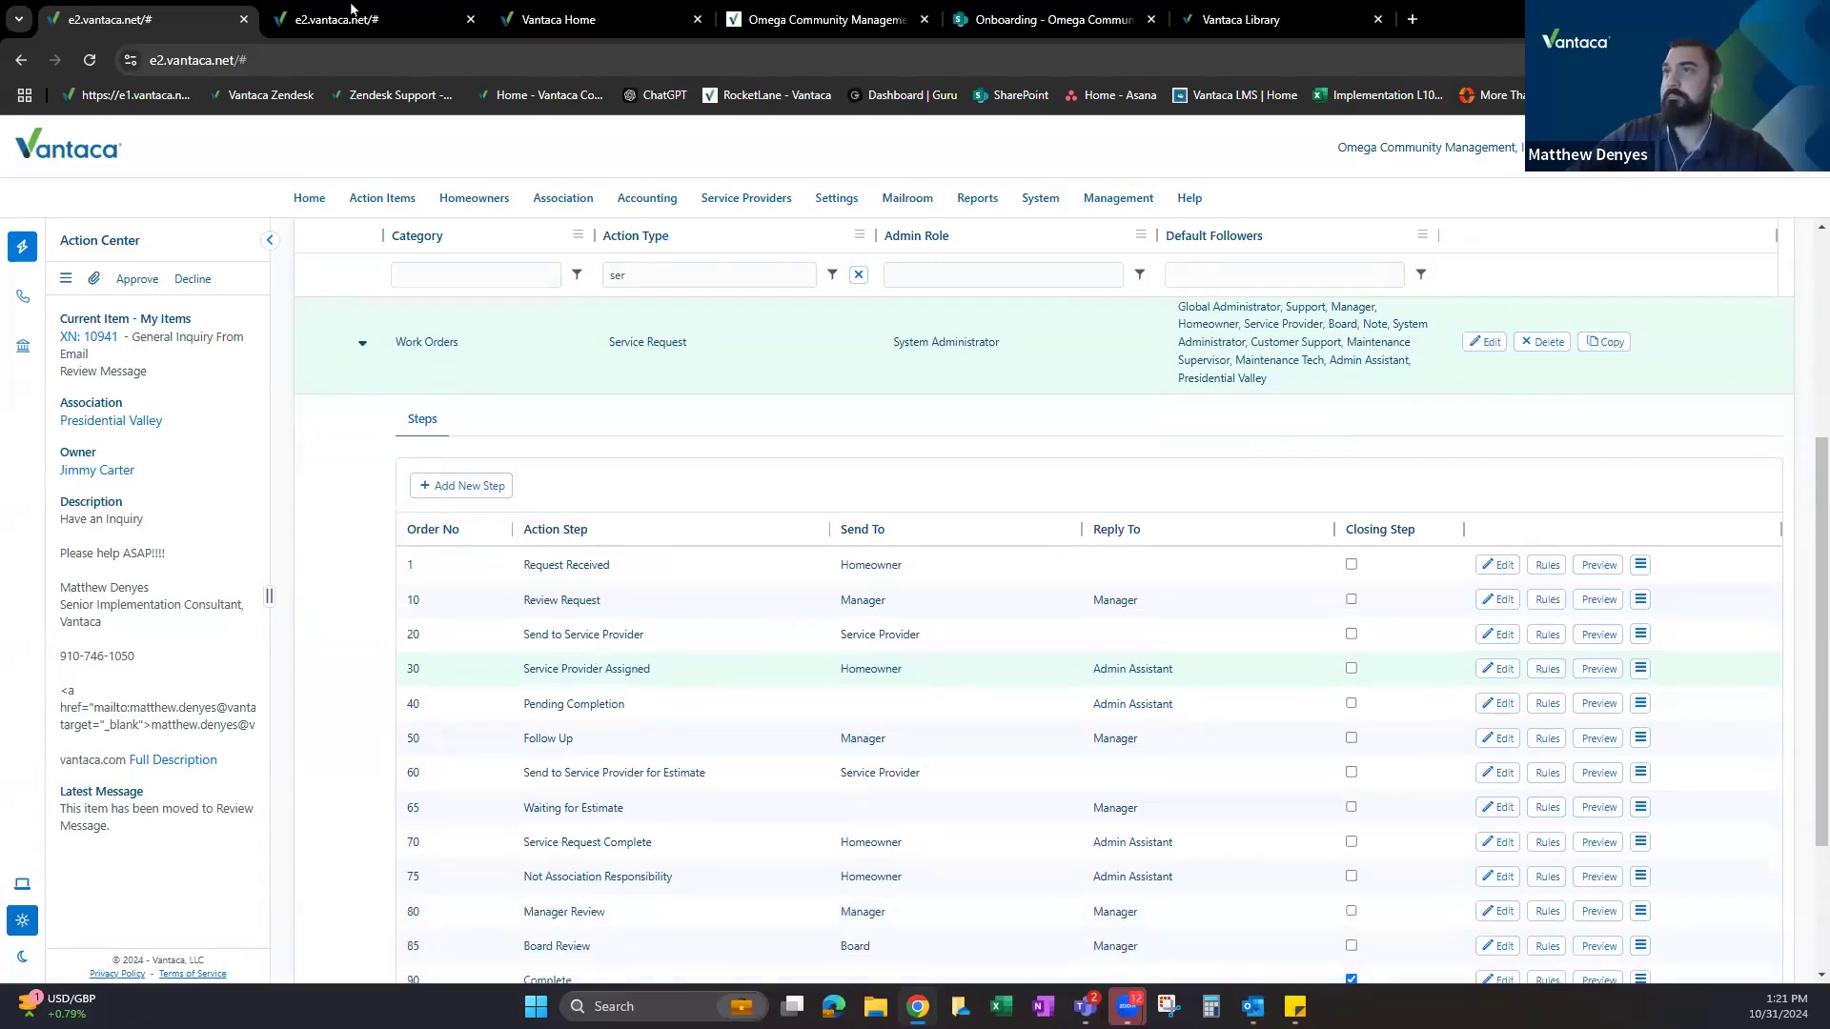
{"action": "left_click", "coordinate": [386, 21]}
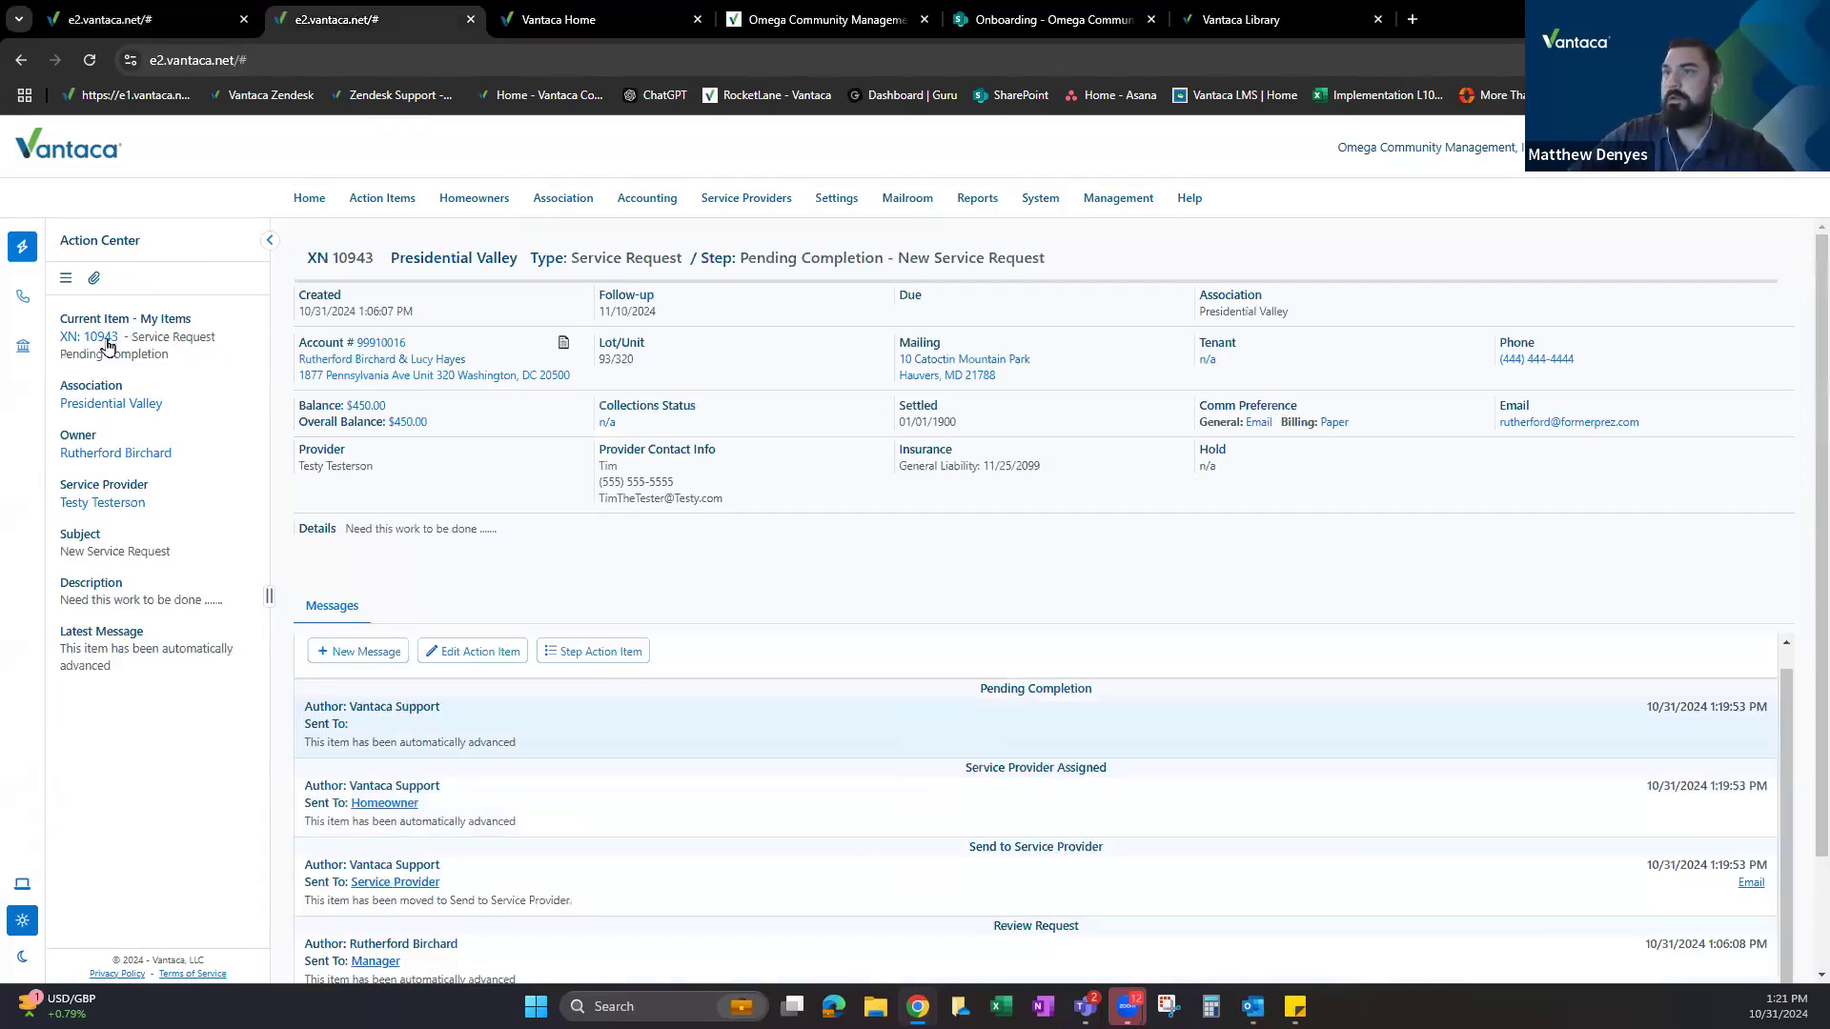
Refresh XN 10943, glance over the Work Orders steps list, then go to the homeowner portal.
{"action": "left_click", "coordinate": [101, 340]}
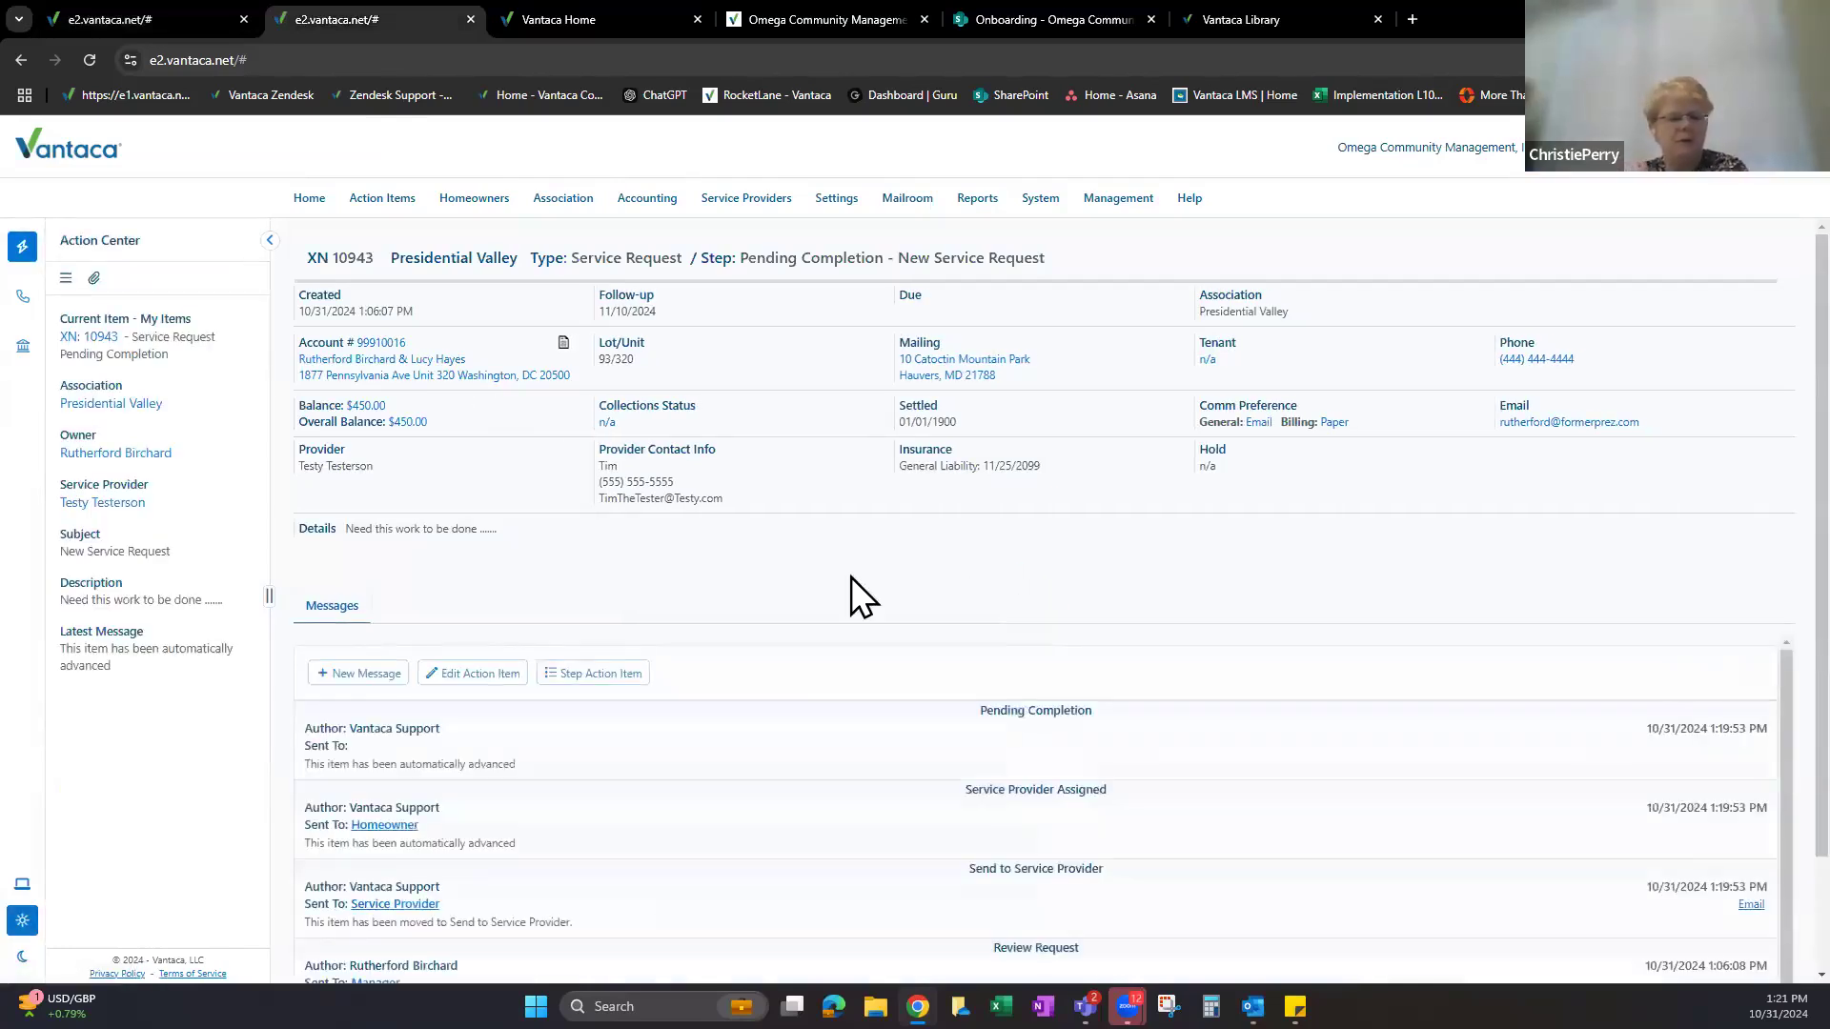
{"action": "scroll", "coordinate": [850, 575], "scroll_direction": "down", "scroll_amount": 2}
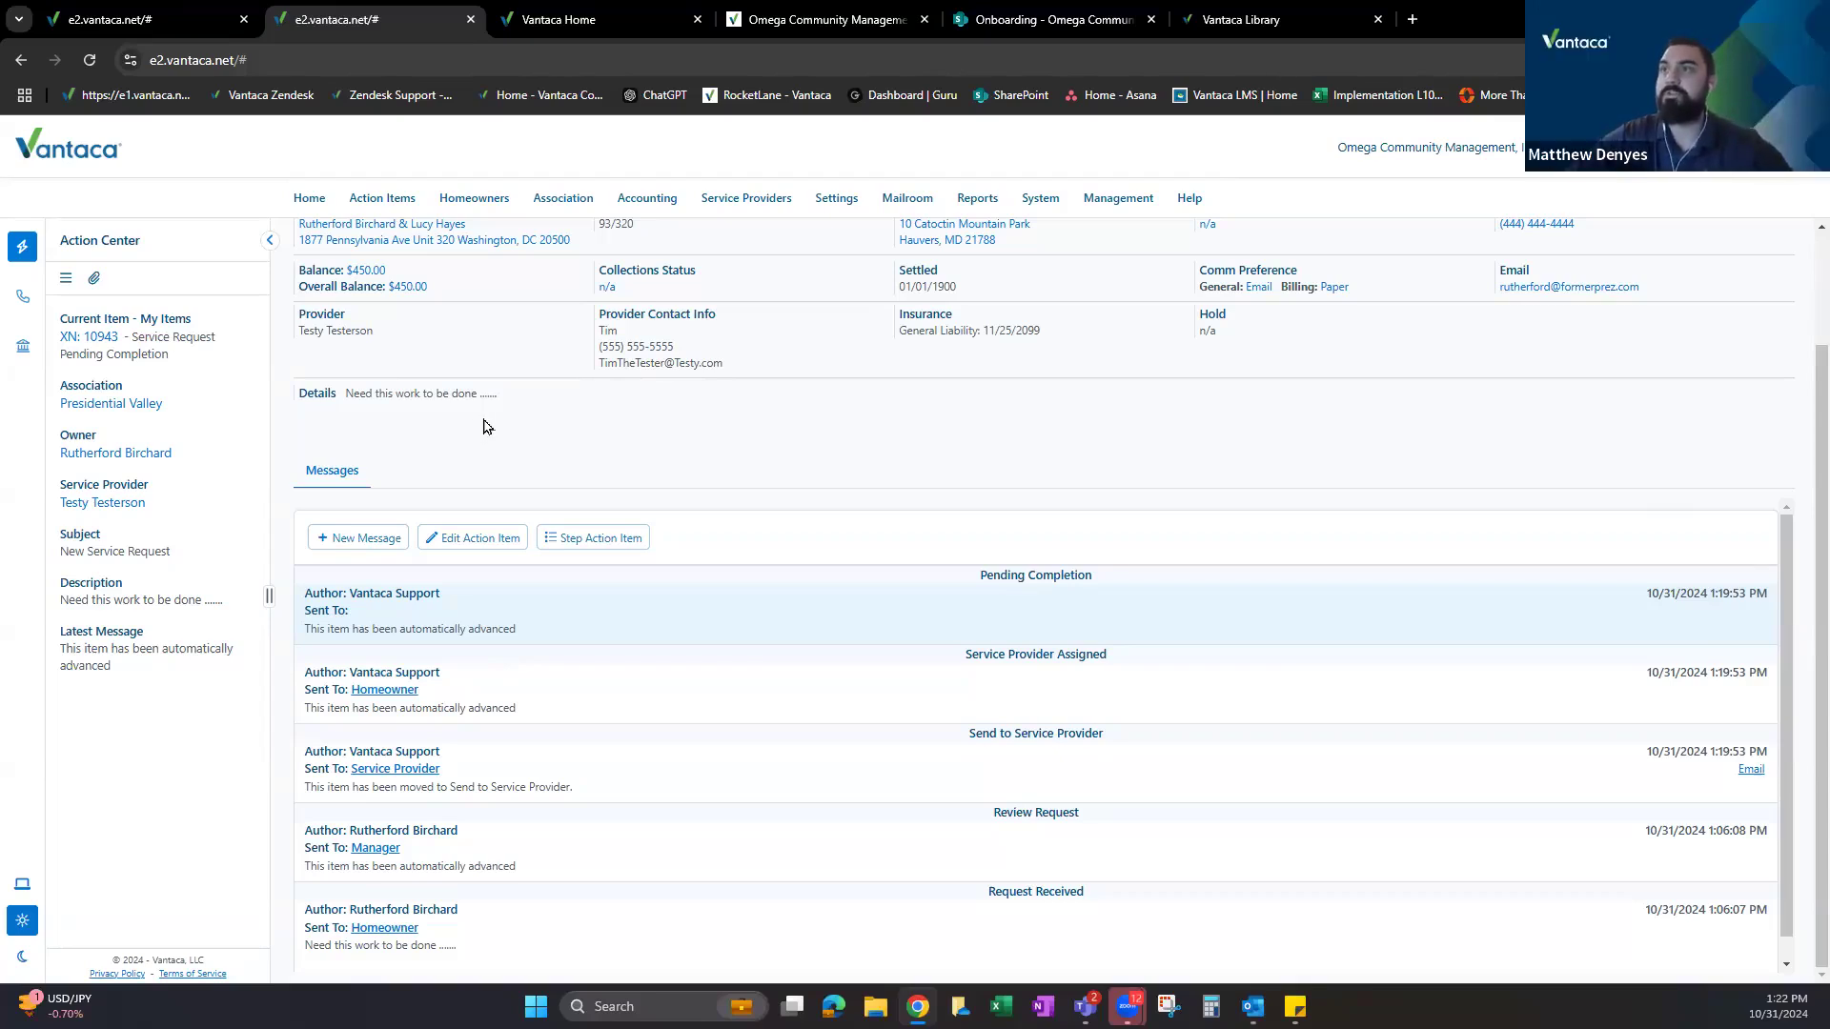
{"action": "left_click", "coordinate": [124, 19]}
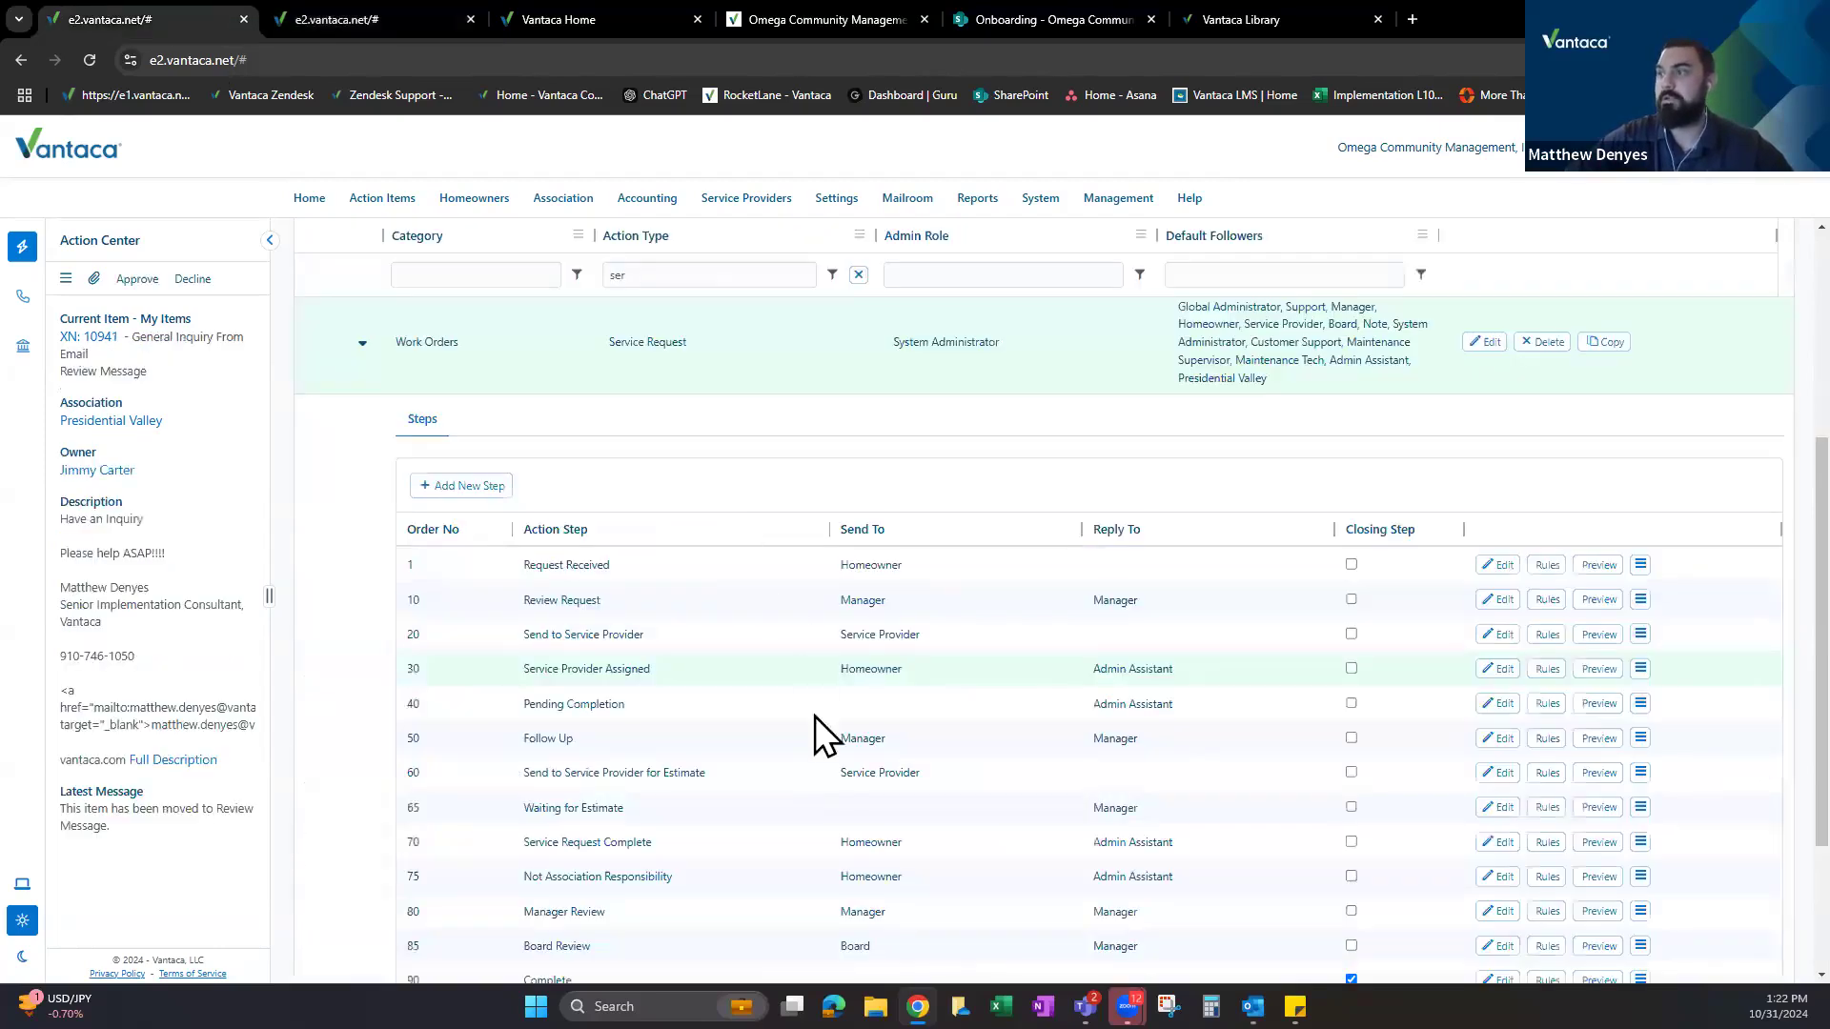
{"action": "scroll", "coordinate": [591, 678], "scroll_direction": "down", "scroll_amount": 1}
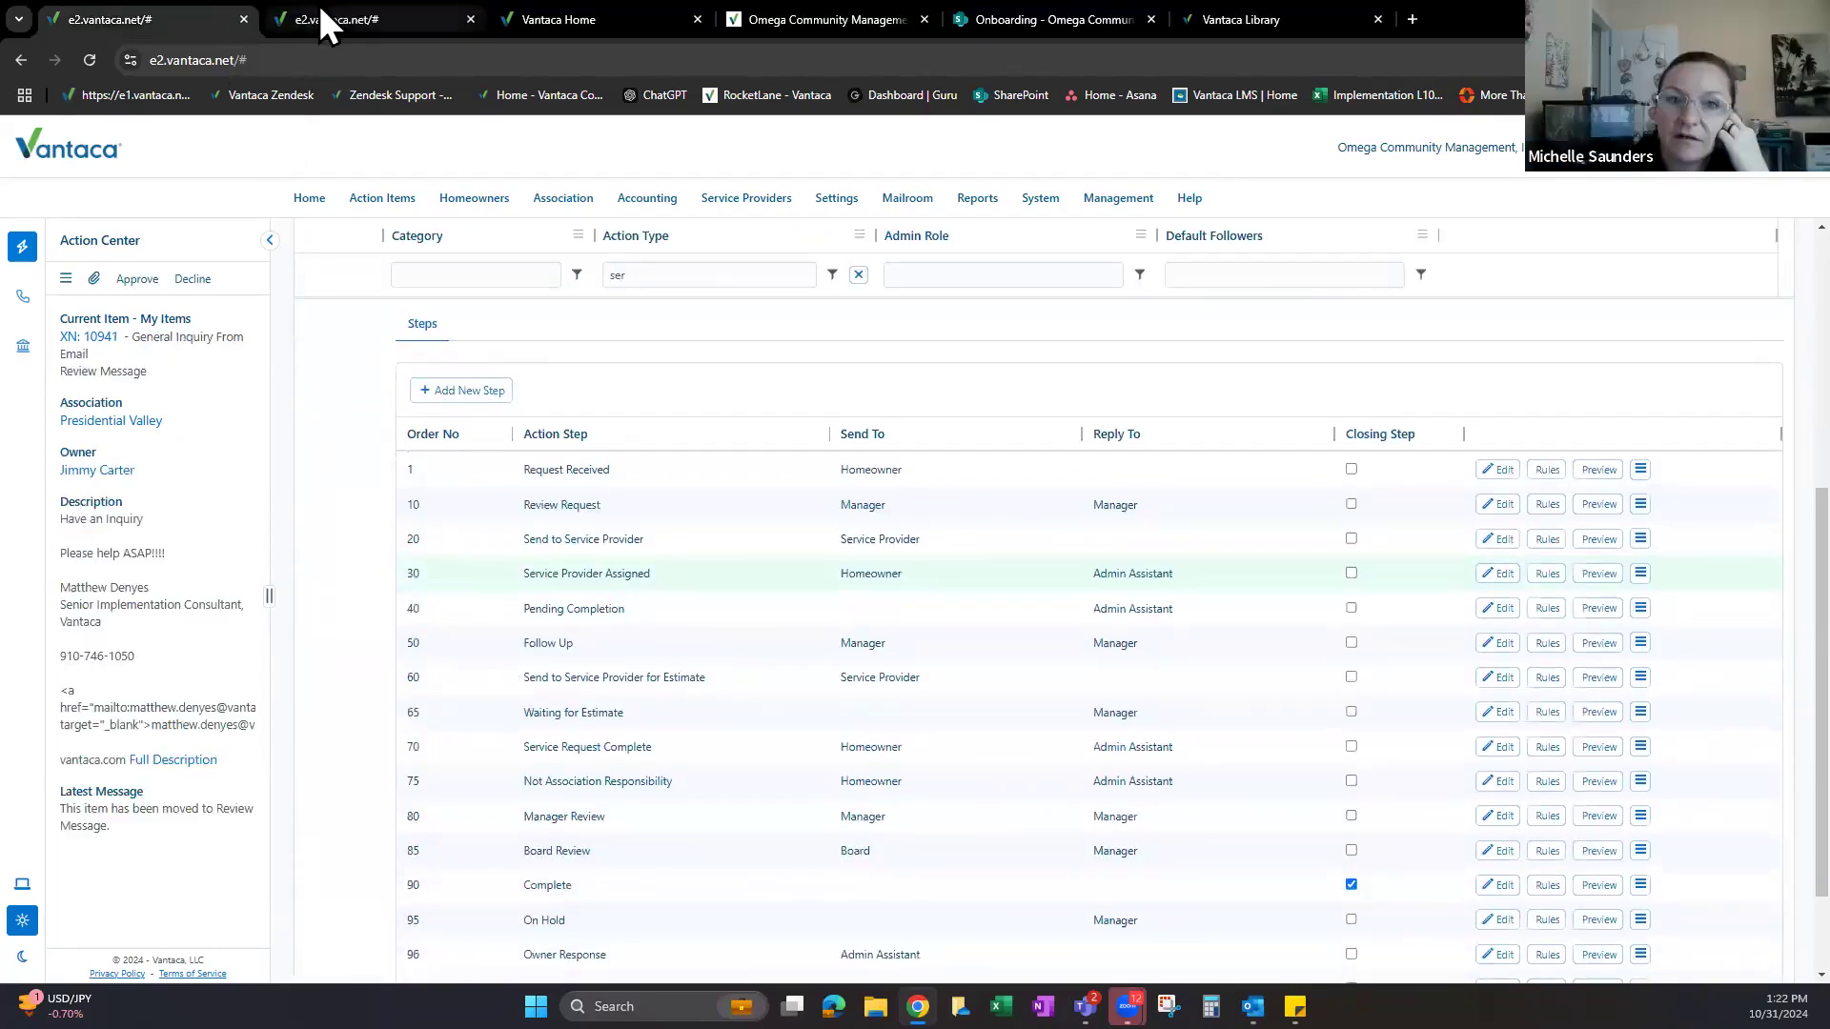
{"action": "left_click", "coordinate": [343, 17]}
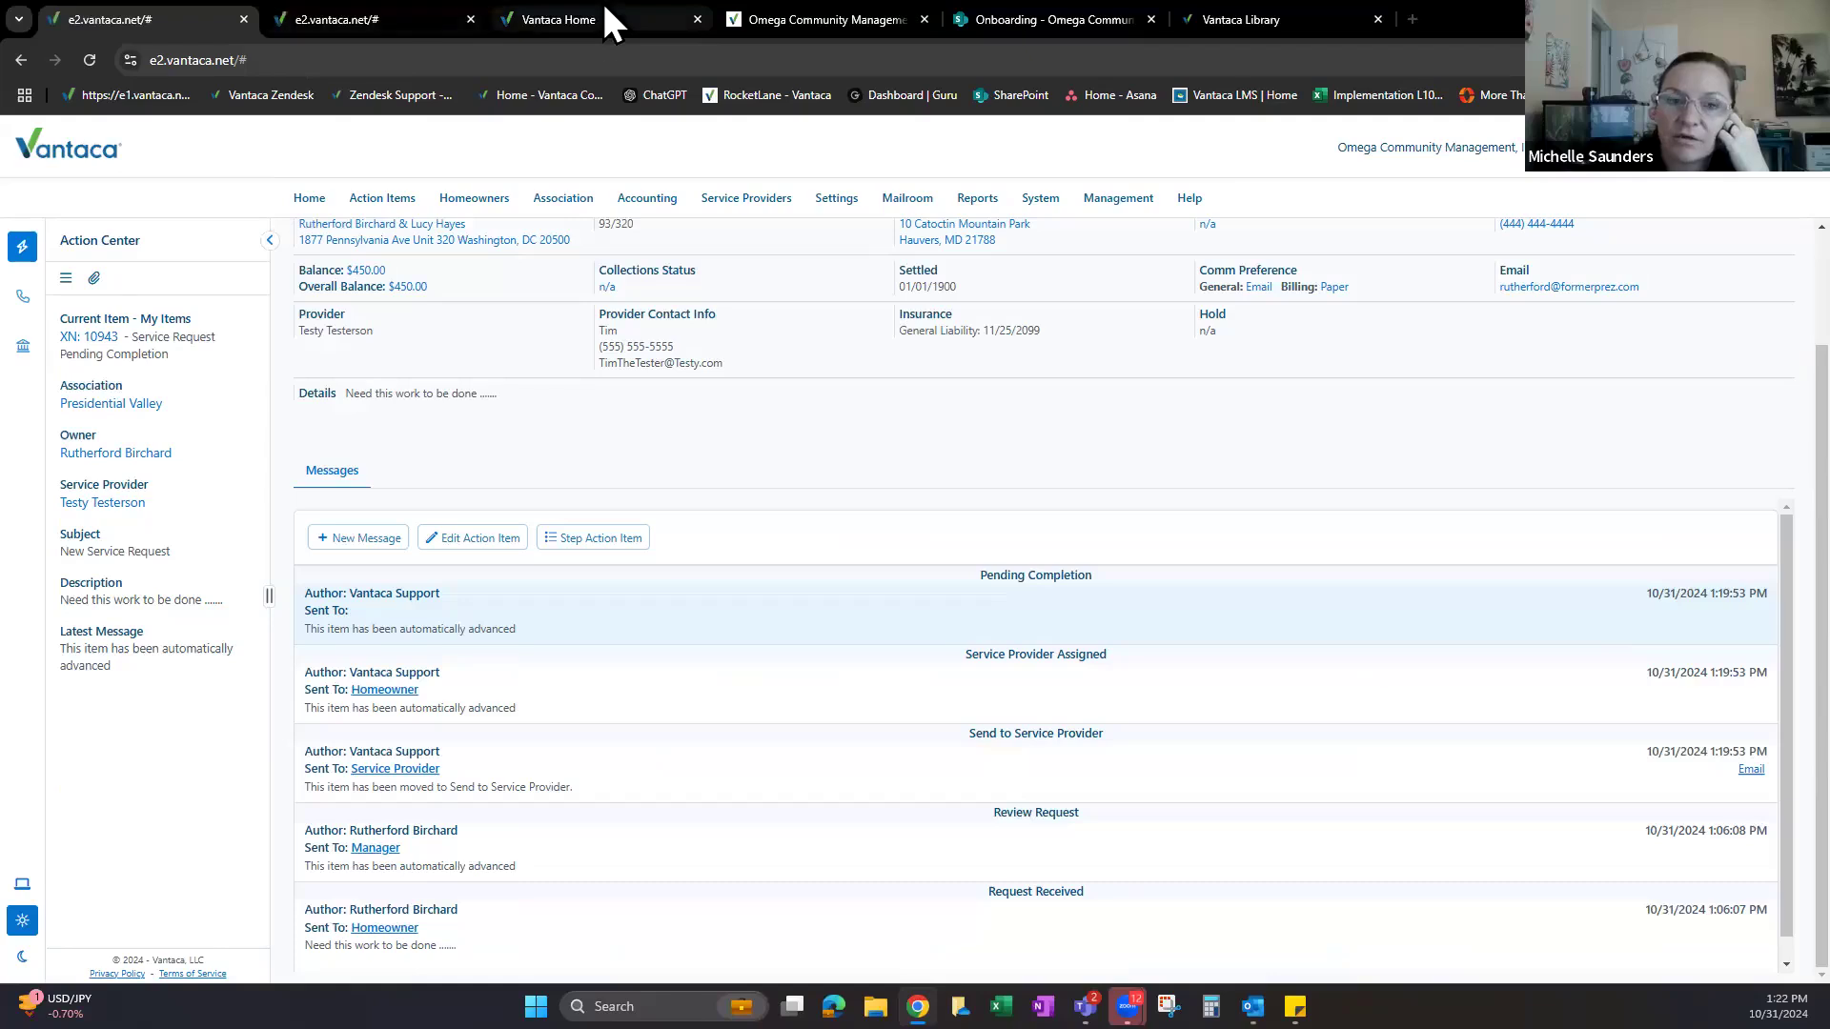
{"action": "left_click", "coordinate": [609, 19]}
{"action": "left_click", "coordinate": [90, 60]}
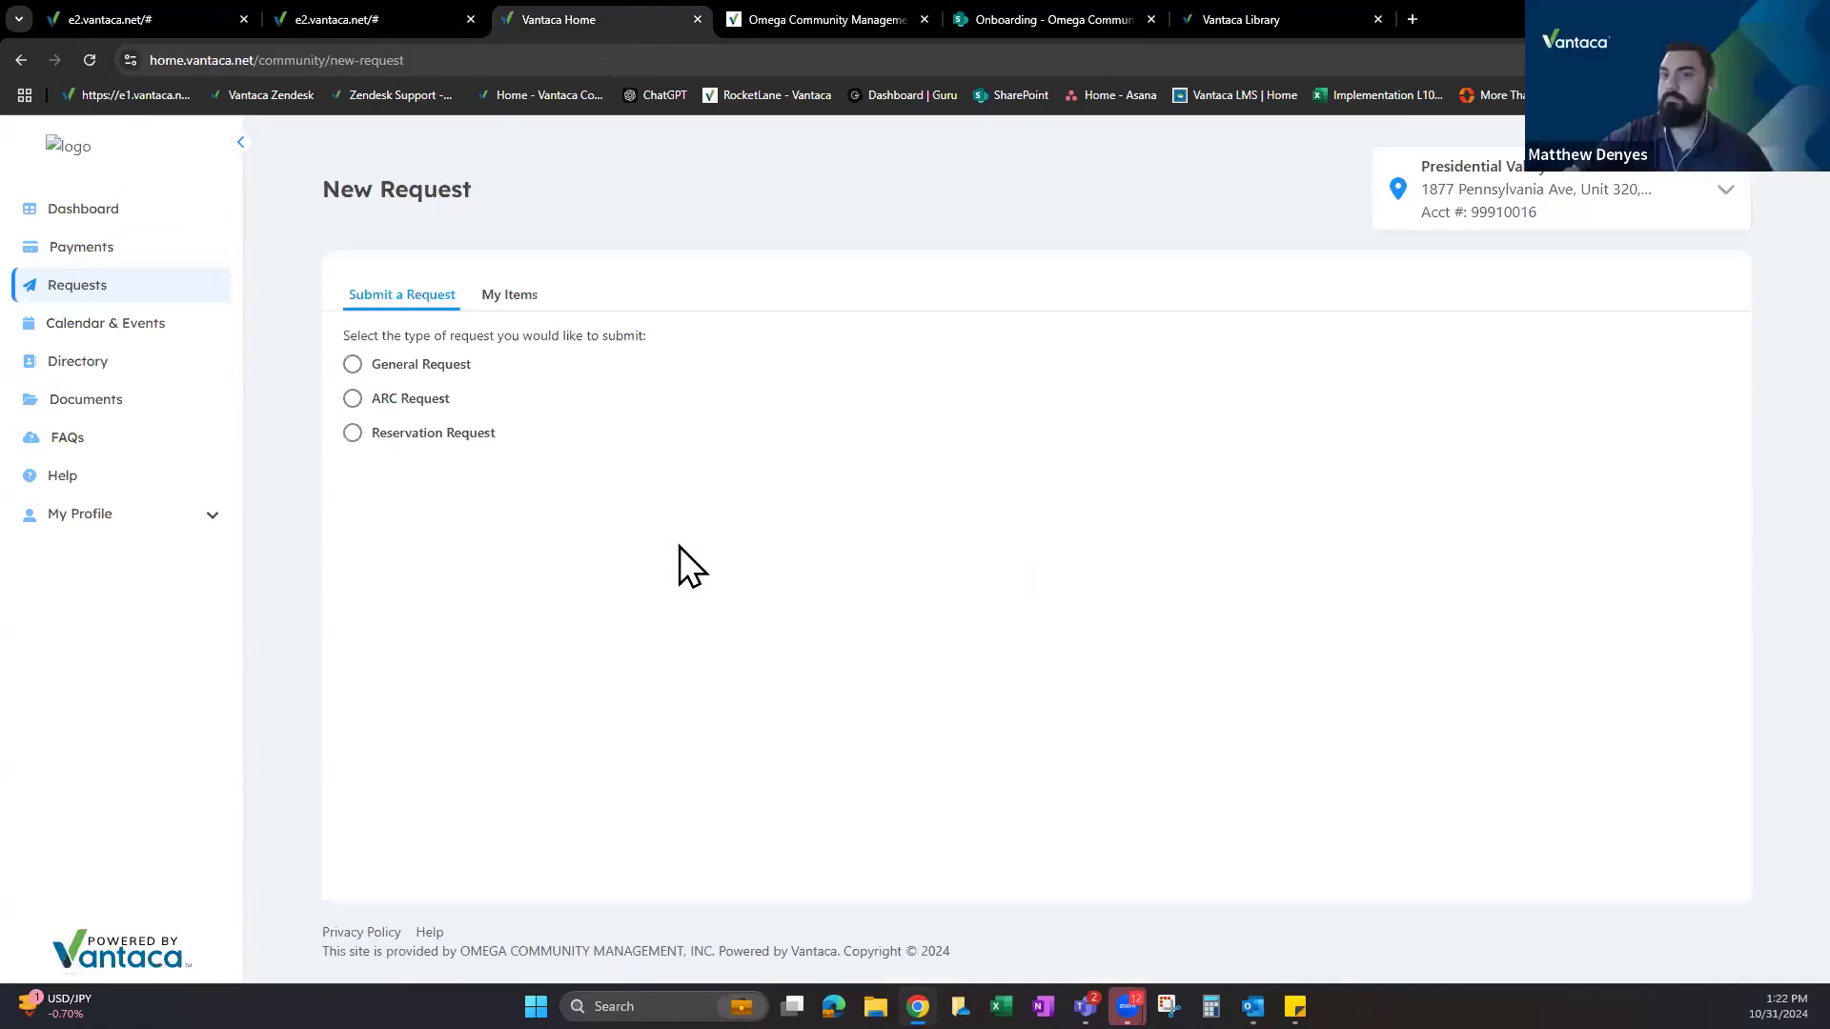
Check My Items for the Service Request – Pending Completion entry, then return to the admin tab.
{"action": "left_click", "coordinate": [497, 296]}
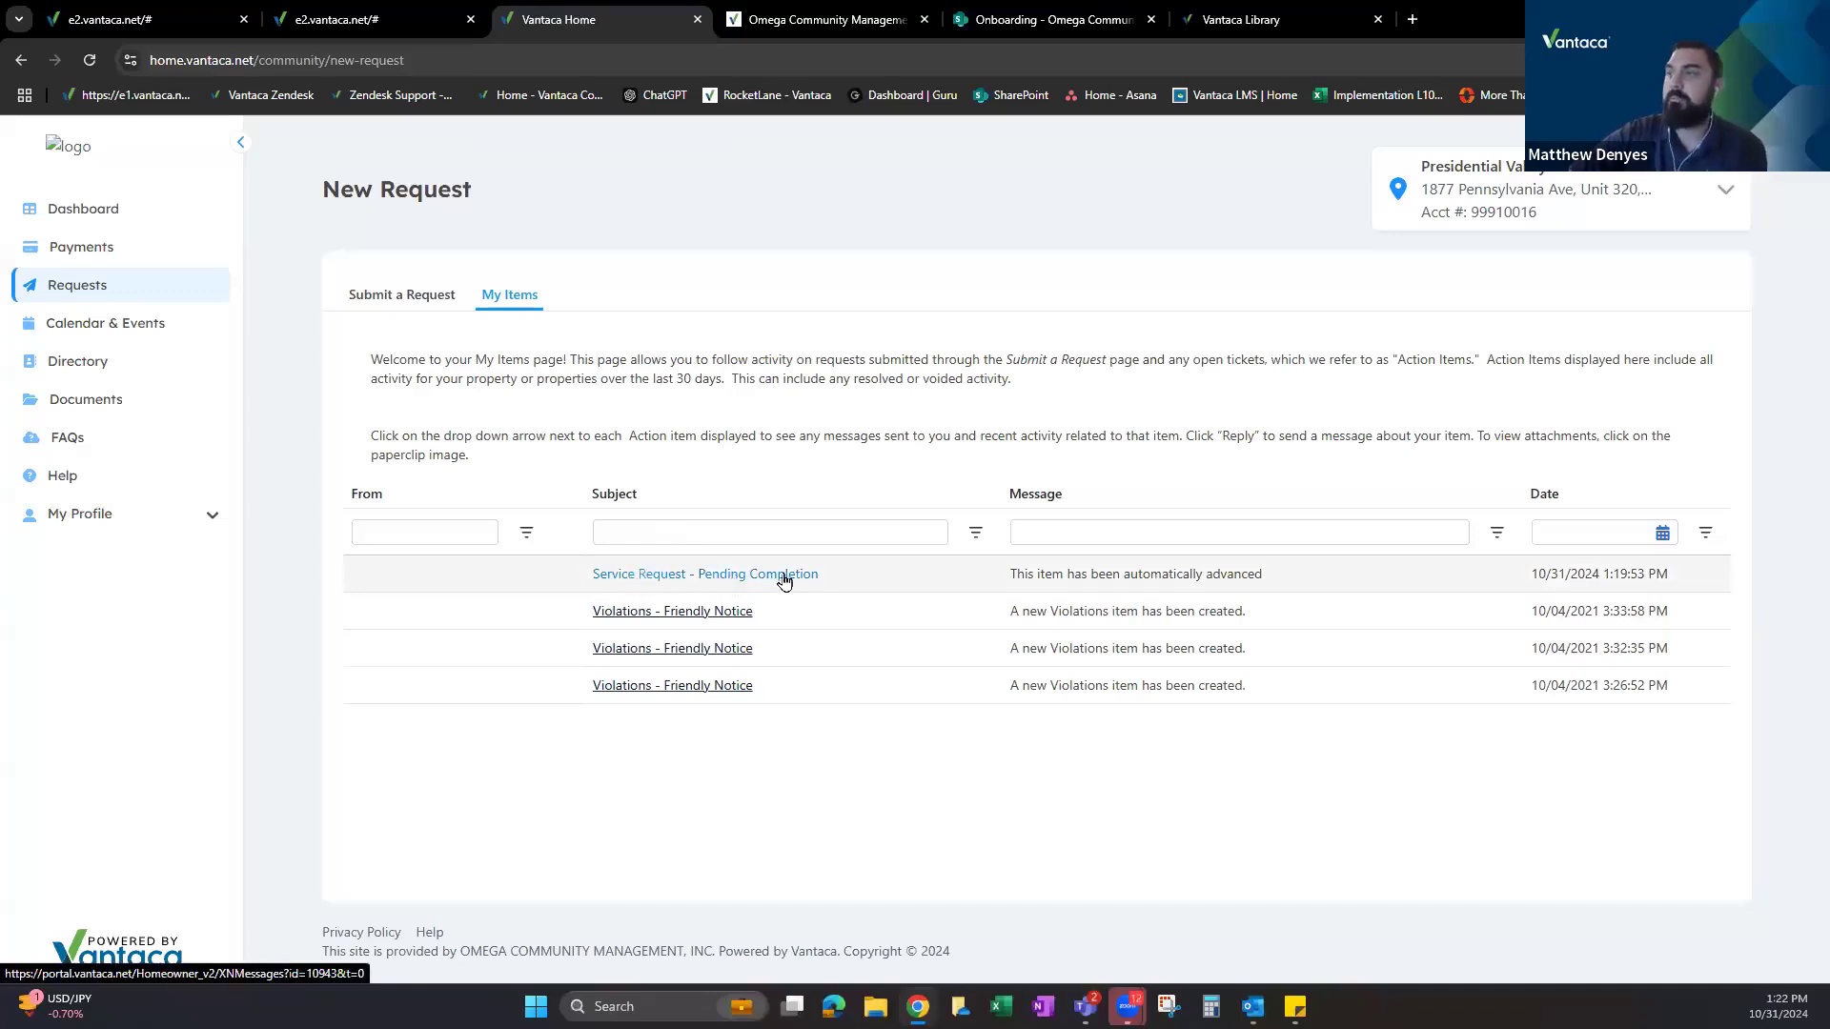
{"action": "left_click", "coordinate": [329, 16]}
Review XN 10943's Send to Service Provider, Service Provider Assigned and Pending Completion messages.
{"action": "left_click", "coordinate": [185, 24]}
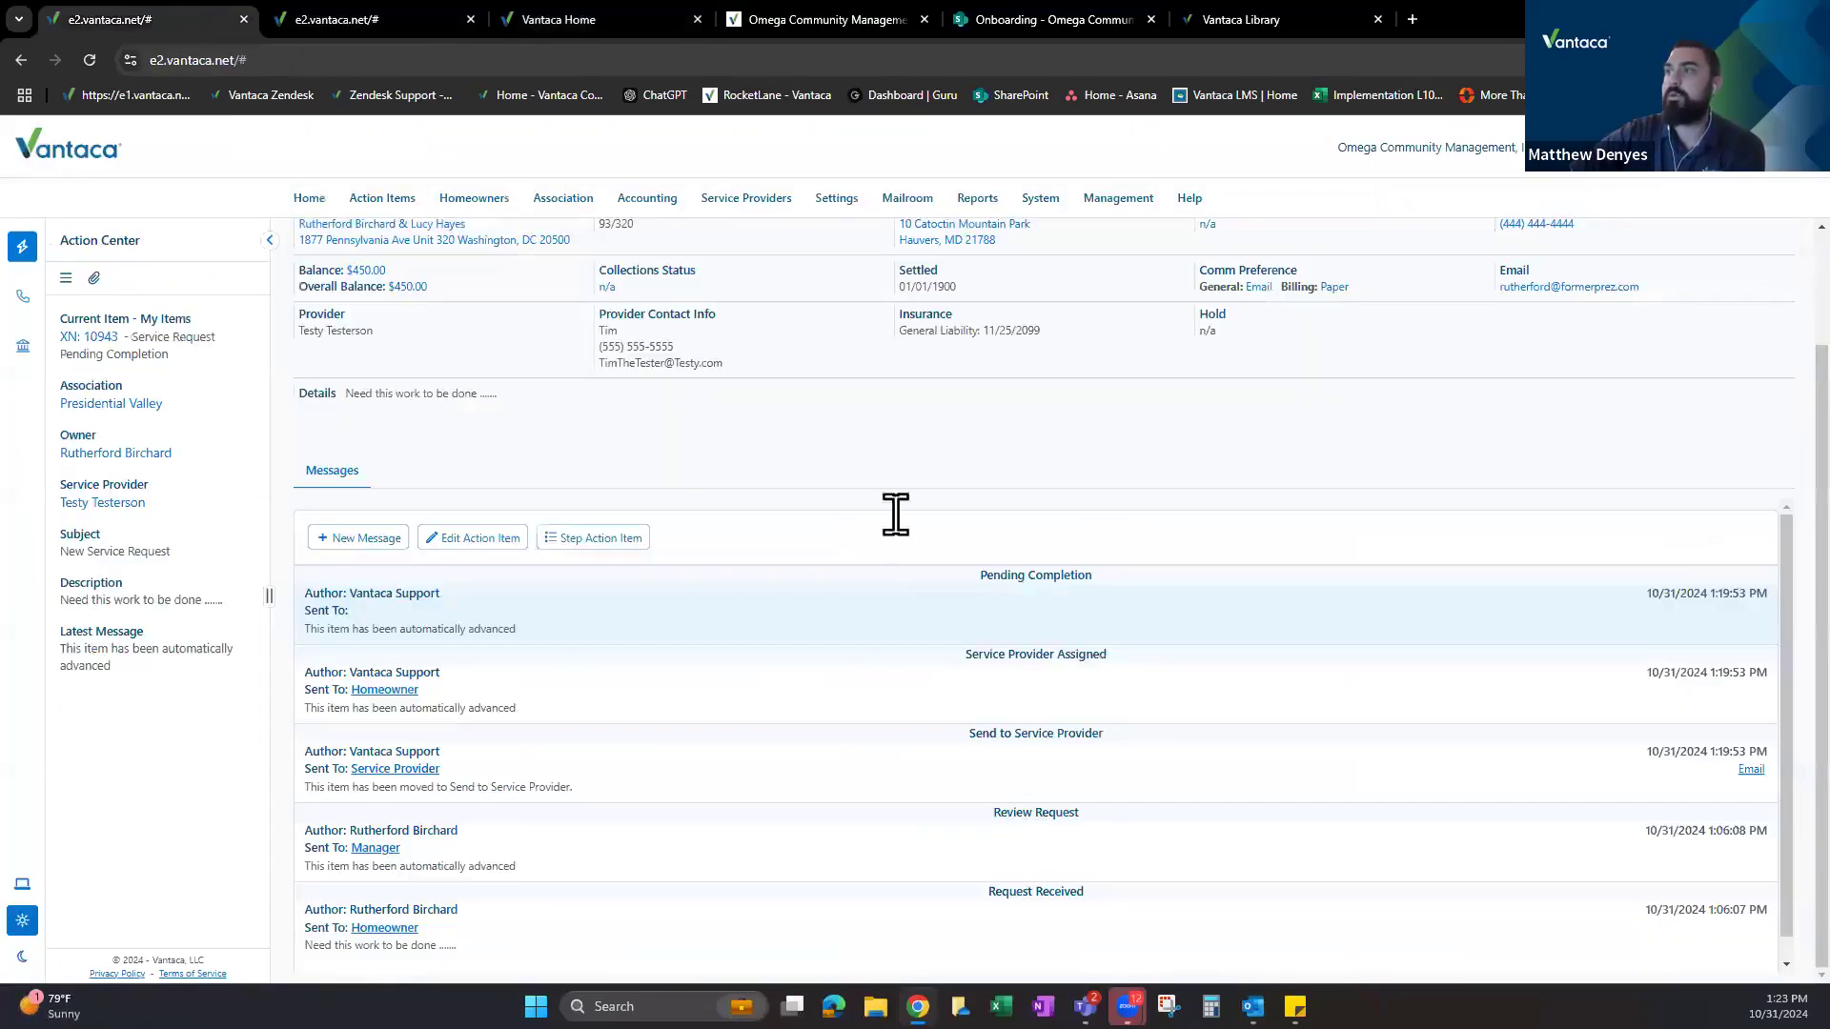
{"action": "triple_click", "coordinate": [1107, 738]}
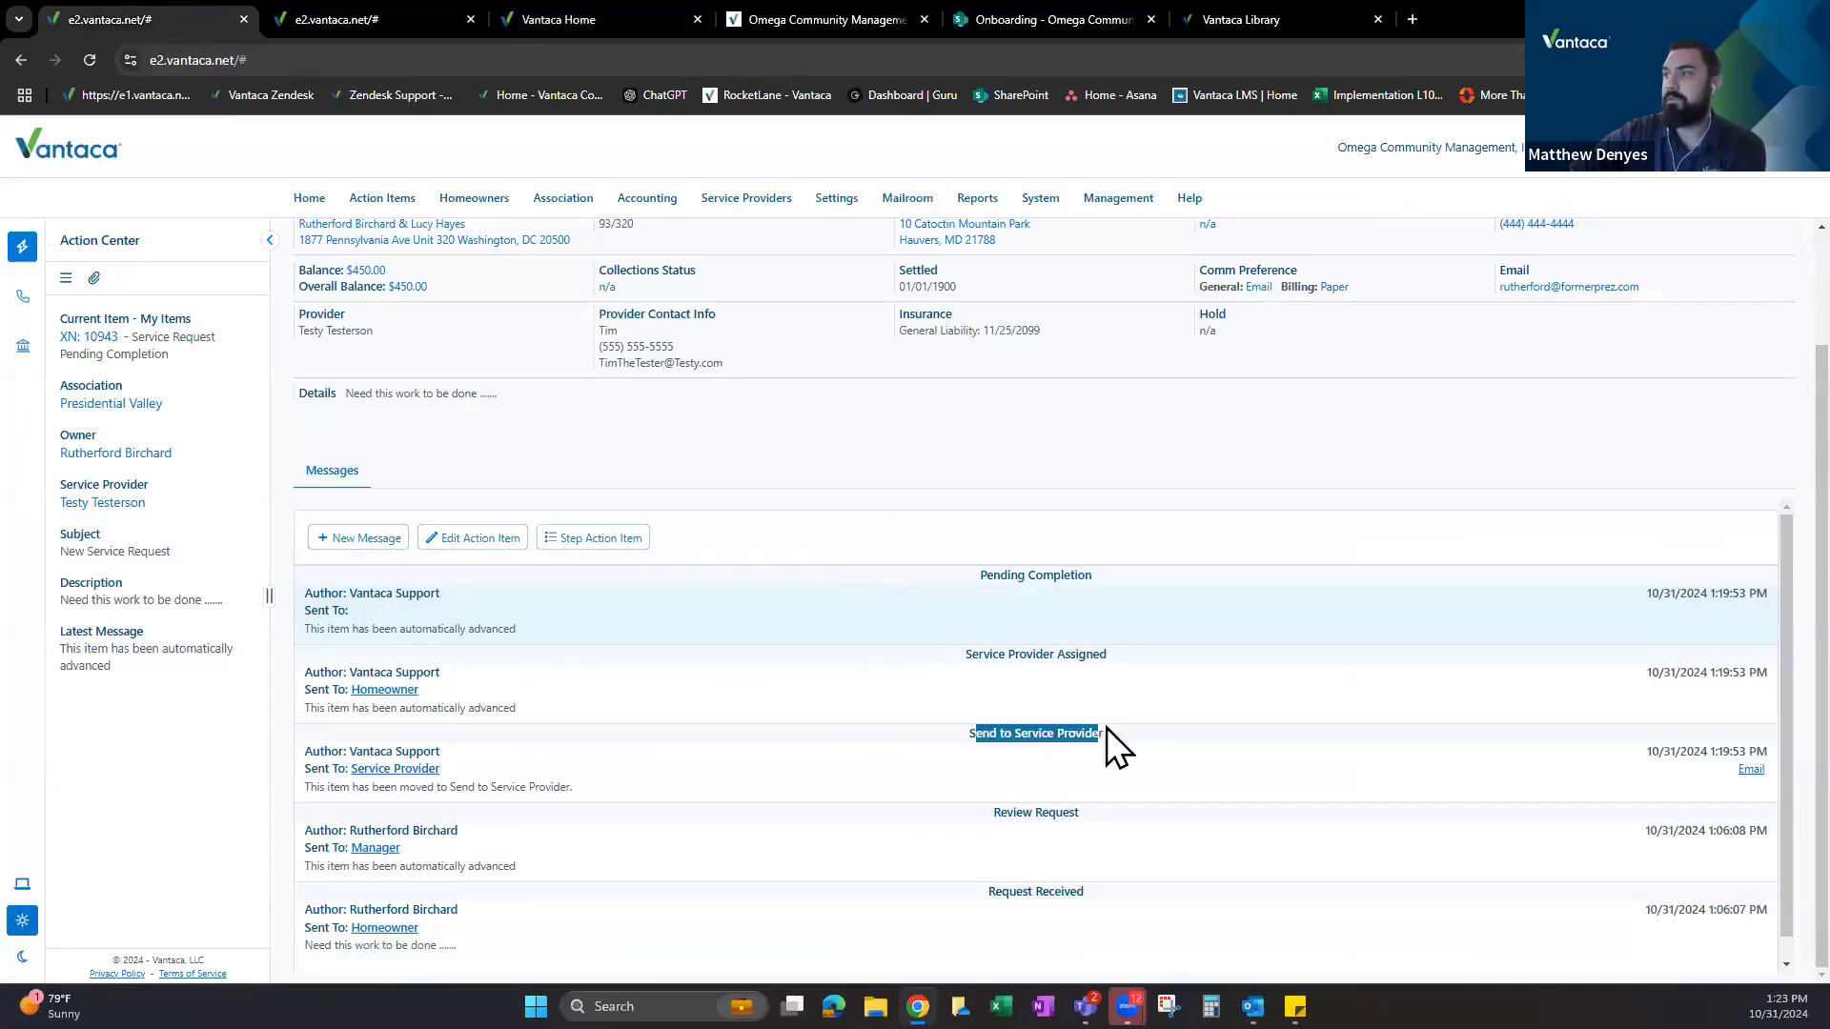
{"action": "left_click_drag", "start_coordinate": [977, 654], "coordinate": [1102, 654]}
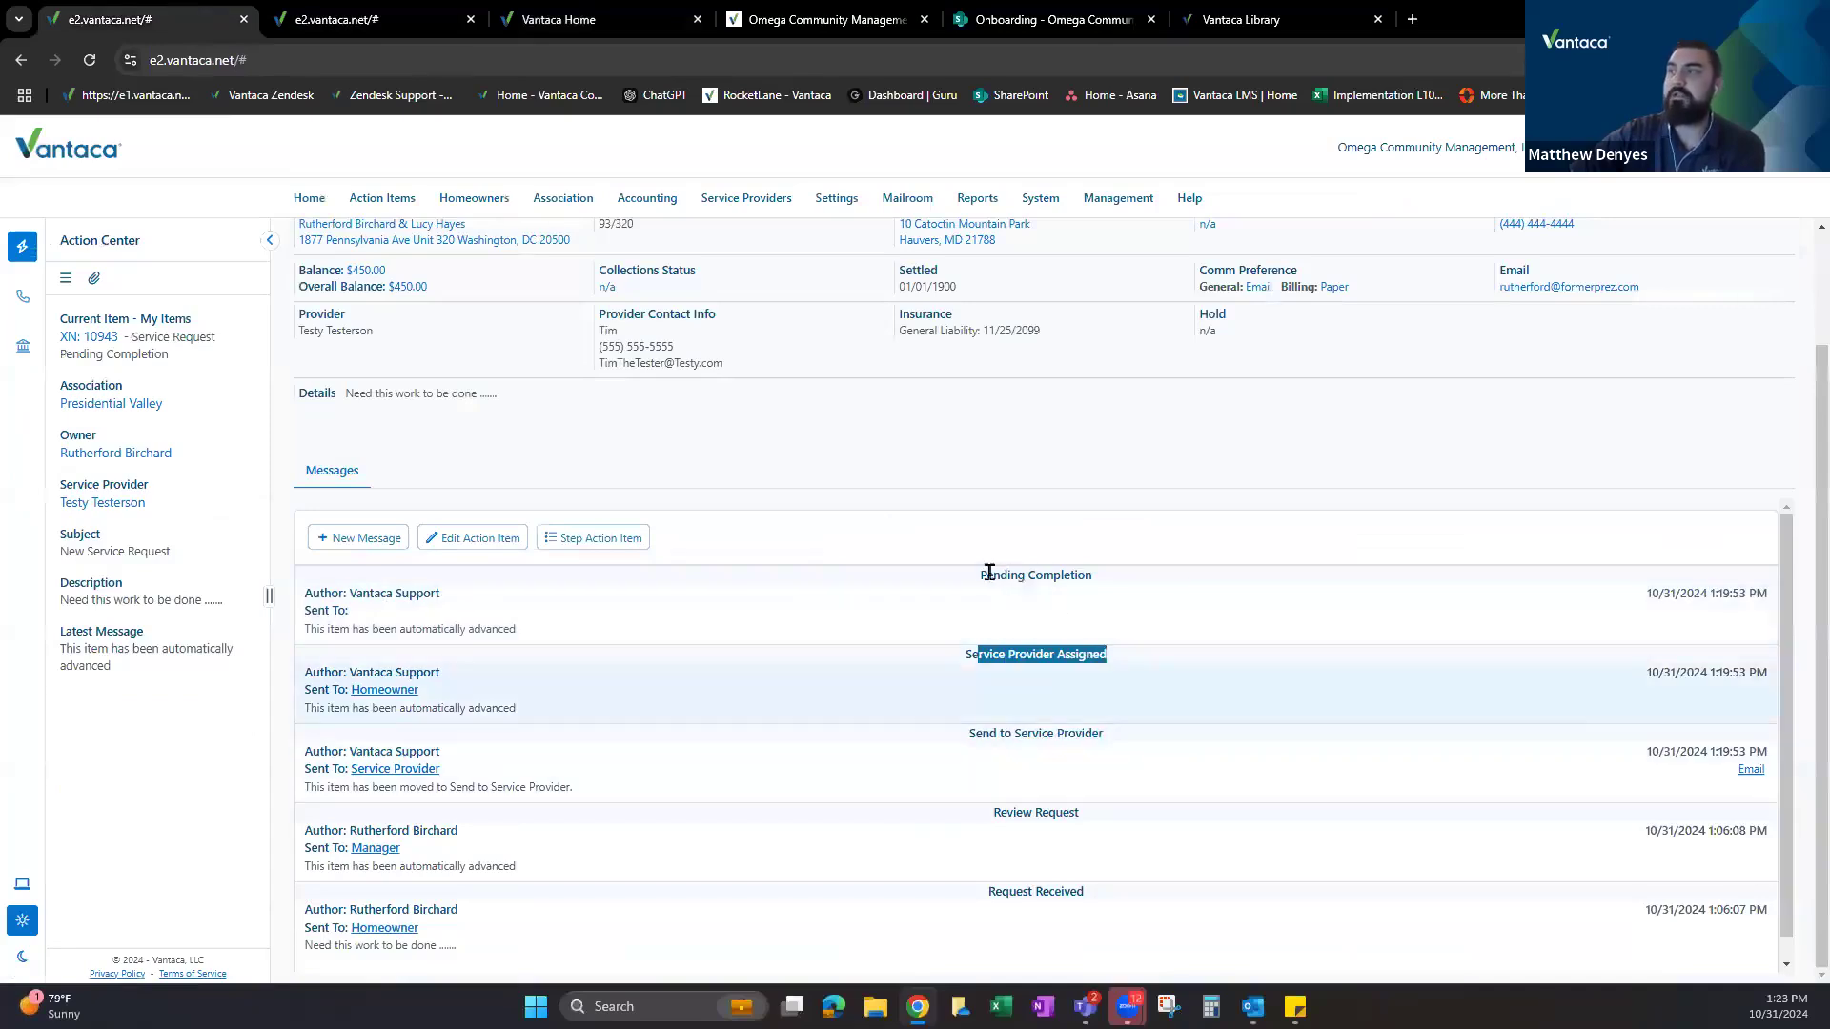
{"action": "left_click_drag", "start_coordinate": [993, 575], "coordinate": [1100, 587]}
{"action": "left_click", "coordinate": [762, 648]}
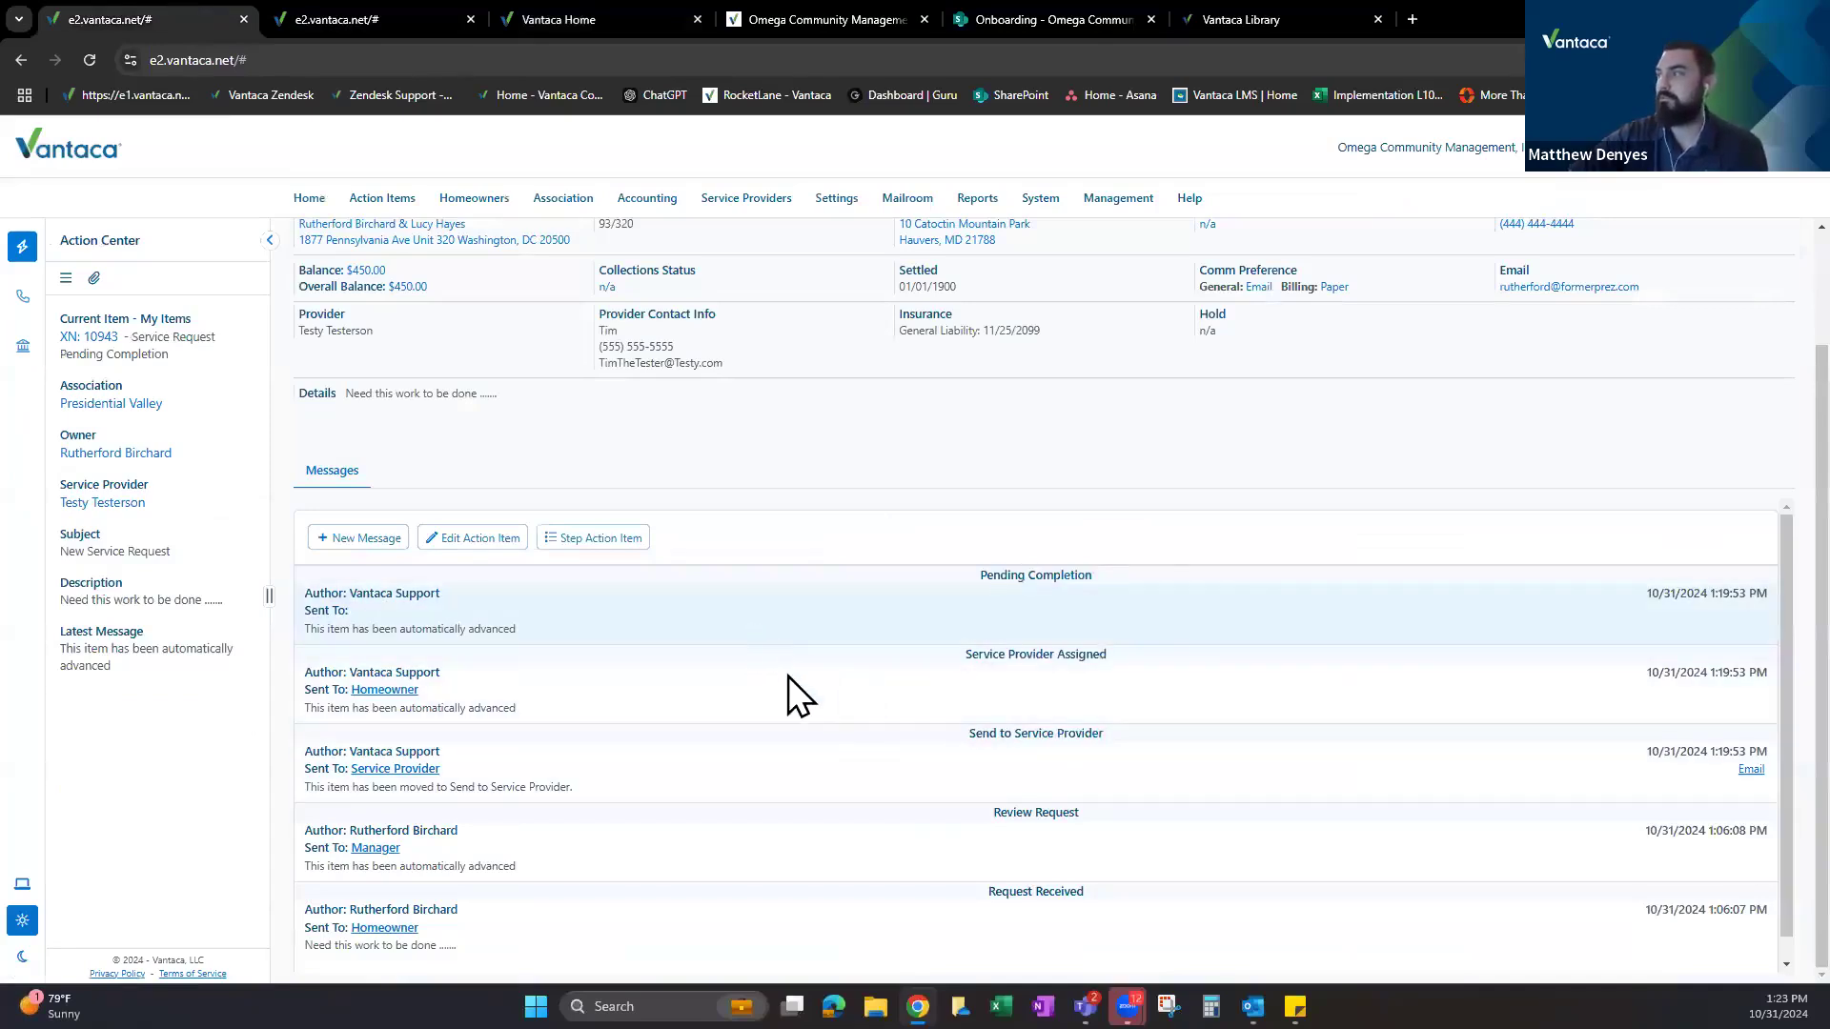
{"action": "scroll", "coordinate": [674, 648], "scroll_direction": "down", "scroll_amount": 1}
{"action": "scroll", "coordinate": [676, 660], "scroll_direction": "up", "scroll_amount": 1}
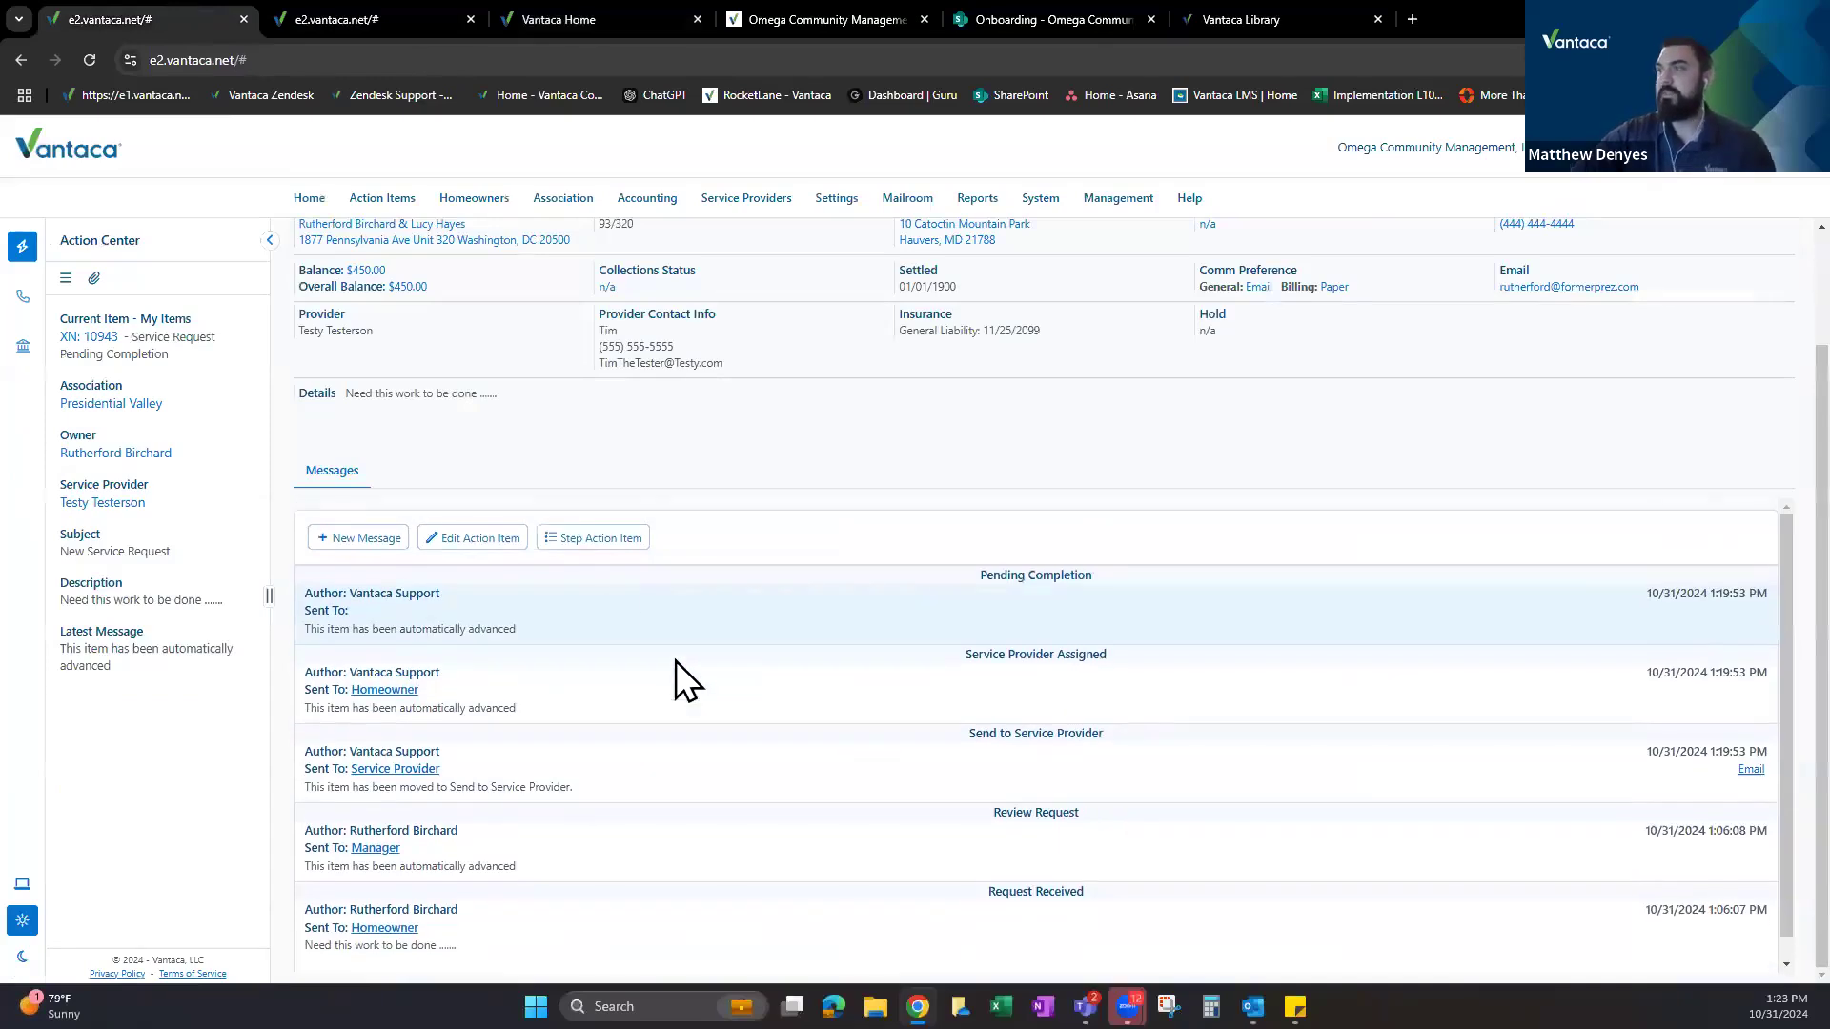
In the Change Step form, set the Follow Up Date to 11/5/2024.
{"action": "left_click", "coordinate": [594, 542]}
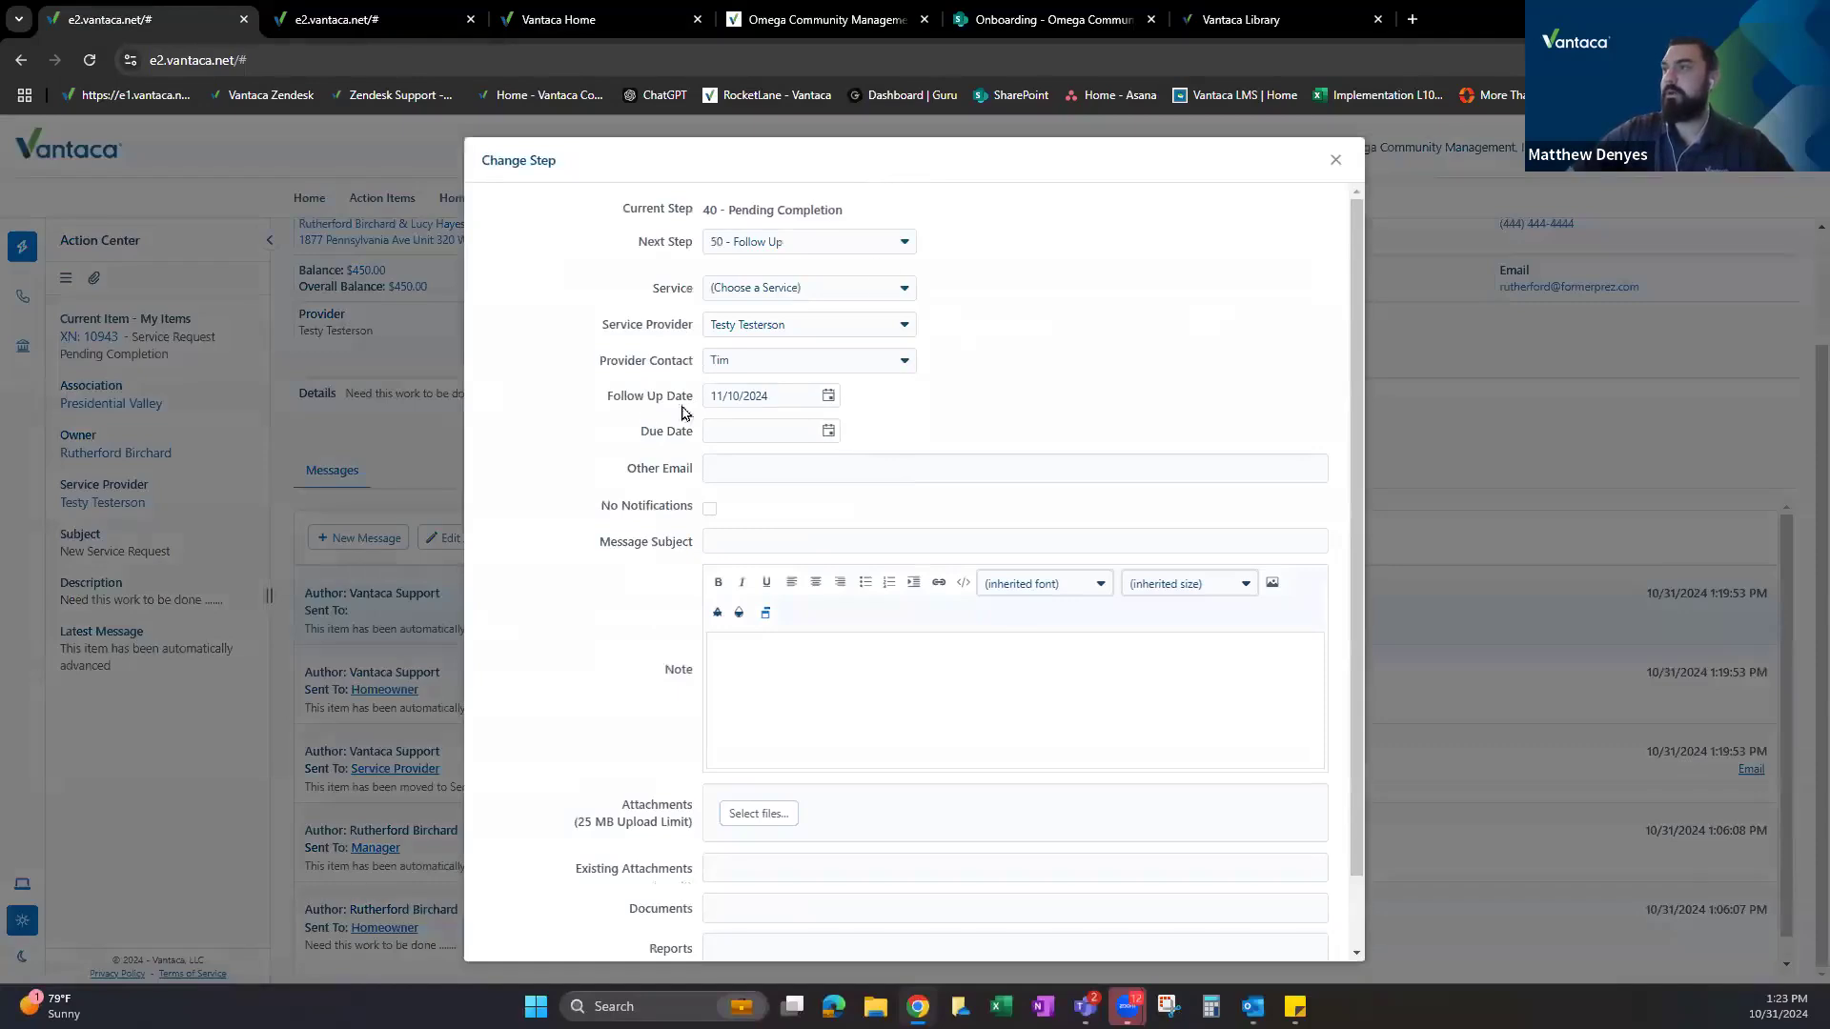
{"action": "double_click", "coordinate": [618, 398]}
{"action": "left_click_drag", "start_coordinate": [675, 404], "coordinate": [676, 400]}
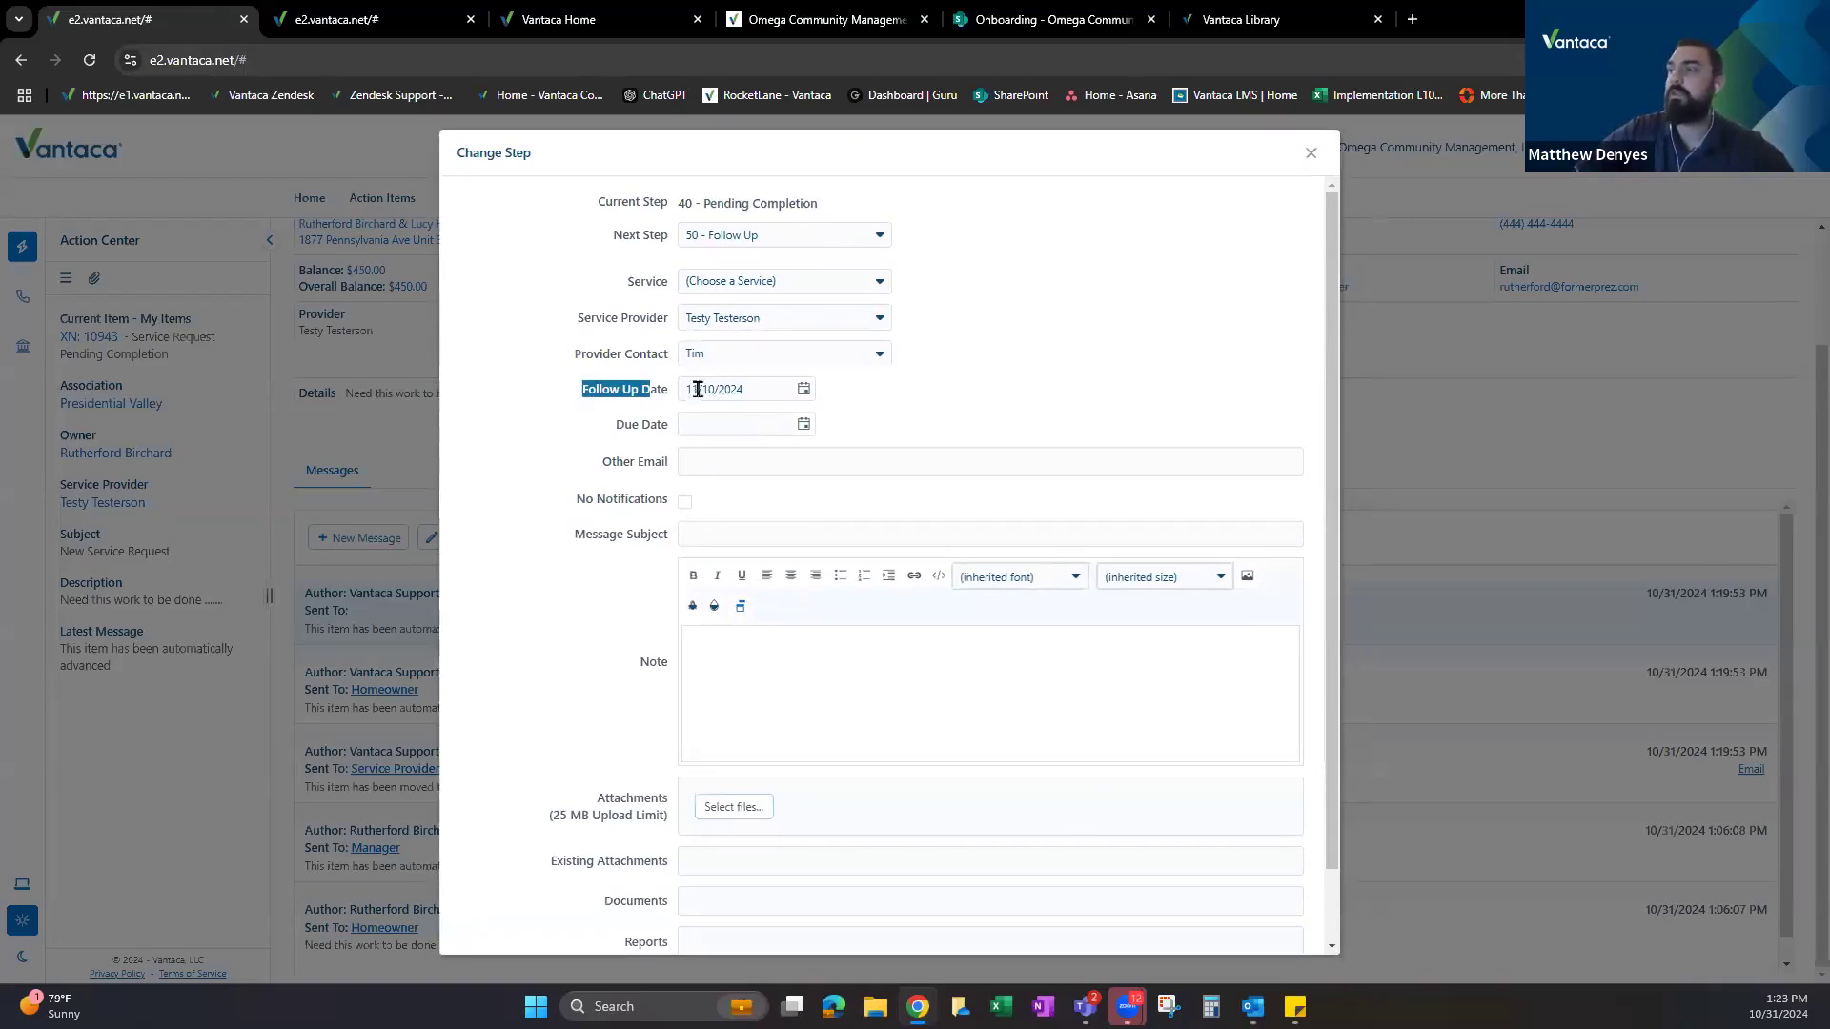
{"action": "left_click", "coordinate": [803, 390]}
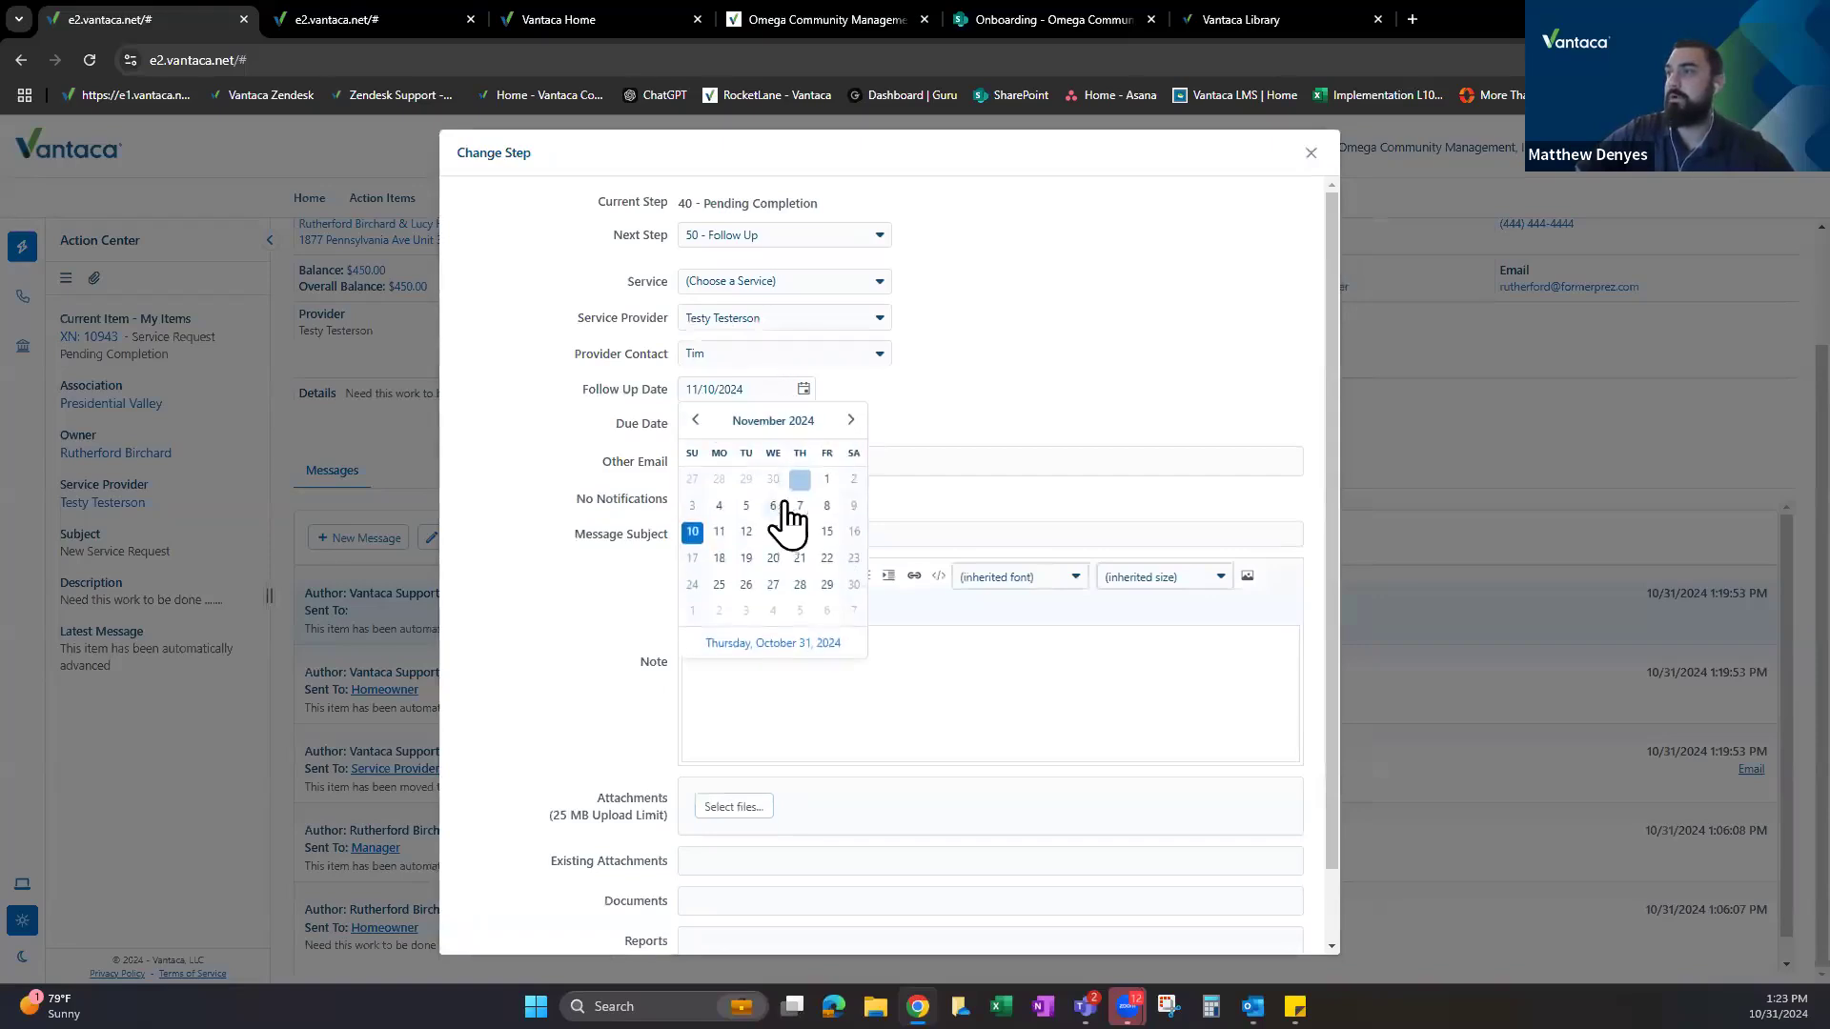
{"action": "left_click", "coordinate": [746, 507]}
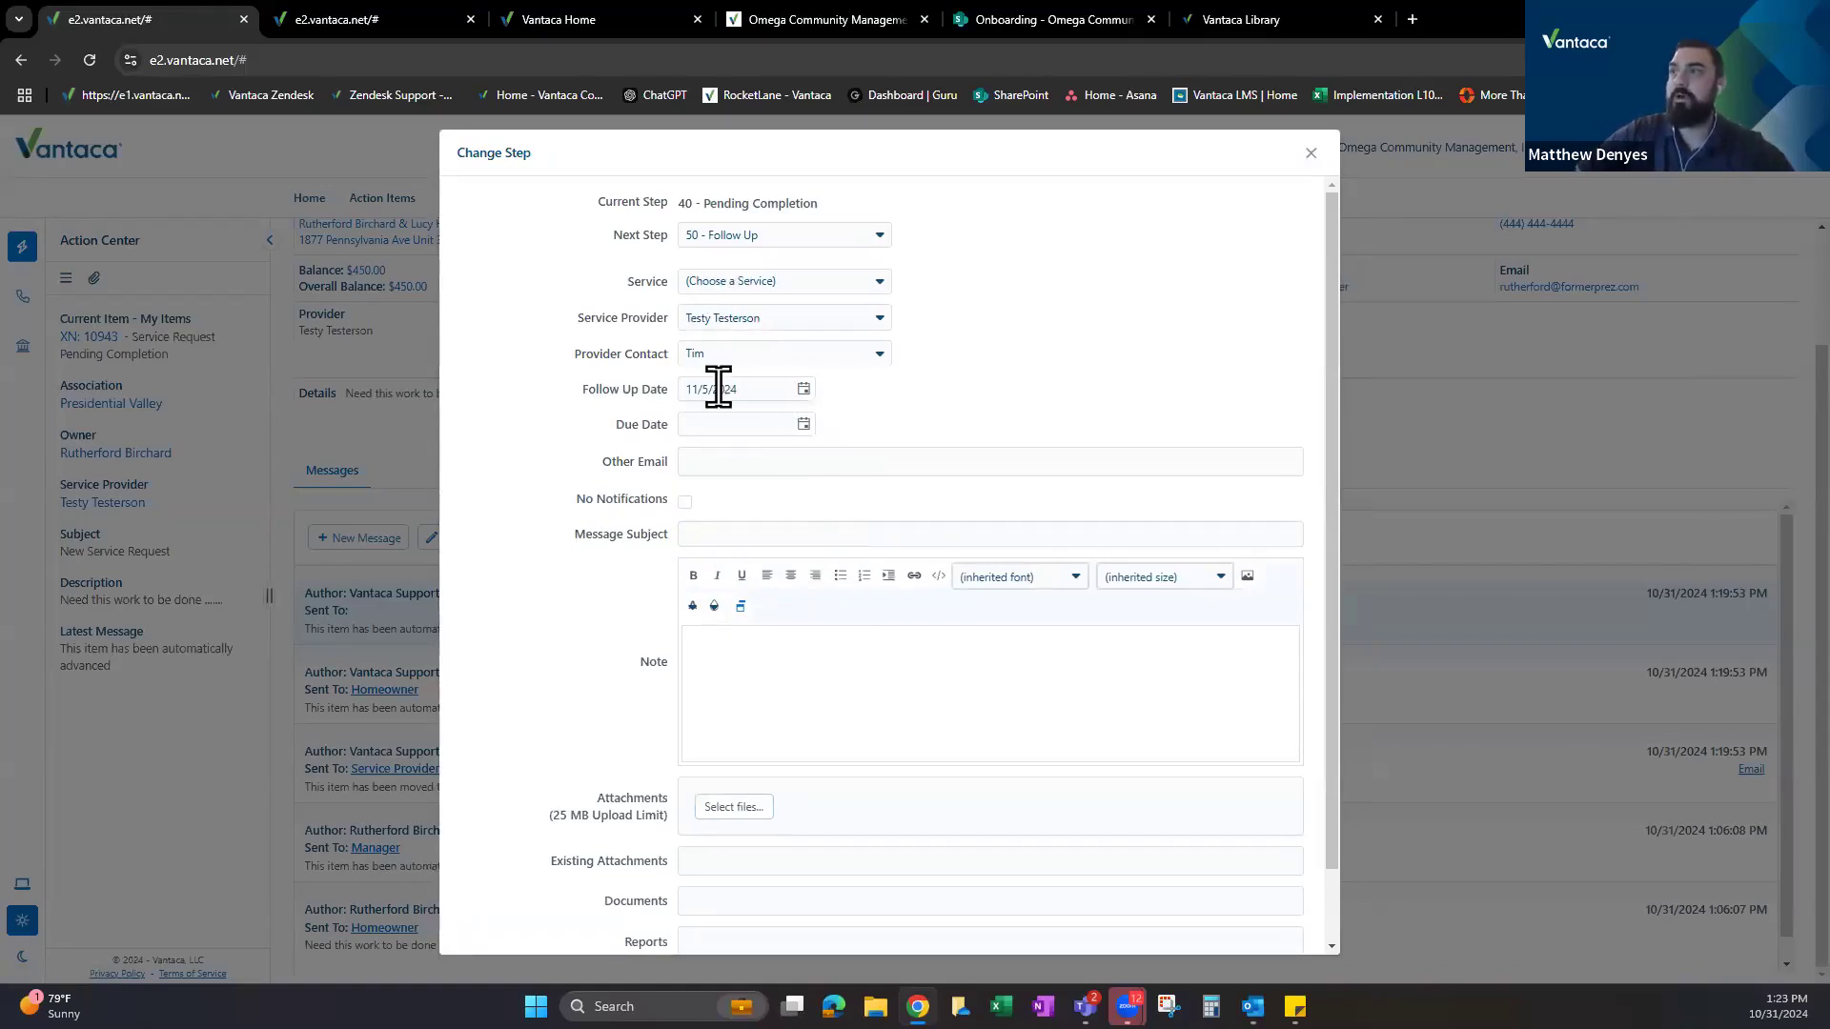
{"action": "left_click", "coordinate": [375, 17]}
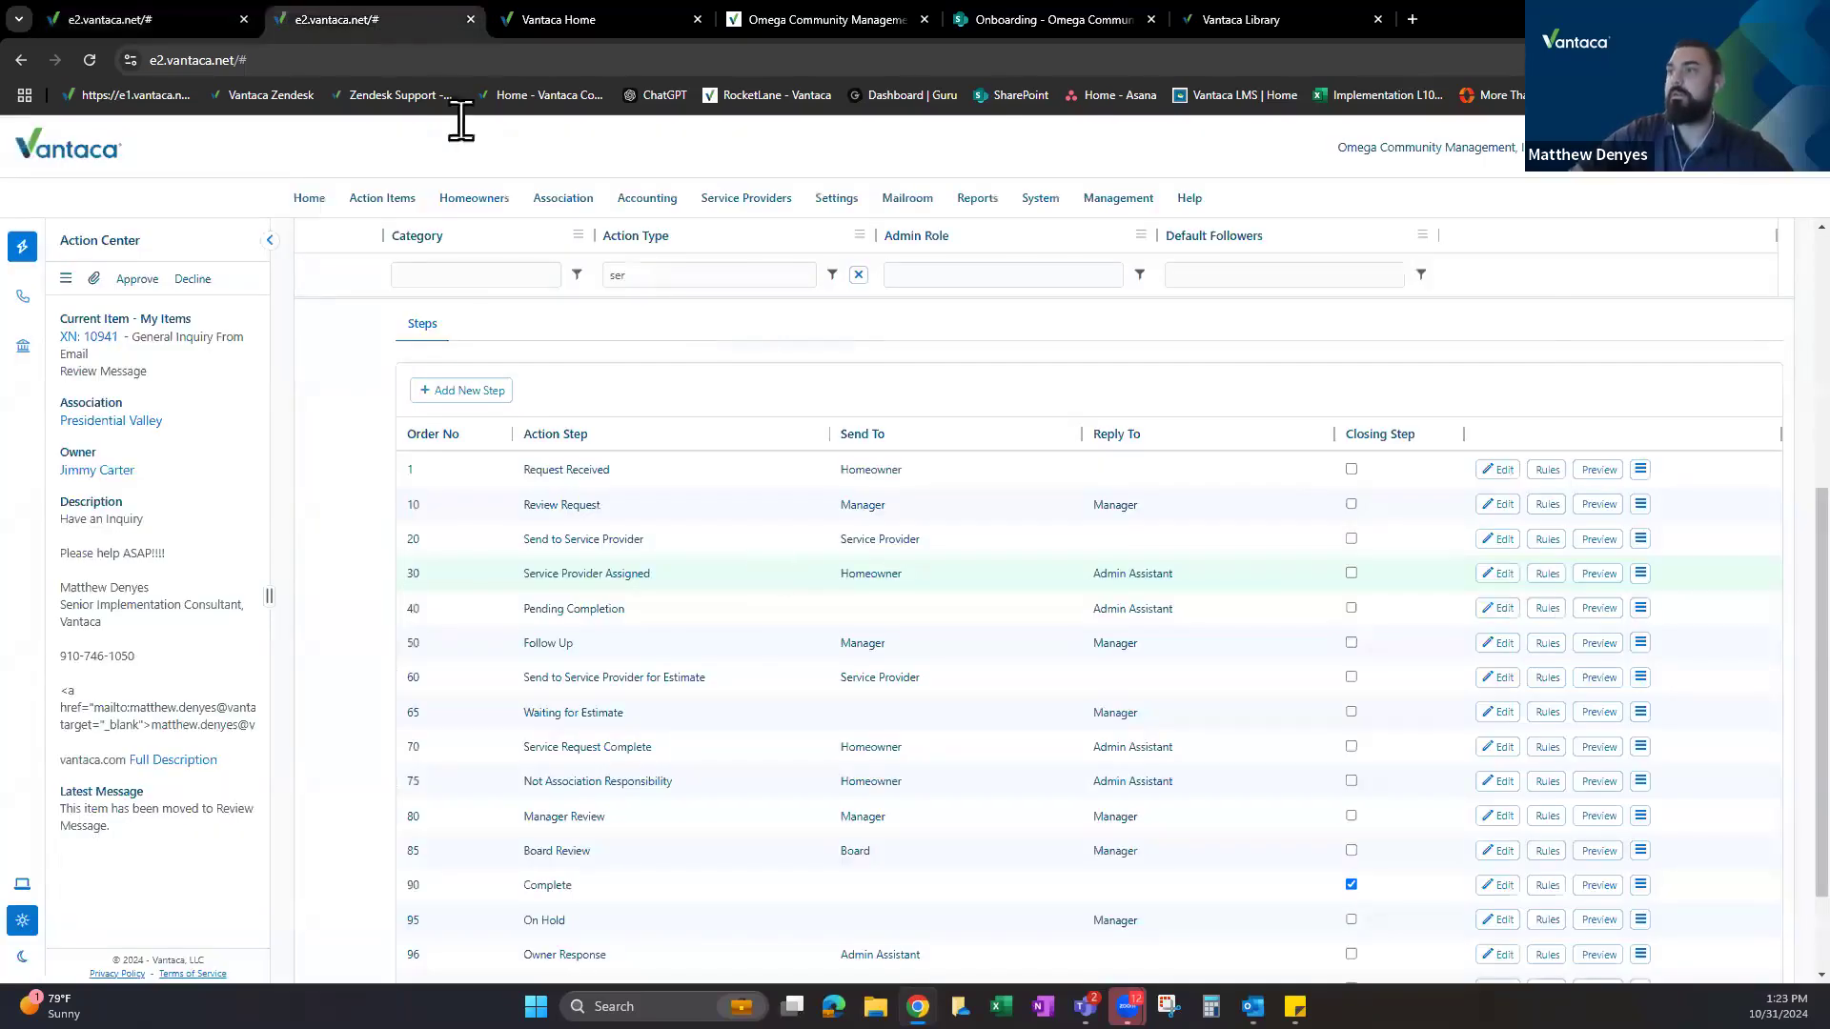
Review step 40 Pending Completion's 10-day duration rule, then cancel the Change Step form.
{"action": "left_click", "coordinate": [1547, 610]}
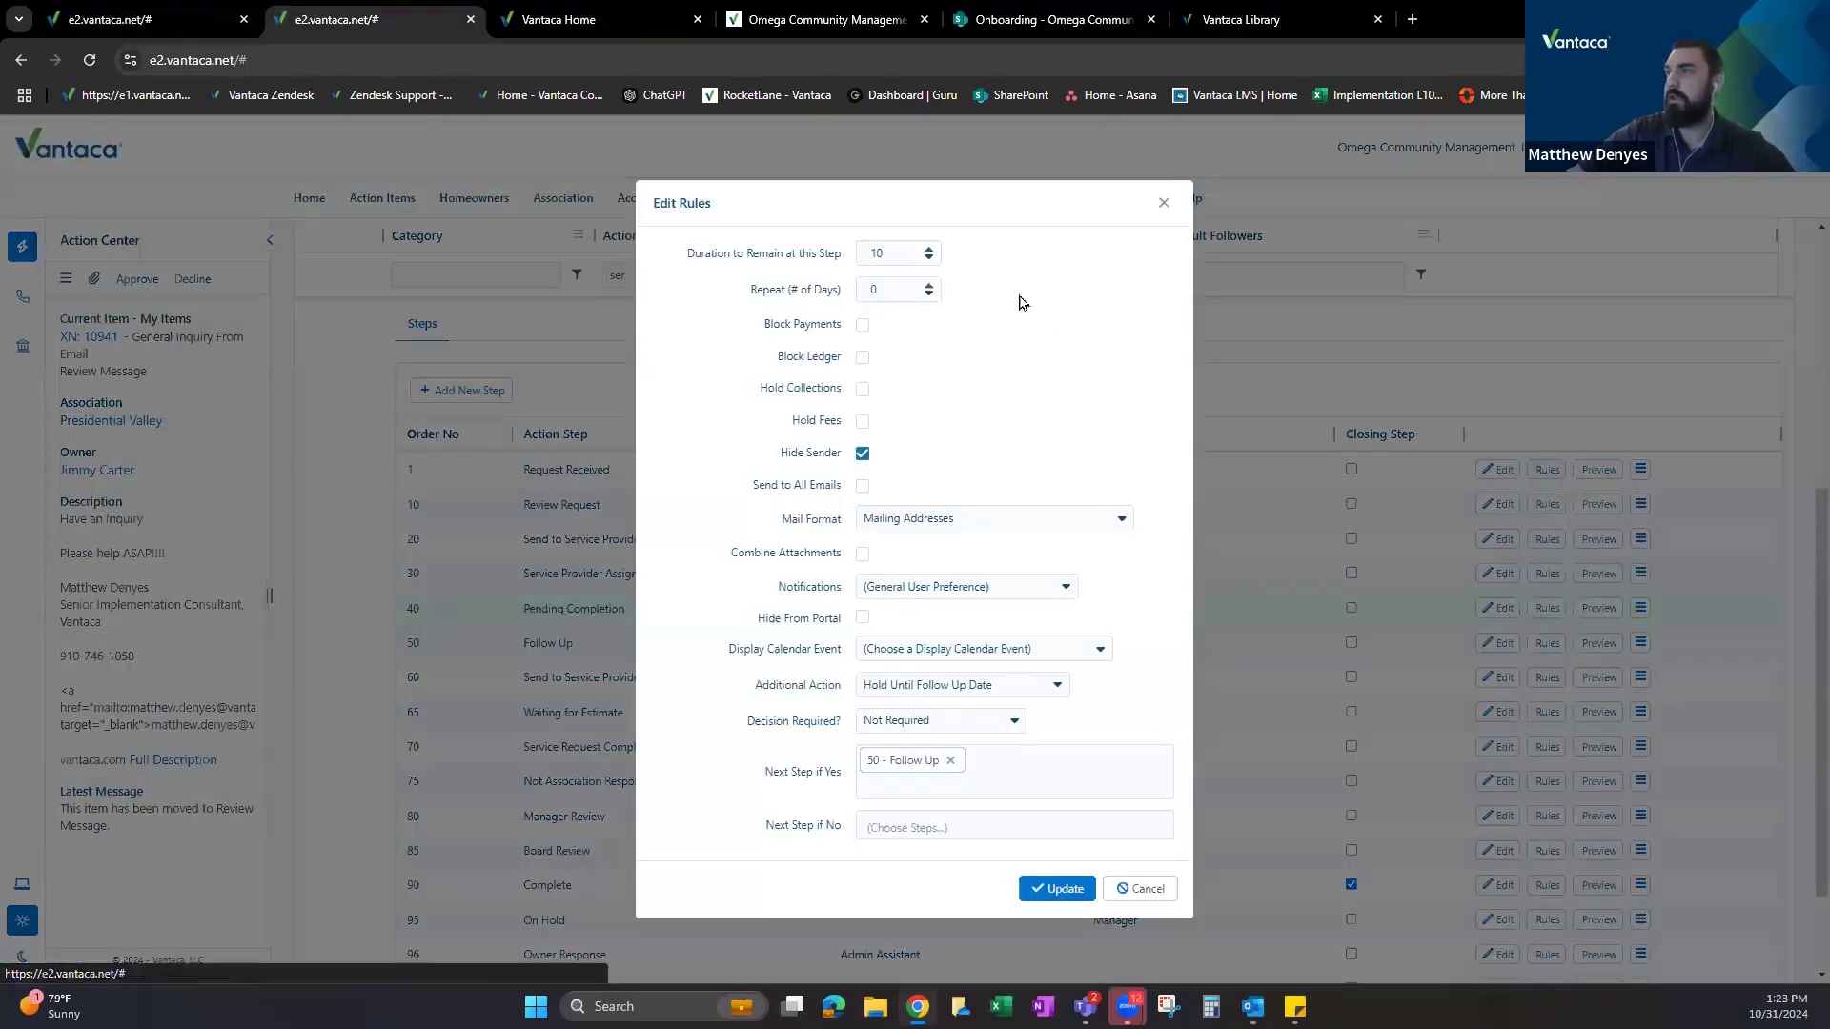
{"action": "left_click_drag", "start_coordinate": [685, 253], "coordinate": [842, 254]}
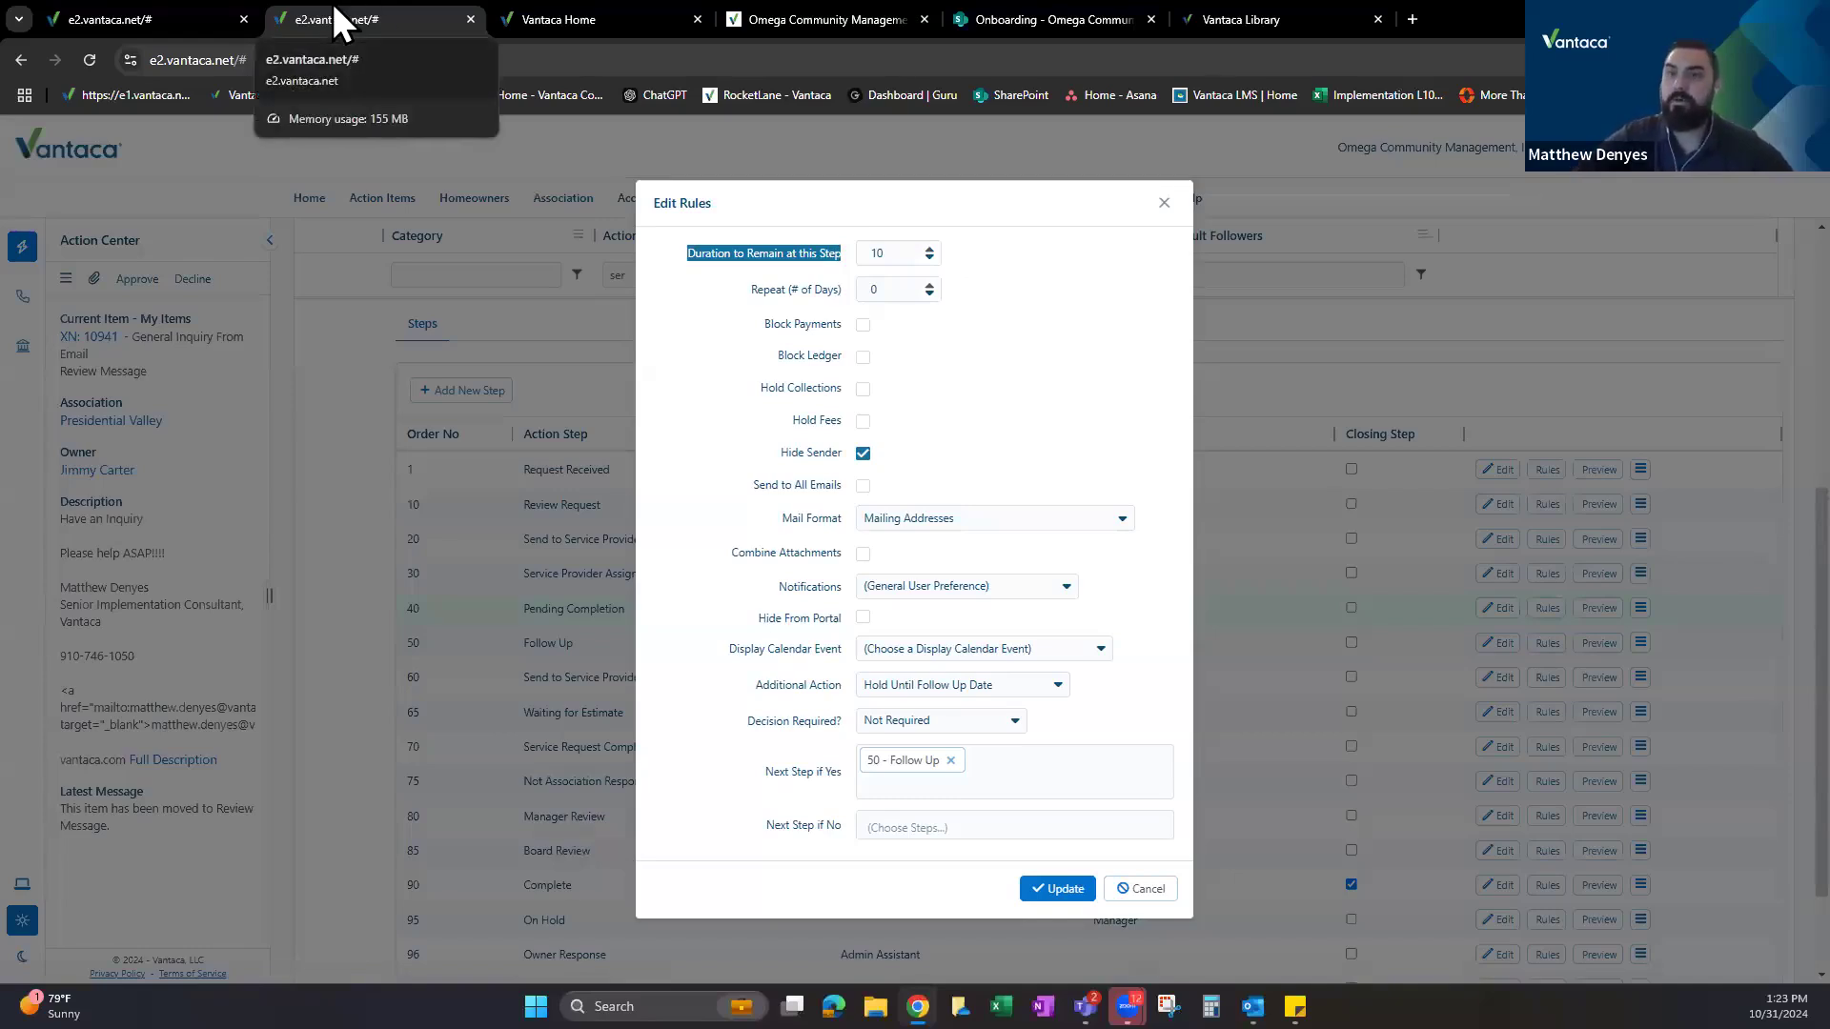
{"action": "double_click", "coordinate": [879, 253]}
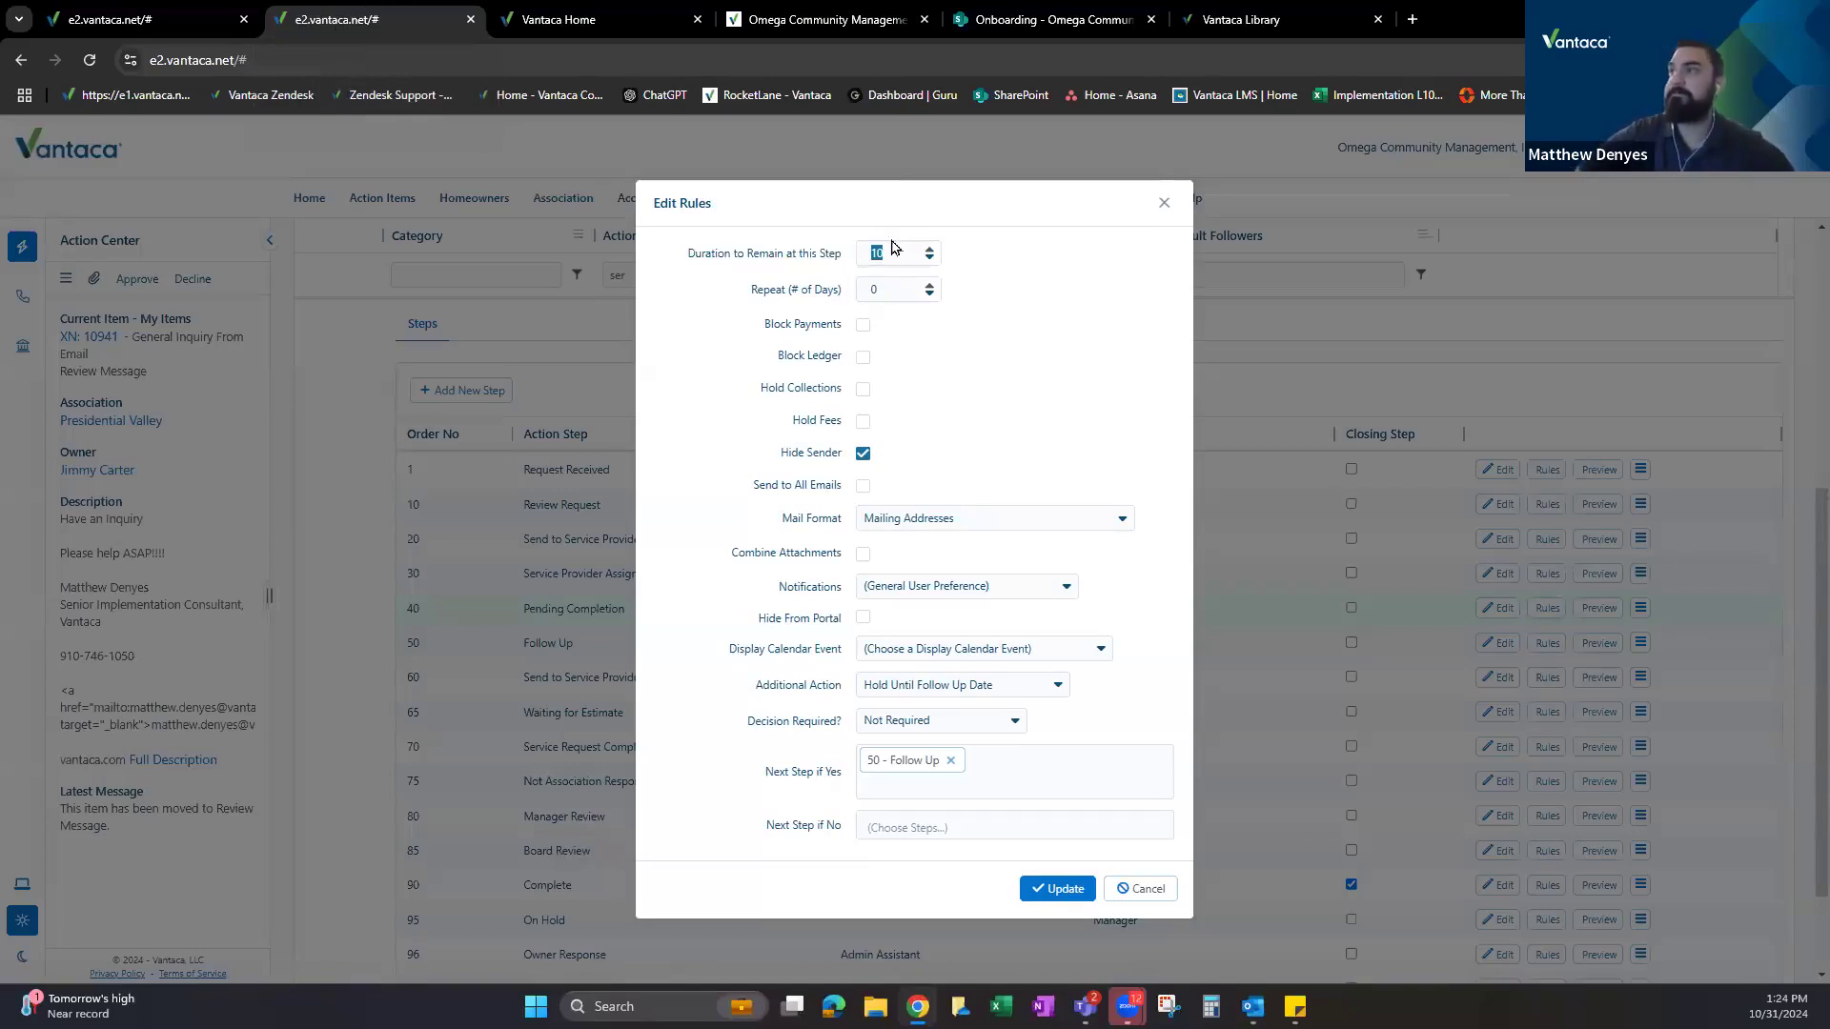
{"action": "left_click", "coordinate": [1157, 204]}
{"action": "left_click", "coordinate": [176, 19]}
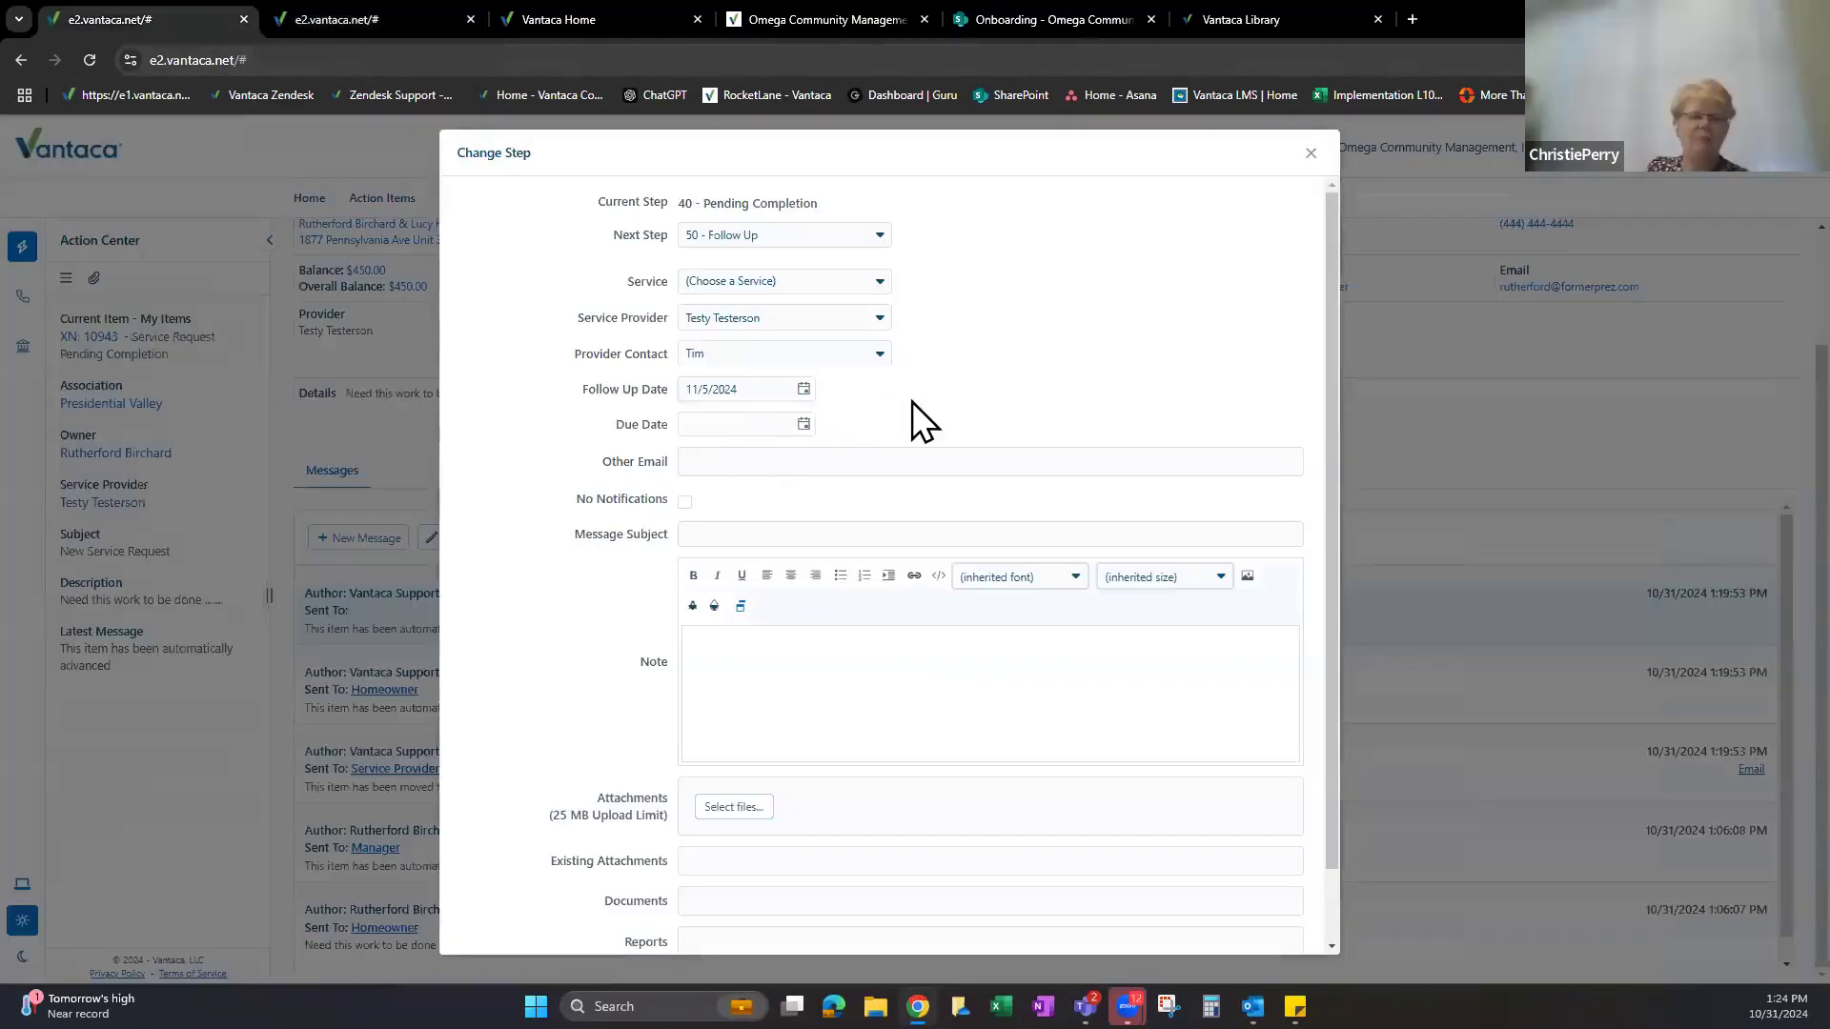
{"action": "left_click", "coordinate": [1310, 153]}
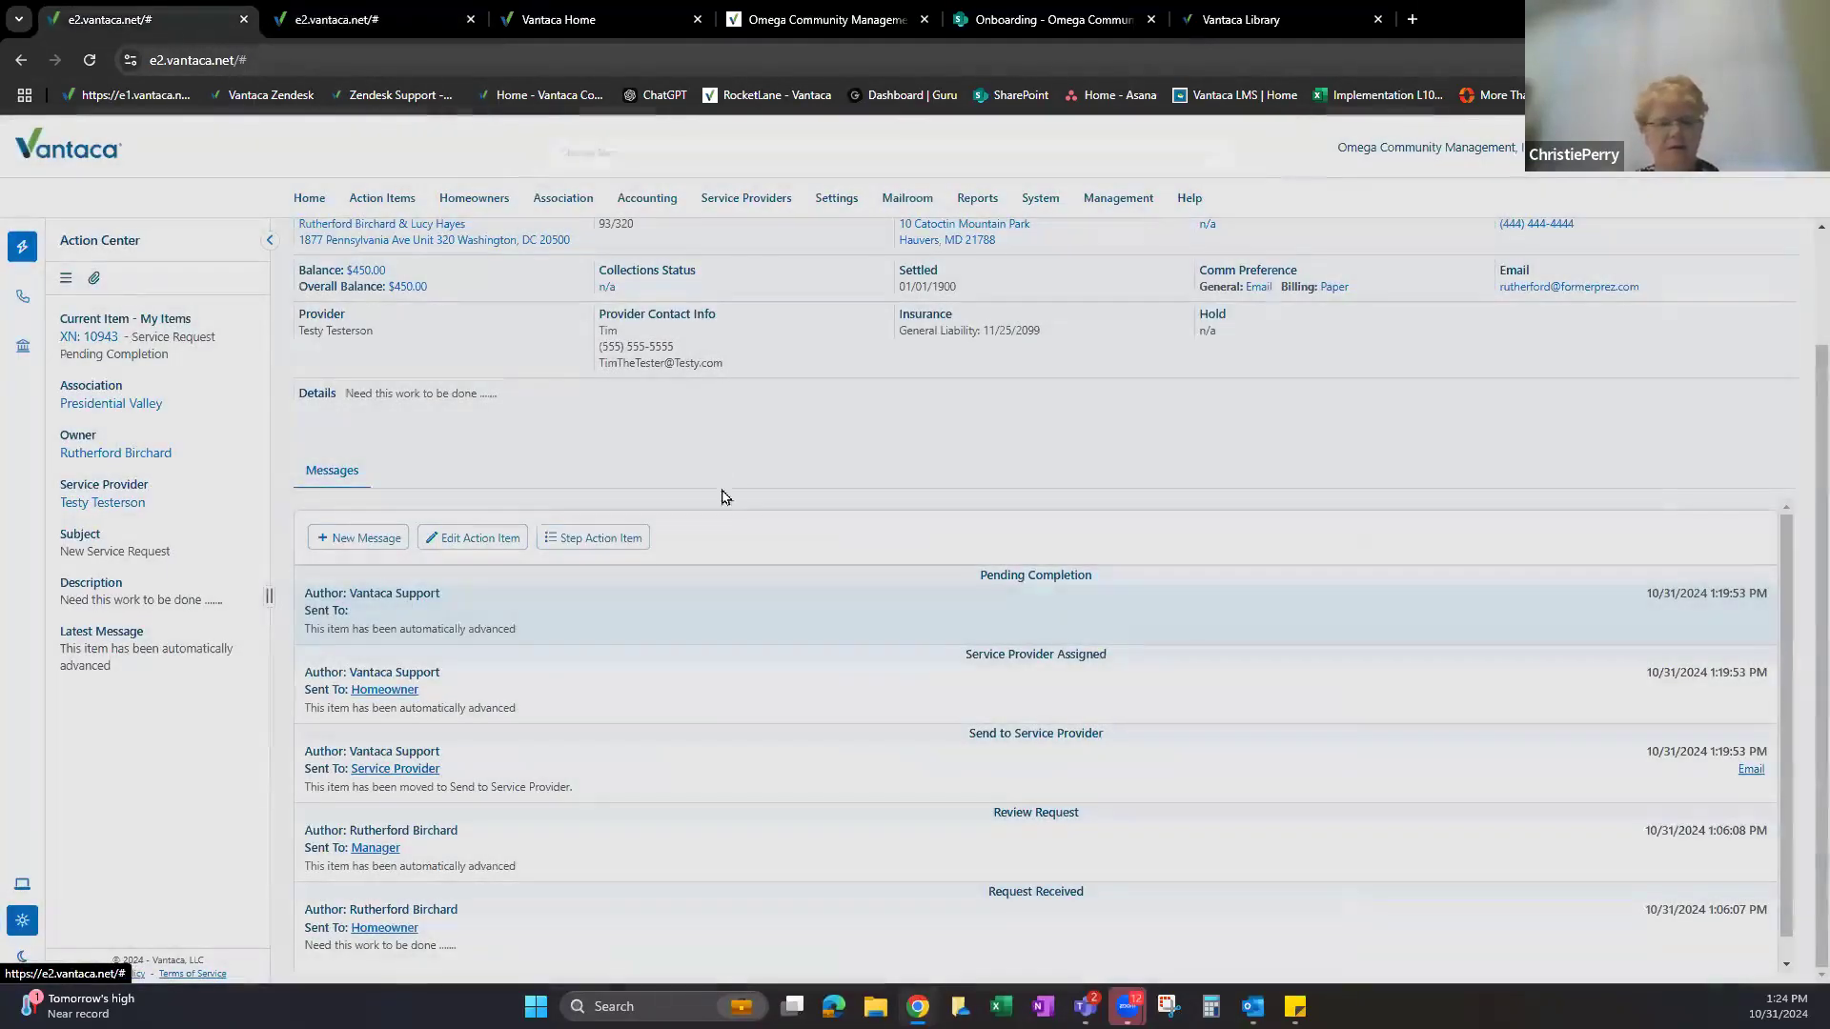
Explain Follow Up to Manager, Review Request, Send to Service Provider, and the estimate step.
{"action": "left_click", "coordinate": [484, 15]}
{"action": "left_click_drag", "start_coordinate": [522, 648], "coordinate": [968, 646]}
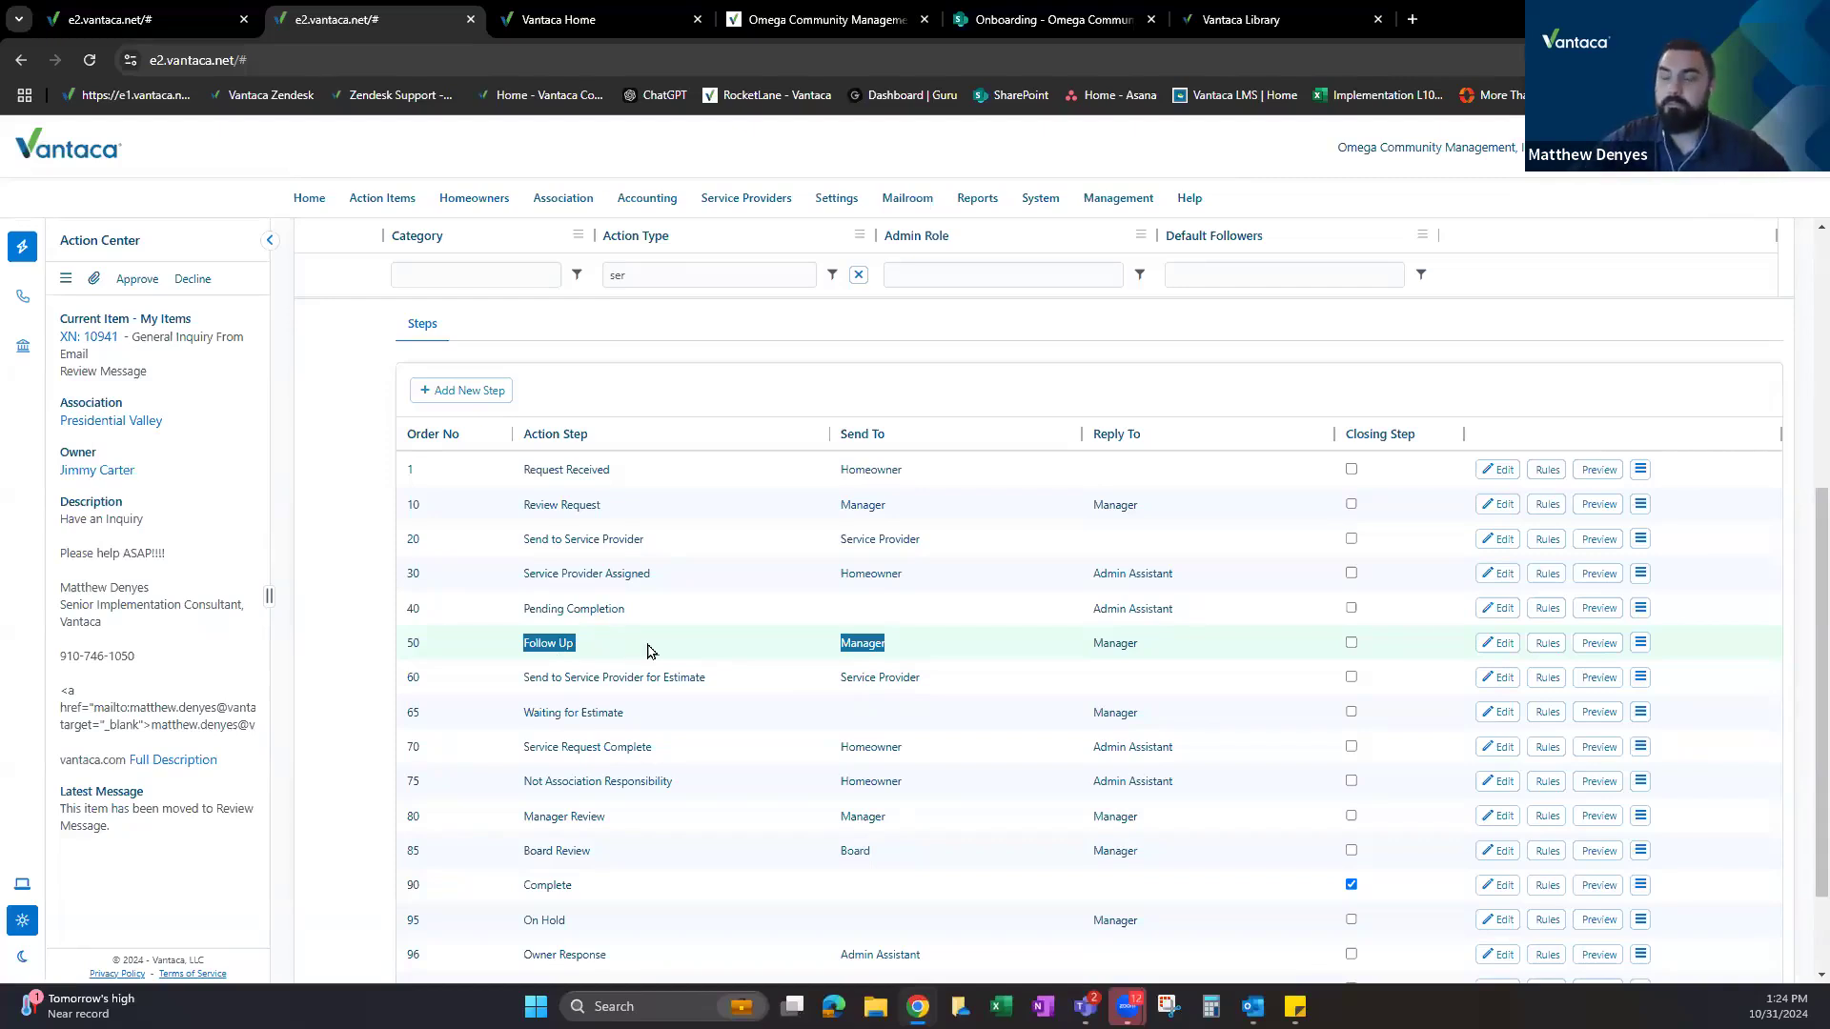
{"action": "left_click", "coordinate": [598, 656]}
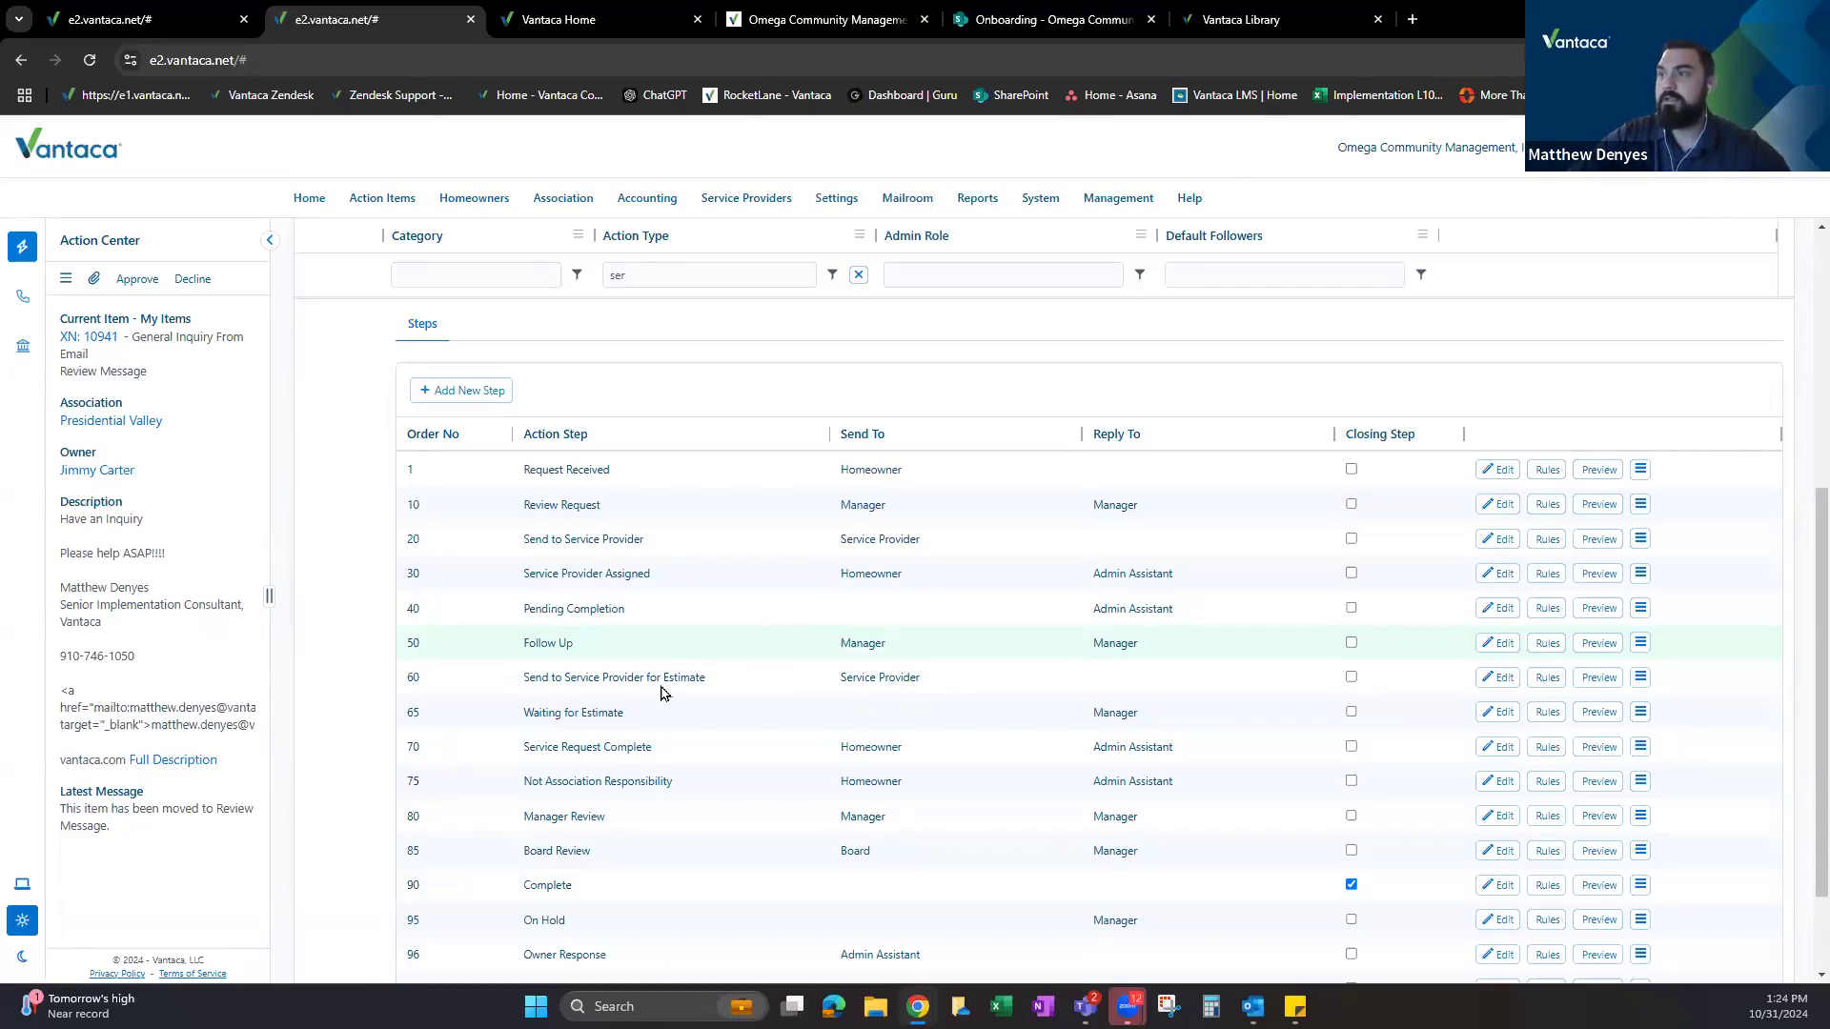
{"action": "triple_click", "coordinate": [653, 678]}
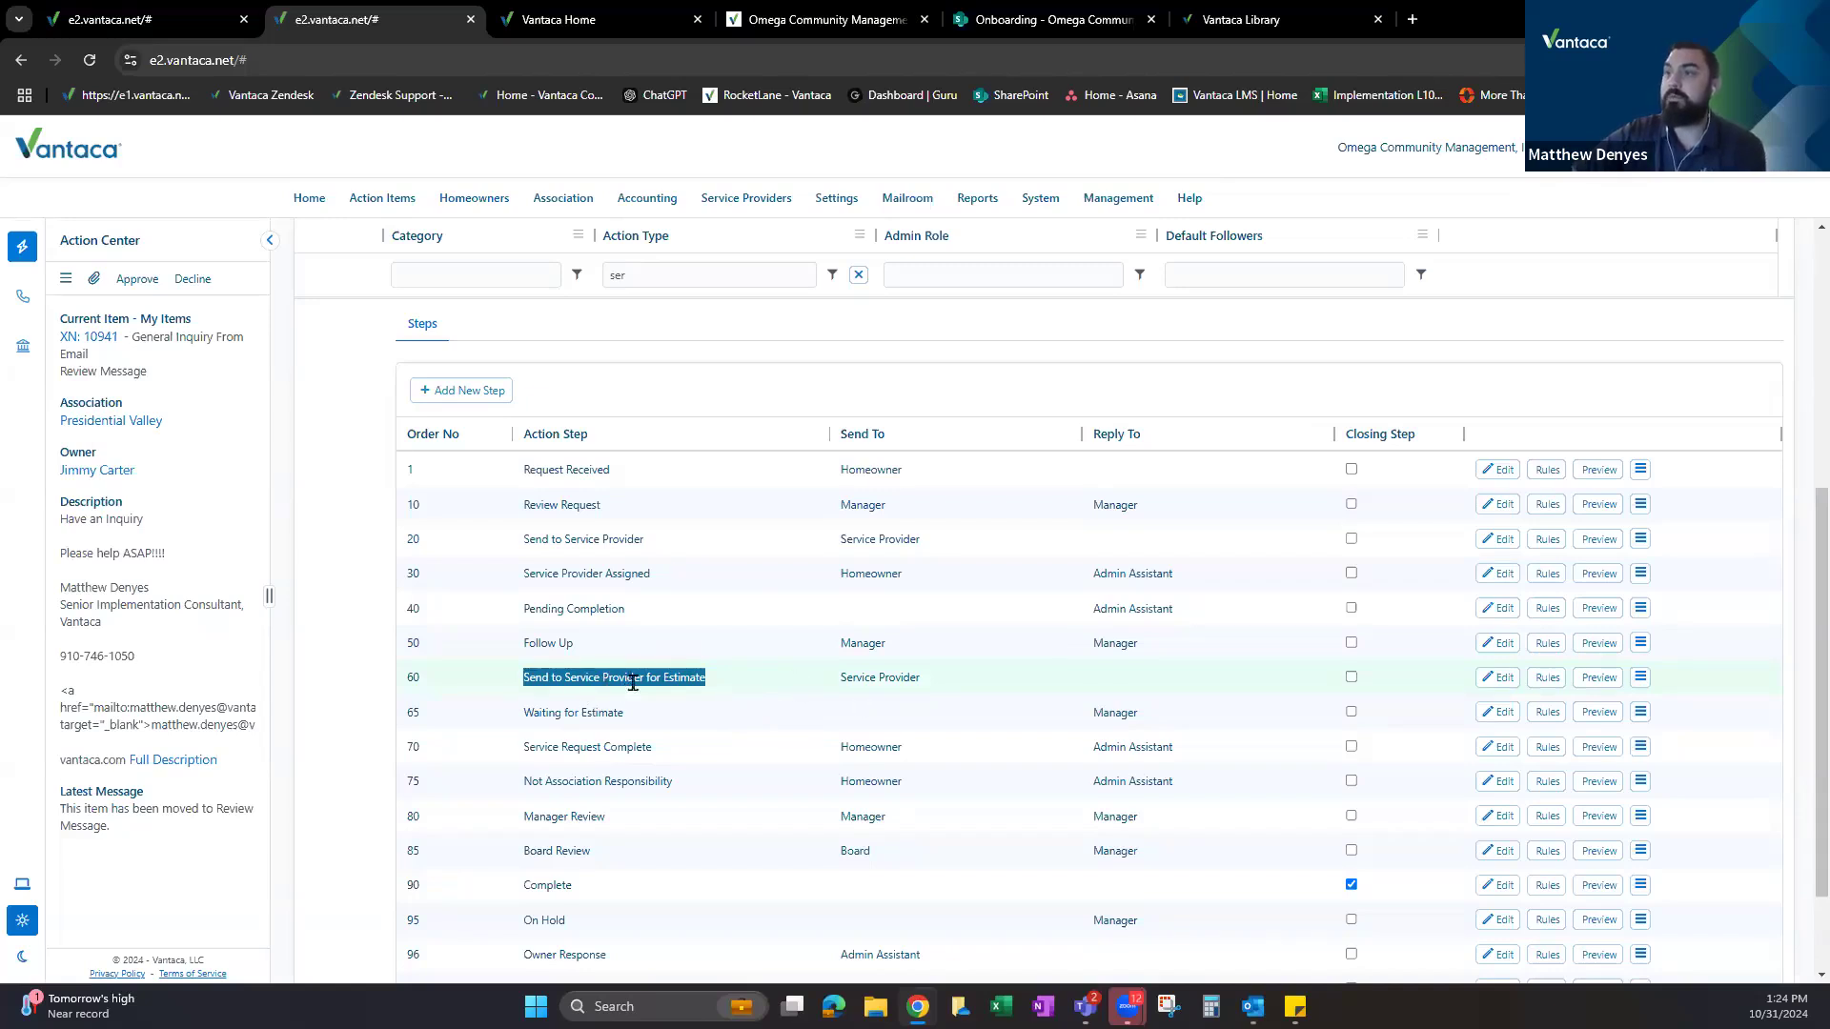
{"action": "left_click_drag", "start_coordinate": [520, 539], "coordinate": [664, 540]}
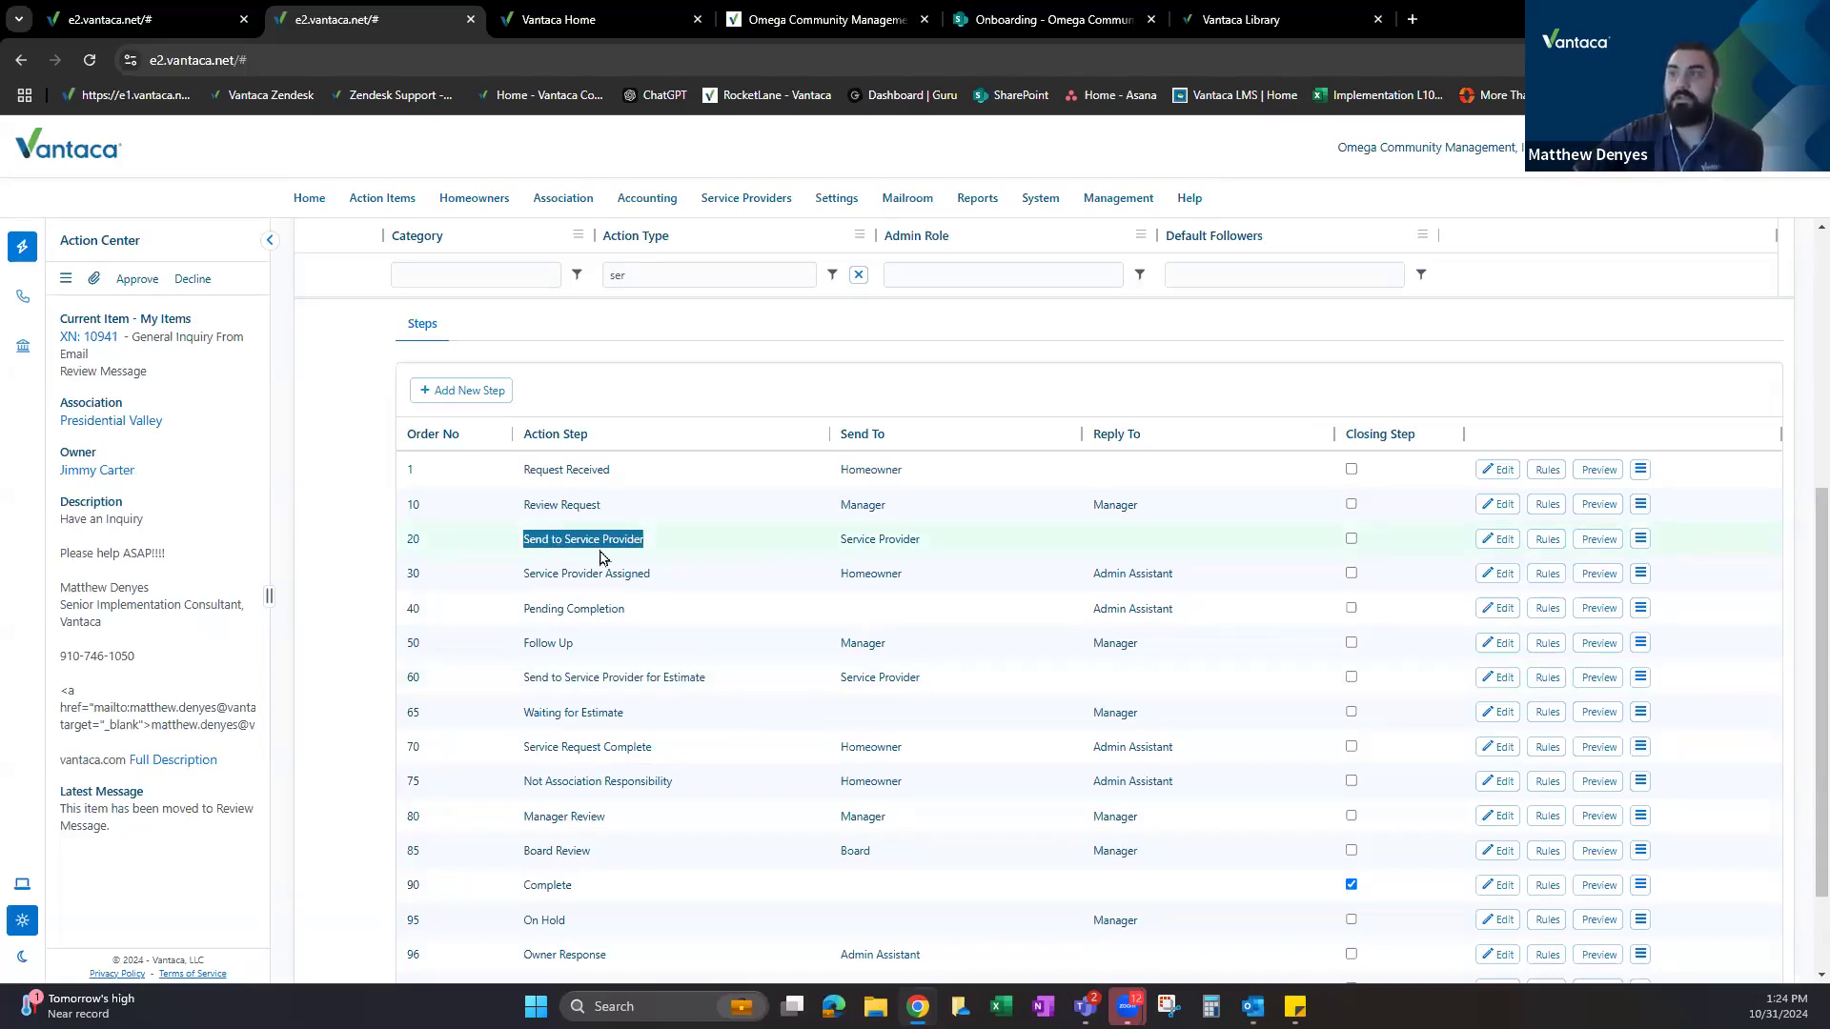
{"action": "left_click_drag", "start_coordinate": [524, 675], "coordinate": [709, 684]}
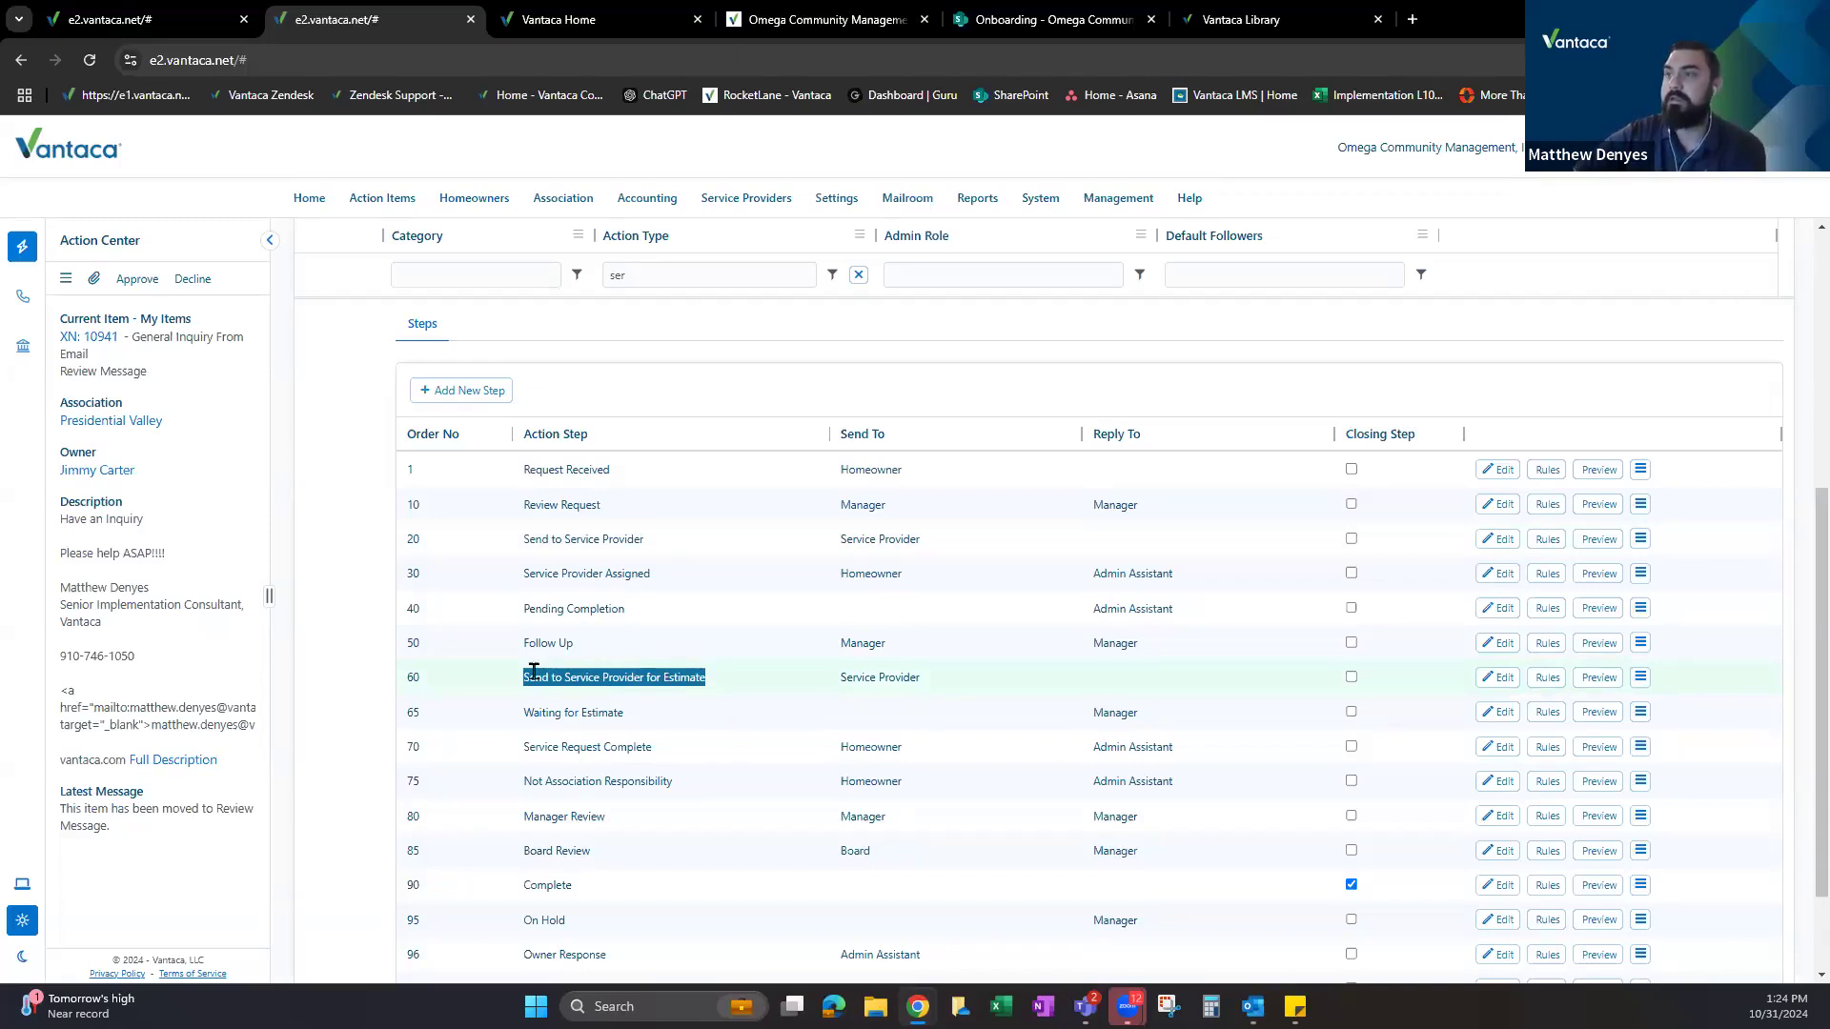
{"action": "left_click_drag", "start_coordinate": [524, 505], "coordinate": [602, 502]}
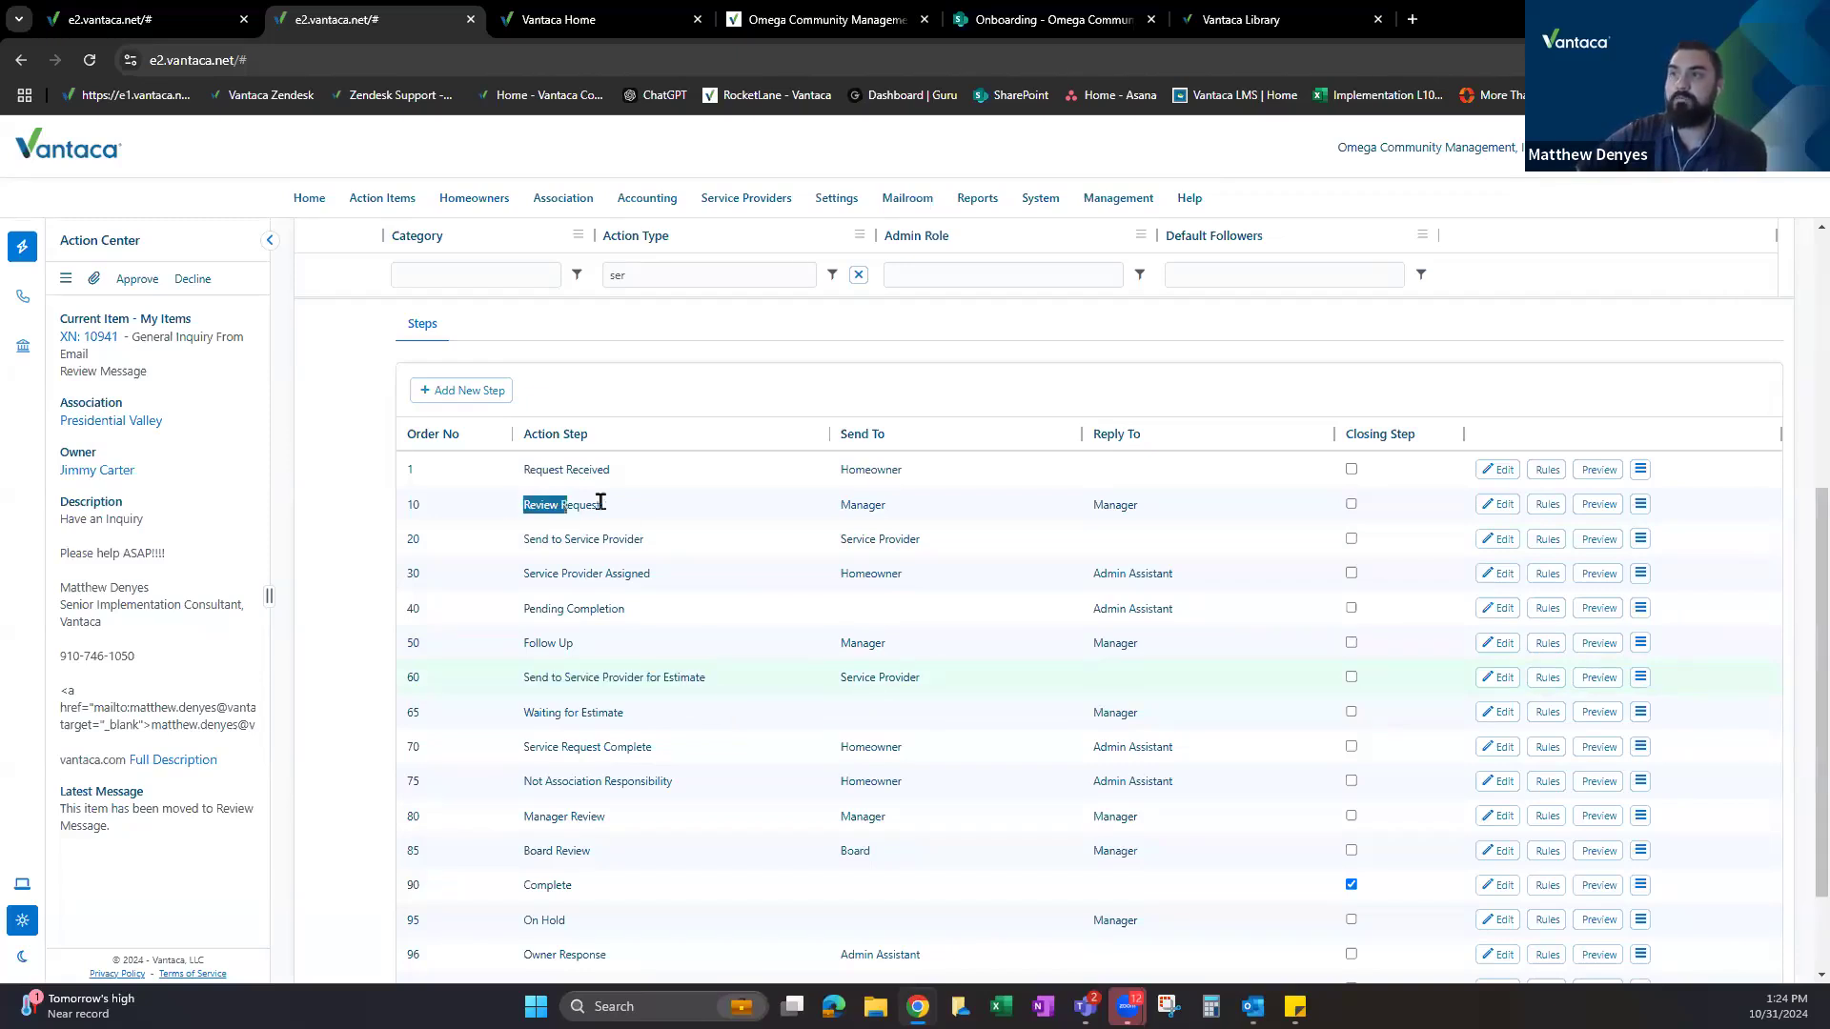
{"action": "left_click_drag", "start_coordinate": [524, 678], "coordinate": [718, 673]}
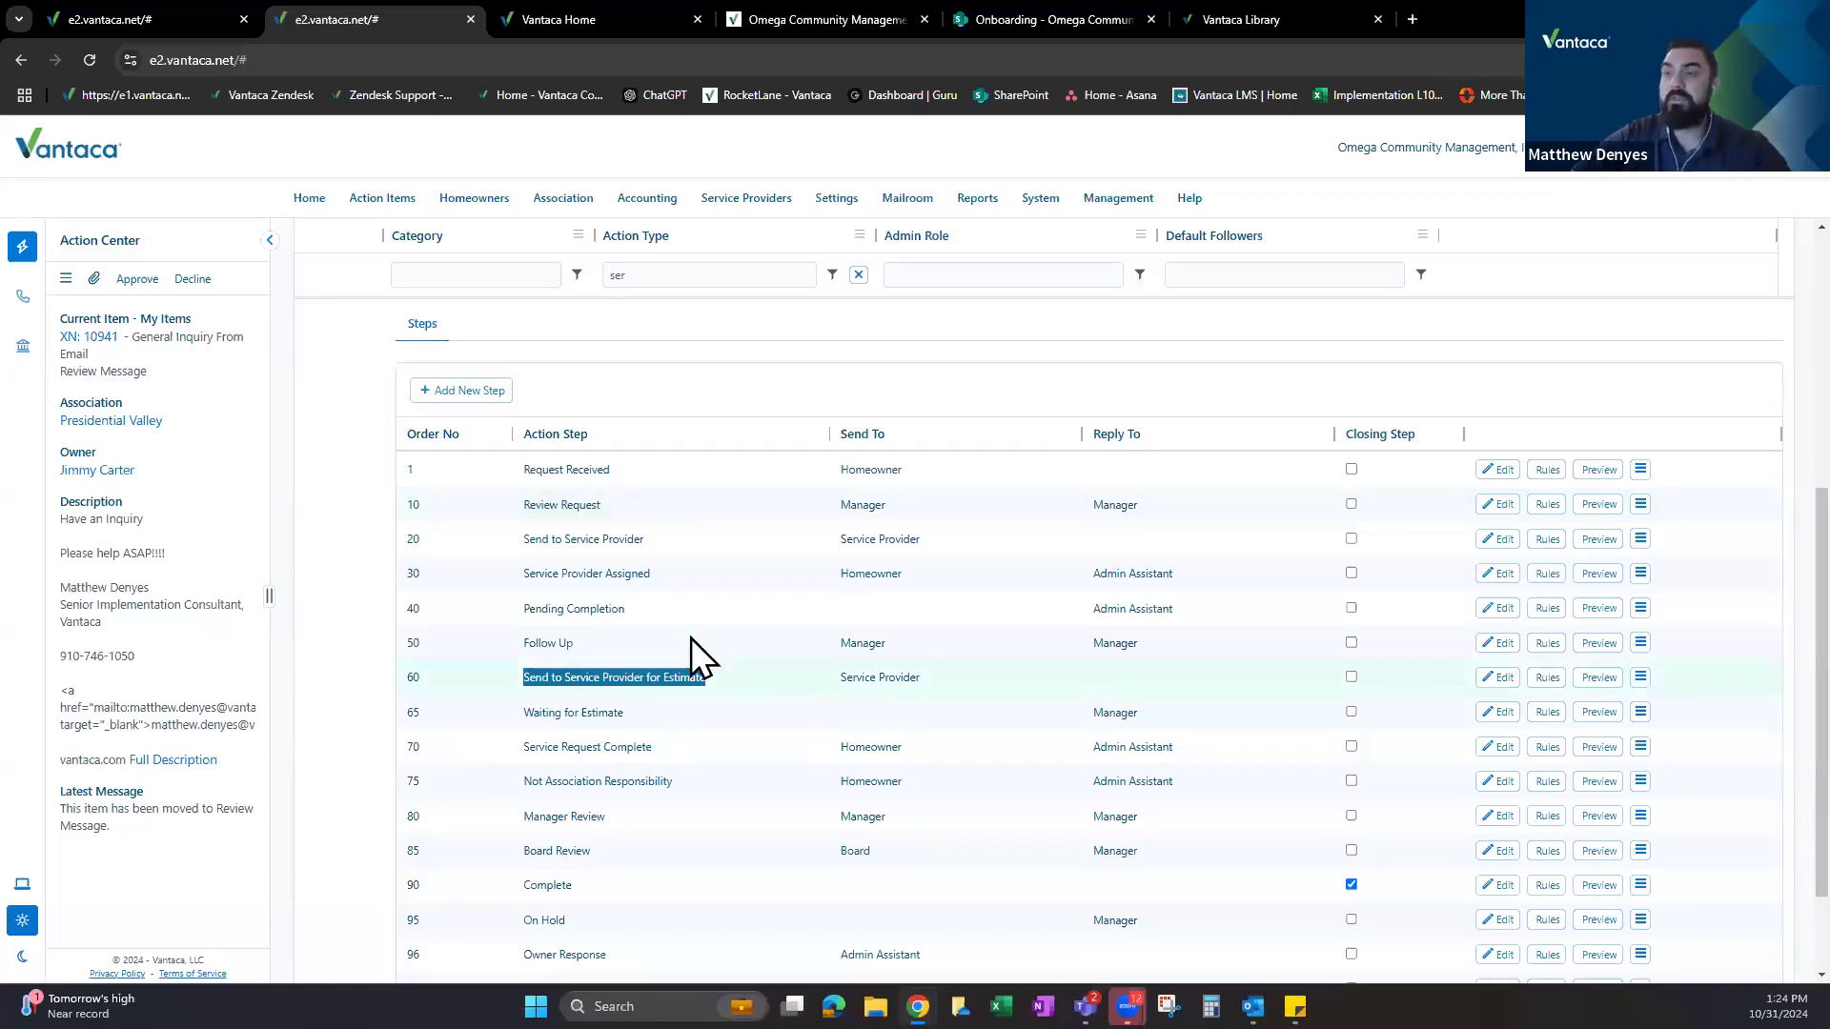
{"action": "scroll", "coordinate": [637, 620], "scroll_direction": "down", "scroll_amount": 2}
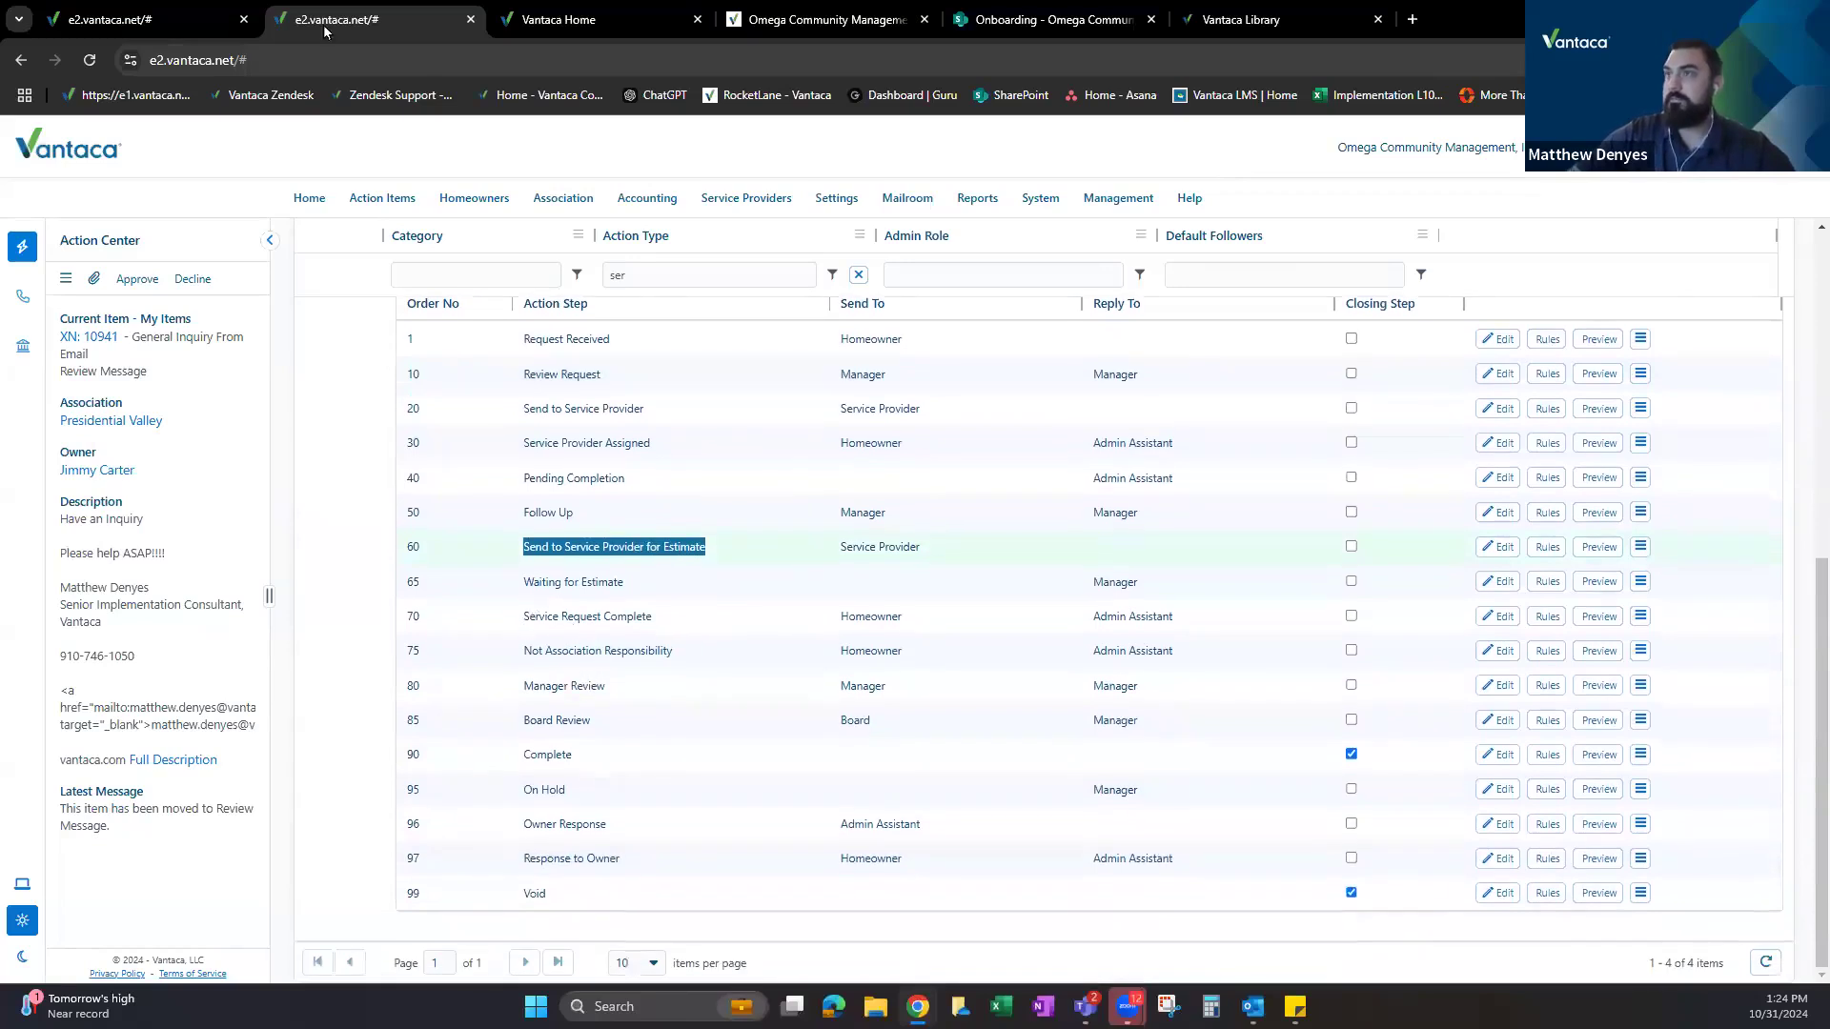
{"action": "left_click", "coordinate": [124, 4]}
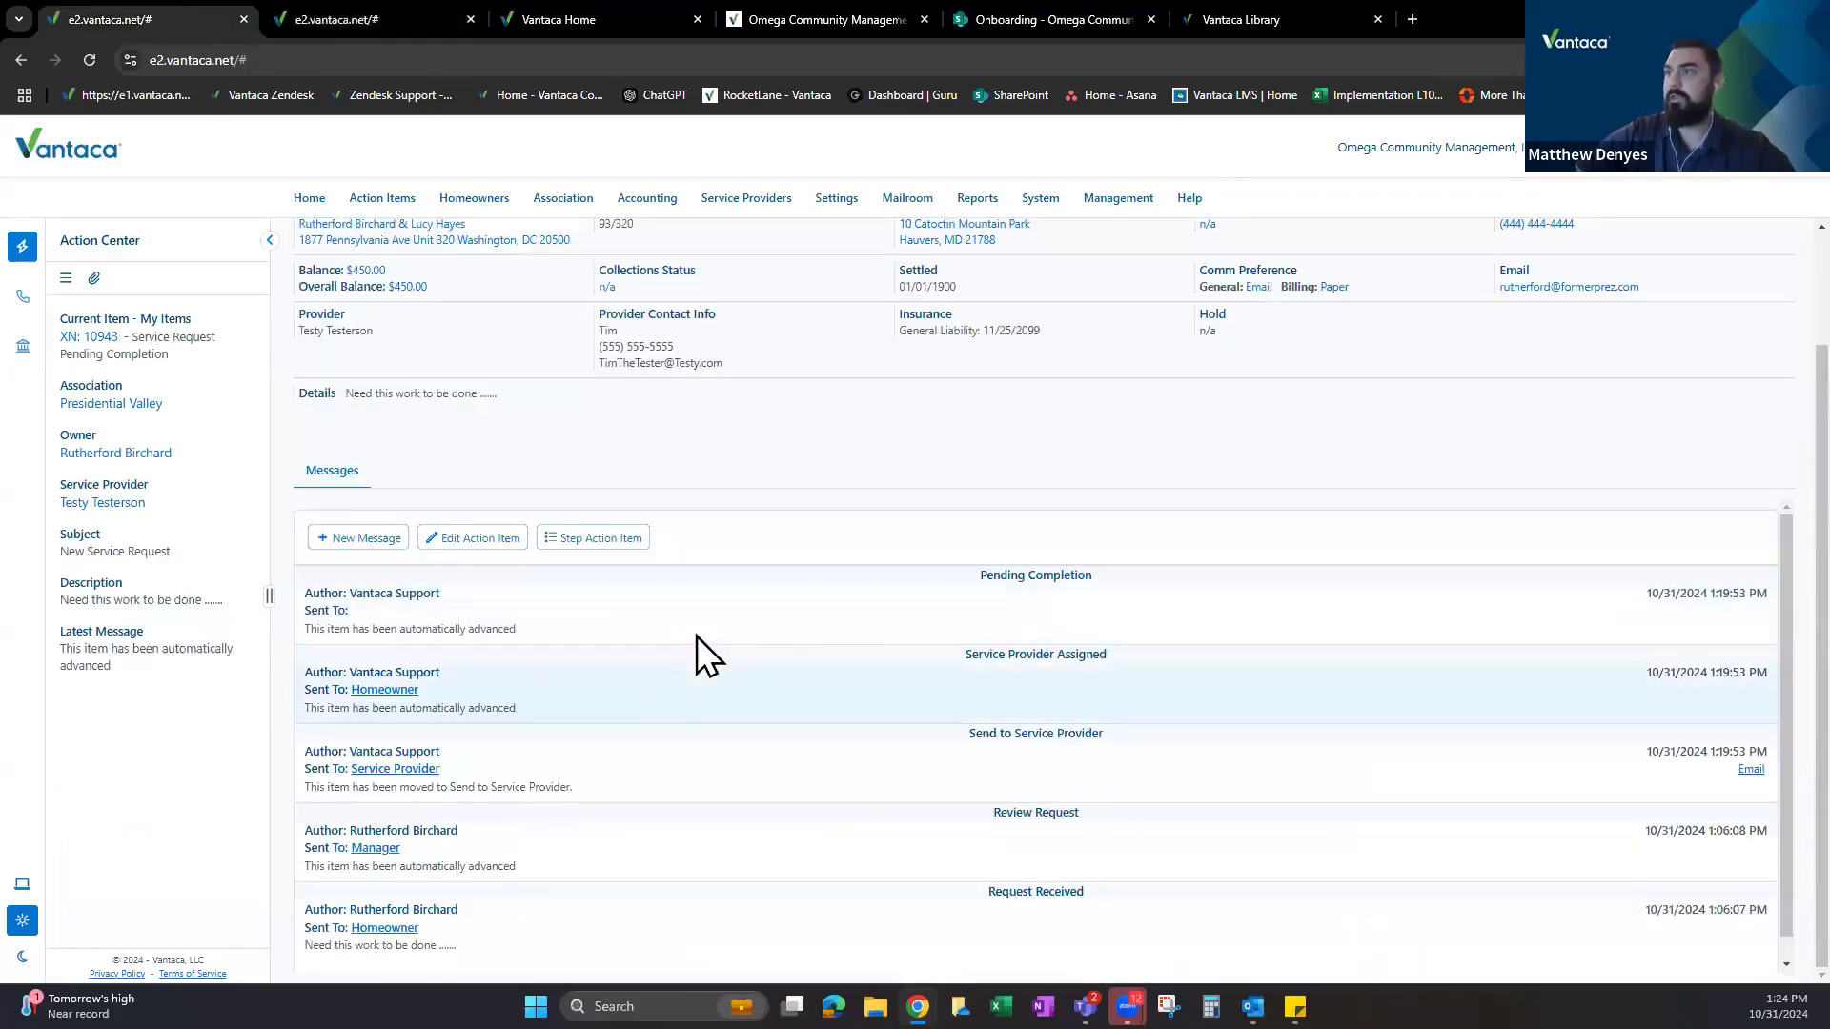
Set XN 10943's next step to 70 - Service Request Complete via Step Action Item.
{"action": "left_click", "coordinate": [610, 539]}
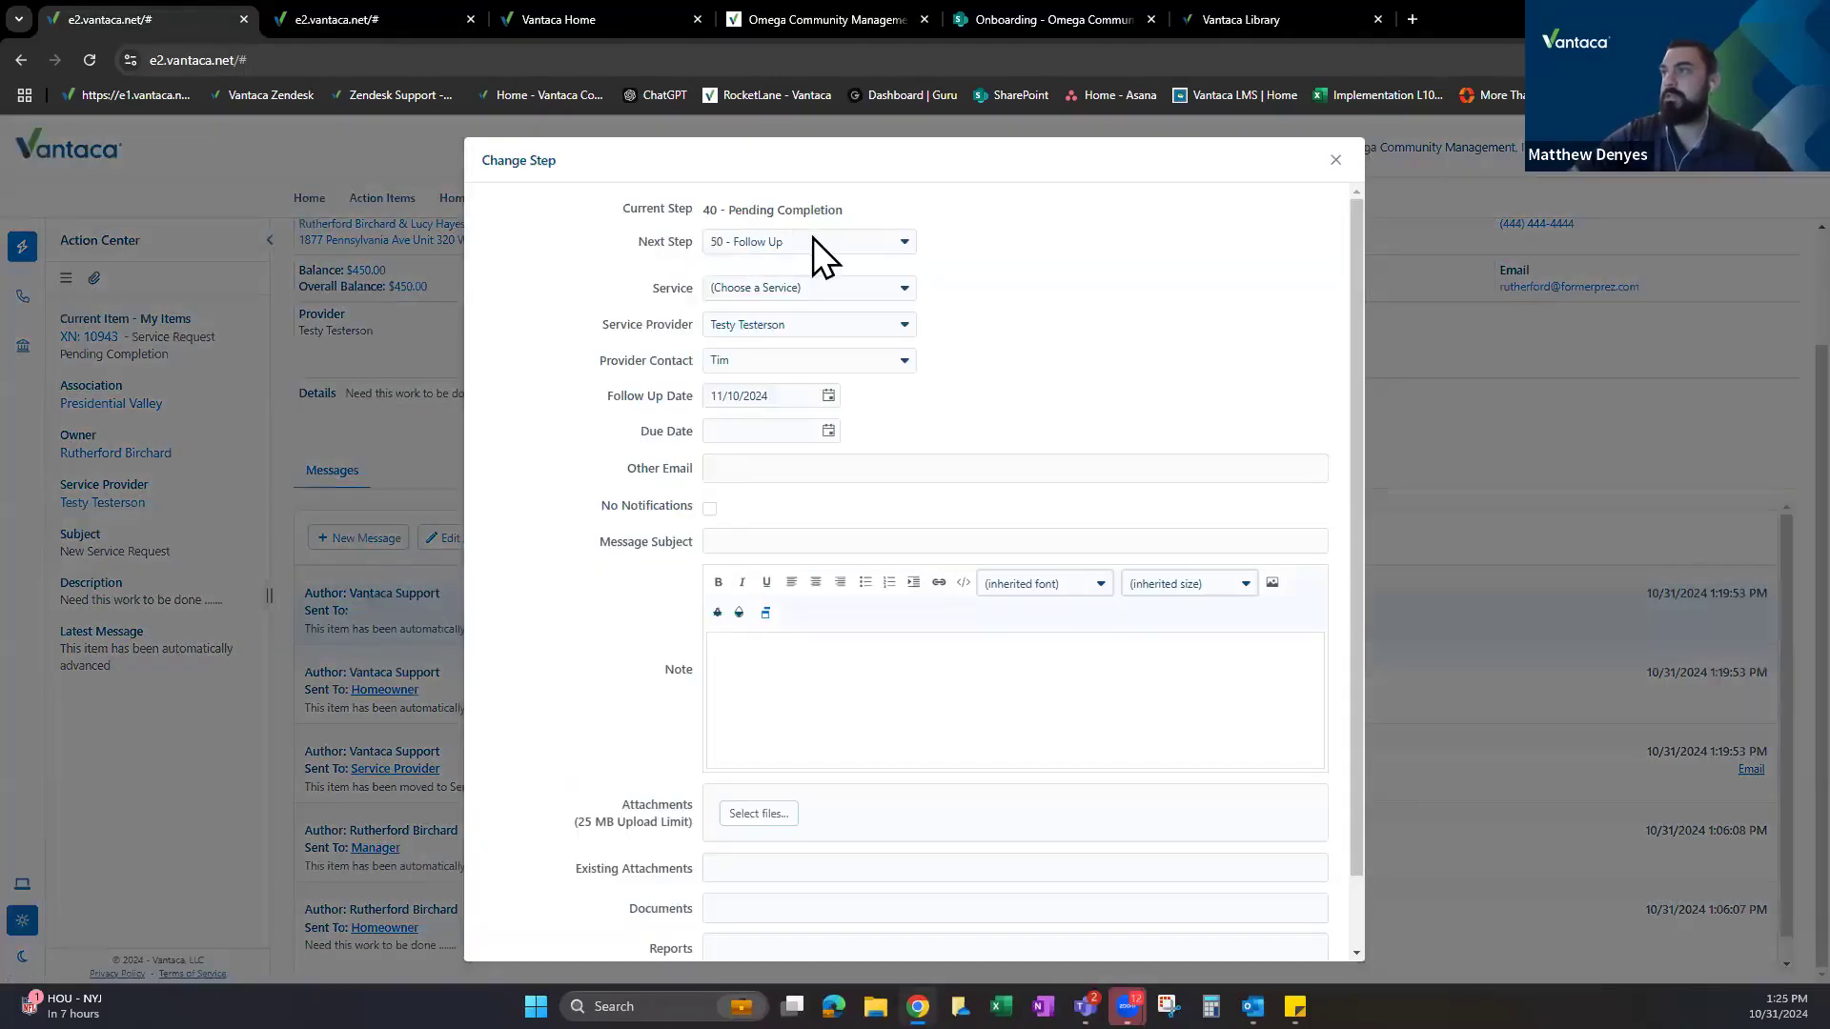
{"action": "left_click", "coordinate": [814, 241]}
{"action": "scroll", "coordinate": [798, 343], "scroll_direction": "down", "scroll_amount": 2}
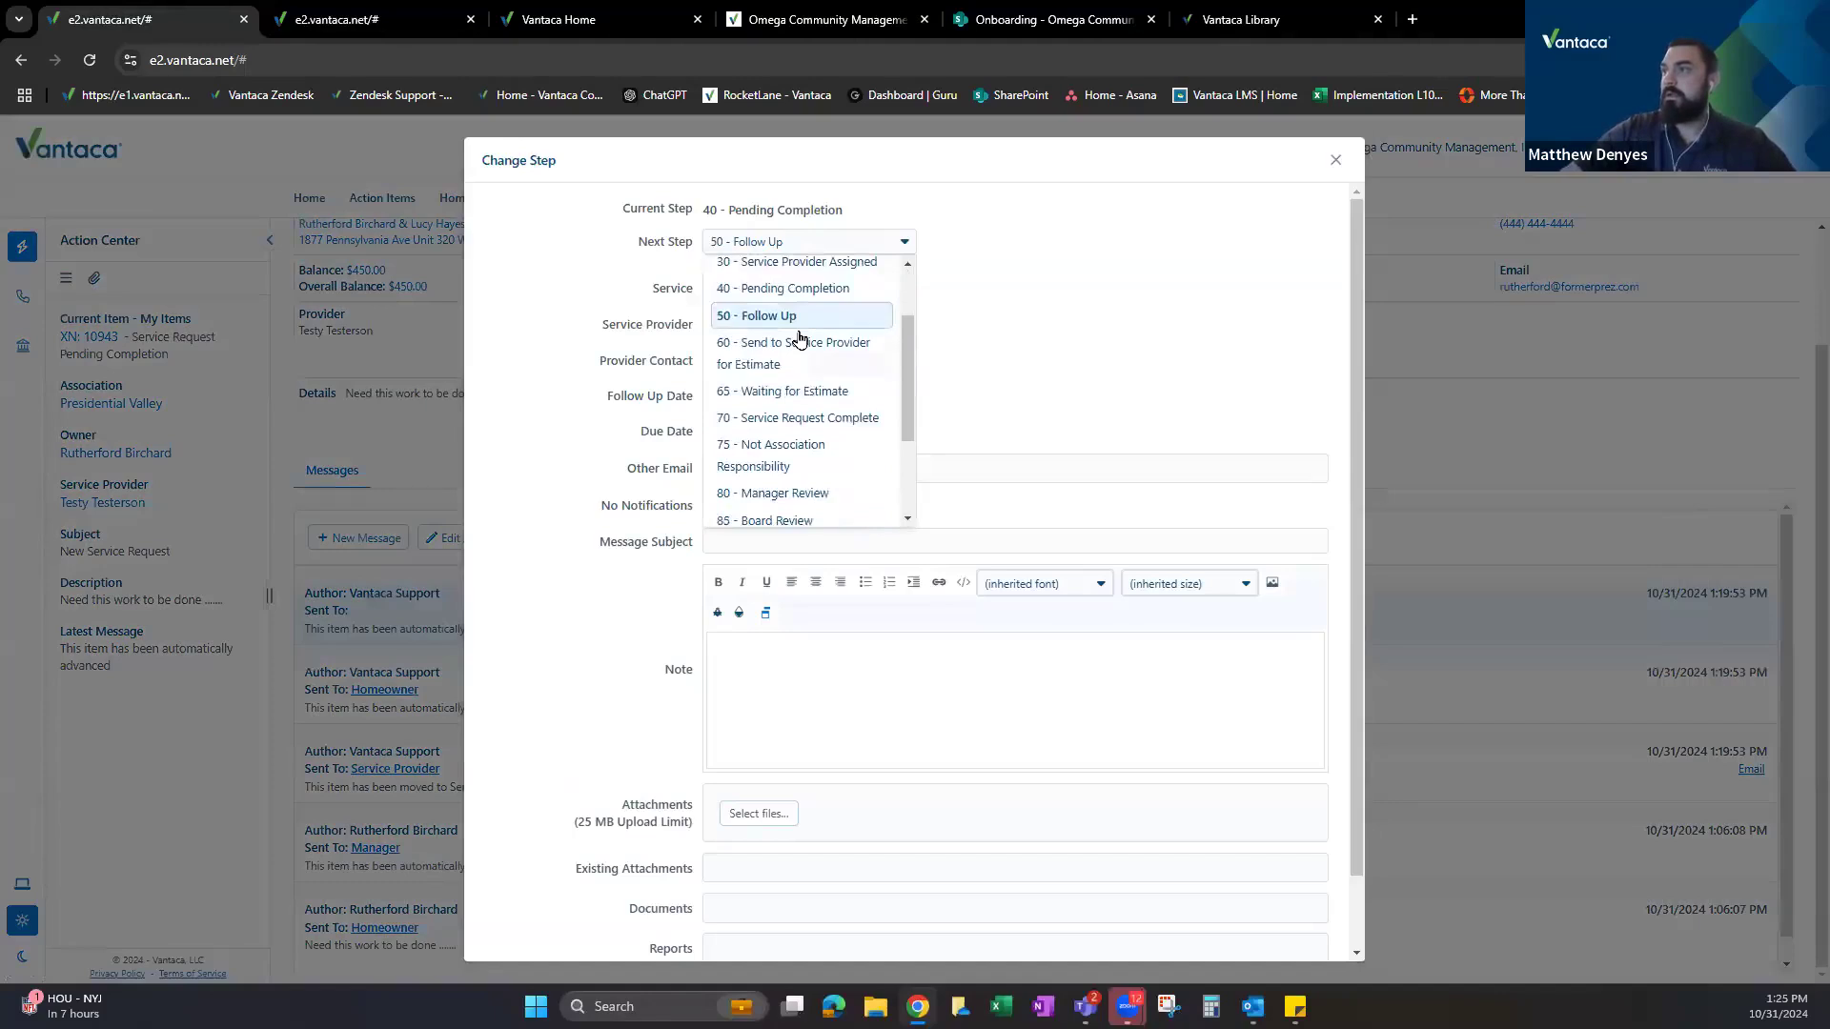
{"action": "scroll", "coordinate": [799, 338], "scroll_direction": "down", "scroll_amount": 2}
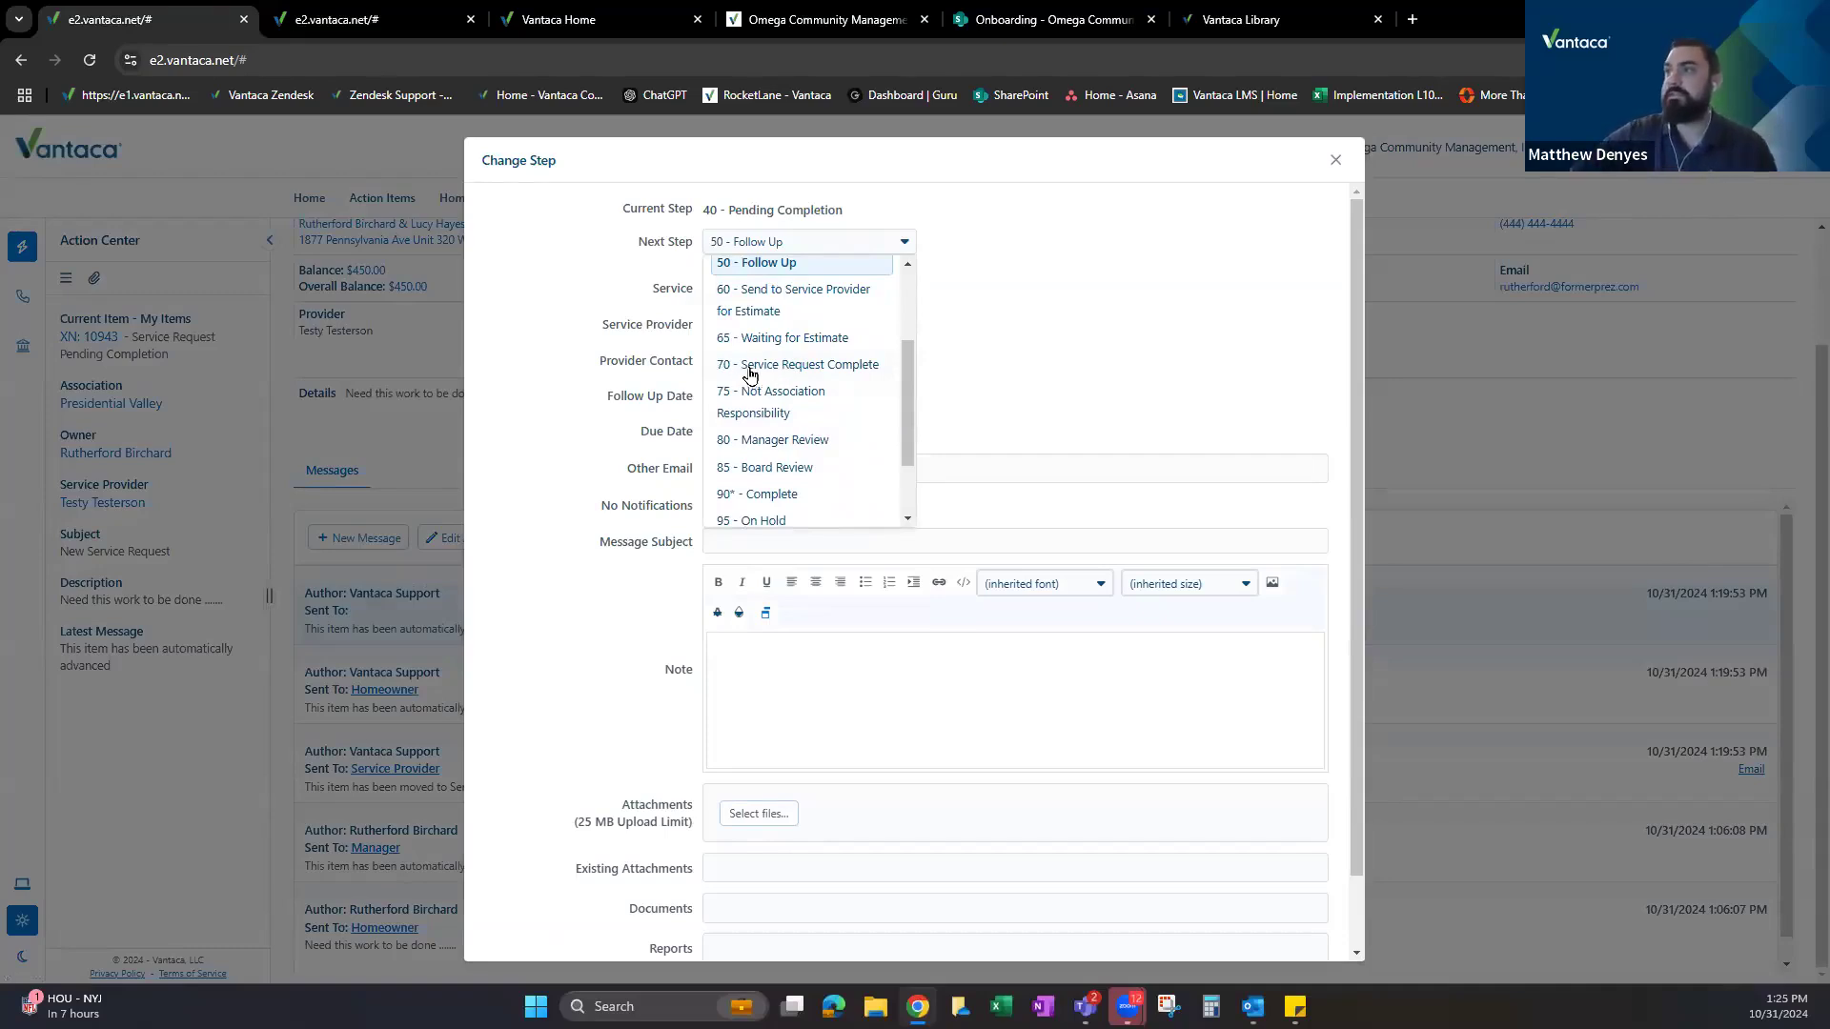
{"action": "left_click", "coordinate": [758, 366]}
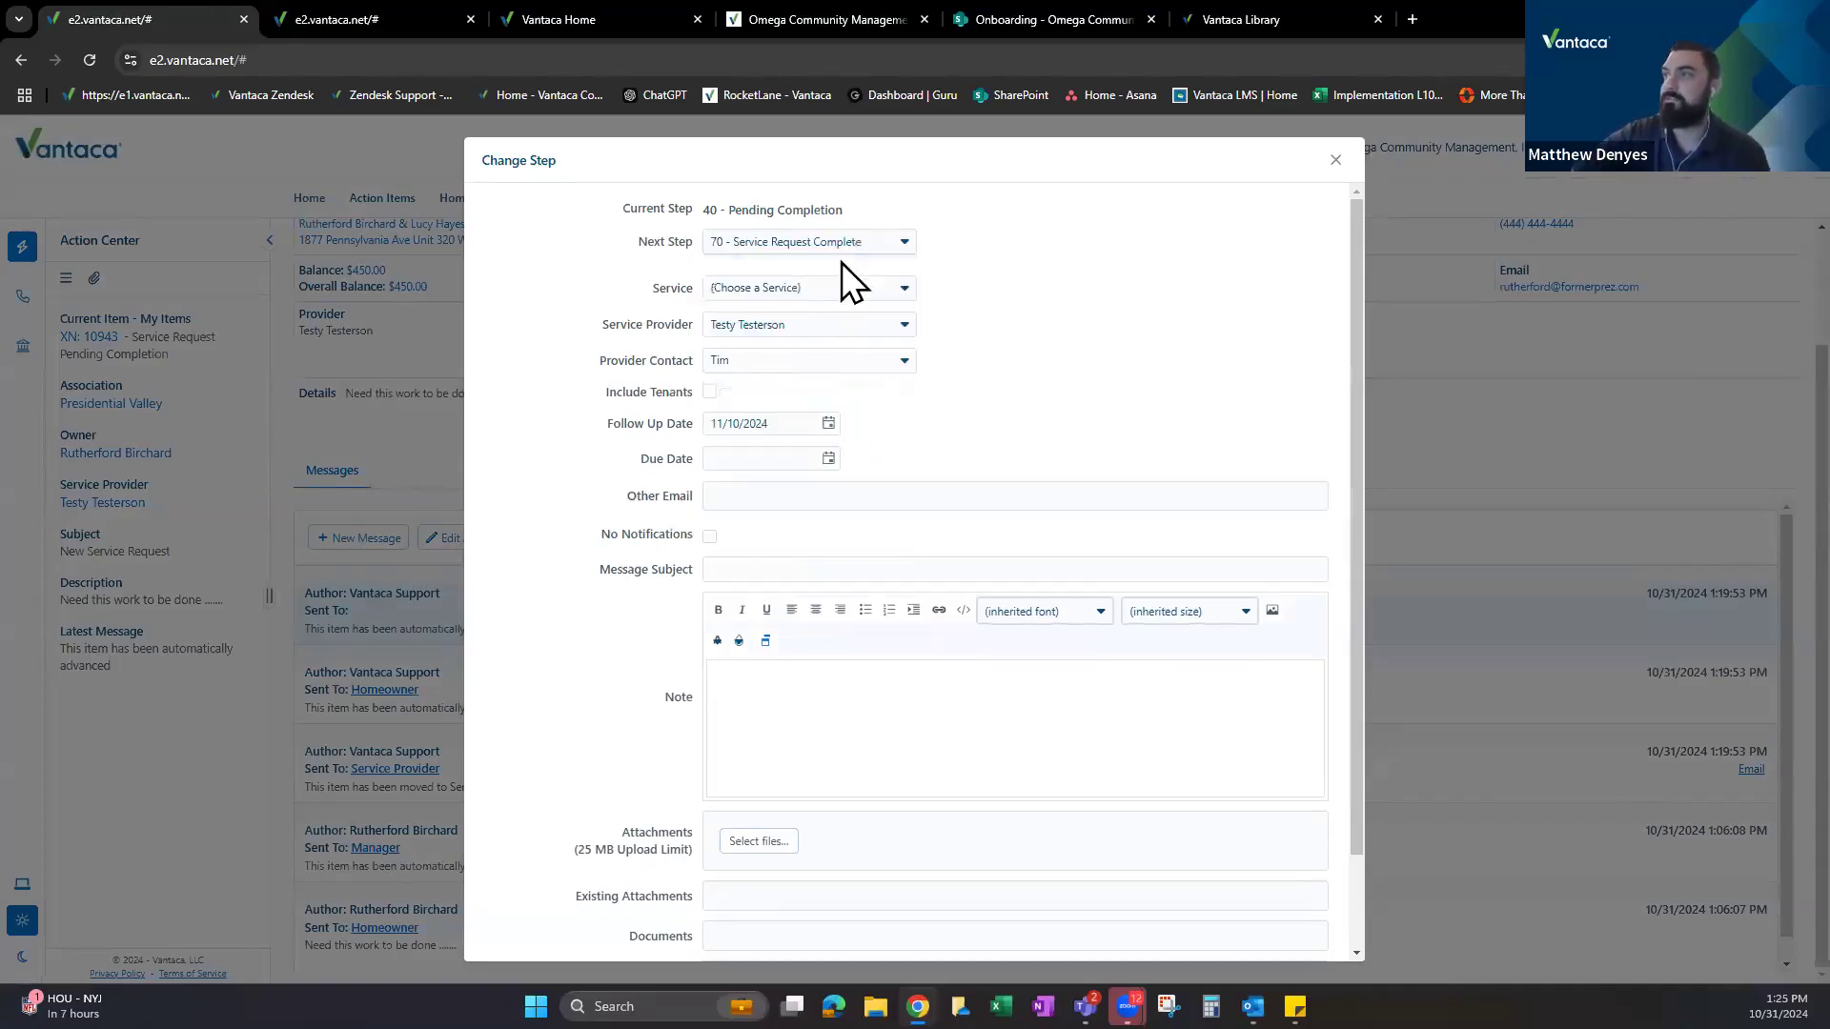
{"action": "left_click", "coordinate": [348, 17]}
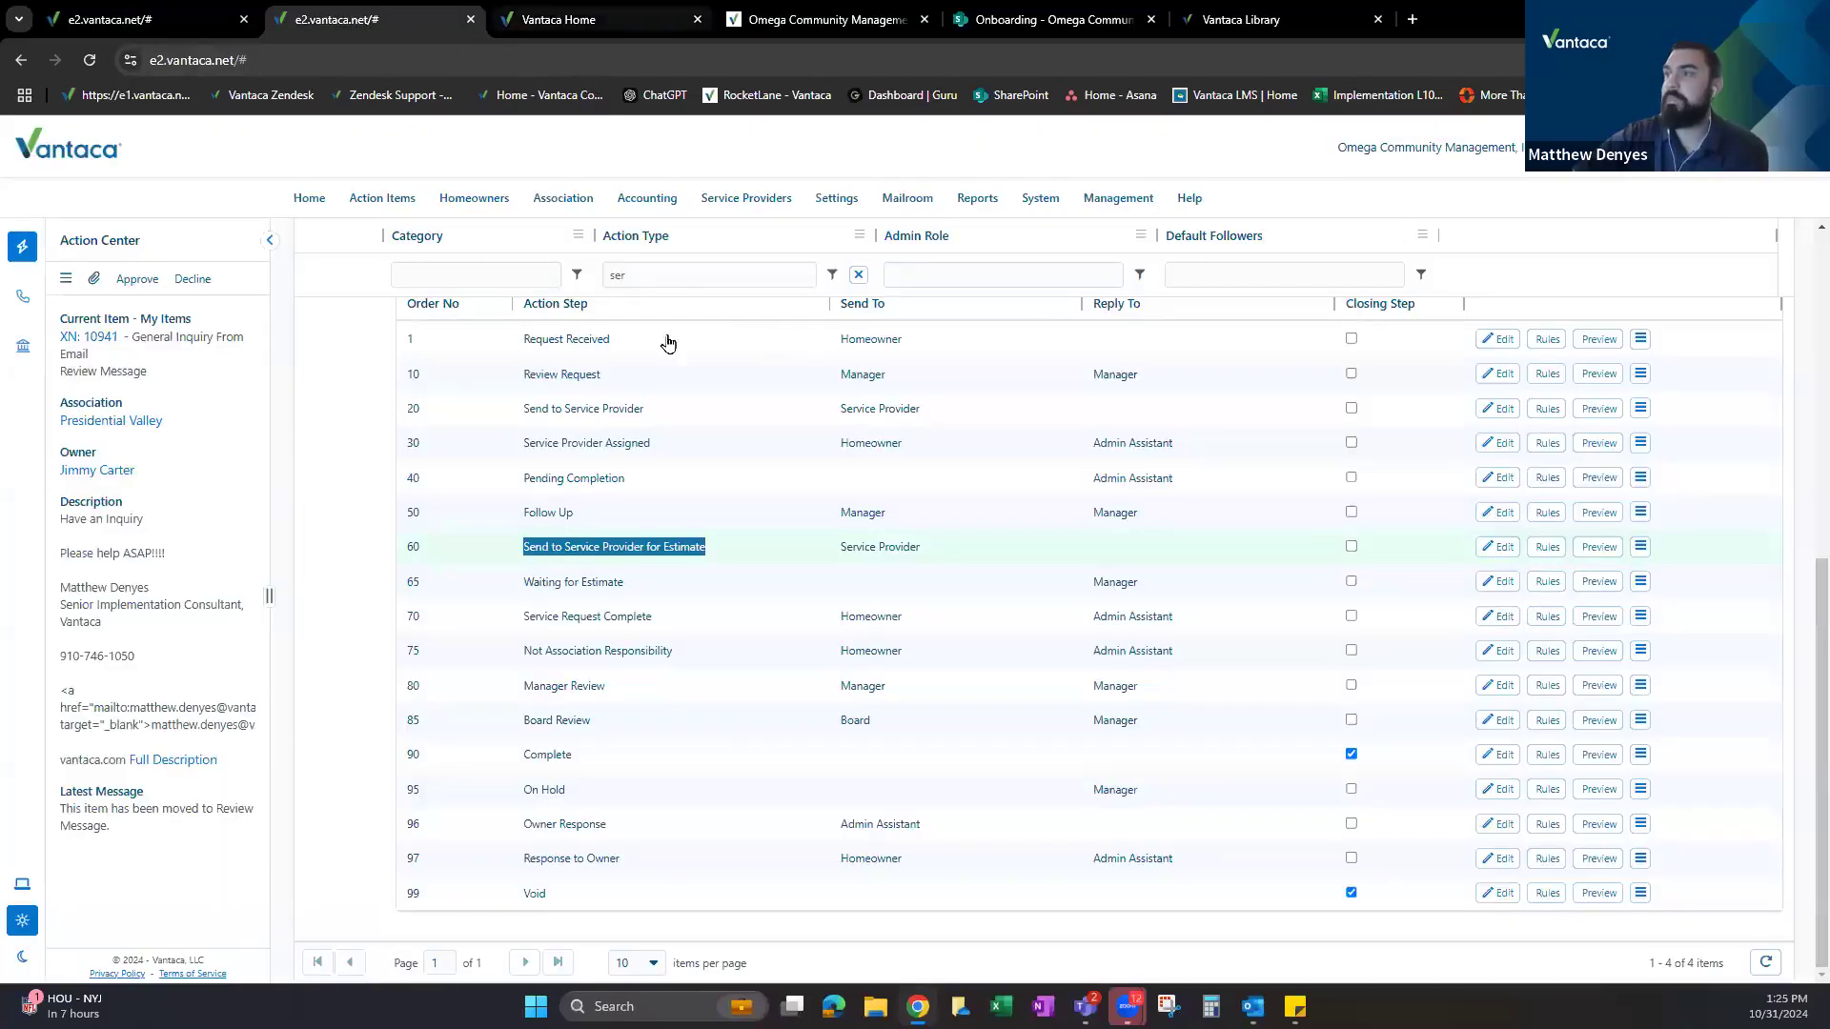
Review the Service Request Complete step (to Homeowner, replies to Admin Assistant) and its rules without changes.
{"action": "left_click_drag", "start_coordinate": [523, 616], "coordinate": [916, 617]}
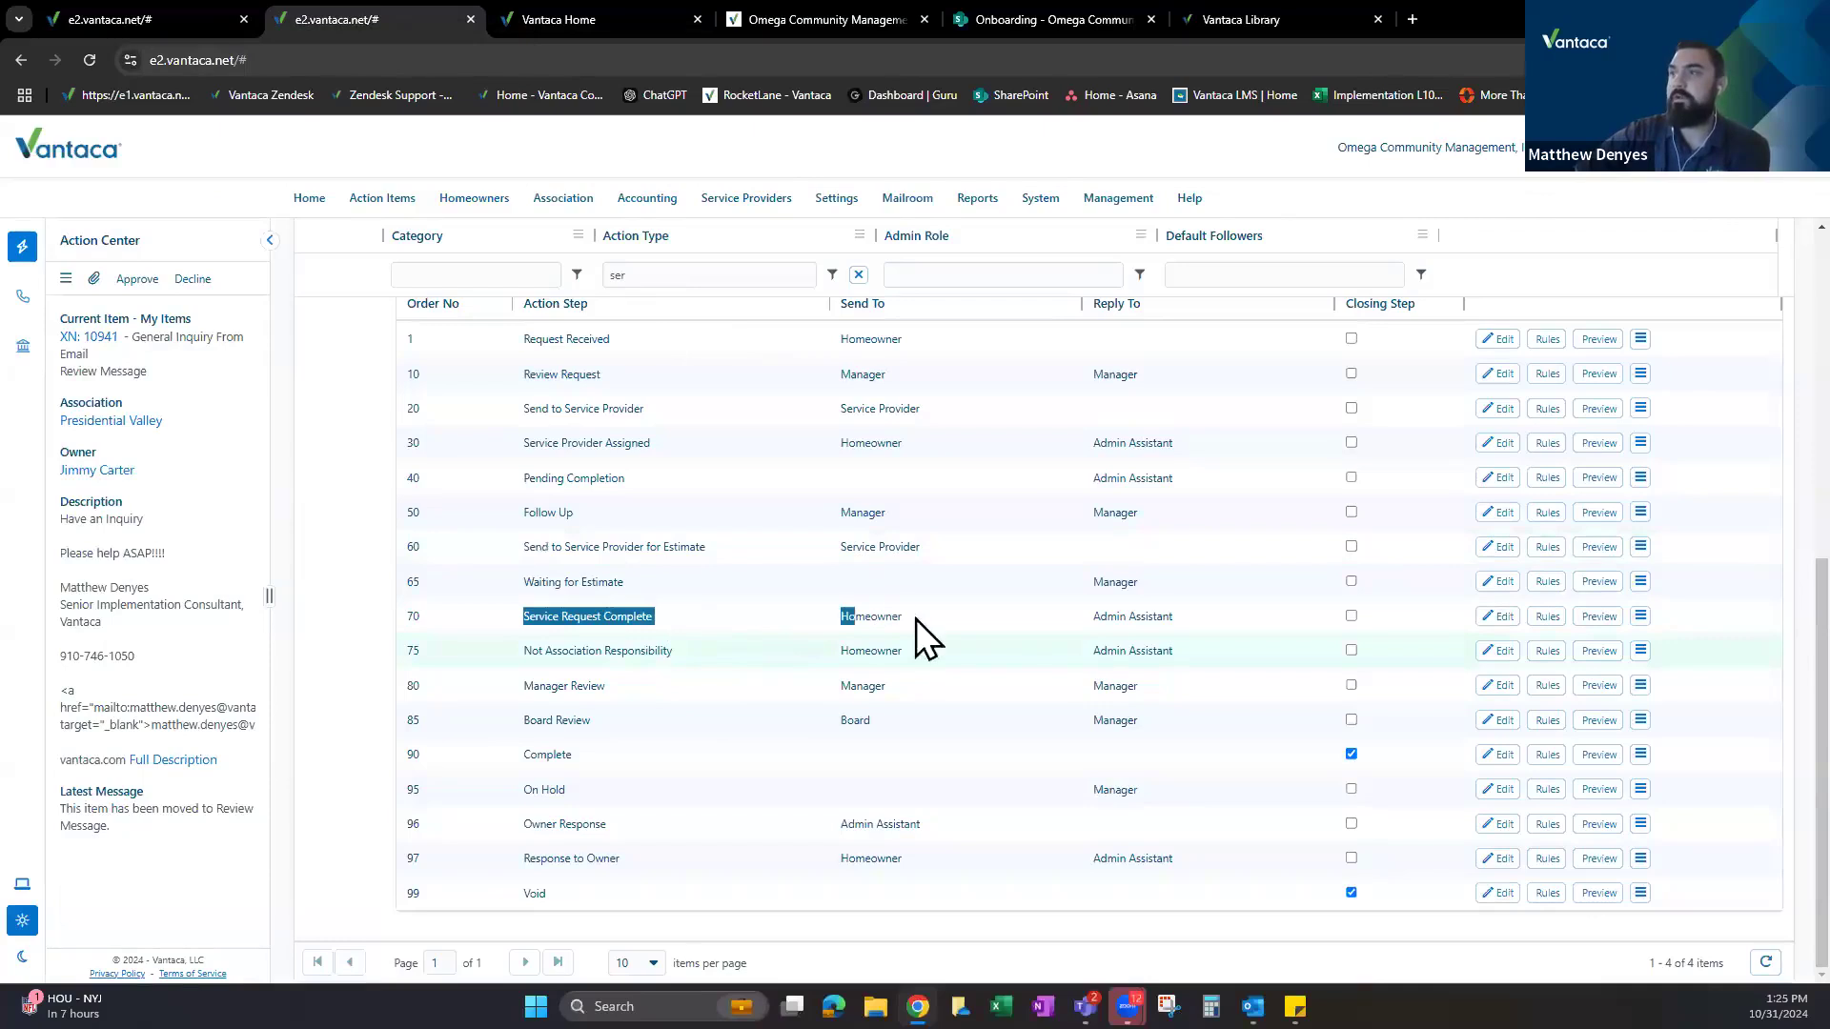
{"action": "left_click_drag", "start_coordinate": [1106, 637], "coordinate": [1176, 616]}
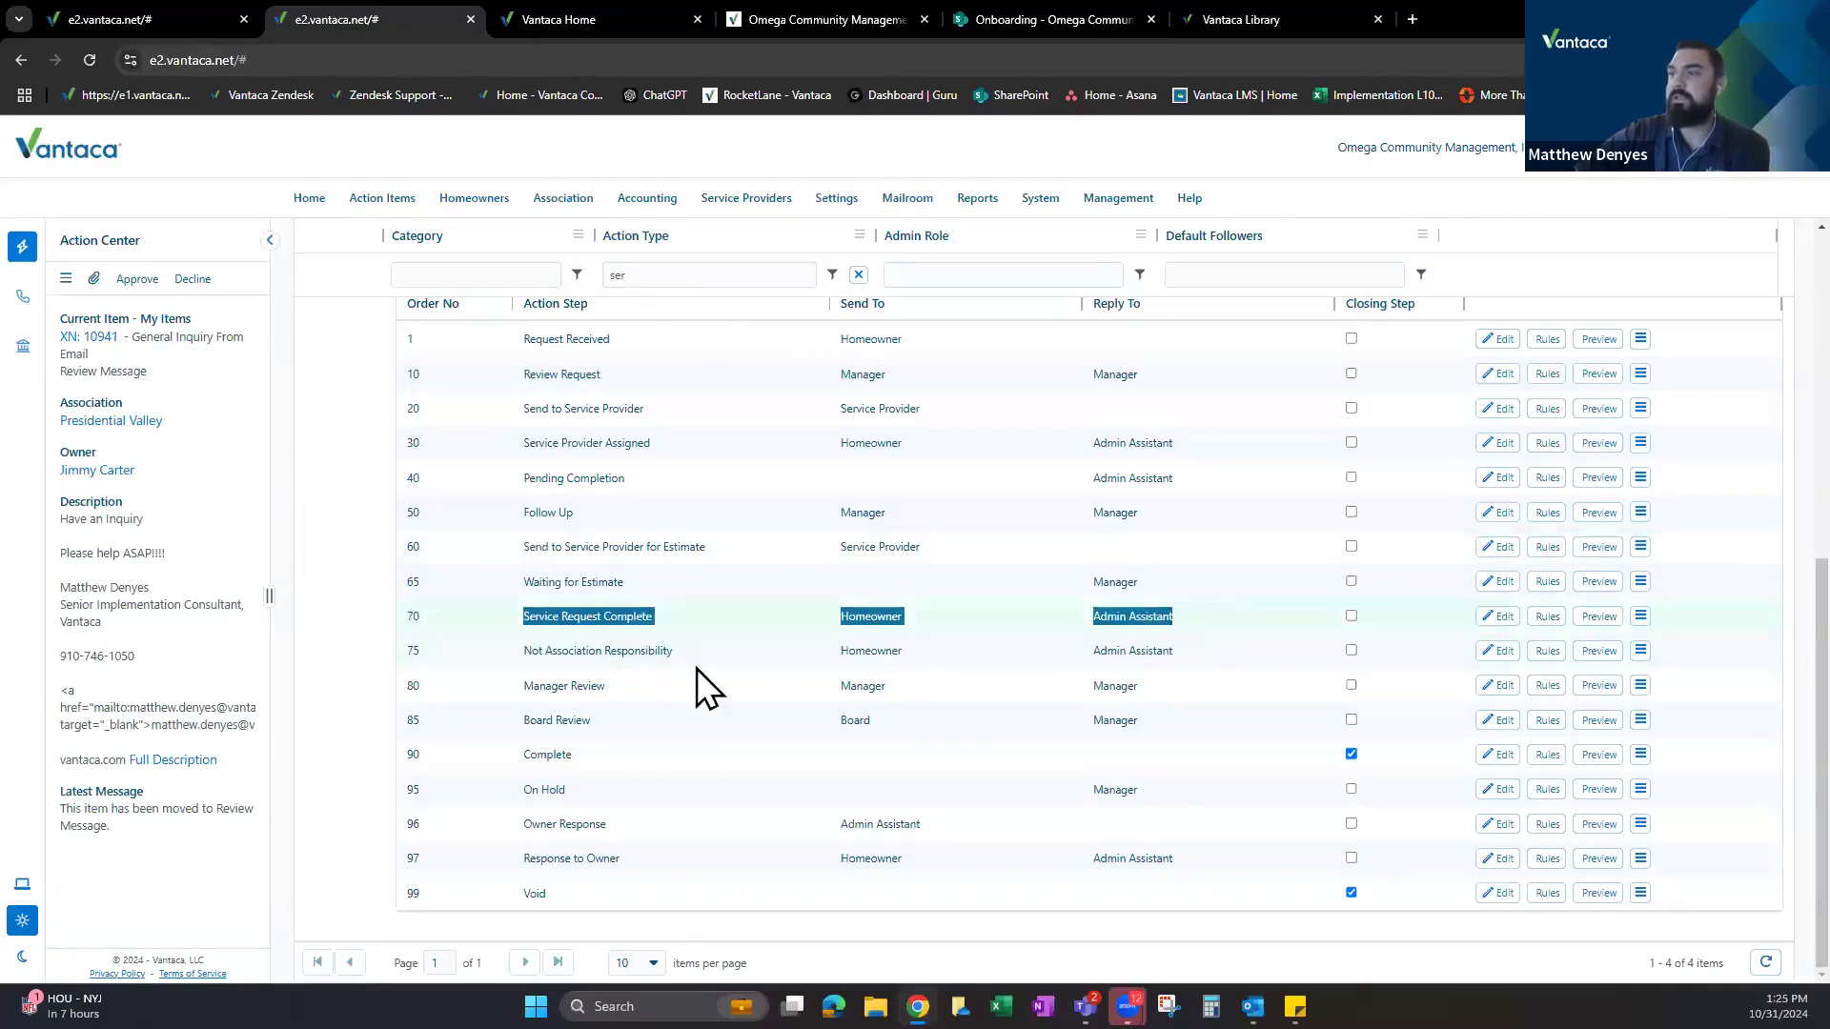
{"action": "left_click", "coordinate": [1554, 624]}
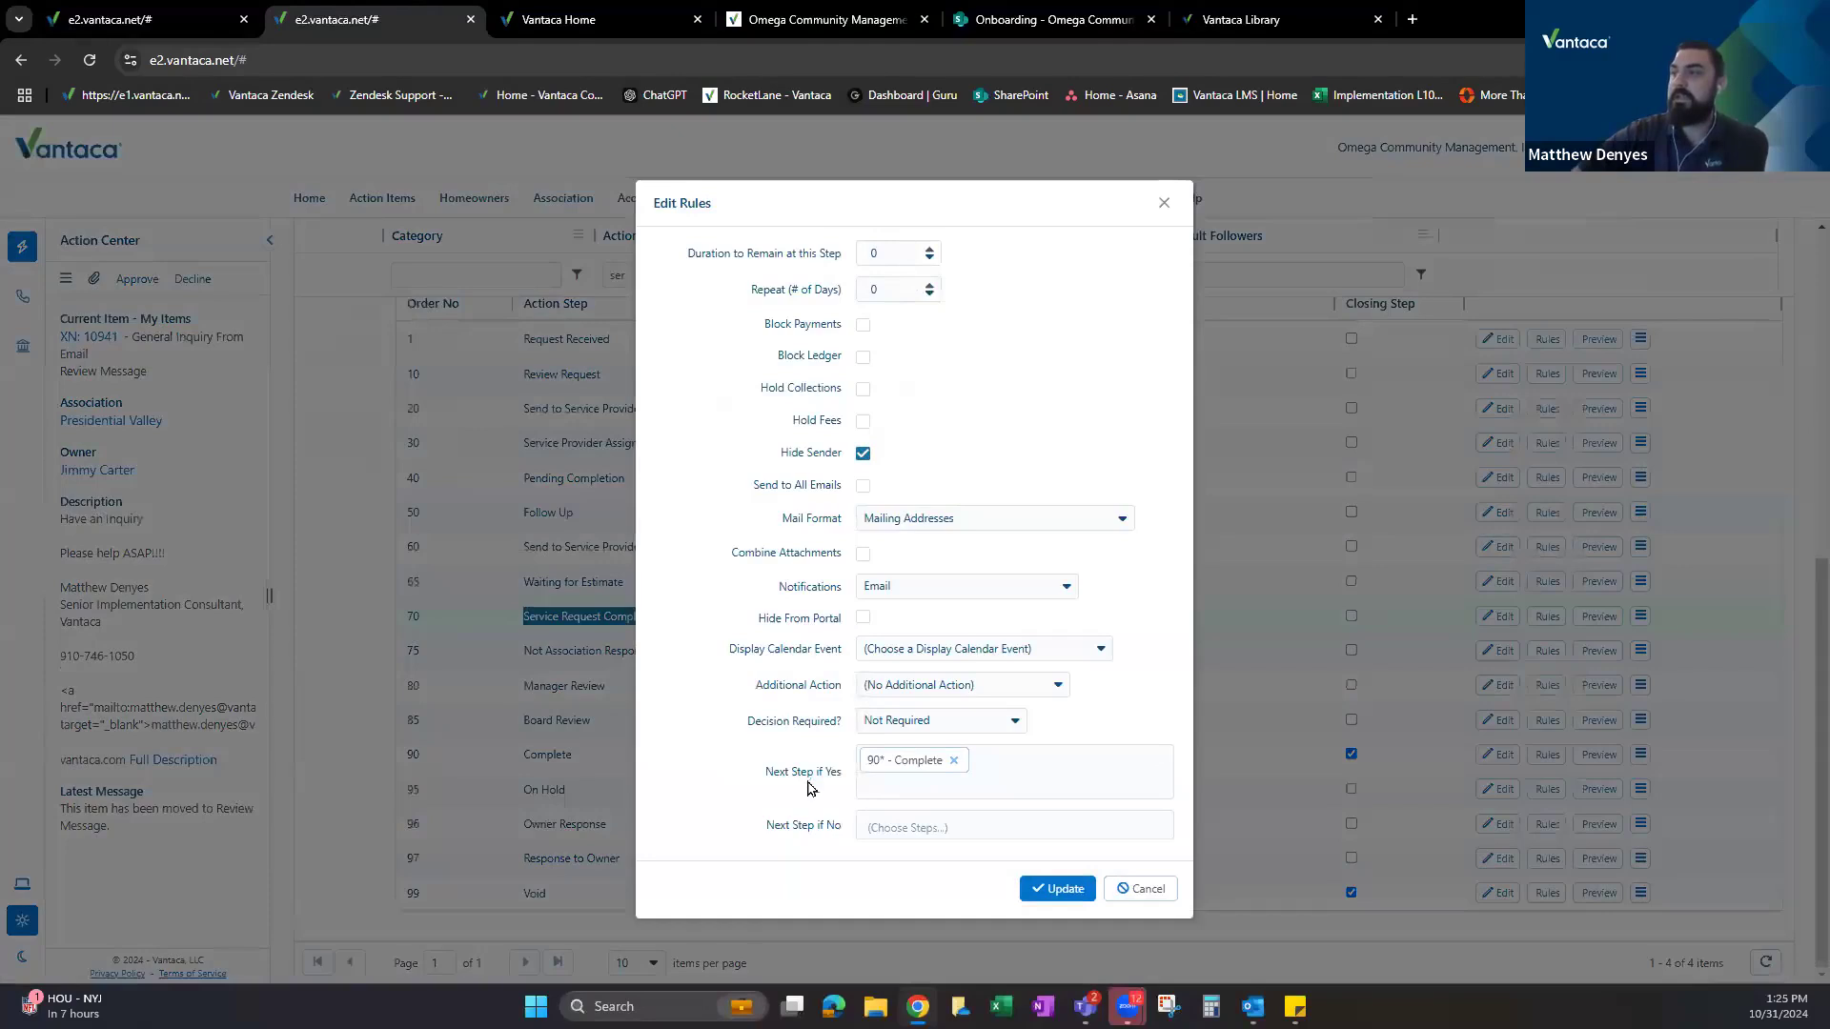
{"action": "left_click", "coordinate": [1149, 891]}
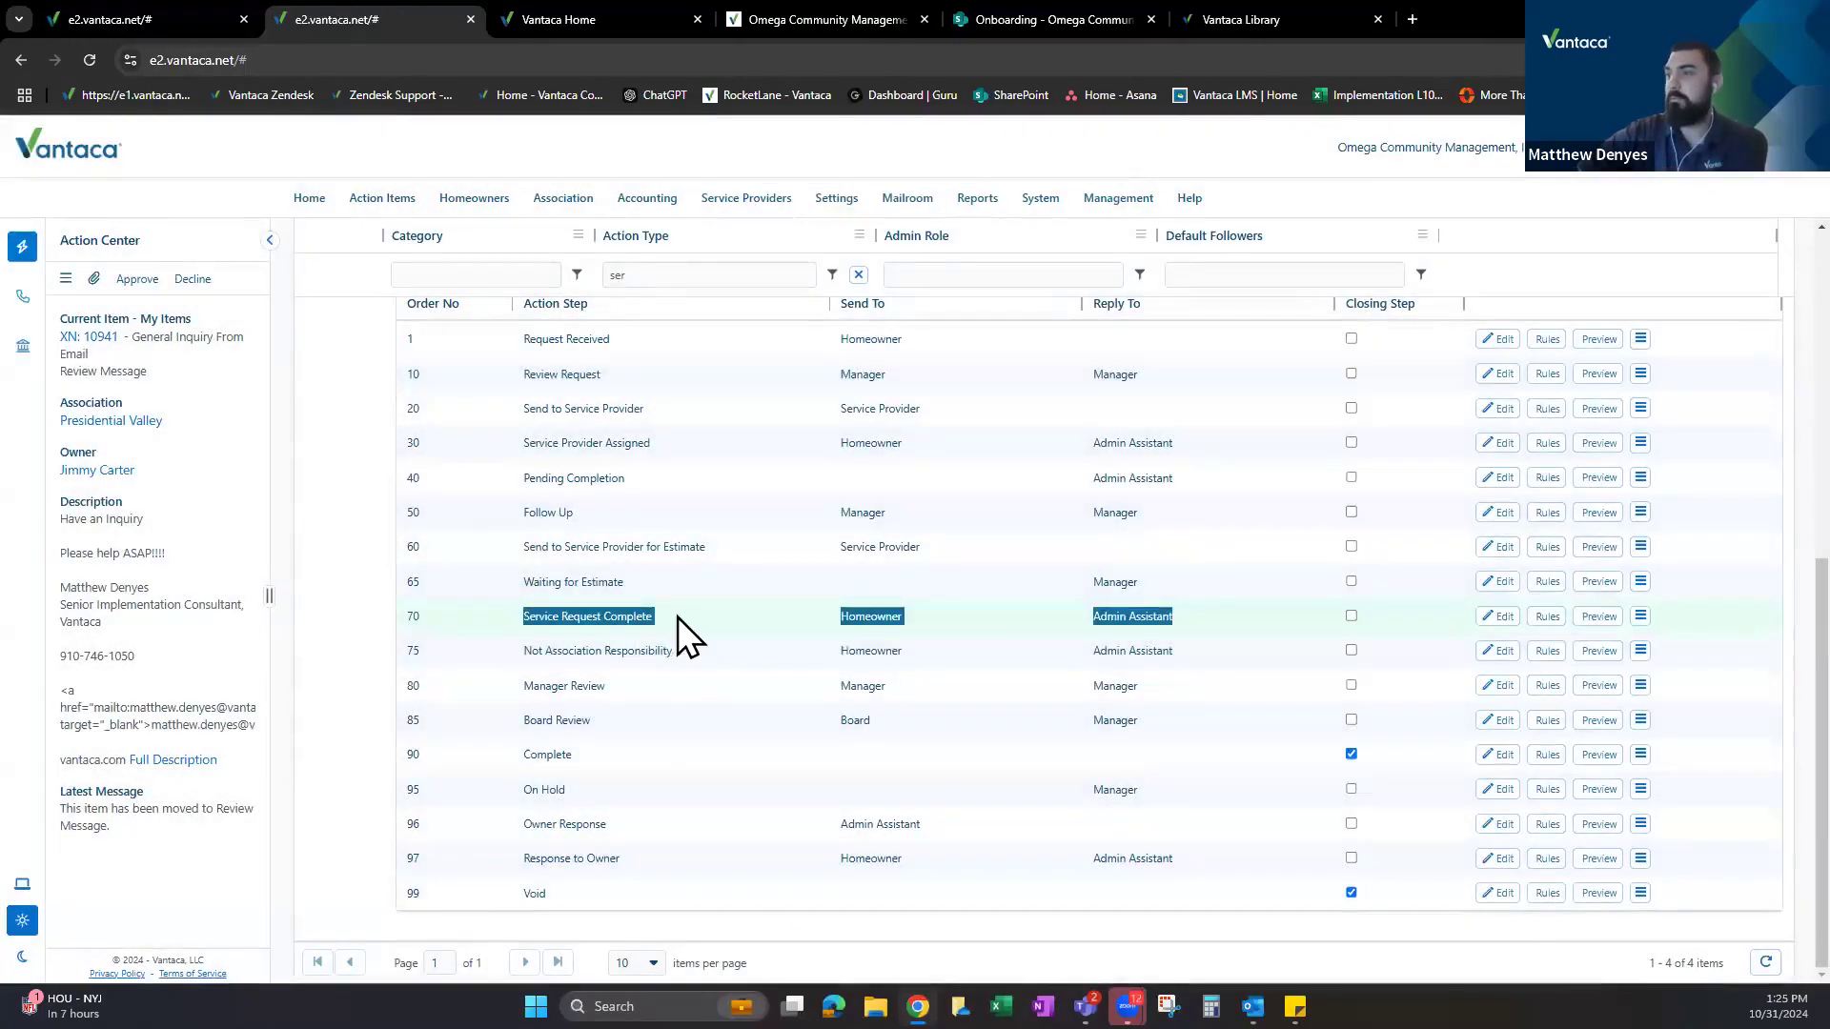
{"action": "left_click", "coordinate": [763, 621]}
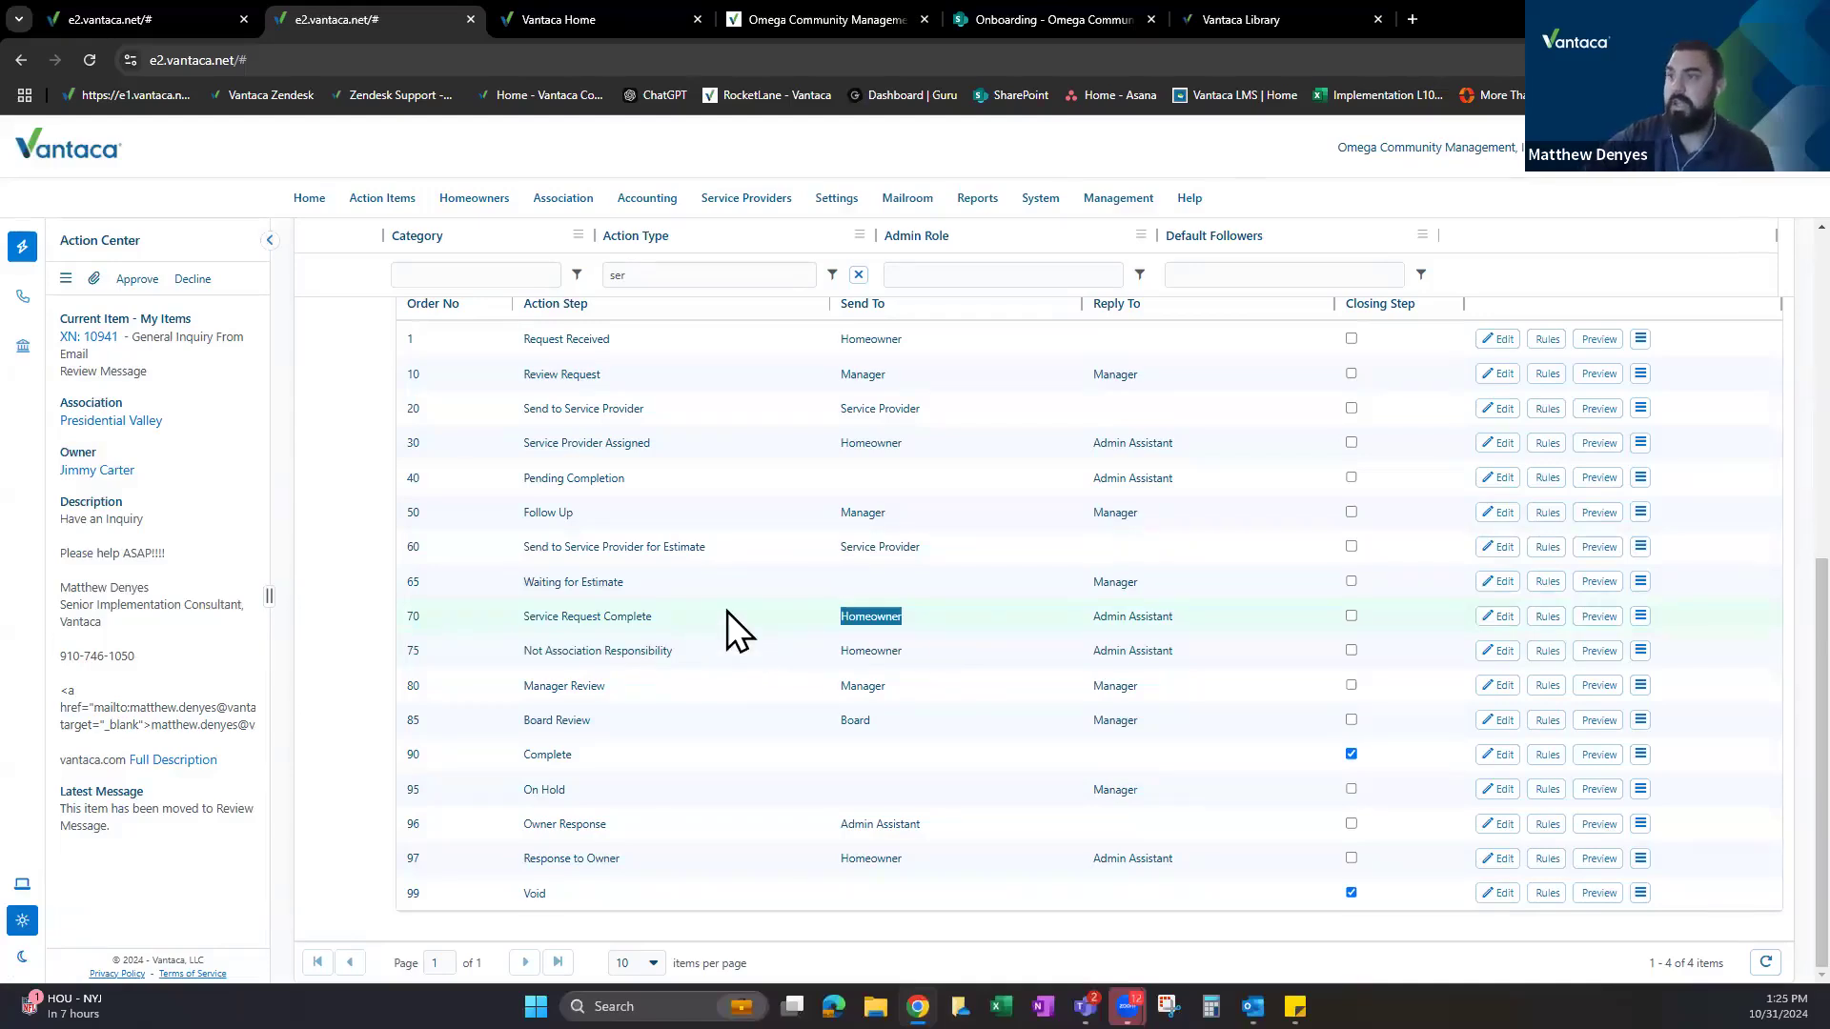
Show that 90 - Complete follows Service Request Complete, then return to XN 10943's pending step change.
{"action": "left_click", "coordinate": [533, 756]}
{"action": "double_click", "coordinate": [561, 757]}
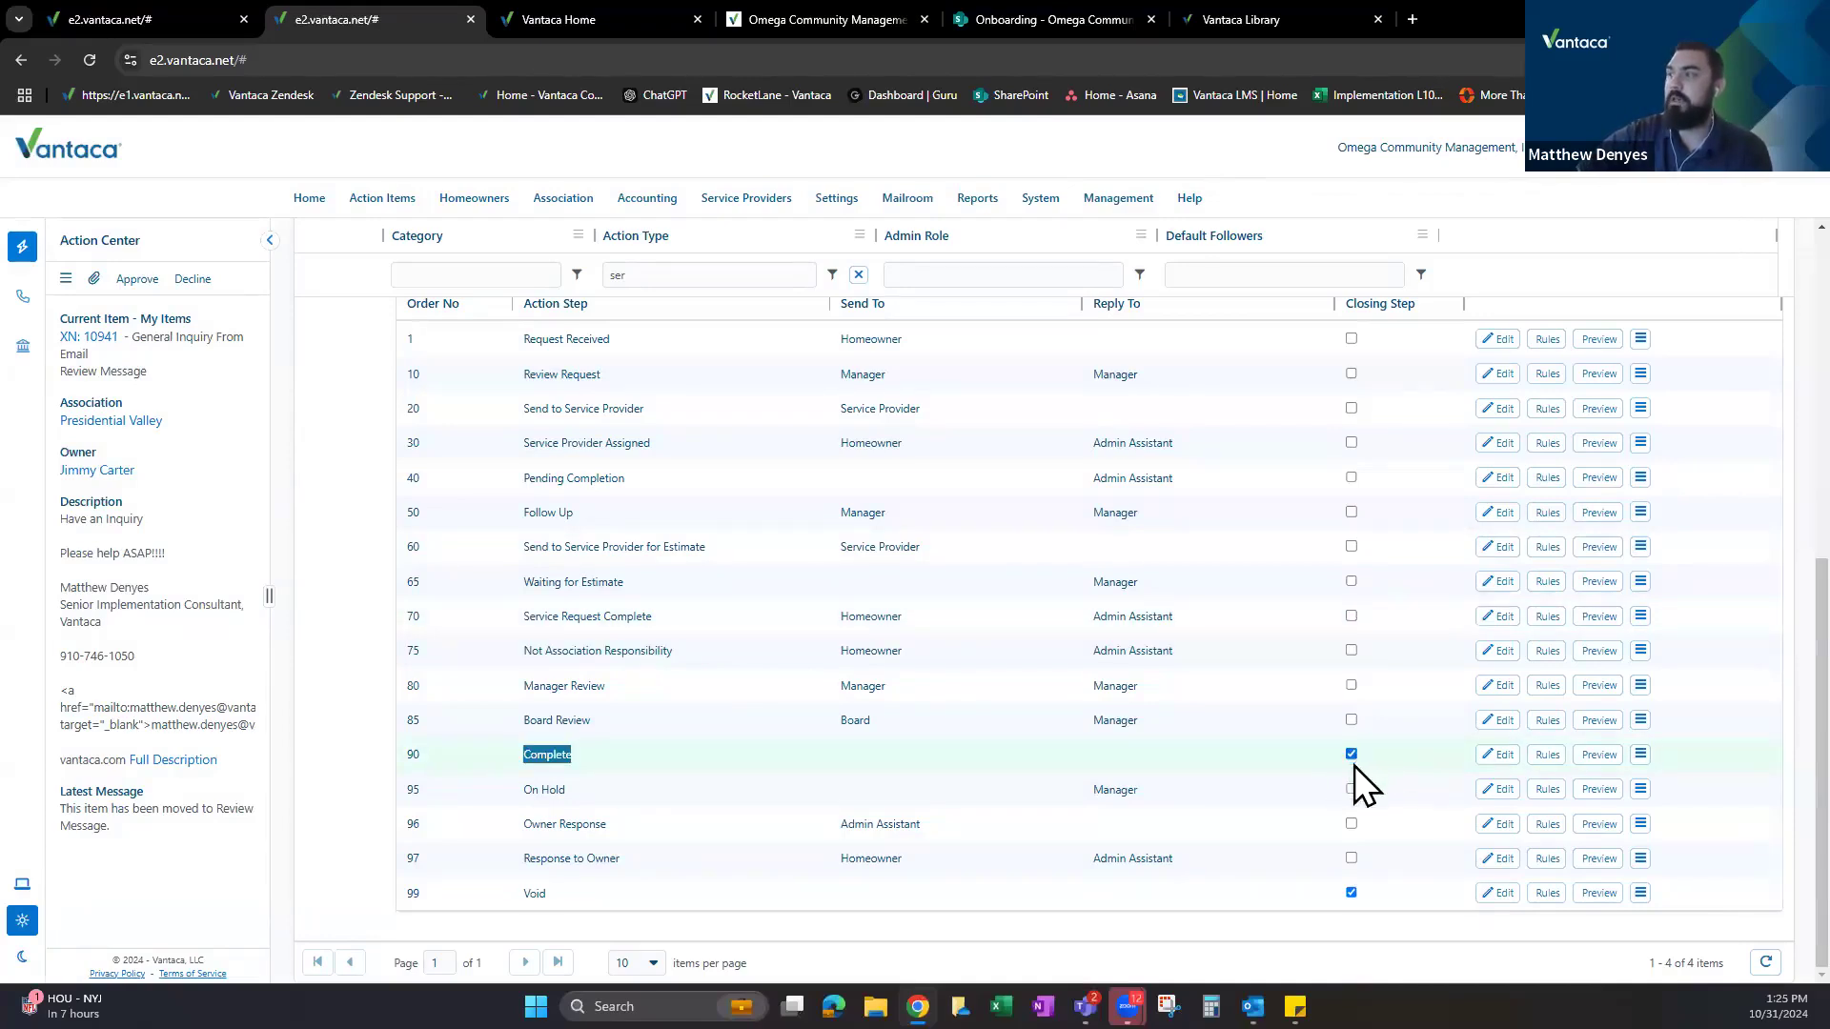
{"action": "left_click_drag", "start_coordinate": [523, 617], "coordinate": [724, 626]}
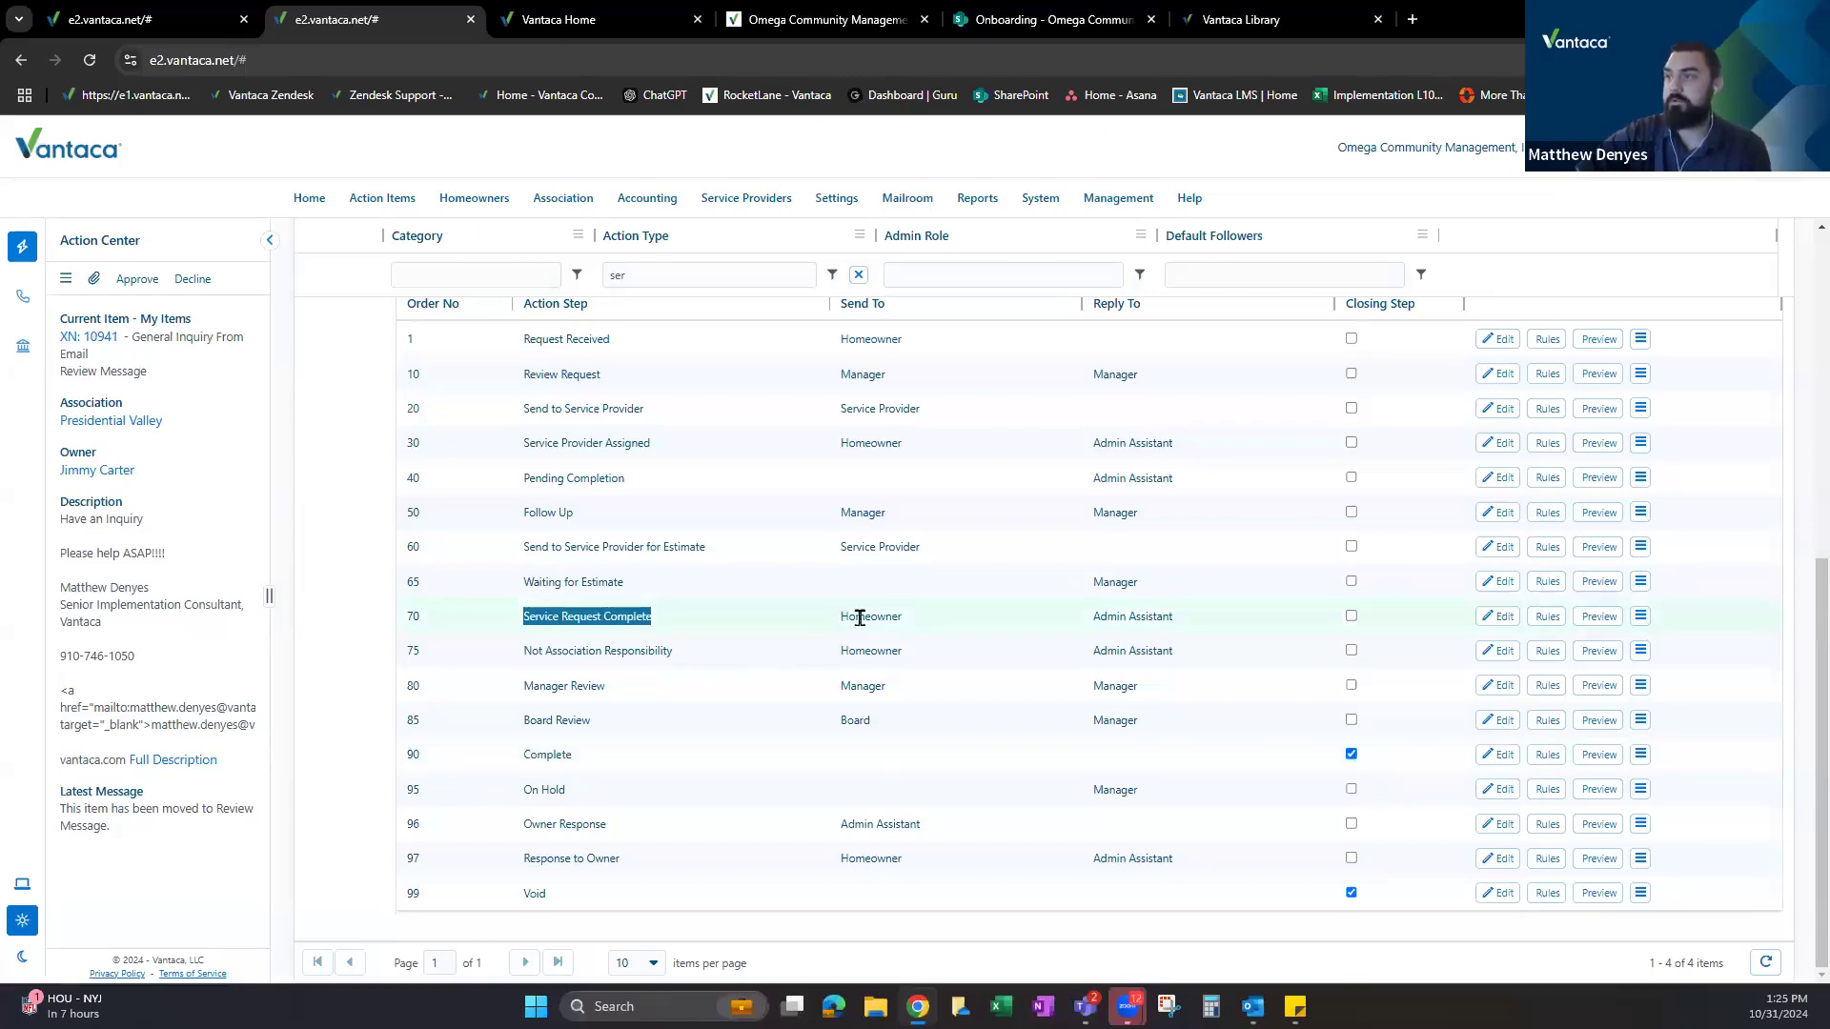
{"action": "left_click_drag", "start_coordinate": [522, 753], "coordinate": [598, 757]}
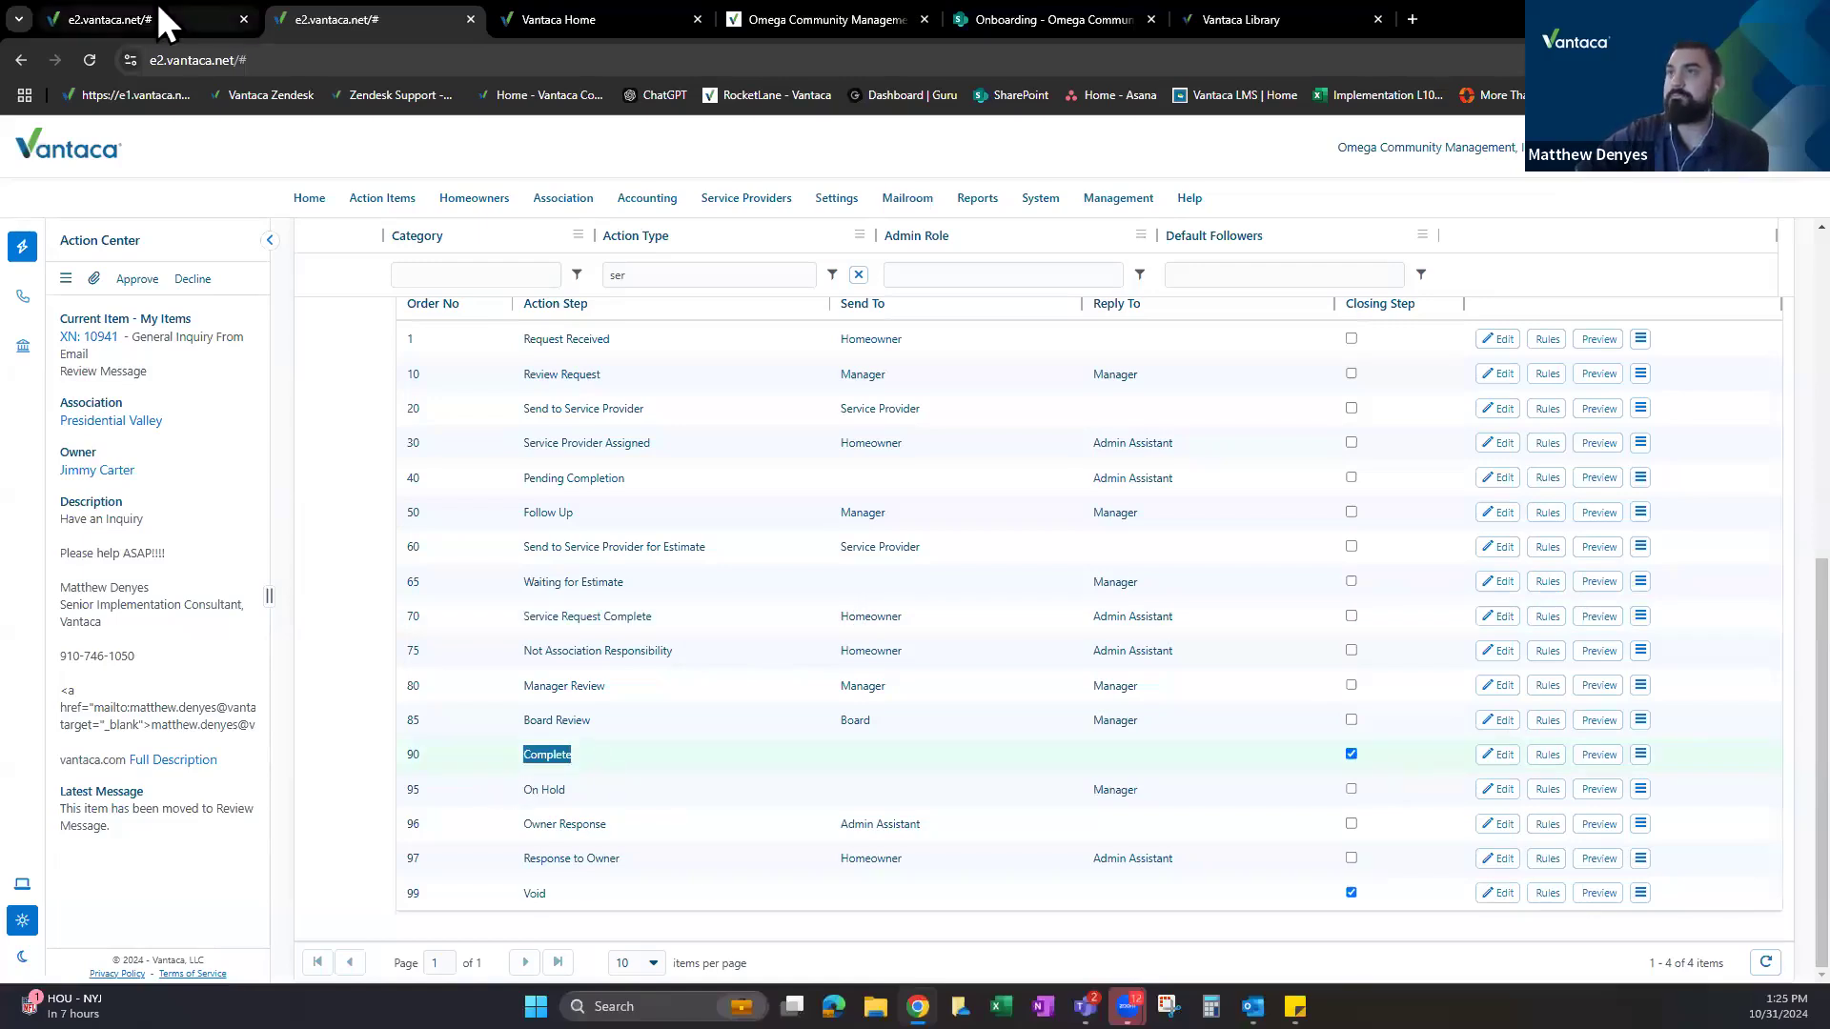
{"action": "left_click", "coordinate": [124, 19]}
Step XN 10943 to 70 - Service Request Complete with a blank follow-up date, then refresh its messages.
{"action": "left_click", "coordinate": [1336, 160]}
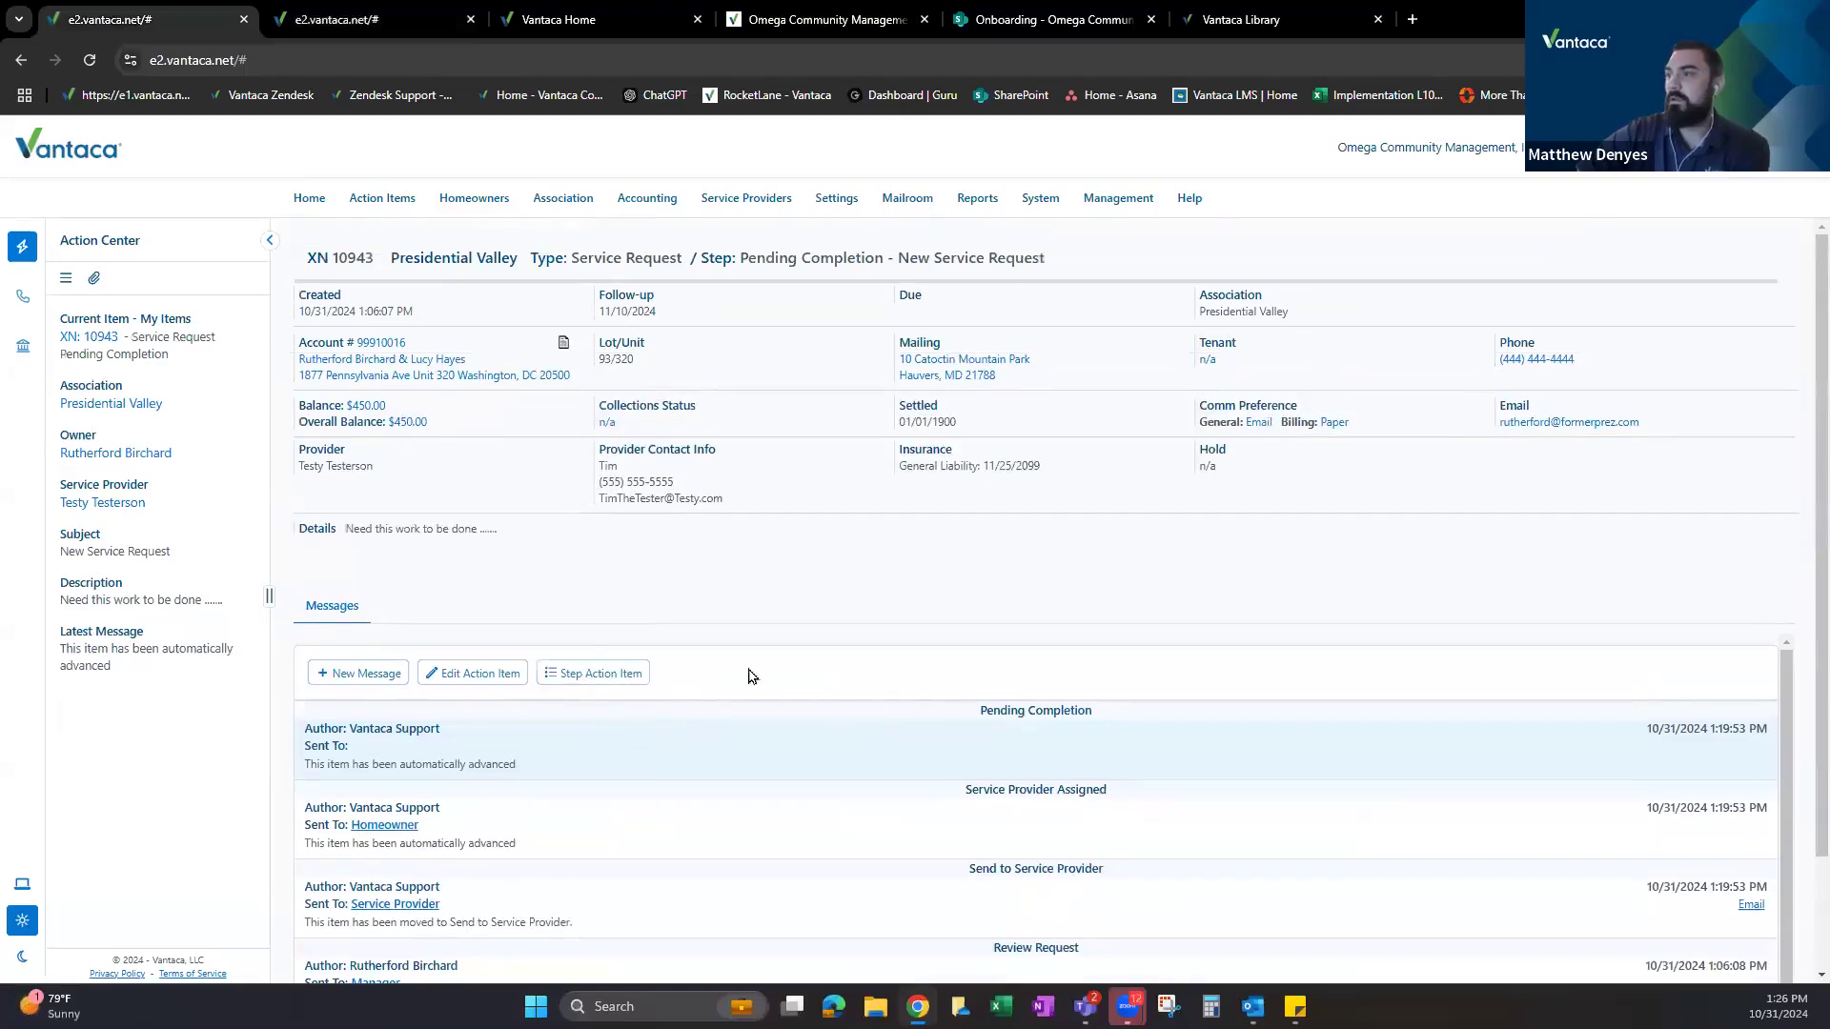
{"action": "left_click", "coordinate": [647, 664]}
{"action": "left_click", "coordinate": [848, 244]}
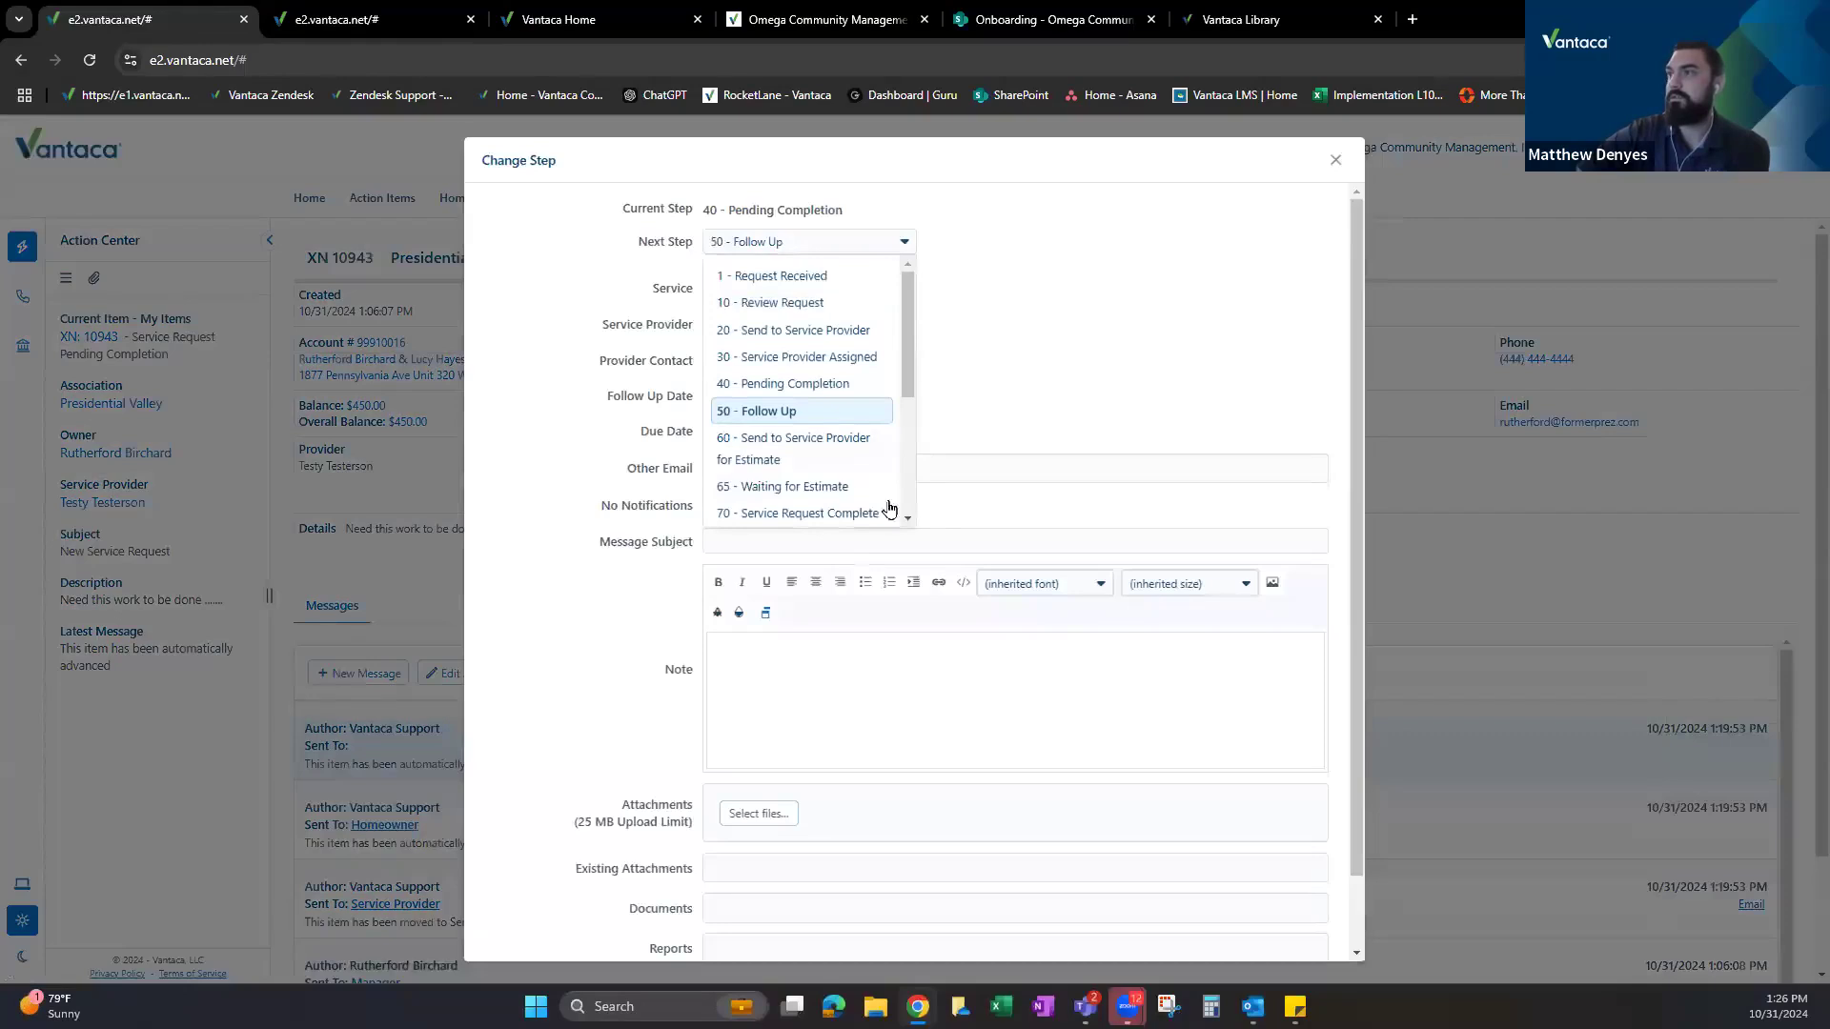
{"action": "left_click", "coordinate": [906, 520]}
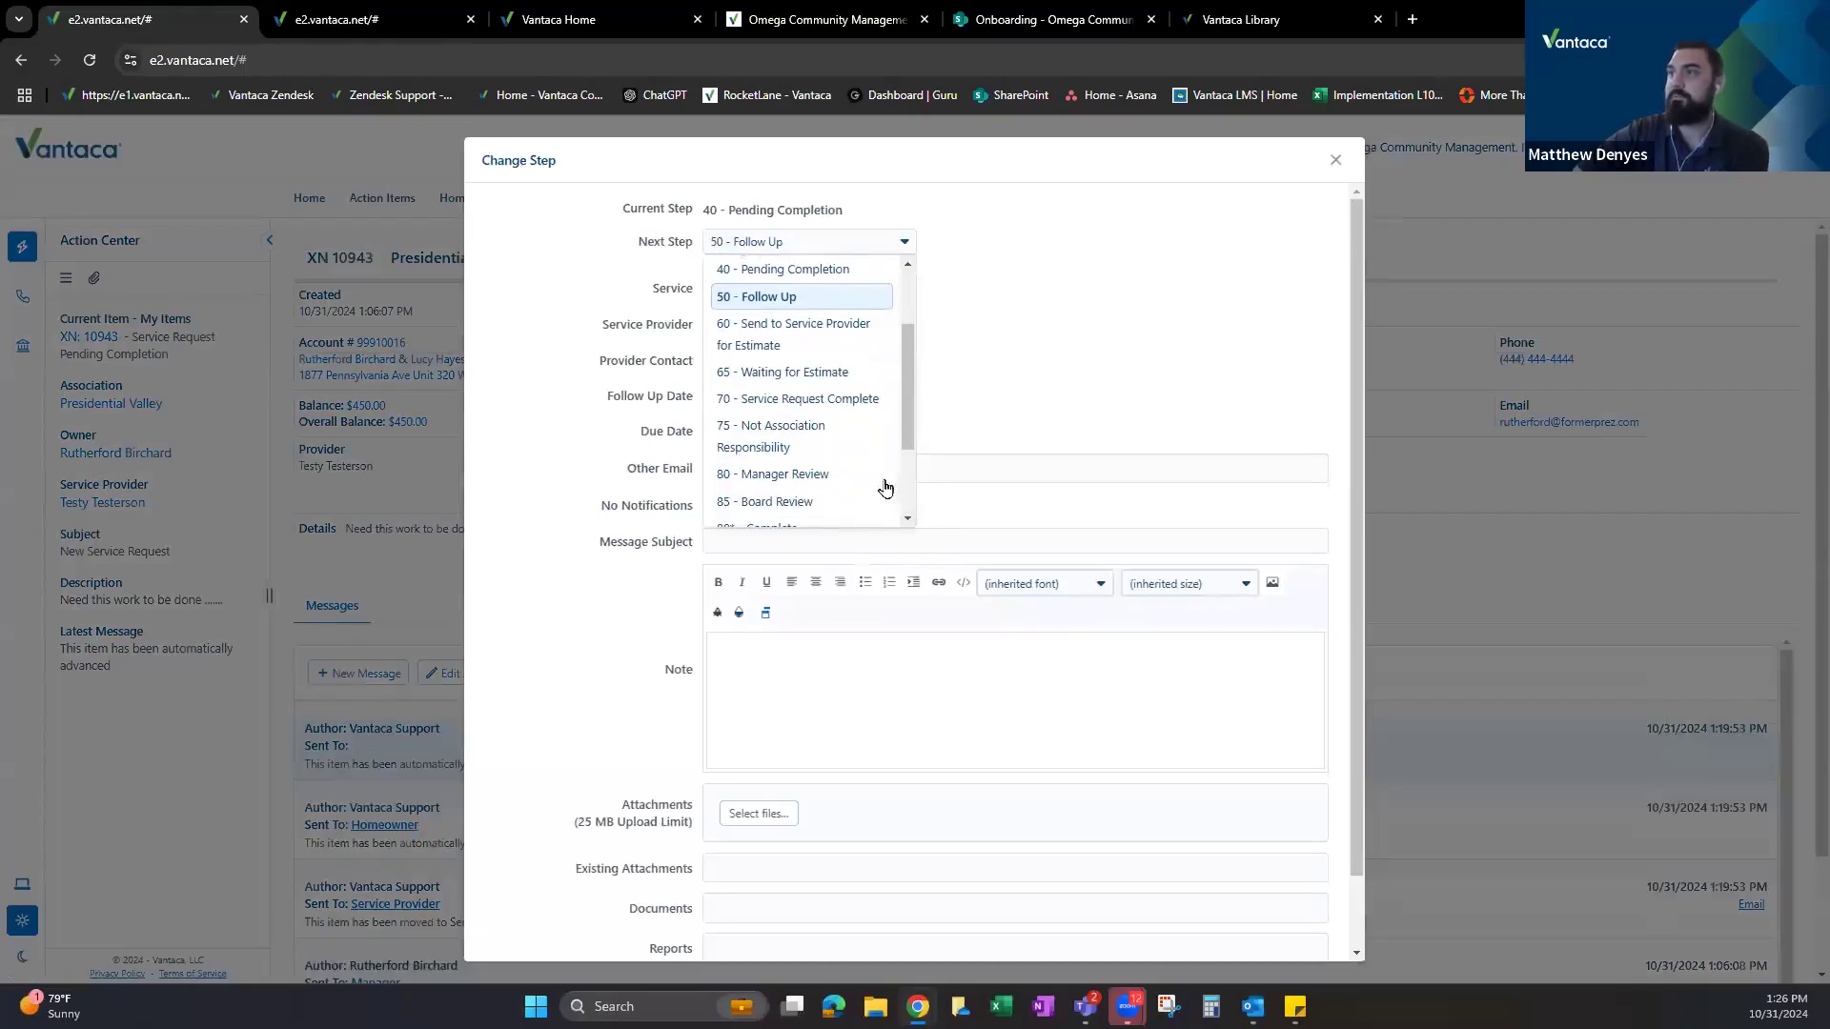
{"action": "left_click", "coordinate": [807, 398]}
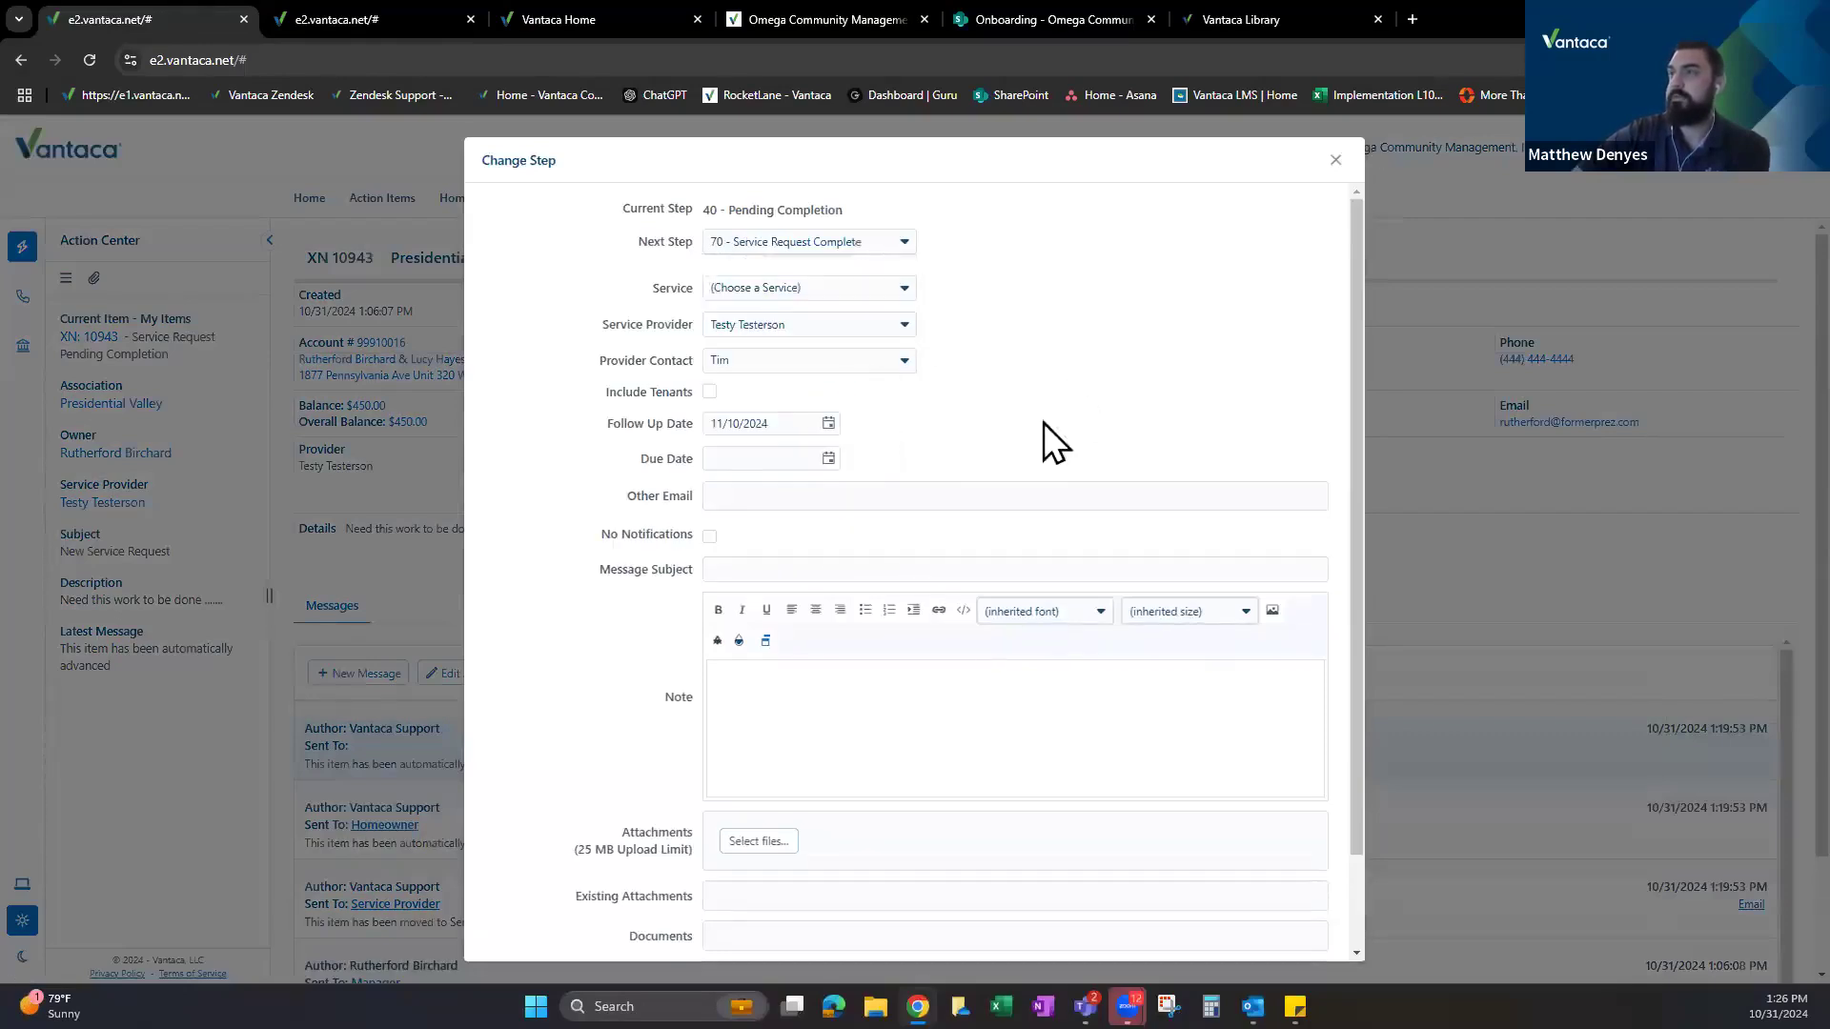
{"action": "left_click", "coordinate": [774, 417]}
{"action": "key", "text": "ctrl+a"}
{"action": "key", "text": "BackSpace"}
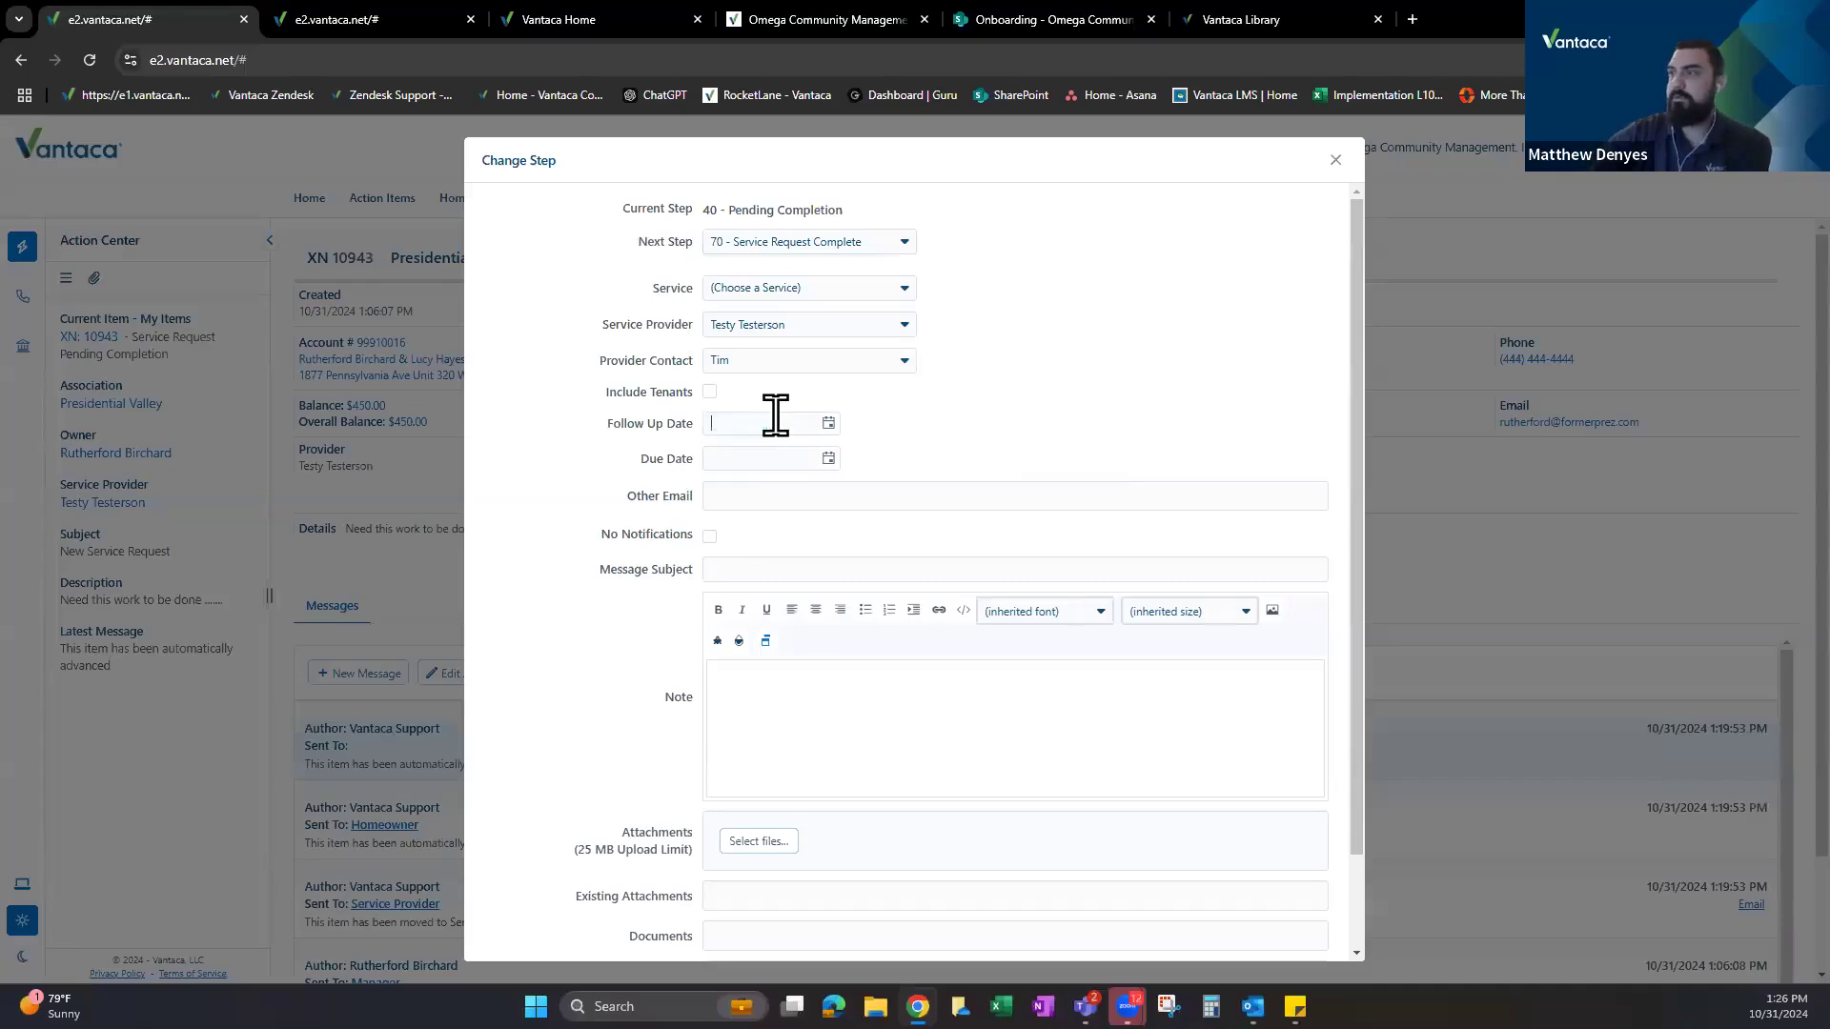
{"action": "scroll", "coordinate": [992, 477], "scroll_direction": "down", "scroll_amount": 2}
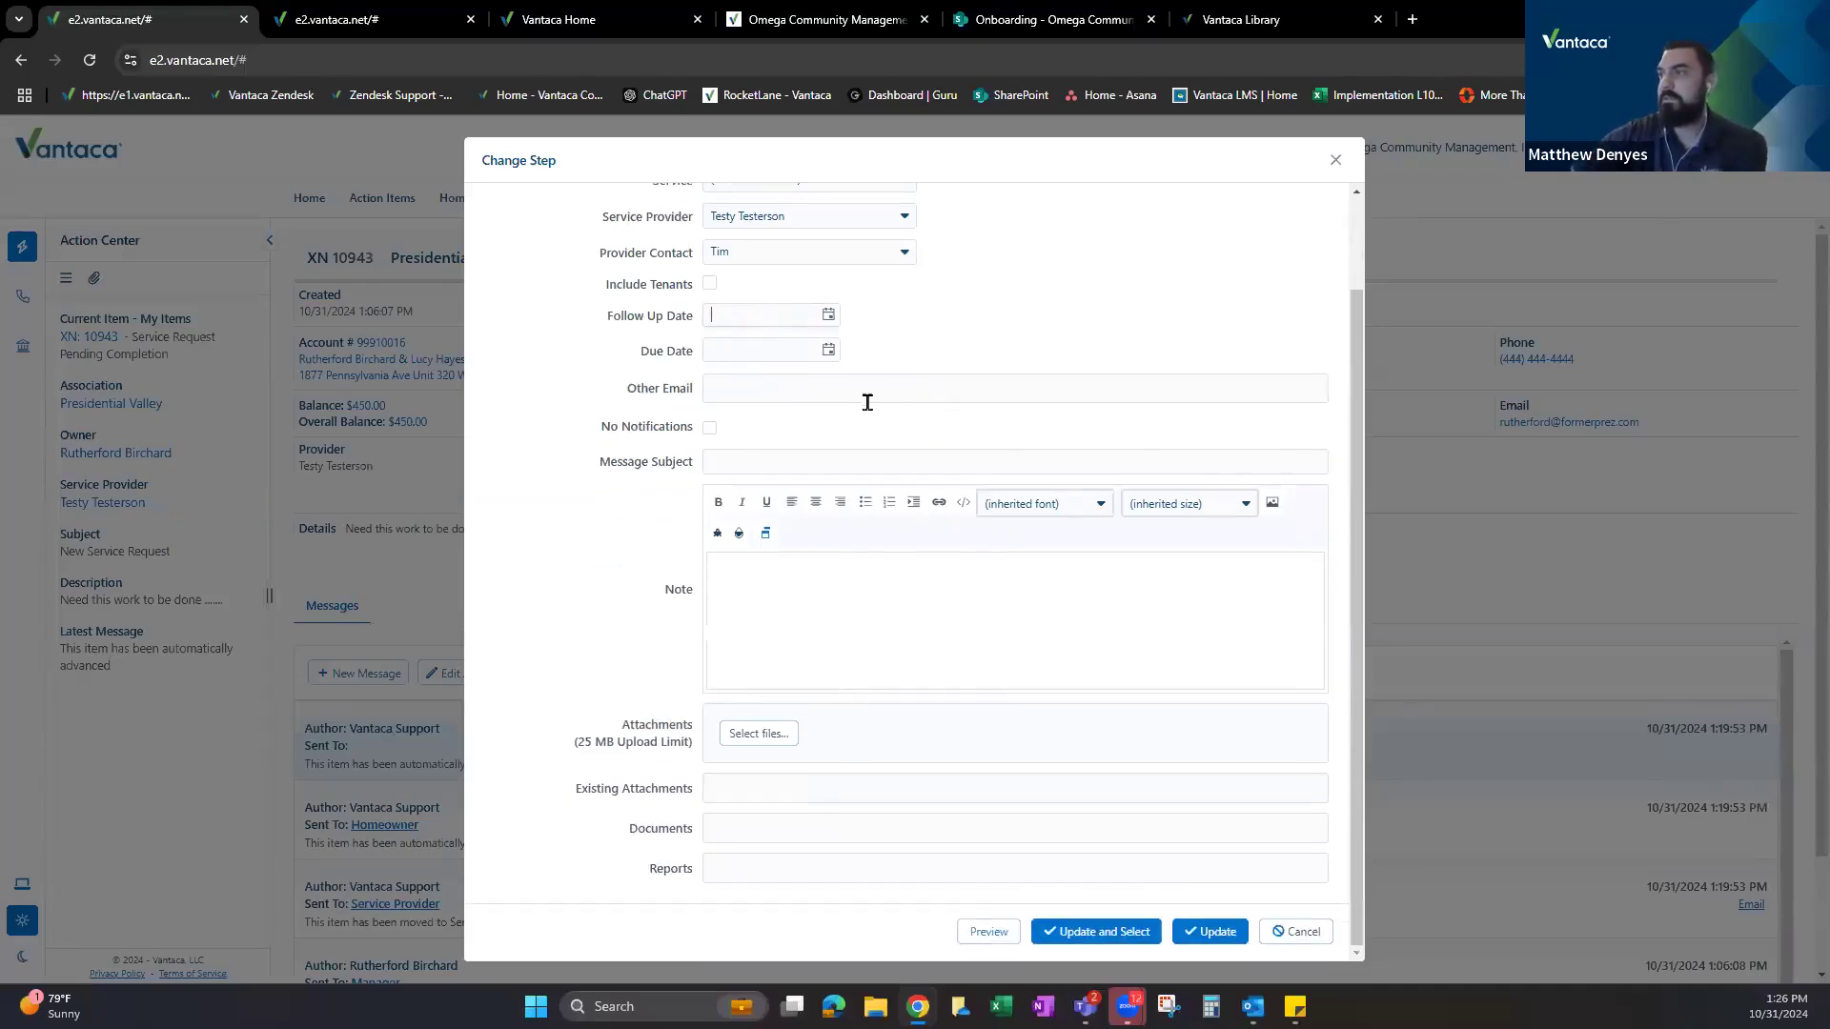
{"action": "left_click", "coordinate": [1081, 937]}
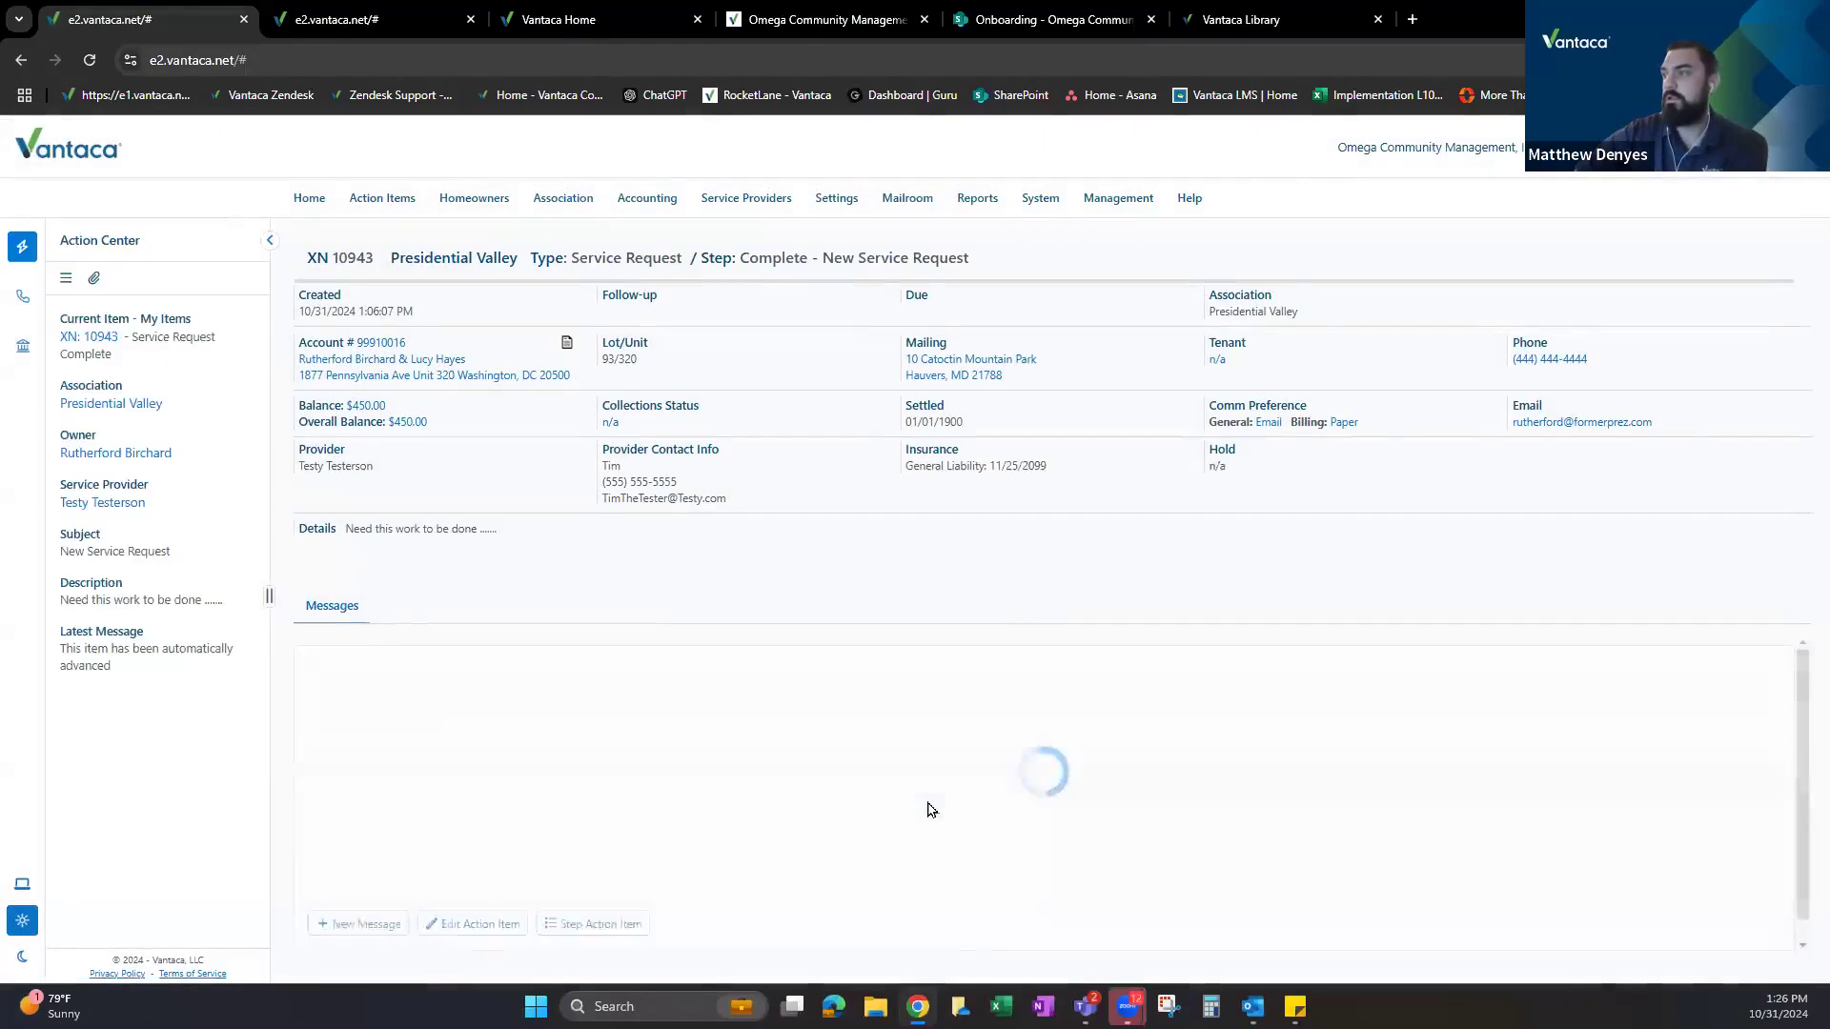
{"action": "left_click", "coordinate": [91, 338]}
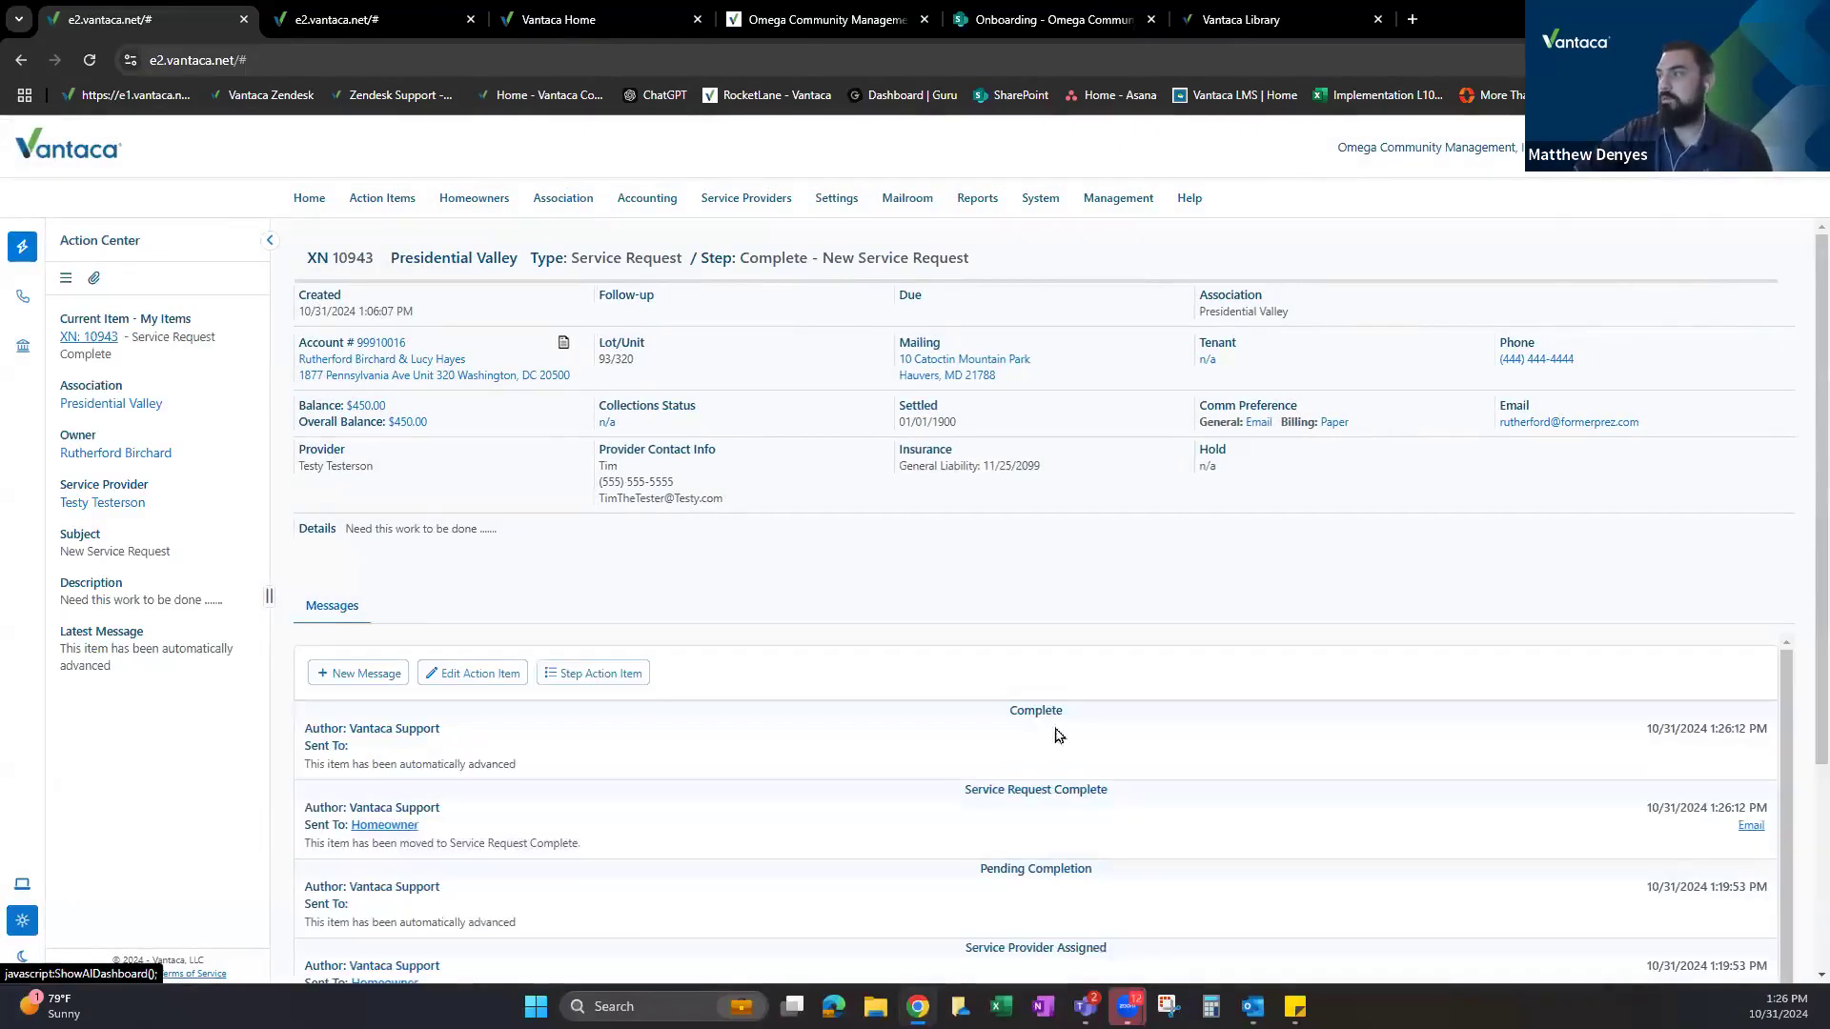
Reload request XN 10943 to show the new Complete message.
{"action": "double_click", "coordinate": [1035, 710]}
{"action": "left_click", "coordinate": [101, 340]}
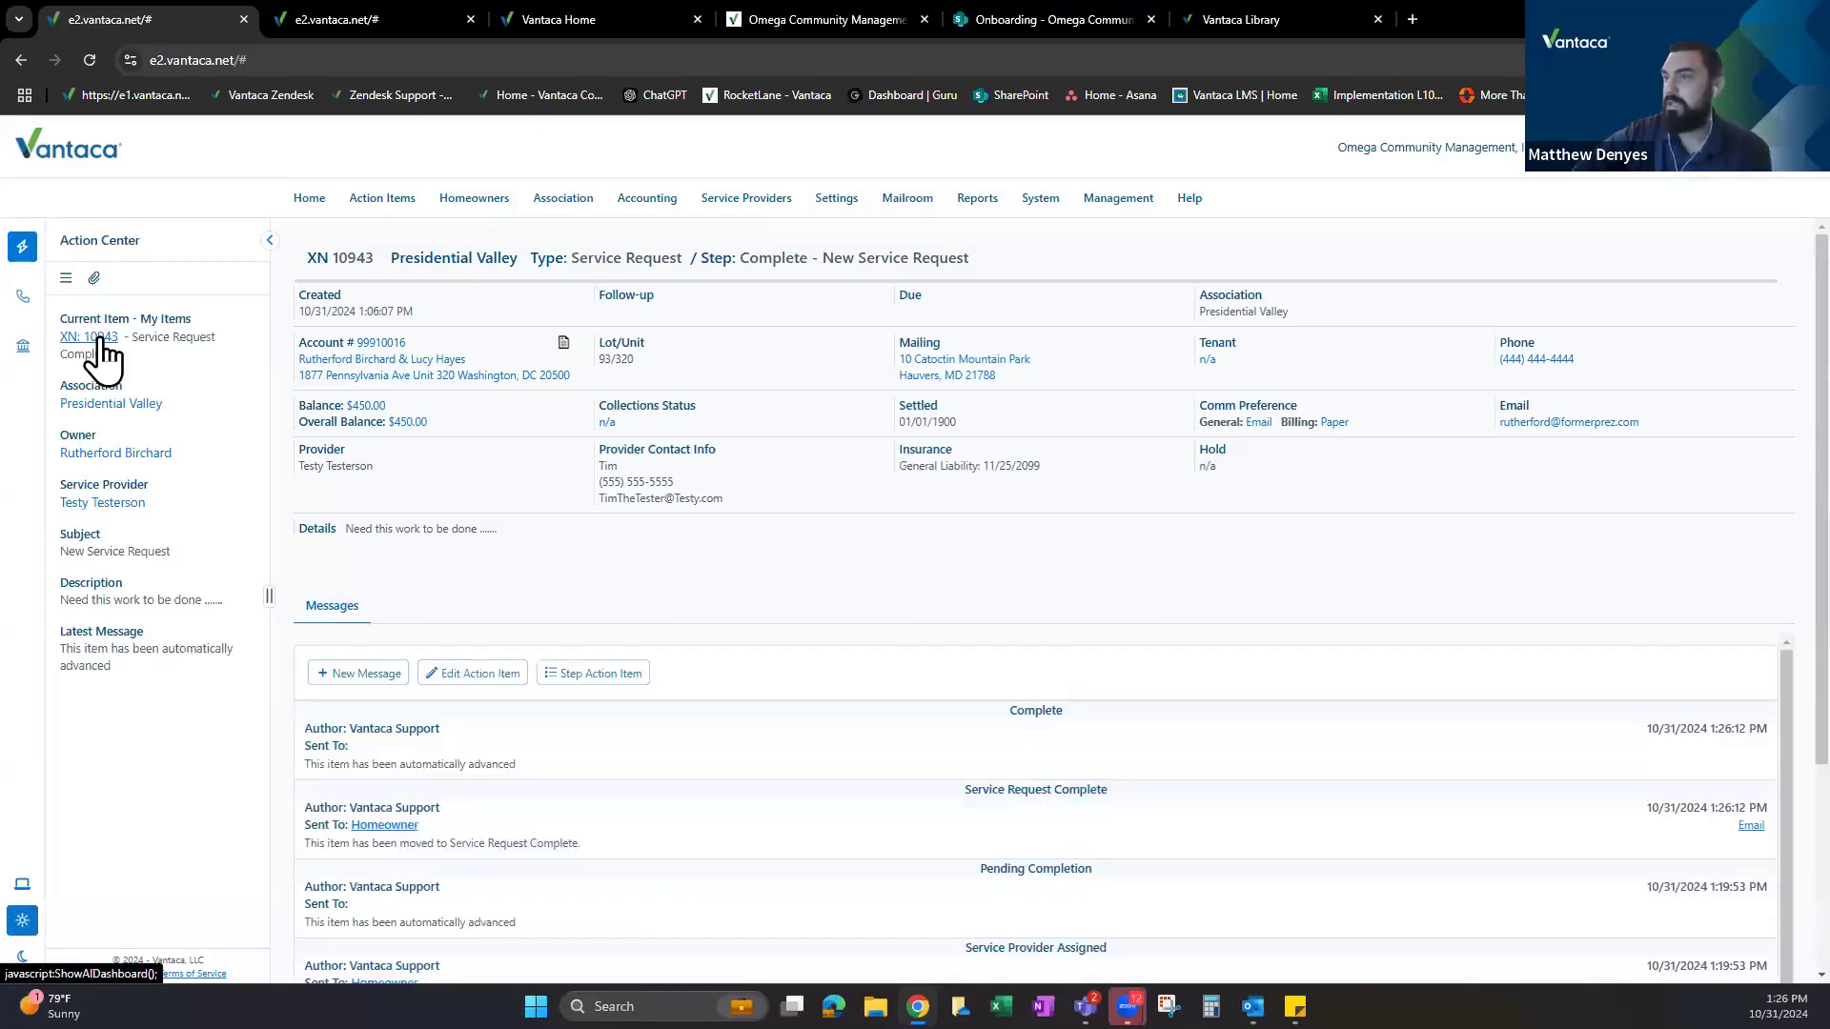
{"action": "left_click", "coordinate": [100, 340]}
{"action": "left_click", "coordinate": [101, 340]}
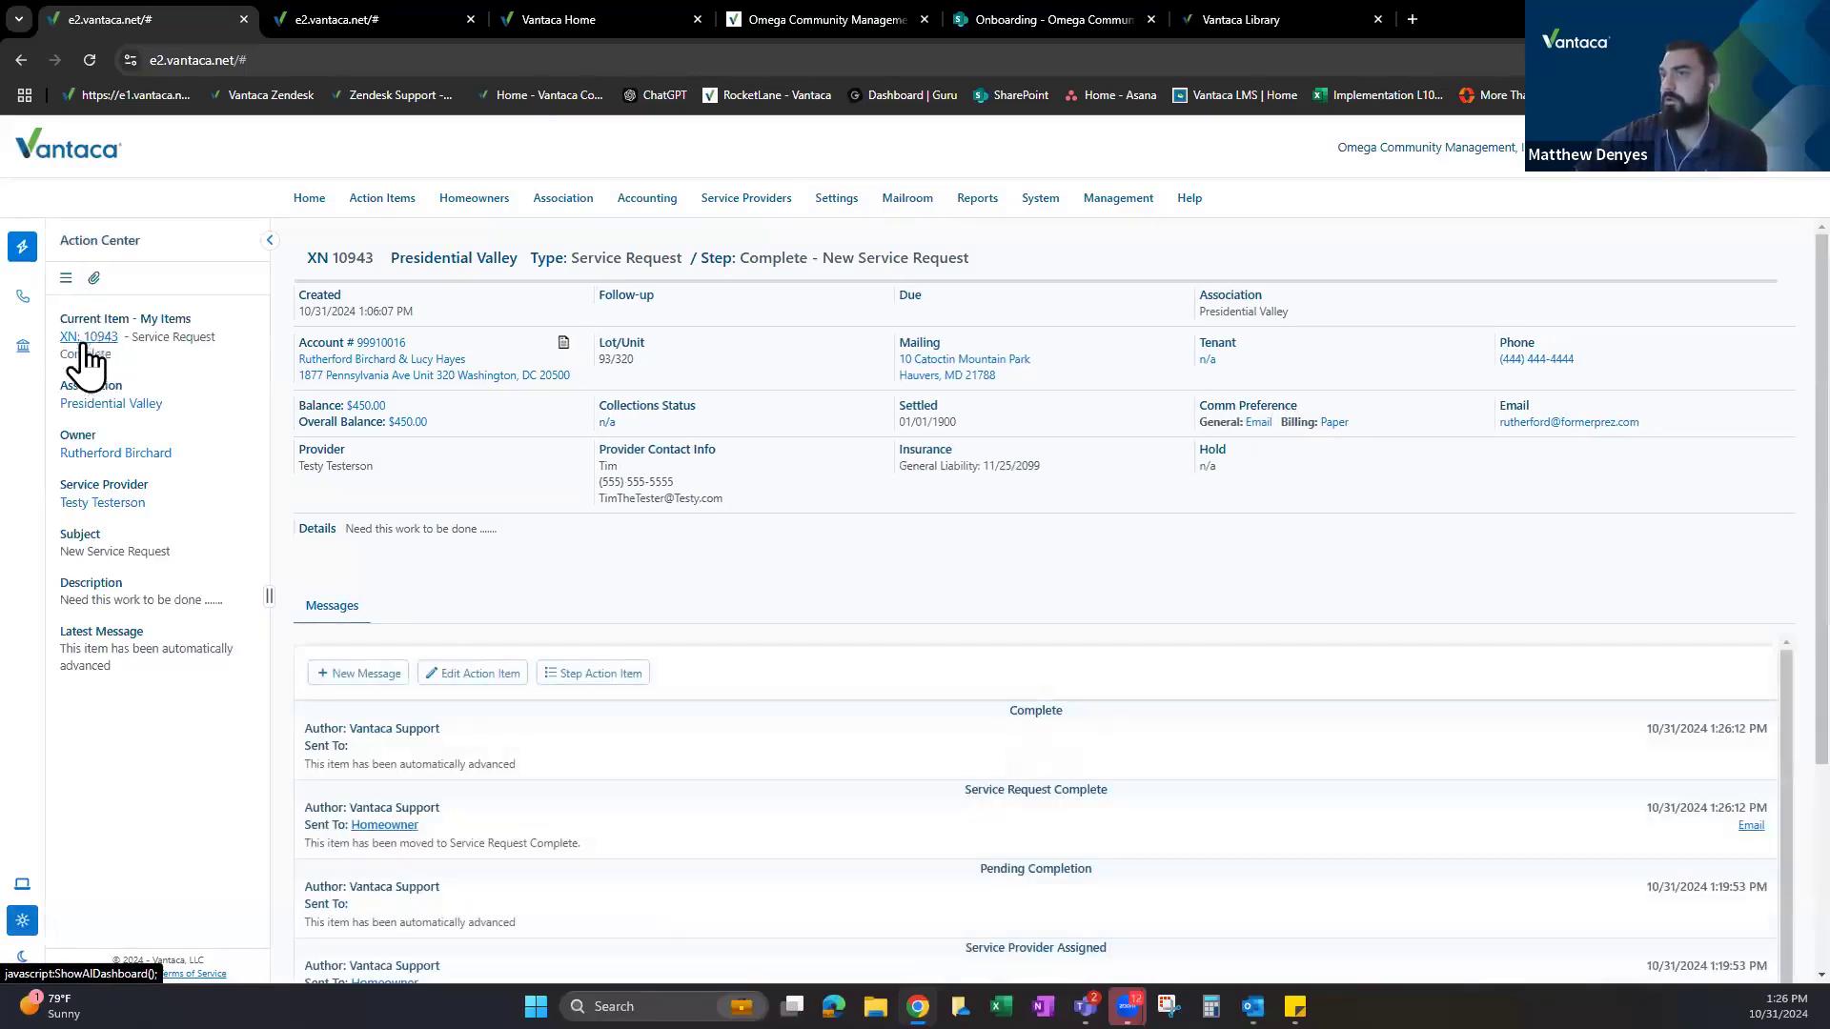
Read the Service Request Complete email to the homeowner, then return to the Service Request Complete step in the workflow list.
{"action": "left_click", "coordinate": [1751, 825]}
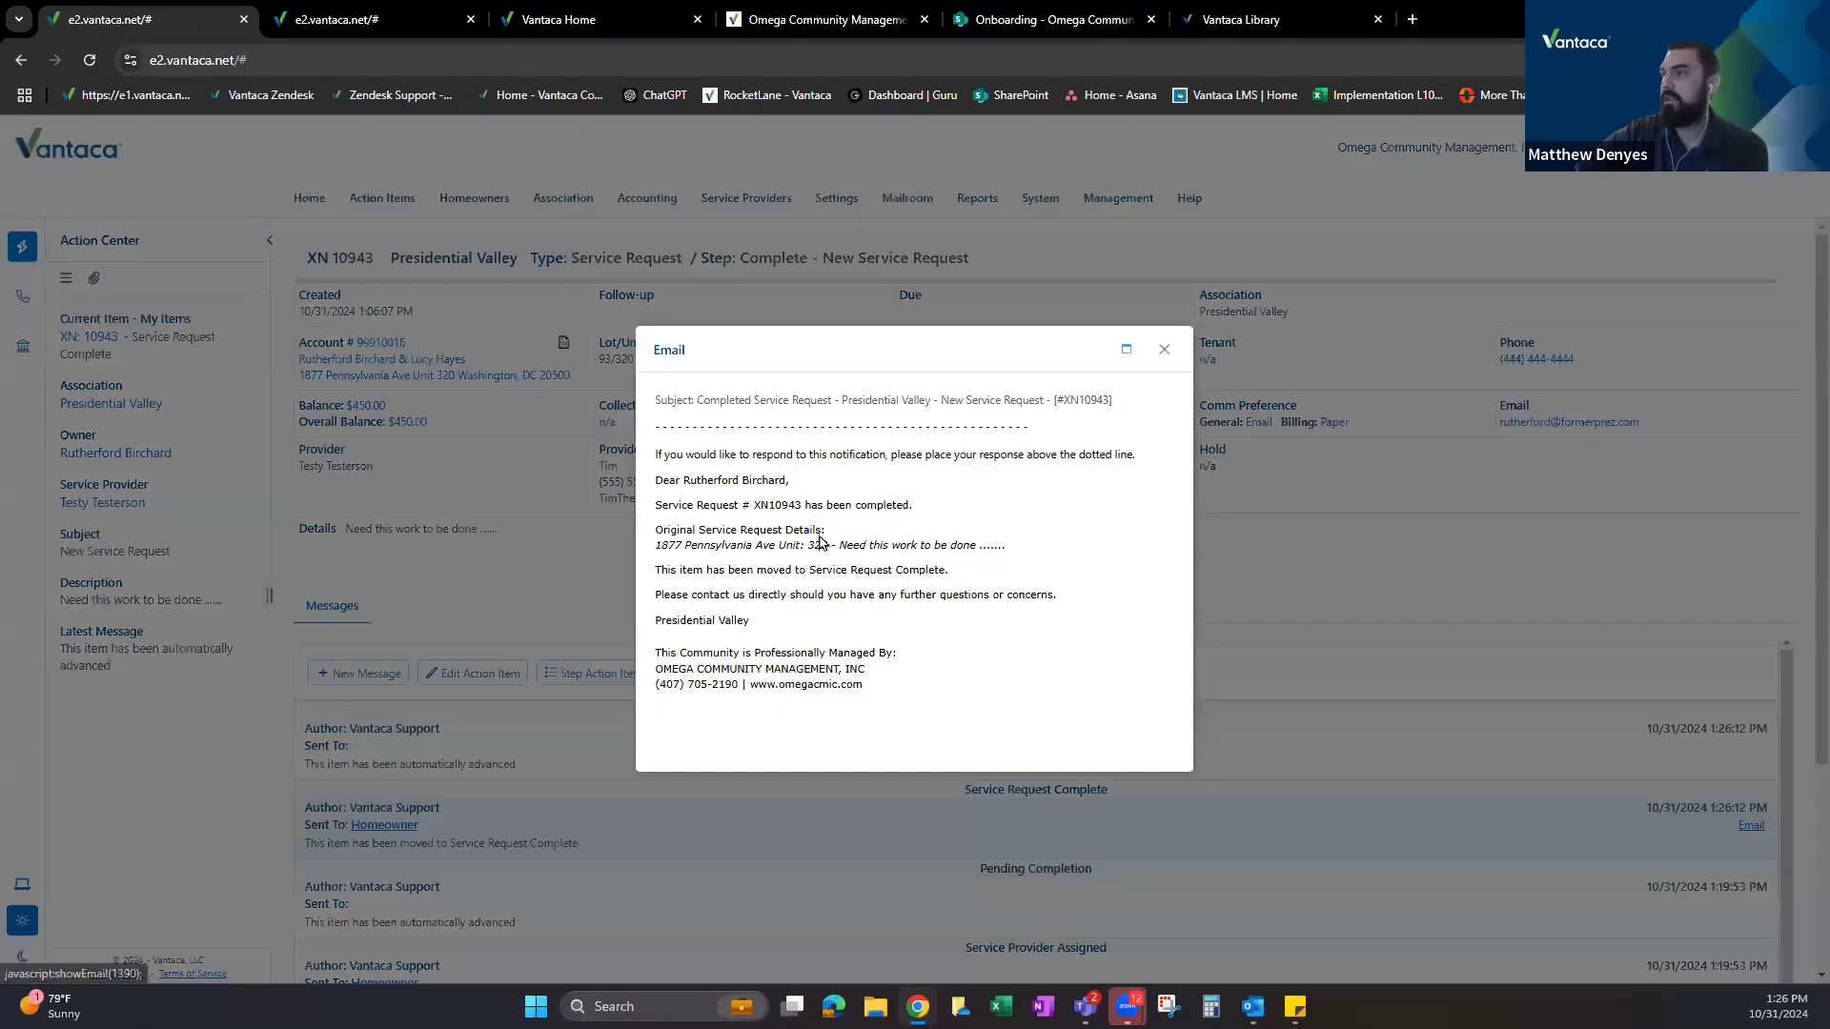
{"action": "left_click_drag", "start_coordinate": [654, 480], "coordinate": [808, 504]}
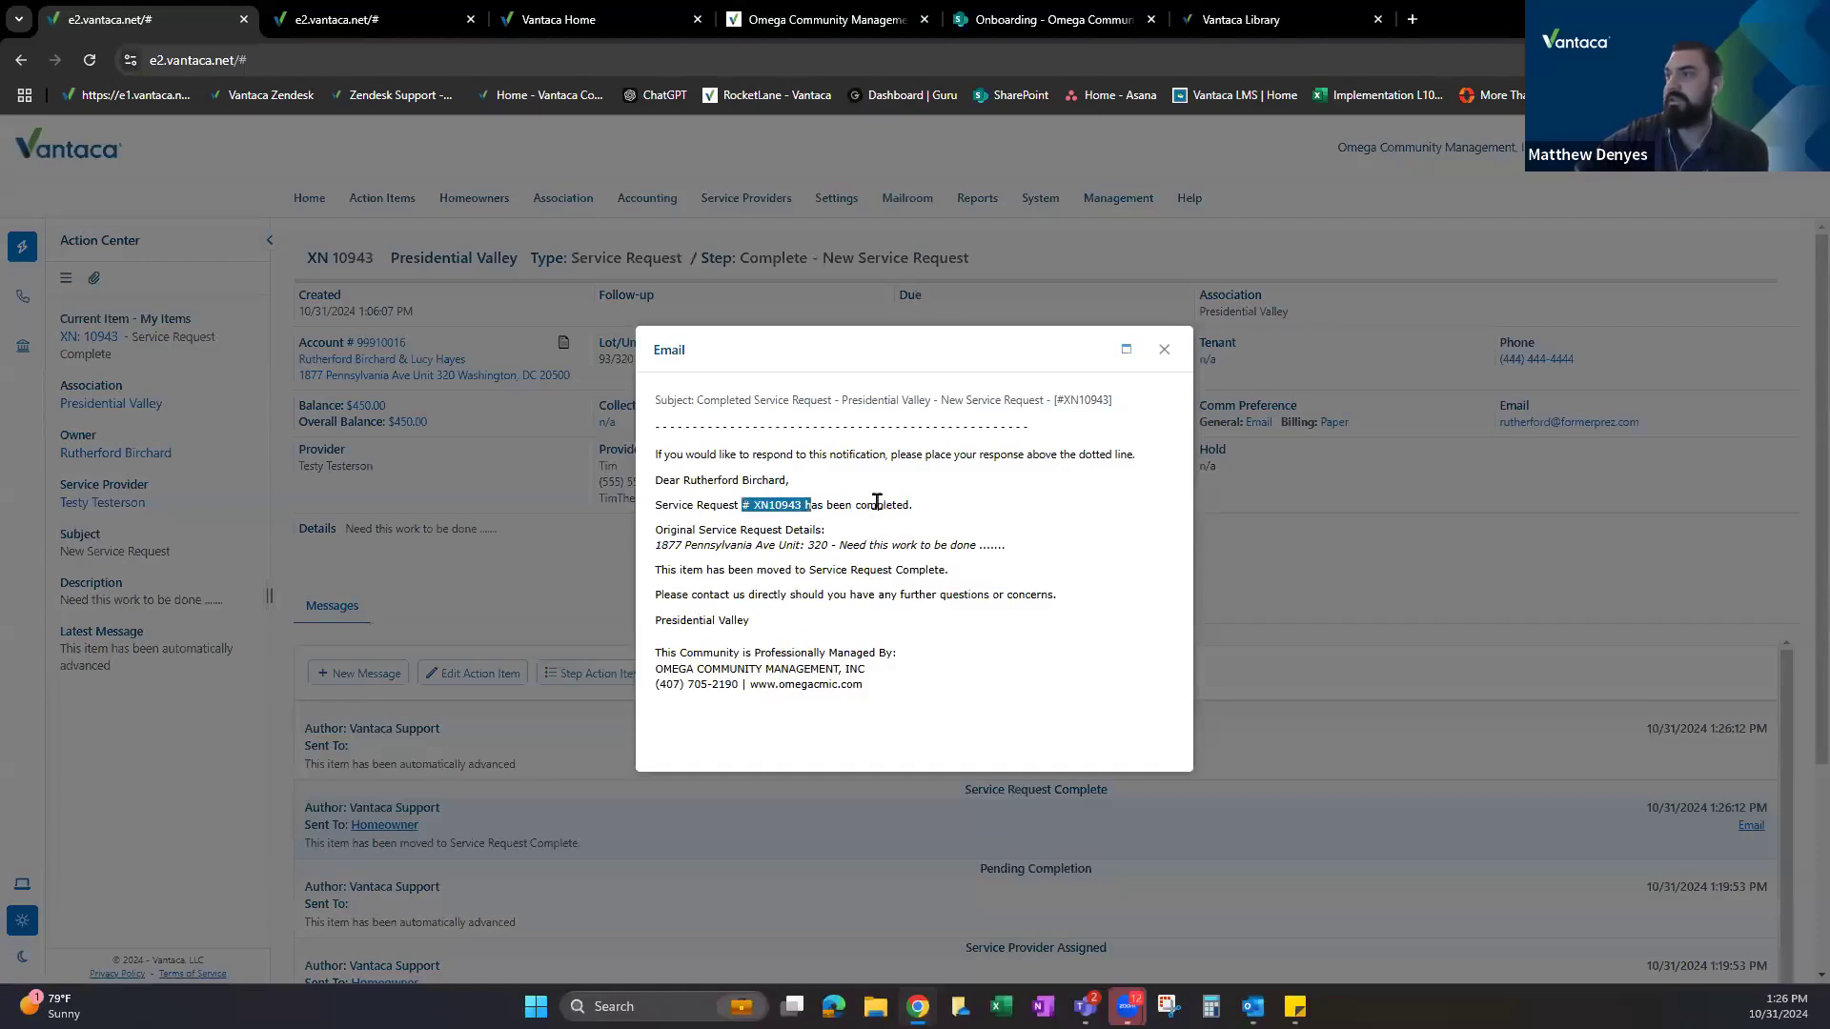
{"action": "left_click_drag", "start_coordinate": [664, 529], "coordinate": [1001, 545]}
{"action": "left_click_drag", "start_coordinate": [669, 572], "coordinate": [957, 563]}
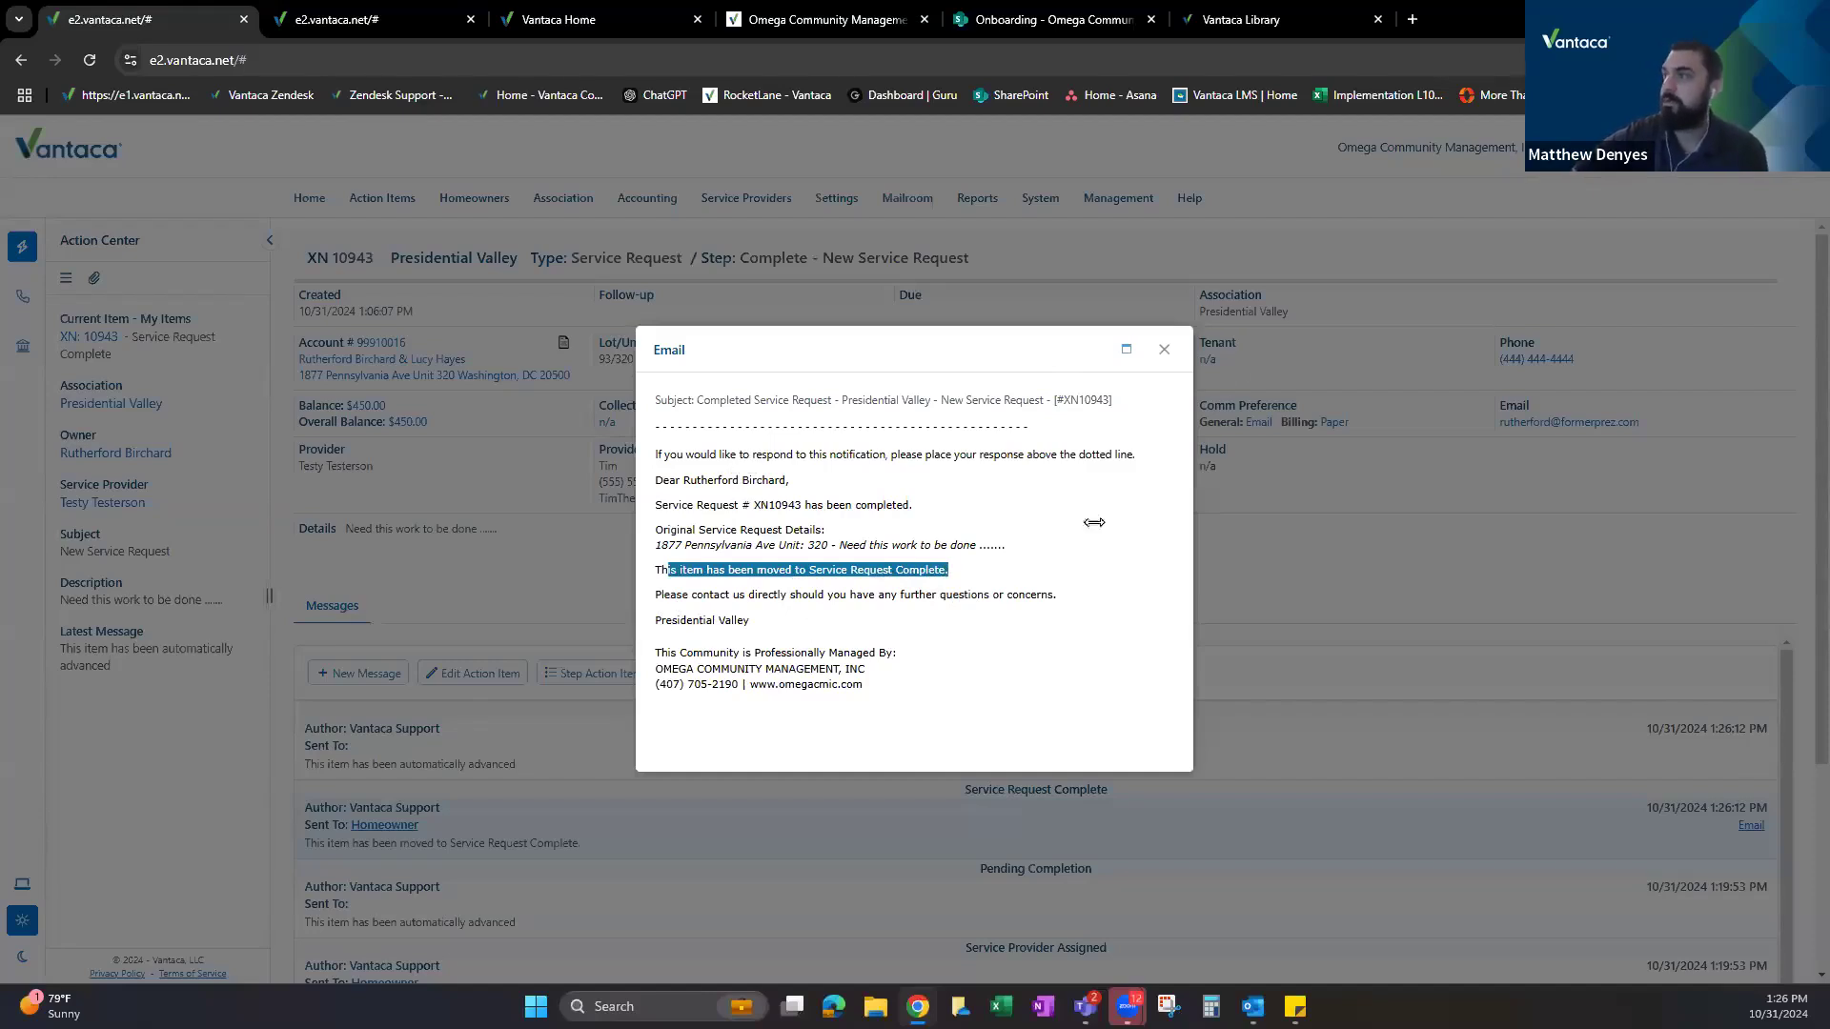
{"action": "left_click", "coordinate": [478, 293]}
{"action": "left_click", "coordinate": [325, 12]}
{"action": "left_click", "coordinate": [583, 618]}
{"action": "left_click", "coordinate": [1640, 617]}
{"action": "left_click", "coordinate": [1680, 740]}
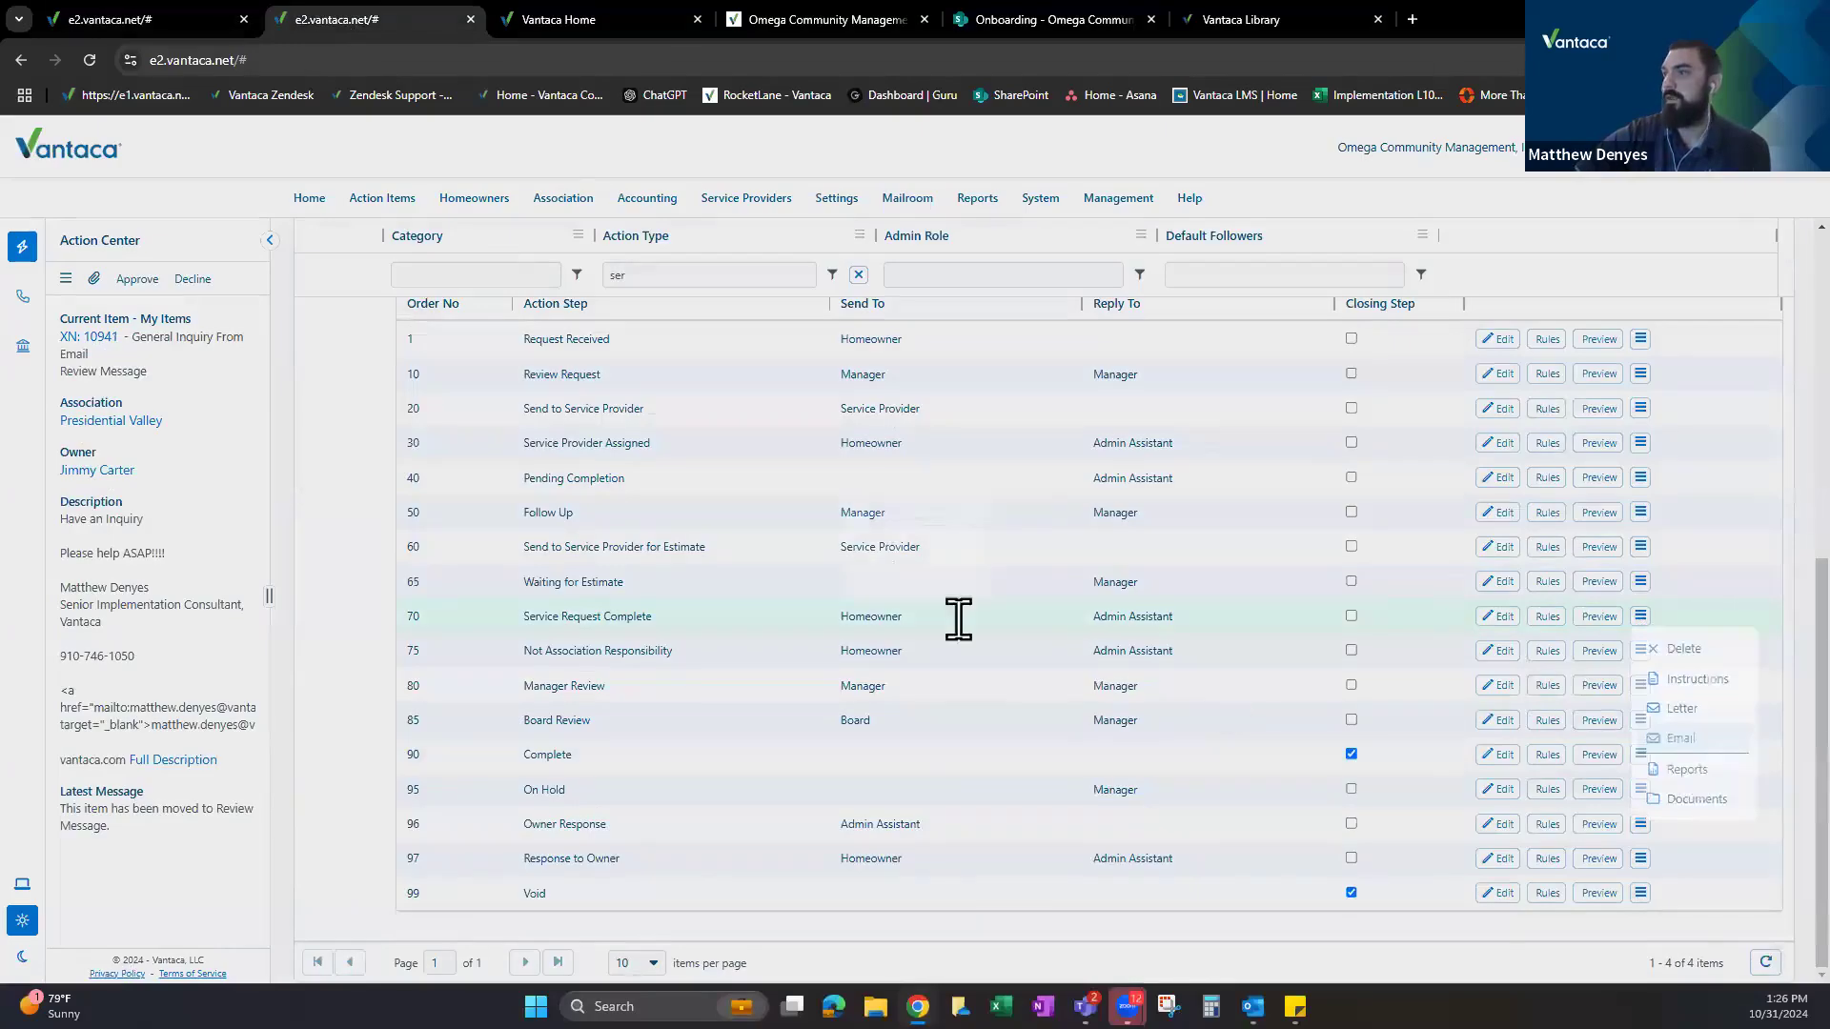
{"action": "left_click_drag", "start_coordinate": [976, 637], "coordinate": [667, 443]}
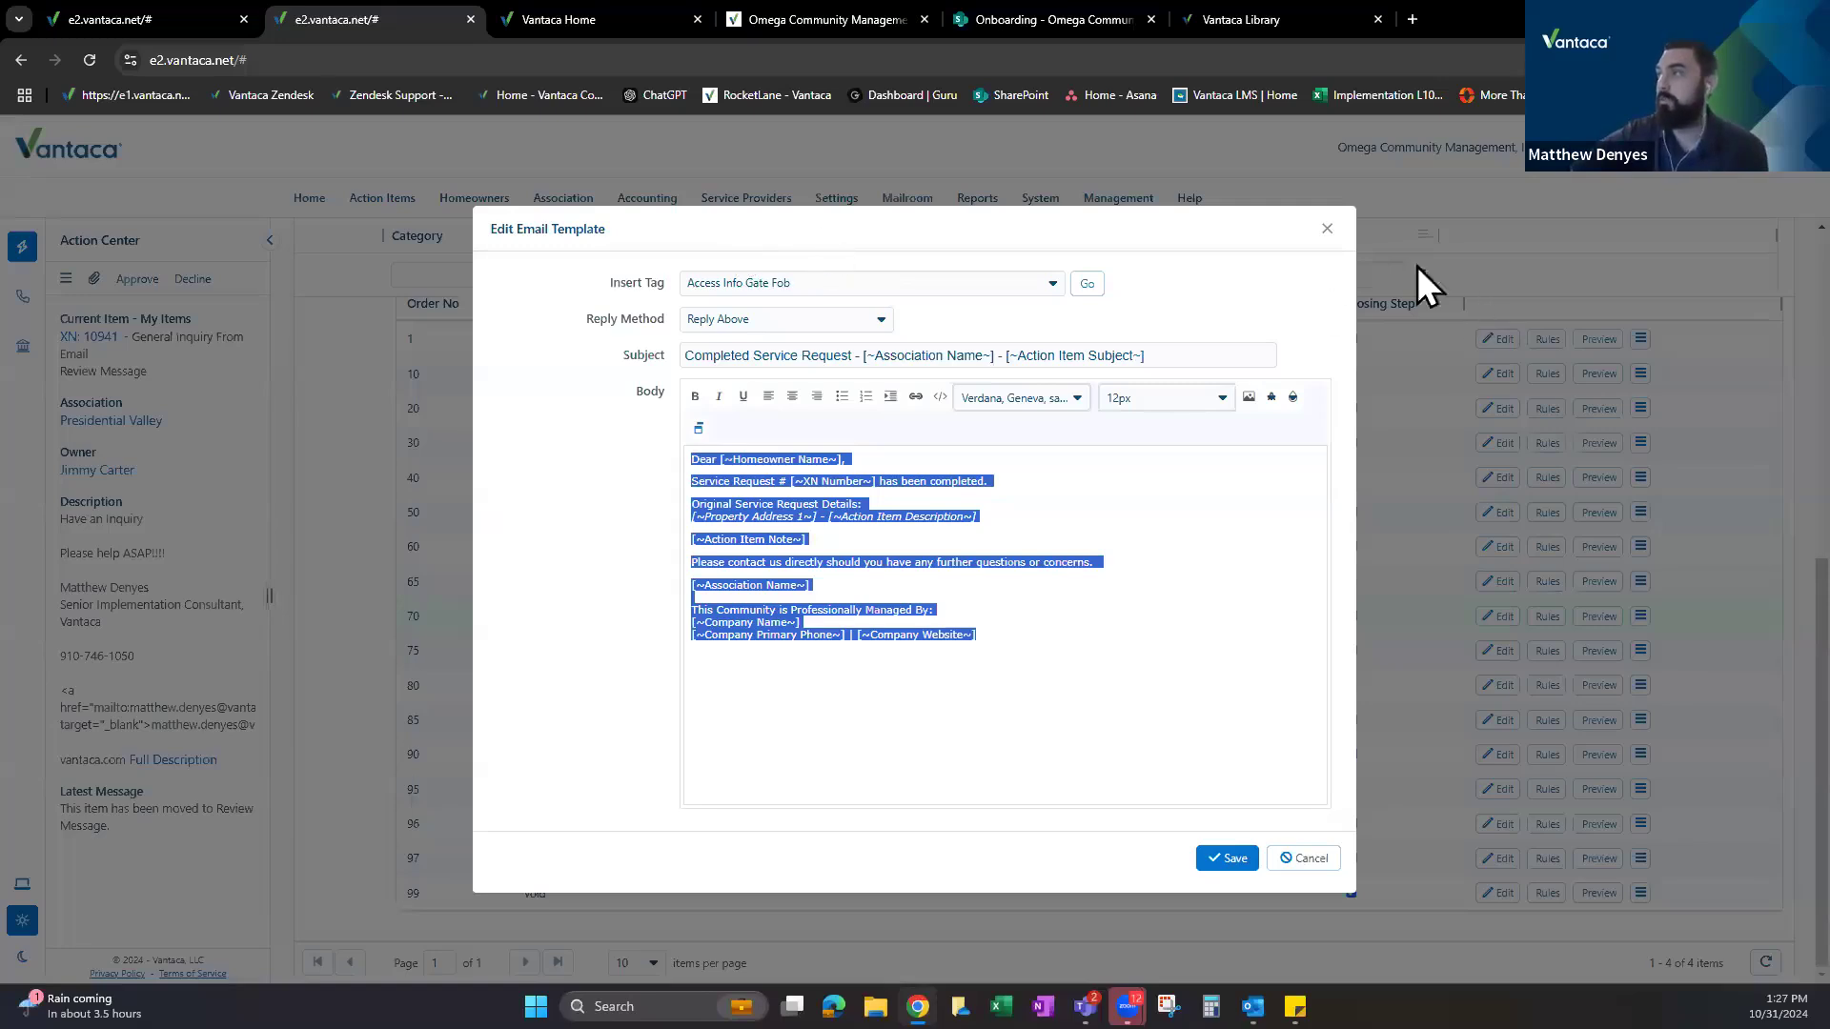
{"action": "left_click", "coordinate": [1327, 229]}
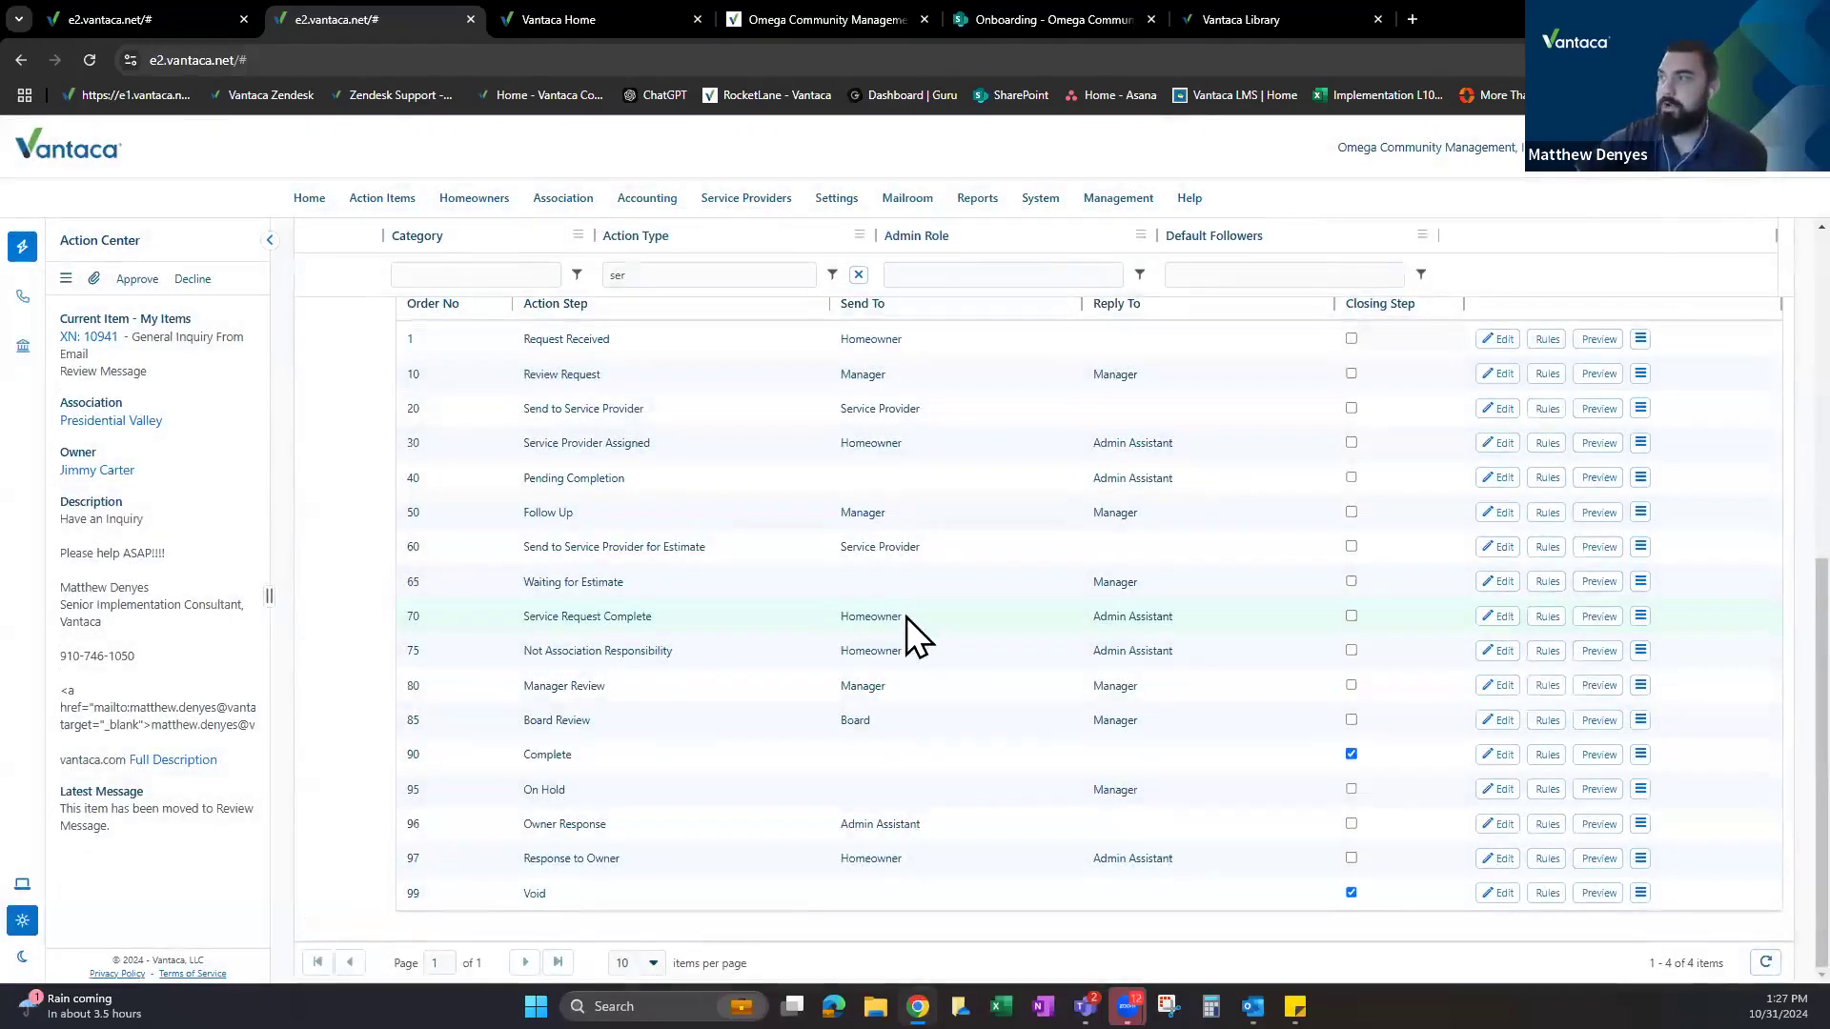
{"action": "scroll", "coordinate": [906, 616], "scroll_direction": "up", "scroll_amount": 1}
{"action": "double_click", "coordinate": [850, 537]}
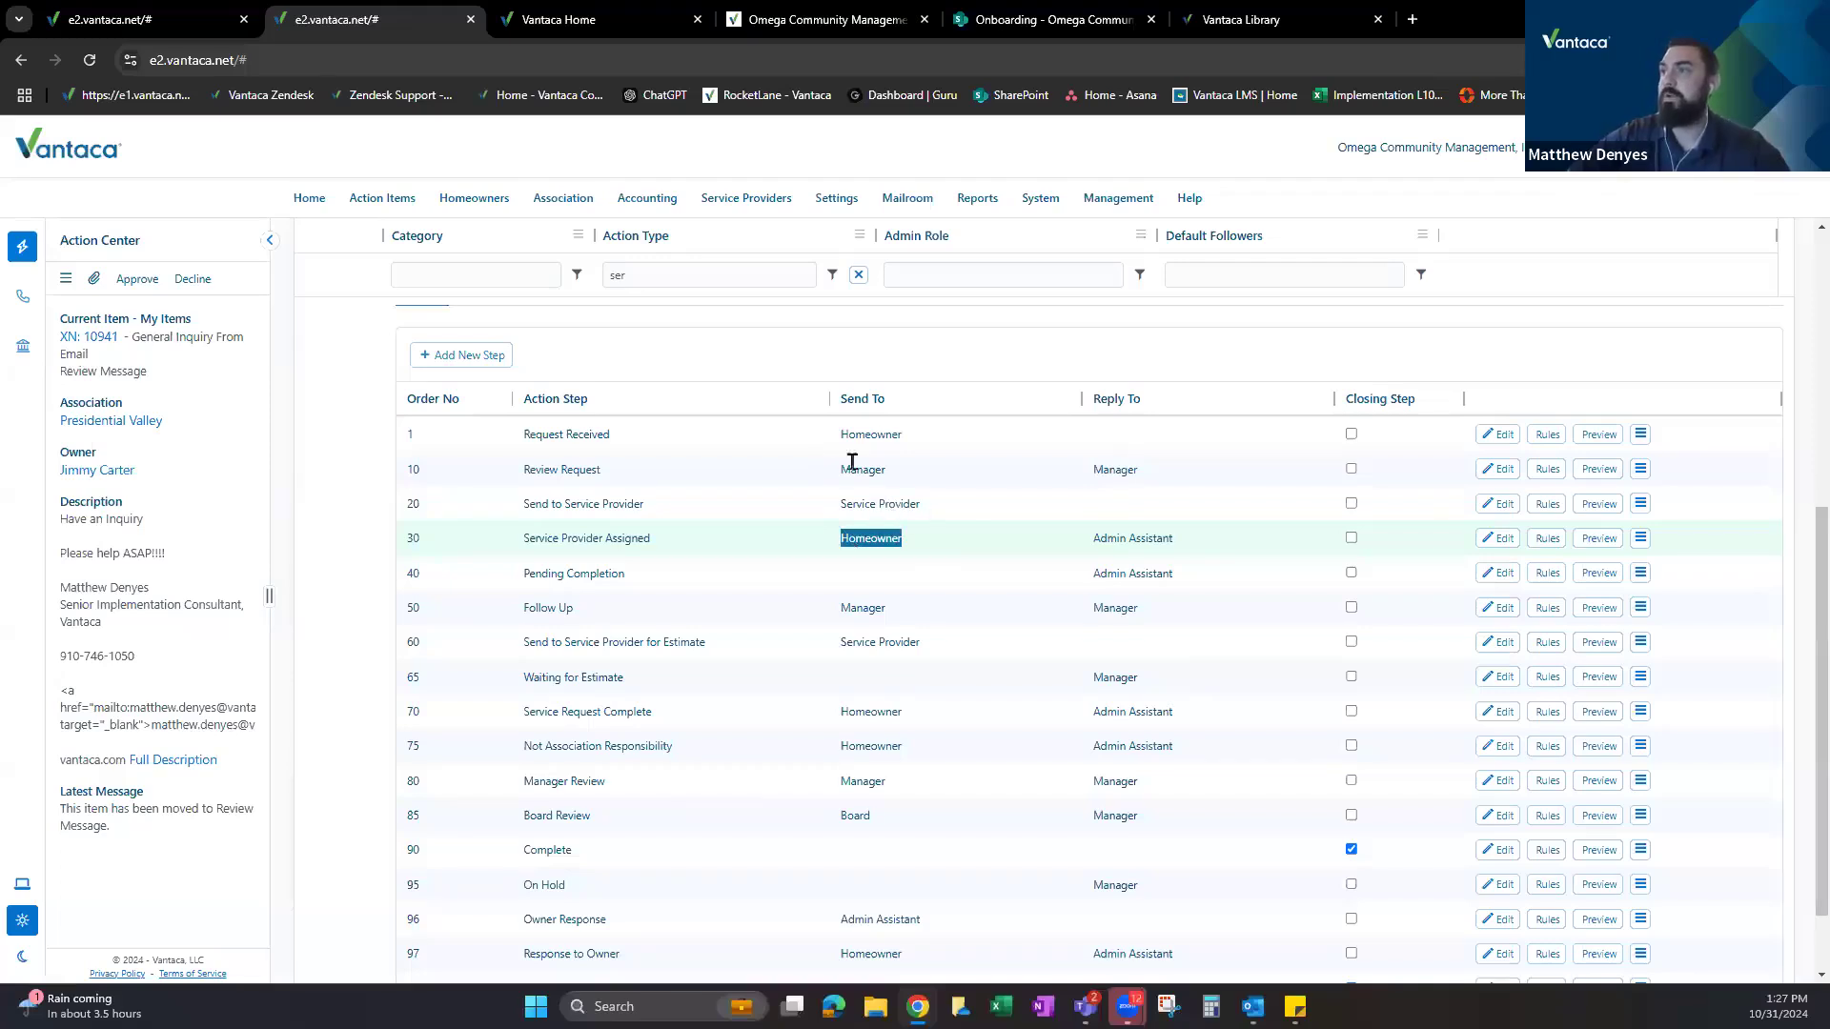
{"action": "left_click", "coordinate": [914, 484]}
{"action": "double_click", "coordinate": [917, 483]}
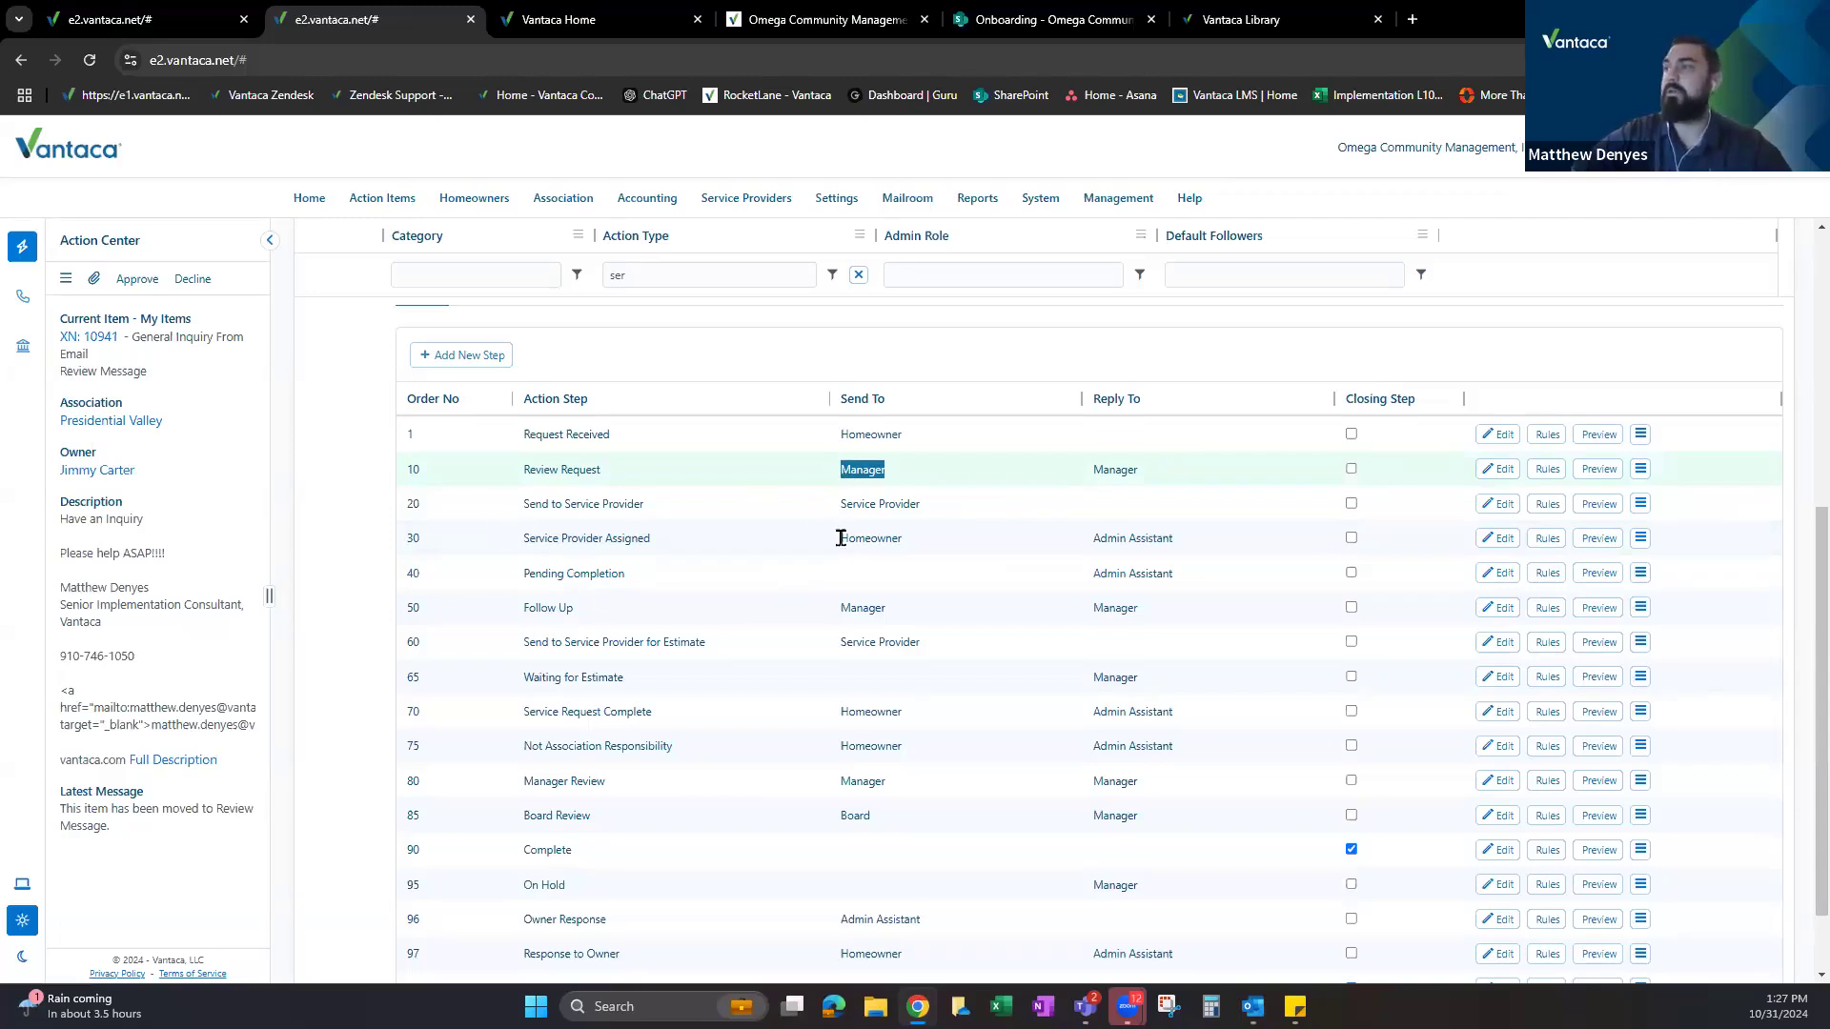
{"action": "left_click_drag", "start_coordinate": [840, 505], "coordinate": [930, 545]}
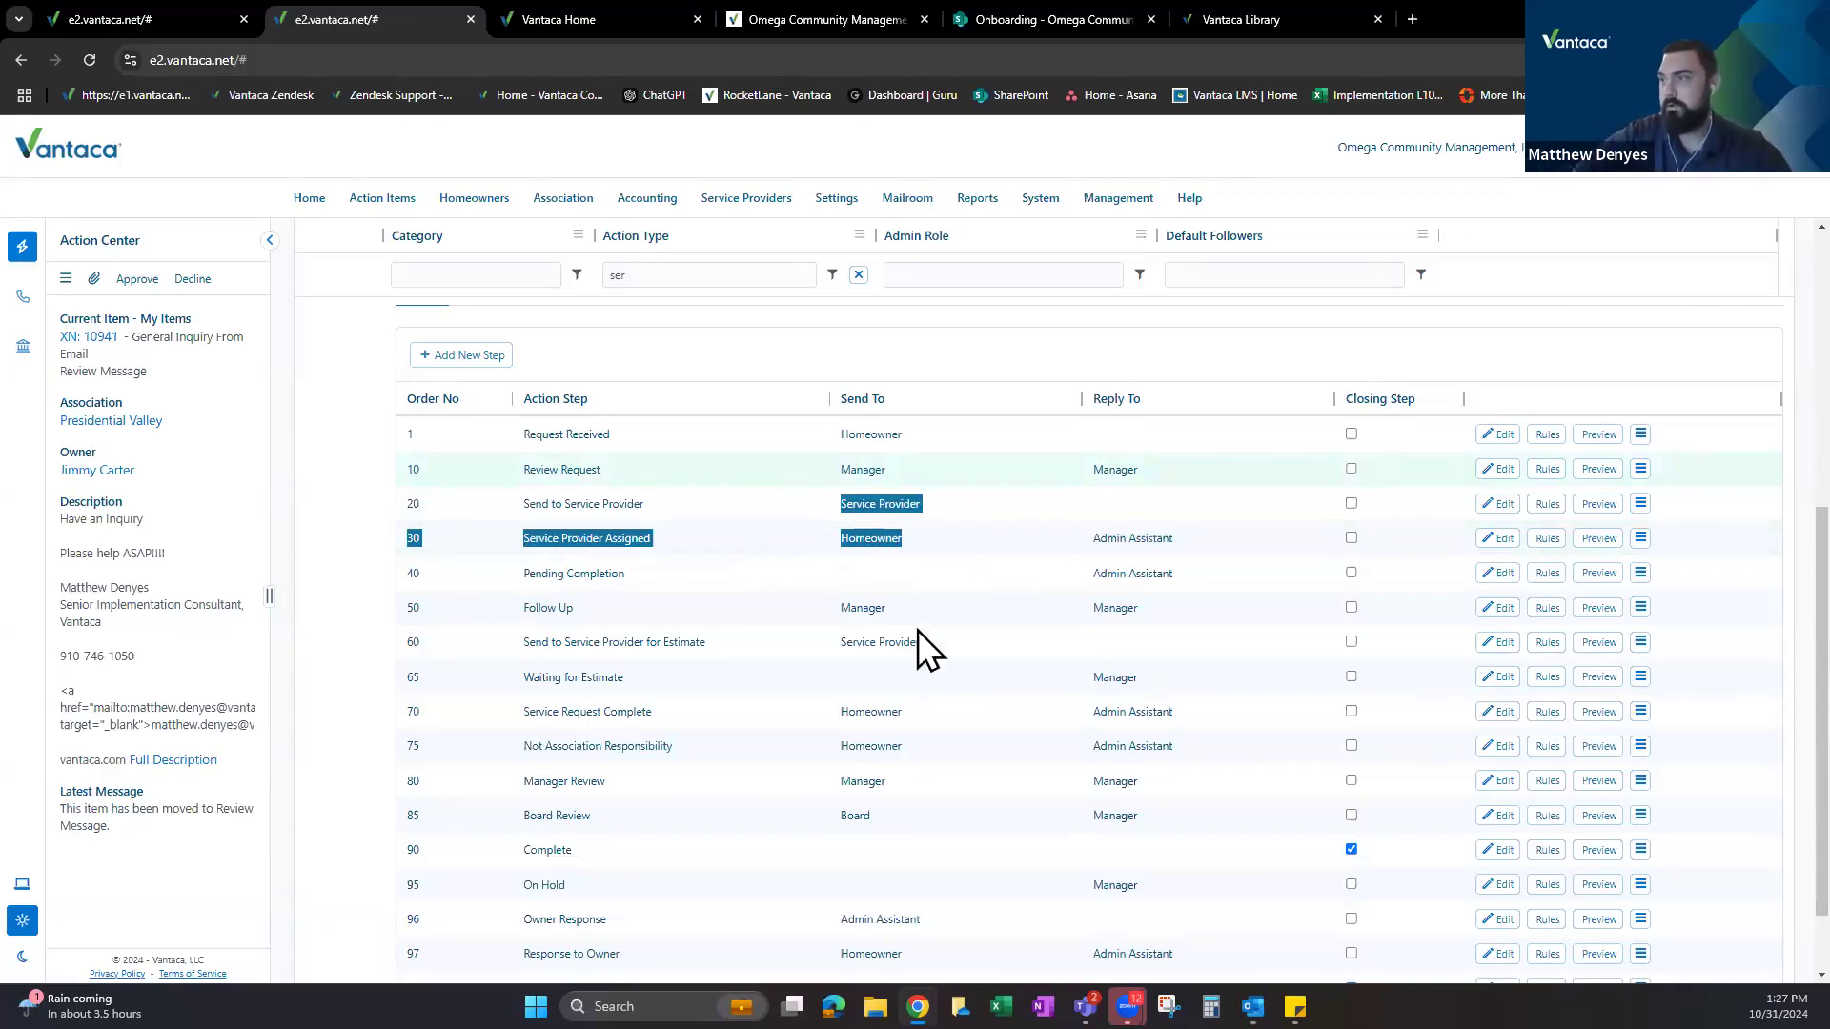
{"action": "scroll", "coordinate": [763, 688], "scroll_direction": "down", "scroll_amount": 1}
{"action": "left_click", "coordinate": [586, 705]}
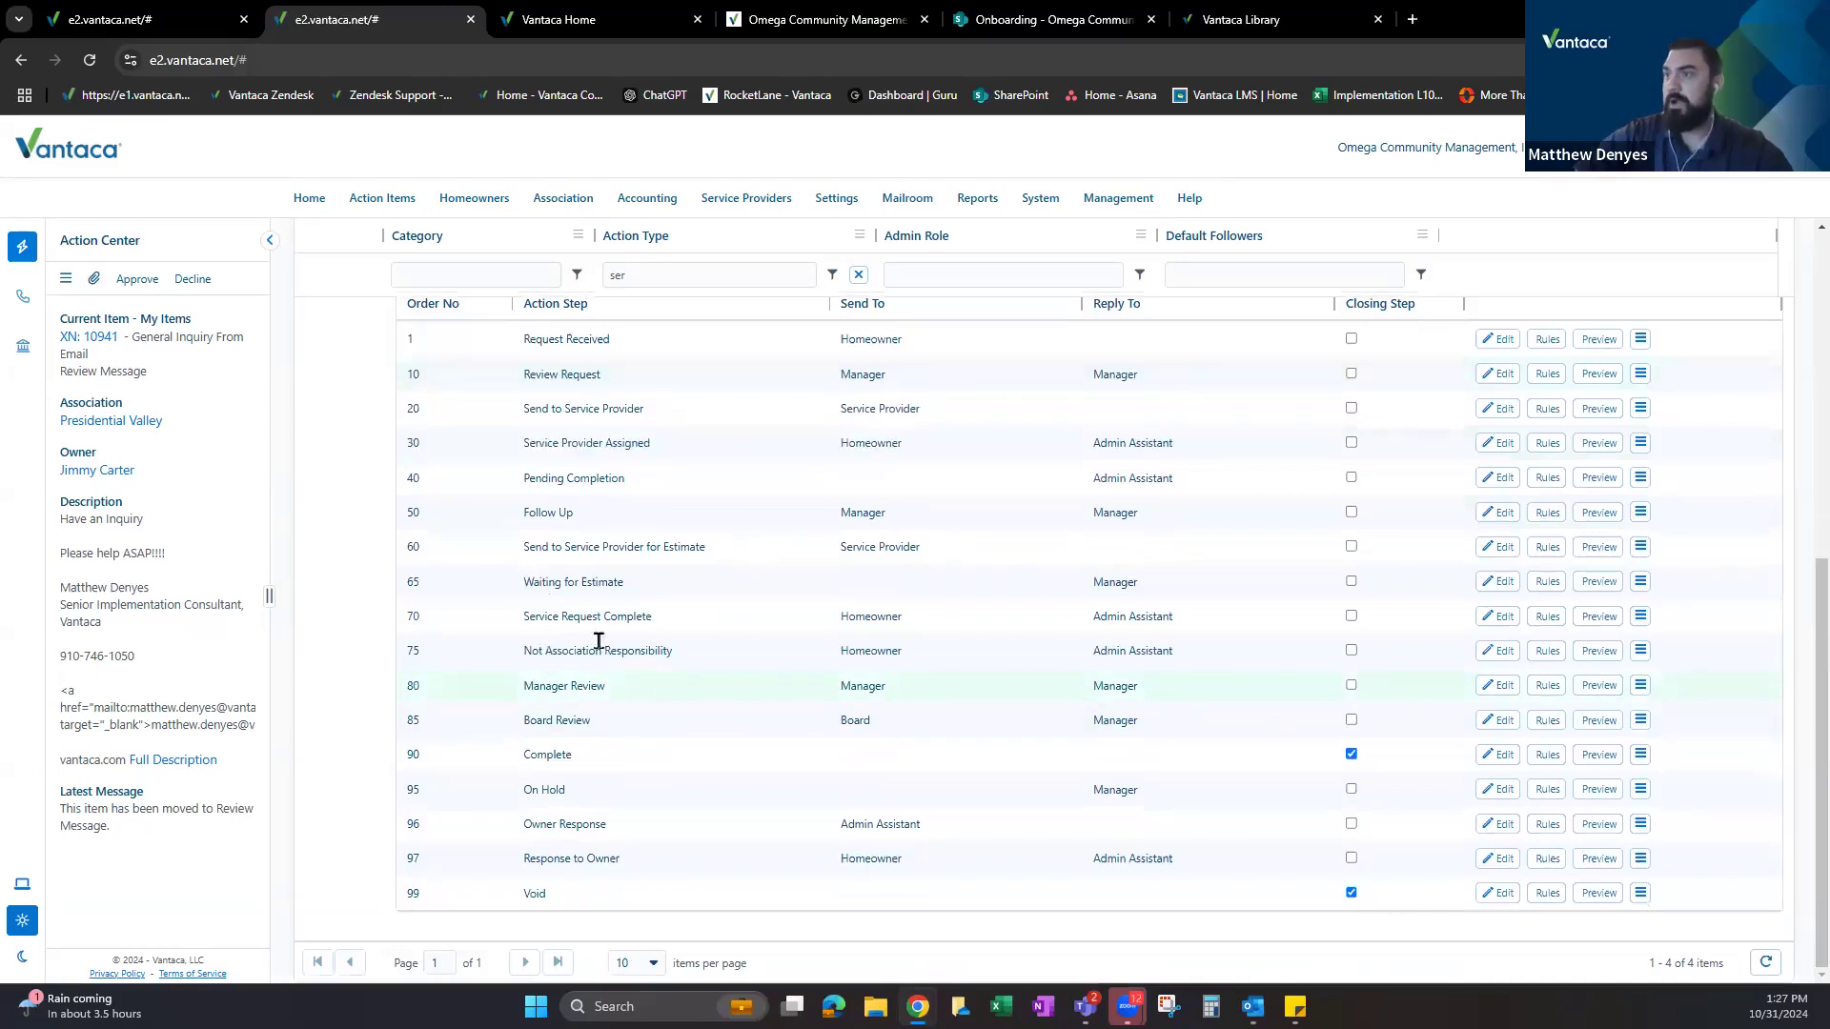
{"action": "left_click_drag", "start_coordinate": [525, 663], "coordinate": [688, 648]}
{"action": "double_click", "coordinate": [872, 650]}
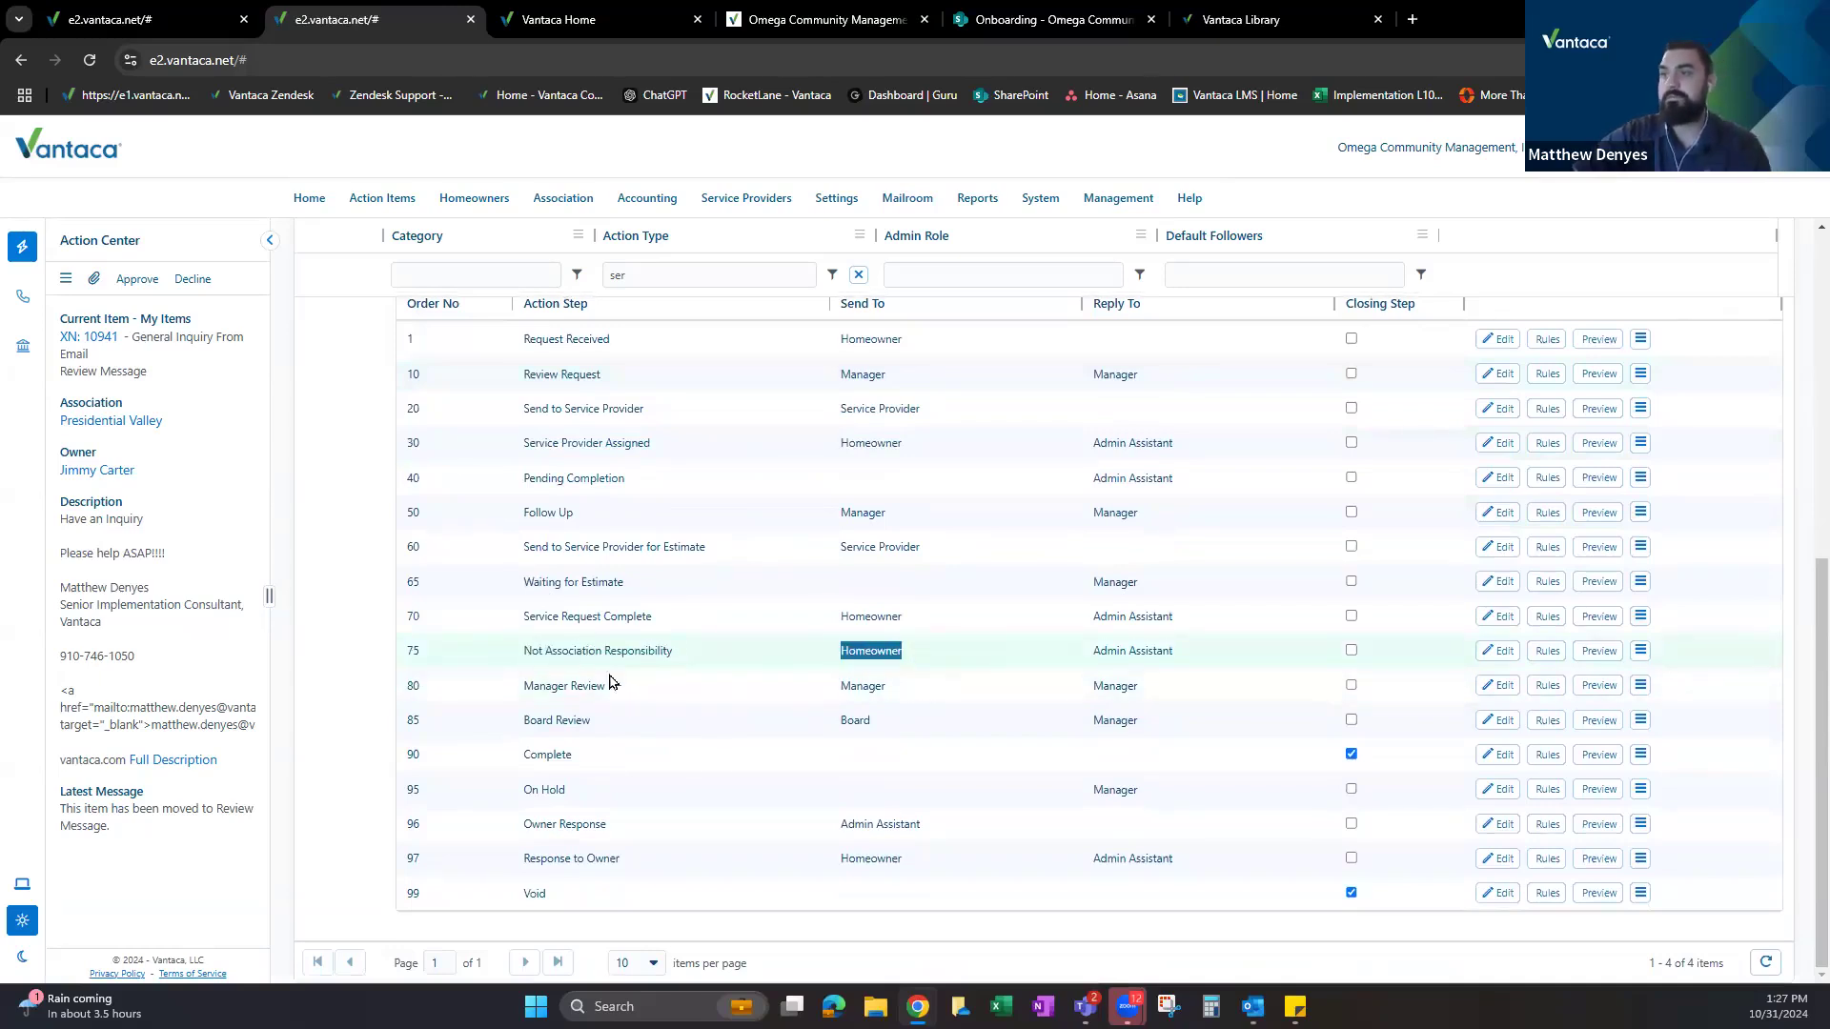
{"action": "left_click_drag", "start_coordinate": [521, 694], "coordinate": [905, 720]}
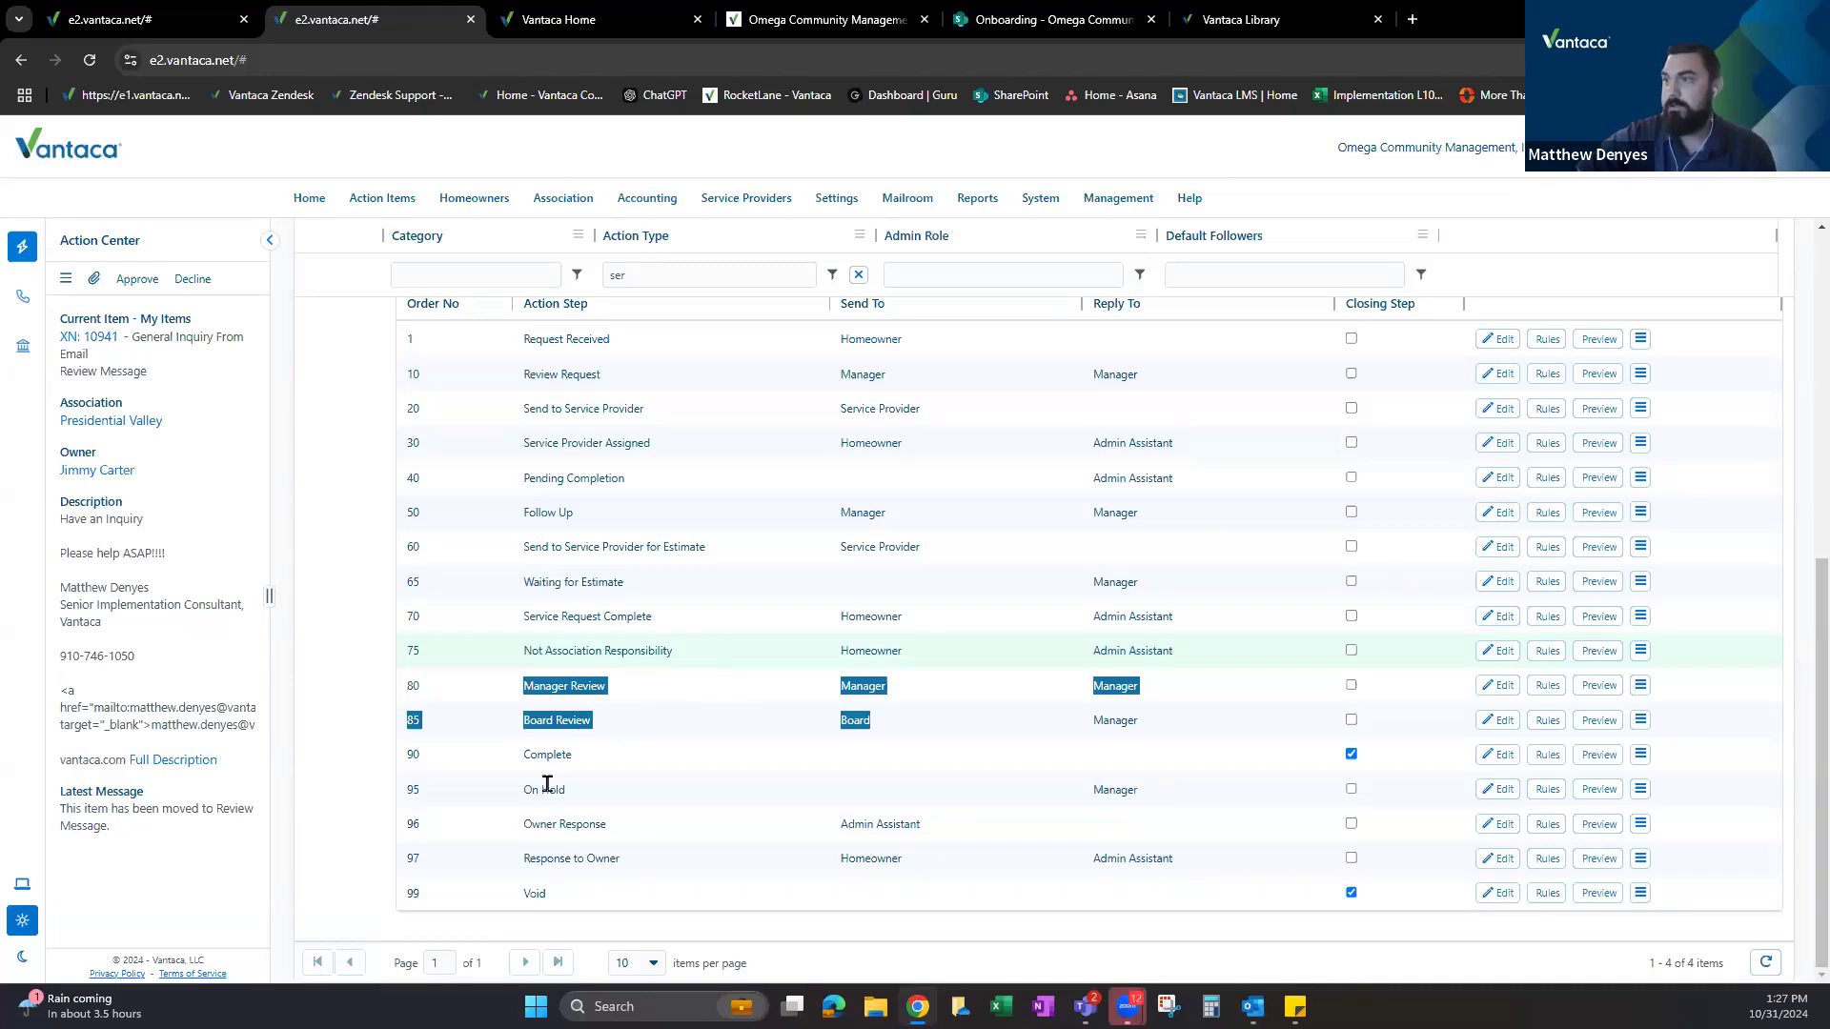
{"action": "left_click", "coordinate": [590, 791]}
{"action": "double_click", "coordinate": [591, 791]}
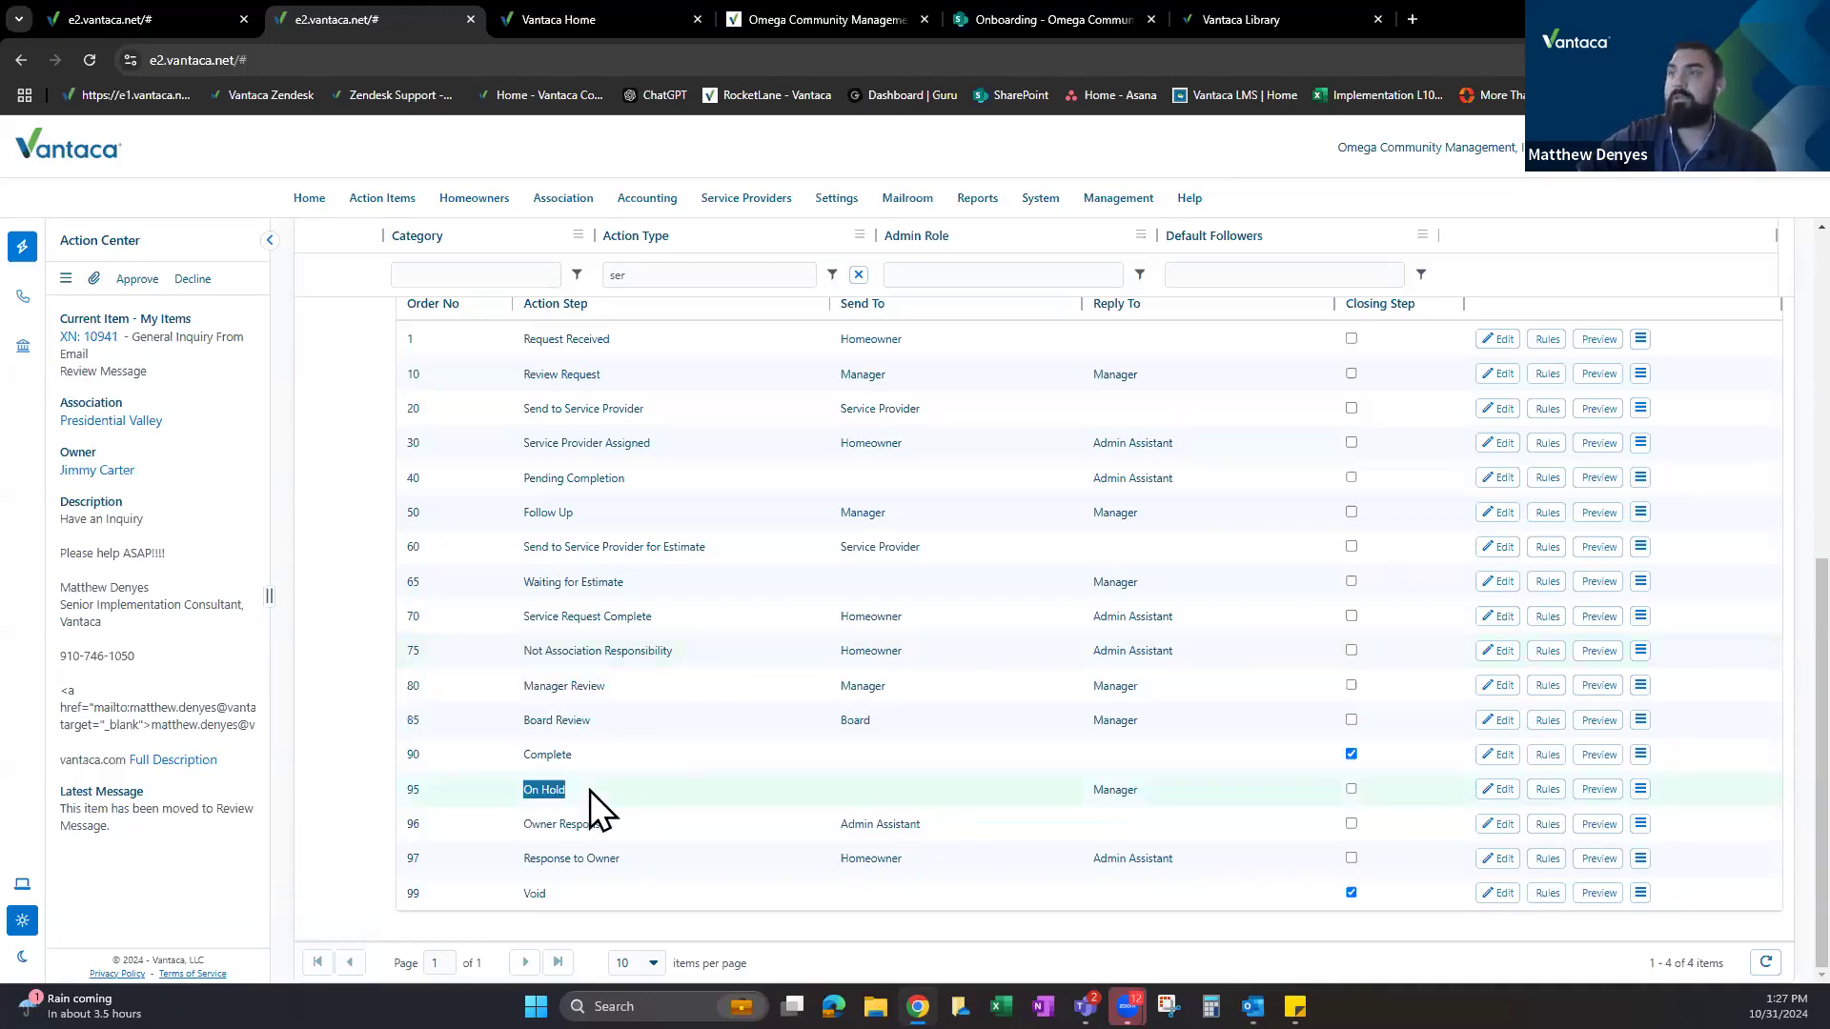
{"action": "scroll", "coordinate": [598, 790], "scroll_direction": "up", "scroll_amount": 2}
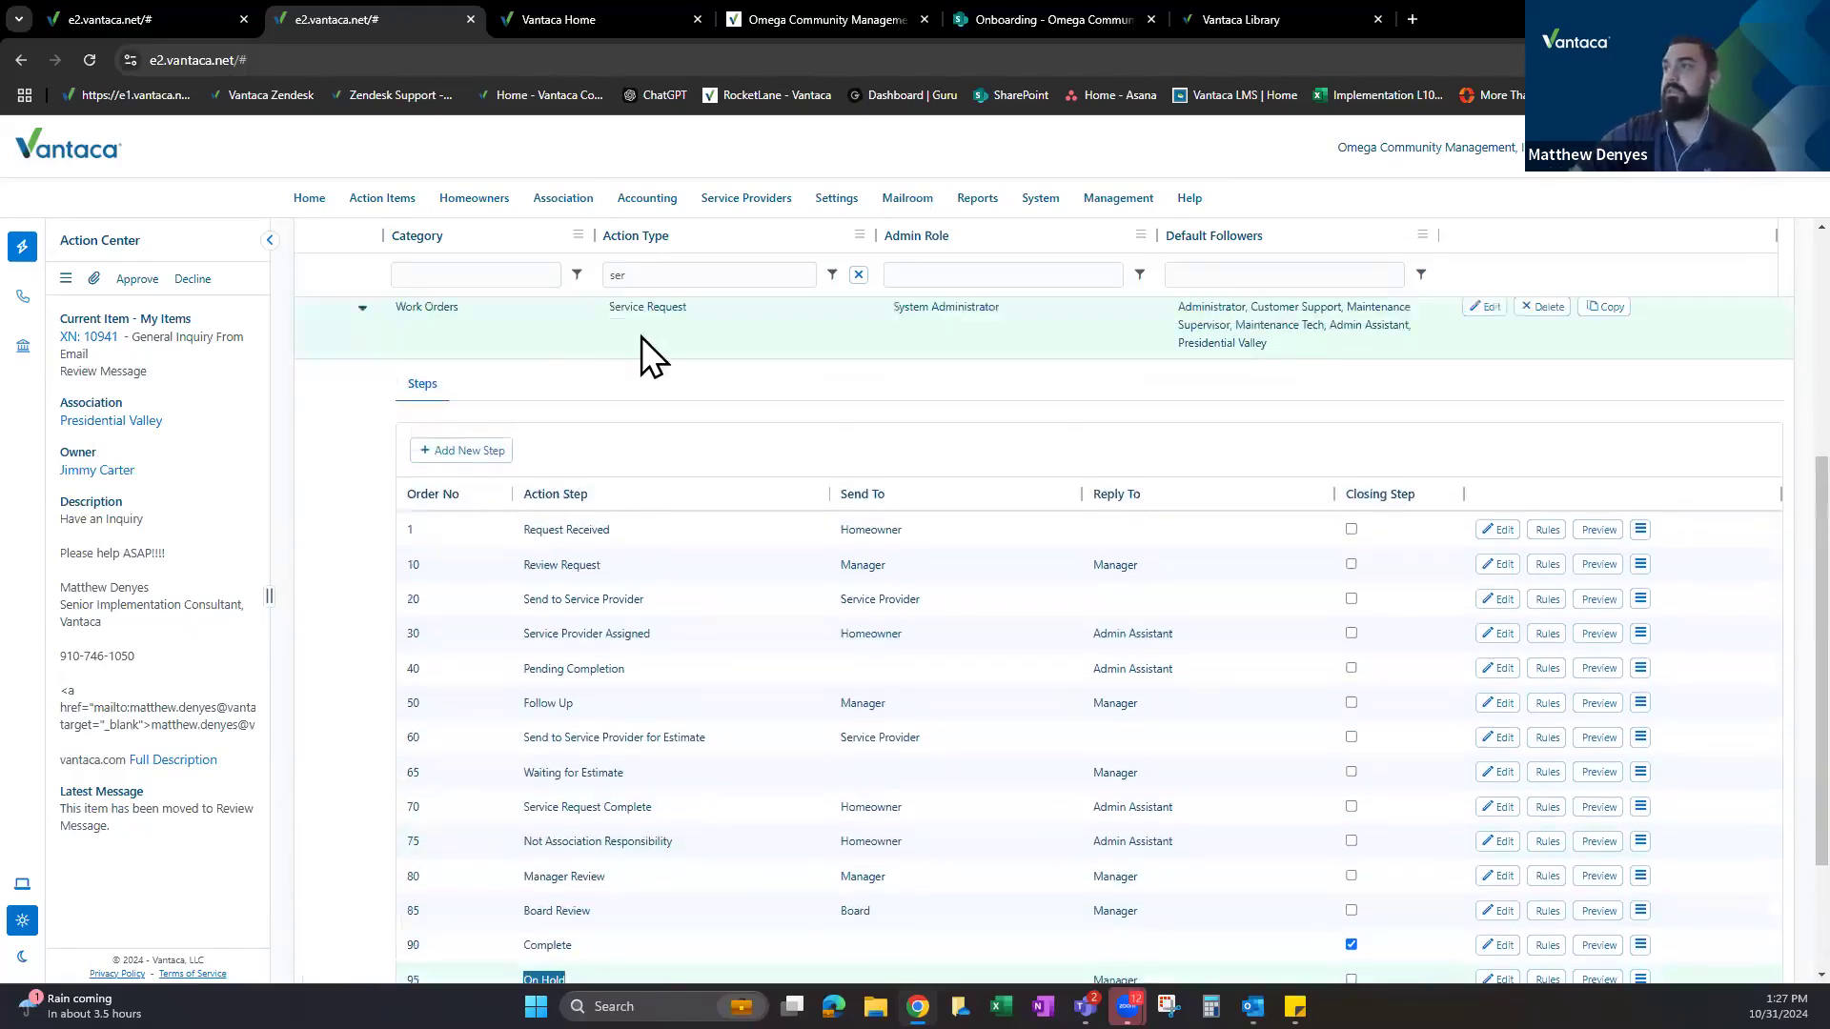
{"action": "scroll", "coordinate": [953, 705], "scroll_direction": "down", "scroll_amount": 2}
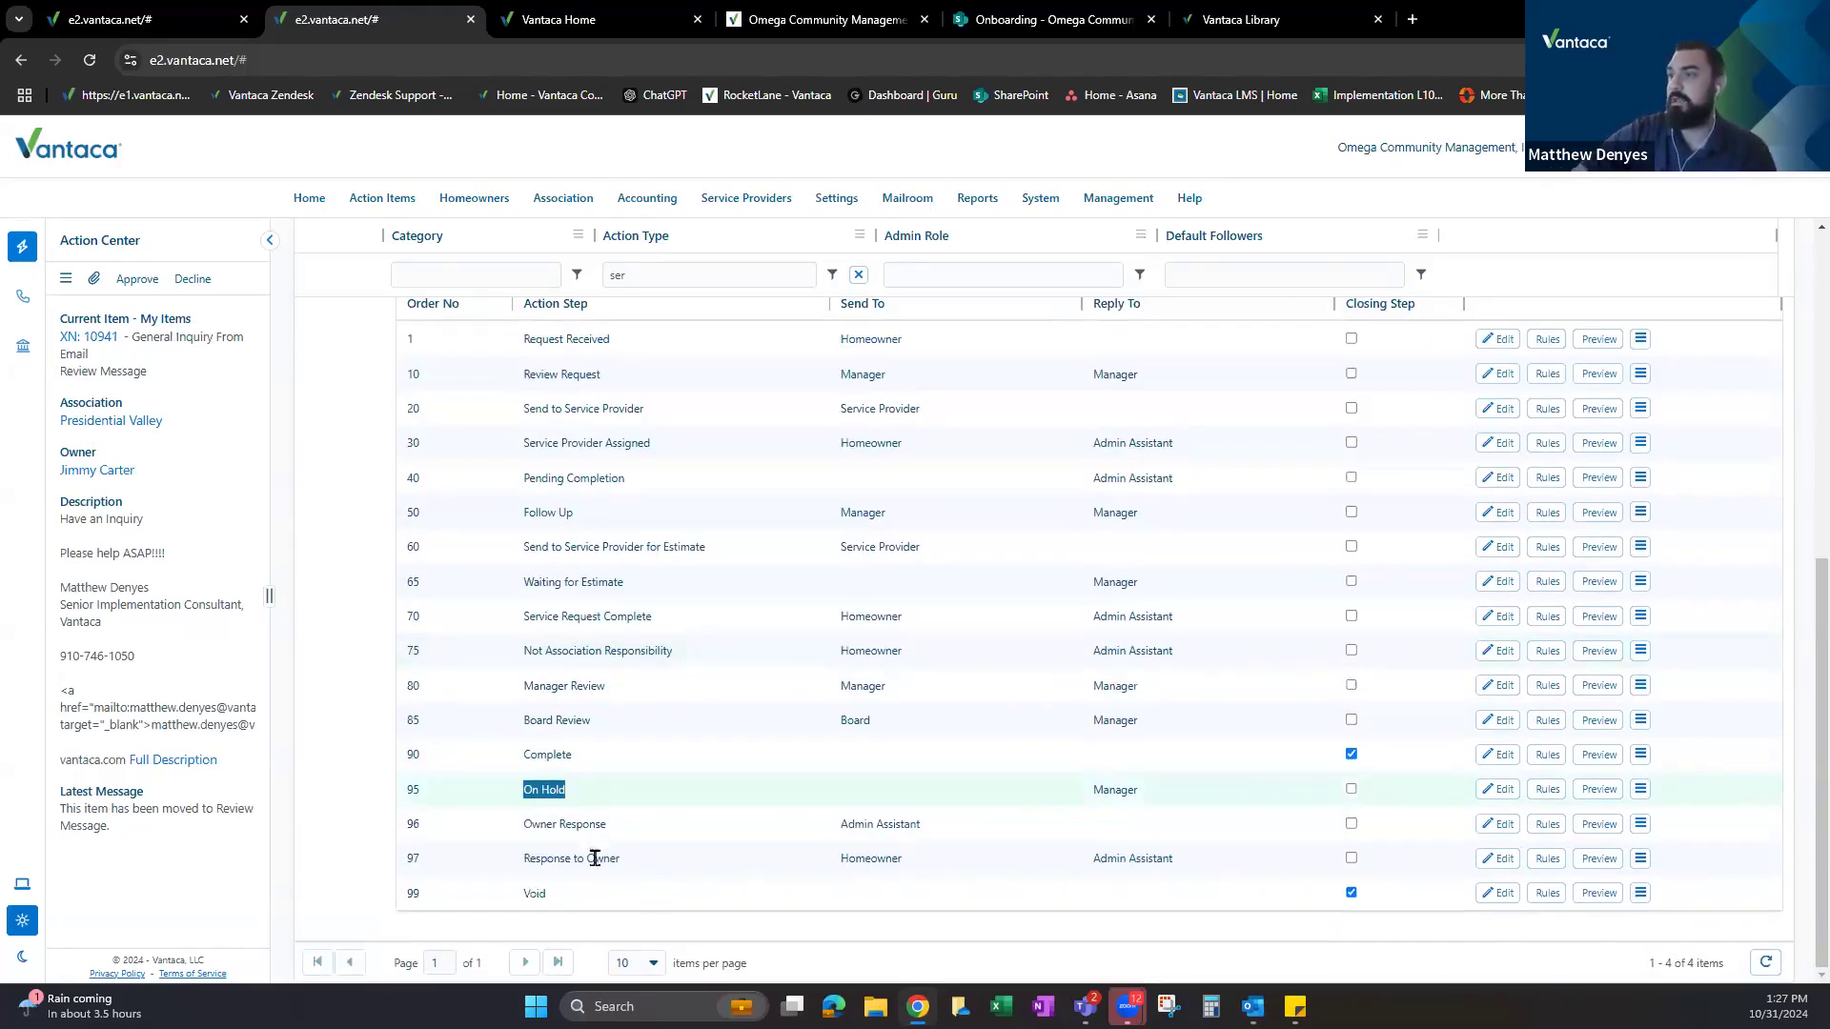
{"action": "double_click", "coordinate": [545, 753]}
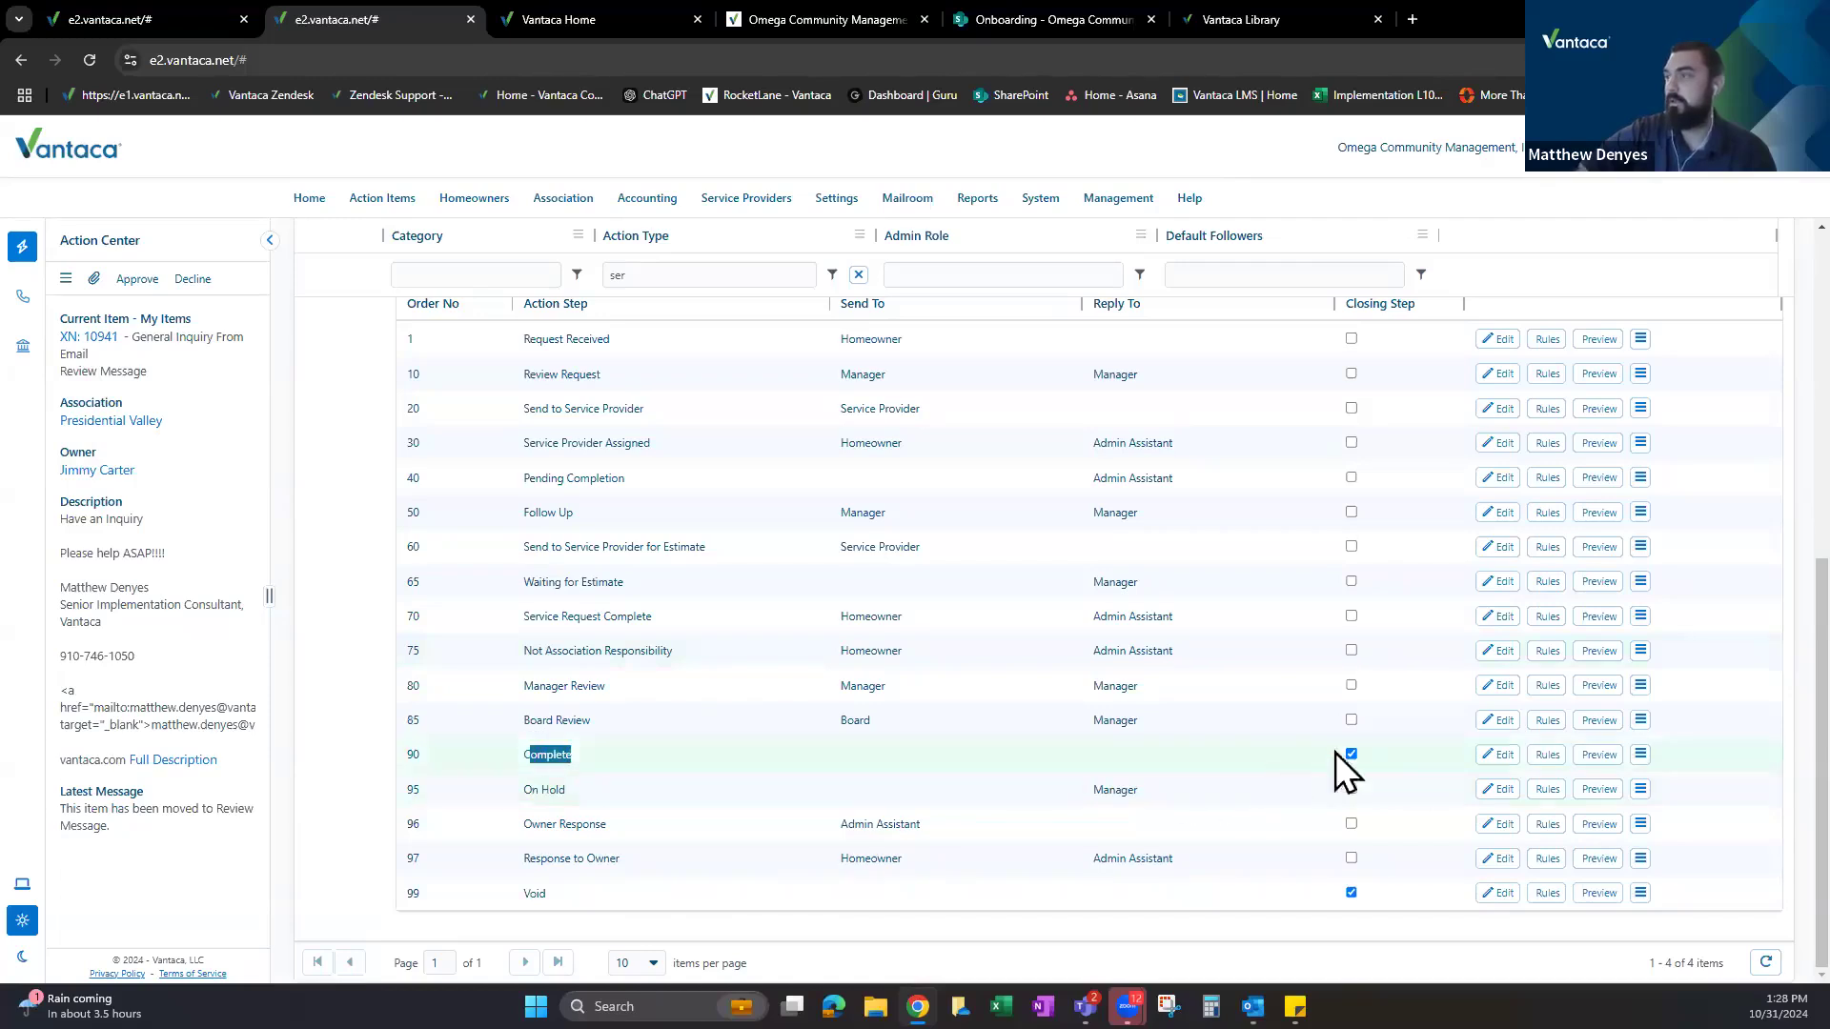
{"action": "double_click", "coordinate": [589, 789]}
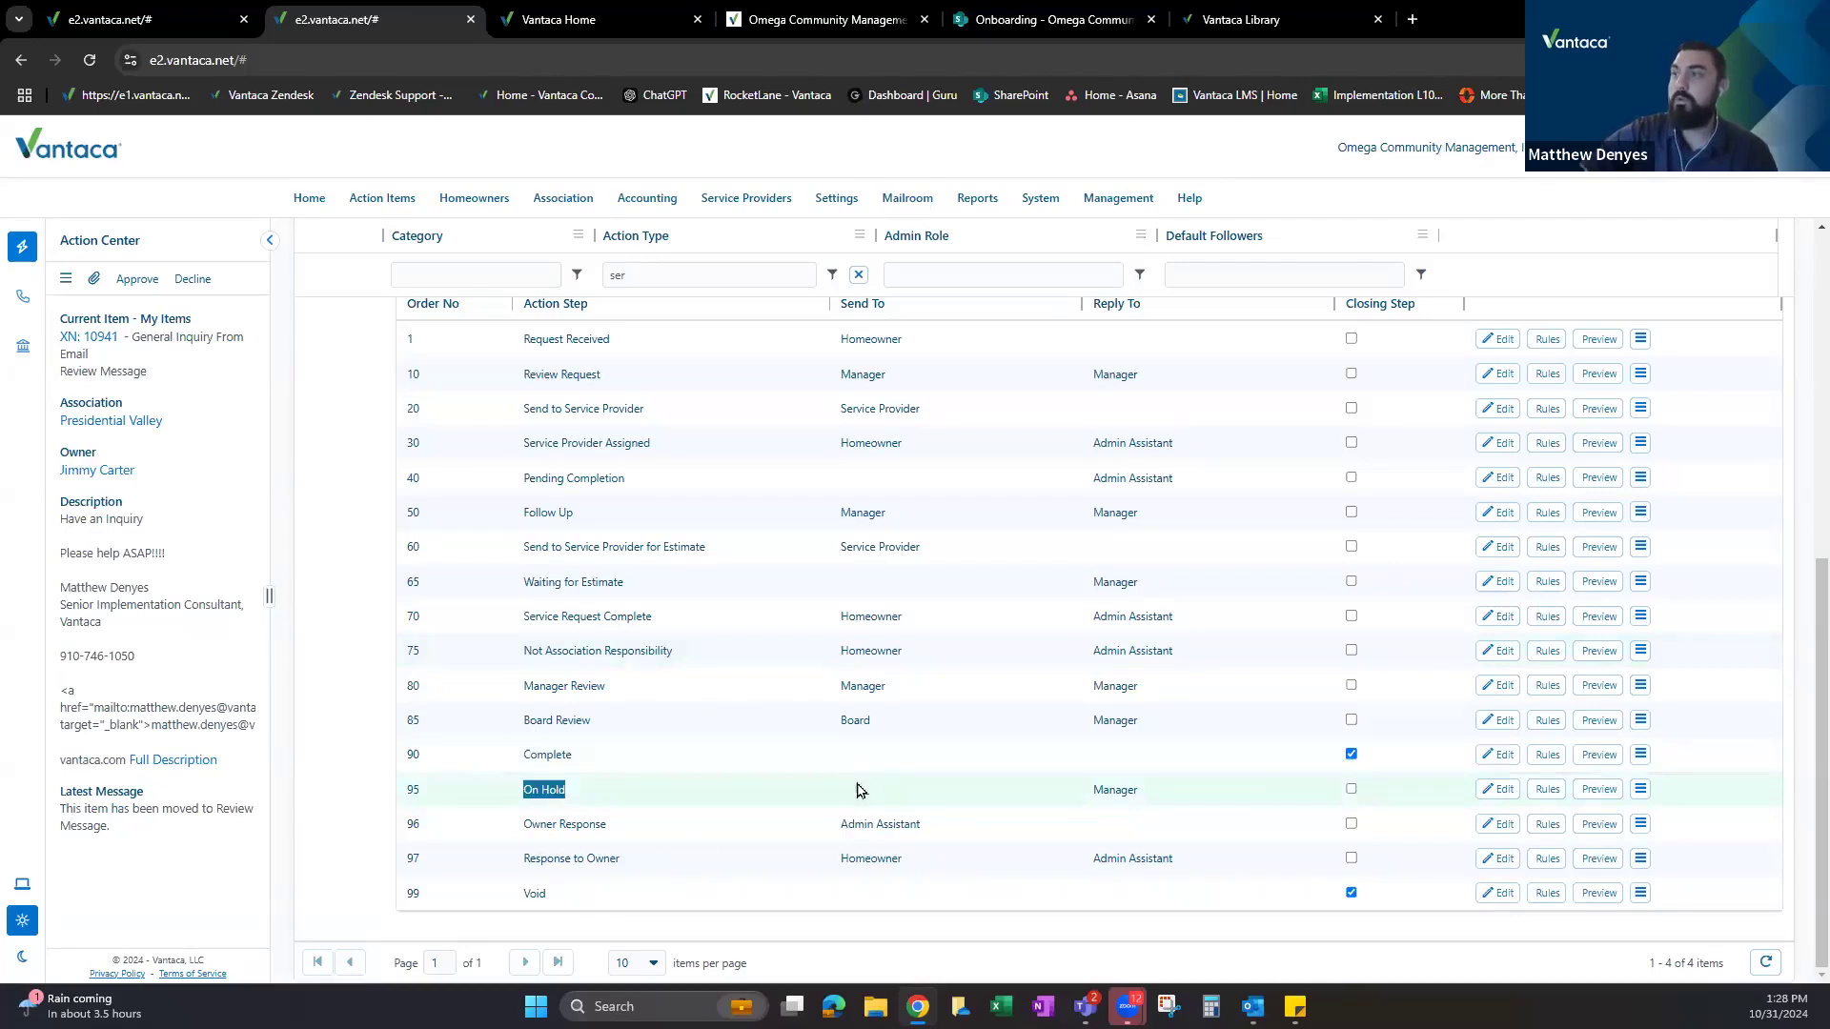
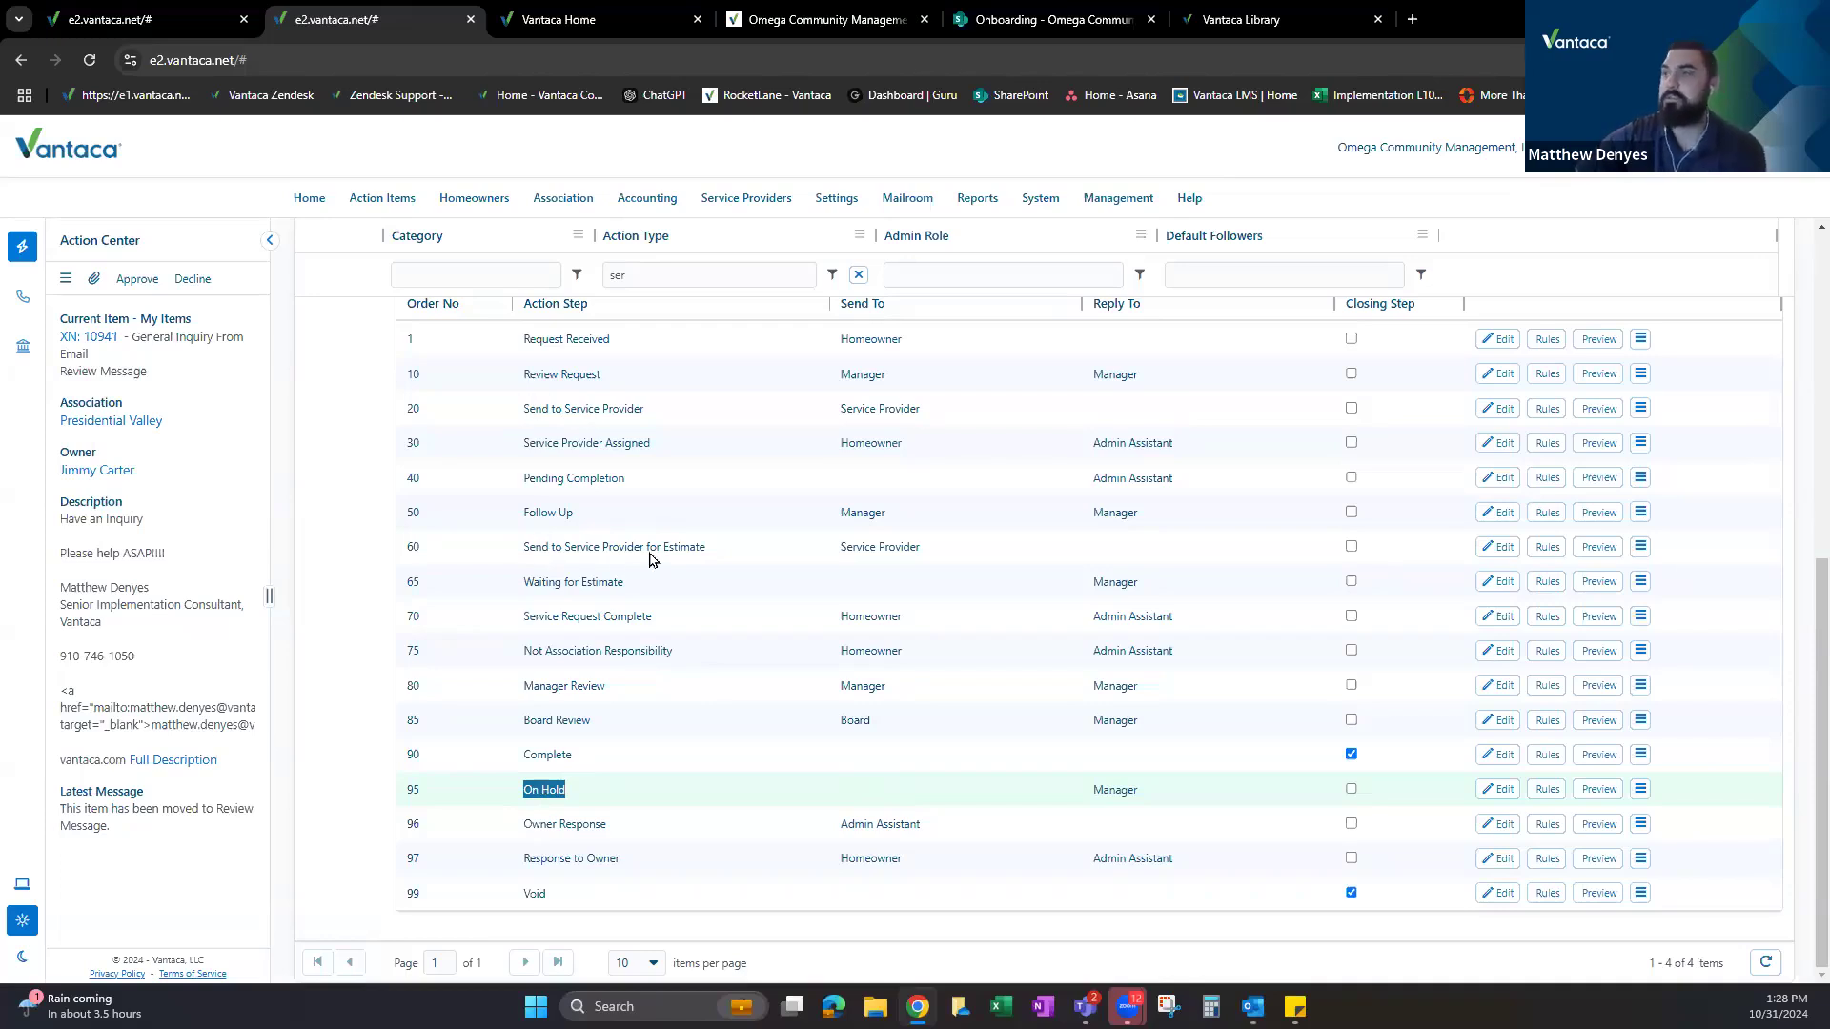
Change the Owner Response step's recipient from Admin Assistant to Manager and save it.
{"action": "left_click", "coordinate": [516, 789]}
{"action": "left_click_drag", "start_coordinate": [516, 789], "coordinate": [573, 791]}
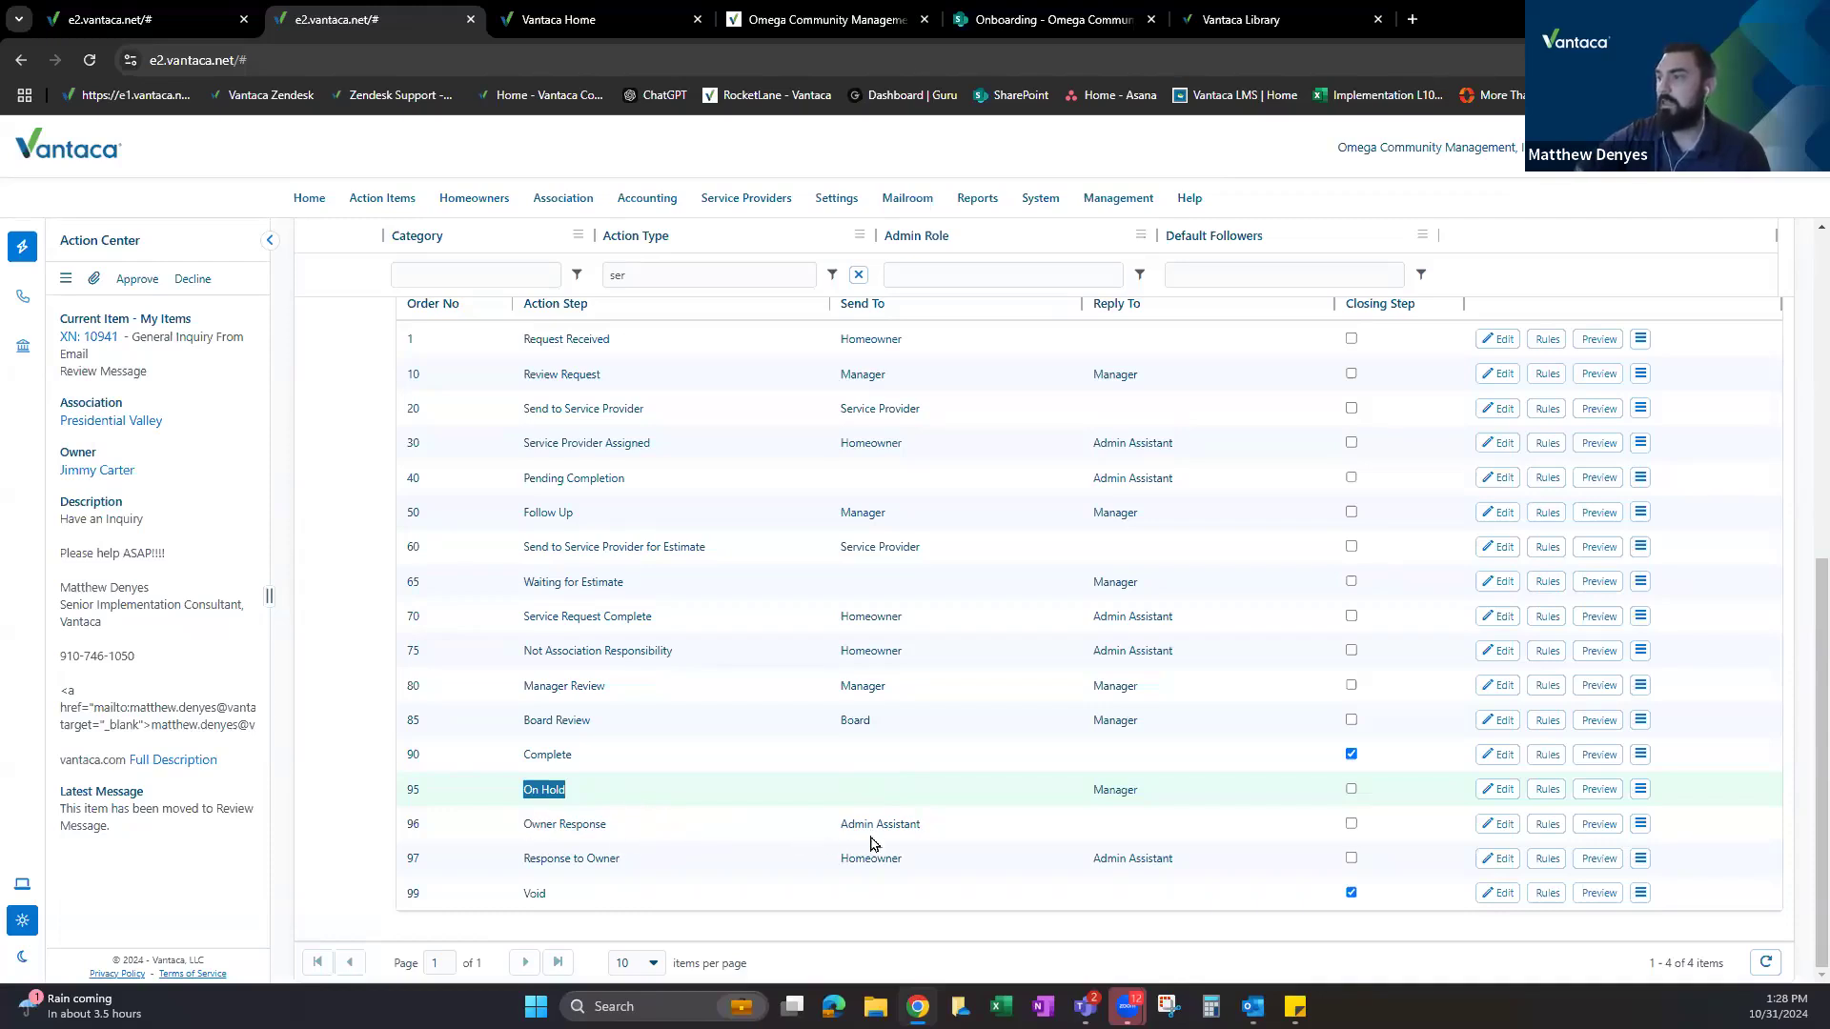
{"action": "left_click_drag", "start_coordinate": [840, 824], "coordinate": [929, 827]}
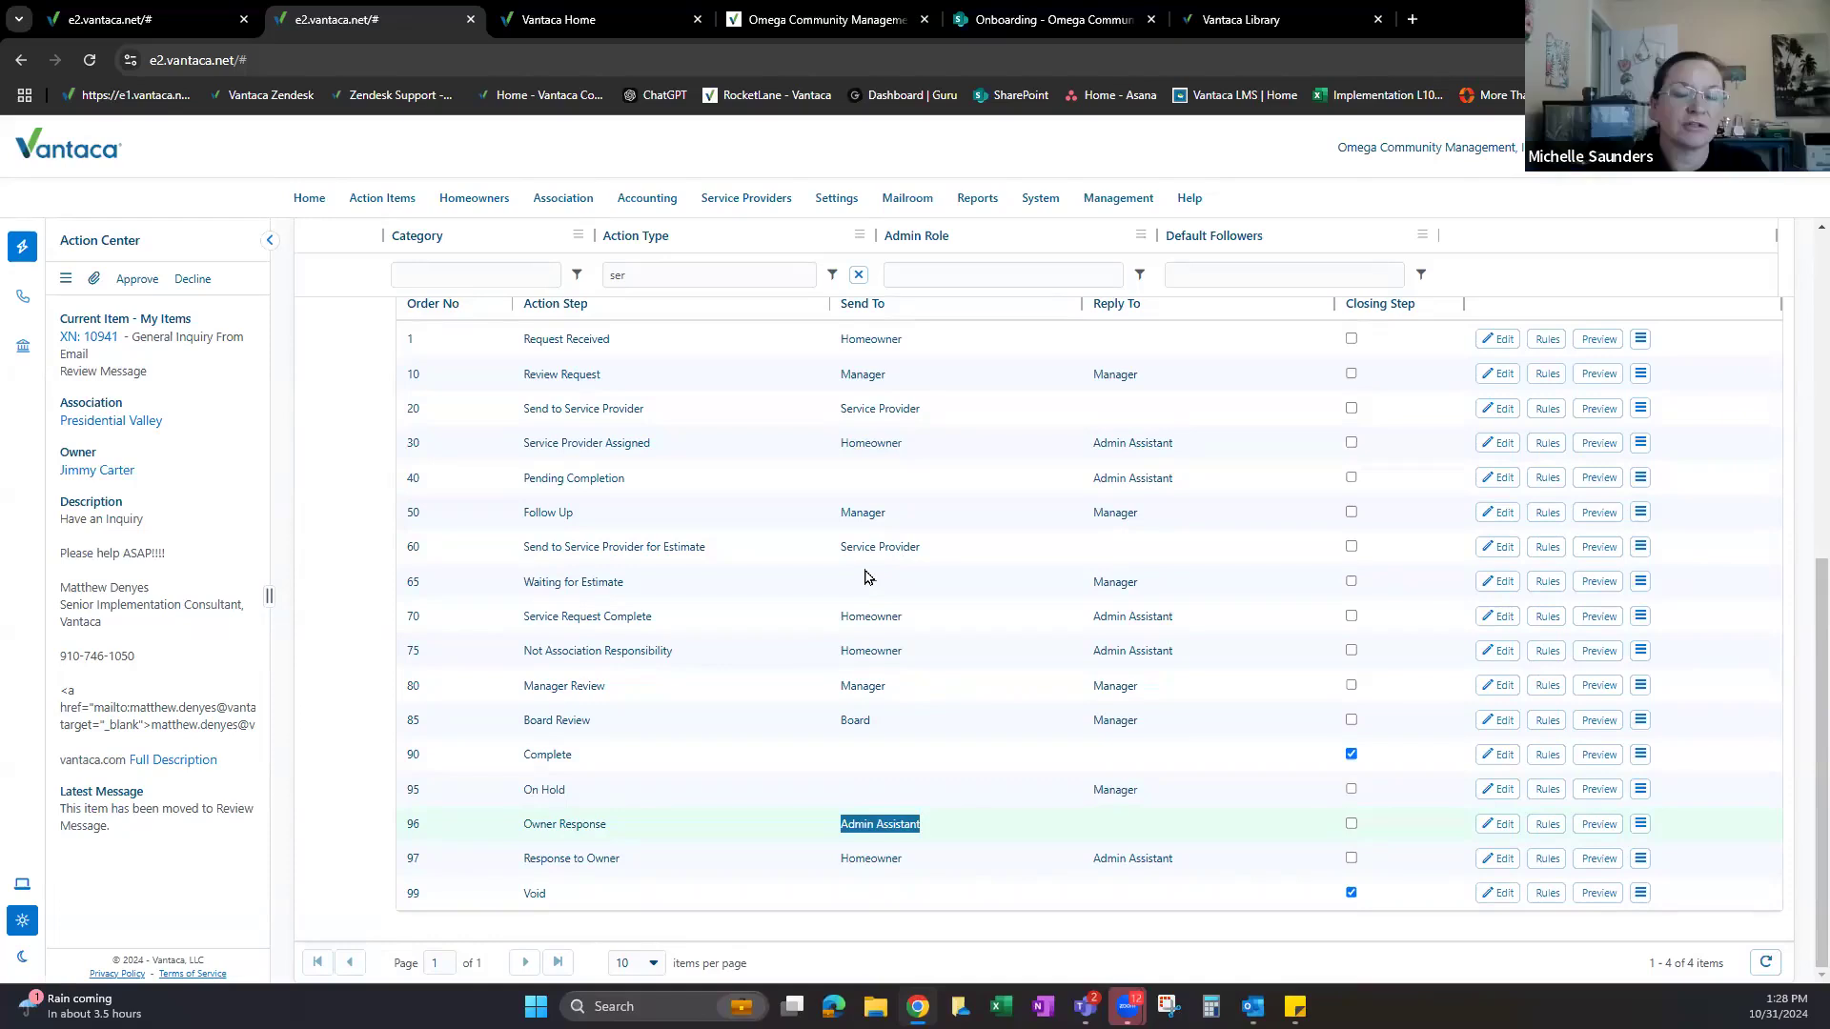
{"action": "left_click", "coordinate": [1498, 823]}
{"action": "left_click", "coordinate": [935, 825]}
{"action": "left_click", "coordinate": [919, 822]}
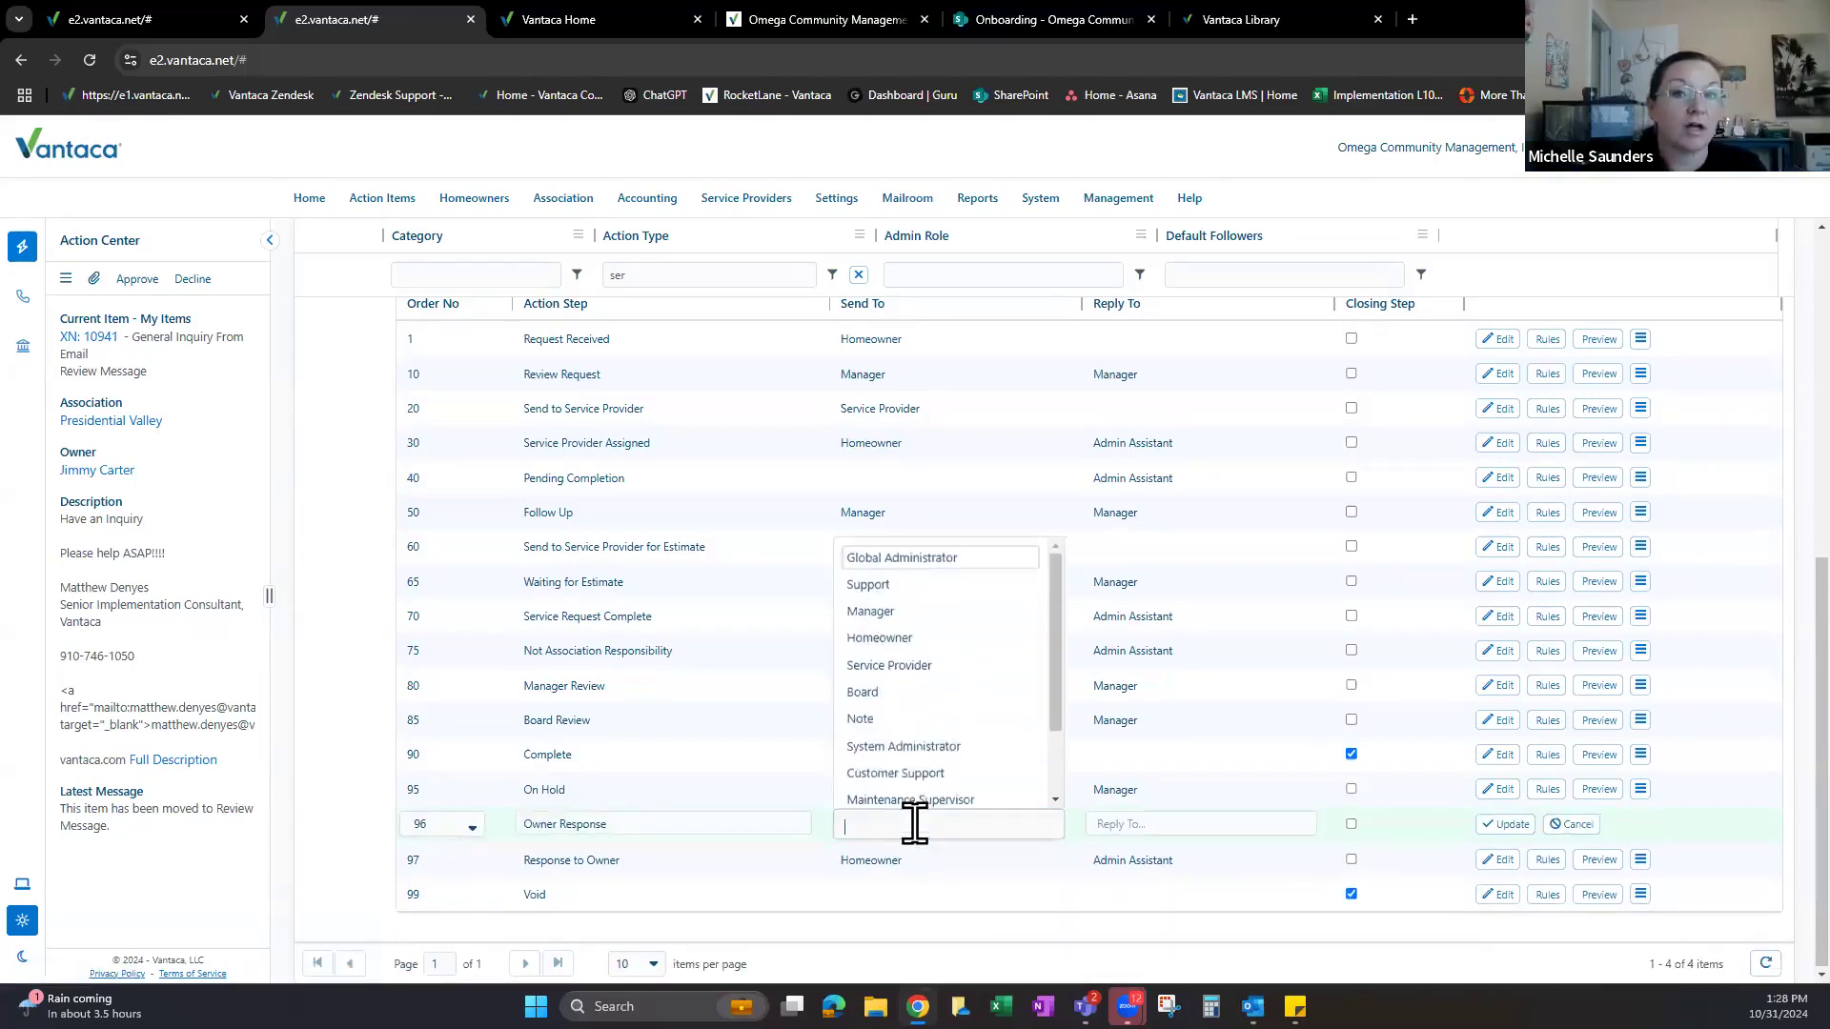
{"action": "type", "text": "man"}
{"action": "left_click", "coordinate": [882, 856]}
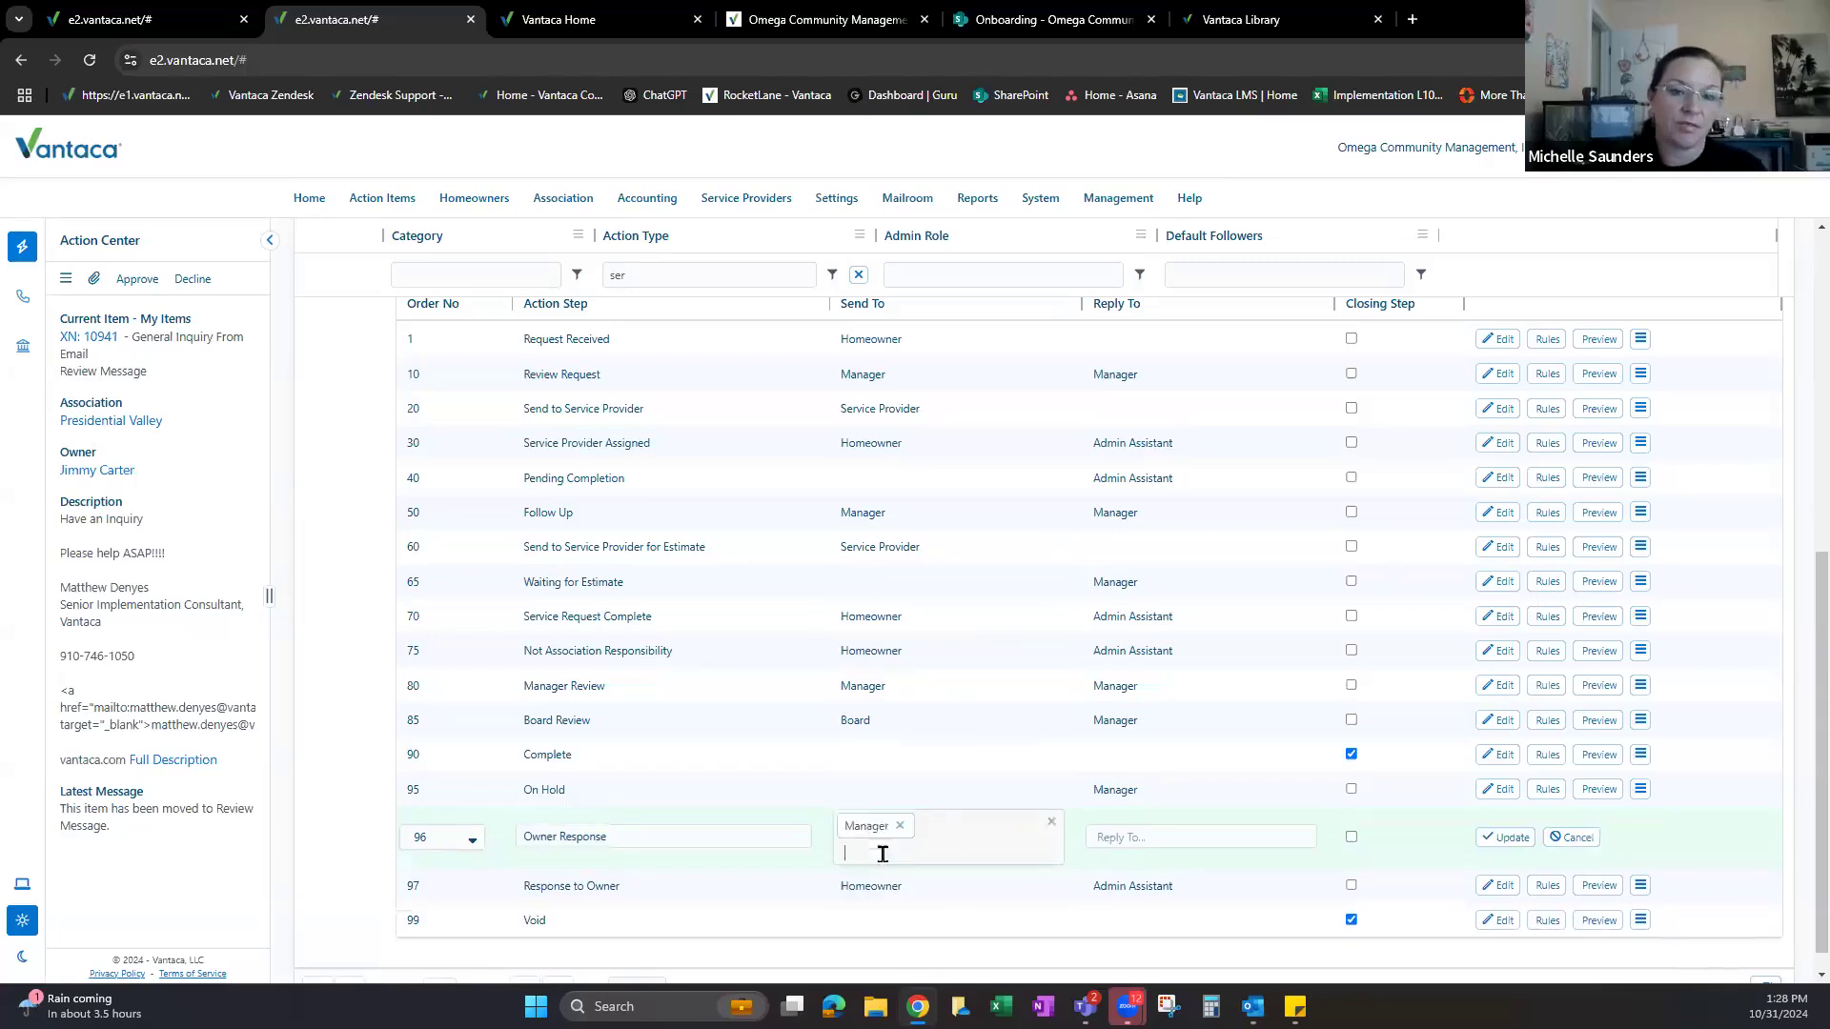
{"action": "left_click", "coordinate": [1506, 836]}
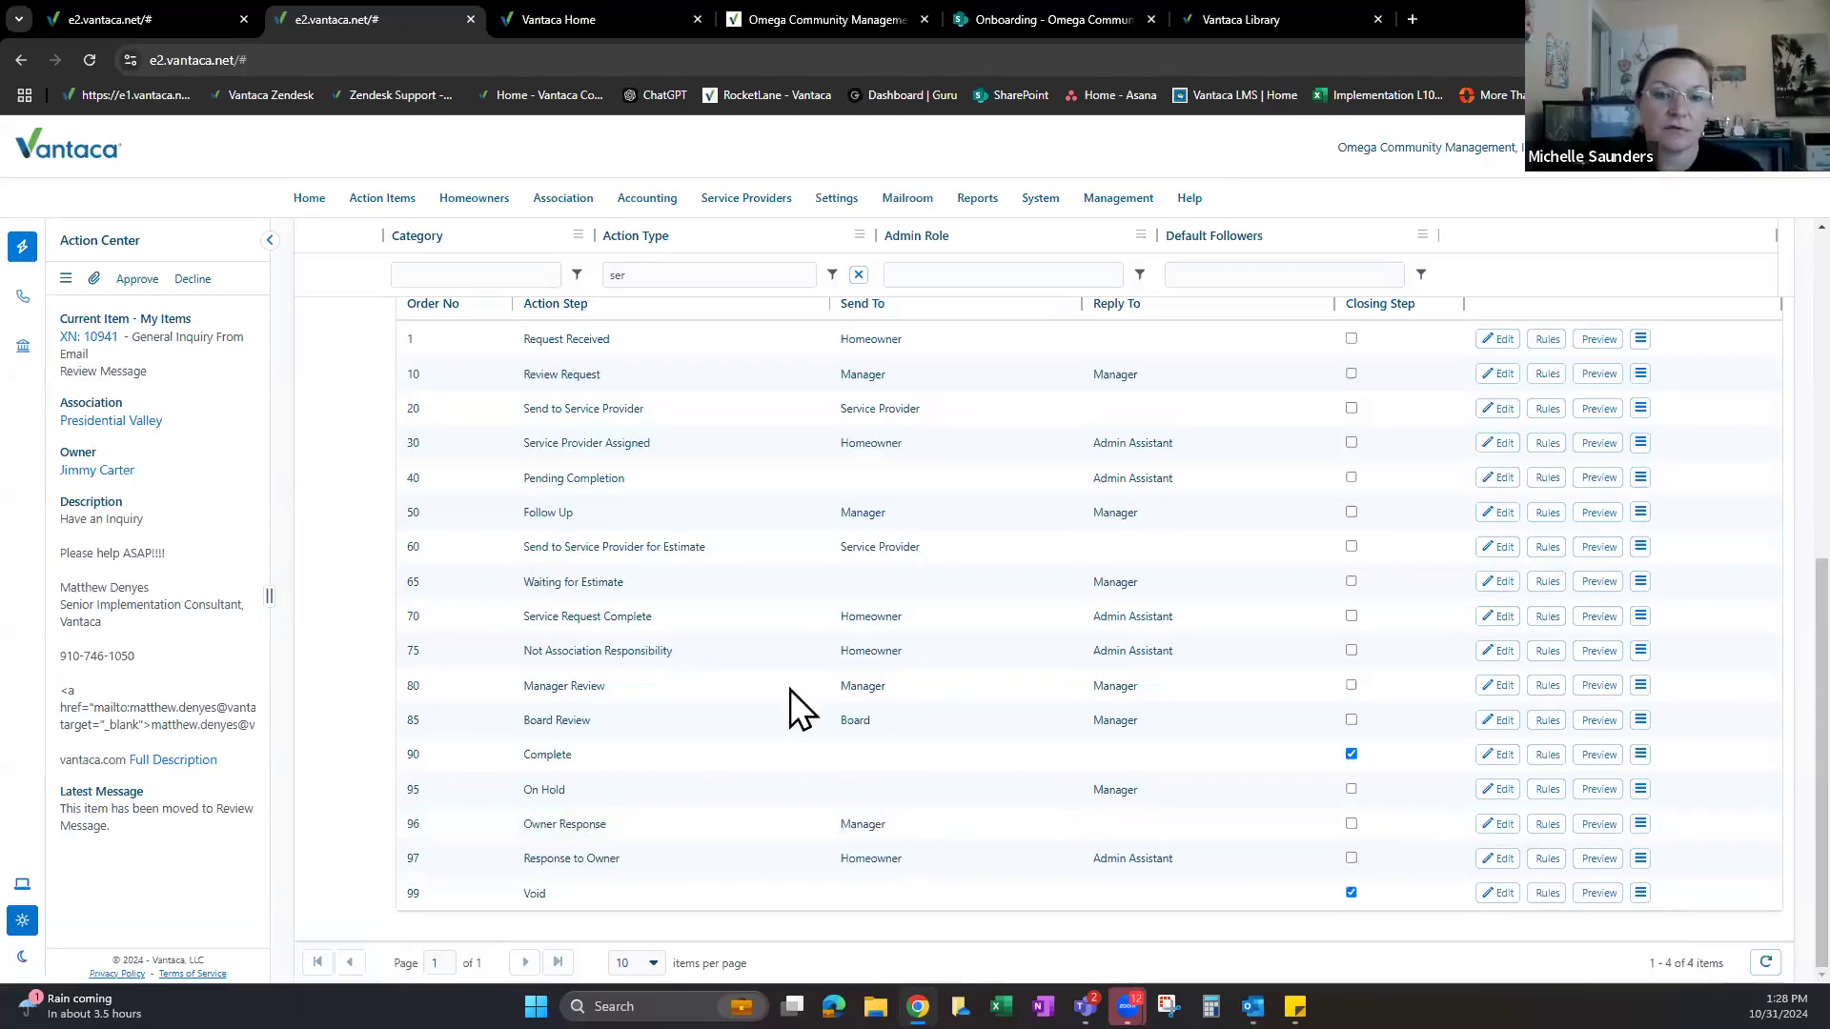
Review the updated step list, pointing out the Review Request step.
{"action": "scroll", "coordinate": [849, 724], "scroll_direction": "up", "scroll_amount": 1}
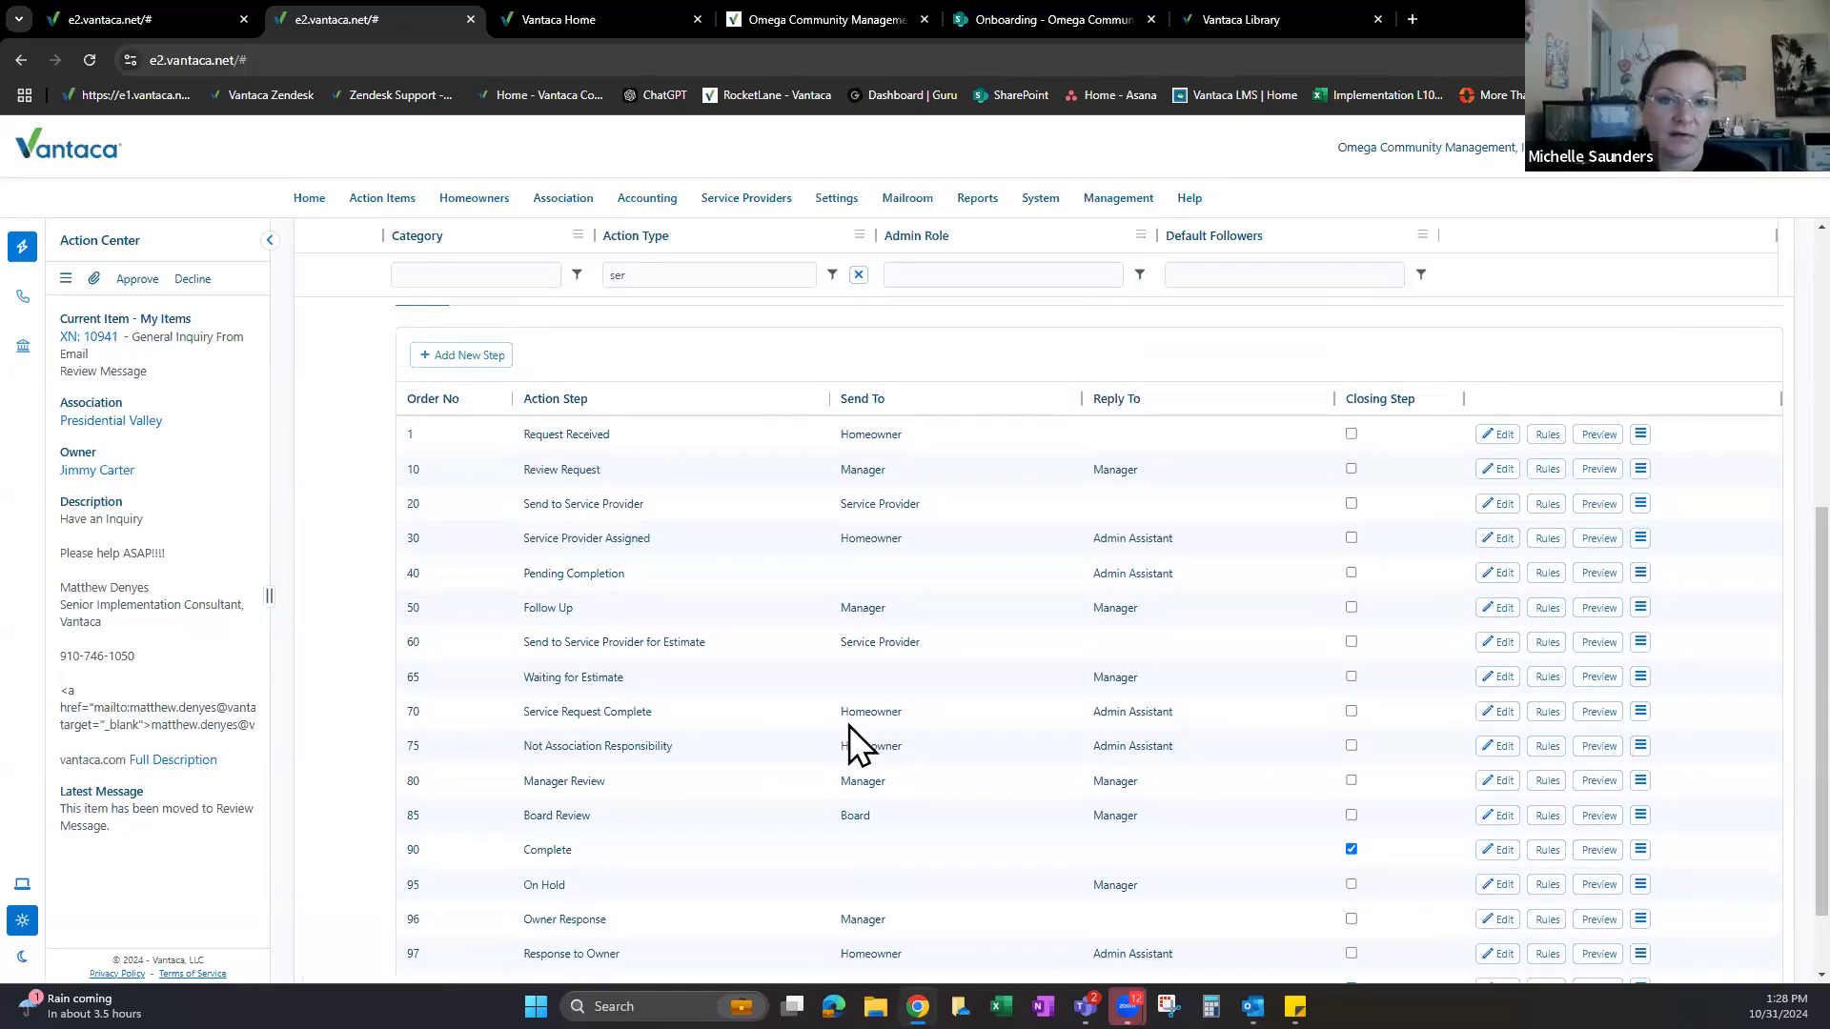
{"action": "scroll", "coordinate": [849, 511], "scroll_direction": "up", "scroll_amount": 1}
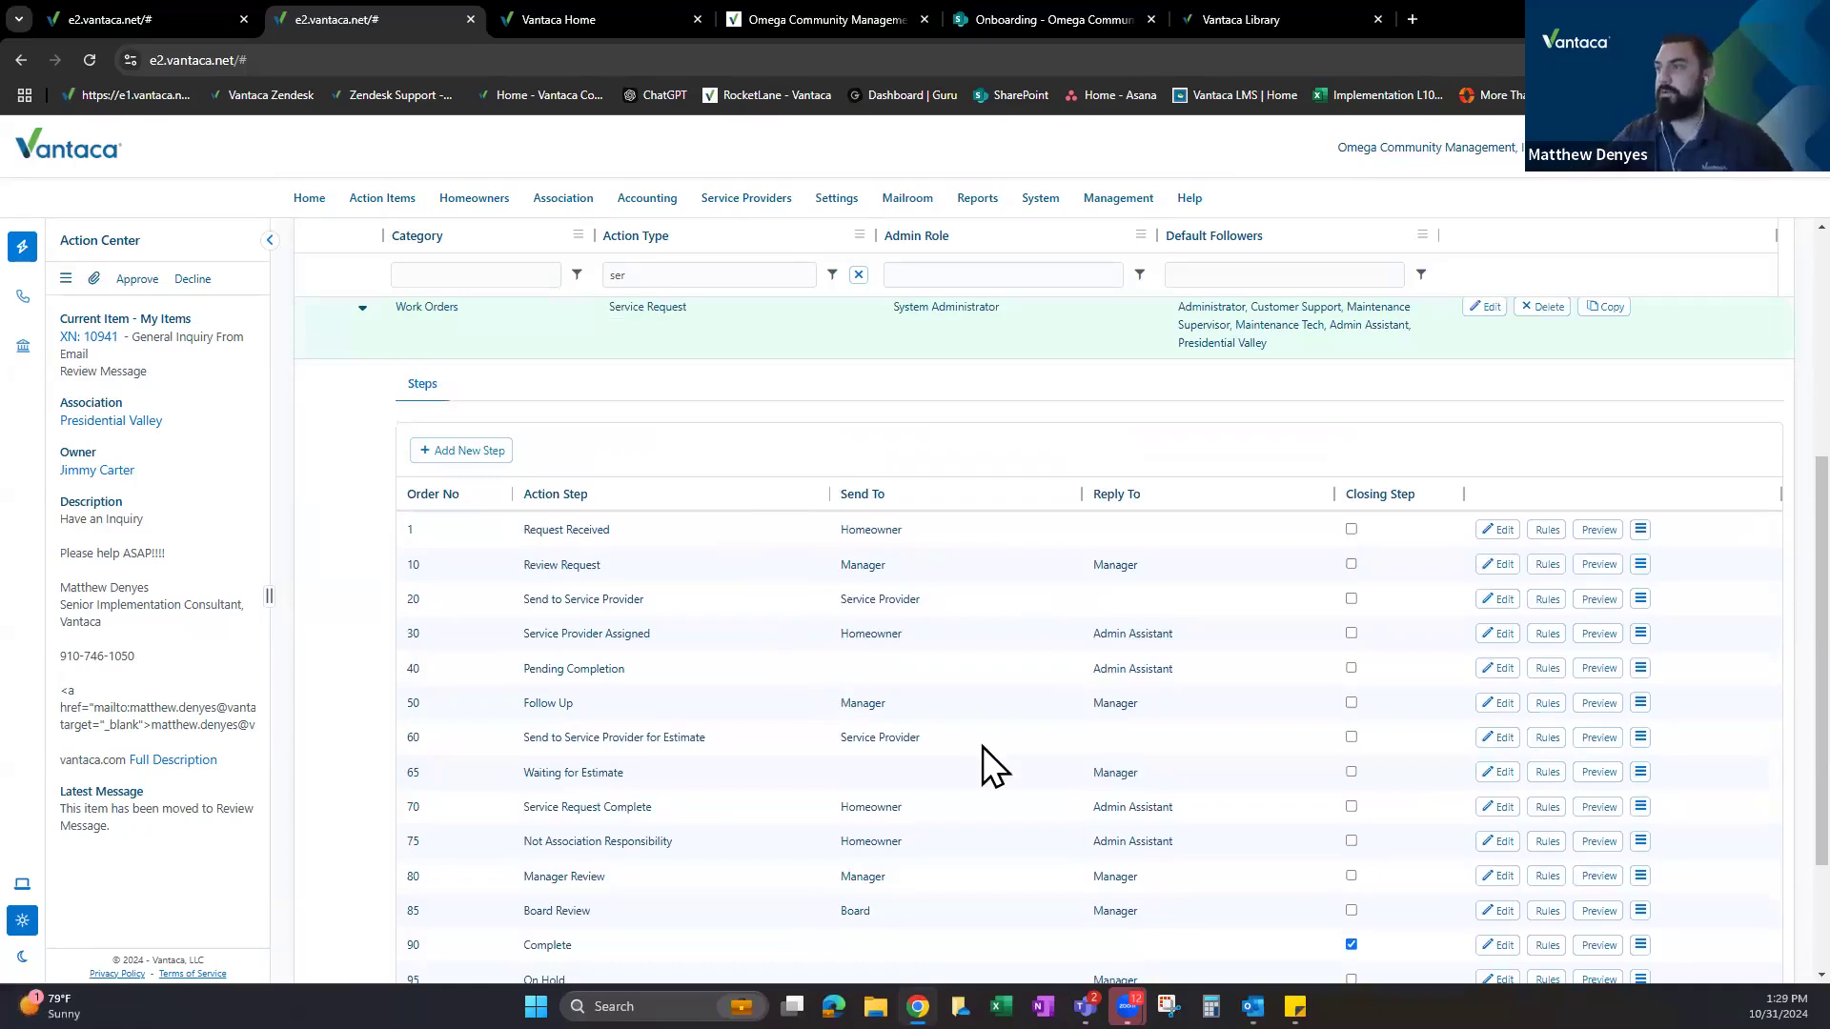
{"action": "scroll", "coordinate": [915, 580], "scroll_direction": "down", "scroll_amount": 1}
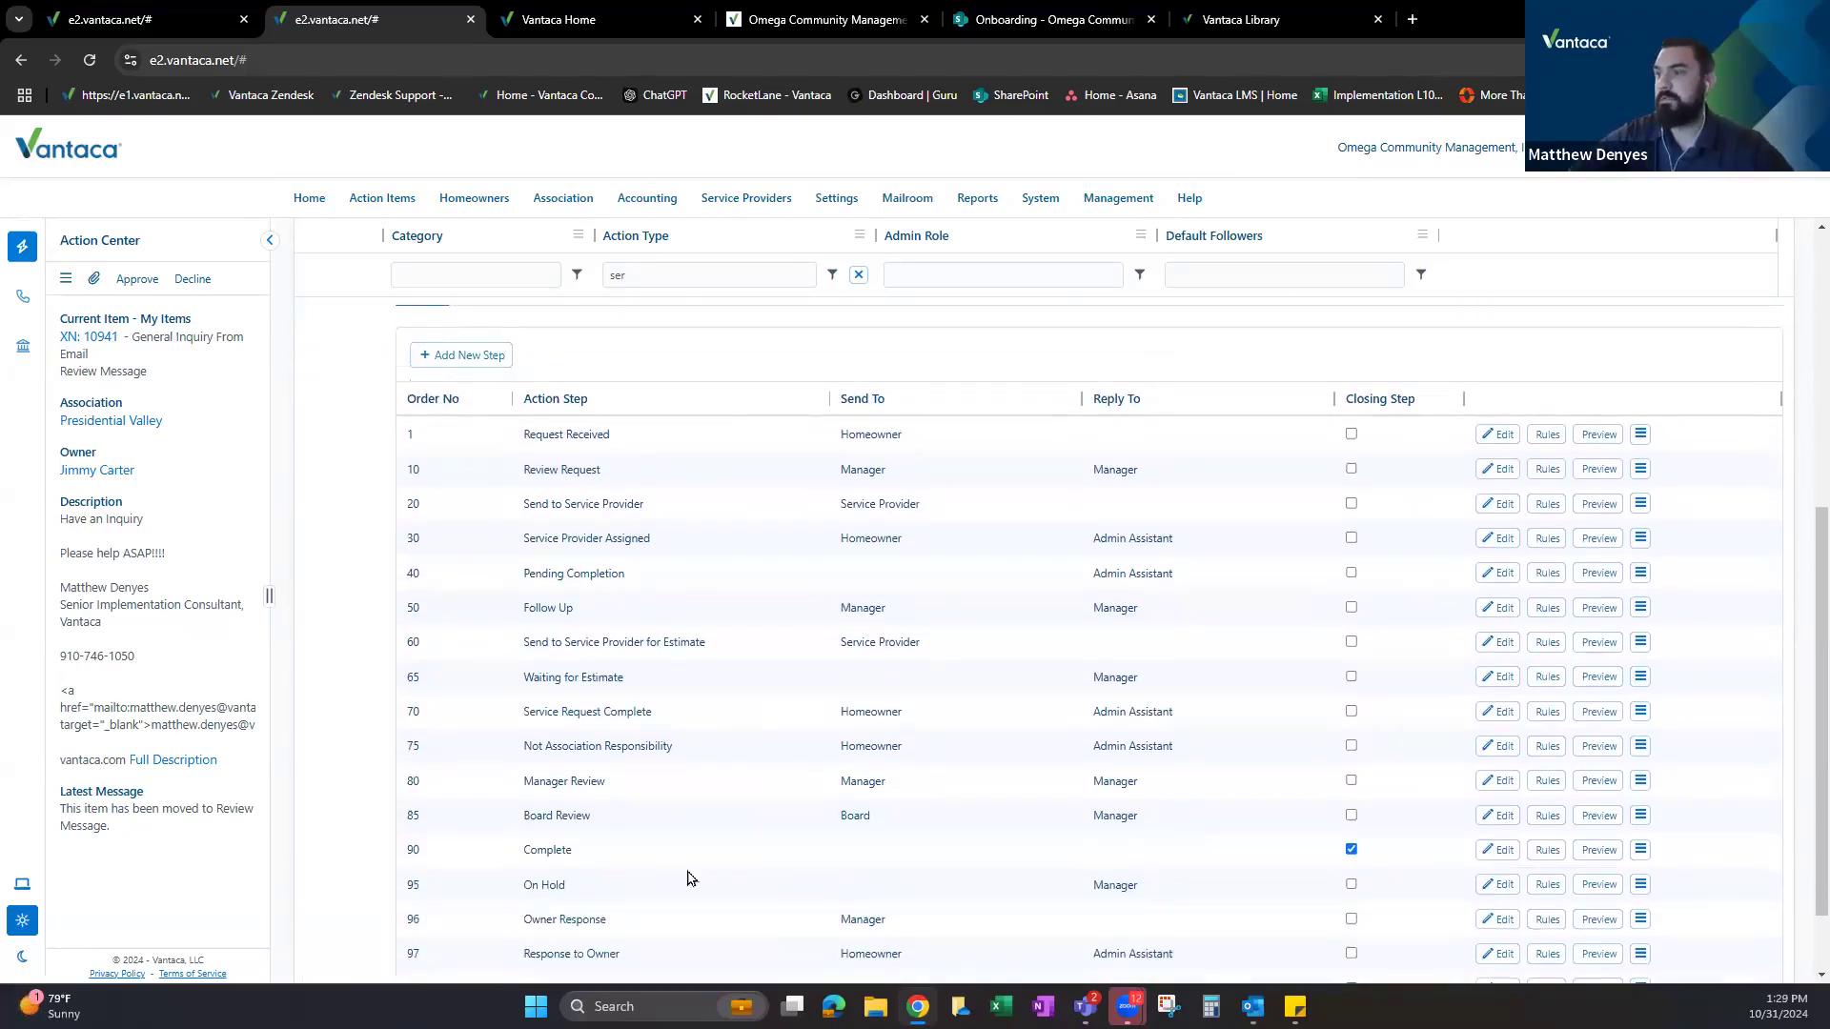
{"action": "scroll", "coordinate": [868, 851], "scroll_direction": "down", "scroll_amount": 1}
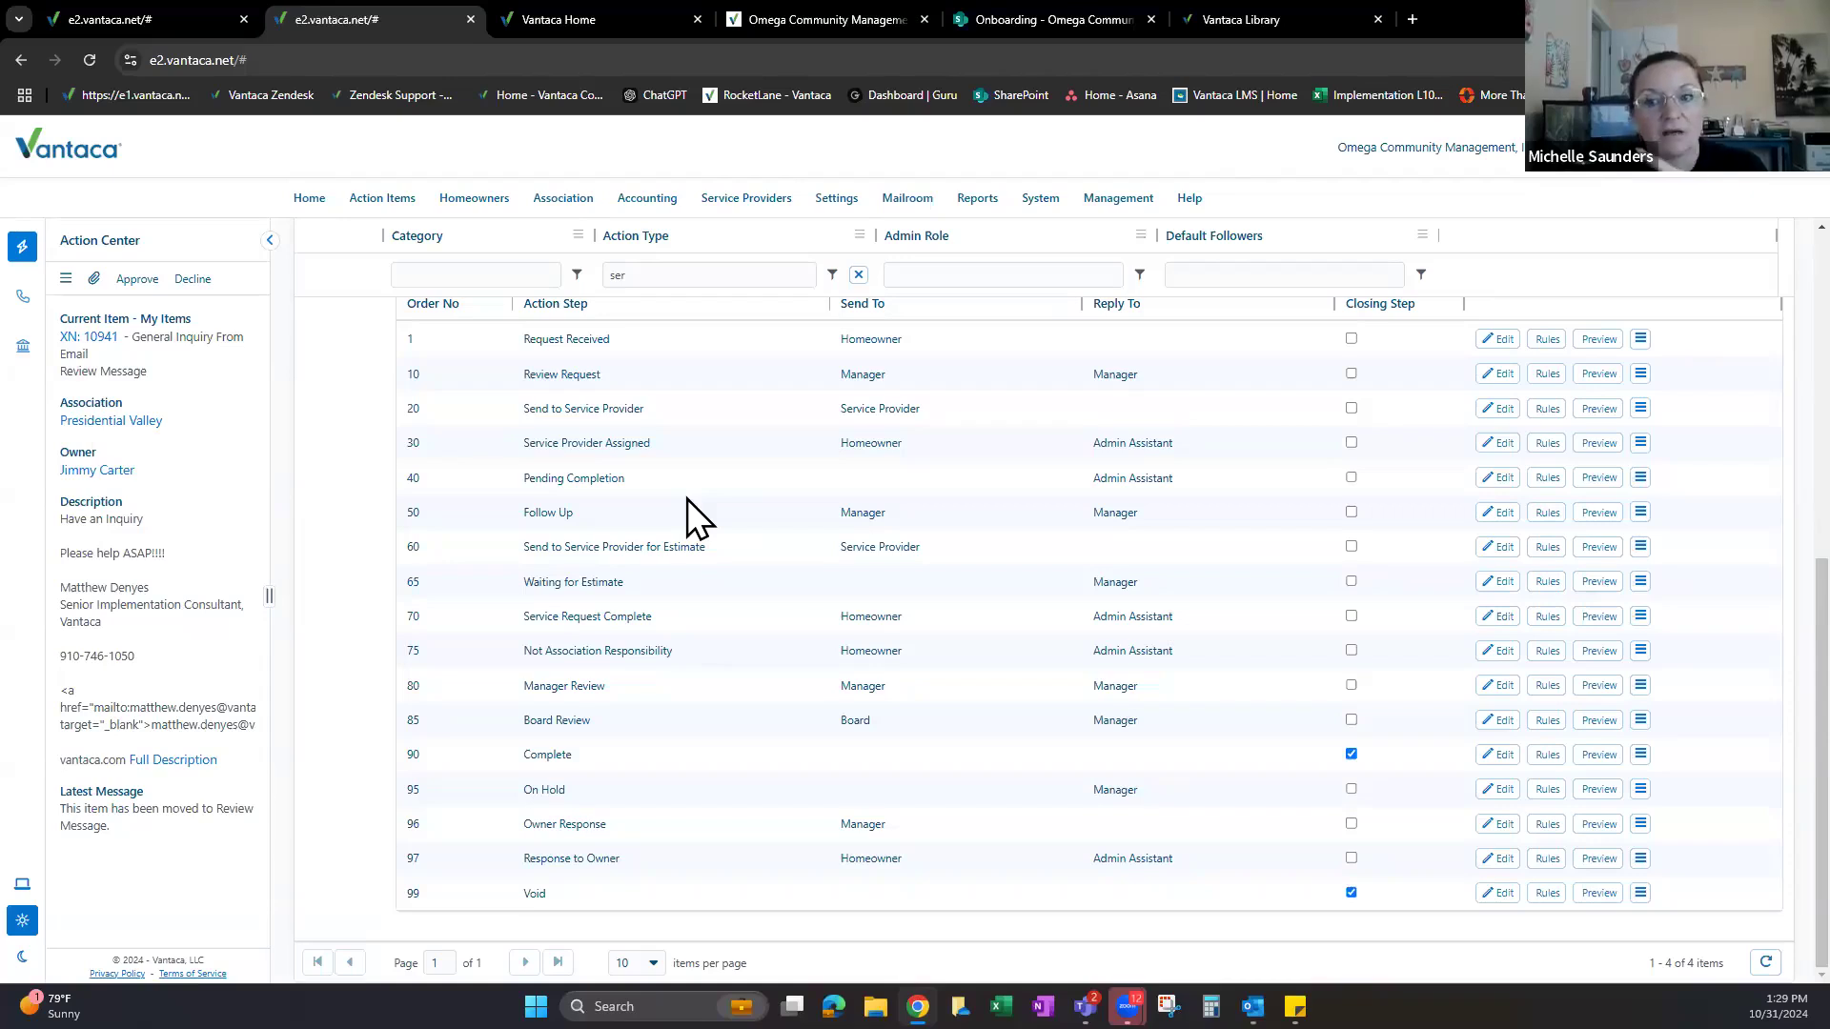
{"action": "scroll", "coordinate": [688, 499], "scroll_direction": "up", "scroll_amount": 3}
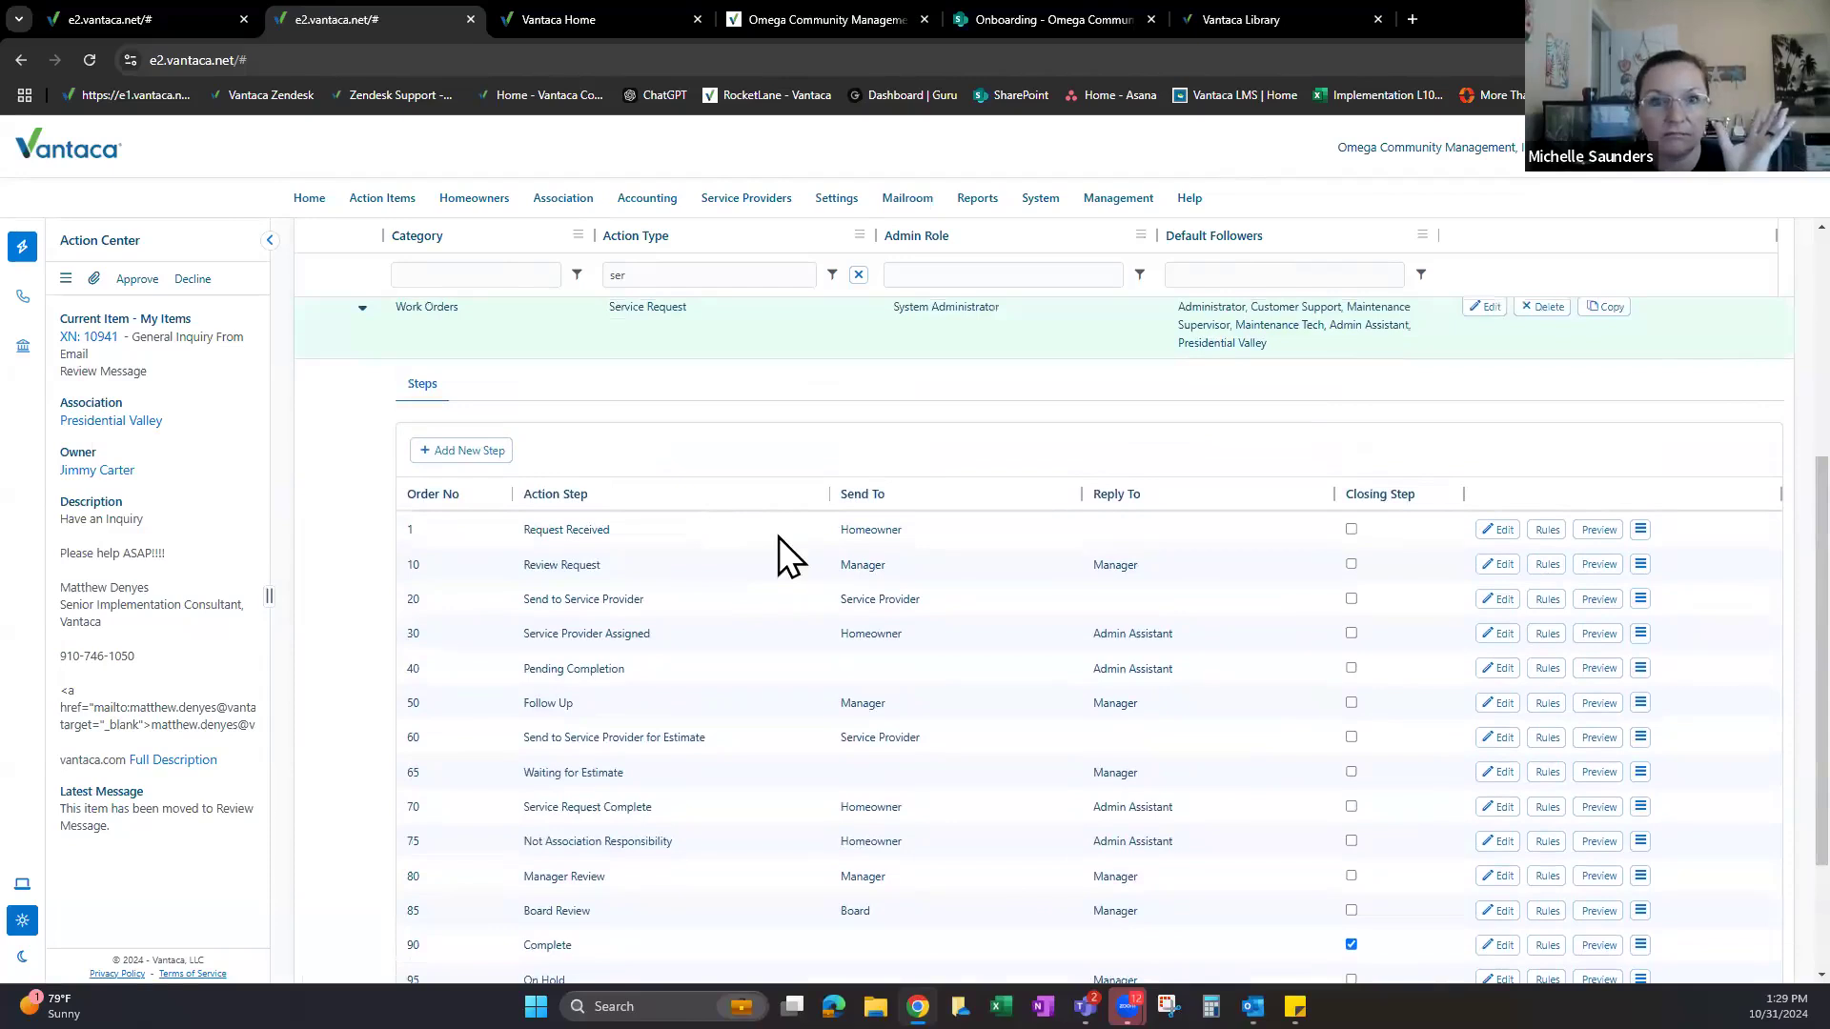
{"action": "scroll", "coordinate": [727, 388], "scroll_direction": "up", "scroll_amount": 2}
{"action": "scroll", "coordinate": [793, 519], "scroll_direction": "down", "scroll_amount": 1}
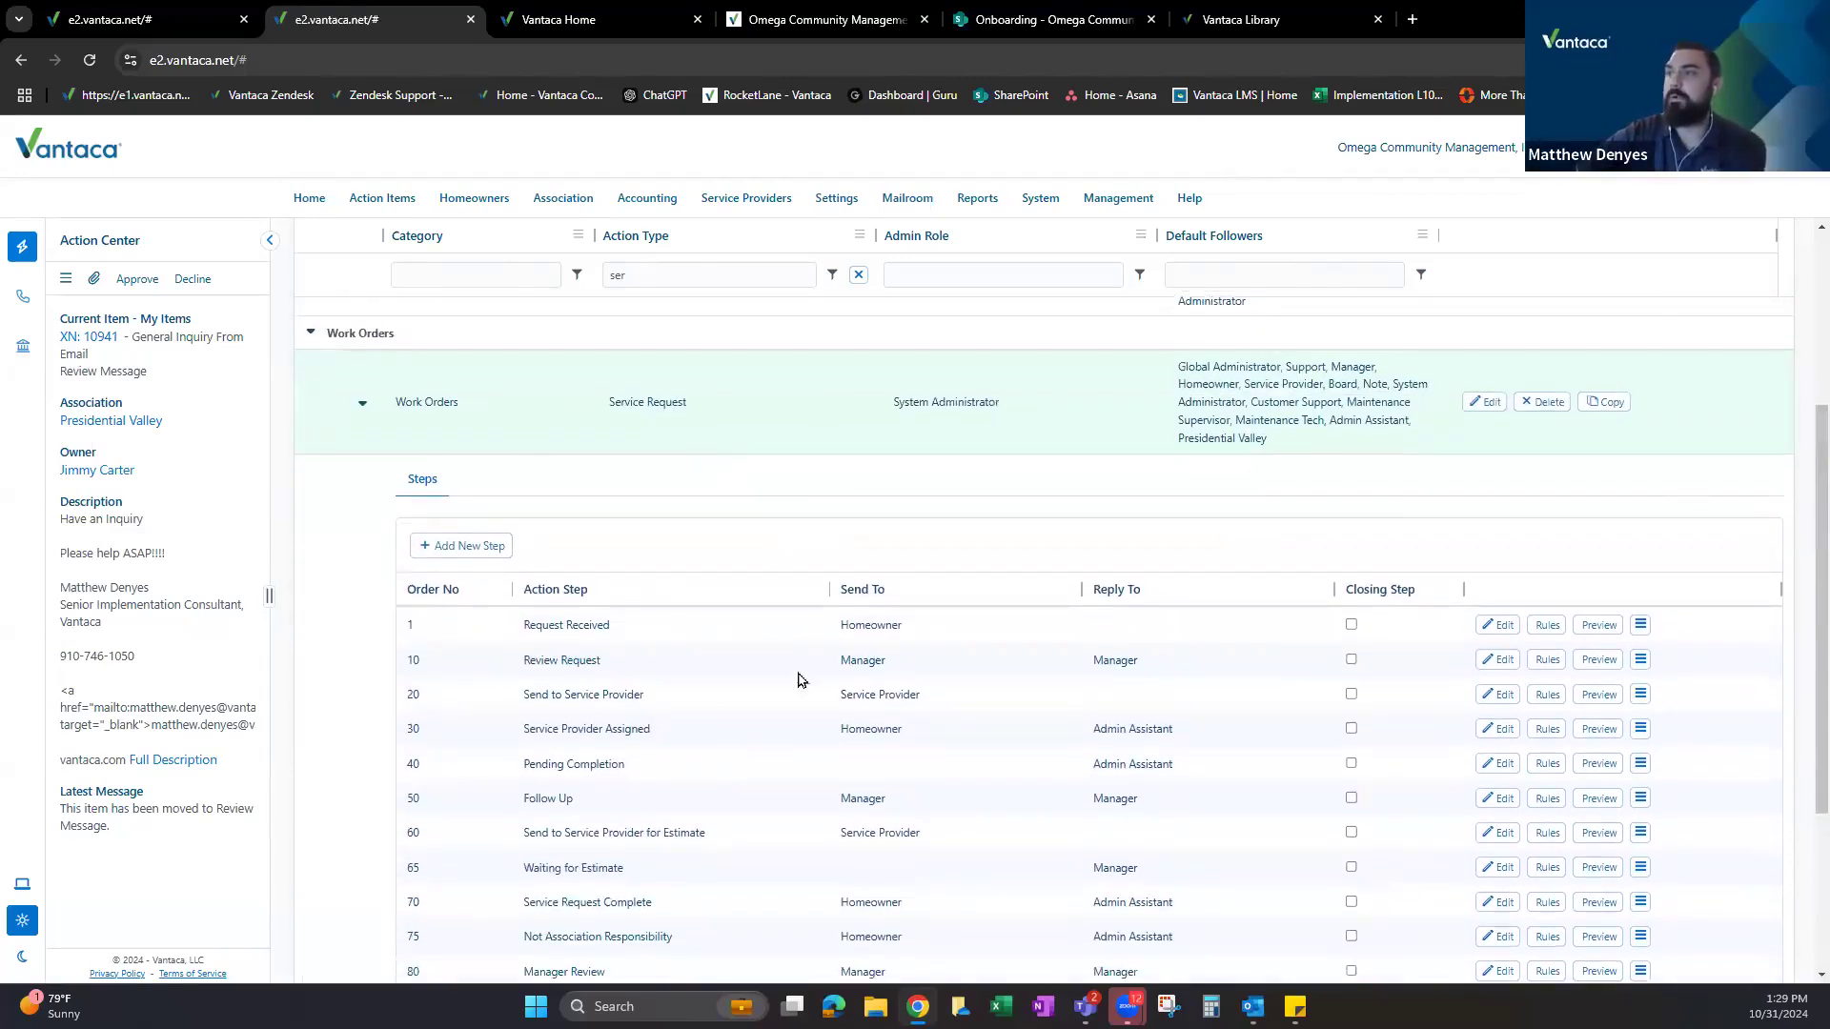
{"action": "left_click_drag", "start_coordinate": [536, 659], "coordinate": [839, 667]}
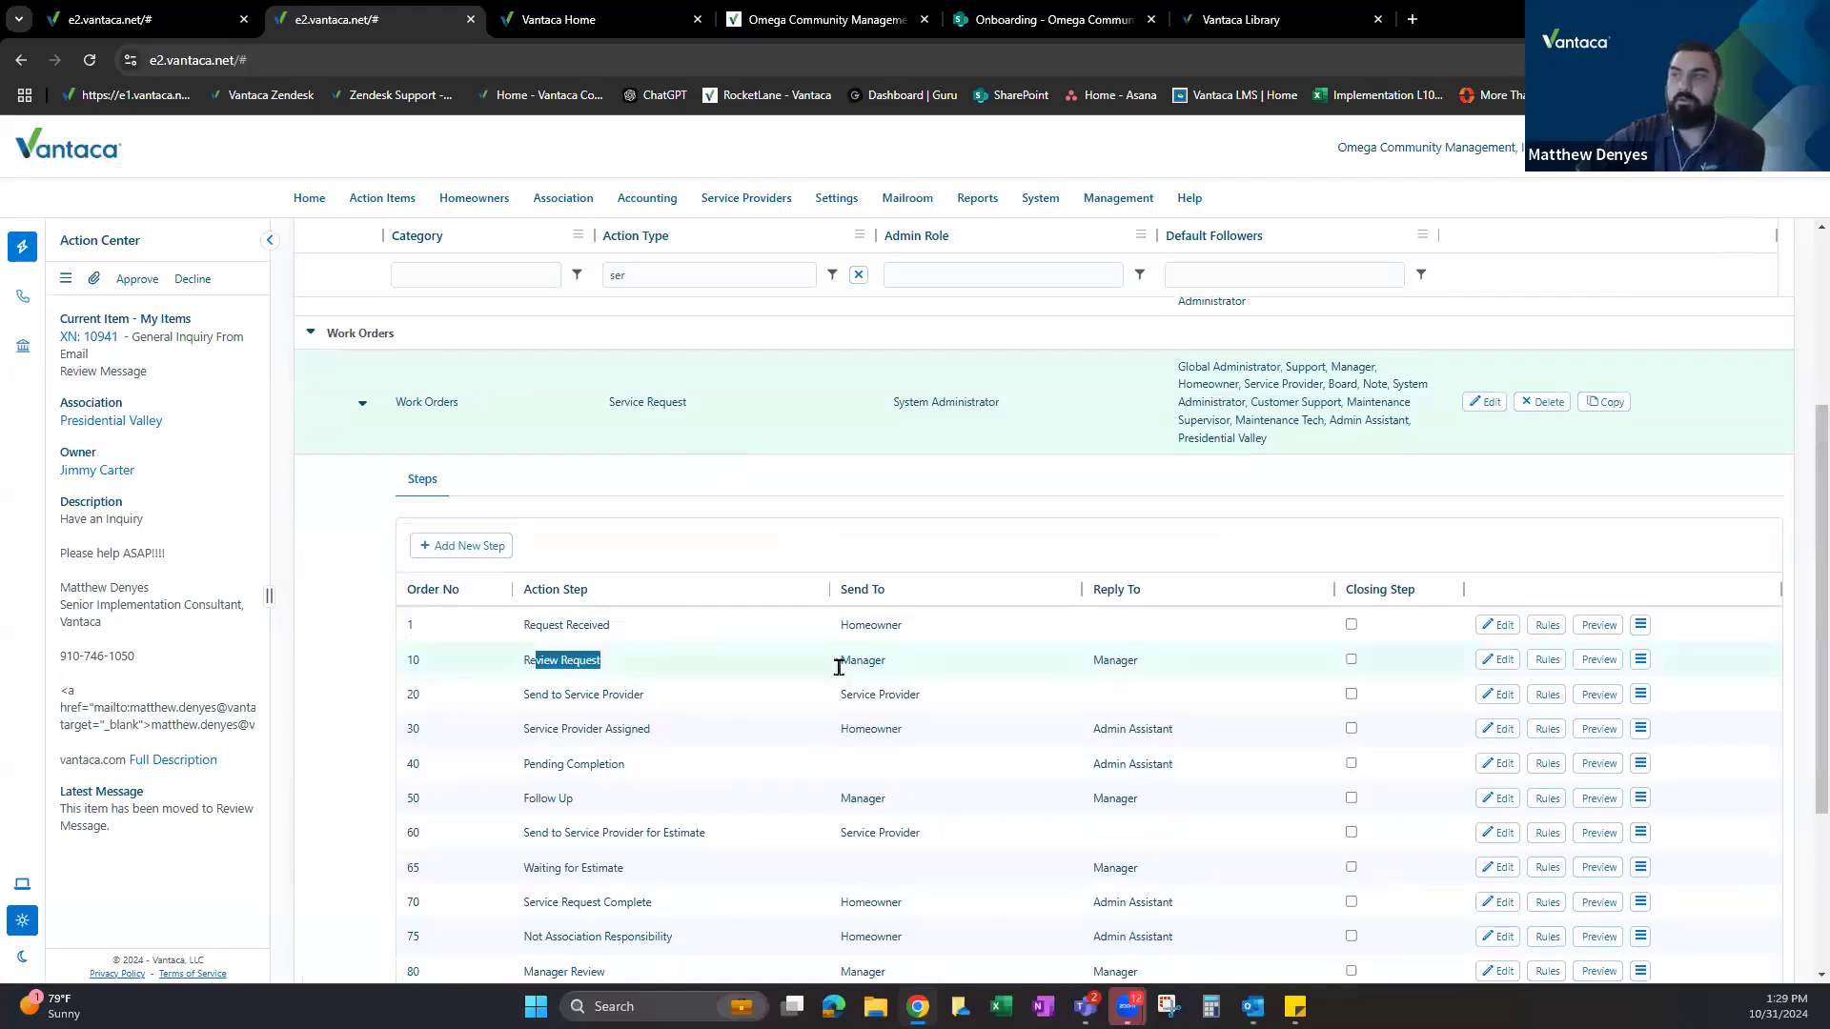
{"action": "left_click", "coordinate": [844, 666]}
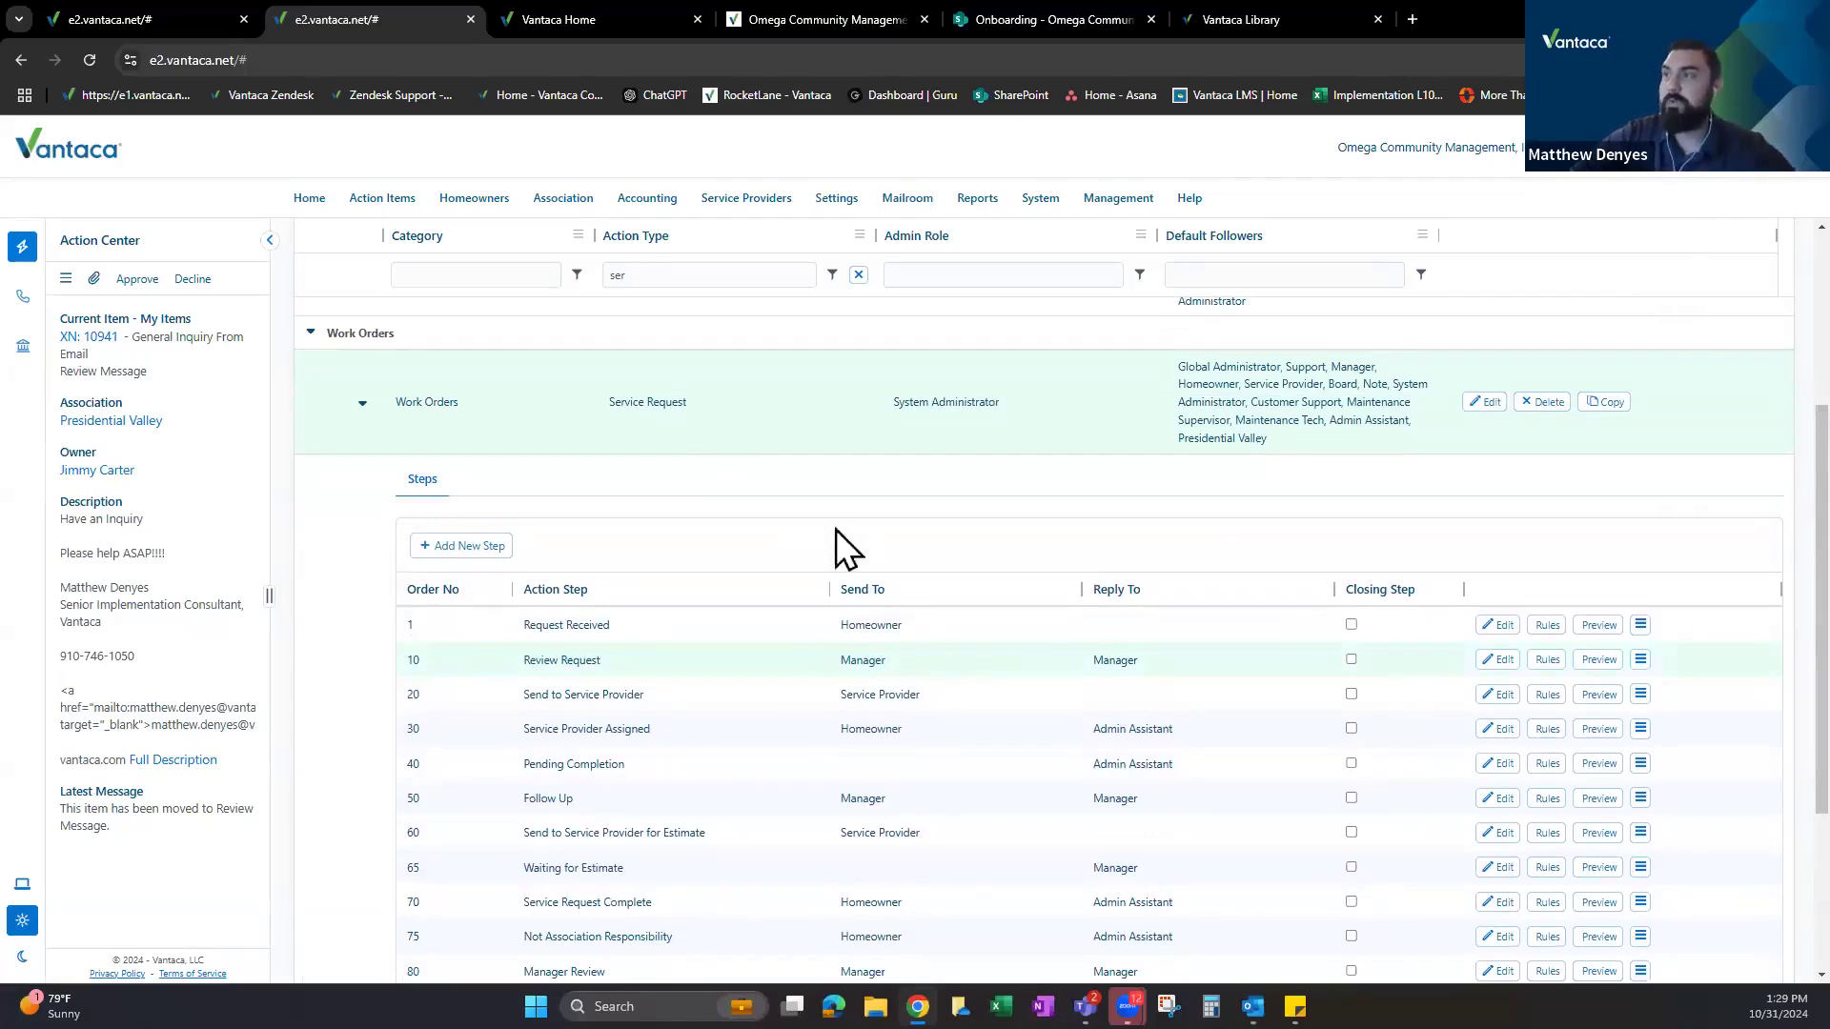
{"action": "scroll", "coordinate": [820, 619], "scroll_direction": "down", "scroll_amount": 2}
{"action": "scroll", "coordinate": [822, 665], "scroll_direction": "up", "scroll_amount": 3}
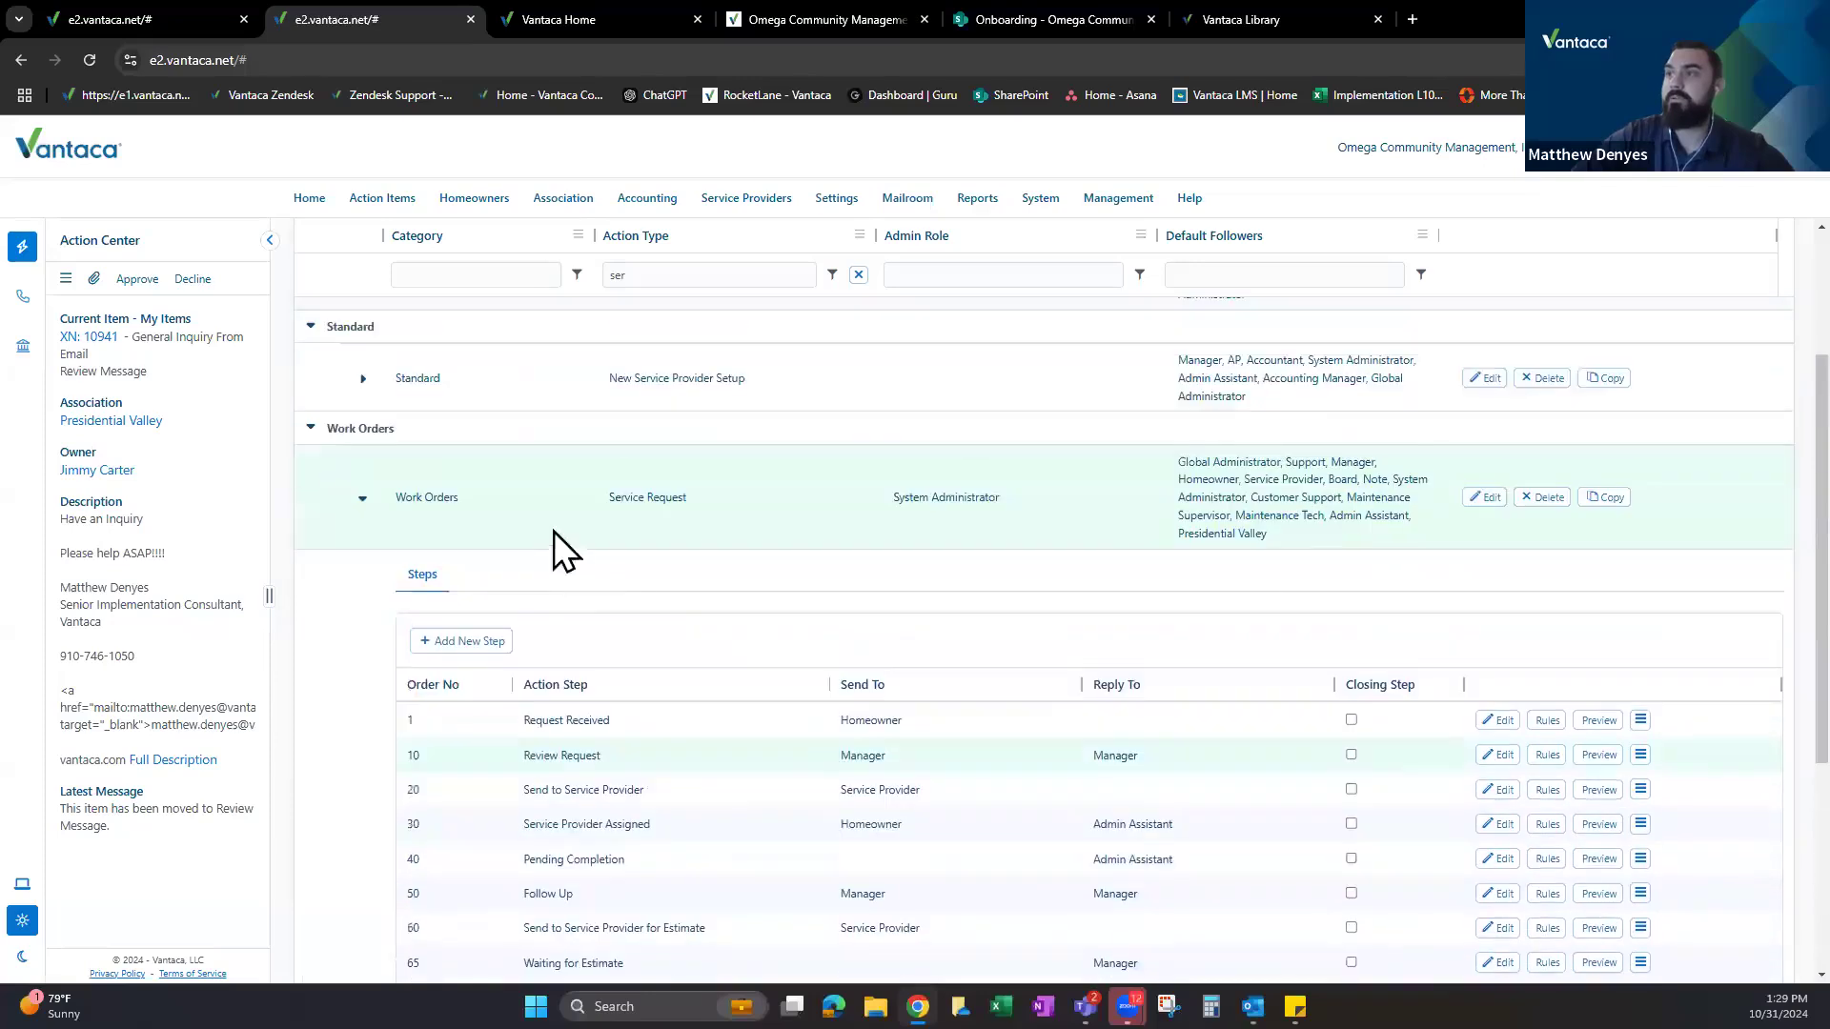
{"action": "left_click", "coordinate": [362, 502]}
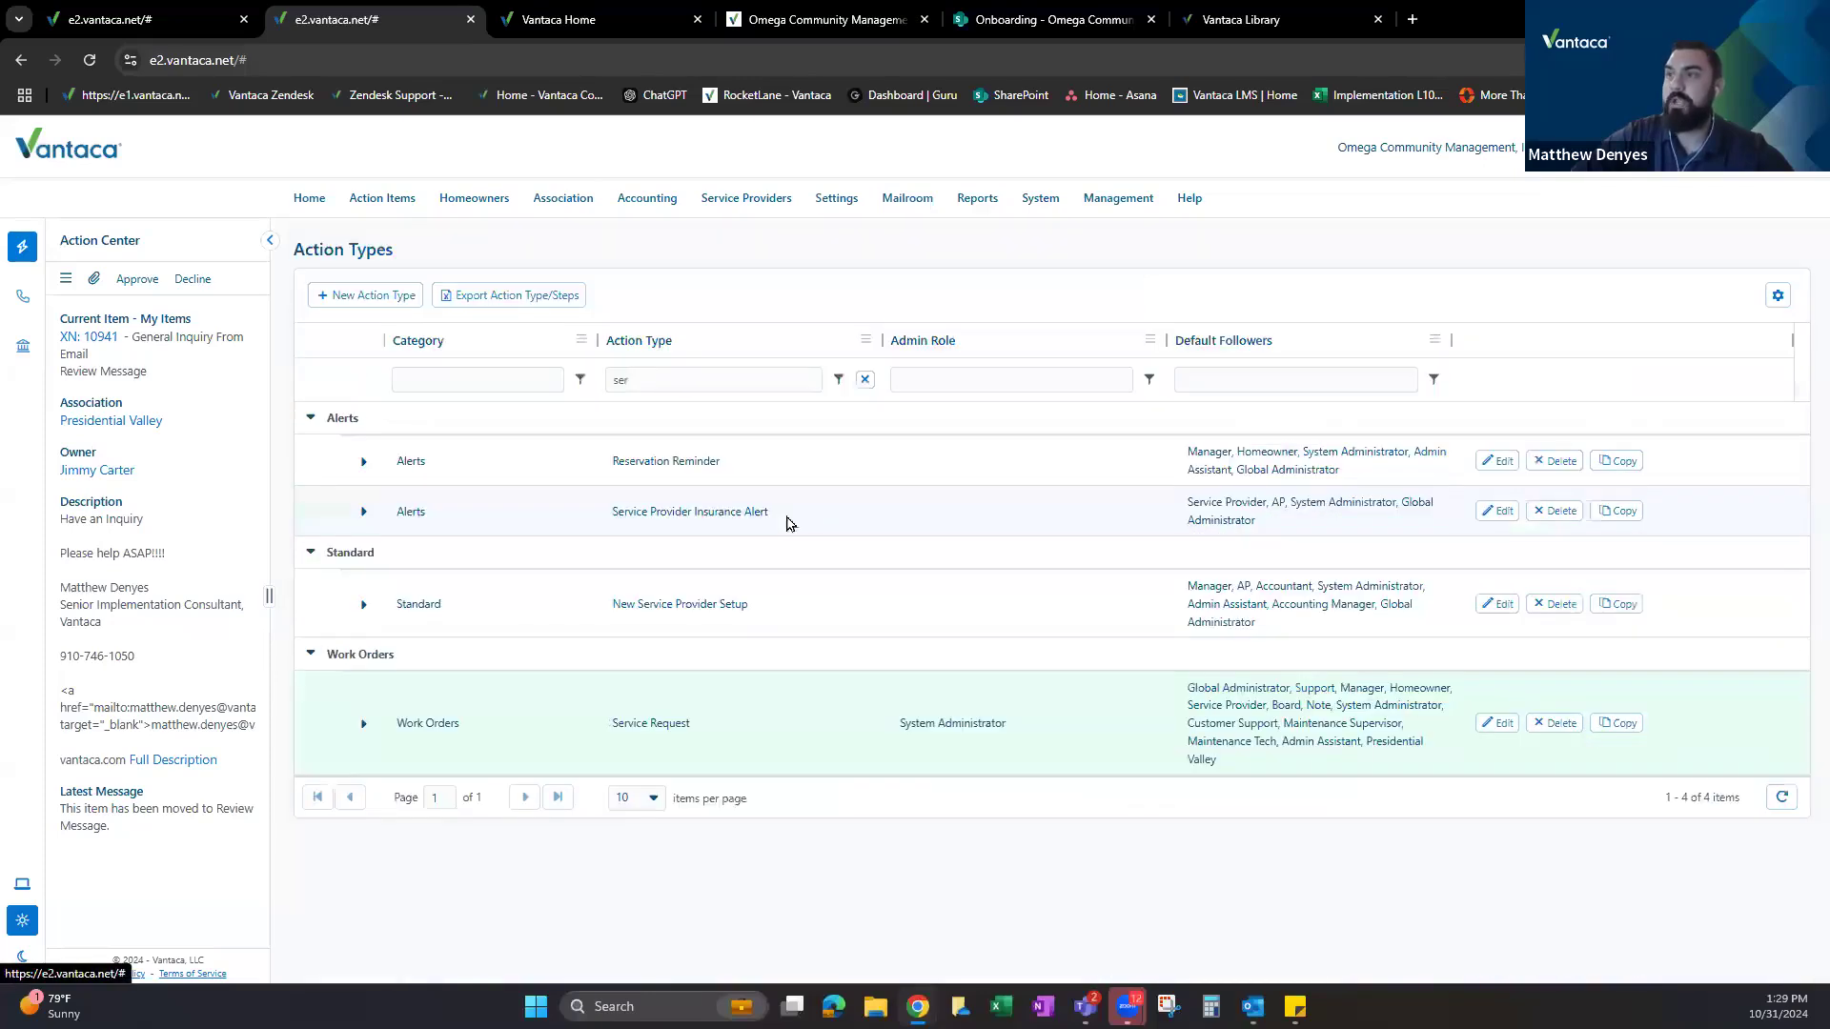
{"action": "left_click", "coordinate": [362, 724]}
{"action": "scroll", "coordinate": [674, 604], "scroll_direction": "down", "scroll_amount": 4}
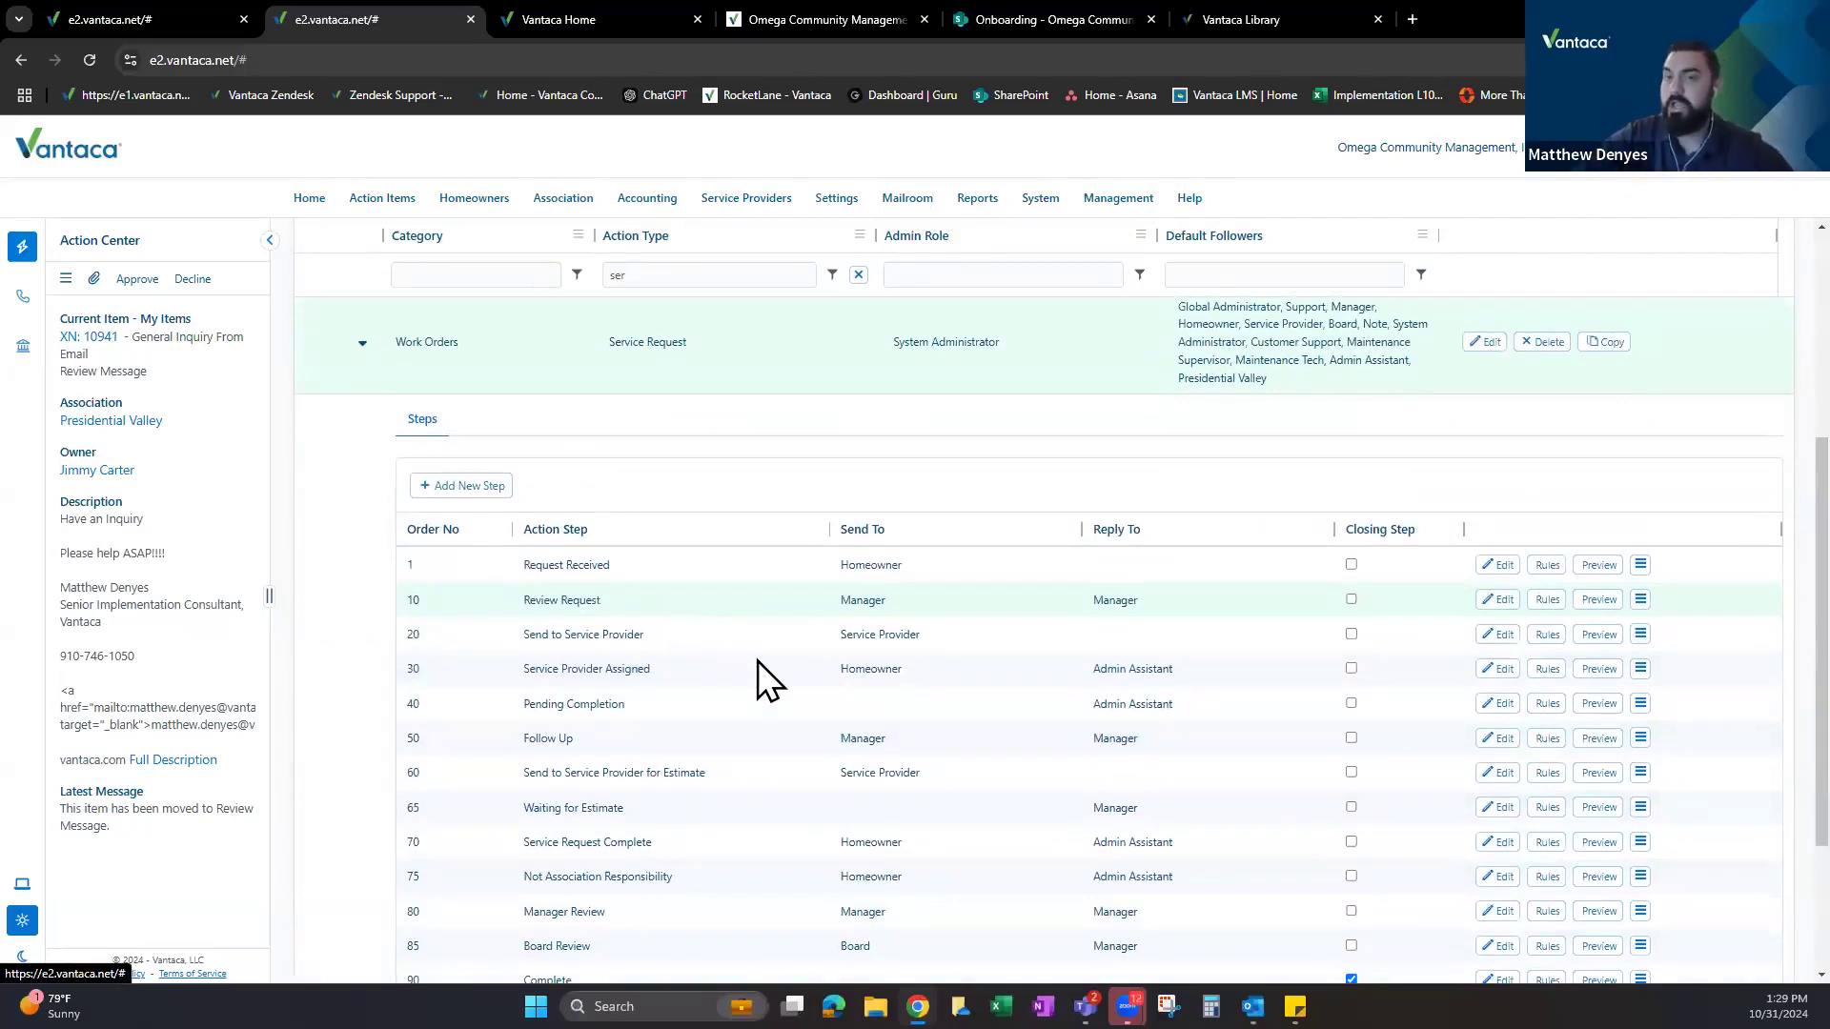
{"action": "scroll", "coordinate": [750, 667], "scroll_direction": "up", "scroll_amount": 3}
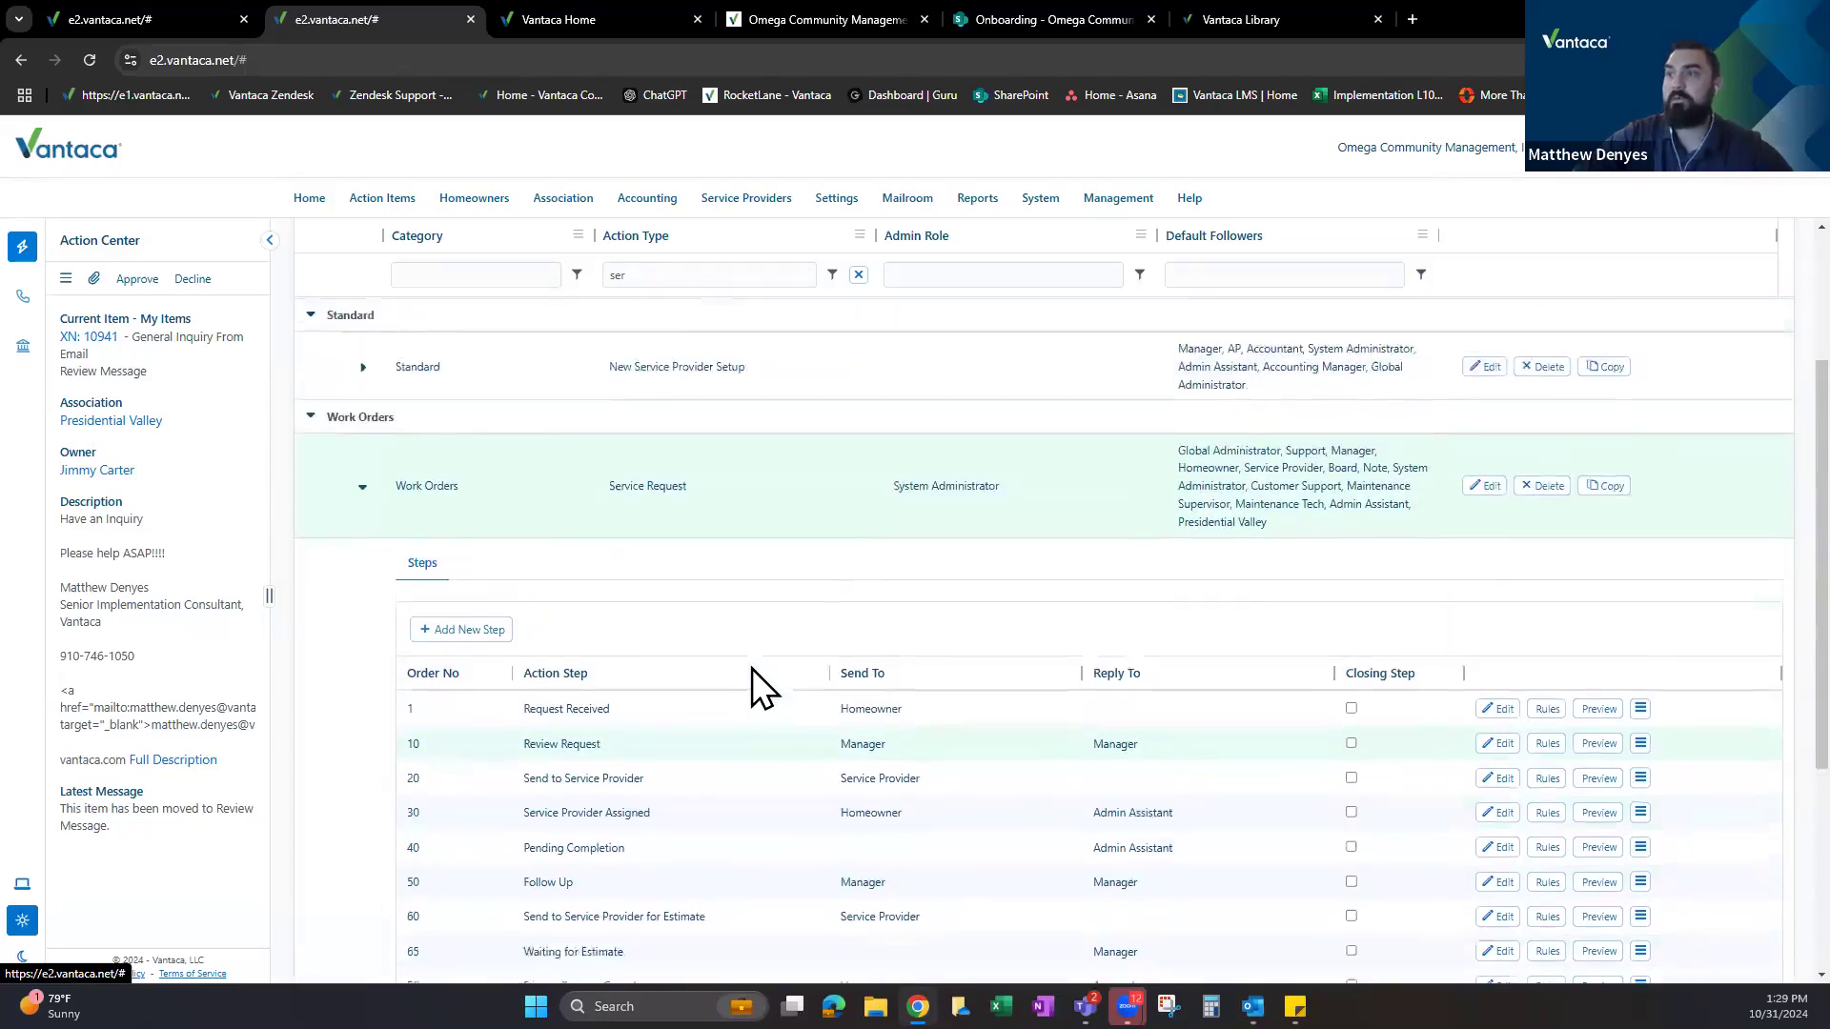
{"action": "scroll", "coordinate": [751, 667], "scroll_direction": "down", "scroll_amount": 4}
{"action": "scroll", "coordinate": [752, 669], "scroll_direction": "down", "scroll_amount": 2}
{"action": "scroll", "coordinate": [752, 667], "scroll_direction": "up", "scroll_amount": 4}
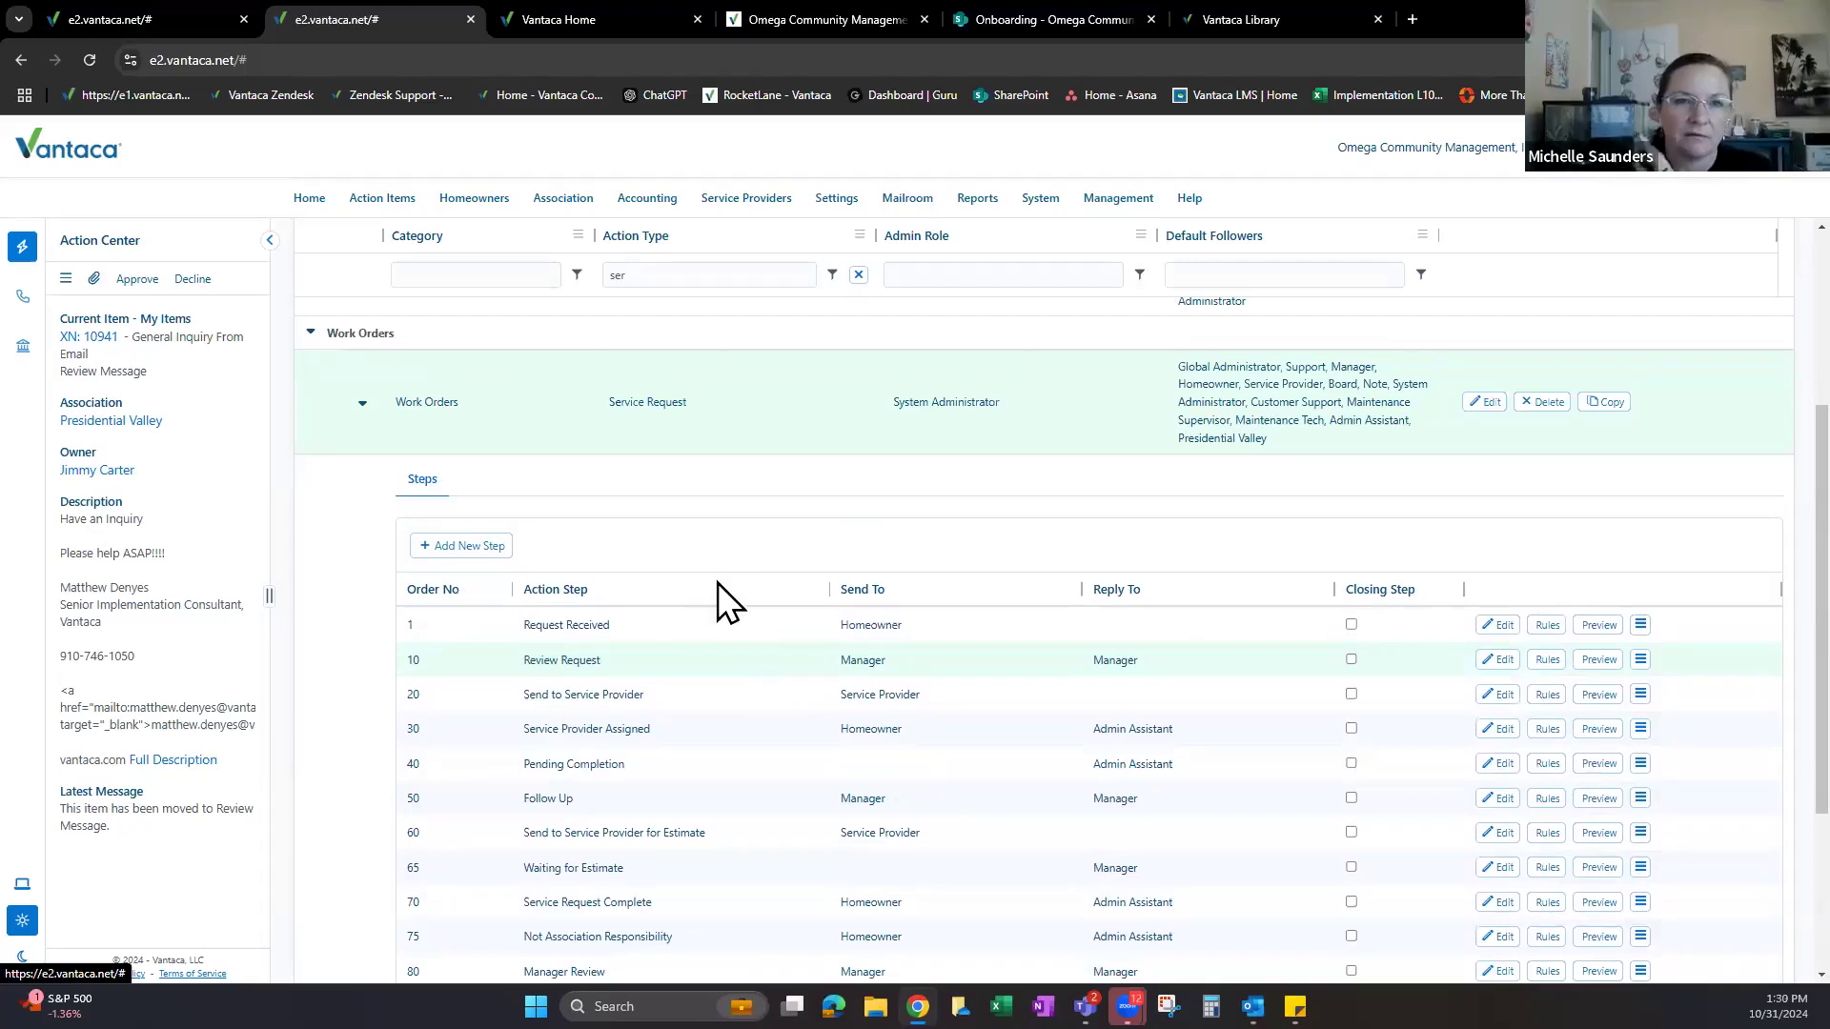
{"action": "scroll", "coordinate": [719, 585], "scroll_direction": "down", "scroll_amount": 4}
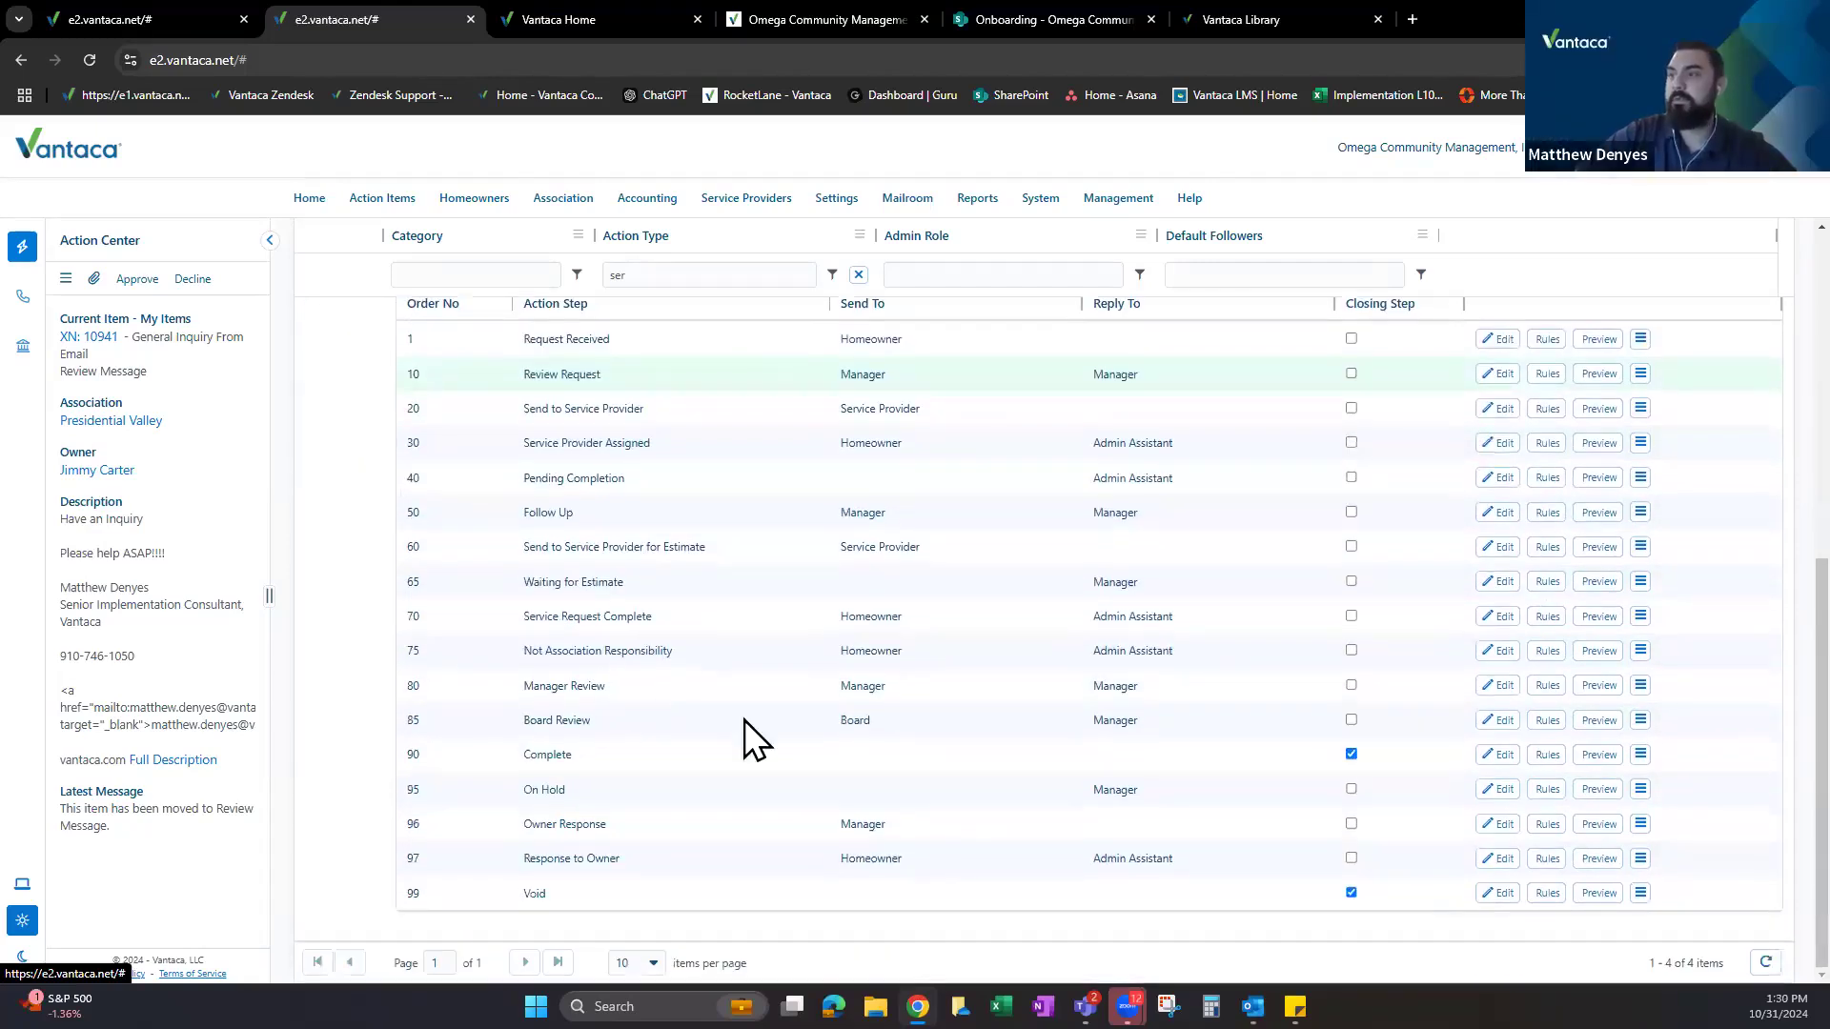
{"action": "left_click_drag", "start_coordinate": [523, 686], "coordinate": [631, 695]}
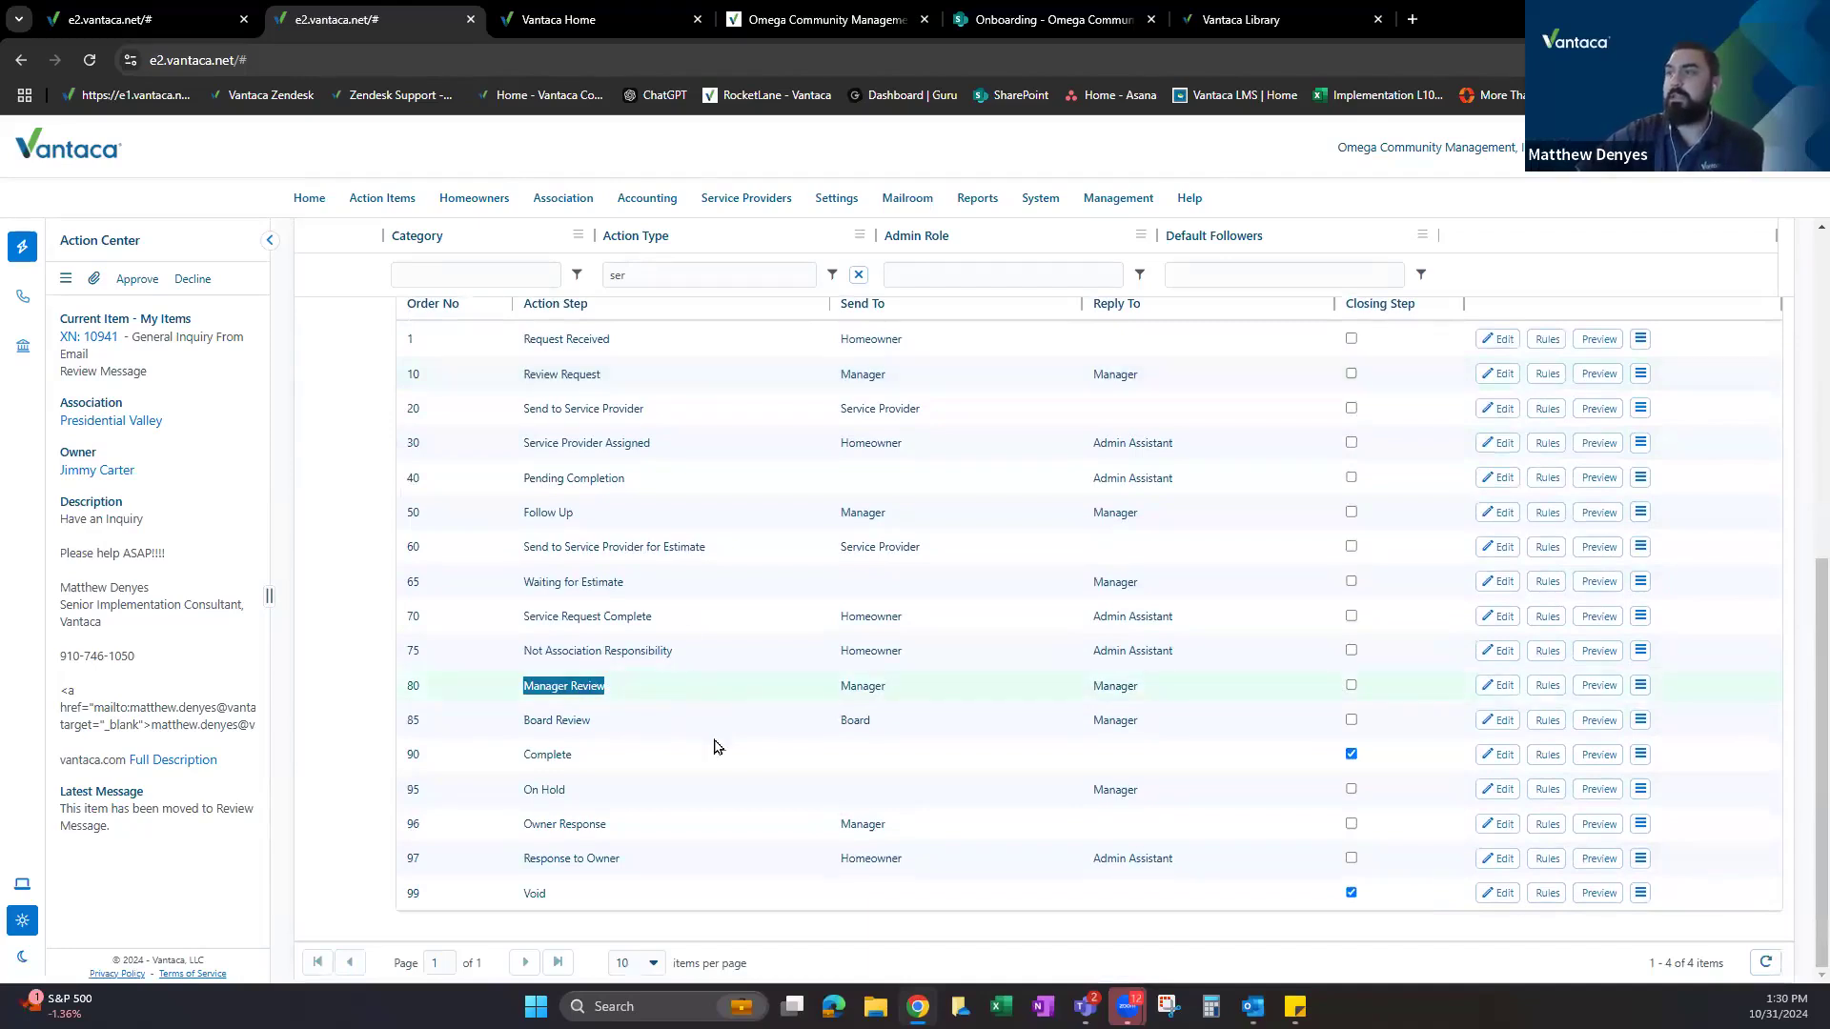
{"action": "scroll", "coordinate": [715, 748], "scroll_direction": "up", "scroll_amount": 3}
{"action": "left_click_drag", "start_coordinate": [523, 562], "coordinate": [922, 576]}
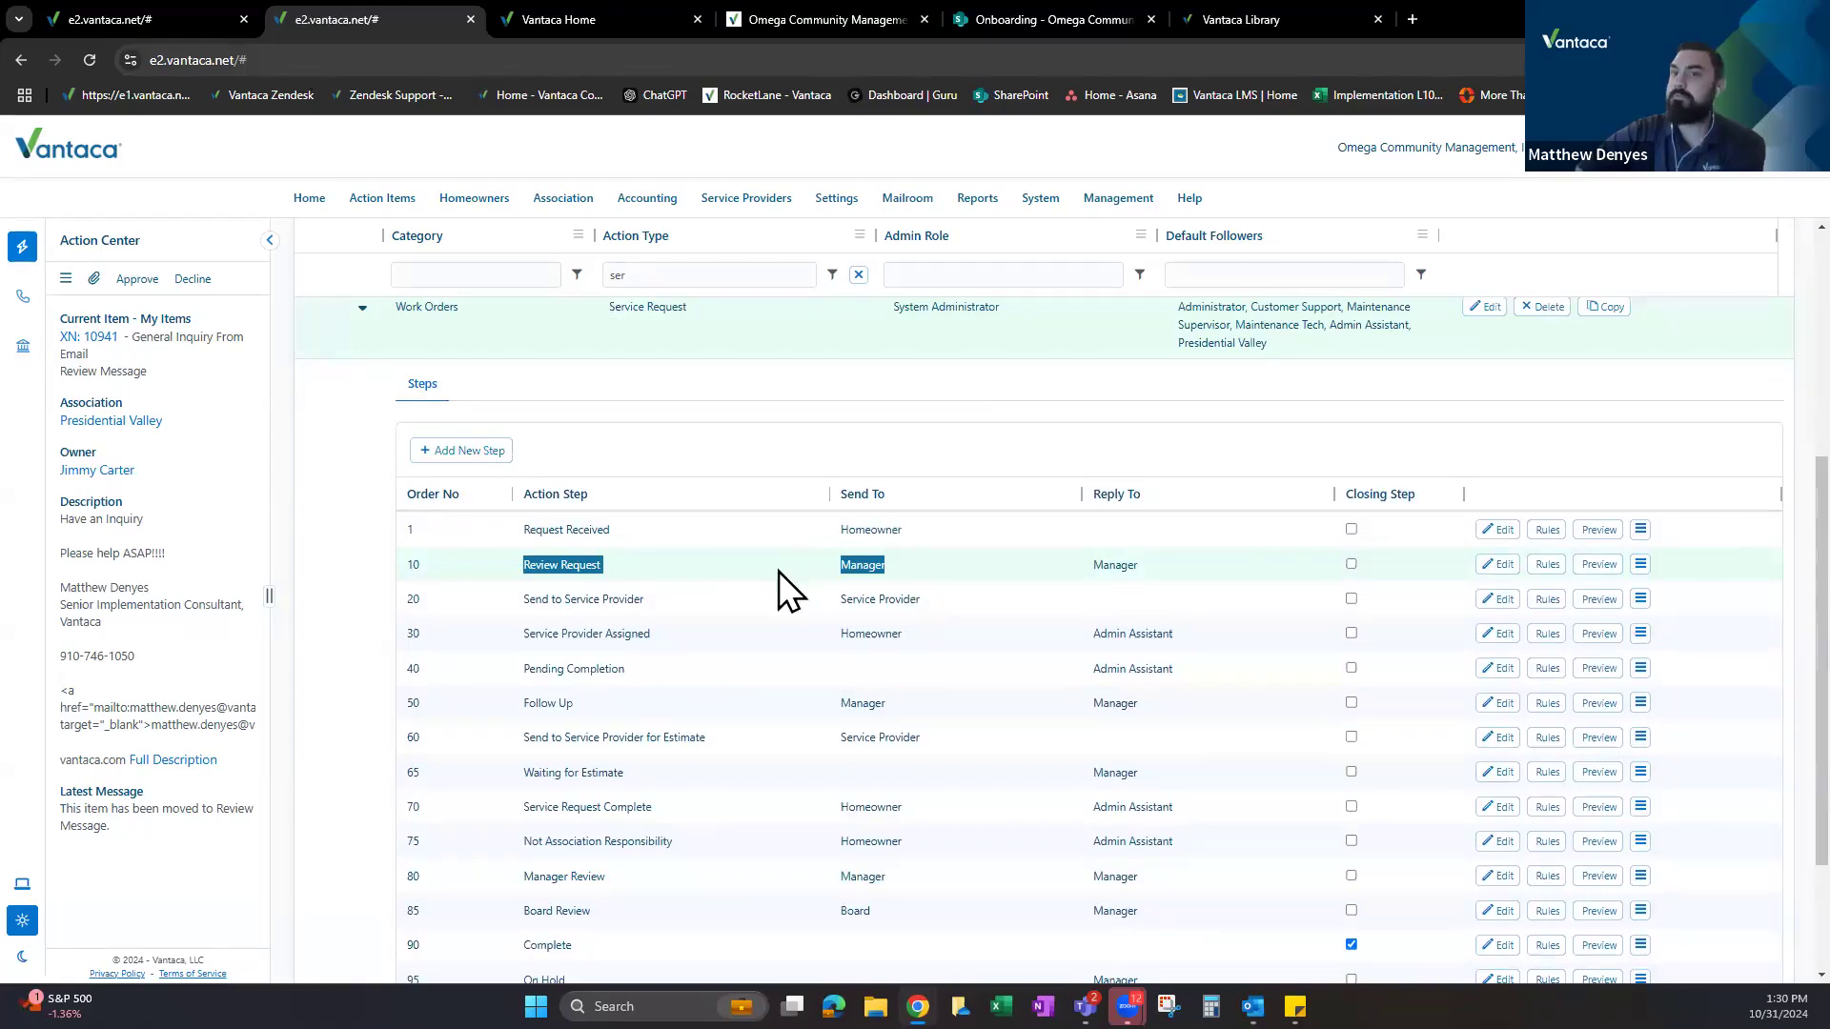
{"action": "scroll", "coordinate": [730, 694], "scroll_direction": "down", "scroll_amount": 2}
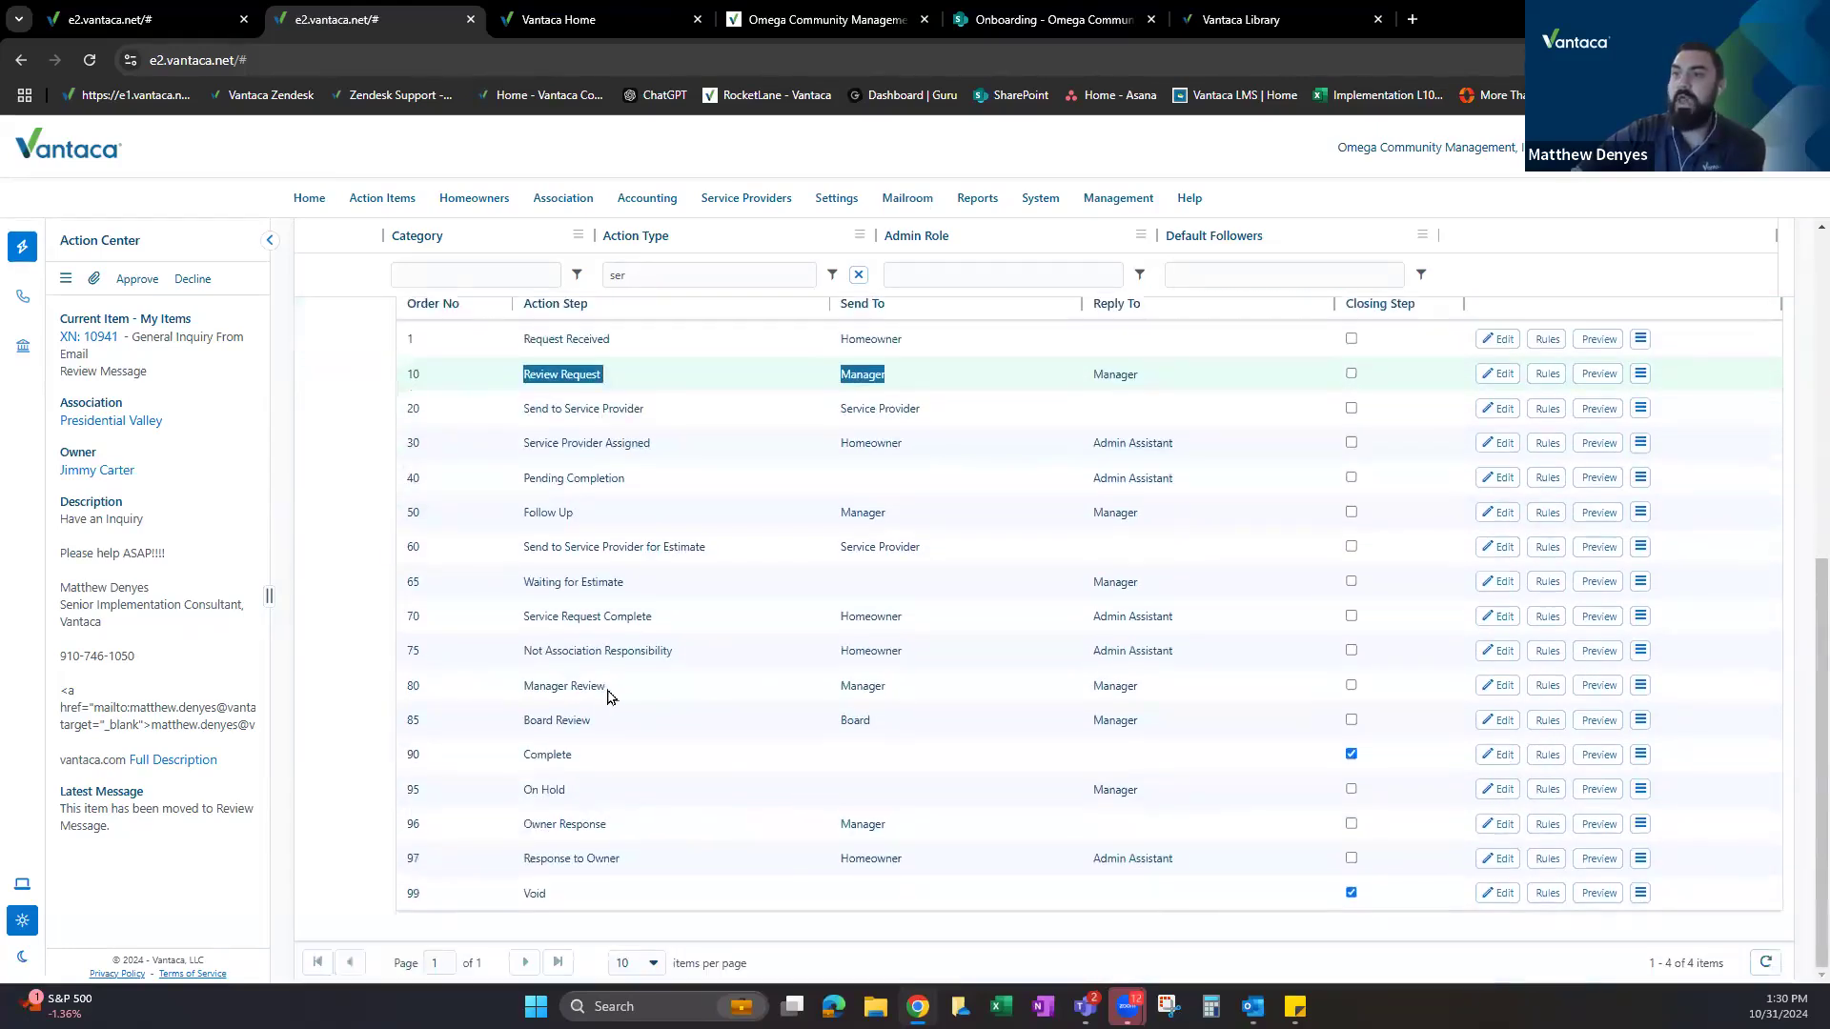
{"action": "left_click_drag", "start_coordinate": [839, 685], "coordinate": [1136, 685]}
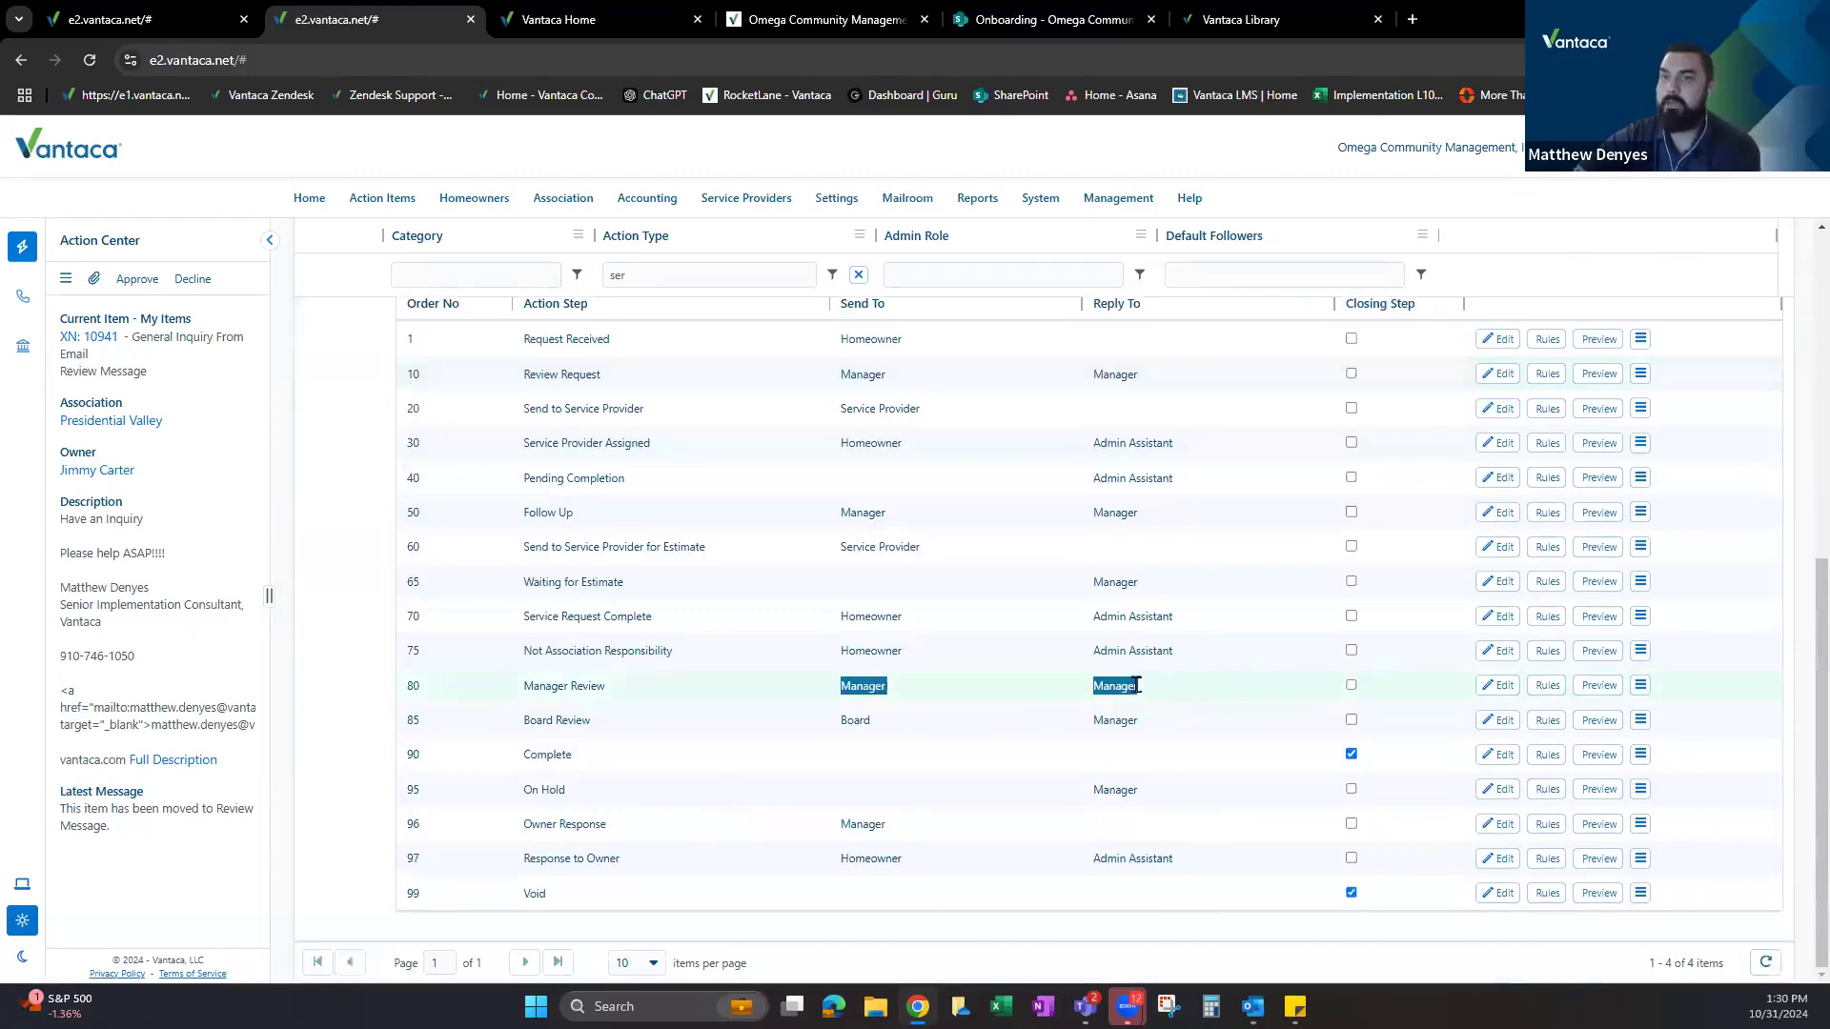
{"action": "scroll", "coordinate": [686, 562], "scroll_direction": "up", "scroll_amount": 3}
{"action": "left_click_drag", "start_coordinate": [523, 659], "coordinate": [814, 665]}
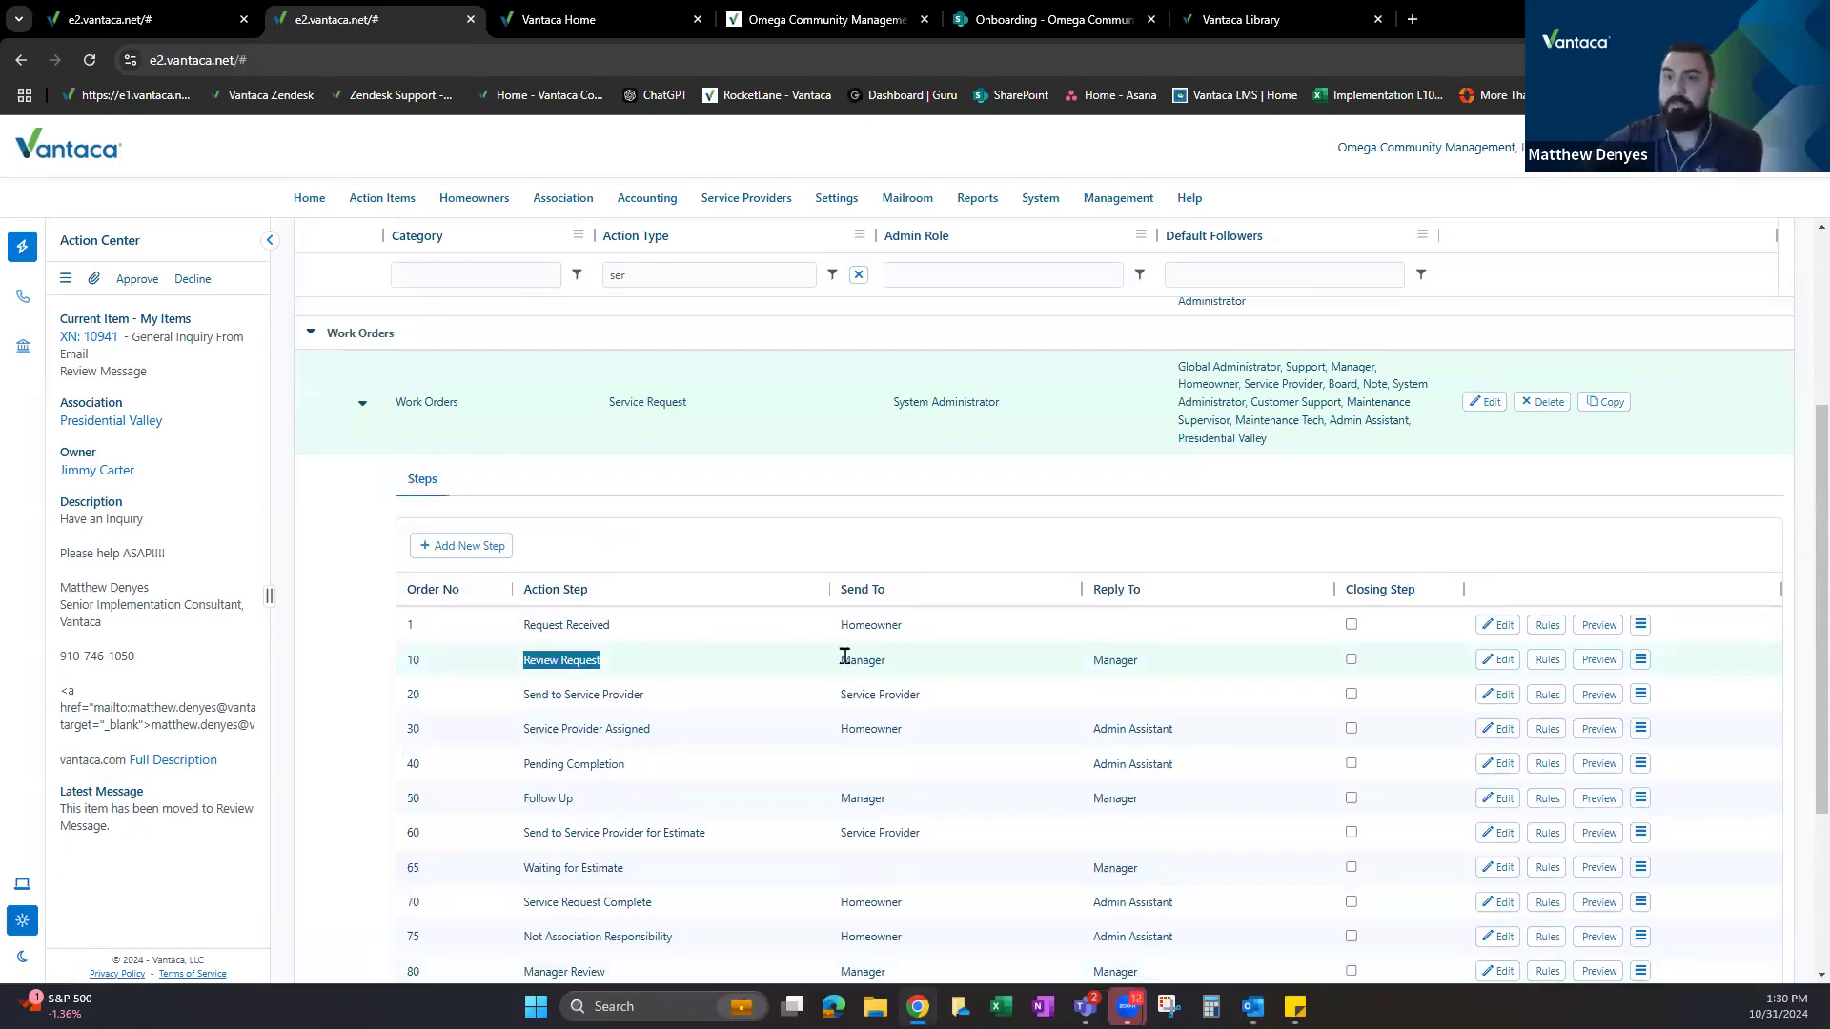
{"action": "scroll", "coordinate": [800, 719], "scroll_direction": "down", "scroll_amount": 2}
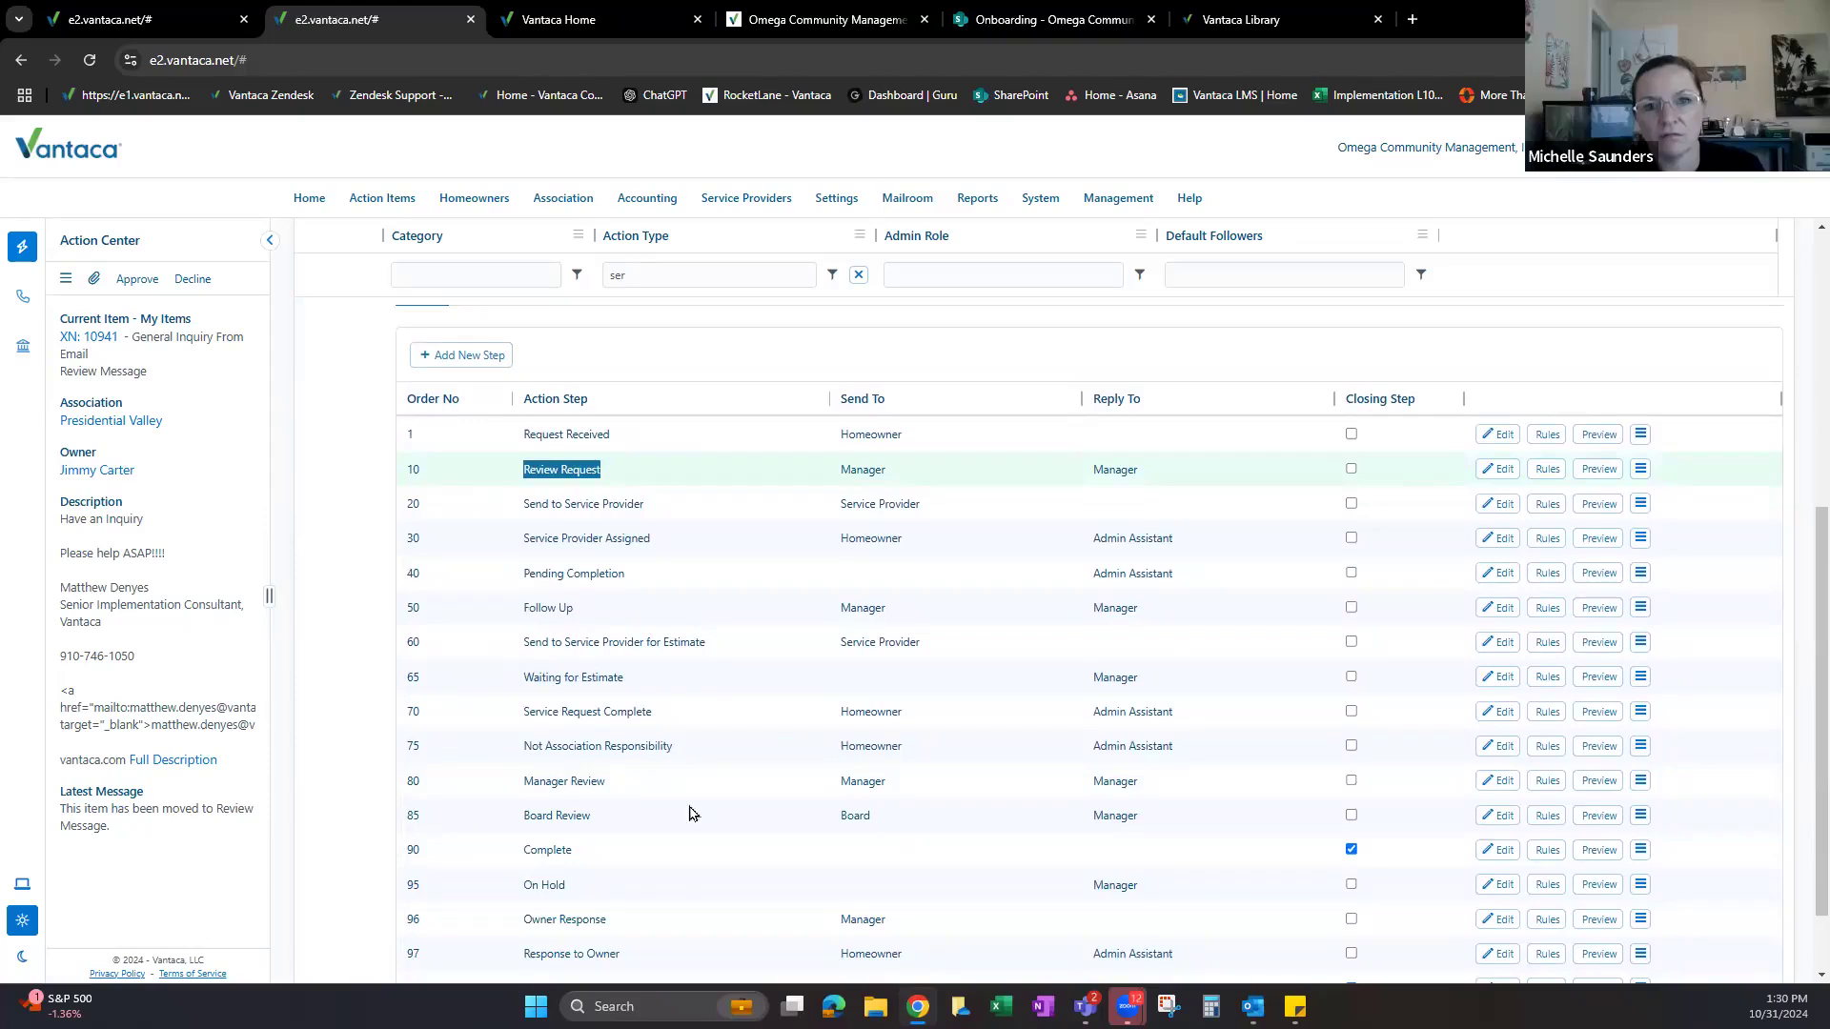
{"action": "left_click", "coordinate": [573, 795]}
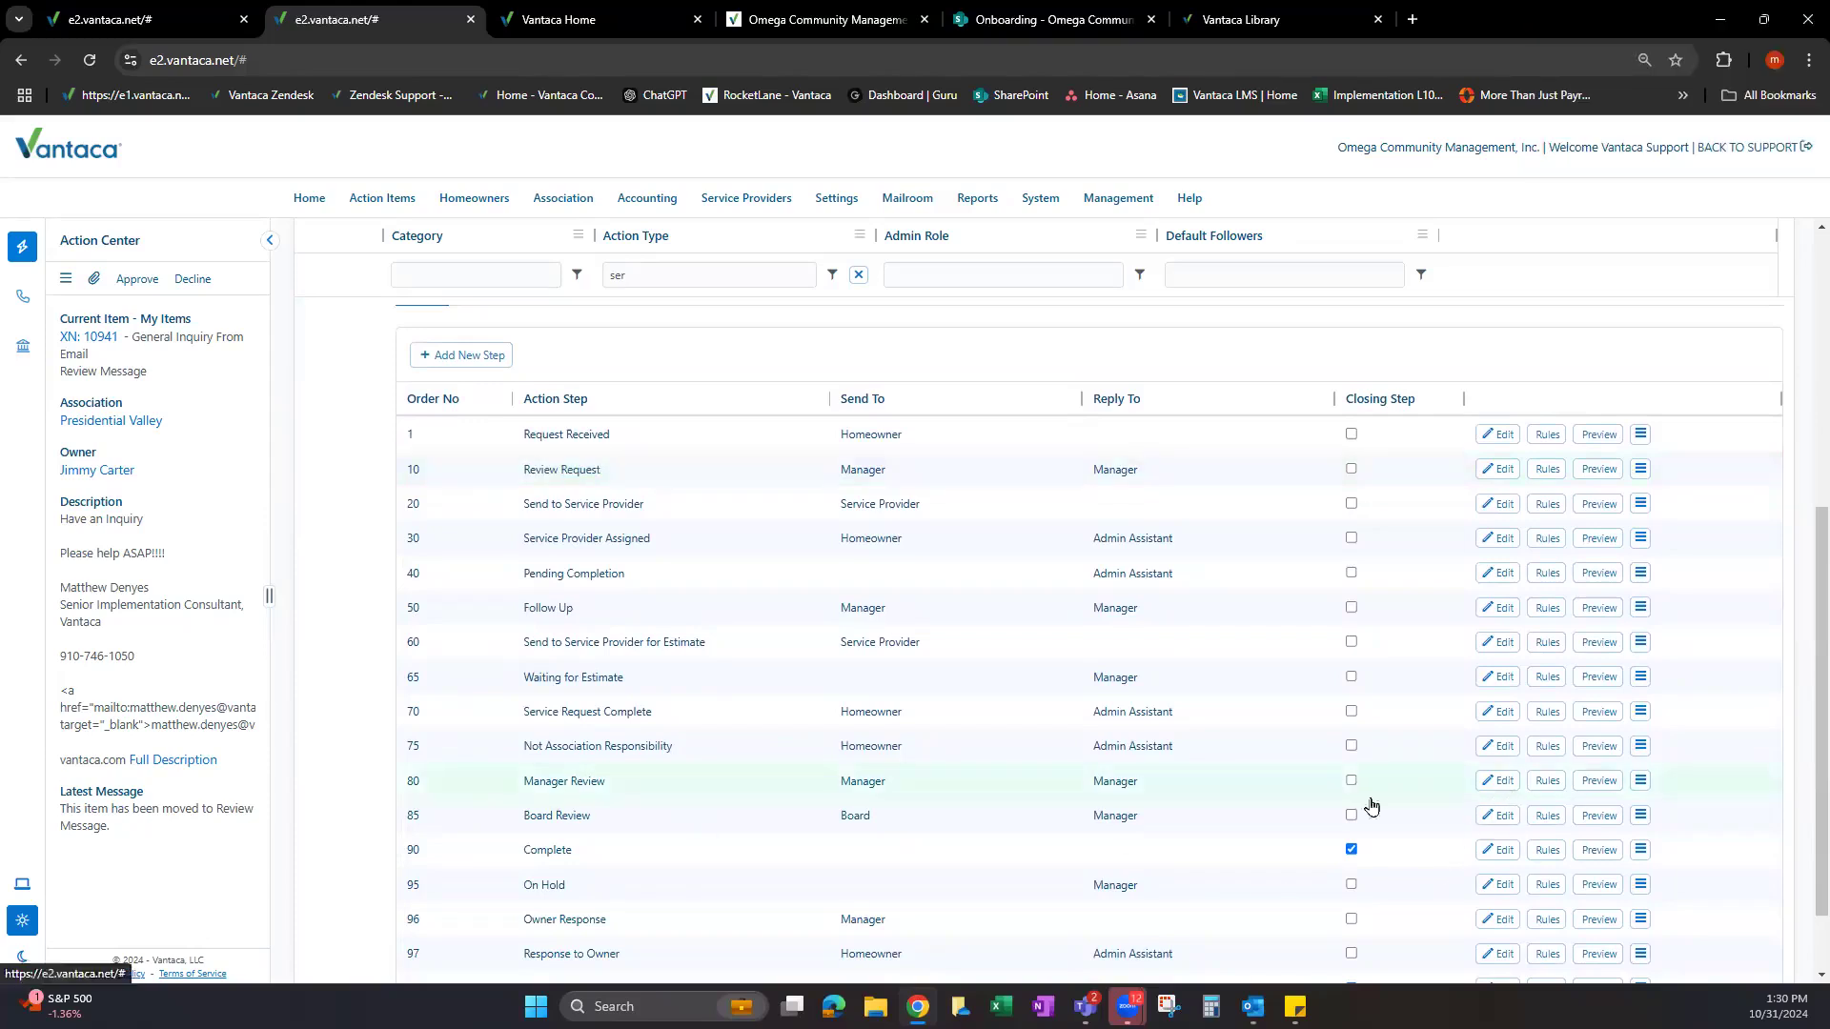
Rename step 80 from Manager Review to Onsite Admin Review.
{"action": "left_click", "coordinate": [1497, 783]}
{"action": "left_click", "coordinate": [572, 793]}
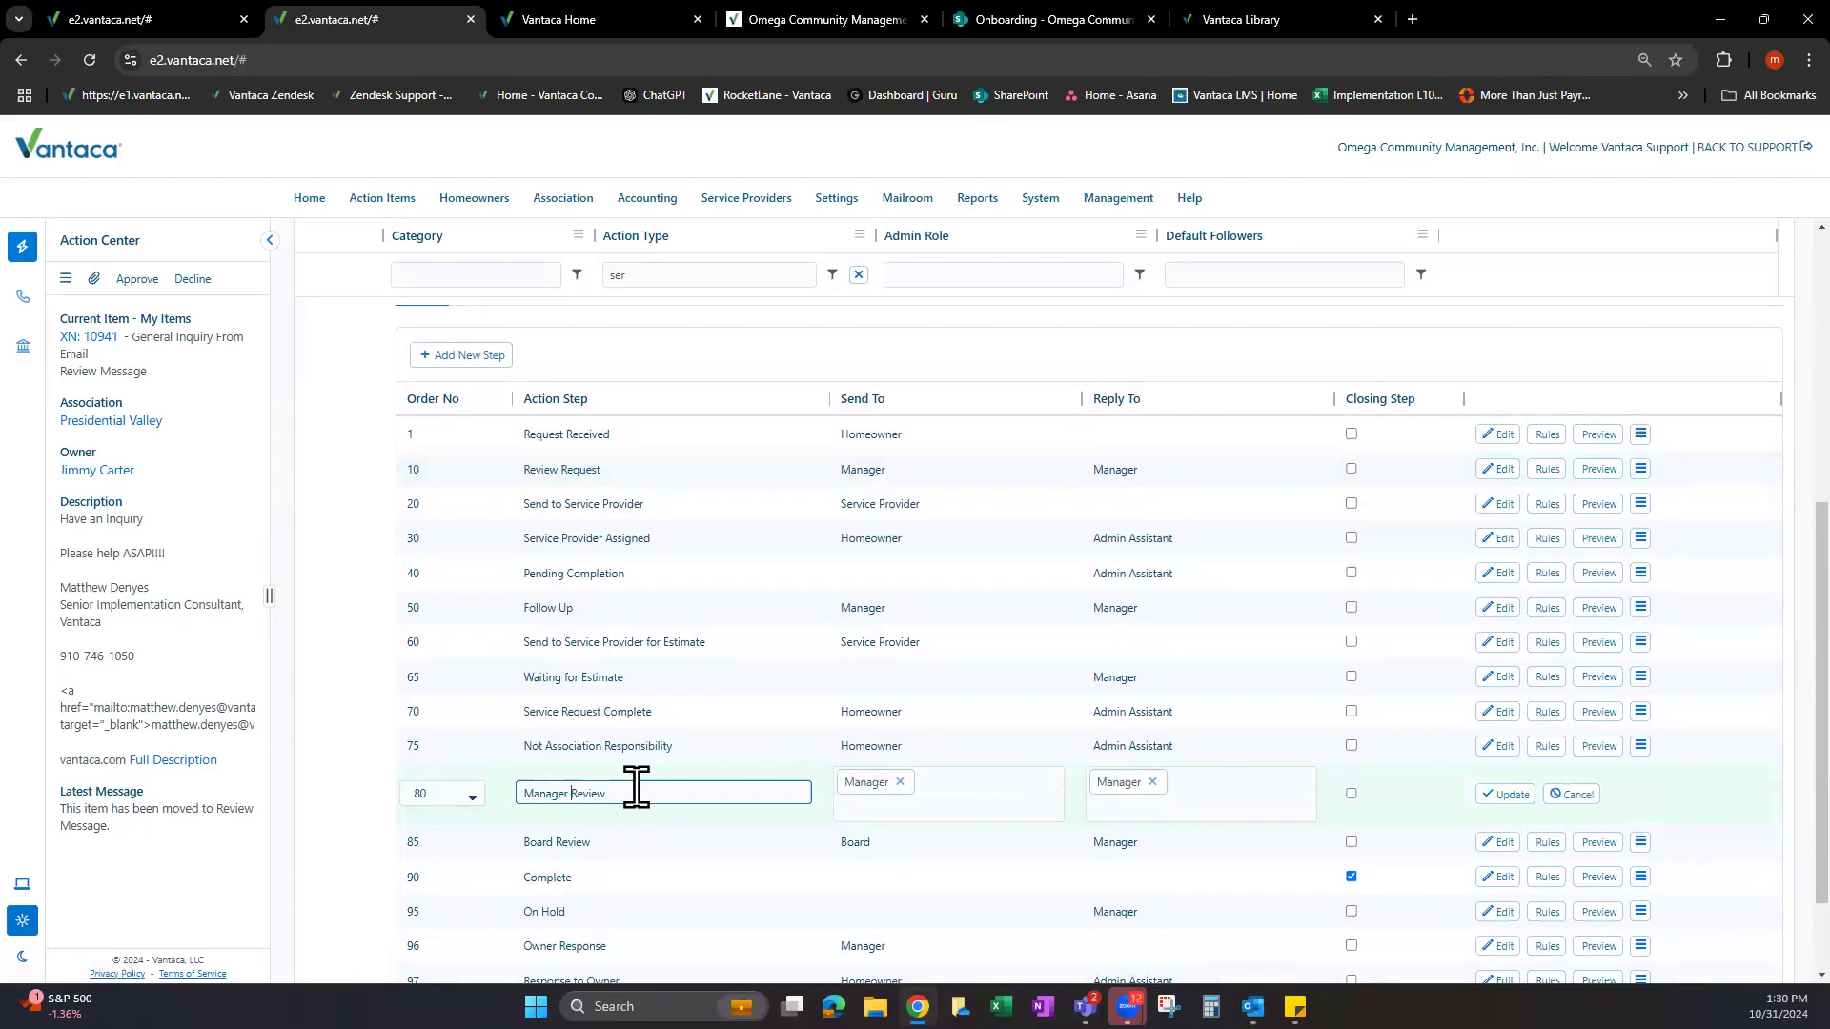
{"action": "key", "text": "BackSpace"}
{"action": "key", "text": "BackSpace"}
{"action": "key", "text": "BackSpace"}
{"action": "key", "text": "BackSpace"}
{"action": "key", "text": "BackSpace"}
{"action": "key", "text": "BackSpace"}
{"action": "key", "text": "BackSpace"}
{"action": "key", "text": "BackSpace"}
{"action": "type", "text": "Onsite O"}
{"action": "key", "text": "BackSpace"}
{"action": "type", "text": "Admin"}
Replace Manager with Admin Assistant as the step's Send To and Reply To roles, and save.
{"action": "left_click", "coordinate": [899, 781]}
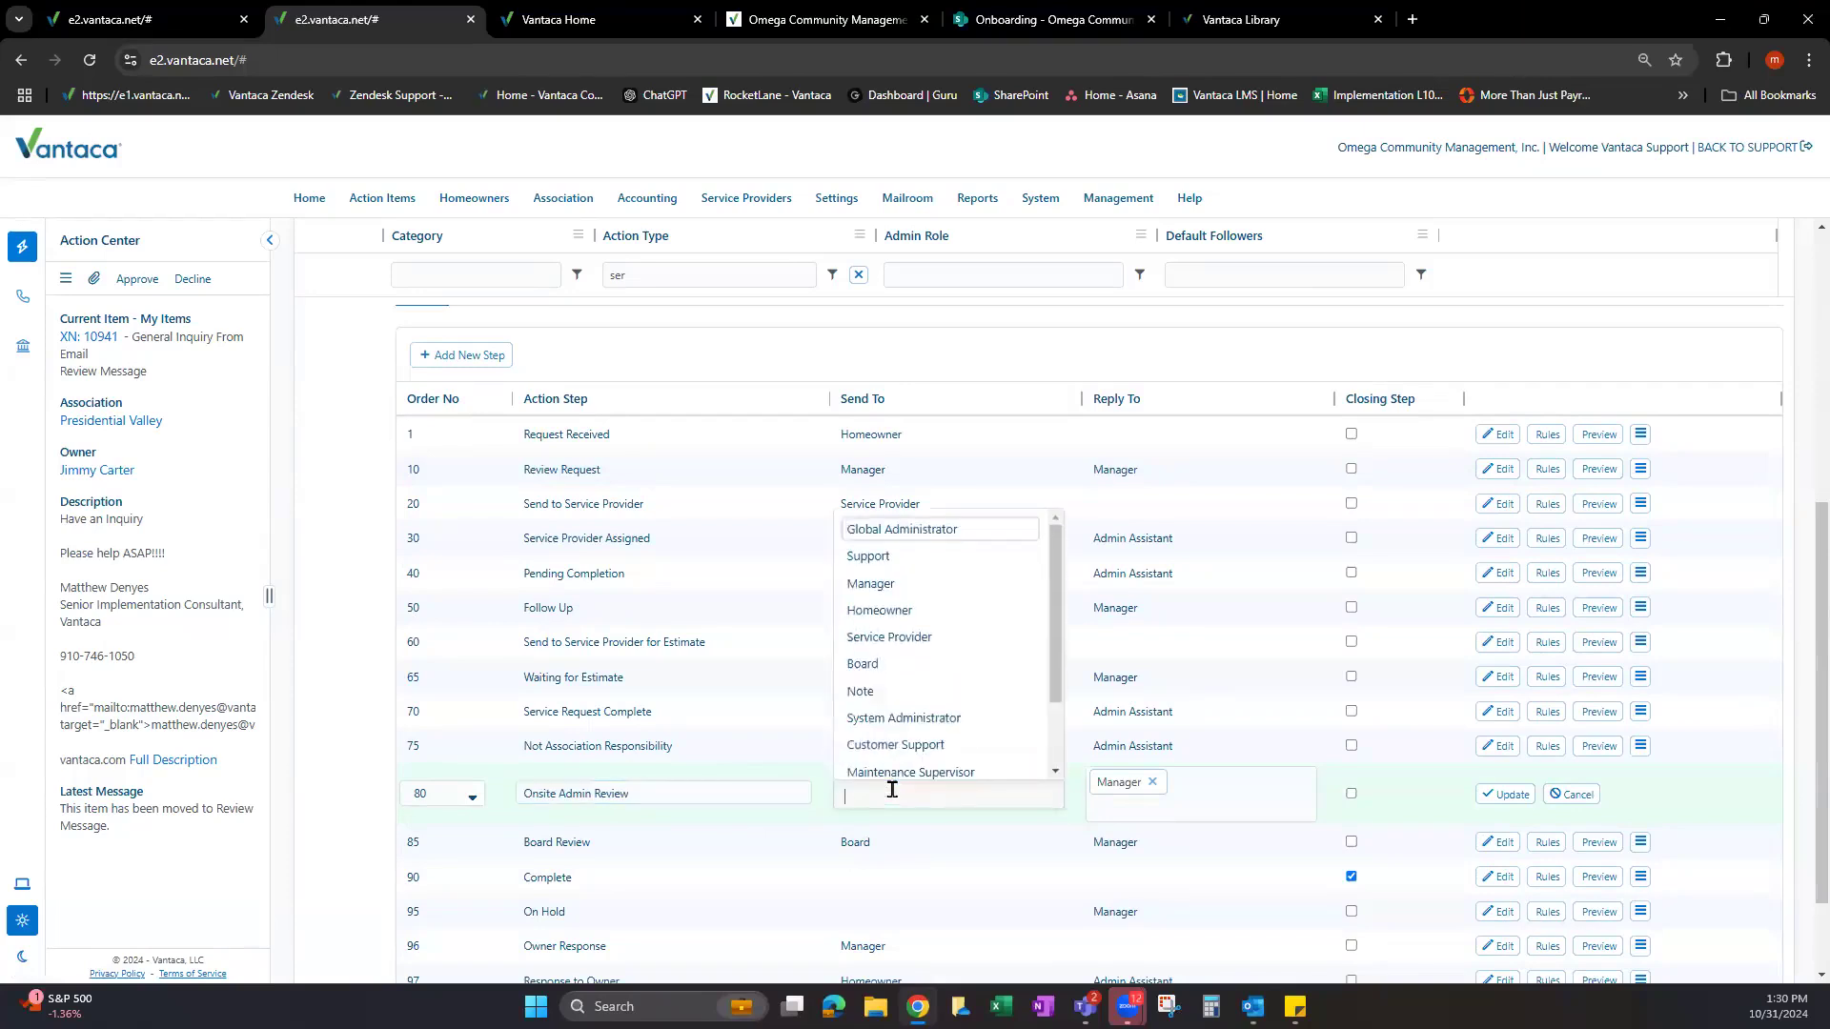
{"action": "type", "text": "admi"}
{"action": "left_click", "coordinate": [931, 832]}
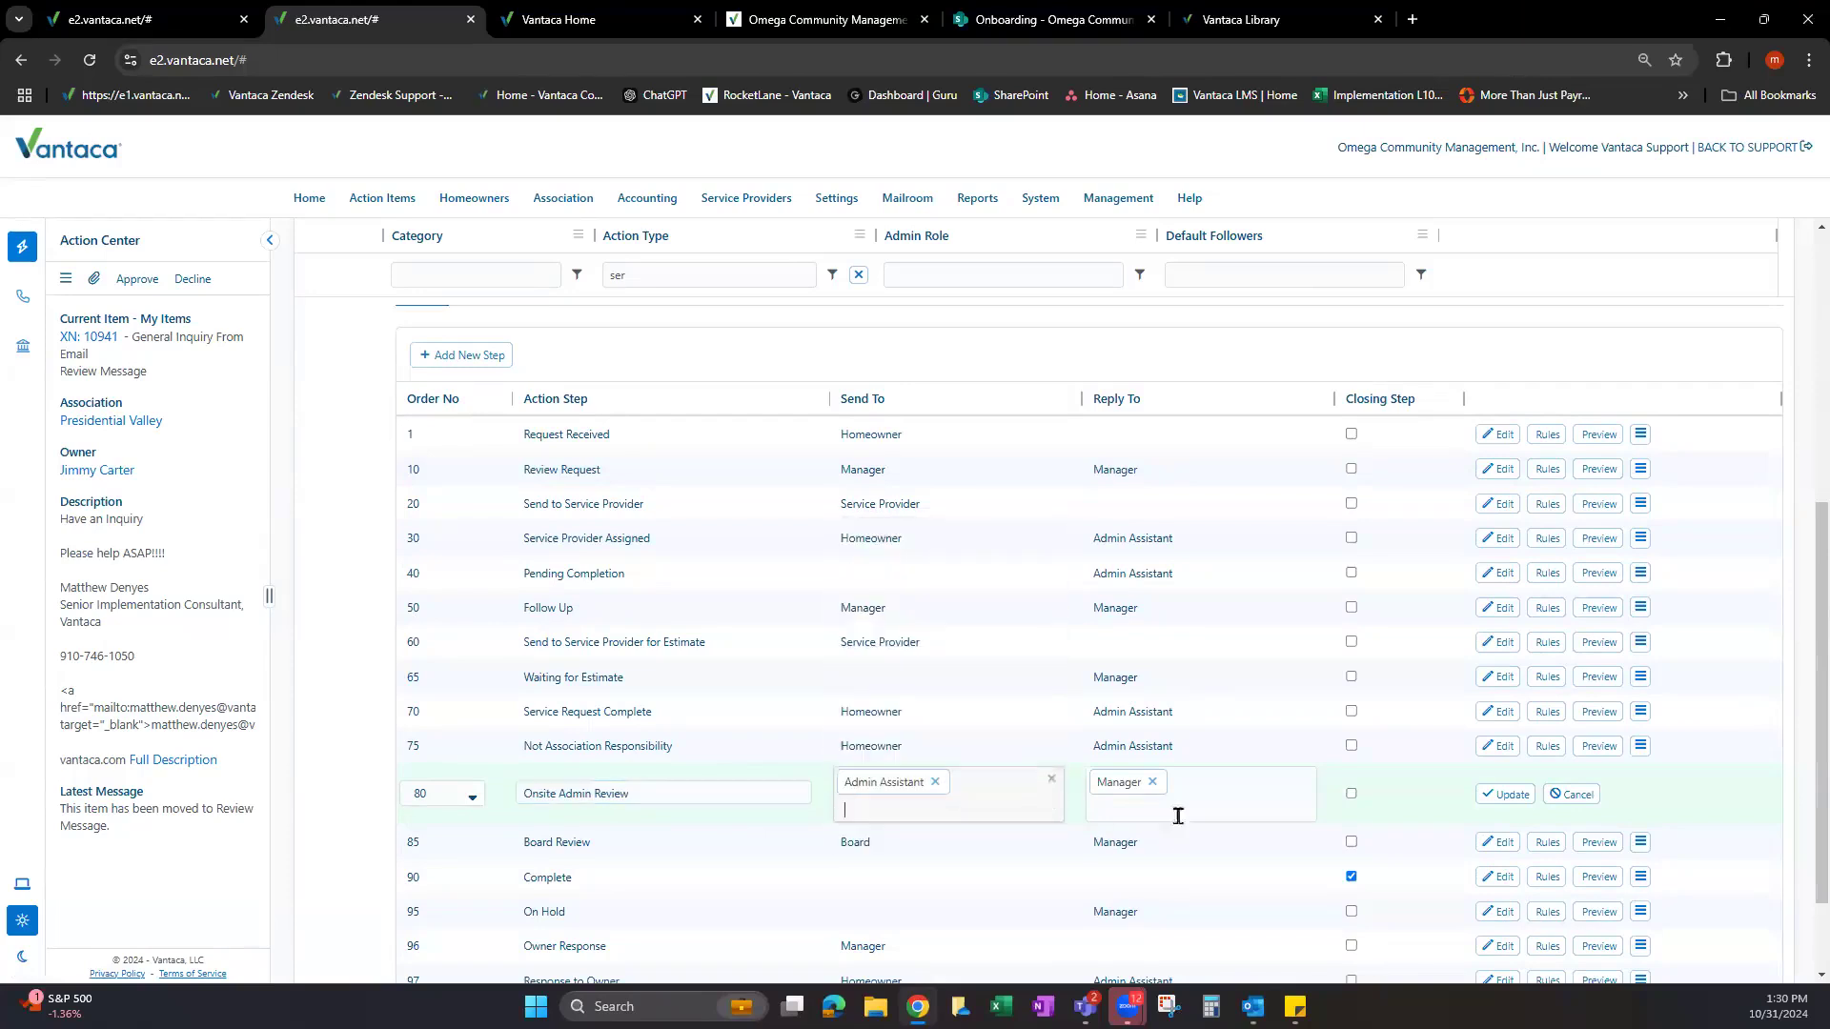
{"action": "left_click", "coordinate": [1152, 781]}
{"action": "left_click", "coordinate": [1144, 793]}
{"action": "type", "text": "admi"}
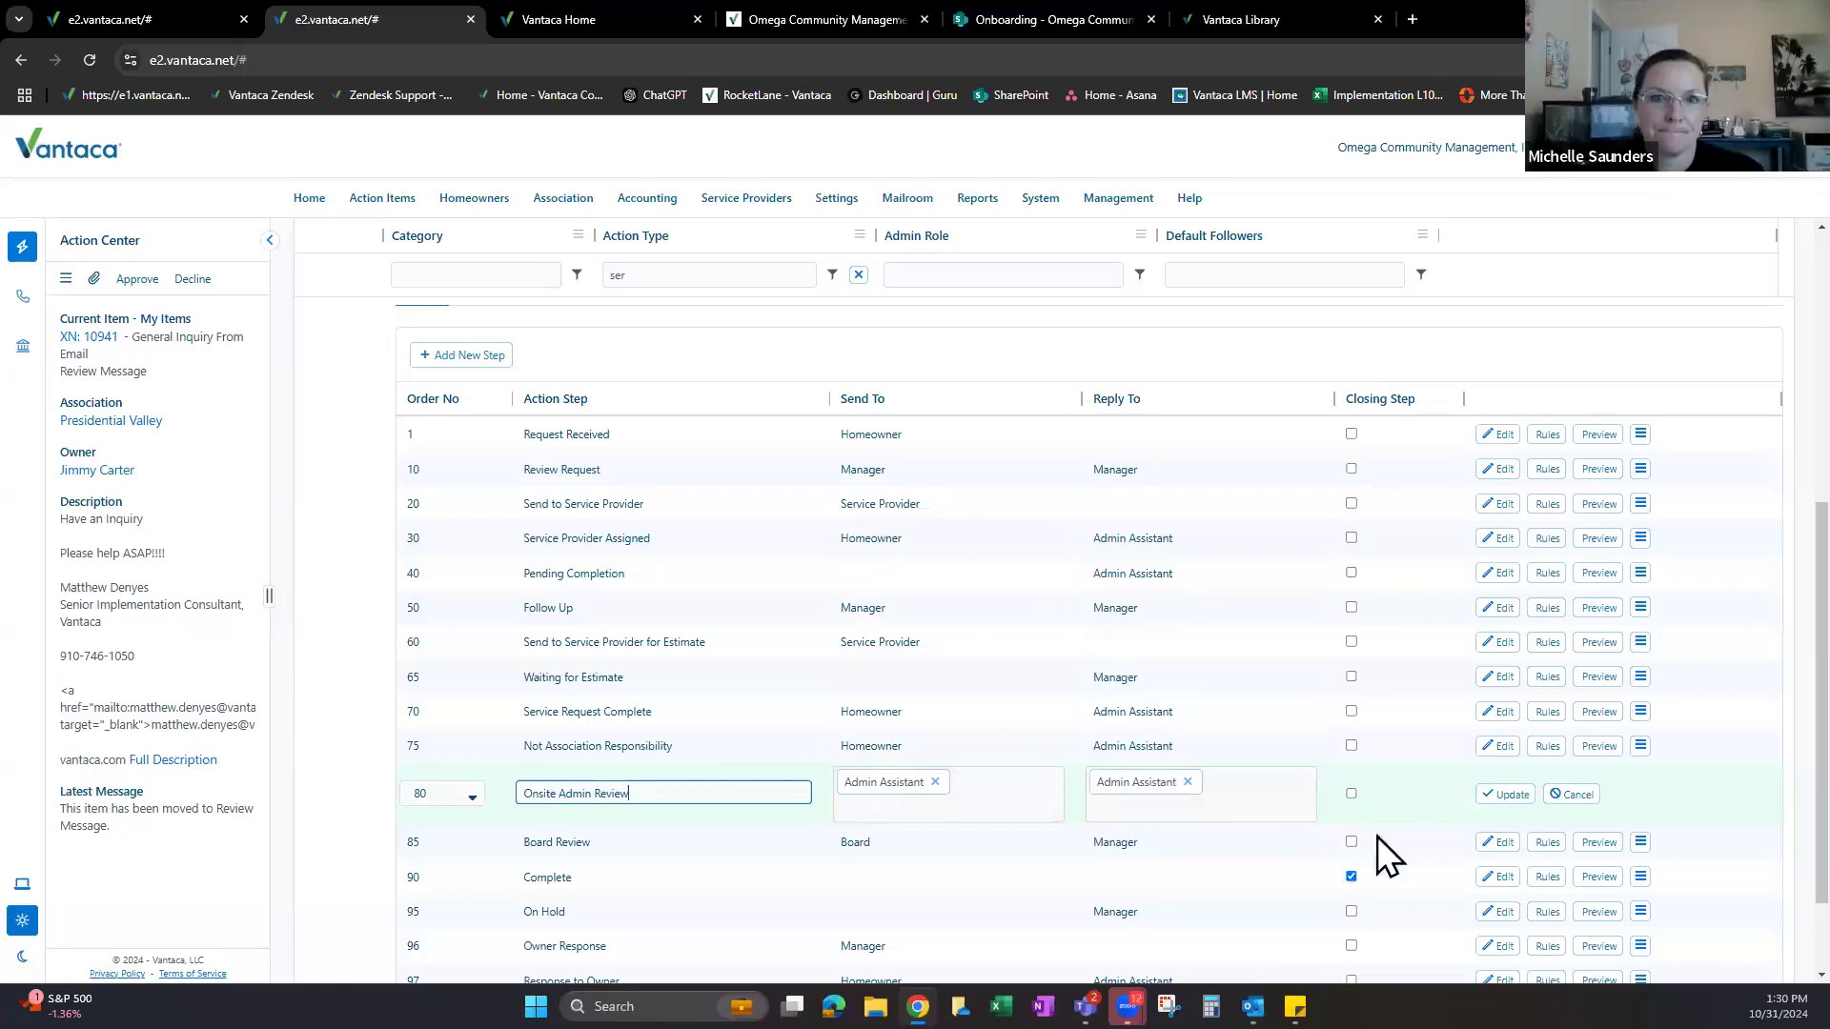
{"action": "left_click", "coordinate": [1504, 794]}
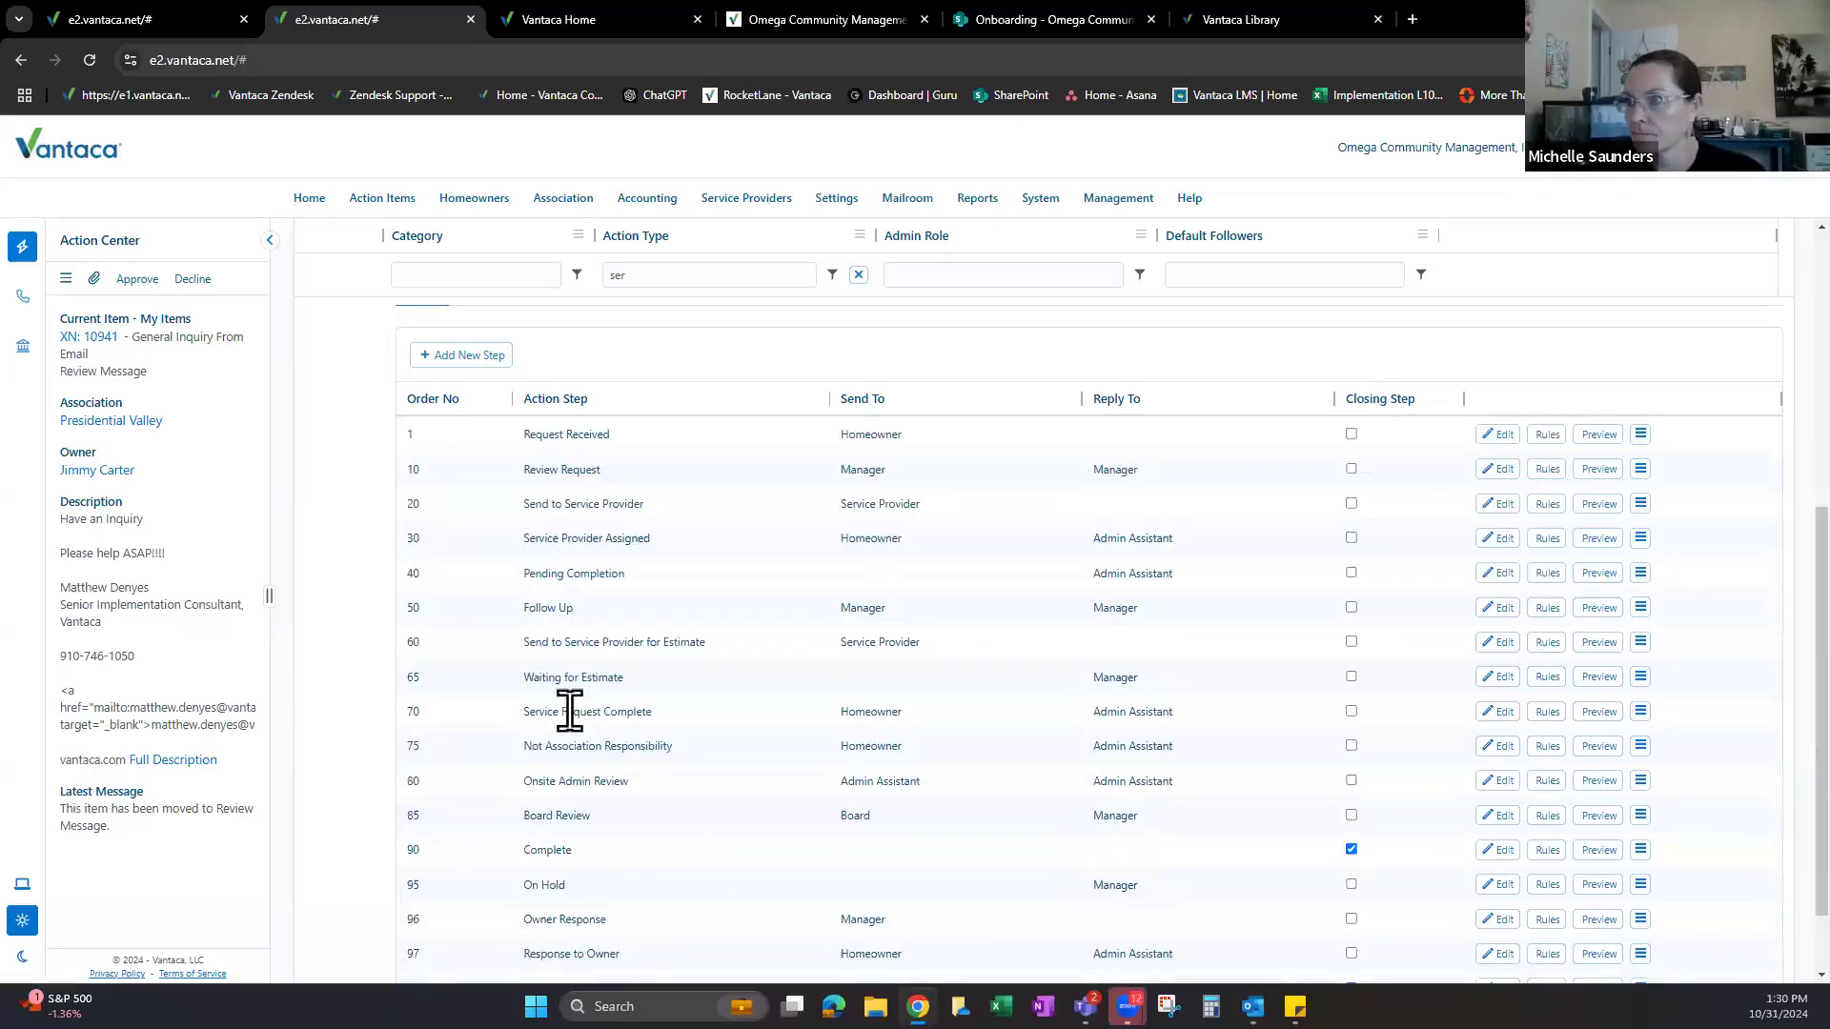
{"action": "scroll", "coordinate": [568, 702], "scroll_direction": "down", "scroll_amount": 1}
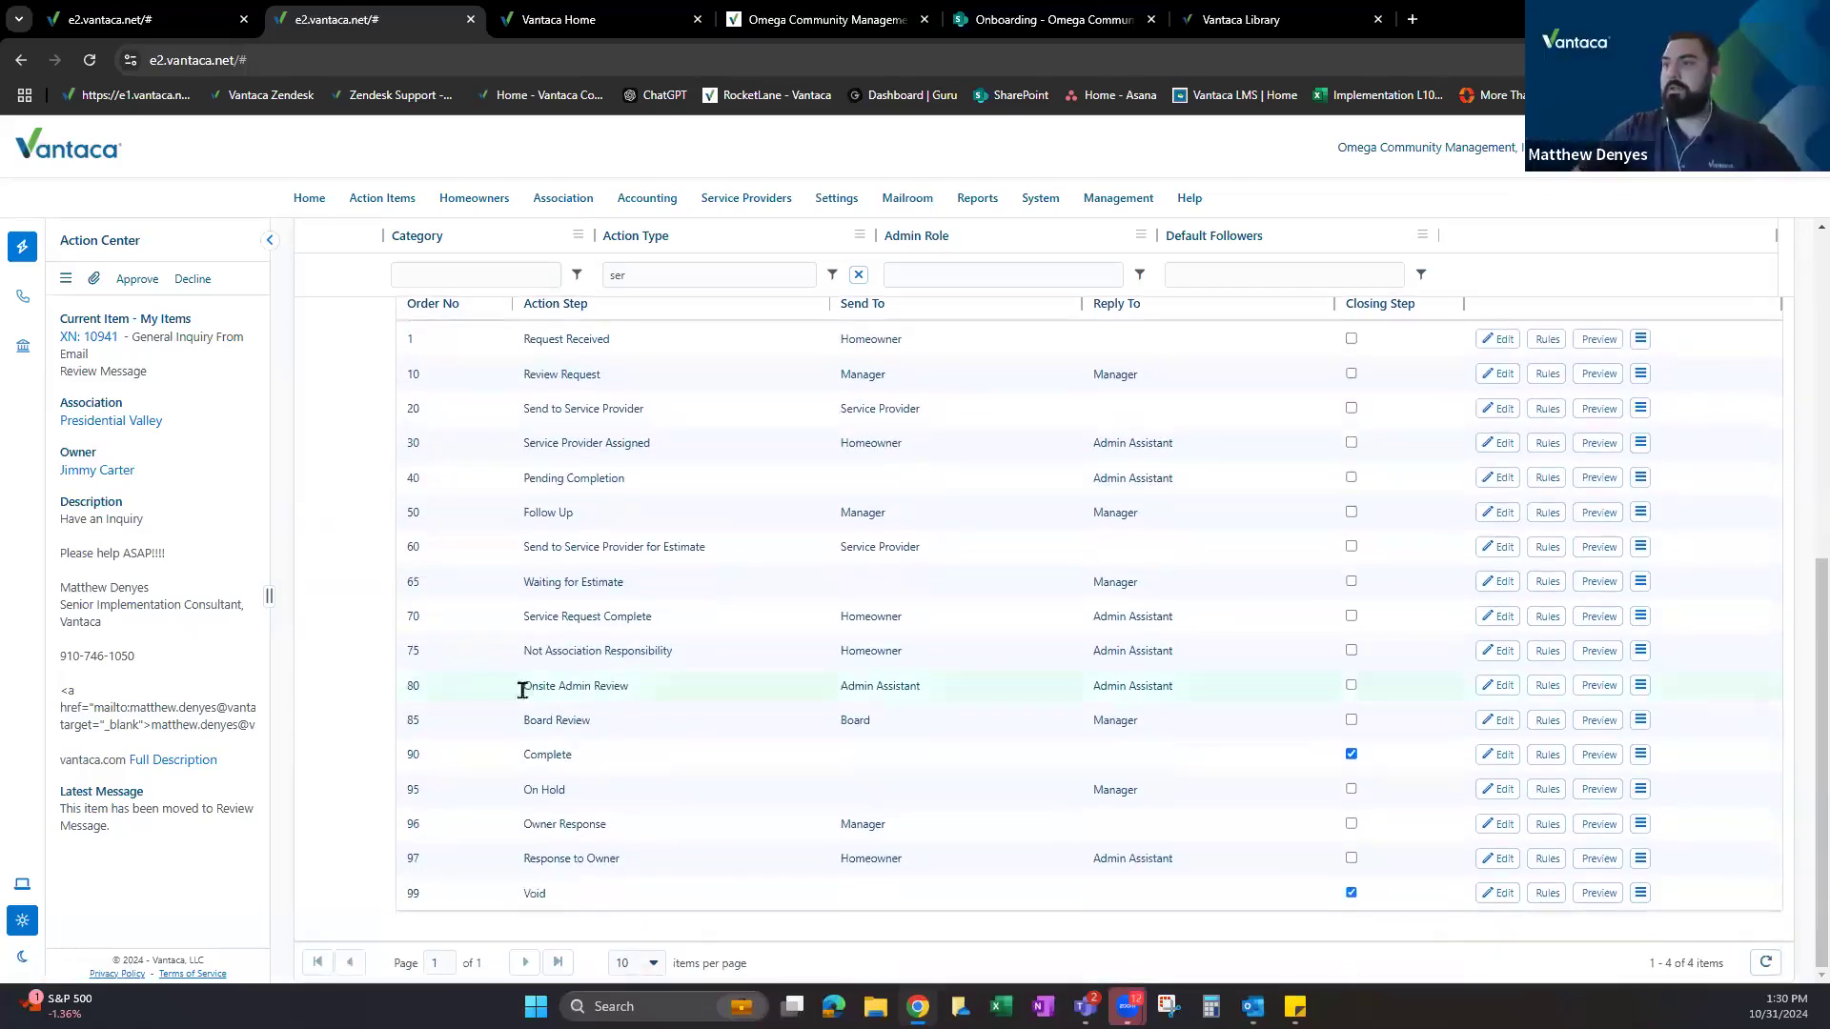
{"action": "left_click_drag", "start_coordinate": [520, 685], "coordinate": [644, 684]}
{"action": "left_click_drag", "start_coordinate": [839, 687], "coordinate": [950, 695]}
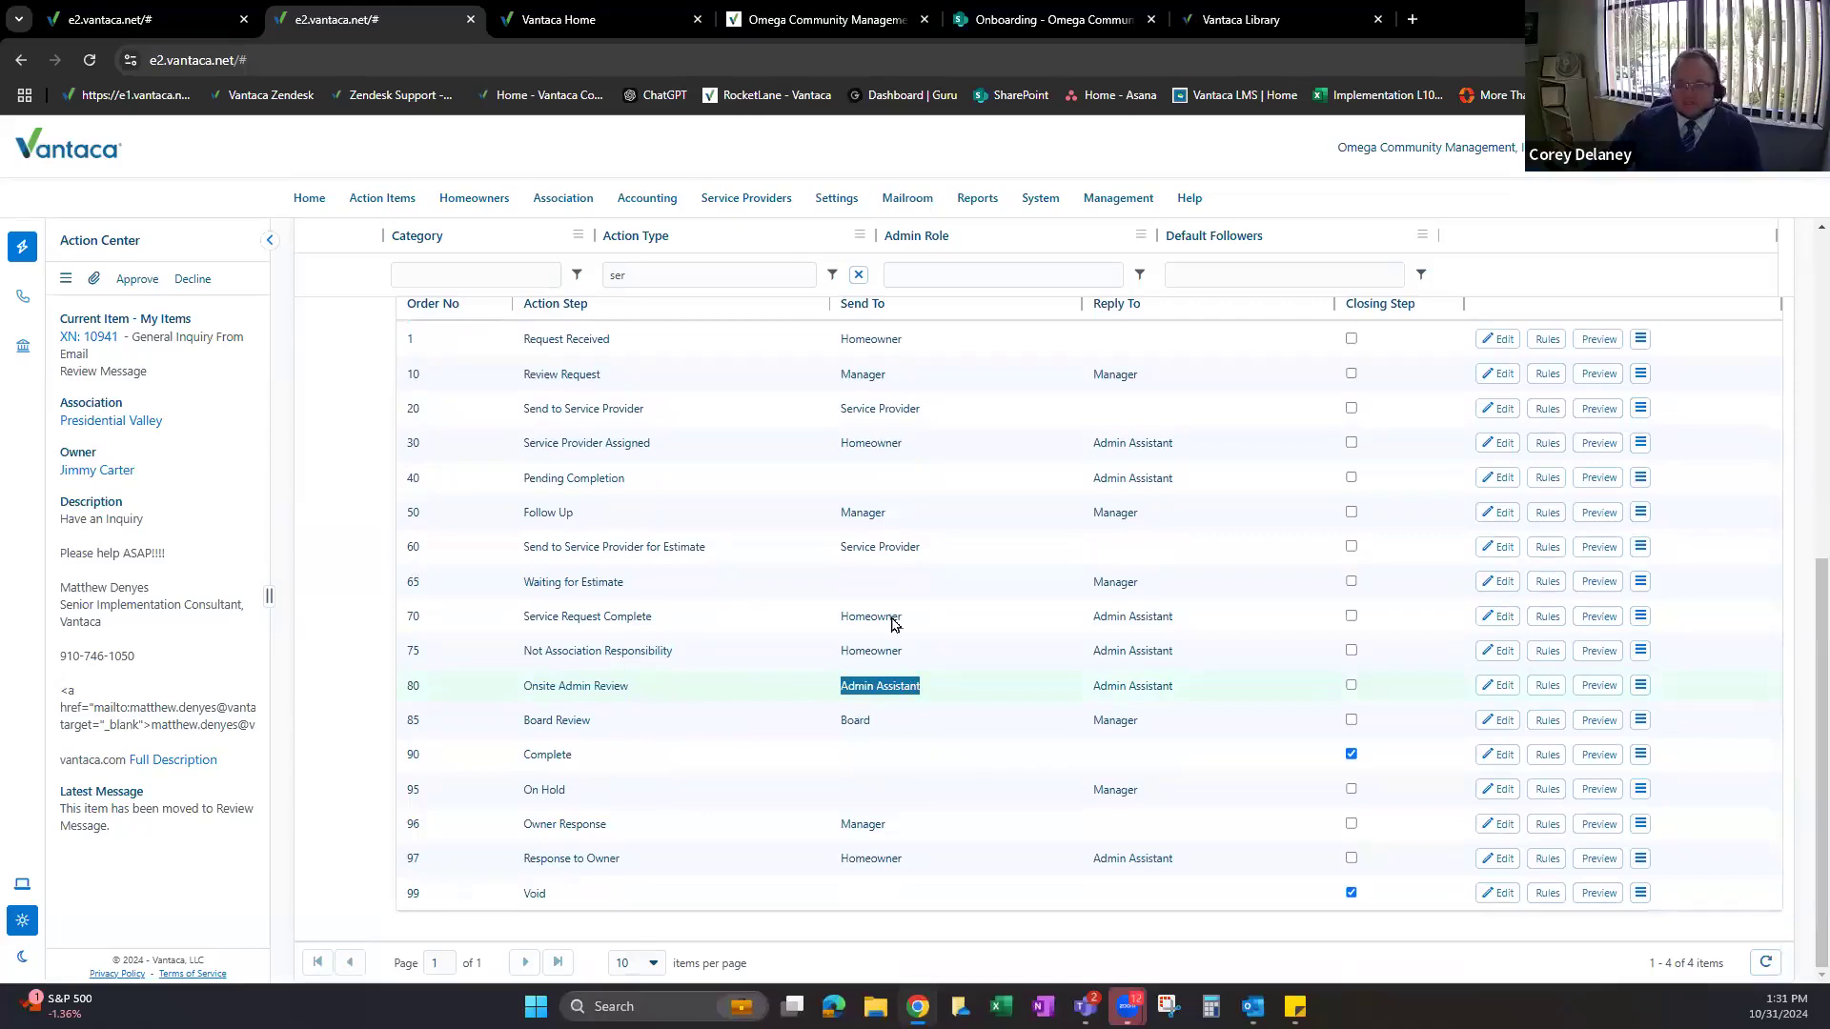
{"action": "left_click", "coordinate": [597, 610]}
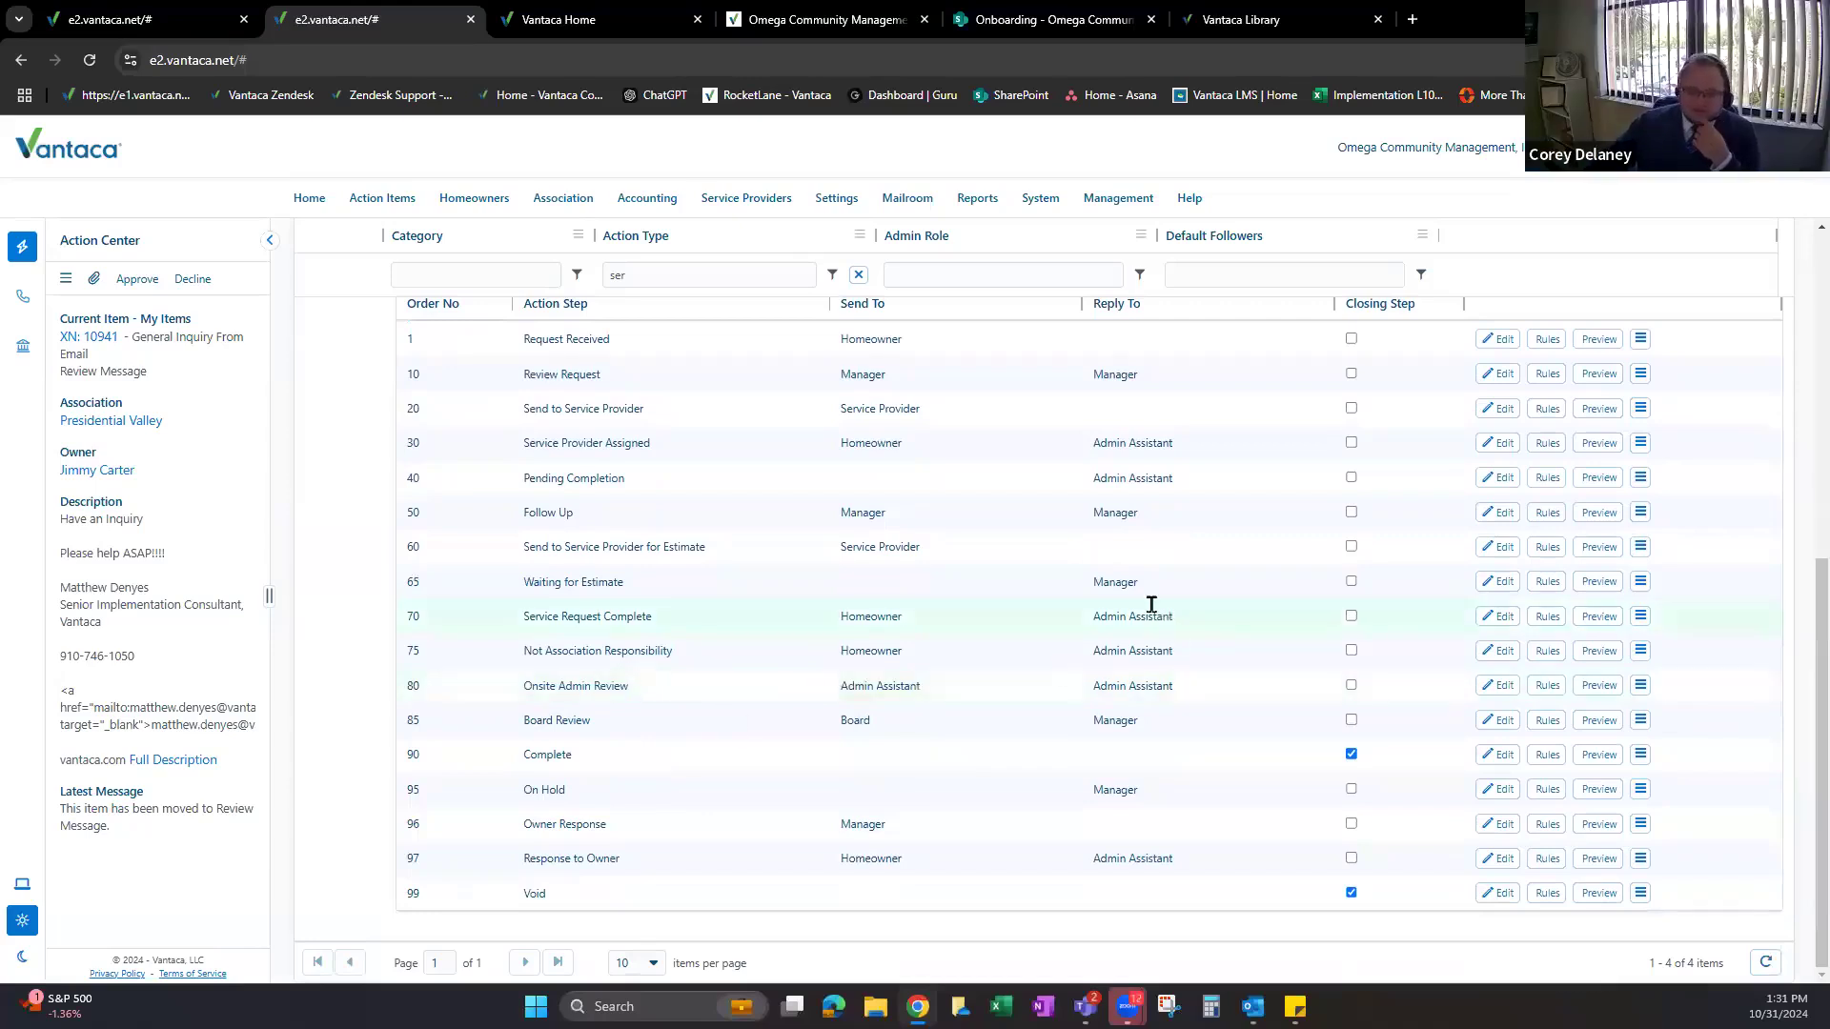
{"action": "scroll", "coordinate": [1083, 620], "scroll_direction": "up", "scroll_amount": 1}
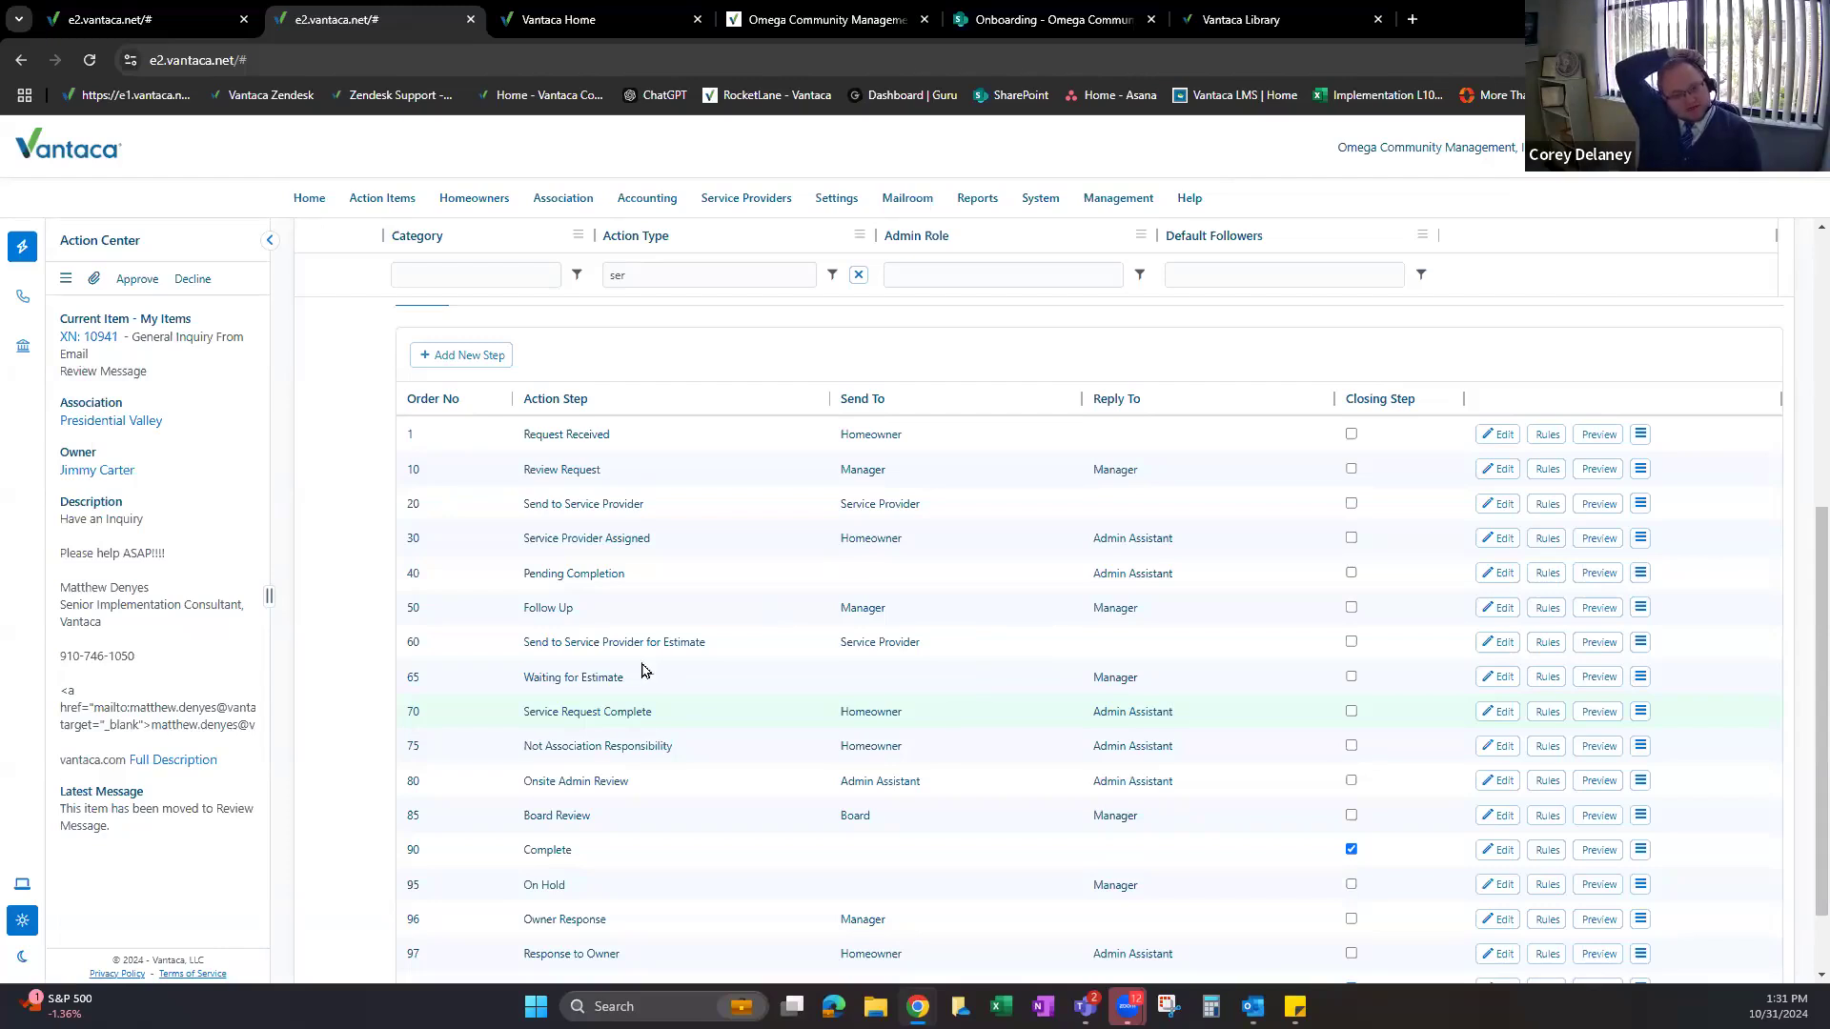
{"action": "scroll", "coordinate": [611, 664], "scroll_direction": "up", "scroll_amount": 3}
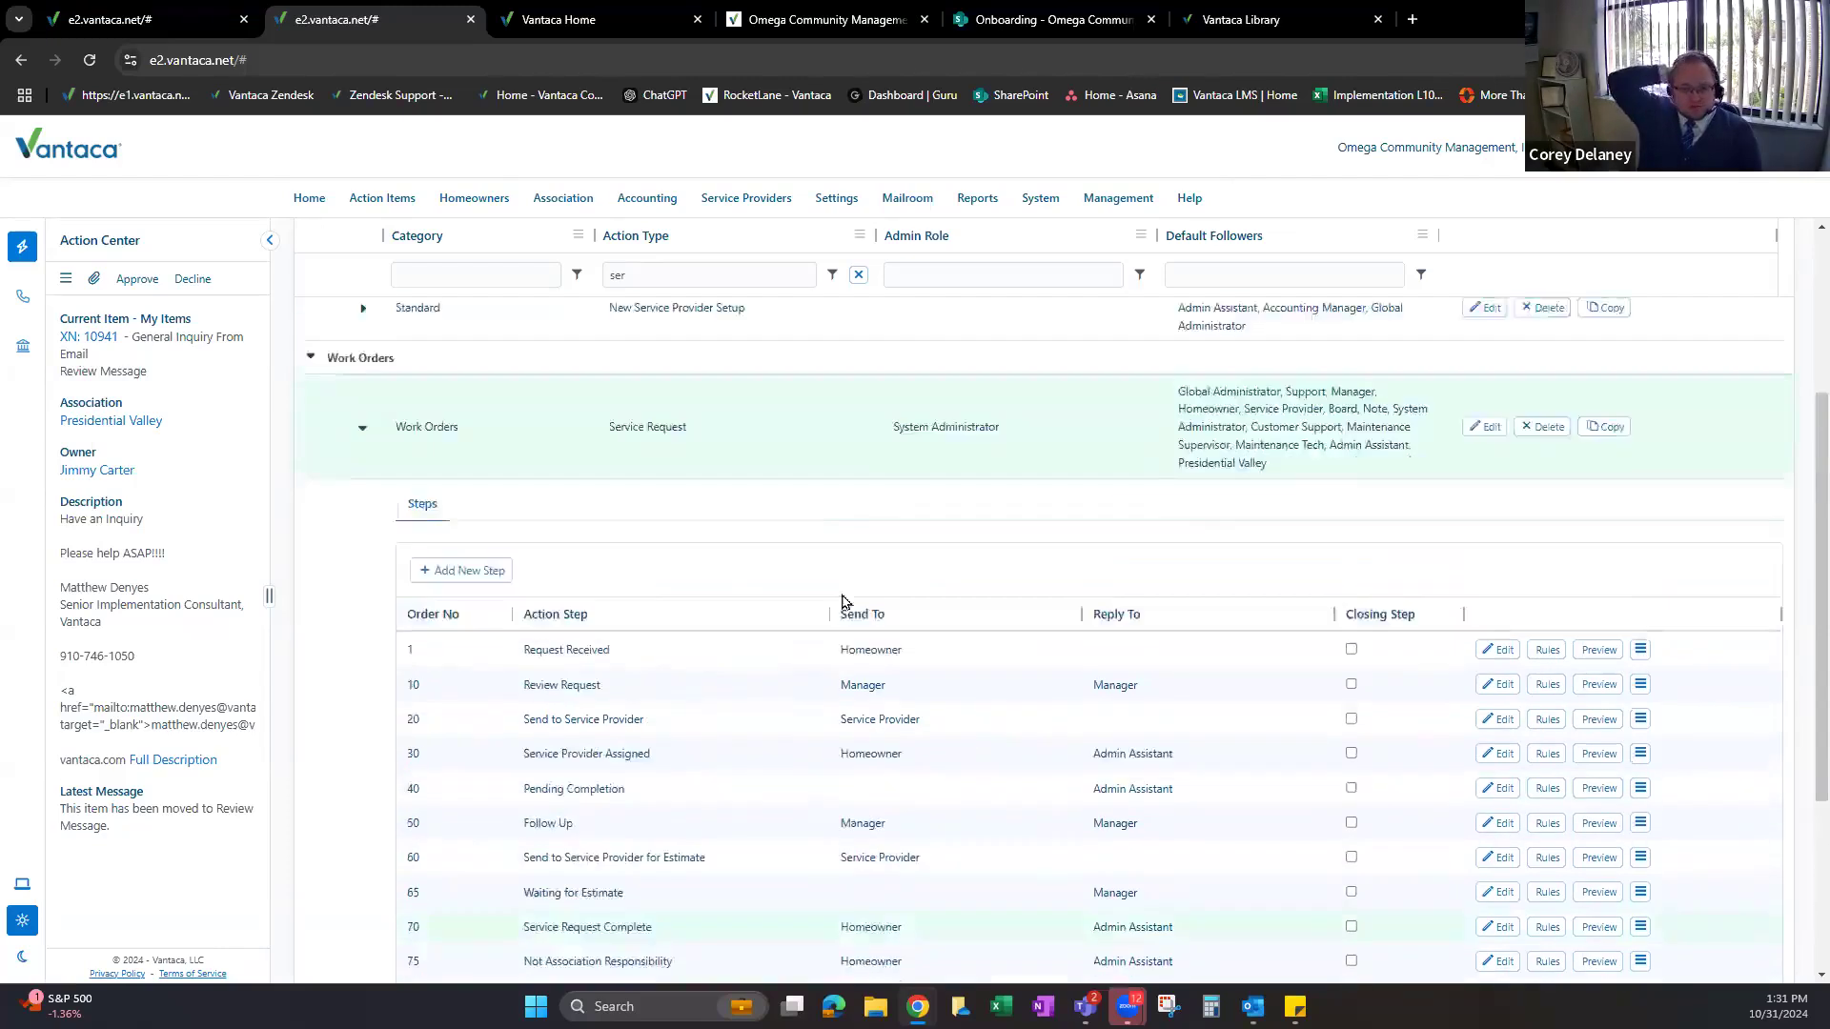
{"action": "scroll", "coordinate": [763, 543], "scroll_direction": "down", "scroll_amount": 2}
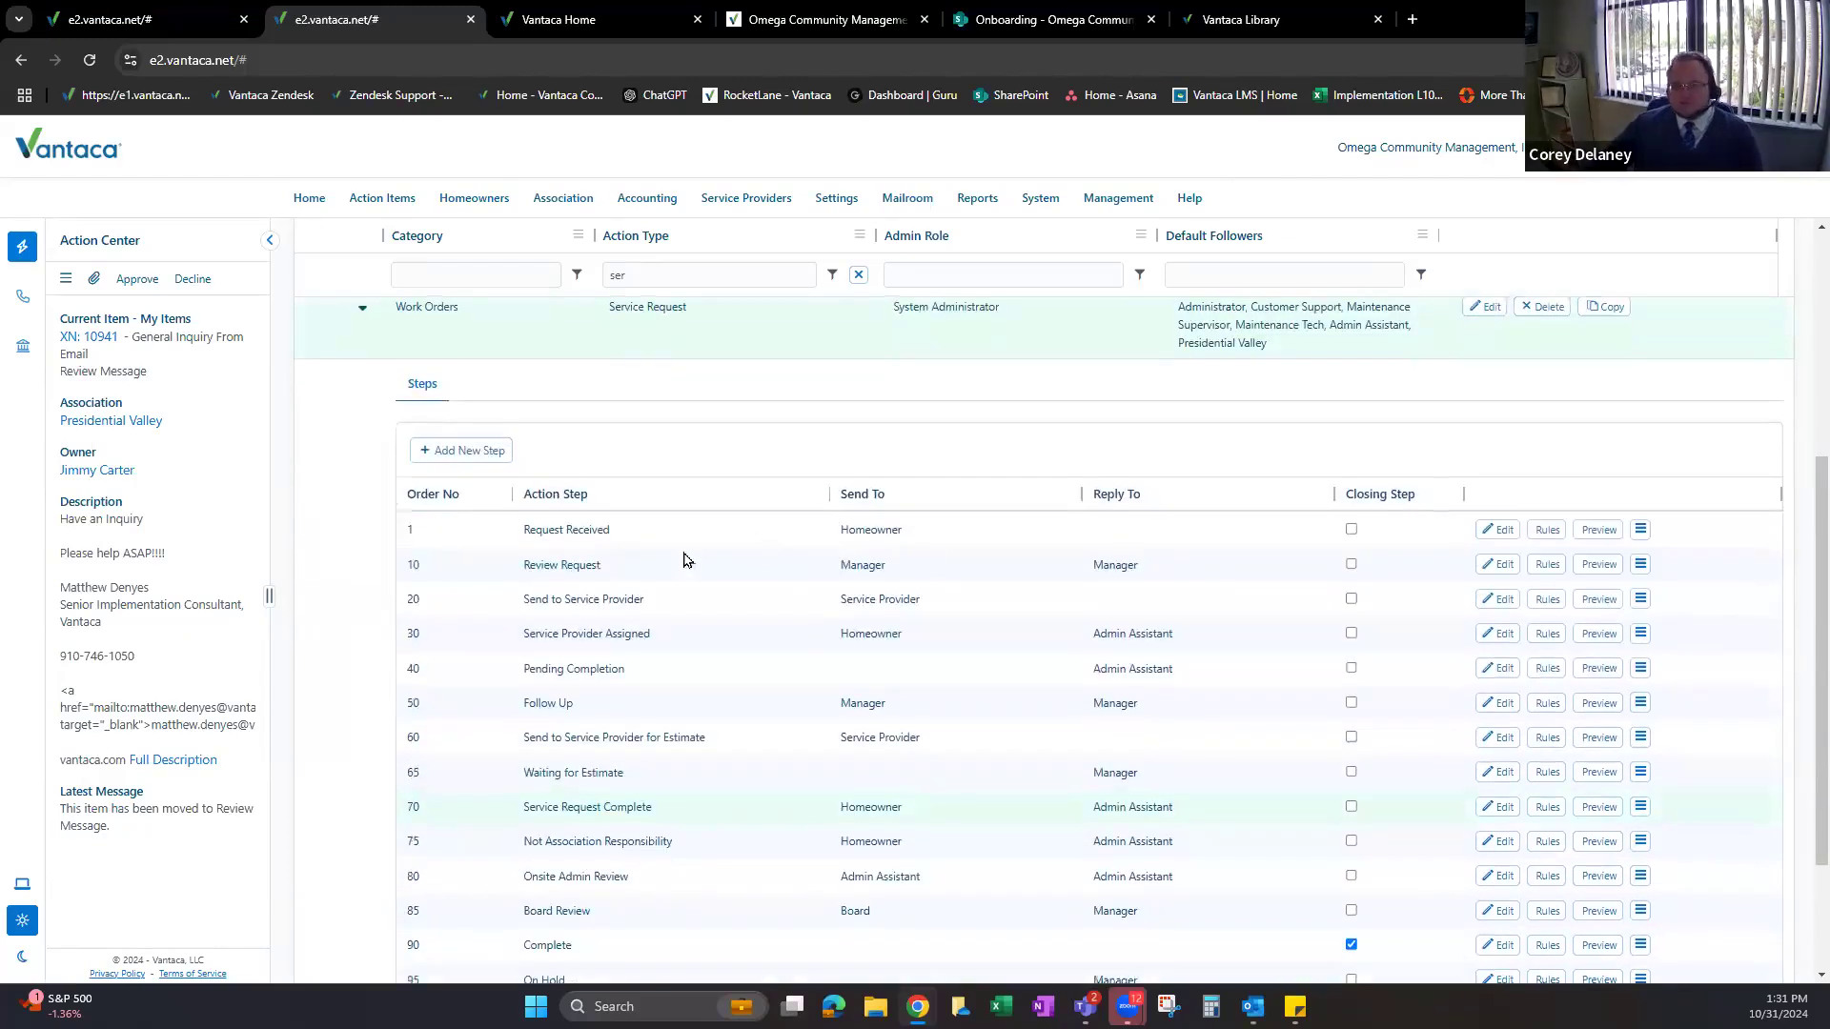
{"action": "scroll", "coordinate": [827, 554], "scroll_direction": "down", "scroll_amount": 1}
{"action": "scroll", "coordinate": [605, 556], "scroll_direction": "down", "scroll_amount": 1}
{"action": "scroll", "coordinate": [588, 838], "scroll_direction": "up", "scroll_amount": 1}
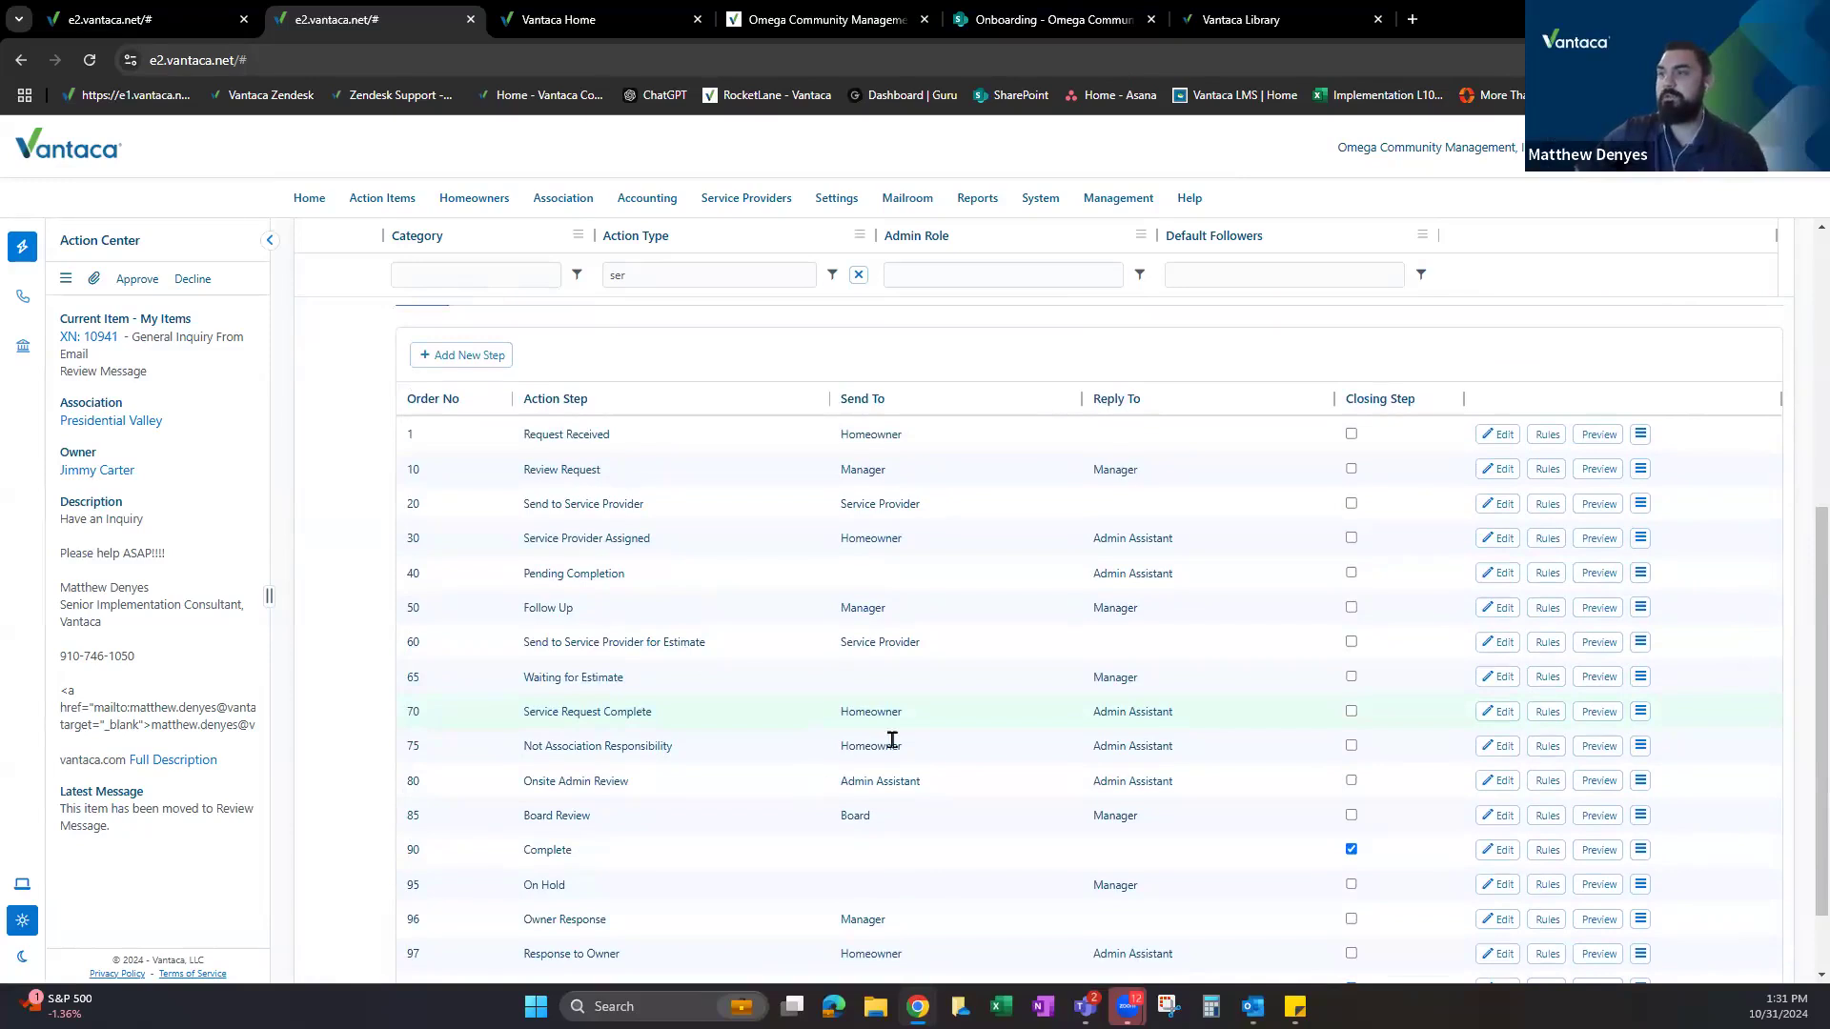
{"action": "left_click_drag", "start_coordinate": [522, 786], "coordinate": [959, 784]}
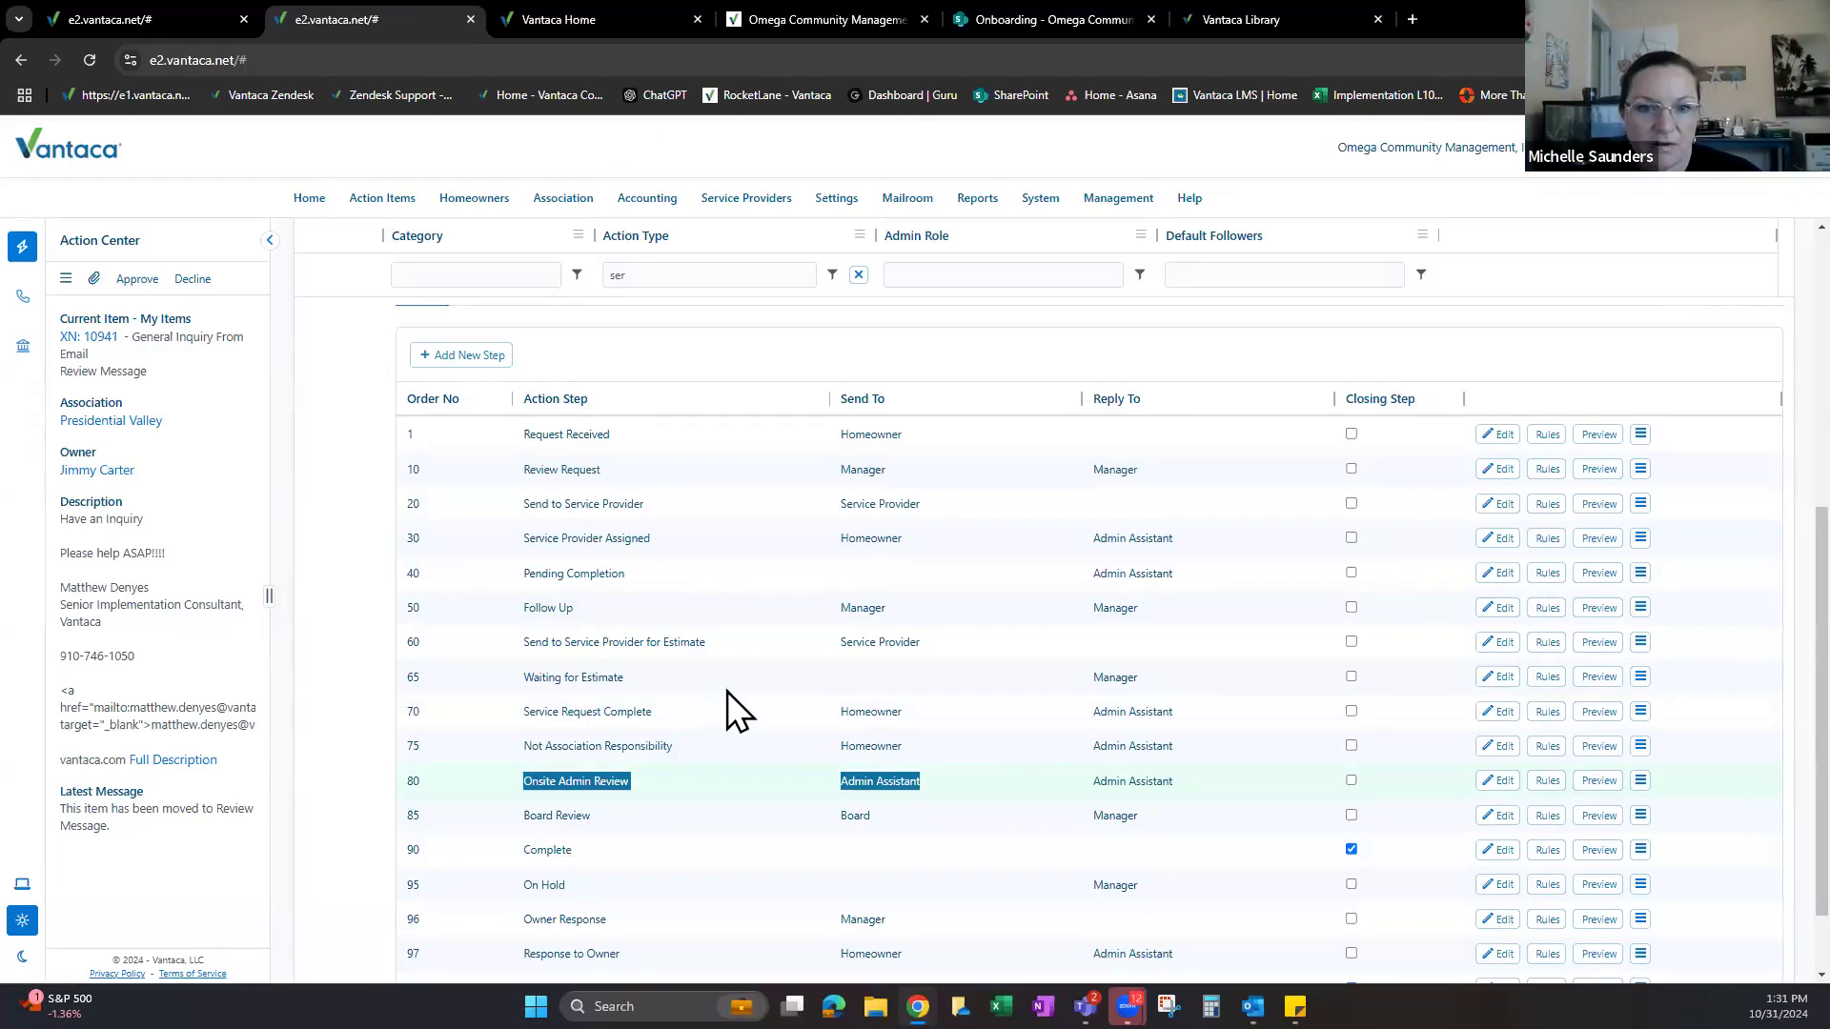
{"action": "scroll", "coordinate": [494, 677], "scroll_direction": "down", "scroll_amount": 1}
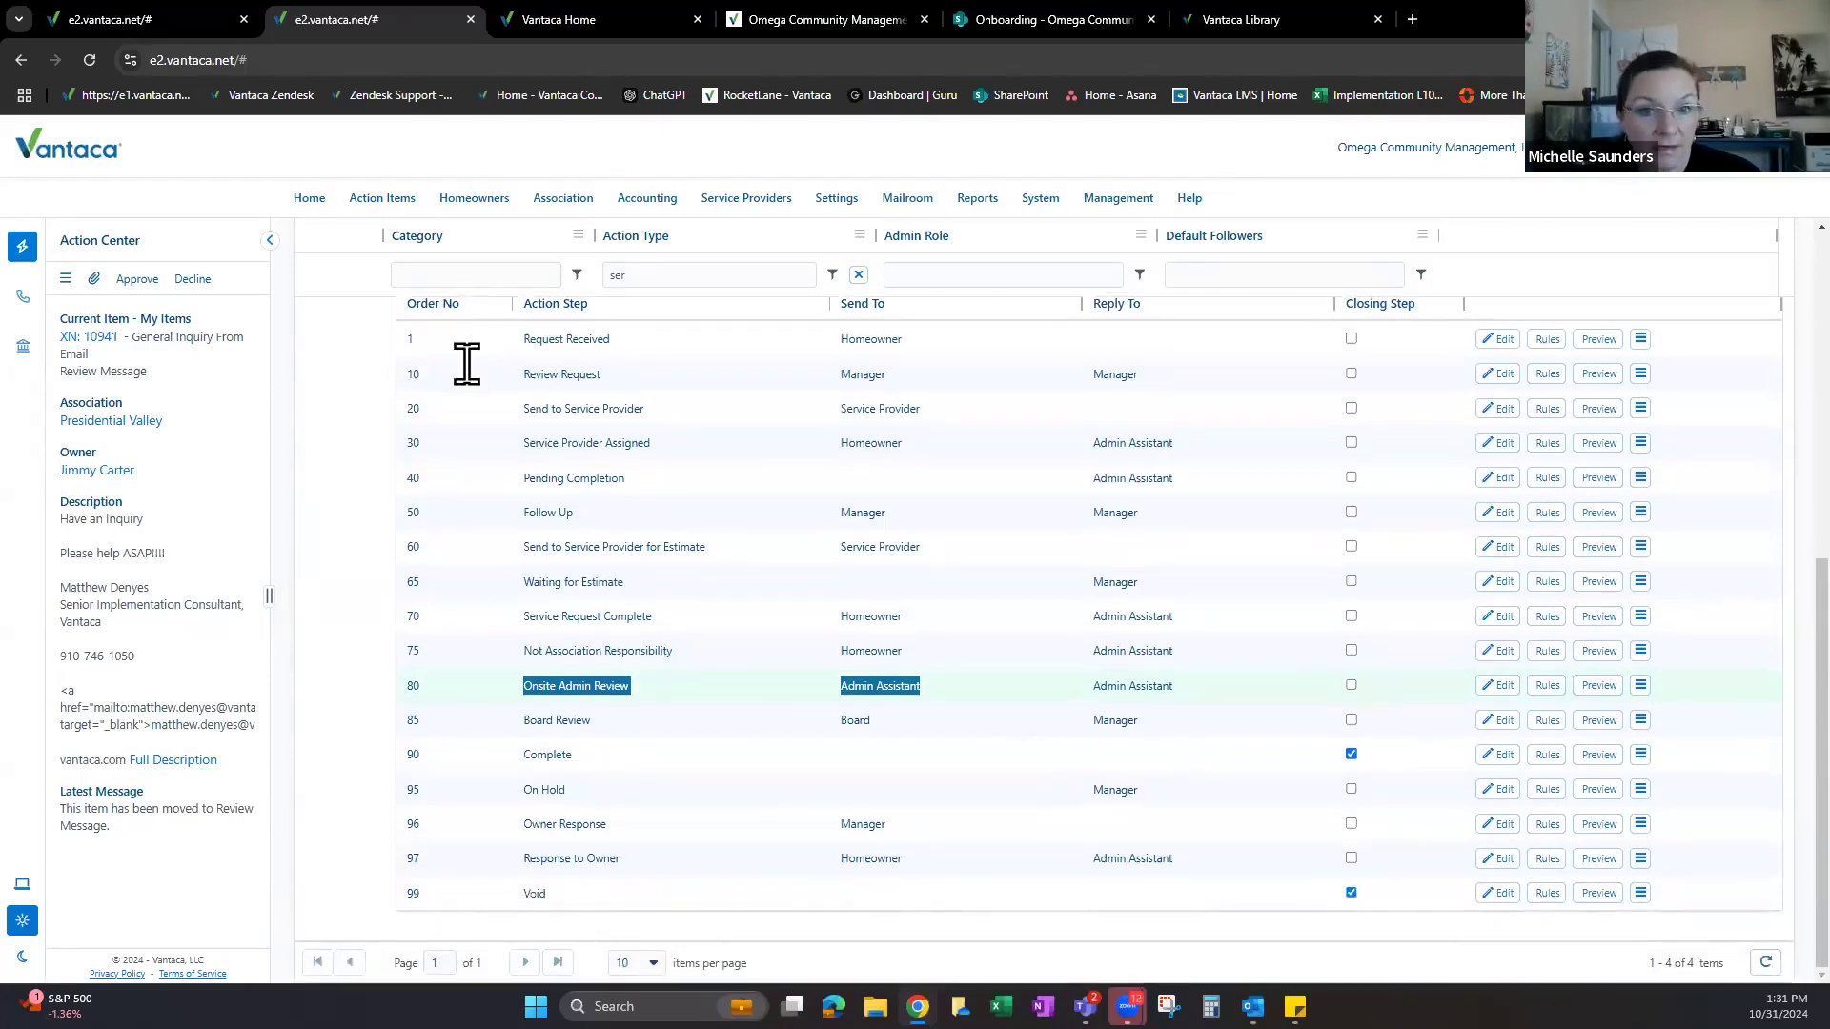
{"action": "scroll", "coordinate": [467, 372], "scroll_direction": "up", "scroll_amount": 1}
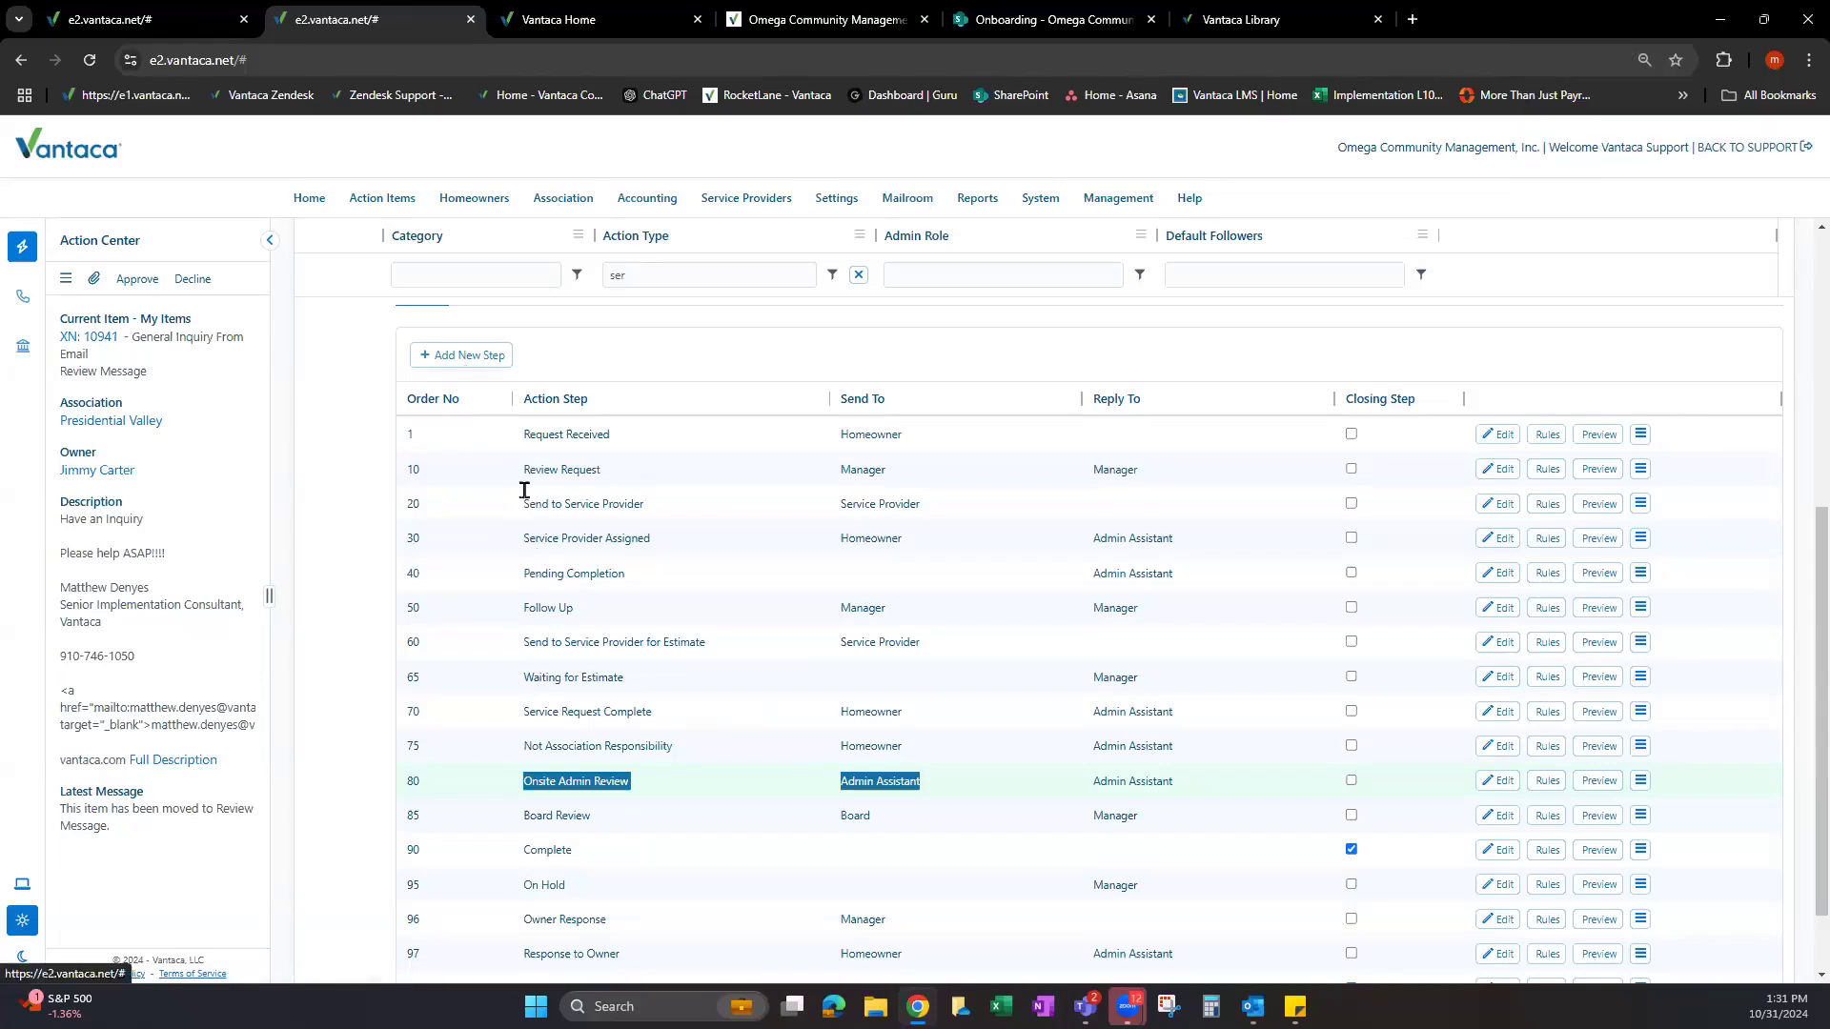
Add a new step 77 named Onsite Maintenance to the Service Request workflow.
{"action": "left_click", "coordinate": [462, 355]}
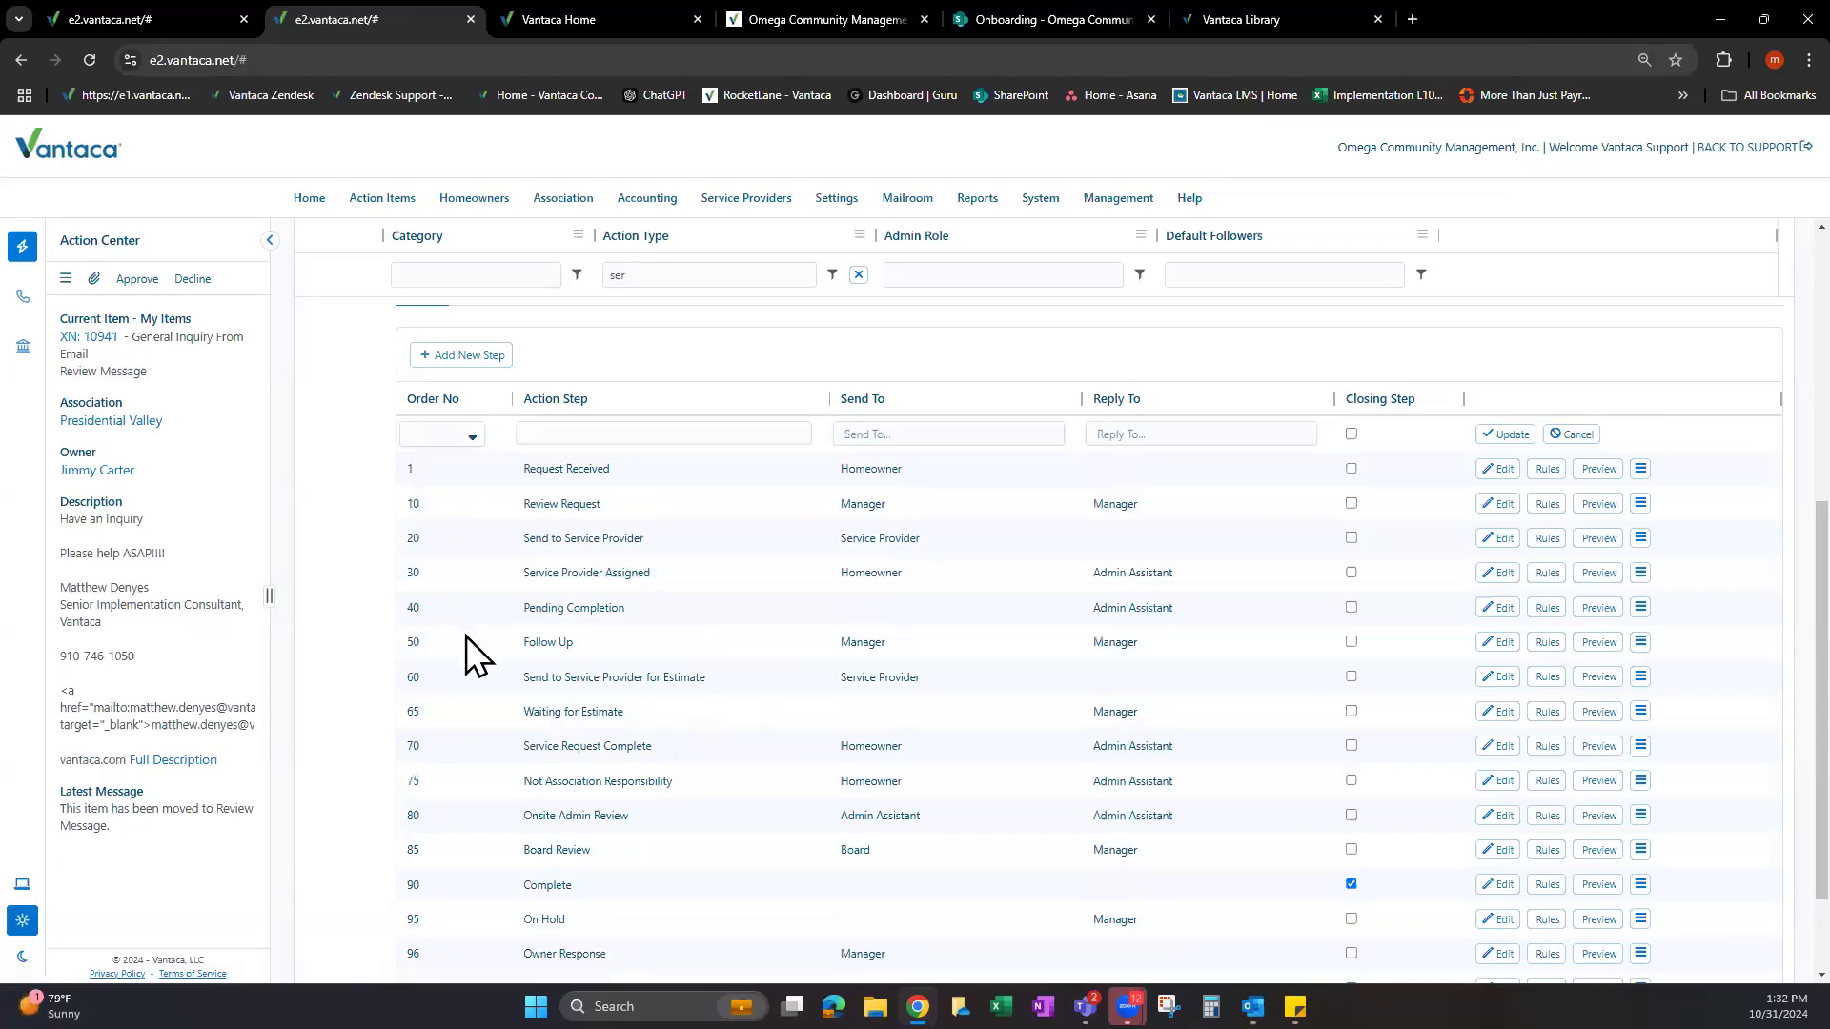
{"action": "type", "text": "77"}
{"action": "key", "text": "Tab"}
{"action": "type", "text": "Onsite M"}
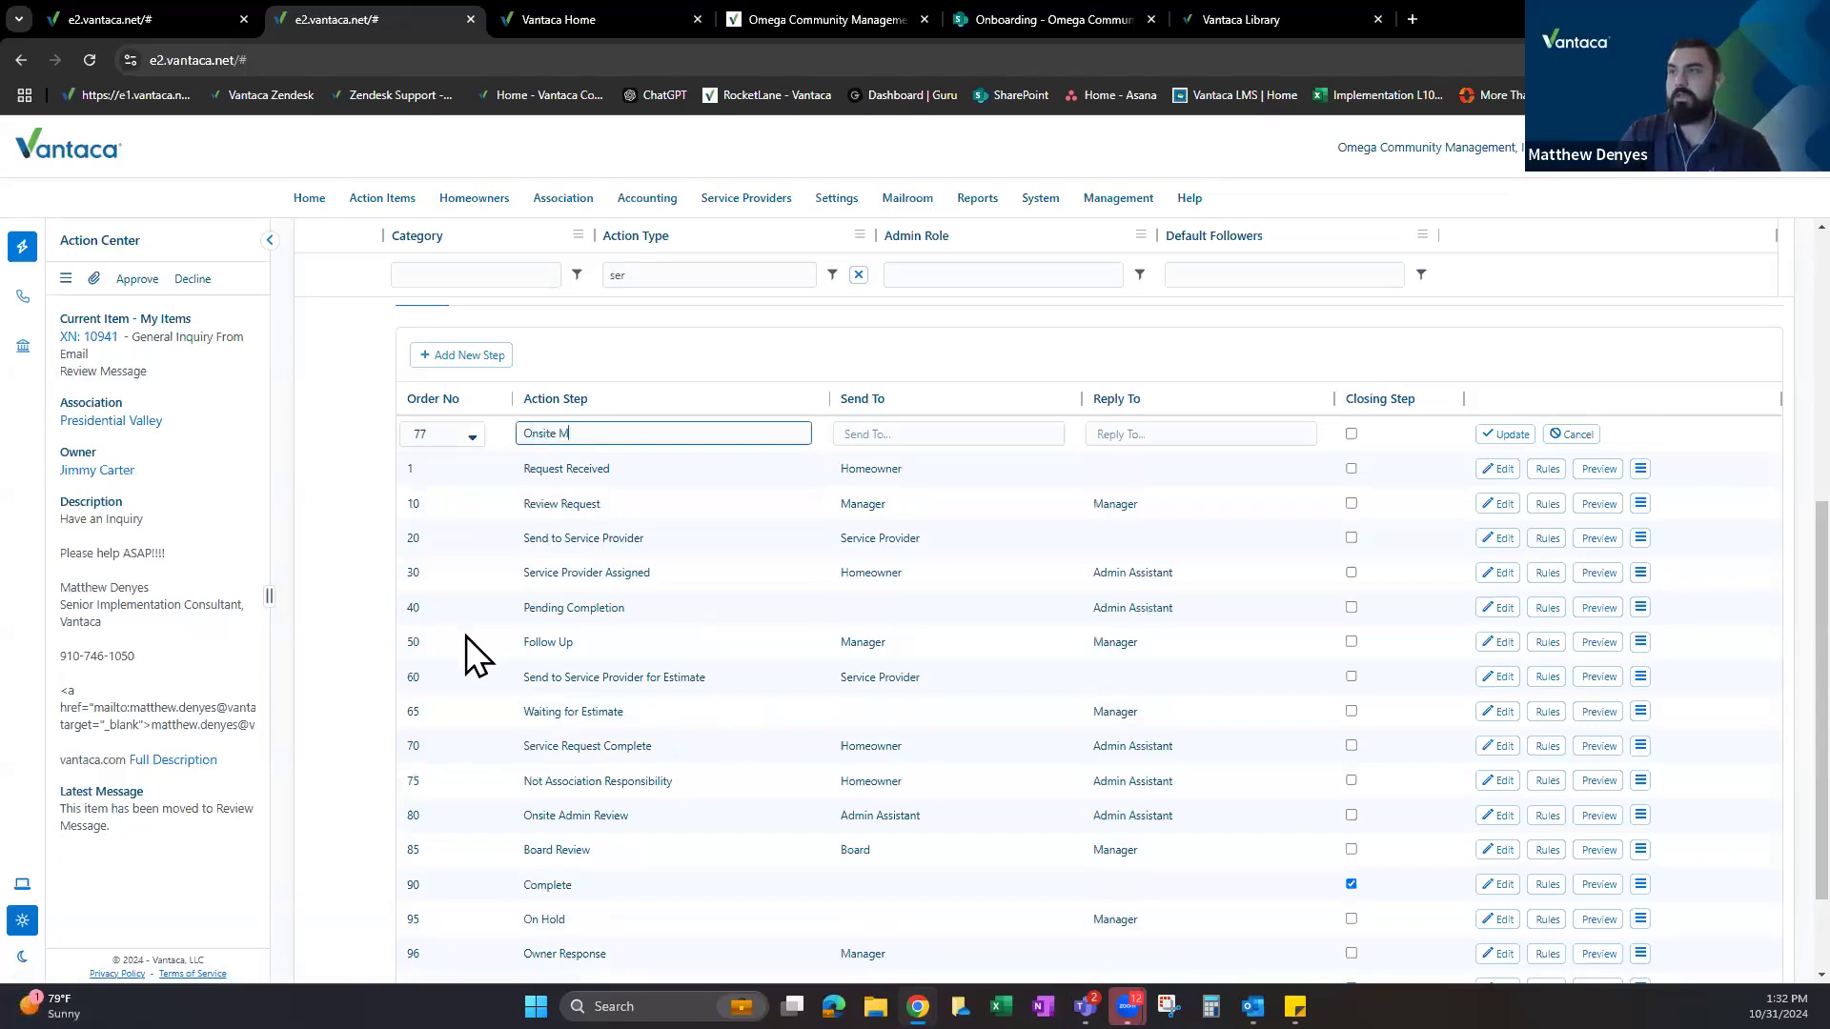
{"action": "type", "text": "aintenance"}
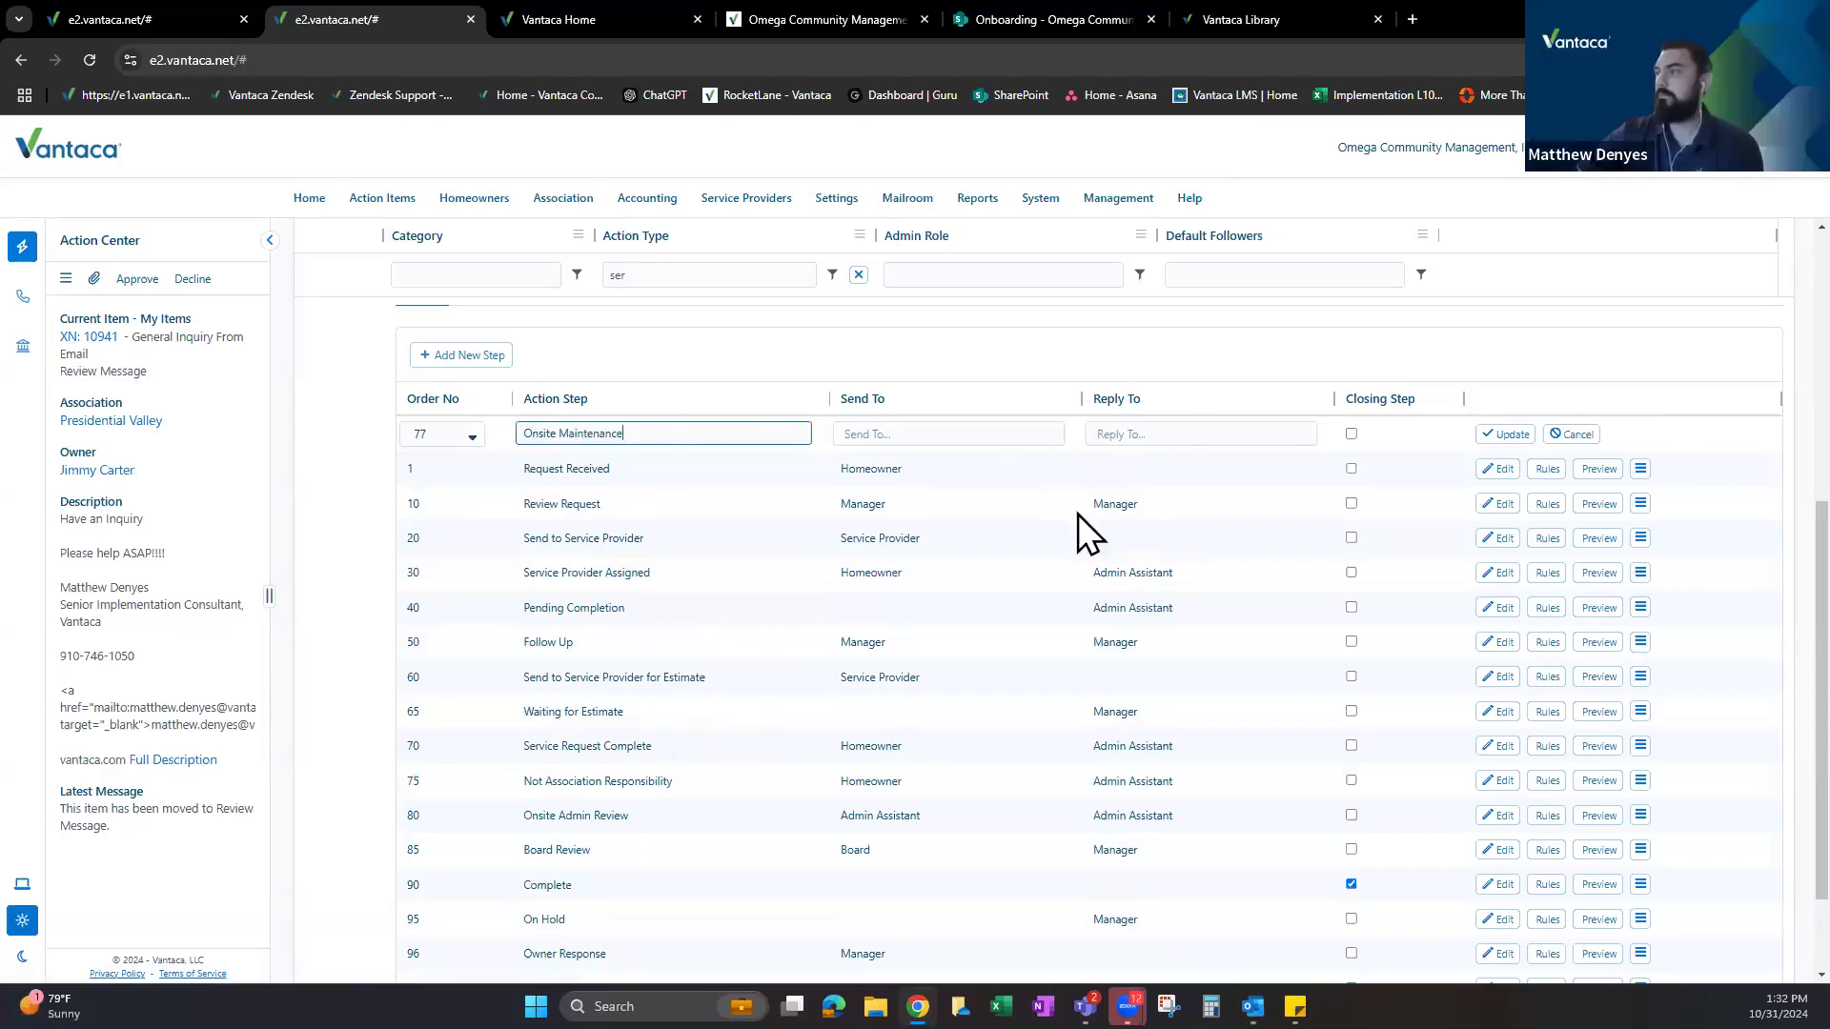
{"action": "scroll", "coordinate": [1506, 572], "scroll_direction": "up", "scroll_amount": 1}
{"action": "left_click", "coordinate": [1504, 528]}
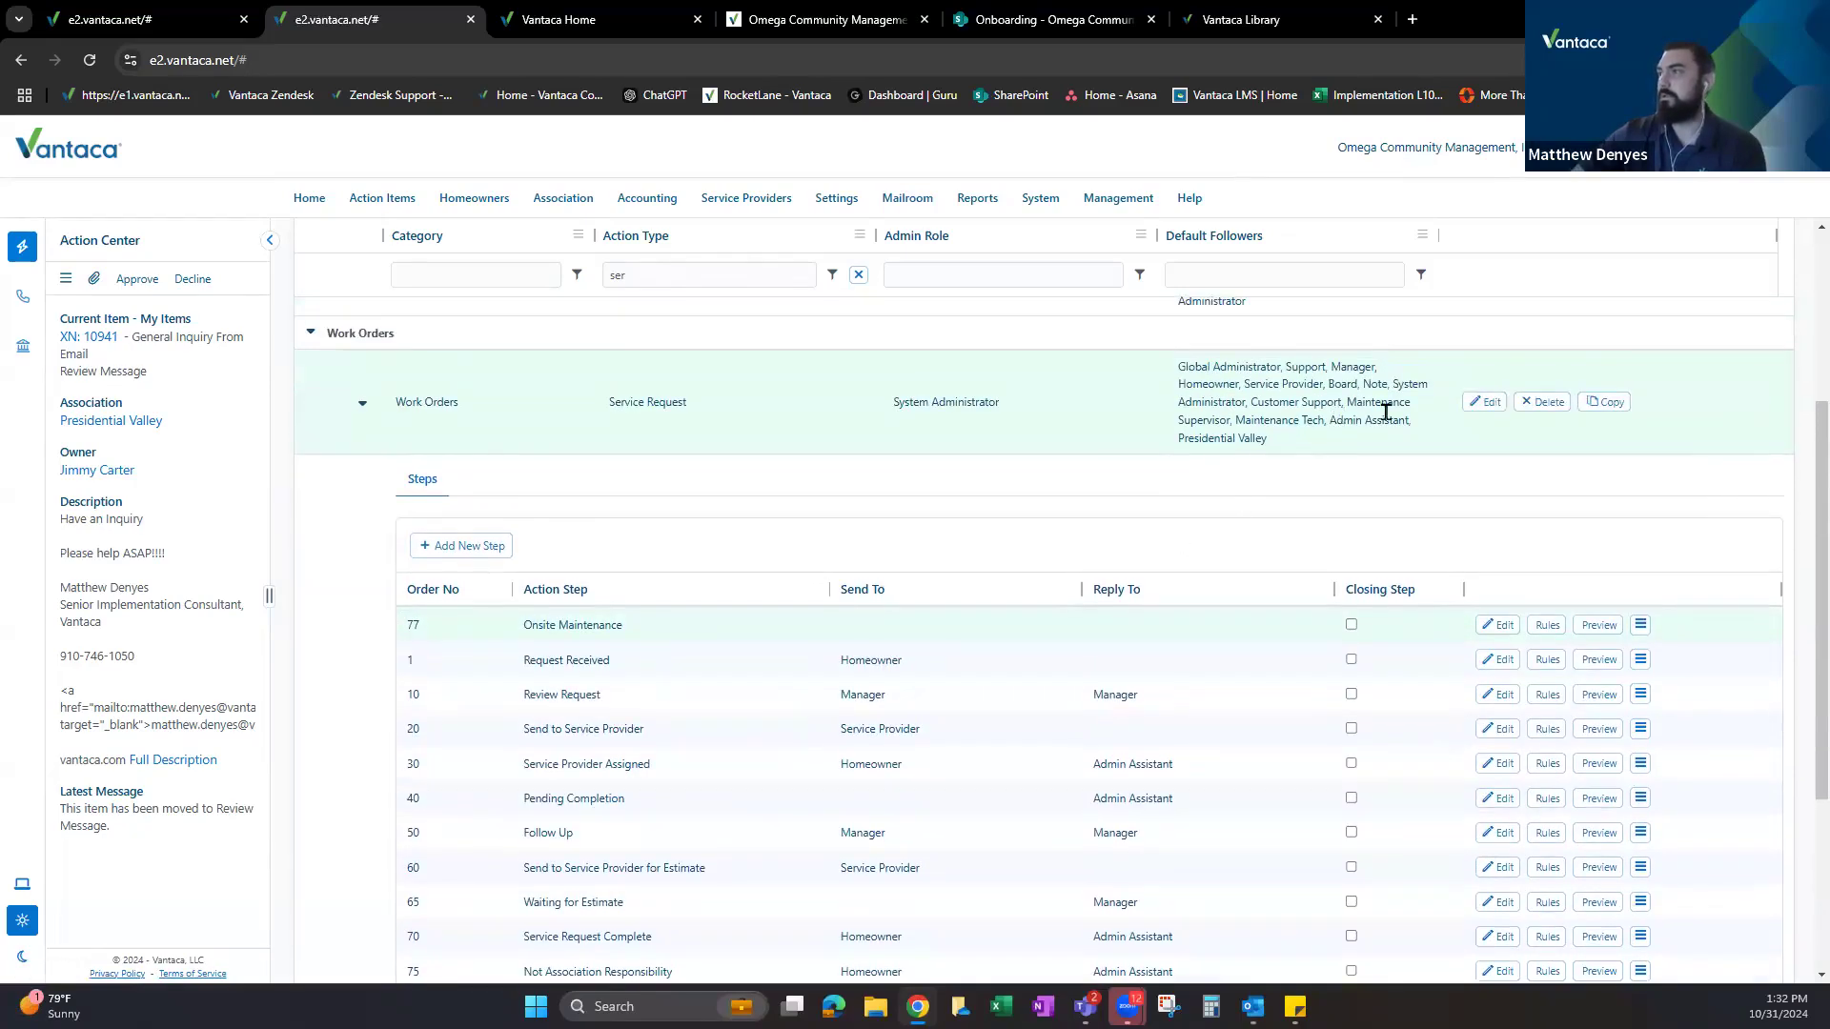
{"action": "left_click_drag", "start_coordinate": [1236, 420], "coordinate": [1325, 426]}
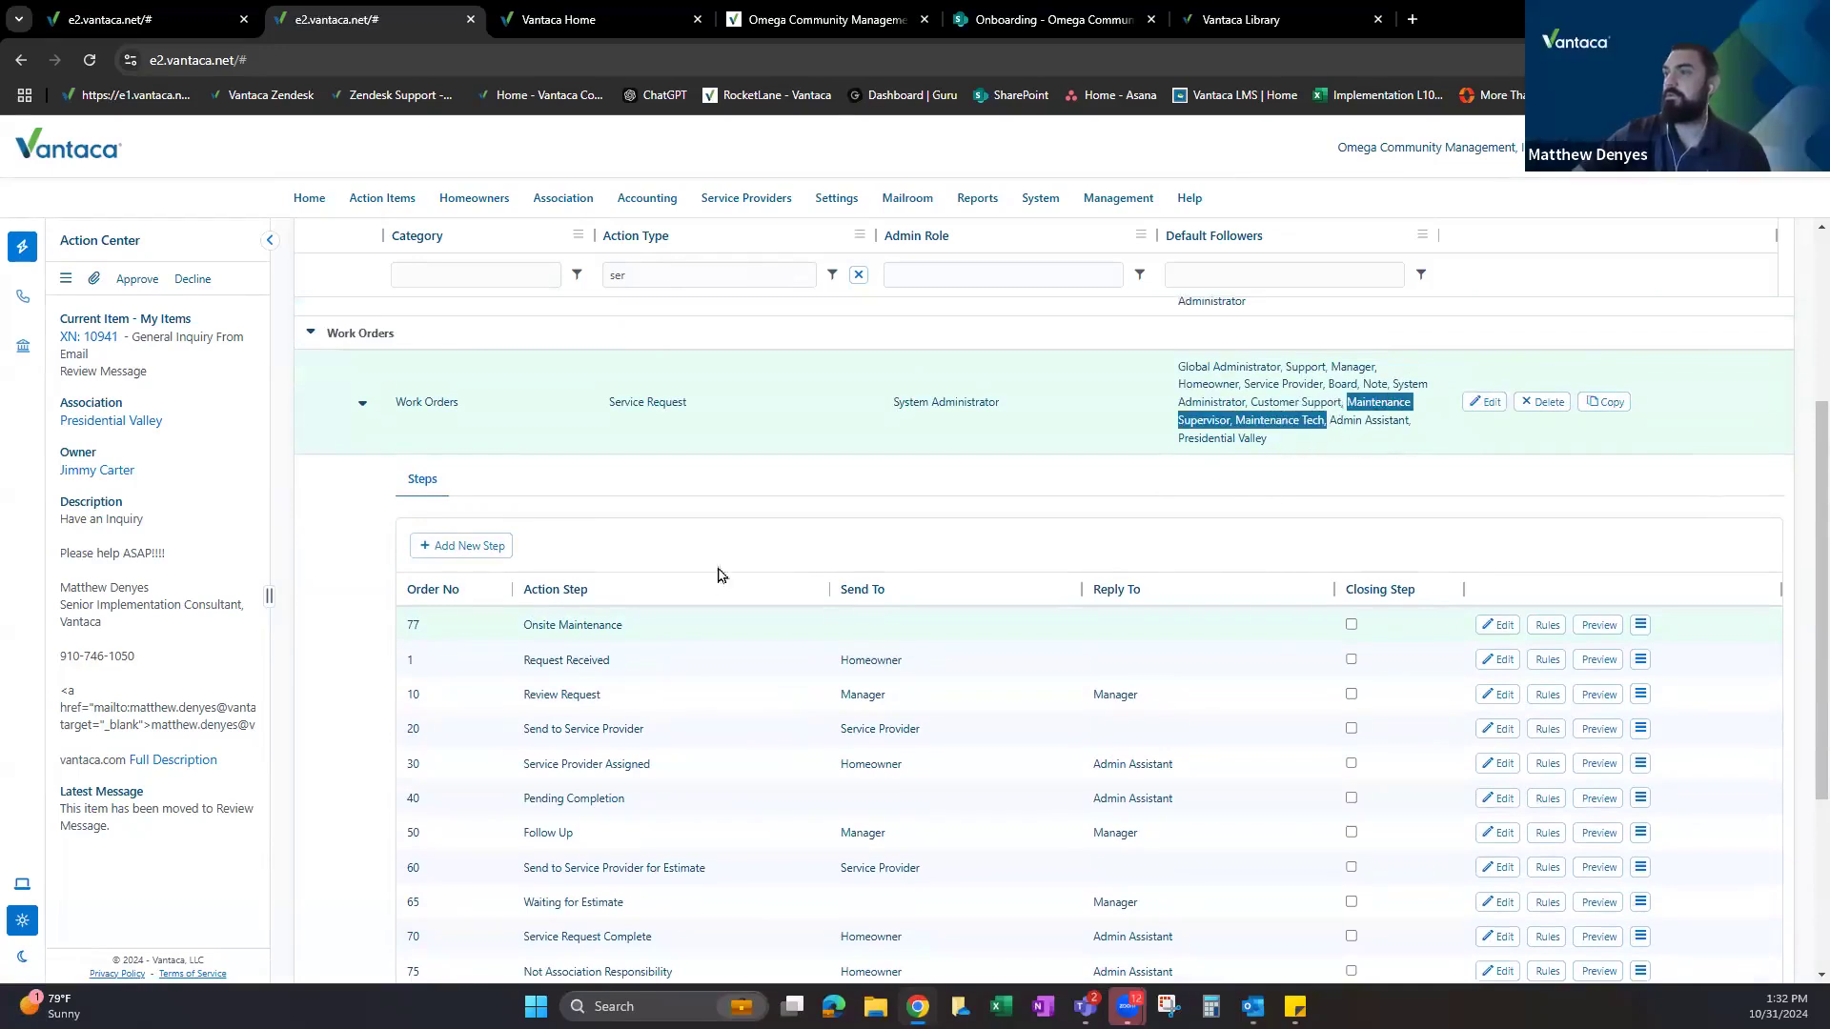
Set step 77's Send To and Reply To roles to Maintenance Supervisor.
{"action": "left_click", "coordinate": [1496, 625]}
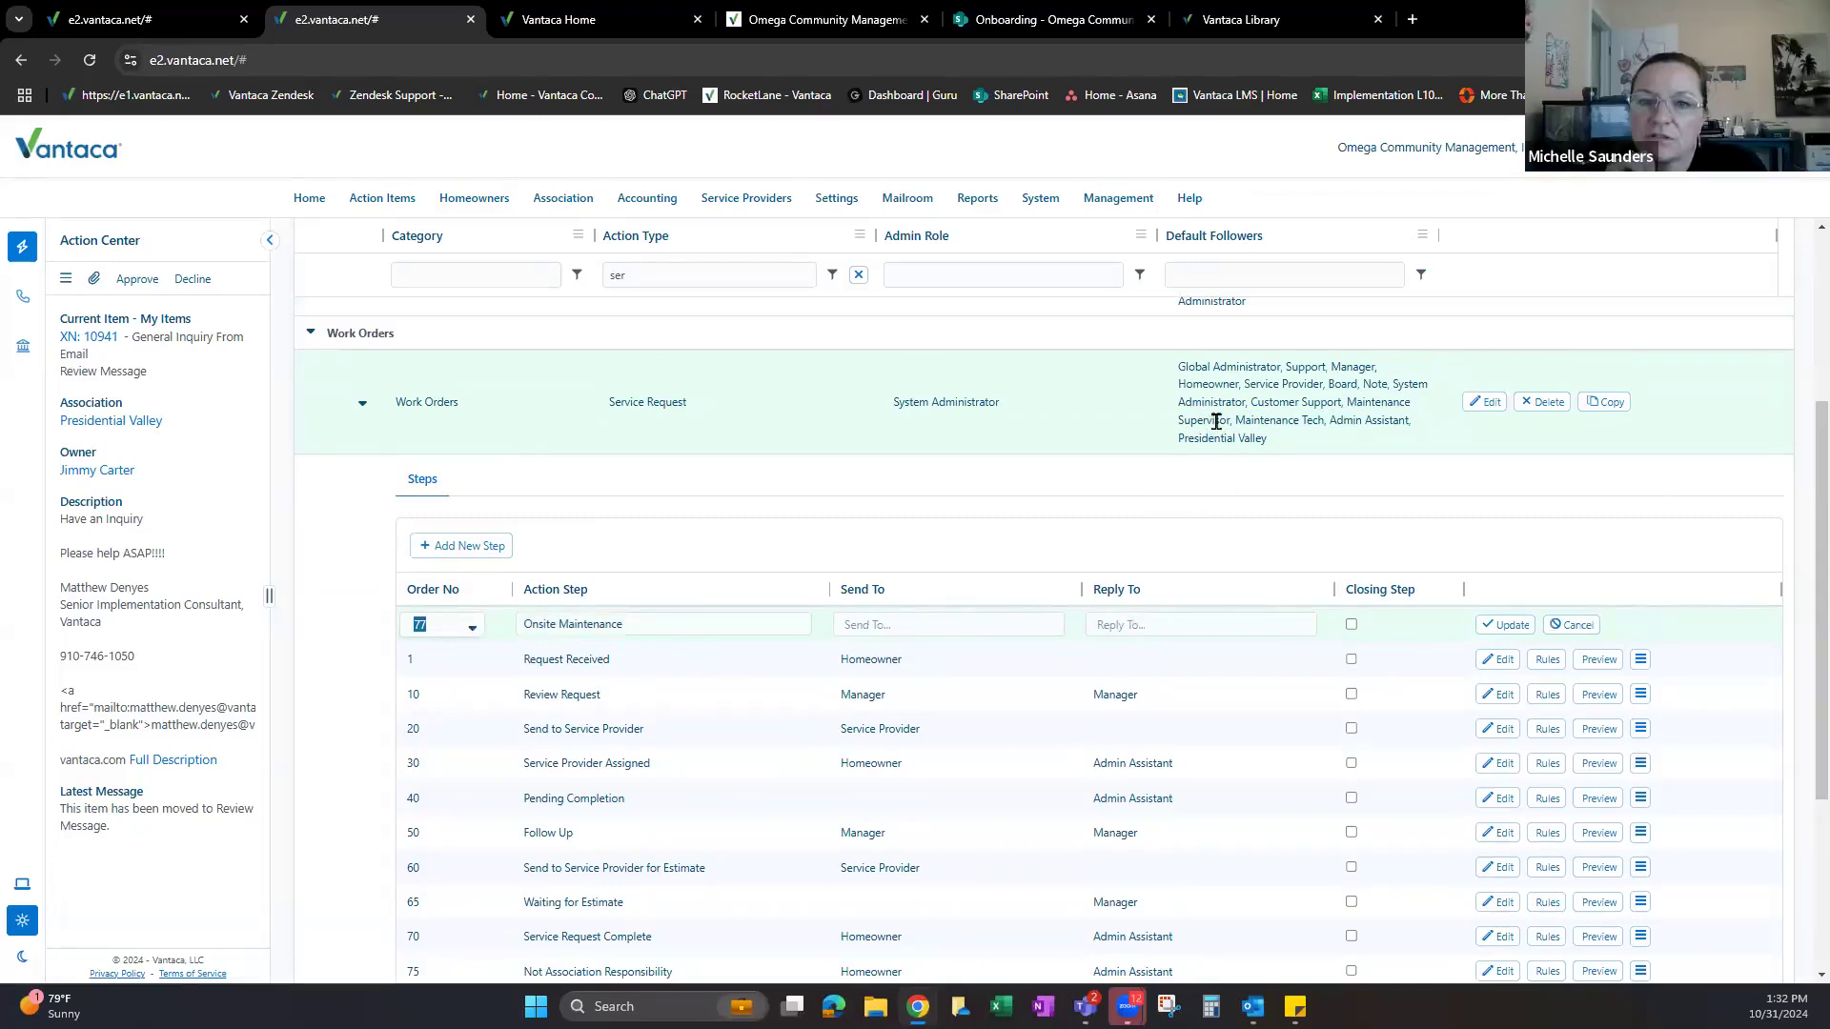
{"action": "left_click", "coordinate": [911, 624]}
{"action": "type", "text": "maint"}
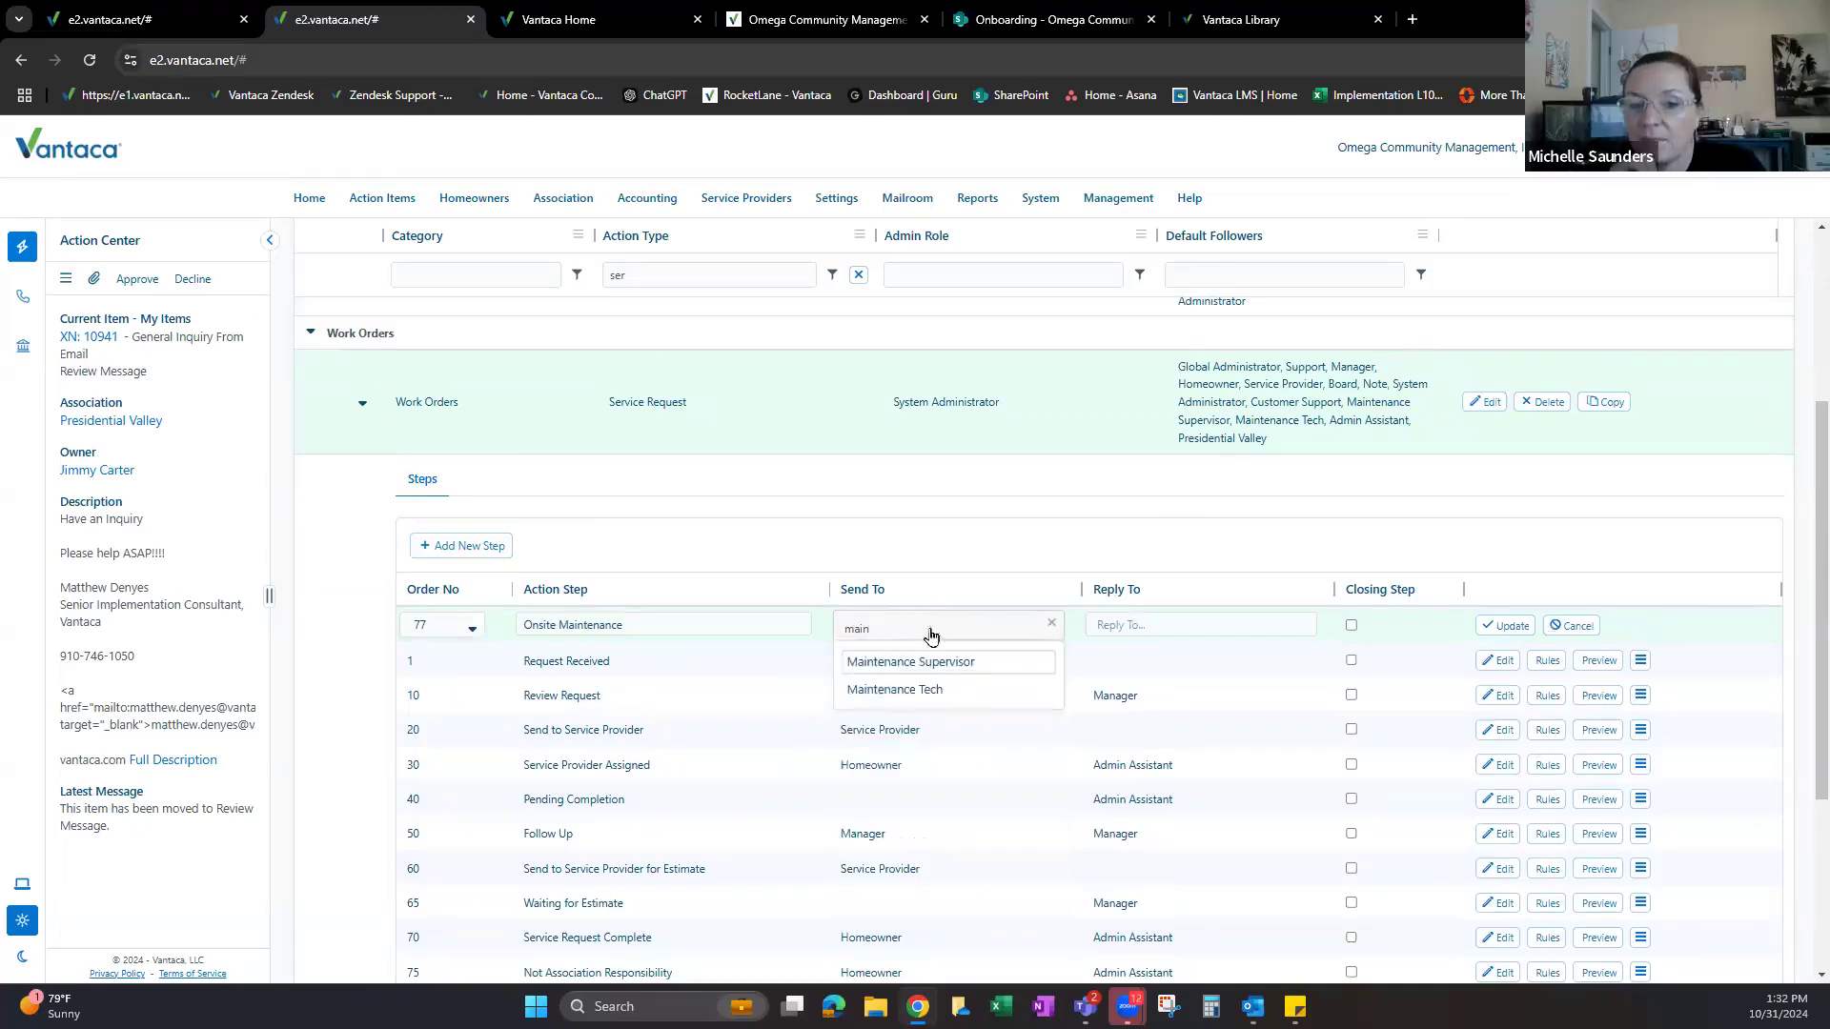
{"action": "key", "text": "Return"}
{"action": "left_click", "coordinate": [1155, 639]}
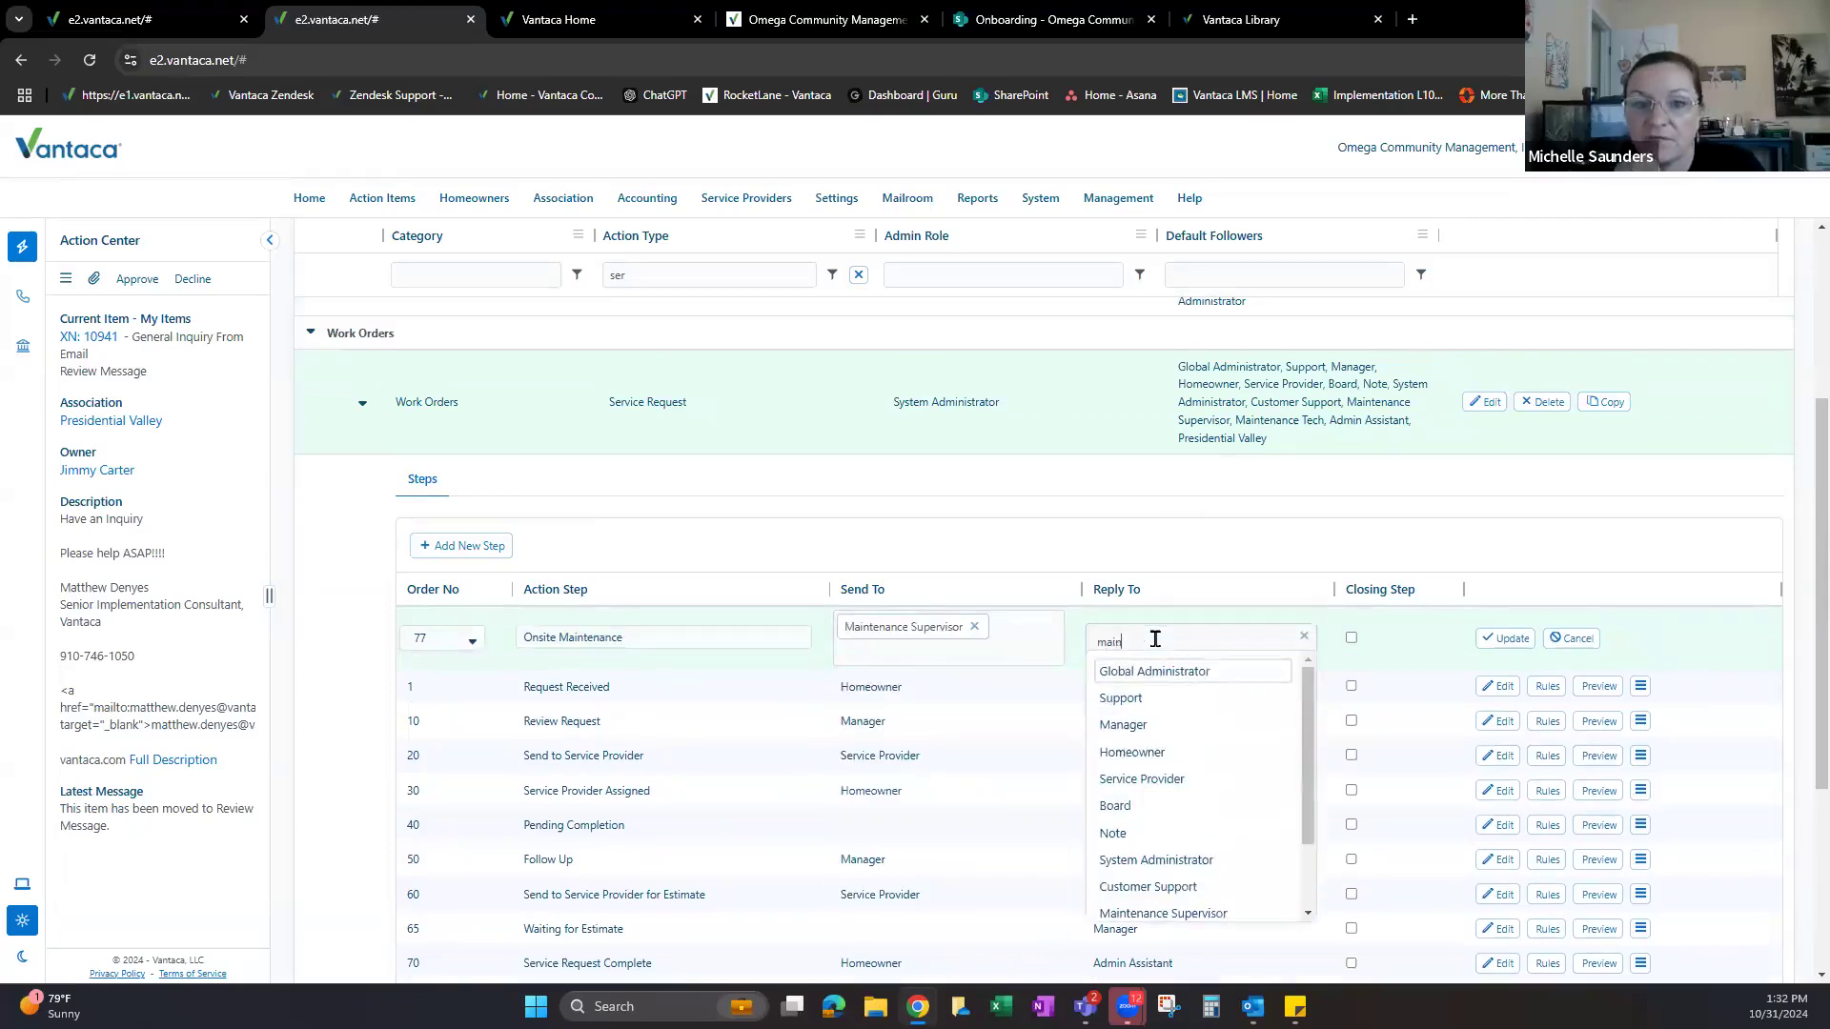
{"action": "left_click", "coordinate": [1193, 675]}
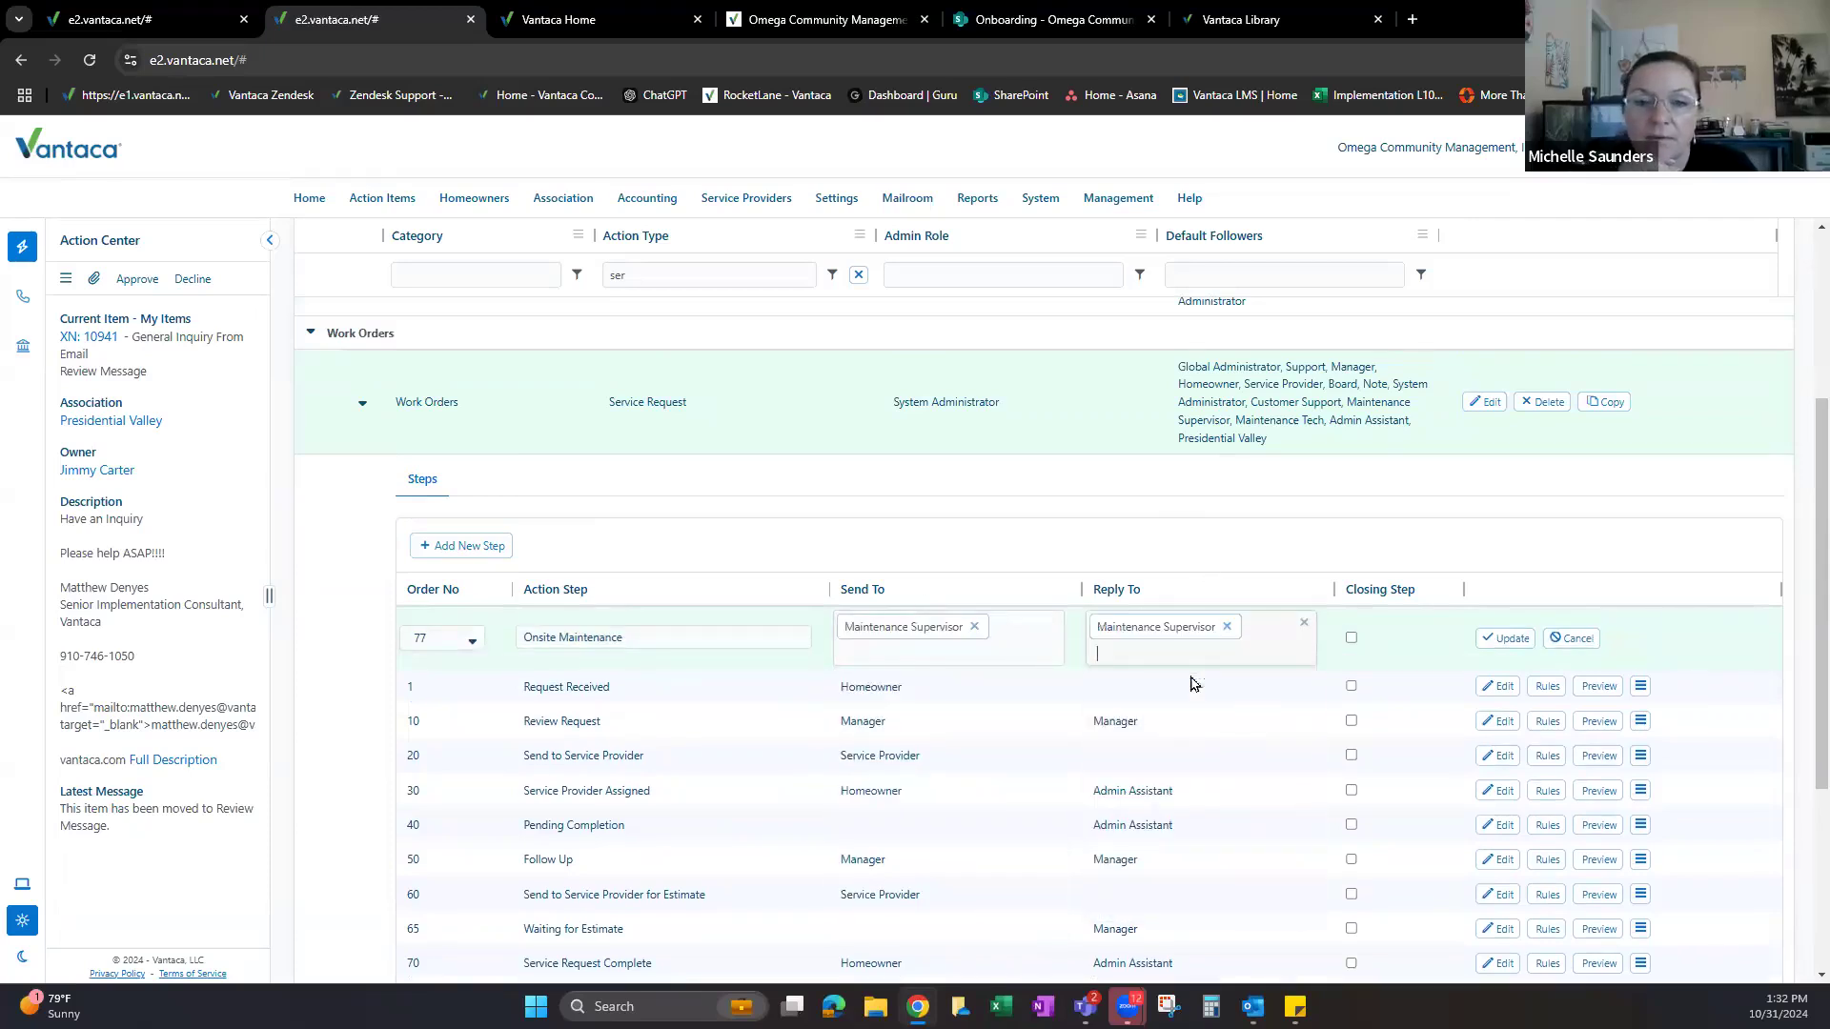
{"action": "left_click", "coordinate": [1502, 642]}
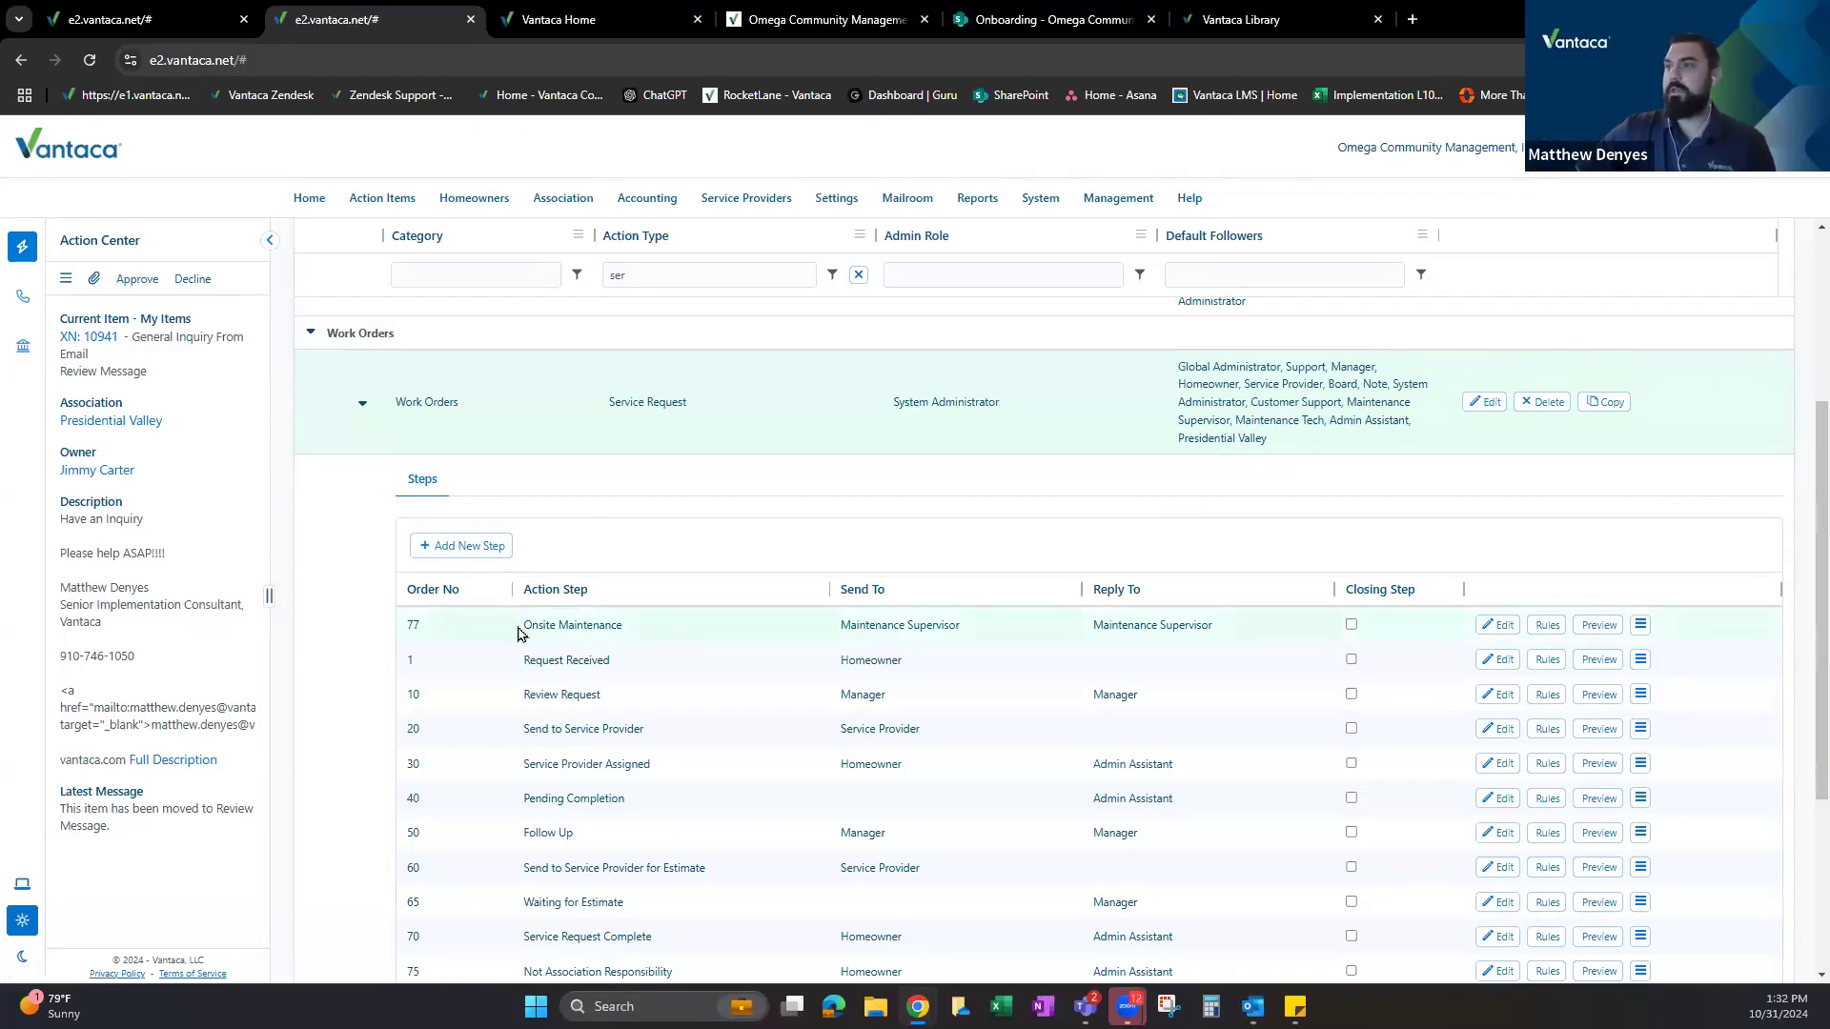
Check the new Onsite Maintenance step in the list and begin another new step.
{"action": "left_click_drag", "start_coordinate": [521, 625], "coordinate": [659, 626]}
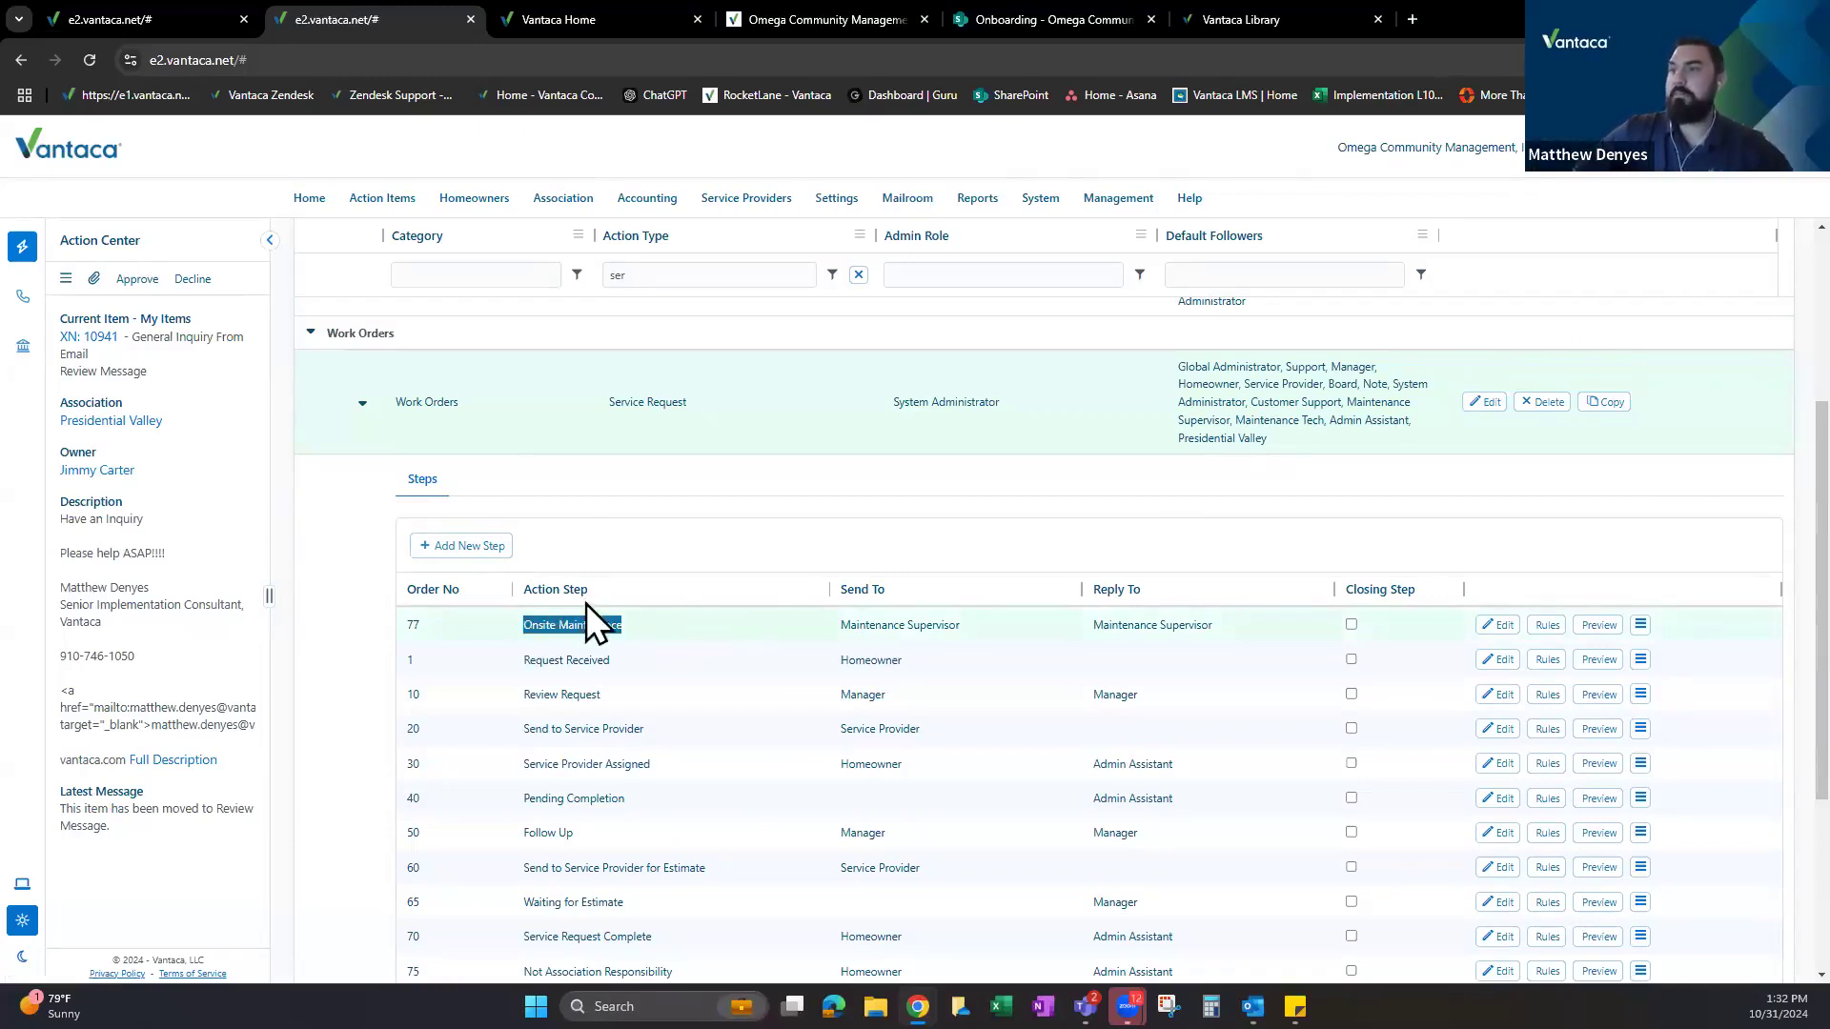
{"action": "scroll", "coordinate": [583, 599], "scroll_direction": "down", "scroll_amount": 1}
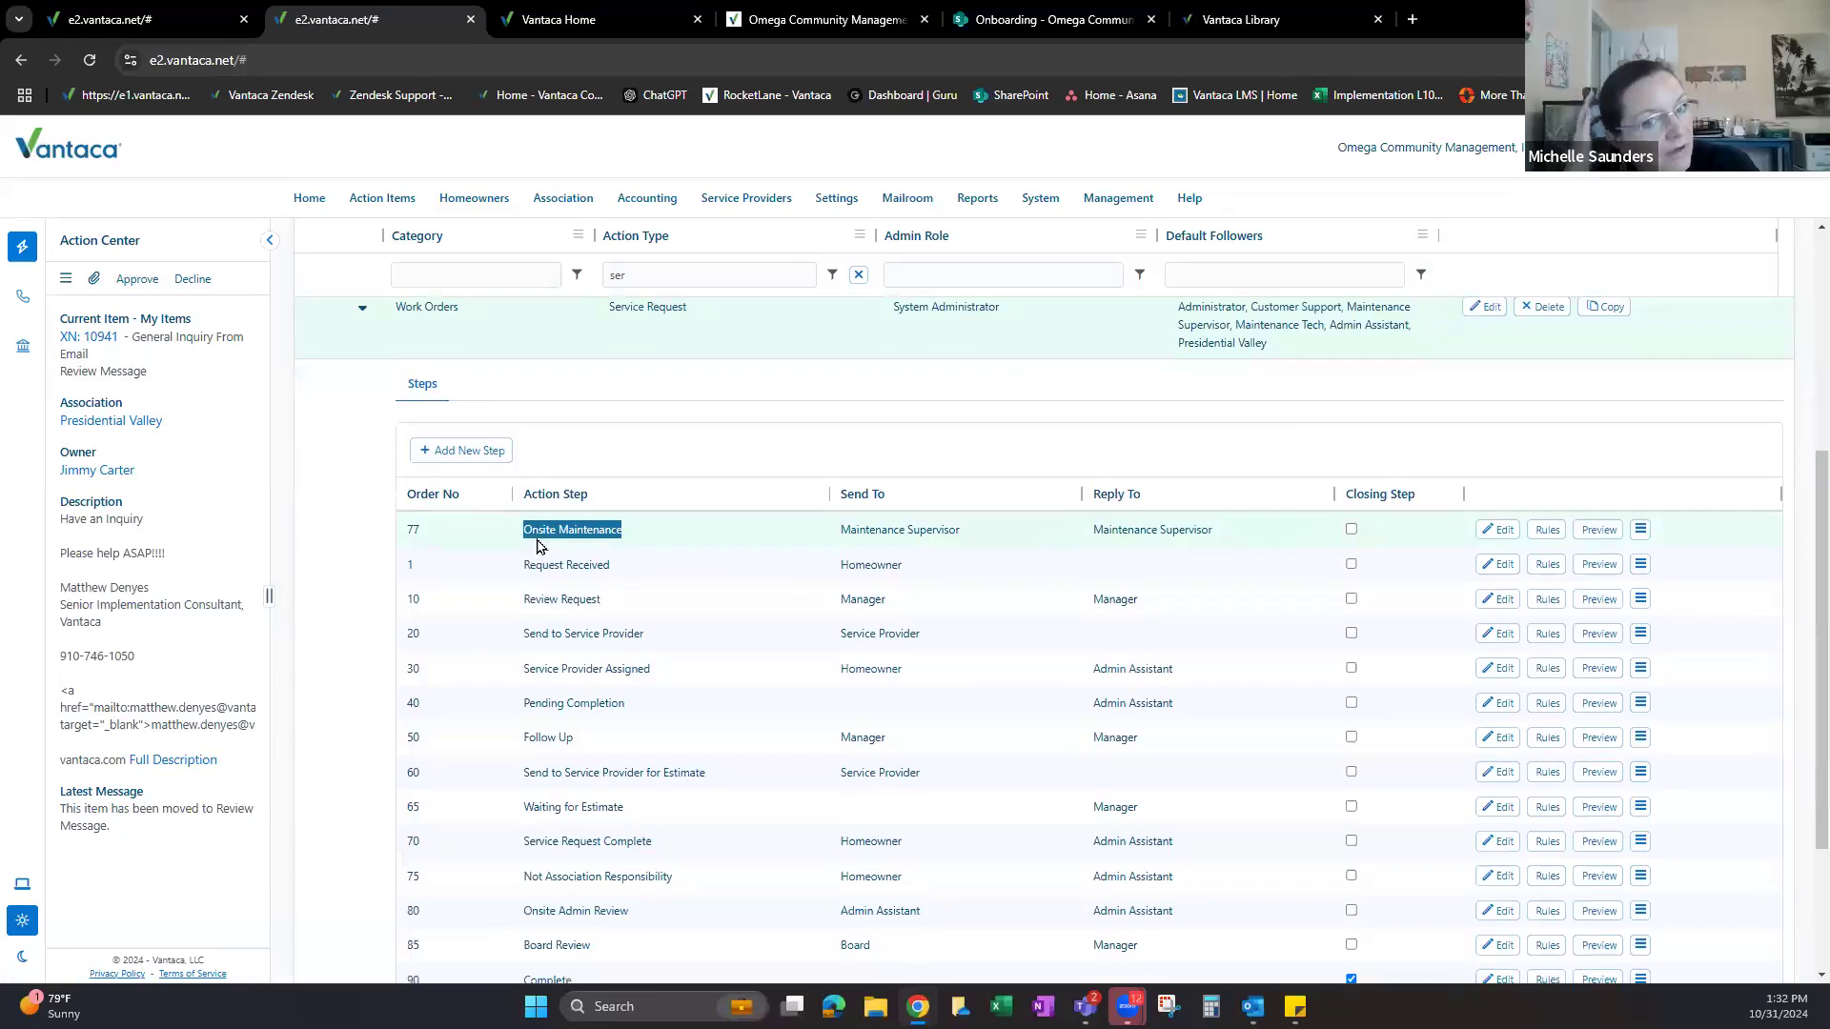
{"action": "scroll", "coordinate": [498, 541], "scroll_direction": "up", "scroll_amount": 1}
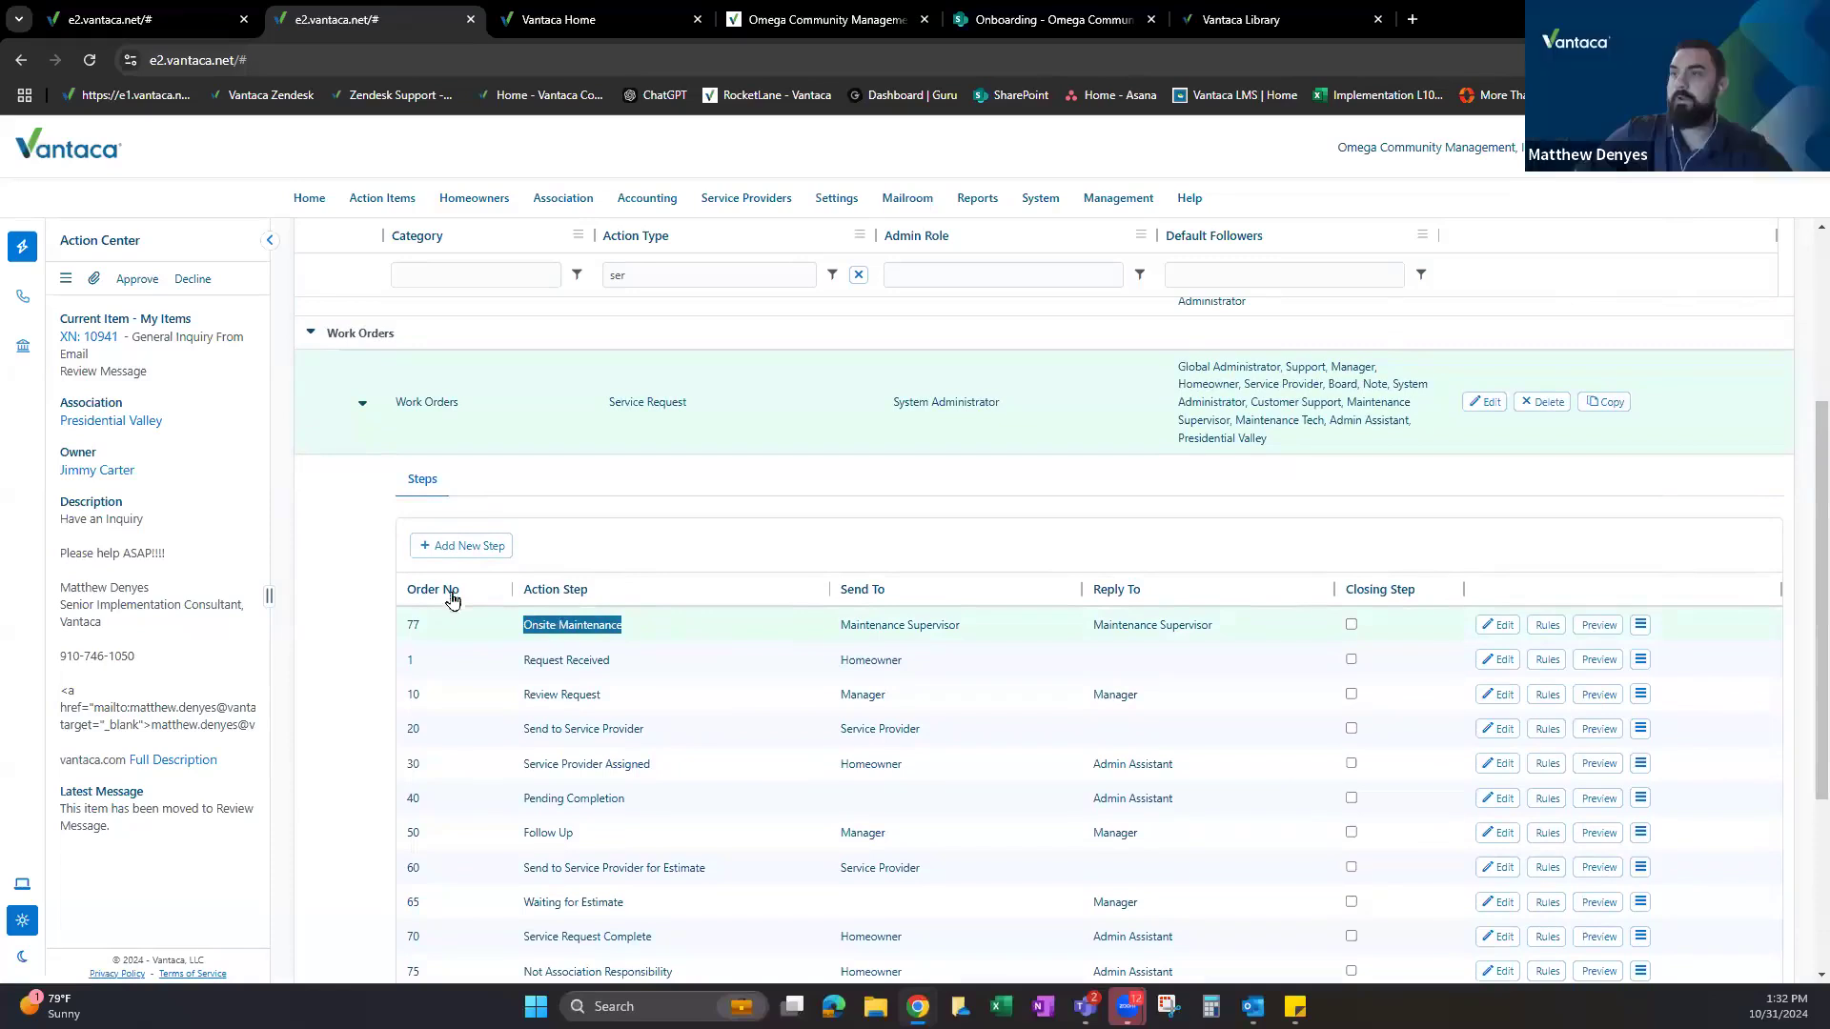
{"action": "left_click", "coordinate": [462, 545]}
Create step 79 named Artemis Maintenance (Facilities), fixing the spelling before saving.
{"action": "type", "text": "79"}
{"action": "key", "text": "Tab"}
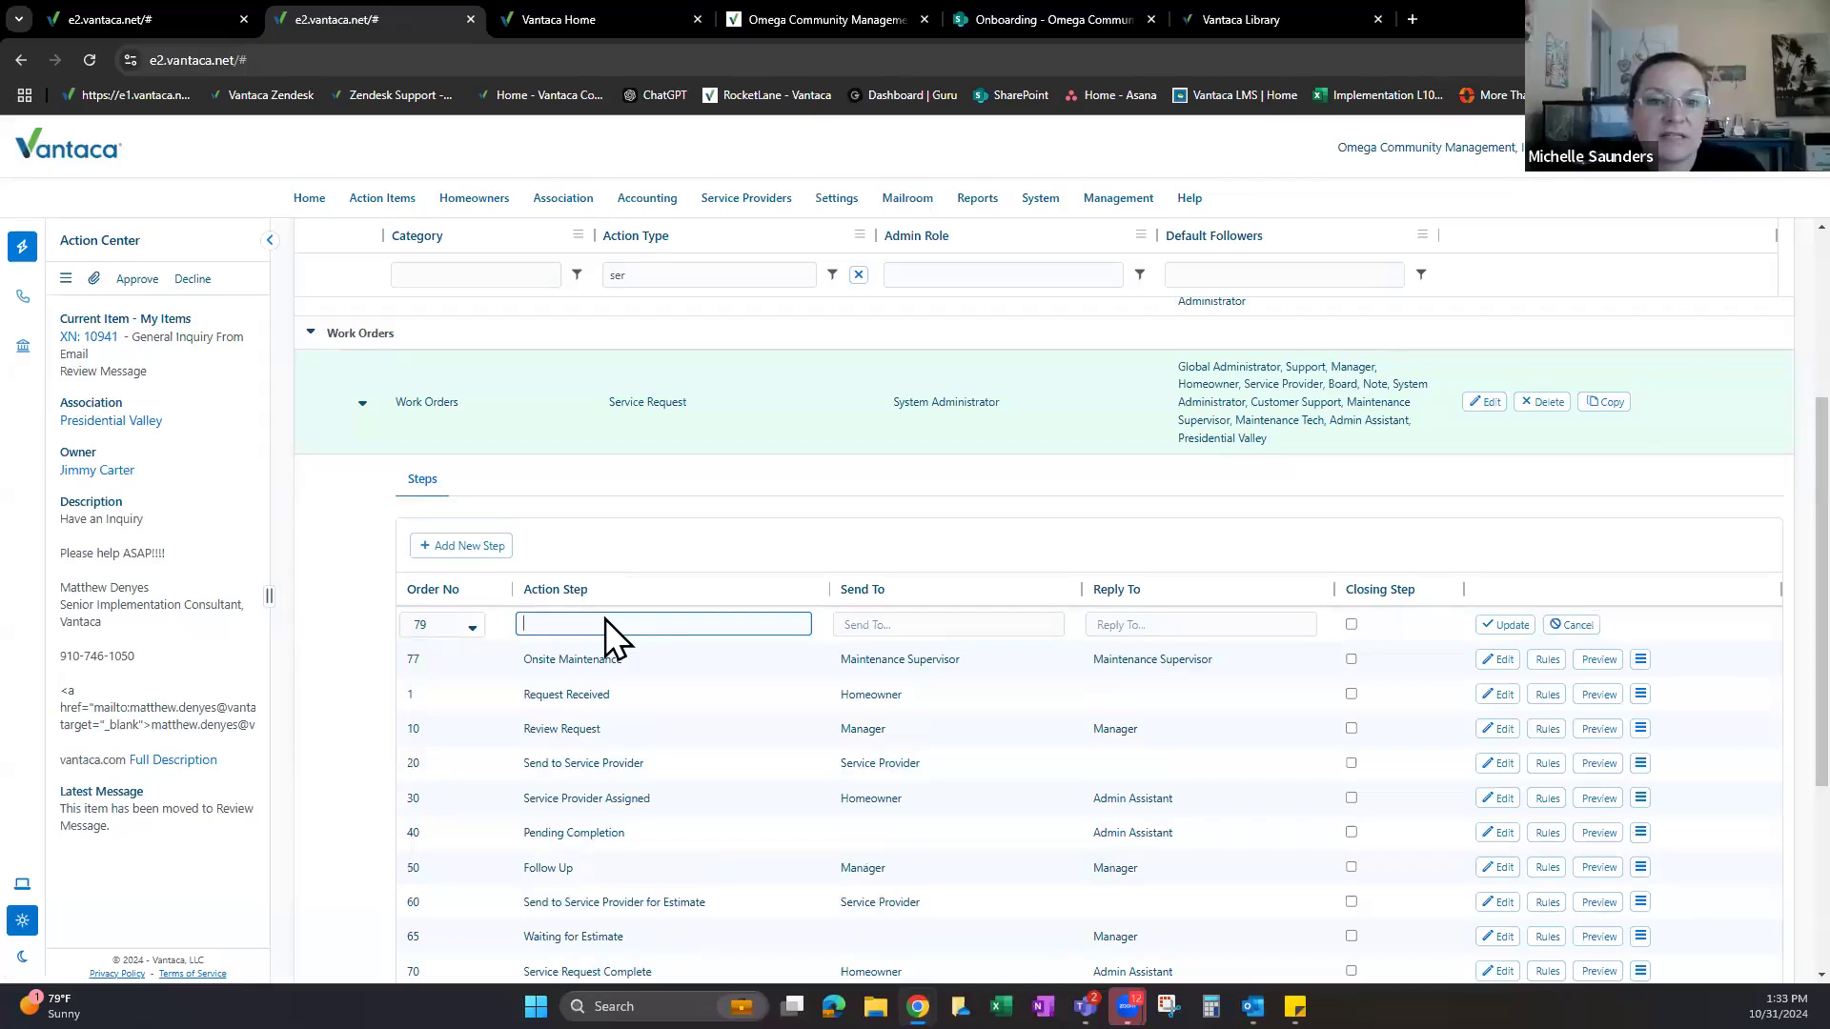
{"action": "type", "text": "Artemis Maint"}
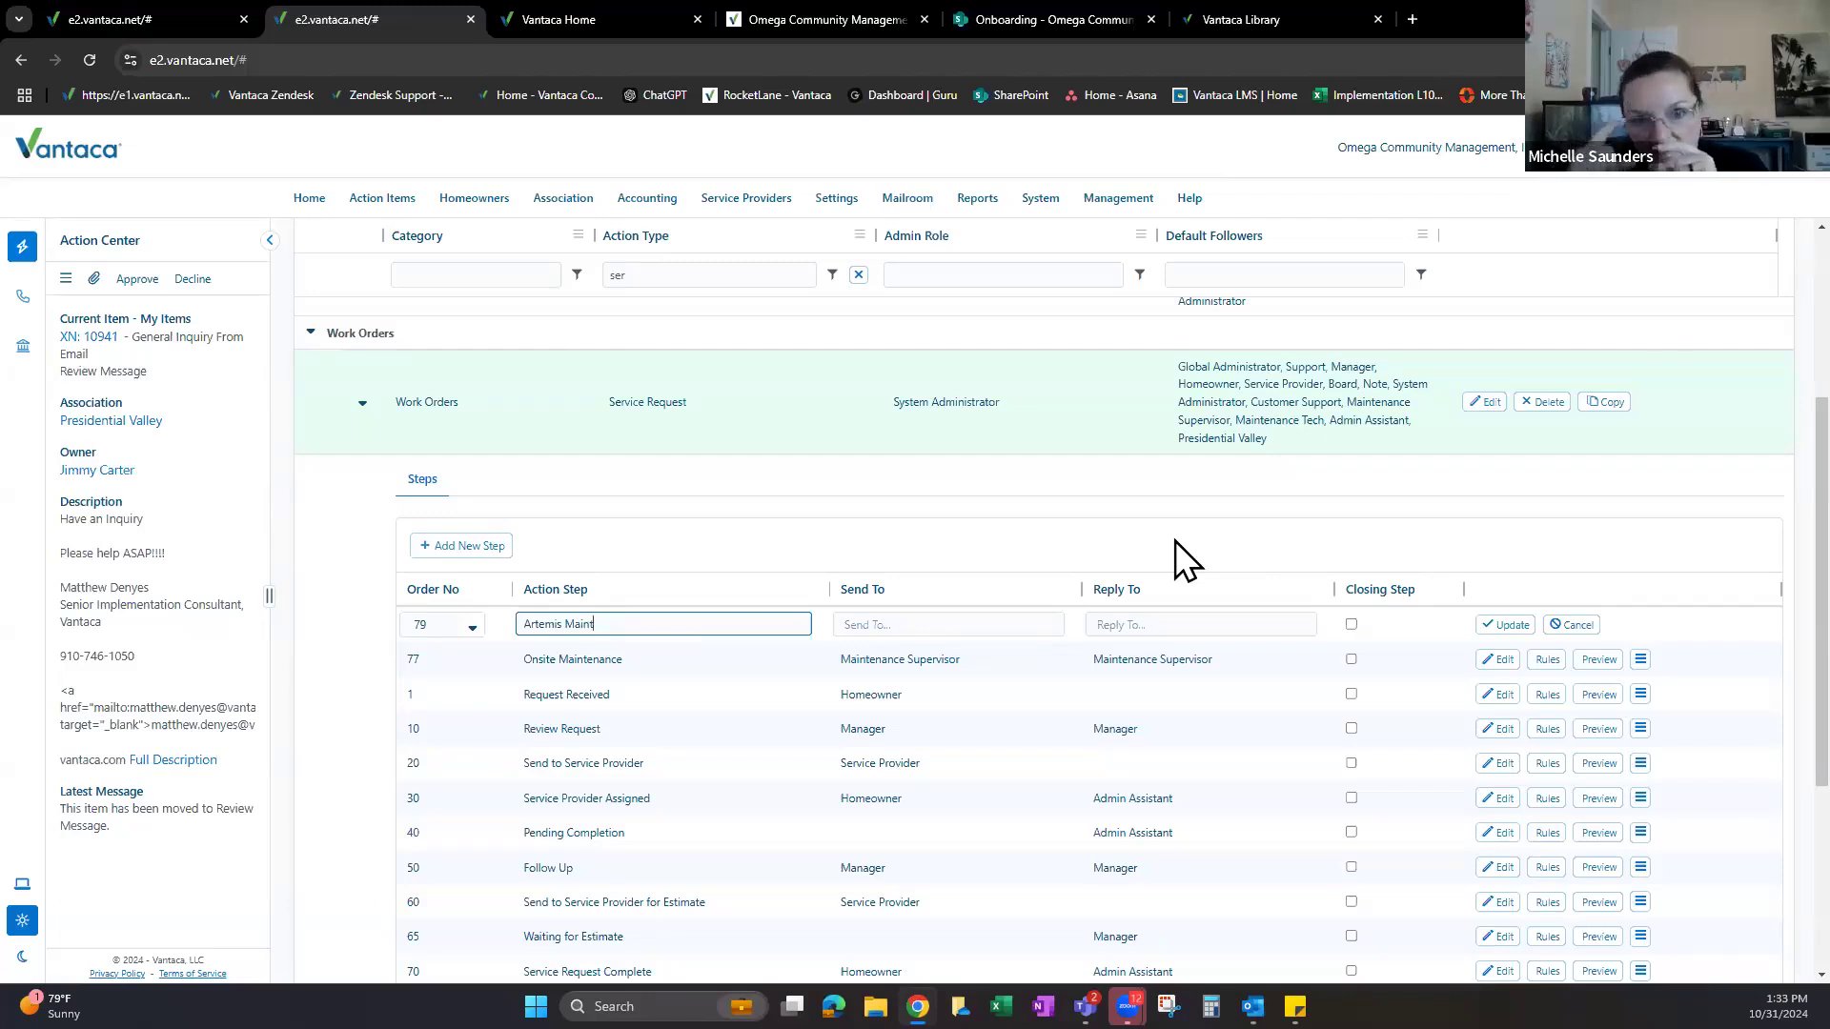
{"action": "type", "text": "enance"}
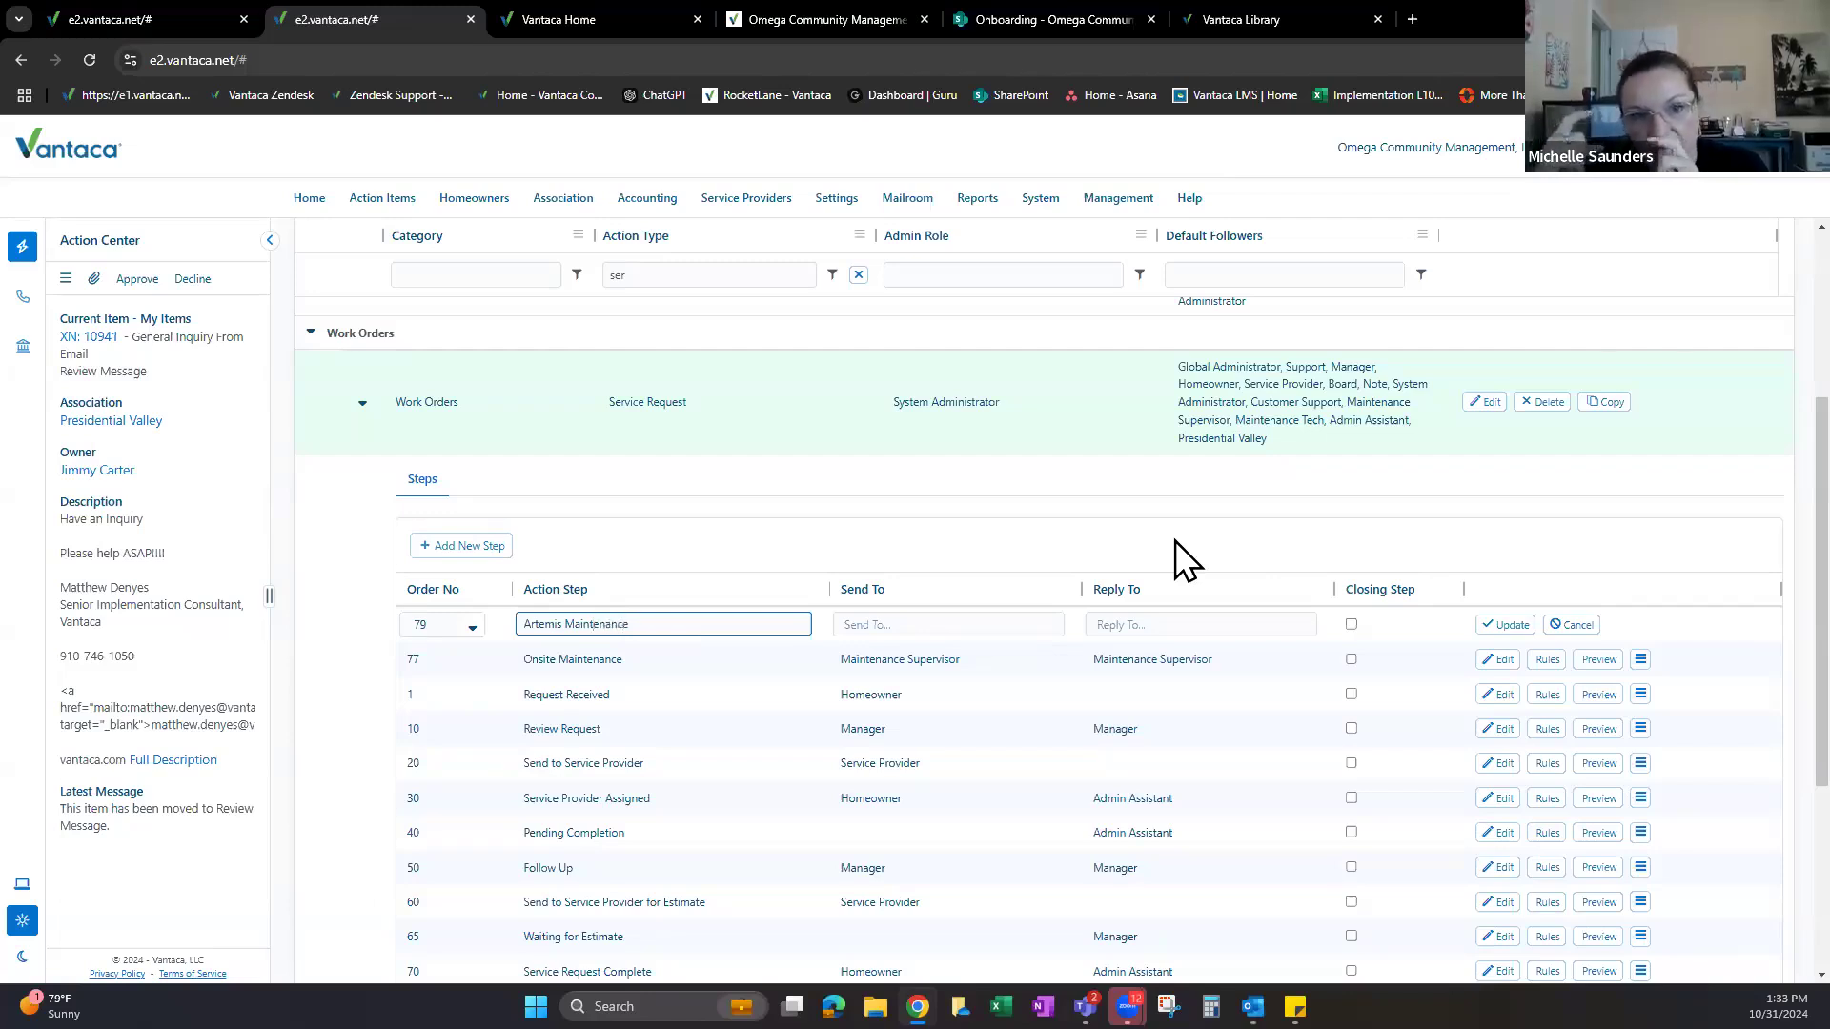
{"action": "type", "text": " ("}
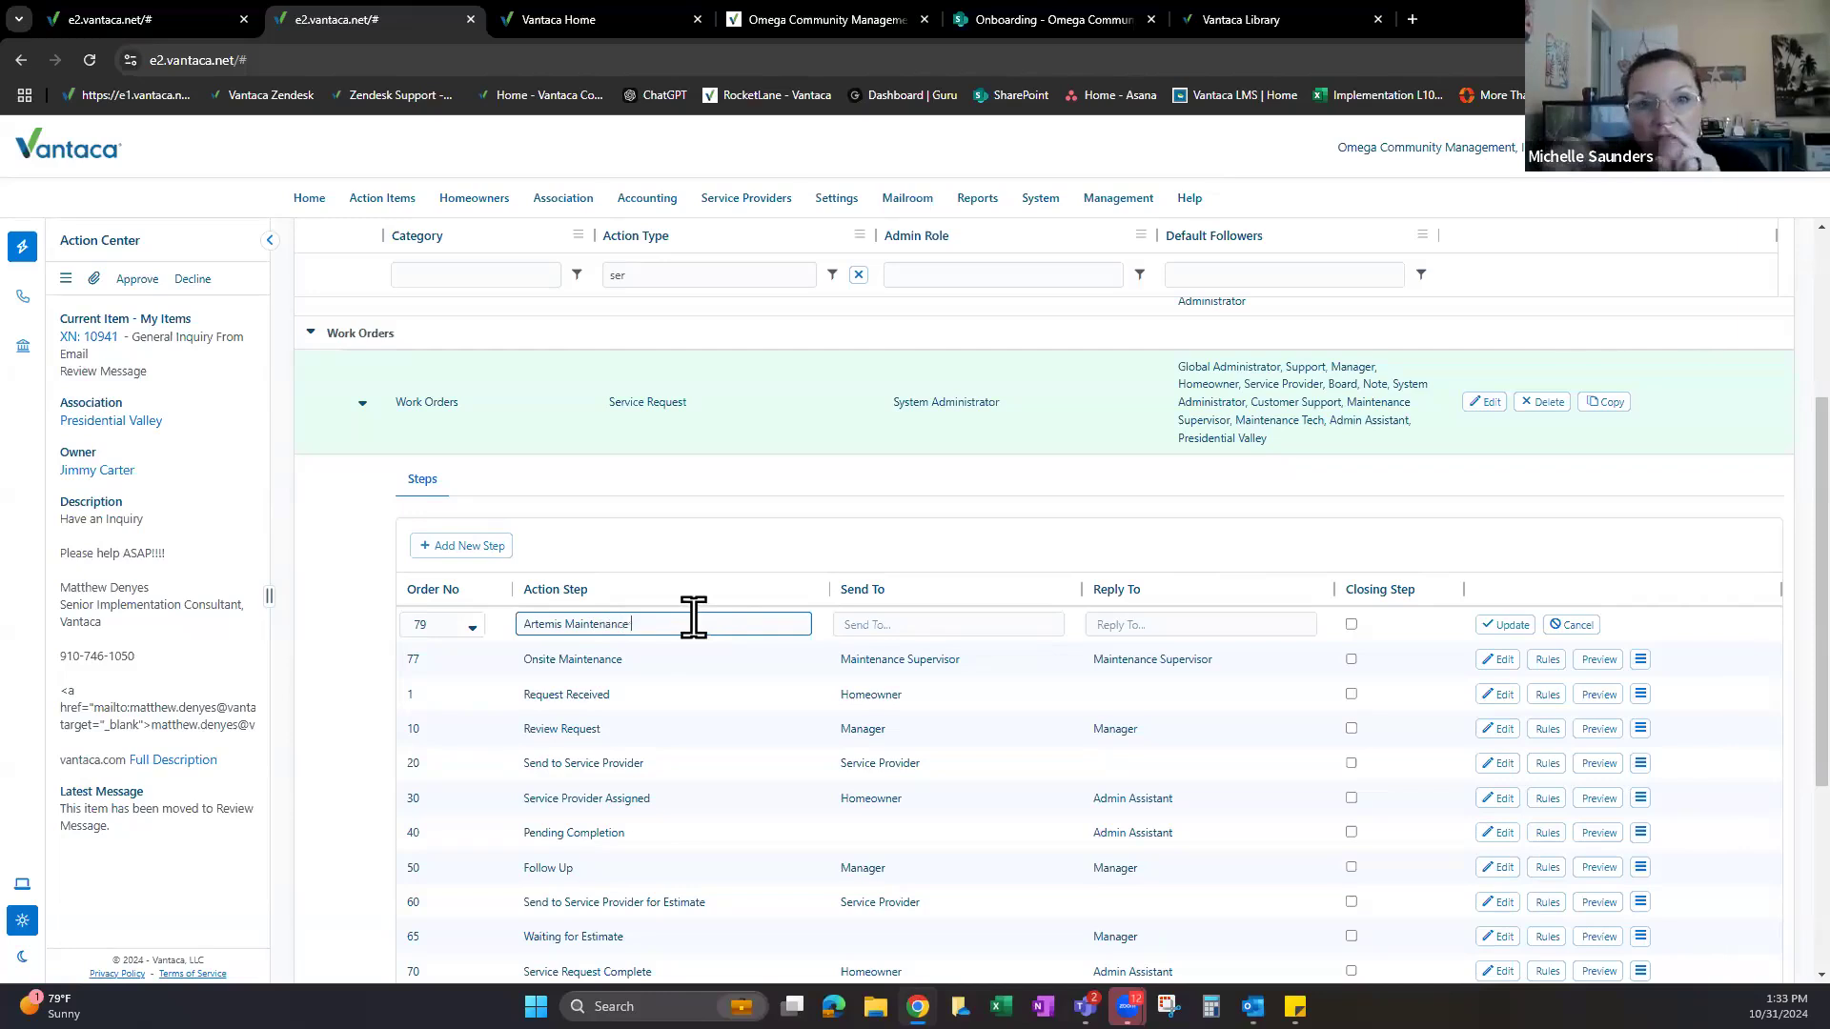
{"action": "type", "text": "Facili"}
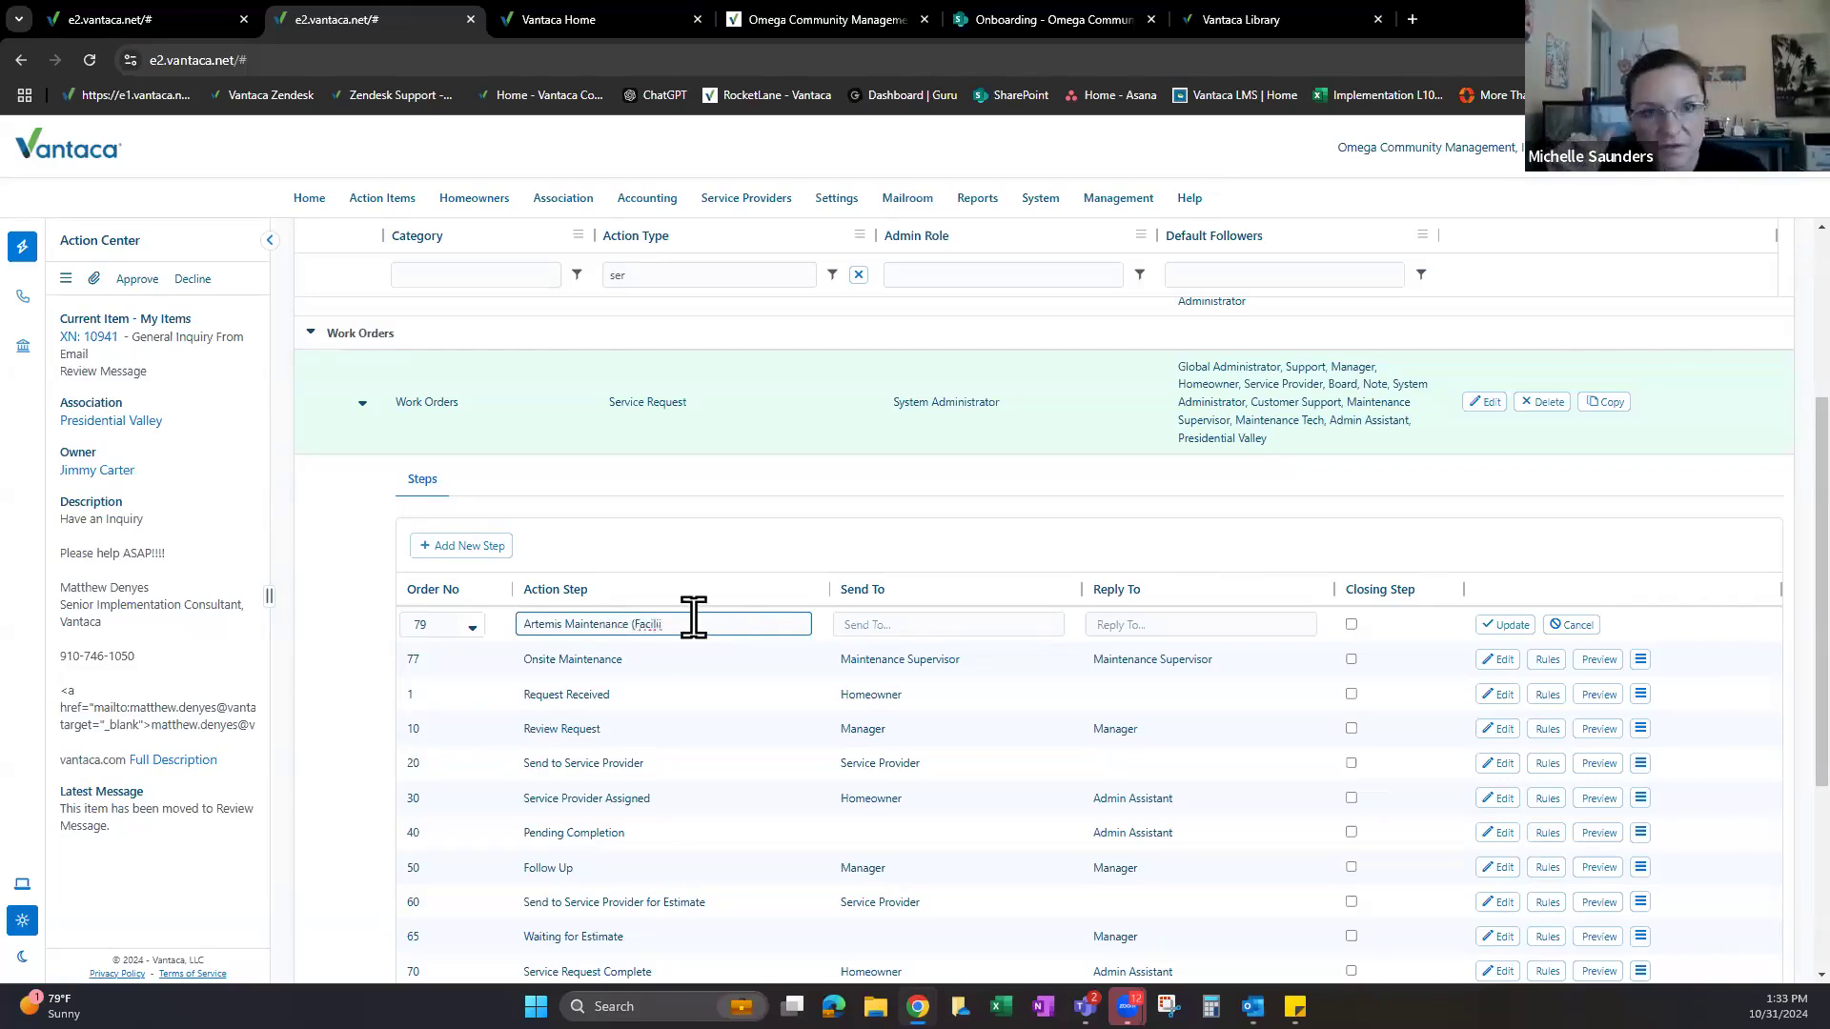
{"action": "type", "text": "ties"}
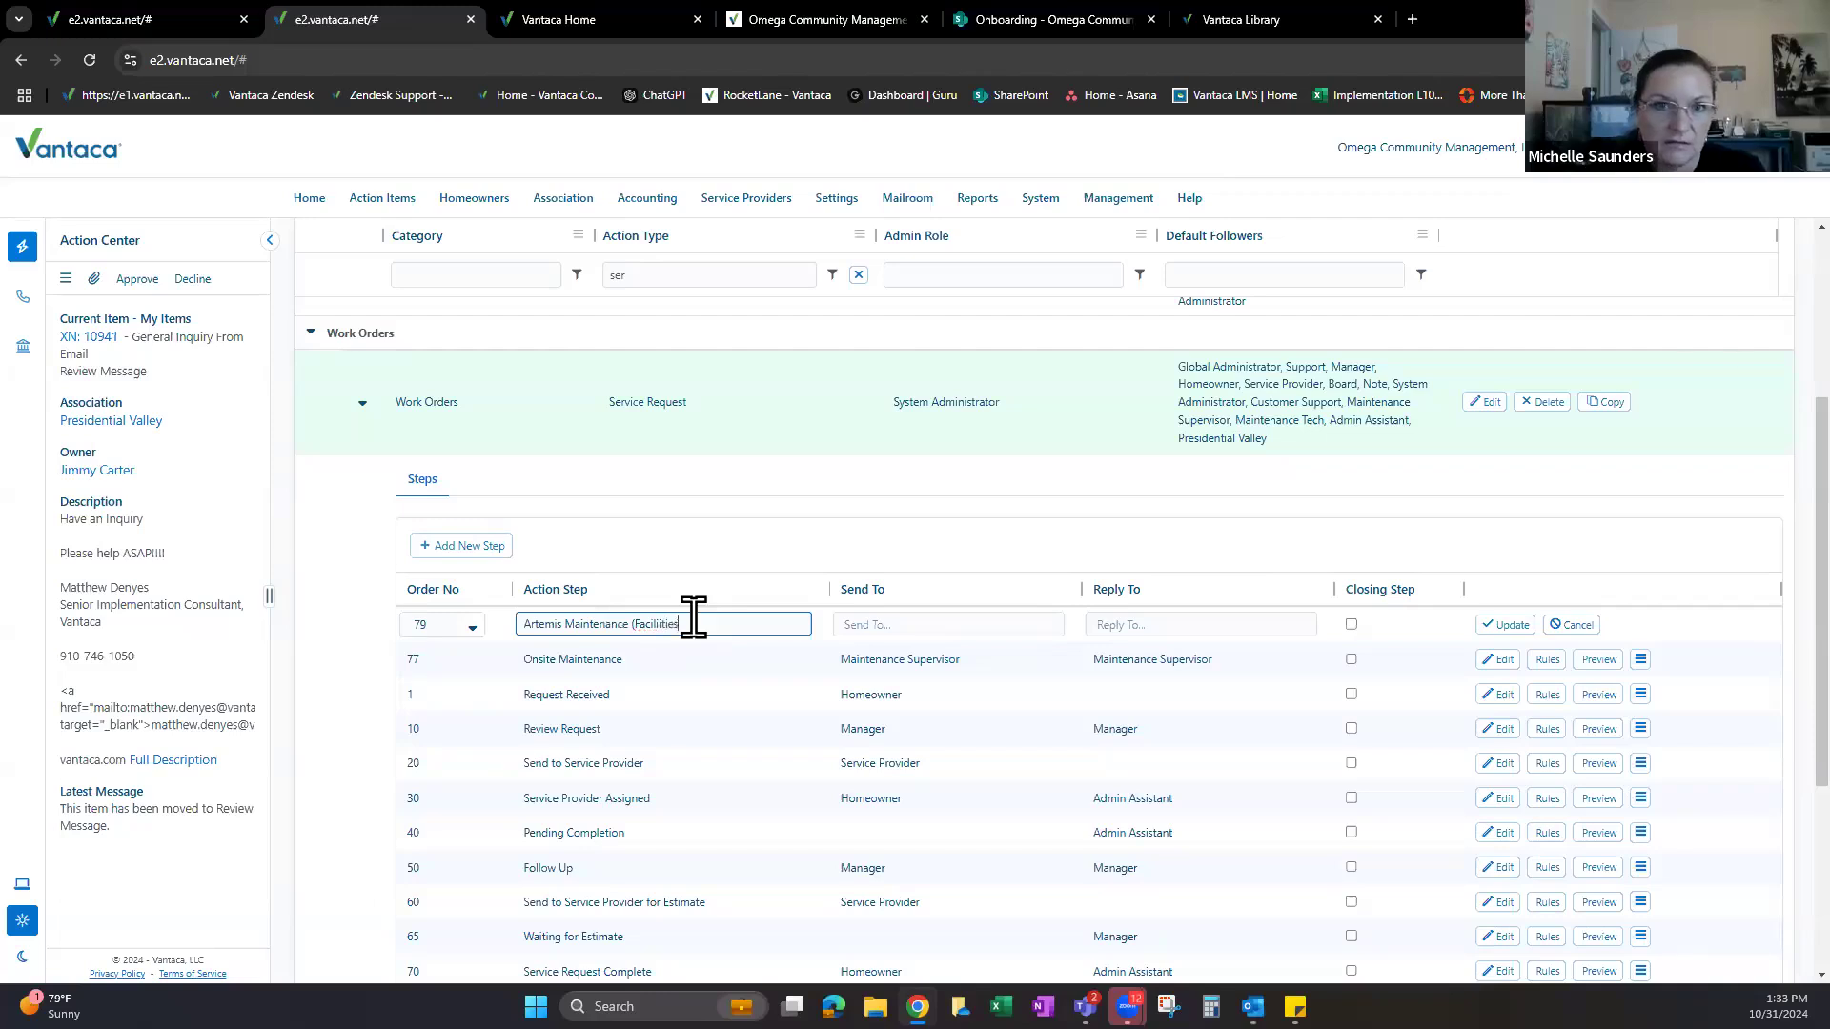
{"action": "type", "text": ")"}
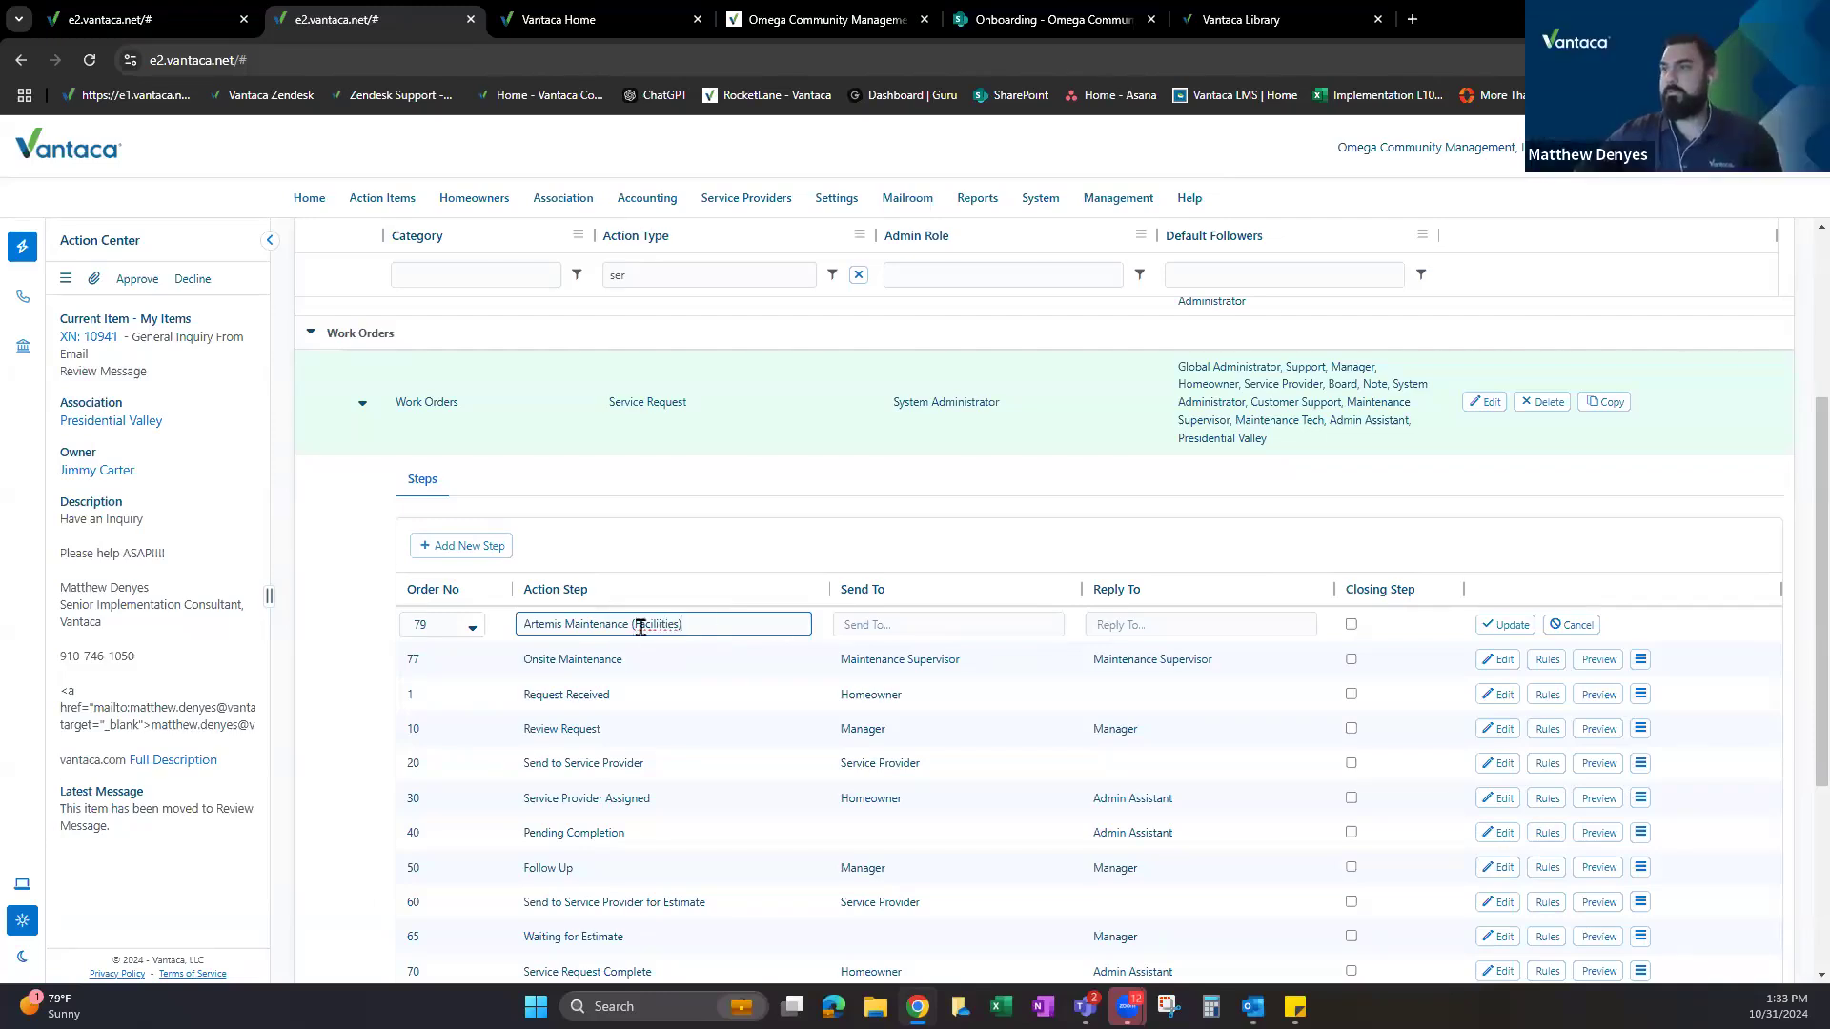
{"action": "right_click", "coordinate": [657, 625]}
{"action": "left_click", "coordinate": [779, 624]}
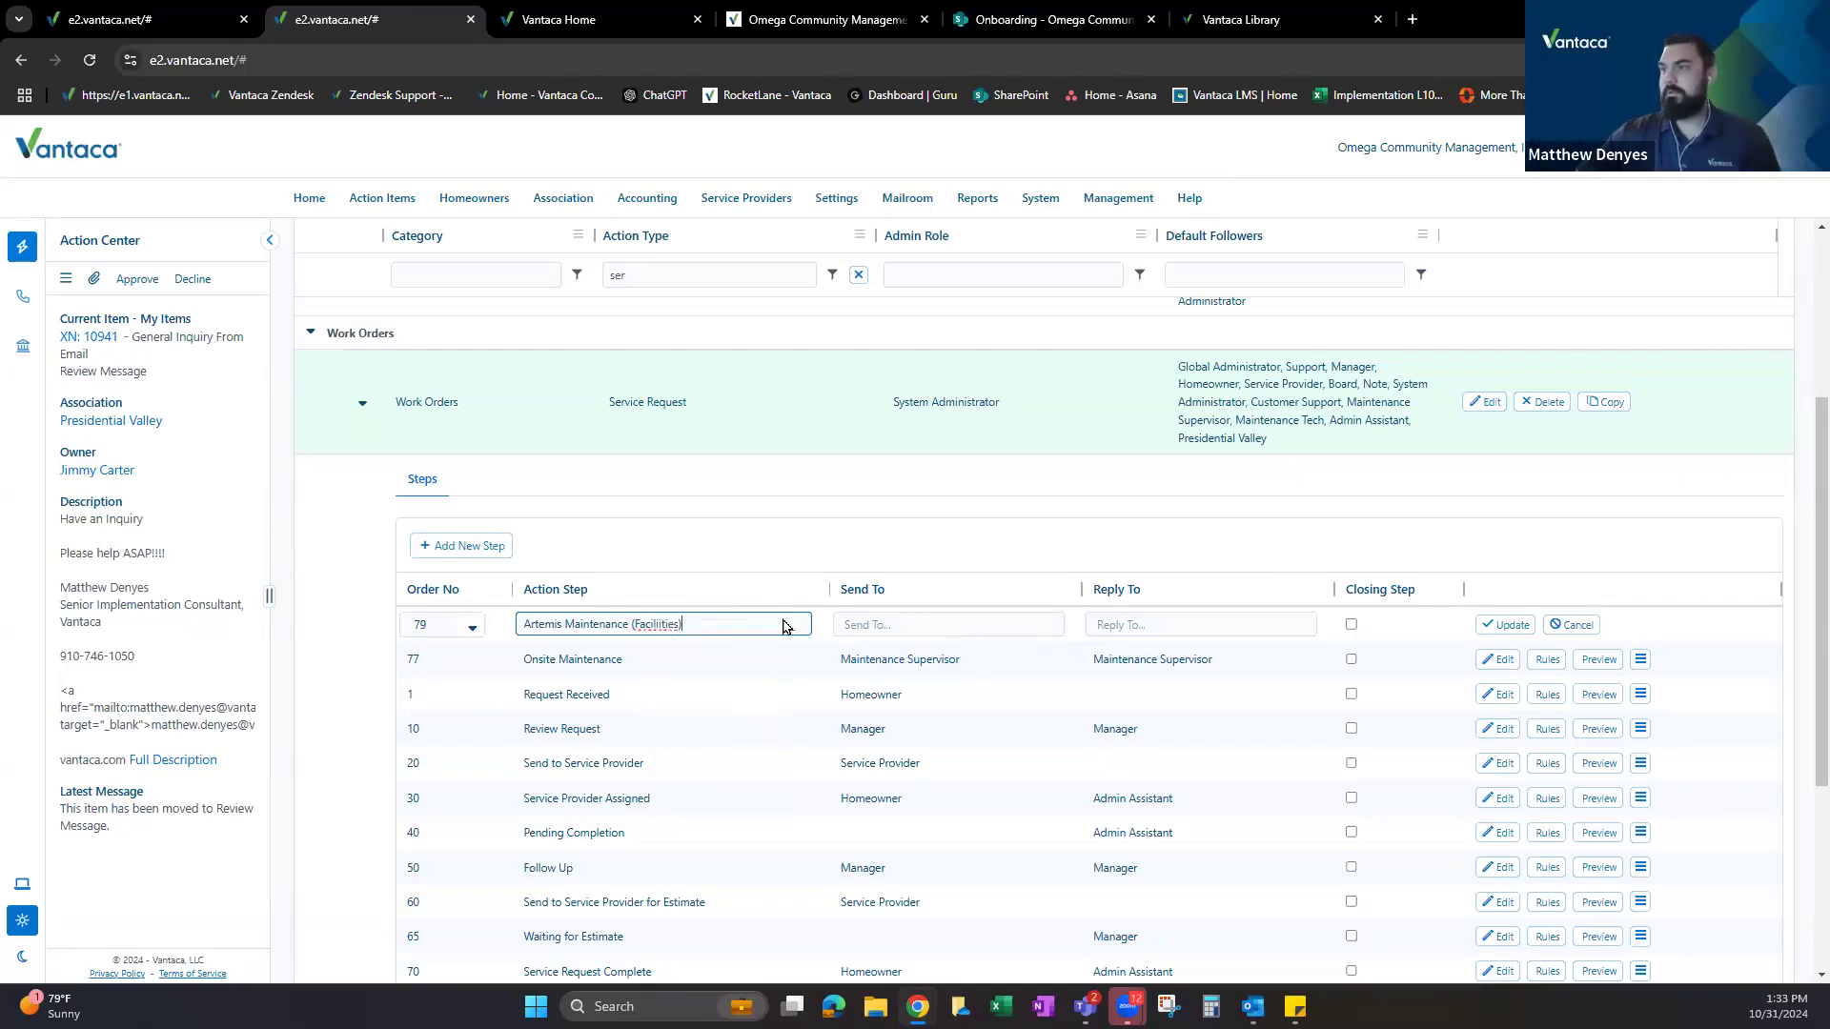
{"action": "key", "text": "BackSpace"}
{"action": "key", "text": "BackSpace"}
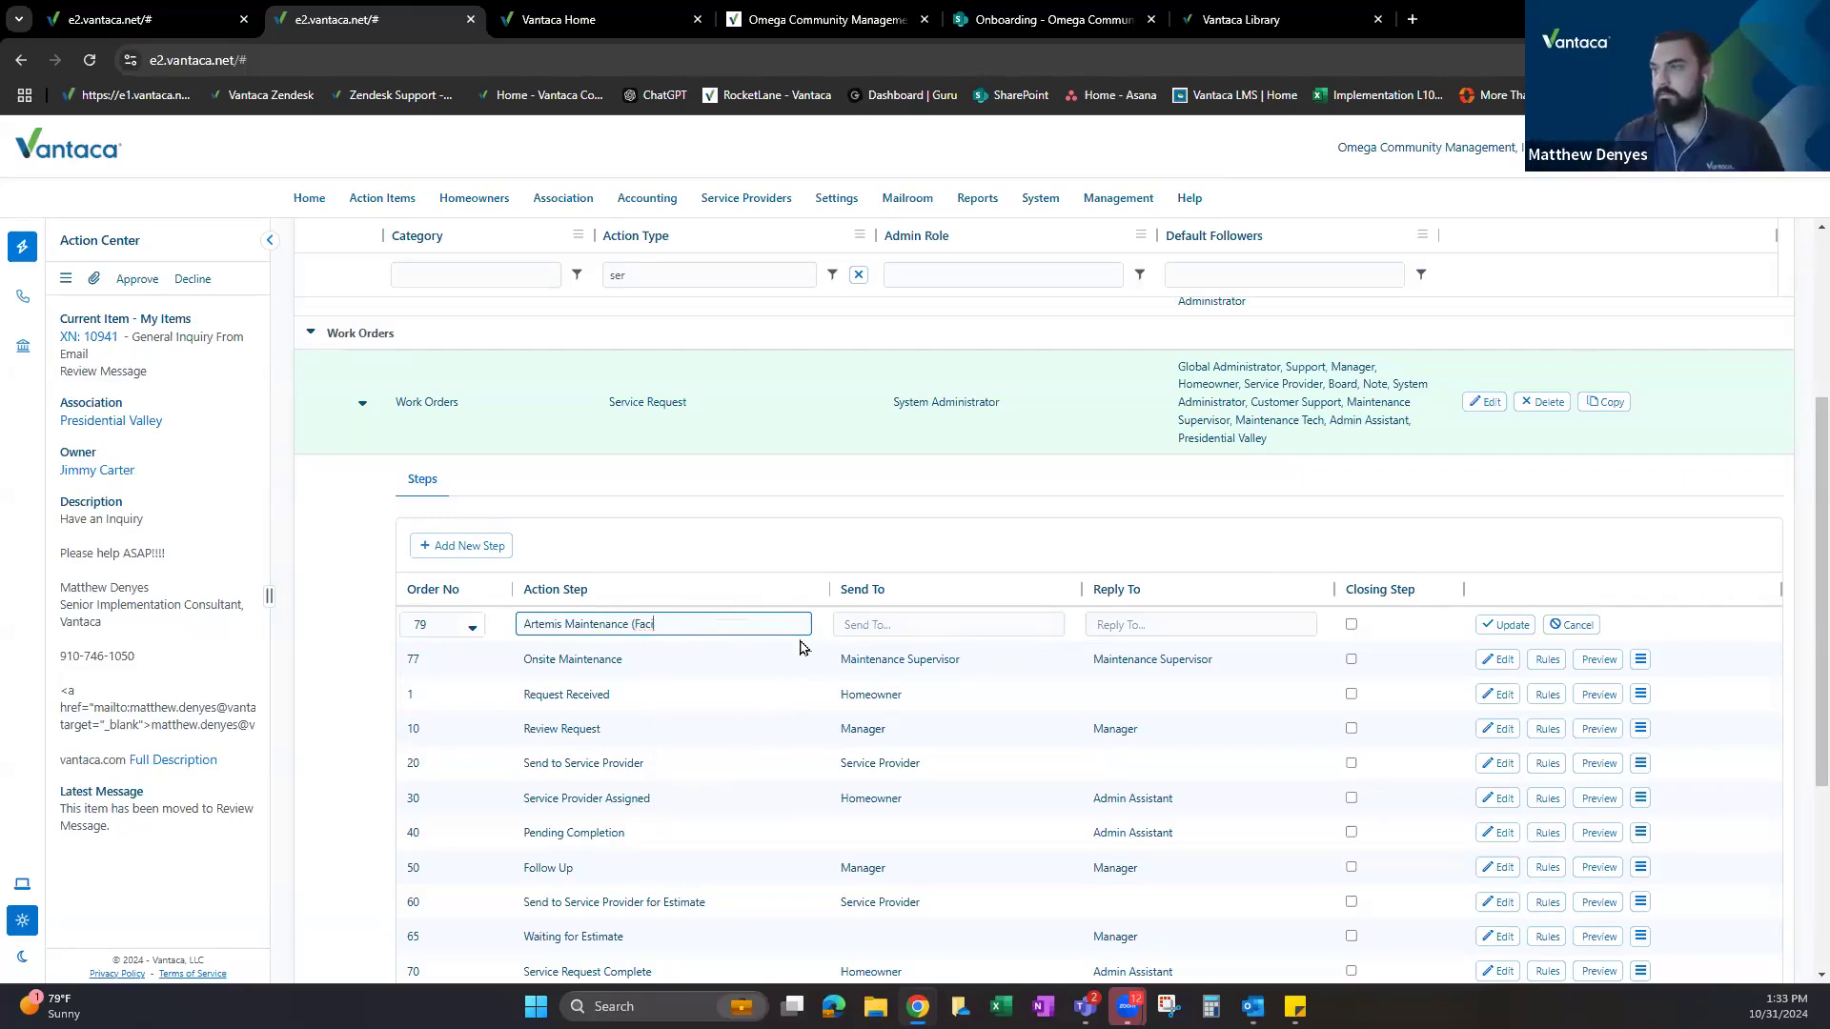
{"action": "type", "text": "lities"}
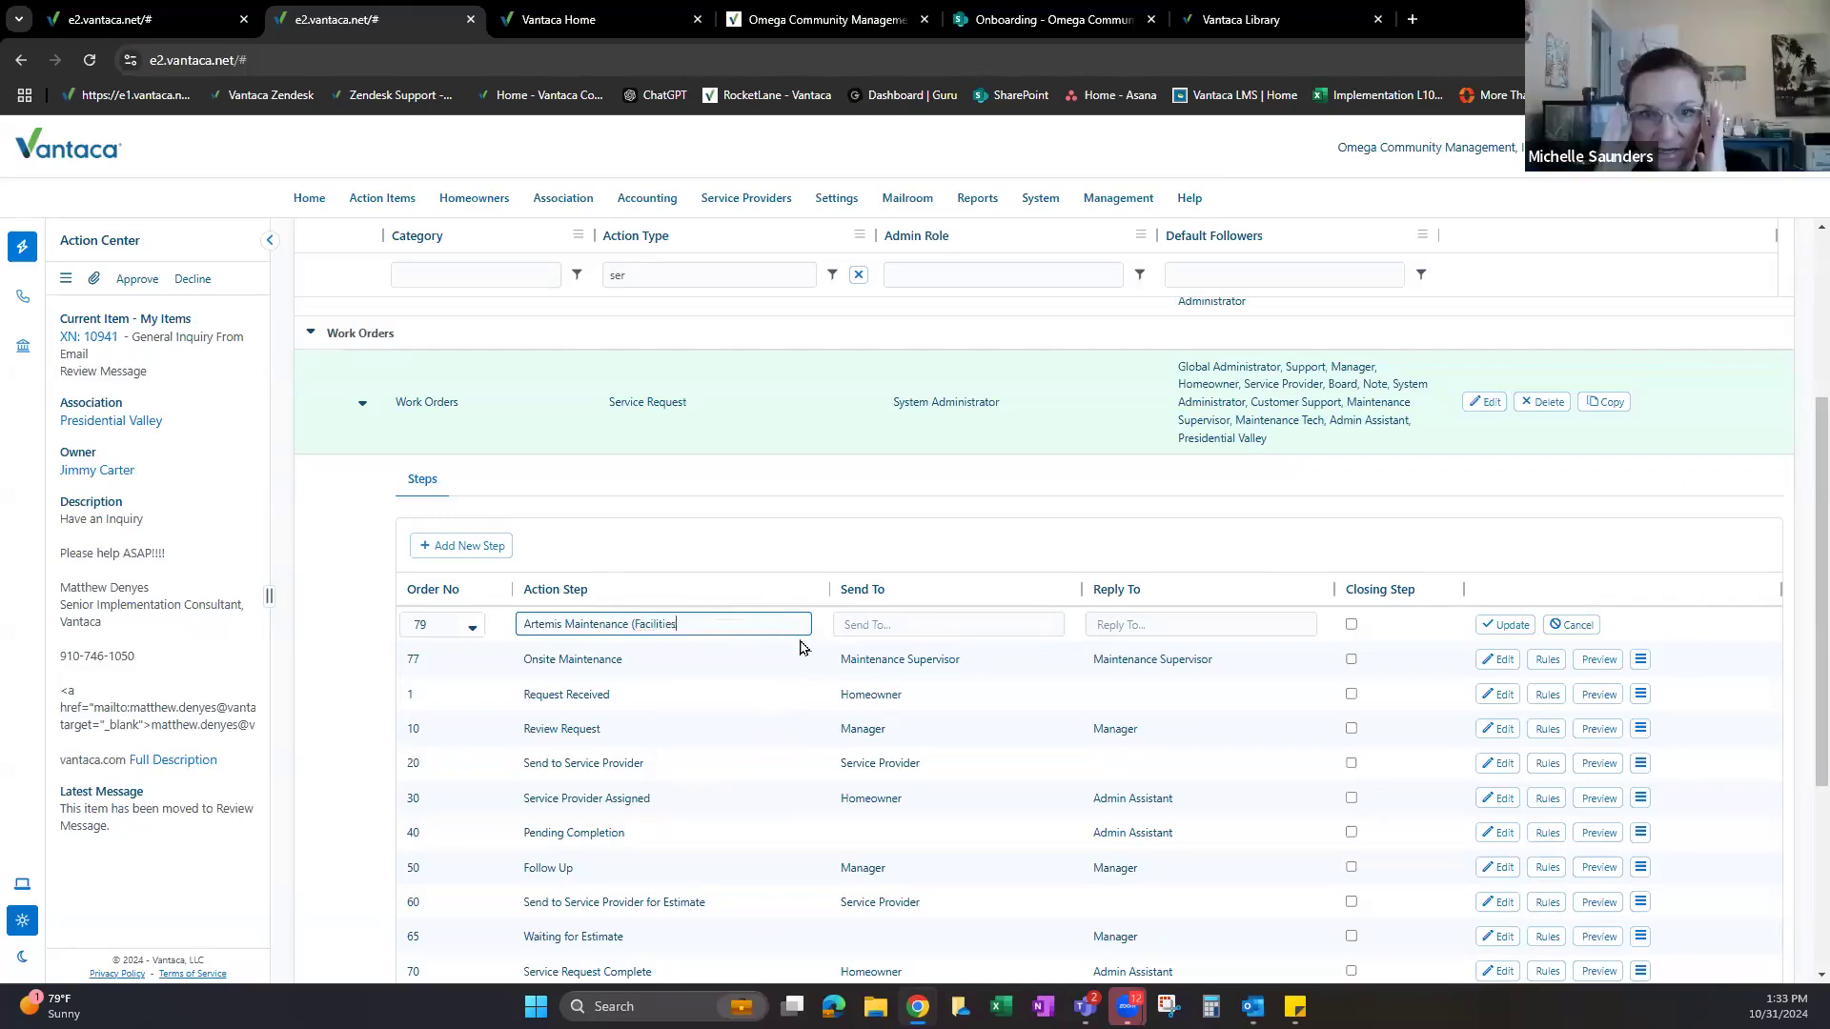
{"action": "type", "text": ")"}
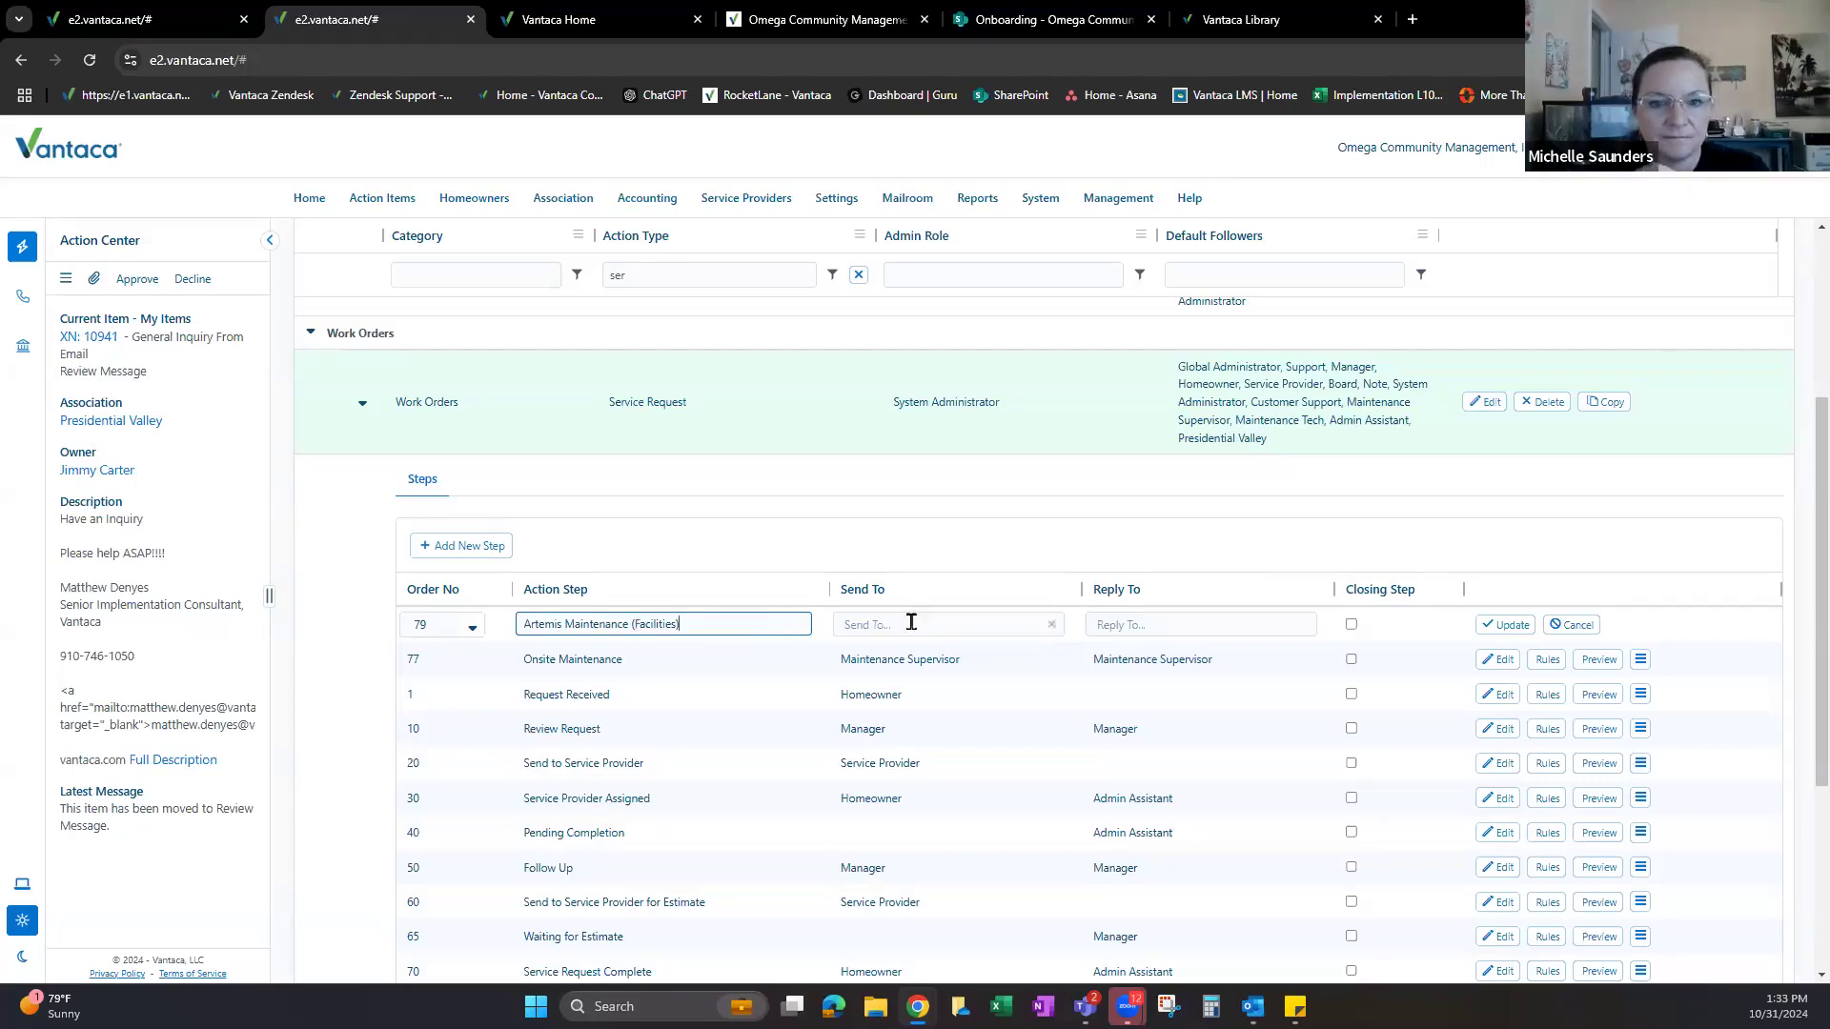
{"action": "left_click", "coordinate": [917, 627]}
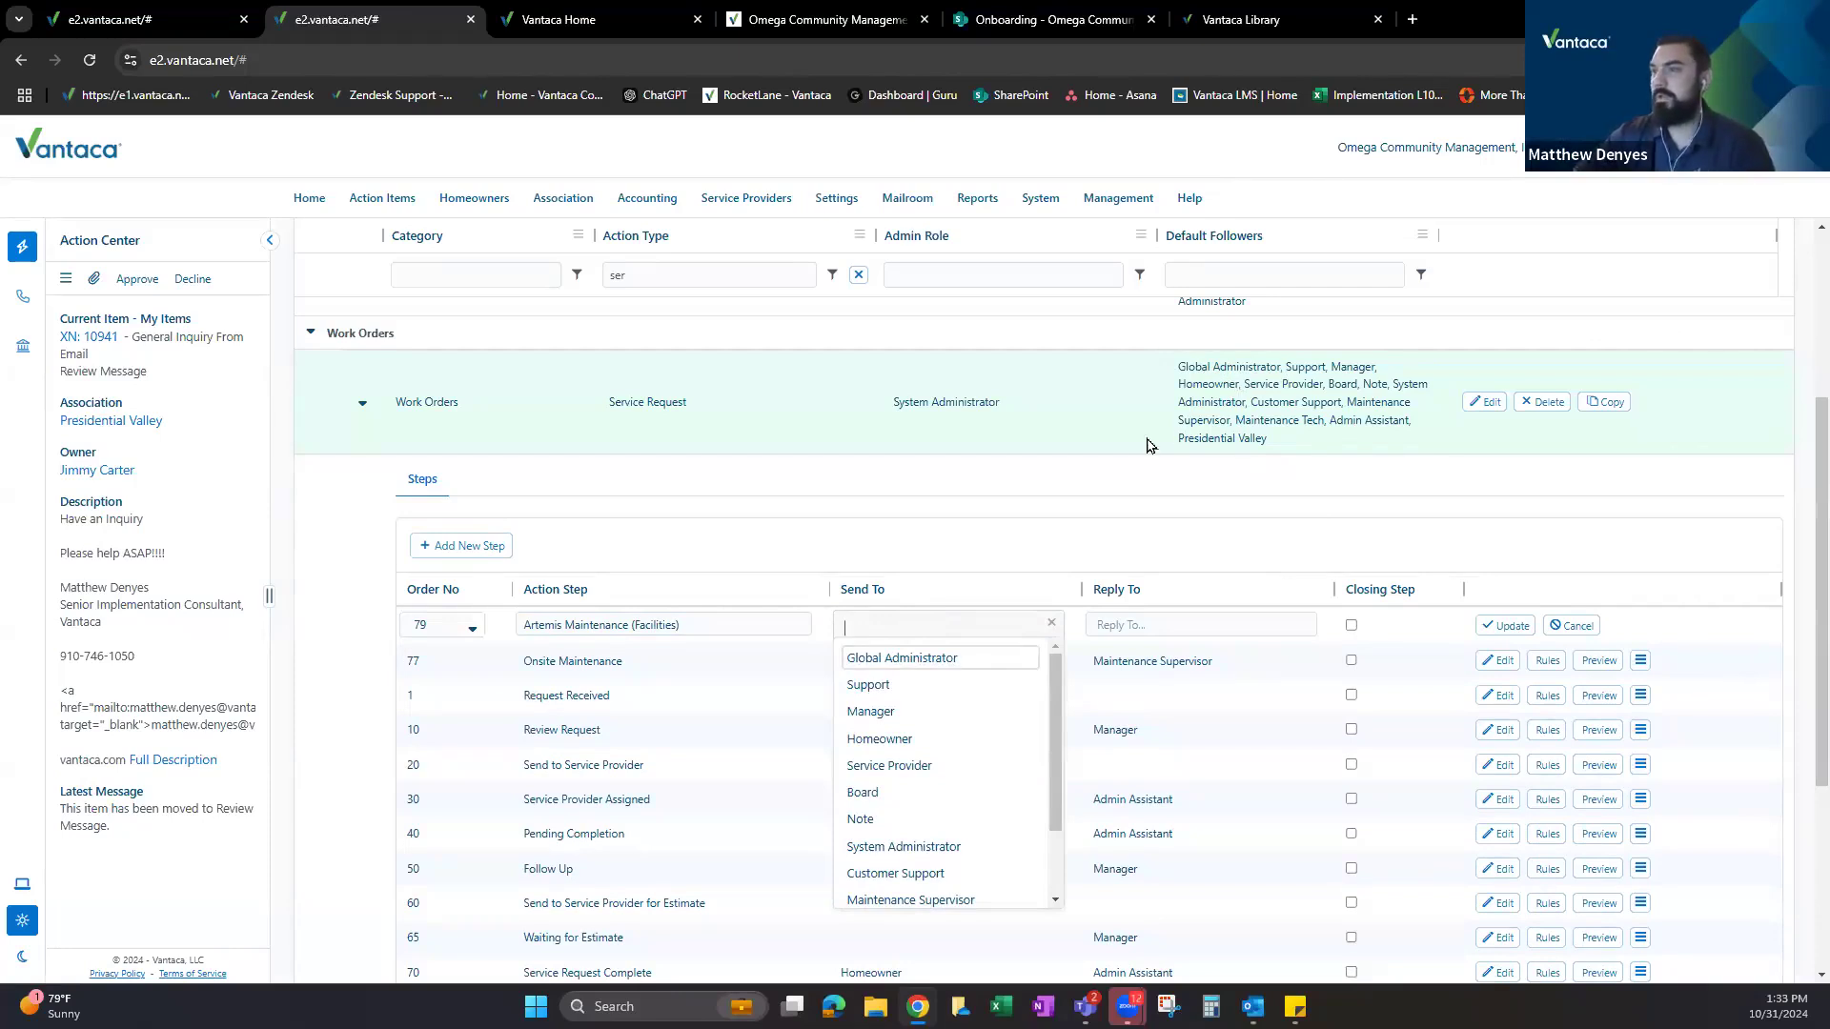
{"action": "left_click", "coordinate": [1242, 400]}
{"action": "left_click", "coordinate": [1505, 625]}
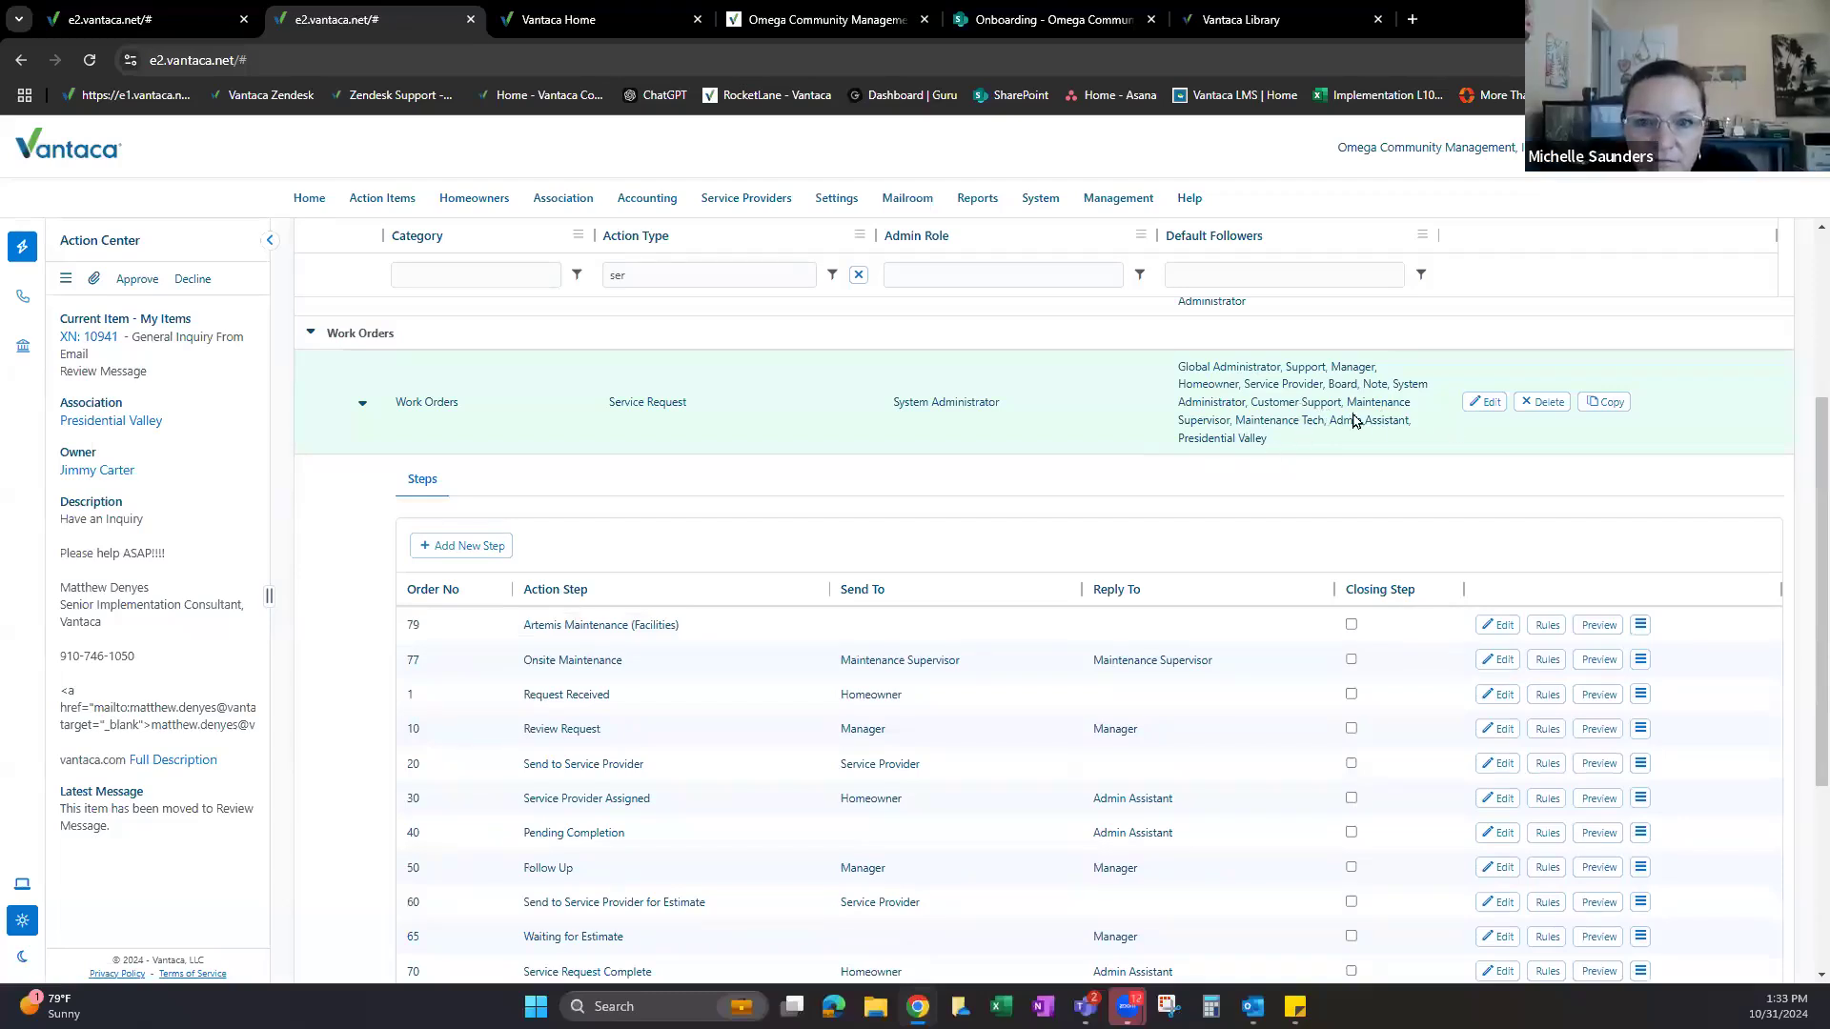
Set step 79's Send To and Reply To roles to Maintenance Supervisor.
{"action": "left_click", "coordinate": [1501, 625]}
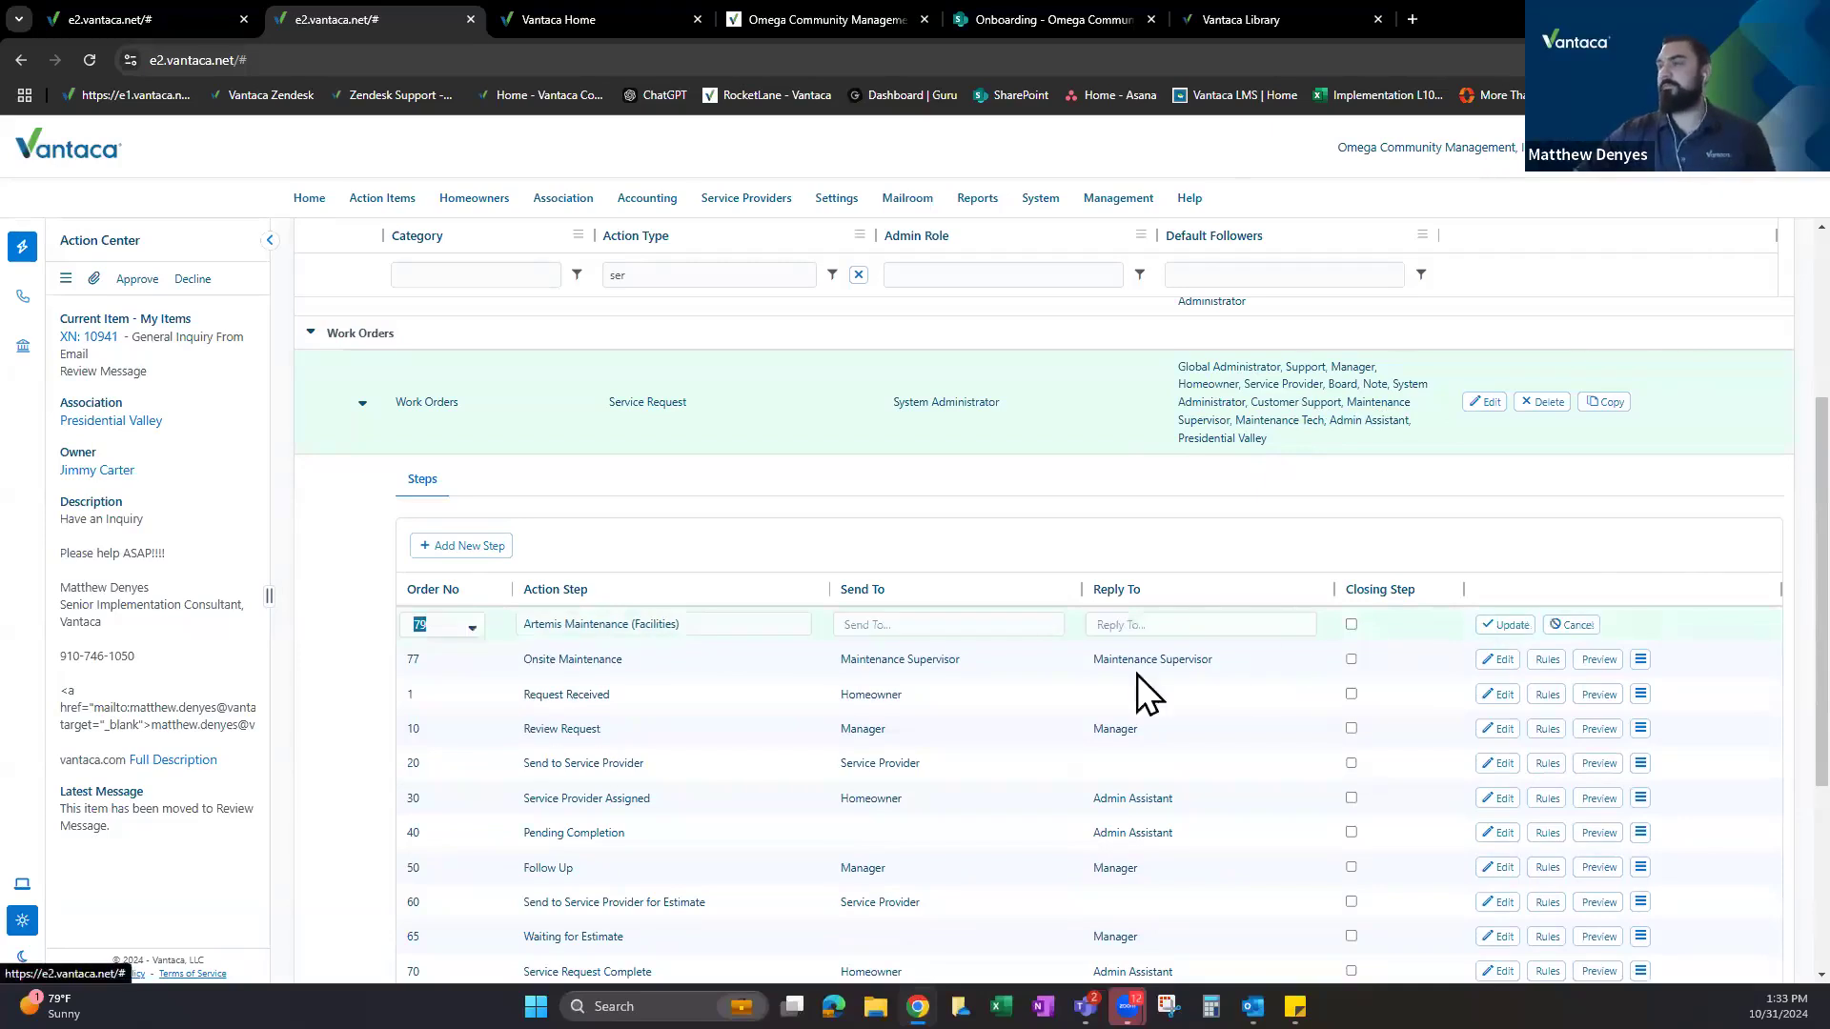
{"action": "left_click", "coordinate": [902, 624]}
{"action": "type", "text": "main"}
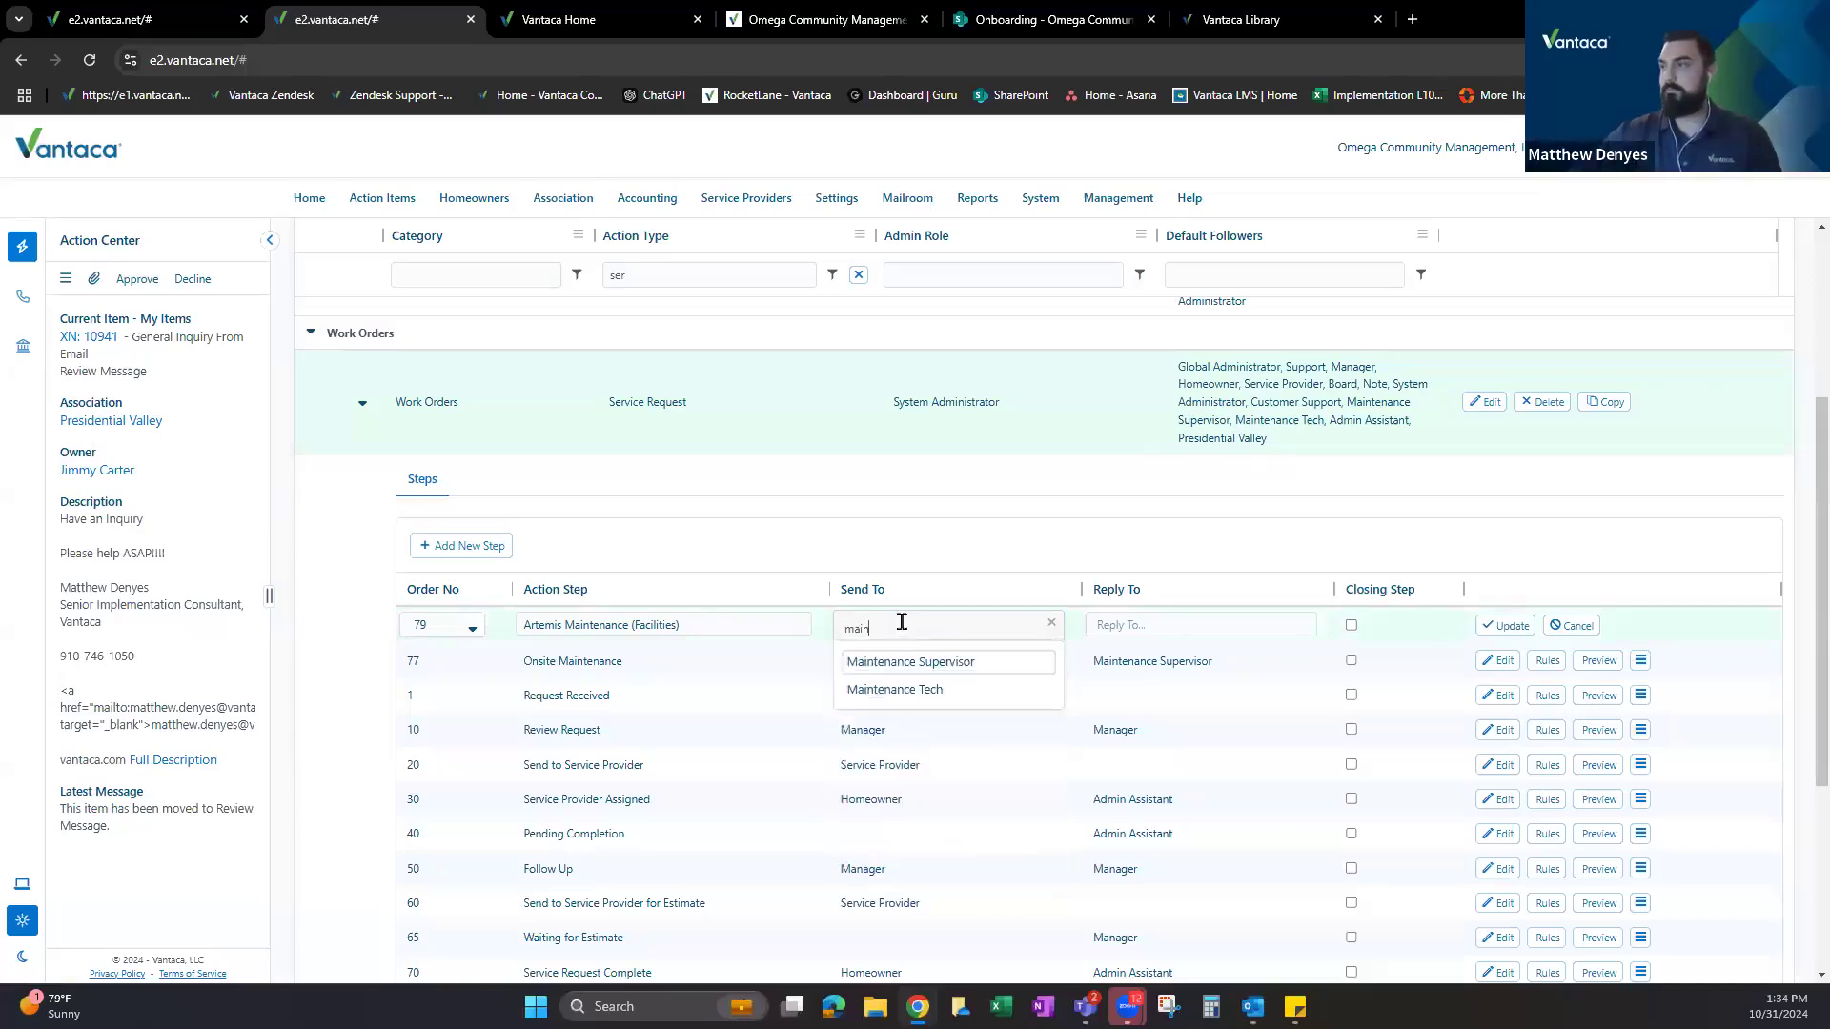
{"action": "left_click", "coordinate": [946, 657]}
{"action": "left_click", "coordinate": [1125, 633]}
{"action": "type", "text": "mis M"}
{"action": "type", "text": "ain"}
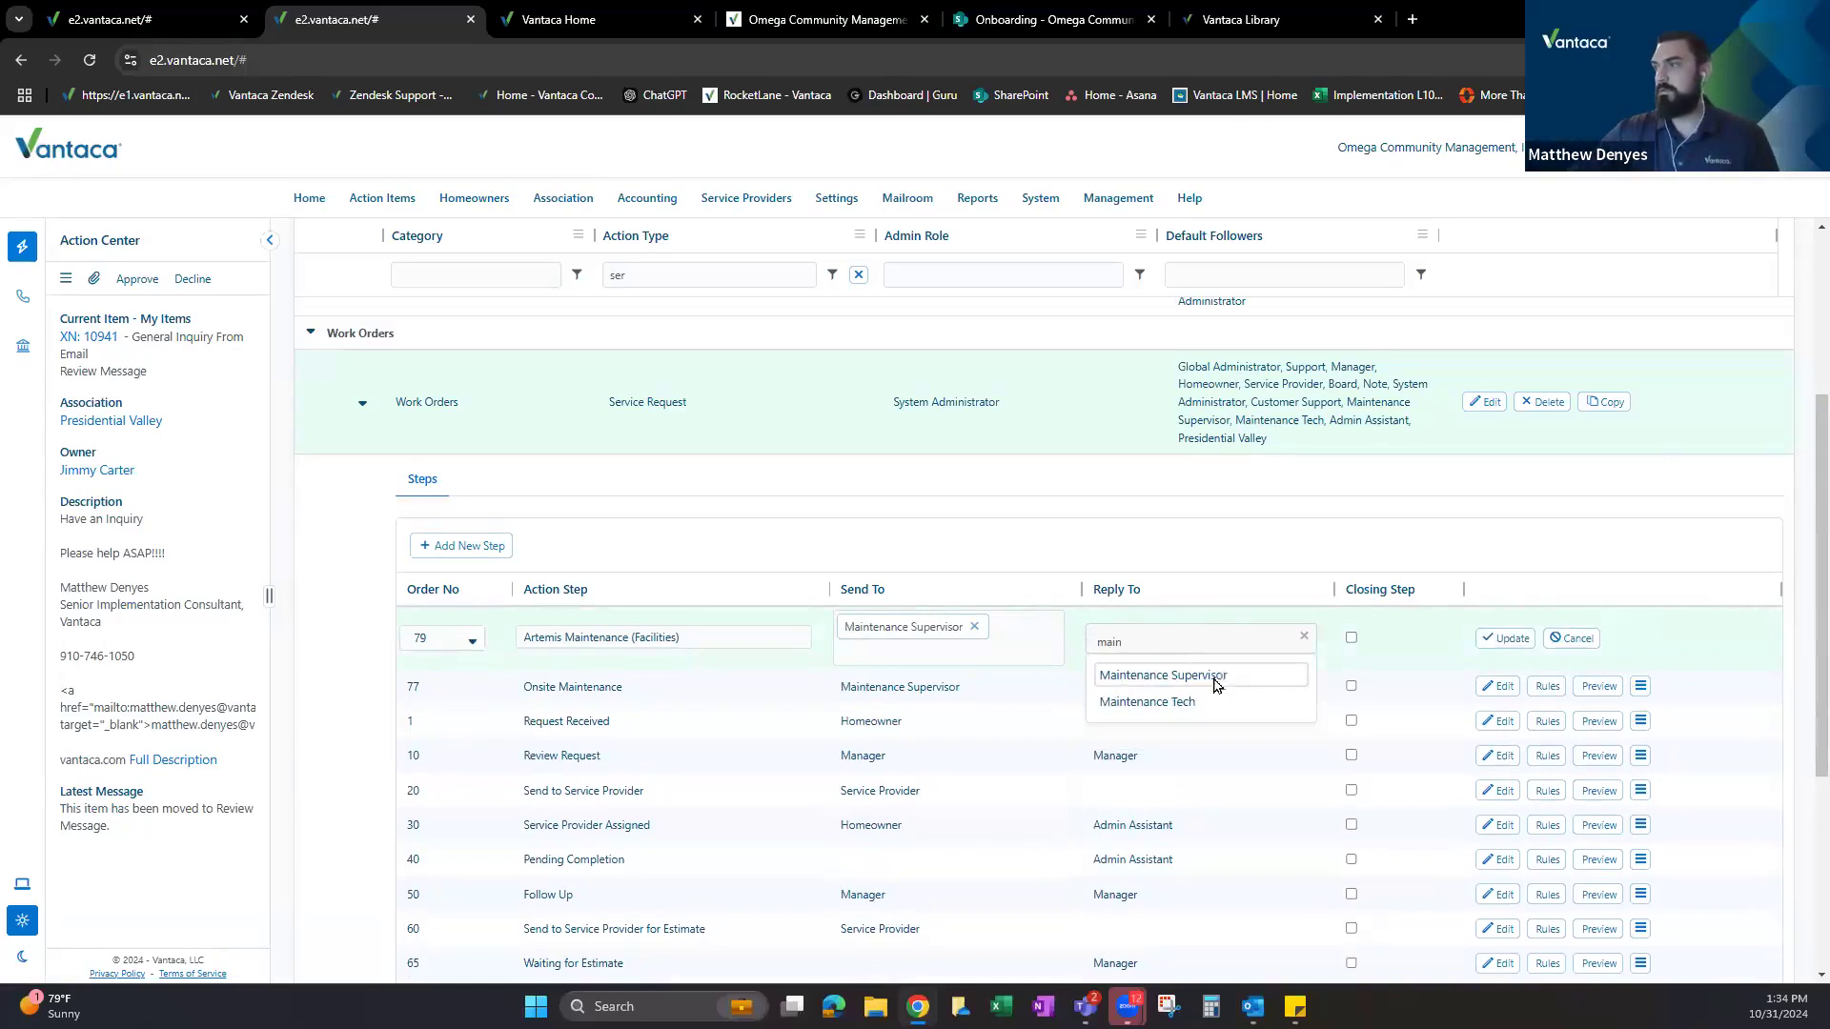
{"action": "left_click", "coordinate": [1211, 680]}
{"action": "left_click", "coordinate": [1512, 638]}
Refresh the action types, expand Service Request, and open Review Request's rules.
{"action": "scroll", "coordinate": [1714, 883], "scroll_direction": "down", "scroll_amount": 5}
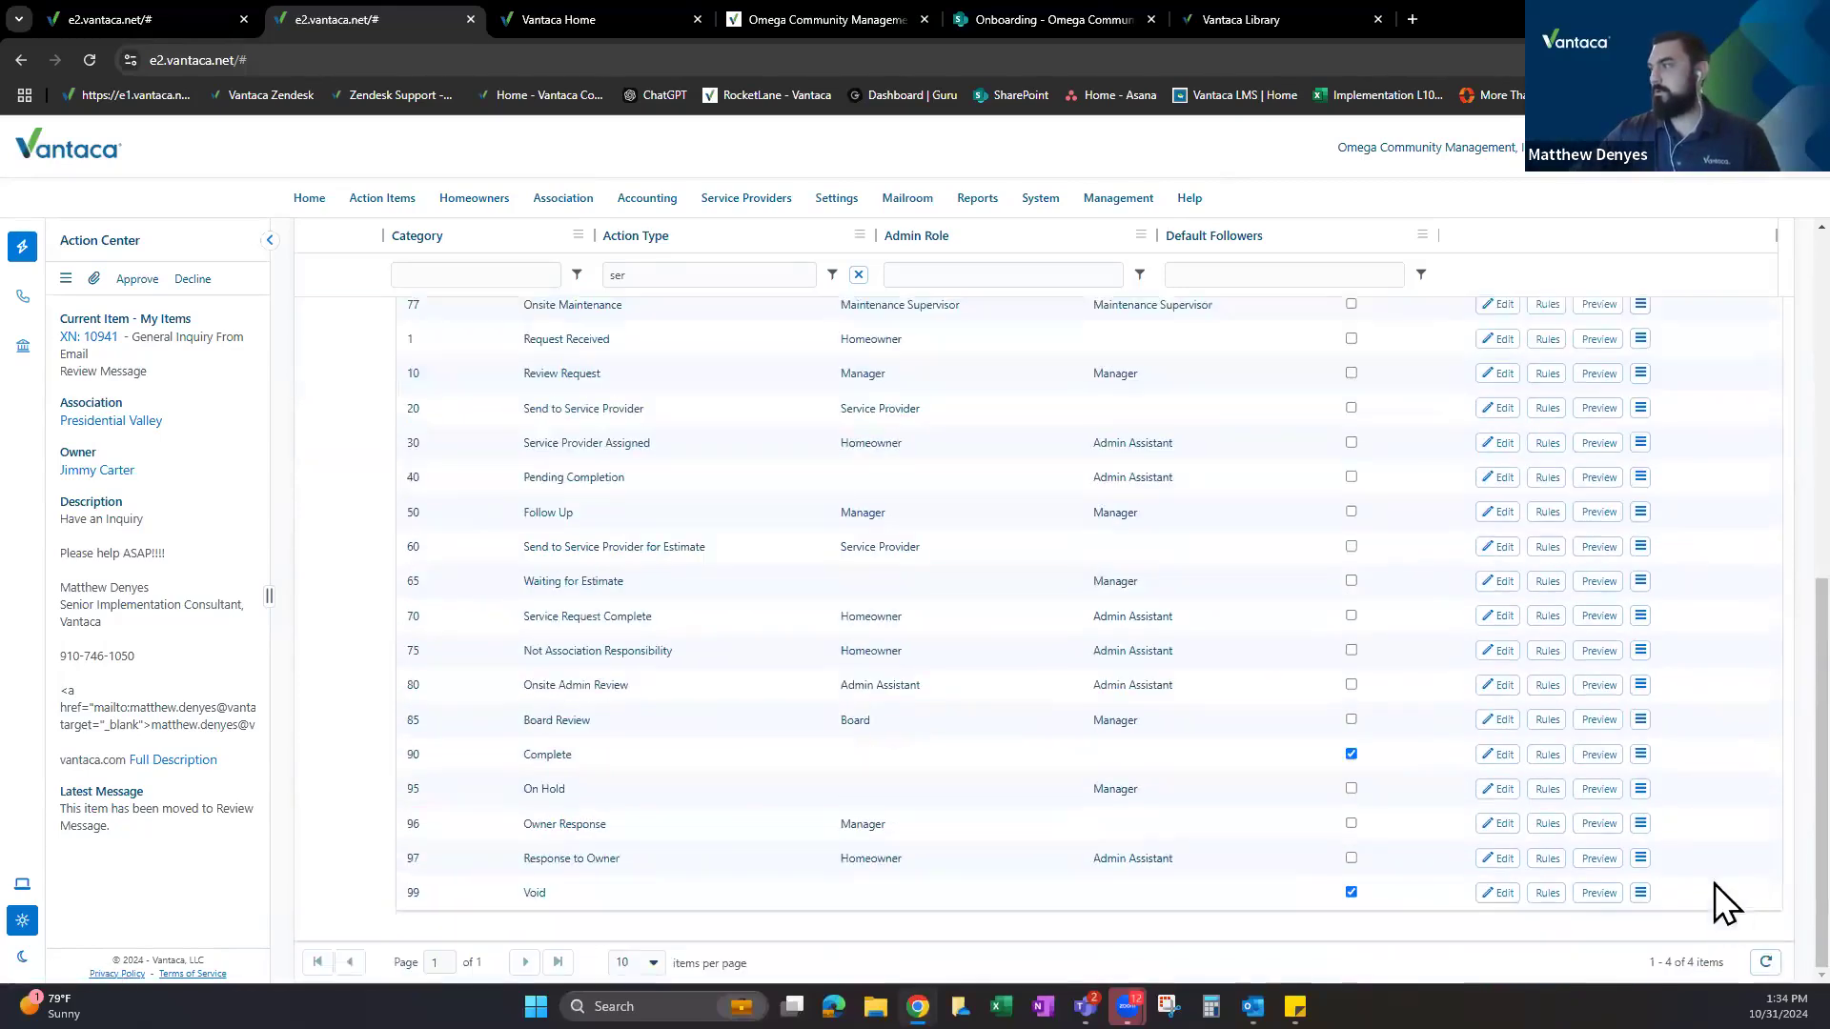
{"action": "left_click", "coordinate": [1768, 966]}
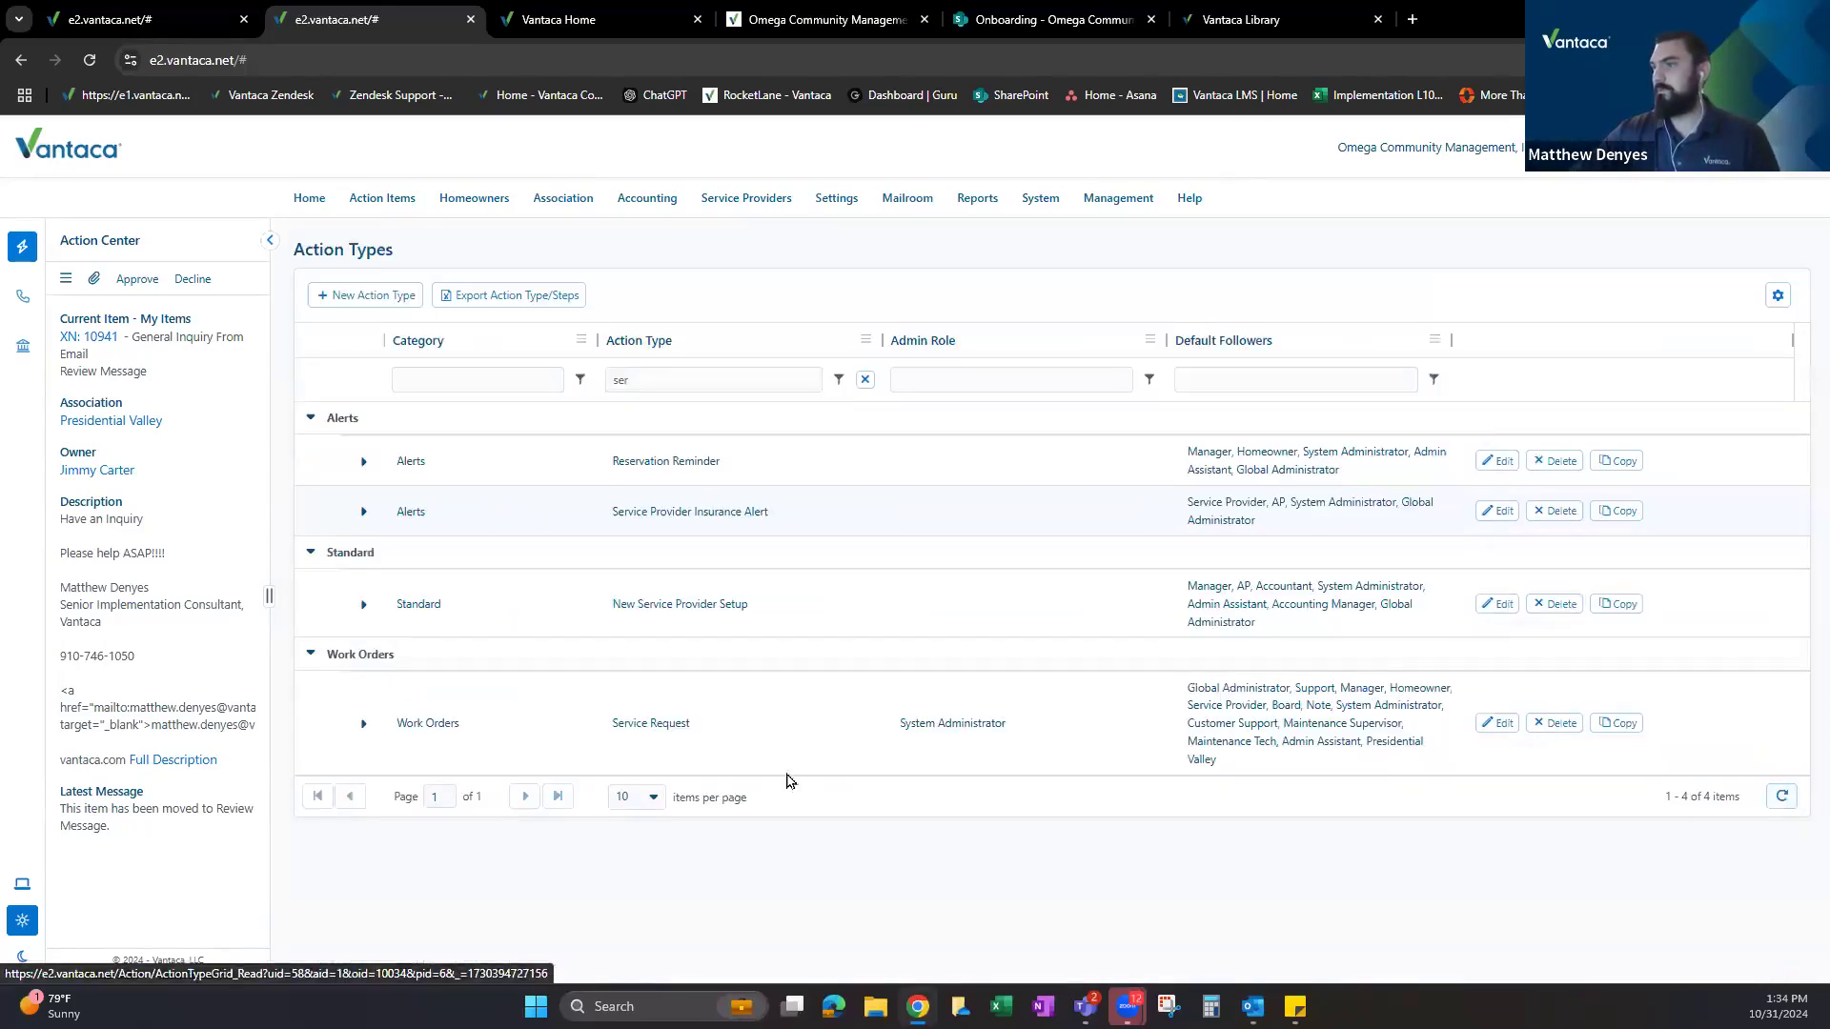
{"action": "left_click", "coordinate": [363, 724]}
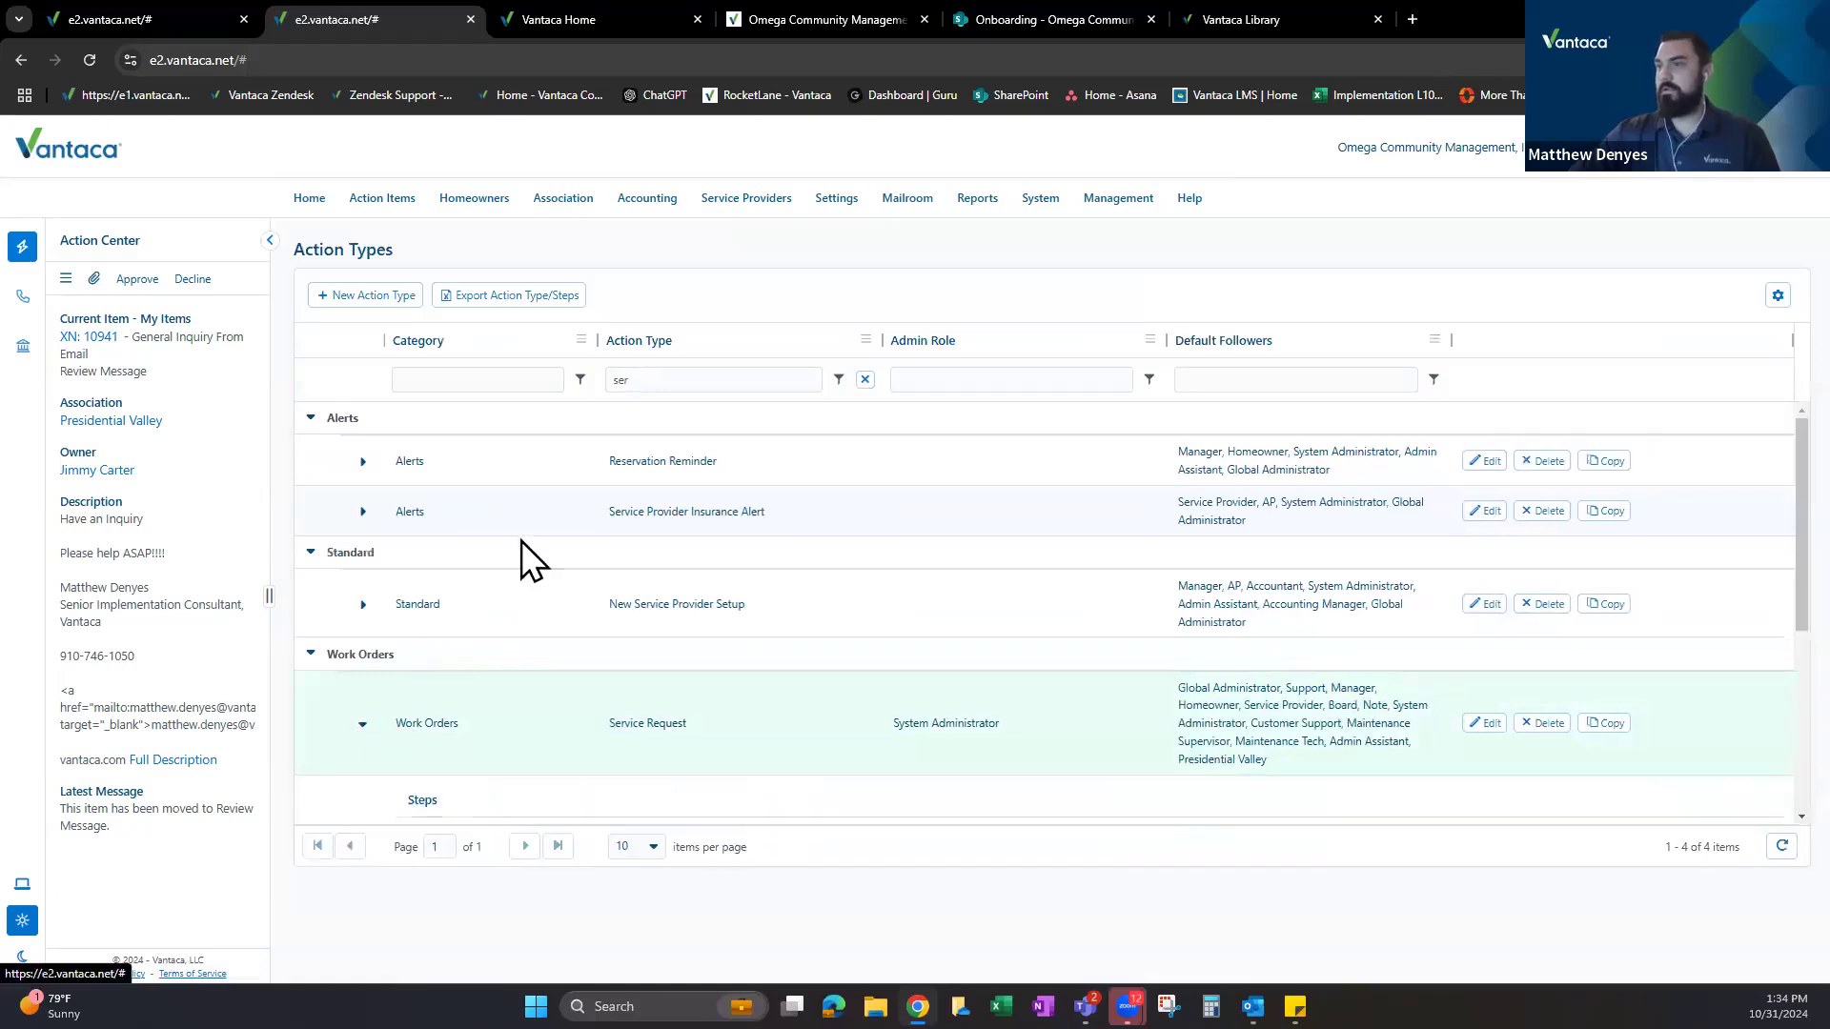
{"action": "scroll", "coordinate": [668, 532], "scroll_direction": "down", "scroll_amount": 5}
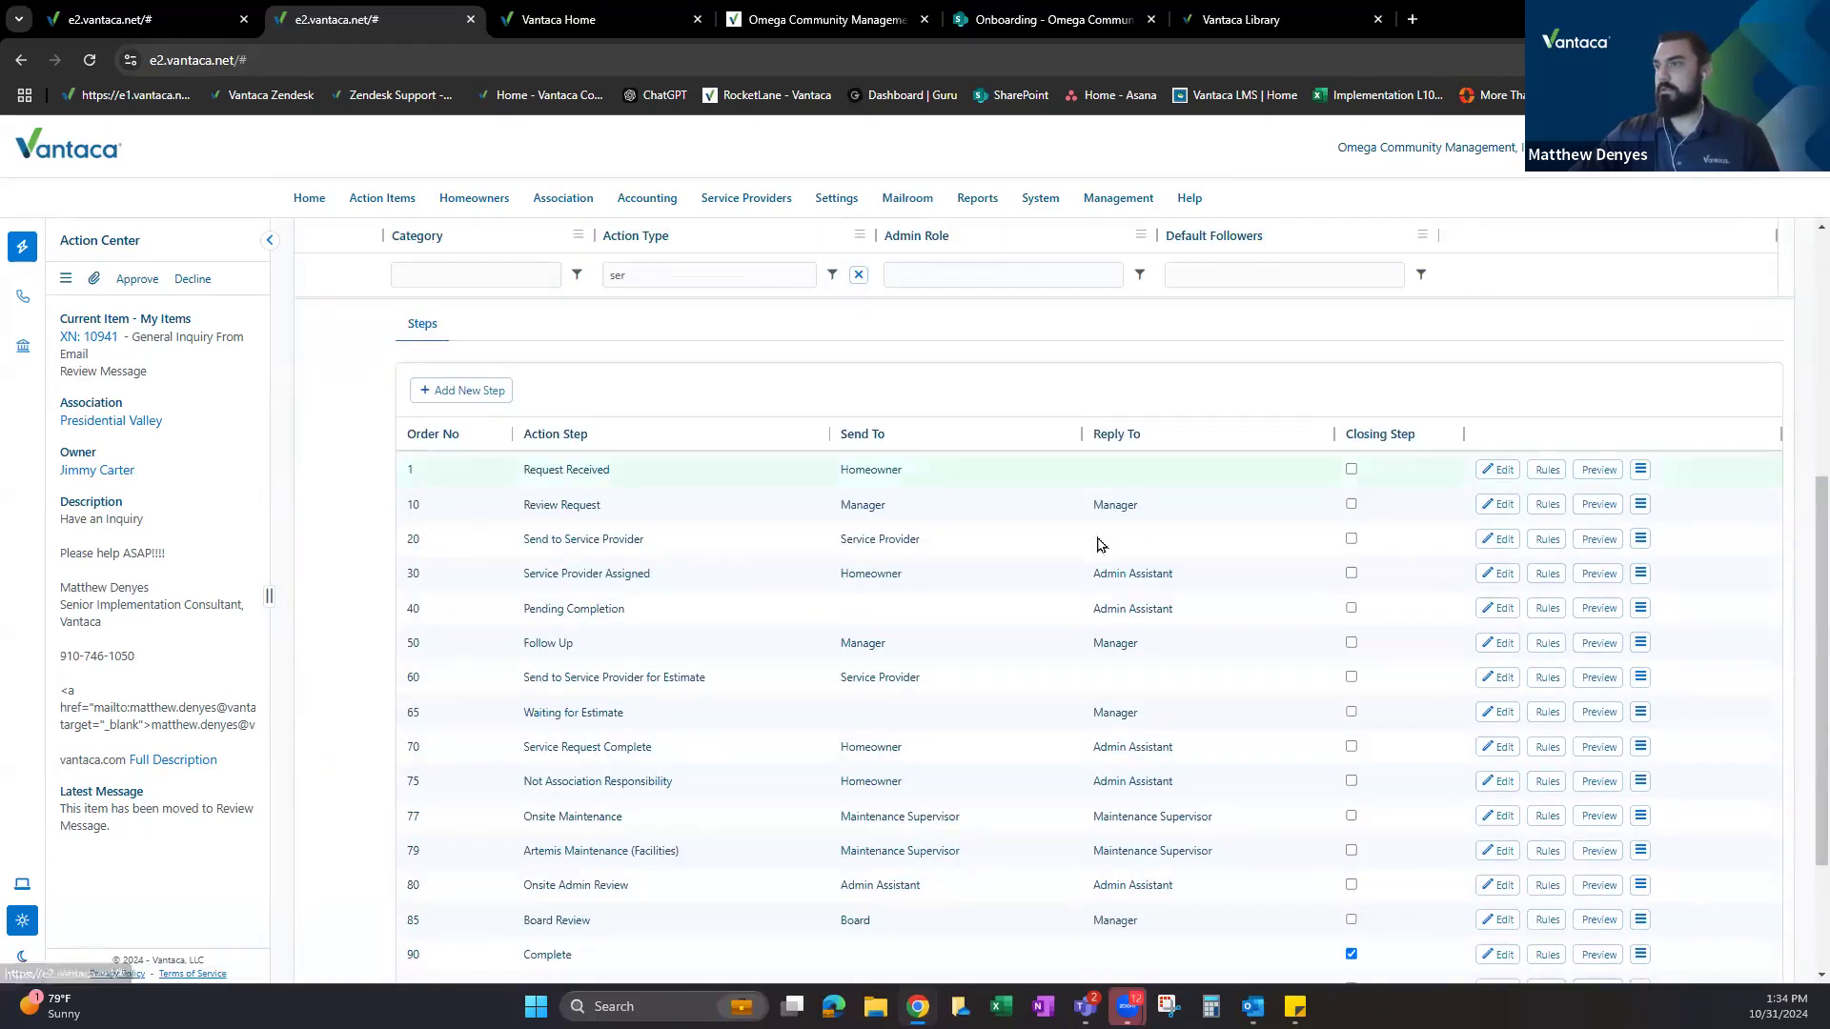
{"action": "left_click", "coordinate": [1240, 516]}
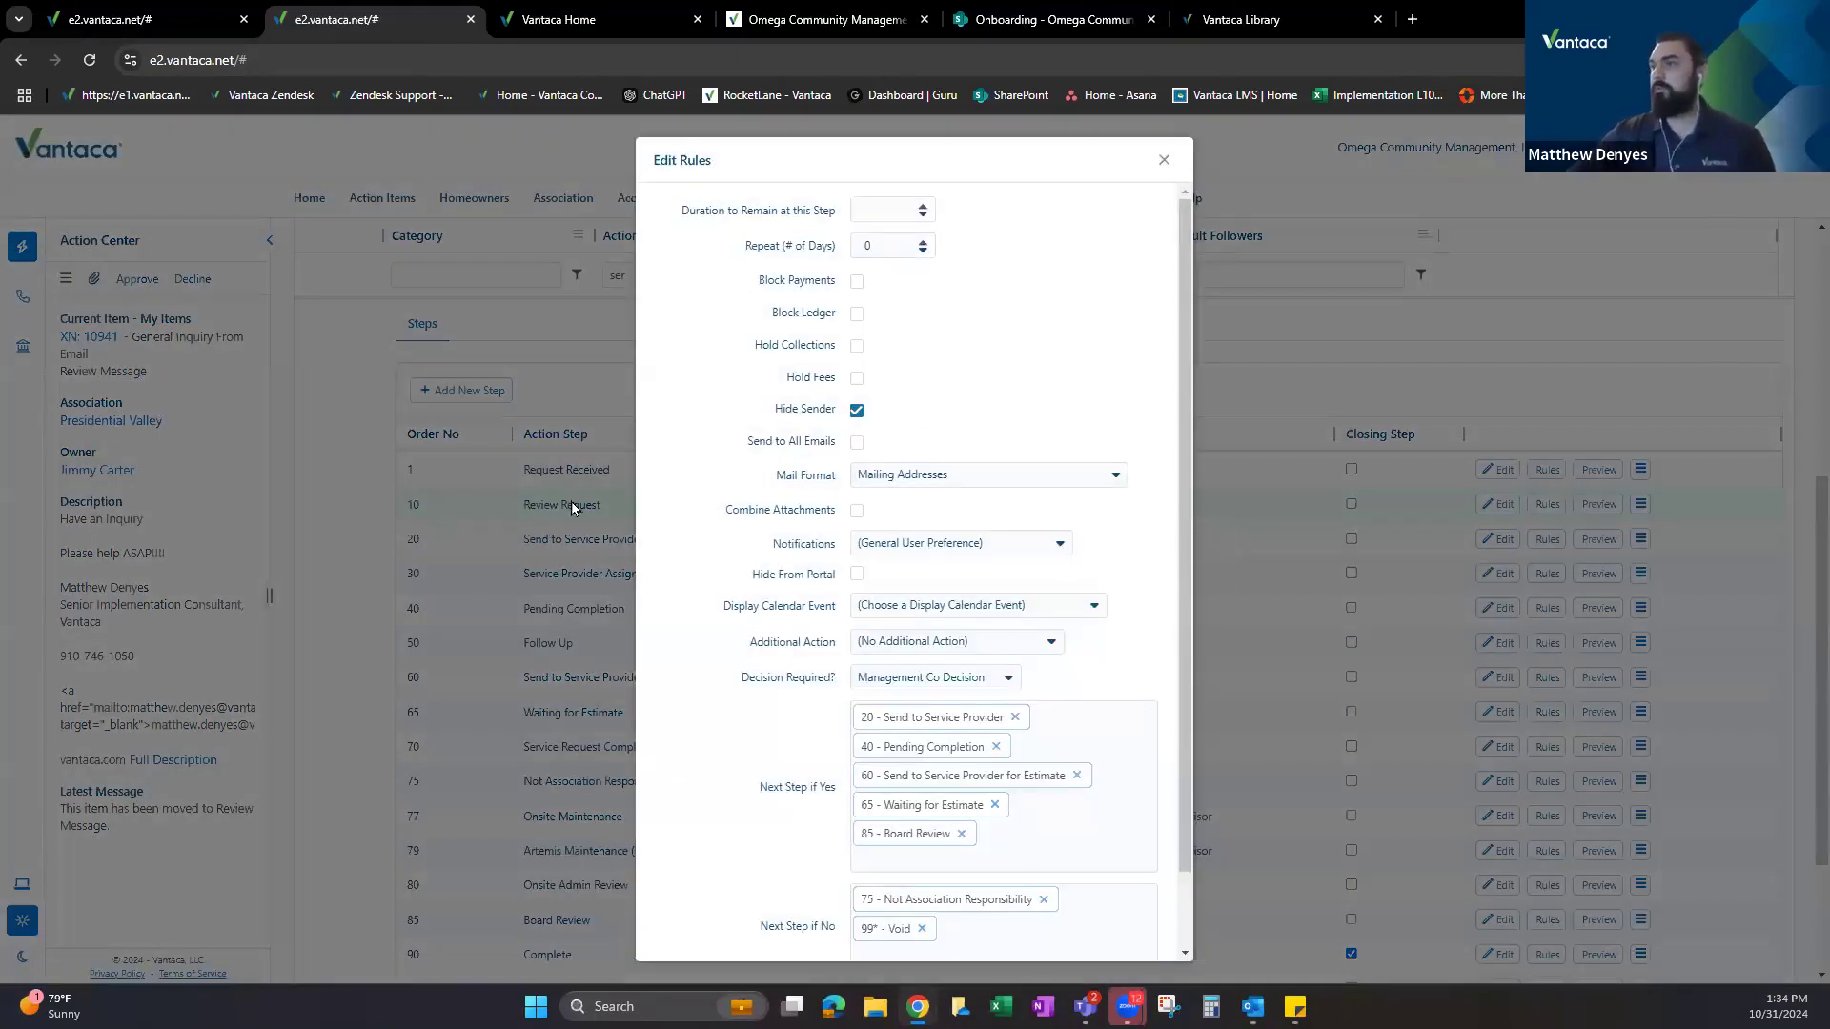
Add 77 Onsite Maintenance, 79 Artemis Maintenance (Facilities) and 80 Onsite Admin Review as yes next steps.
{"action": "scroll", "coordinate": [1037, 758], "scroll_direction": "down", "scroll_amount": 1}
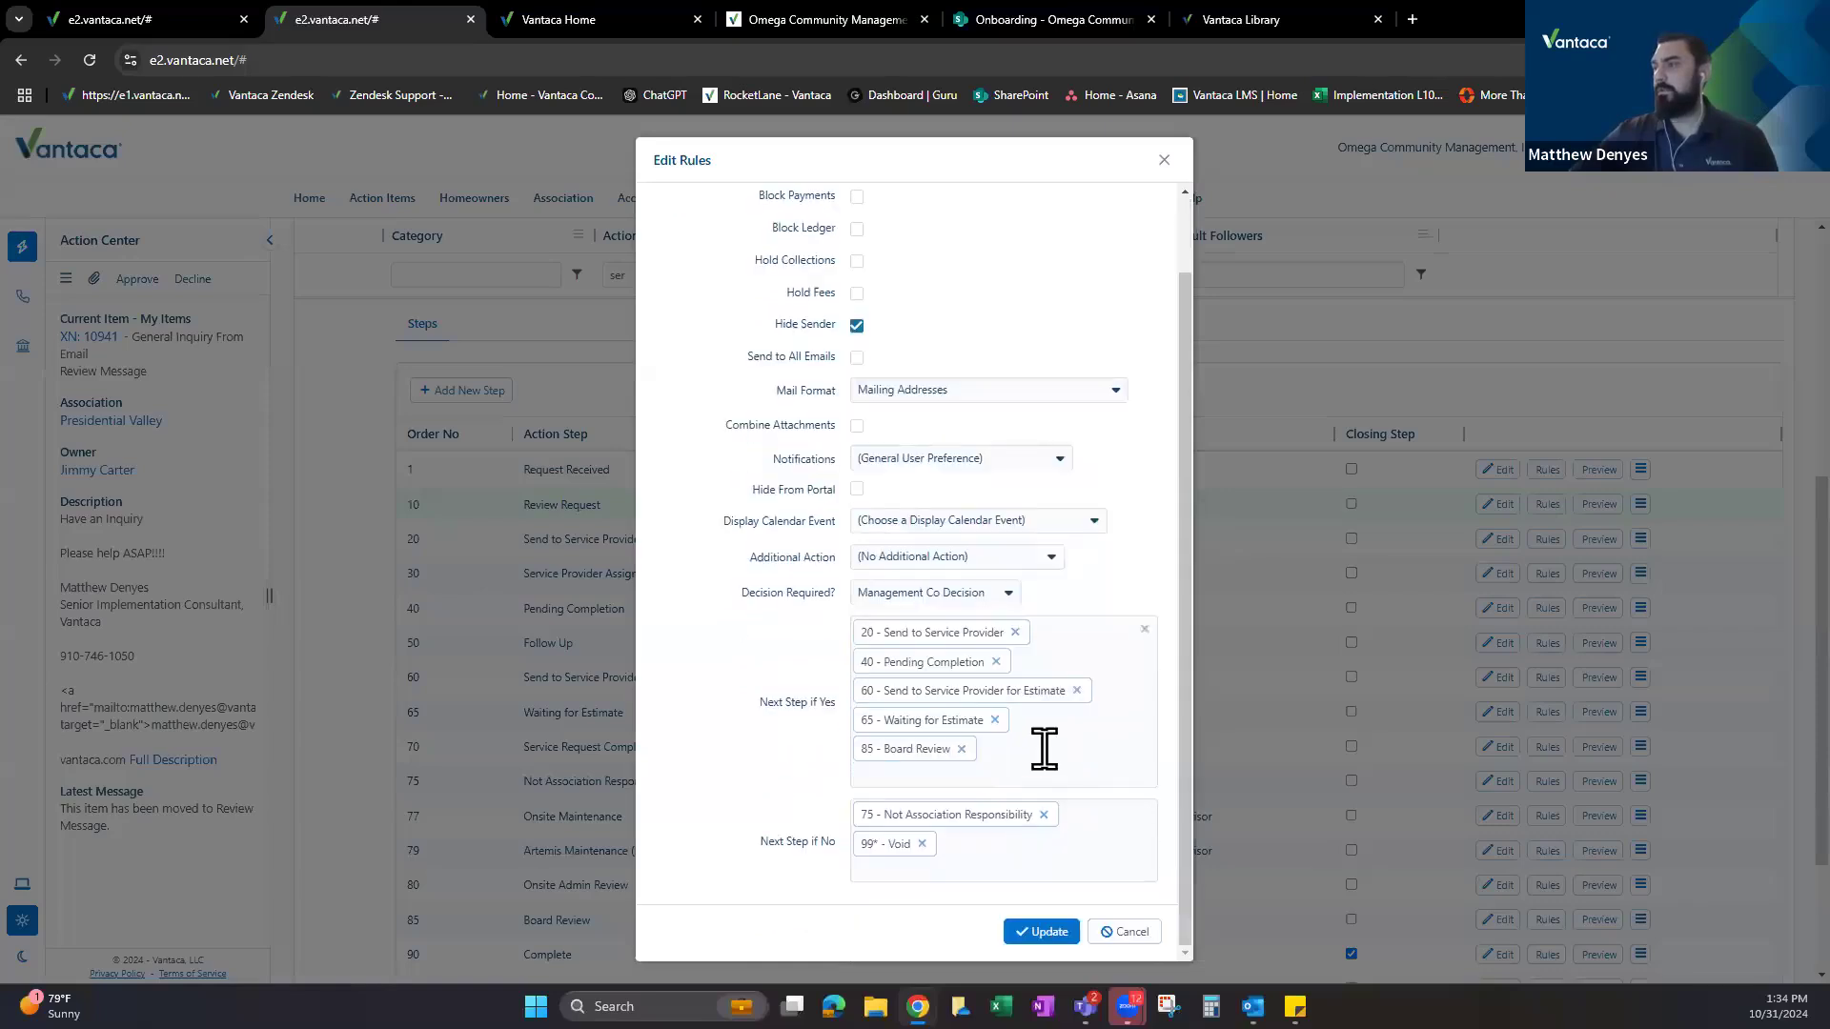
{"action": "left_click", "coordinate": [1038, 758]}
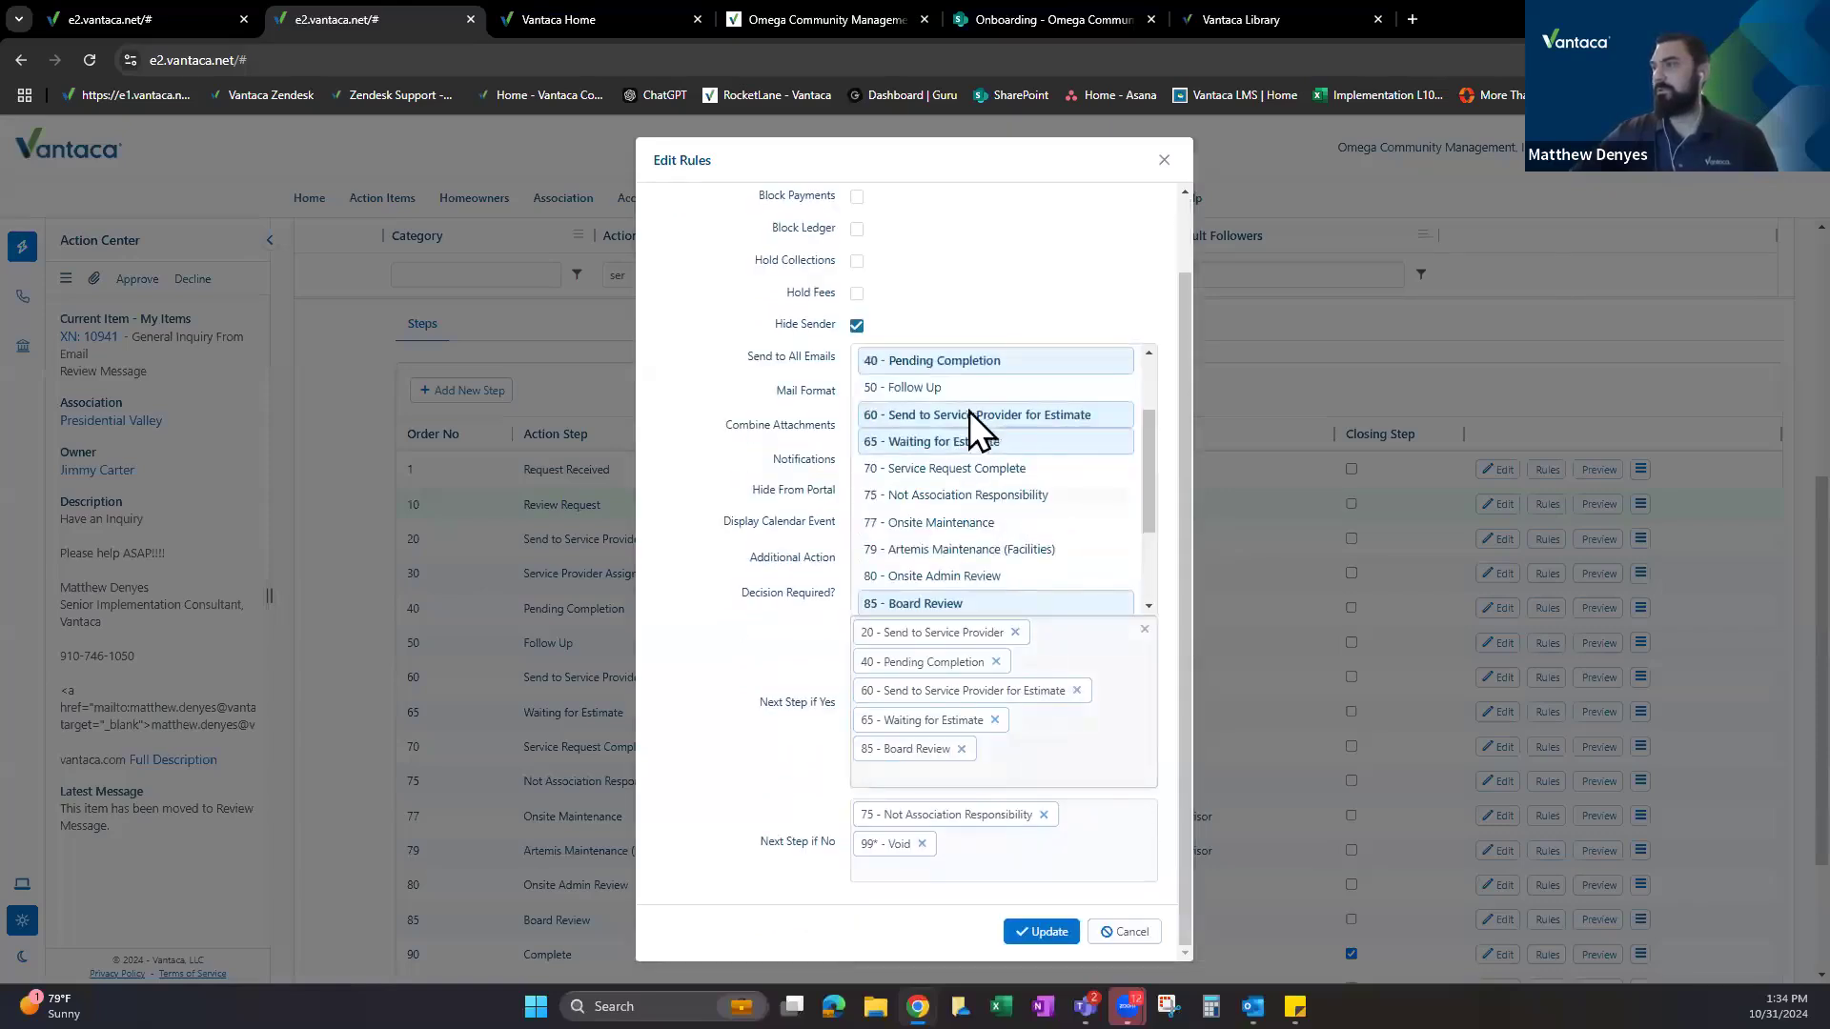
{"action": "scroll", "coordinate": [1027, 472], "scroll_direction": "down", "scroll_amount": 1}
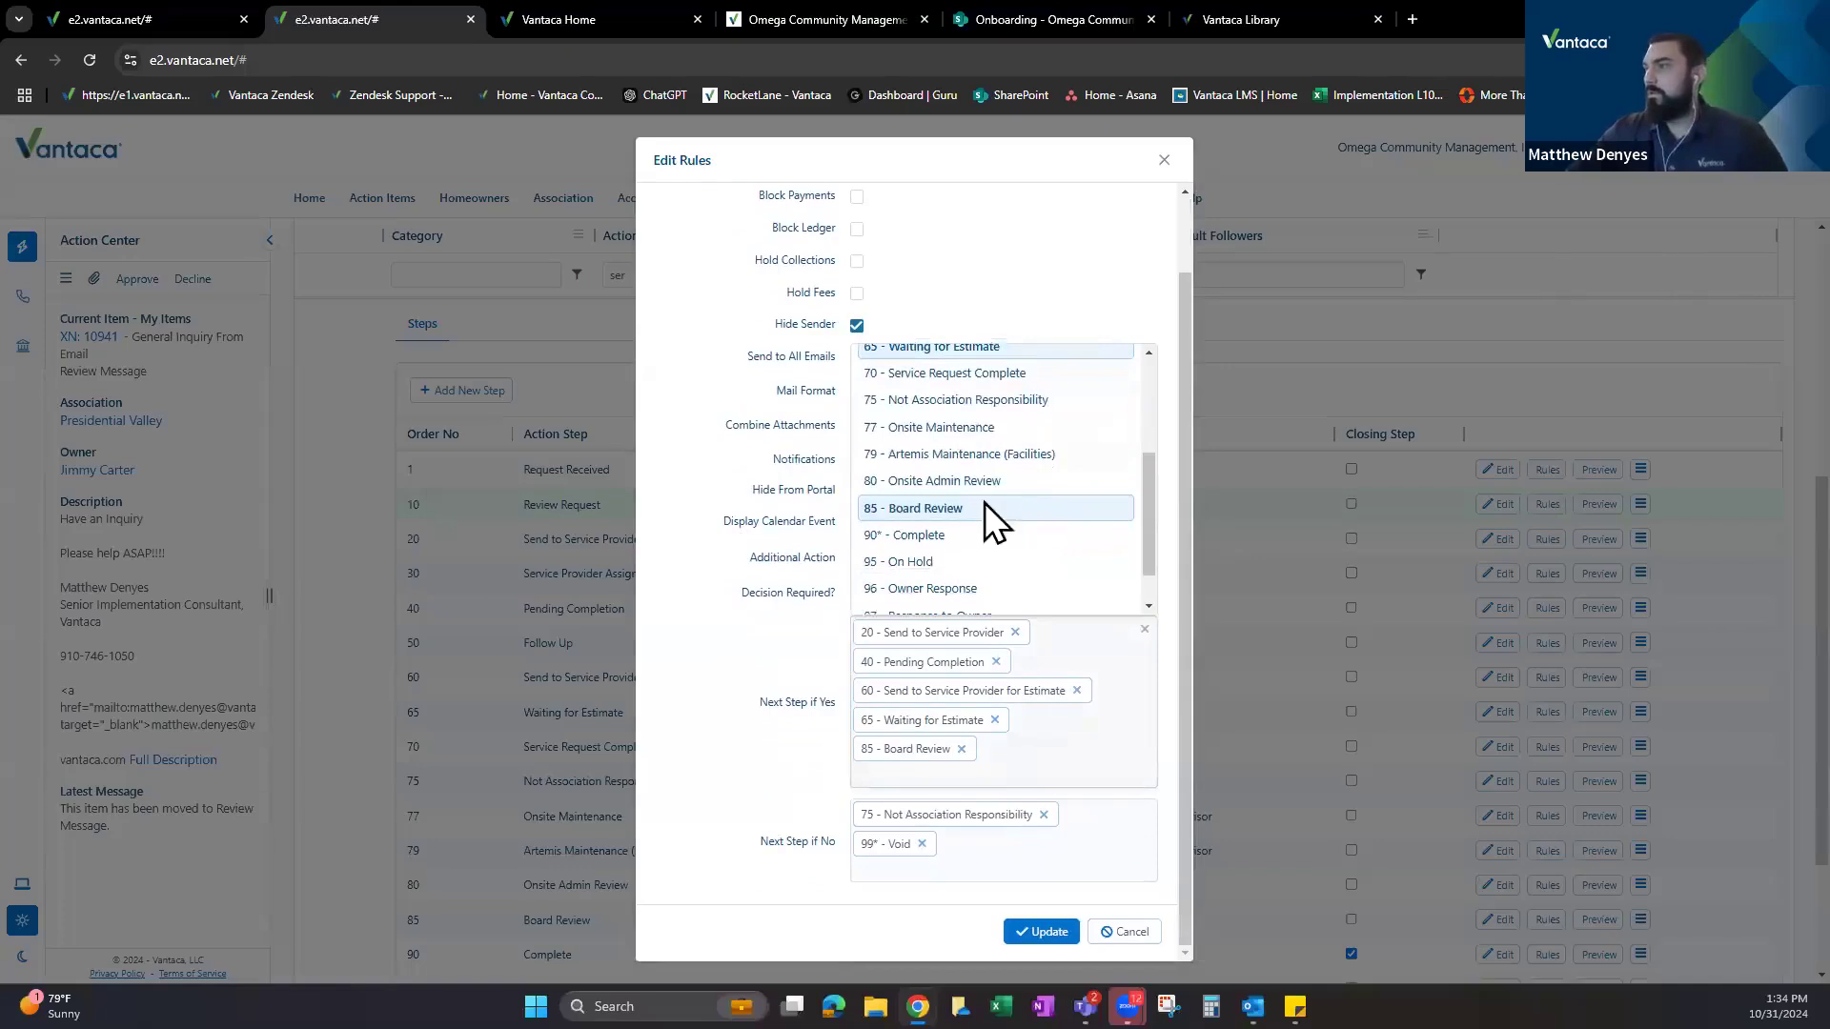
{"action": "left_click", "coordinate": [940, 427]}
{"action": "left_click", "coordinate": [1050, 773]}
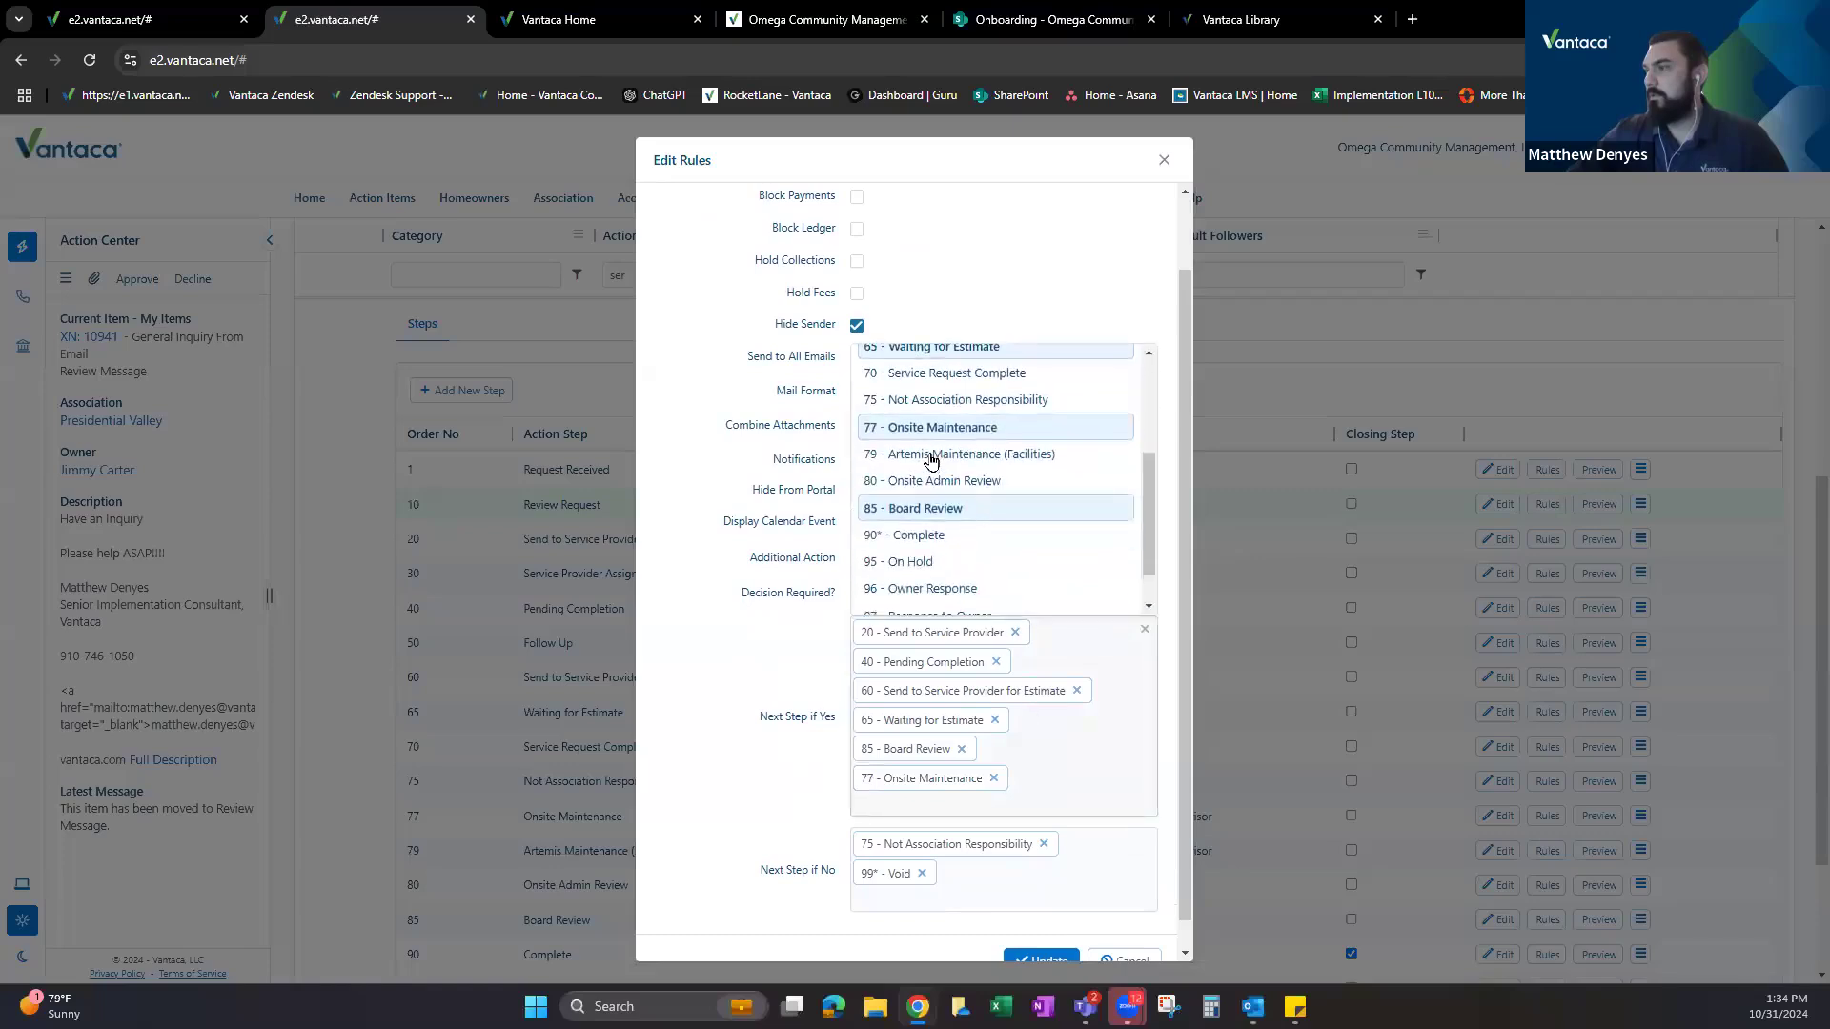
{"action": "left_click", "coordinate": [932, 458]}
{"action": "left_click", "coordinate": [1106, 815]}
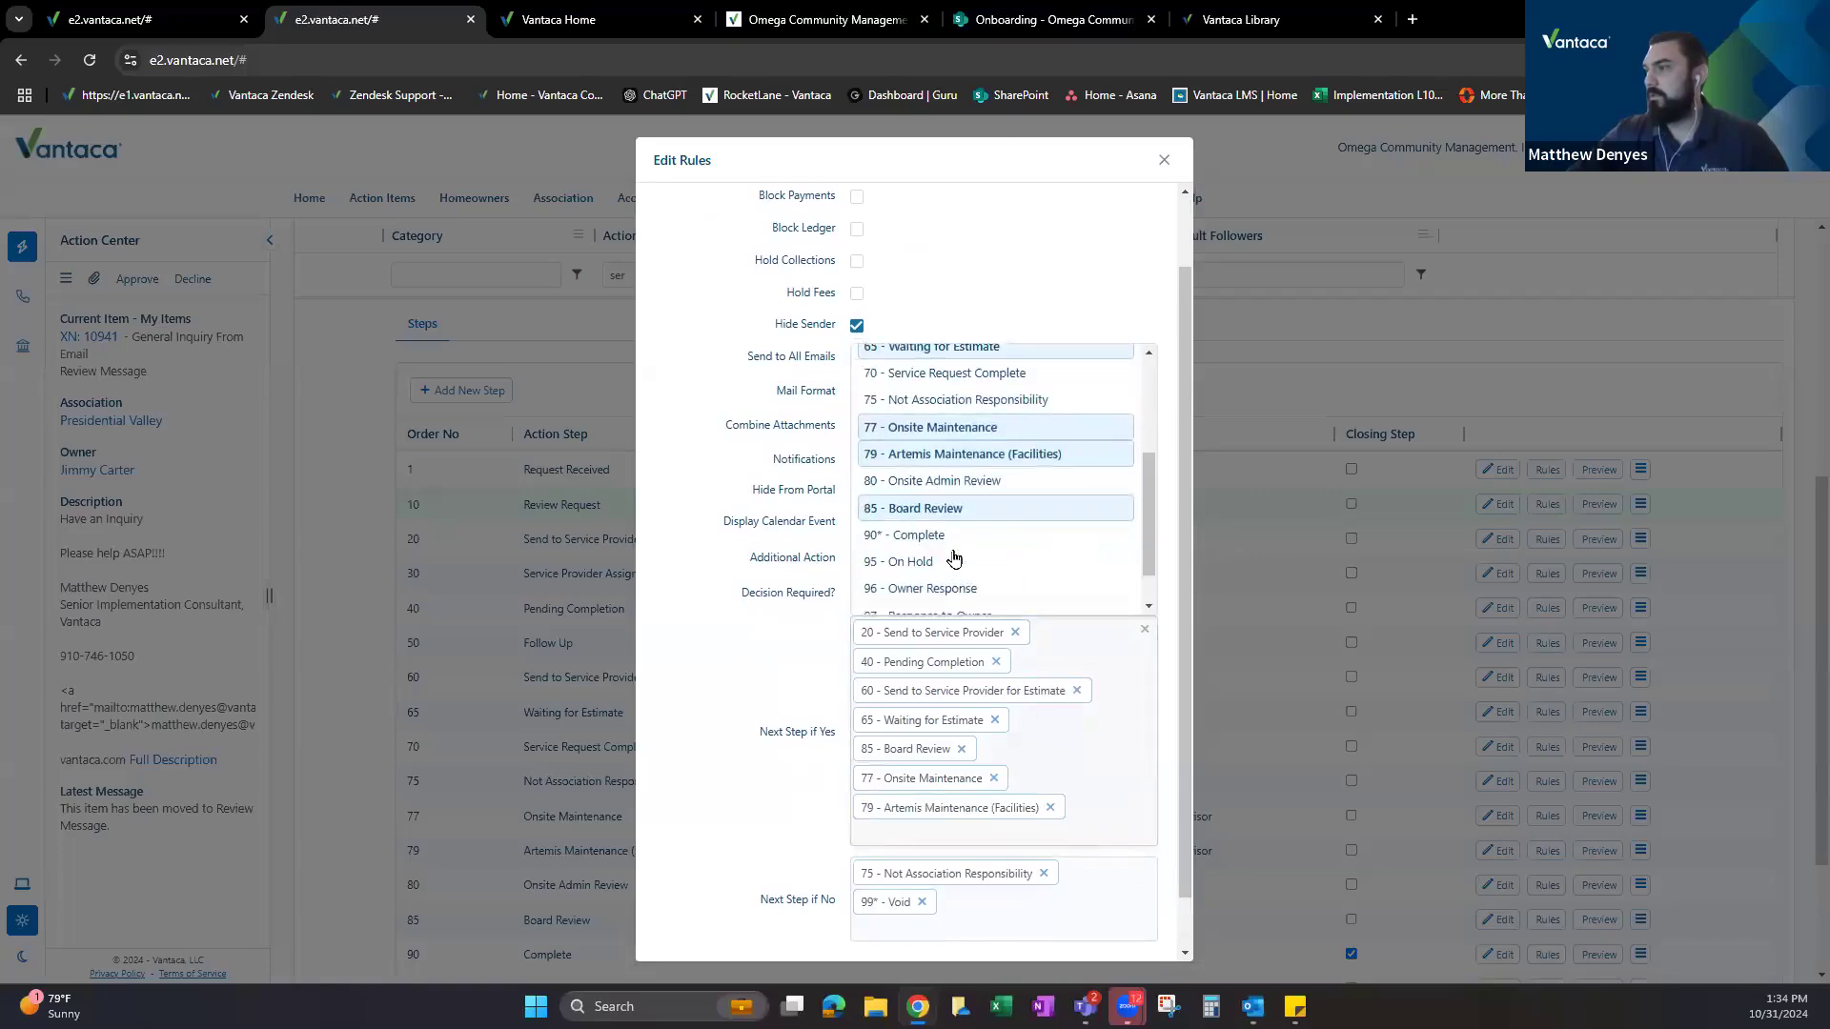
{"action": "scroll", "coordinate": [969, 715], "scroll_direction": "down", "scroll_amount": 2}
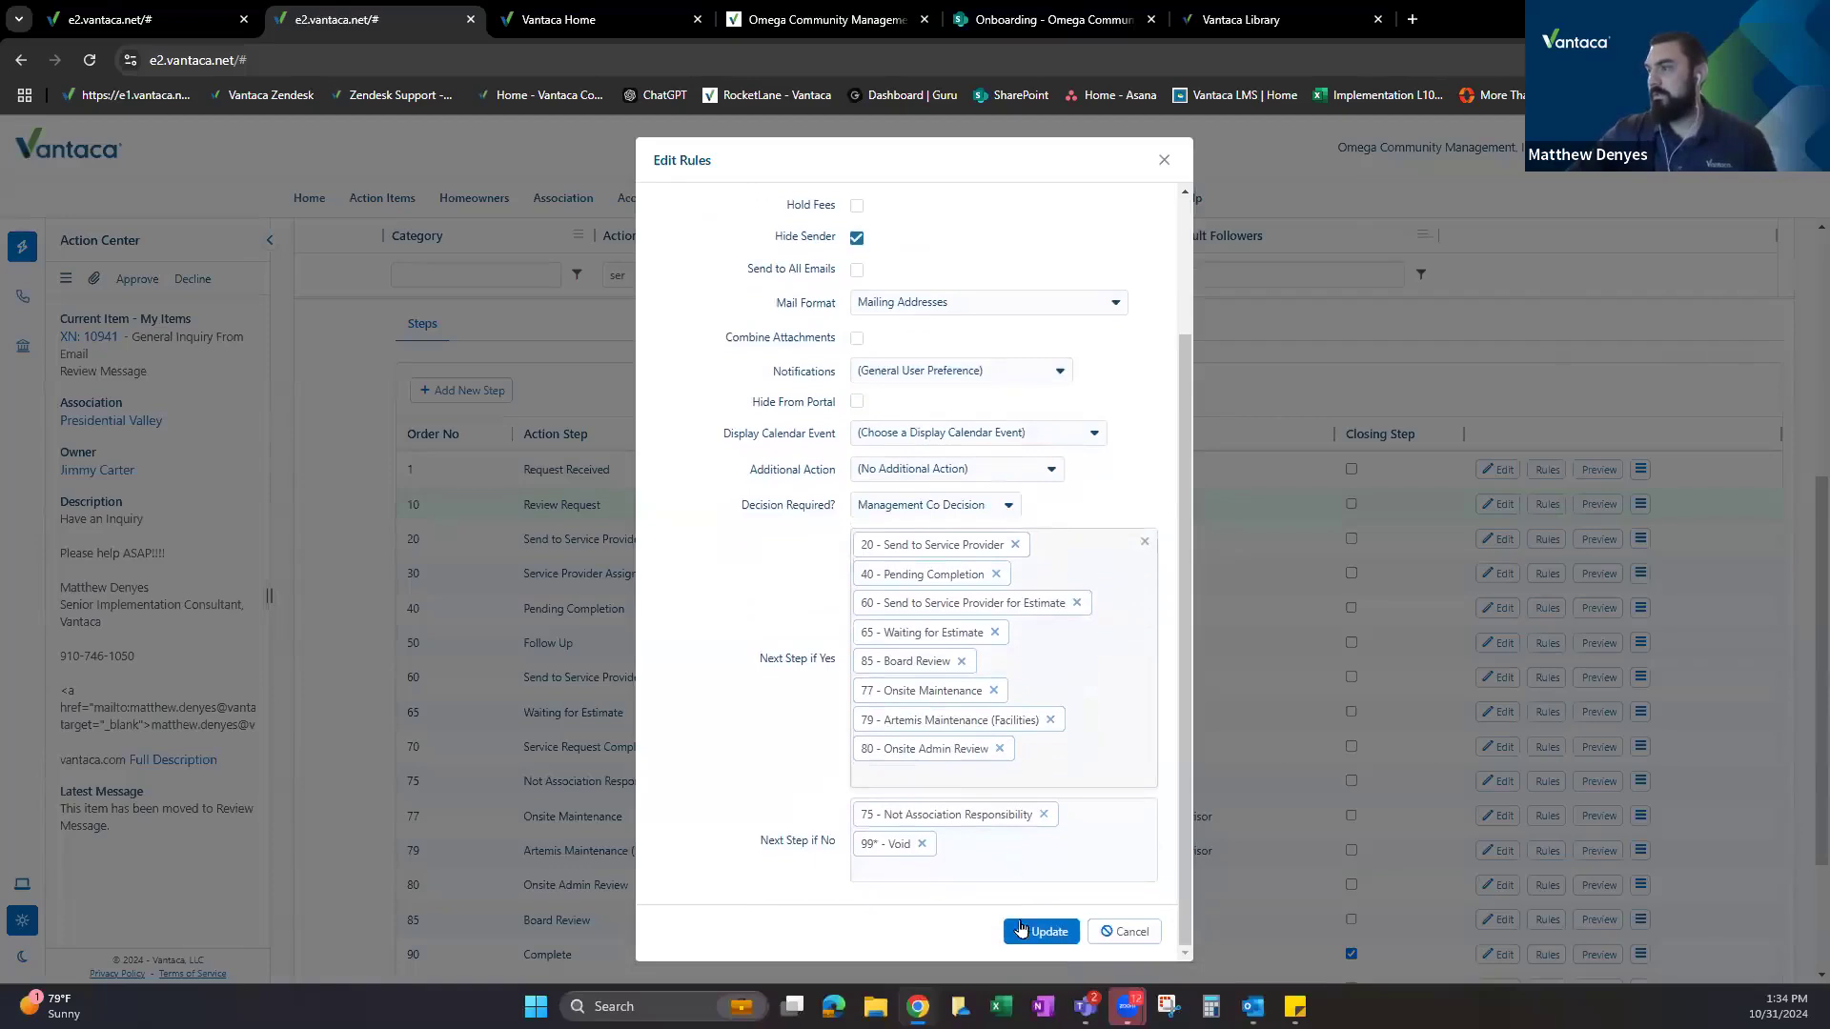
{"action": "left_click", "coordinate": [1037, 927]}
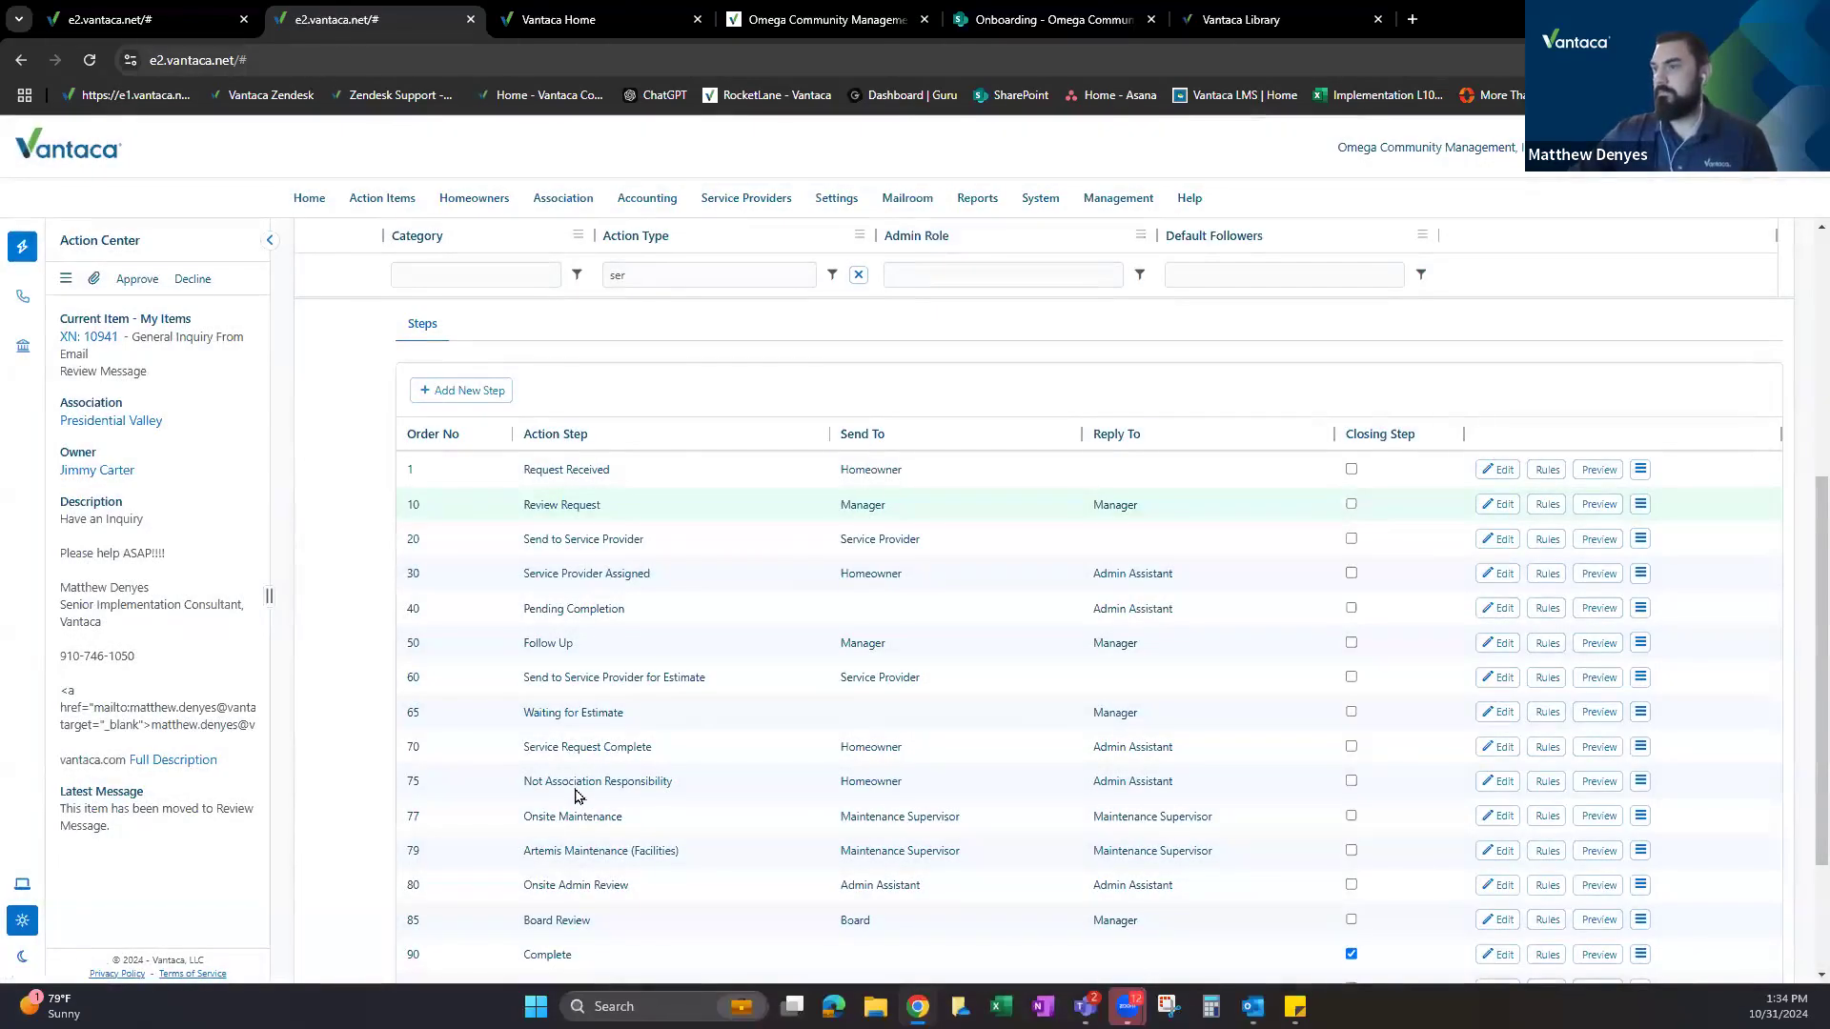
{"action": "scroll", "coordinate": [579, 781], "scroll_direction": "down", "scroll_amount": 2}
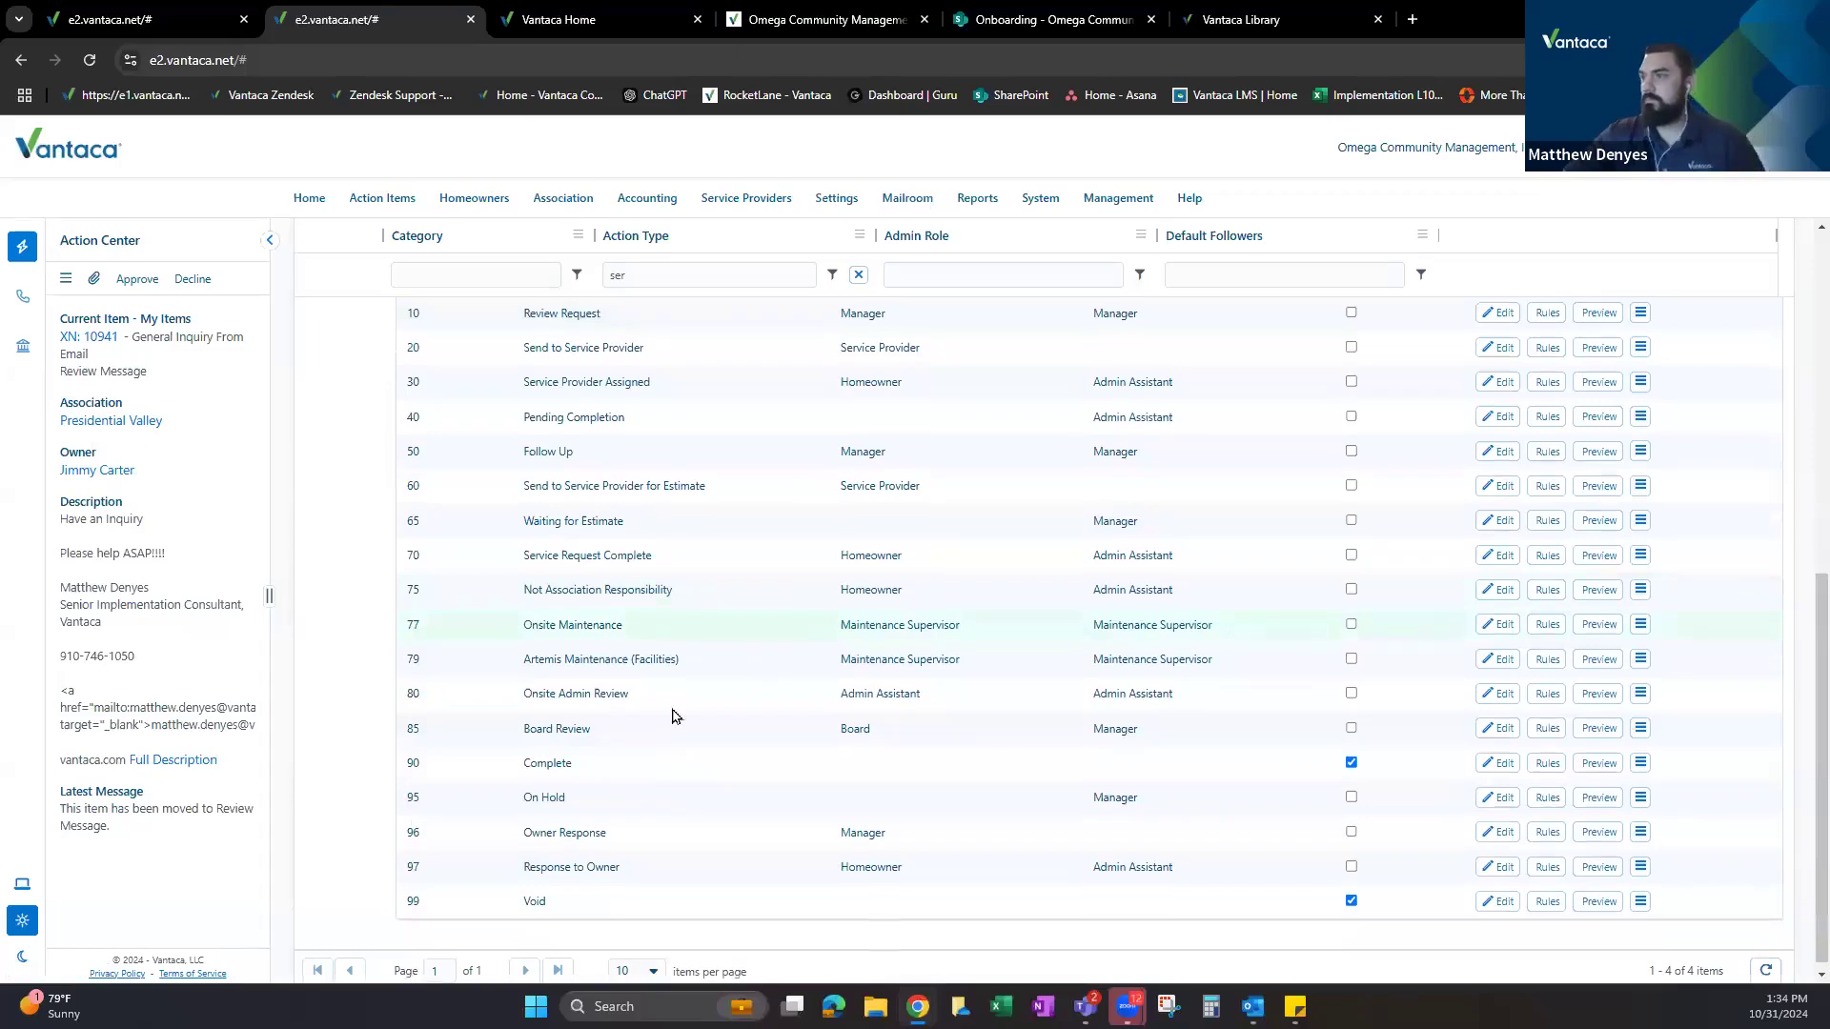
{"action": "scroll", "coordinate": [620, 711], "scroll_direction": "down", "scroll_amount": 1}
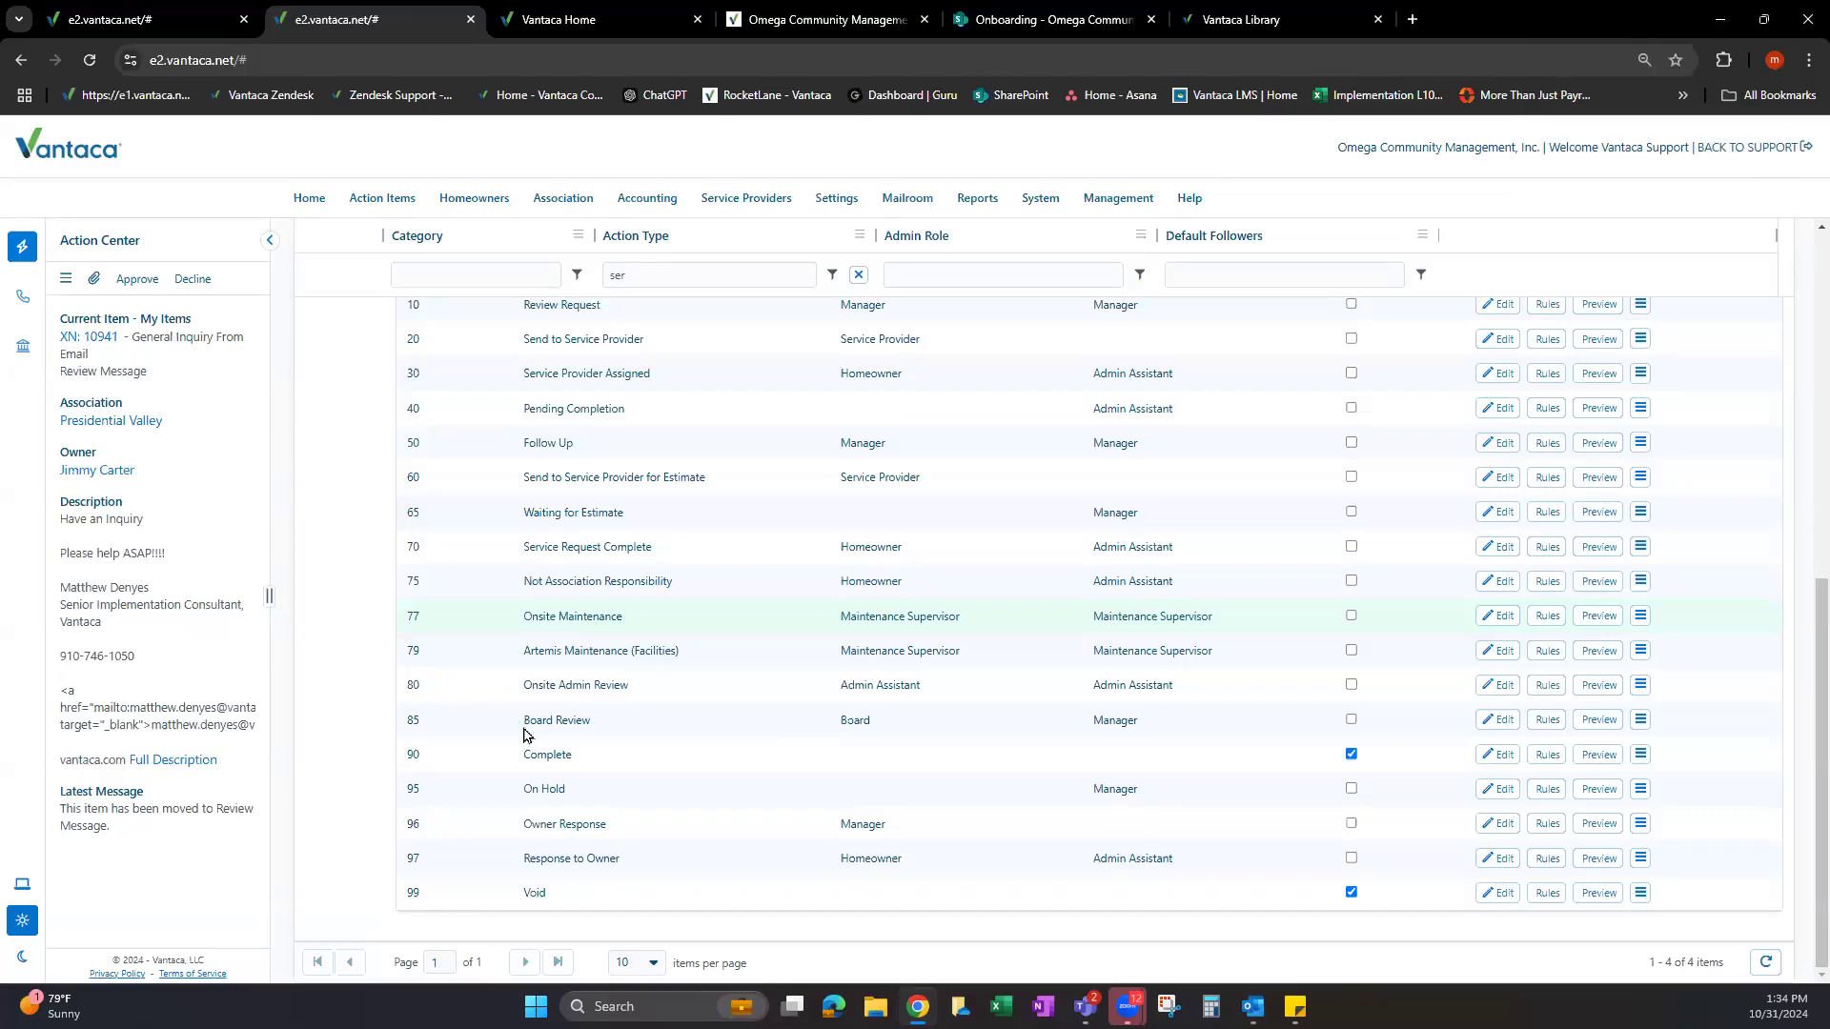
{"action": "scroll", "coordinate": [523, 734], "scroll_direction": "up", "scroll_amount": 2}
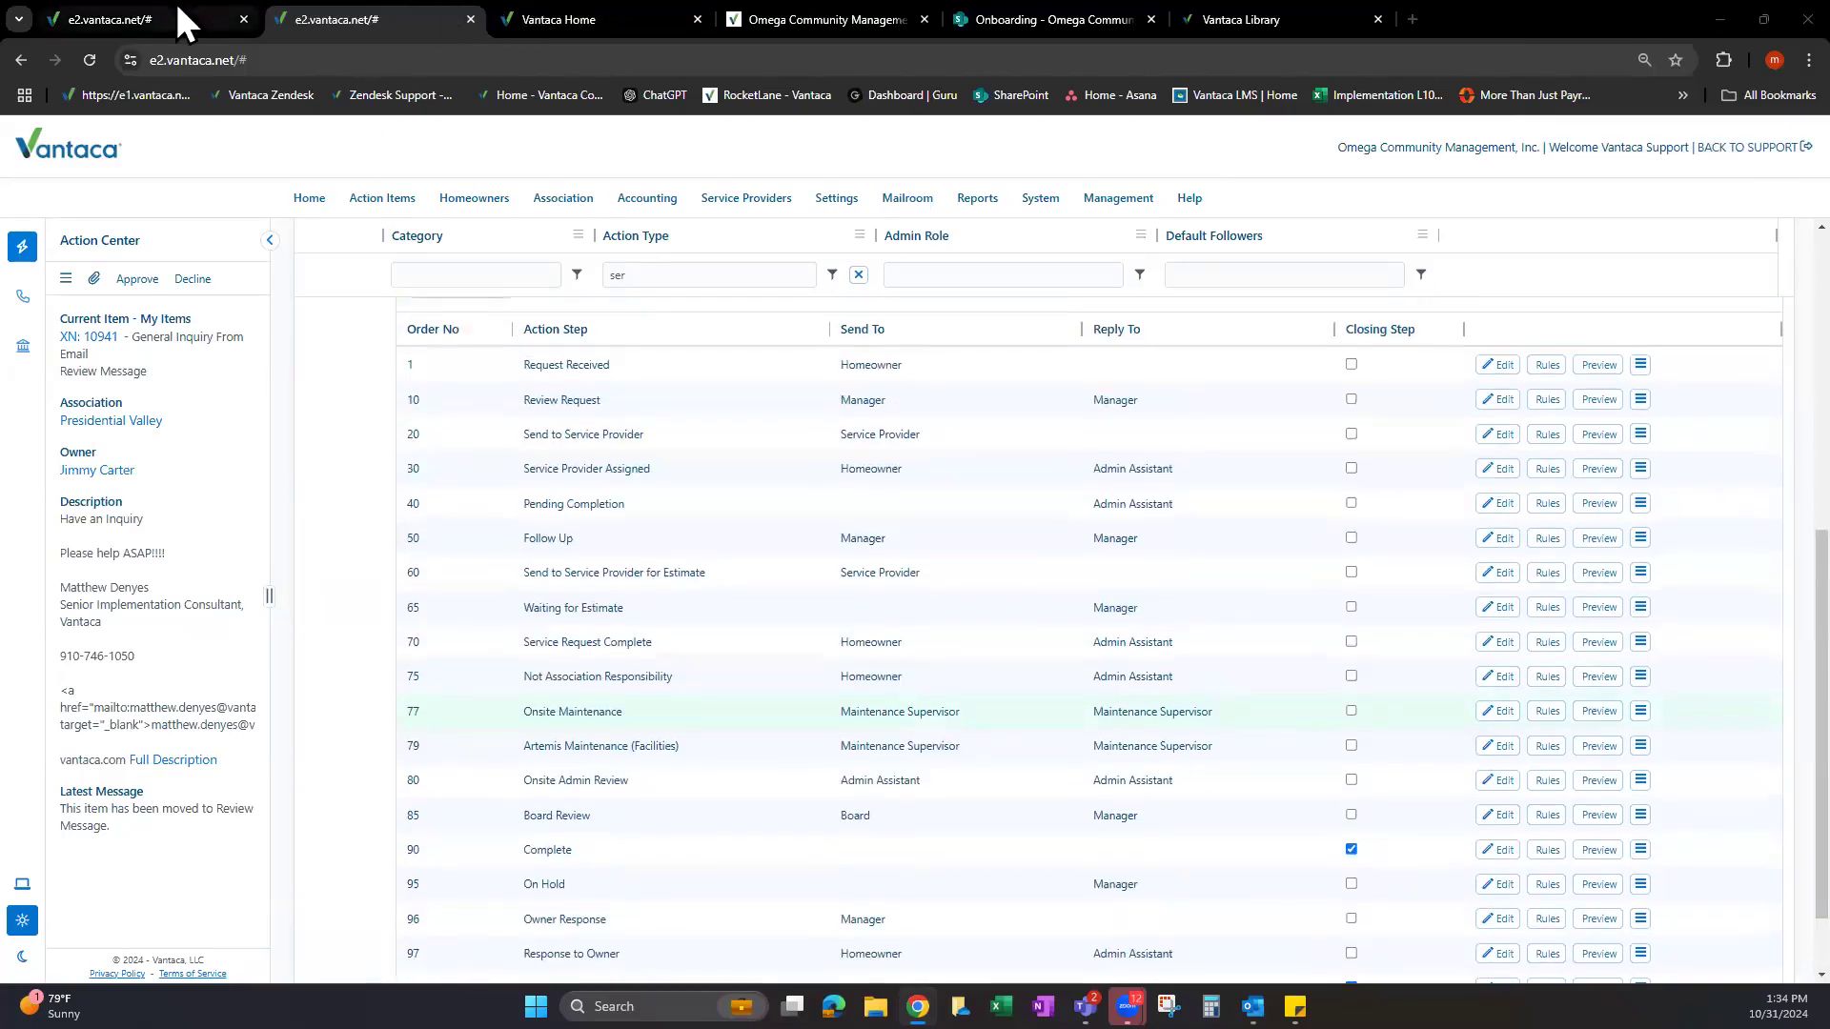
On request XN 10943, point out the Service Request Complete message, then open the owner's Action Items.
{"action": "left_click", "coordinate": [178, 11]}
{"action": "scroll", "coordinate": [763, 711], "scroll_direction": "down", "scroll_amount": 1}
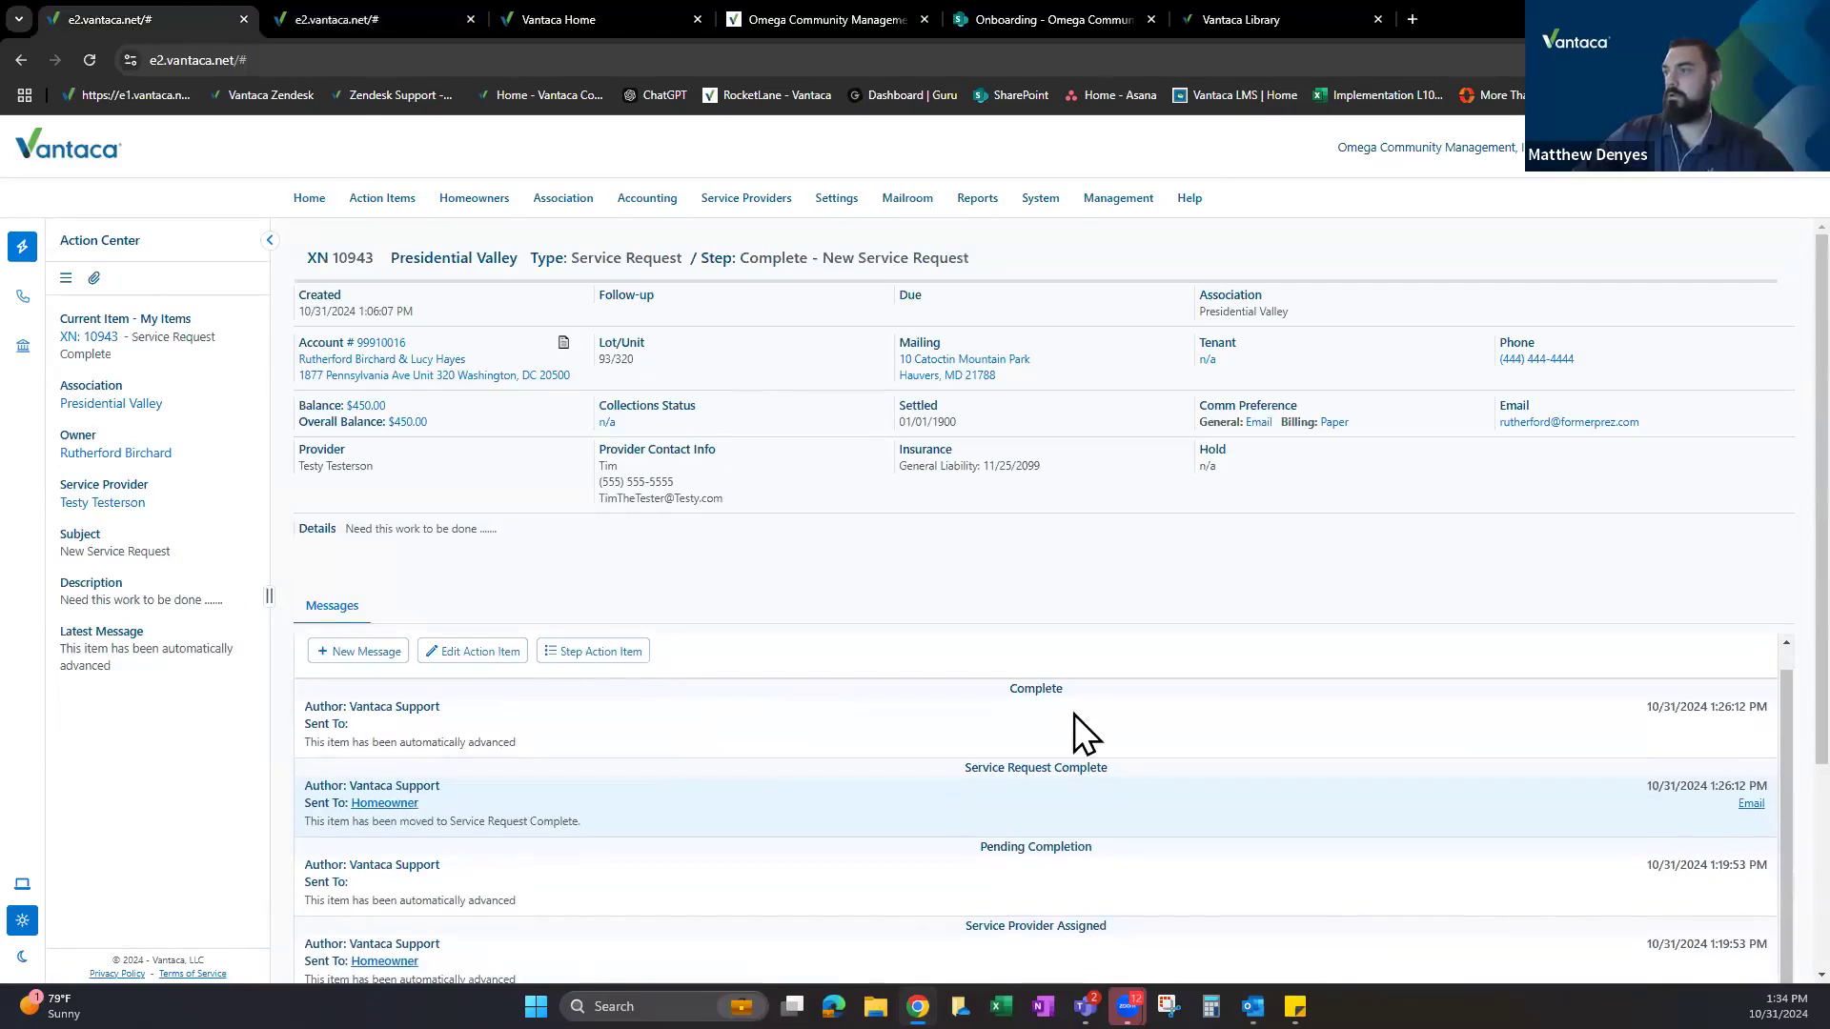
{"action": "scroll", "coordinate": [982, 791], "scroll_direction": "down", "scroll_amount": 3}
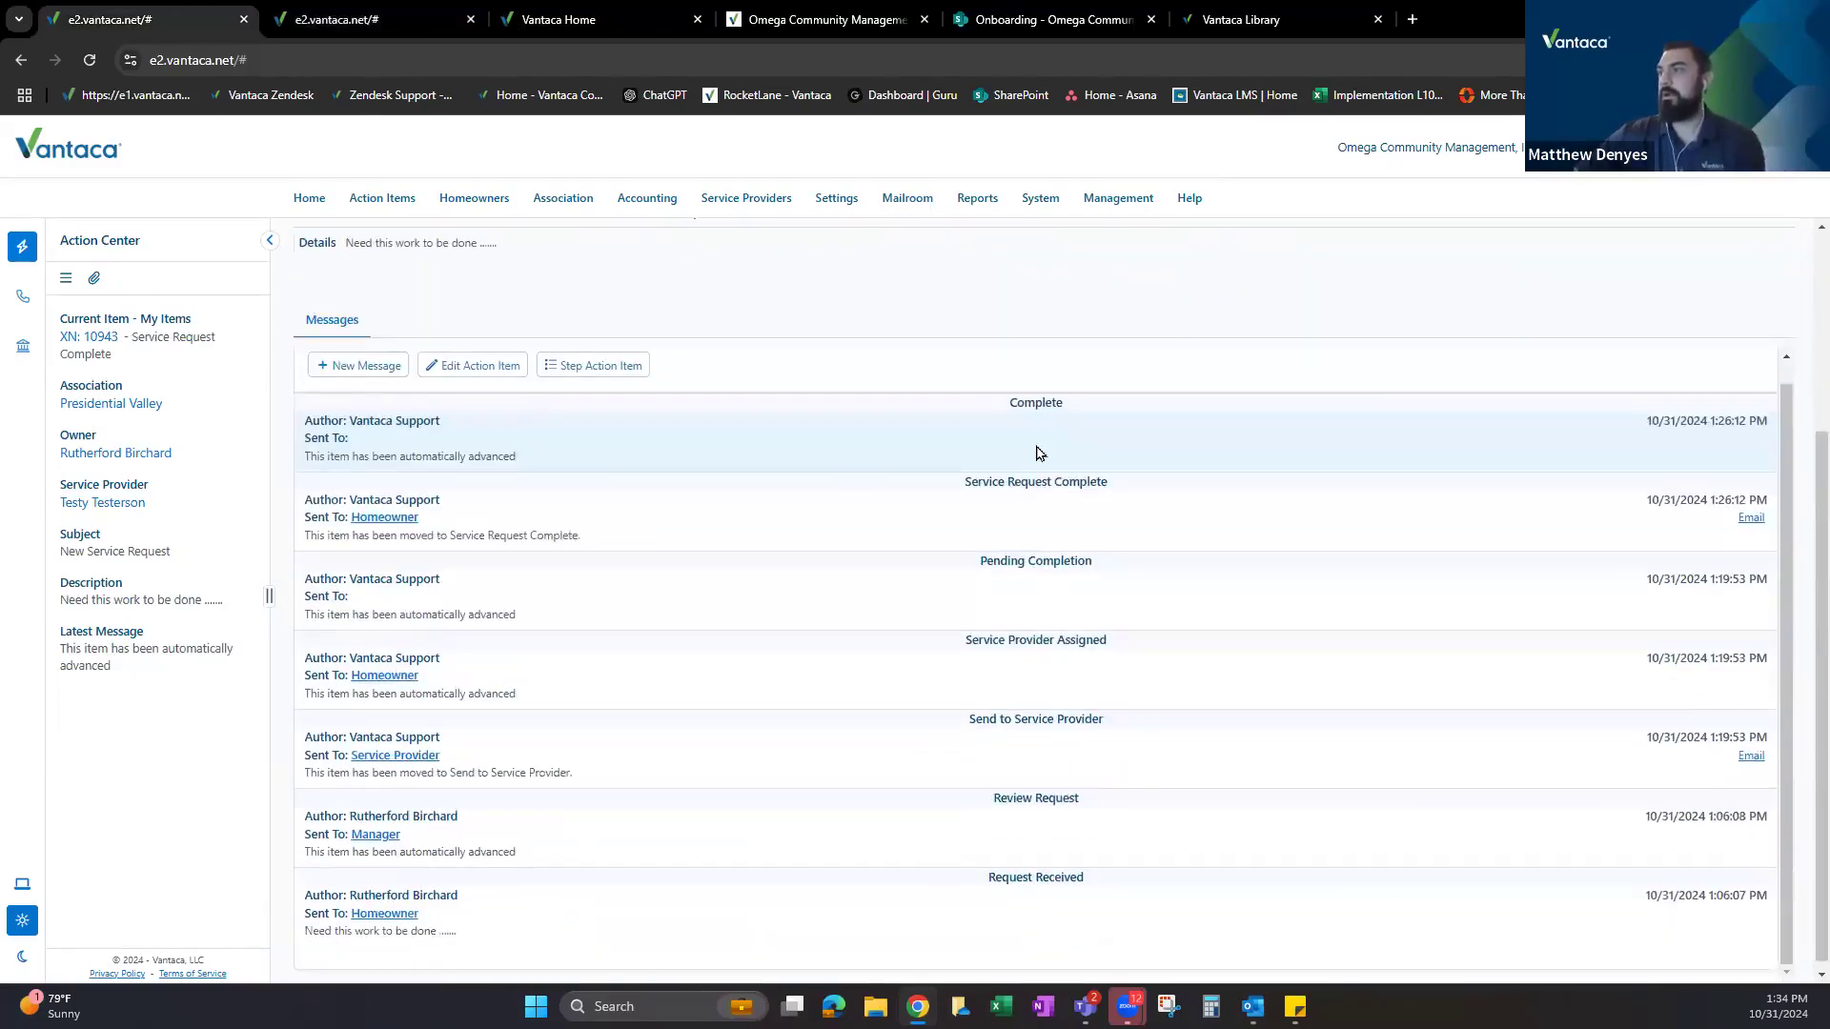
{"action": "left_click_drag", "start_coordinate": [966, 483], "coordinate": [1107, 494]}
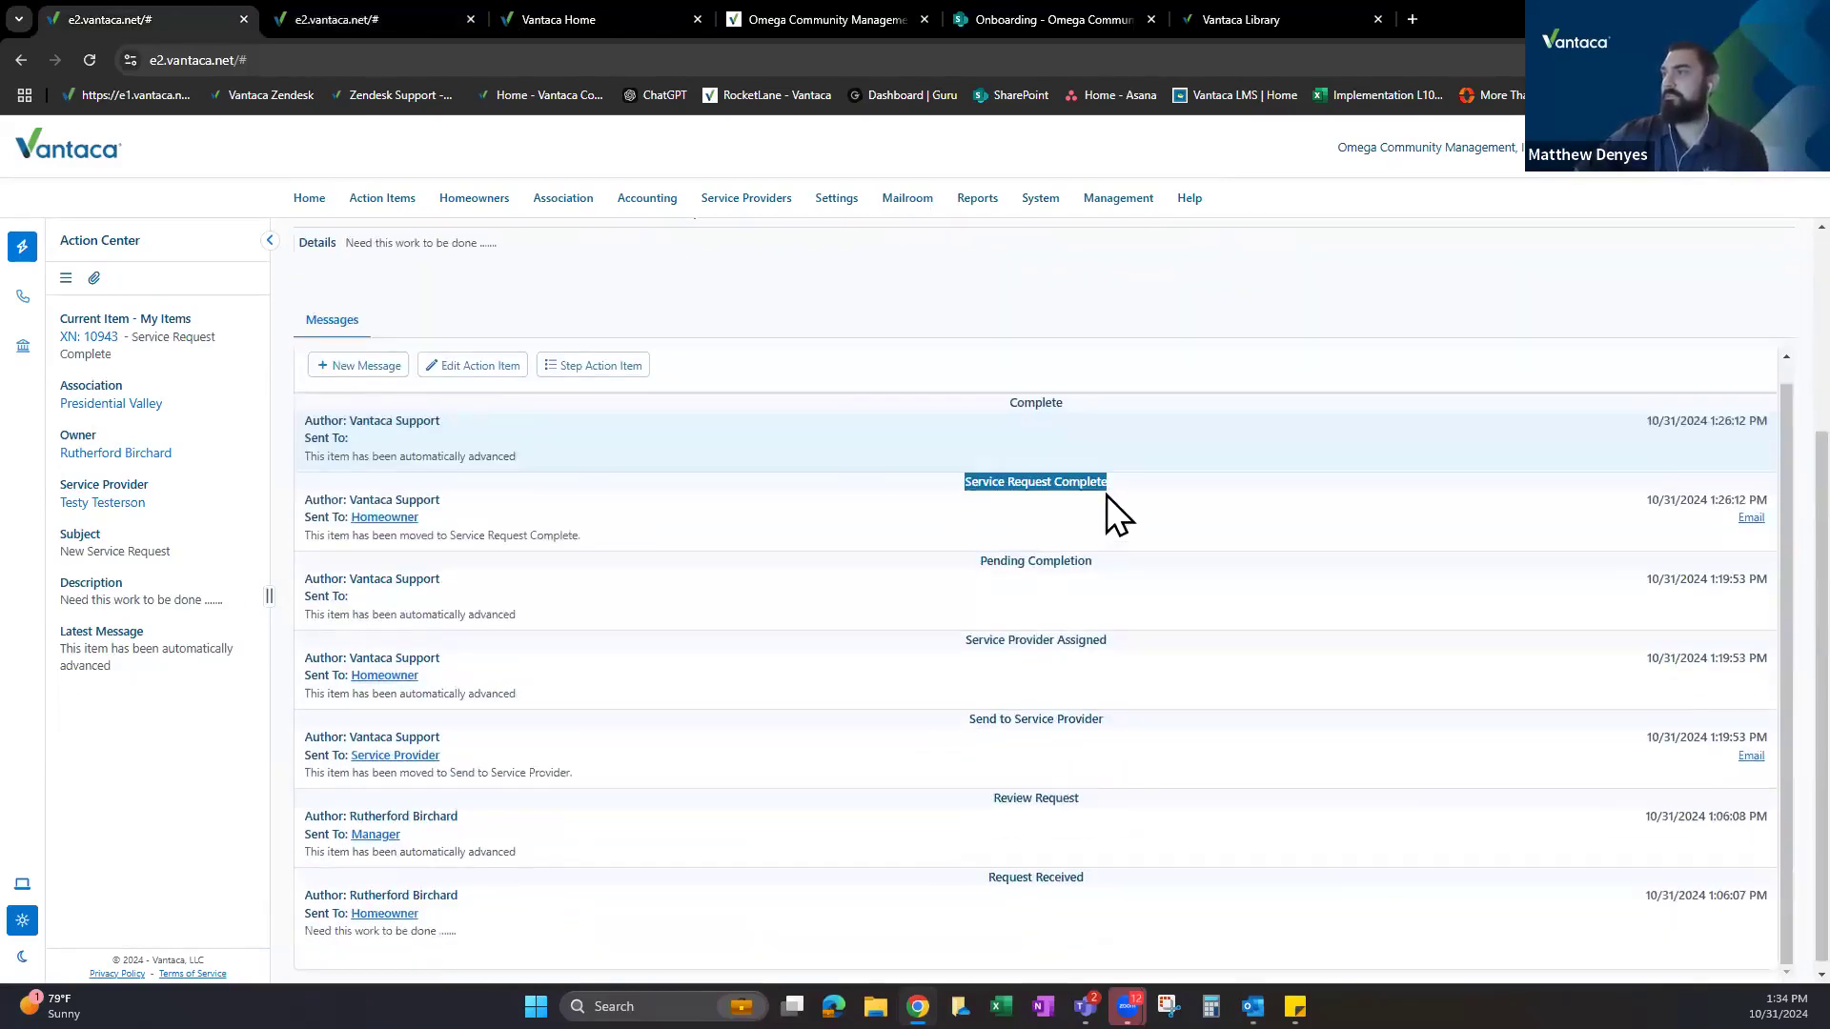
{"action": "left_click", "coordinate": [1032, 439]}
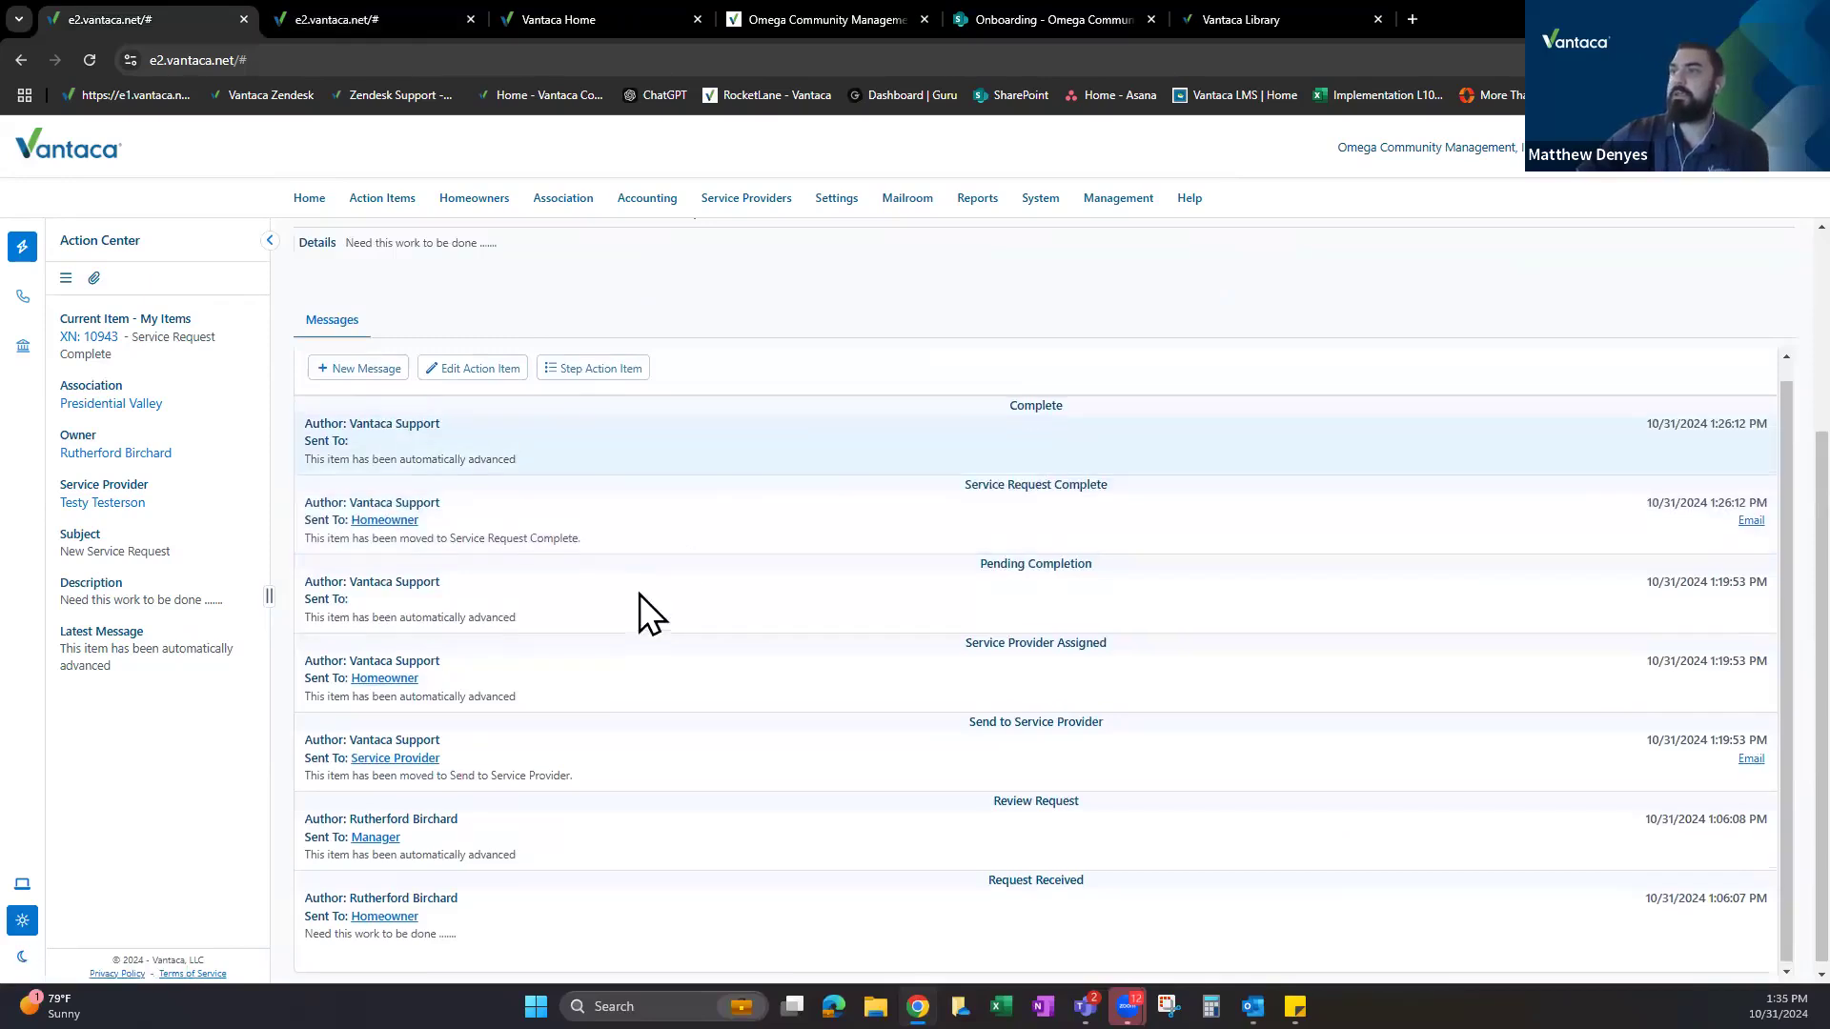
{"action": "scroll", "coordinate": [477, 472], "scroll_direction": "up", "scroll_amount": 3}
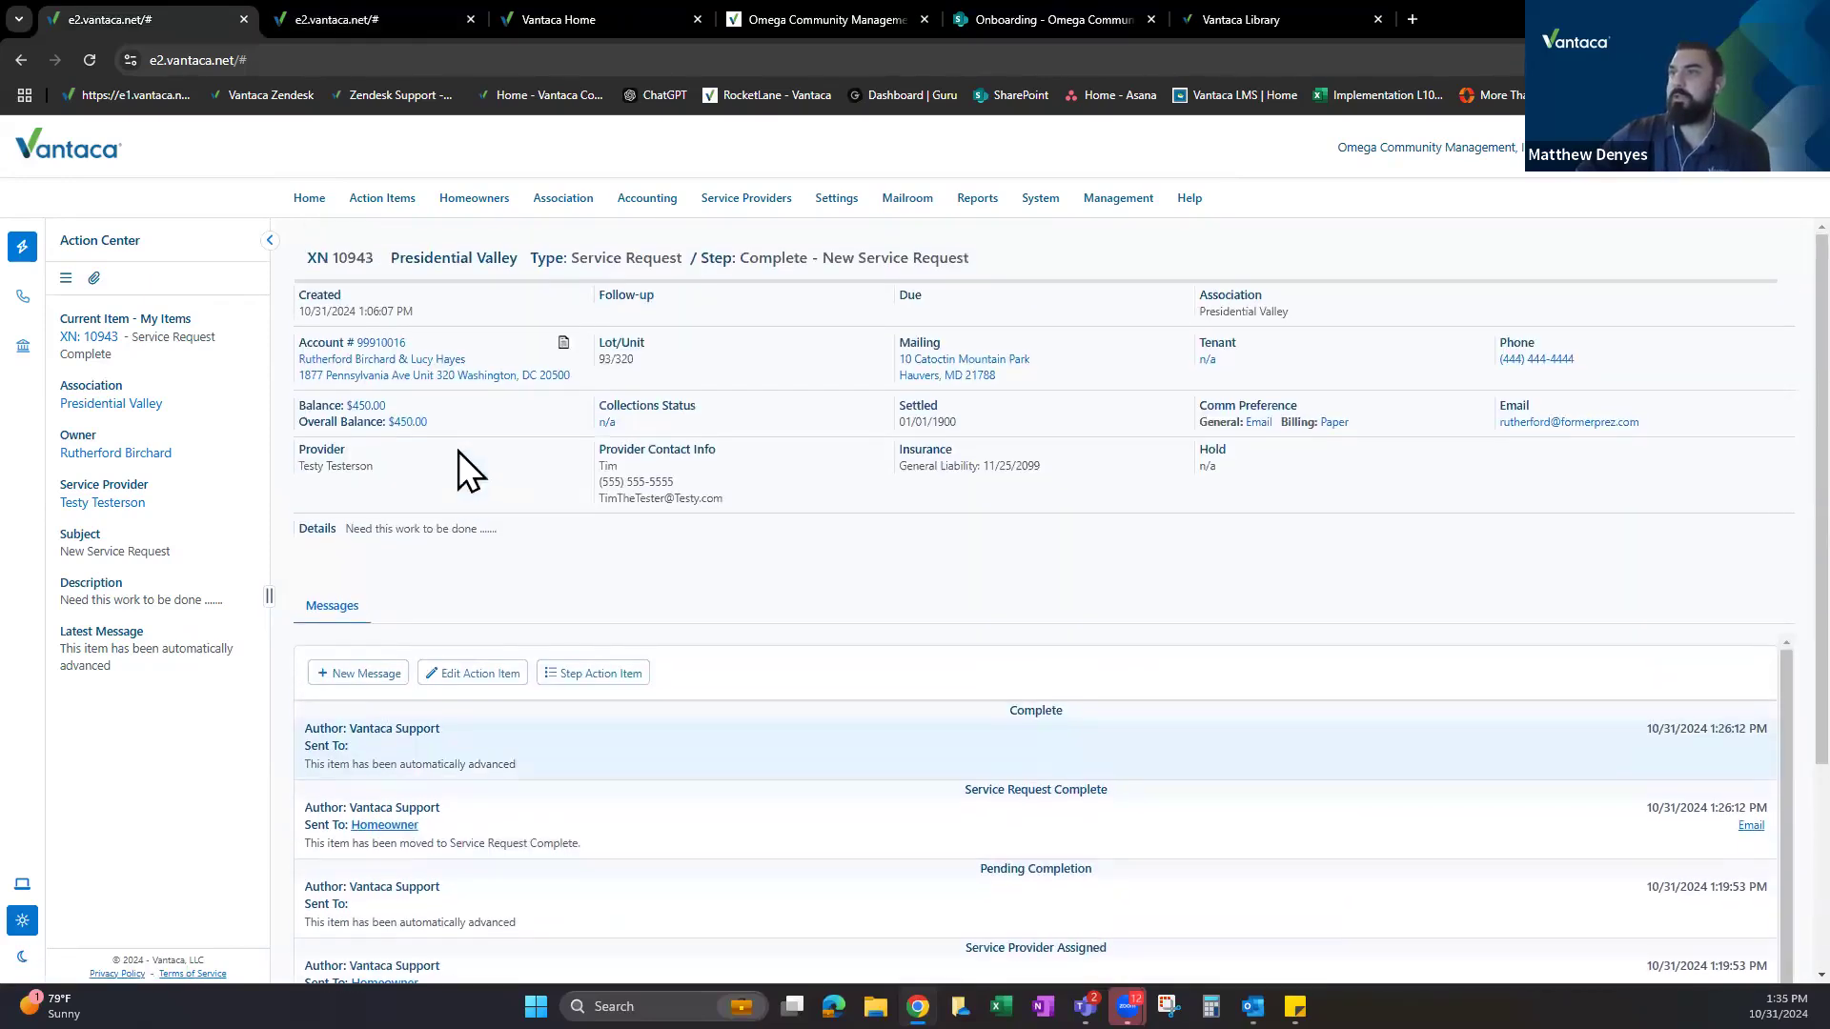
{"action": "left_click", "coordinate": [606, 425]}
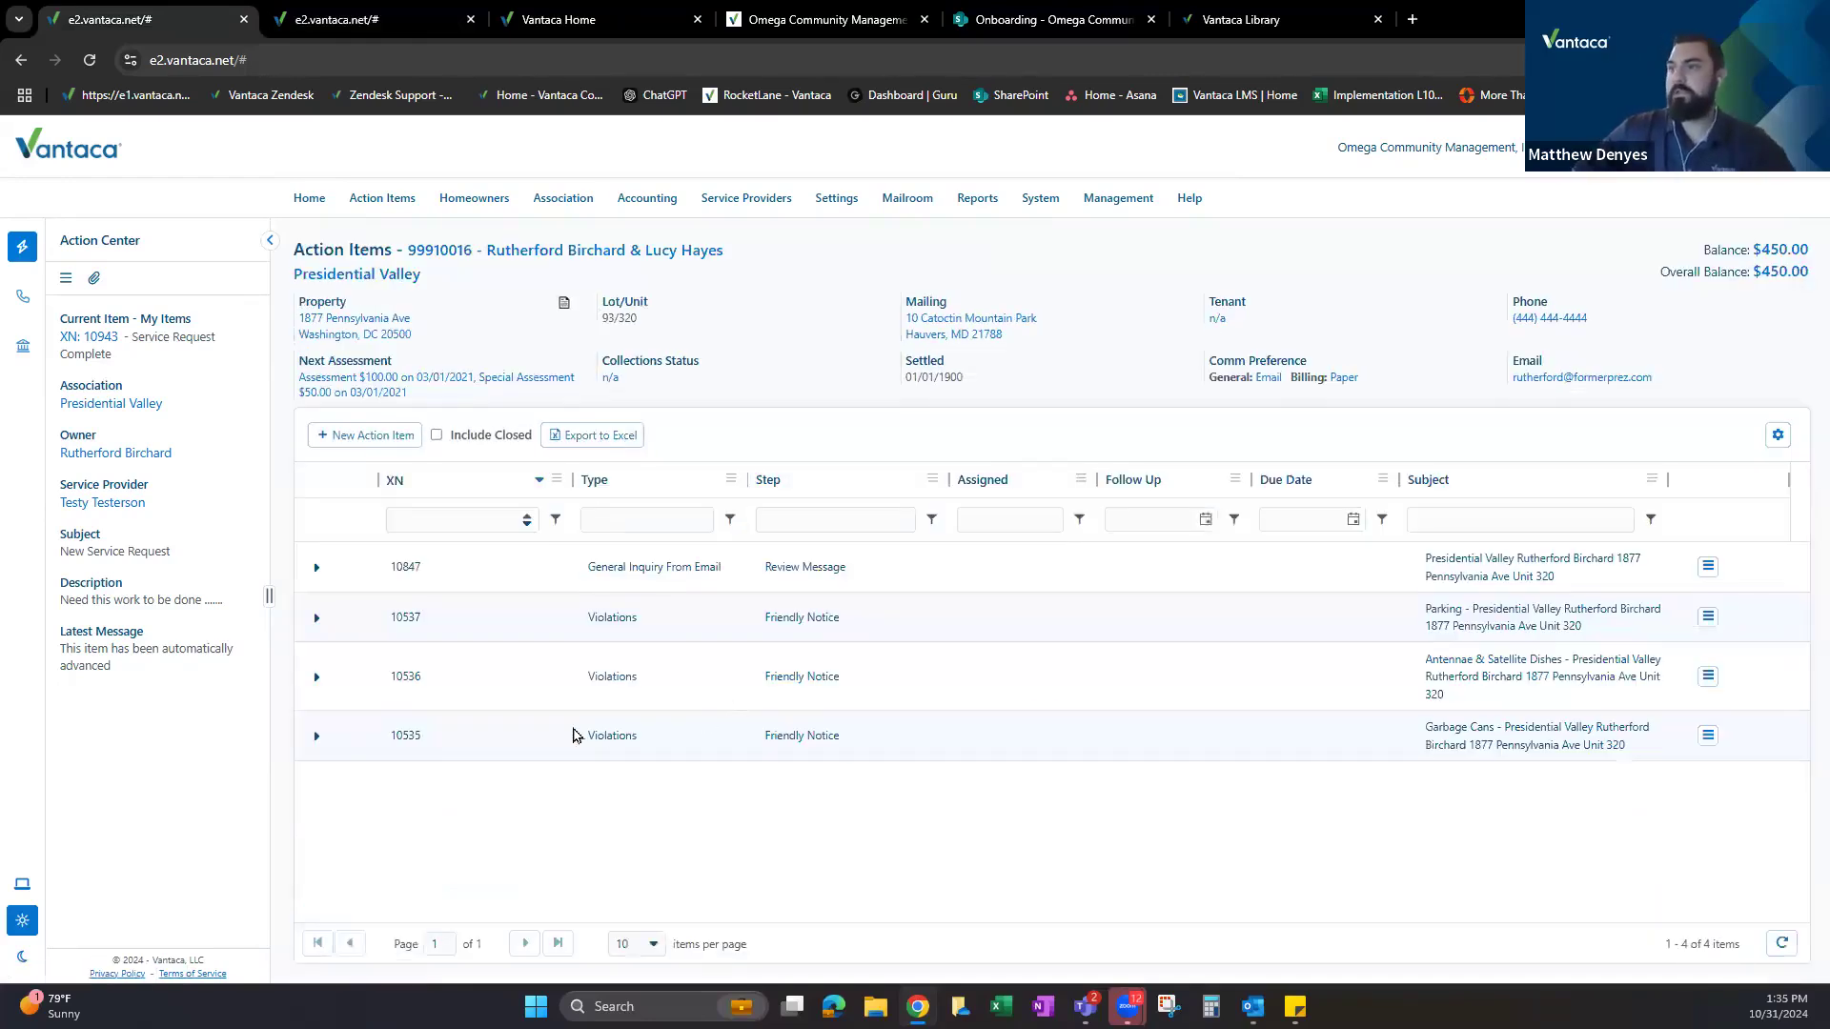
Include closed action items and expand Service Request 10943 to scroll through its messages.
{"action": "double_click", "coordinate": [575, 735]}
{"action": "left_click", "coordinate": [600, 674]}
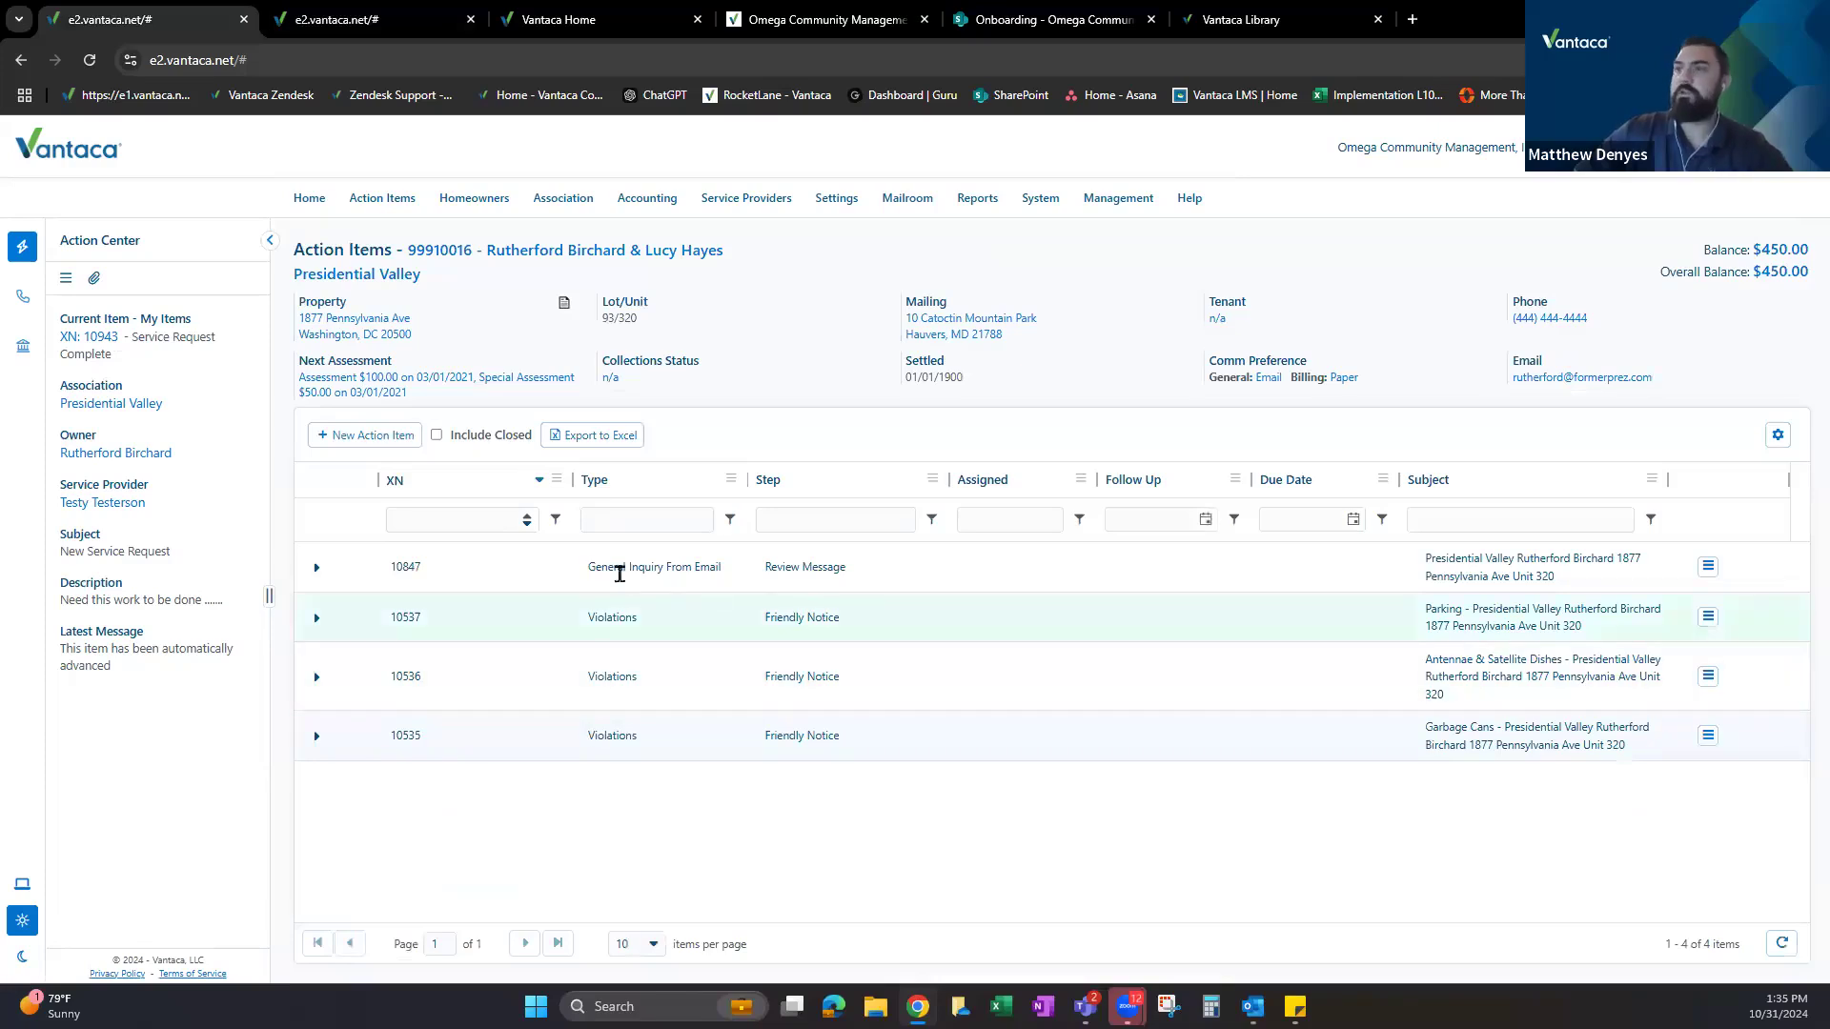
{"action": "left_click_drag", "start_coordinate": [595, 568], "coordinate": [731, 605]}
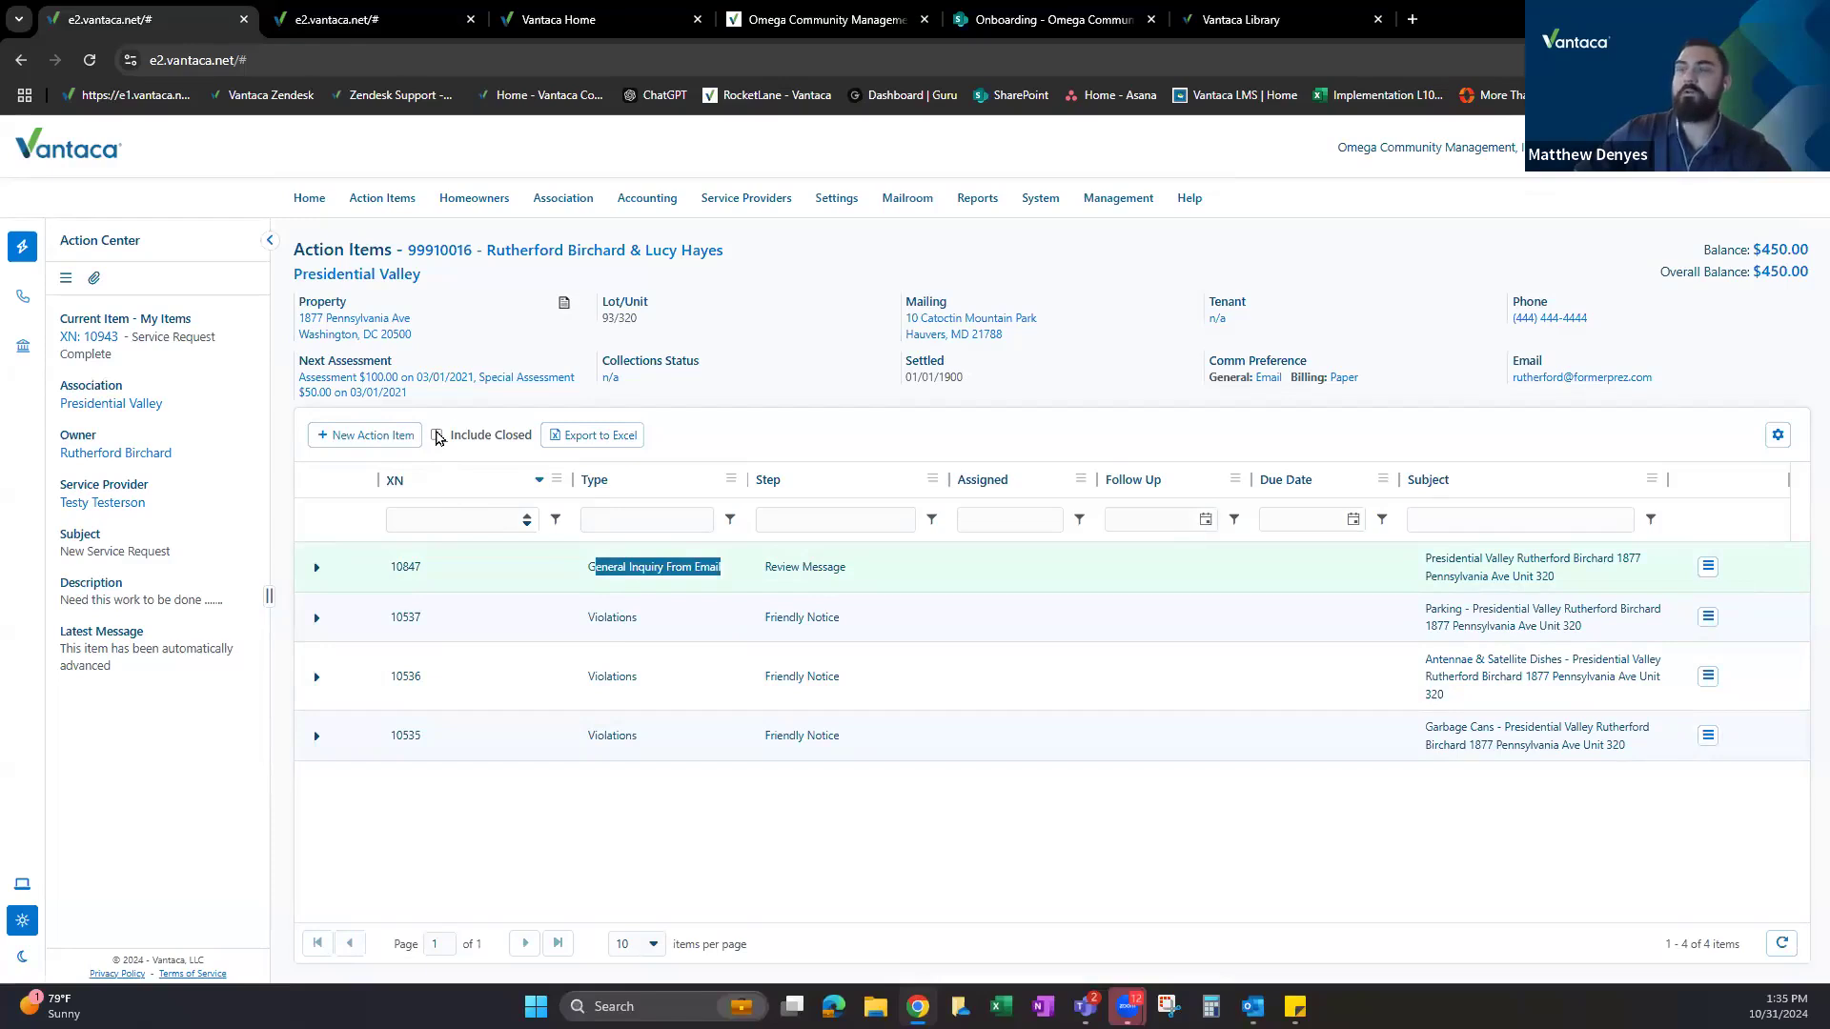
{"action": "left_click", "coordinate": [437, 435]}
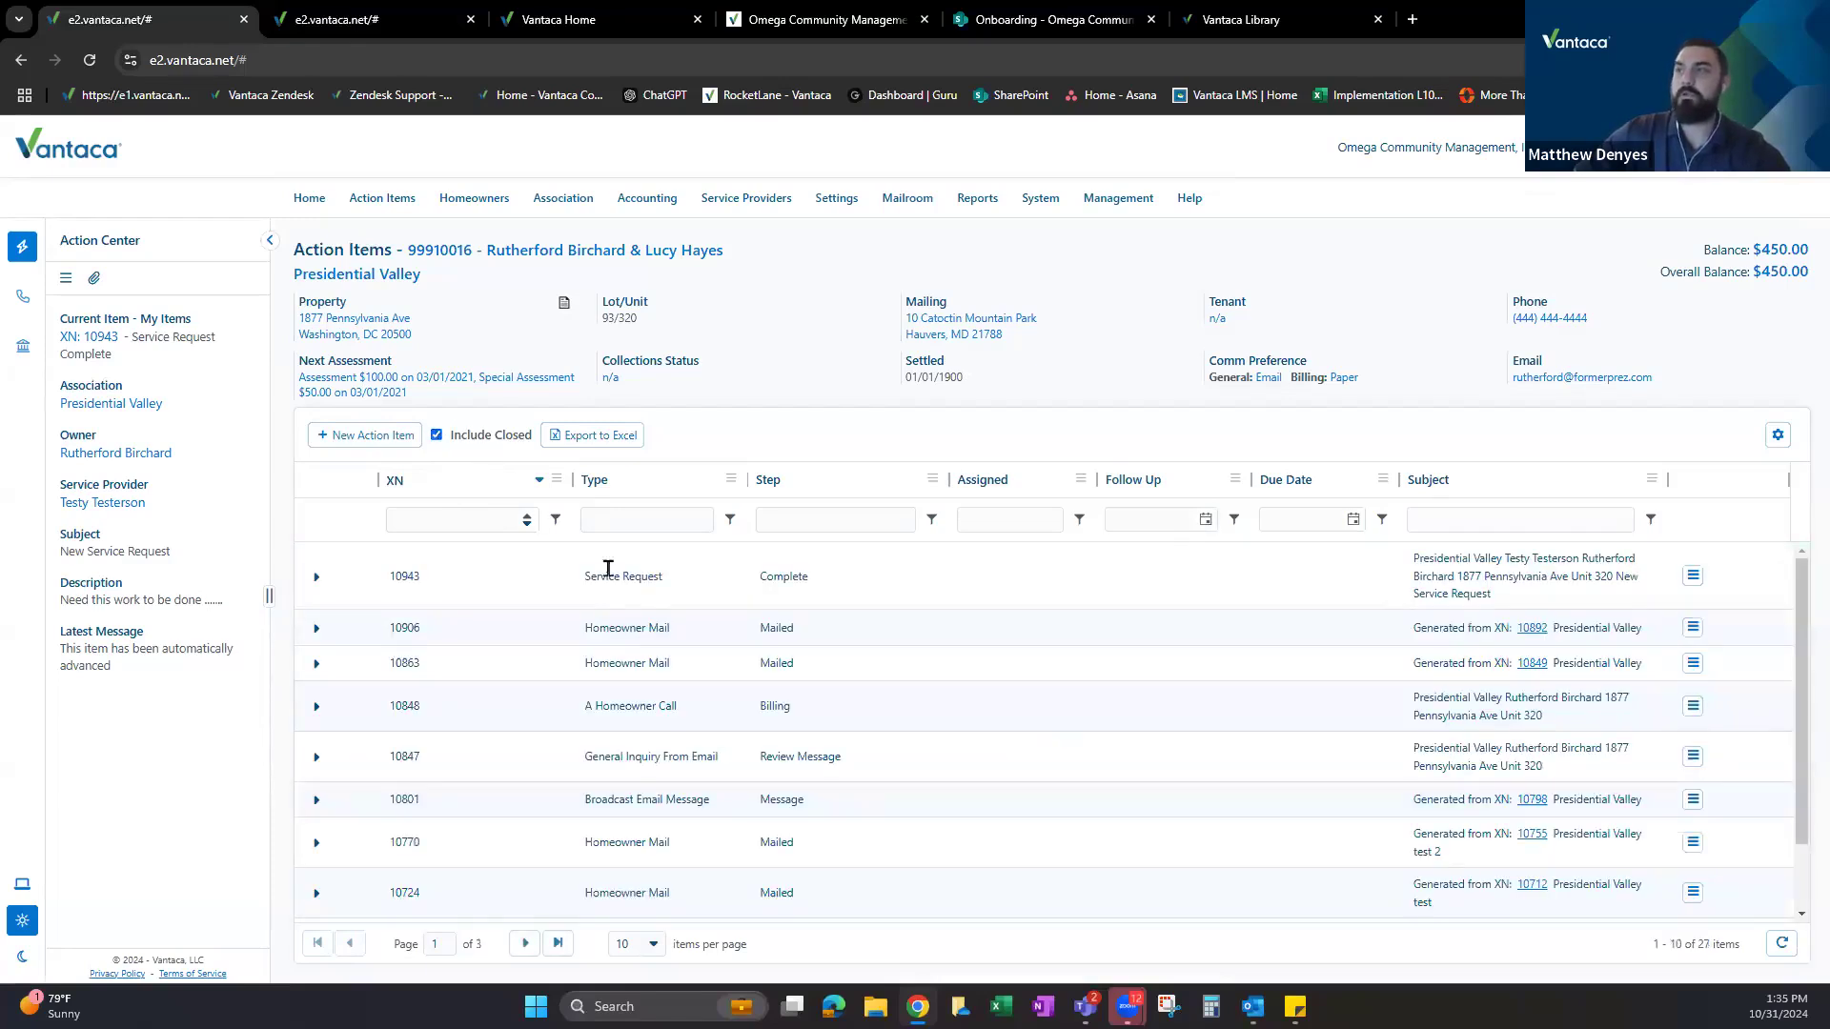
{"action": "left_click_drag", "start_coordinate": [593, 594], "coordinate": [702, 596]}
{"action": "left_click", "coordinate": [764, 581]}
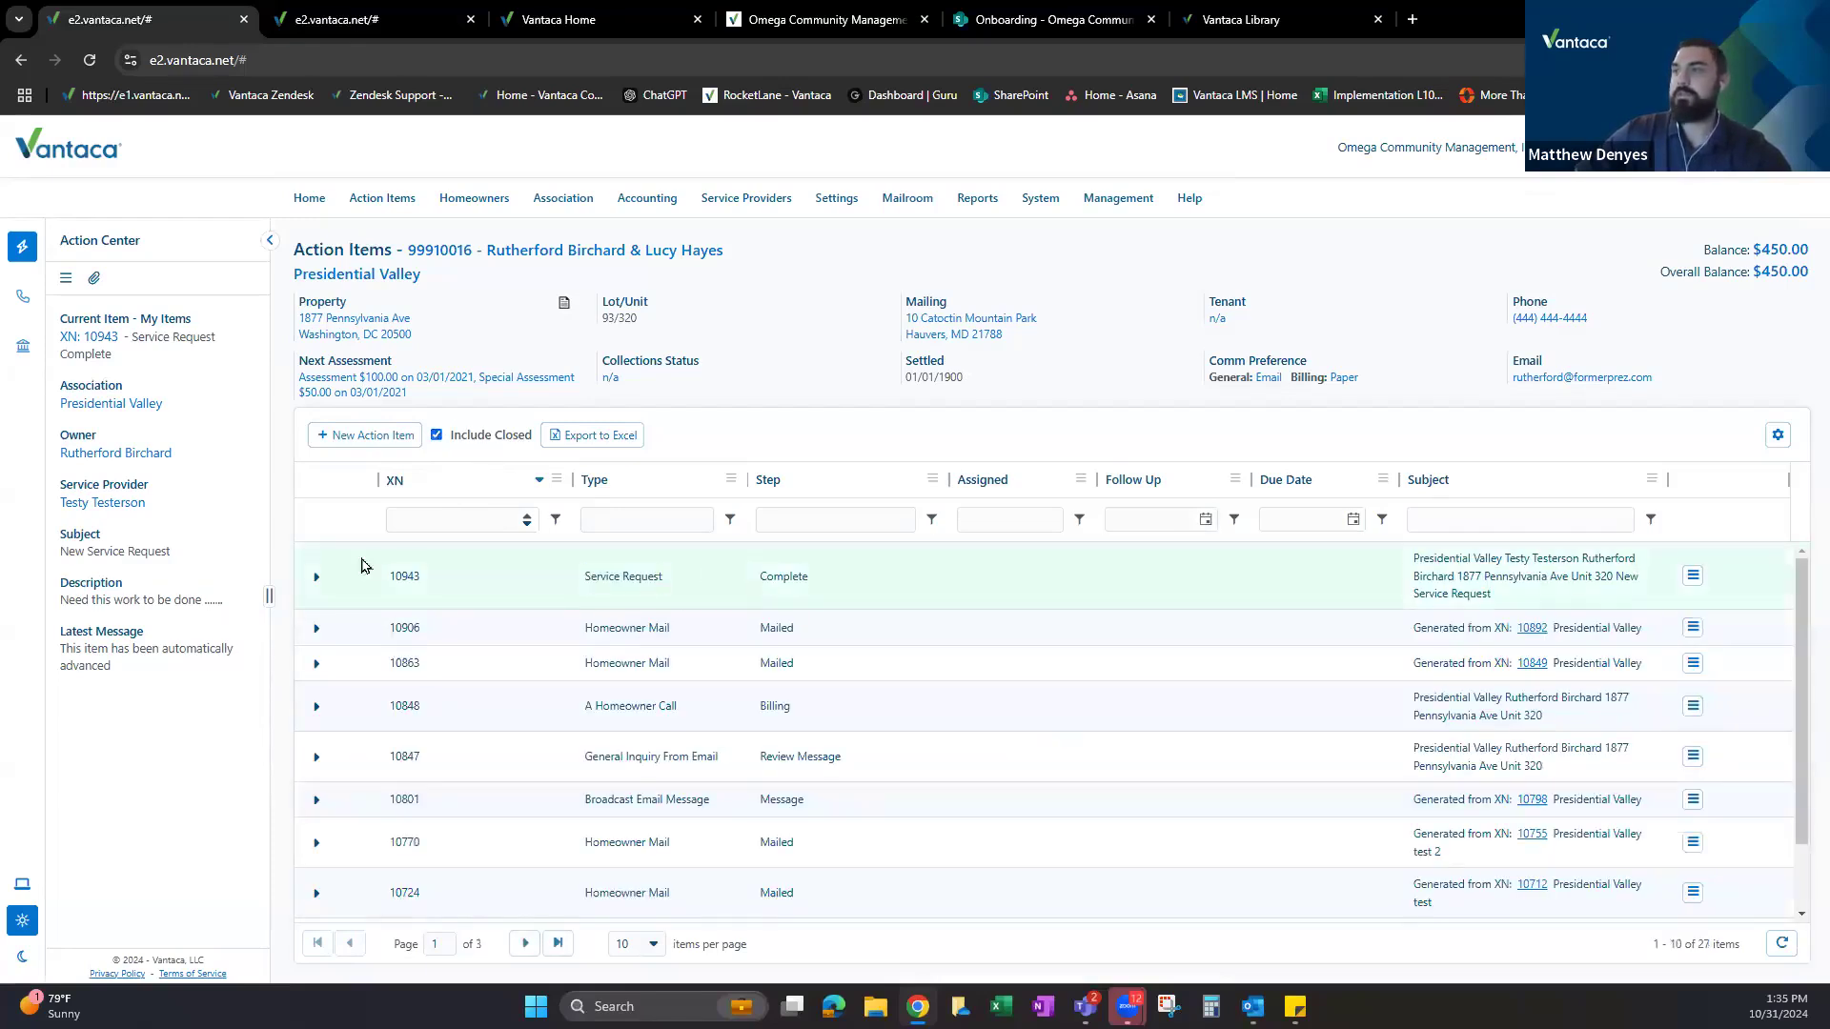
{"action": "left_click", "coordinate": [317, 577]}
{"action": "scroll", "coordinate": [591, 610], "scroll_direction": "down", "scroll_amount": 4}
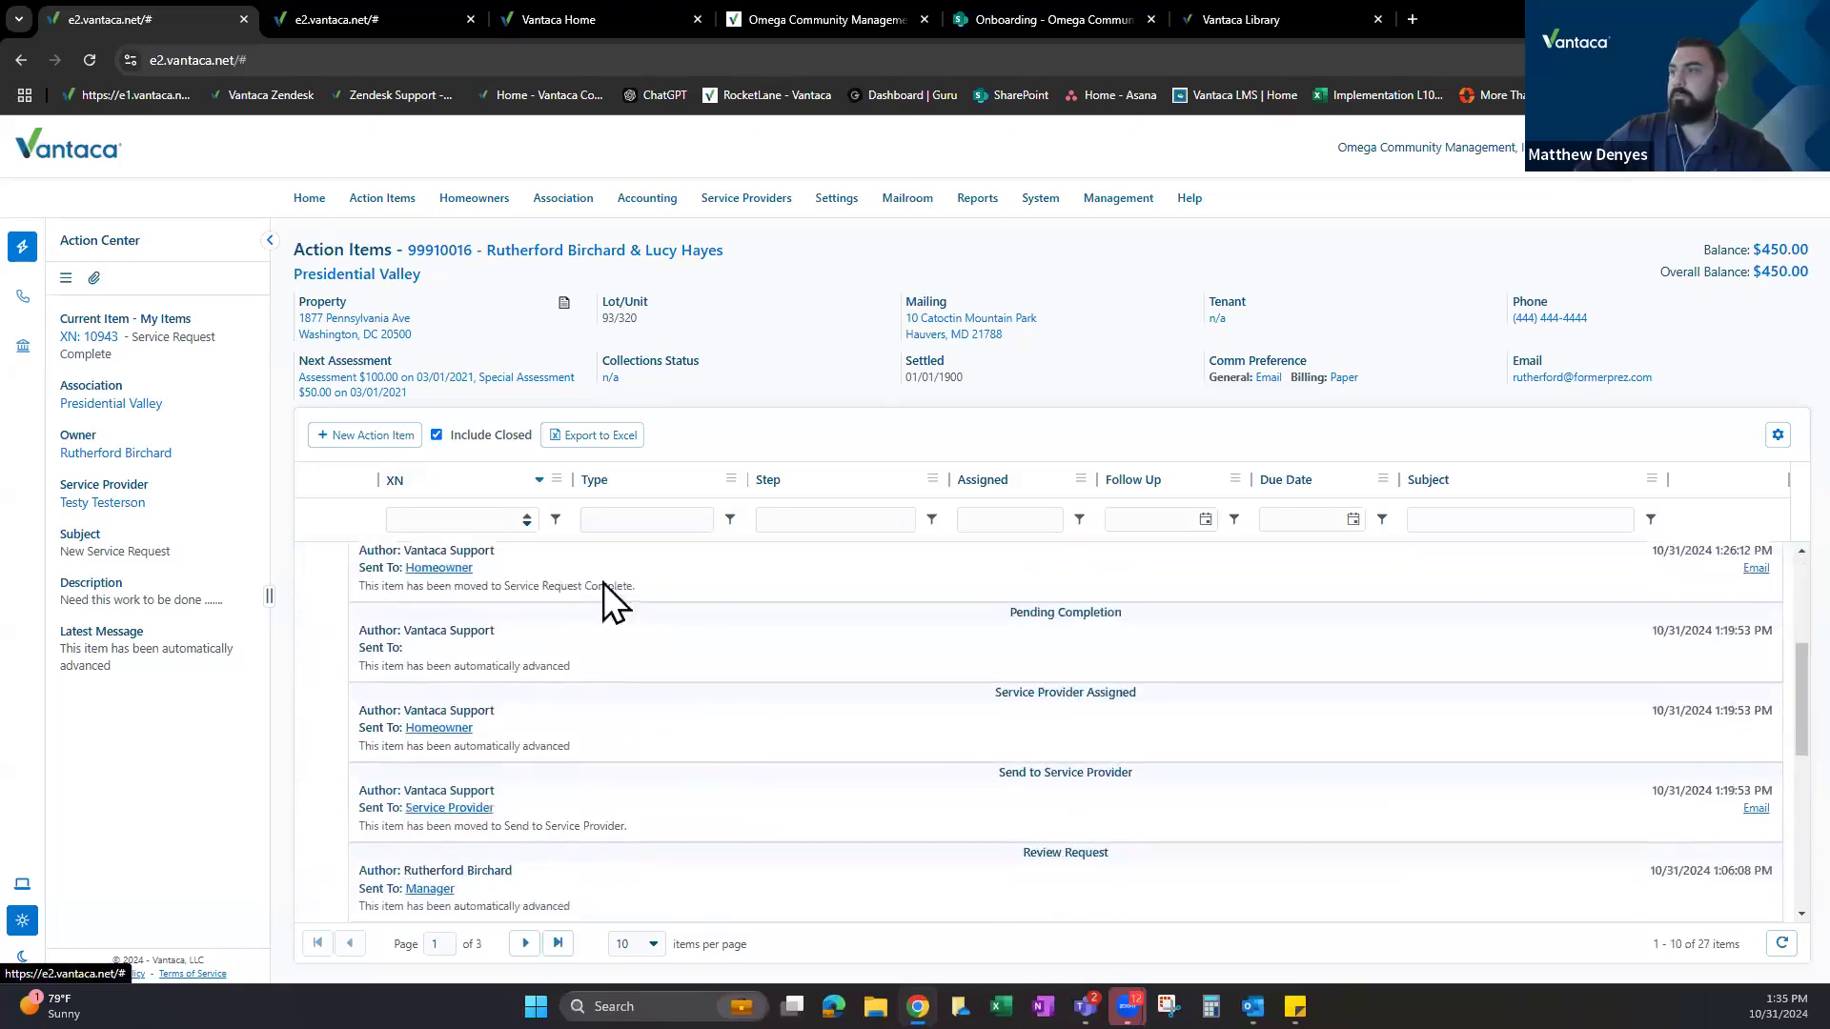
{"action": "scroll", "coordinate": [544, 678], "scroll_direction": "up", "scroll_amount": 4}
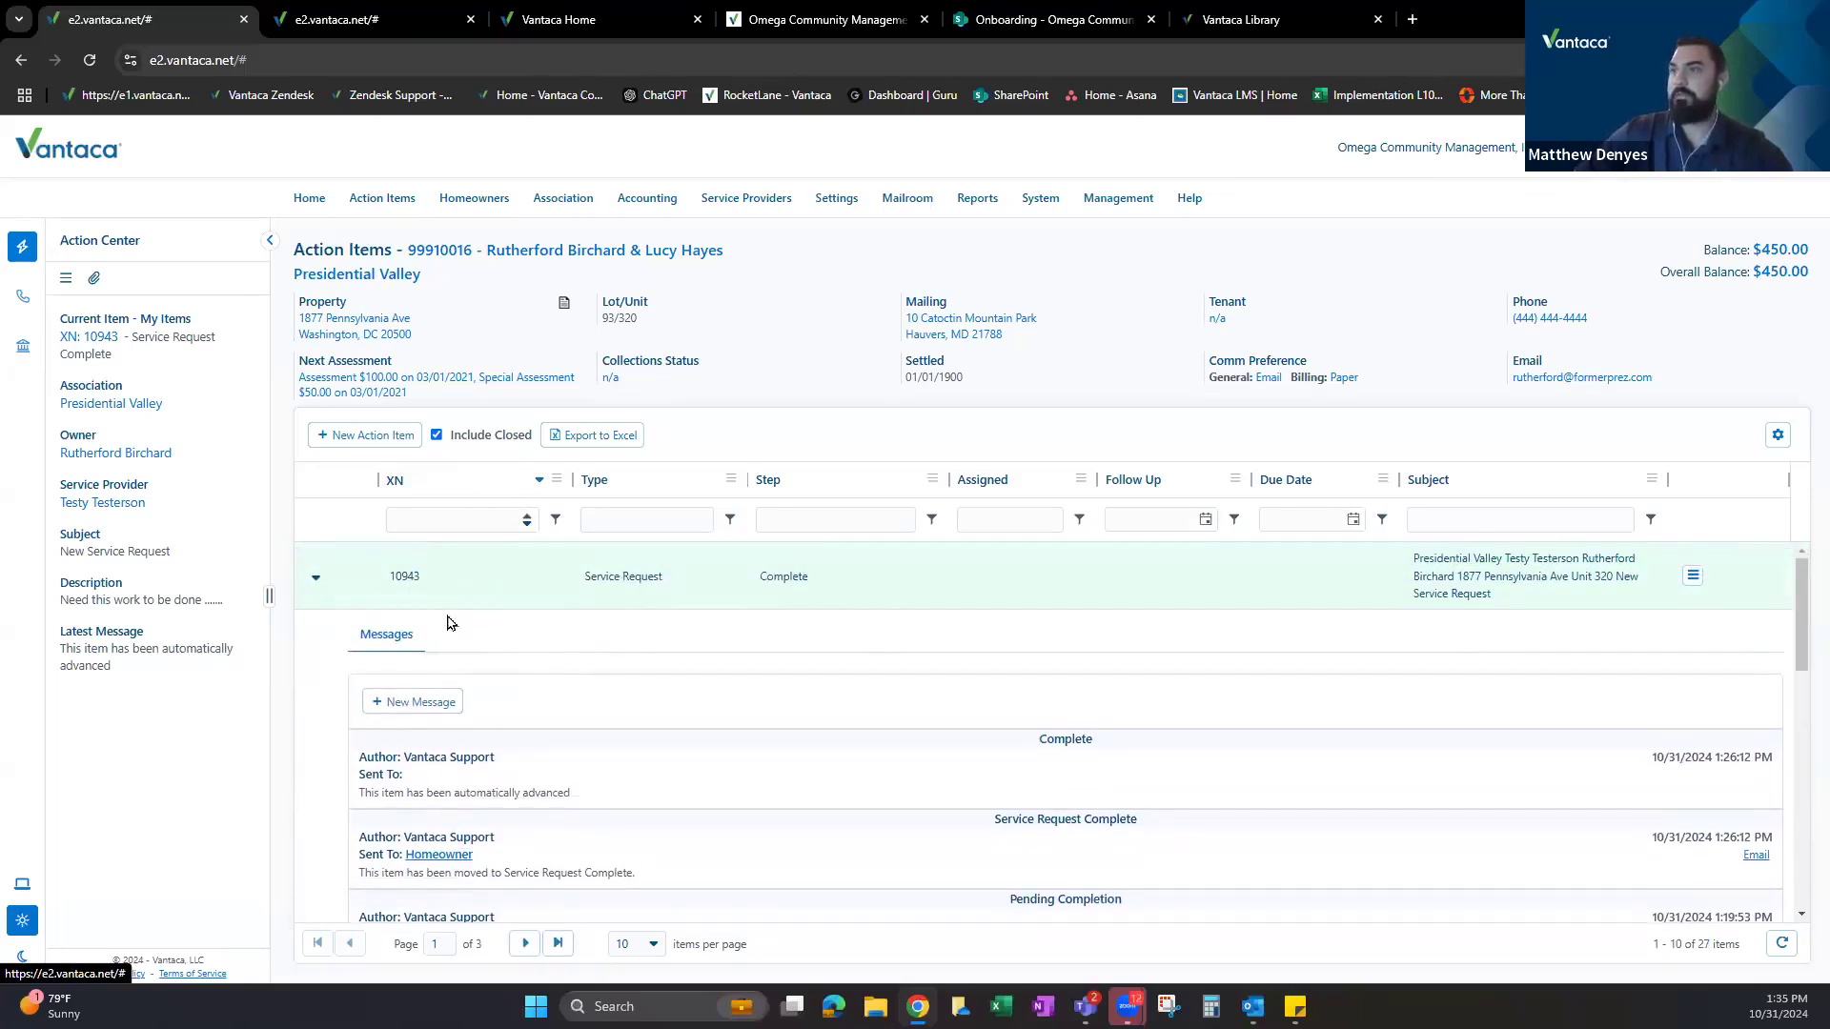
{"action": "scroll", "coordinate": [981, 791], "scroll_direction": "down", "scroll_amount": 5}
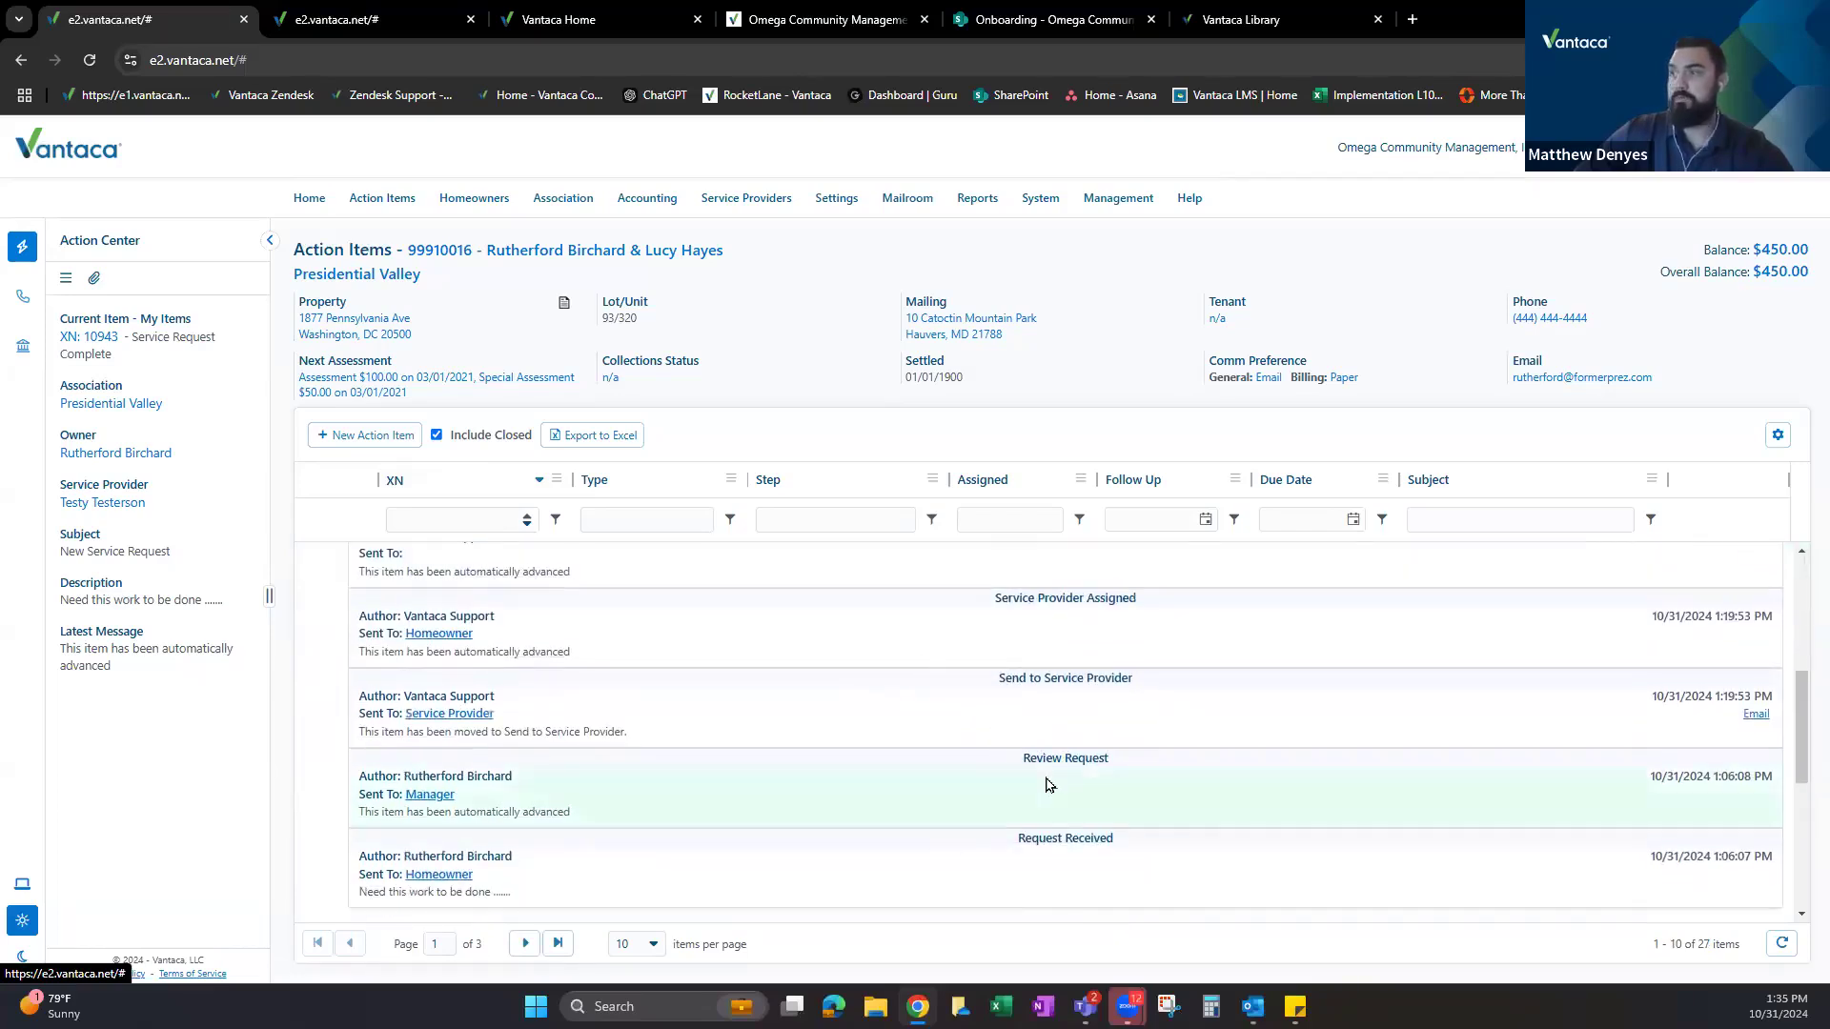
{"action": "scroll", "coordinate": [993, 763], "scroll_direction": "up", "scroll_amount": 2}
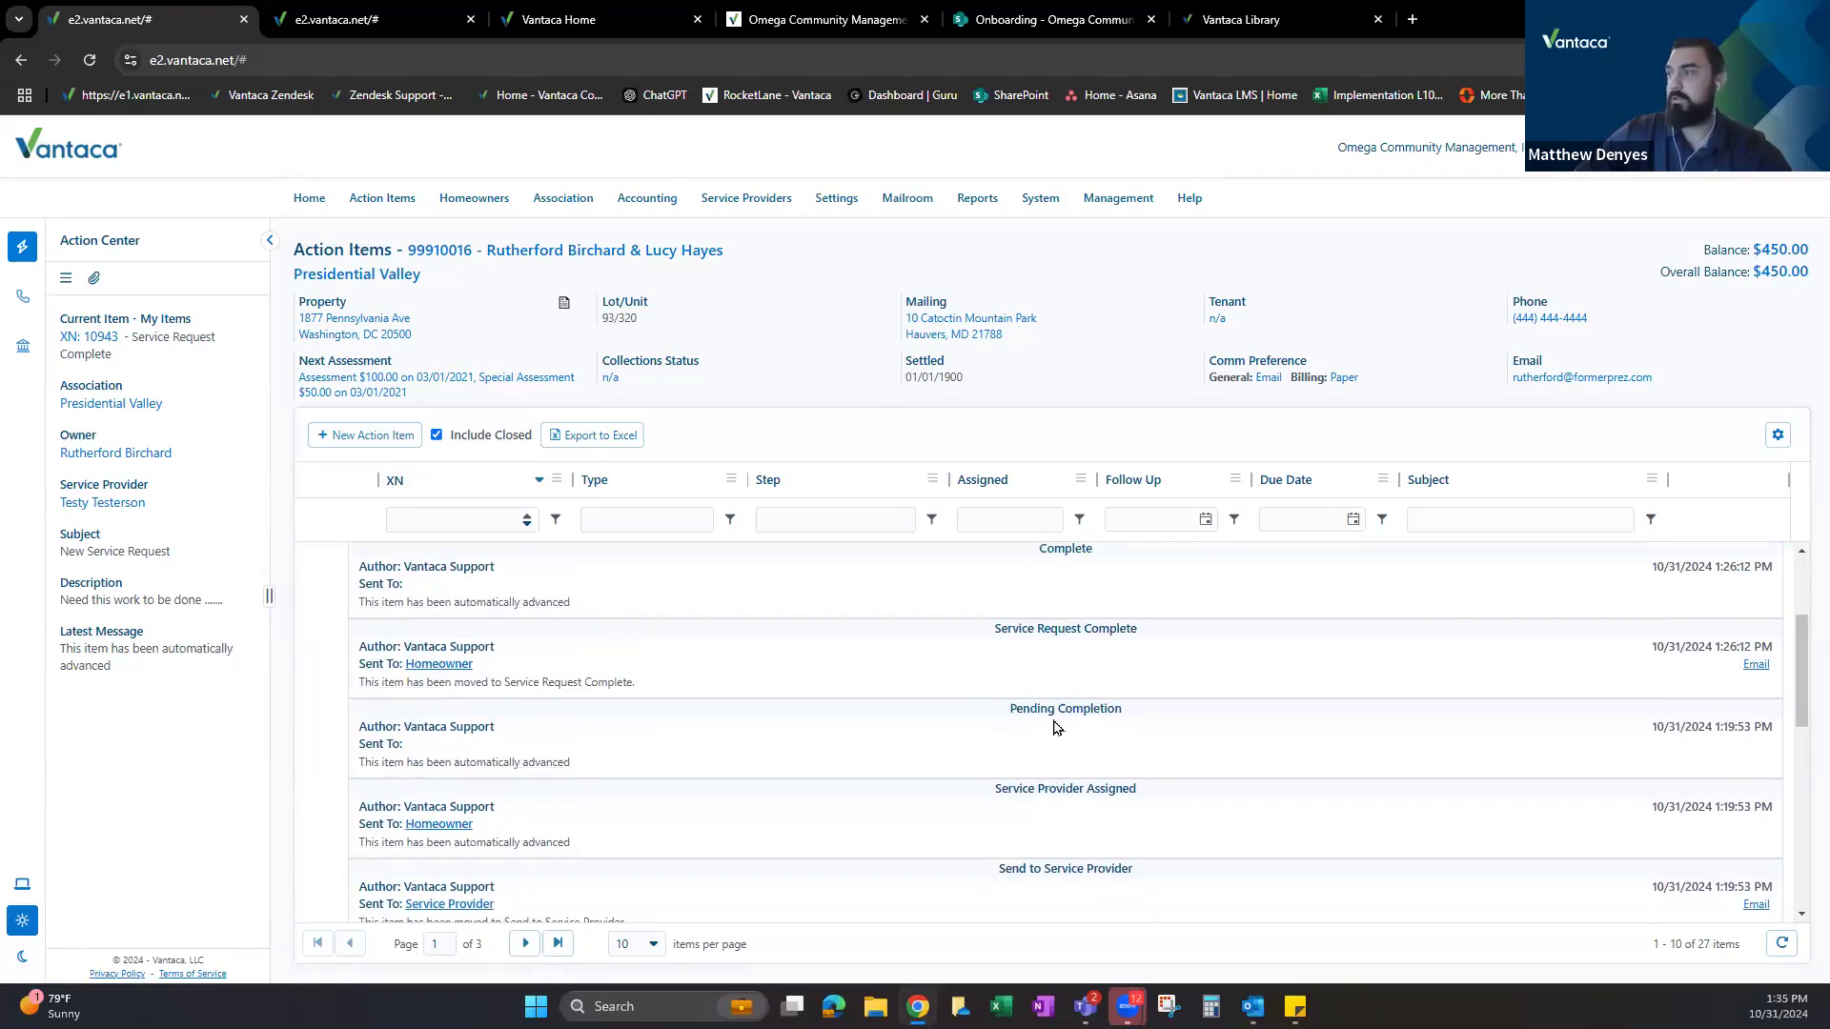
{"action": "scroll", "coordinate": [571, 671], "scroll_direction": "up", "scroll_amount": 3}
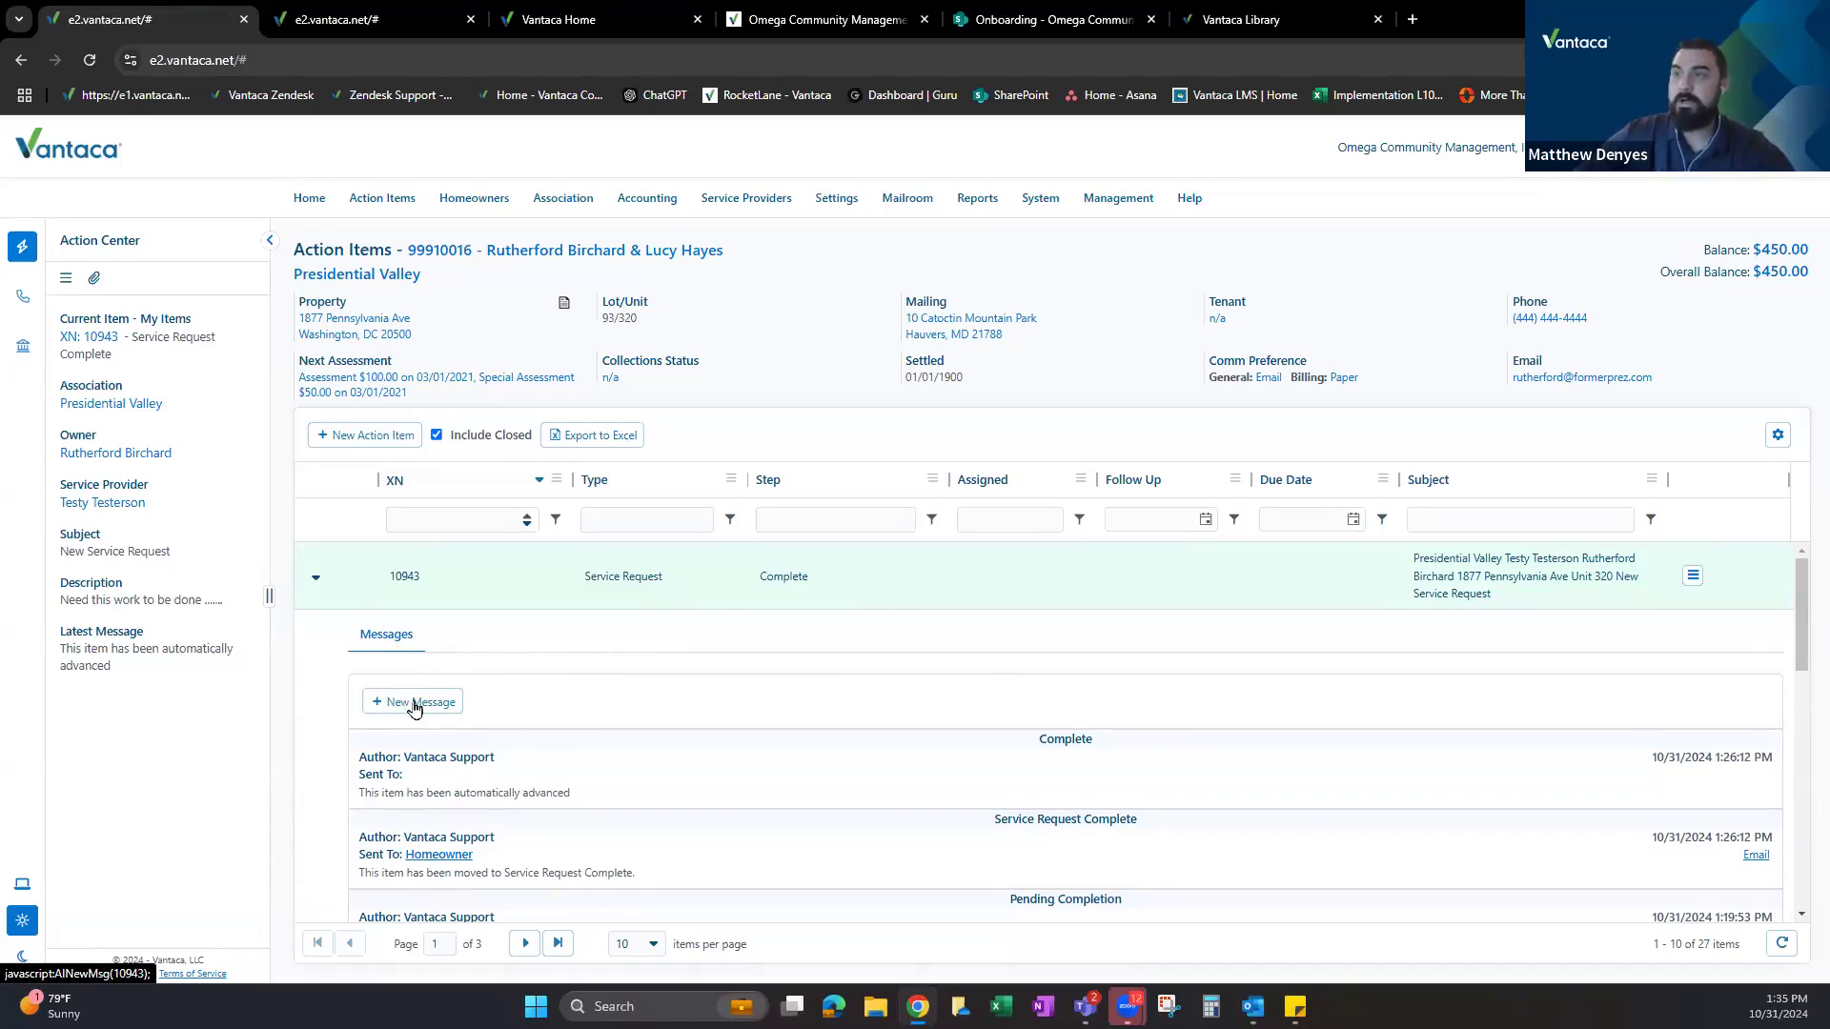
{"action": "left_click", "coordinate": [422, 705]}
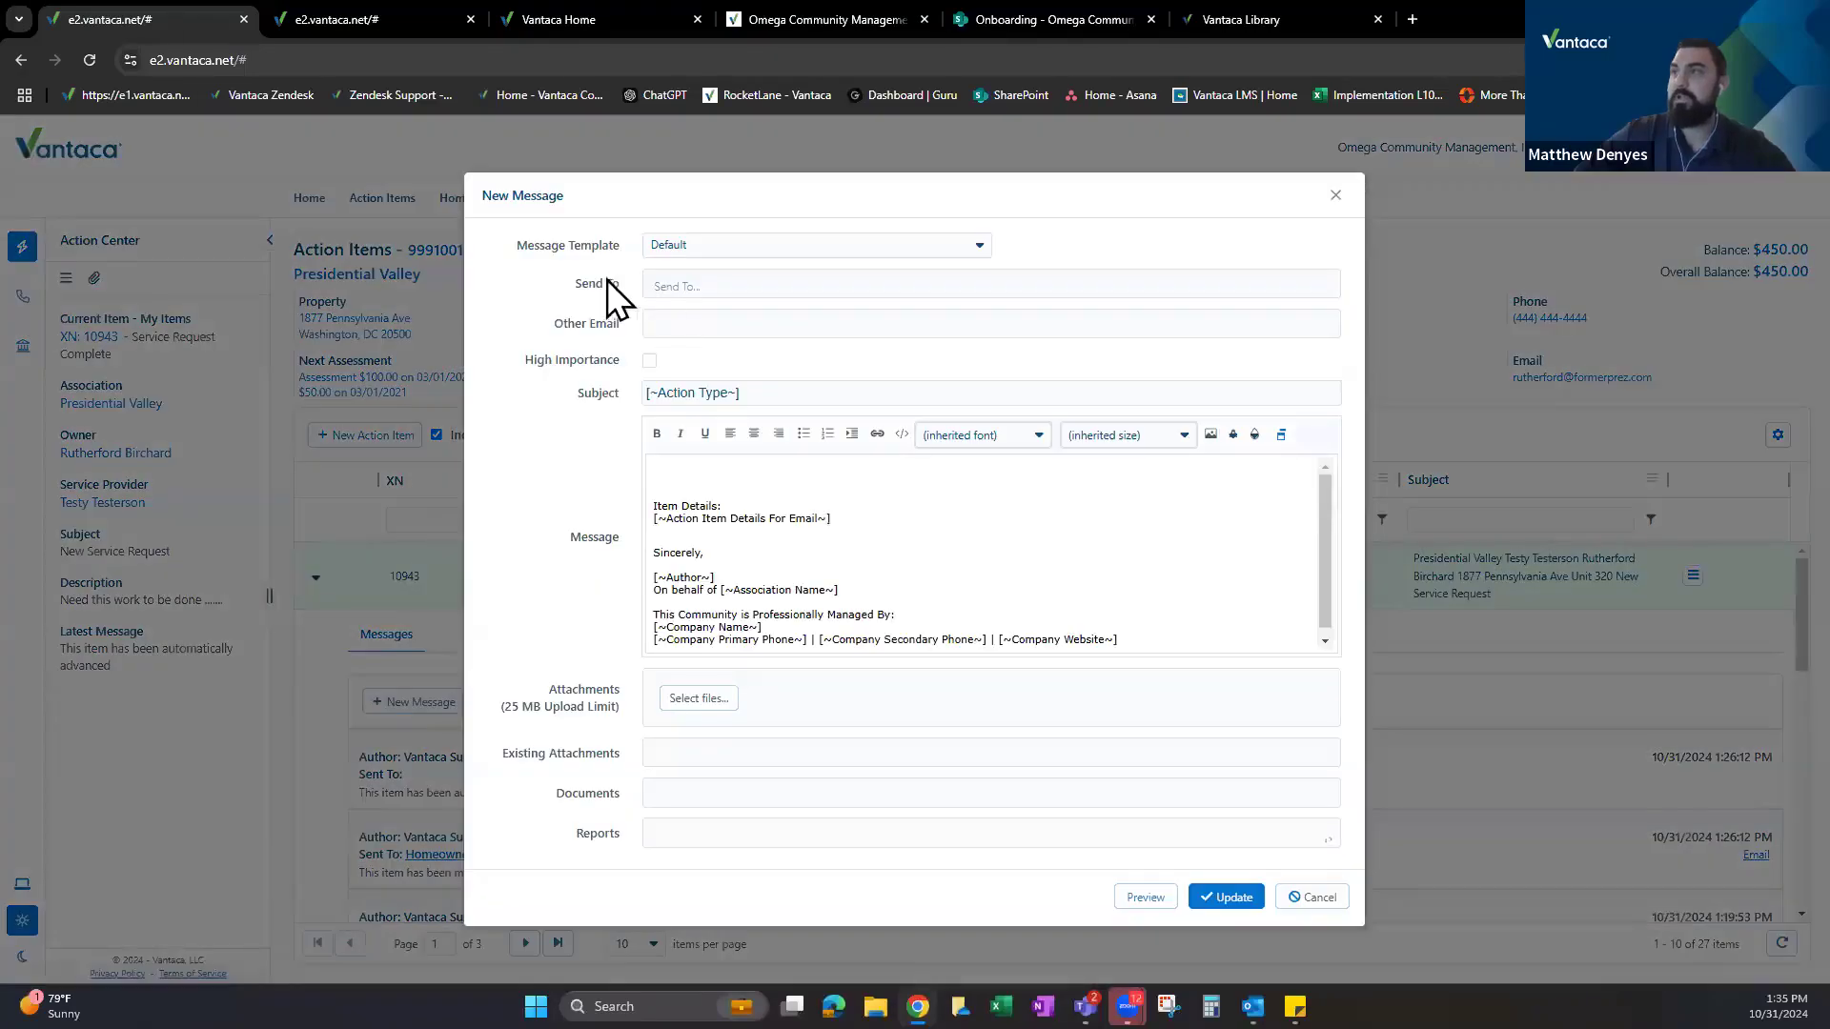
{"action": "left_click", "coordinate": [709, 283]}
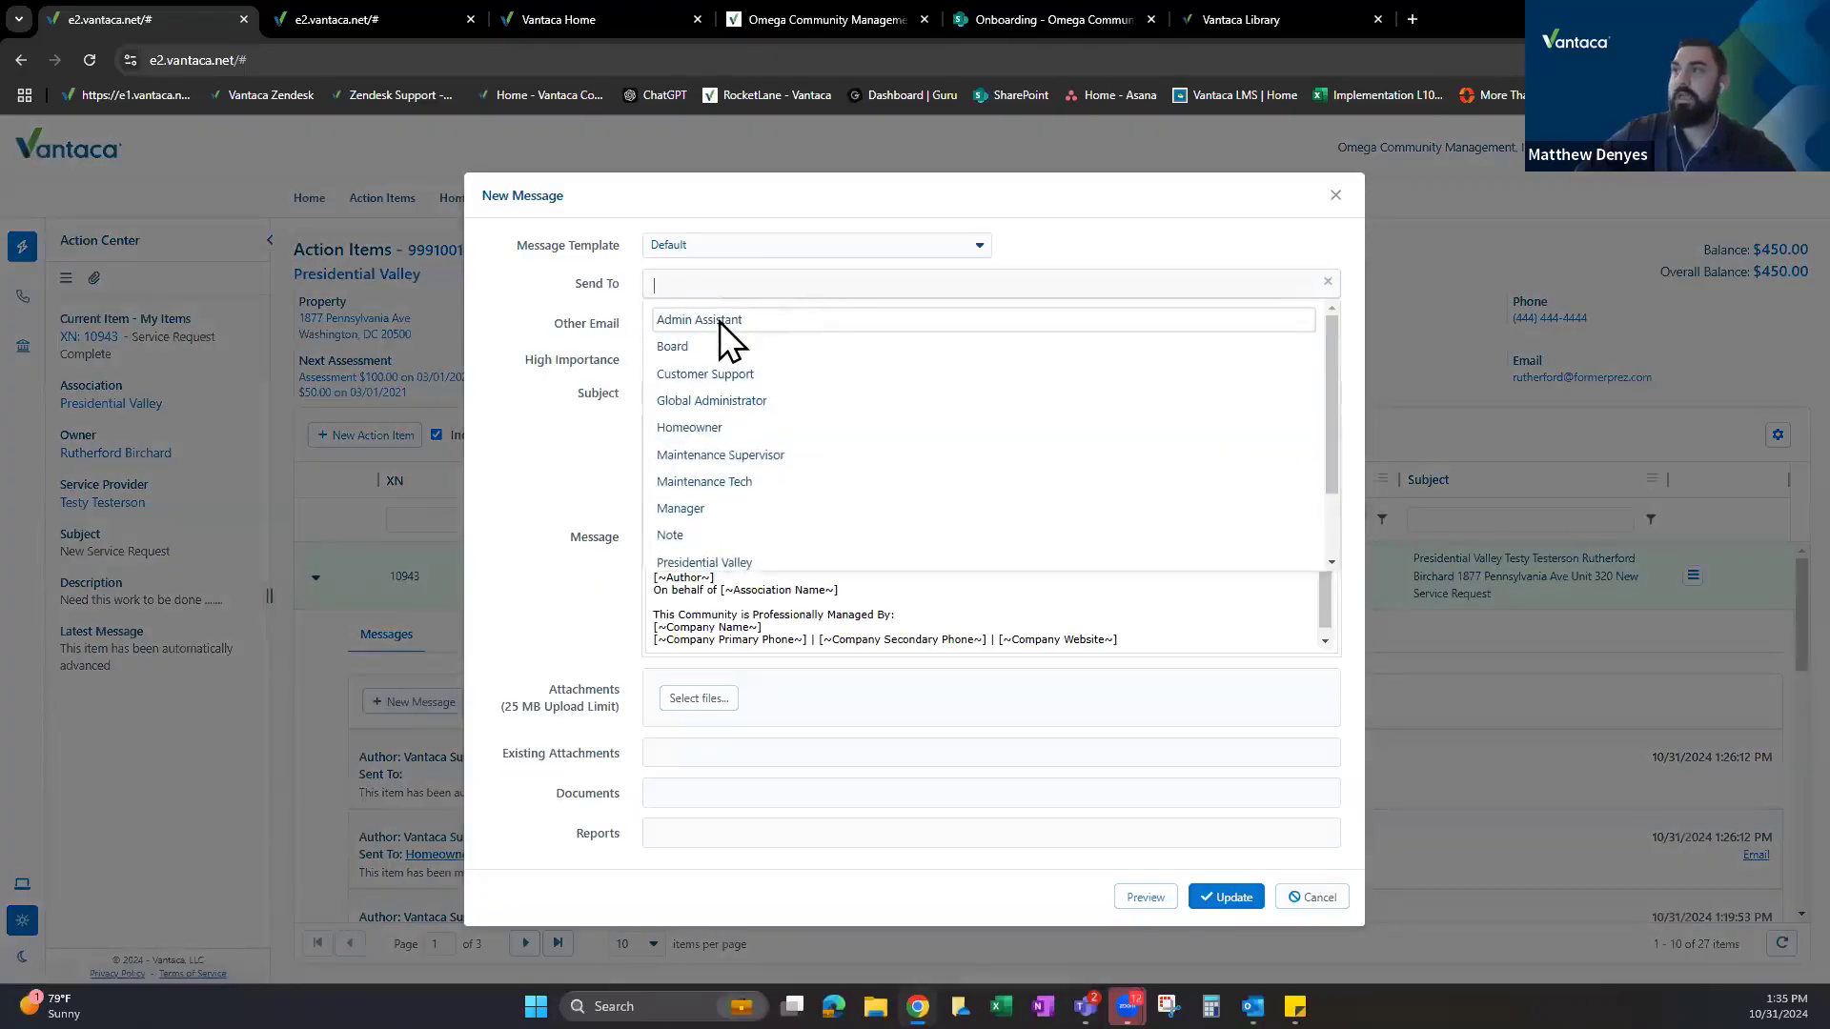
{"action": "left_click", "coordinate": [736, 319]}
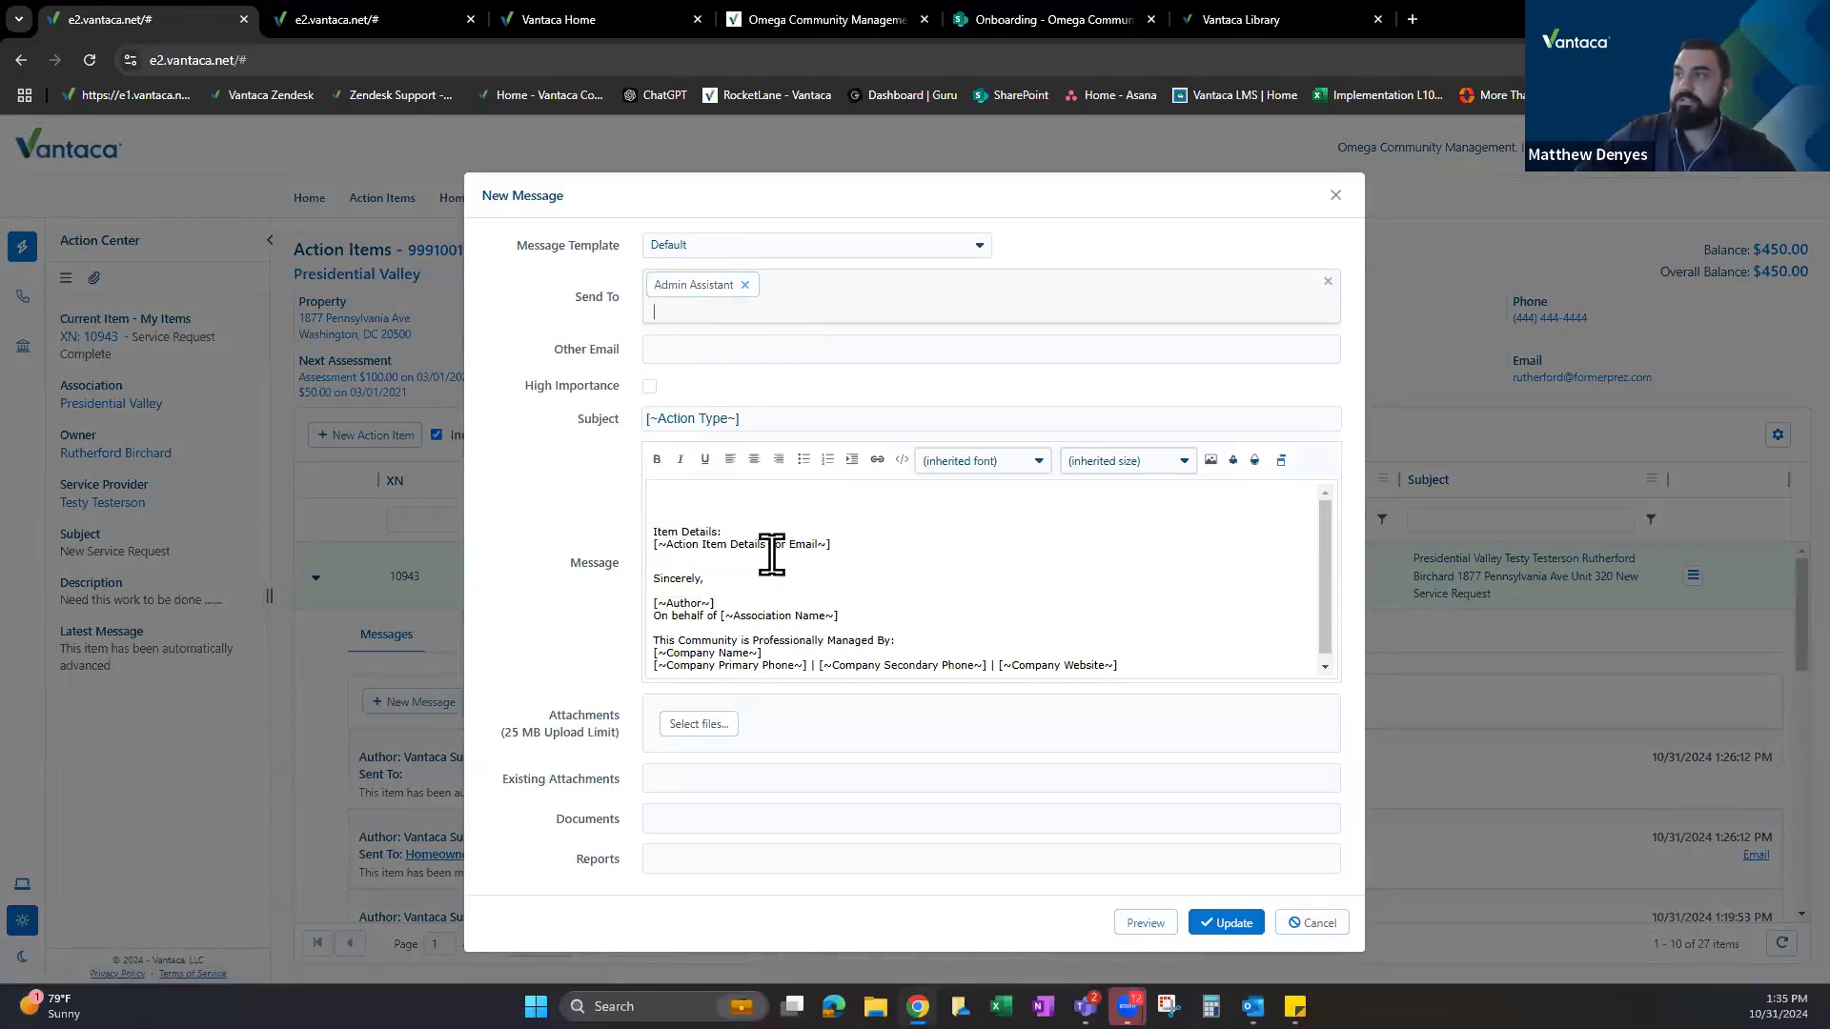
{"action": "scroll", "coordinate": [777, 562], "scroll_direction": "down", "scroll_amount": 1}
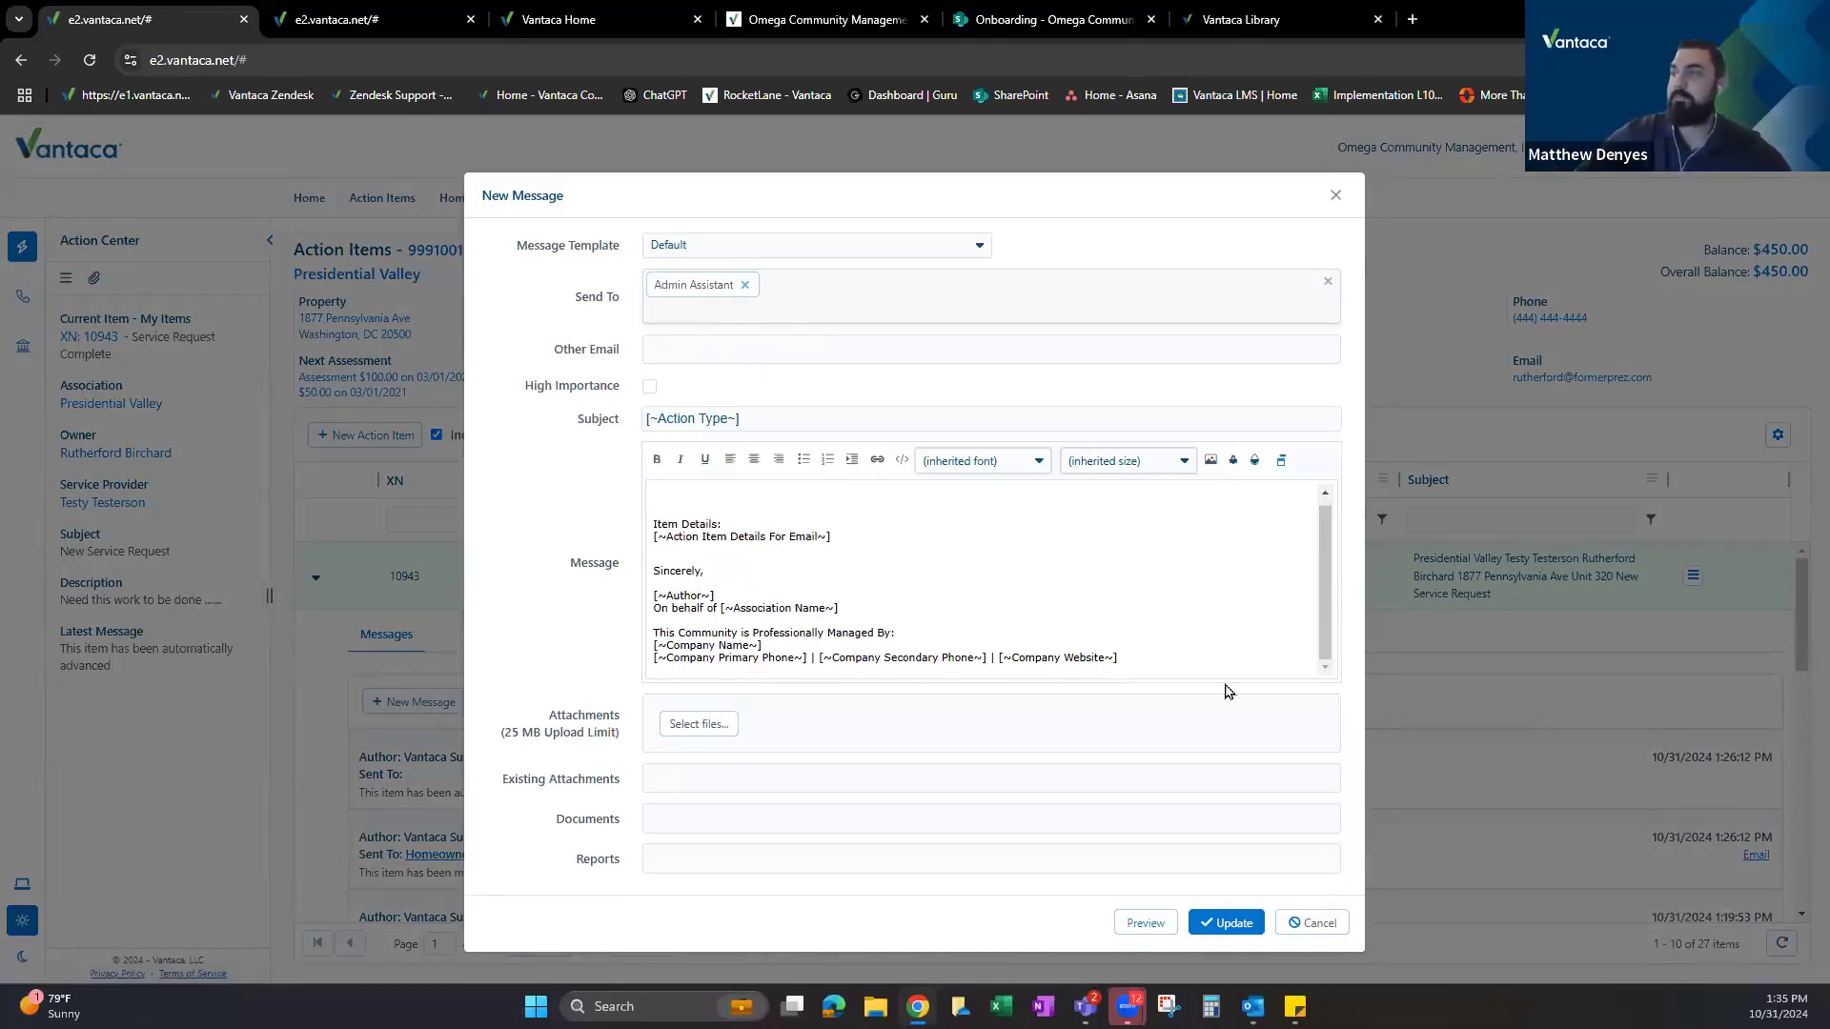
{"action": "left_click", "coordinate": [744, 285]}
{"action": "left_click", "coordinate": [728, 290]}
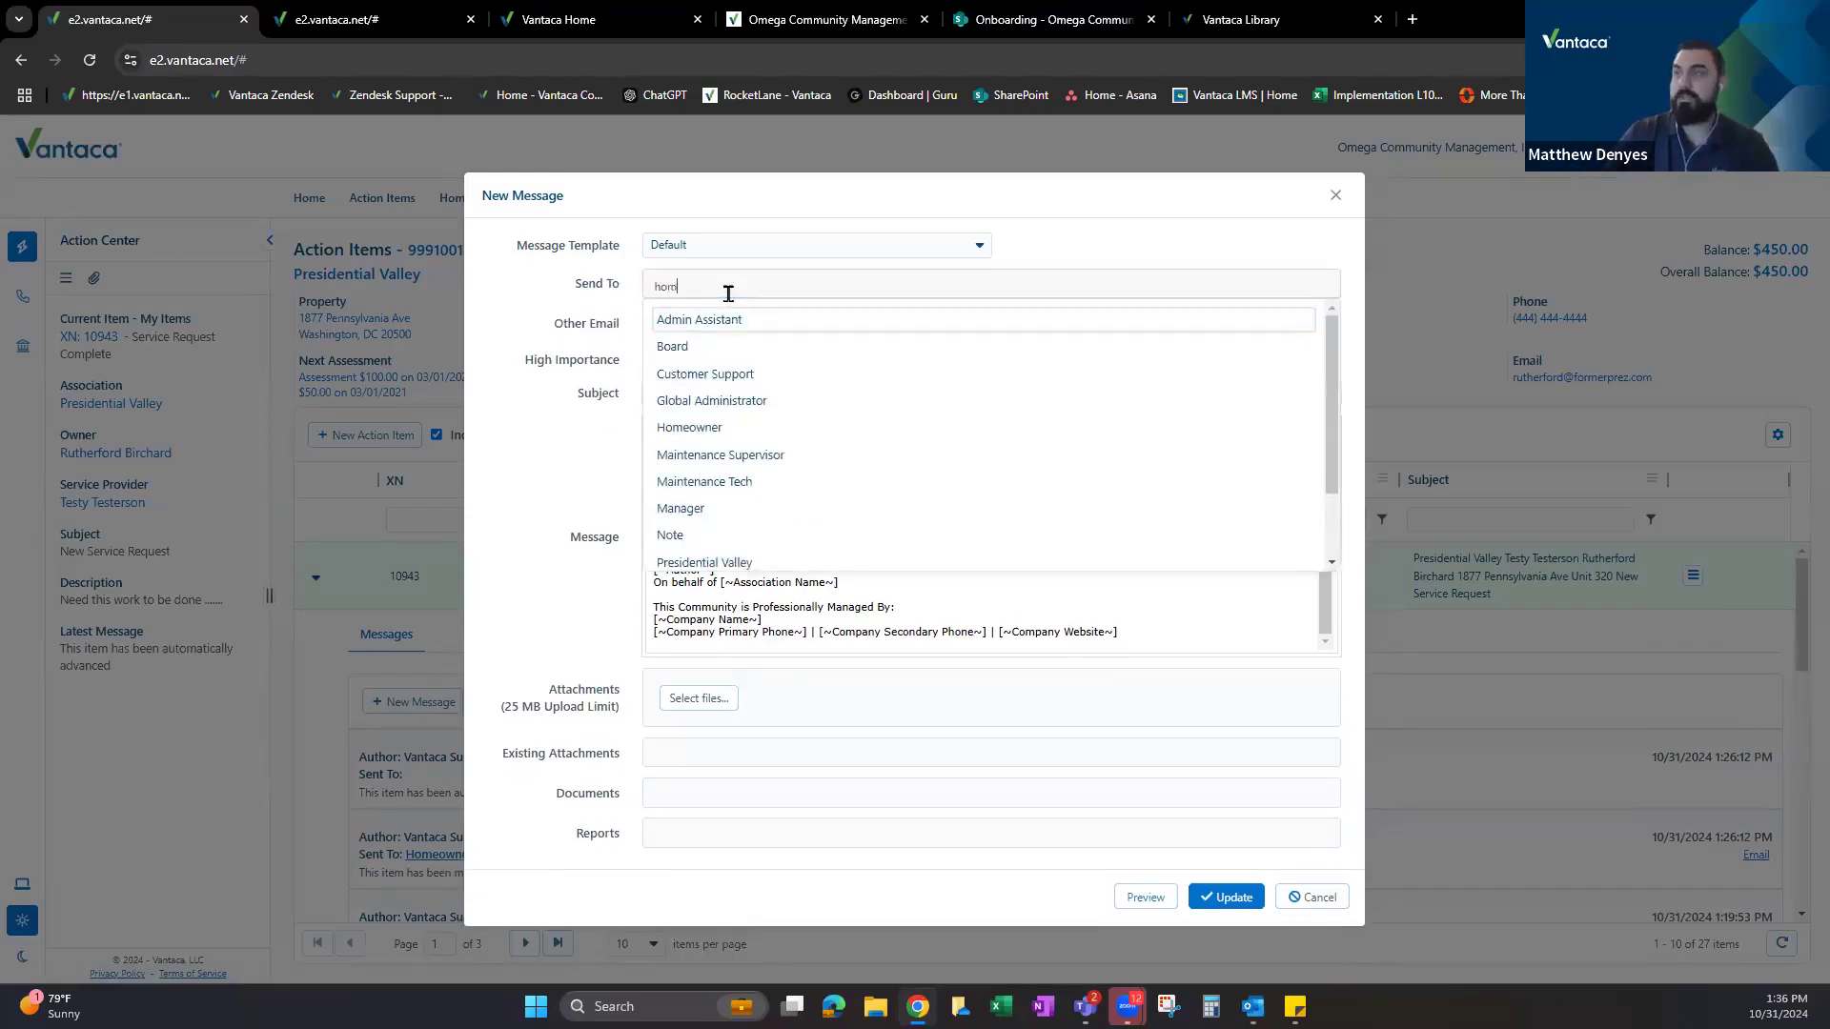
{"action": "left_click", "coordinate": [720, 323]}
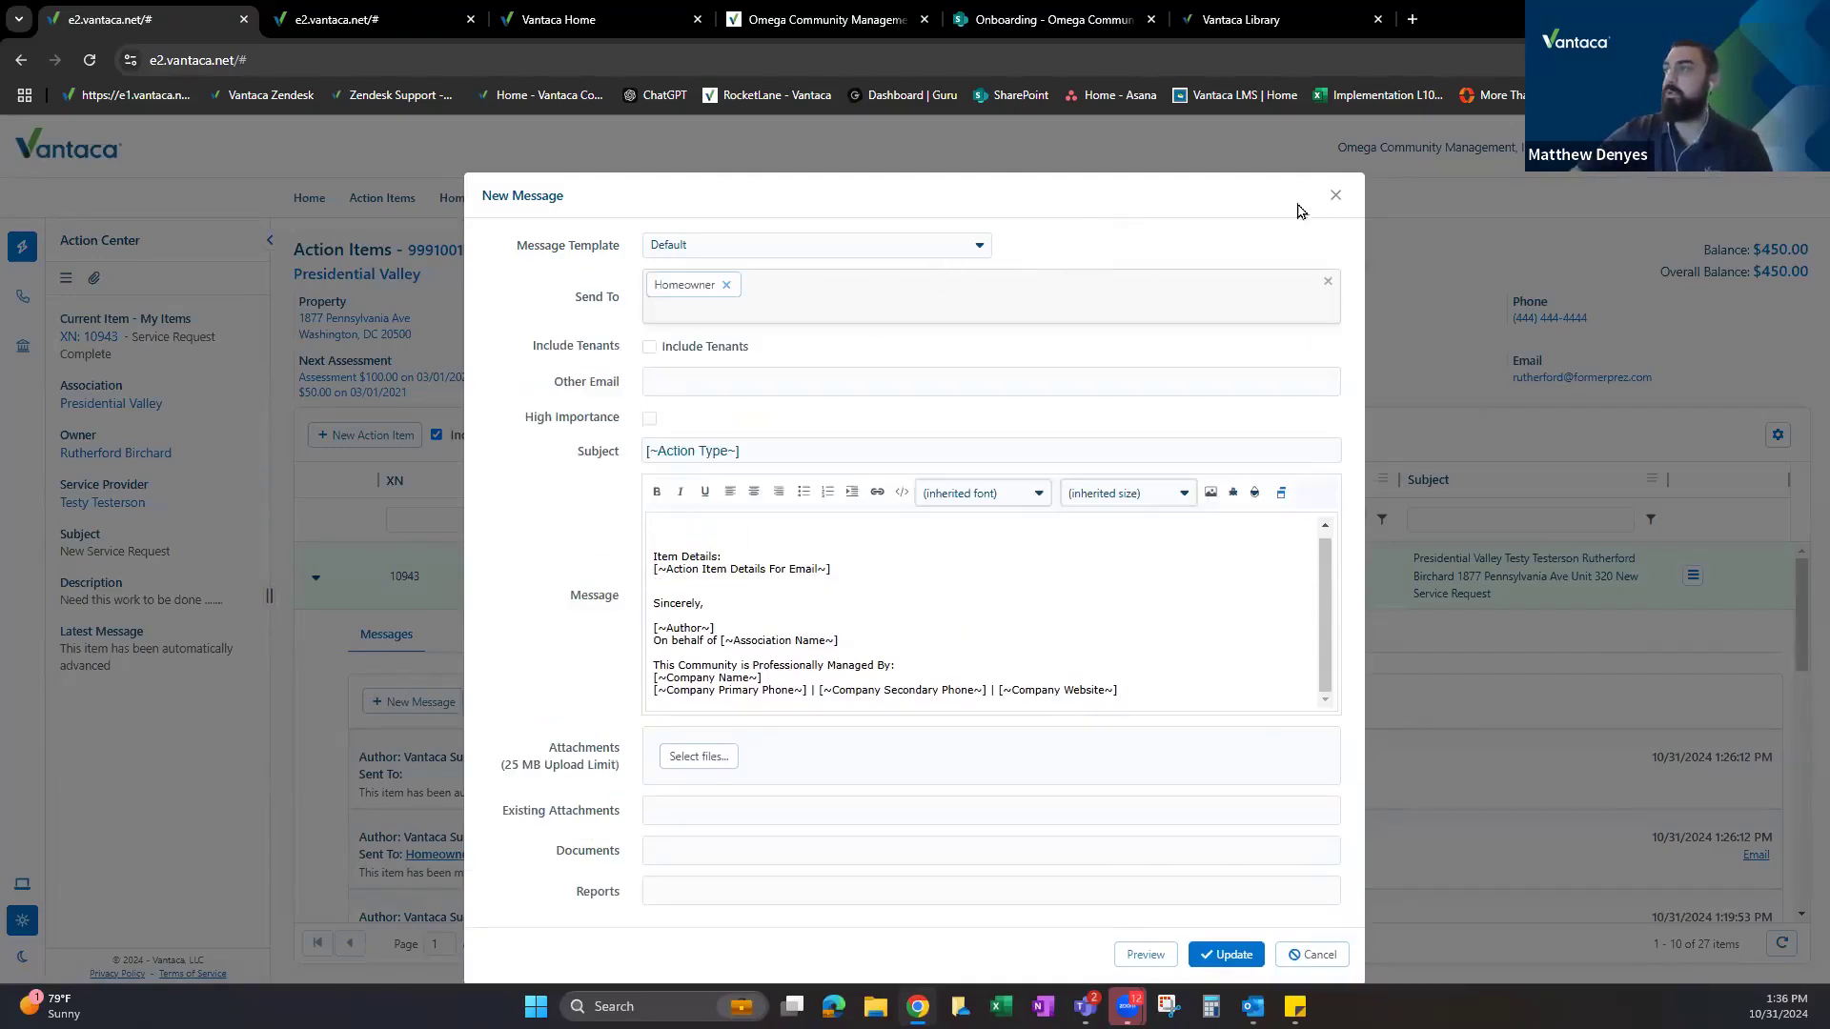
{"action": "key", "text": "Escape"}
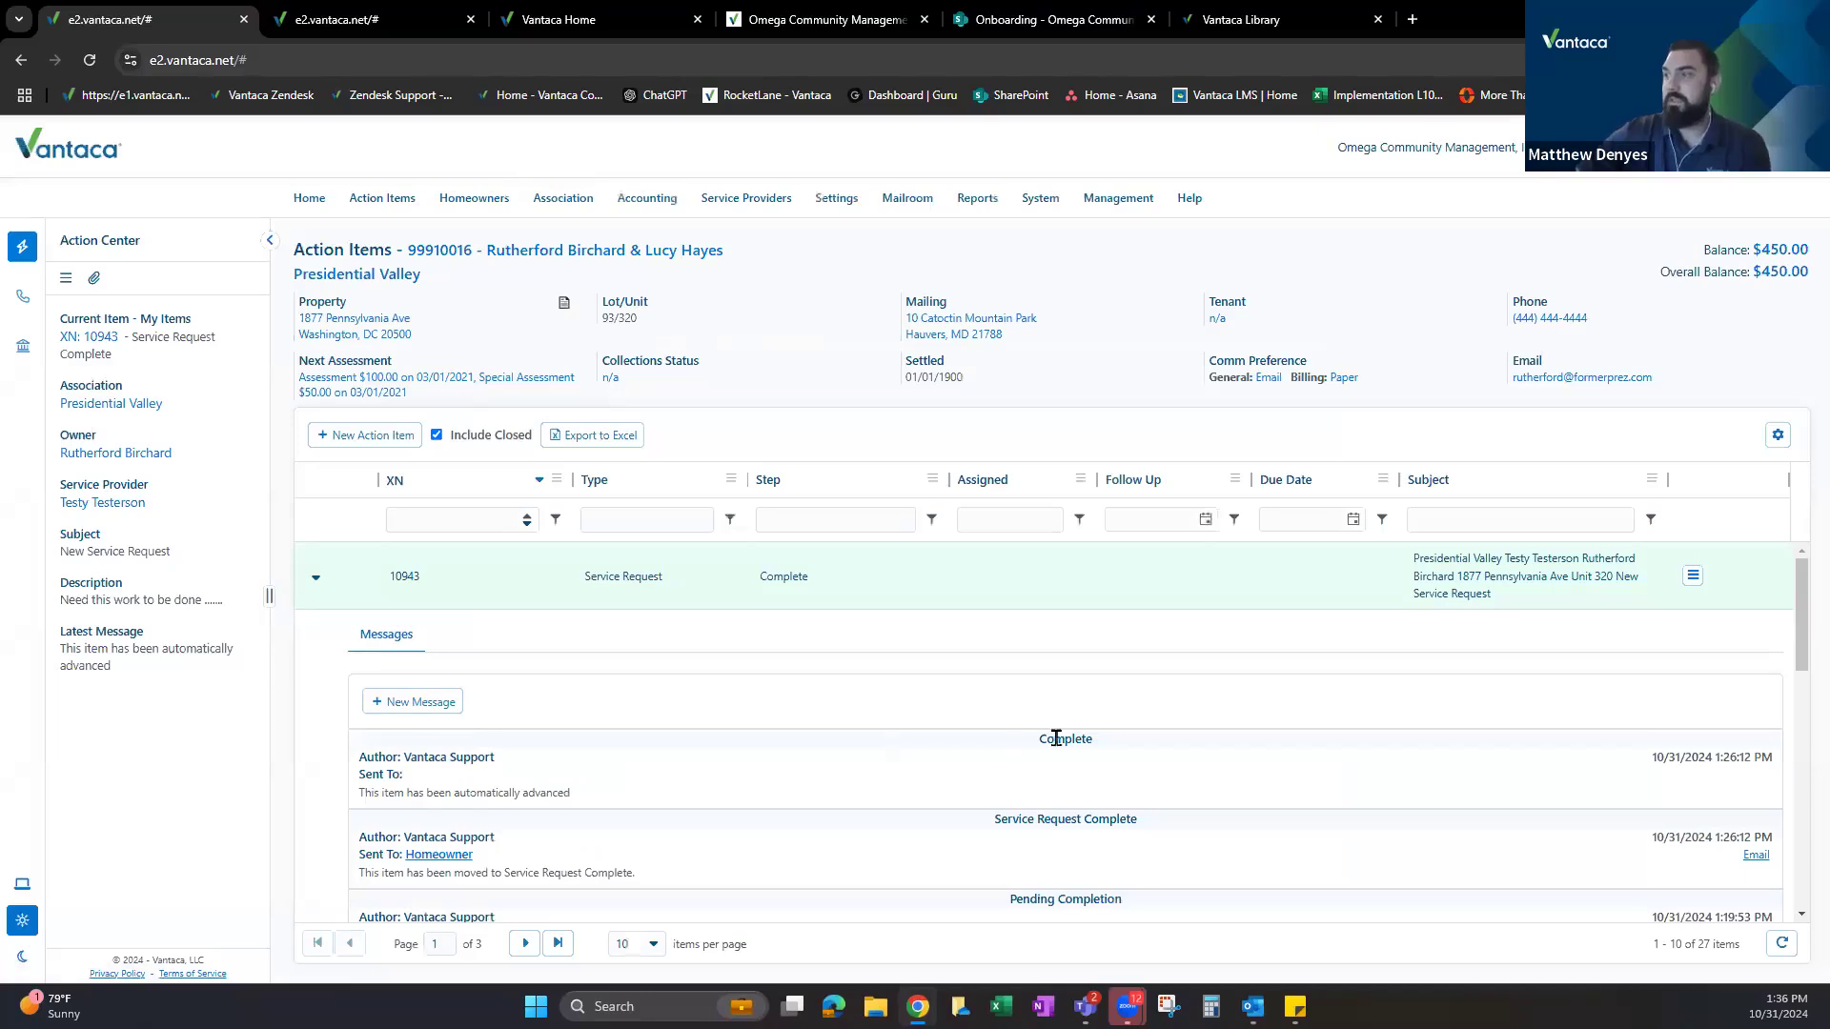
Point out request 10943's Complete and Pending Completion message entries.
{"action": "left_click", "coordinate": [1057, 762]}
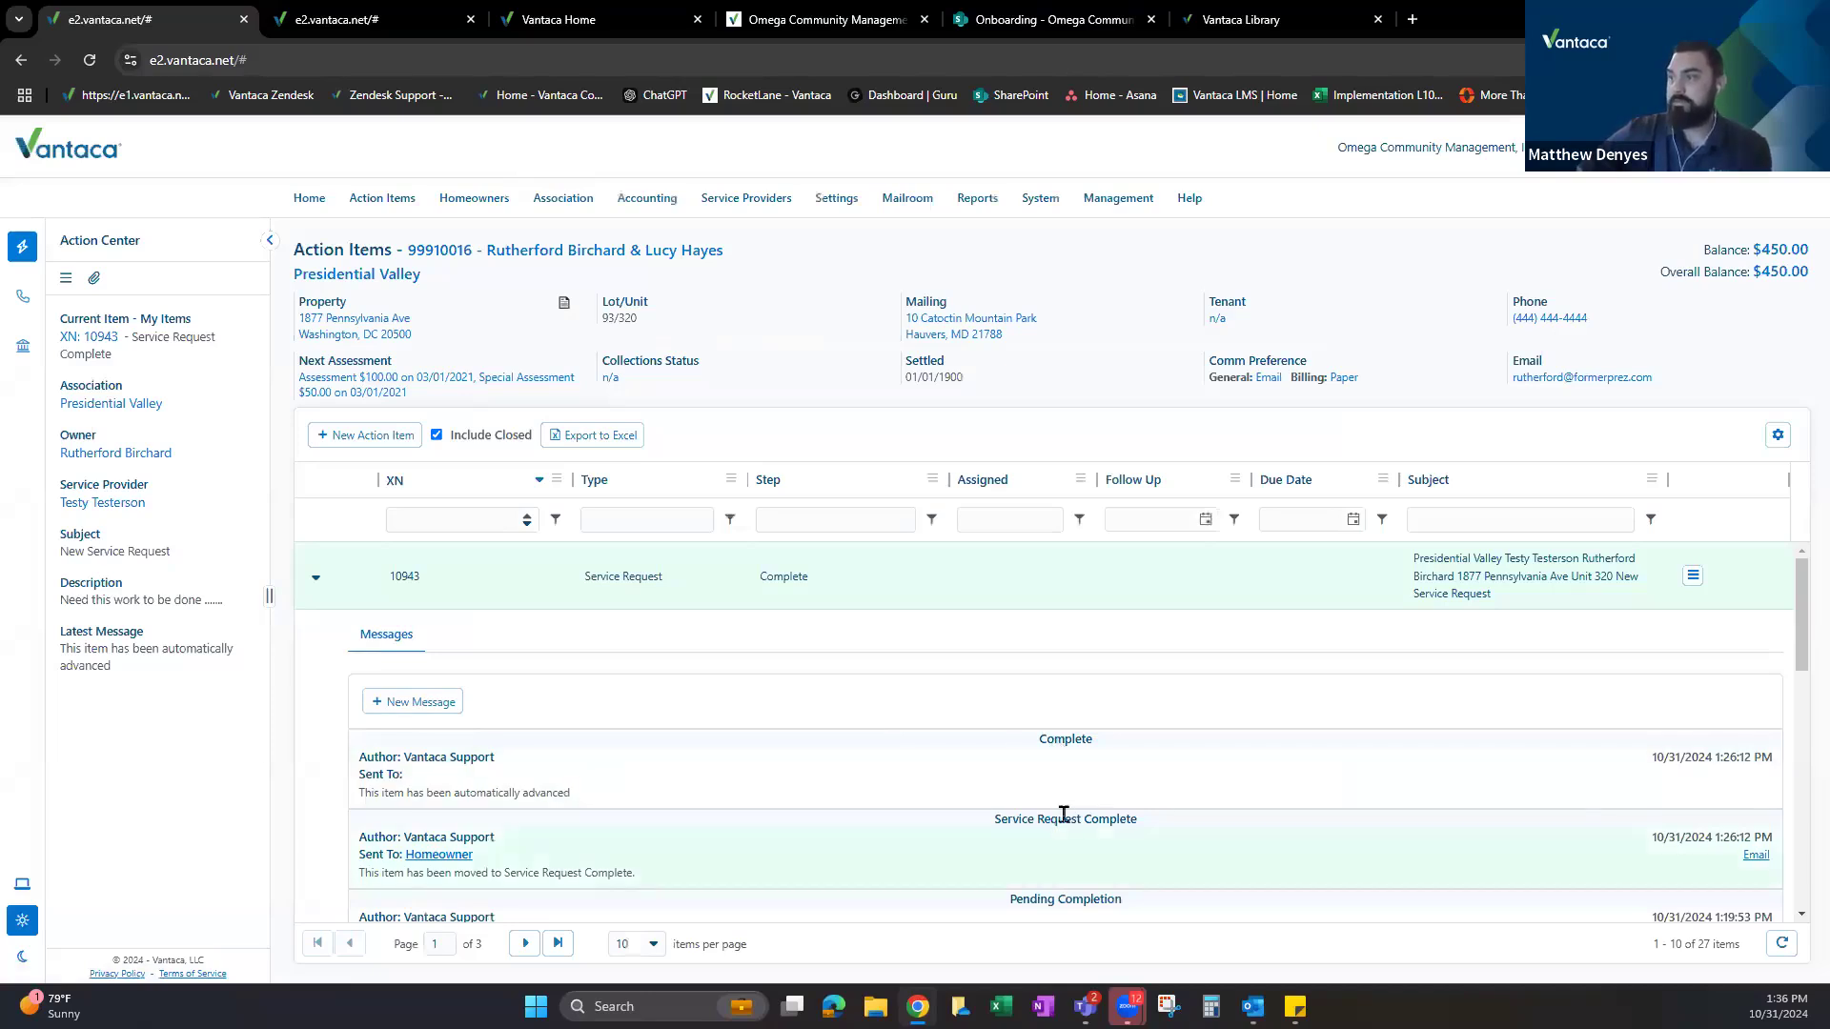
{"action": "scroll", "coordinate": [1058, 817], "scroll_direction": "down", "scroll_amount": 2}
{"action": "triple_click", "coordinate": [1128, 711]}
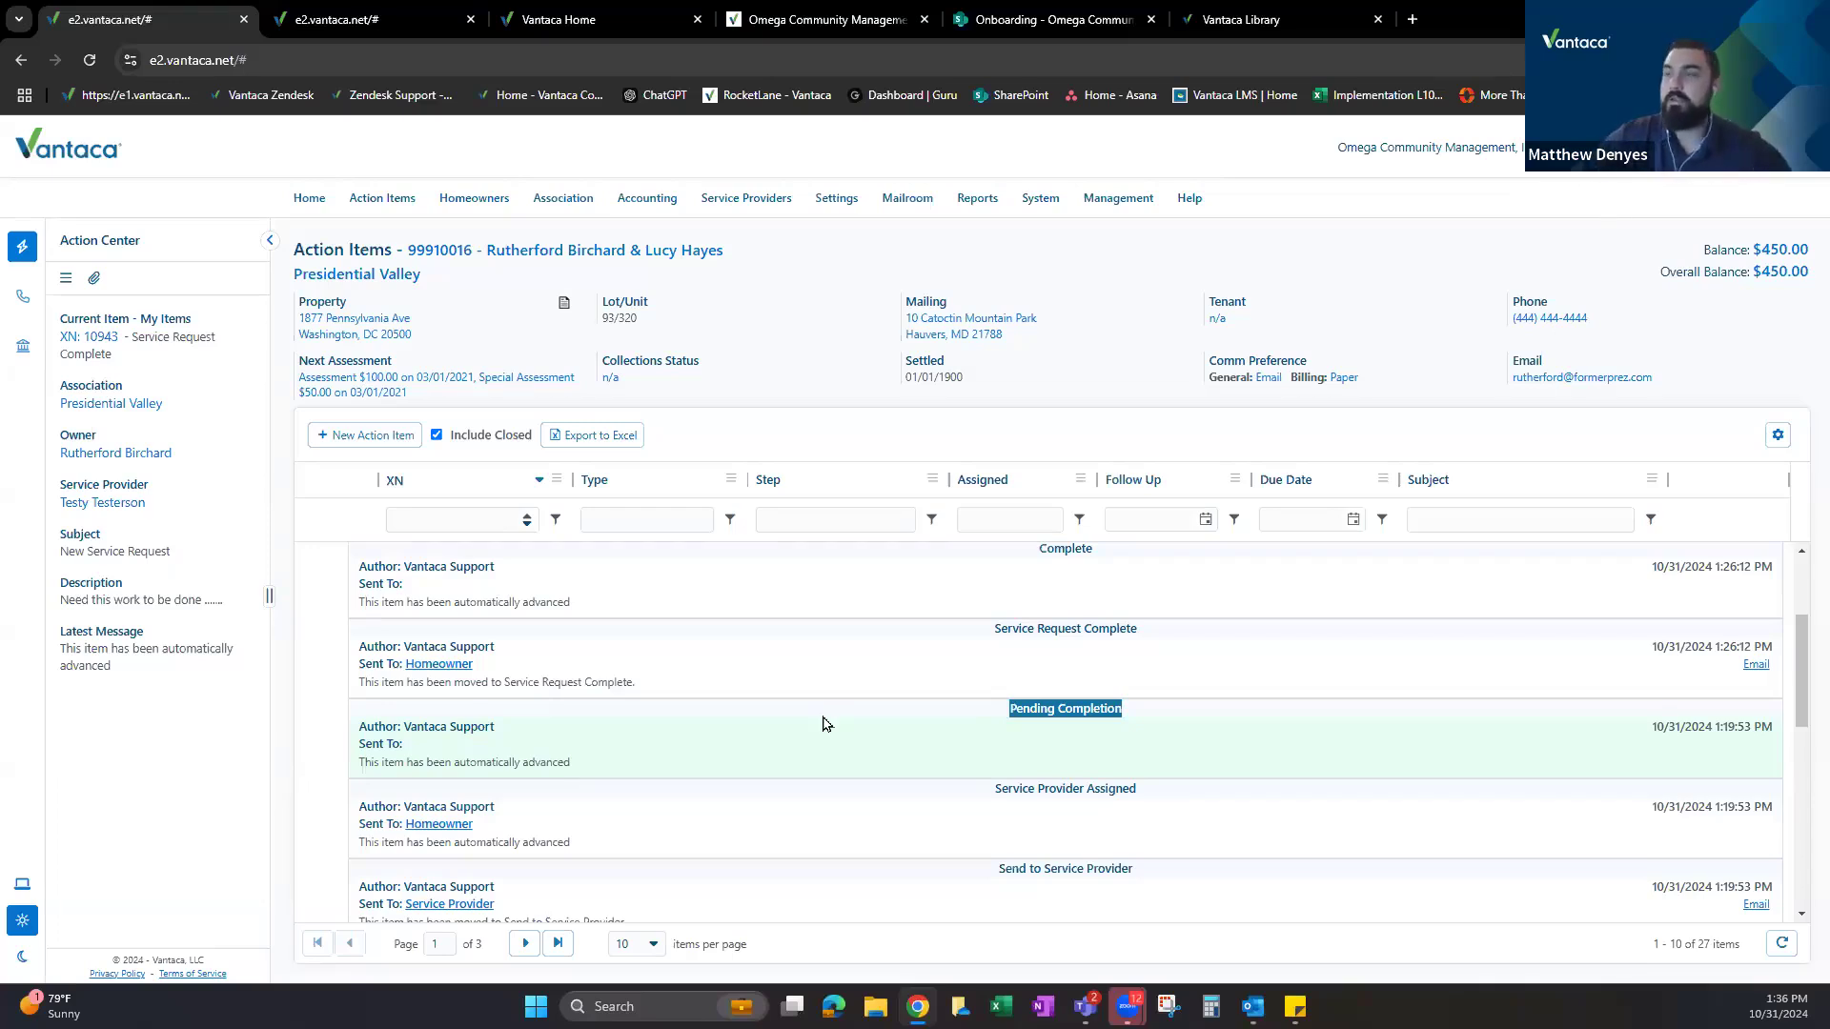
{"action": "scroll", "coordinate": [738, 719], "scroll_direction": "up", "scroll_amount": 1}
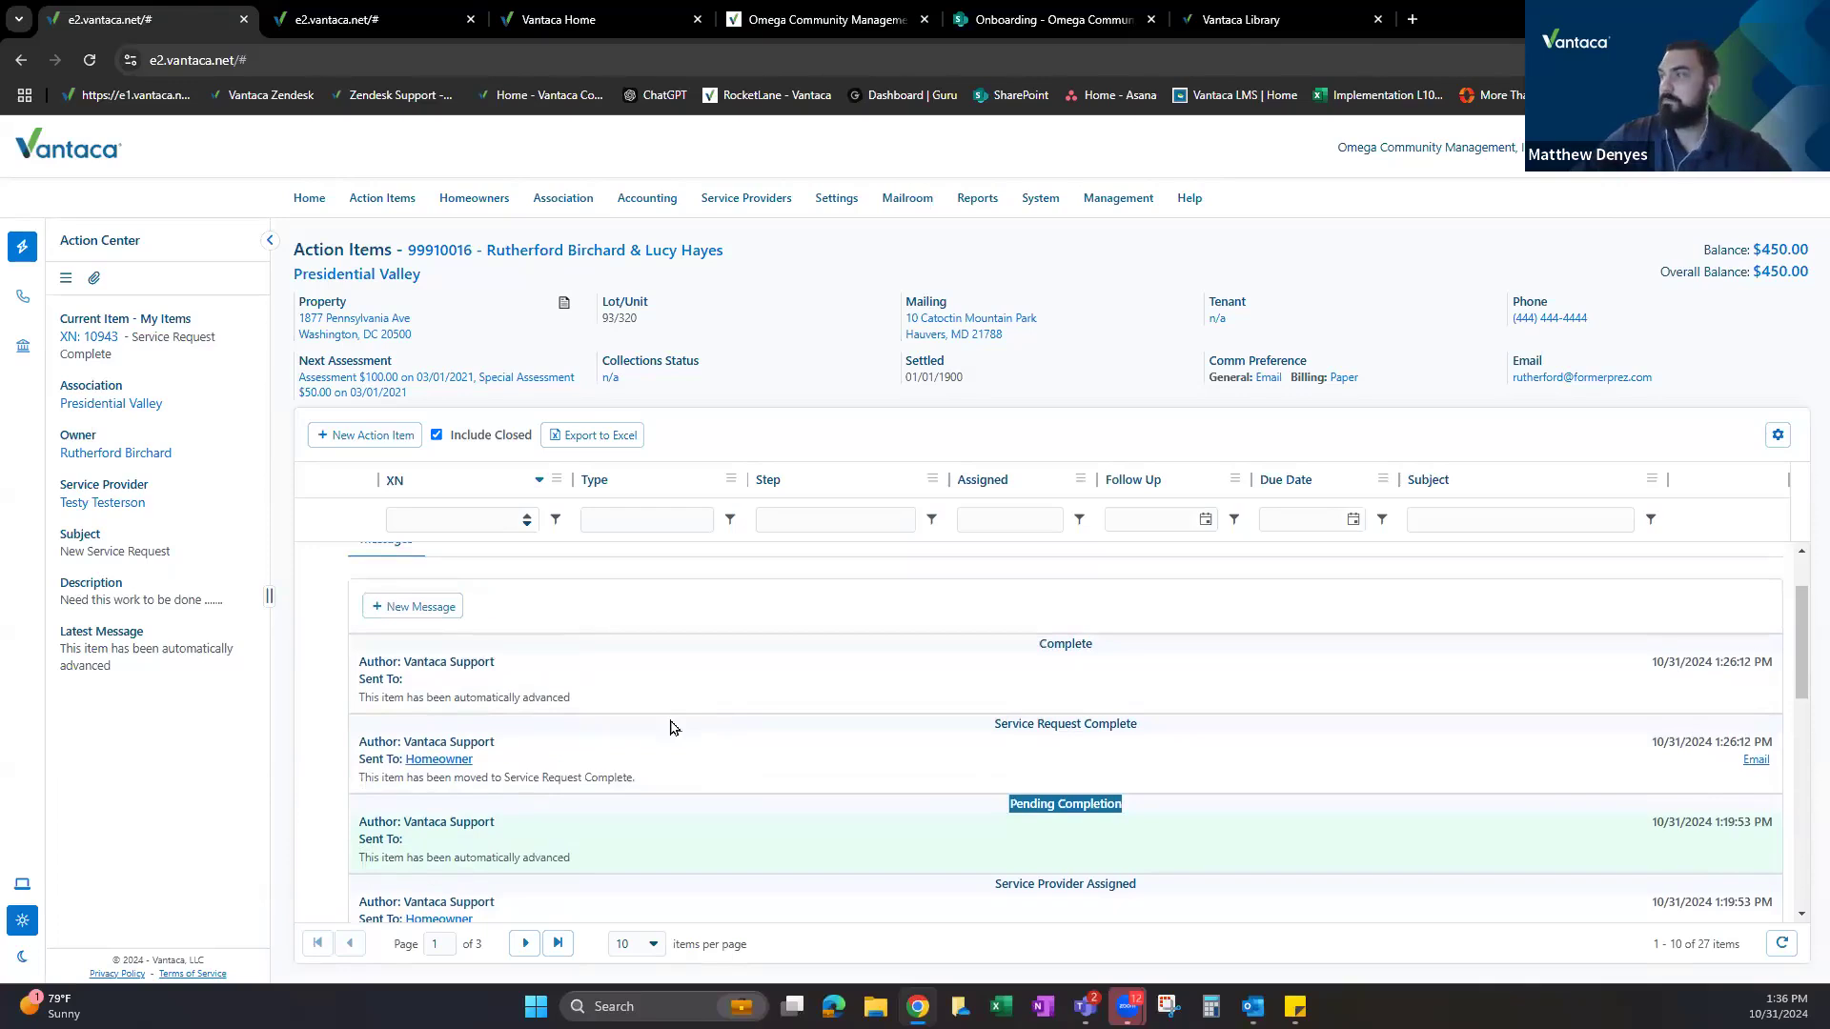
{"action": "scroll", "coordinate": [672, 727], "scroll_direction": "up", "scroll_amount": 1}
Hide closed action items again and move to the homeowner portal.
{"action": "left_click", "coordinate": [436, 434]}
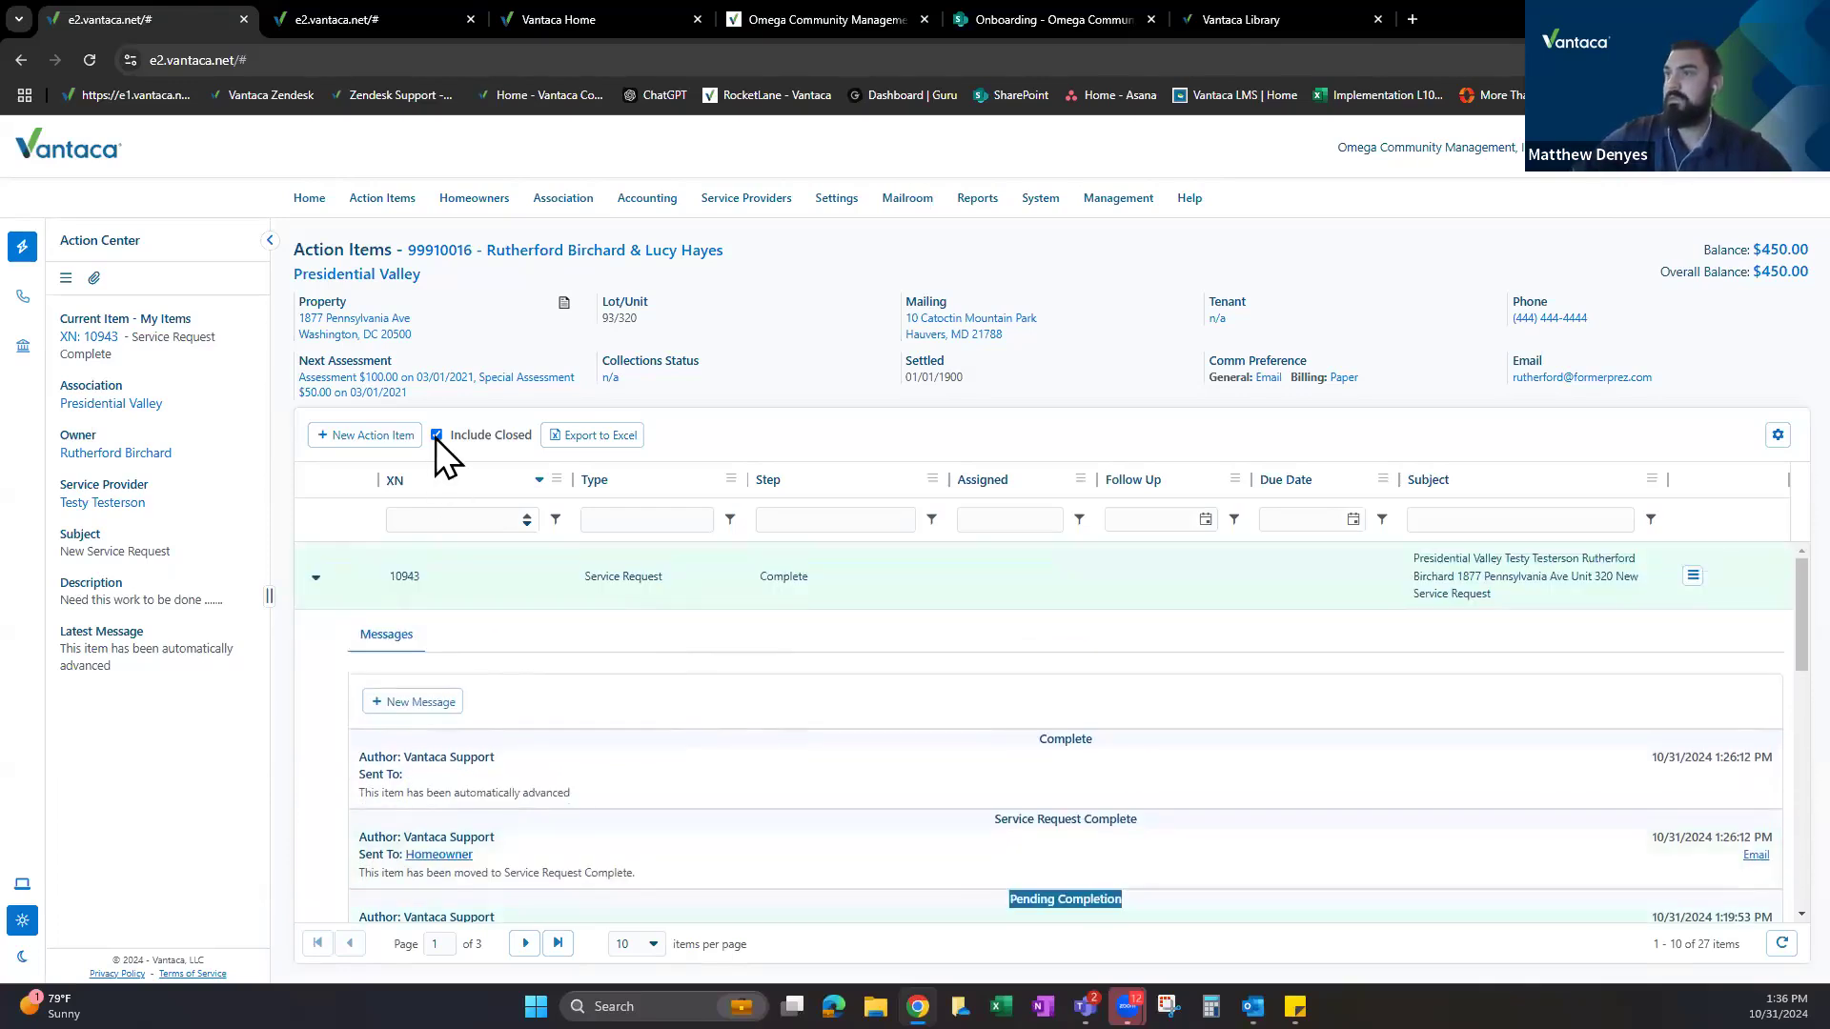
{"action": "left_click", "coordinate": [448, 19]}
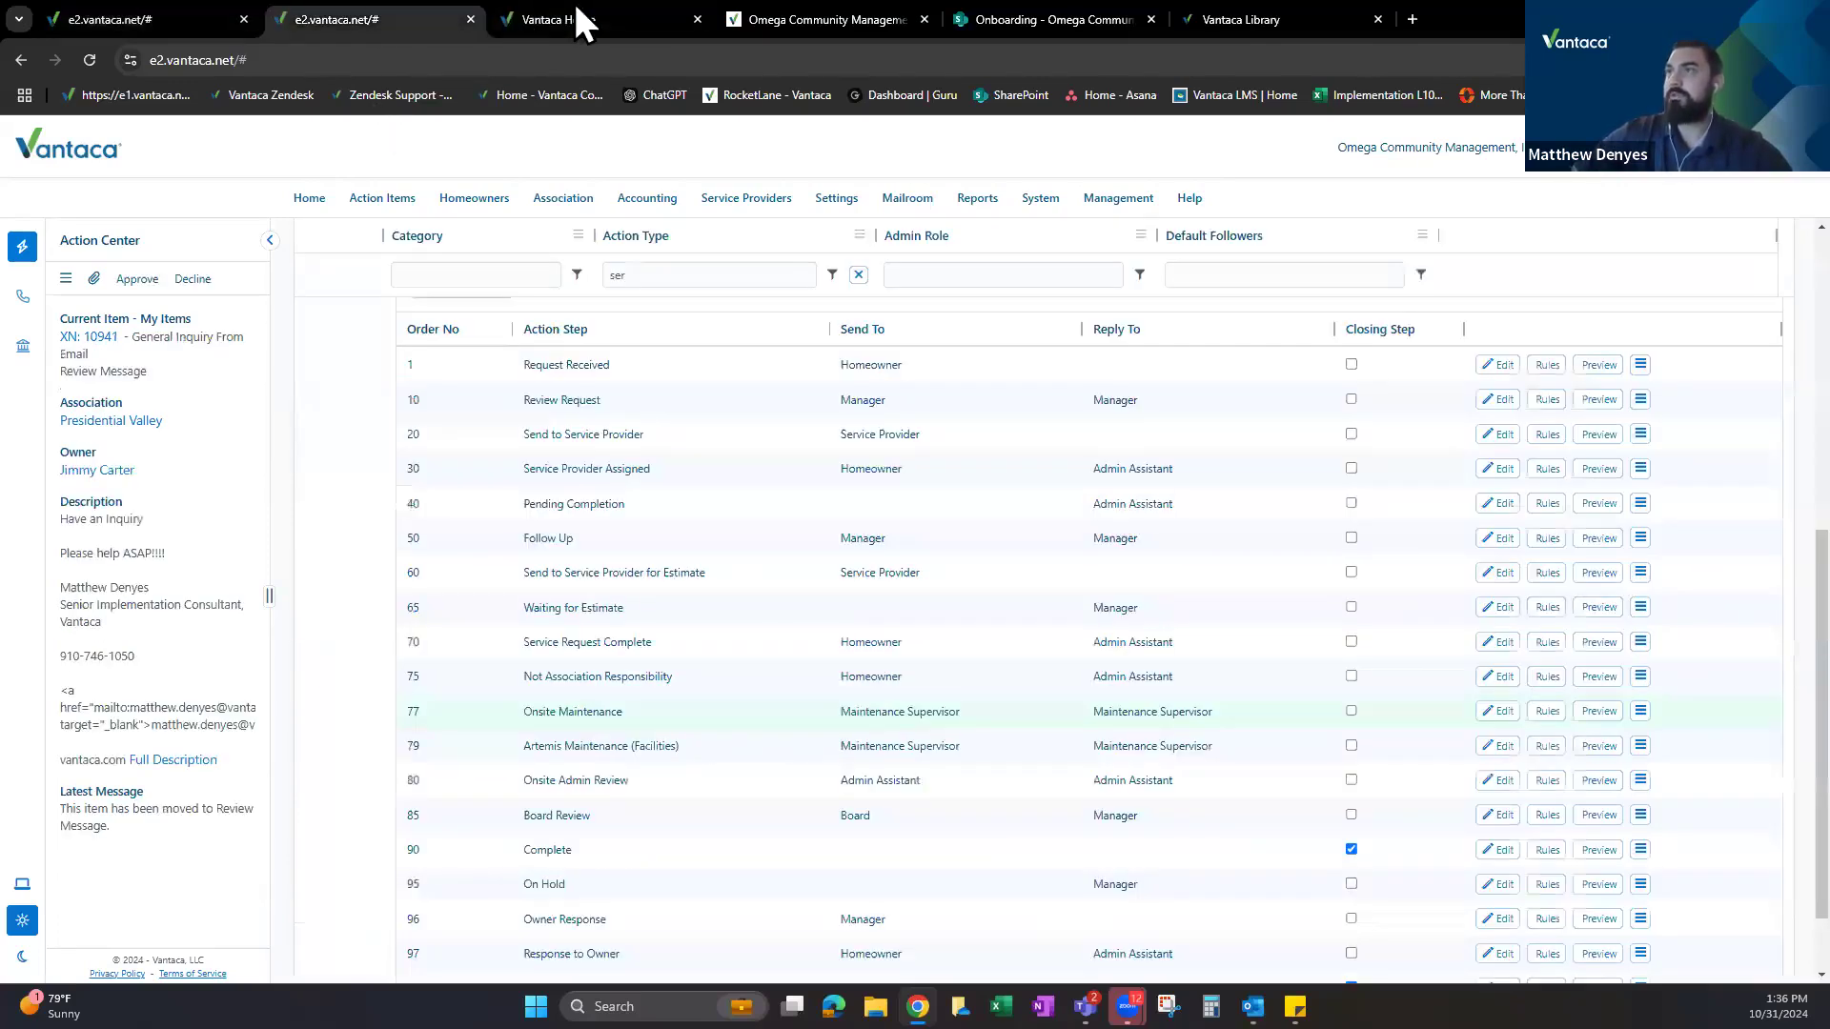
{"action": "left_click", "coordinate": [598, 21]}
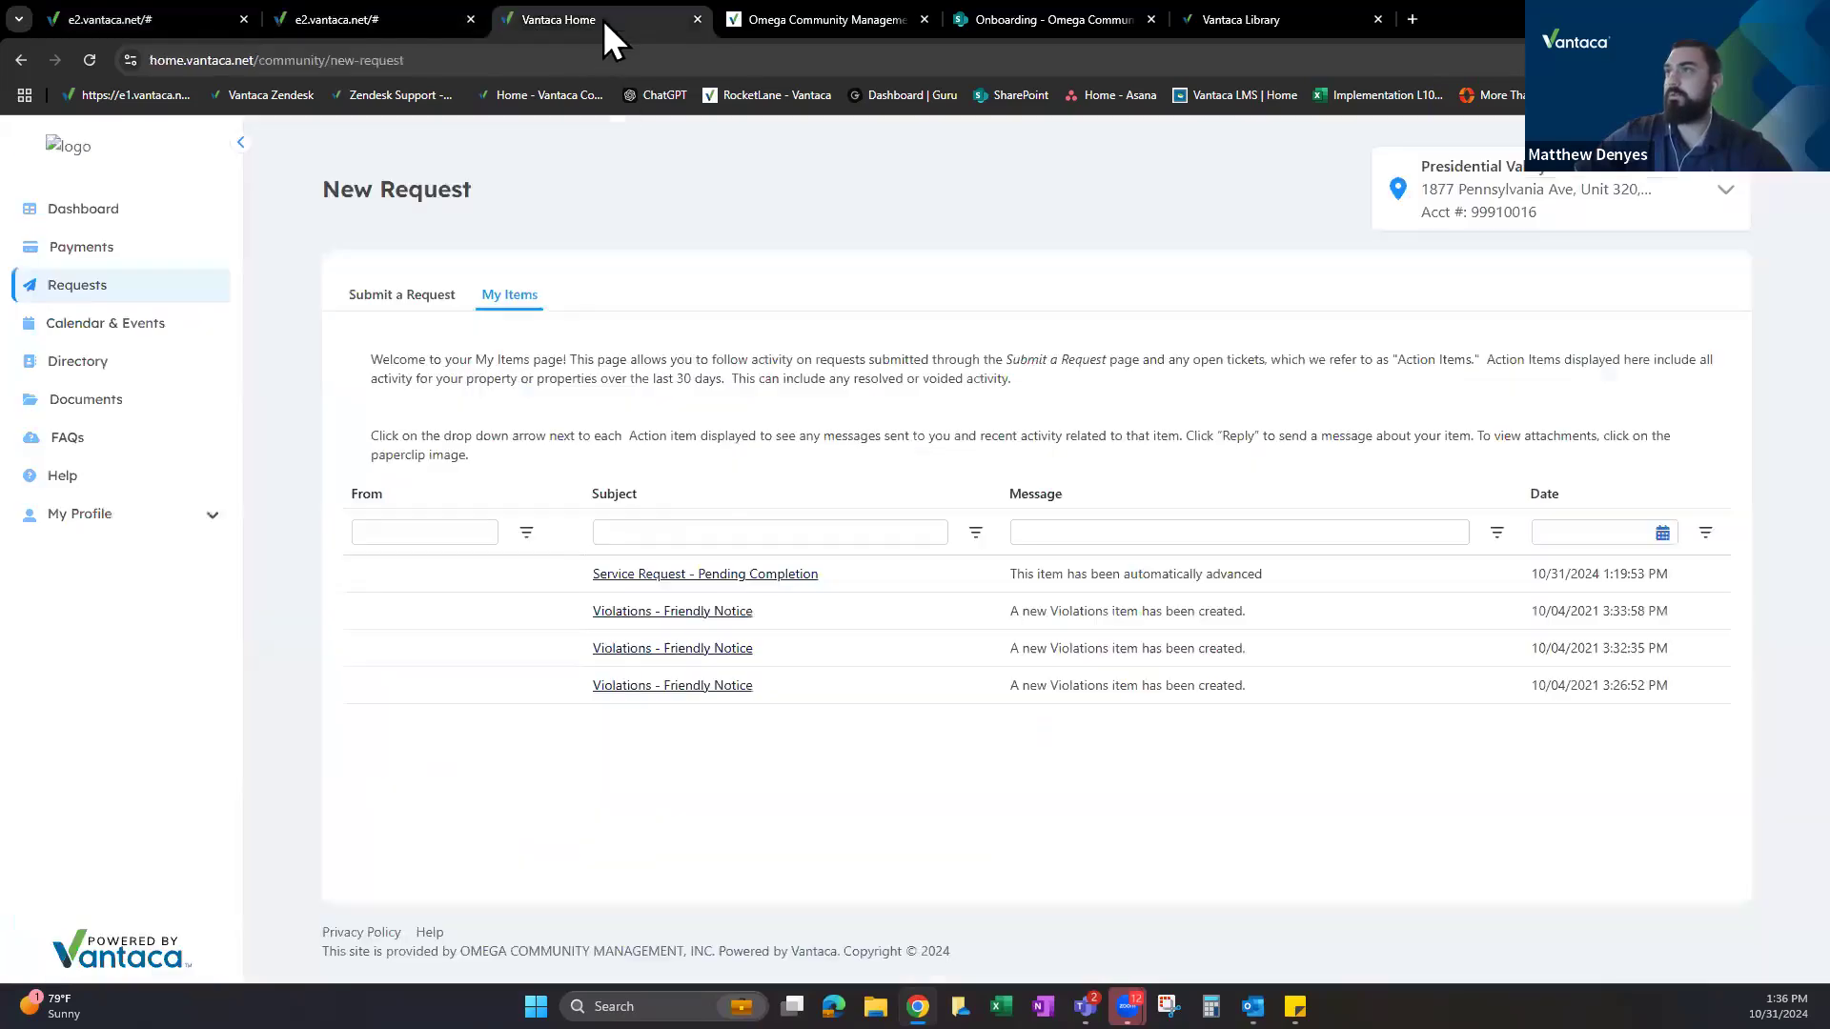
In the homeowner portal, open the completed service request's details from My Items.
{"action": "left_click", "coordinate": [81, 211]}
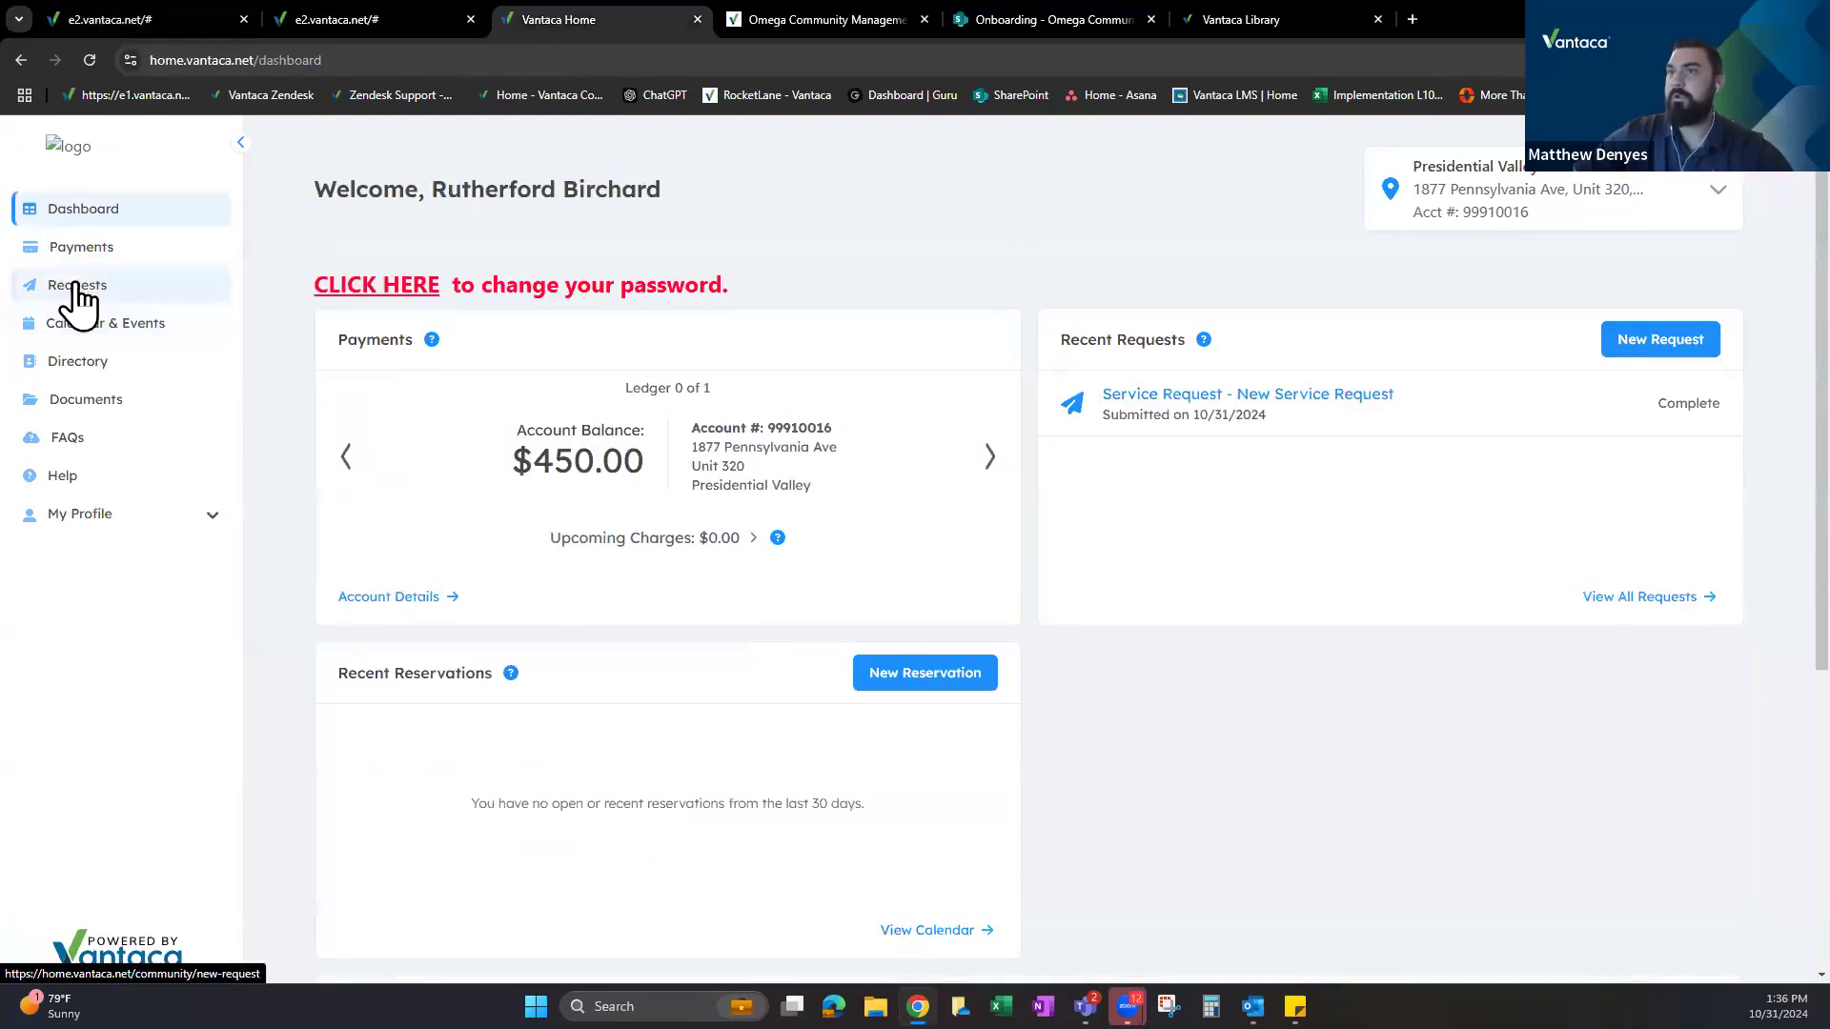
{"action": "left_click", "coordinate": [76, 285]}
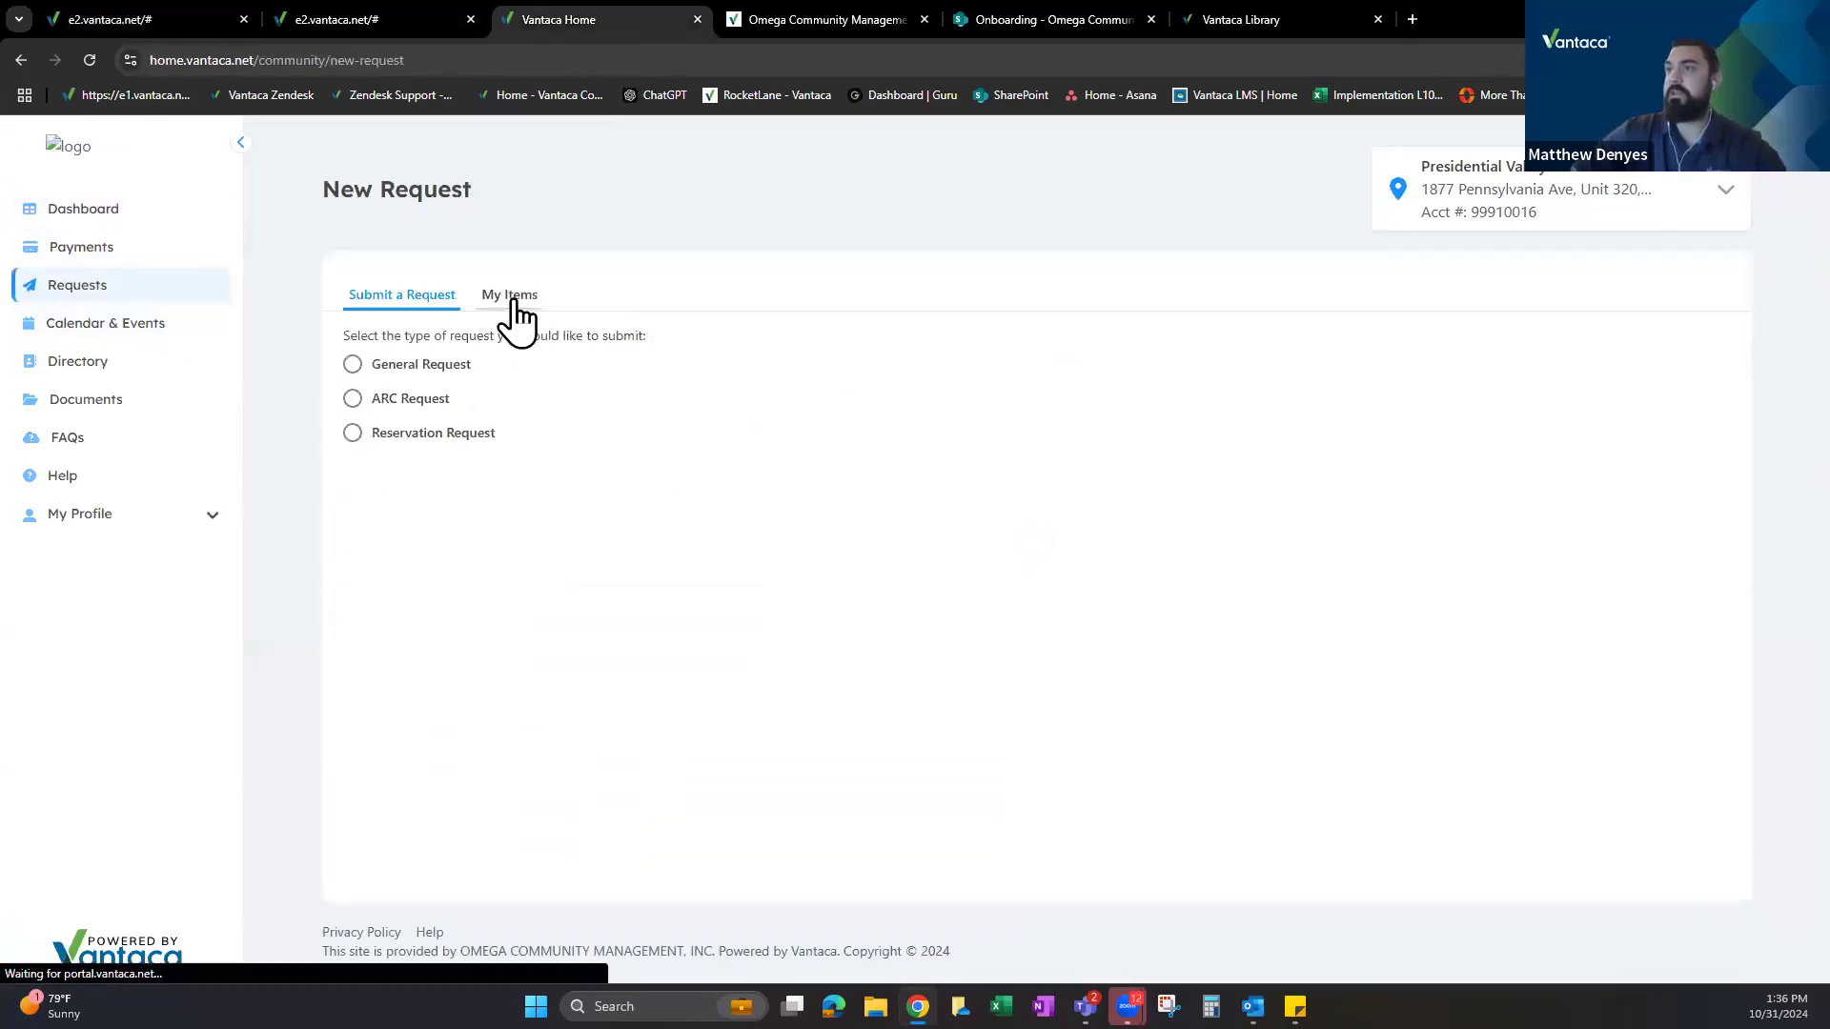
{"action": "left_click", "coordinate": [512, 301]}
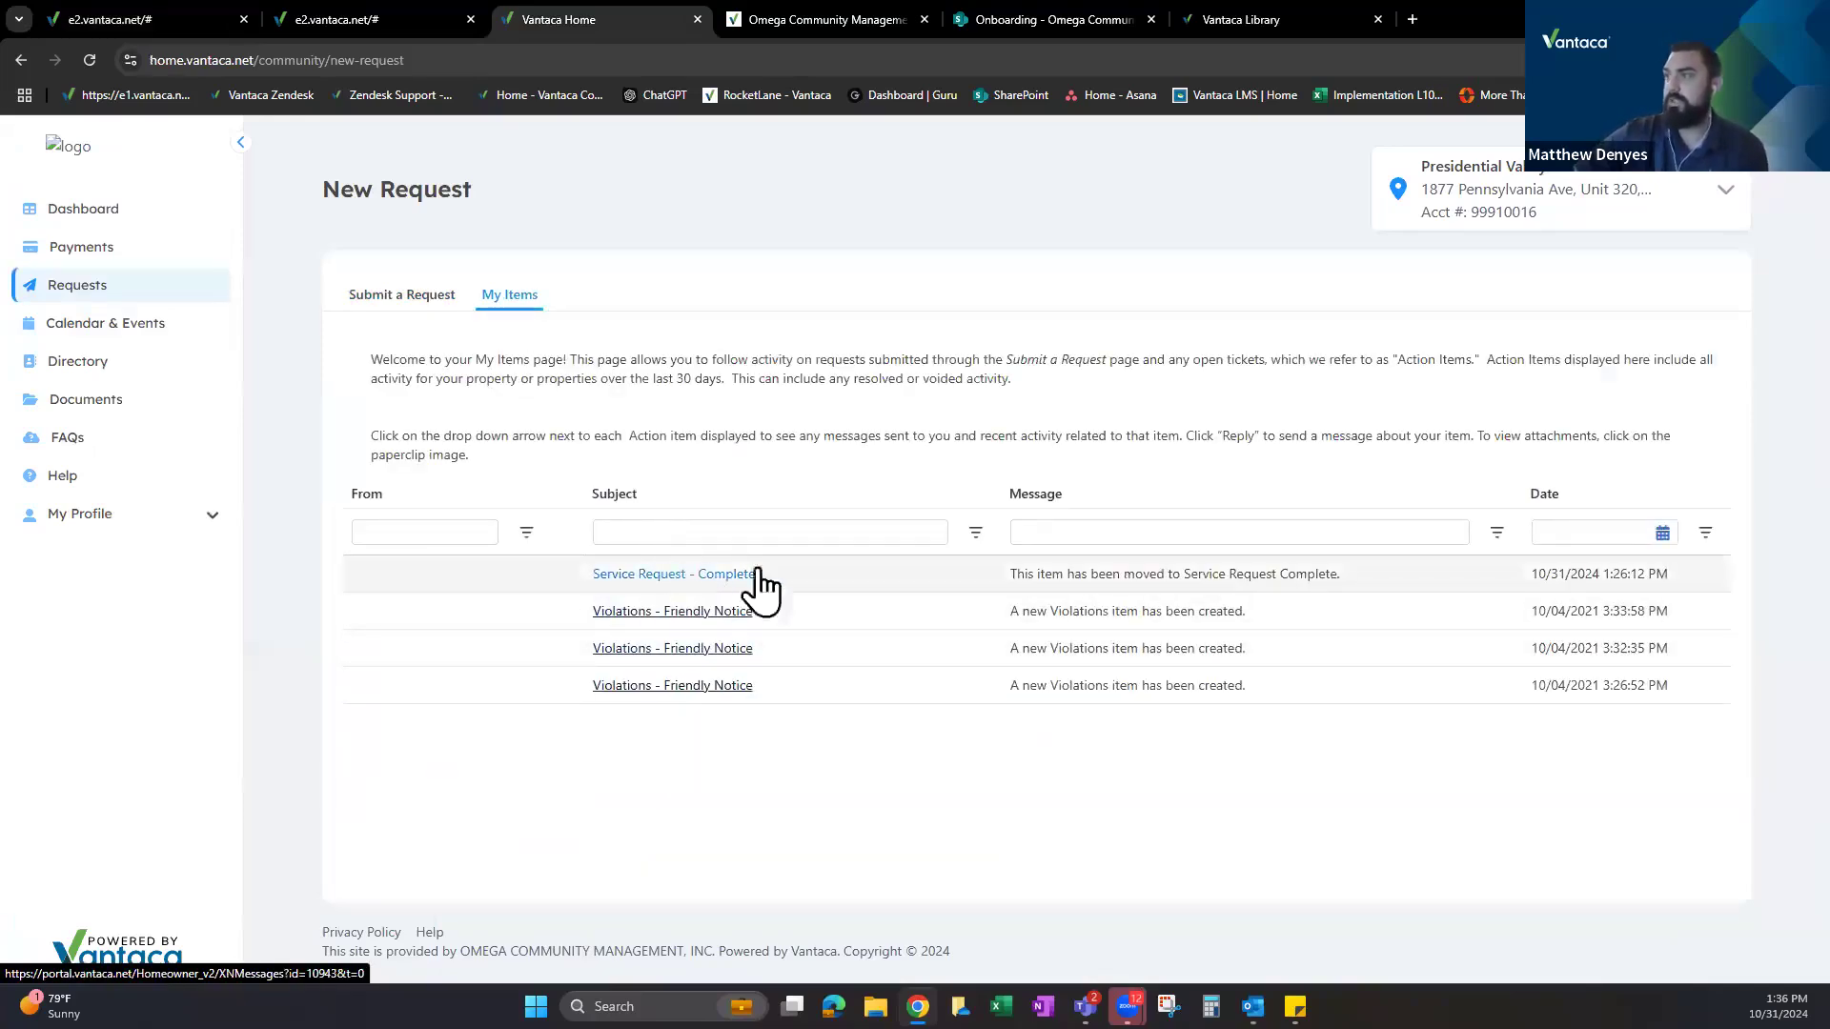
{"action": "left_click", "coordinate": [679, 580]}
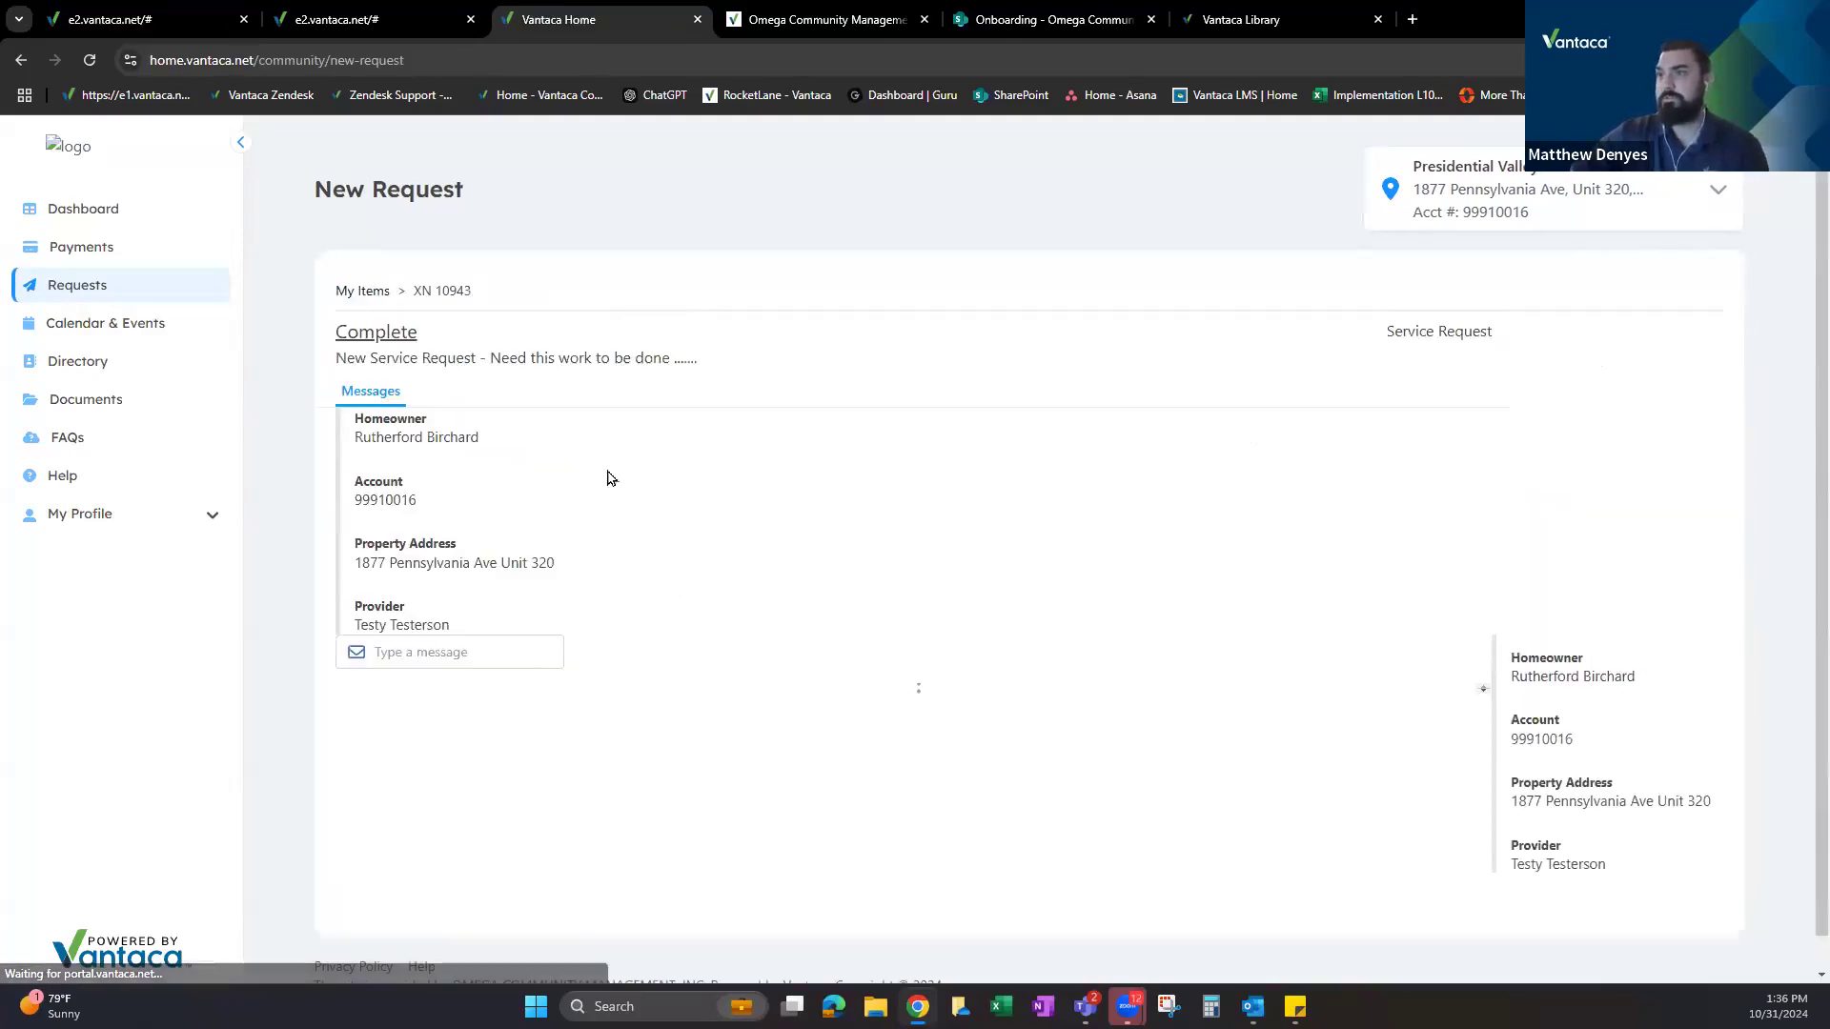
{"action": "scroll", "coordinate": [495, 448], "scroll_direction": "down", "scroll_amount": 2}
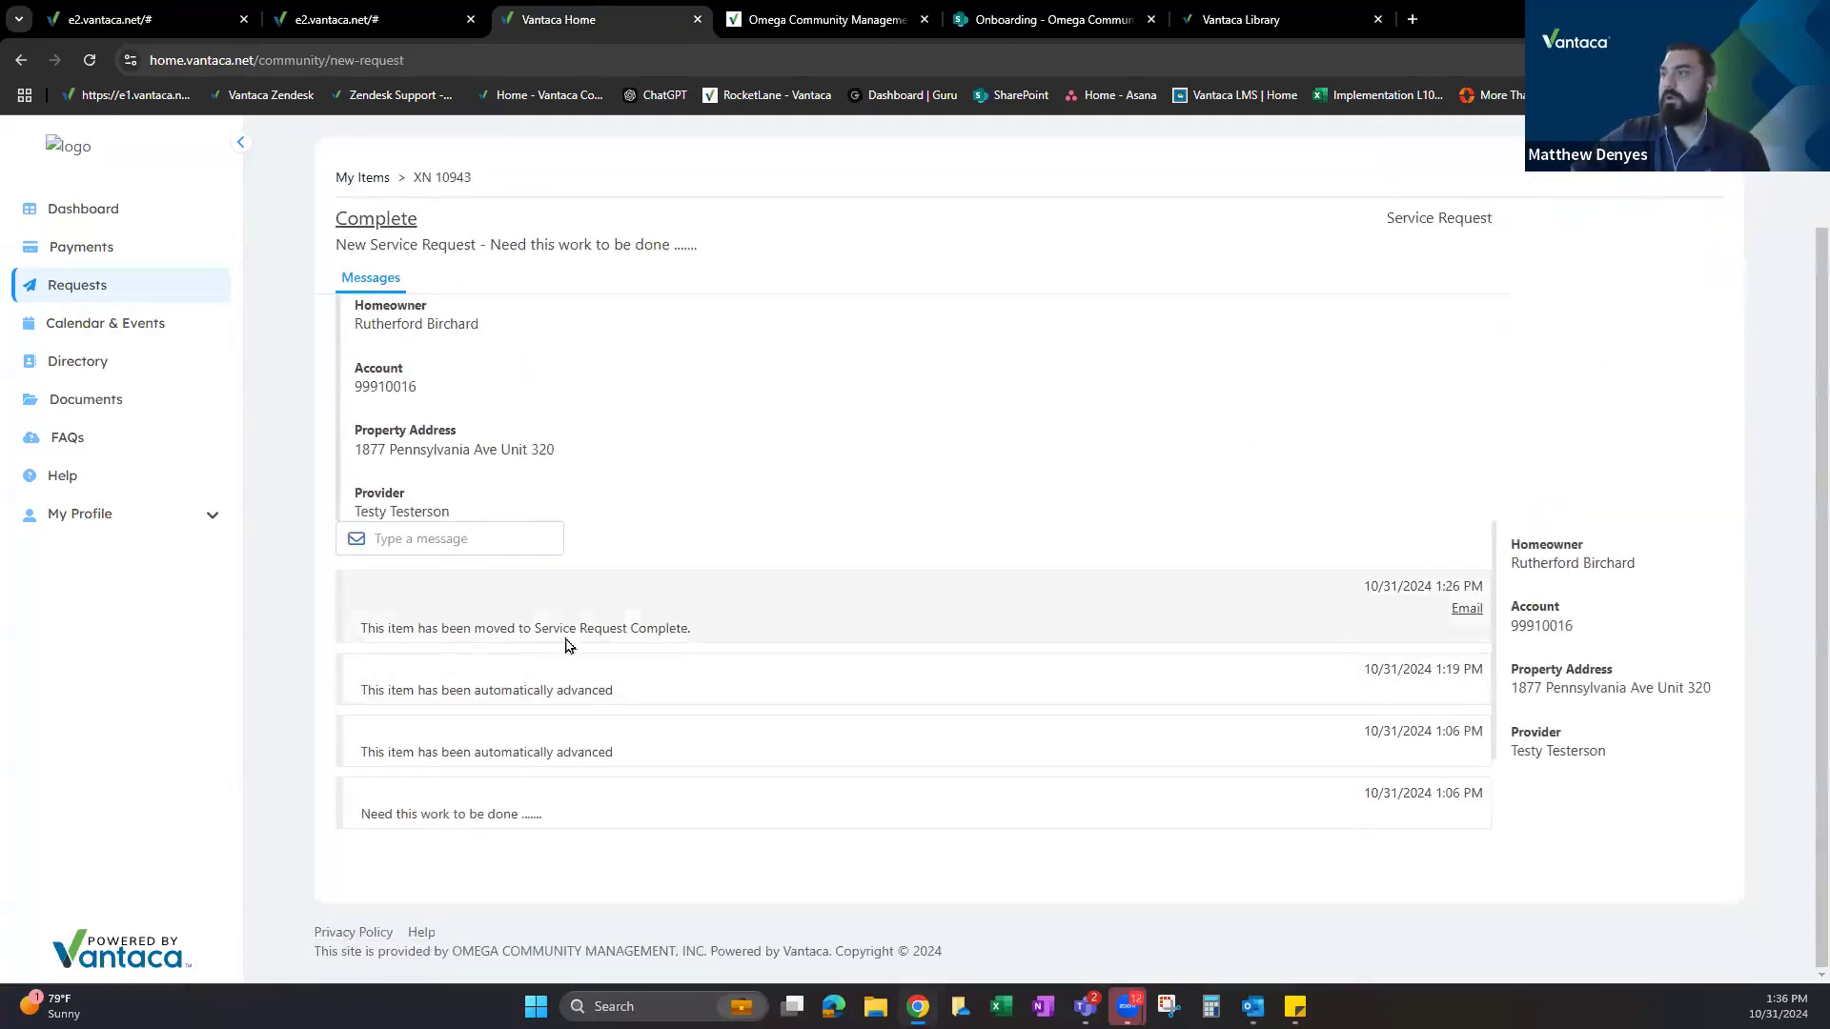
Start a reply on the request and choose its recipient, then return to the admin action steps.
{"action": "left_click", "coordinate": [461, 538]}
{"action": "left_click", "coordinate": [499, 577]}
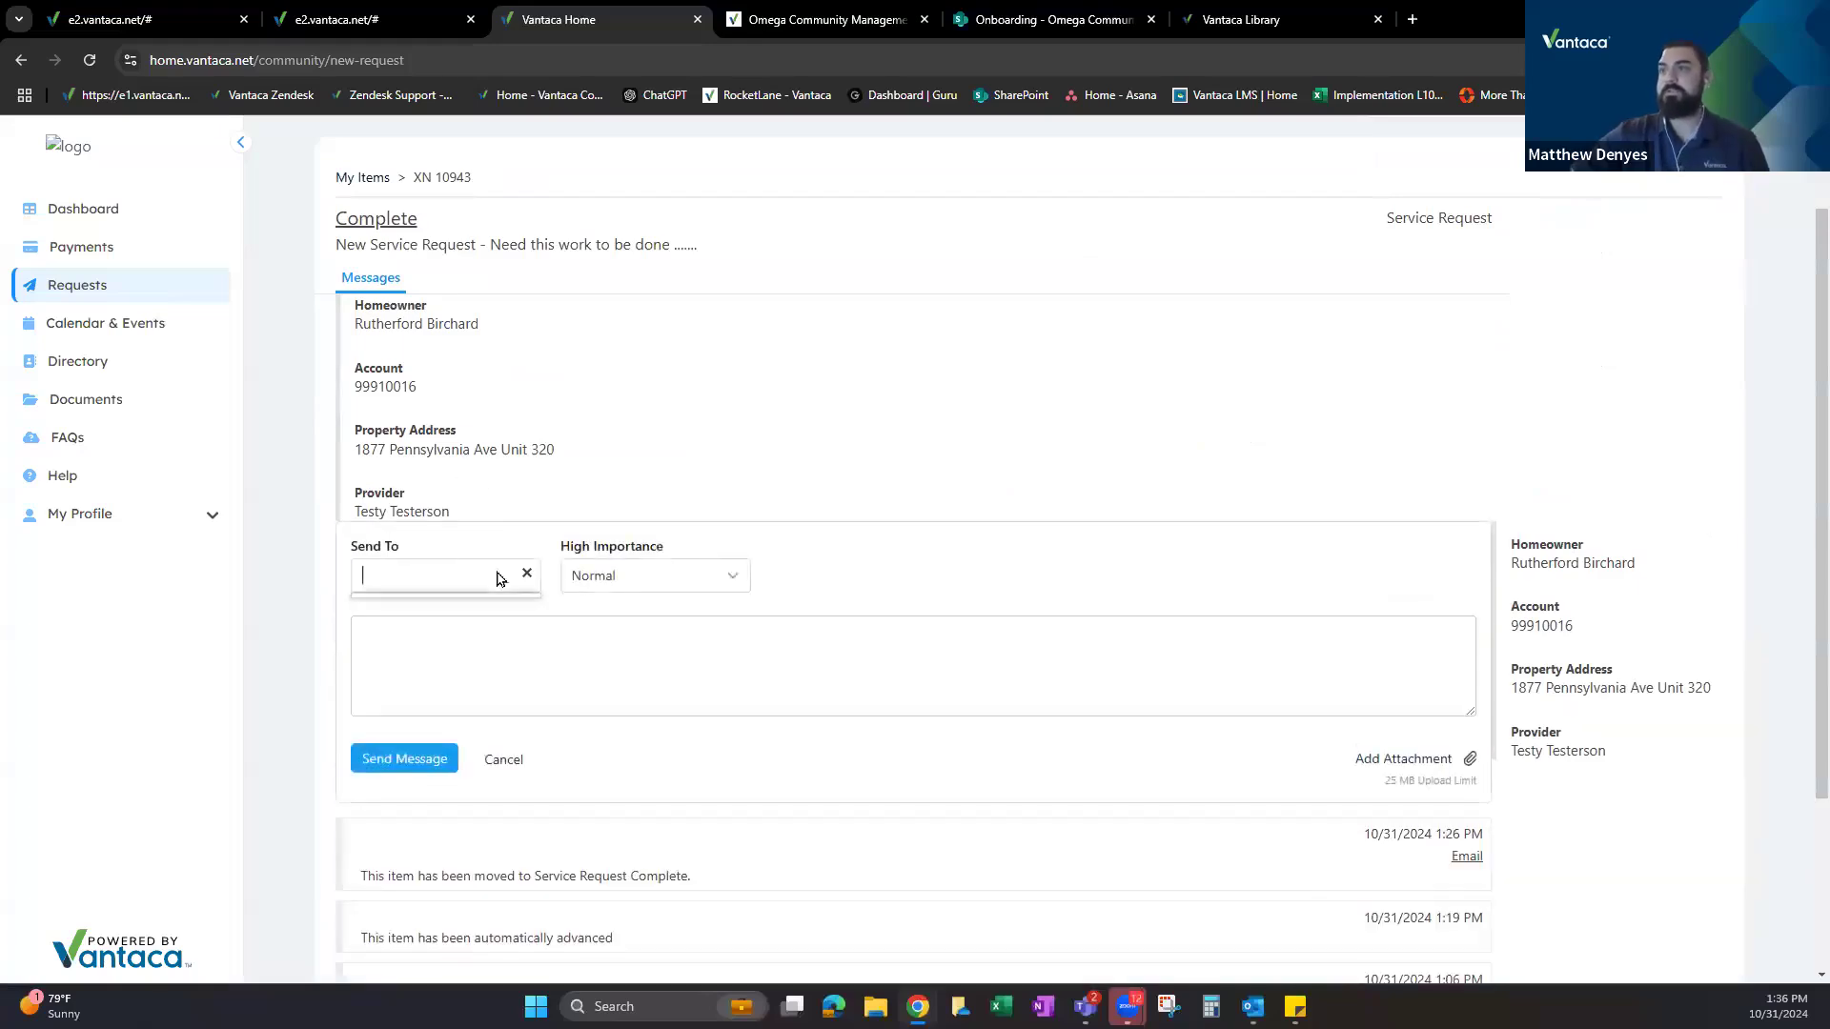
{"action": "scroll", "coordinate": [650, 619], "scroll_direction": "up", "scroll_amount": 1}
{"action": "scroll", "coordinate": [572, 724], "scroll_direction": "down", "scroll_amount": 1}
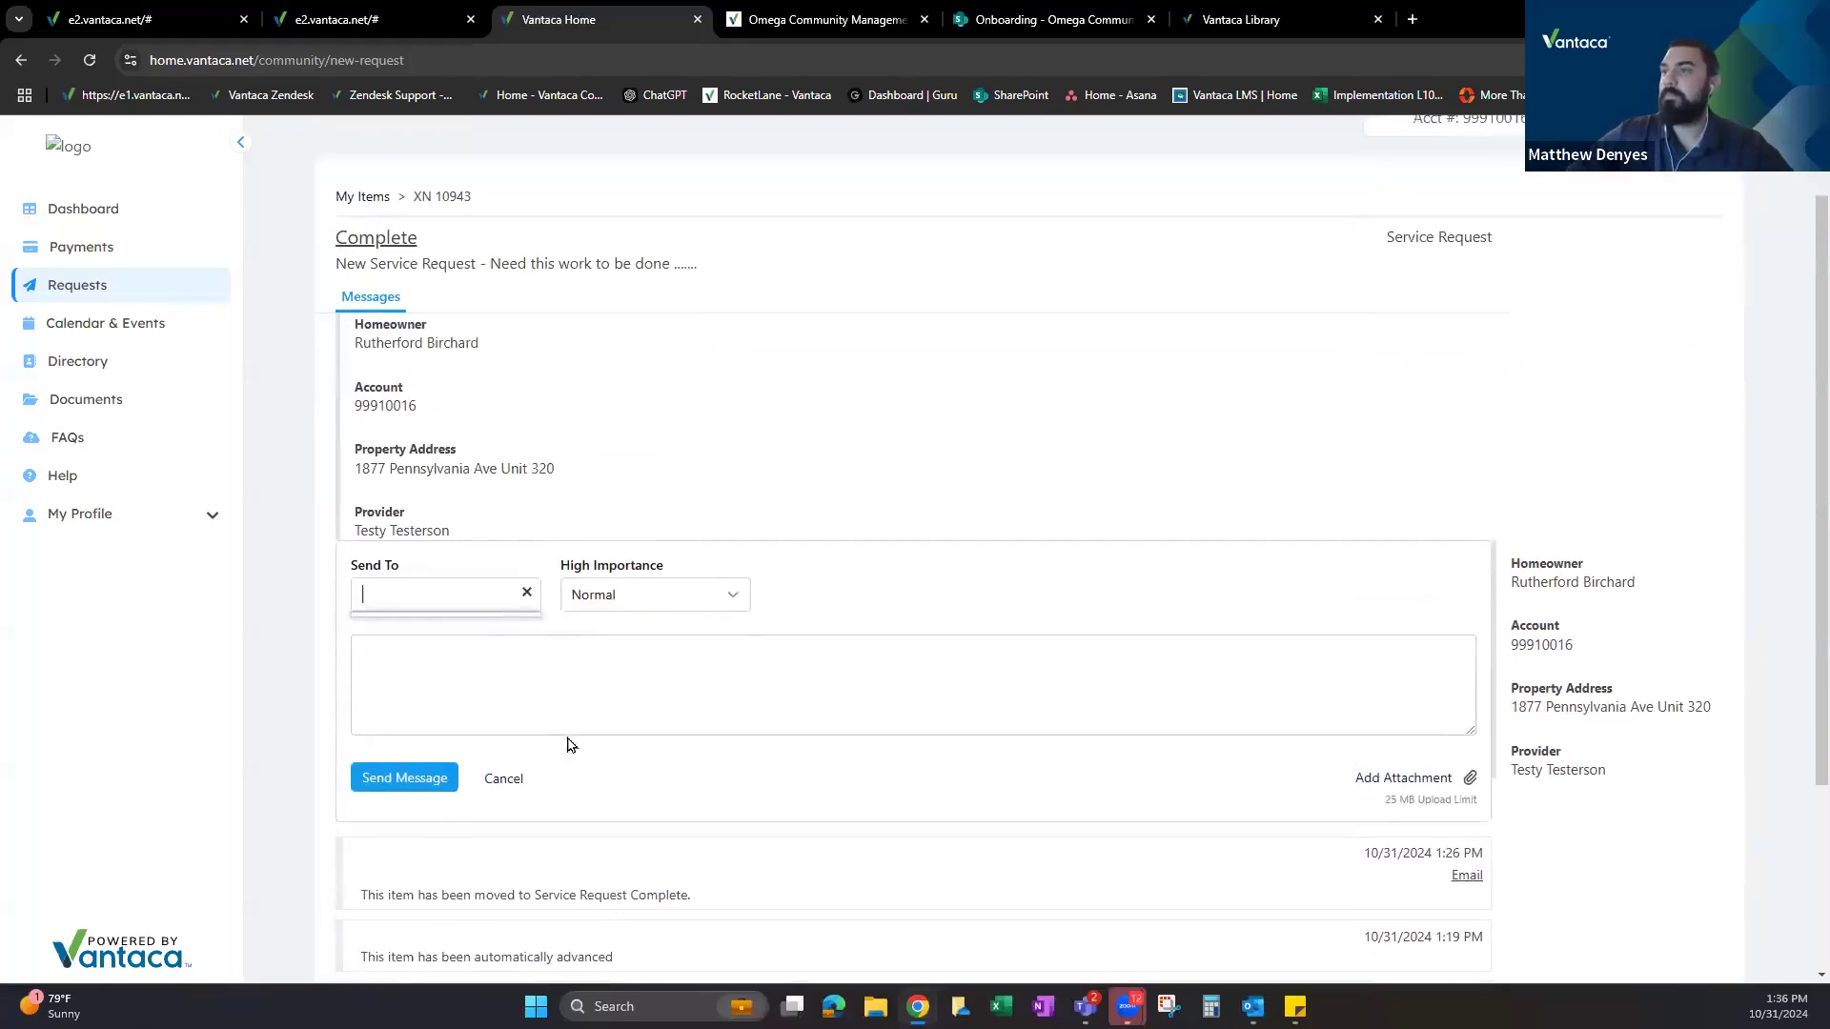
{"action": "left_click", "coordinate": [547, 674]}
{"action": "scroll", "coordinate": [487, 407], "scroll_direction": "up", "scroll_amount": 2}
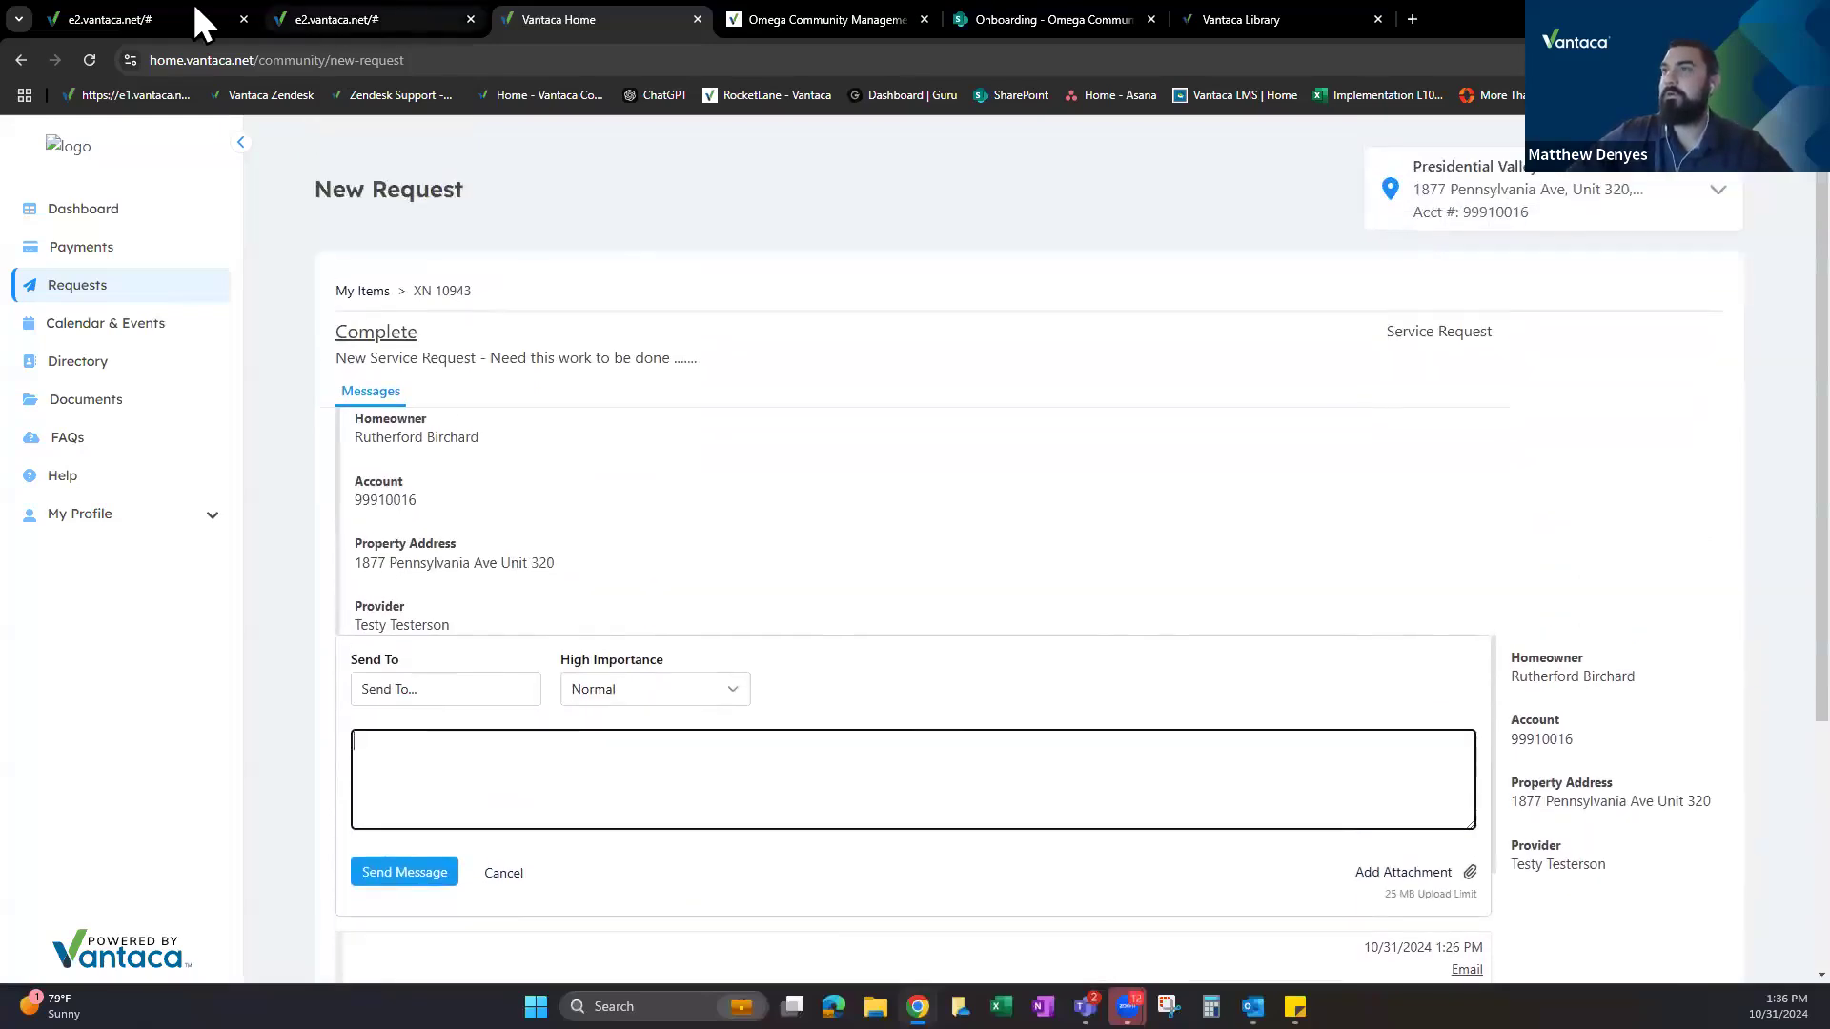
{"action": "left_click", "coordinate": [362, 19]}
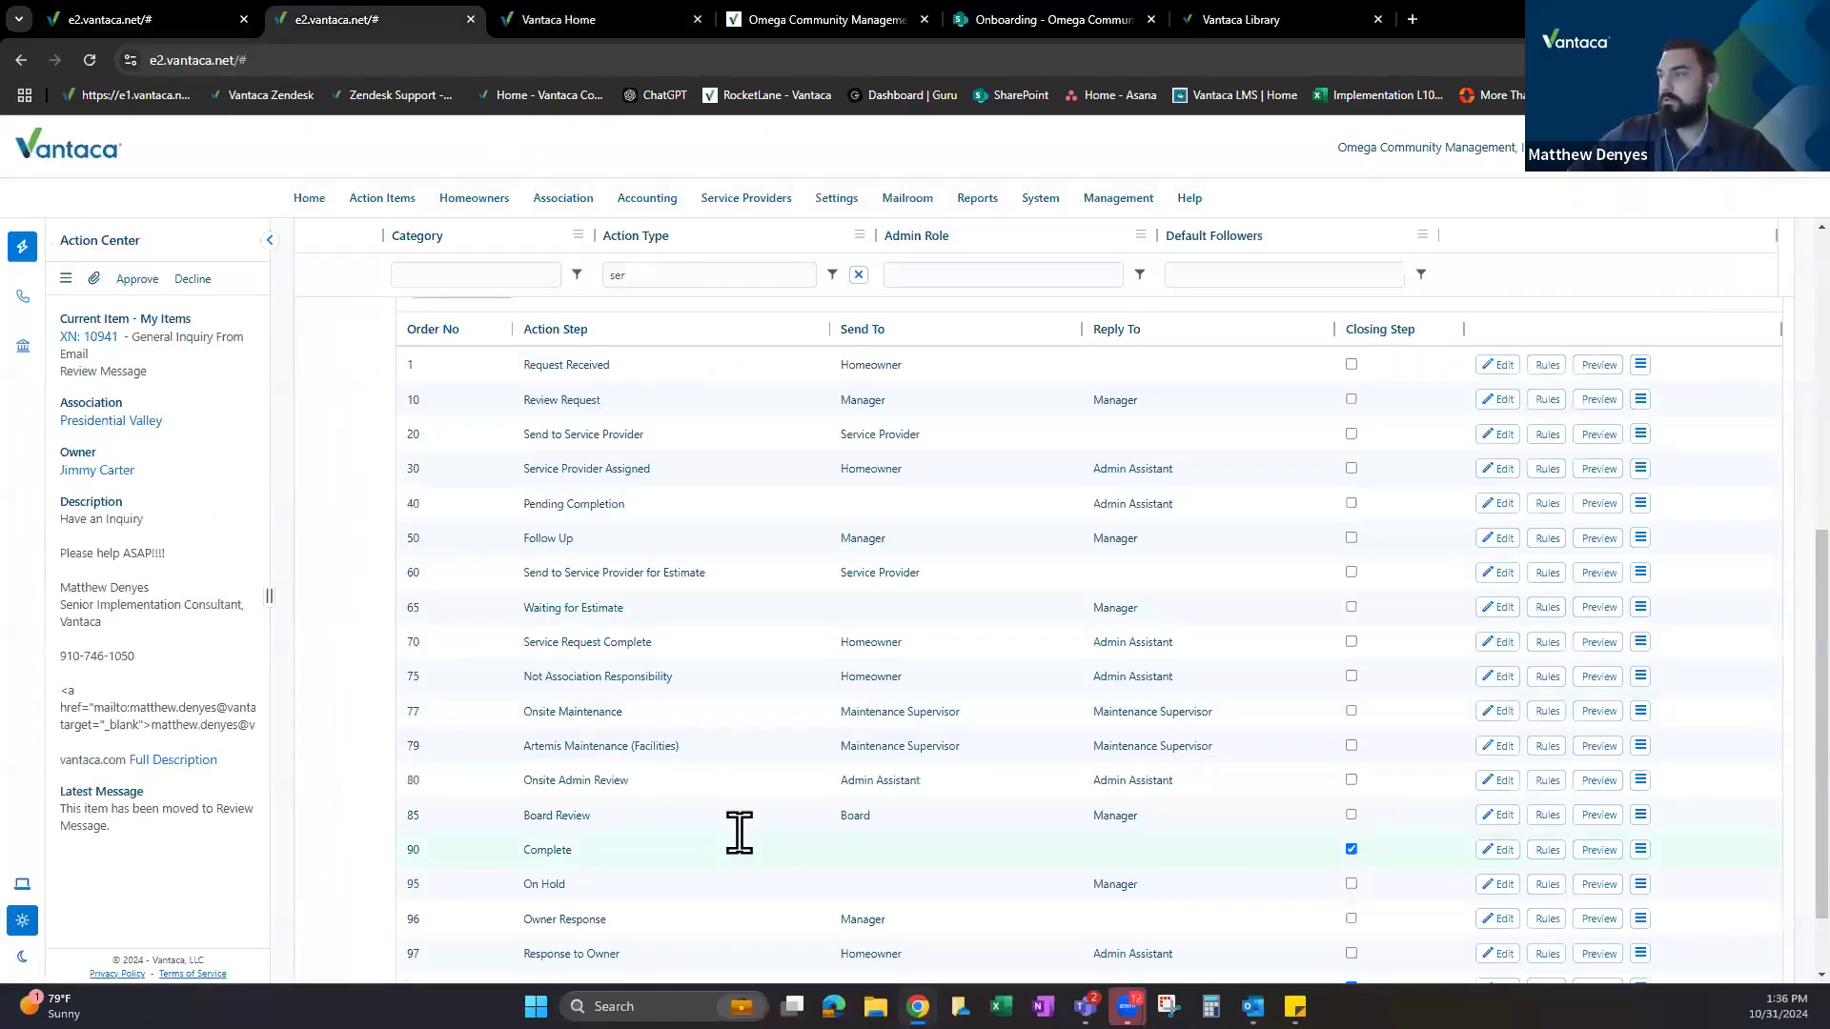
{"action": "scroll", "coordinate": [1181, 739], "scroll_direction": "down", "scroll_amount": 1}
{"action": "scroll", "coordinate": [1181, 740], "scroll_direction": "down", "scroll_amount": 1}
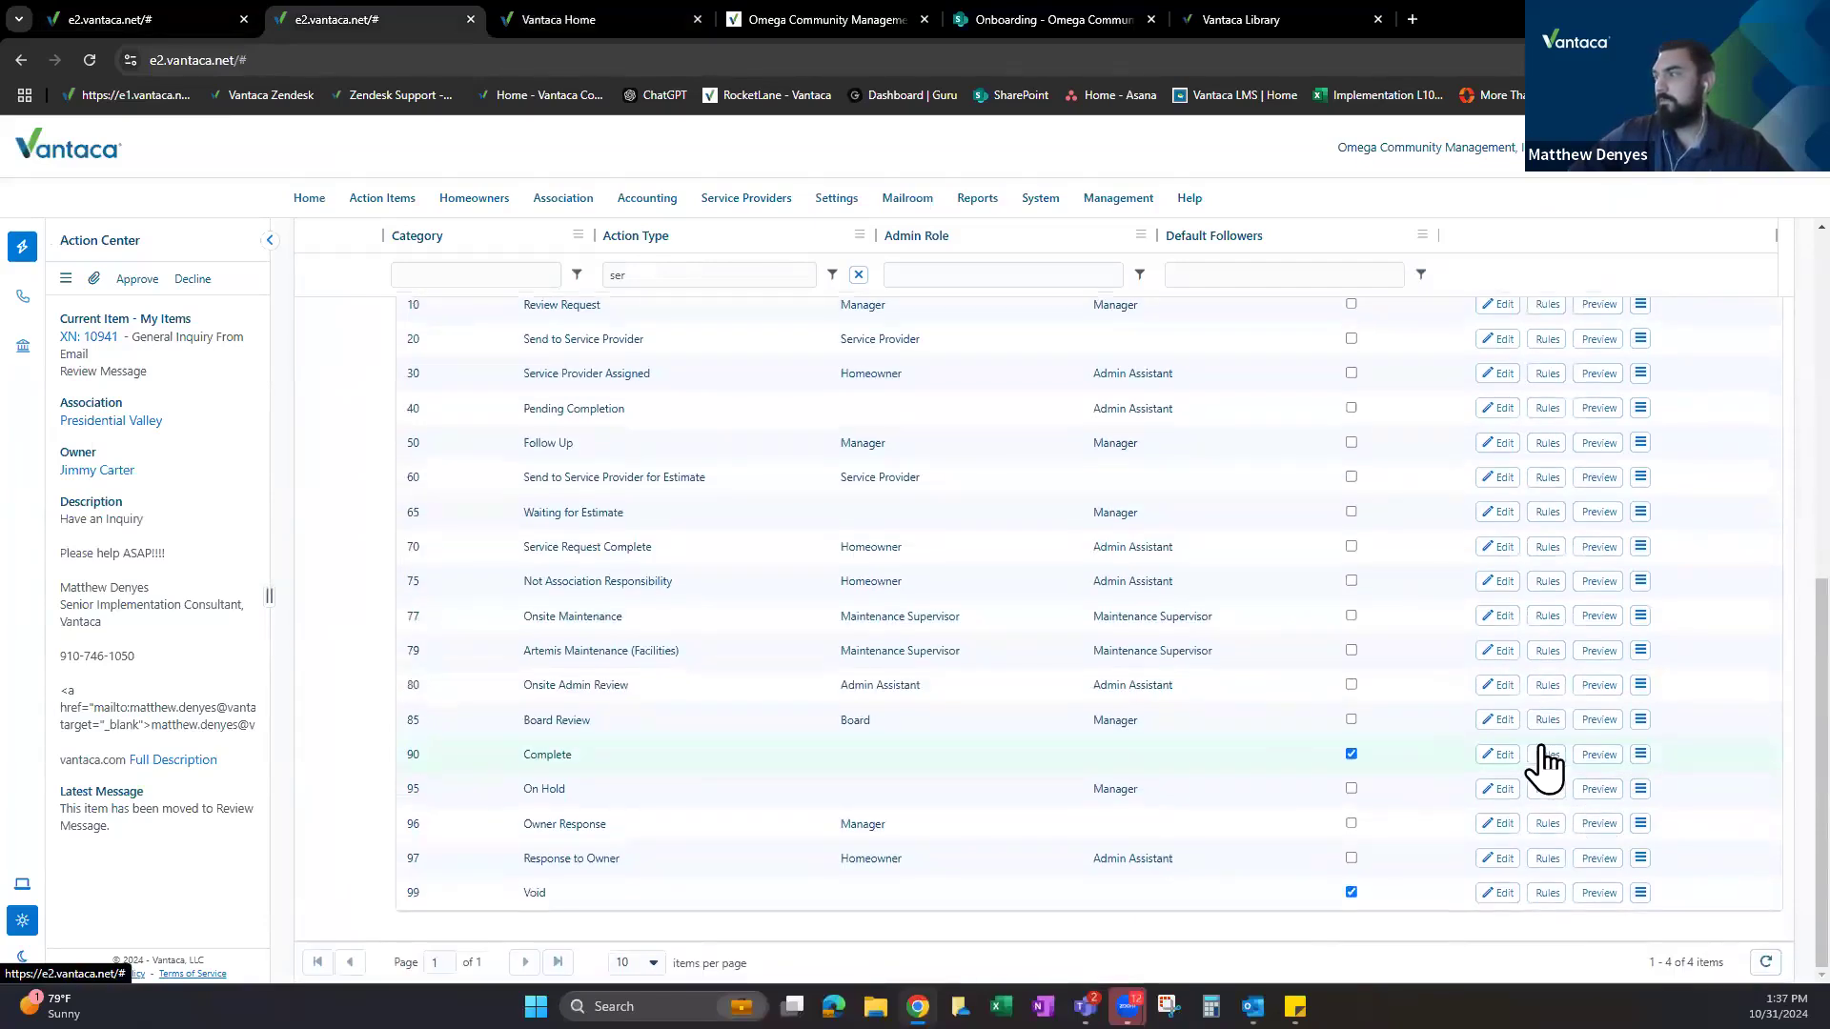
{"action": "left_click", "coordinate": [1545, 753]}
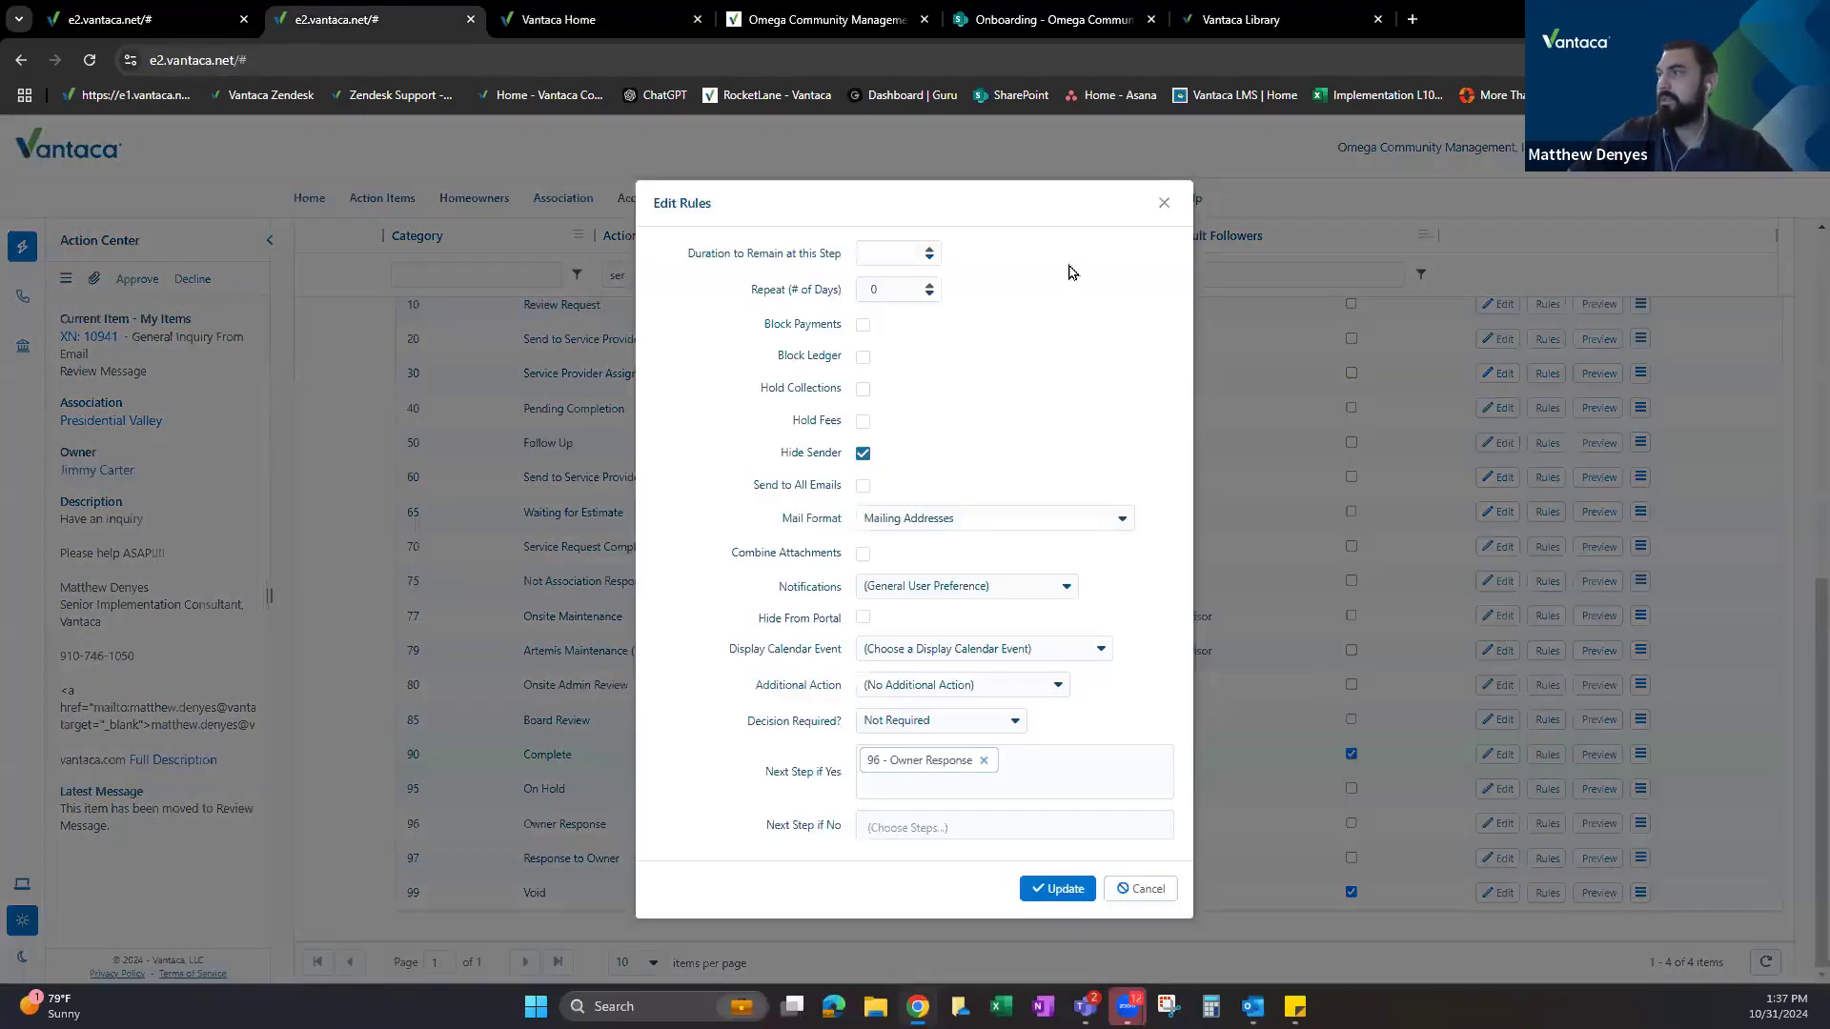
{"action": "left_click", "coordinate": [1163, 203]}
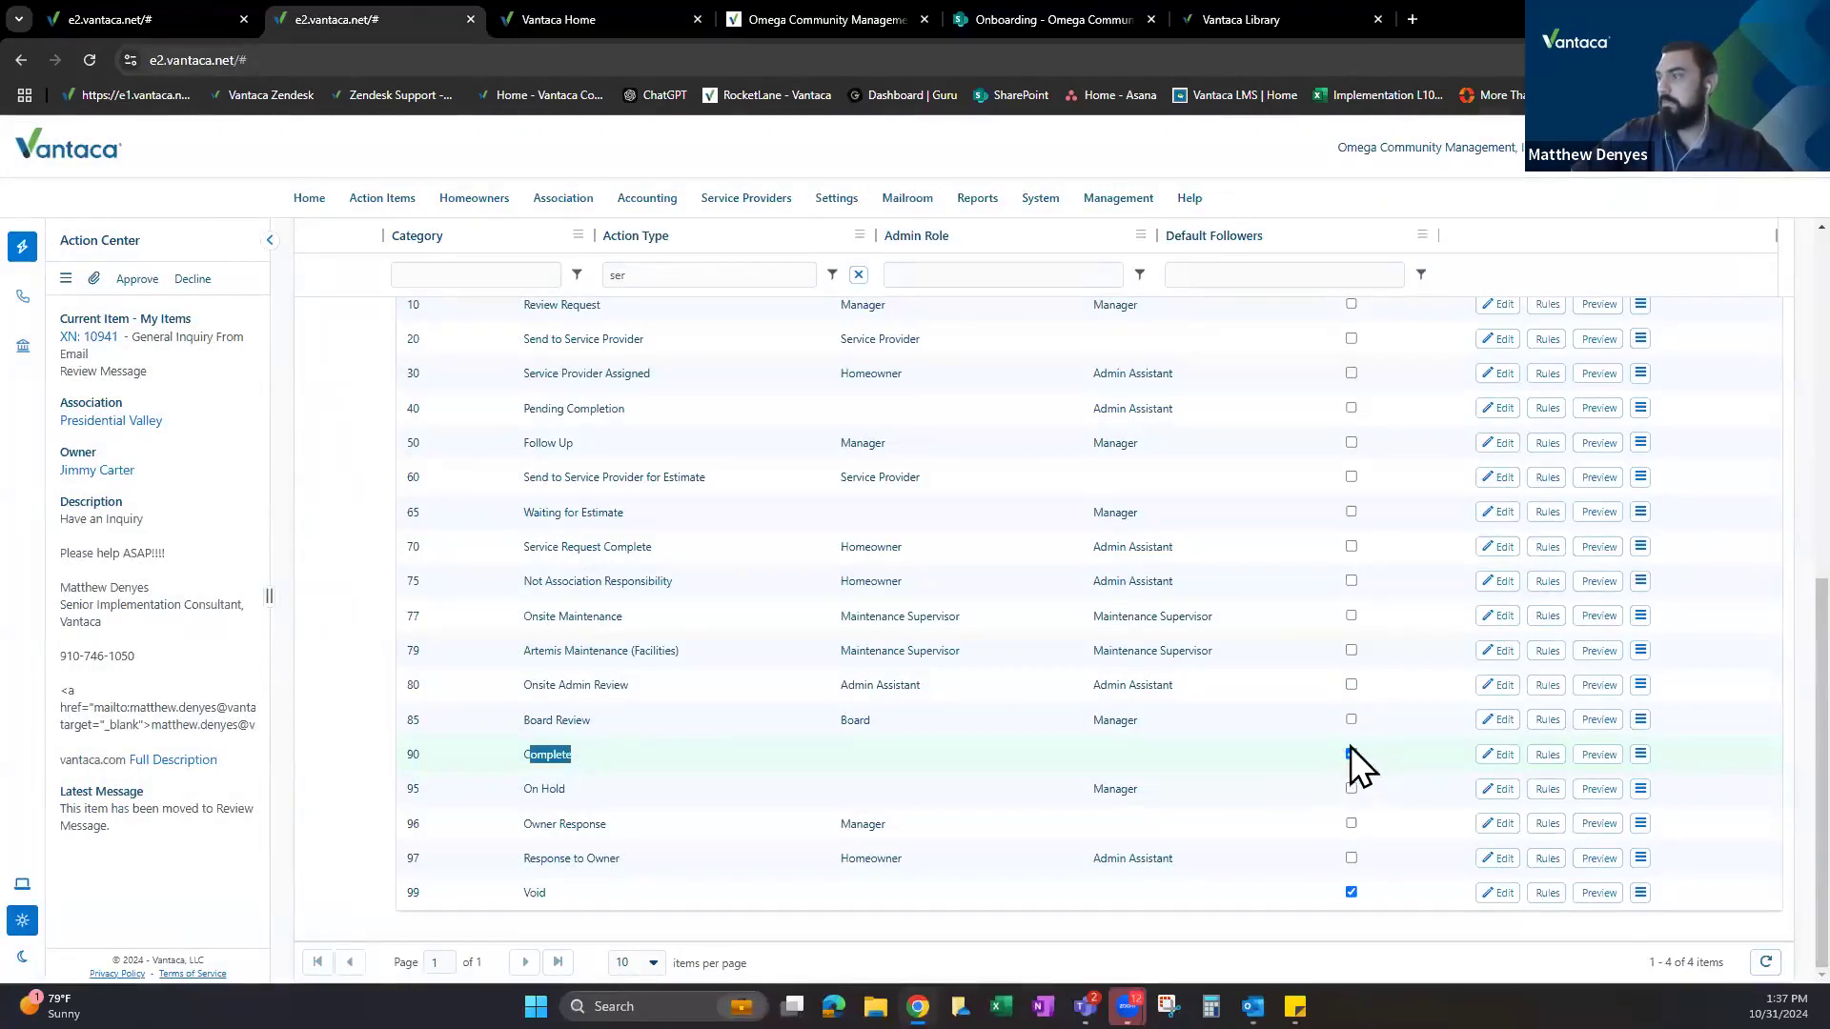
{"action": "double_click", "coordinate": [694, 890]}
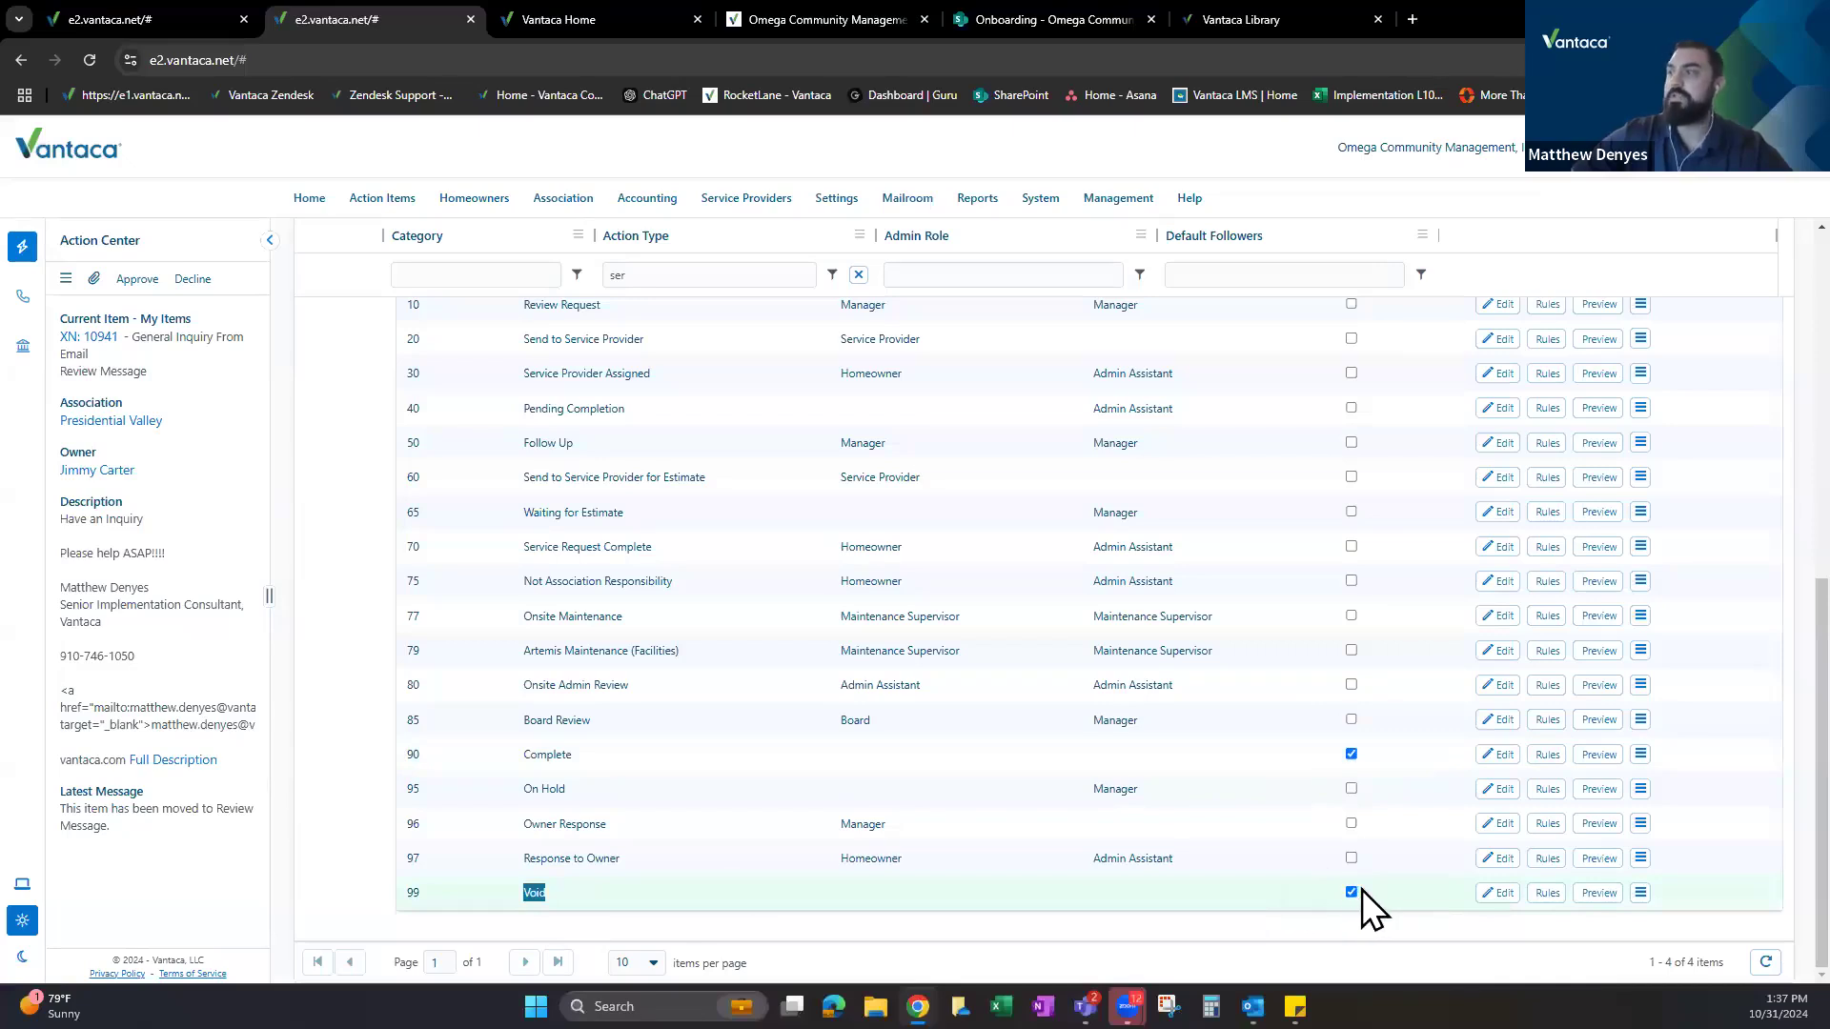
{"action": "double_click", "coordinate": [613, 762]}
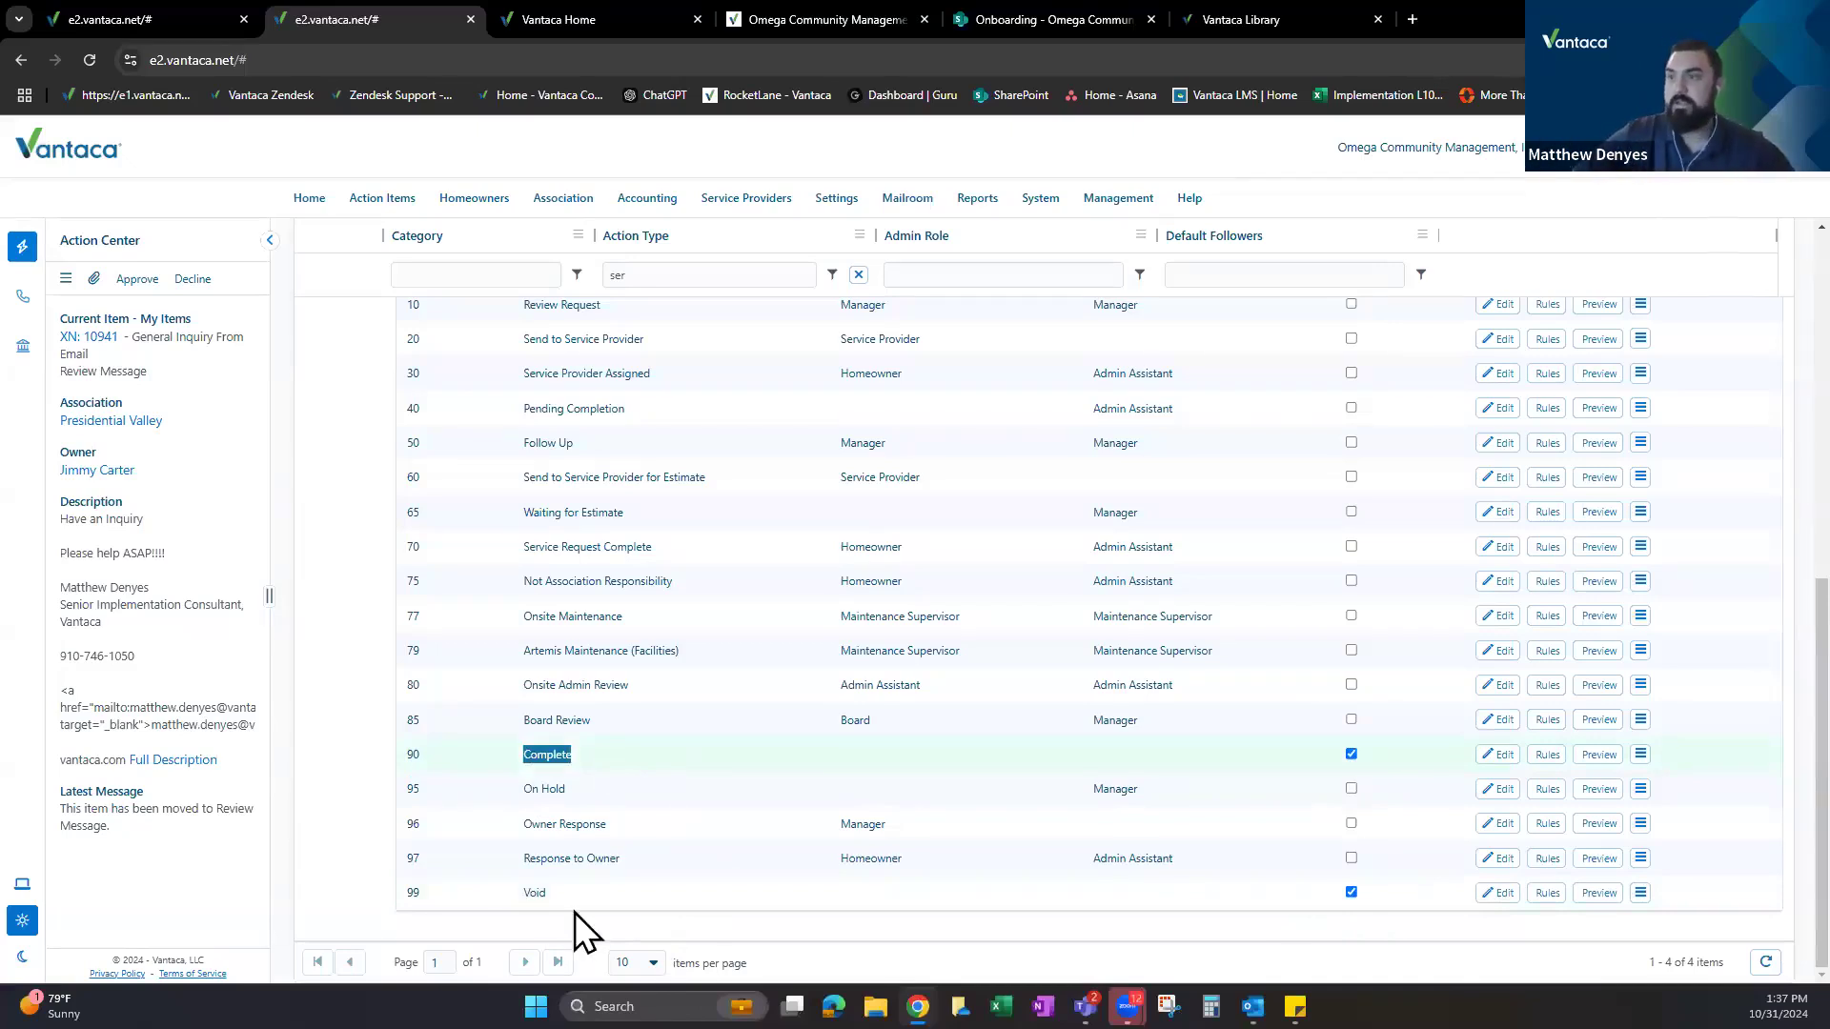
{"action": "left_click", "coordinate": [551, 893]}
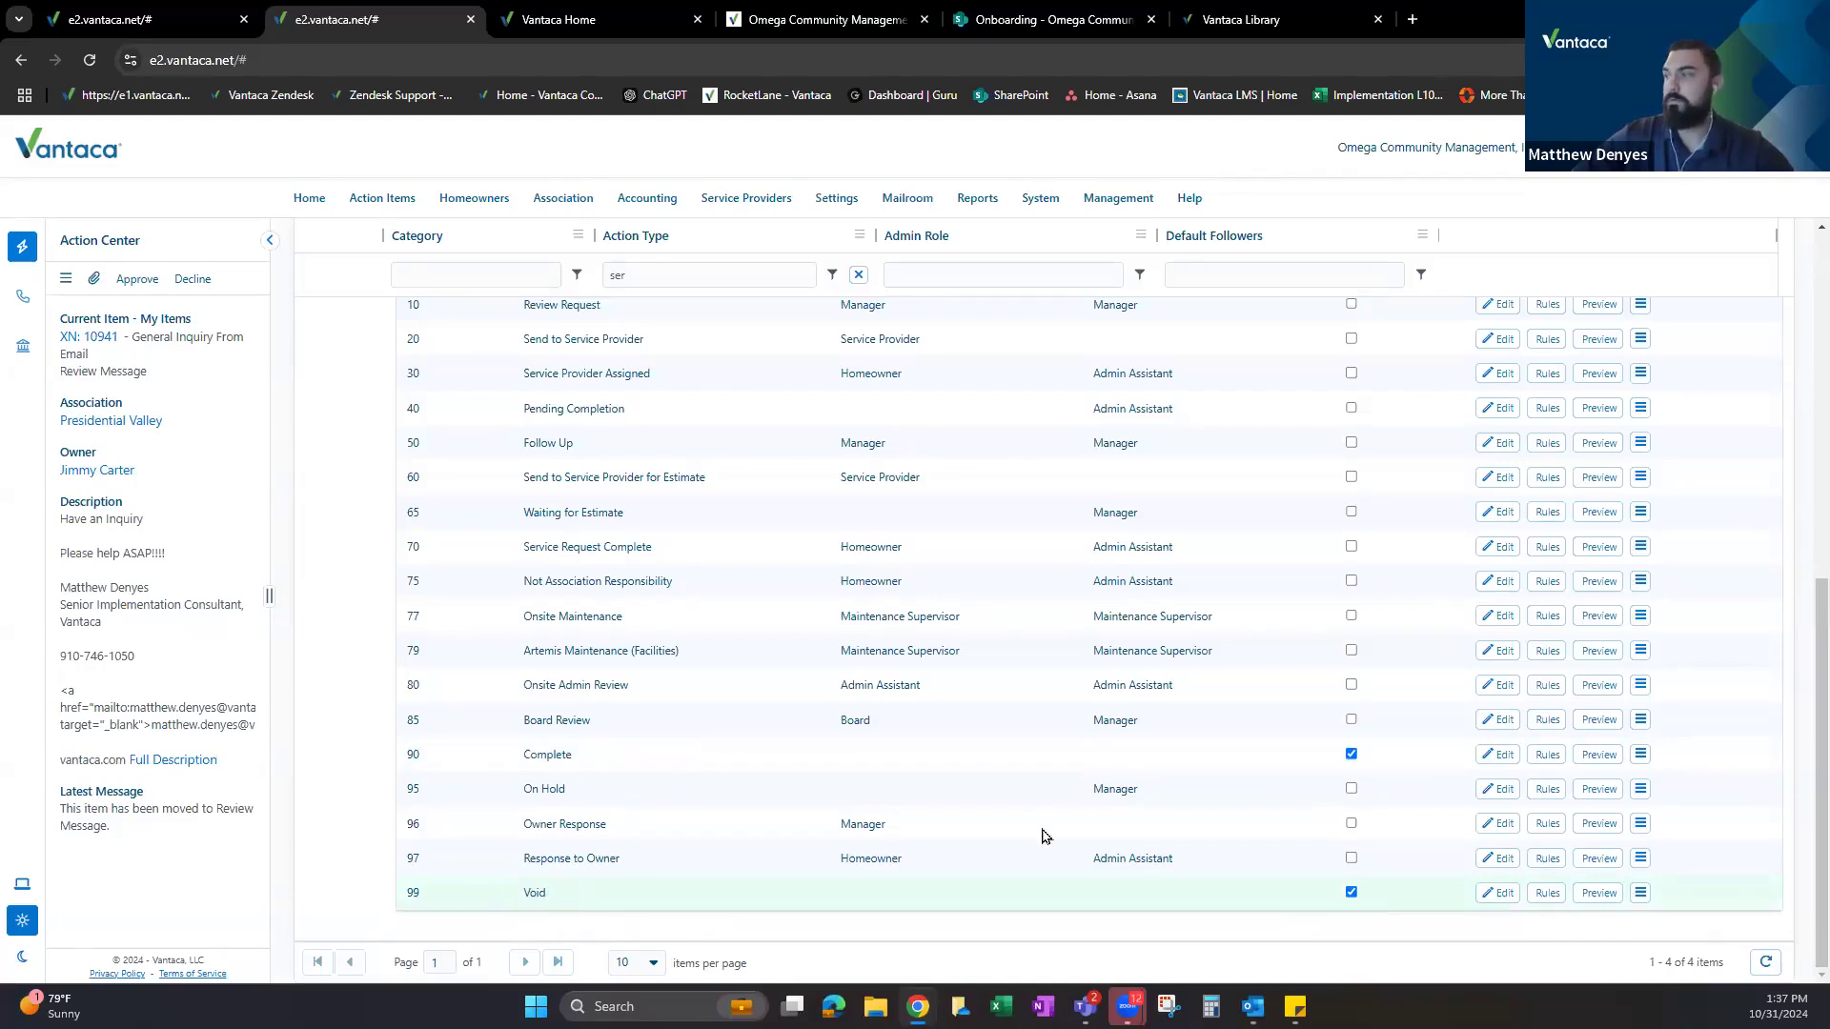
{"action": "scroll", "coordinate": [707, 823], "scroll_direction": "up", "scroll_amount": 1}
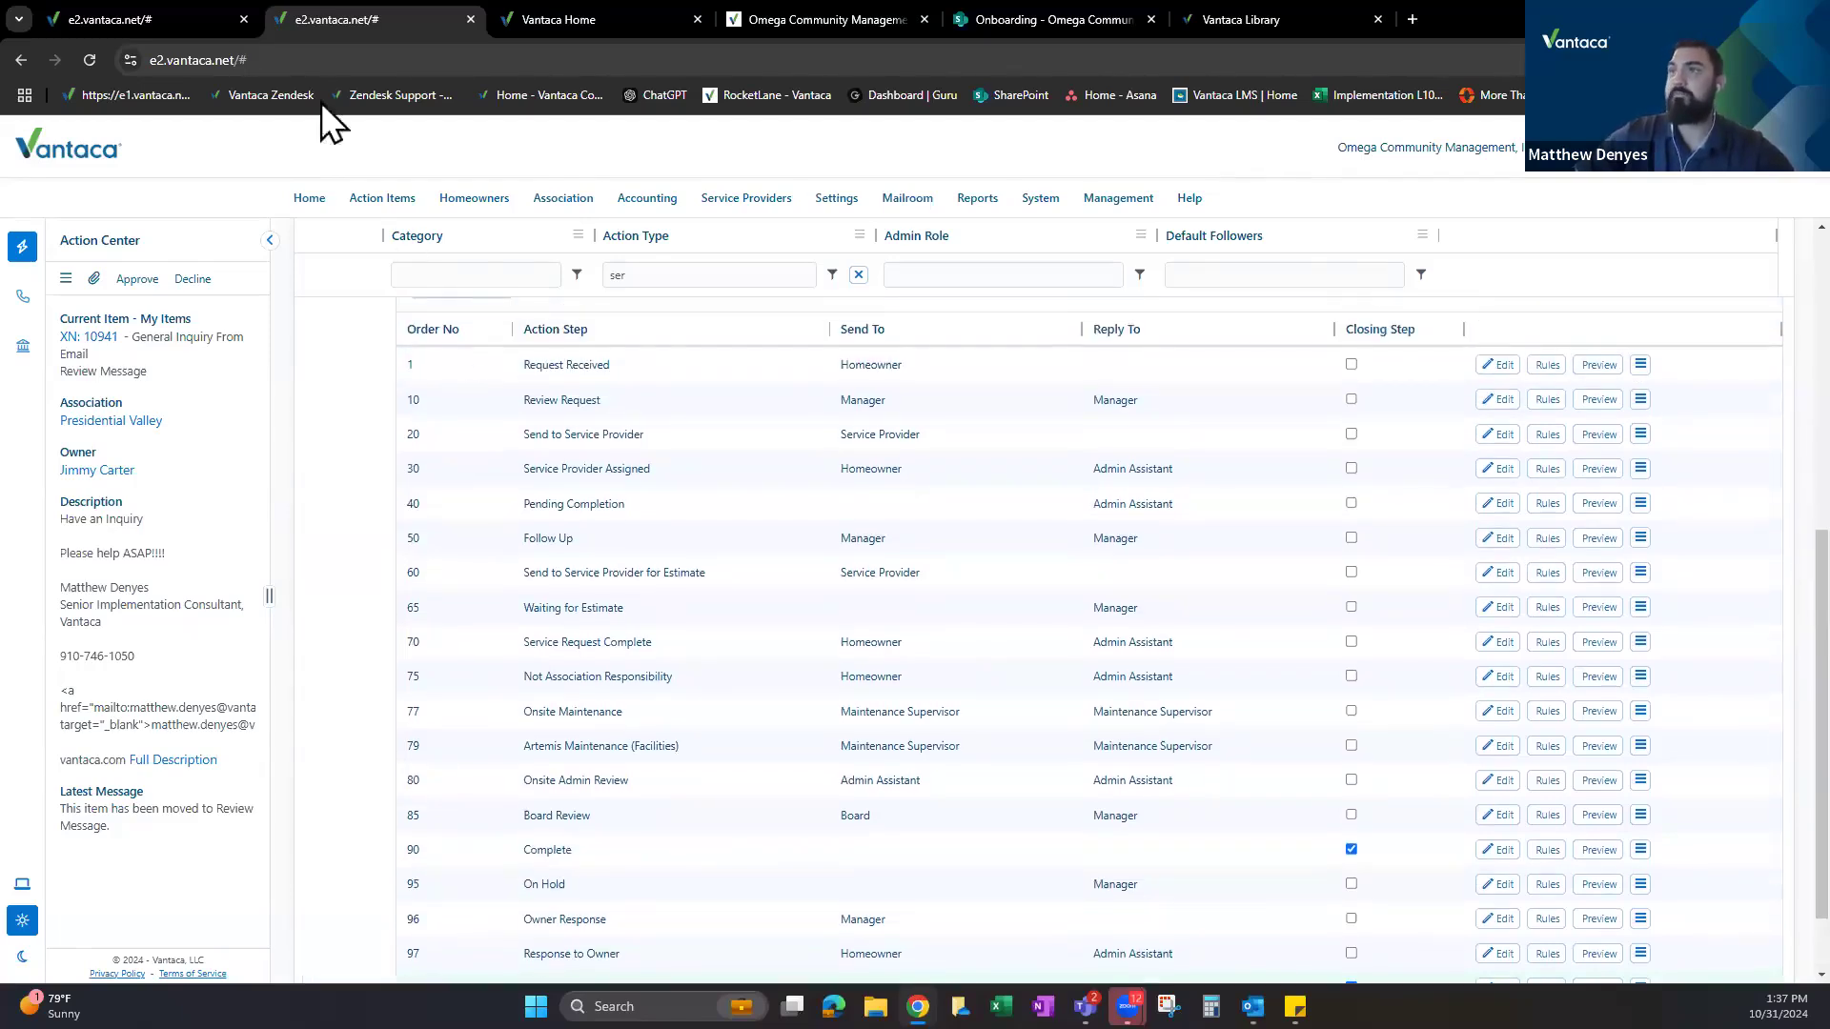
{"action": "scroll", "coordinate": [707, 717], "scroll_direction": "down", "scroll_amount": 1}
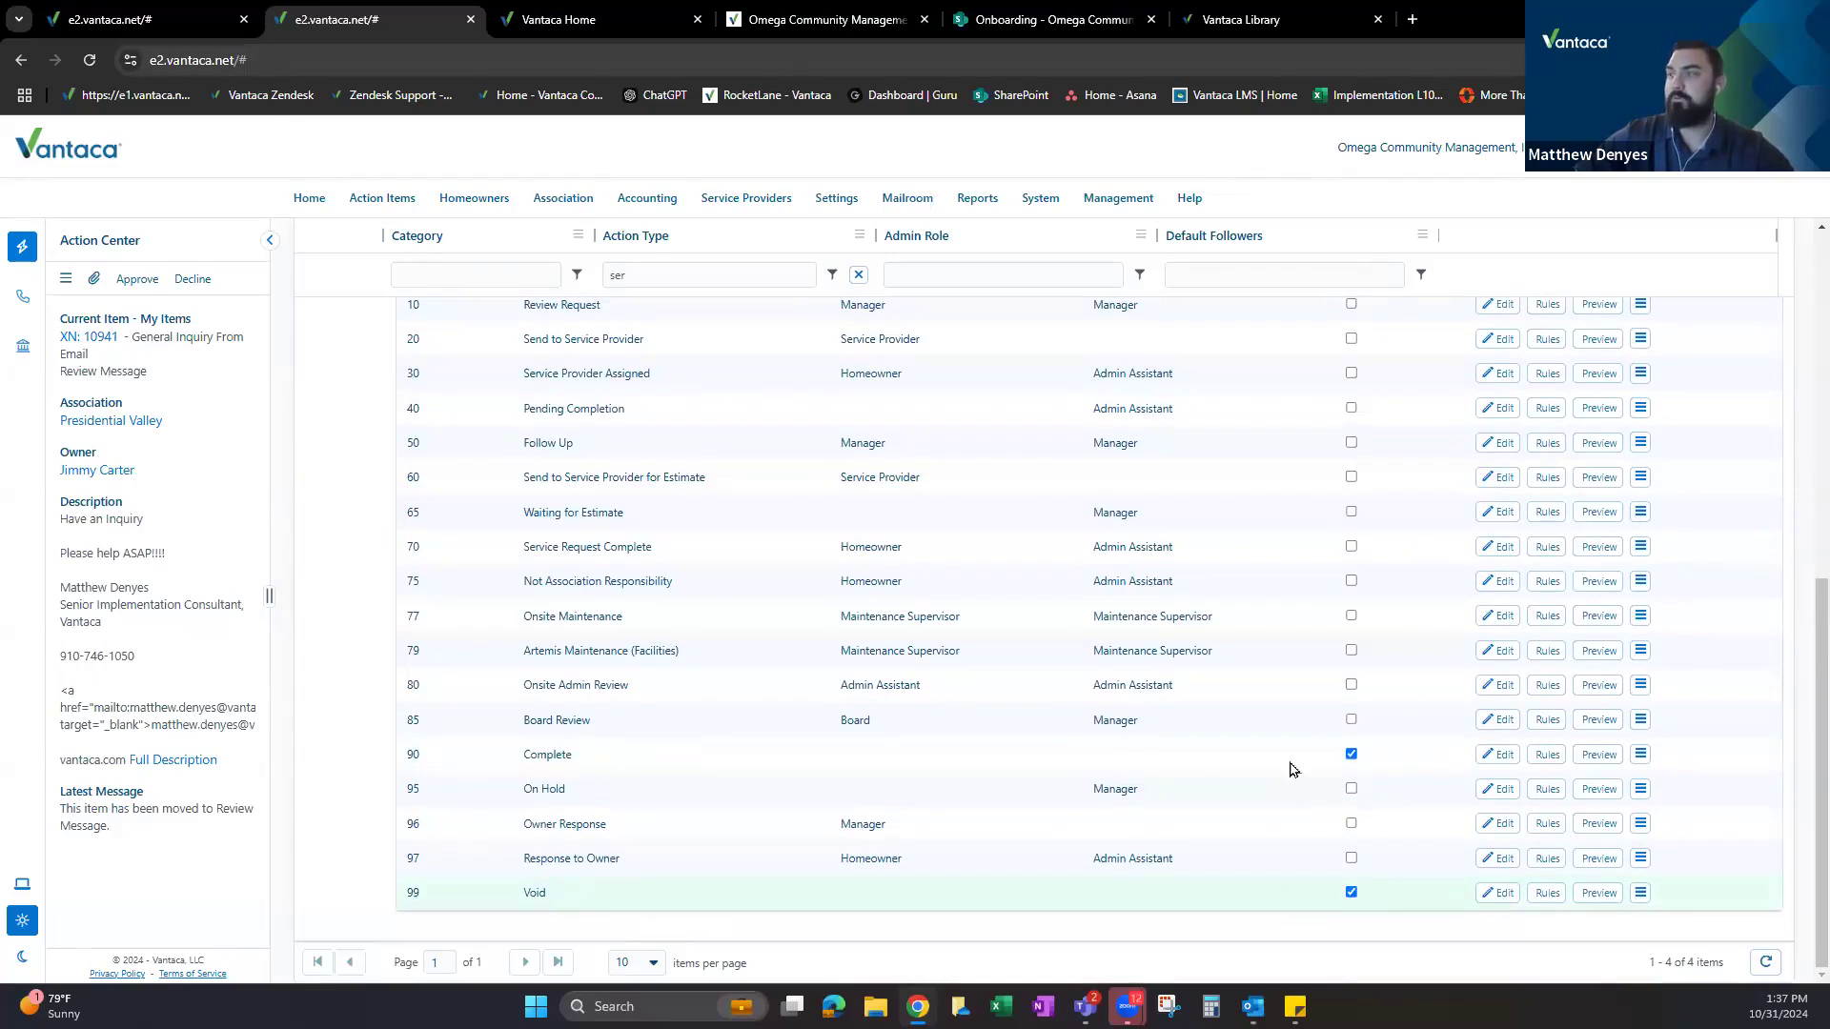
{"action": "left_click", "coordinate": [143, 20]}
{"action": "left_click_drag", "start_coordinate": [451, 440], "coordinate": [525, 441]}
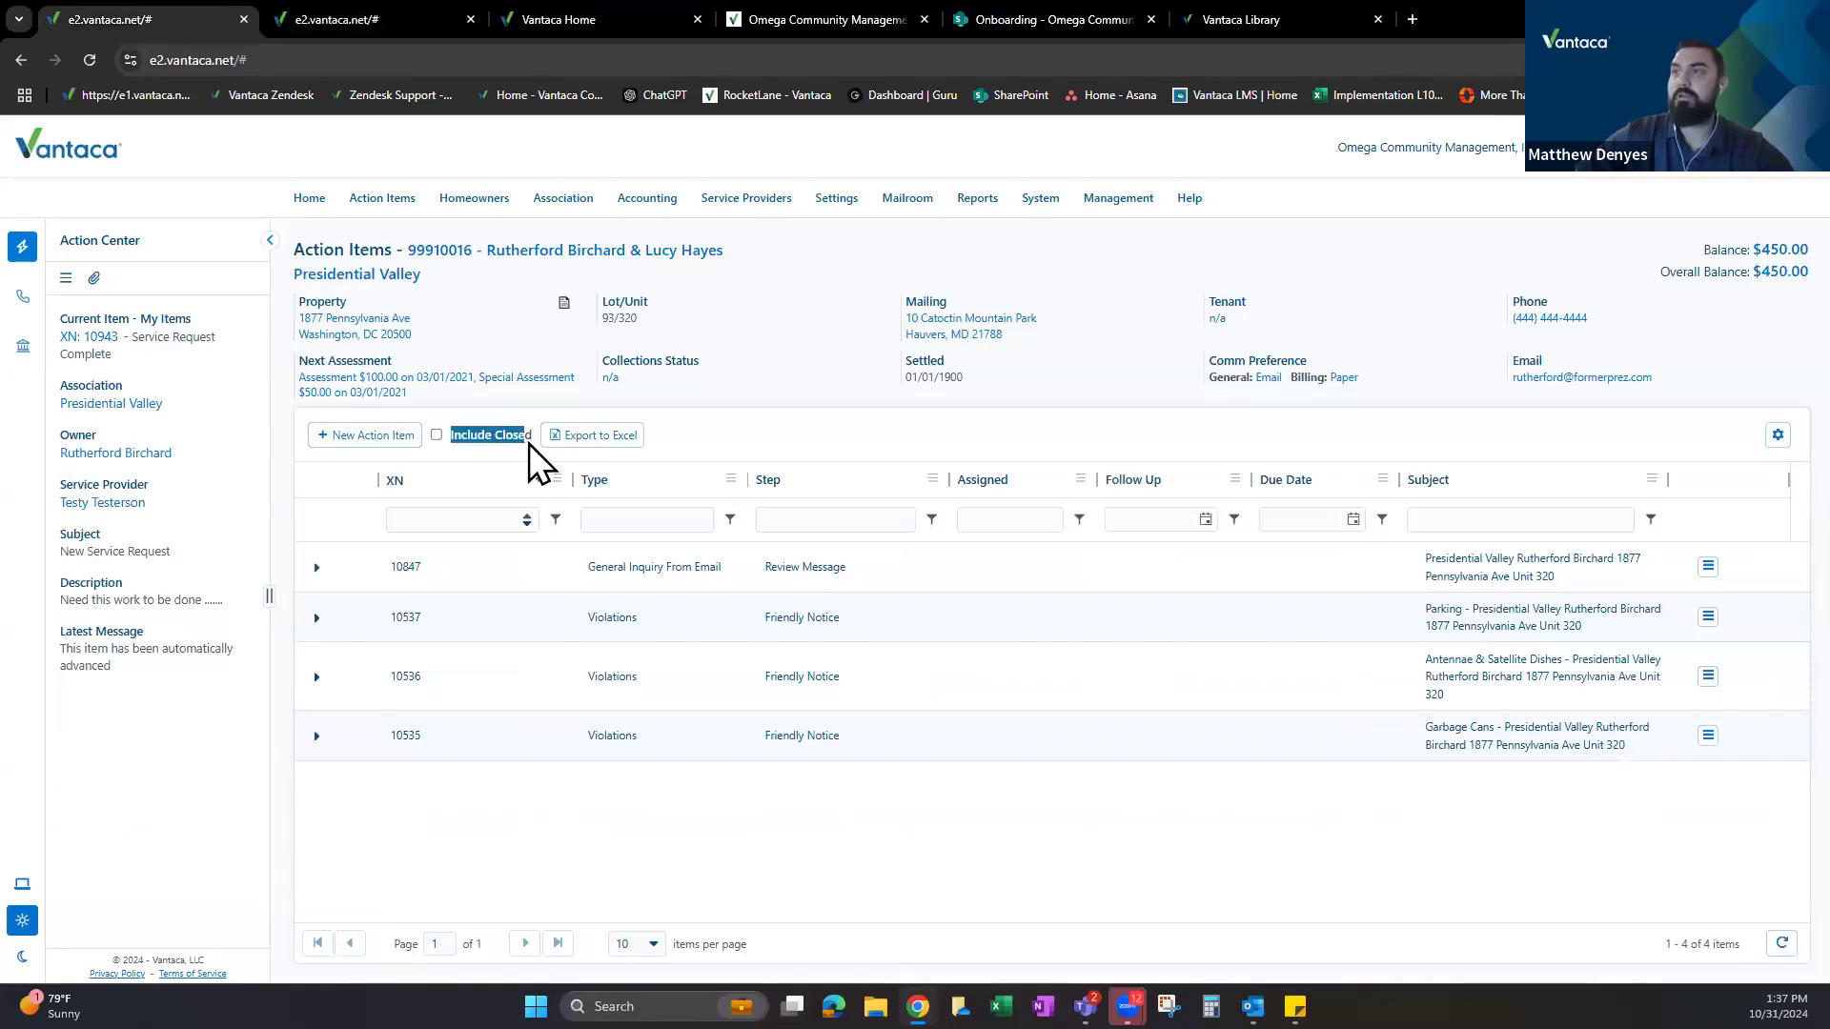
{"action": "left_click", "coordinate": [436, 435]}
{"action": "left_click", "coordinate": [772, 592]}
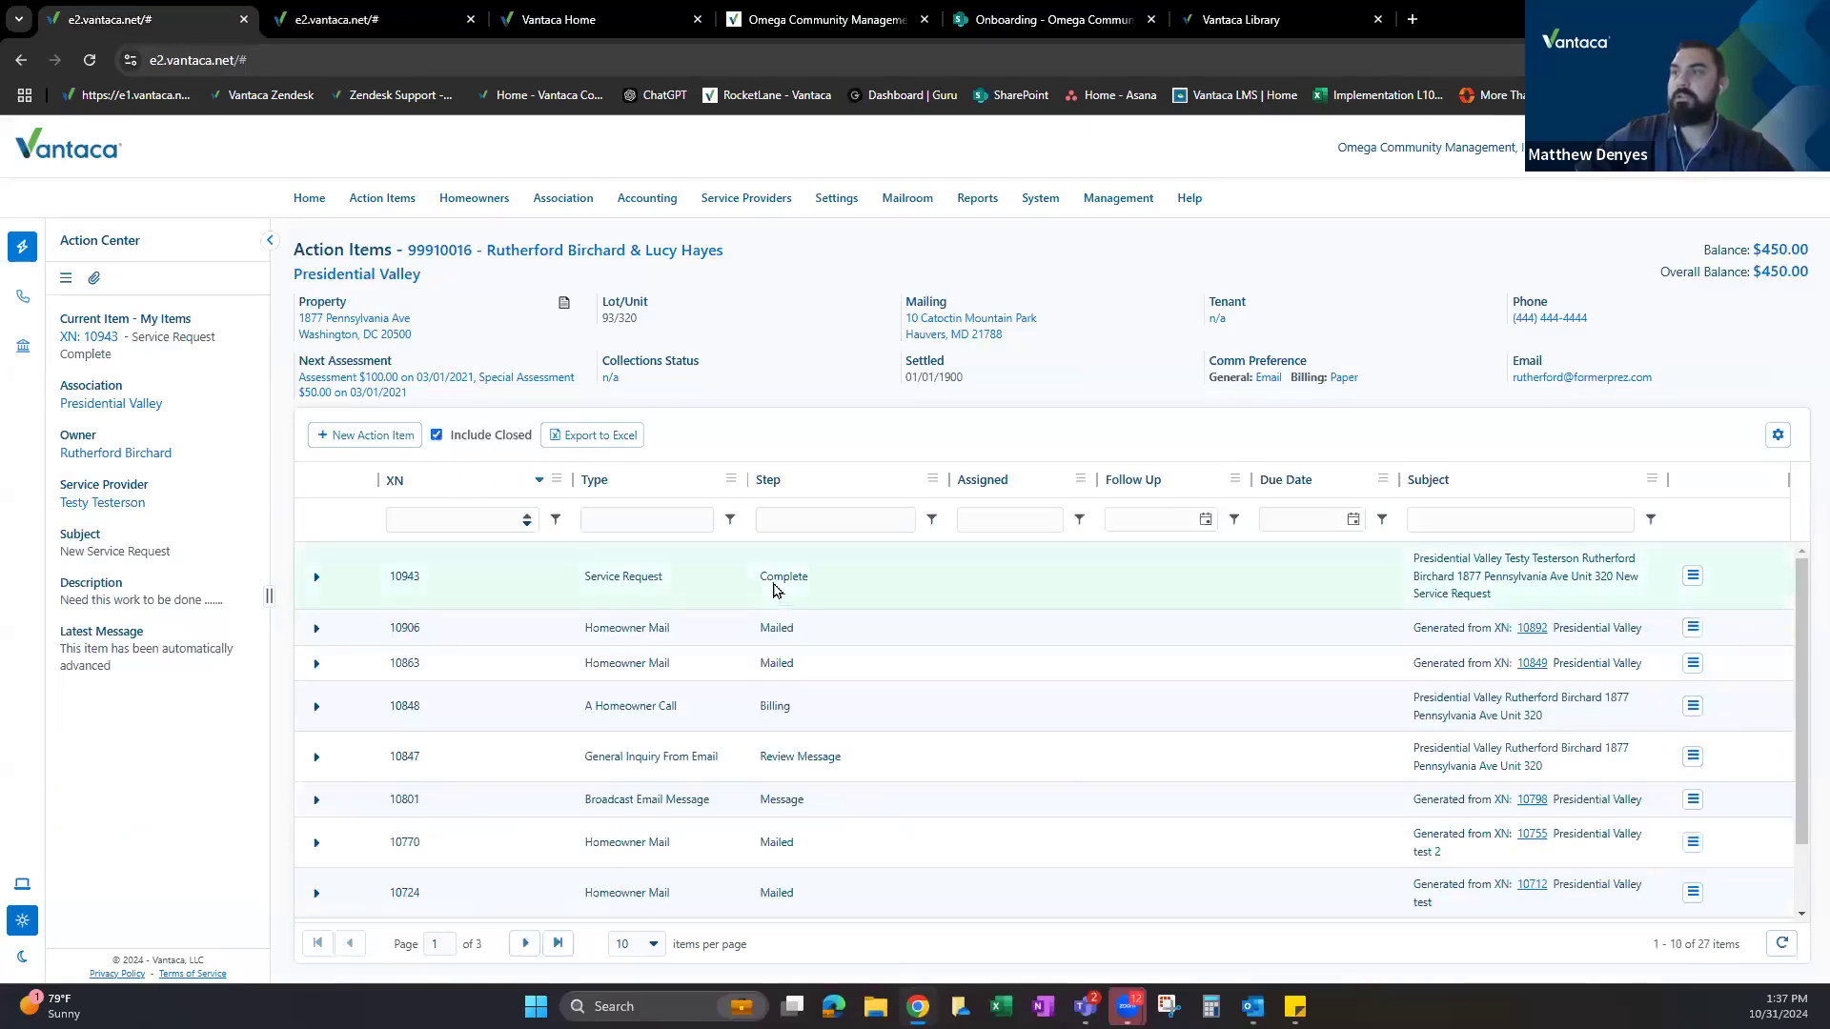
{"action": "double_click", "coordinate": [815, 592]}
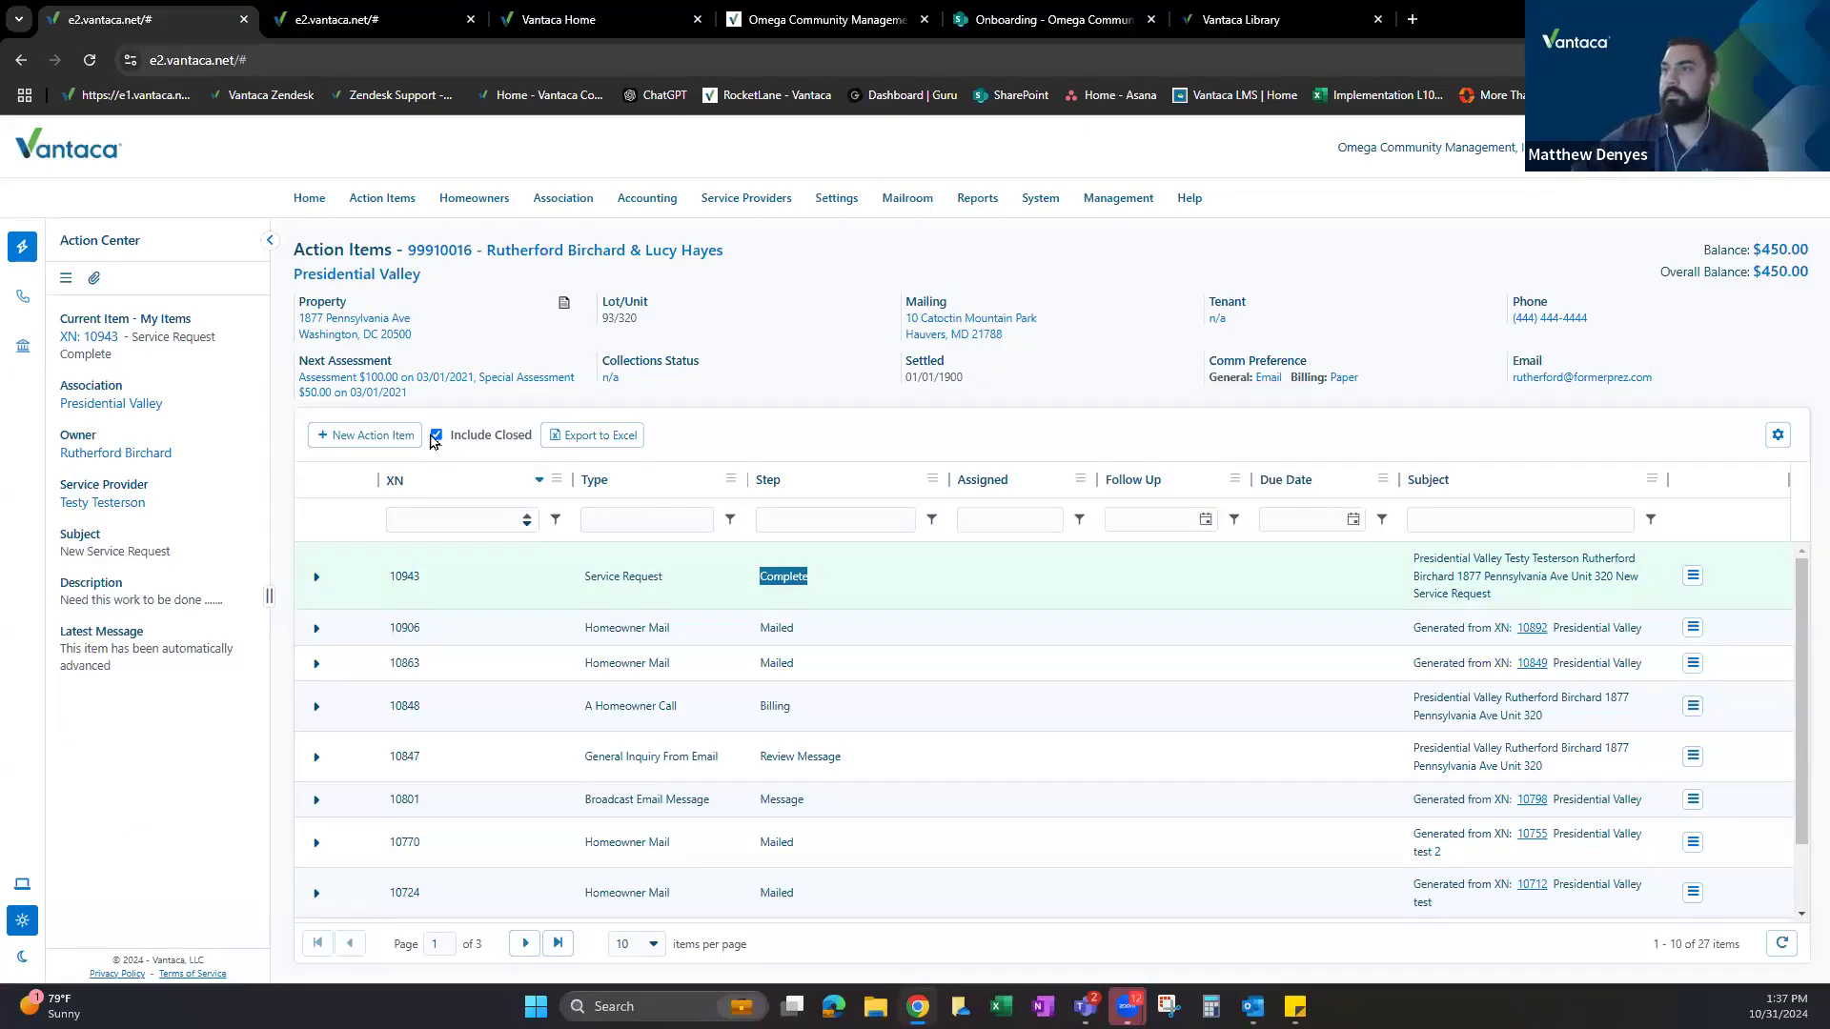
{"action": "left_click", "coordinate": [436, 436]}
{"action": "left_click", "coordinate": [419, 19]}
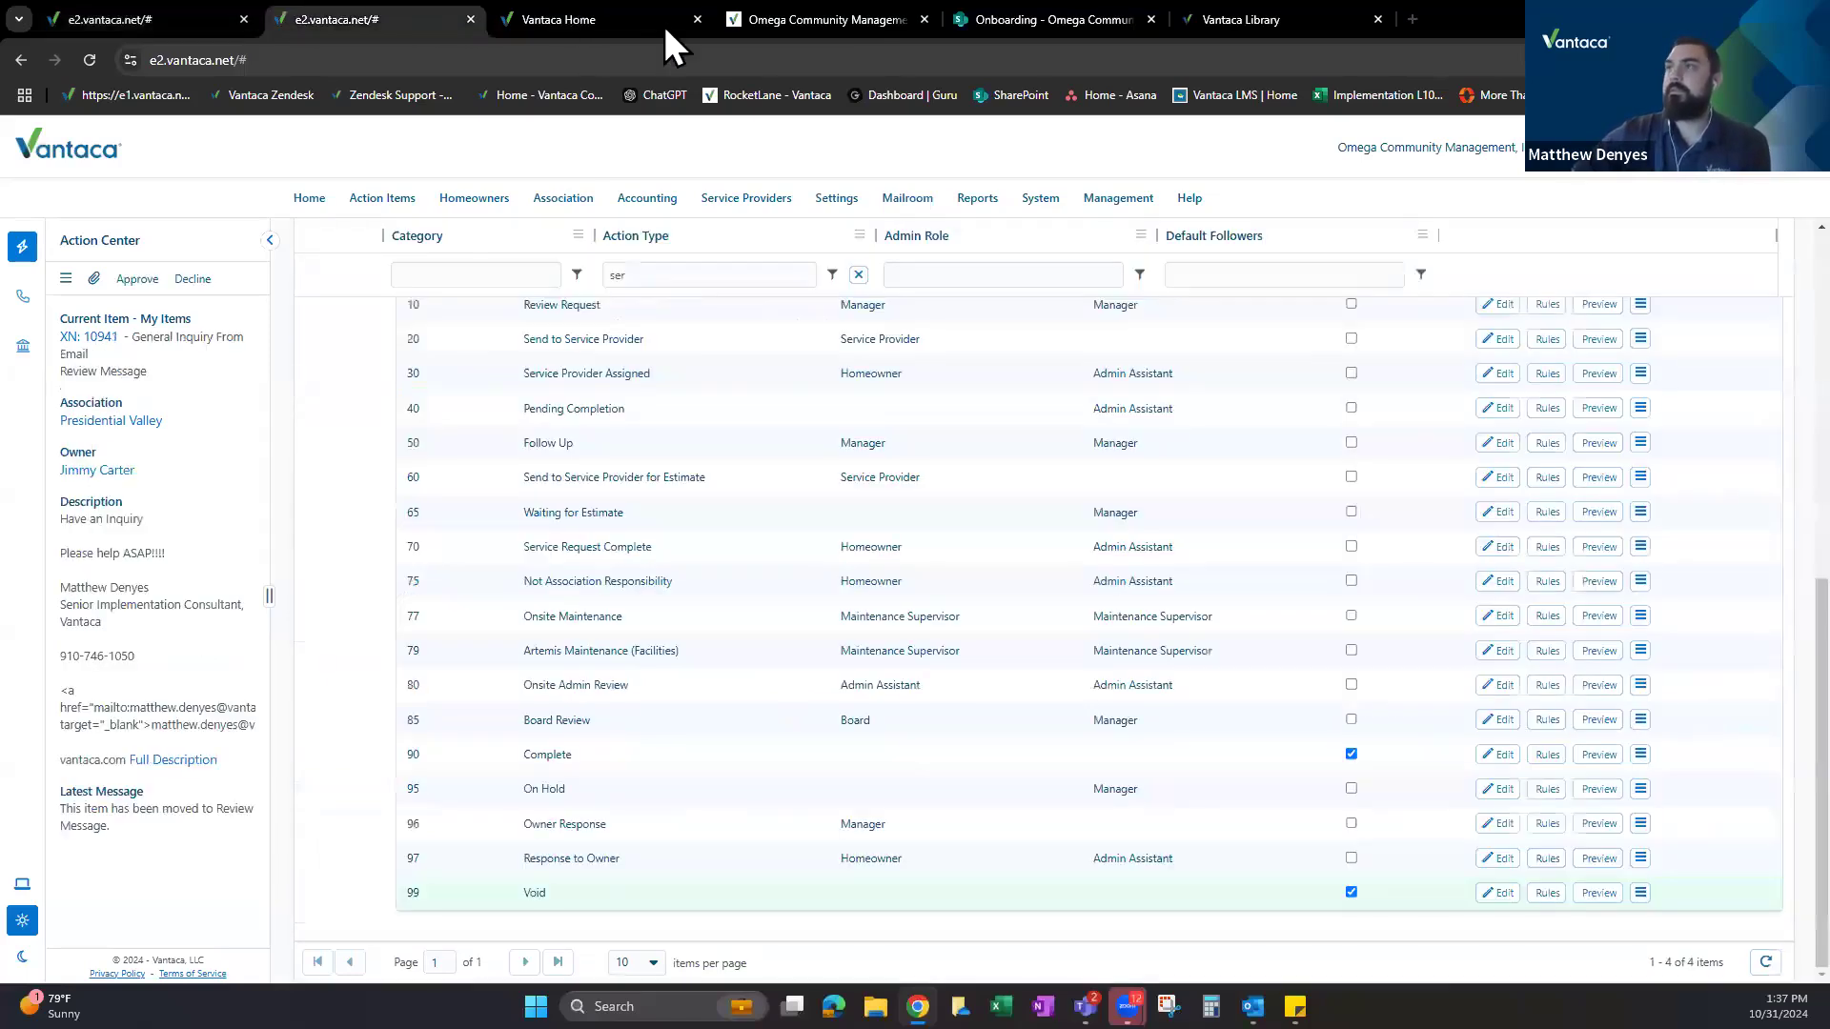
Close the homeowner portal and return to the Service Request action steps list.
{"action": "left_click", "coordinate": [696, 11]}
{"action": "left_click", "coordinate": [699, 15]}
{"action": "left_click", "coordinate": [352, 4]}
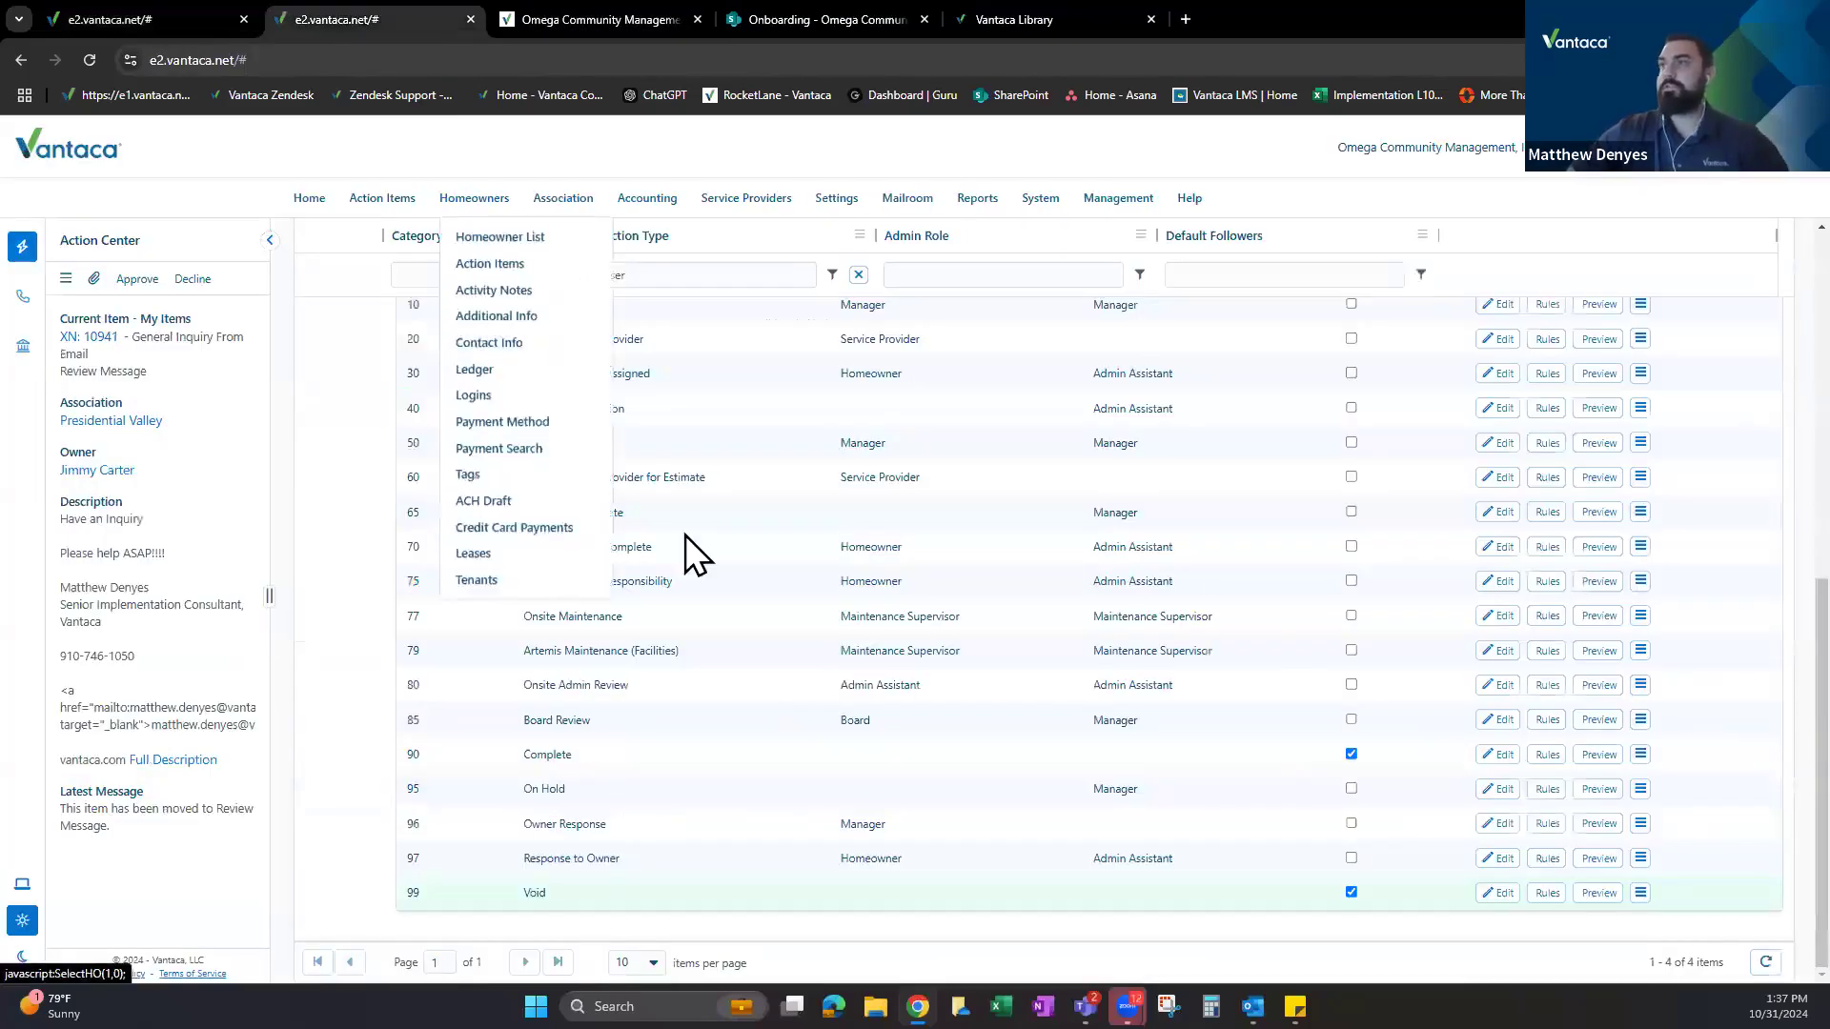
{"action": "scroll", "coordinate": [687, 562], "scroll_direction": "up", "scroll_amount": 3}
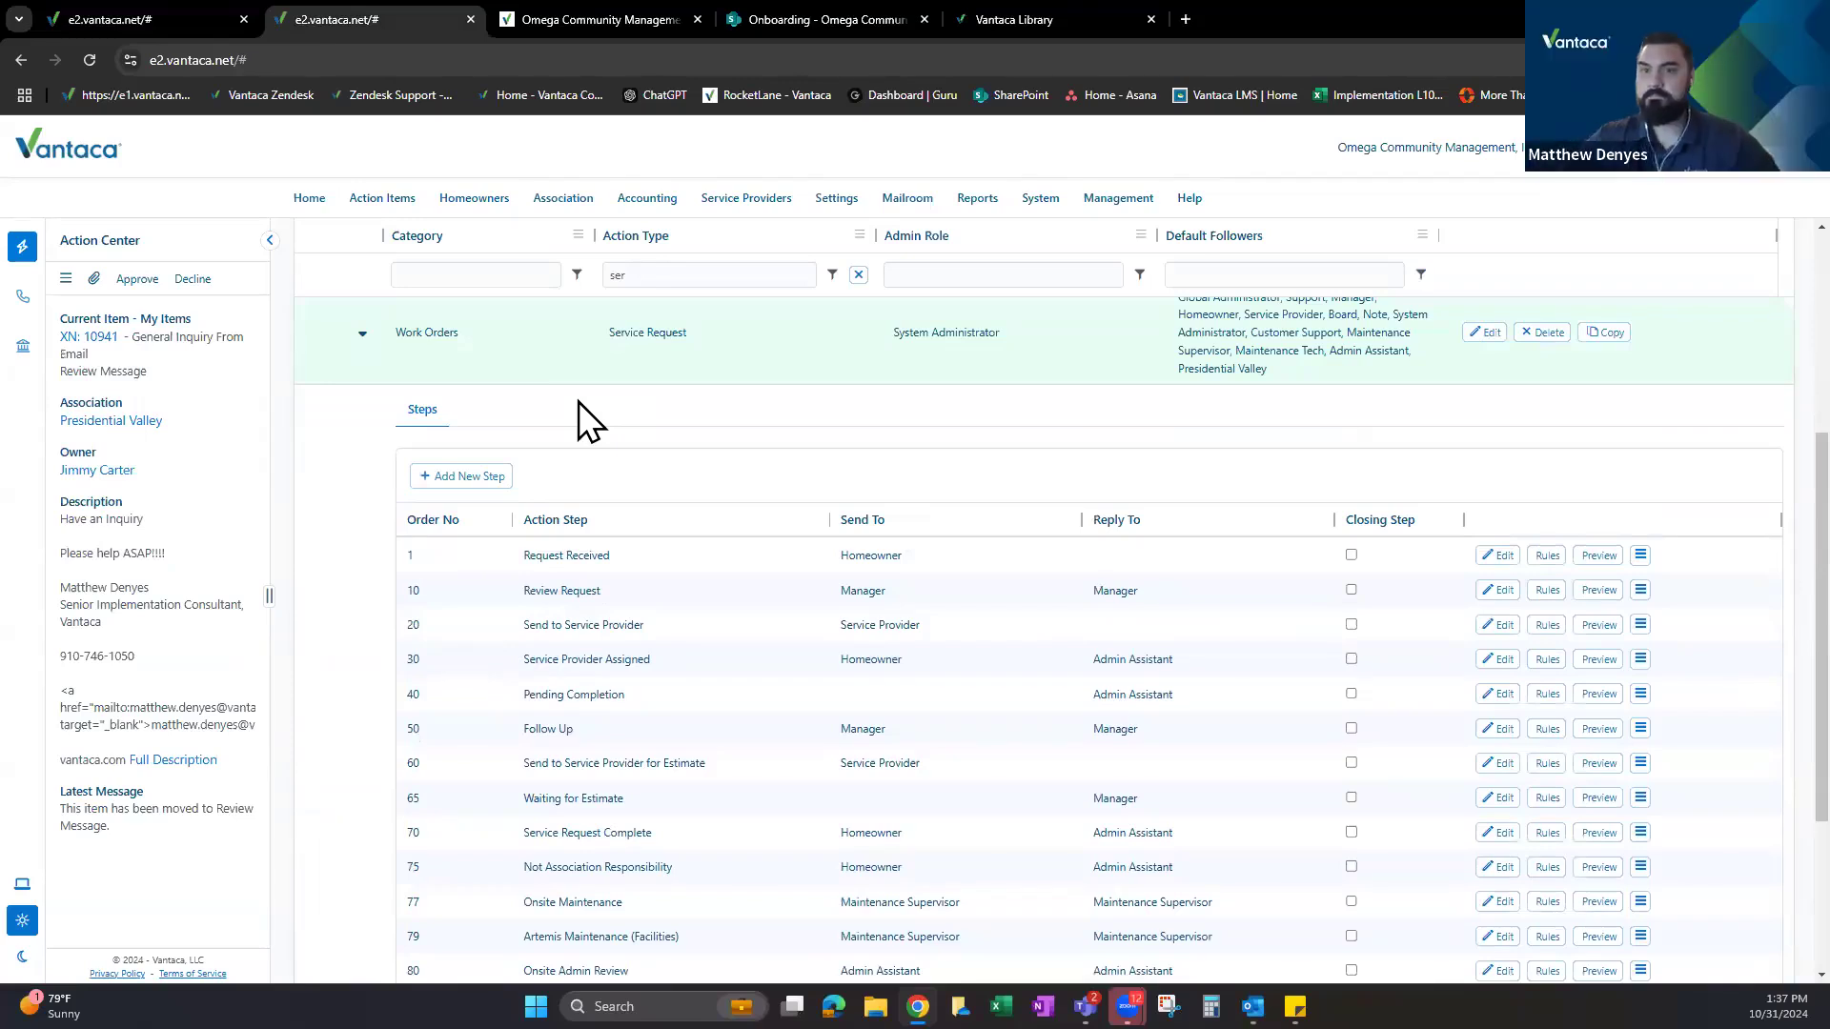
{"action": "scroll", "coordinate": [610, 477], "scroll_direction": "down", "scroll_amount": 2}
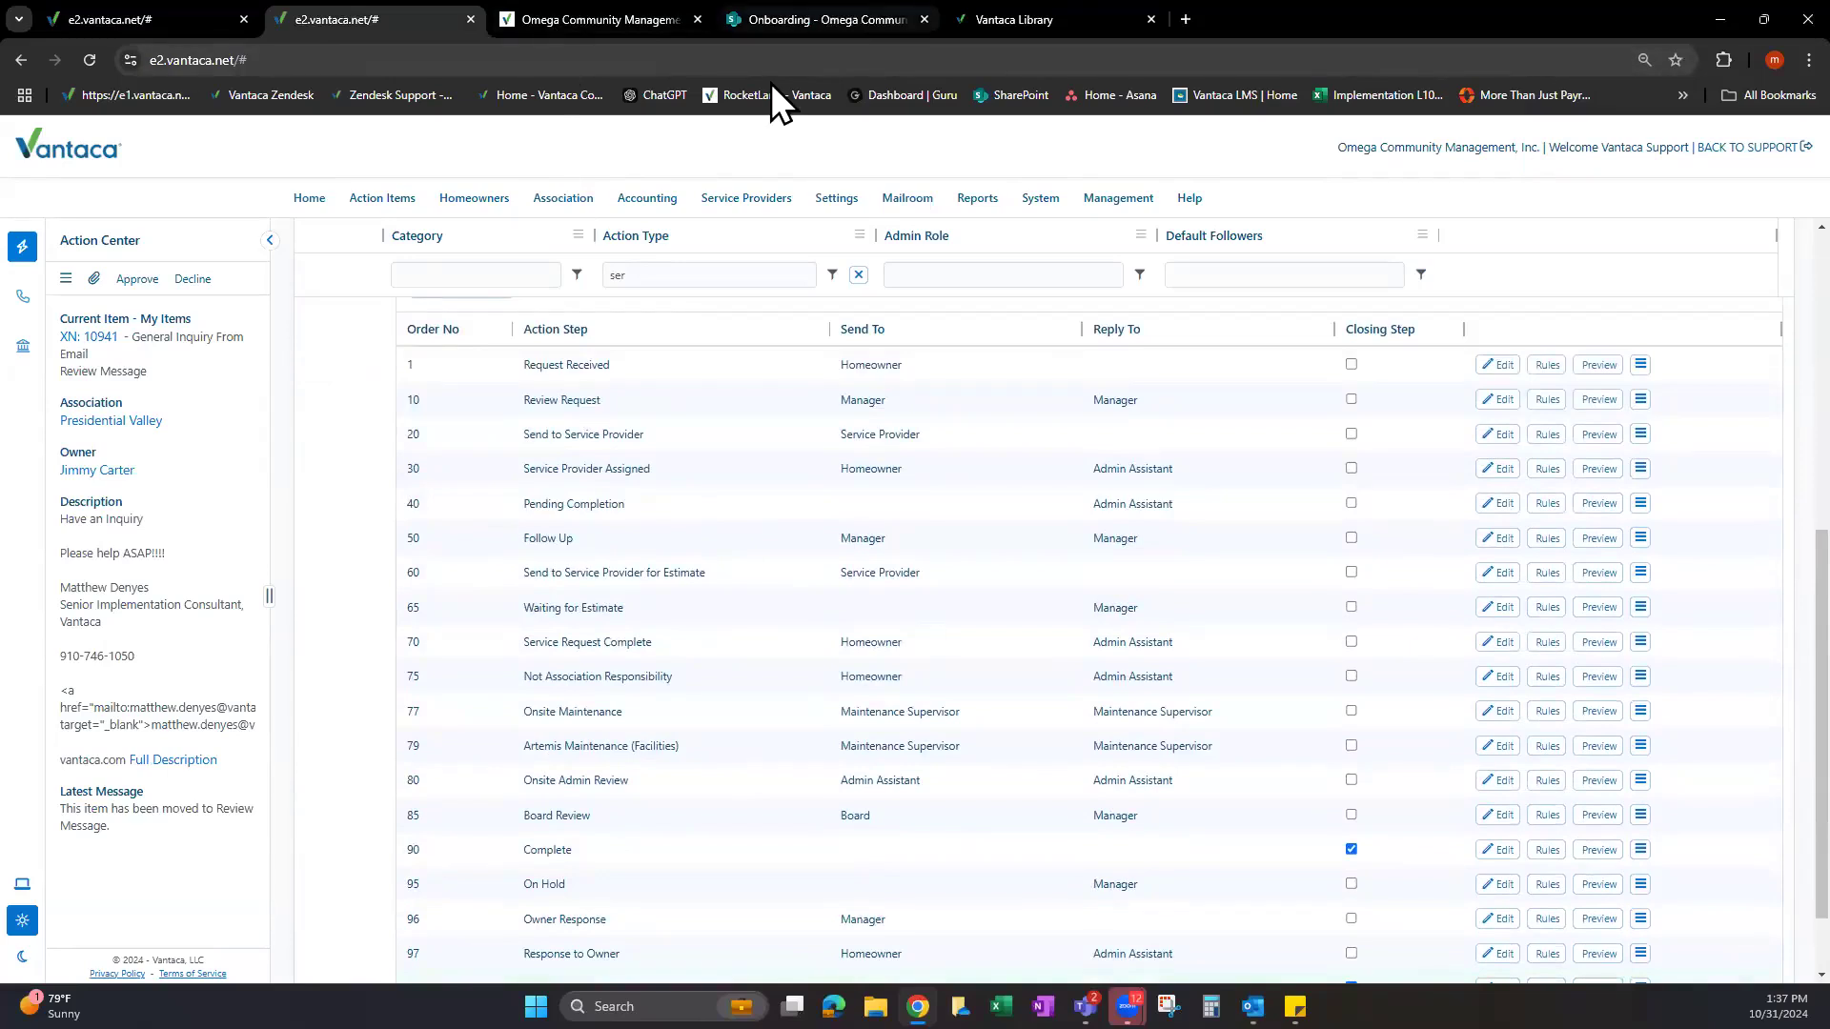
{"action": "key", "text": "ctrl+5"}
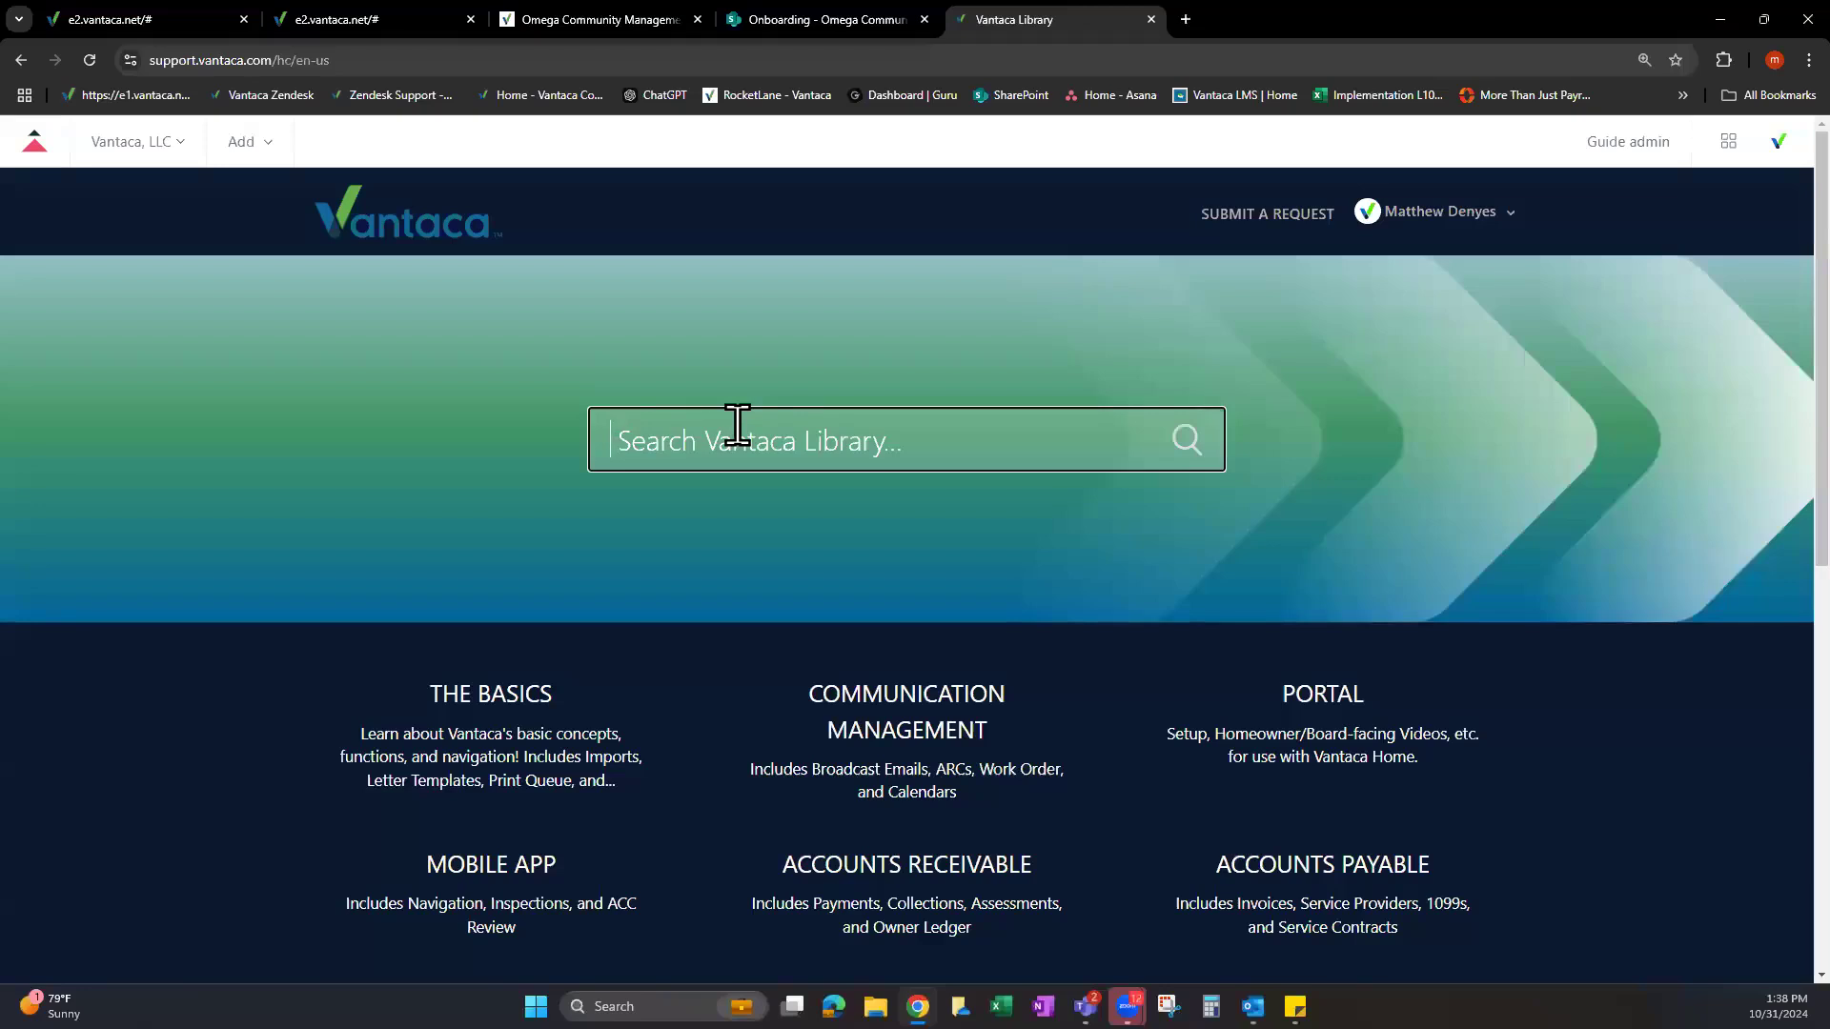
{"action": "left_click", "coordinate": [128, 19]}
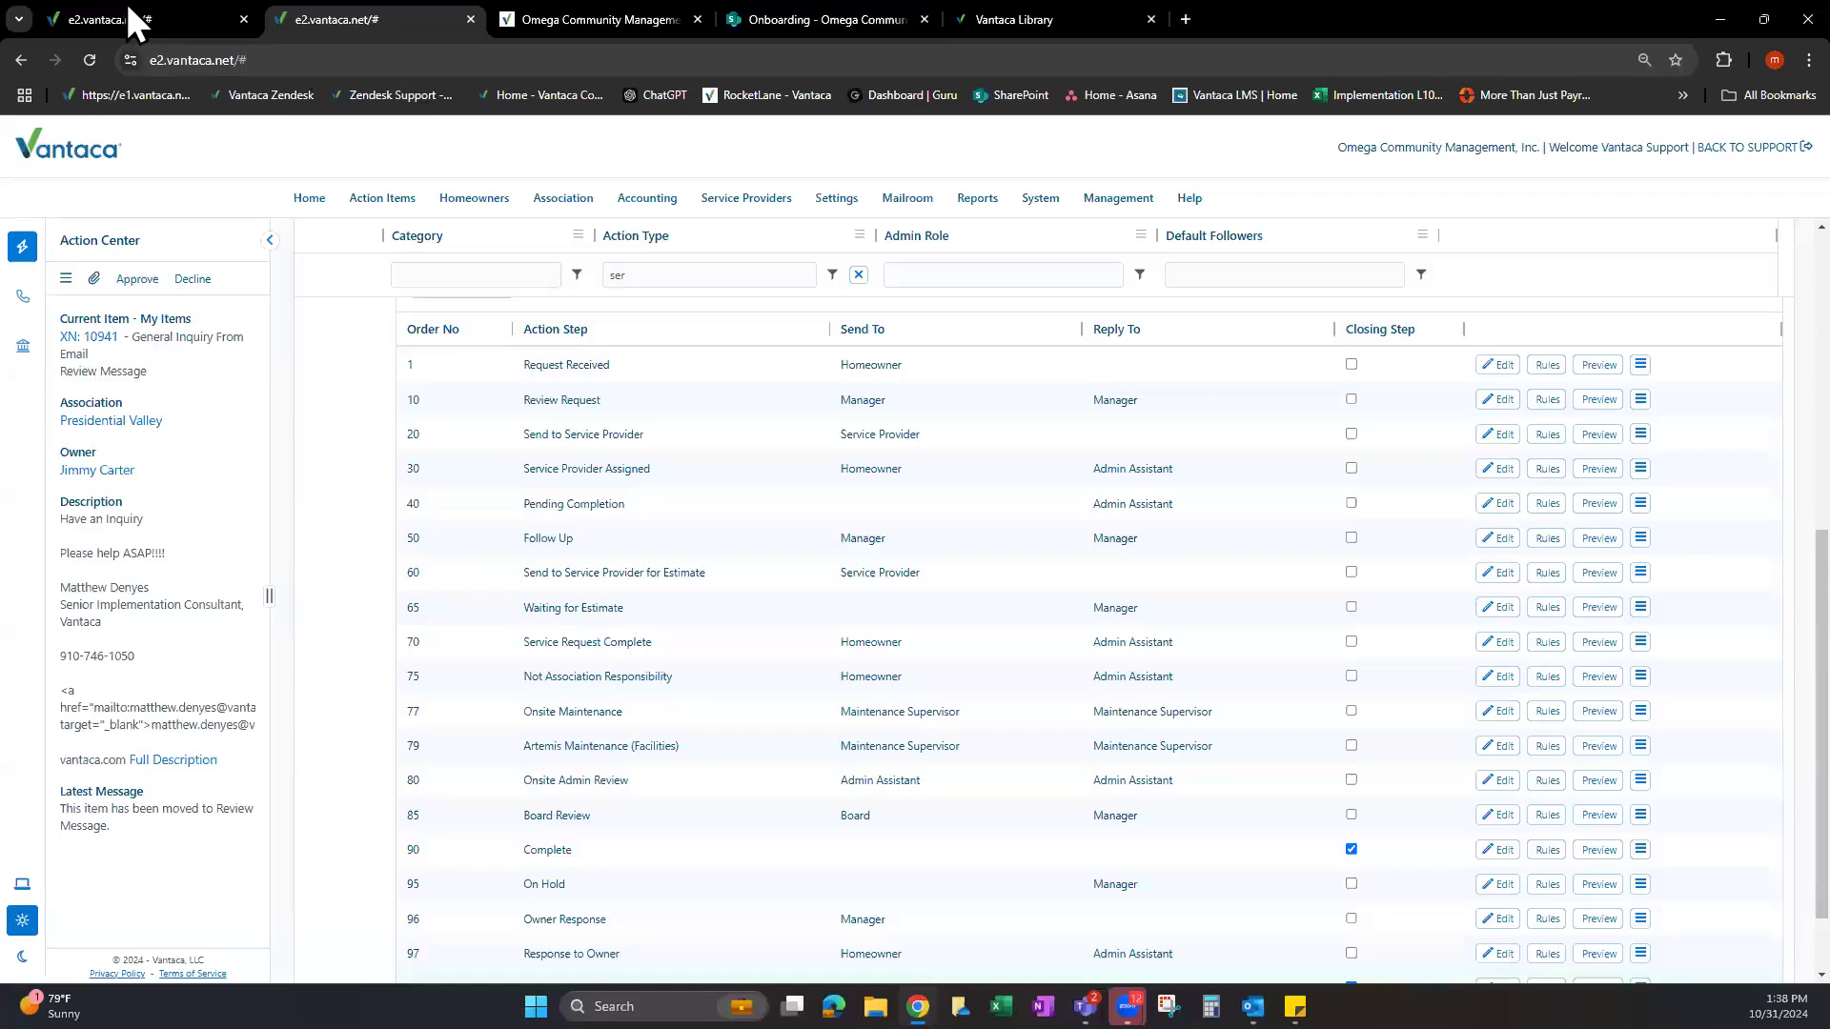
{"action": "left_click", "coordinate": [360, 19]}
{"action": "scroll", "coordinate": [621, 695], "scroll_direction": "down", "scroll_amount": 1}
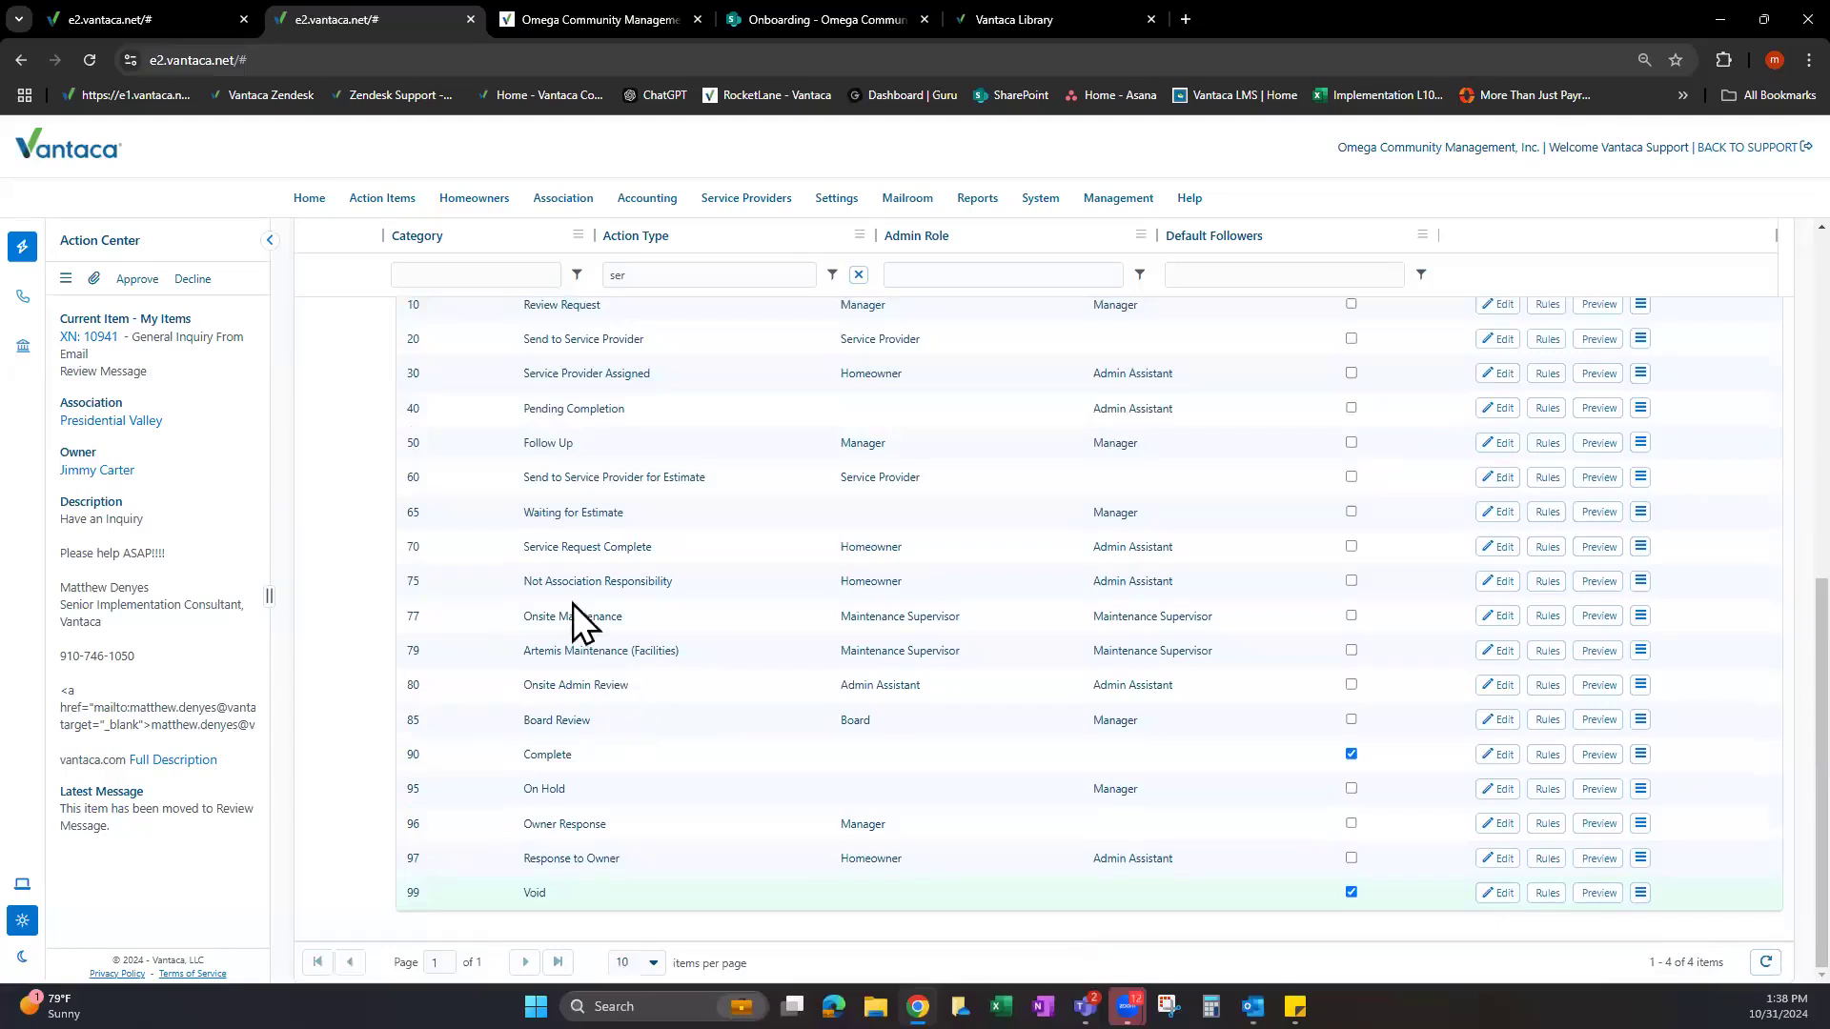
Compare the Review Request and Not Association Responsibility steps, then open the latter's actions menu.
{"action": "triple_click", "coordinate": [640, 581]}
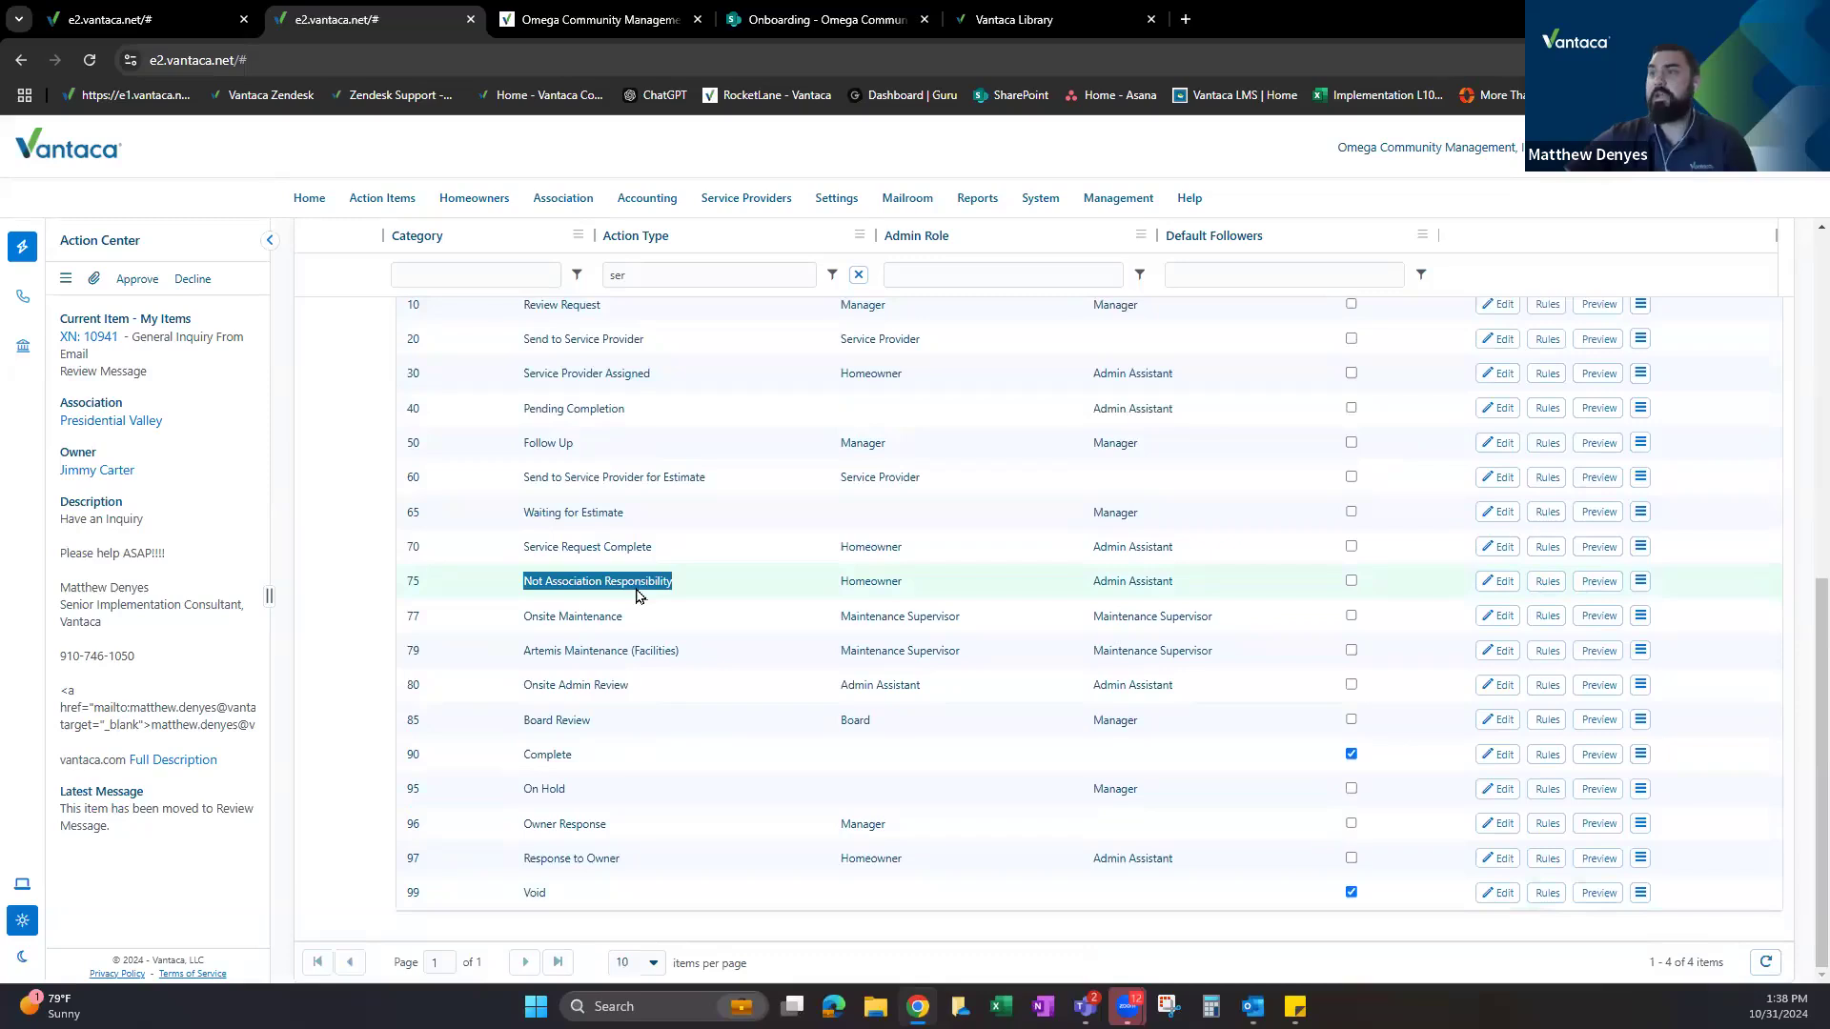
{"action": "scroll", "coordinate": [589, 455], "scroll_direction": "up", "scroll_amount": 1}
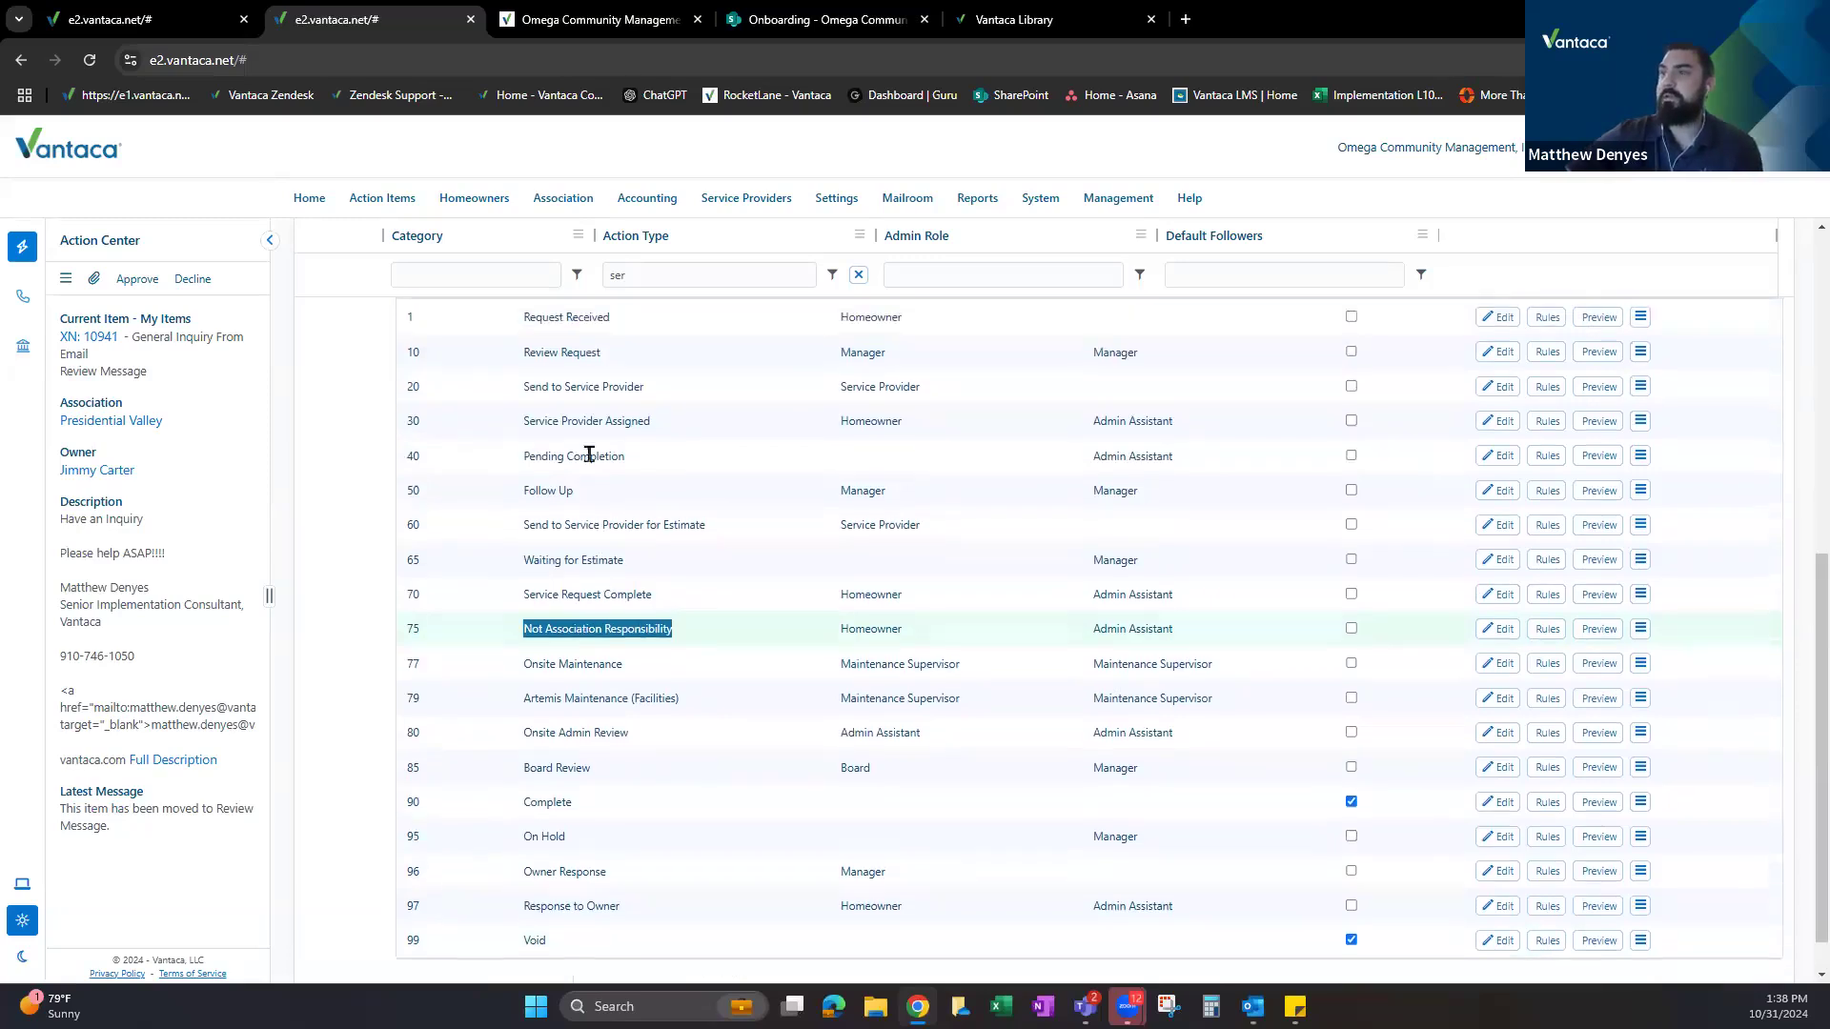
{"action": "scroll", "coordinate": [588, 455], "scroll_direction": "up", "scroll_amount": 1}
{"action": "triple_click", "coordinate": [620, 402]}
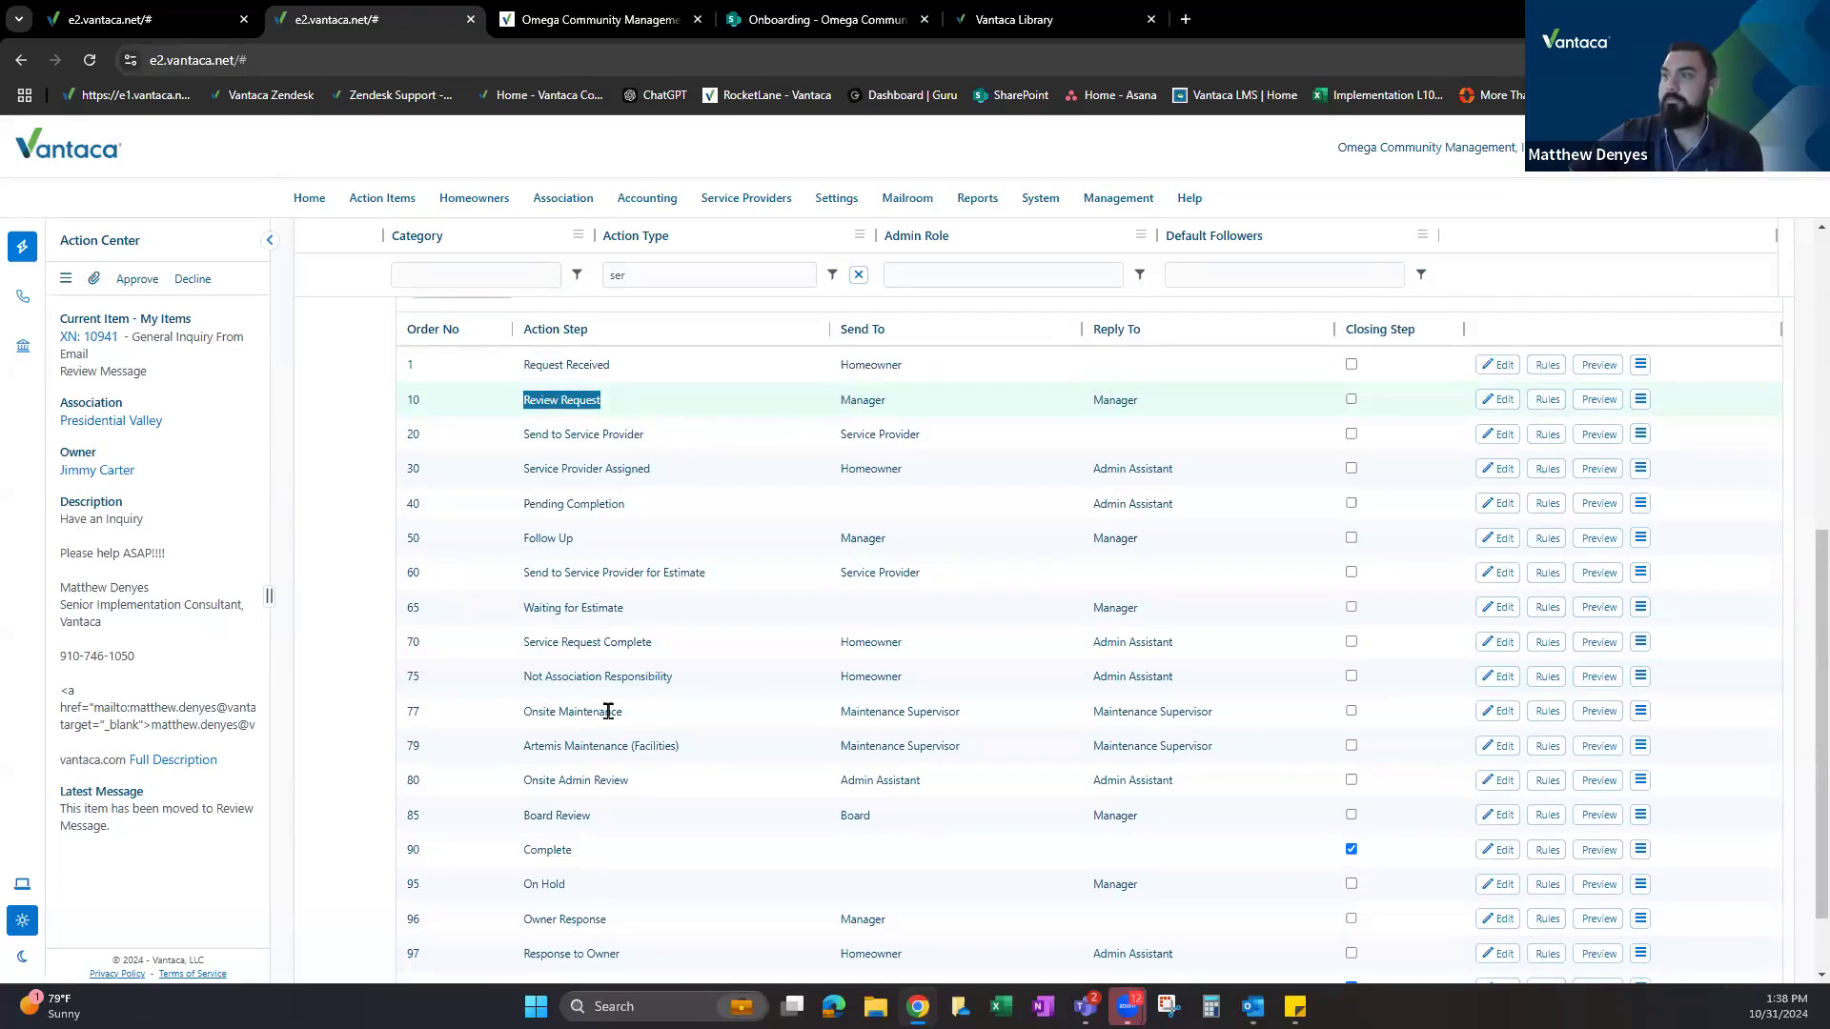
{"action": "scroll", "coordinate": [745, 502], "scroll_direction": "down", "scroll_amount": 2}
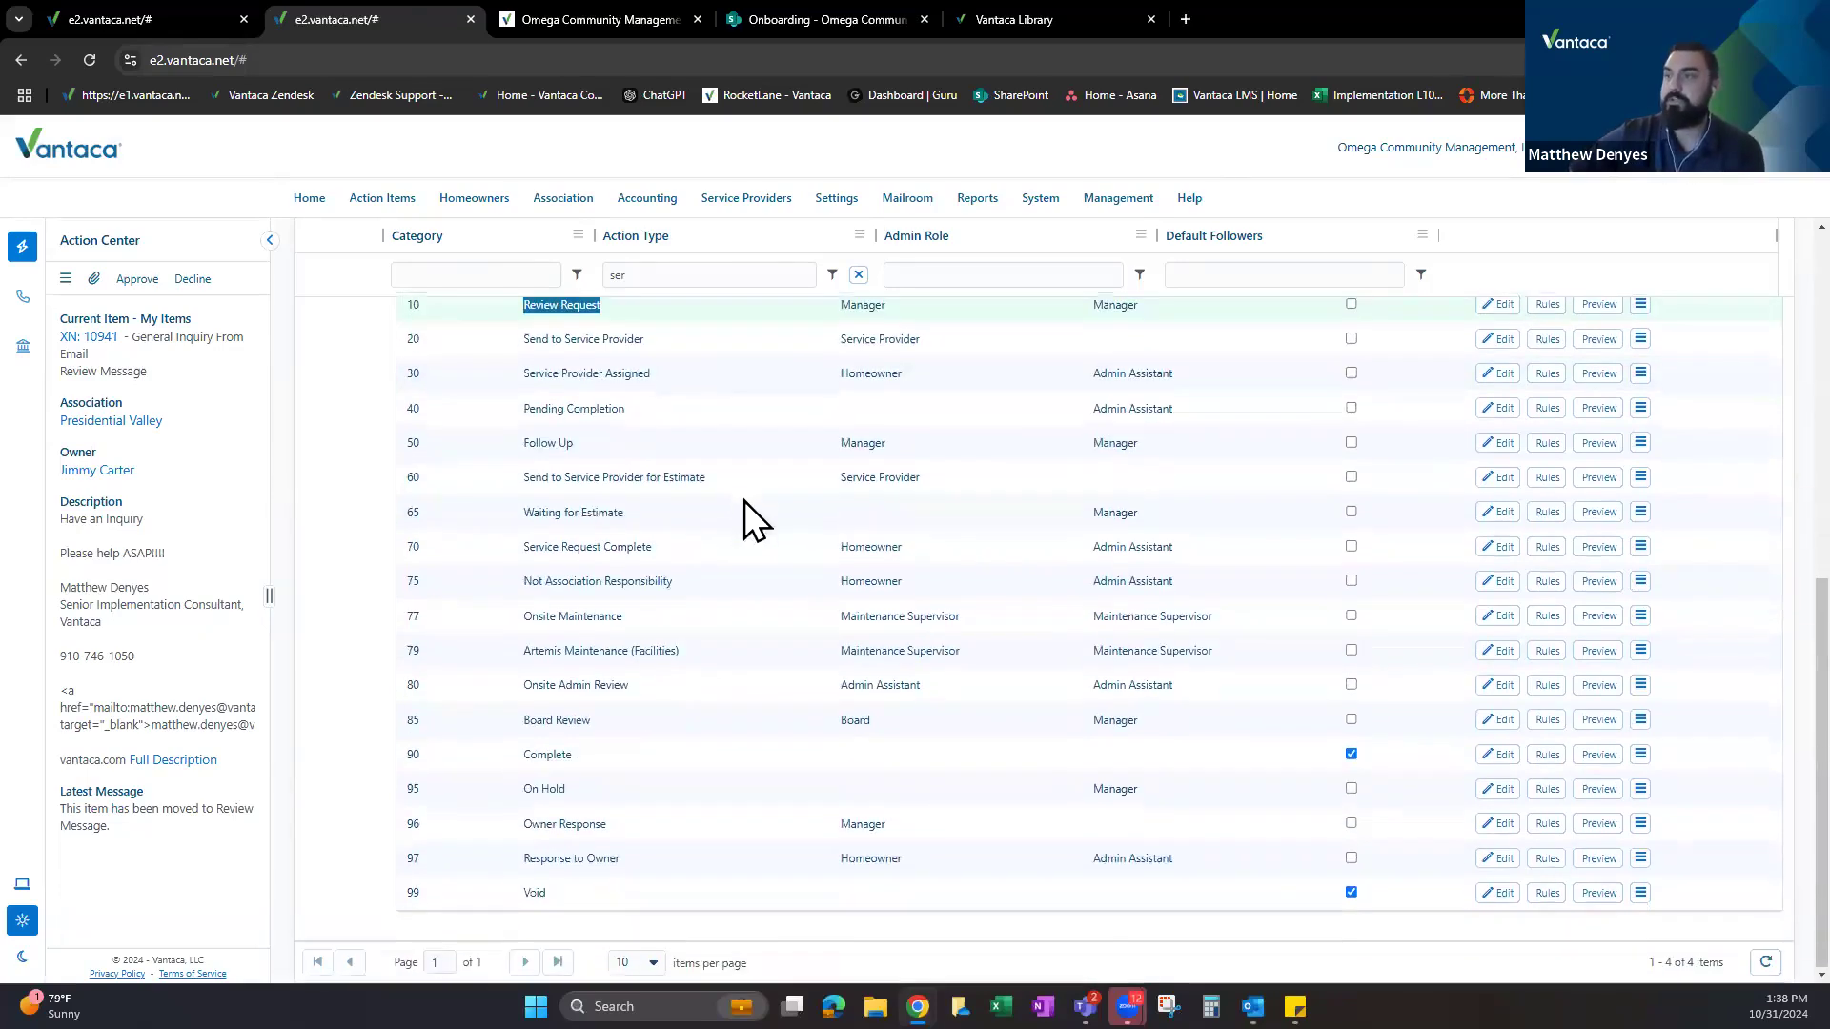
{"action": "triple_click", "coordinate": [653, 580]}
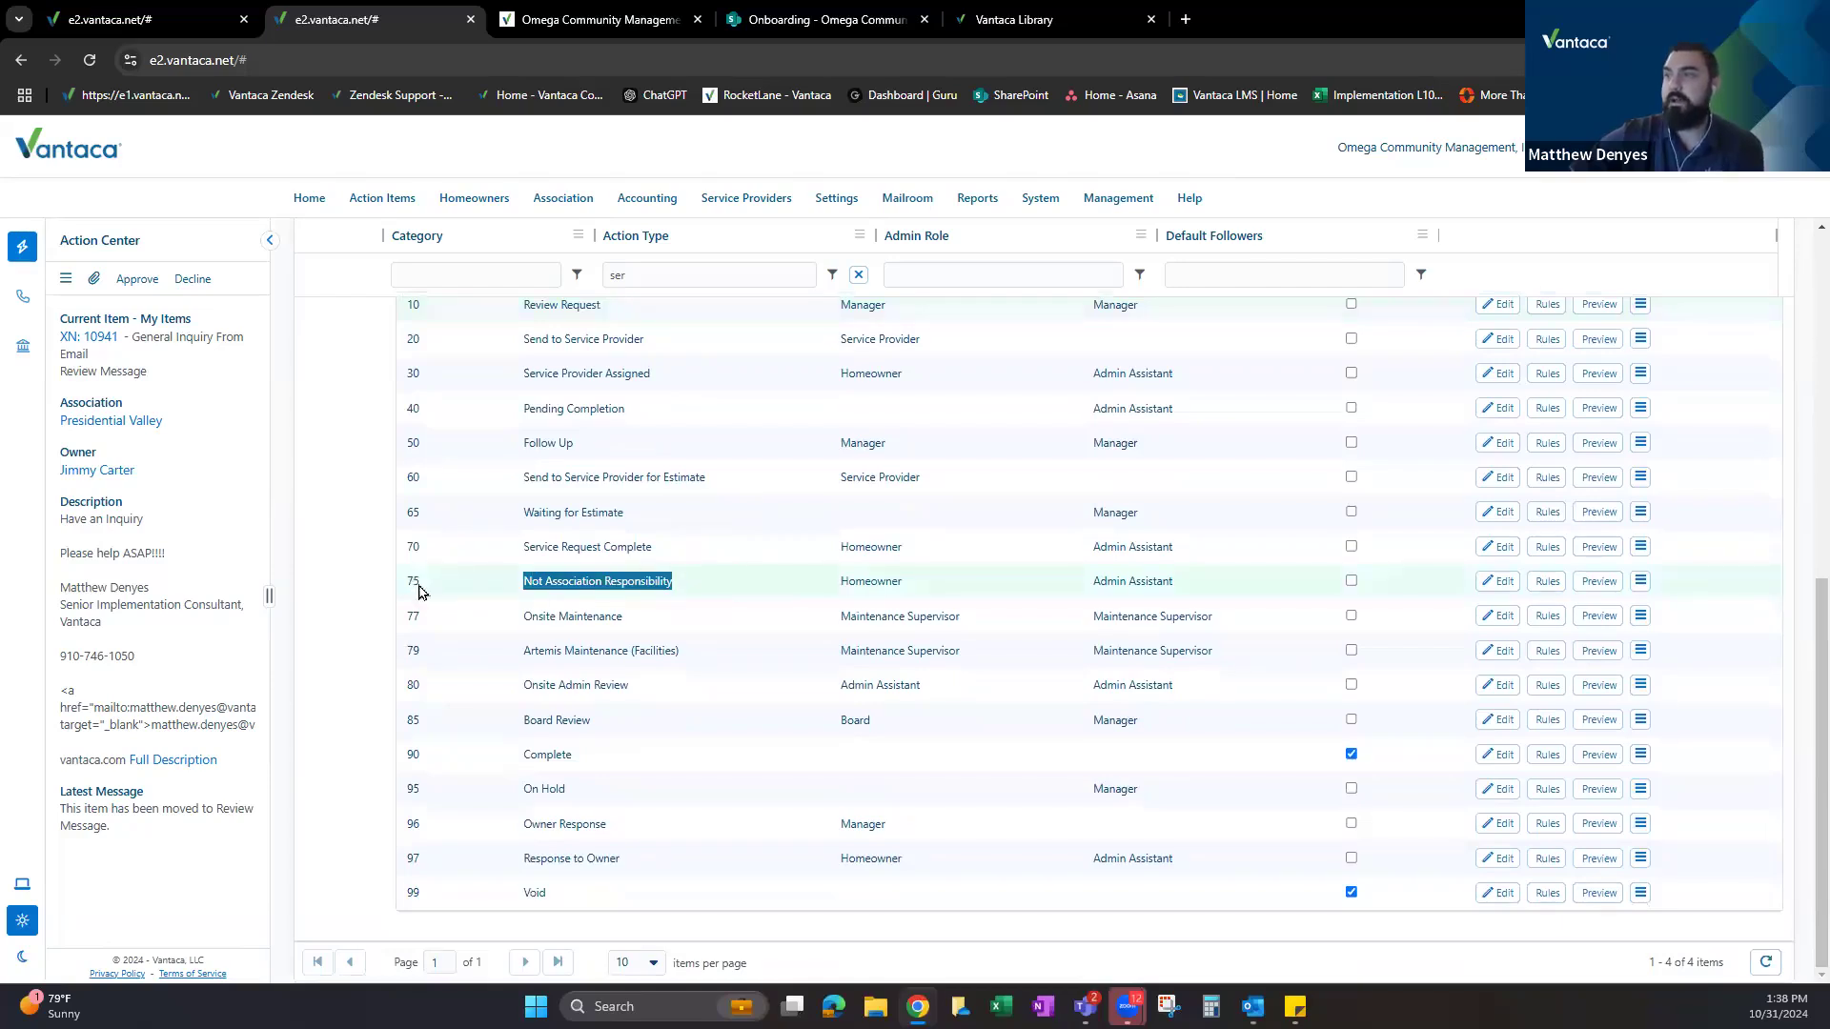
{"action": "left_click", "coordinate": [1638, 582]}
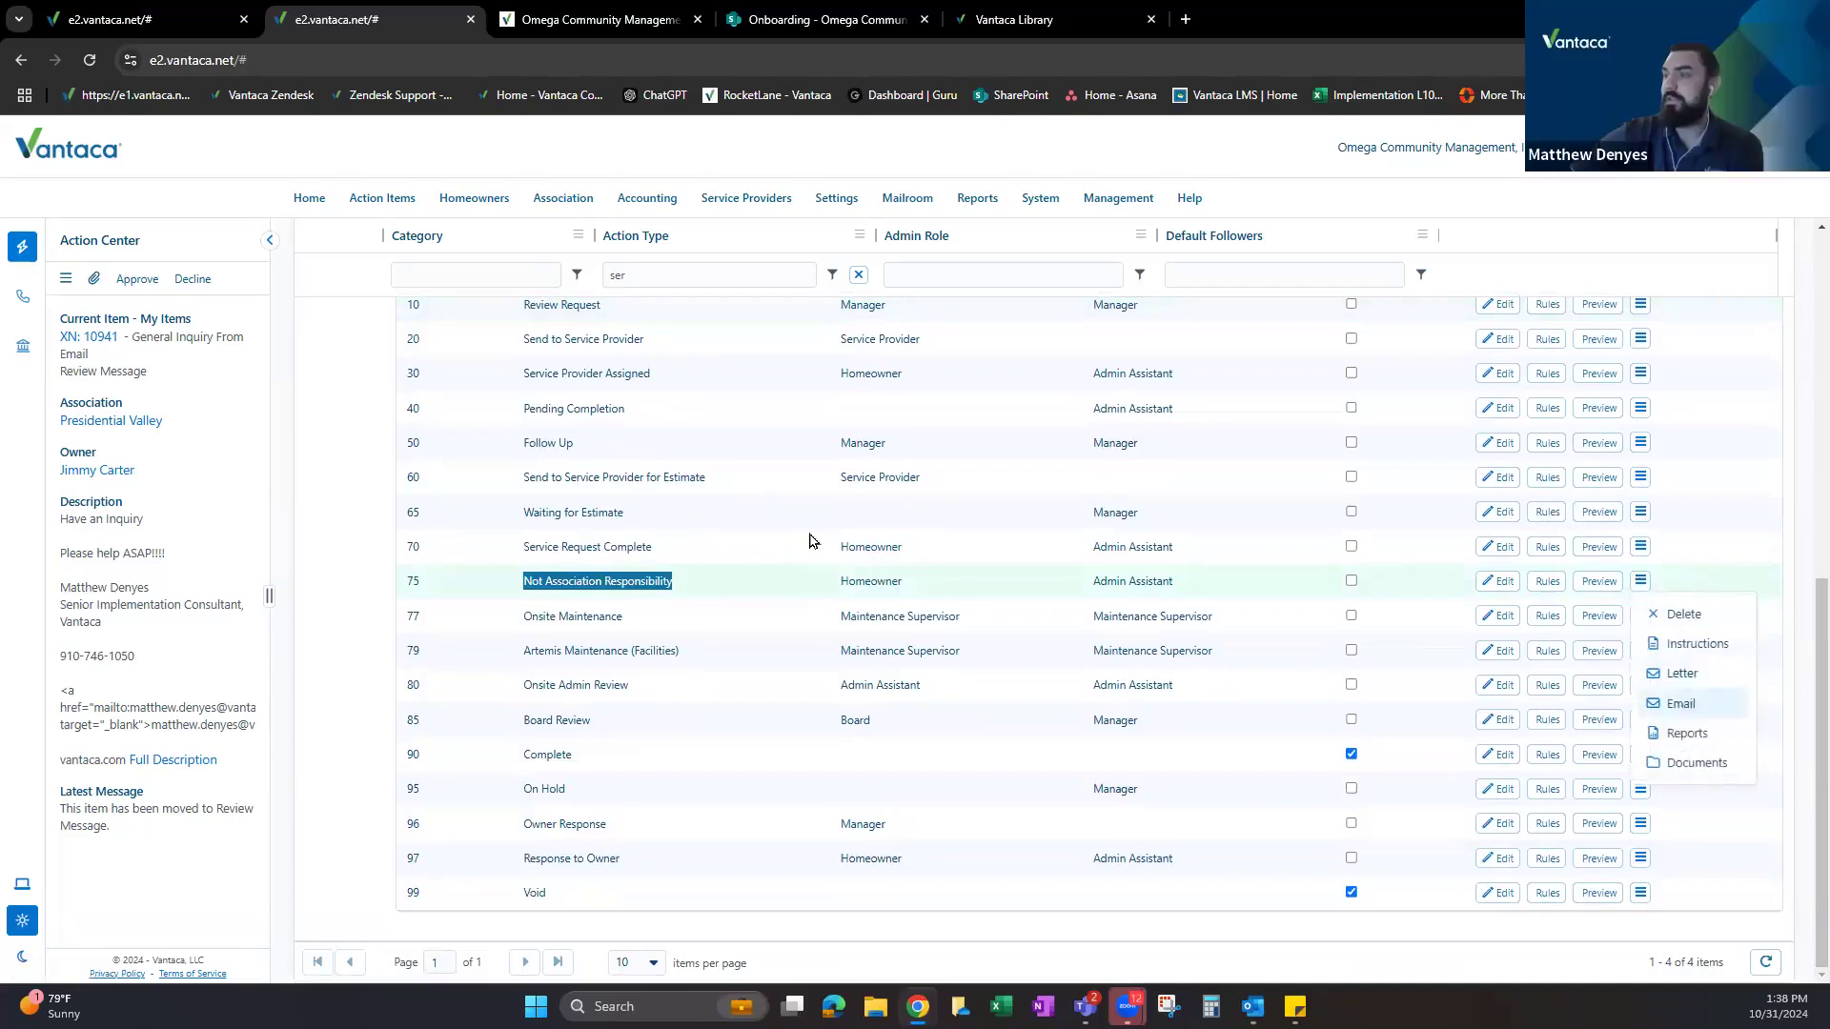
Review the Not Association Responsibility email template's placeholder and wording, then close it without saving.
{"action": "left_click", "coordinate": [1680, 703]}
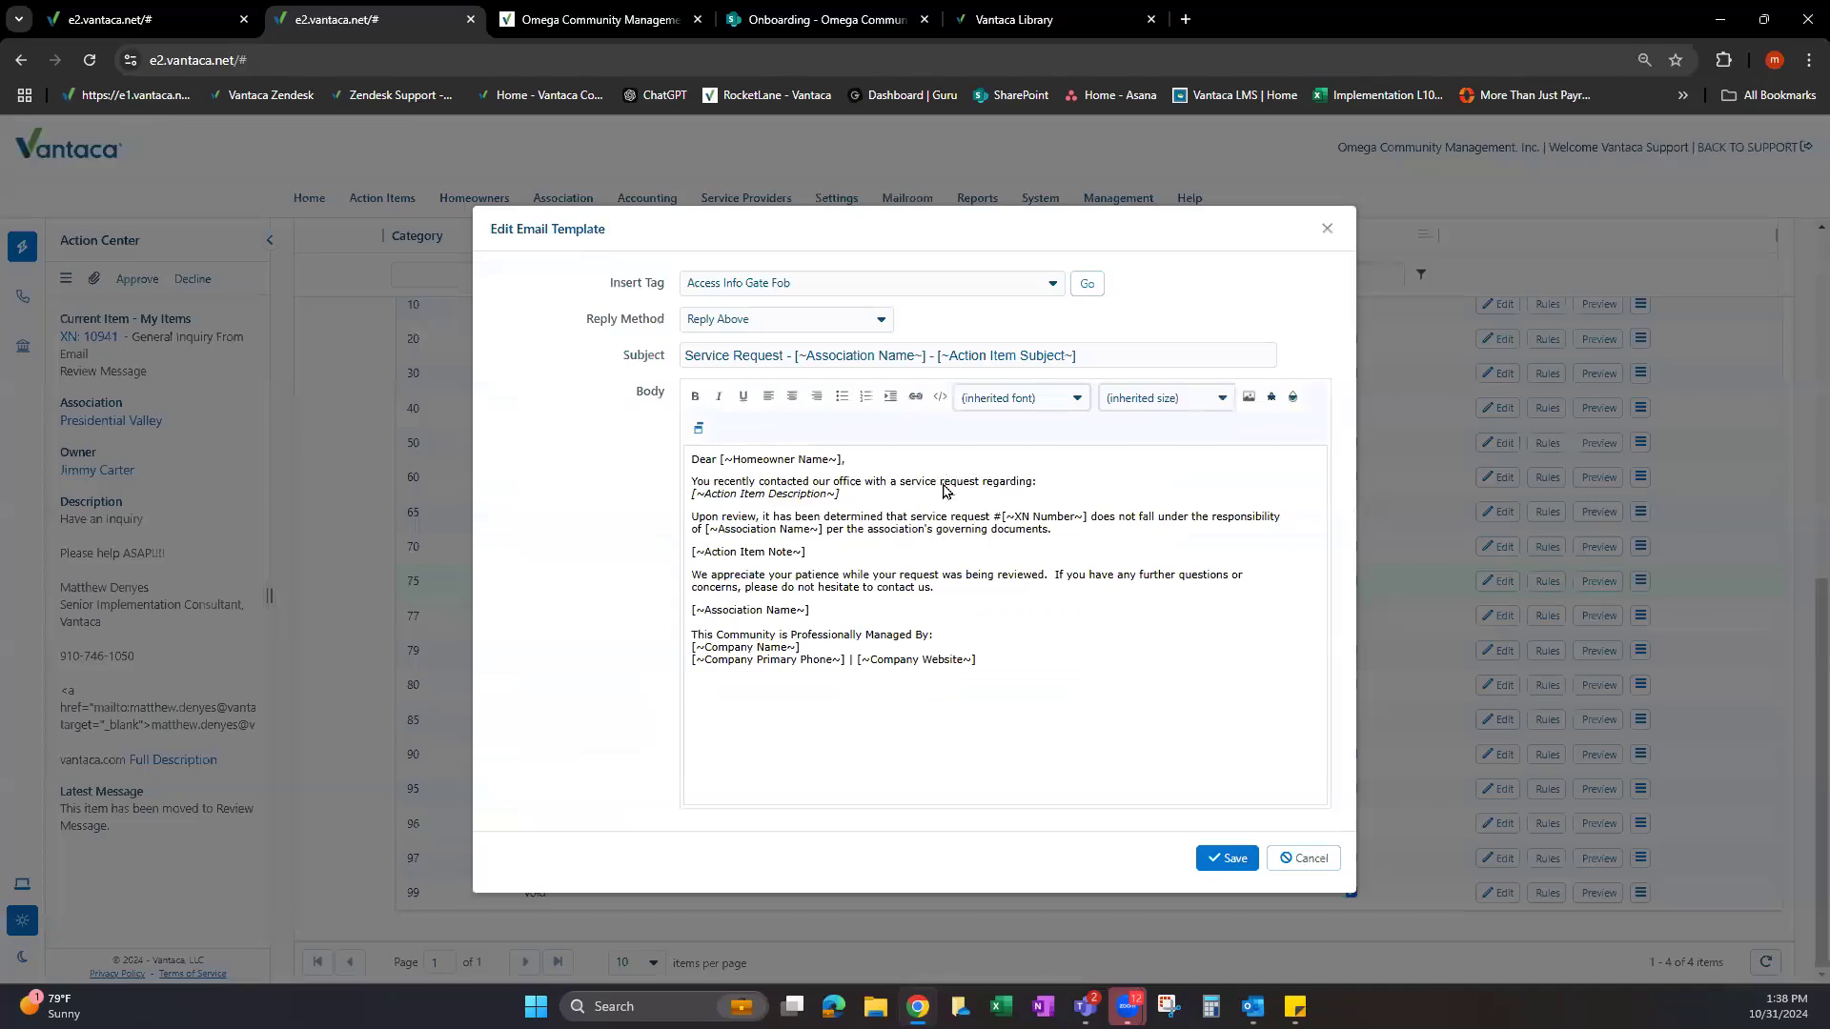
{"action": "left_click_drag", "start_coordinate": [704, 494], "coordinate": [838, 494]}
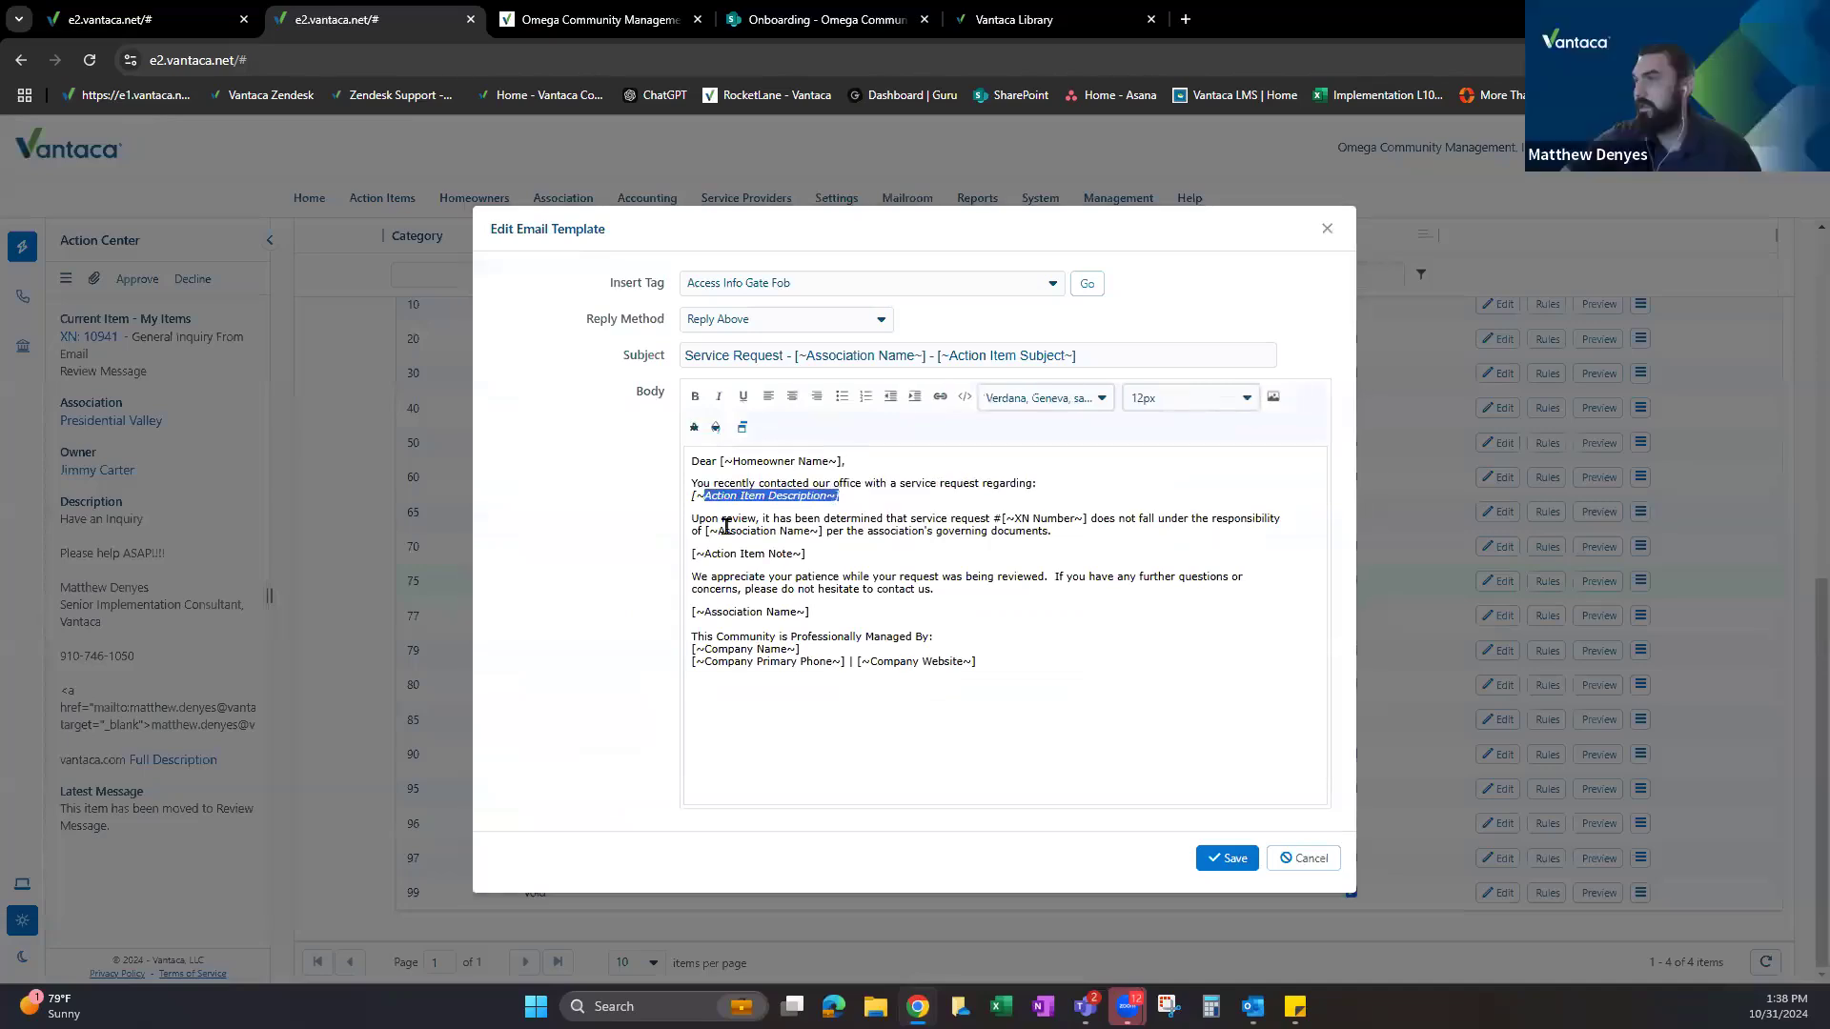
{"action": "left_click_drag", "start_coordinate": [1135, 519], "coordinate": [1246, 519]}
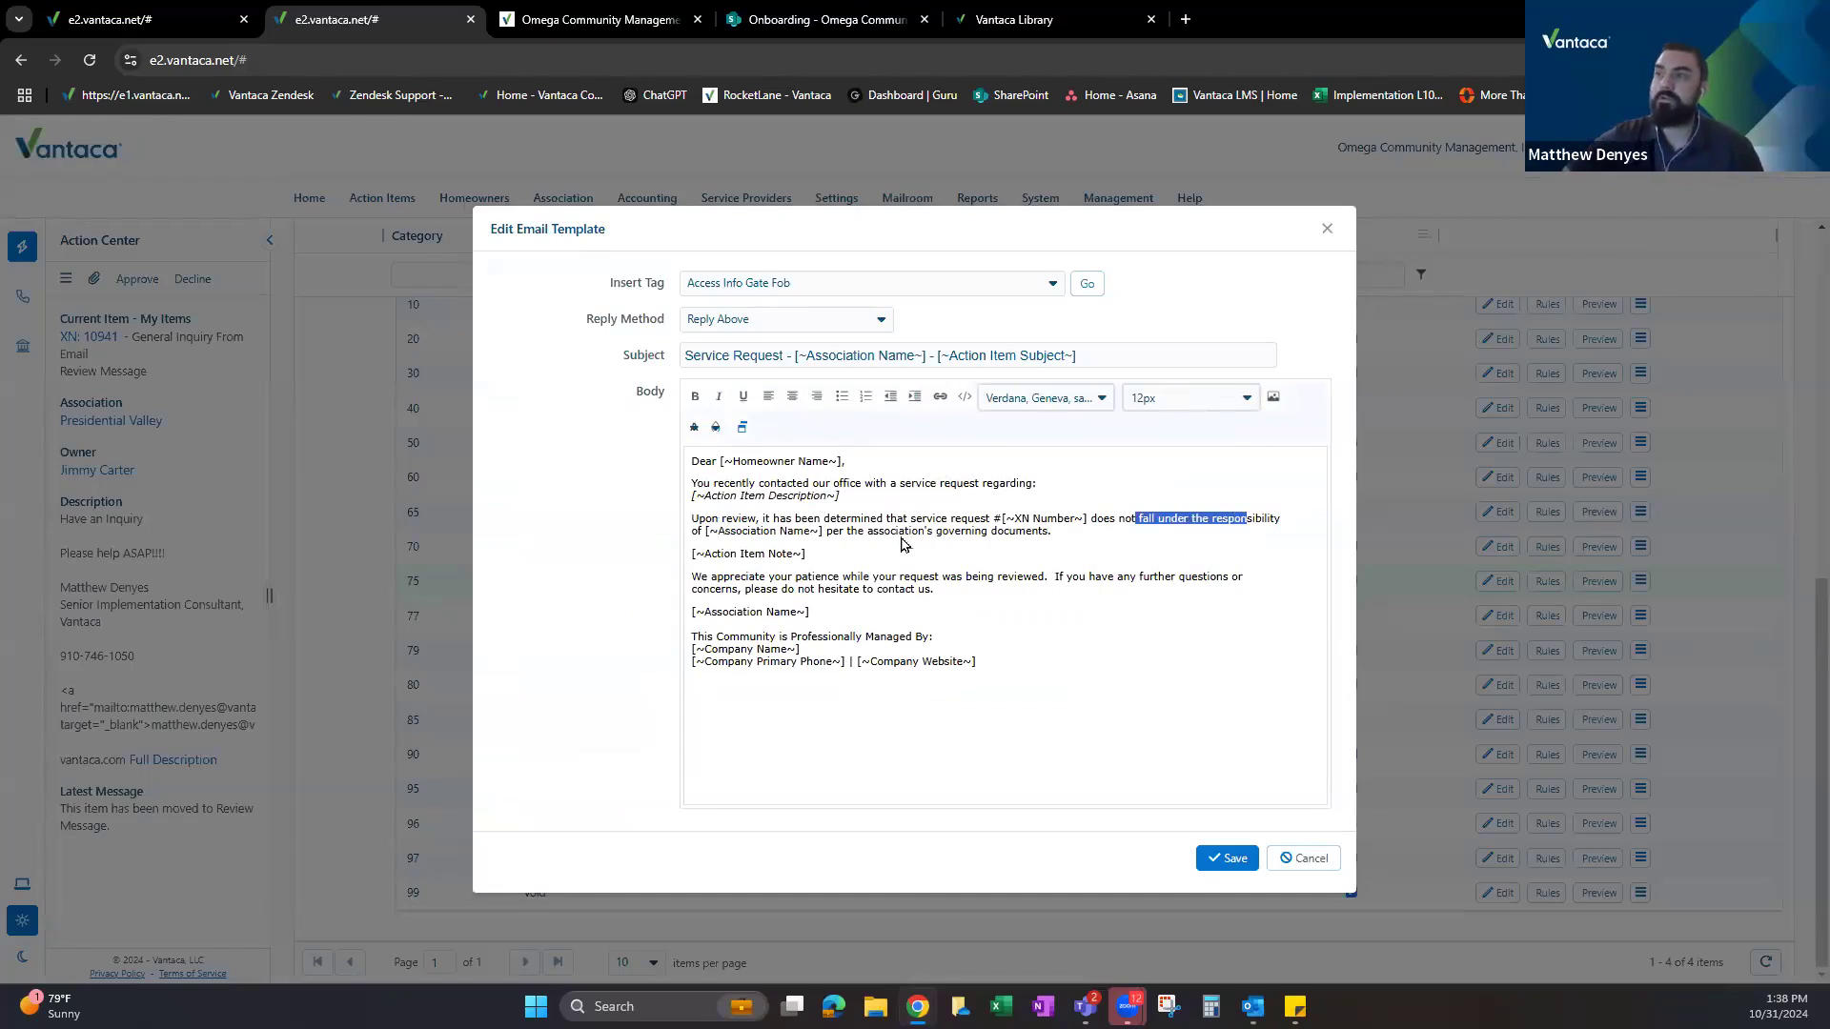
{"action": "left_click_drag", "start_coordinate": [991, 661], "coordinate": [652, 448]}
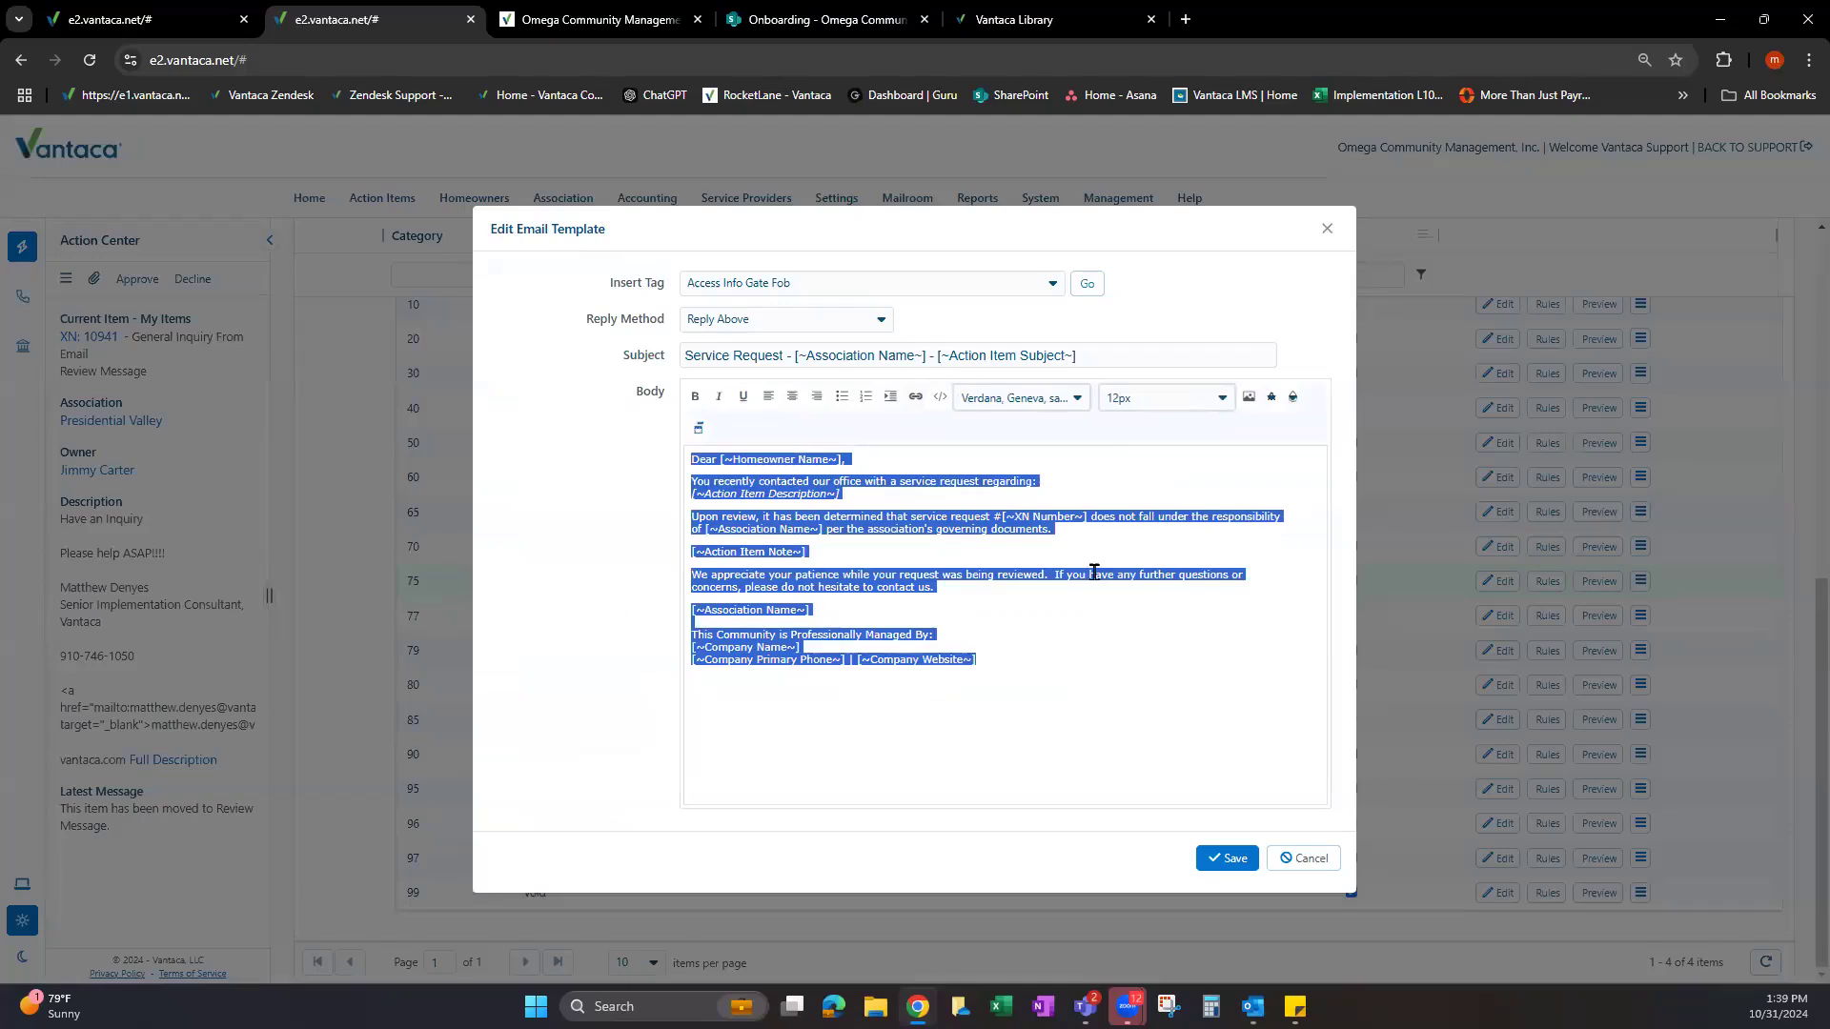
{"action": "left_click", "coordinate": [1326, 229]}
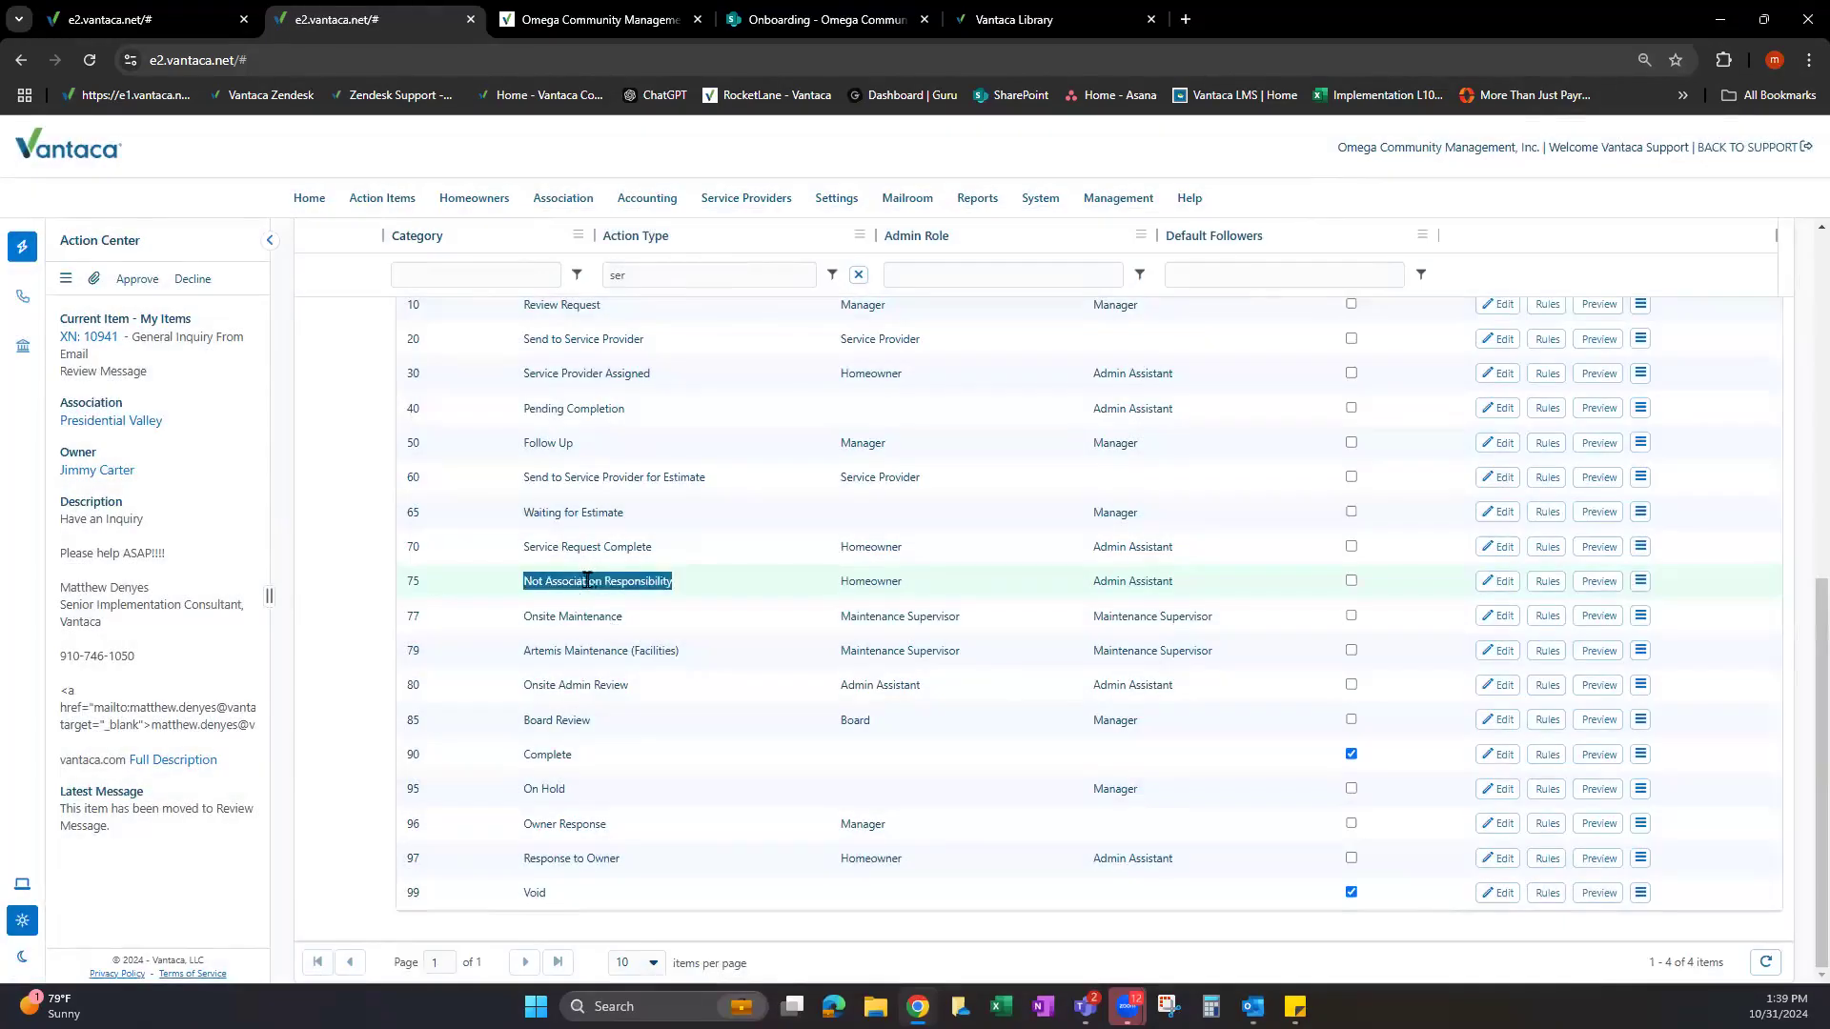
Check step 75's rules, confirming Next Step if Yes is 90 - Complete, and close them.
{"action": "left_click", "coordinate": [587, 581]}
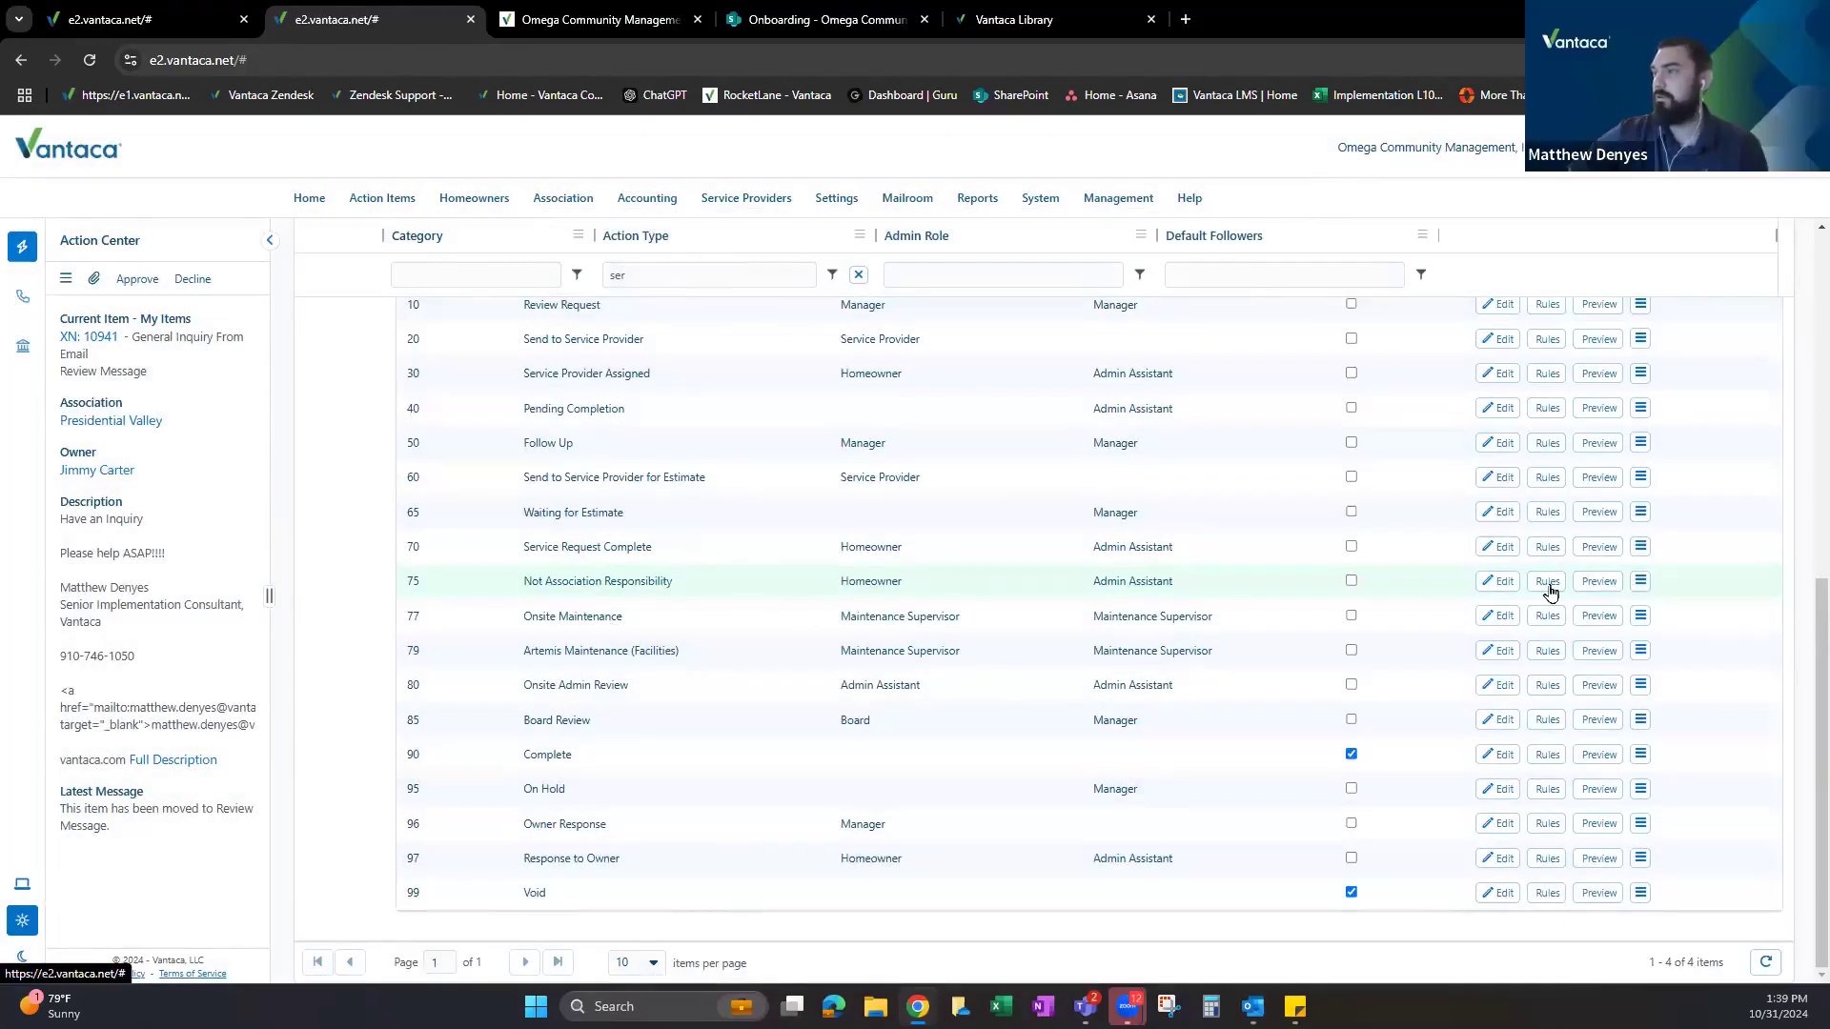
{"action": "left_click", "coordinate": [1547, 583]}
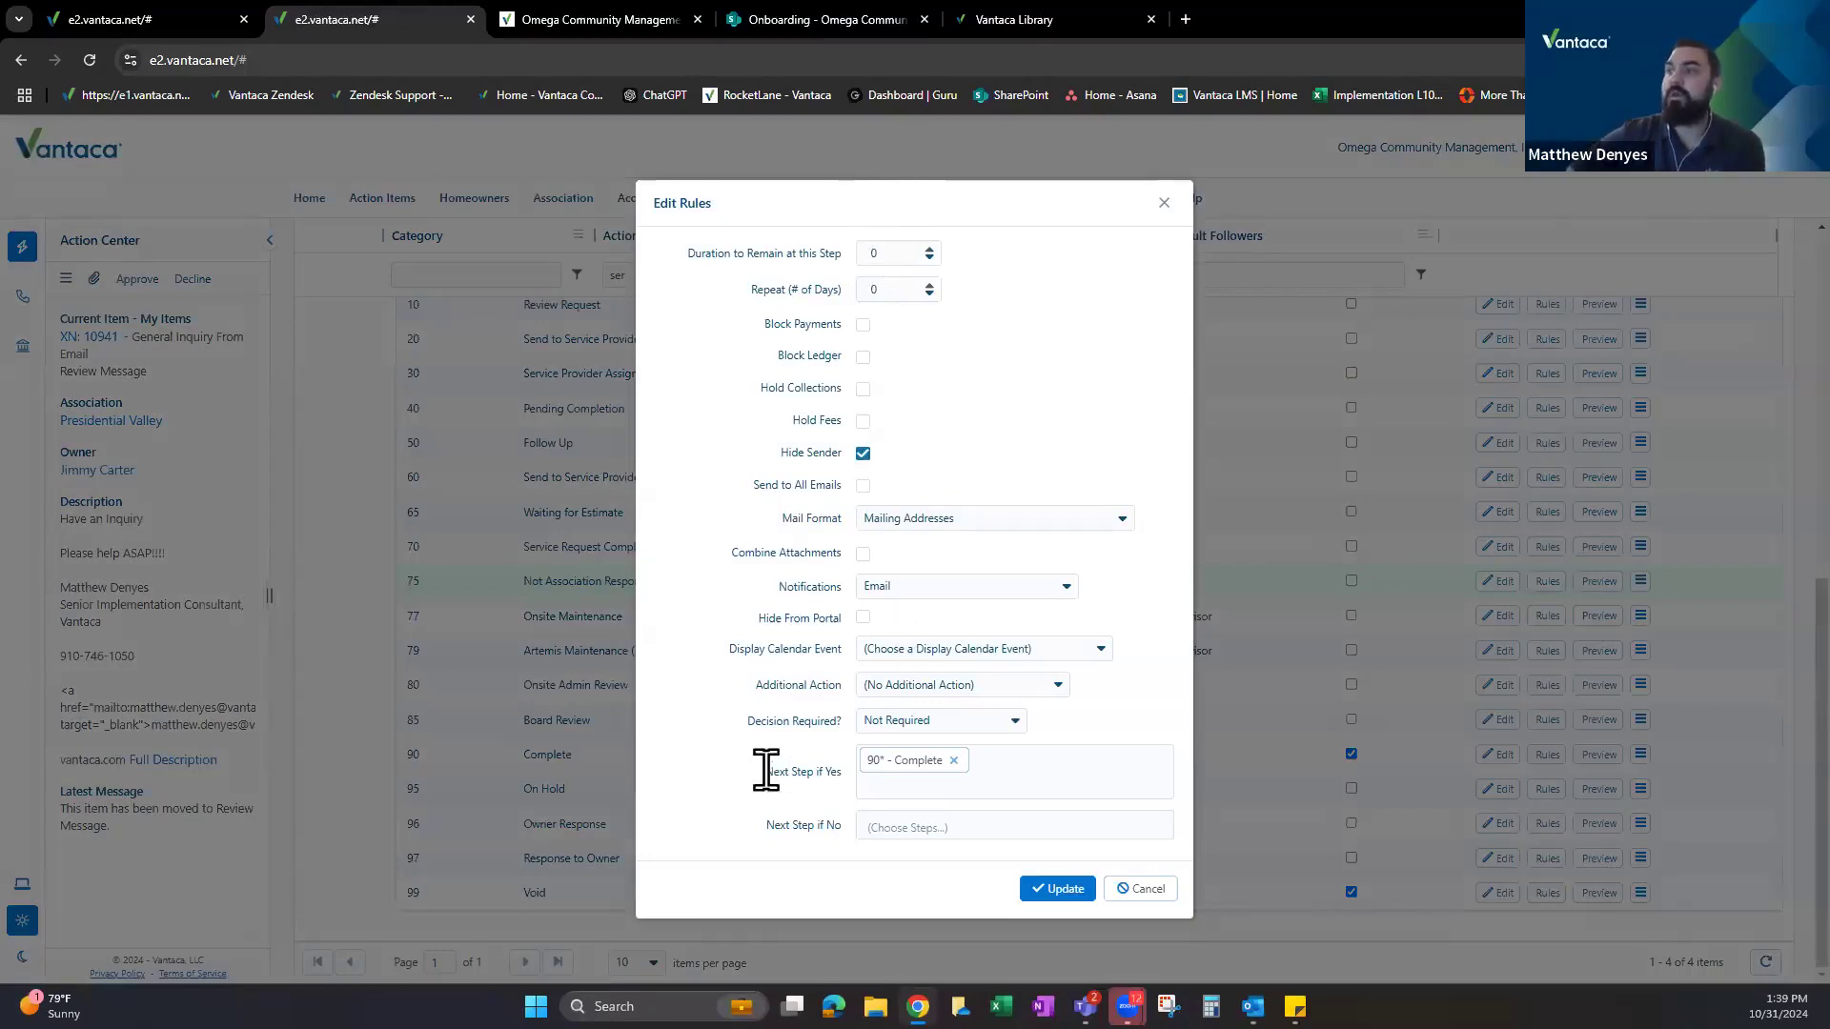
{"action": "left_click_drag", "start_coordinate": [765, 770], "coordinate": [843, 783]}
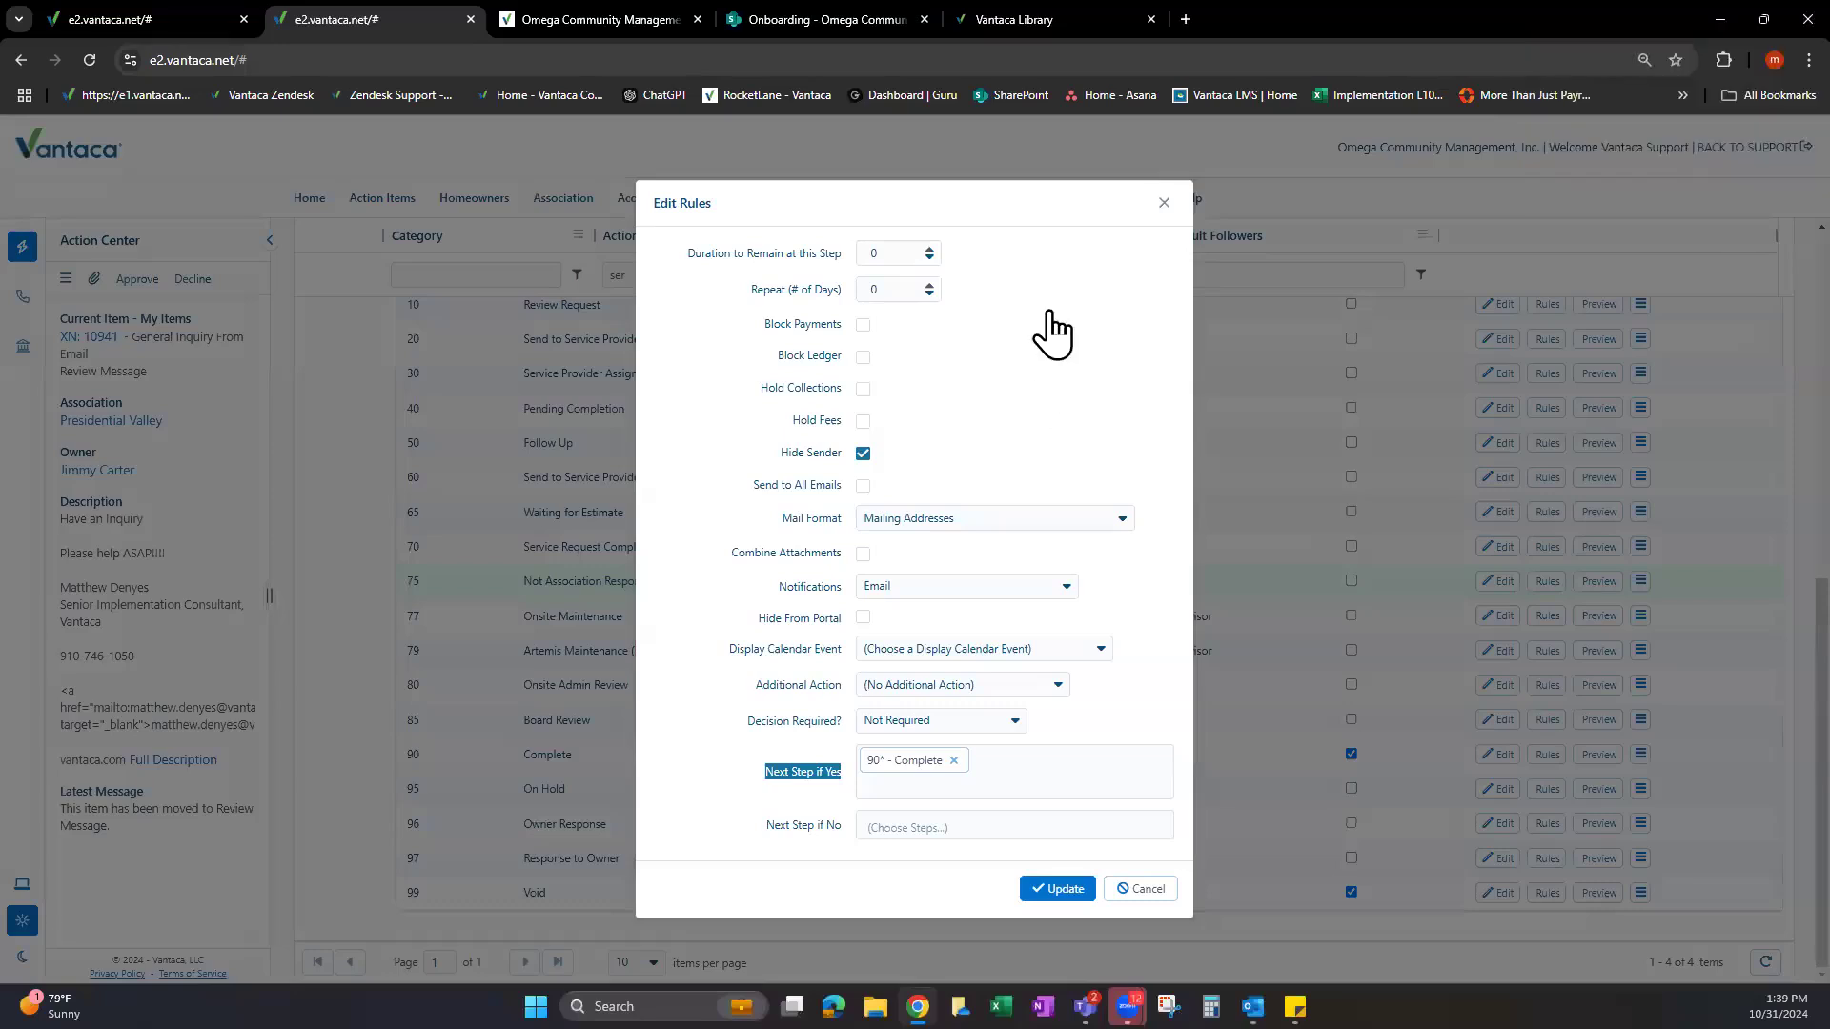
{"action": "left_click", "coordinate": [1162, 207]}
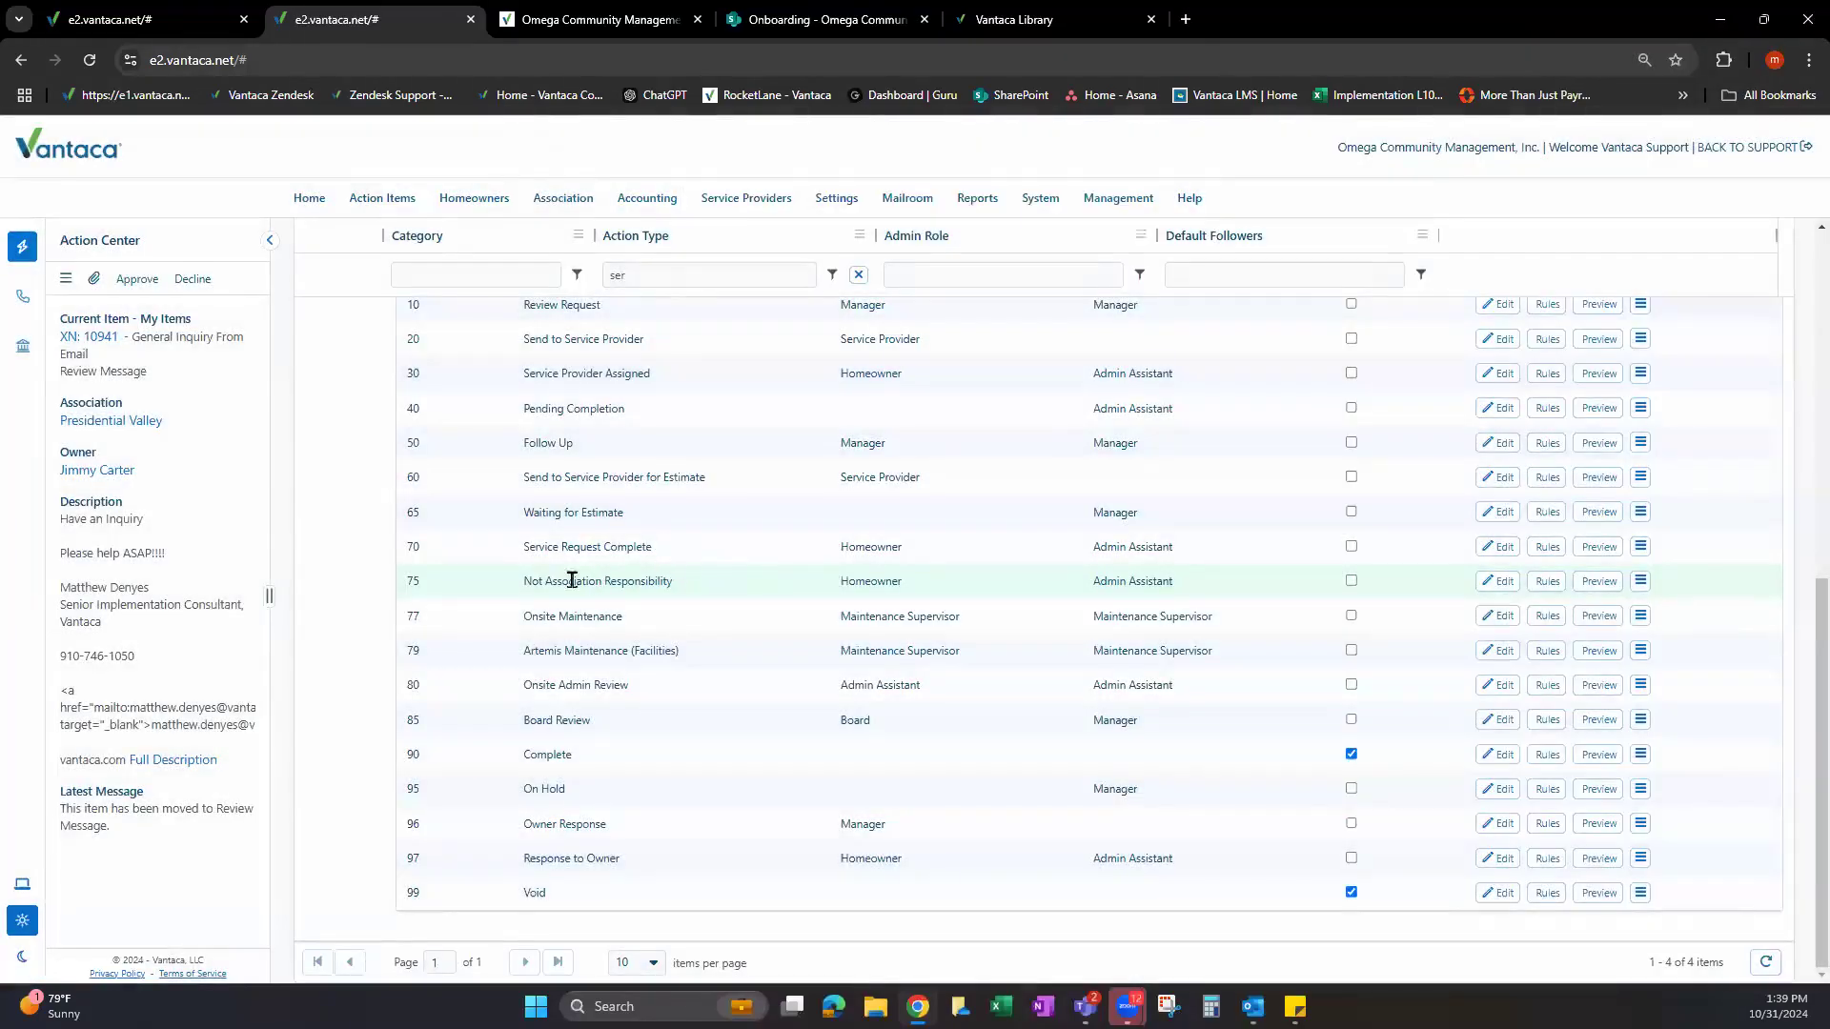
Highlight the steps Request Received, Review Request, Send to Service Provider, Onsite Maintenance and Onsite Admin Review.
{"action": "left_click_drag", "start_coordinate": [508, 590], "coordinate": [644, 583]}
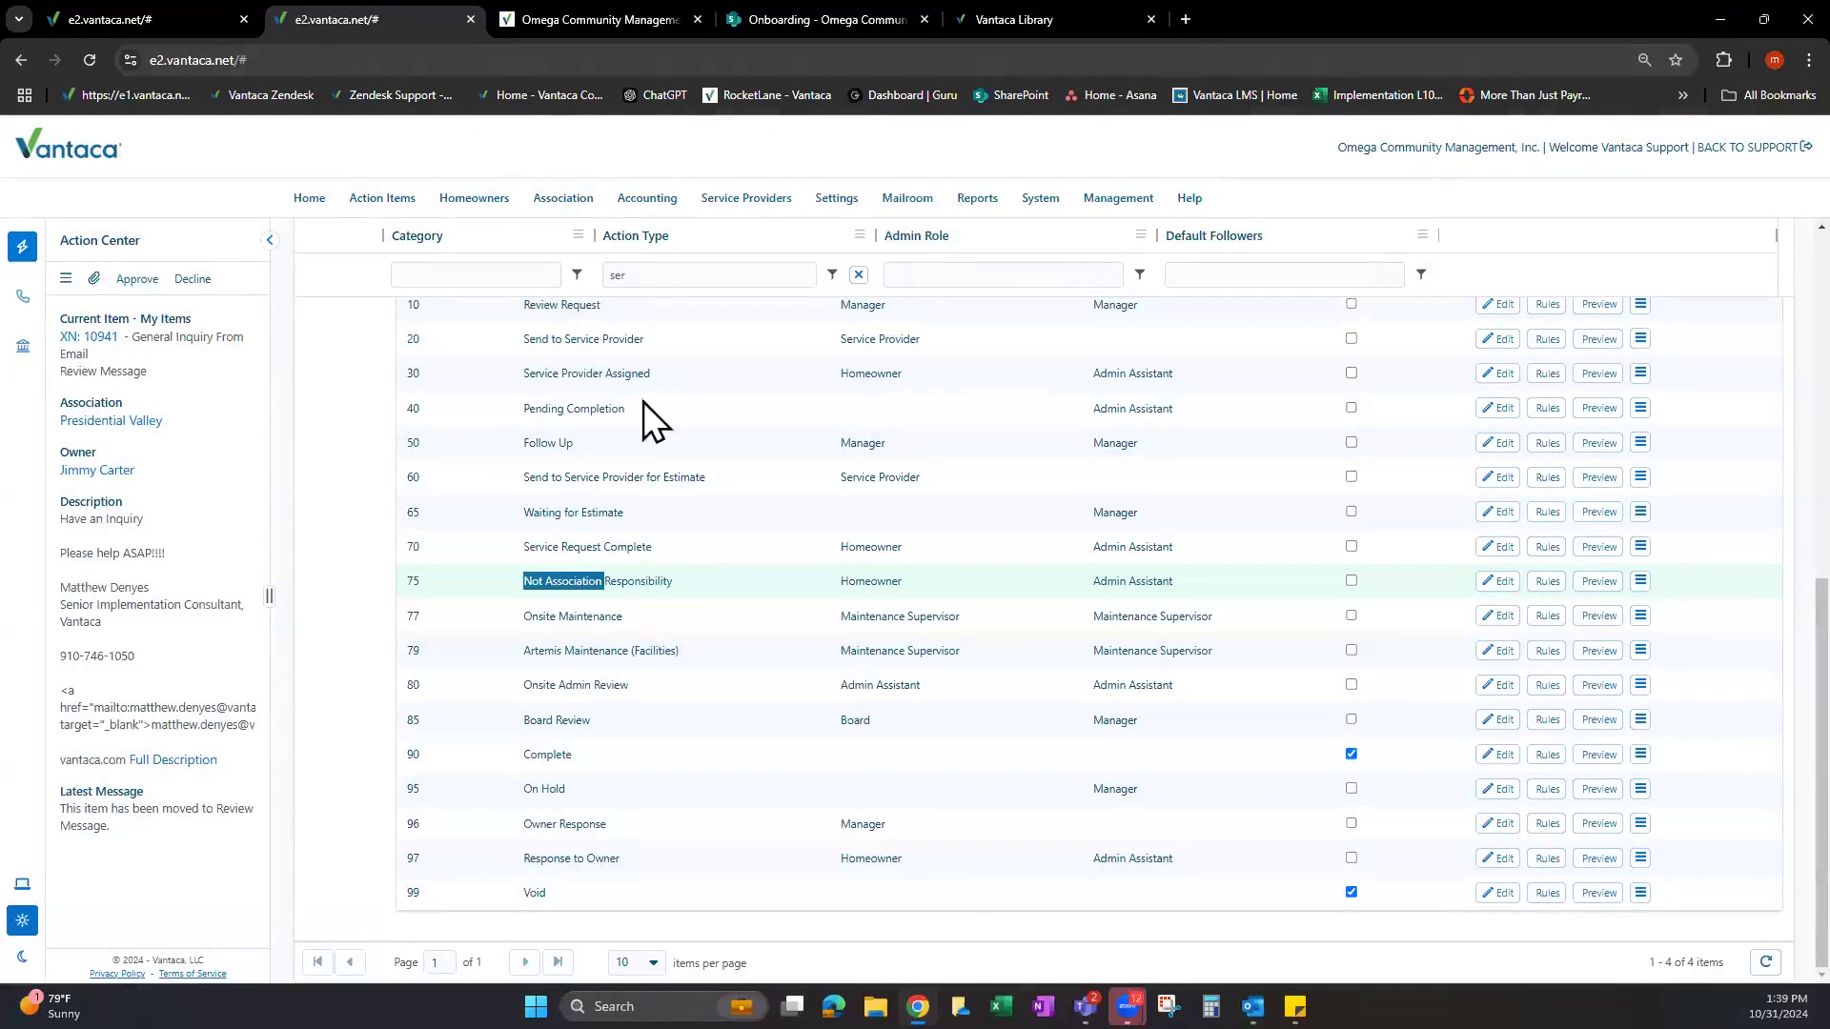
{"action": "scroll", "coordinate": [600, 391], "scroll_direction": "up", "scroll_amount": 2}
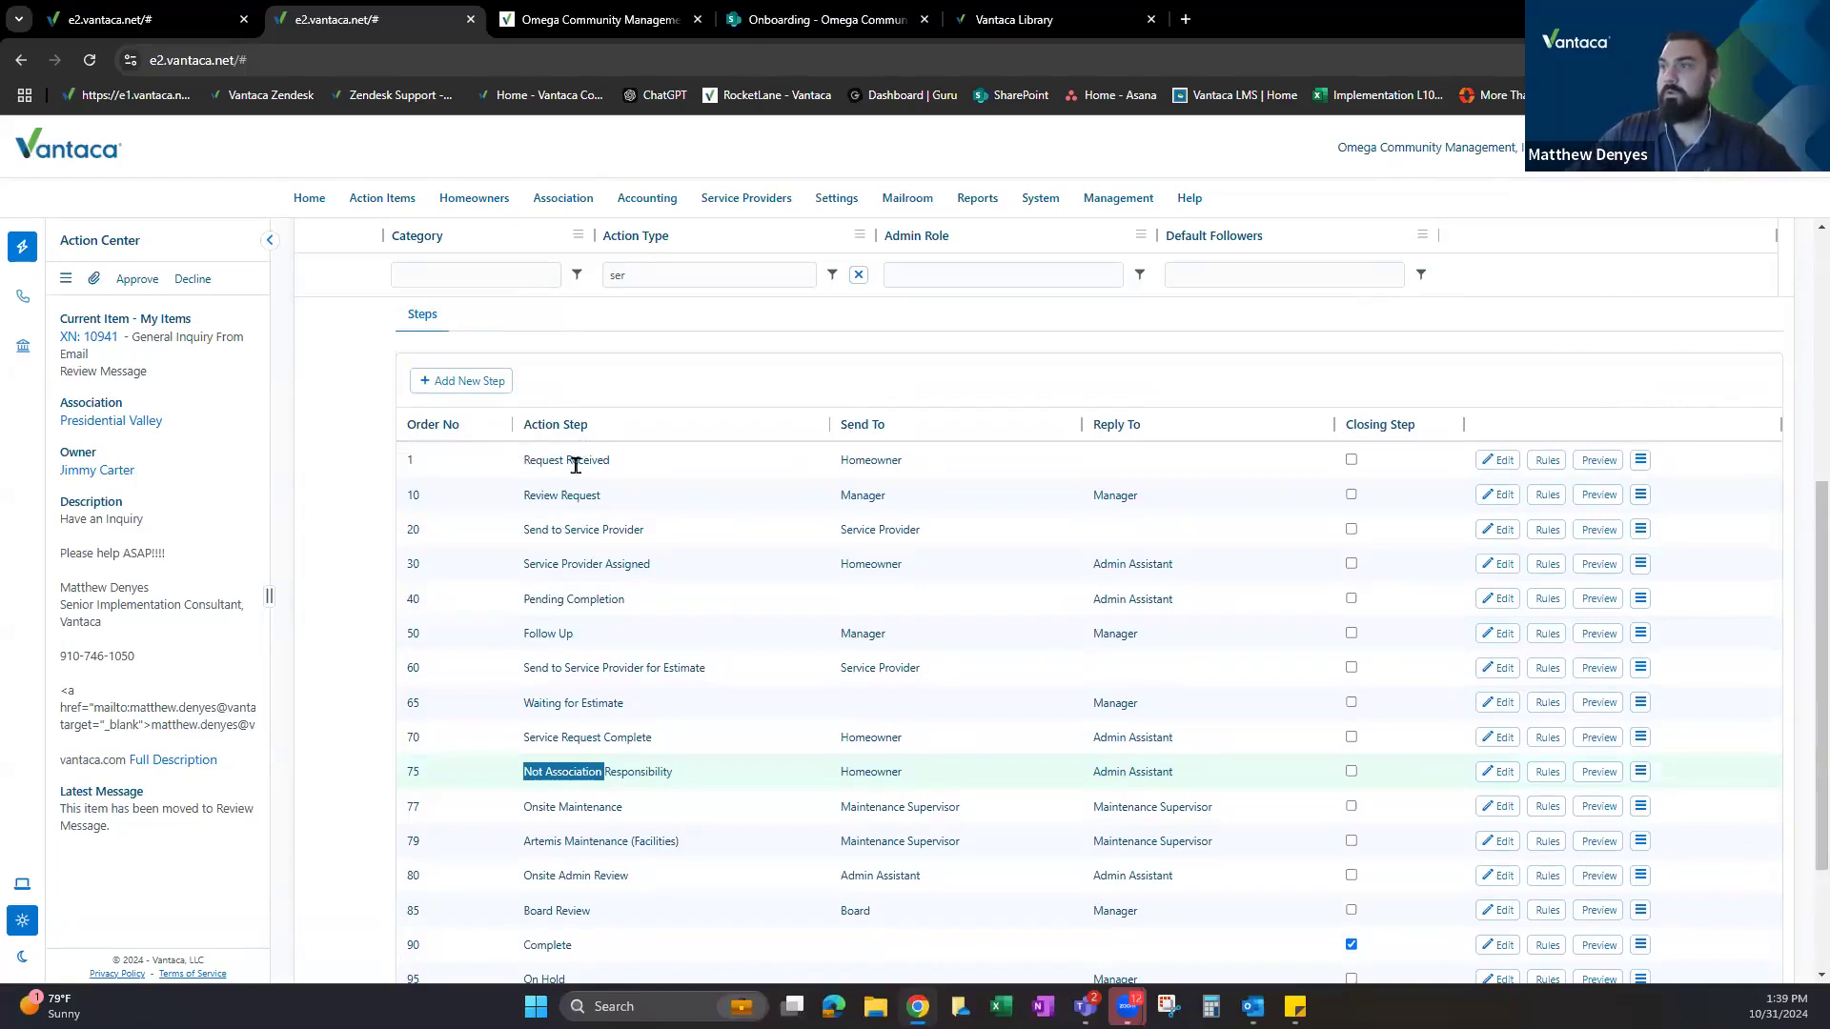
{"action": "left_click", "coordinate": [575, 464]}
{"action": "left_click_drag", "start_coordinate": [527, 497], "coordinate": [597, 497]}
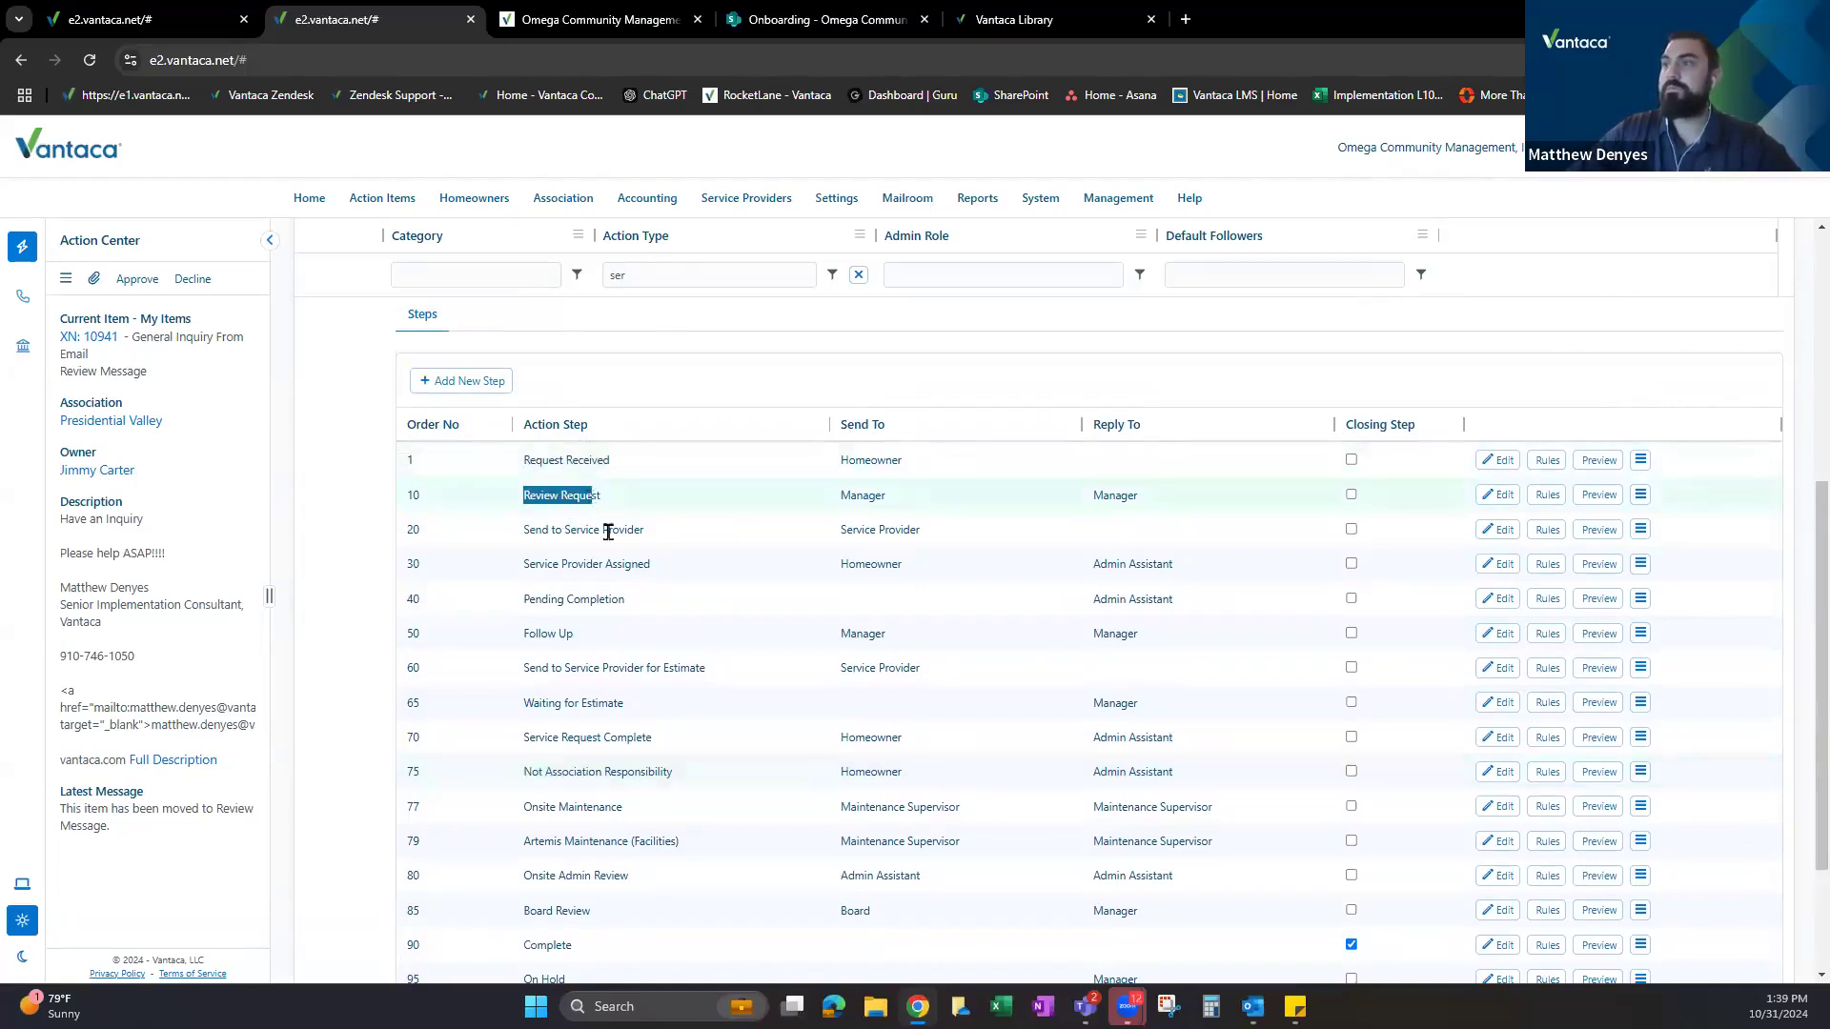
{"action": "left_click", "coordinate": [608, 532]}
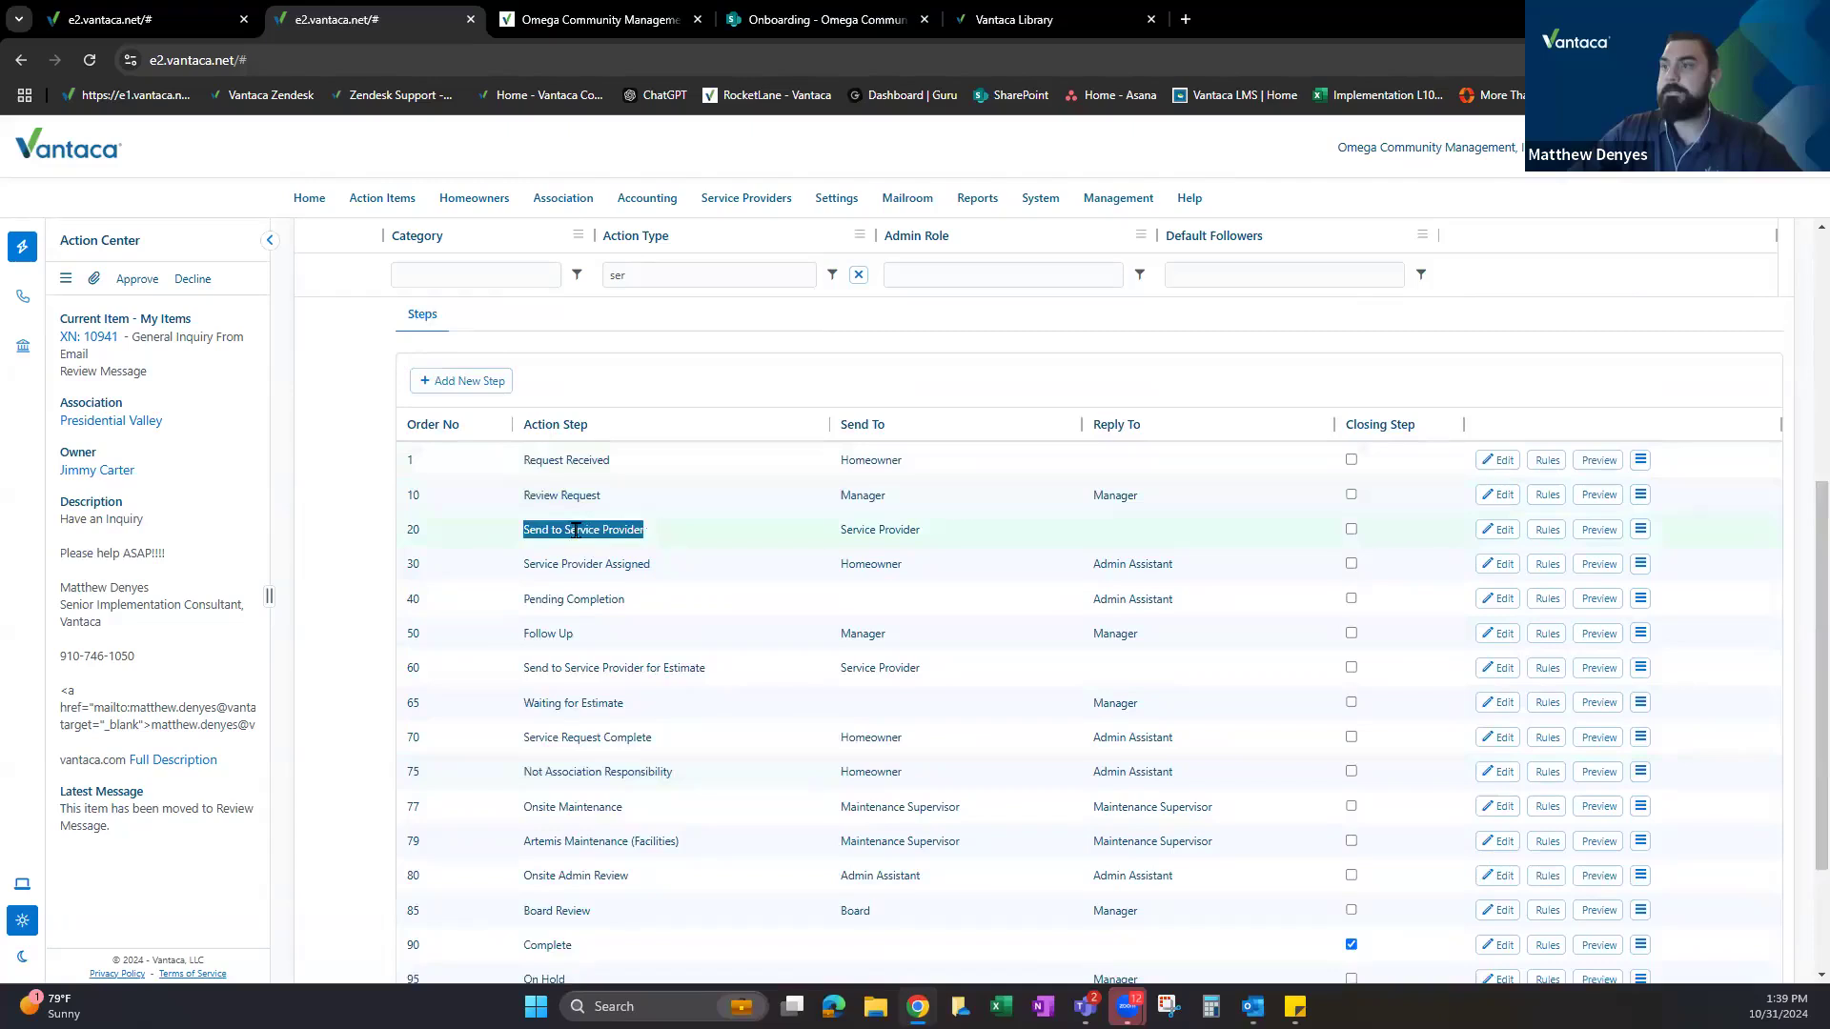
{"action": "scroll", "coordinate": [576, 531], "scroll_direction": "down", "scroll_amount": 1}
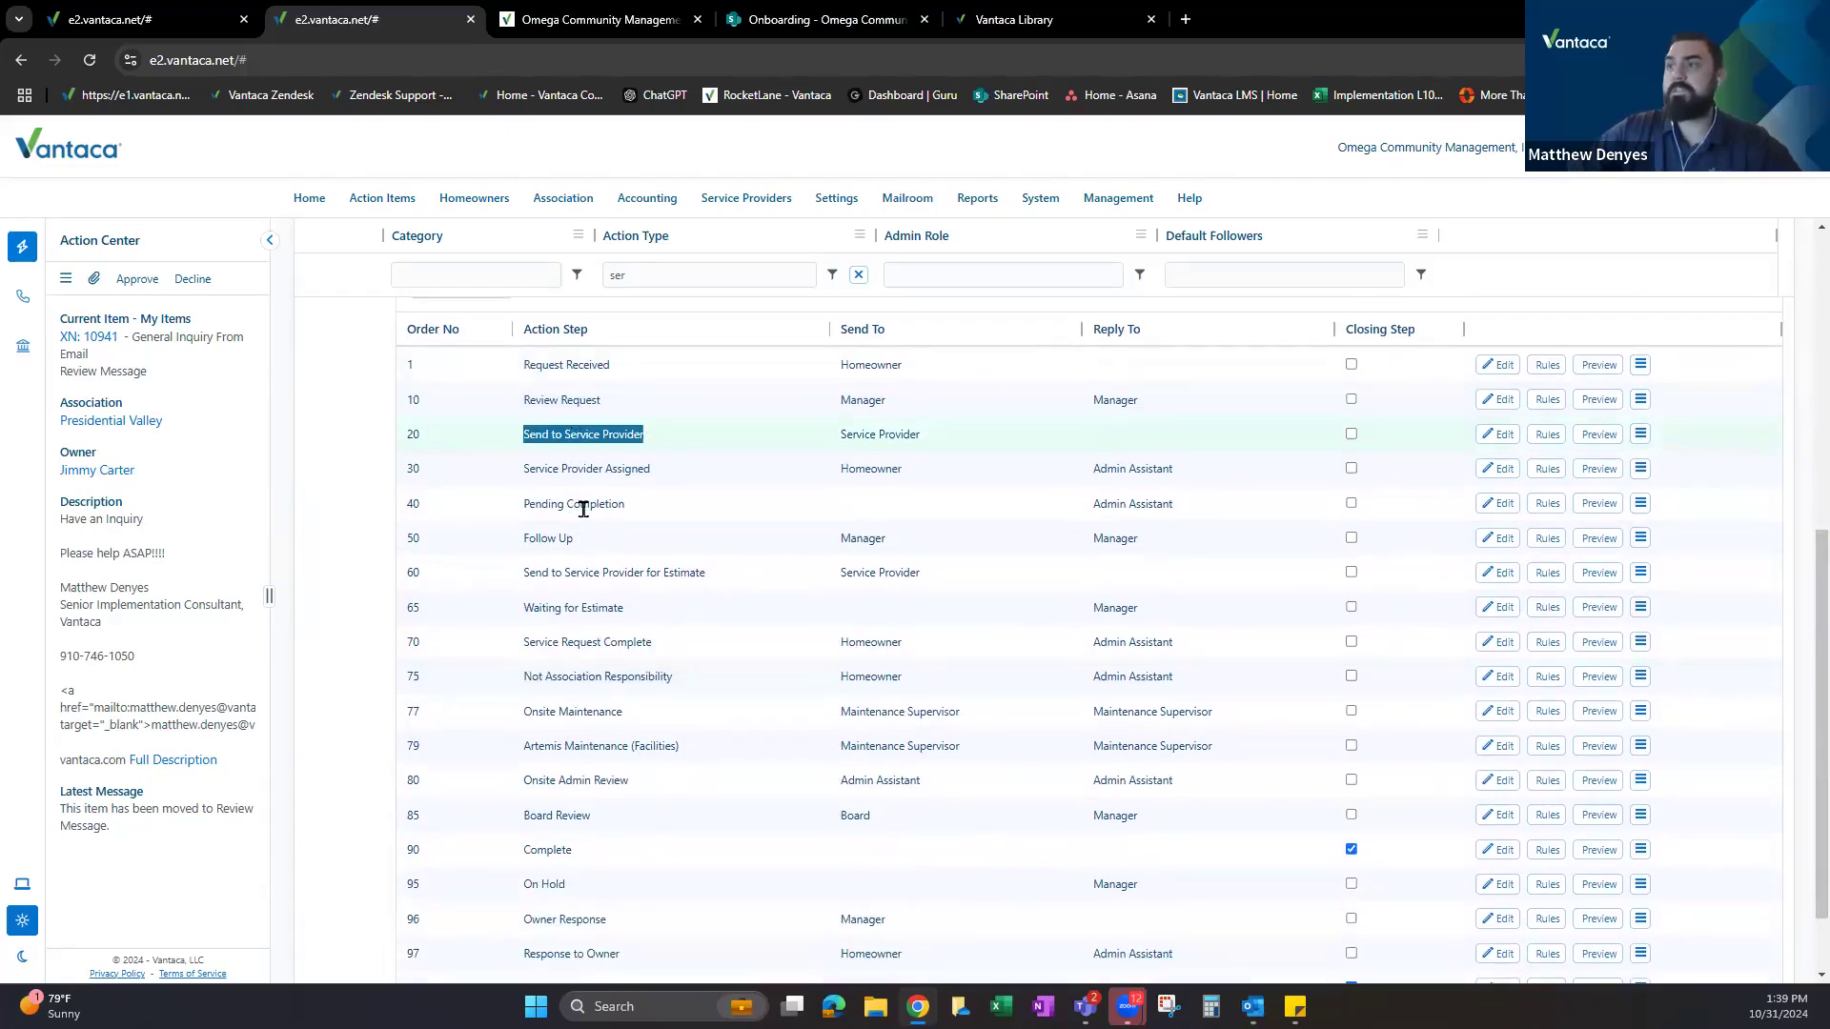
{"action": "left_click_drag", "start_coordinate": [522, 712], "coordinate": [627, 780]}
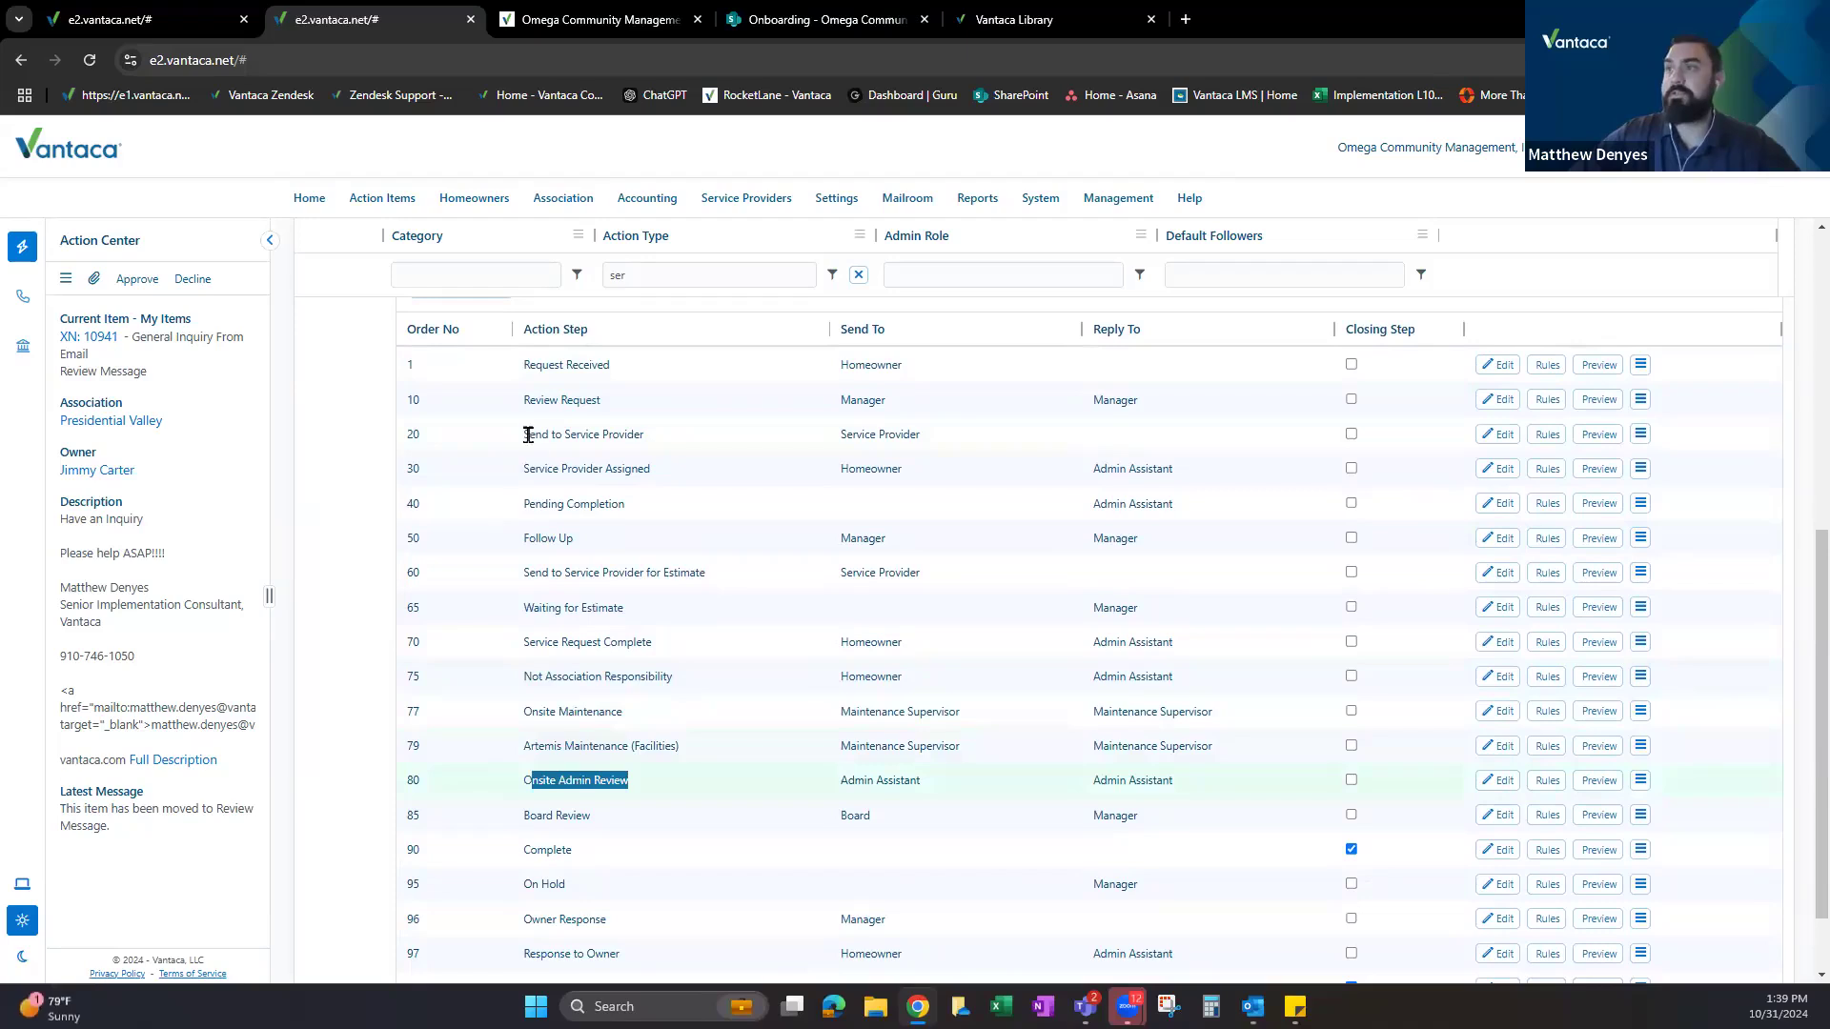
{"action": "left_click_drag", "start_coordinate": [524, 435], "coordinate": [655, 440]}
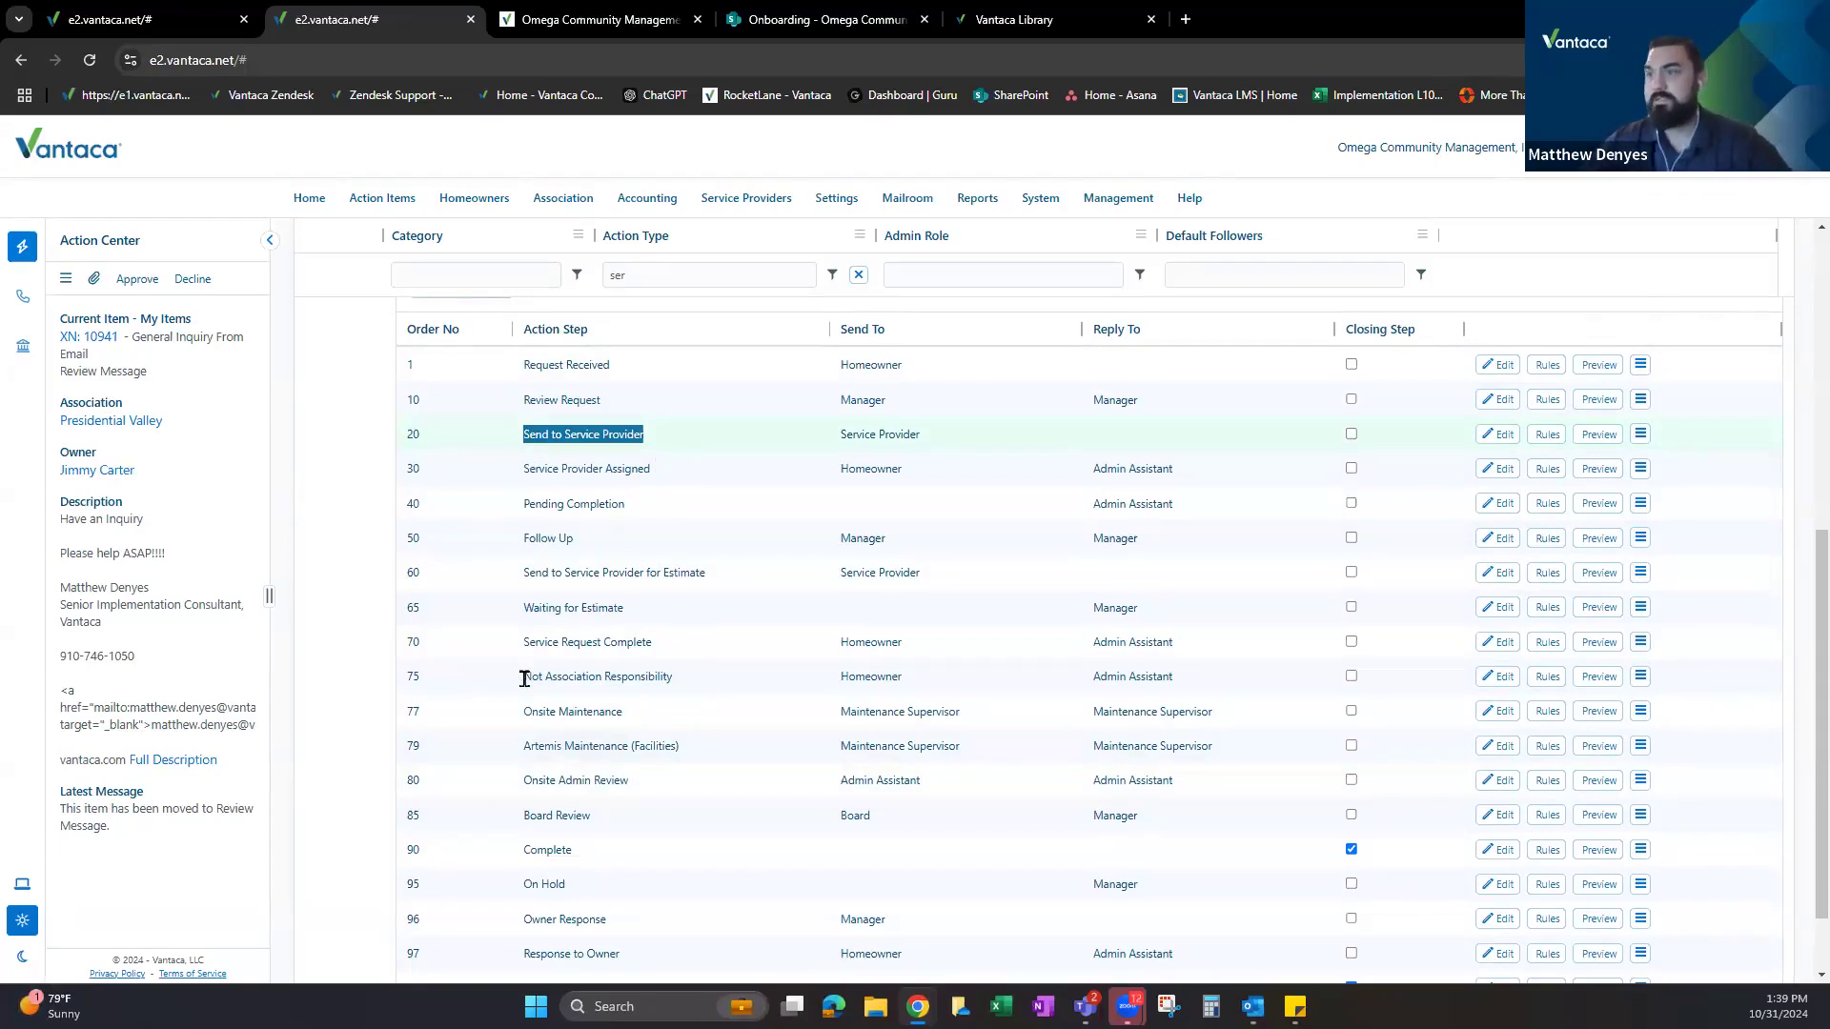
{"action": "left_click_drag", "start_coordinate": [524, 779], "coordinate": [638, 794]}
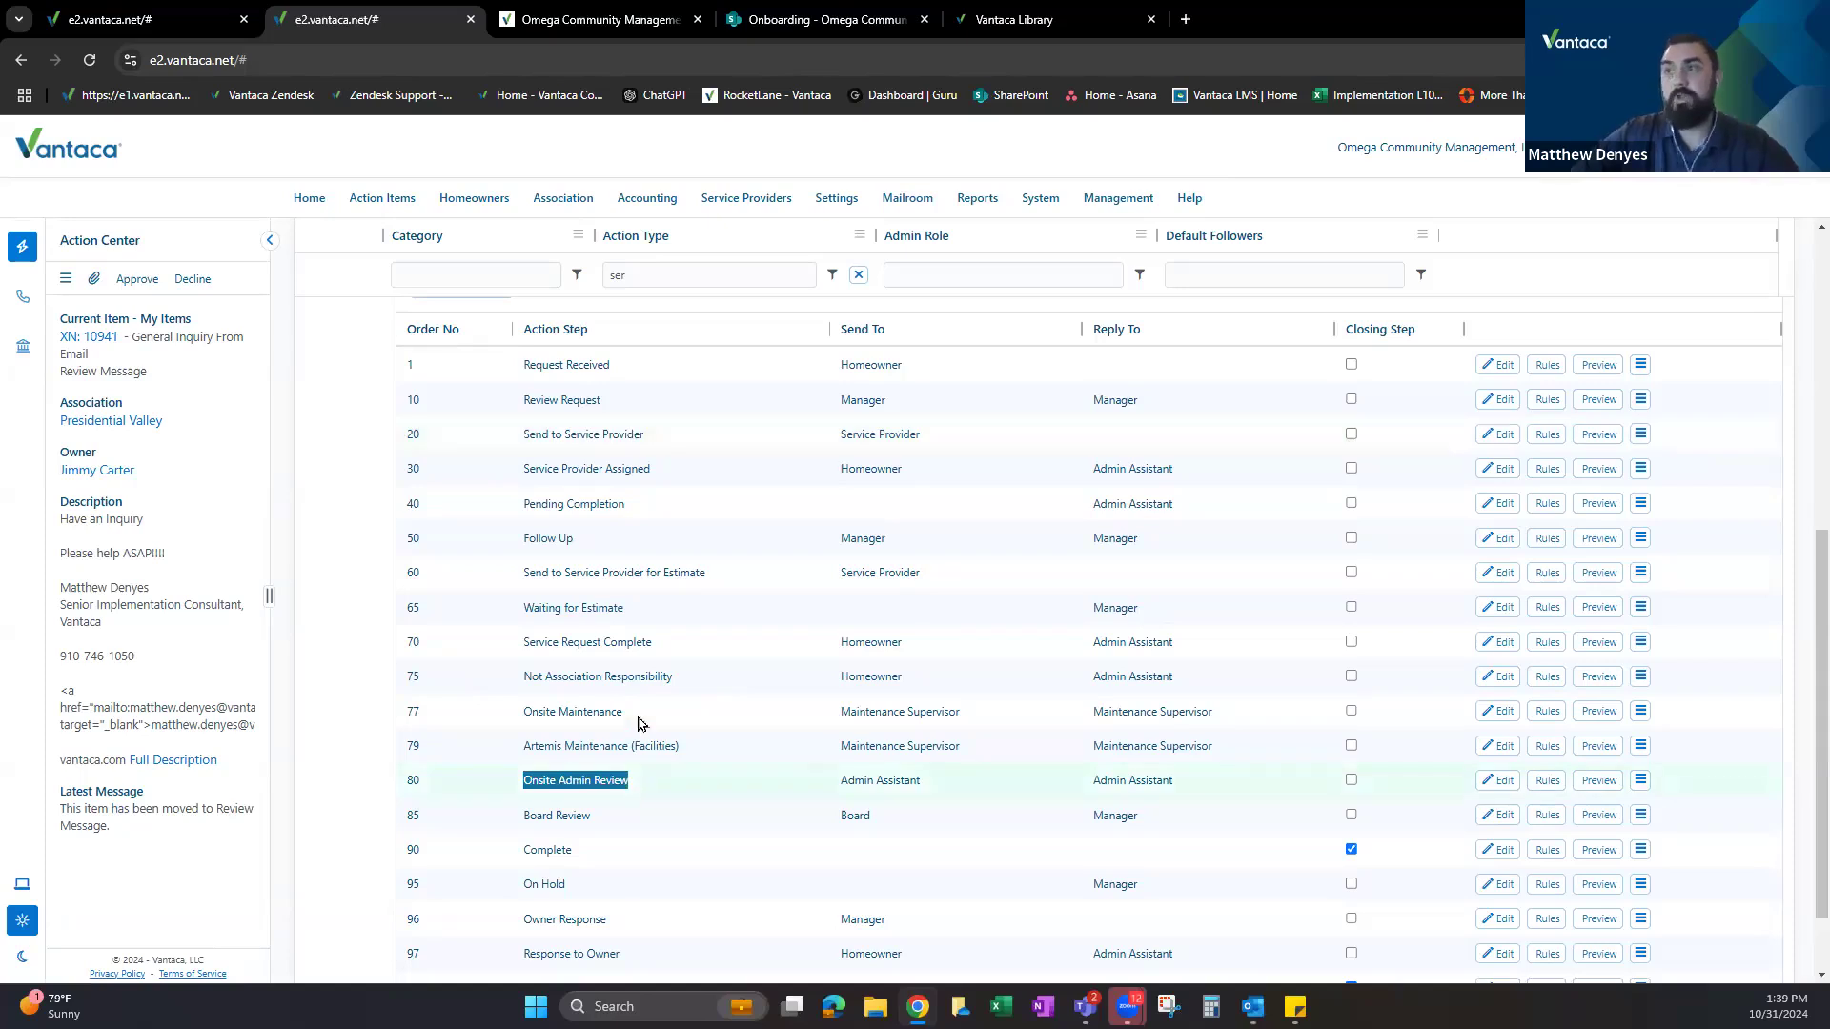
Scroll through the remaining Service Request steps down to Void, then switch to the Vantaca Library.
{"action": "scroll", "coordinate": [615, 667], "scroll_direction": "up", "scroll_amount": 1}
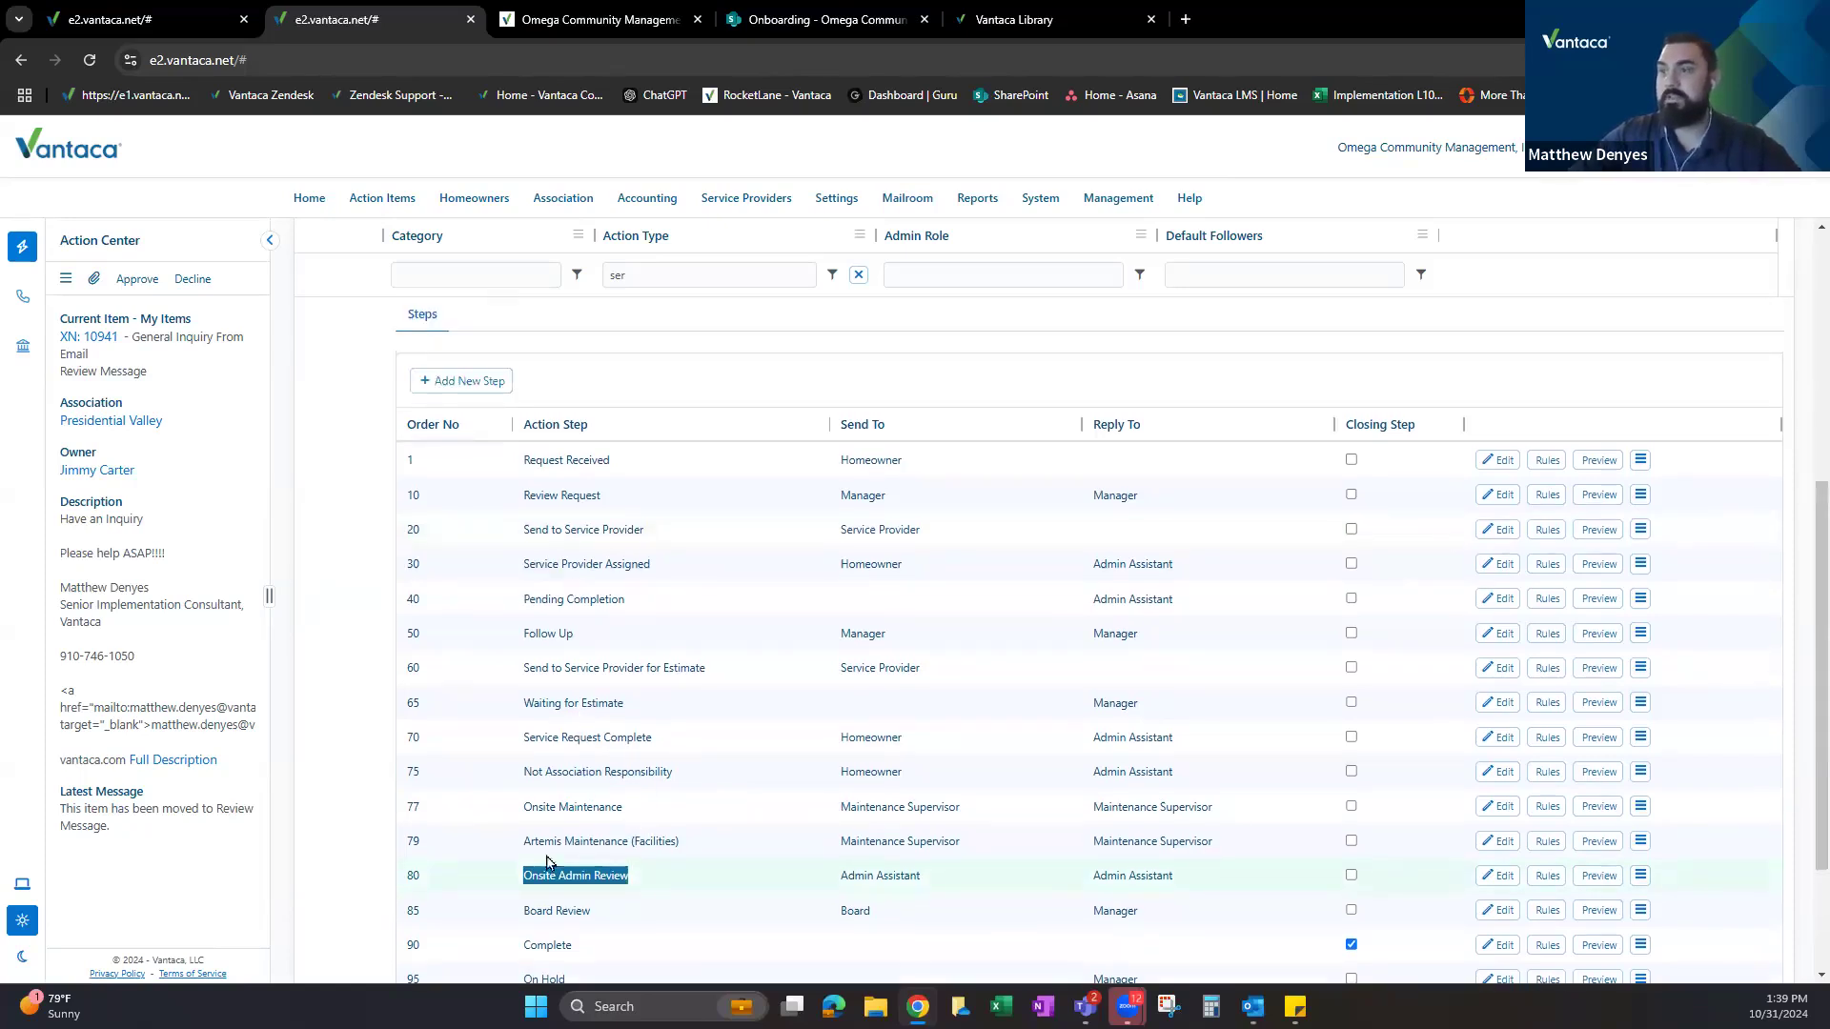
{"action": "scroll", "coordinate": [564, 785], "scroll_direction": "down", "scroll_amount": 1}
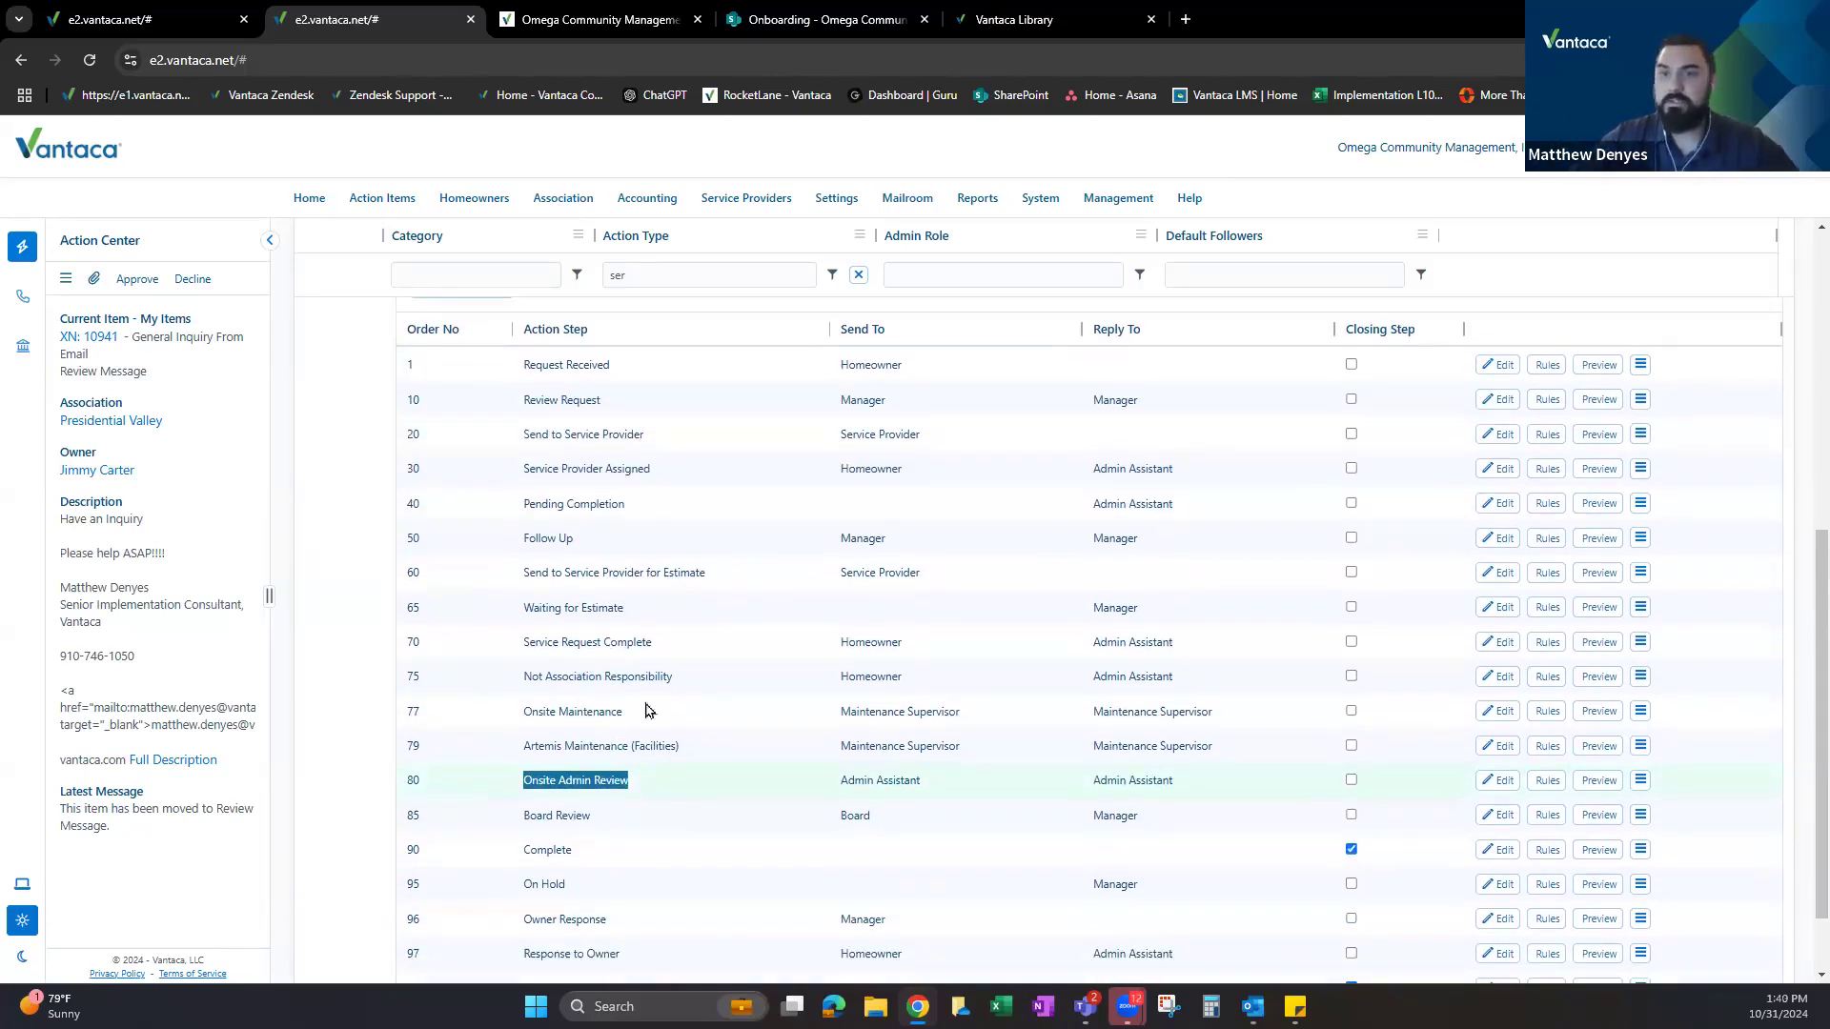
{"action": "scroll", "coordinate": [619, 629], "scroll_direction": "down", "scroll_amount": 1}
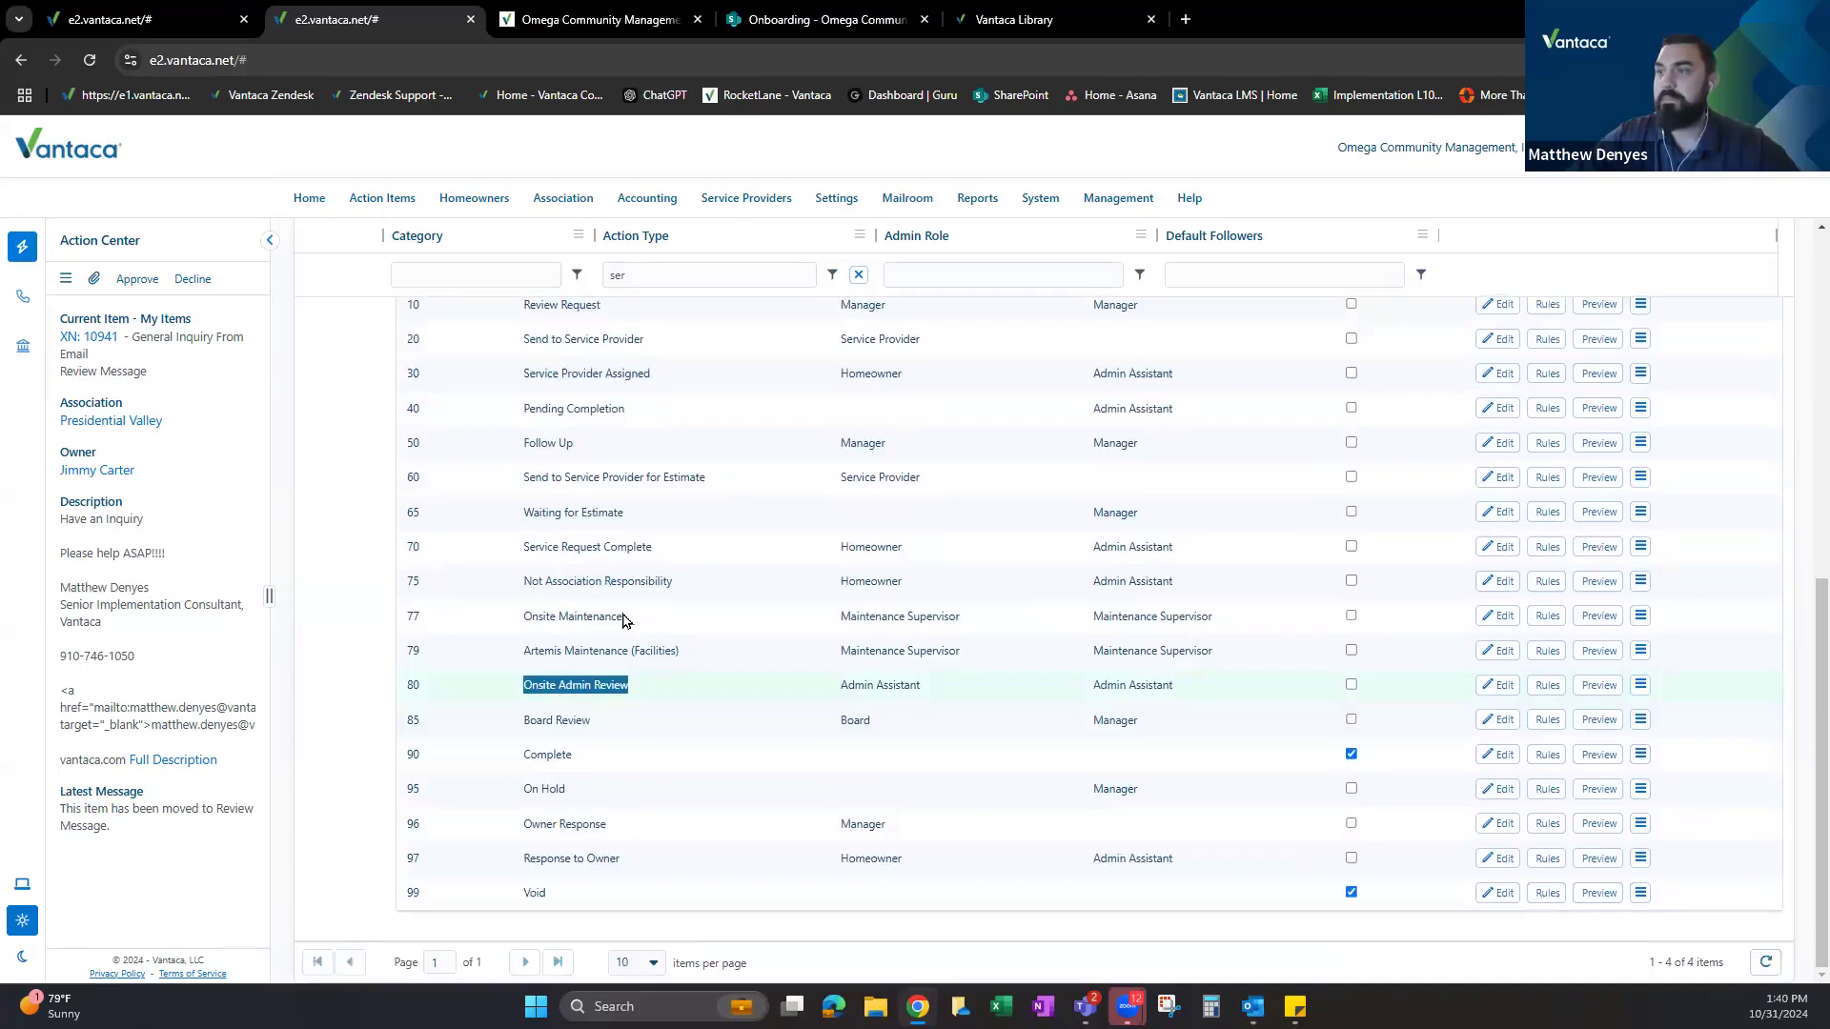
{"action": "scroll", "coordinate": [612, 583], "scroll_direction": "up", "scroll_amount": 1}
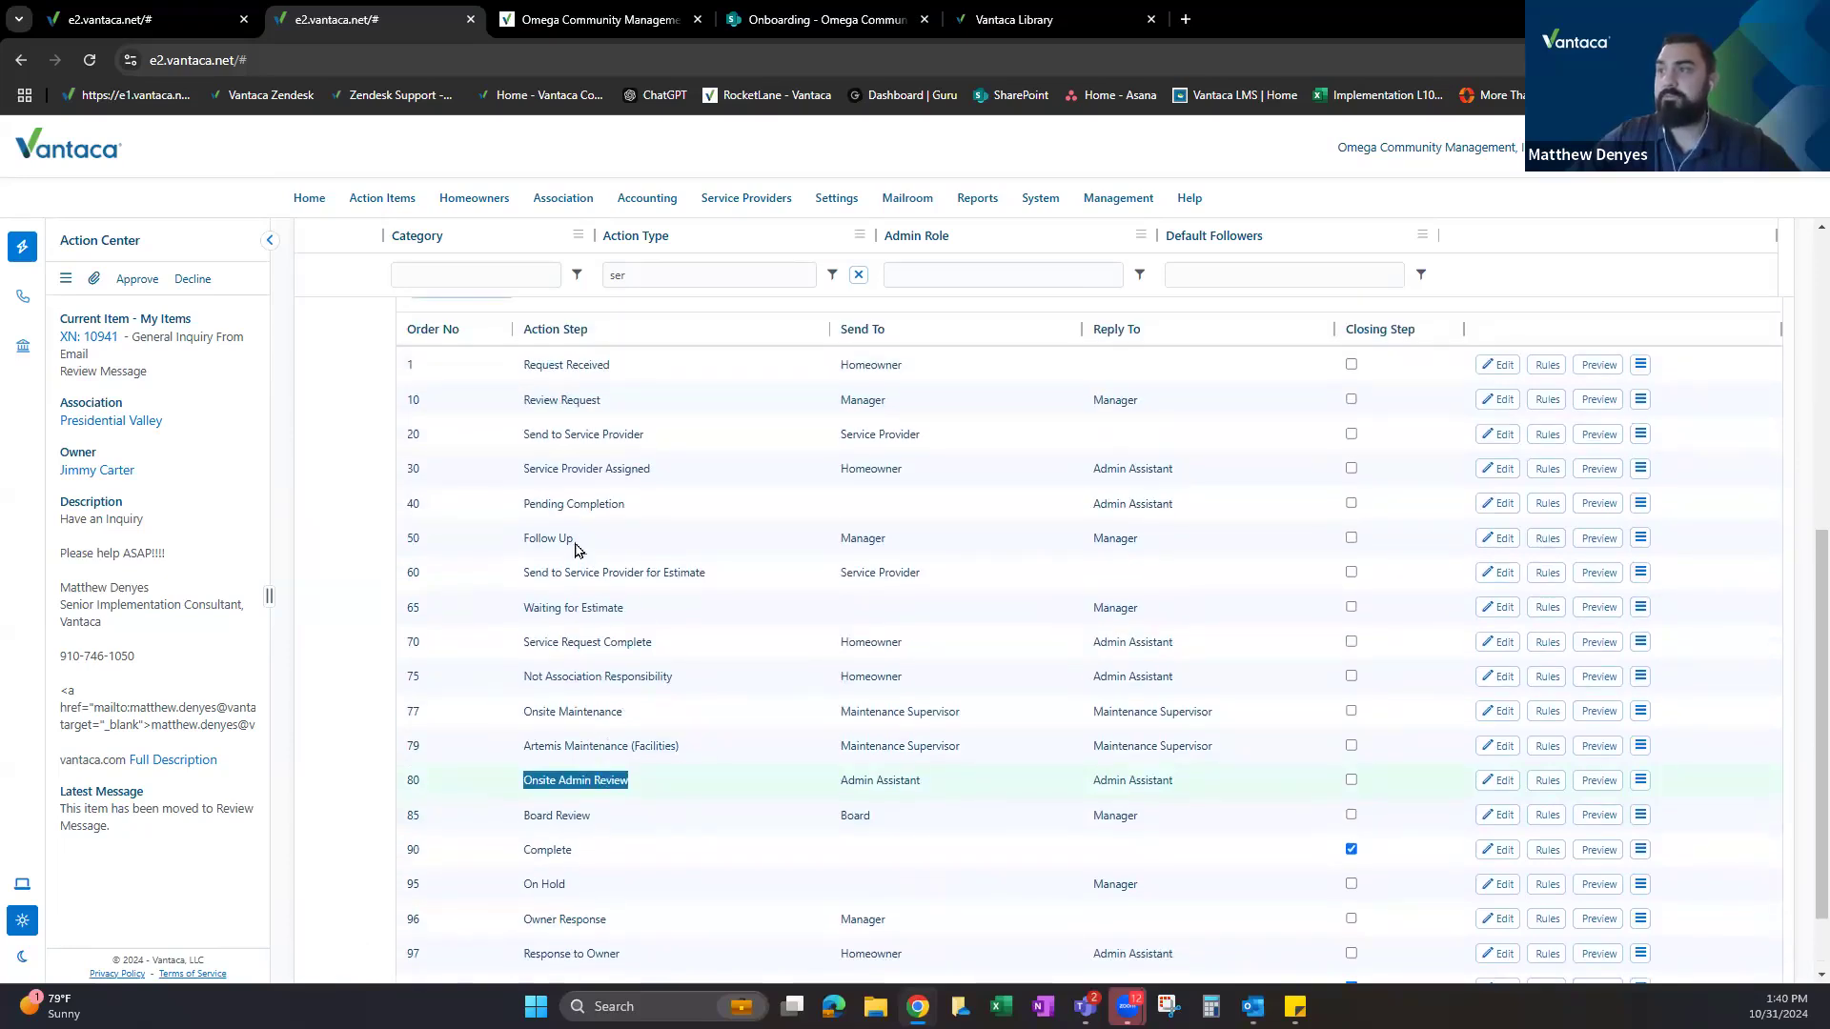
{"action": "scroll", "coordinate": [629, 506], "scroll_direction": "up", "scroll_amount": 1}
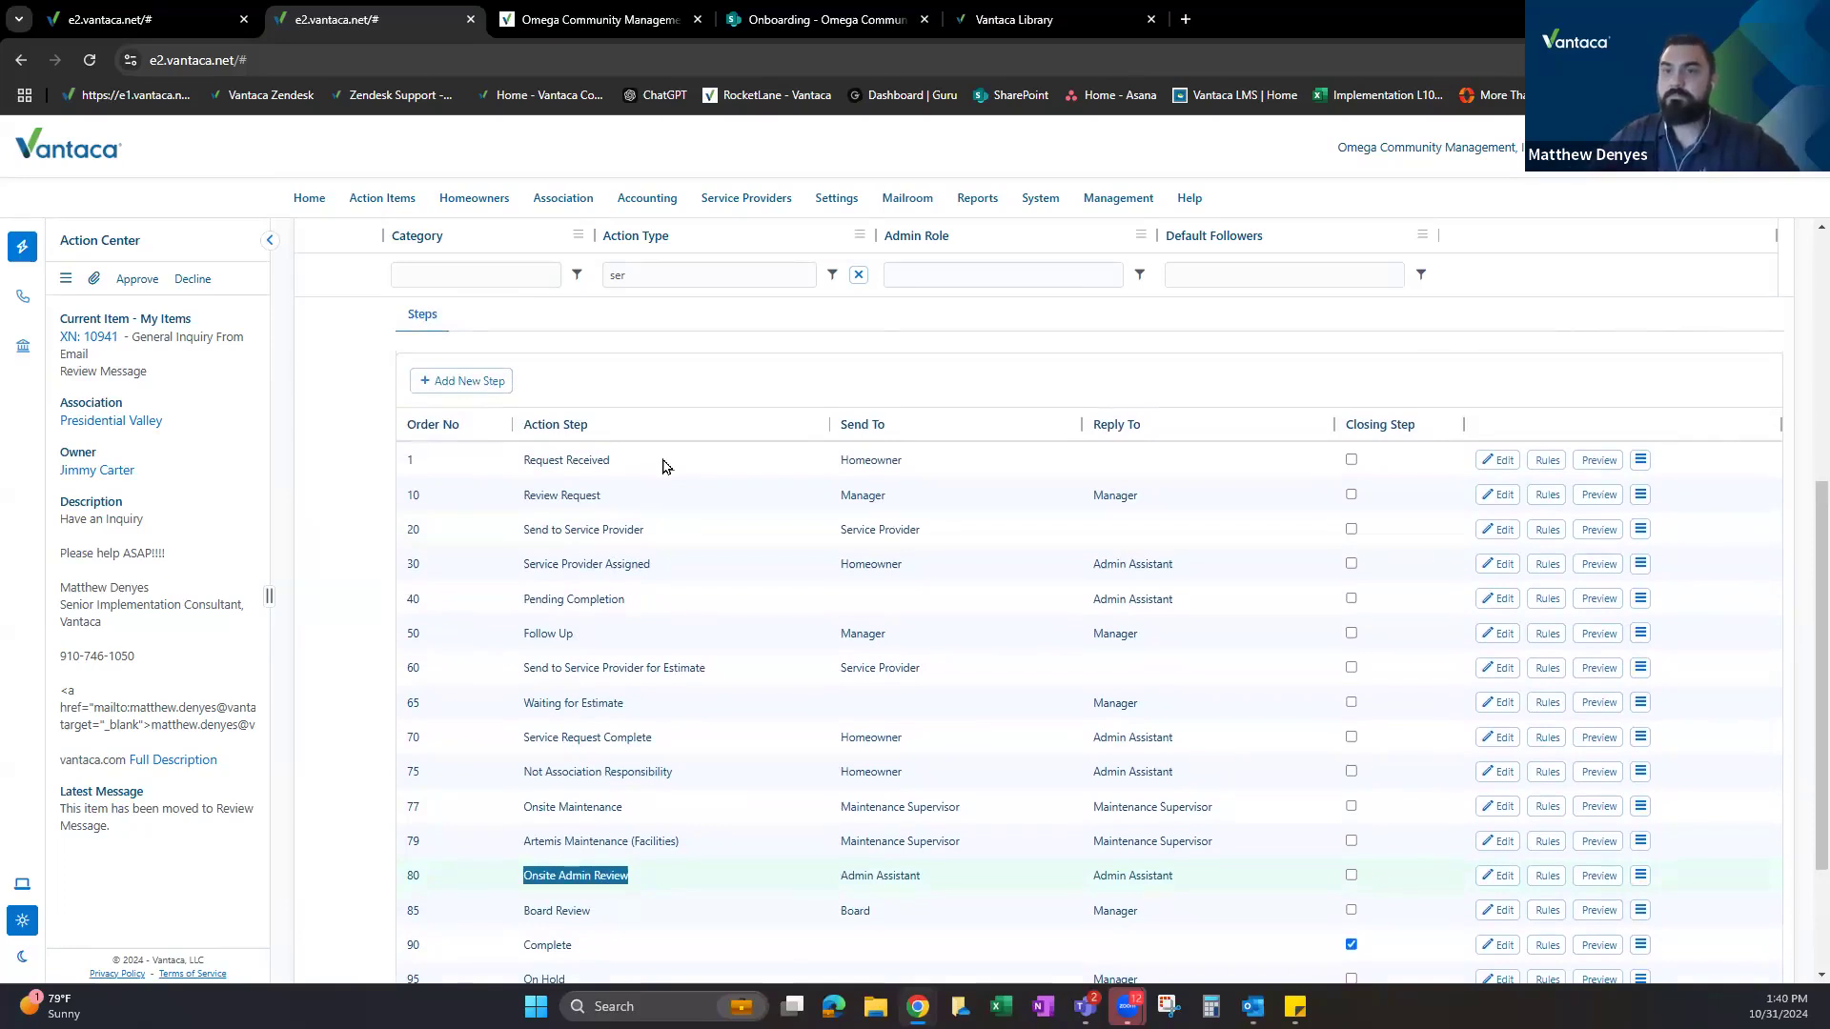
{"action": "scroll", "coordinate": [704, 585], "scroll_direction": "down", "scroll_amount": 1}
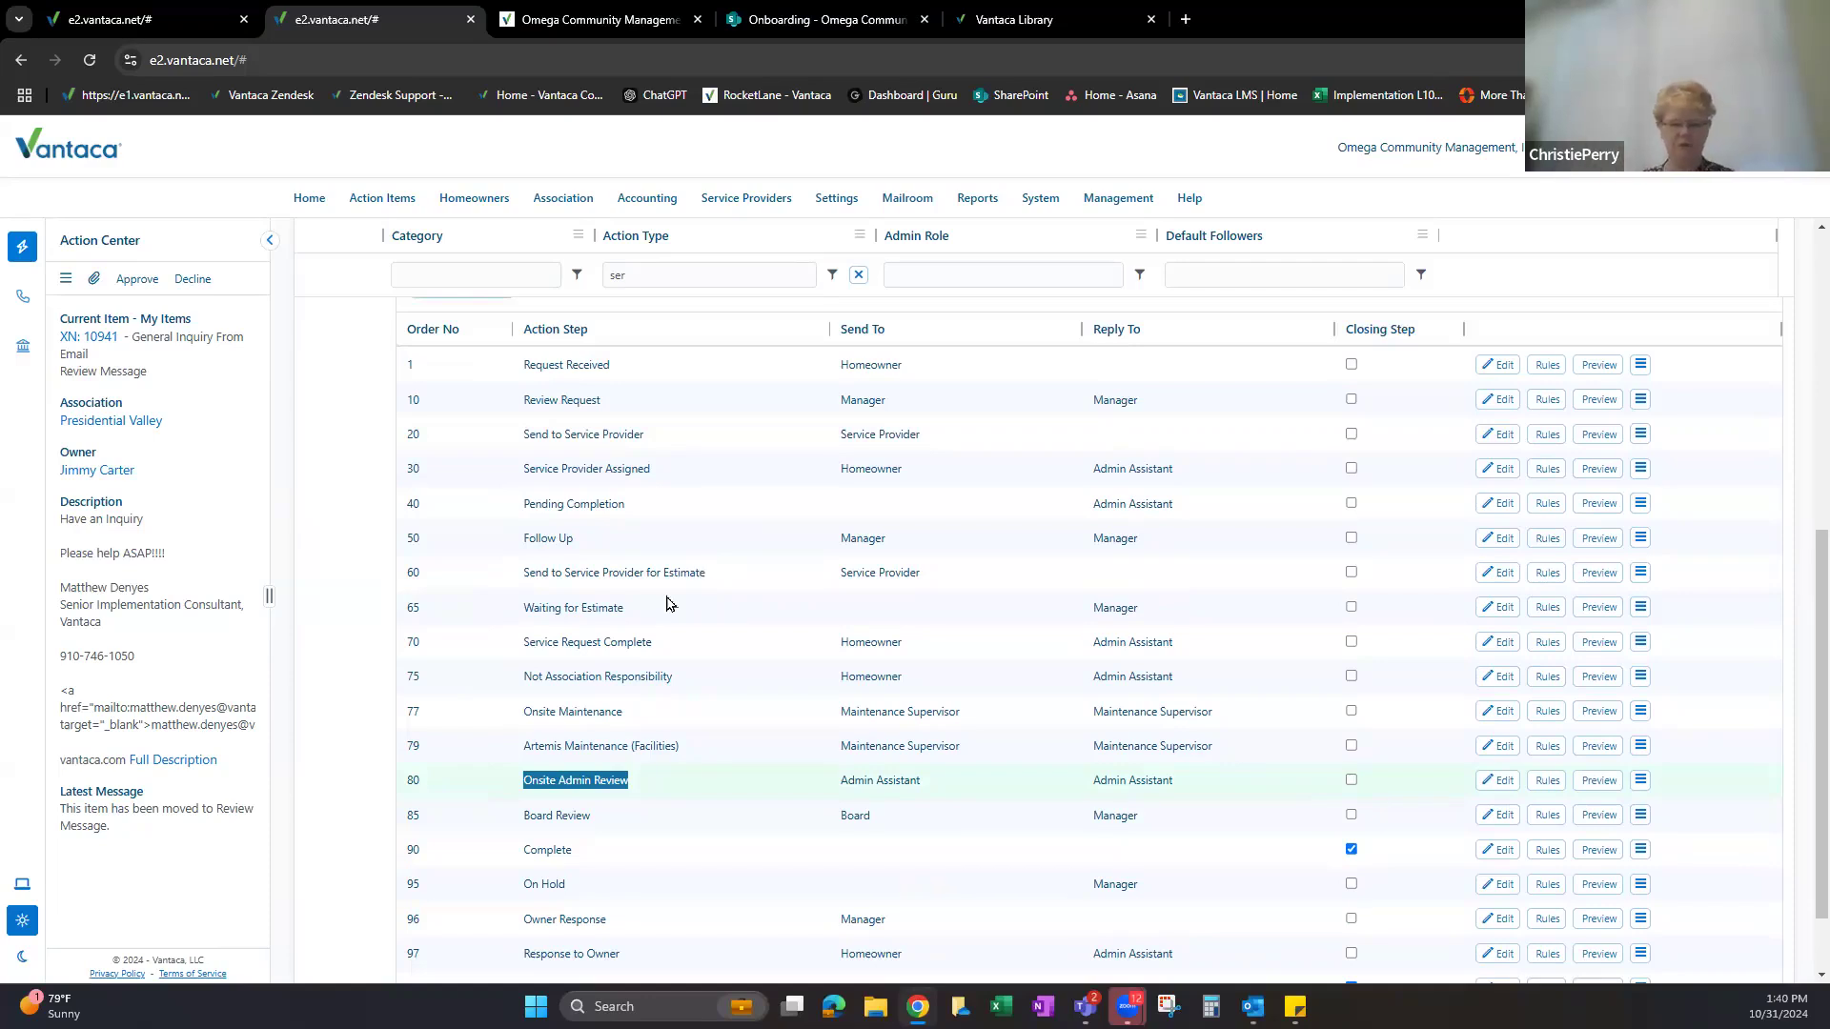
{"action": "scroll", "coordinate": [611, 454], "scroll_direction": "up", "scroll_amount": 2}
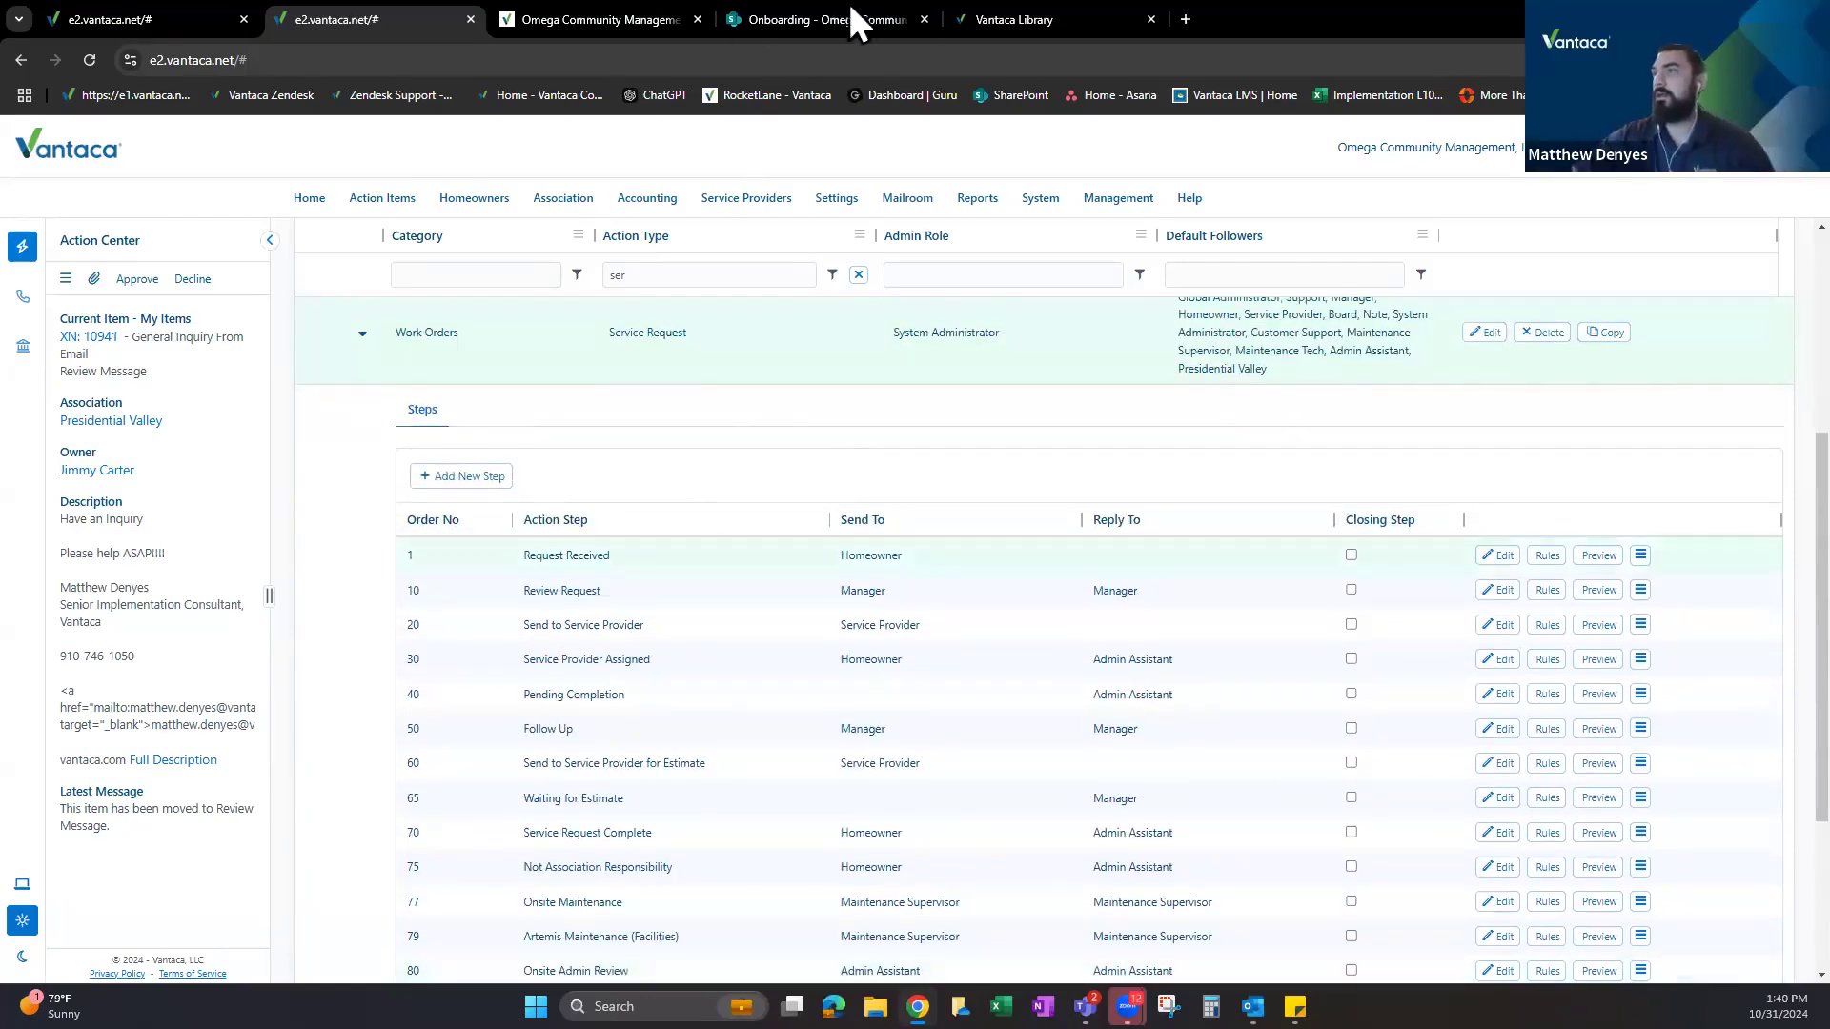
{"action": "left_click", "coordinate": [1010, 19]}
Search the library for 'work' and open the Service Request/Work Order - Action Item Work Flow (Basic) article.
{"action": "type", "text": "work"}
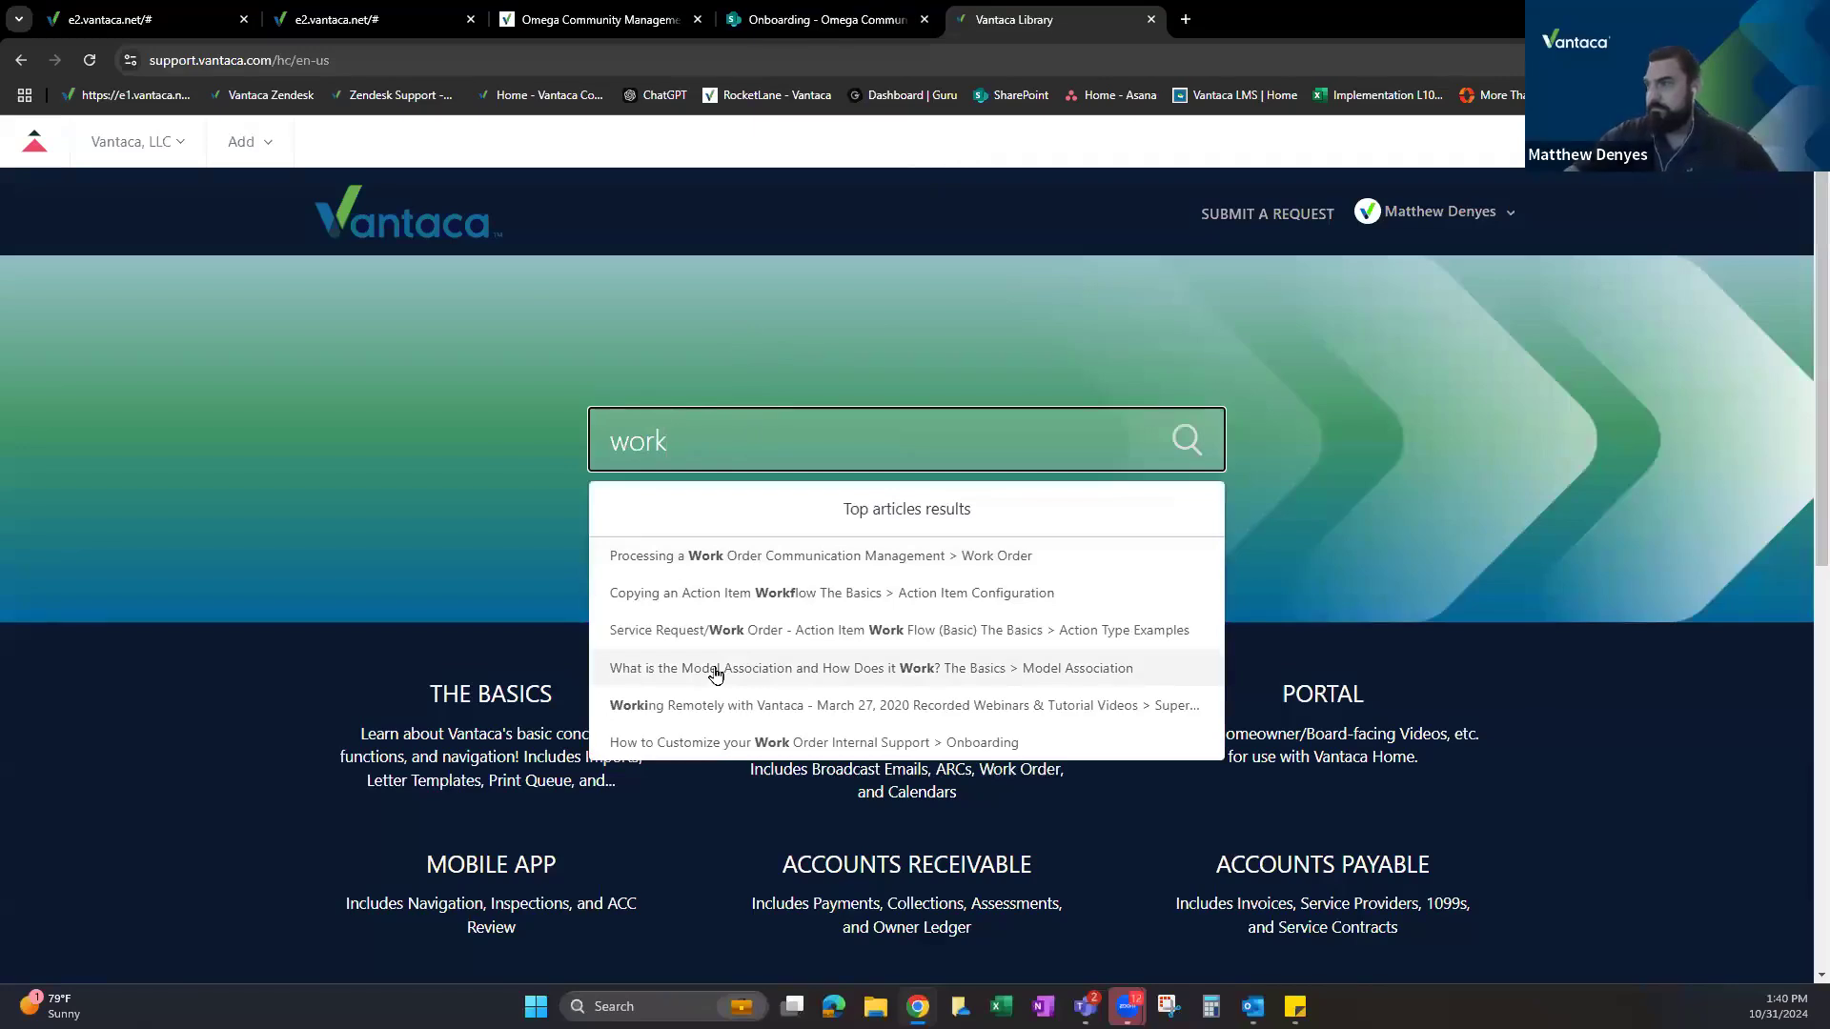
{"action": "left_click", "coordinate": [754, 631]}
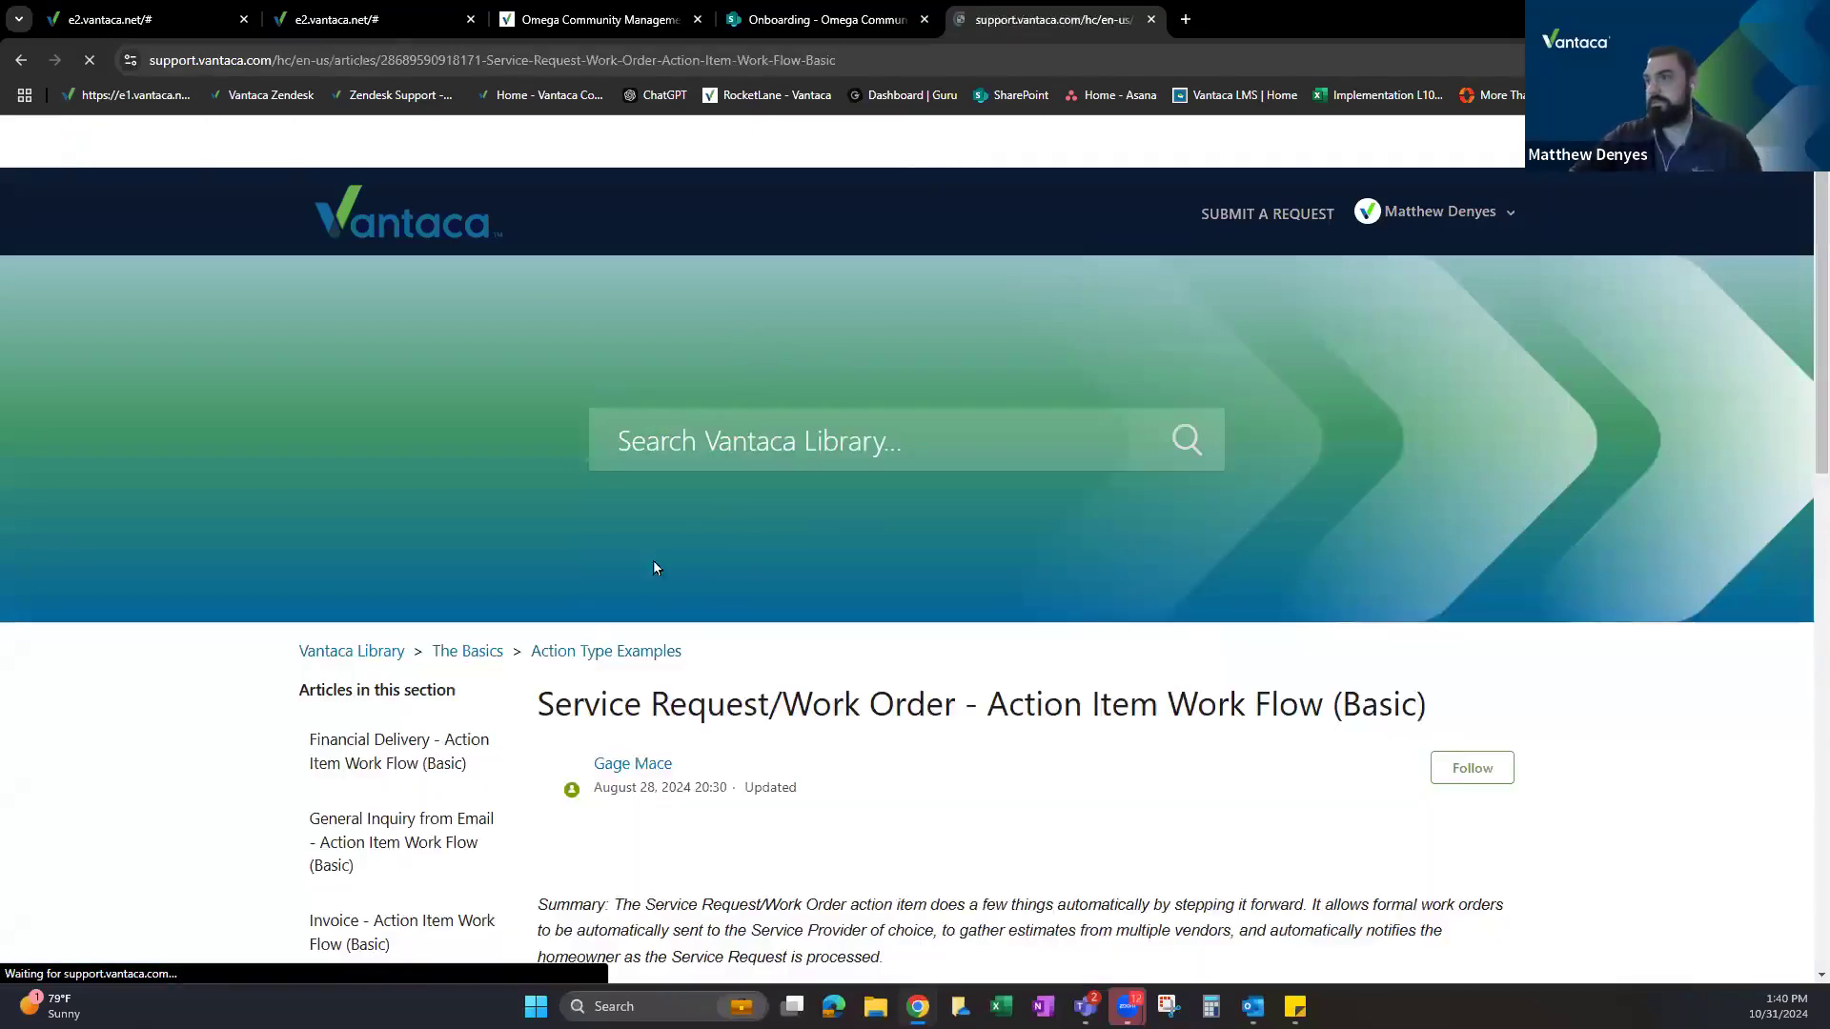
Review the article's workflow diagram and steps, then open the related Processing a Work Order article.
{"action": "scroll", "coordinate": [665, 542], "scroll_direction": "down", "scroll_amount": 5}
{"action": "scroll", "coordinate": [724, 528], "scroll_direction": "up", "scroll_amount": 1}
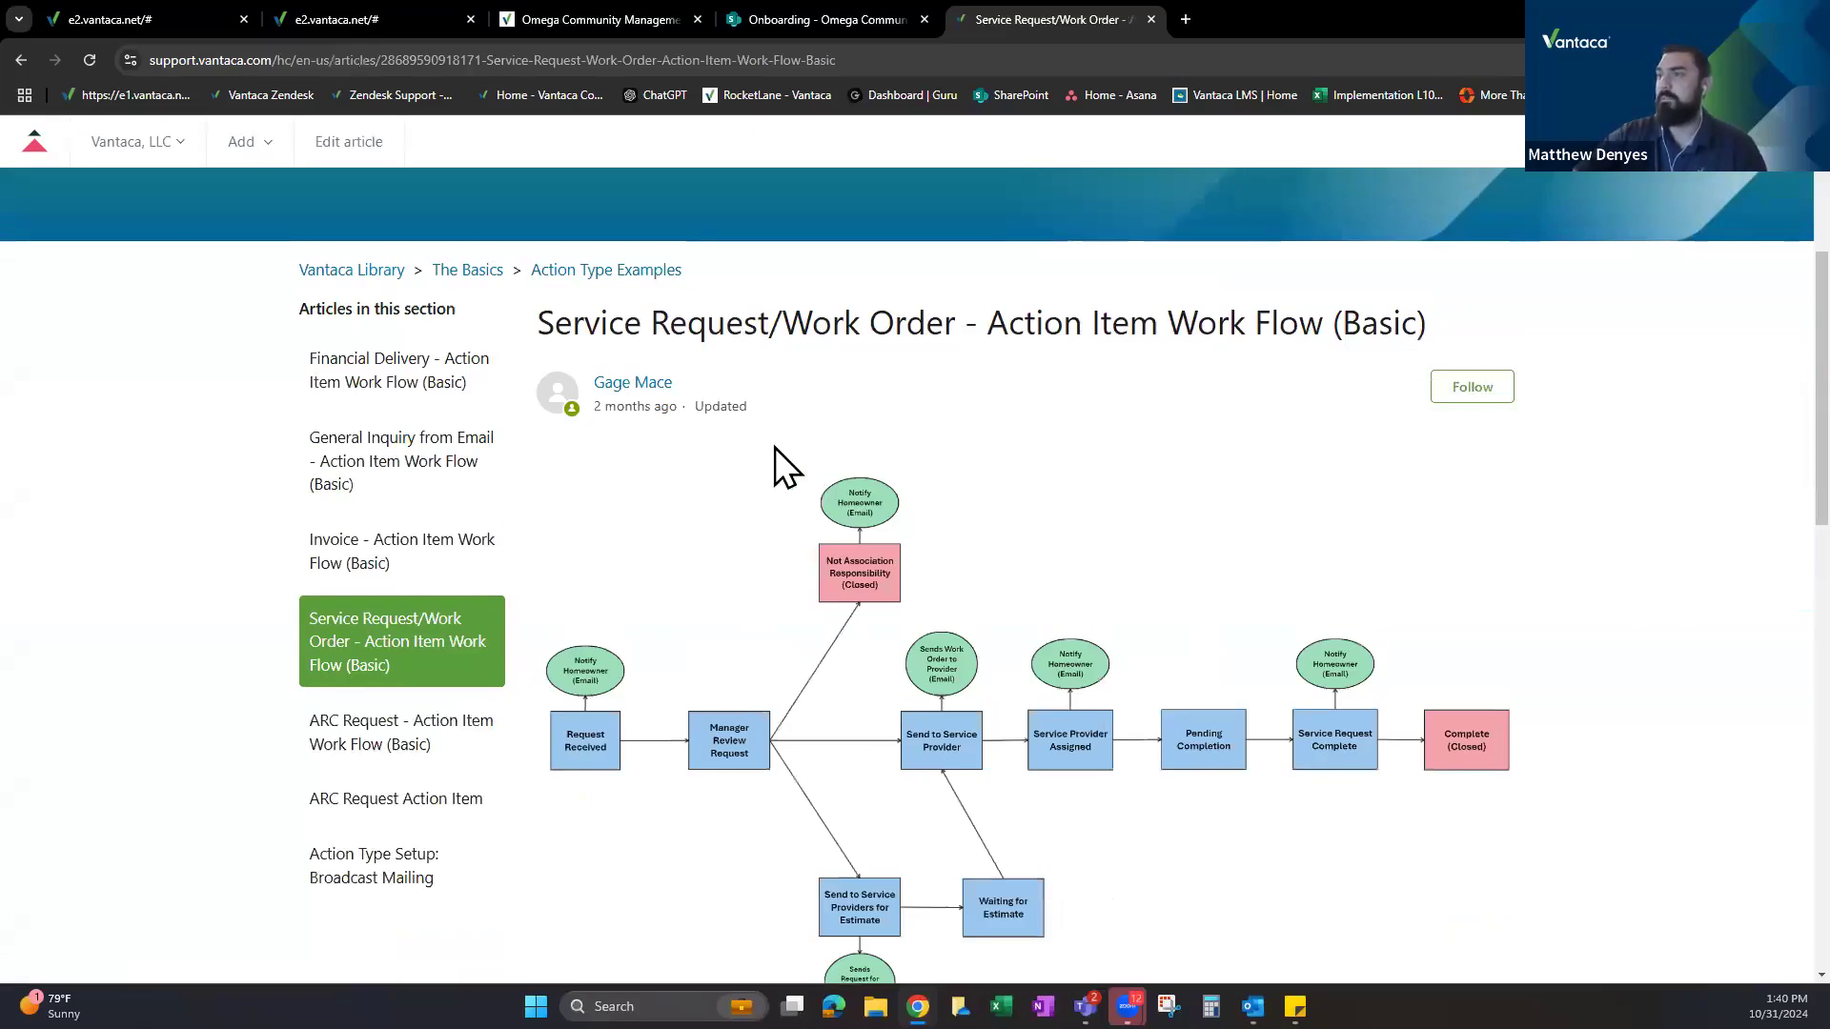
{"action": "scroll", "coordinate": [805, 416], "scroll_direction": "down", "scroll_amount": 2}
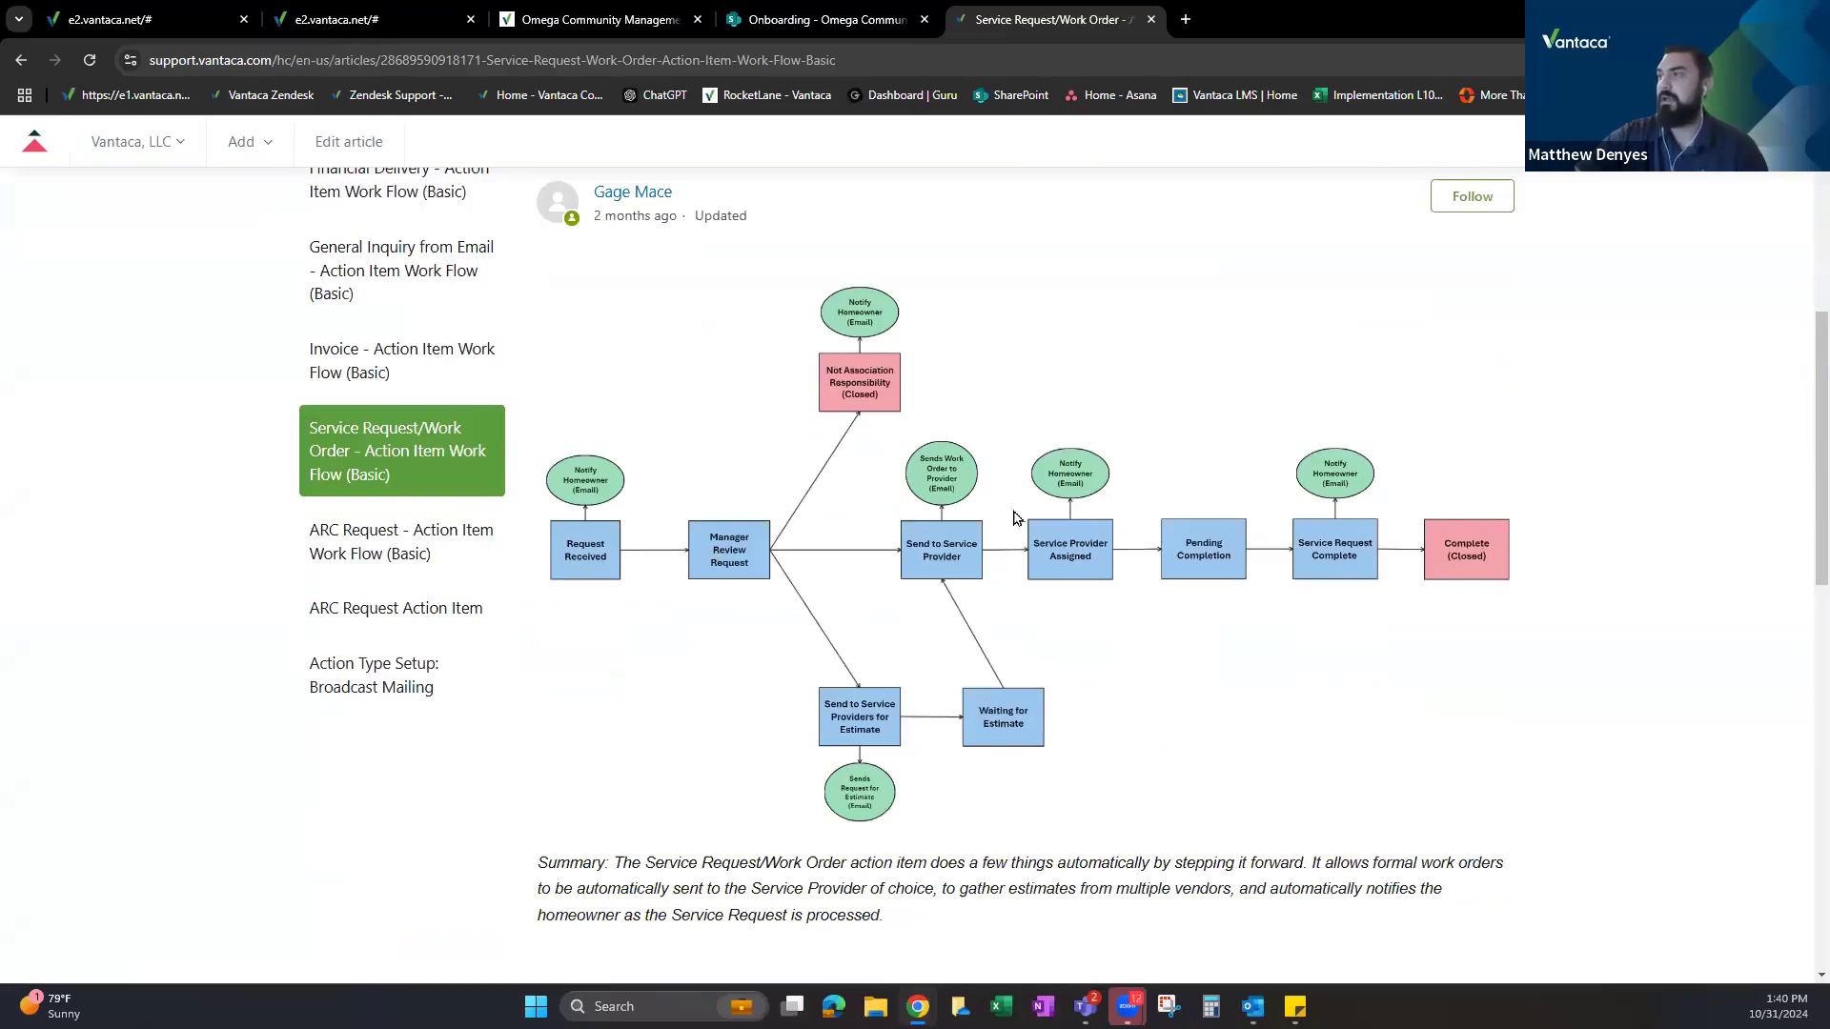
{"action": "scroll", "coordinate": [632, 449], "scroll_direction": "up", "scroll_amount": 5}
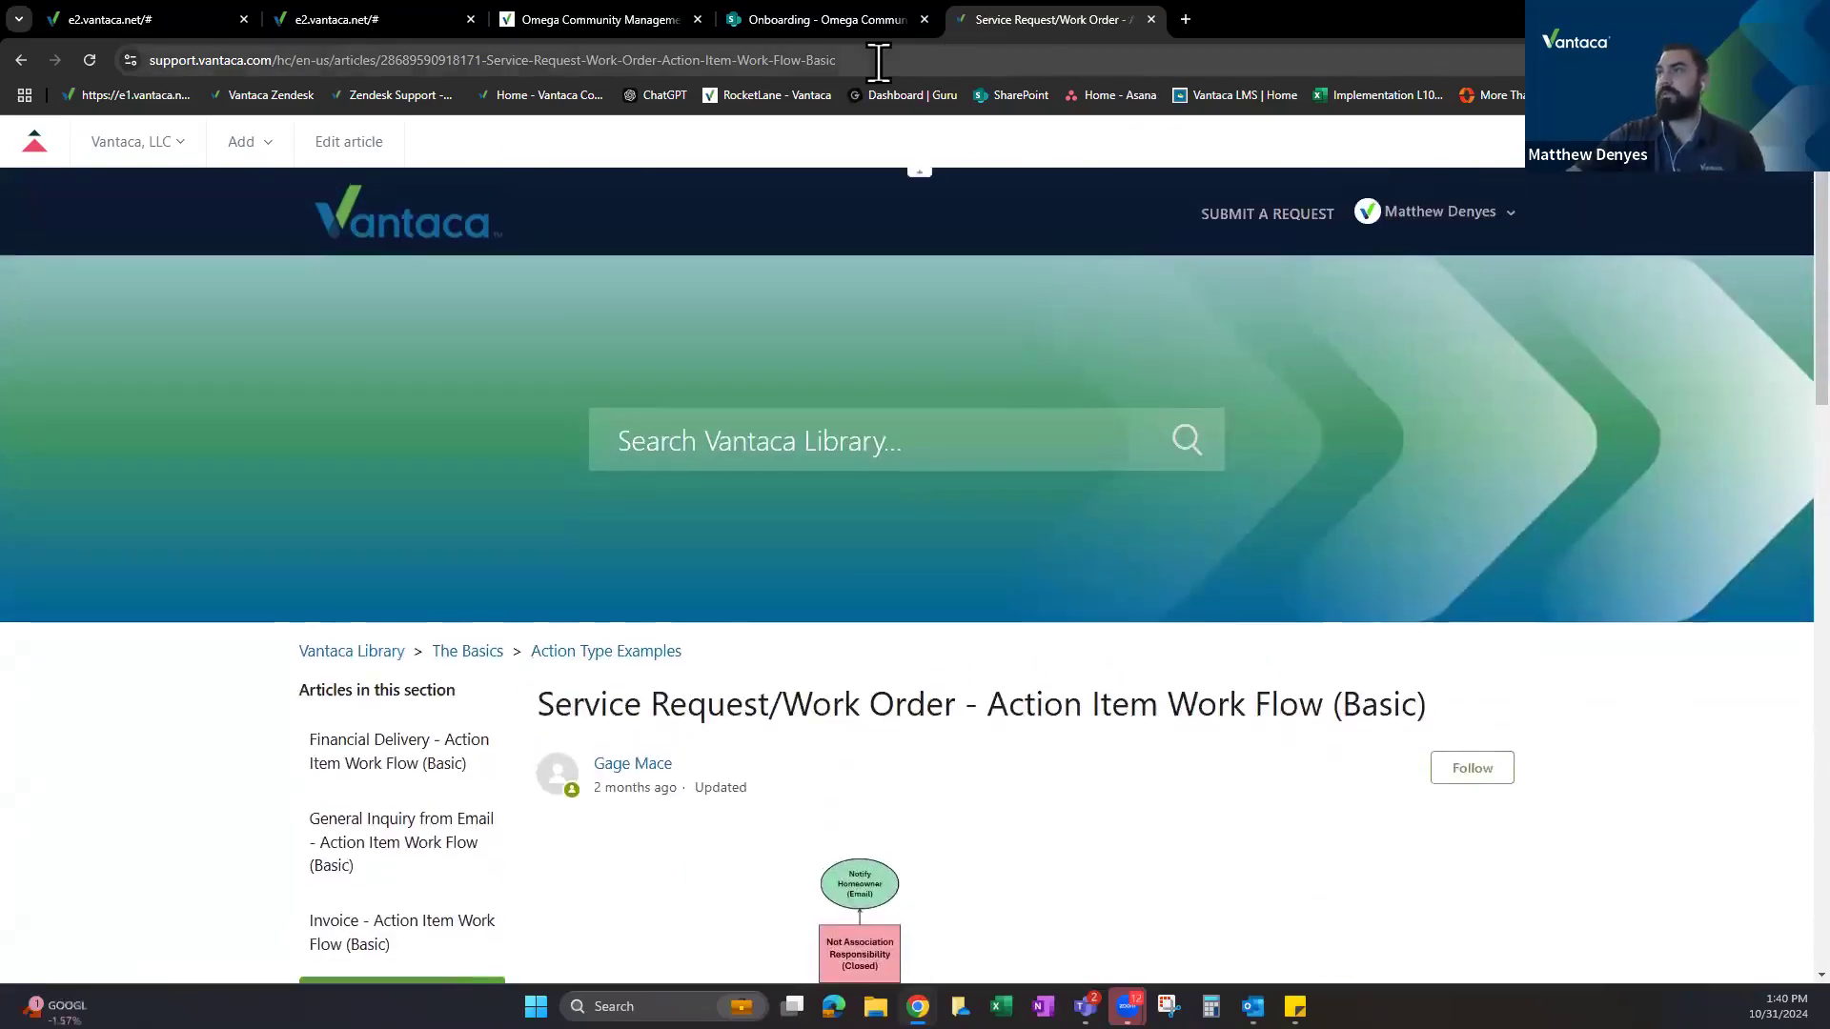
{"action": "left_click", "coordinate": [878, 63]}
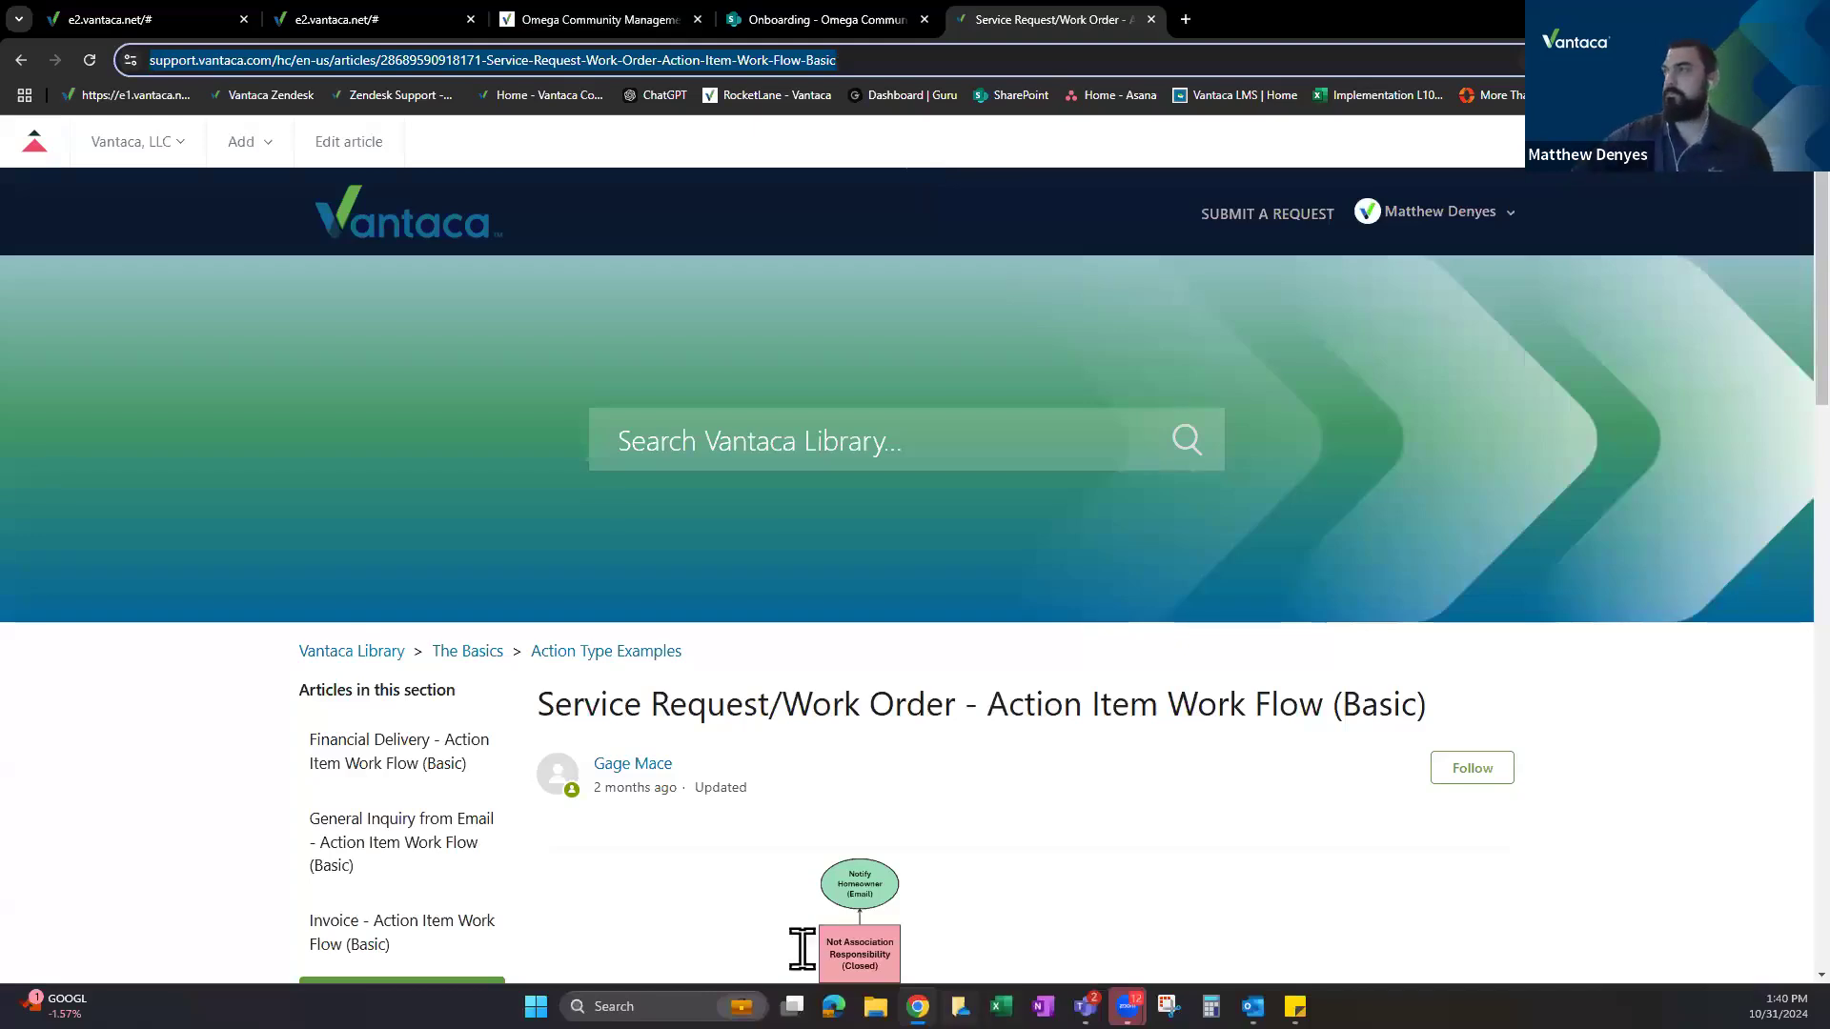
{"action": "left_click", "coordinate": [844, 562]}
{"action": "scroll", "coordinate": [844, 563], "scroll_direction": "down", "scroll_amount": 12}
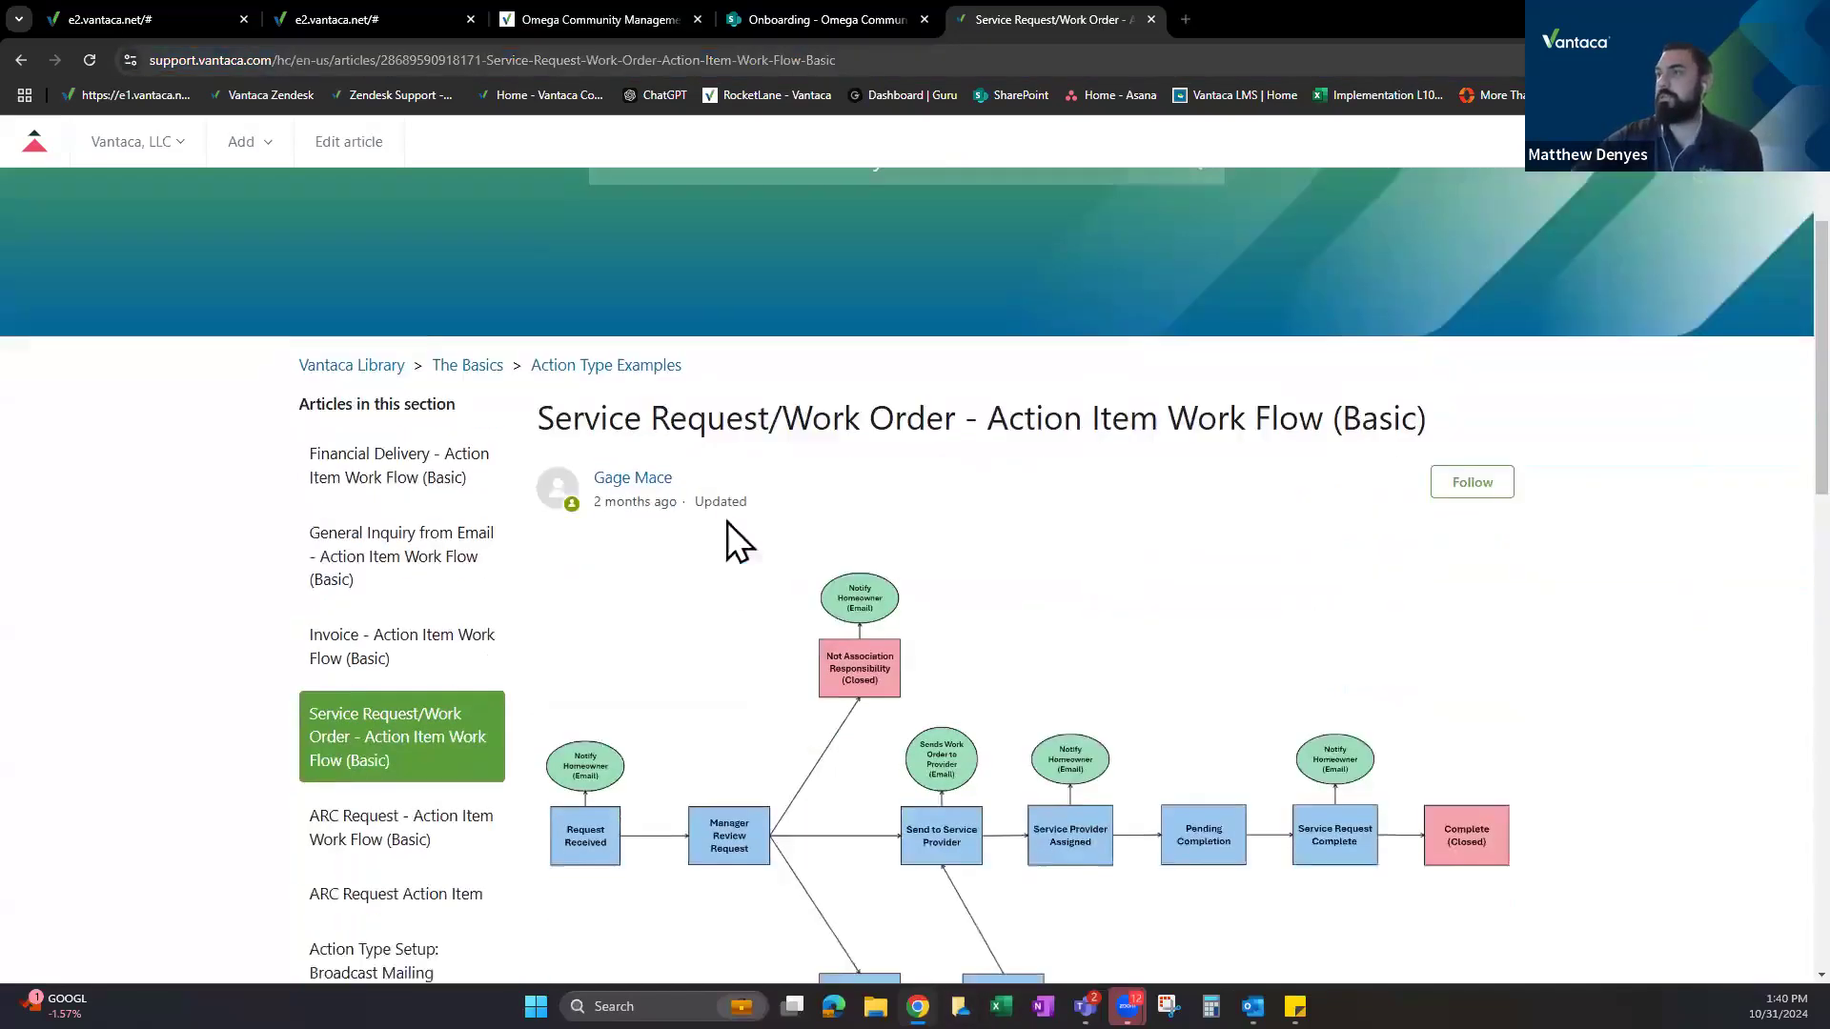
{"action": "left_click_drag", "start_coordinate": [592, 427], "coordinate": [964, 642]}
{"action": "scroll", "coordinate": [963, 559], "scroll_direction": "down", "scroll_amount": 5}
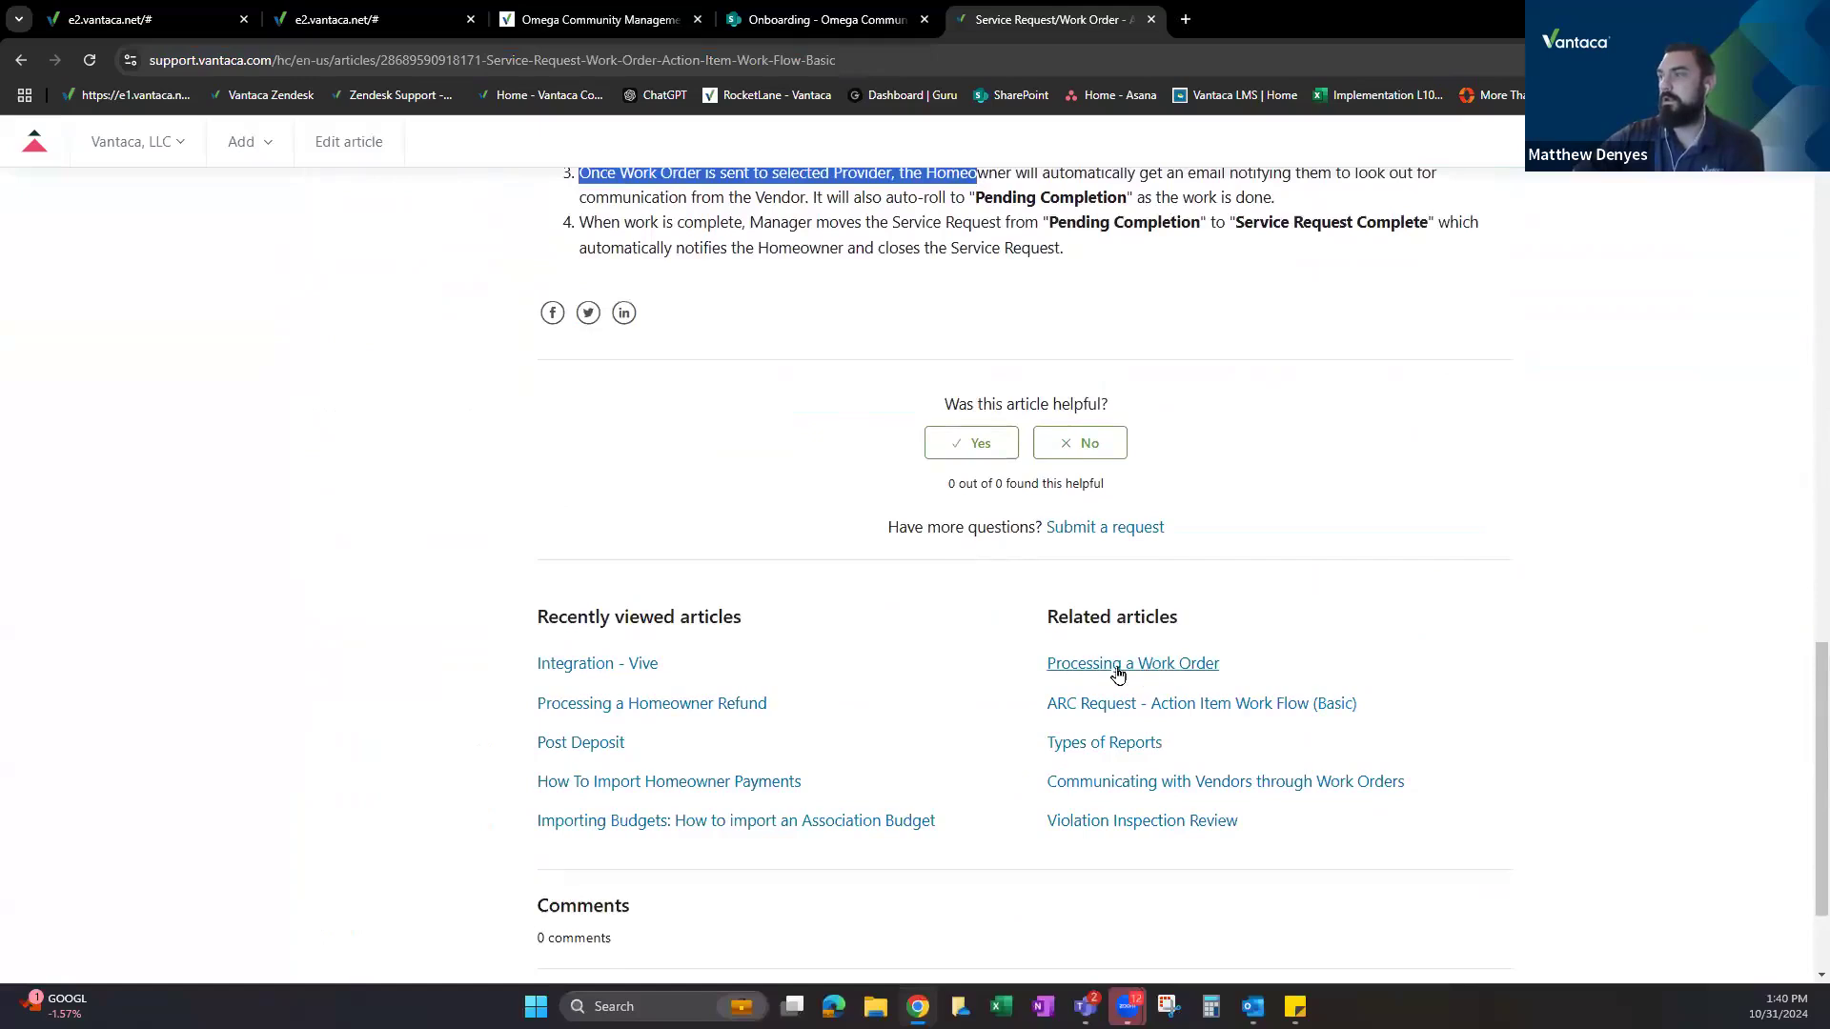
{"action": "left_click", "coordinate": [1113, 667]}
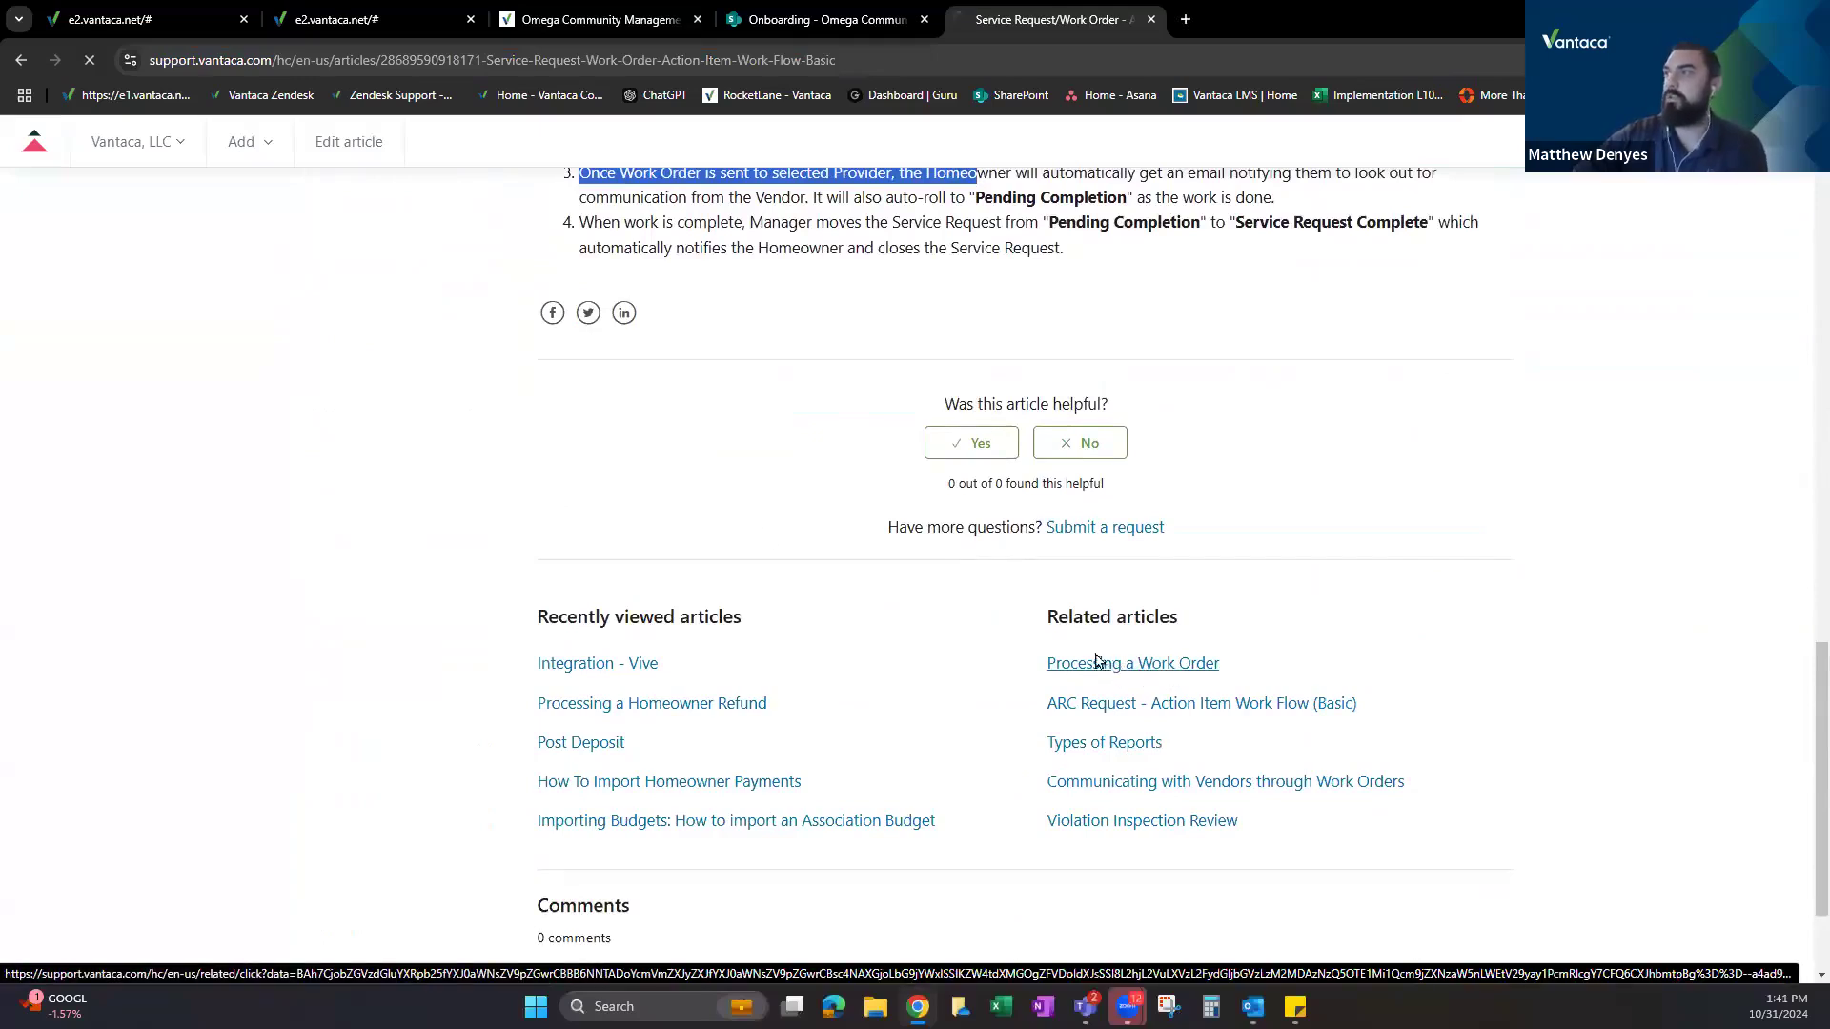
Scroll through the Processing a Work Order article and back up.
{"action": "scroll", "coordinate": [693, 496], "scroll_direction": "down", "scroll_amount": 7}
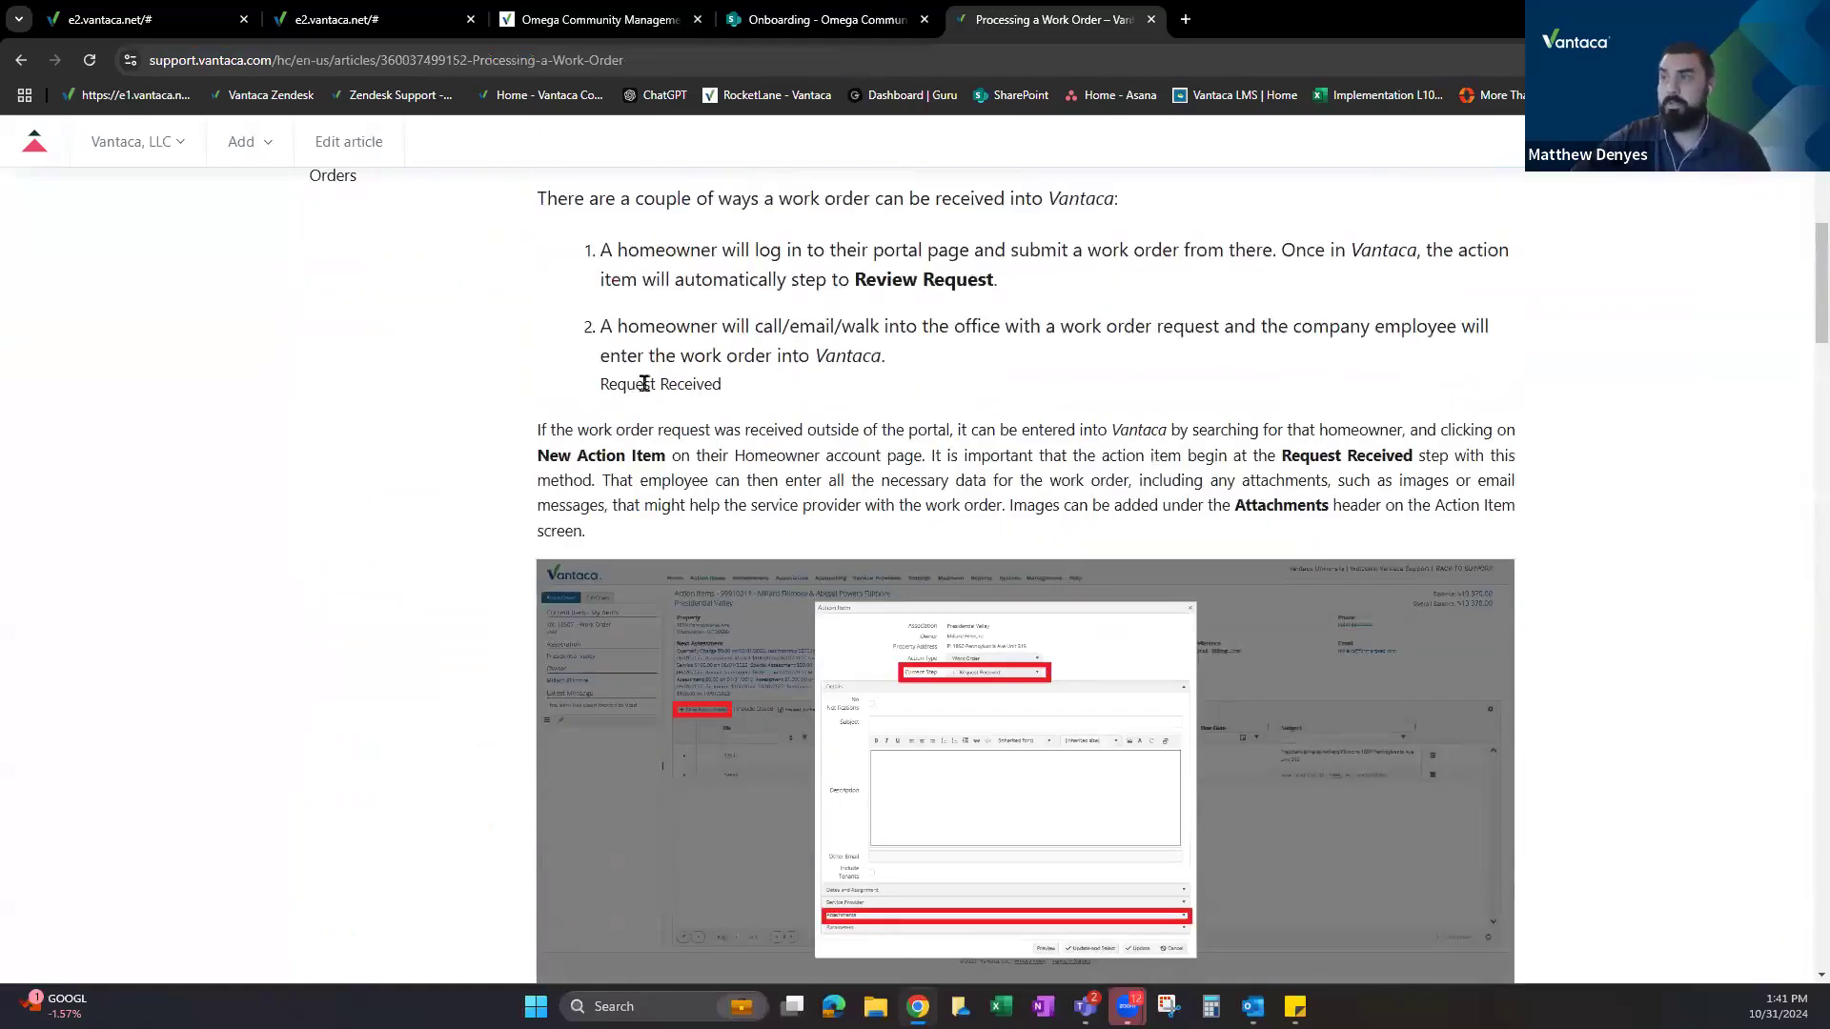
{"action": "scroll", "coordinate": [648, 383], "scroll_direction": "down", "scroll_amount": 2}
{"action": "scroll", "coordinate": [642, 645], "scroll_direction": "down", "scroll_amount": 2}
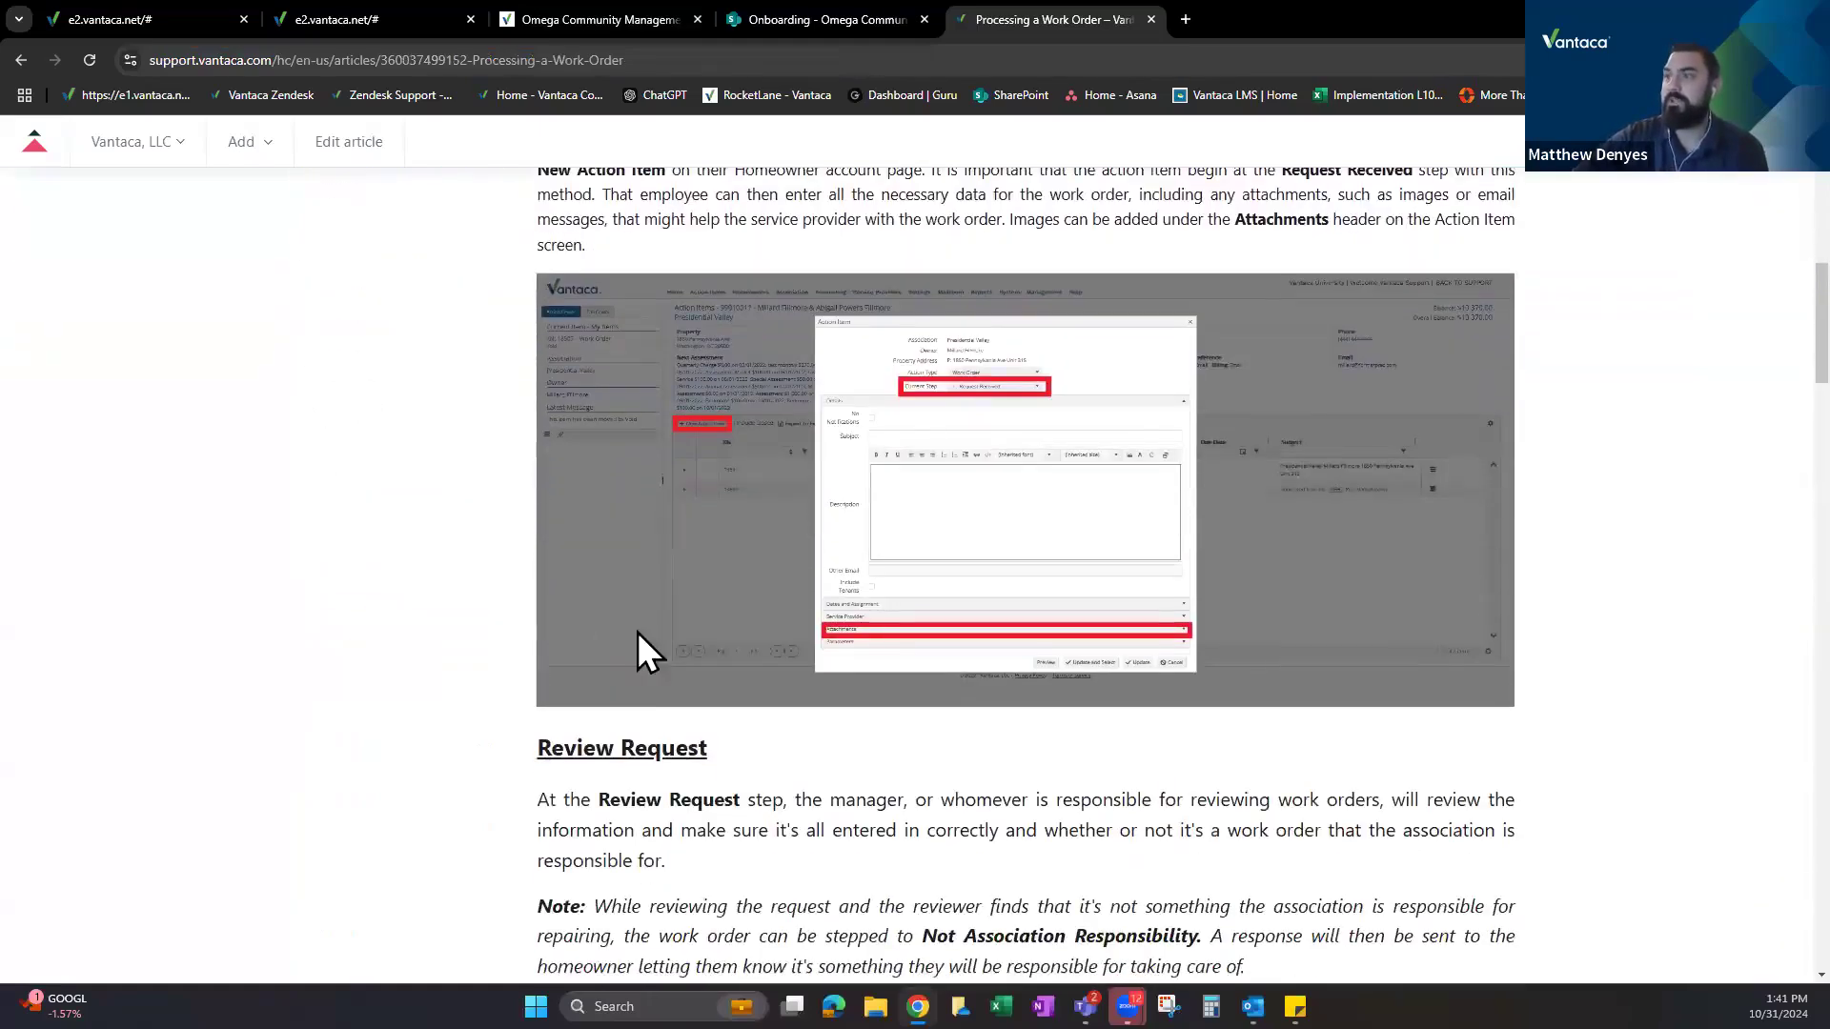
{"action": "scroll", "coordinate": [802, 534], "scroll_direction": "down", "scroll_amount": 5}
{"action": "scroll", "coordinate": [802, 529], "scroll_direction": "down", "scroll_amount": 14}
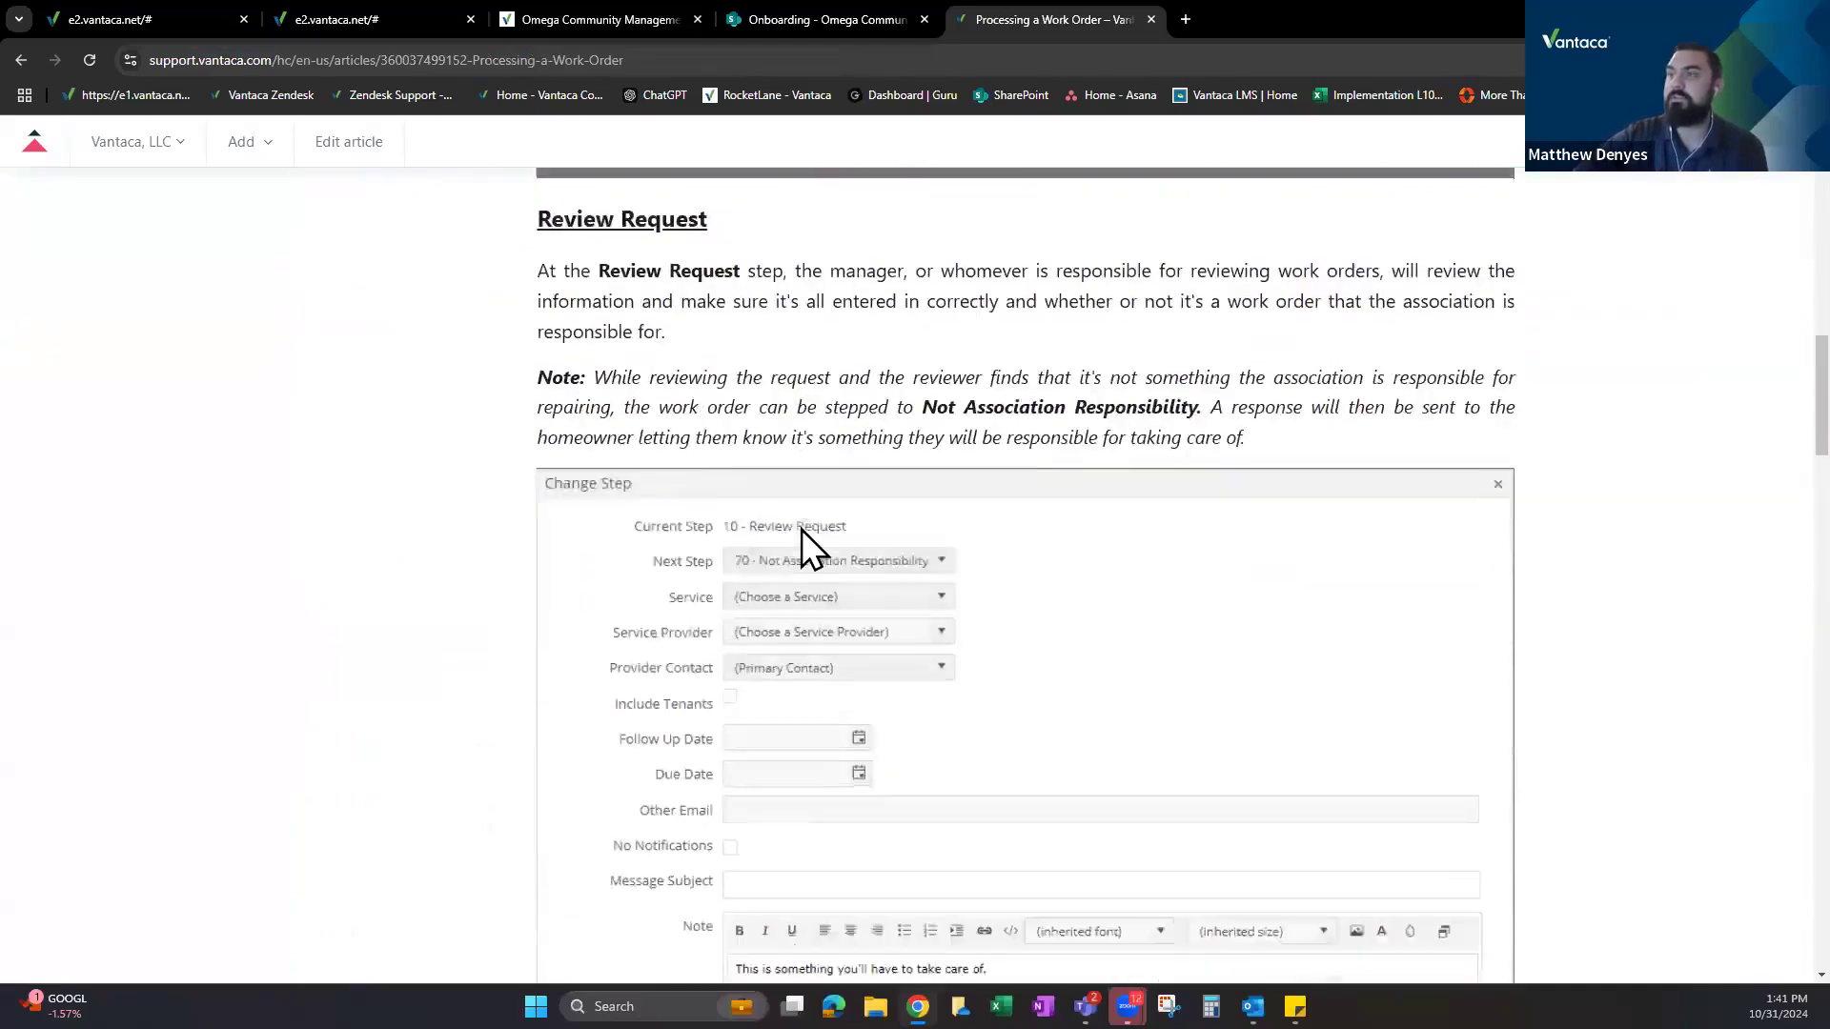
{"action": "scroll", "coordinate": [790, 591], "scroll_direction": "up", "scroll_amount": 20}
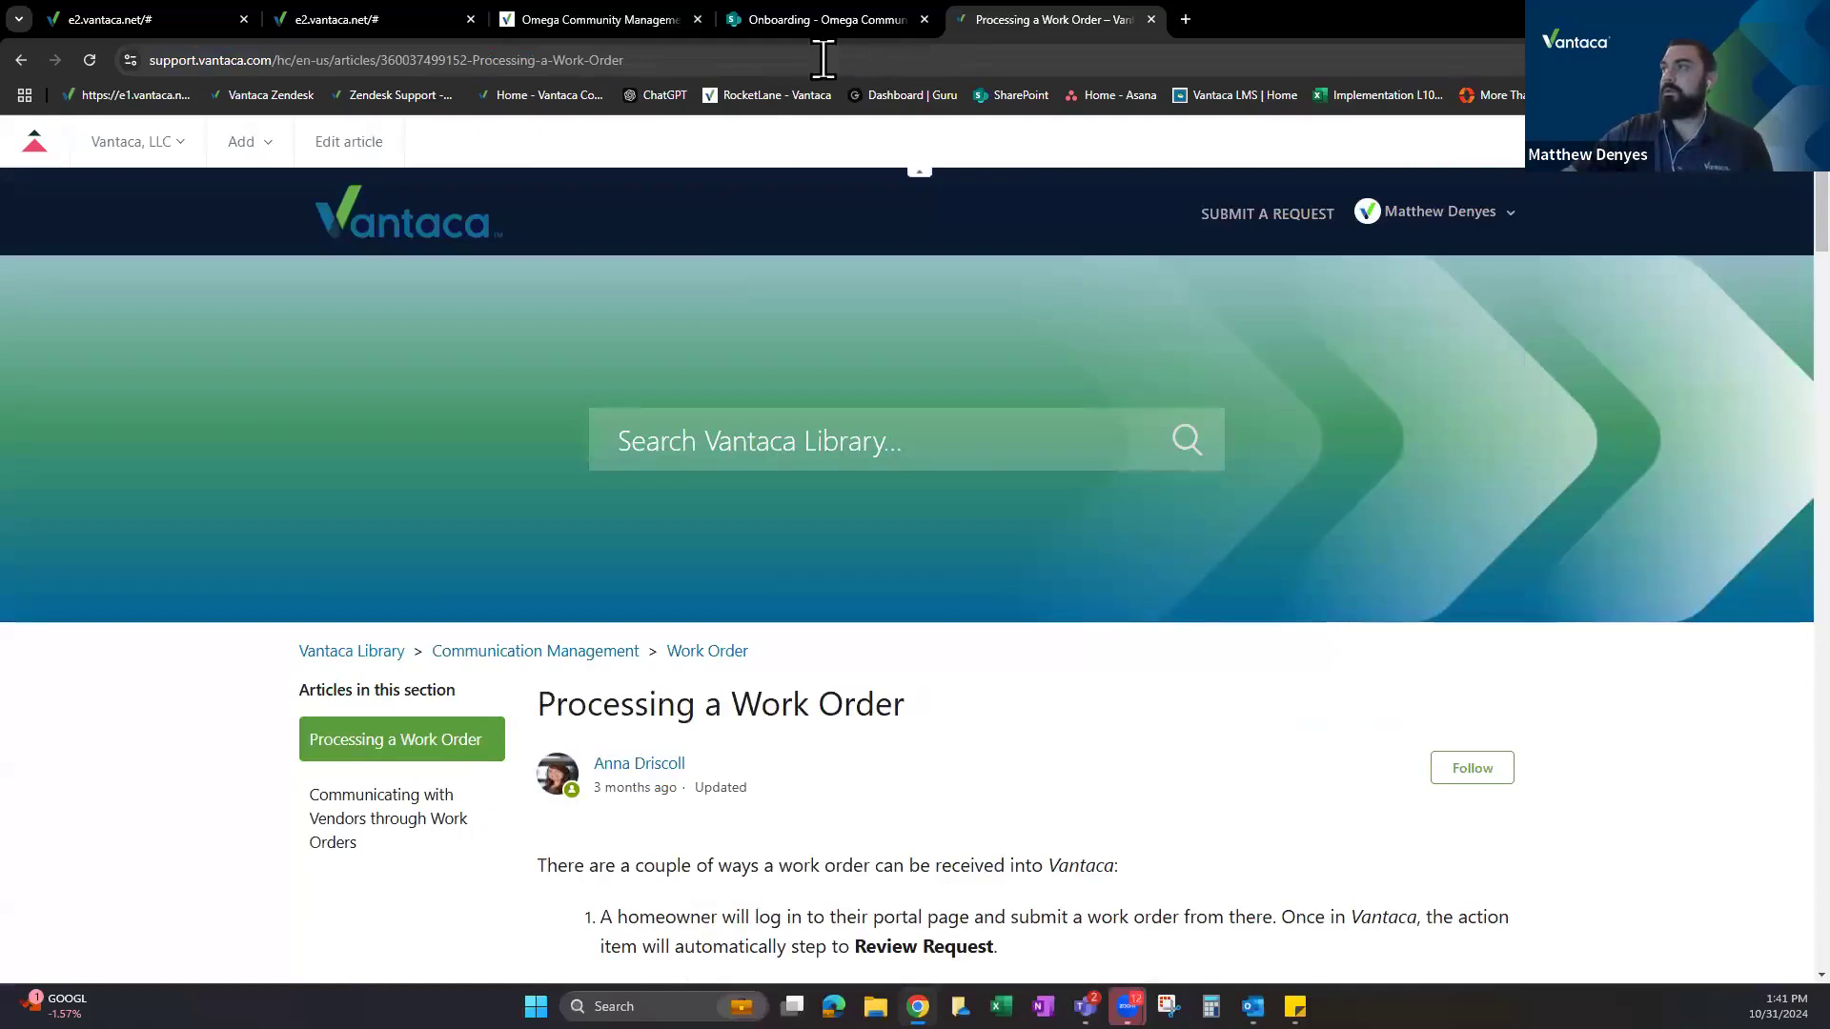
Return to the Vantaca Library home page, then switch to the Work Orders action type setup.
{"action": "left_click", "coordinate": [823, 59]}
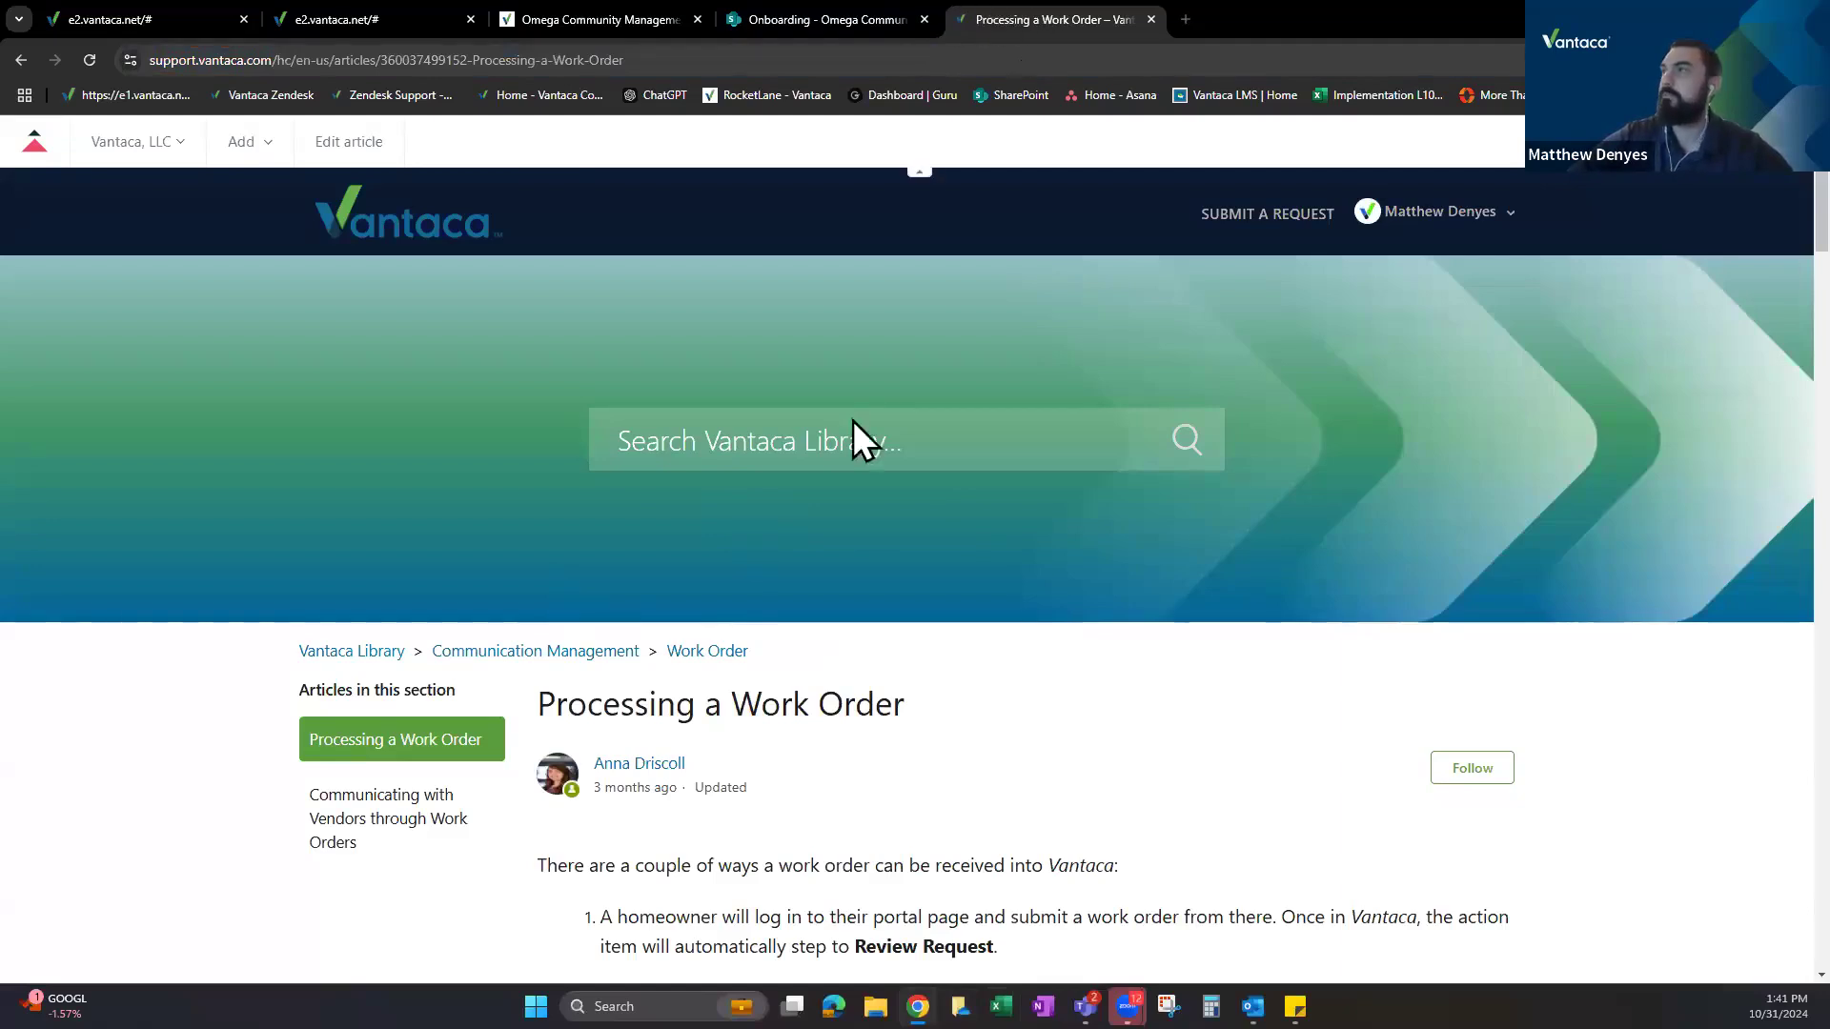
{"action": "left_click", "coordinate": [362, 227]}
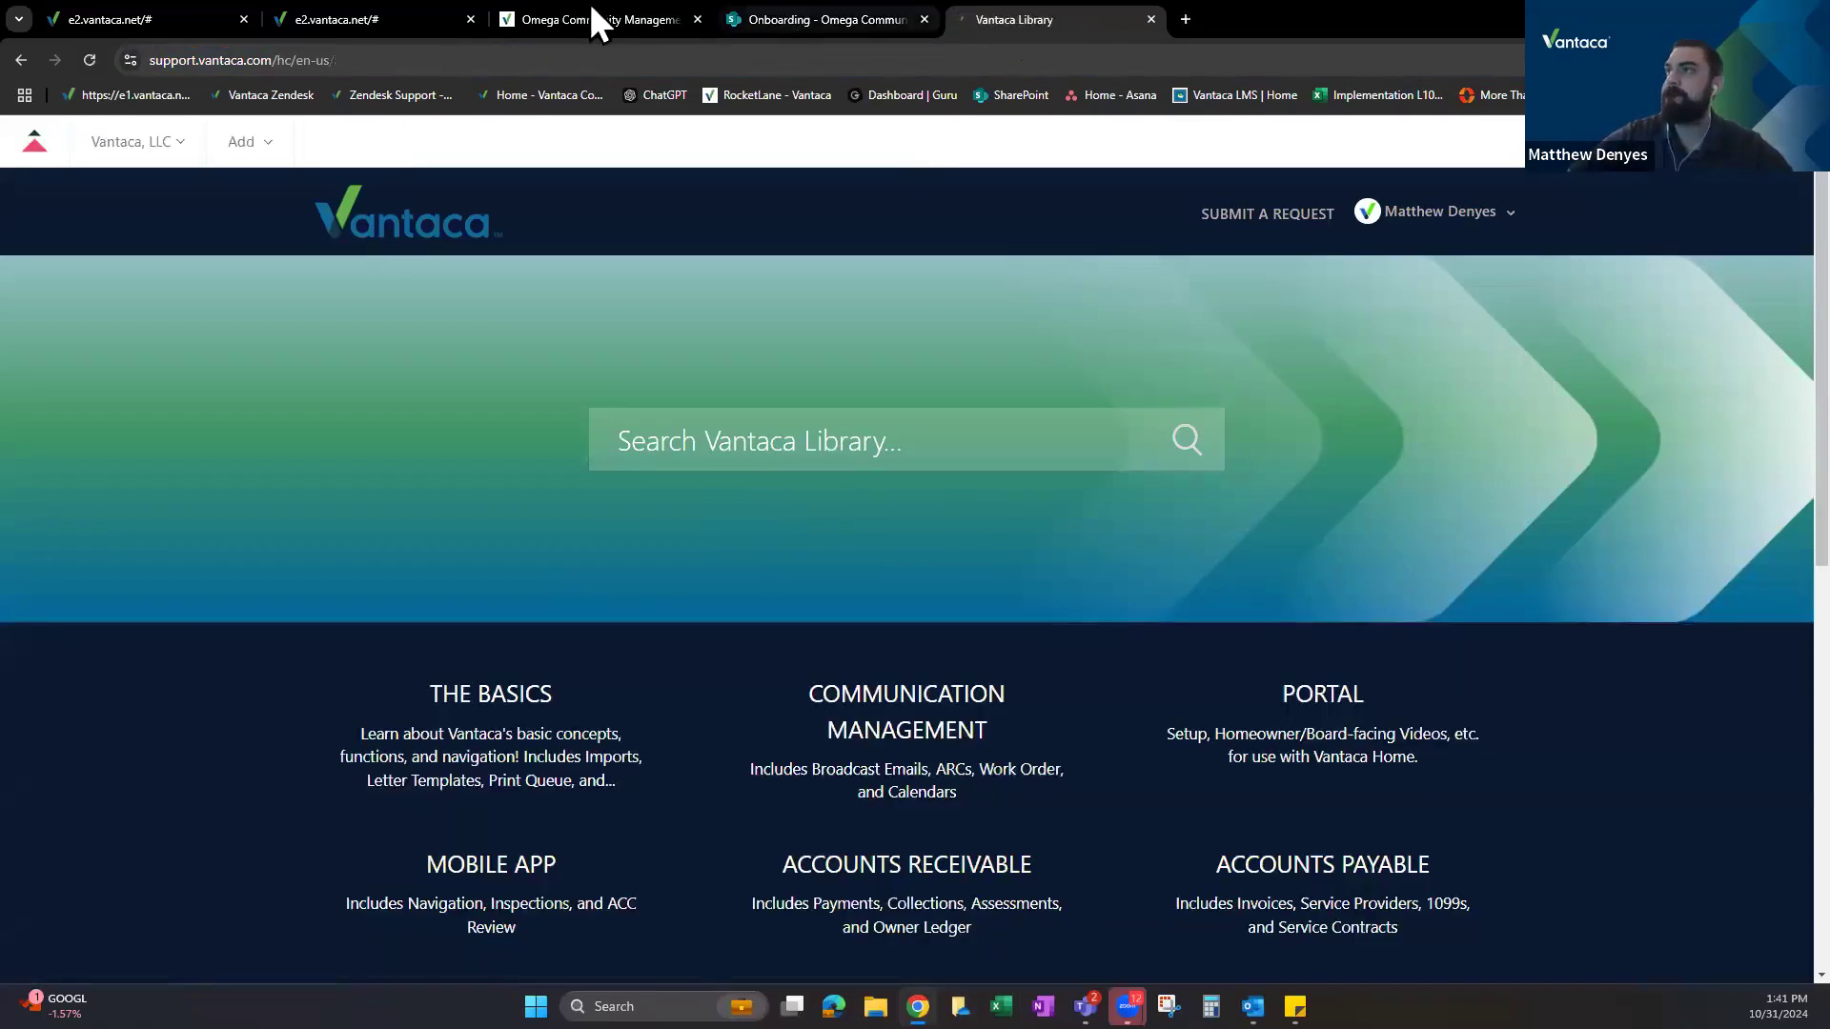
{"action": "left_click", "coordinate": [354, 21]}
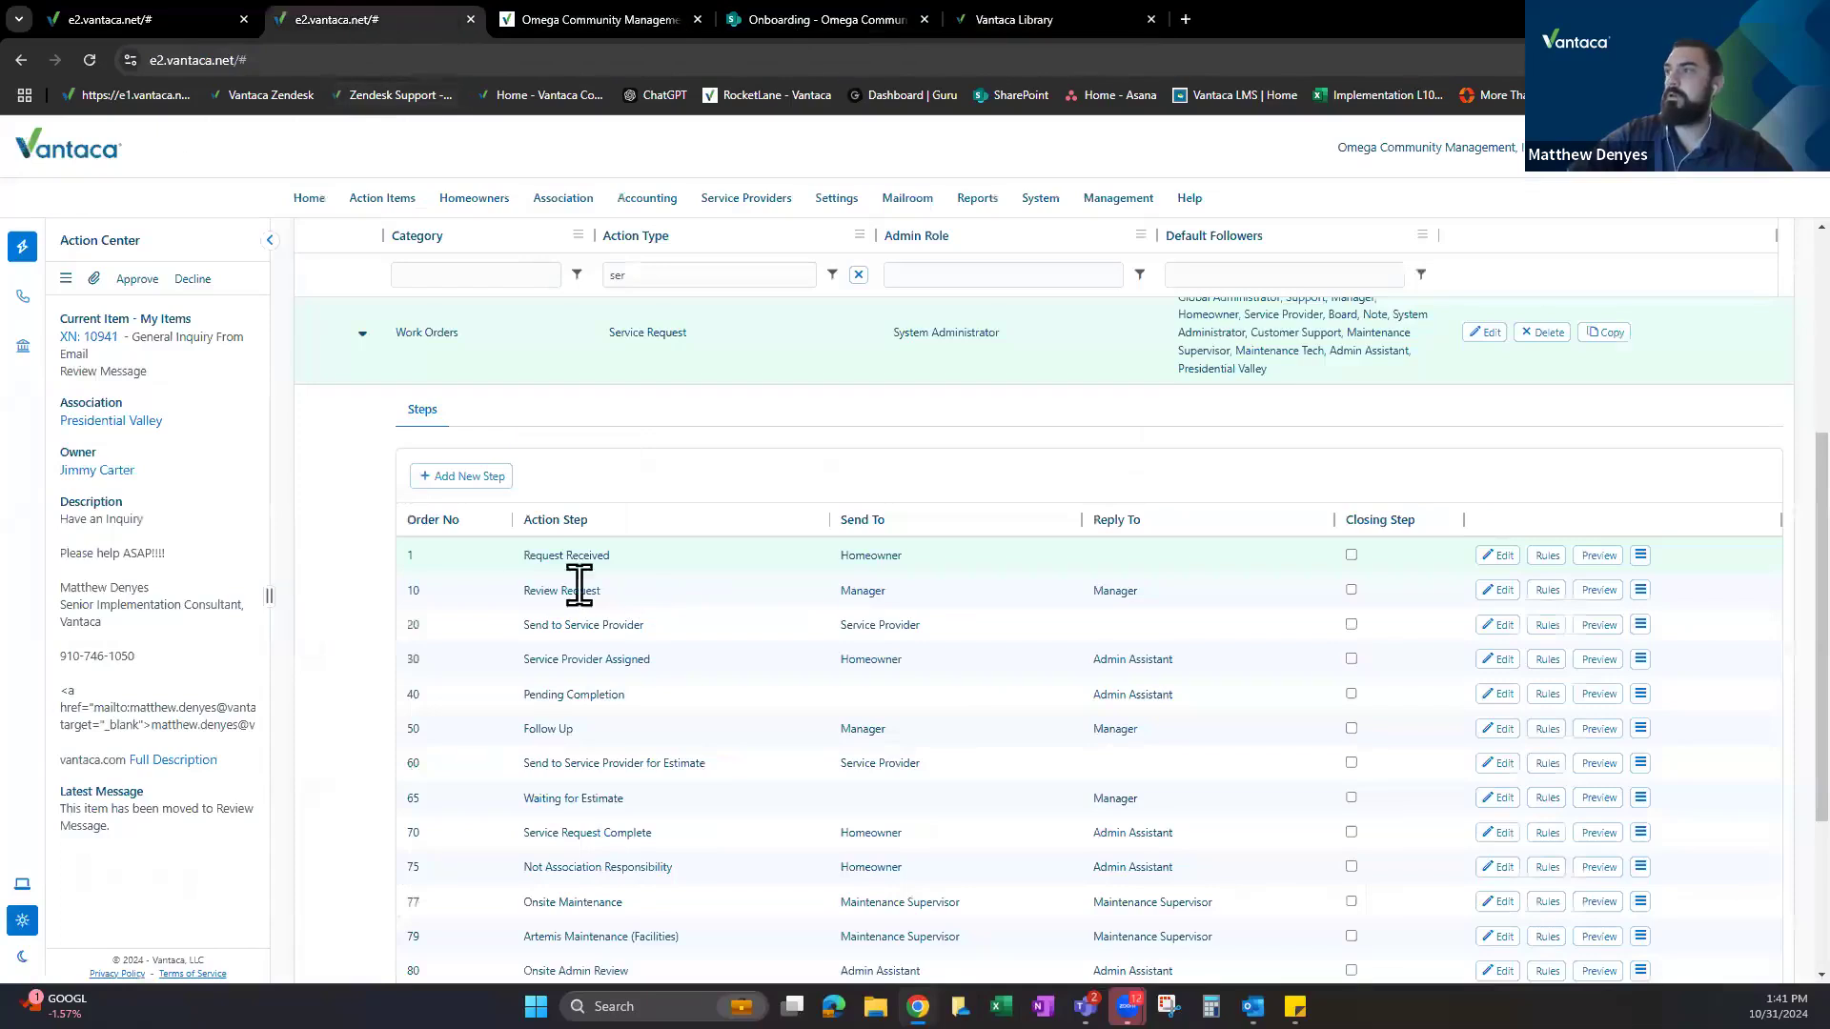
{"action": "scroll", "coordinate": [361, 564], "scroll_direction": "up", "scroll_amount": 2}
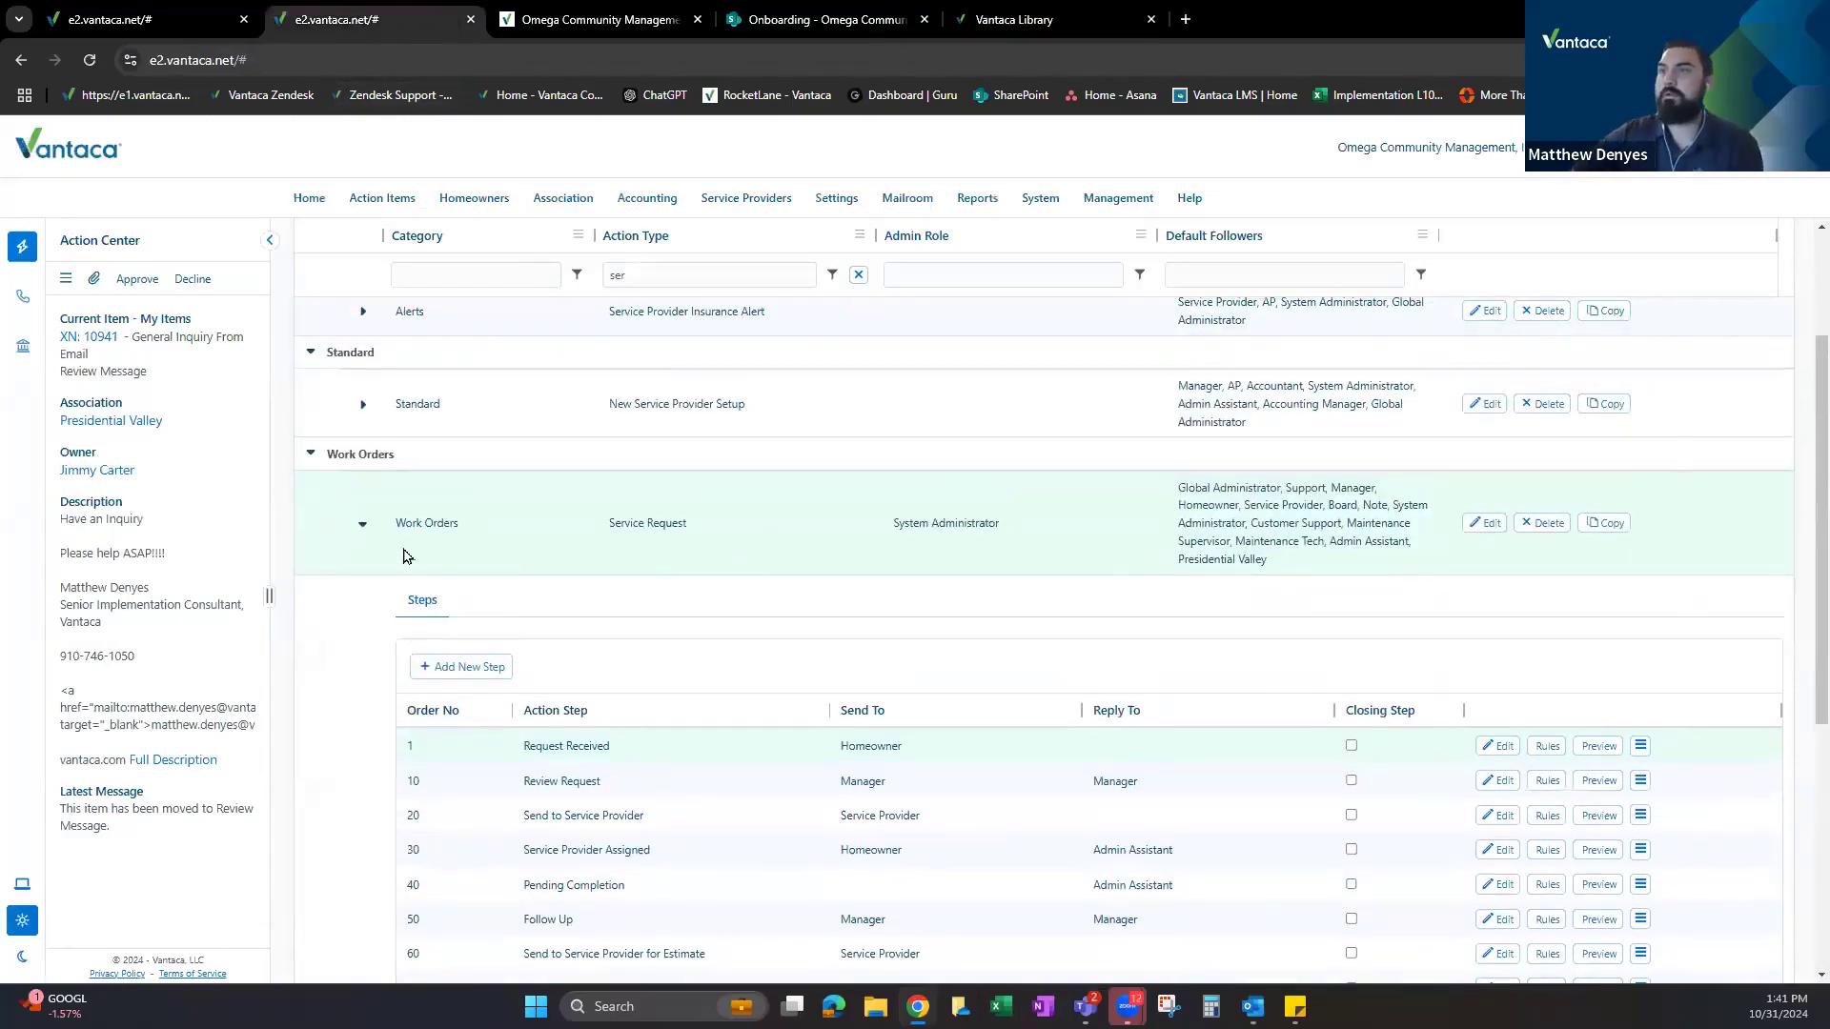
{"action": "left_click", "coordinate": [362, 528]}
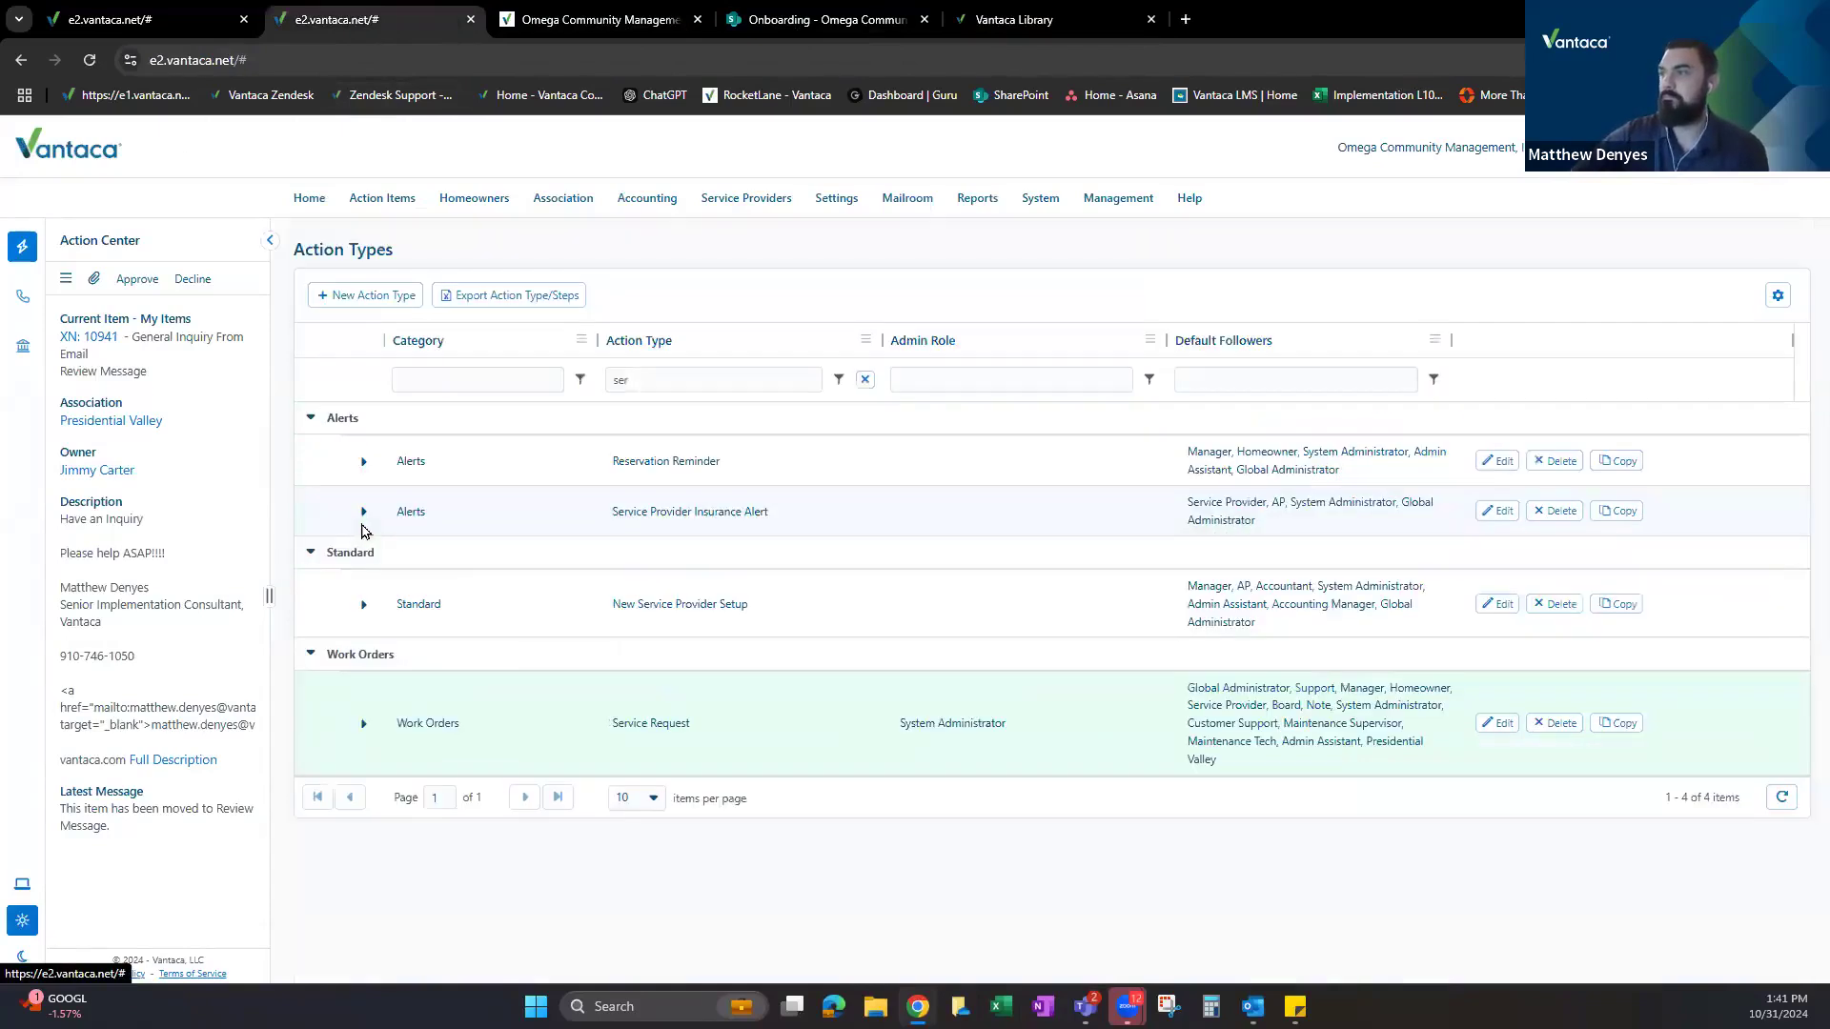
{"action": "left_click", "coordinate": [365, 724]}
{"action": "scroll", "coordinate": [633, 666], "scroll_direction": "down", "scroll_amount": 3}
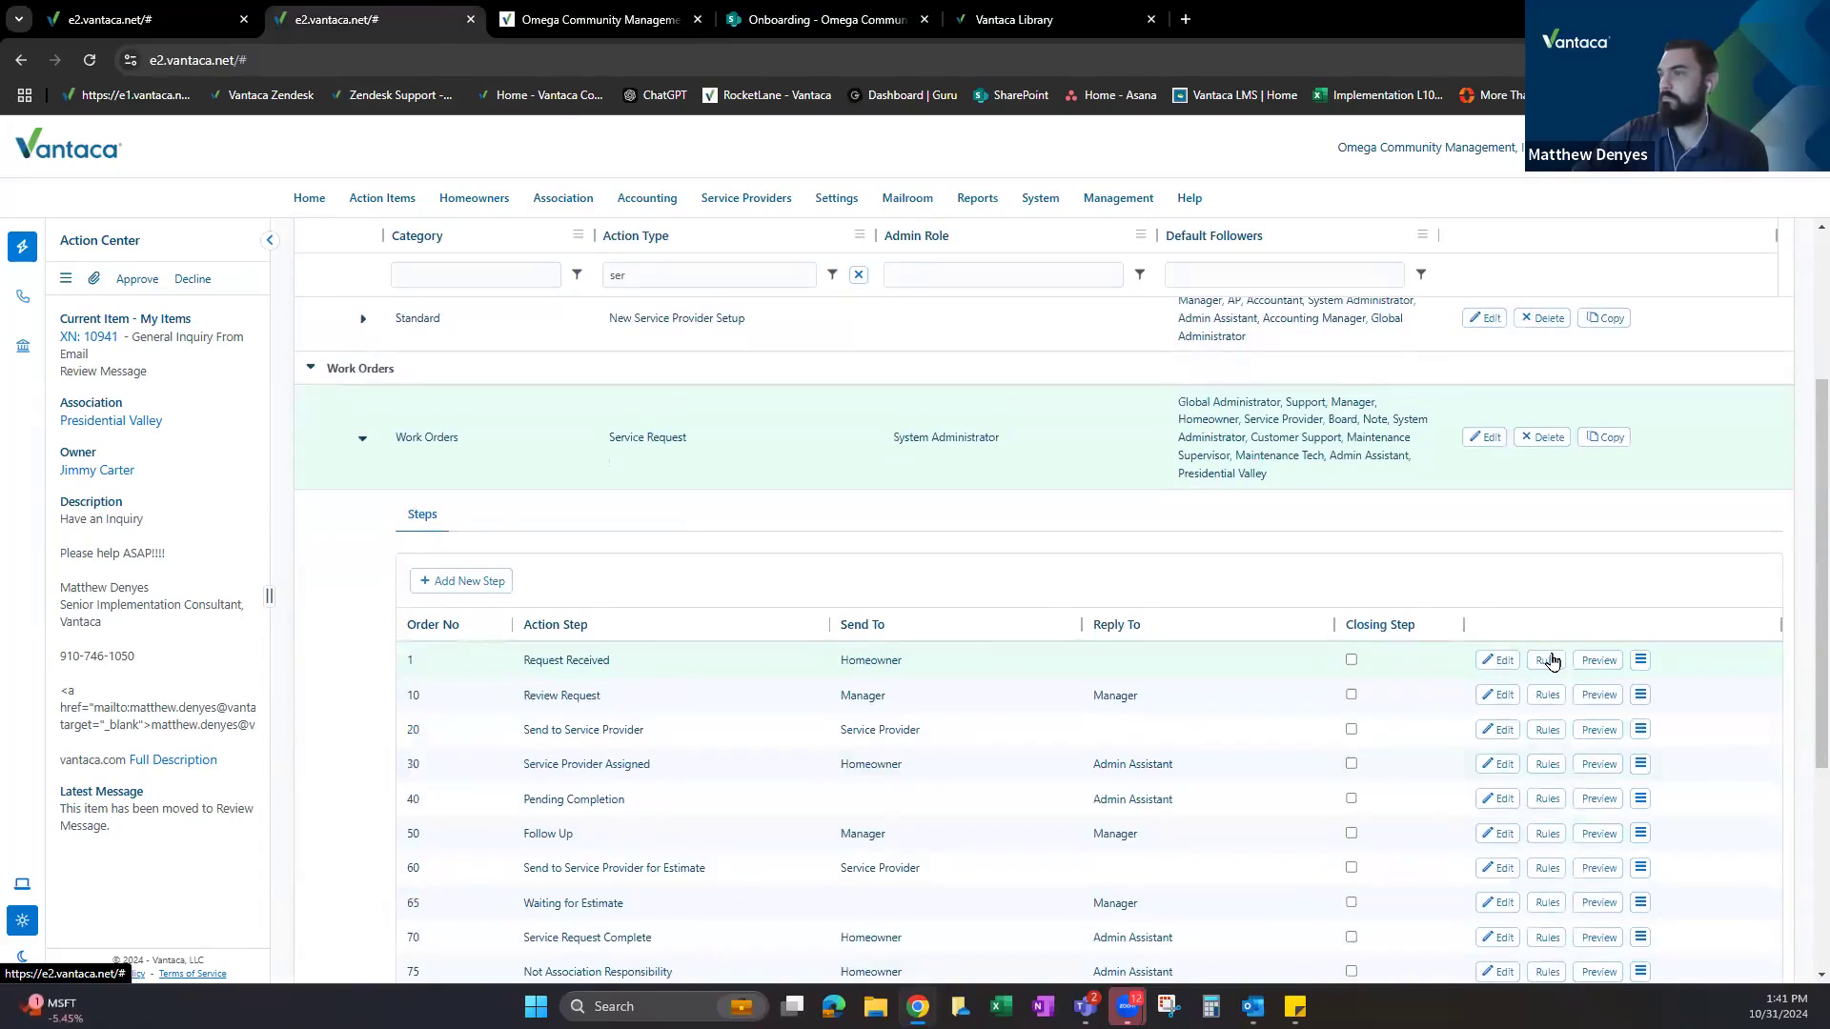
{"action": "left_click", "coordinate": [1547, 660]}
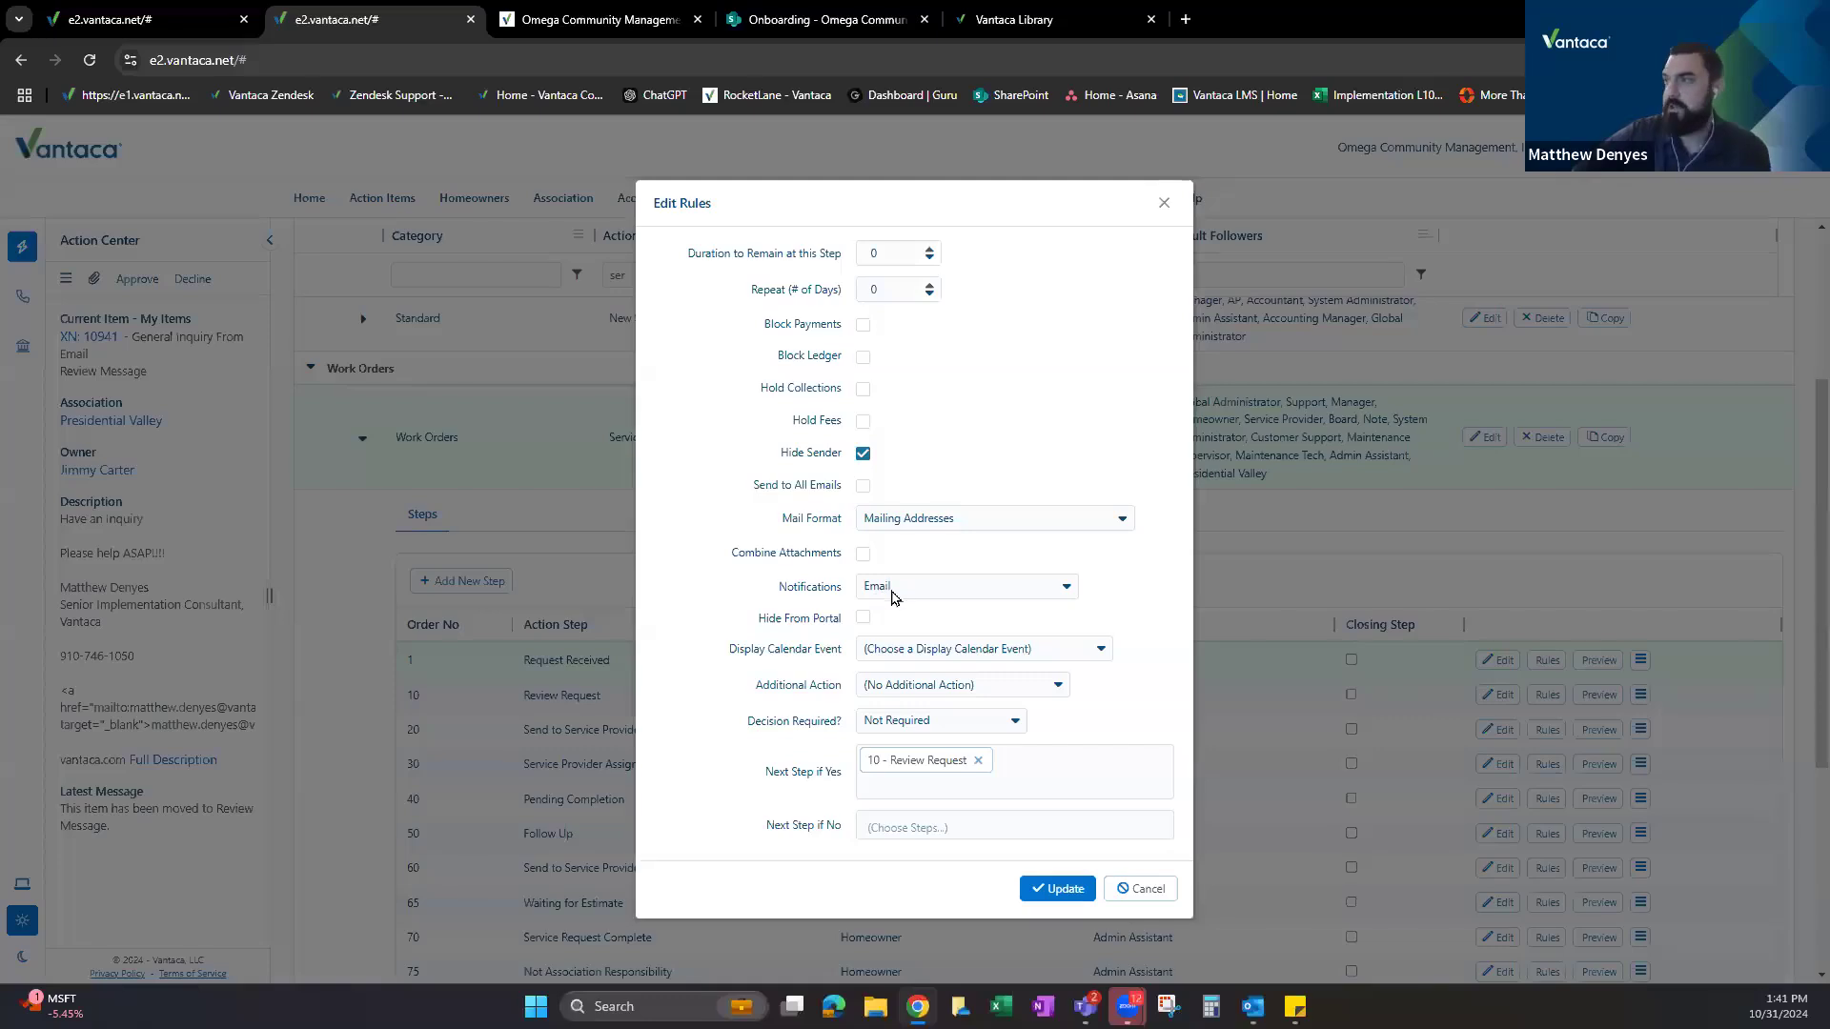
{"action": "left_click", "coordinate": [1164, 203]}
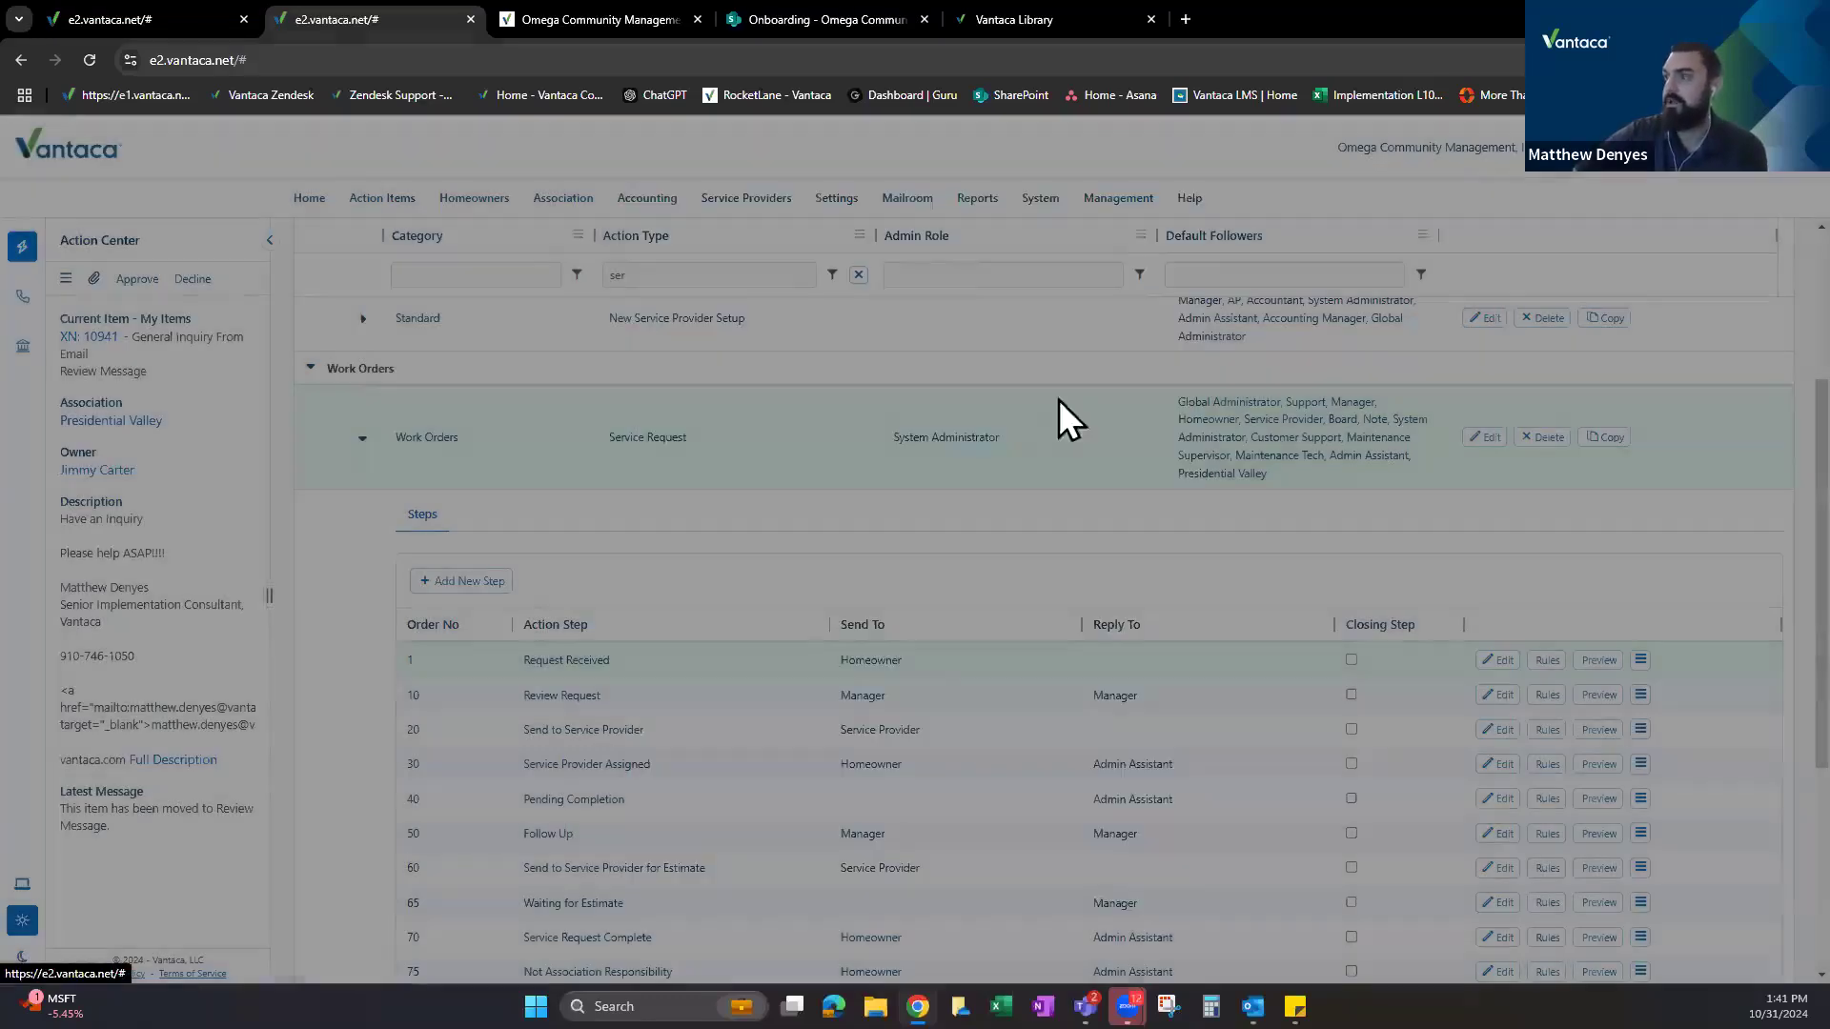
{"action": "left_click_drag", "start_coordinate": [525, 764], "coordinate": [673, 759]}
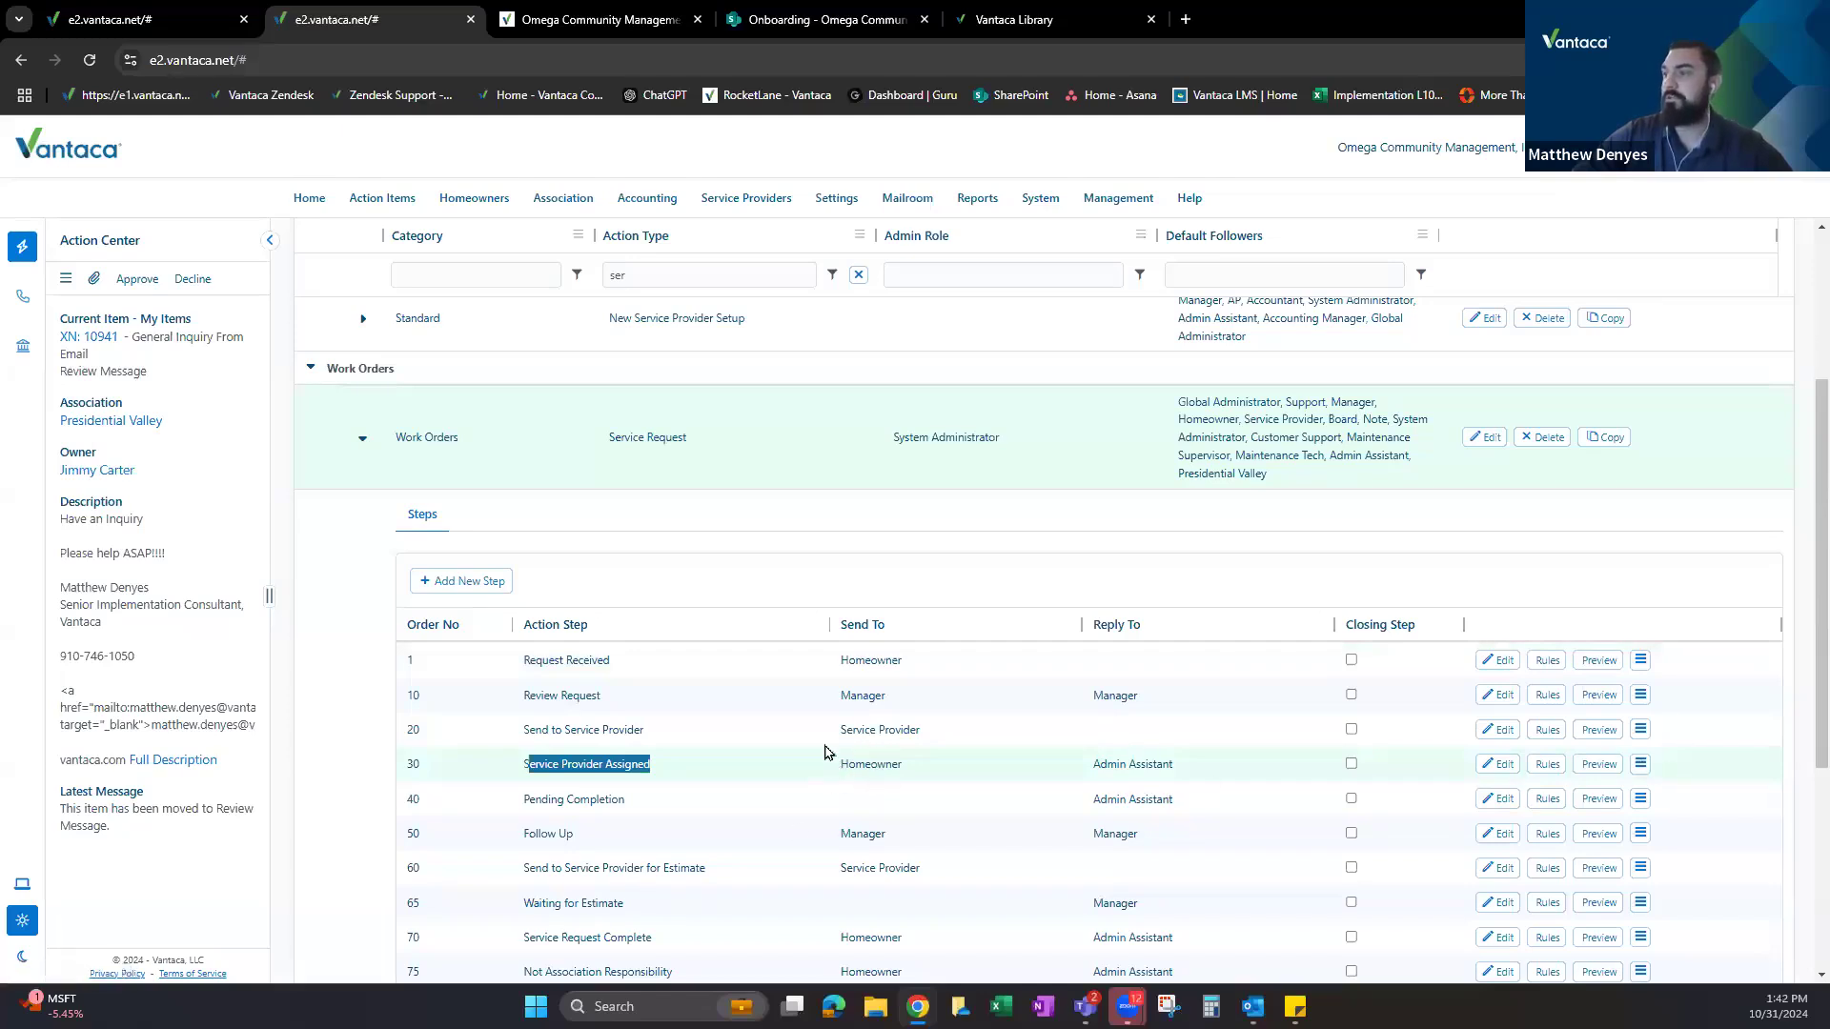
{"action": "scroll", "coordinate": [814, 700], "scroll_direction": "down", "scroll_amount": 2}
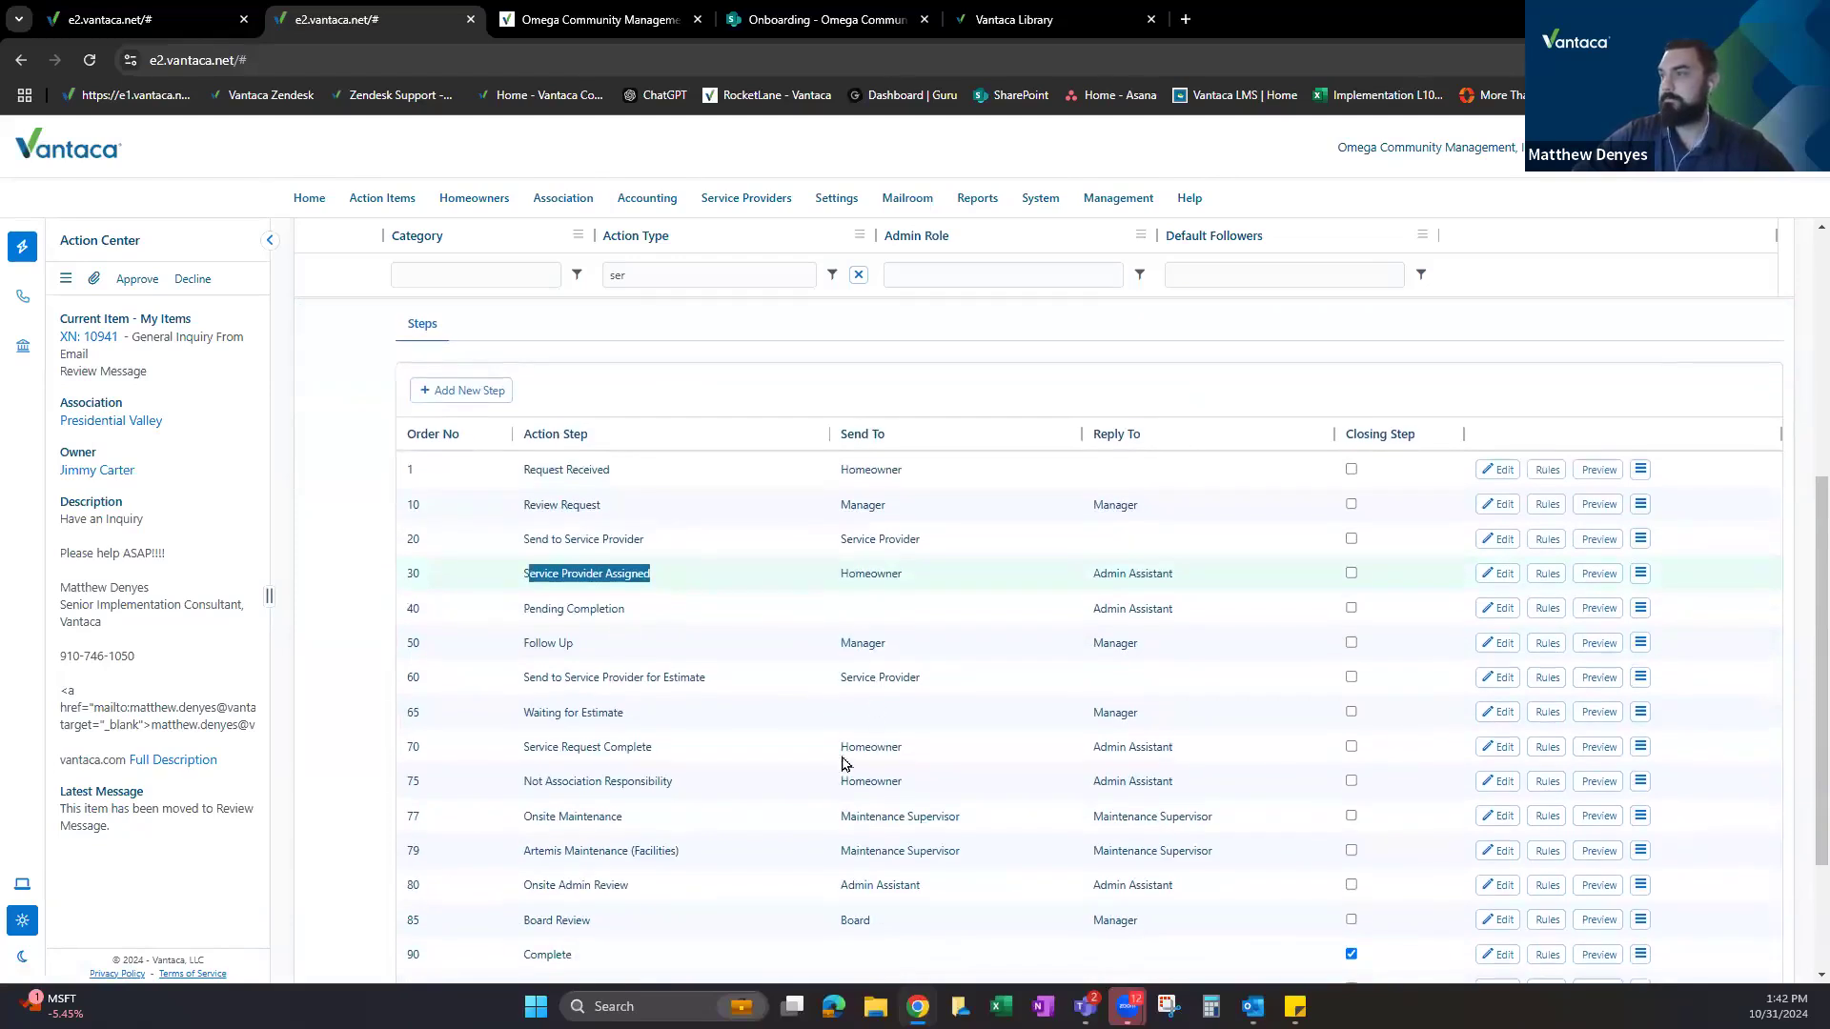
{"action": "left_click", "coordinate": [841, 752]}
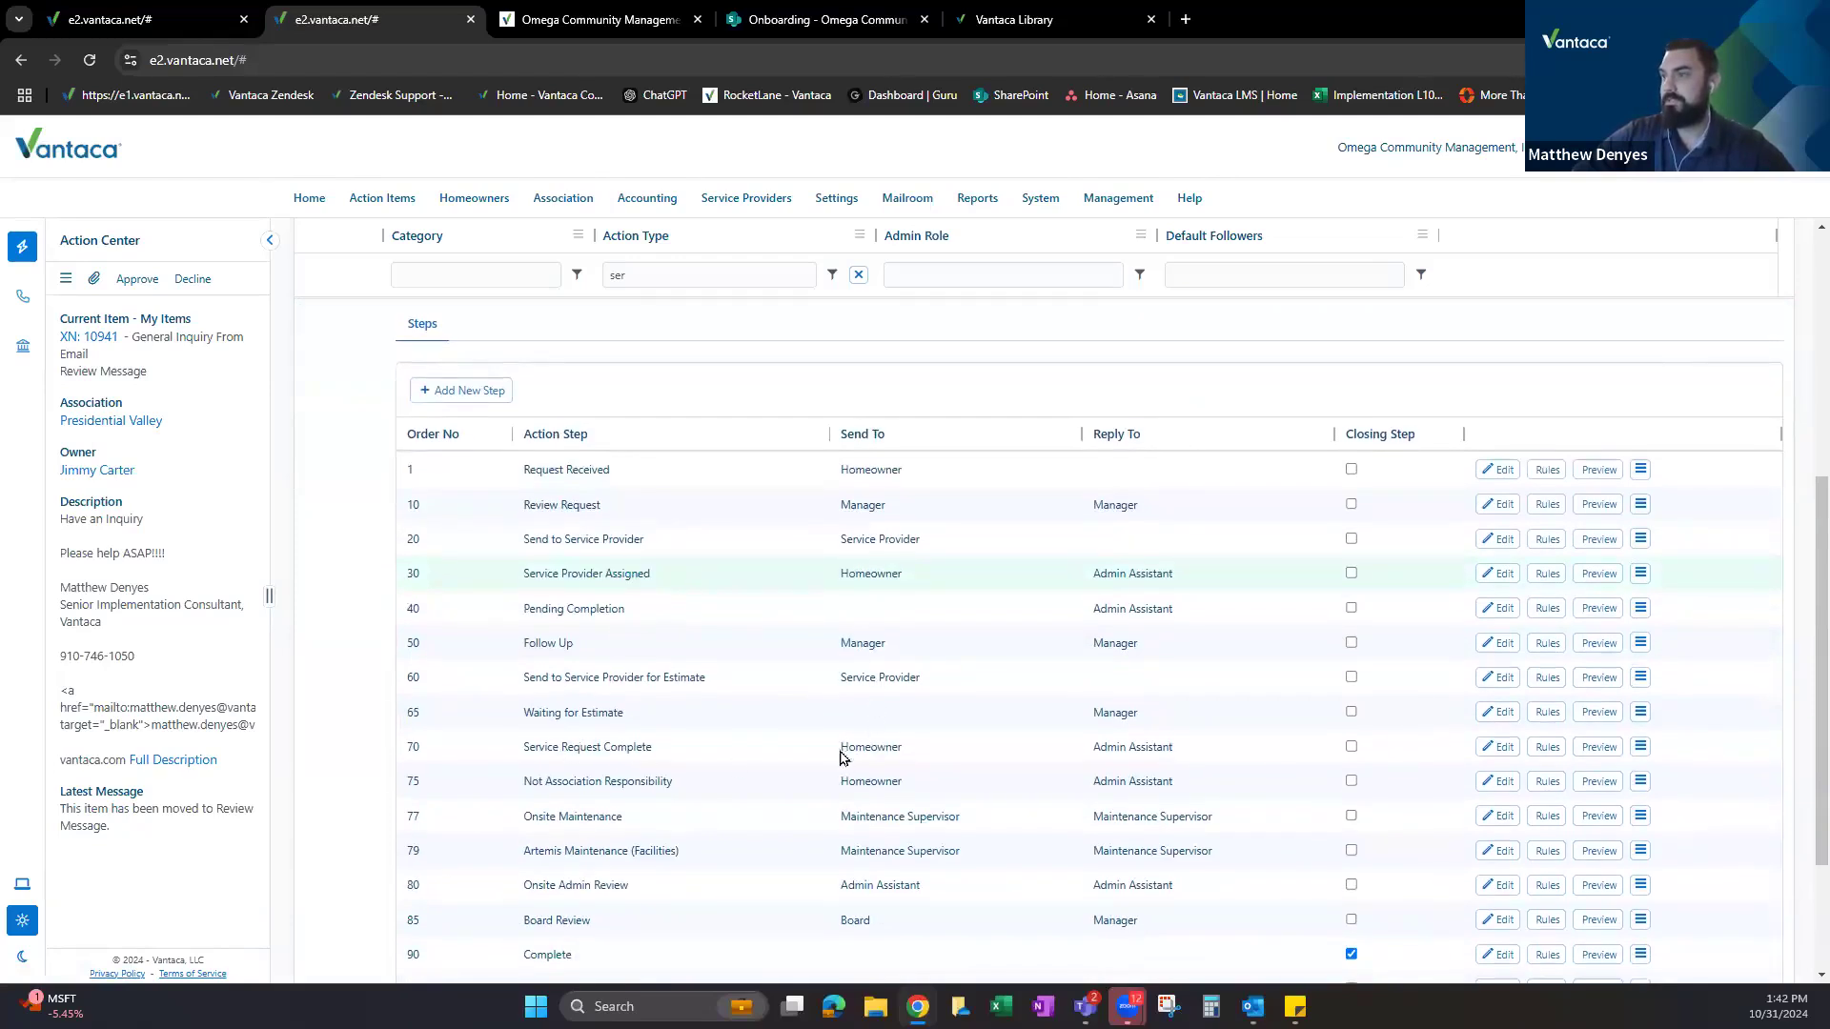
{"action": "left_click_drag", "start_coordinate": [930, 763], "coordinate": [846, 750]}
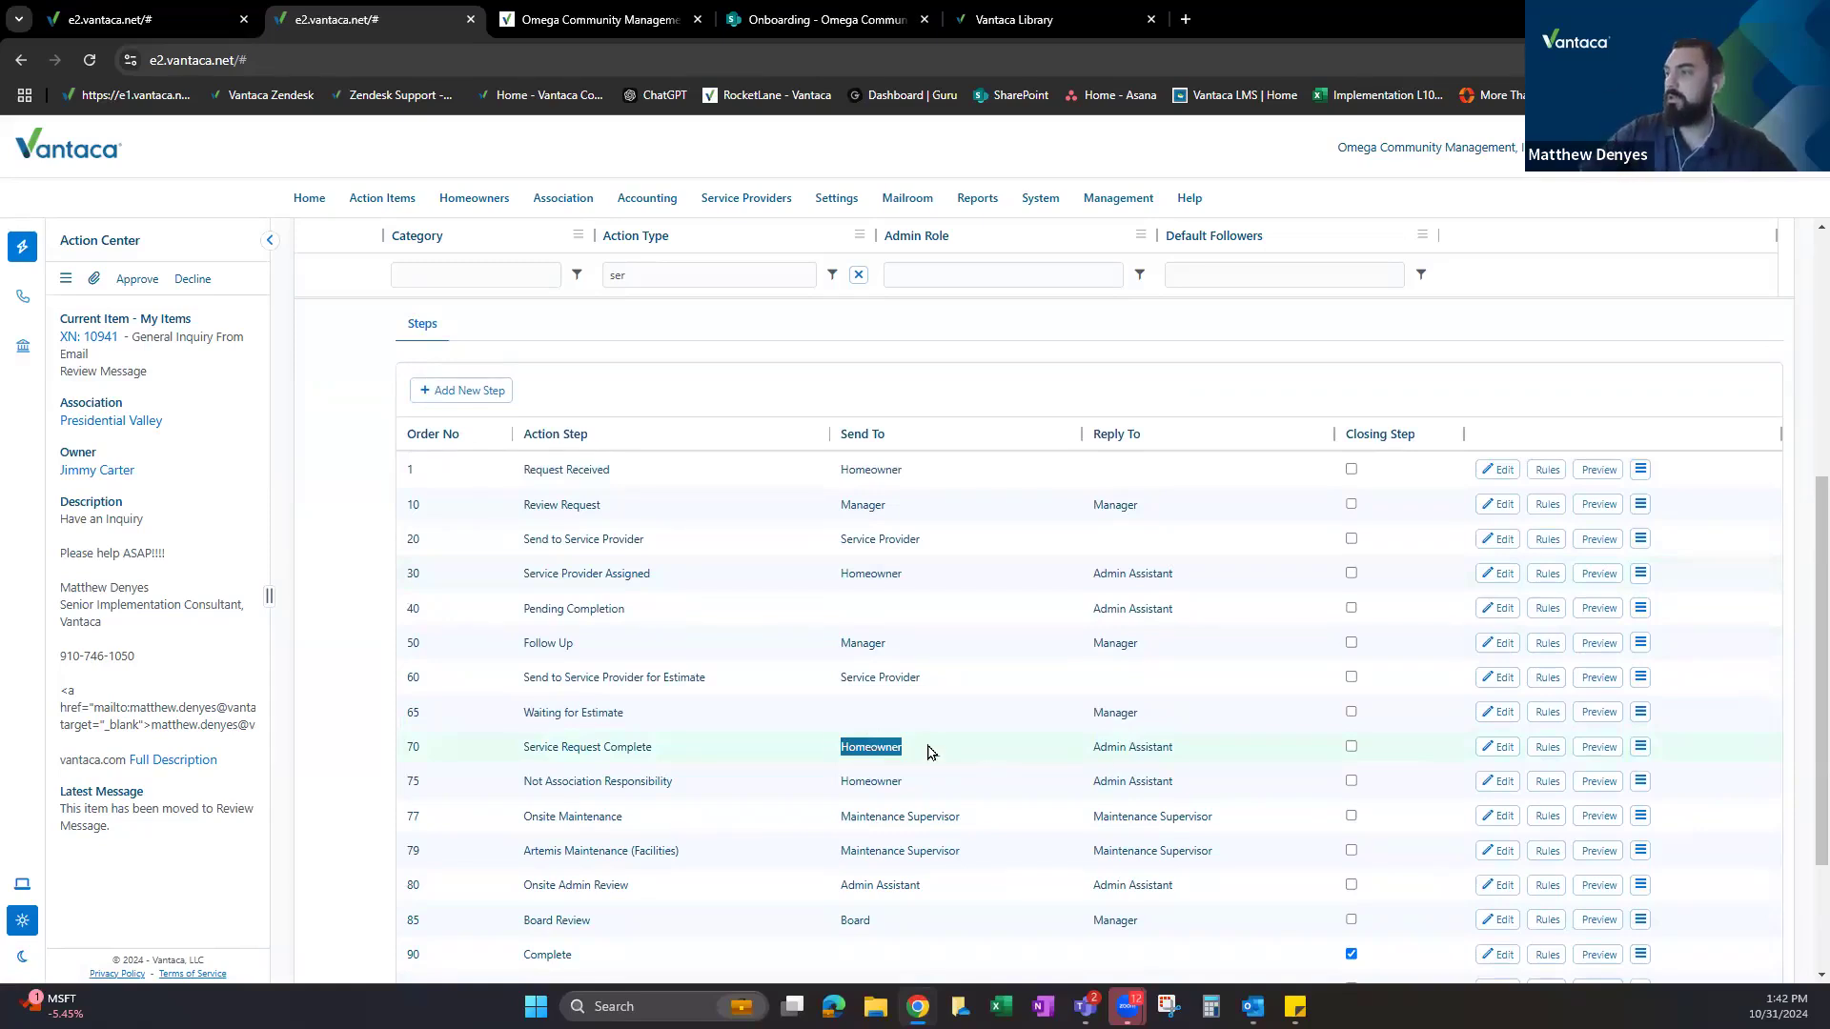
{"action": "scroll", "coordinate": [826, 765], "scroll_direction": "down", "scroll_amount": 1}
{"action": "scroll", "coordinate": [922, 645], "scroll_direction": "up", "scroll_amount": 1}
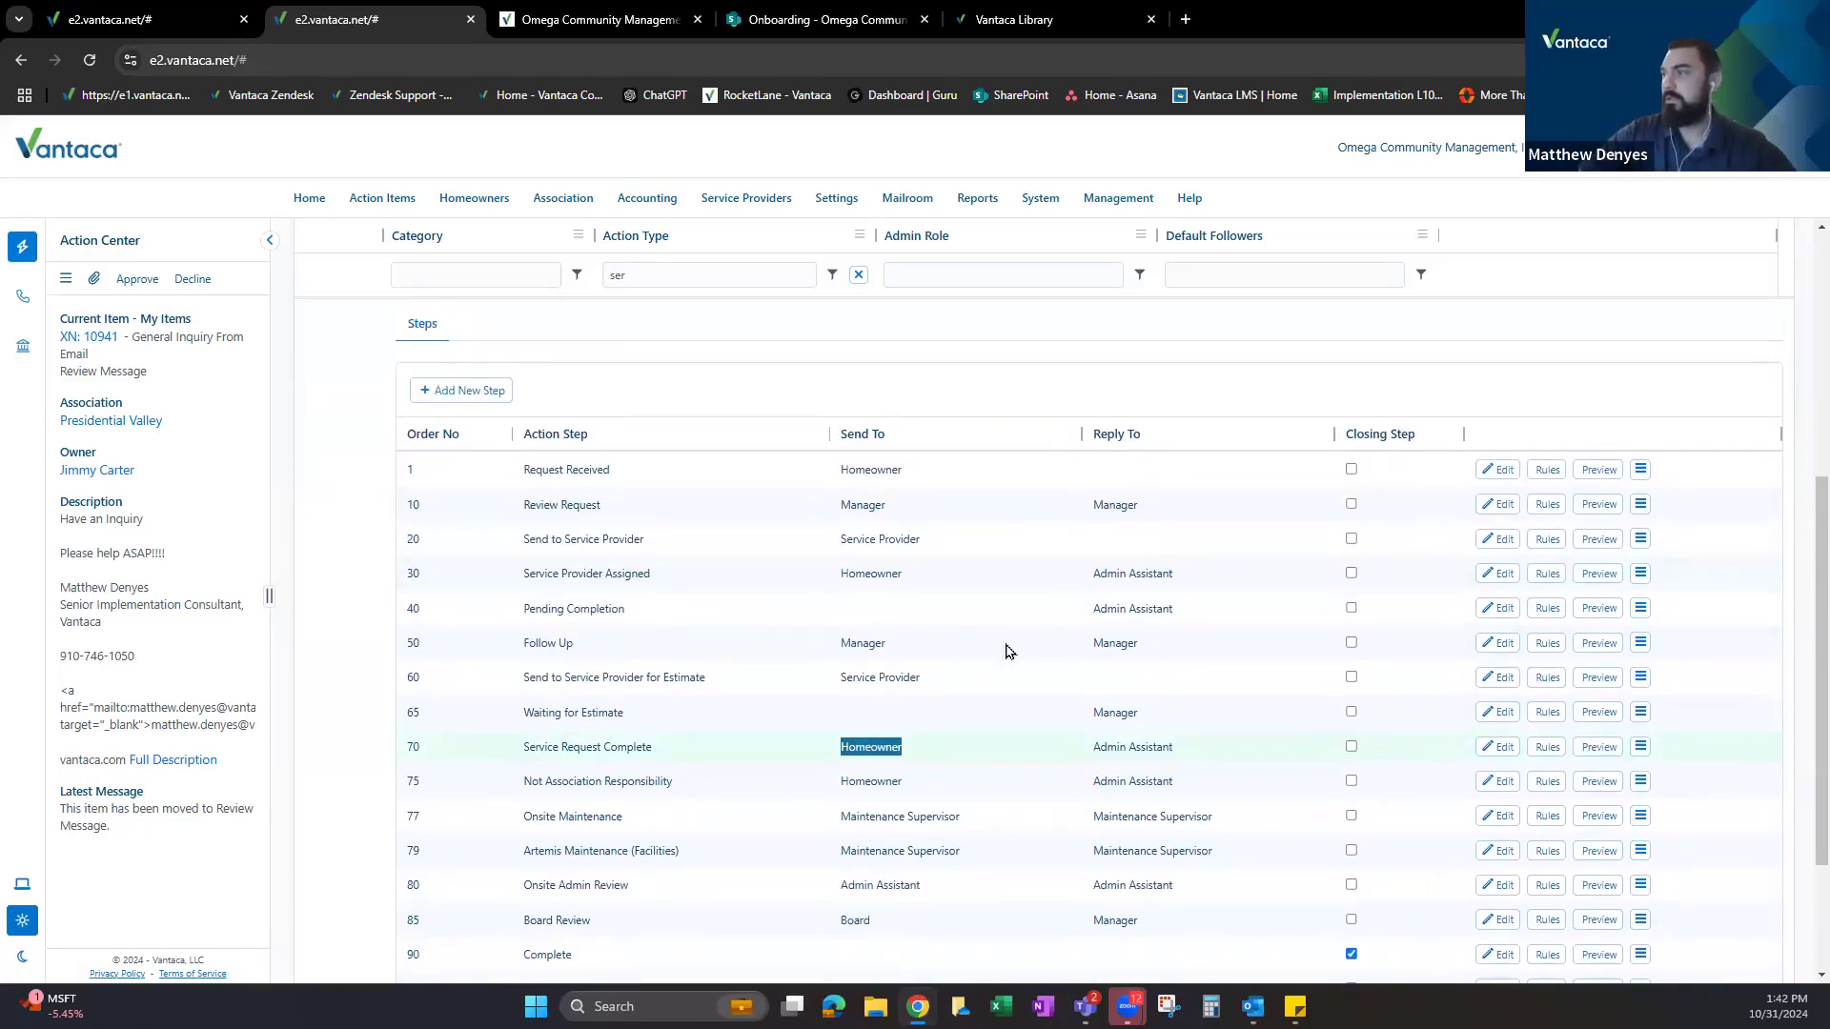
{"action": "scroll", "coordinate": [857, 657], "scroll_direction": "down", "scroll_amount": 2}
{"action": "scroll", "coordinate": [724, 618], "scroll_direction": "down", "scroll_amount": 1}
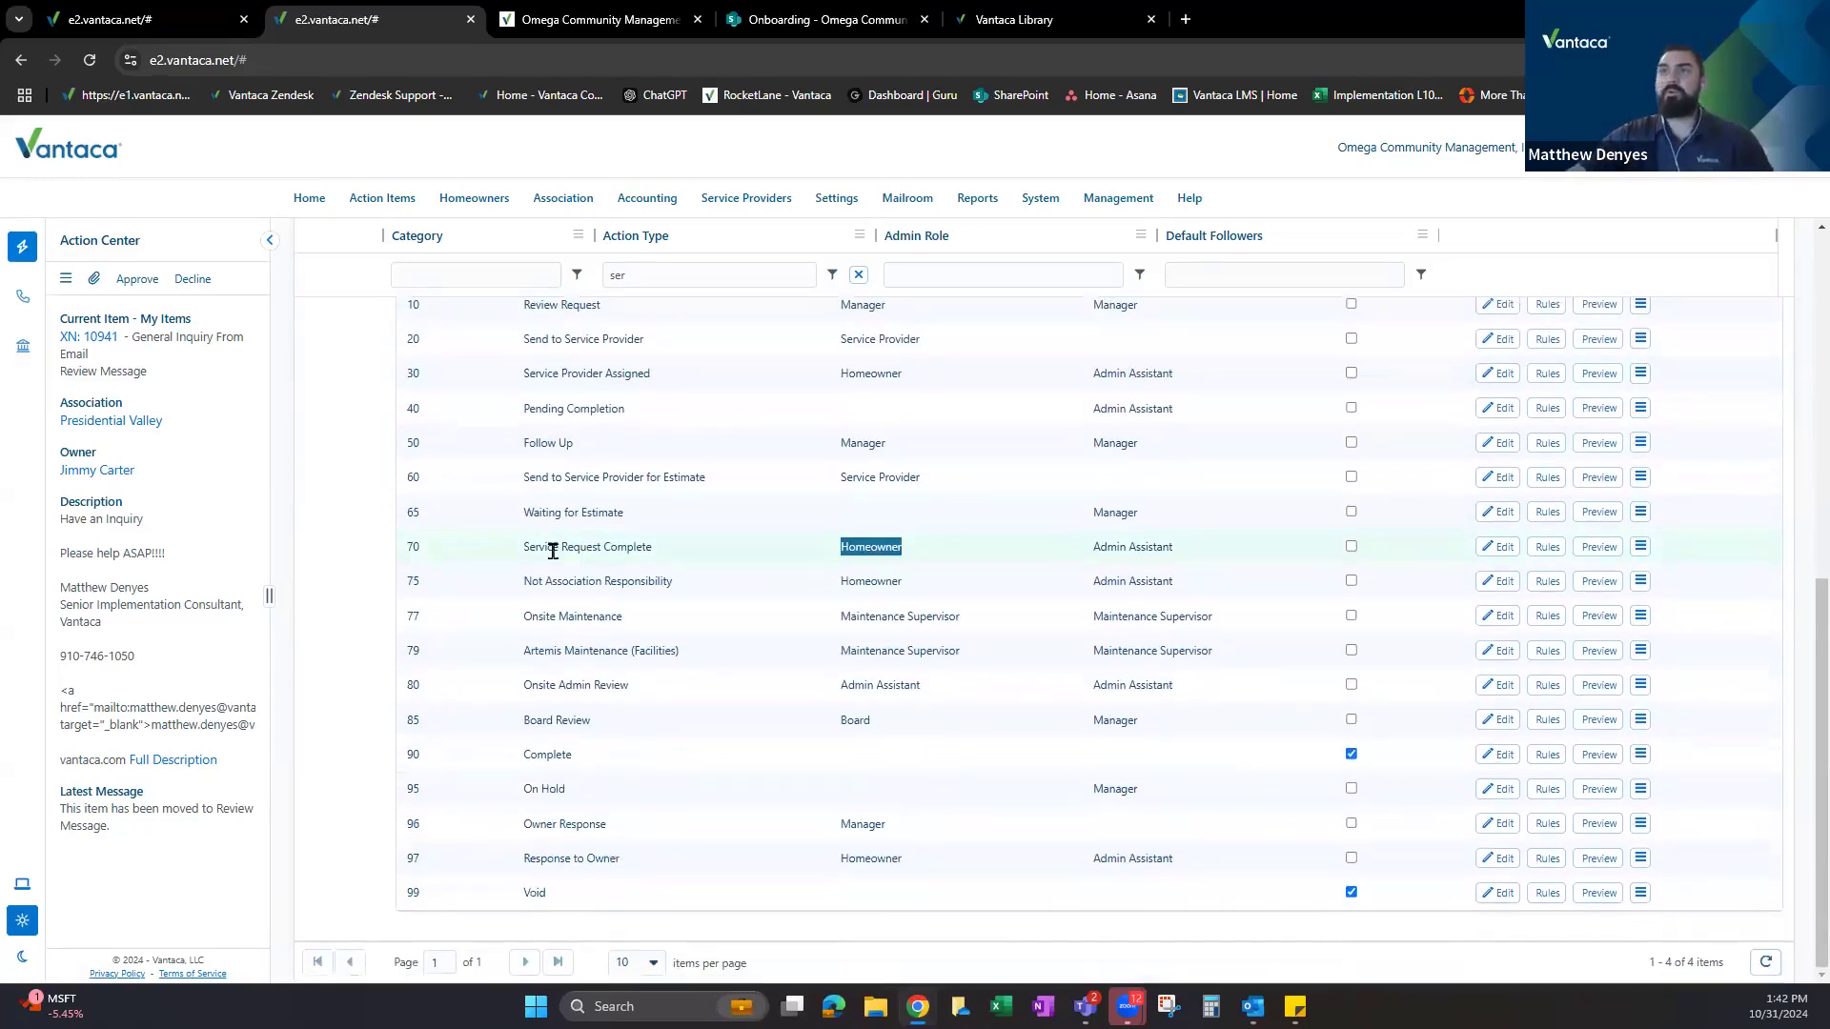
{"action": "scroll", "coordinate": [582, 635], "scroll_direction": "up", "scroll_amount": 1}
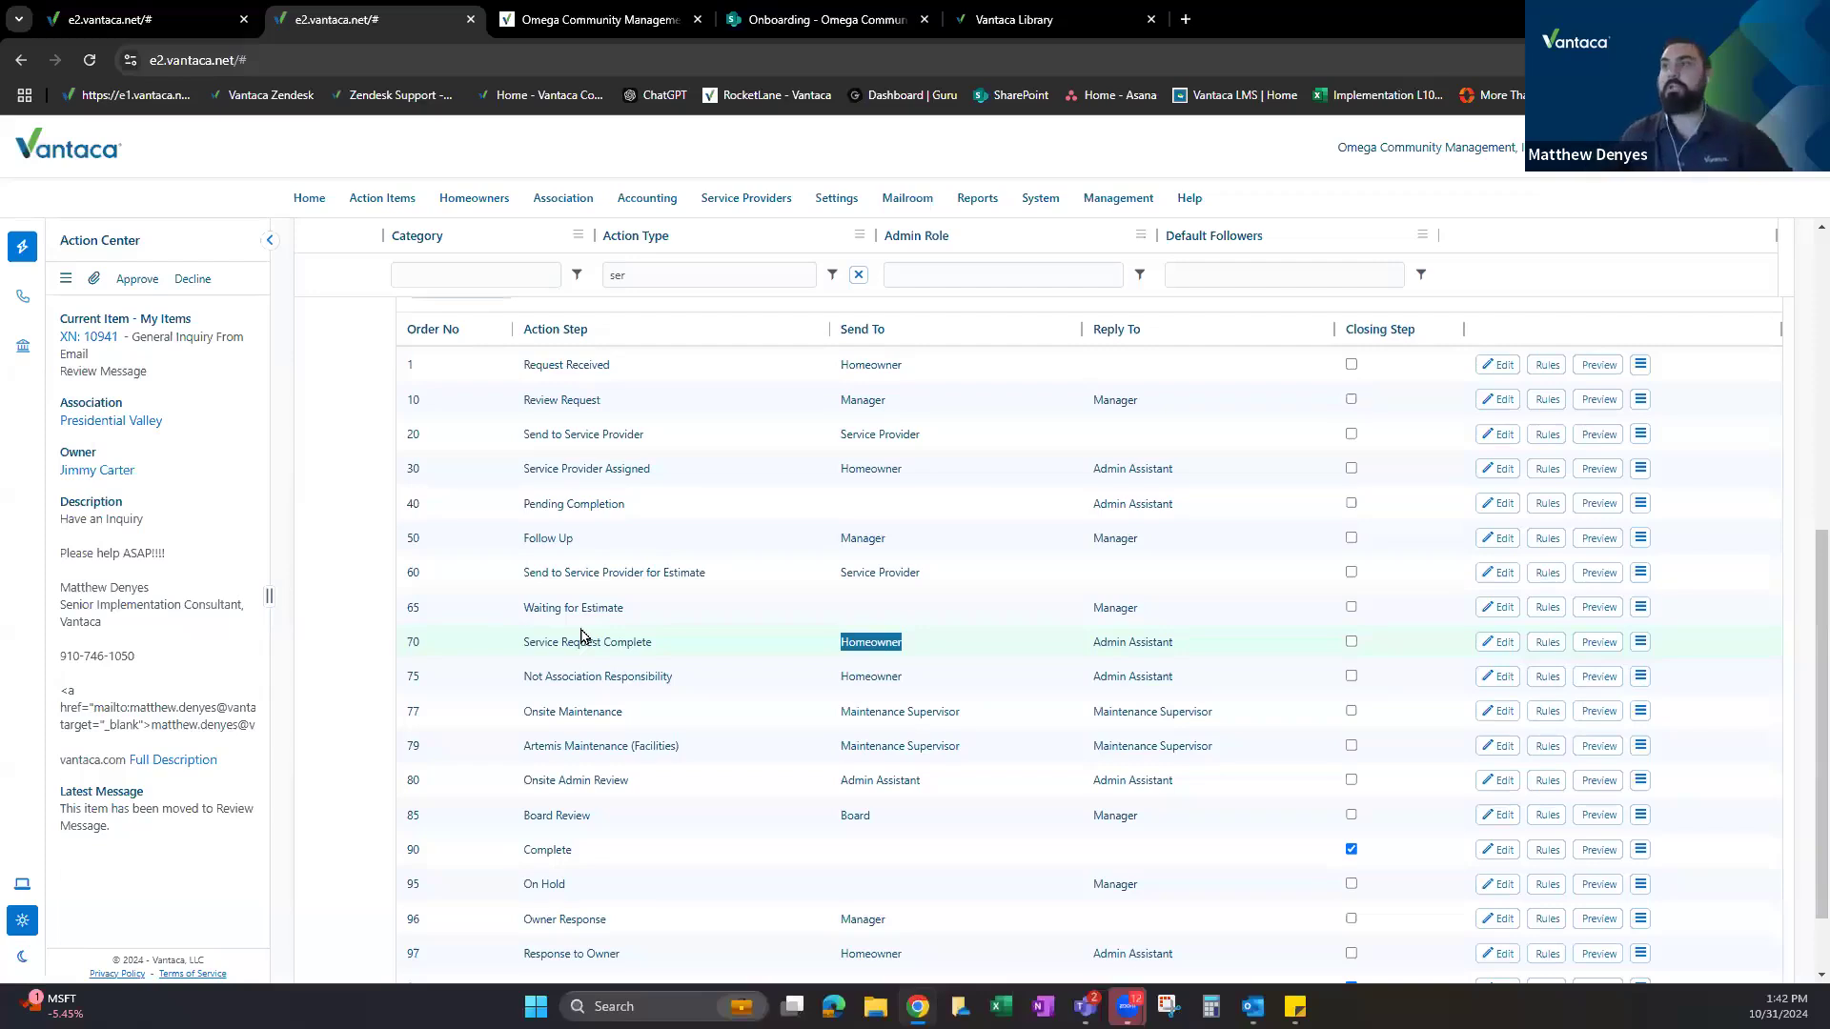
{"action": "scroll", "coordinate": [551, 440], "scroll_direction": "up", "scroll_amount": 3}
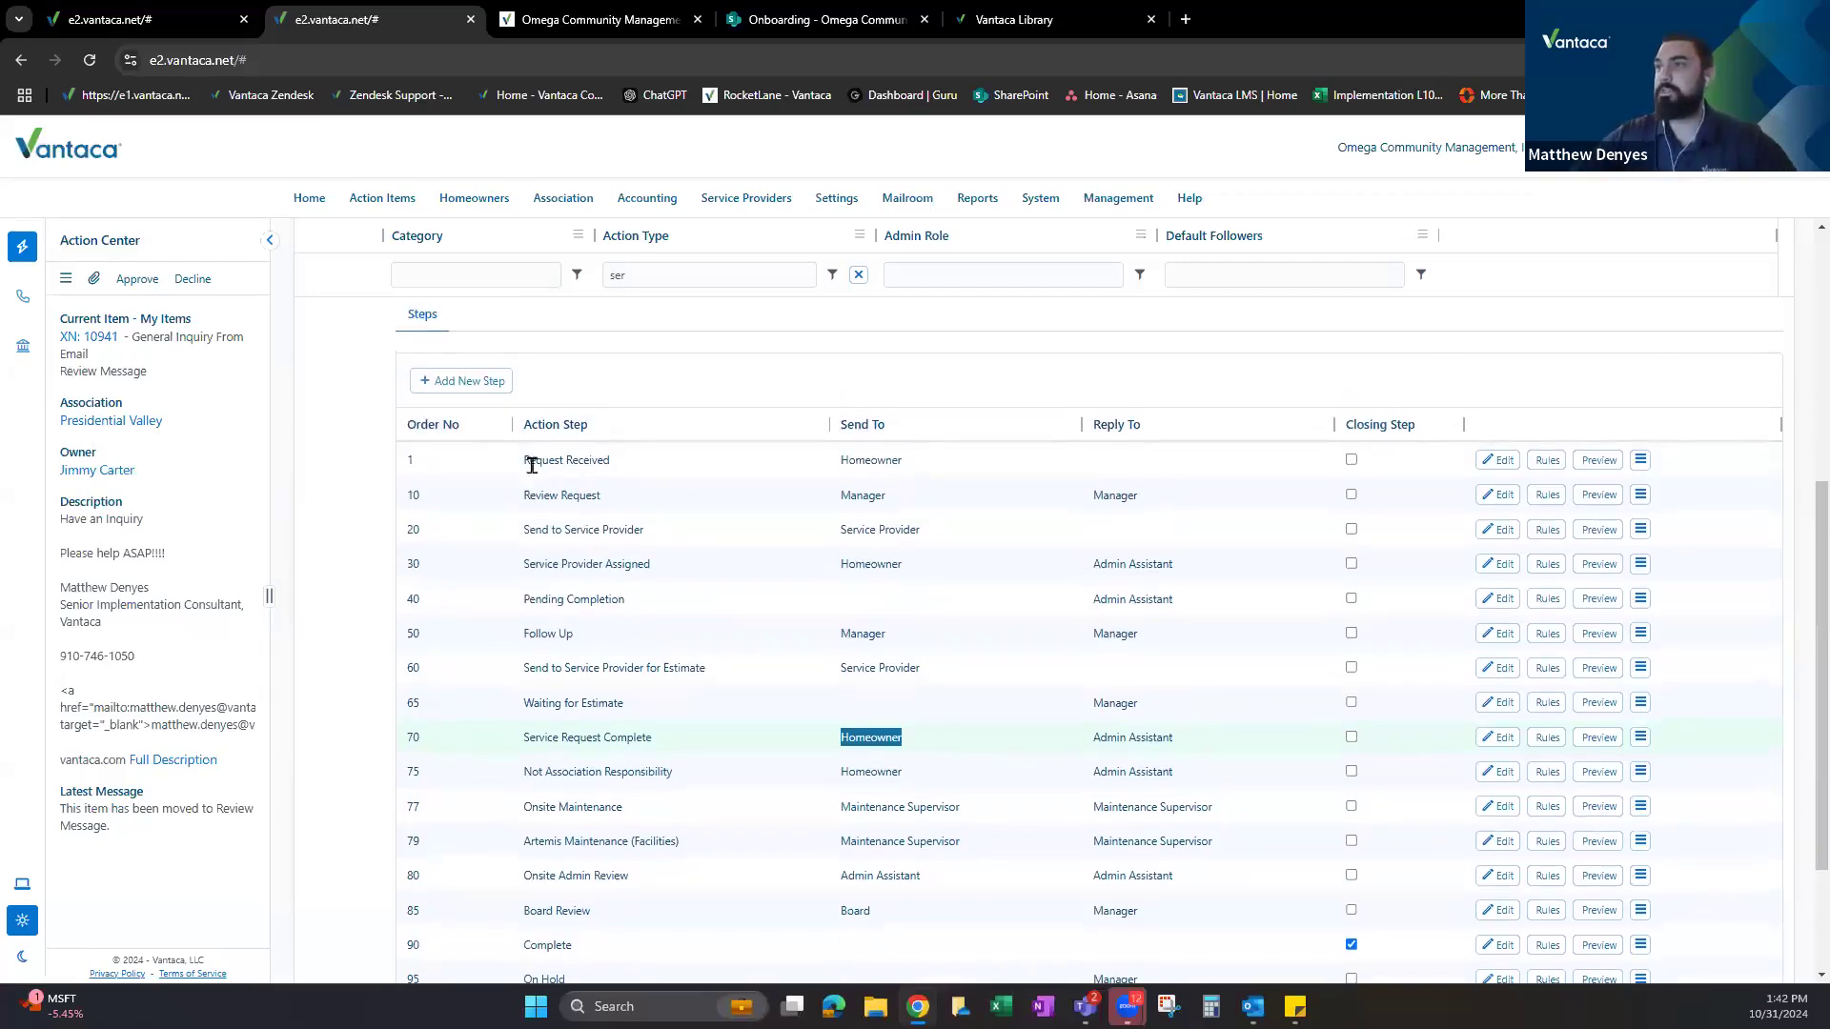
{"action": "scroll", "coordinate": [632, 563], "scroll_direction": "down", "scroll_amount": 4}
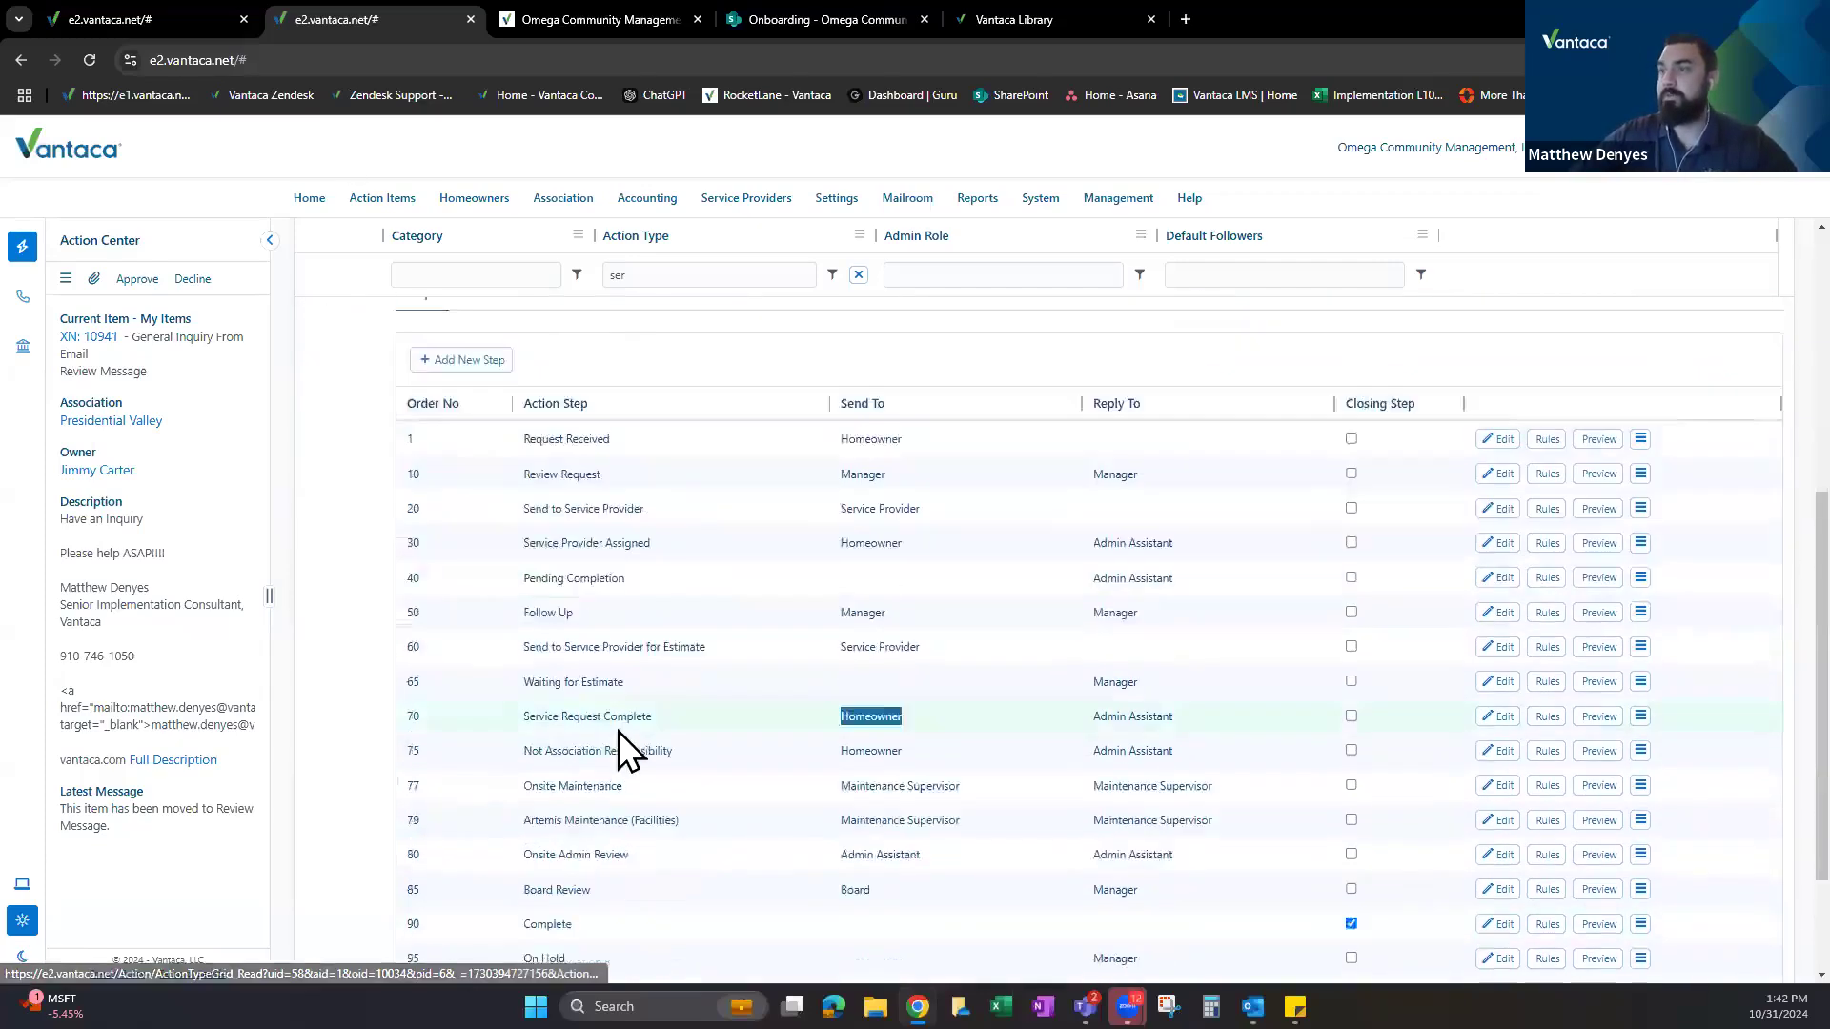
{"action": "left_click_drag", "start_coordinate": [523, 615], "coordinate": [722, 678]}
{"action": "scroll", "coordinate": [610, 701], "scroll_direction": "up", "scroll_amount": 1}
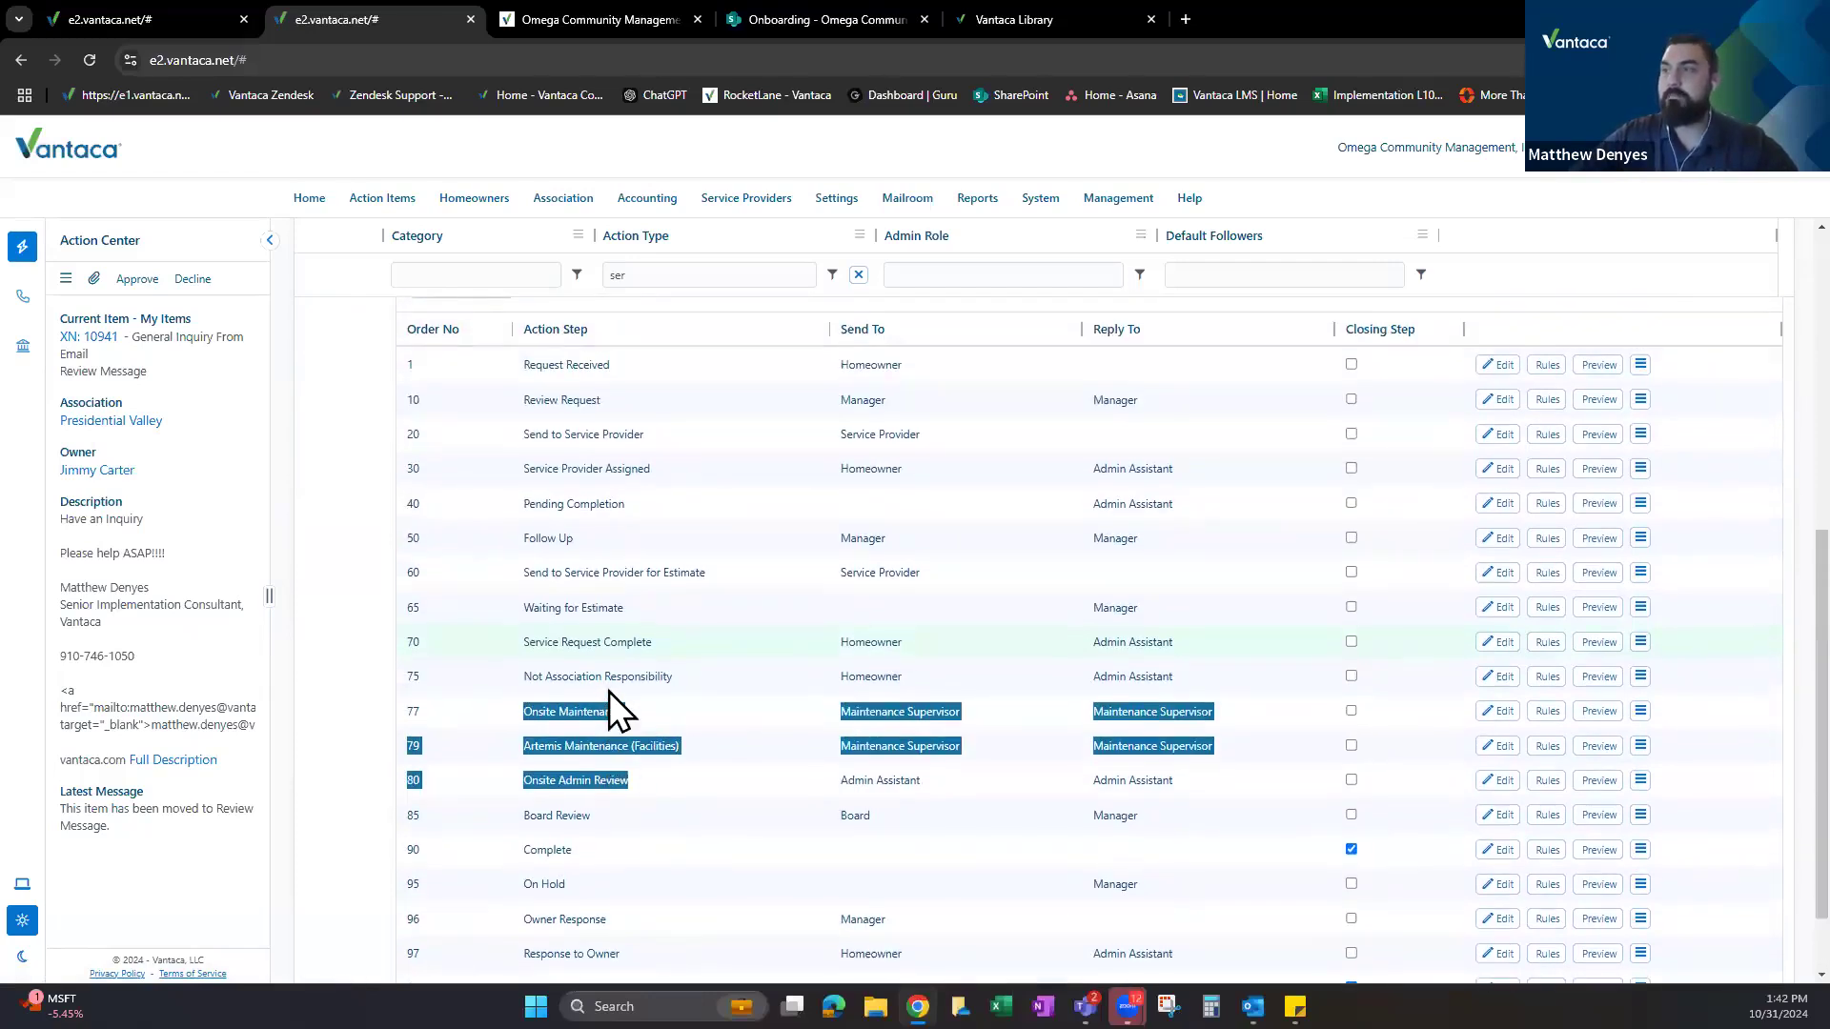
{"action": "scroll", "coordinate": [664, 572], "scroll_direction": "up", "scroll_amount": 1}
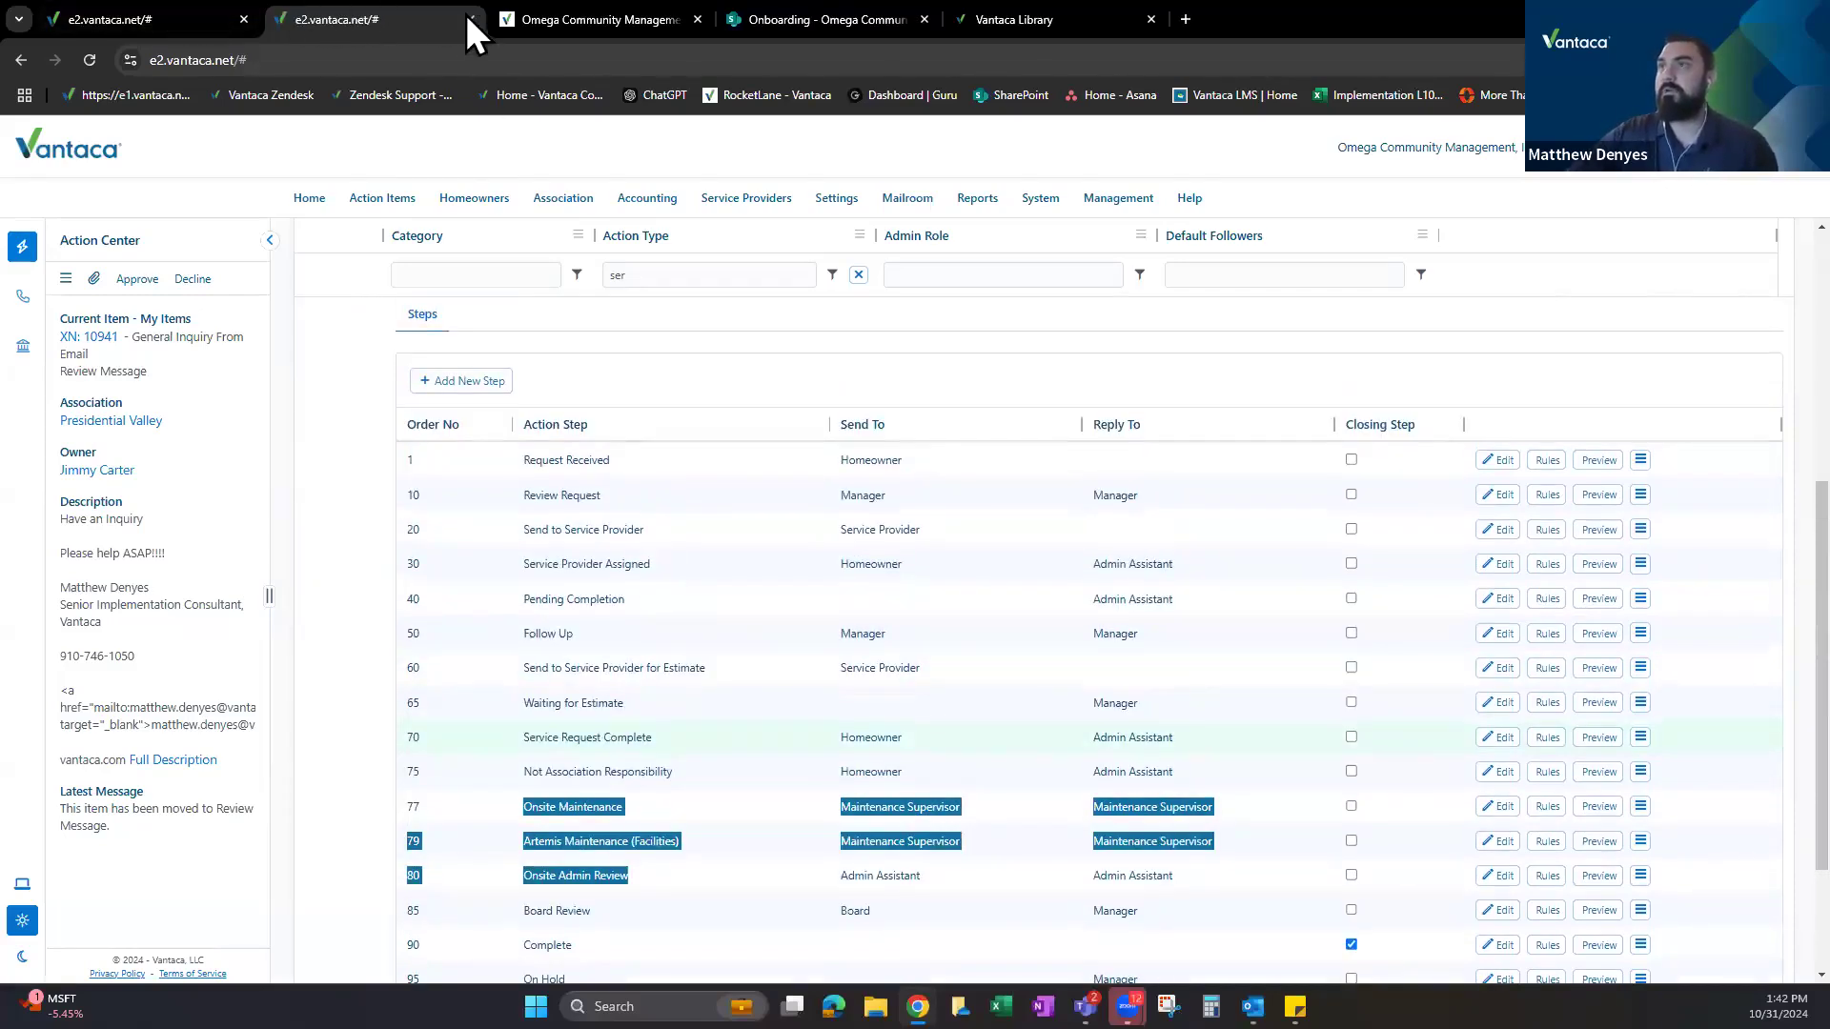
Close the action type setup tab and return to the homeowner's Action Items list.
{"action": "middle_click", "coordinate": [291, 21]}
{"action": "left_click", "coordinate": [163, 20]}
{"action": "mouse_move", "coordinate": [738, 198]}
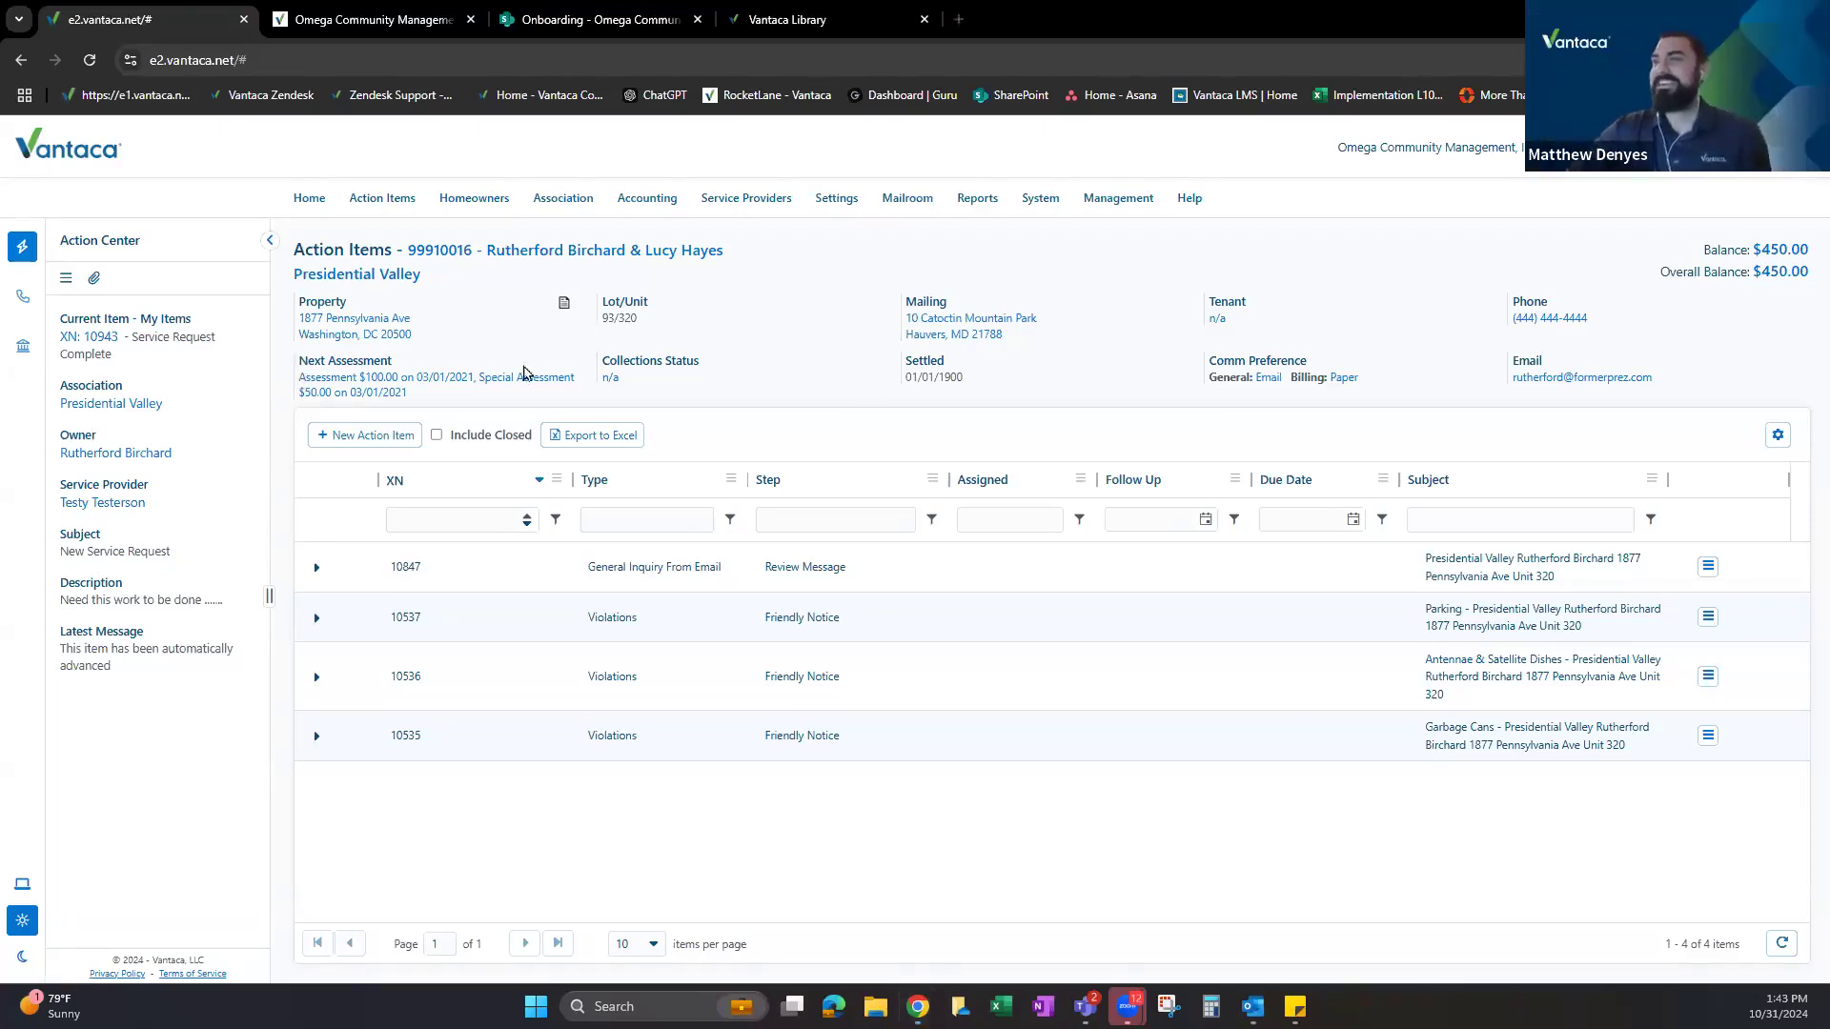
{"action": "mouse_move", "coordinate": [305, 198]}
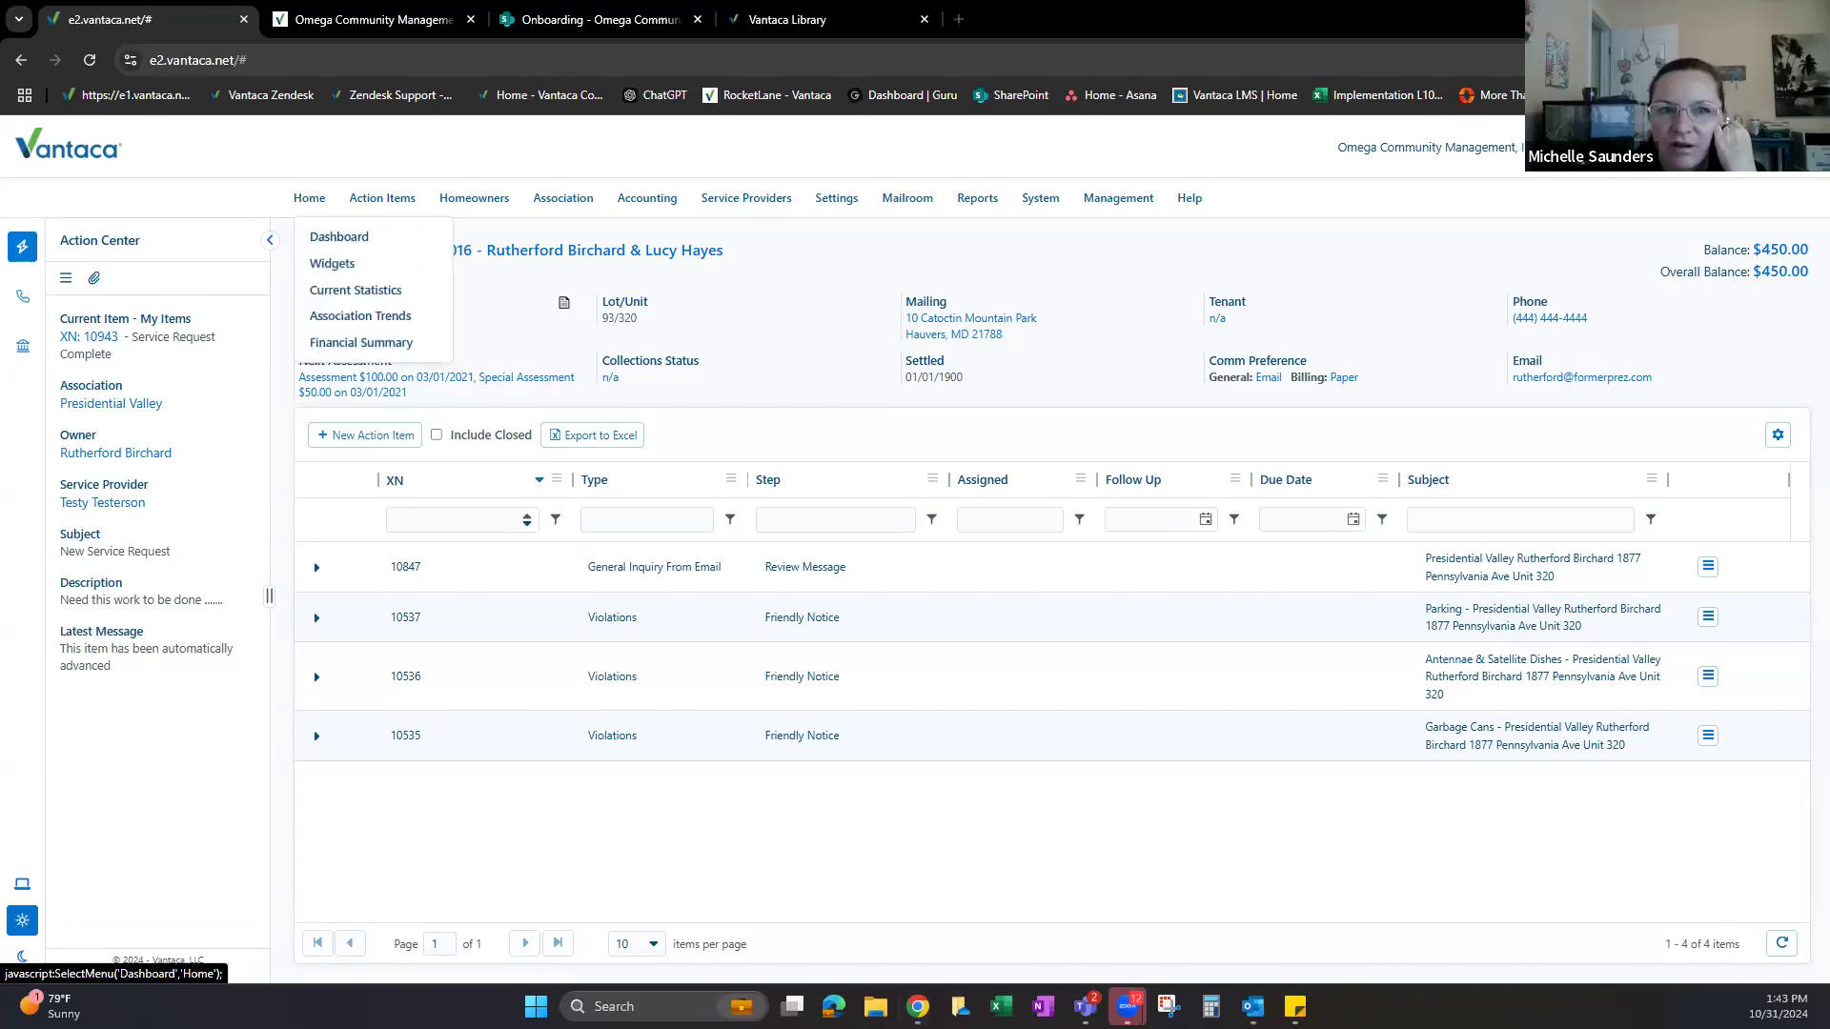
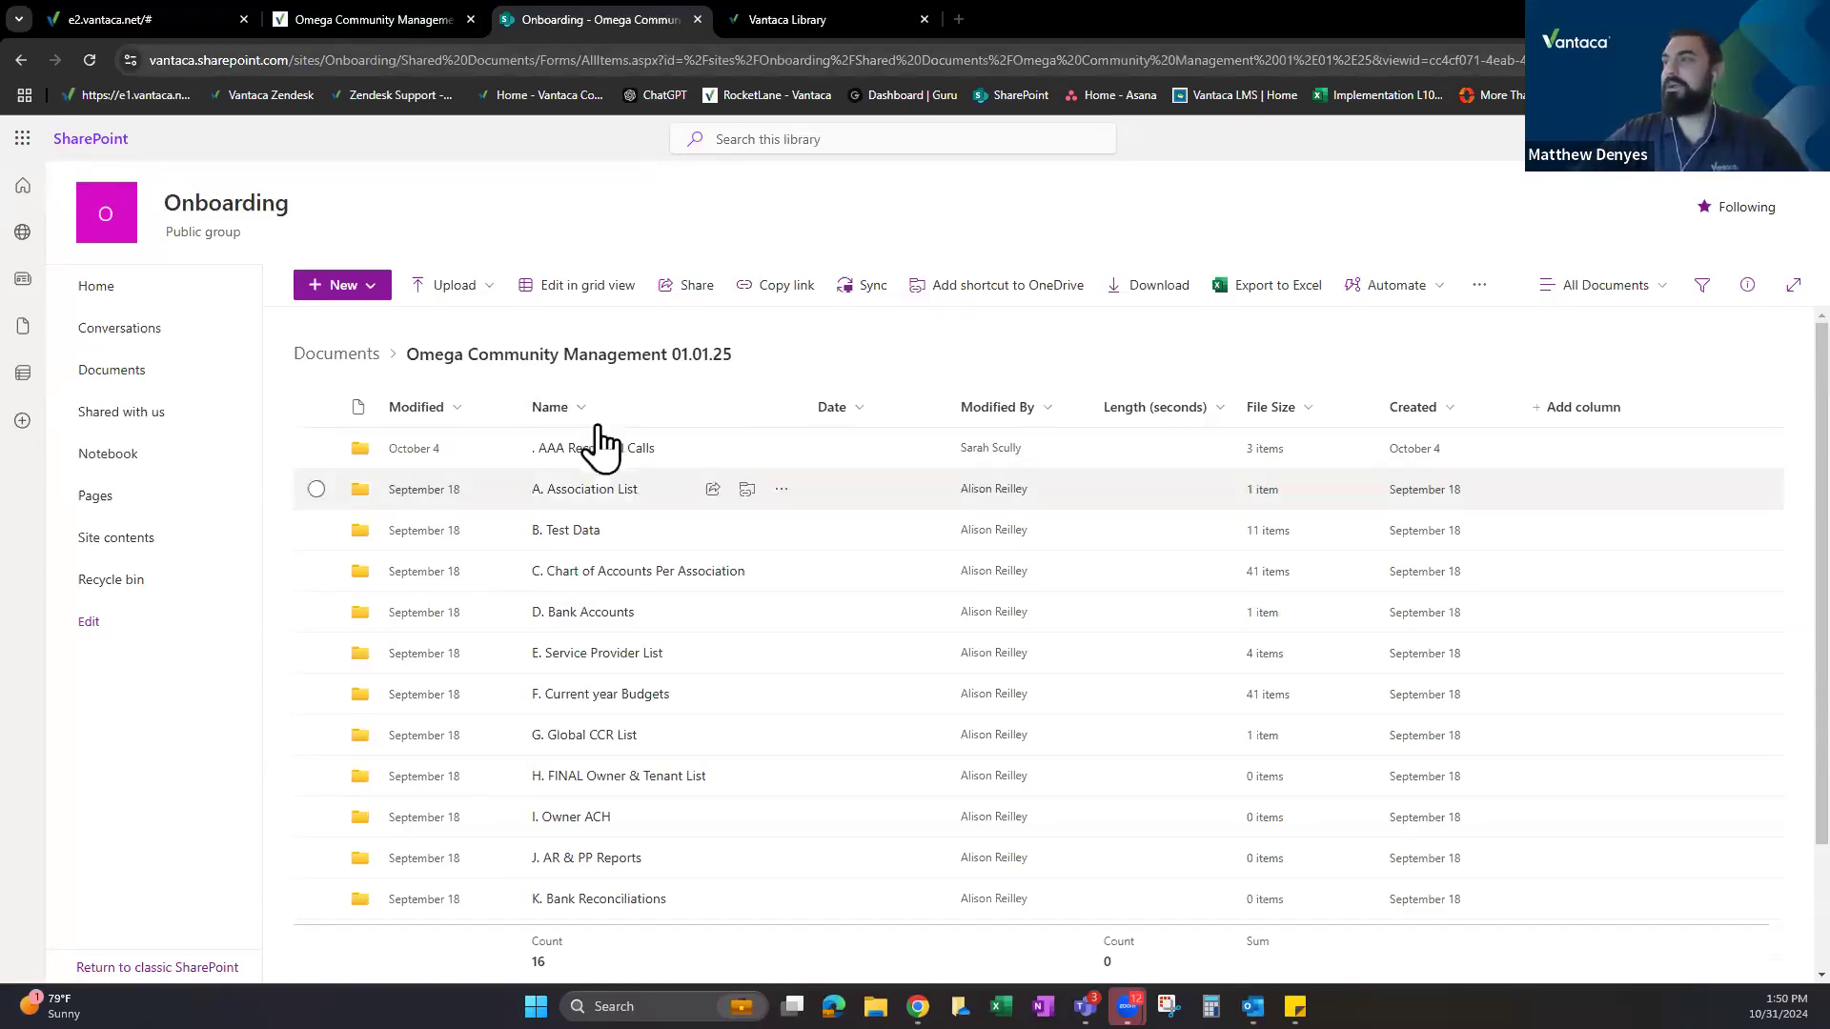
Return to the Onboarding document library after glancing at the project plan and Vantaca dashboard.
{"action": "left_click", "coordinate": [354, 17]}
{"action": "left_click", "coordinate": [184, 11]}
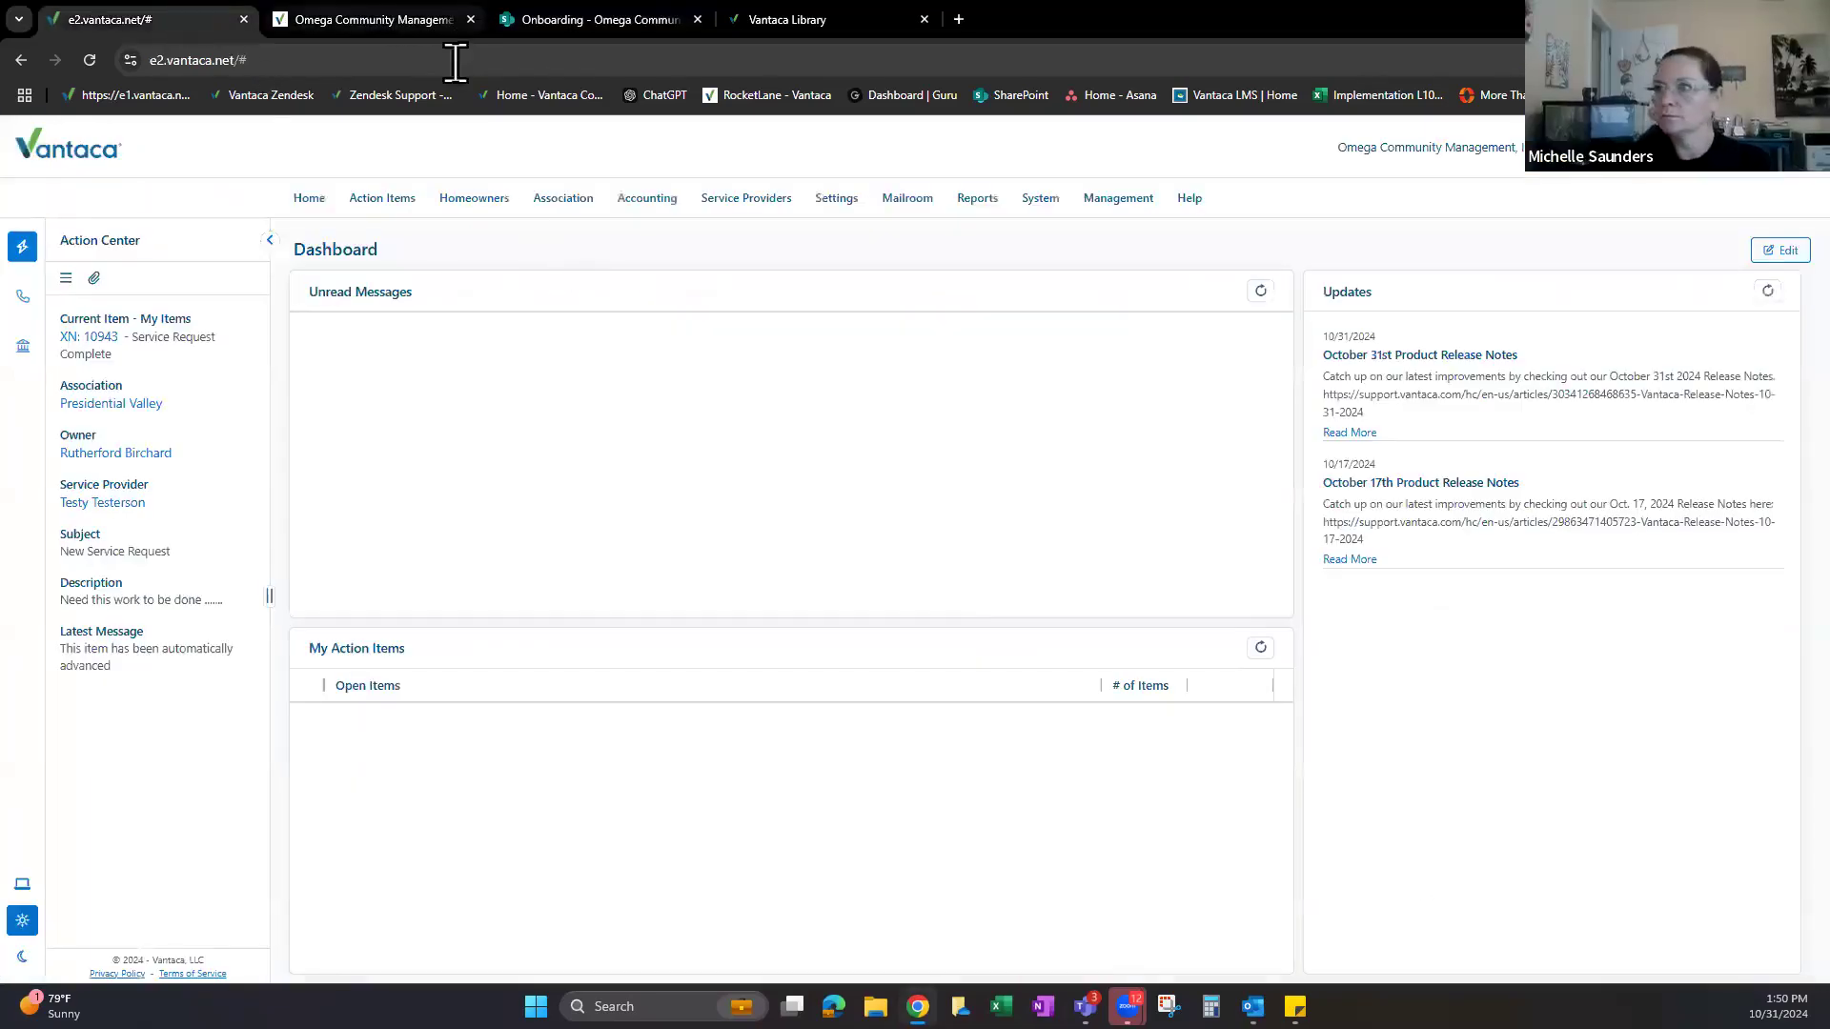
{"action": "left_click", "coordinate": [538, 19]}
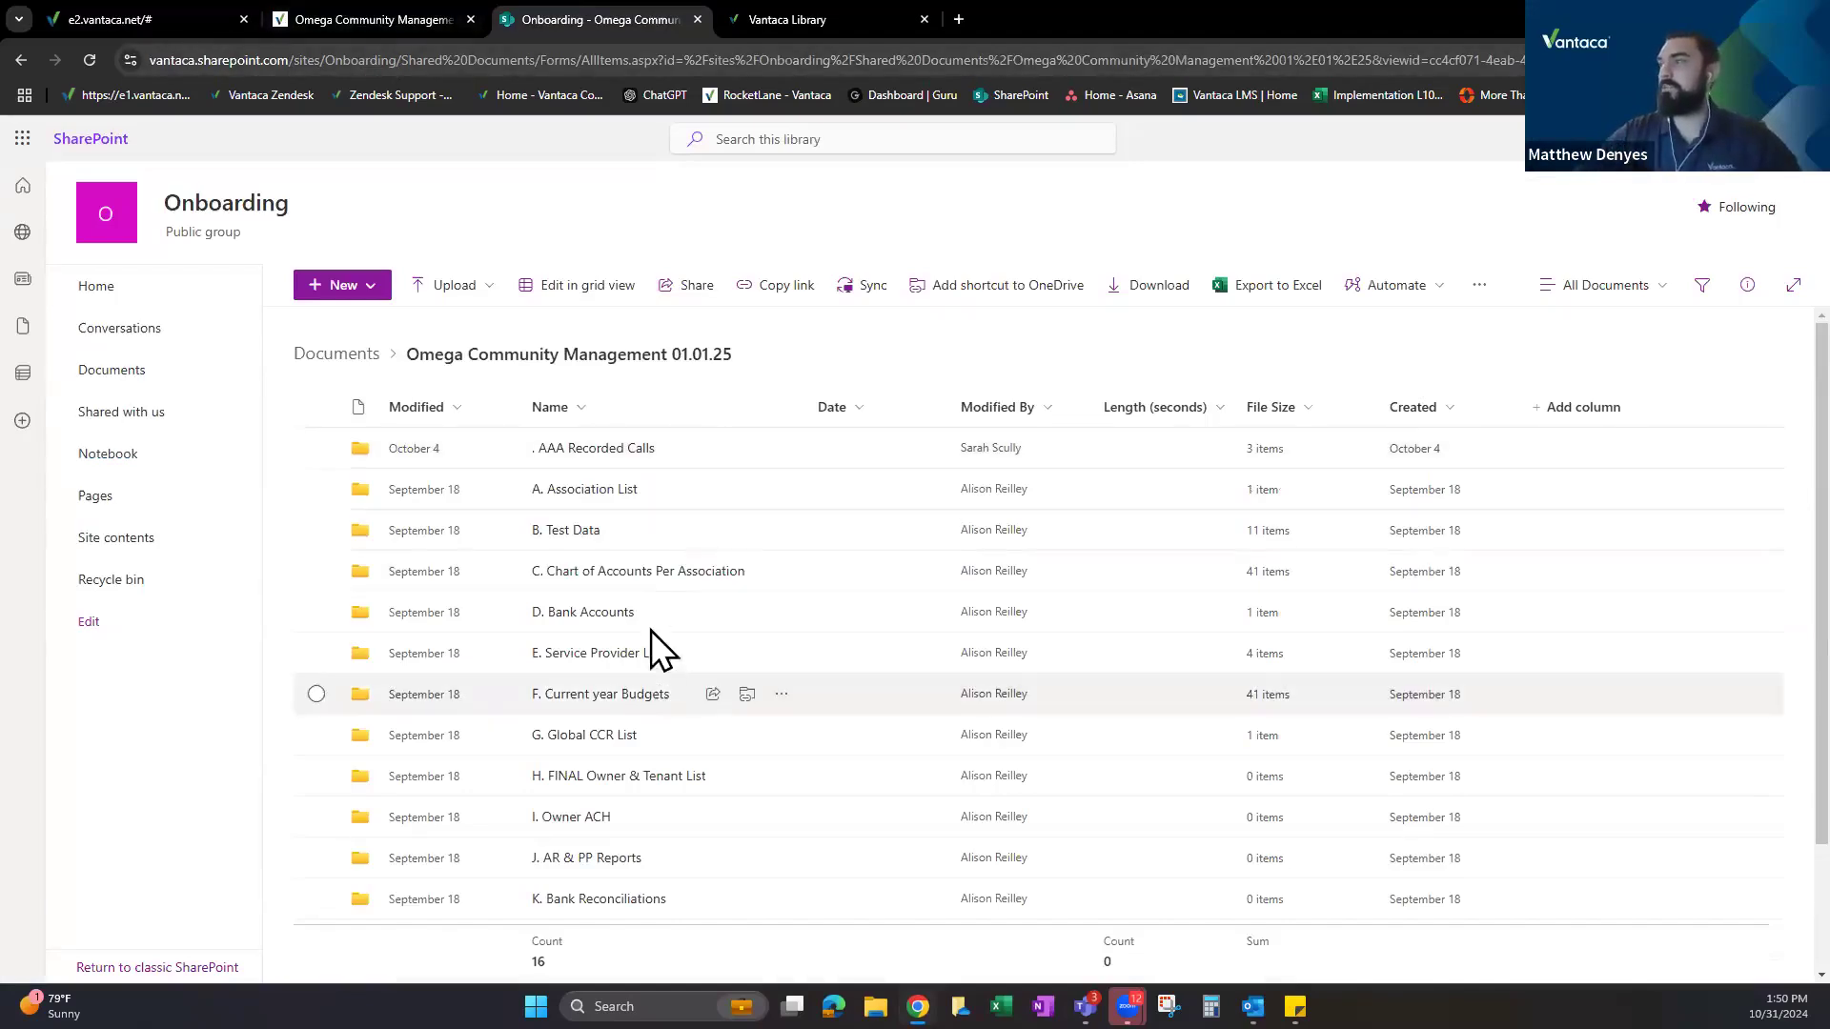
{"action": "scroll", "coordinate": [629, 657], "scroll_direction": "down", "scroll_amount": 2}
{"action": "scroll", "coordinate": [621, 650], "scroll_direction": "down", "scroll_amount": 1}
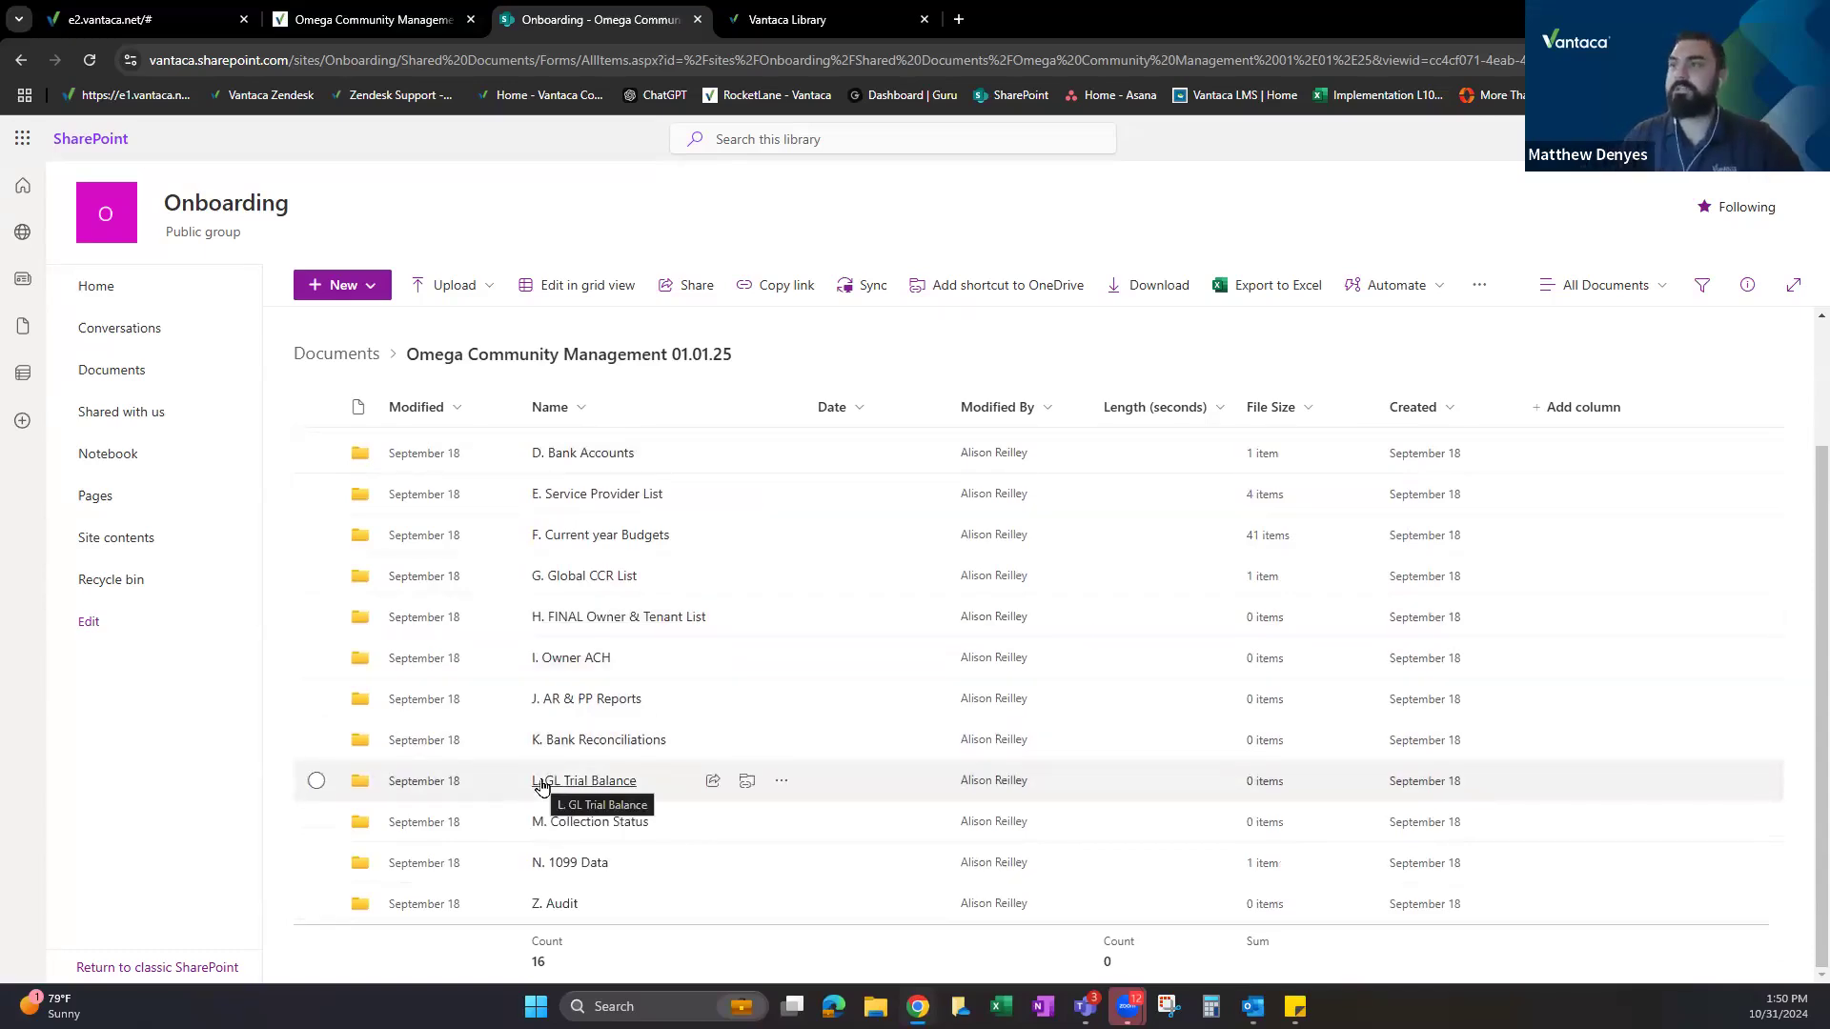
{"action": "scroll", "coordinate": [610, 620], "scroll_direction": "up", "scroll_amount": 3}
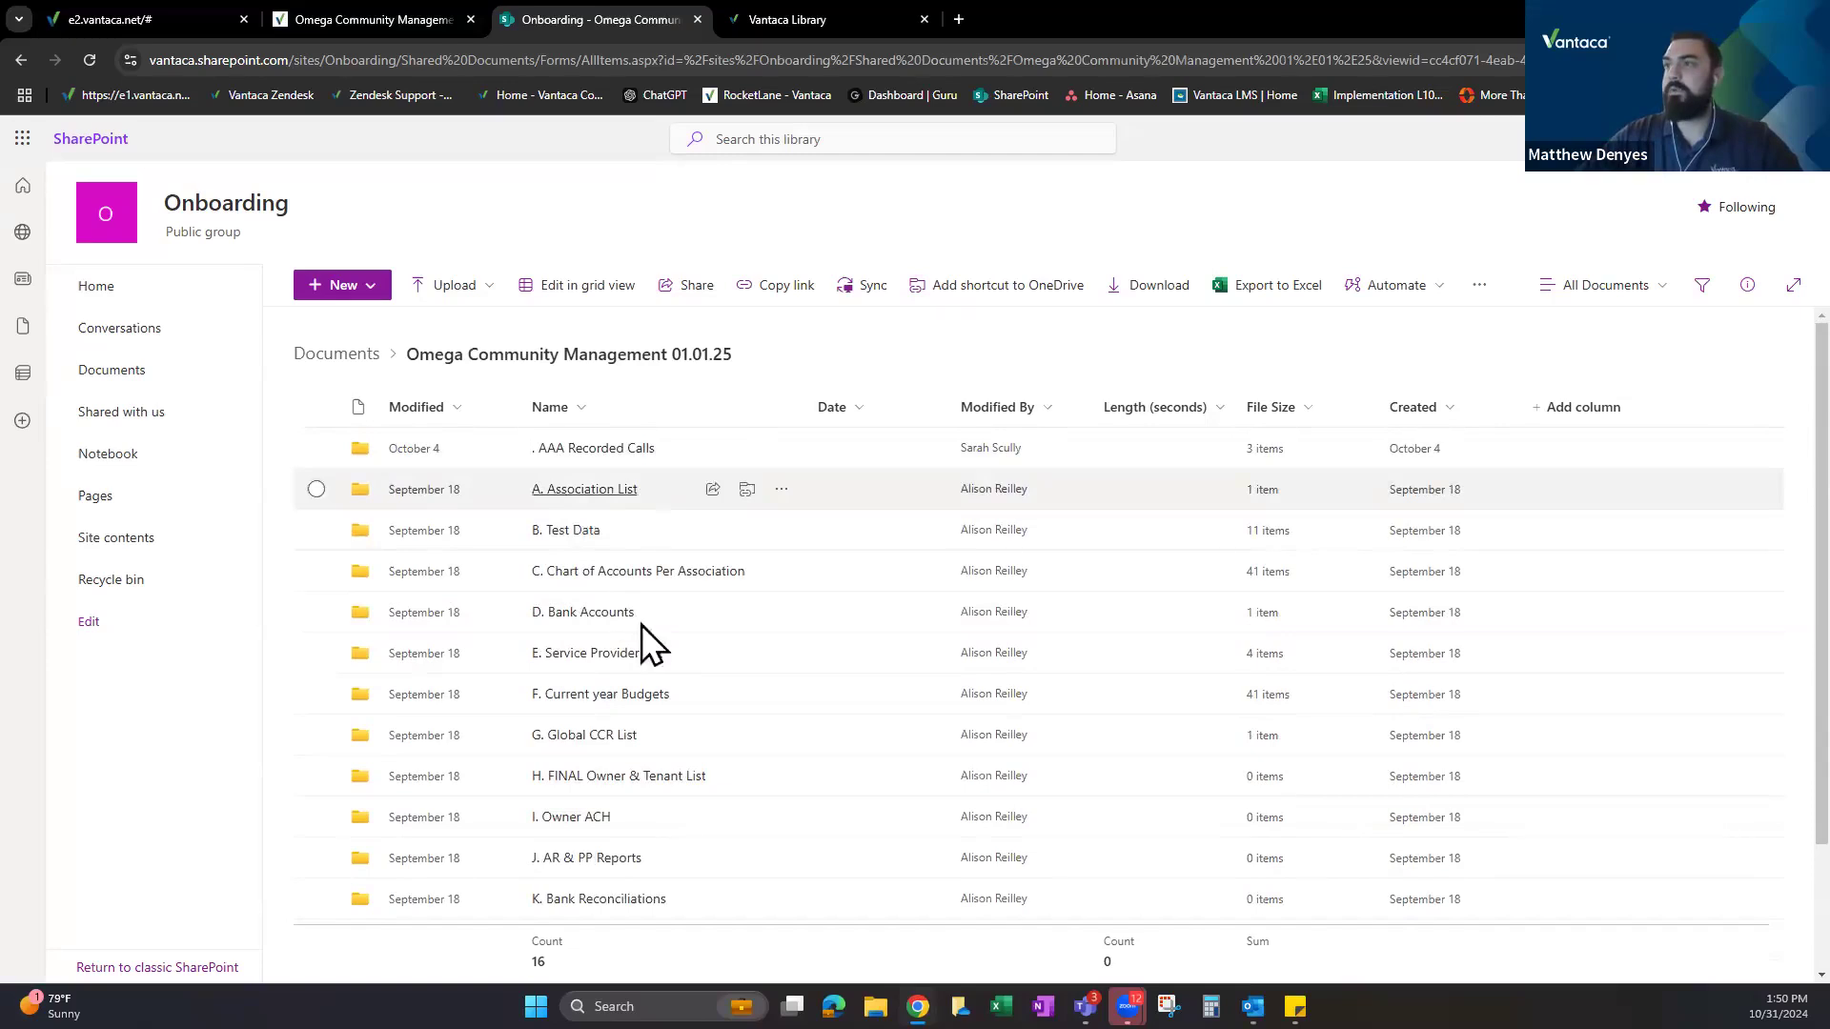
Open the Anchor Village Townhomes chart of accounts from C. Chart of Accounts Per Association.
{"action": "left_click", "coordinate": [605, 574]}
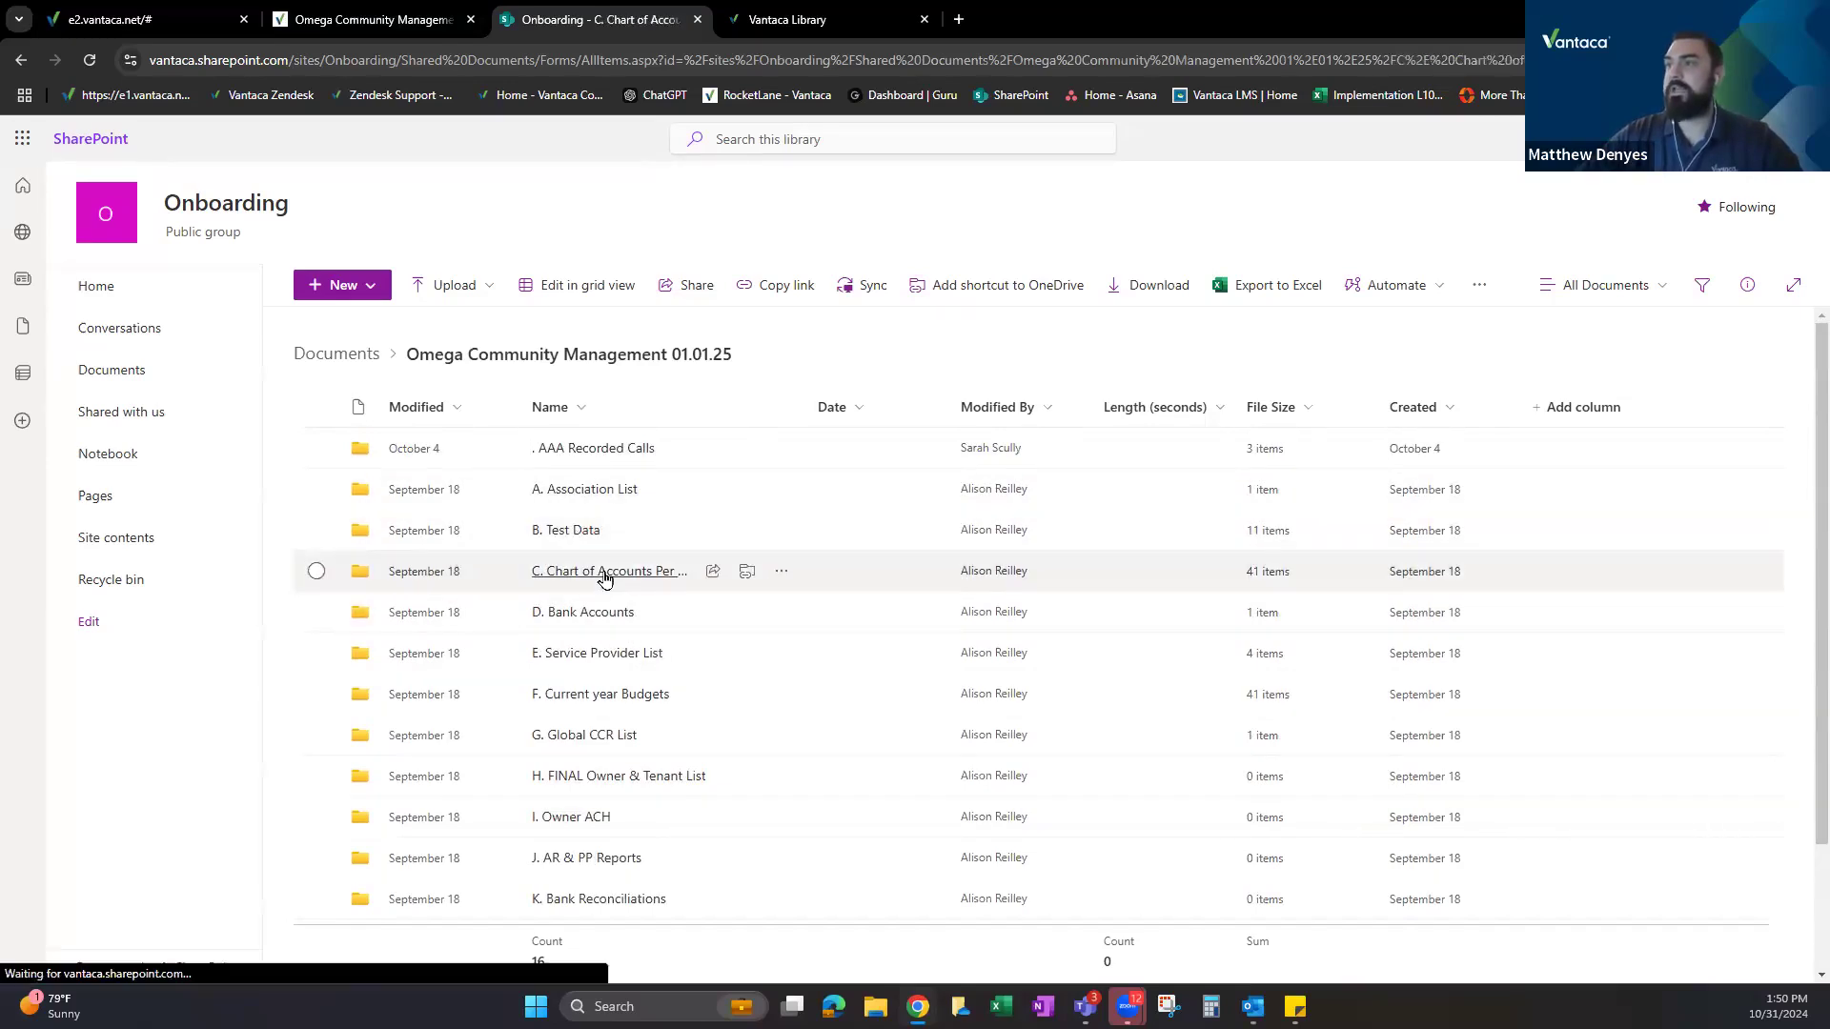
{"action": "left_click", "coordinate": [600, 451]}
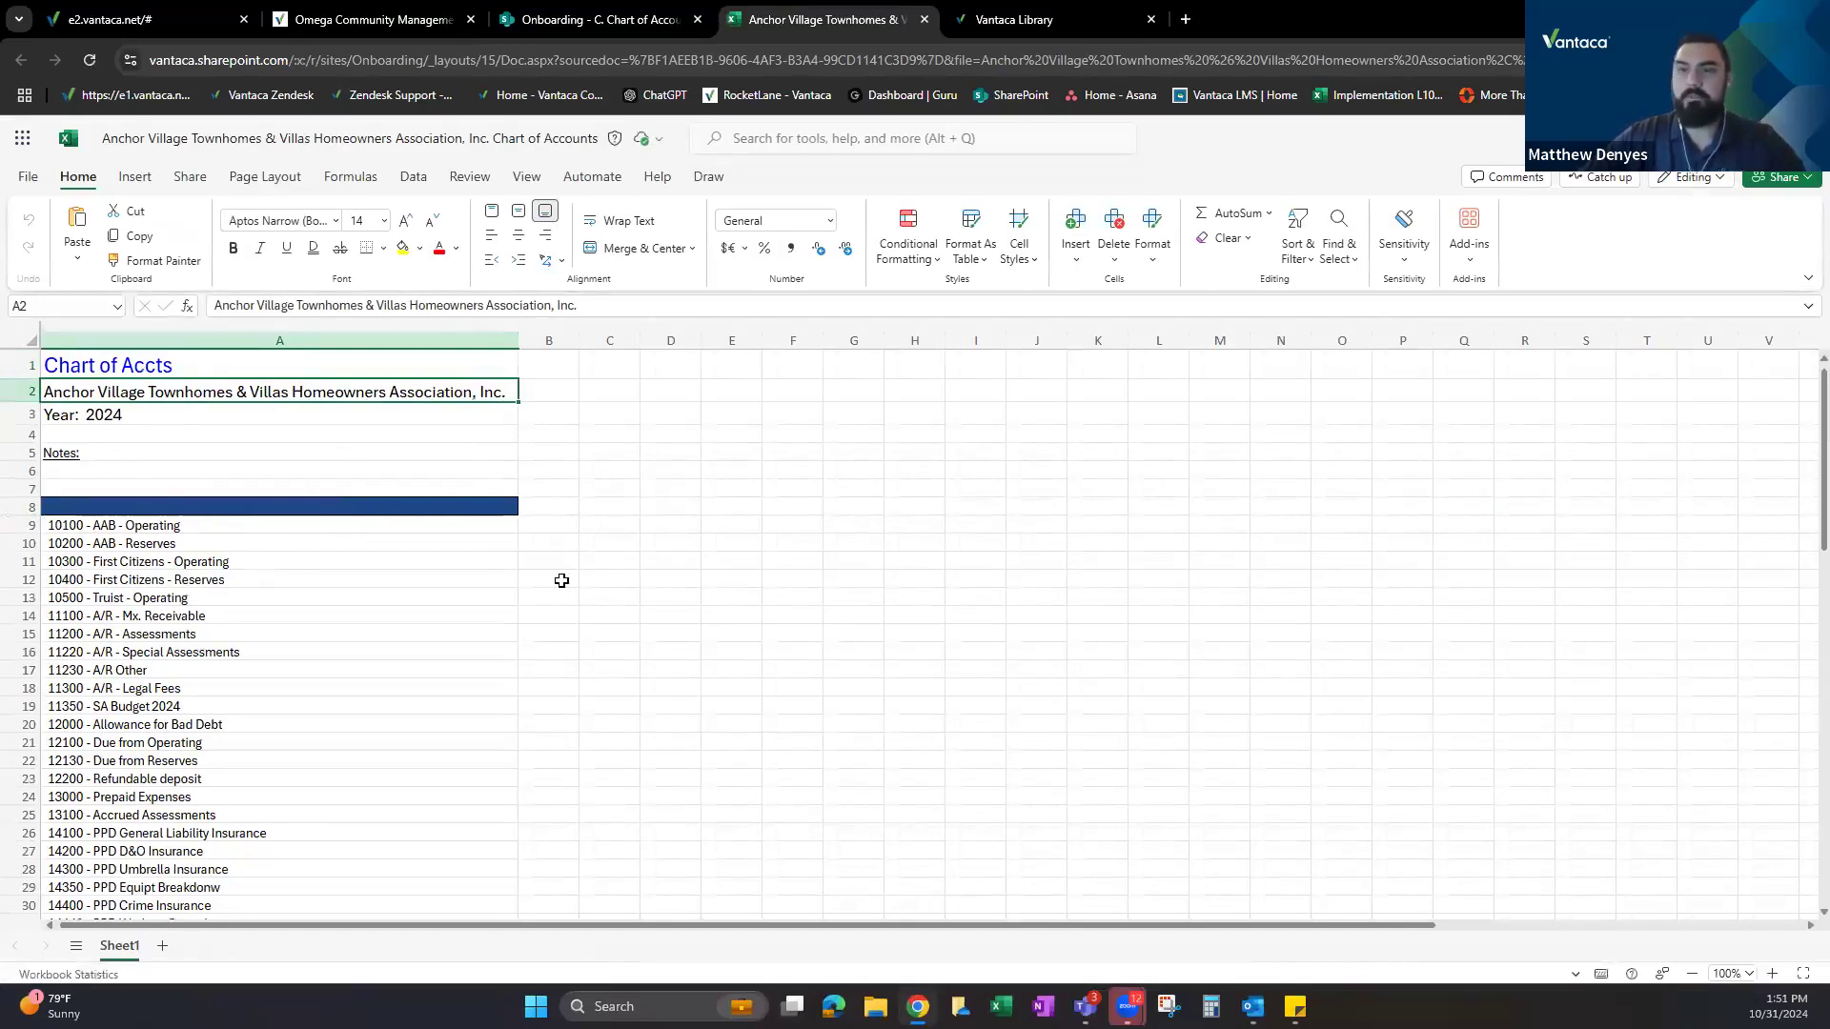
{"action": "left_click", "coordinate": [592, 17]}
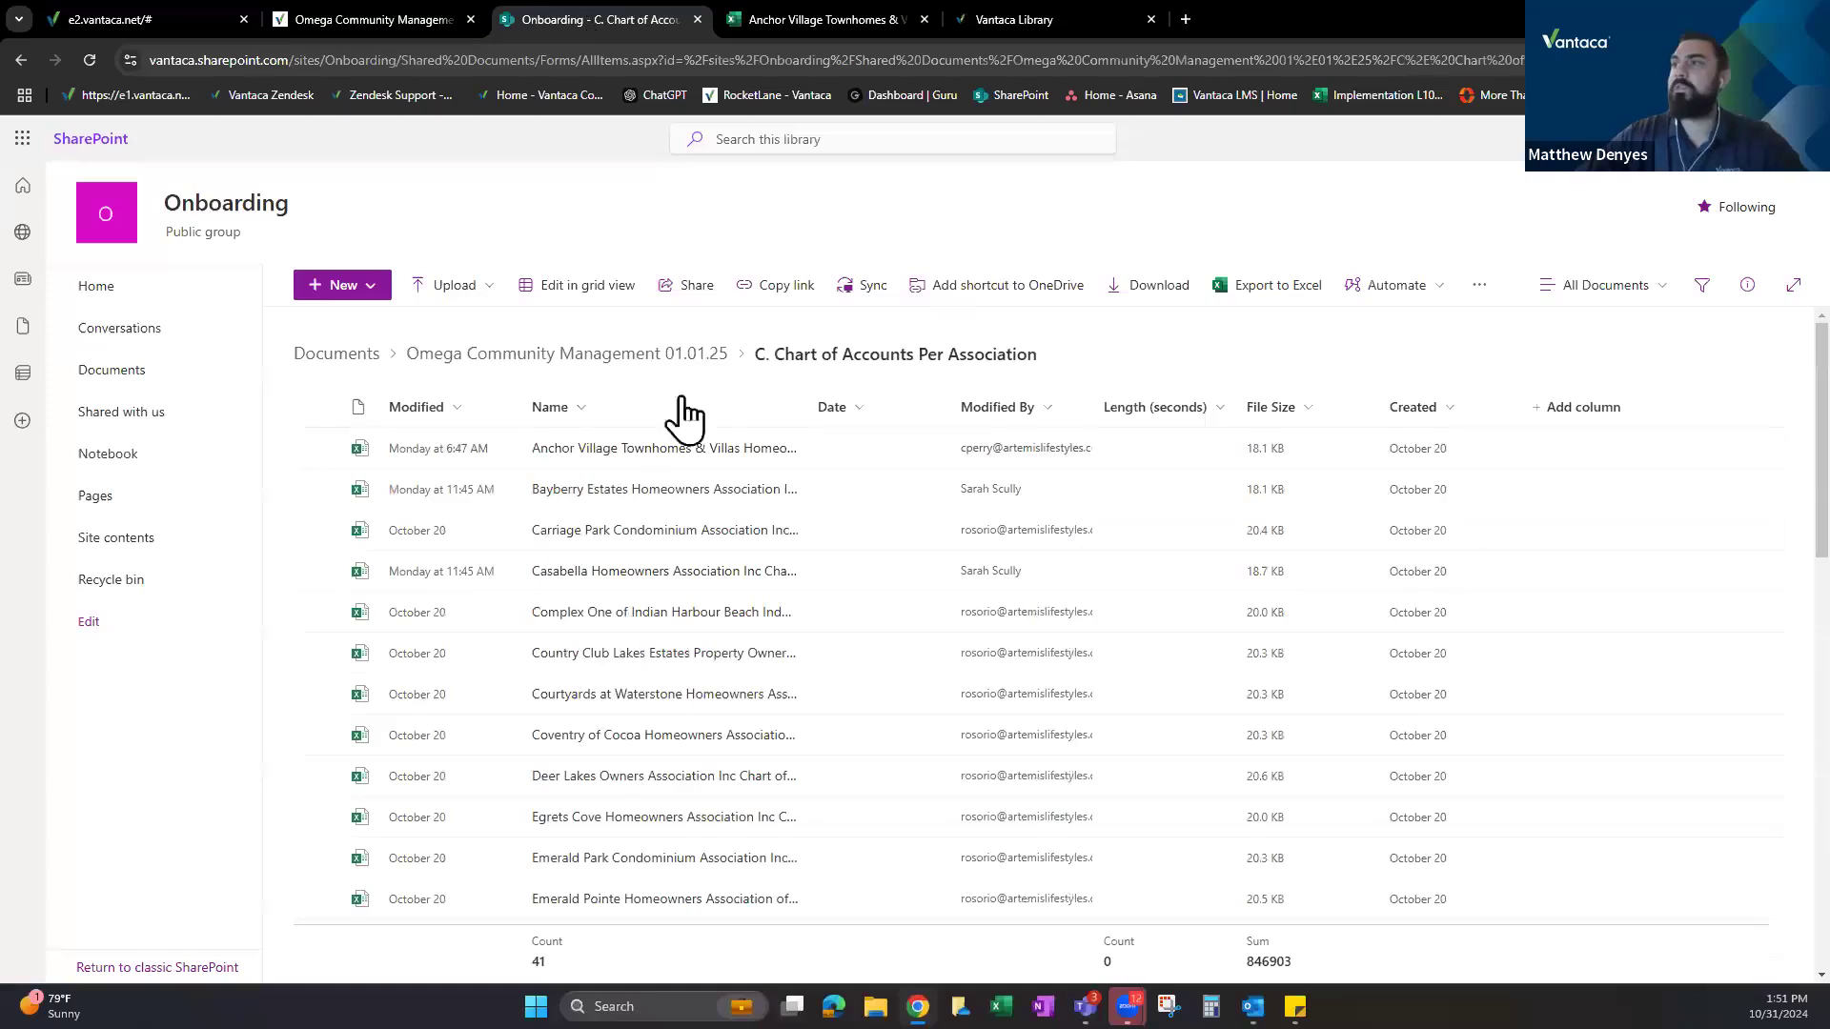
Open Chart of Acct - Lake Forest.xlsx from B. Test Data > Chart of Accounts.
{"action": "left_click", "coordinate": [643, 360]}
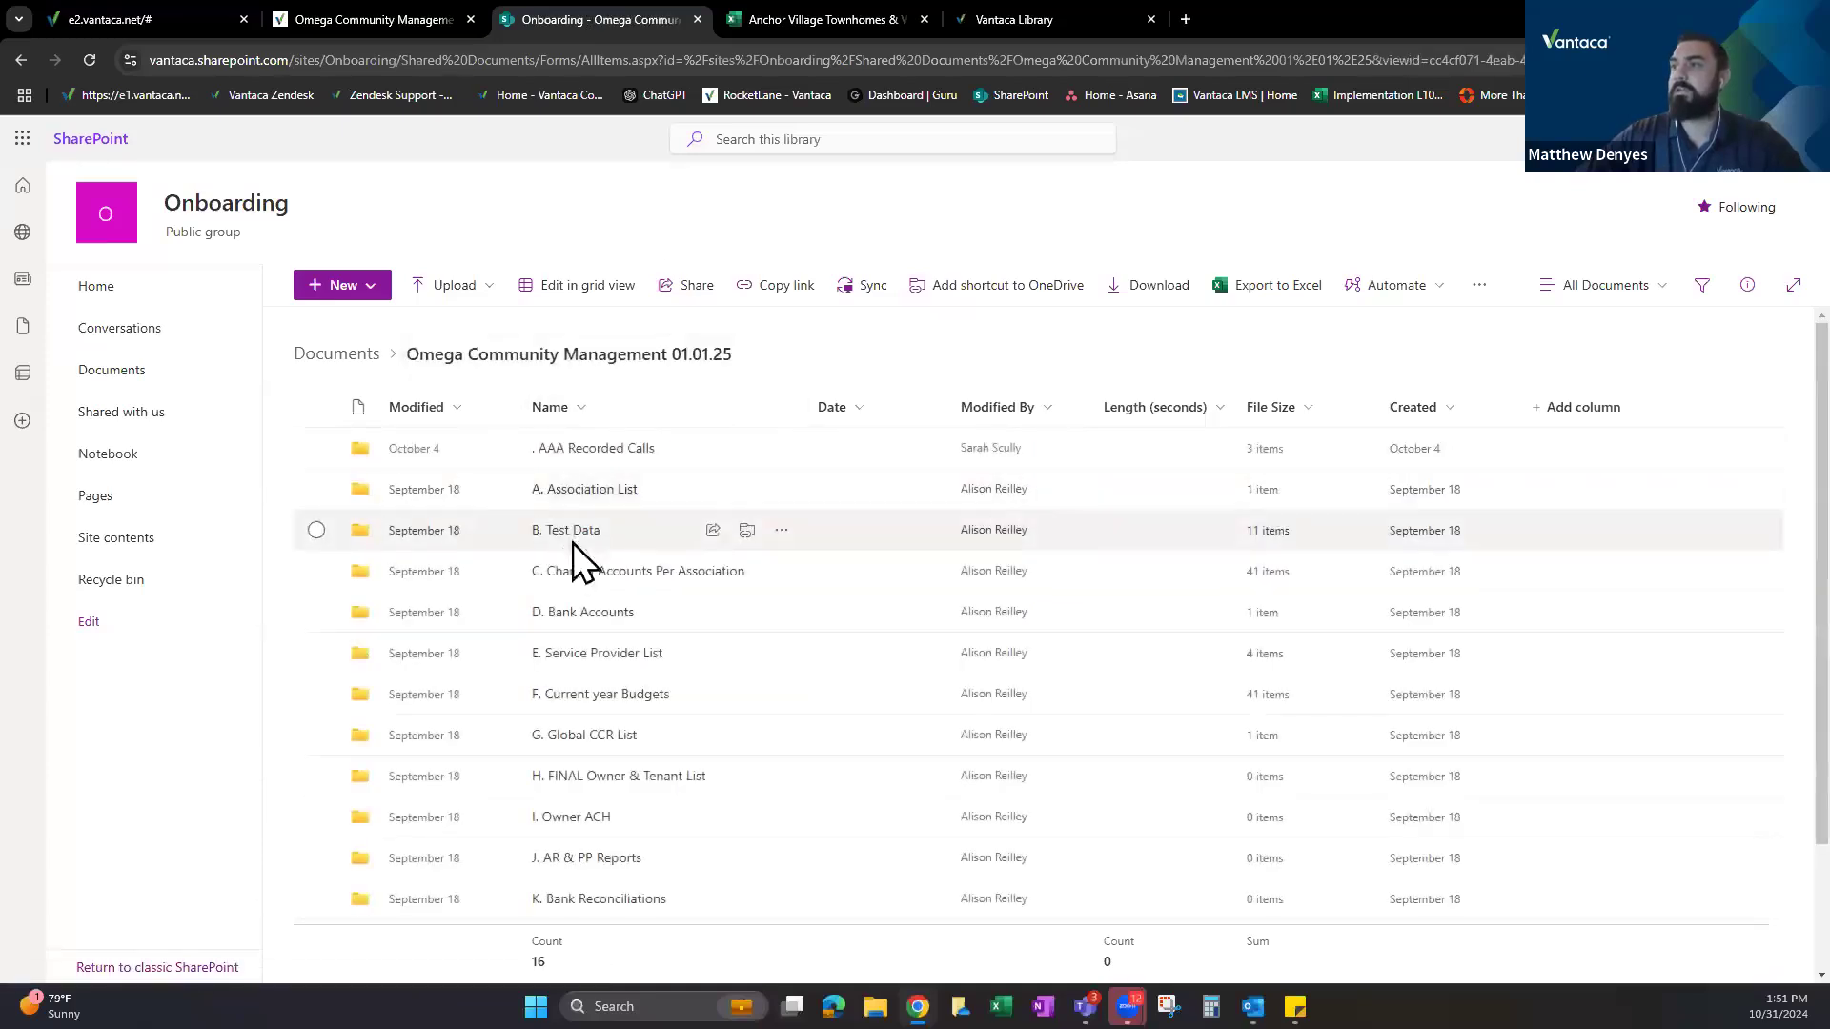
{"action": "left_click", "coordinate": [583, 530]}
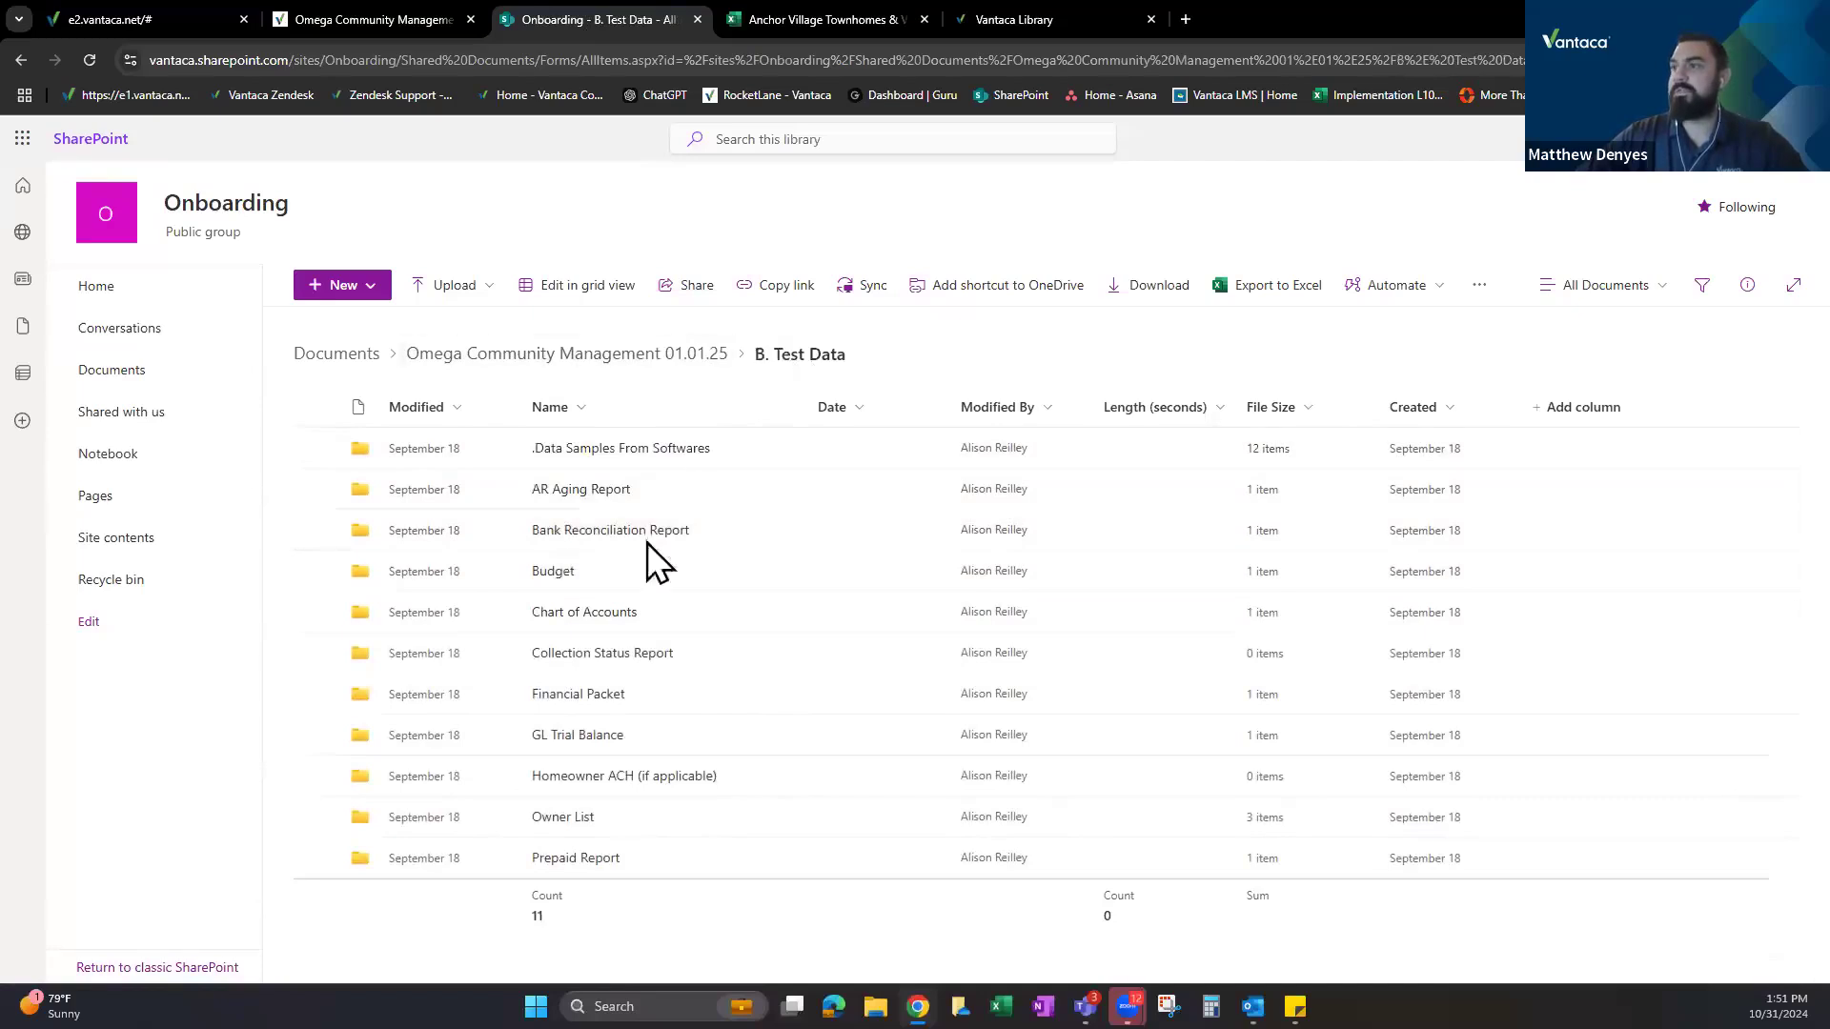
{"action": "left_click", "coordinate": [577, 613]}
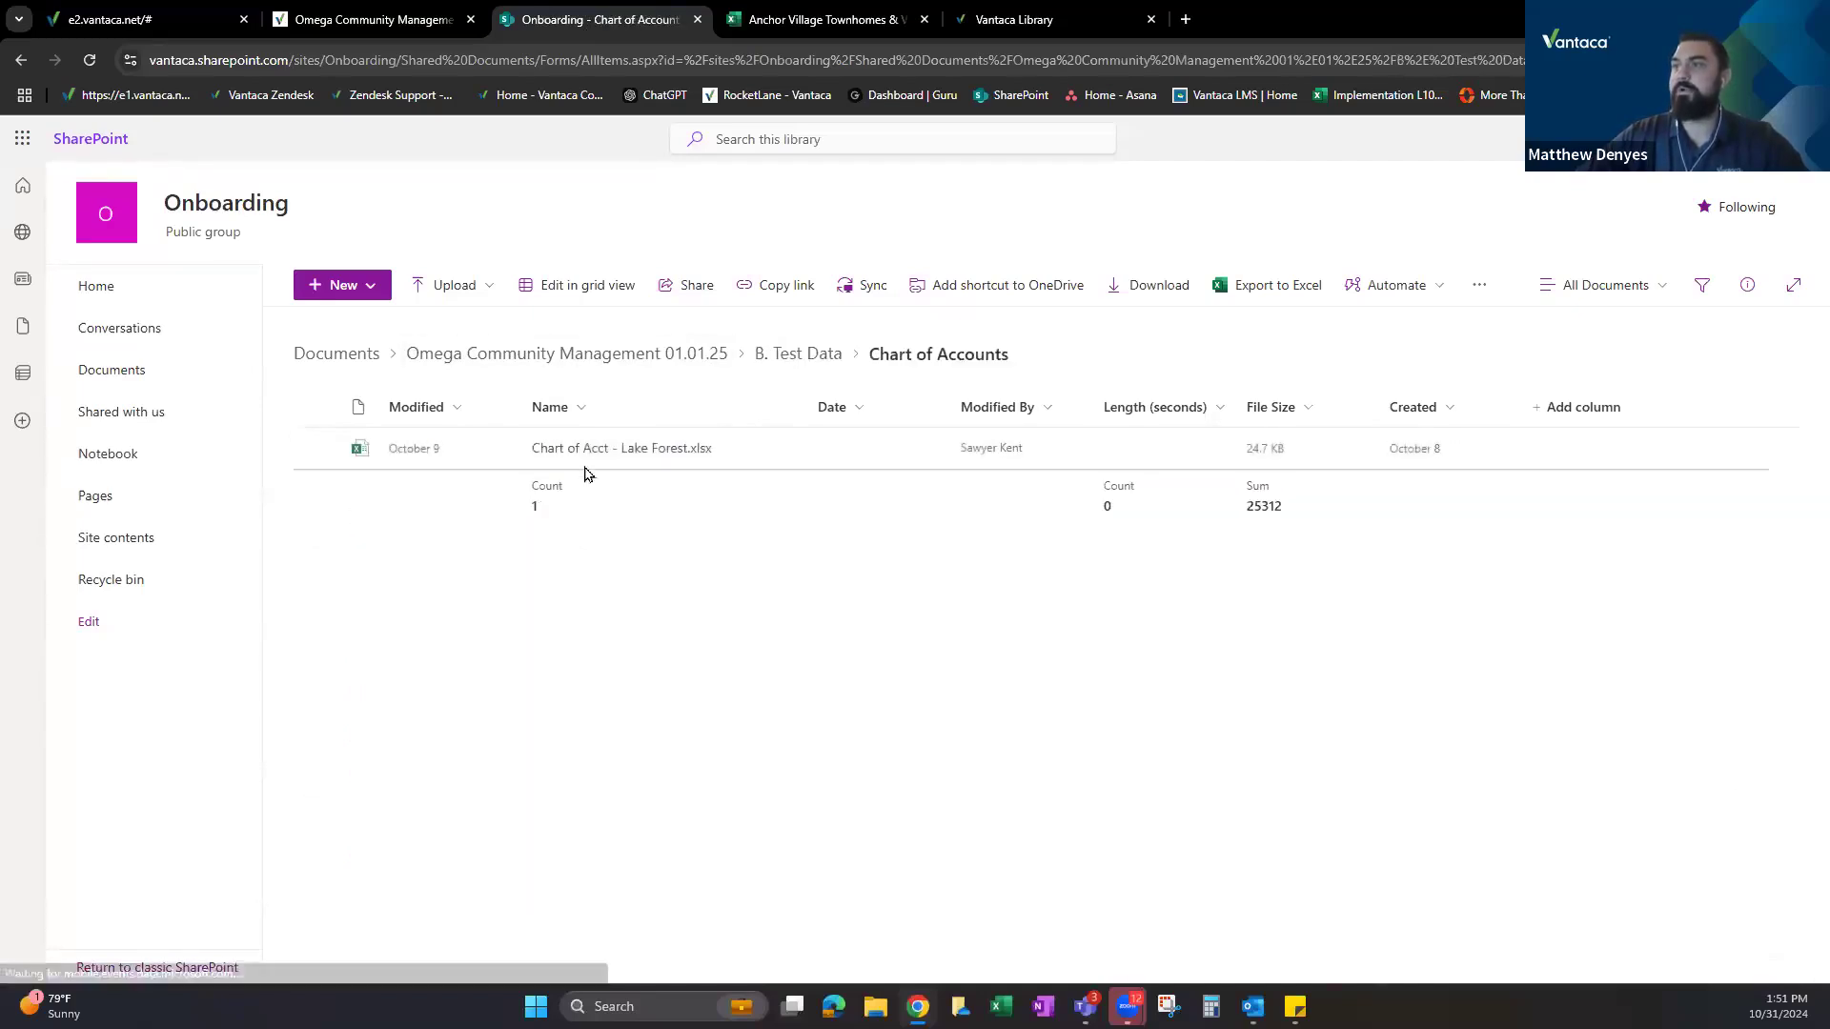
{"action": "left_click", "coordinate": [630, 449]}
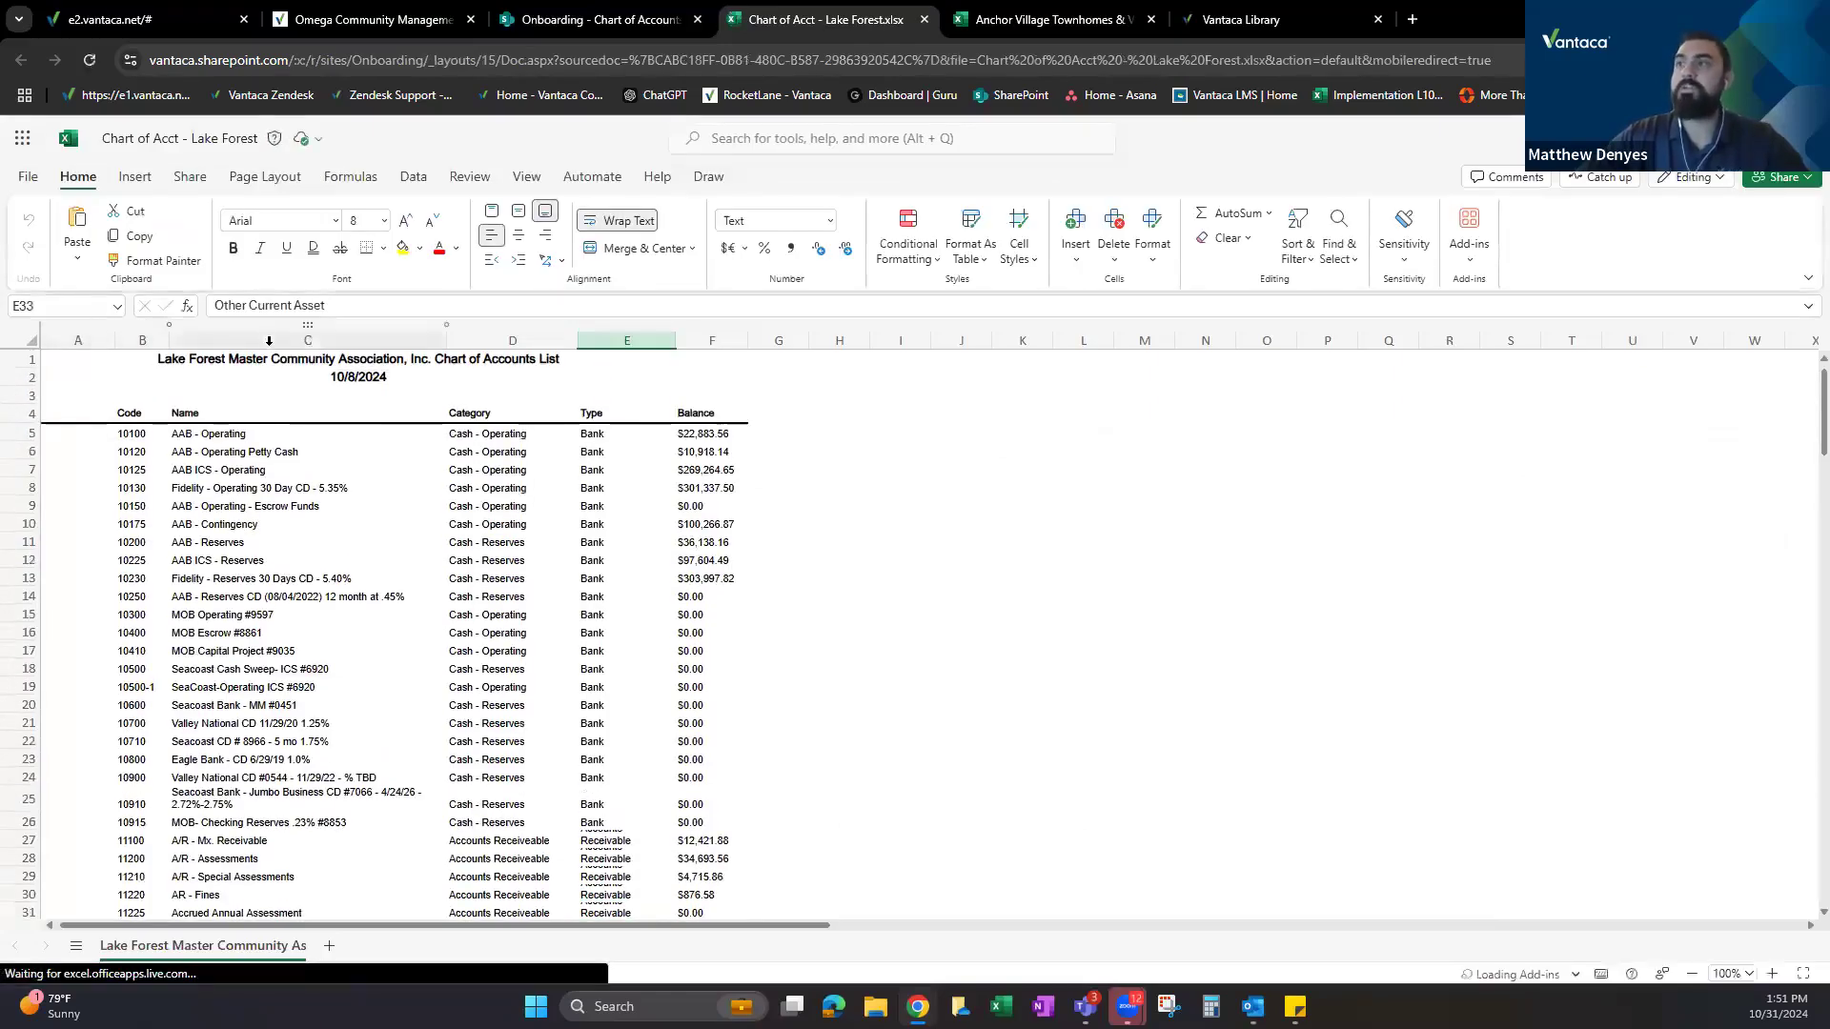
Review the Lake Forest account code, account name and Type columns across the sheet.
{"action": "left_click", "coordinate": [141, 340]}
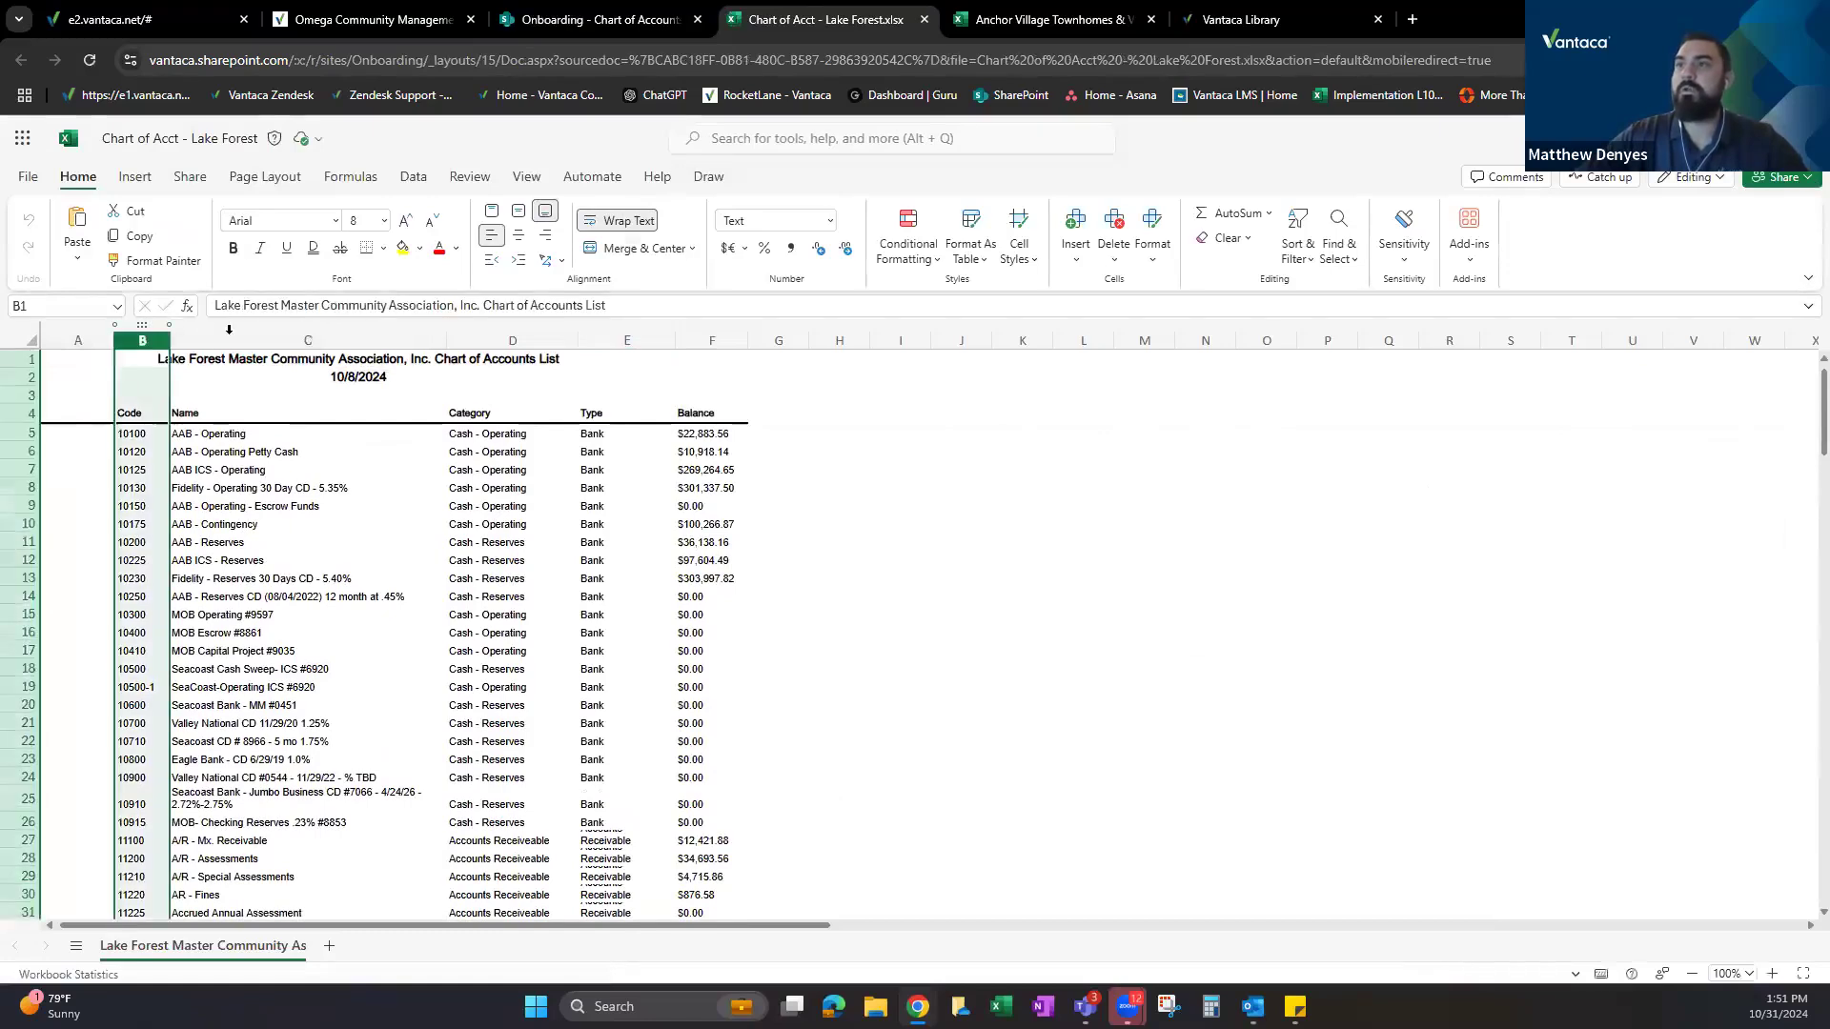
{"action": "left_click", "coordinate": [307, 340]}
{"action": "left_click", "coordinate": [610, 336]}
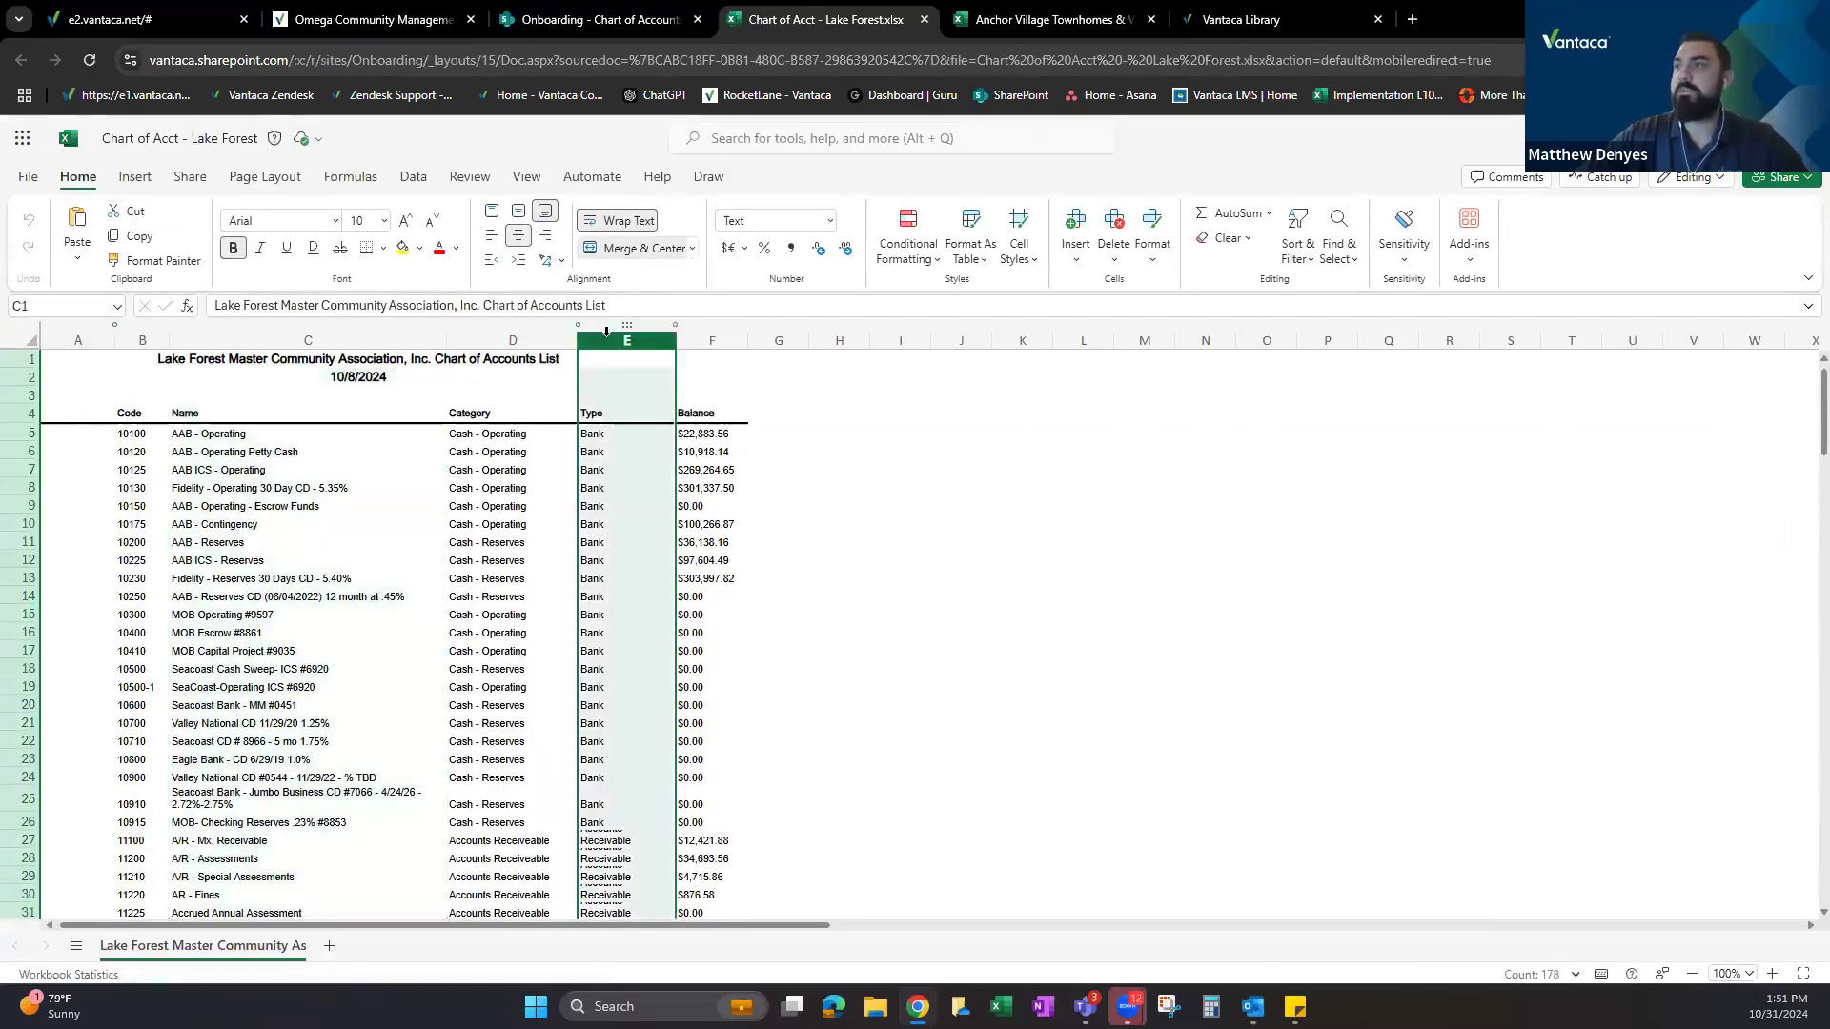
{"action": "scroll", "coordinate": [657, 486], "scroll_direction": "down", "scroll_amount": 5}
{"action": "scroll", "coordinate": [643, 458], "scroll_direction": "down", "scroll_amount": 10}
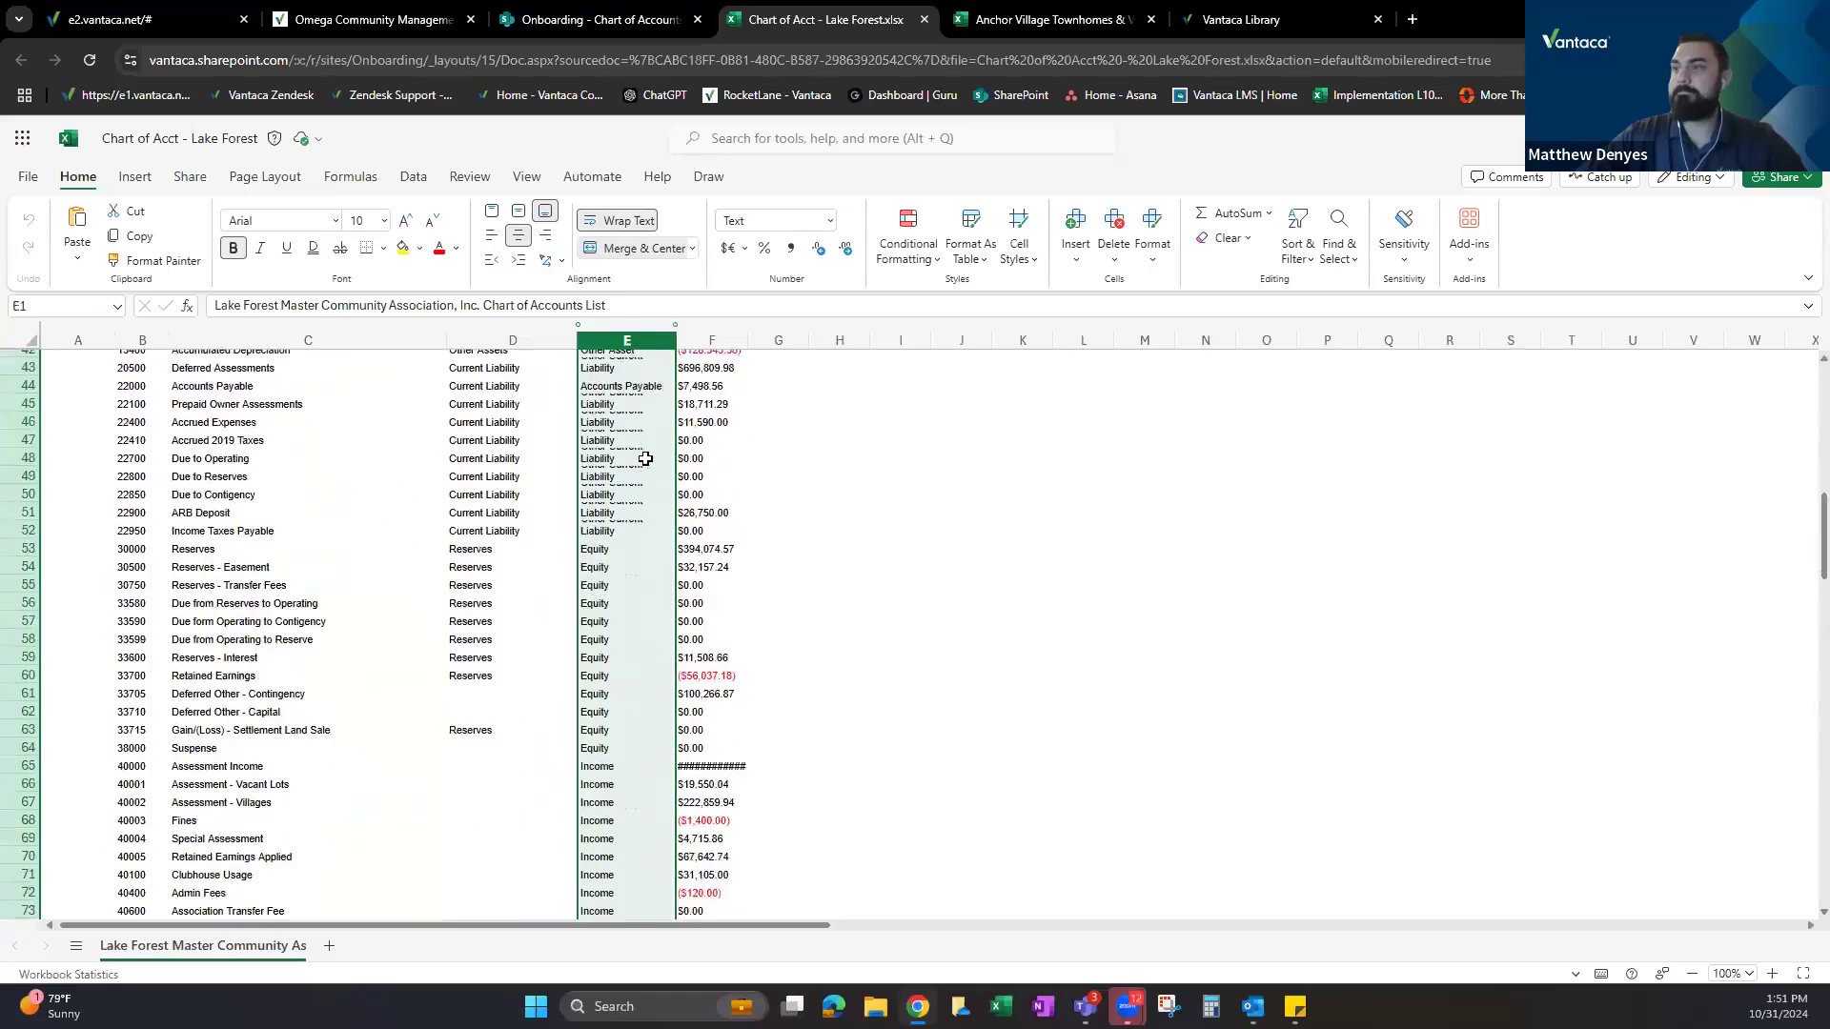
{"action": "scroll", "coordinate": [645, 524], "scroll_direction": "up", "scroll_amount": 15}
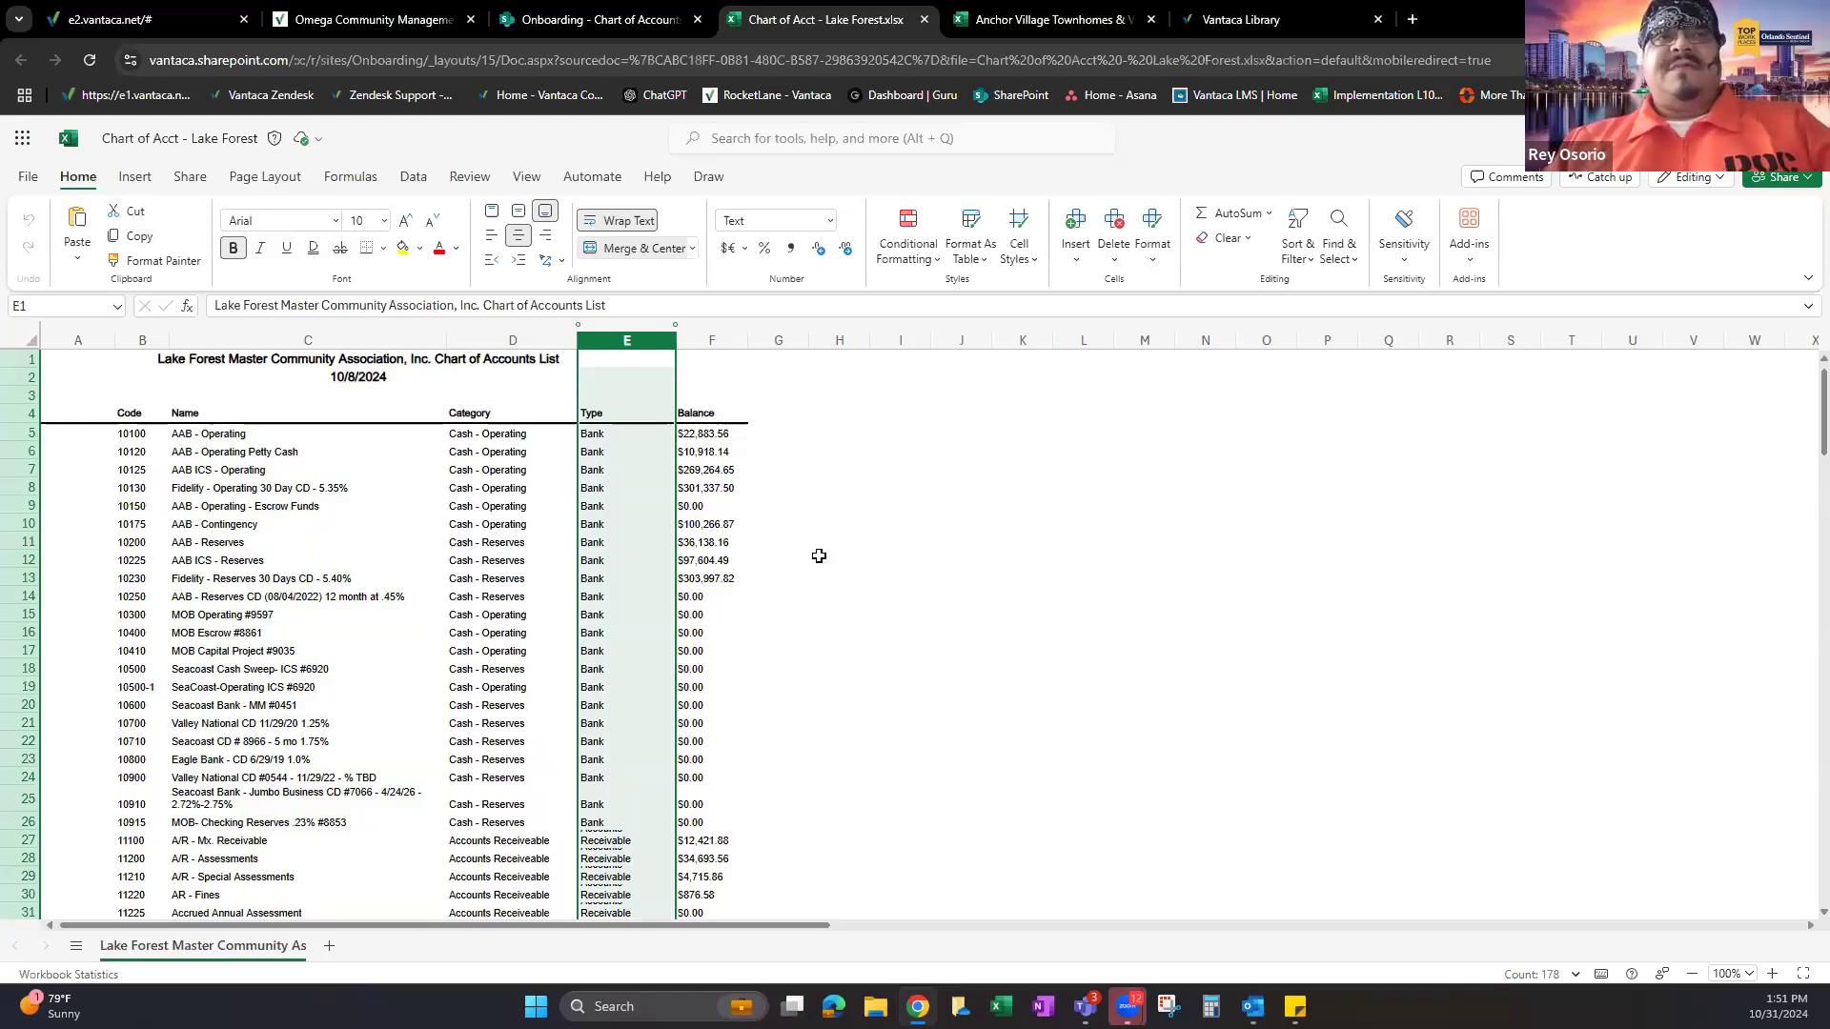
{"action": "scroll", "coordinate": [815, 572], "scroll_direction": "down", "scroll_amount": 3}
{"action": "scroll", "coordinate": [857, 653], "scroll_direction": "up", "scroll_amount": 3}
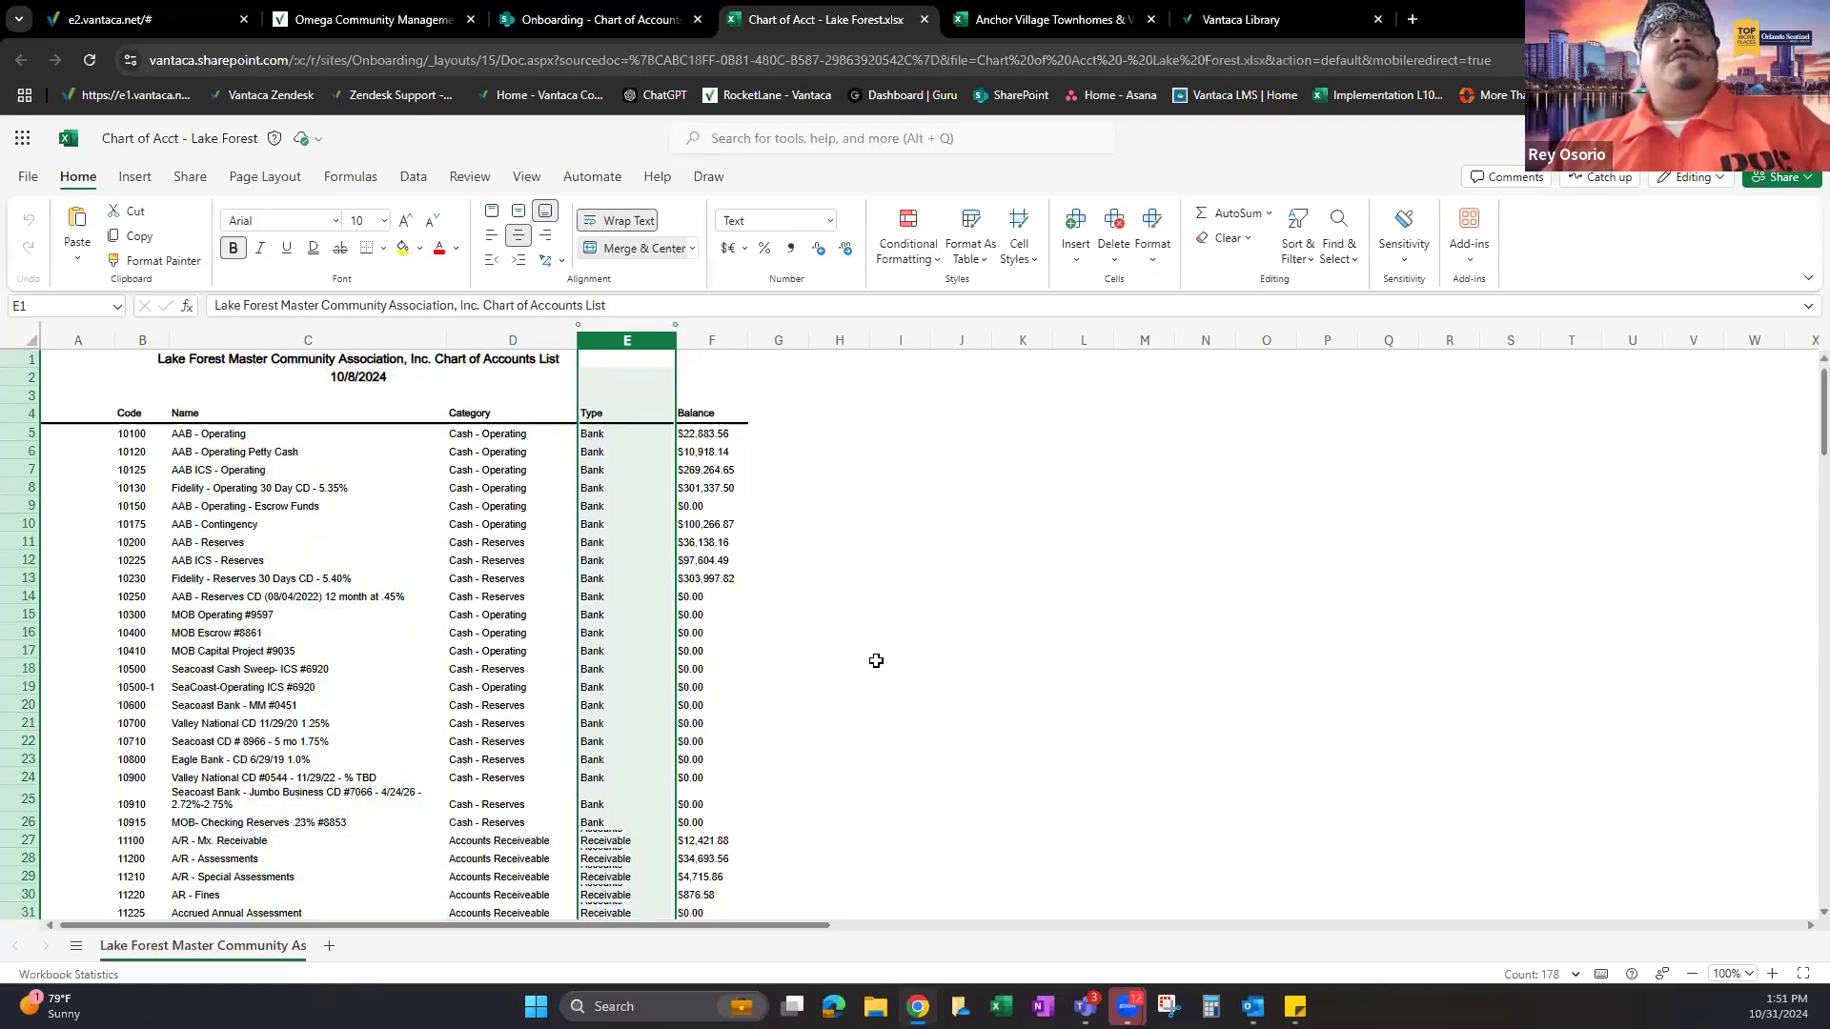
{"action": "scroll", "coordinate": [884, 643], "scroll_direction": "down", "scroll_amount": 4}
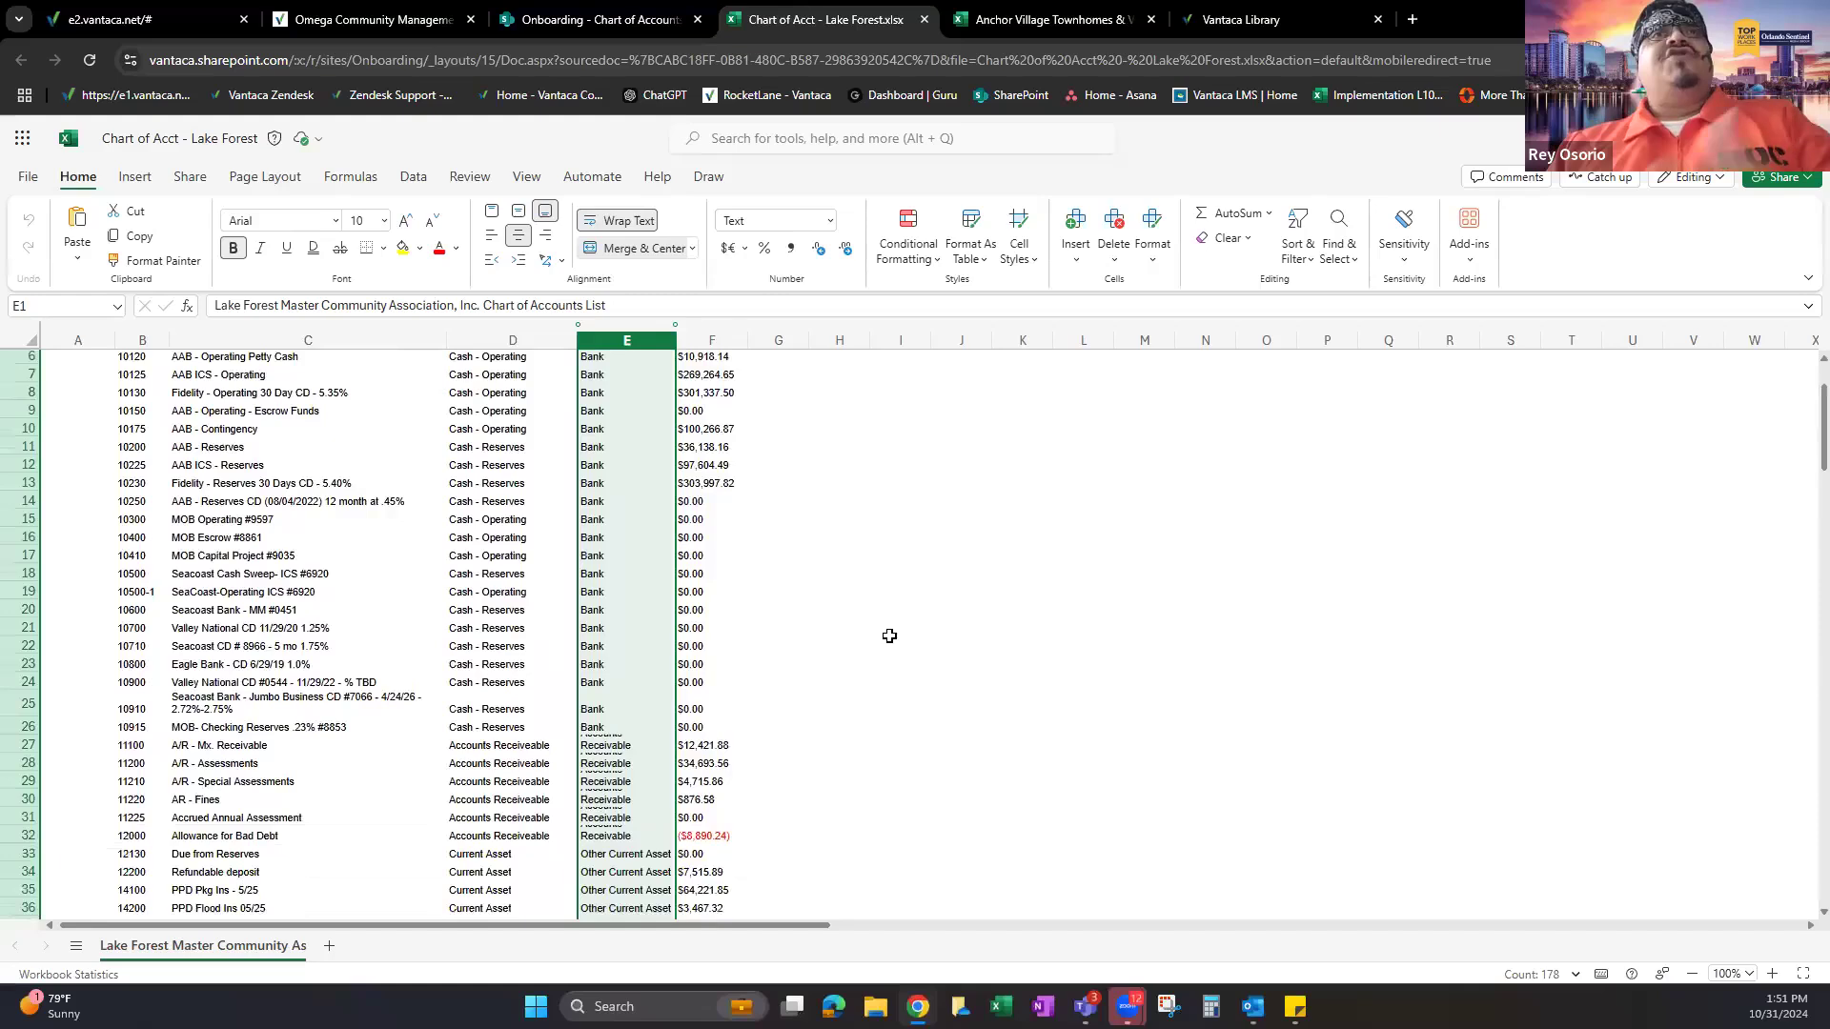
{"action": "scroll", "coordinate": [889, 635], "scroll_direction": "down", "scroll_amount": 3}
{"action": "scroll", "coordinate": [878, 629], "scroll_direction": "up", "scroll_amount": 8}
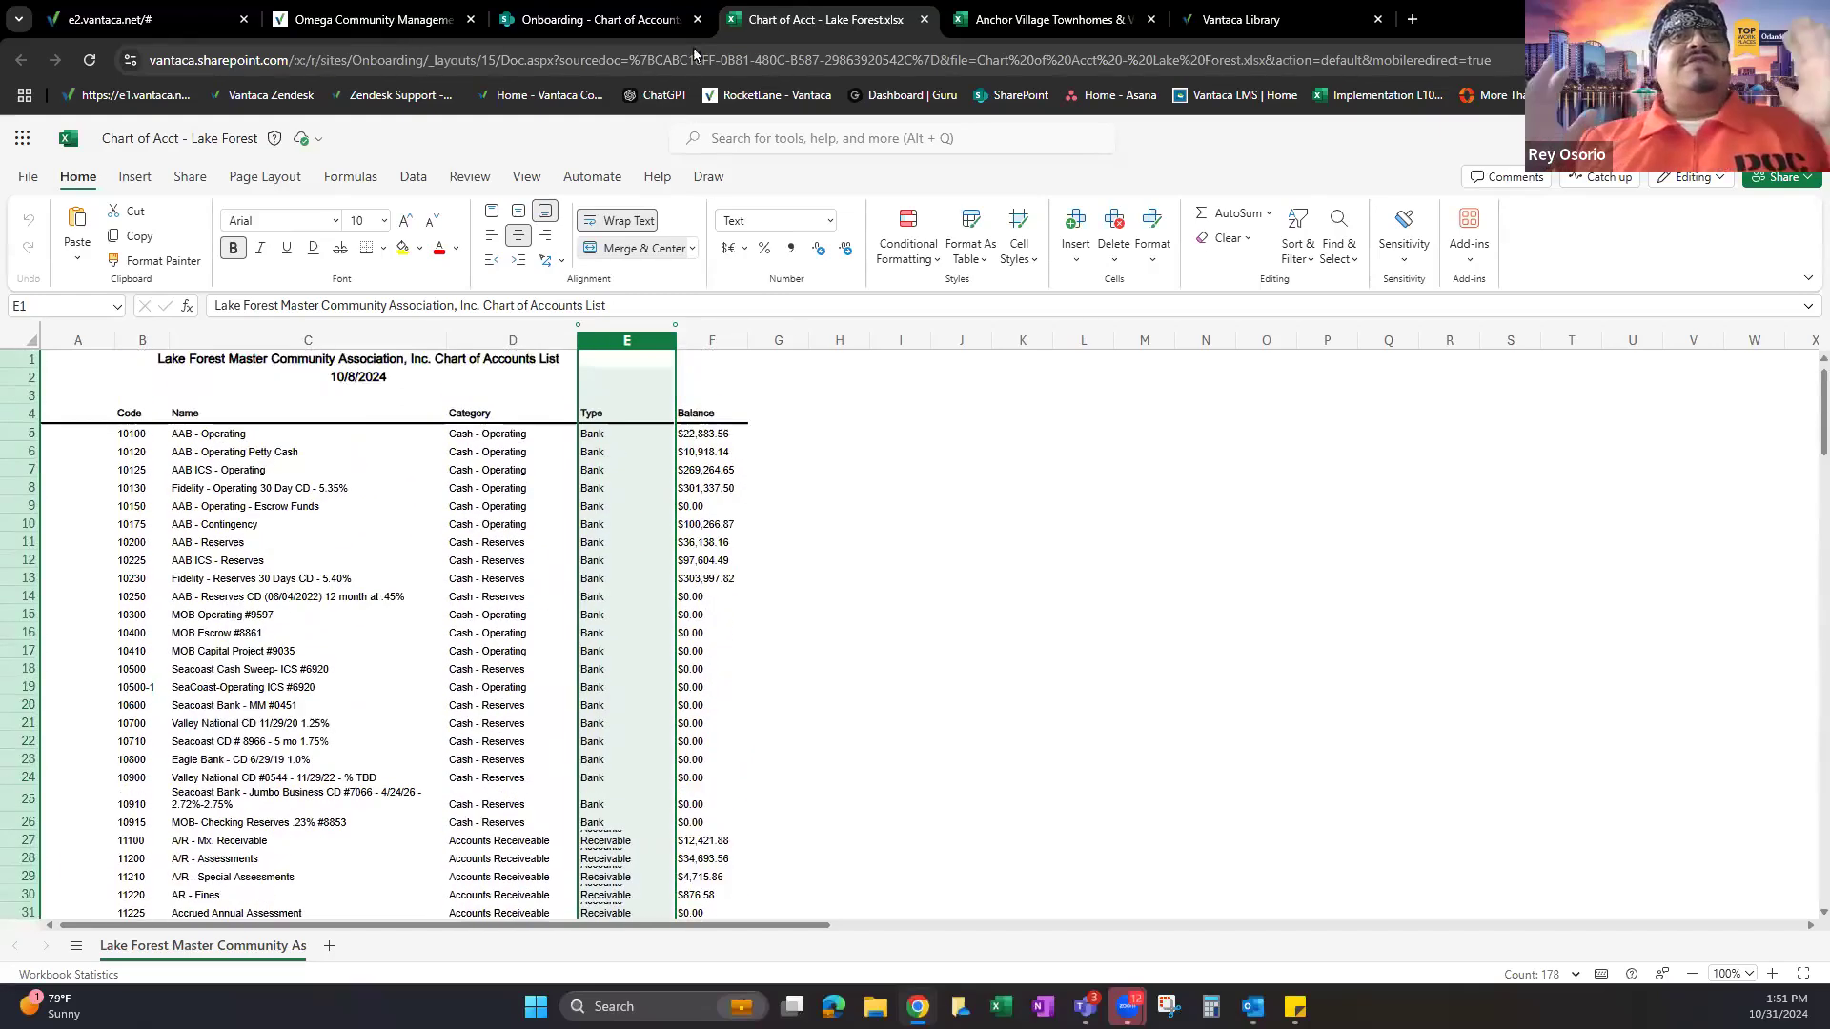
Check the Anchor Village workbook against Lake Forest, then close Anchor Village.
{"action": "left_click", "coordinate": [1054, 11]}
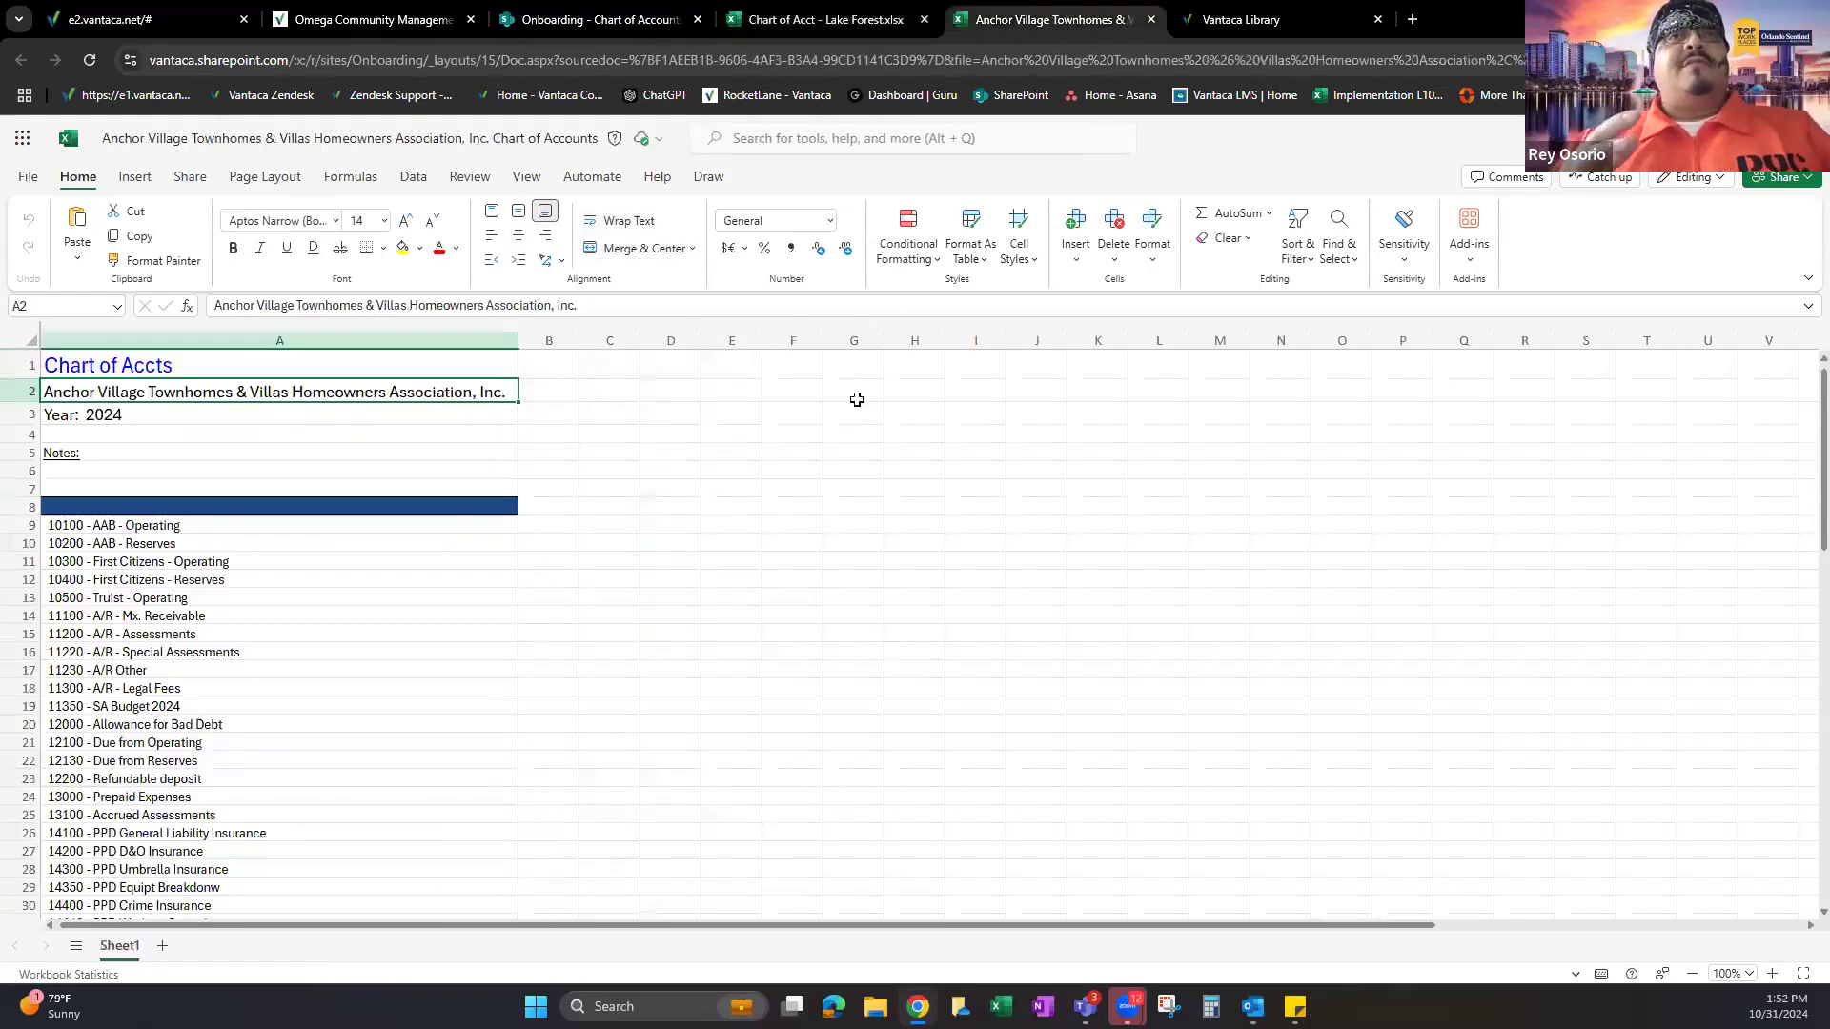
{"action": "scroll", "coordinate": [735, 522], "scroll_direction": "down", "scroll_amount": 5}
{"action": "scroll", "coordinate": [498, 563], "scroll_direction": "up", "scroll_amount": 5}
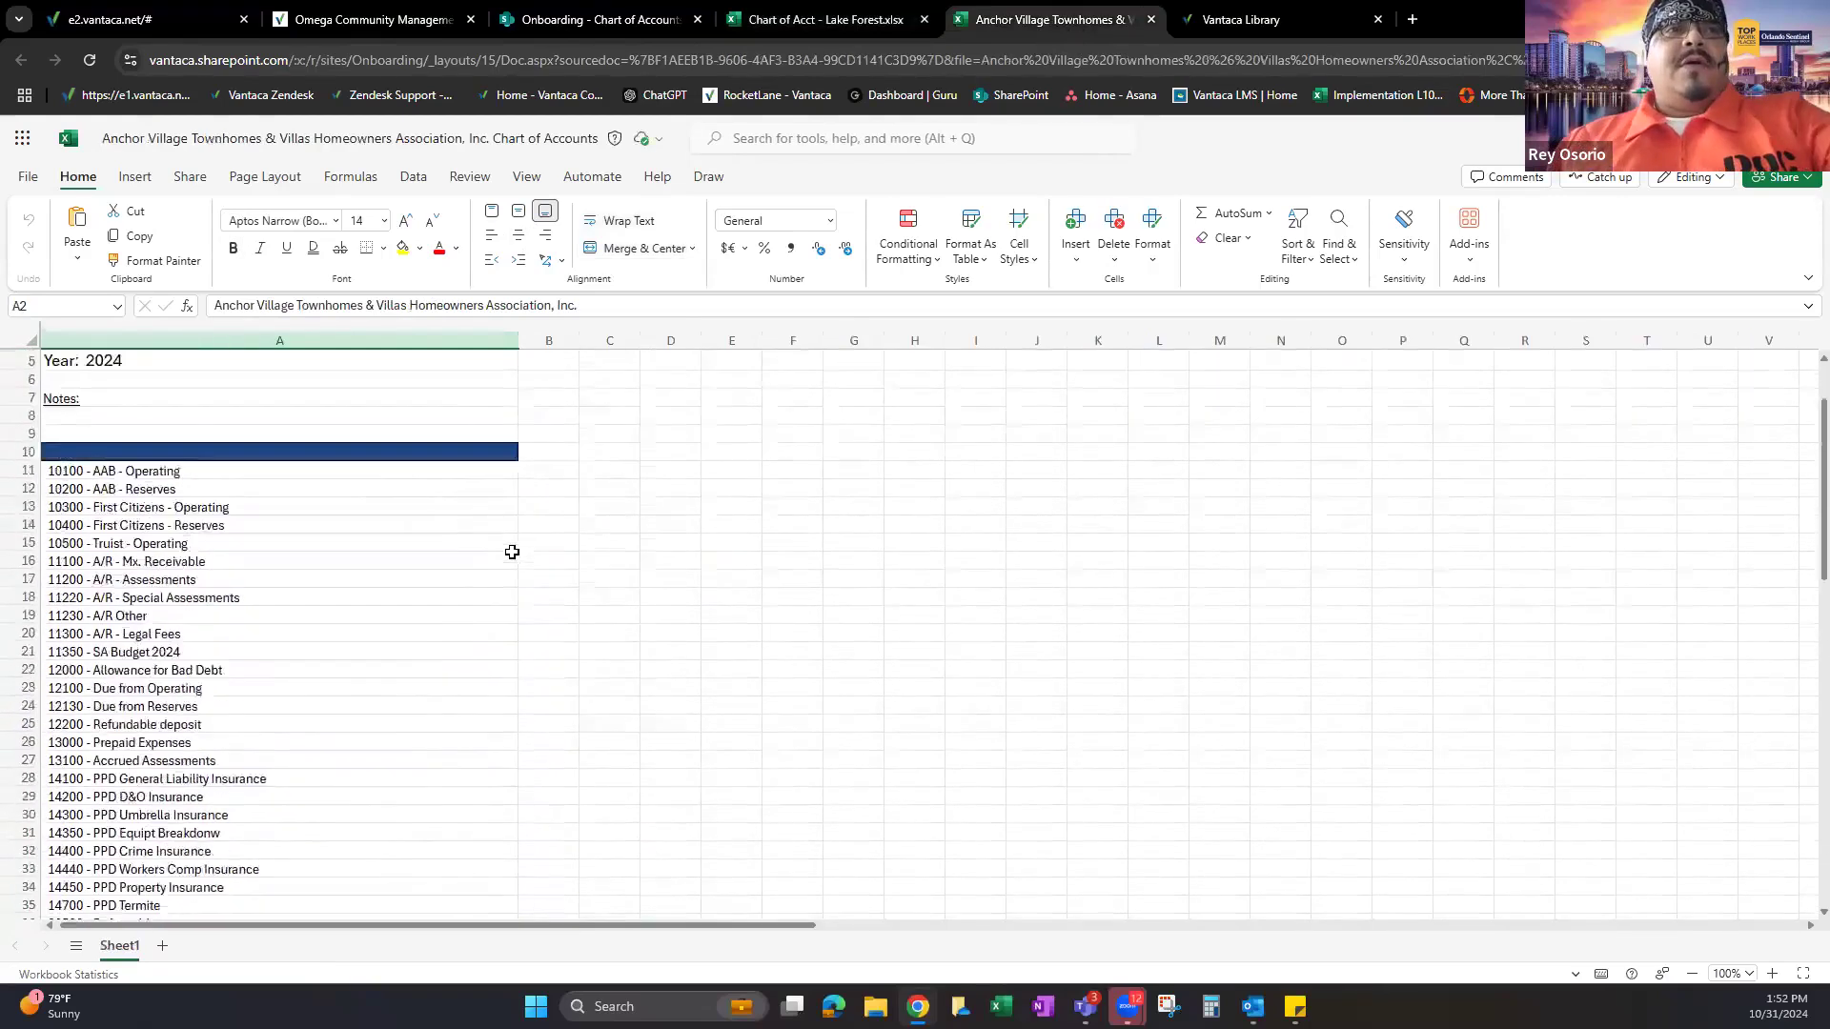
{"action": "left_click", "coordinate": [827, 5]}
{"action": "left_click", "coordinate": [1004, 5]}
{"action": "left_click", "coordinate": [1149, 17]}
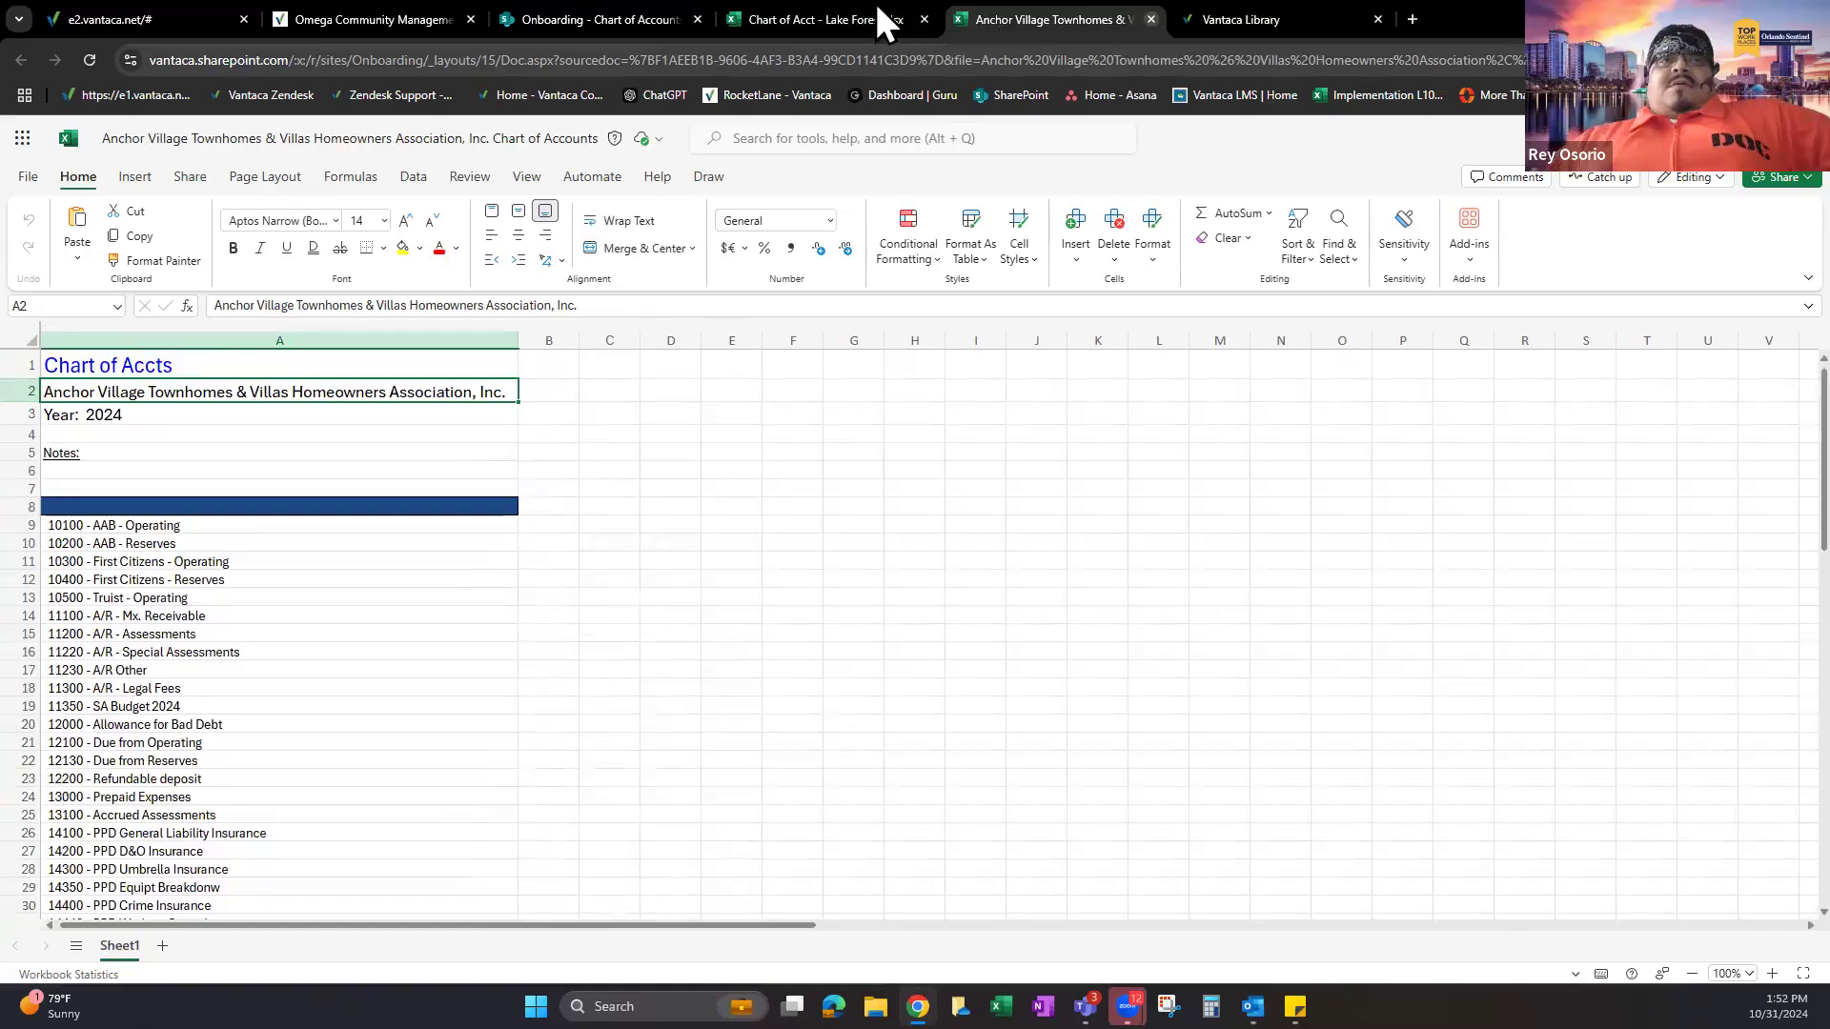
{"action": "left_click", "coordinate": [860, 12]}
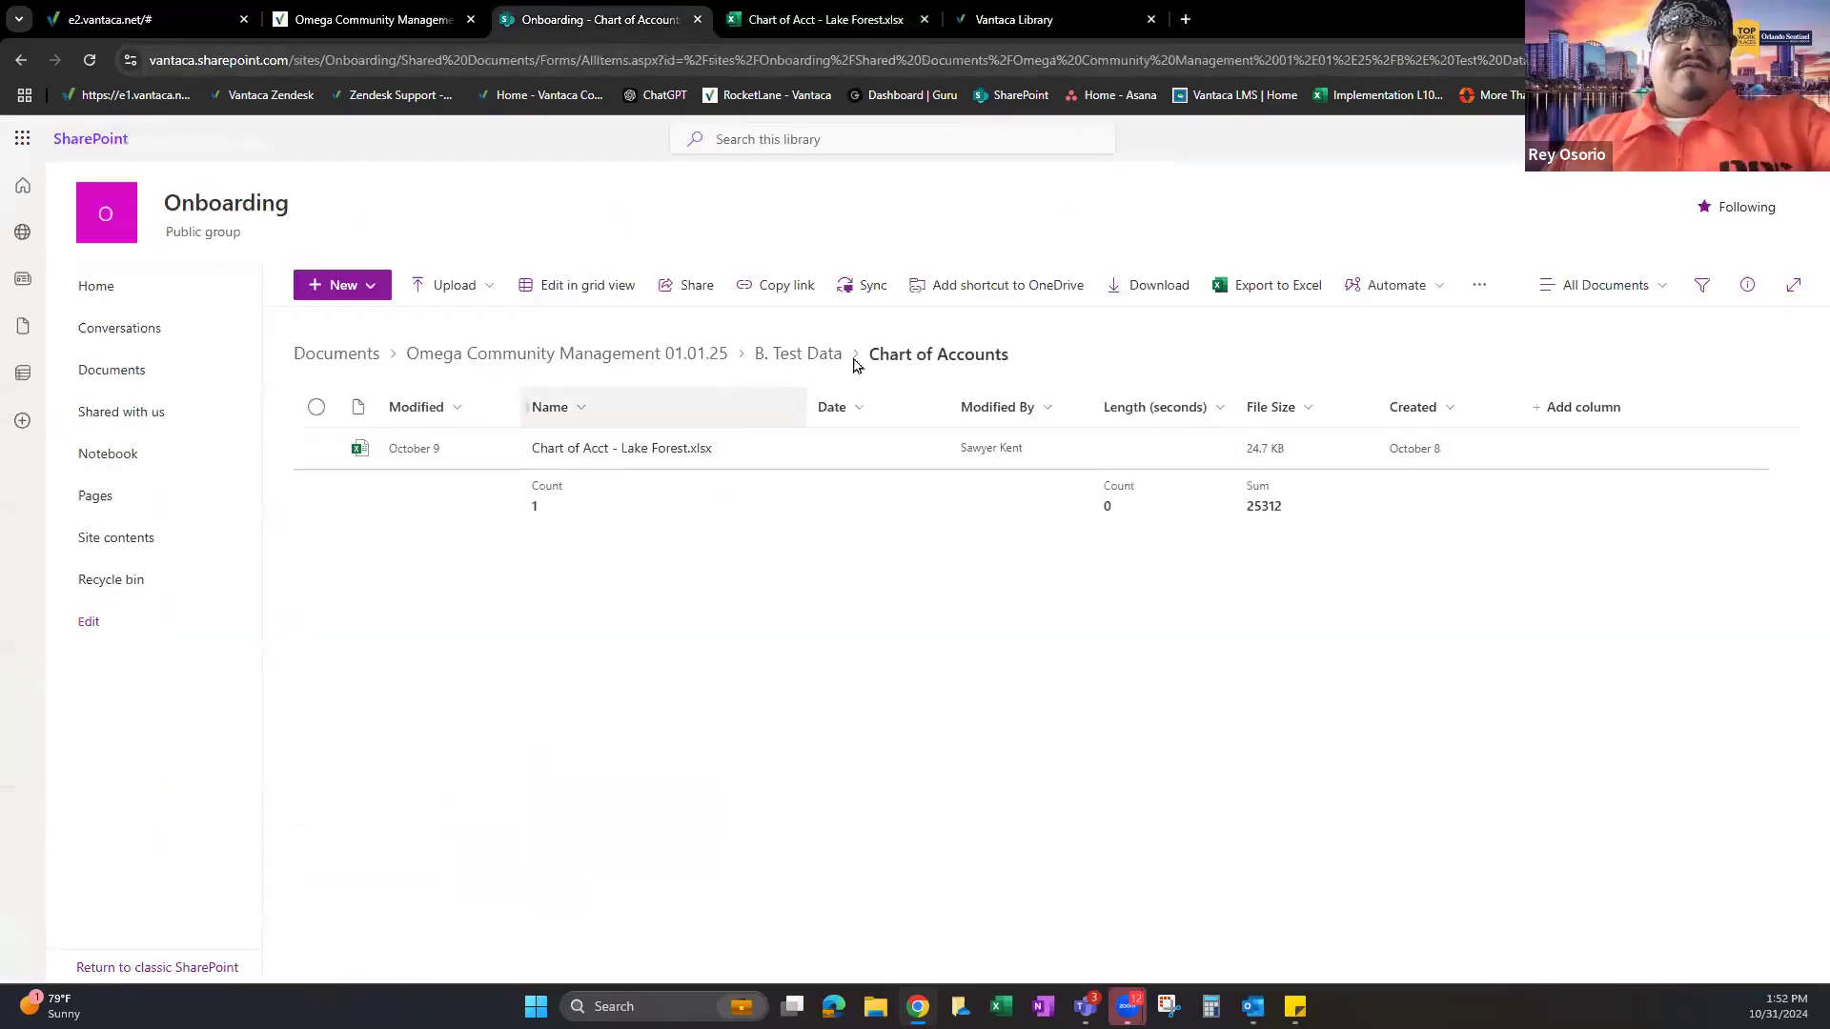
Go up to Omega Community Management 01.01.25 and open Anchor Village from C. Chart of Accounts Per Association.
{"action": "left_click", "coordinate": [779, 13]}
{"action": "key", "text": "ctrl+shift+Tab"}
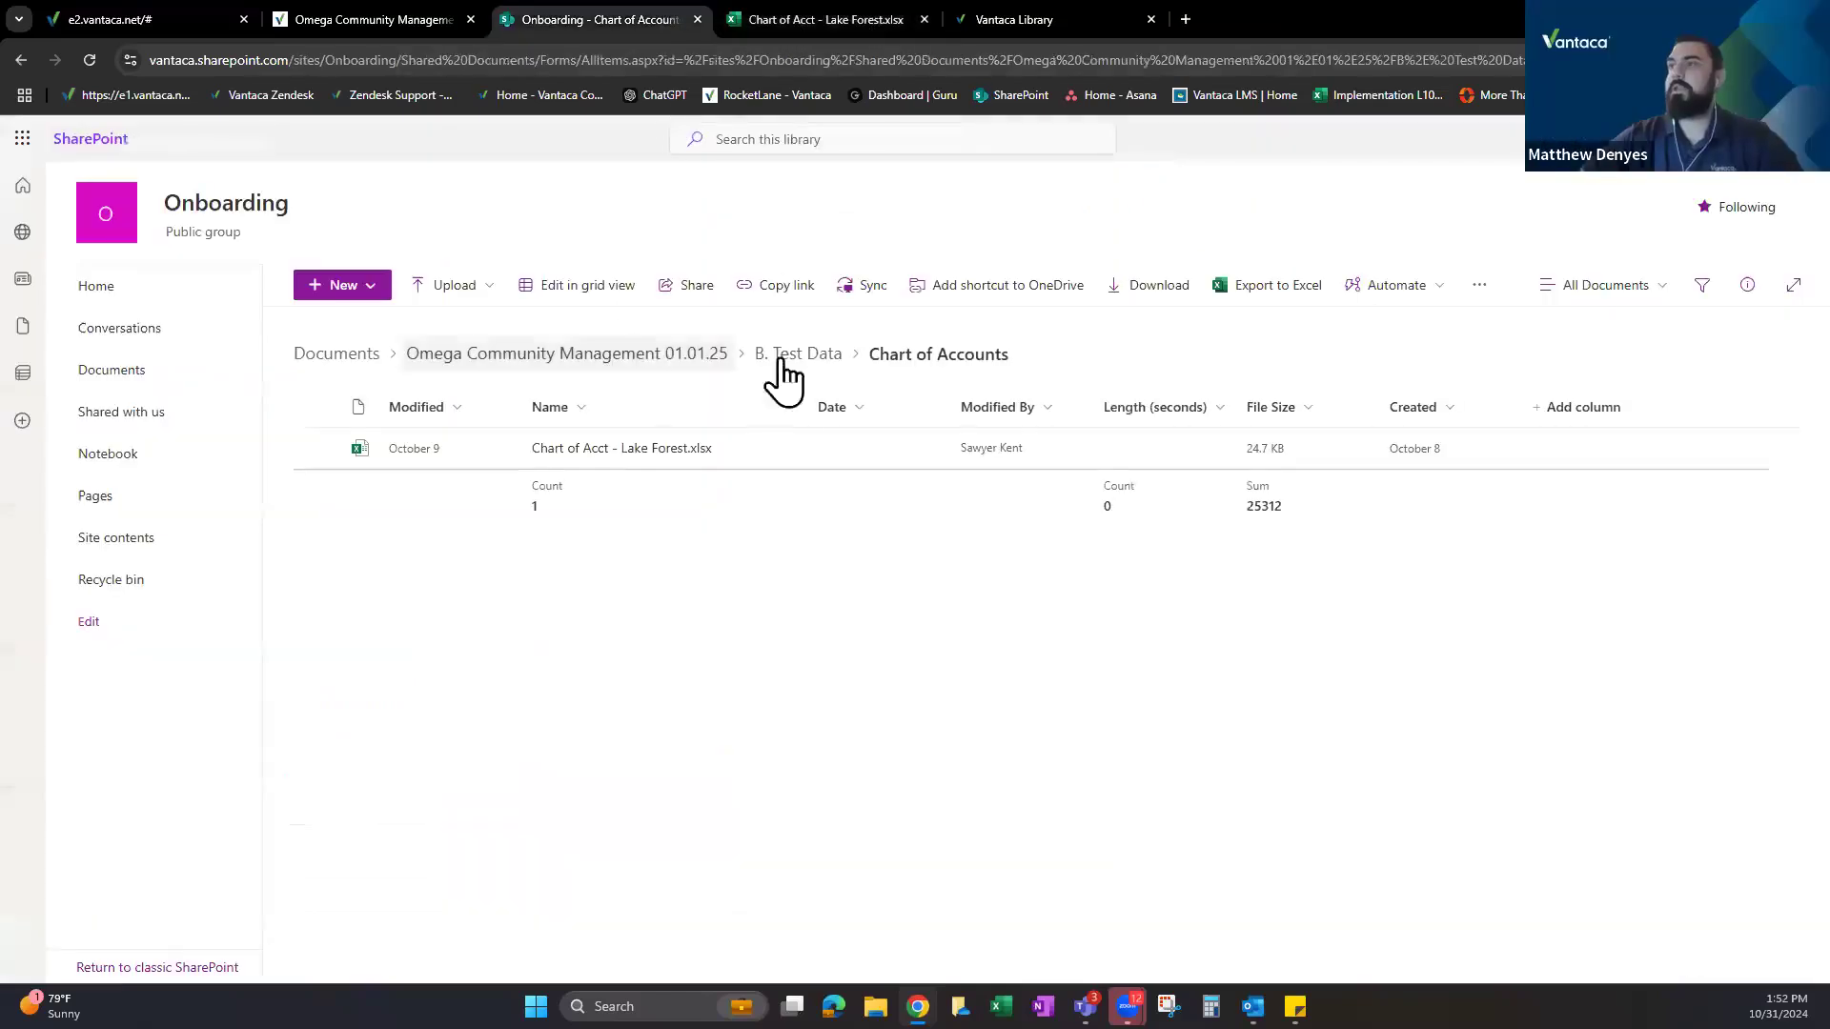
{"action": "left_click", "coordinate": [667, 362]}
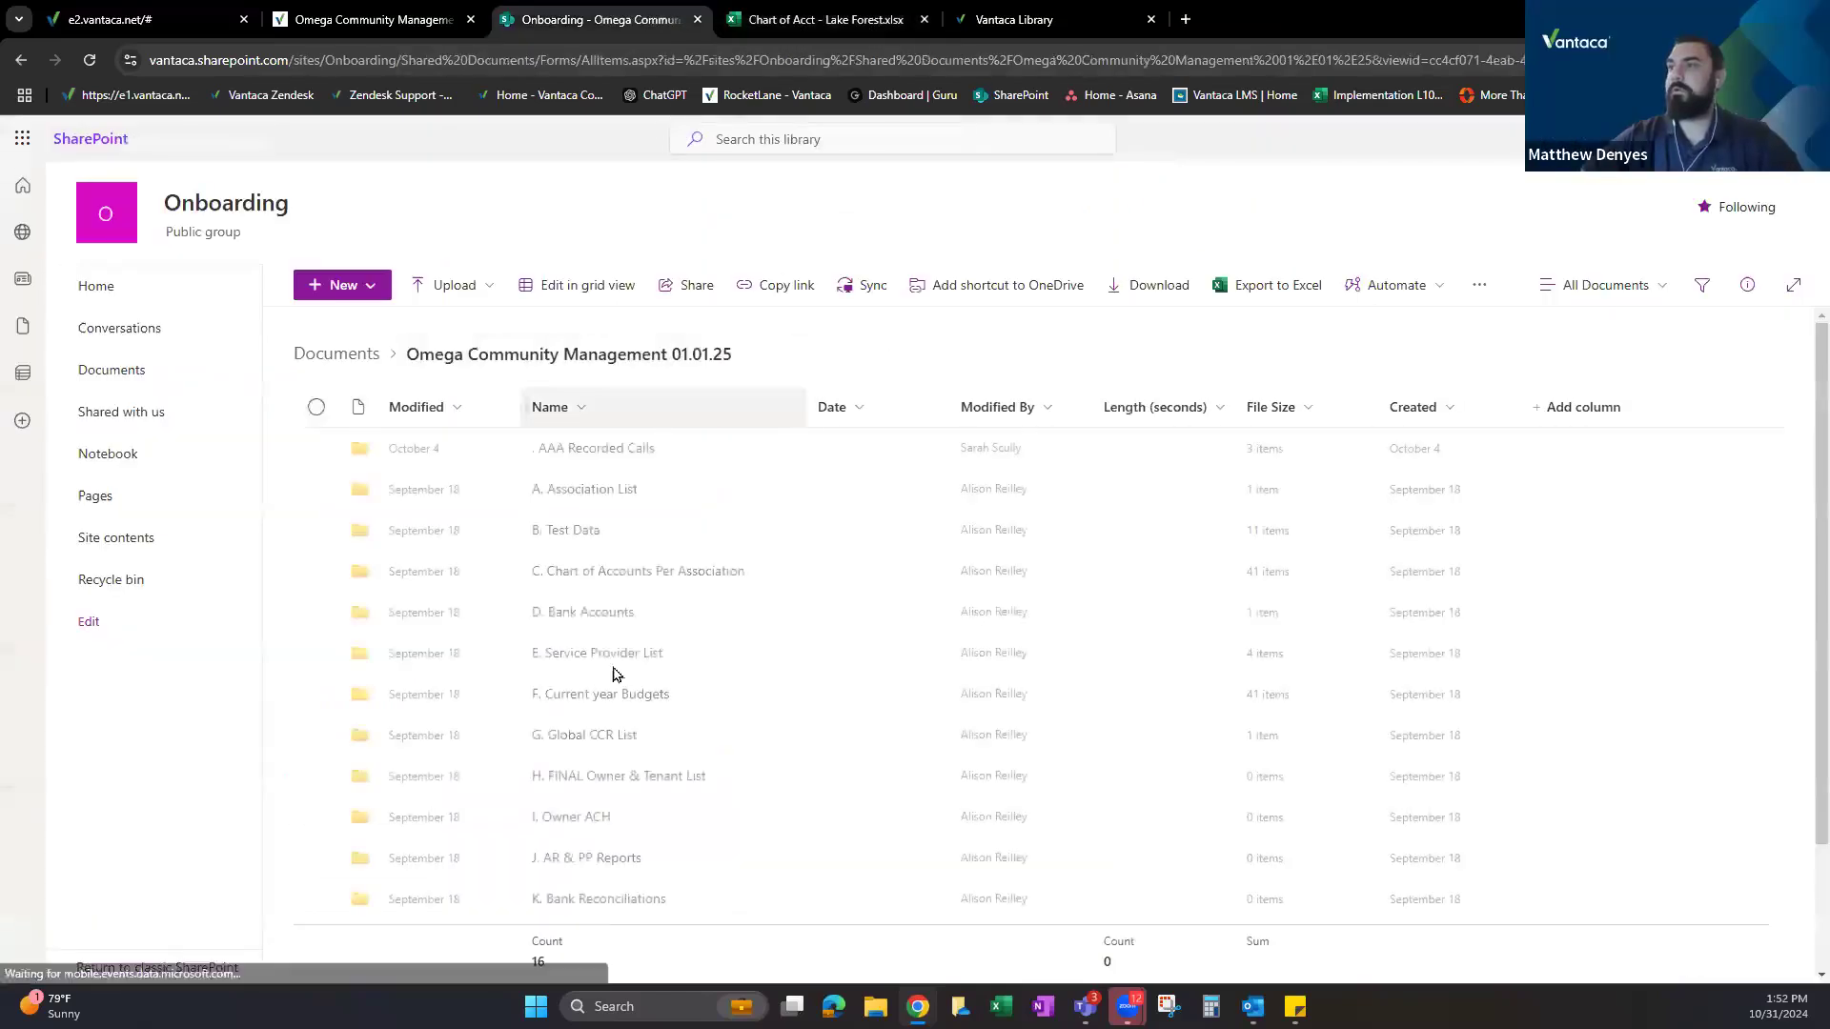
{"action": "left_click", "coordinate": [667, 571]}
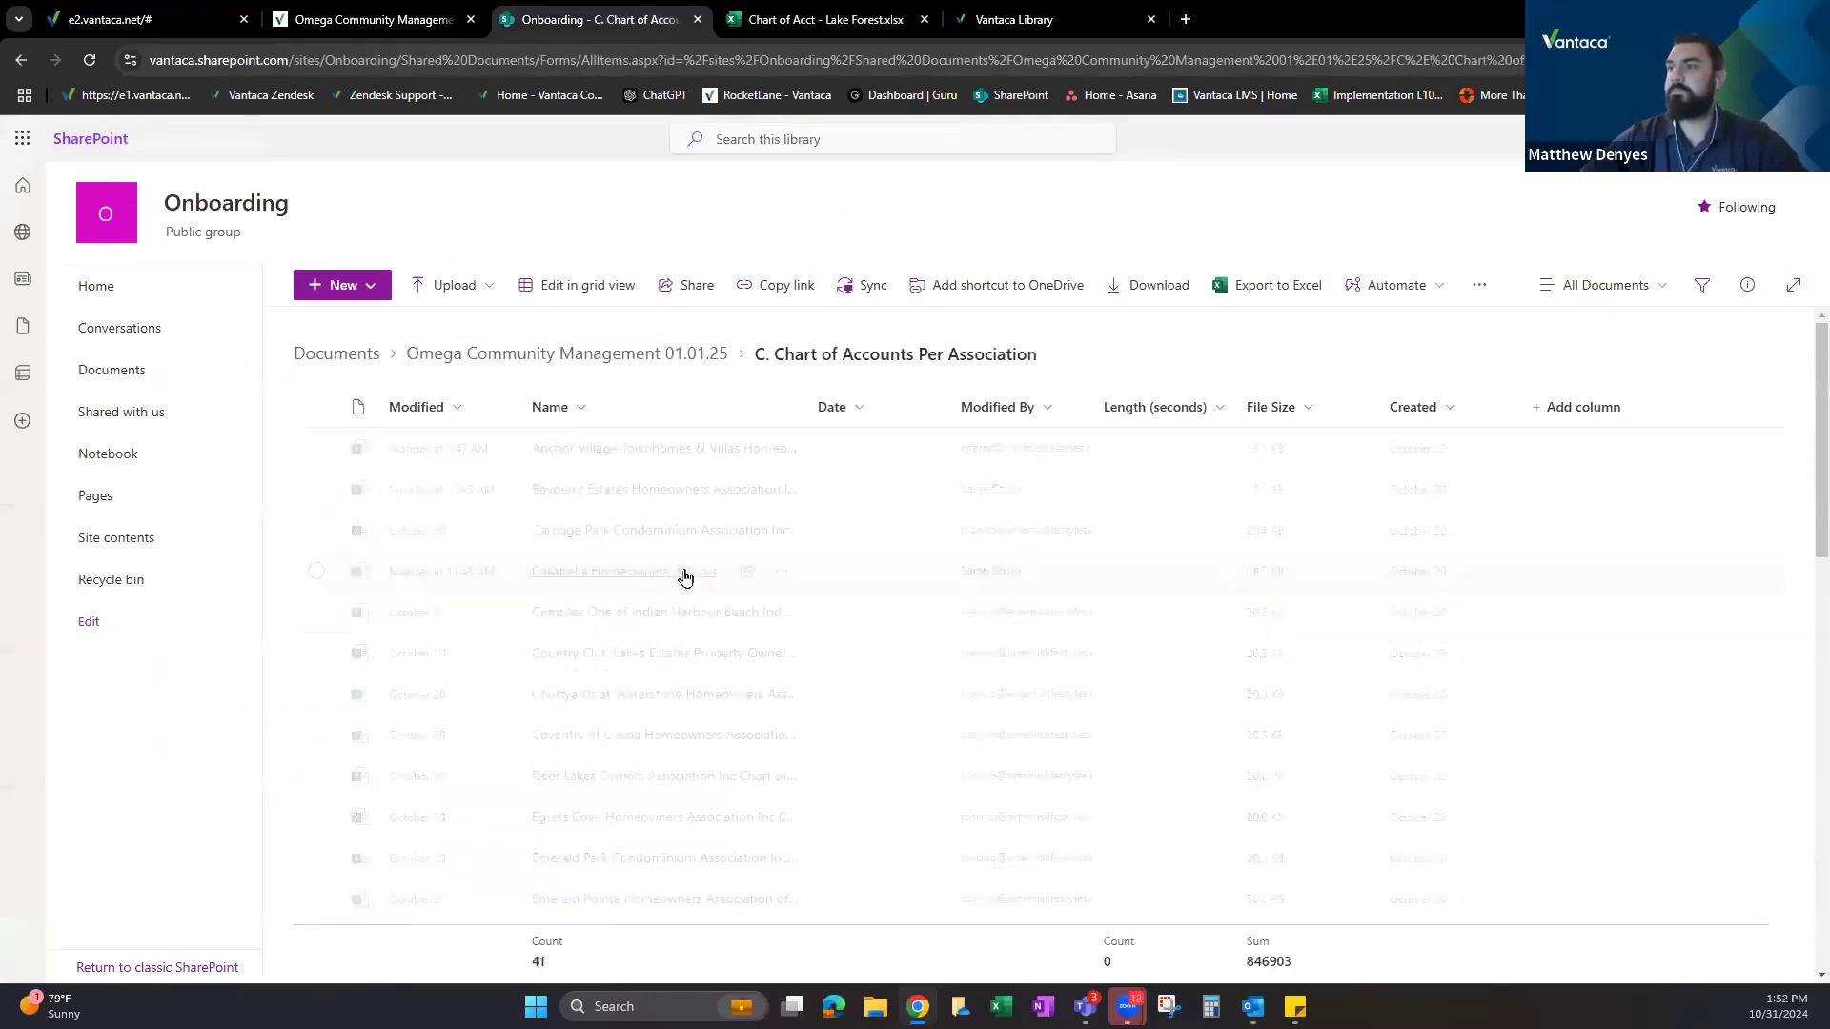
{"action": "scroll", "coordinate": [670, 546], "scroll_direction": "down", "scroll_amount": 3}
{"action": "scroll", "coordinate": [670, 546], "scroll_direction": "down", "scroll_amount": 6}
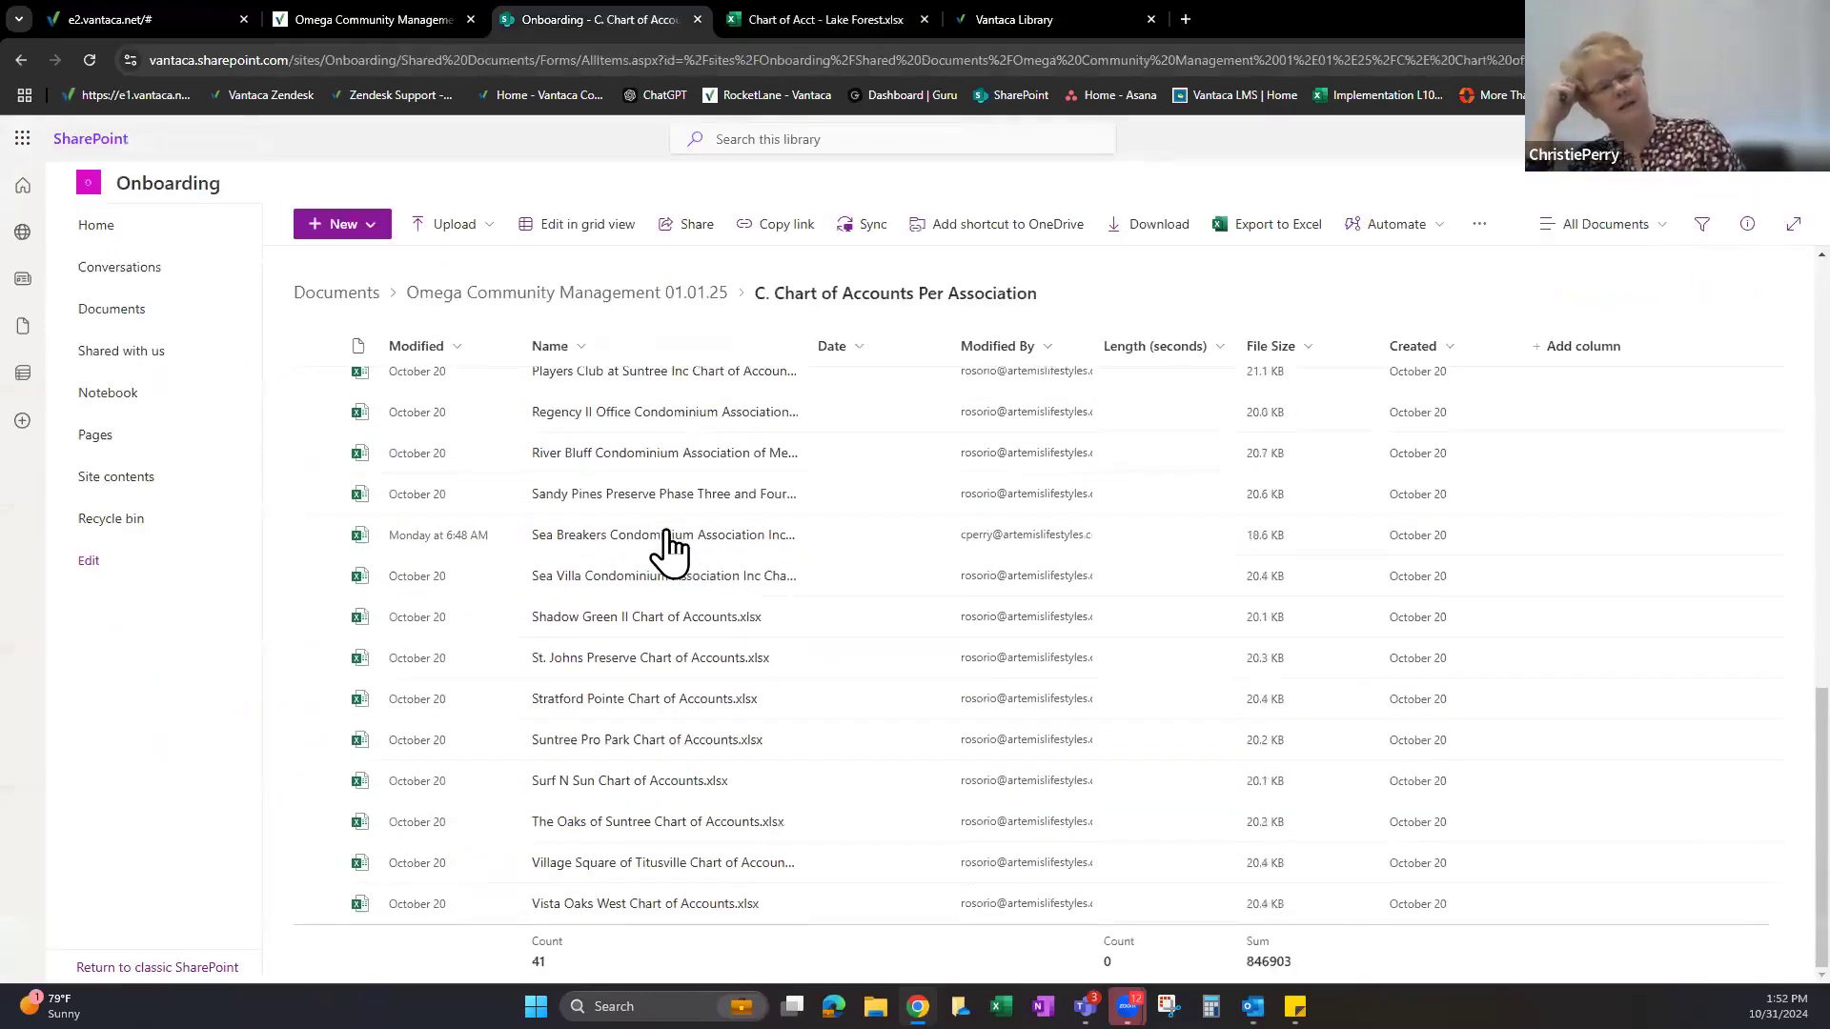
{"action": "scroll", "coordinate": [651, 777], "scroll_direction": "up", "scroll_amount": 4}
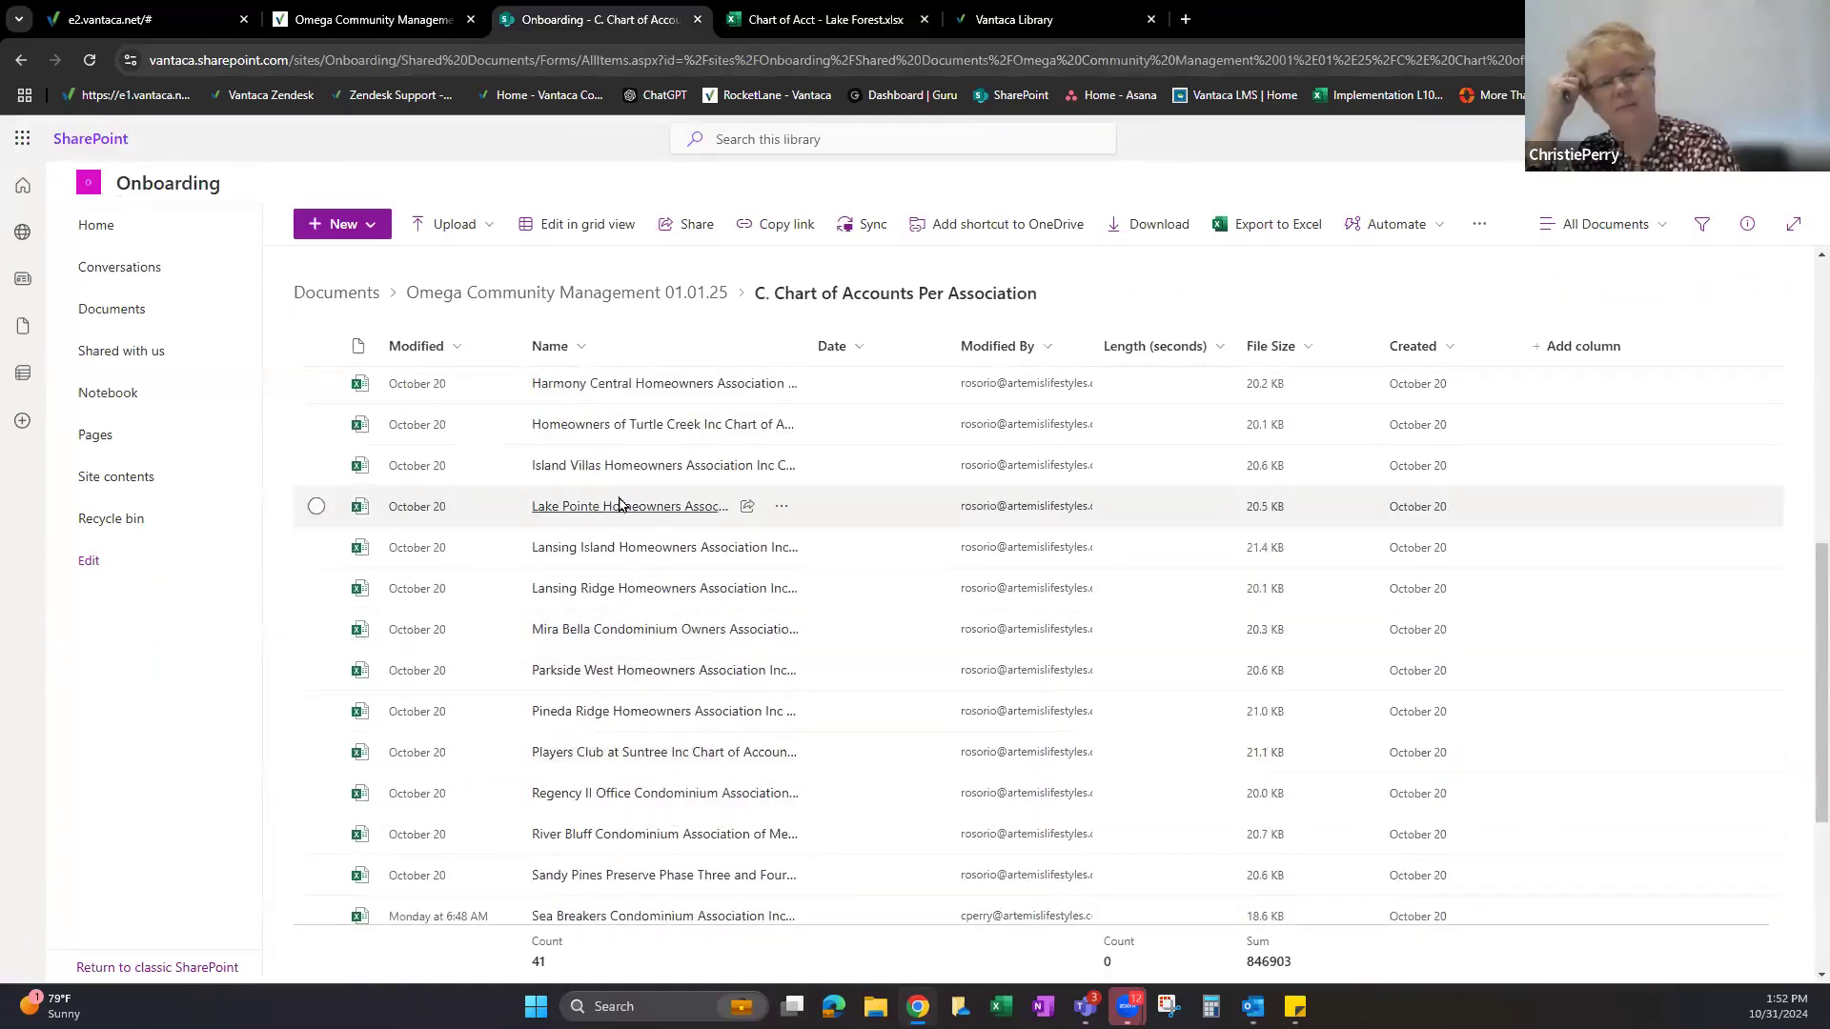
{"action": "scroll", "coordinate": [664, 569], "scroll_direction": "up", "scroll_amount": 5}
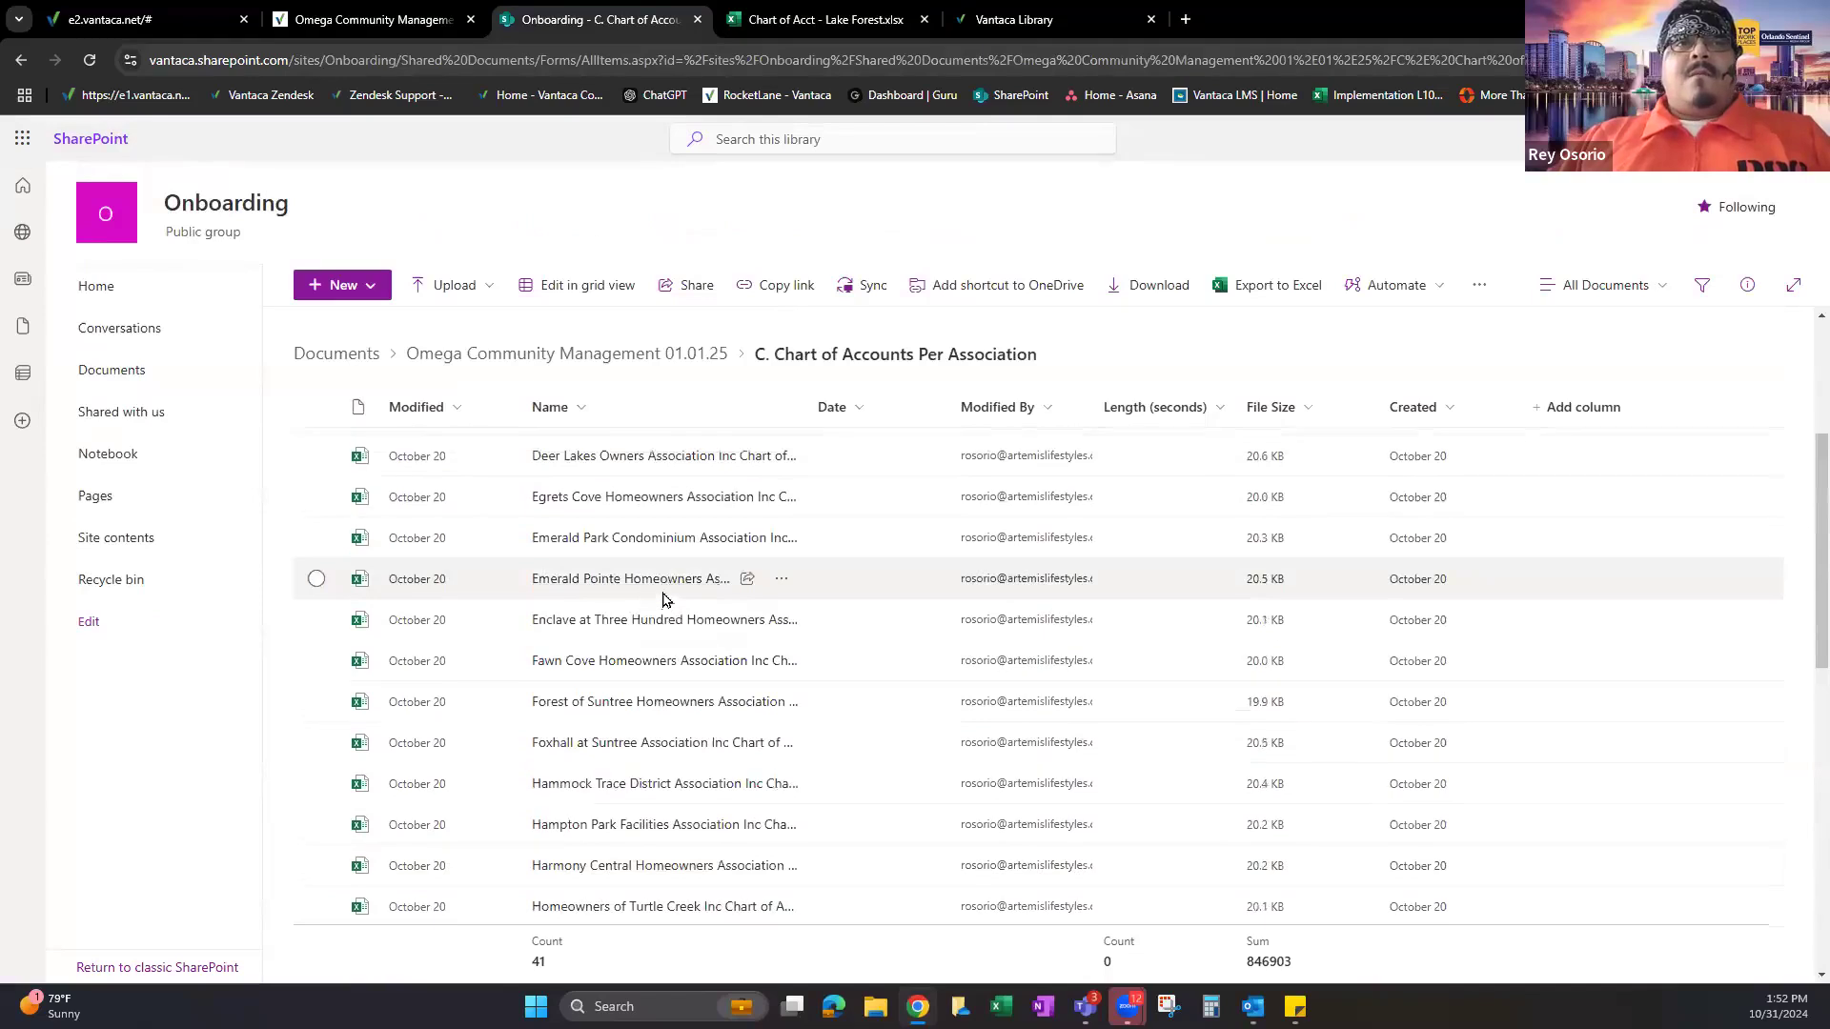
{"action": "scroll", "coordinate": [648, 583], "scroll_direction": "up", "scroll_amount": 4}
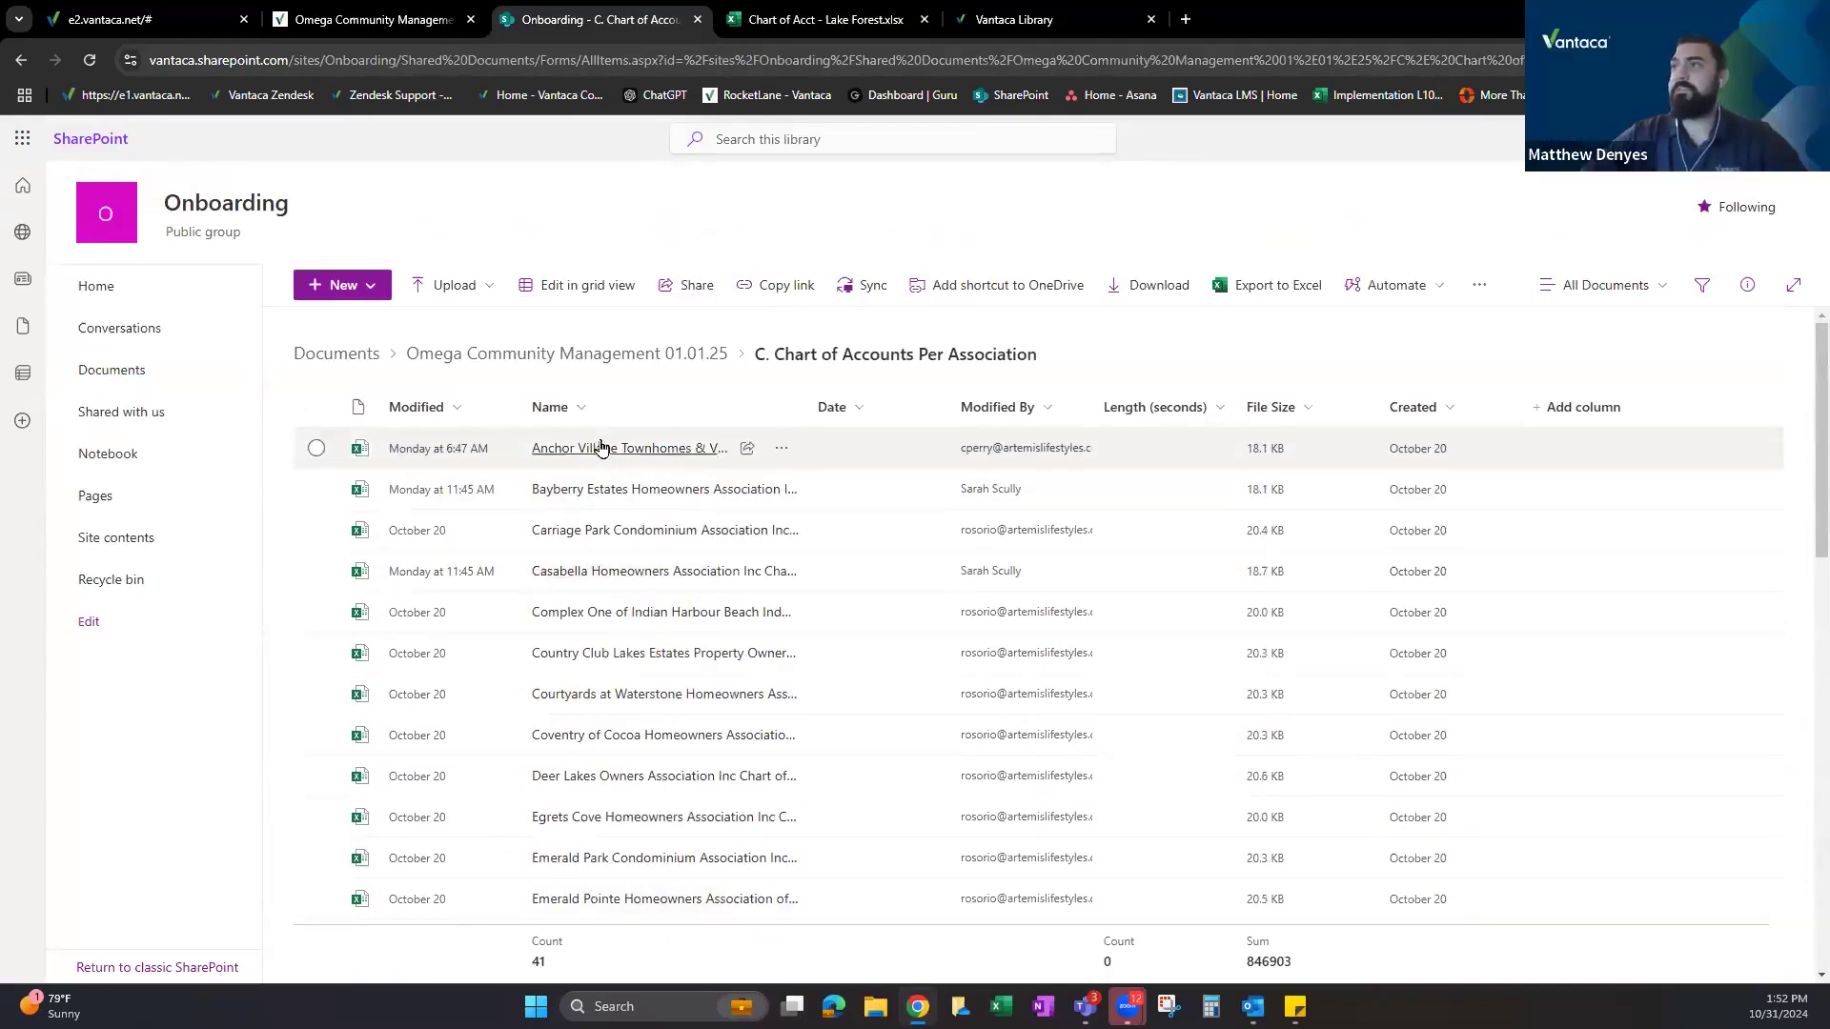
{"action": "left_click", "coordinate": [600, 446]}
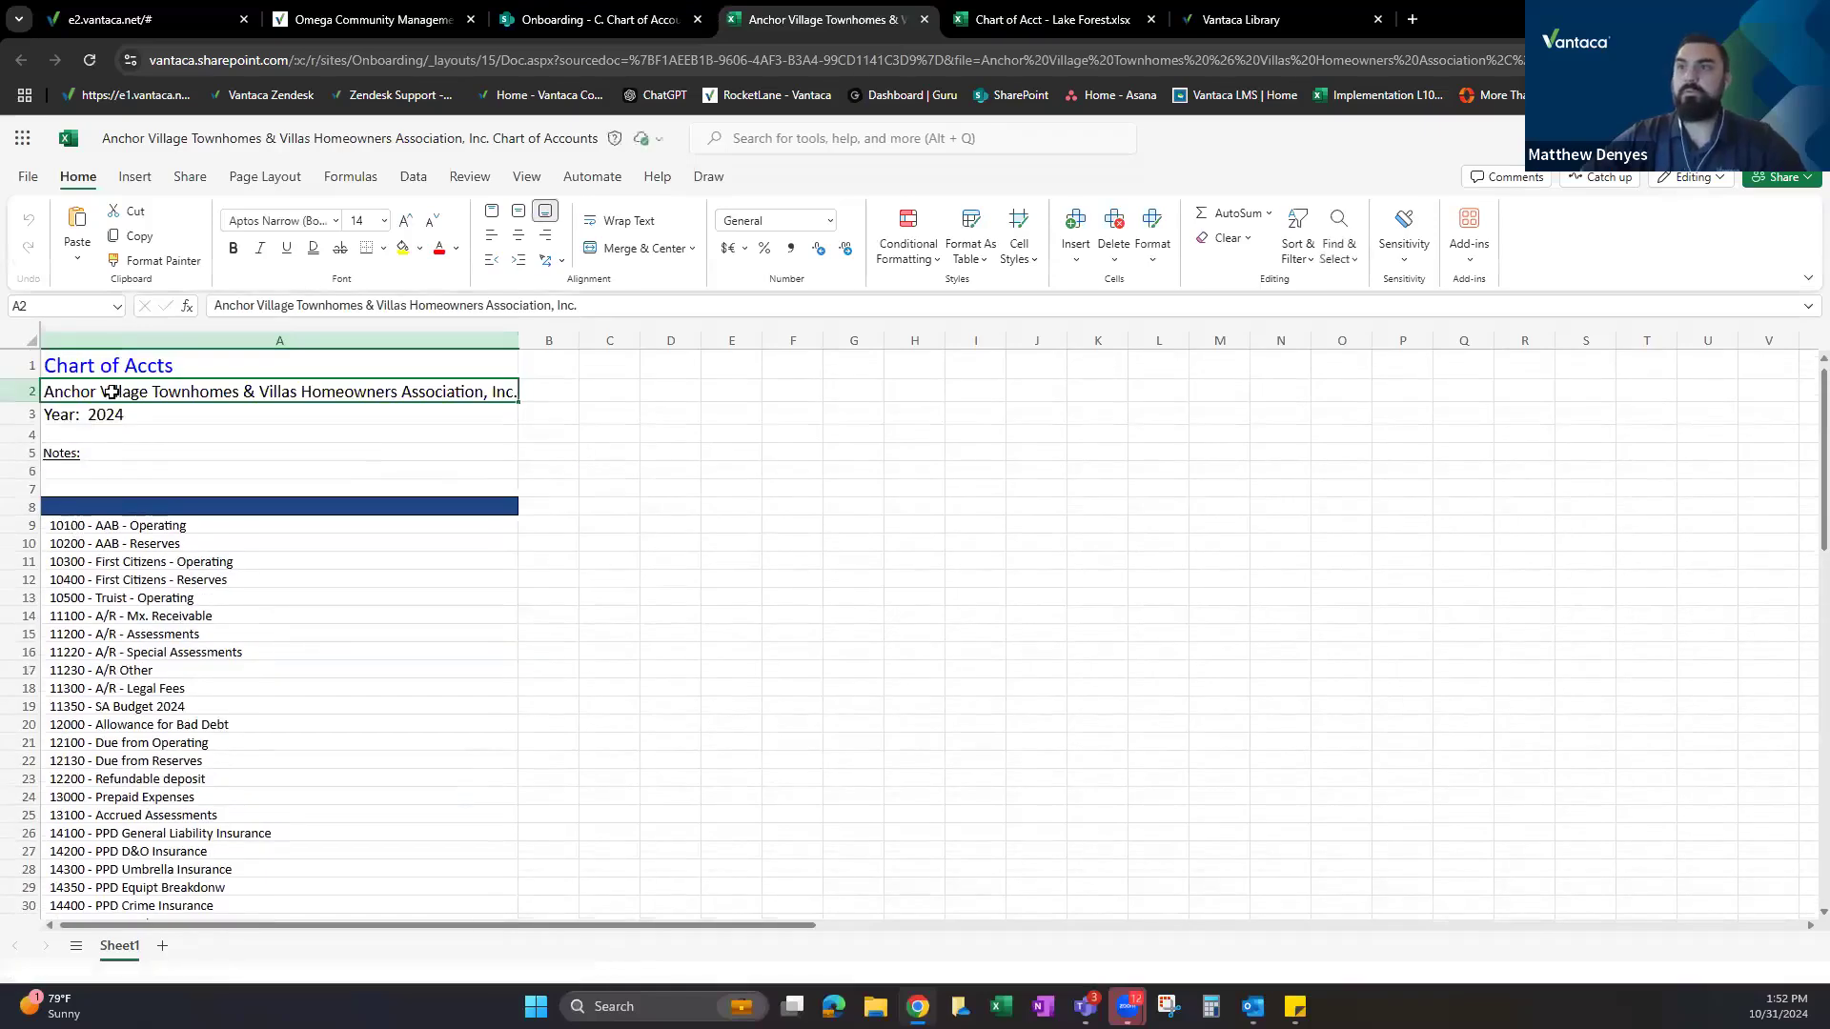
Select and scroll through the Anchor Village account list, then bring Lake Forest to the front.
{"action": "left_click_drag", "start_coordinate": [571, 521], "coordinate": [569, 816]}
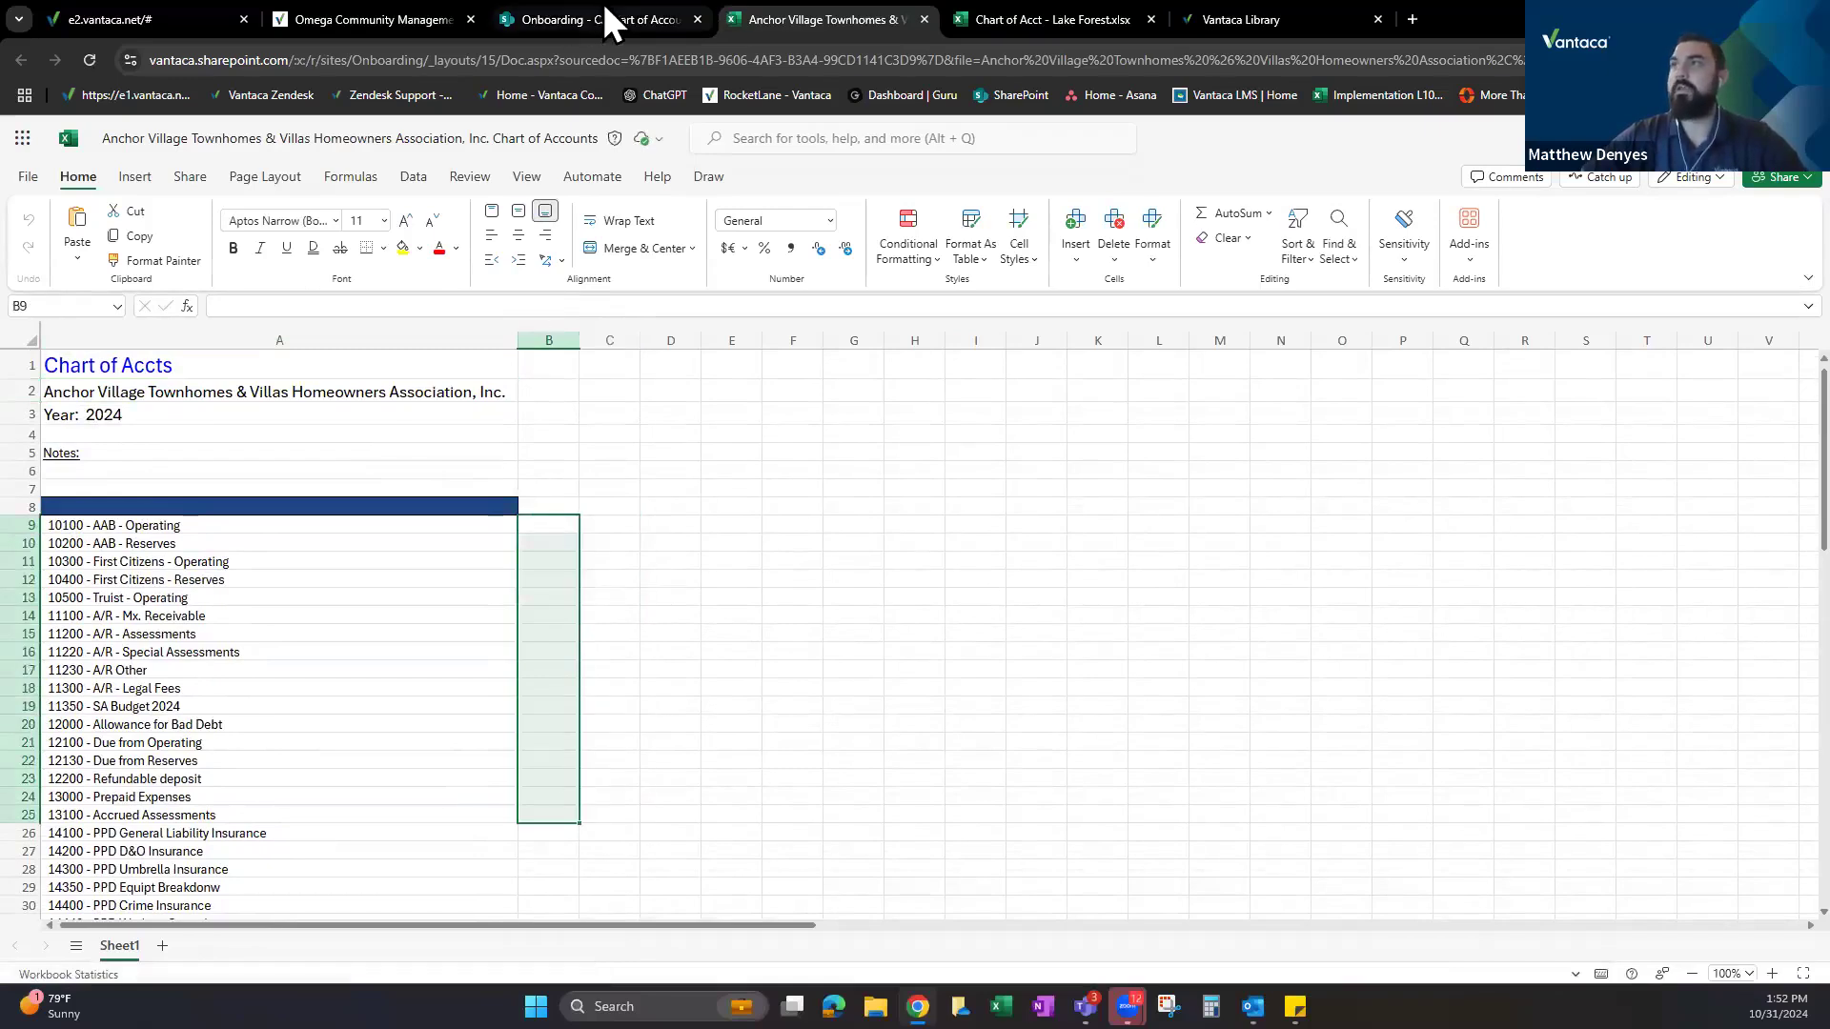
{"action": "mouse_move", "coordinate": [606, 5]}
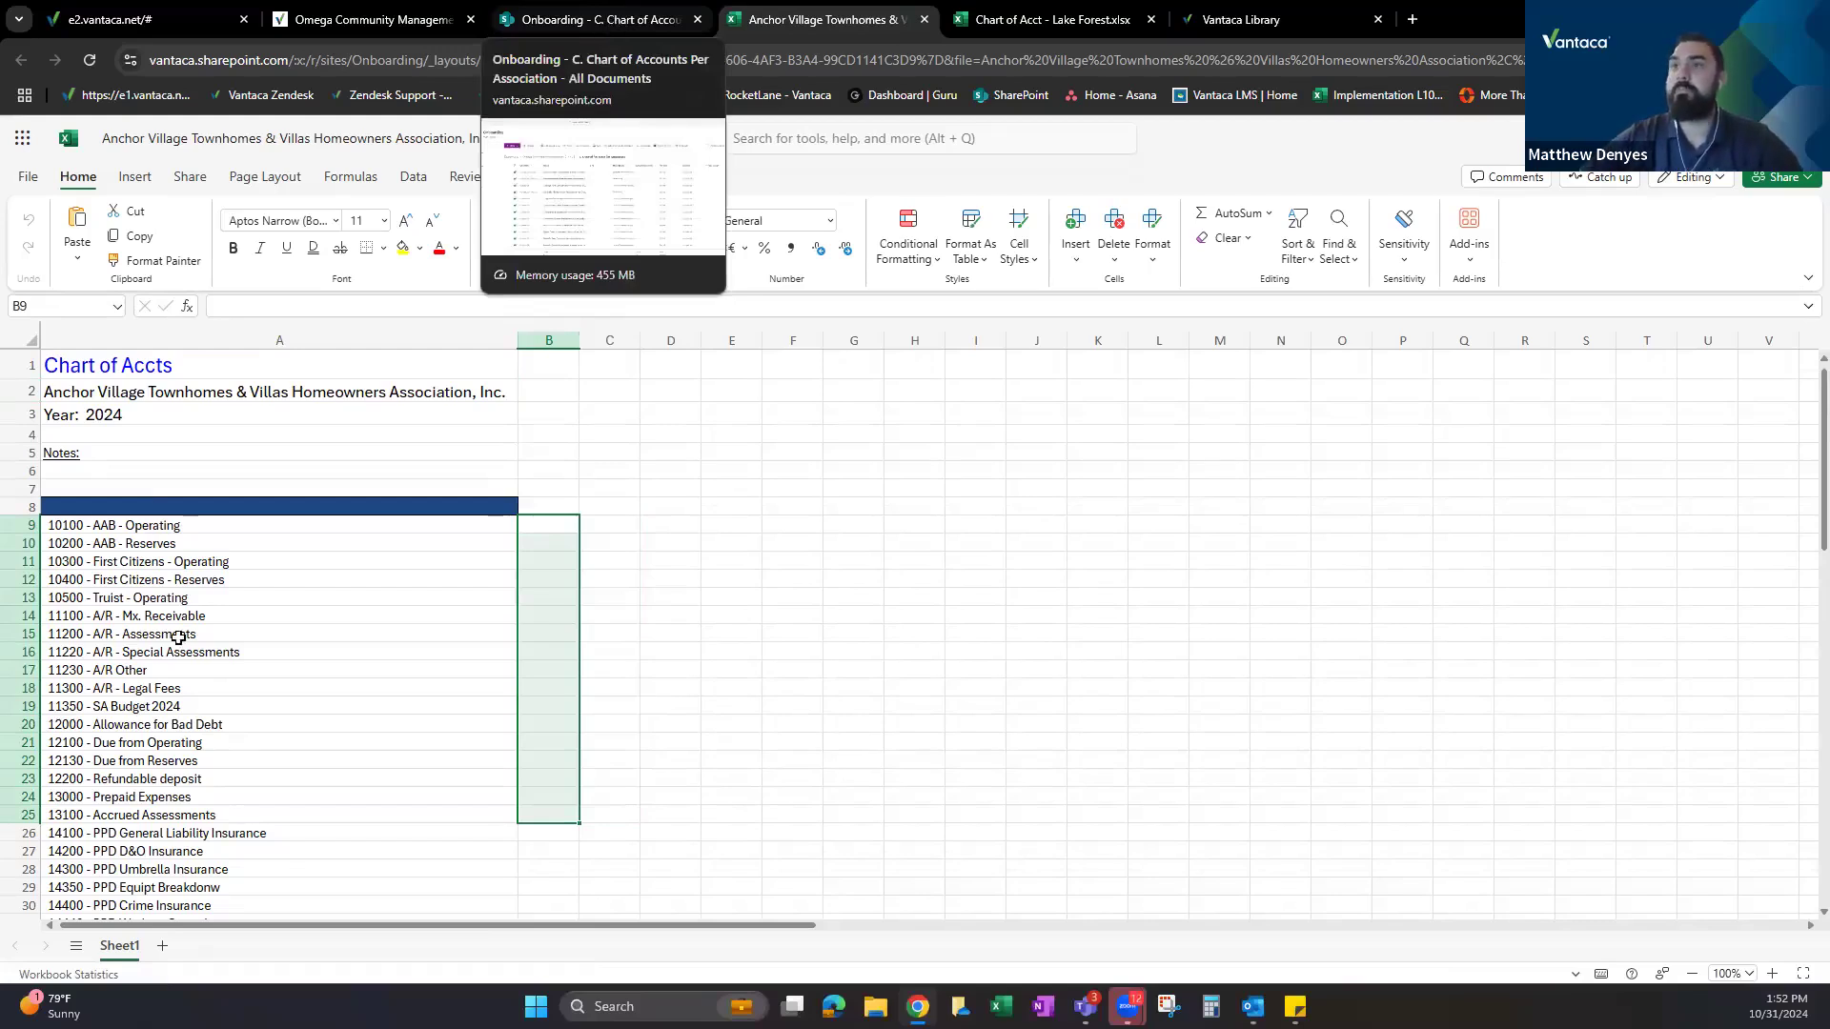
{"action": "left_click", "coordinate": [128, 329]}
{"action": "scroll", "coordinate": [254, 575], "scroll_direction": "down", "scroll_amount": 3}
{"action": "scroll", "coordinate": [337, 584], "scroll_direction": "down", "scroll_amount": 15}
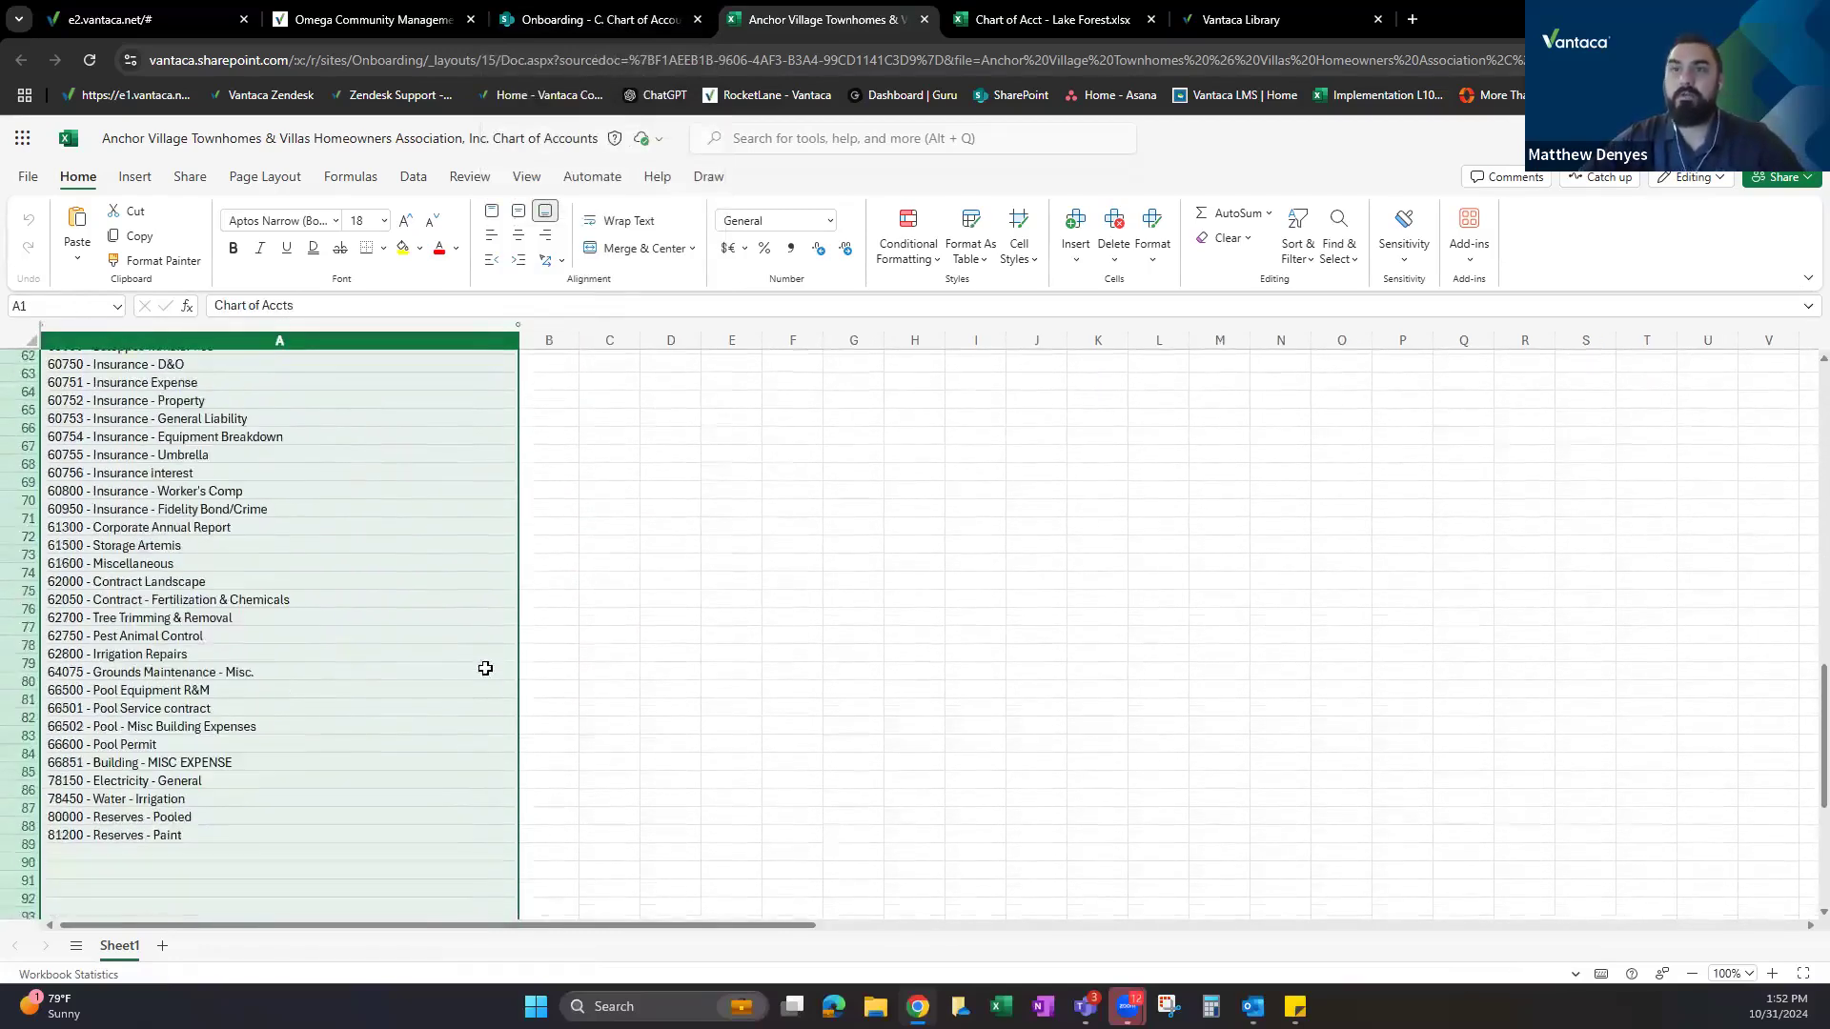
{"action": "scroll", "coordinate": [653, 638], "scroll_direction": "up", "scroll_amount": 9}
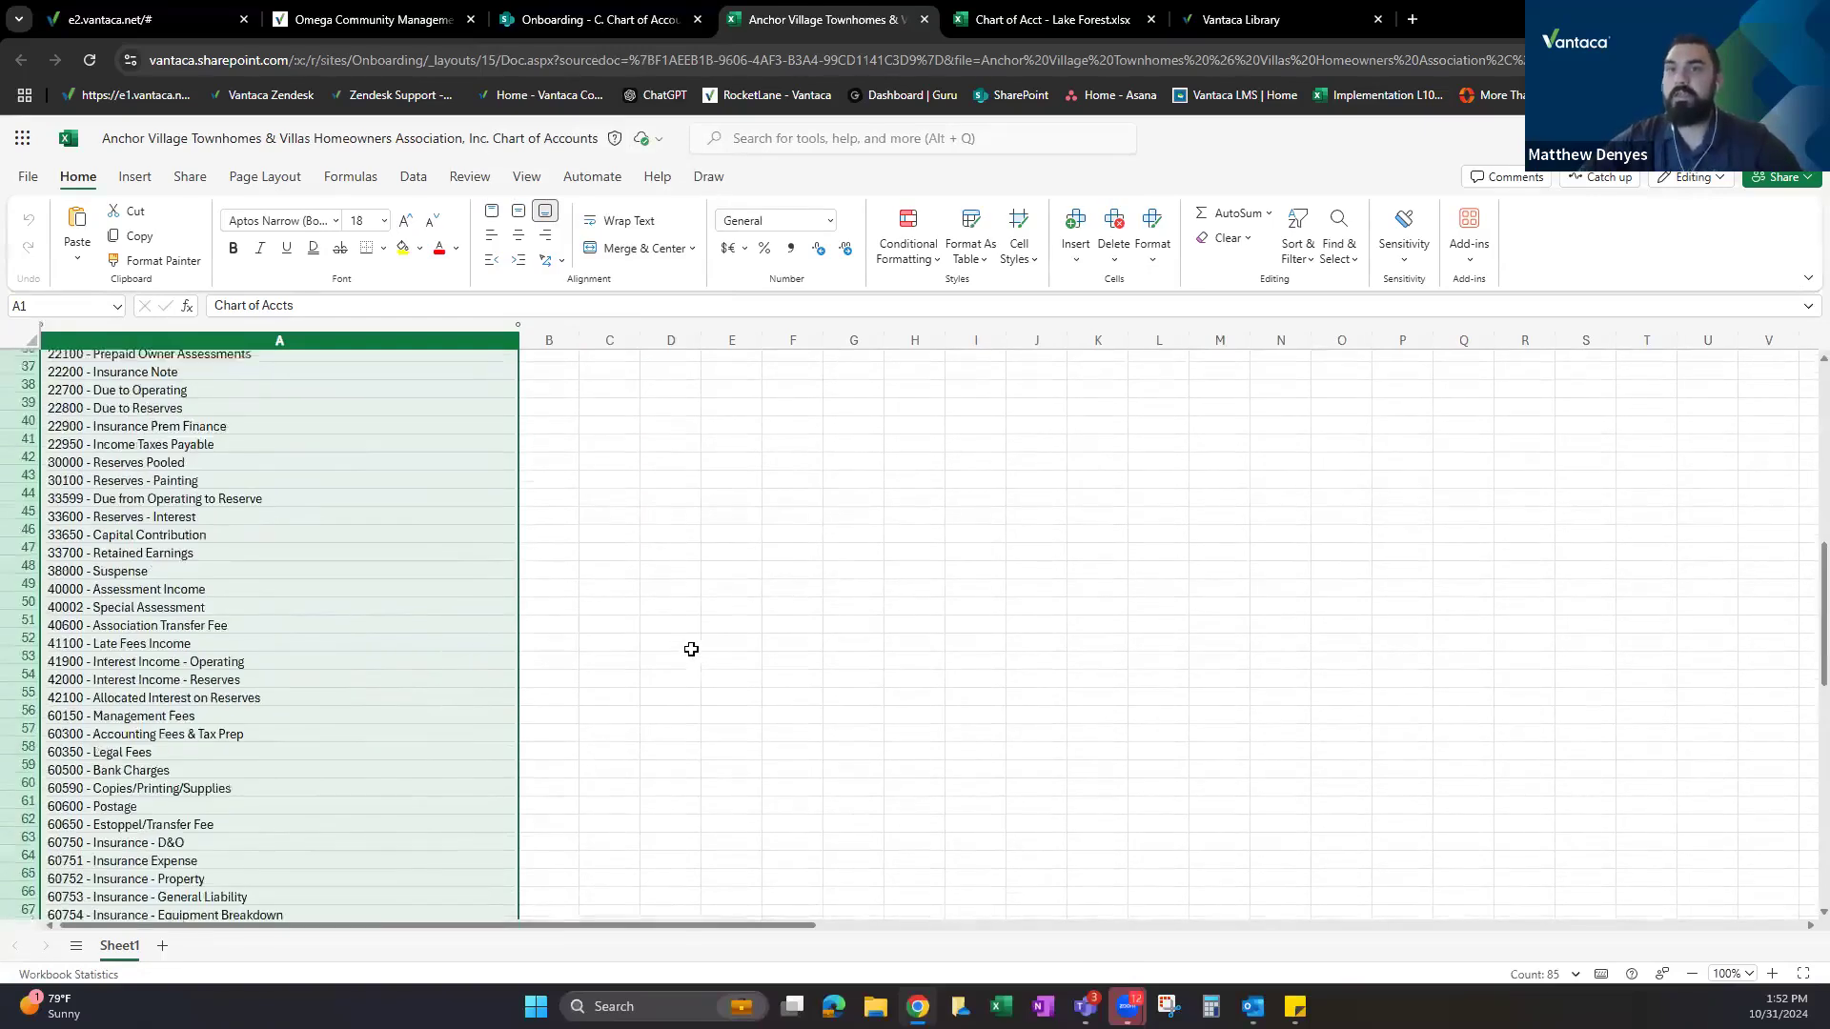
{"action": "scroll", "coordinate": [691, 649], "scroll_direction": "up", "scroll_amount": 12}
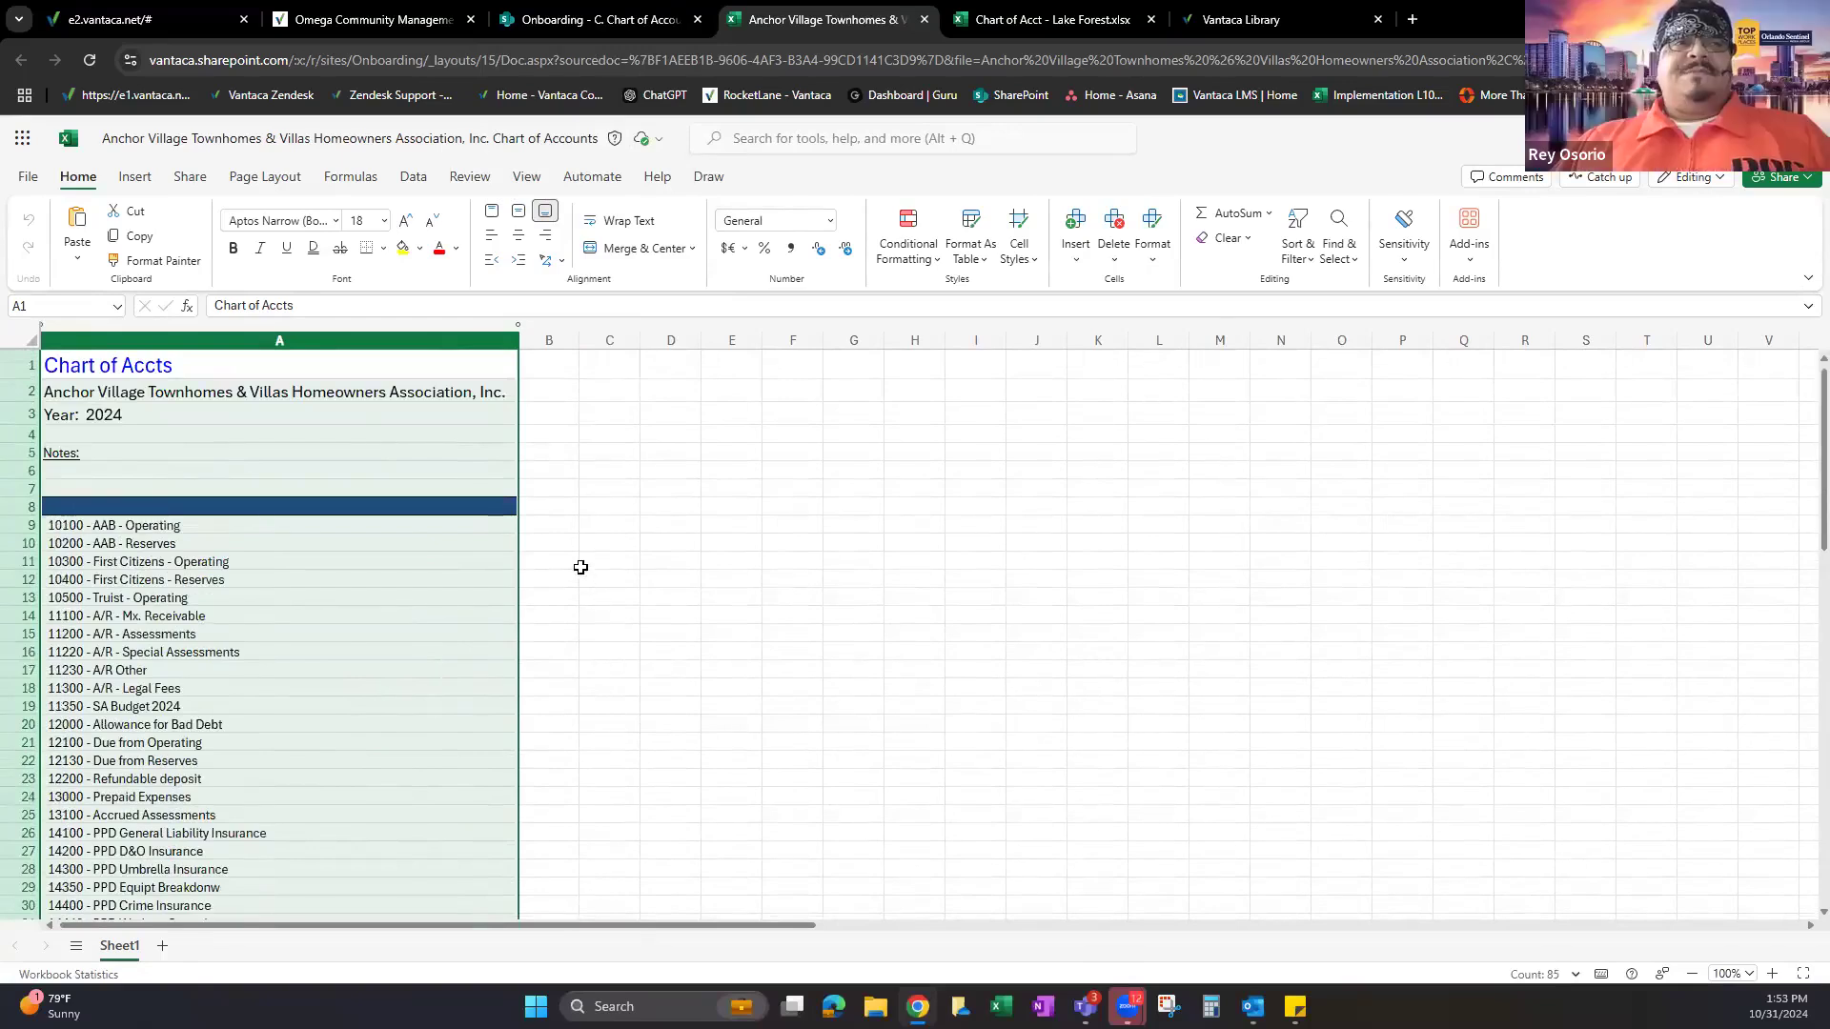
{"action": "left_click", "coordinate": [1054, 9]}
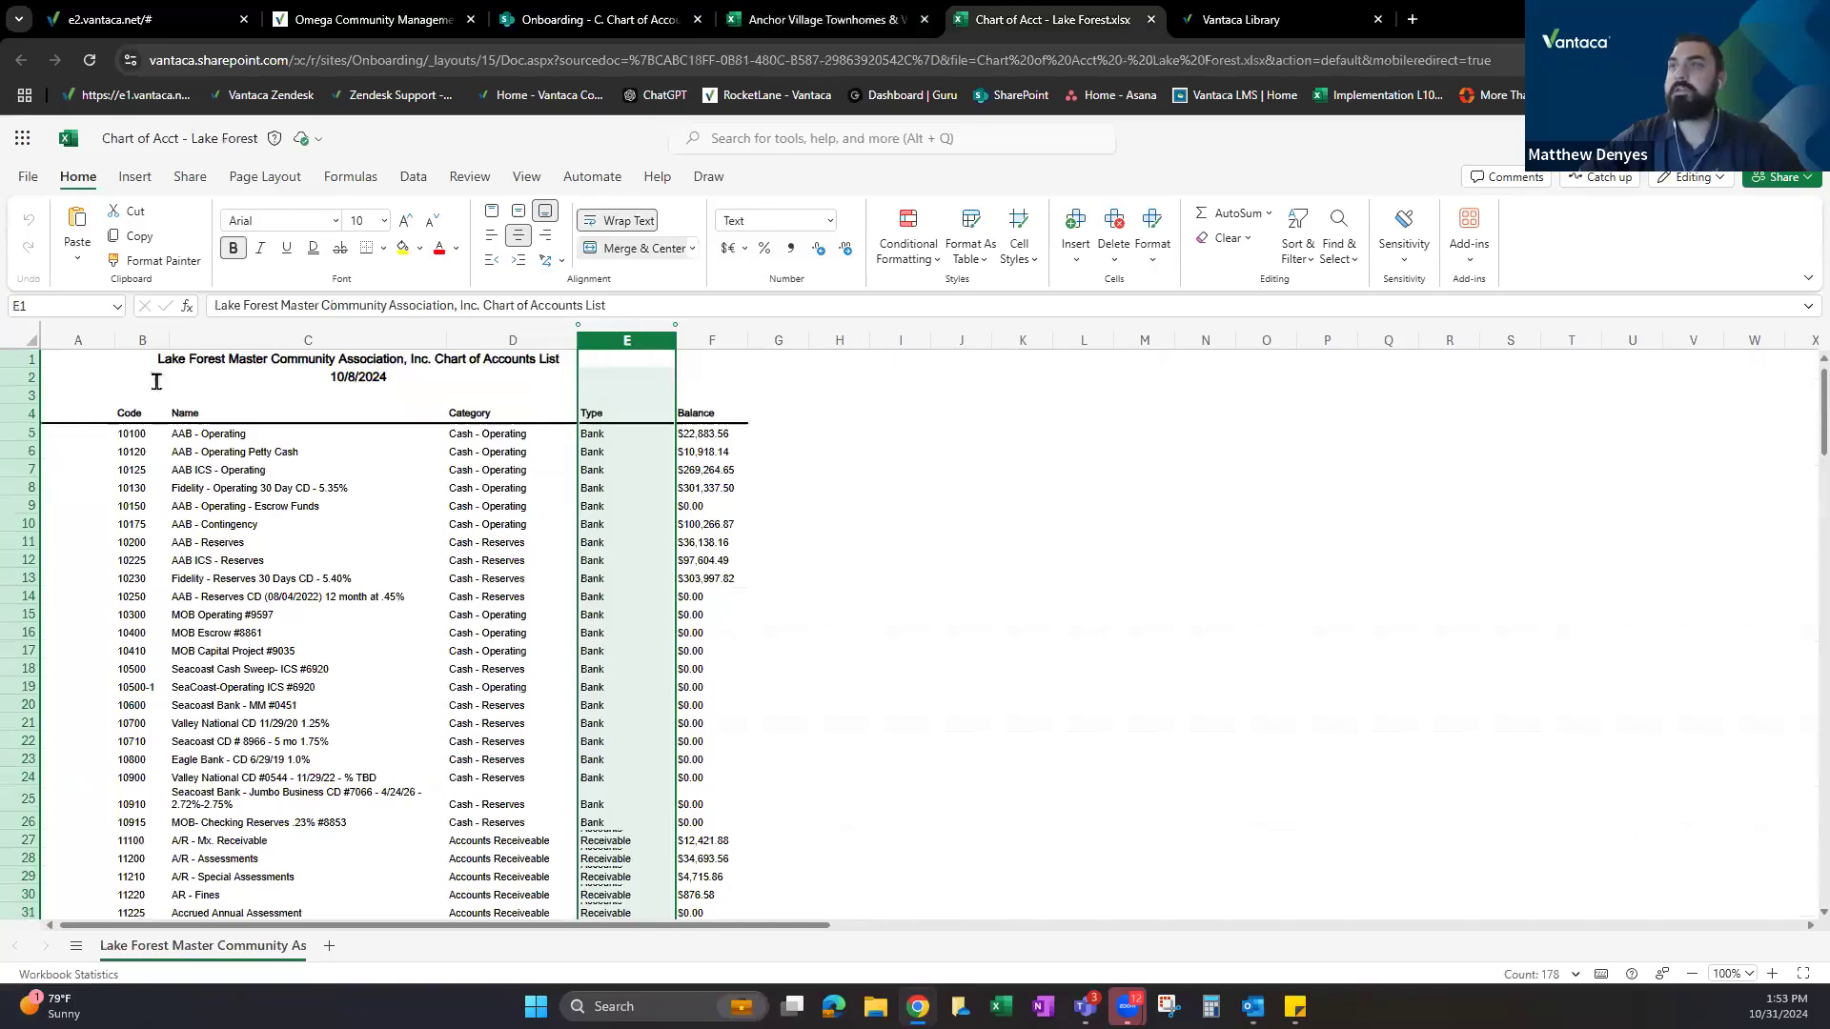
Compare the Lake Forest account types with Anchor Village, then close the Lake Forest workbook.
{"action": "left_click", "coordinate": [800, 18]}
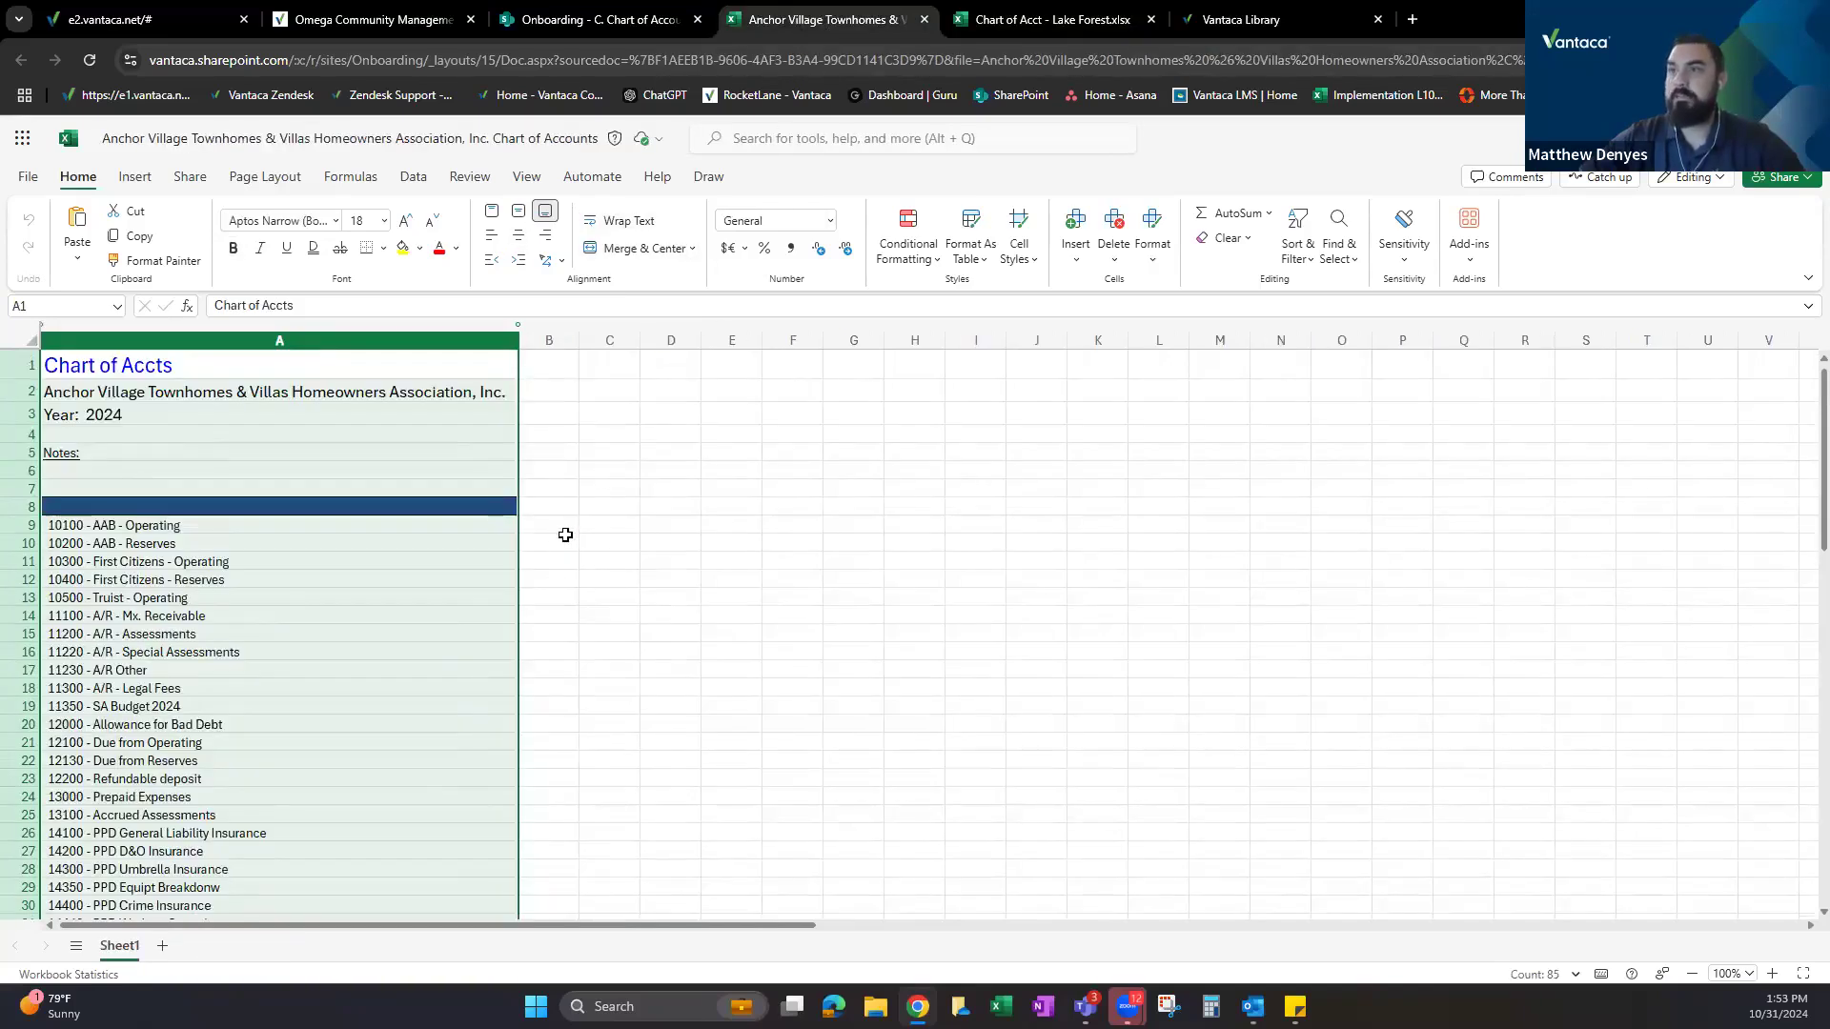
{"action": "scroll", "coordinate": [565, 535], "scroll_direction": "down", "scroll_amount": 15}
{"action": "left_click", "coordinate": [1014, 3]}
{"action": "scroll", "coordinate": [440, 494], "scroll_direction": "down", "scroll_amount": 5}
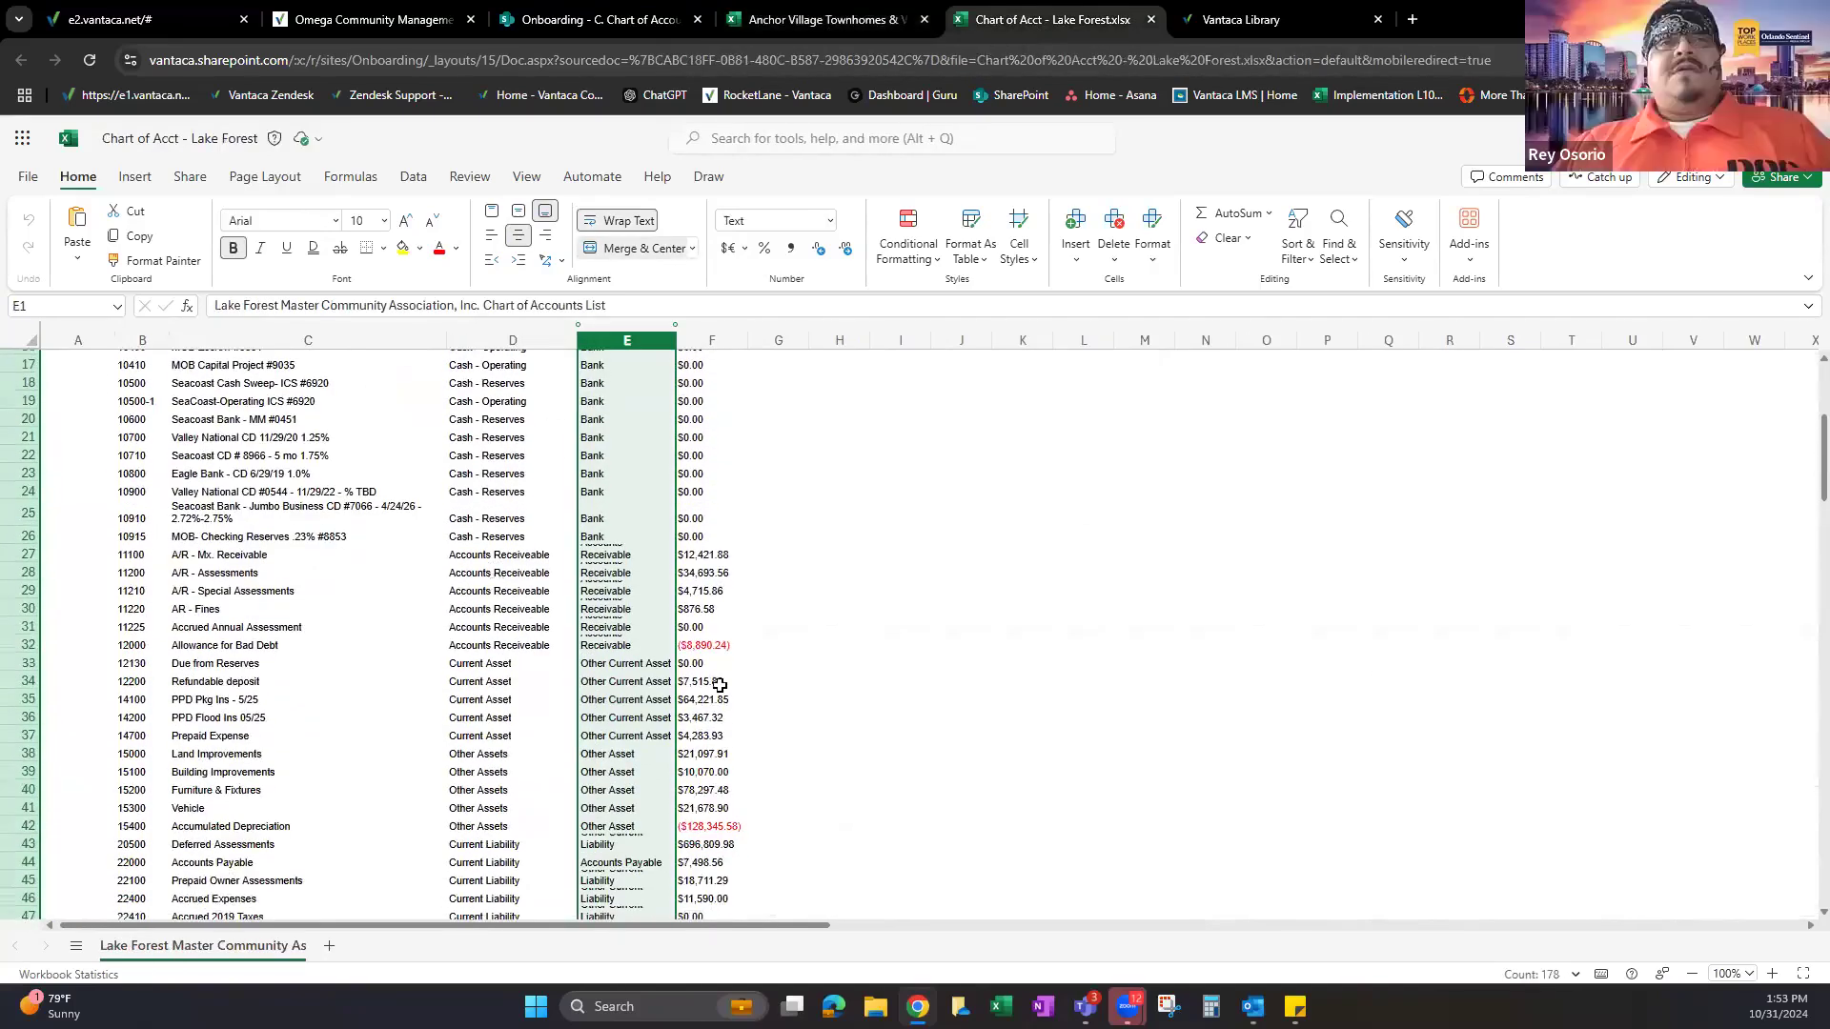
{"action": "scroll", "coordinate": [719, 684], "scroll_direction": "down", "scroll_amount": 10}
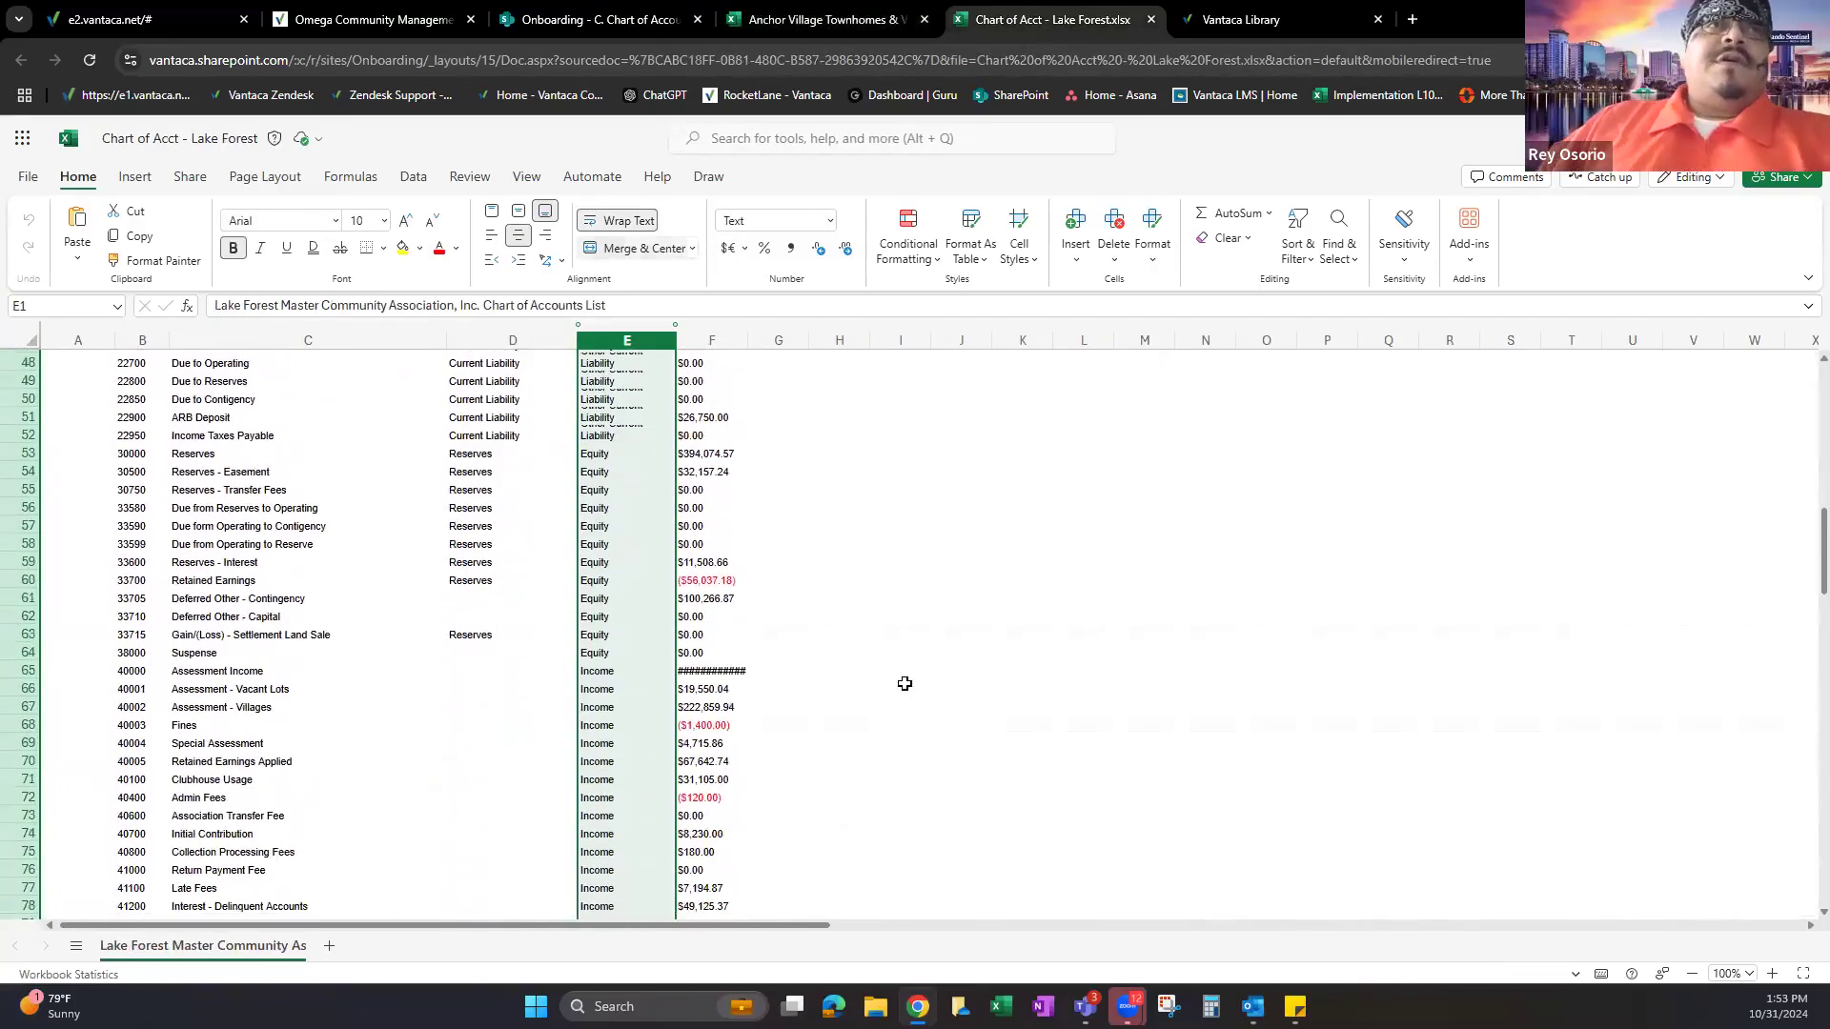
{"action": "scroll", "coordinate": [904, 683], "scroll_direction": "up", "scroll_amount": 15}
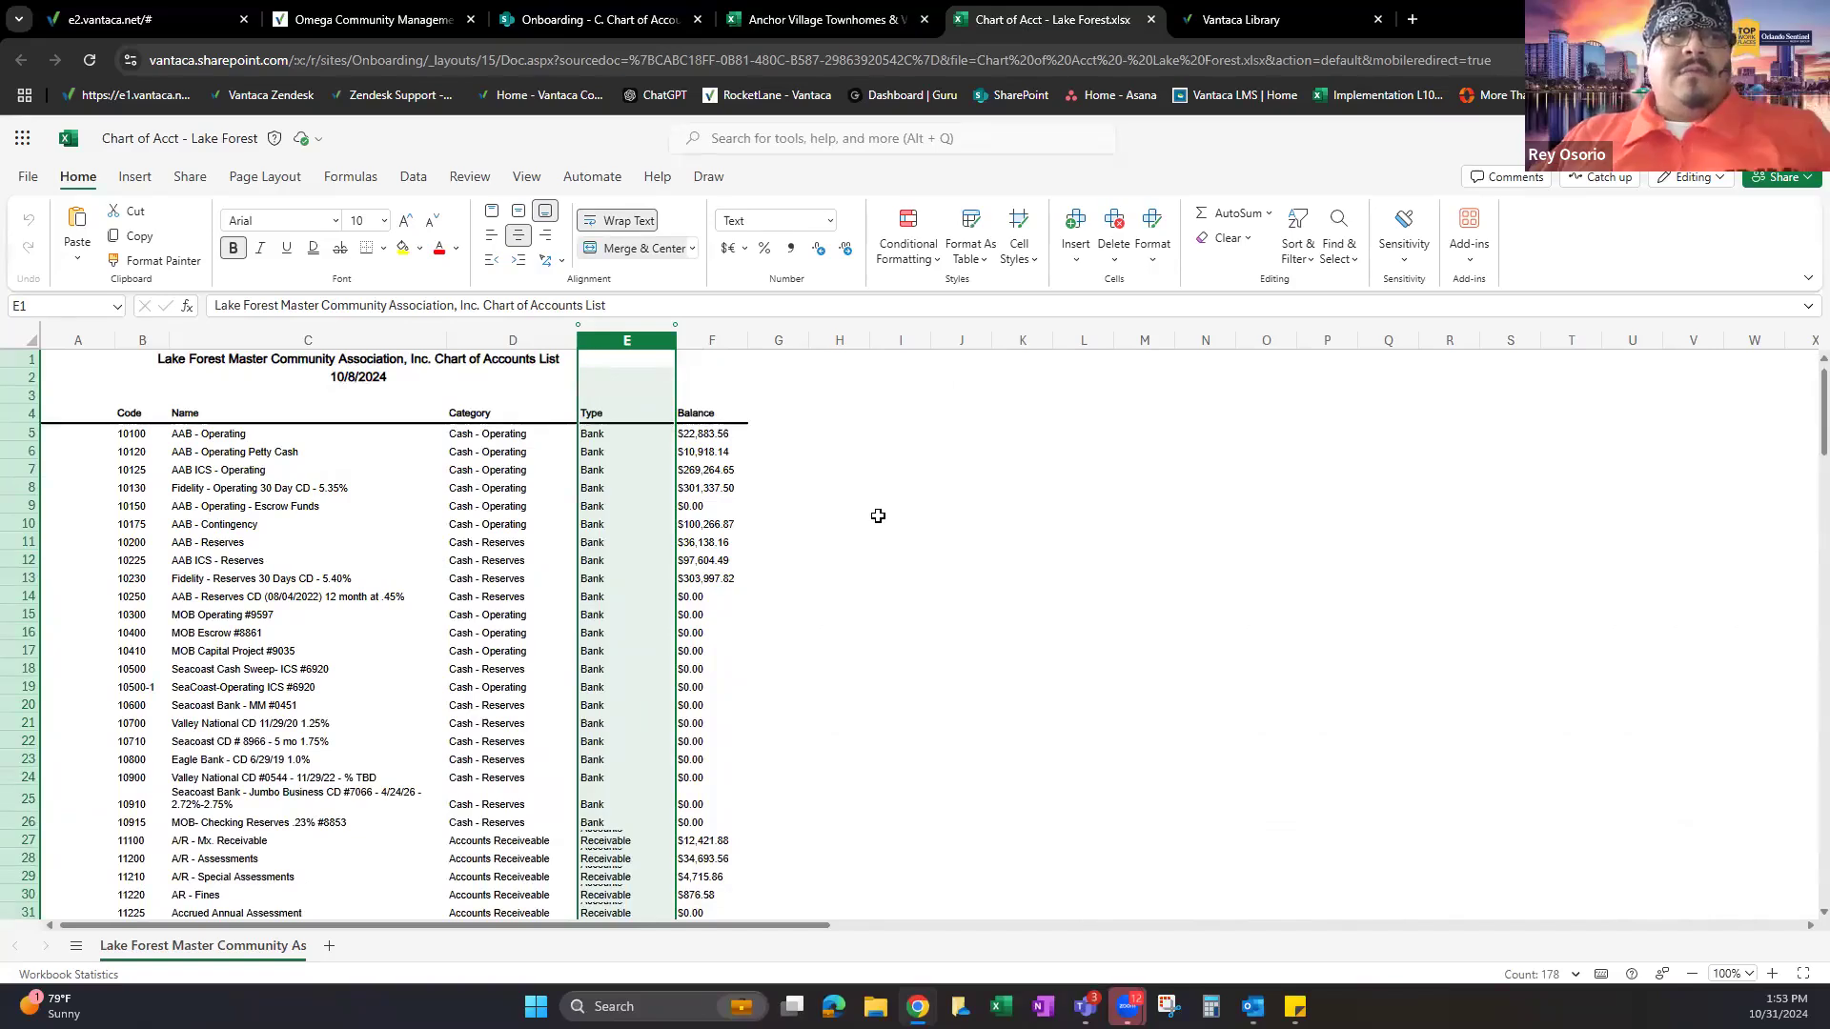
{"action": "left_click_drag", "start_coordinate": [663, 438], "coordinate": [324, 319]}
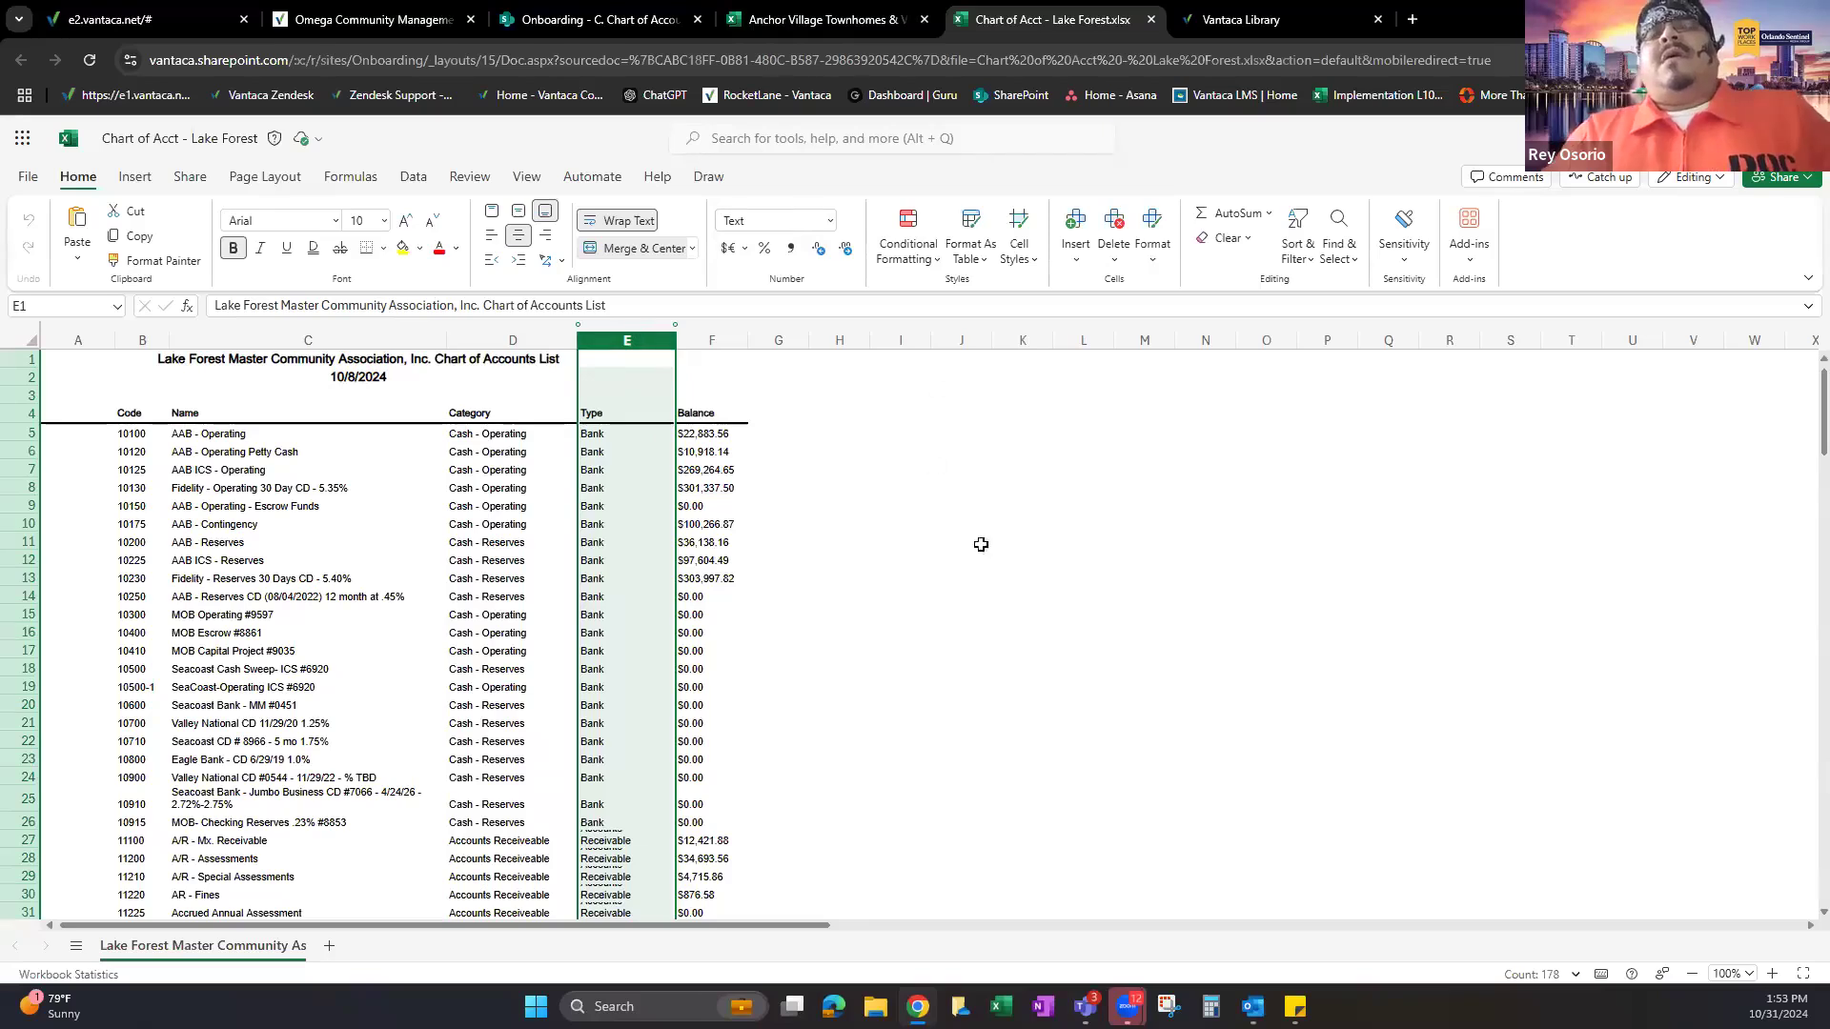
{"action": "left_click", "coordinate": [1151, 19]}
{"action": "left_click", "coordinate": [815, 11]}
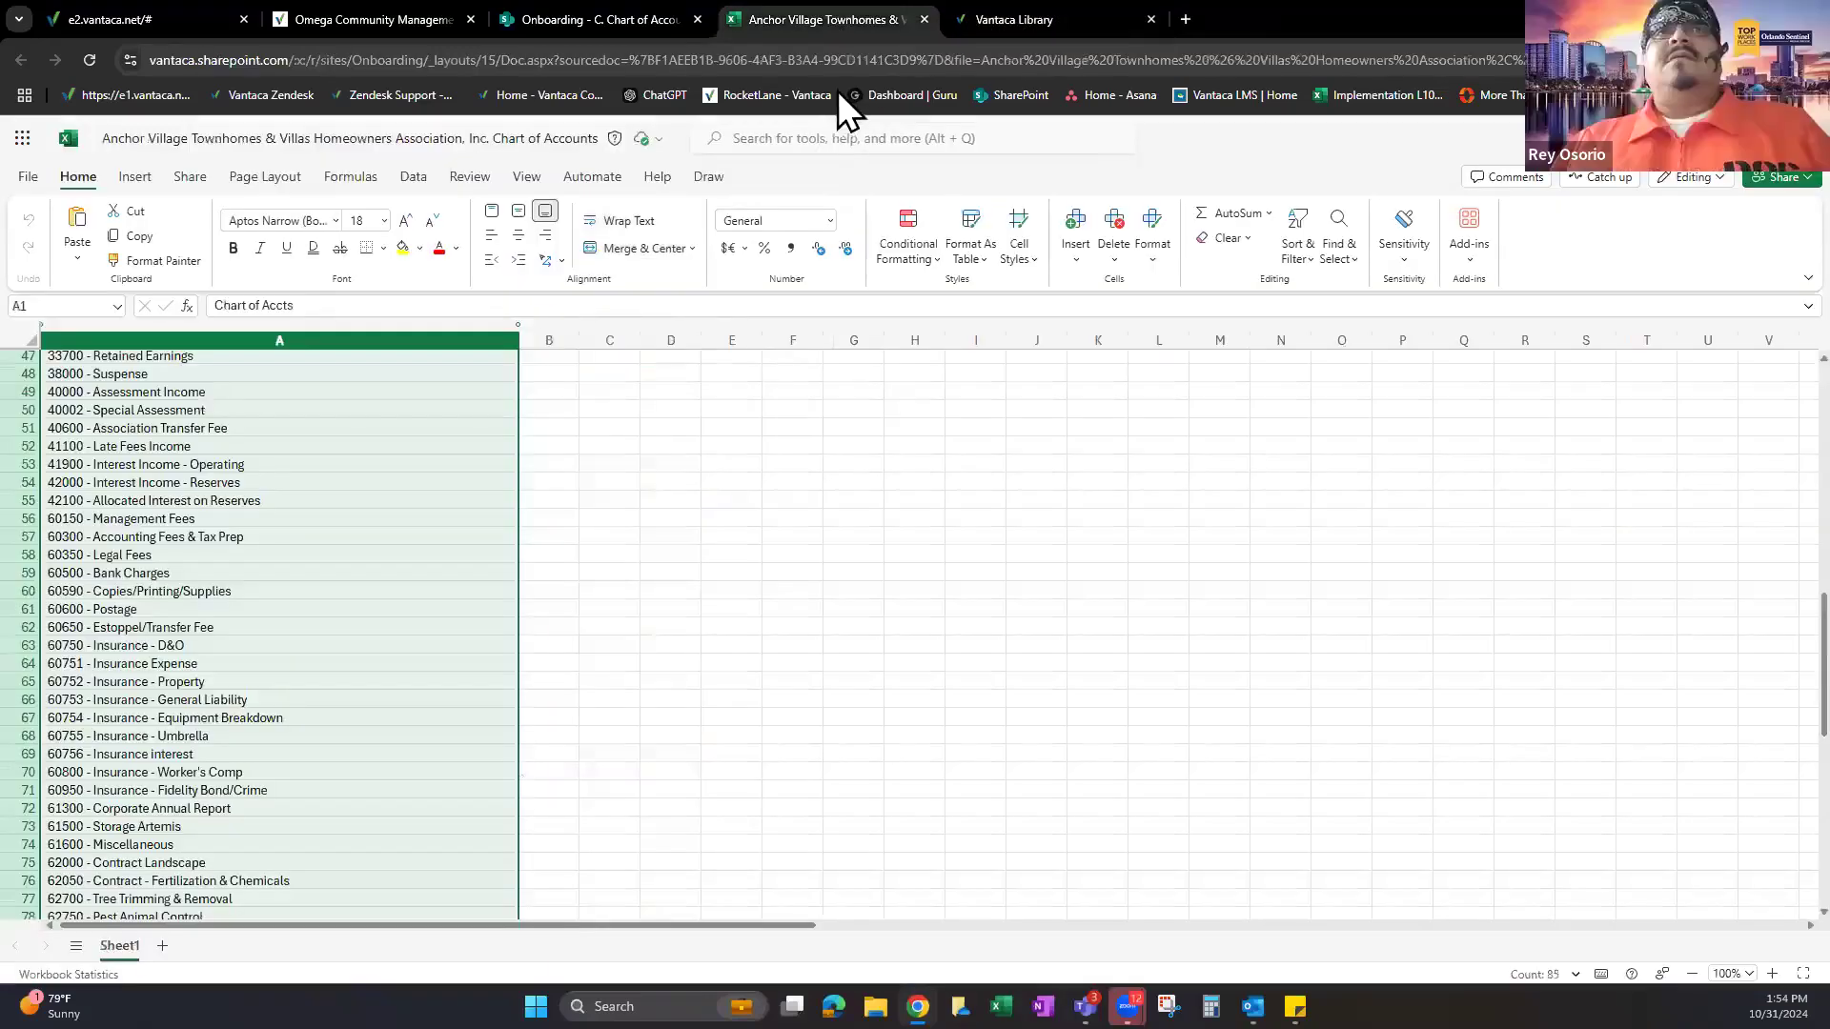
{"action": "scroll", "coordinate": [470, 609], "scroll_direction": "up", "scroll_amount": 10}
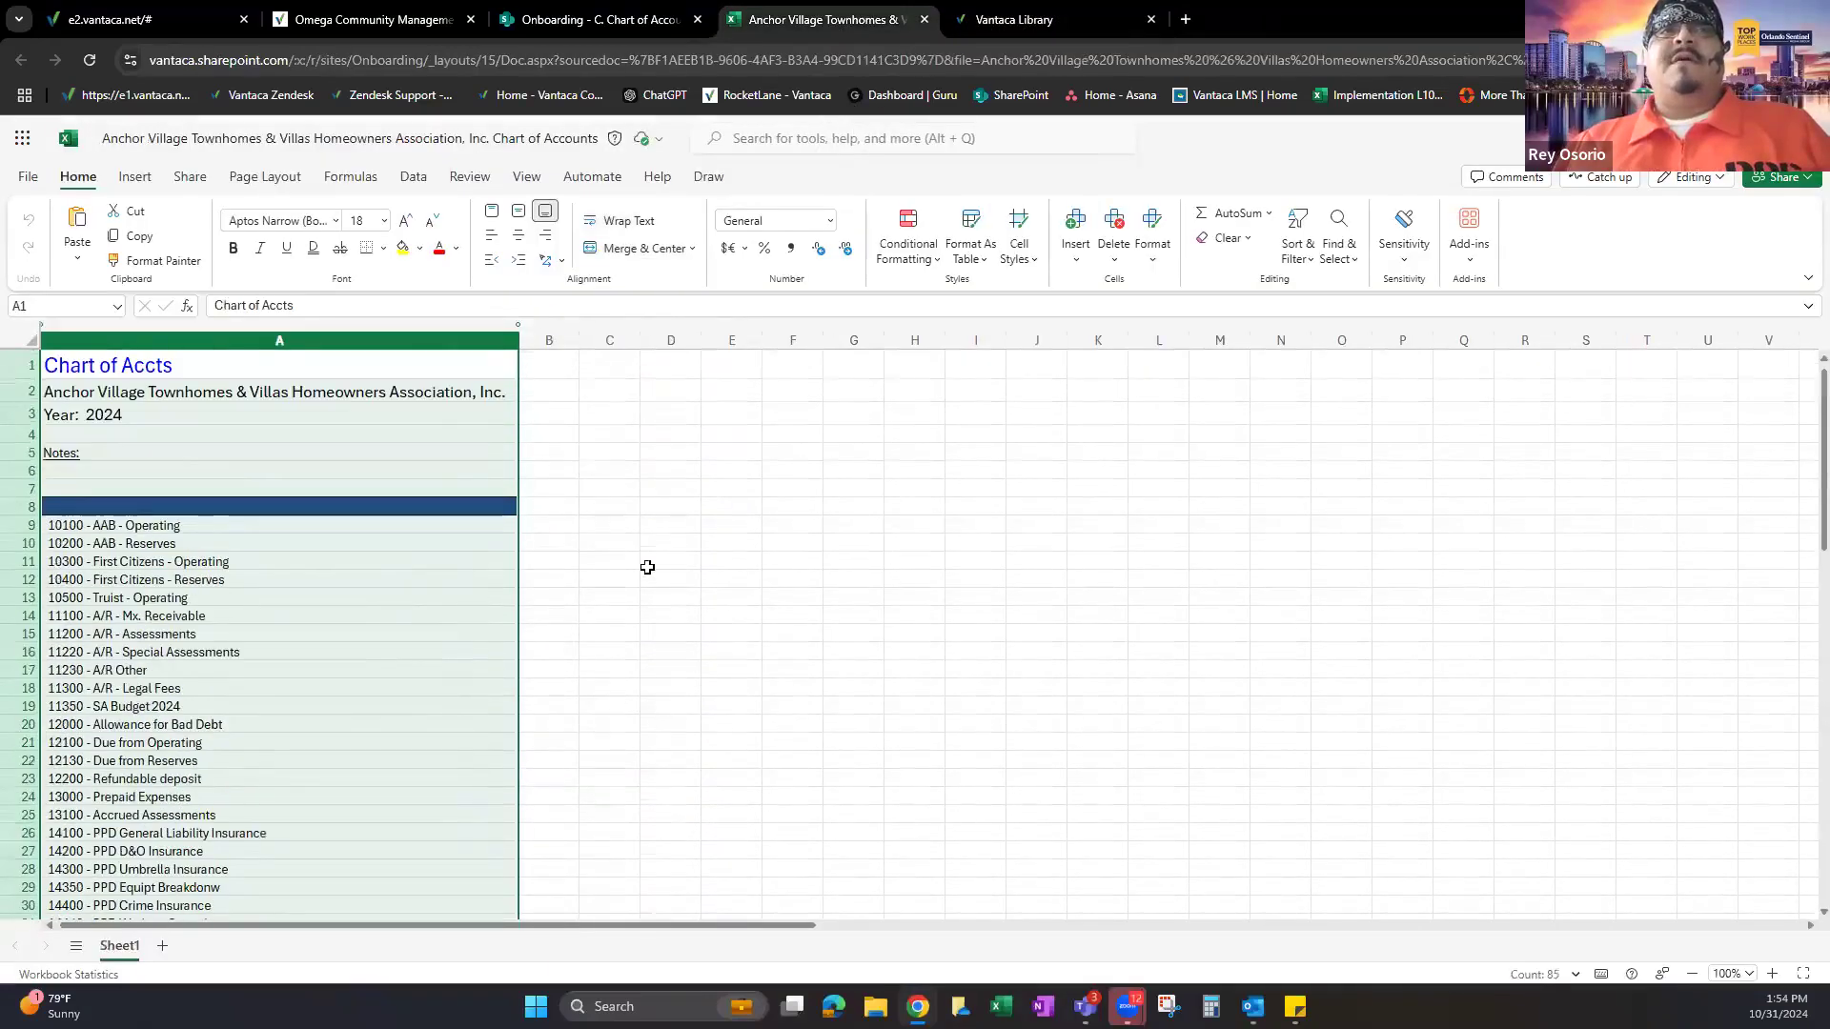
Close Anchor Village and open Chart of Acct - Lake Forest.xlsx from B. Test Data › Chart of Accounts.
{"action": "left_click", "coordinate": [924, 19]}
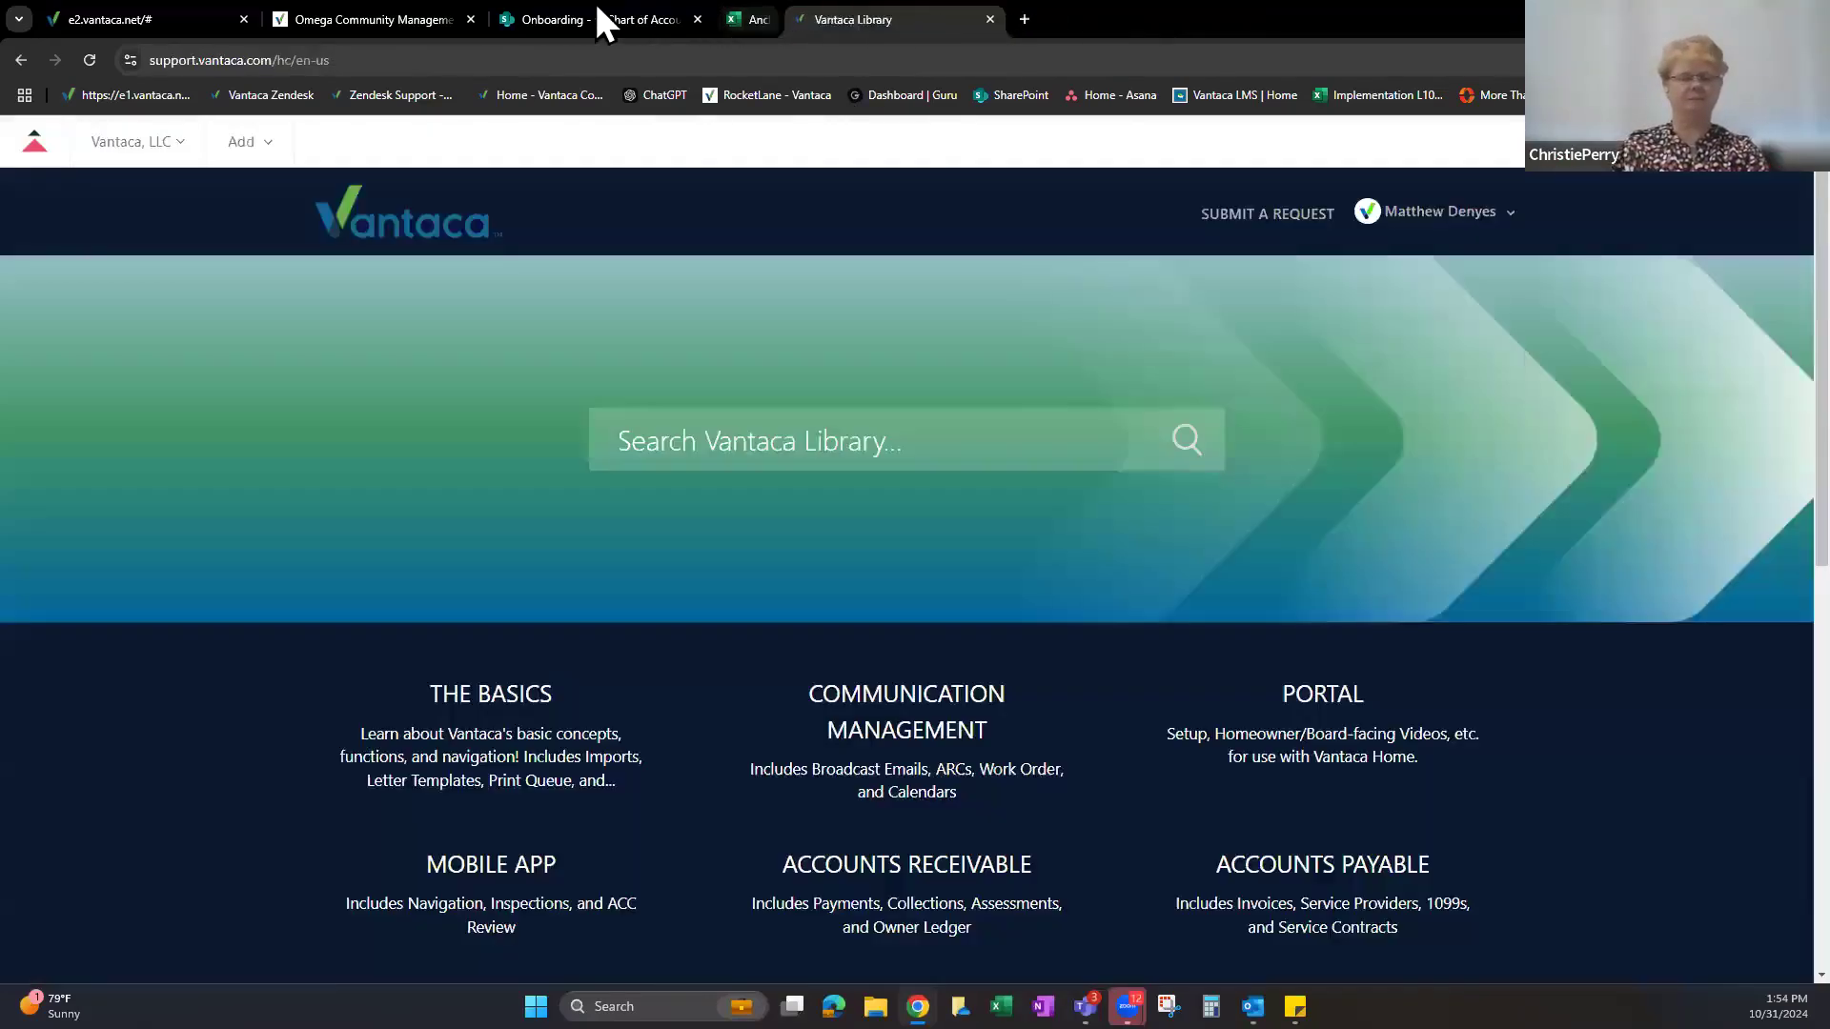
{"action": "left_click", "coordinate": [596, 12]}
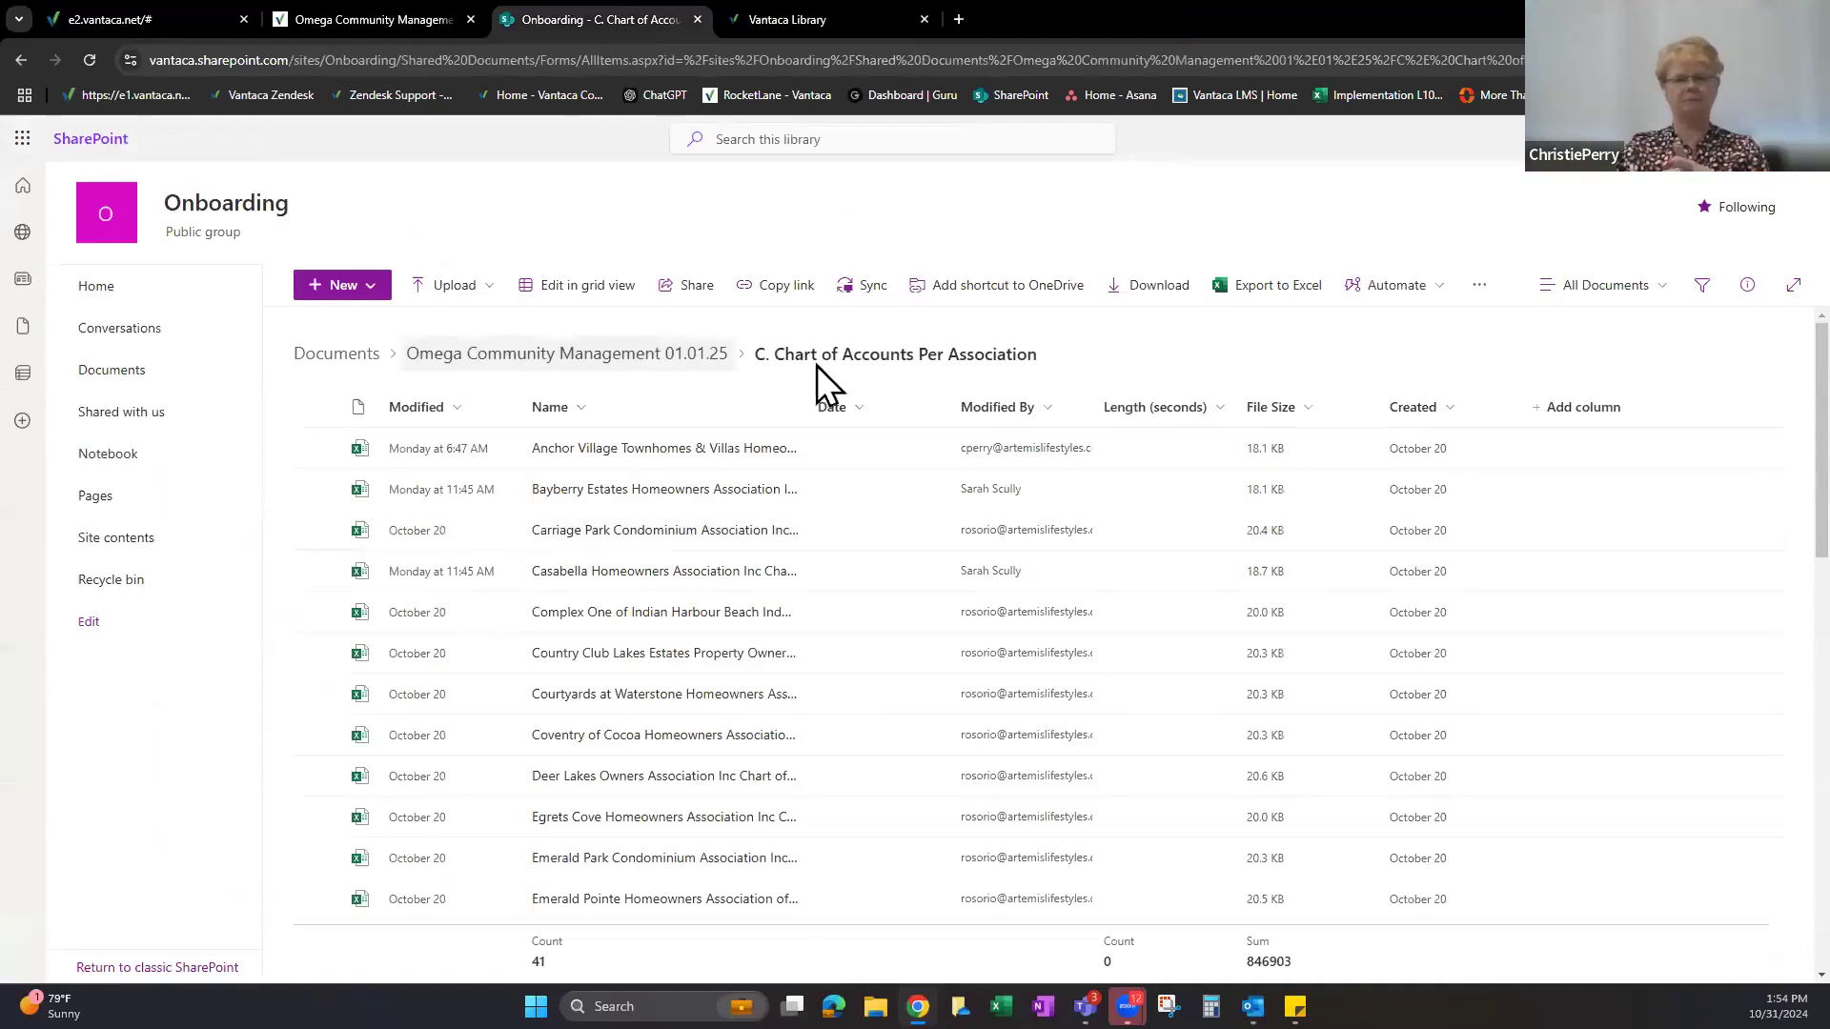
{"action": "left_click", "coordinate": [597, 360]}
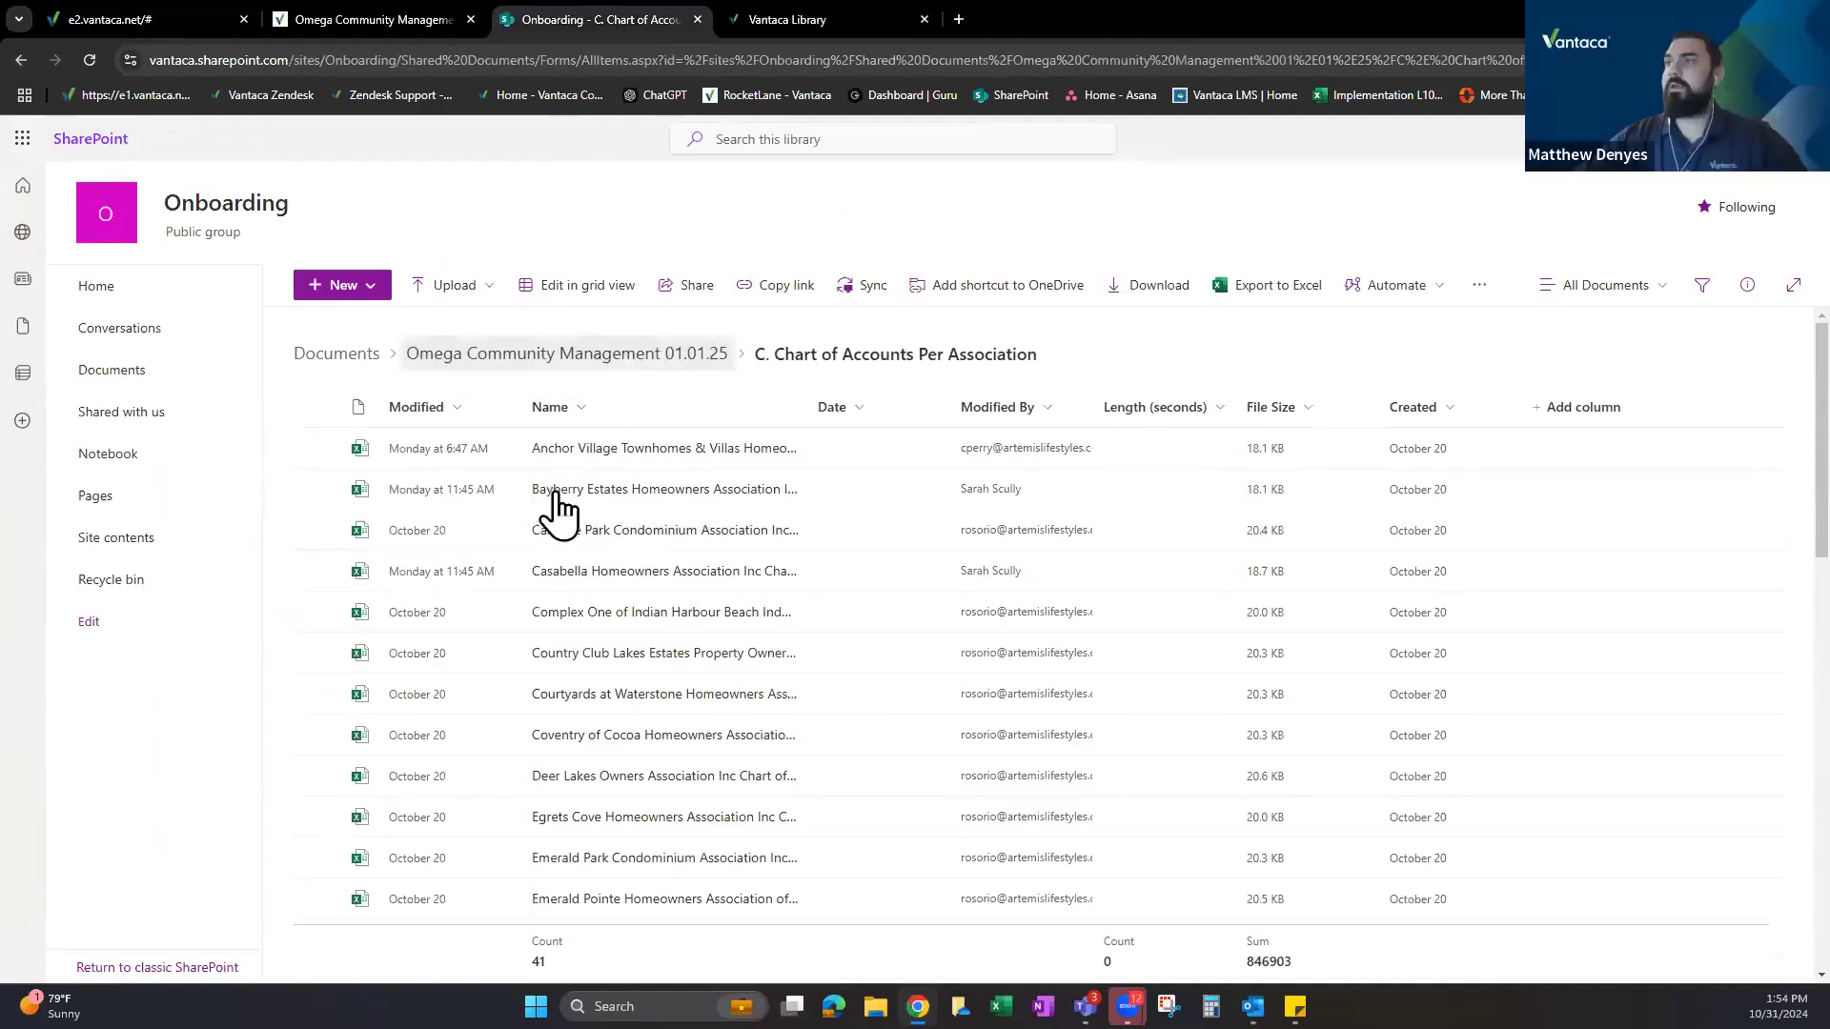
{"action": "scroll", "coordinate": [586, 453], "scroll_direction": "down", "scroll_amount": 2}
{"action": "left_click", "coordinate": [583, 436]}
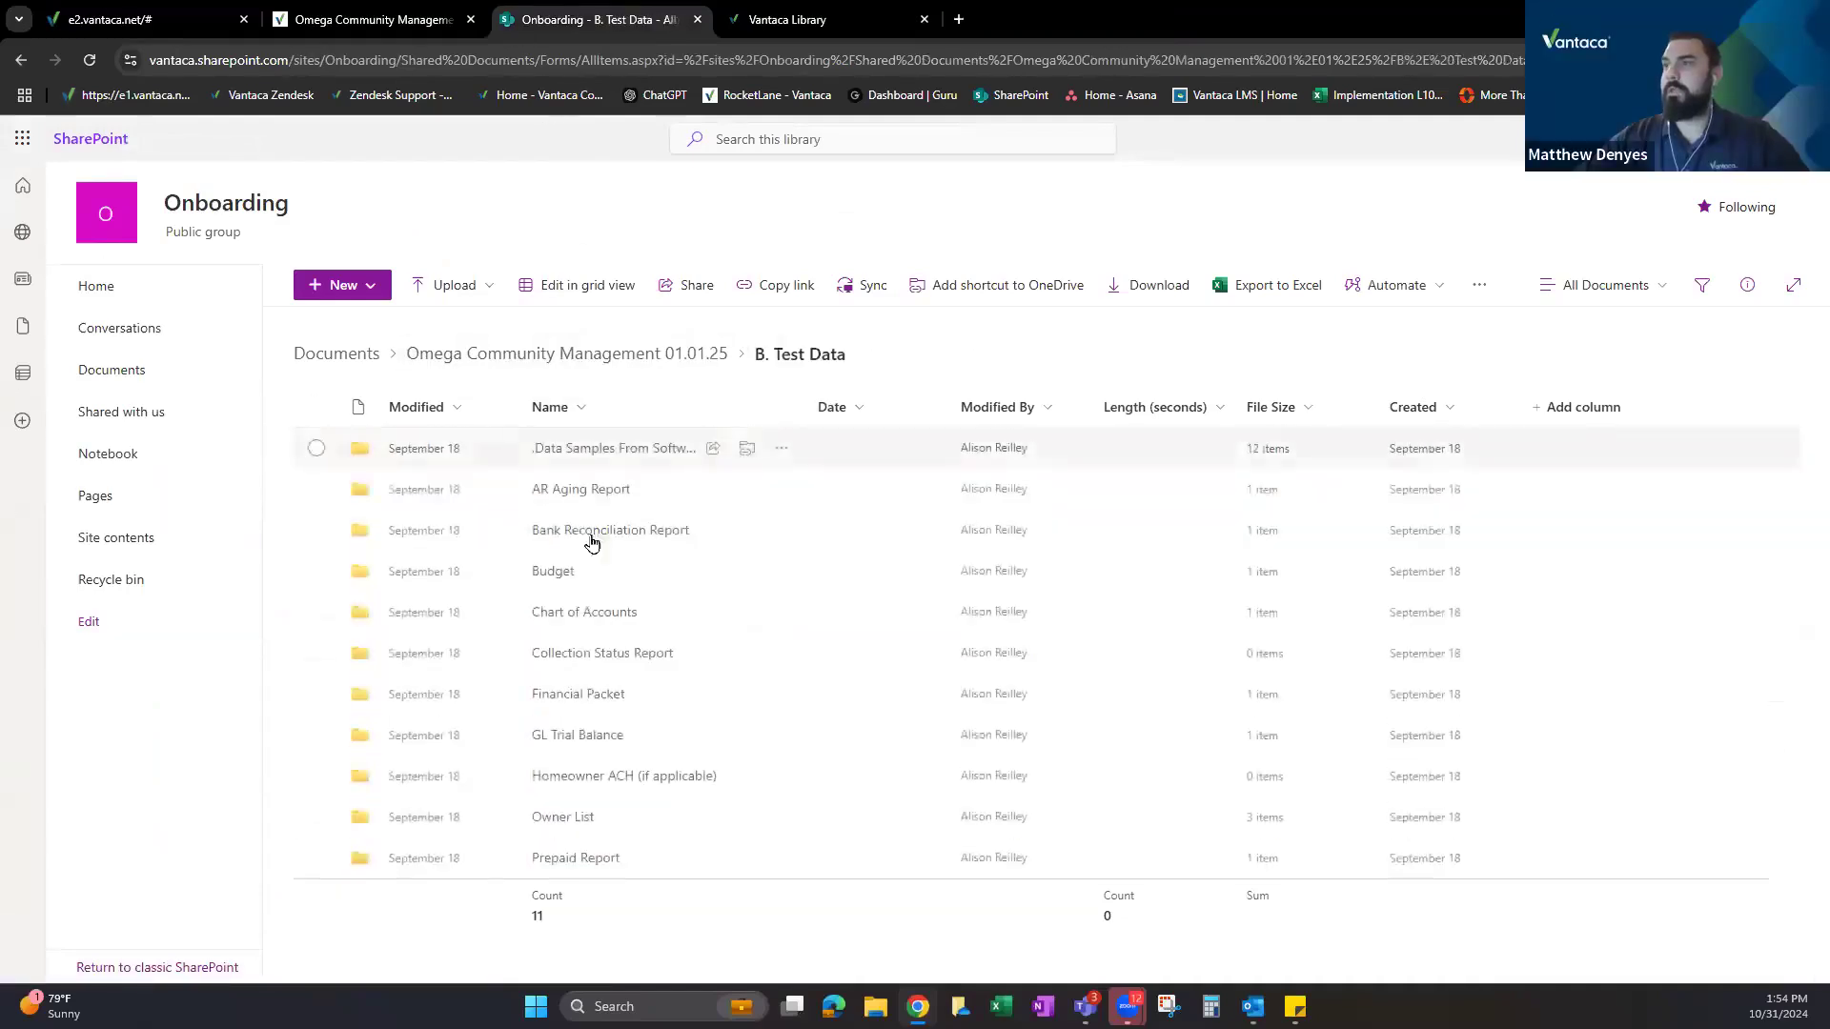
{"action": "left_click", "coordinate": [584, 608]}
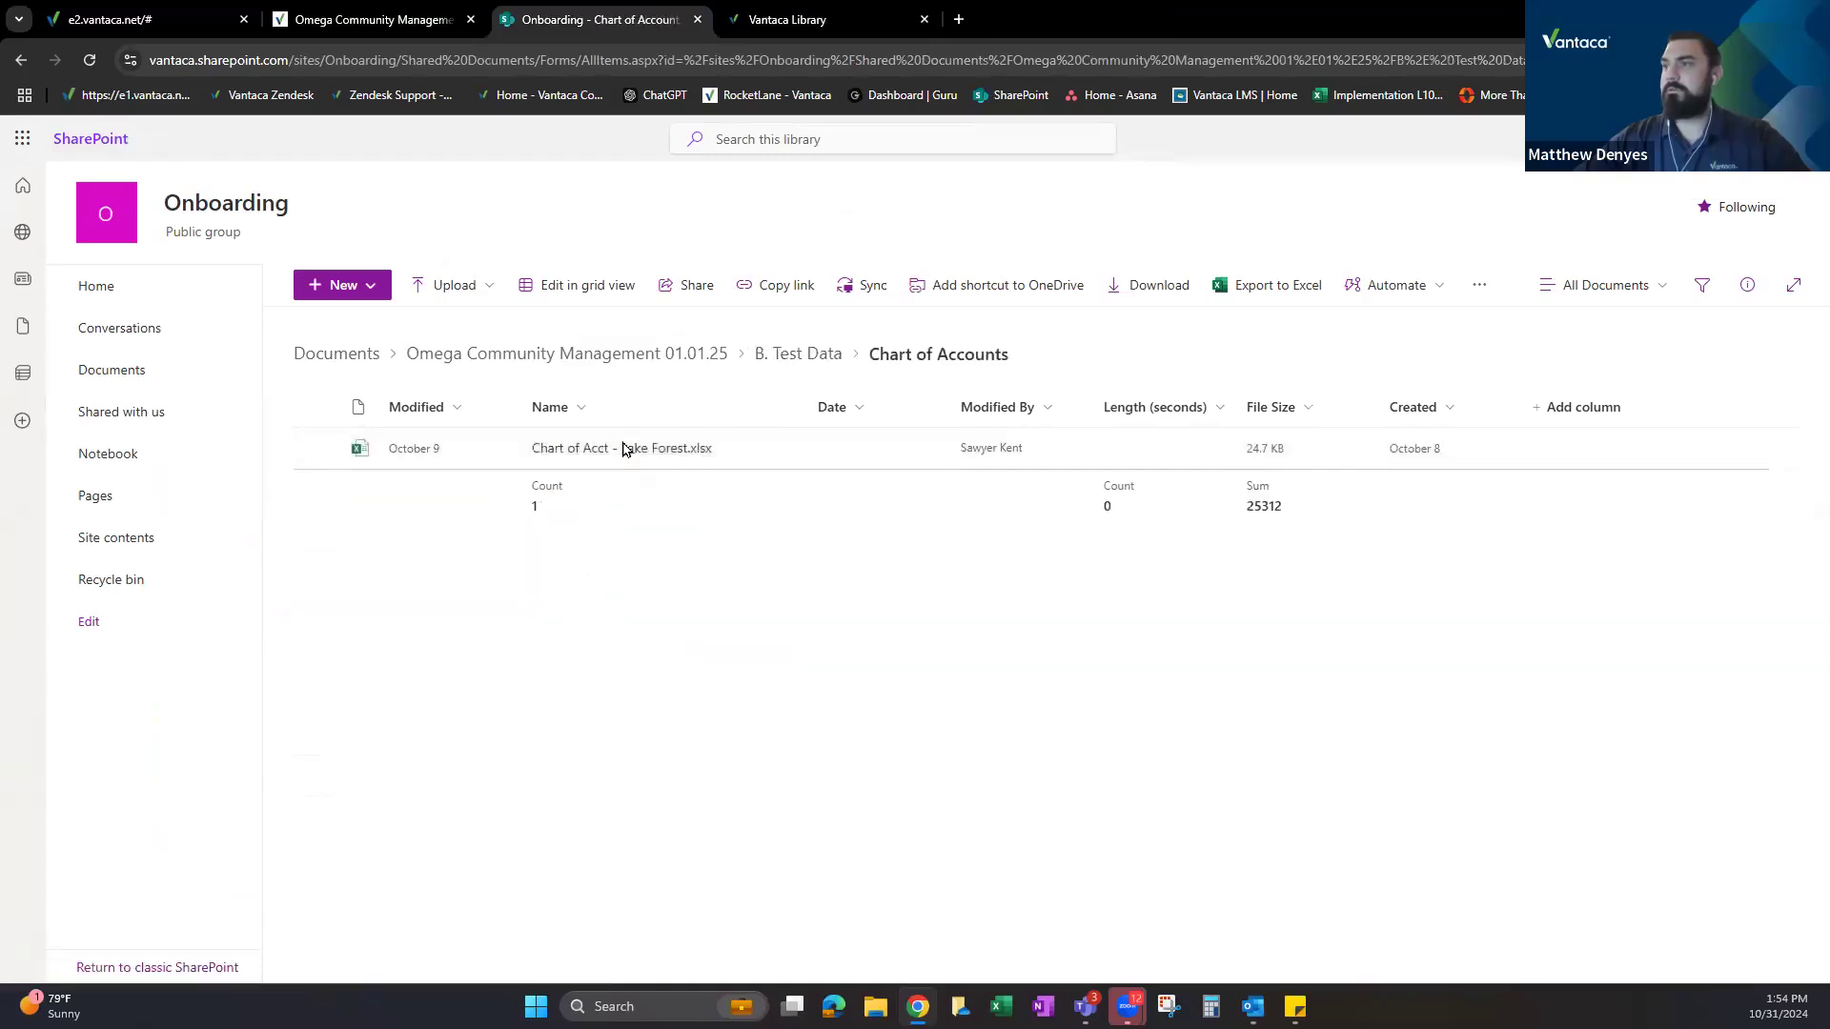
{"action": "left_click", "coordinate": [620, 448]}
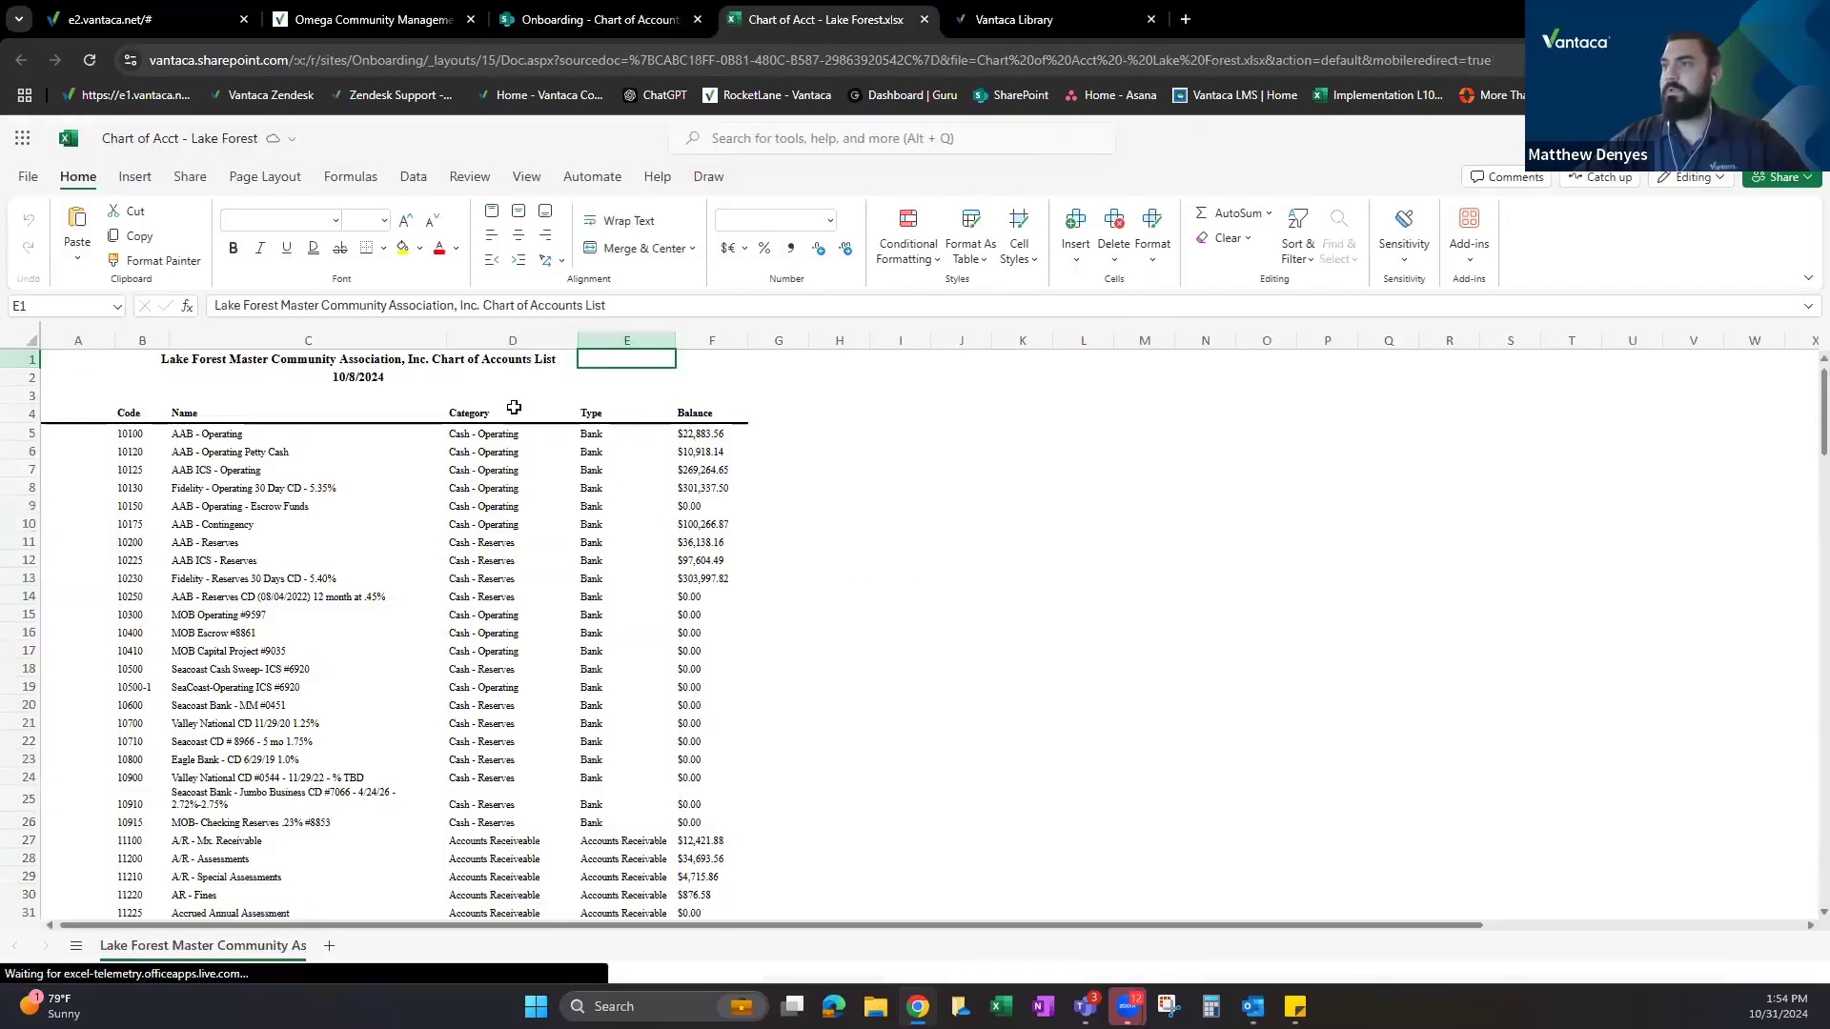
Scroll through the Lake Forest sheet reviewing the Category column.
{"action": "scroll", "coordinate": [575, 540], "scroll_direction": "down", "scroll_amount": 12}
{"action": "scroll", "coordinate": [574, 539], "scroll_direction": "down", "scroll_amount": 5}
{"action": "scroll", "coordinate": [571, 572], "scroll_direction": "up", "scroll_amount": 18}
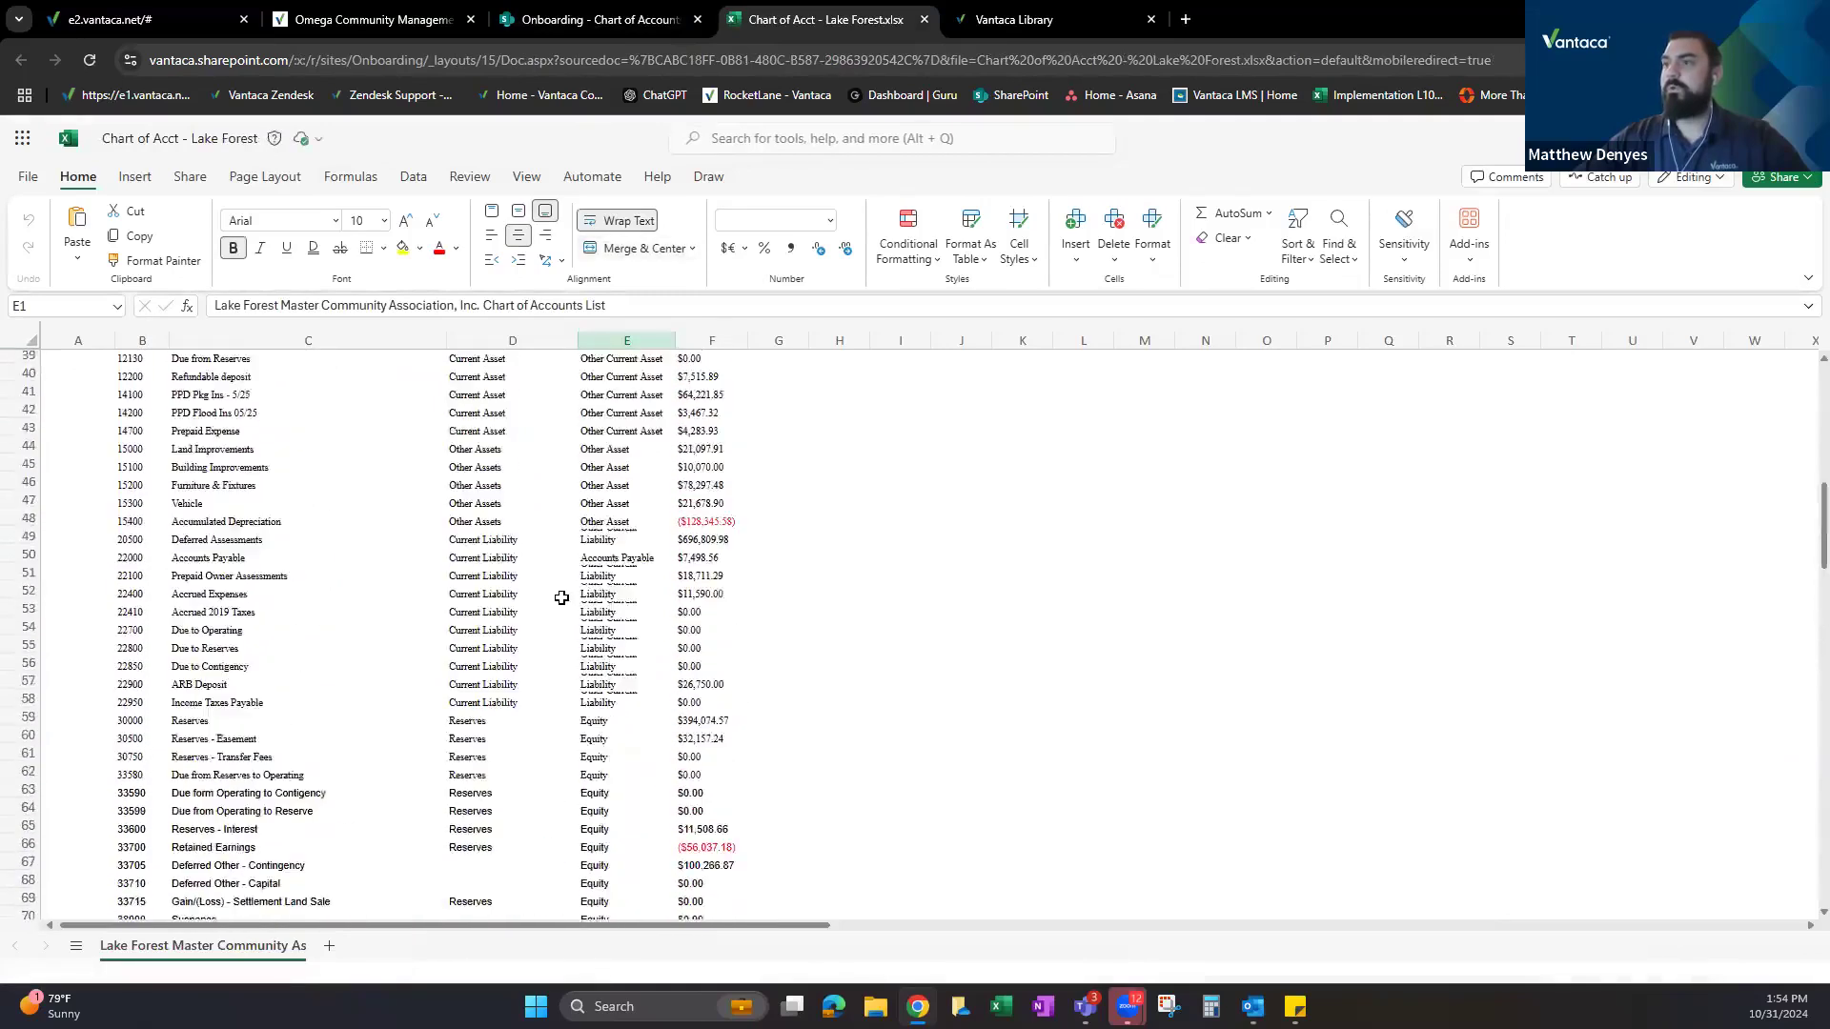
{"action": "left_click", "coordinate": [480, 336]}
{"action": "scroll", "coordinate": [552, 517], "scroll_direction": "down", "scroll_amount": 9}
{"action": "scroll", "coordinate": [552, 517], "scroll_direction": "down", "scroll_amount": 7}
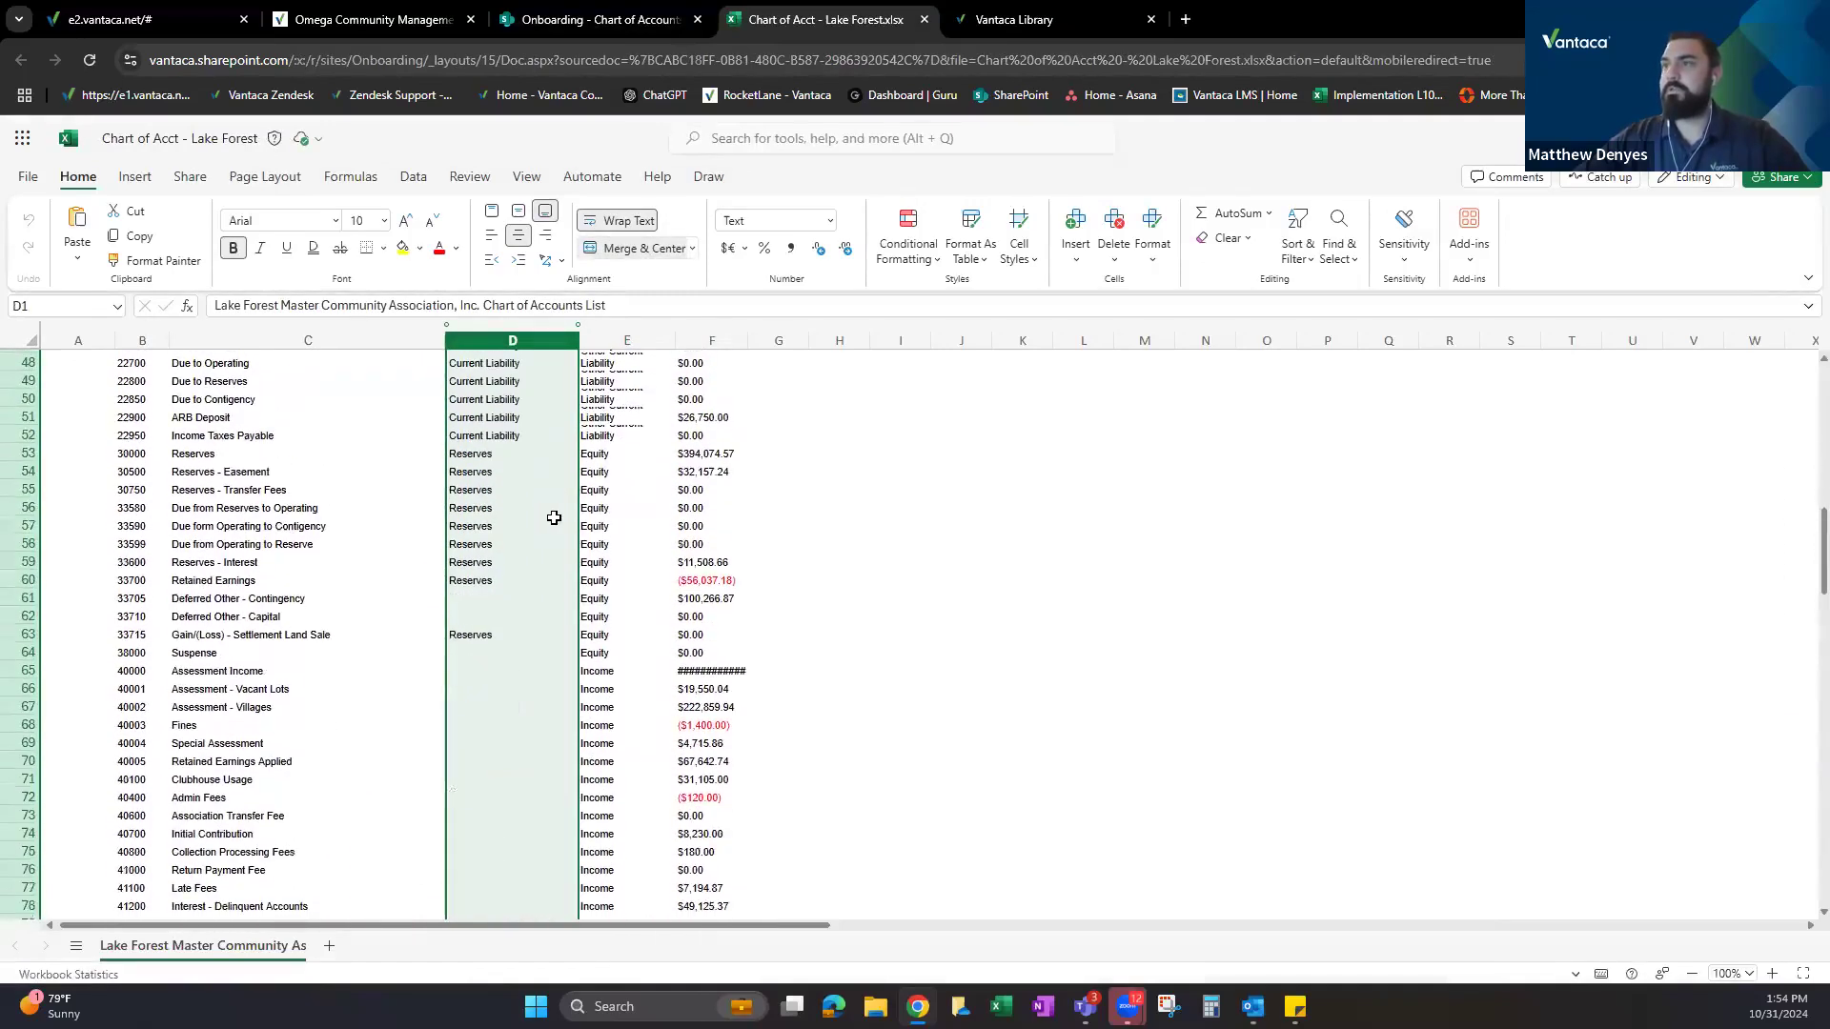
{"action": "scroll", "coordinate": [555, 516], "scroll_direction": "down", "scroll_amount": 12}
{"action": "scroll", "coordinate": [558, 515], "scroll_direction": "down", "scroll_amount": 17}
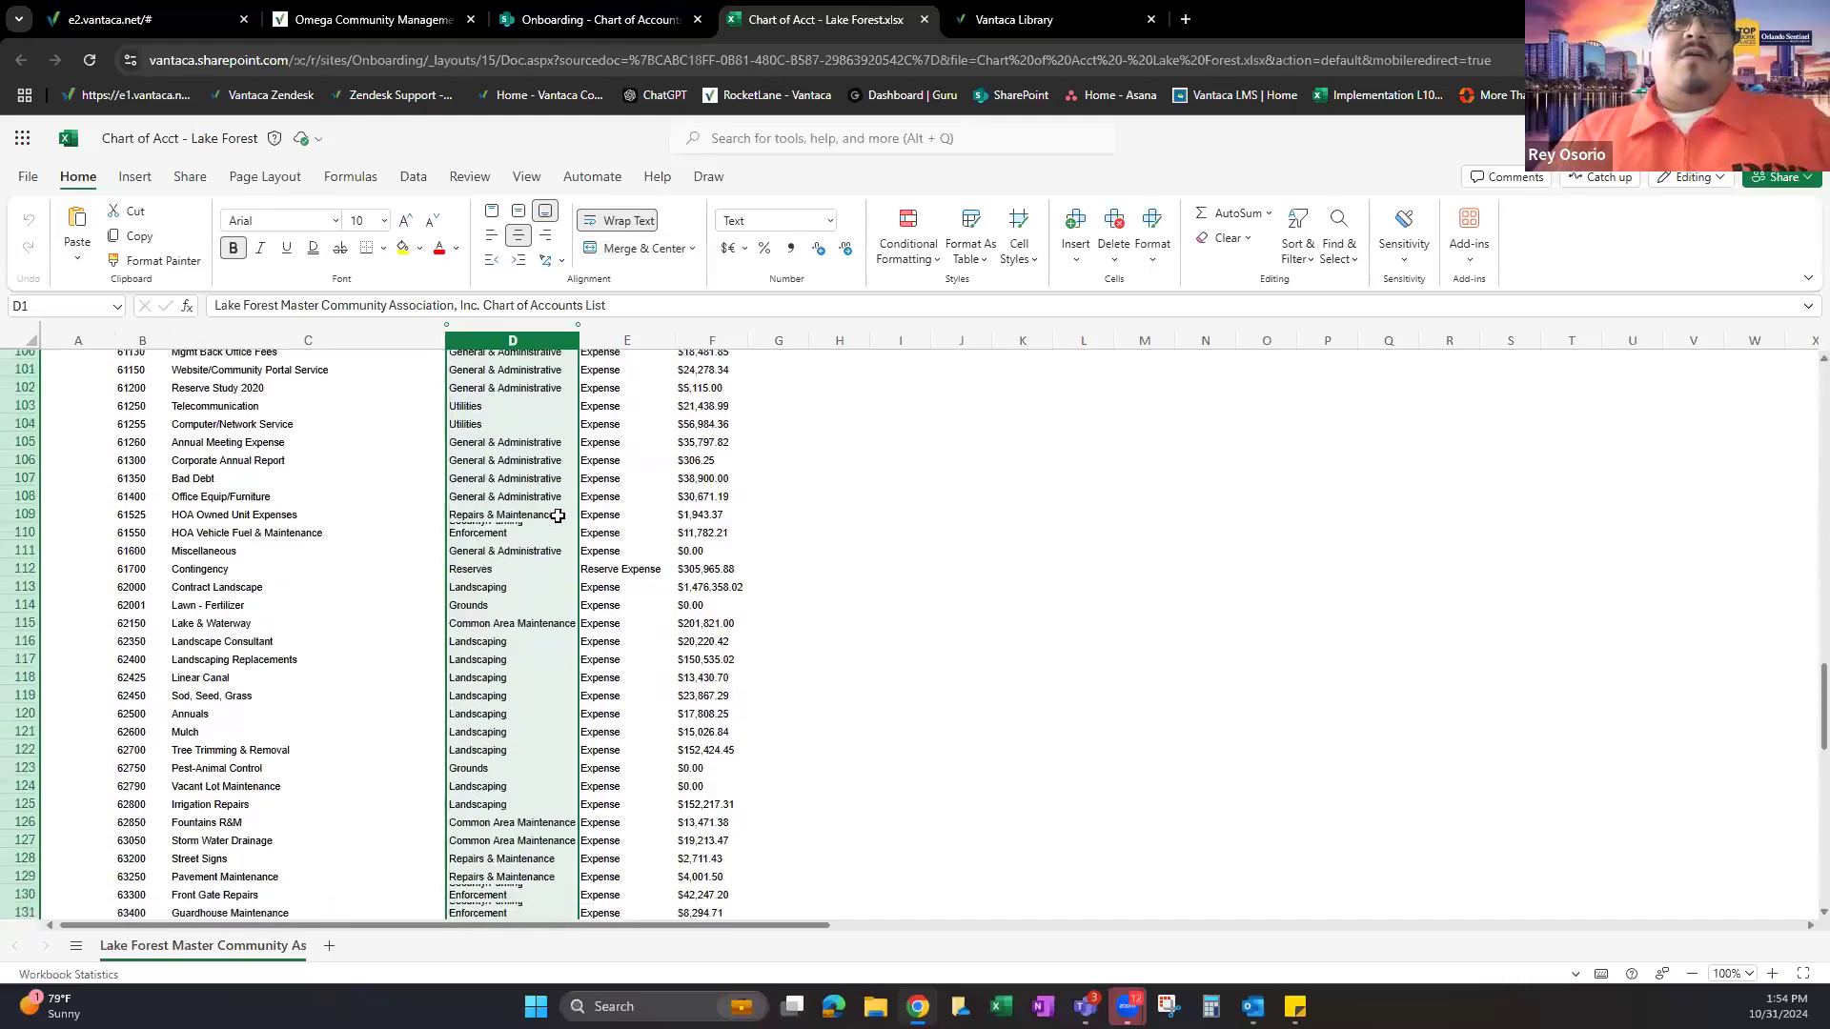
{"action": "scroll", "coordinate": [557, 515], "scroll_direction": "down", "scroll_amount": 7}
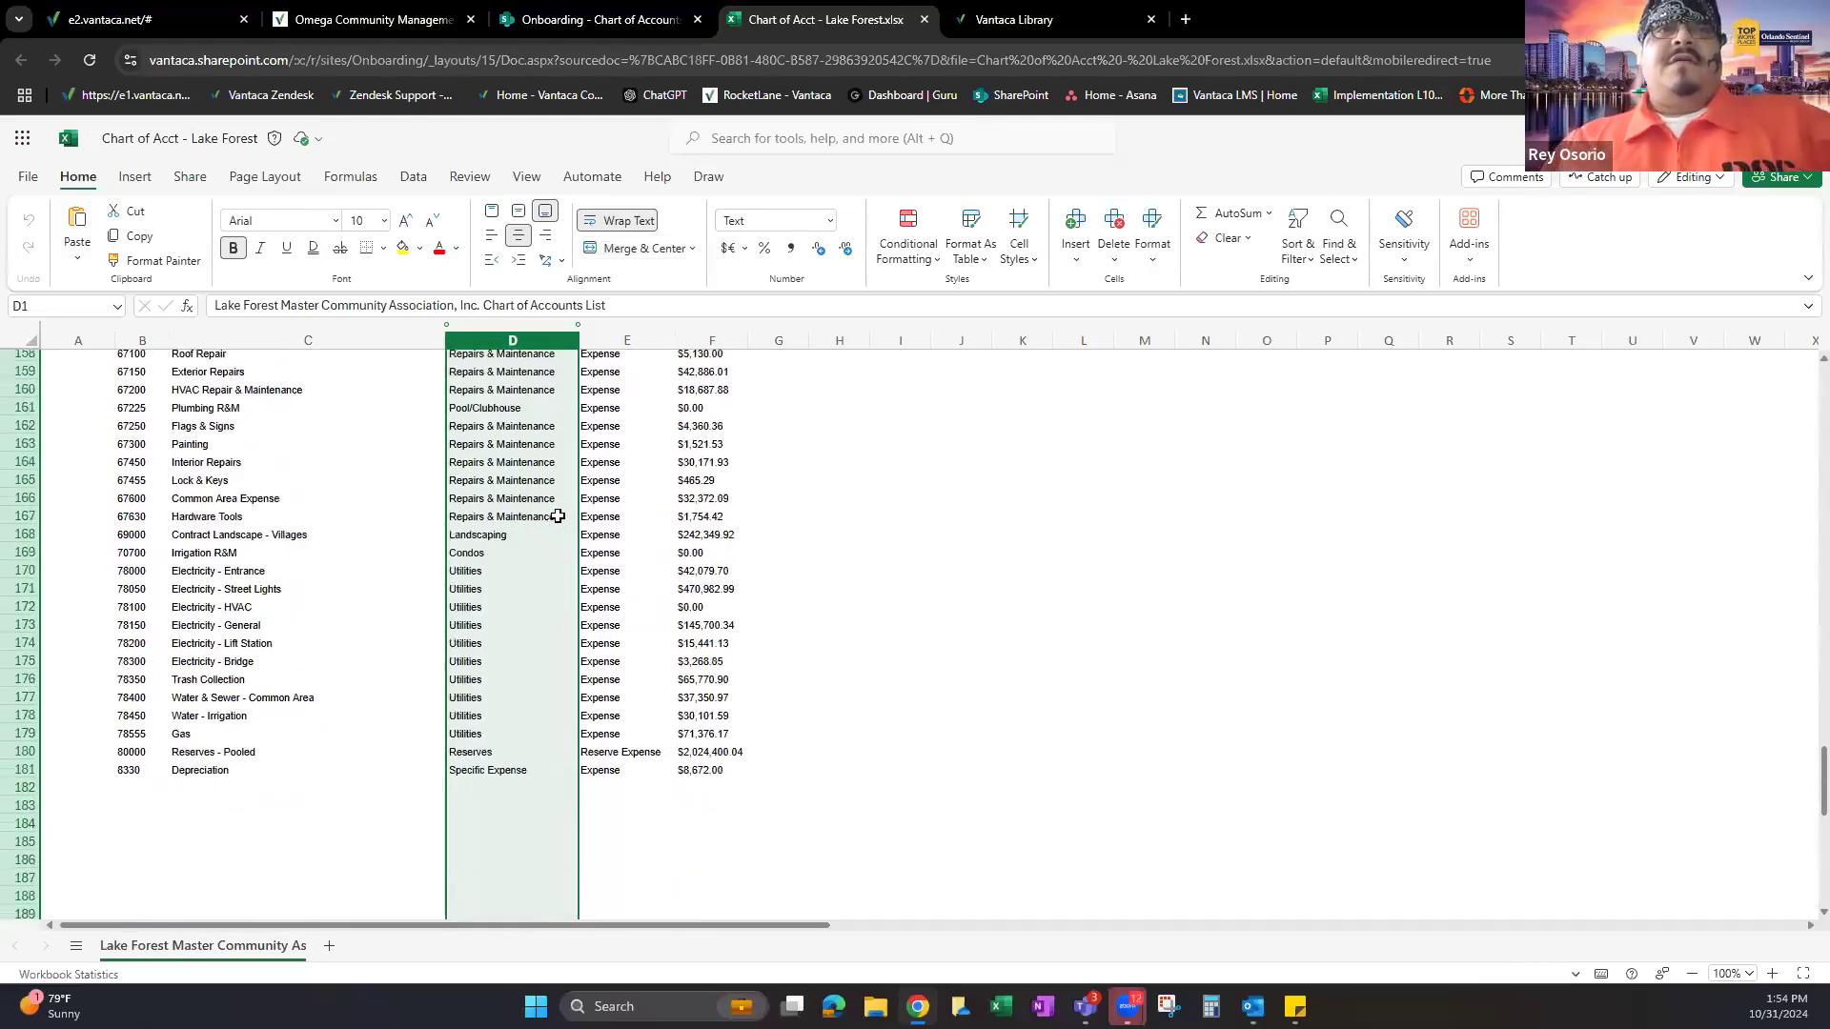
{"action": "scroll", "coordinate": [558, 516], "scroll_direction": "up", "scroll_amount": 20}
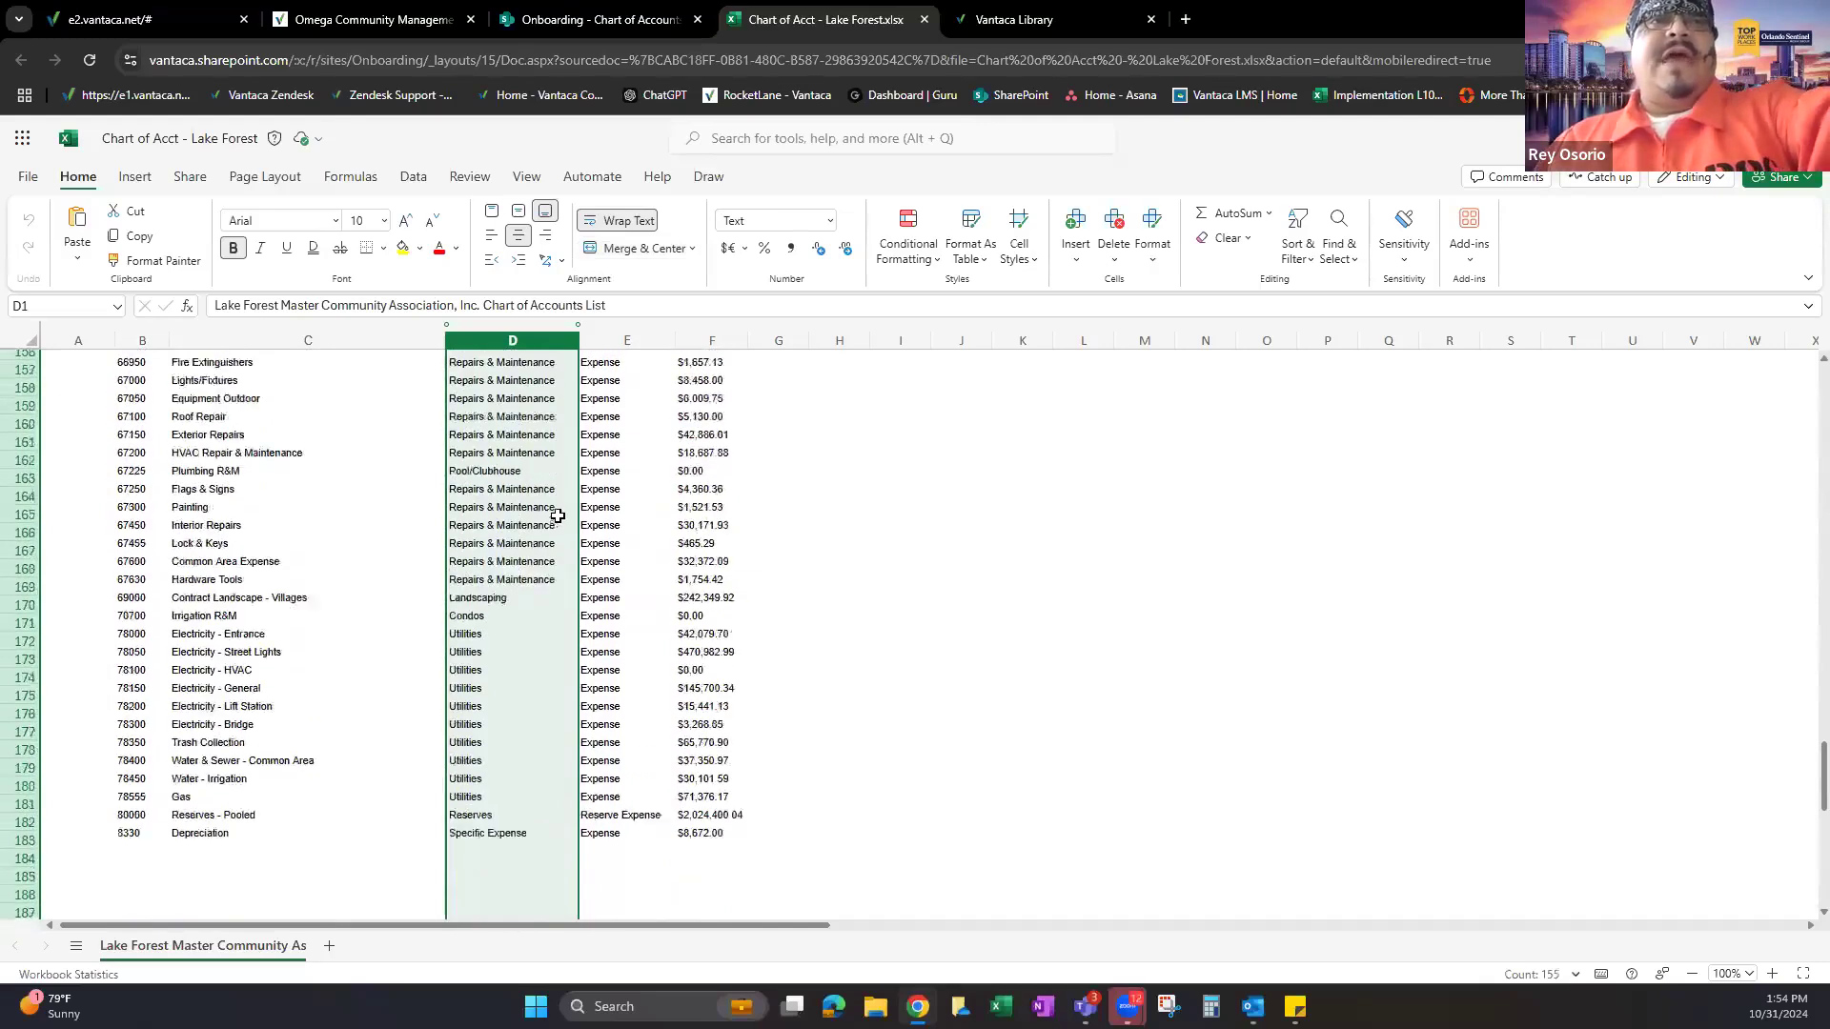
{"action": "scroll", "coordinate": [552, 520], "scroll_direction": "up", "scroll_amount": 4}
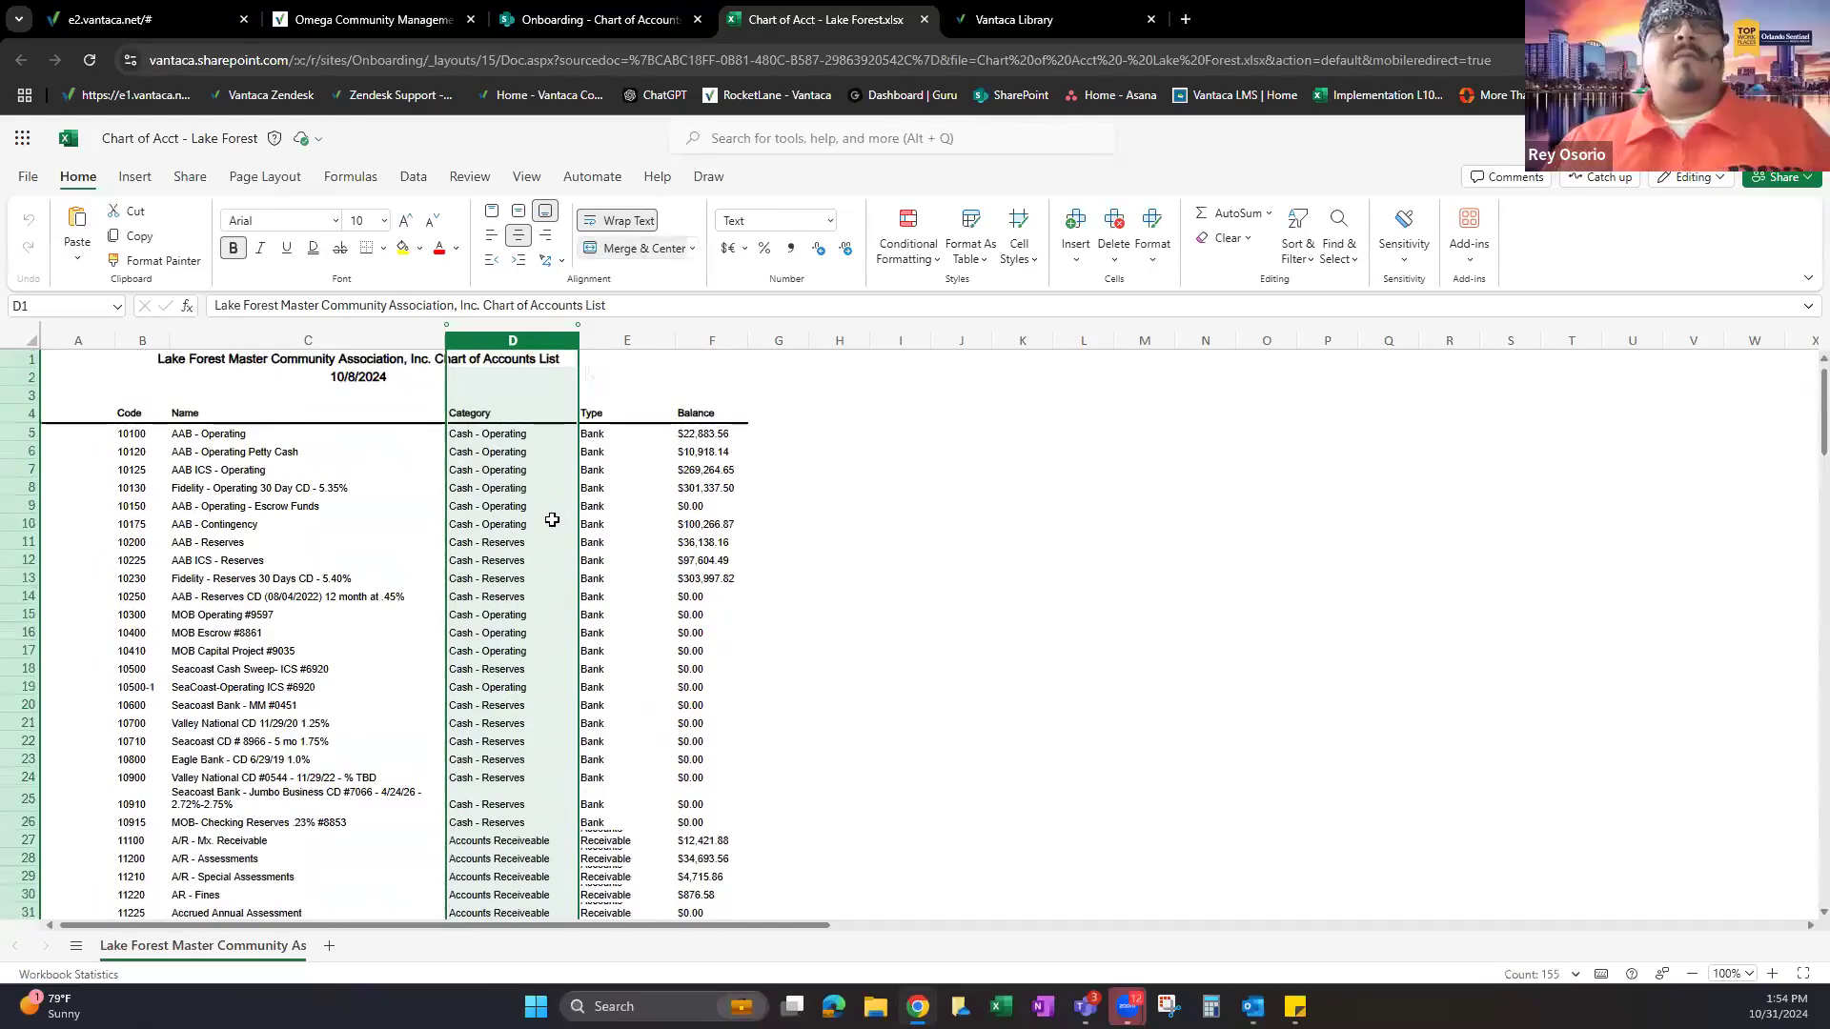
Review the Type column, then close Lake Forest and go up to Omega Community Management.
{"action": "left_click", "coordinate": [626, 340]}
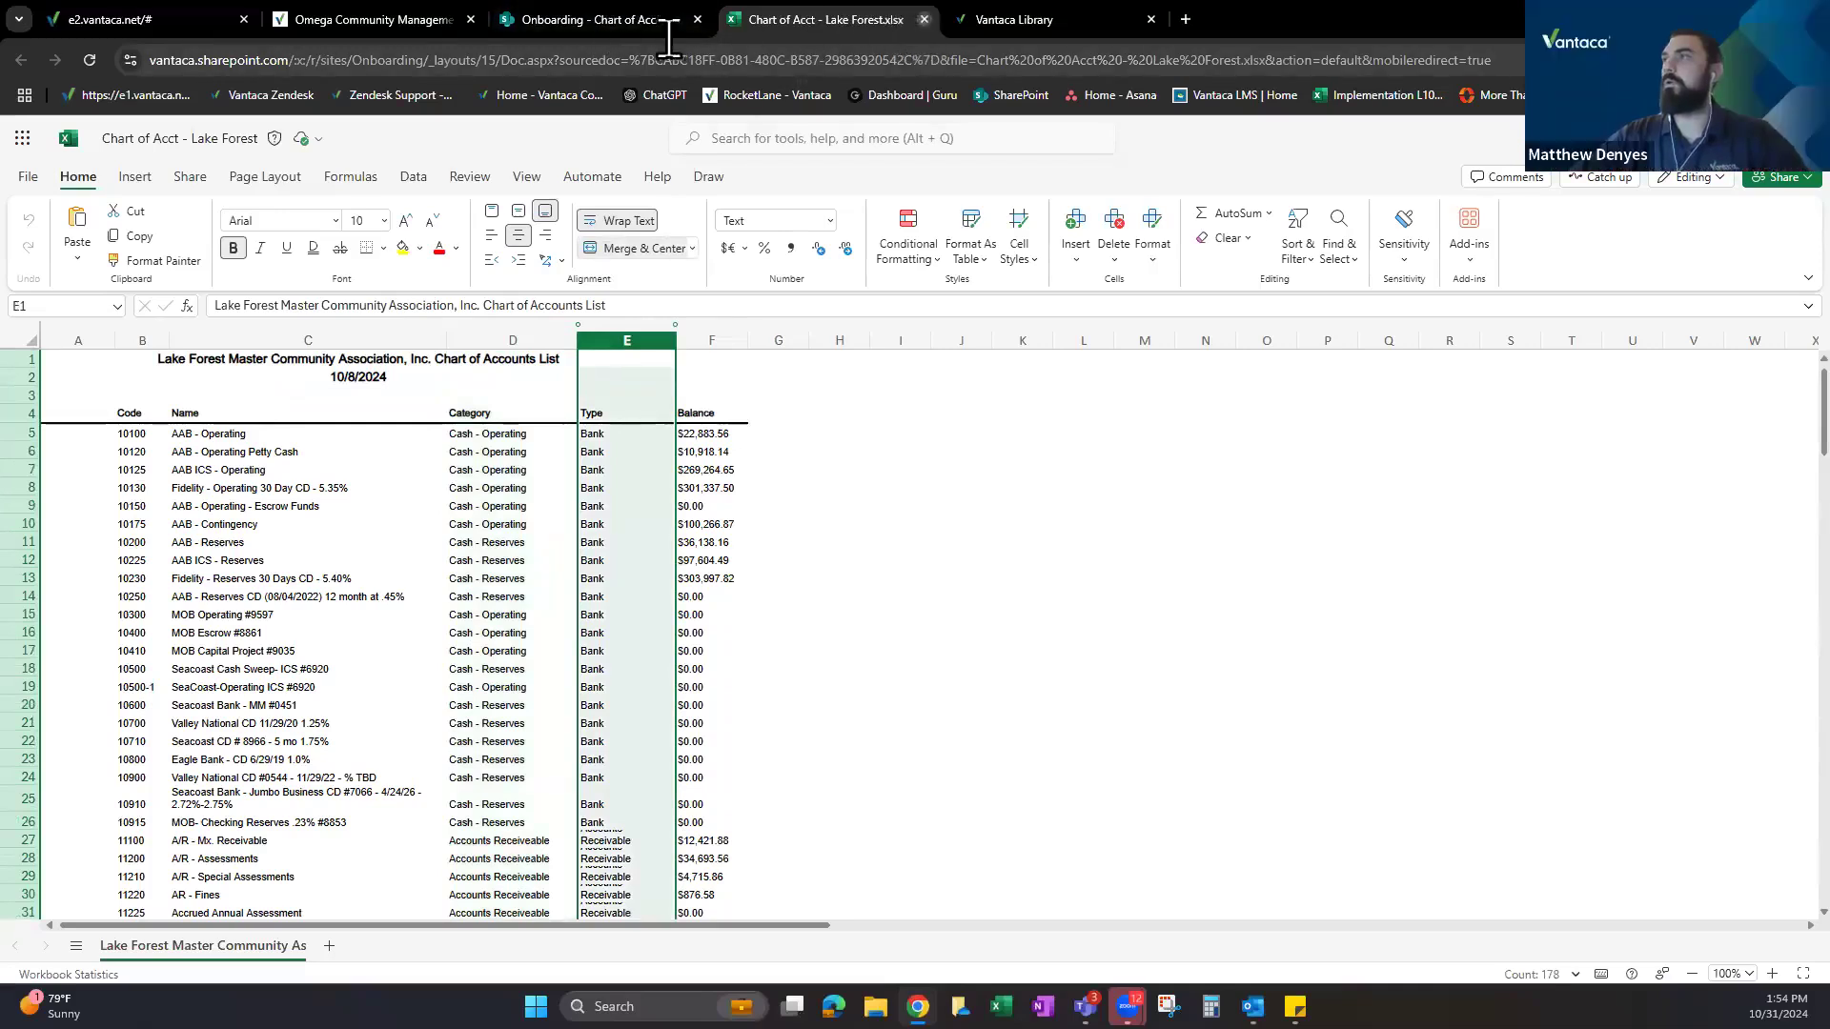
{"action": "left_click", "coordinate": [923, 20]}
{"action": "left_click", "coordinate": [558, 357]}
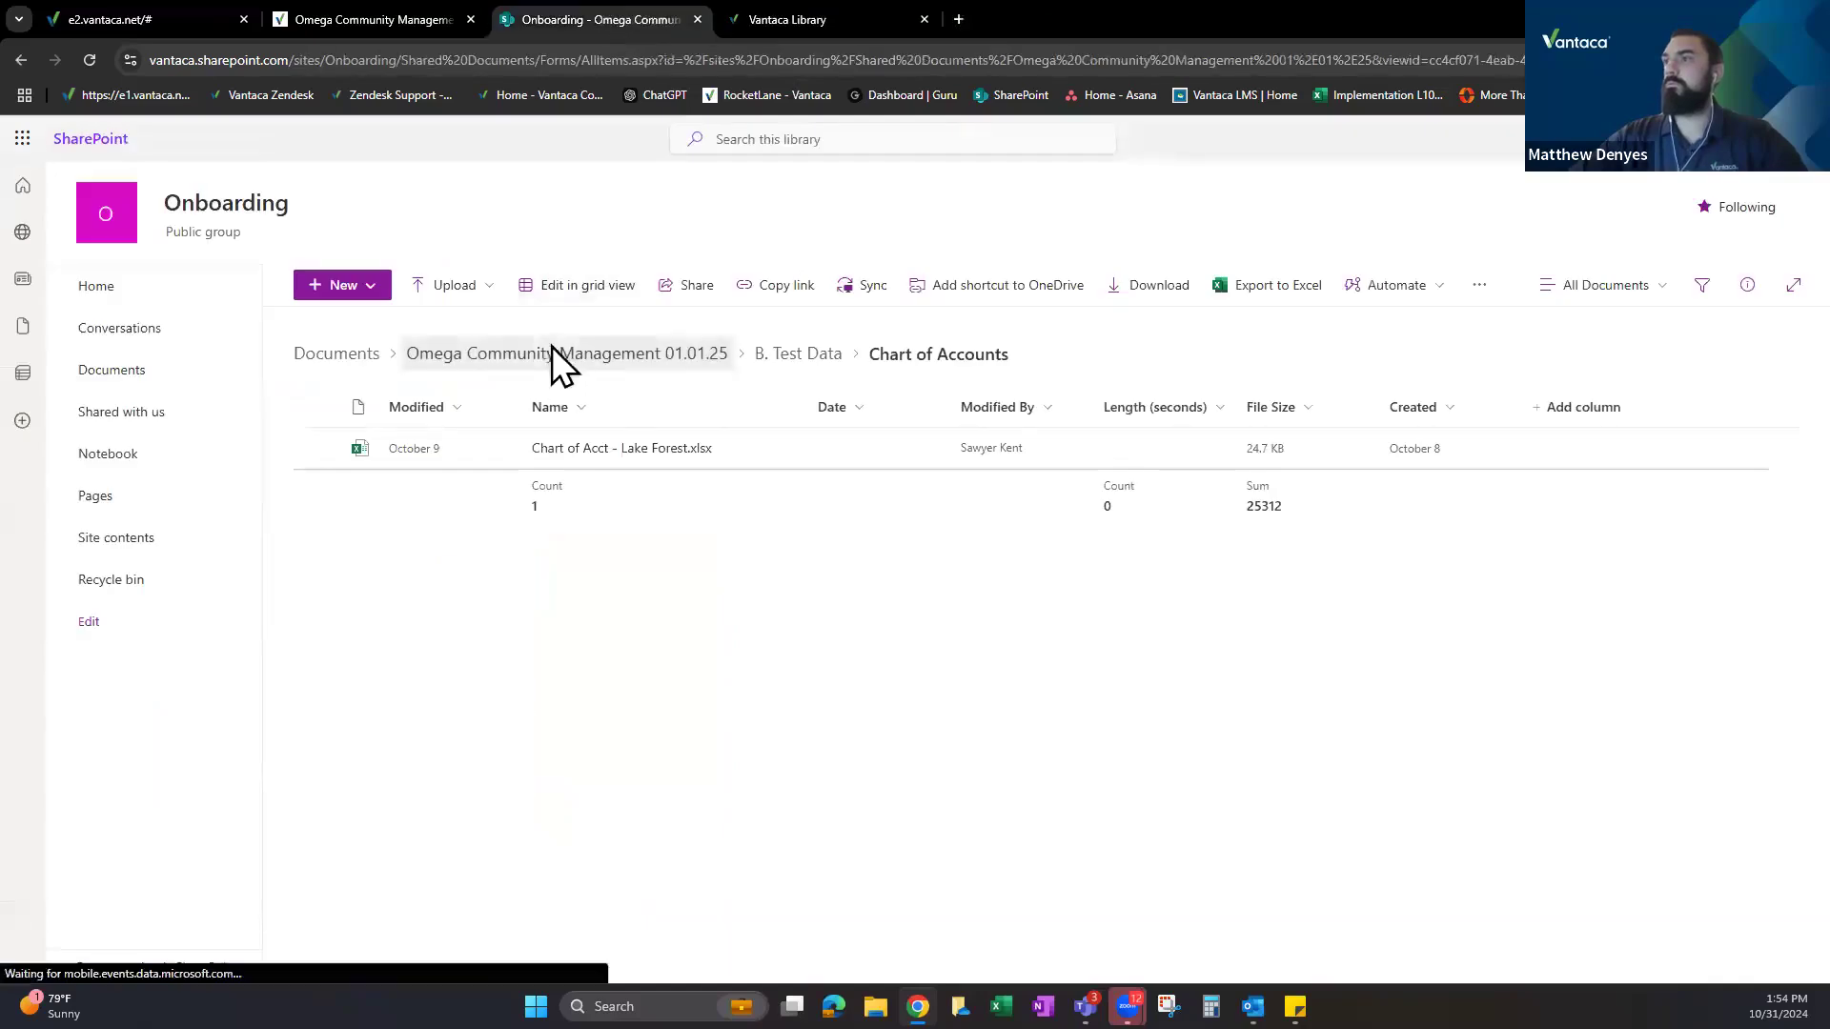
Move from SharePoint to the Vantaca dashboard by way of the Rocketlane project plan.
{"action": "left_click", "coordinate": [357, 5]}
{"action": "left_click", "coordinate": [214, 26]}
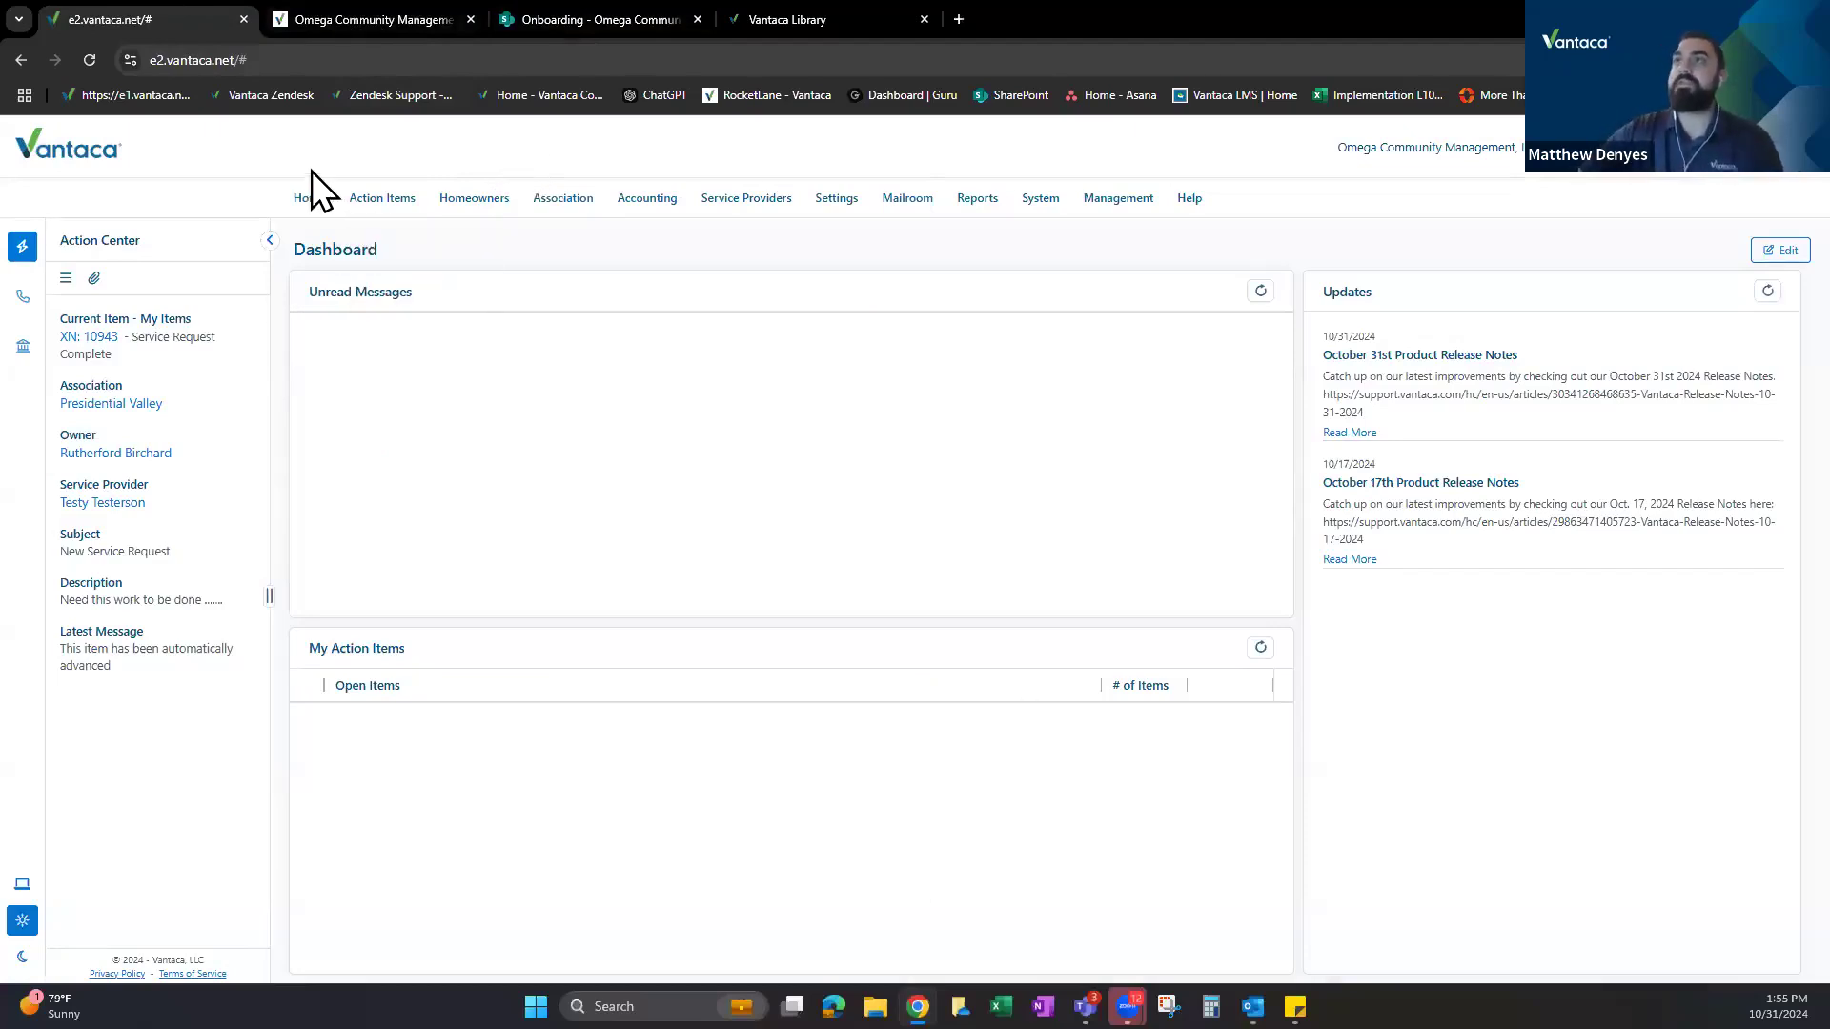
Open Assessments from the Association menu for (999) Presidential Valley.
{"action": "mouse_move", "coordinate": [565, 198]}
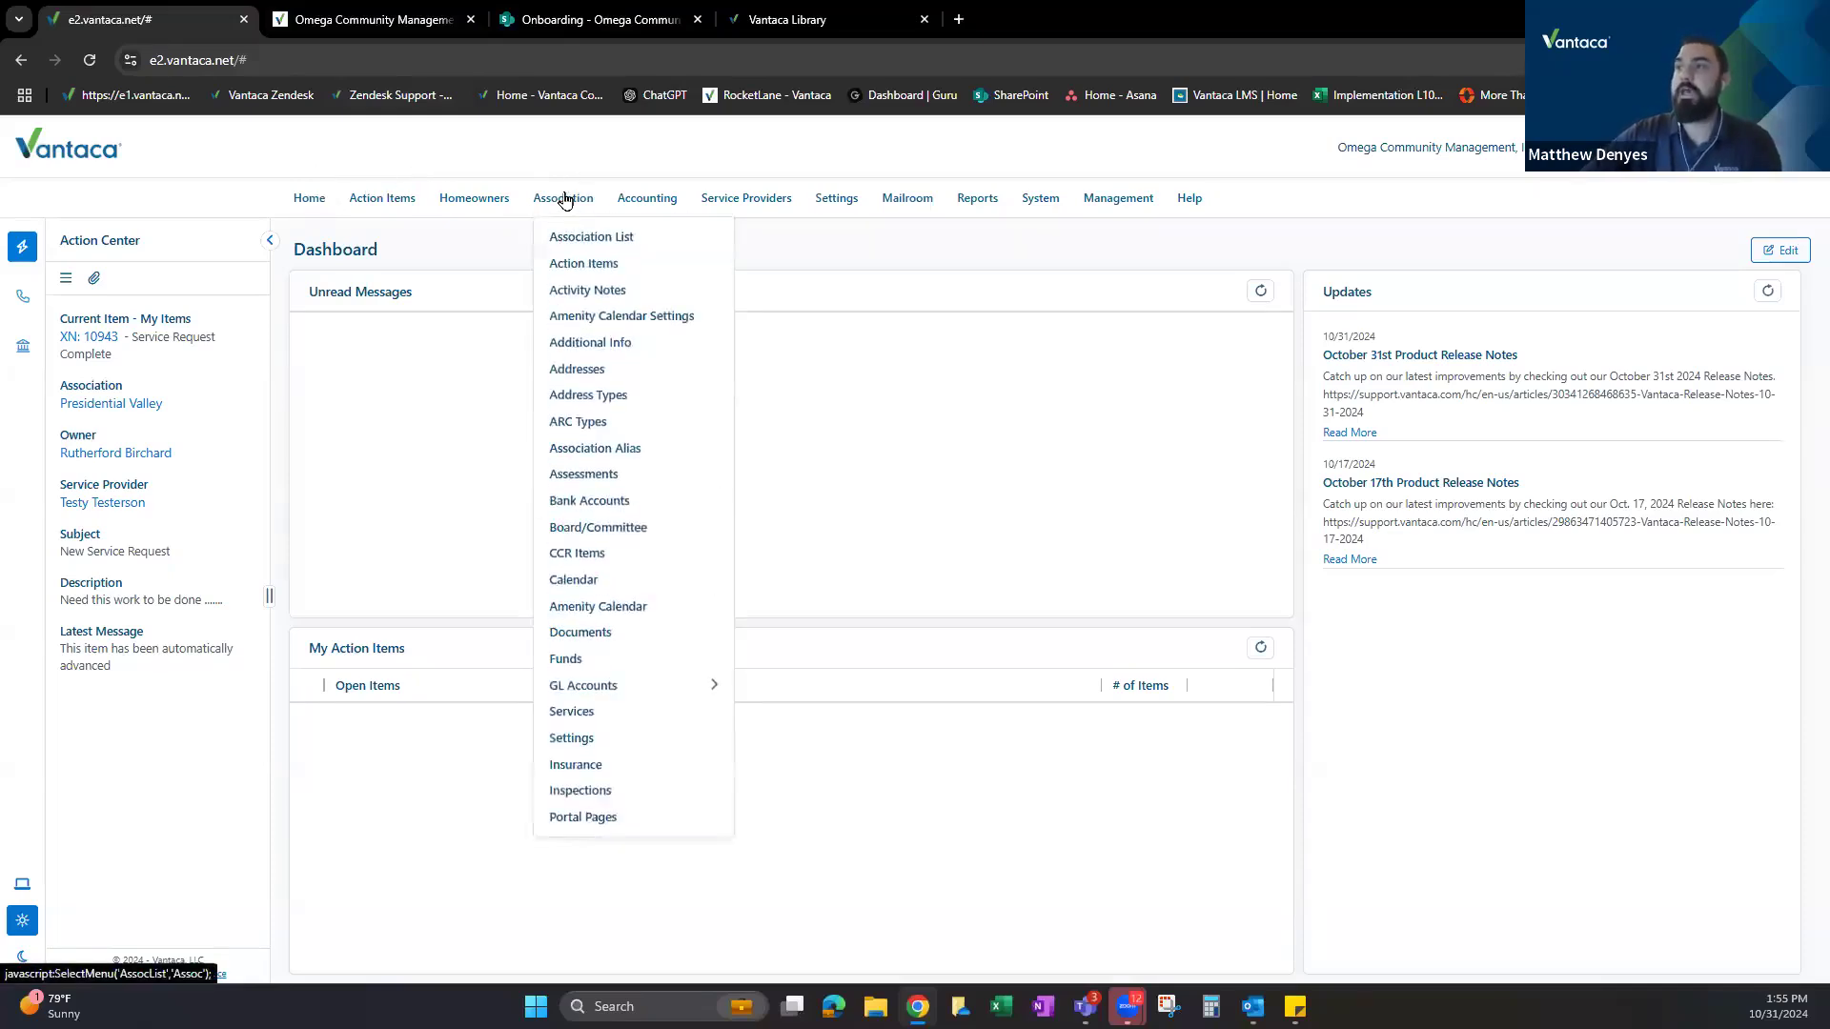
{"action": "left_click", "coordinate": [591, 476]}
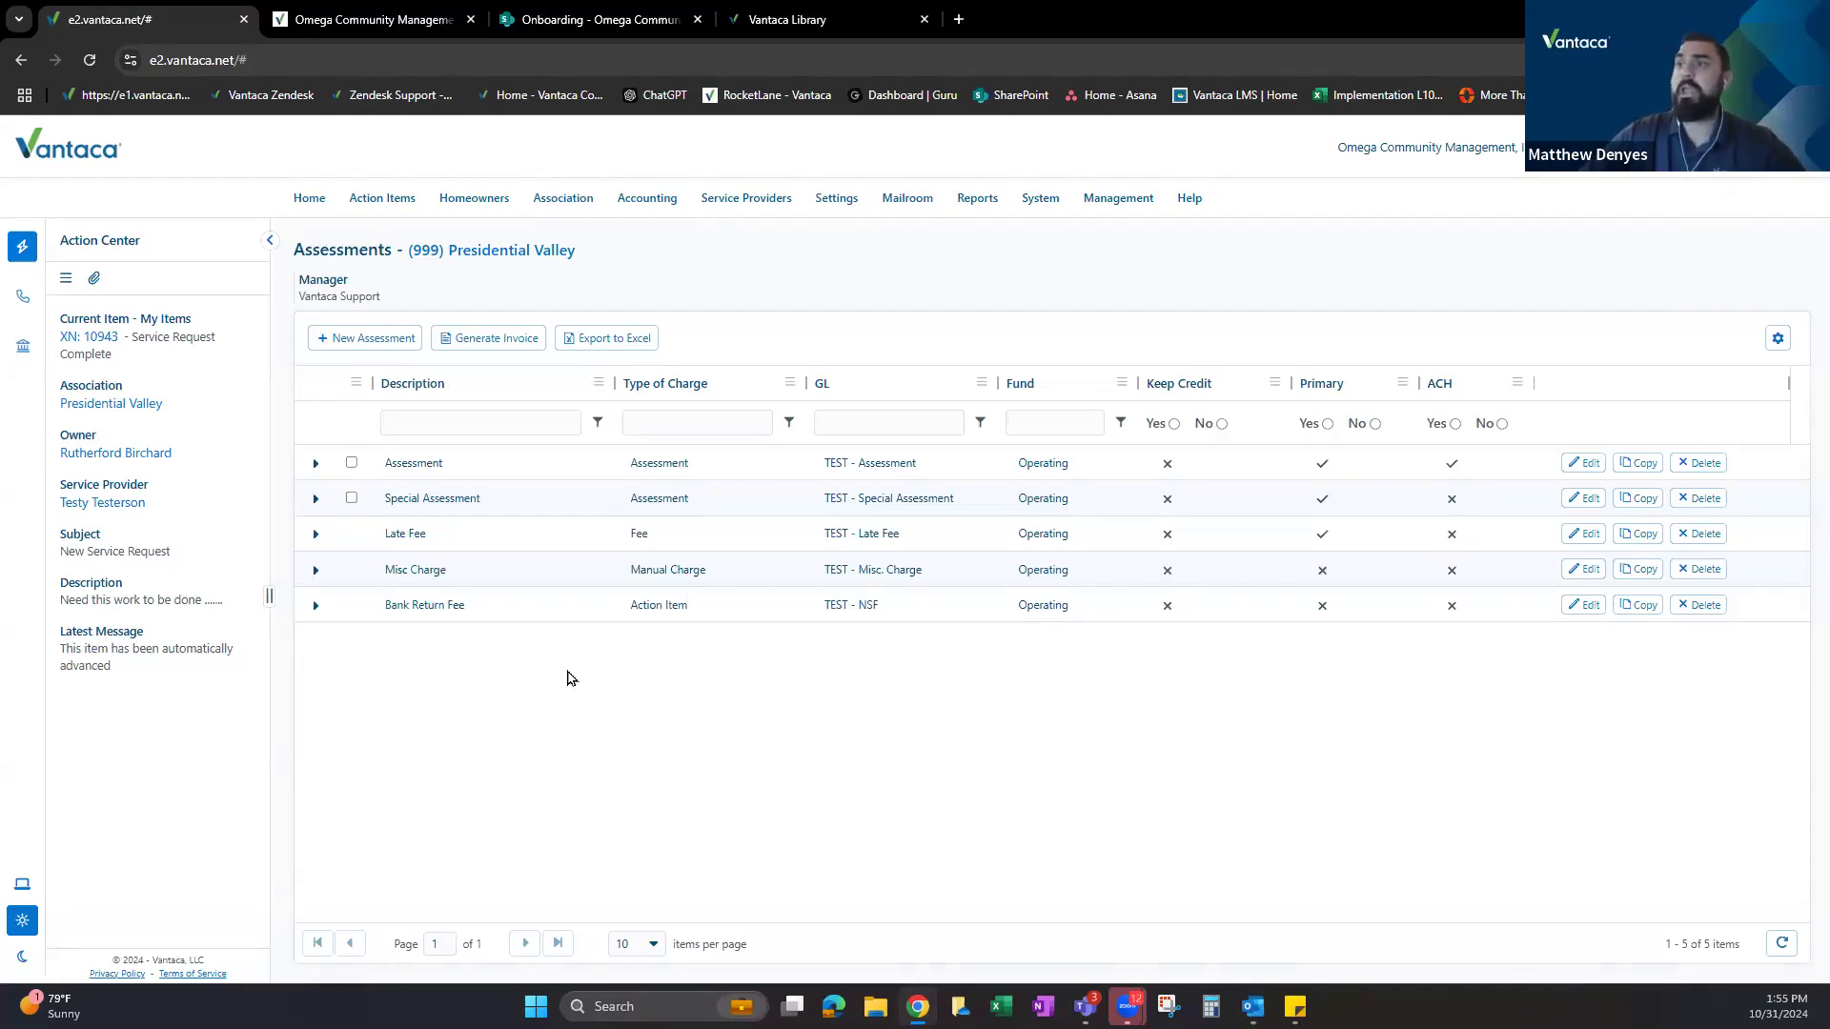
Point out the Assessment, Late Fee and Bank Return Fee charges, then briefly check the project plan.
{"action": "double_click", "coordinate": [413, 463]}
{"action": "triple_click", "coordinate": [419, 533]}
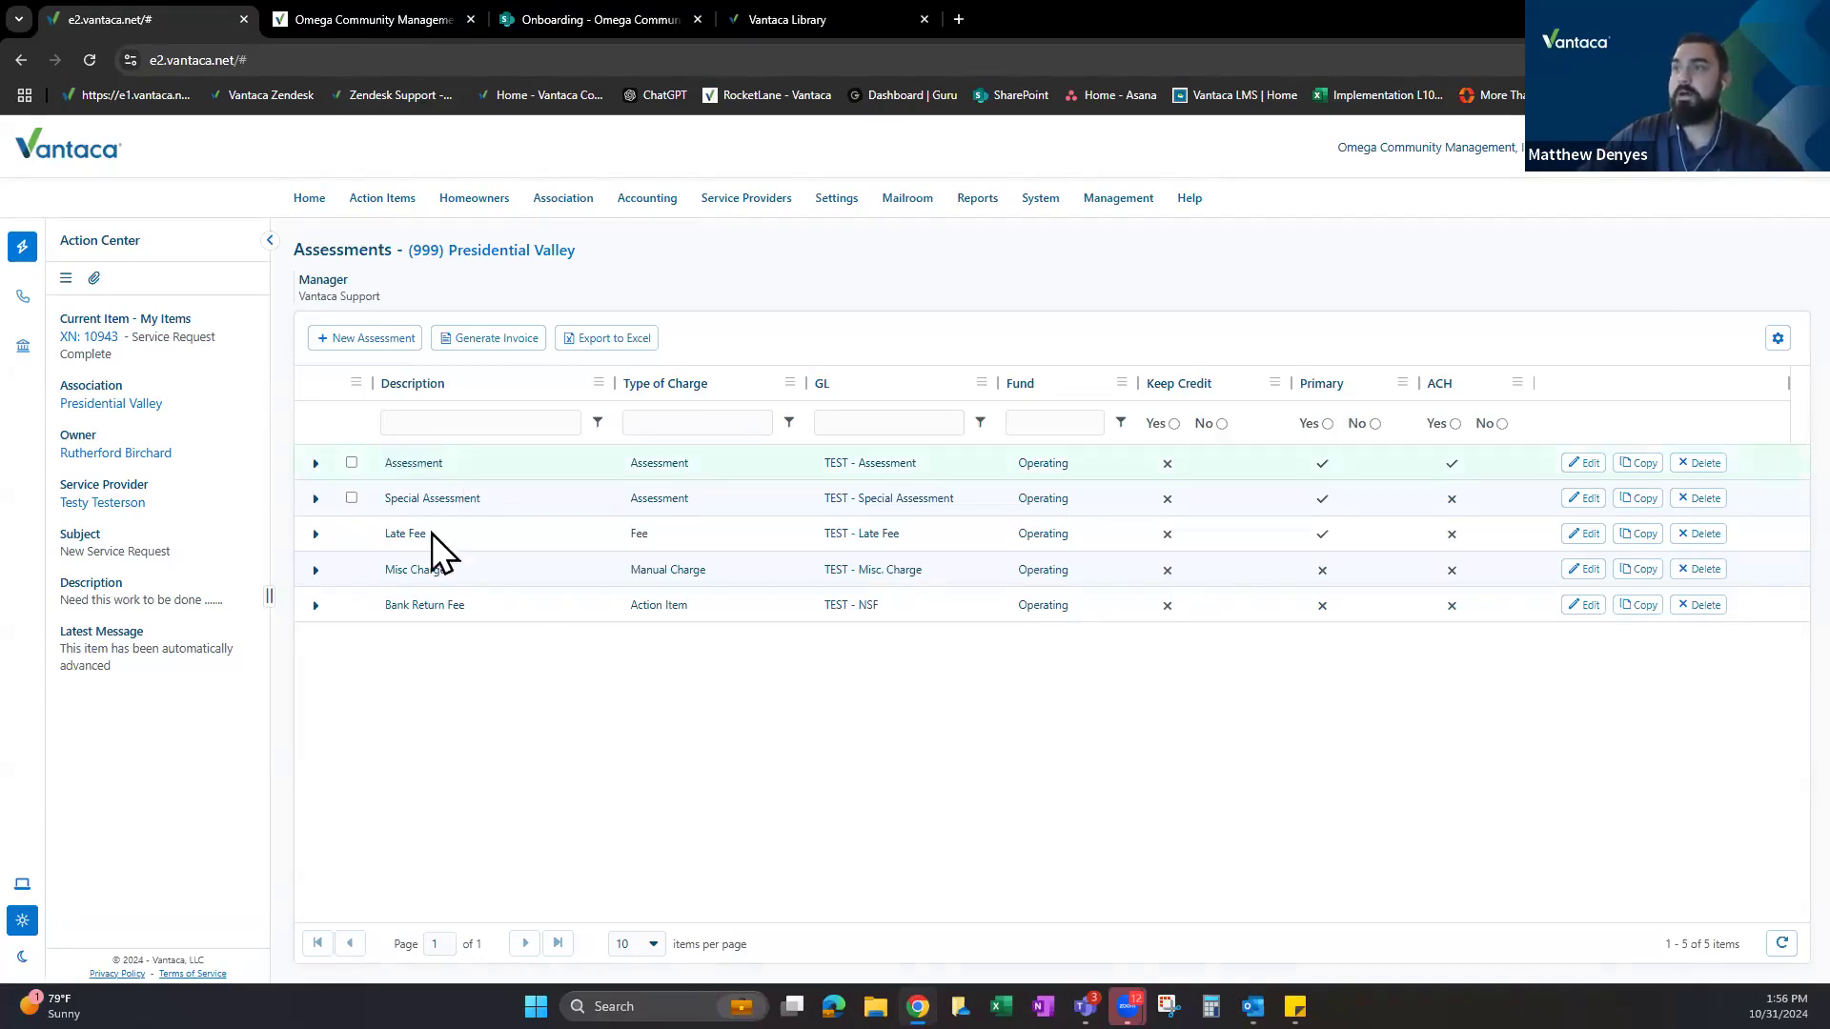
{"action": "triple_click", "coordinate": [424, 606]}
{"action": "left_click", "coordinate": [657, 599]}
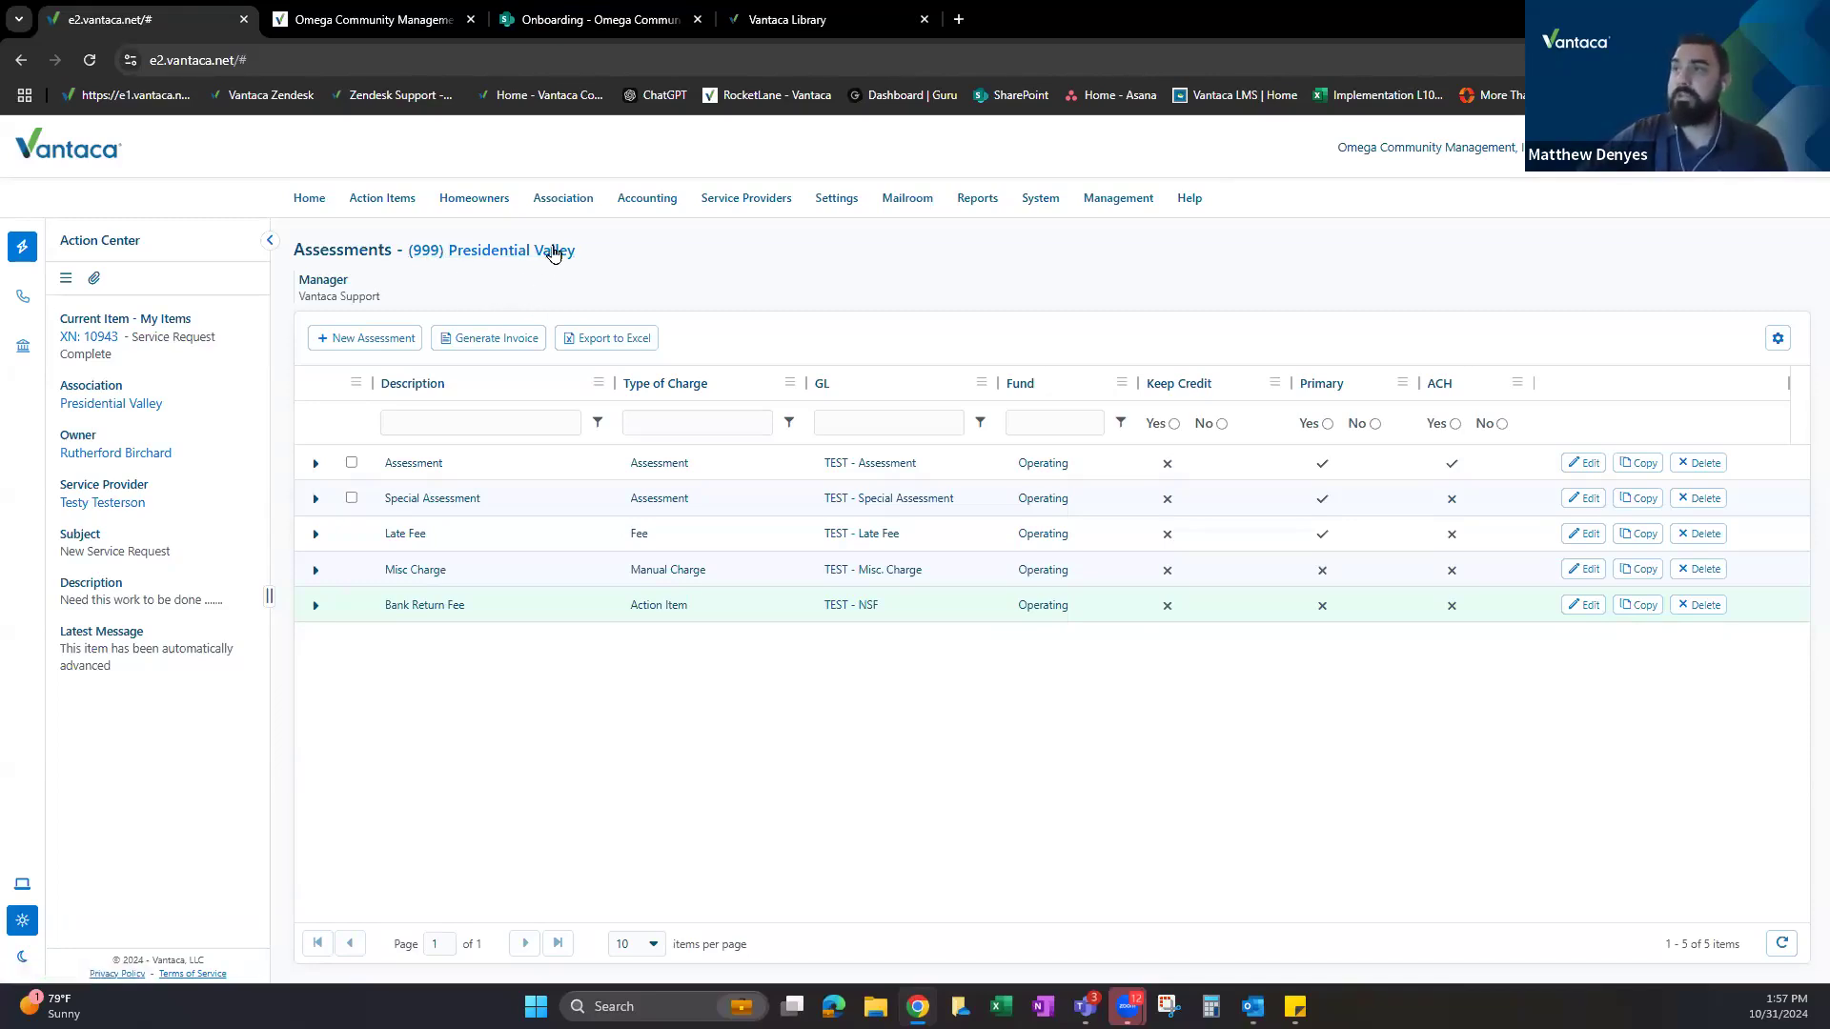
{"action": "left_click_drag", "start_coordinate": [381, 462], "coordinate": [473, 465]}
{"action": "left_click", "coordinate": [668, 242]}
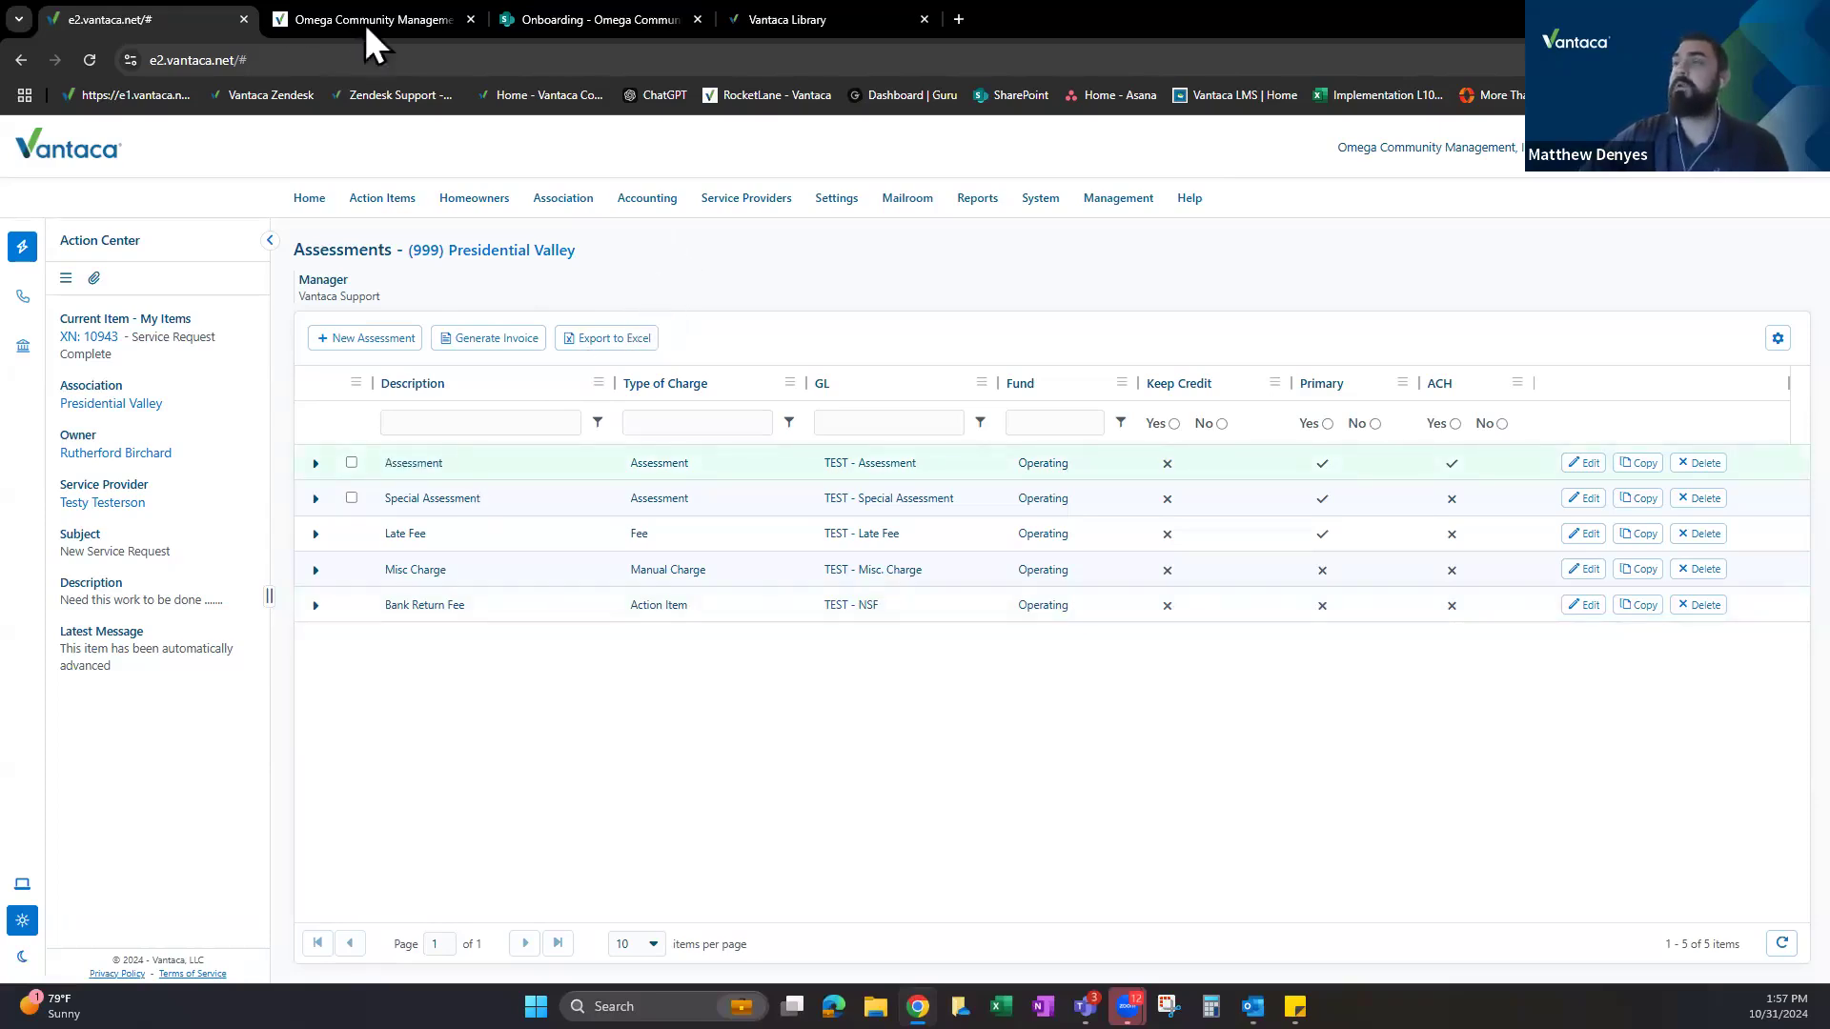
{"action": "left_click", "coordinate": [324, 11]}
{"action": "left_click", "coordinate": [185, 13]}
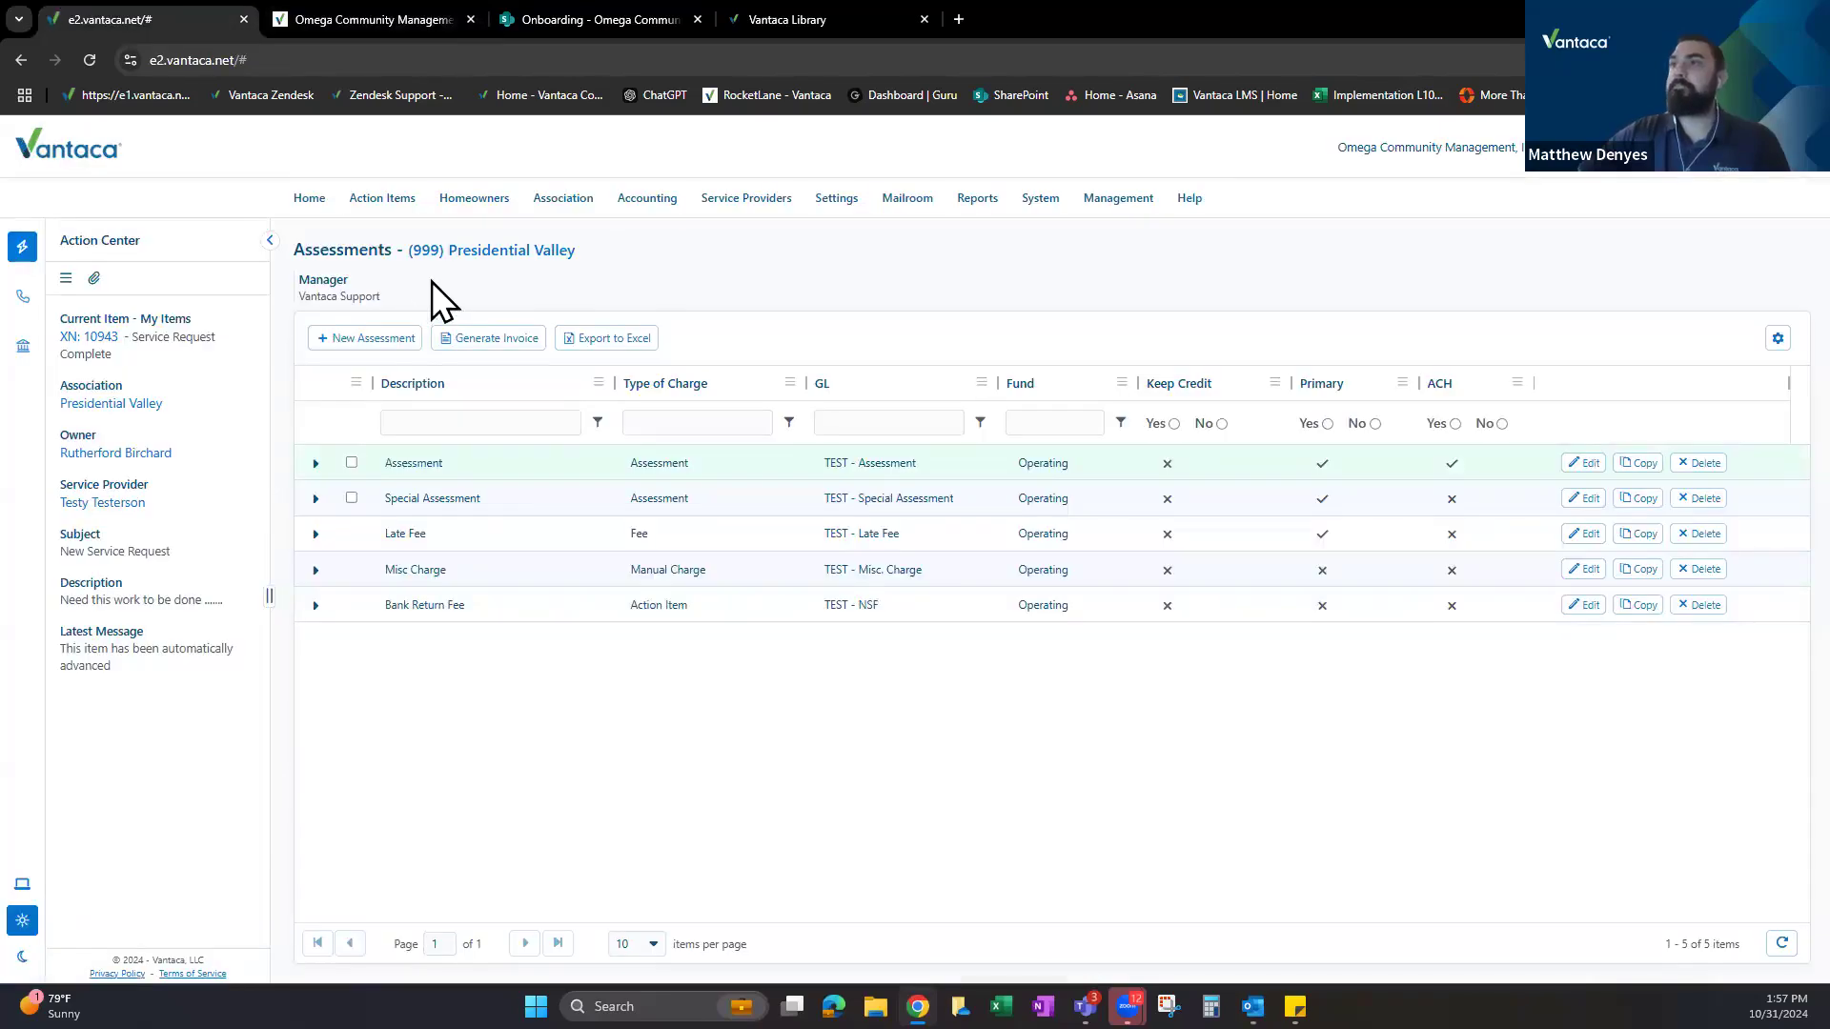
Open the Model Association's assessments by filtering association names for 'model'.
{"action": "left_click", "coordinate": [497, 254]}
{"action": "left_click", "coordinate": [1003, 432]}
{"action": "type", "text": "m"}
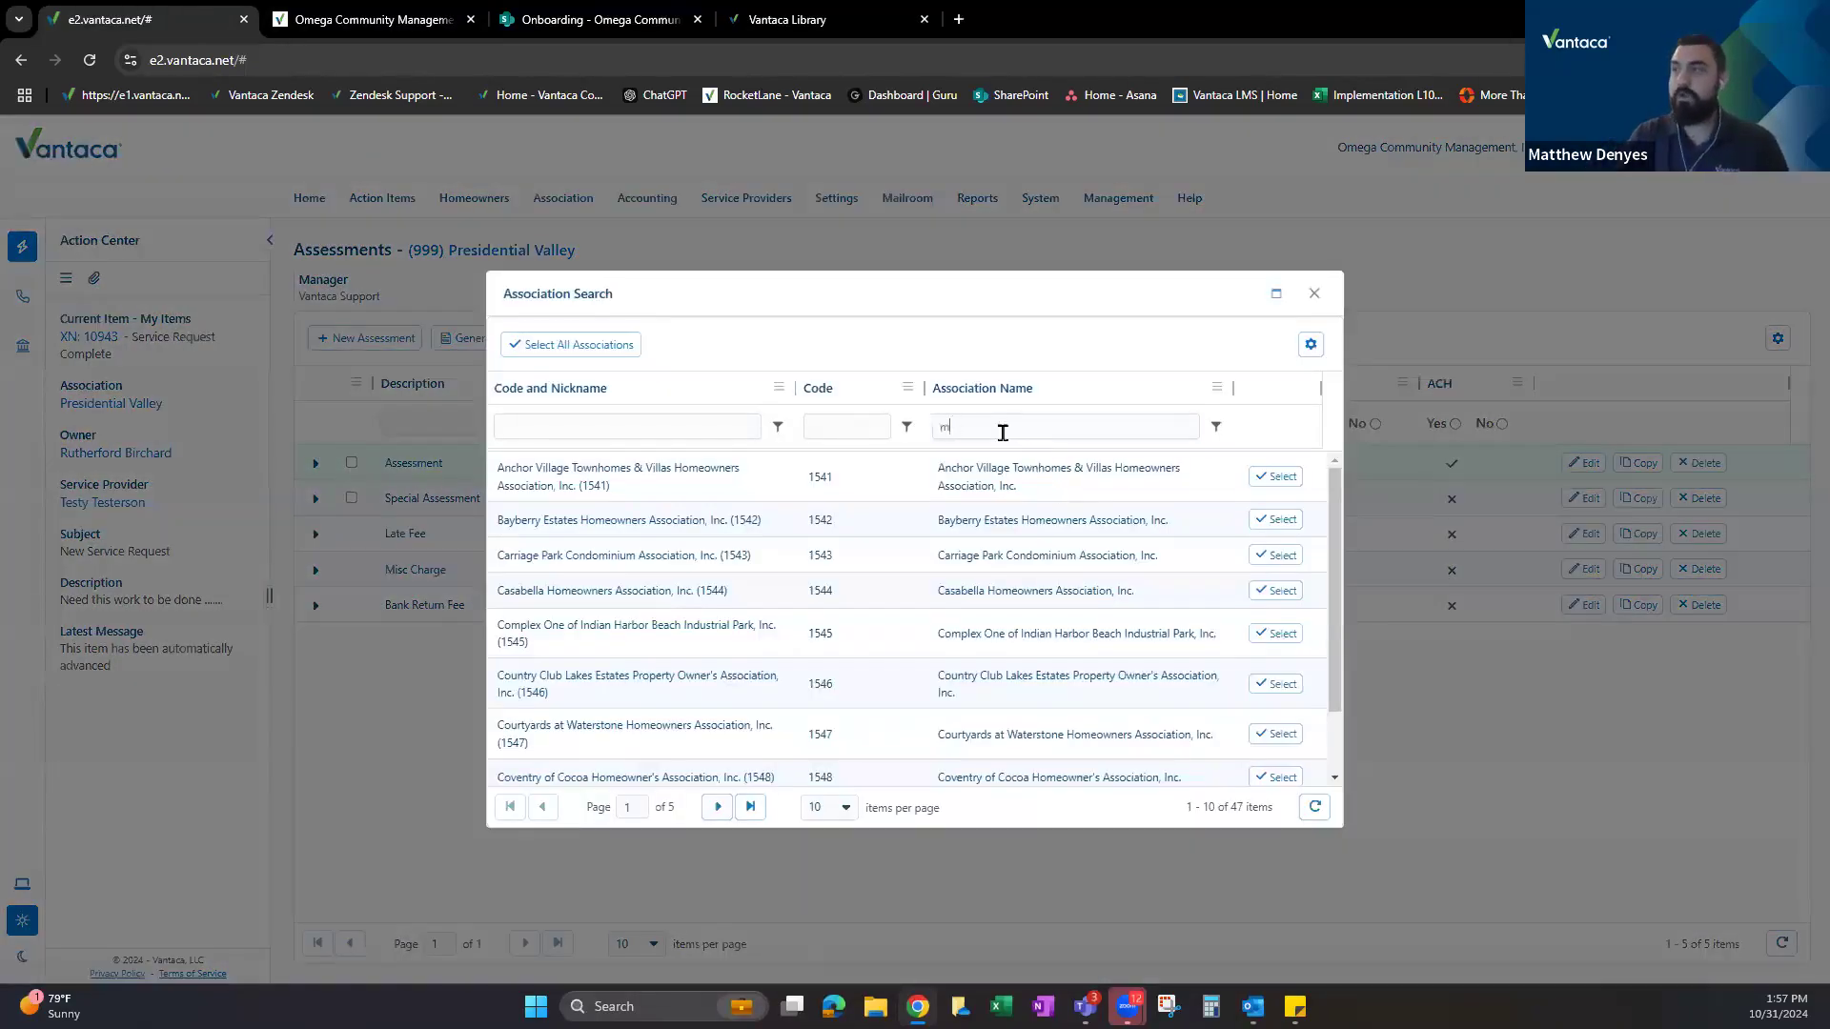
{"action": "type", "text": "odel"}
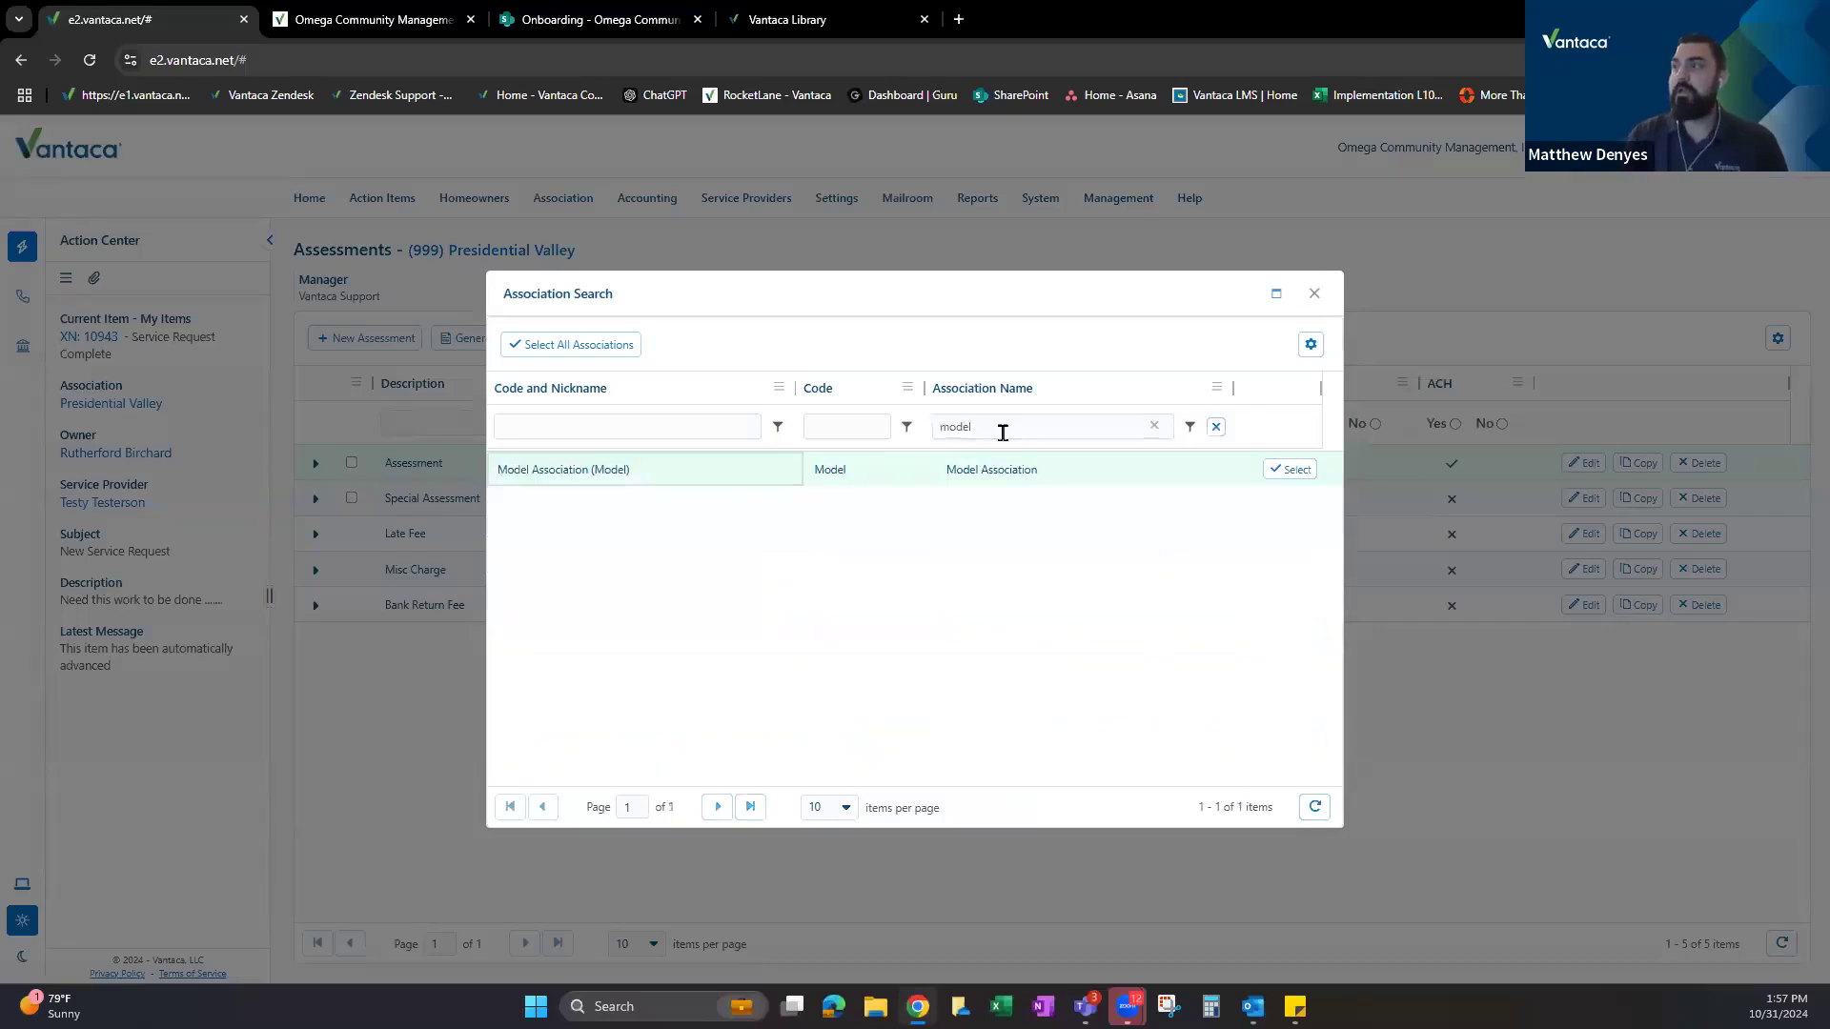
{"action": "left_click", "coordinate": [1288, 470]}
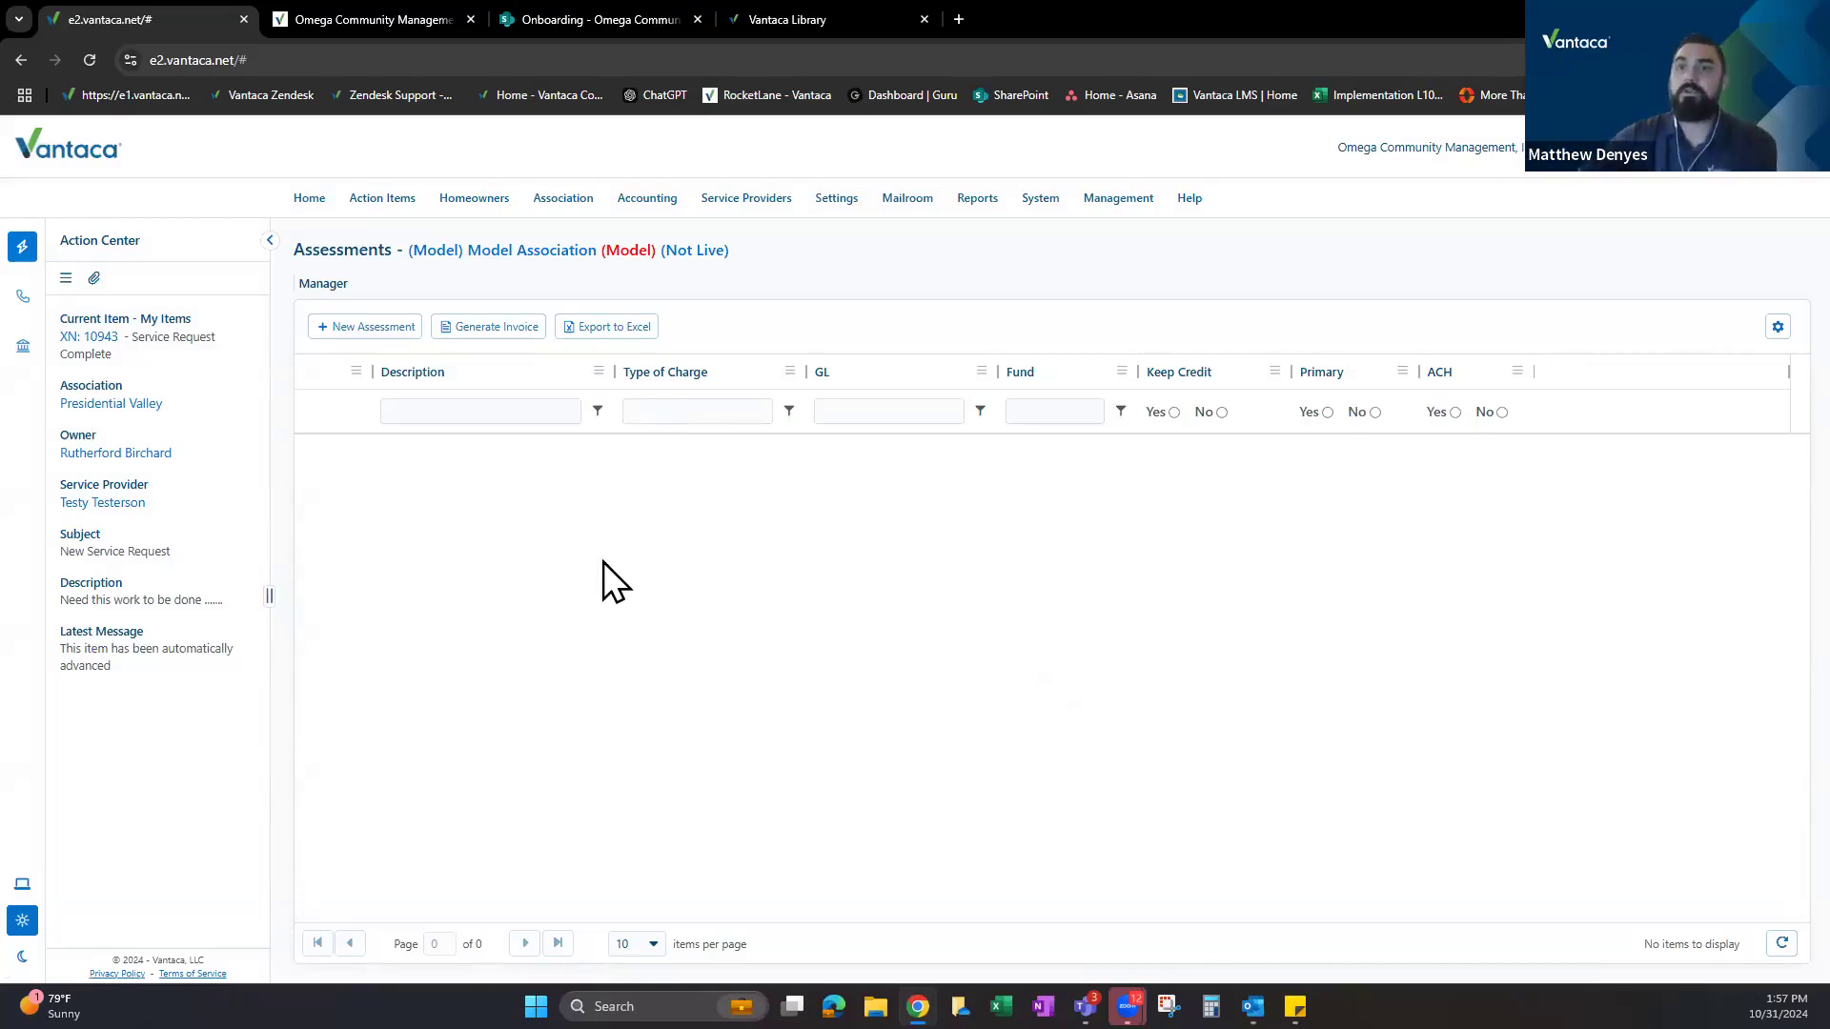
Clear the filter and switch to (1541) Anchor Village Townhomes & Villas.
{"action": "left_click", "coordinate": [527, 254]}
{"action": "left_click", "coordinate": [1203, 440]}
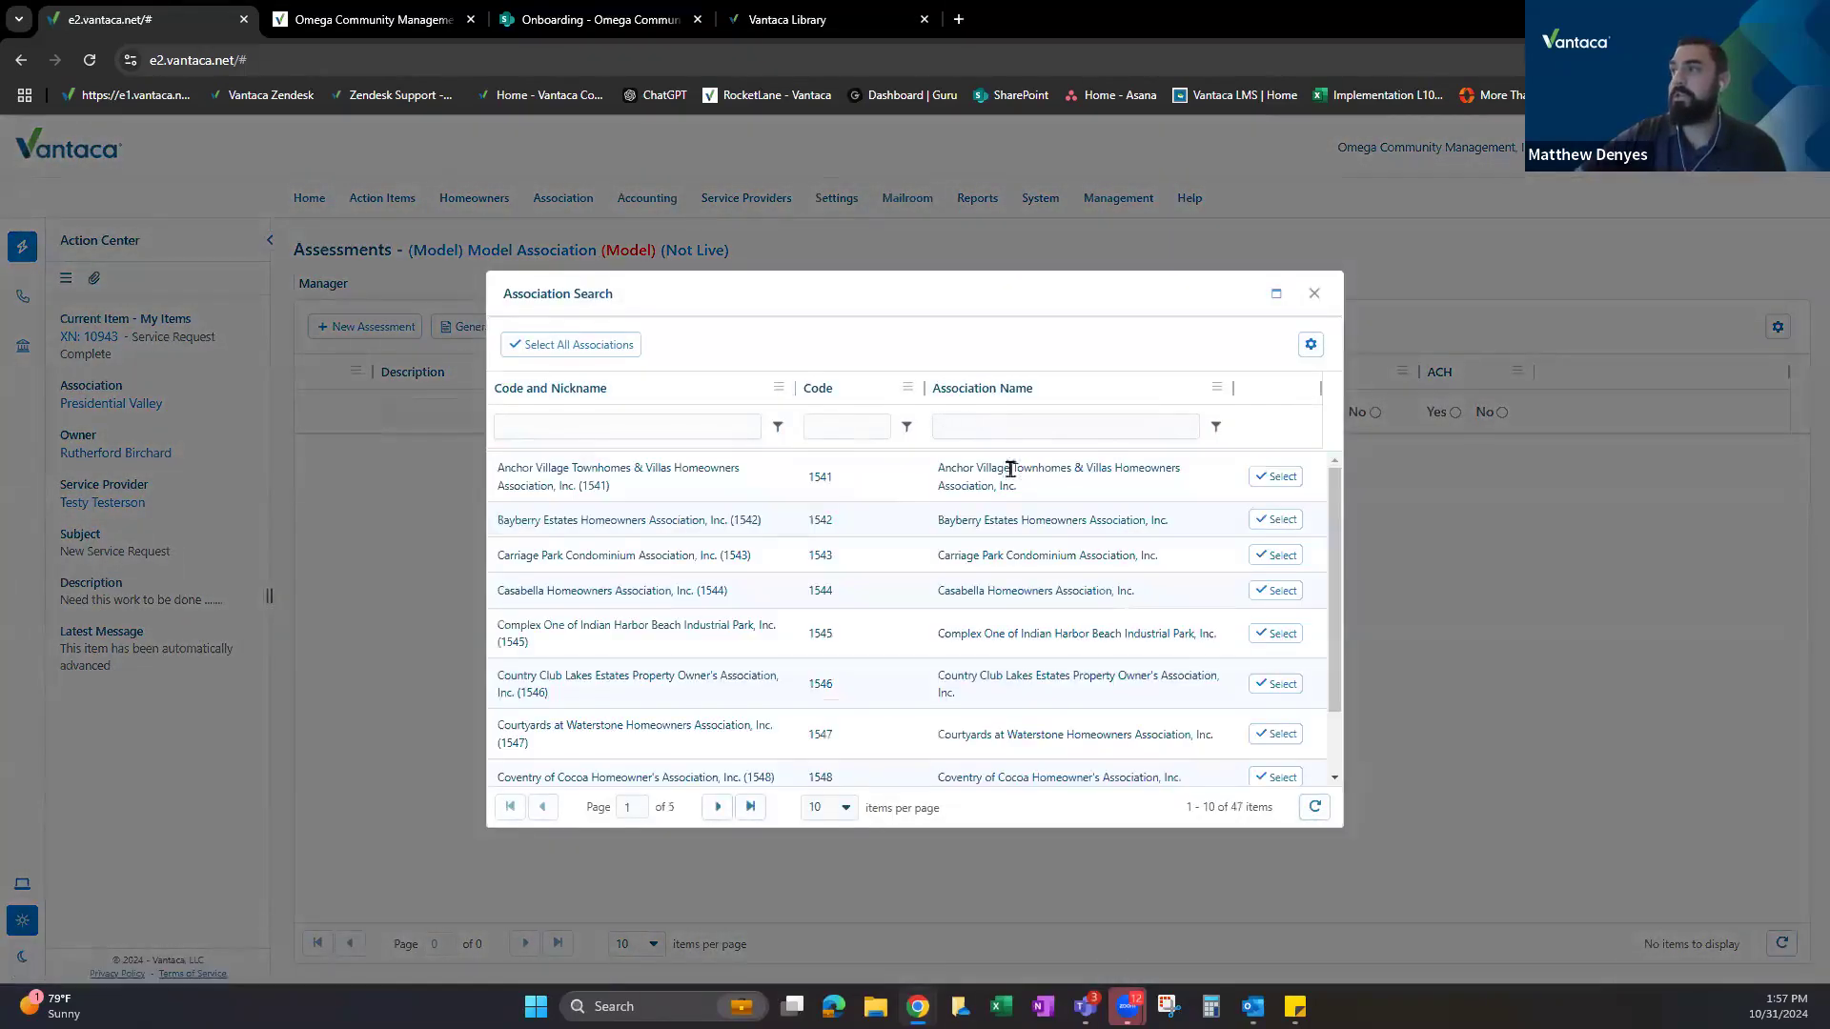
{"action": "left_click", "coordinate": [1266, 478]}
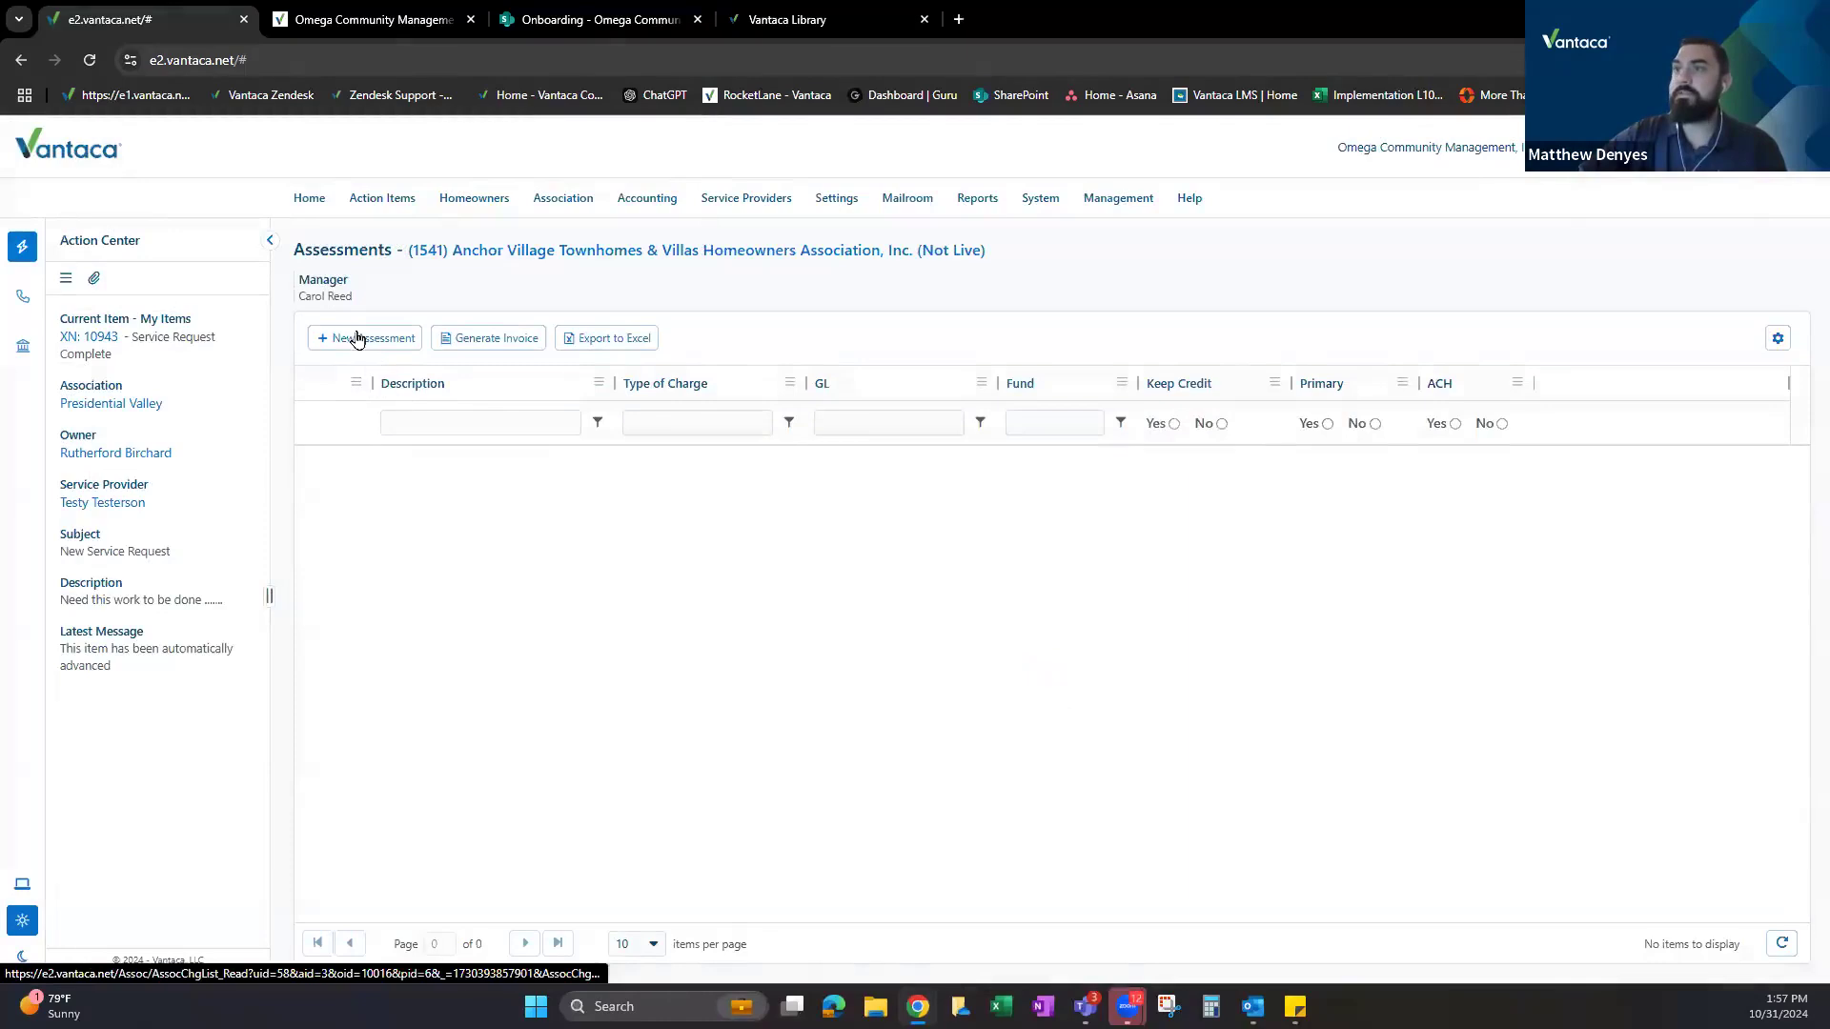
Cancel a blank new assessment and return to (999) Presidential Valley via a 'presid' search.
{"action": "left_click", "coordinate": [358, 339]}
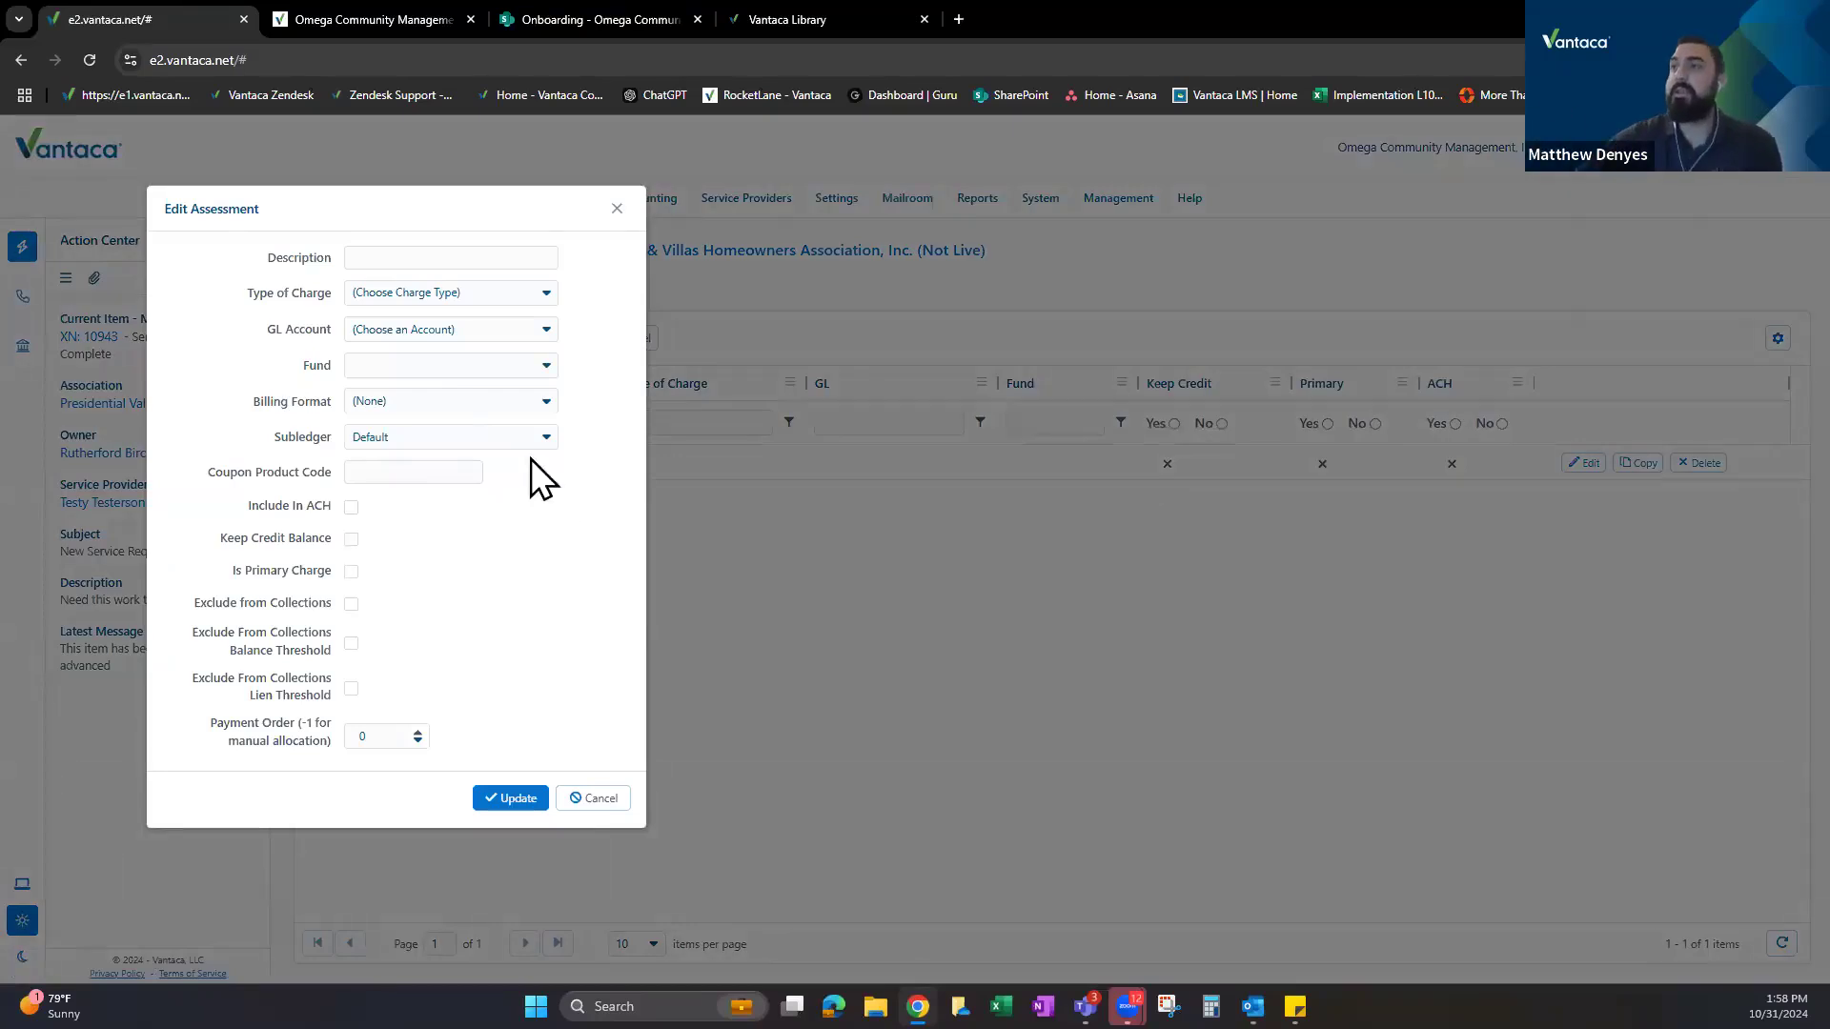
{"action": "left_click", "coordinate": [617, 209]}
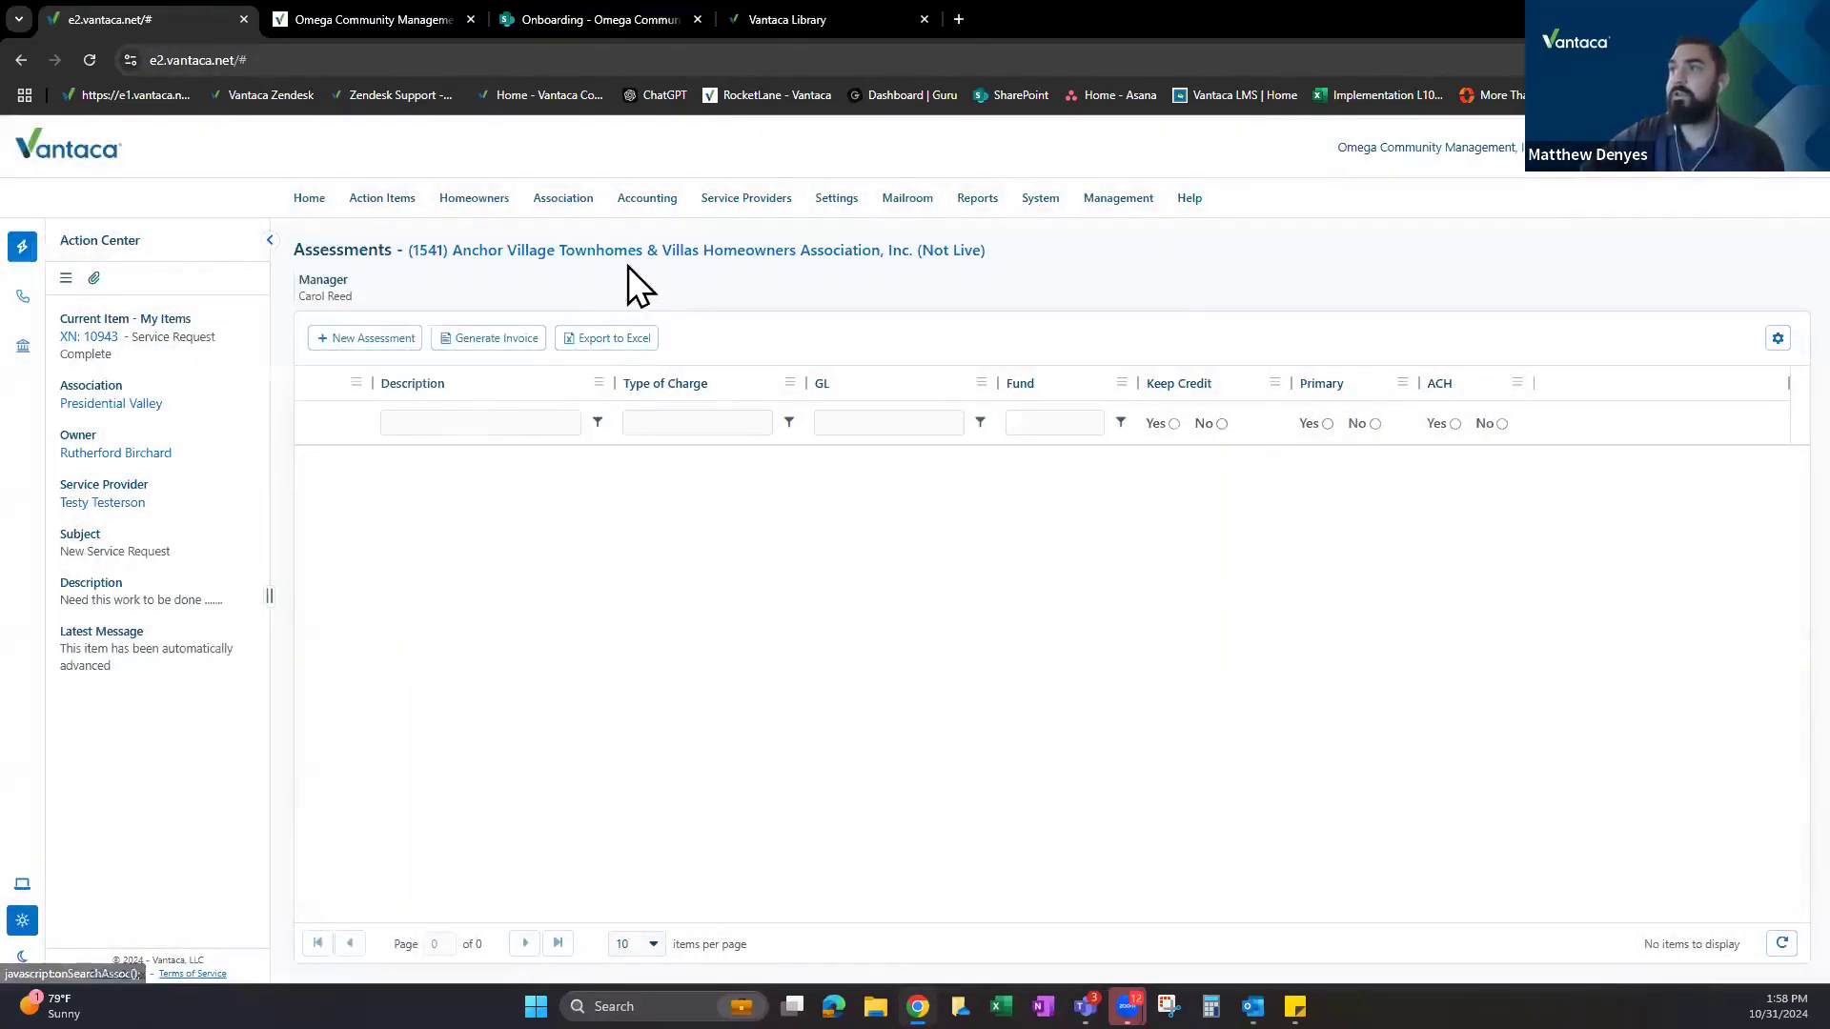
{"action": "left_click", "coordinate": [529, 261]}
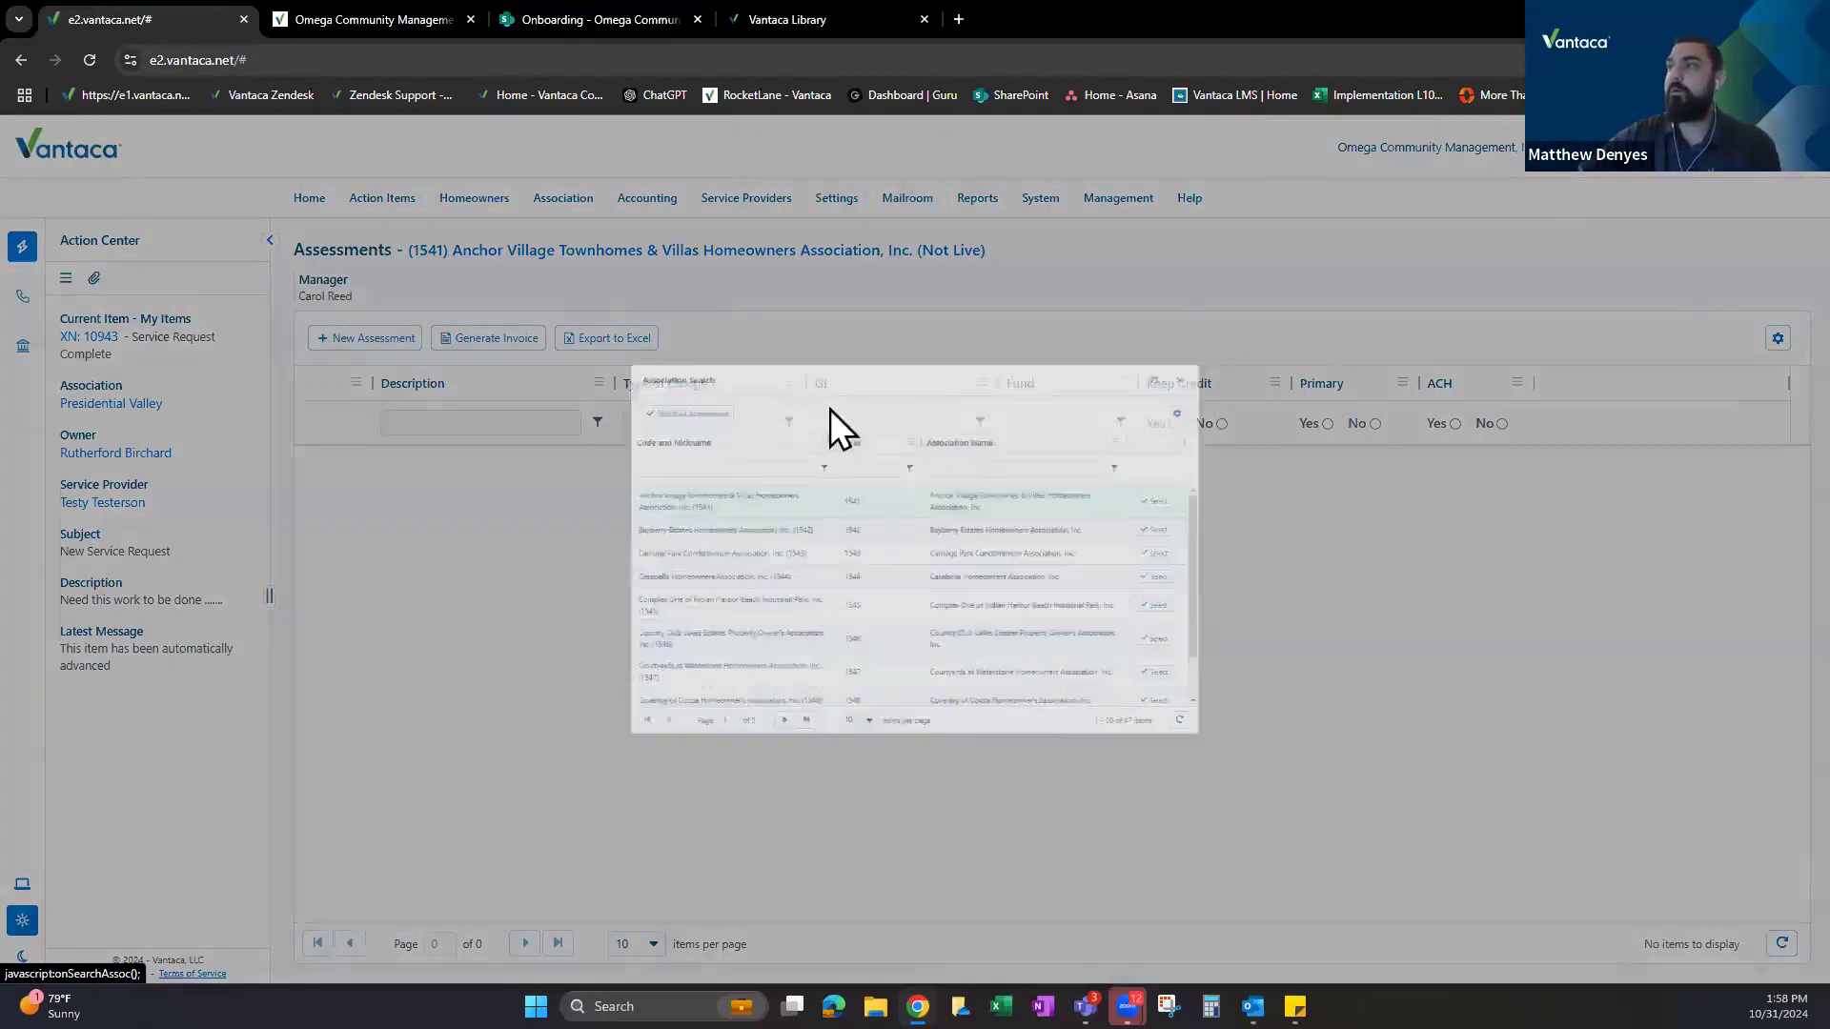
{"action": "type", "text": "presid"}
{"action": "left_click", "coordinate": [1291, 474]}
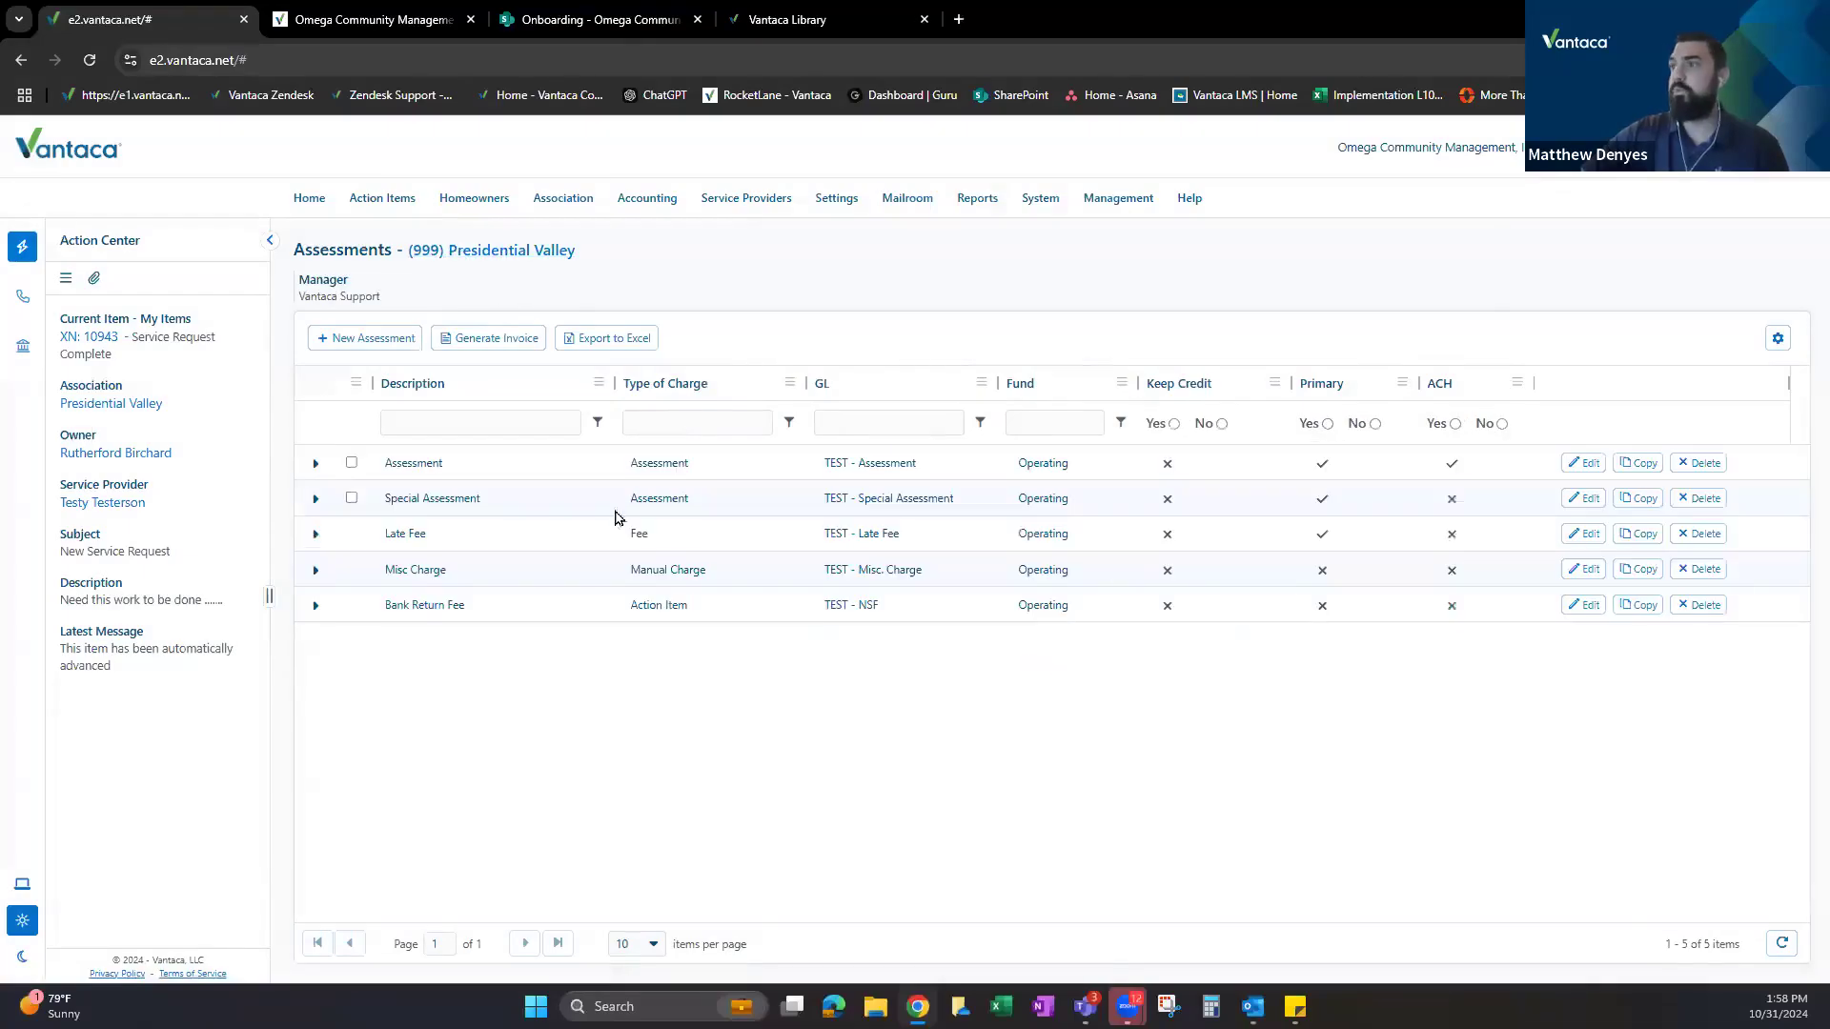
{"action": "left_click", "coordinate": [1641, 463]}
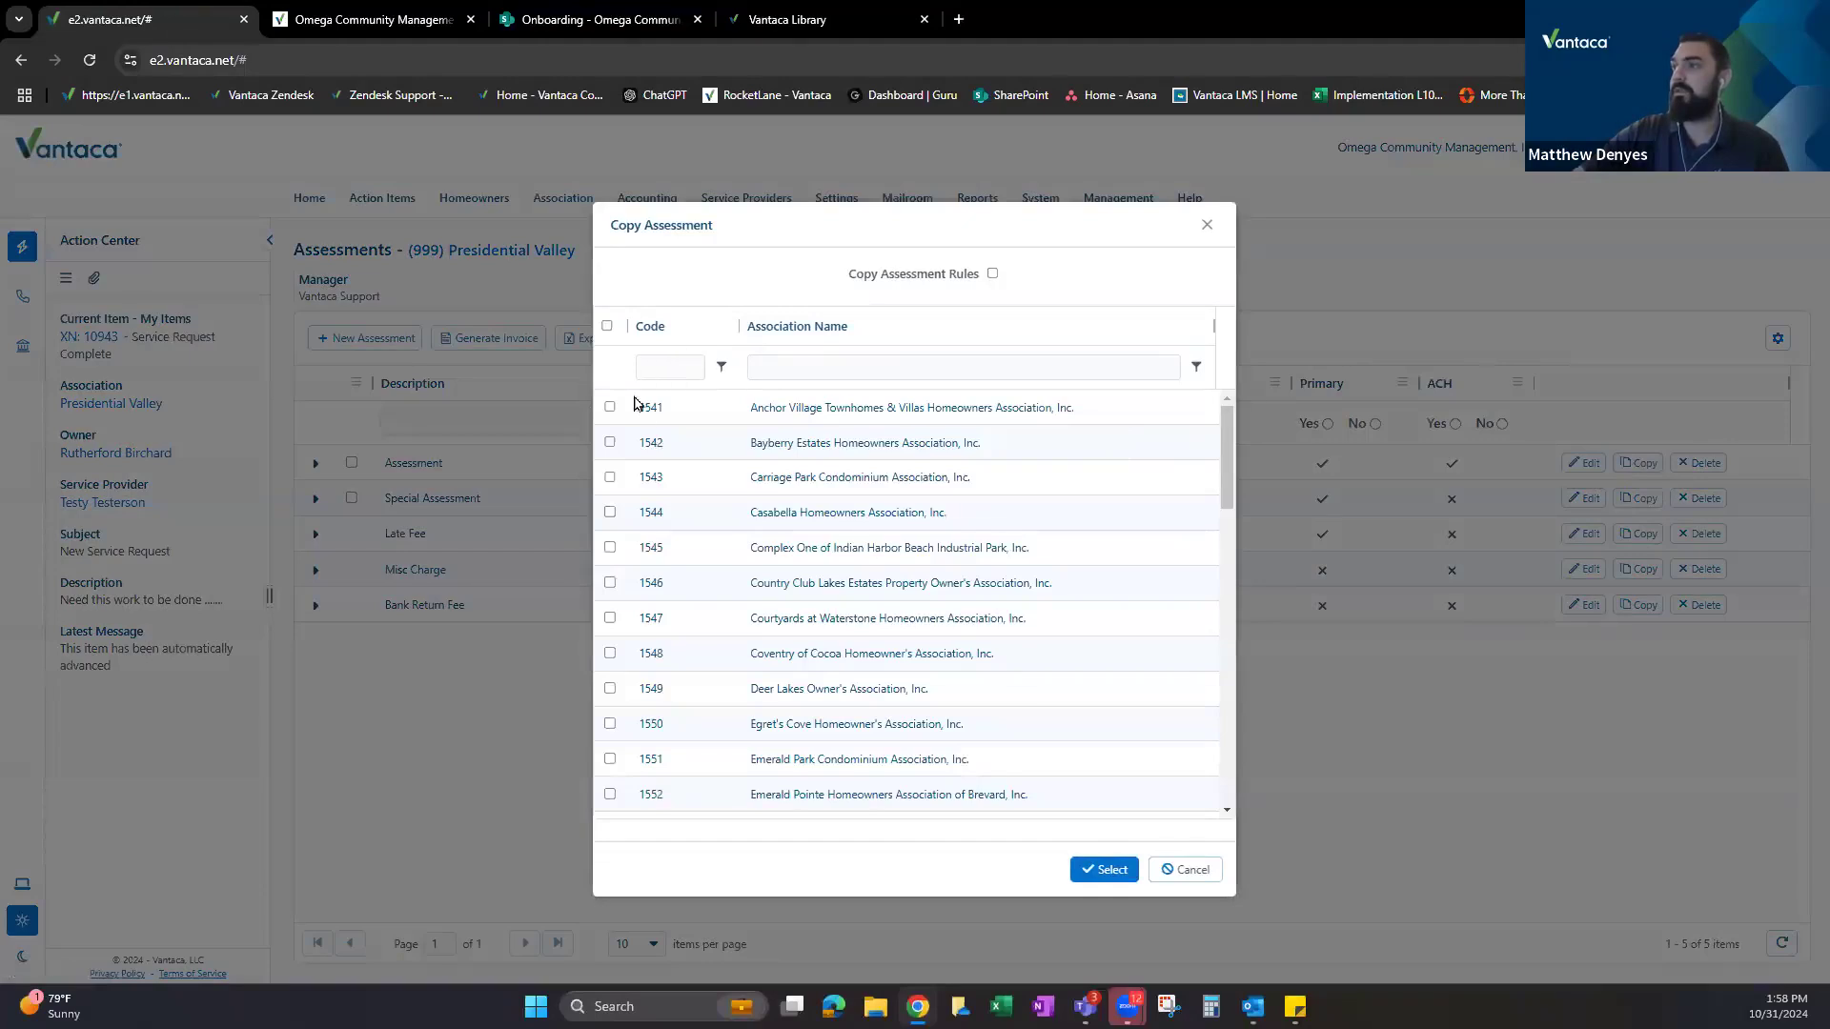
{"action": "left_click", "coordinate": [608, 327]}
{"action": "left_click", "coordinate": [608, 326]}
{"action": "left_click", "coordinate": [610, 408]}
{"action": "left_click", "coordinate": [610, 442]}
{"action": "left_click", "coordinate": [610, 407]}
{"action": "left_click", "coordinate": [610, 442]}
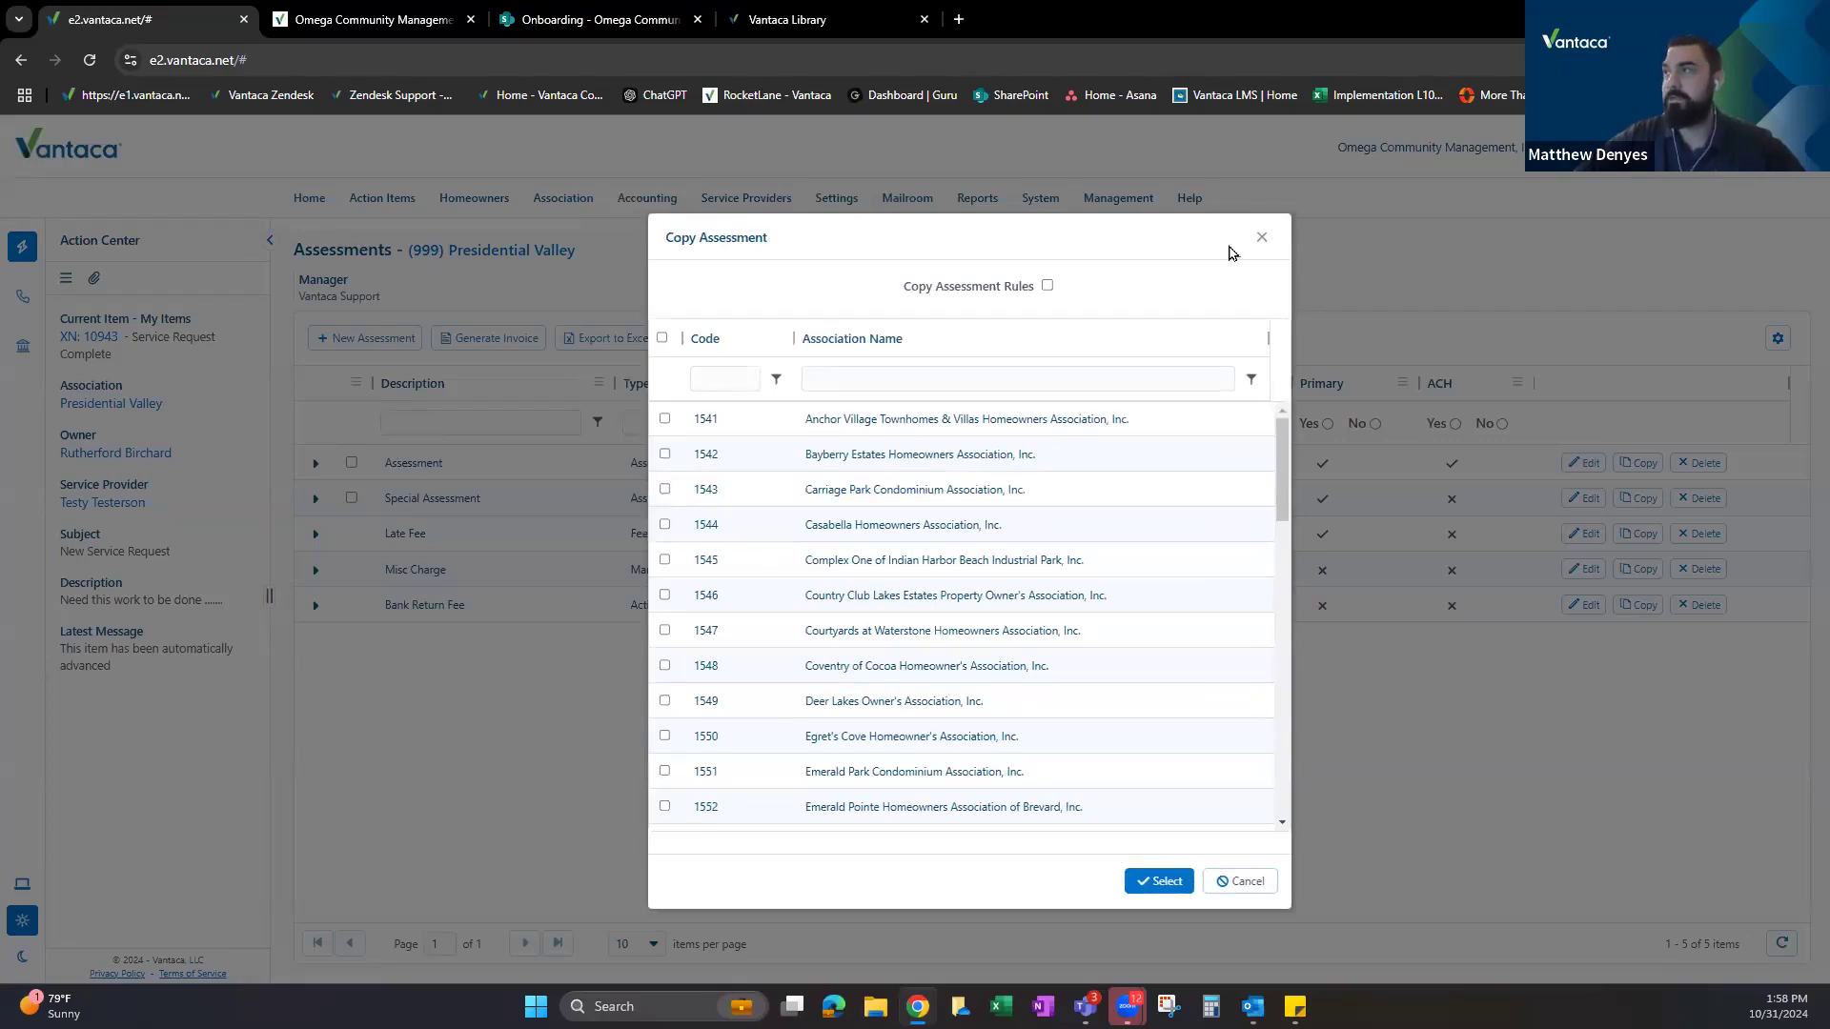
{"action": "left_click", "coordinate": [1261, 239]}
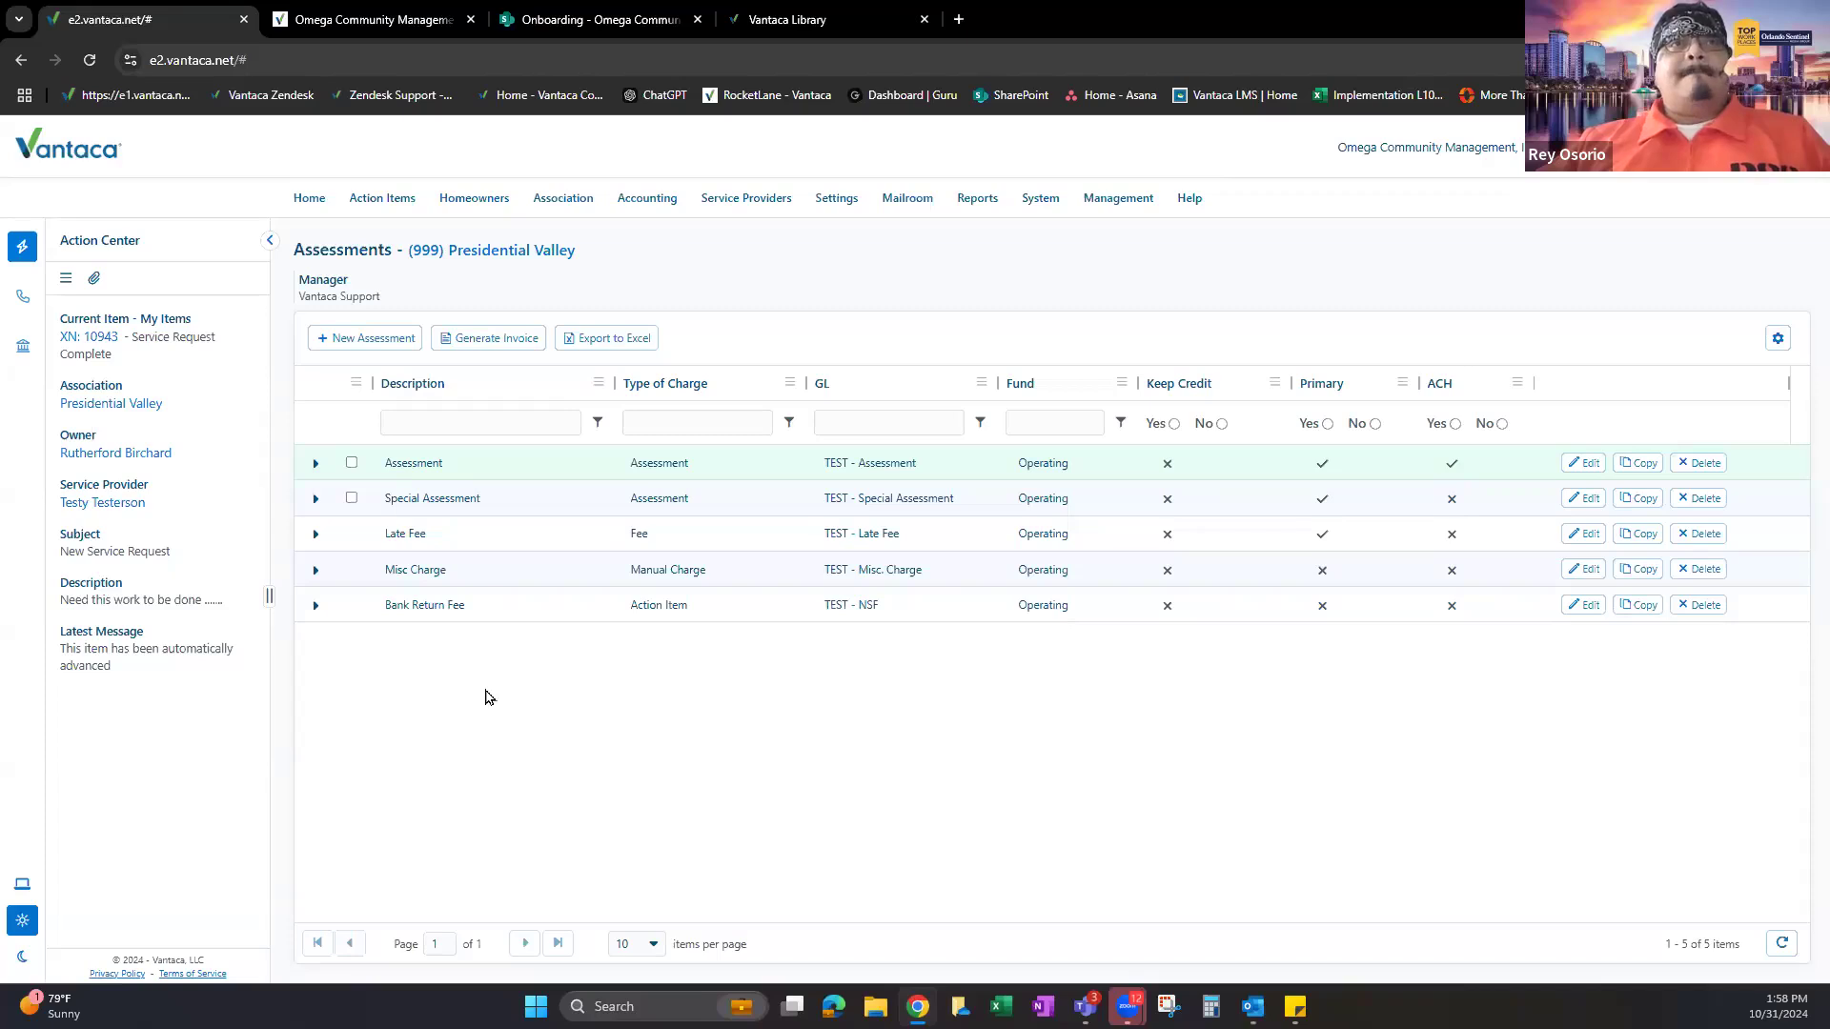
Point out the Assessment and Special Assessment descriptions, then expand the Assessment charge's rules.
{"action": "double_click", "coordinate": [474, 466]}
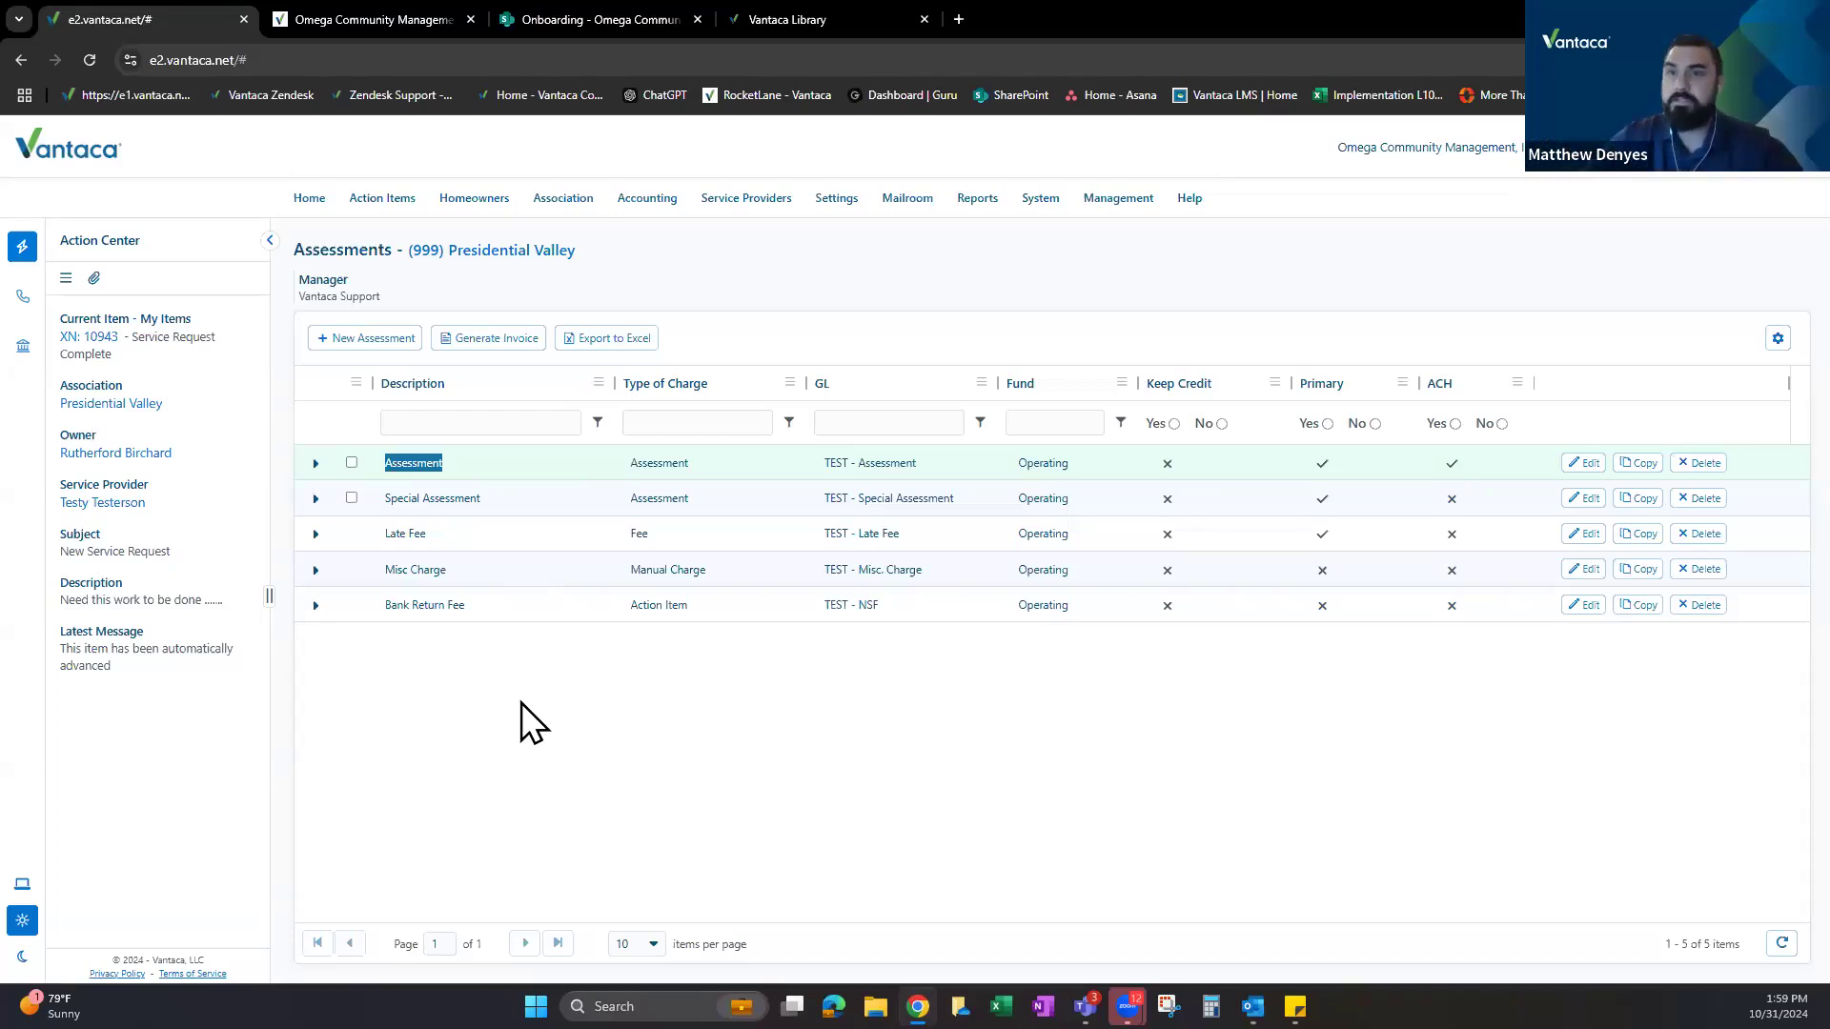
{"action": "left_click_drag", "start_coordinate": [392, 469], "coordinate": [483, 486]}
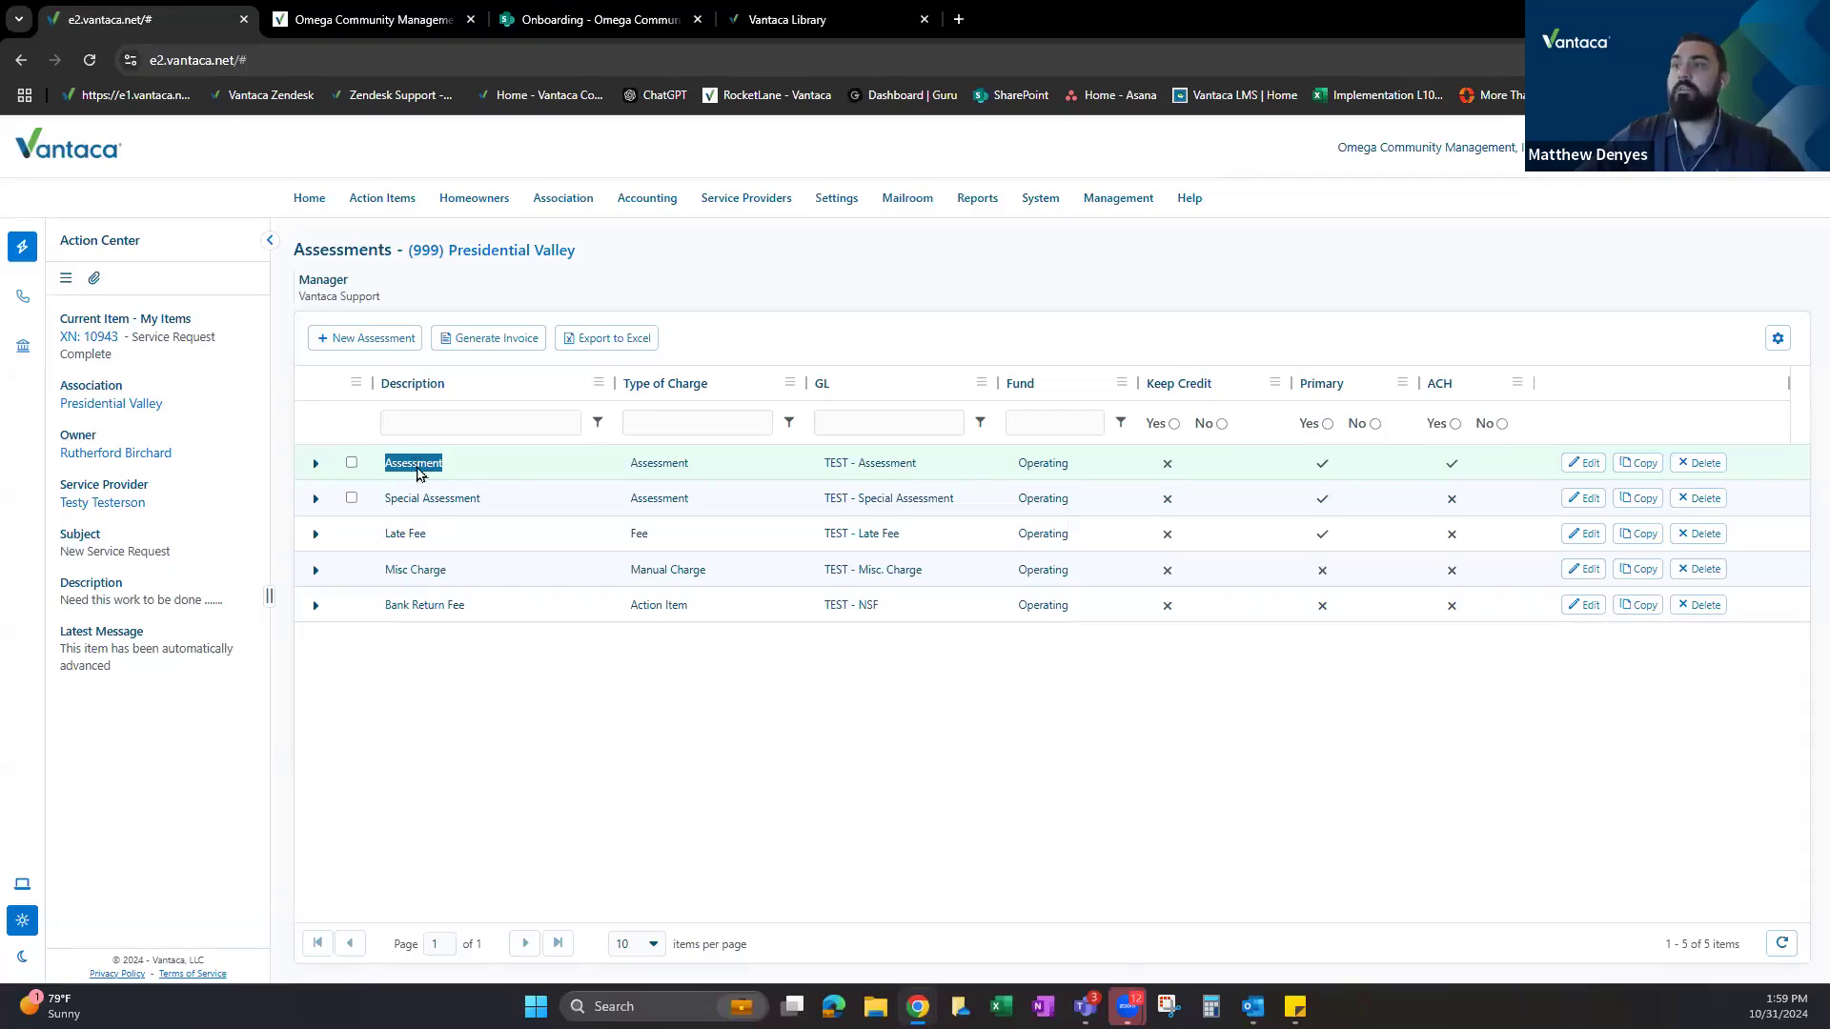
{"action": "left_click_drag", "start_coordinate": [390, 497], "coordinate": [523, 494]}
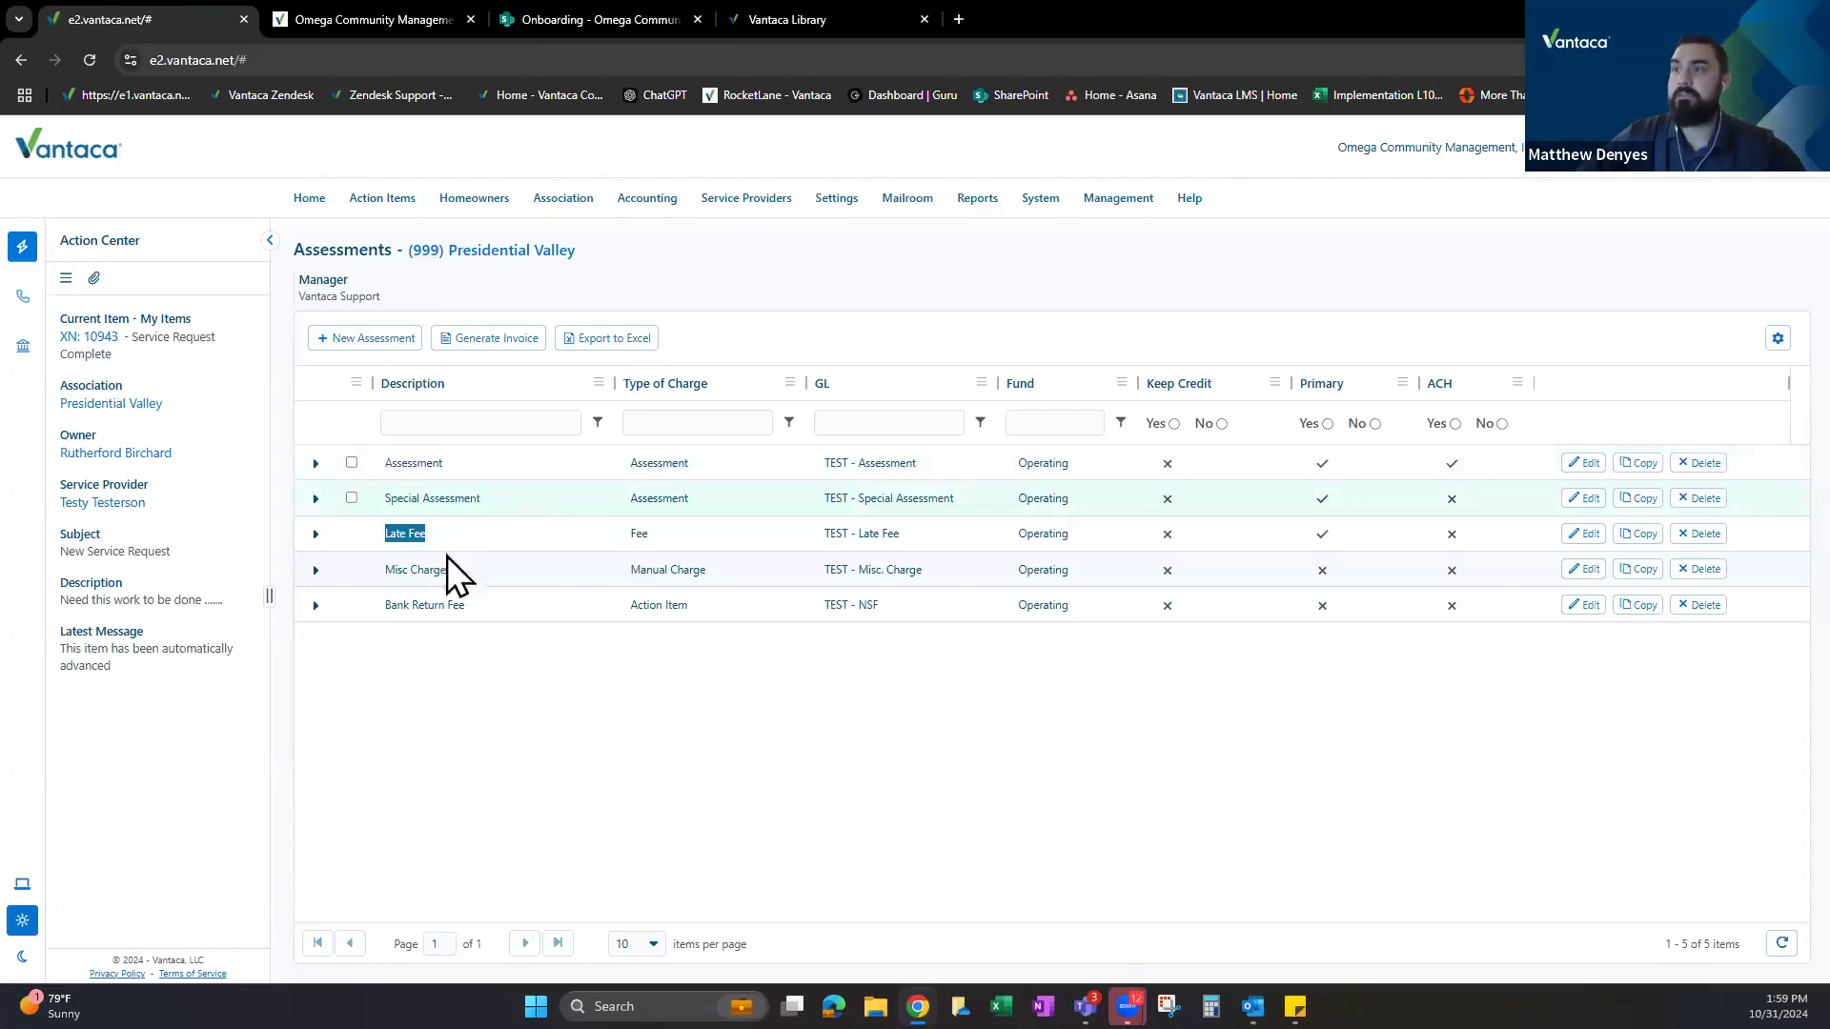
{"action": "left_click_drag", "start_coordinate": [386, 570], "coordinate": [512, 604]}
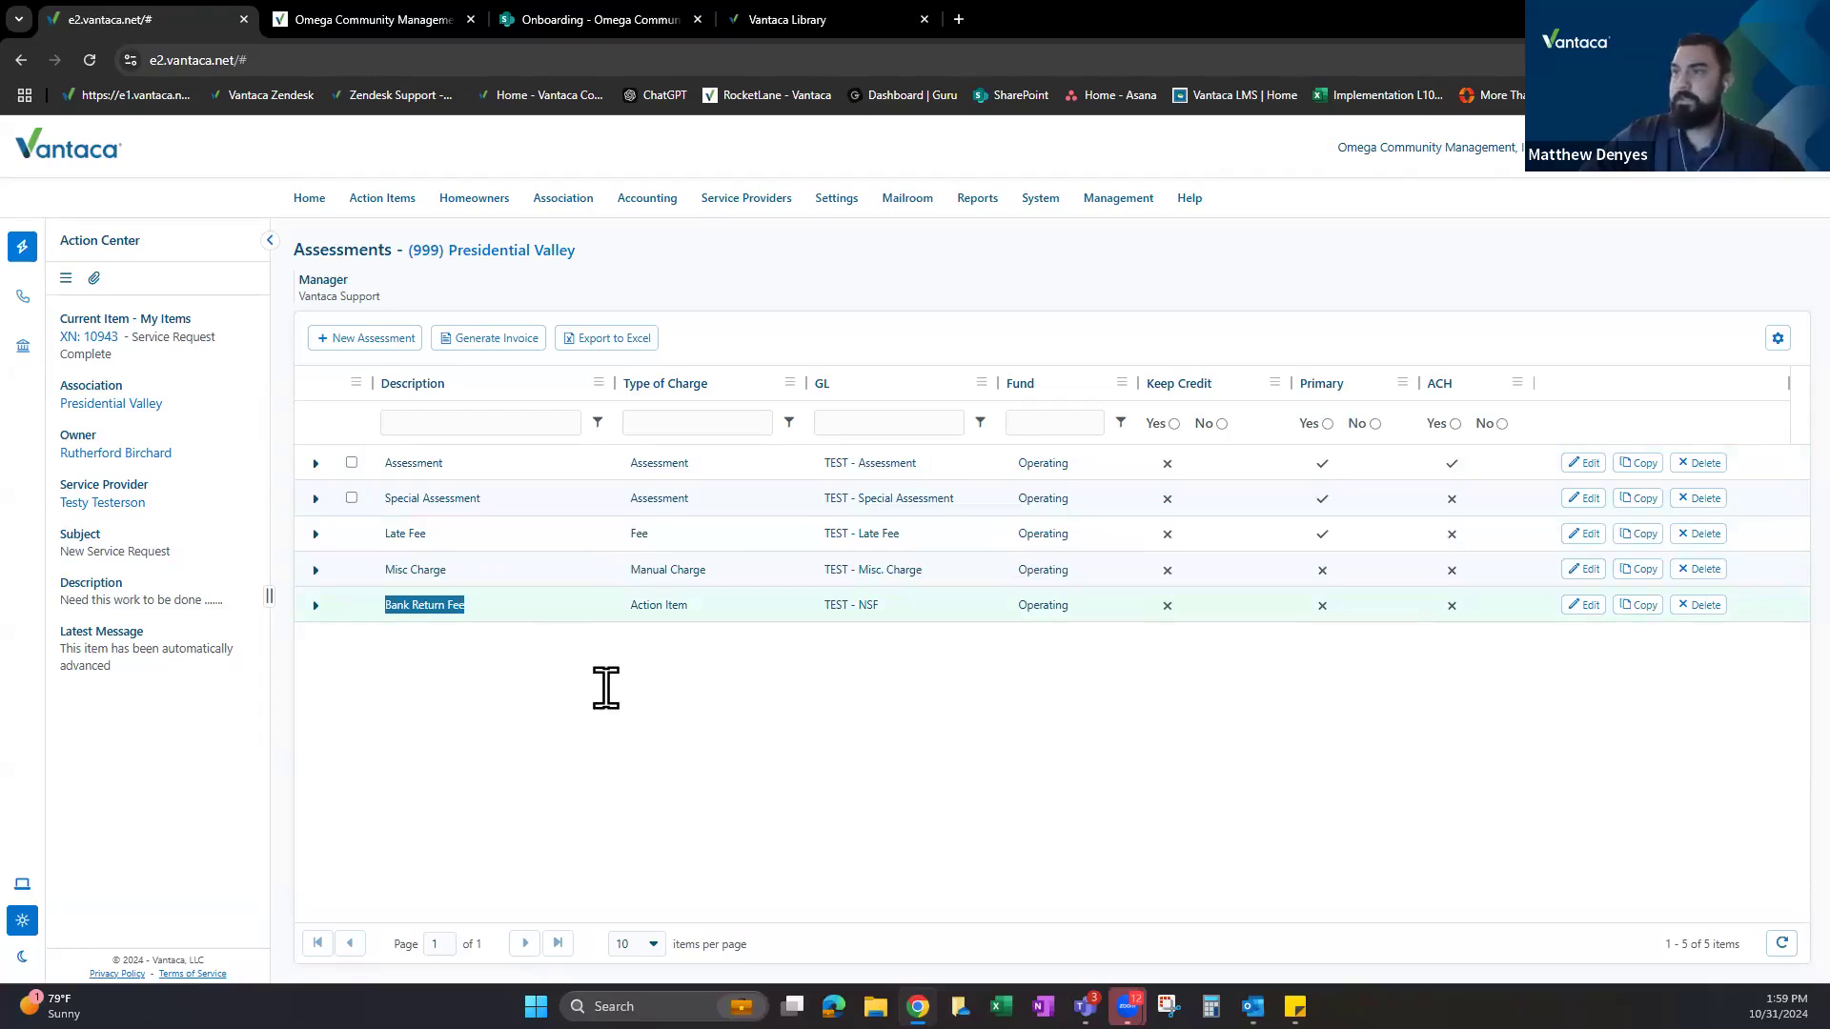
{"action": "left_click", "coordinate": [641, 277]}
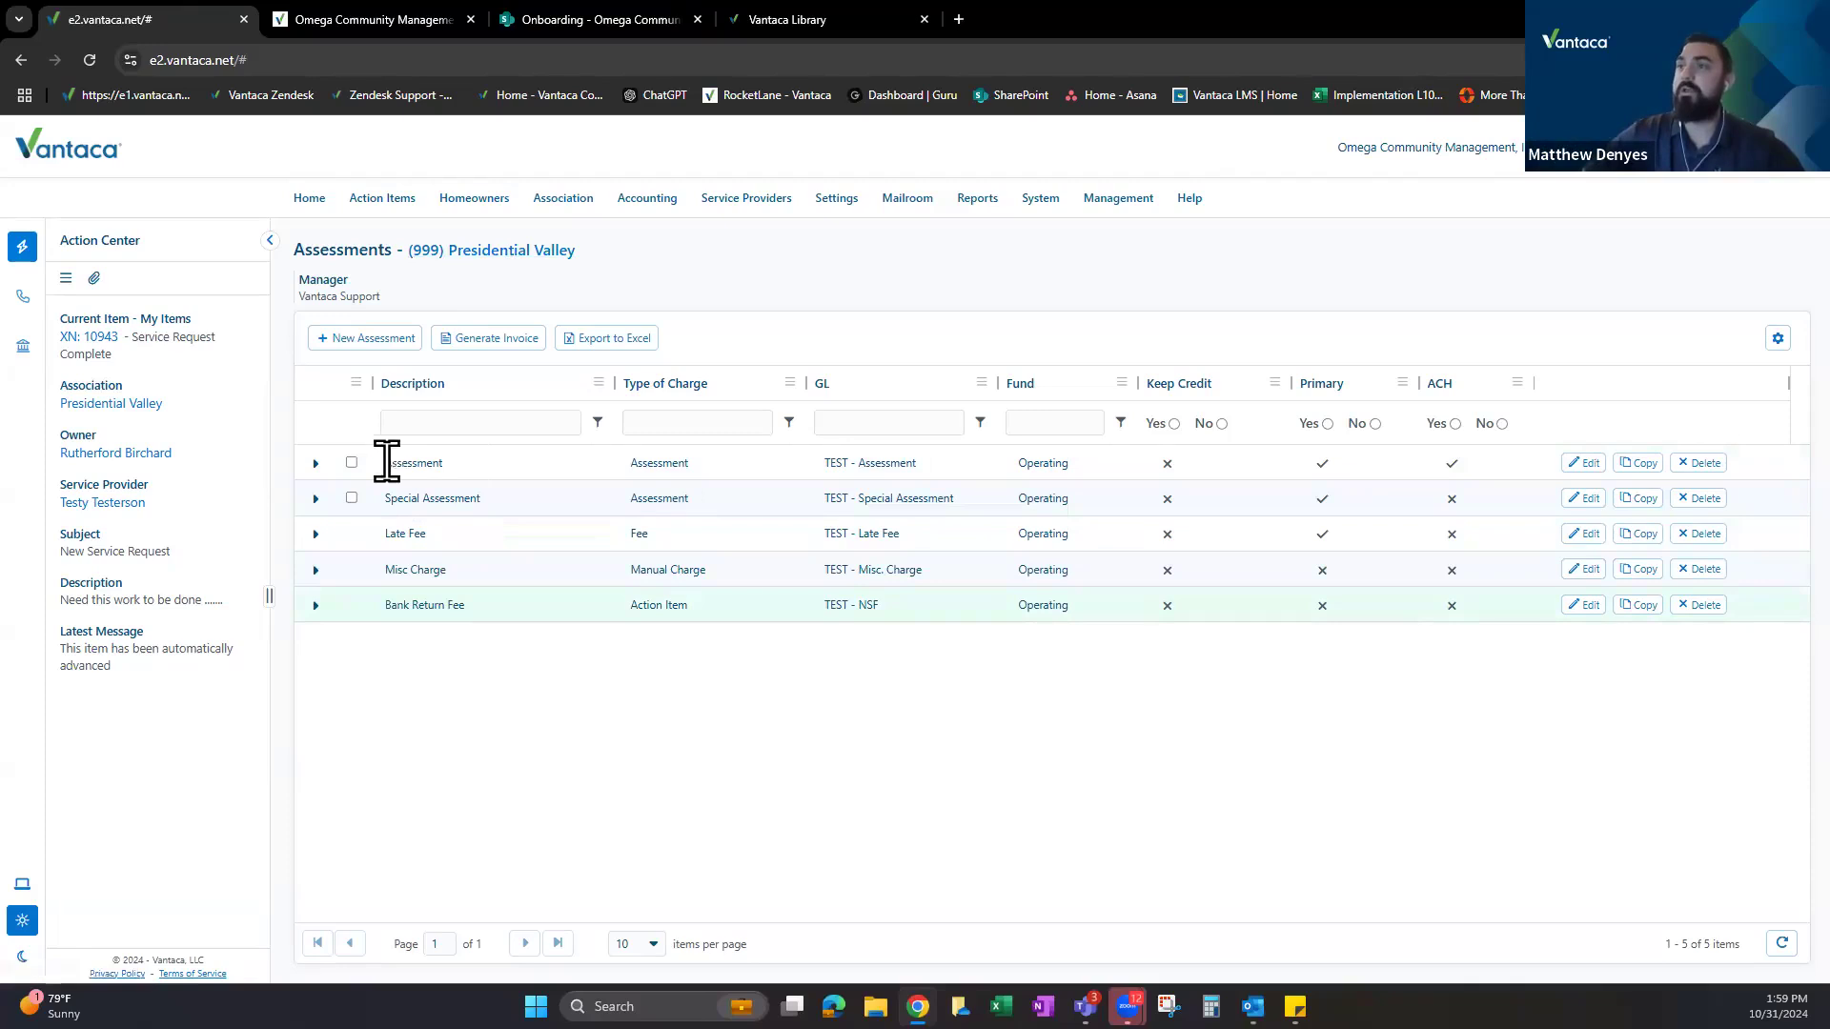
{"action": "left_click", "coordinate": [318, 464]}
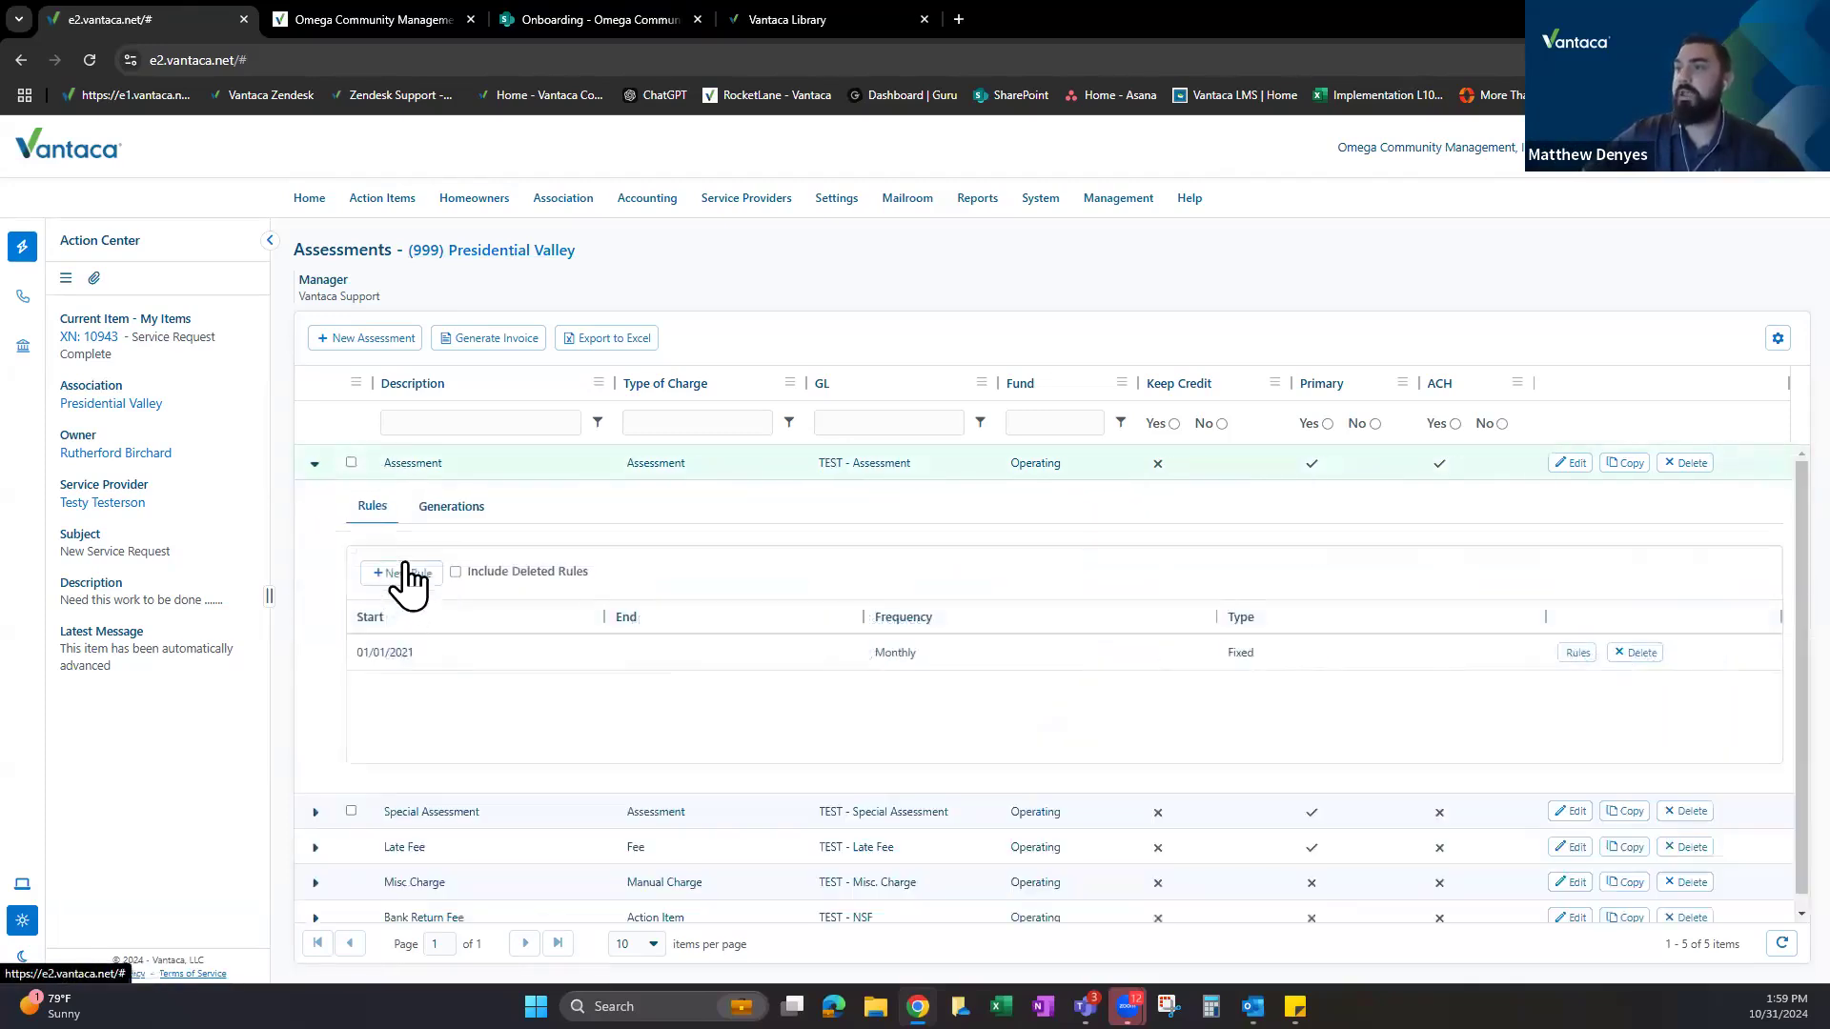
Discard a new Monthly rule, collapse the Assessment rules, and cancel a blank new assessment.
{"action": "left_click", "coordinate": [410, 573]}
{"action": "left_click", "coordinate": [748, 367]}
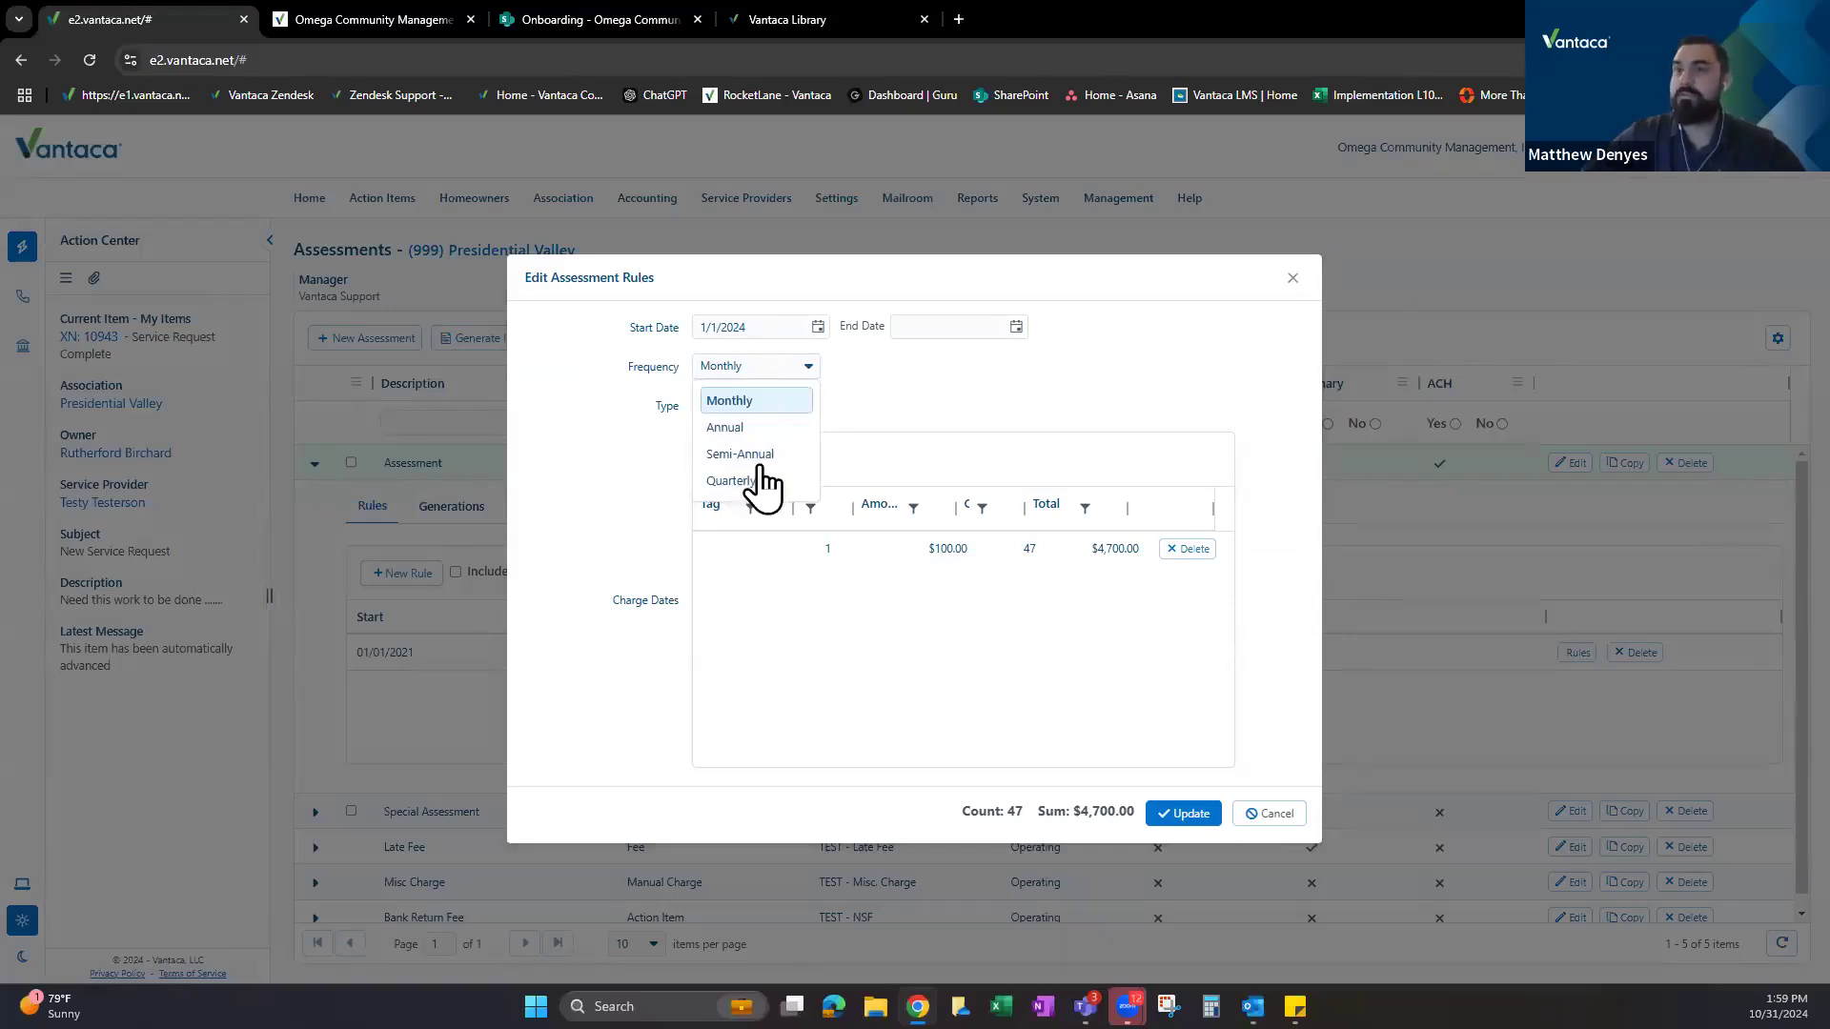
{"action": "left_click", "coordinate": [1127, 260]}
{"action": "key", "text": "Escape"}
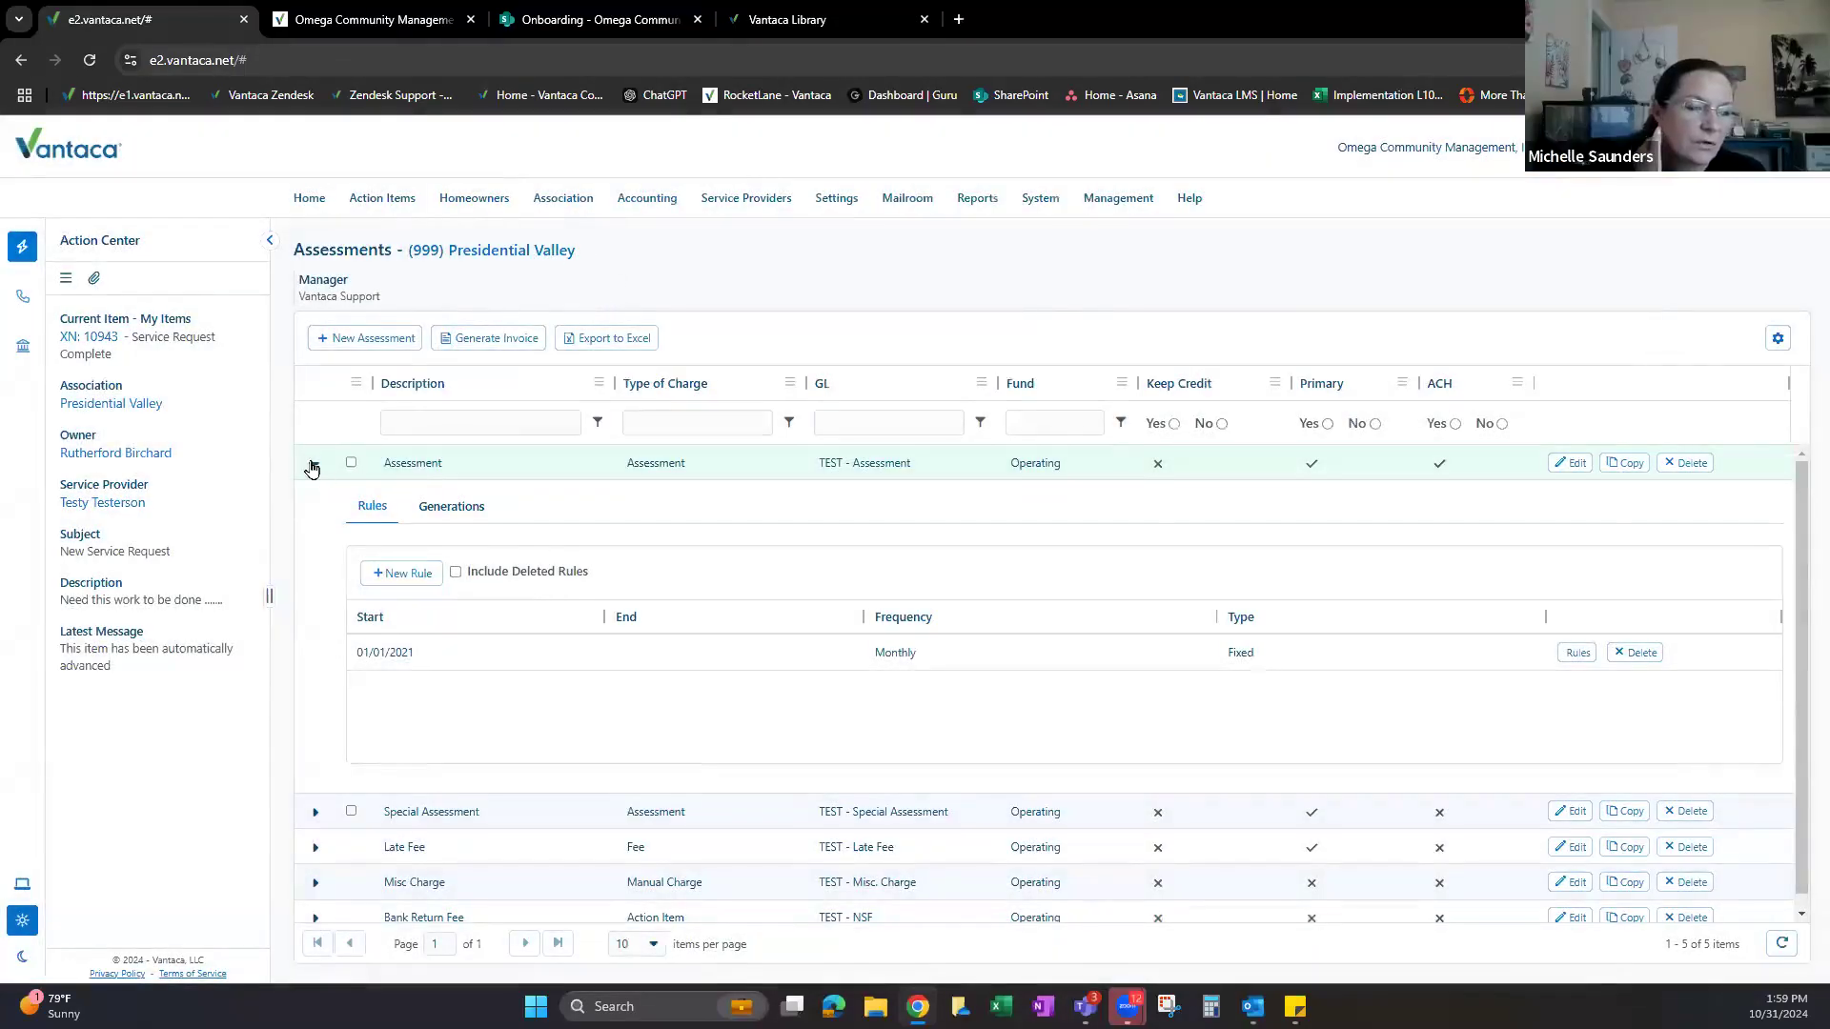
{"action": "left_click", "coordinate": [313, 464]}
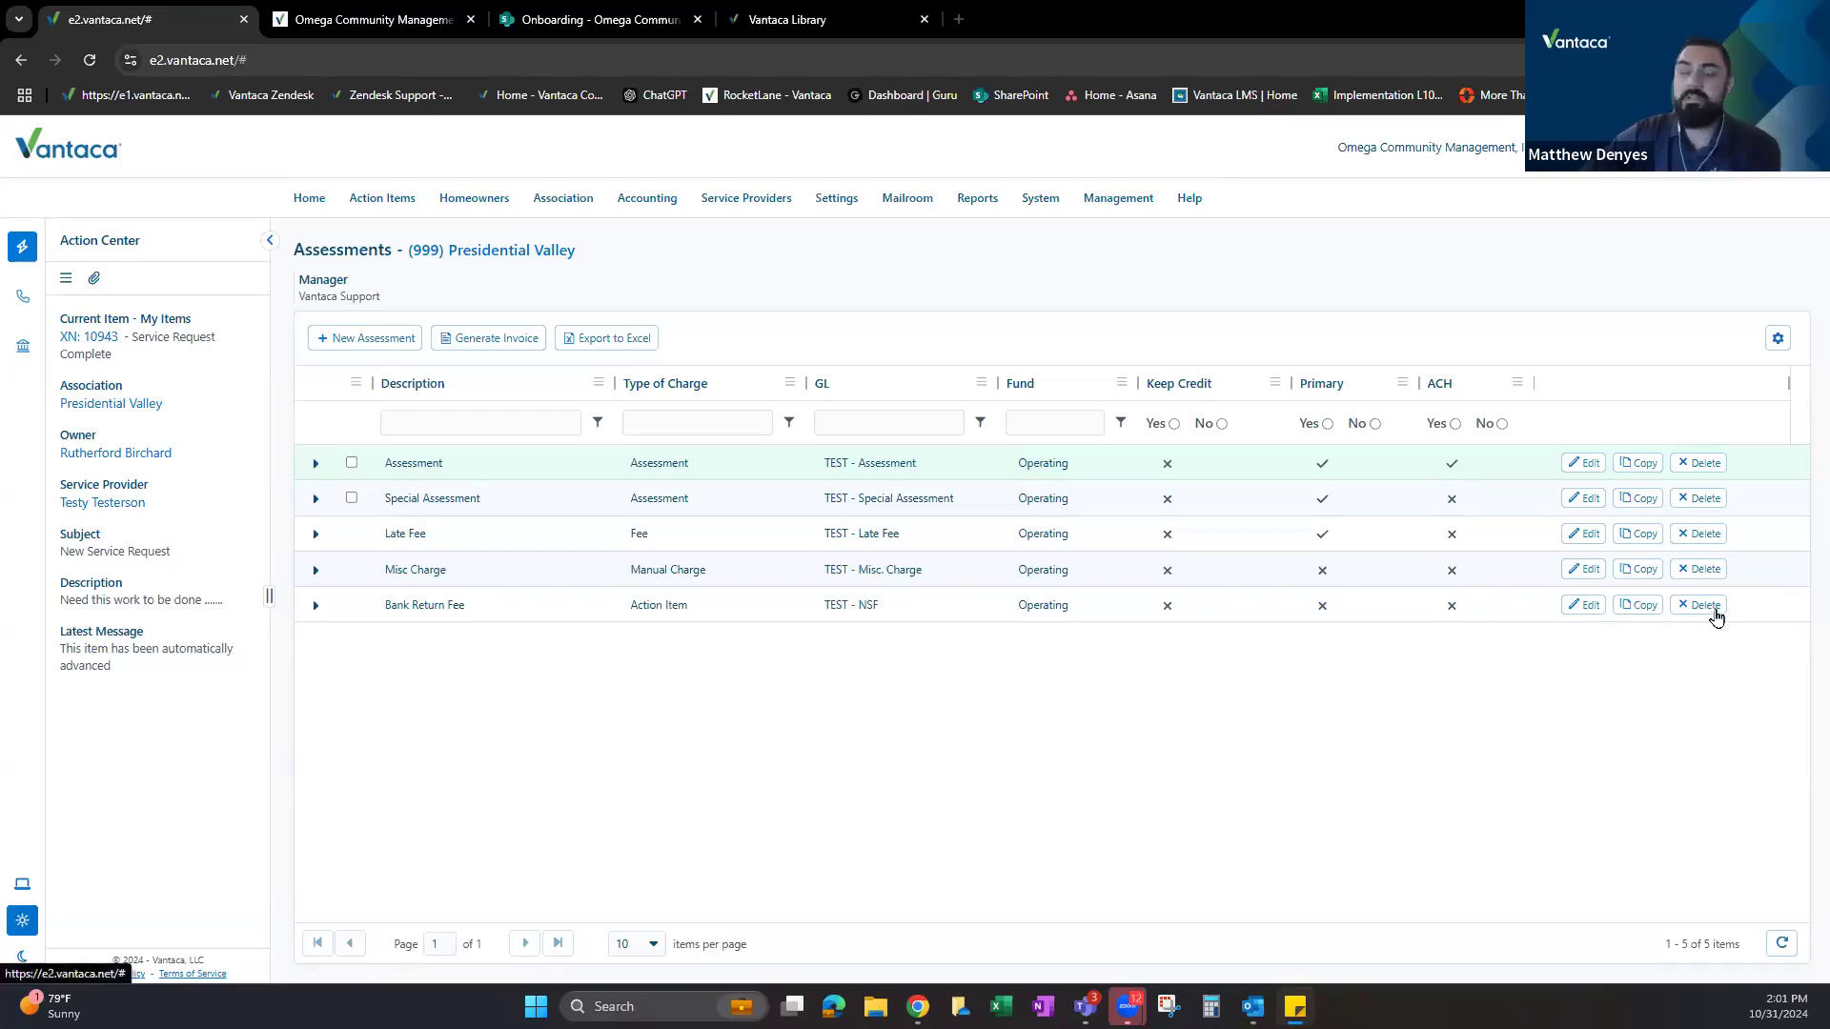
{"action": "left_click", "coordinate": [359, 343]}
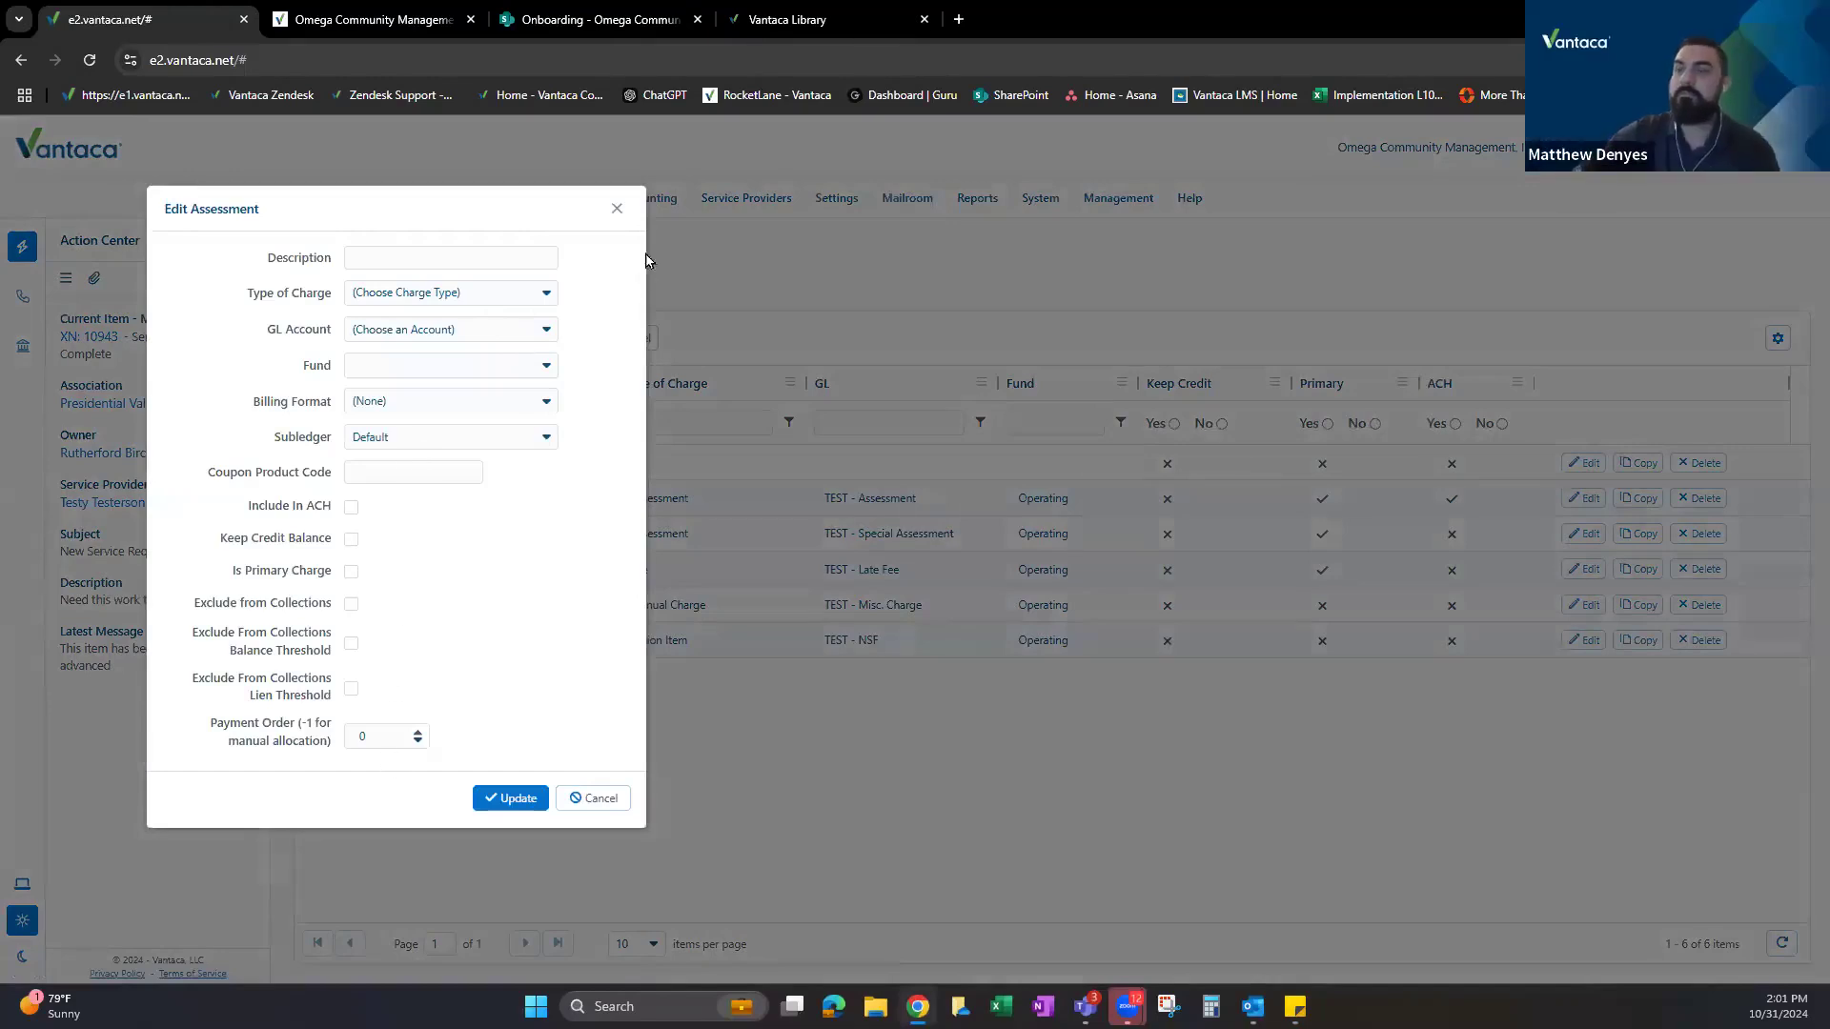
{"action": "left_click", "coordinate": [617, 208]}
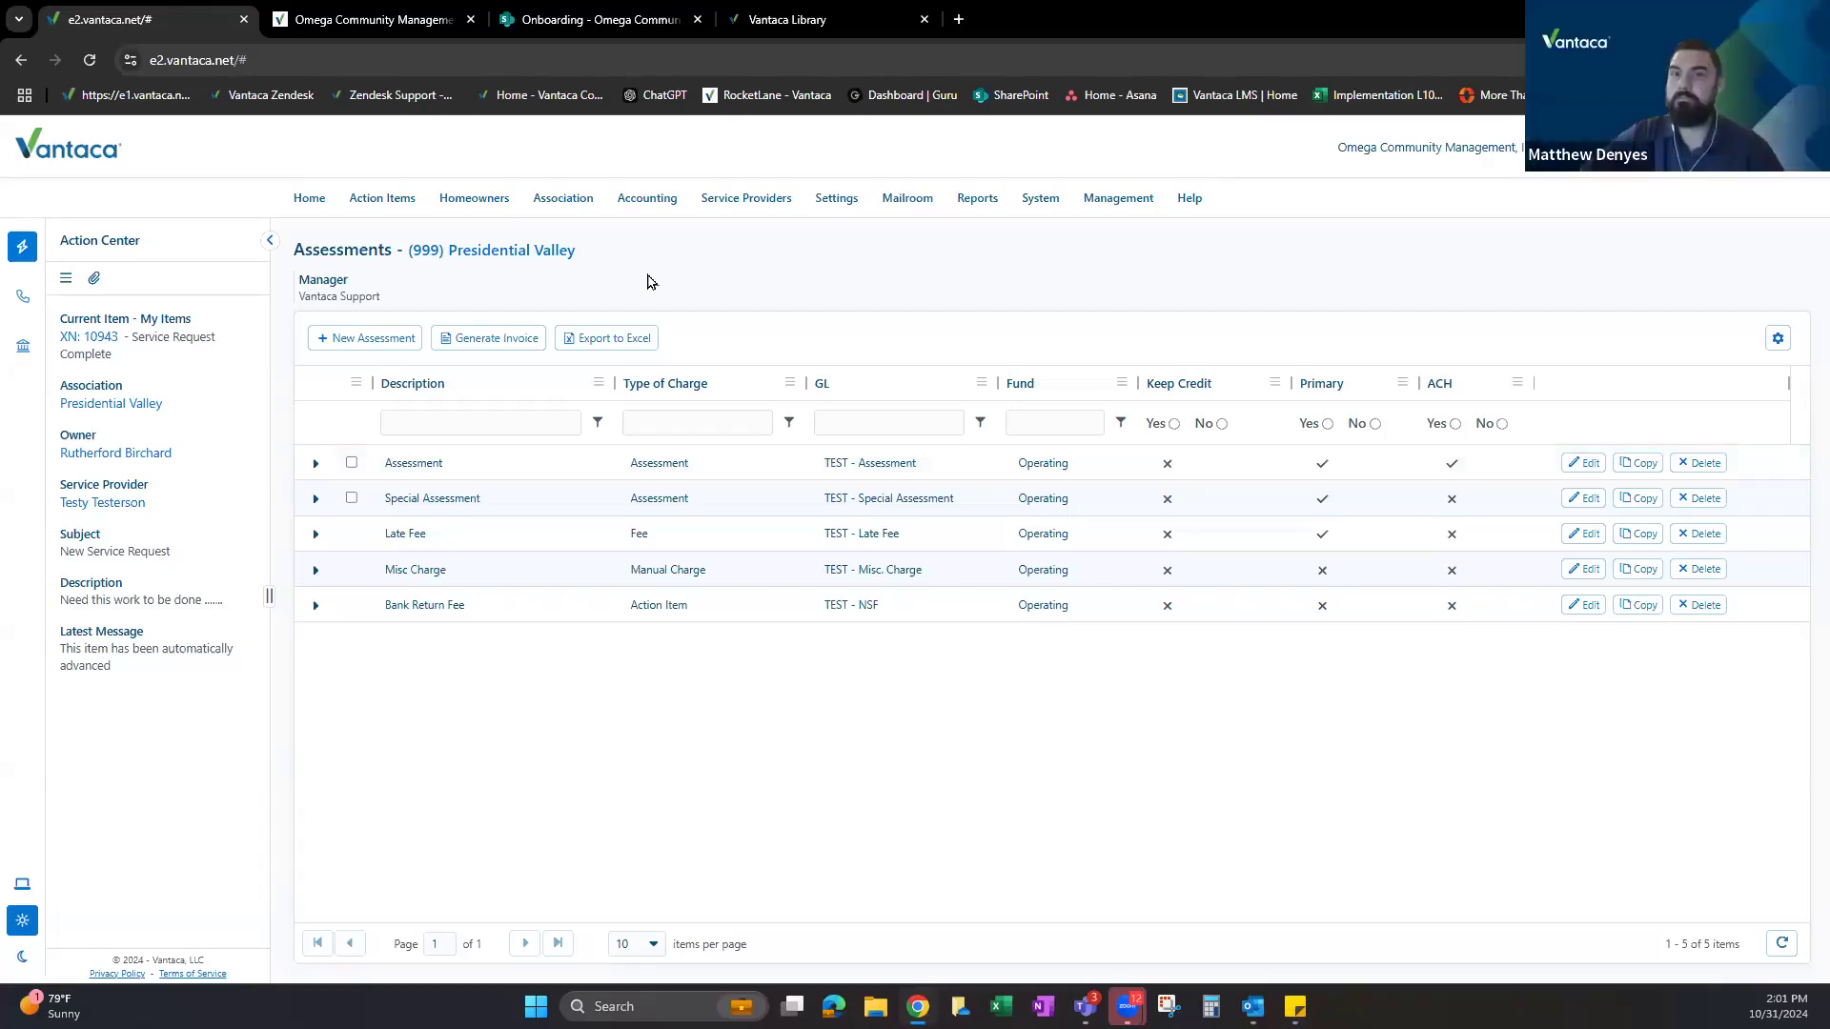
Open the Set Up Assessments On Model task and highlight its new-charge and billing article lines.
{"action": "left_click", "coordinate": [357, 7]}
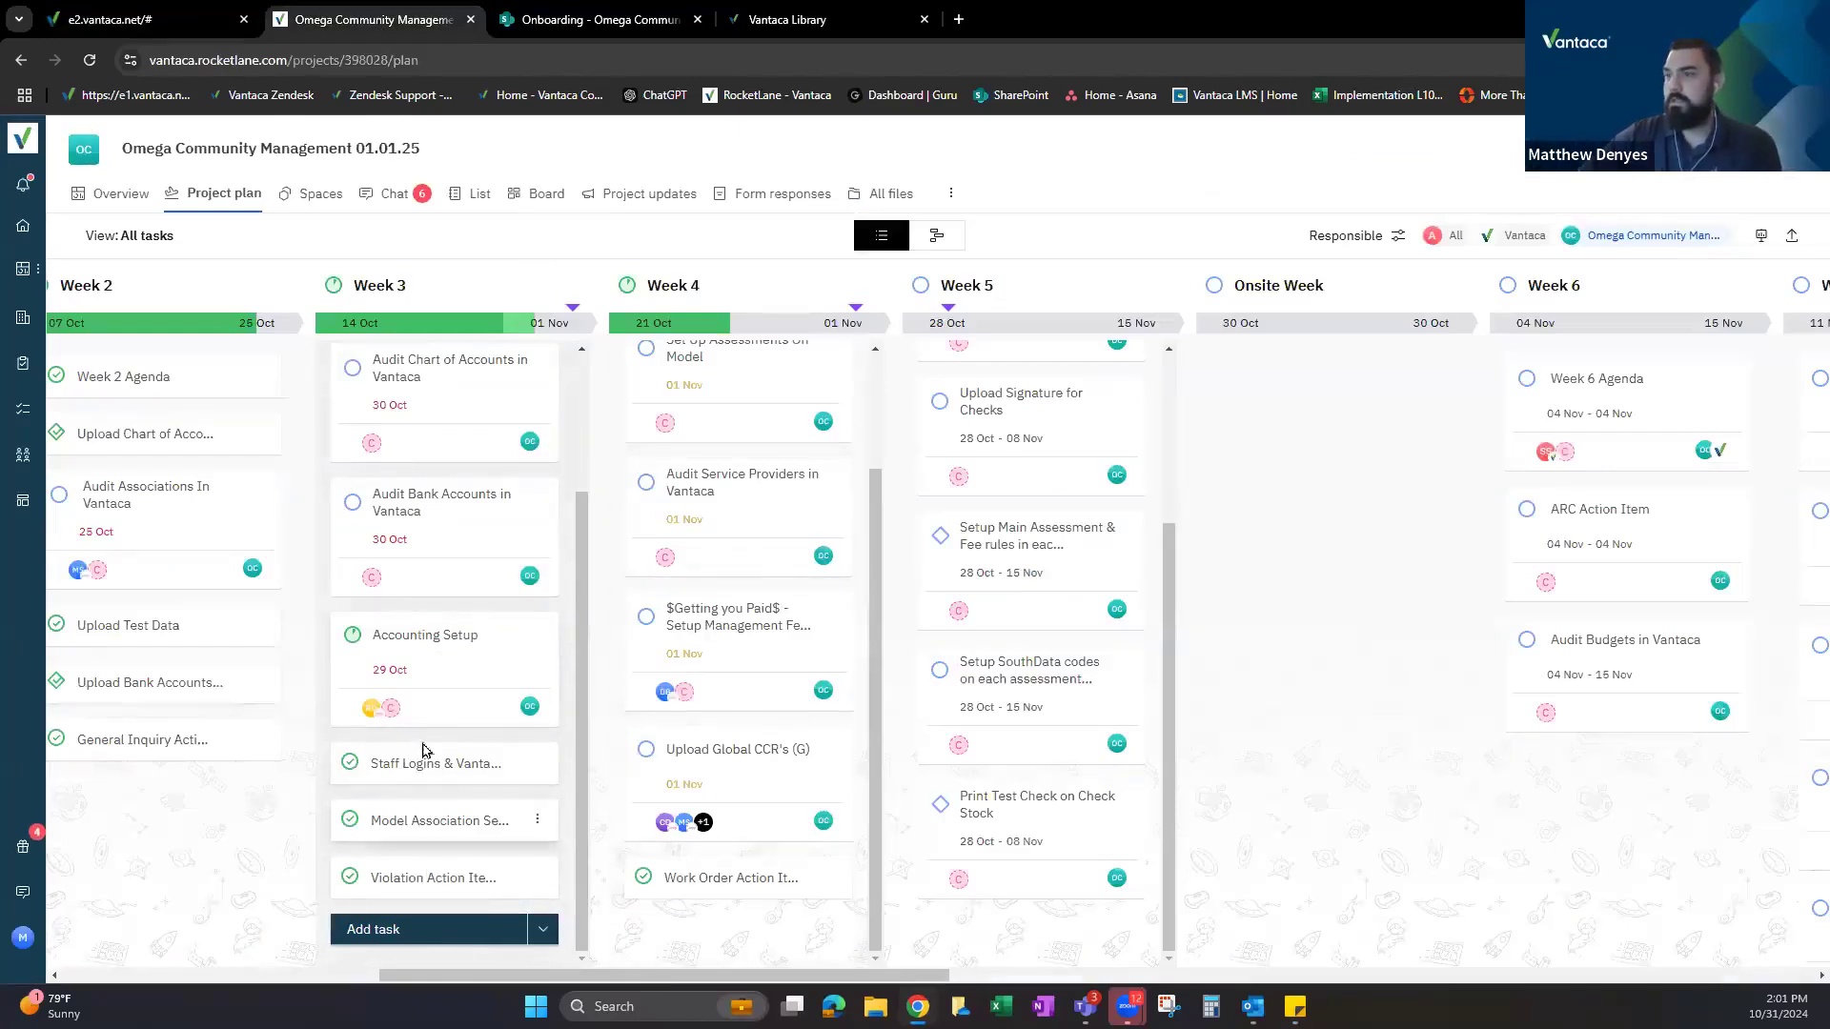
{"action": "scroll", "coordinate": [420, 747], "scroll_direction": "up", "scroll_amount": 2}
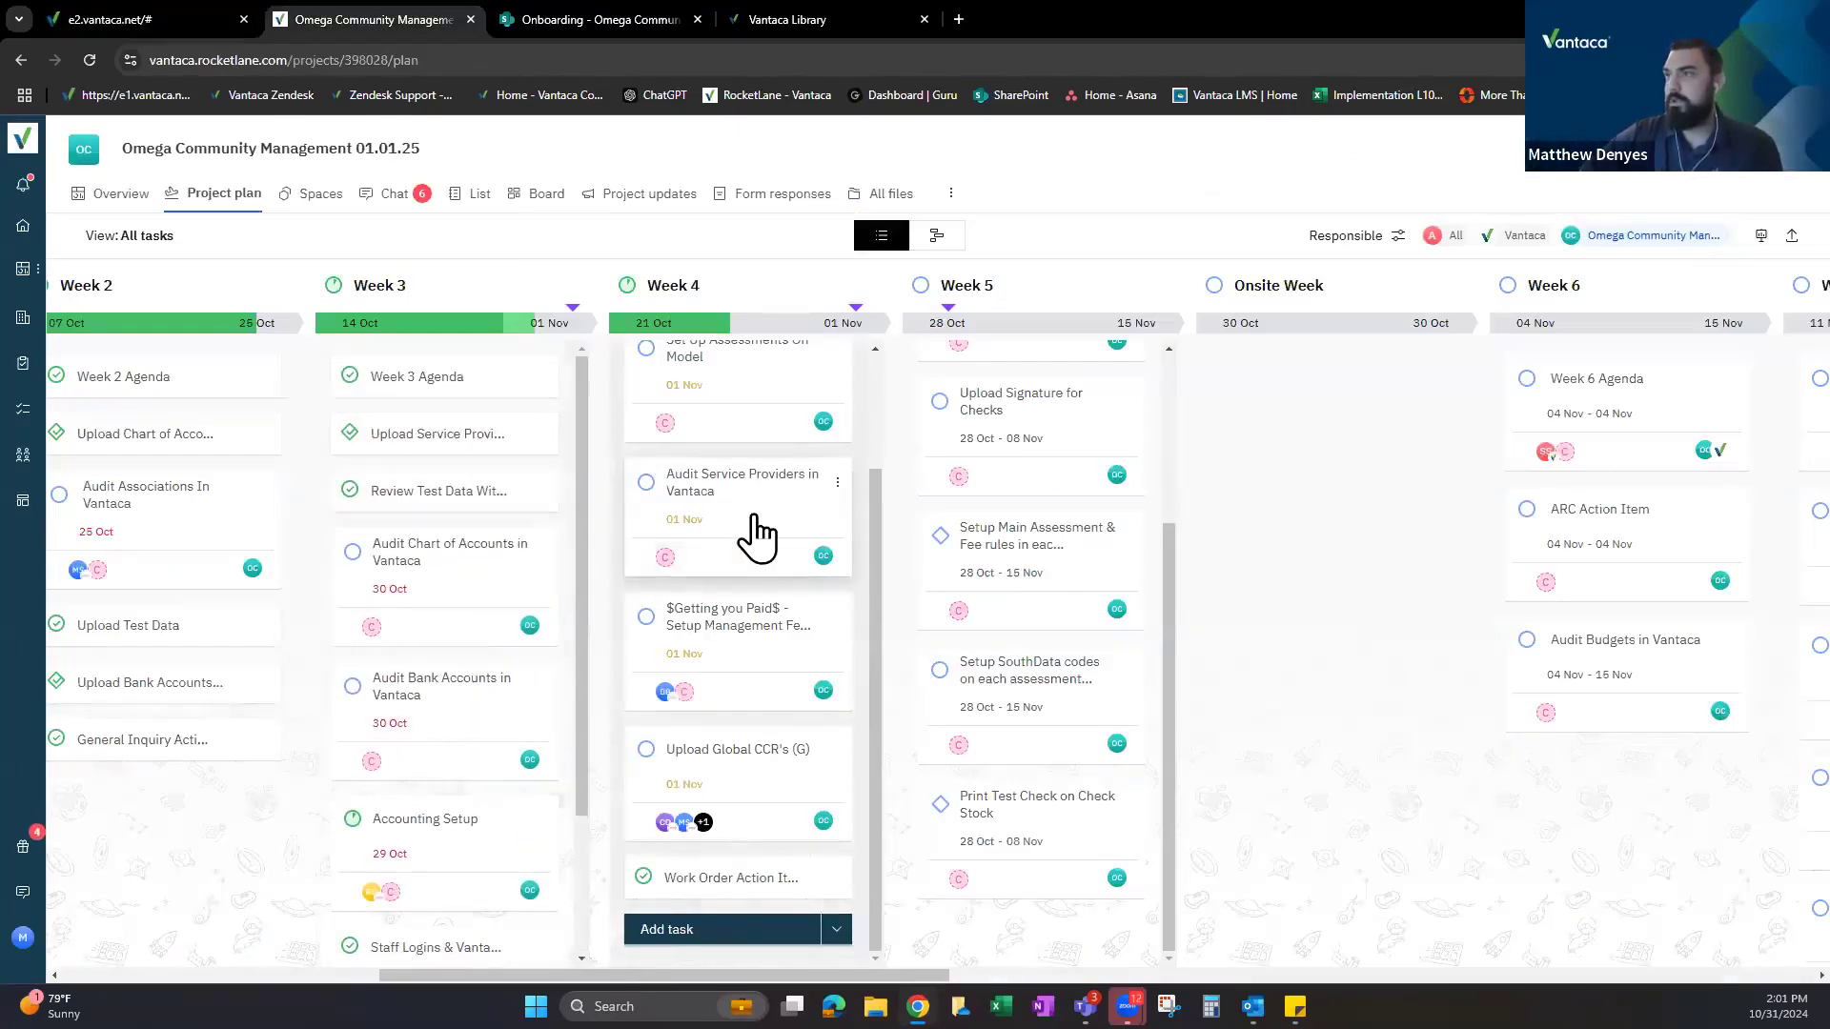
{"action": "scroll", "coordinate": [753, 515], "scroll_direction": "up", "scroll_amount": 2}
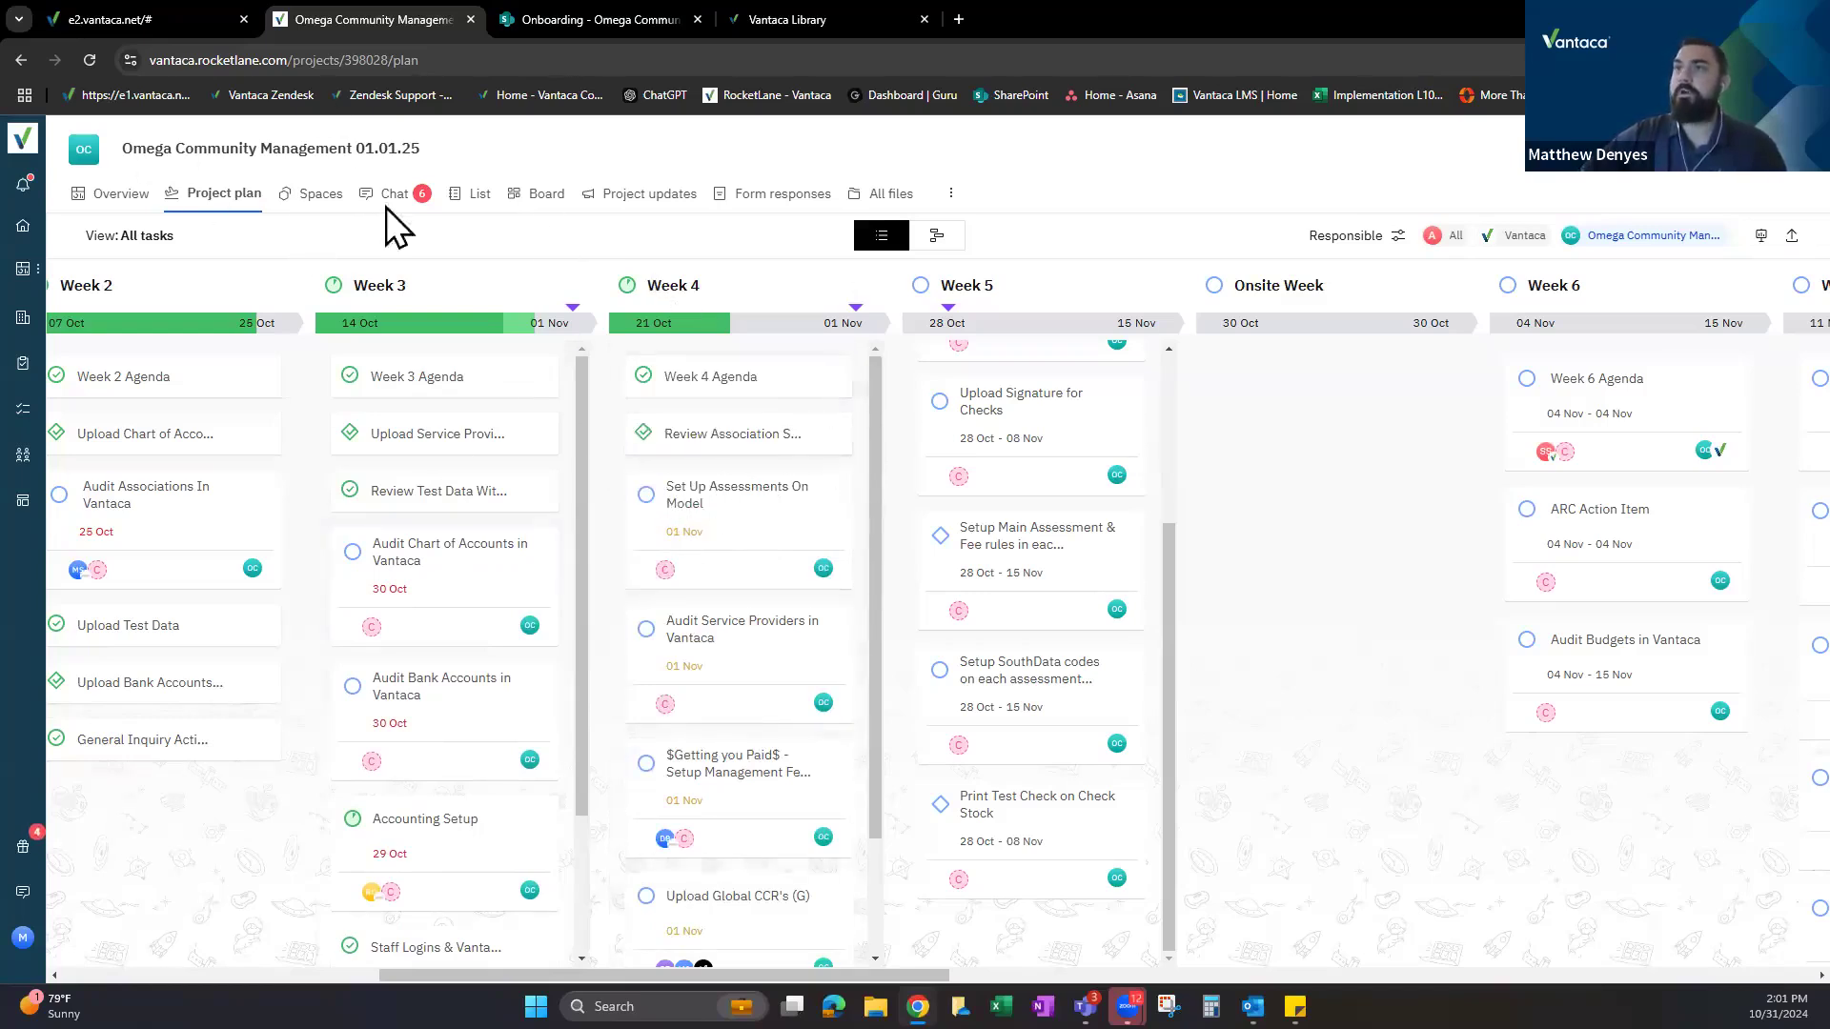
{"action": "left_click", "coordinate": [706, 496]}
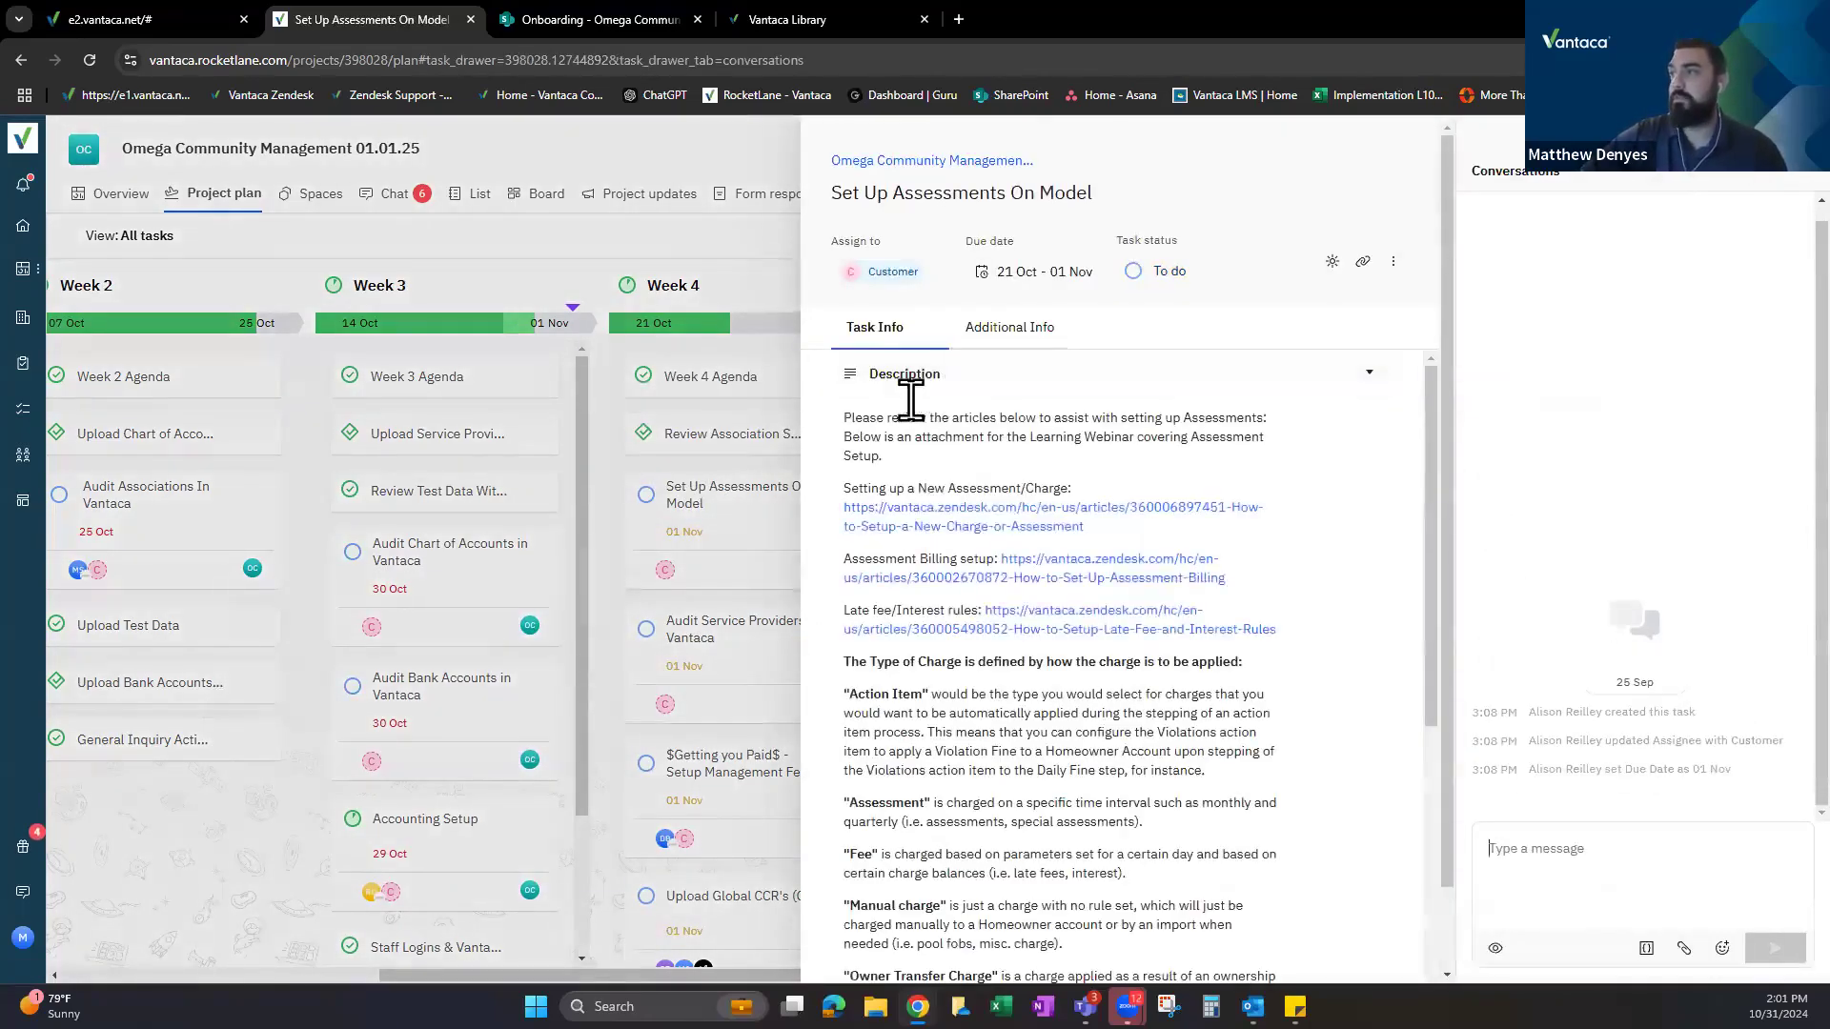
{"action": "scroll", "coordinate": [905, 438], "scroll_direction": "down", "scroll_amount": 1}
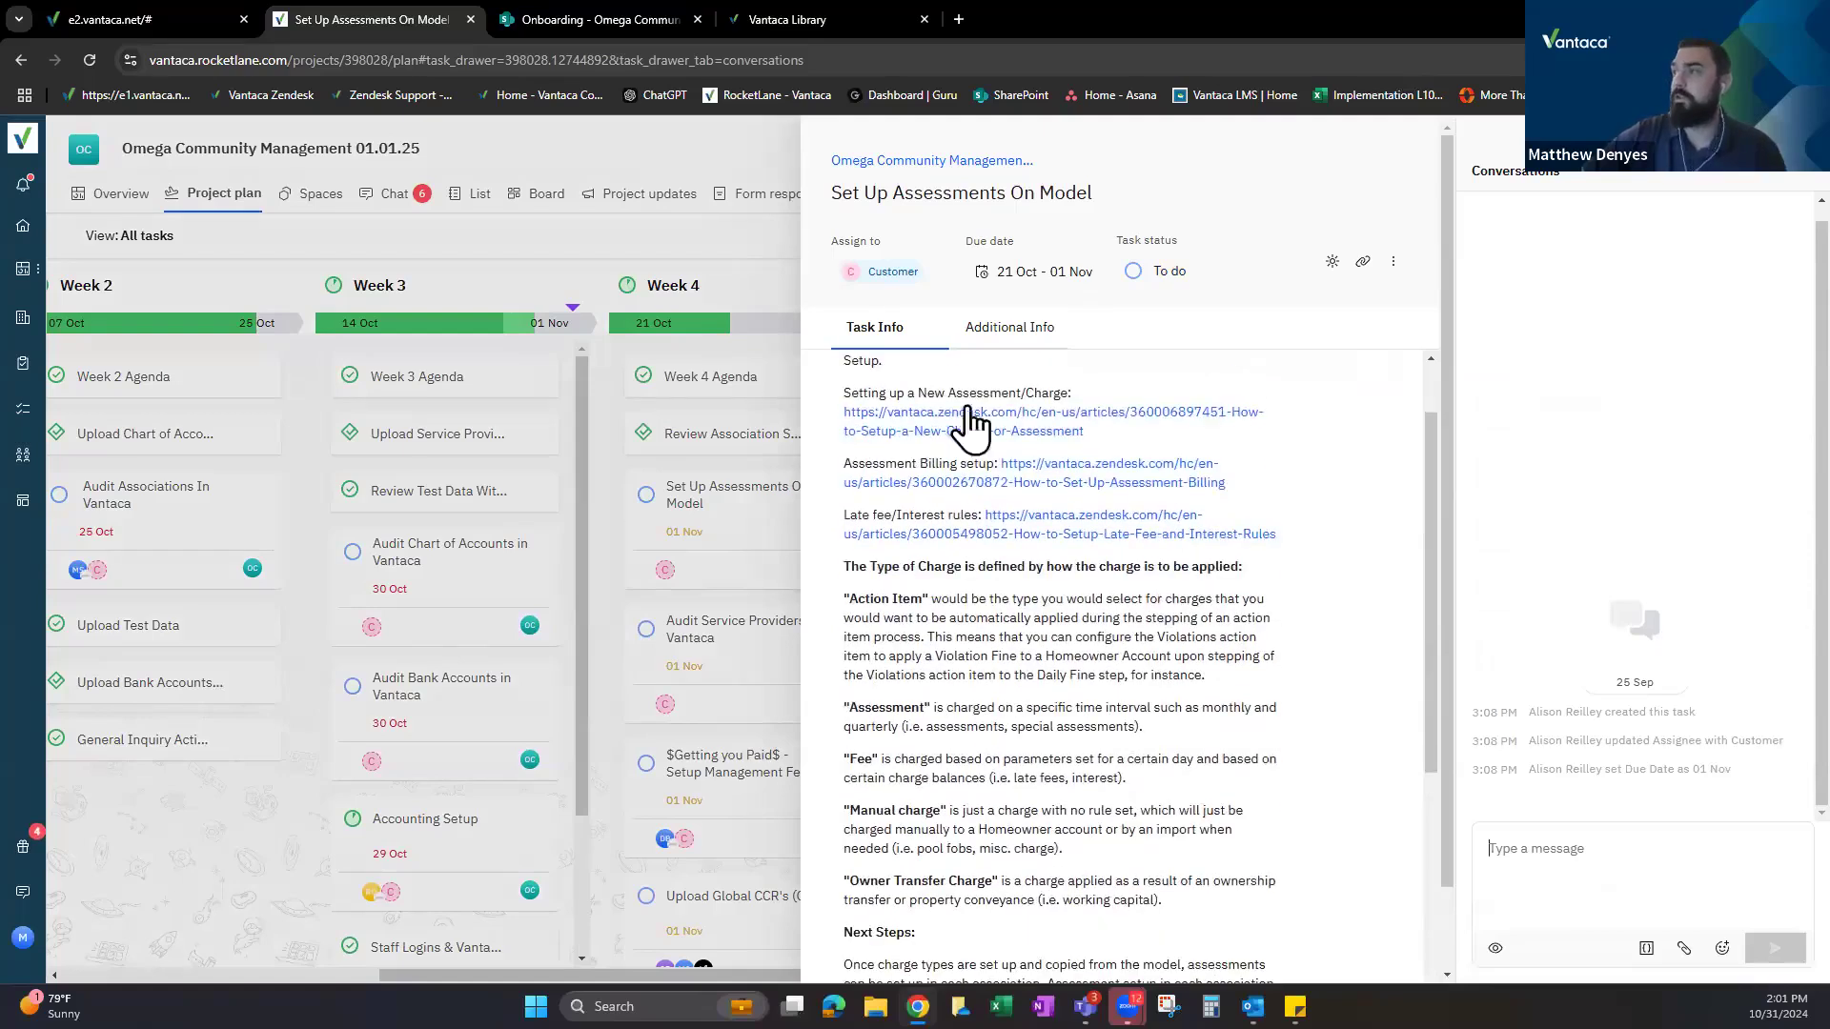
{"action": "left_click_drag", "start_coordinate": [845, 393], "coordinate": [1037, 397]}
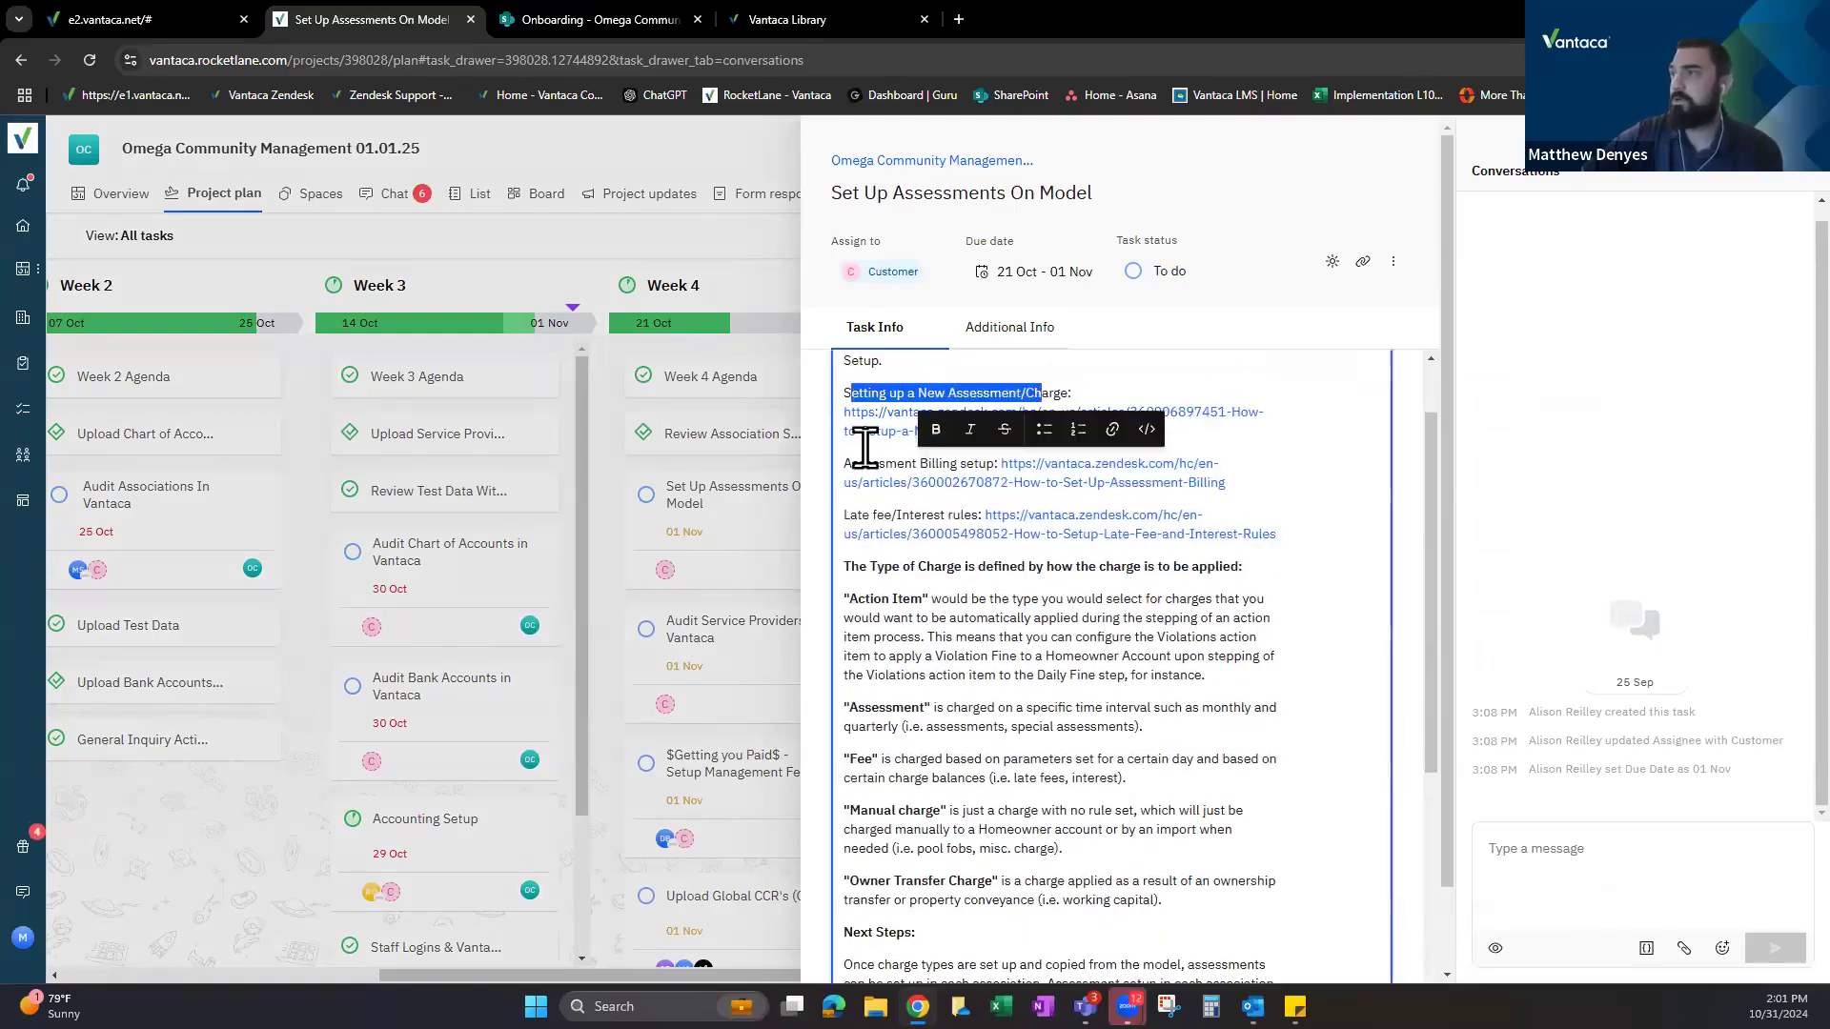
{"action": "left_click_drag", "start_coordinate": [866, 463], "coordinate": [959, 461]}
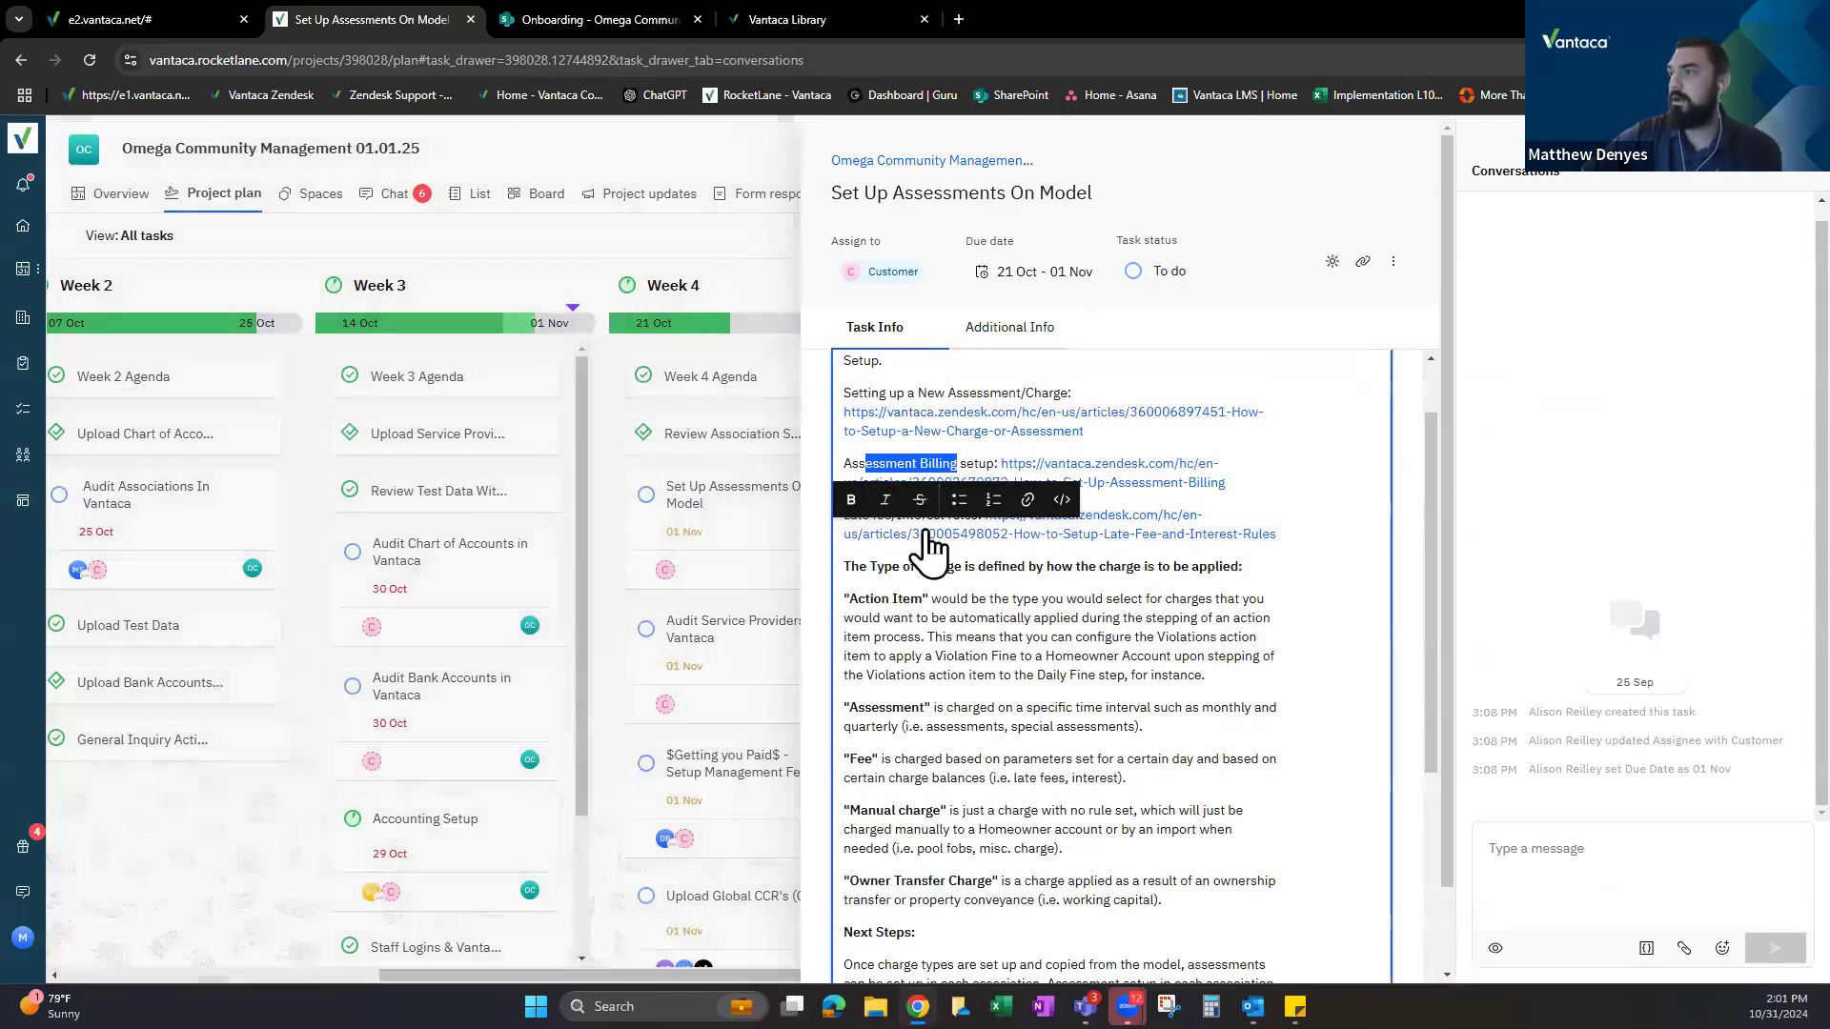
{"action": "left_click", "coordinate": [1260, 168]}
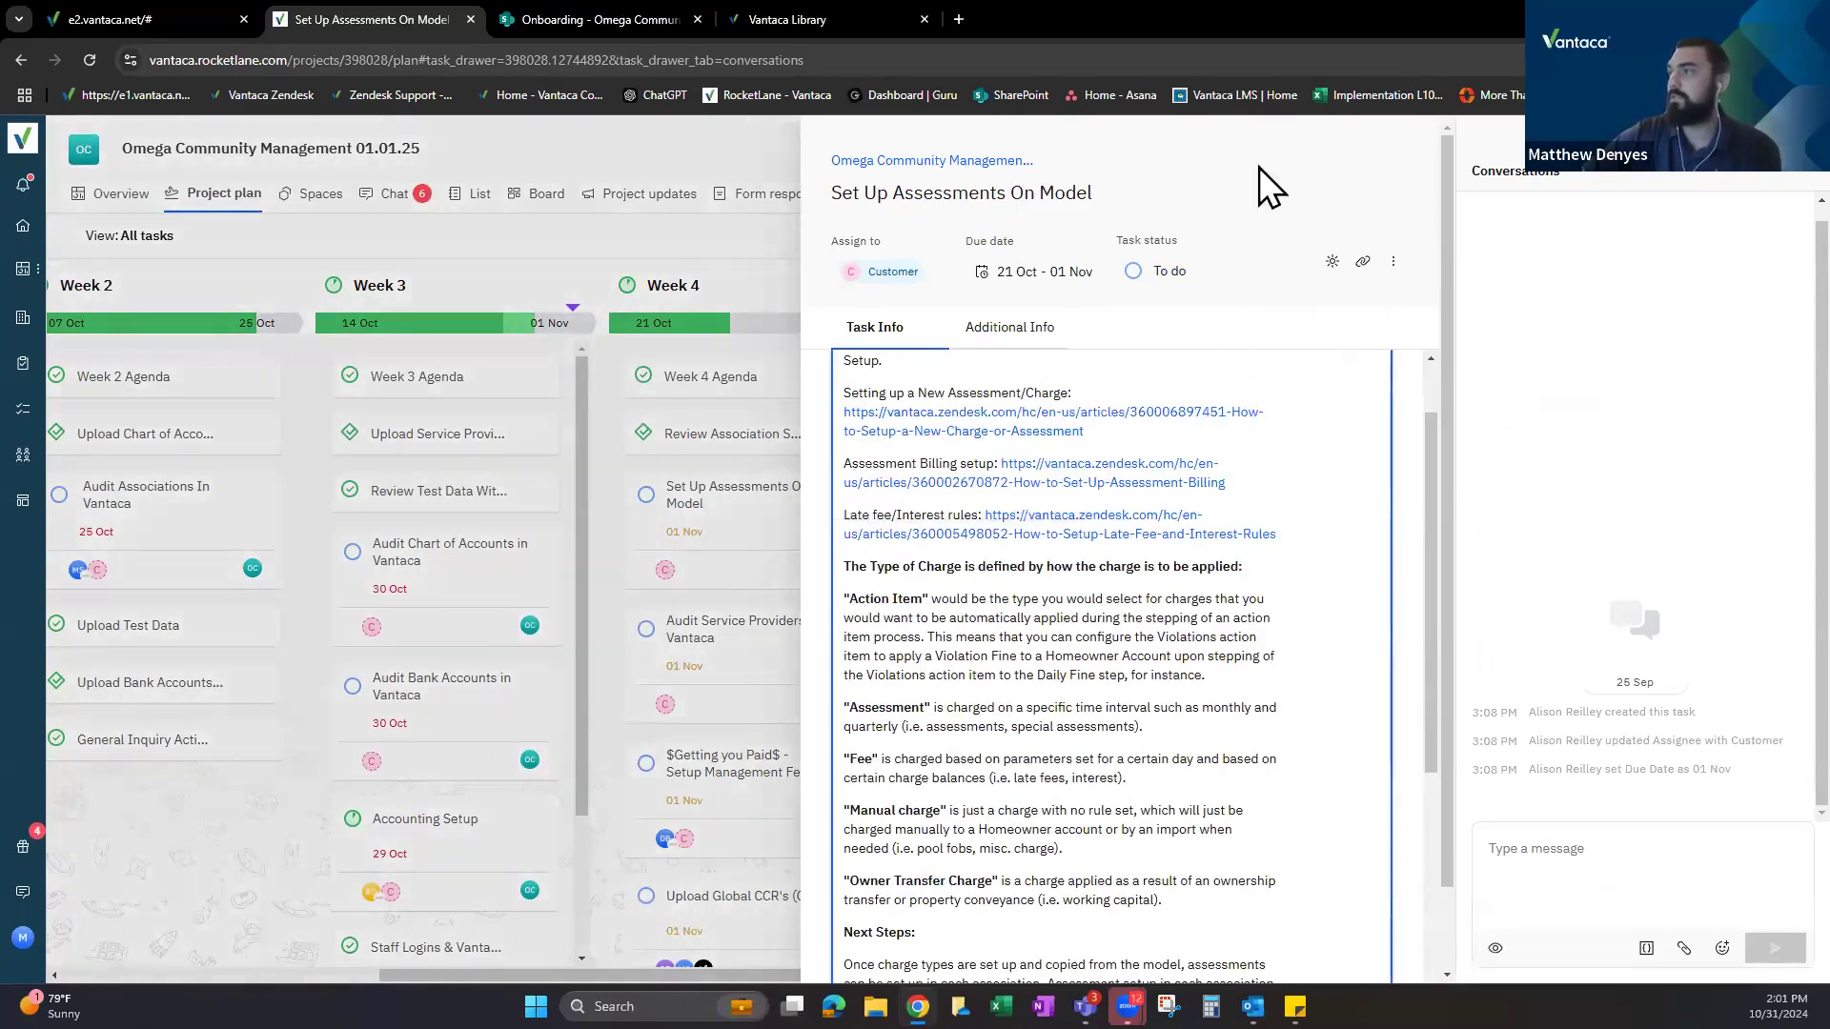
{"action": "scroll", "coordinate": [1020, 604], "scroll_direction": "down", "scroll_amount": 1}
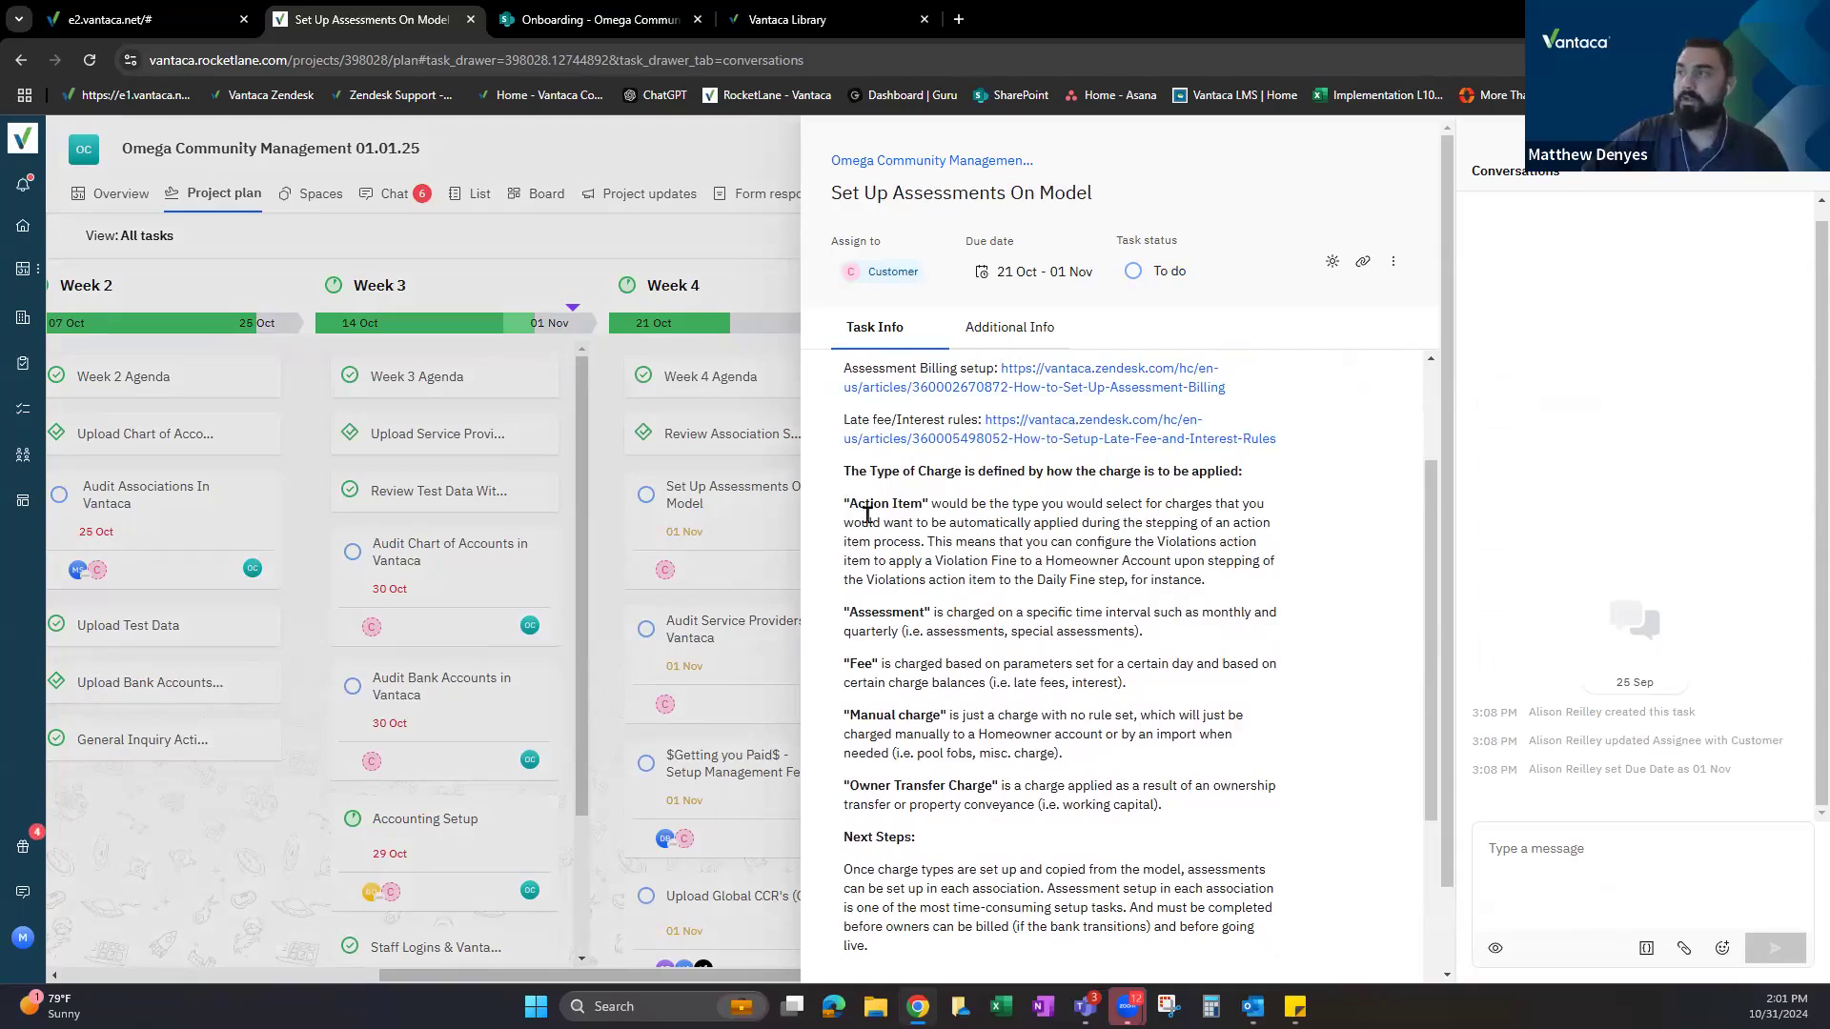
Pick out the Action Item, Assessment, Fee and Manual charge-type terms in the description.
{"action": "left_click", "coordinate": [846, 503]}
{"action": "left_click_drag", "start_coordinate": [896, 512], "coordinate": [929, 505]}
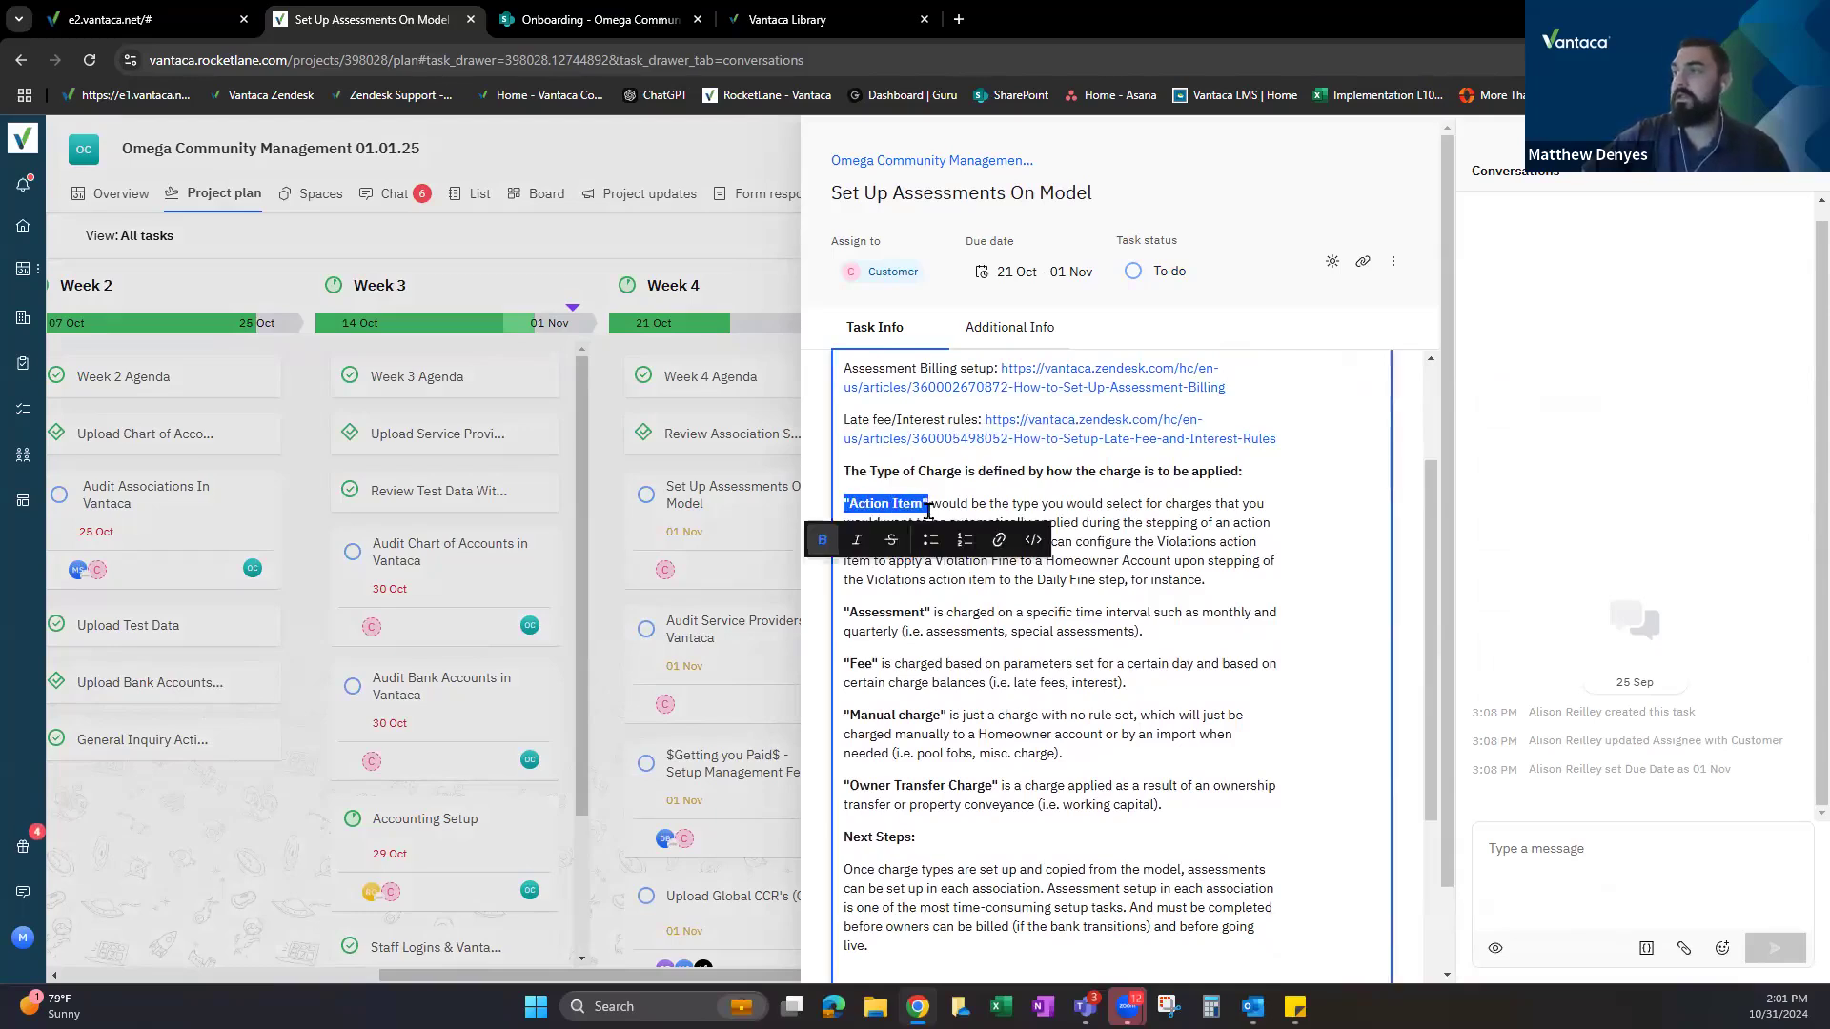
{"action": "left_click_drag", "start_coordinate": [929, 612], "coordinate": [877, 664]}
{"action": "left_click", "coordinate": [882, 713]}
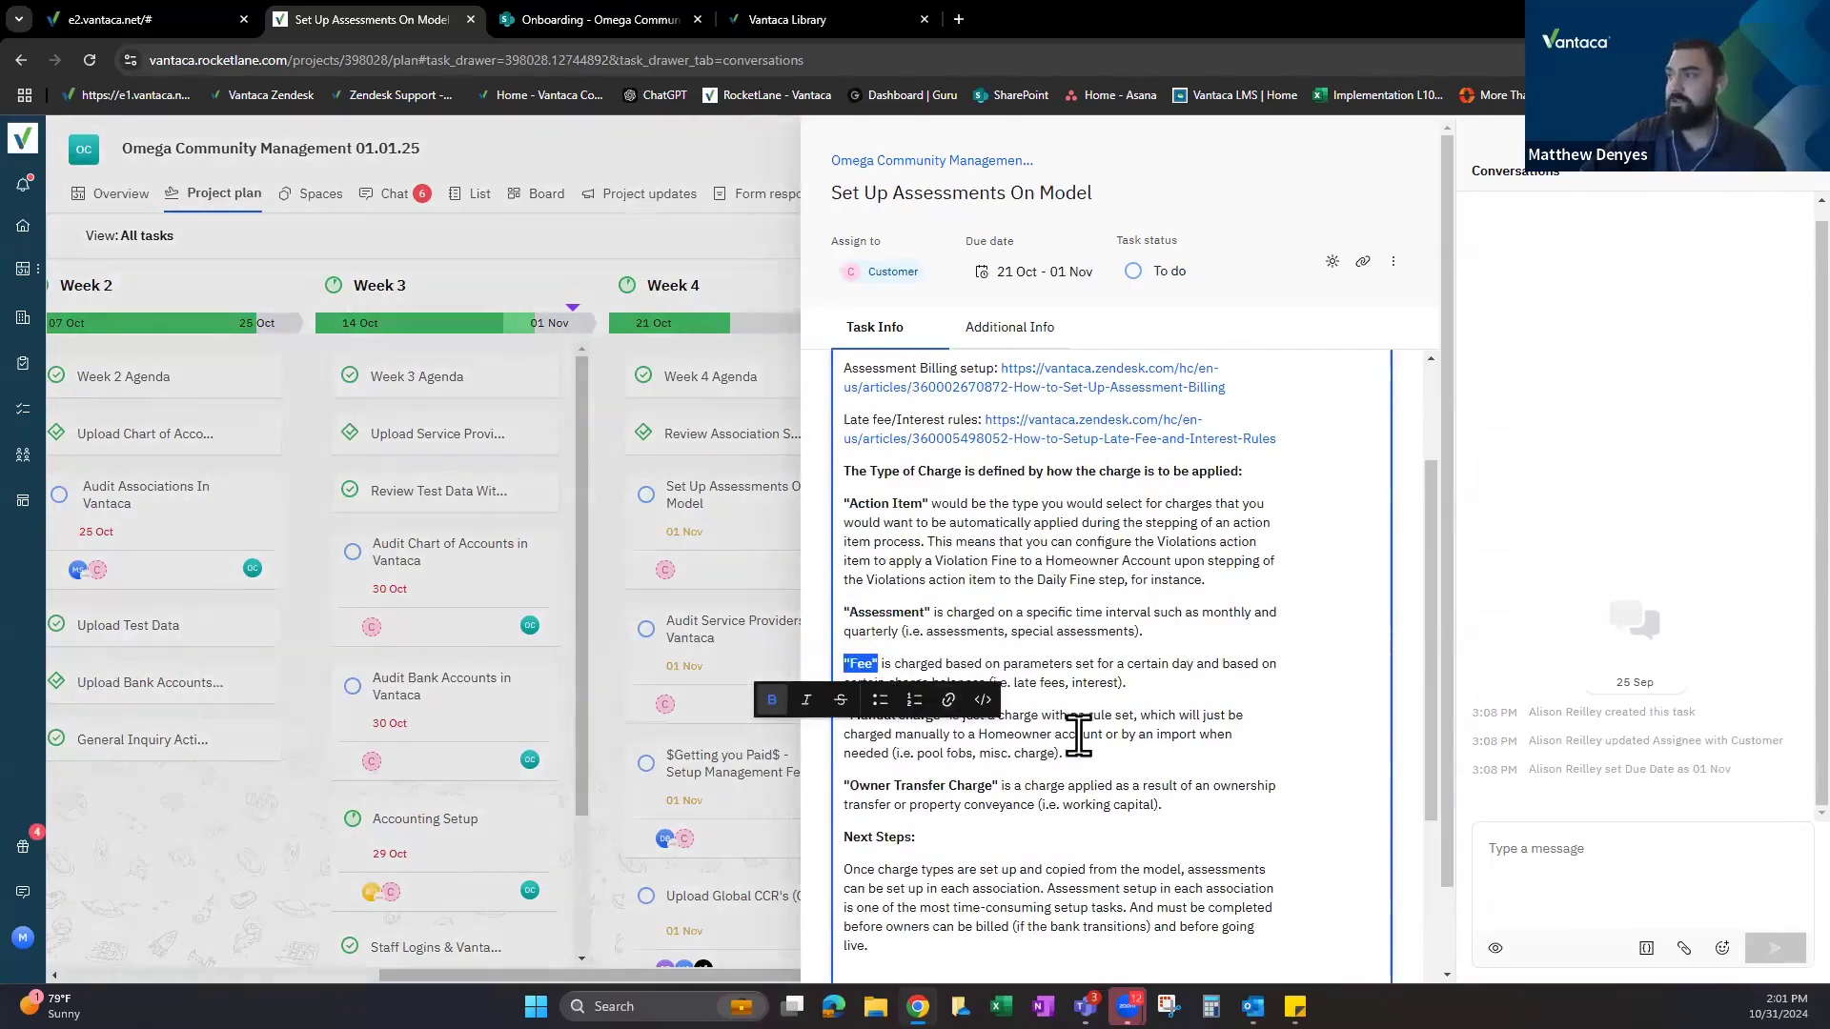
{"action": "left_click_drag", "start_coordinate": [1002, 682], "coordinate": [1129, 683]}
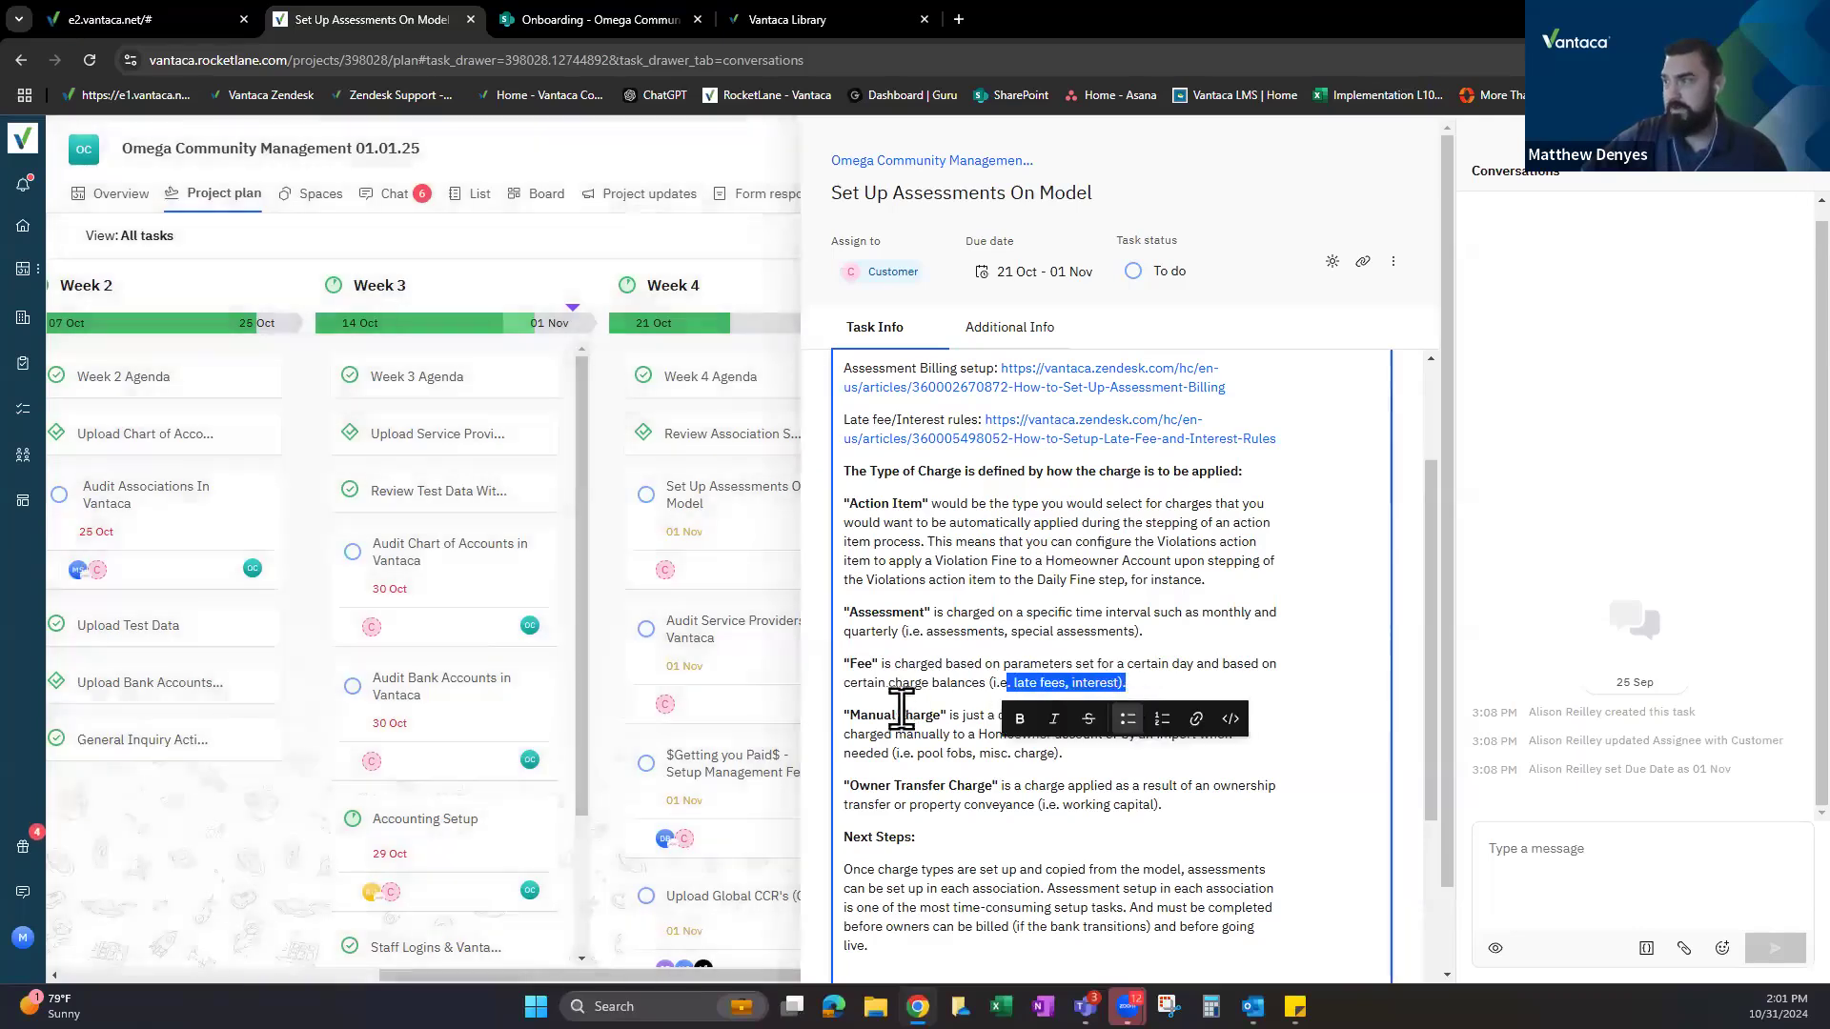
{"action": "left_click", "coordinate": [849, 715]}
{"action": "left_click", "coordinate": [939, 715], "text": "shift"}
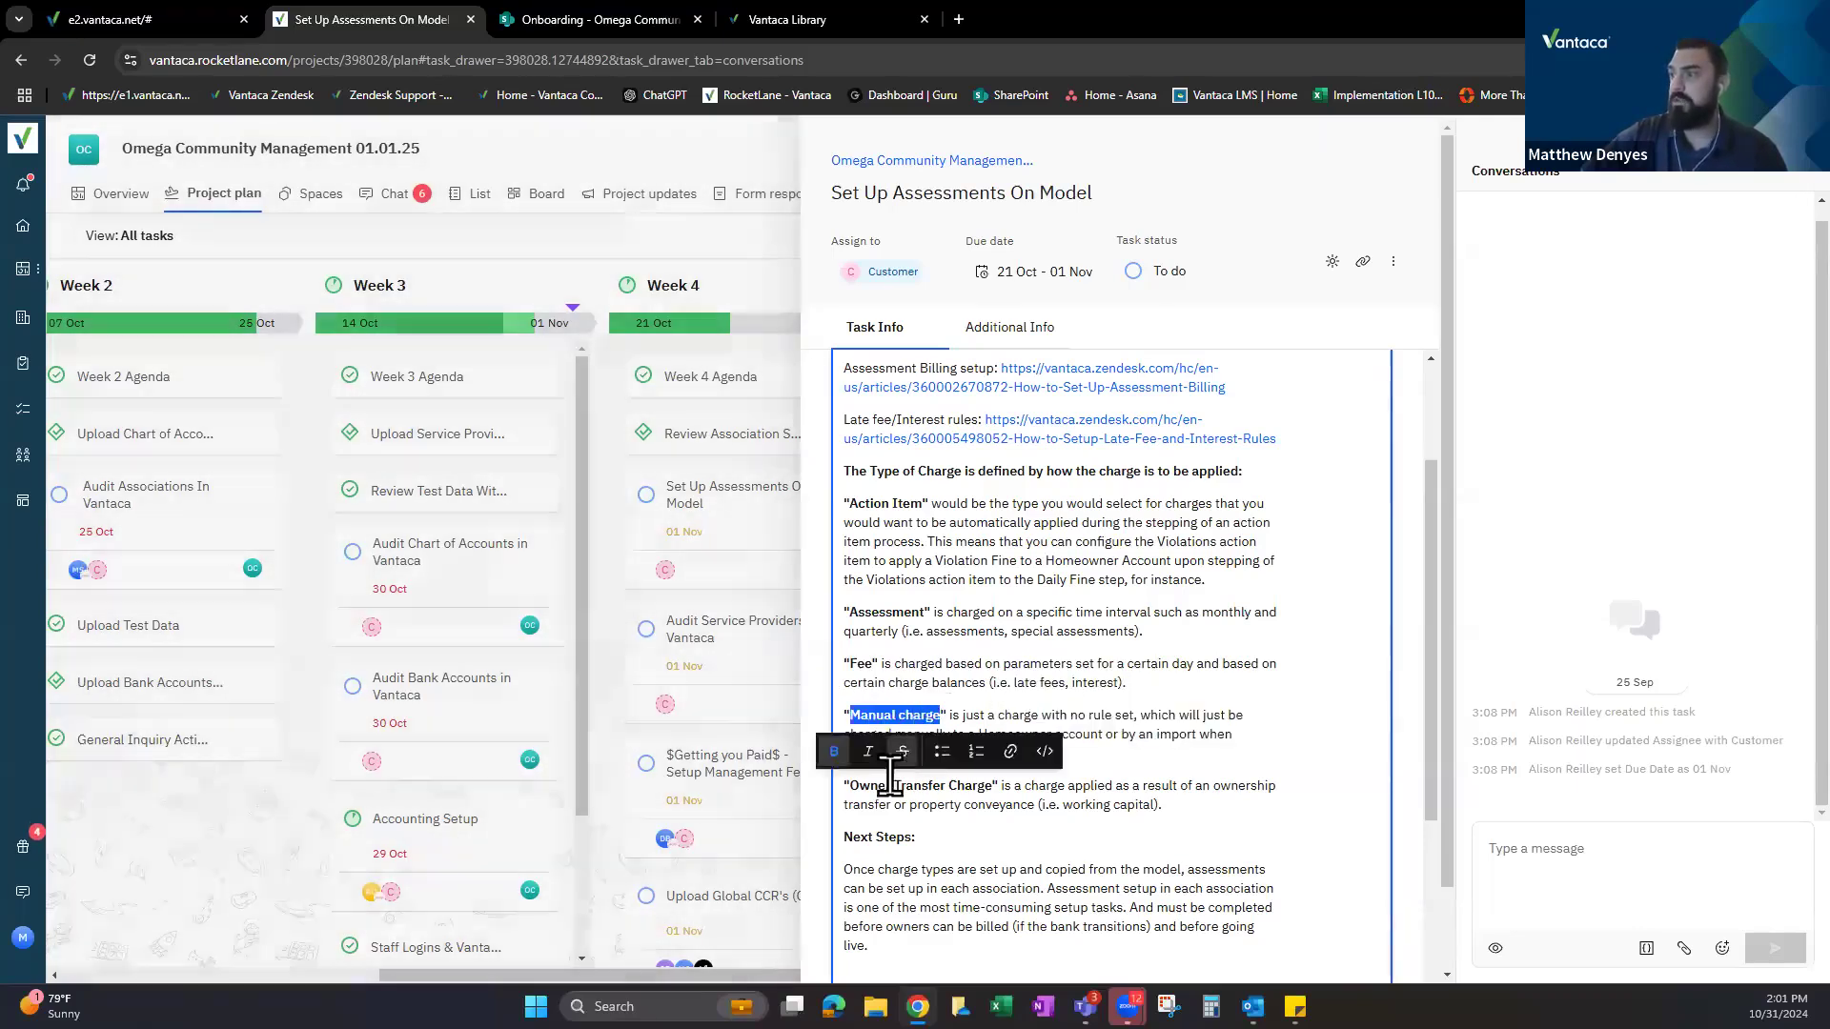
{"action": "left_click", "coordinate": [885, 785]}
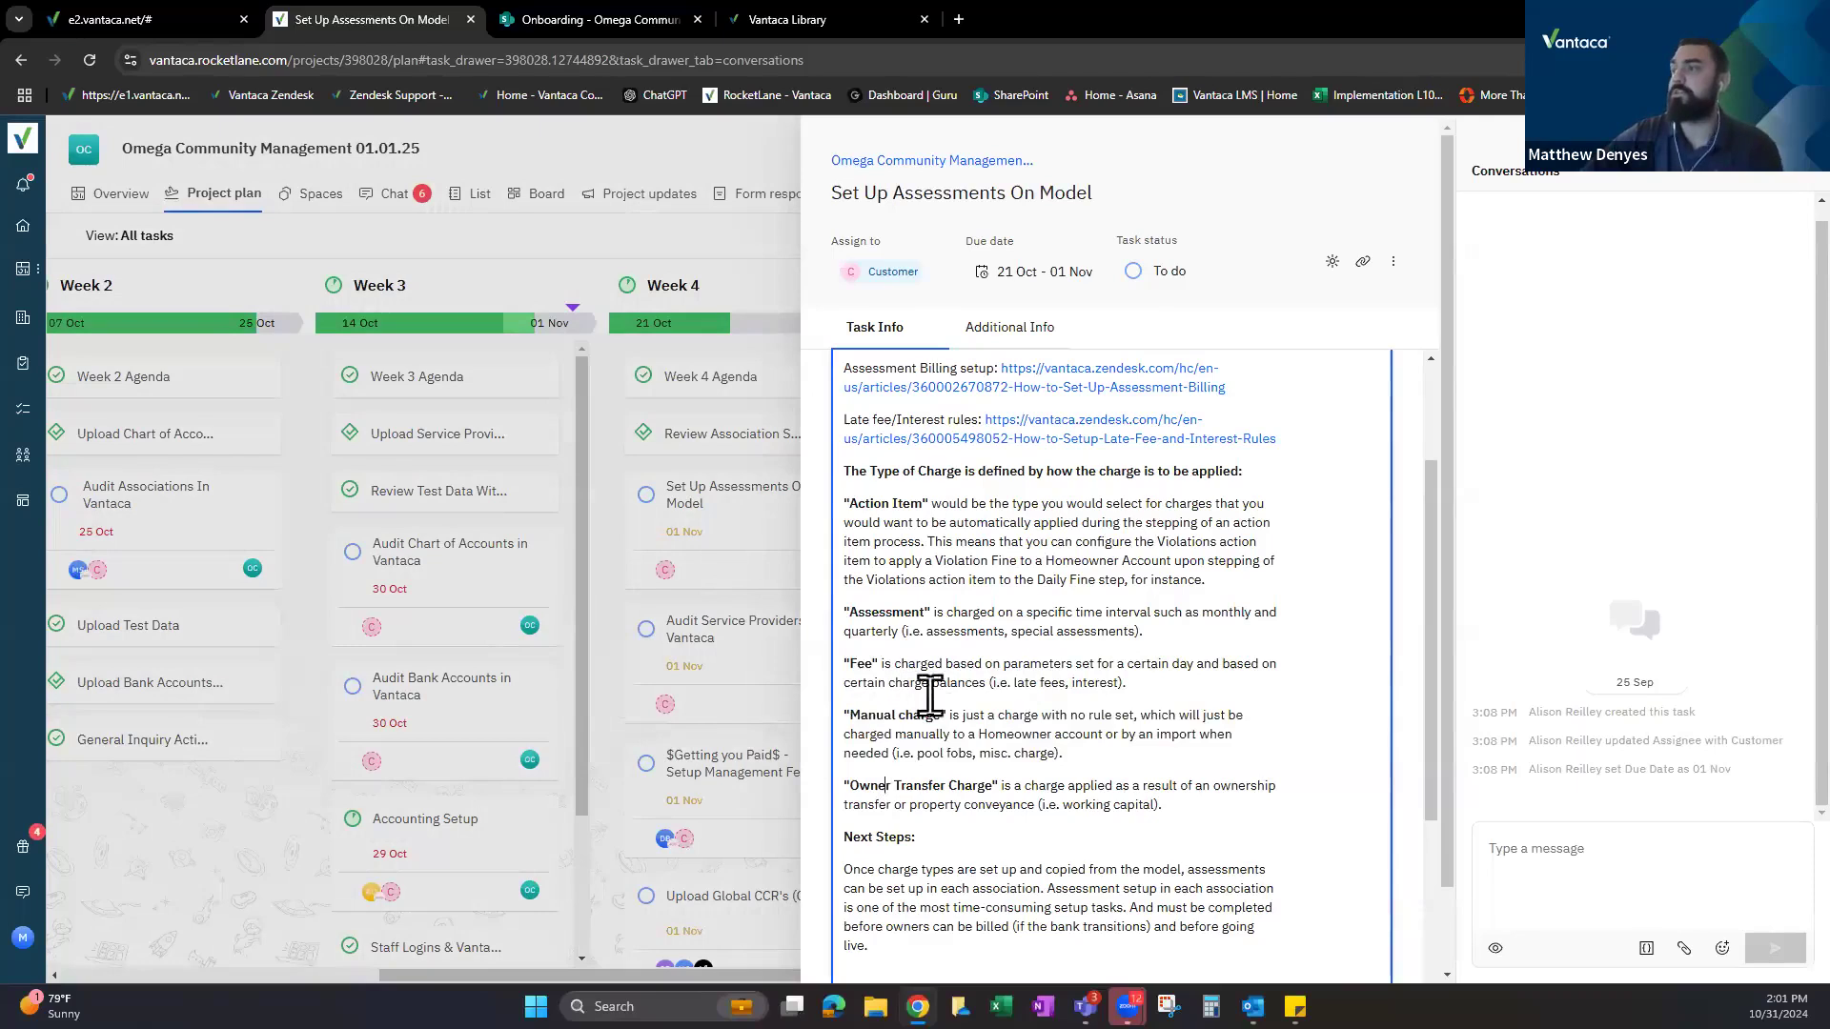
{"action": "scroll", "coordinate": [938, 700], "scroll_direction": "down", "scroll_amount": 3}
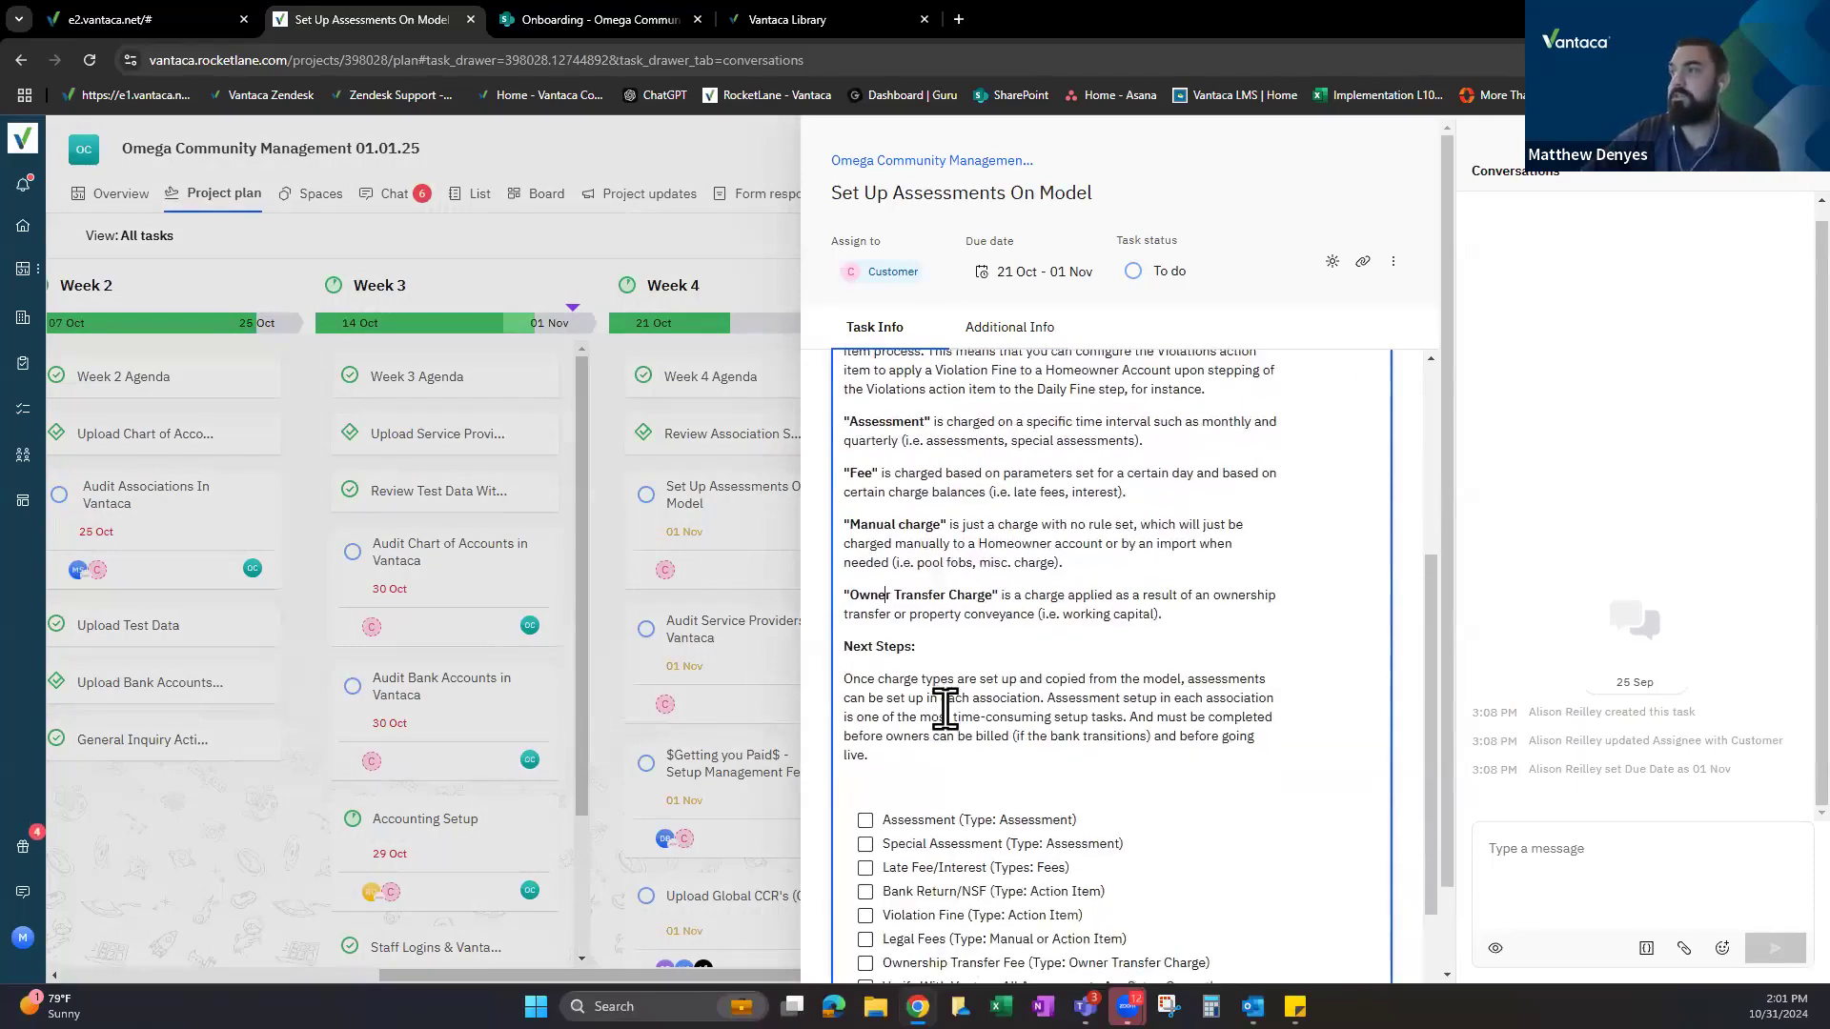
{"action": "scroll", "coordinate": [953, 639], "scroll_direction": "up", "scroll_amount": 2}
{"action": "scroll", "coordinate": [963, 615], "scroll_direction": "up", "scroll_amount": 4}
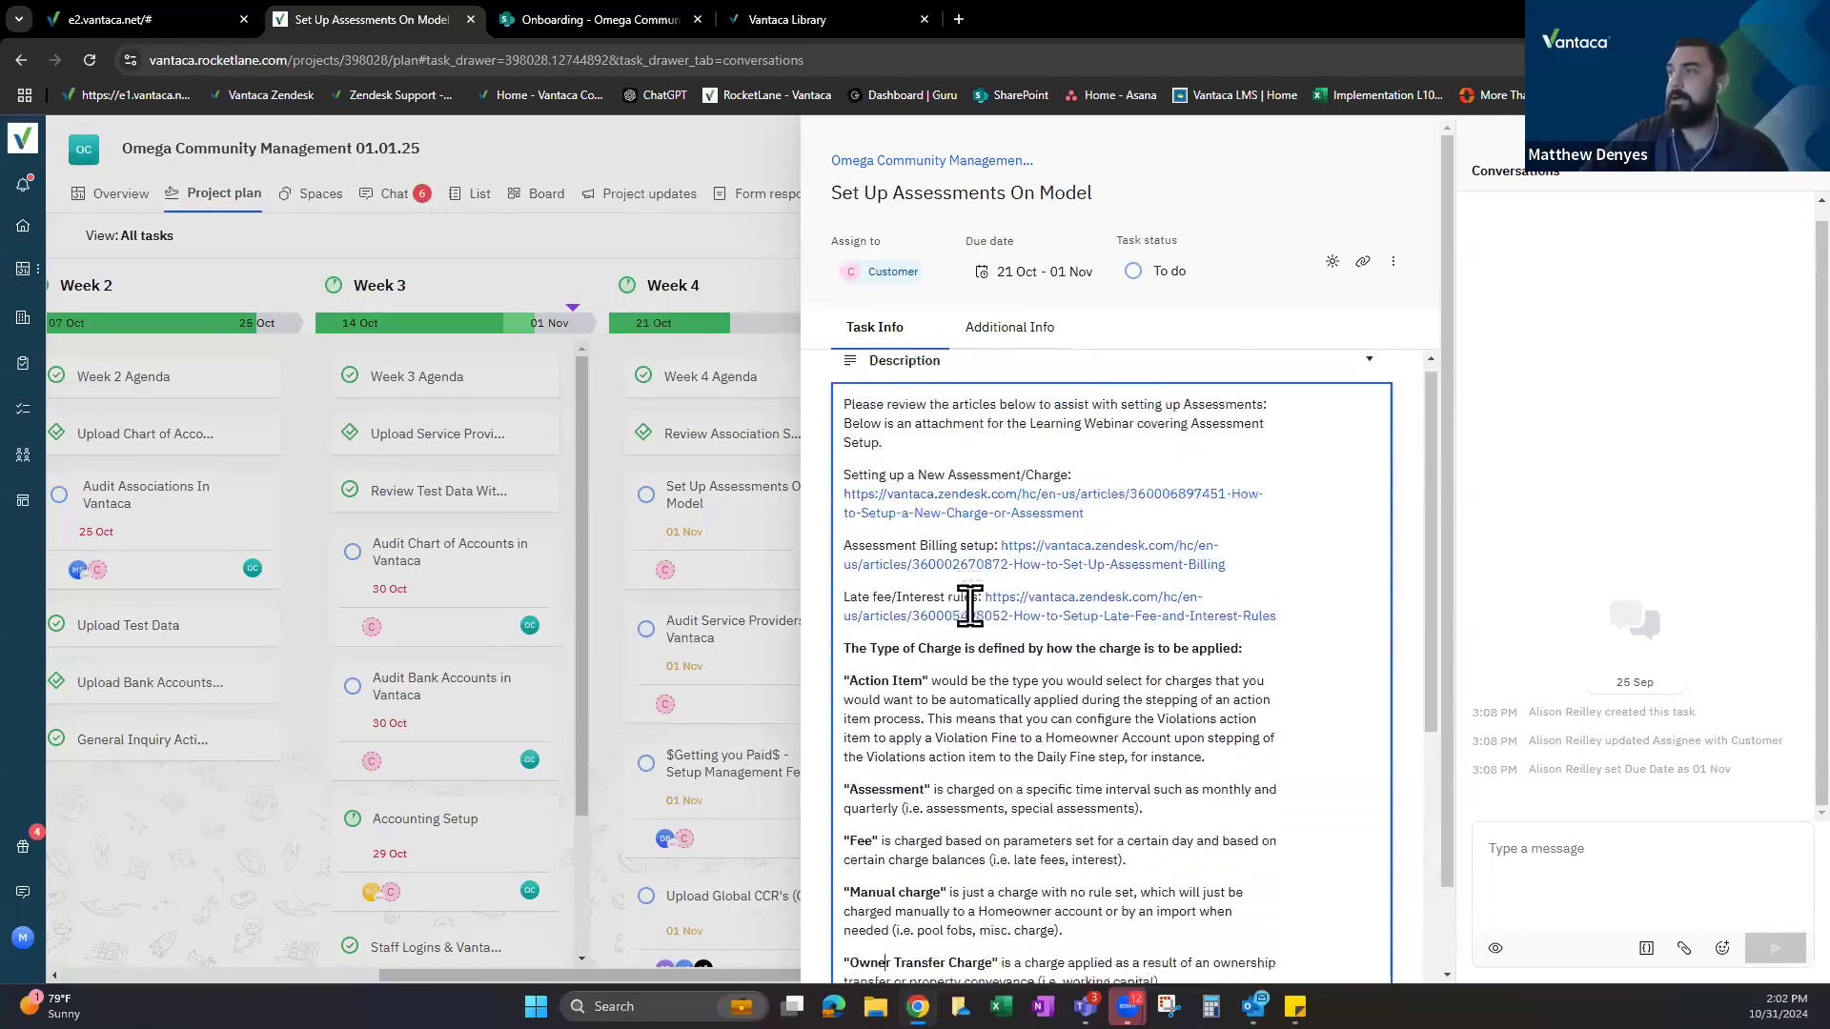
{"action": "scroll", "coordinate": [934, 653], "scroll_direction": "down", "scroll_amount": 6}
Point out the Assessment and Violation Fine checklist items, then close the task.
{"action": "left_click_drag", "start_coordinate": [903, 530], "coordinate": [969, 530]}
{"action": "left_click", "coordinate": [1139, 491]}
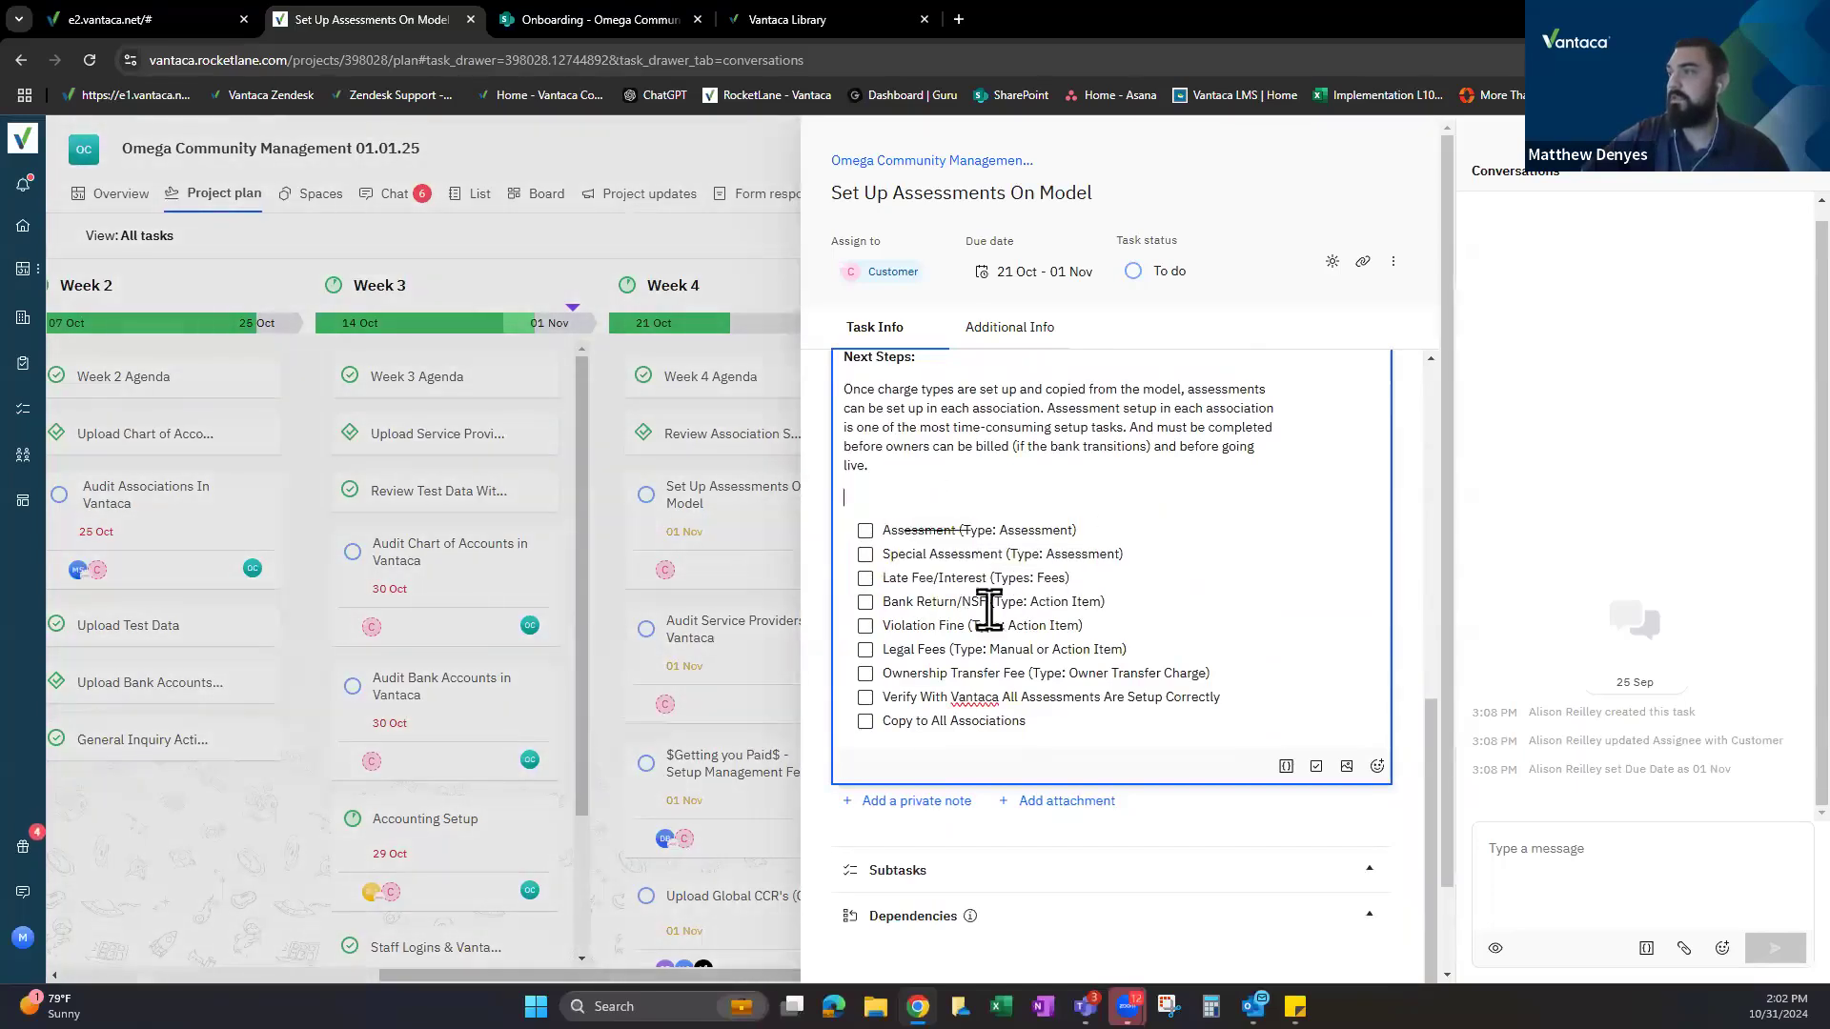
{"action": "left_click_drag", "start_coordinate": [912, 625], "coordinate": [947, 627]}
{"action": "left_click", "coordinate": [1216, 545]}
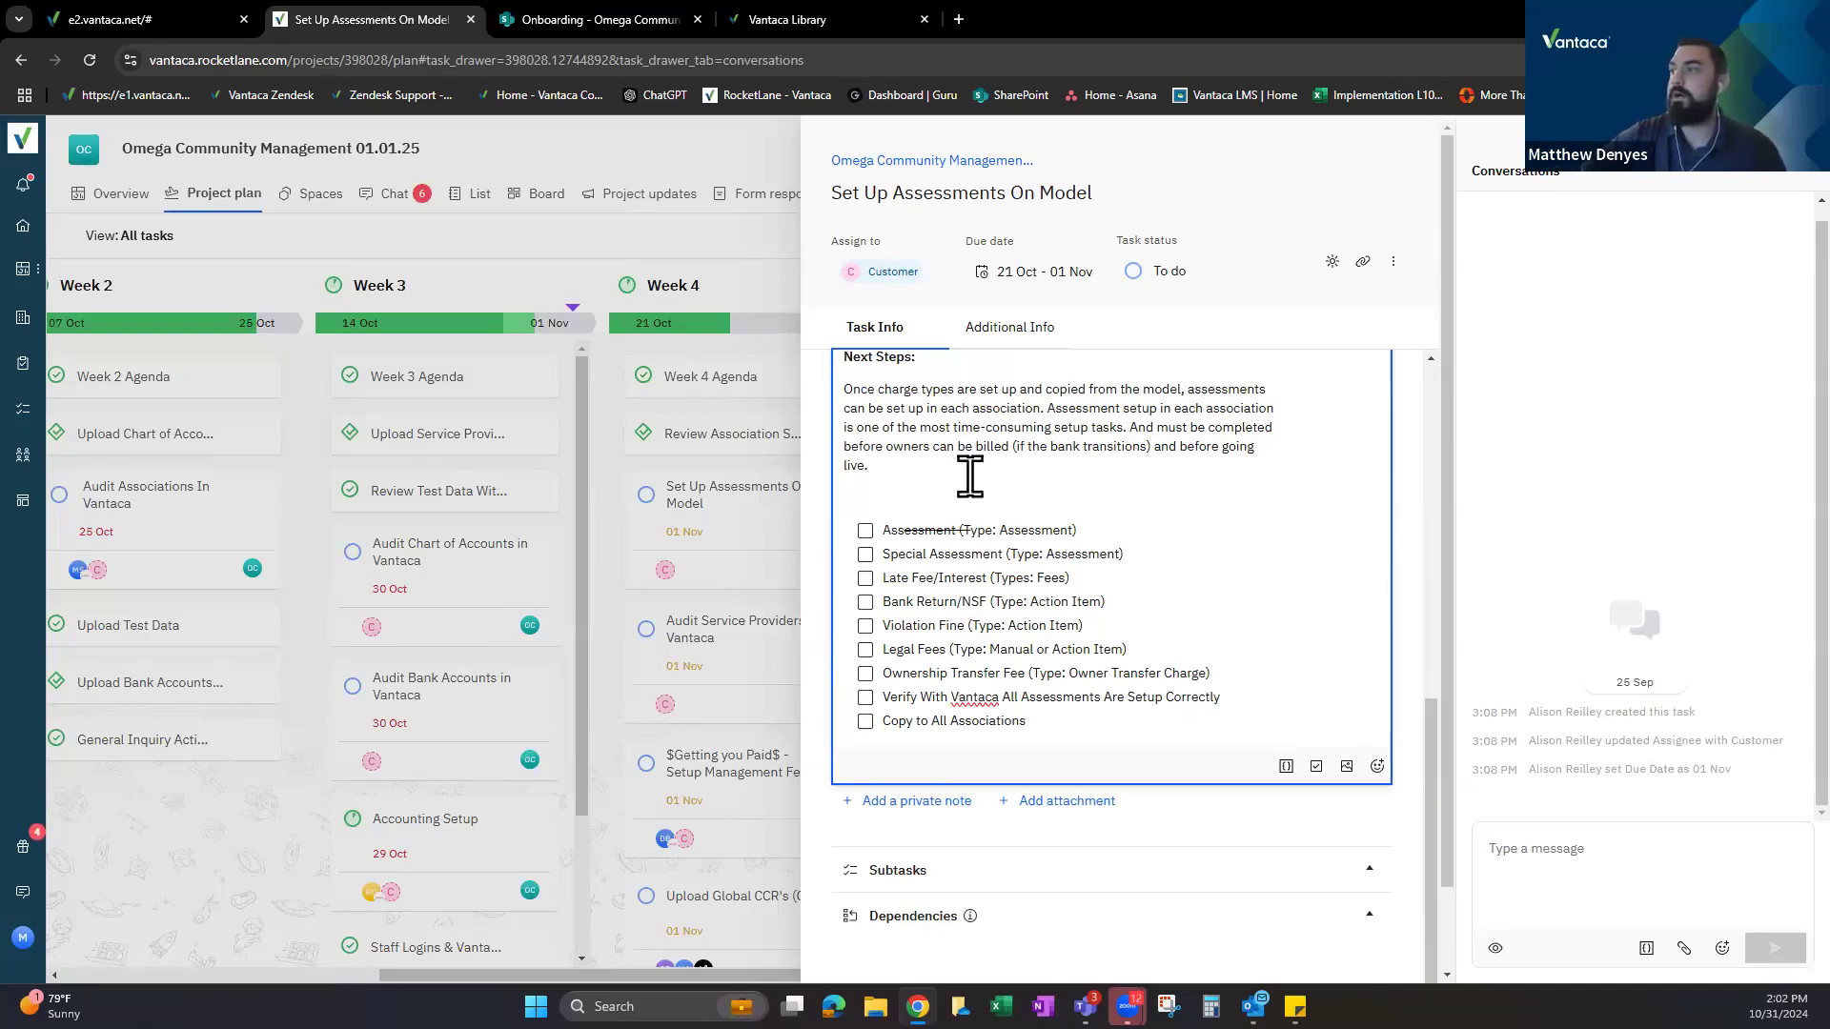
{"action": "scroll", "coordinate": [1246, 439], "scroll_direction": "down", "scroll_amount": 2}
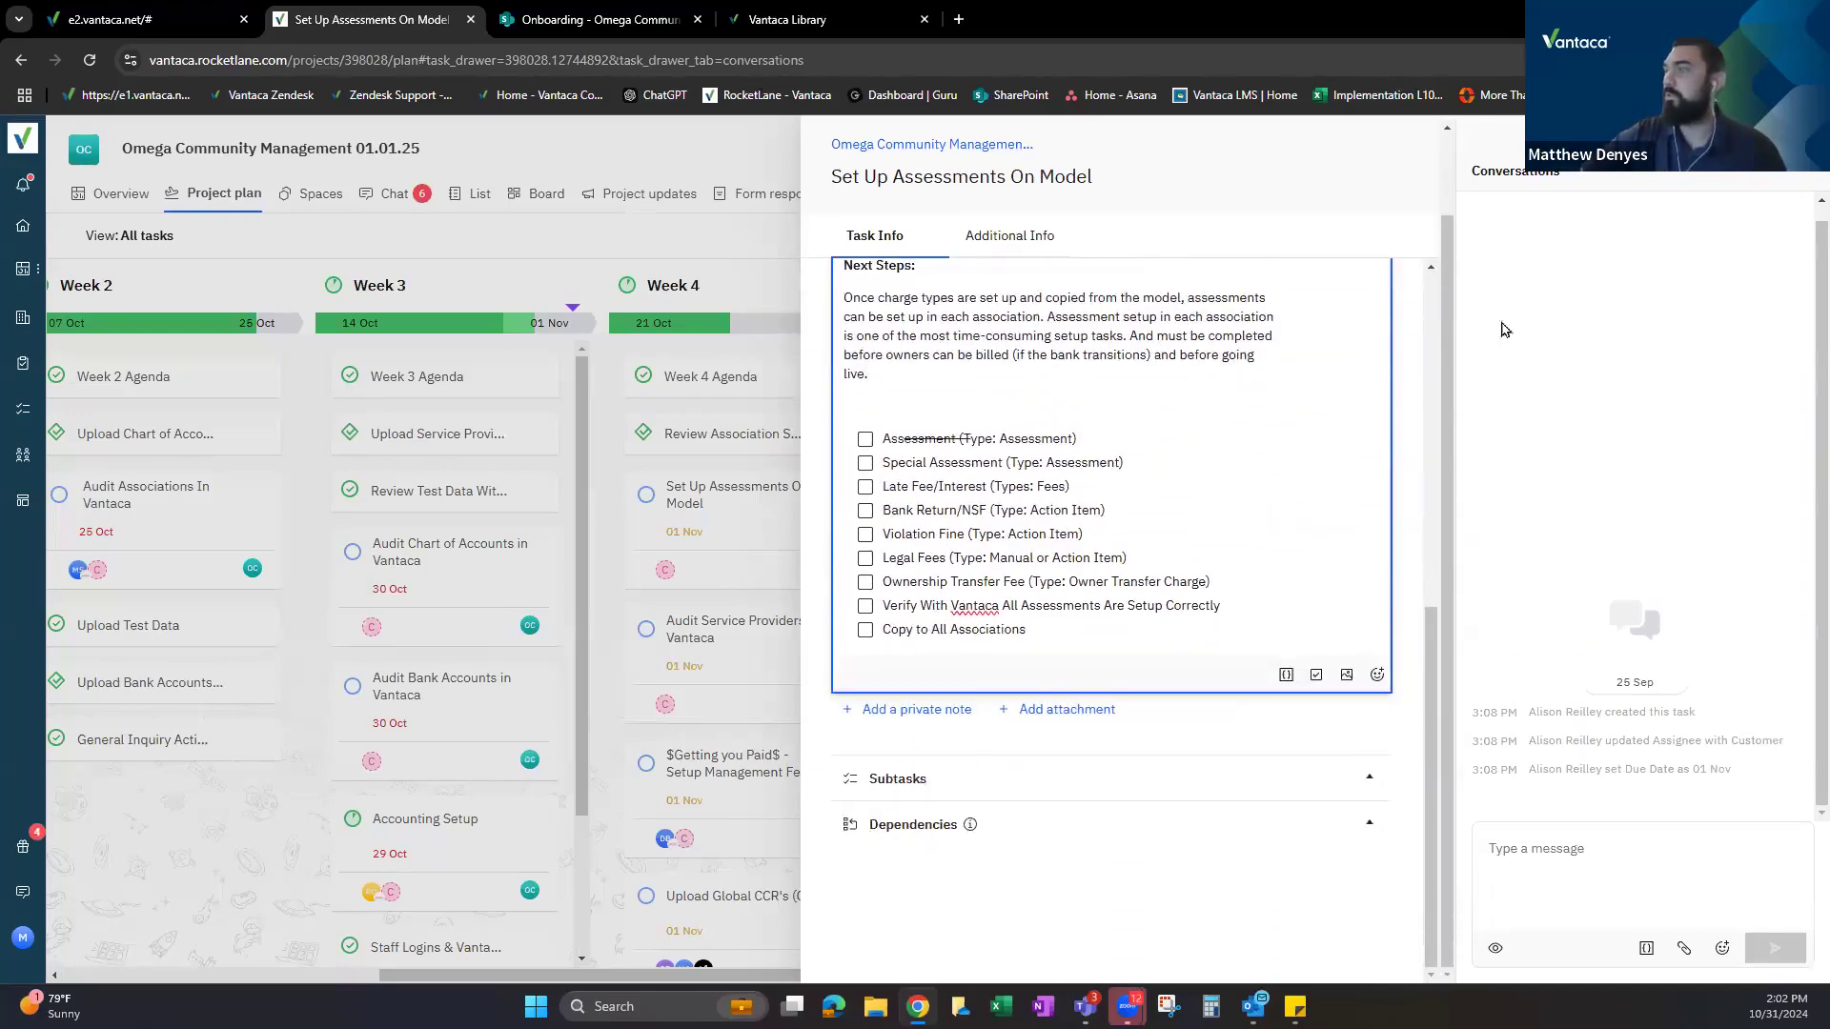
{"action": "key", "text": "Escape"}
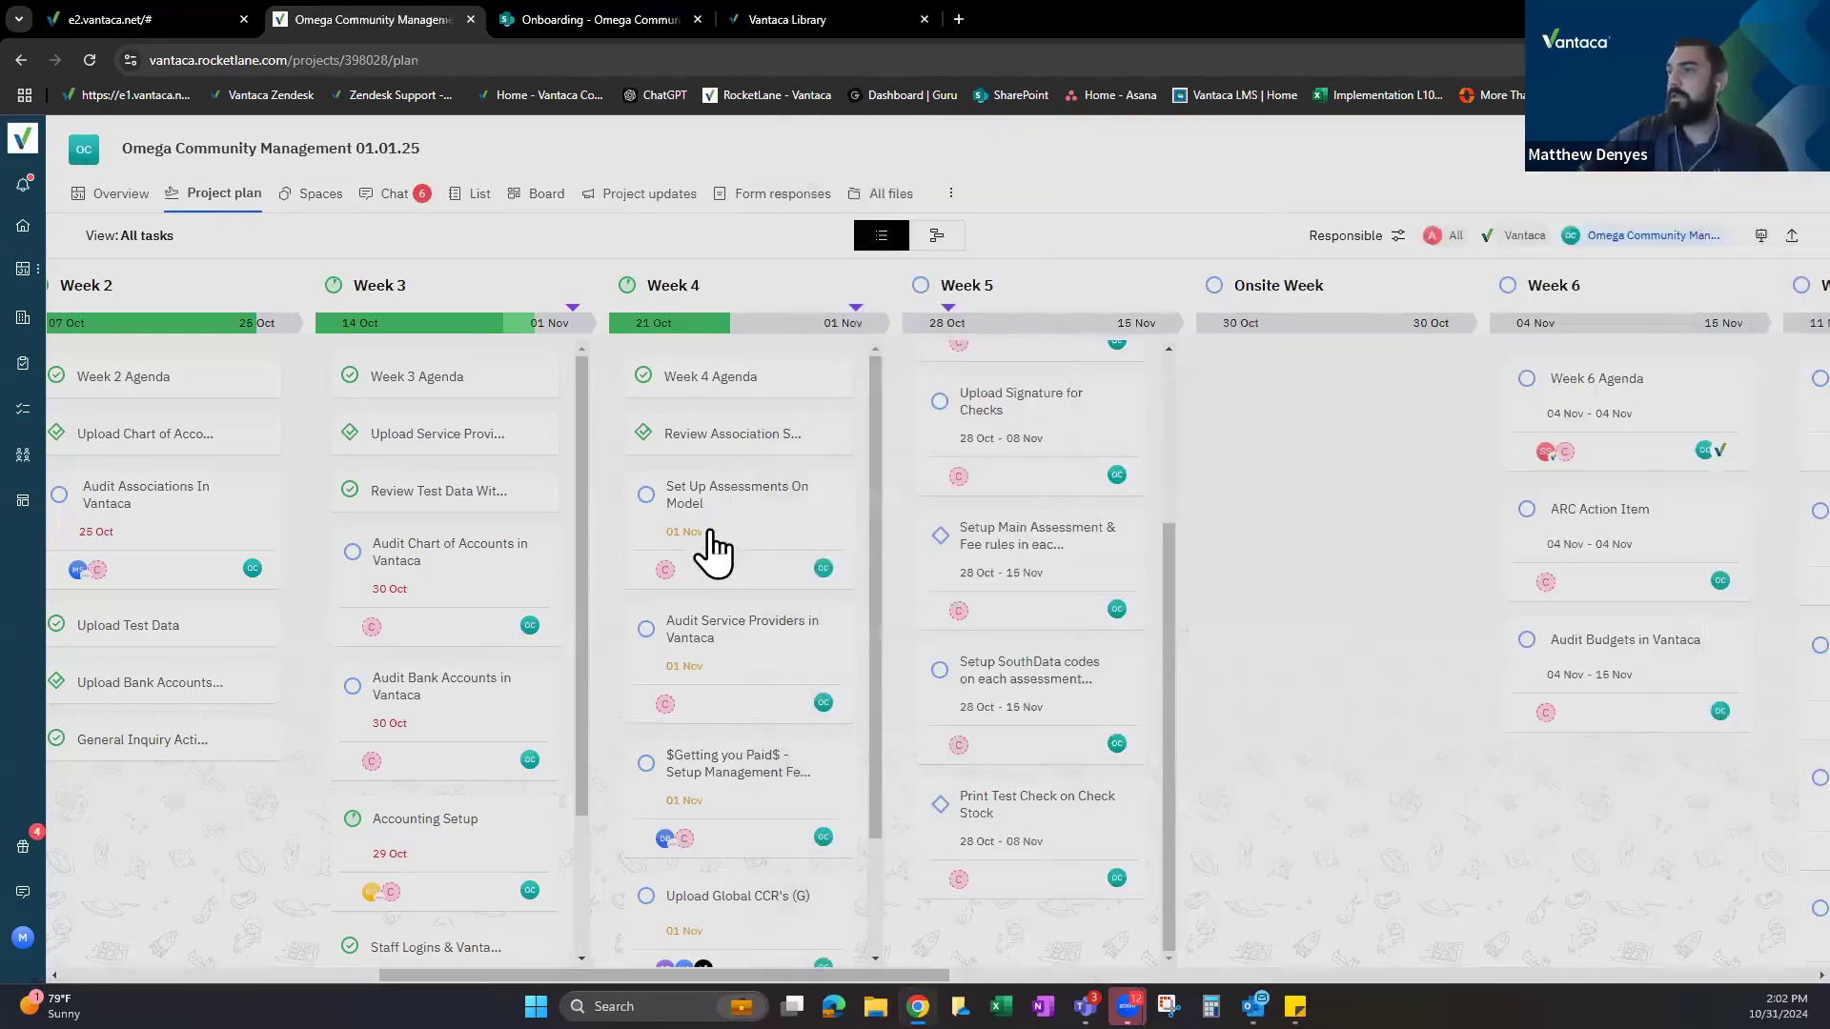
Back in Vantaca, open a new assessment form for Presidential Valley and reposition it.
{"action": "scroll", "coordinate": [667, 477], "scroll_direction": "down", "scroll_amount": 3}
{"action": "left_click", "coordinate": [178, 15]}
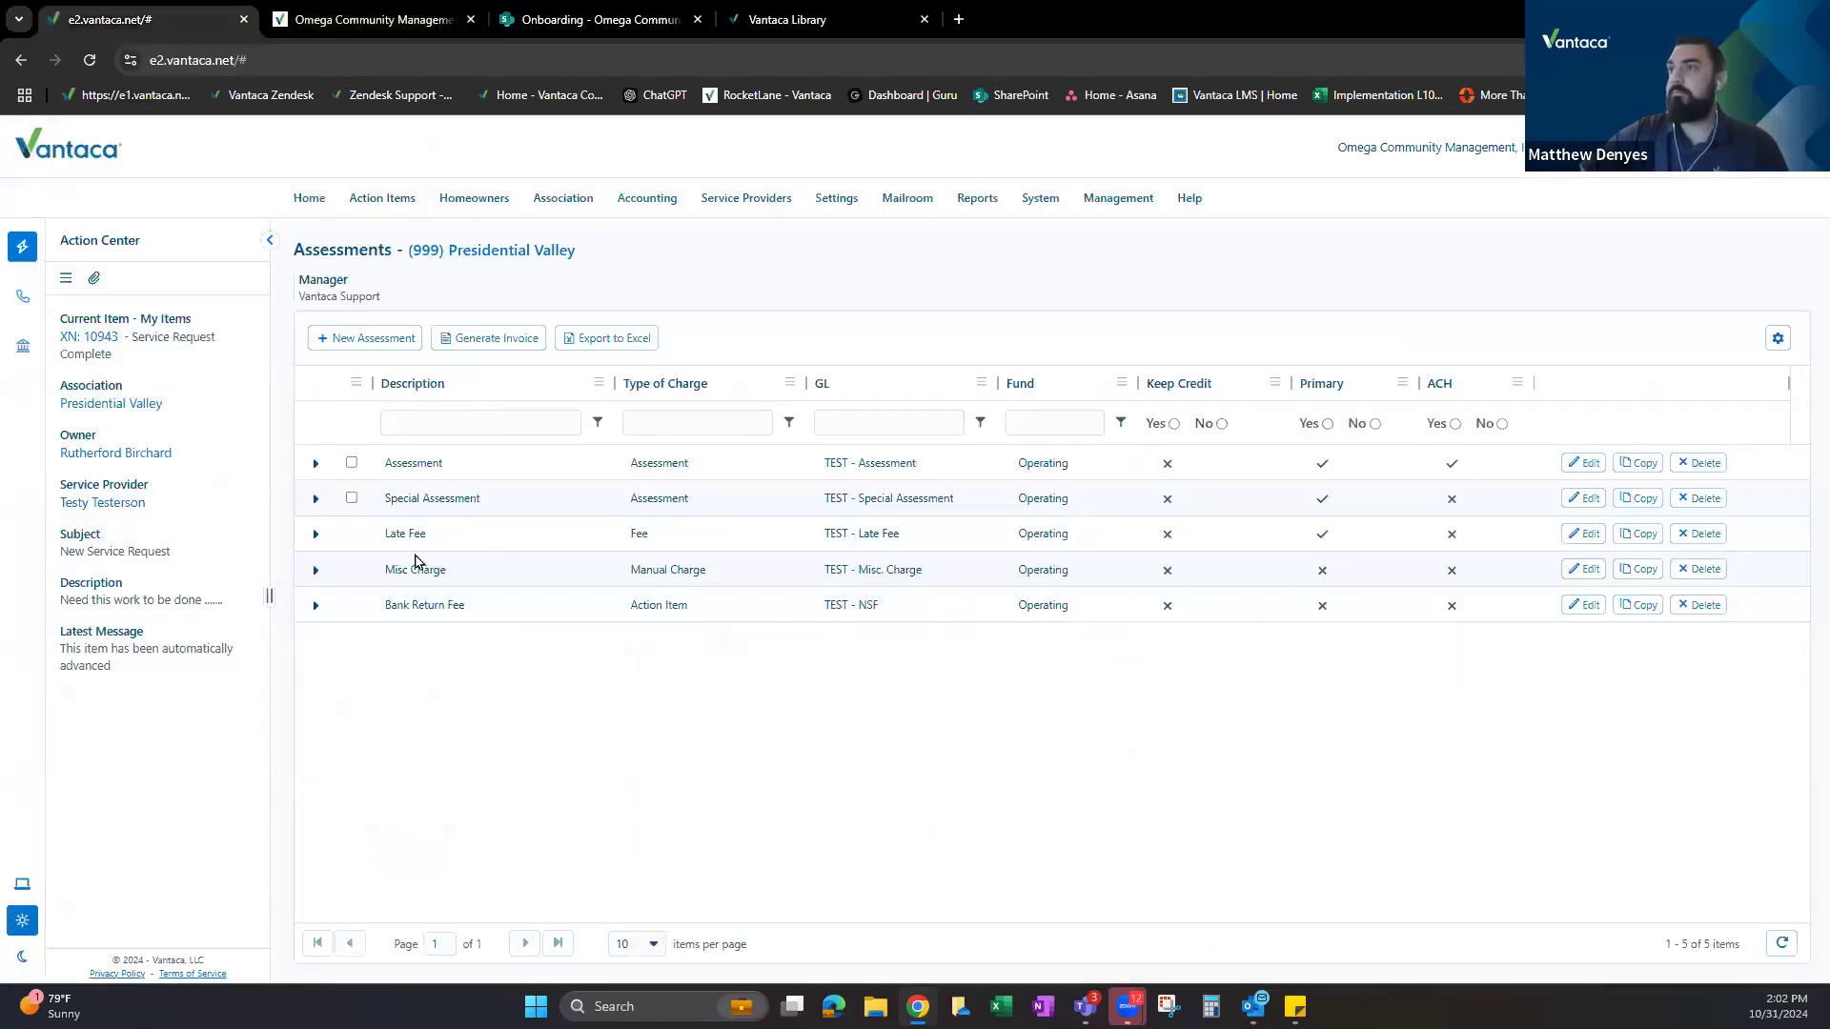
{"action": "left_click", "coordinate": [465, 476]}
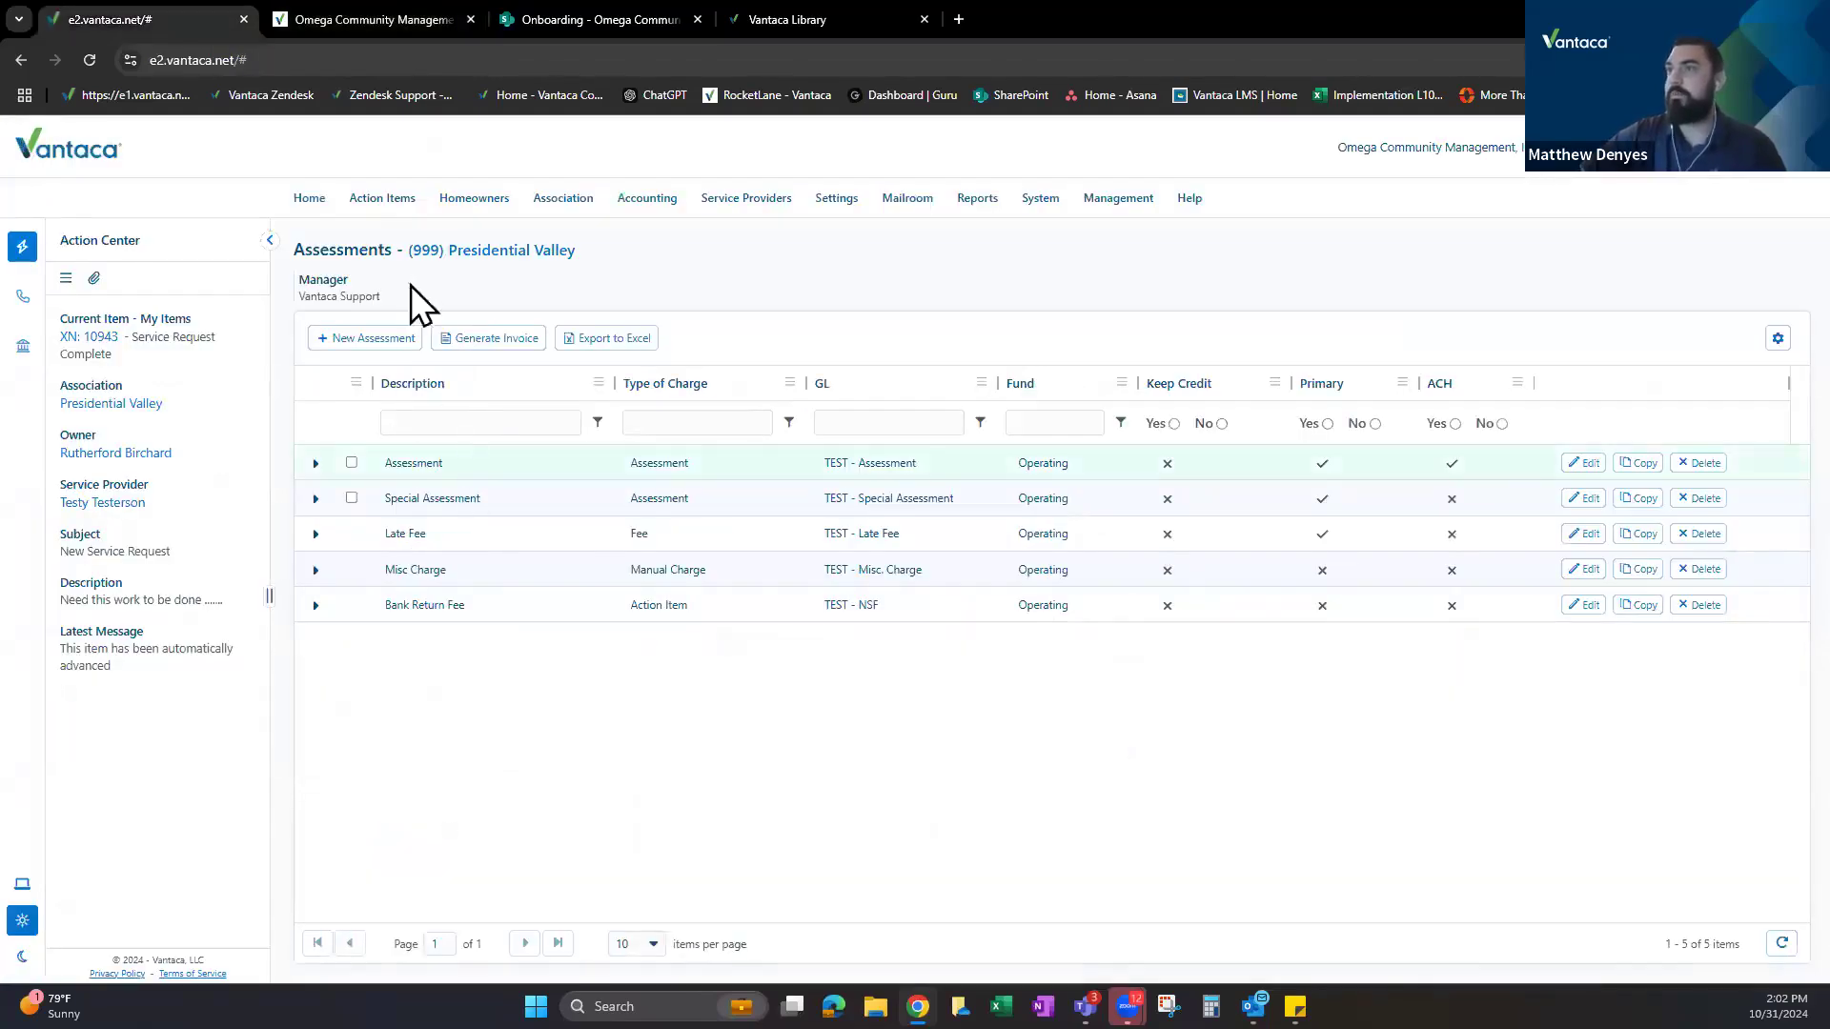
{"action": "left_click", "coordinate": [362, 339]}
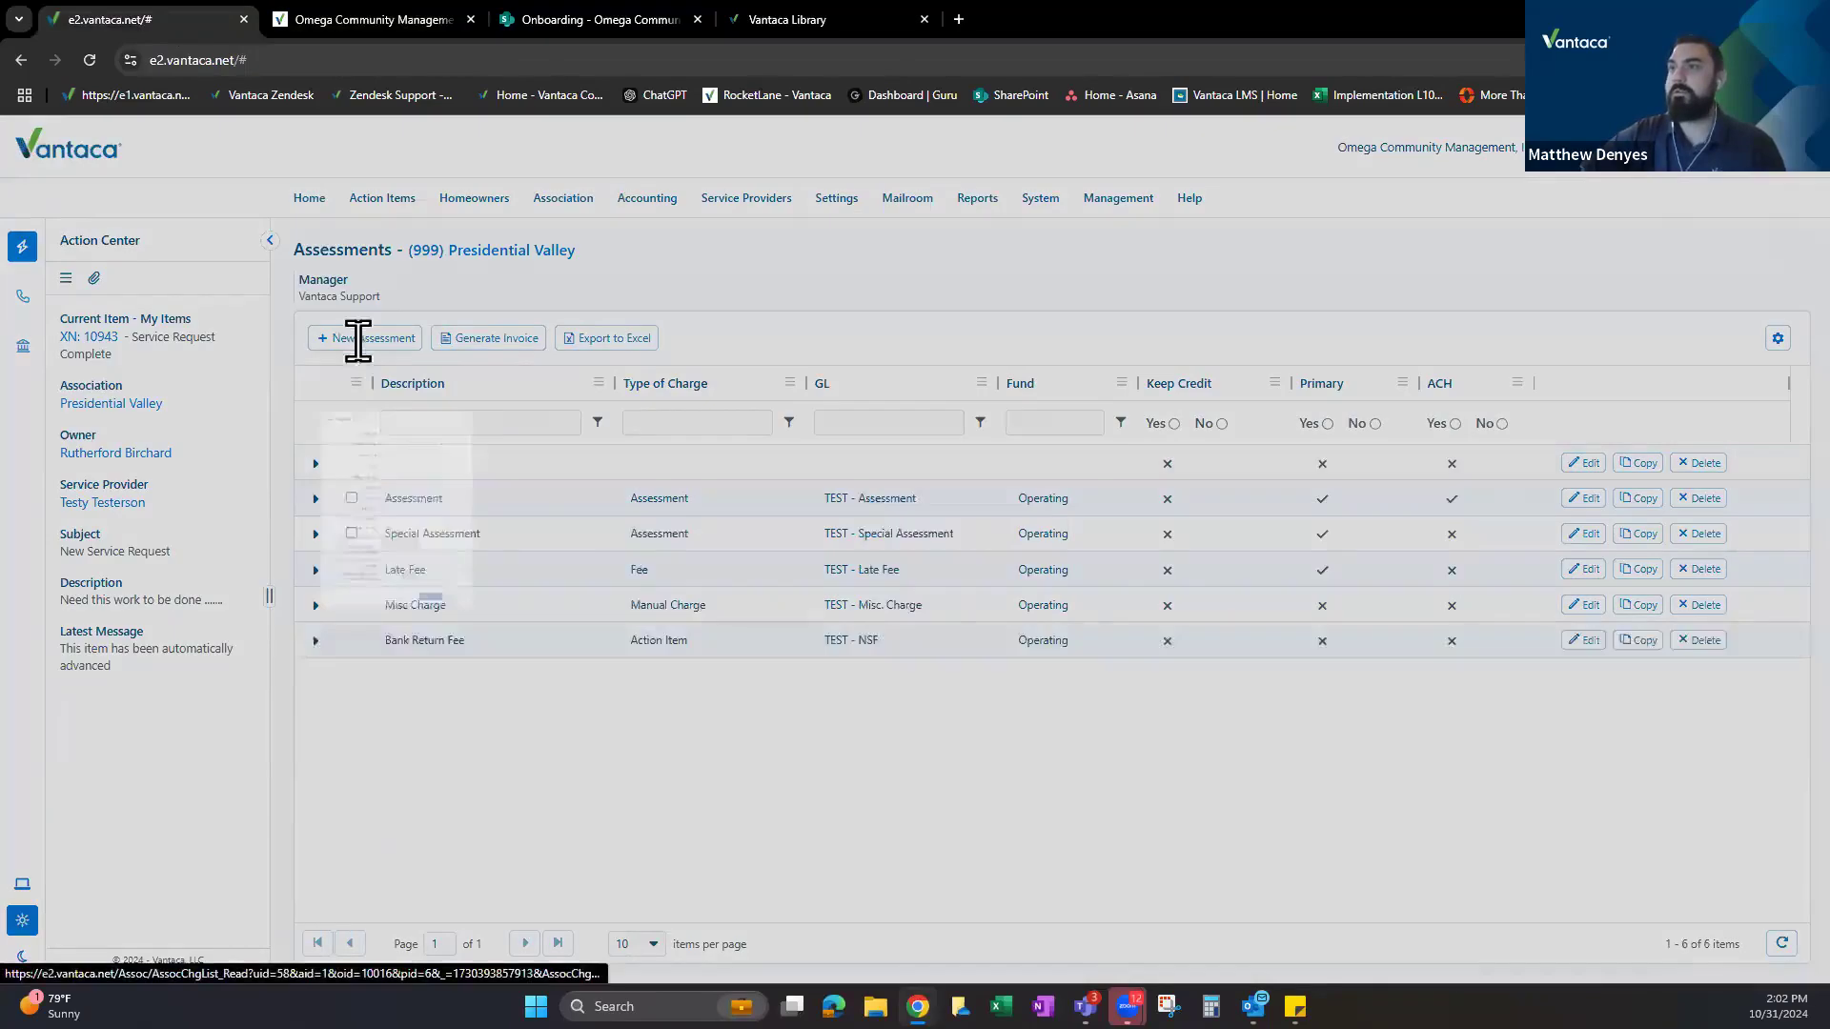
{"action": "left_click_drag", "start_coordinate": [362, 213], "coordinate": [563, 239]}
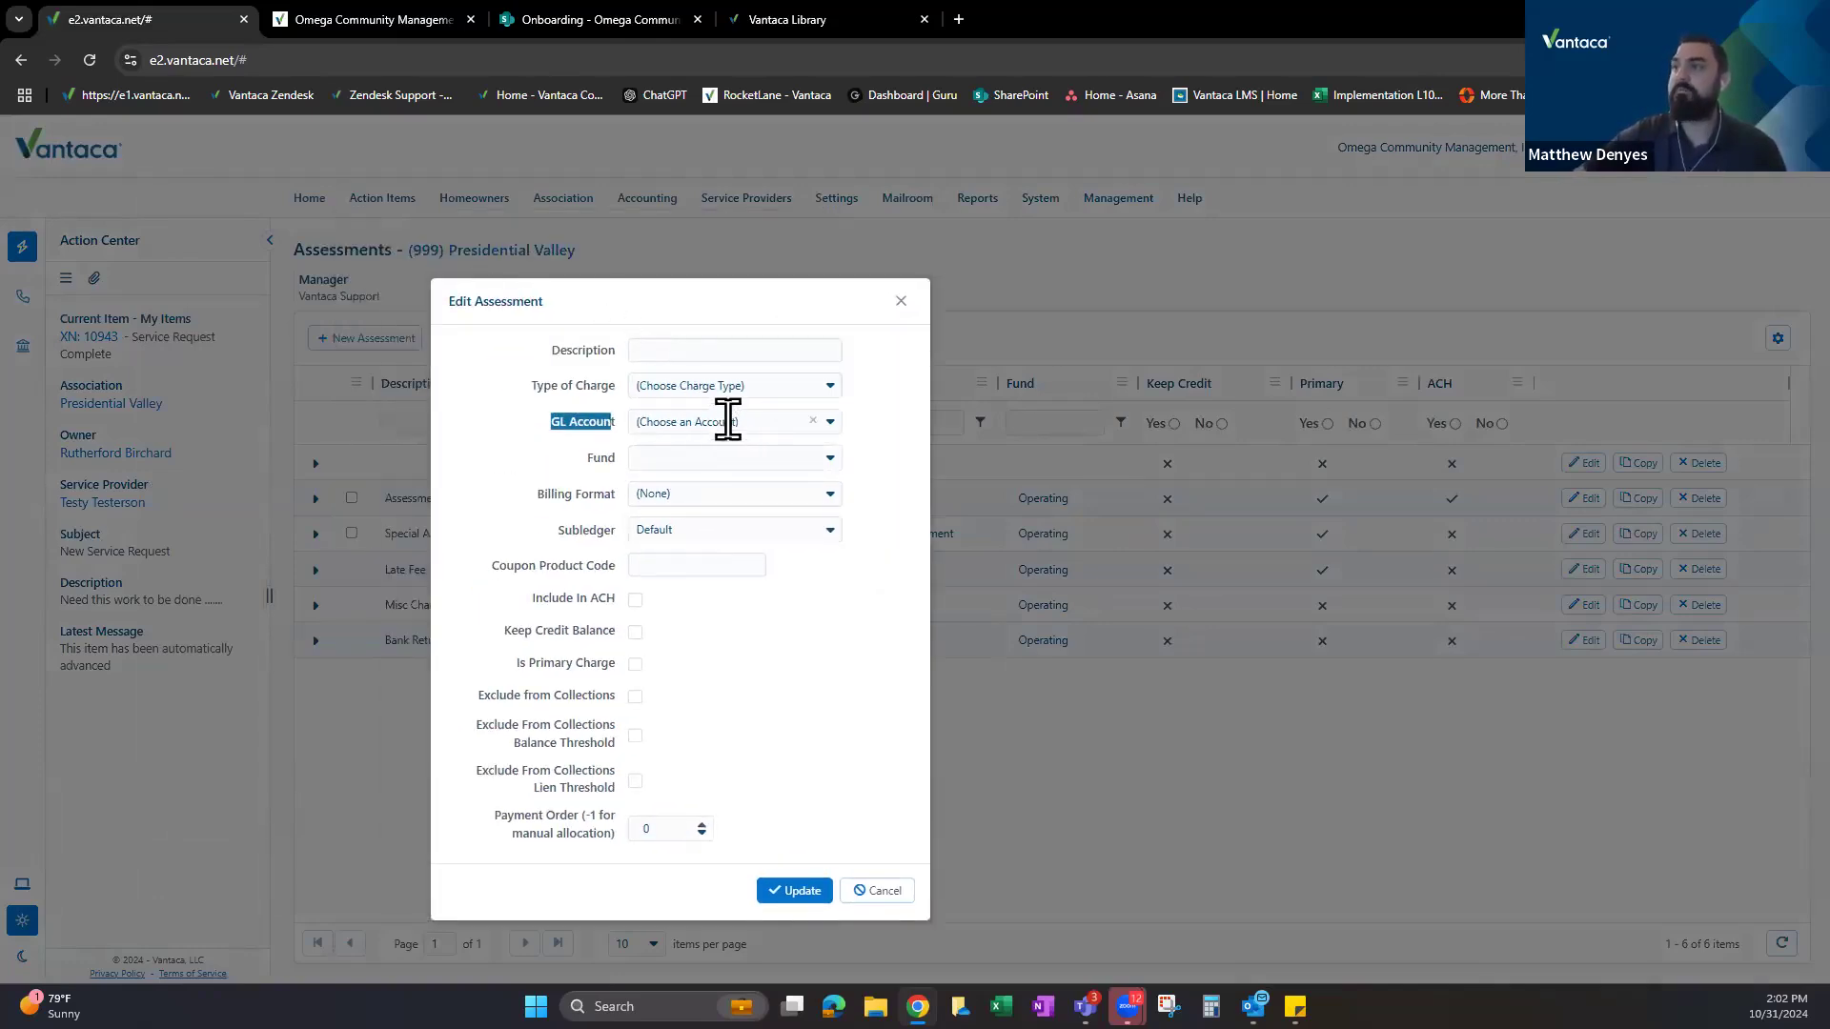
Enter the description 'Assesm' and view the Type of Charge options.
{"action": "left_click", "coordinate": [679, 350]}
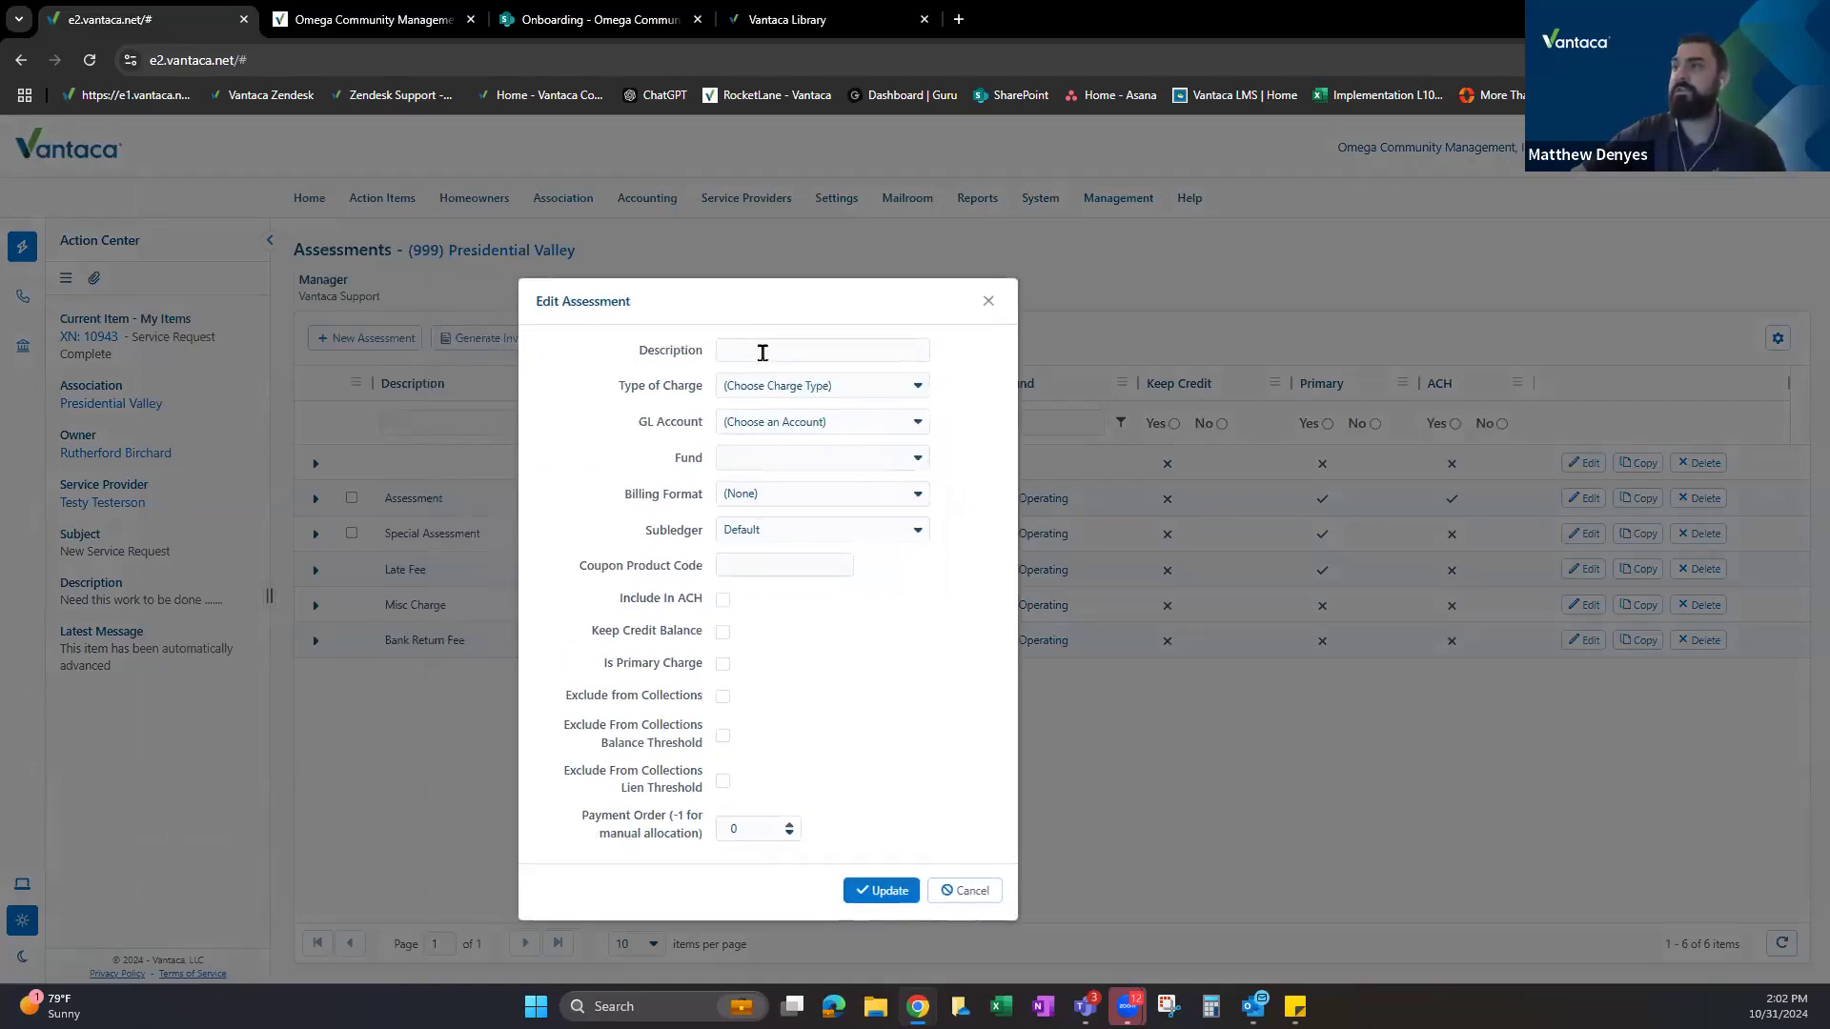
{"action": "left_click", "coordinate": [763, 350]}
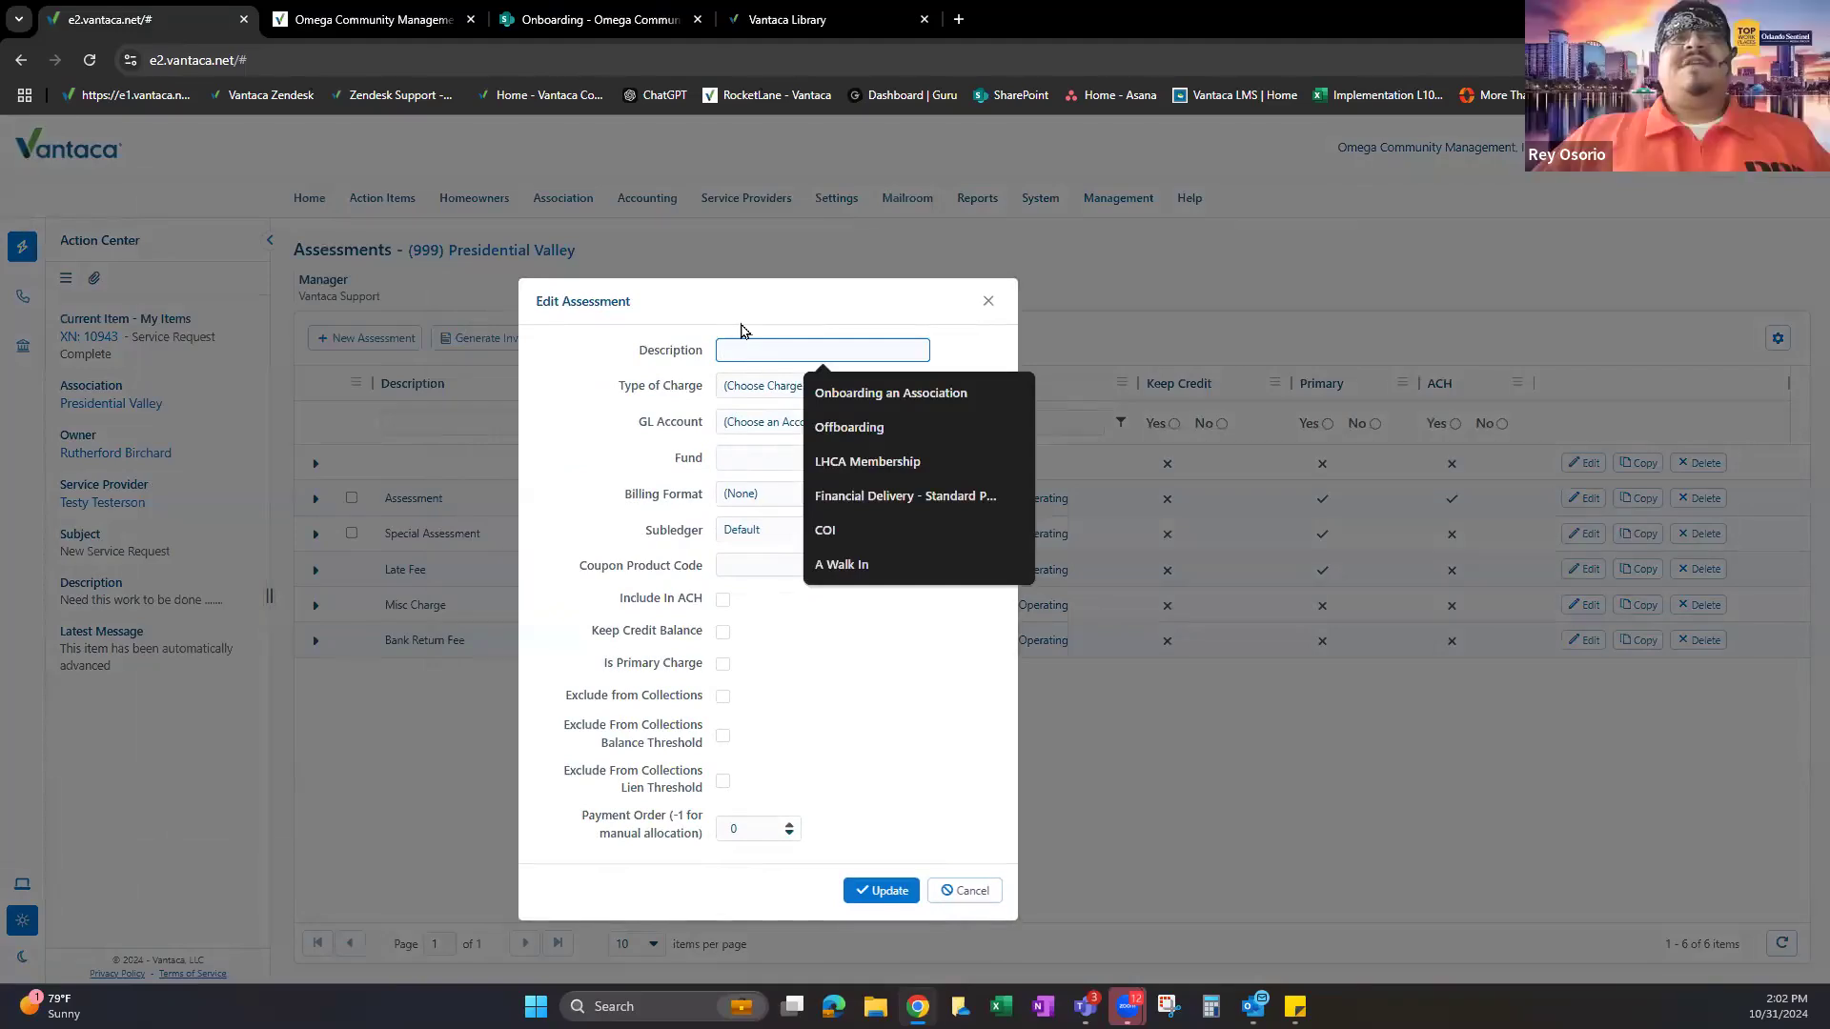
{"action": "type", "text": "A"}
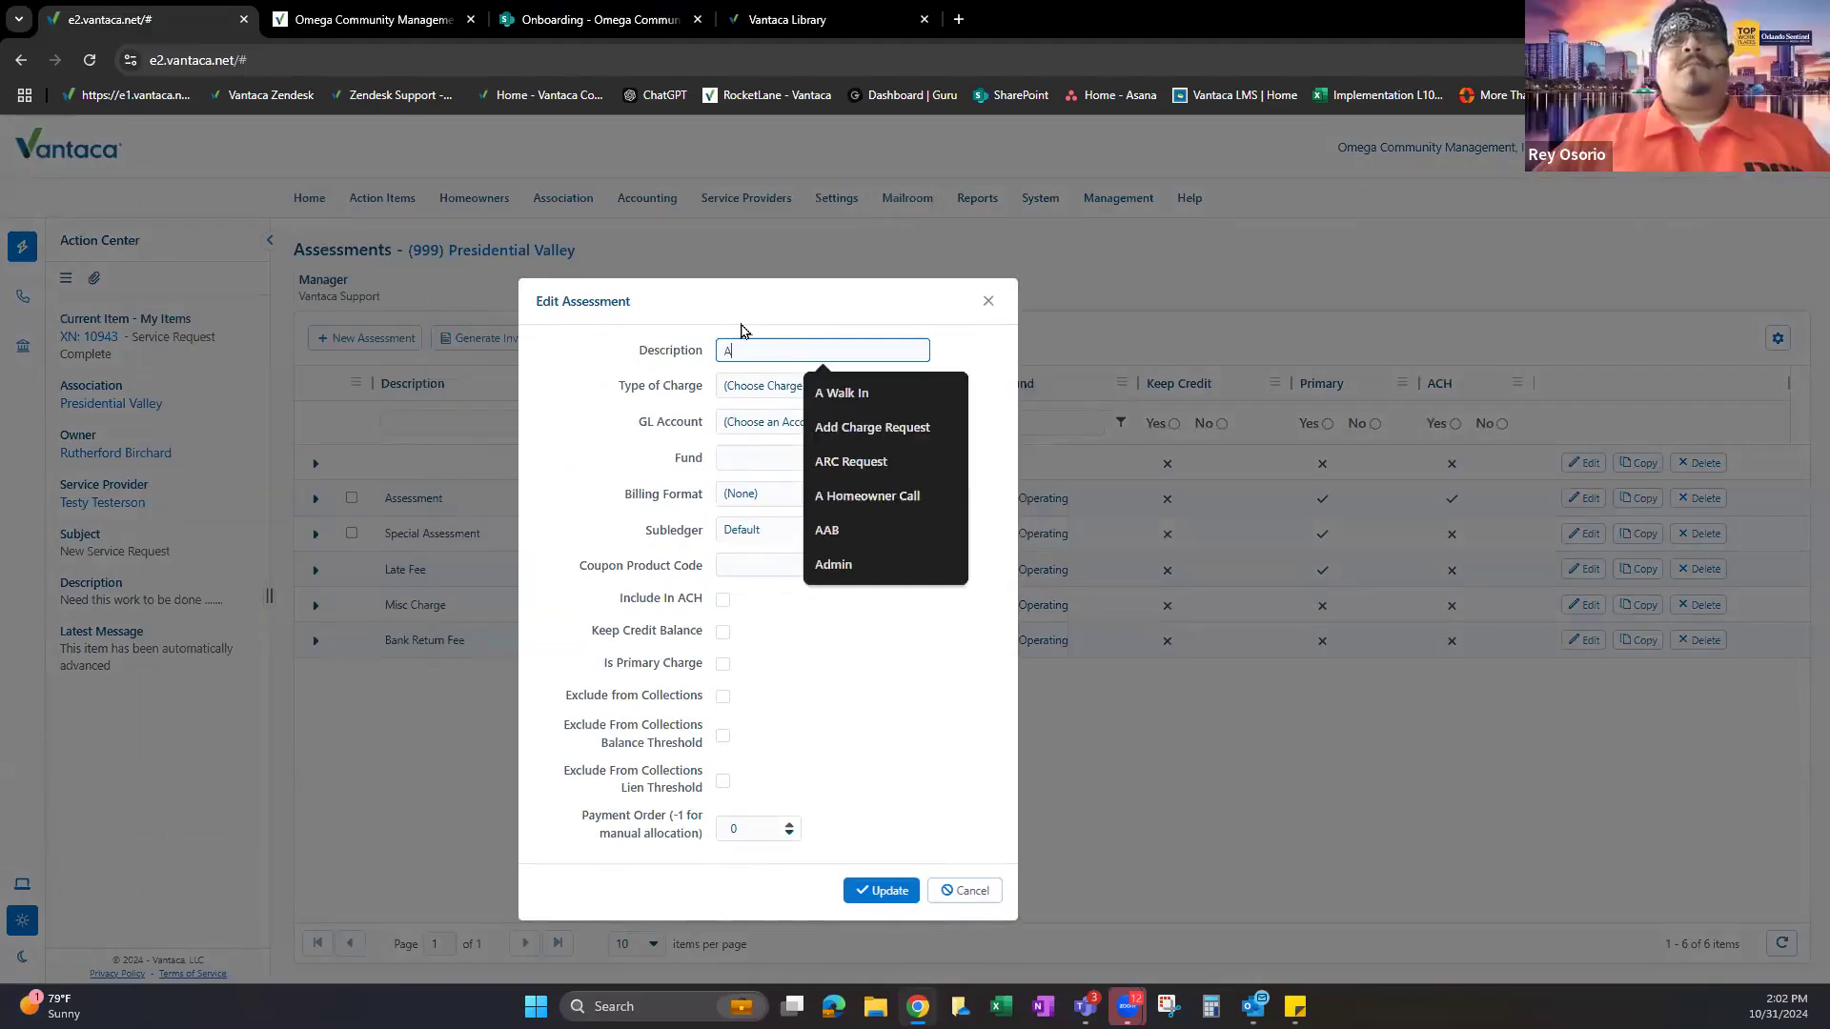
{"action": "type", "text": "ssesments"}
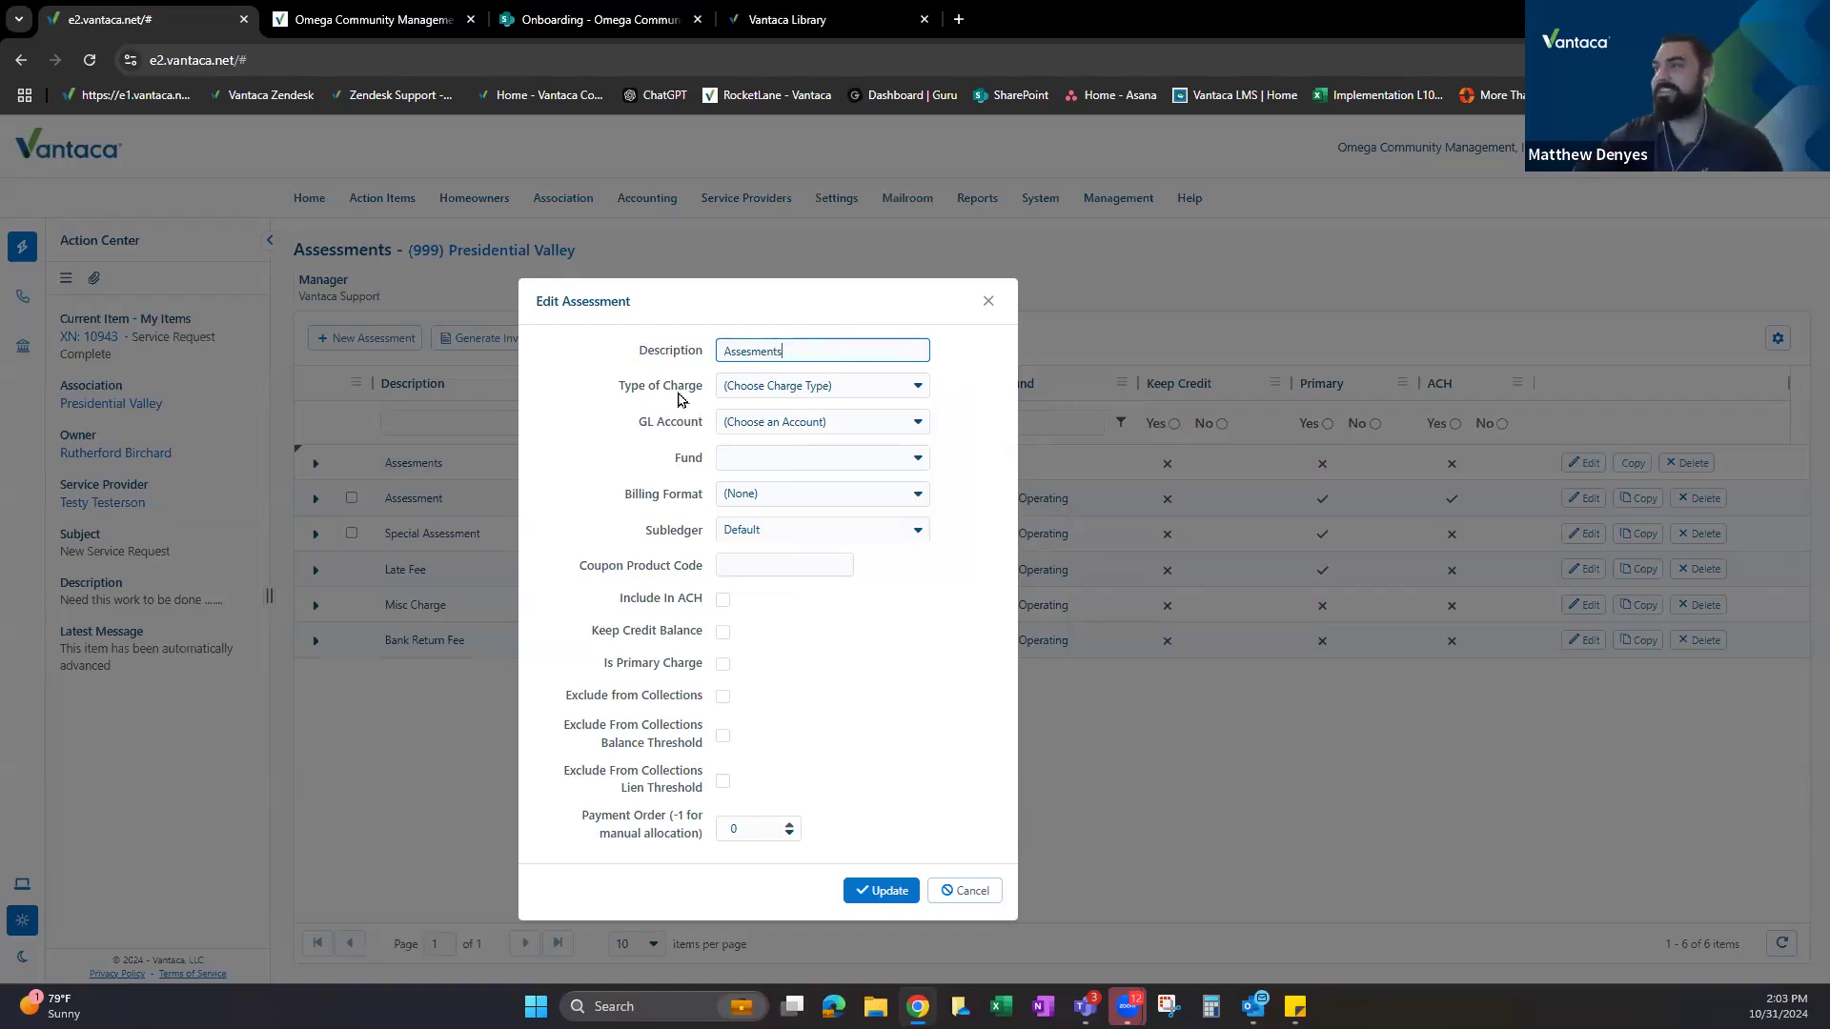
{"action": "left_click", "coordinate": [813, 393]}
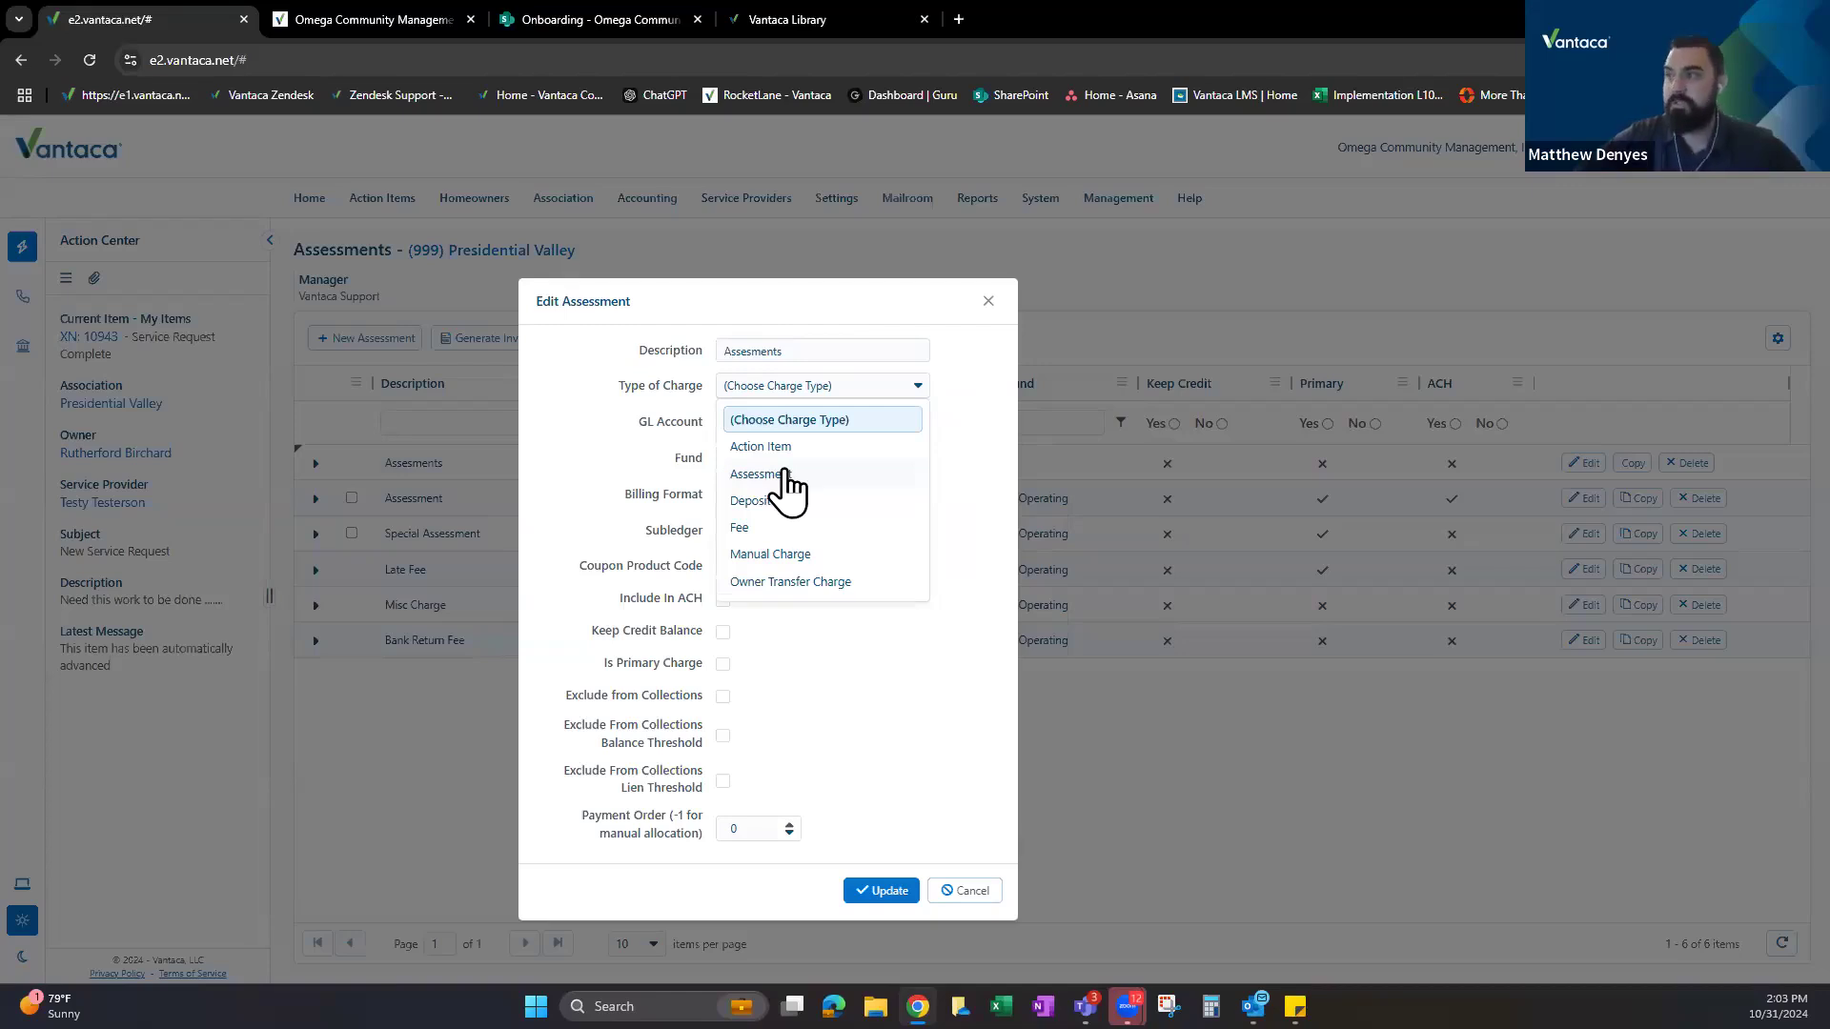
{"action": "left_click", "coordinate": [375, 20]}
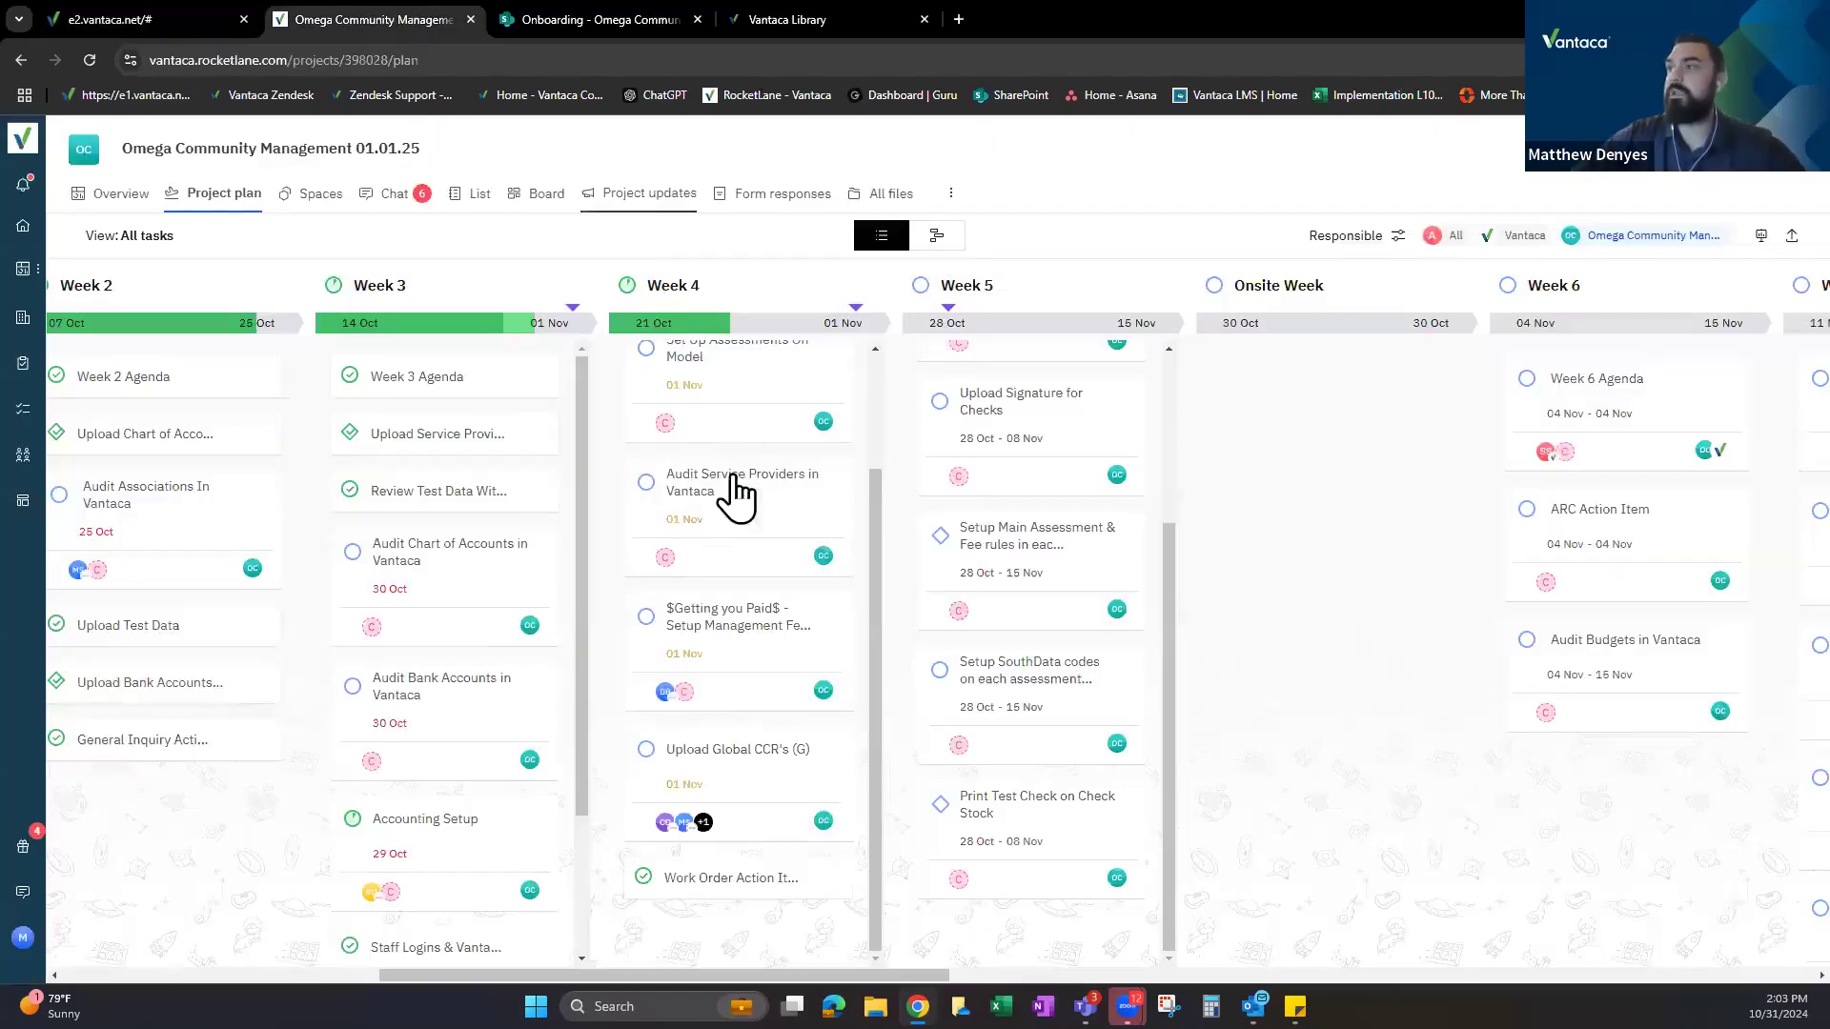
Reopen the Set Up Assessments On Model task and highlight the Action Item and Assessment definitions.
{"action": "scroll", "coordinate": [667, 553], "scroll_direction": "up", "scroll_amount": 3}
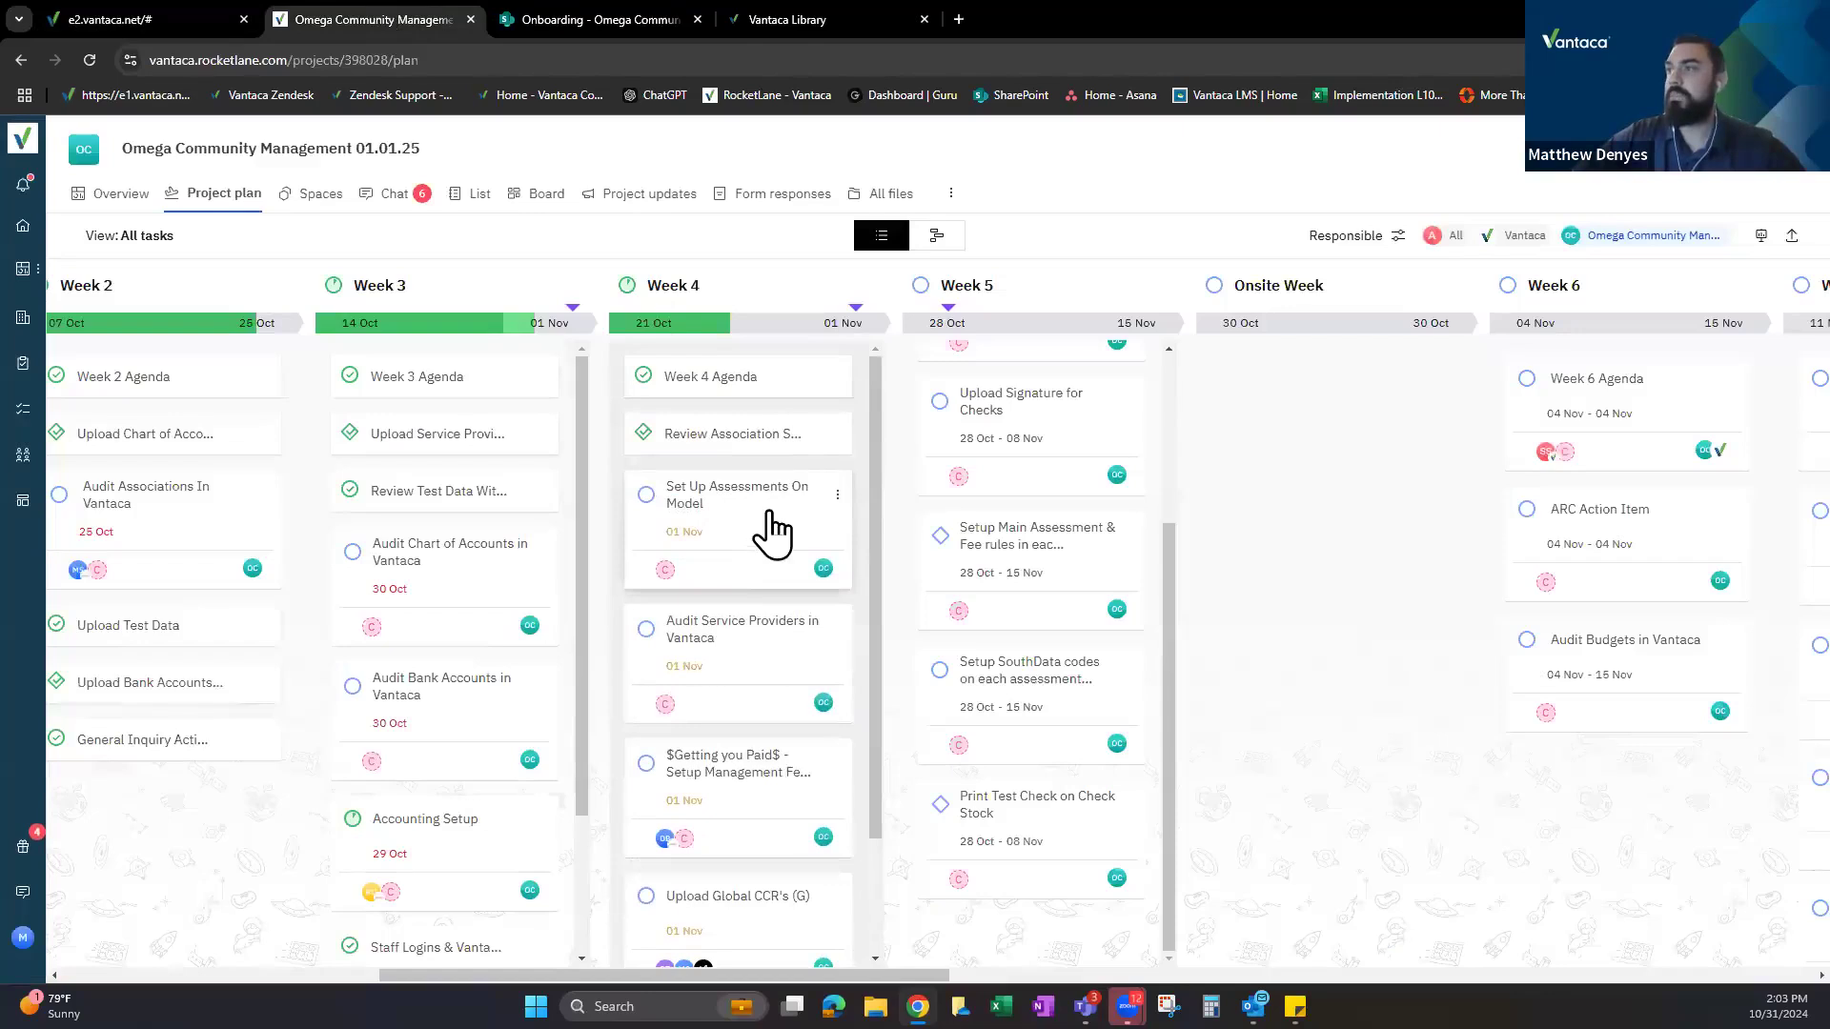
{"action": "left_click", "coordinate": [762, 434]}
{"action": "scroll", "coordinate": [949, 463], "scroll_direction": "up", "scroll_amount": 3}
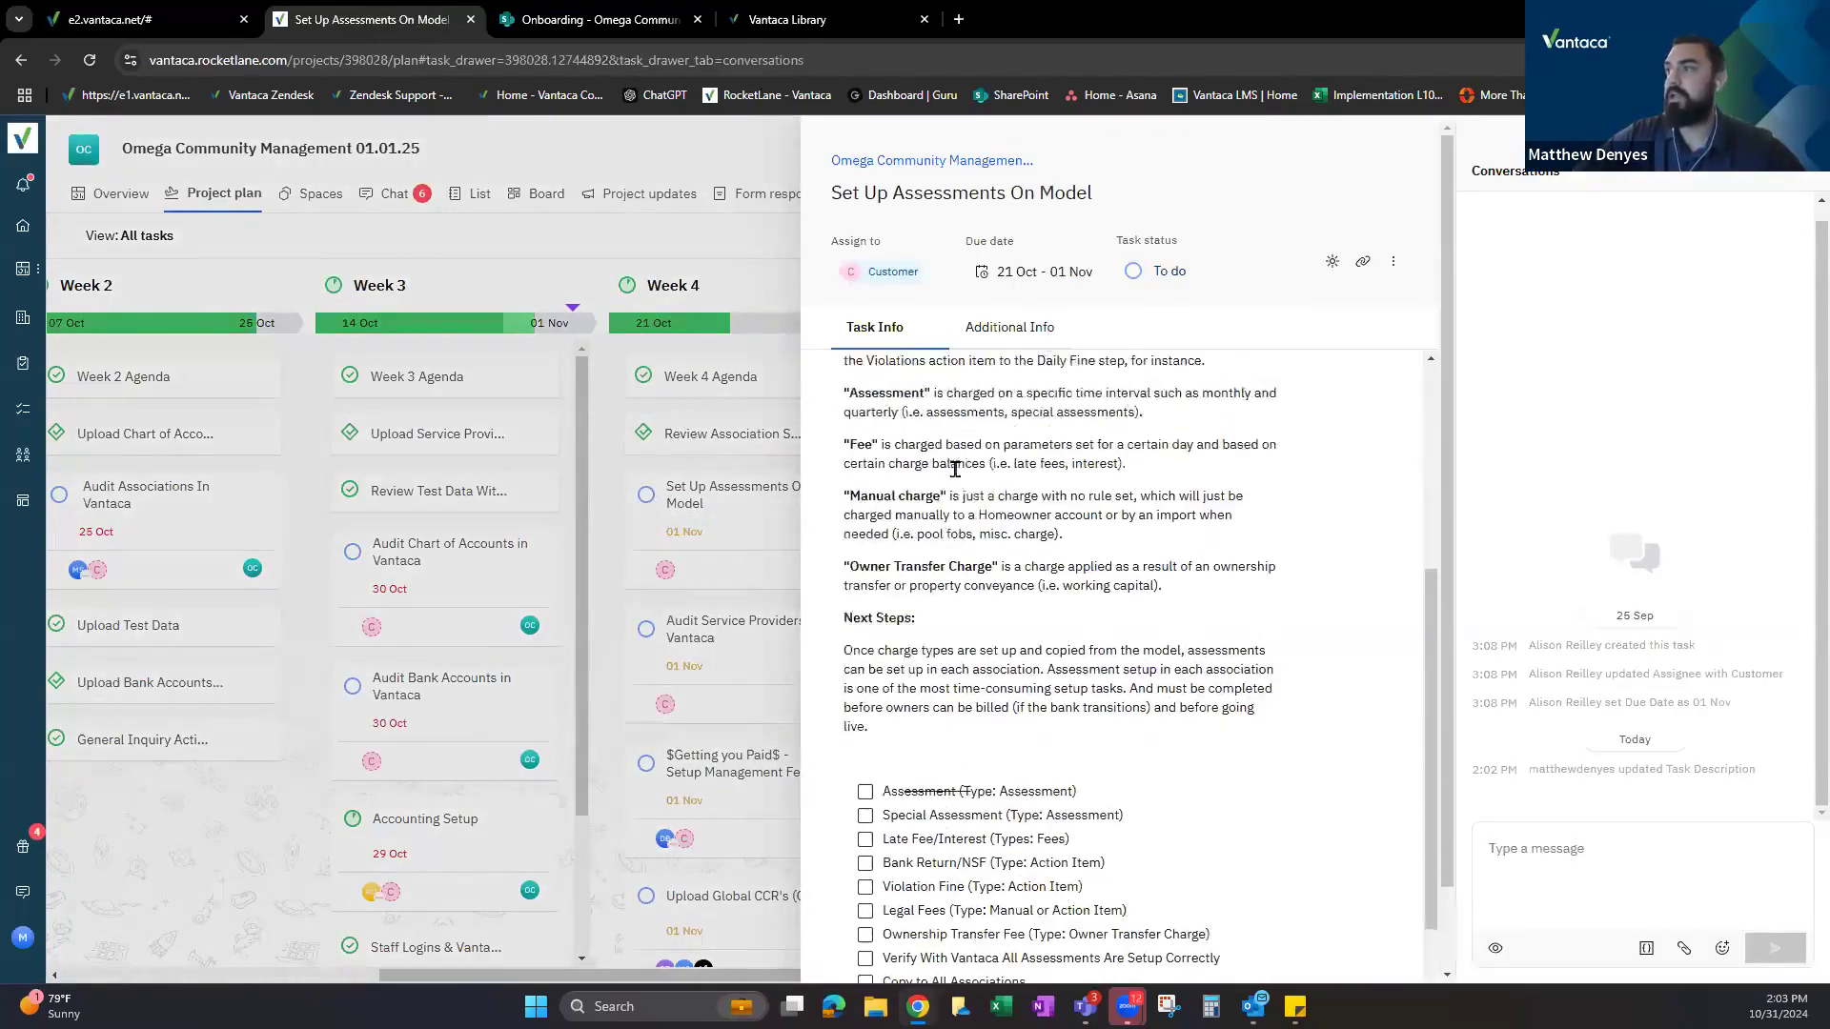
{"action": "left_click_drag", "start_coordinate": [950, 407], "coordinate": [1263, 489]}
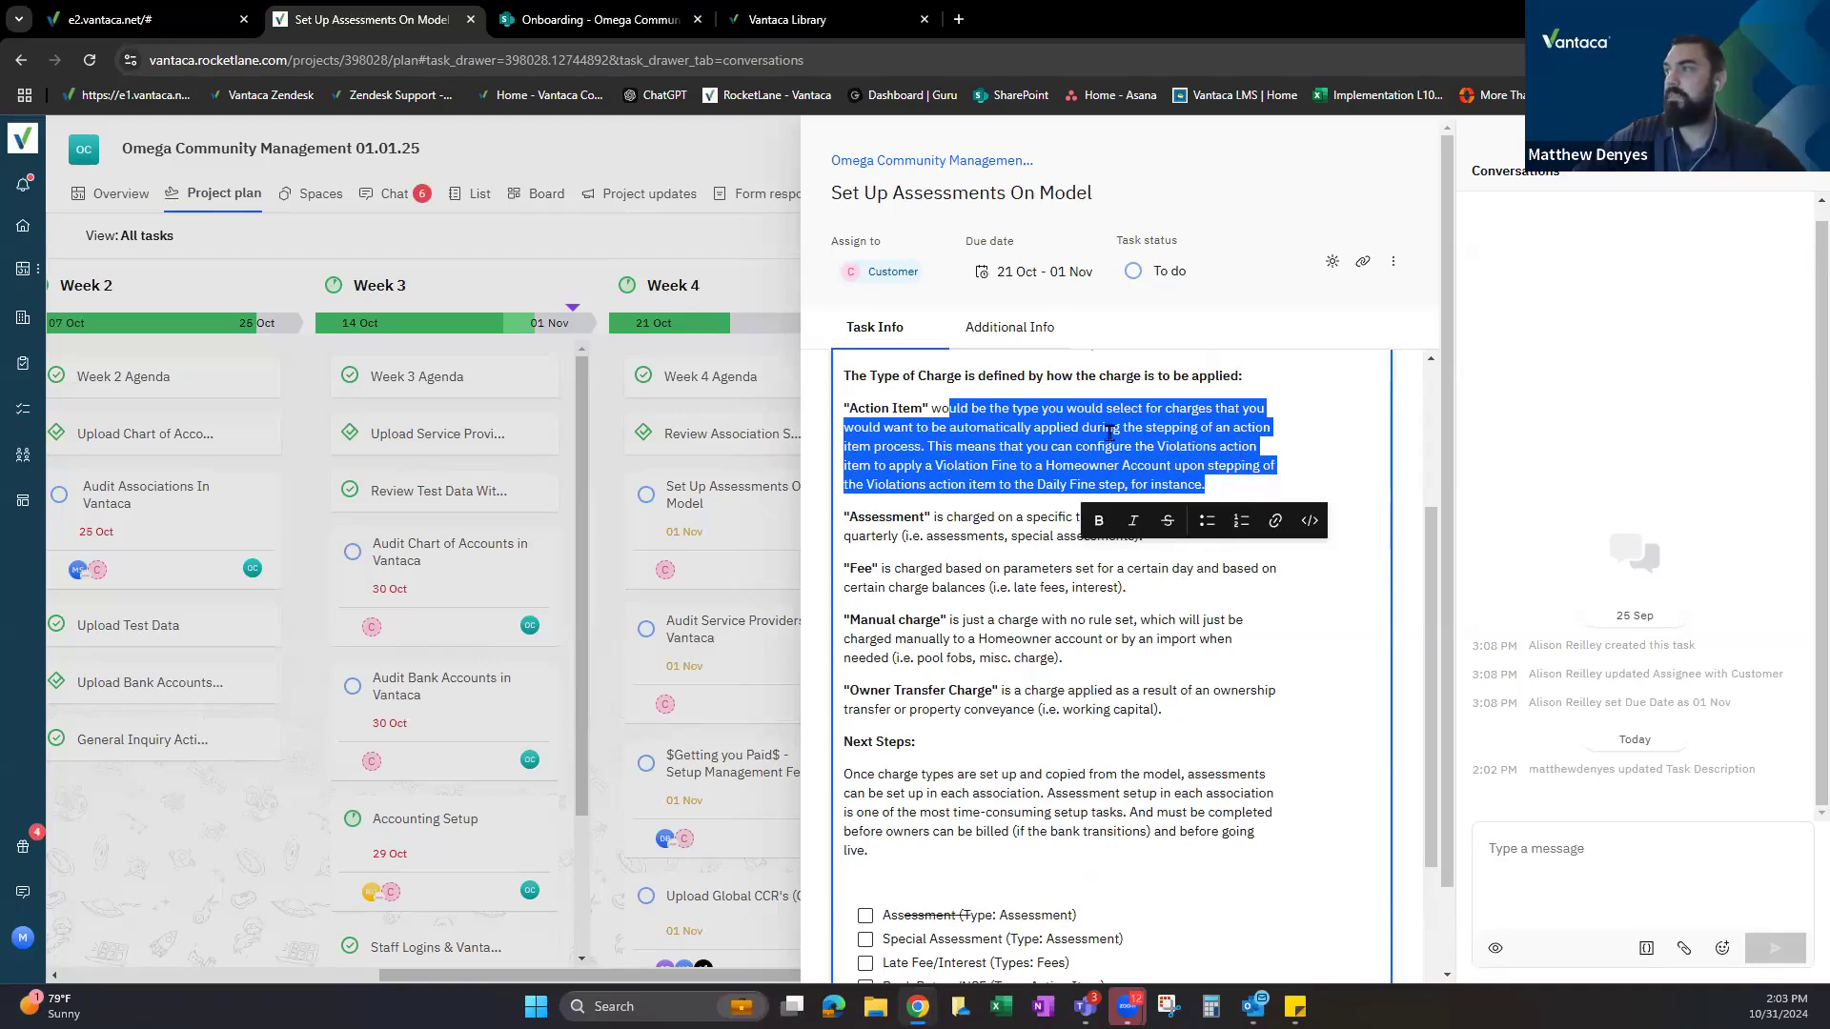
{"action": "left_click", "coordinate": [934, 514]}
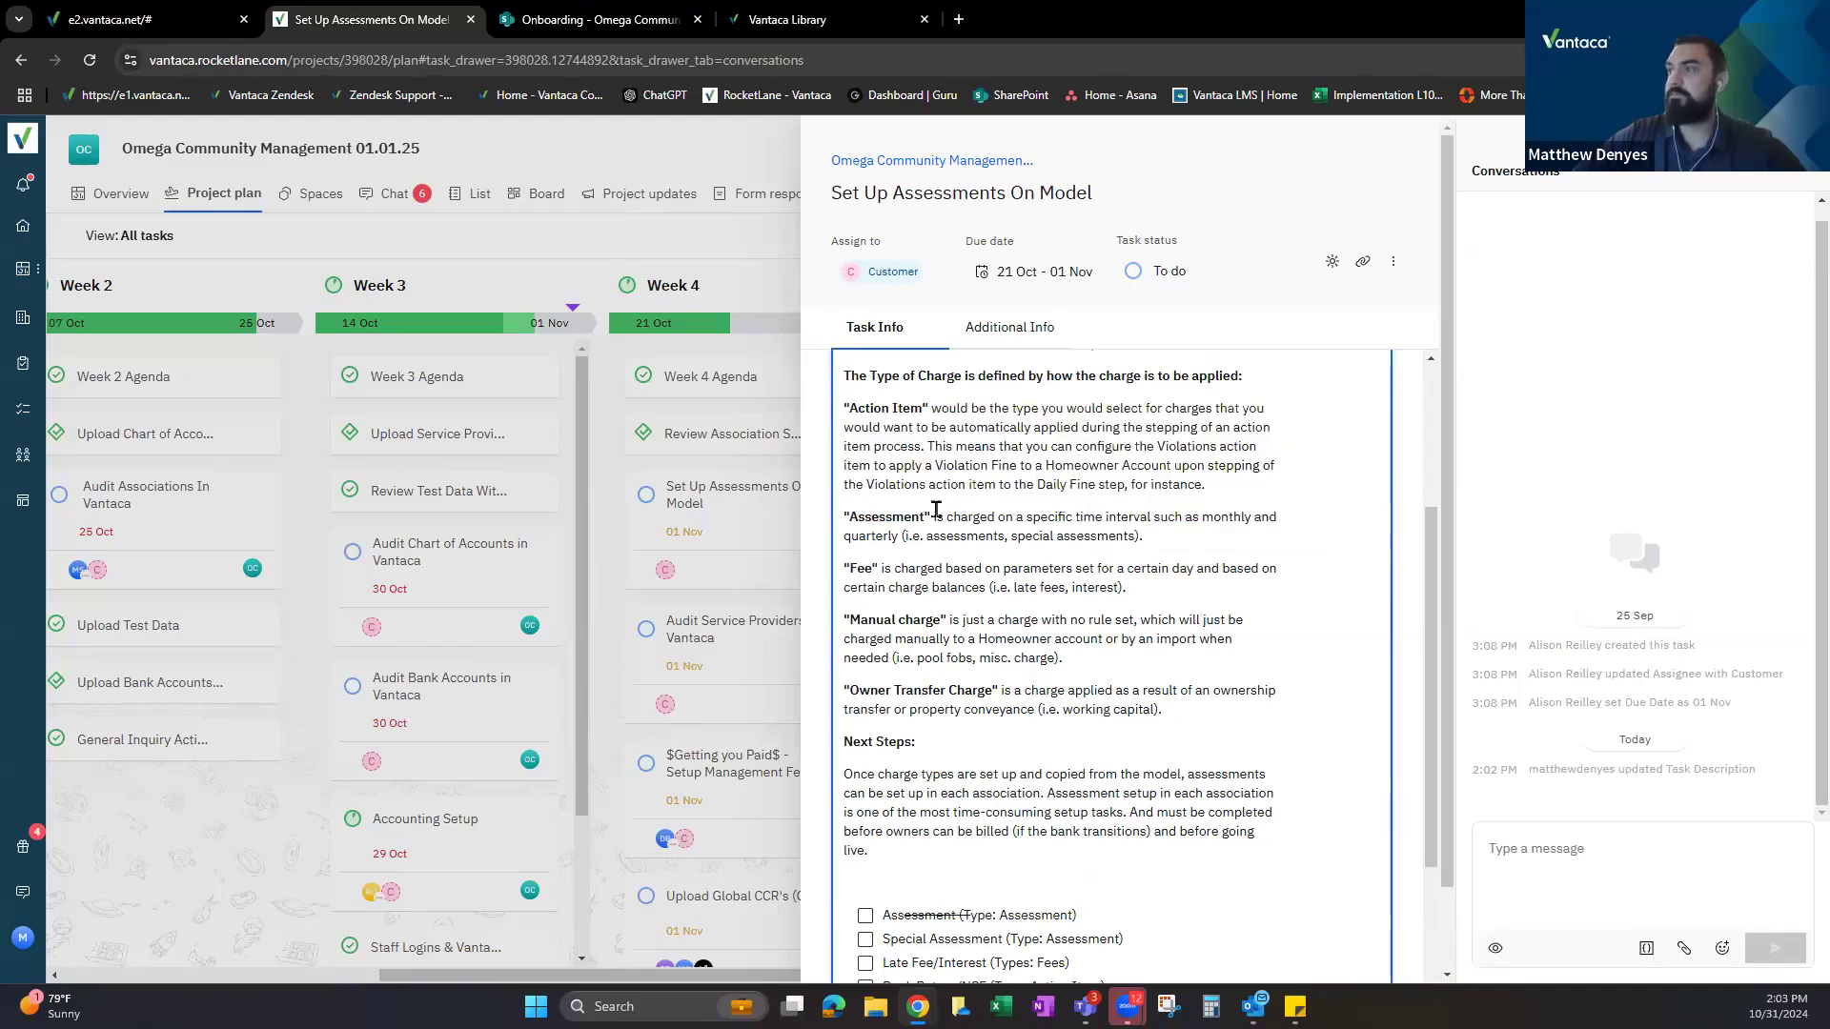
{"action": "left_click_drag", "start_coordinate": [931, 528], "coordinate": [1138, 539]}
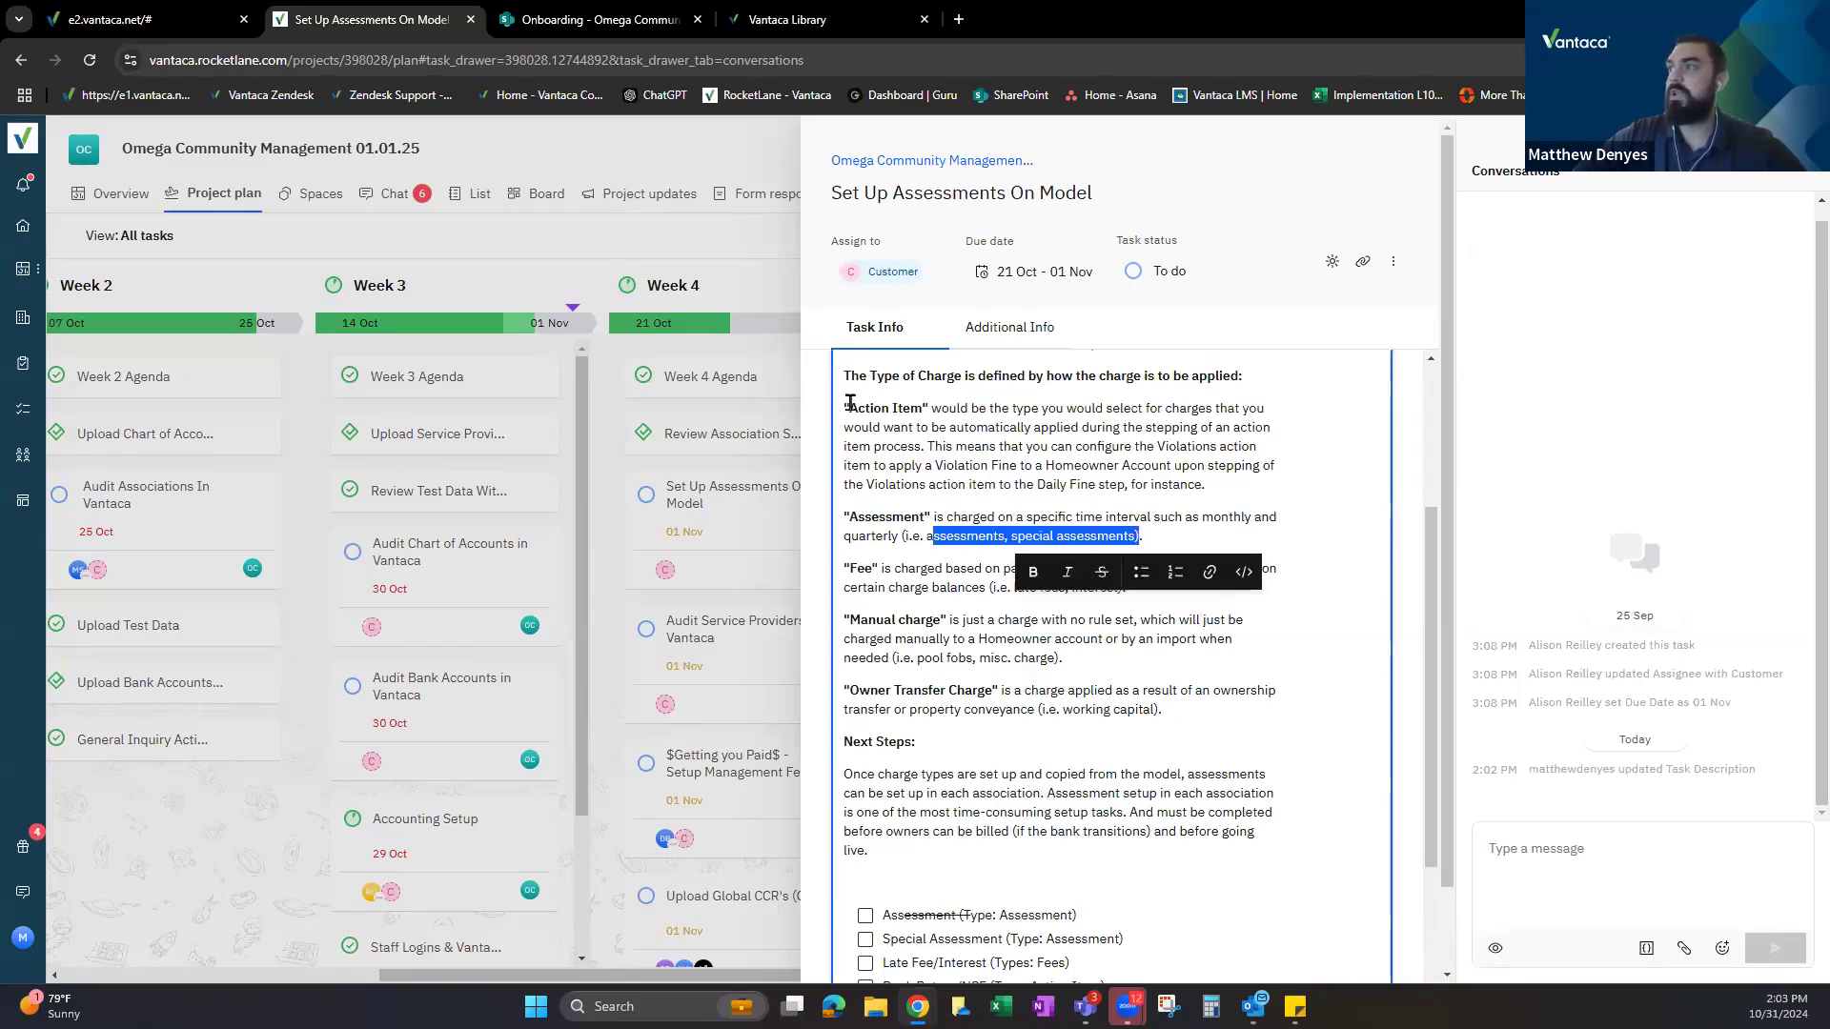
{"action": "left_click_drag", "start_coordinate": [851, 404], "coordinate": [1208, 482]}
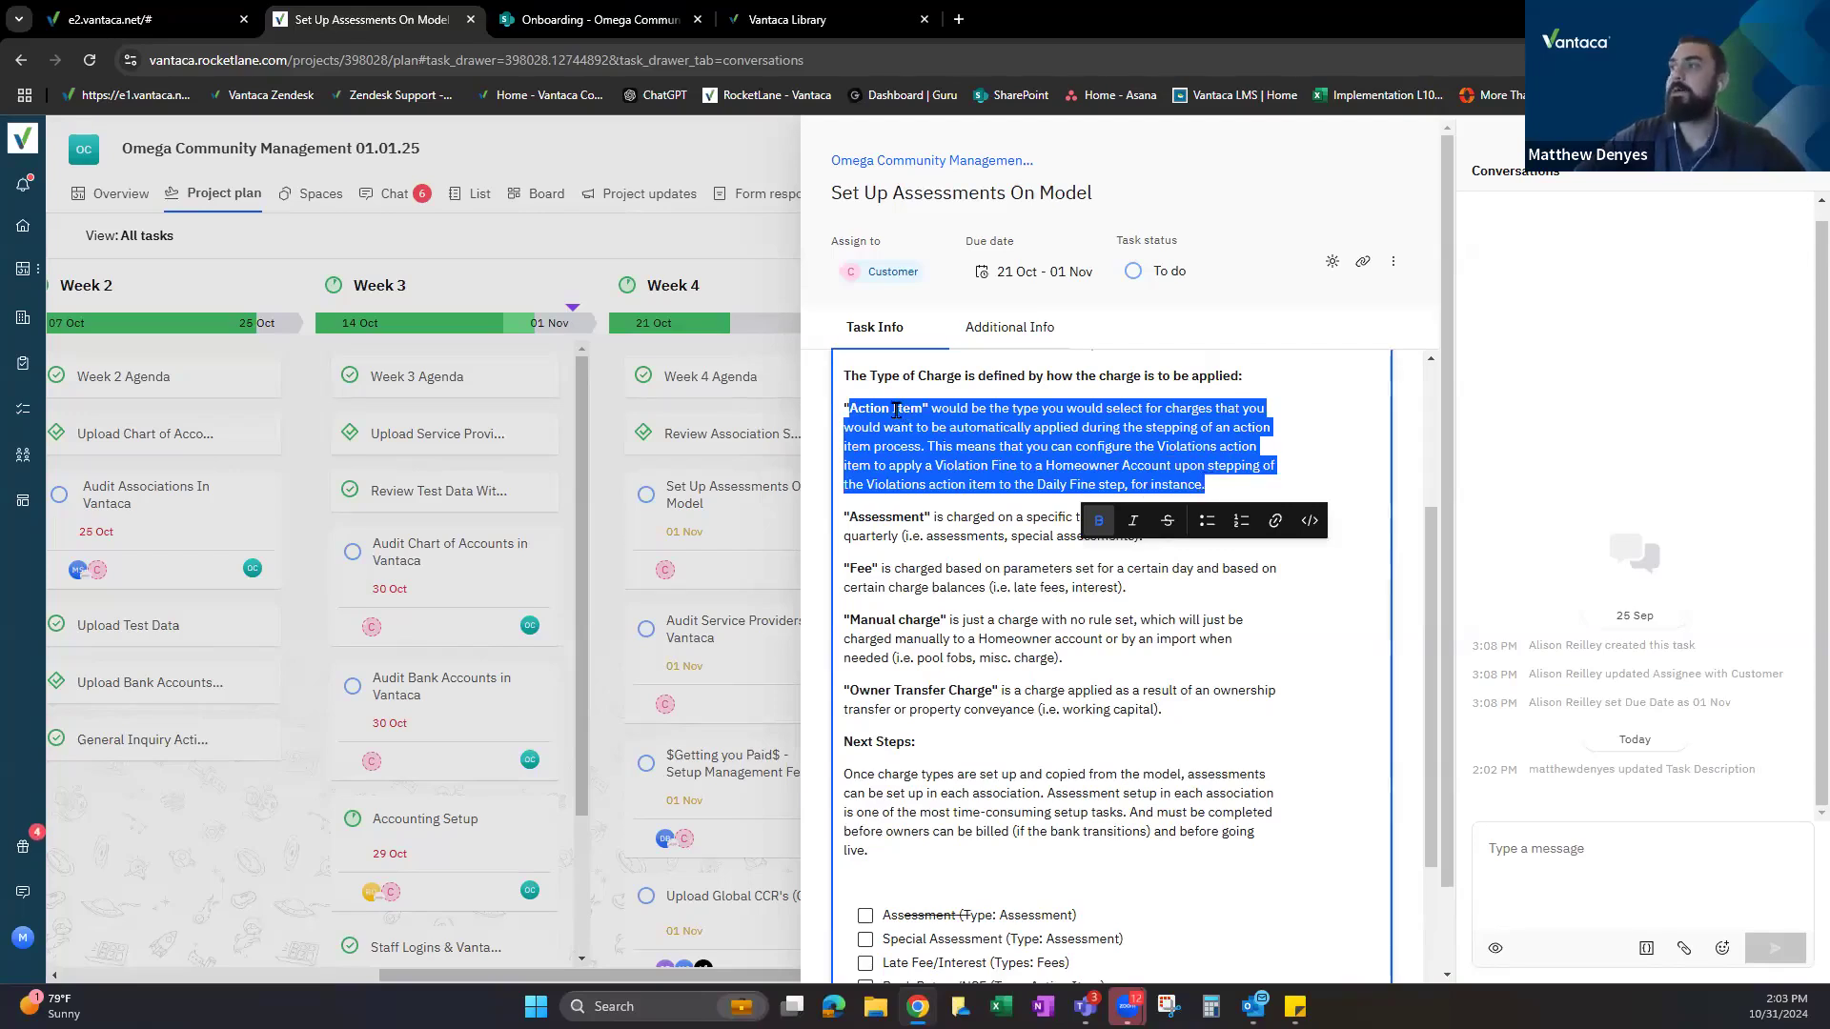
Pick out the Fee, Manual and Owner Transfer Charge terms, then return to Vantaca.
{"action": "left_click_drag", "start_coordinate": [849, 568], "coordinate": [891, 568]}
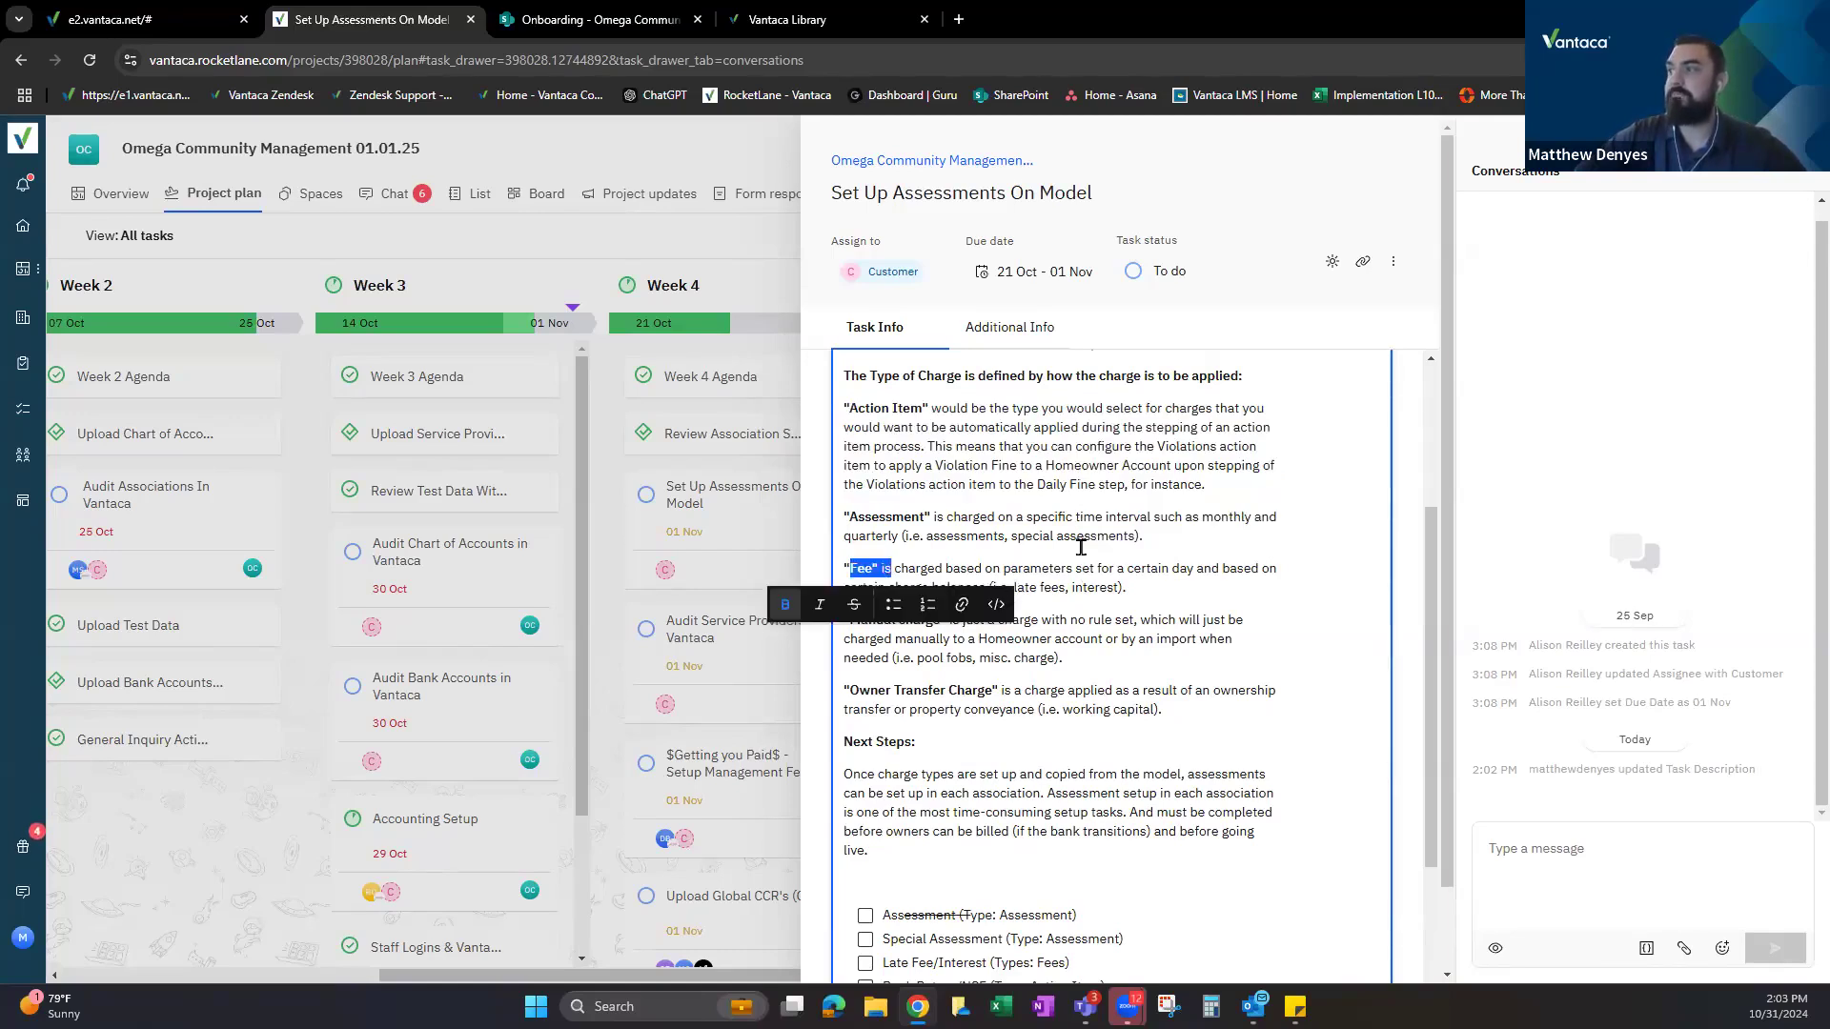
{"action": "left_click", "coordinate": [854, 616]}
{"action": "left_click_drag", "start_coordinate": [852, 616], "coordinate": [948, 618]}
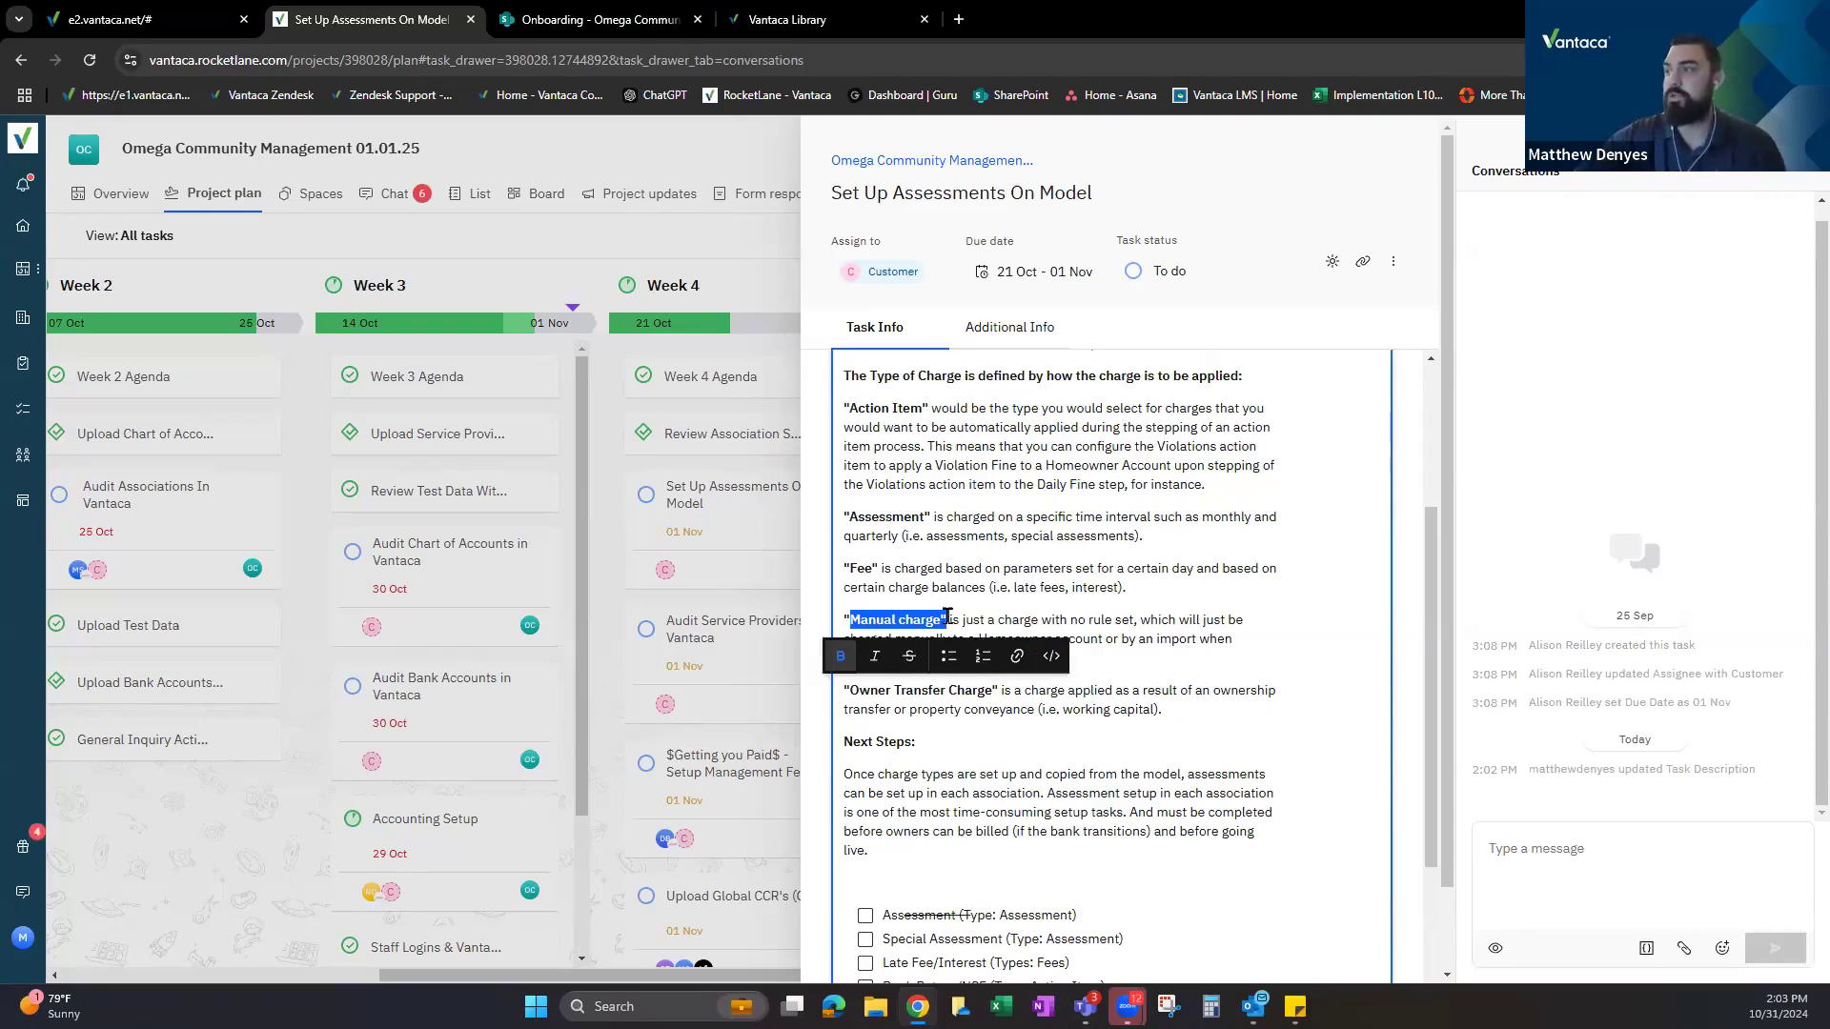
{"action": "left_click", "coordinate": [1007, 587]}
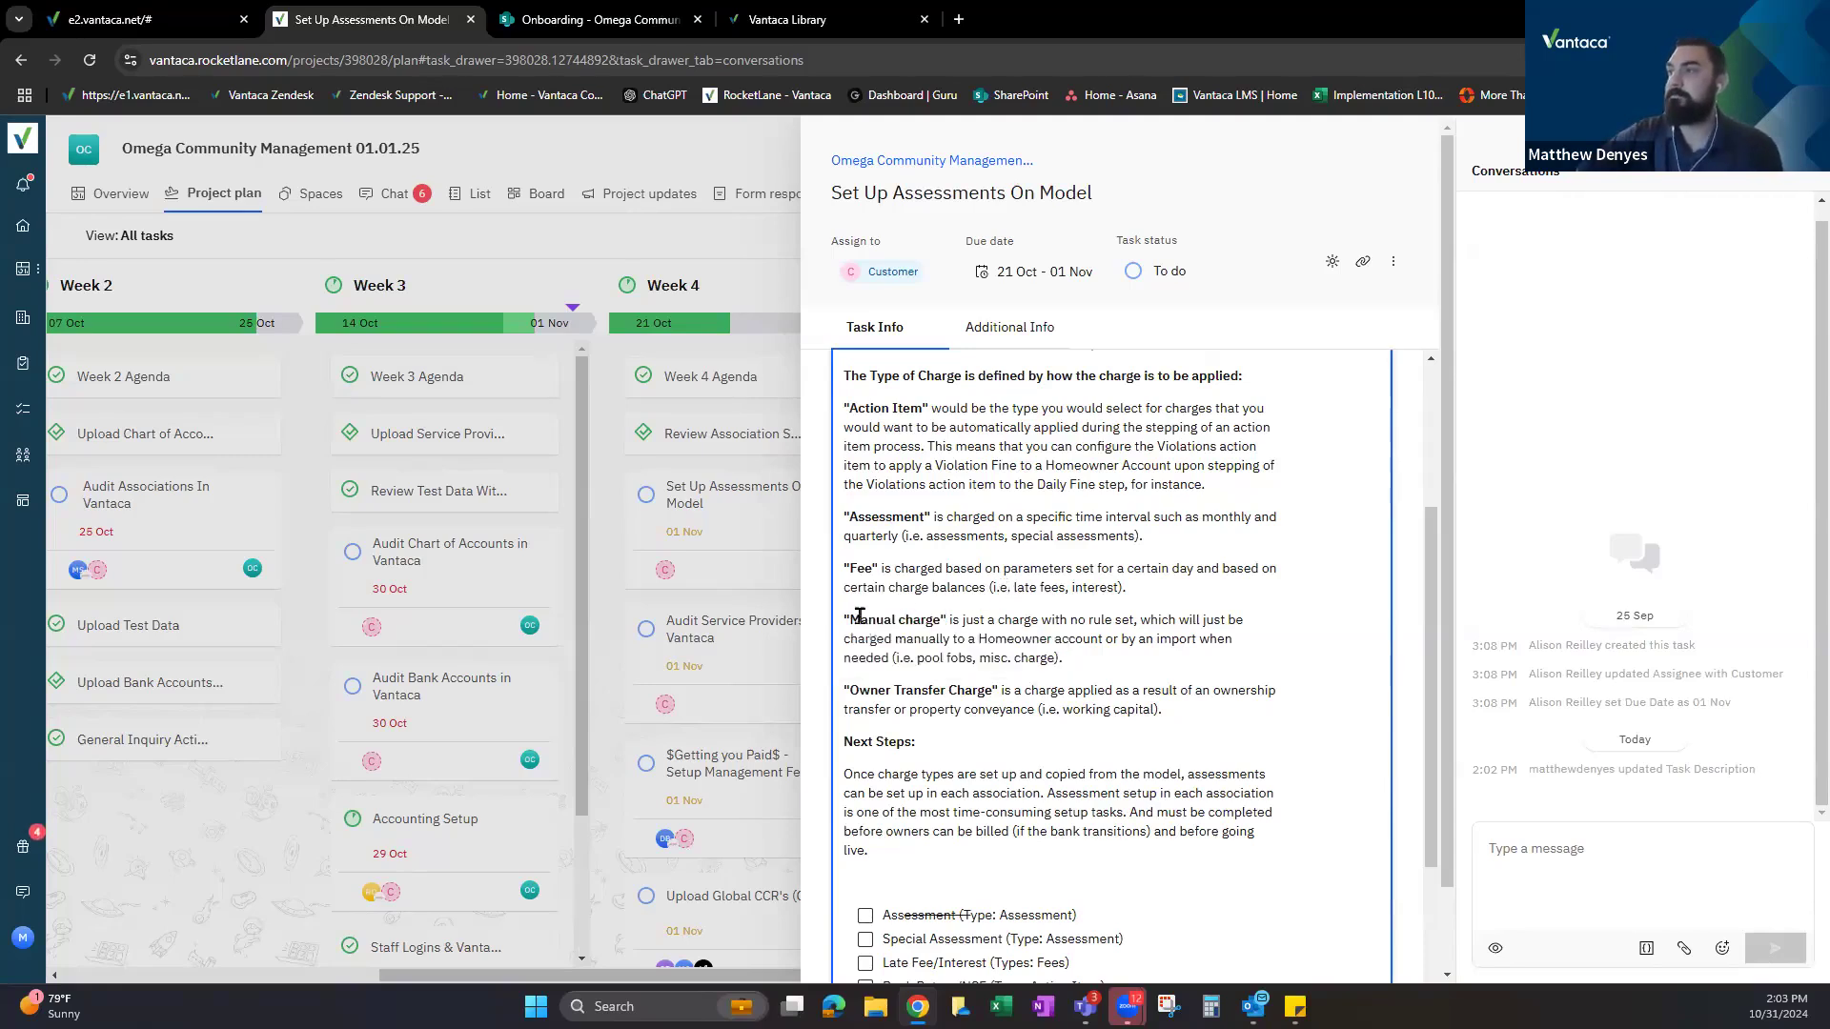
{"action": "left_click_drag", "start_coordinate": [849, 690], "coordinate": [1012, 694]}
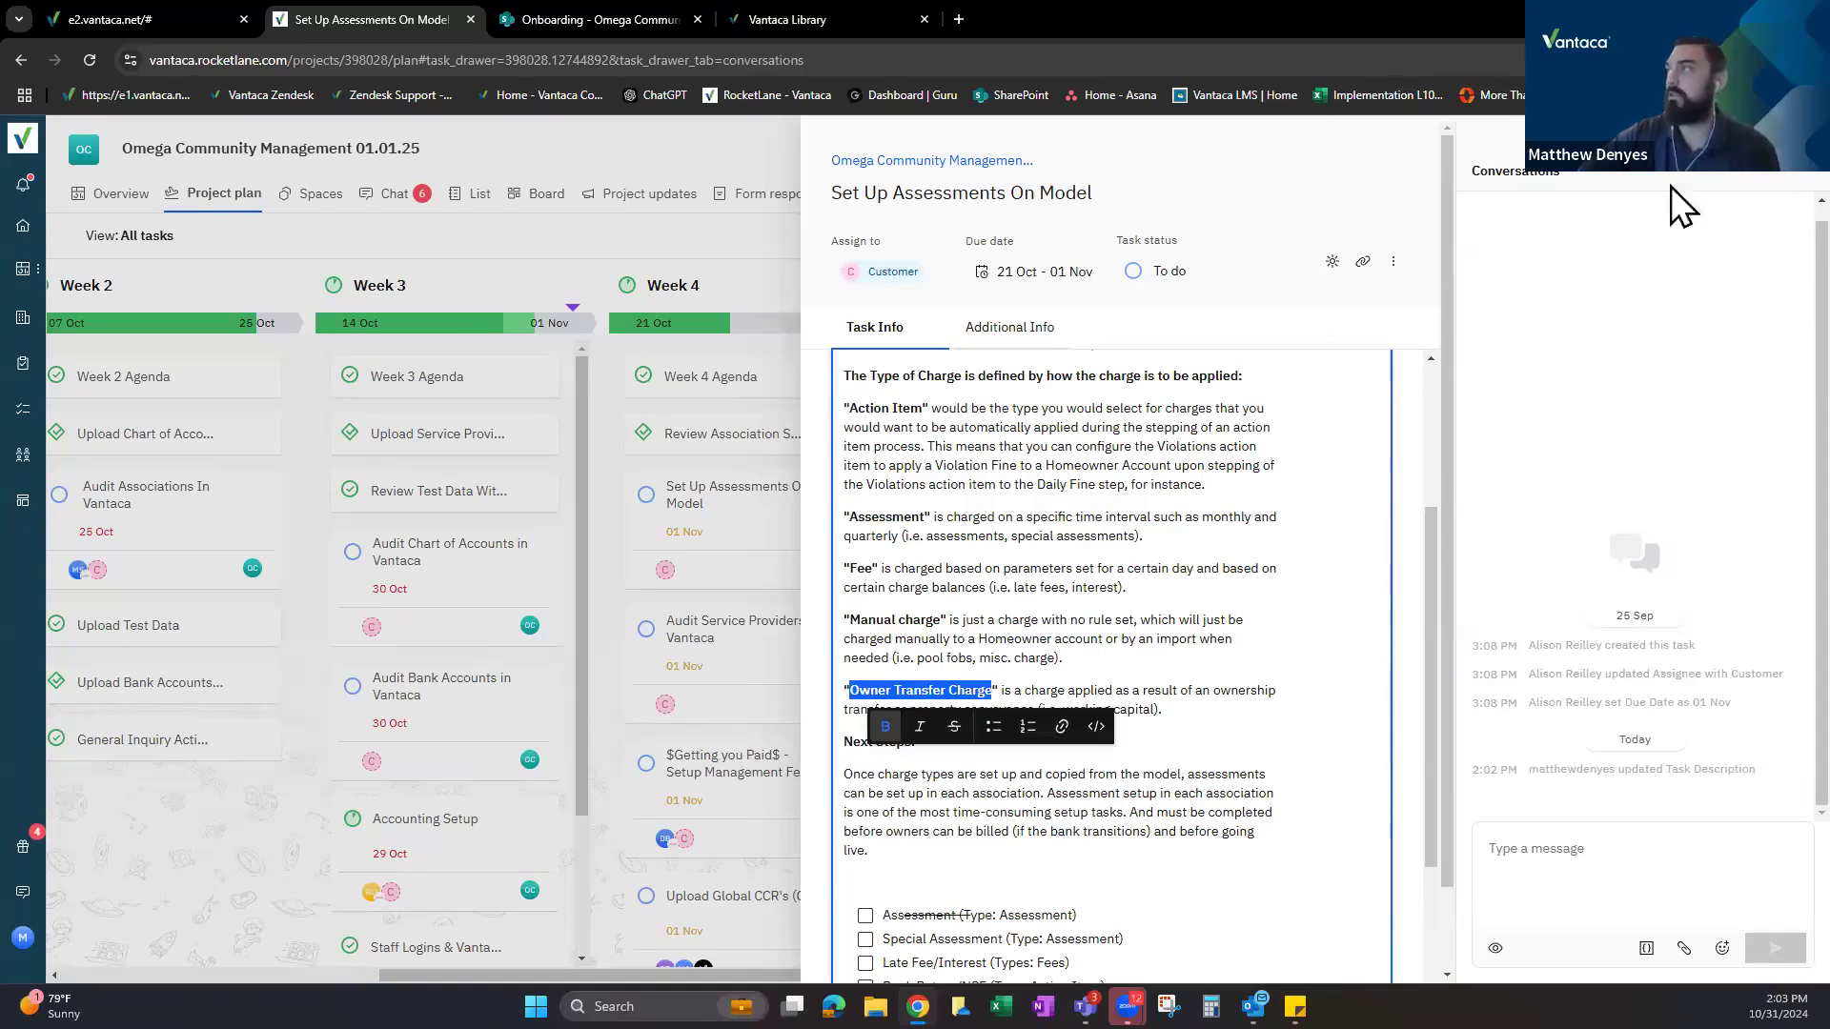
{"action": "key", "text": "Escape"}
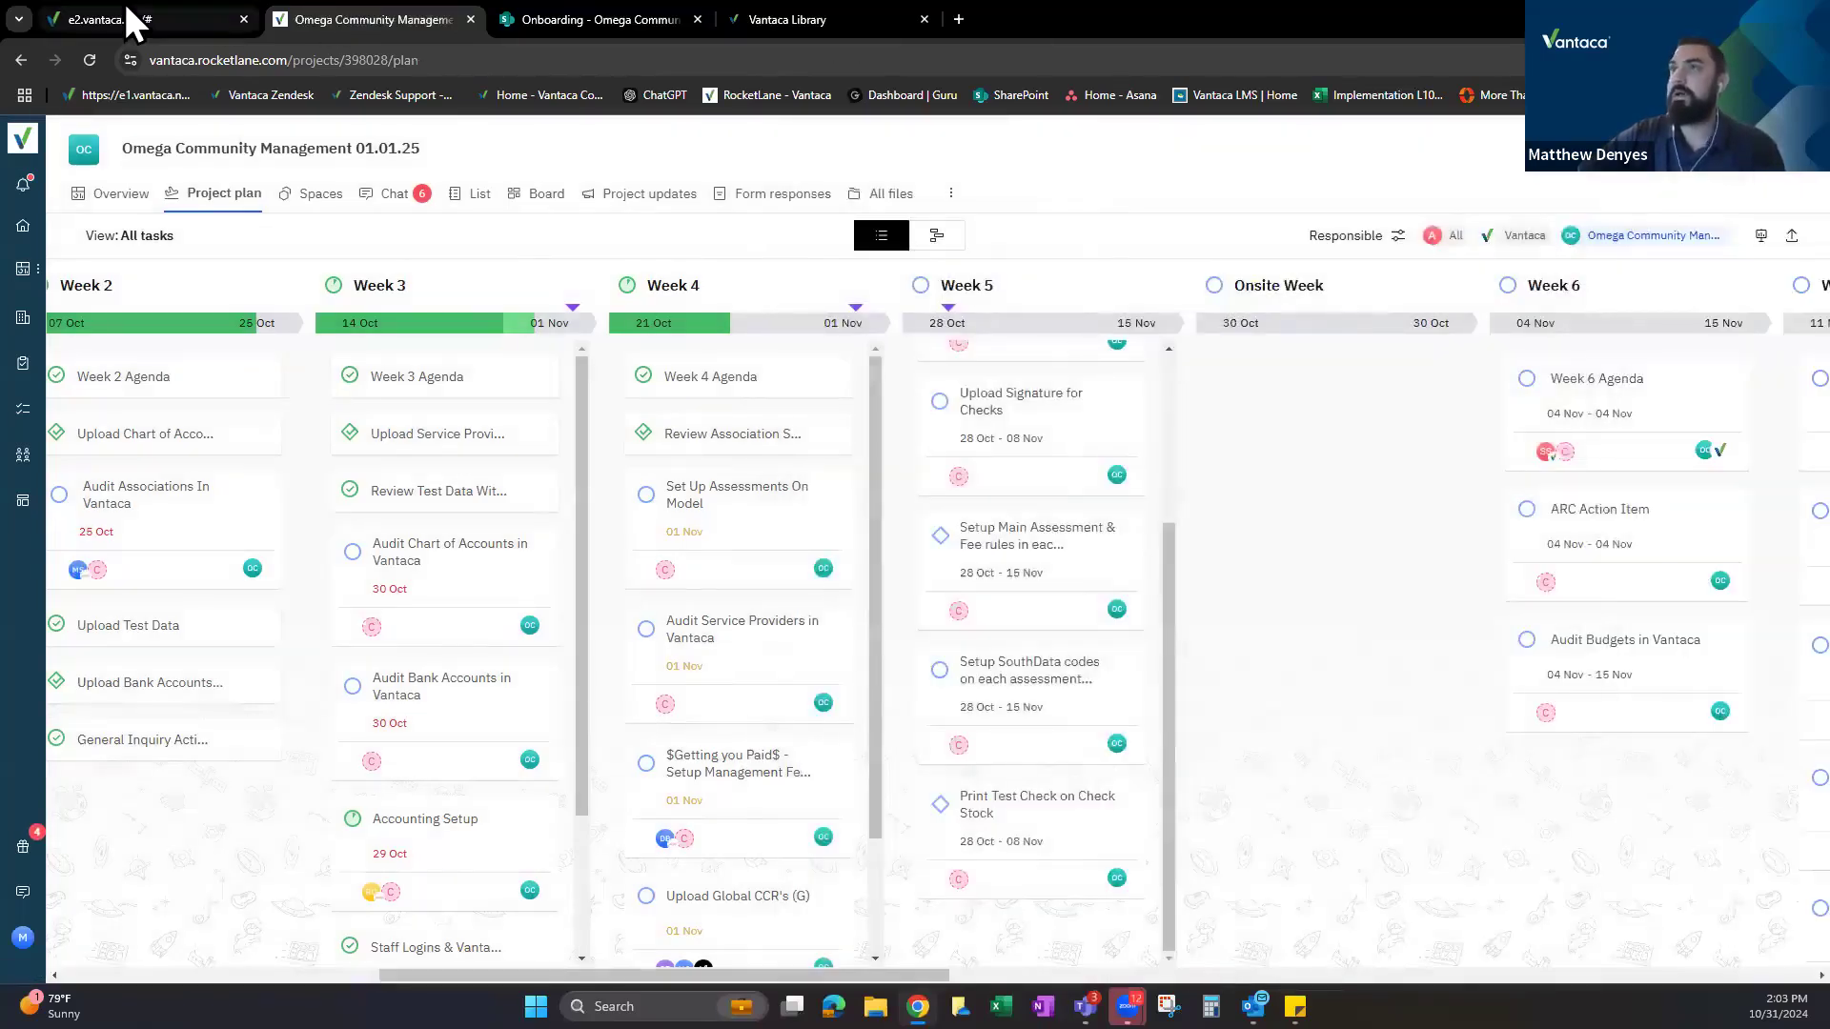
{"action": "left_click", "coordinate": [122, 17]}
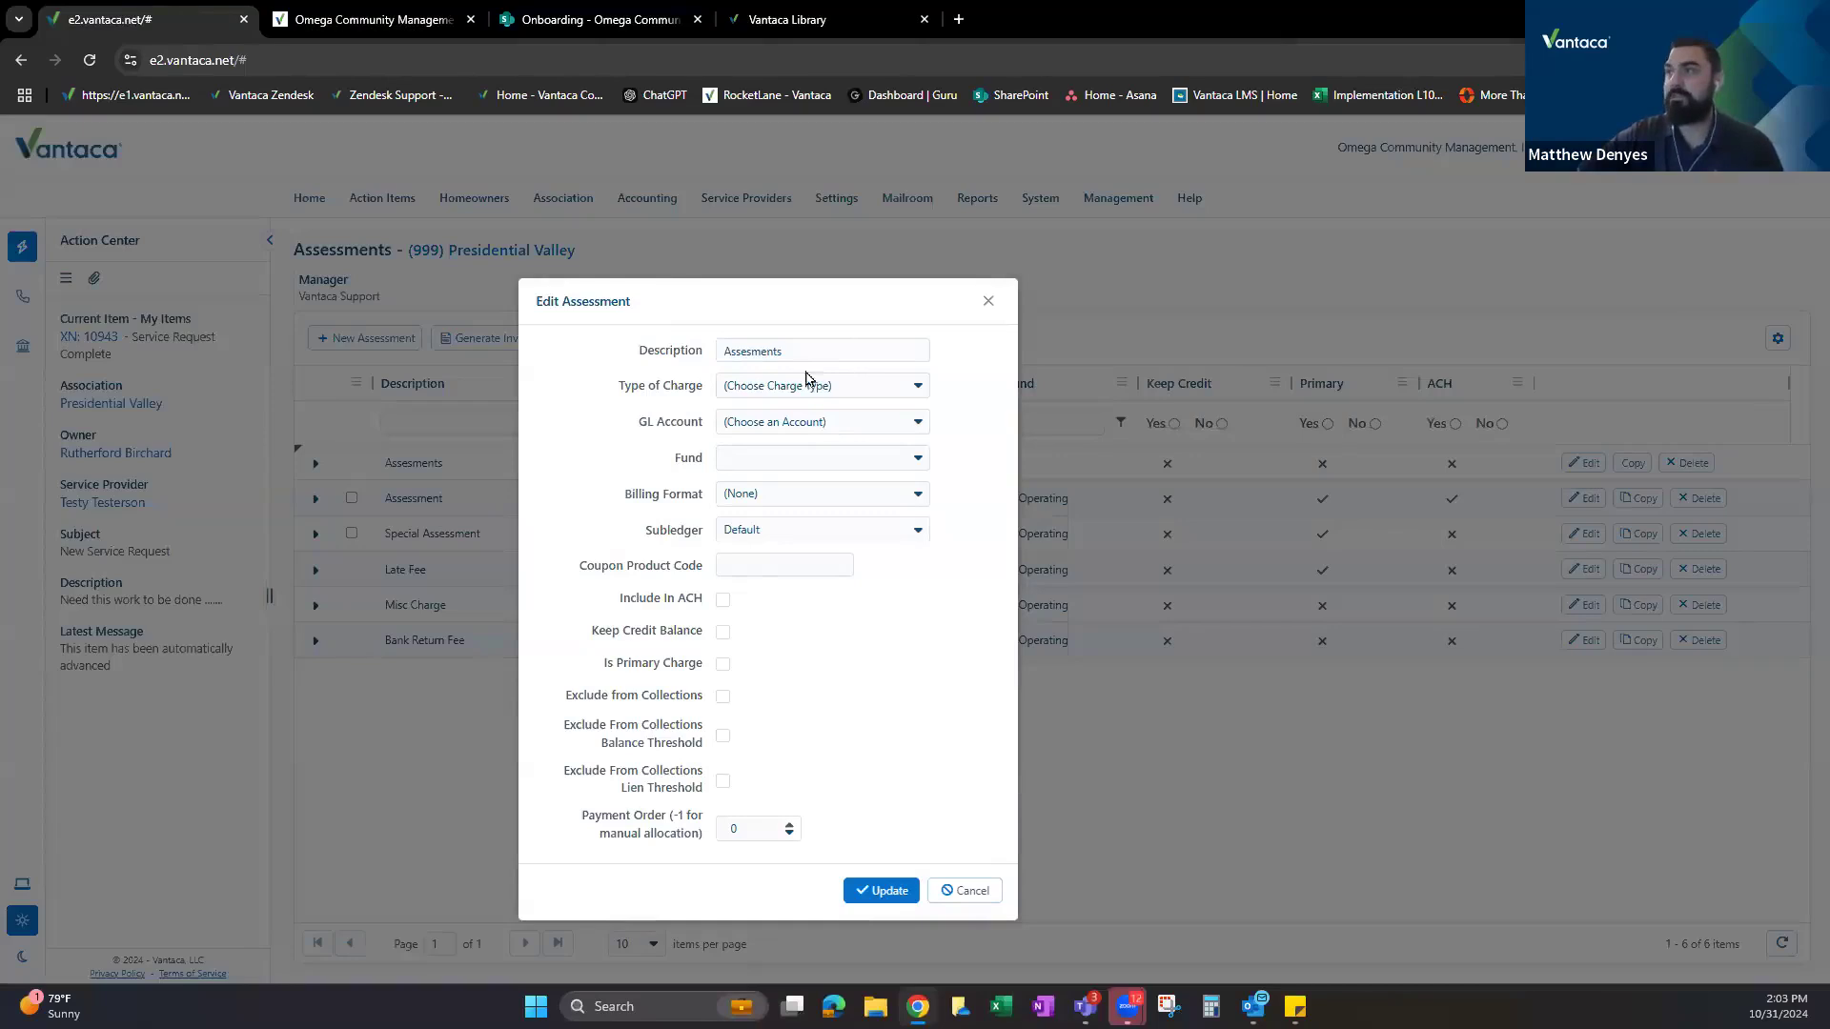
Set the new charge's Type of Charge to Assessment.
{"action": "left_click", "coordinate": [801, 391]}
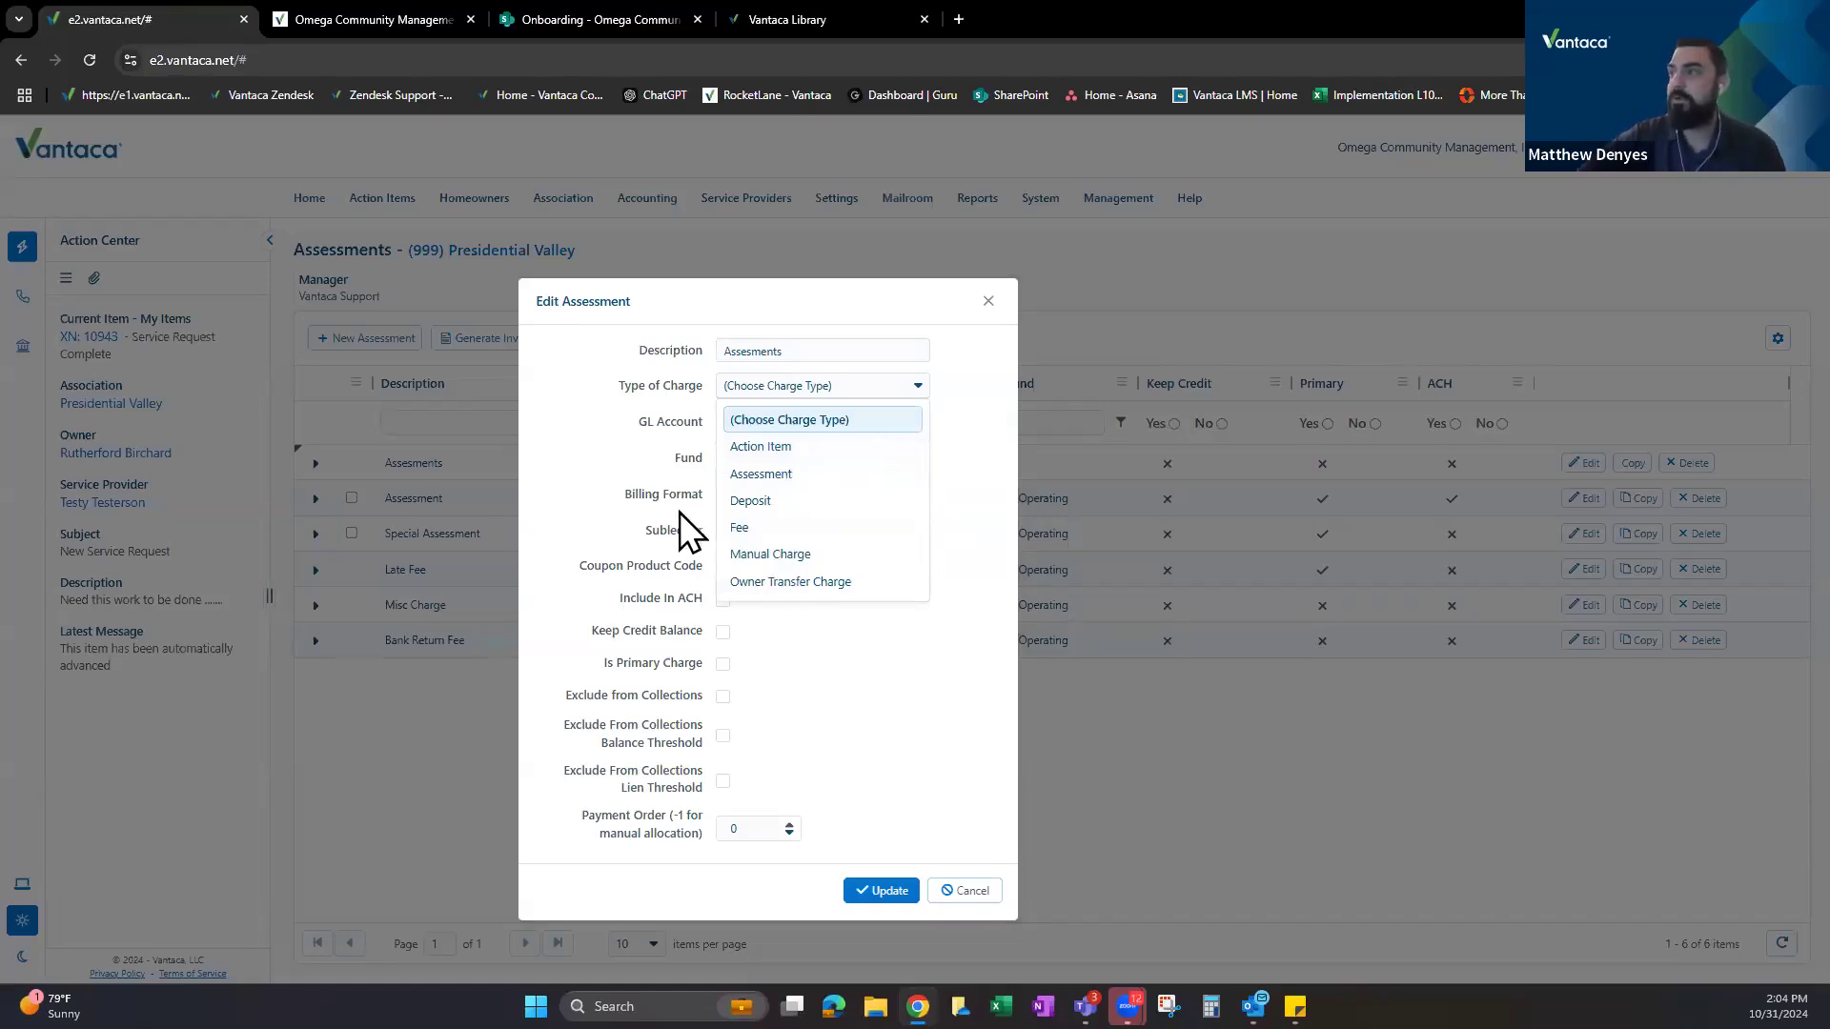
{"action": "left_click", "coordinate": [804, 349]}
{"action": "double_click", "coordinate": [804, 349]}
{"action": "left_click", "coordinate": [869, 394]}
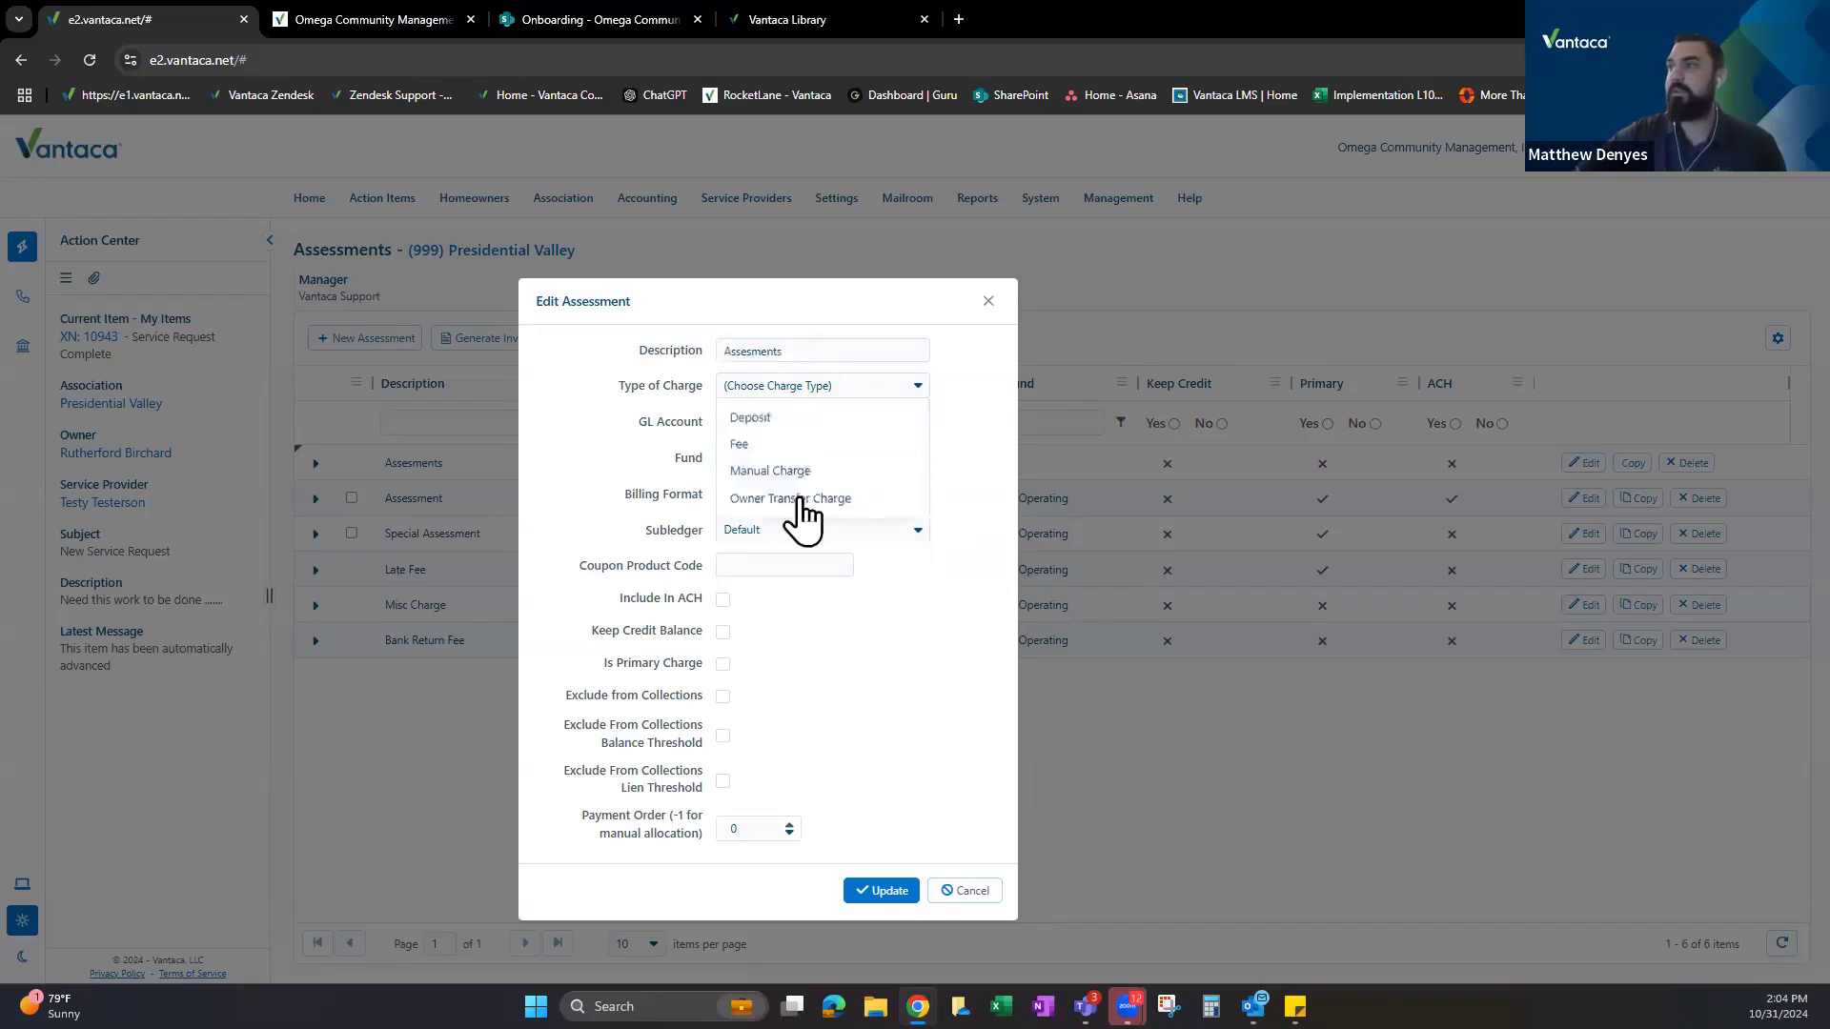
{"action": "left_click", "coordinate": [764, 468]}
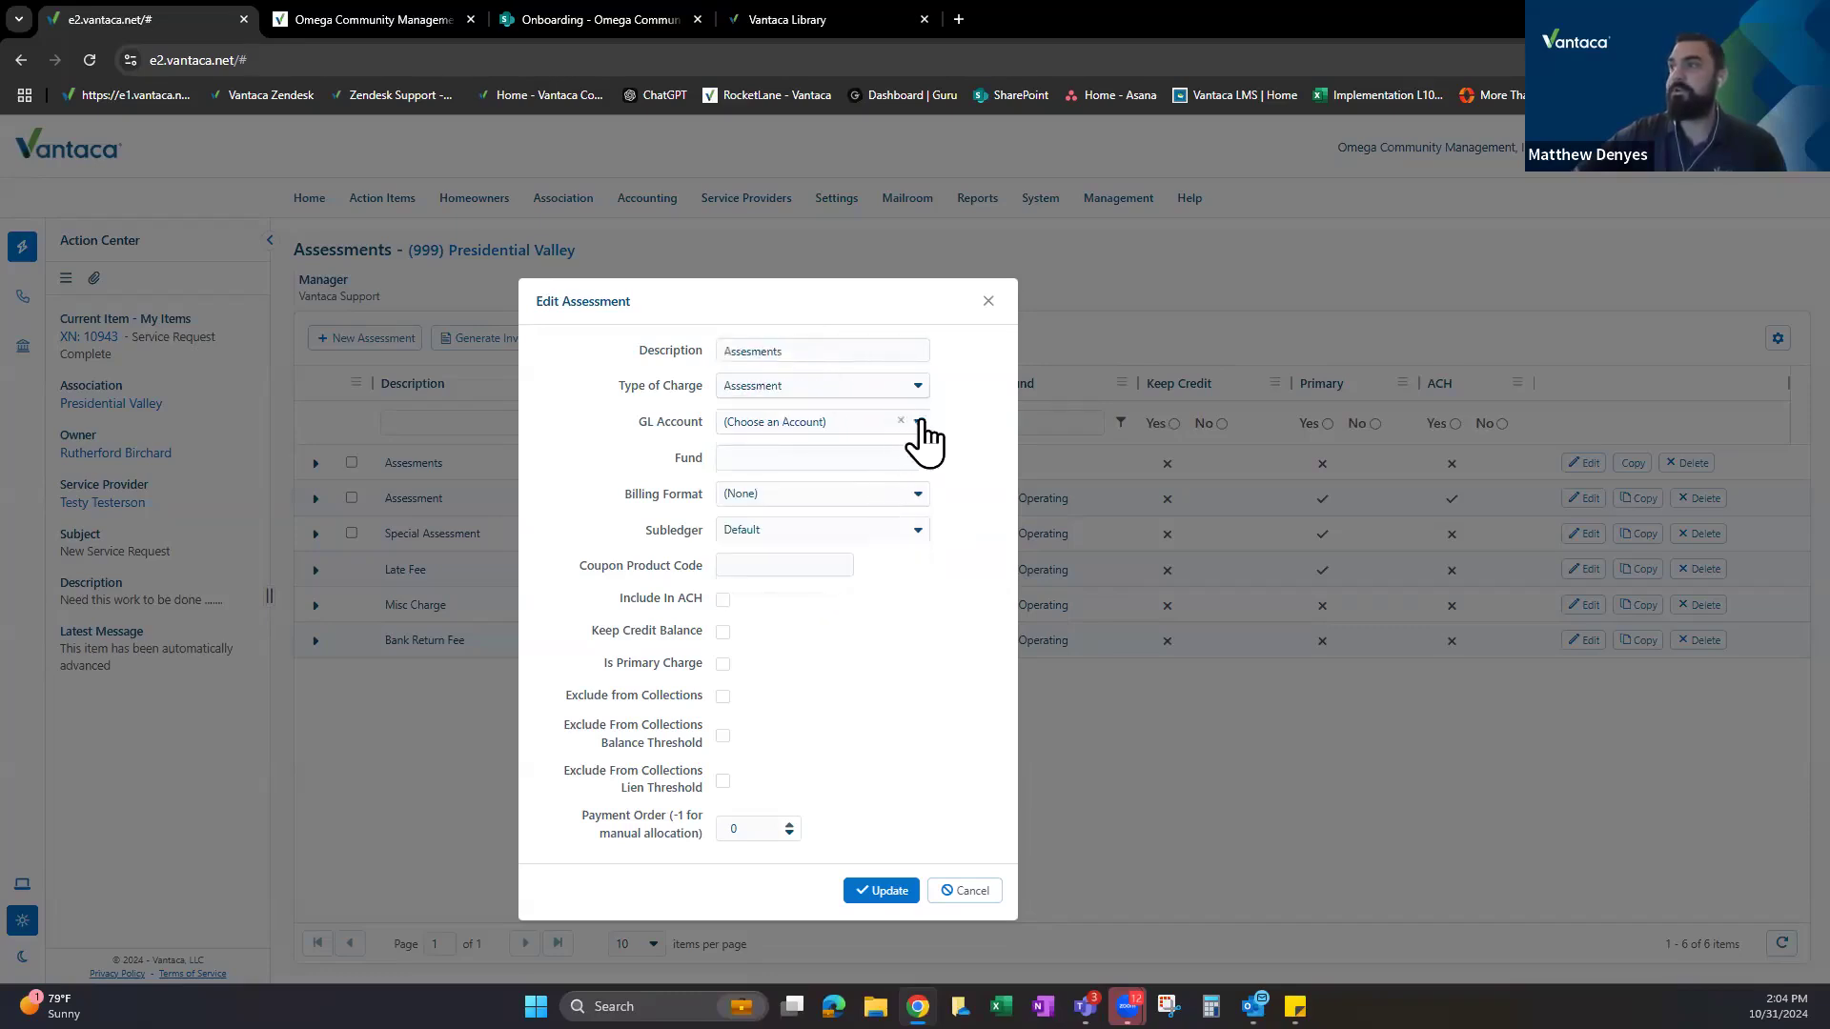
Post the charge to GL account 40000000 - TEST - Assessment via a 'test' search.
{"action": "left_click", "coordinate": [839, 420]}
{"action": "type", "text": "te"}
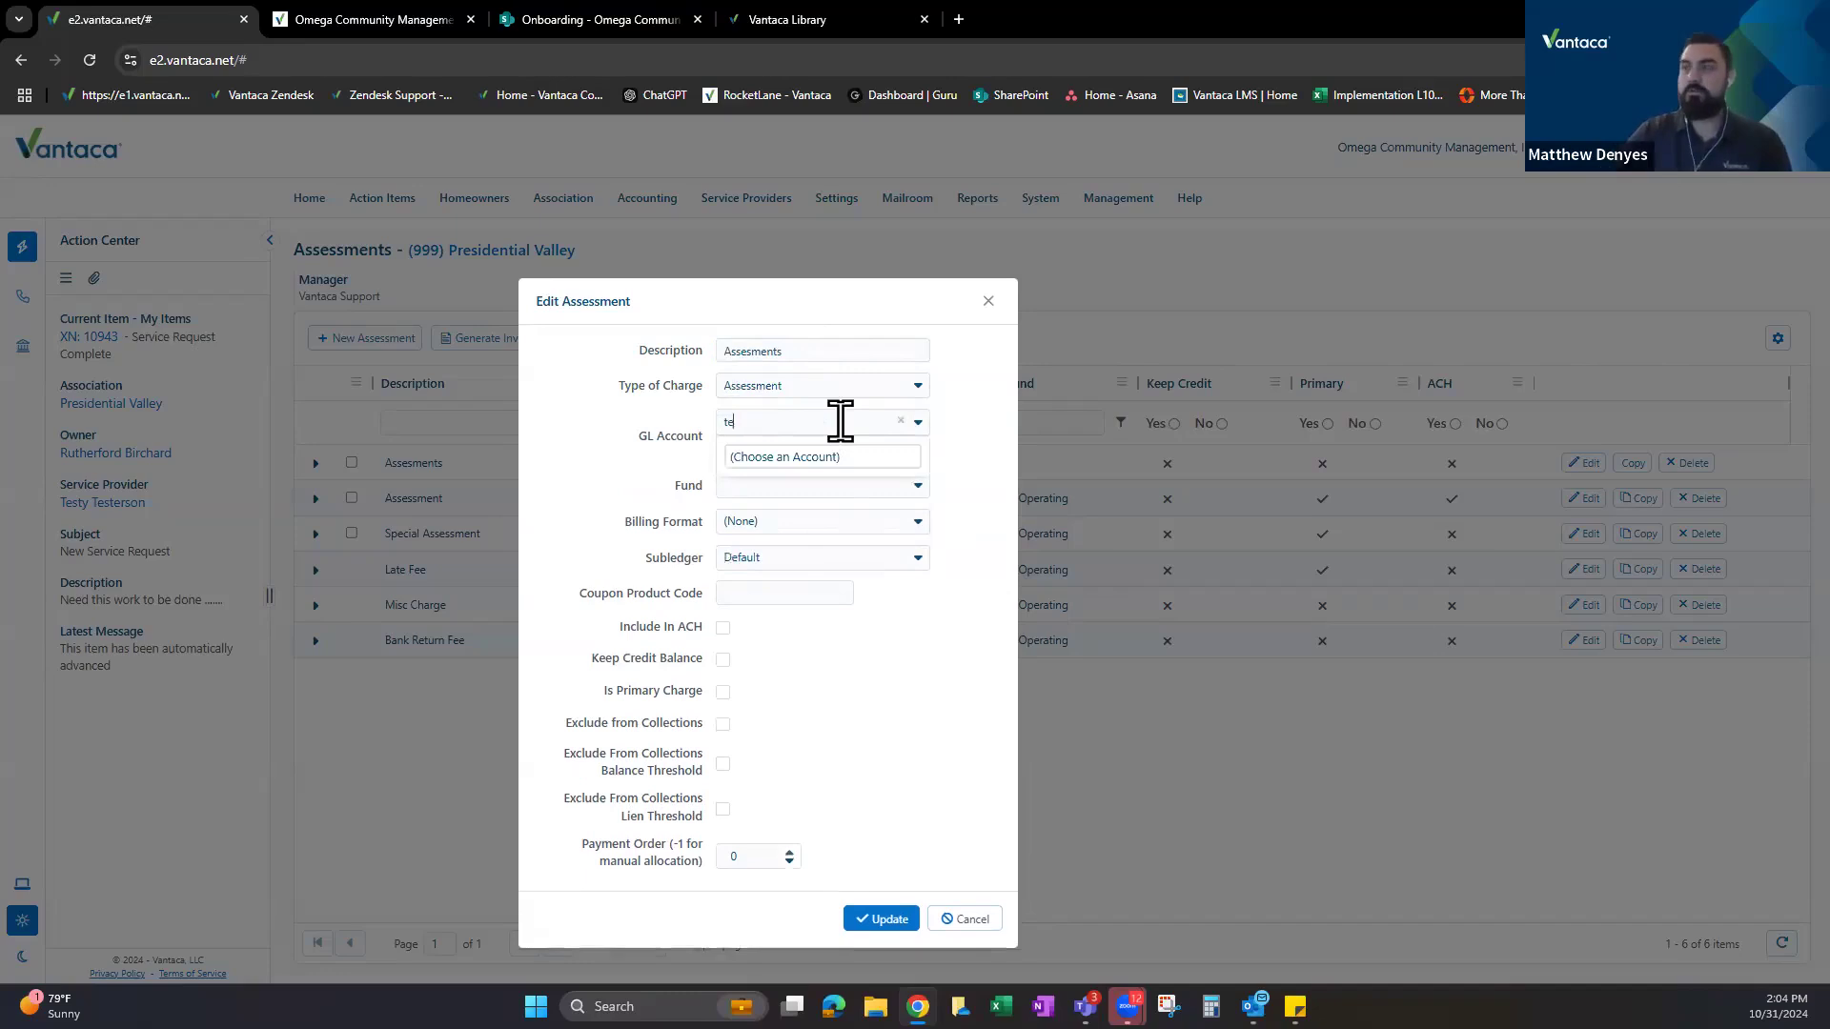
{"action": "type", "text": "st"}
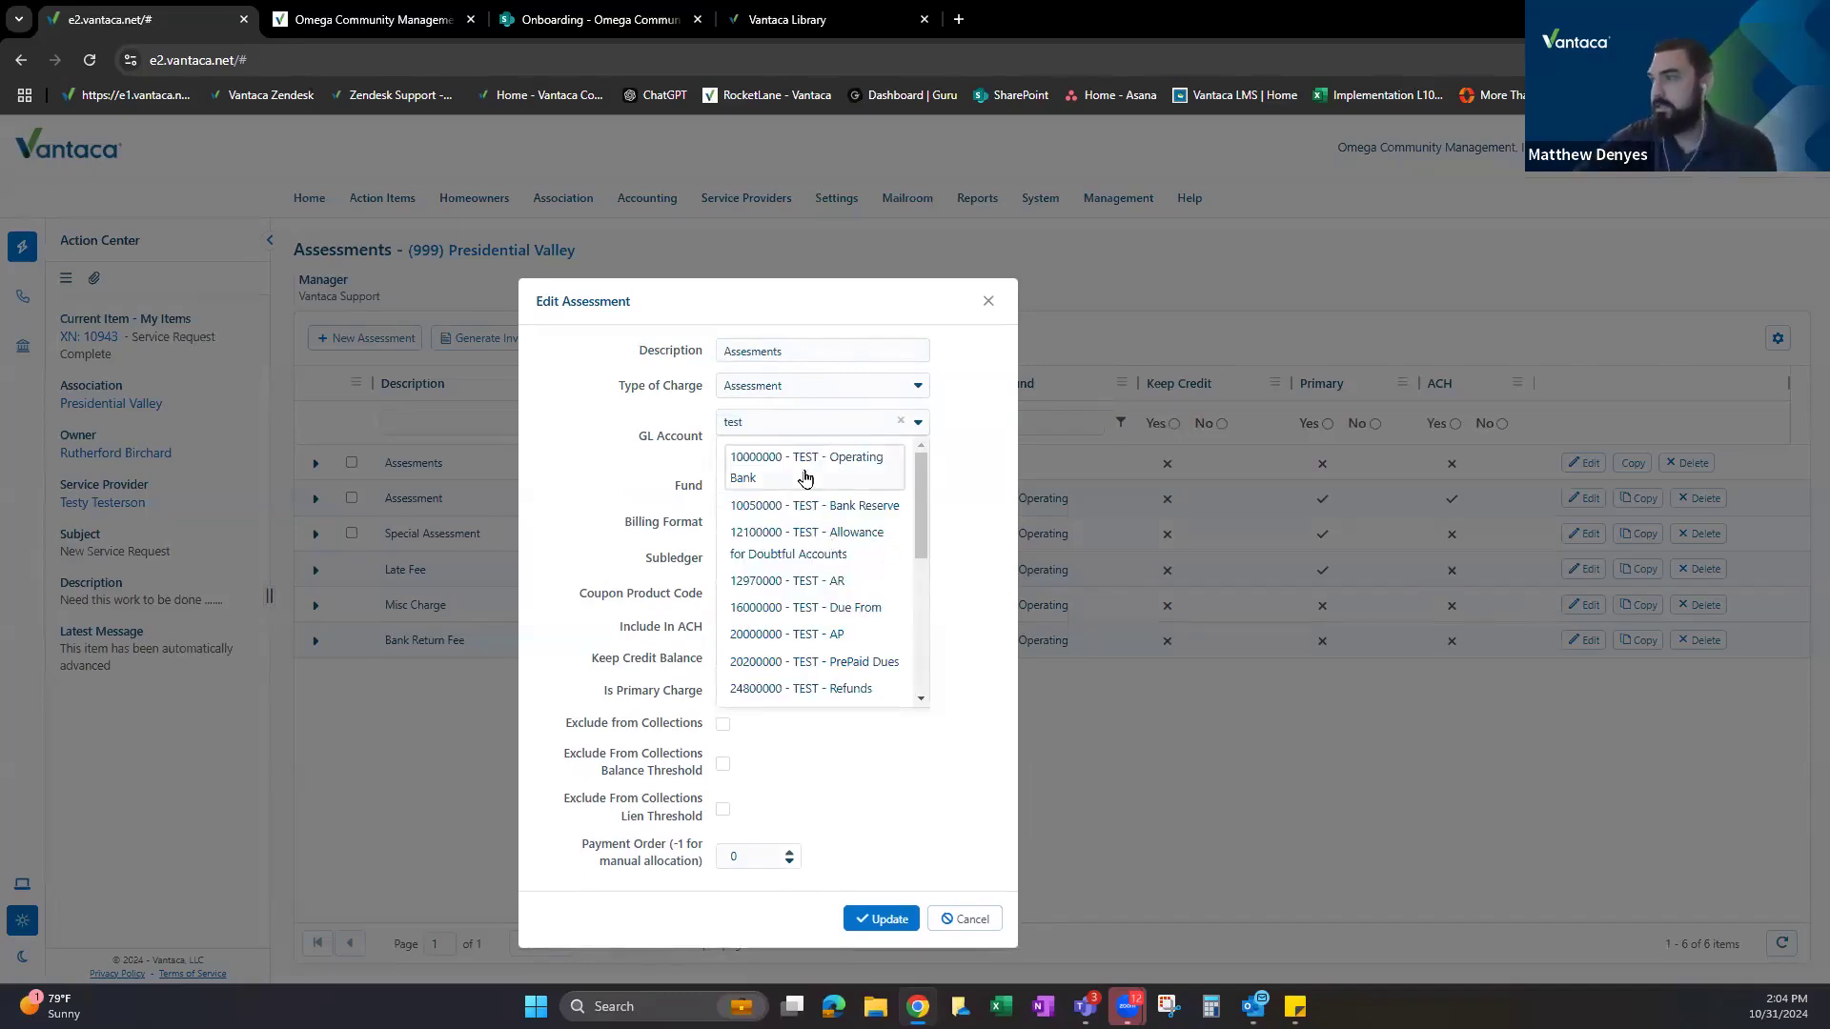
{"action": "scroll", "coordinate": [810, 533], "scroll_direction": "down", "scroll_amount": 5}
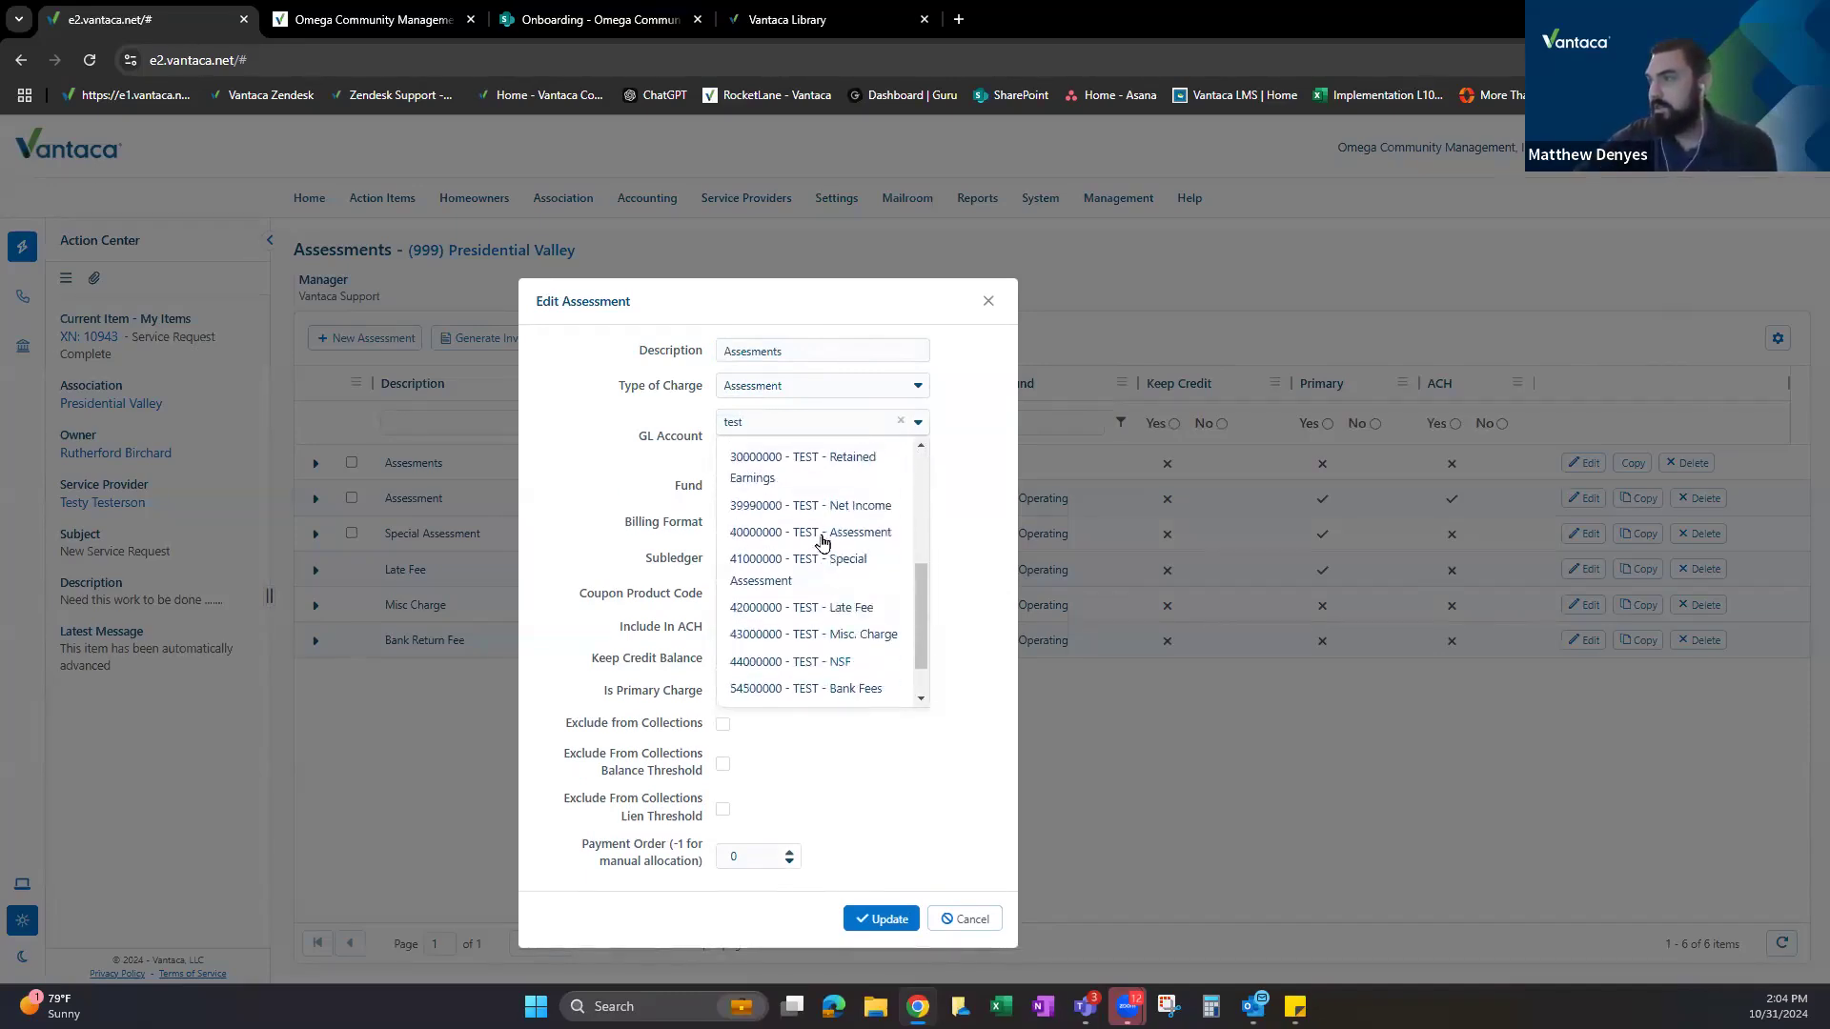
{"action": "left_click", "coordinate": [824, 541]}
{"action": "left_click", "coordinate": [787, 467]}
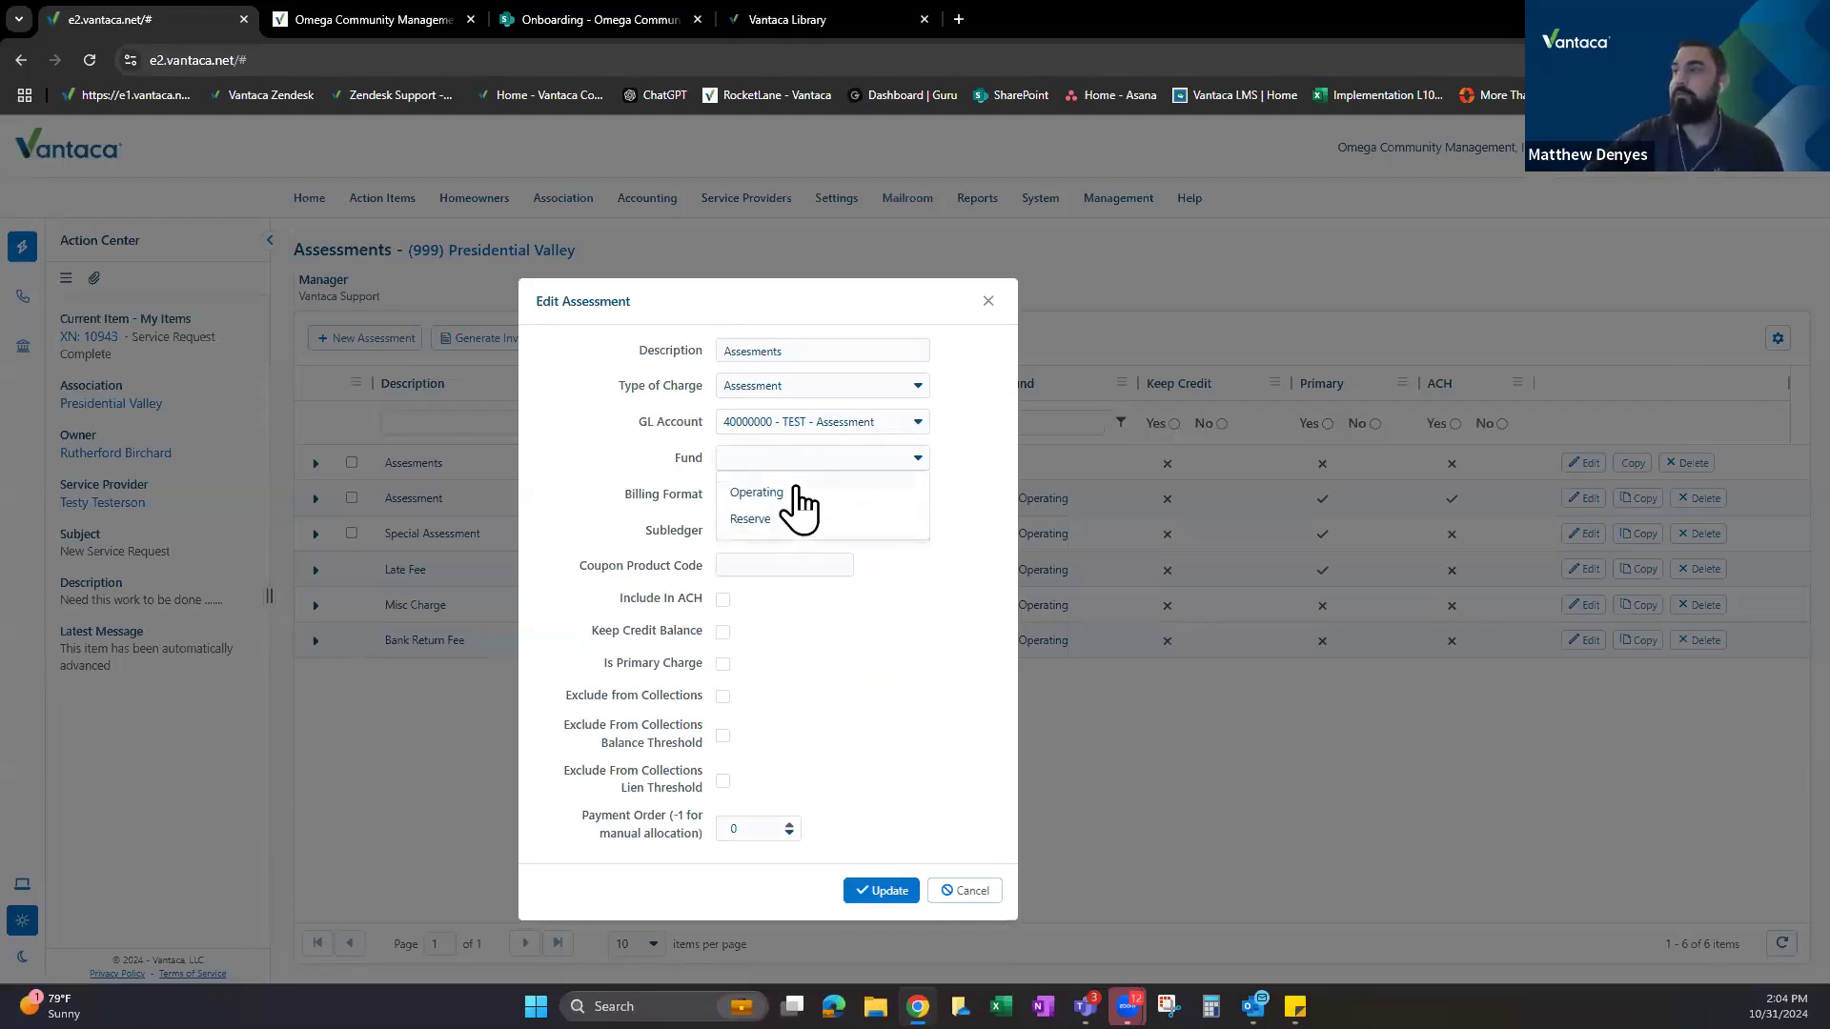
Choose the Operating fund and, after trying Statements and Coupons (Combined), the Coupons billing format.
{"action": "left_click", "coordinate": [790, 494]}
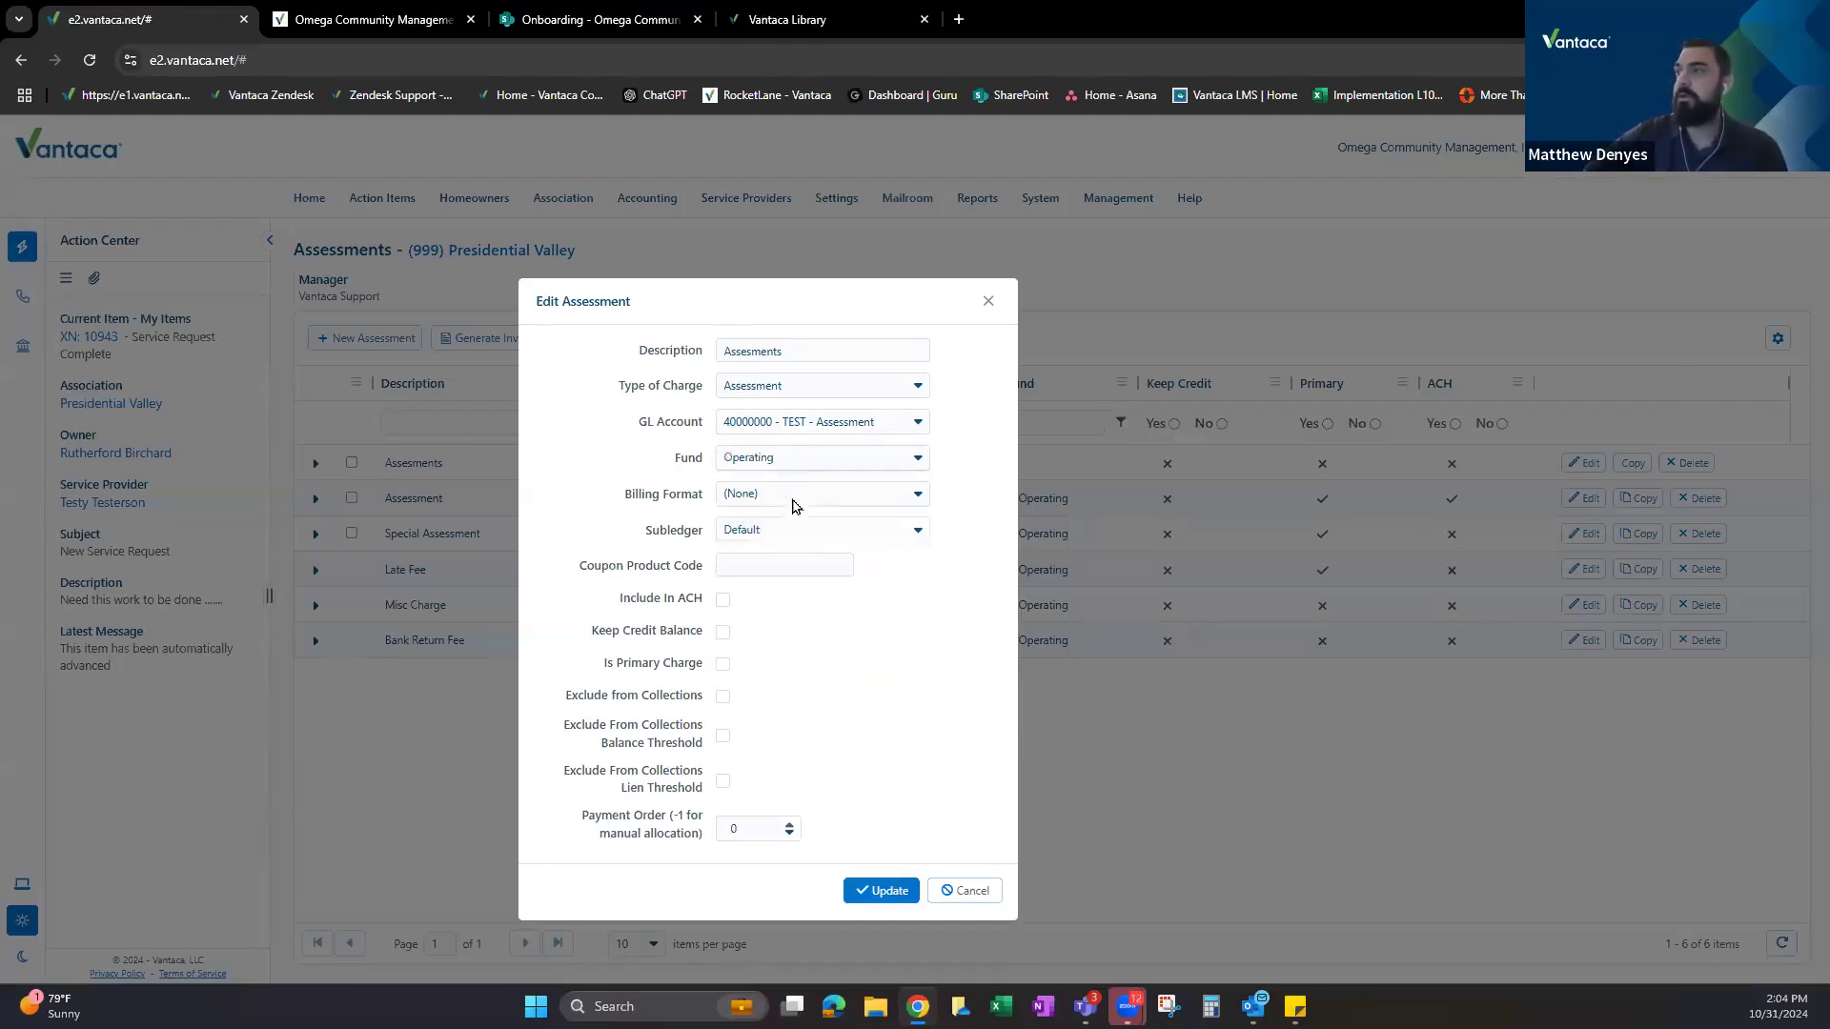
{"action": "left_click", "coordinate": [874, 497]}
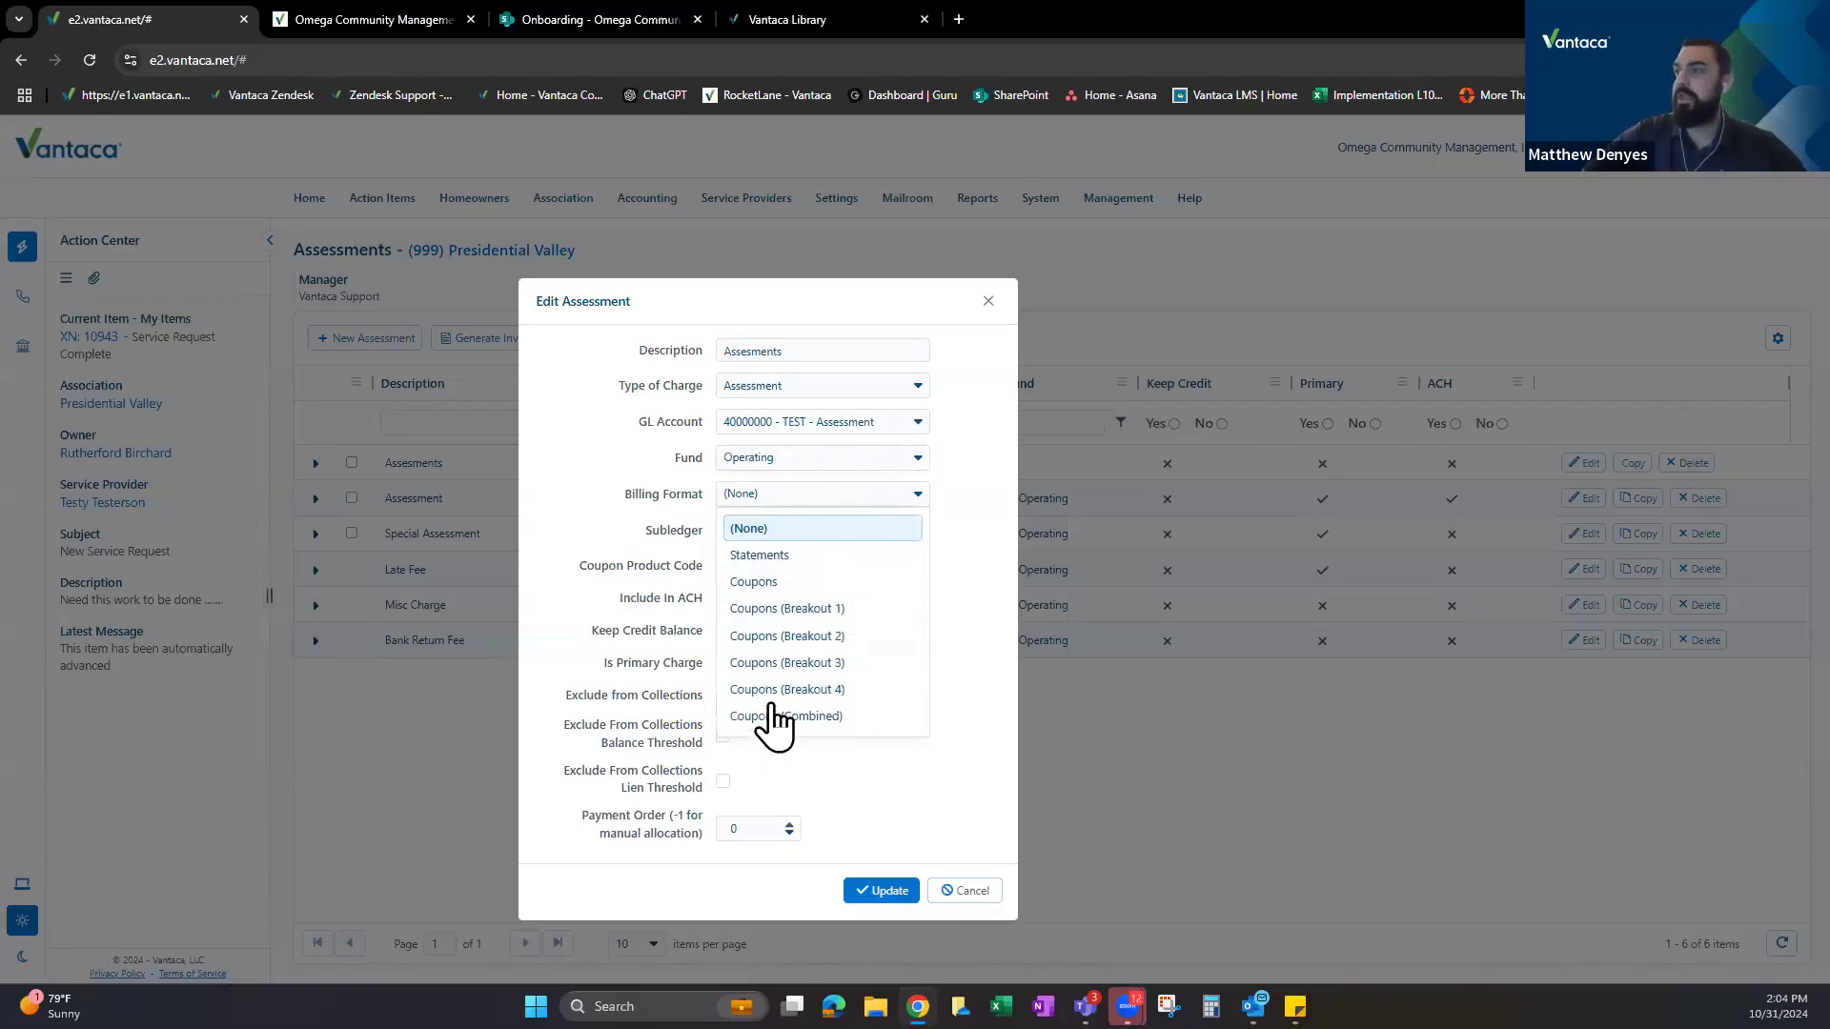
{"action": "left_click", "coordinate": [761, 556]}
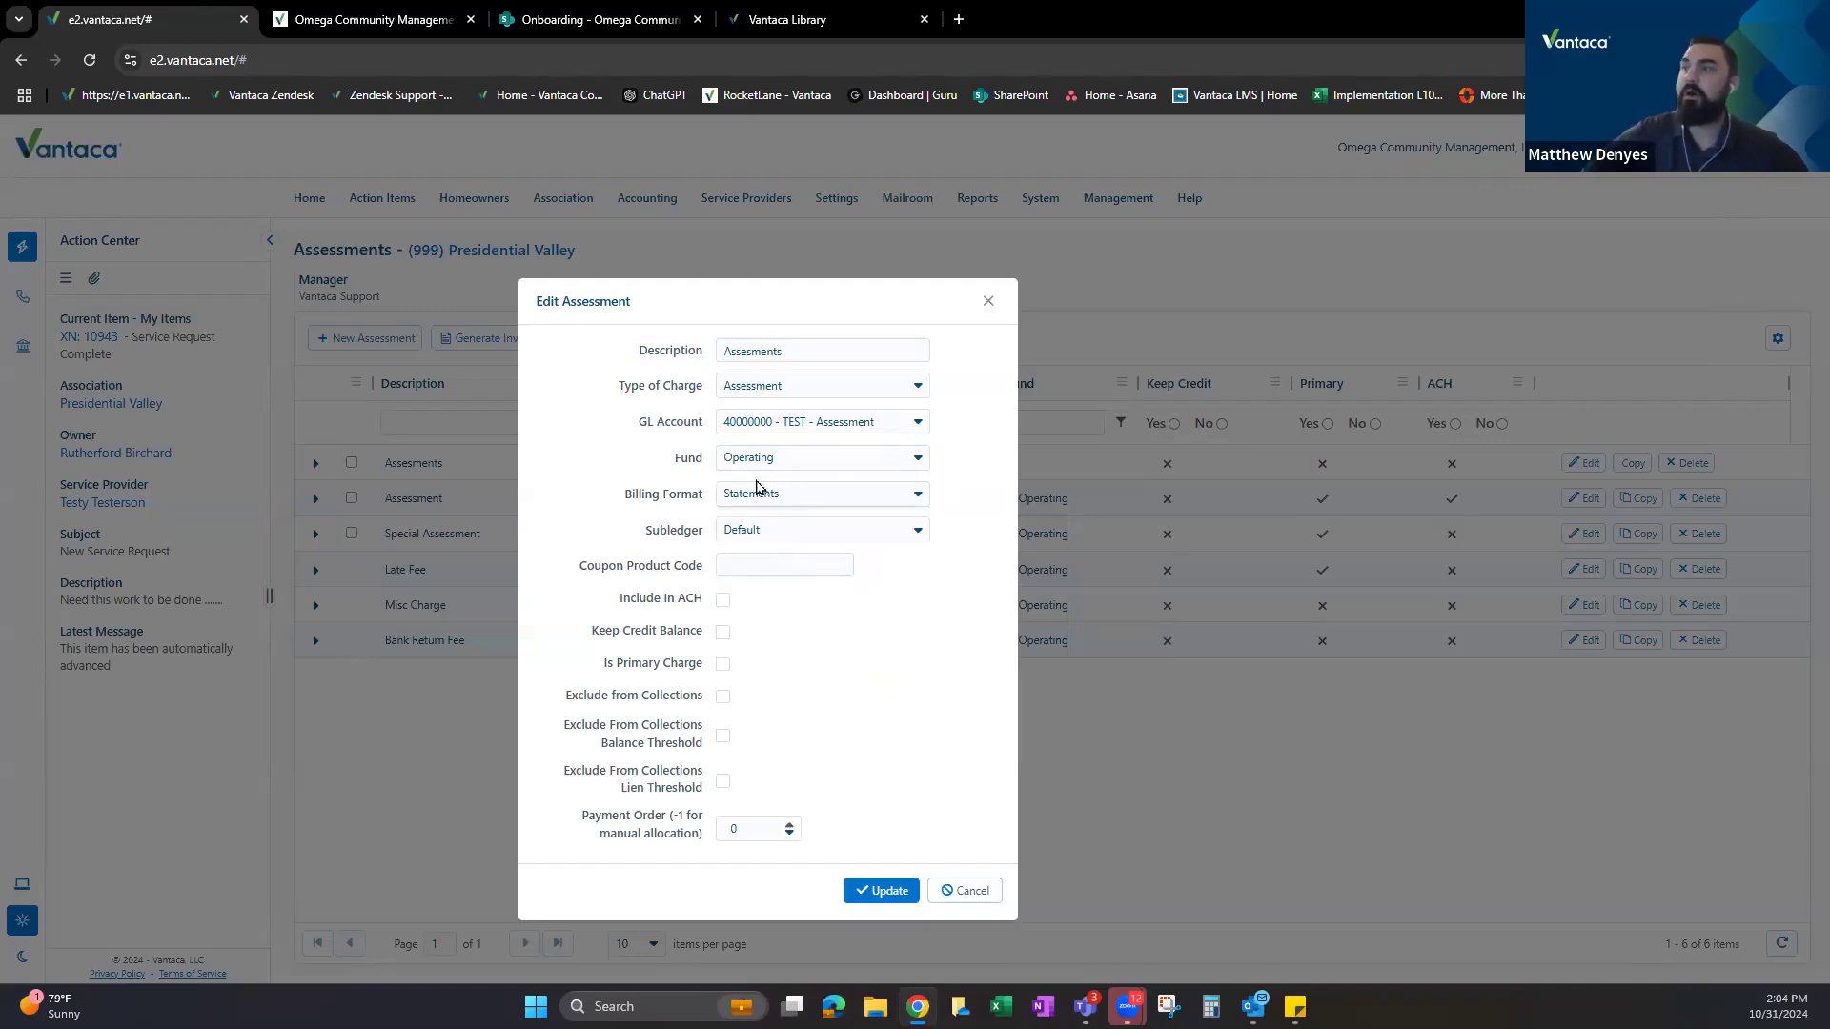
{"action": "left_click", "coordinate": [787, 500]}
{"action": "left_click", "coordinate": [759, 579]}
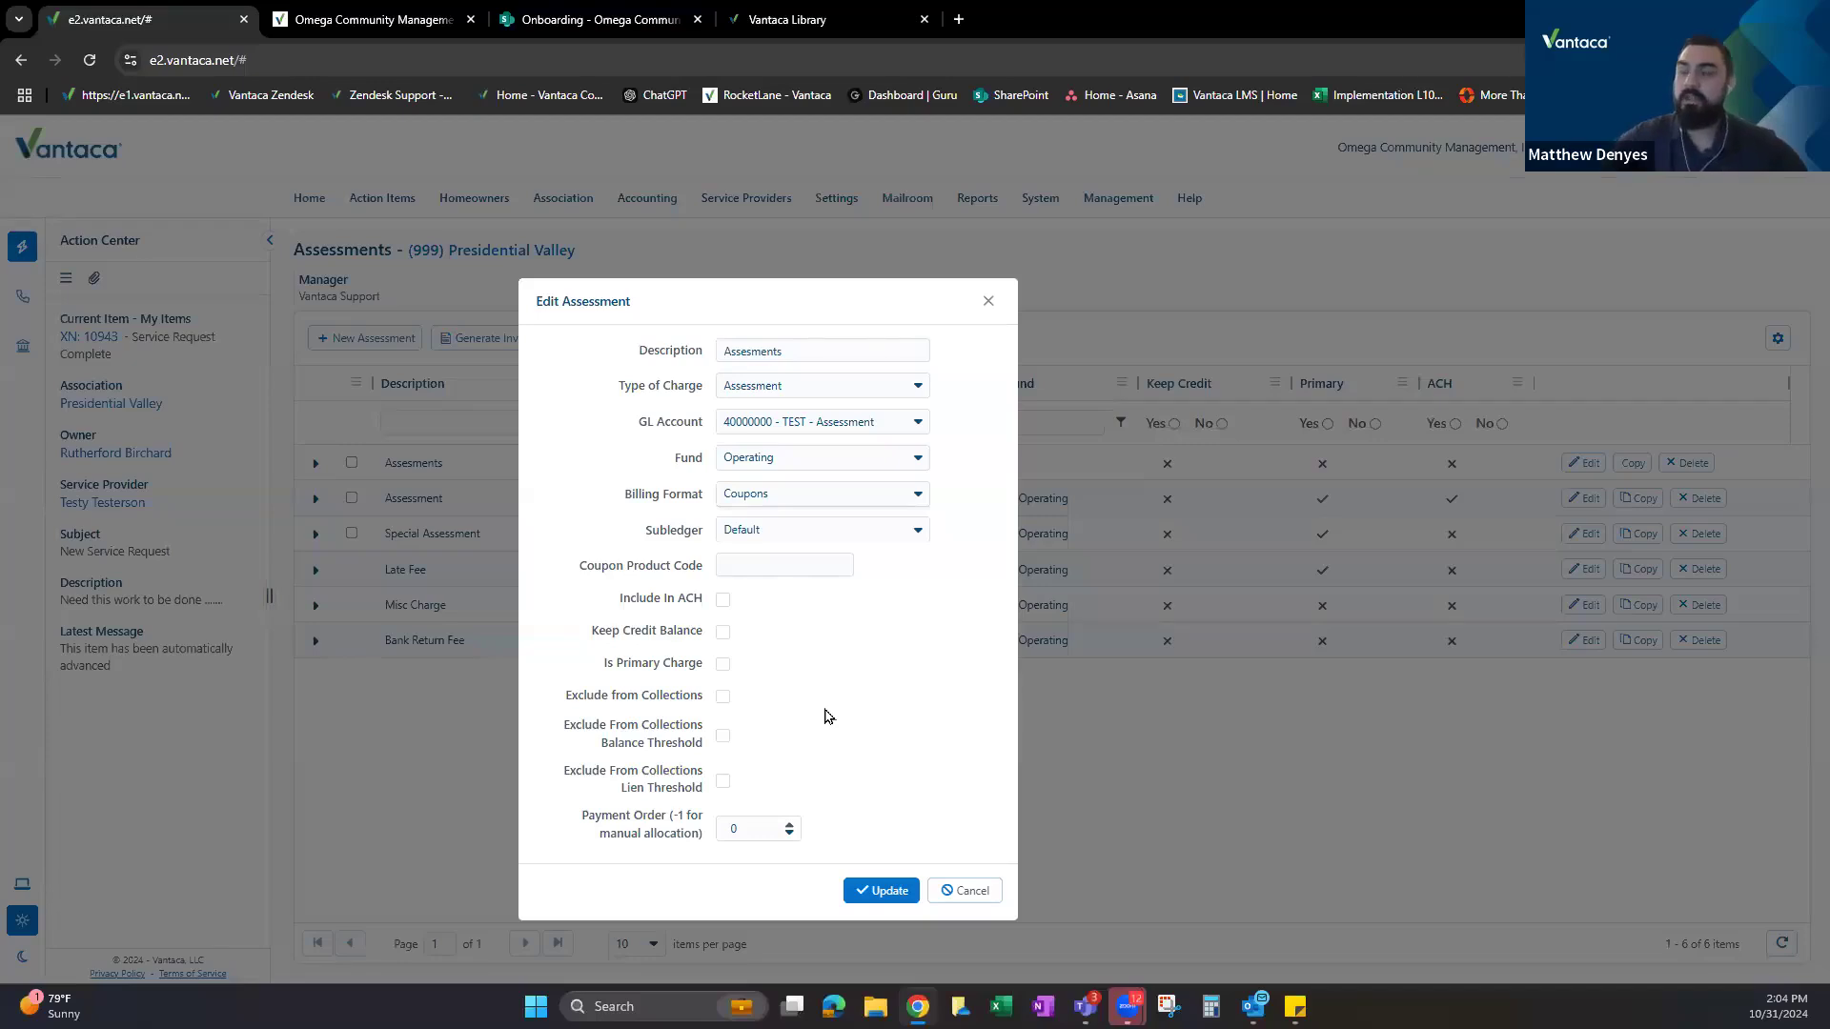
{"action": "left_click", "coordinate": [826, 495]}
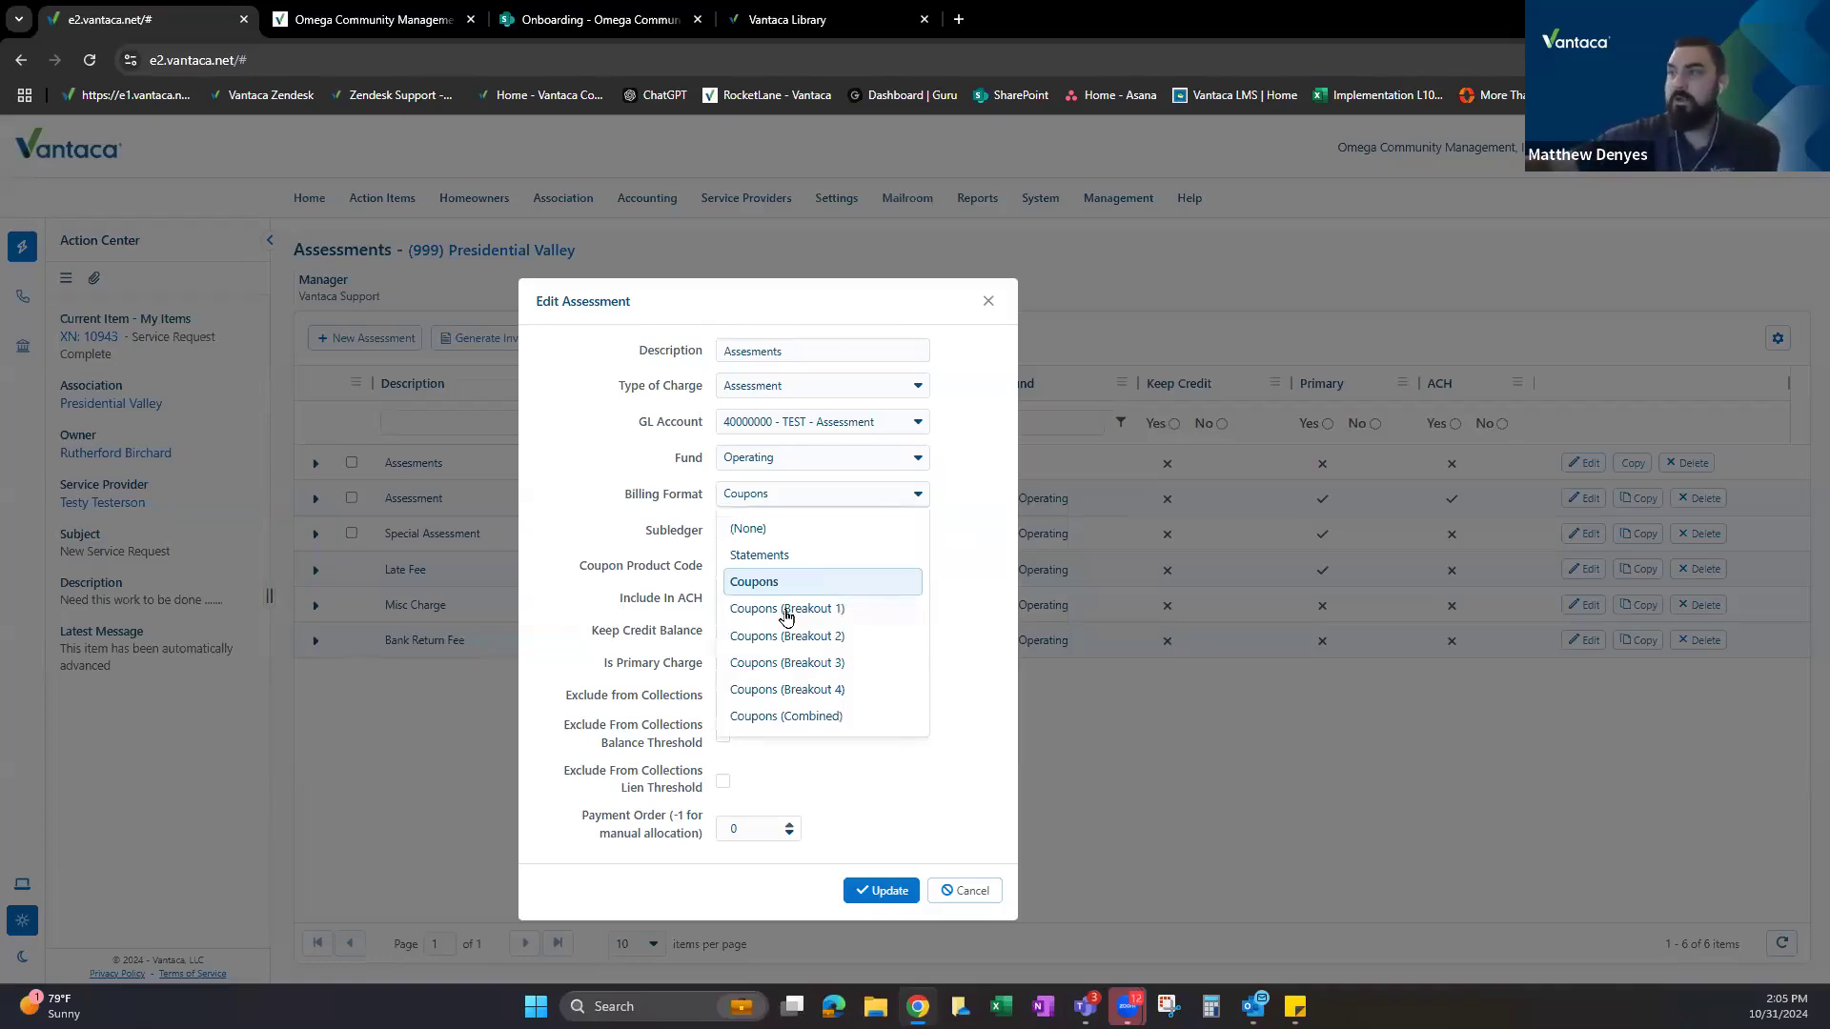
{"action": "left_click", "coordinate": [774, 718]}
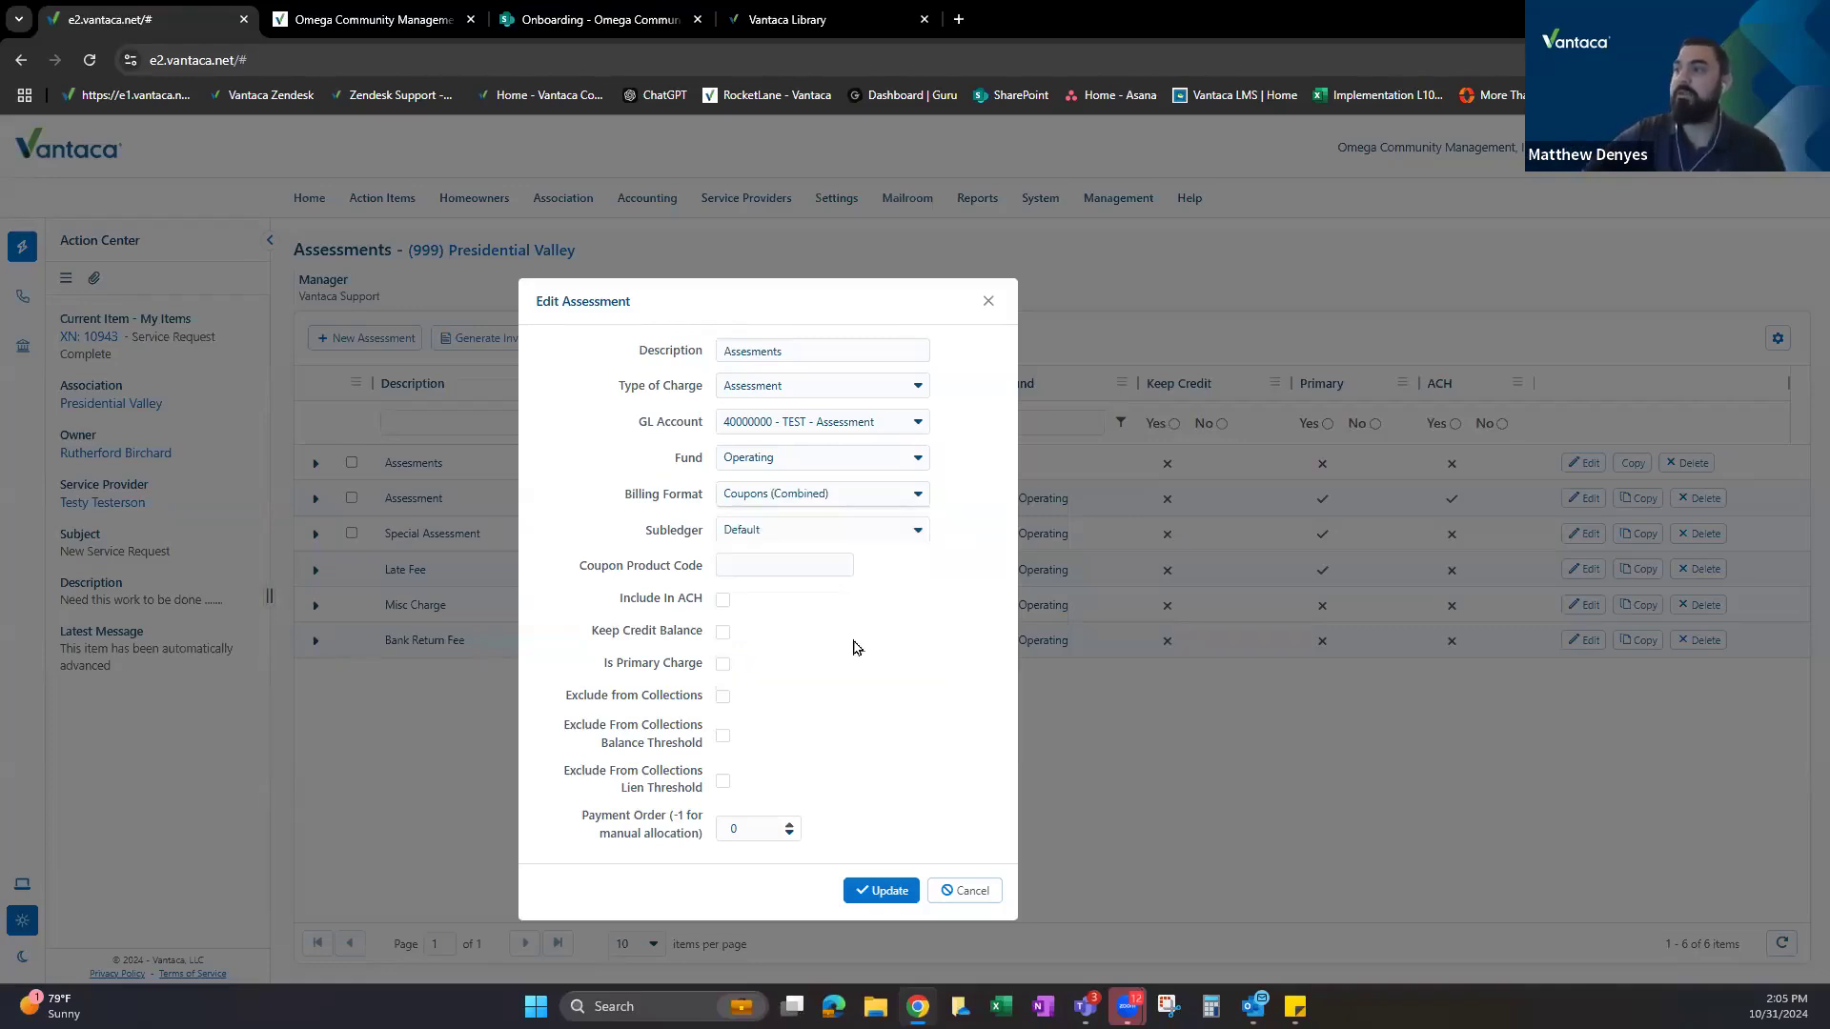
{"action": "left_click", "coordinate": [839, 498]}
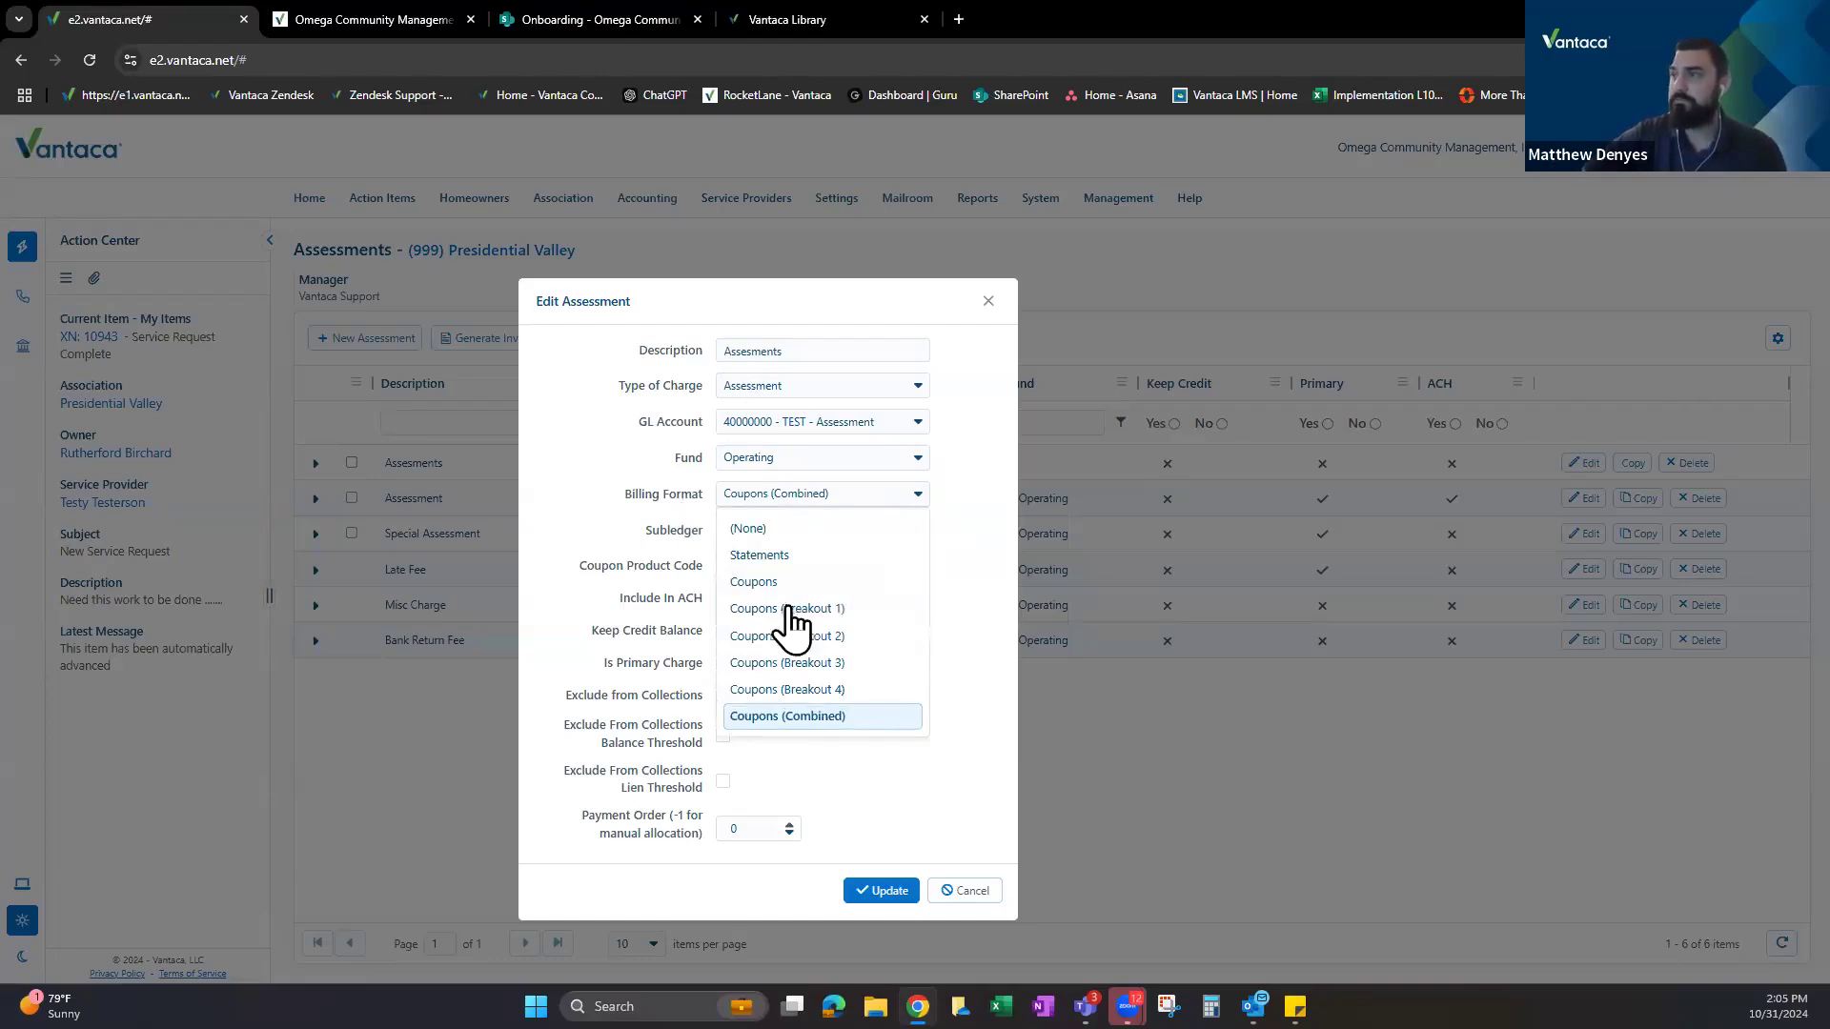
{"action": "left_click", "coordinate": [752, 579]}
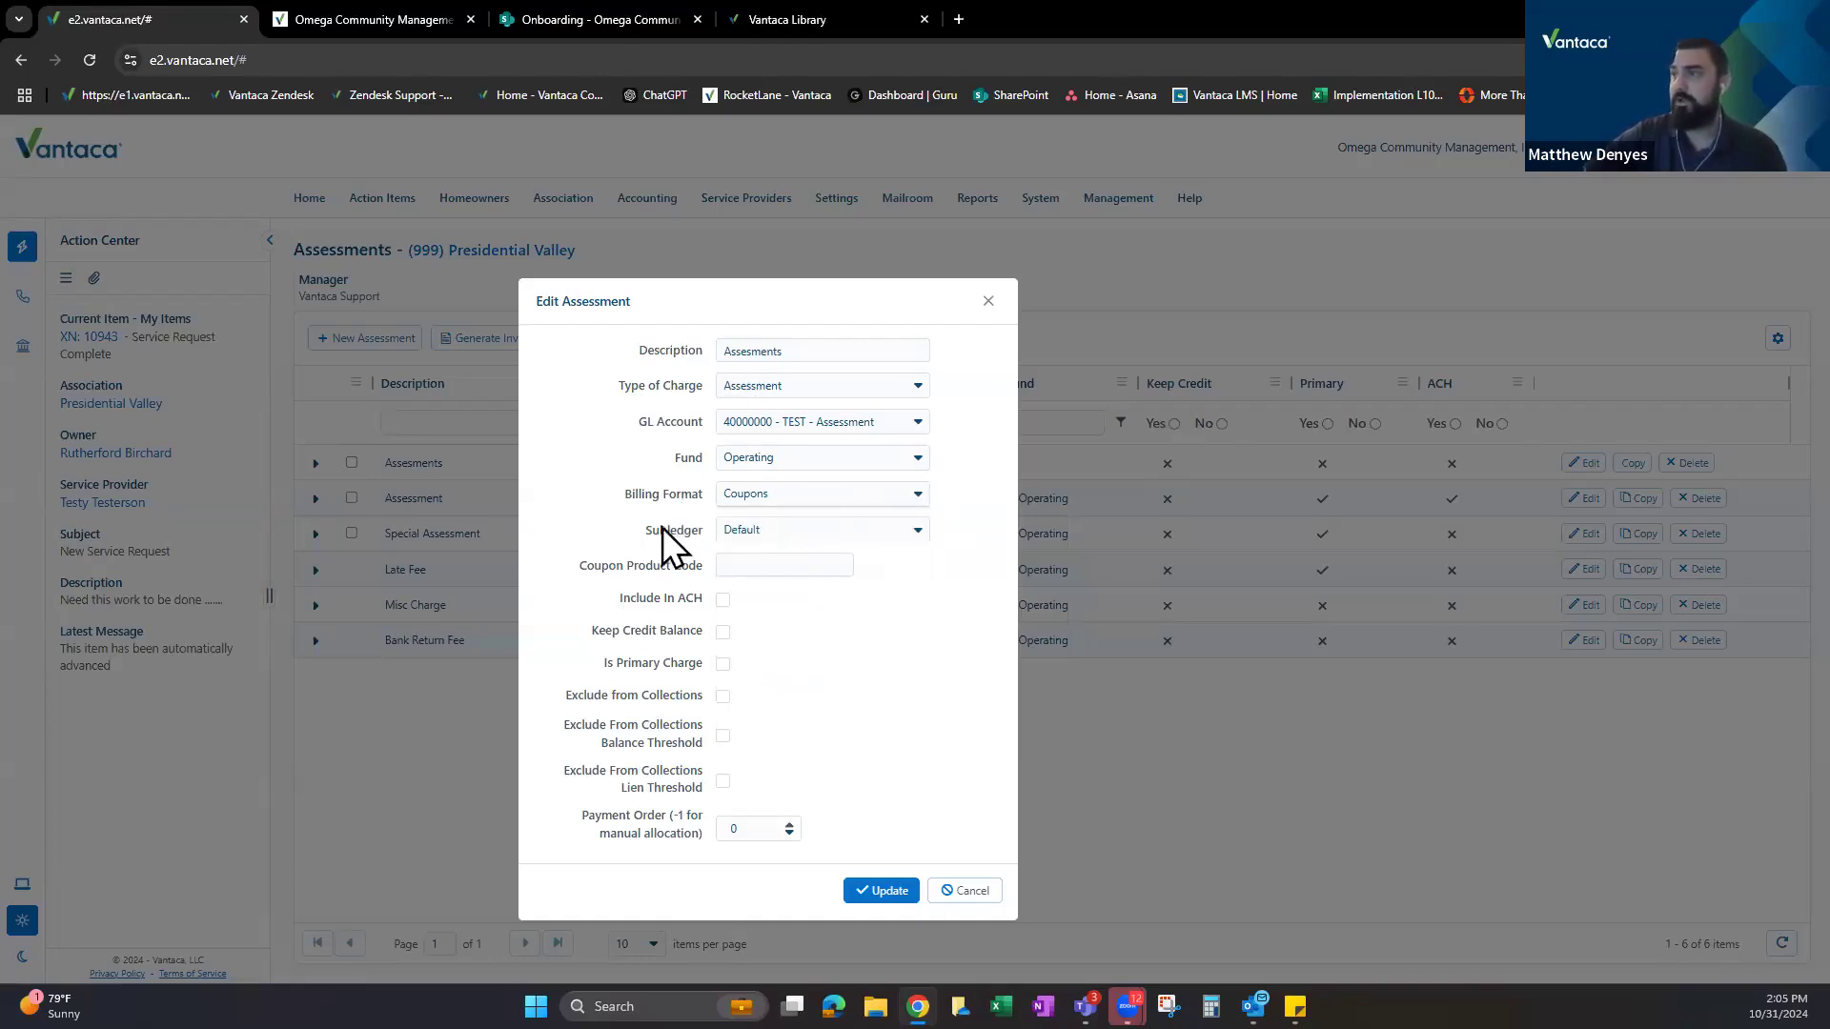
Keep the Default subledger and point out the Coupon Product Code field.
{"action": "left_click", "coordinate": [642, 564]}
{"action": "left_click", "coordinate": [747, 520]}
{"action": "left_click", "coordinate": [706, 521]}
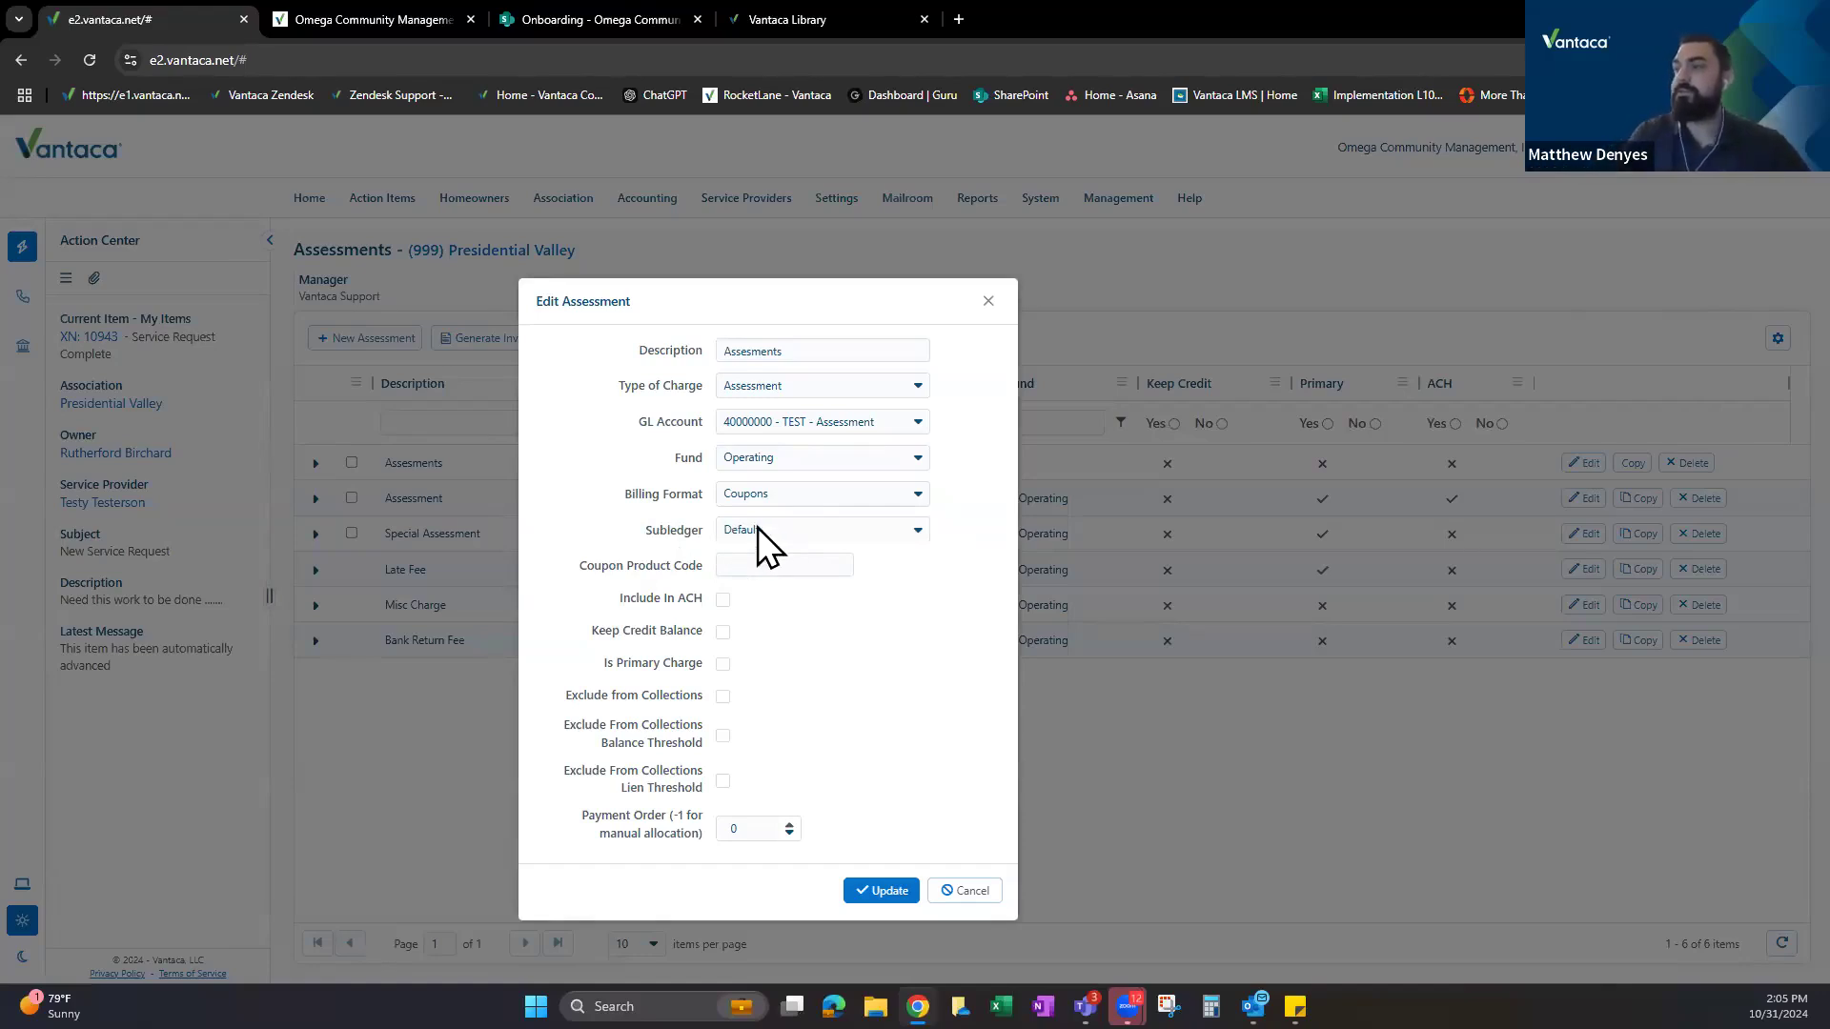
{"action": "left_click", "coordinate": [586, 488]}
{"action": "left_click_drag", "start_coordinate": [581, 556], "coordinate": [705, 575]}
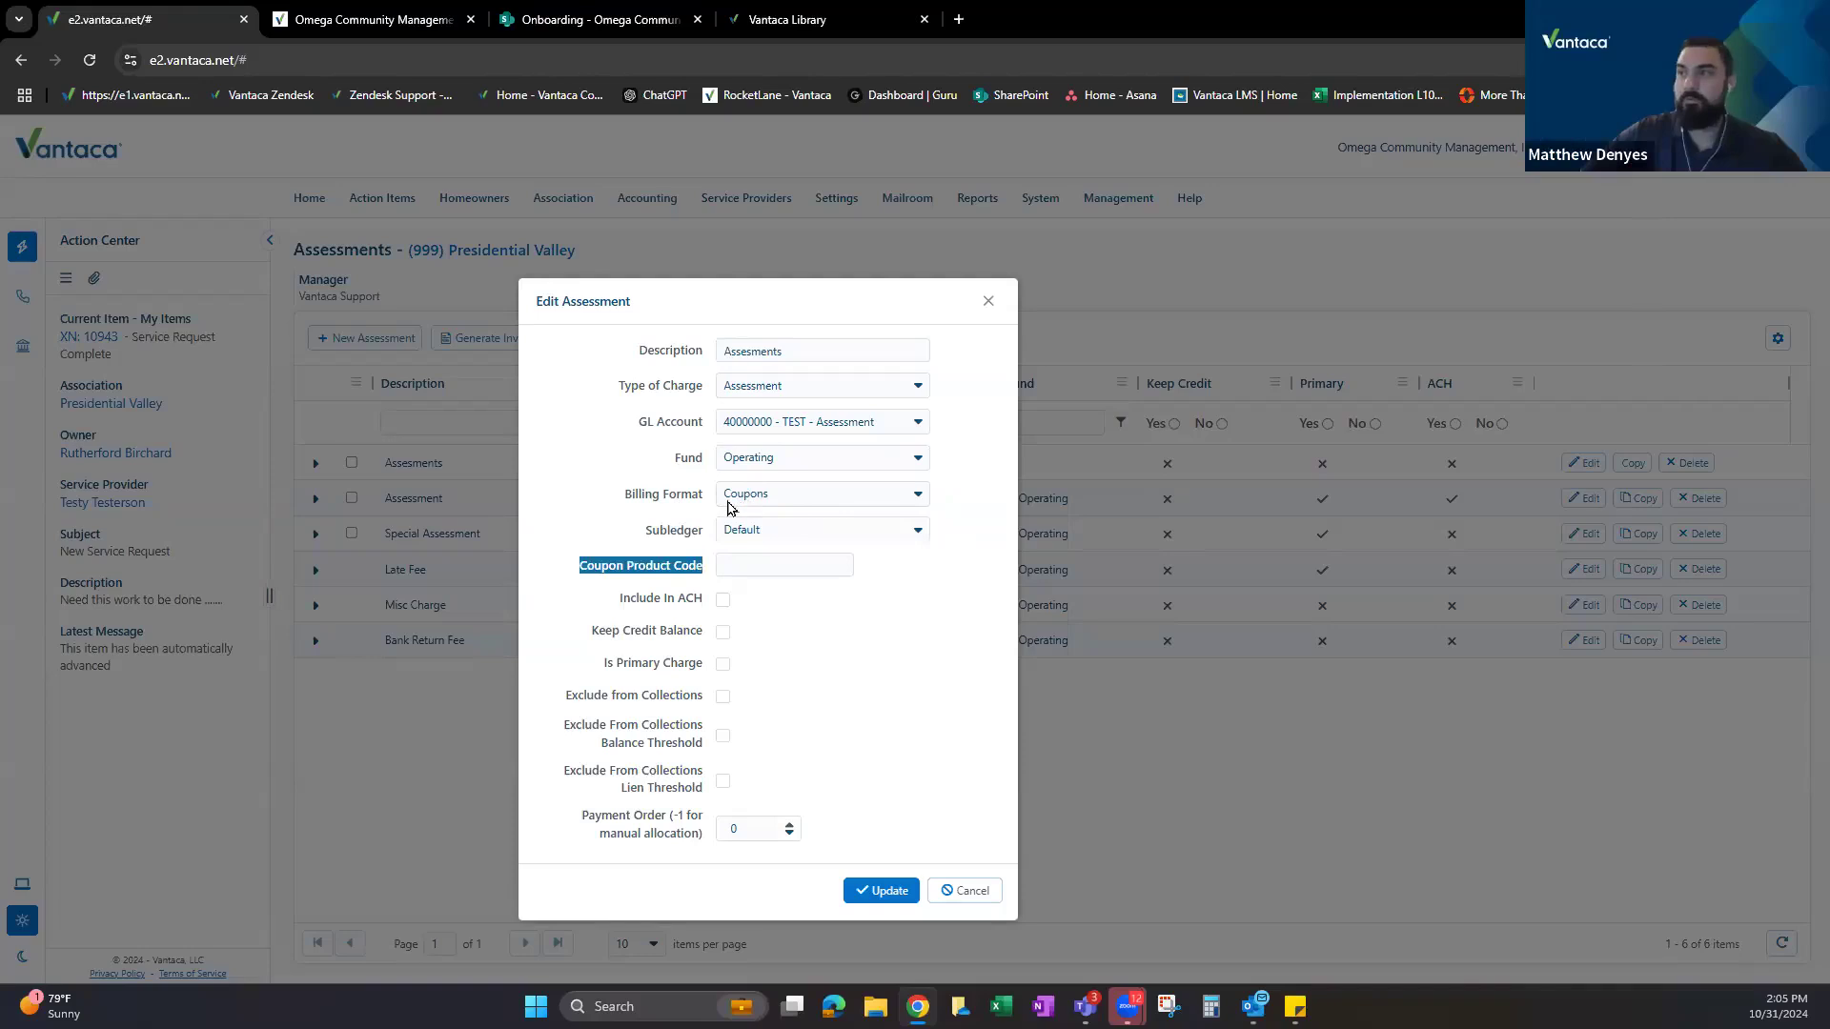
{"action": "left_click", "coordinate": [593, 572]}
{"action": "left_click_drag", "start_coordinate": [592, 575], "coordinate": [709, 571]}
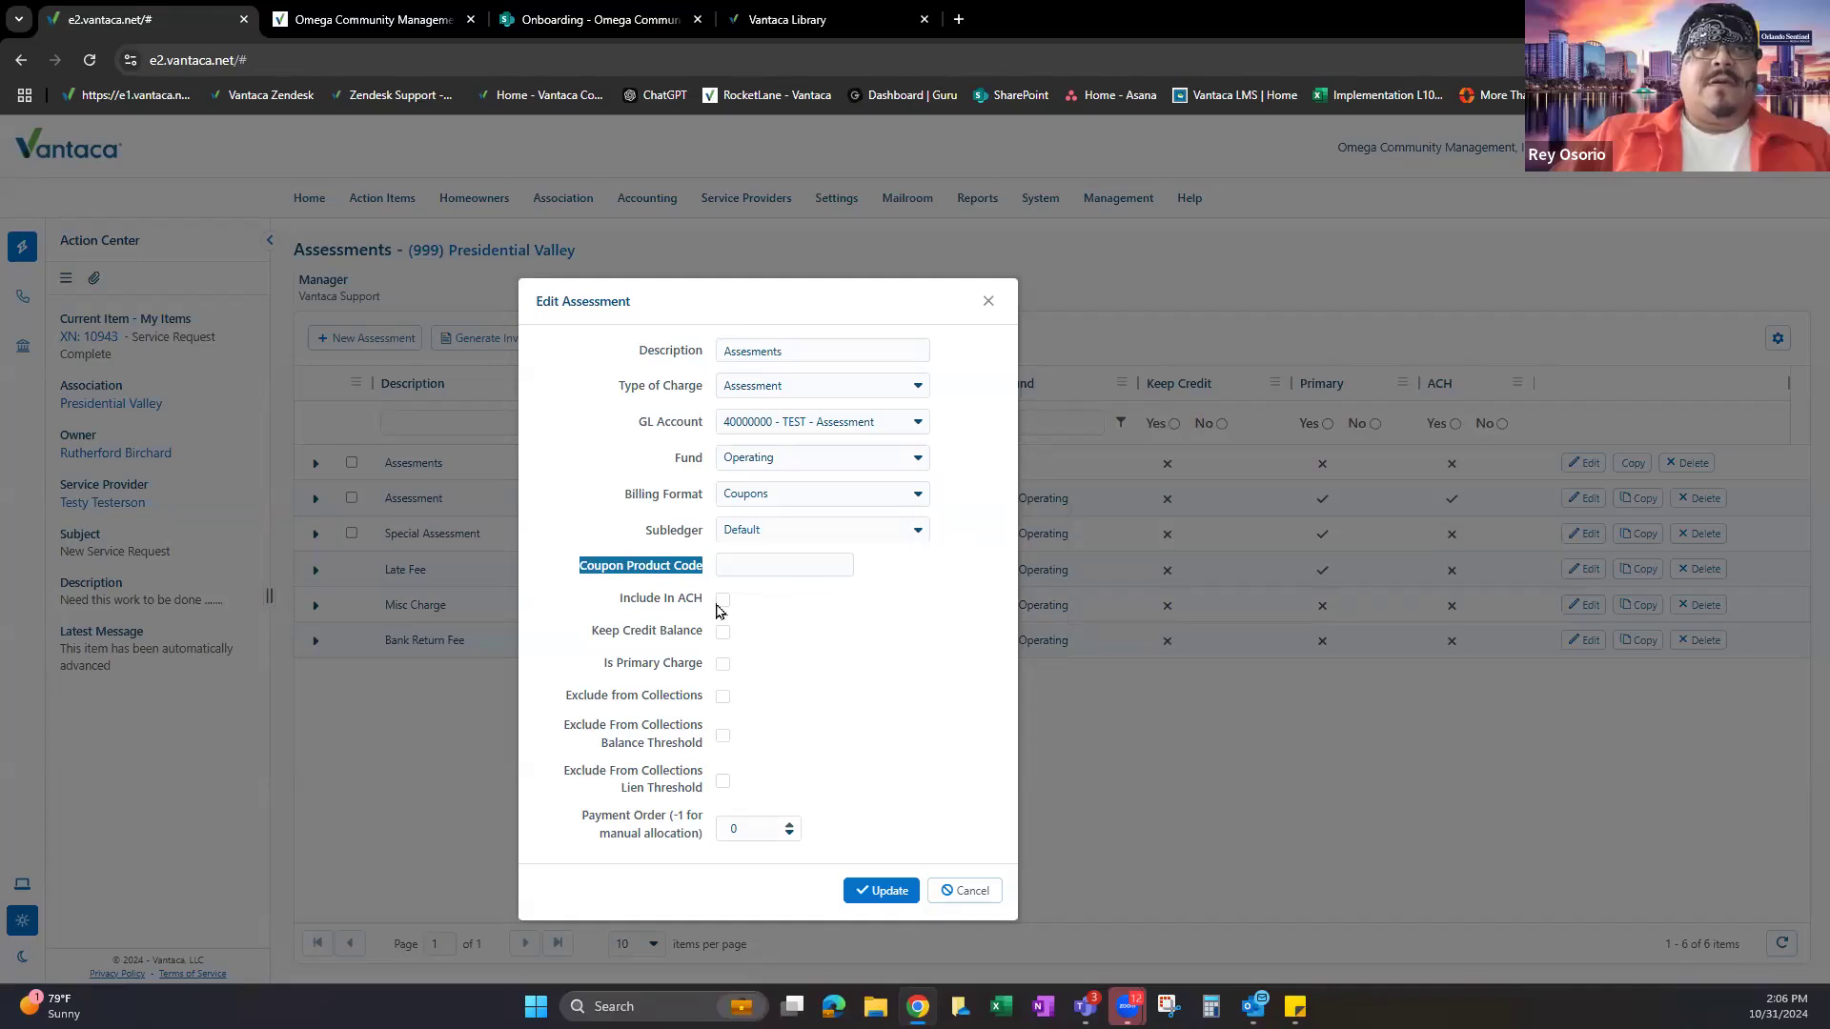
Enter -999 as the Coupon Product Code and nudge the dialog up.
{"action": "left_click", "coordinate": [764, 564]}
{"action": "type", "text": "-999"}
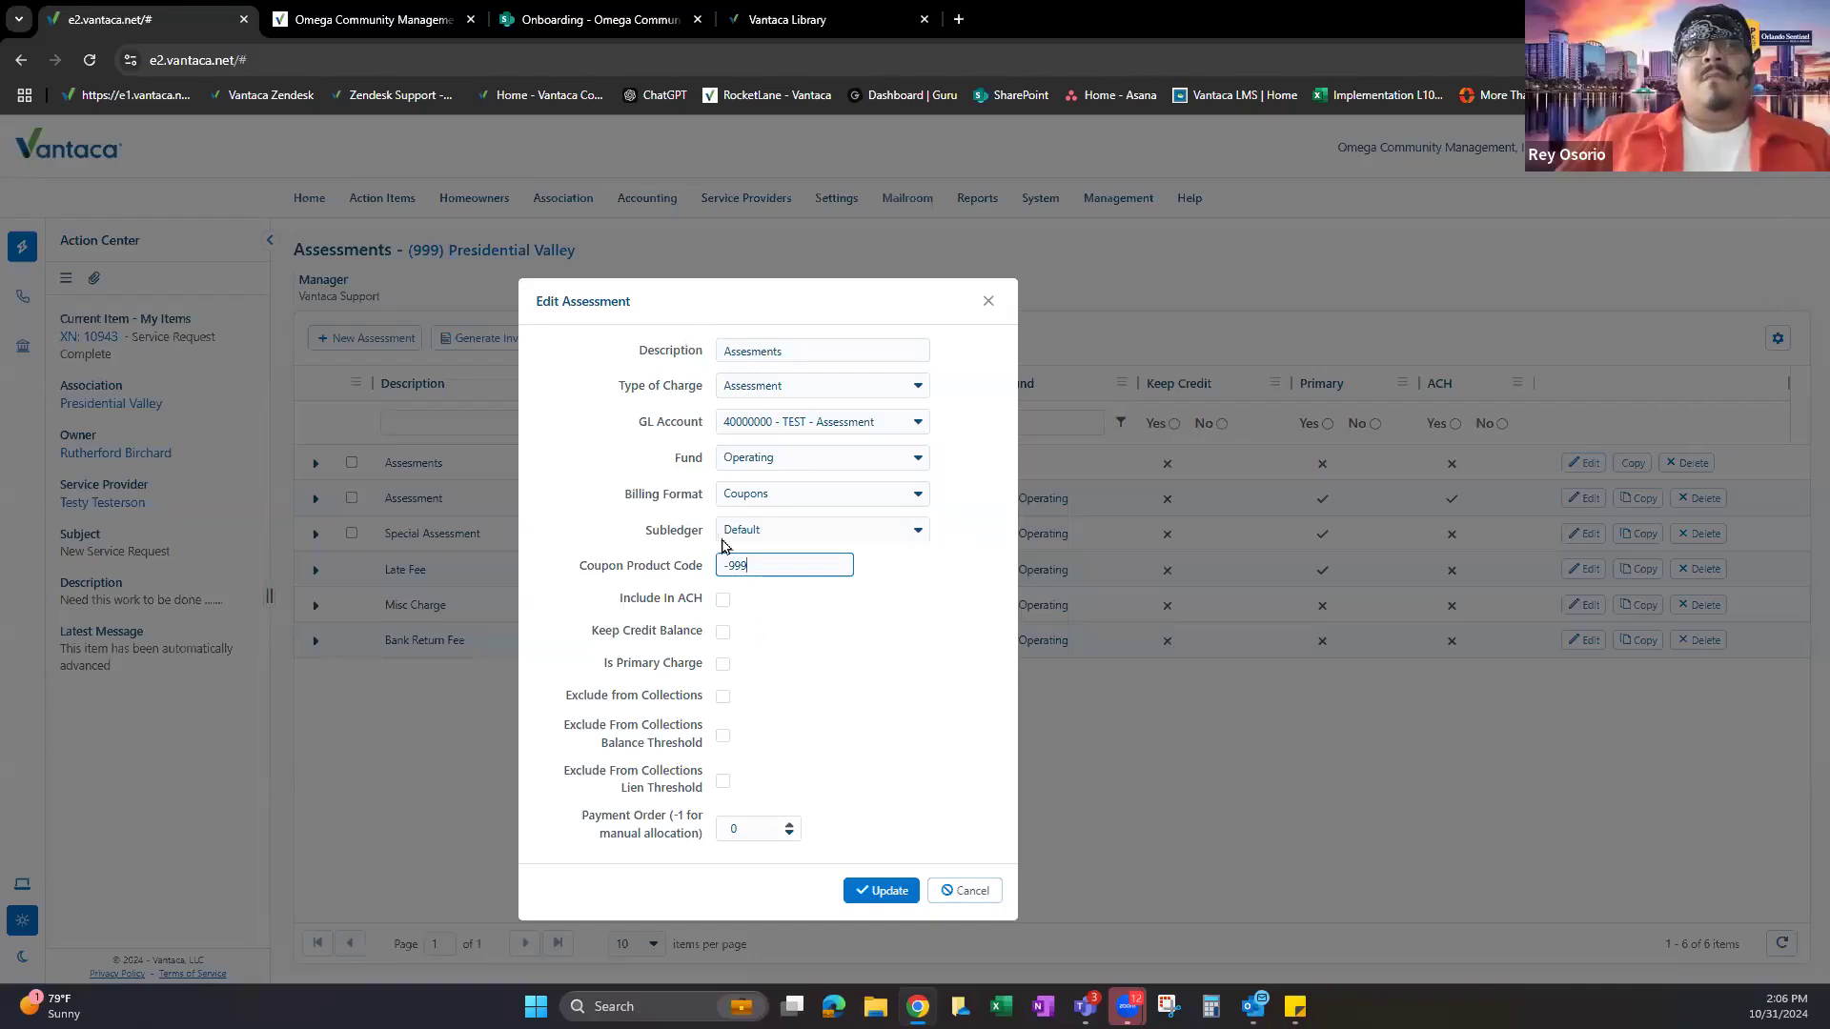
{"action": "left_click_drag", "start_coordinate": [722, 566], "coordinate": [756, 562]}
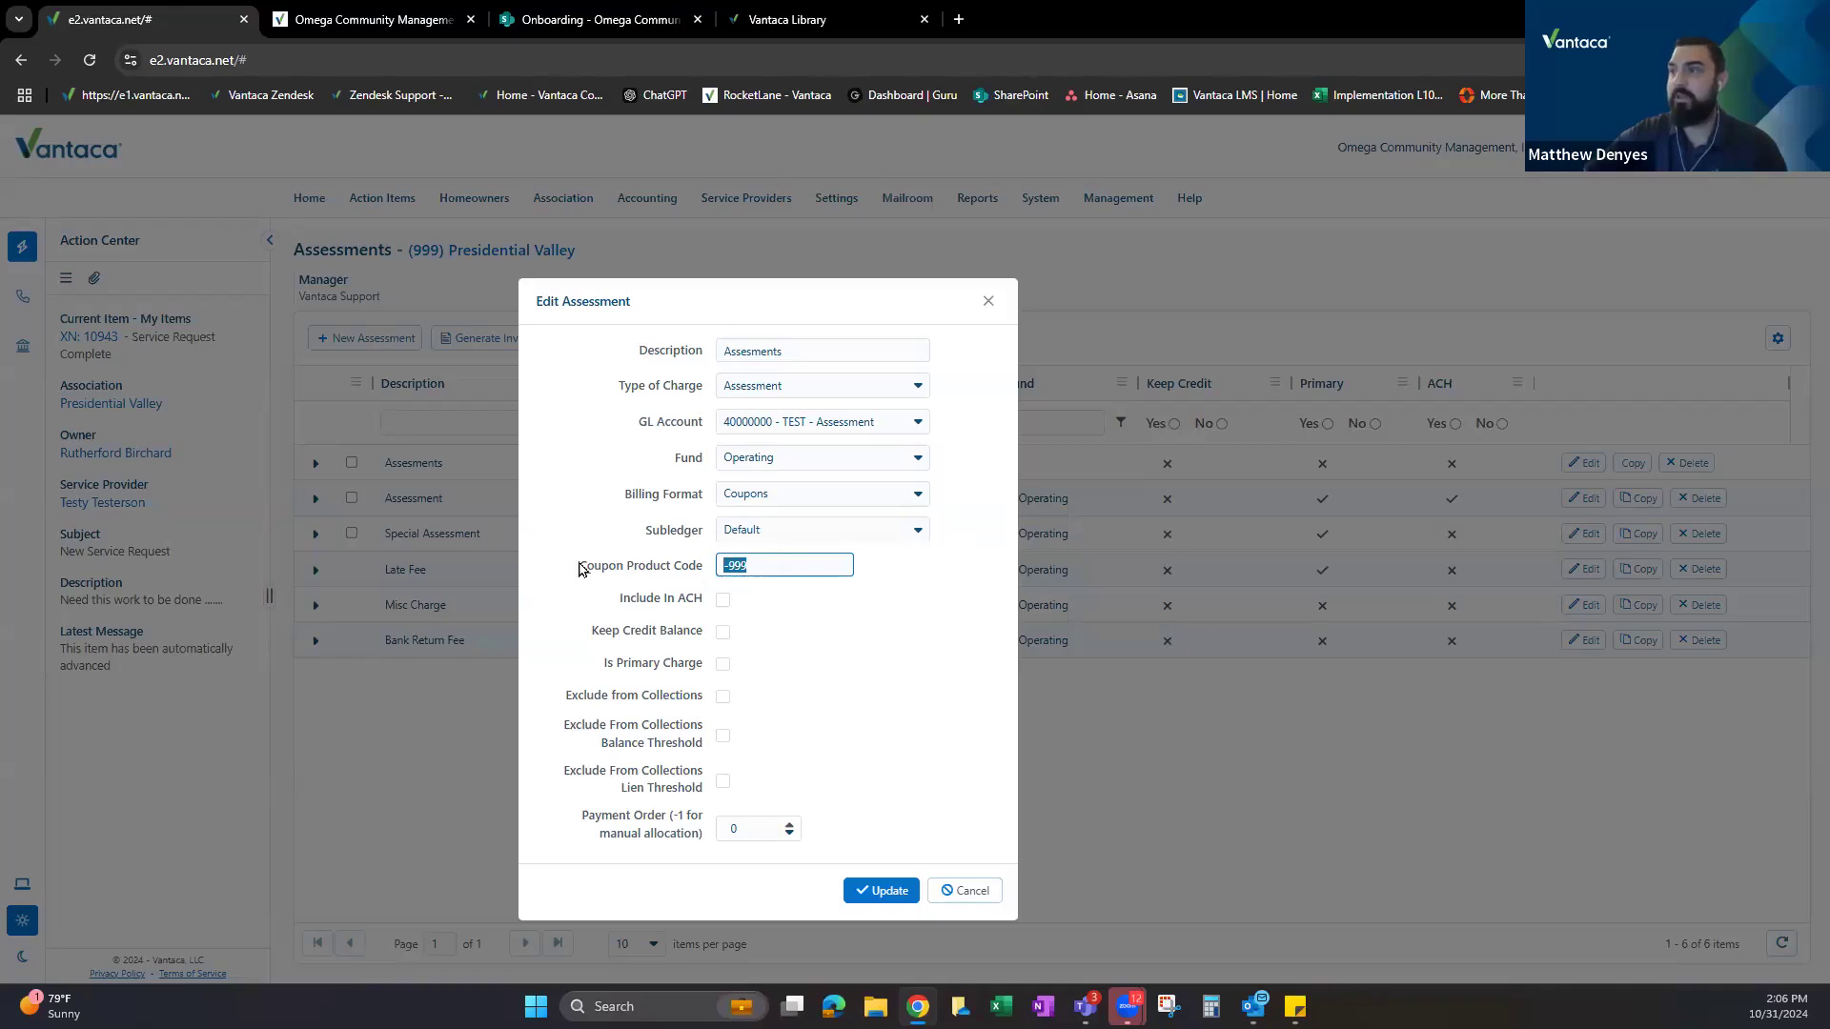
{"action": "left_click_drag", "start_coordinate": [641, 295], "coordinate": [641, 284]}
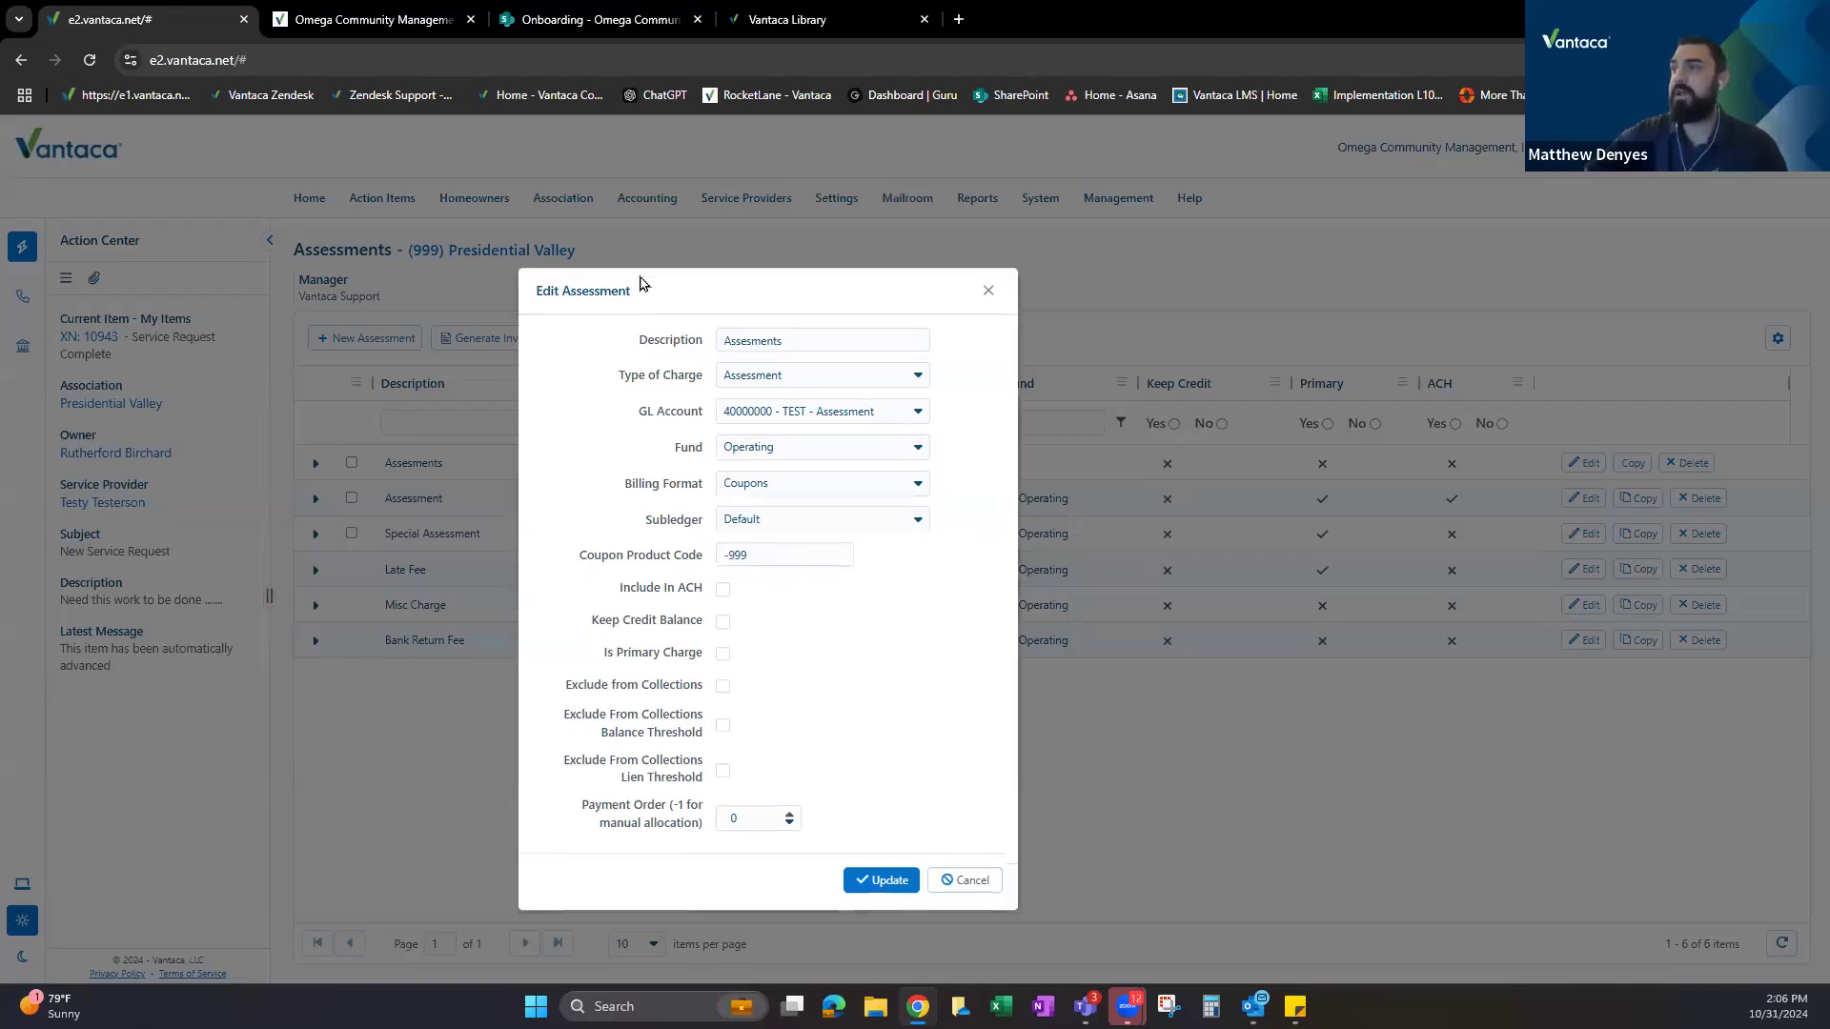
Point out the -999 Coupon Product Code, then toggle Include In ACH on and back off.
{"action": "left_click", "coordinate": [779, 545]}
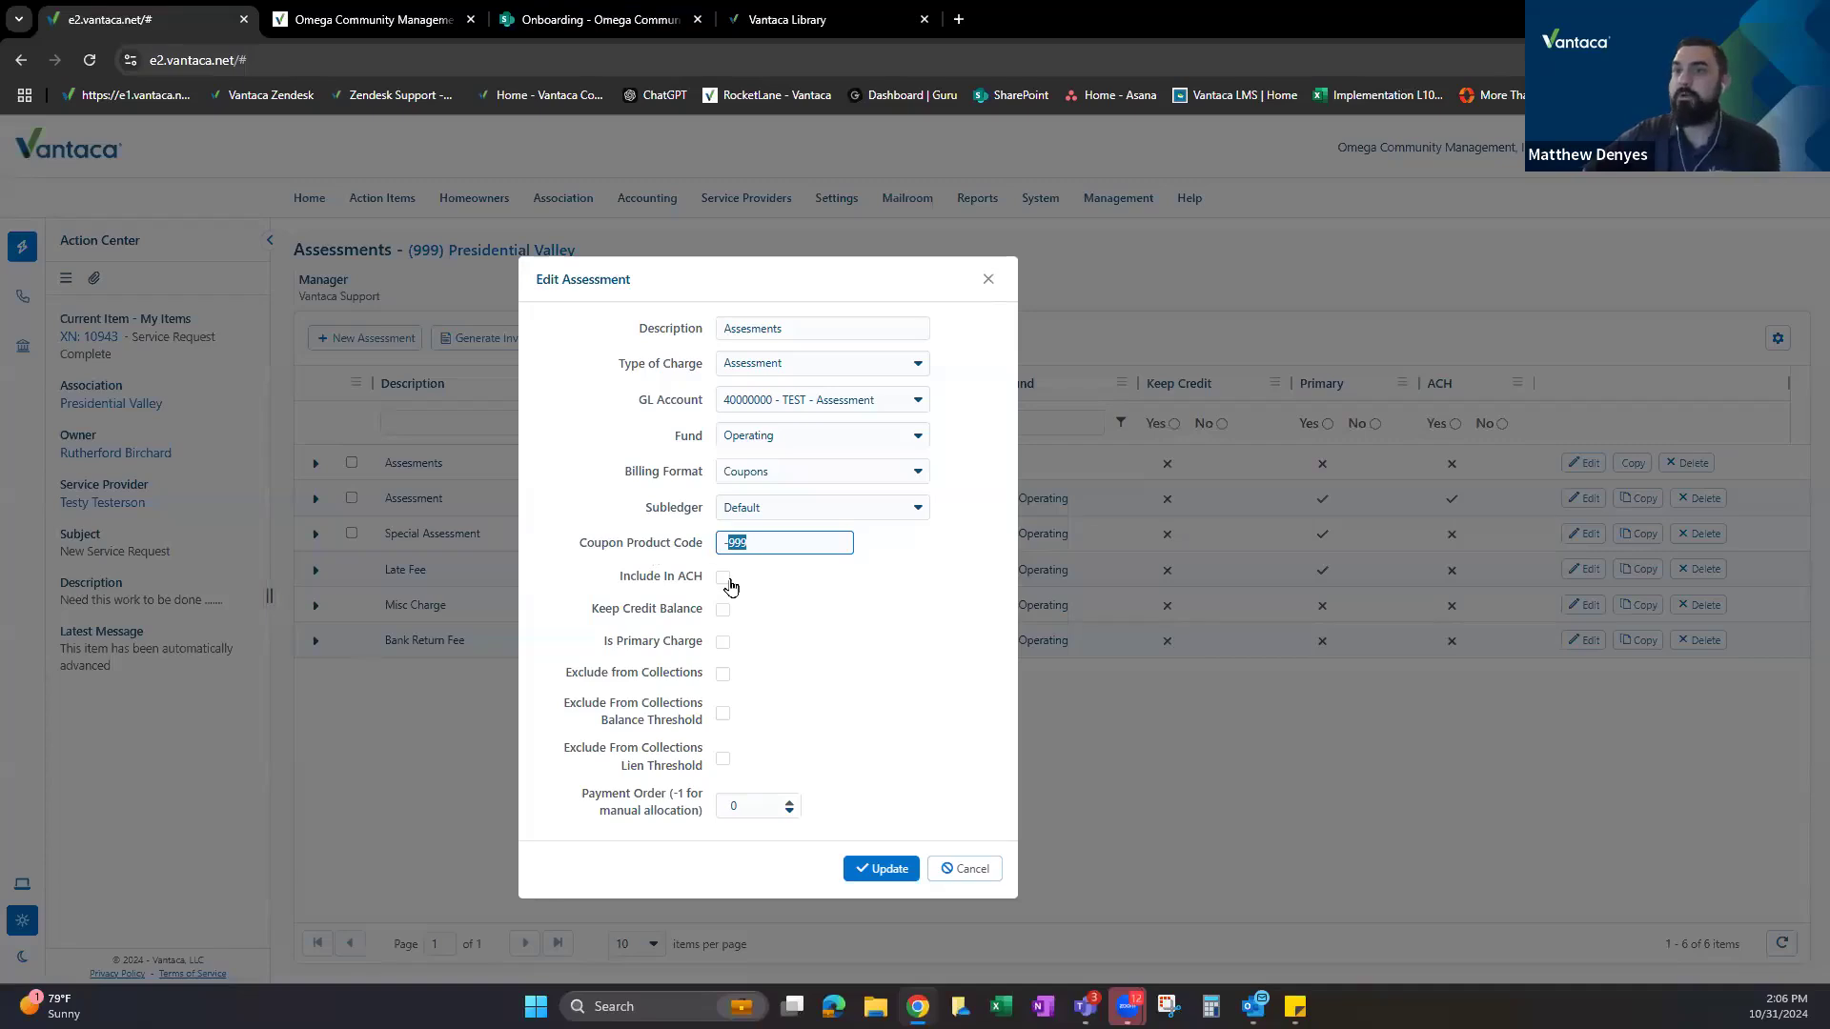
{"action": "left_click", "coordinate": [783, 541]}
{"action": "left_click_drag", "start_coordinate": [570, 548], "coordinate": [705, 545]}
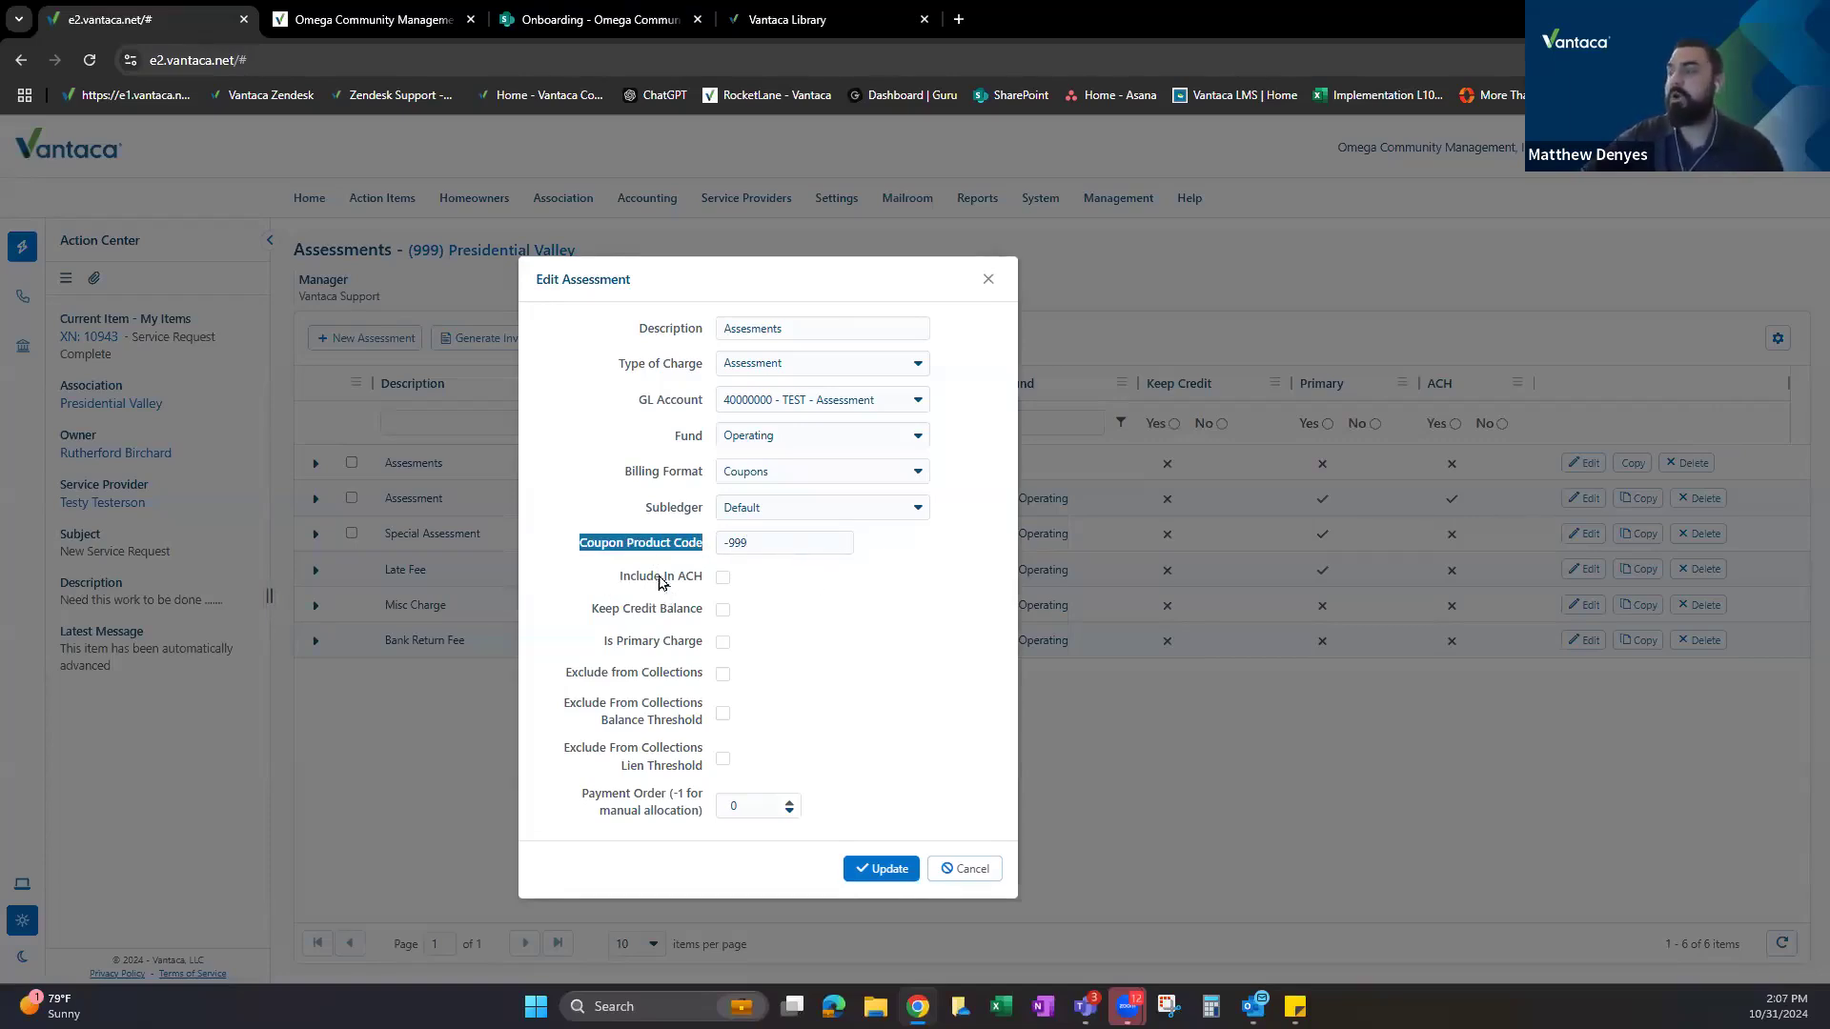
{"action": "left_click", "coordinate": [770, 576]}
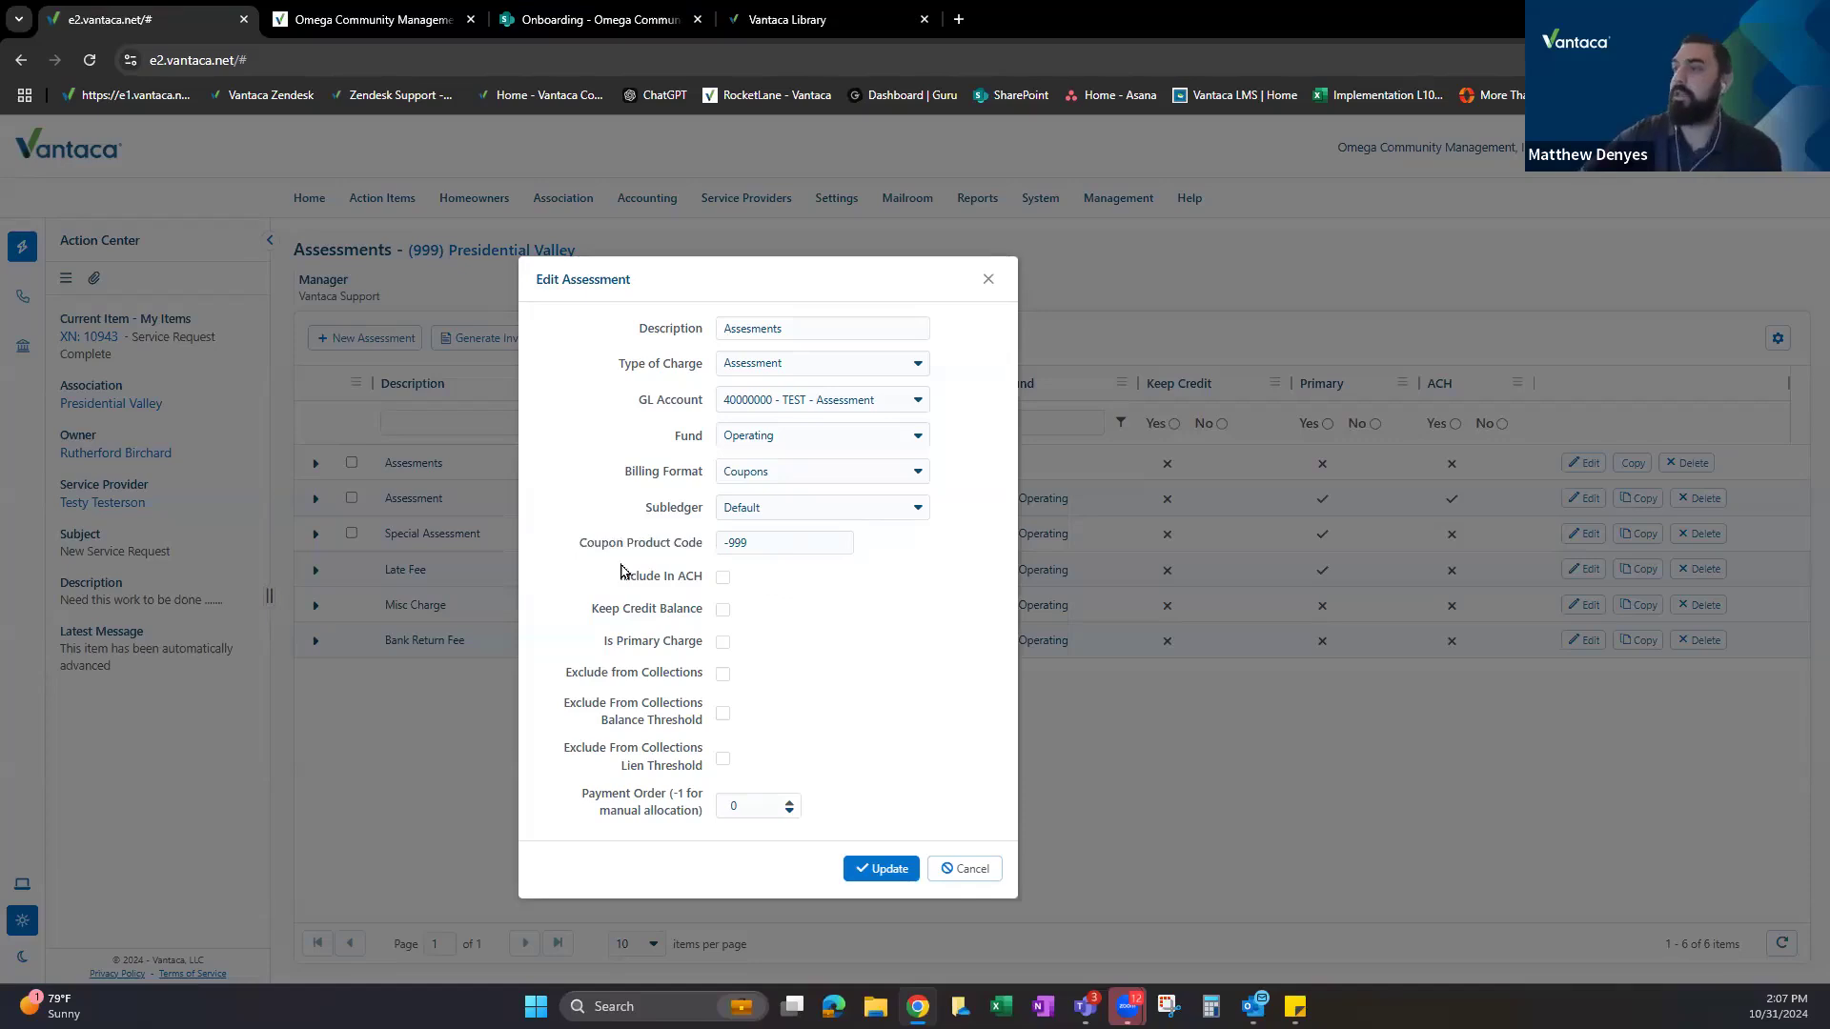
{"action": "left_click", "coordinate": [723, 578]}
{"action": "left_click", "coordinate": [722, 579]}
Point out Keep Credit Balance and toggle it on, then back off.
{"action": "left_click_drag", "start_coordinate": [594, 612], "coordinate": [703, 619]}
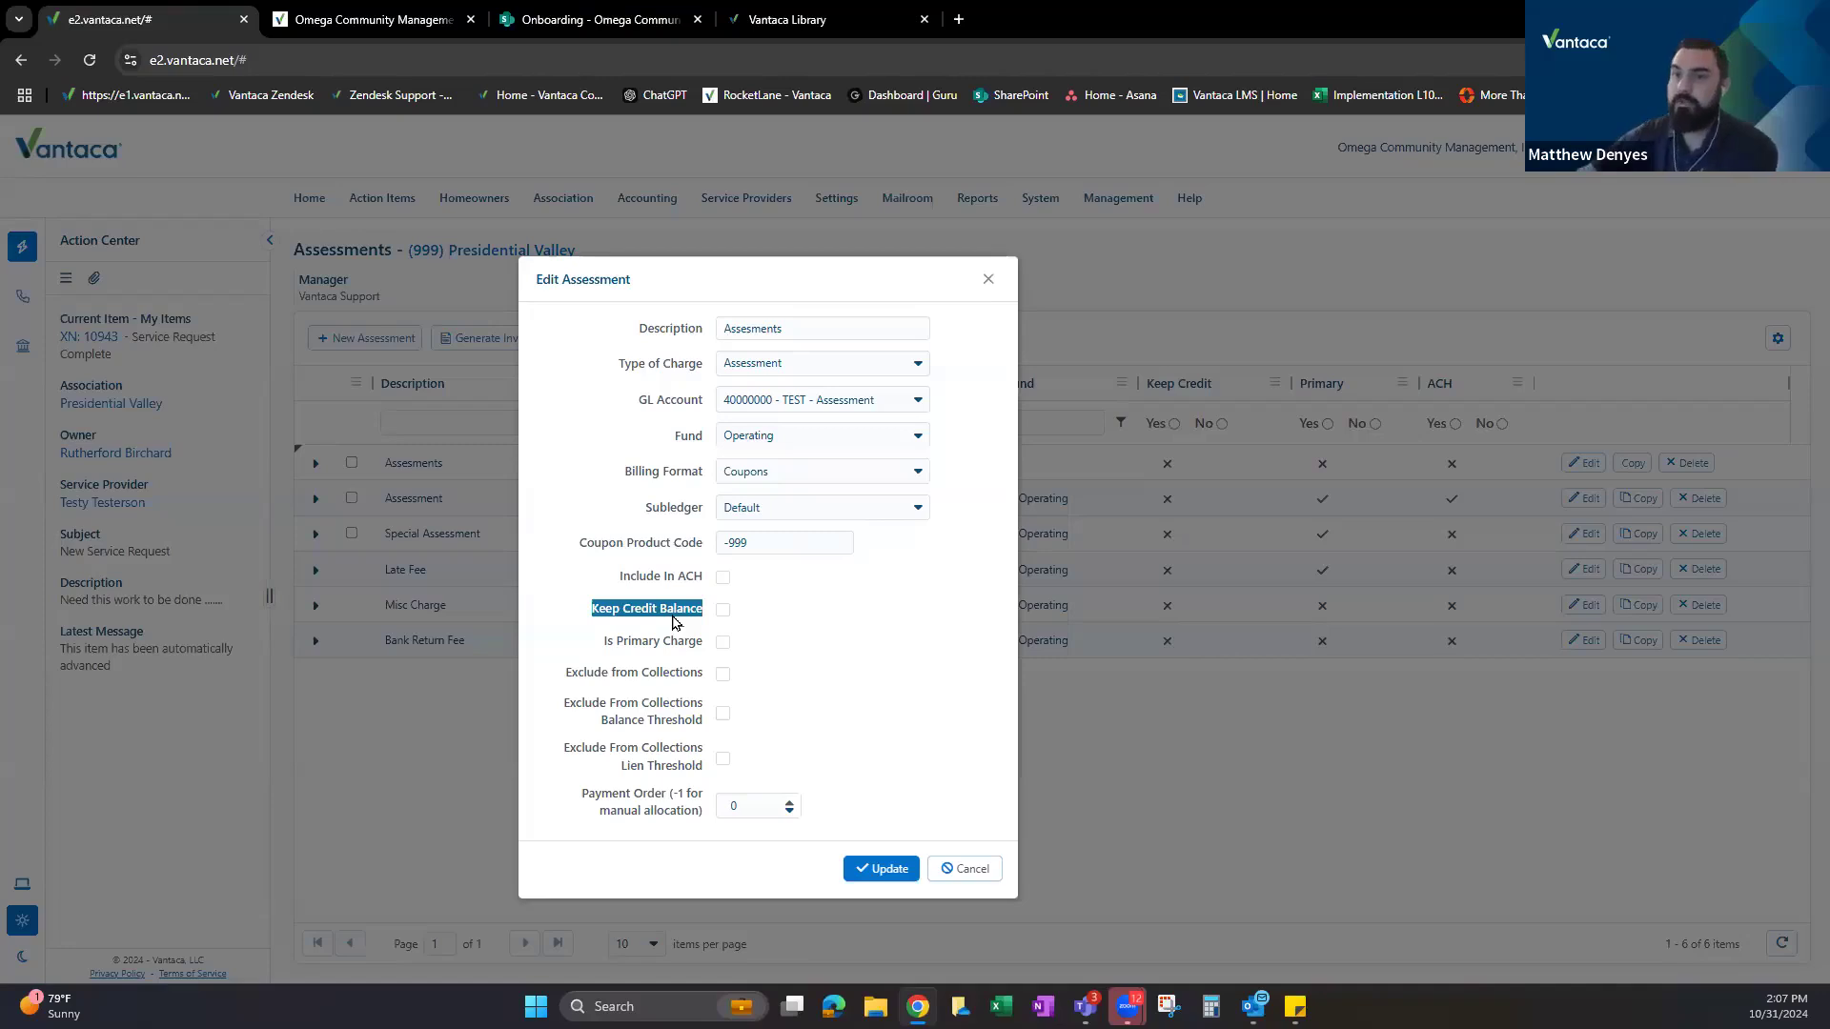
{"action": "left_click", "coordinate": [812, 615]}
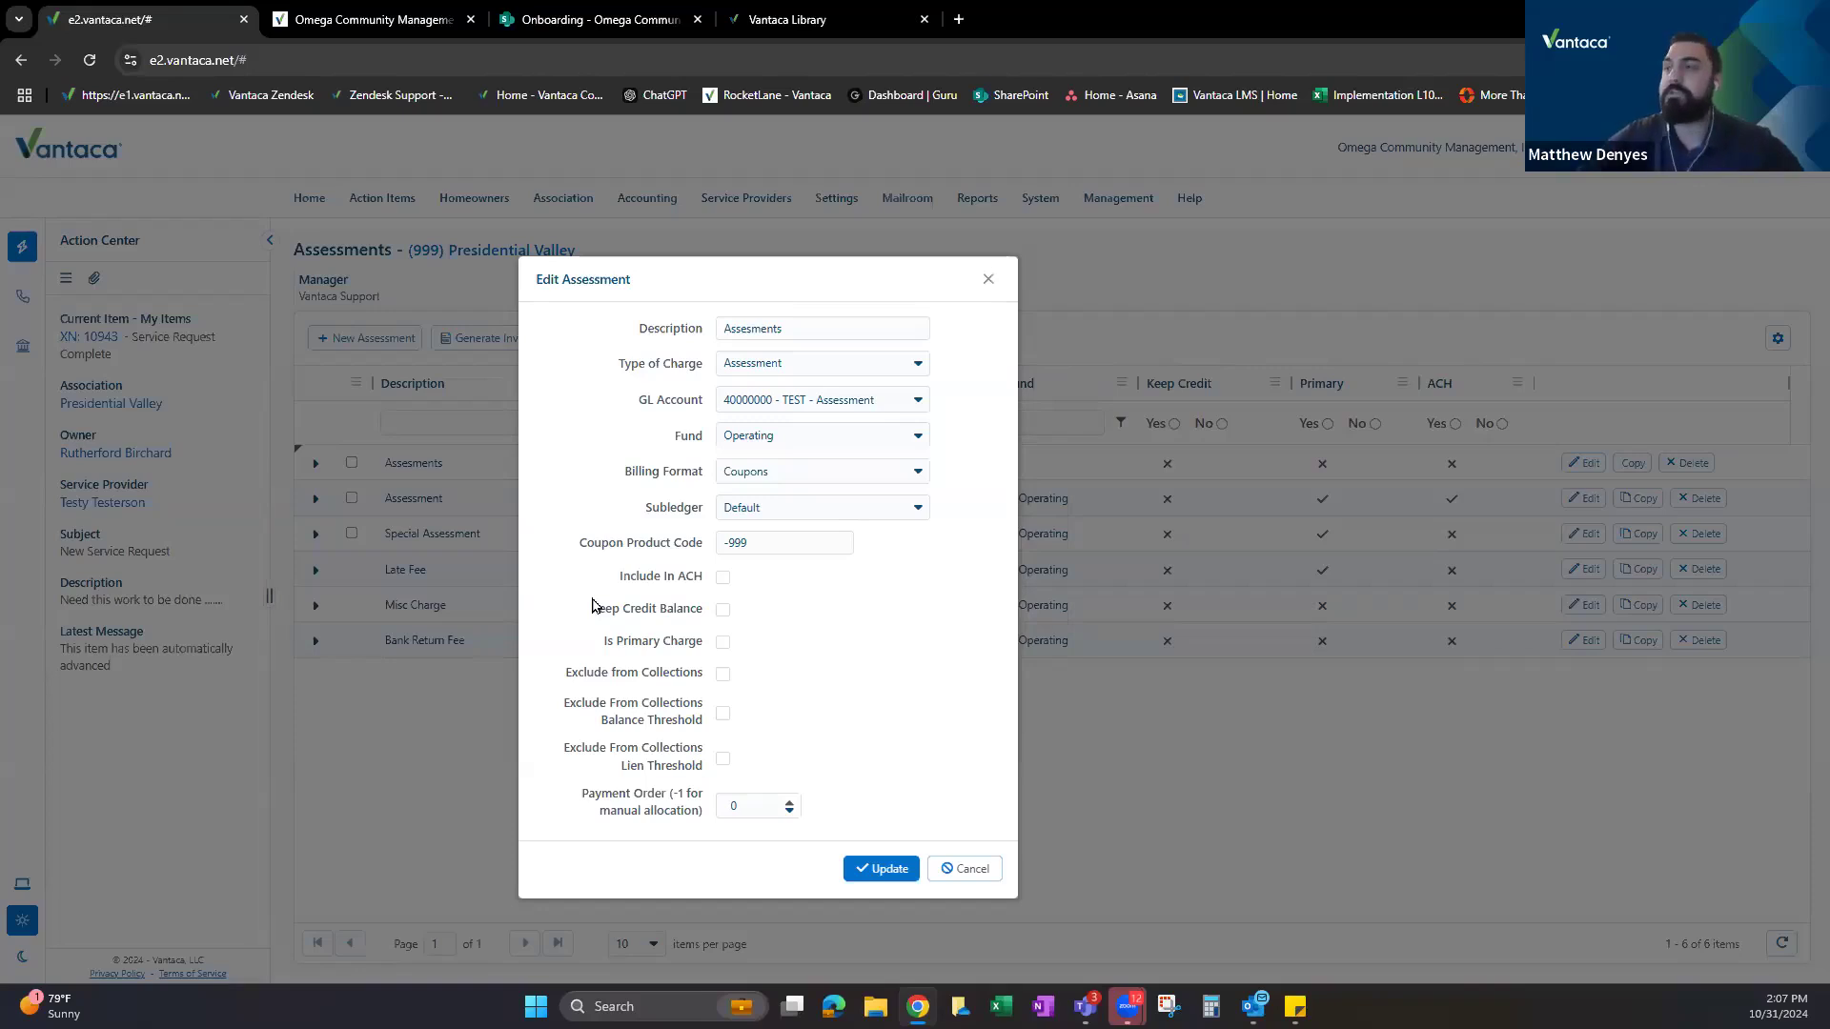
{"action": "left_click", "coordinate": [721, 610]}
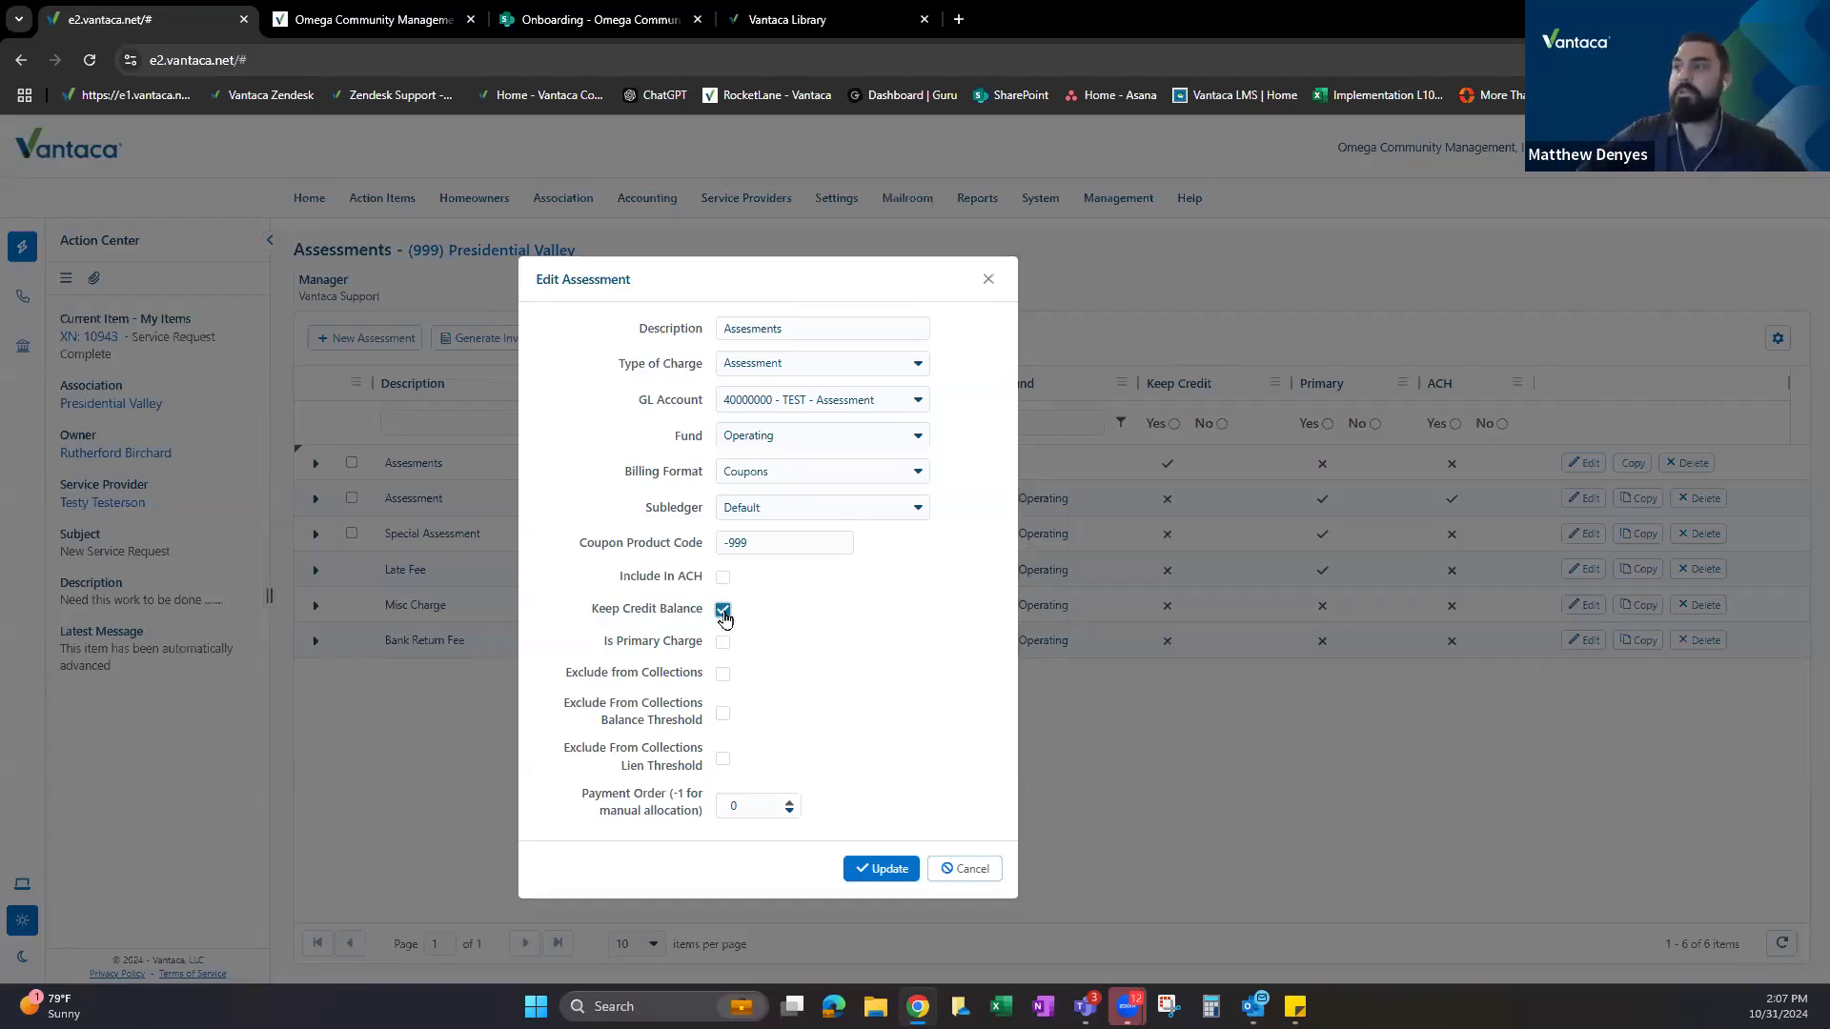
{"action": "left_click", "coordinate": [722, 611]}
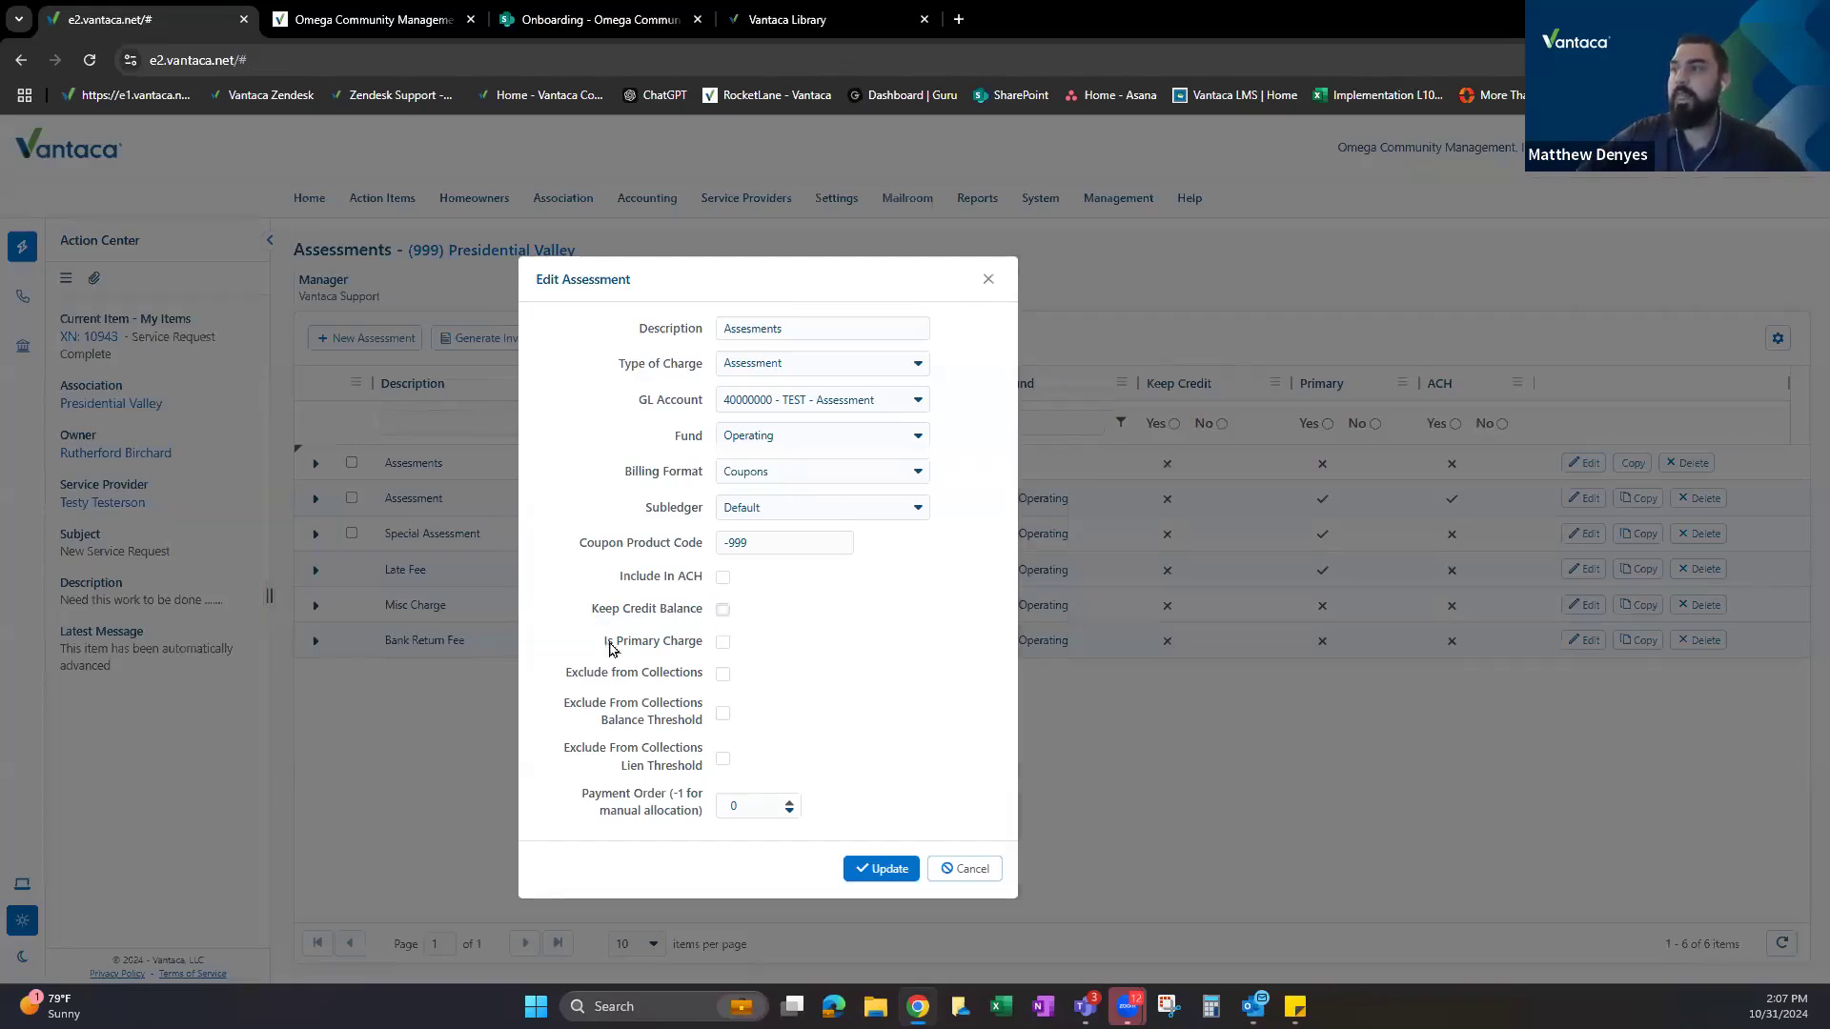
Point out Is Primary Charge, tick it, then leave it unchecked.
{"action": "left_click_drag", "start_coordinate": [604, 641], "coordinate": [703, 648]}
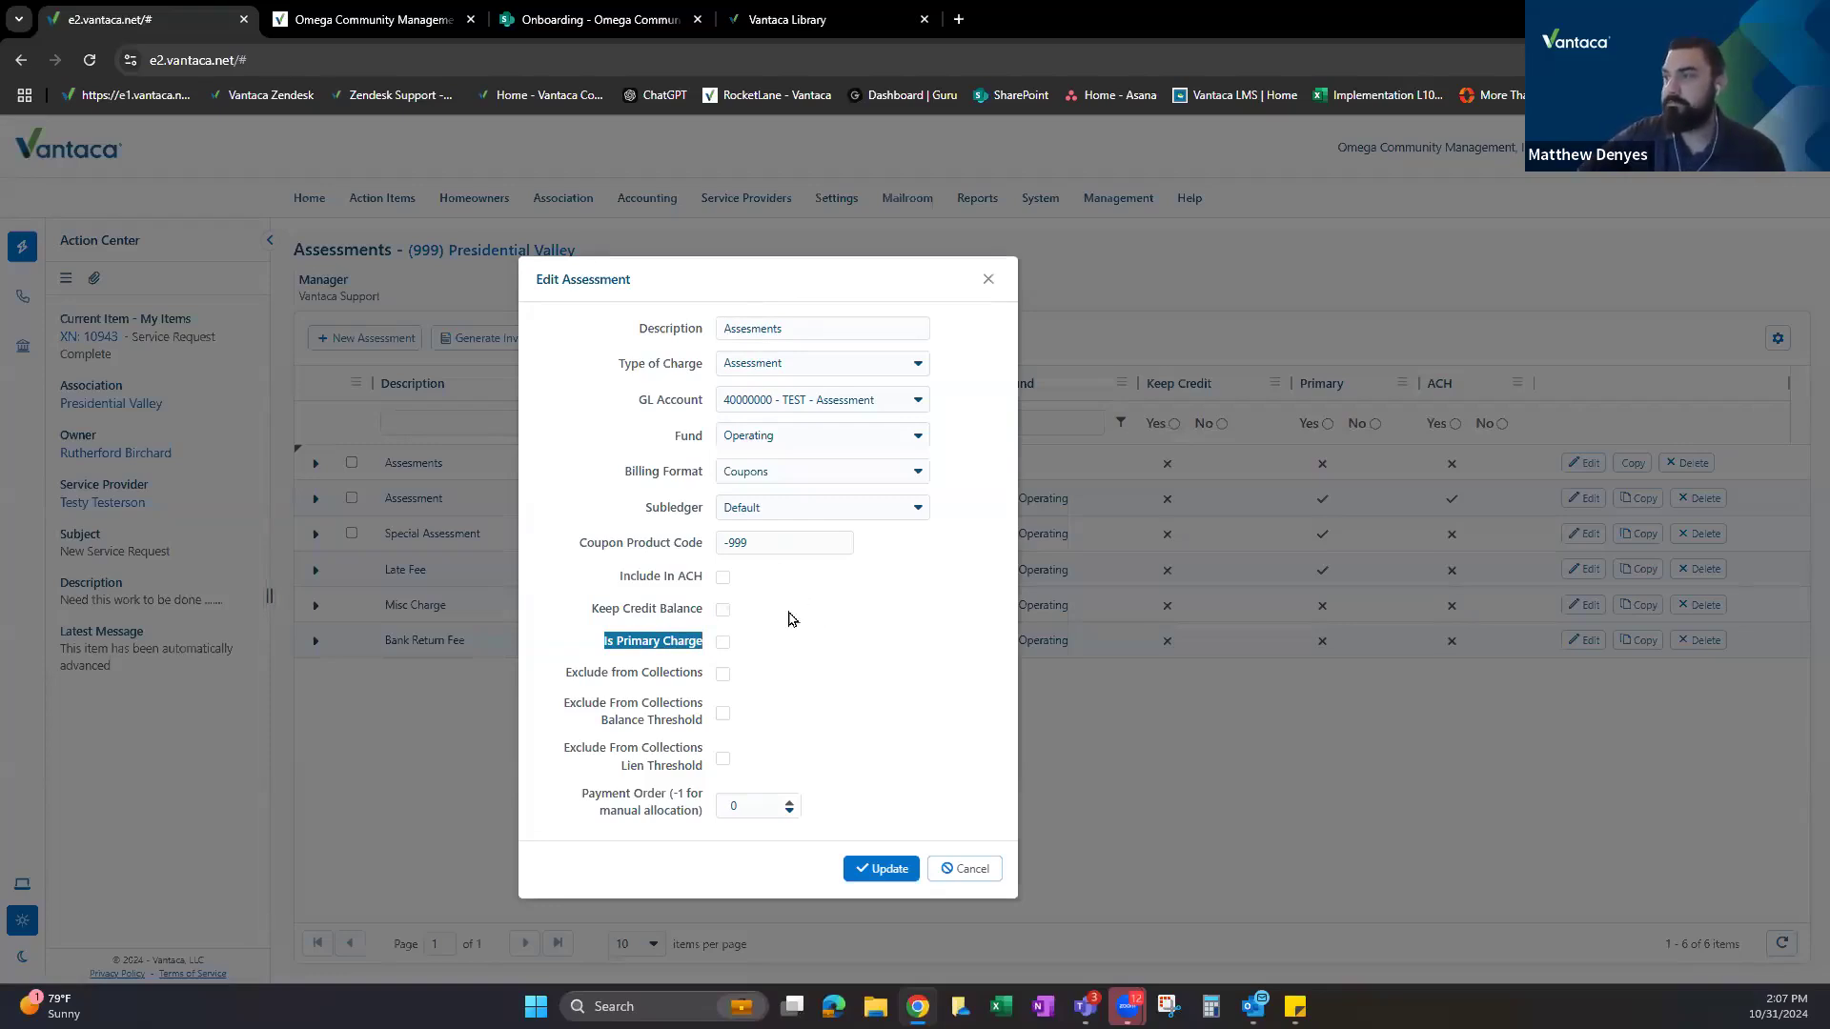
{"action": "left_click", "coordinate": [790, 614]}
{"action": "left_click", "coordinate": [644, 649]}
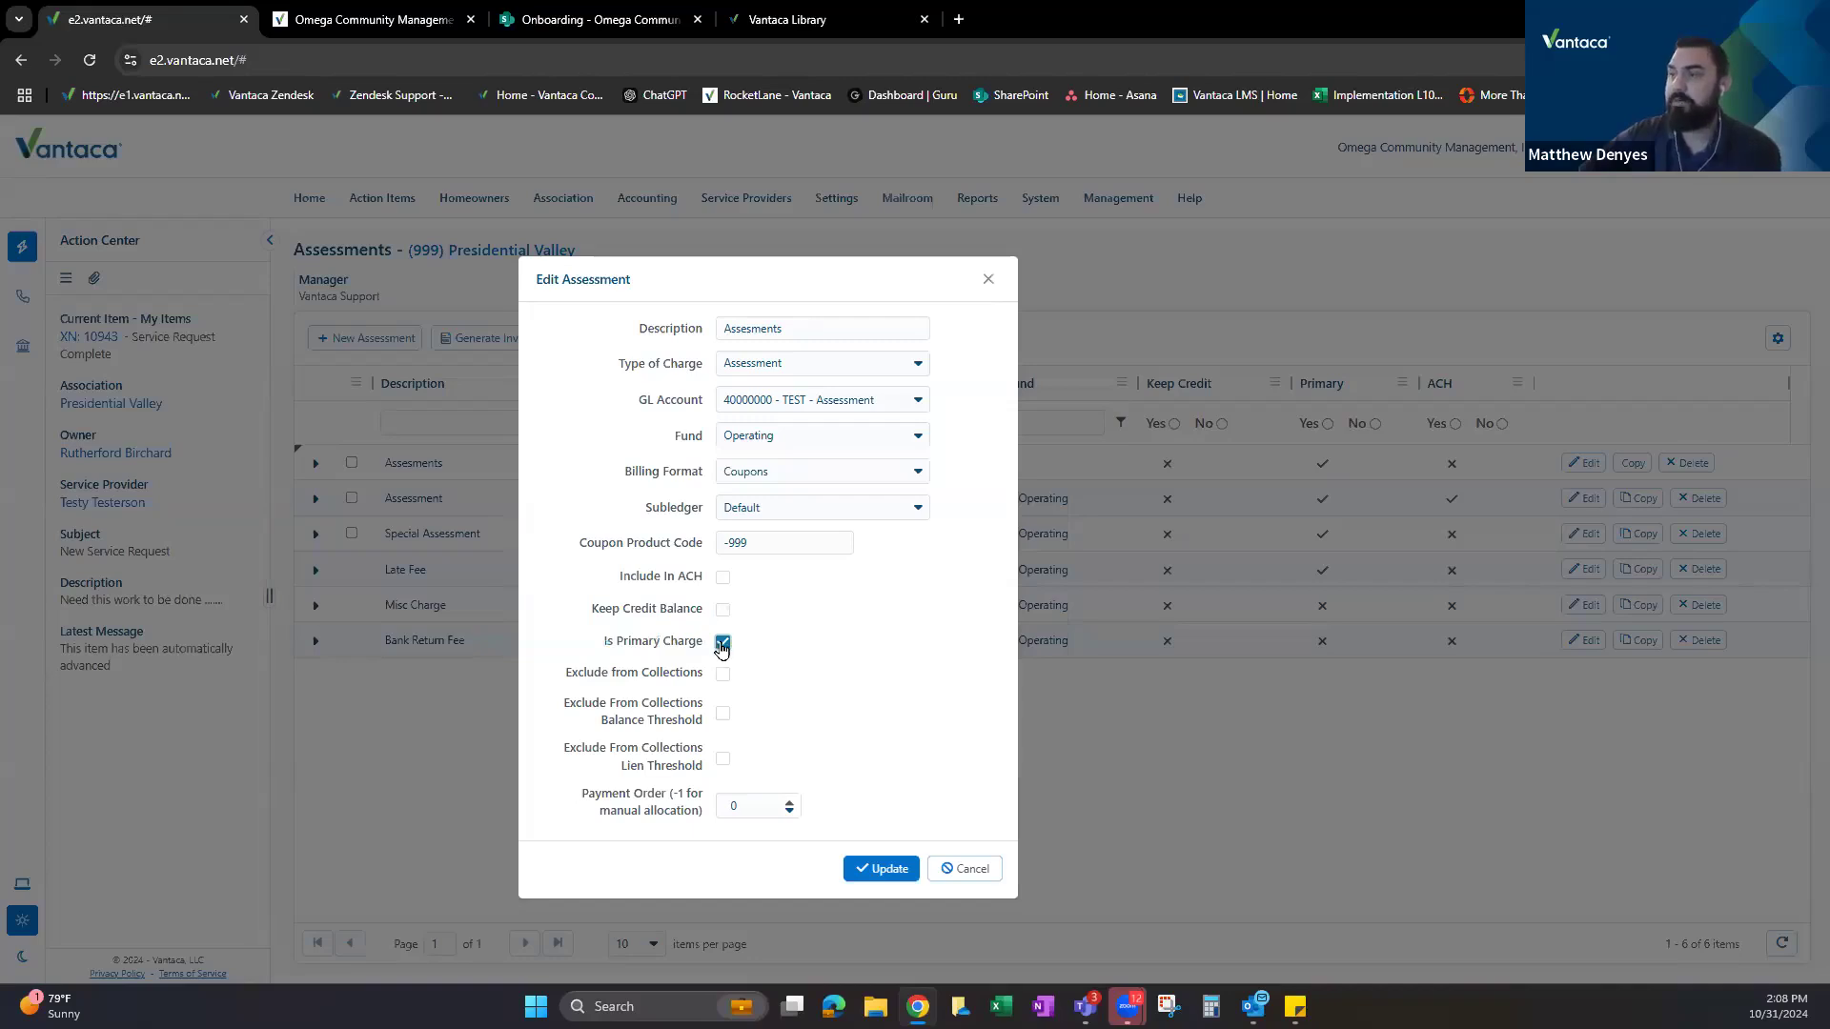
{"action": "key", "text": "space"}
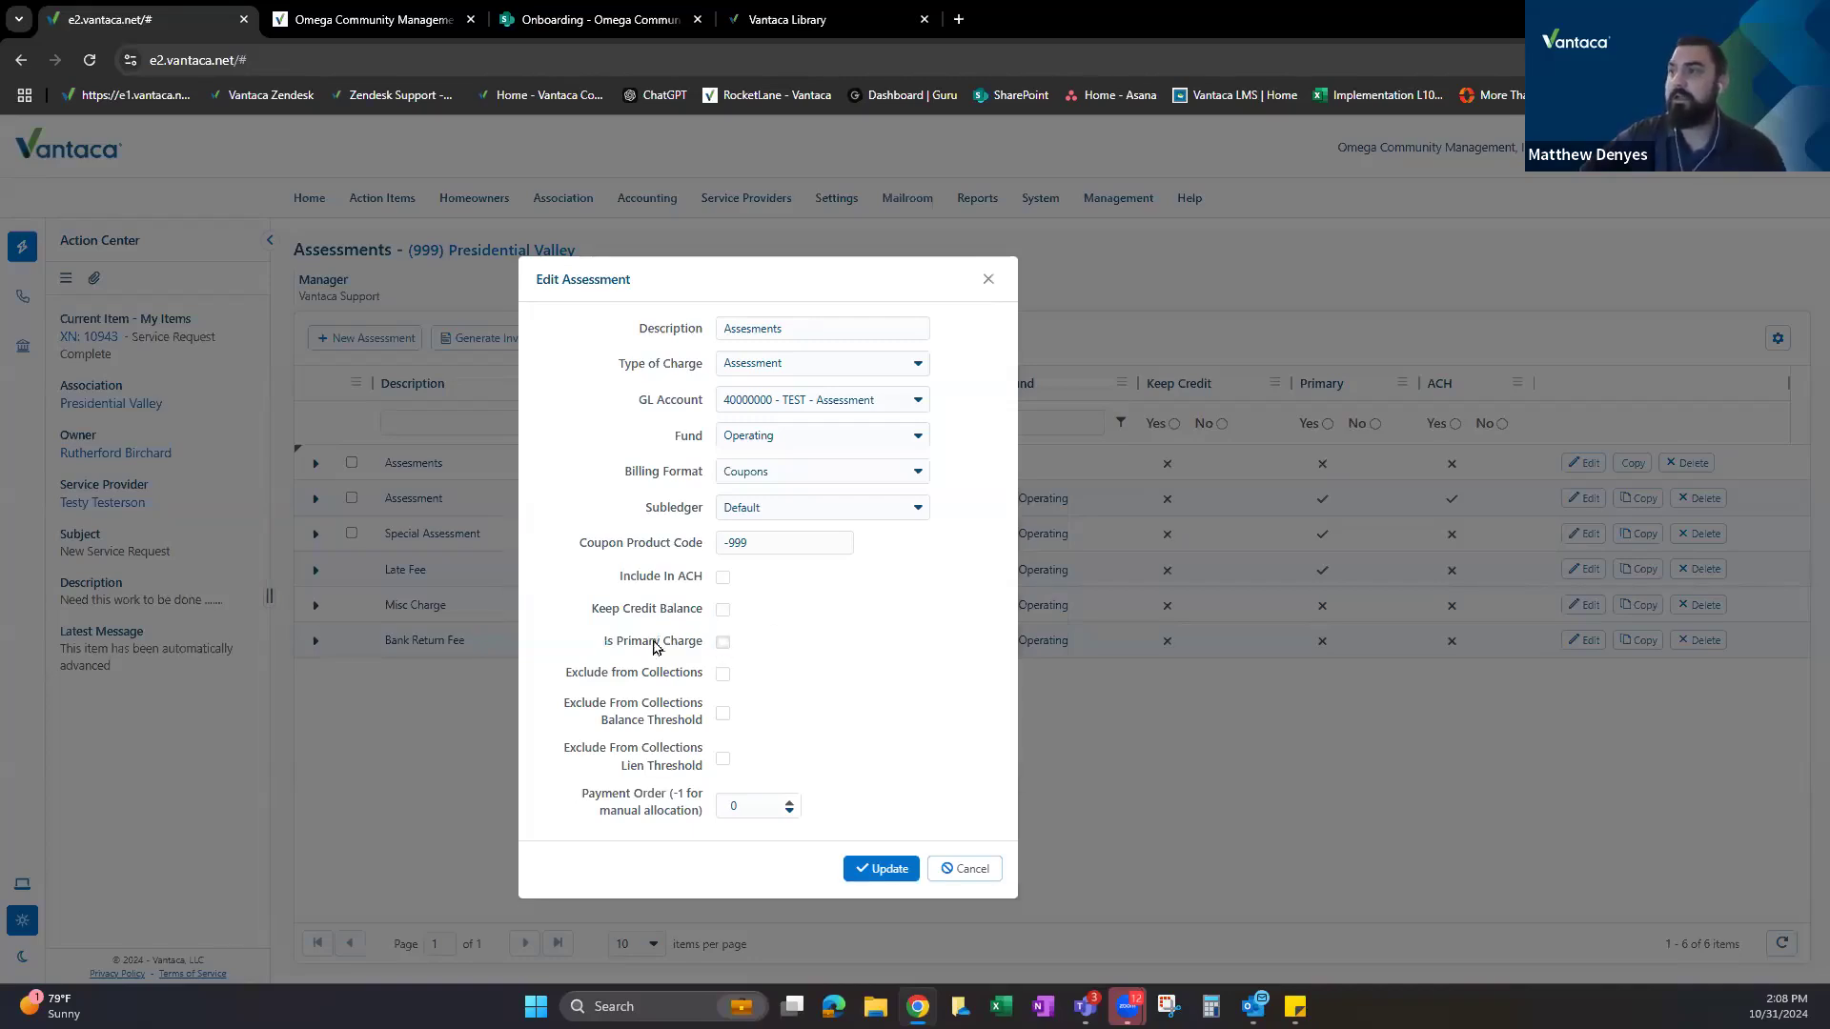
Tick the three Exclude from Collections boxes, then clear all three again.
{"action": "left_click_drag", "start_coordinate": [565, 674], "coordinate": [702, 774]}
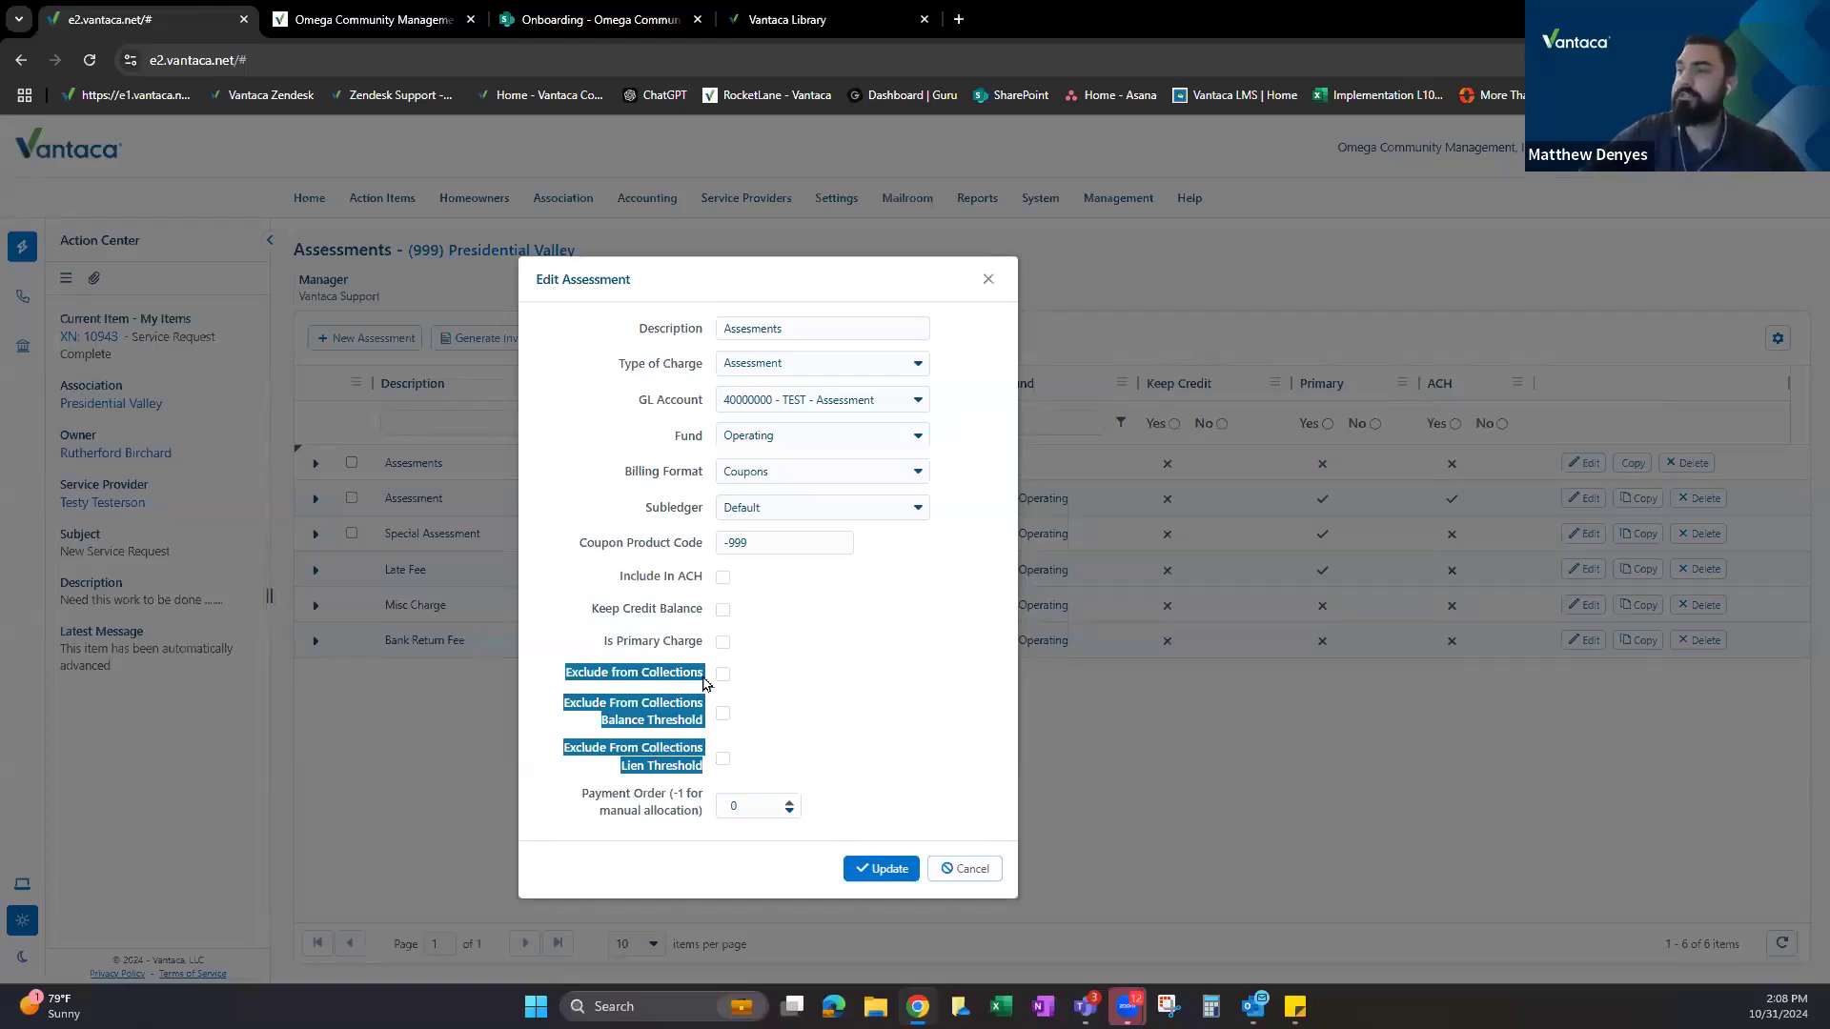
{"action": "left_click", "coordinate": [723, 674]}
{"action": "left_click", "coordinate": [722, 717]}
{"action": "left_click", "coordinate": [722, 762]}
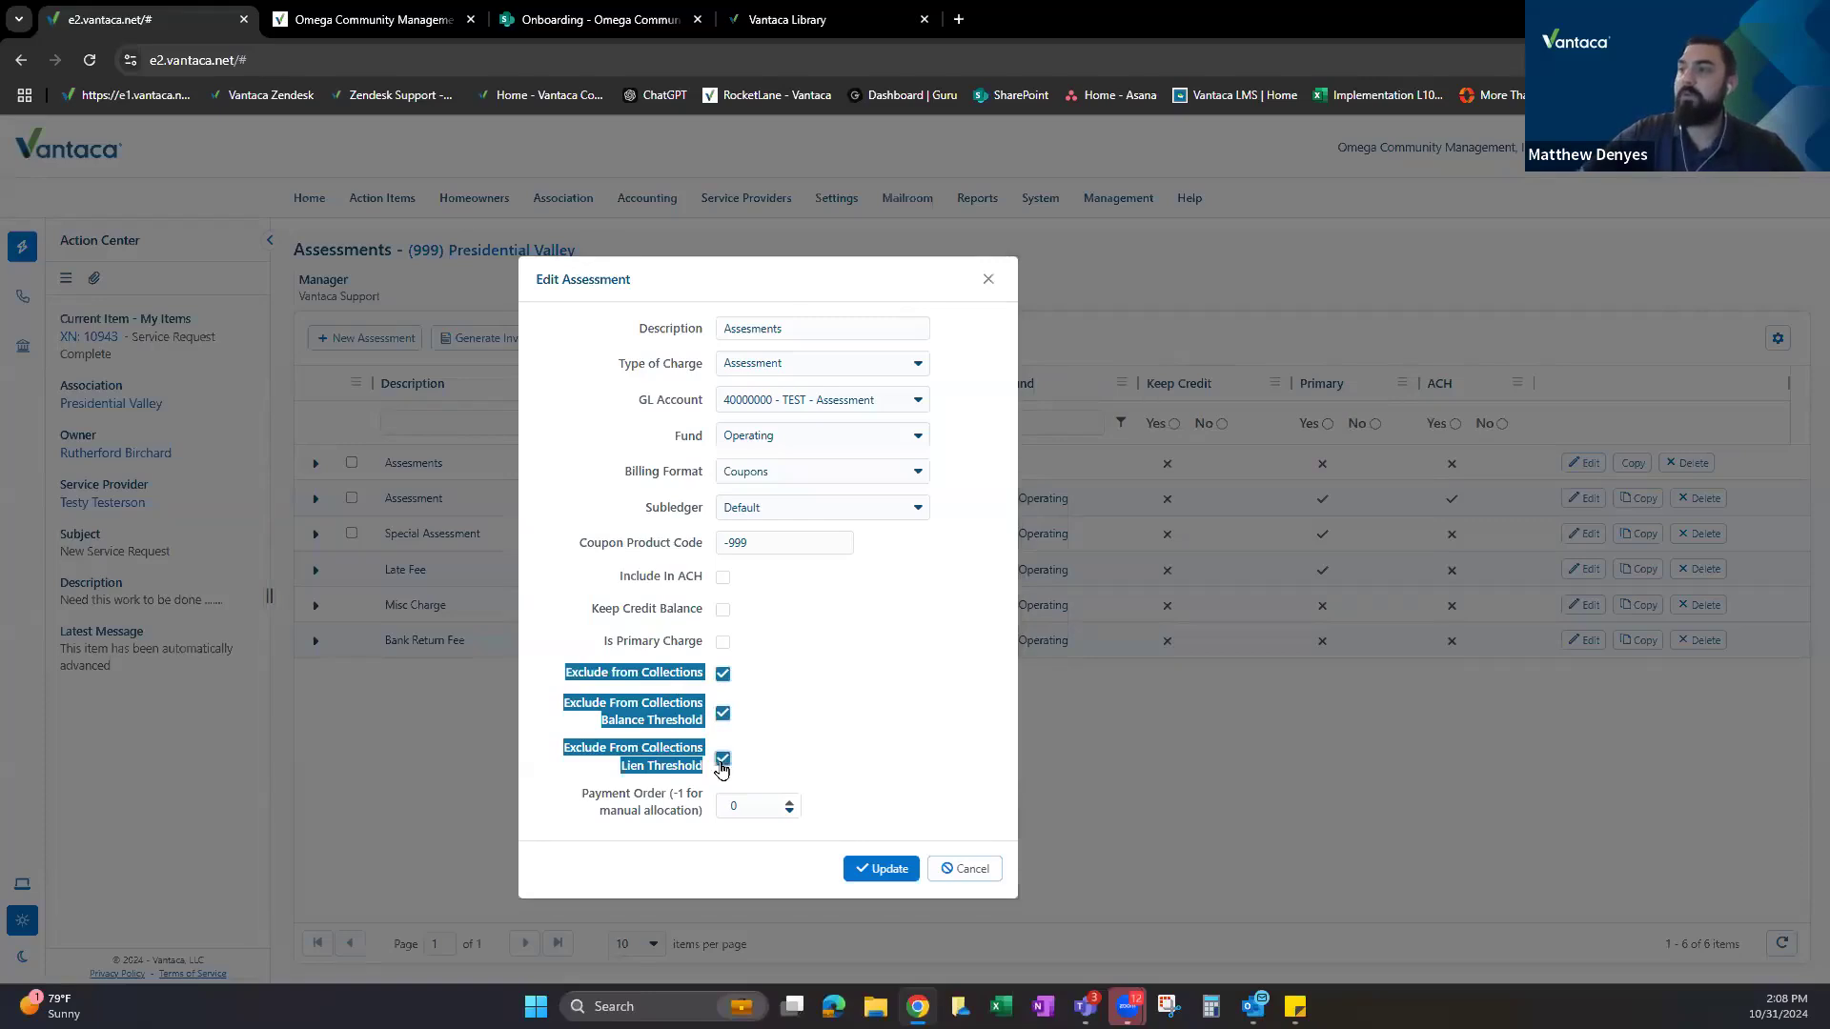
{"action": "left_click", "coordinate": [781, 684]}
{"action": "left_click", "coordinate": [722, 674]}
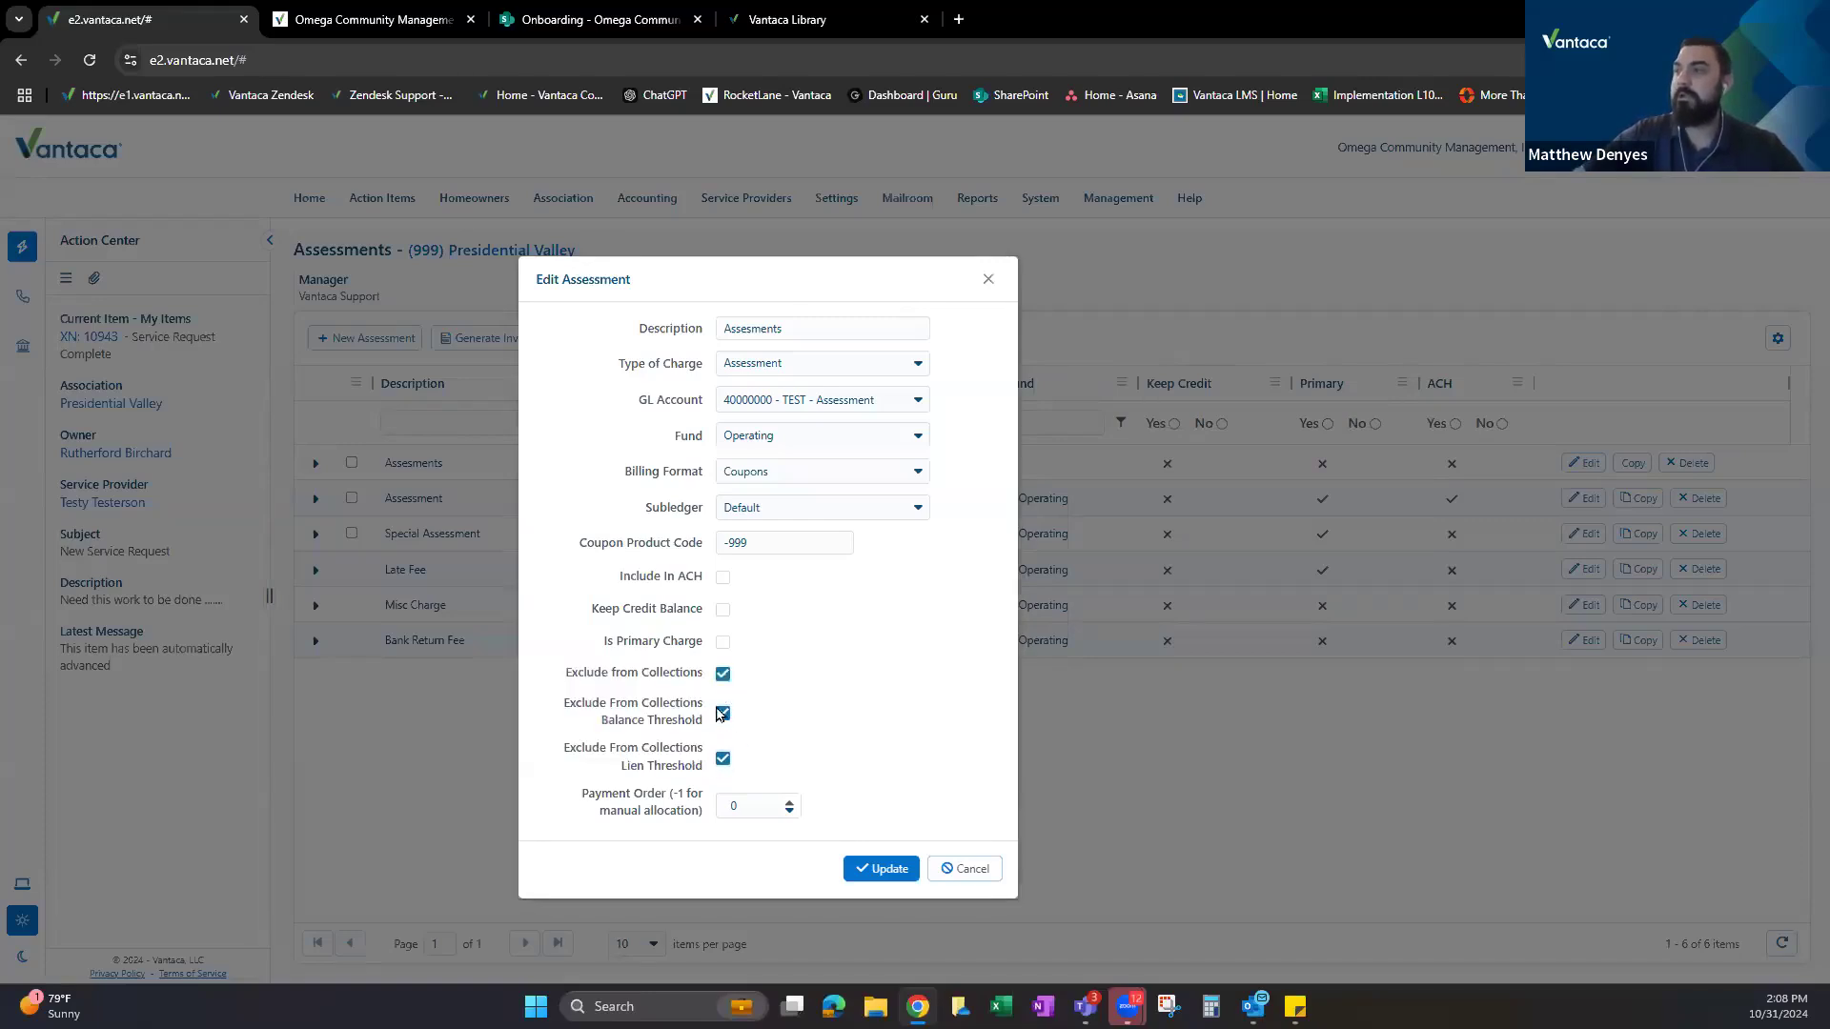
{"action": "left_click", "coordinate": [723, 760]}
{"action": "left_click", "coordinate": [722, 713]}
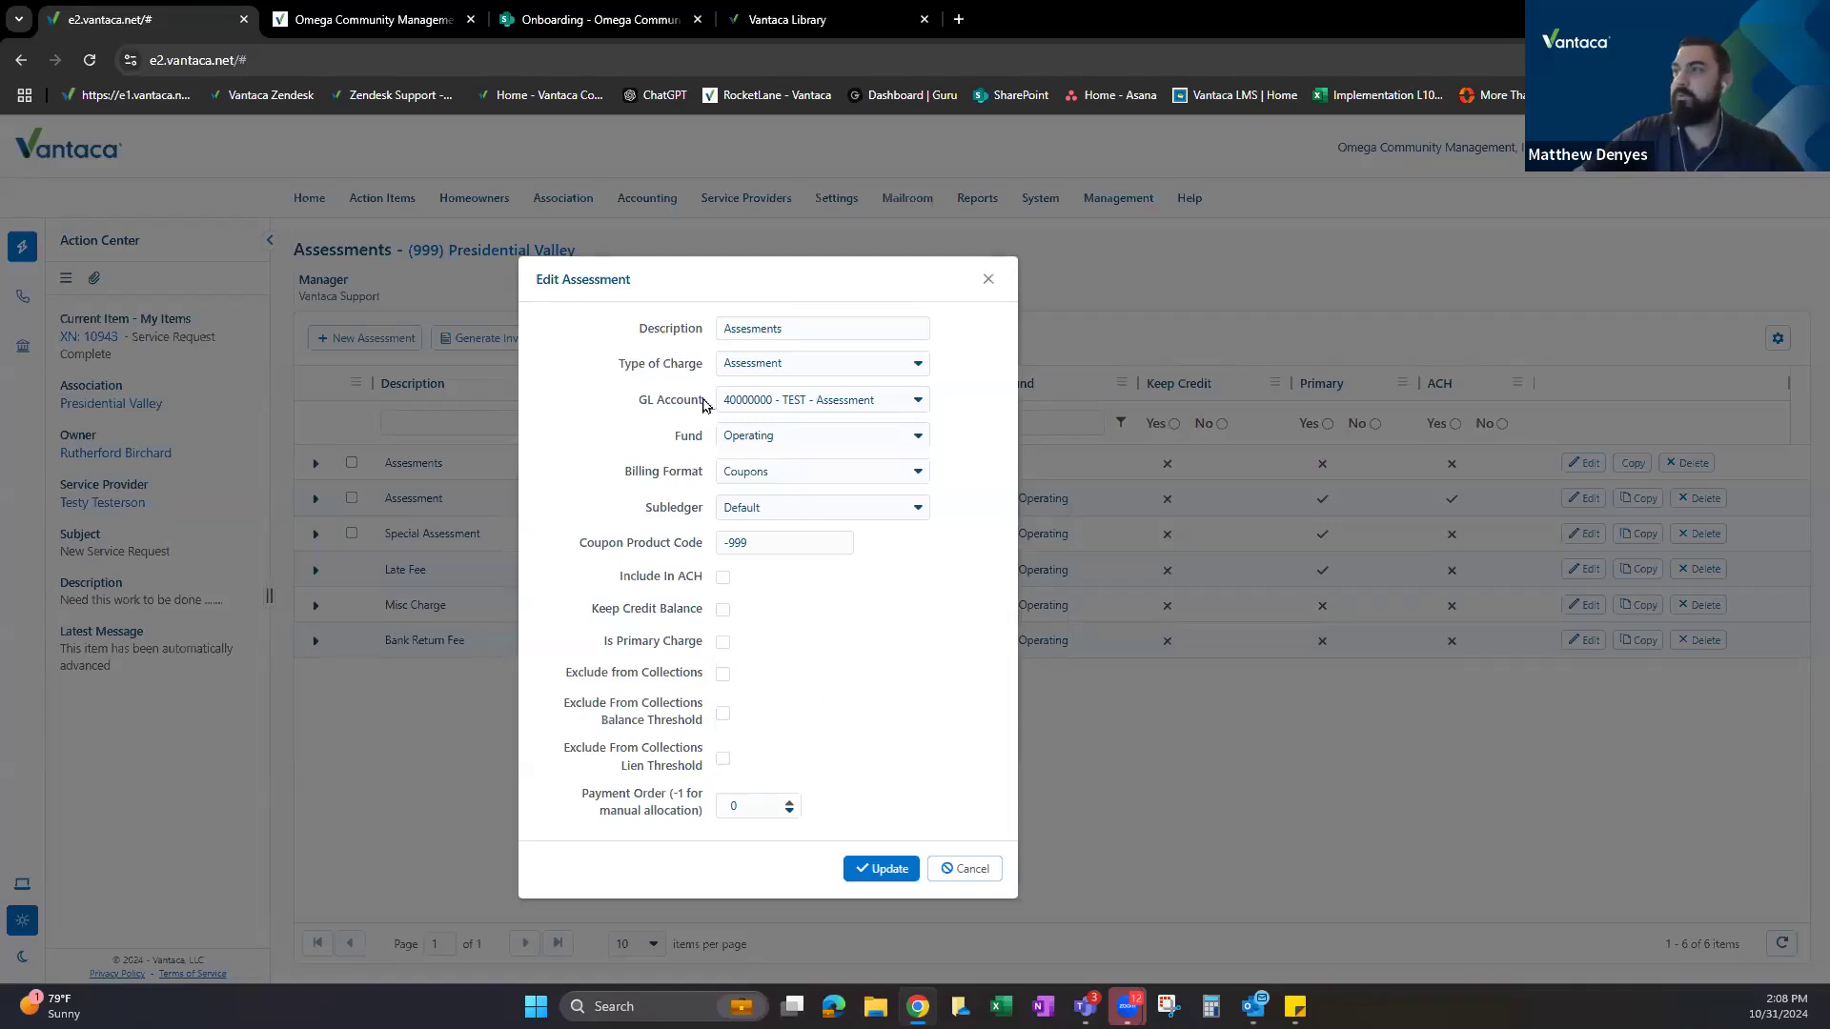
Point out the Description, Type of Charge and -999 Coupon Product Code settings.
{"action": "double_click", "coordinate": [702, 333]}
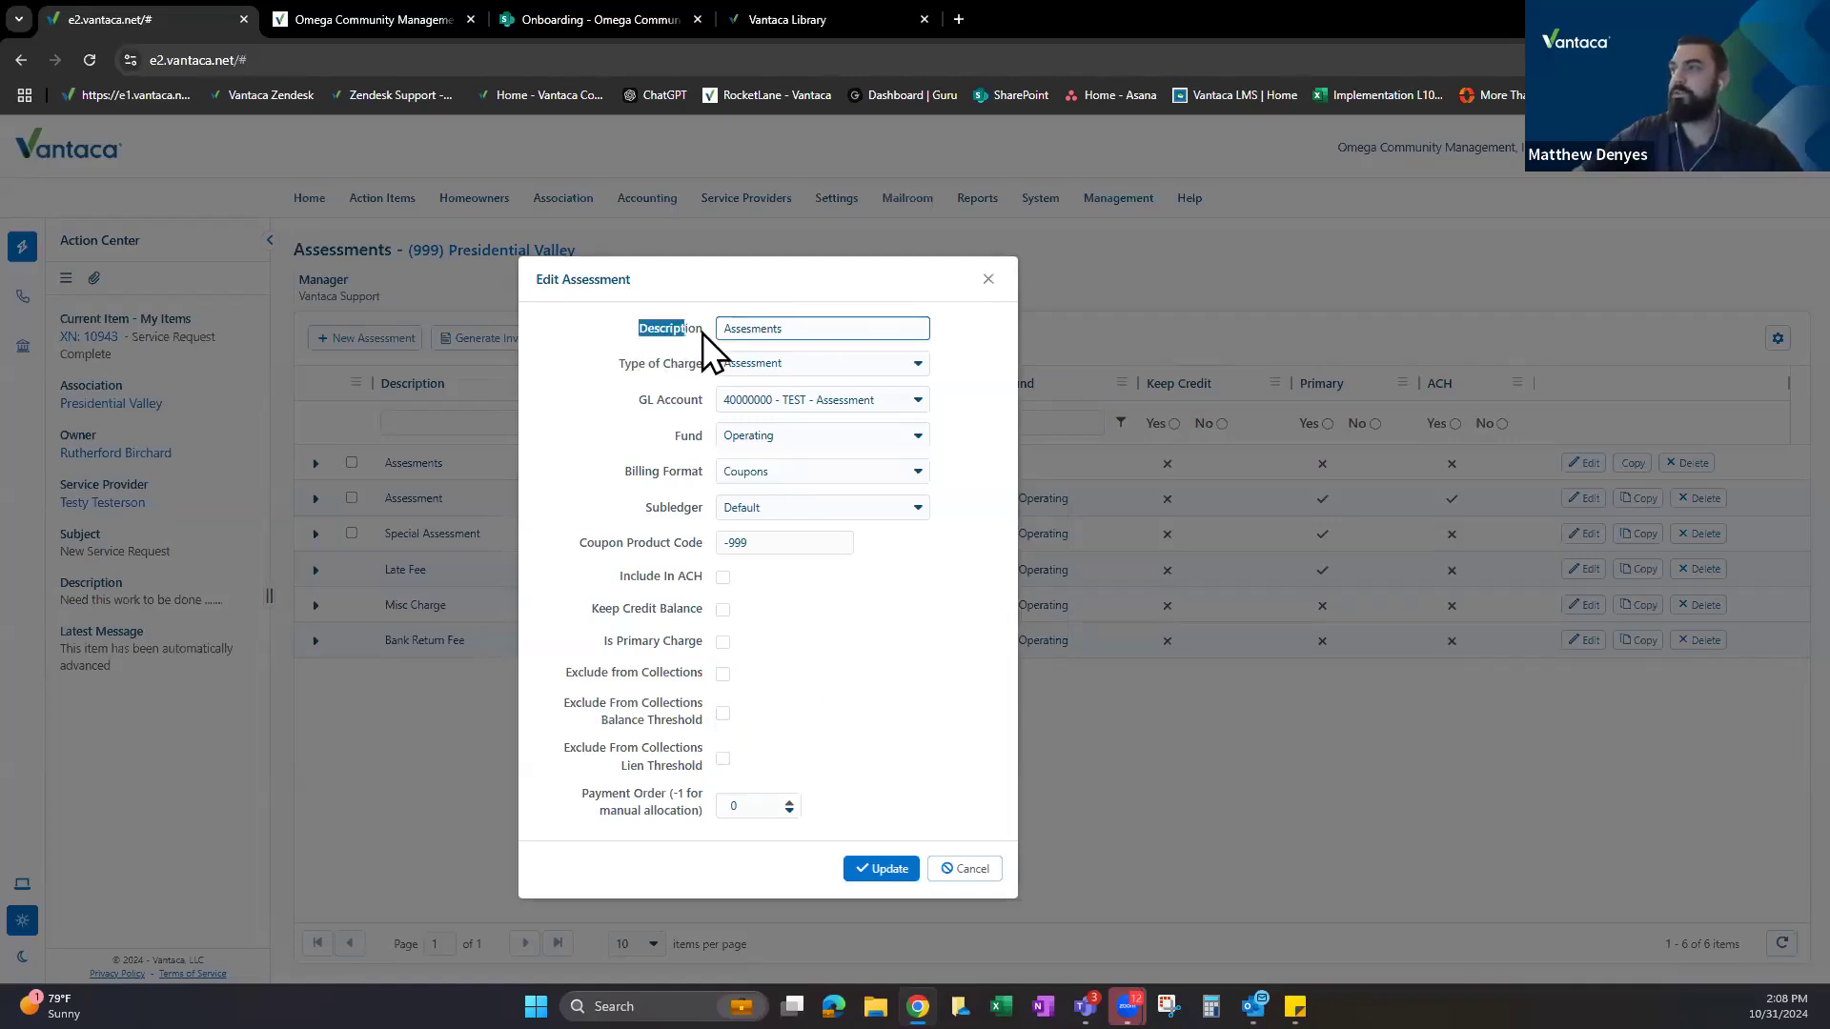
{"action": "left_click_drag", "start_coordinate": [665, 368], "coordinate": [671, 409]}
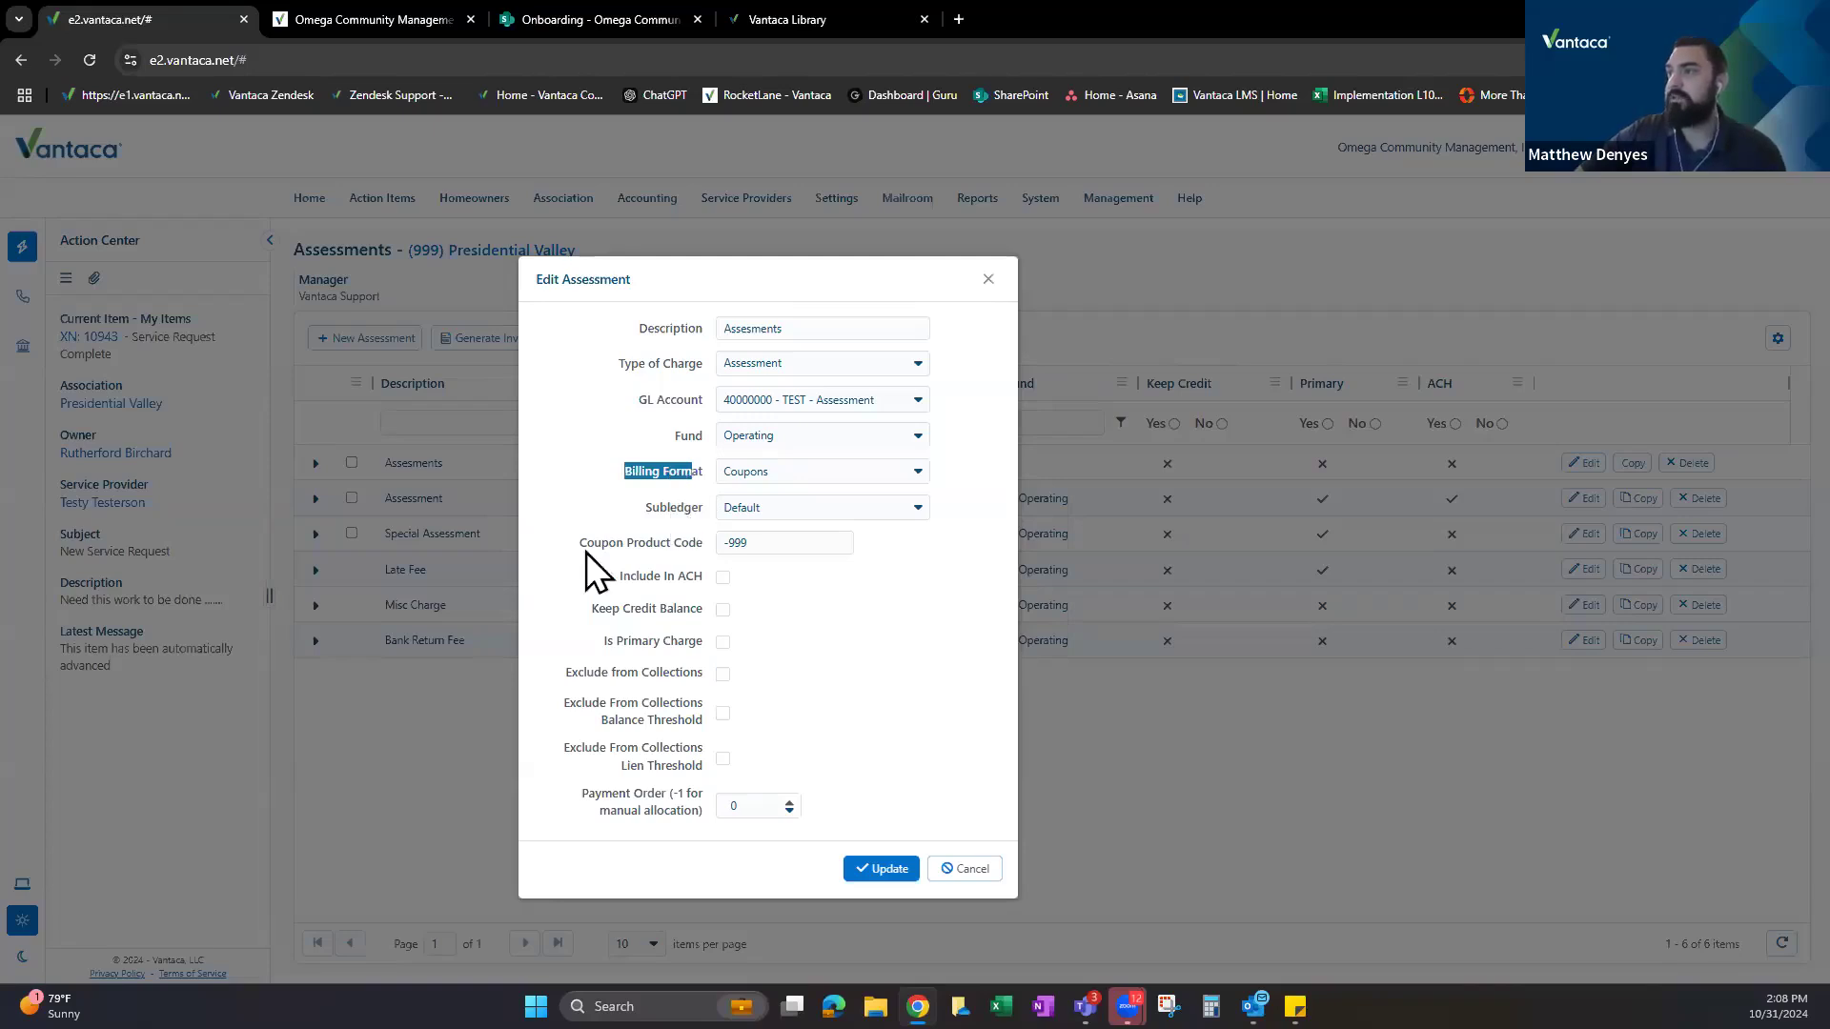
{"action": "left_click_drag", "start_coordinate": [586, 552], "coordinate": [689, 556]}
{"action": "left_click", "coordinate": [773, 529]}
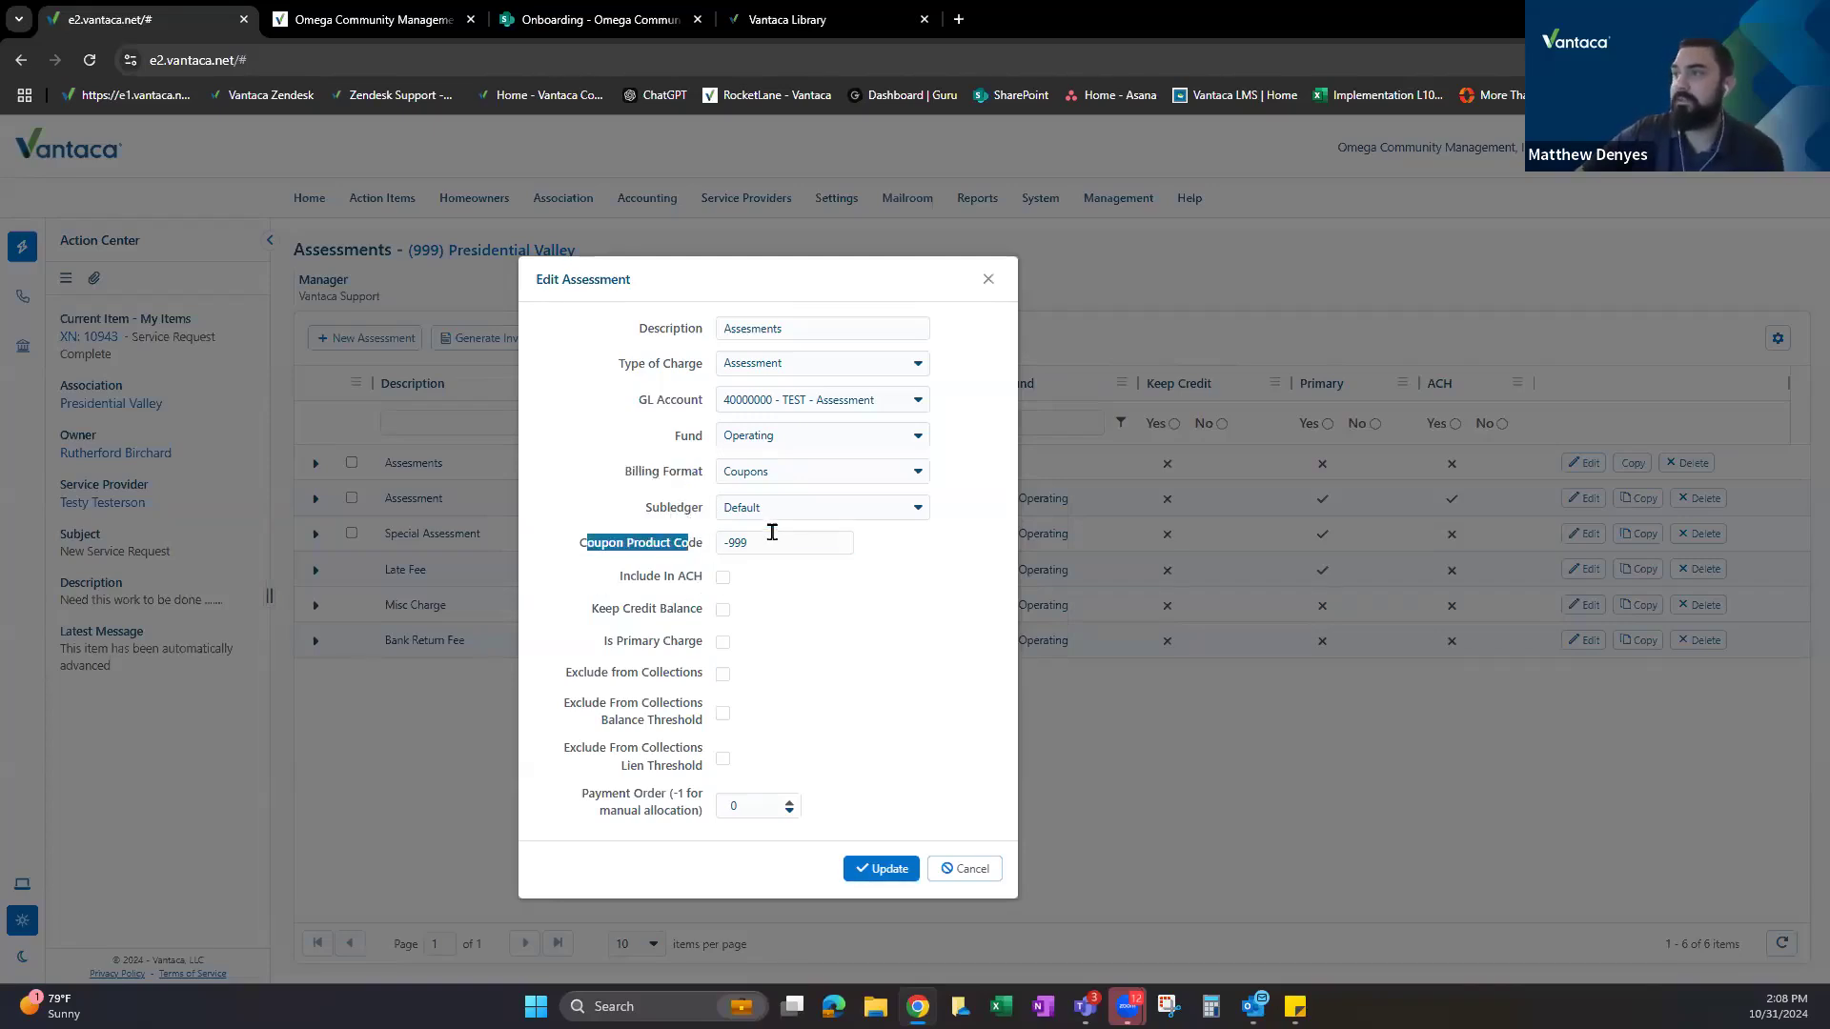
Tick Include In ACH and Is Primary Charge, keep payment order 0, and duplicate the browser tab.
{"action": "left_click", "coordinate": [722, 577]}
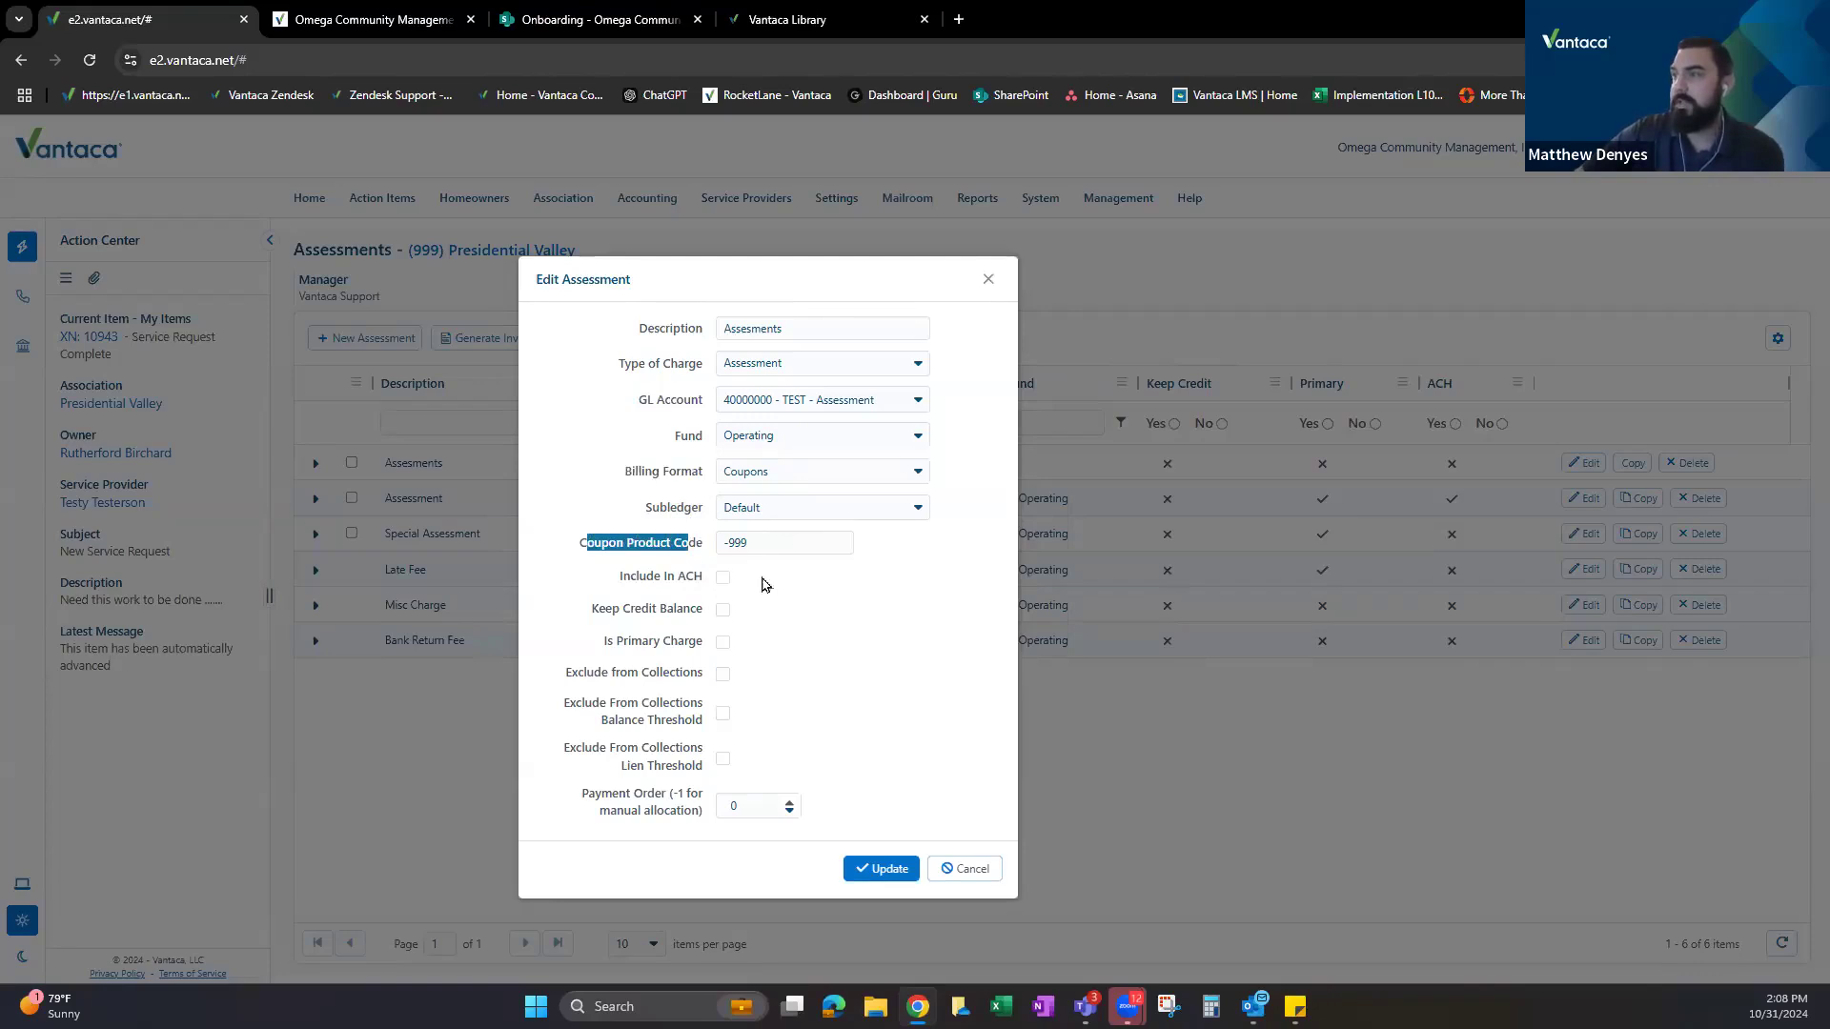
{"action": "left_click", "coordinate": [723, 641]}
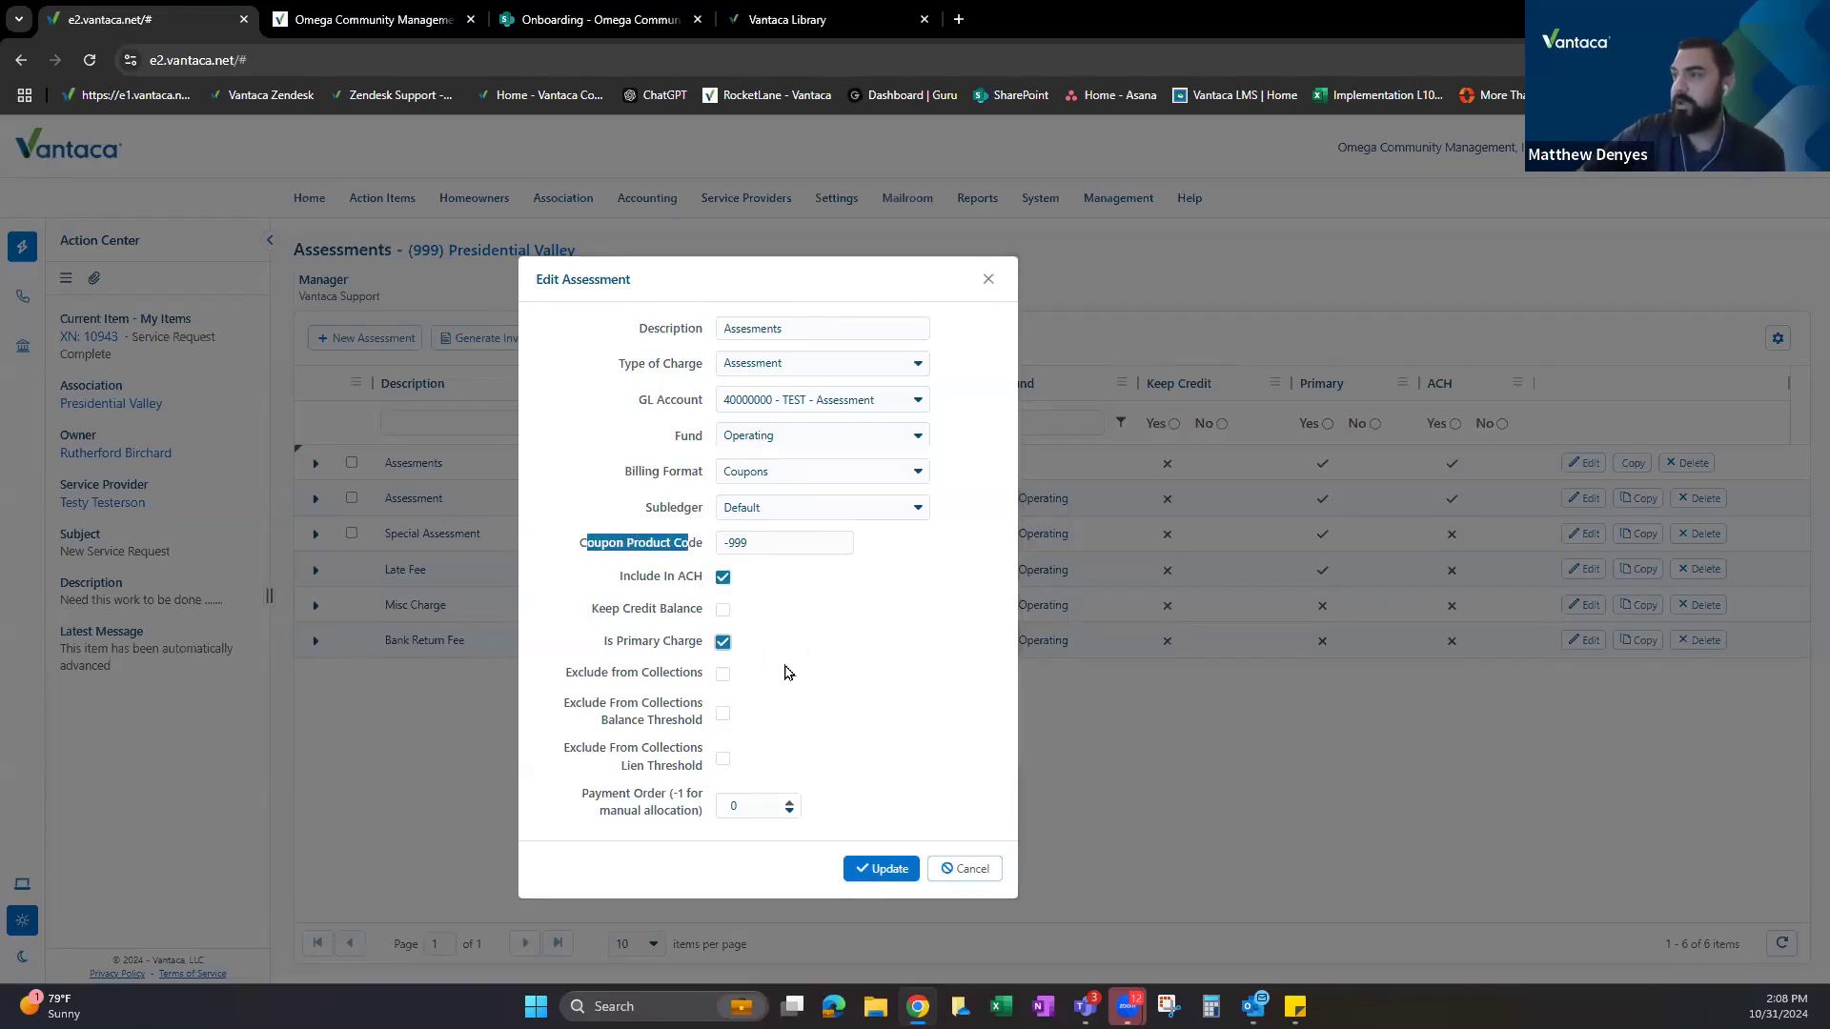
{"action": "left_click", "coordinate": [812, 646]}
{"action": "triple_click", "coordinate": [613, 813]}
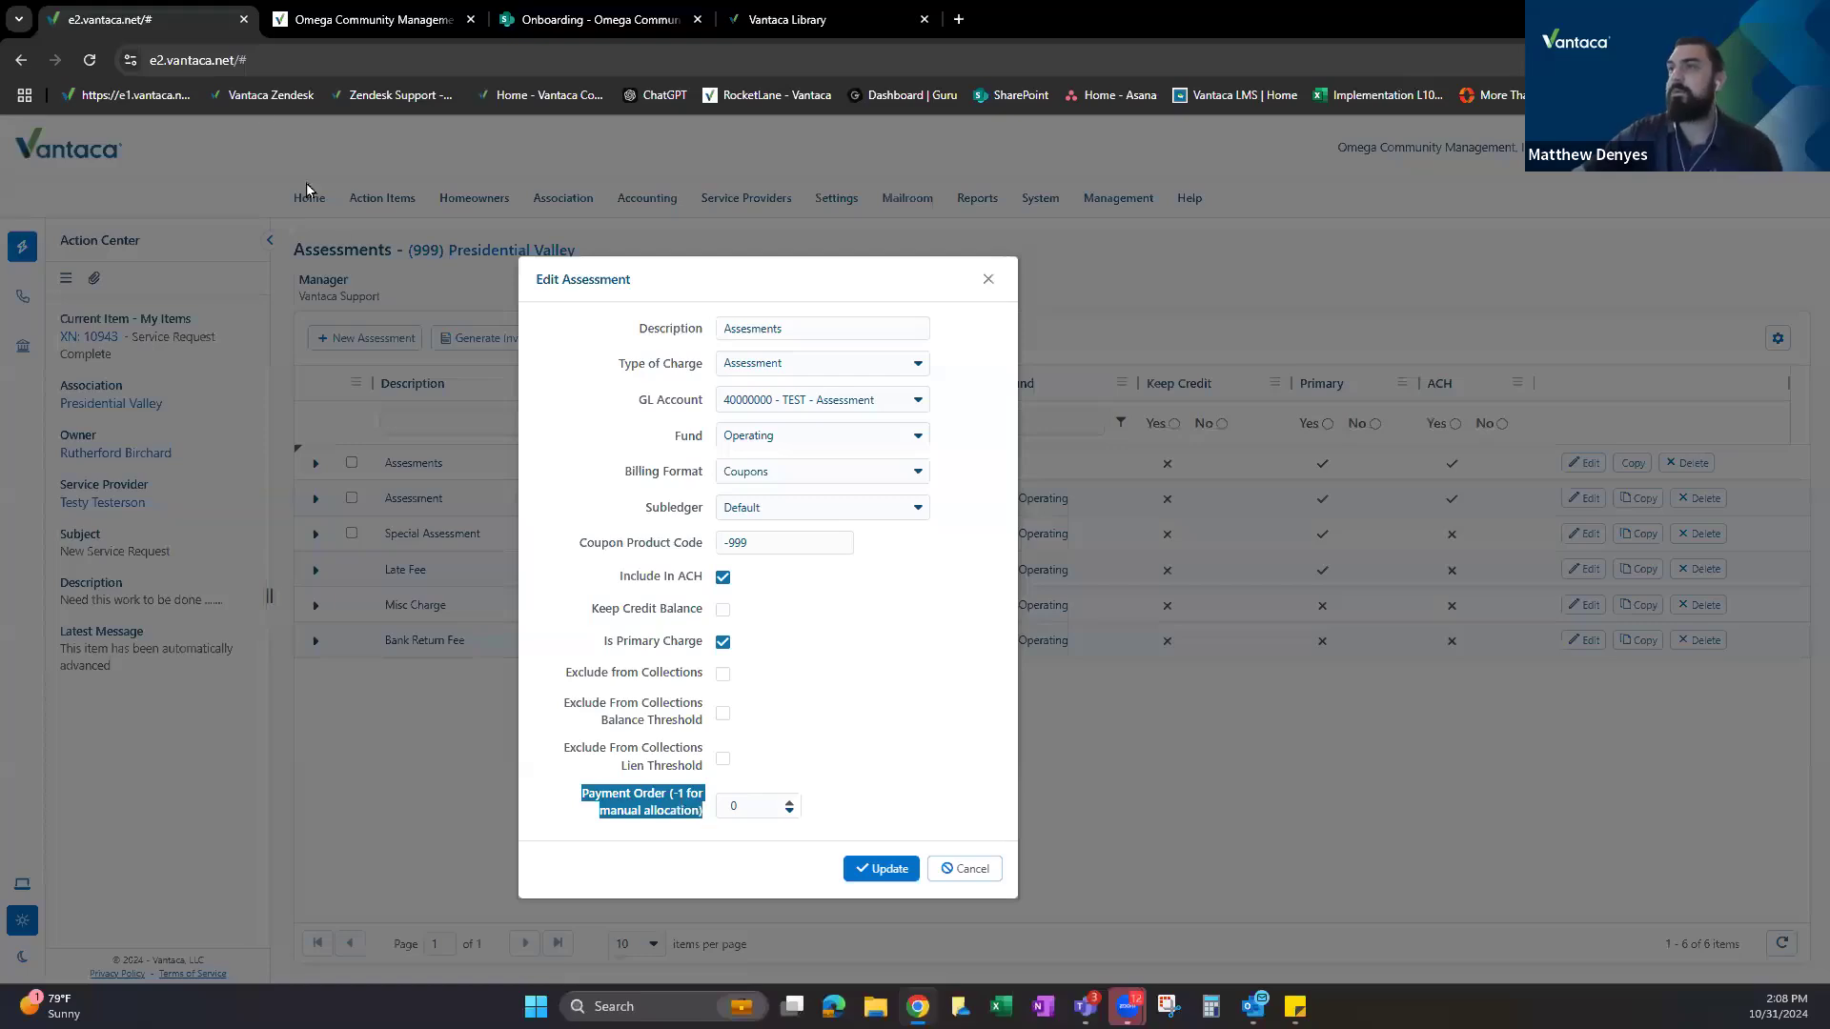
{"action": "right_click", "coordinate": [163, 21]}
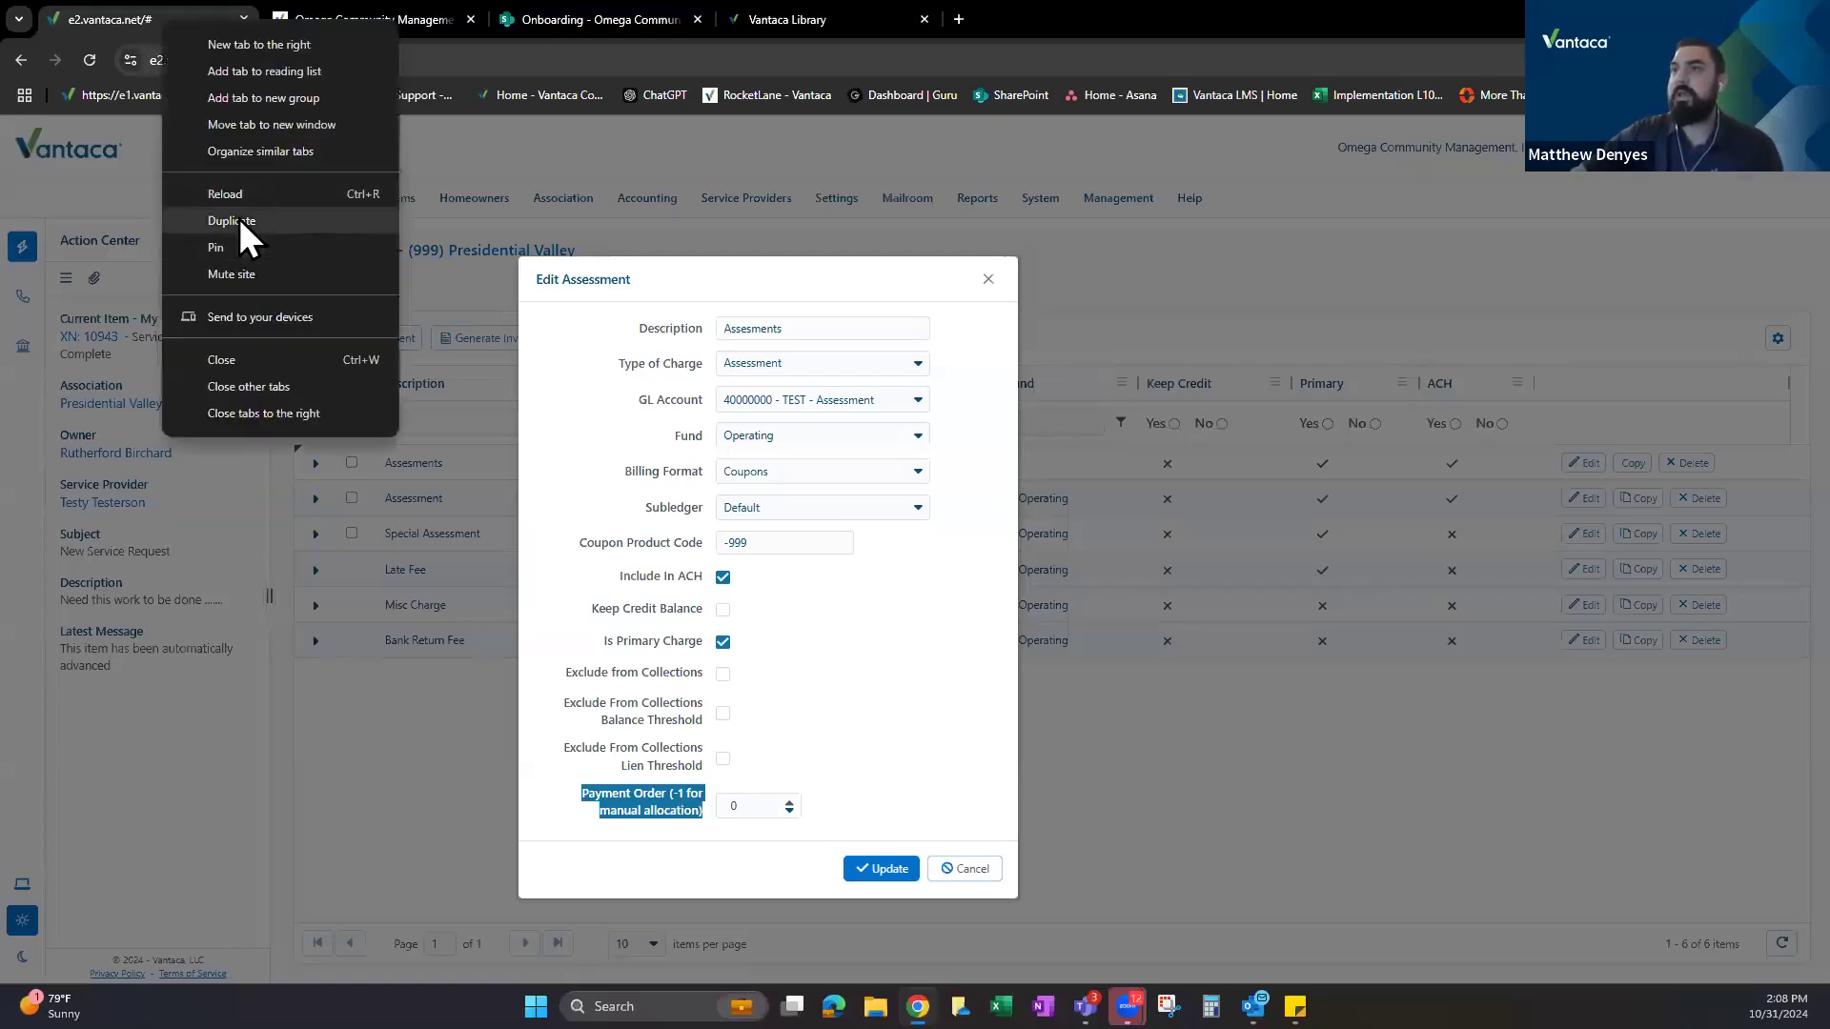
{"action": "left_click", "coordinate": [238, 219]}
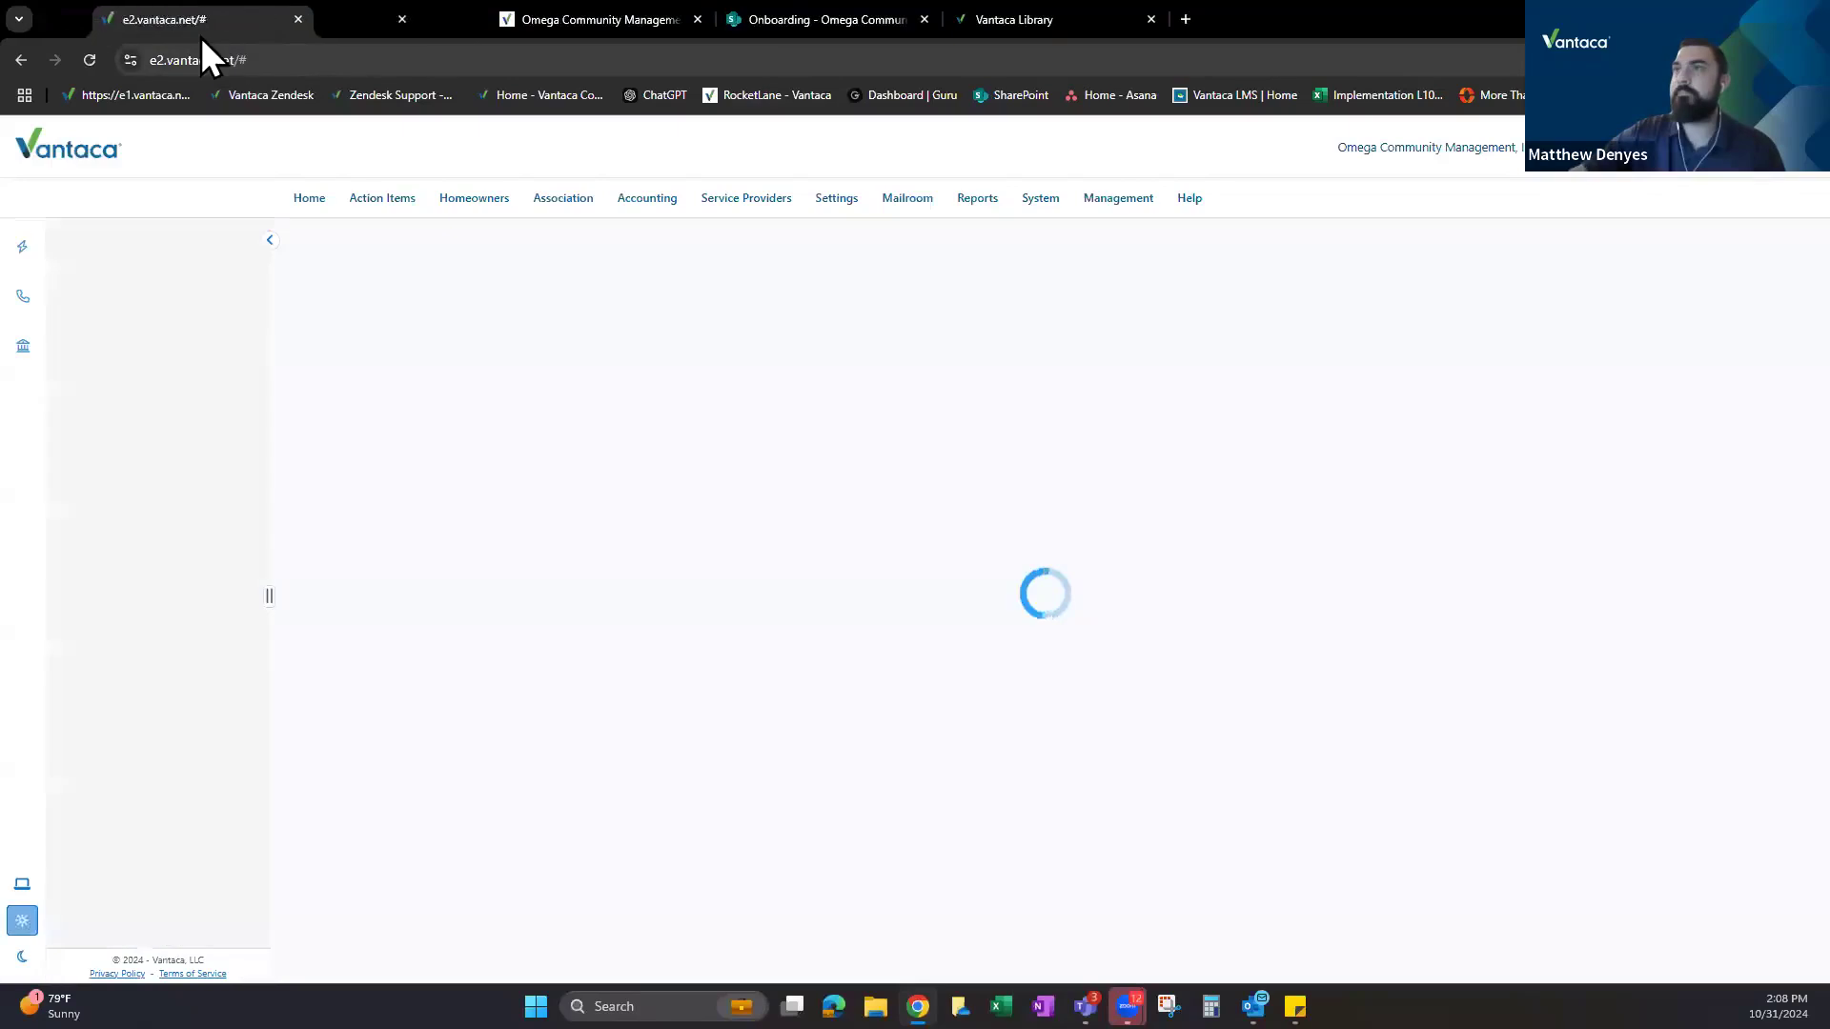
In the duplicate tab, set Presidential Valley's A/R Payment Distribution to Custom Order.
{"action": "left_click", "coordinate": [562, 195]}
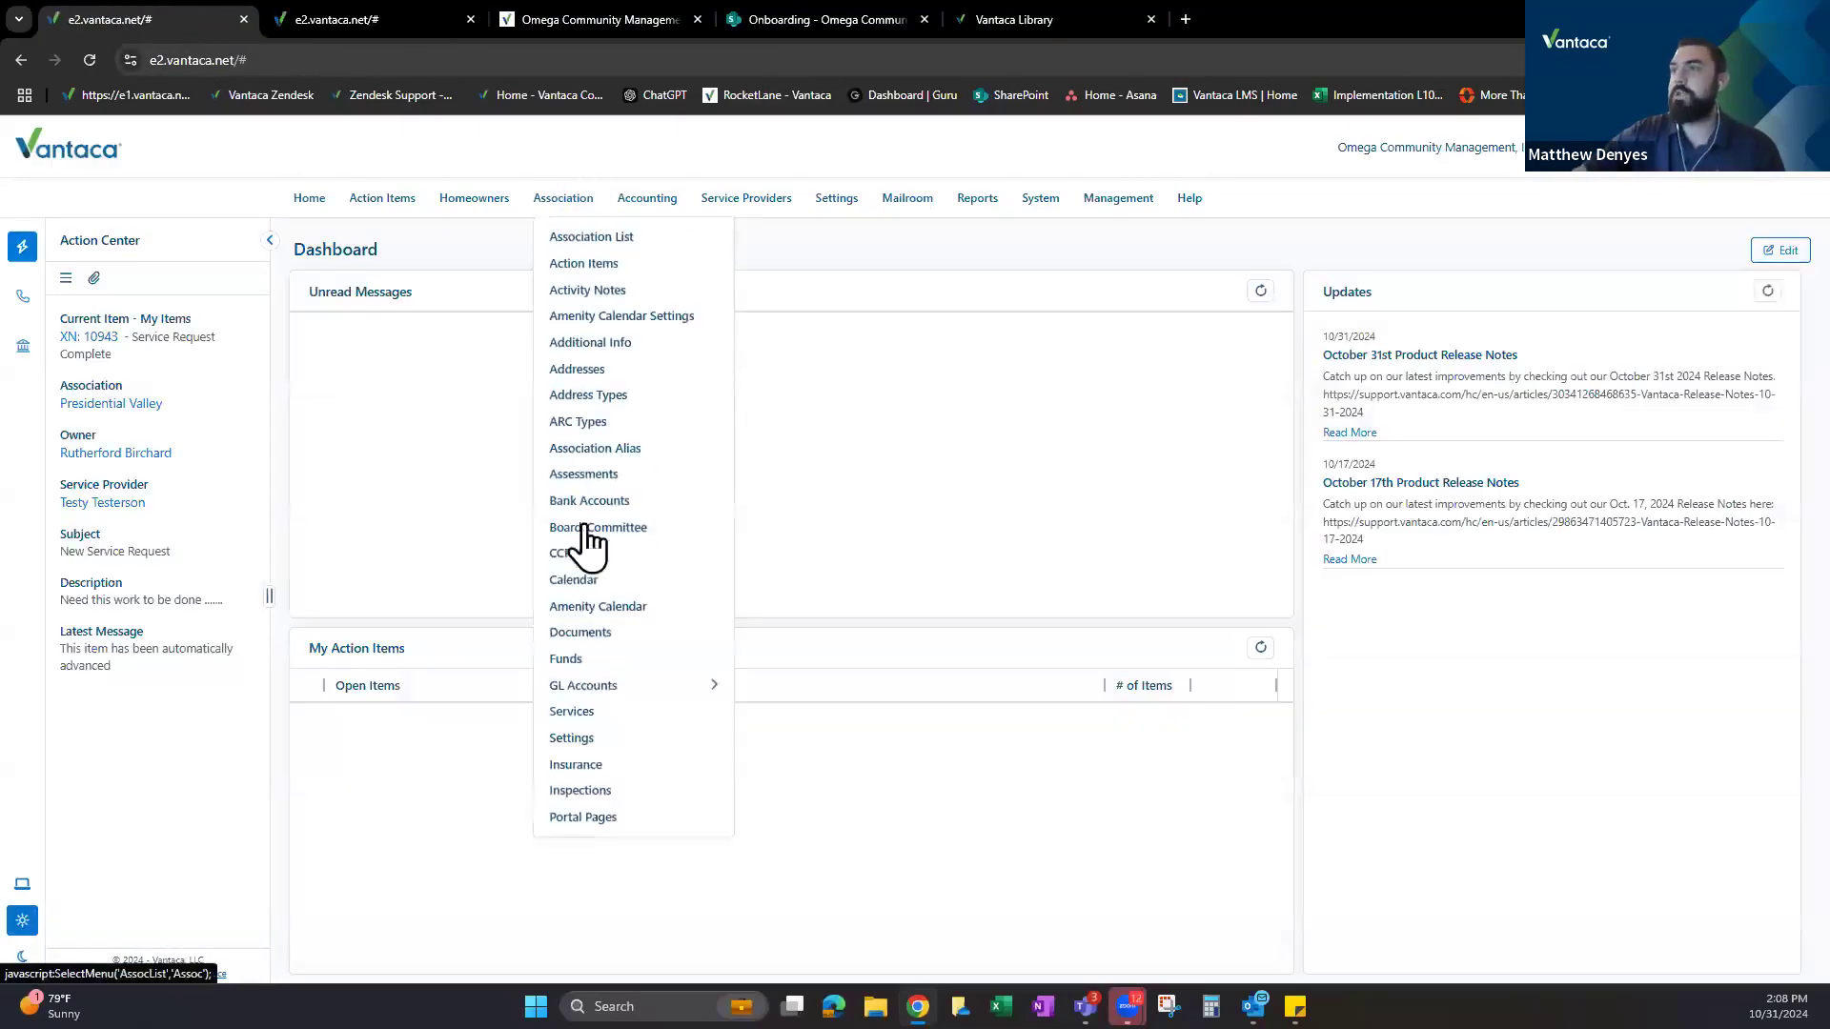
{"action": "left_click", "coordinate": [579, 739]}
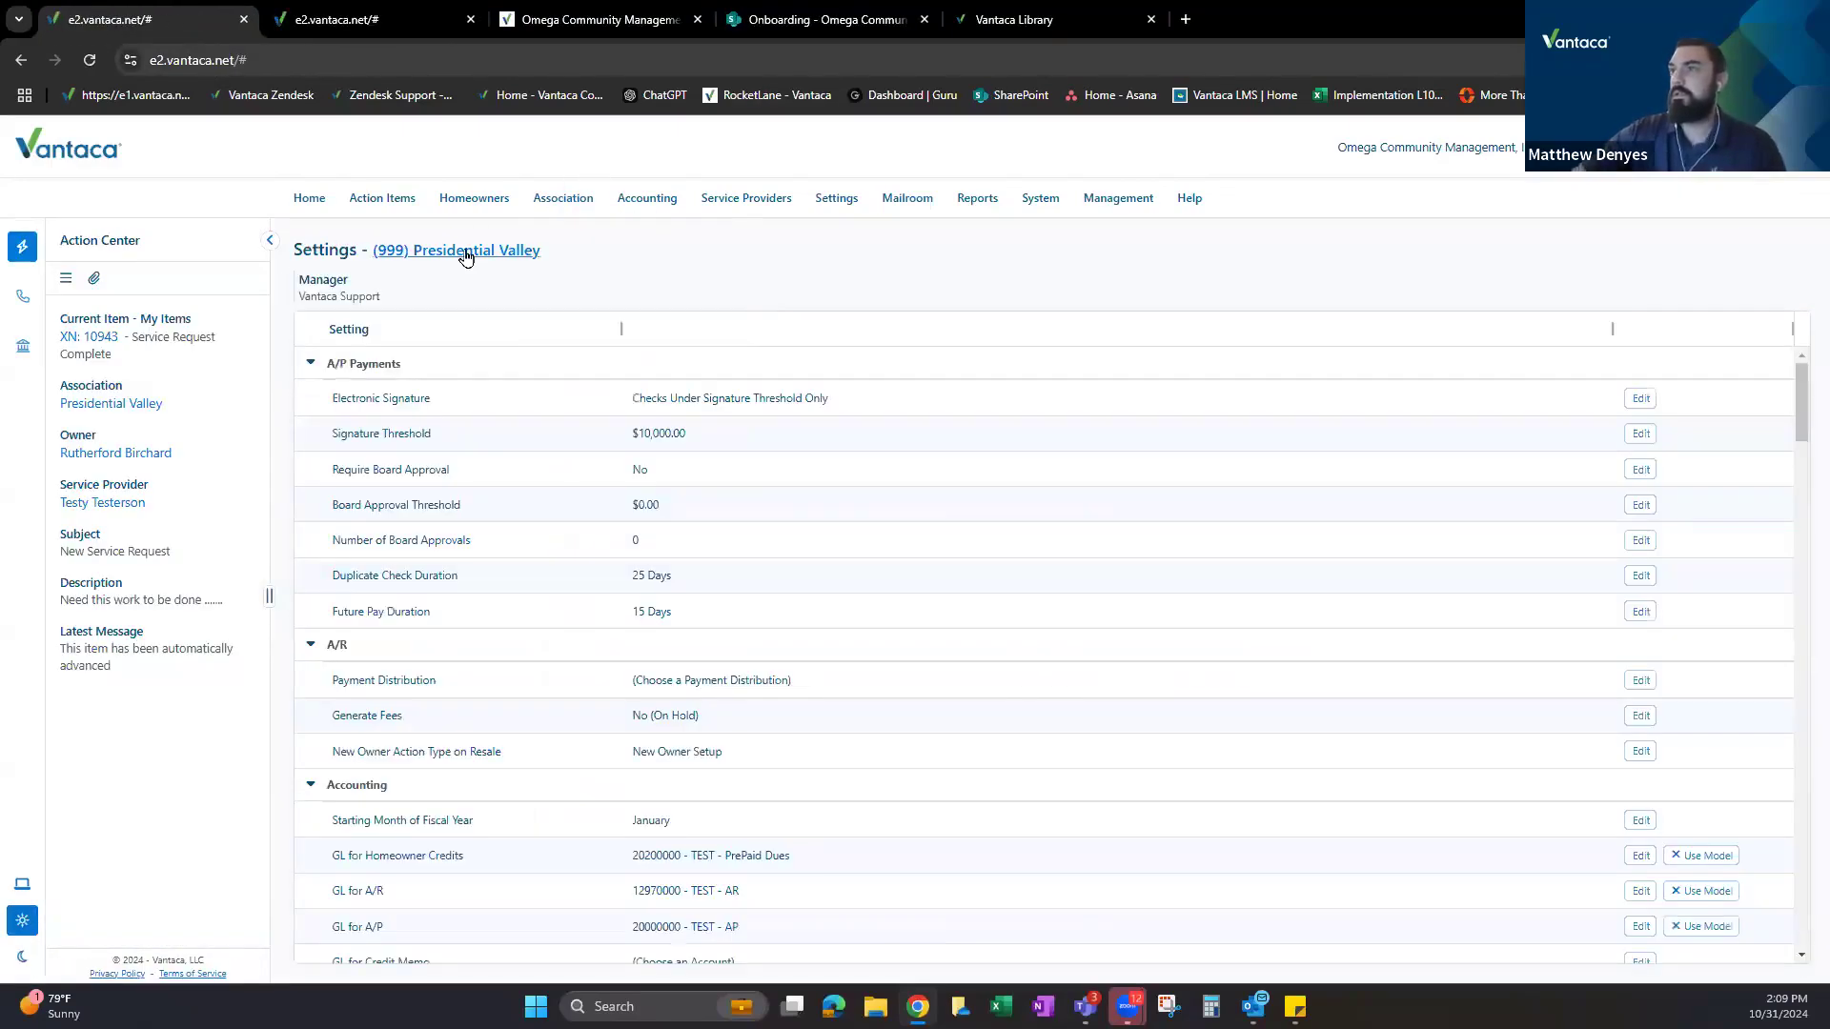
{"action": "double_click", "coordinate": [365, 646]}
{"action": "left_click", "coordinate": [730, 680]}
{"action": "left_click_drag", "start_coordinate": [331, 682], "coordinate": [443, 690]}
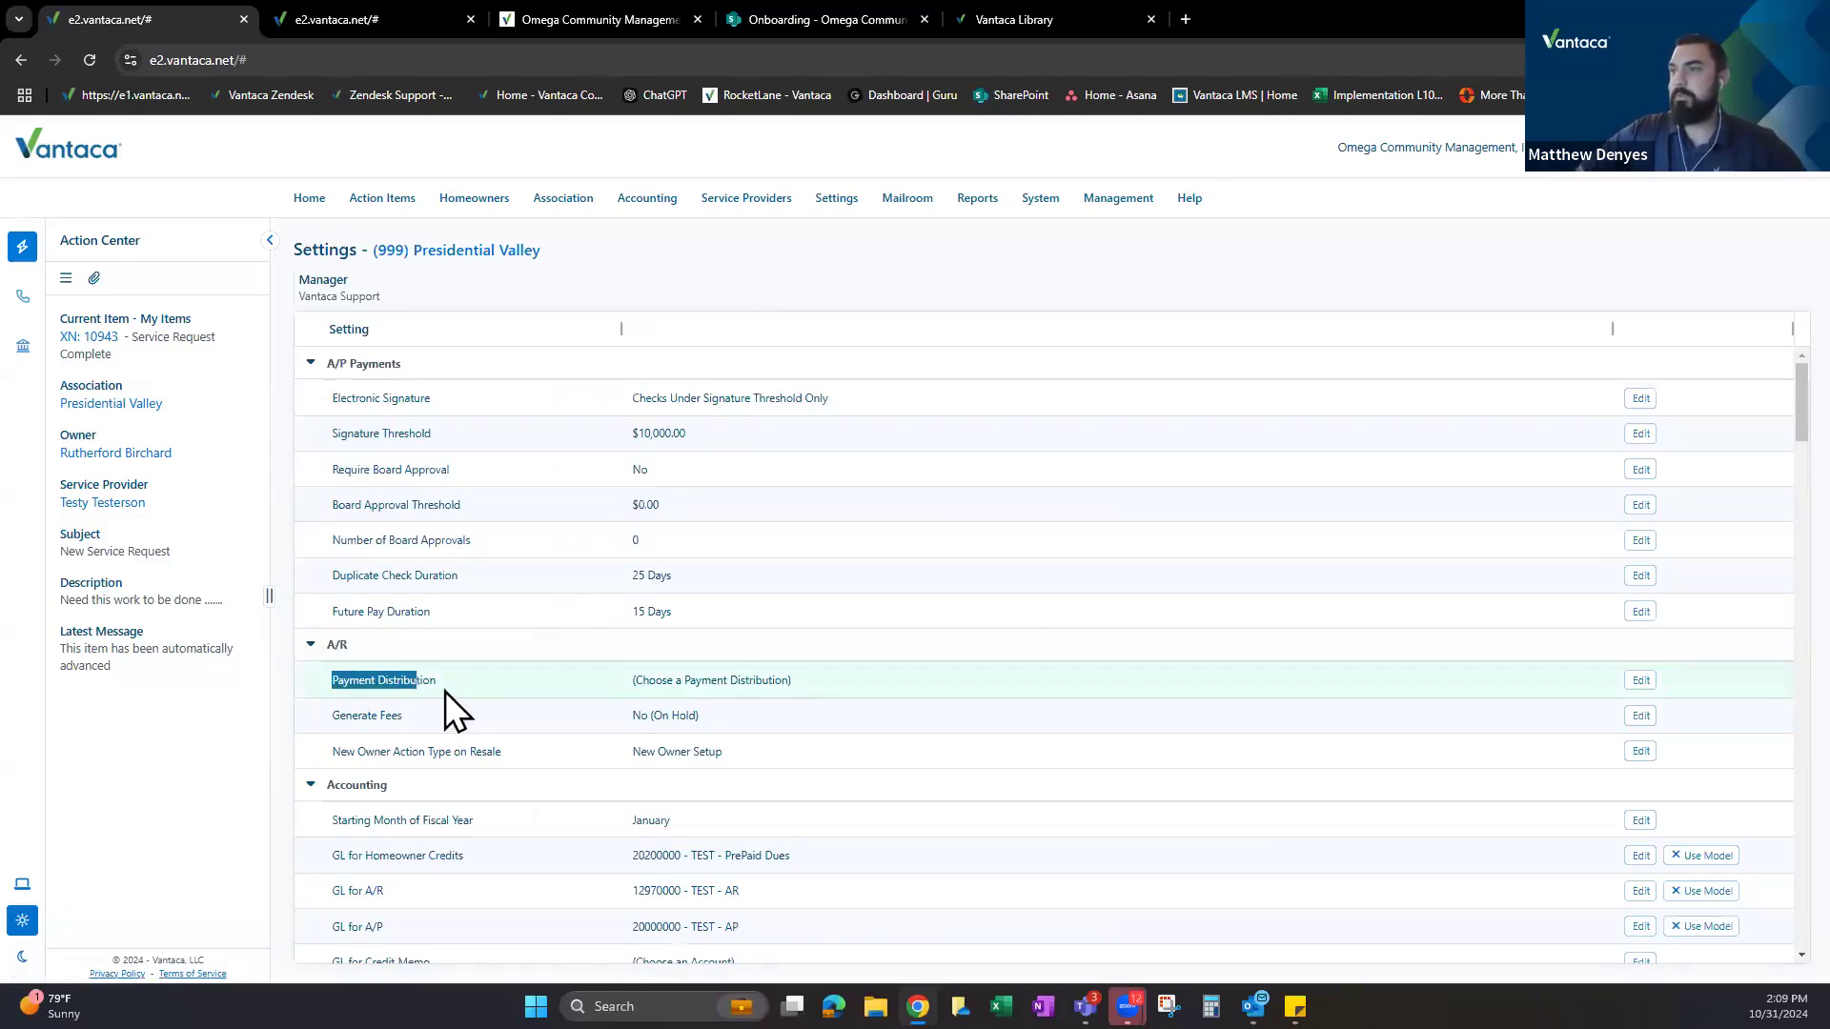
{"action": "left_click", "coordinate": [1640, 680]}
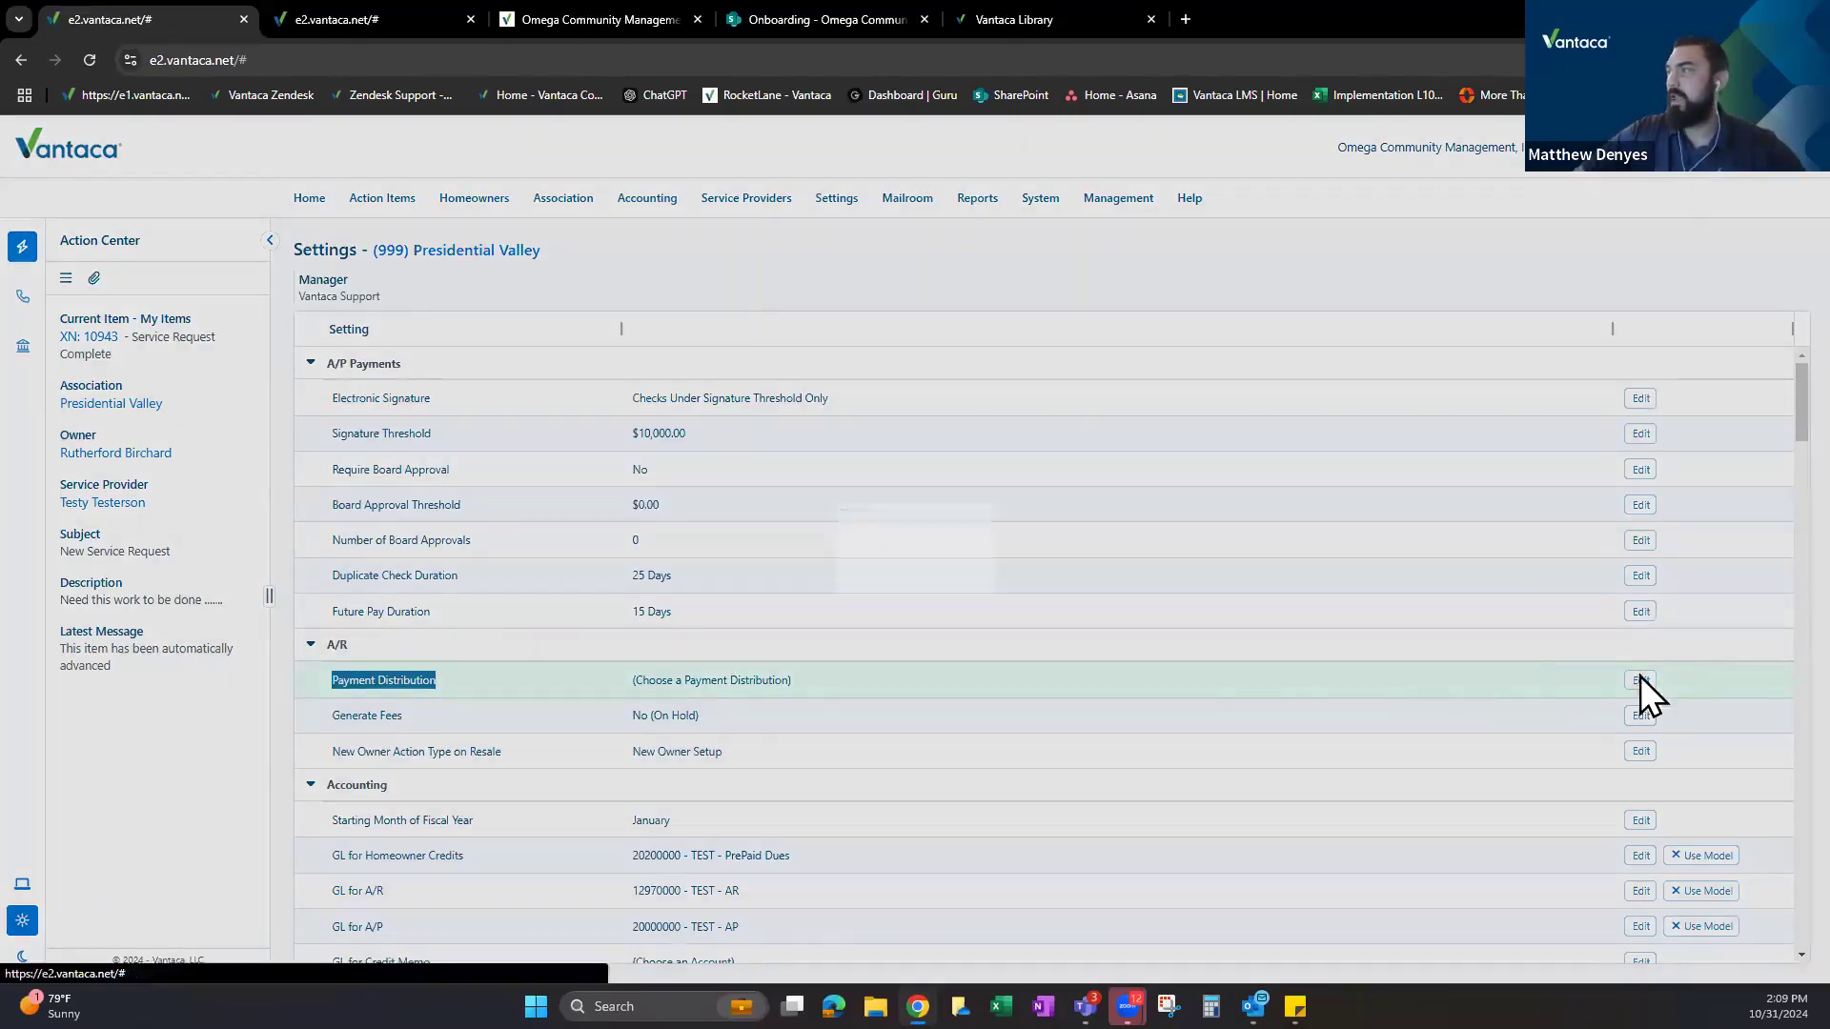
{"action": "left_click", "coordinate": [937, 530]}
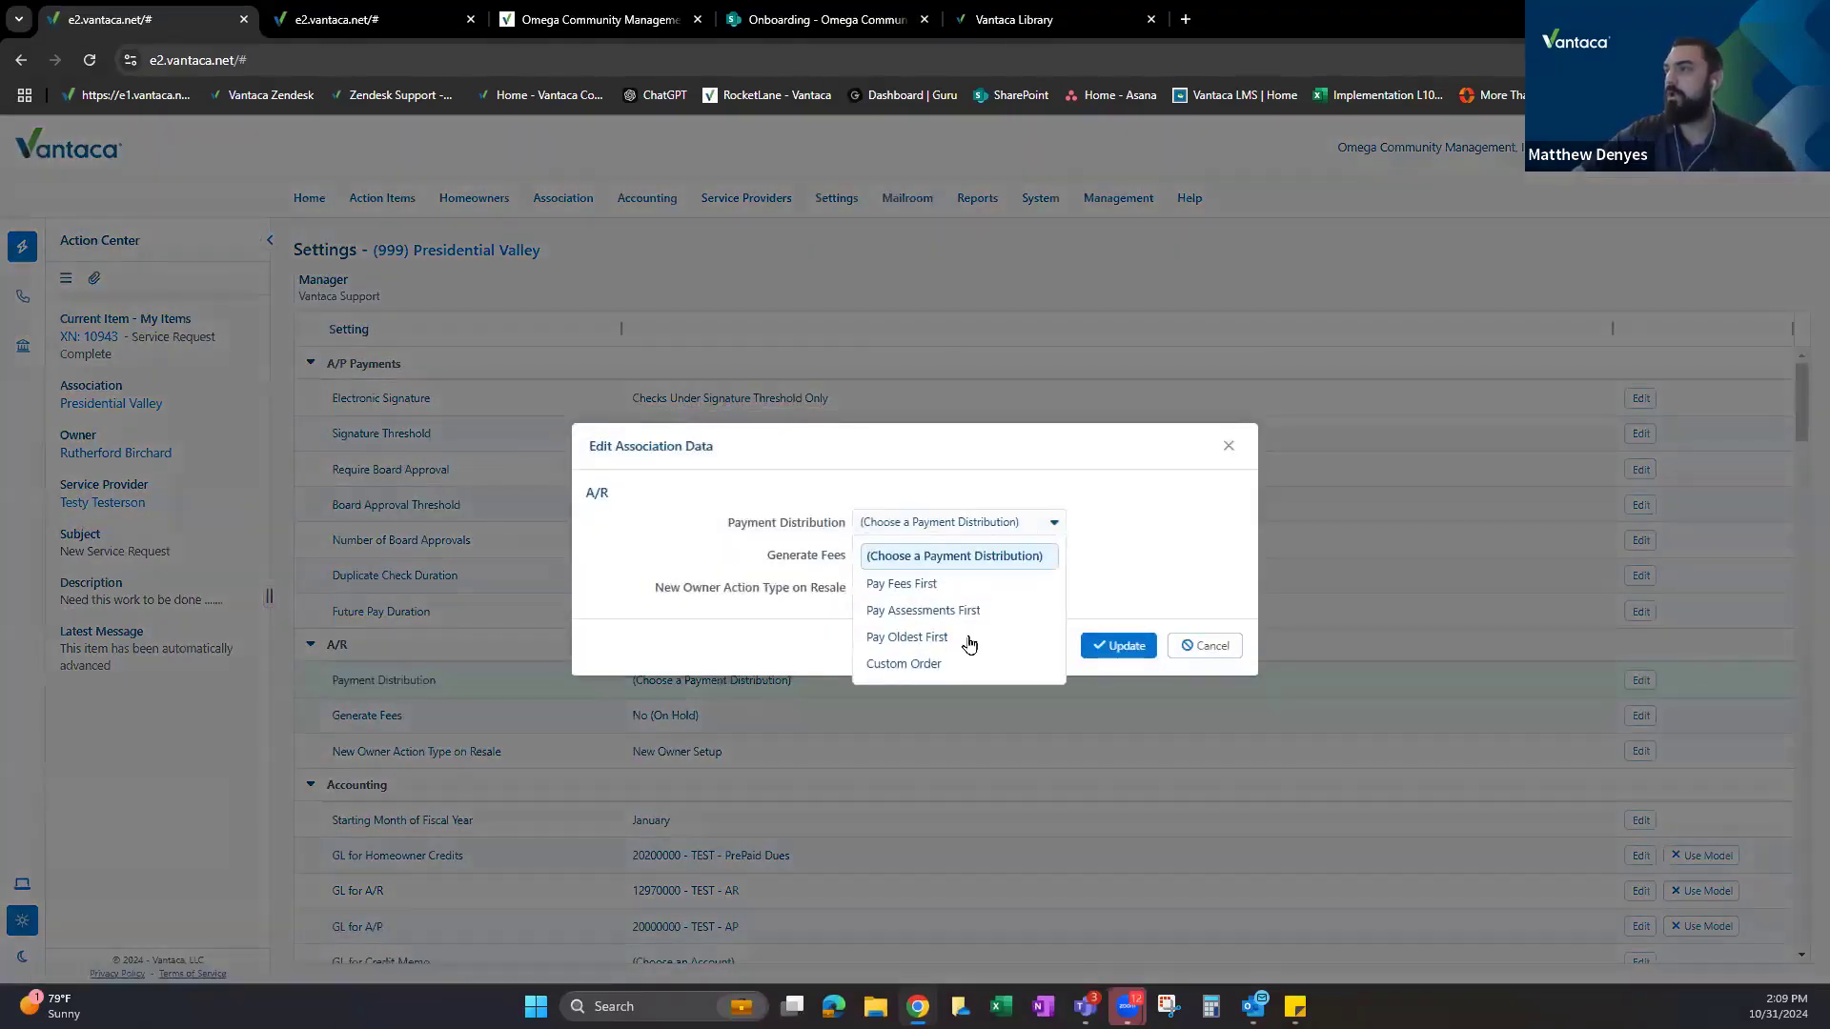
{"action": "left_click", "coordinate": [920, 665]}
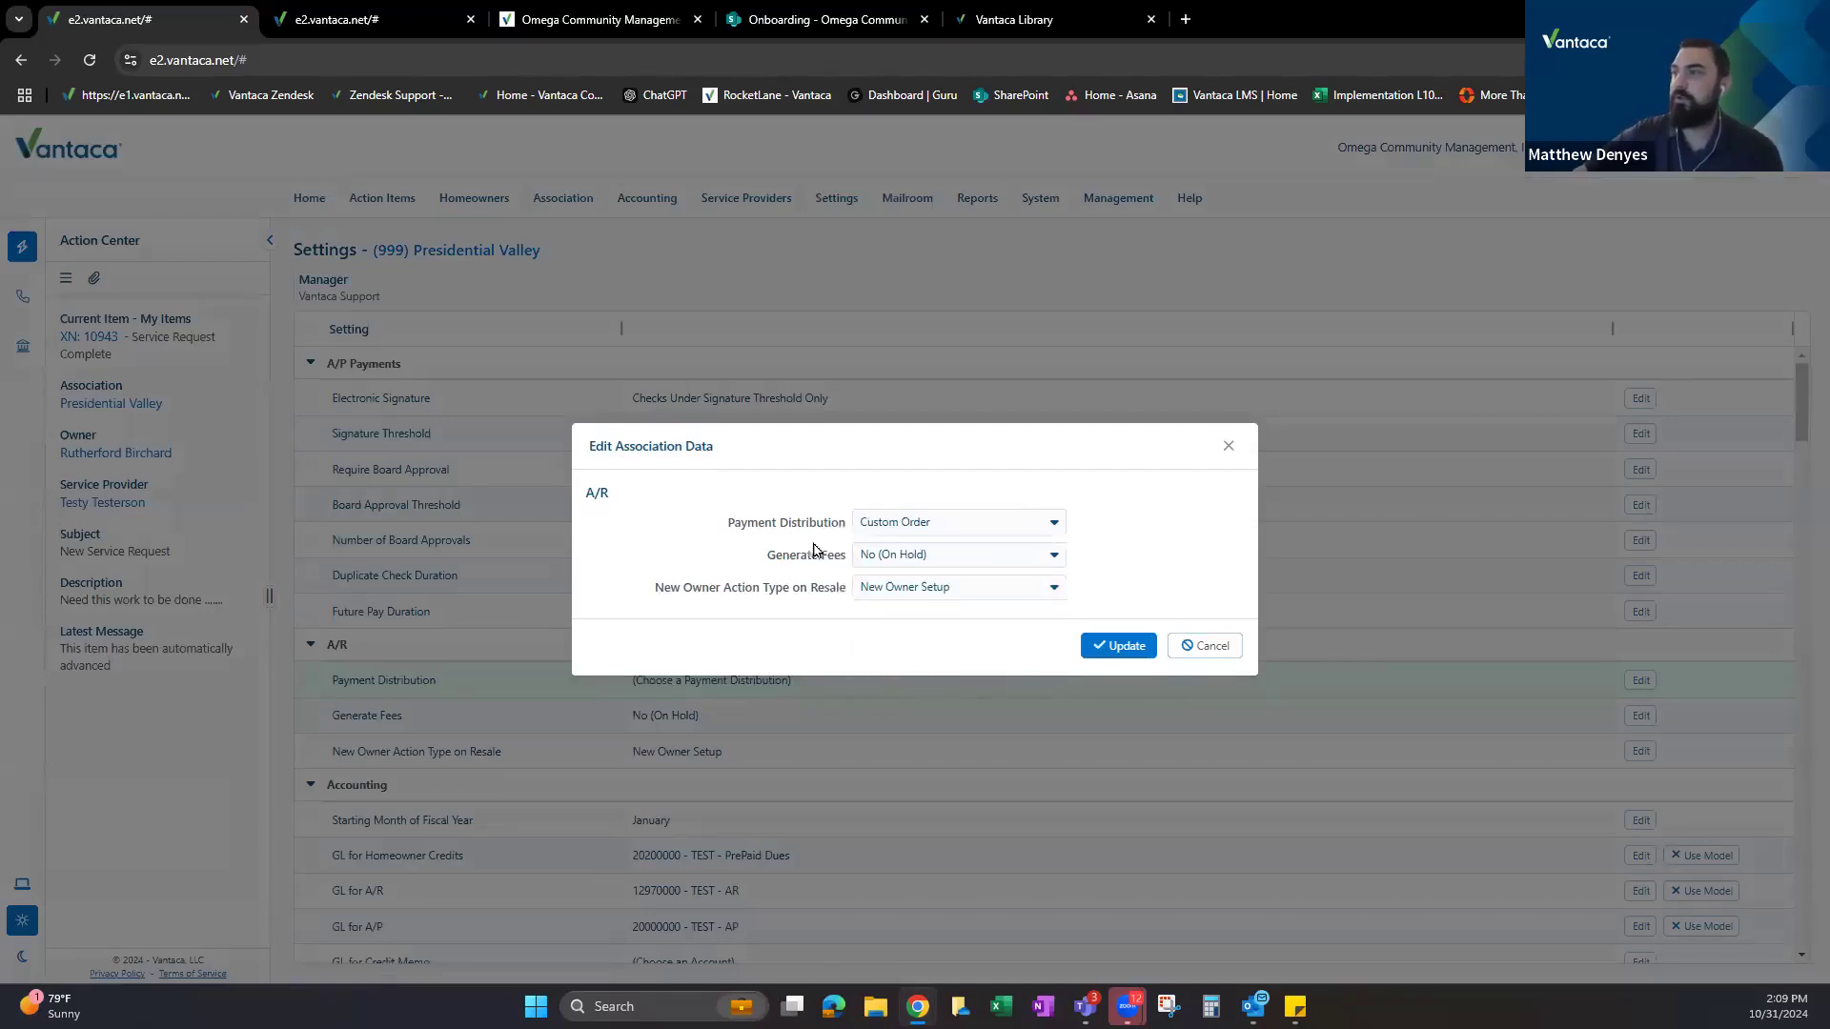
Try Pay Fees First, Pay Assessments First and Pay Oldest First, end on Custom Order, and return to the assessment.
{"action": "left_click", "coordinate": [345, 12]}
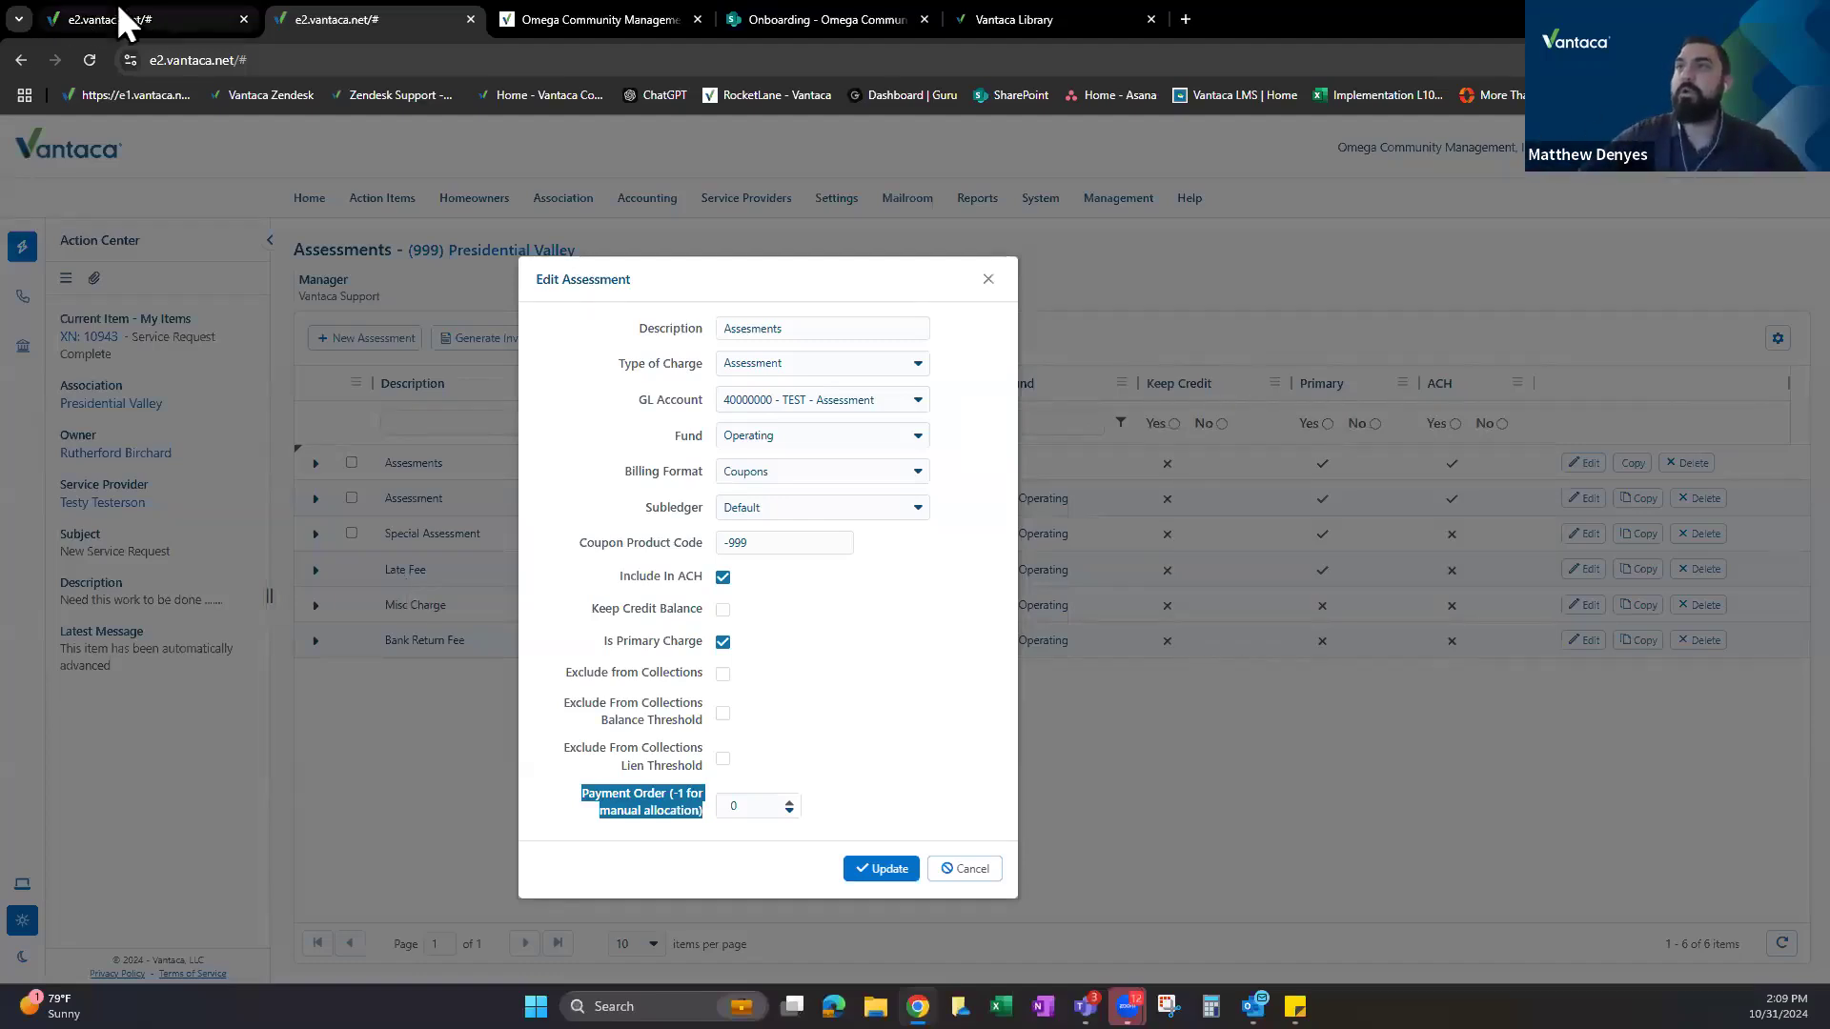
{"action": "left_click", "coordinate": [95, 19]}
{"action": "left_click", "coordinate": [951, 525]}
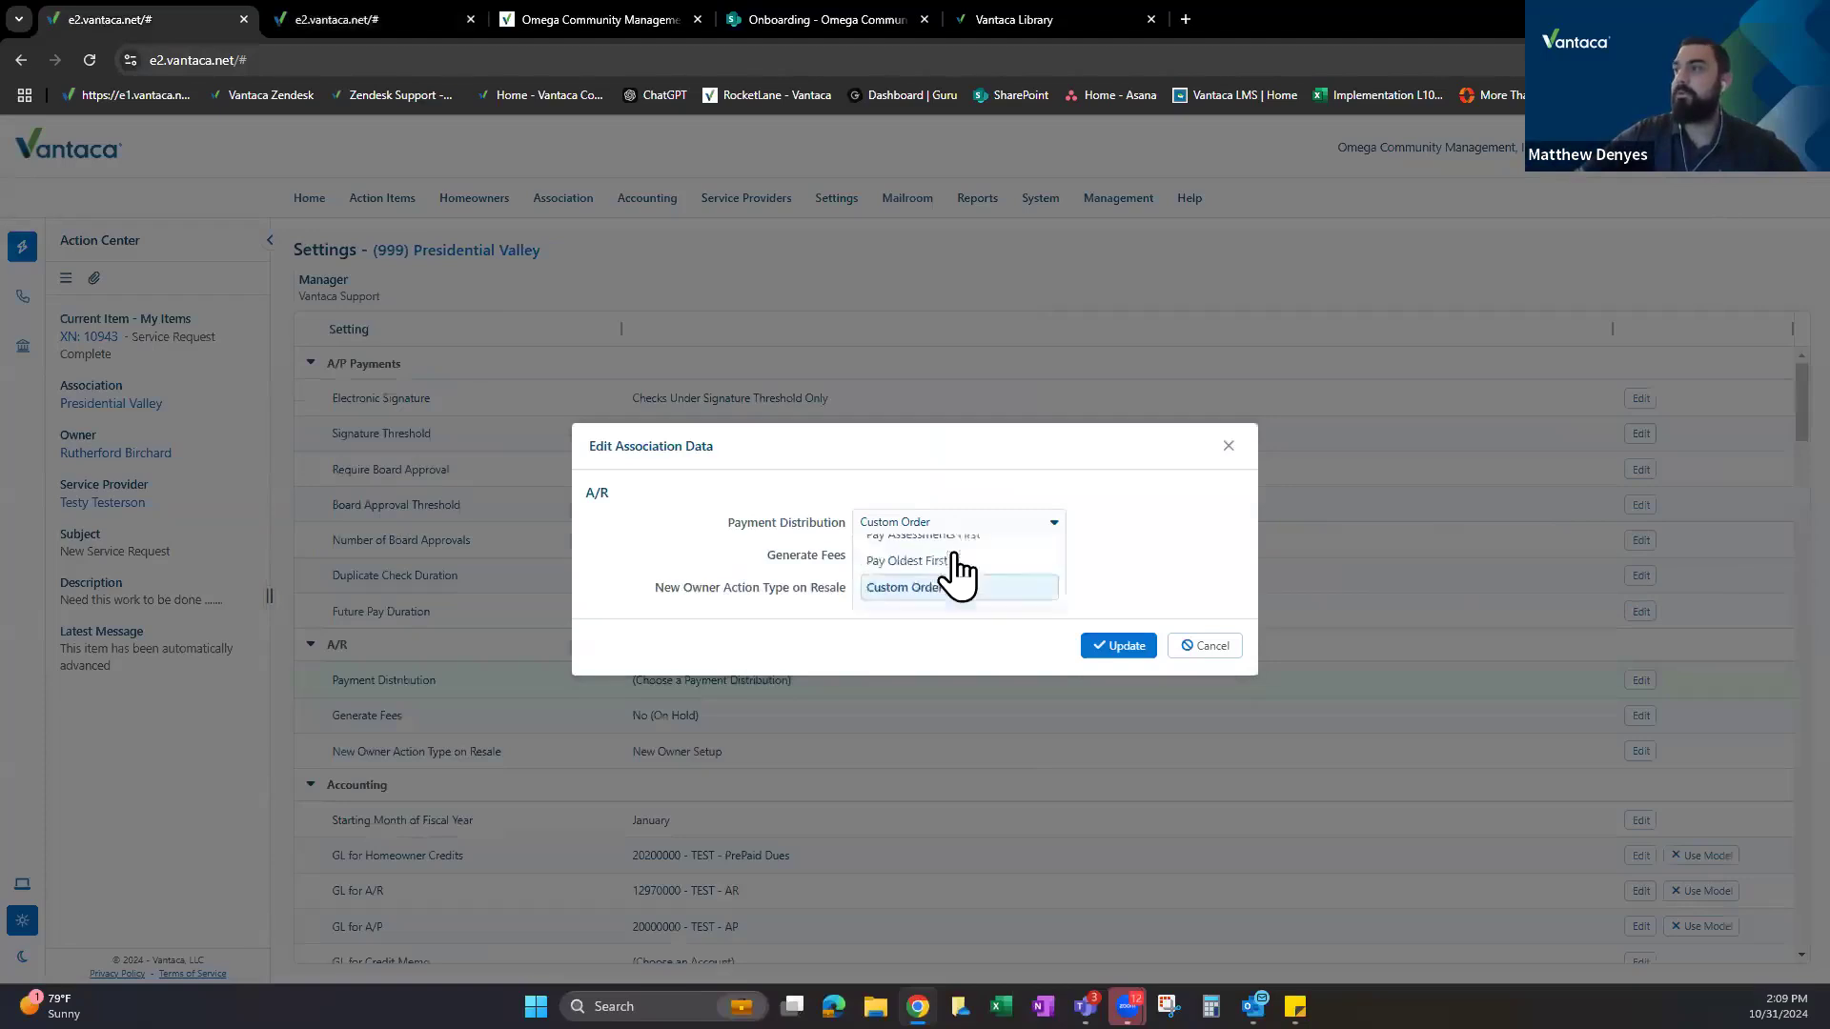
{"action": "left_click", "coordinate": [906, 583]}
{"action": "left_click", "coordinate": [939, 524]}
{"action": "left_click", "coordinate": [938, 600]}
{"action": "left_click", "coordinate": [953, 523]}
{"action": "left_click", "coordinate": [959, 614]}
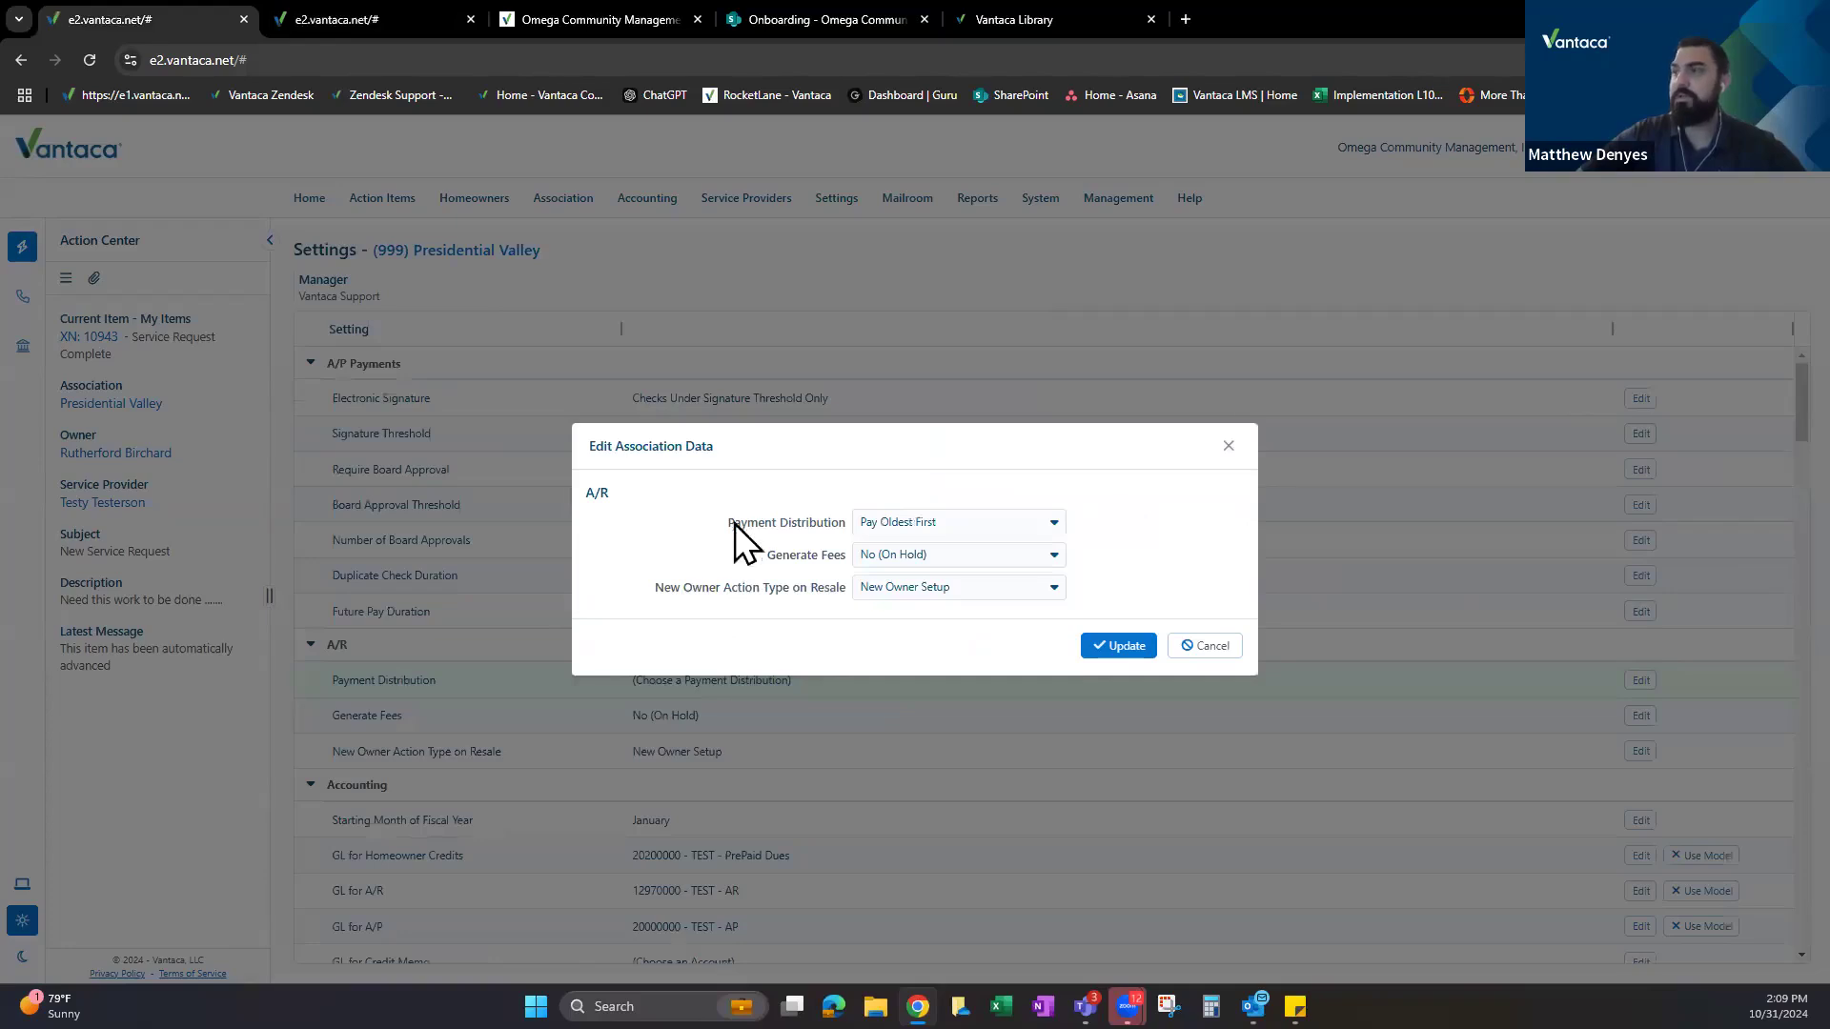
{"action": "left_click", "coordinate": [924, 520]}
{"action": "left_click", "coordinate": [926, 666]}
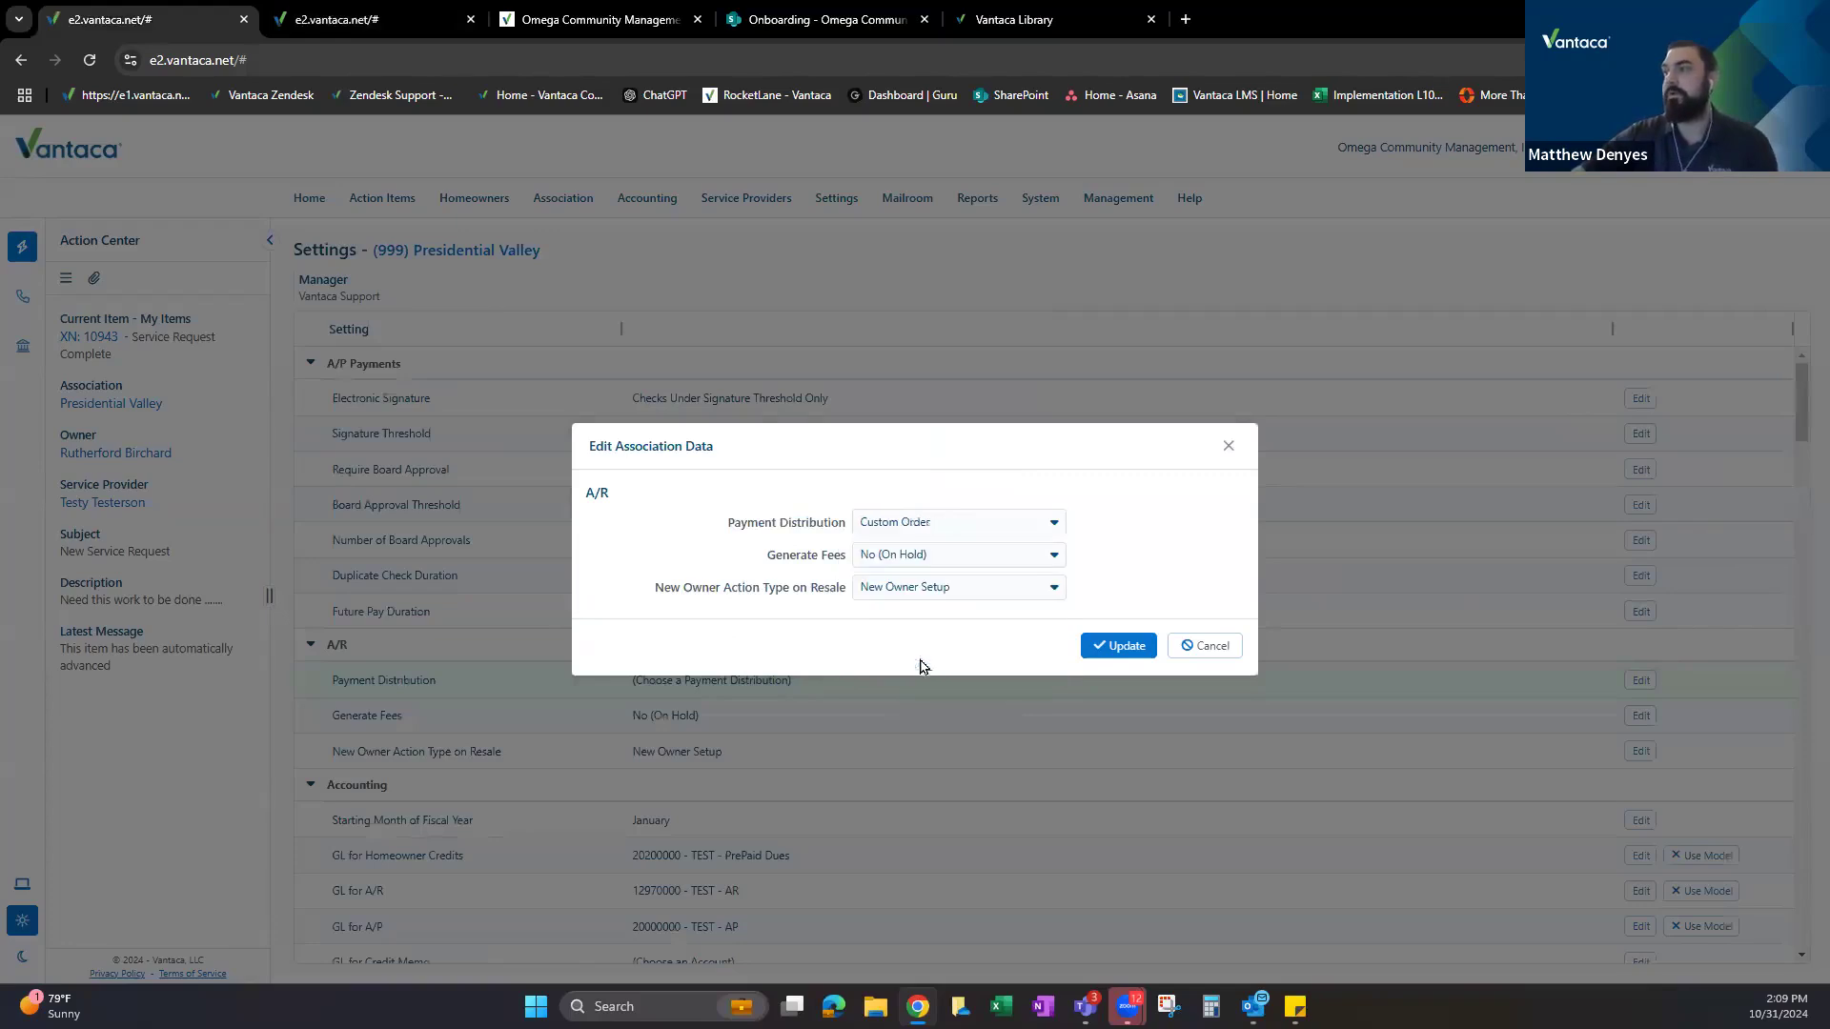
{"action": "left_click", "coordinate": [359, 19]}
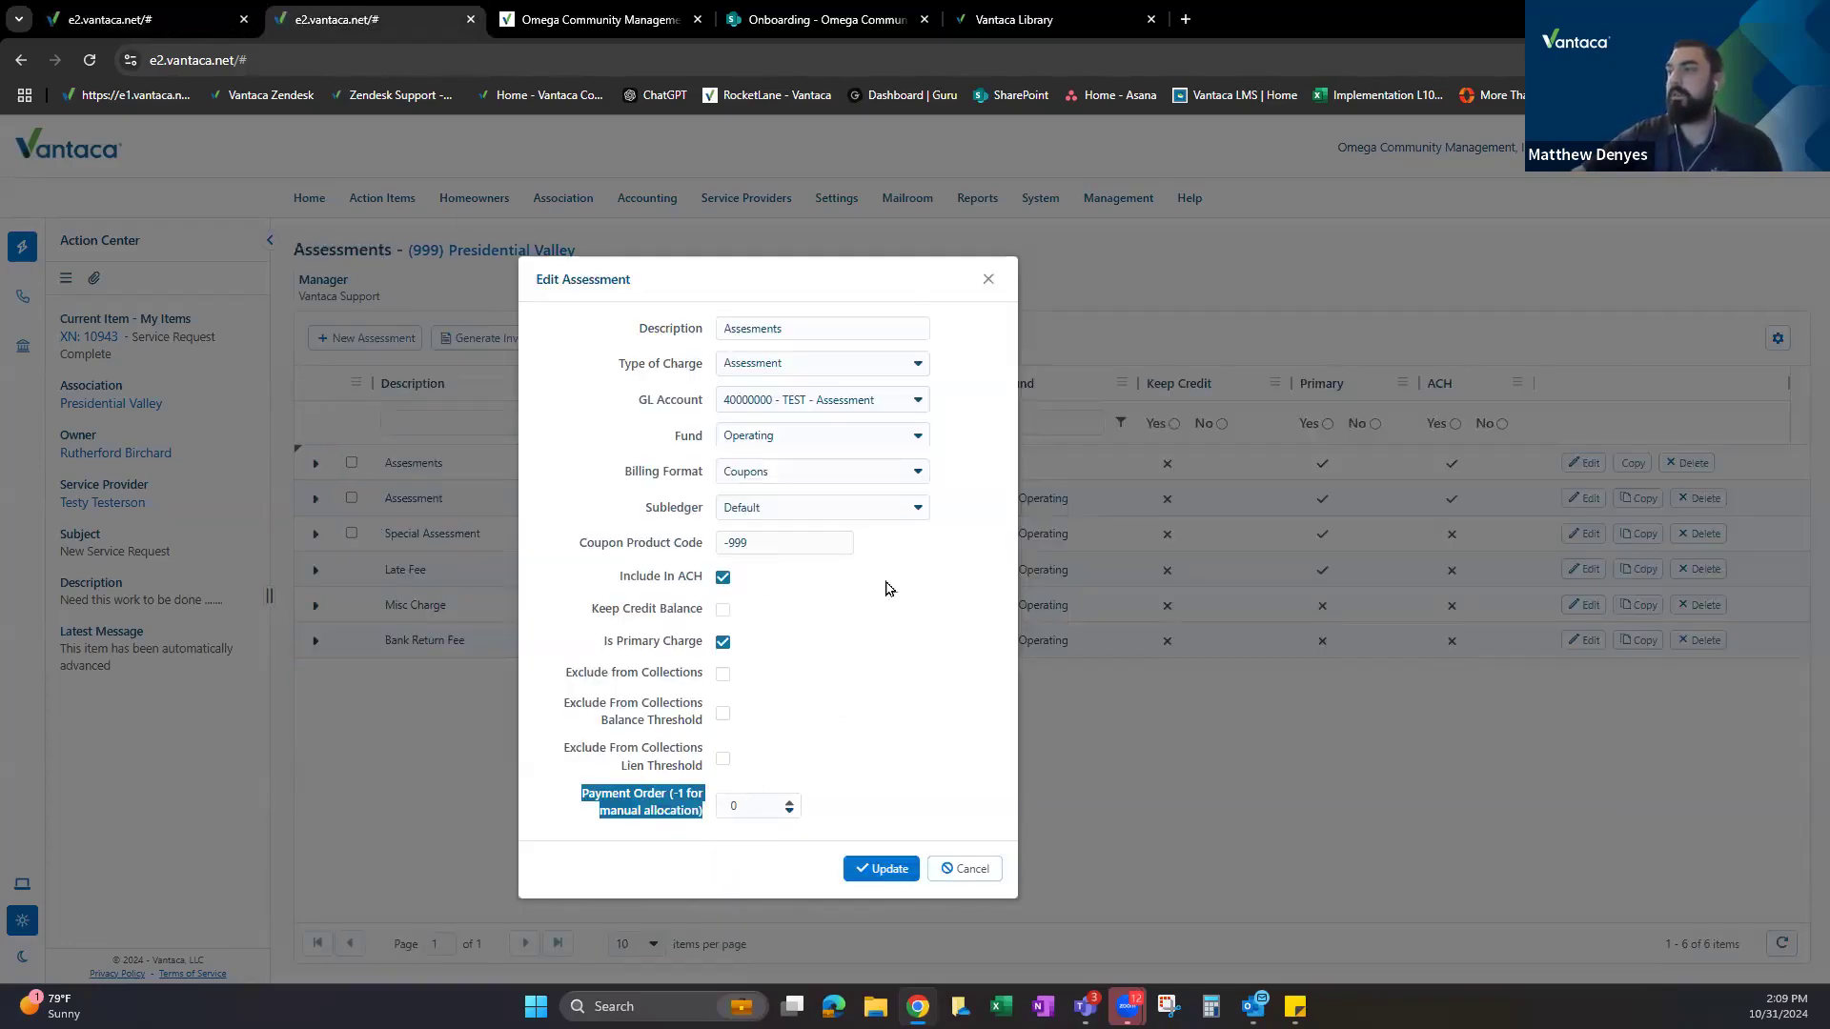
Append ' - Test' so the description reads 'Assesments - Test', and save with Update.
{"action": "left_click", "coordinate": [776, 721]}
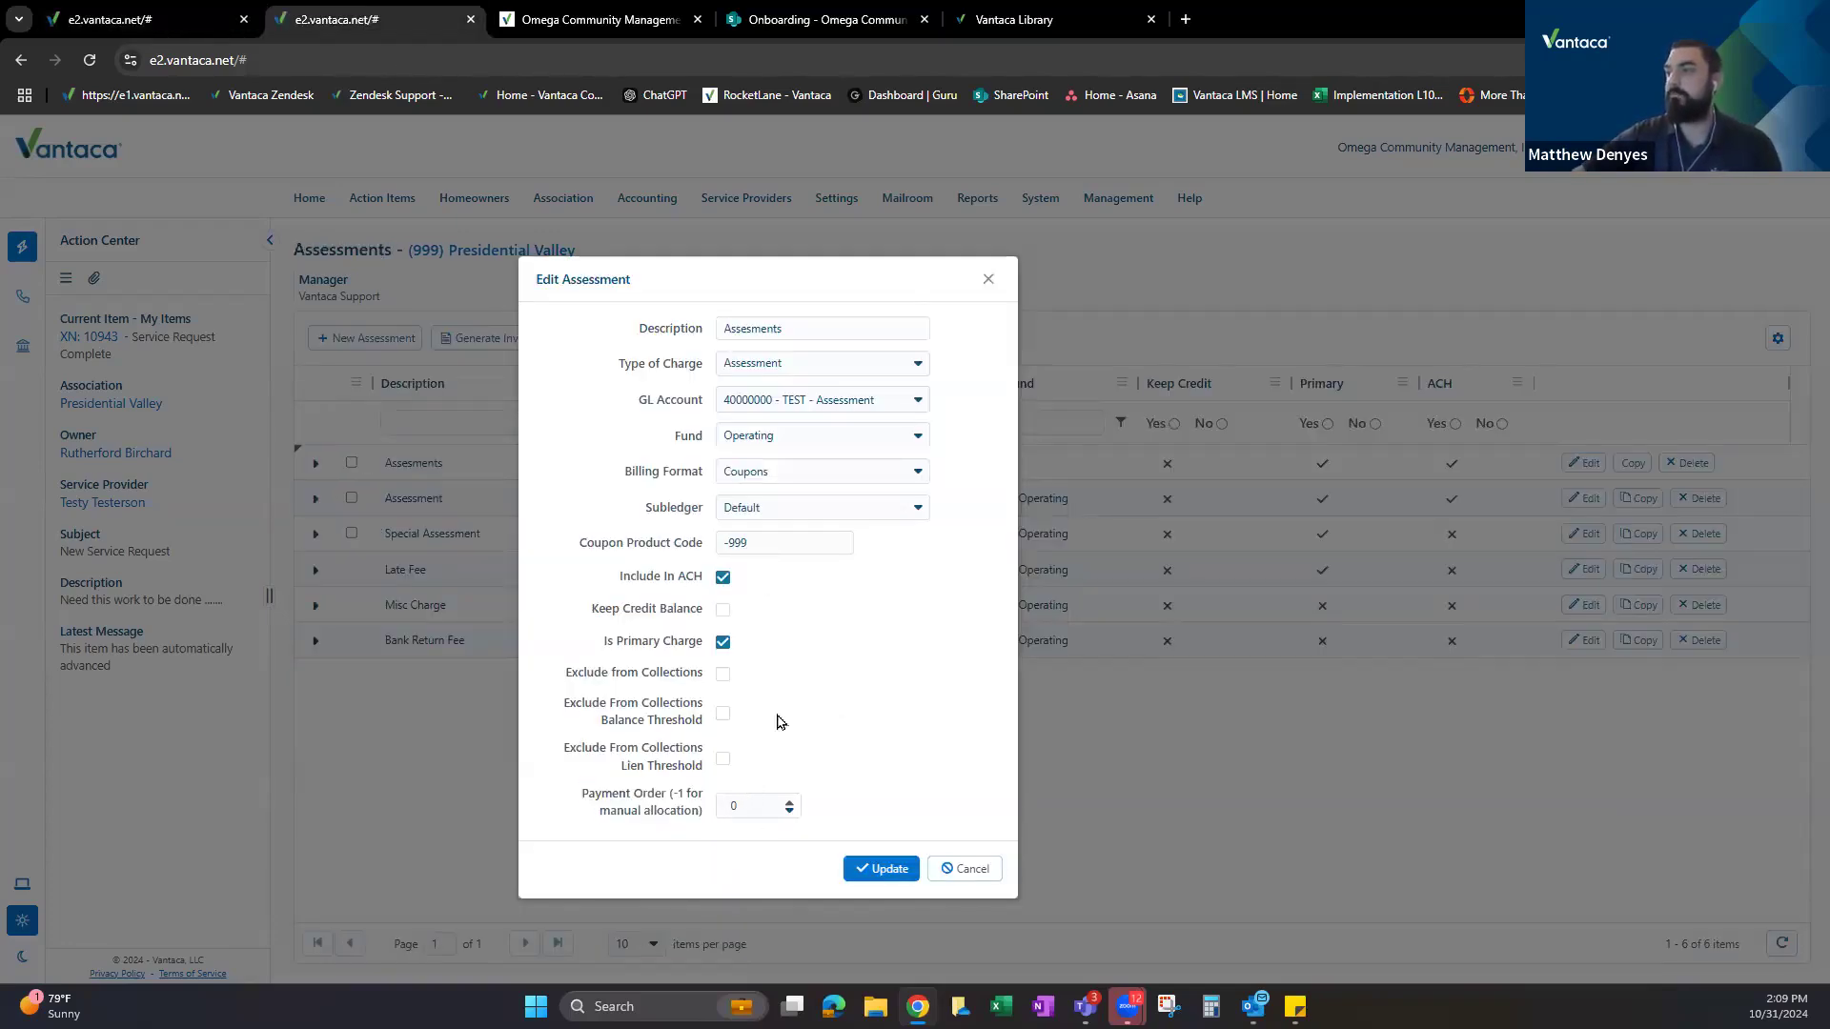
{"action": "left_click", "coordinate": [839, 336]}
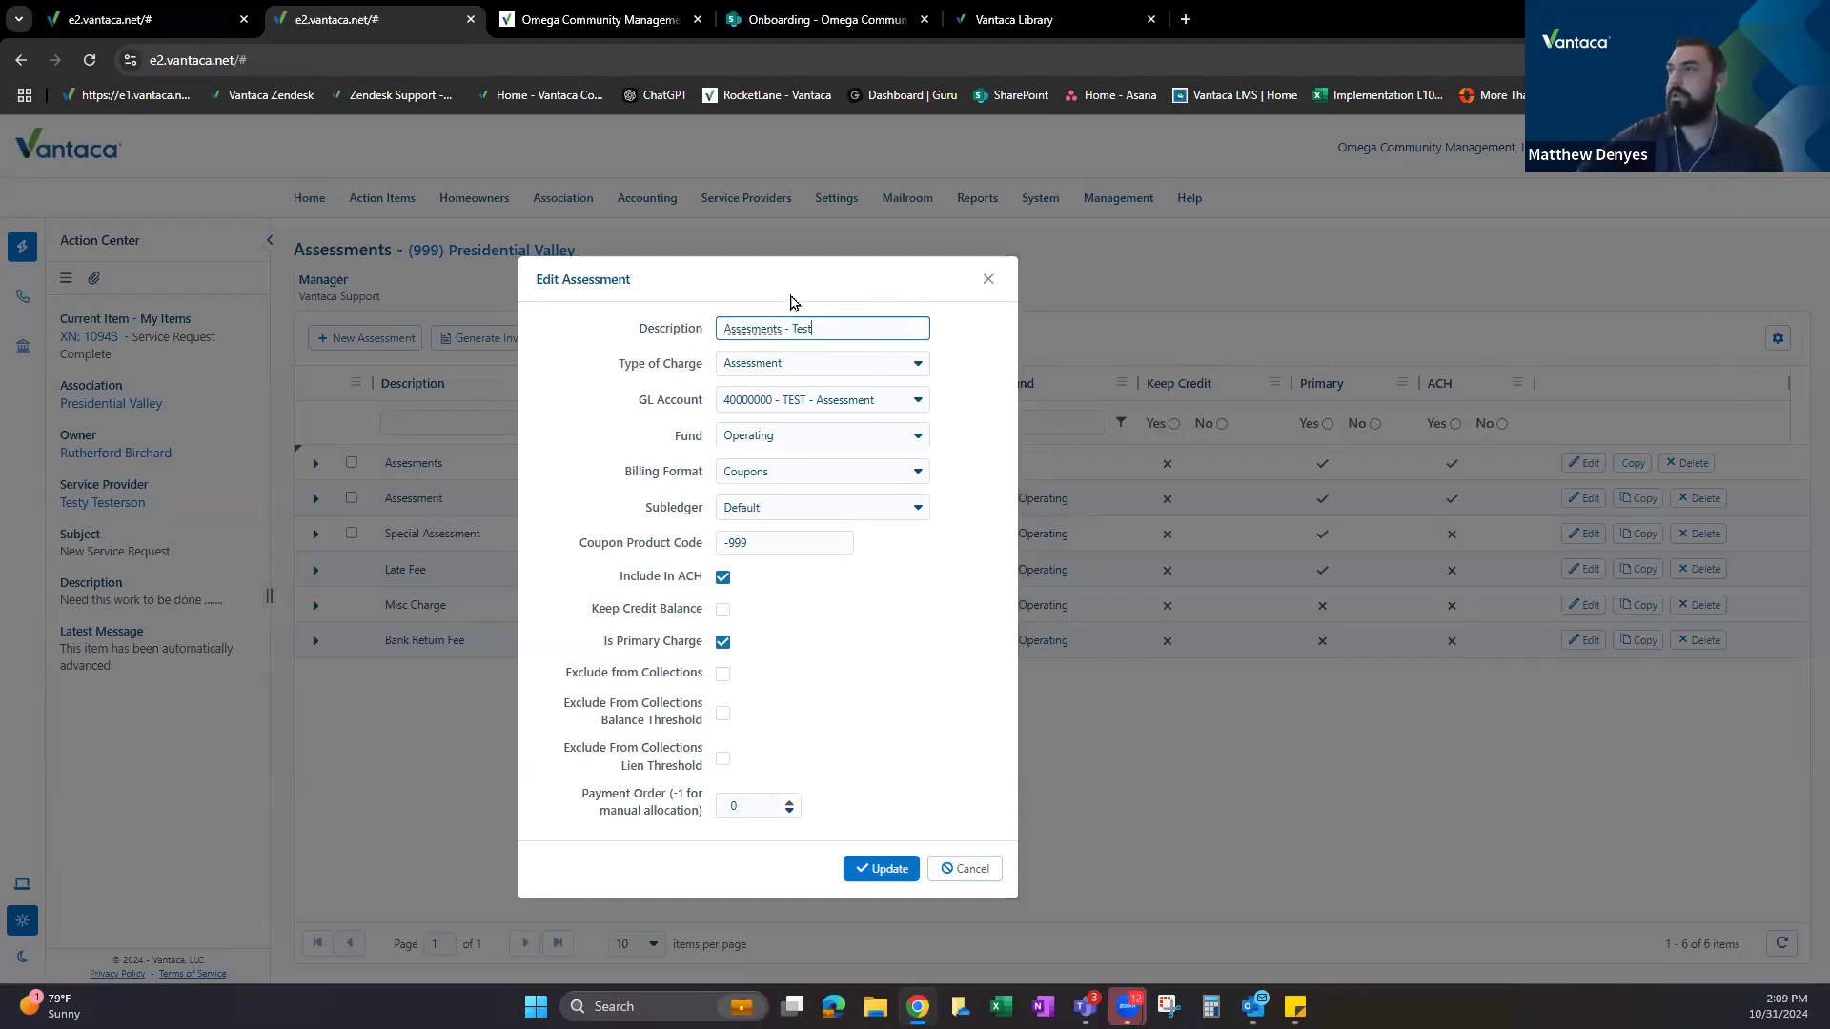
{"action": "left_click", "coordinate": [878, 871]}
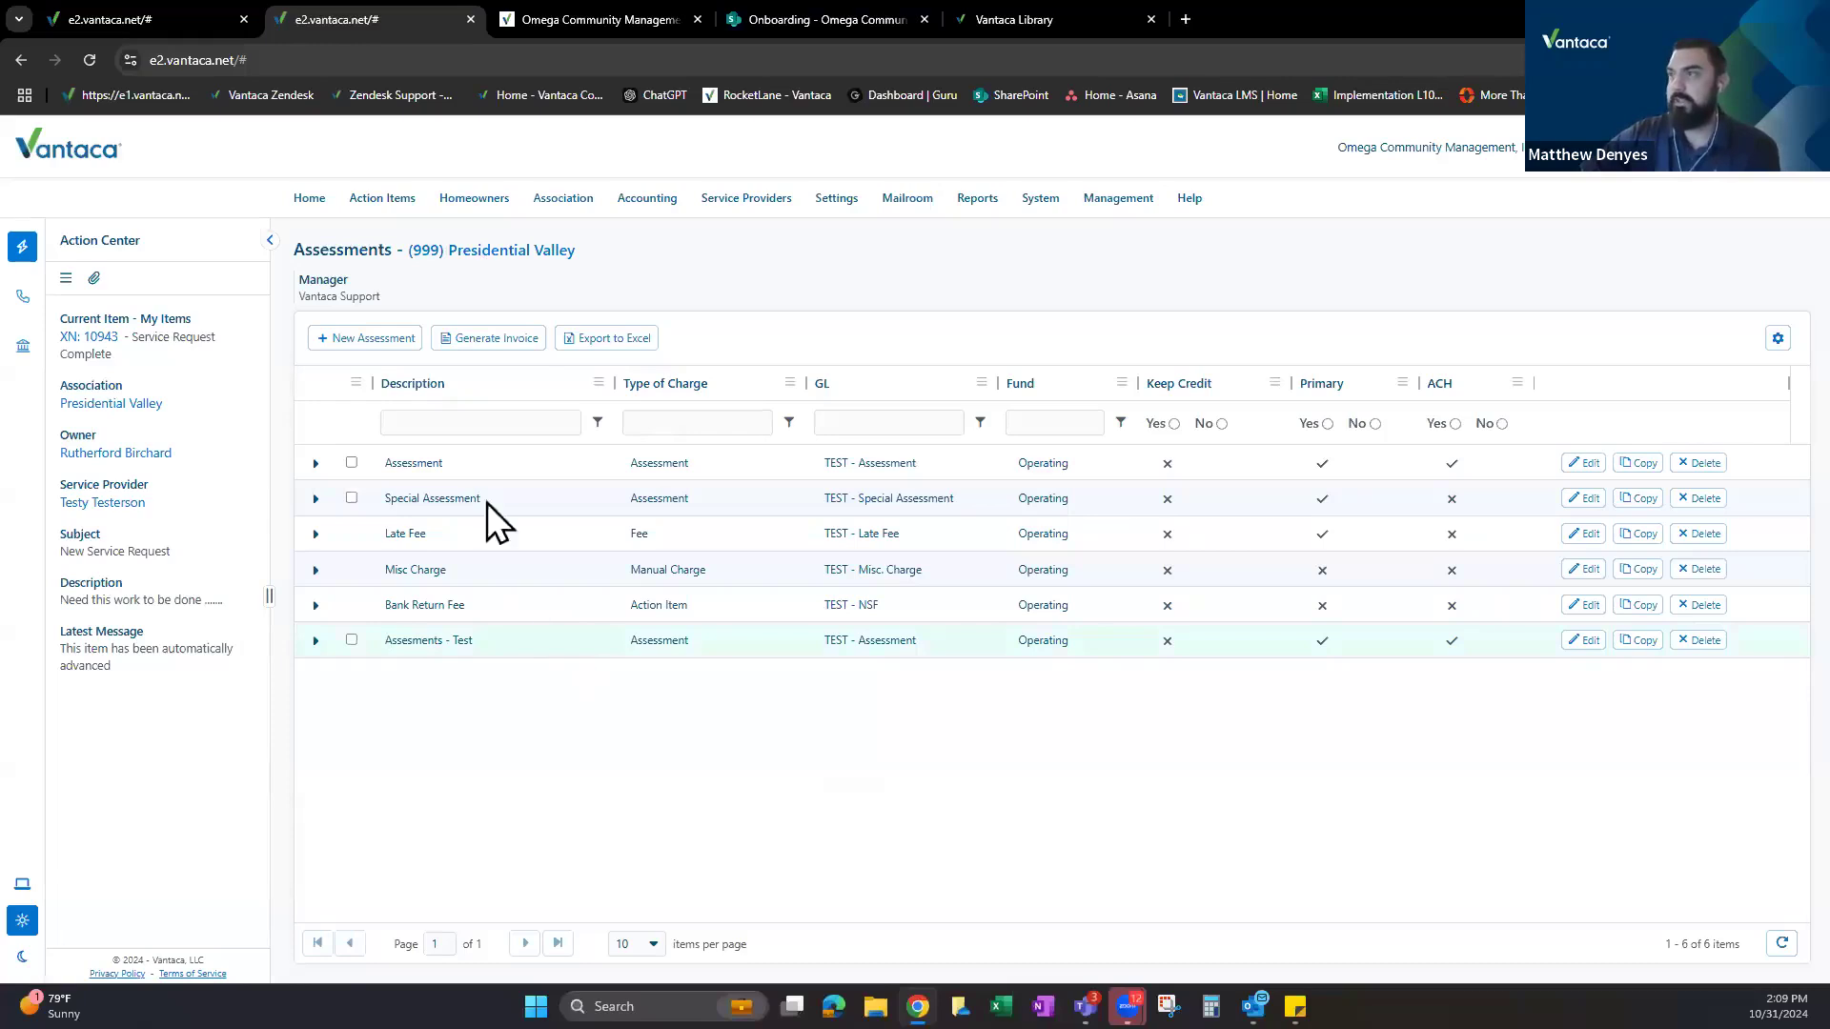
Expand and collapse the Assesments - Test row to inspect it in the list.
{"action": "left_click", "coordinate": [315, 640]}
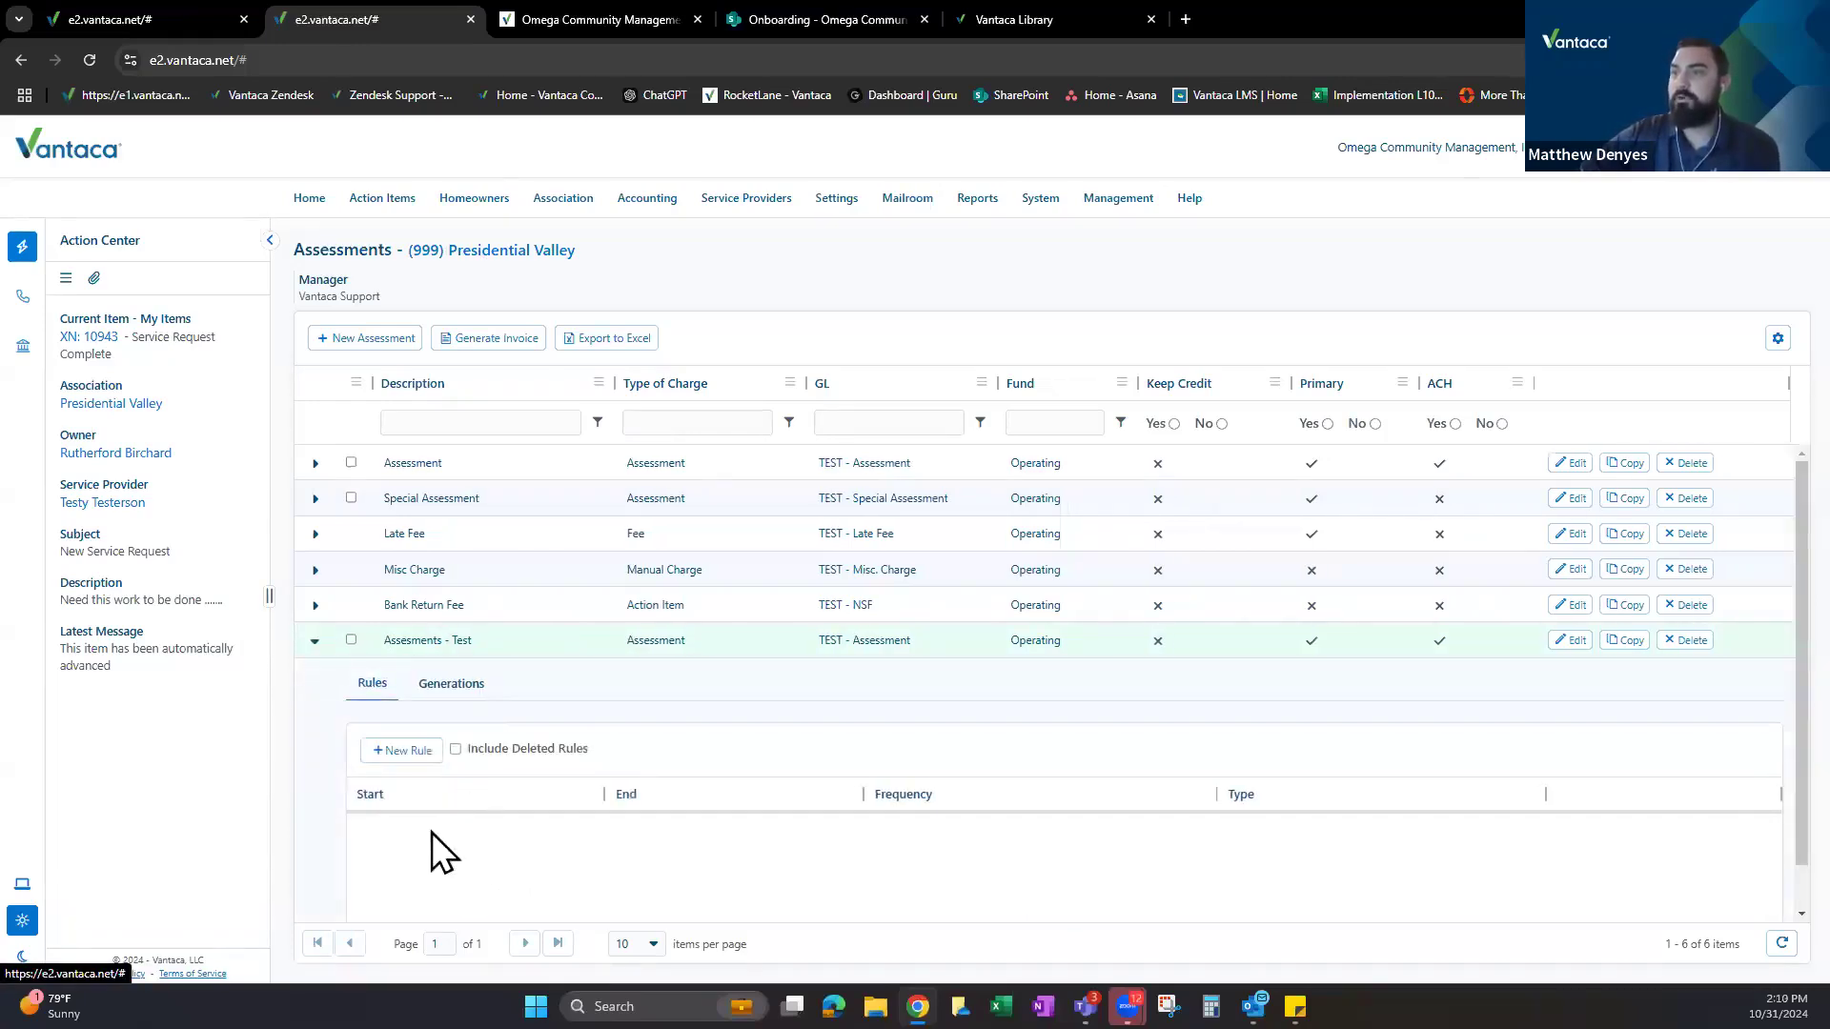
{"action": "left_click", "coordinate": [315, 640]}
{"action": "left_click_drag", "start_coordinate": [391, 640], "coordinate": [819, 654]}
{"action": "left_click", "coordinate": [952, 655]}
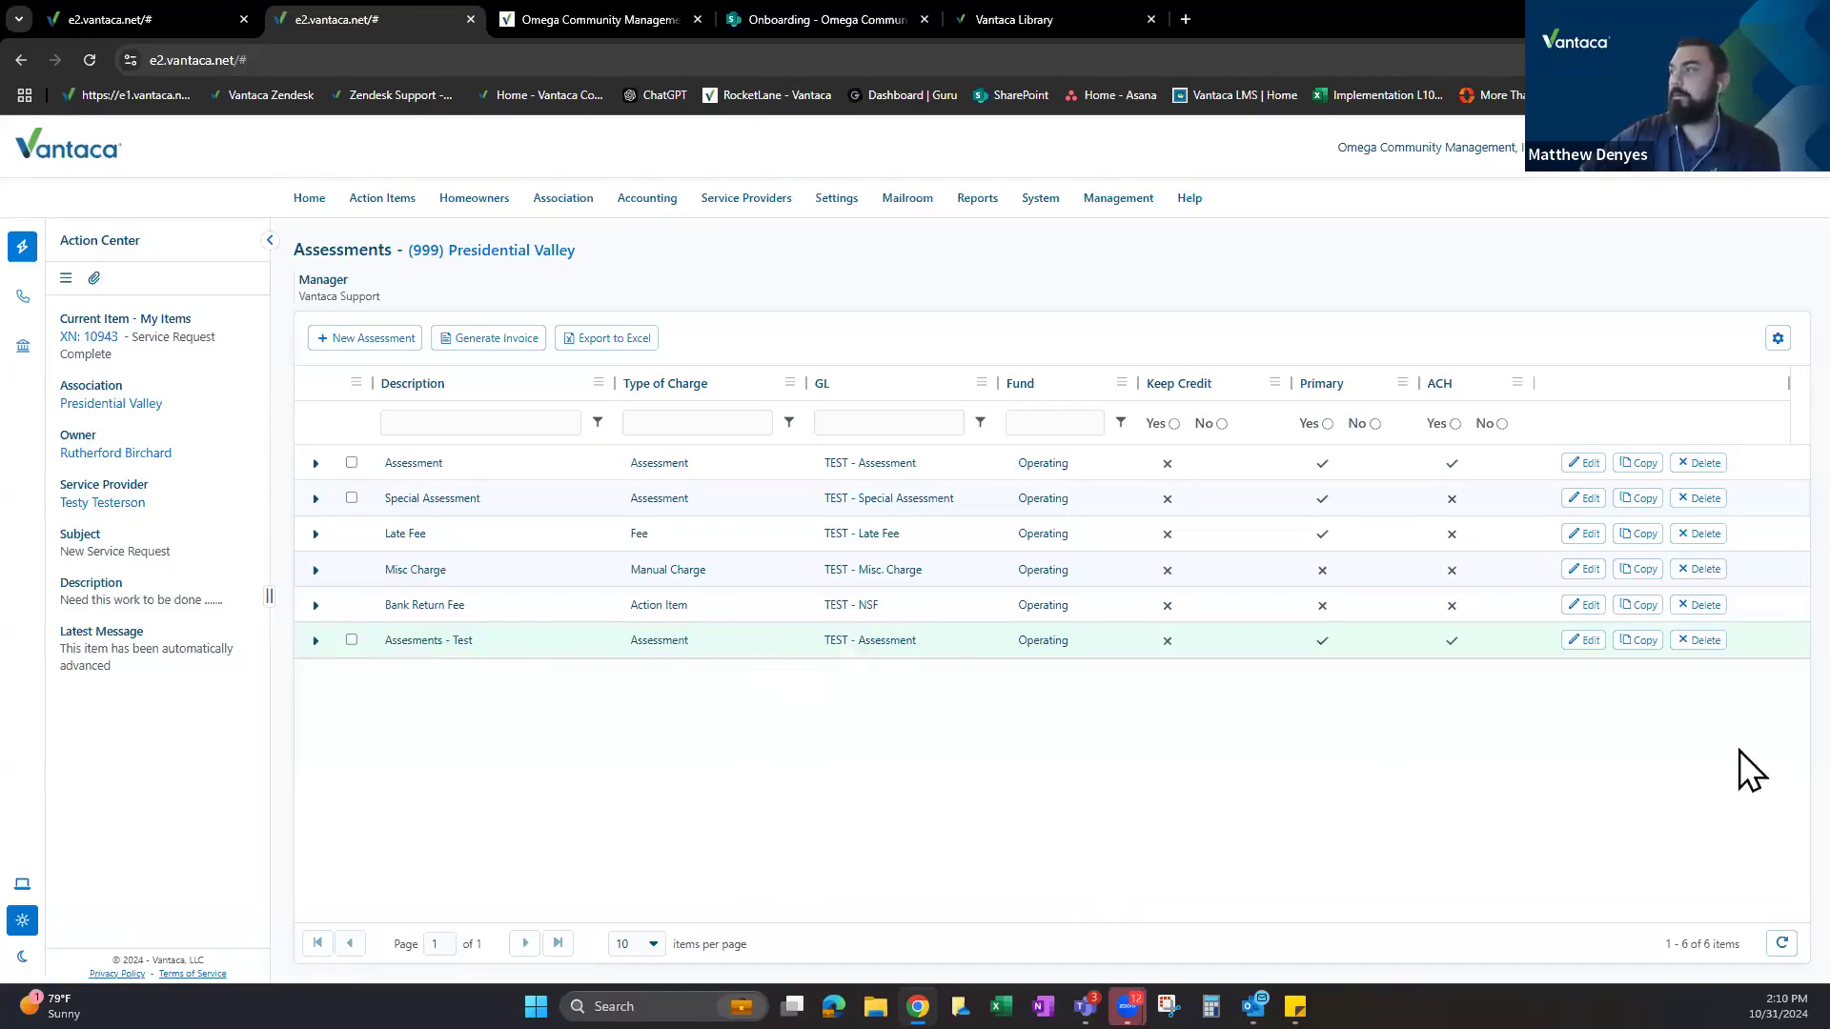
Open Copy Assessment for Assesments - Test, select all associations, then cancel without copying.
{"action": "left_click", "coordinate": [1639, 640]}
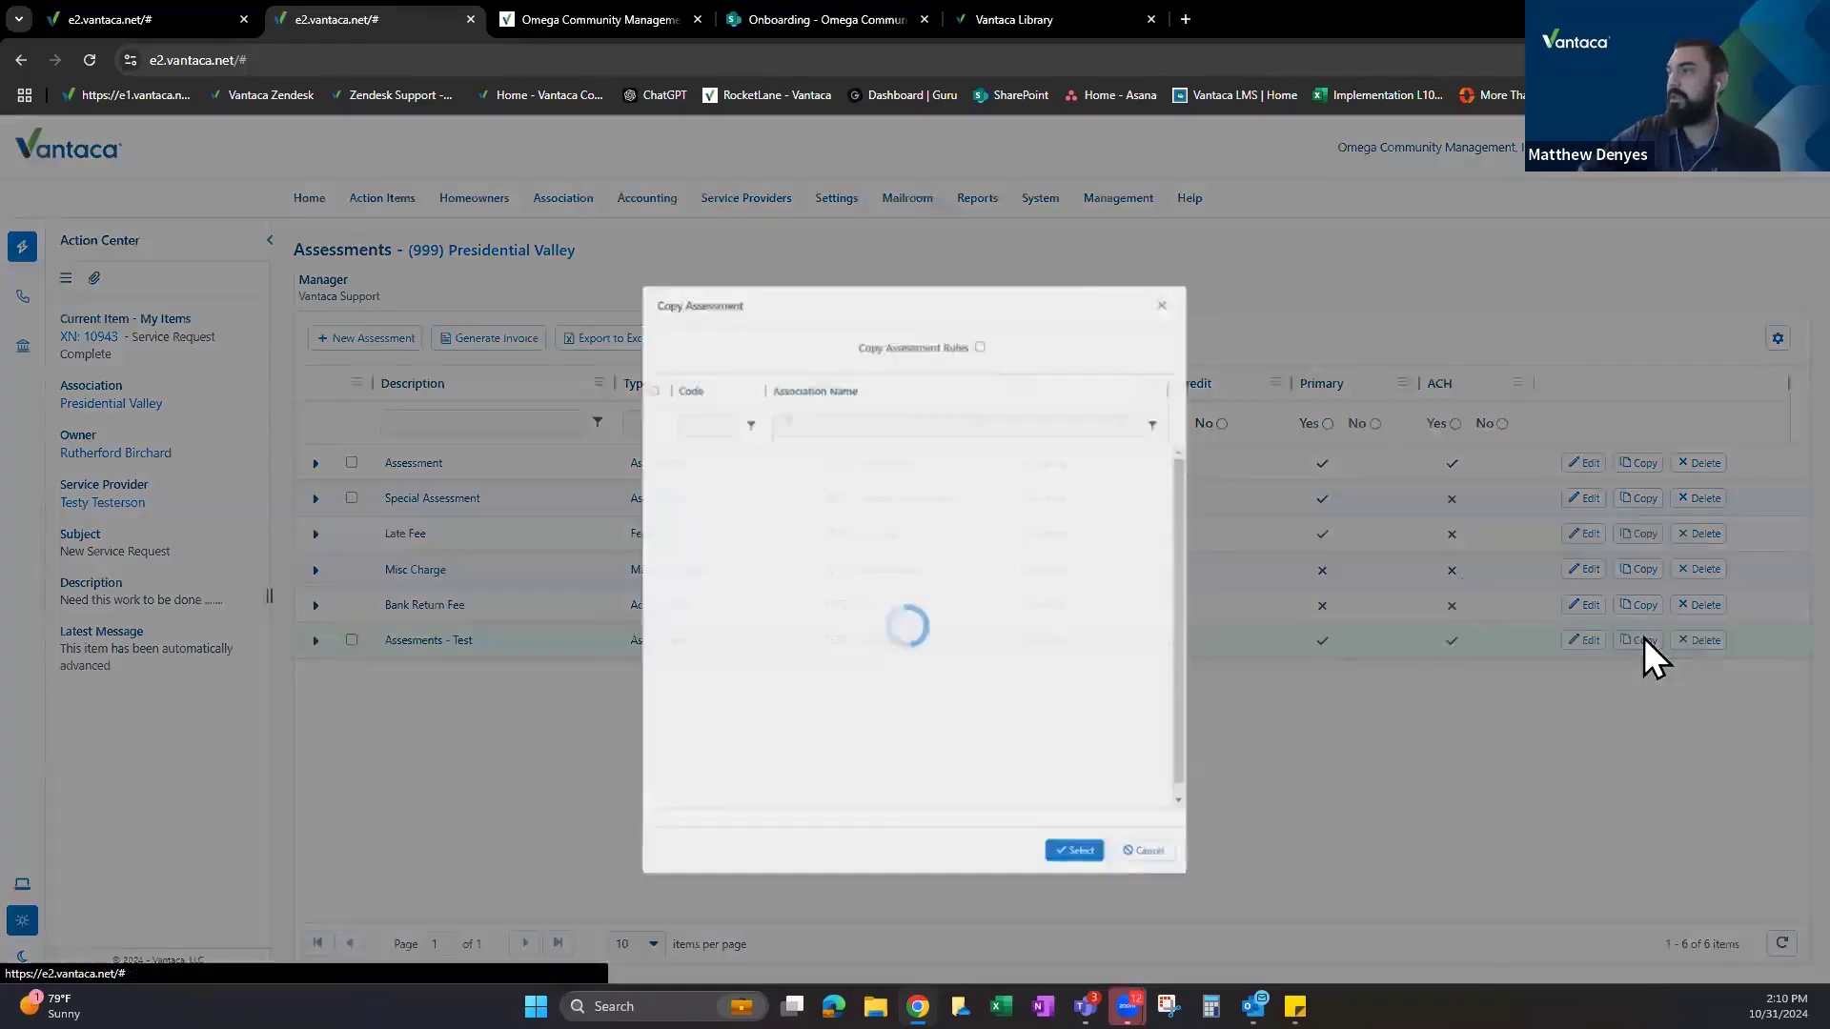
{"action": "left_click", "coordinate": [607, 326]}
{"action": "scroll", "coordinate": [702, 482], "scroll_direction": "down", "scroll_amount": 10}
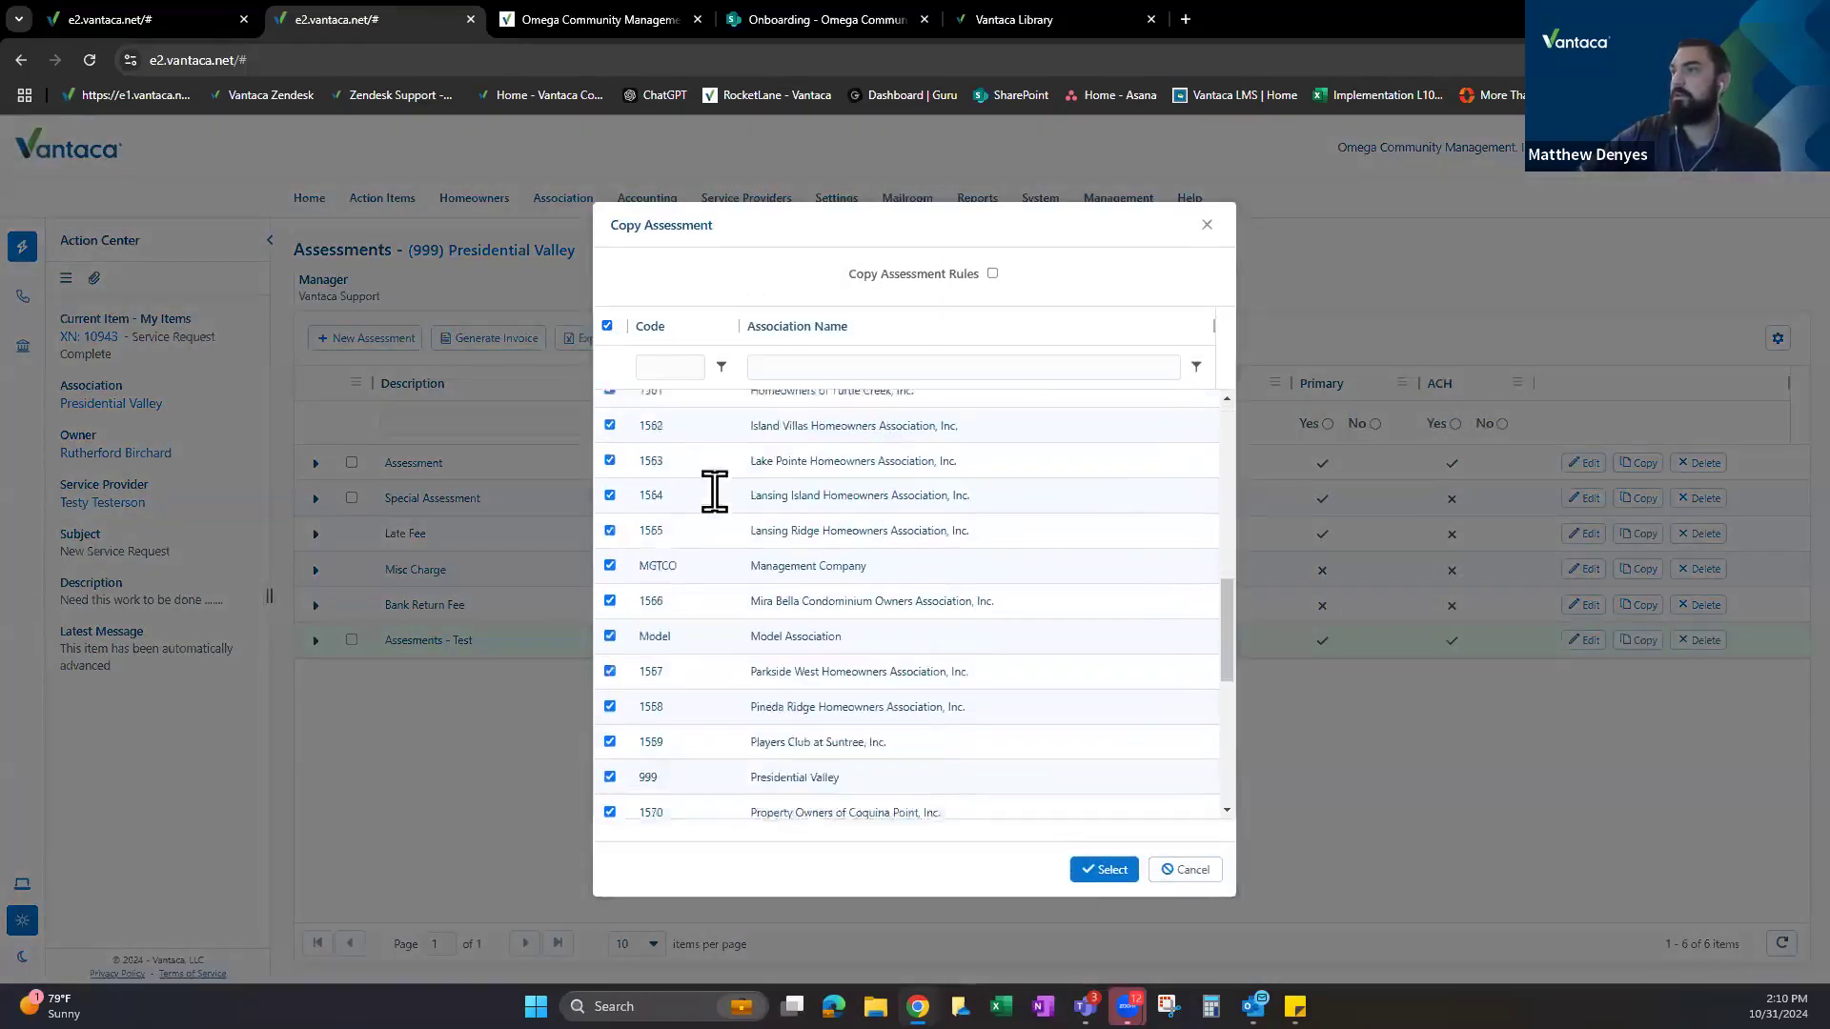
{"action": "scroll", "coordinate": [858, 591], "scroll_direction": "up", "scroll_amount": 10}
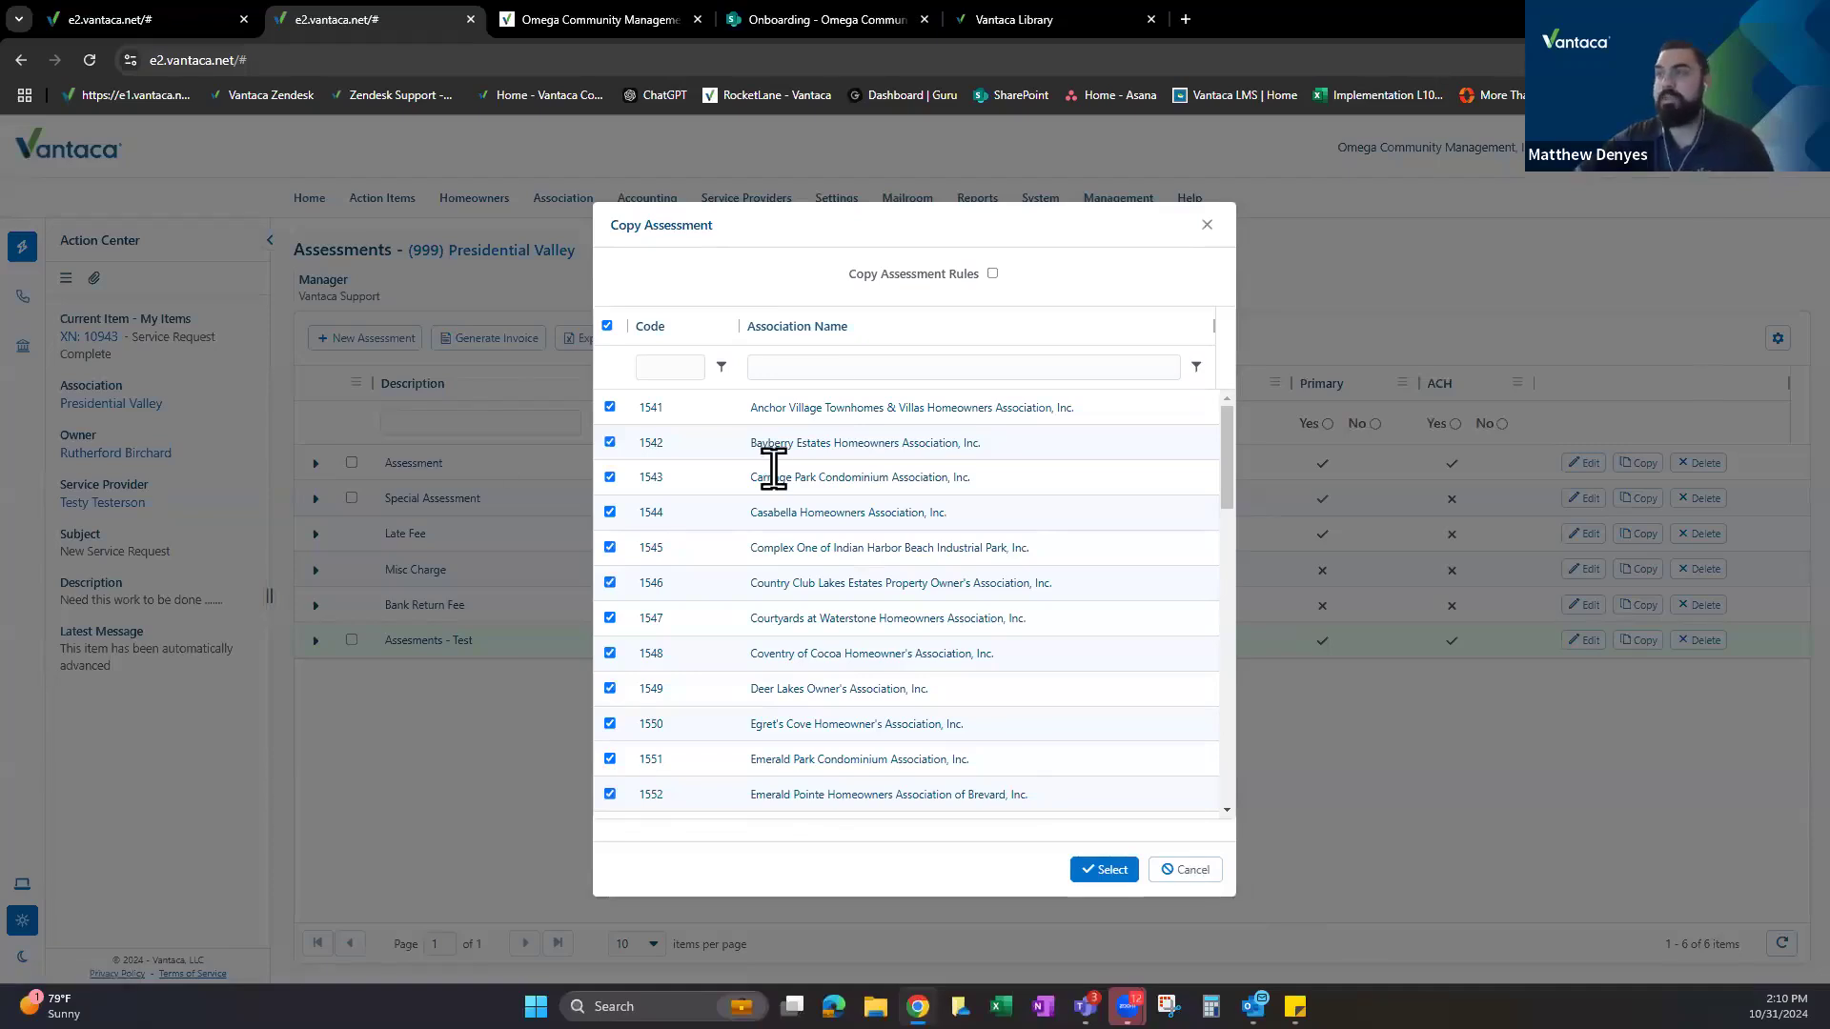
{"action": "left_click_drag", "start_coordinate": [805, 238], "coordinate": [839, 232]}
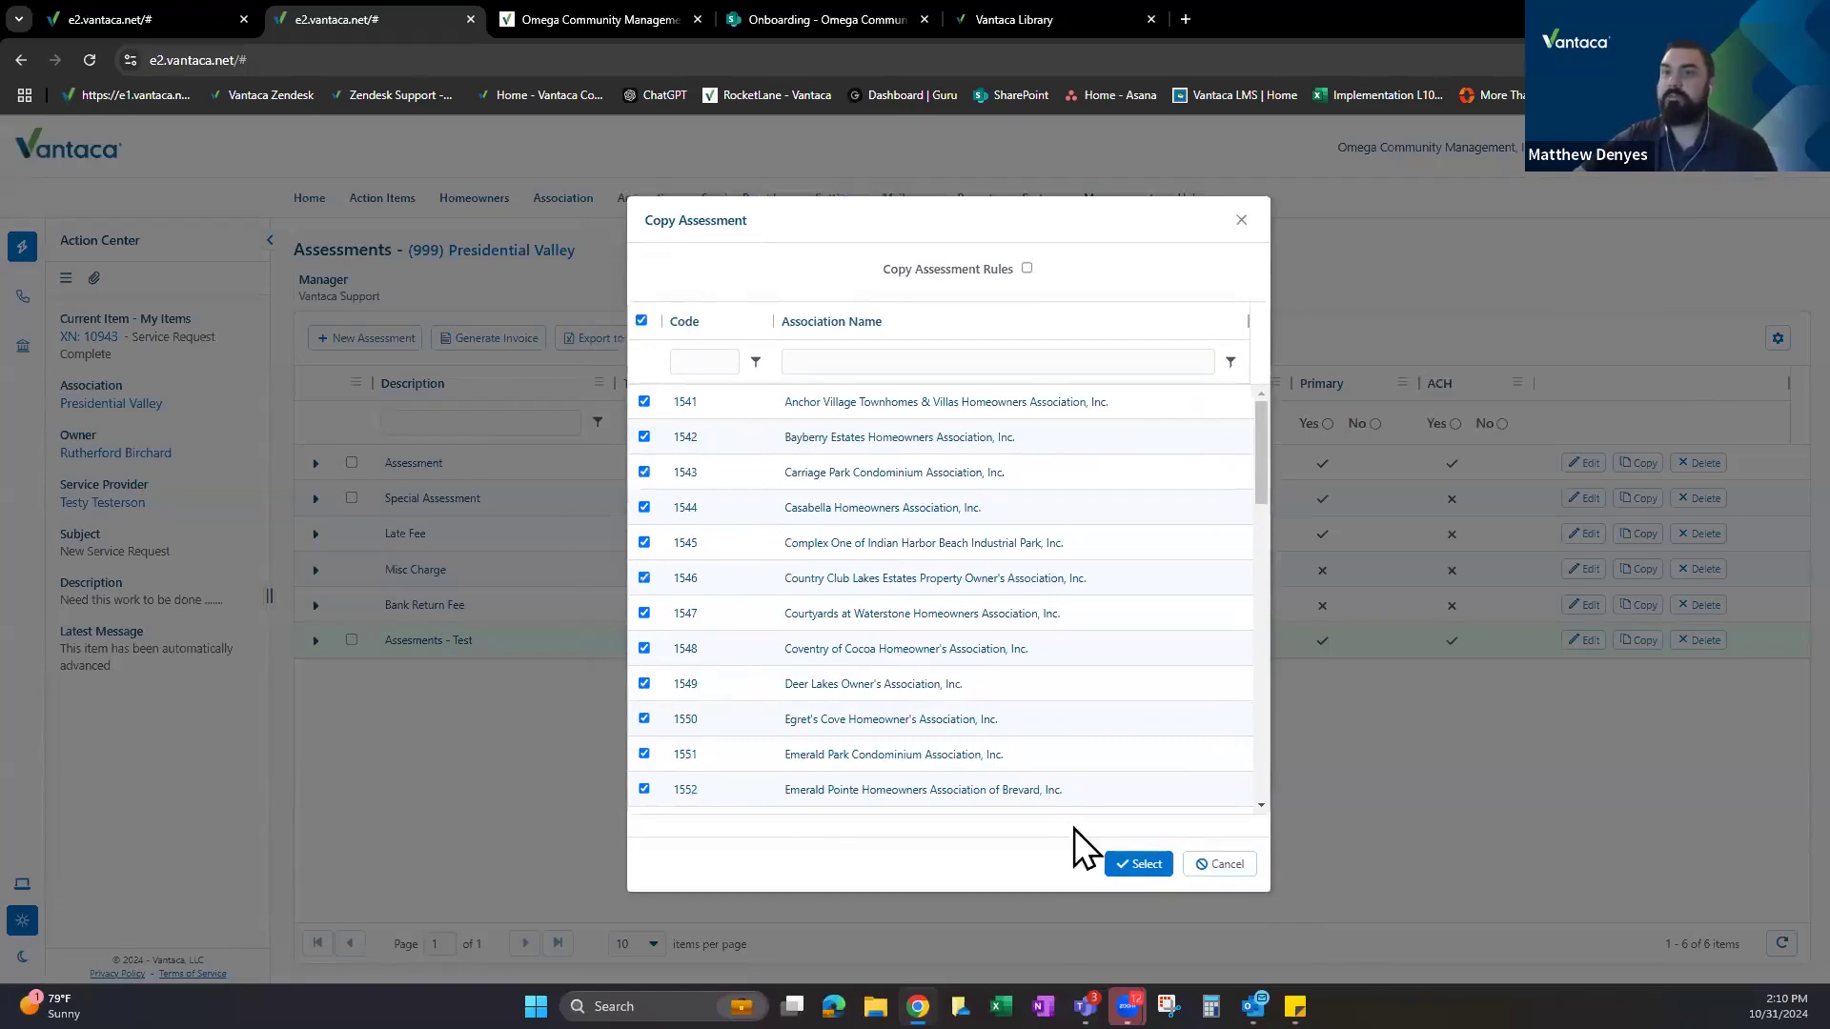
{"action": "left_click", "coordinate": [1223, 864]}
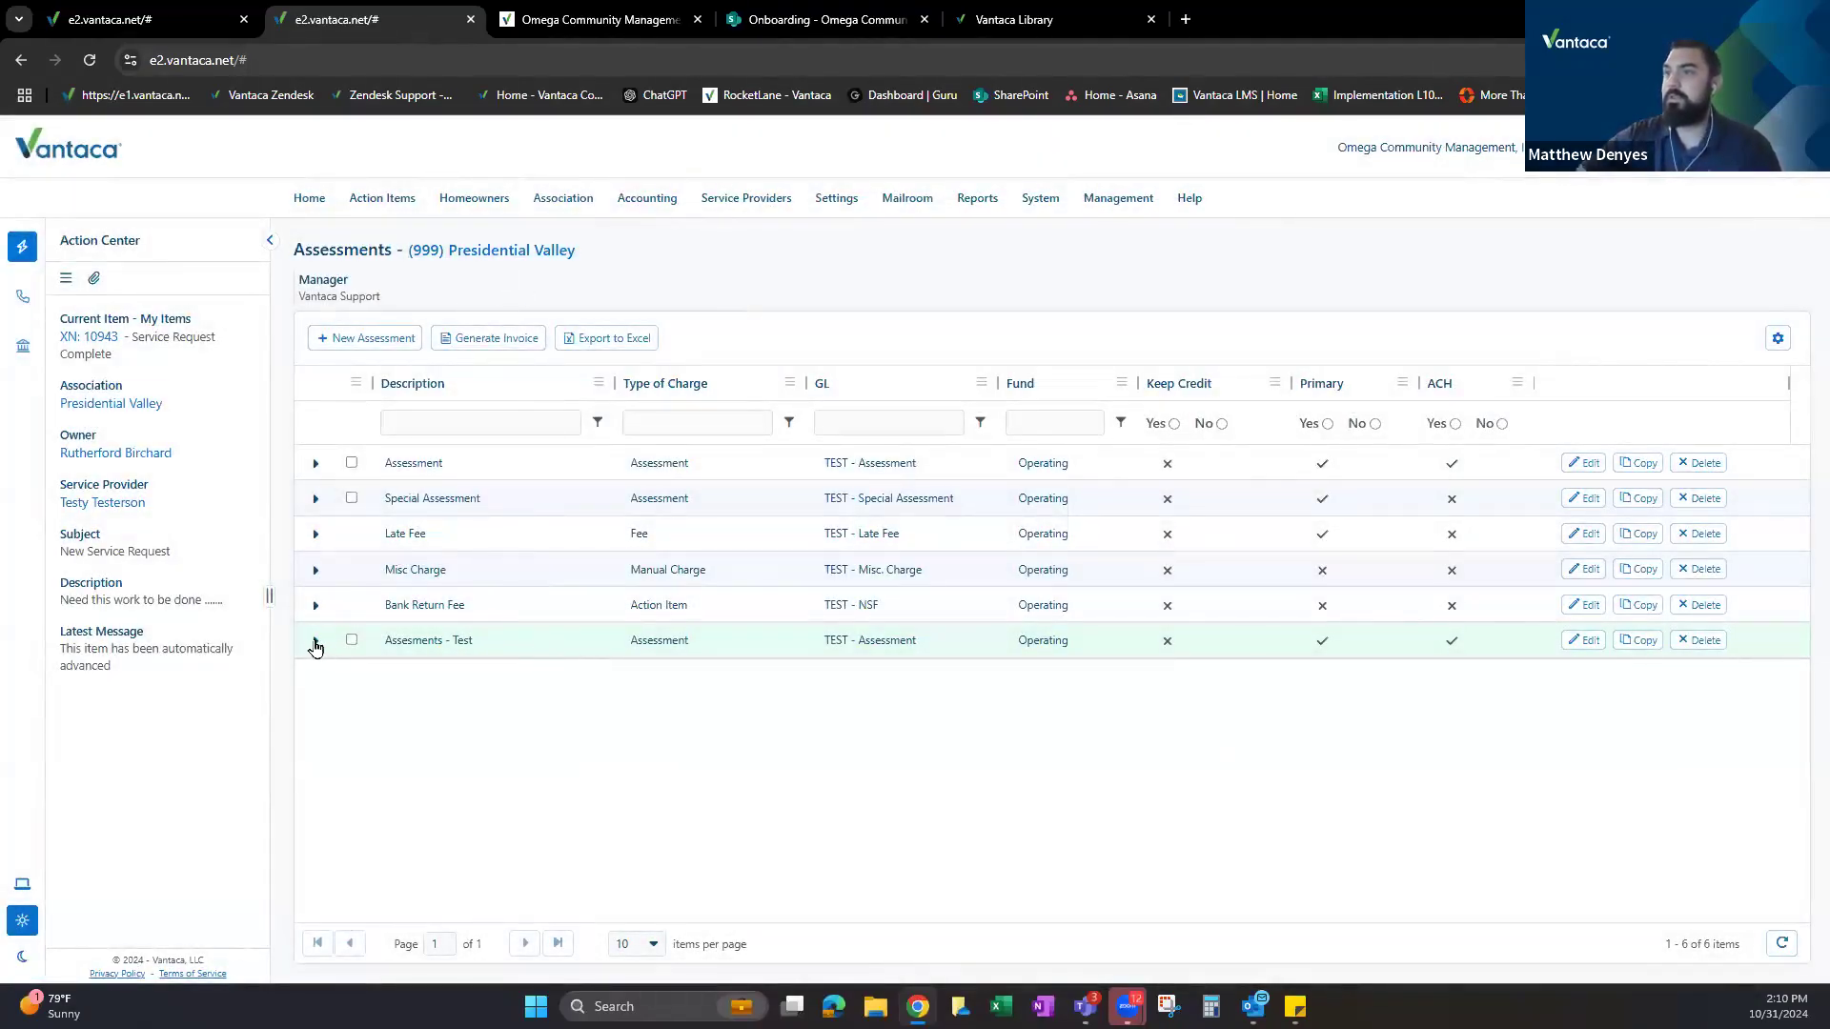
Expand Assessments - Test to its empty Rules tab and start a New Rule.
{"action": "left_click_drag", "start_coordinate": [555, 671], "coordinate": [477, 648]}
{"action": "left_click", "coordinate": [408, 648]}
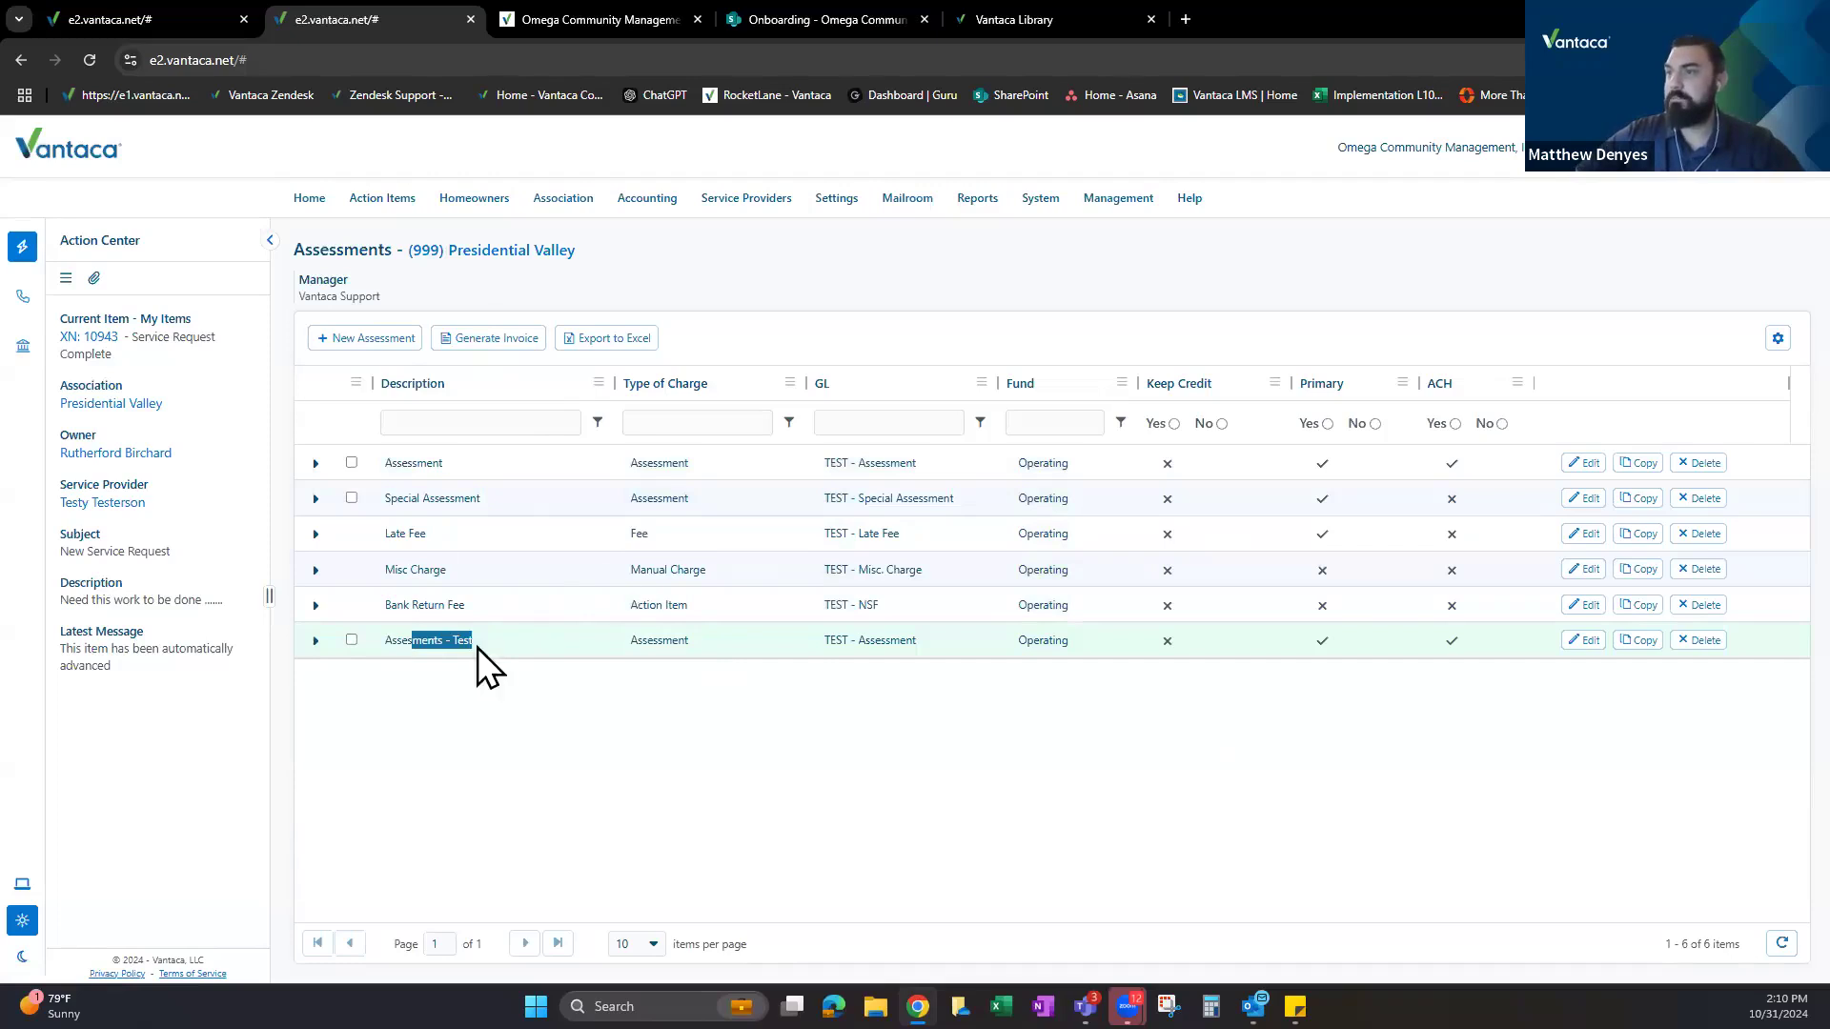
{"action": "left_click", "coordinate": [316, 640]}
{"action": "scroll", "coordinate": [416, 730], "scroll_direction": "down", "scroll_amount": 1}
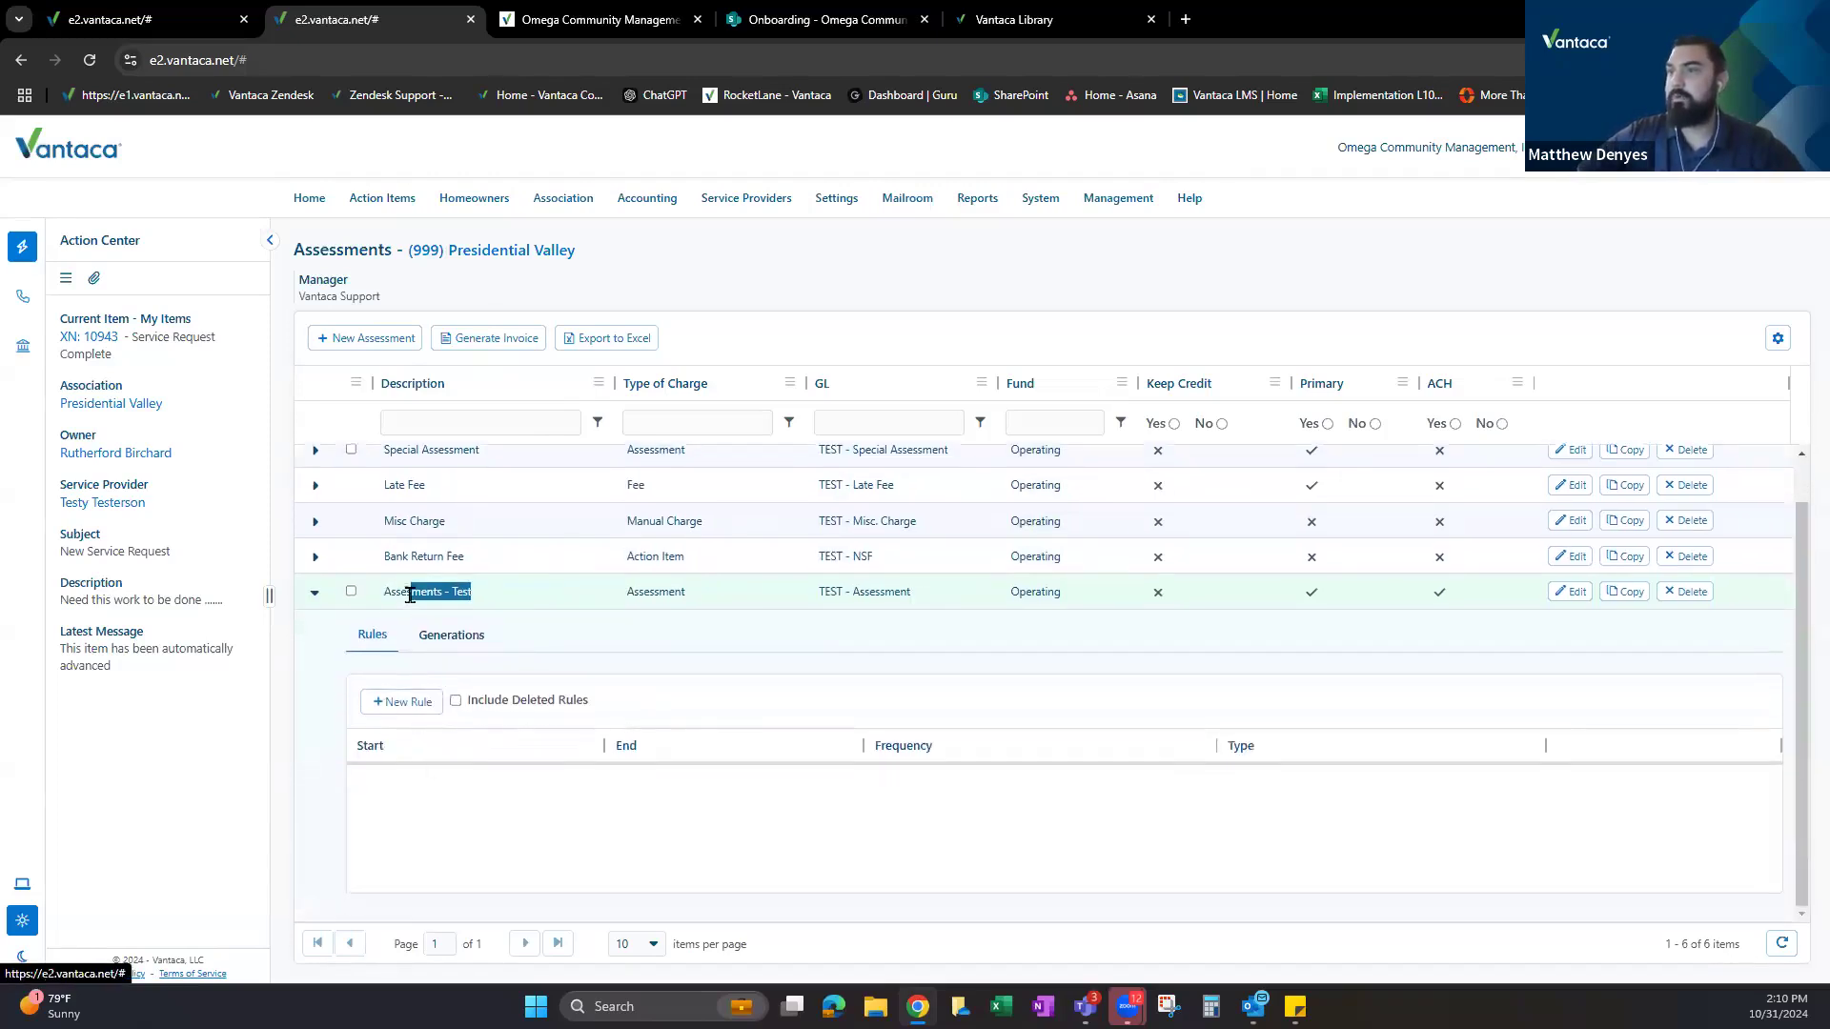
{"action": "left_click", "coordinate": [414, 740]}
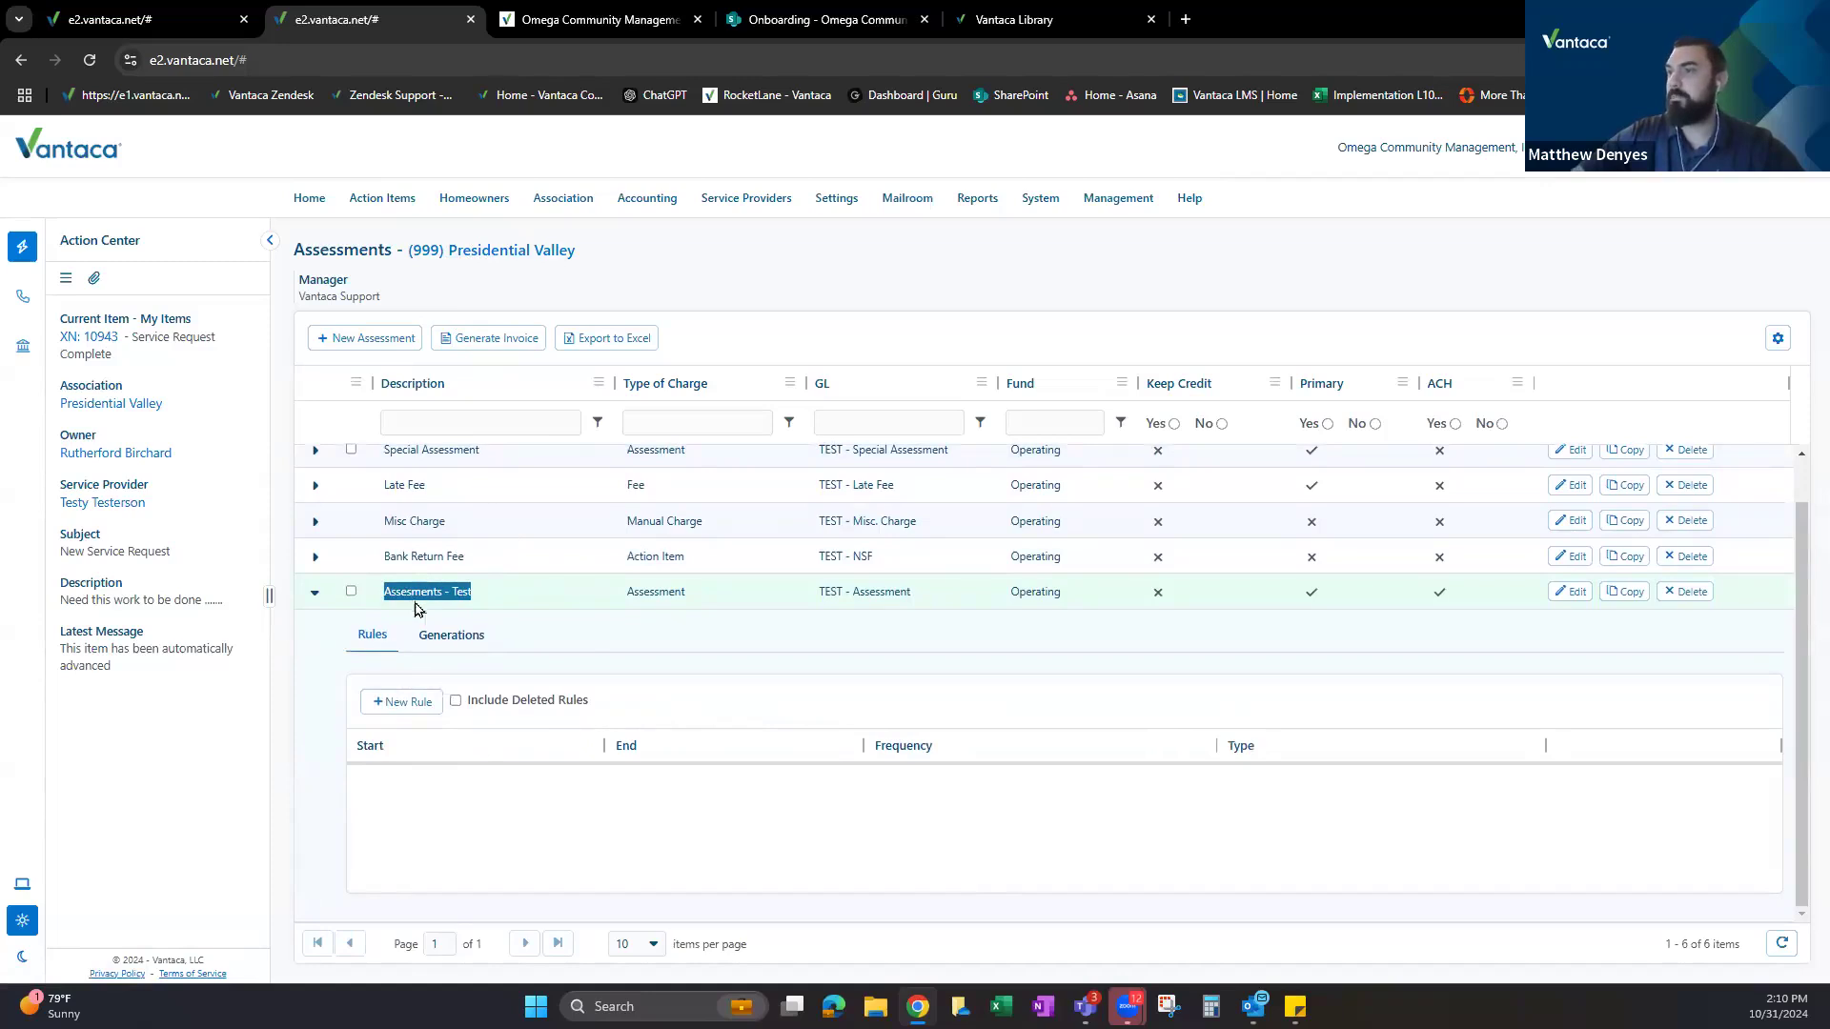
{"action": "left_click", "coordinate": [638, 611]}
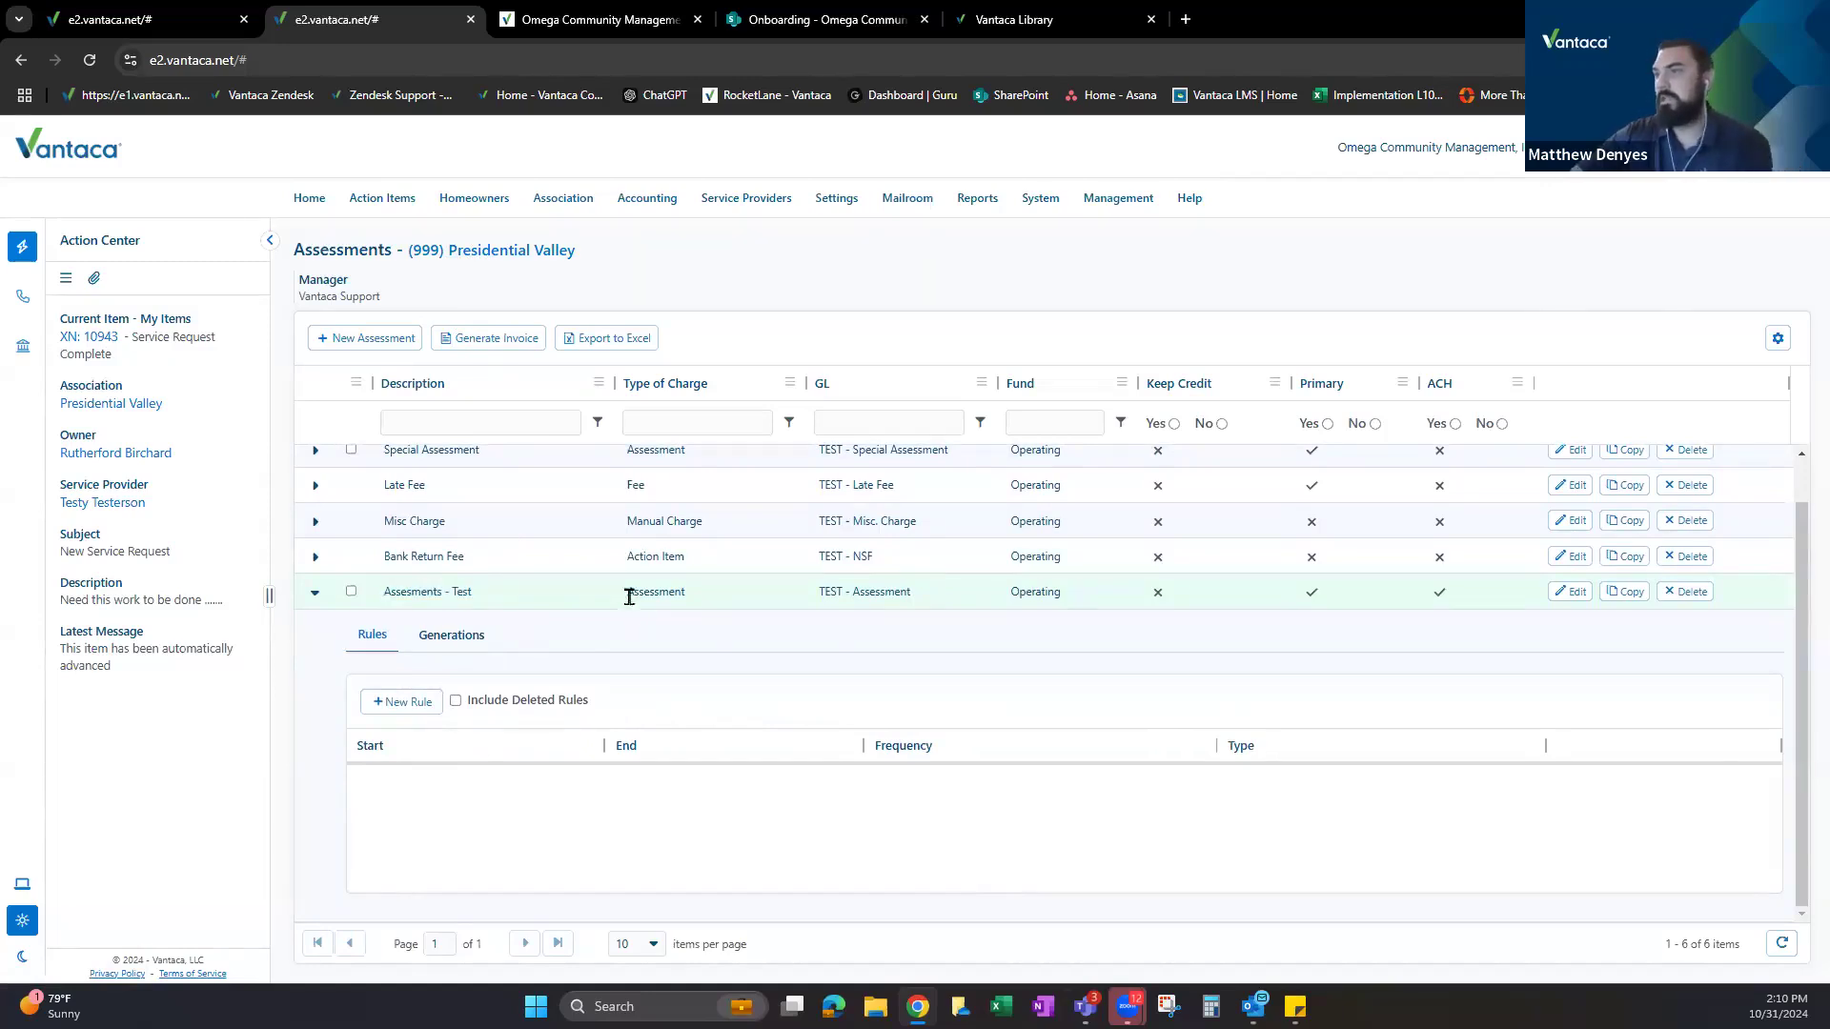
{"action": "left_click", "coordinate": [883, 602]}
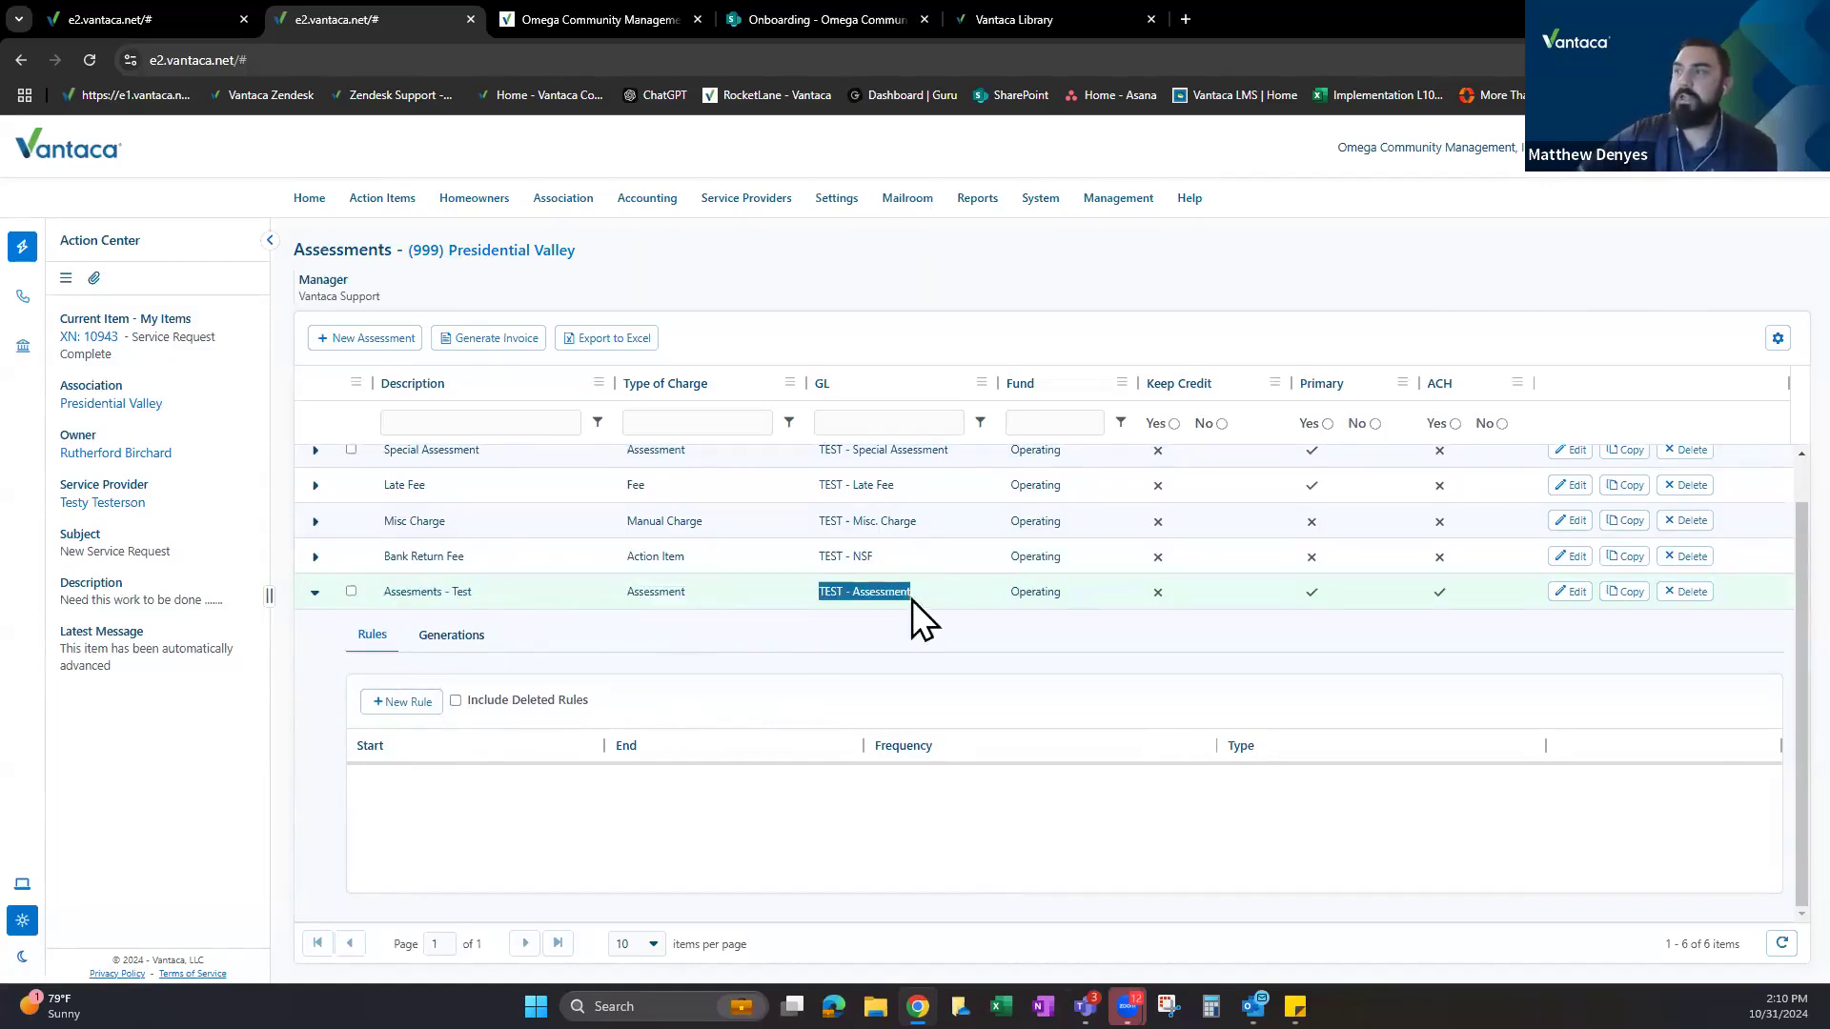
{"action": "left_click", "coordinate": [403, 701]}
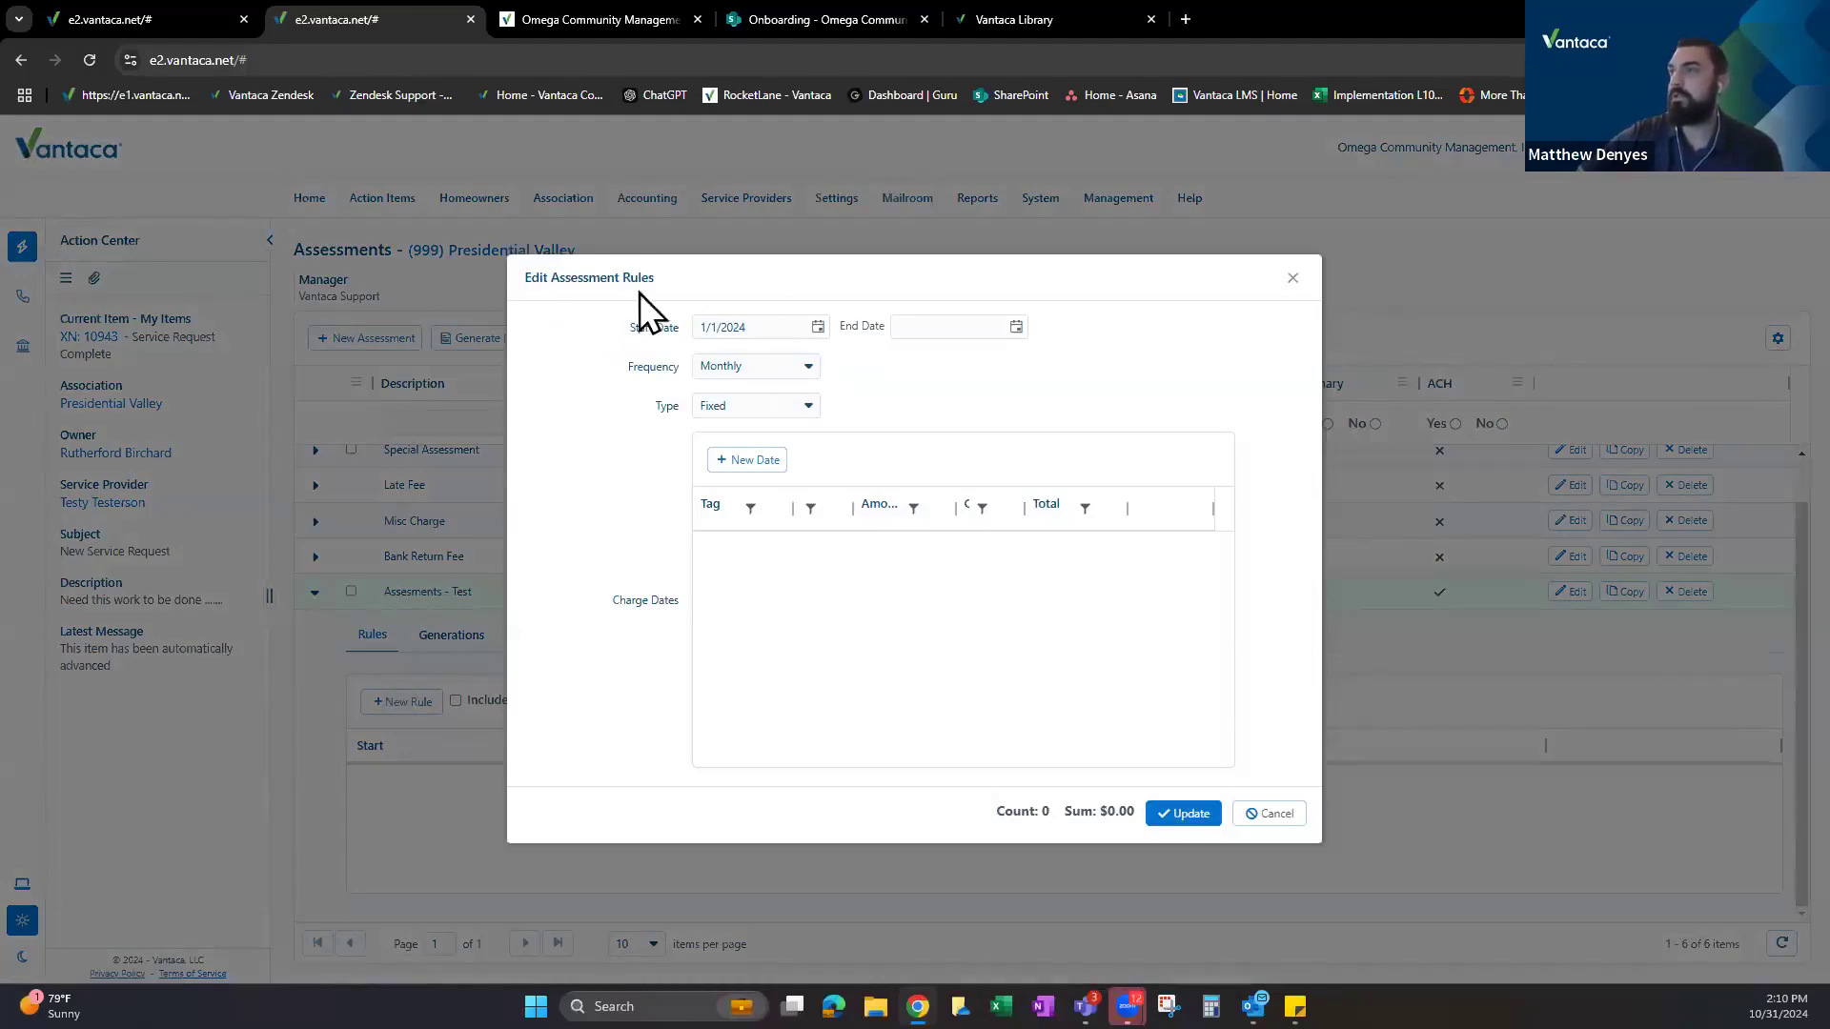
Page the Start Date calendar ahead seven months and pick 1/1/2025.
{"action": "left_click_drag", "start_coordinate": [609, 288], "coordinate": [723, 303]}
{"action": "left_click", "coordinate": [931, 343]}
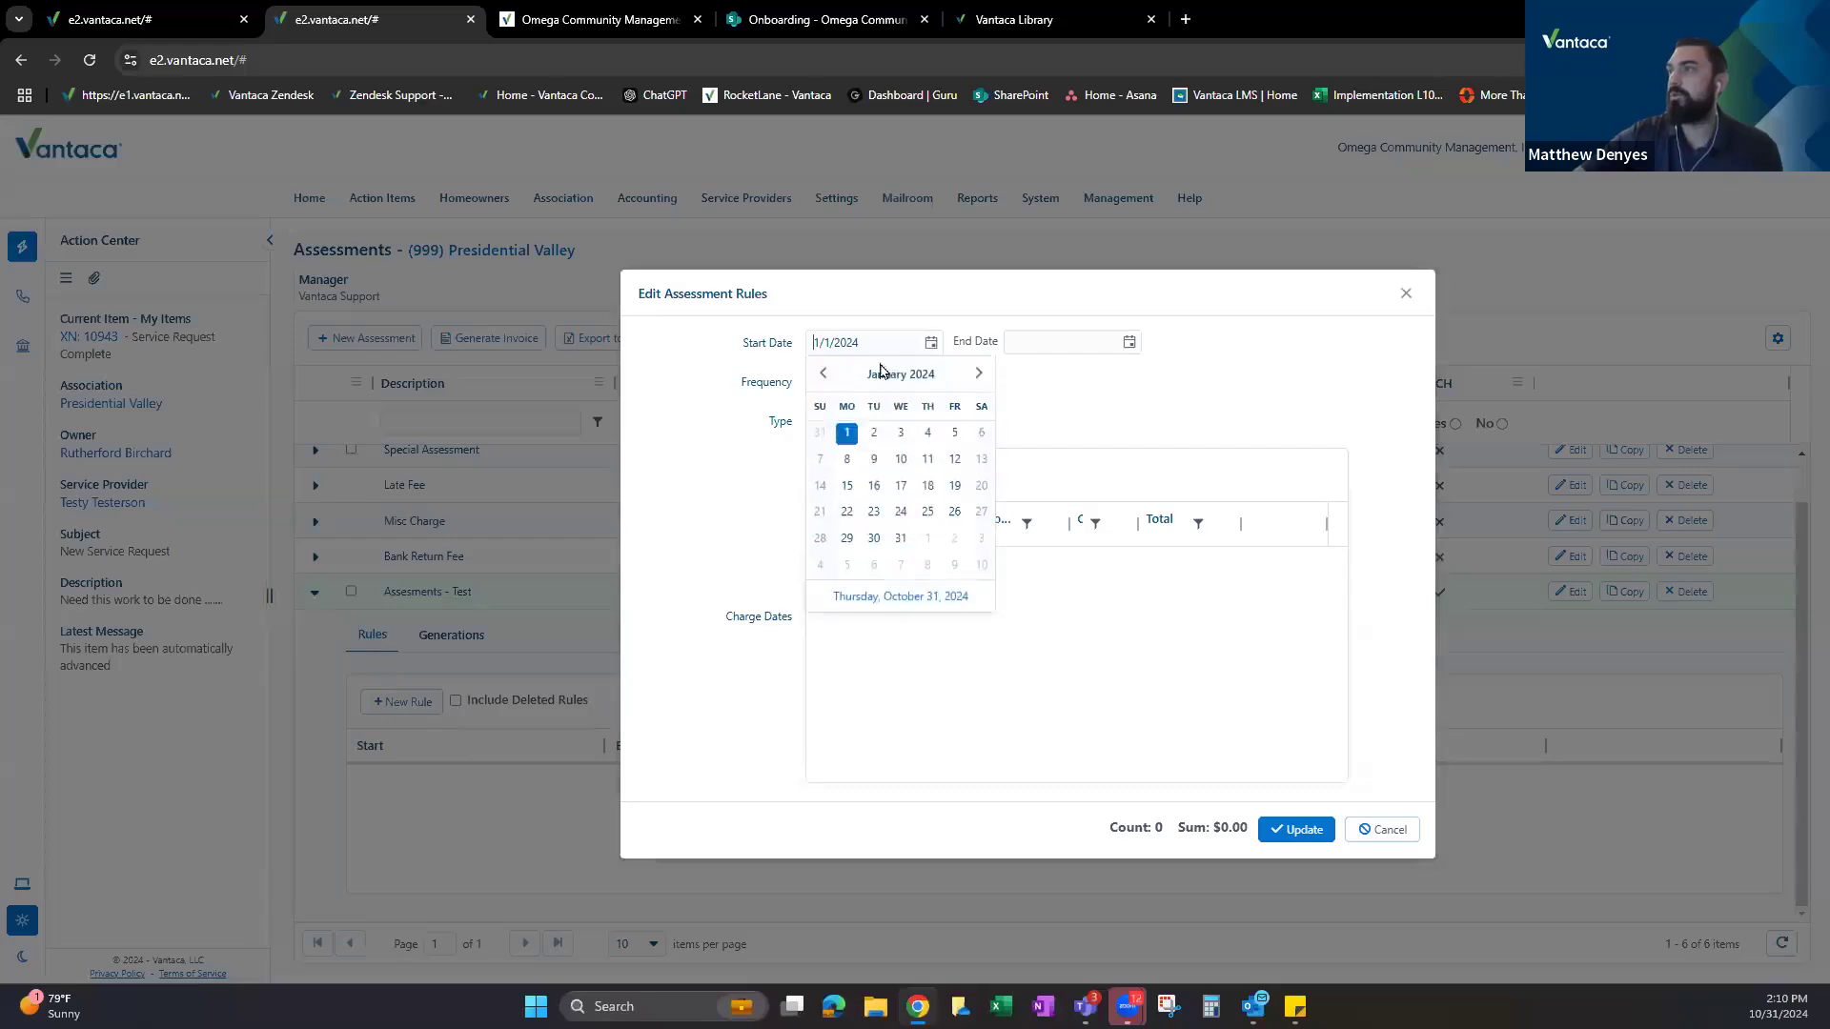
{"action": "left_click", "coordinate": [980, 375]}
{"action": "left_click", "coordinate": [980, 374]}
{"action": "left_click", "coordinate": [979, 374]}
{"action": "left_click", "coordinate": [979, 374]}
{"action": "left_click", "coordinate": [979, 374]}
{"action": "left_click", "coordinate": [980, 375]}
{"action": "left_click", "coordinate": [980, 375]}
{"action": "left_click", "coordinate": [979, 374]}
{"action": "left_click", "coordinate": [980, 374]}
{"action": "left_click", "coordinate": [980, 375]}
{"action": "left_click", "coordinate": [979, 375]}
{"action": "left_click", "coordinate": [980, 374]}
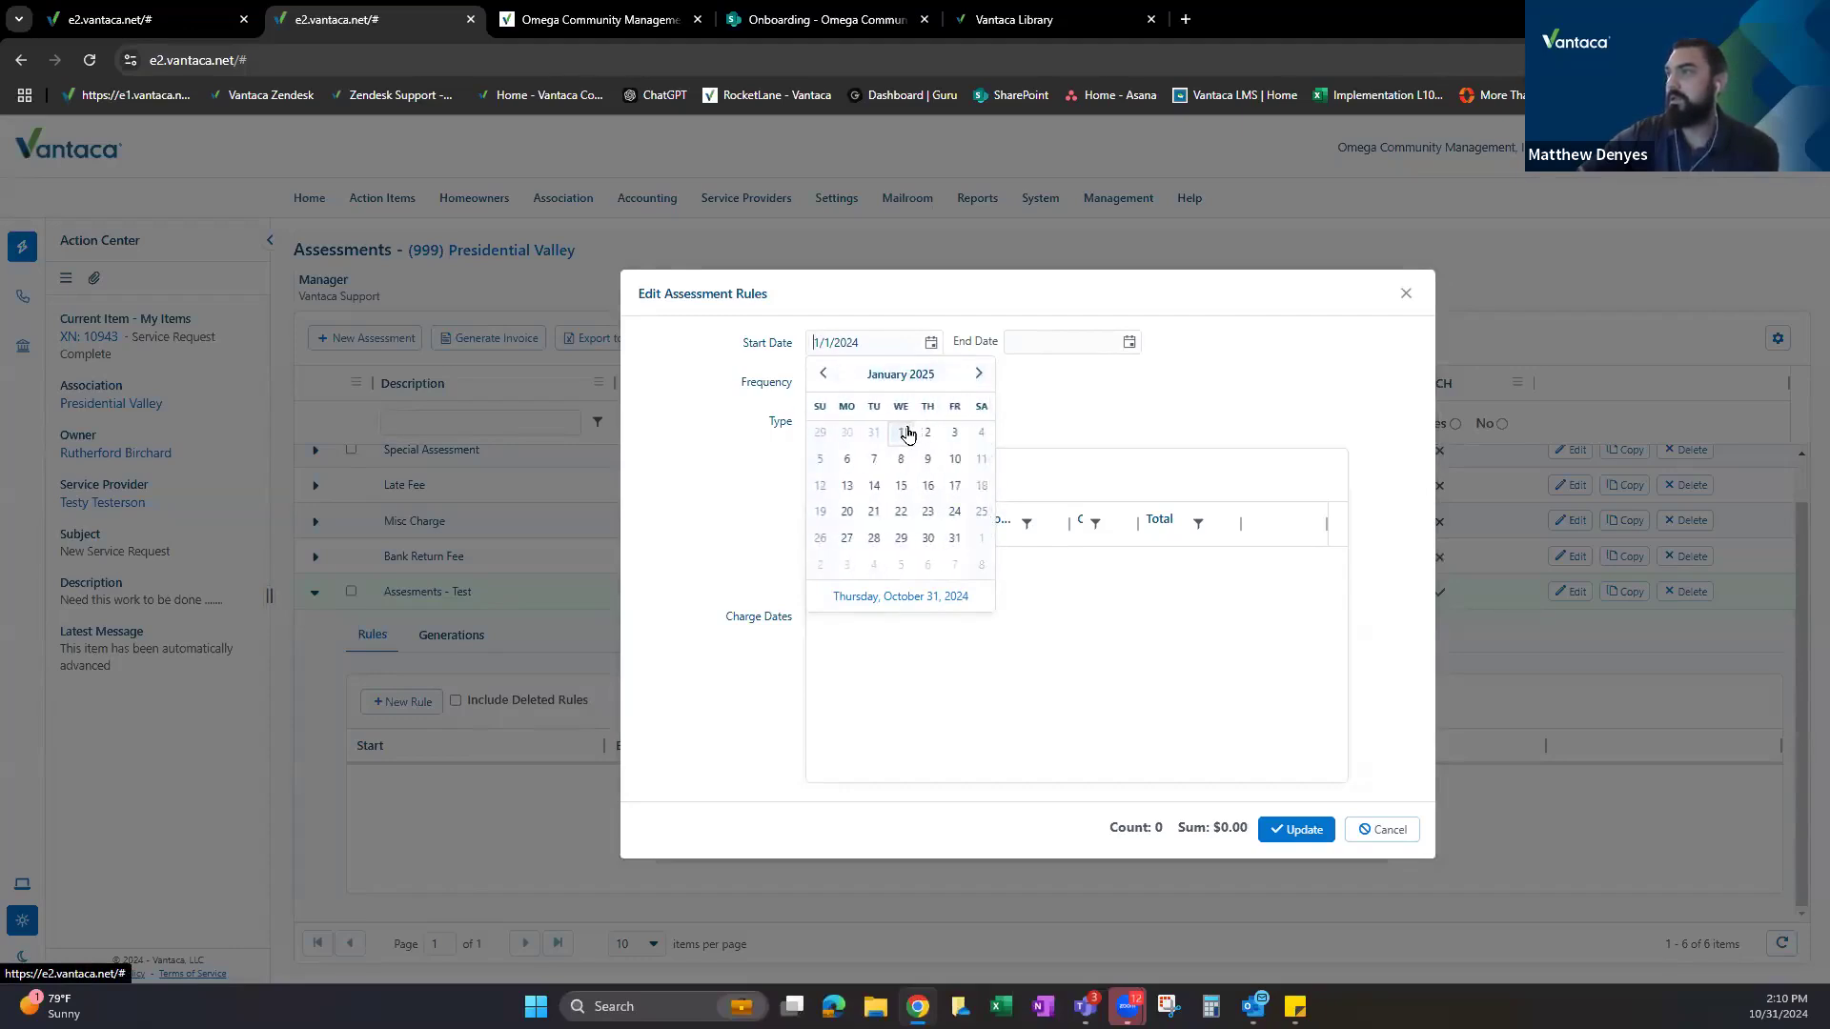
{"action": "left_click", "coordinate": [908, 431]}
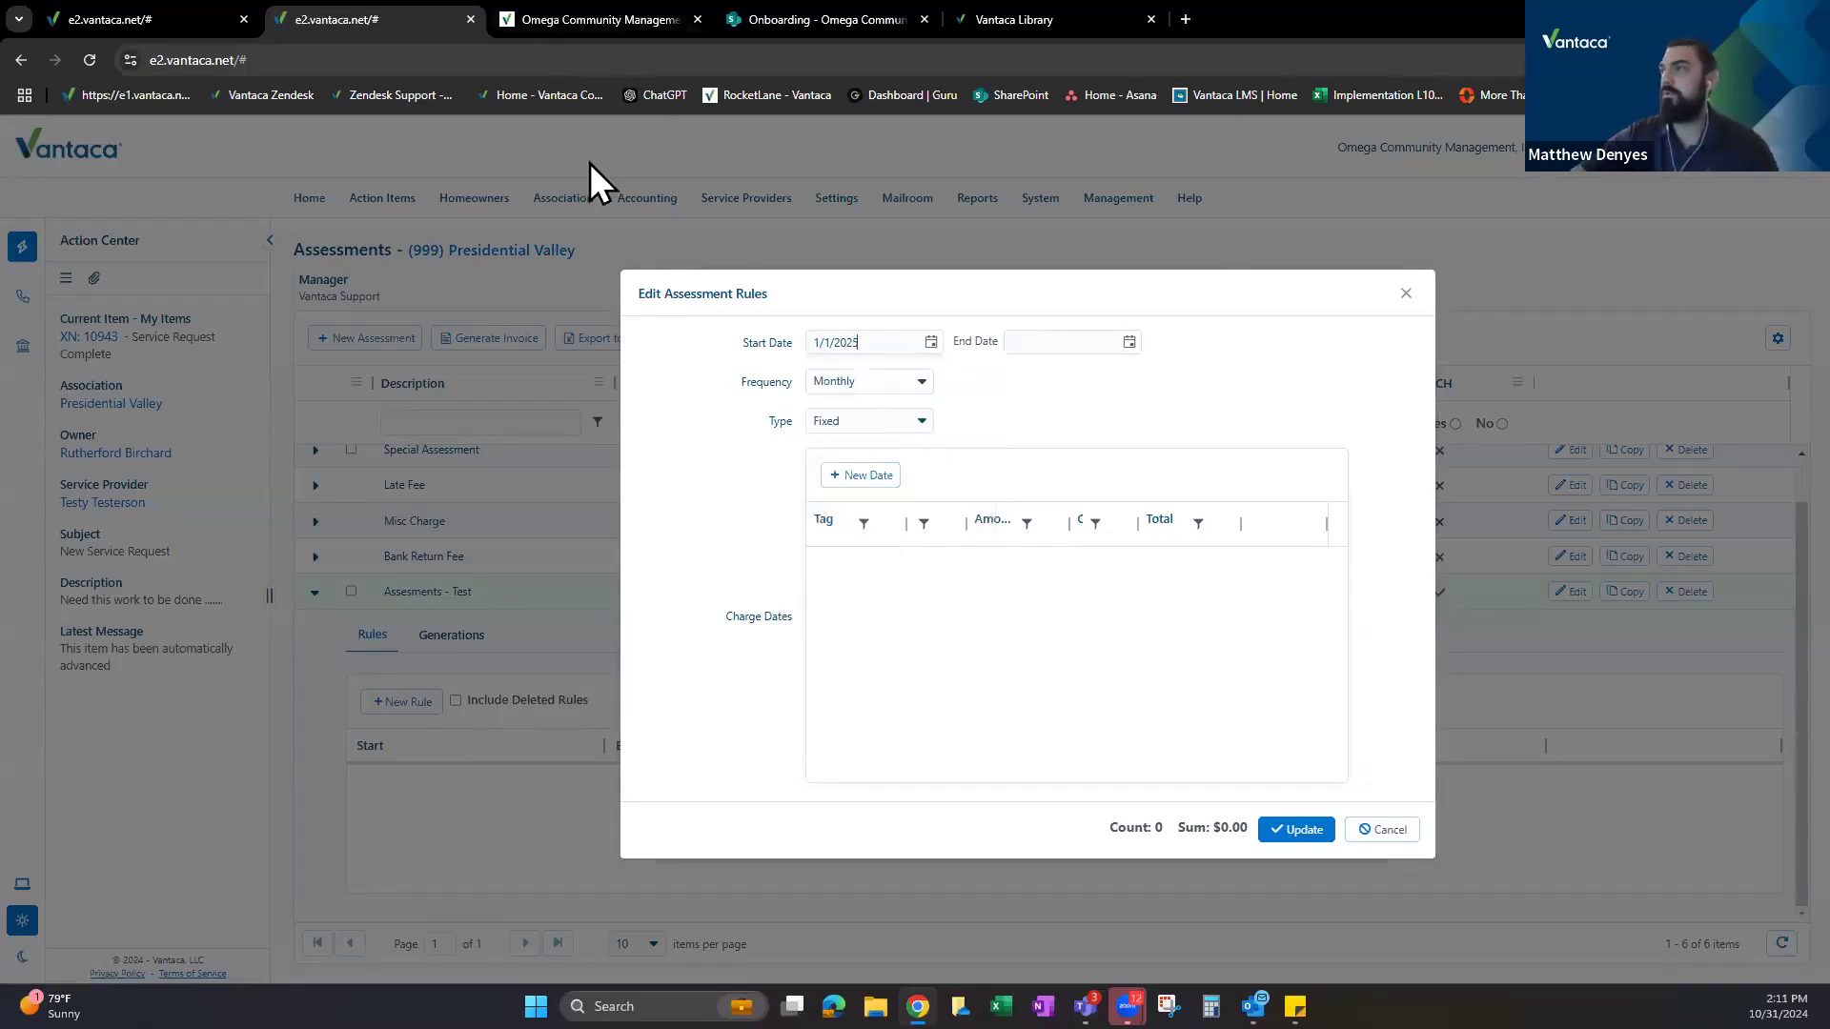
{"action": "left_click", "coordinate": [589, 20]}
{"action": "left_click", "coordinate": [380, 19]}
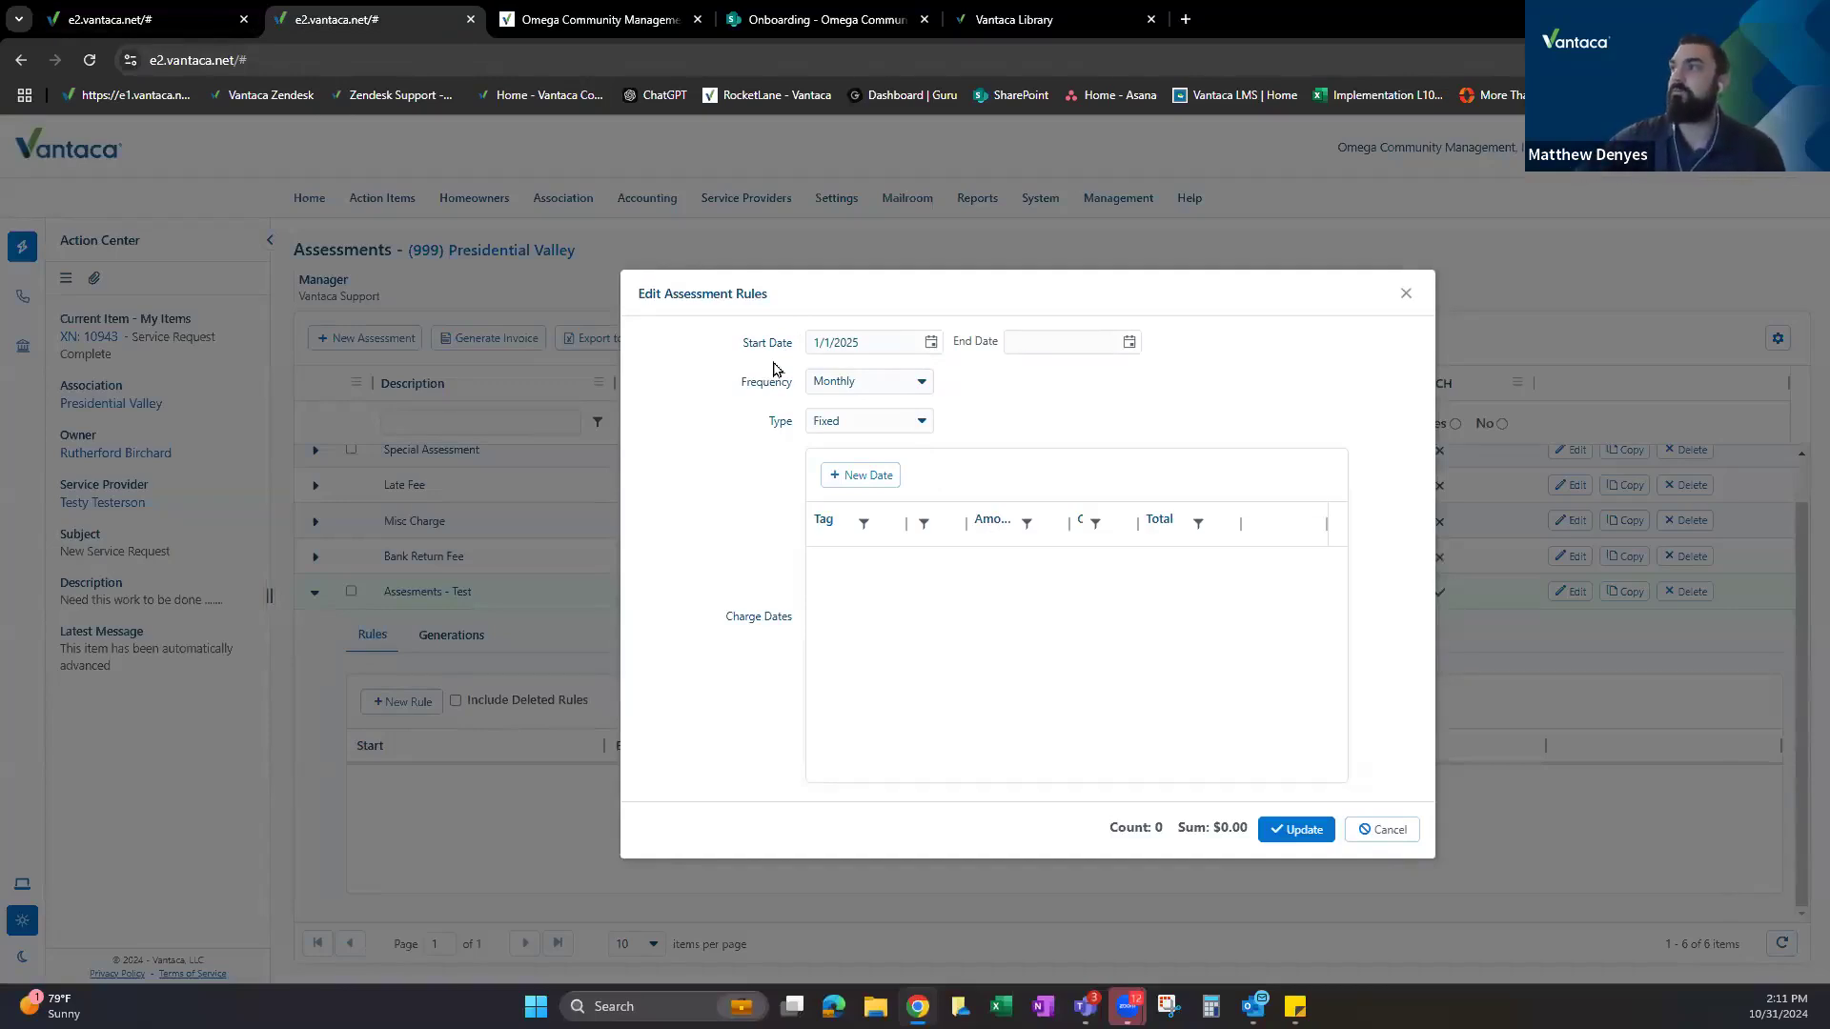
Review the Frequency options and leave it on Monthly.
{"action": "left_click_drag", "start_coordinate": [743, 341], "coordinate": [802, 387]}
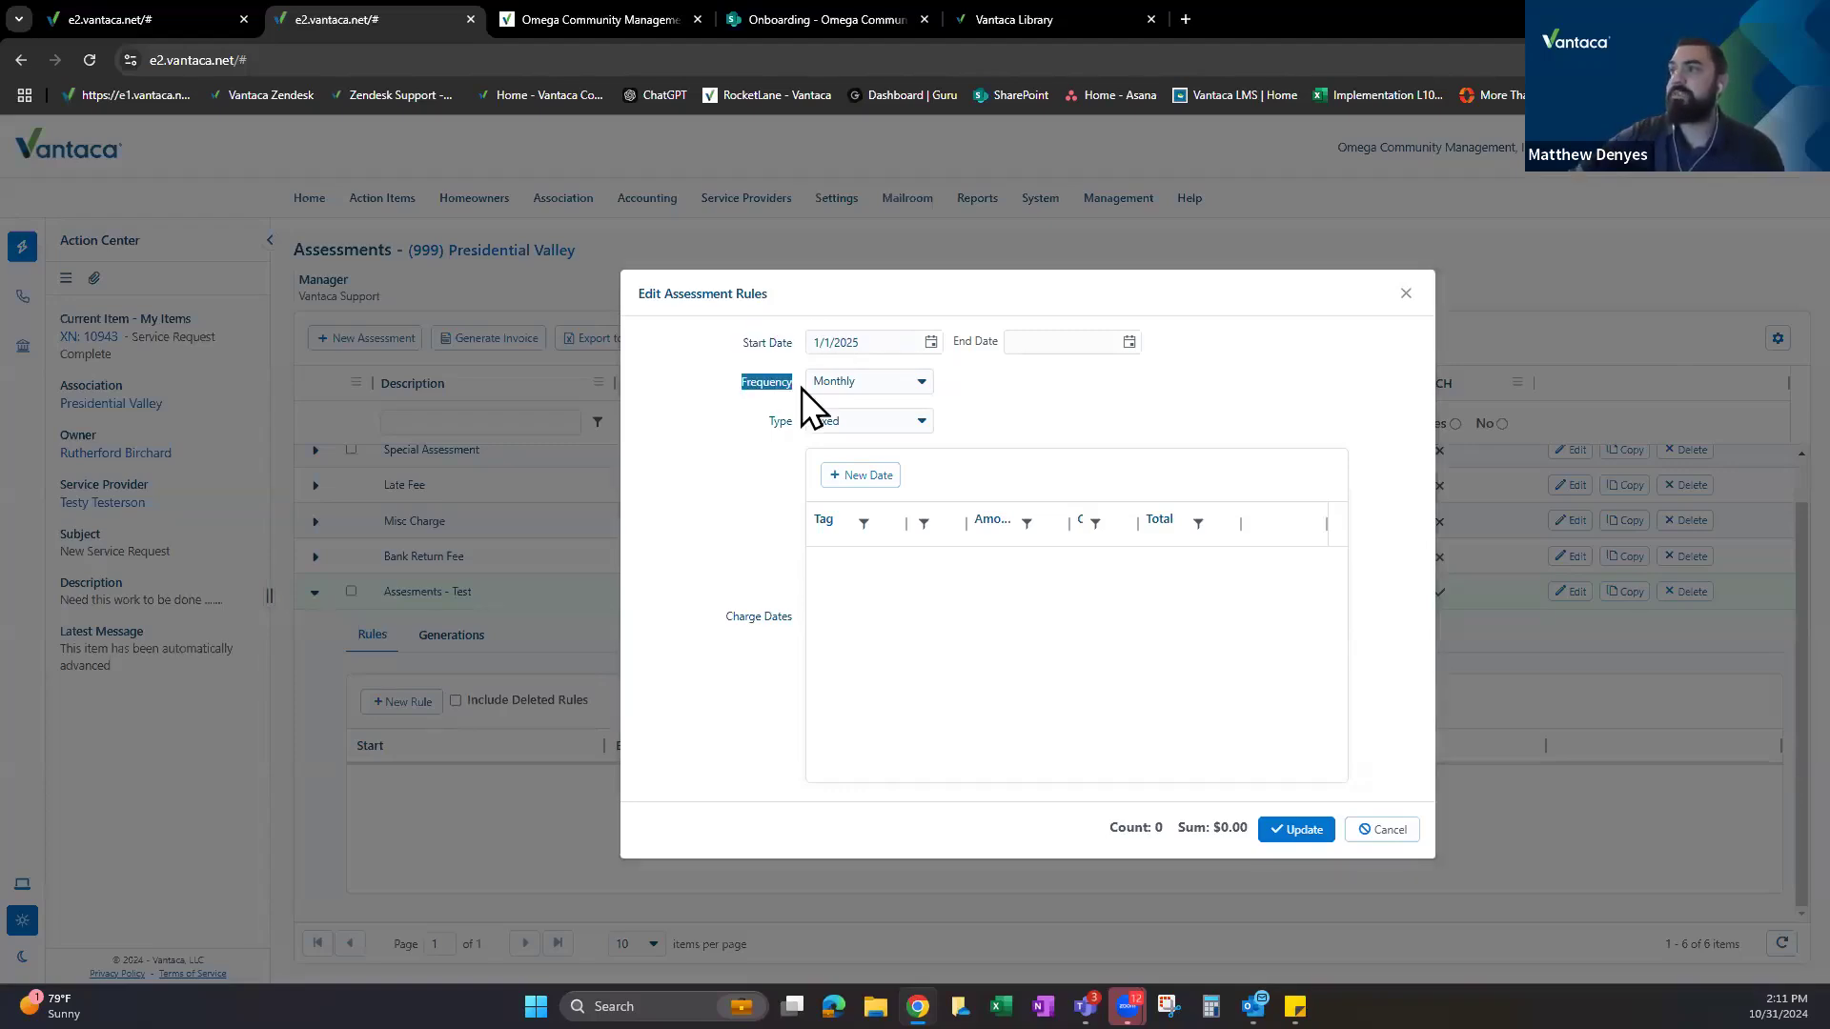
{"action": "left_click", "coordinate": [893, 389]}
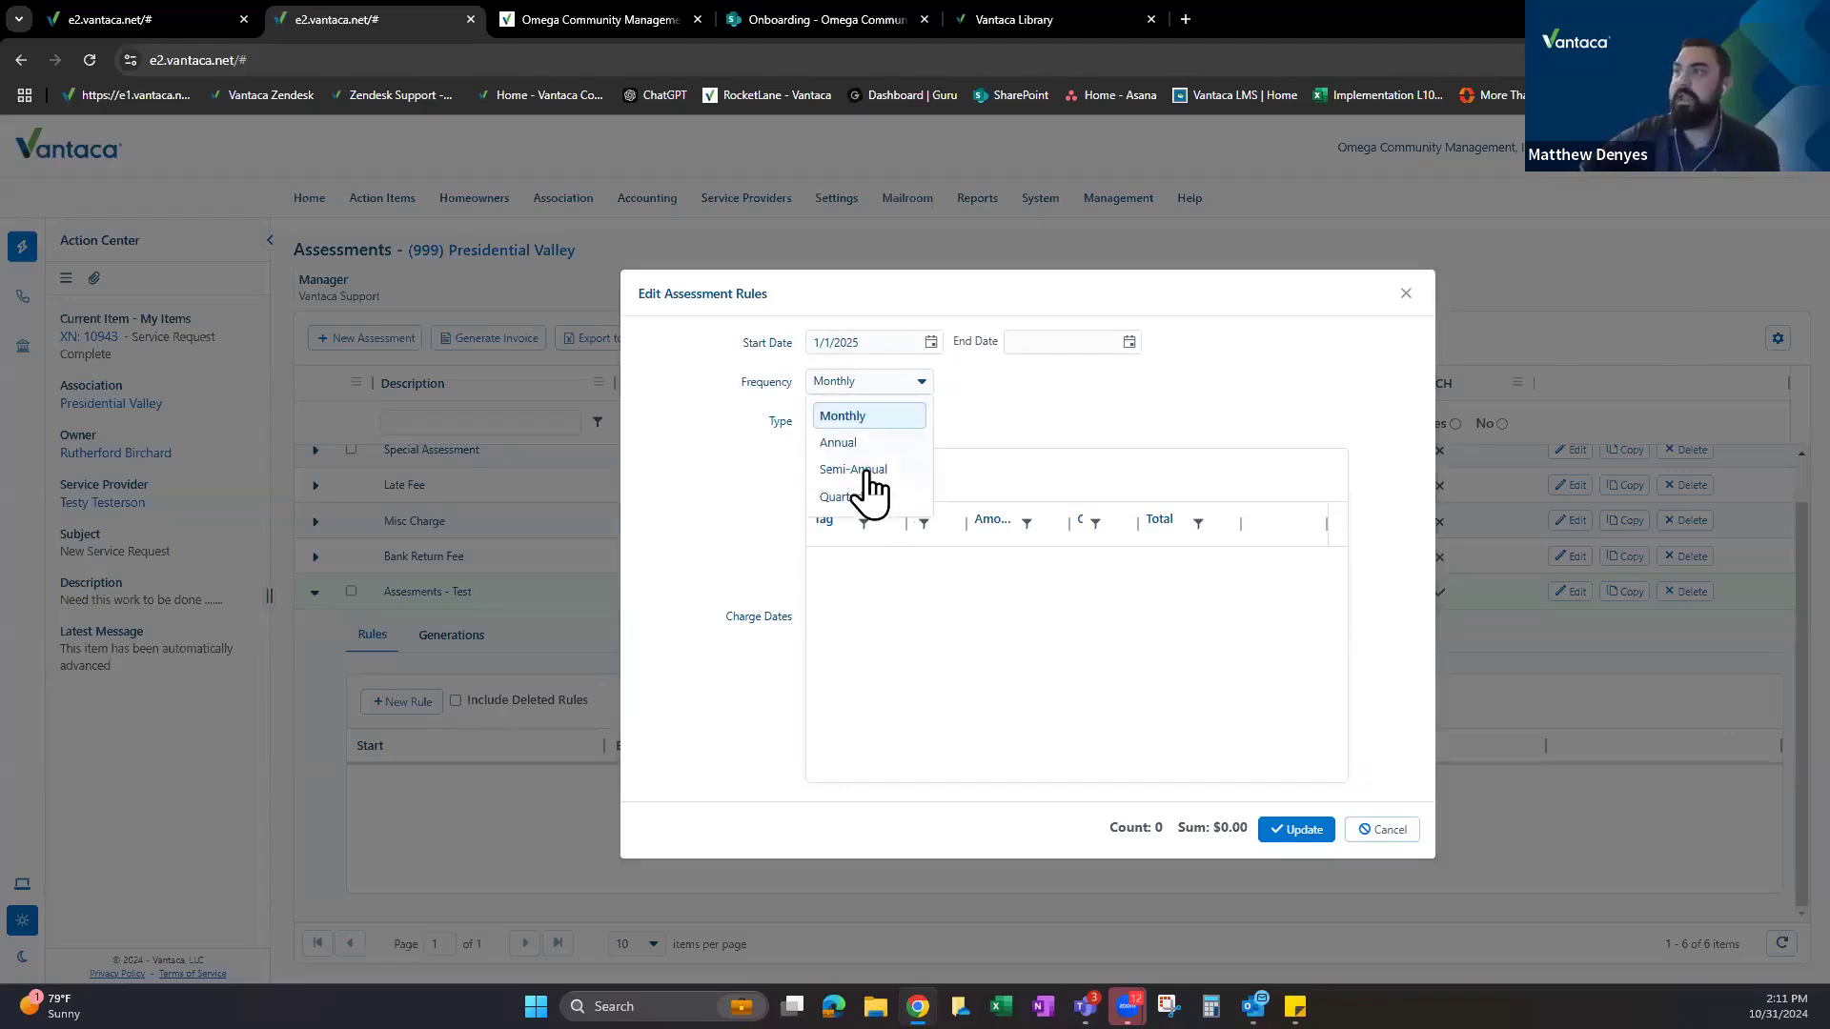
{"action": "left_click", "coordinate": [959, 404]}
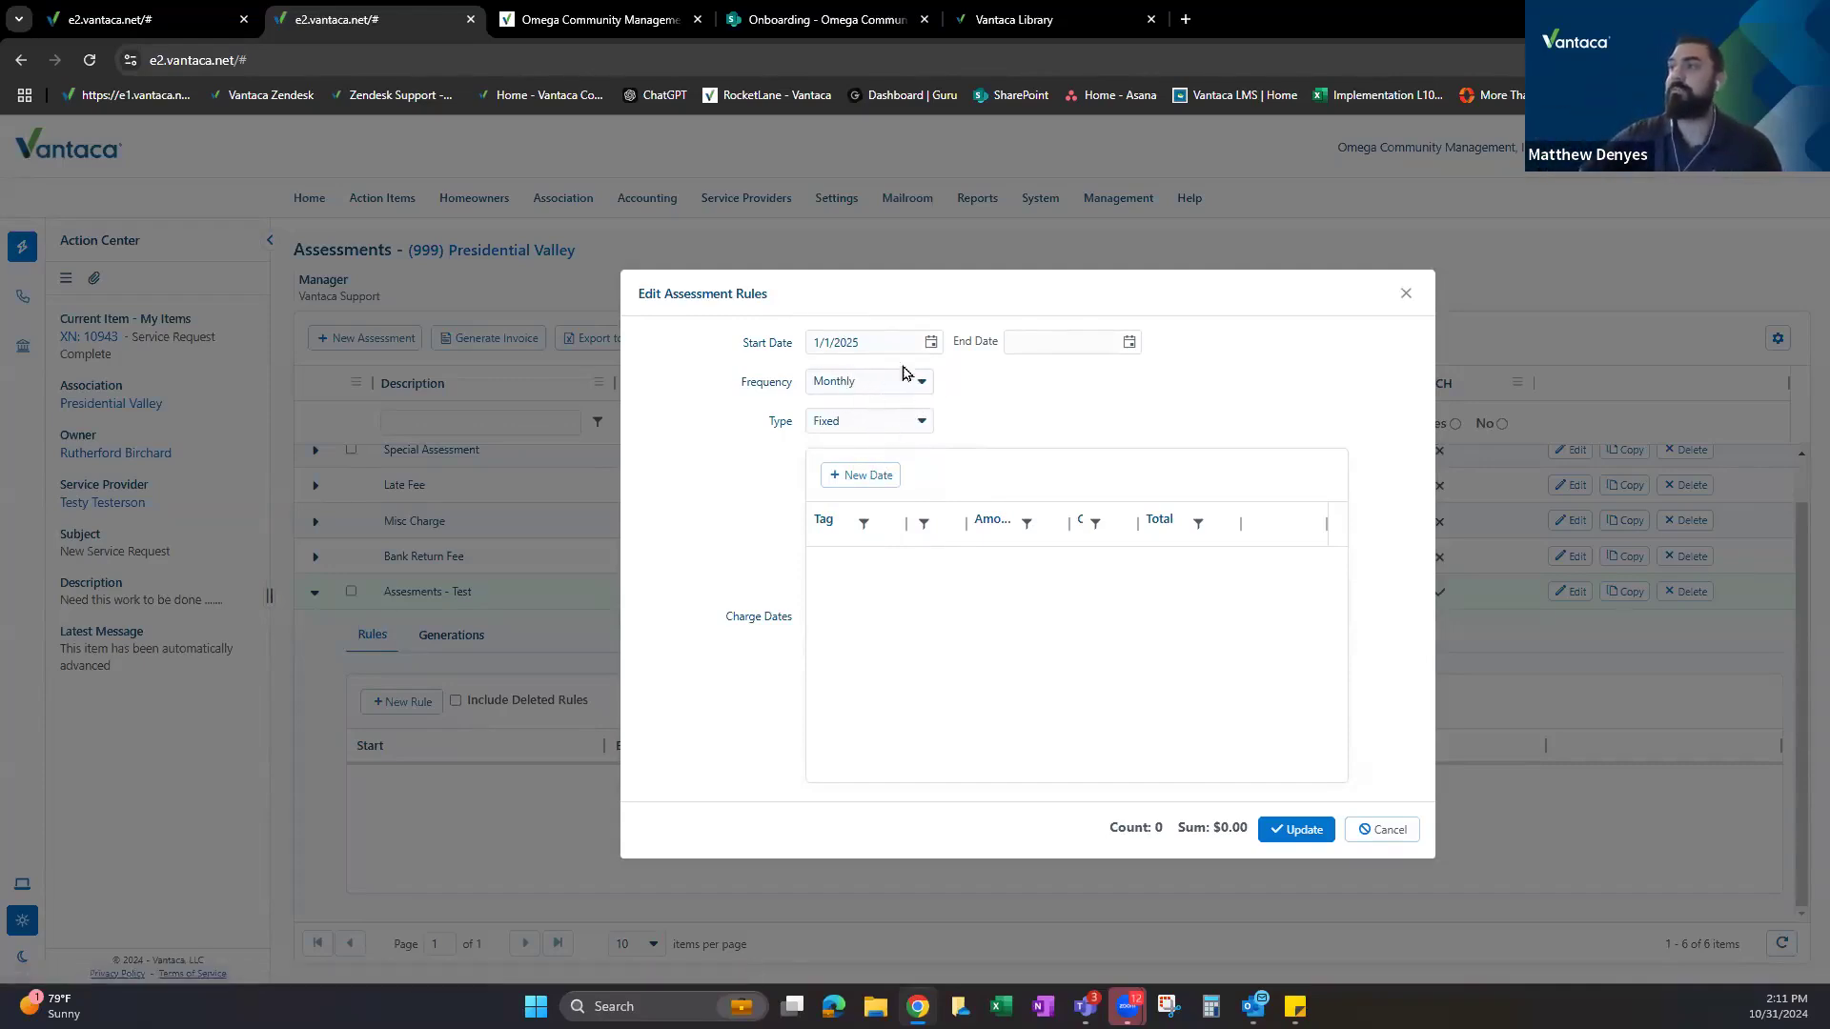
Add a charge date row with an amount of 125.
{"action": "left_click", "coordinate": [853, 478]}
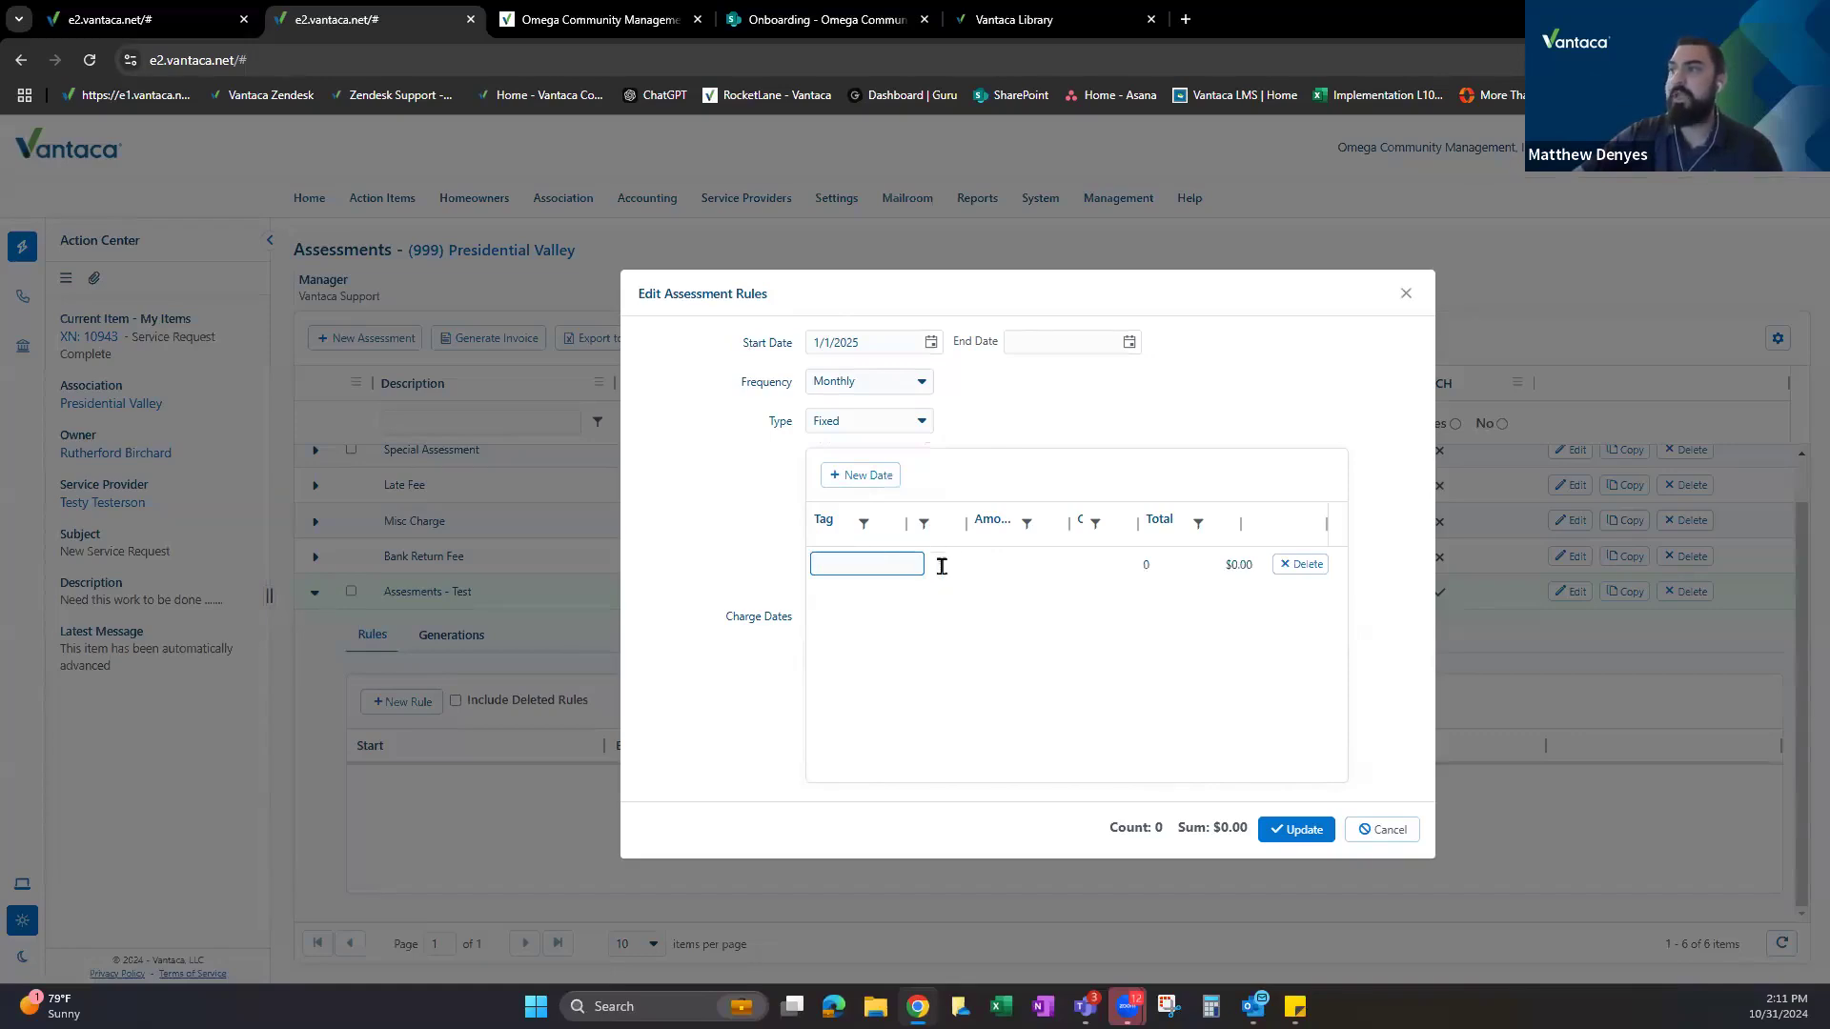
{"action": "left_click", "coordinate": [1009, 562]}
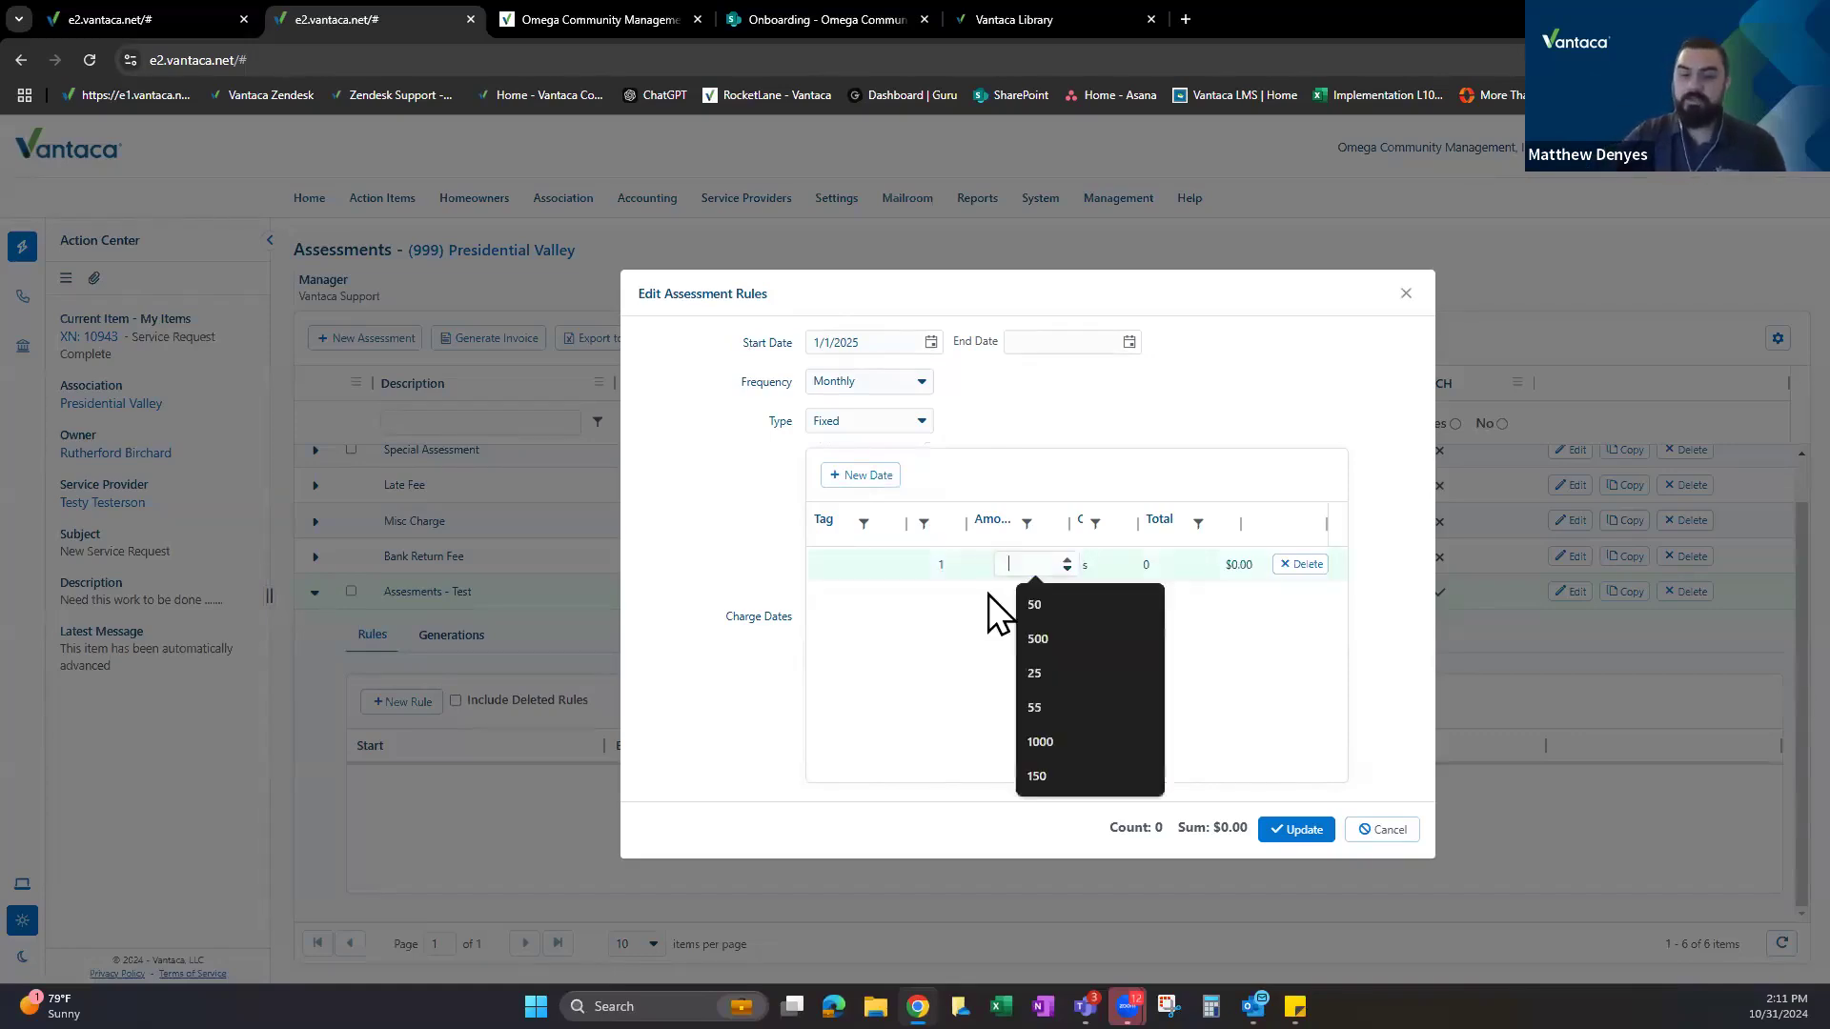
{"action": "type", "text": "125"}
{"action": "left_click", "coordinate": [1144, 429]}
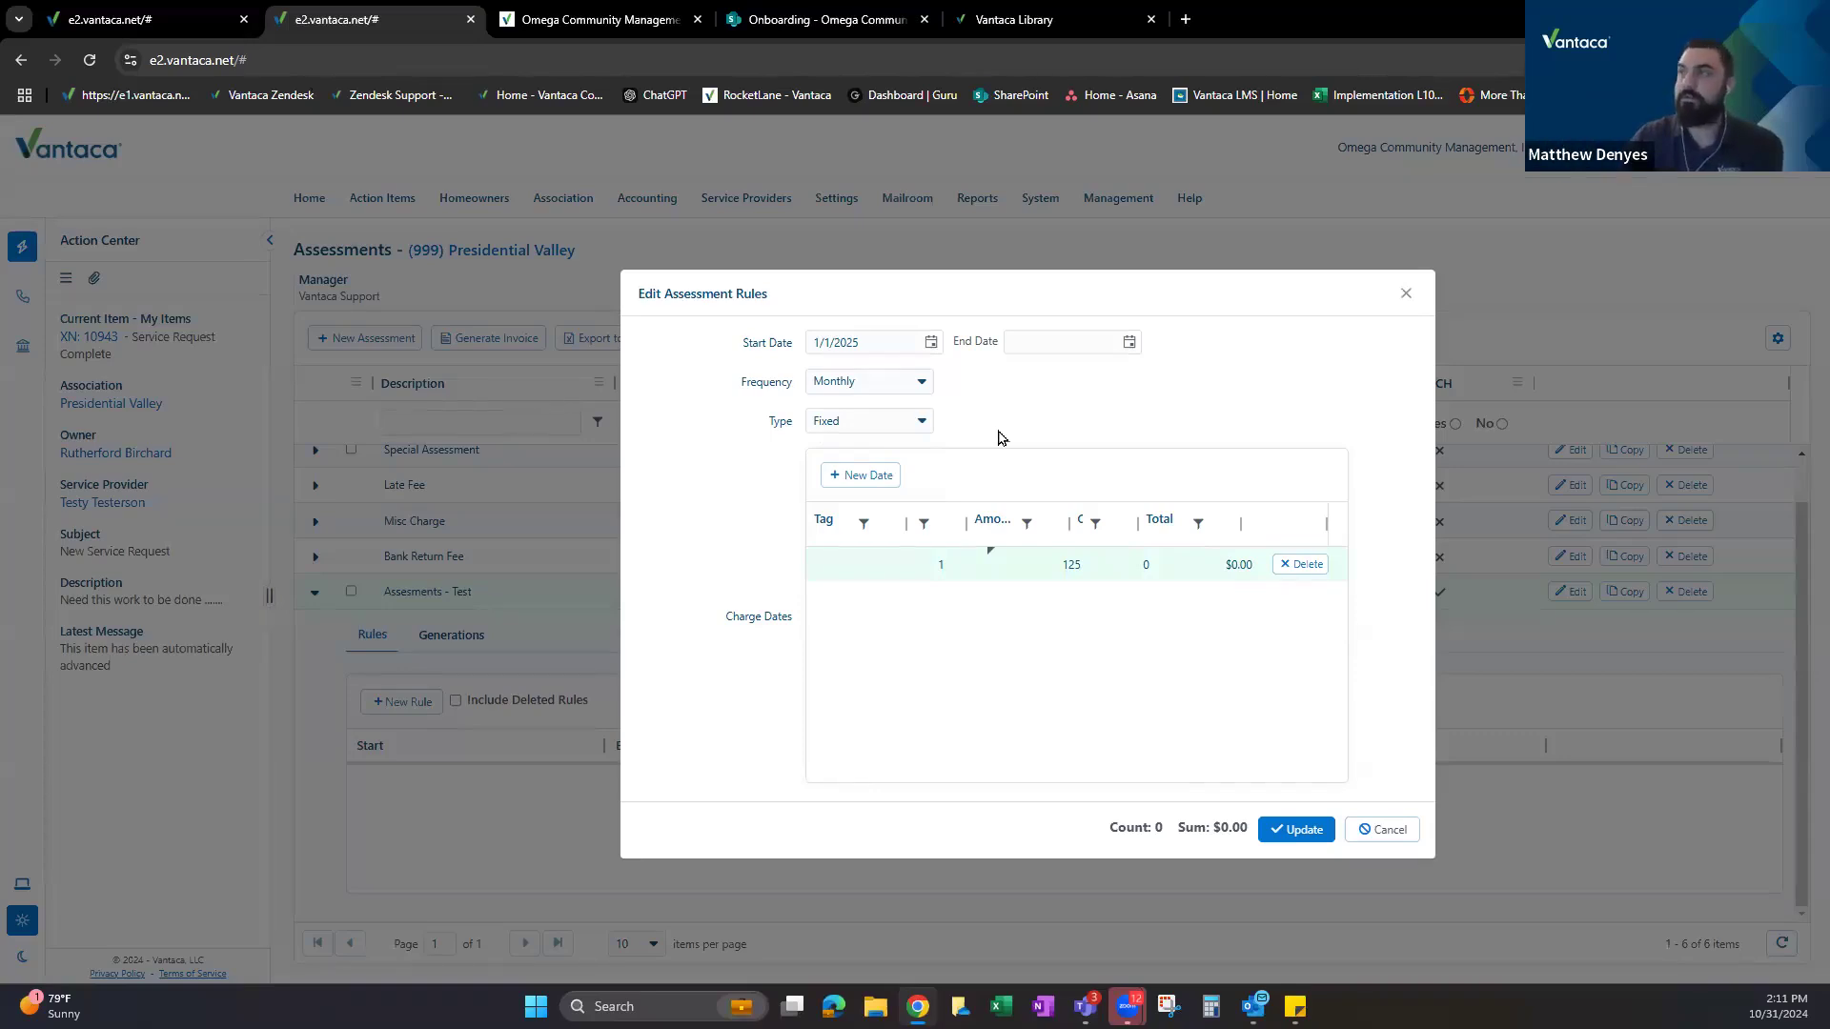
Point out the rule's Start Date and End Date fields.
{"action": "left_click_drag", "start_coordinate": [744, 344], "coordinate": [781, 341]}
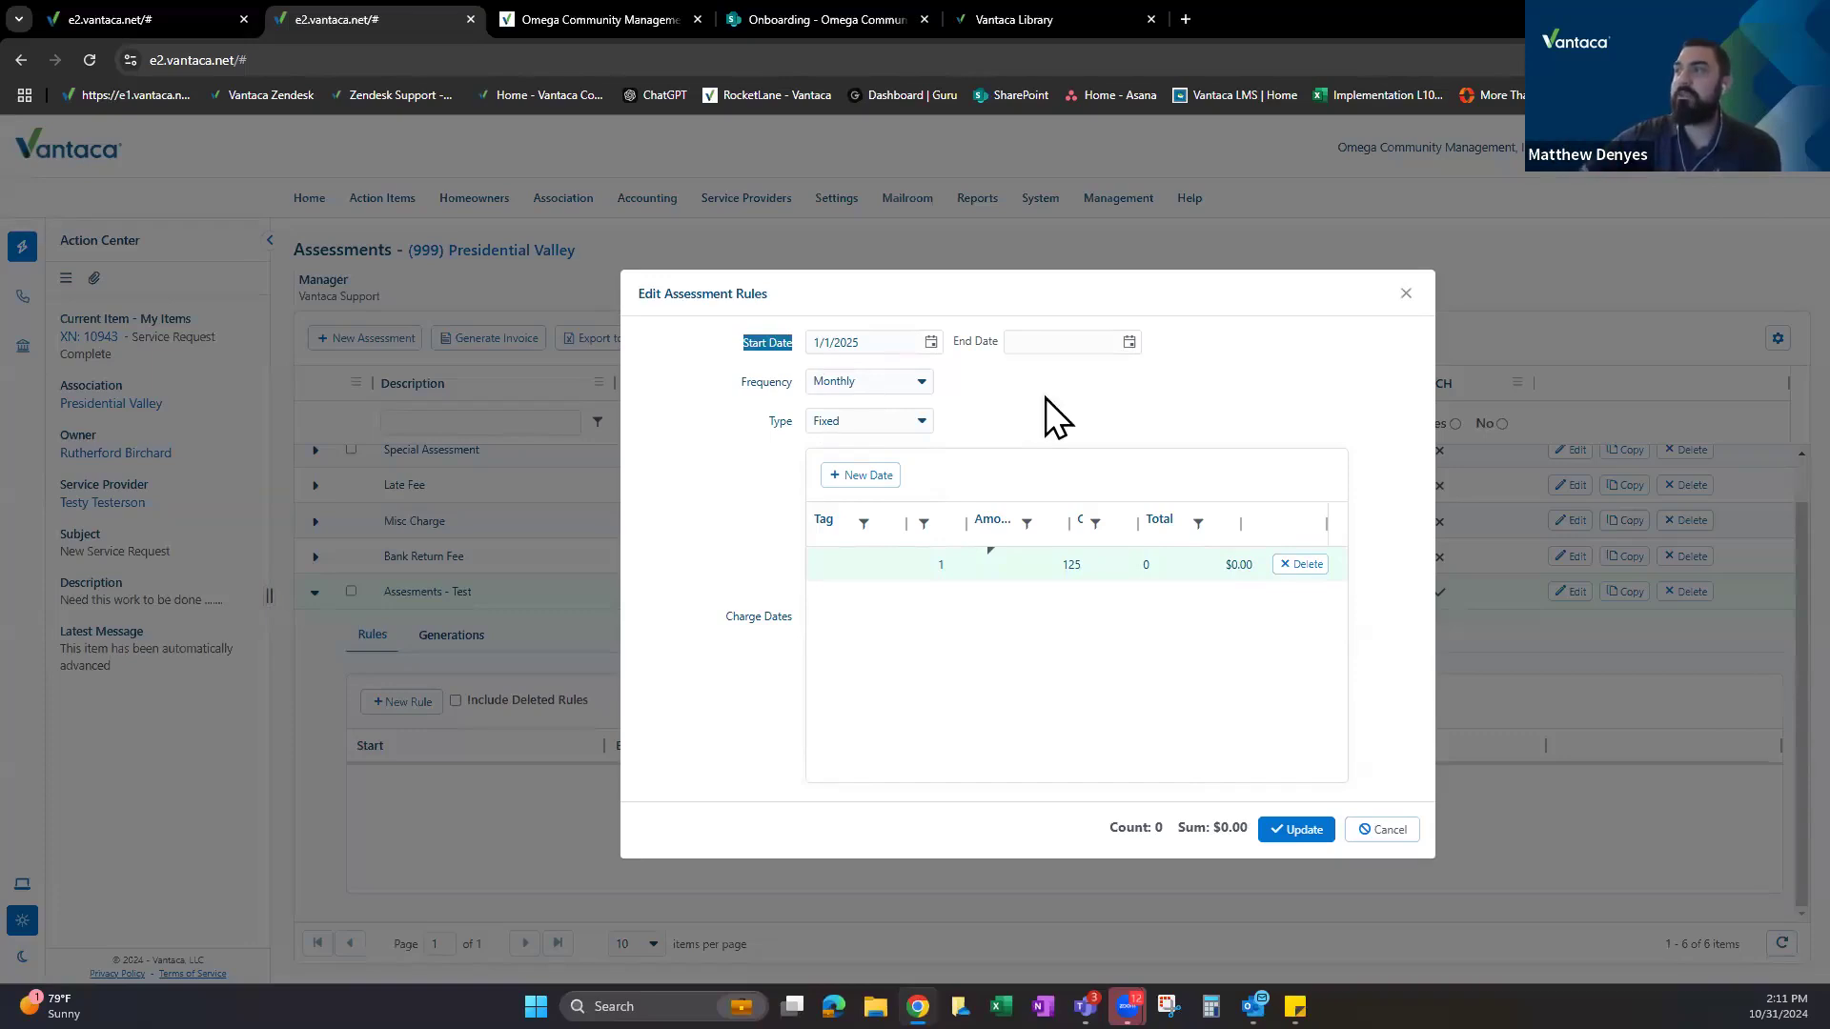
{"action": "left_click_drag", "start_coordinate": [954, 341], "coordinate": [997, 343]}
{"action": "left_click", "coordinate": [860, 340]}
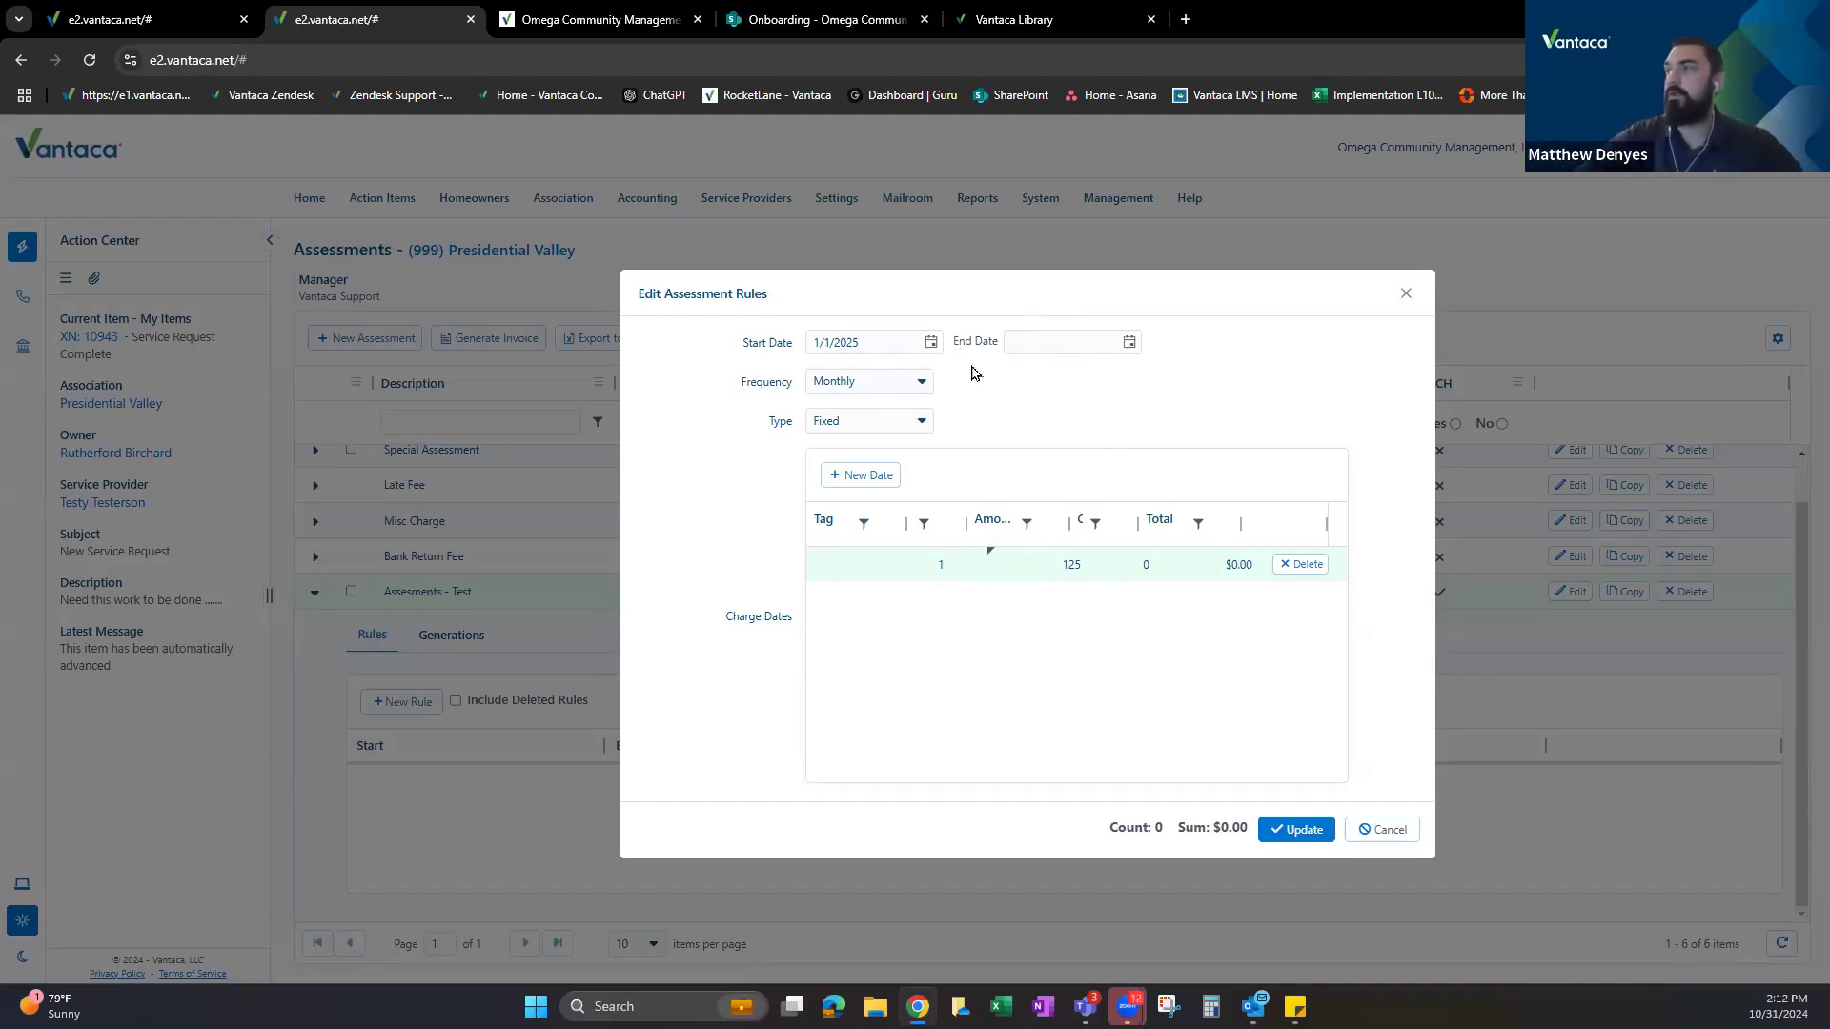
{"action": "left_click_drag", "start_coordinate": [956, 343], "coordinate": [996, 345]}
{"action": "left_click", "coordinate": [1008, 416]}
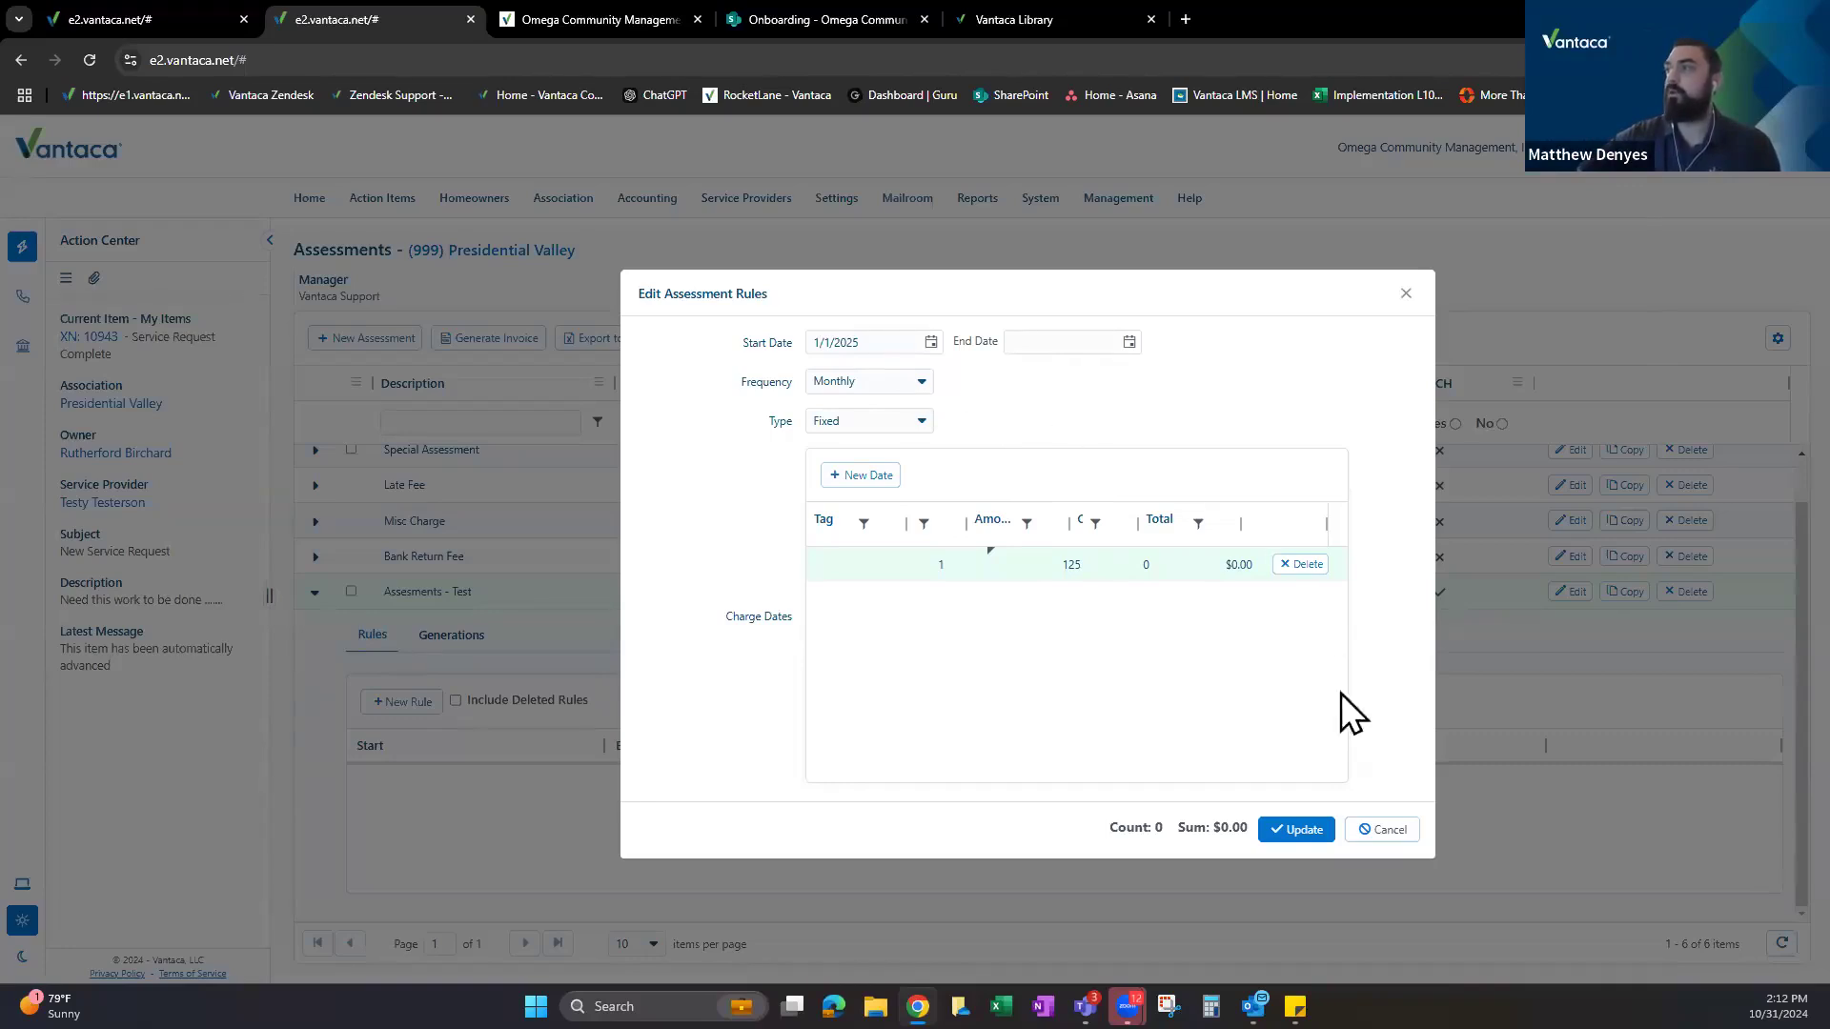
Cancel the draft rule, start a new one, and page the Start Date calendar forward.
{"action": "left_click", "coordinate": [1388, 835]}
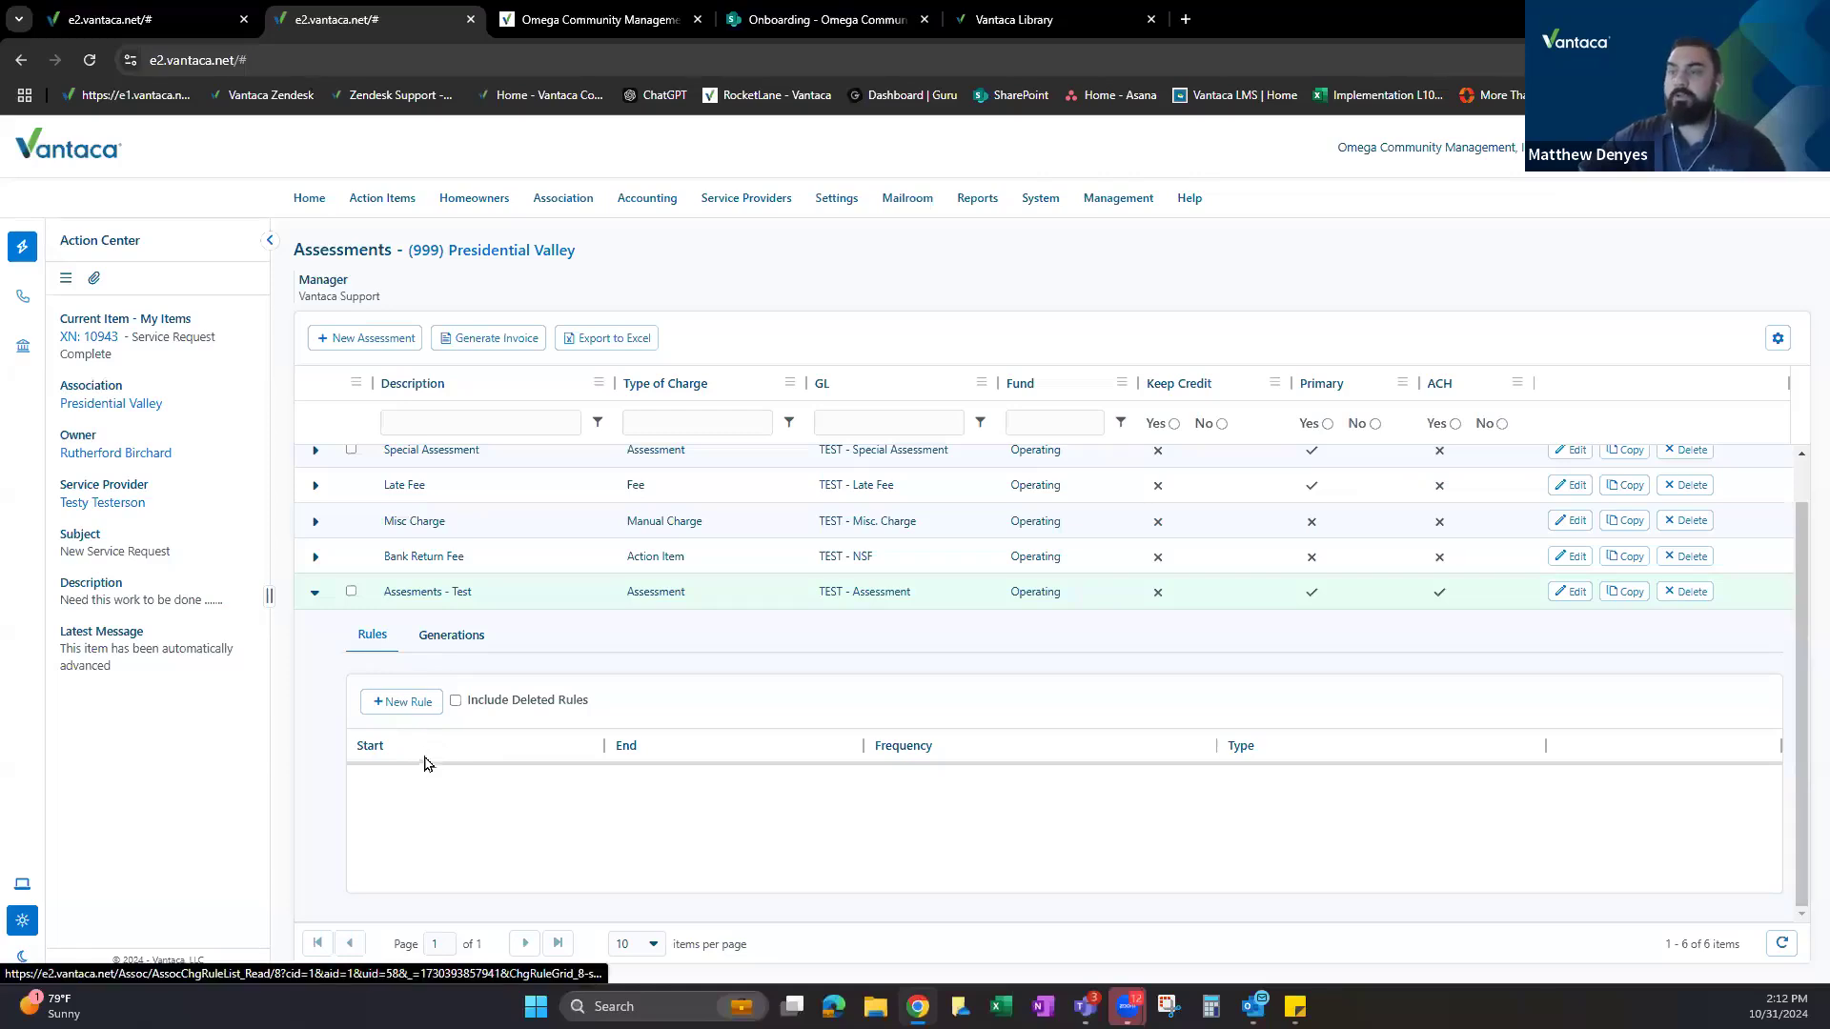
{"action": "left_click", "coordinate": [401, 701]}
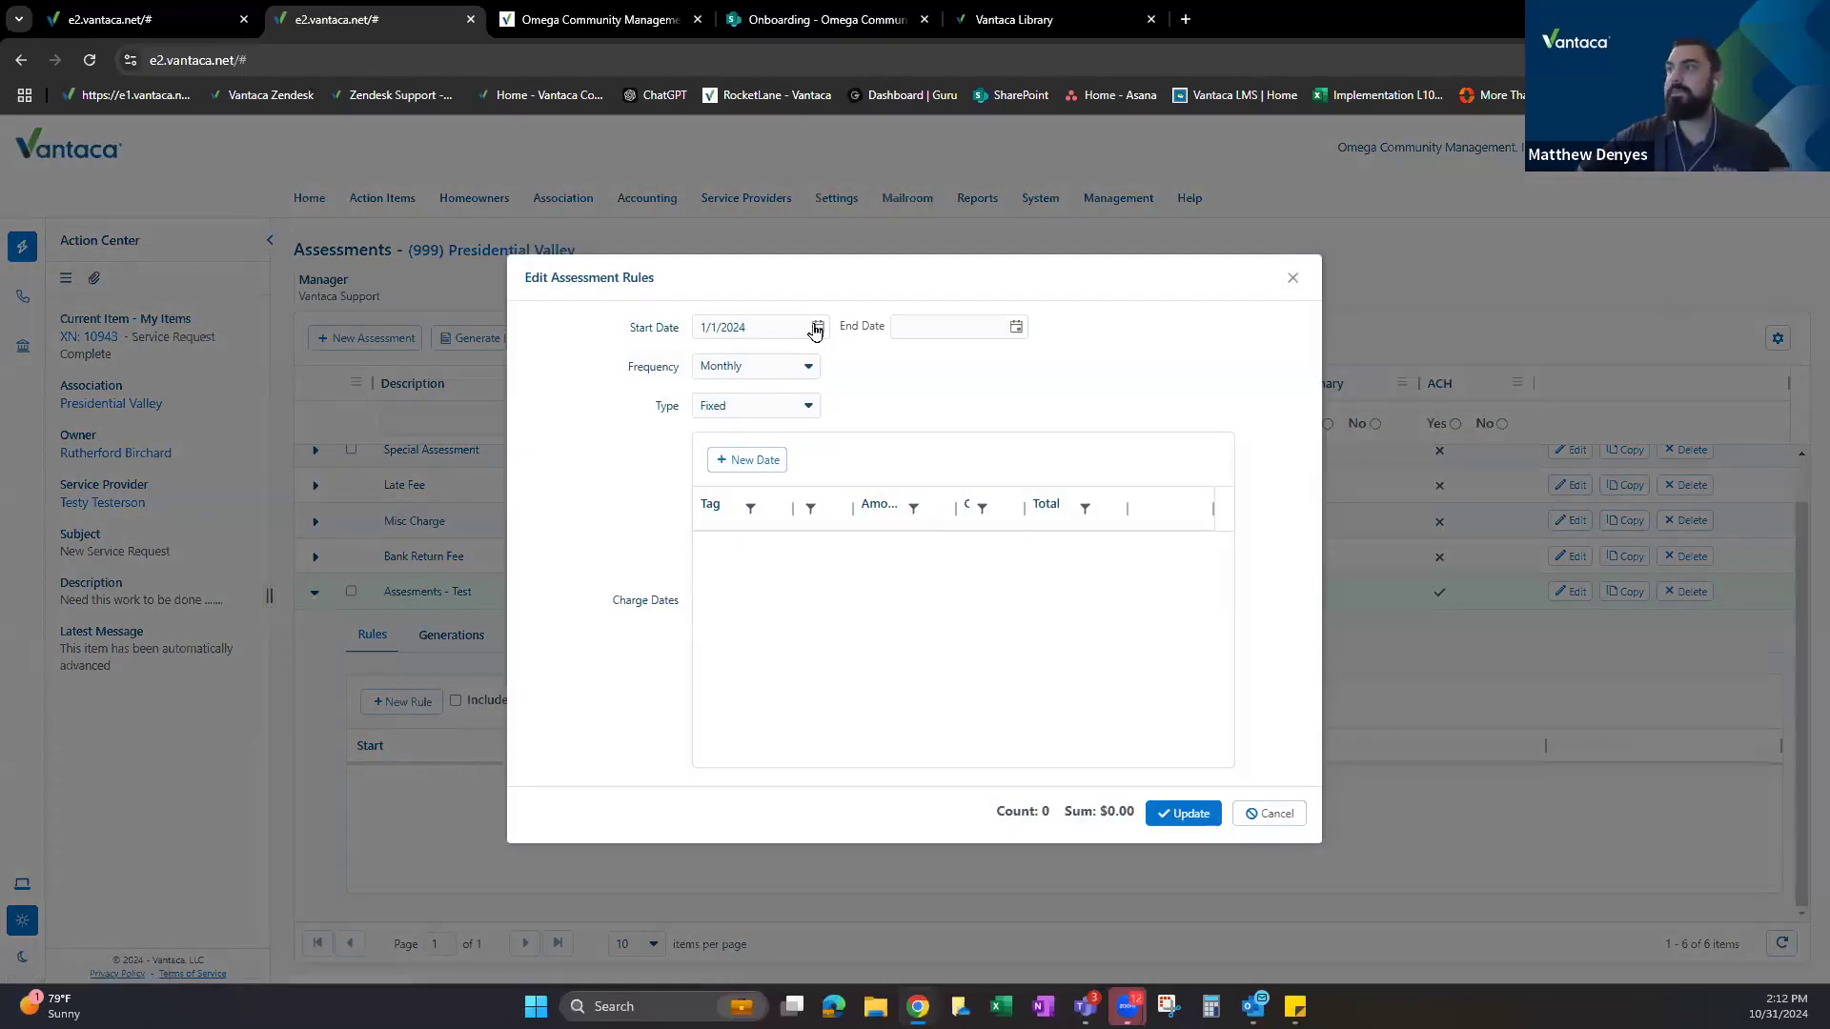
{"action": "left_click", "coordinate": [817, 327]}
{"action": "left_click", "coordinate": [866, 359]}
{"action": "triple_click", "coordinate": [867, 359]}
{"action": "triple_click", "coordinate": [867, 360]}
Advance the calendar to January 2025, pick 1/1/2025, and choose Quarterly frequency.
{"action": "double_click", "coordinate": [867, 359]}
{"action": "double_click", "coordinate": [867, 360]}
{"action": "left_click", "coordinate": [867, 360]}
{"action": "left_click", "coordinate": [782, 420]}
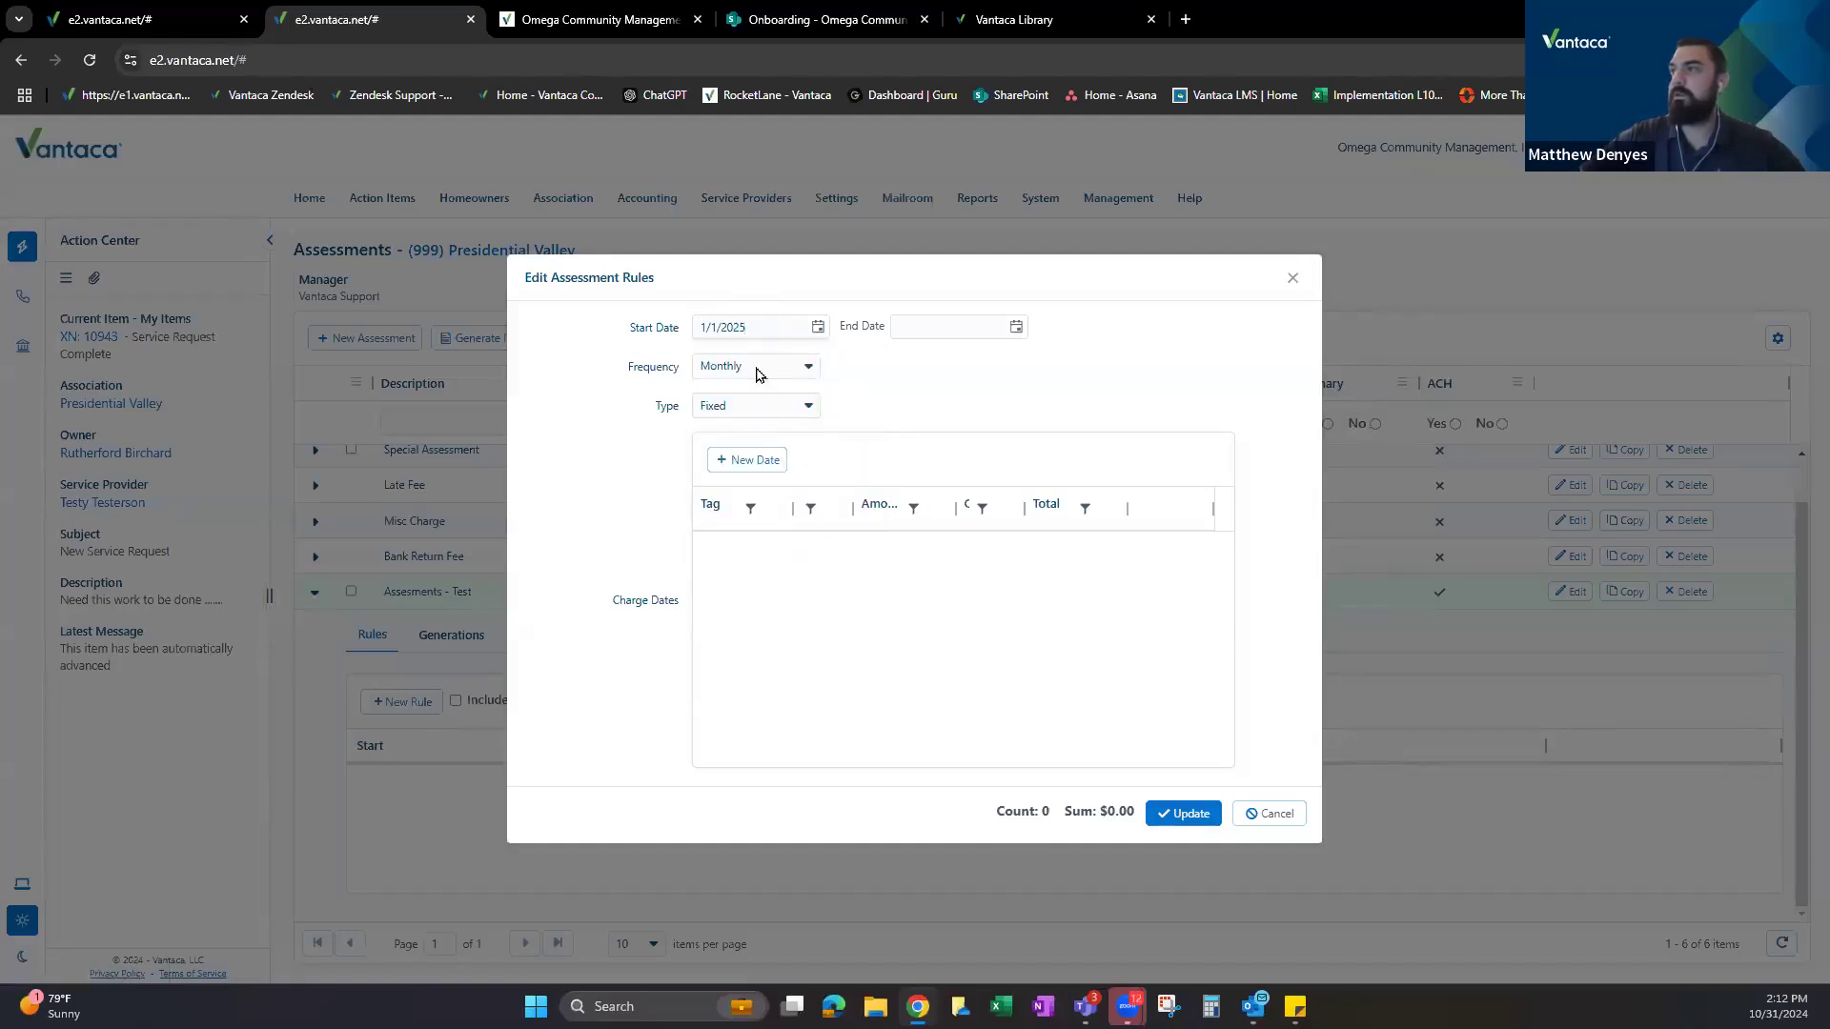
{"action": "left_click", "coordinate": [759, 371]}
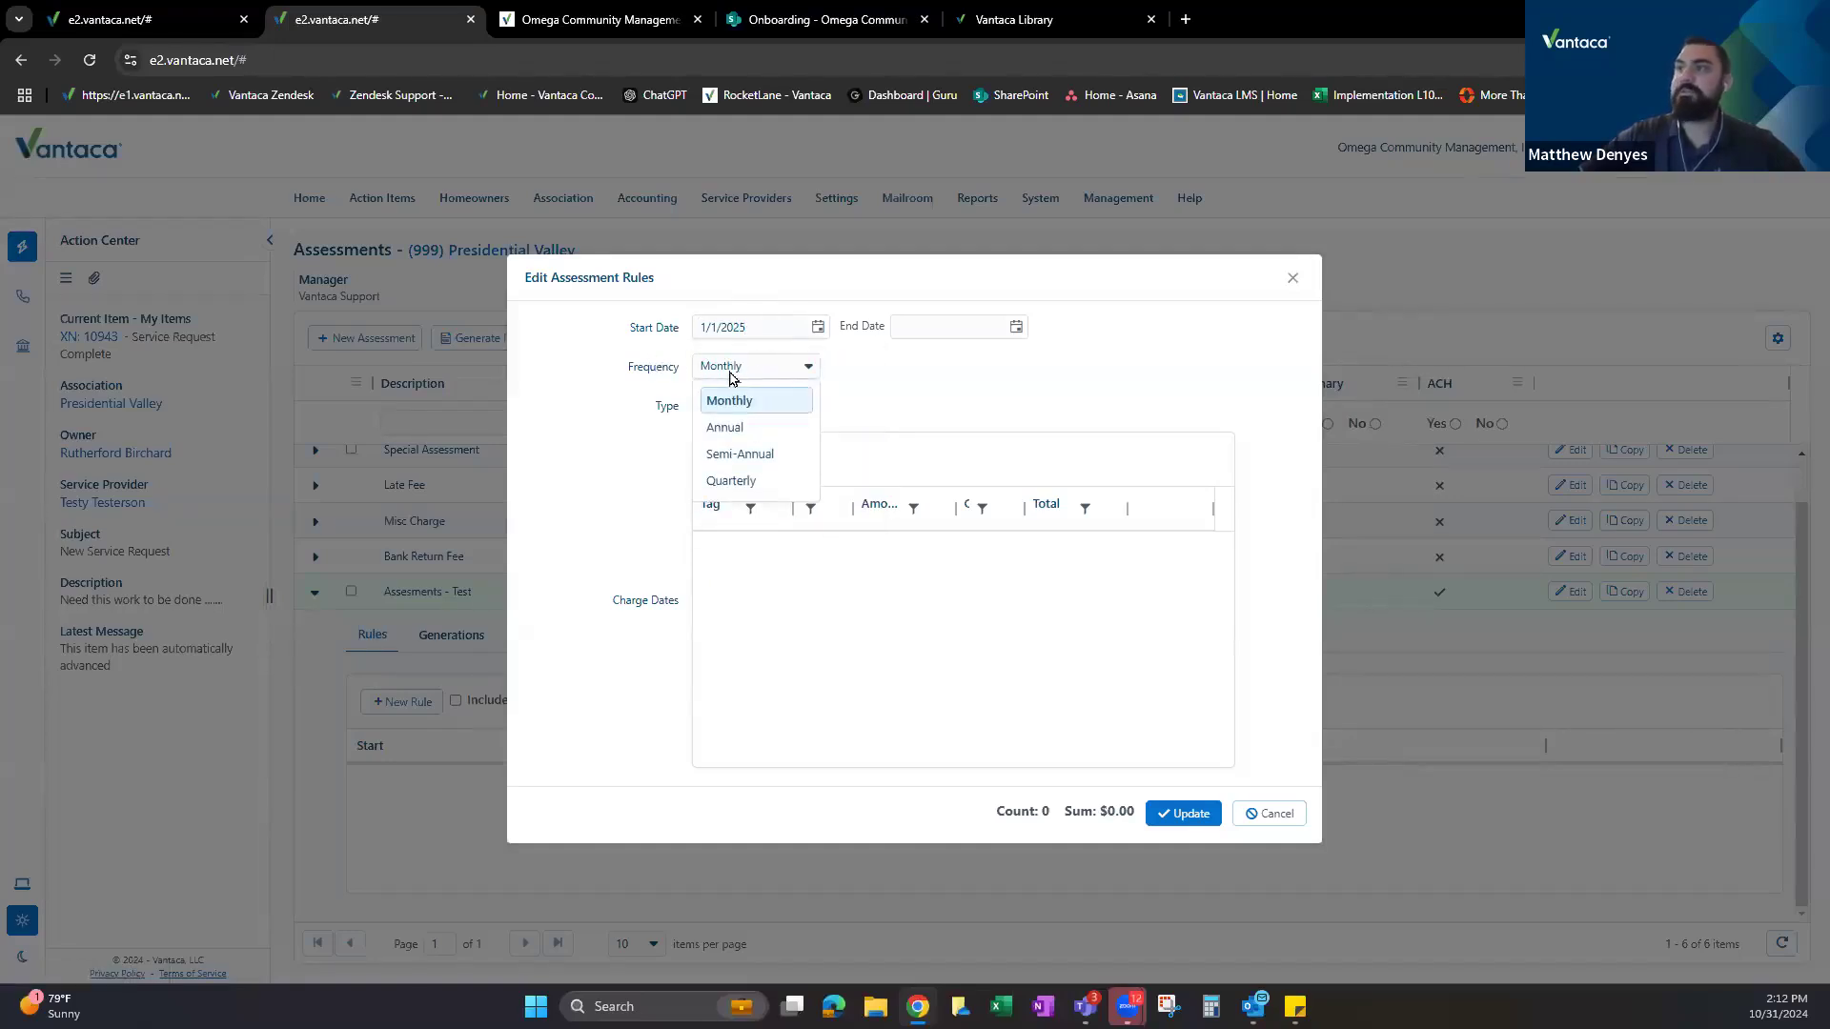
{"action": "left_click", "coordinate": [742, 483]}
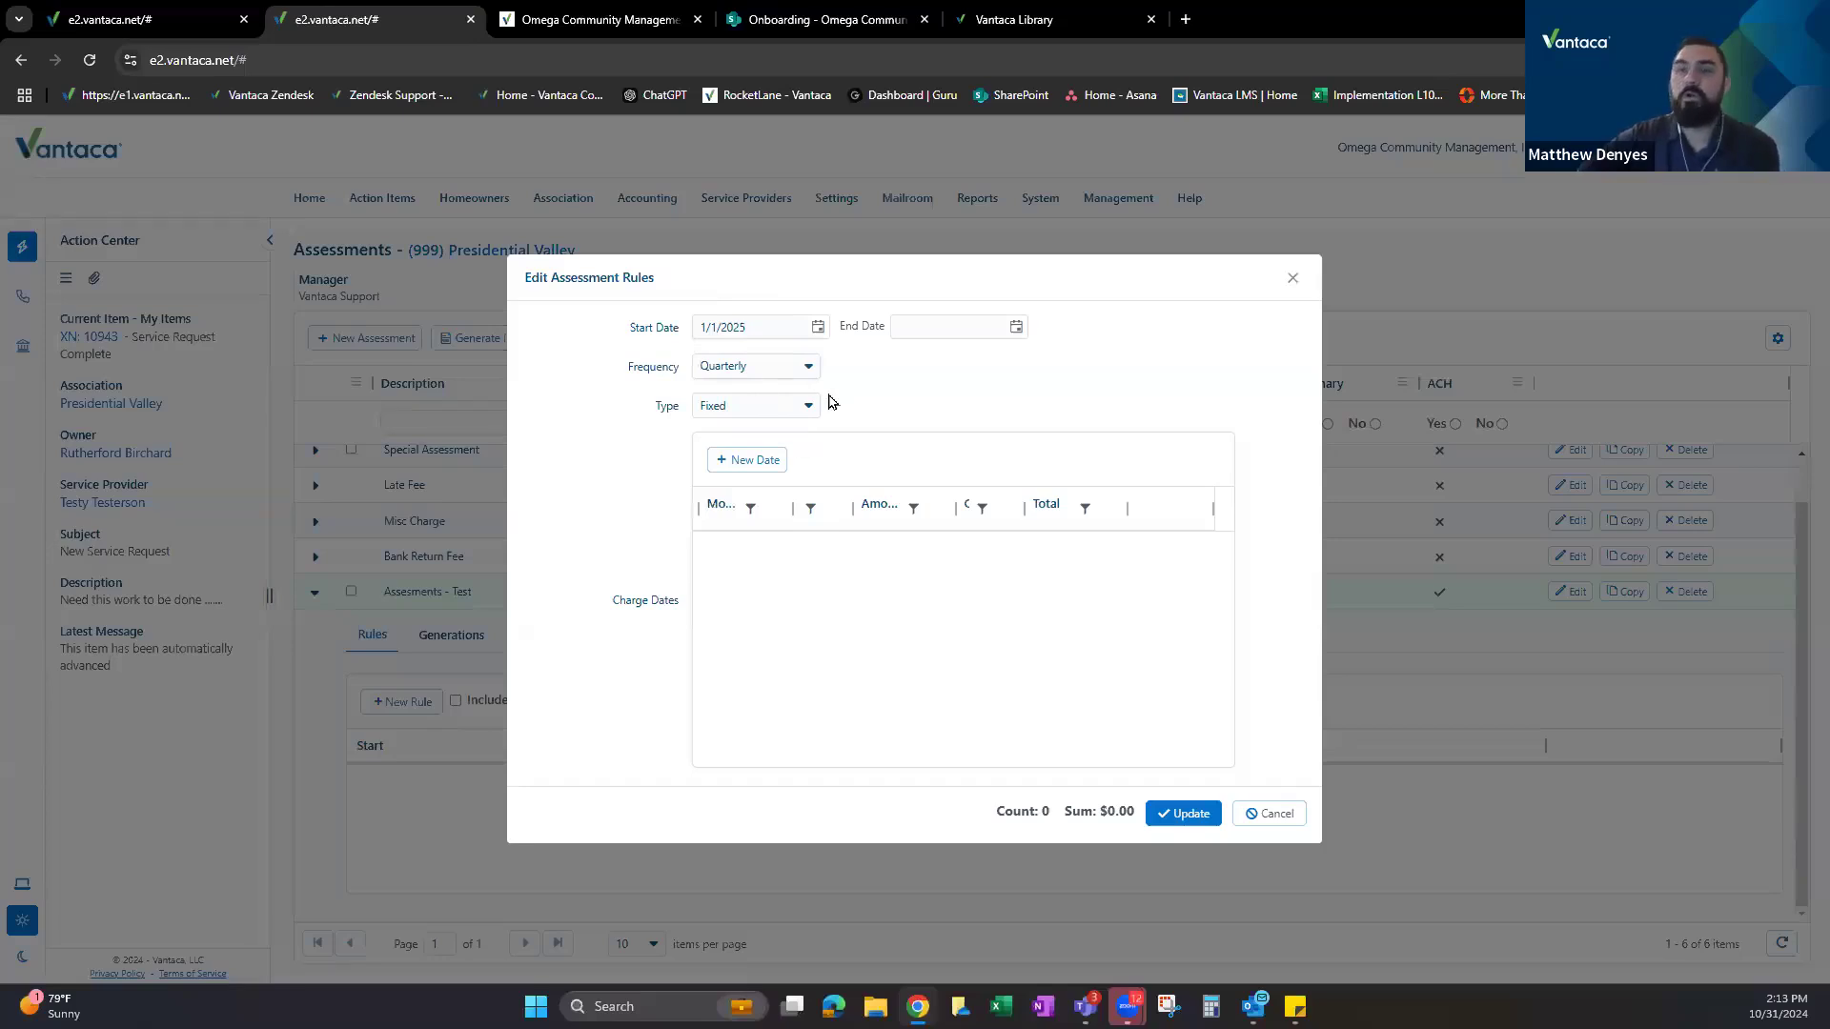
Add a January charge date with an amount of 125.
{"action": "left_click", "coordinate": [749, 461]}
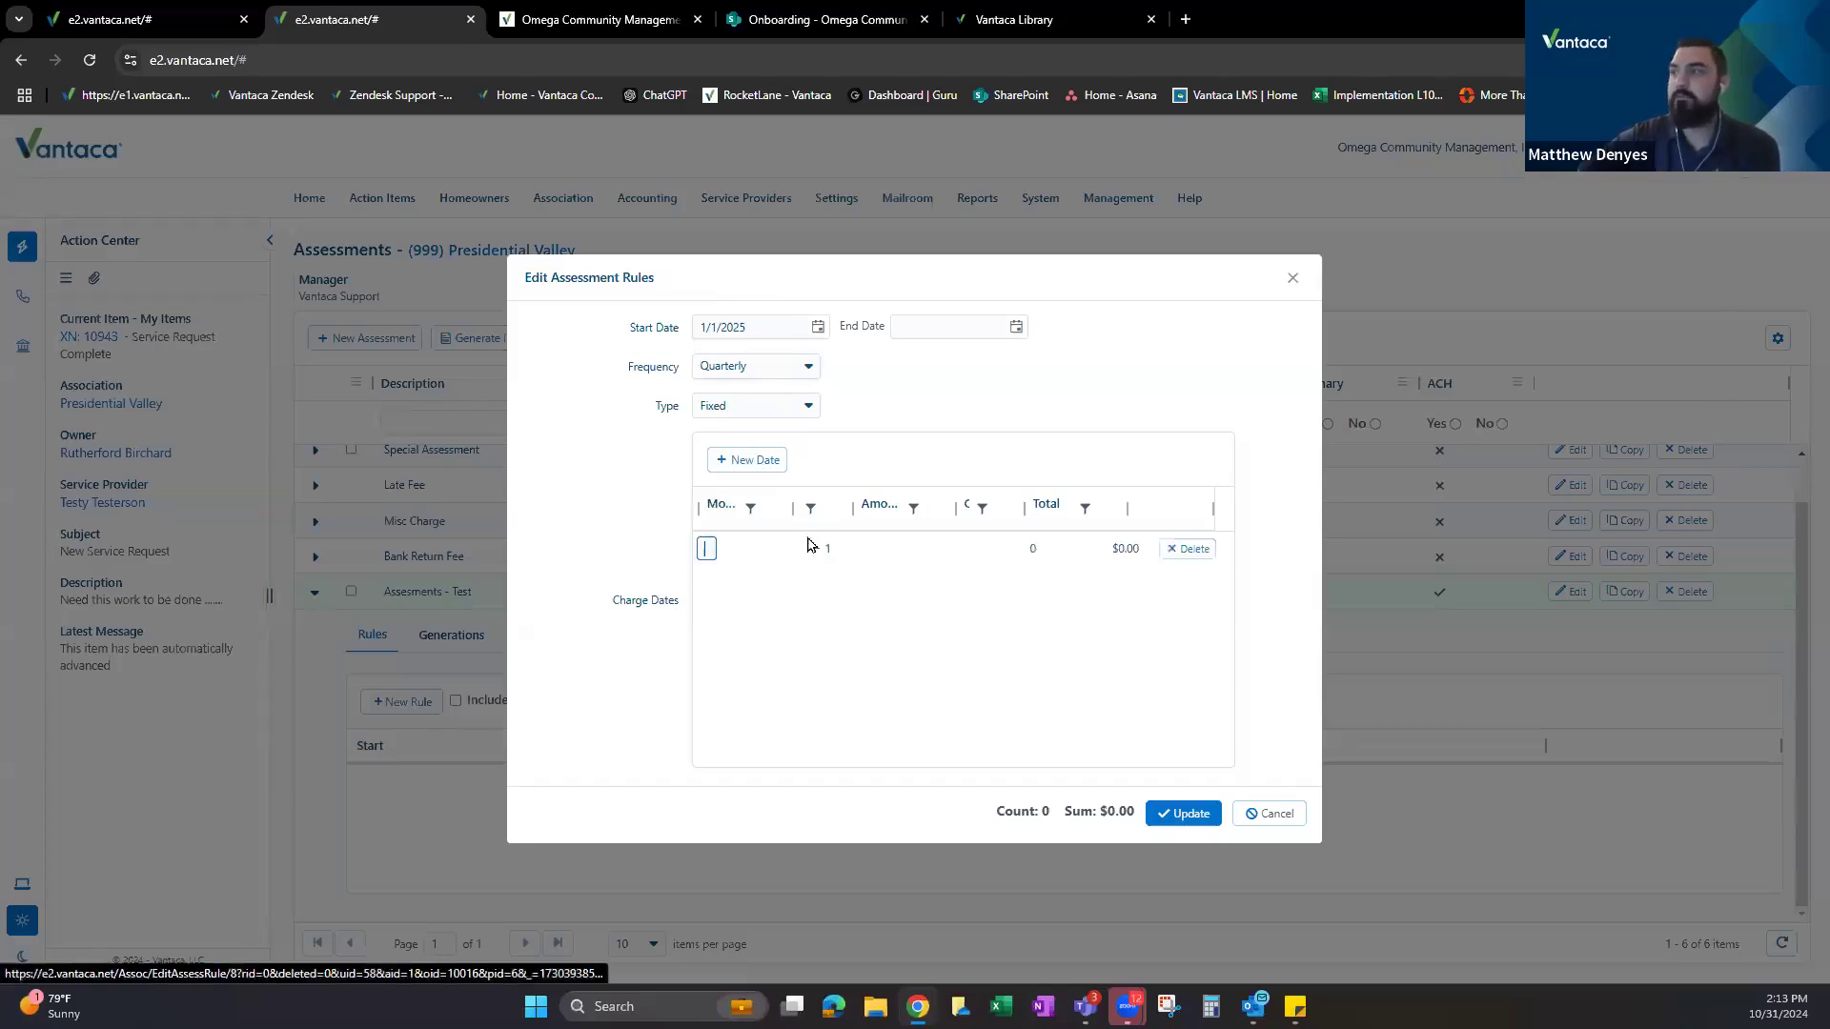
{"action": "left_click", "coordinate": [747, 548]}
{"action": "left_click", "coordinate": [764, 549]}
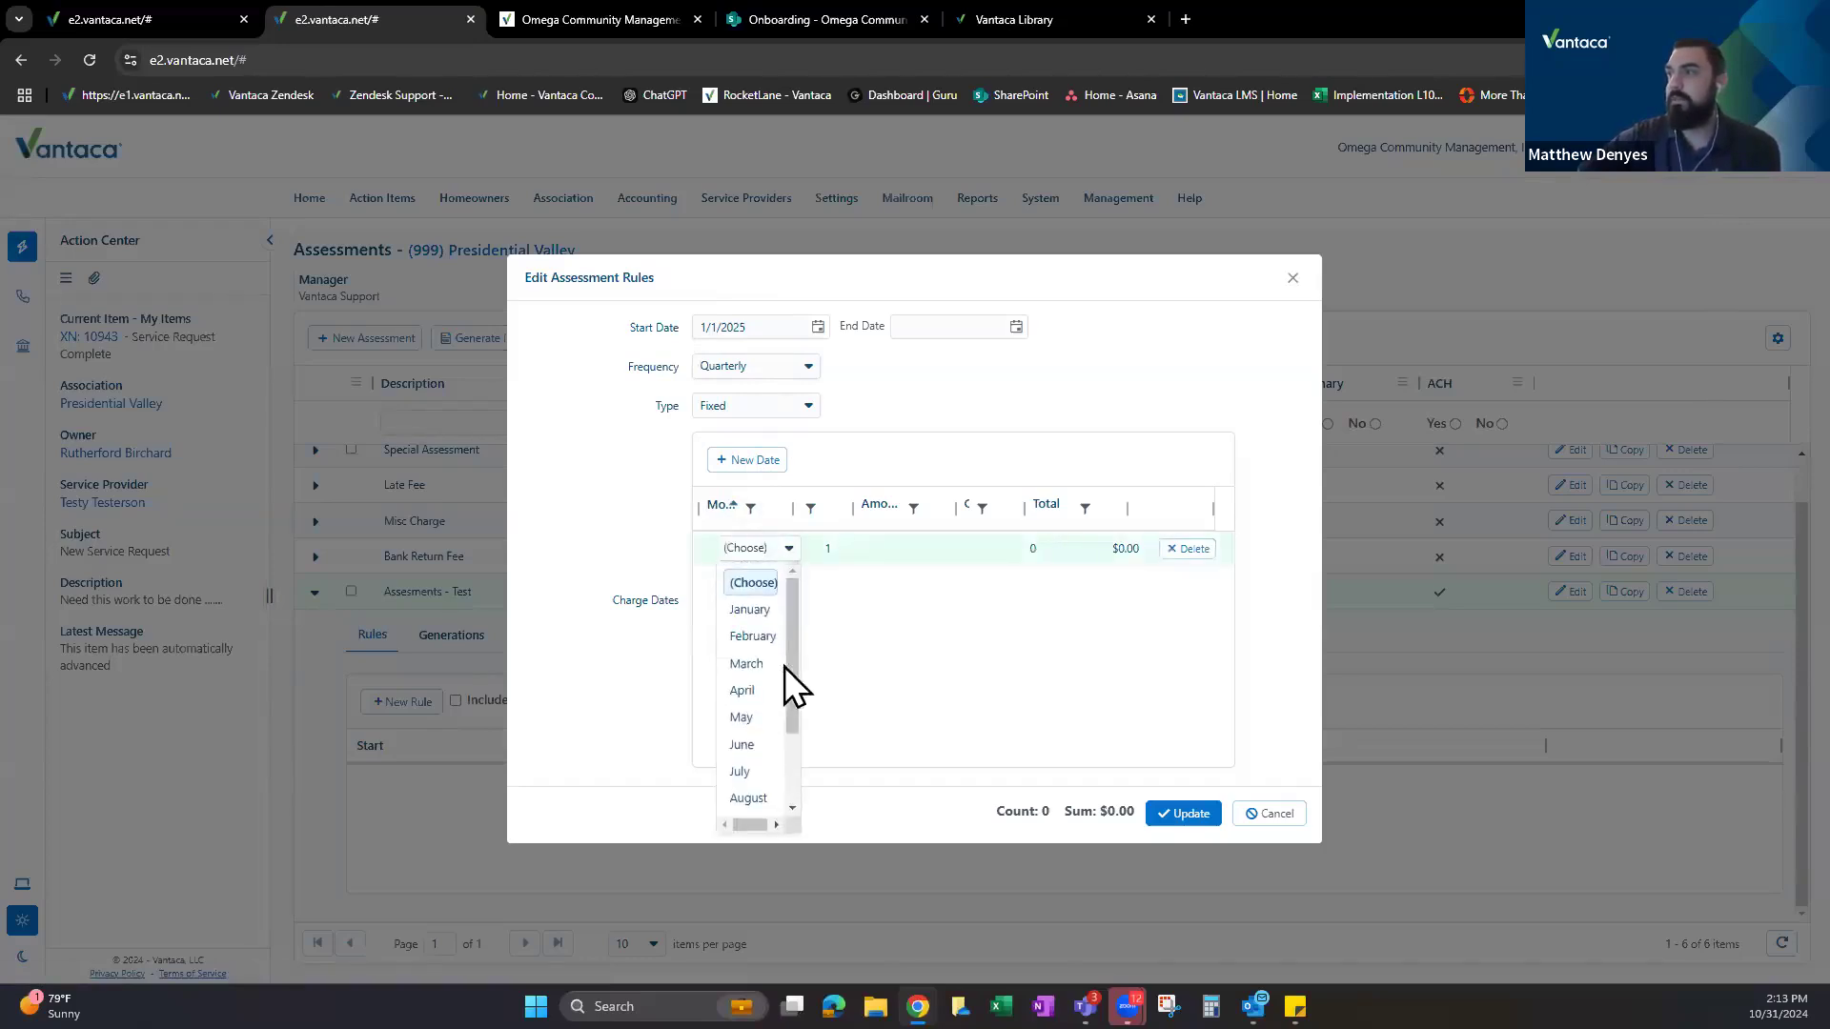
{"action": "left_click", "coordinate": [748, 615]}
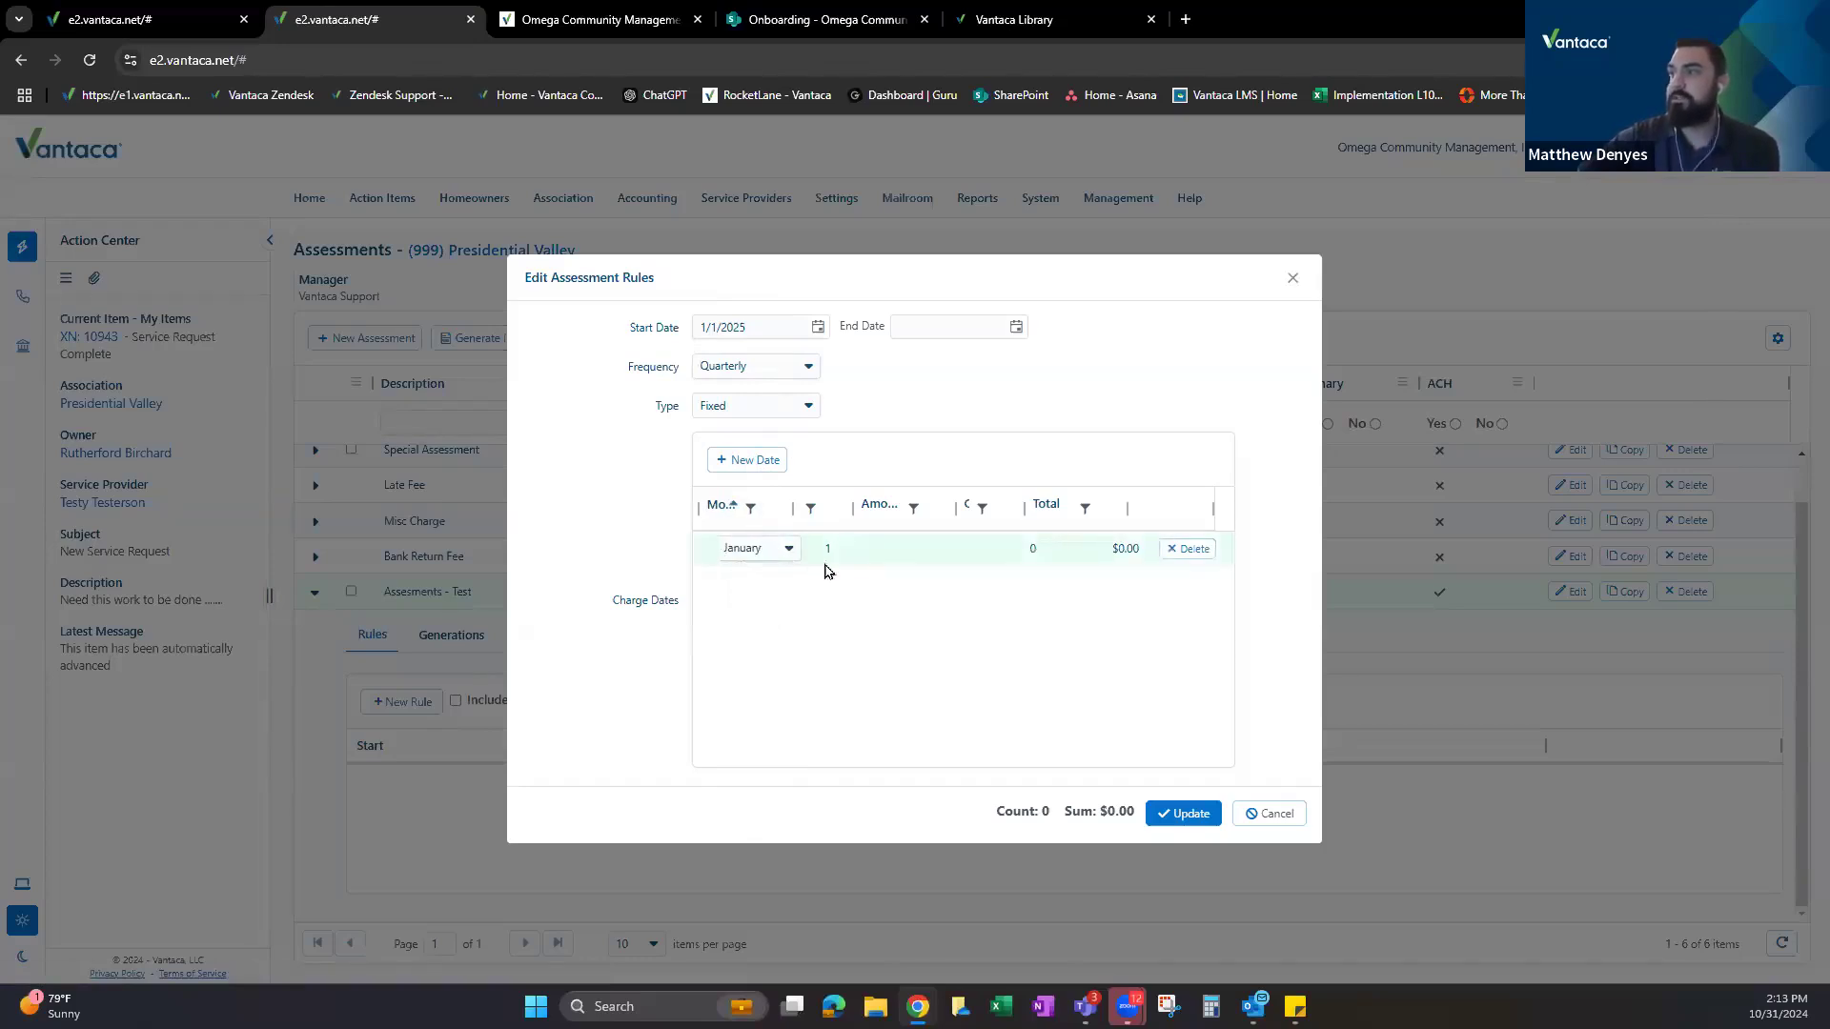
{"action": "left_click", "coordinate": [910, 549]}
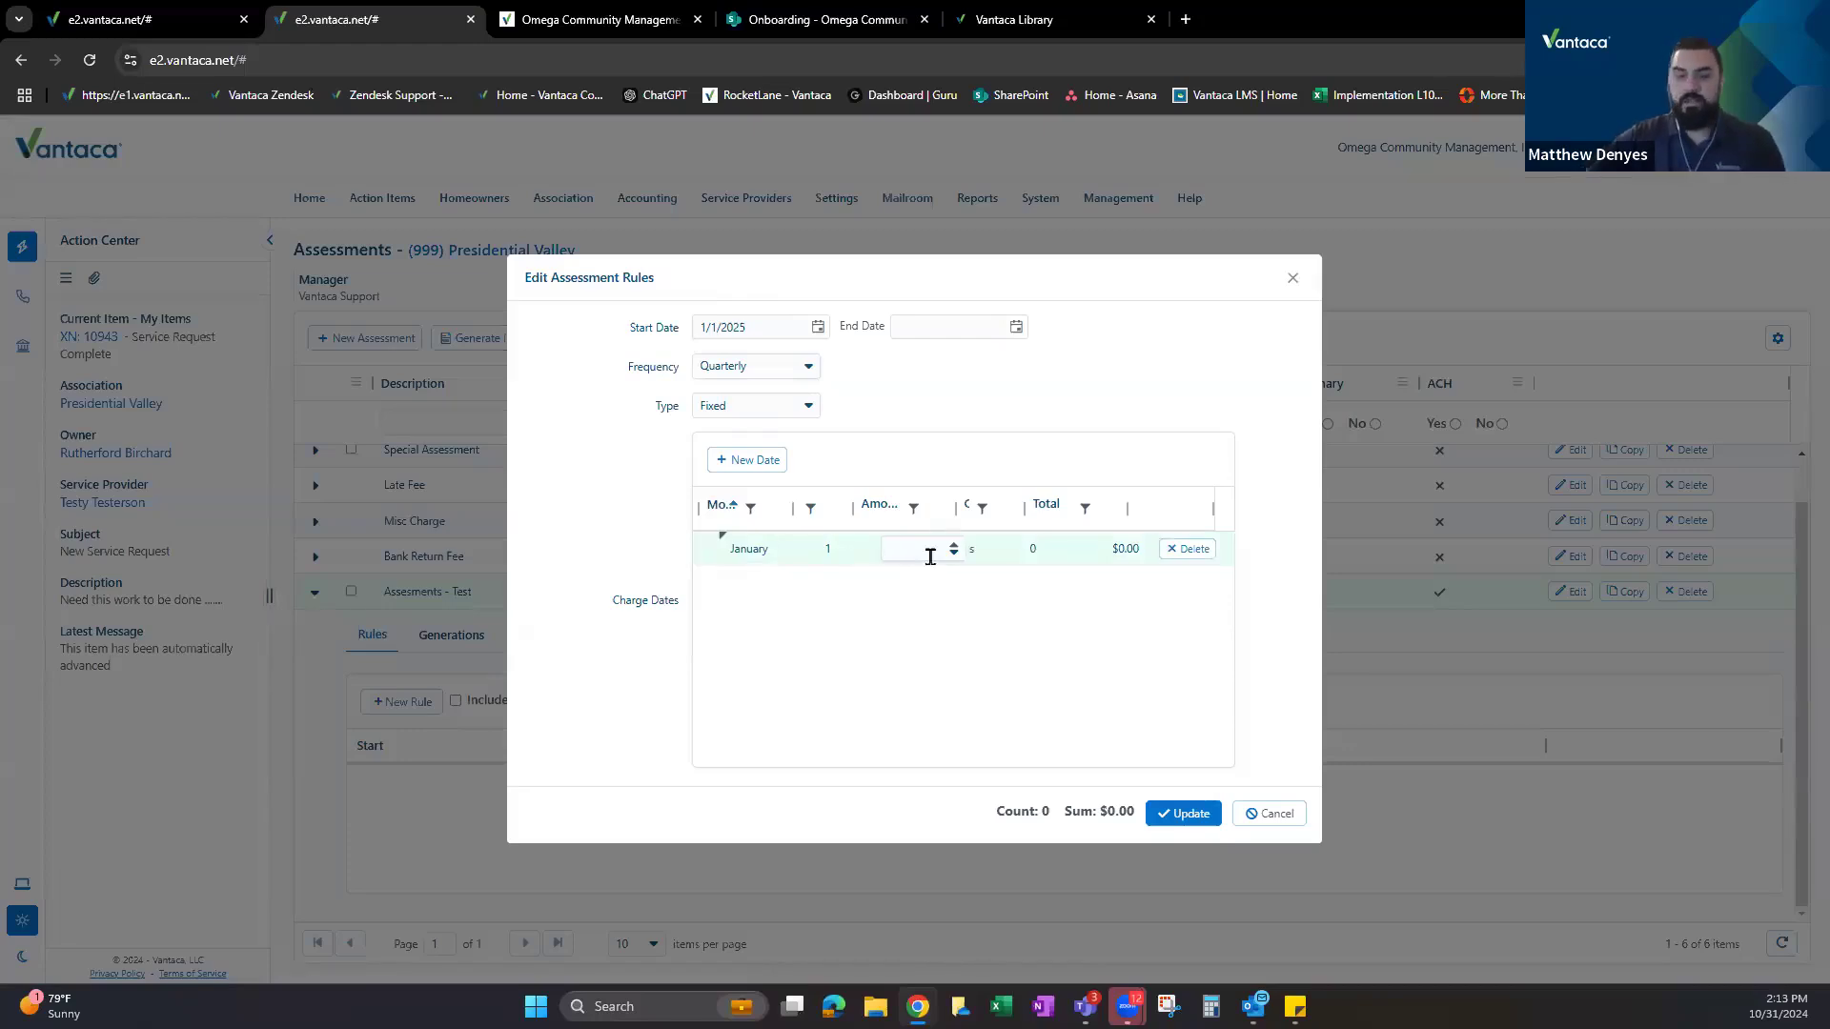
{"action": "type", "text": "125"}
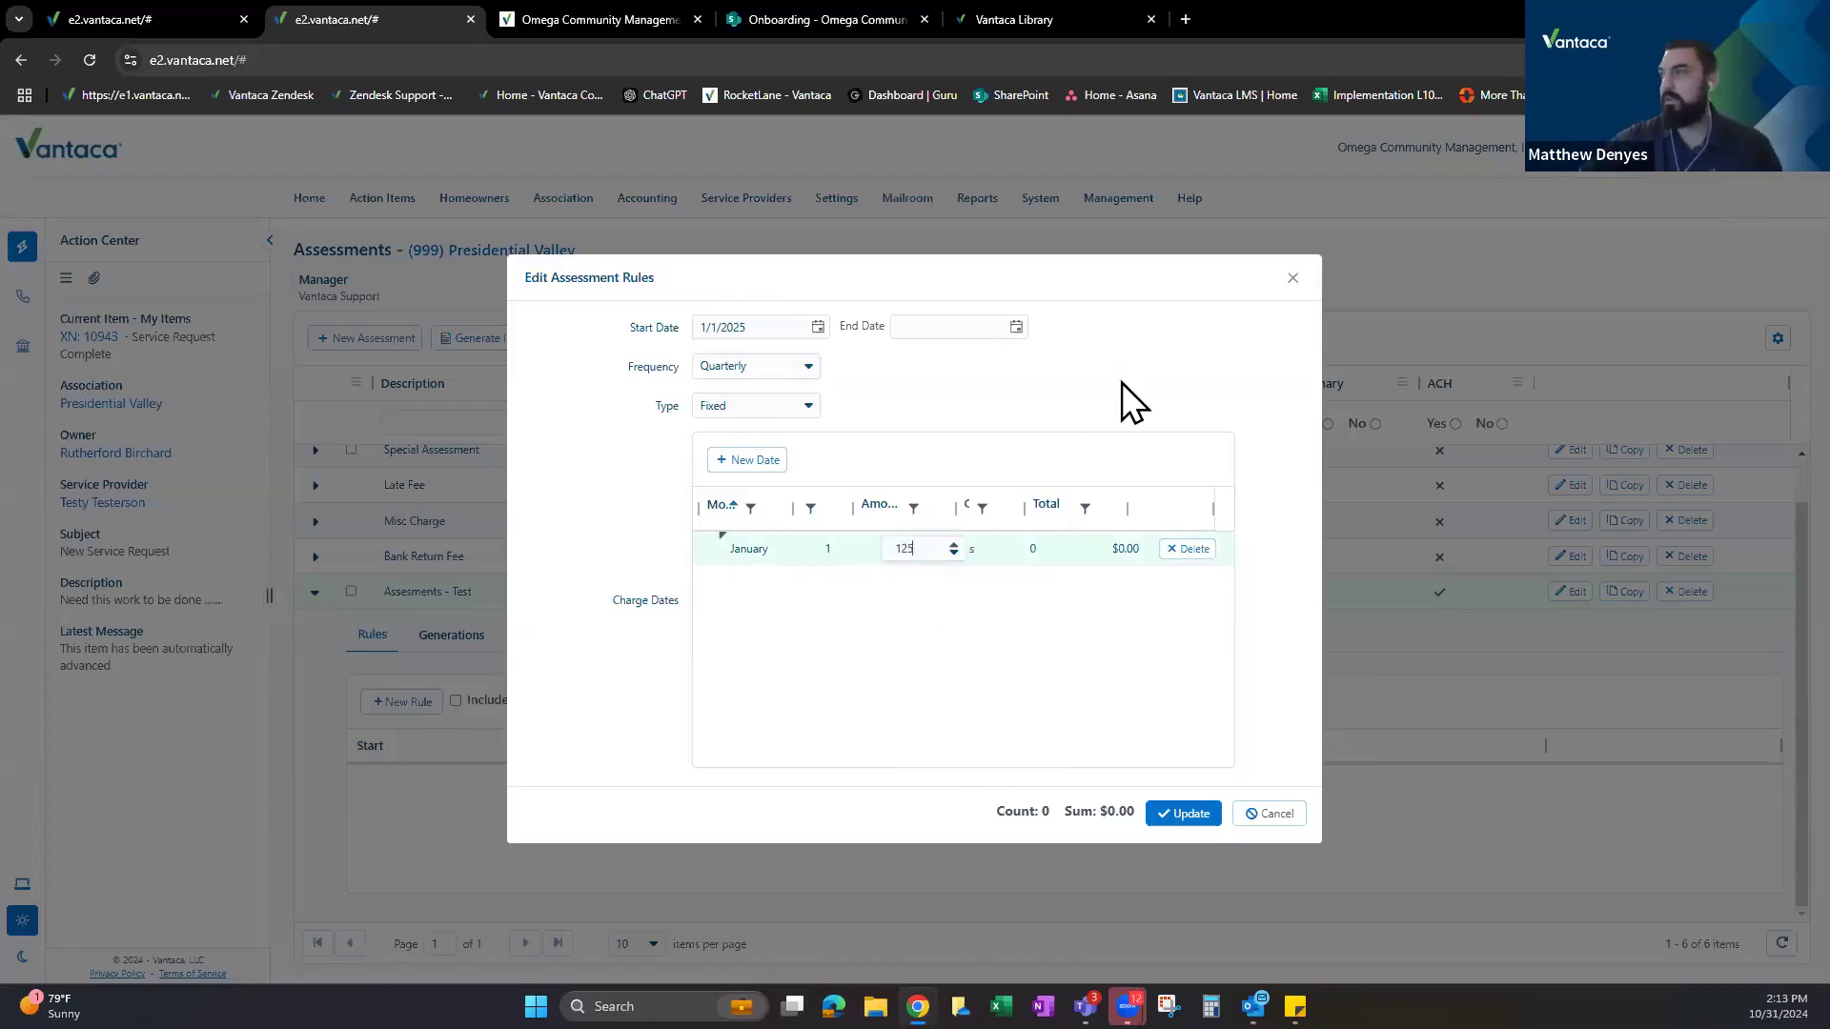
{"action": "left_click", "coordinate": [772, 572]}
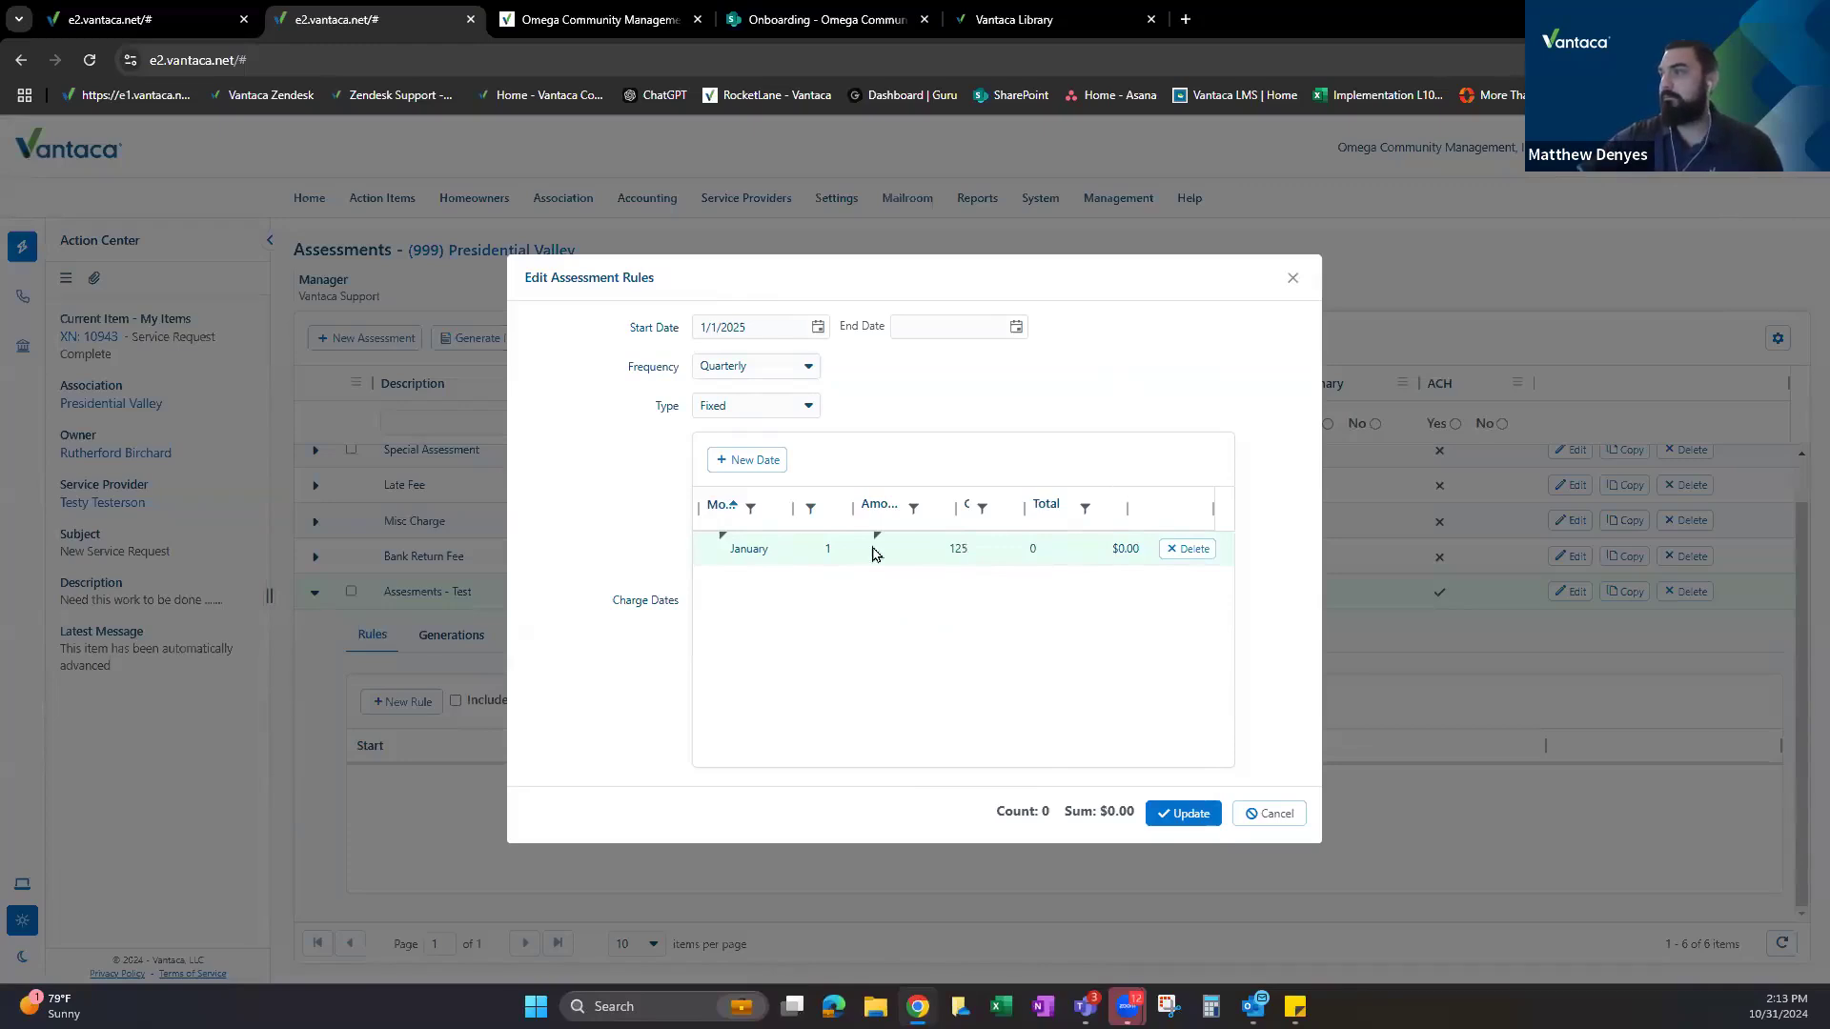
Add a second charge date row and set its month to April.
{"action": "left_click", "coordinate": [746, 459]}
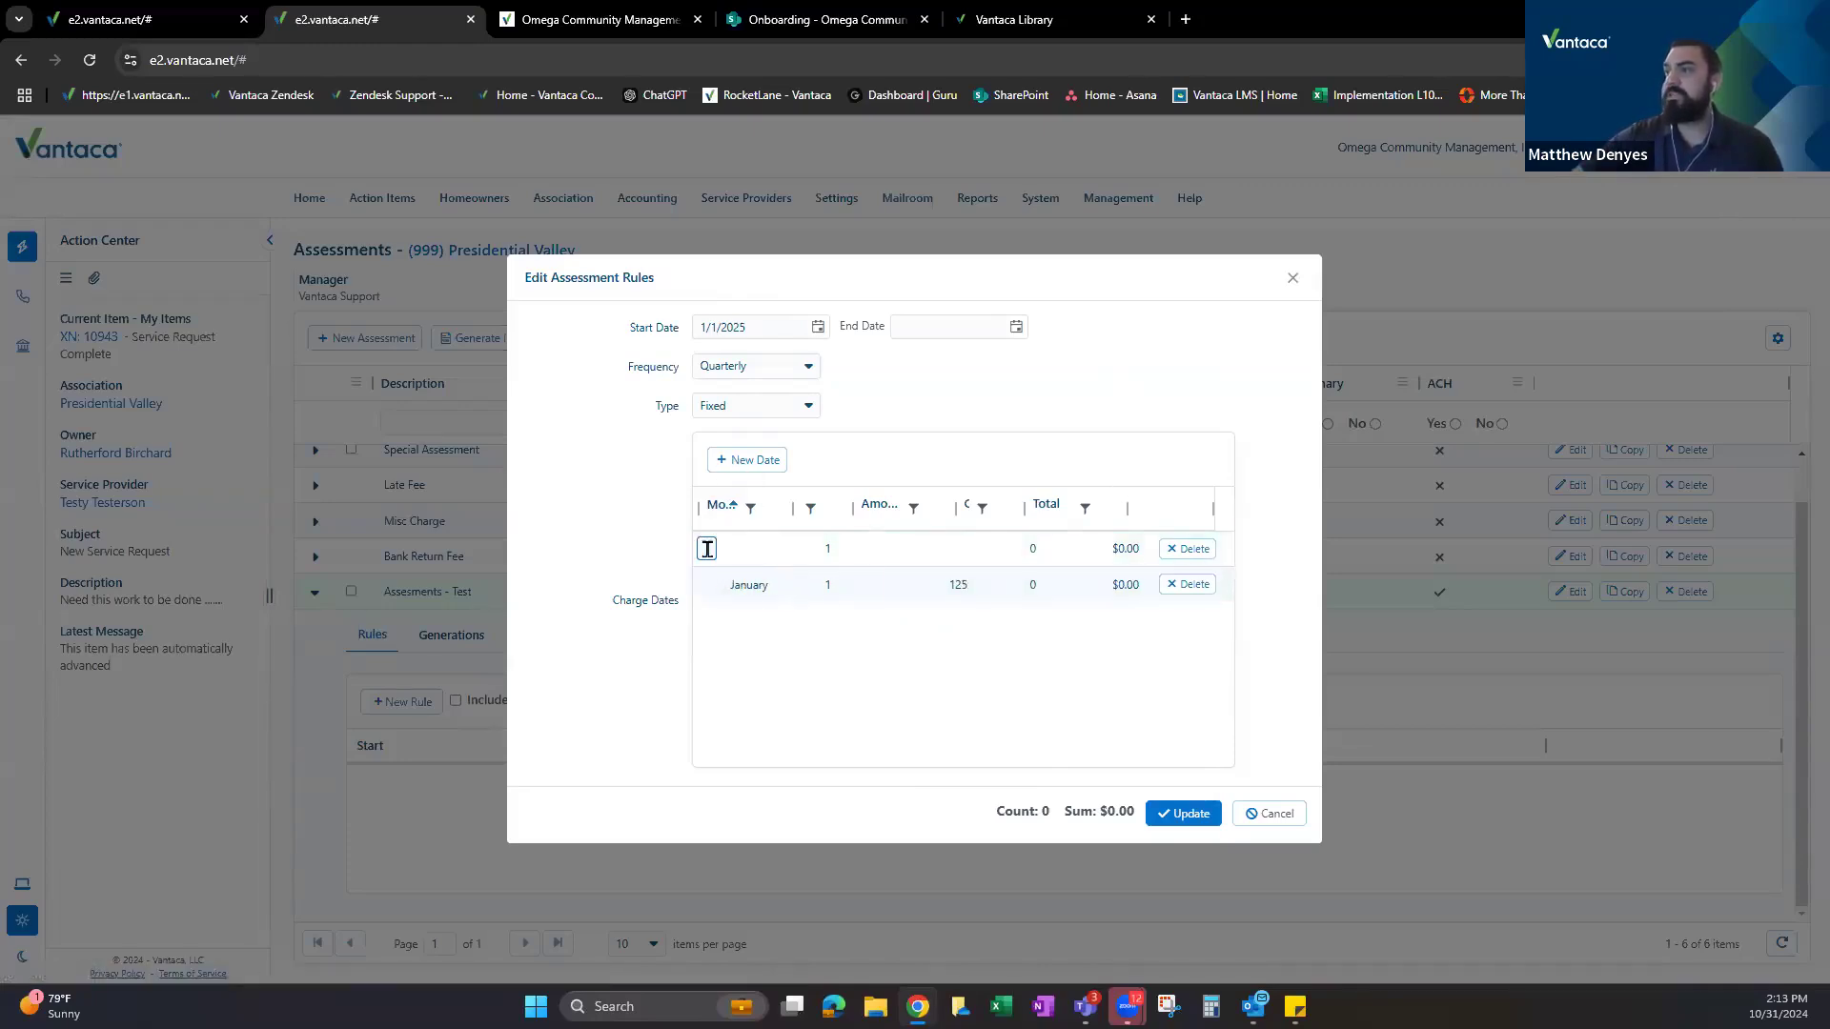
{"action": "left_click", "coordinate": [707, 548]}
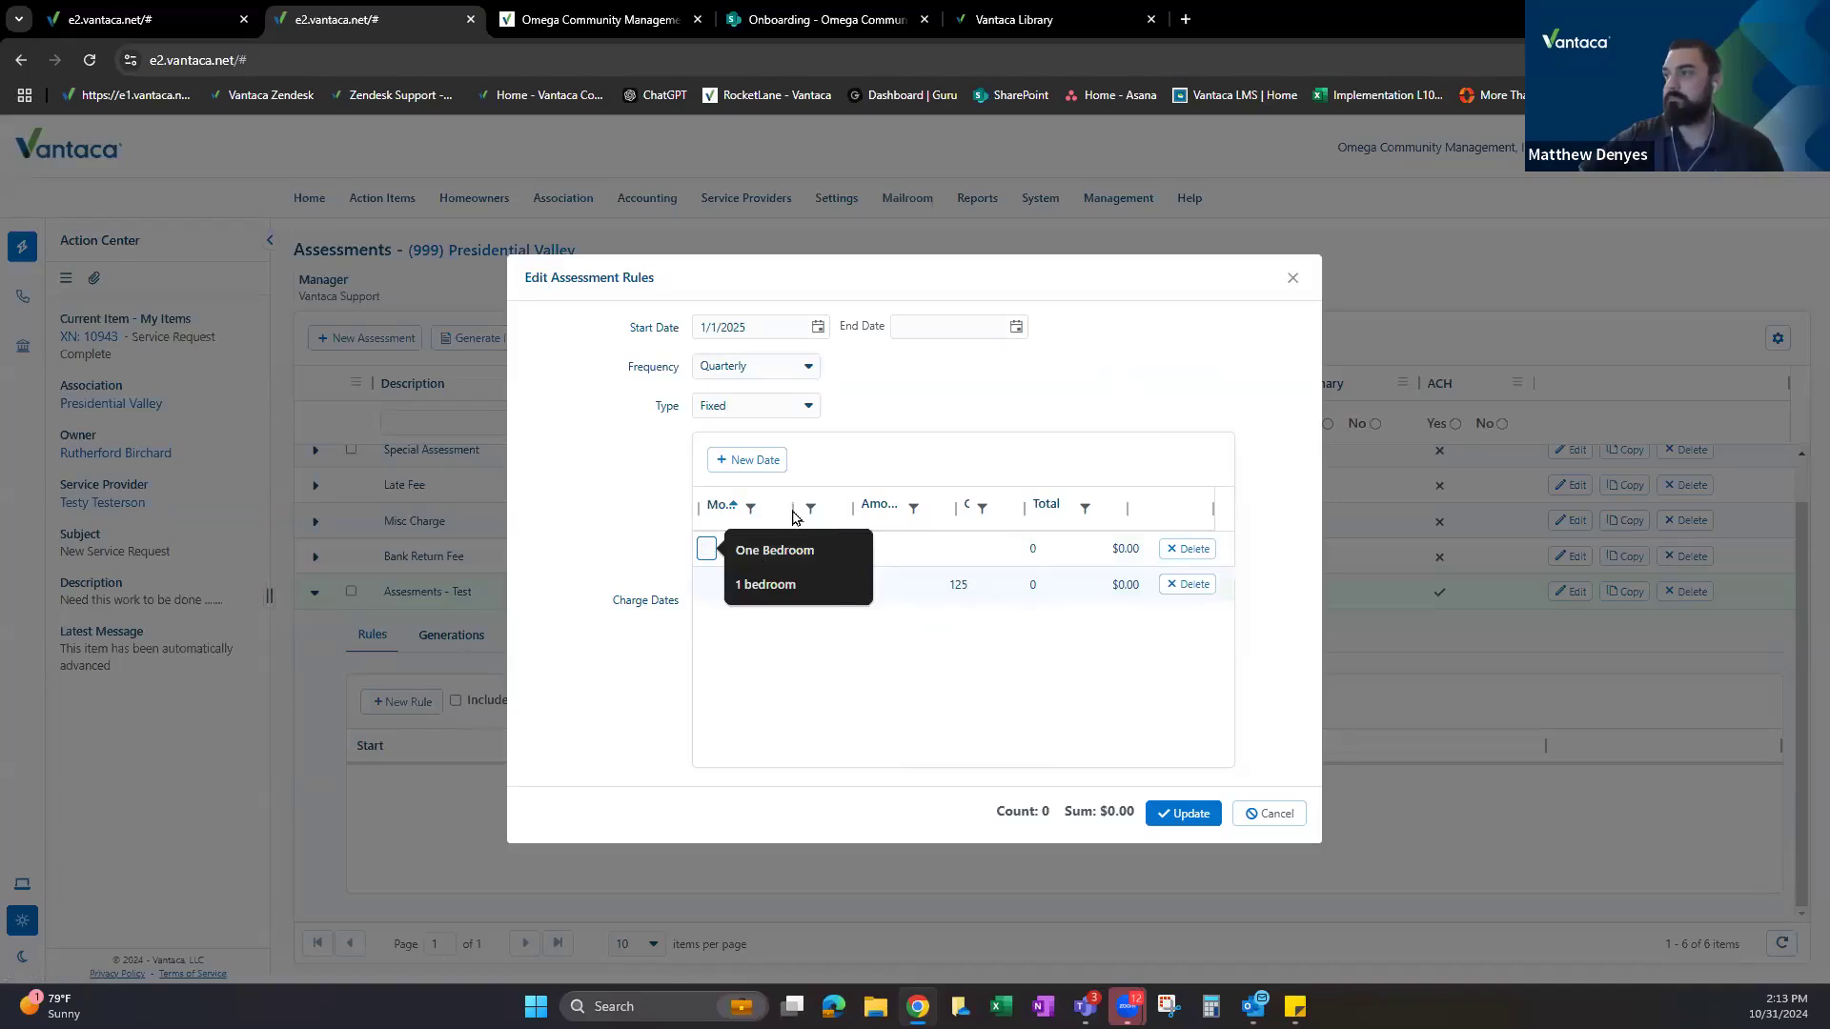
{"action": "left_click", "coordinate": [718, 550]}
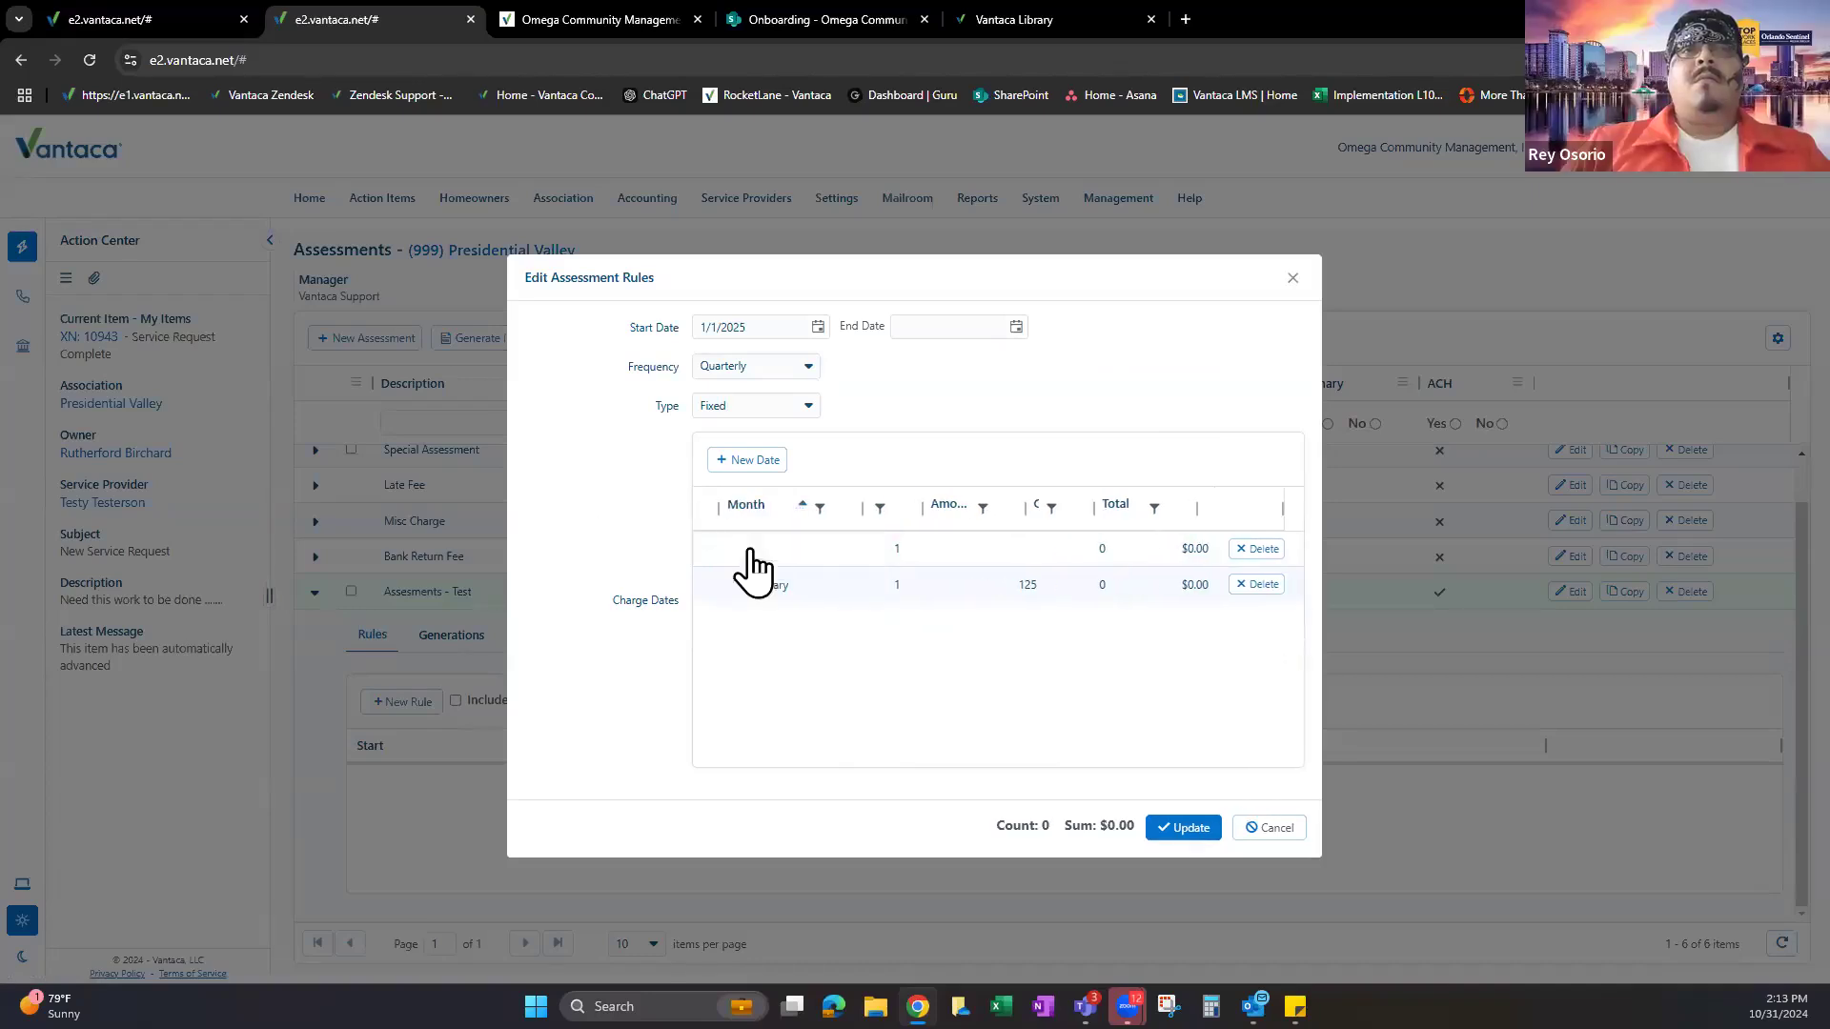
{"action": "left_click", "coordinate": [798, 557]}
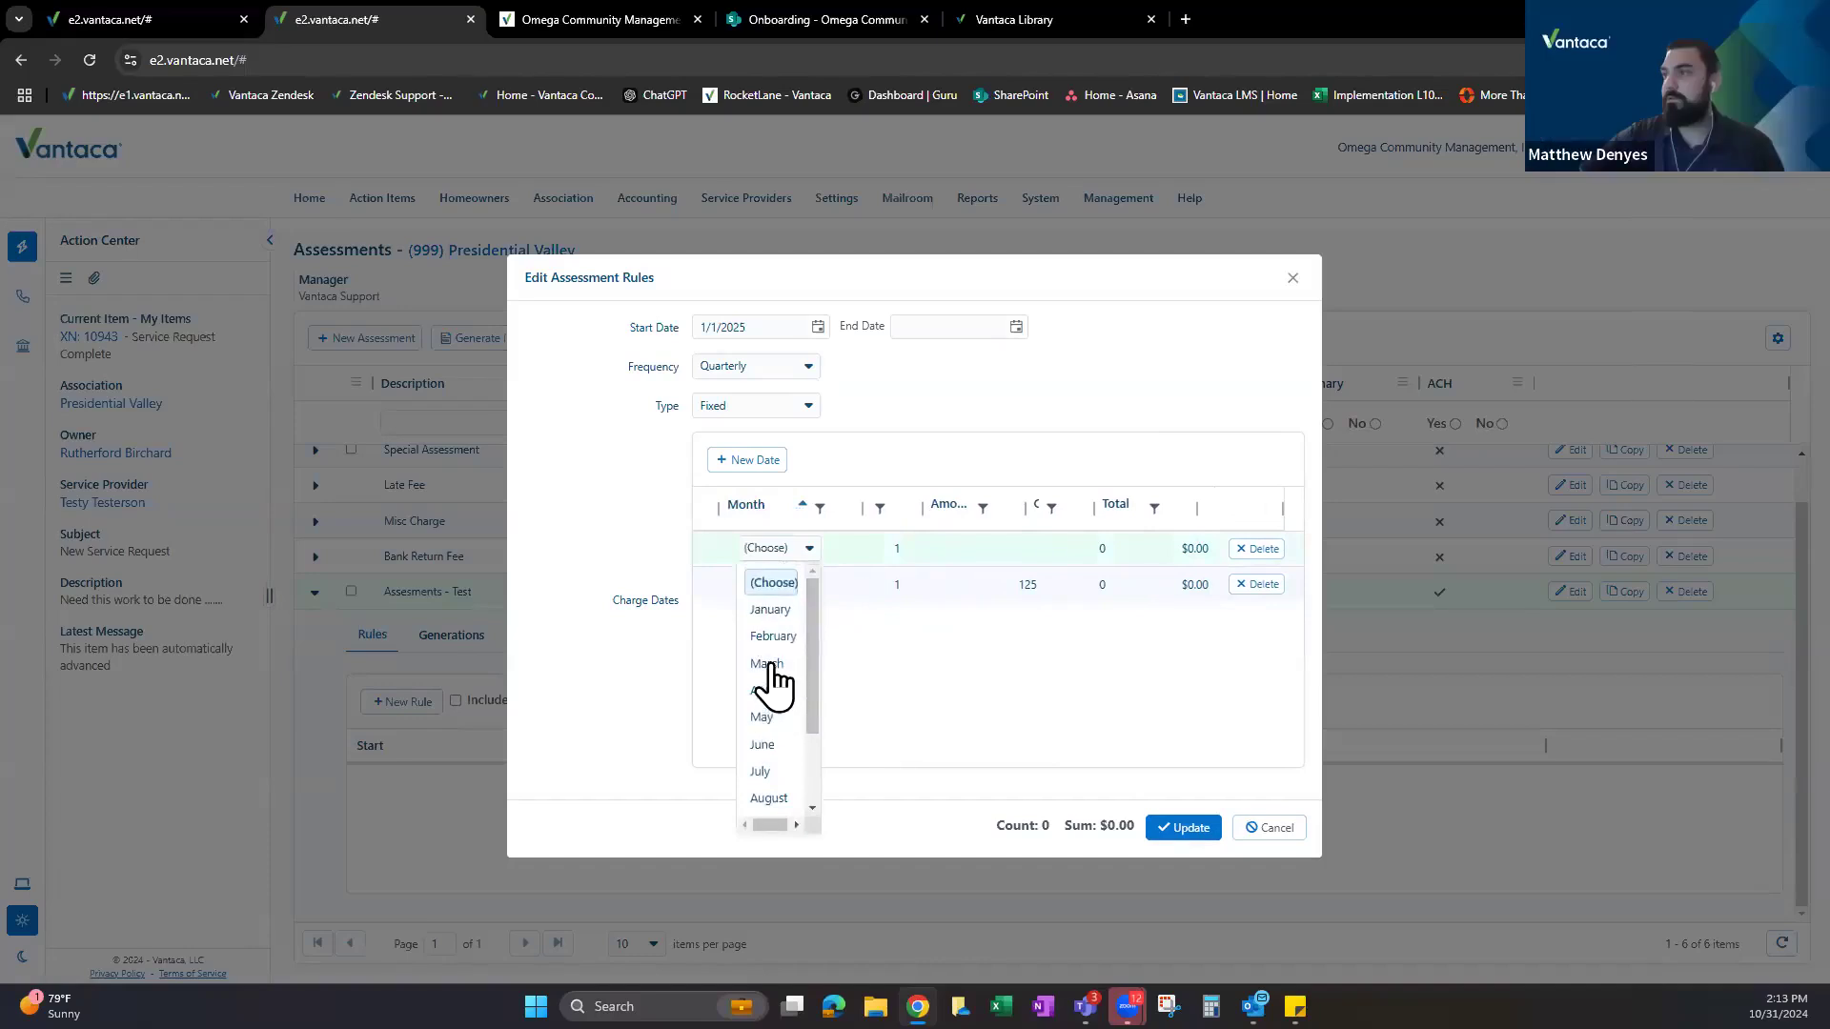
{"action": "left_click", "coordinate": [775, 667]}
{"action": "left_click", "coordinate": [791, 550]}
{"action": "left_click", "coordinate": [762, 690]}
Add two more charge date rows for August and November.
{"action": "left_click", "coordinate": [766, 462]}
{"action": "left_click", "coordinate": [776, 557]}
{"action": "scroll", "coordinate": [810, 703], "scroll_direction": "down", "scroll_amount": 2}
{"action": "left_click", "coordinate": [770, 705]}
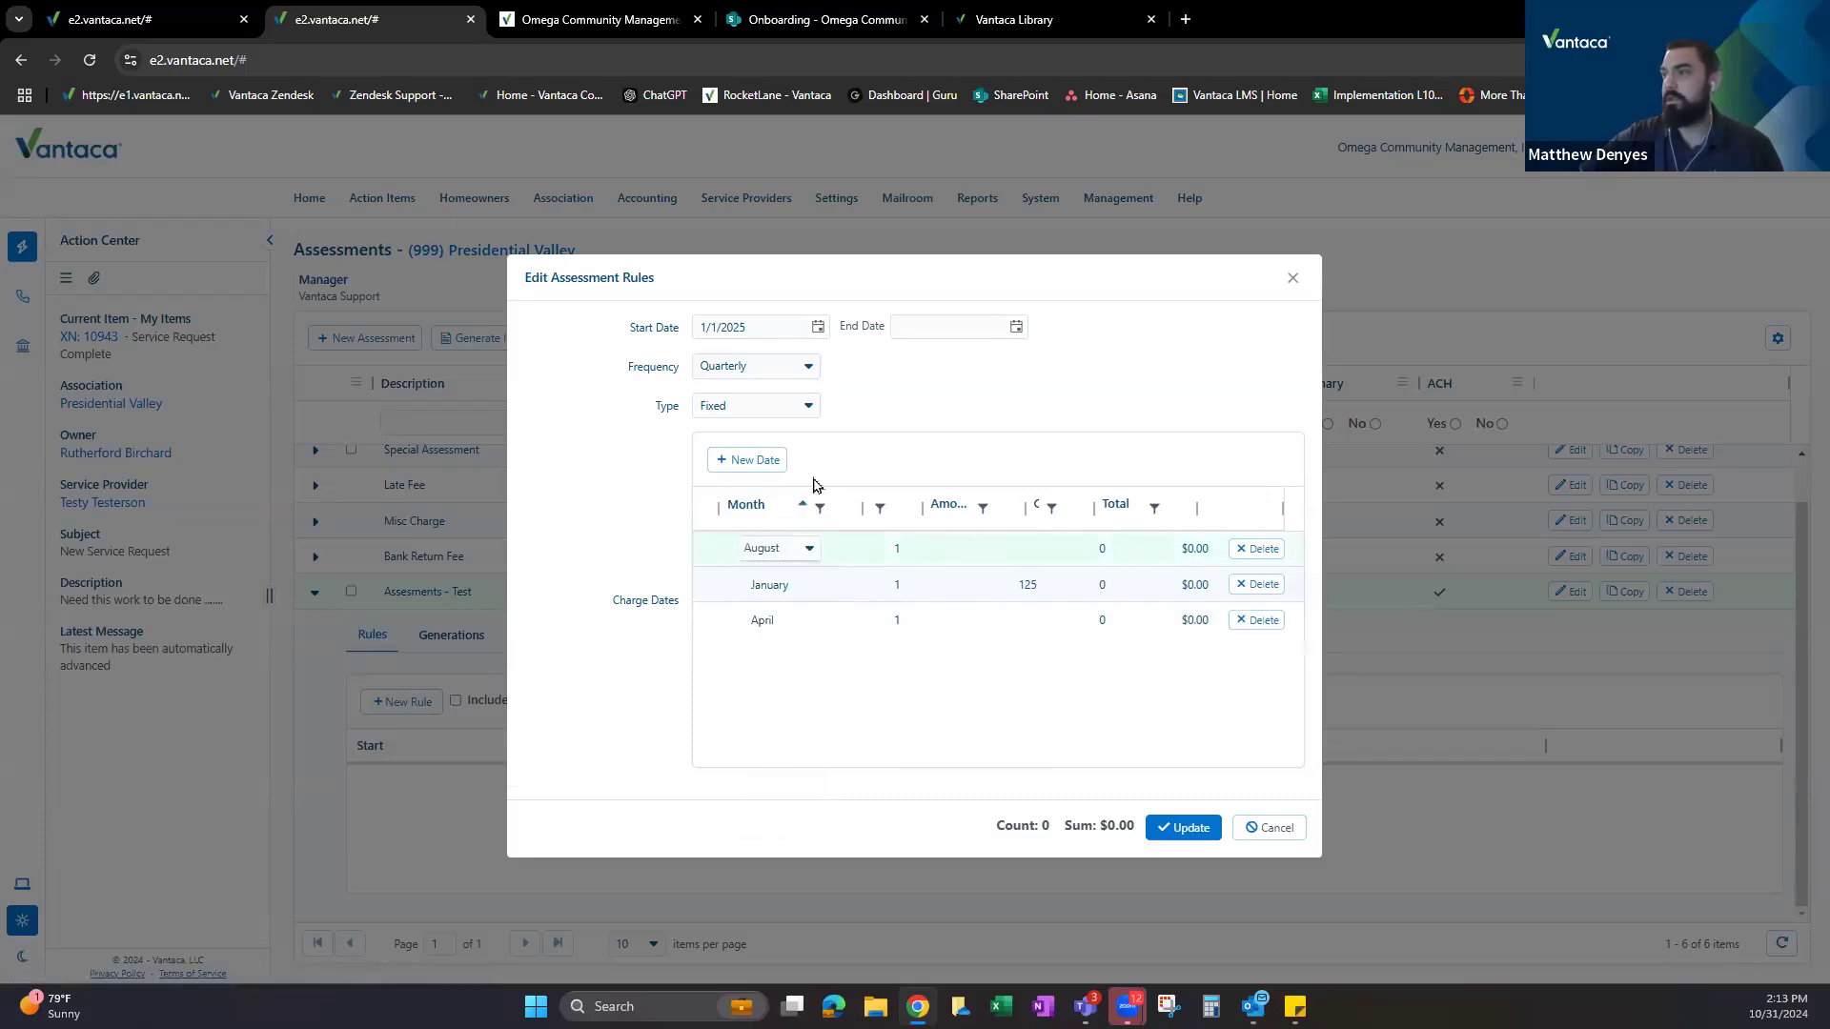
{"action": "left_click", "coordinate": [769, 462]}
{"action": "left_click", "coordinate": [800, 551]}
{"action": "scroll", "coordinate": [781, 815], "scroll_direction": "down", "scroll_amount": 2}
{"action": "left_click", "coordinate": [768, 770]}
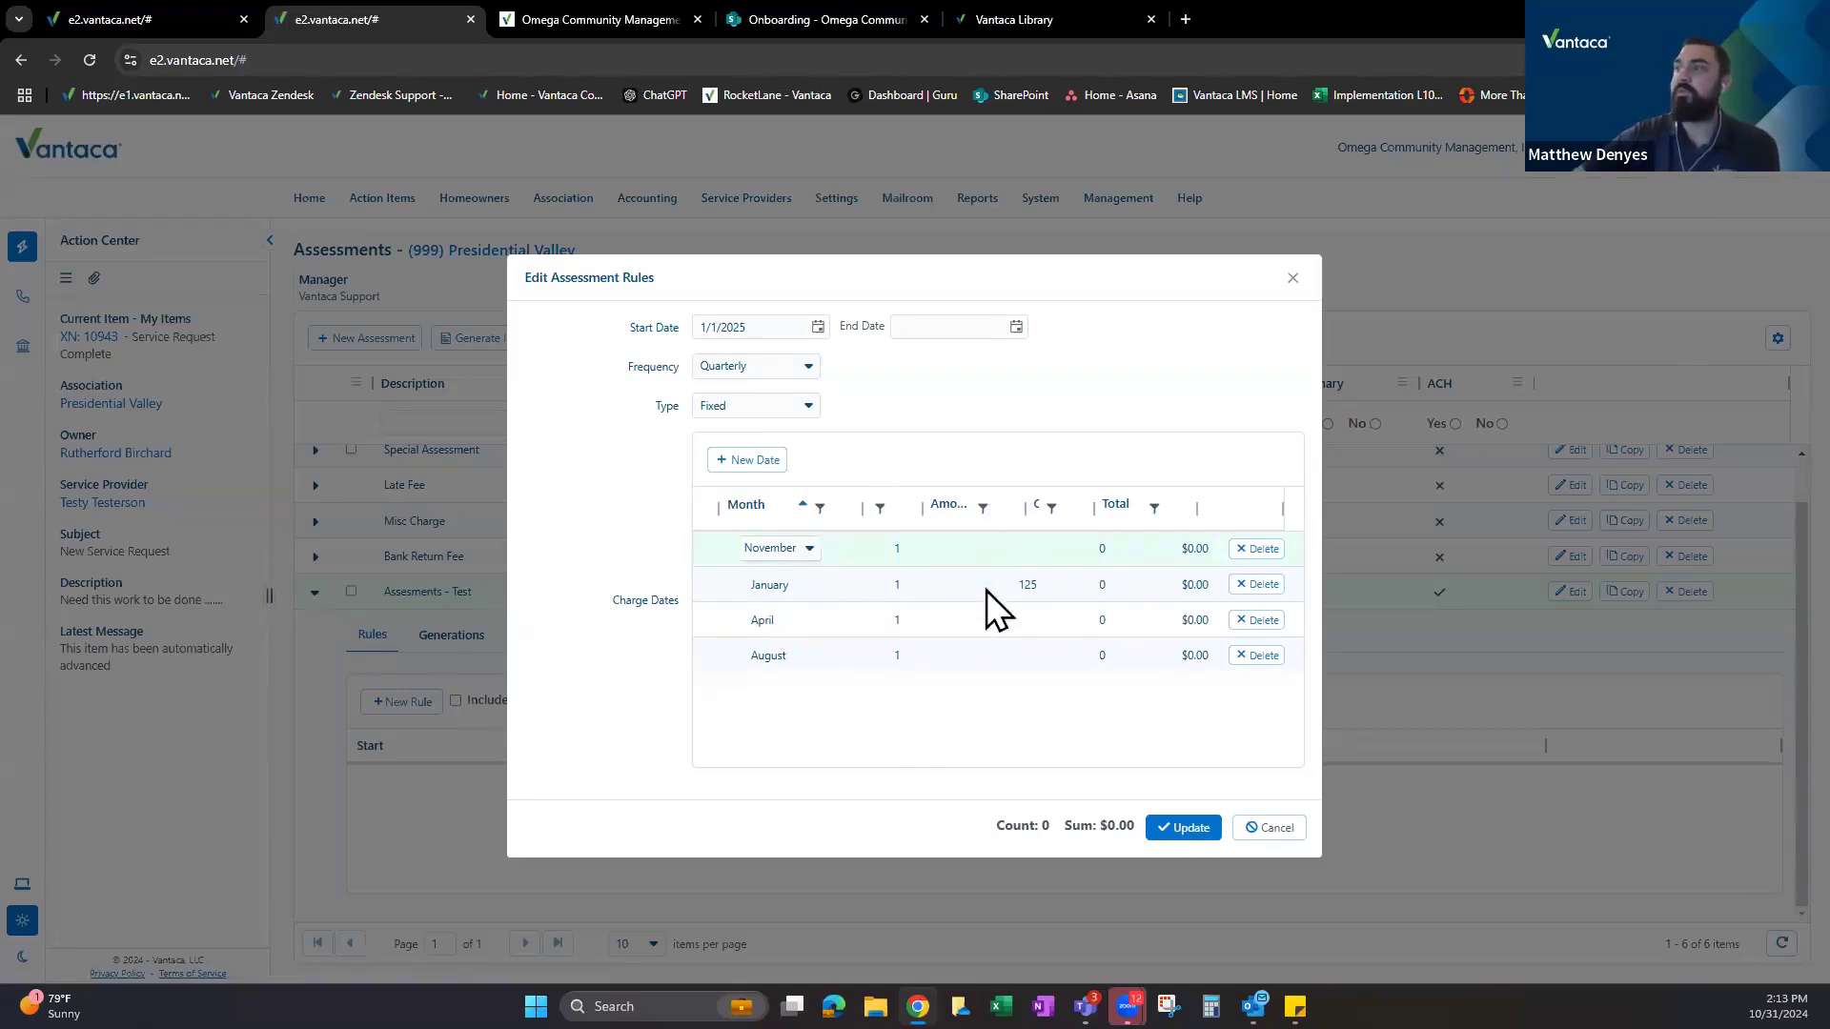
Enter 125 as the amount for the November and August rows, then point out the frequency.
{"action": "left_click", "coordinate": [963, 543]}
{"action": "type", "text": "125"}
{"action": "key", "text": "Return"}
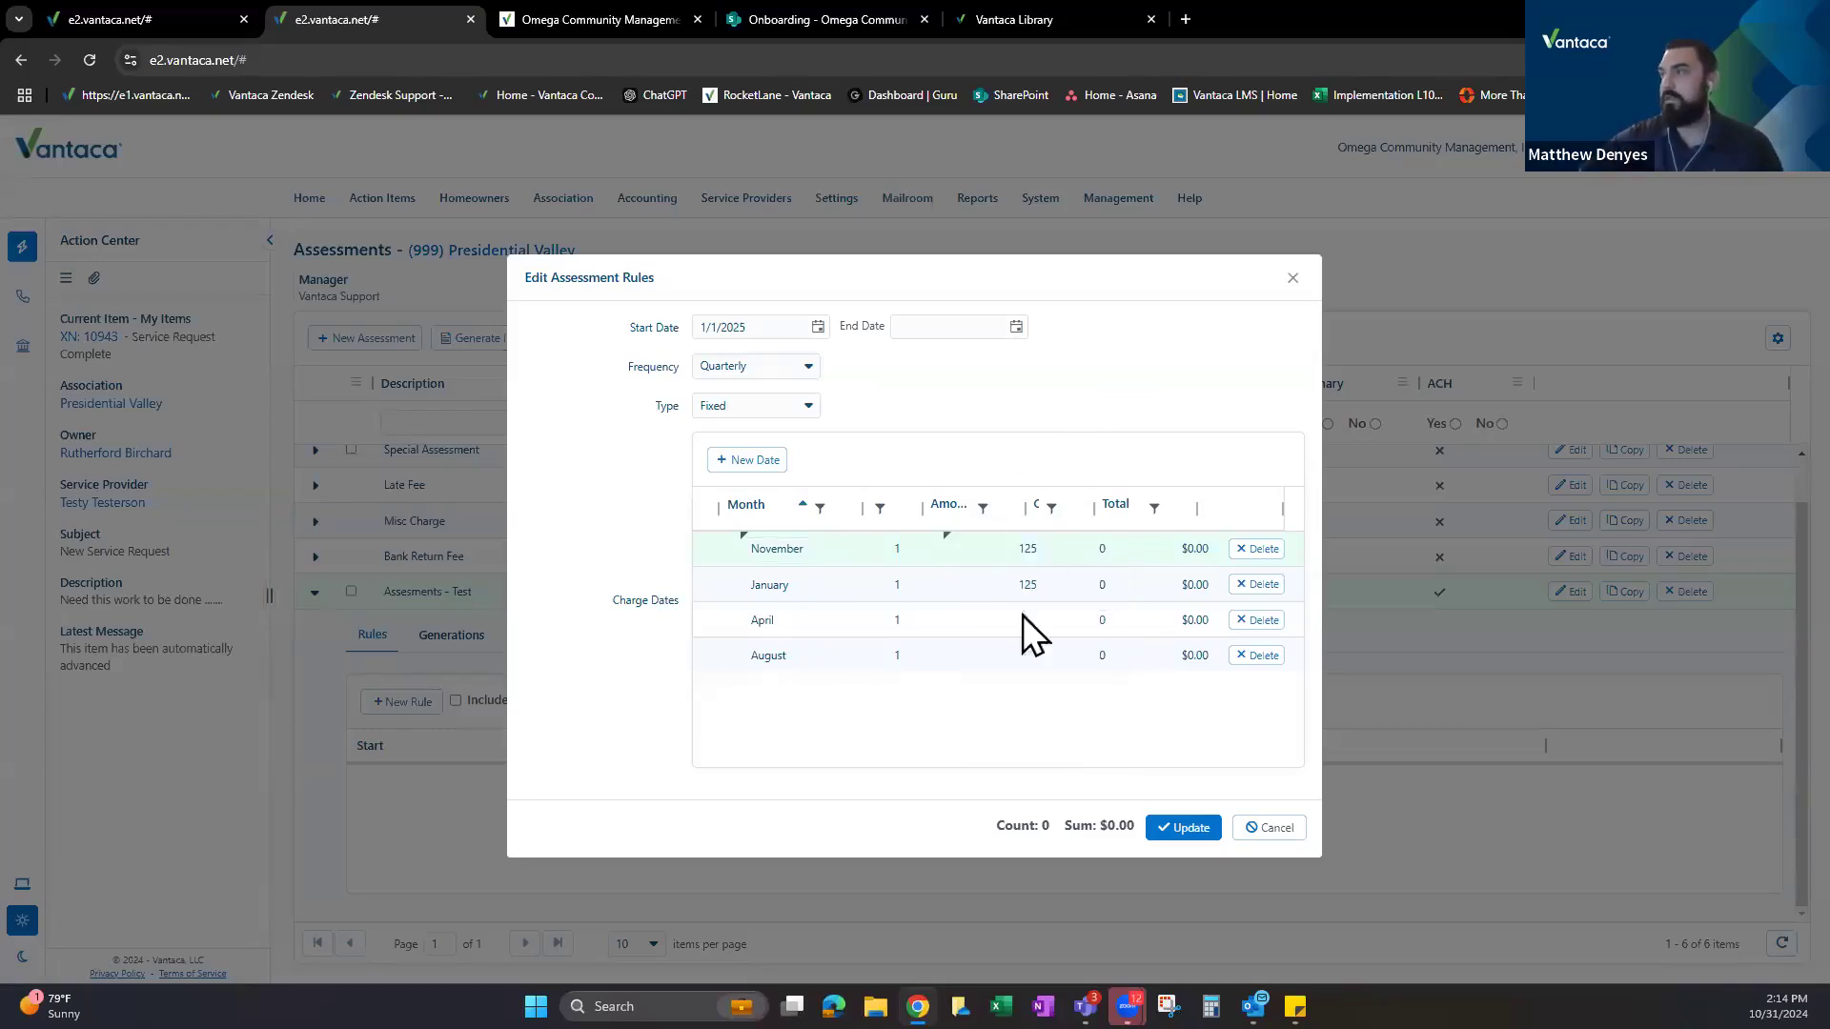
{"action": "left_click", "coordinate": [1013, 626]}
{"action": "left_click", "coordinate": [1004, 654]}
{"action": "type", "text": "125"}
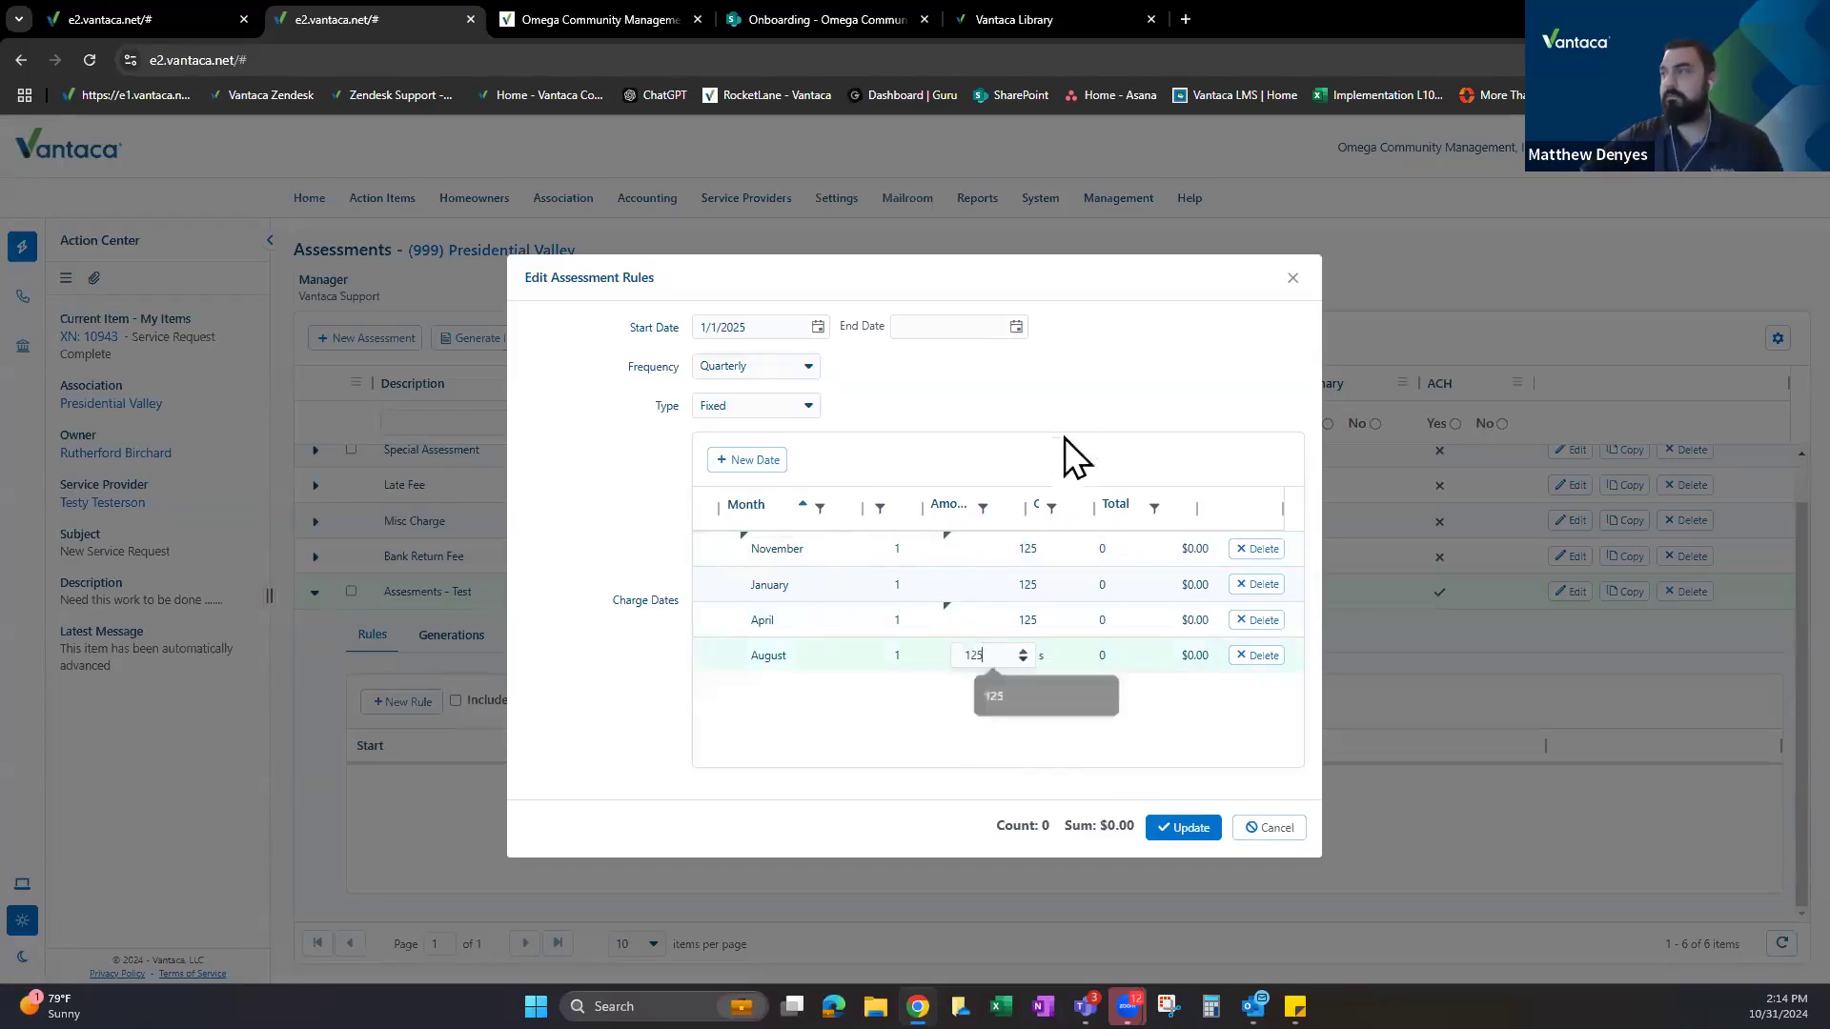
{"action": "key", "text": "Return"}
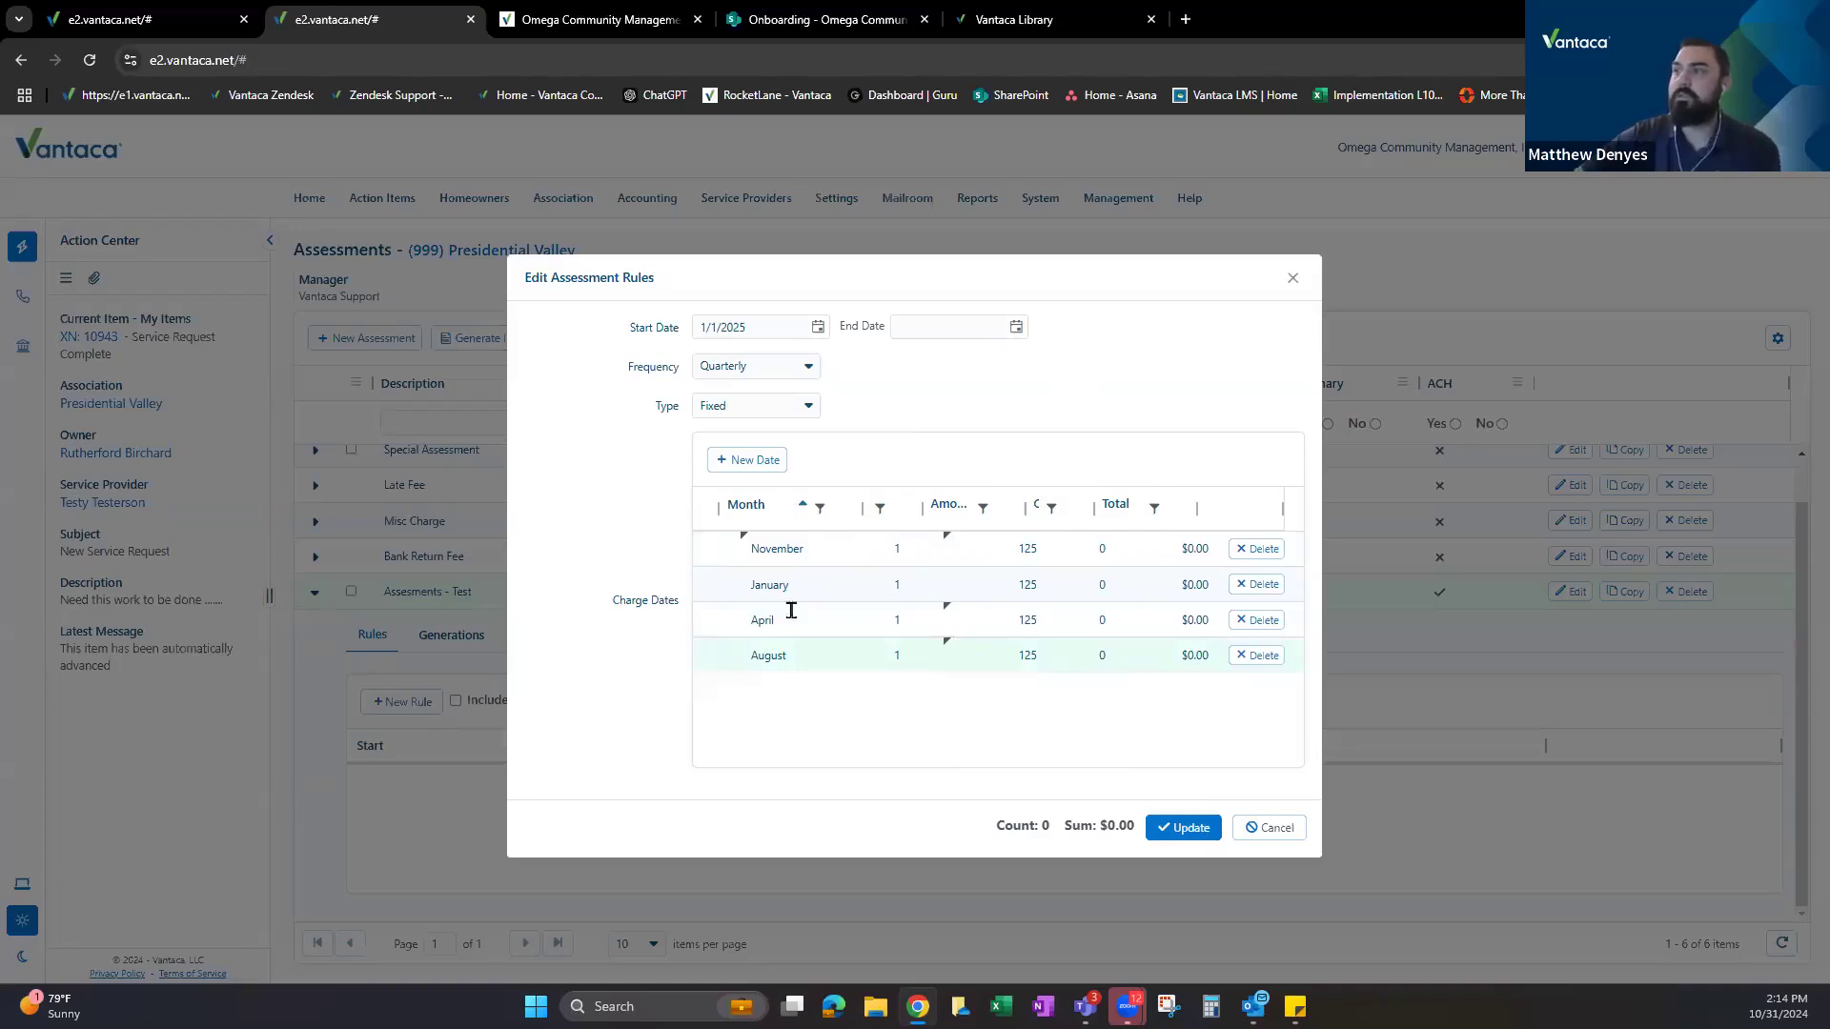
{"action": "left_click_drag", "start_coordinate": [629, 367], "coordinate": [677, 367]}
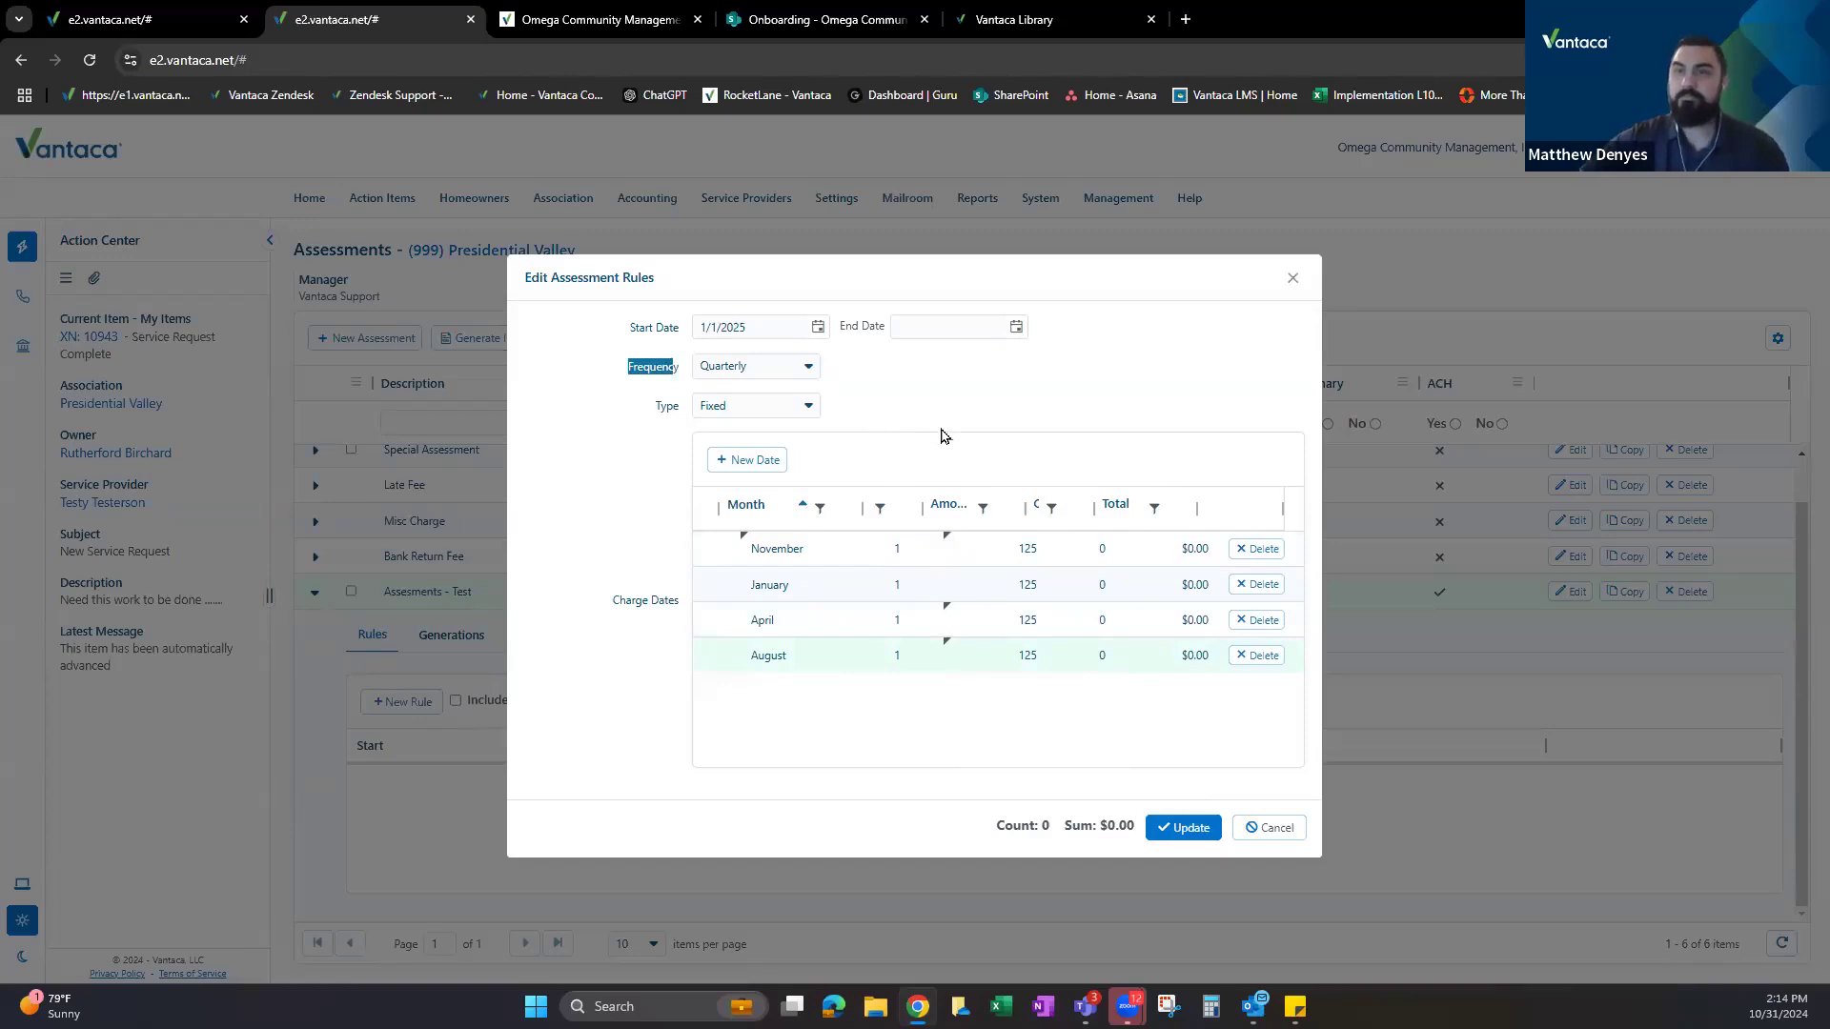
Change the rule frequency to Semi-Annual and delete the August and November charge dates.
{"action": "left_click", "coordinate": [758, 368]}
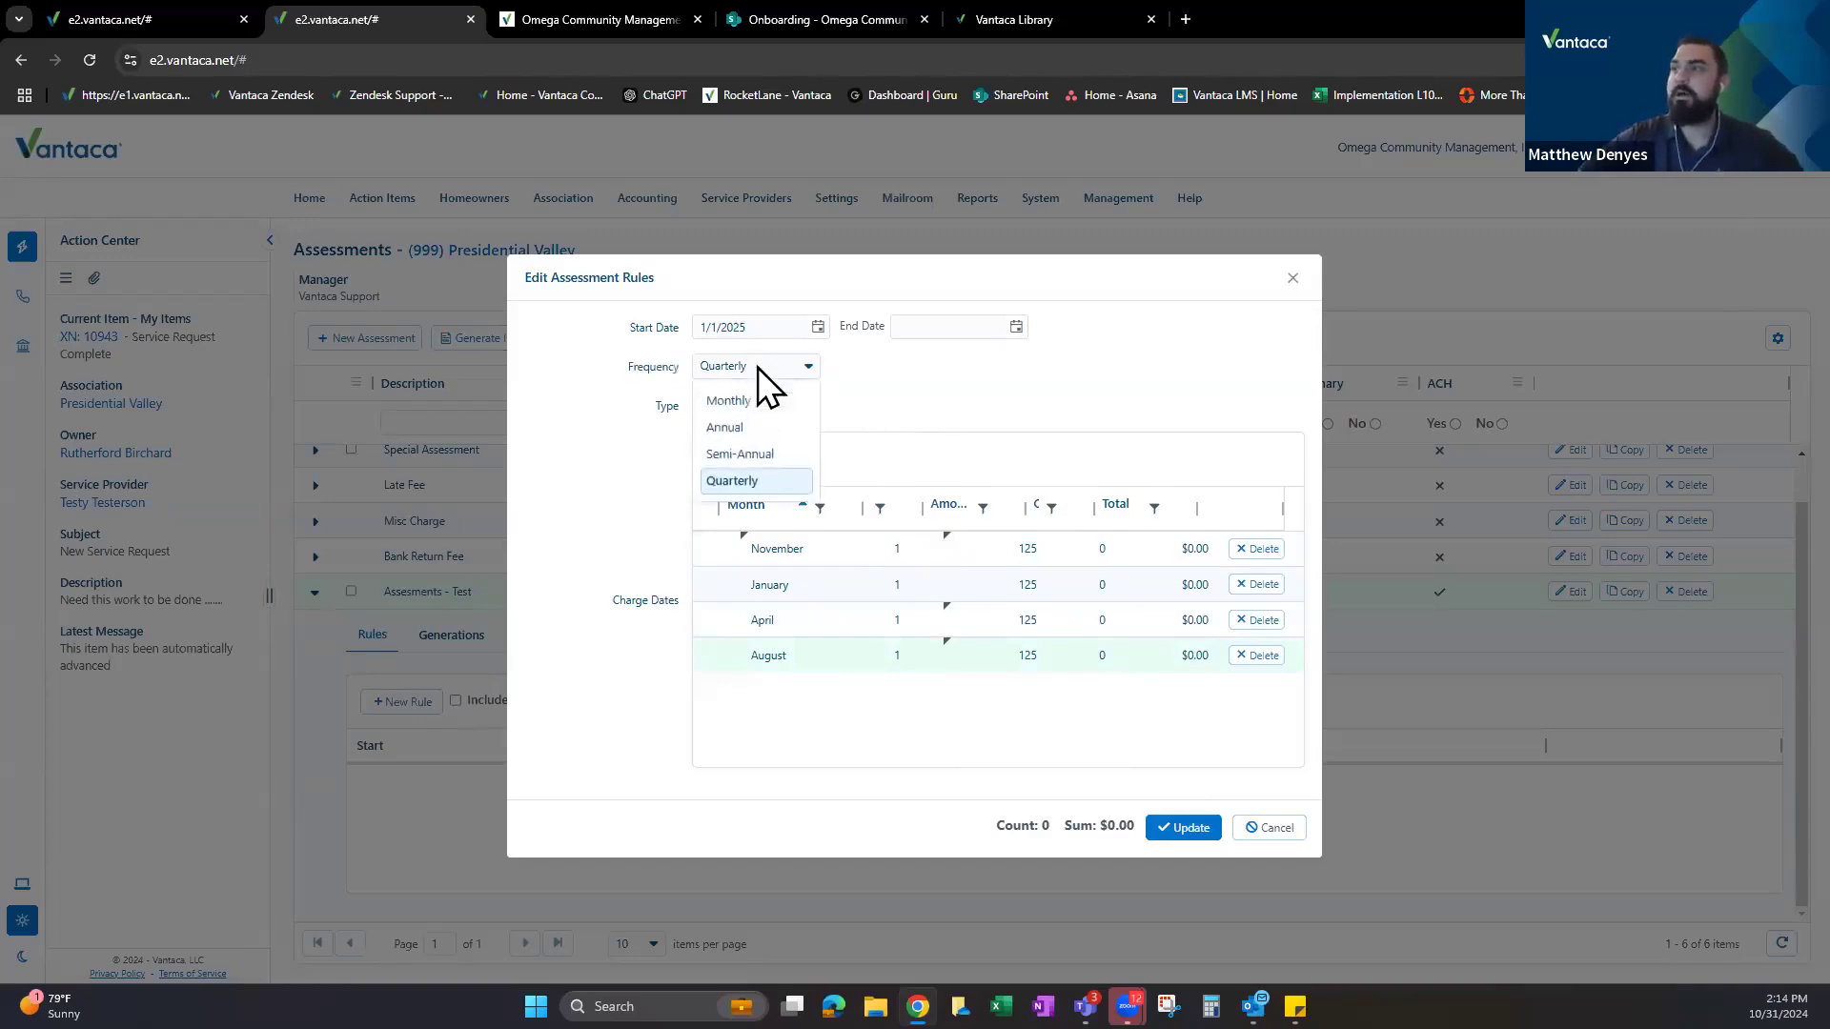
{"action": "left_click", "coordinate": [758, 456]}
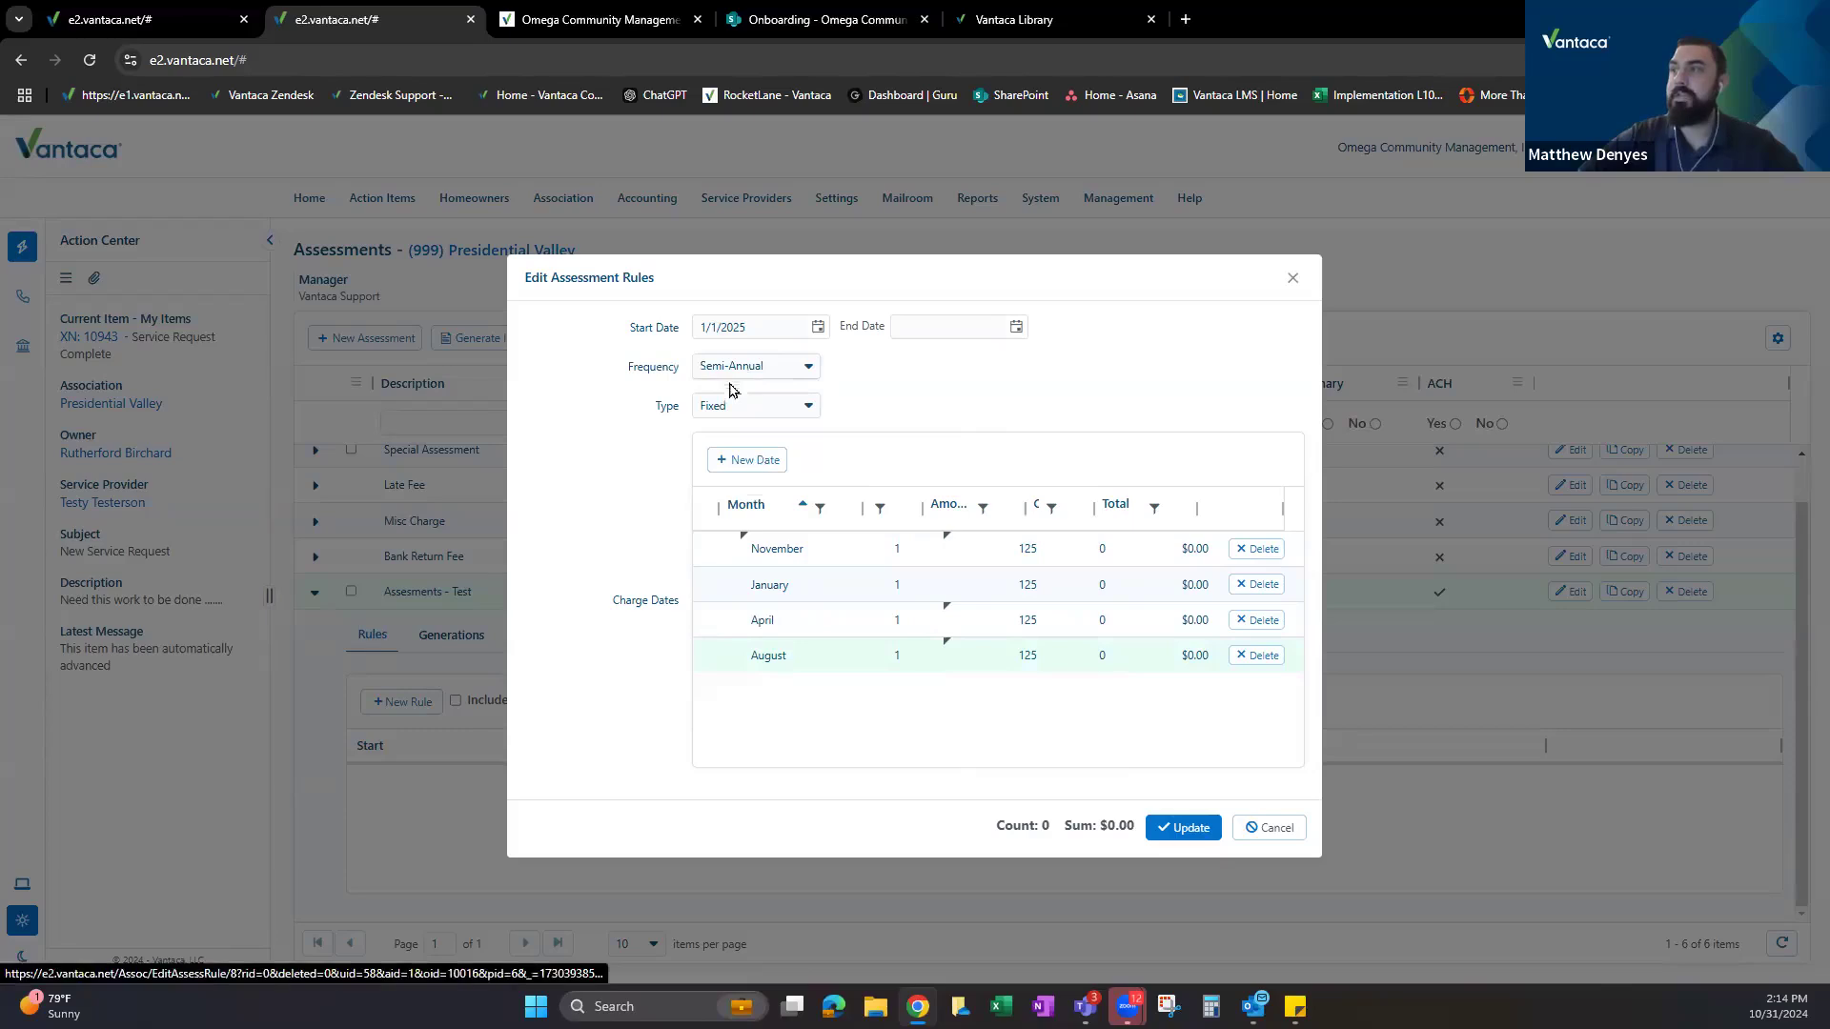
{"action": "left_click", "coordinate": [1259, 656]}
{"action": "key", "text": "Return"}
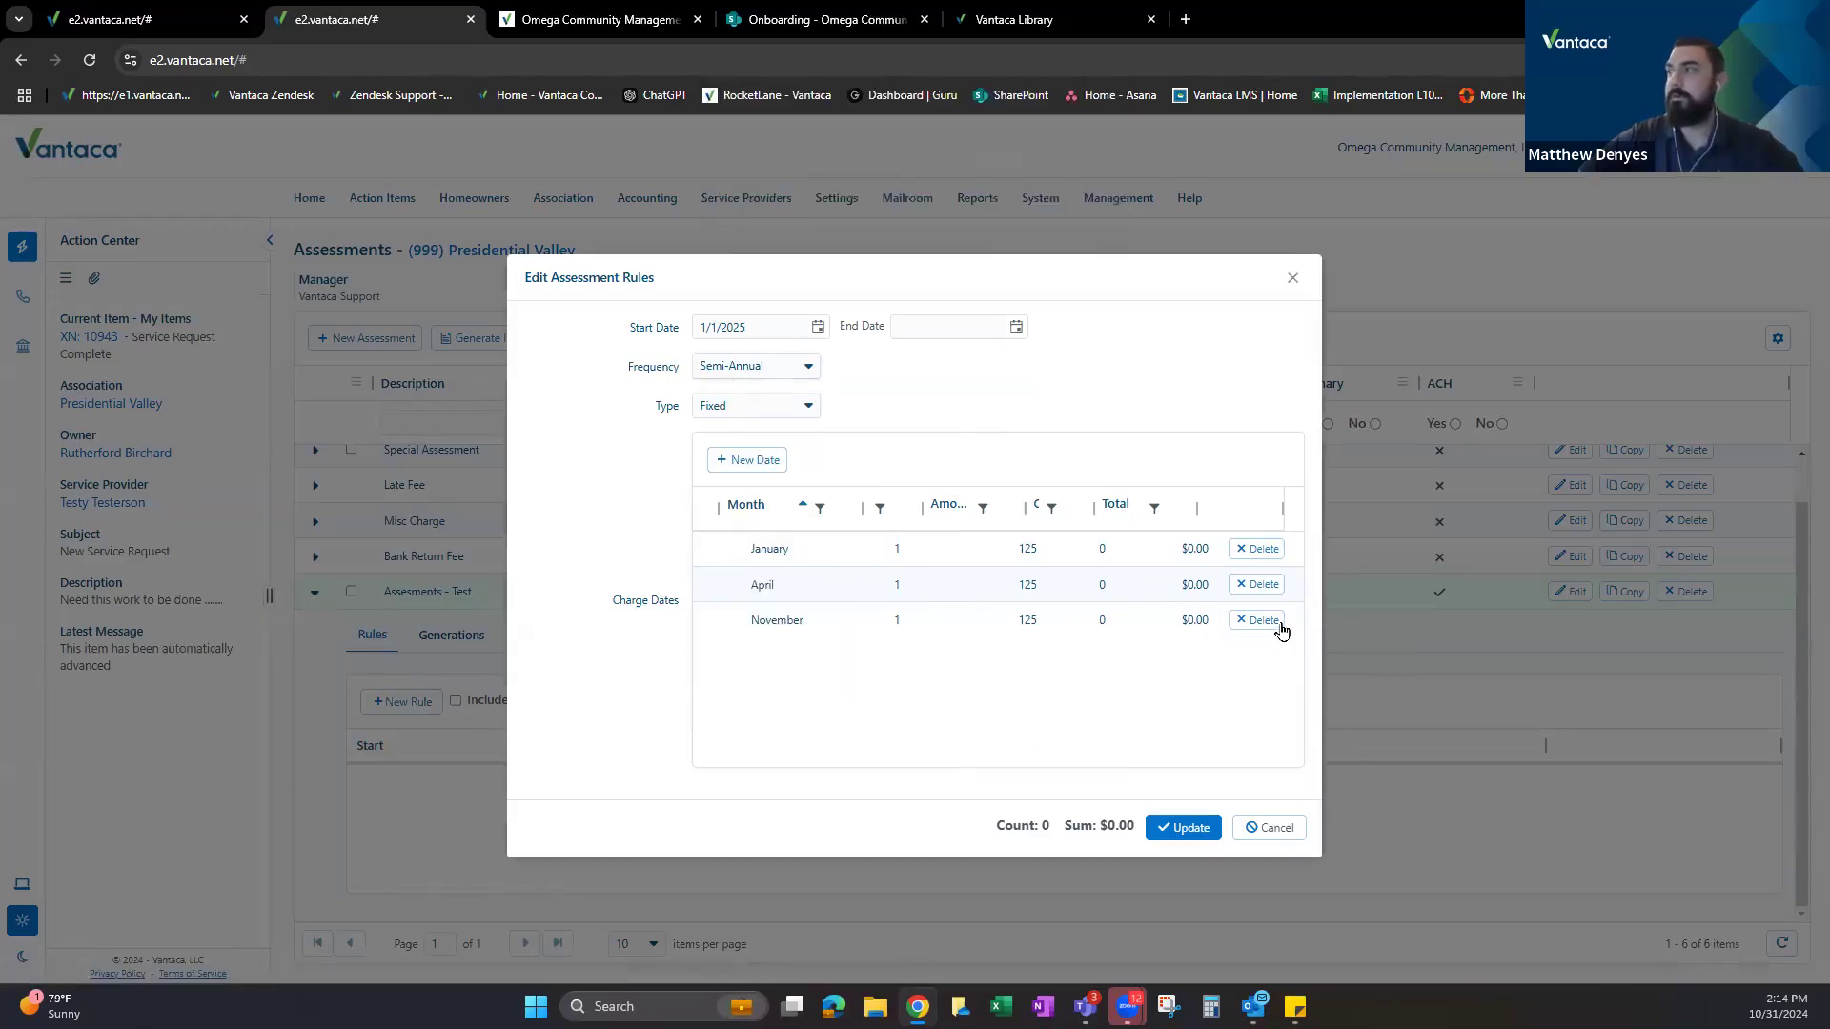
{"action": "left_click", "coordinate": [1281, 629]}
{"action": "left_click", "coordinate": [991, 188]}
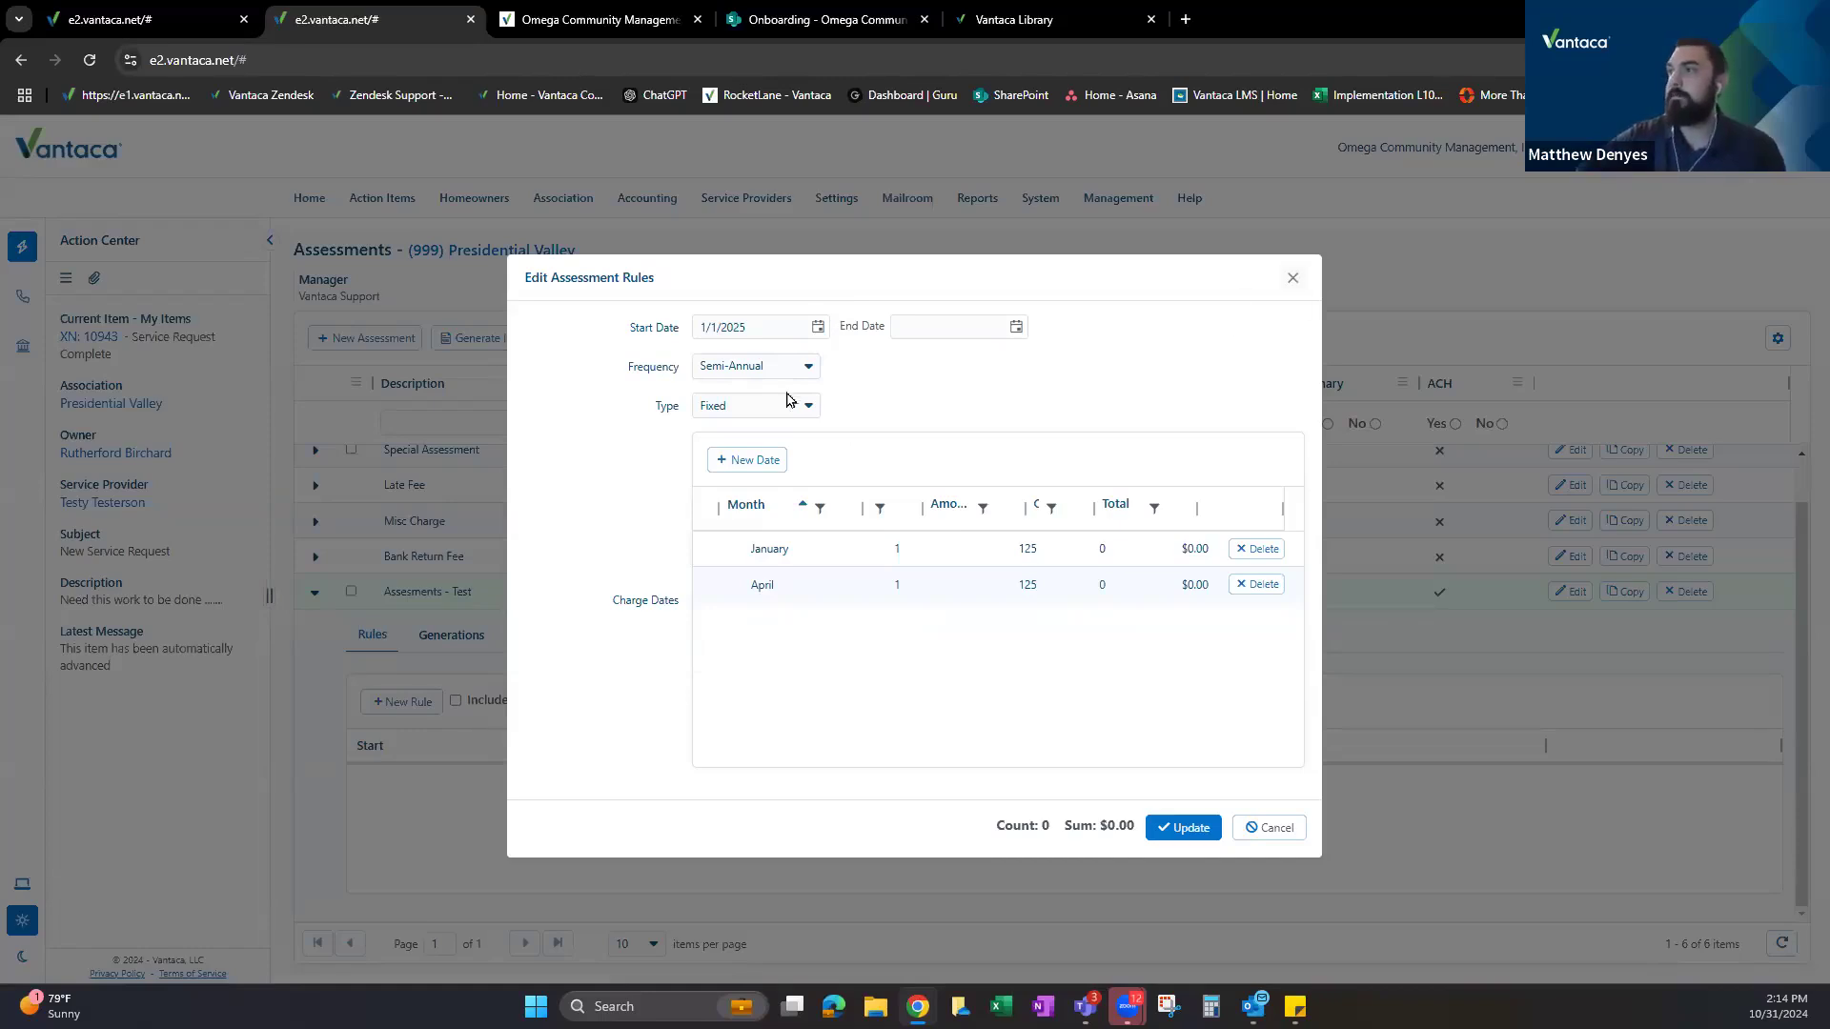
{"action": "left_click_drag", "start_coordinate": [626, 368], "coordinate": [681, 379]}
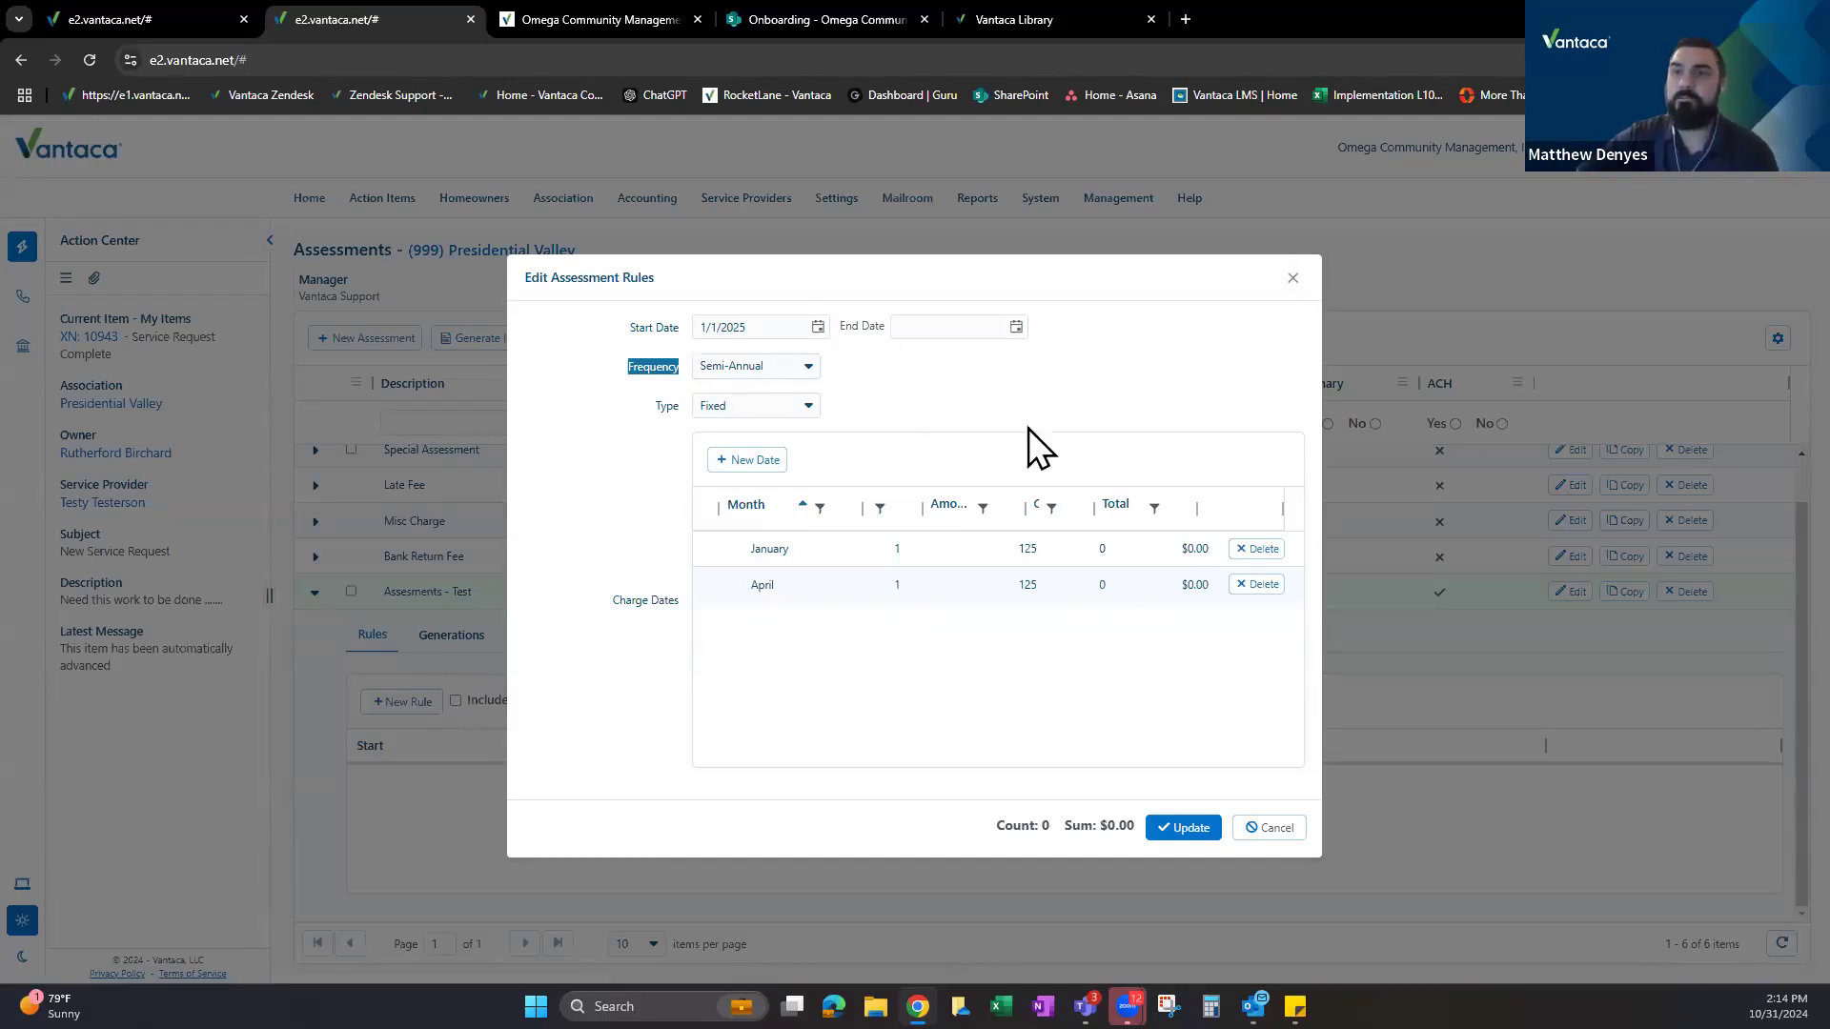
Cancel the rule edits, dismiss a fresh new rule, and bring the Assessments - Test settings window to centre.
{"action": "left_click", "coordinate": [1260, 828]}
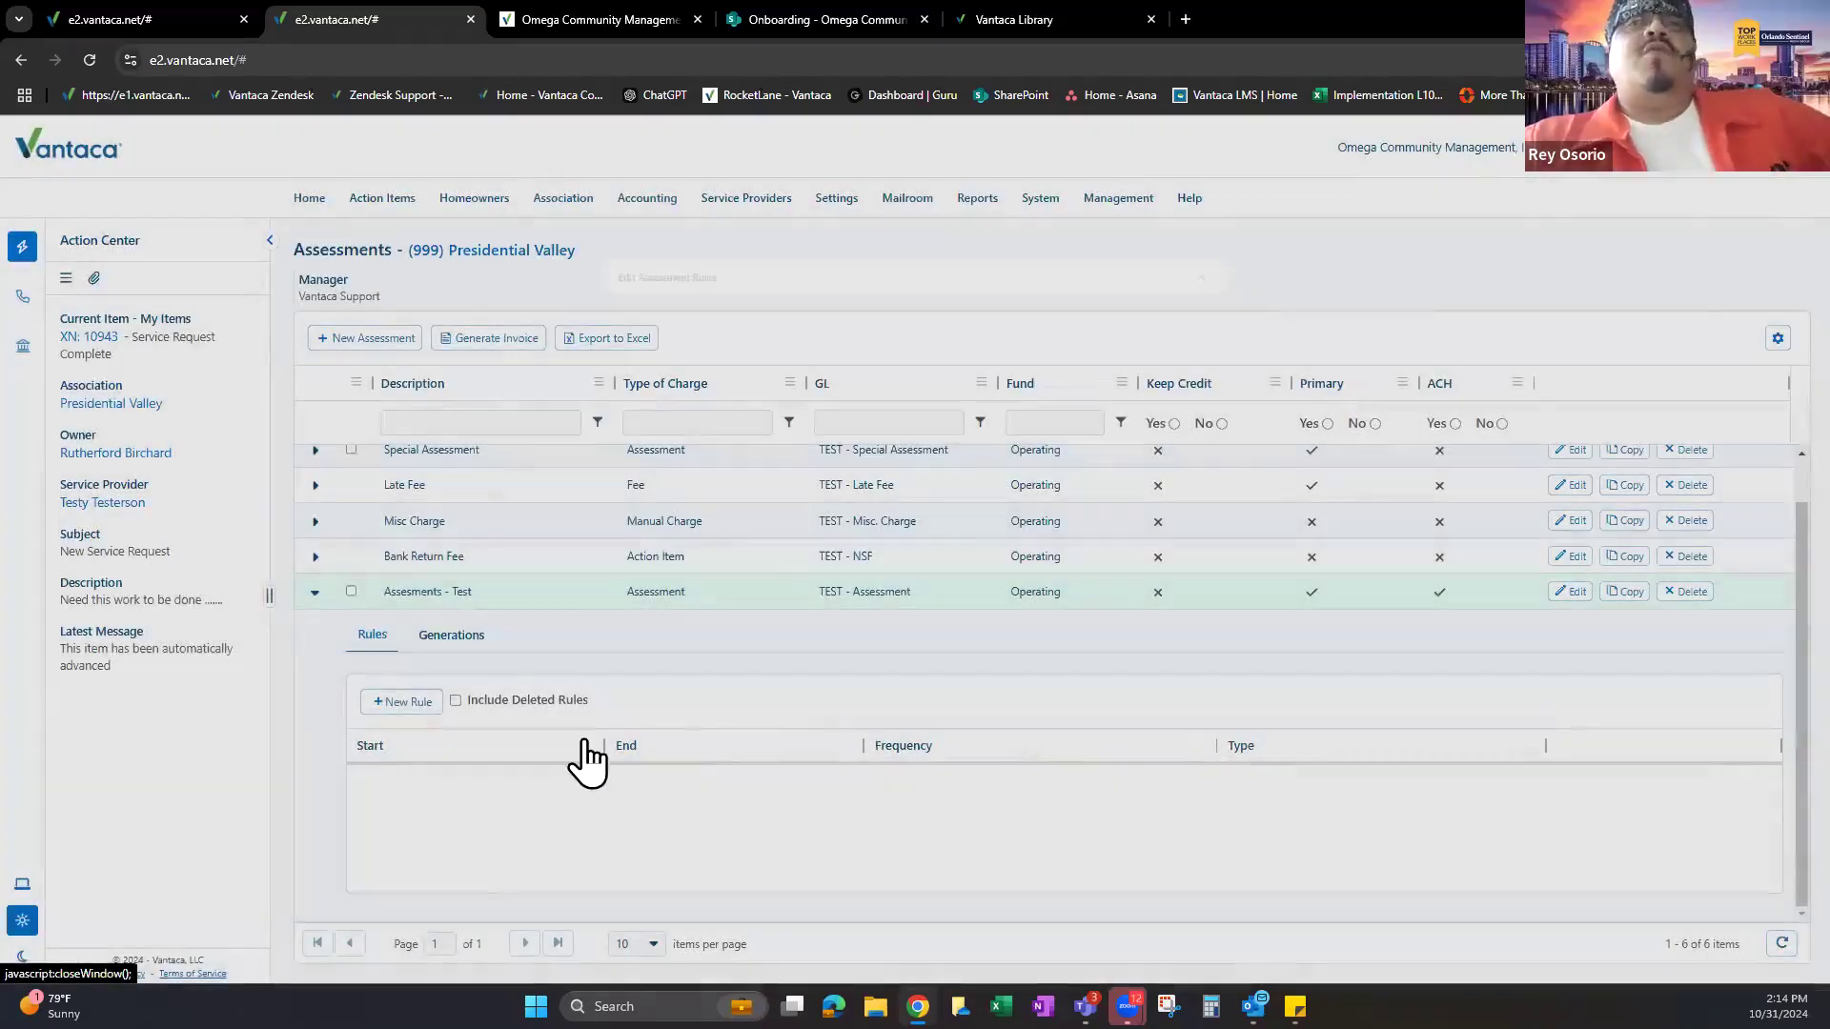
{"action": "left_click", "coordinate": [402, 701]}
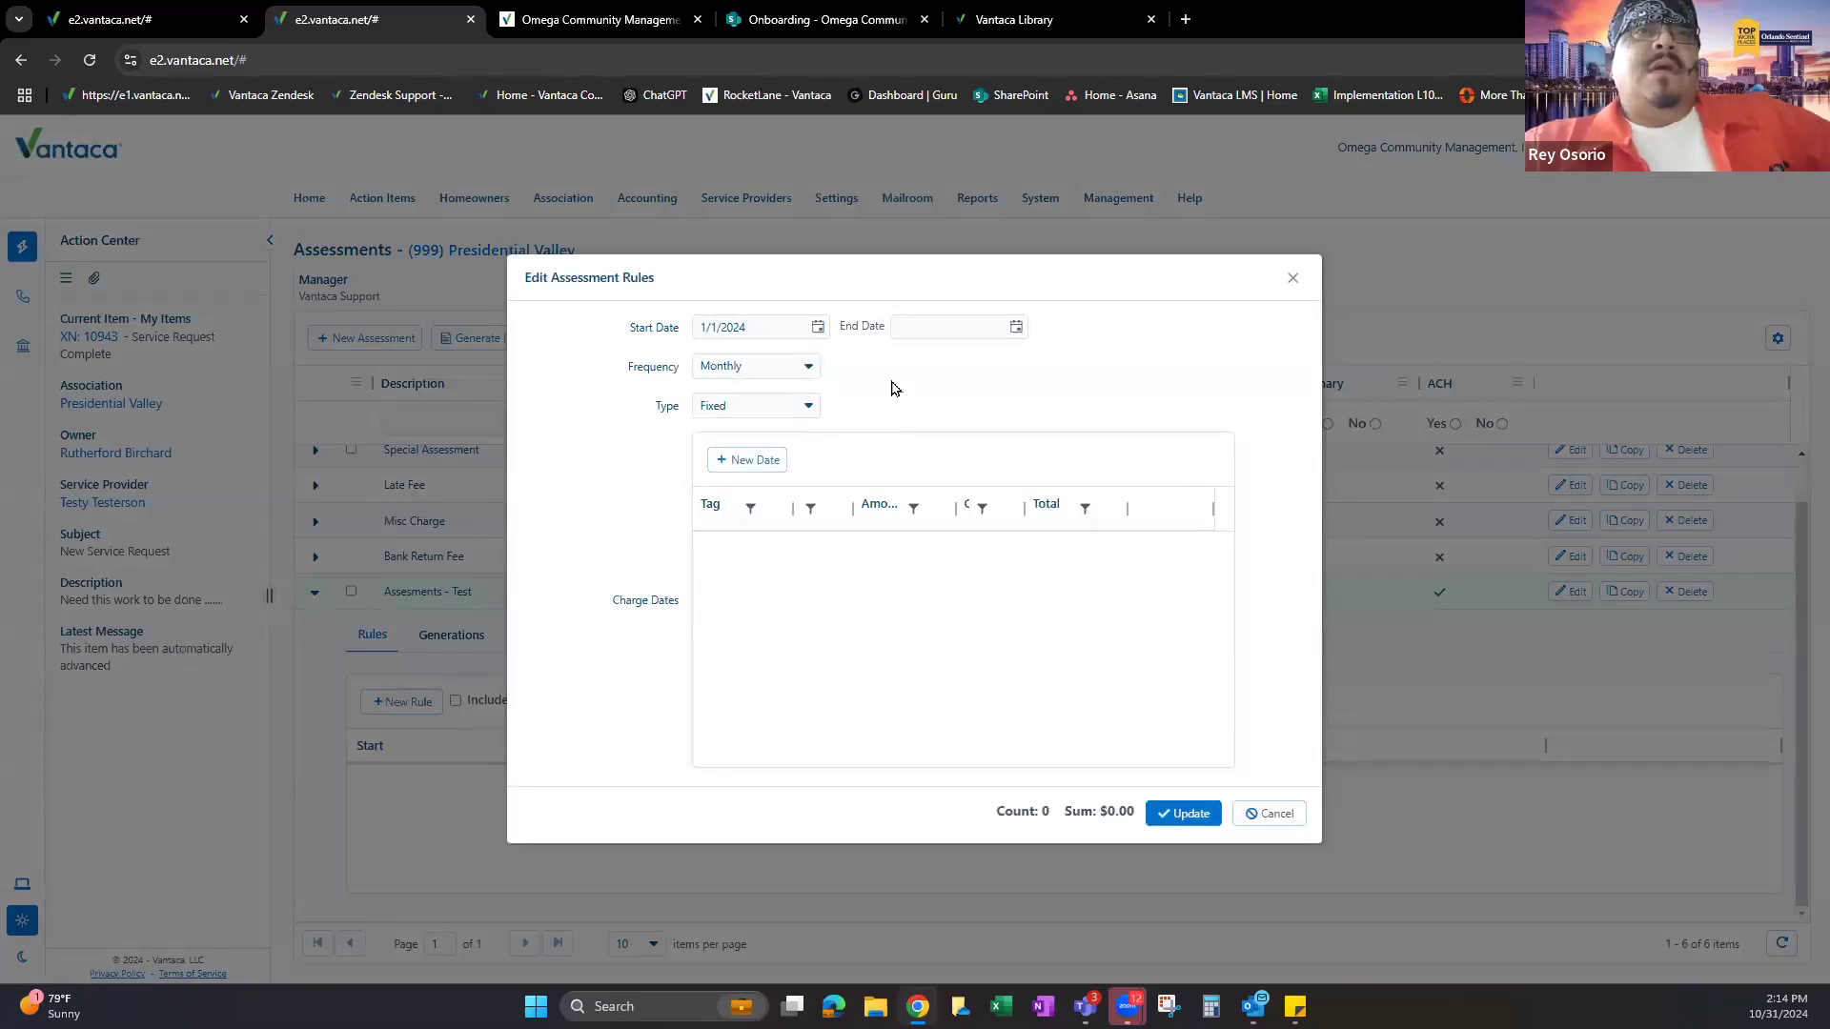
{"action": "left_click_drag", "start_coordinate": [1009, 295], "coordinate": [1038, 335]}
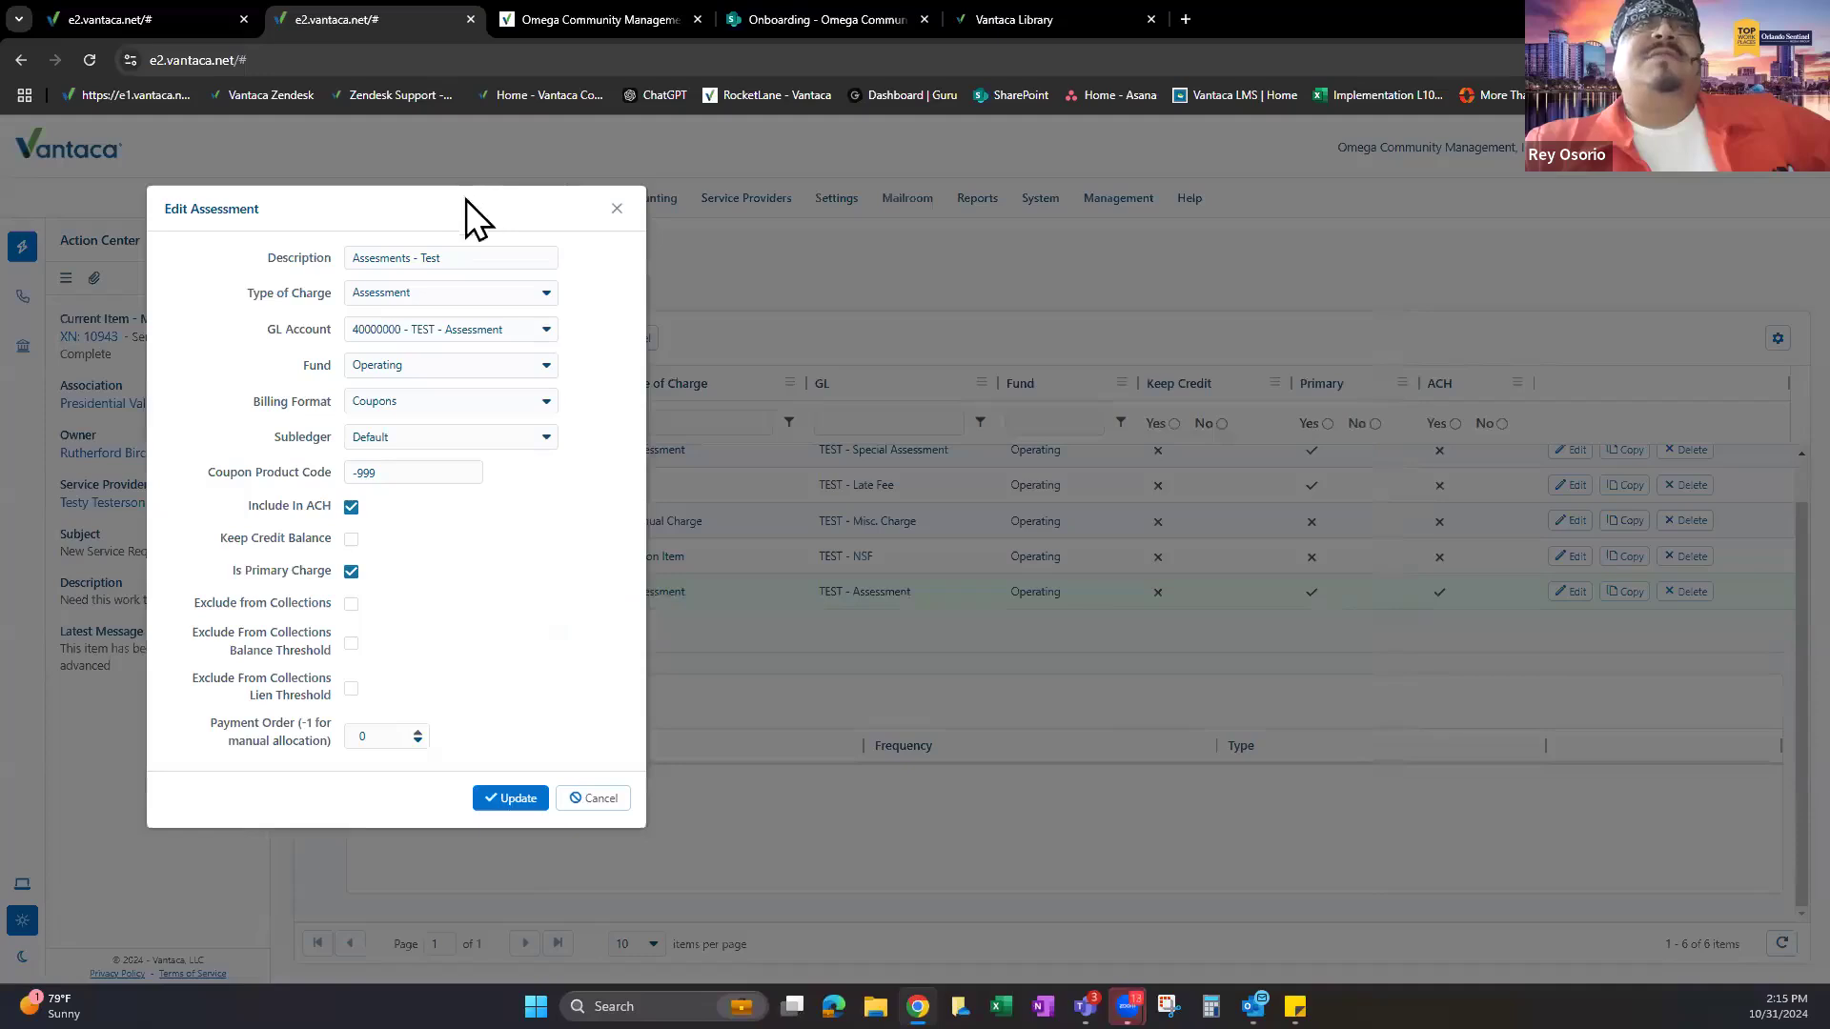
{"action": "left_click_drag", "start_coordinate": [466, 198], "coordinate": [942, 221]}
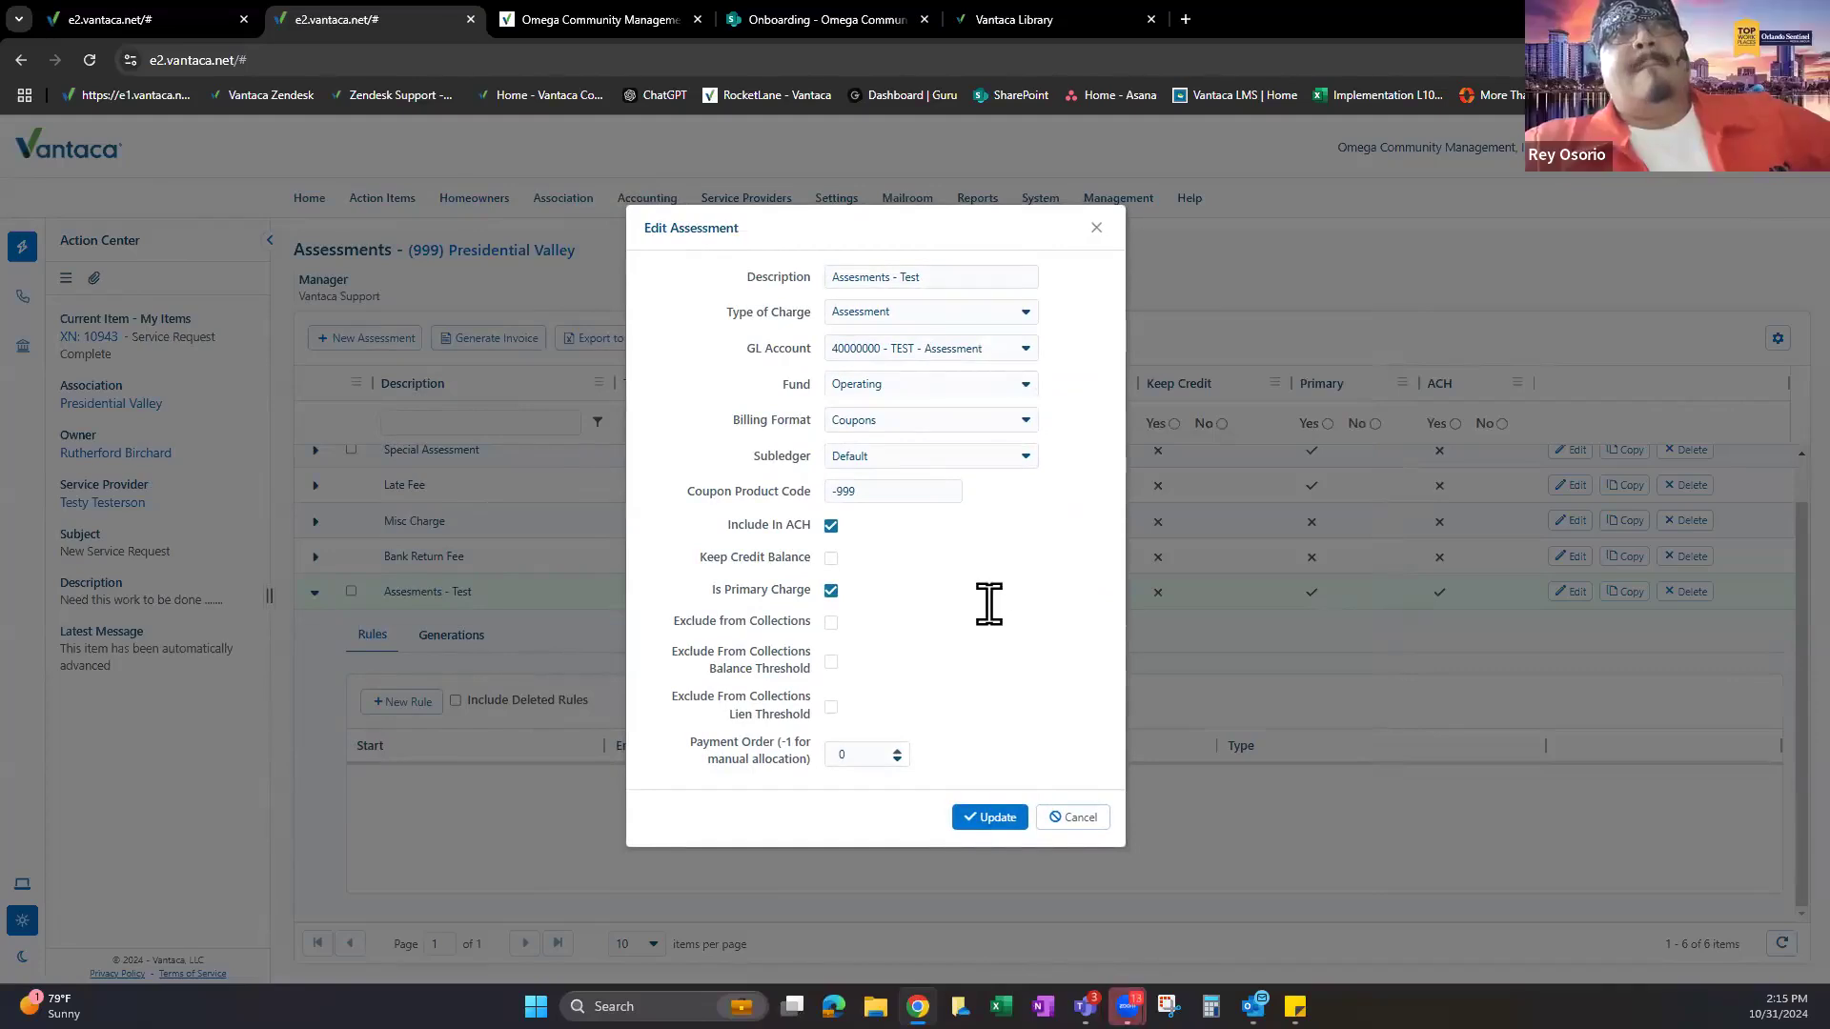
Switch the billing format to Statements, then back to Coupons, and close Edit Assessment without saving.
{"action": "left_click", "coordinate": [879, 420]}
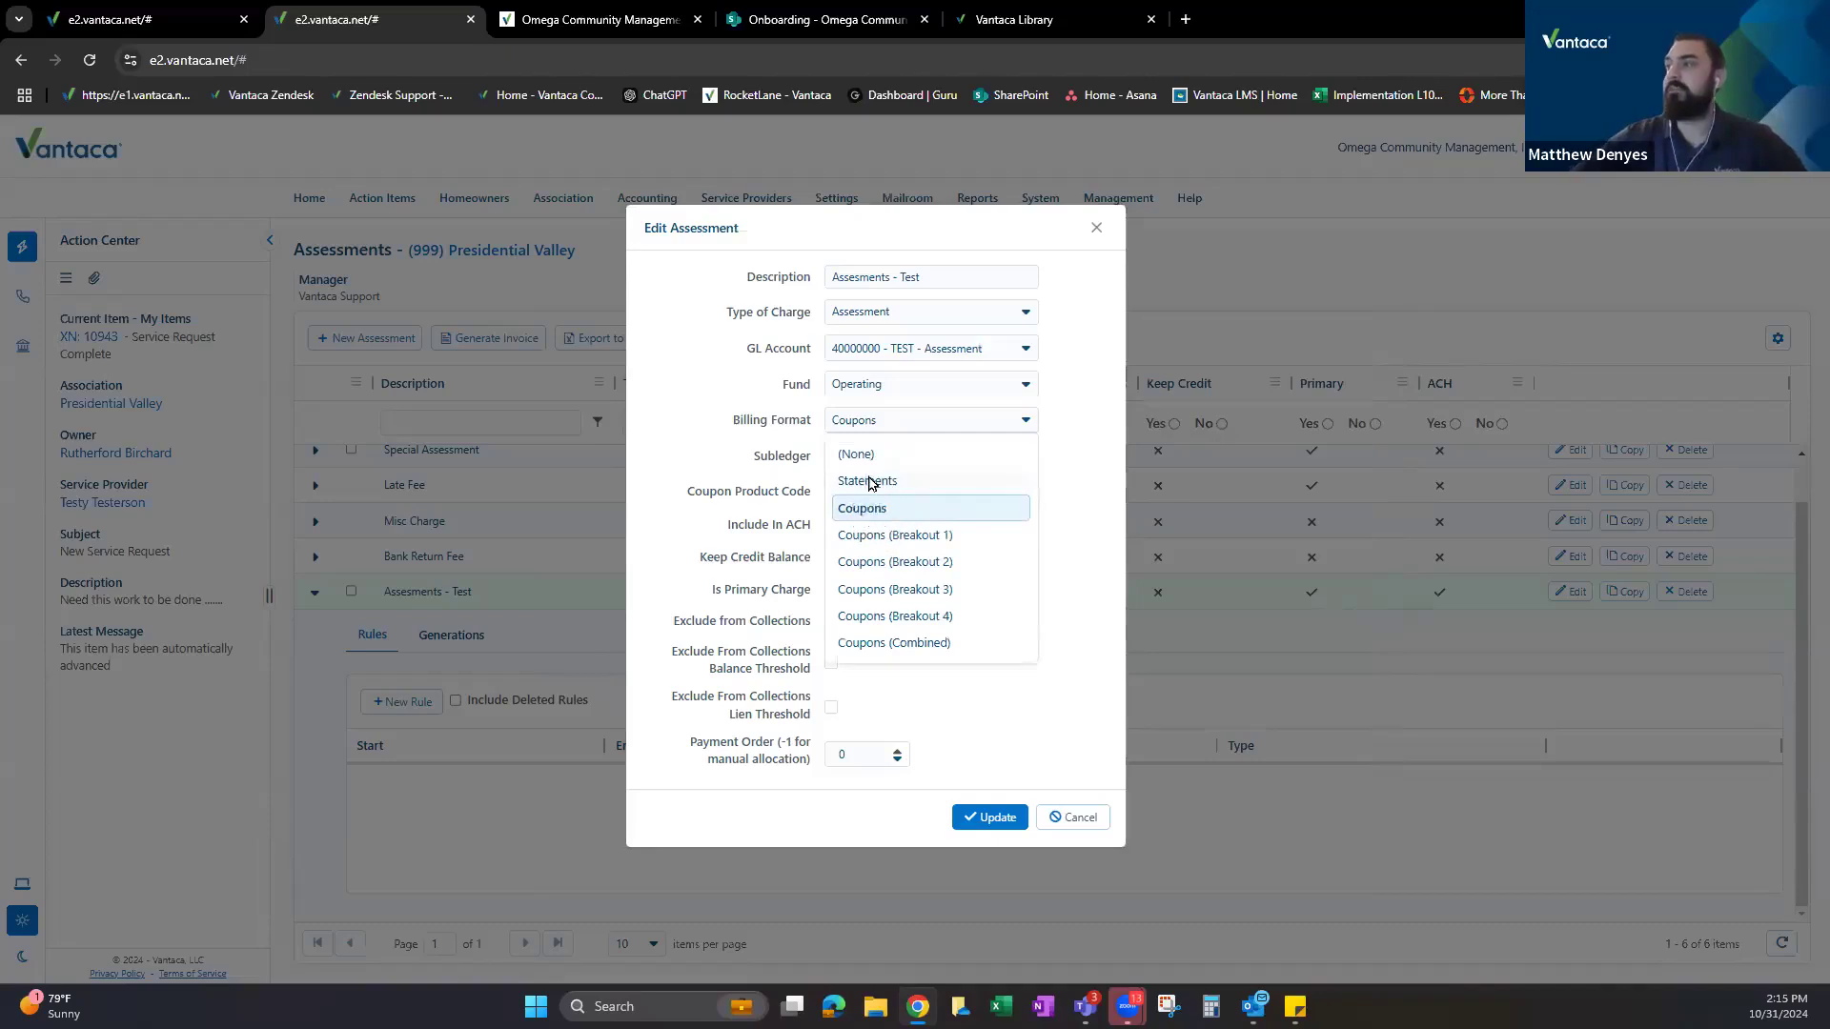
{"action": "left_click", "coordinate": [865, 481]}
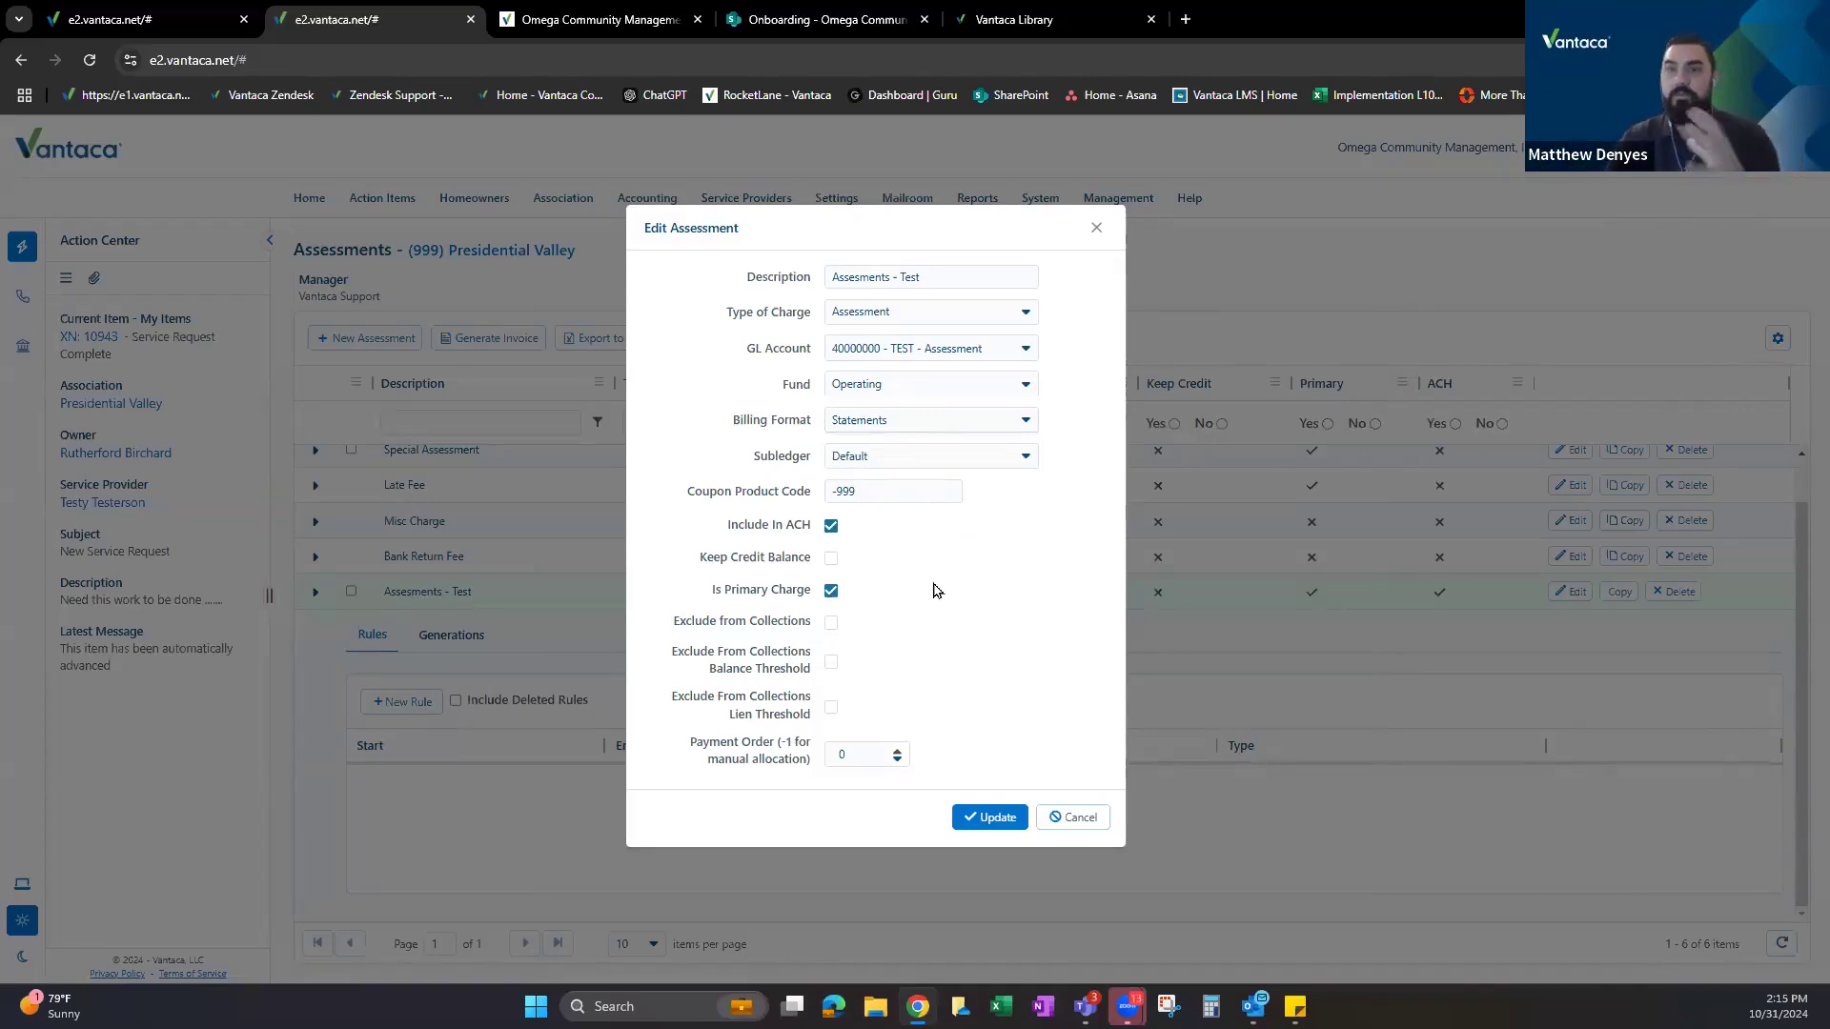
{"action": "left_click", "coordinate": [886, 434]}
{"action": "left_click", "coordinate": [860, 508]}
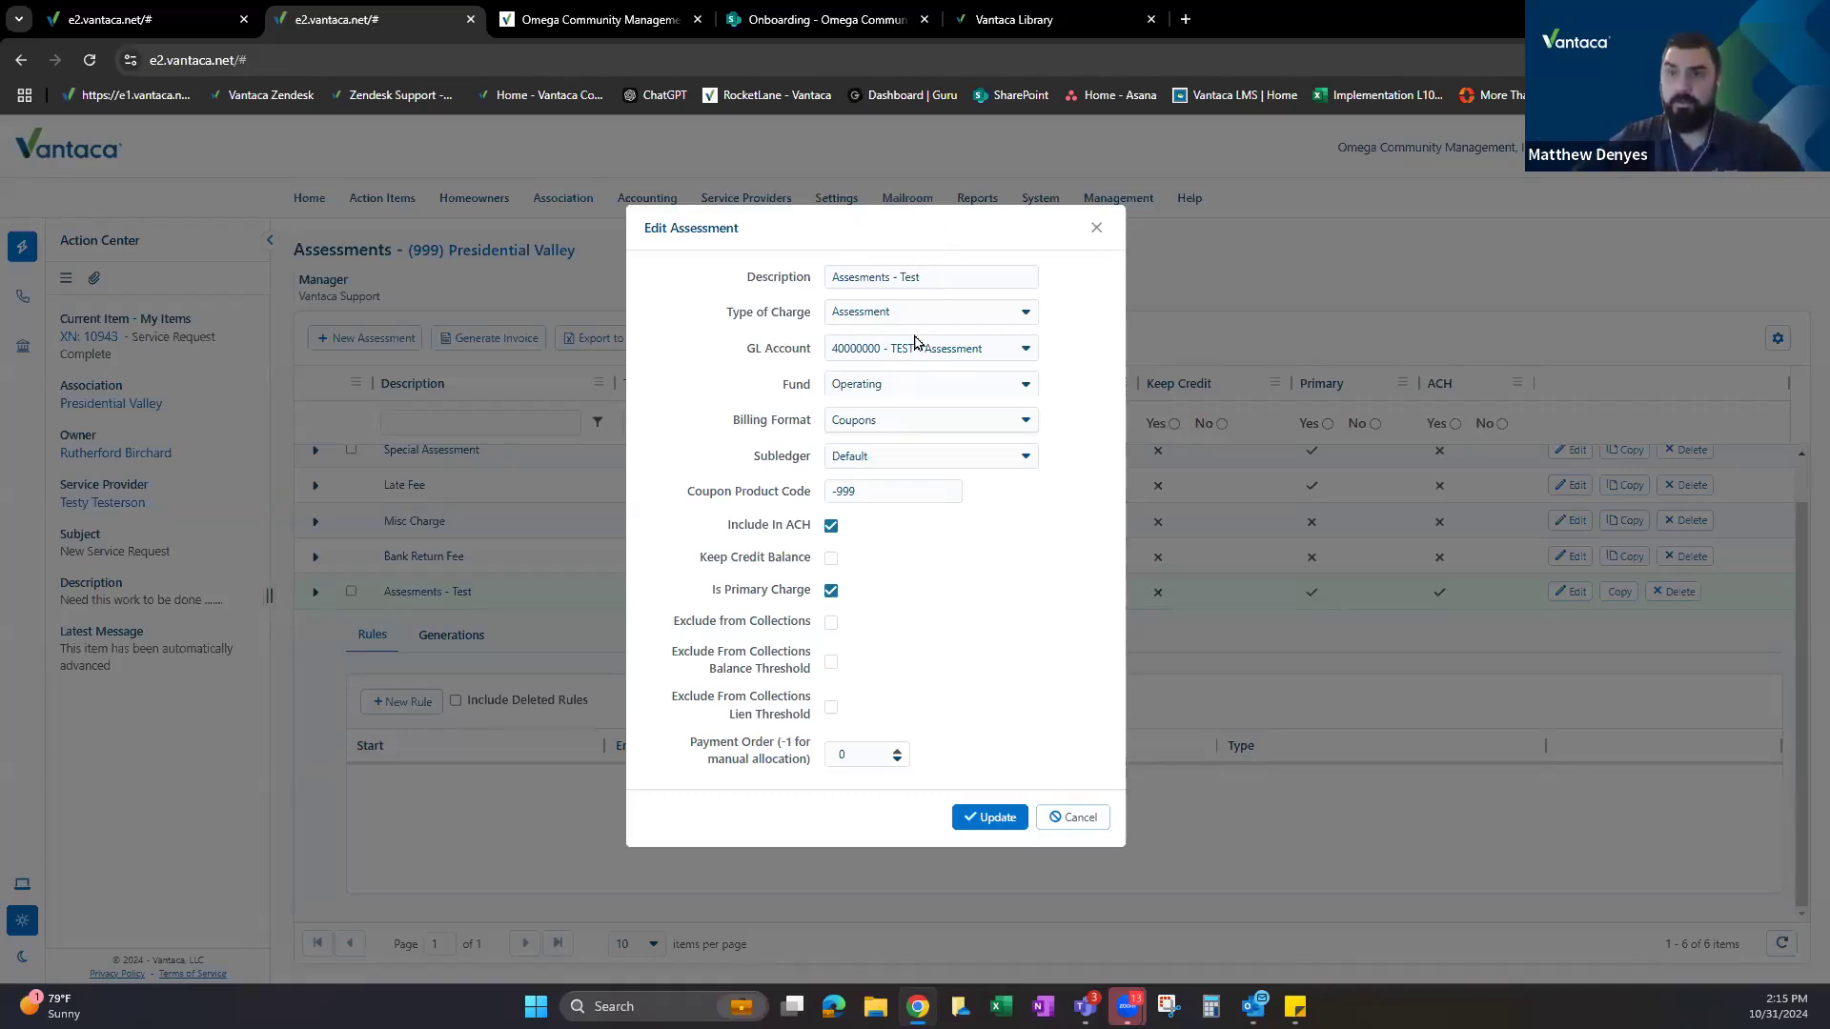
{"action": "left_click", "coordinate": [874, 422]}
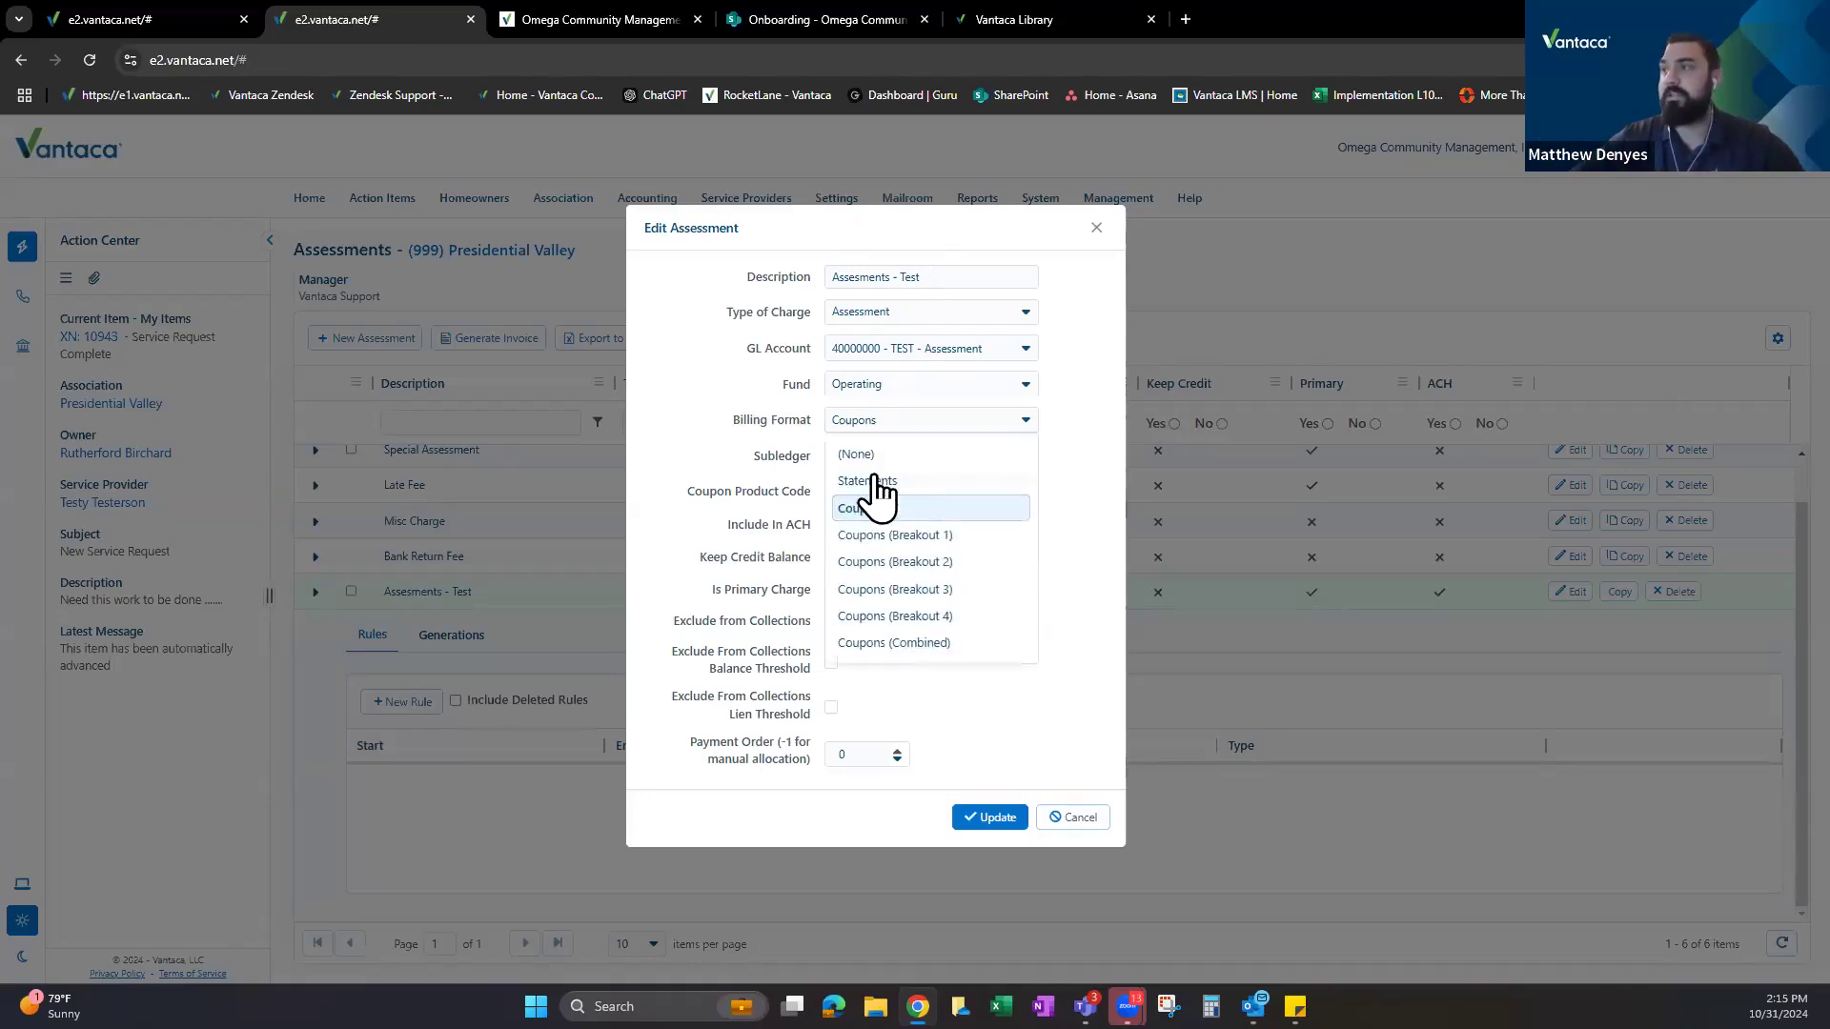
{"action": "left_click", "coordinate": [1096, 229]}
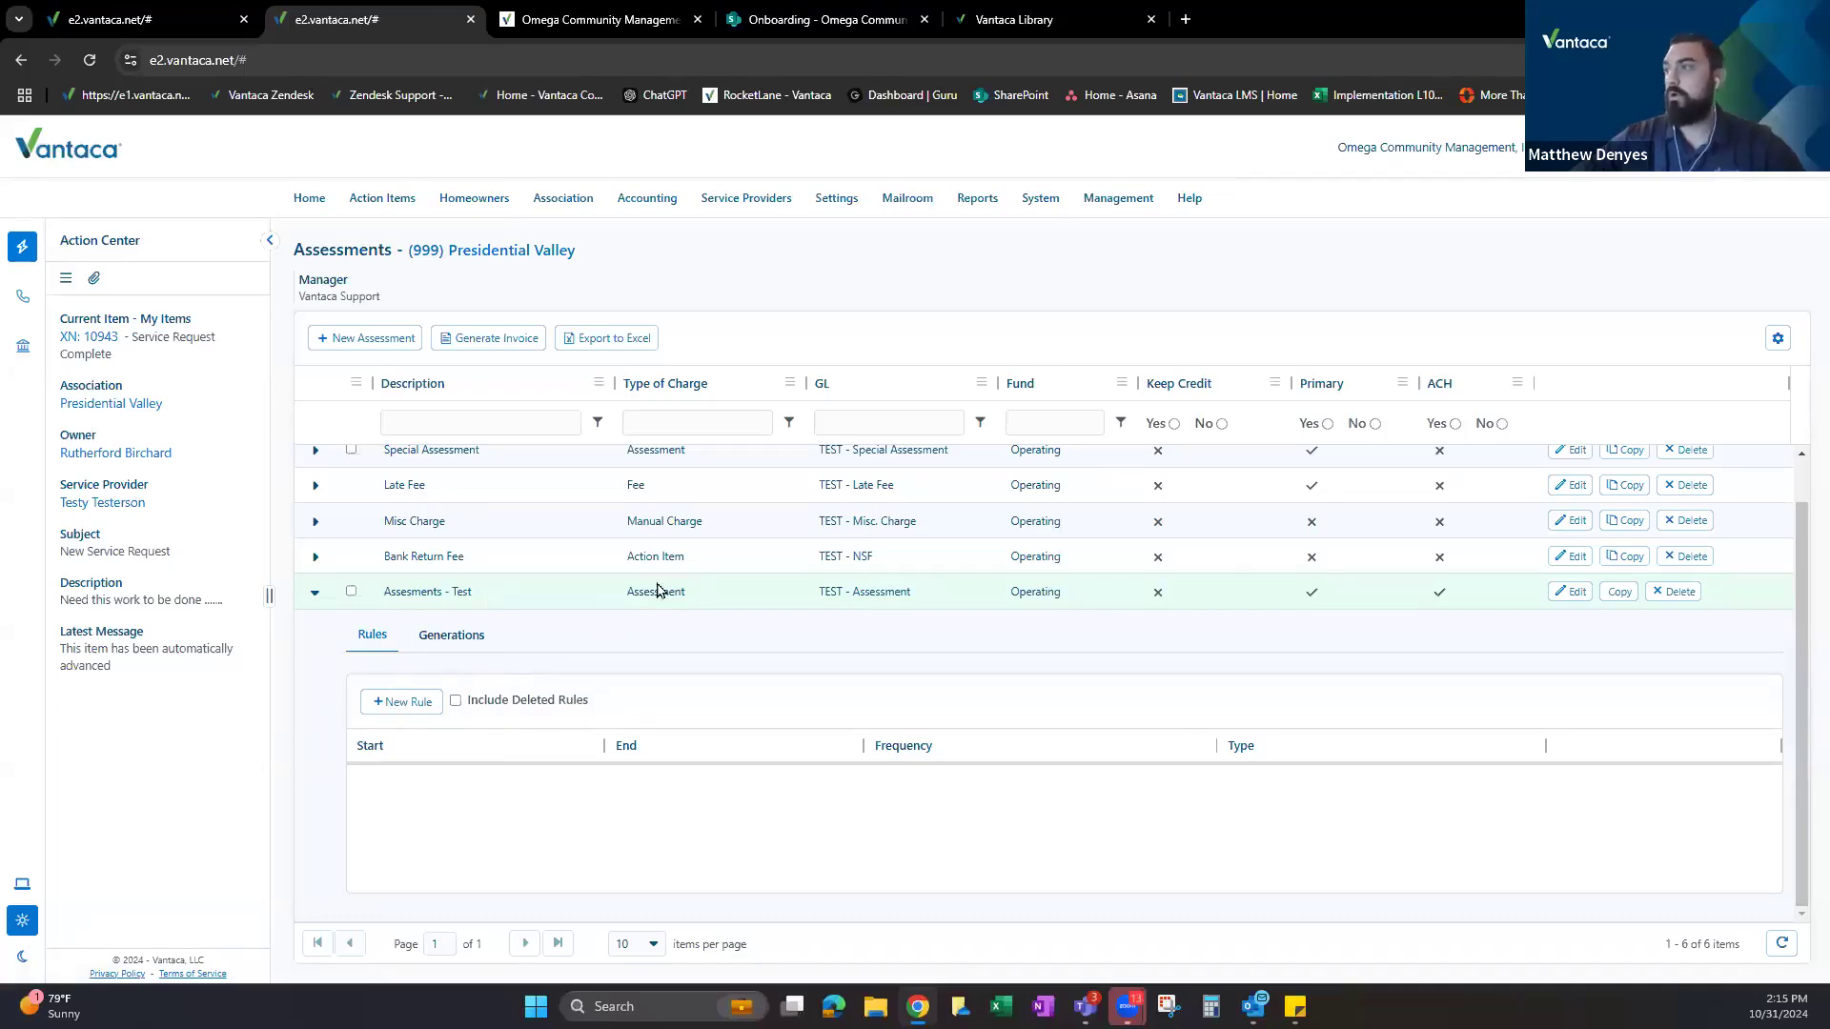
Review the Assessments - Test settings, then open a fresh Monthly rule starting 1/1/2024.
{"action": "left_click_drag", "start_coordinate": [378, 592], "coordinate": [1129, 592]}
{"action": "left_click", "coordinate": [1572, 591]}
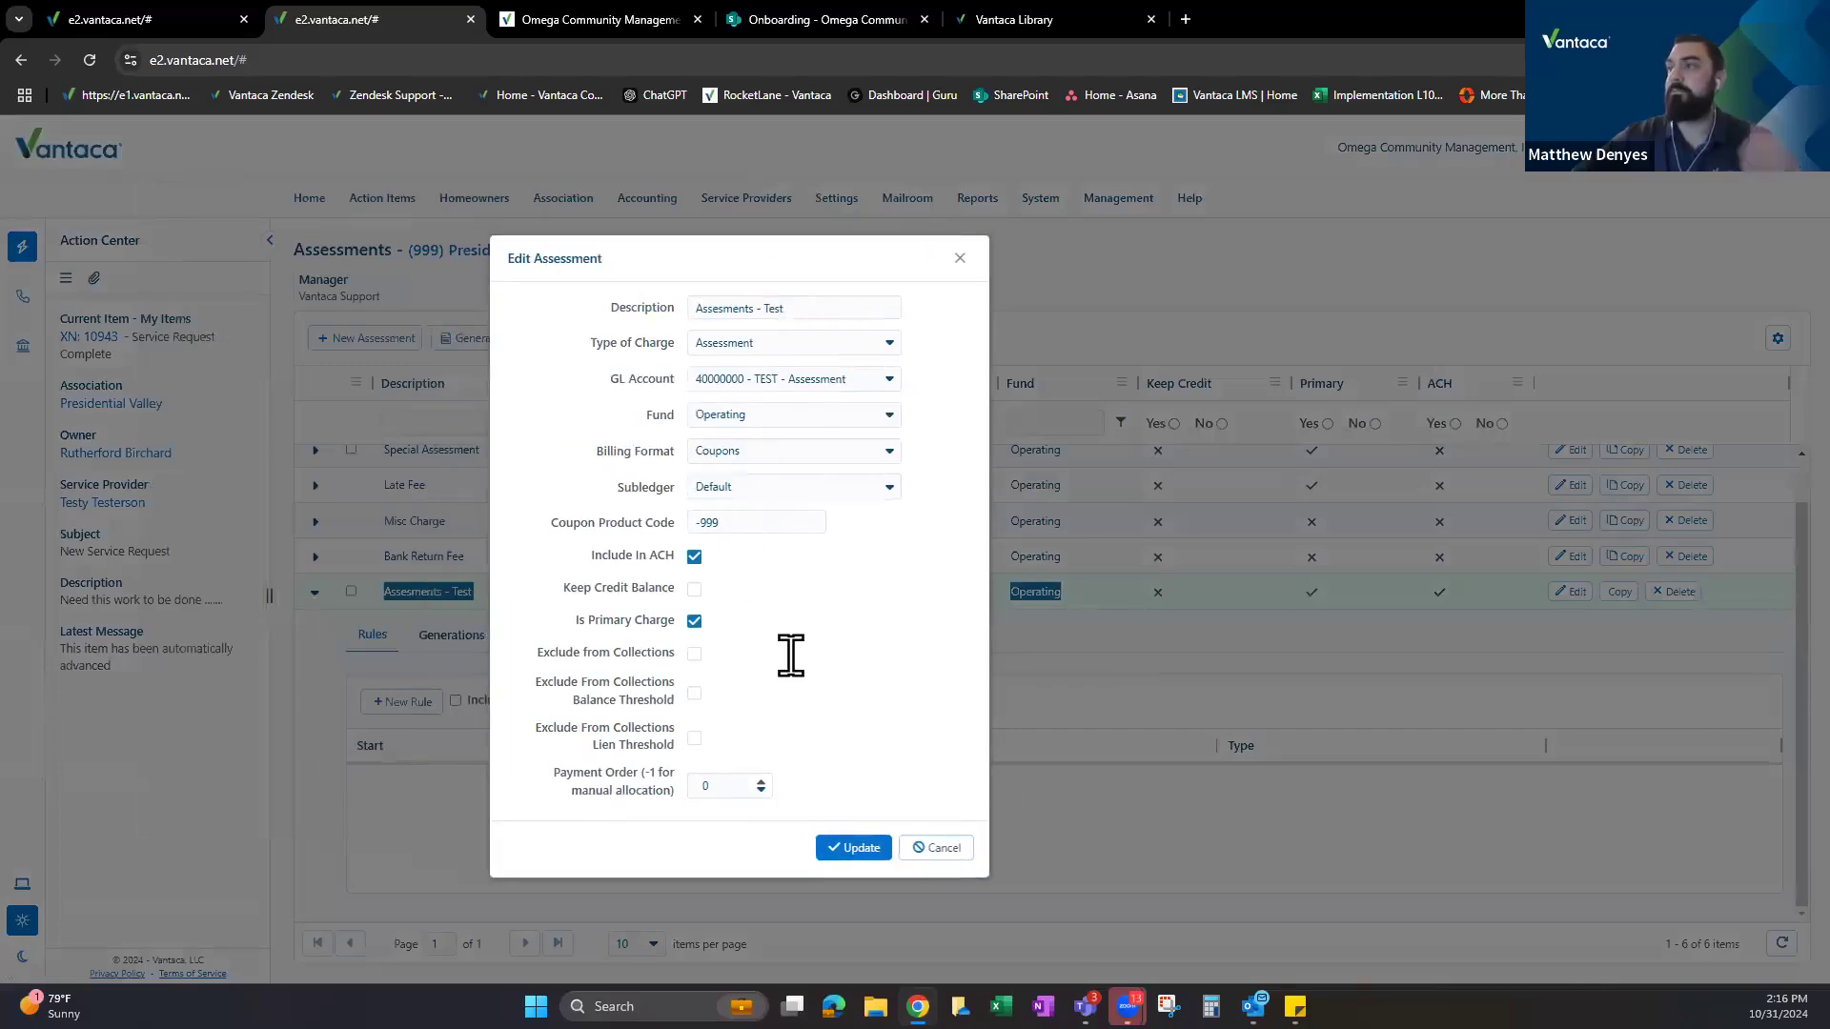
{"action": "left_click", "coordinate": [957, 260]}
{"action": "left_click", "coordinate": [410, 702]}
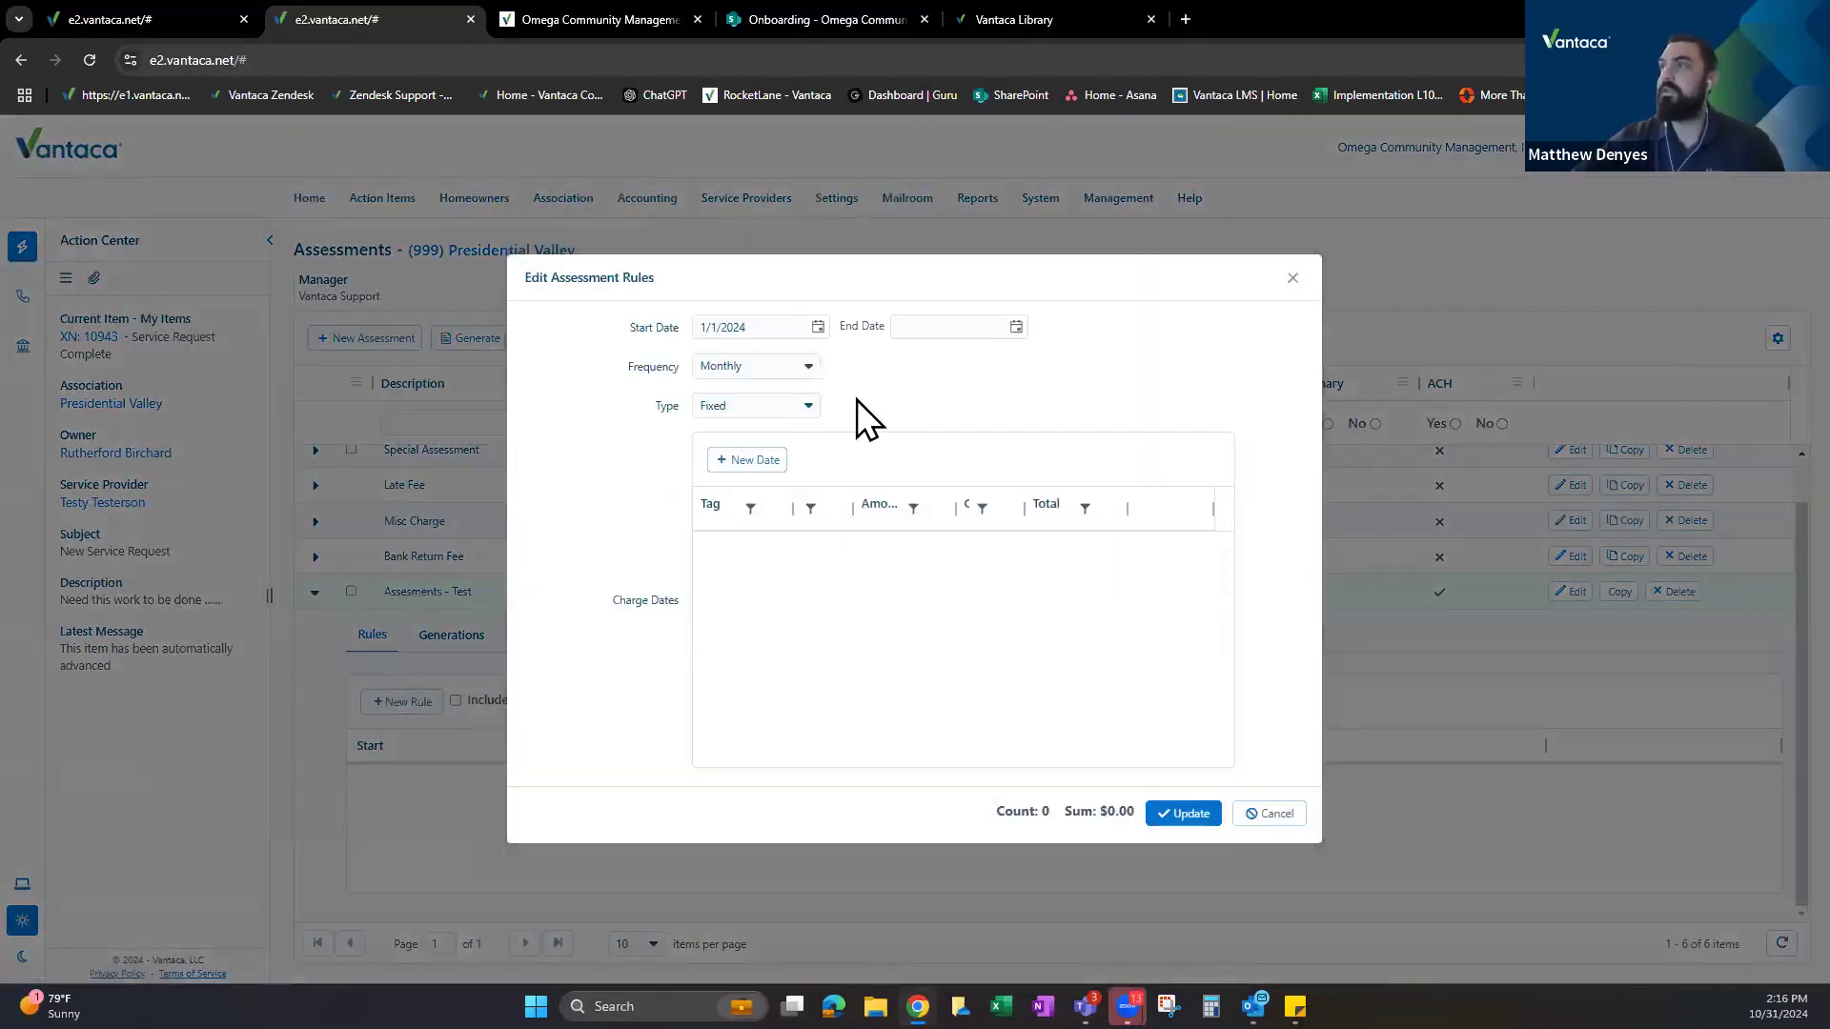
{"action": "left_click", "coordinate": [1291, 280]}
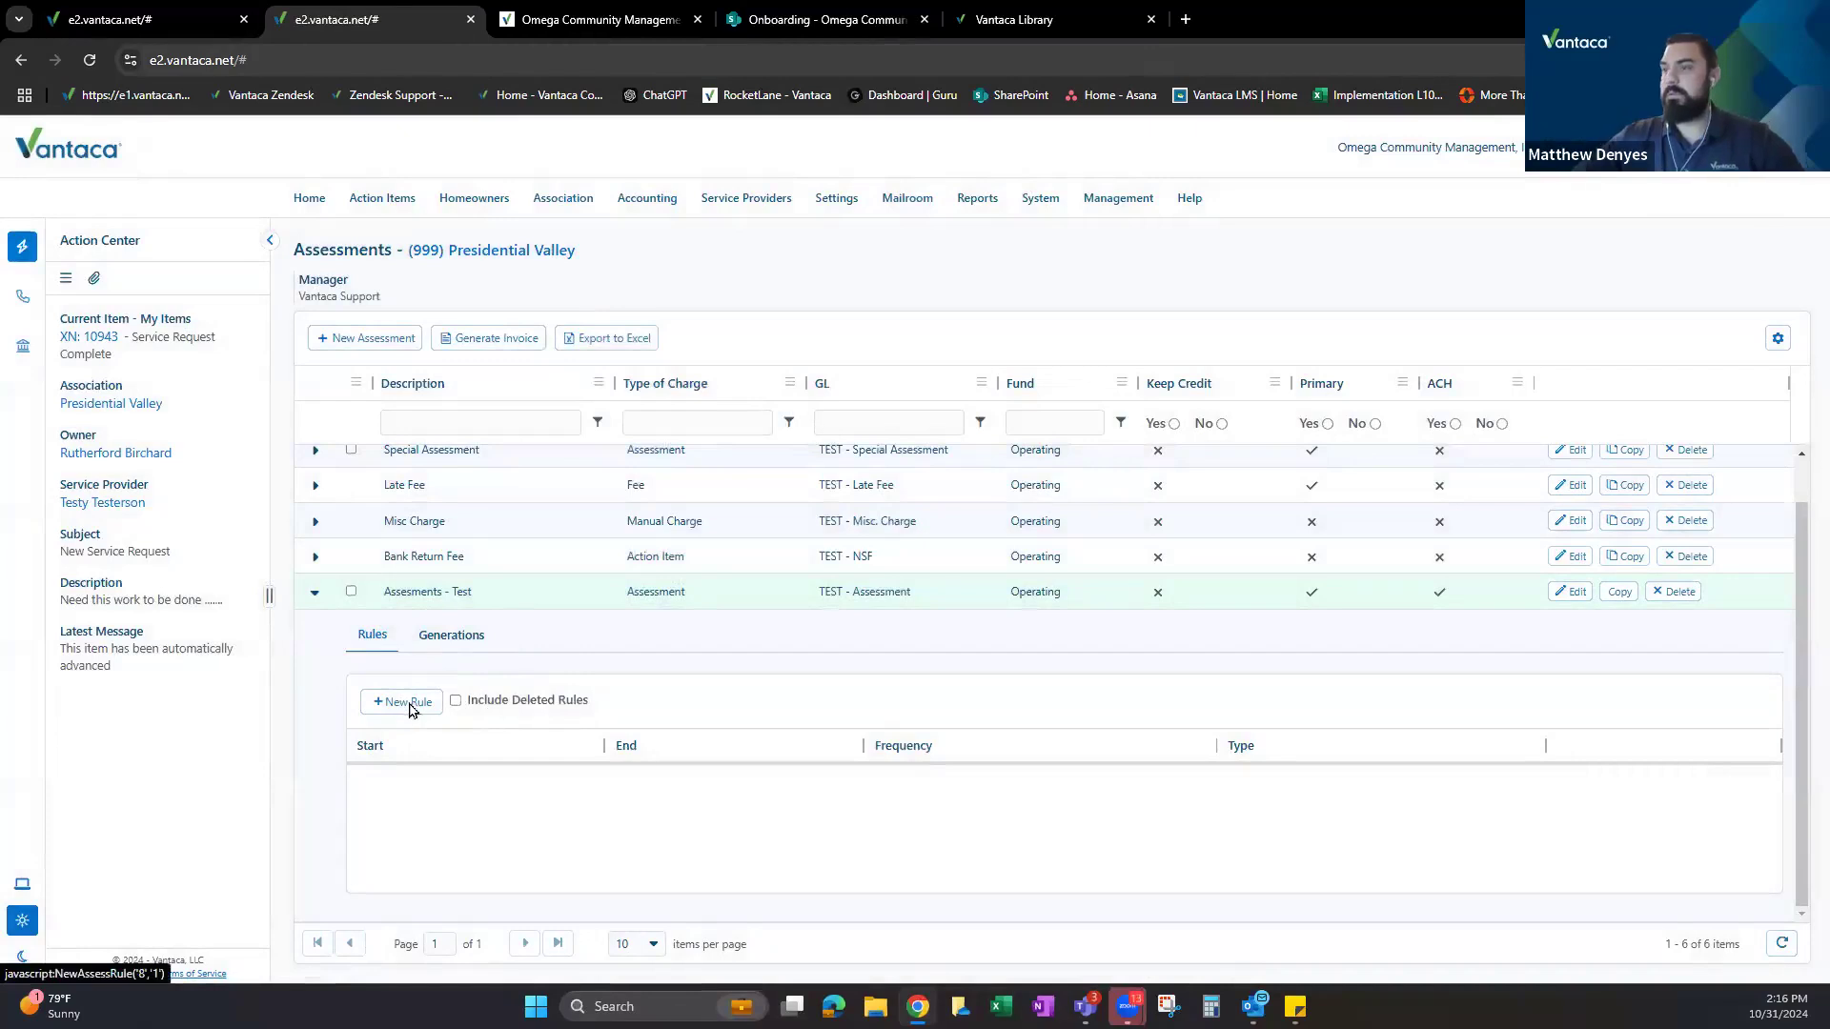
{"action": "left_click", "coordinate": [409, 704]}
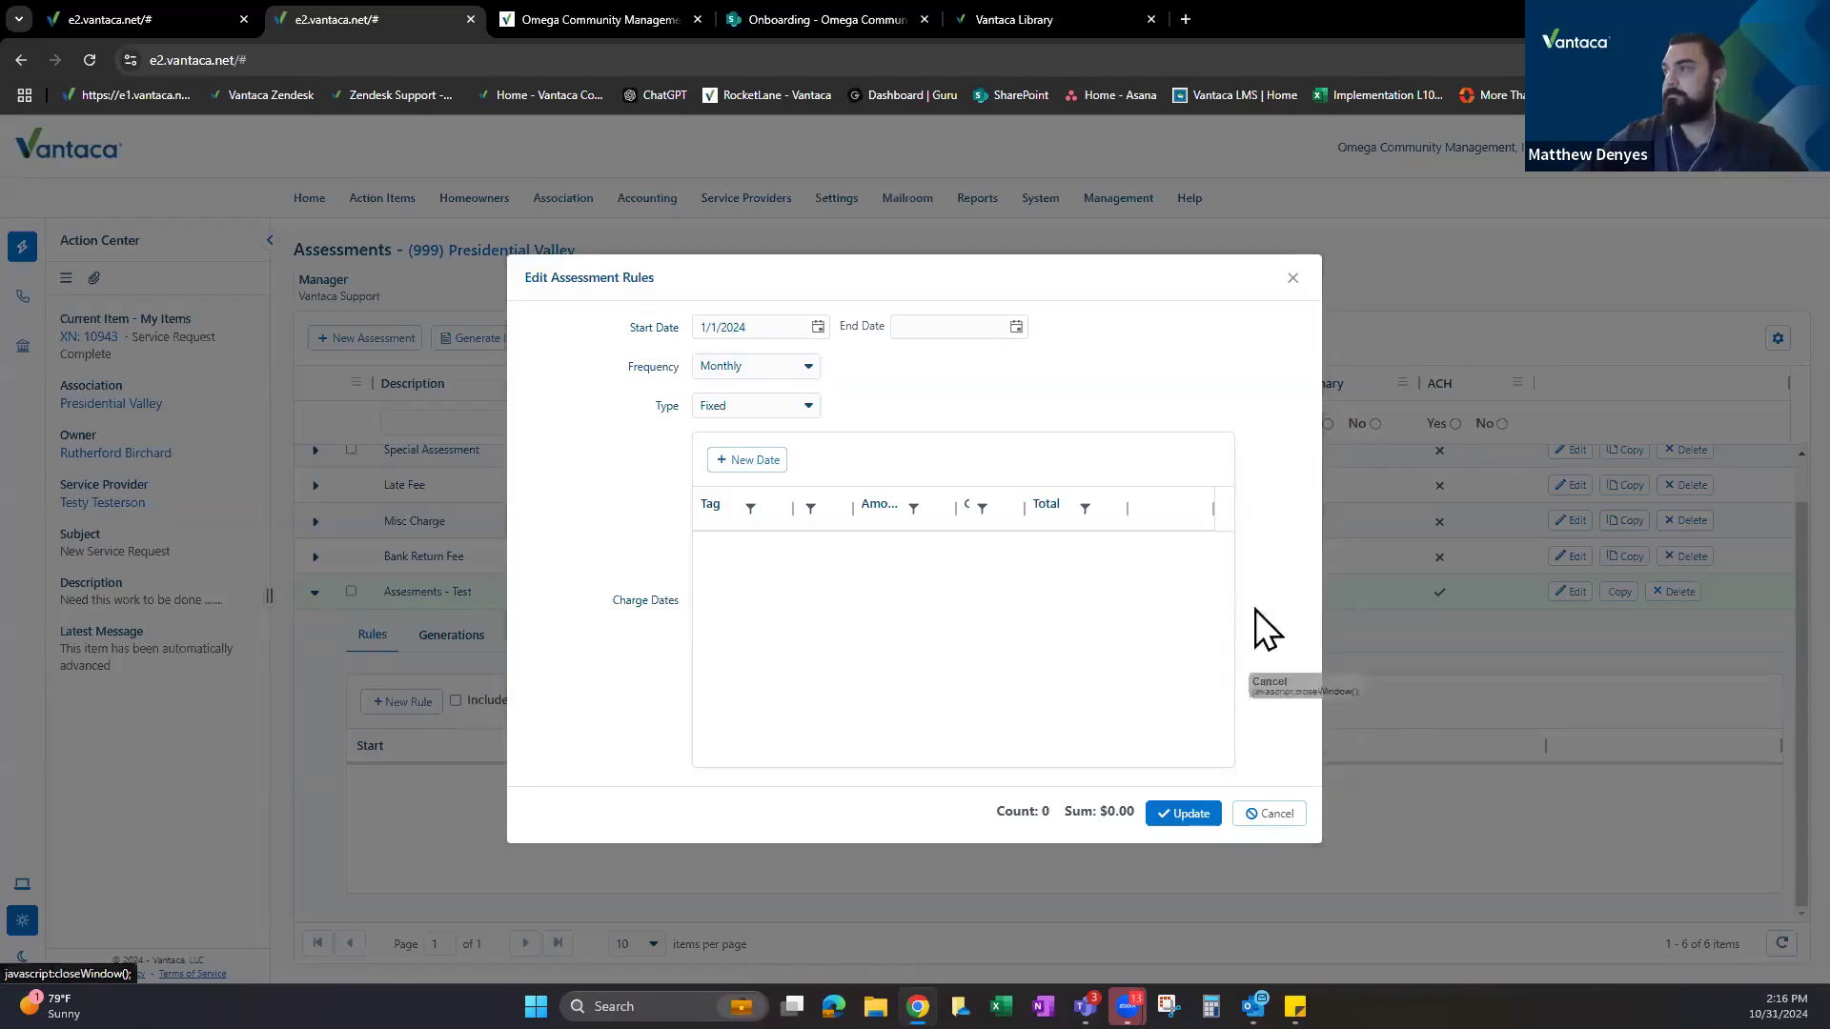
{"action": "left_click", "coordinate": [586, 12]}
Go to the Vantaca Library home page and focus its search box.
{"action": "left_click", "coordinate": [905, 12]}
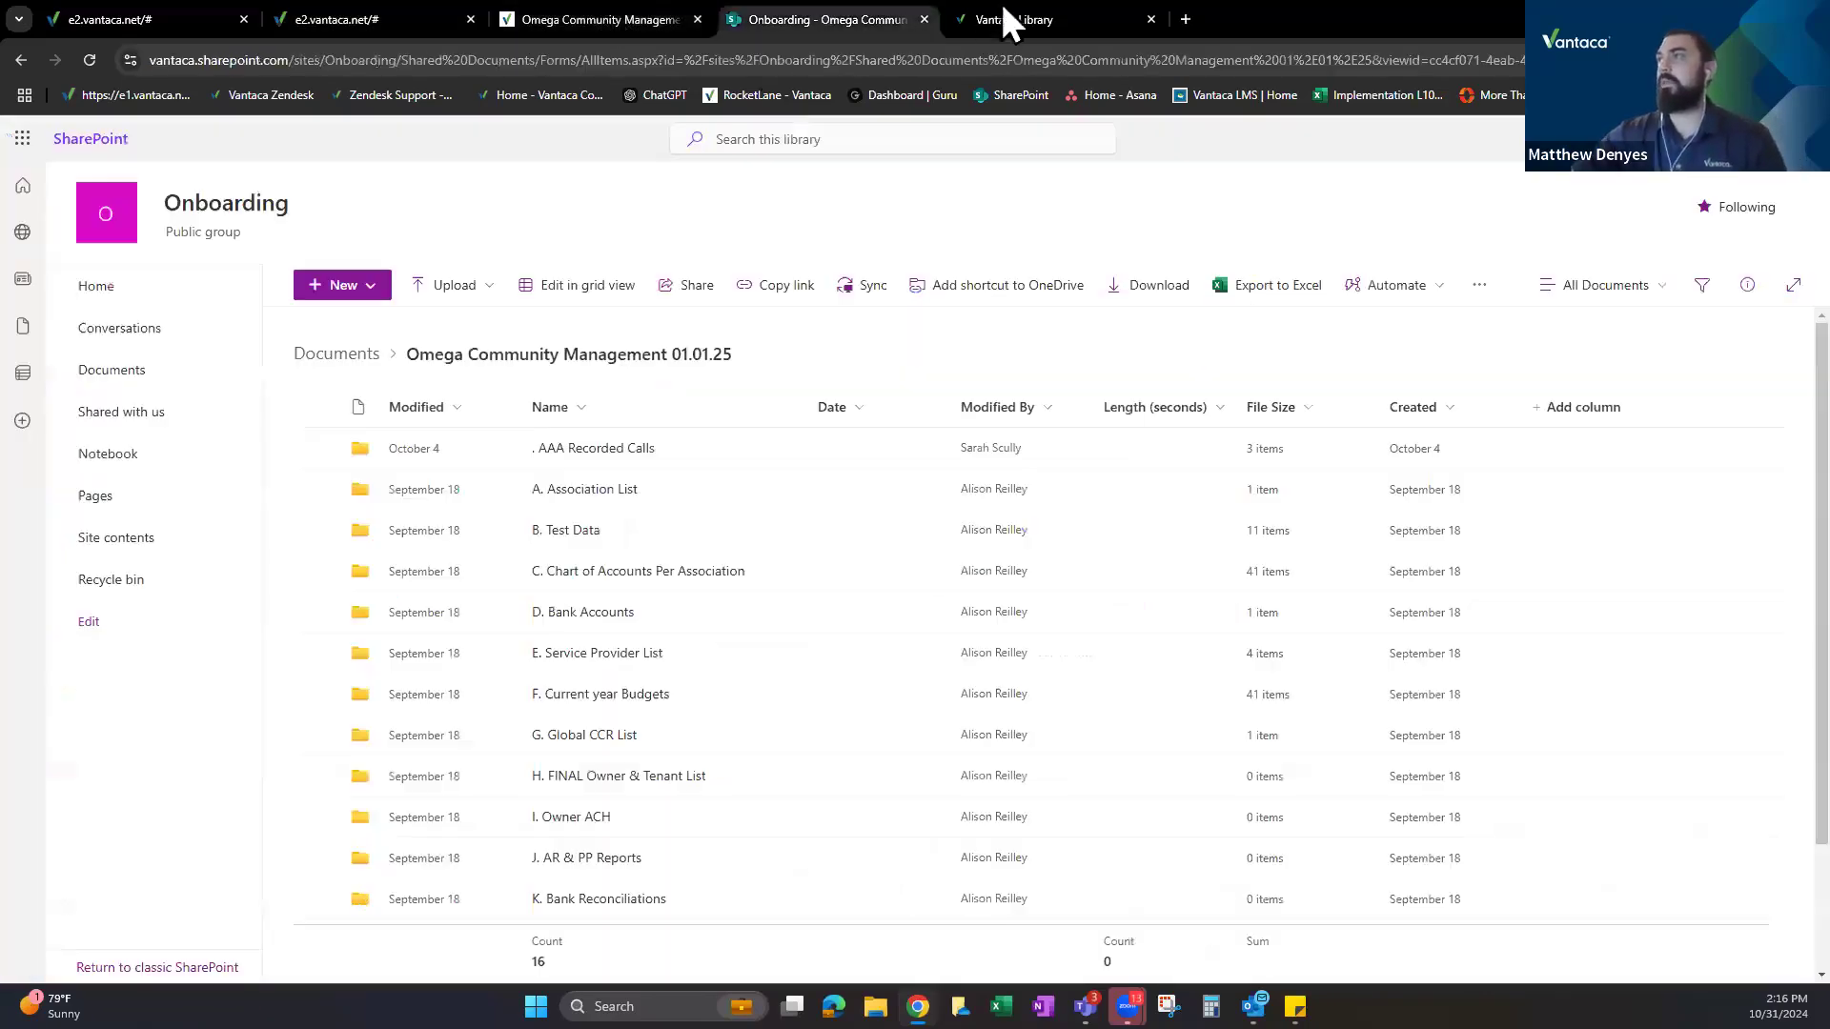
{"action": "left_click", "coordinate": [1024, 10]}
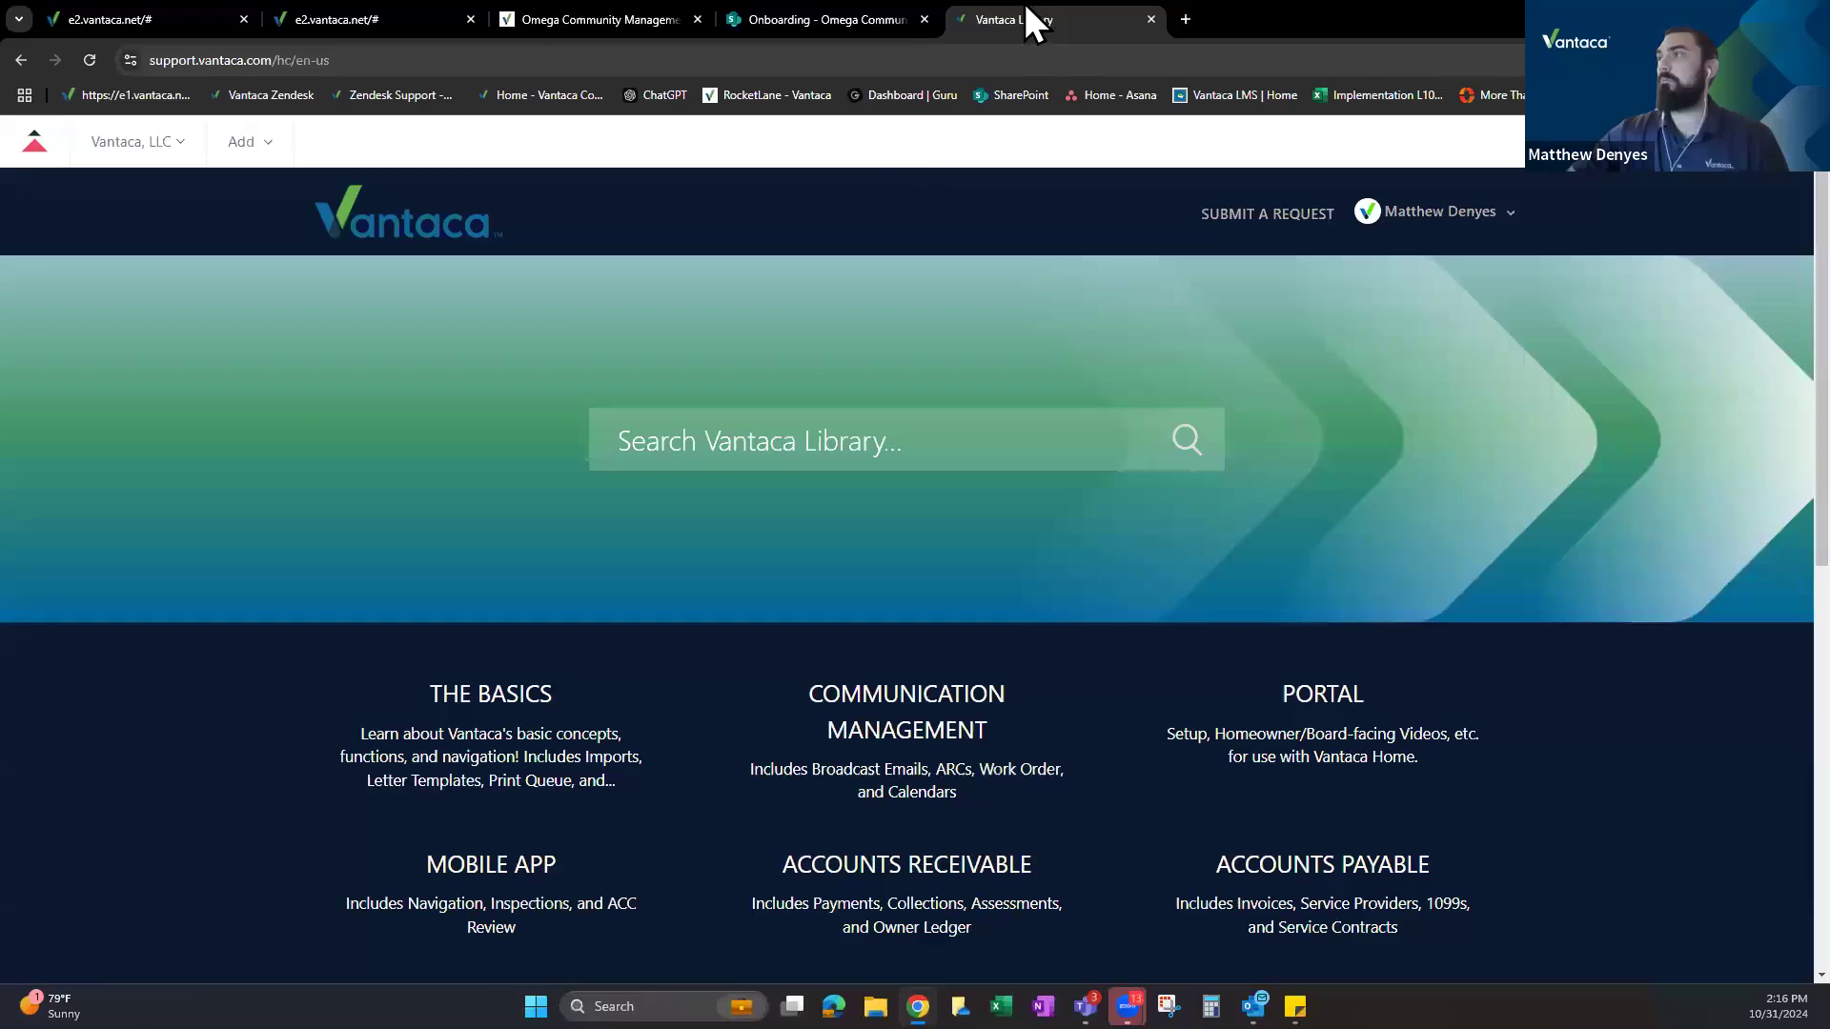
{"action": "left_click", "coordinate": [756, 440]}
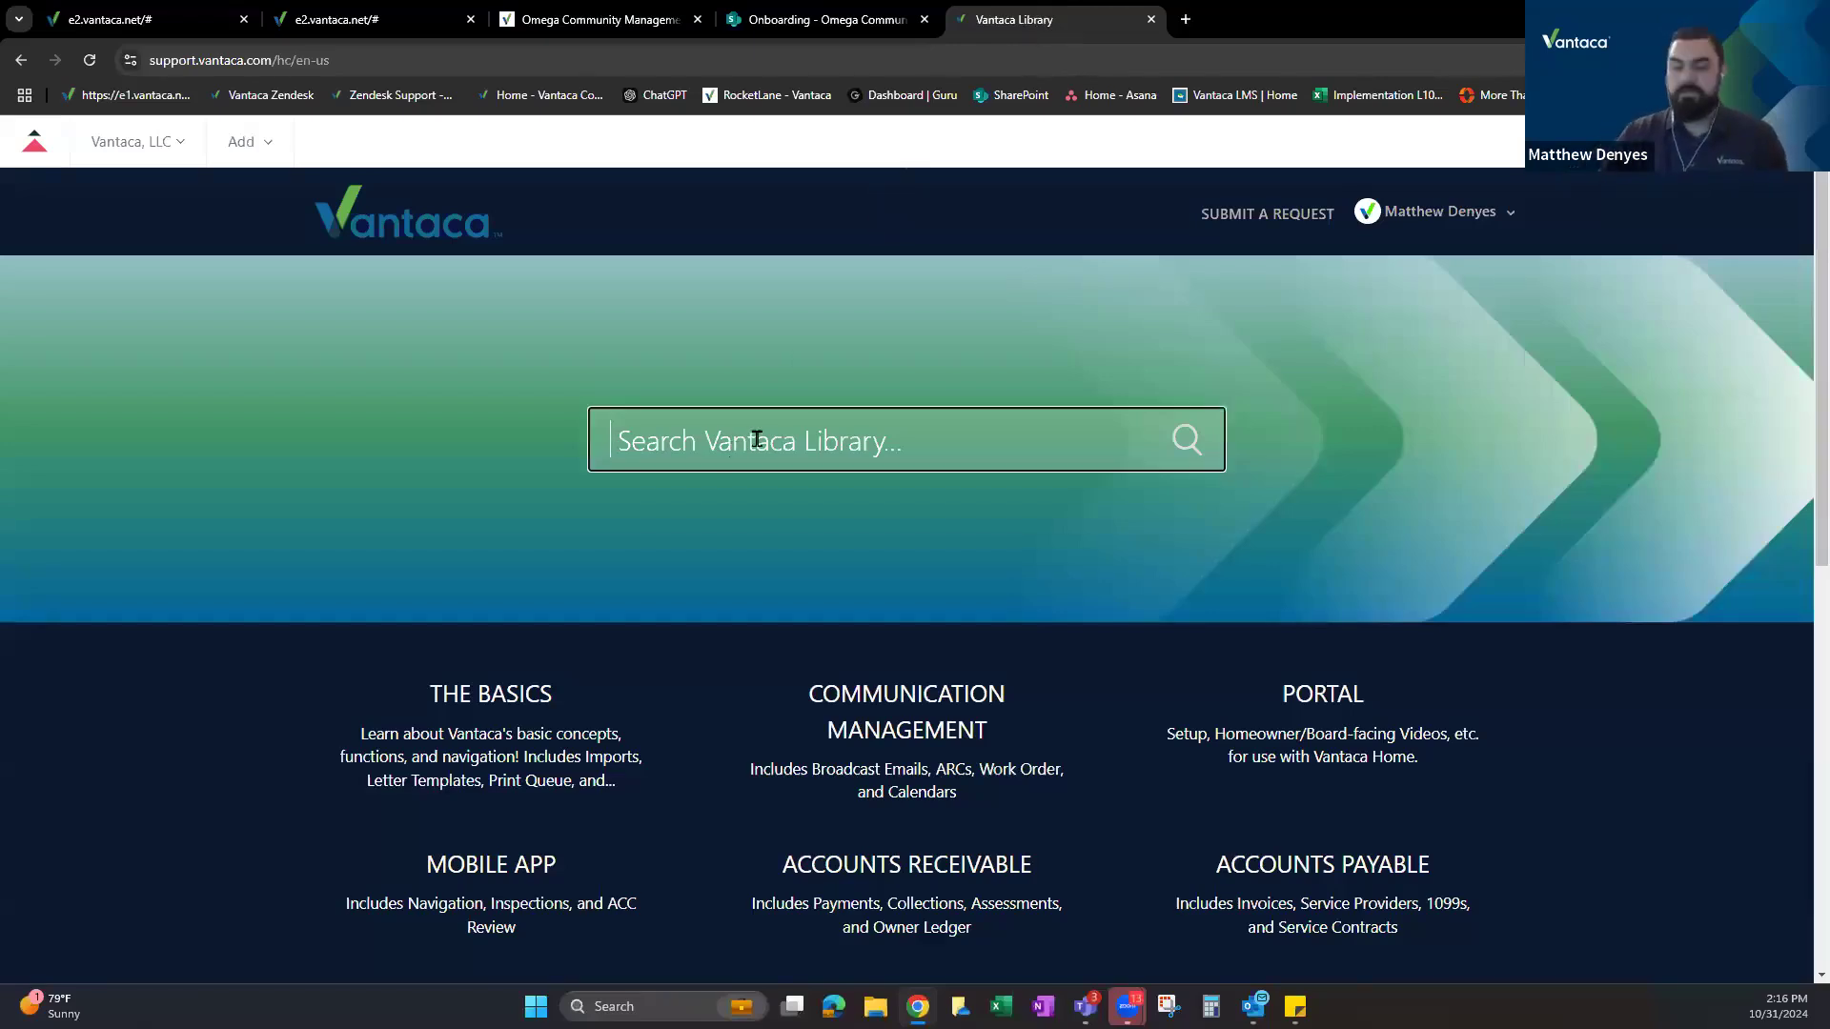
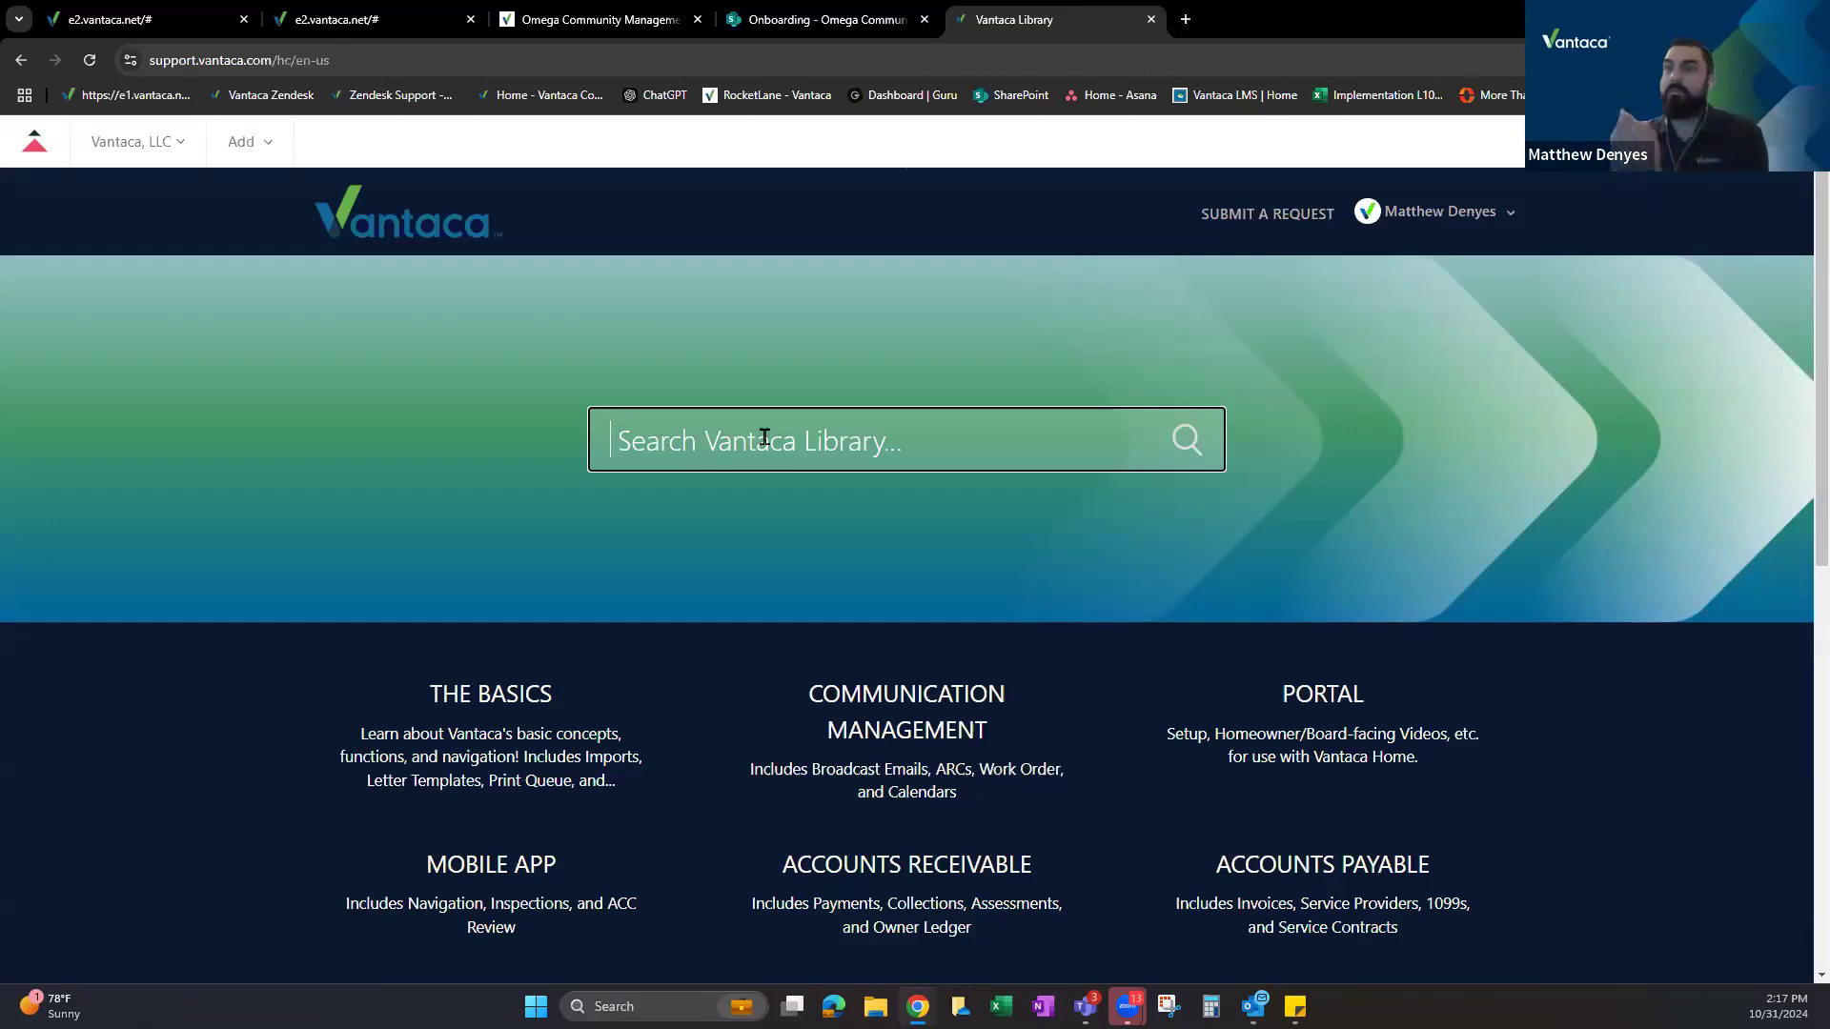
Set the draft rule's type to Percentage (% APR), rounding to the nearest penny.
{"action": "left_click", "coordinate": [340, 13]}
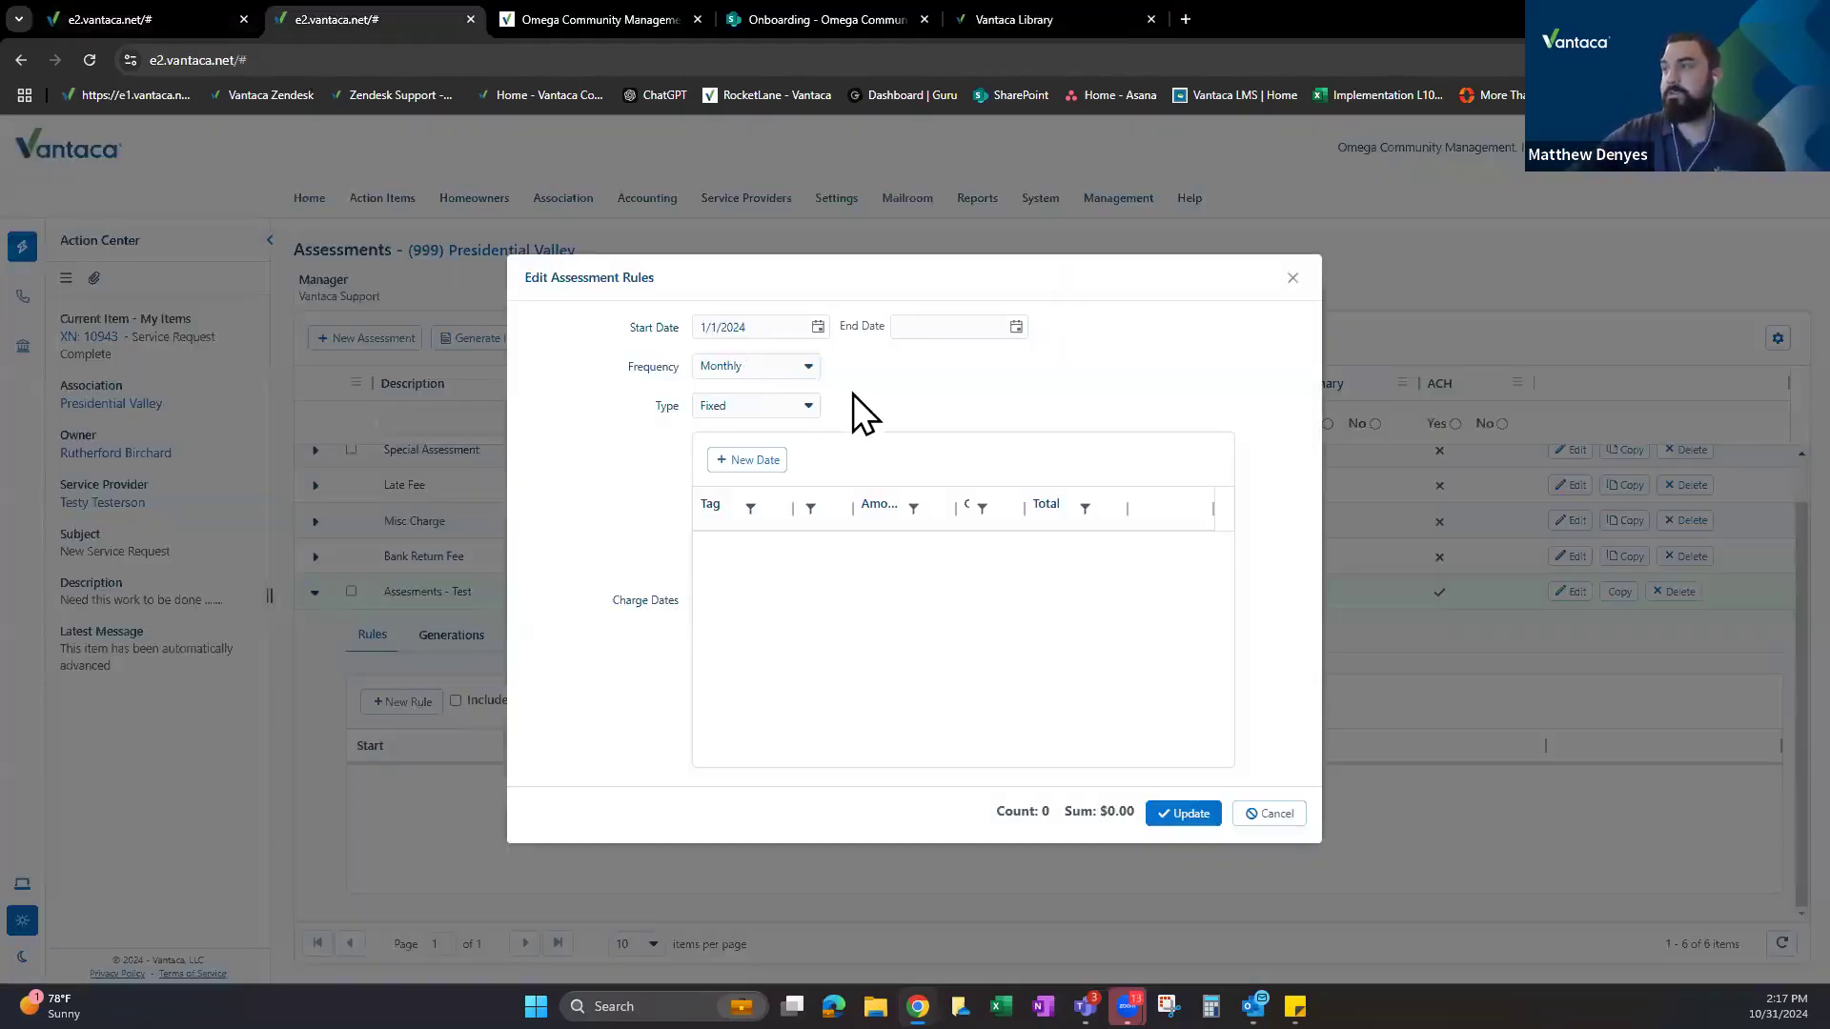
{"action": "left_click_drag", "start_coordinate": [668, 407], "coordinate": [655, 408]}
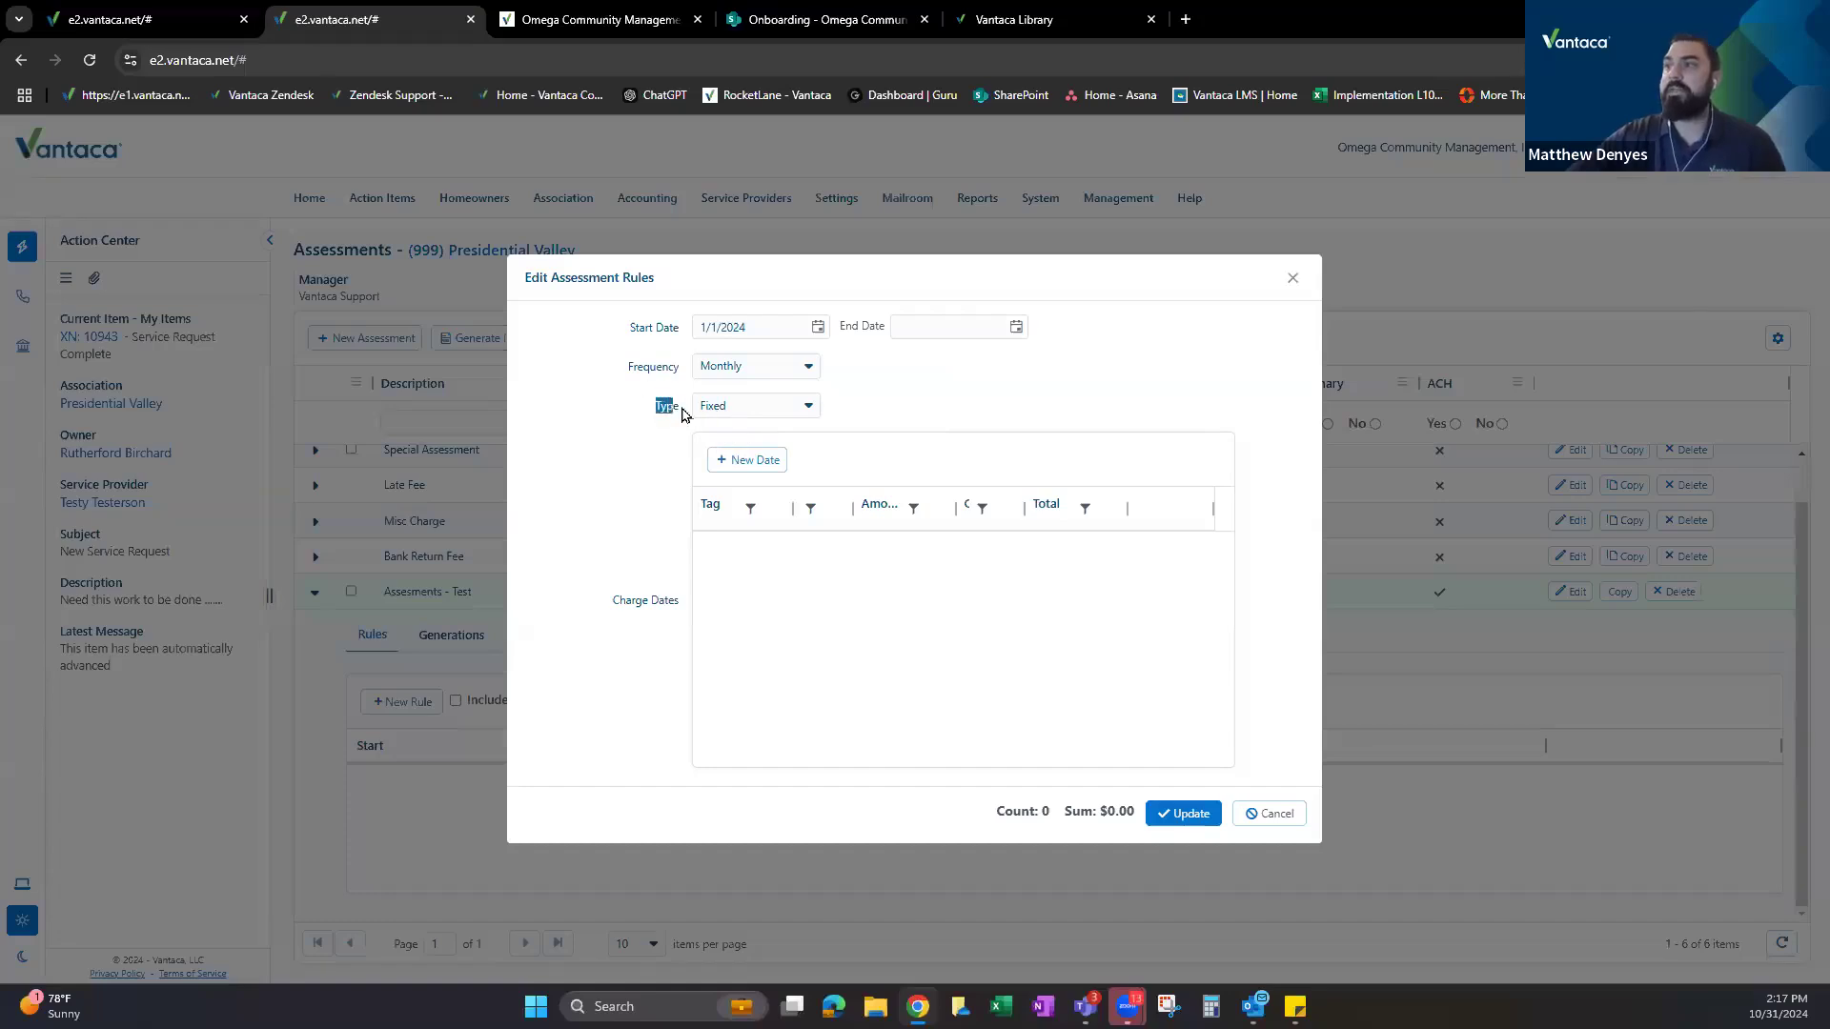
{"action": "left_click", "coordinate": [774, 408]}
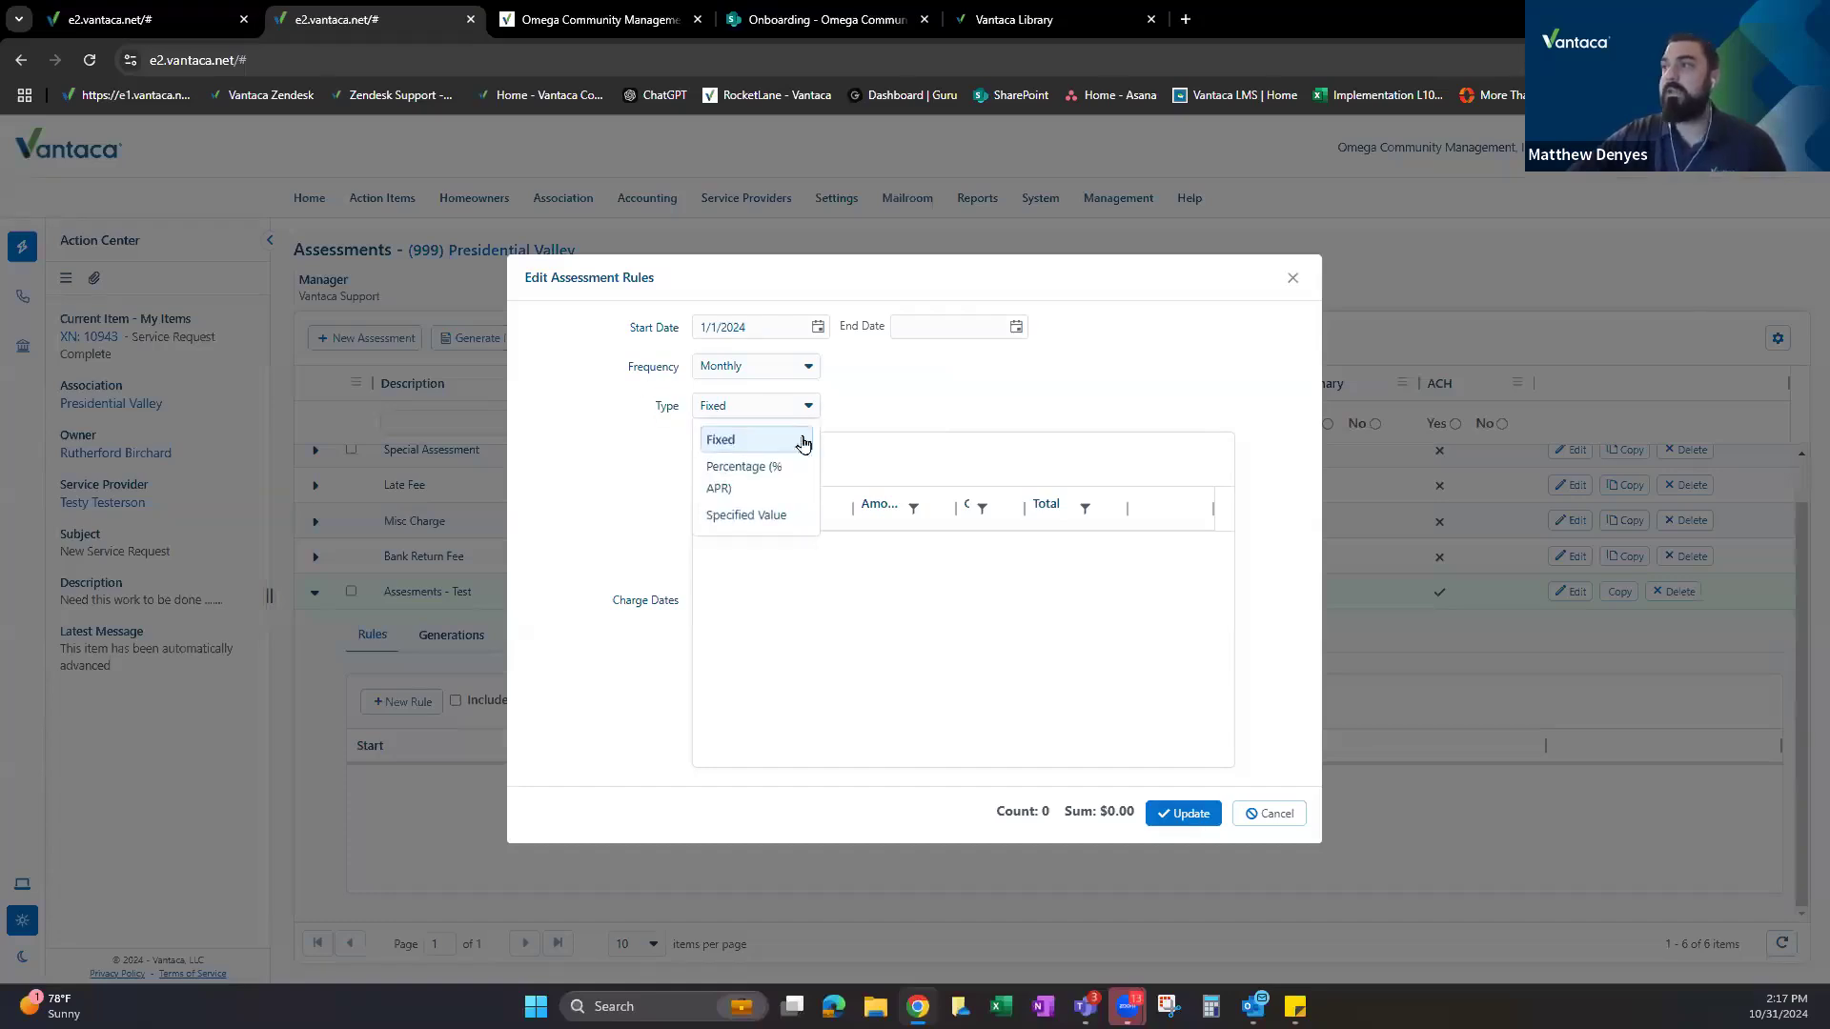
{"action": "left_click", "coordinate": [742, 471]}
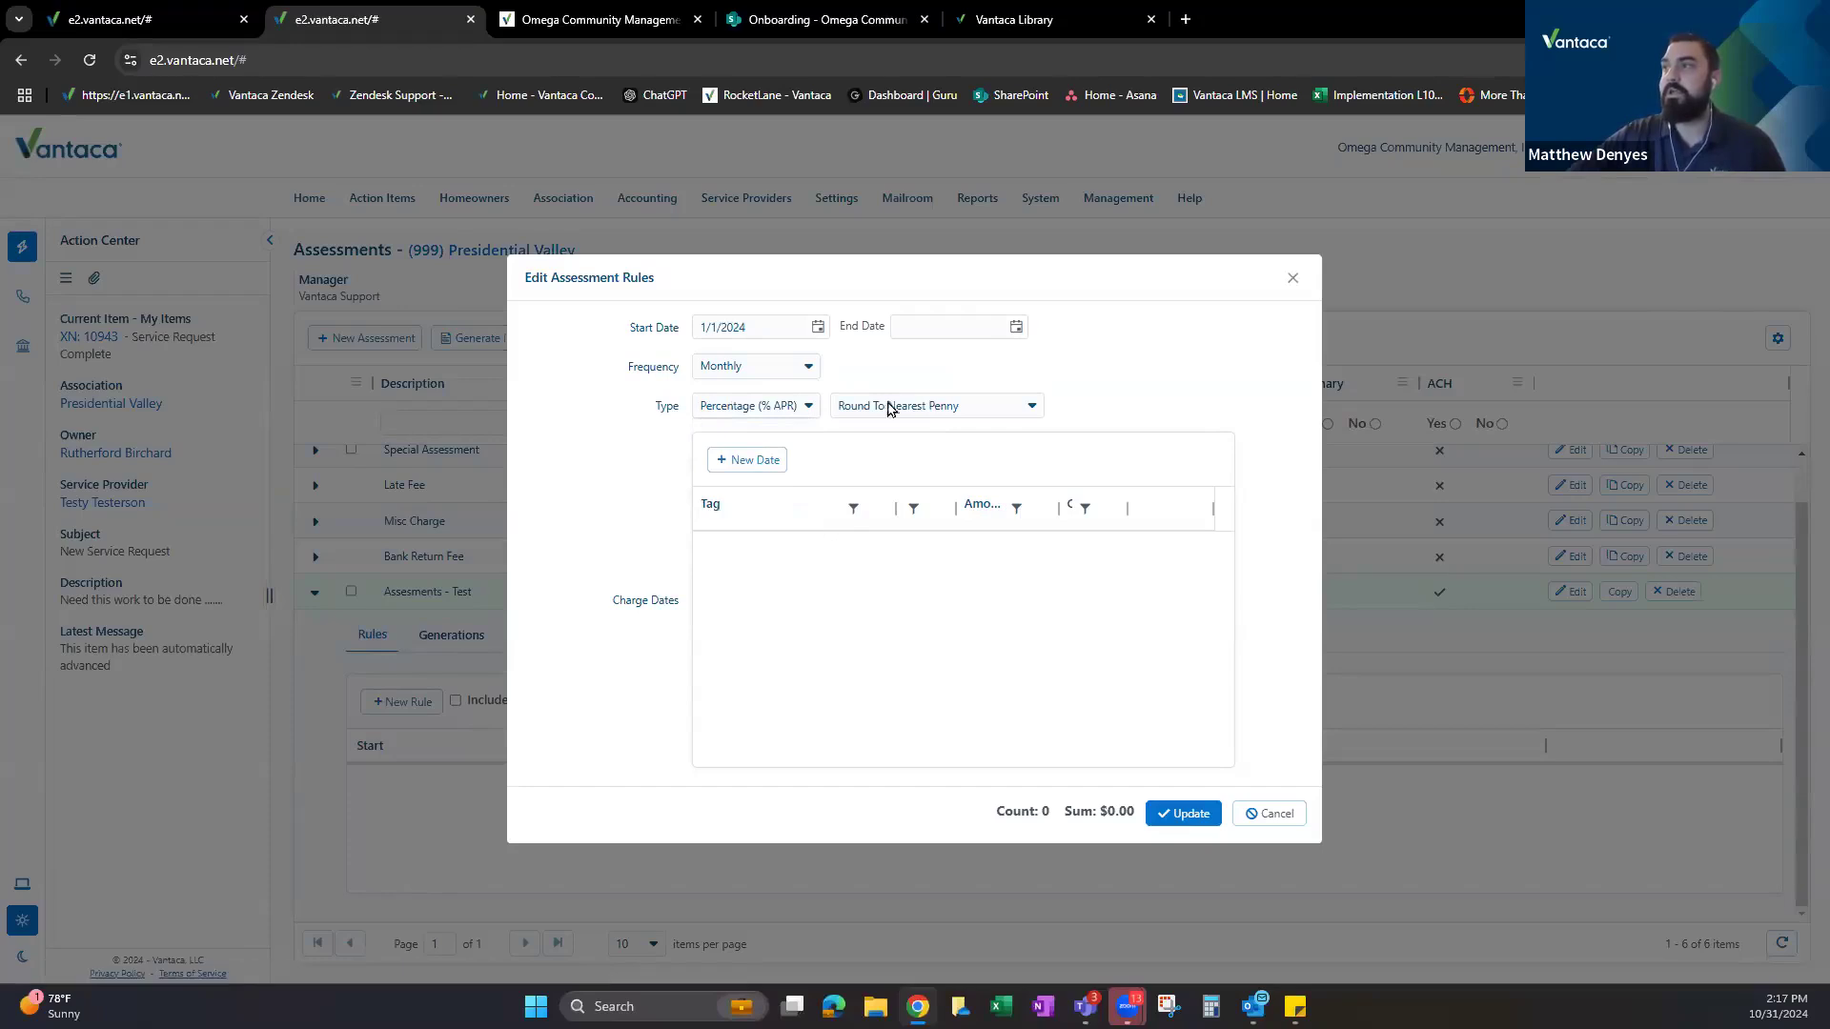
{"action": "left_click", "coordinate": [923, 409]}
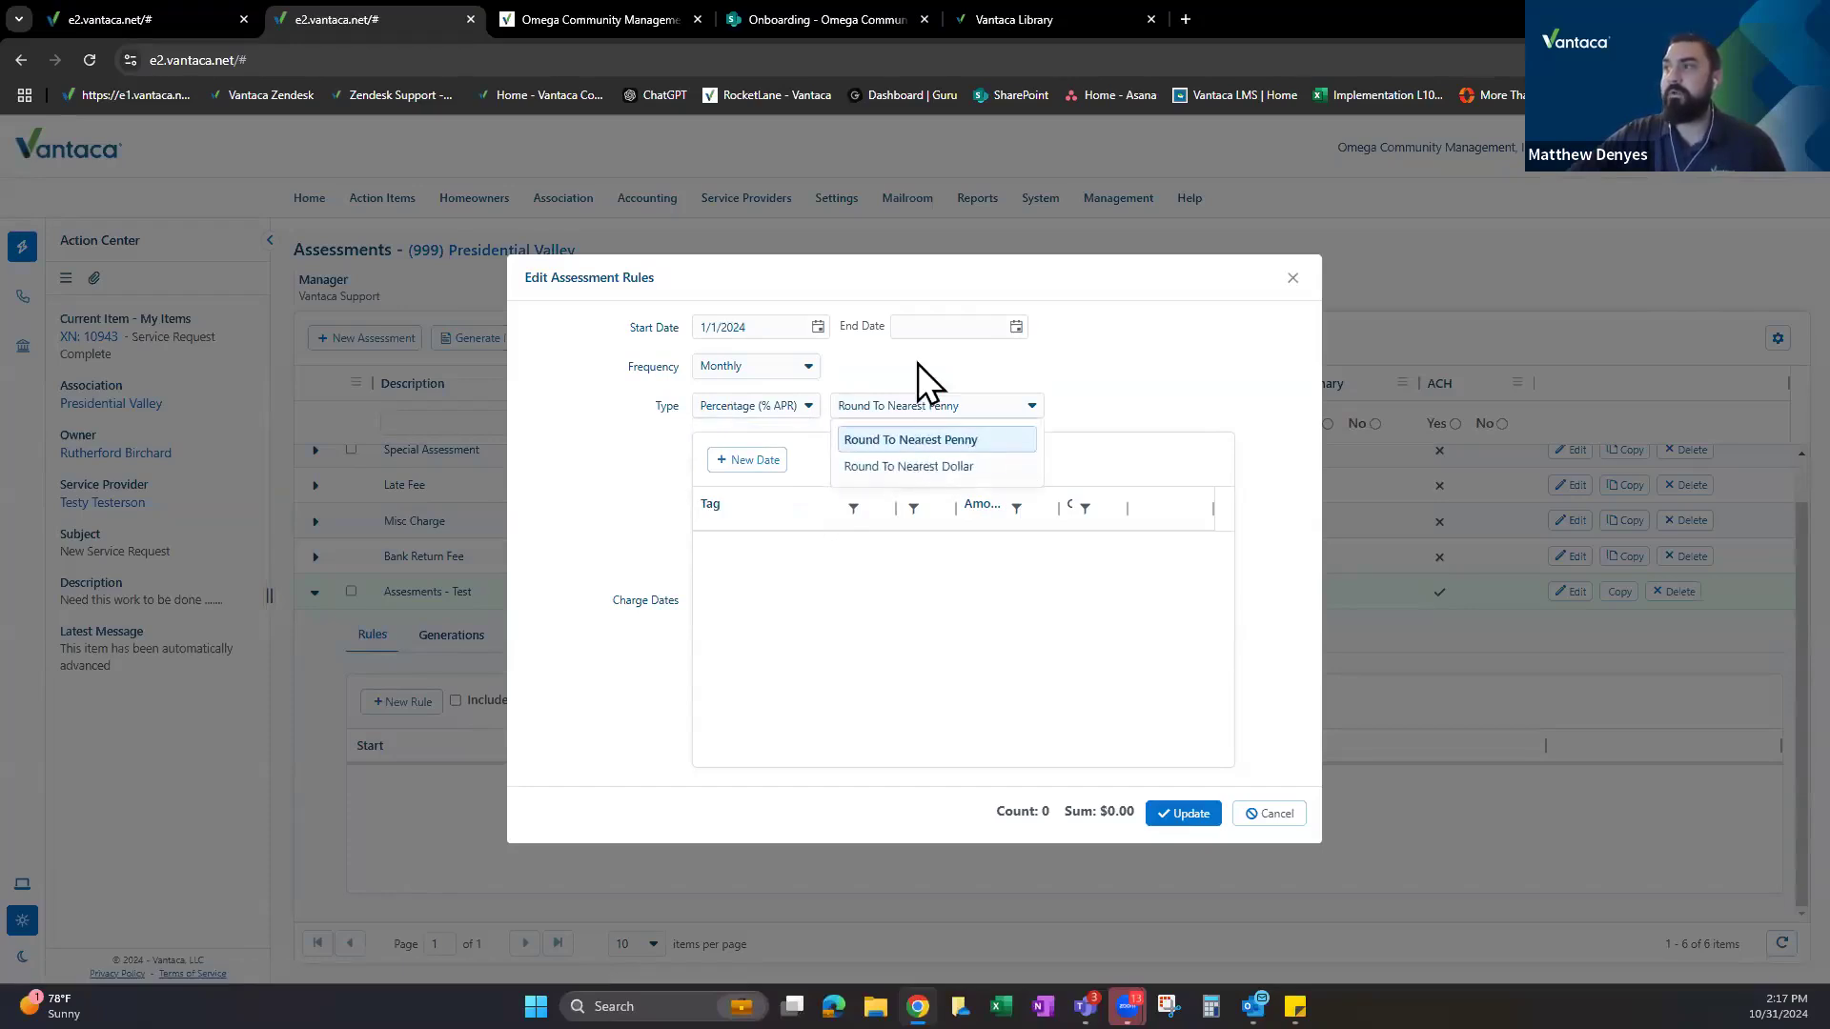
Try the Specified Value rule type, then switch back to Percentage (% APR).
{"action": "left_click", "coordinate": [769, 410]}
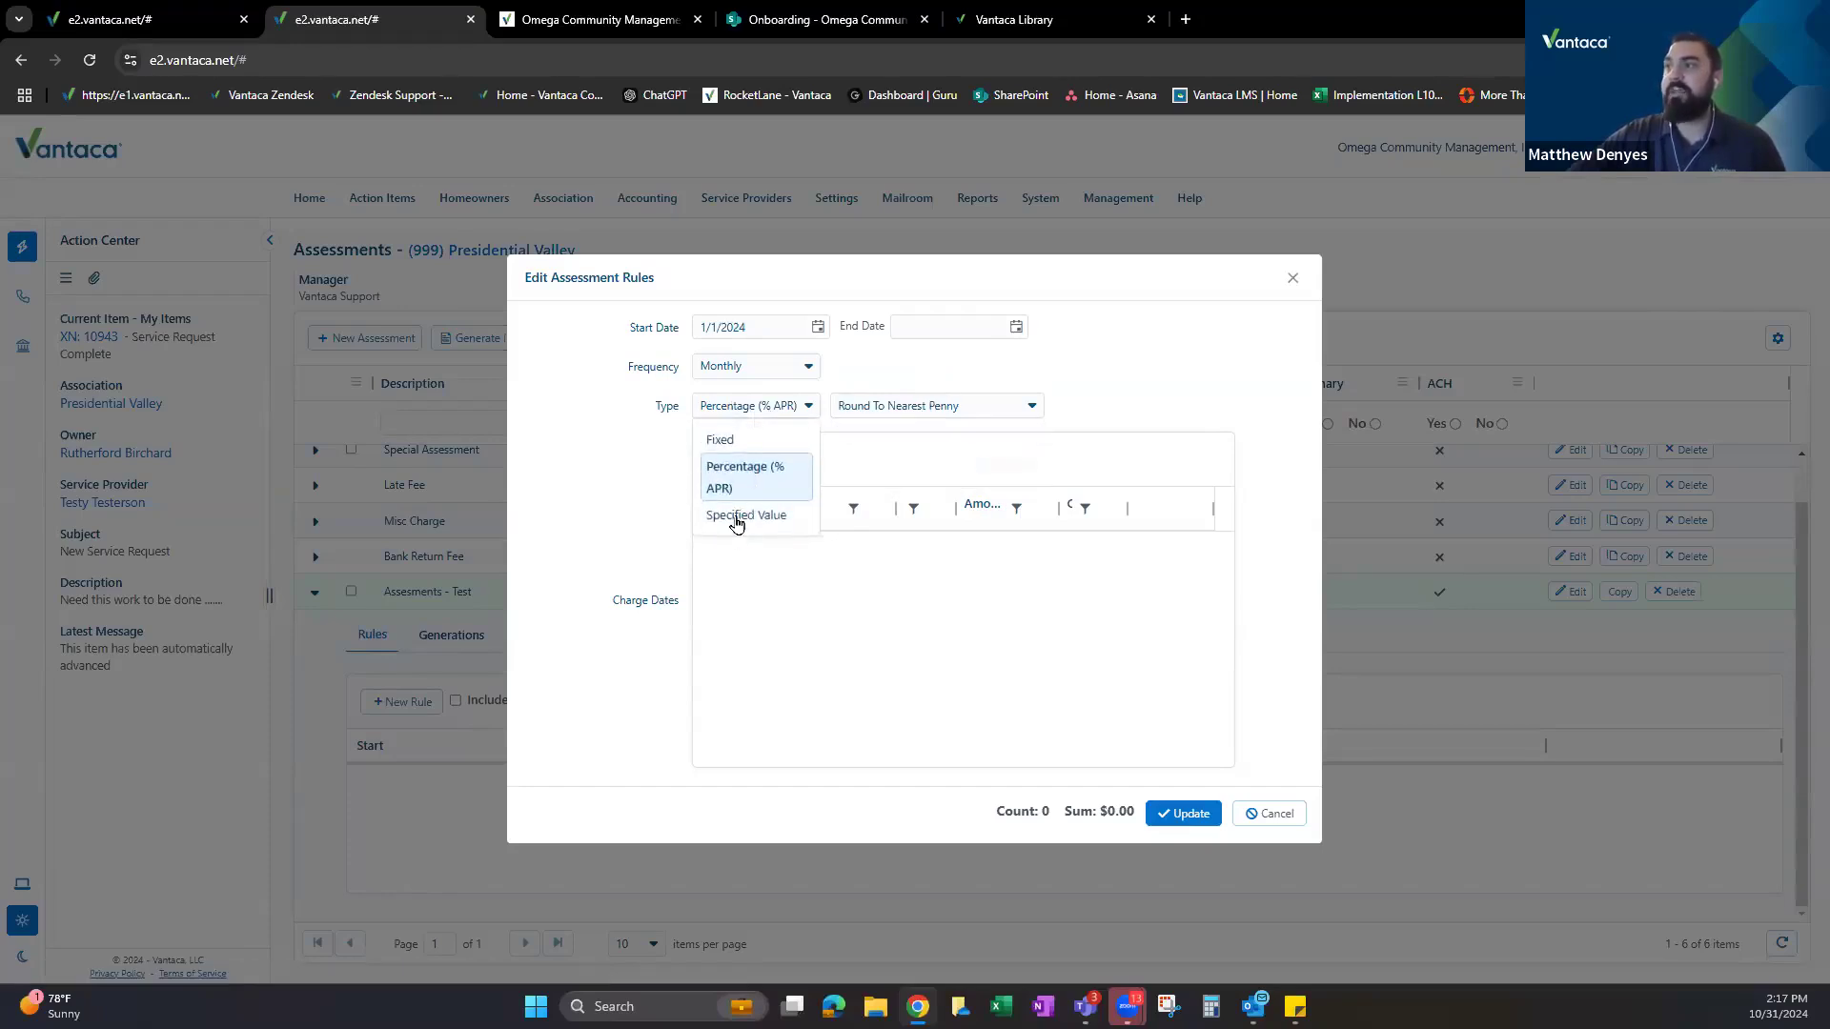
{"action": "left_click", "coordinate": [736, 517]}
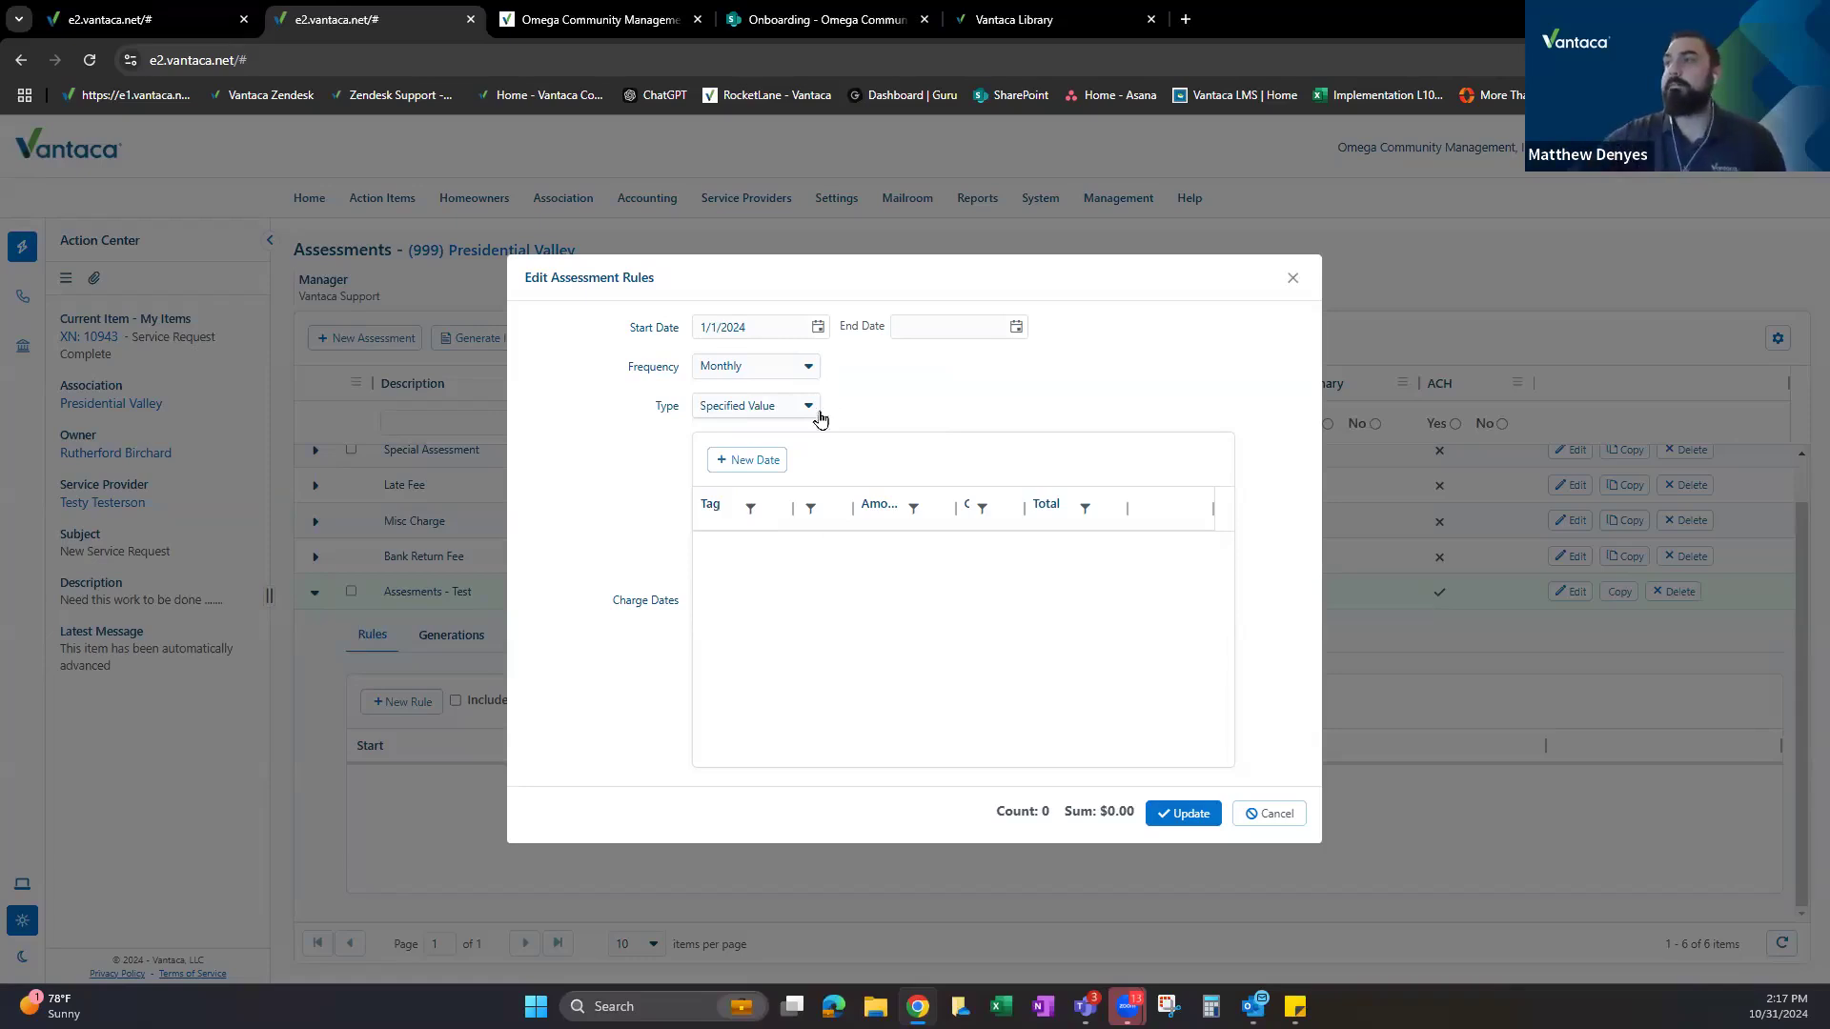
{"action": "left_click", "coordinate": [806, 406]}
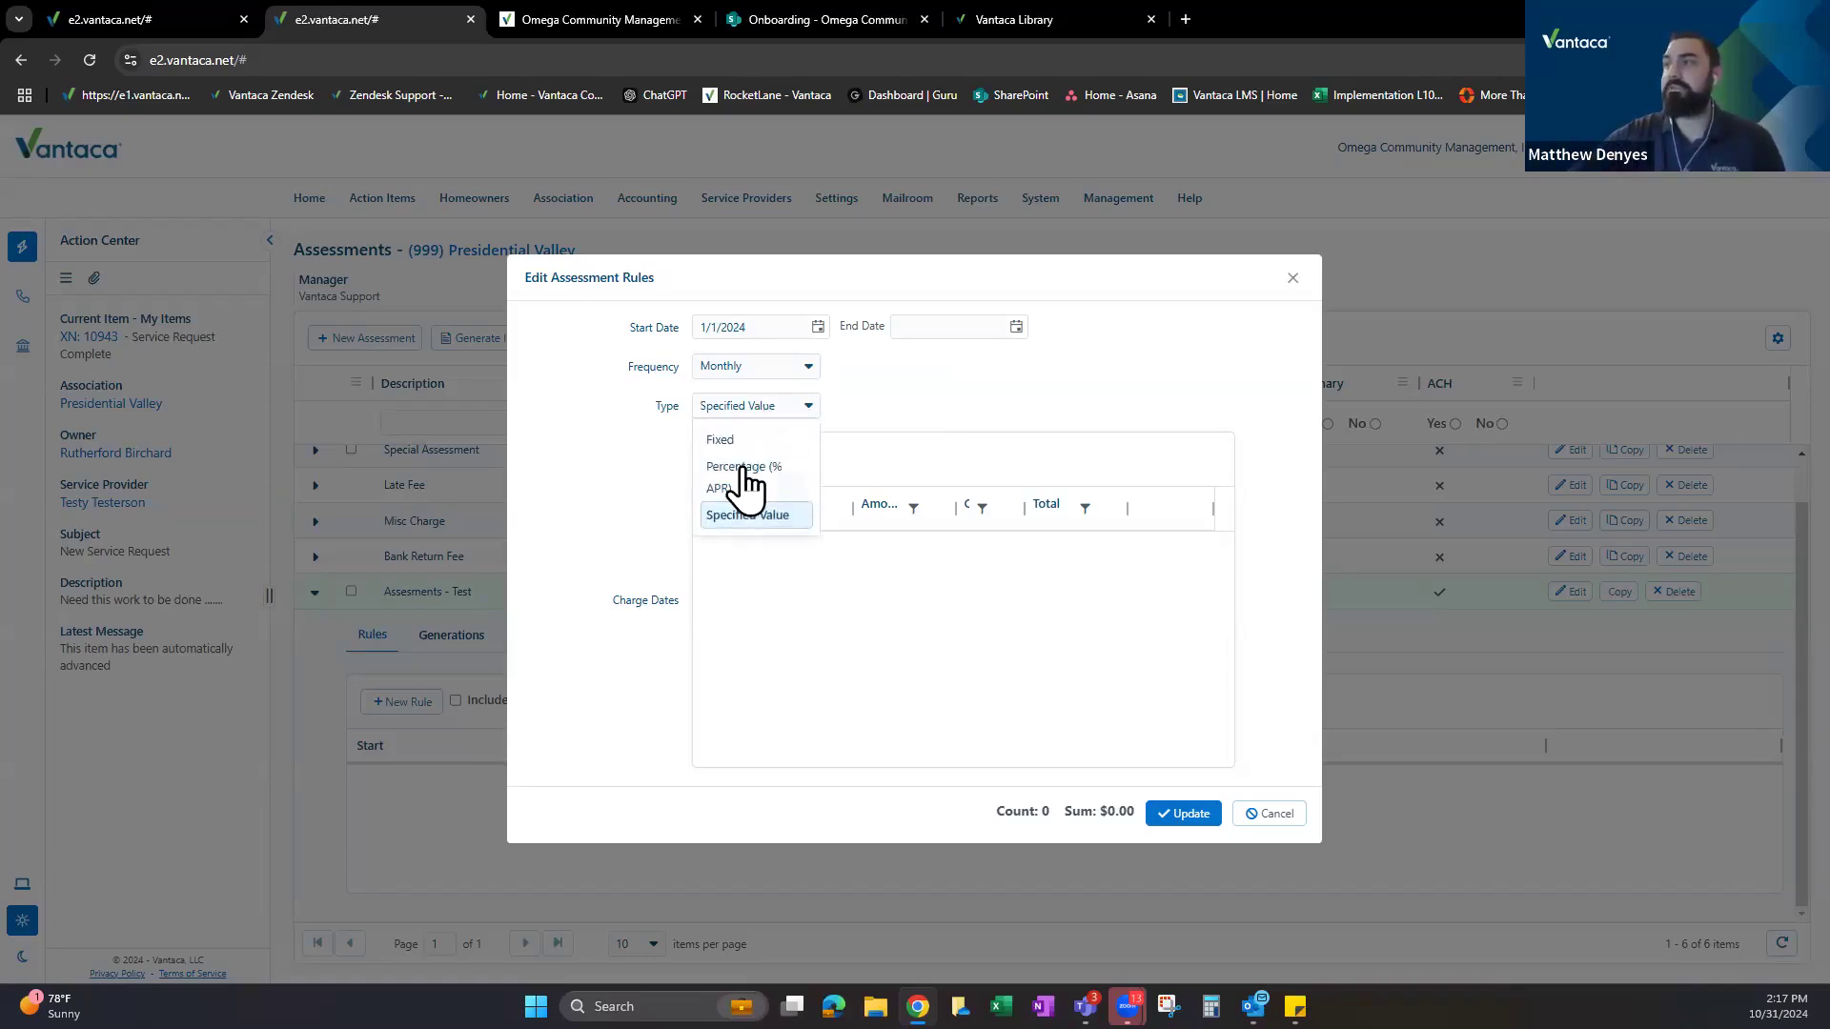
{"action": "left_click", "coordinate": [748, 476]}
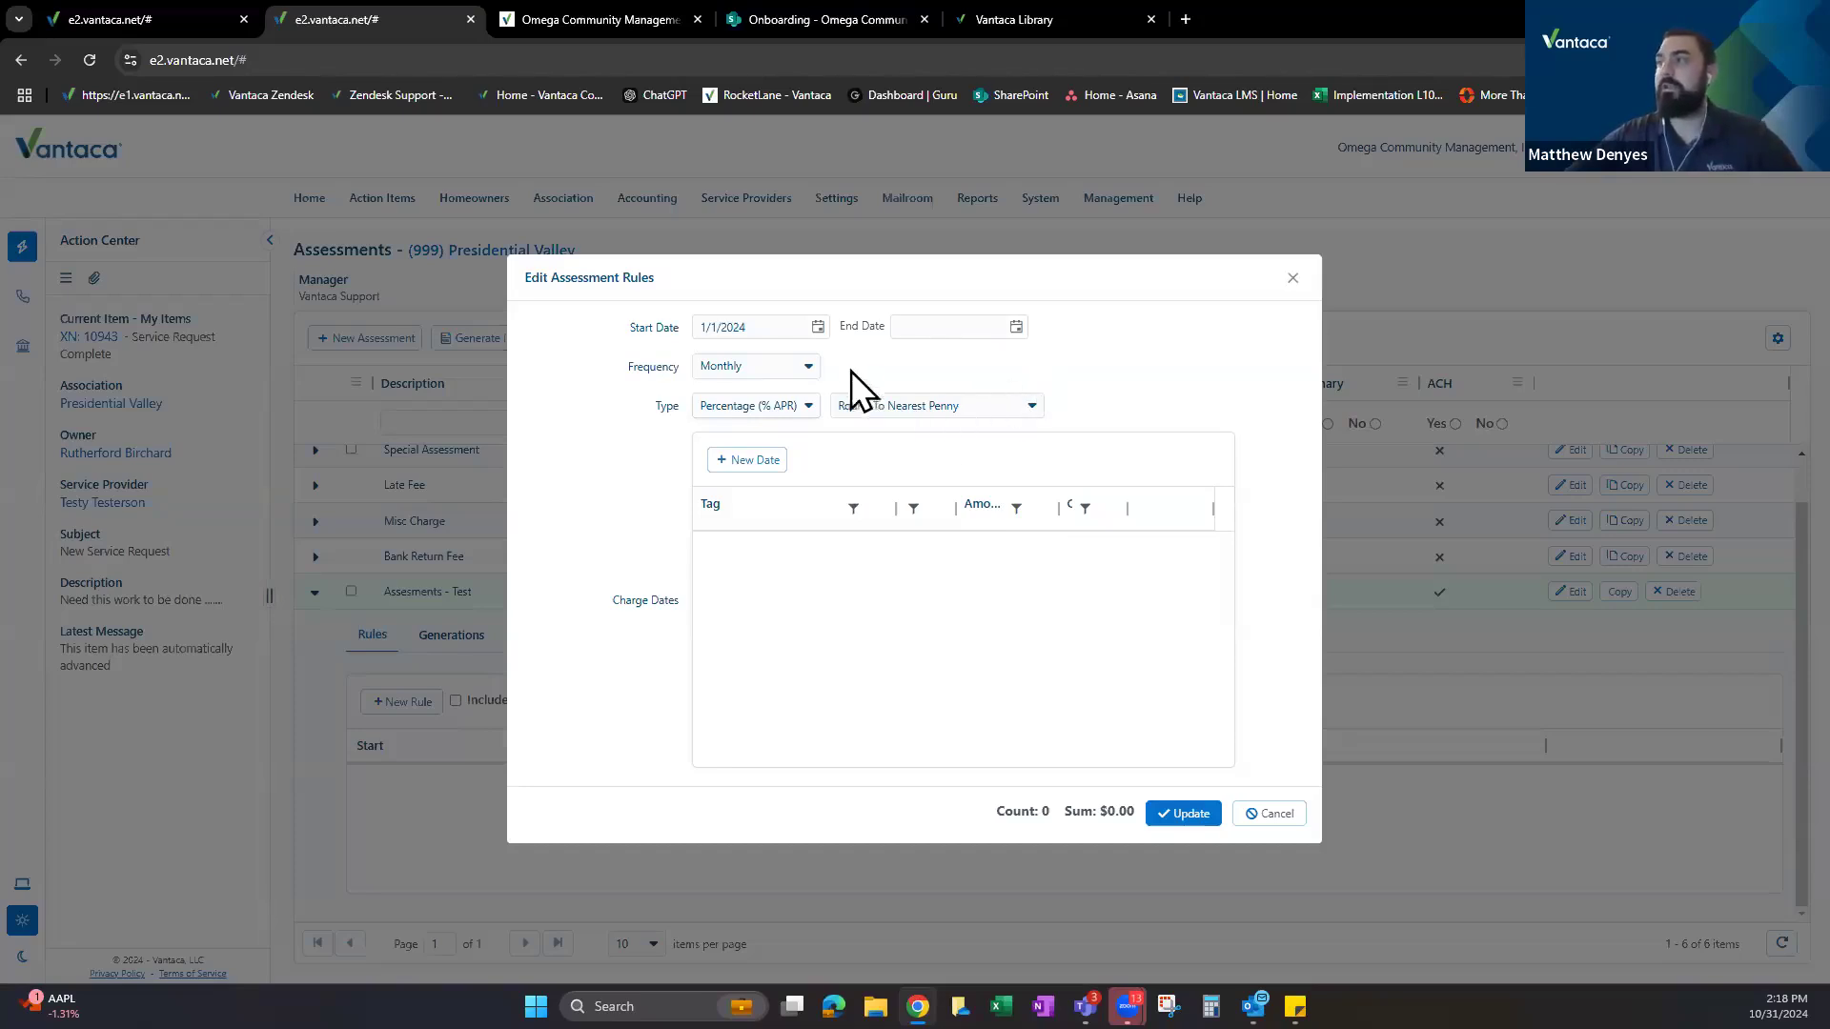
Discard the draft and start a new Assessments - Test rule dated 1/1/2025.
{"action": "left_click", "coordinate": [1292, 279]}
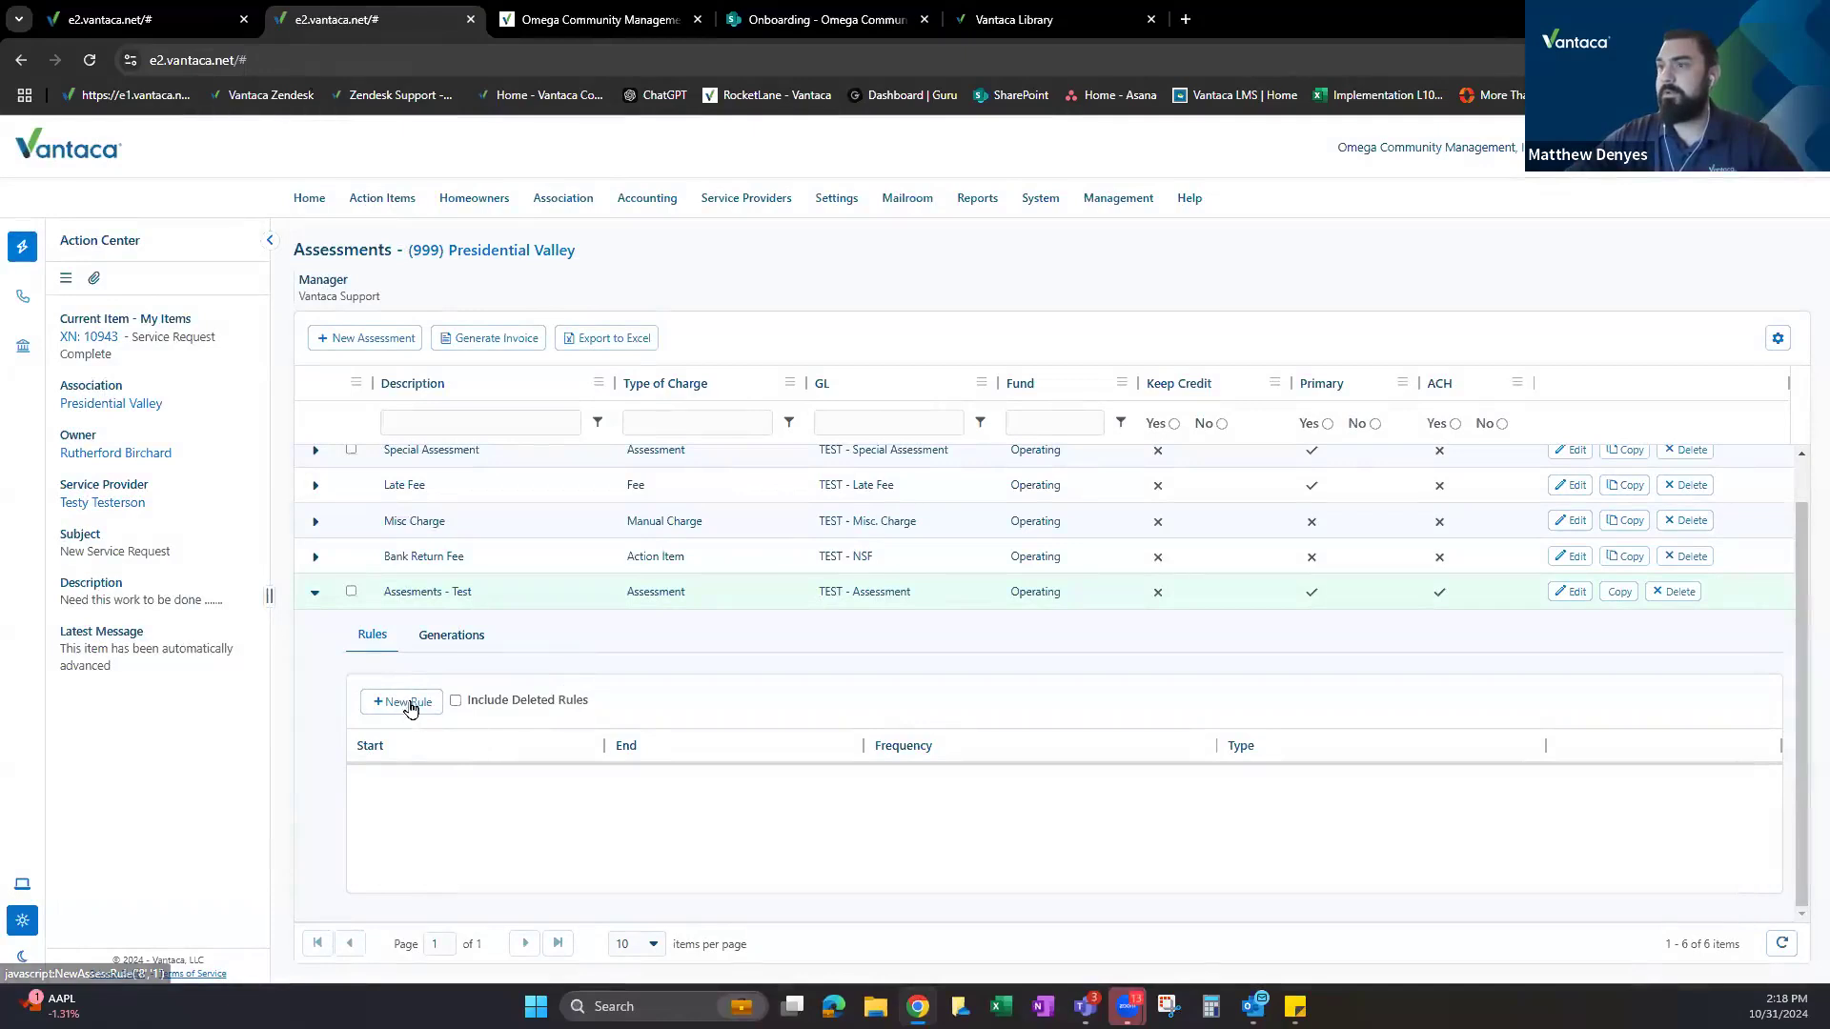
{"action": "left_click", "coordinate": [410, 705]}
{"action": "left_click", "coordinate": [818, 327]}
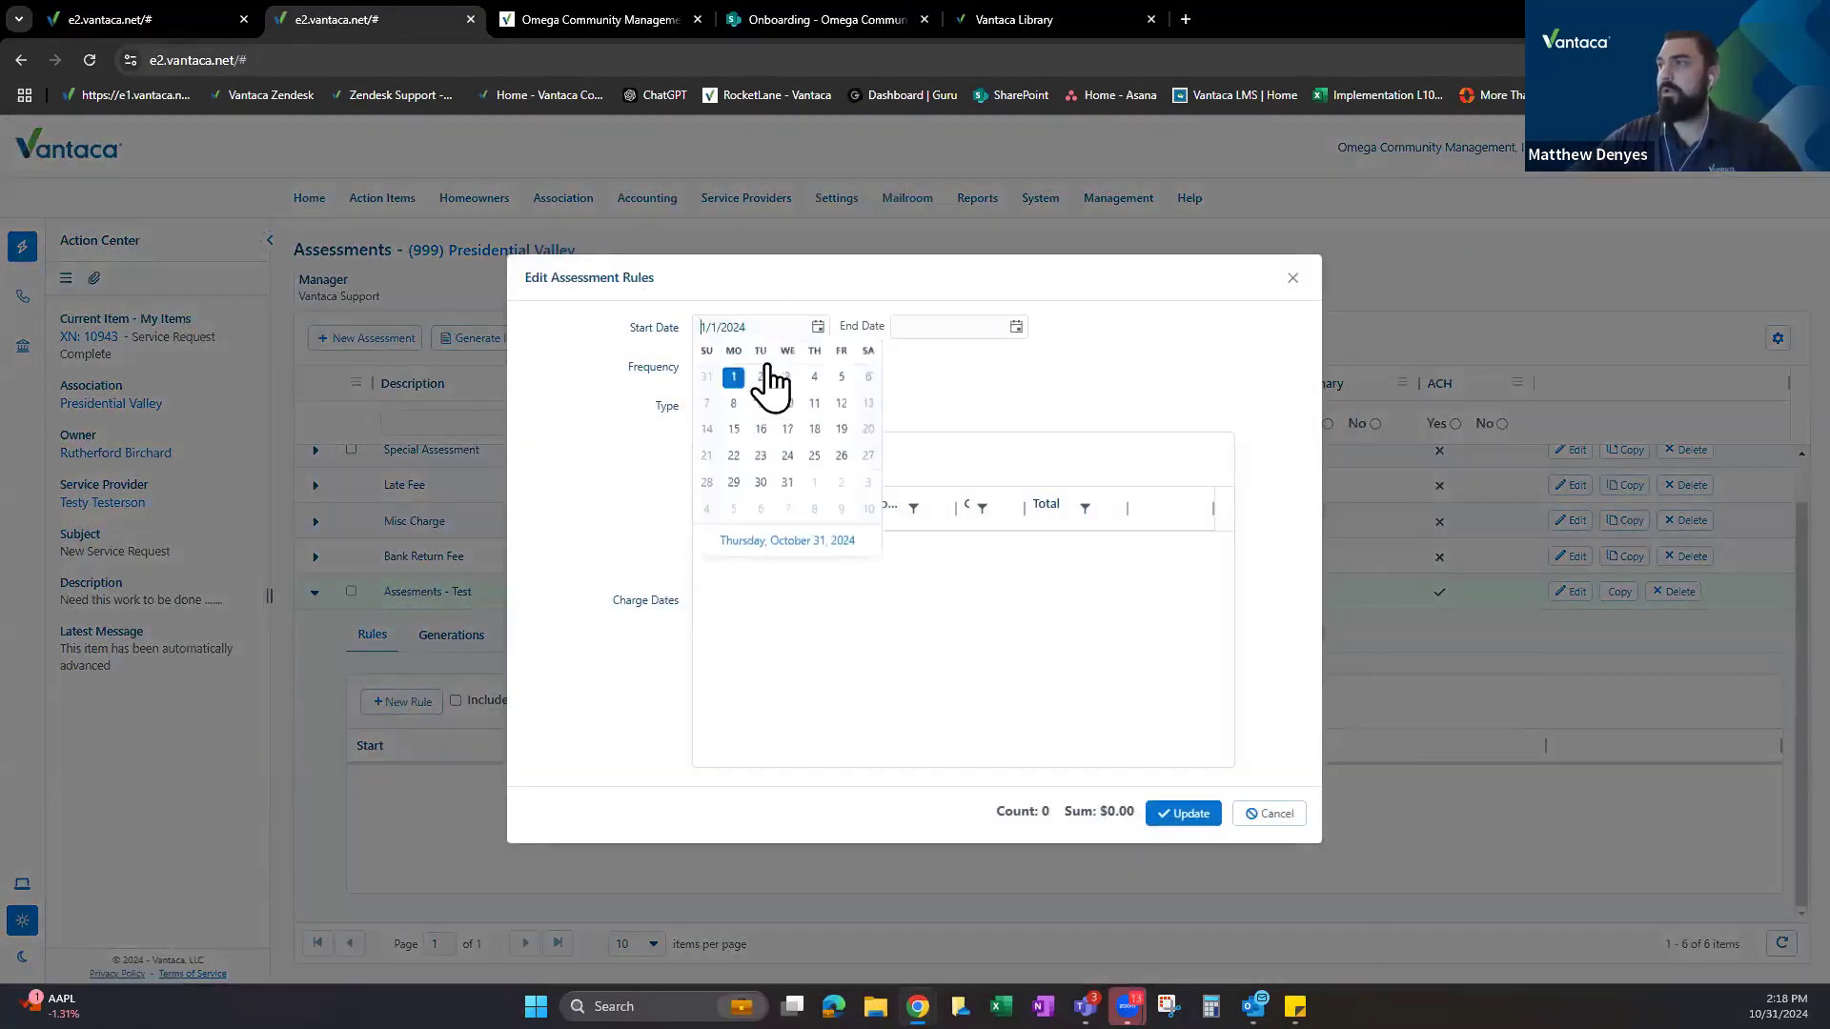
{"action": "left_click", "coordinate": [779, 359]}
{"action": "left_click", "coordinate": [796, 359]}
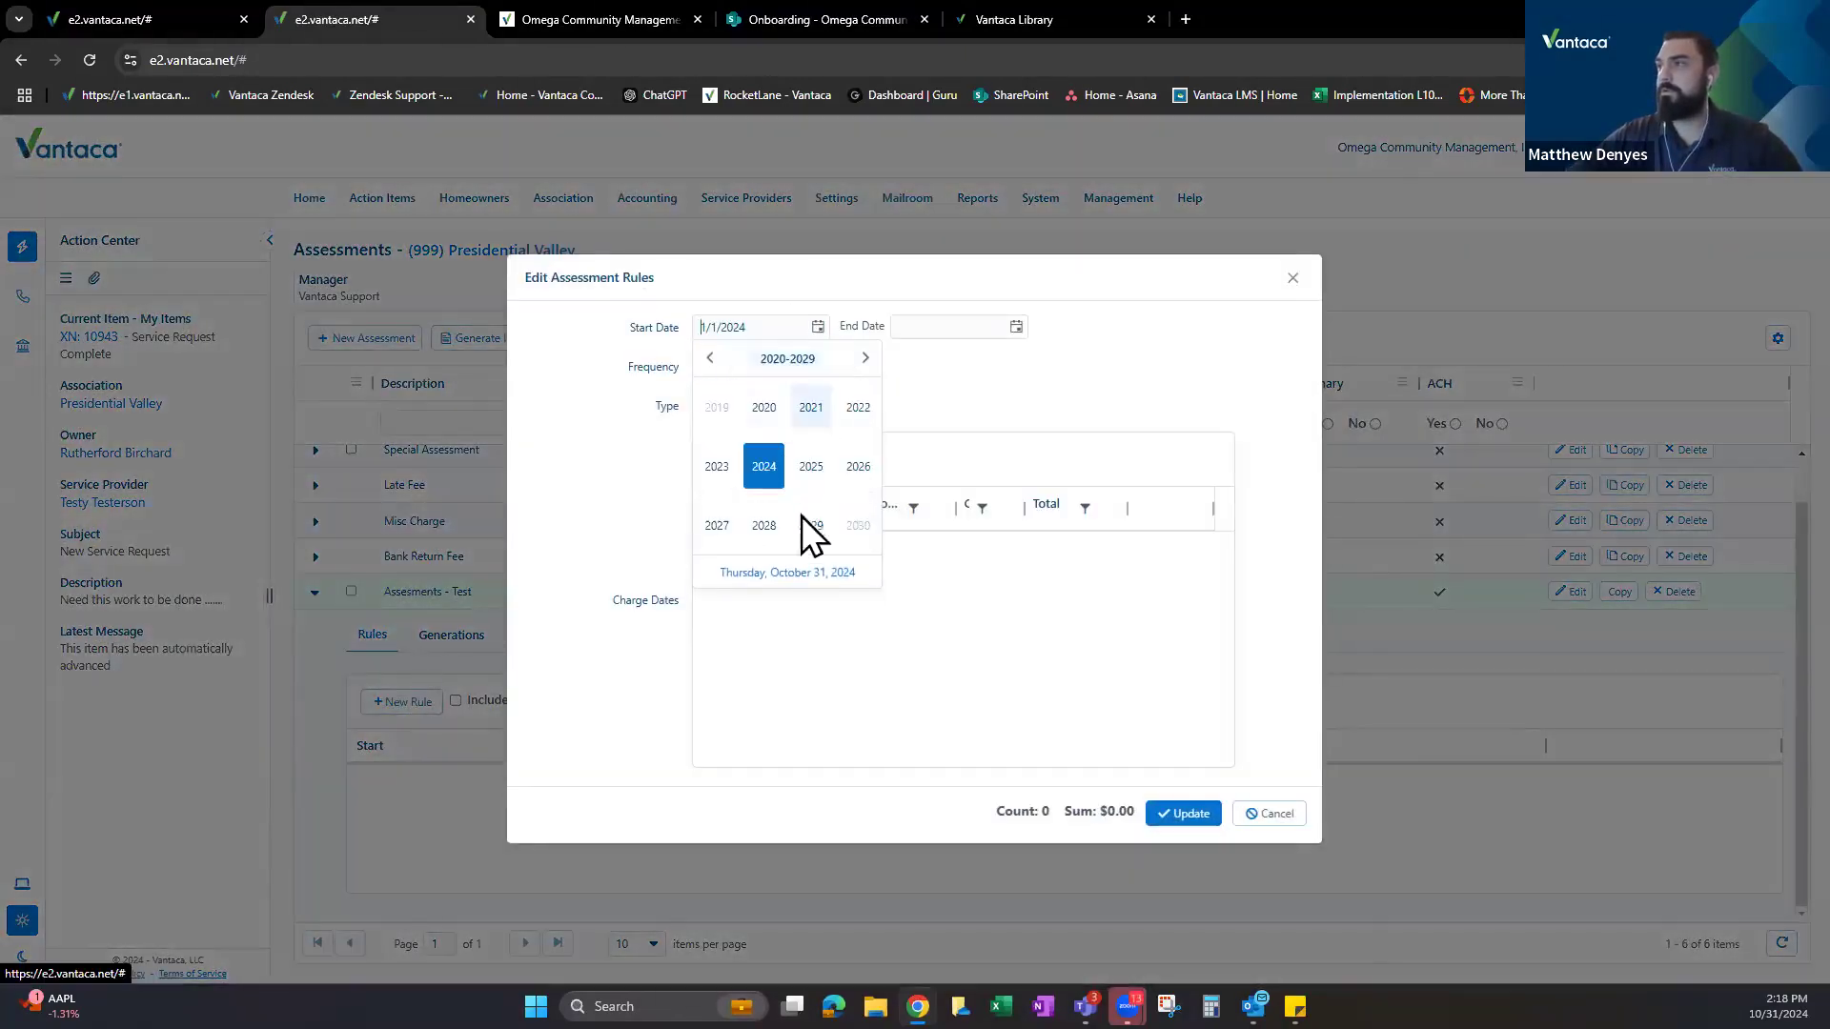
{"action": "left_click", "coordinate": [814, 469]}
{"action": "left_click", "coordinate": [713, 400]}
{"action": "left_click", "coordinate": [786, 417]}
Keep the frequency Monthly and make the rule a Percentage (% APR) type.
{"action": "left_click", "coordinate": [793, 365]}
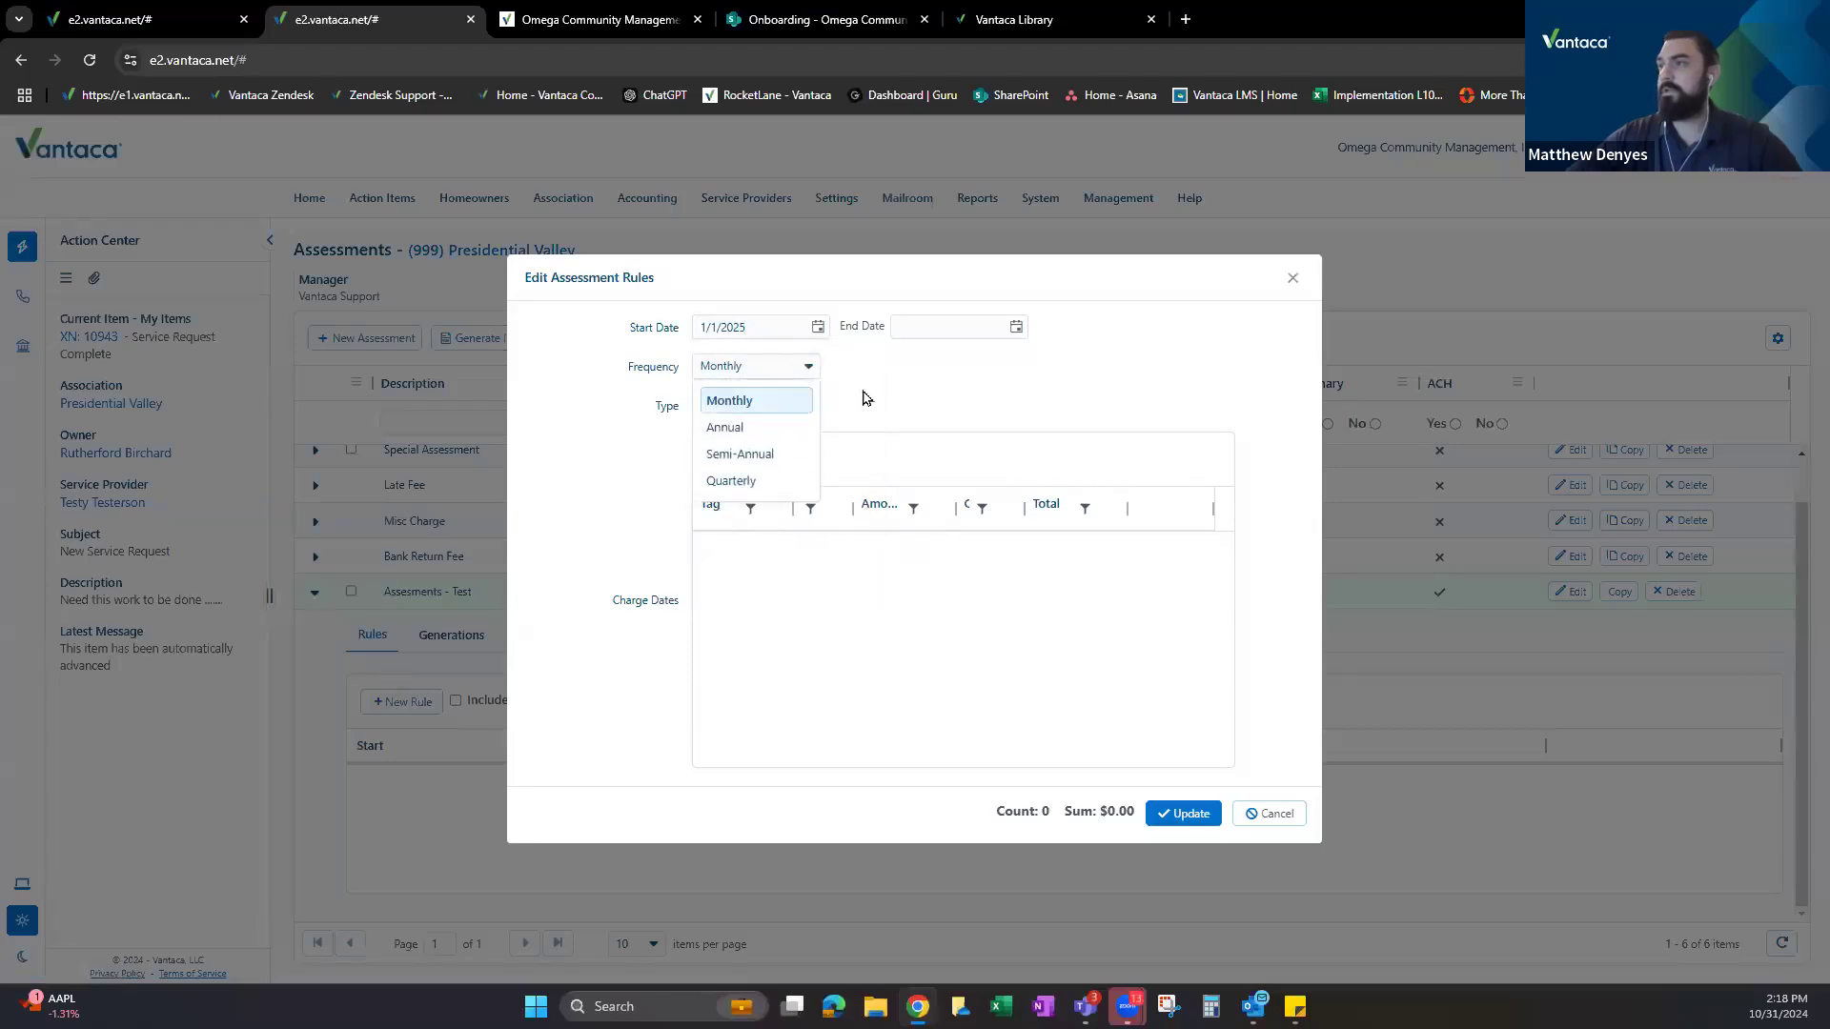
{"action": "left_click", "coordinate": [776, 401]}
{"action": "left_click", "coordinate": [763, 416]}
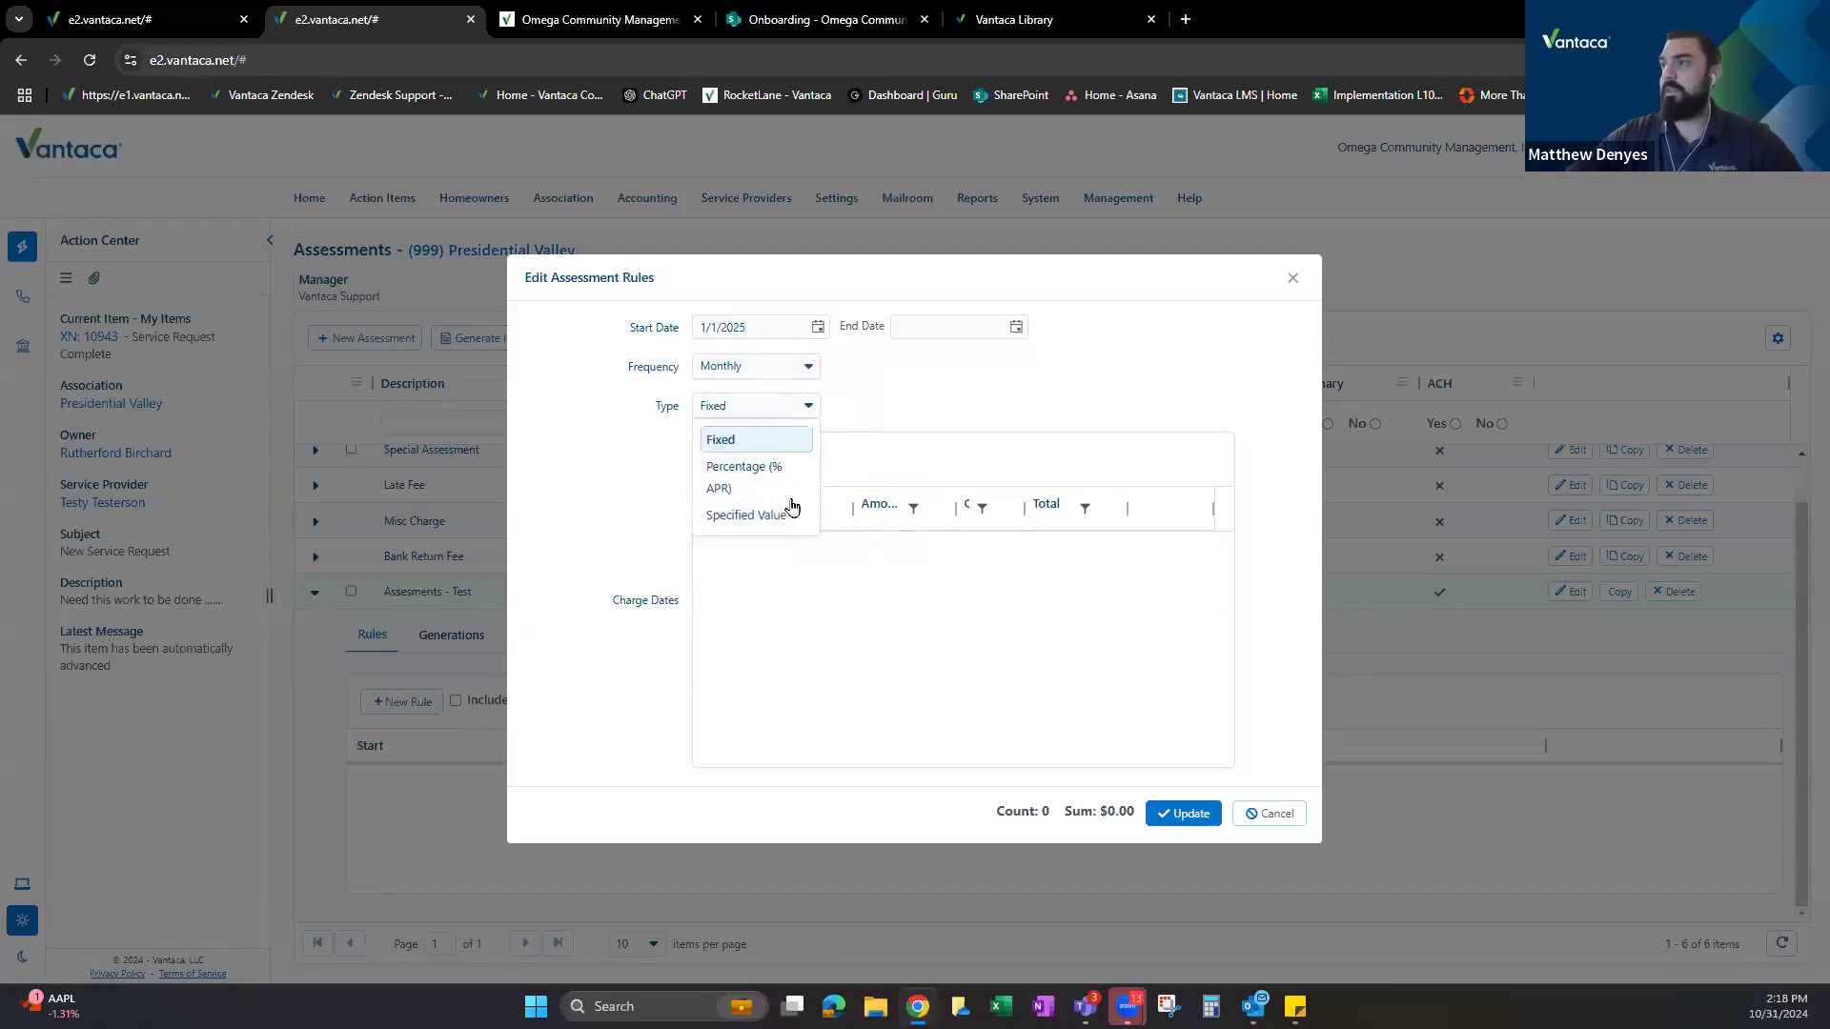
{"action": "left_click", "coordinate": [725, 470]}
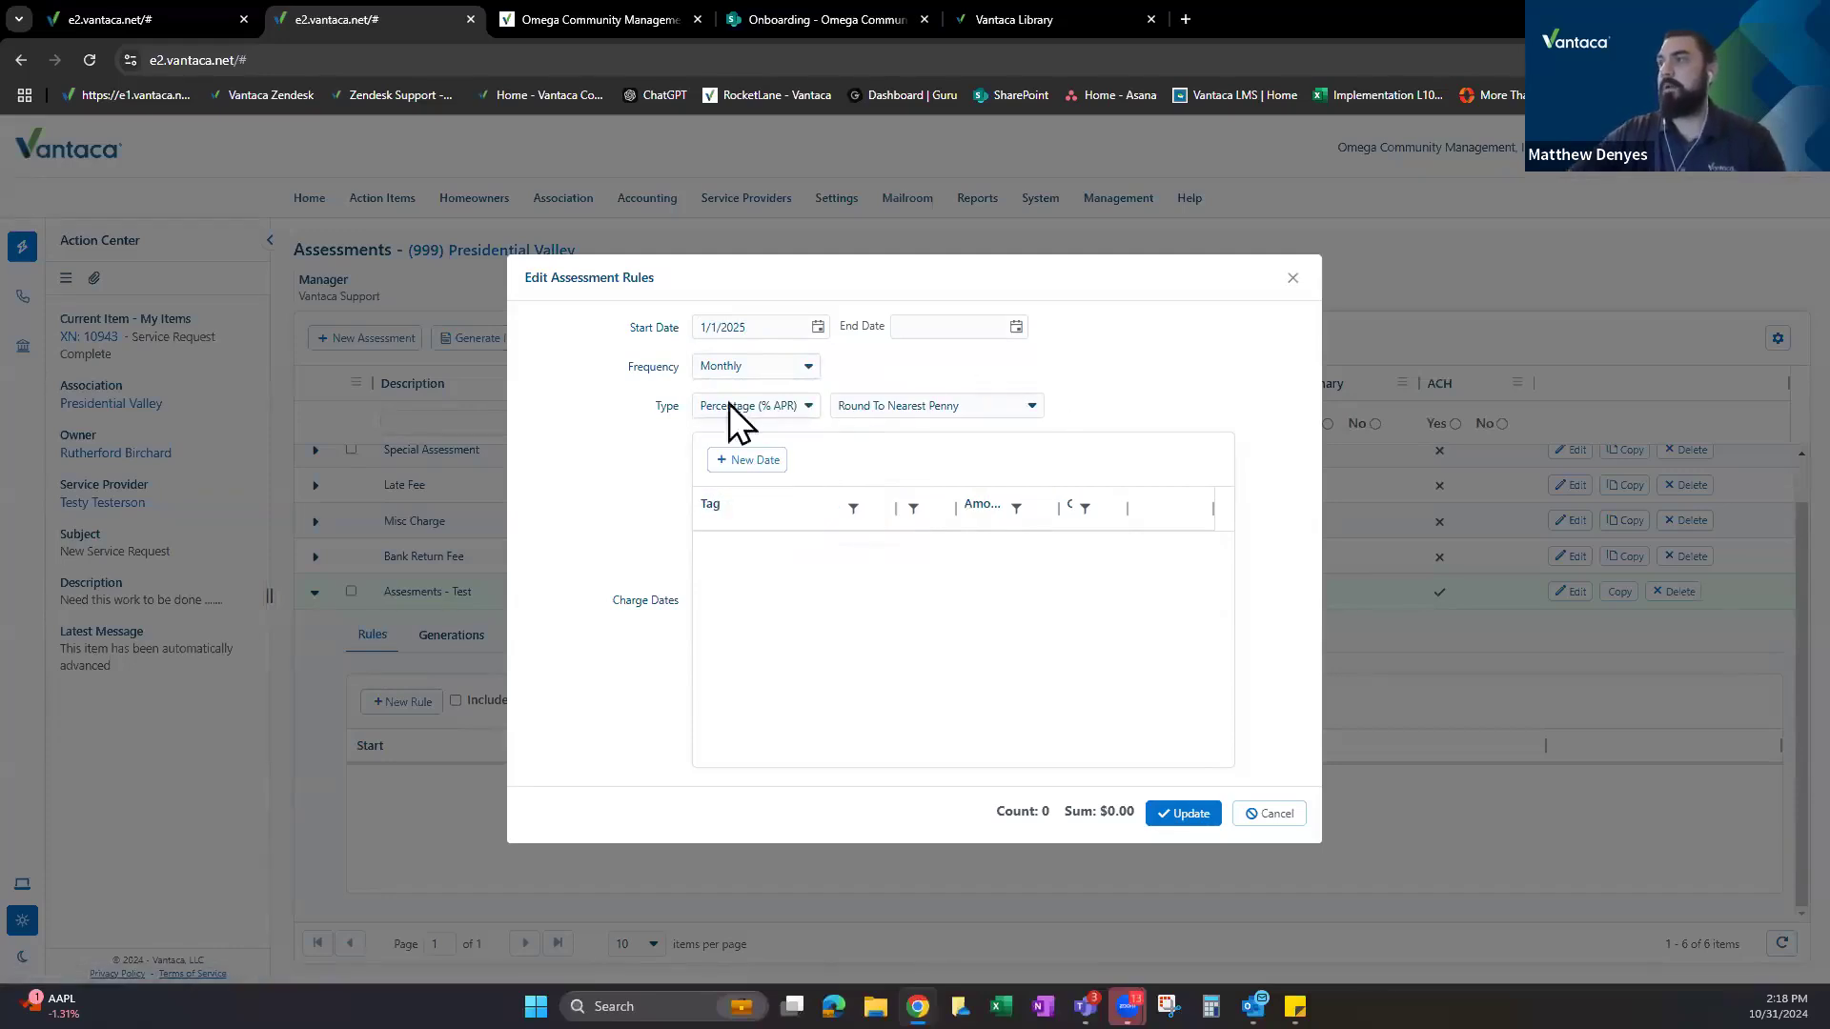
Search Vantaca Library for 'percent' and open the Percentage of Ownership Assessment Billing article.
{"action": "left_click", "coordinate": [1032, 3]}
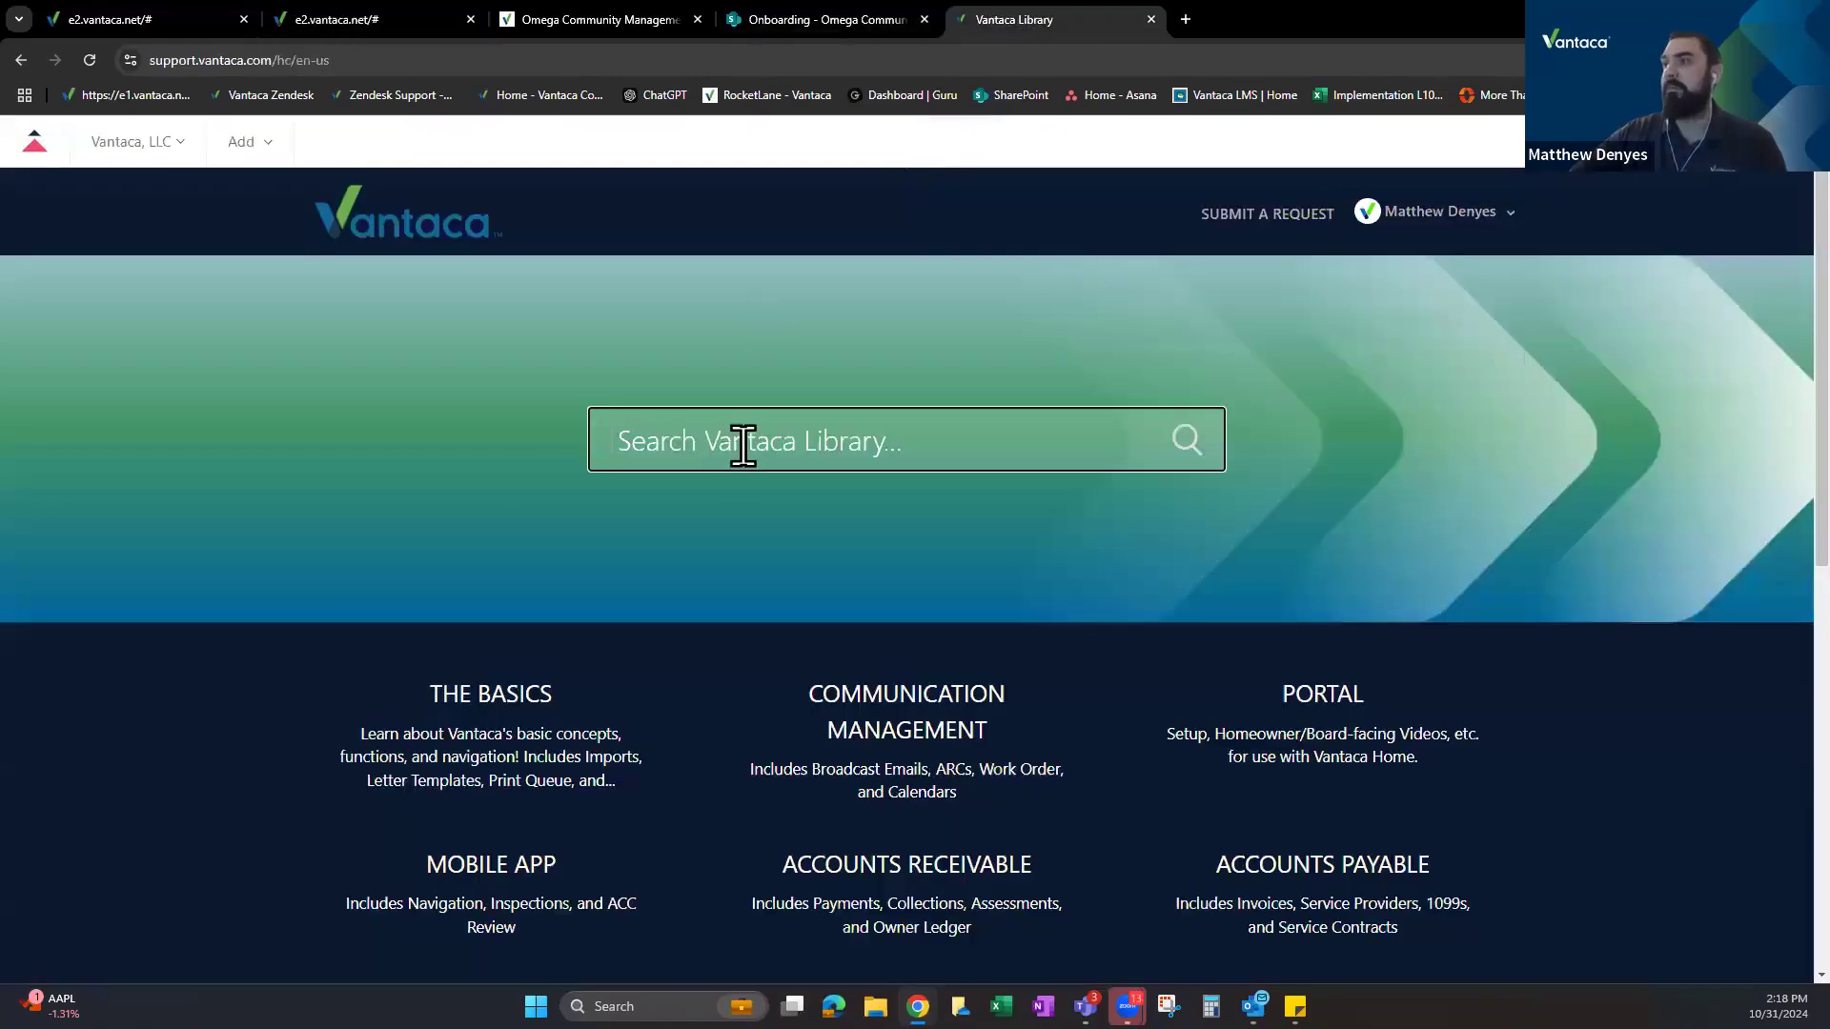
{"action": "type", "text": "percent"}
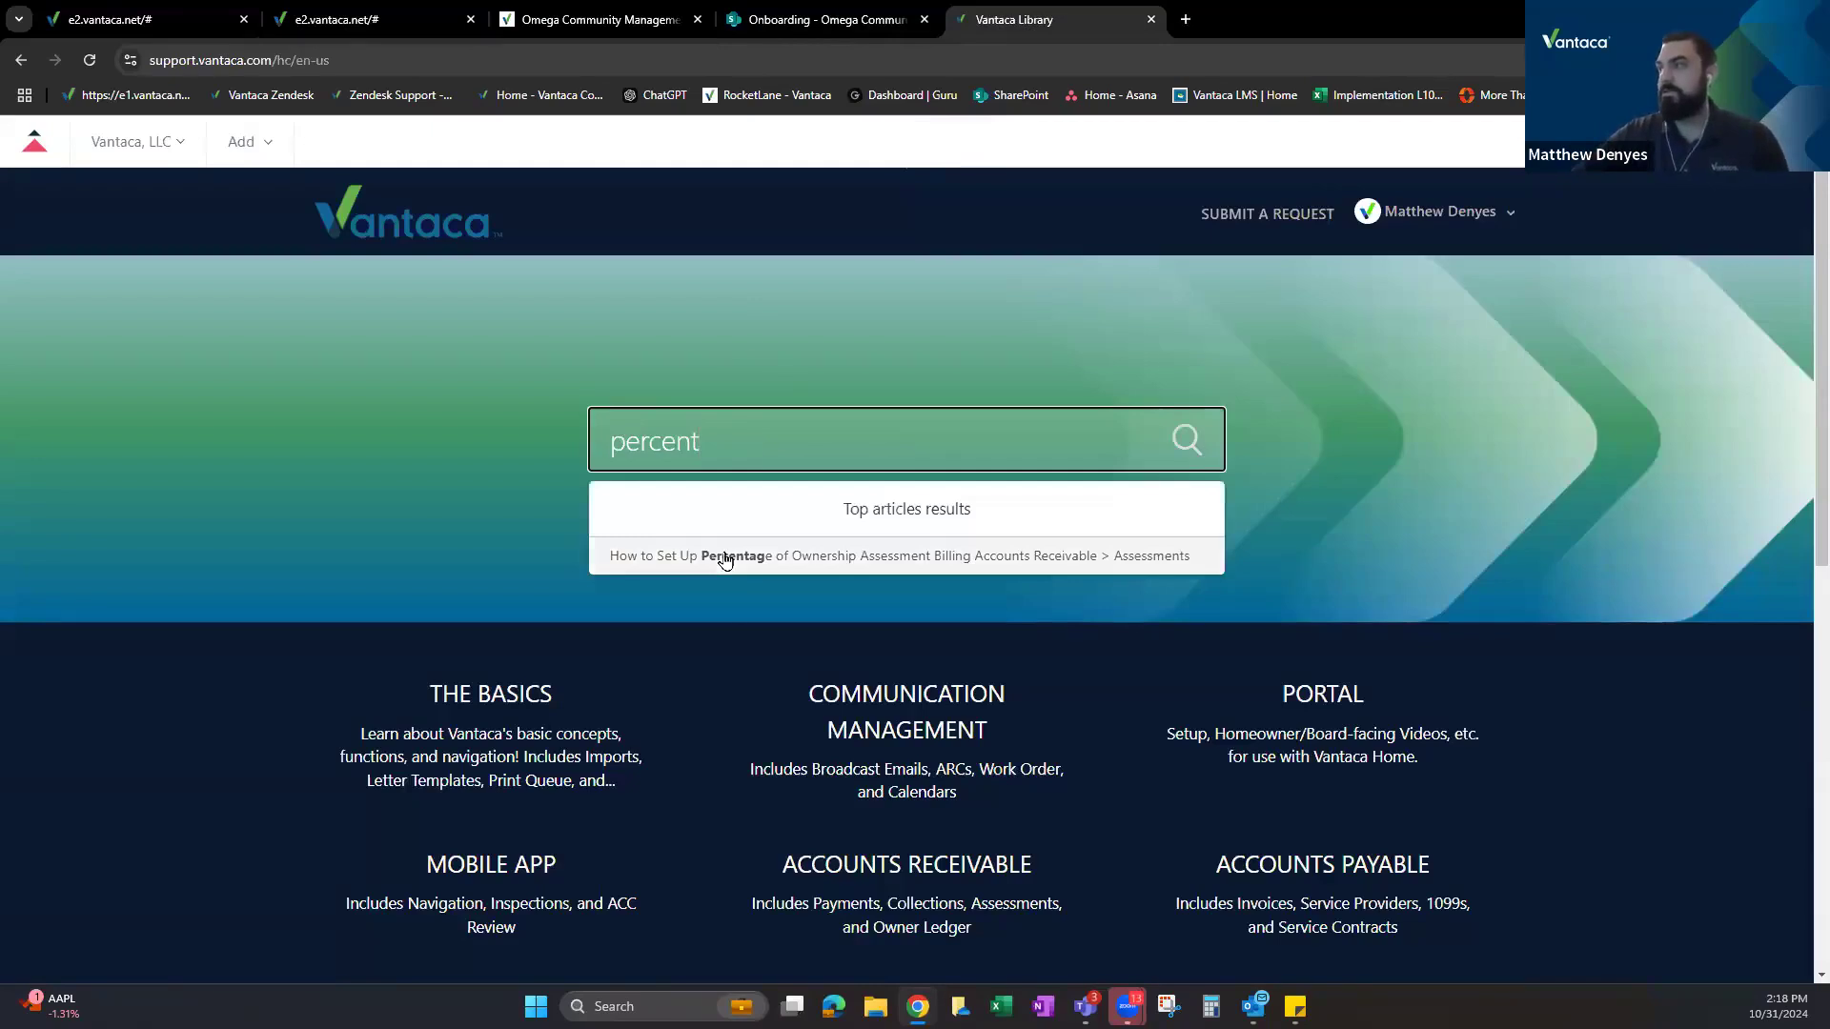
{"action": "left_click", "coordinate": [724, 557]}
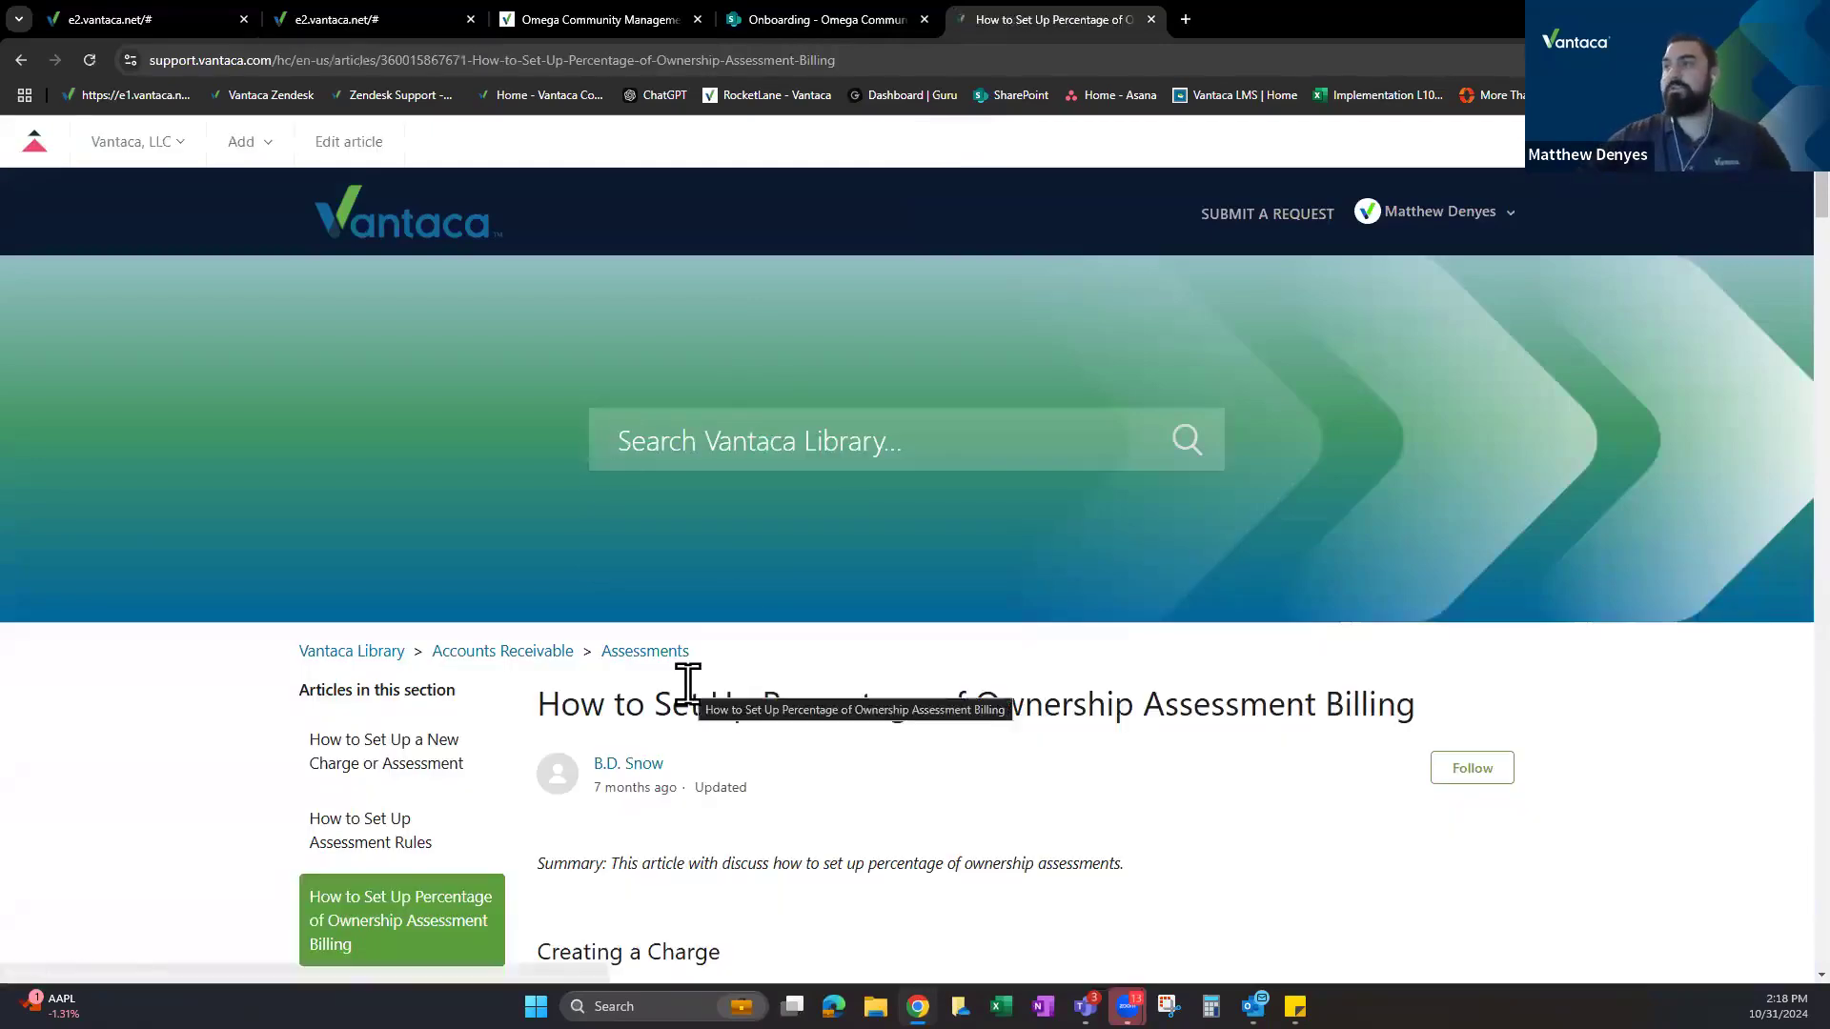
{"action": "scroll", "coordinate": [705, 610], "scroll_direction": "down", "scroll_amount": 6}
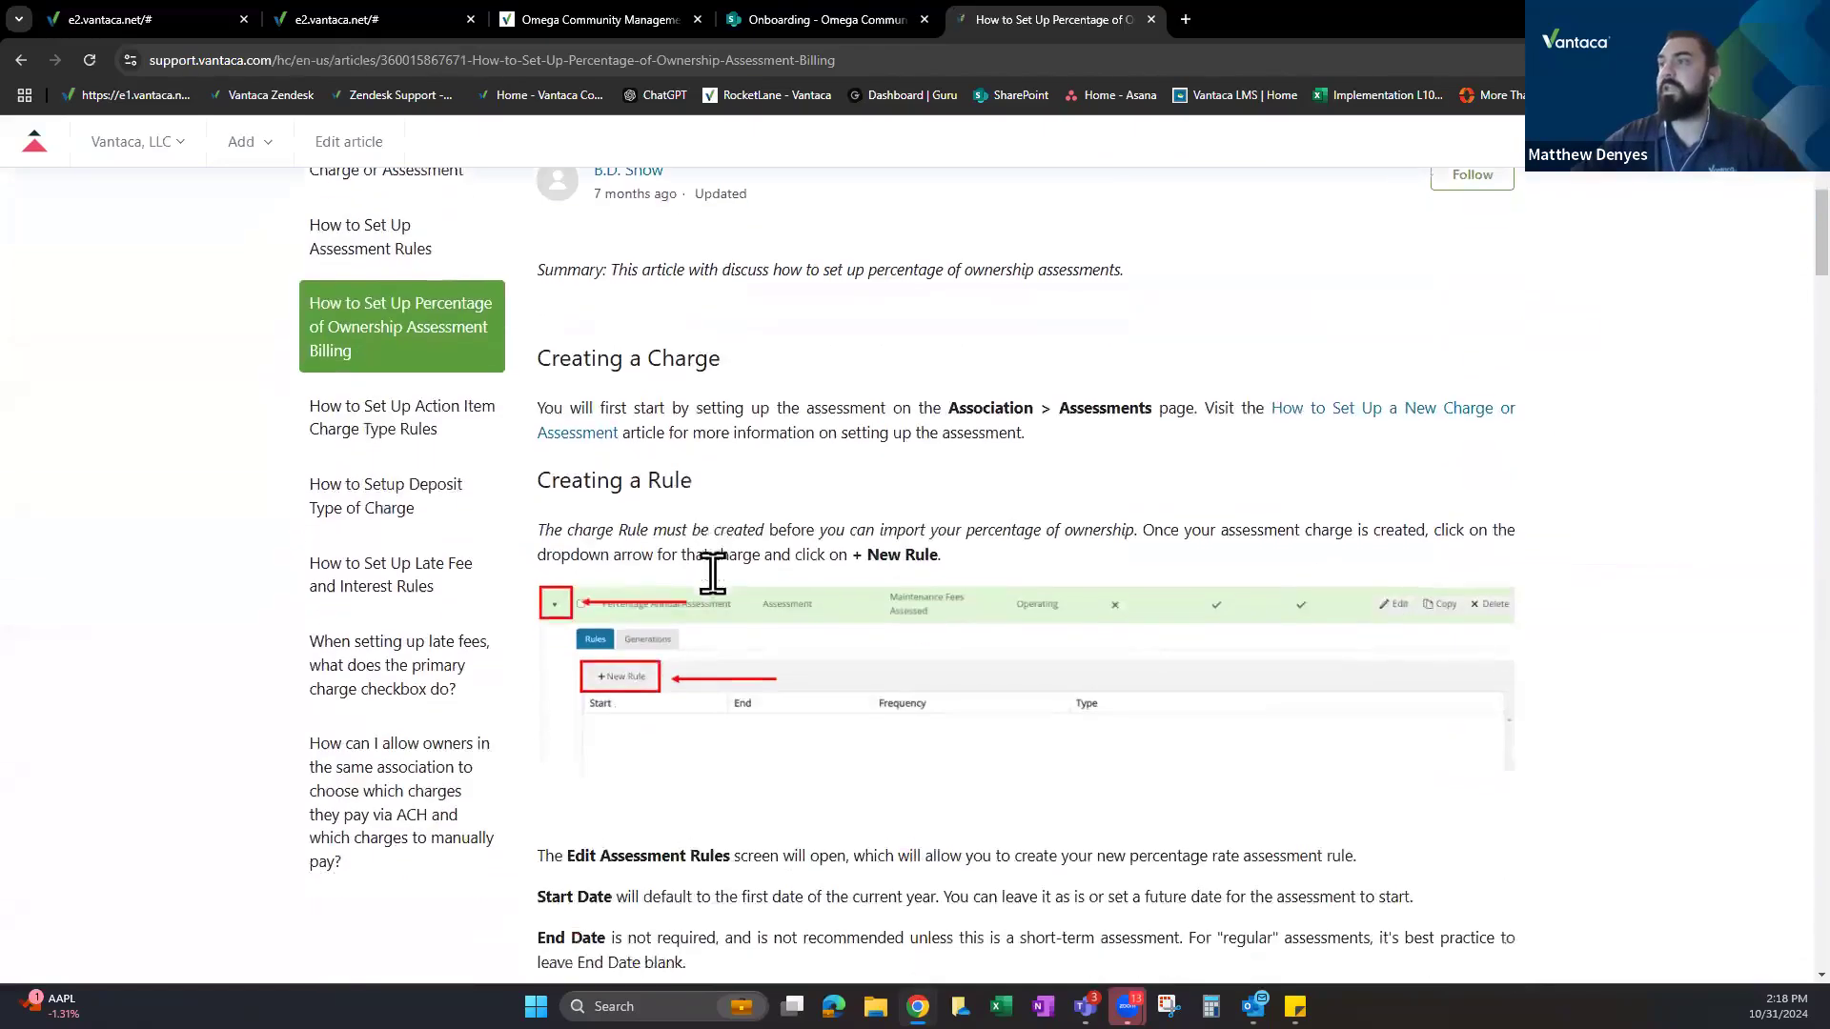
{"action": "scroll", "coordinate": [712, 572], "scroll_direction": "down", "scroll_amount": 2}
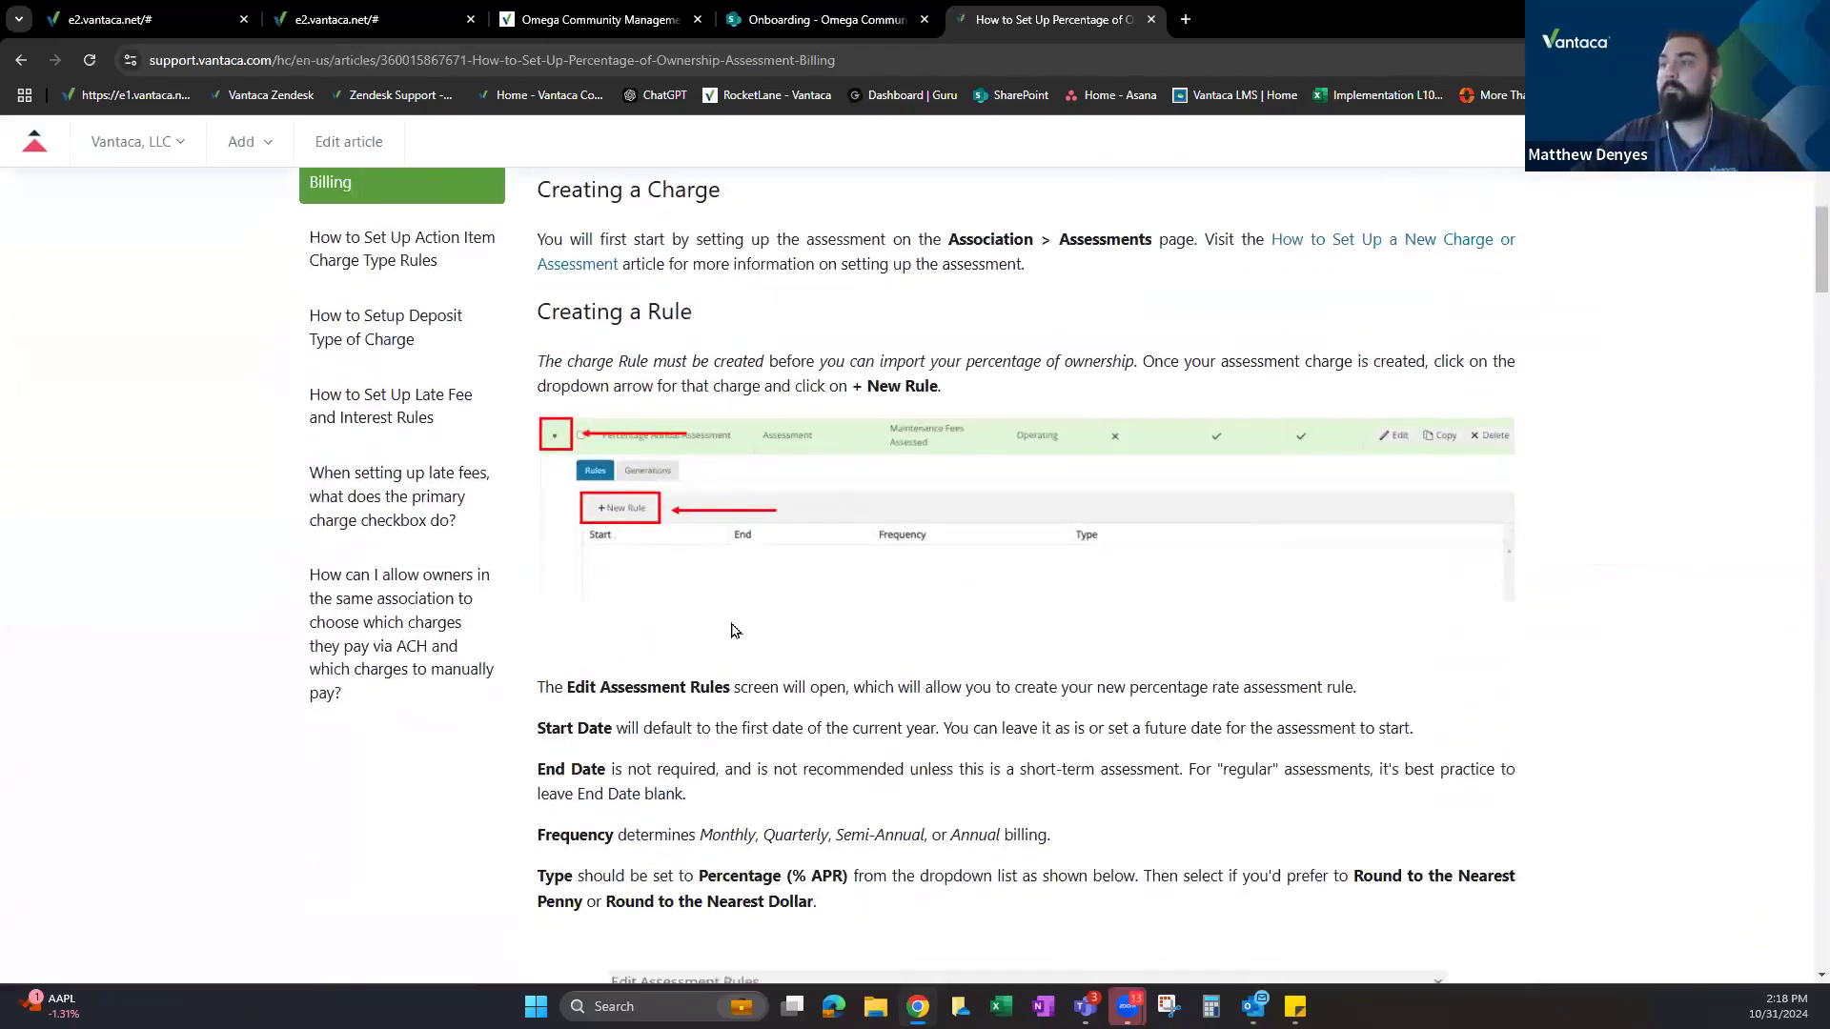
{"action": "scroll", "coordinate": [734, 634], "scroll_direction": "down", "scroll_amount": 3}
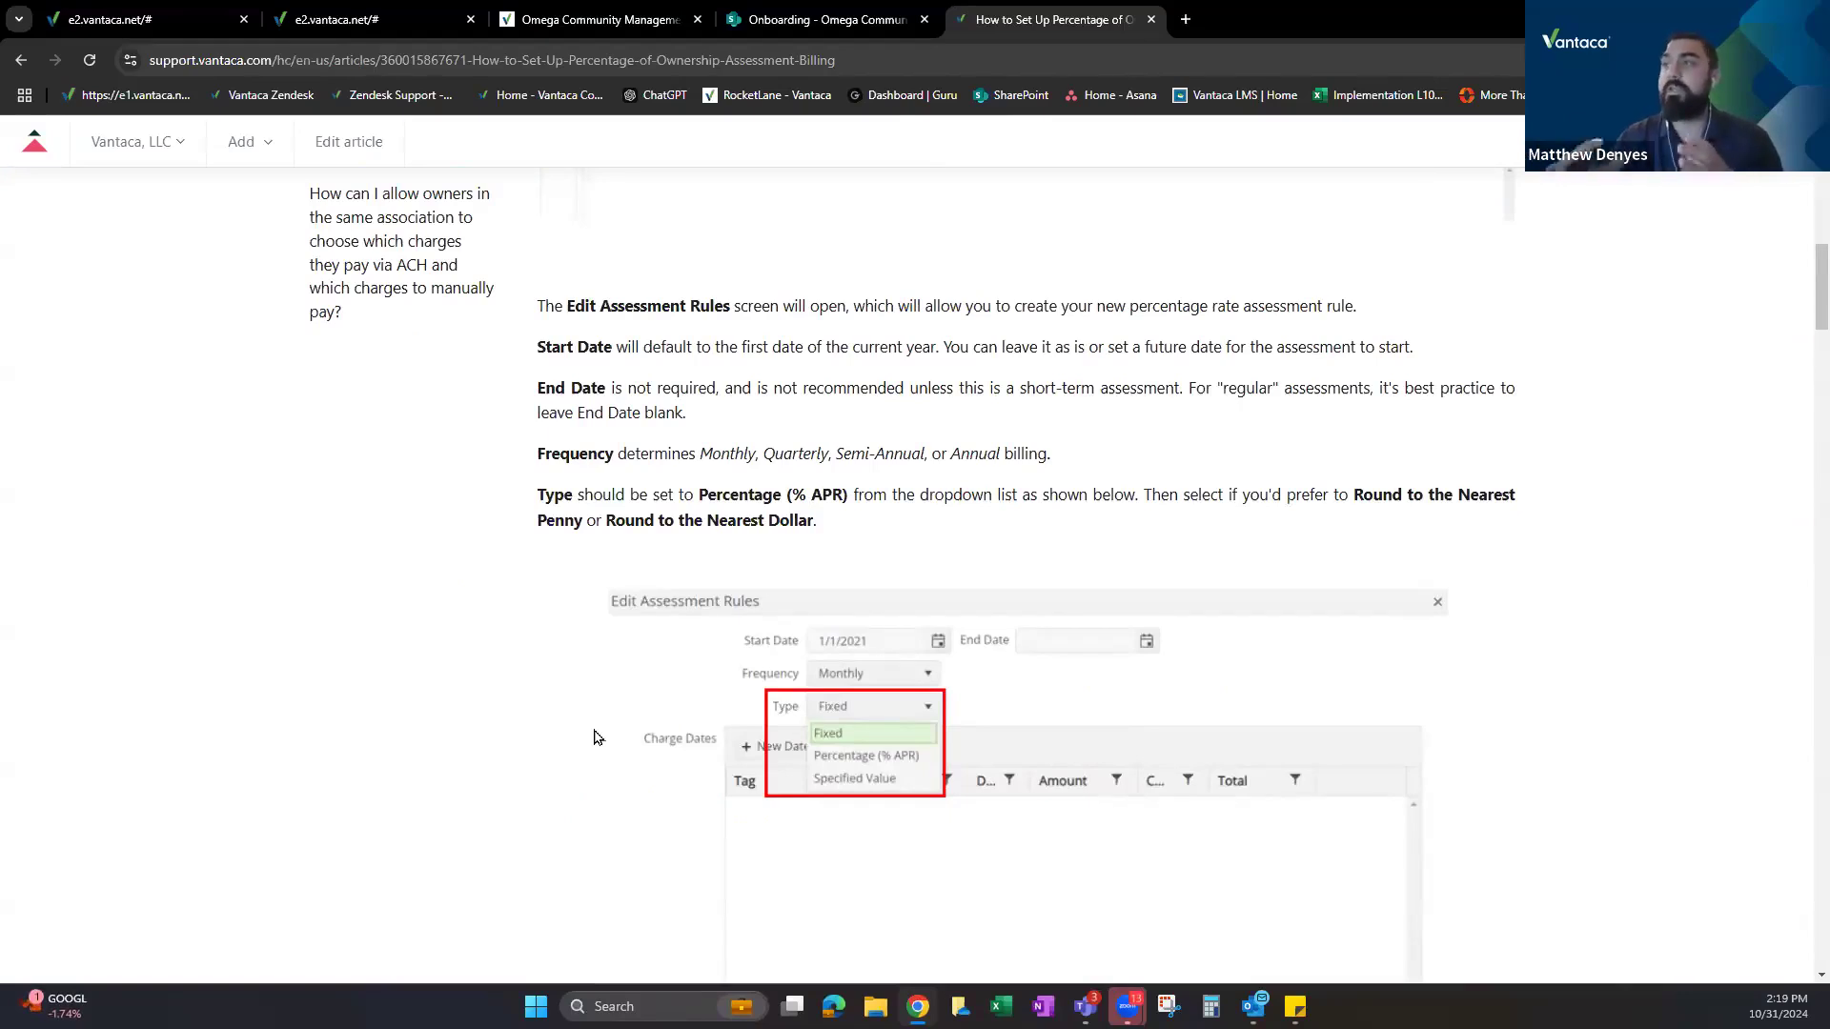
{"action": "scroll", "coordinate": [694, 631], "scroll_direction": "up", "scroll_amount": 2}
{"action": "scroll", "coordinate": [694, 632], "scroll_direction": "down", "scroll_amount": 1}
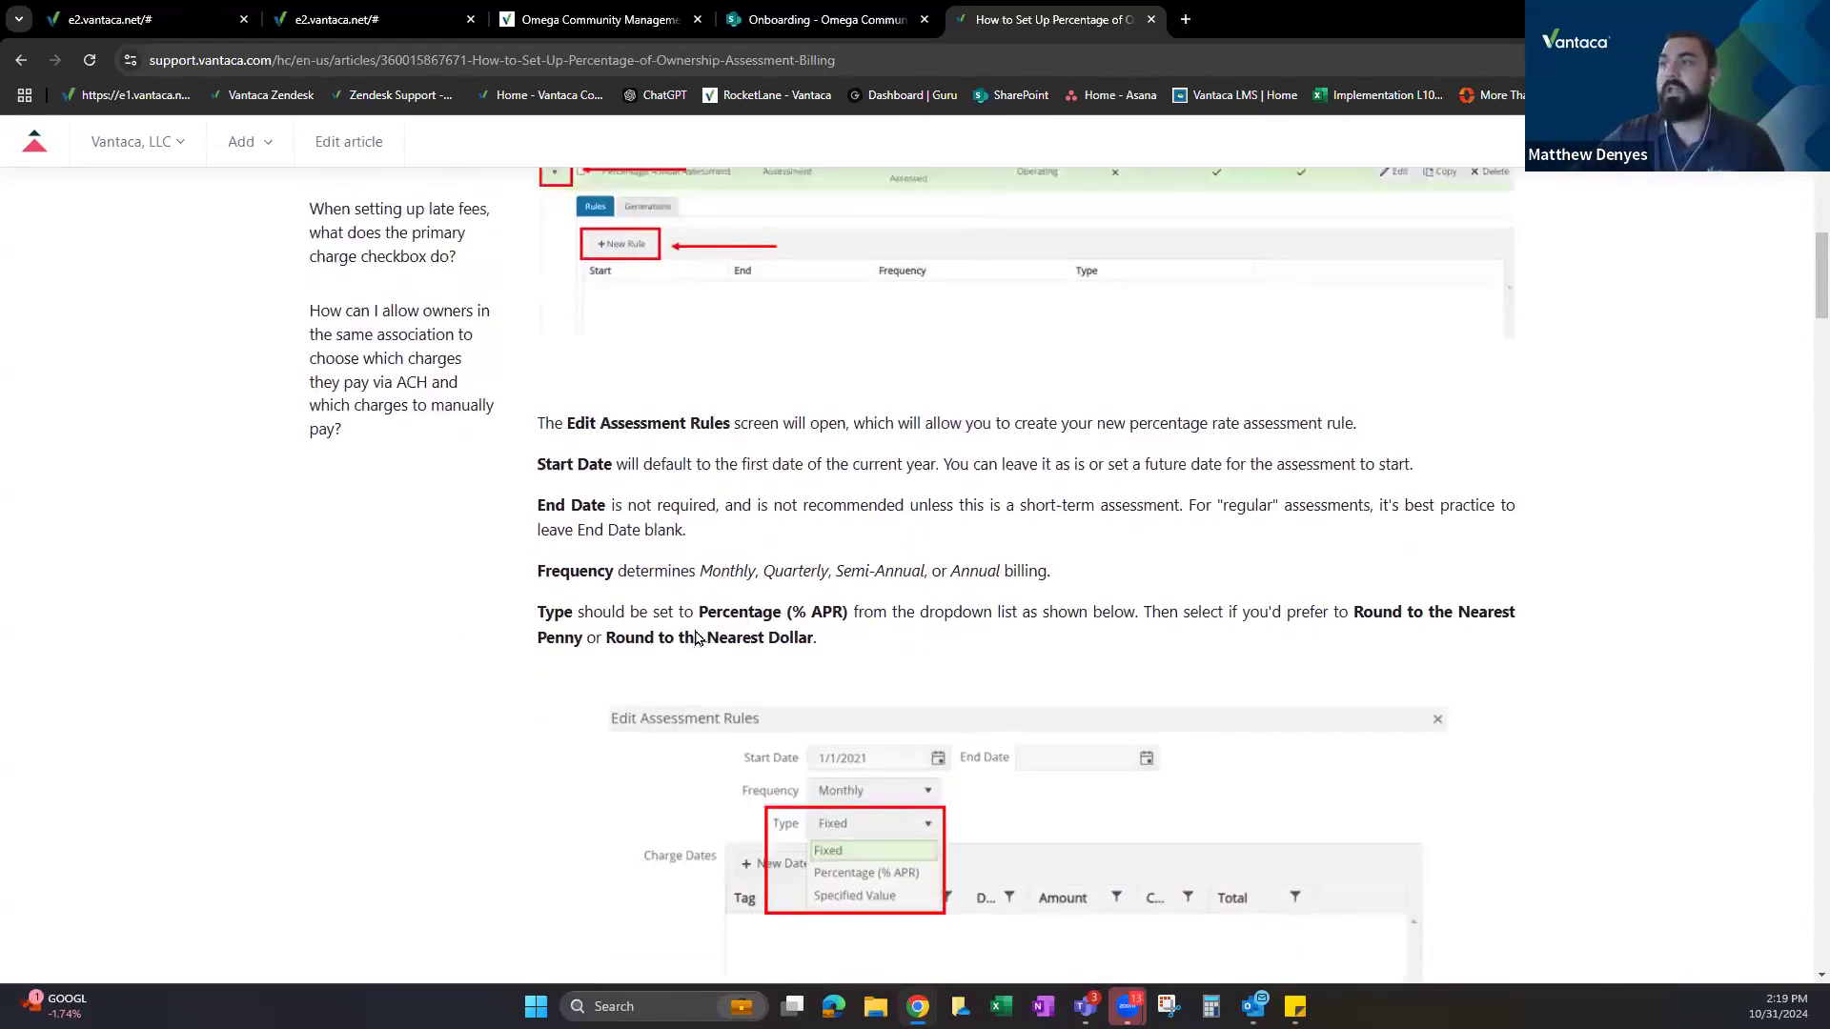
{"action": "scroll", "coordinate": [630, 548], "scroll_direction": "up", "scroll_amount": 2}
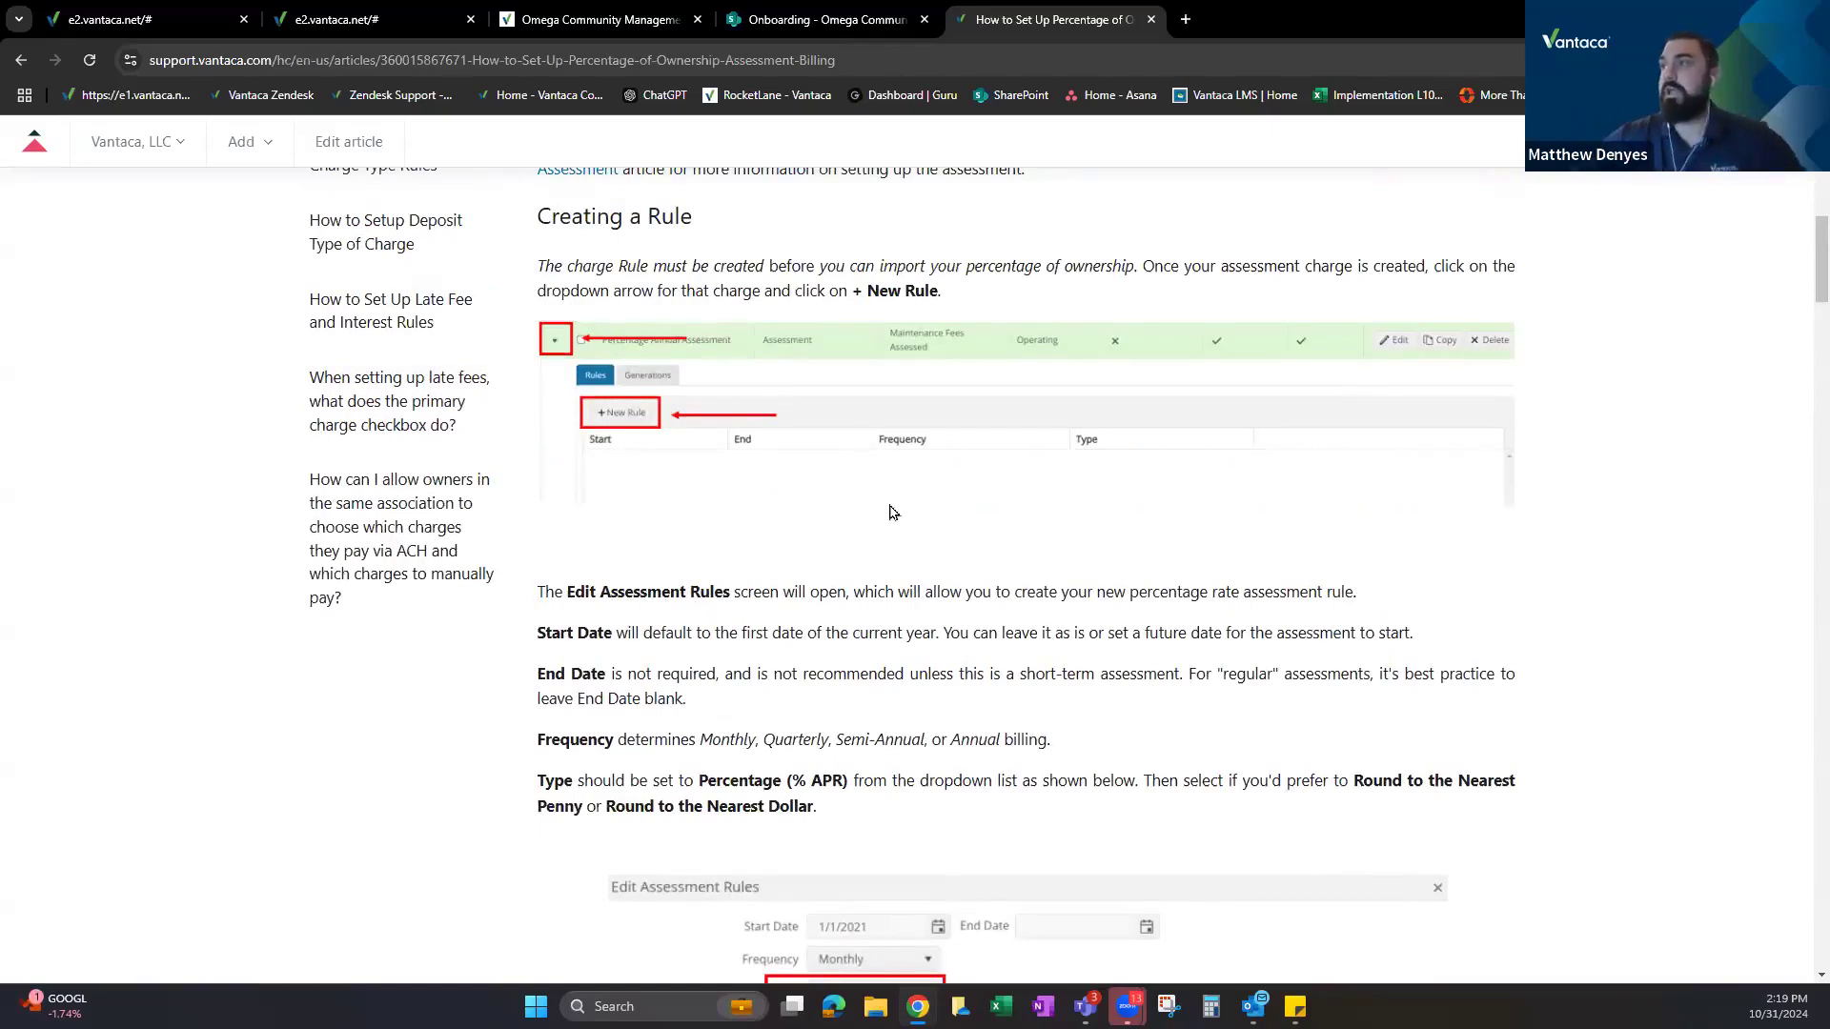
Read the Creating a Rule steps, highlighting the Percentage (% APR) and billing-total instructions.
{"action": "scroll", "coordinate": [691, 657], "scroll_direction": "down", "scroll_amount": 3}
{"action": "scroll", "coordinate": [966, 509], "scroll_direction": "down", "scroll_amount": 2}
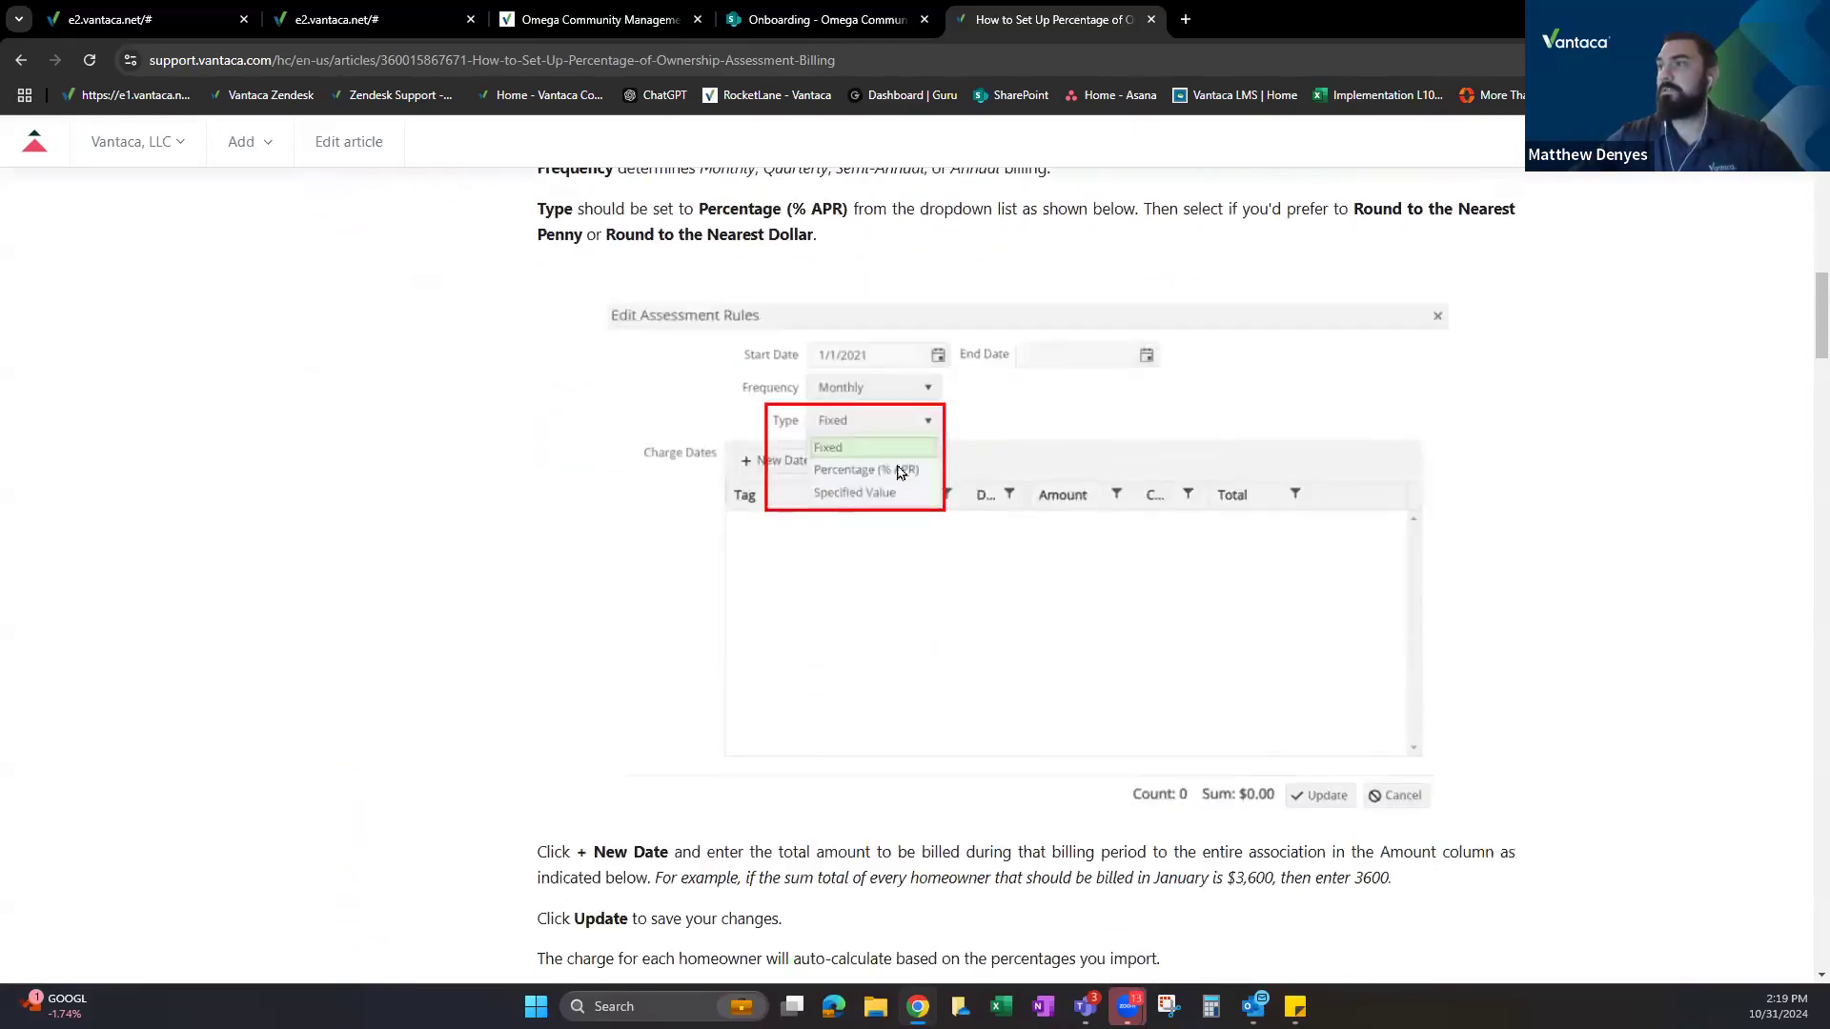
{"action": "left_click_drag", "start_coordinate": [709, 208], "coordinate": [848, 210]}
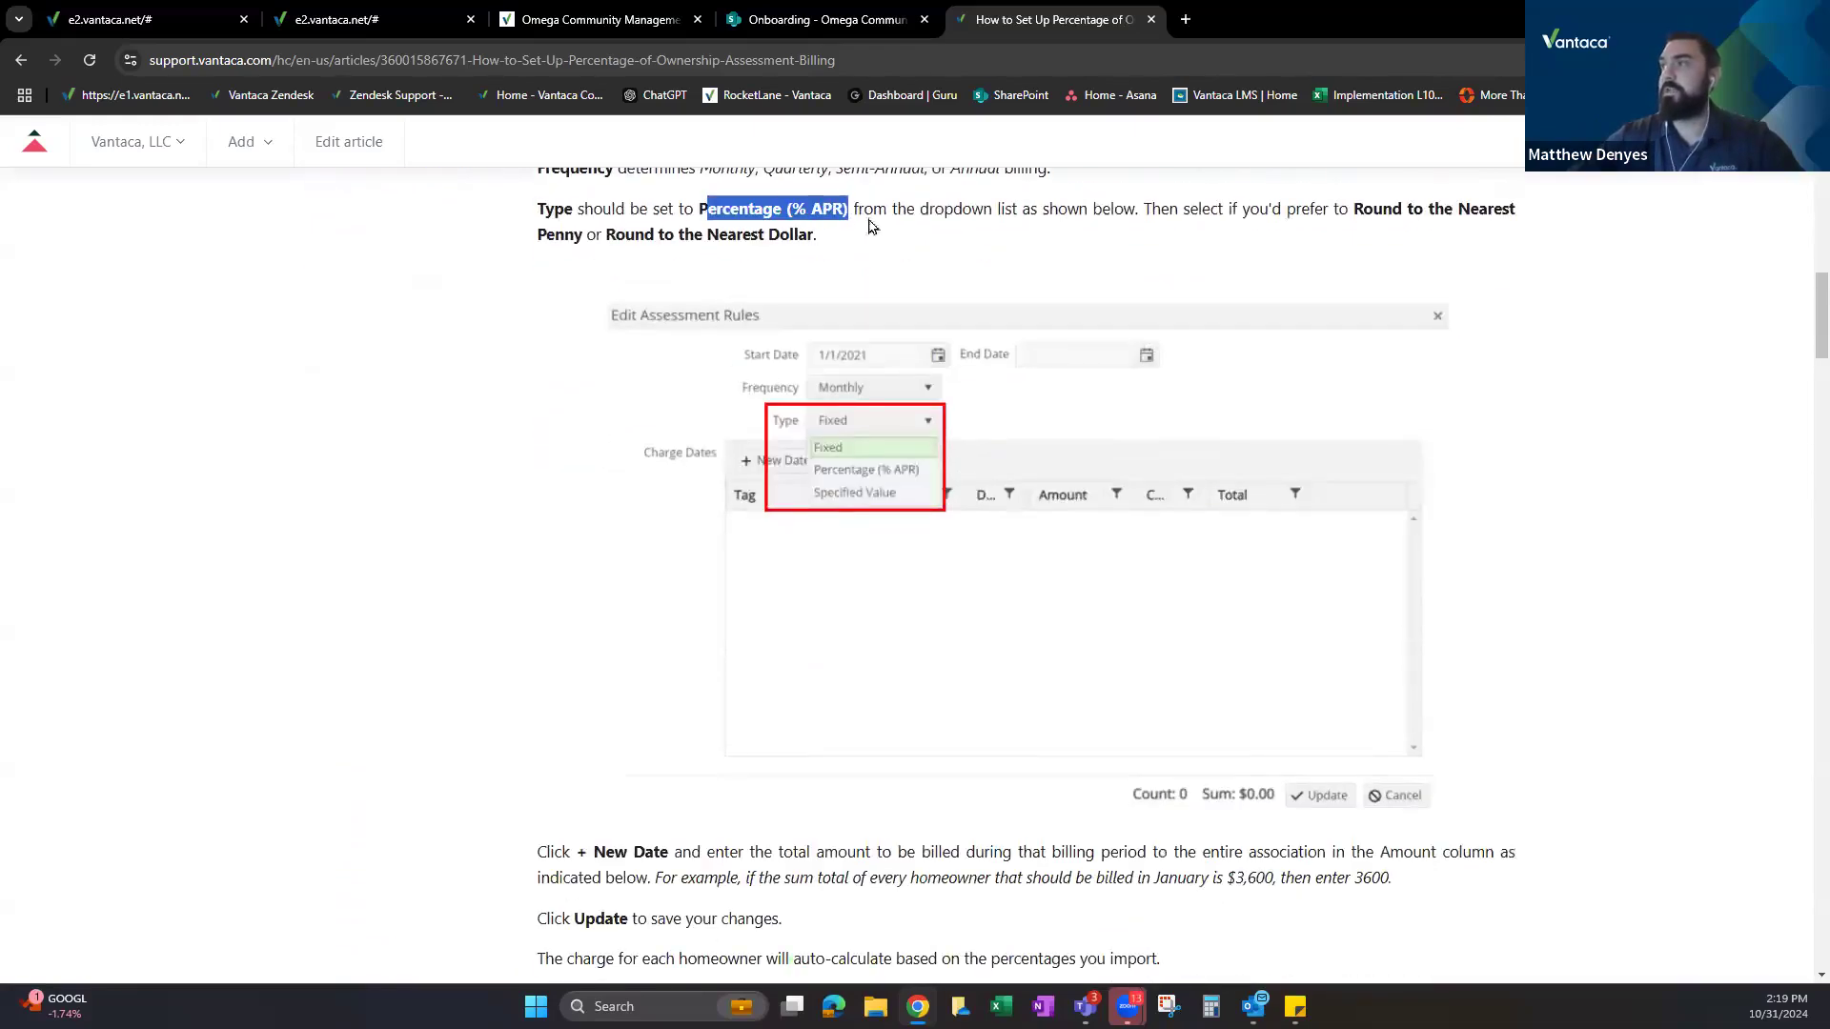
{"action": "left_click_drag", "start_coordinate": [1368, 203], "coordinate": [1517, 212]}
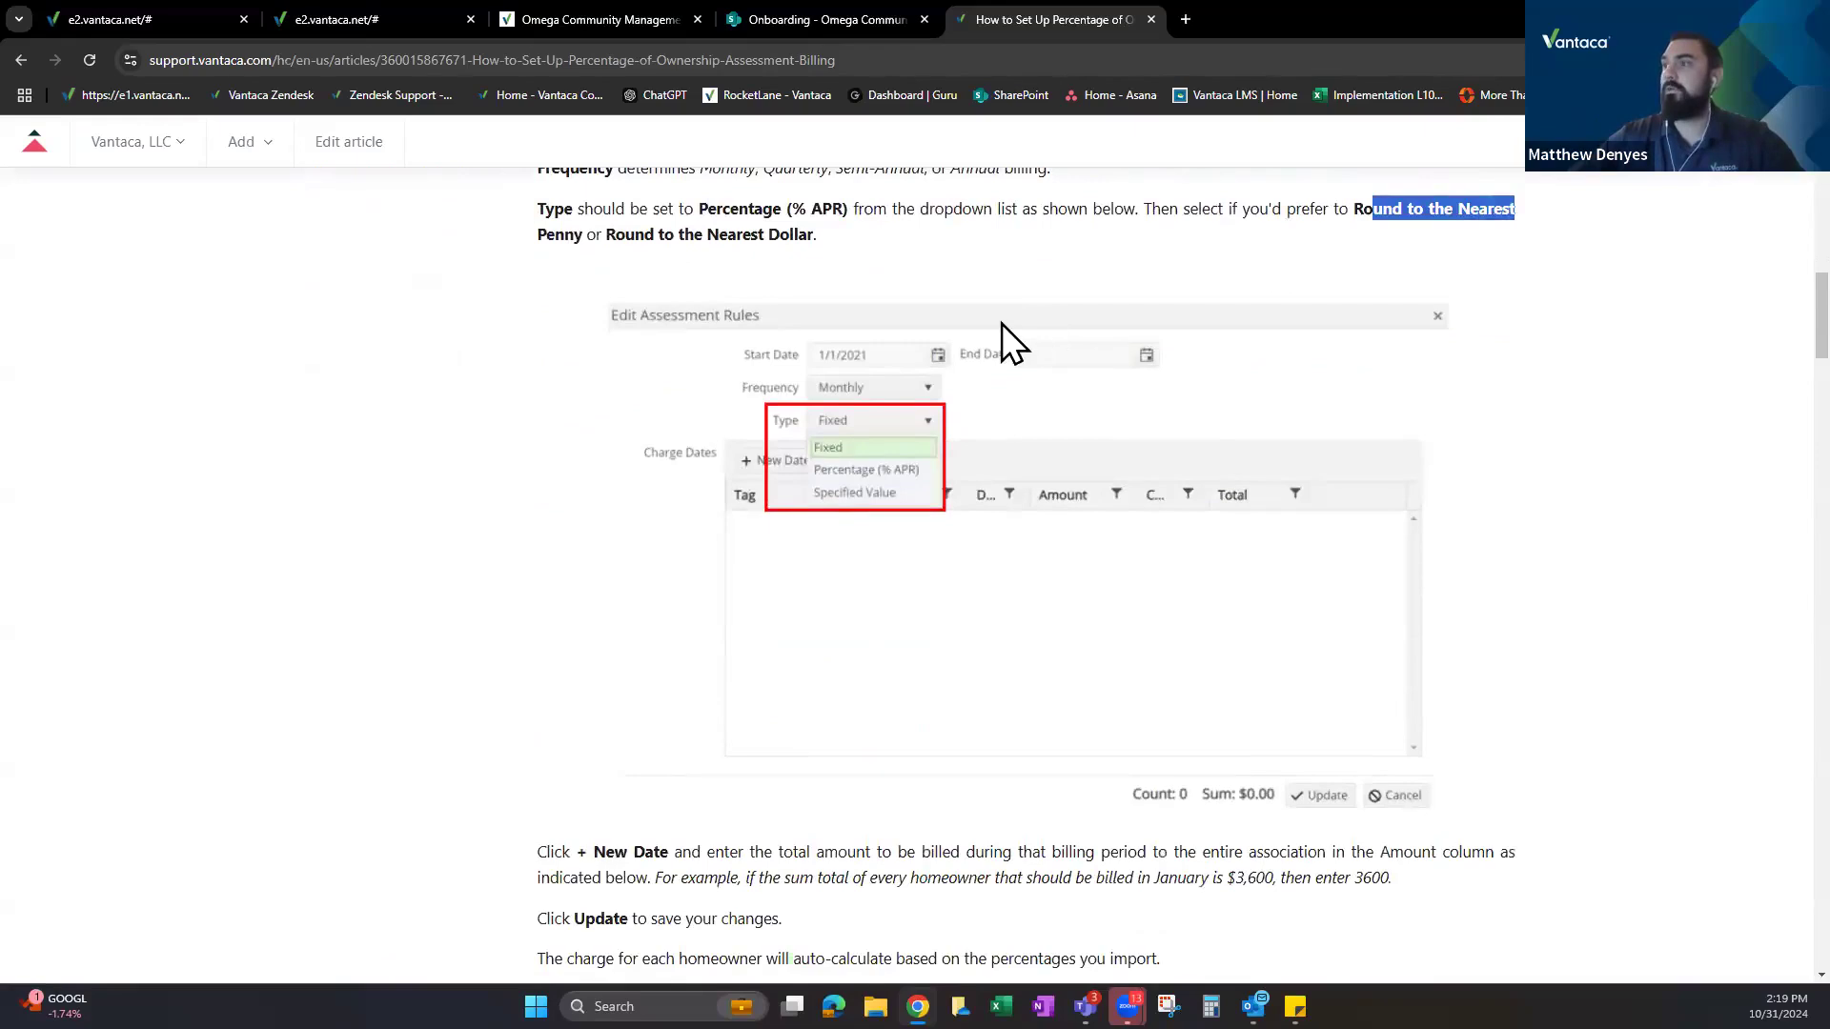
{"action": "scroll", "coordinate": [997, 324], "scroll_direction": "down", "scroll_amount": 3}
{"action": "scroll", "coordinate": [906, 429], "scroll_direction": "down", "scroll_amount": 1}
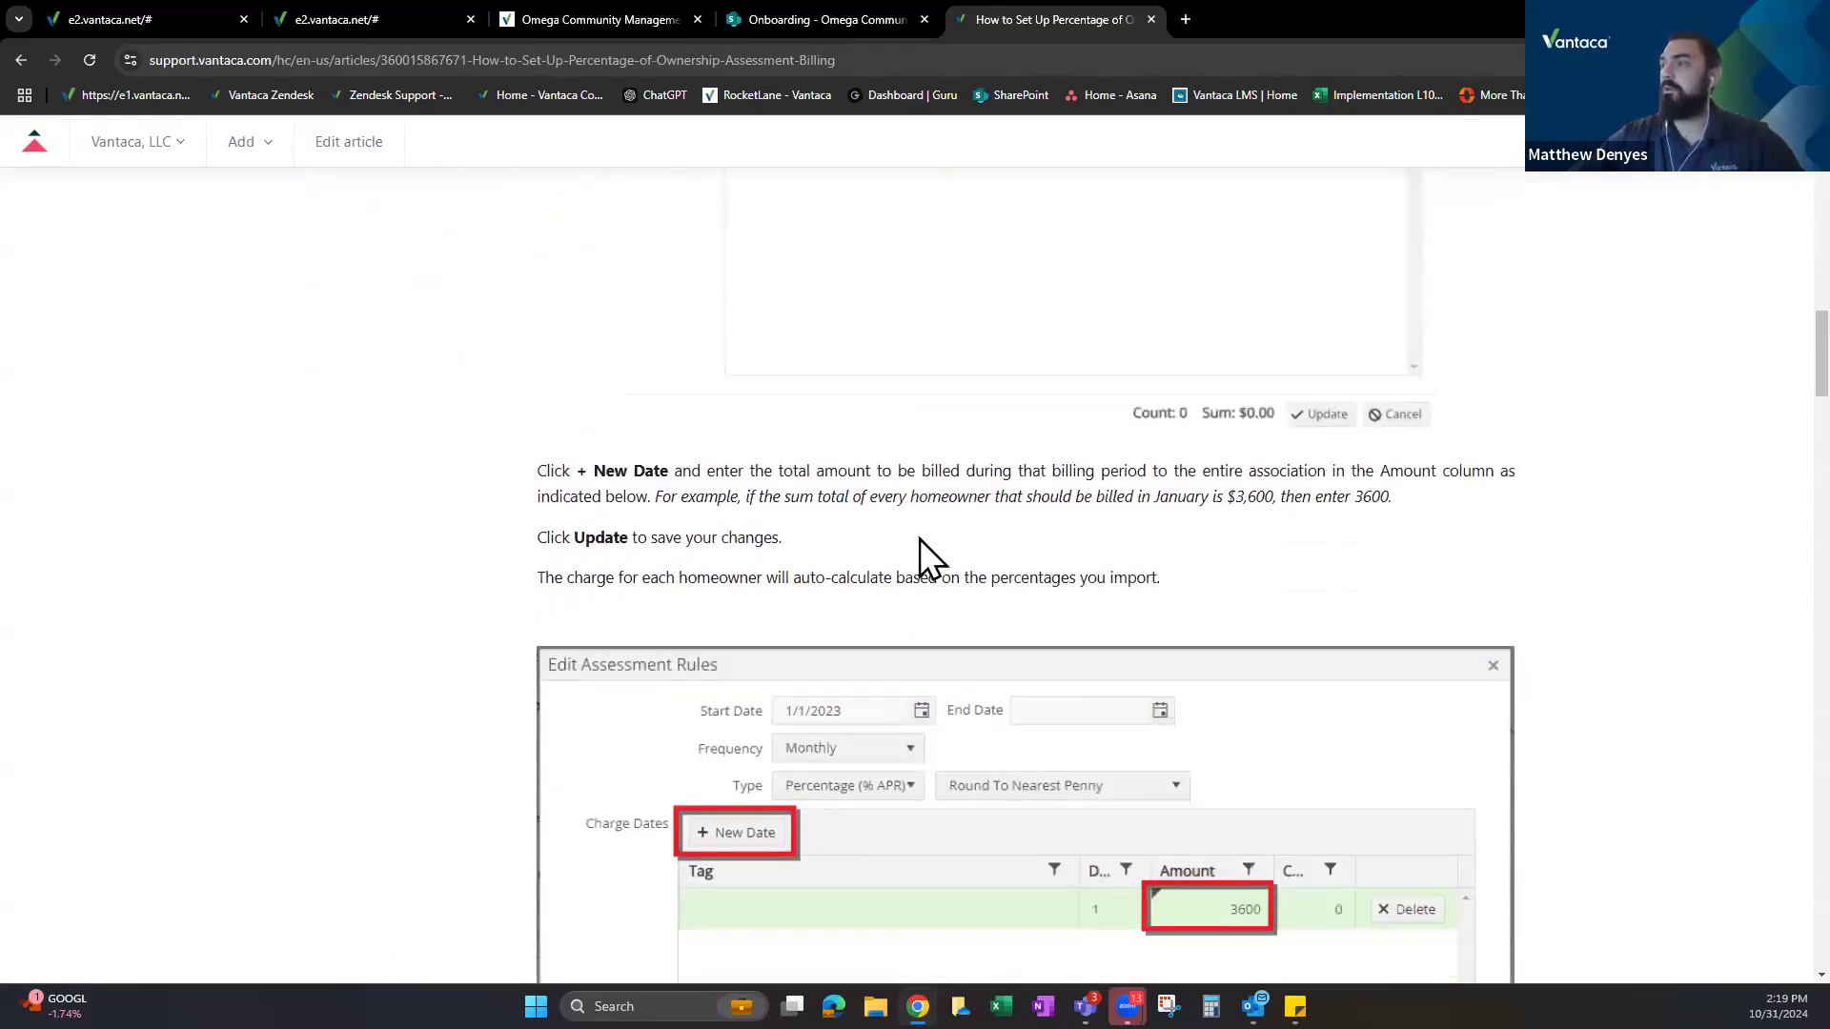
{"action": "scroll", "coordinate": [929, 551], "scroll_direction": "down", "scroll_amount": 2}
{"action": "left_click_drag", "start_coordinate": [588, 280], "coordinate": [1082, 282]}
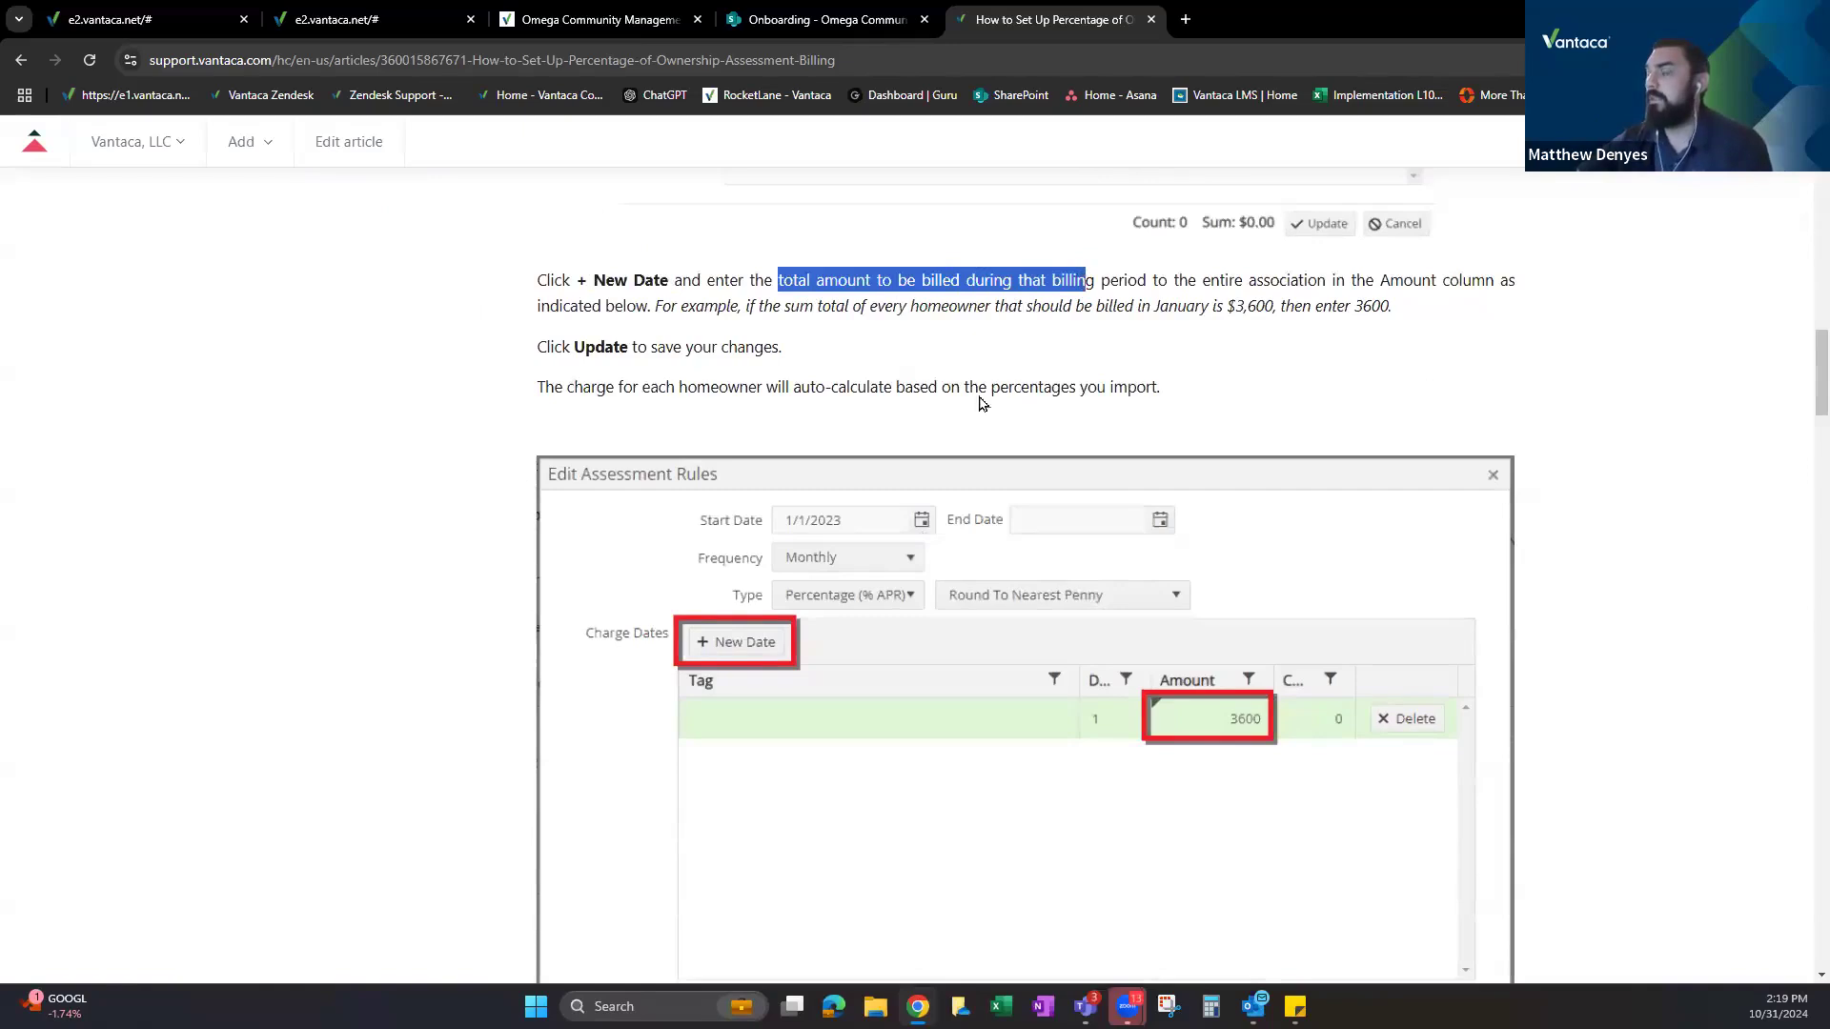
{"action": "scroll", "coordinate": [1067, 590], "scroll_direction": "down", "scroll_amount": 1}
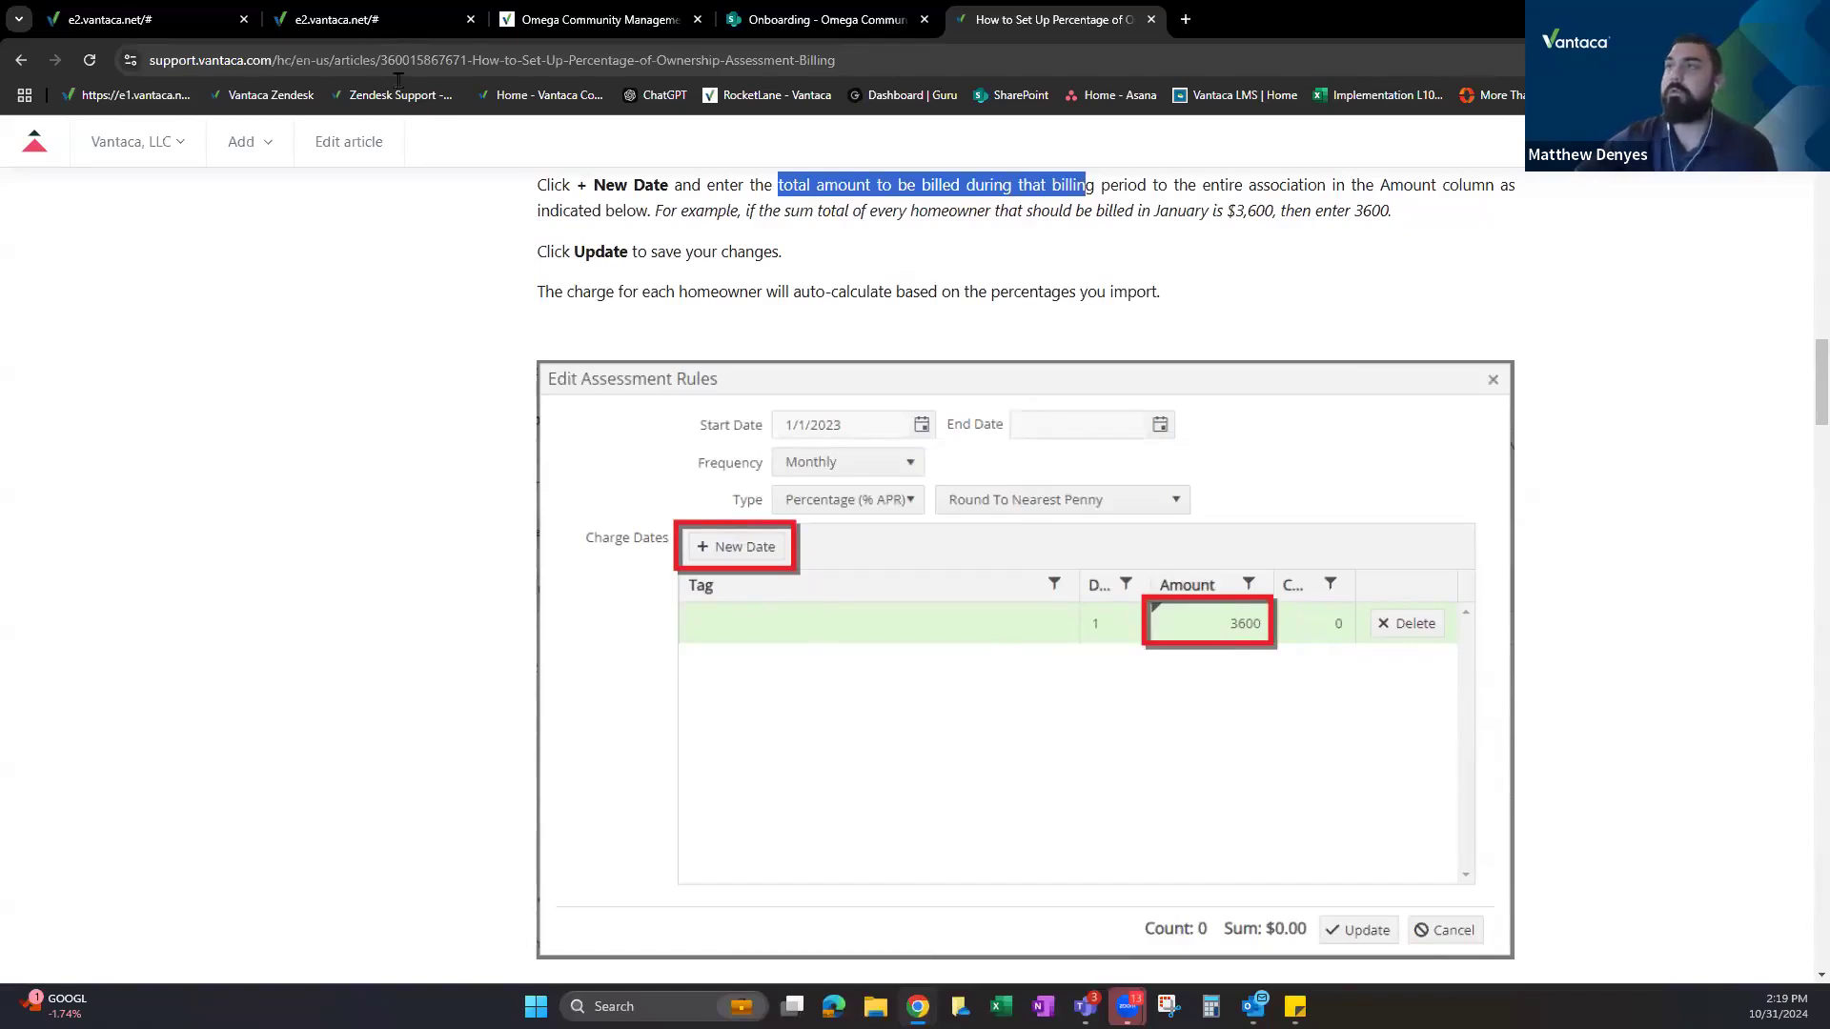
{"action": "left_click", "coordinate": [156, 2]}
Add a charge date row to the percentage rule with an amount of 10000.
{"action": "left_click", "coordinate": [363, 3]}
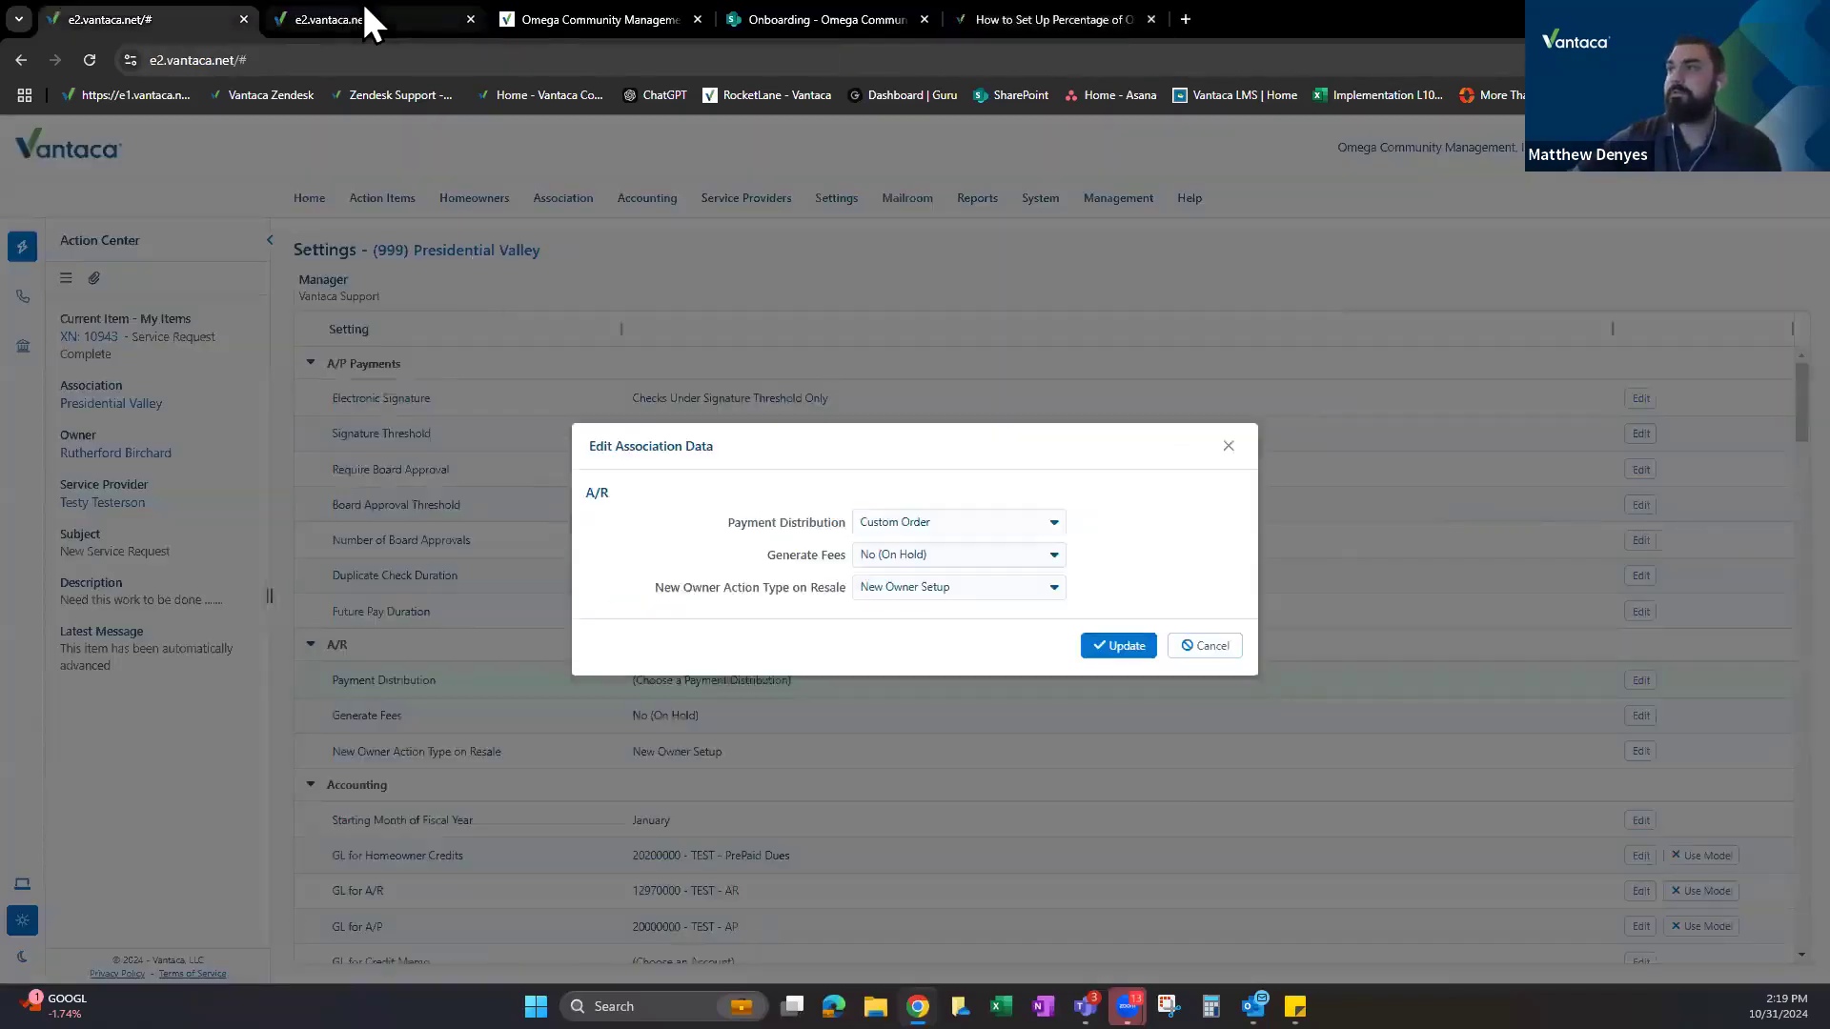
{"action": "left_click", "coordinate": [363, 2]}
{"action": "left_click", "coordinate": [753, 460]}
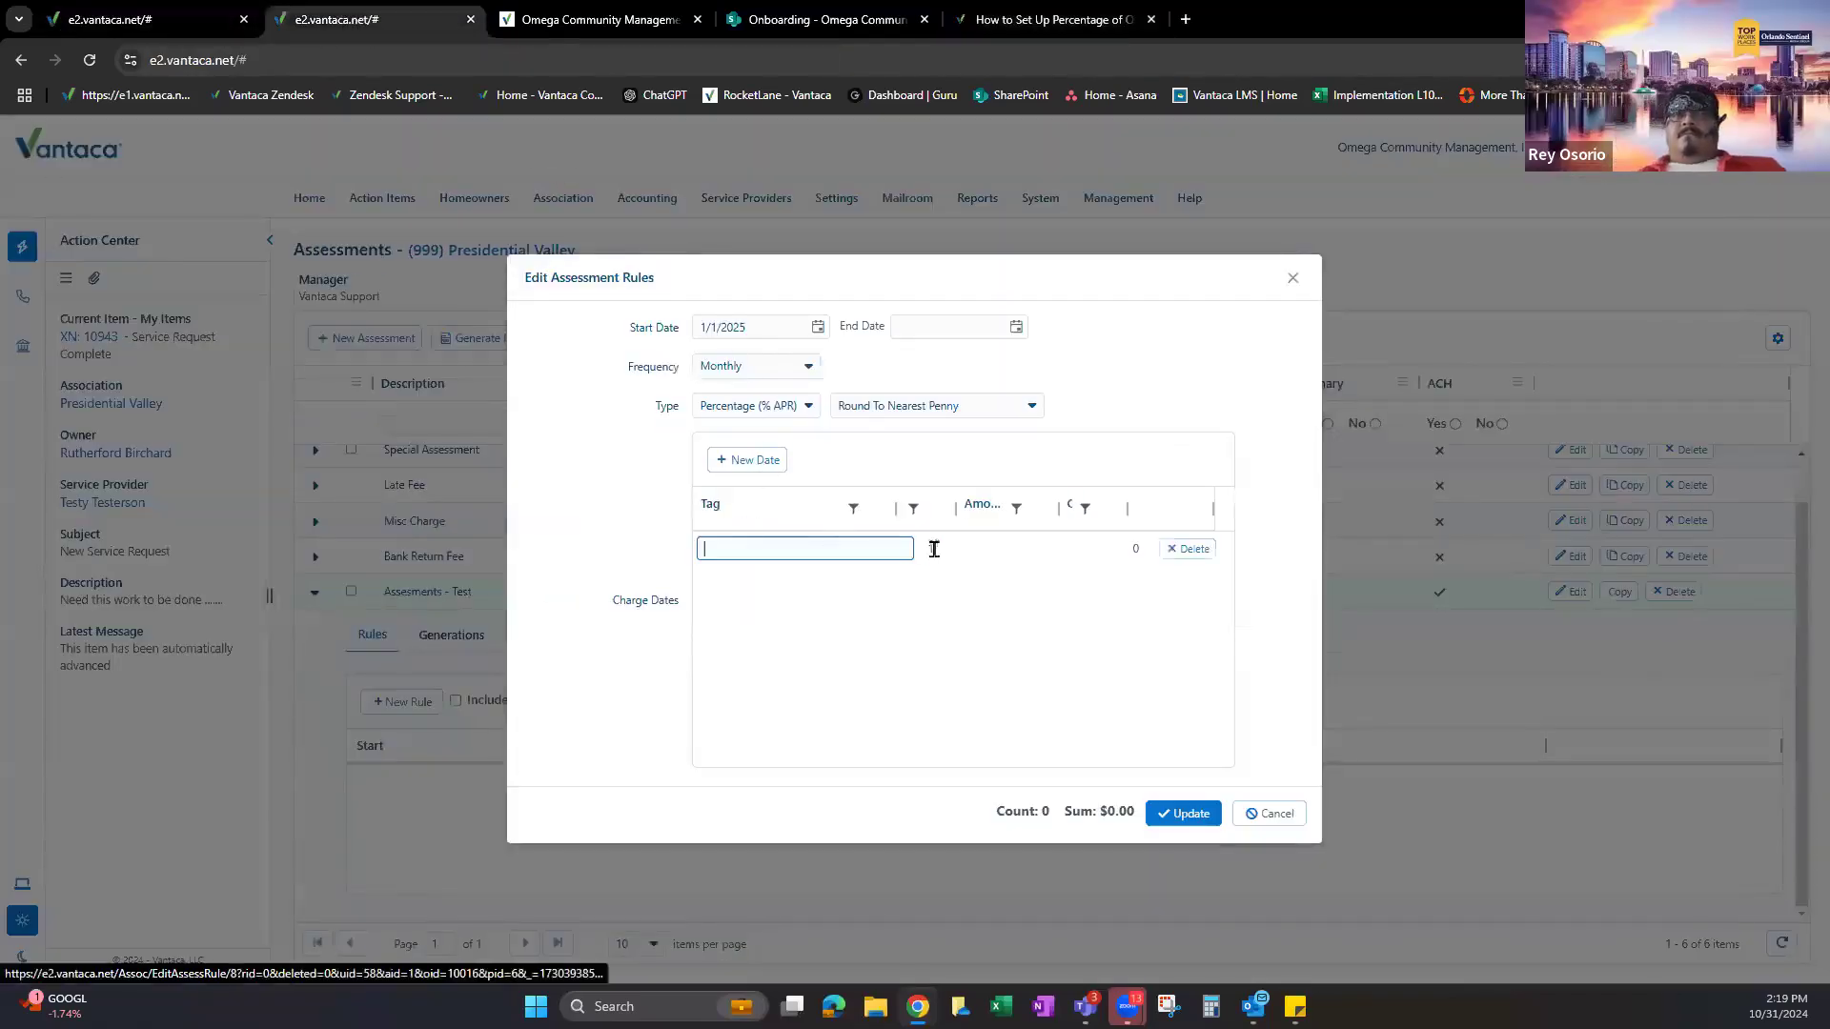
{"action": "left_click", "coordinate": [1001, 547]}
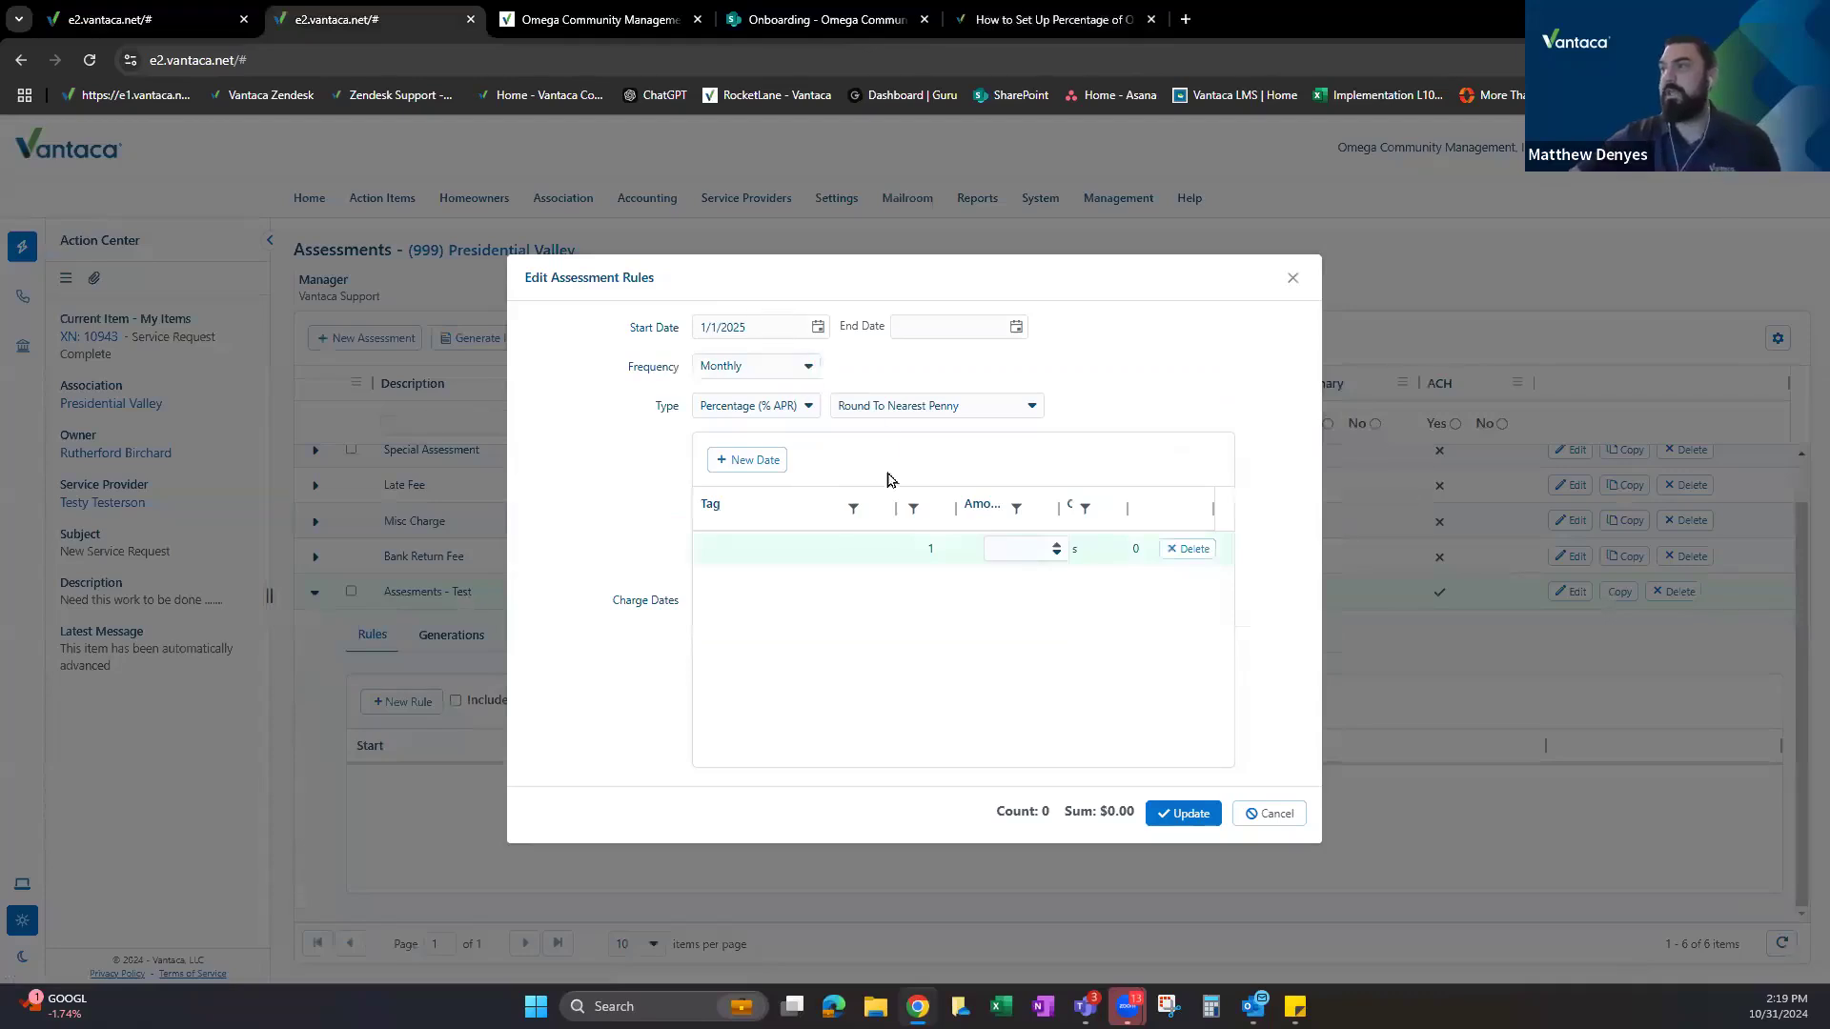
{"action": "type", "text": "10000"}
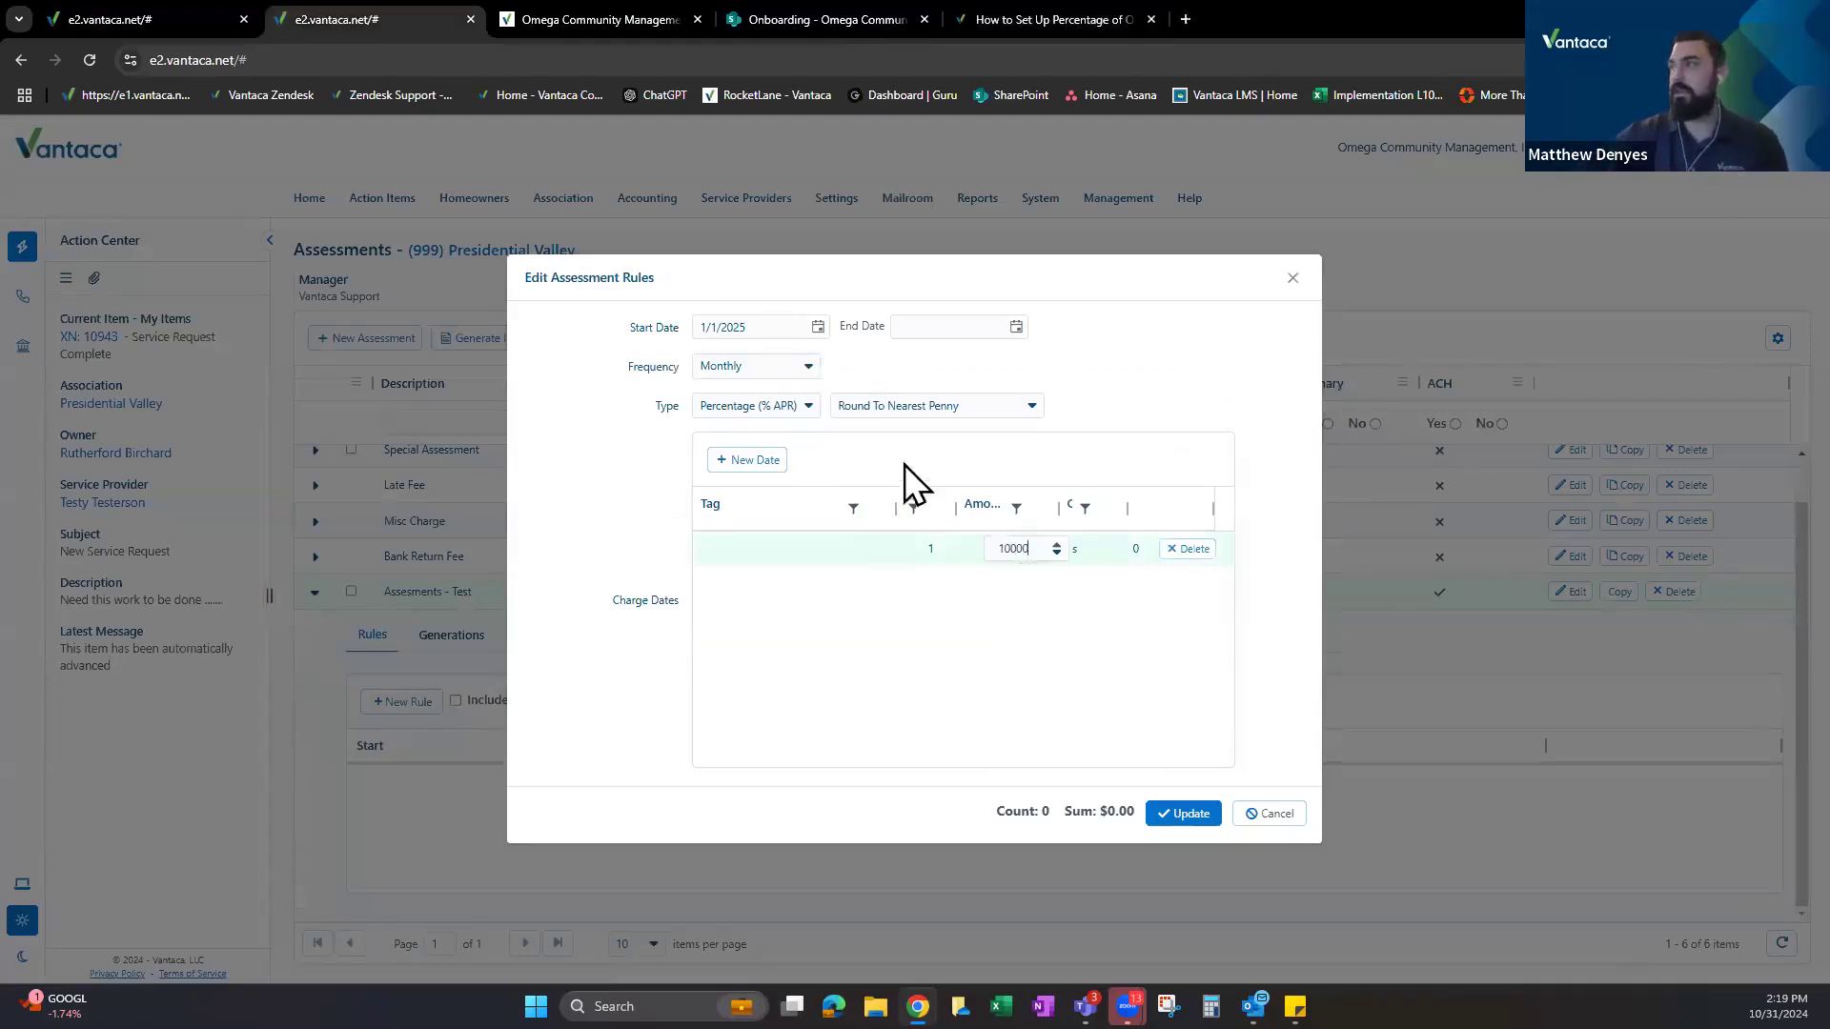
{"action": "left_click", "coordinate": [1108, 391]}
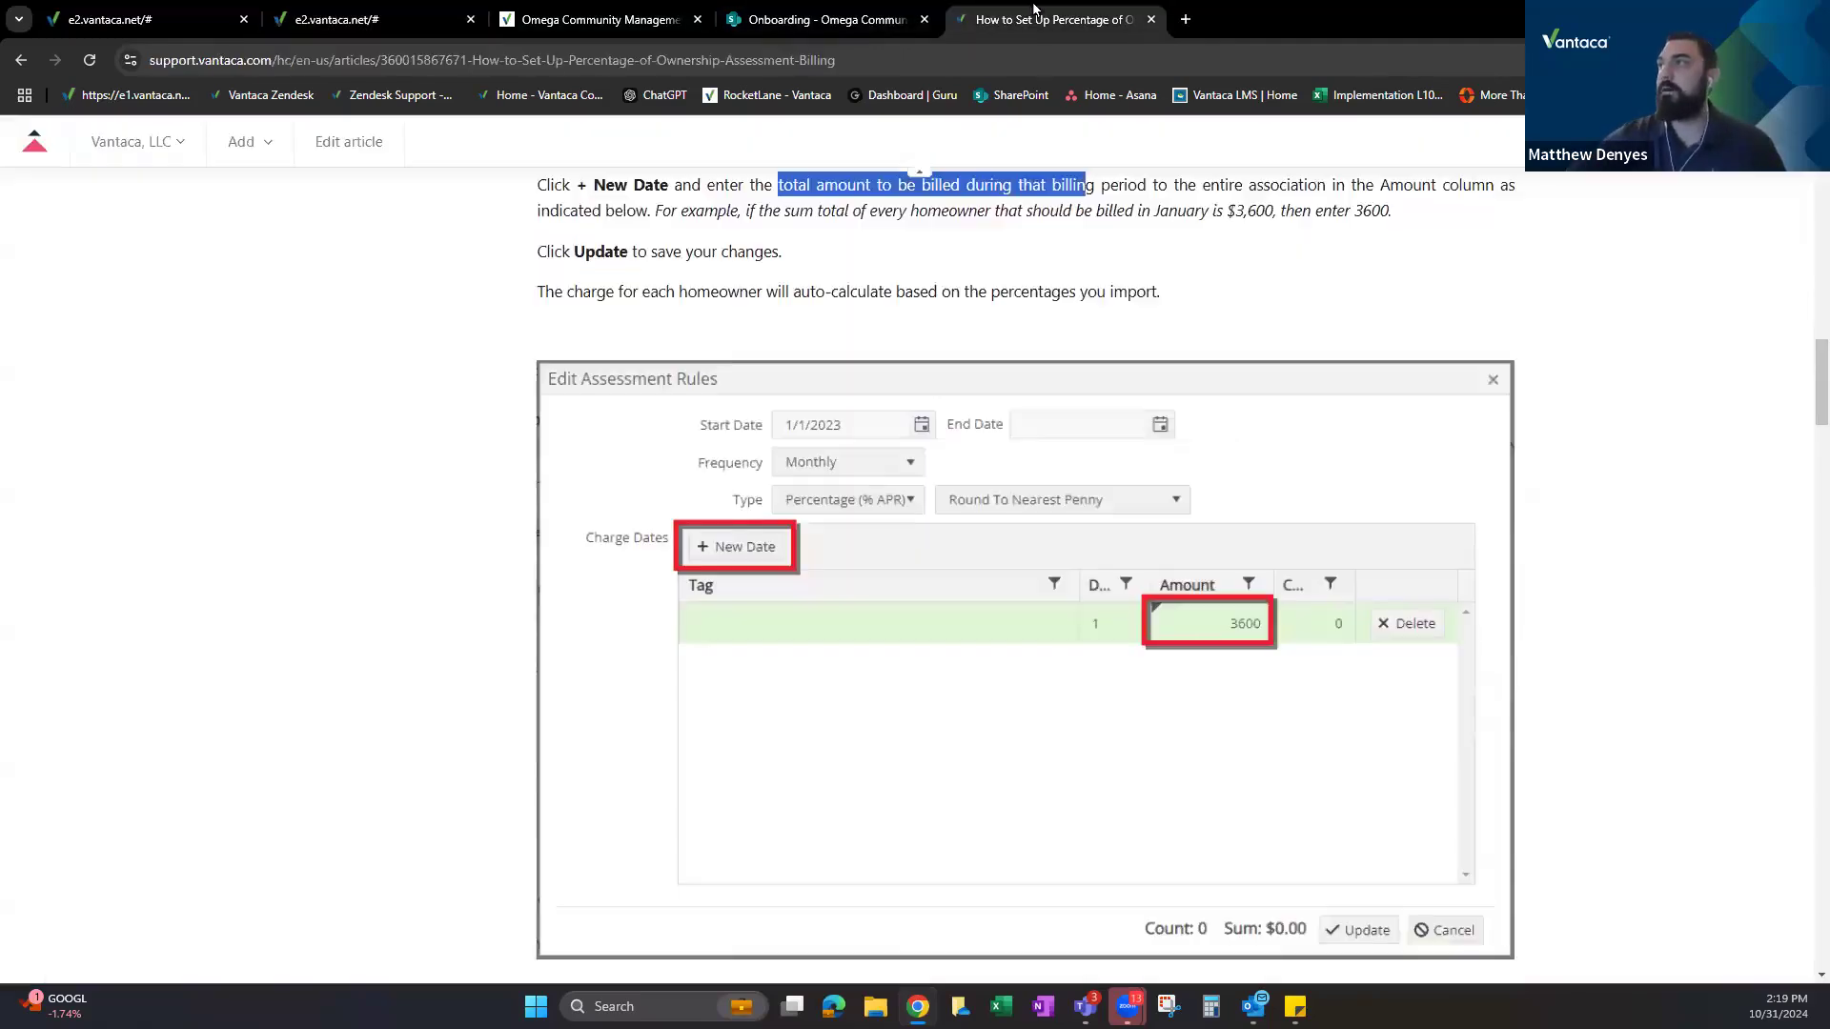
{"action": "left_click", "coordinate": [1048, 19]}
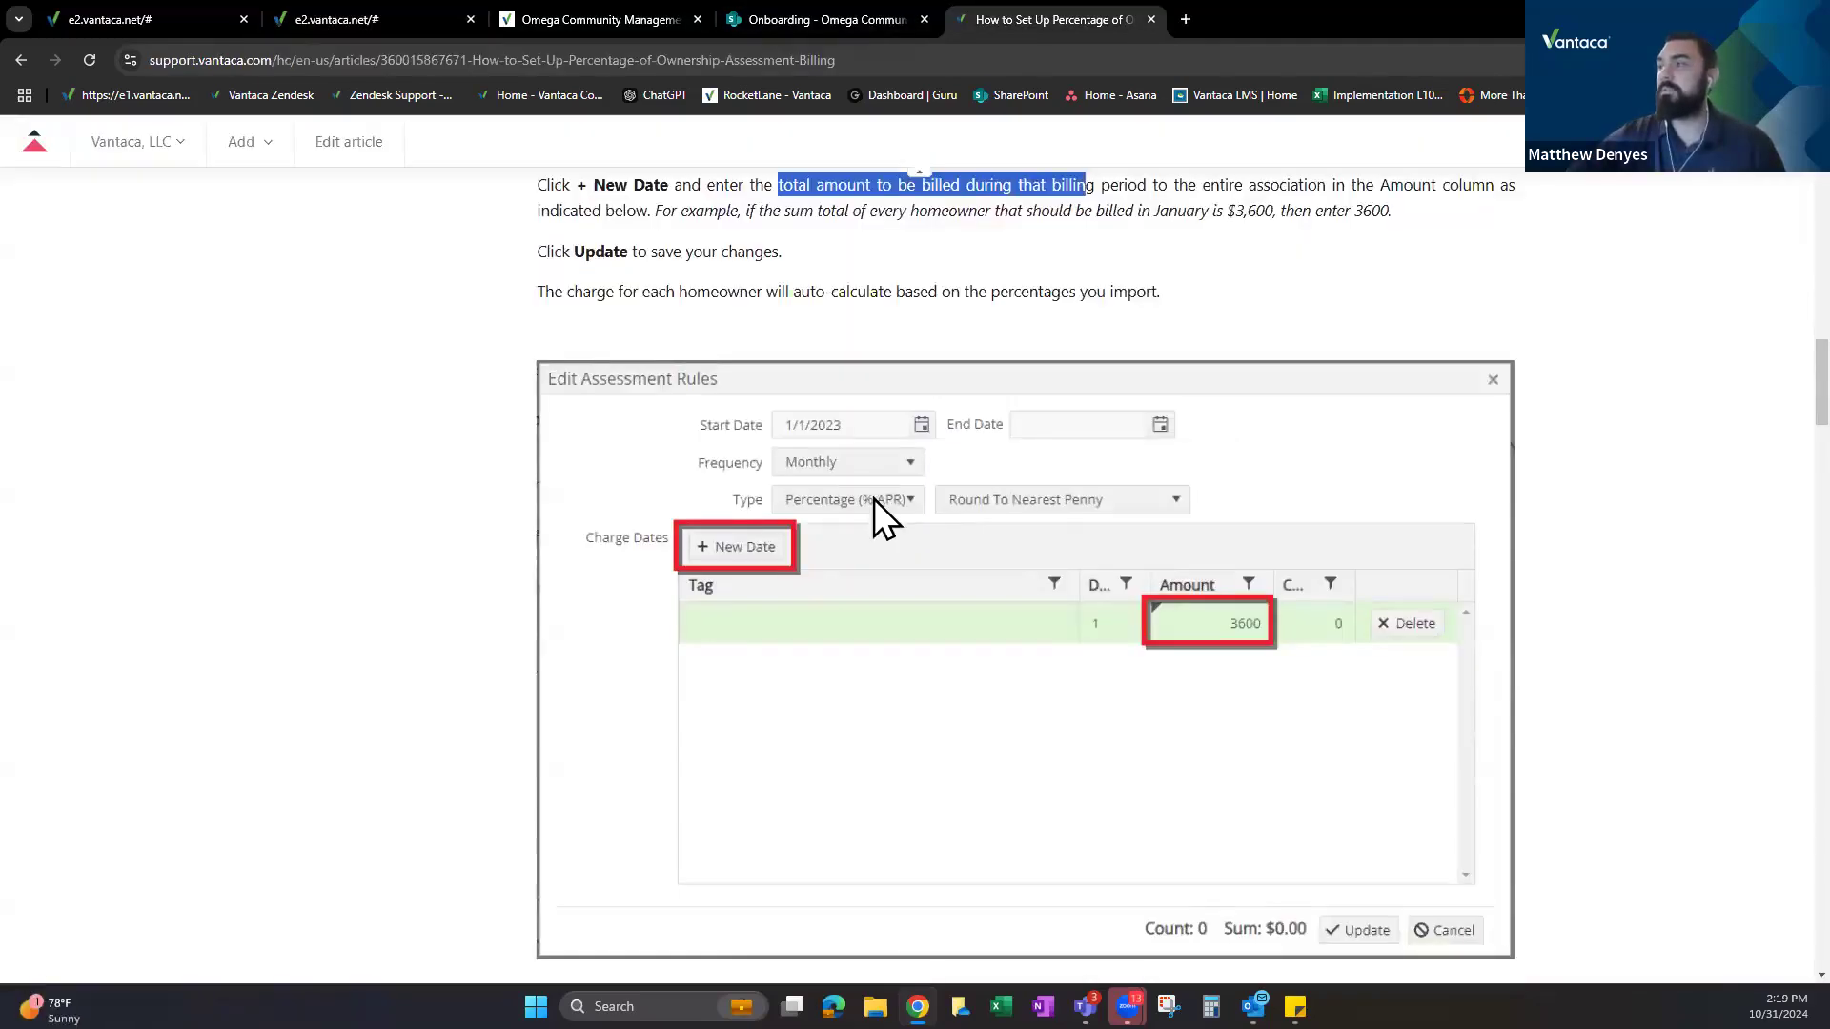
Scroll to the article's Homeowner Charge Percentages.xlsx attachment and download it.
{"action": "scroll", "coordinate": [873, 499], "scroll_direction": "down", "scroll_amount": 9}
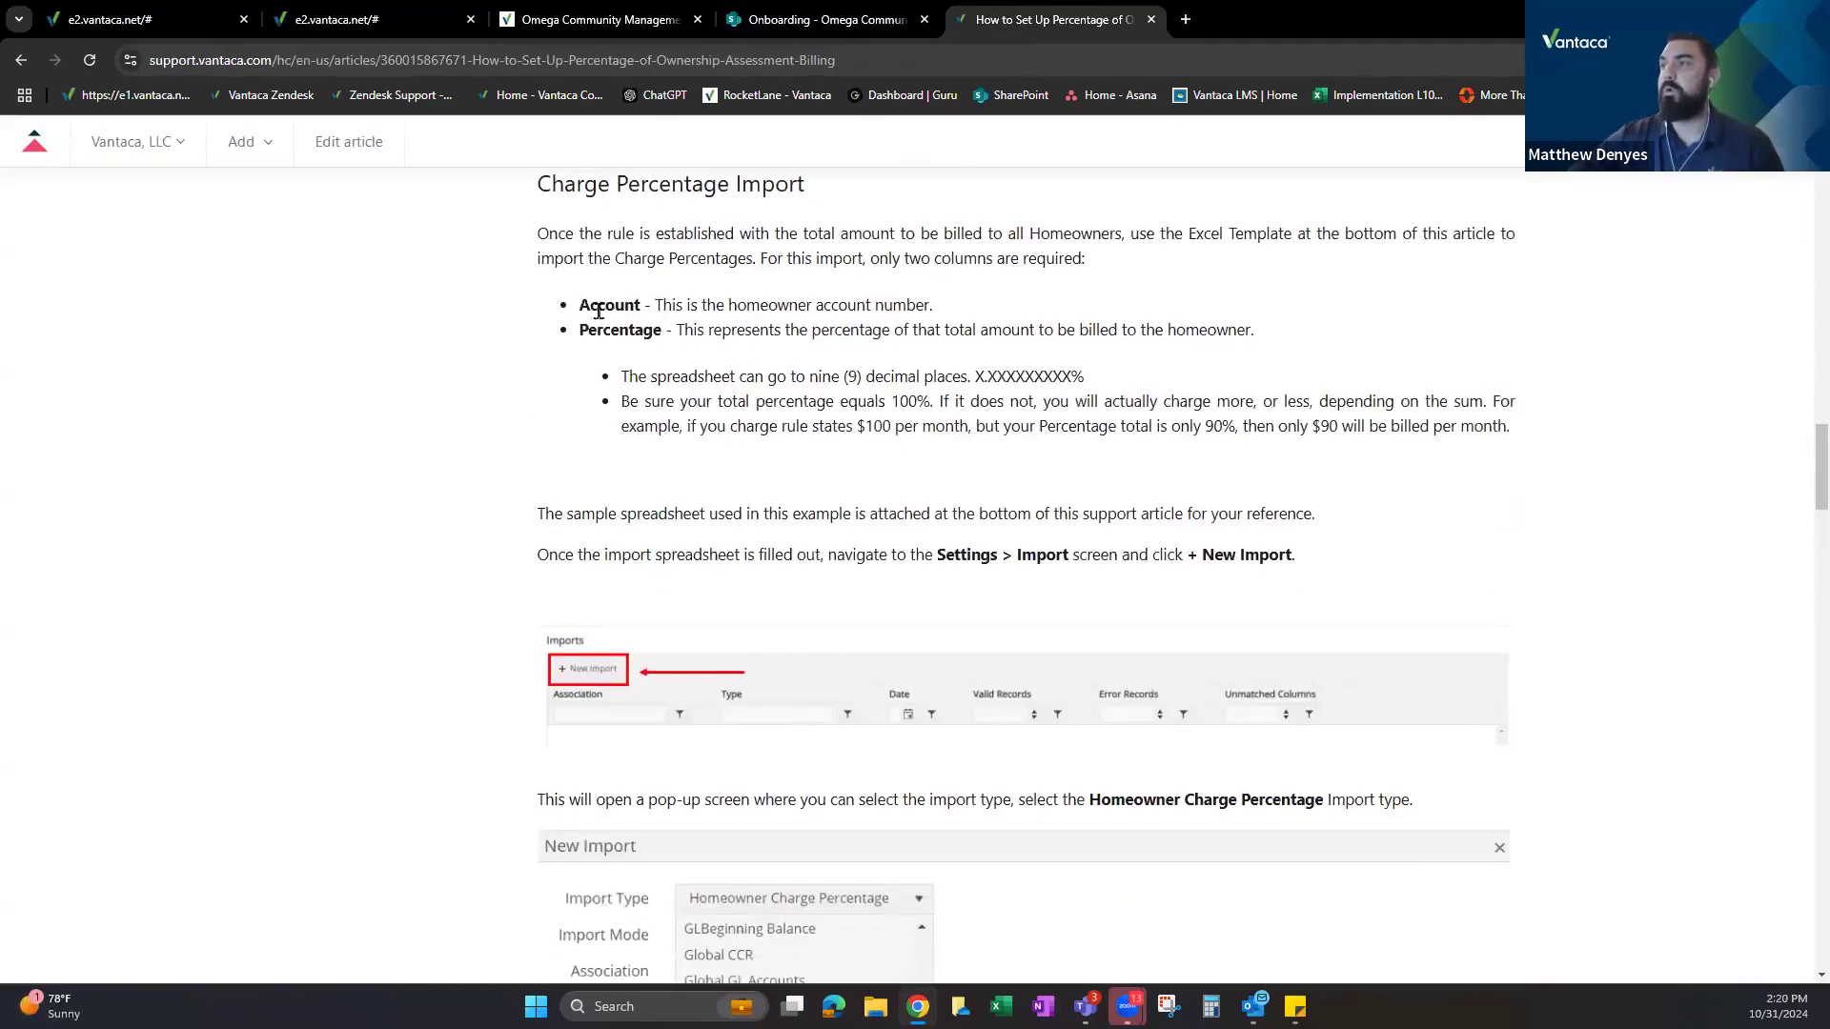
{"action": "scroll", "coordinate": [770, 429], "scroll_direction": "up", "scroll_amount": 3}
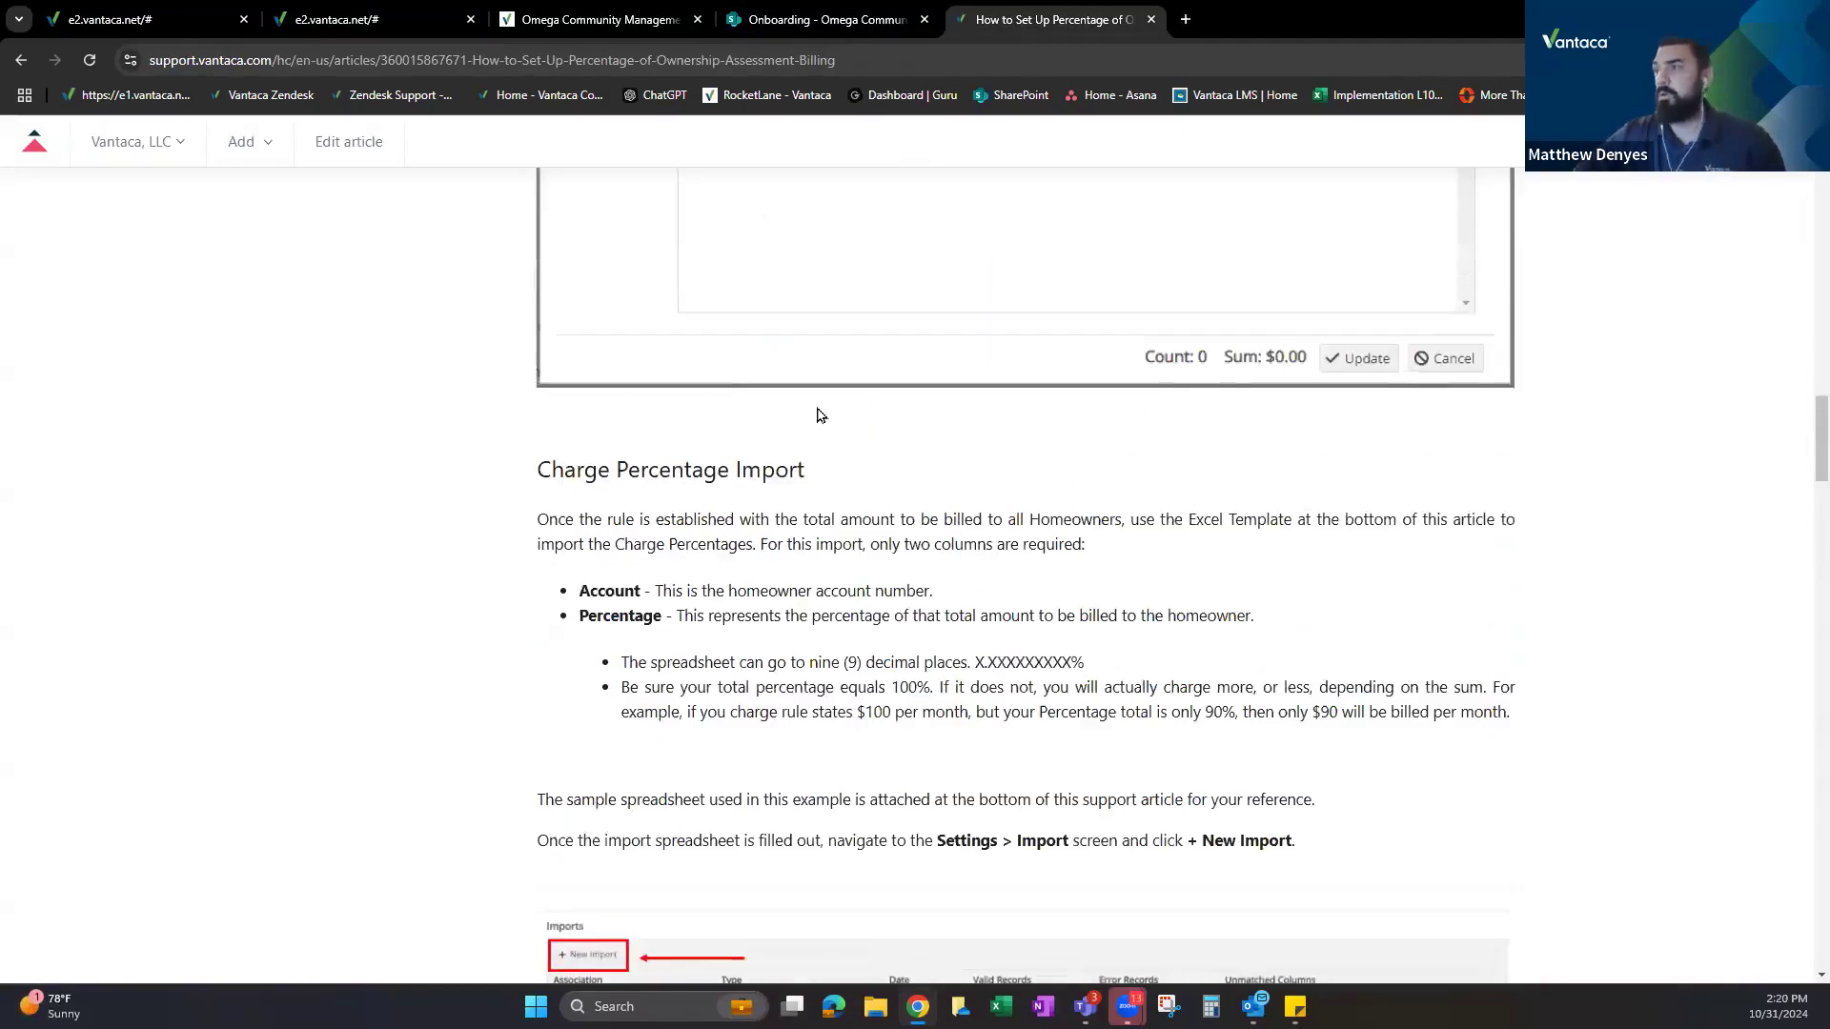
{"action": "scroll", "coordinate": [819, 415], "scroll_direction": "down", "scroll_amount": 10}
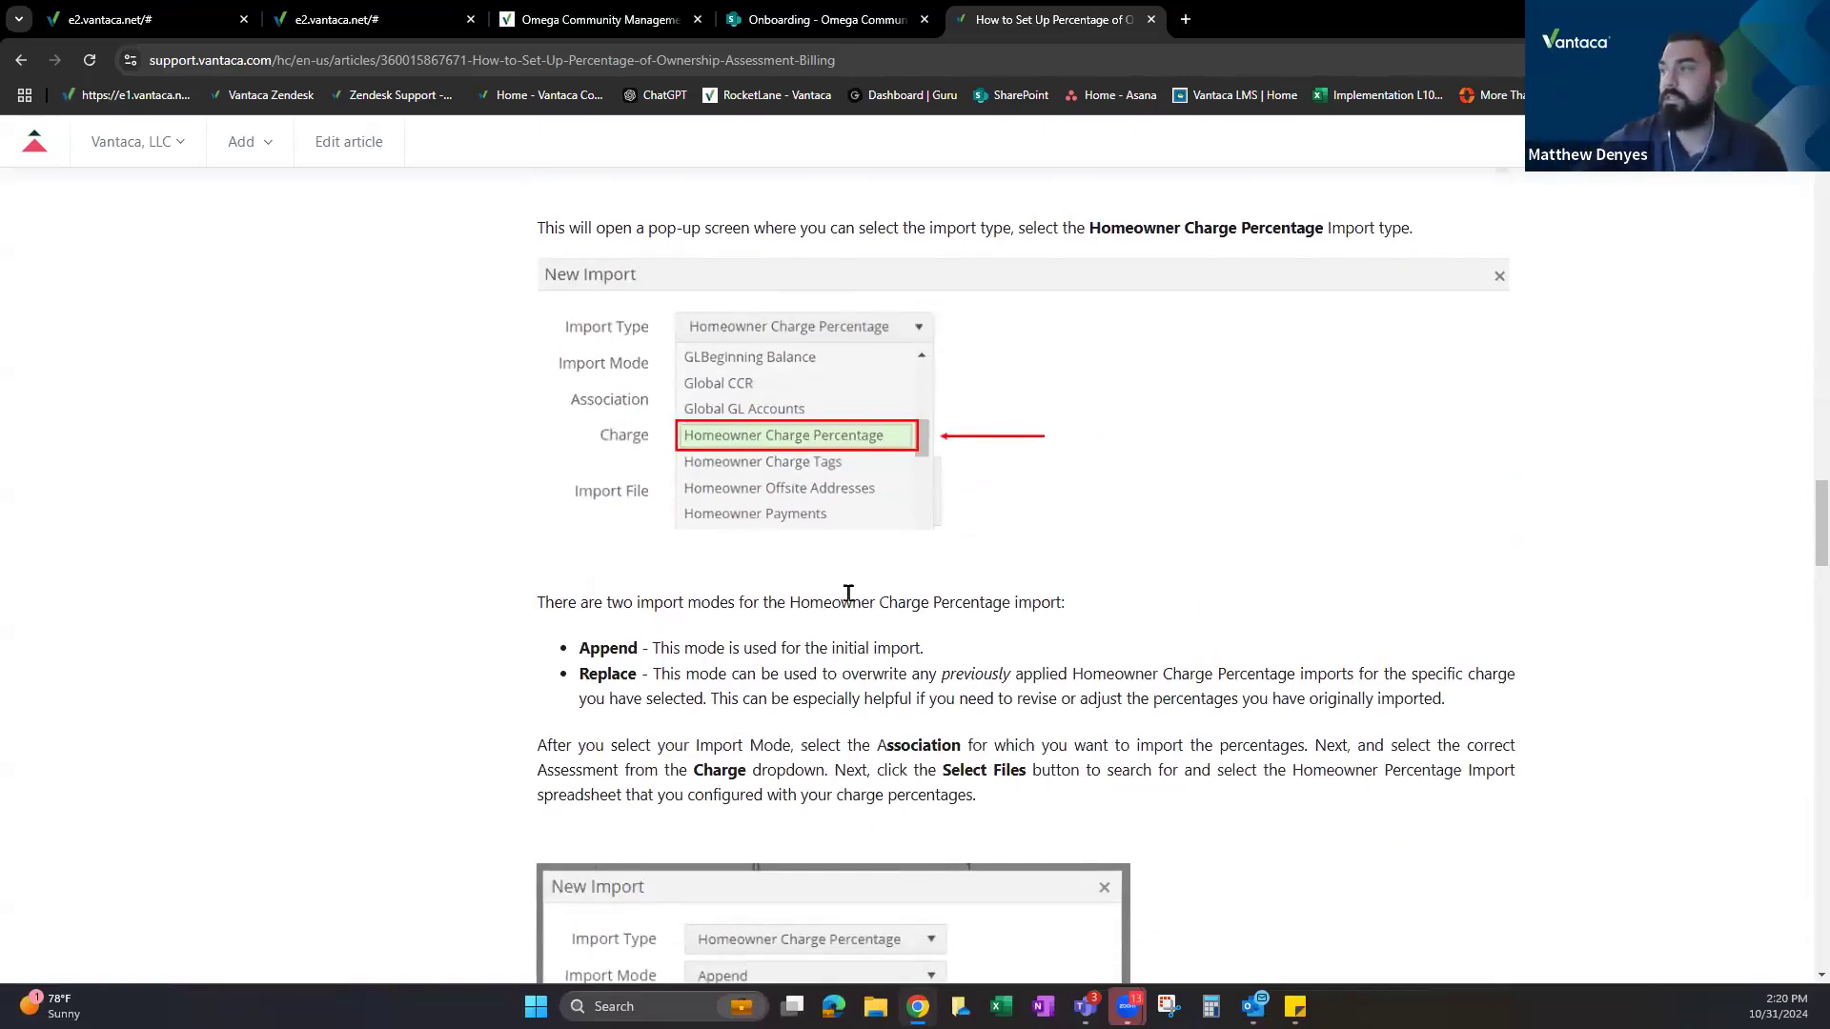
{"action": "scroll", "coordinate": [853, 595], "scroll_direction": "down", "scroll_amount": 4}
{"action": "scroll", "coordinate": [805, 432], "scroll_direction": "down", "scroll_amount": 18}
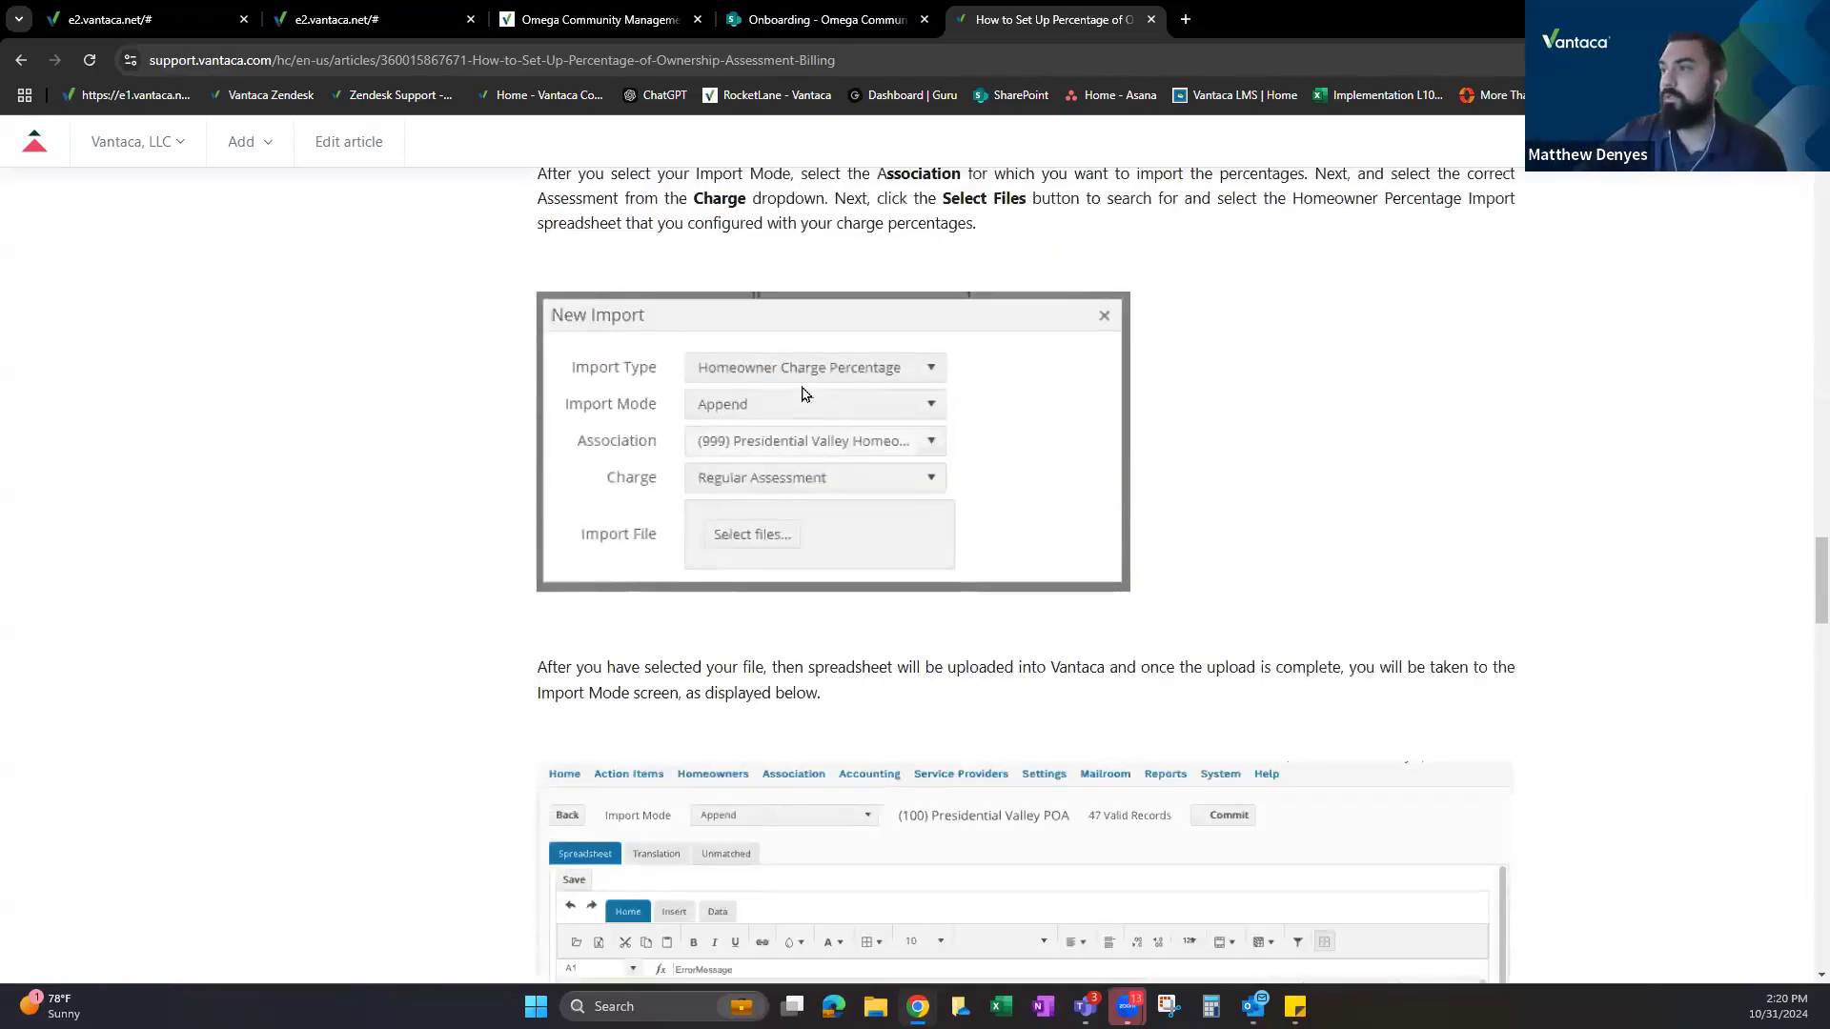
{"action": "scroll", "coordinate": [748, 386], "scroll_direction": "down", "scroll_amount": 15}
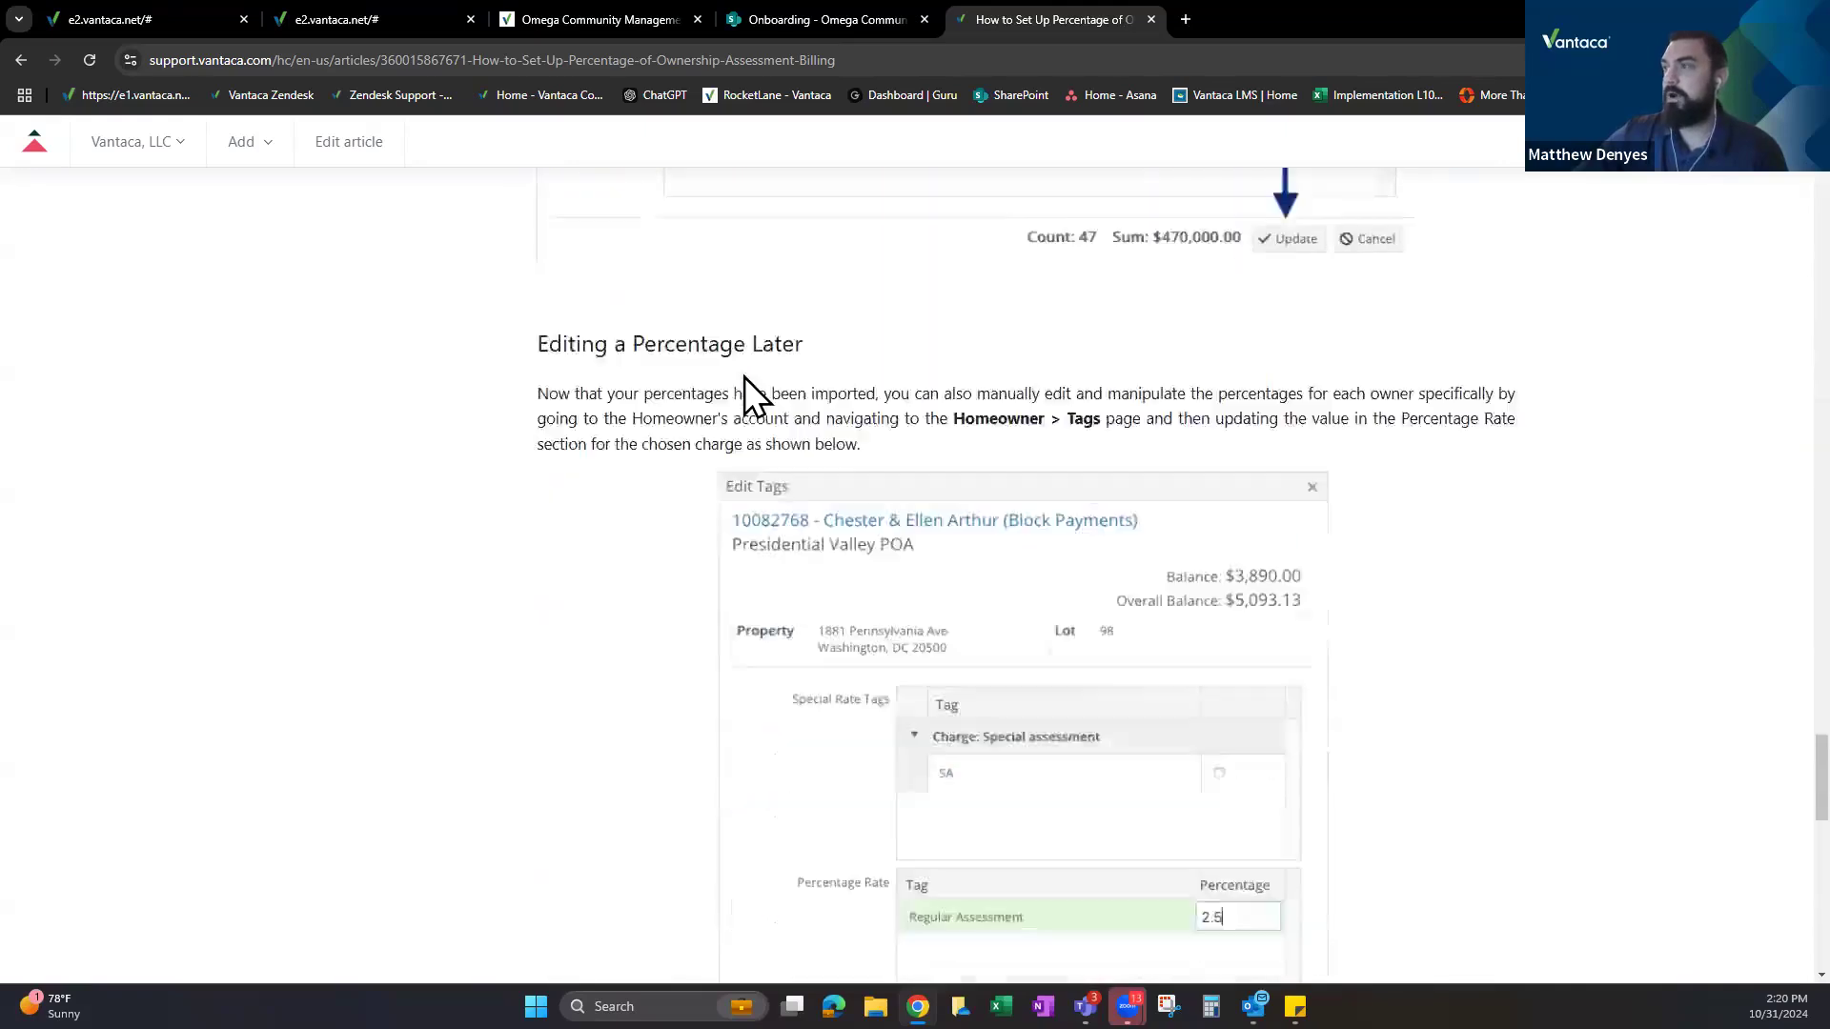
{"action": "scroll", "coordinate": [724, 457], "scroll_direction": "up", "scroll_amount": 5}
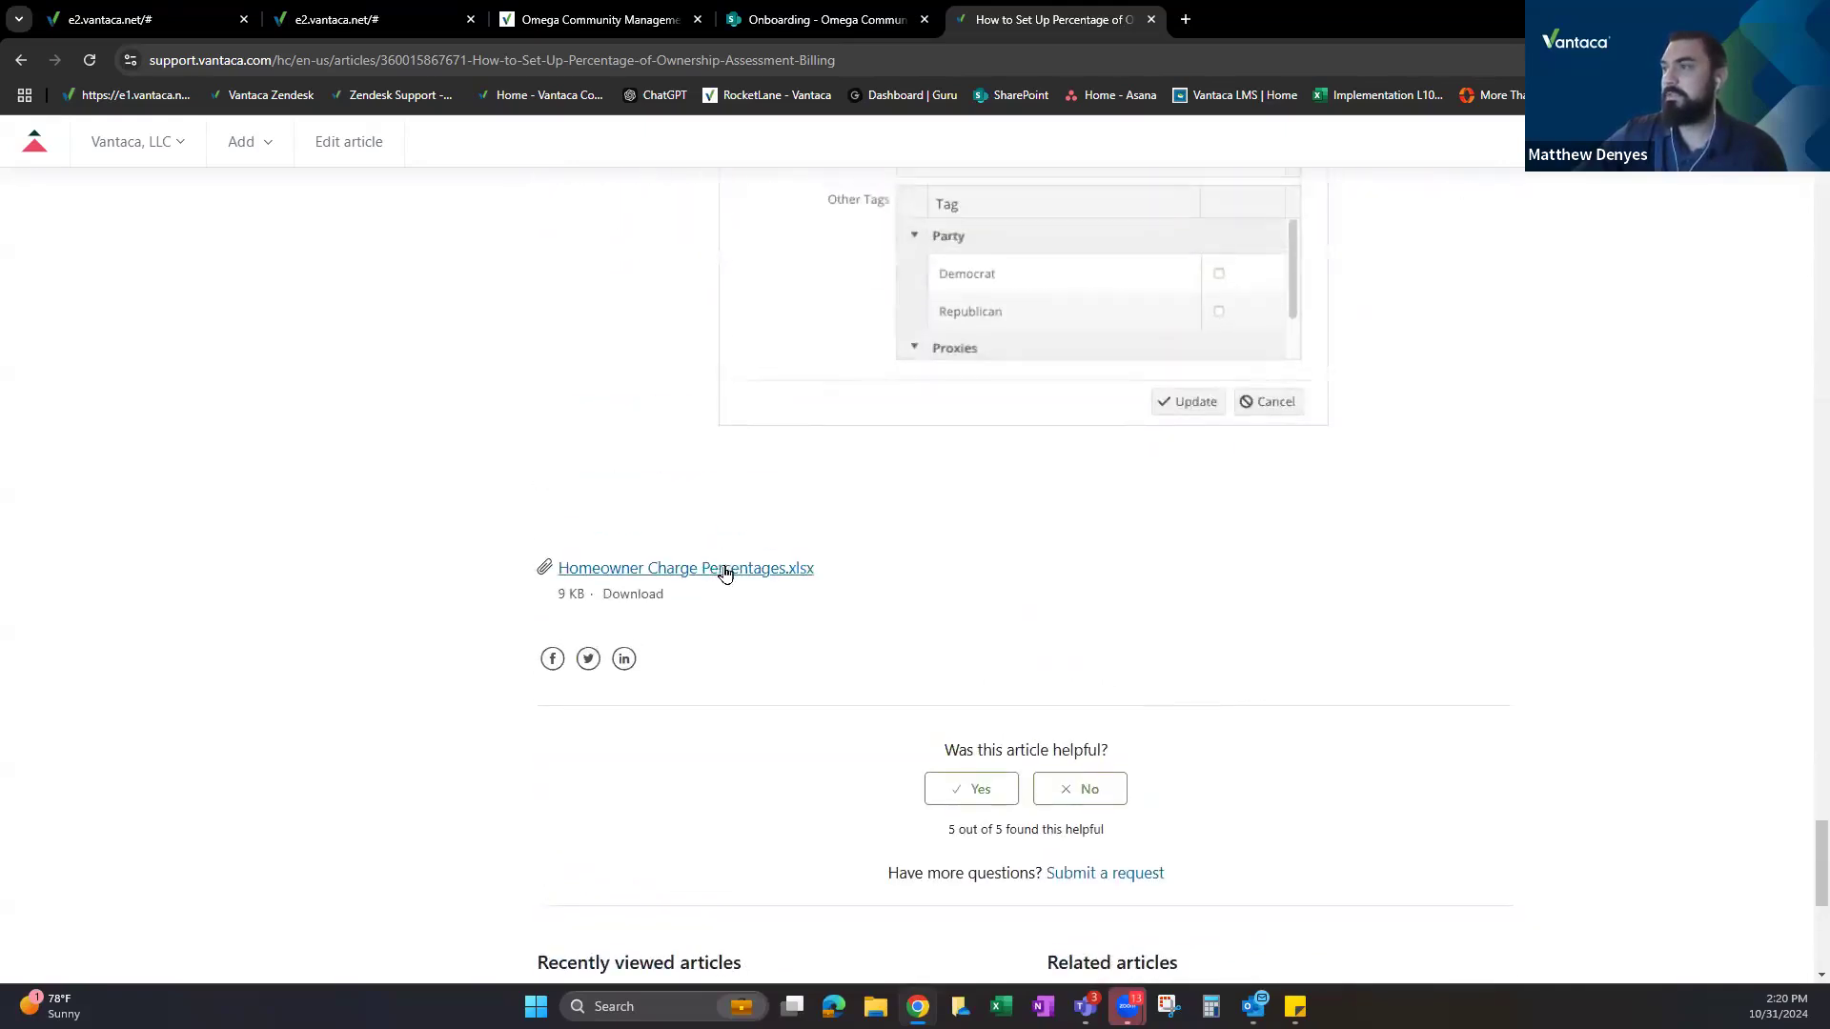
{"action": "left_click", "coordinate": [724, 567]}
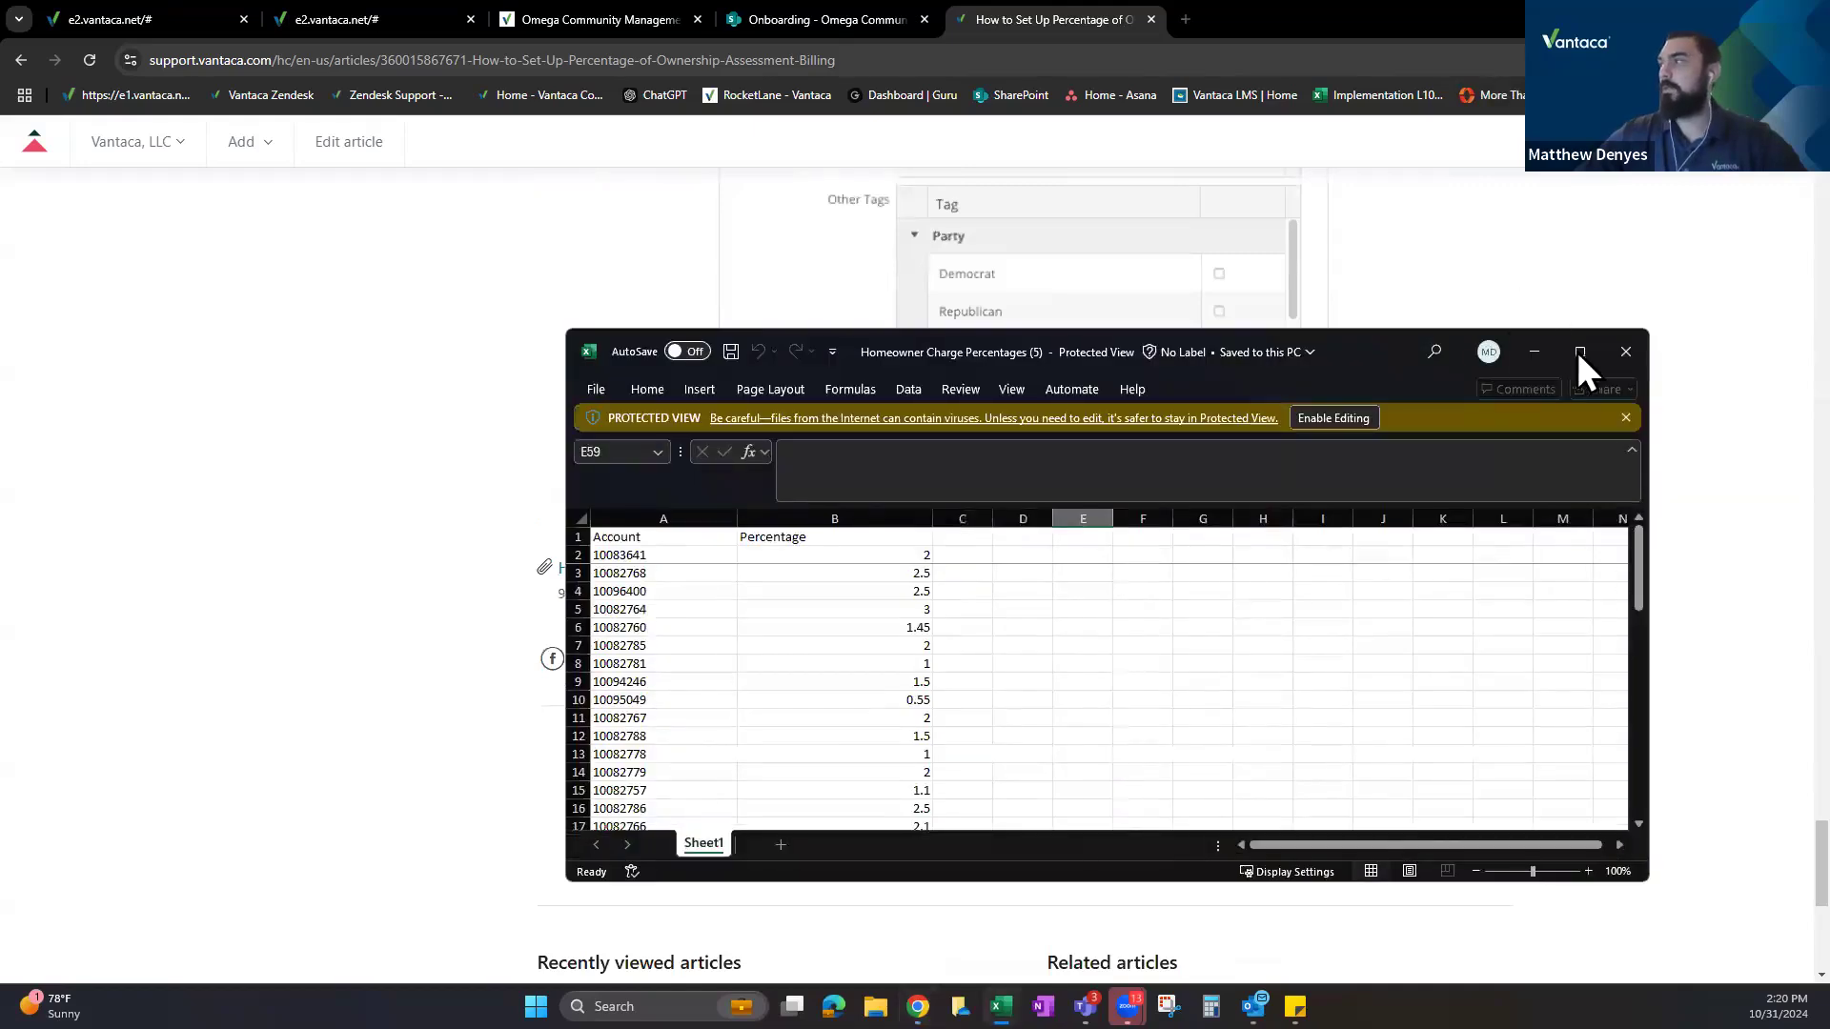
Maximize Excel, enable editing, and select the Account and Percentage values to check their total.
{"action": "left_click", "coordinate": [1578, 351]}
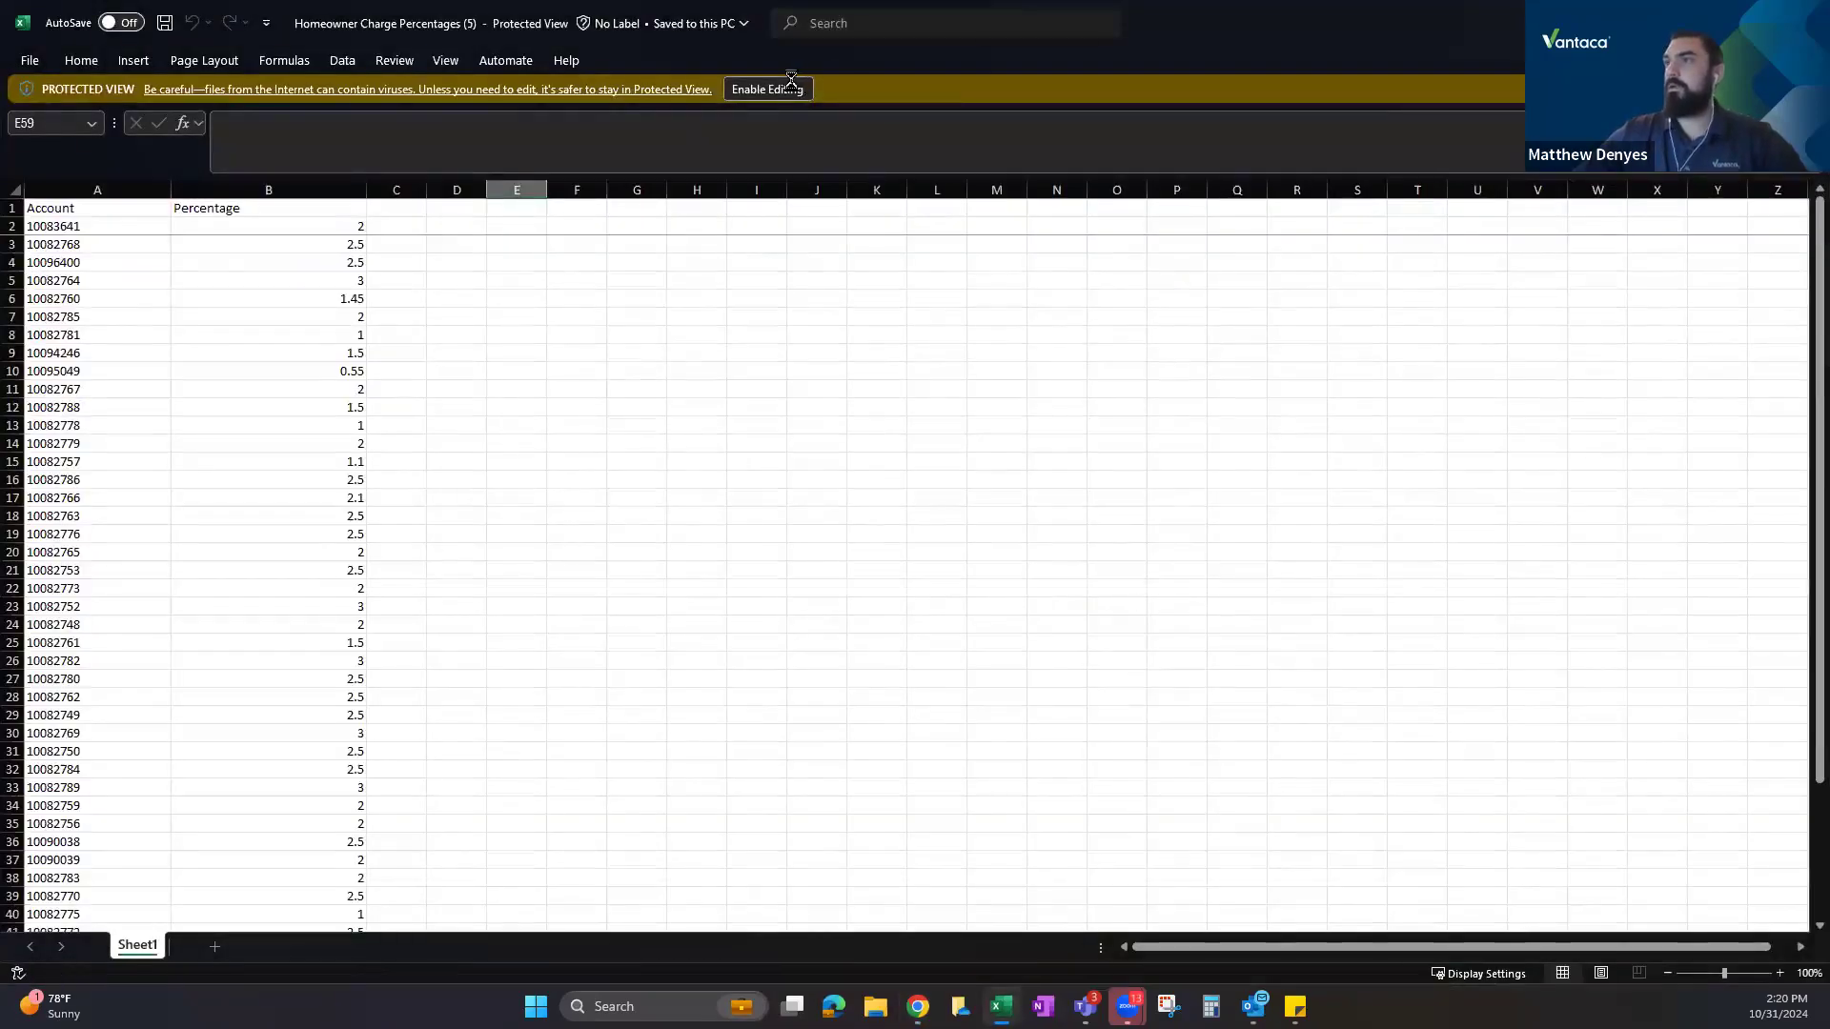
{"action": "left_click", "coordinate": [781, 84]}
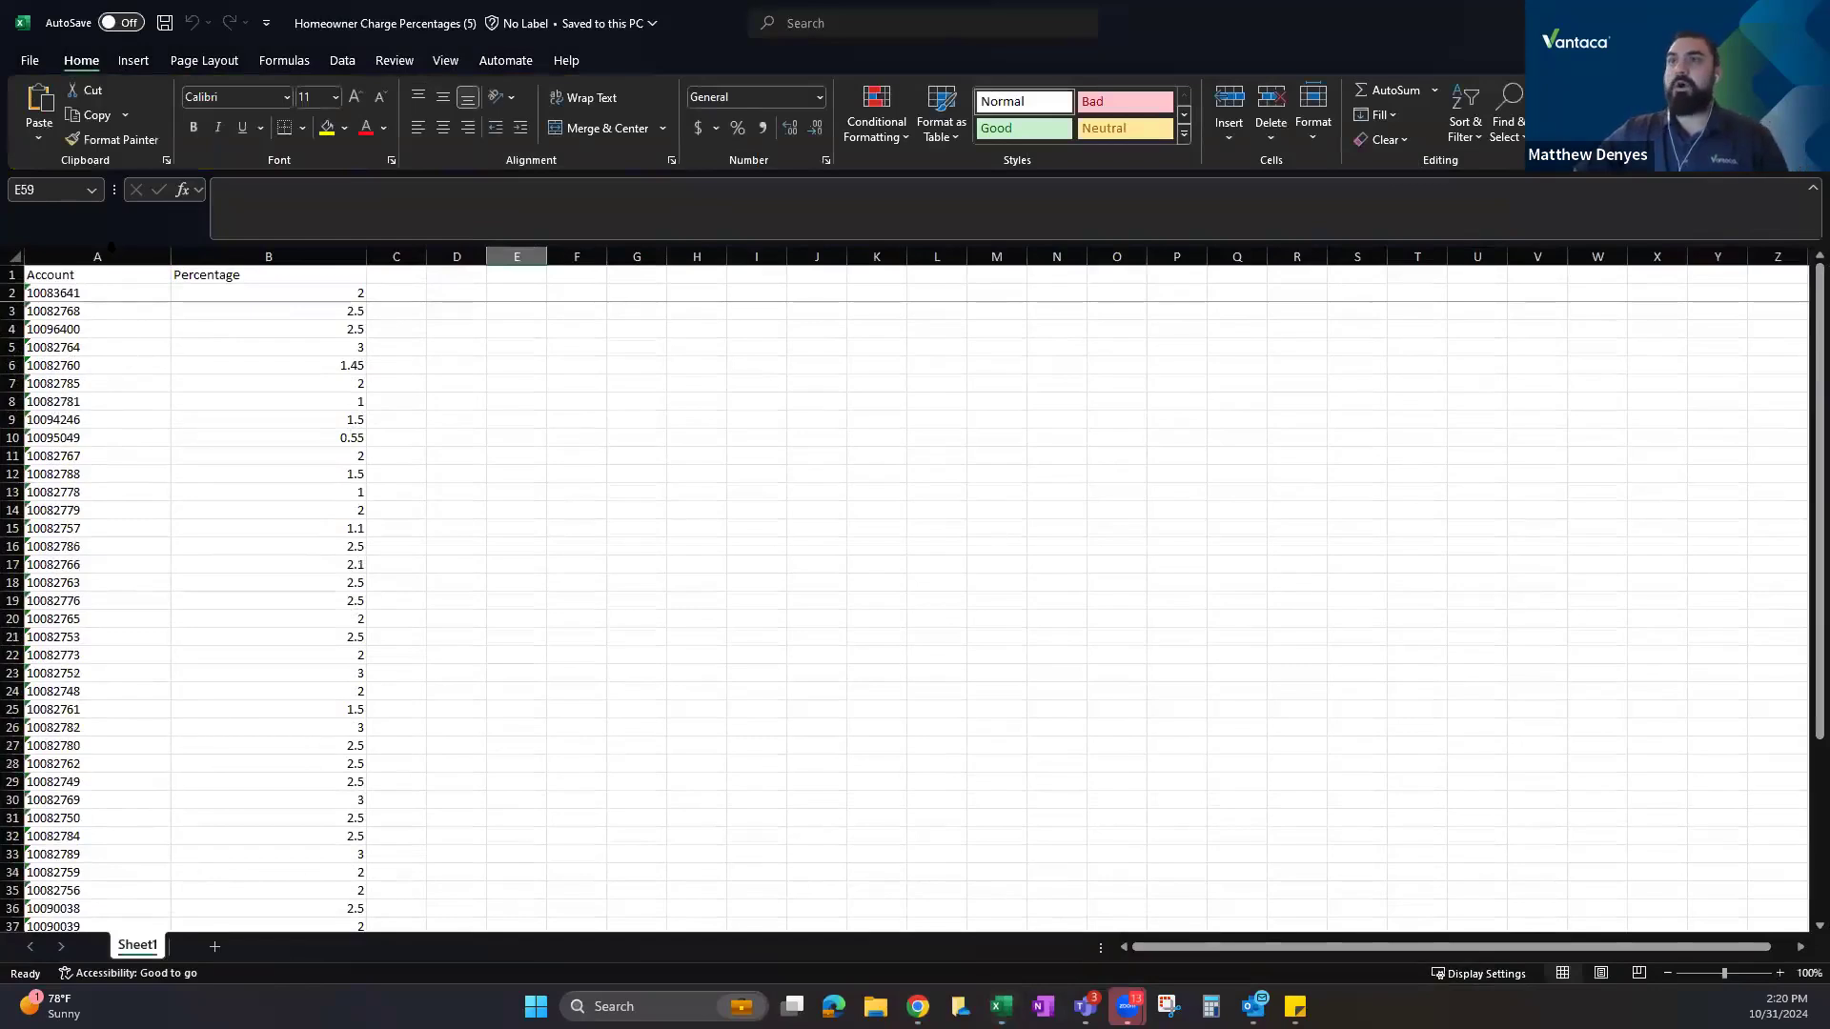
{"action": "left_click", "coordinate": [110, 253]}
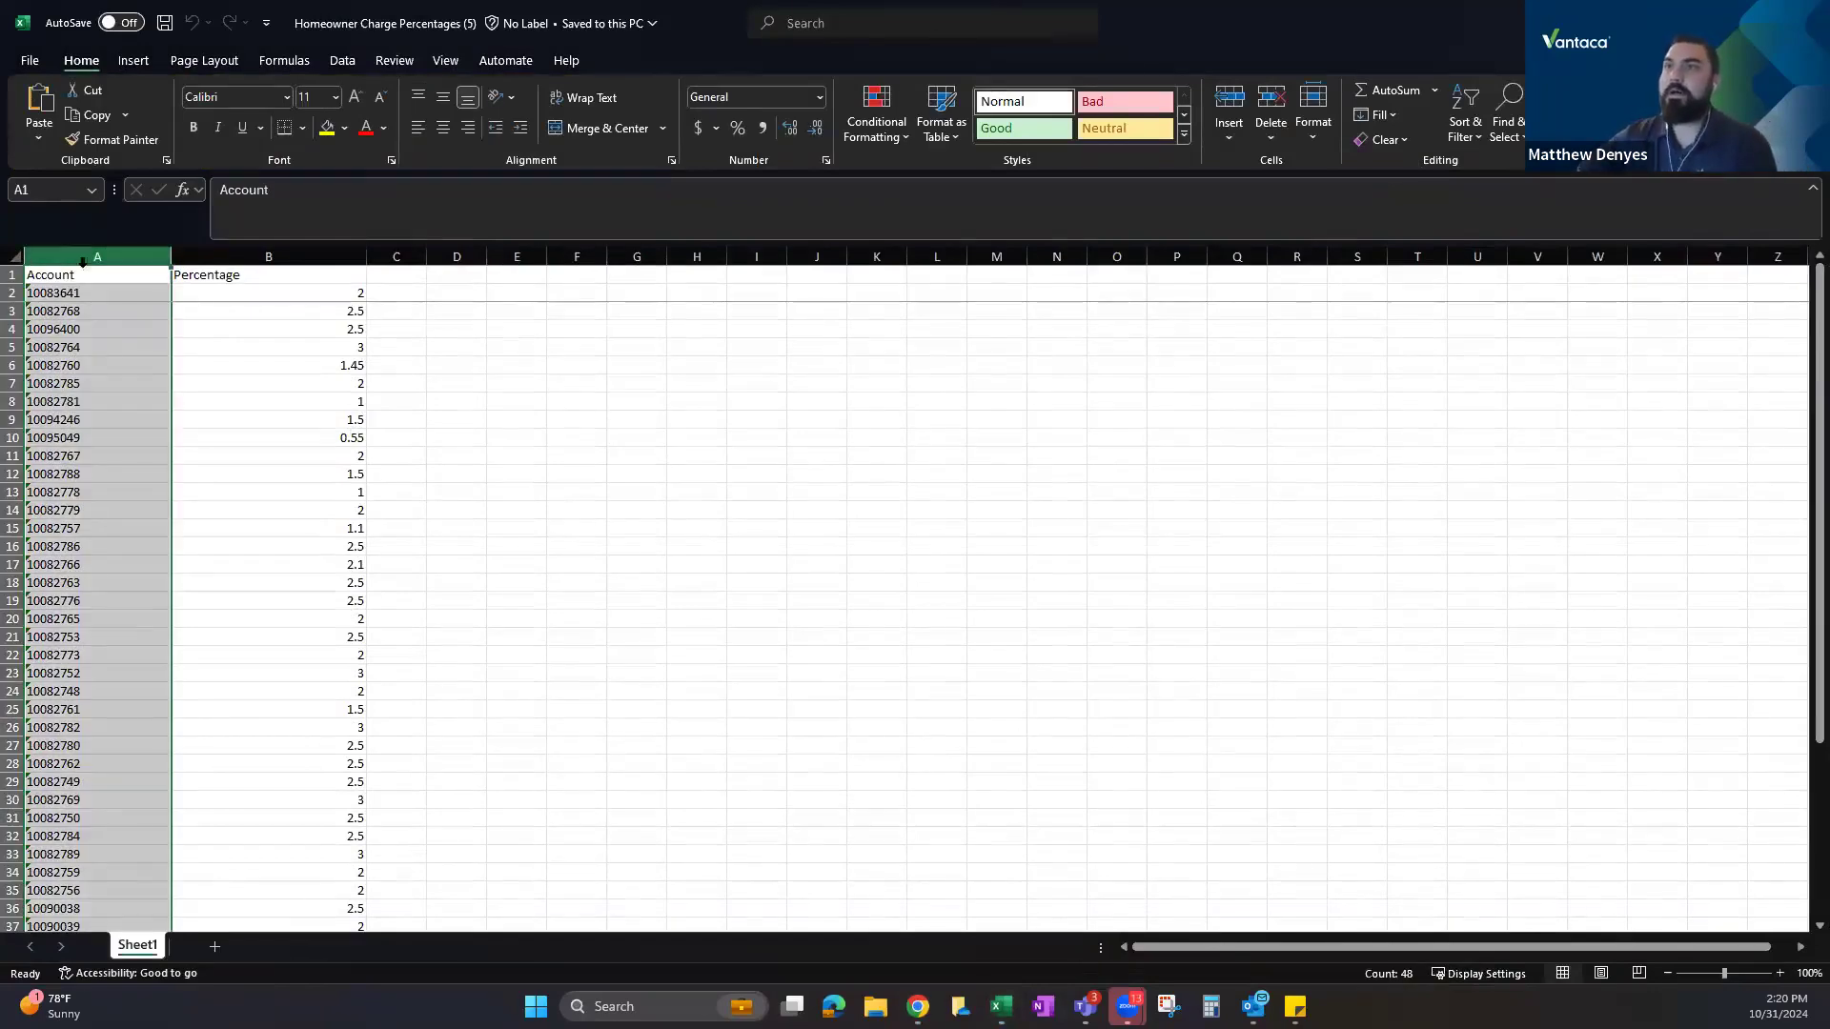
{"action": "left_click", "coordinate": [278, 255]}
{"action": "left_click_drag", "start_coordinate": [266, 294], "coordinate": [253, 869]}
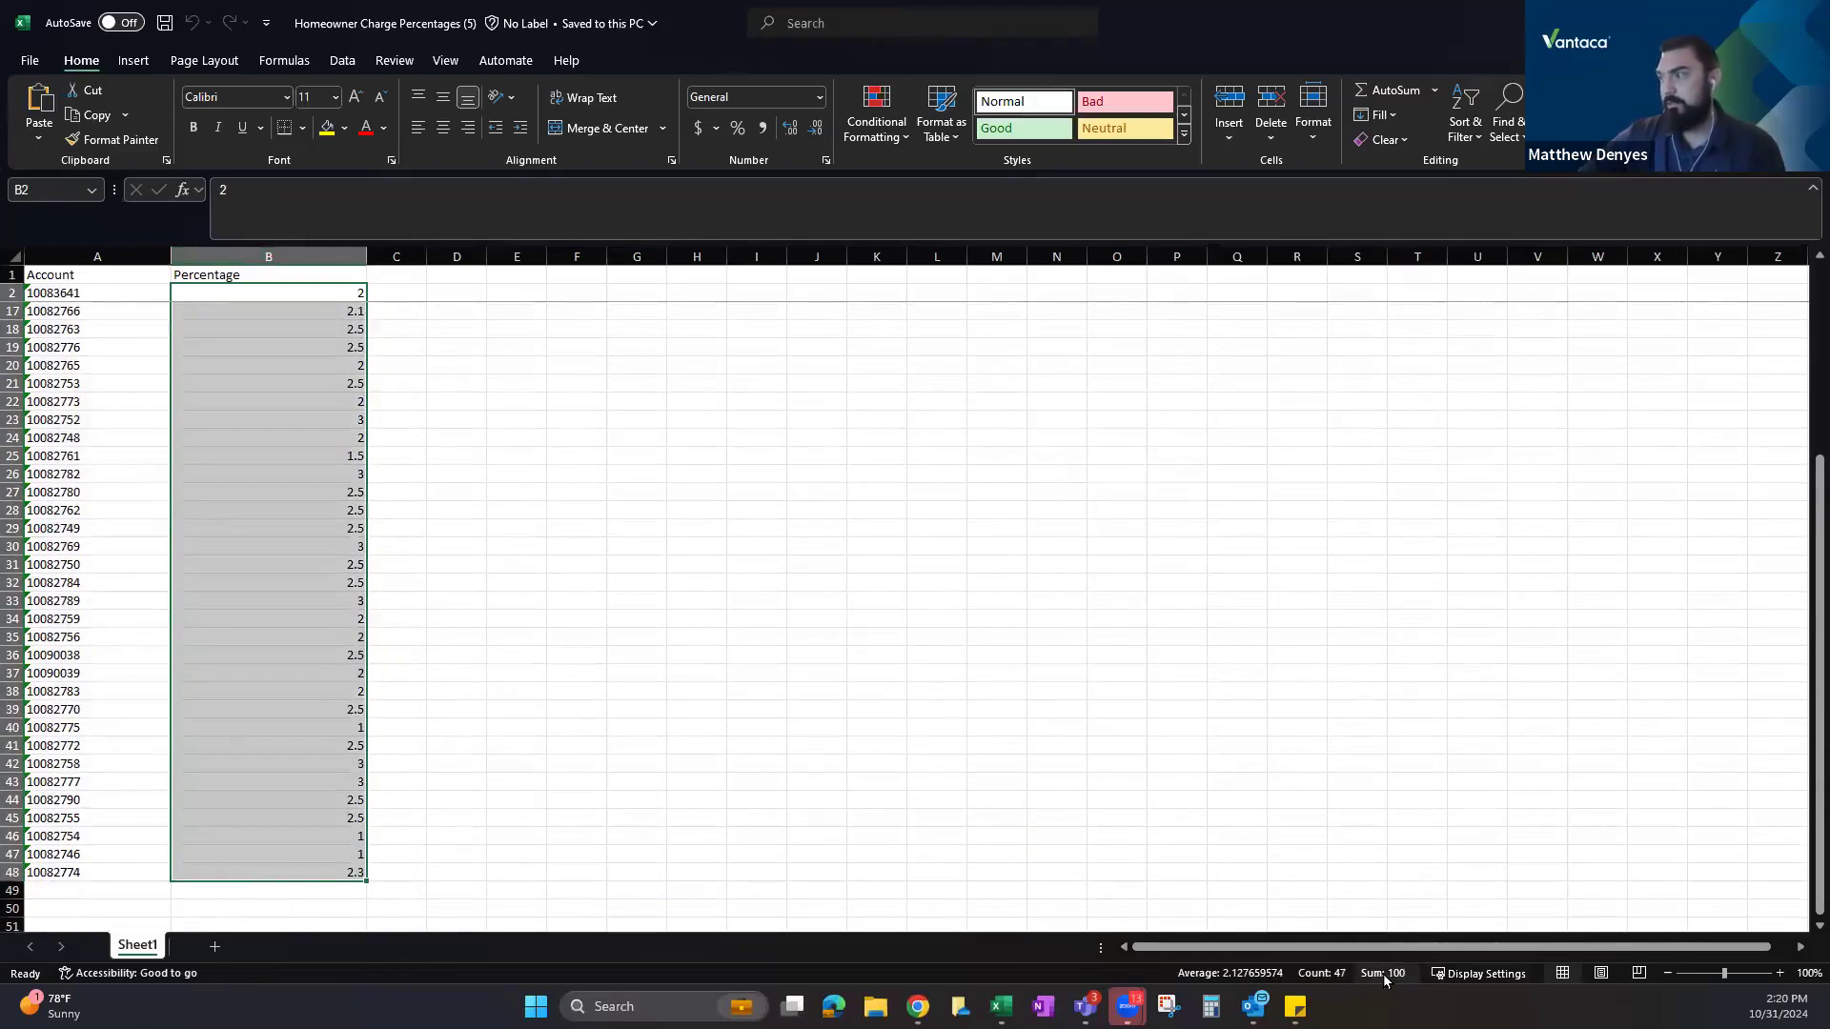
{"action": "scroll", "coordinate": [363, 527], "scroll_direction": "up", "scroll_amount": 5}
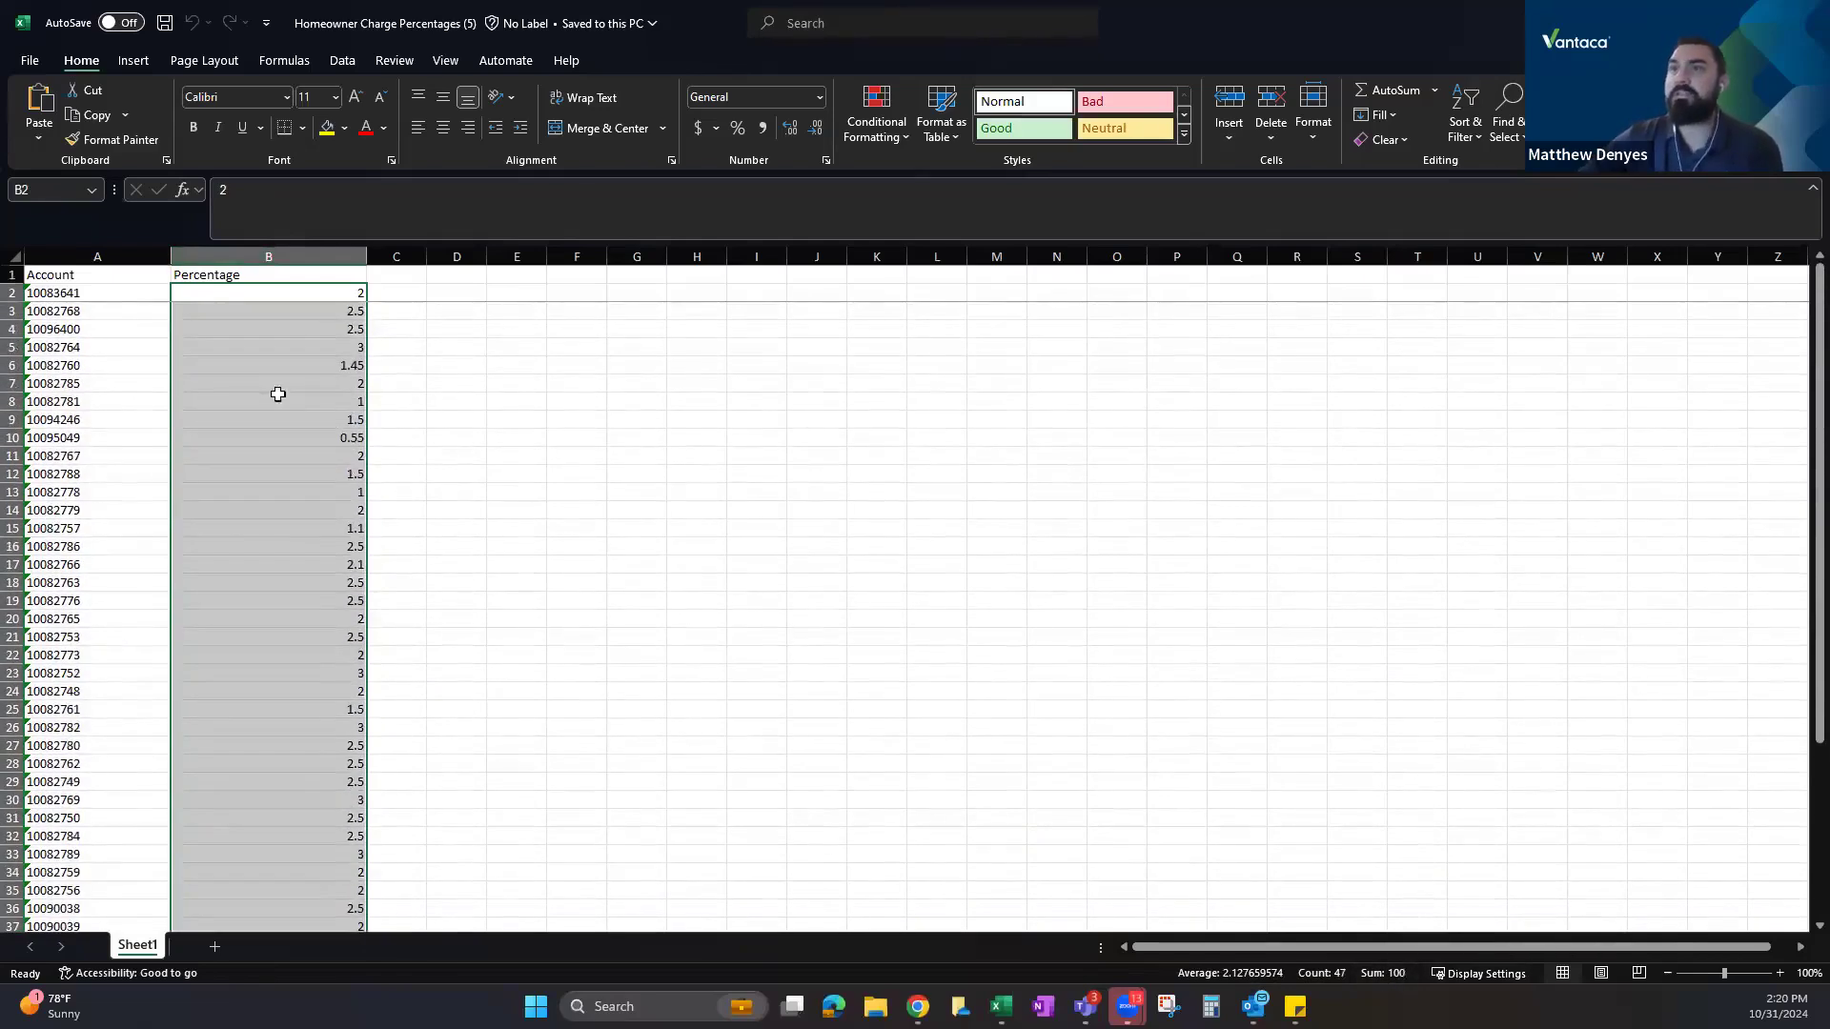
{"action": "left_click", "coordinate": [89, 297]}
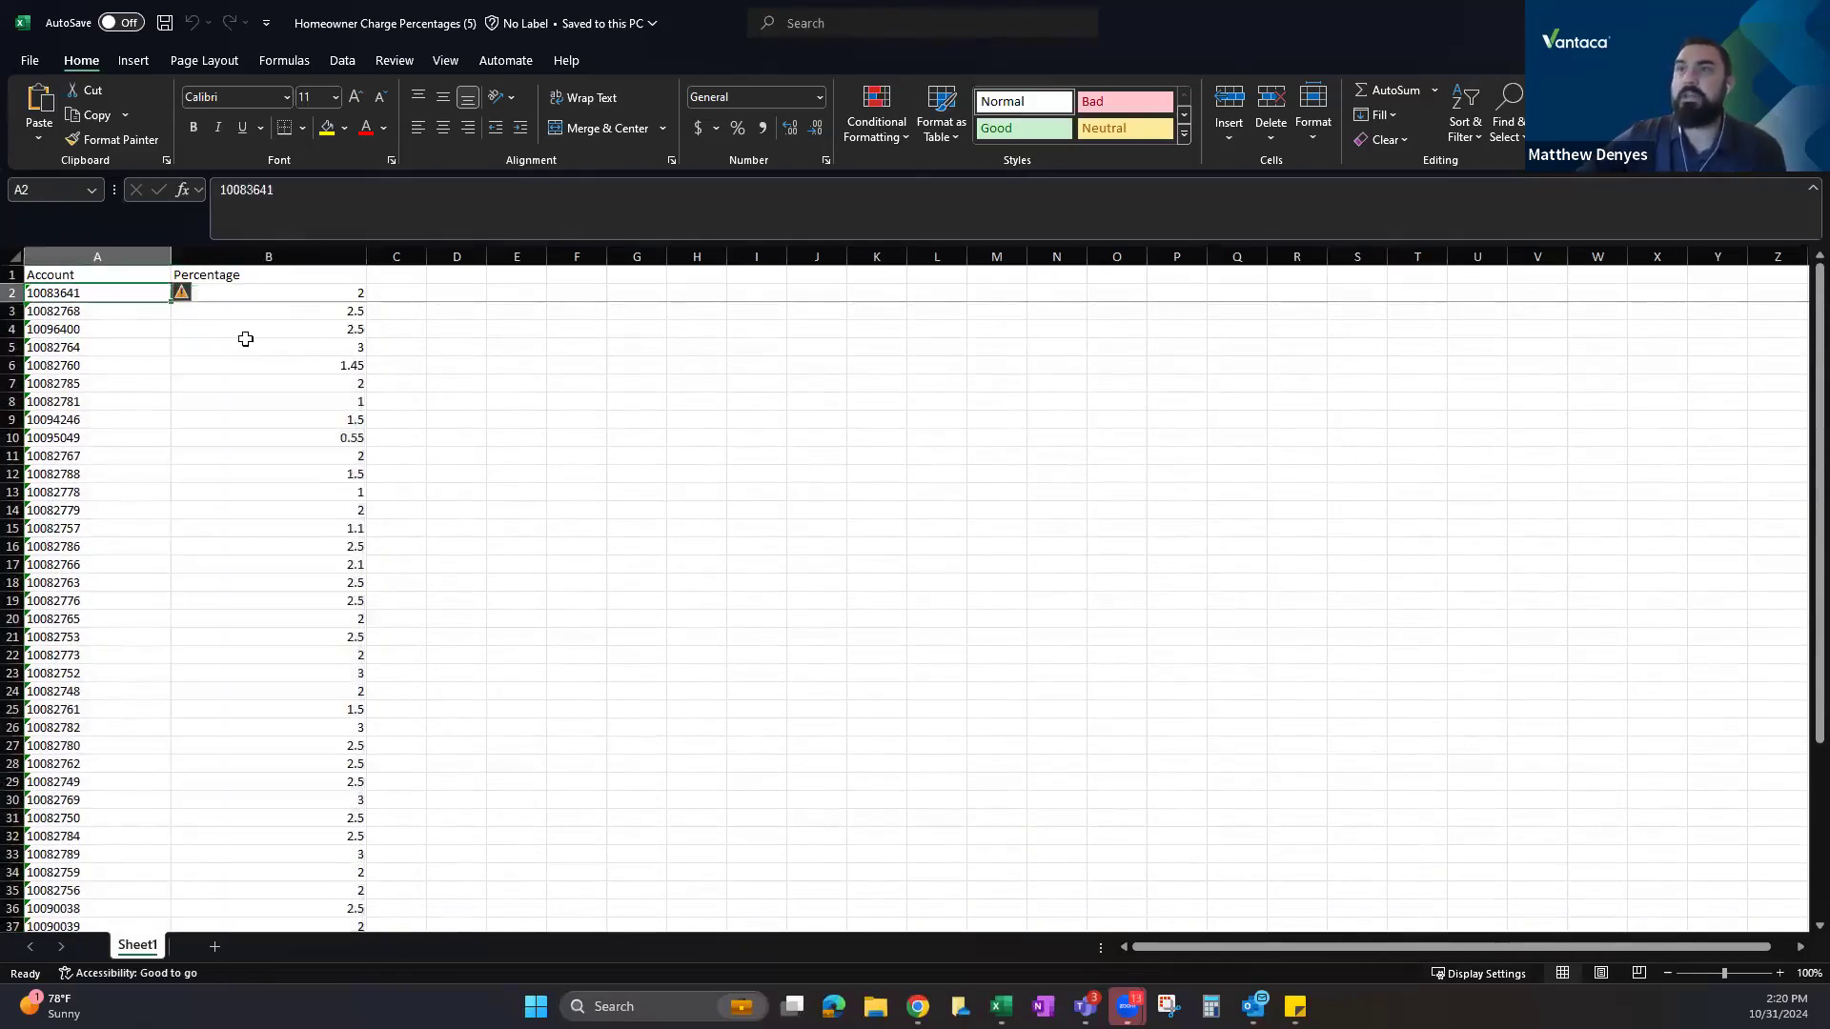
{"action": "left_click", "coordinate": [304, 291]}
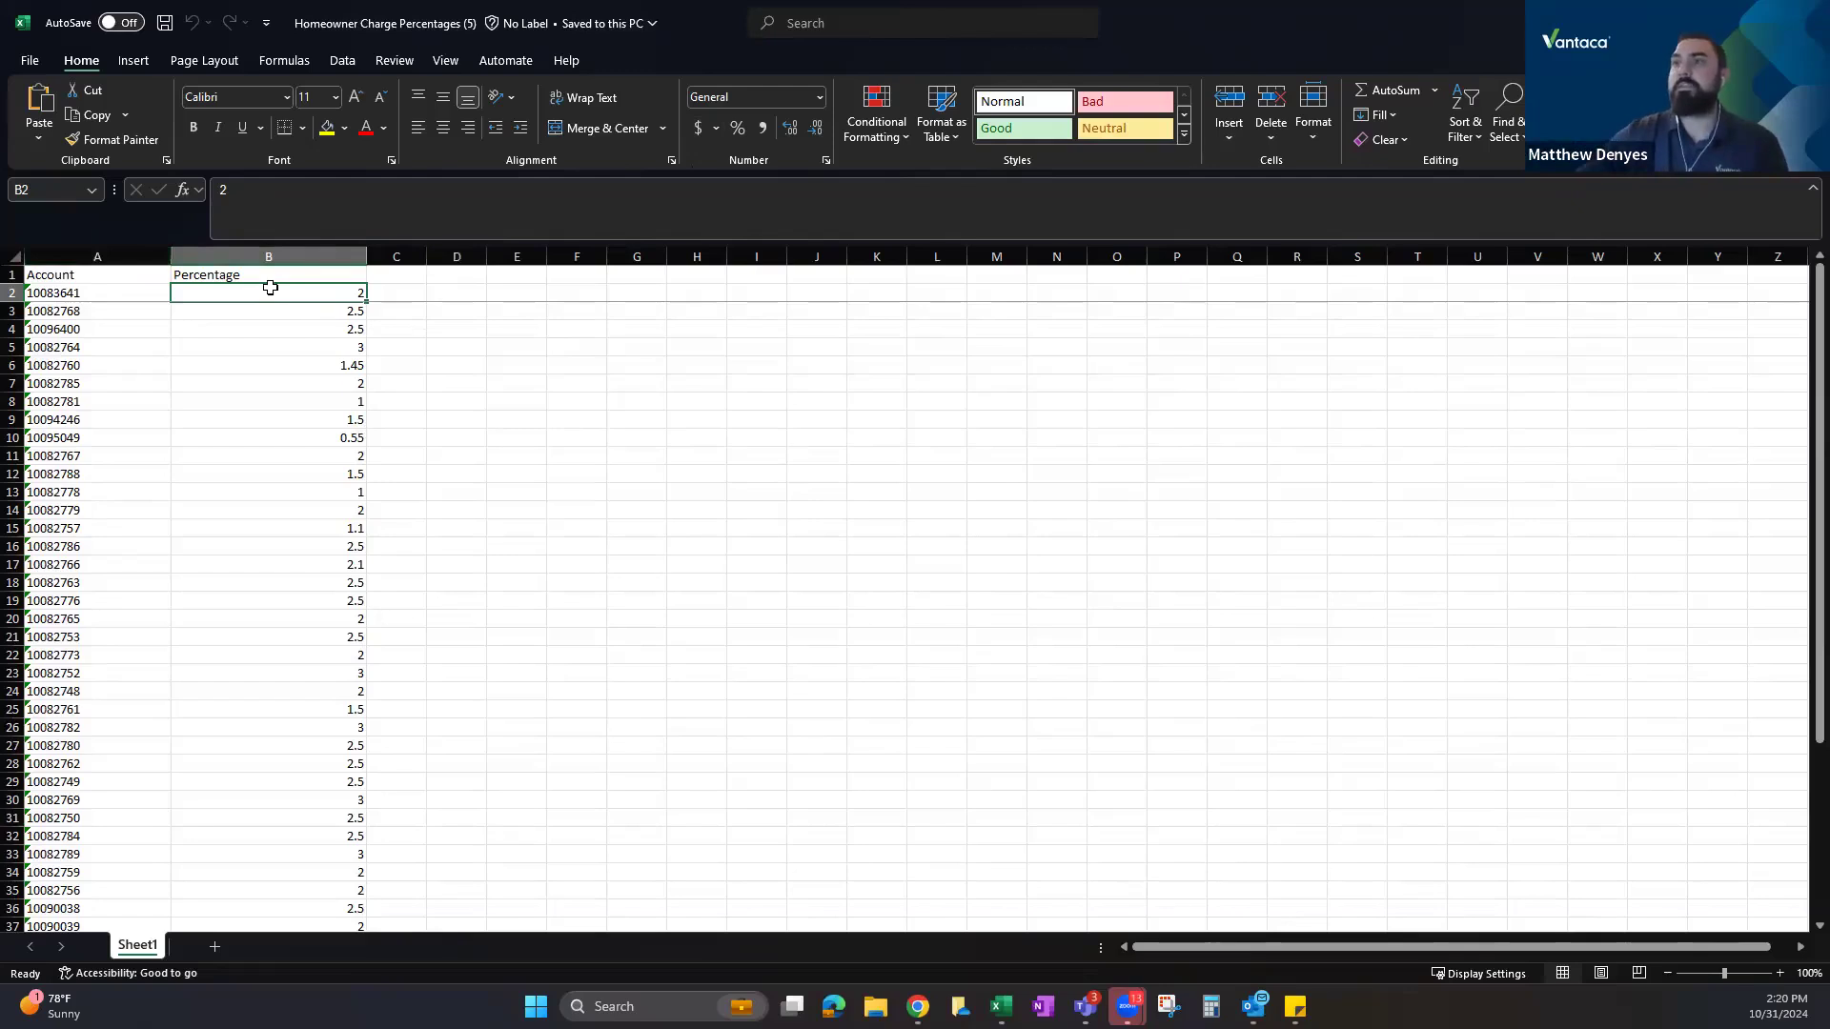
Reselect the Account and Percentage columns to confirm the percentages sum to 100.
{"action": "left_click_drag", "start_coordinate": [132, 256], "coordinate": [289, 257]}
{"action": "scroll", "coordinate": [646, 507], "scroll_direction": "down", "scroll_amount": 5}
{"action": "scroll", "coordinate": [644, 507], "scroll_direction": "up", "scroll_amount": 5}
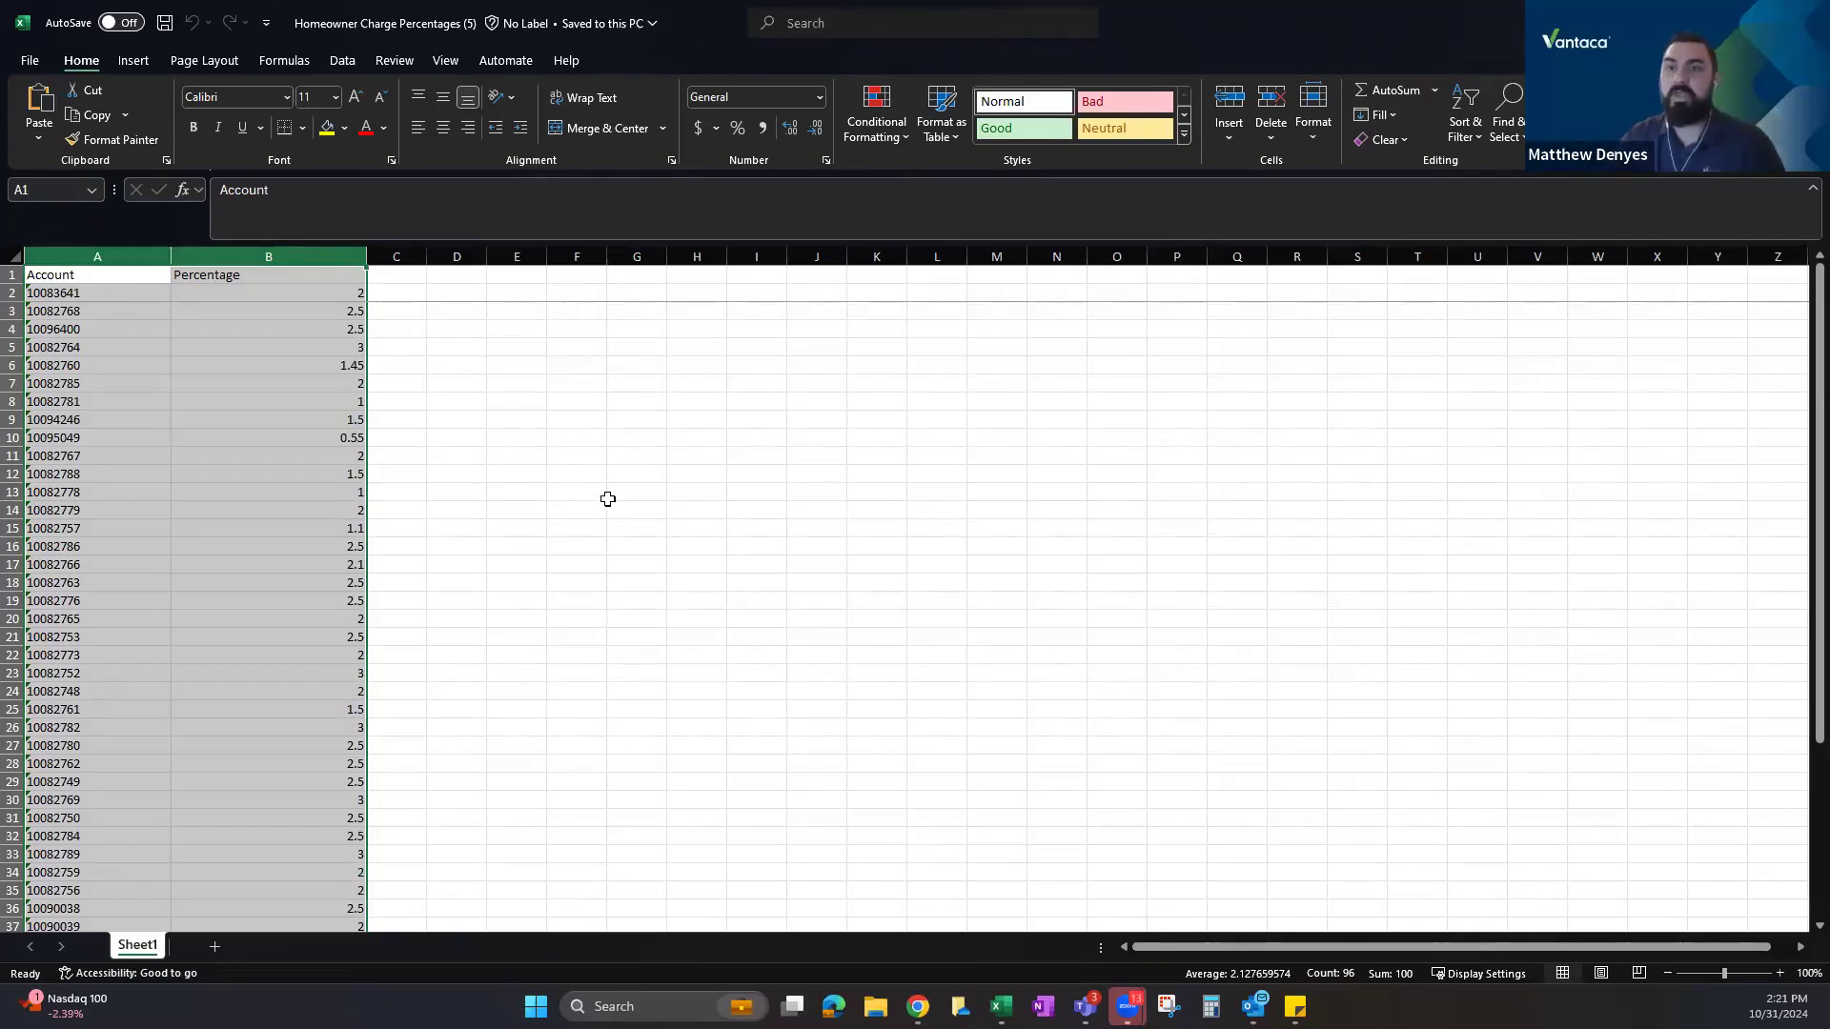
{"action": "left_click", "coordinate": [95, 257]}
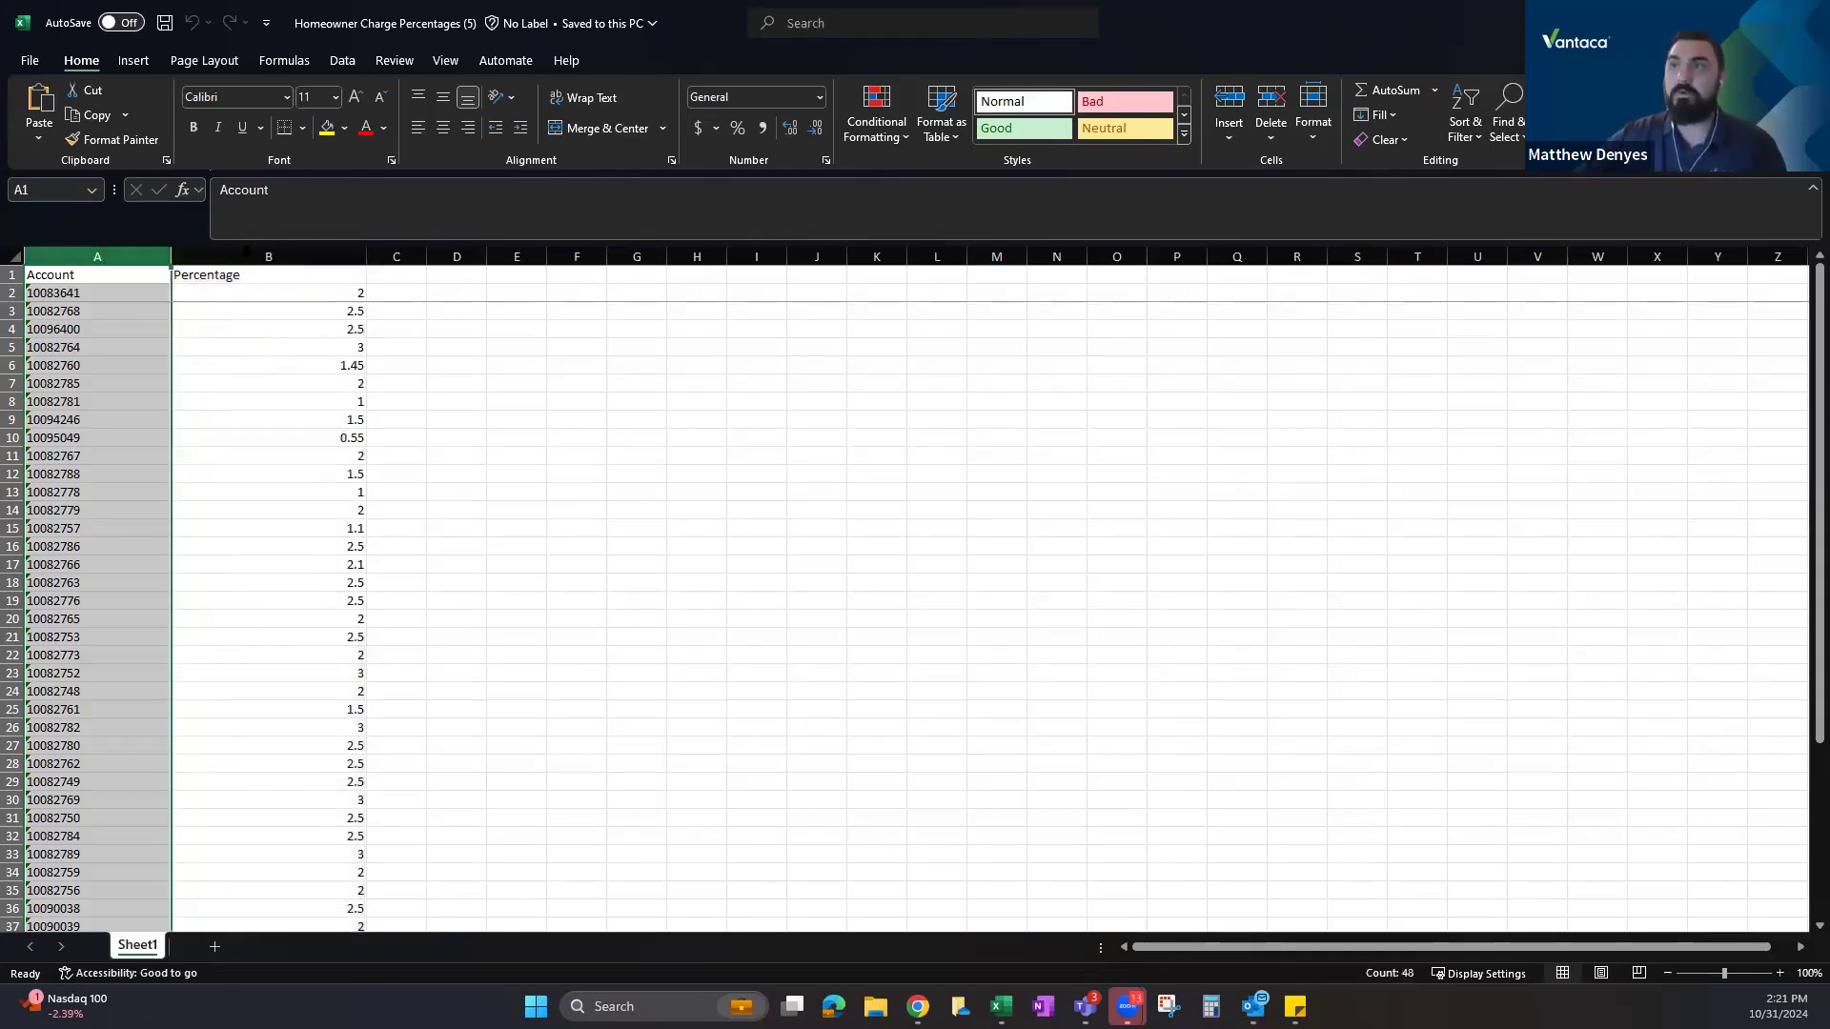
{"action": "left_click", "coordinate": [269, 255]}
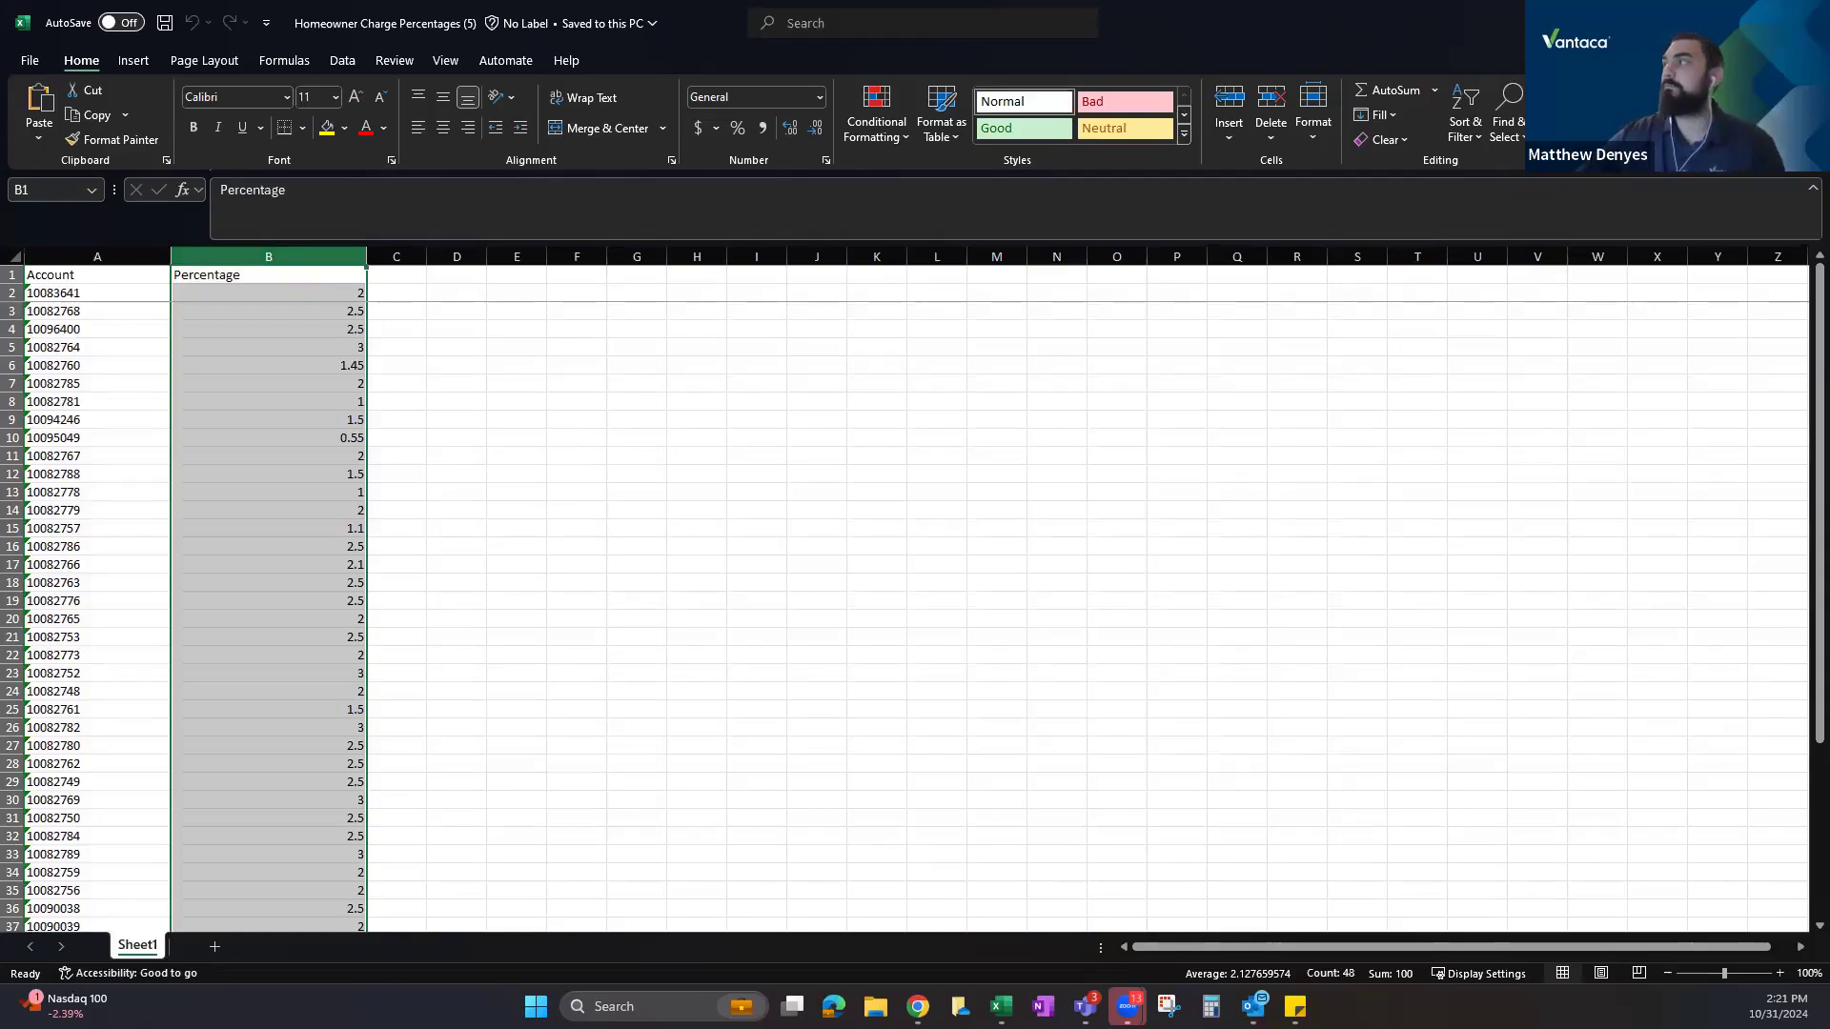
{"action": "key", "text": "alt+Tab"}
Search the help center for 'charge tag' and open Importing Homeowner Charge Tags.
{"action": "scroll", "coordinate": [534, 562], "scroll_direction": "up", "scroll_amount": 10}
{"action": "scroll", "coordinate": [615, 500], "scroll_direction": "up", "scroll_amount": 20}
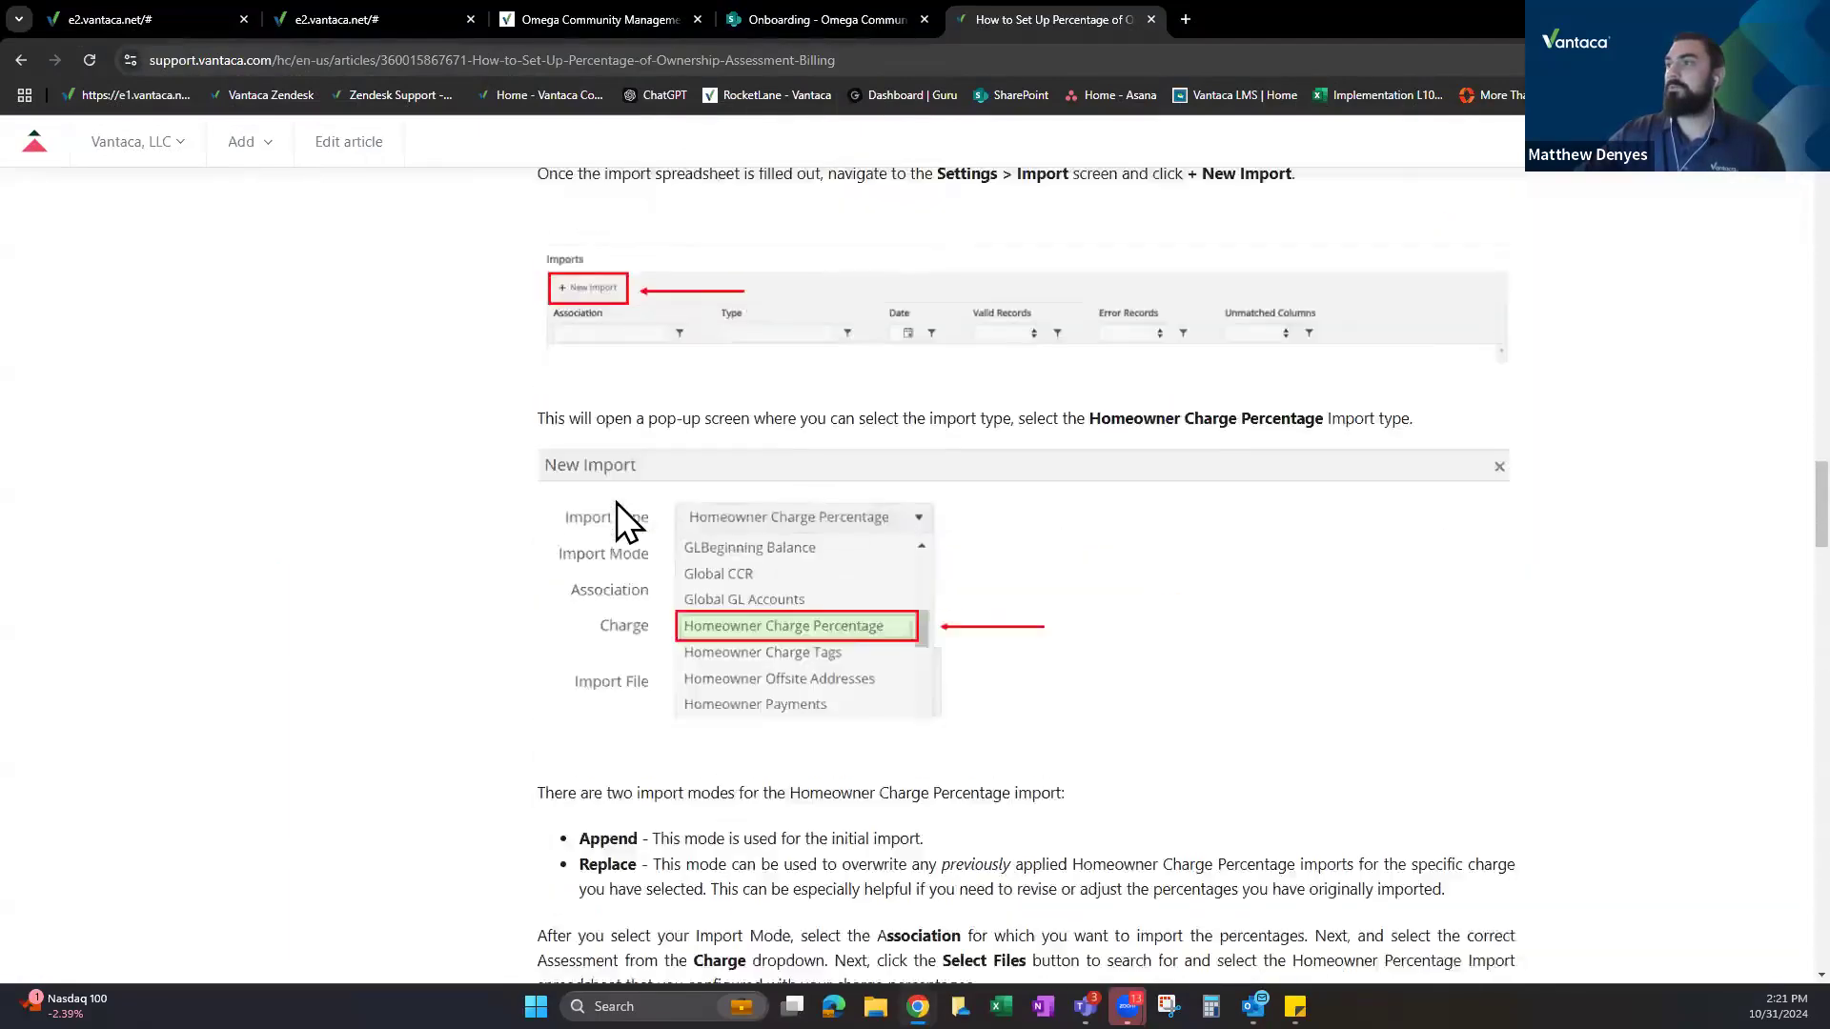
{"action": "scroll", "coordinate": [622, 514], "scroll_direction": "up", "scroll_amount": 10}
{"action": "left_click", "coordinate": [861, 429]}
{"action": "type", "text": "charge"}
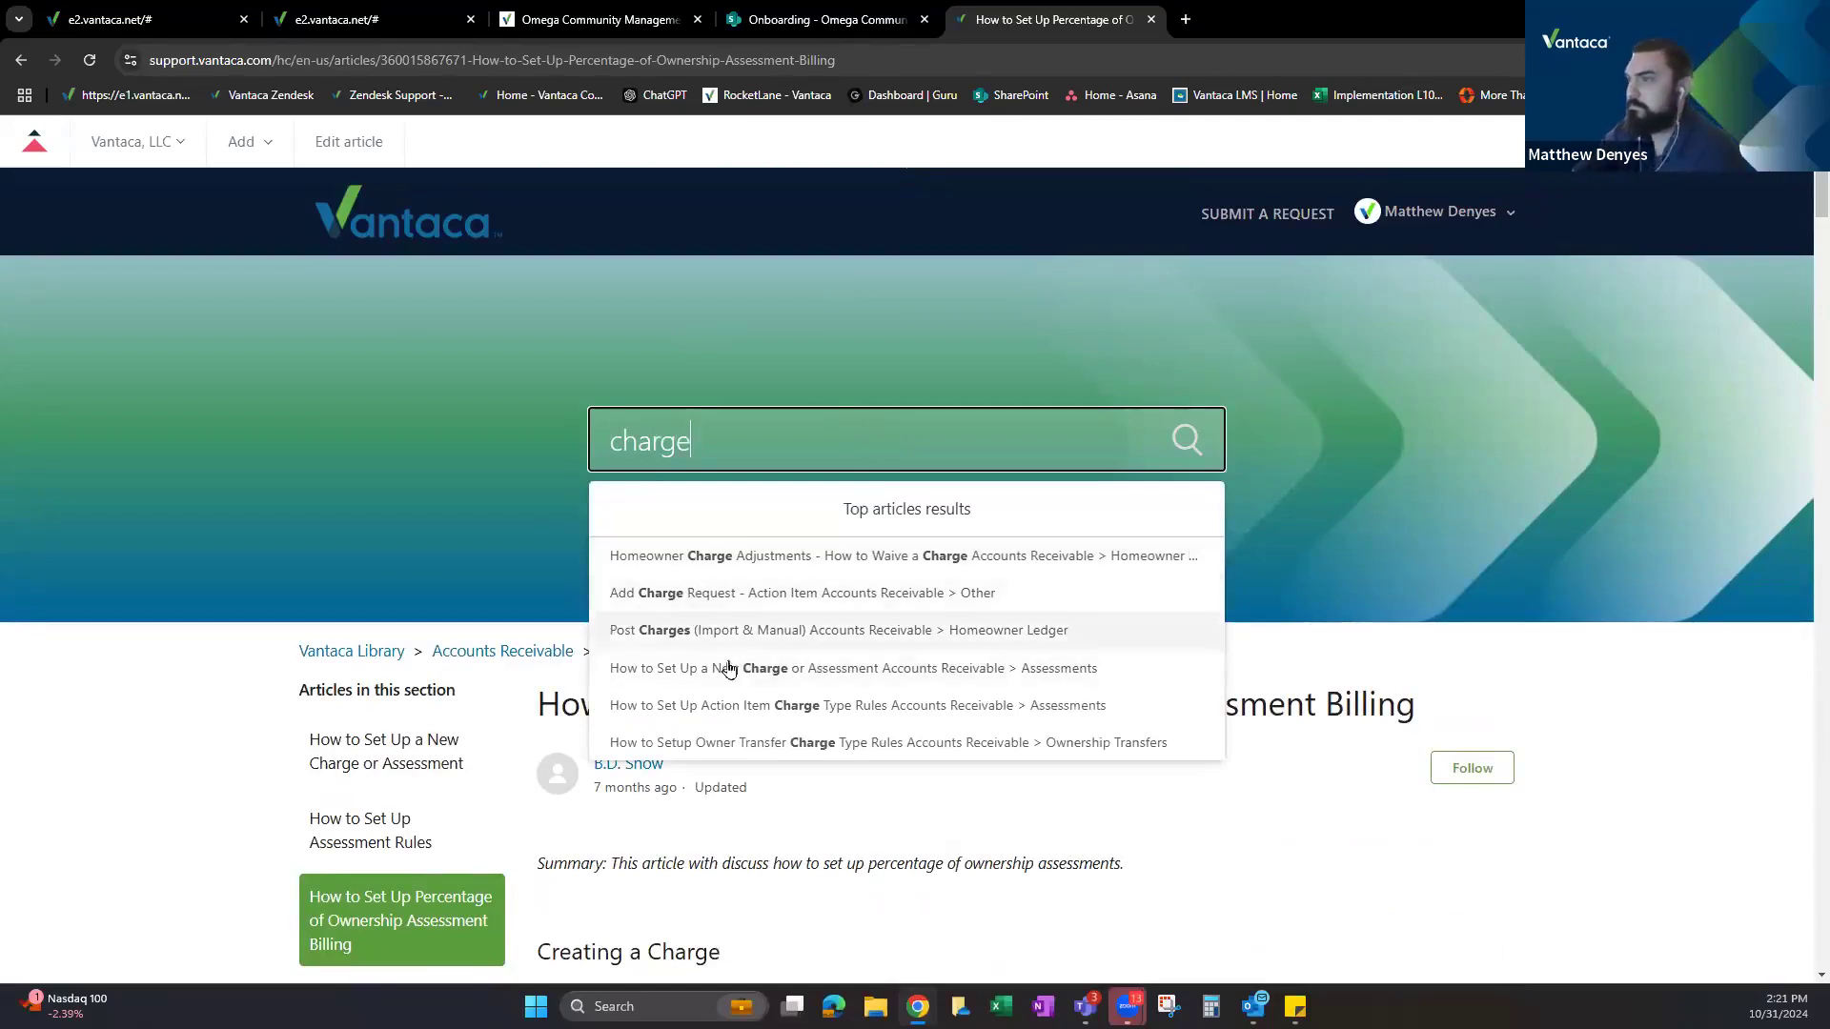
{"action": "type", "text": "tag"}
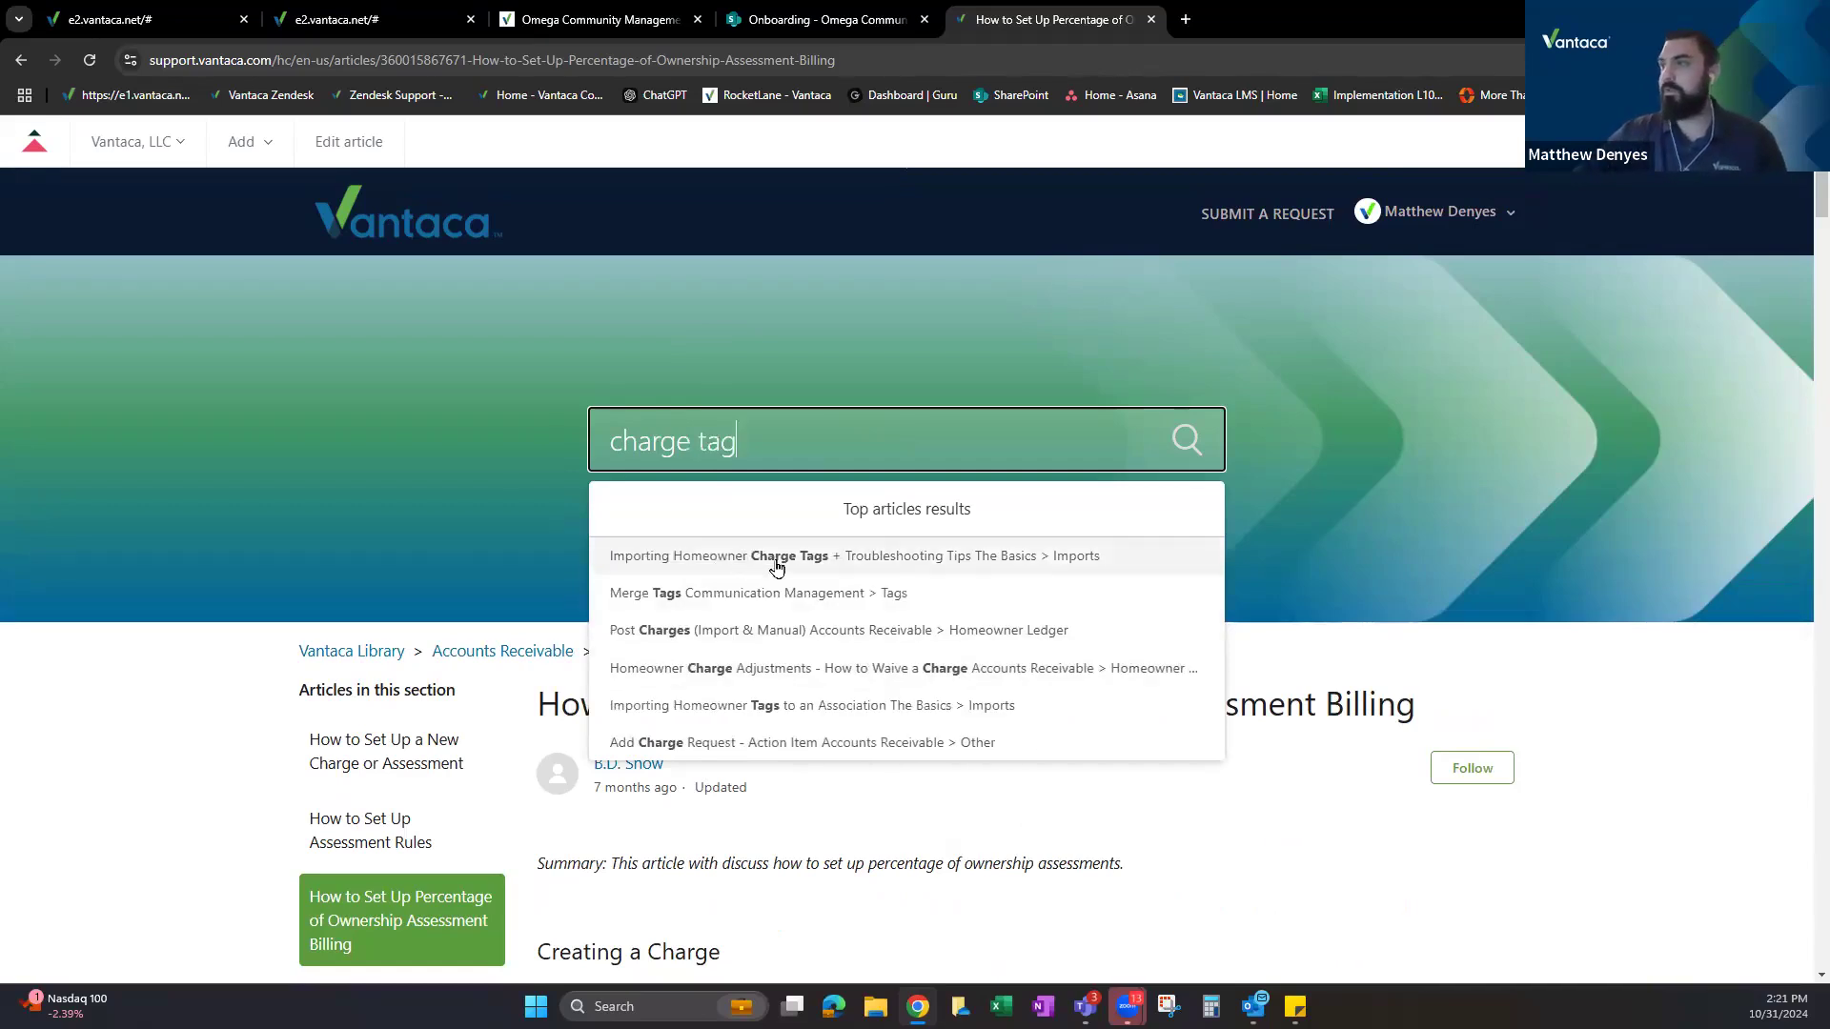
{"action": "left_click", "coordinate": [736, 561]}
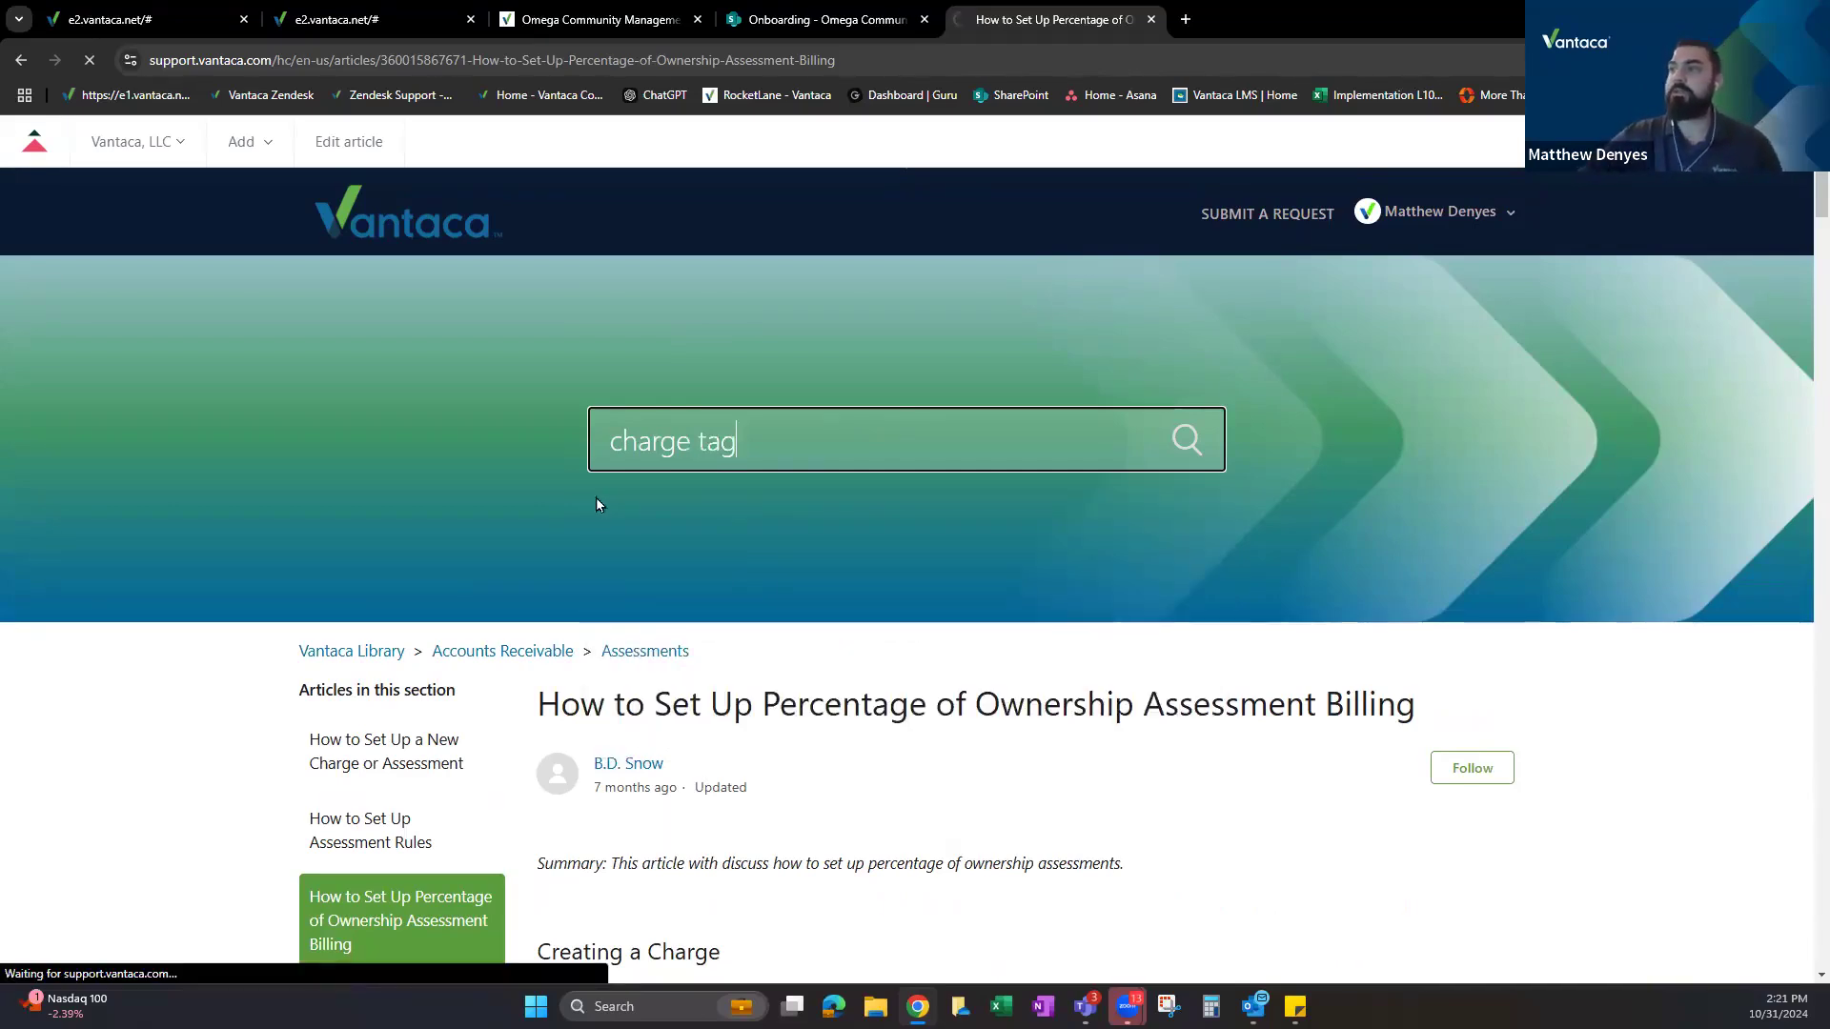
Scroll through the article's tag-based charge date examples down to the Quarterly Example.
{"action": "scroll", "coordinate": [667, 438], "scroll_direction": "down", "scroll_amount": 8}
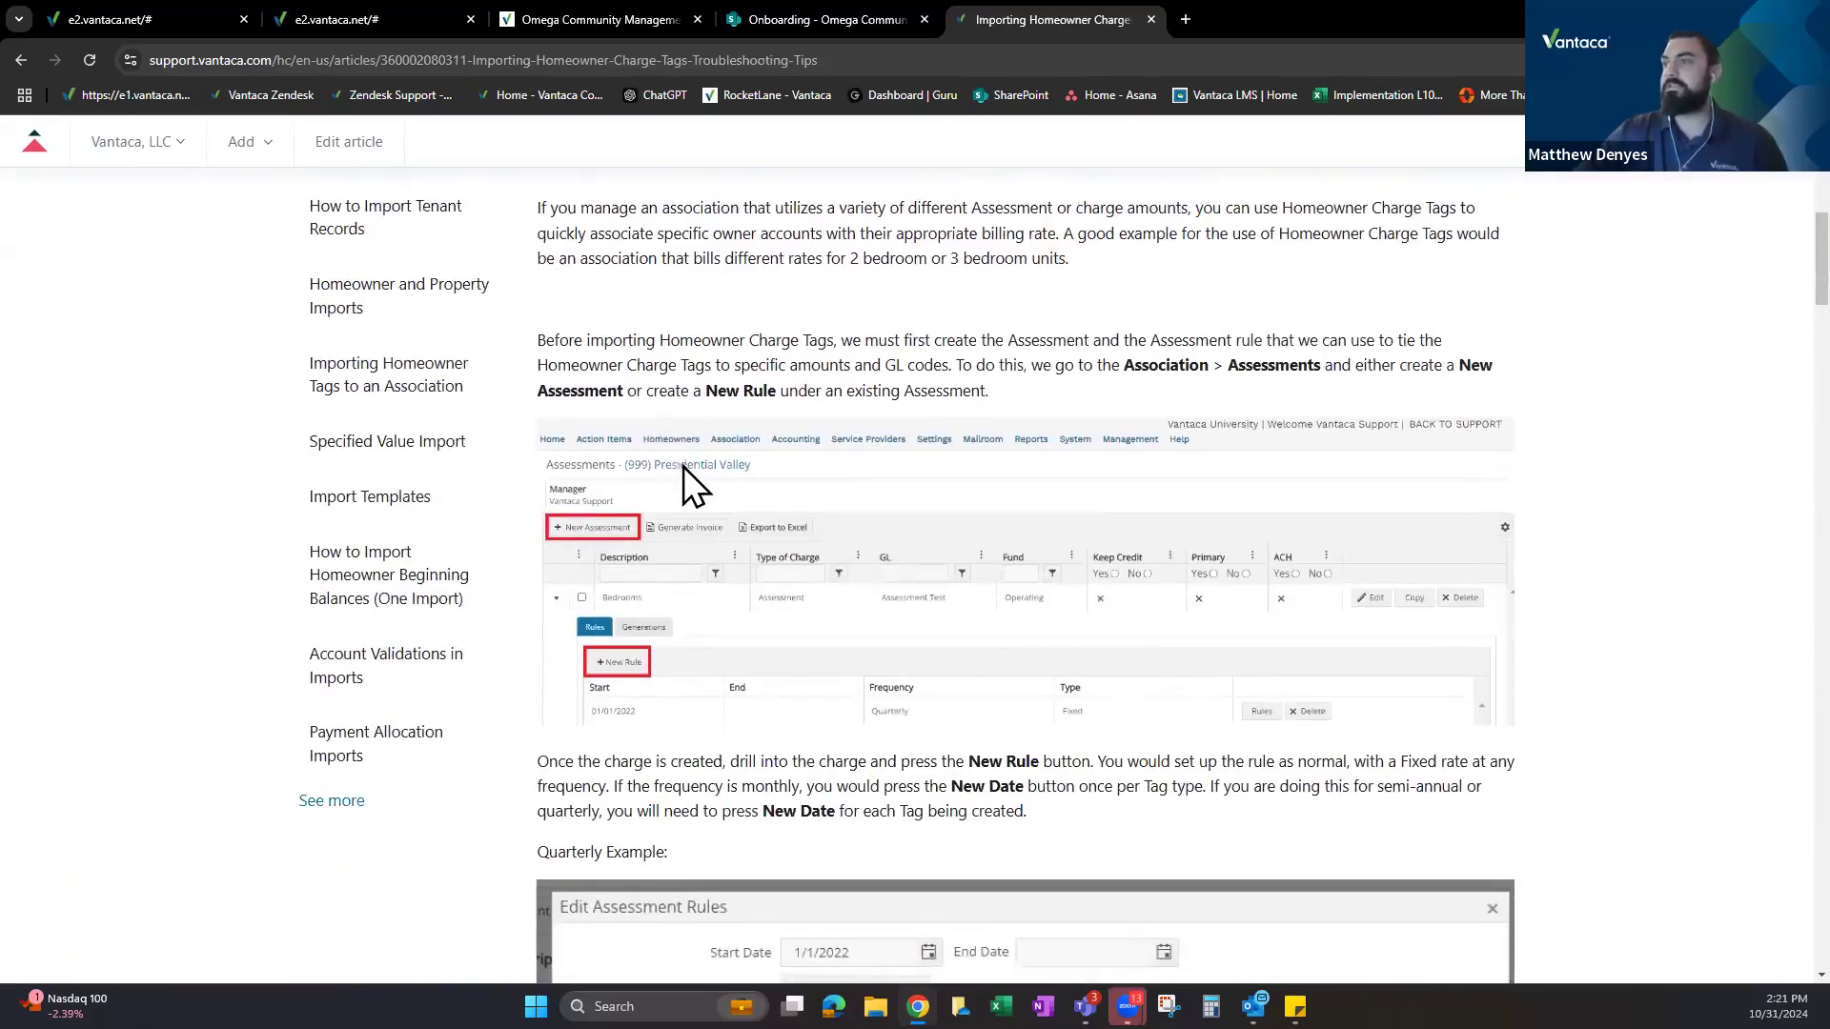
{"action": "scroll", "coordinate": [684, 466], "scroll_direction": "down", "scroll_amount": 2}
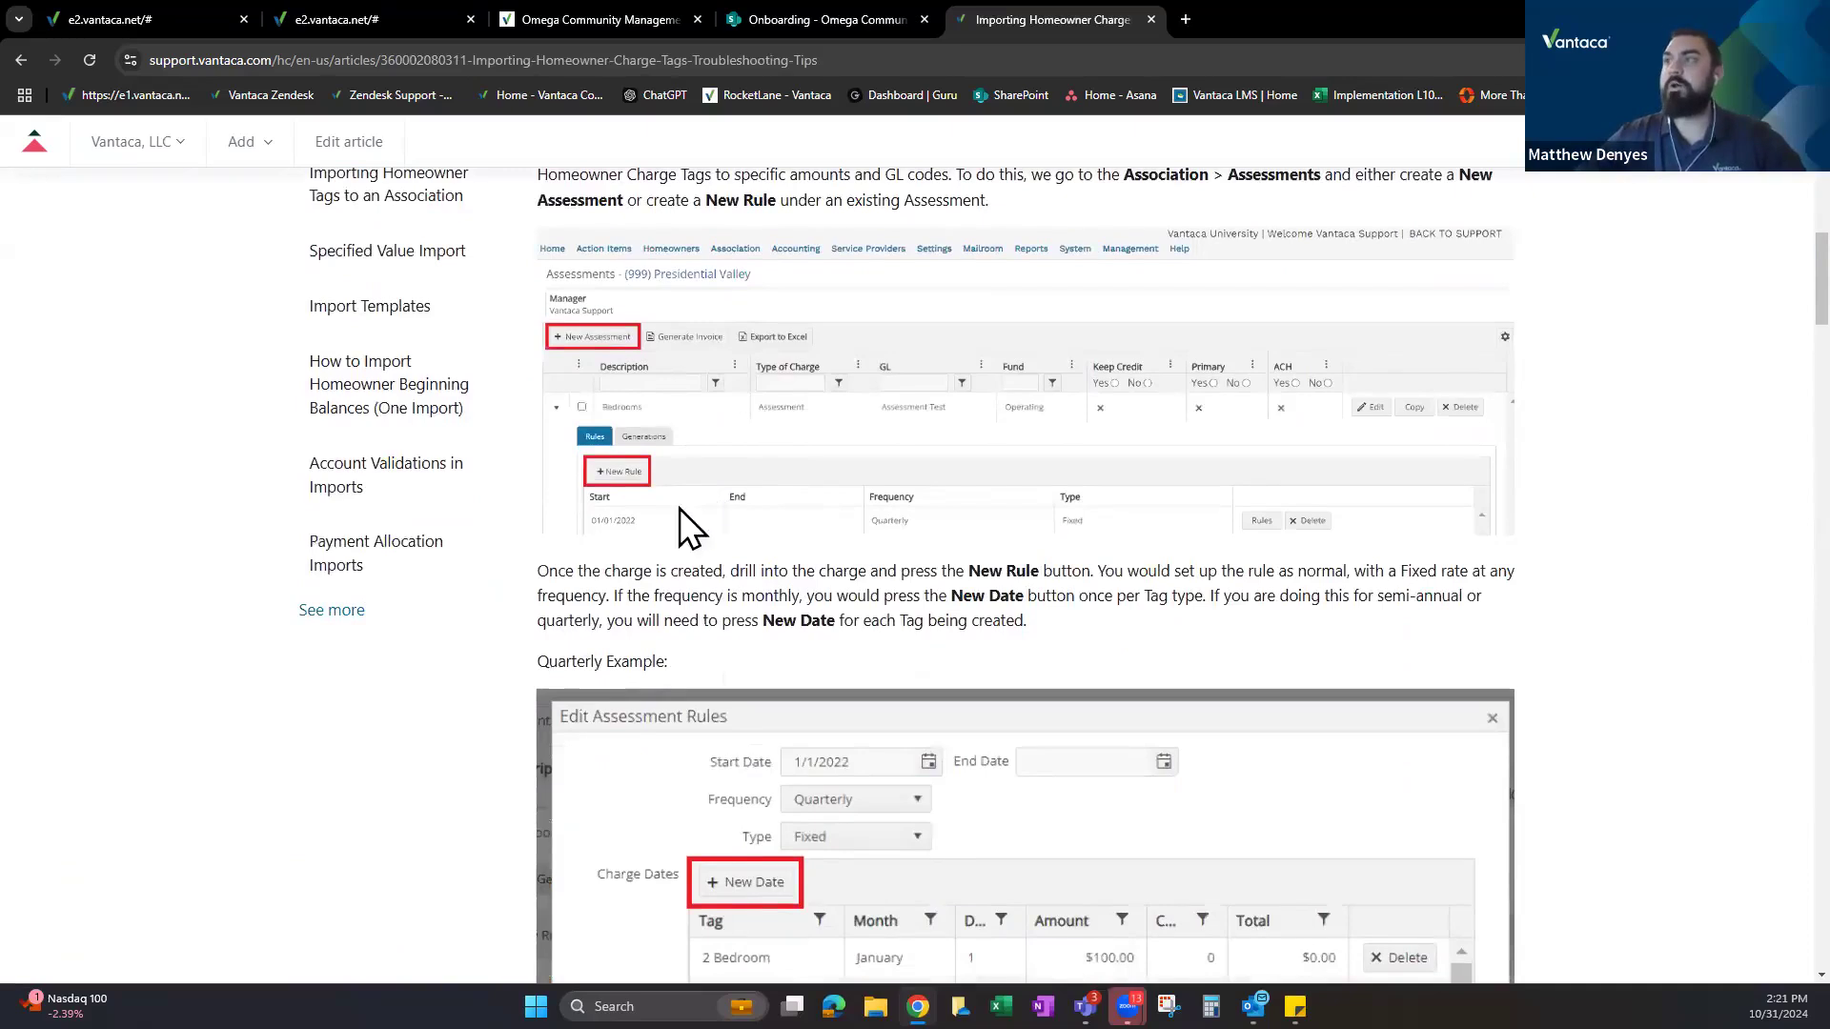
{"action": "scroll", "coordinate": [679, 507], "scroll_direction": "down", "scroll_amount": 2}
{"action": "scroll", "coordinate": [679, 502], "scroll_direction": "down", "scroll_amount": 4}
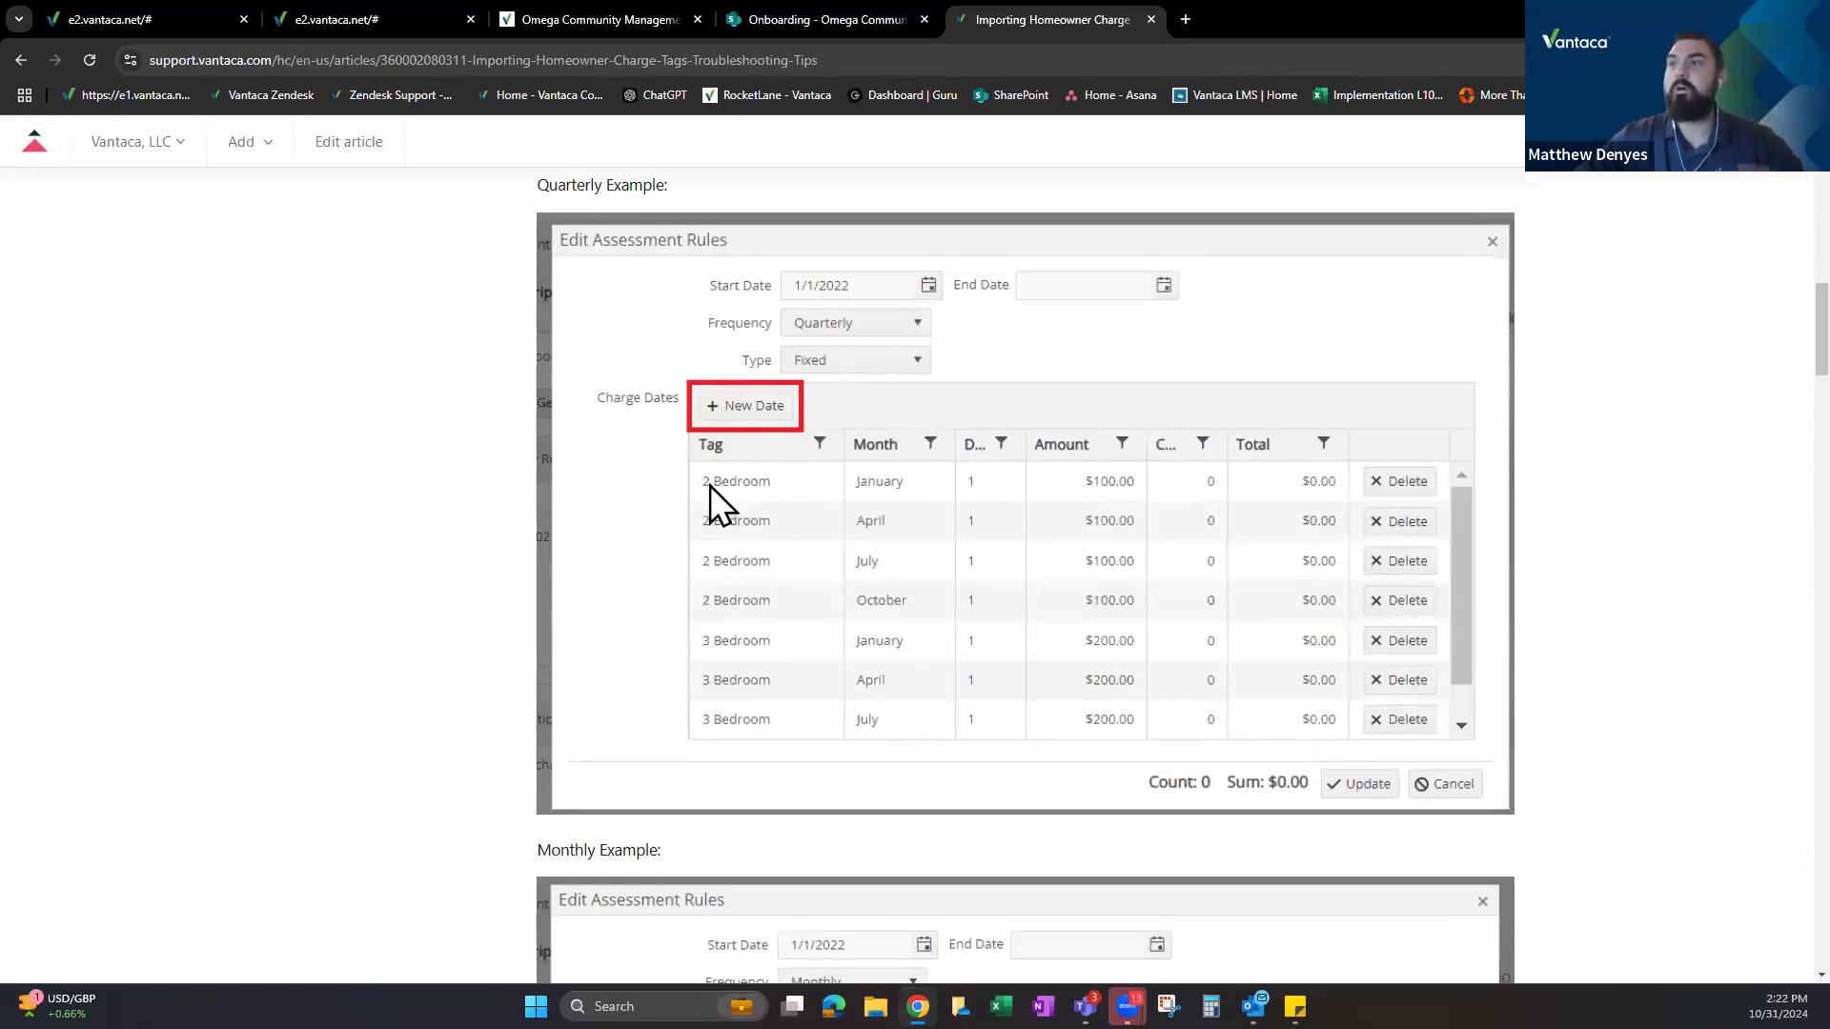
{"action": "left_click", "coordinate": [350, 19]}
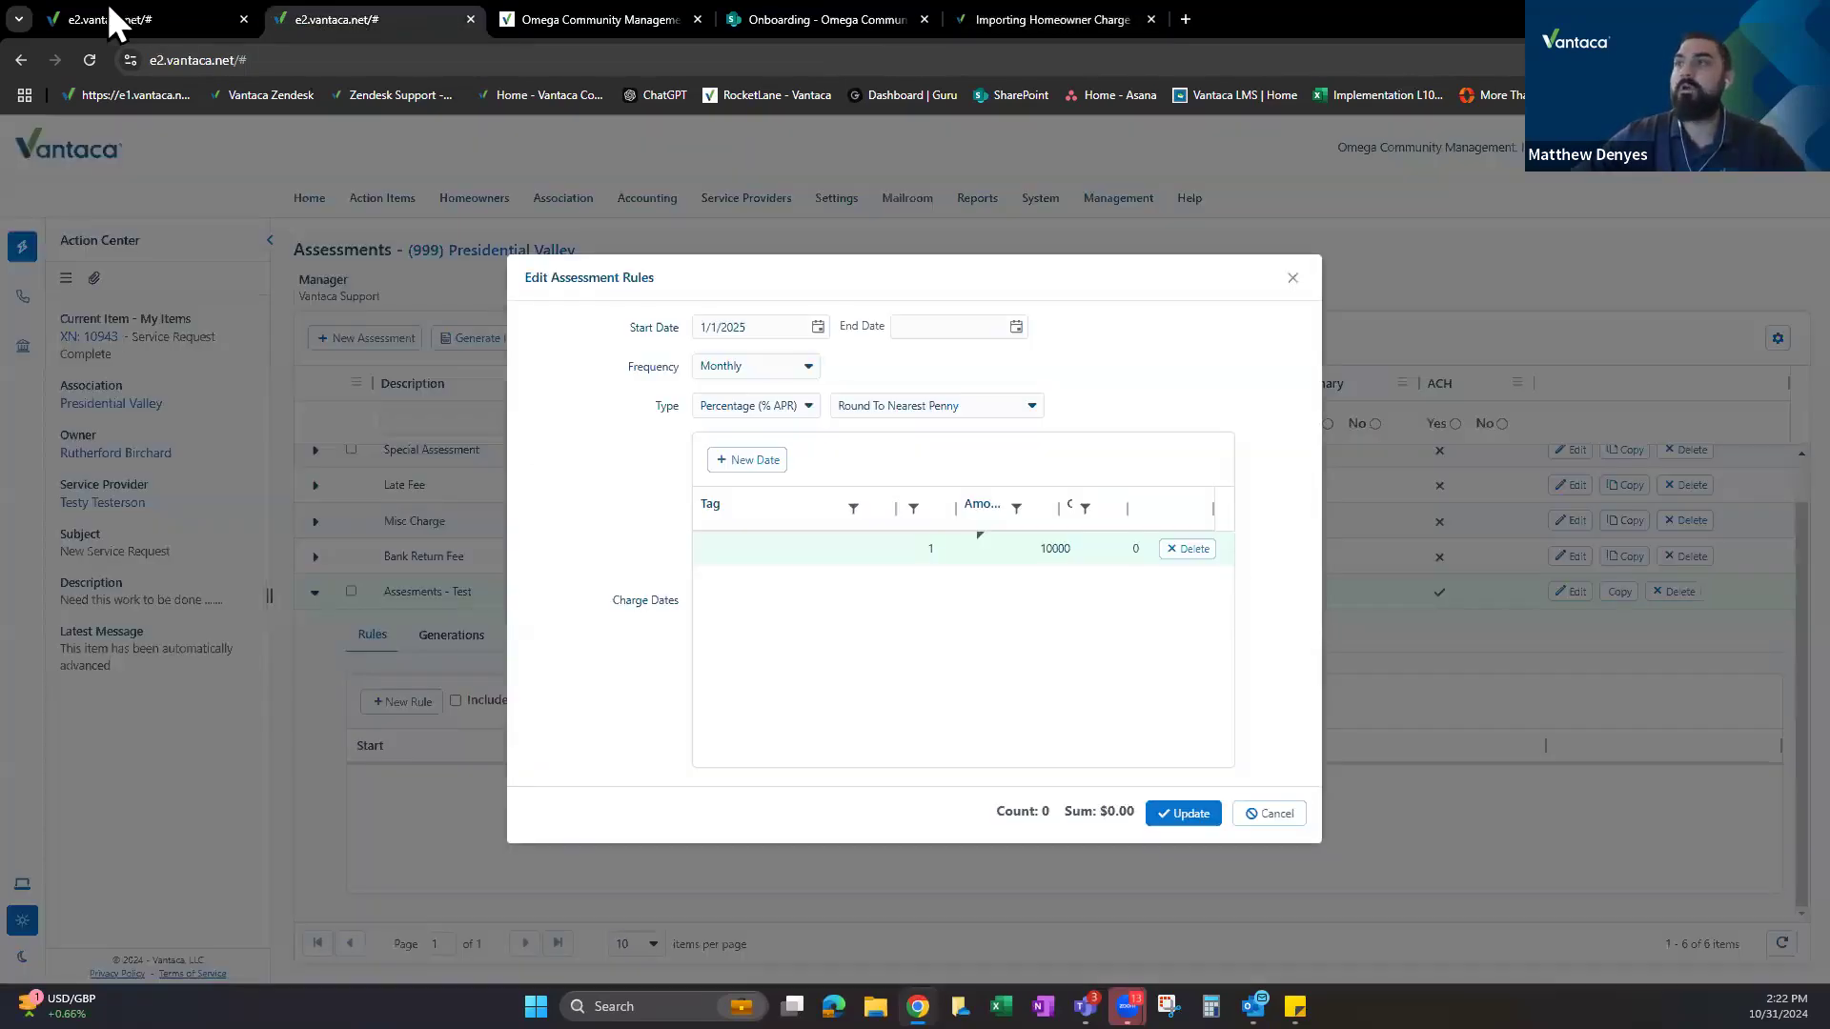
Discard the open rule and start a new Assessments - Test rule.
{"action": "left_click", "coordinate": [763, 548]}
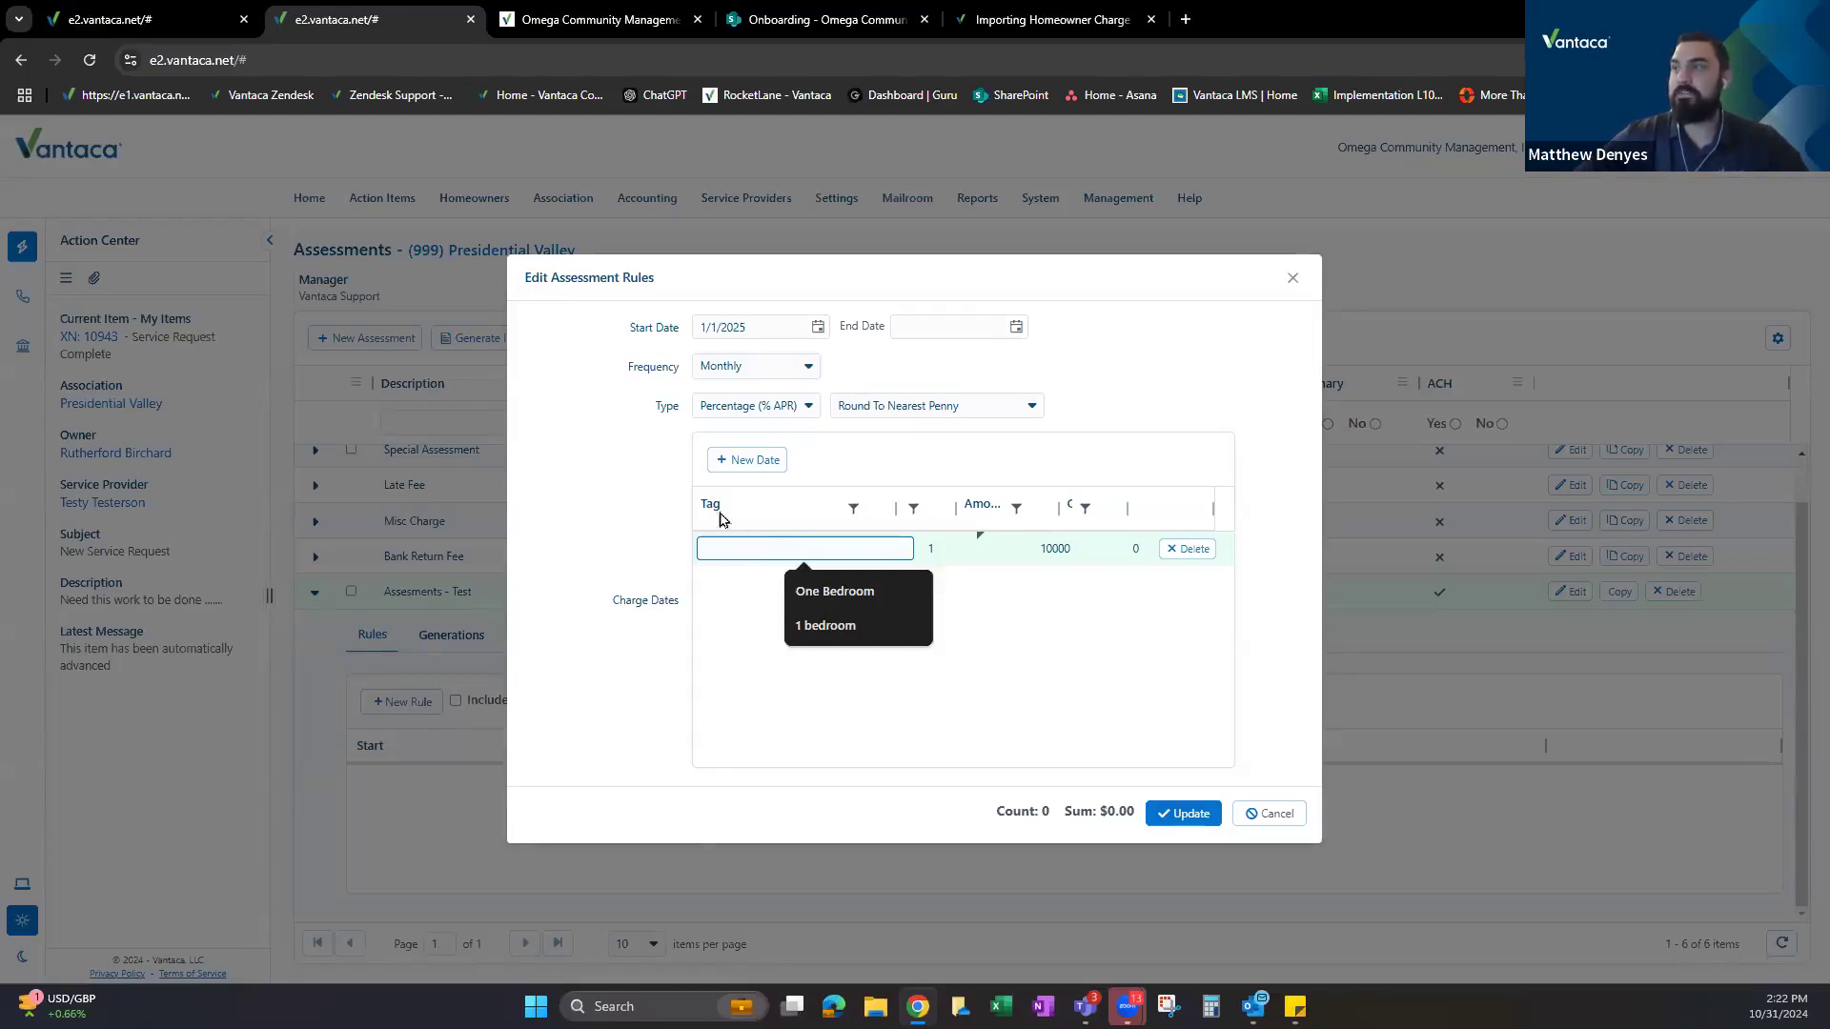
{"action": "left_click", "coordinate": [1273, 813]}
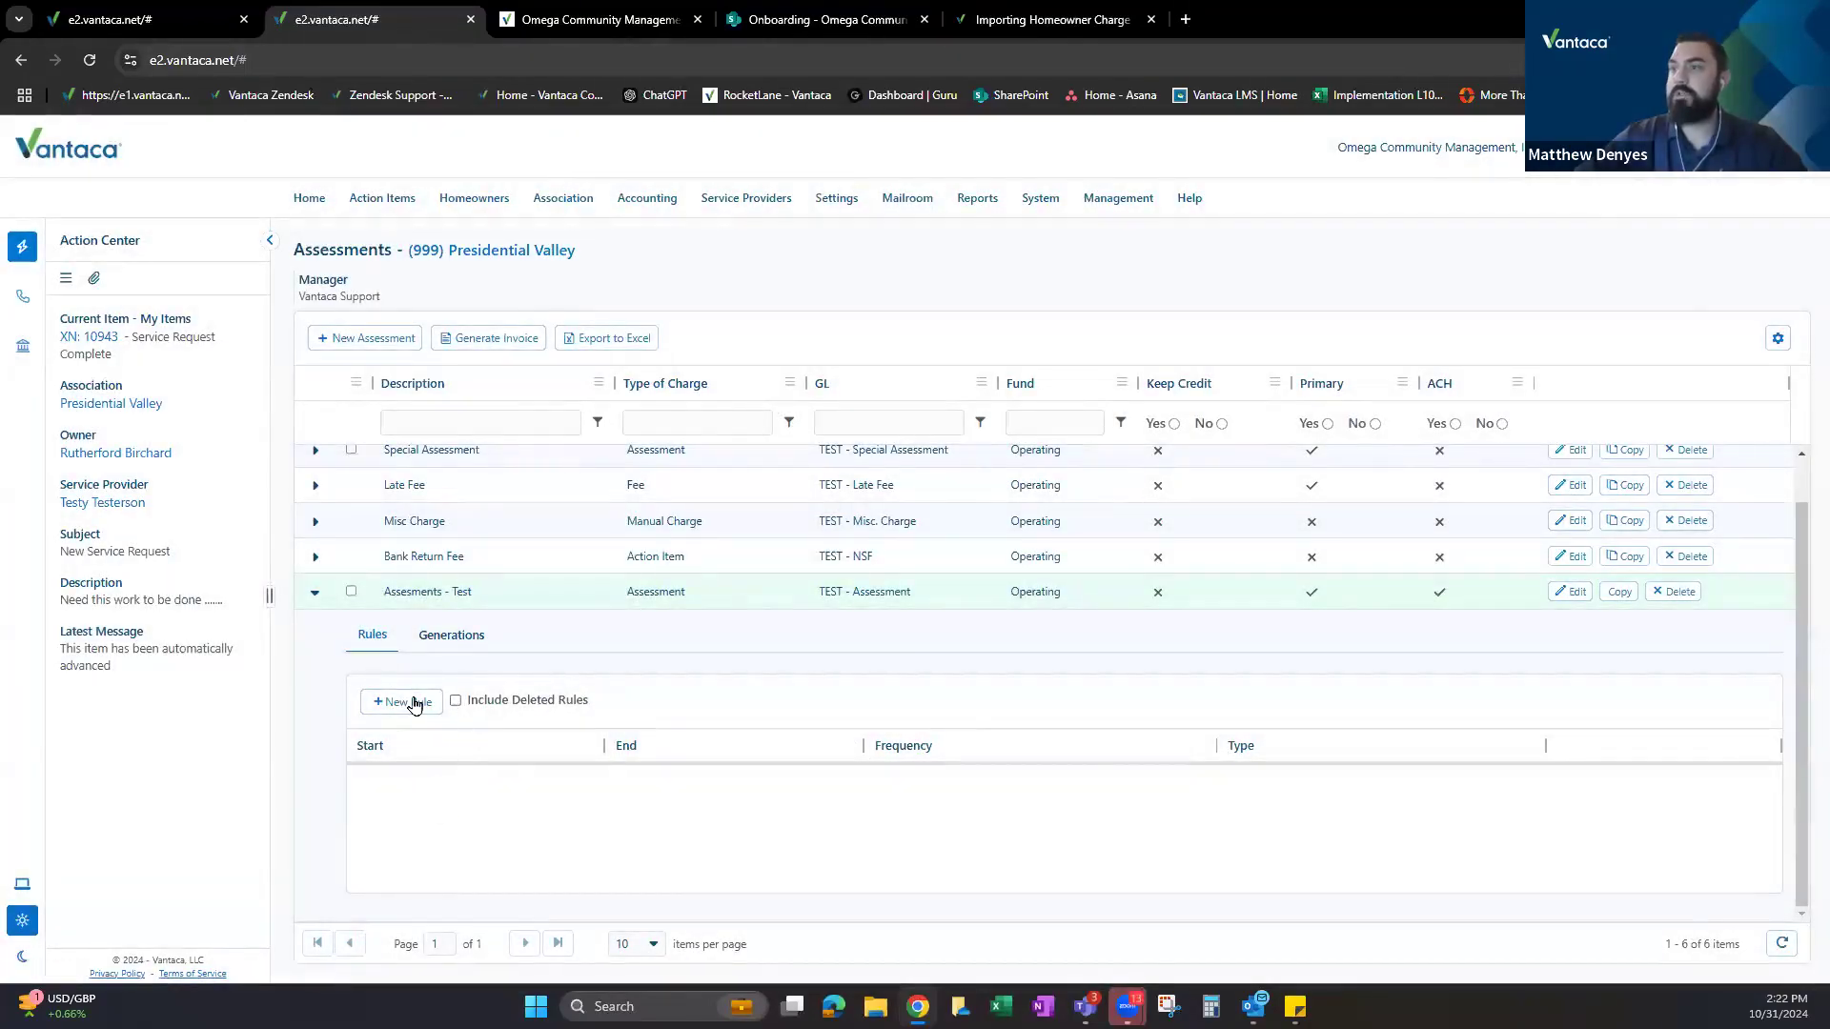
{"action": "left_click", "coordinate": [414, 705]}
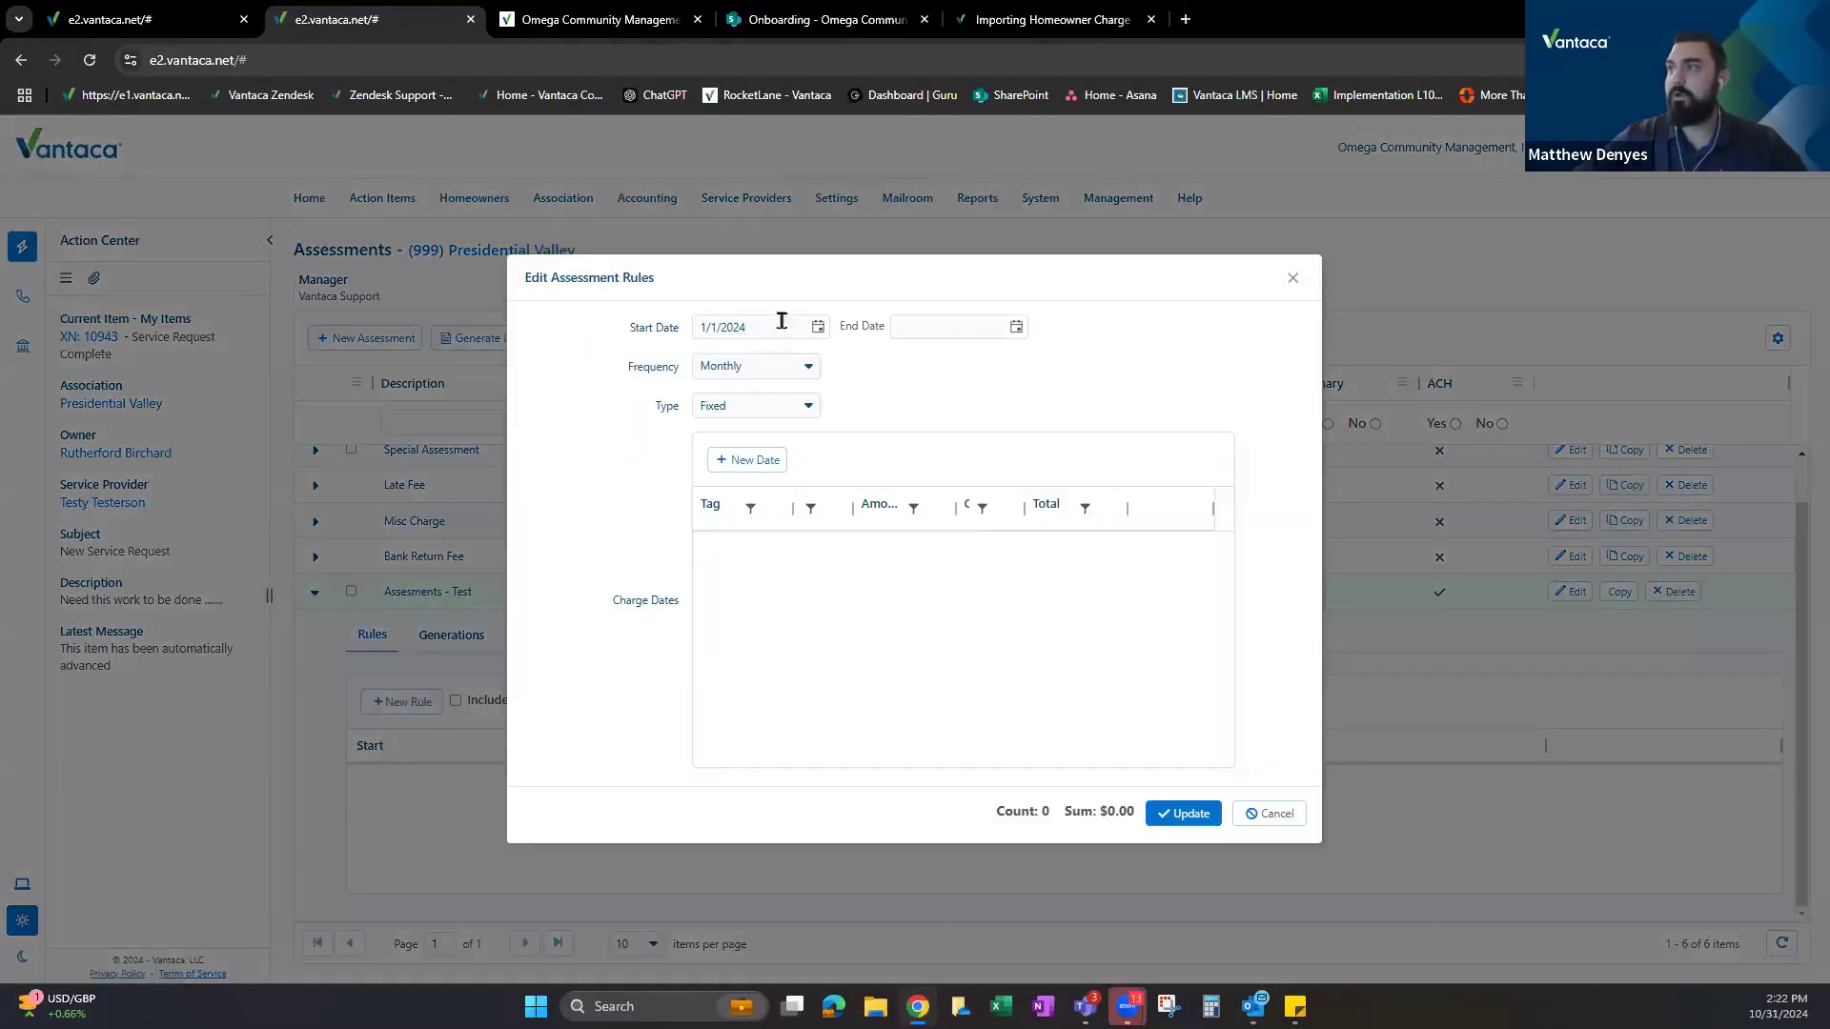
{"action": "left_click", "coordinate": [751, 327]}
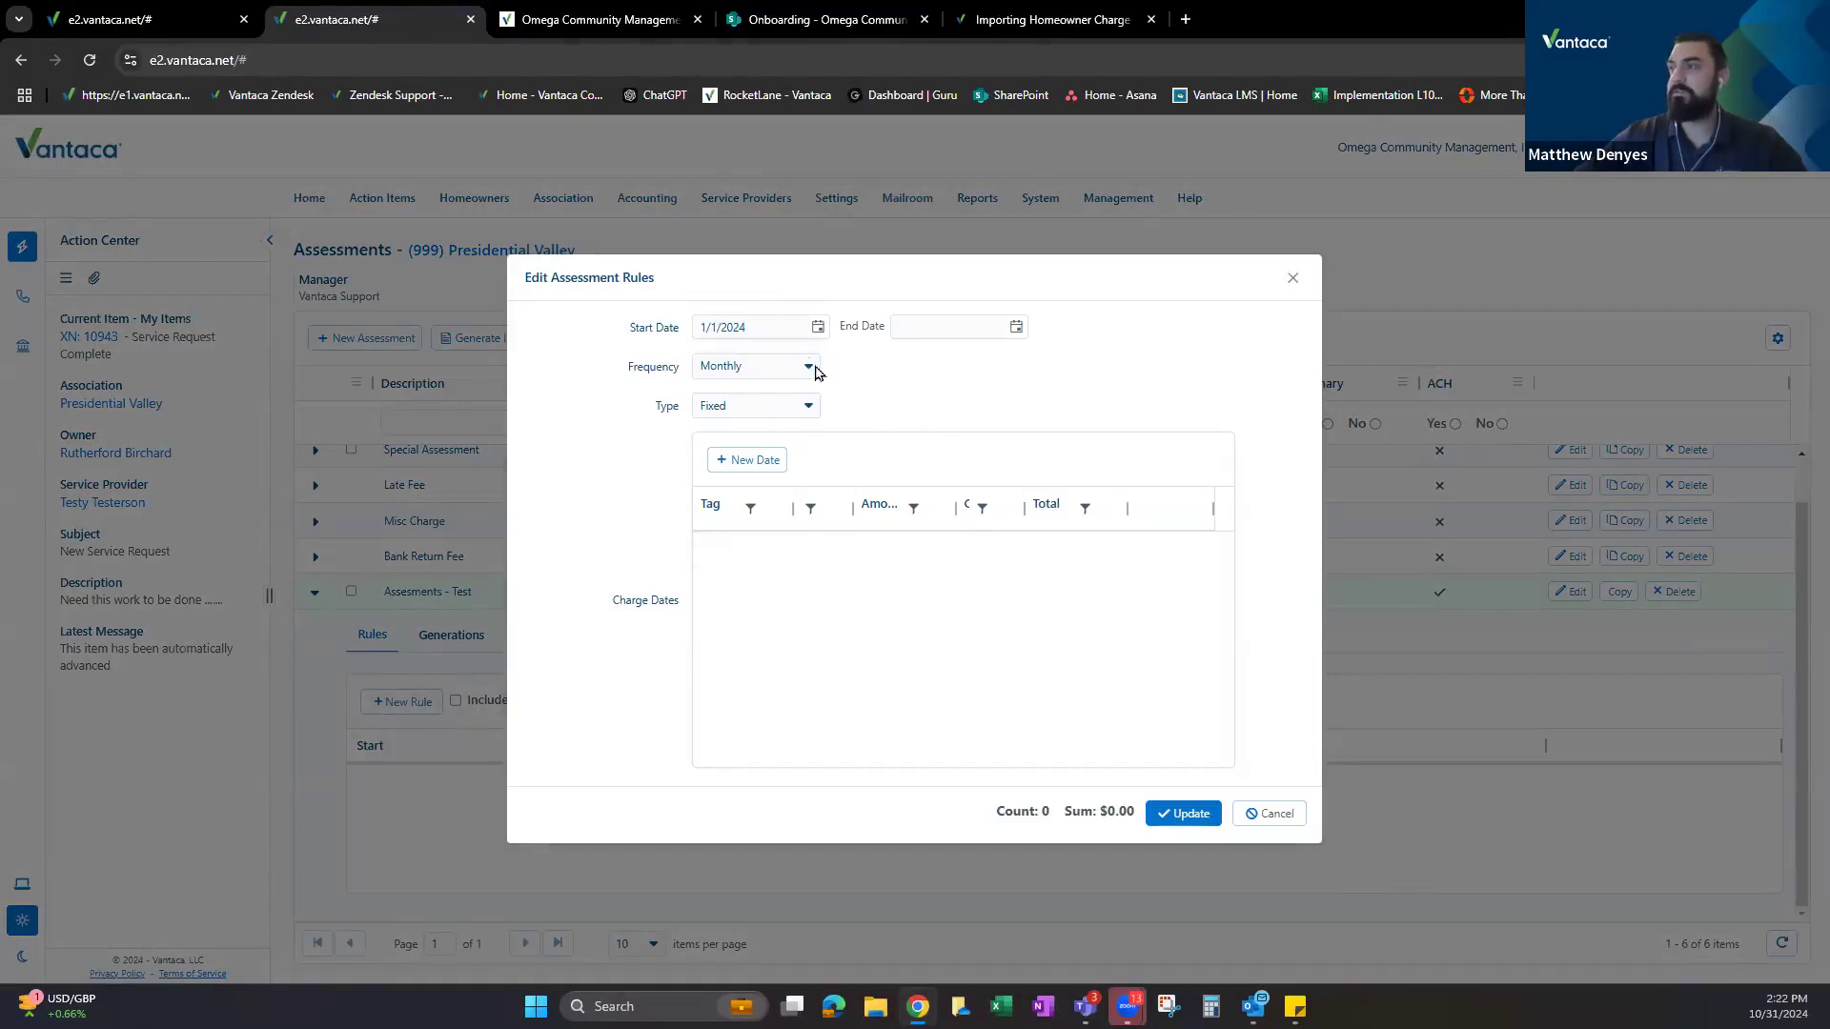
Add a charge-date row tagged One Bedroom with an amount of 100.
{"action": "left_click", "coordinate": [748, 461]}
{"action": "left_click", "coordinate": [747, 540]}
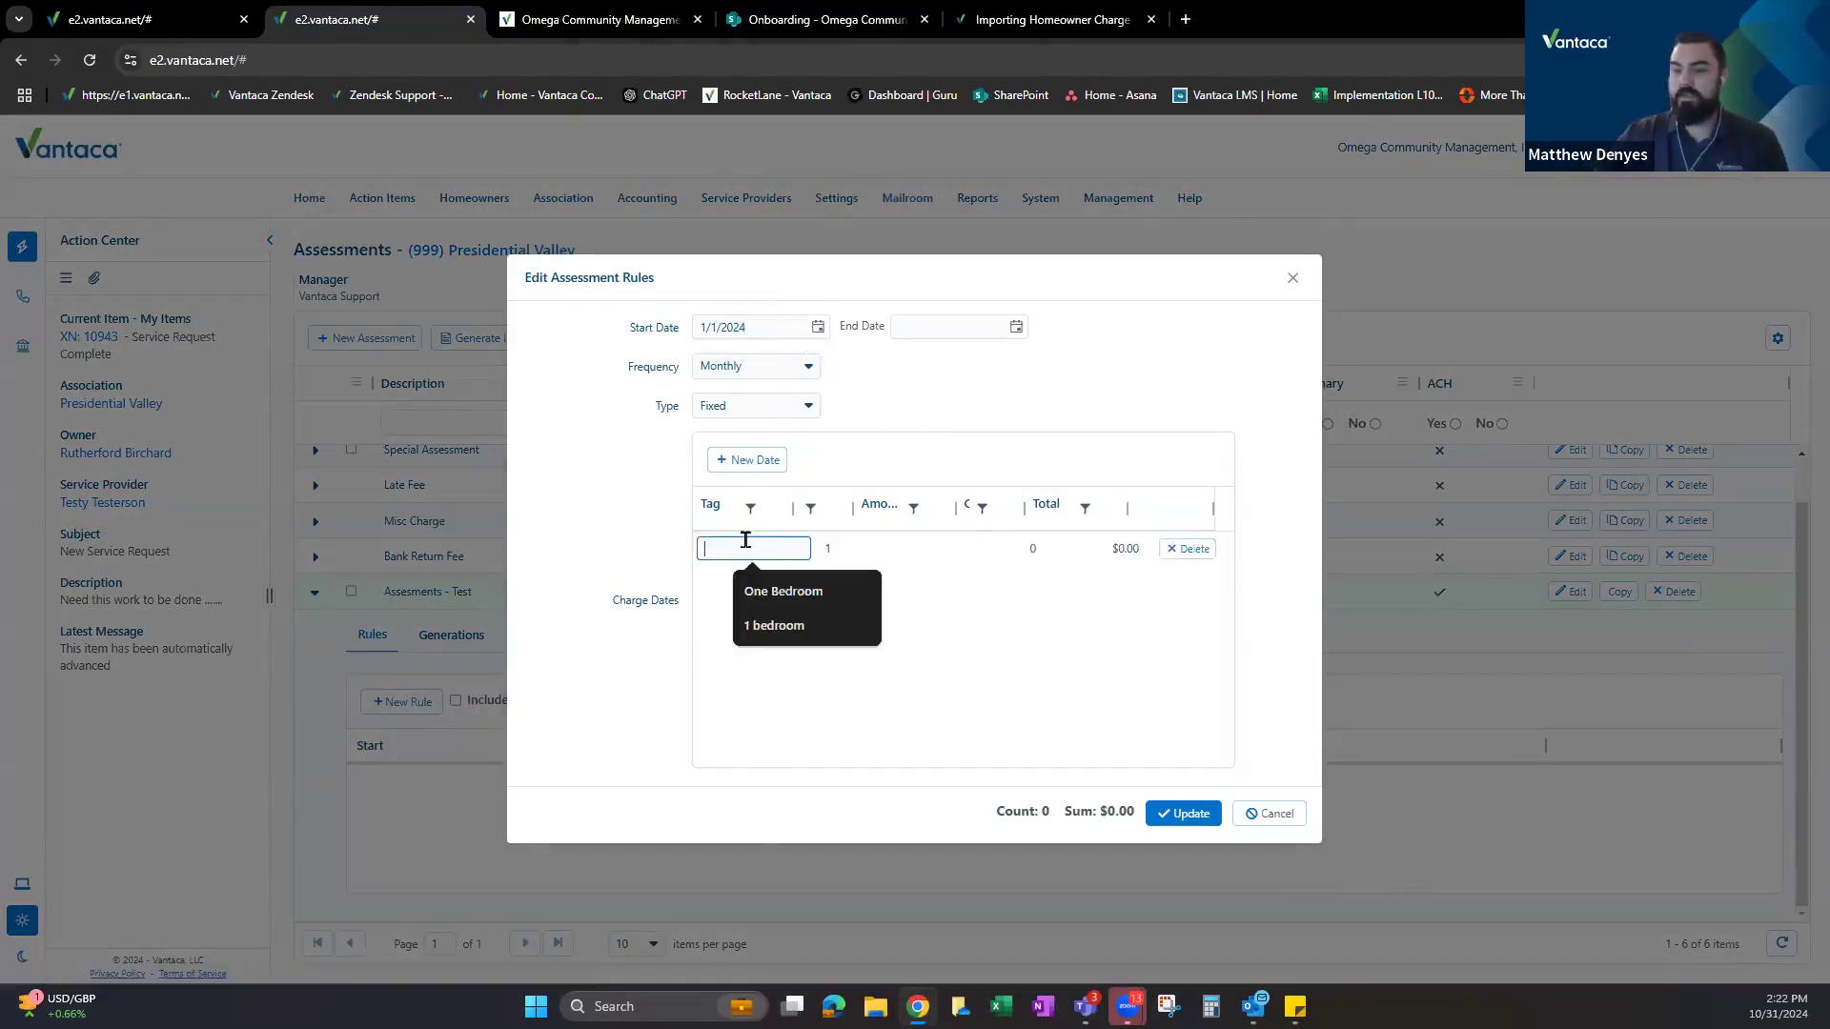
{"action": "type", "text": "One Bed"}
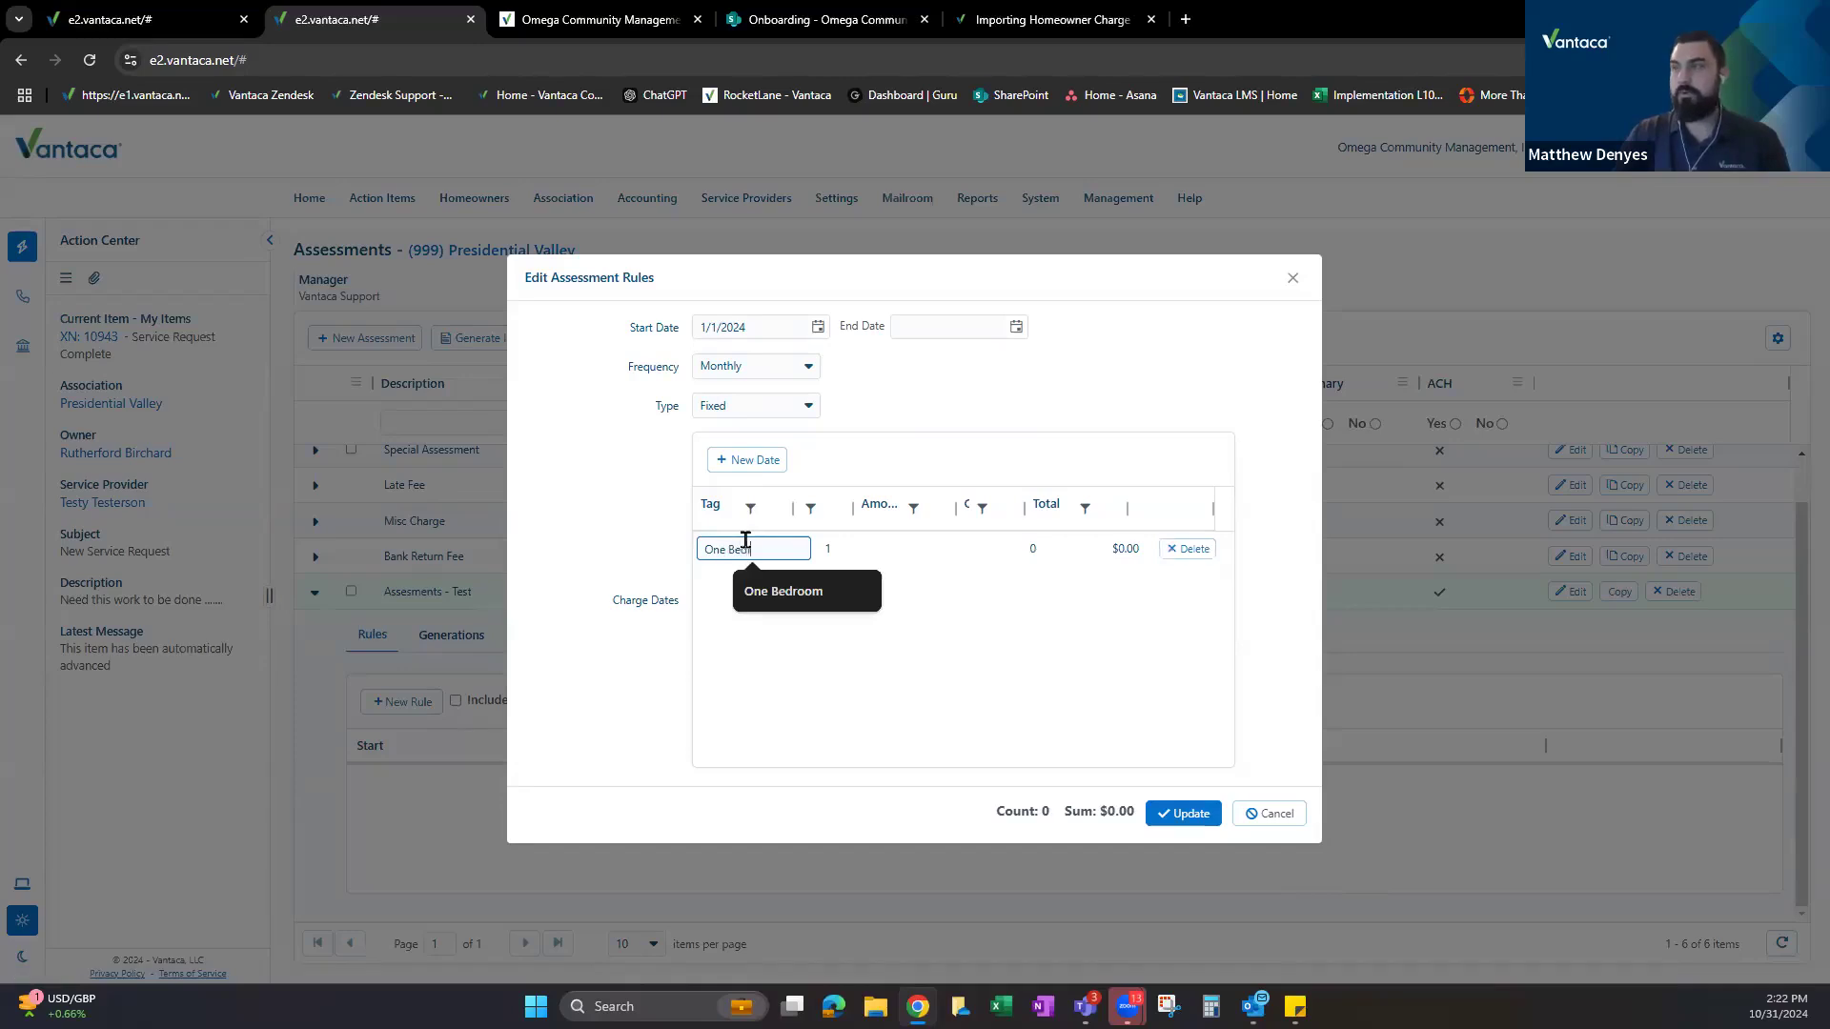
{"action": "key", "text": "BackSpace"}
{"action": "key", "text": "BackSpace"}
{"action": "left_click", "coordinate": [792, 591]}
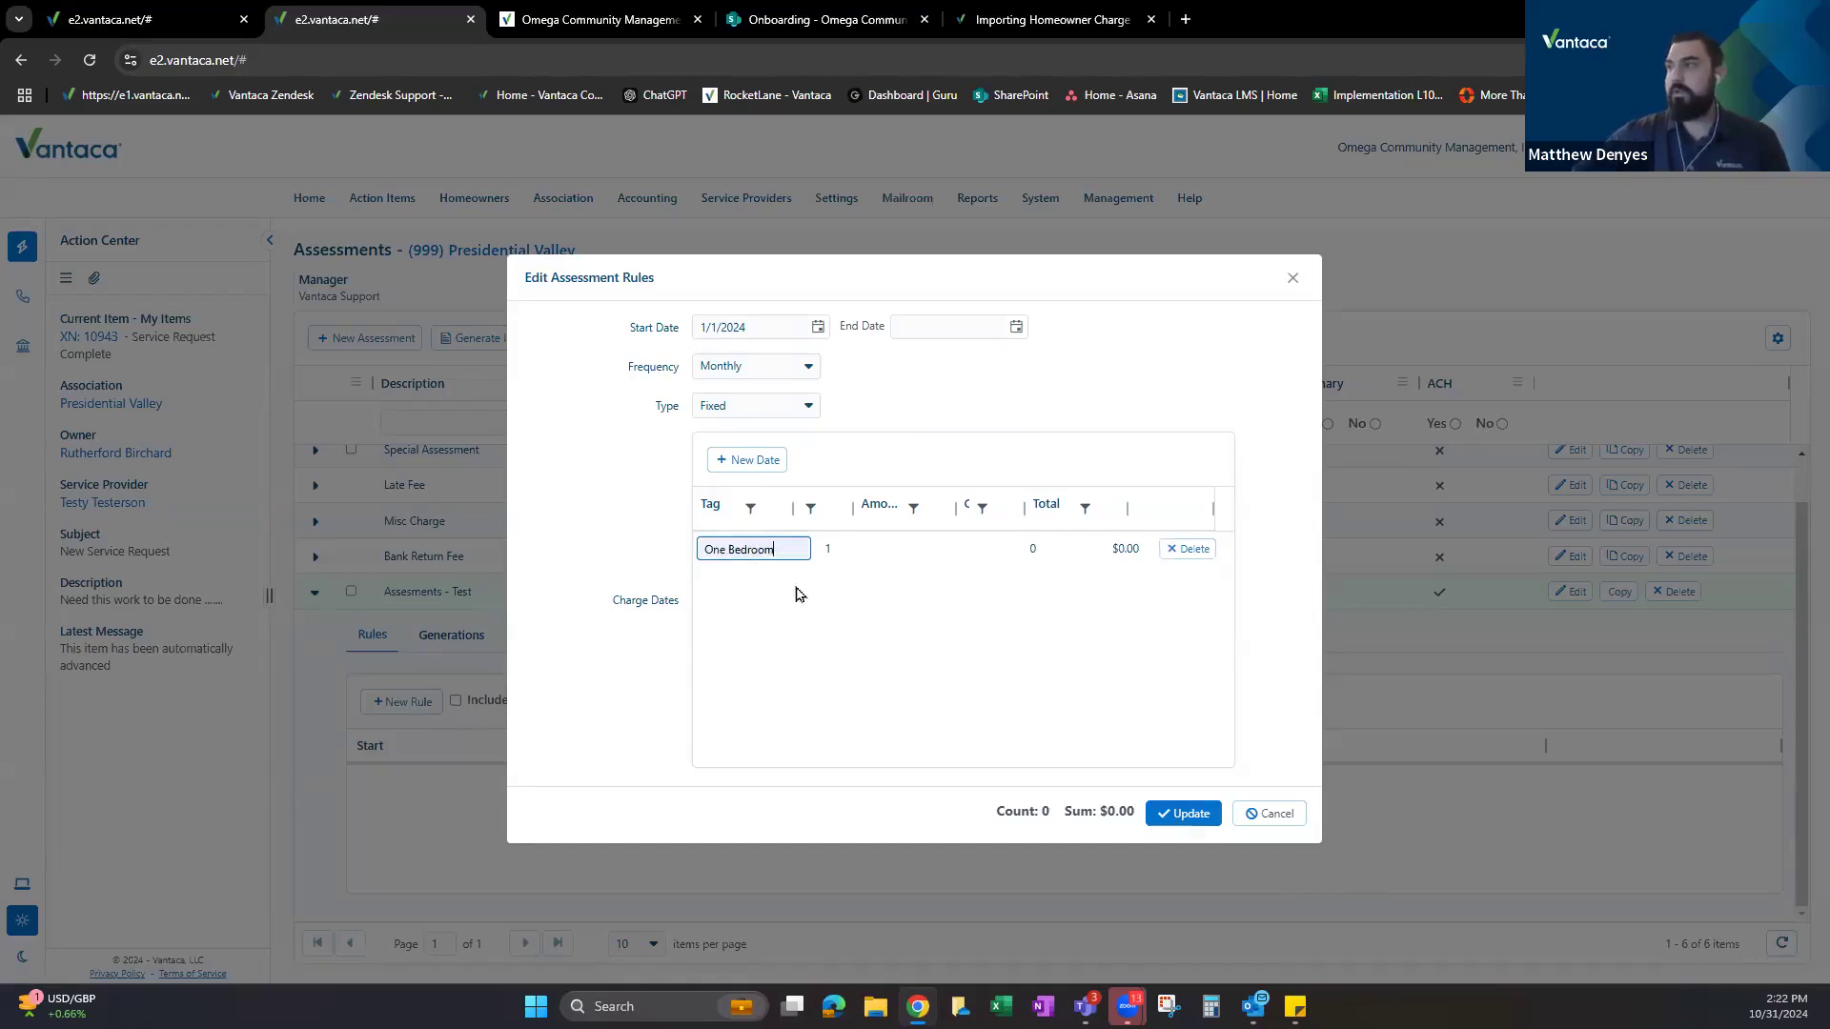
{"action": "left_click", "coordinate": [903, 545]}
{"action": "type", "text": "100"}
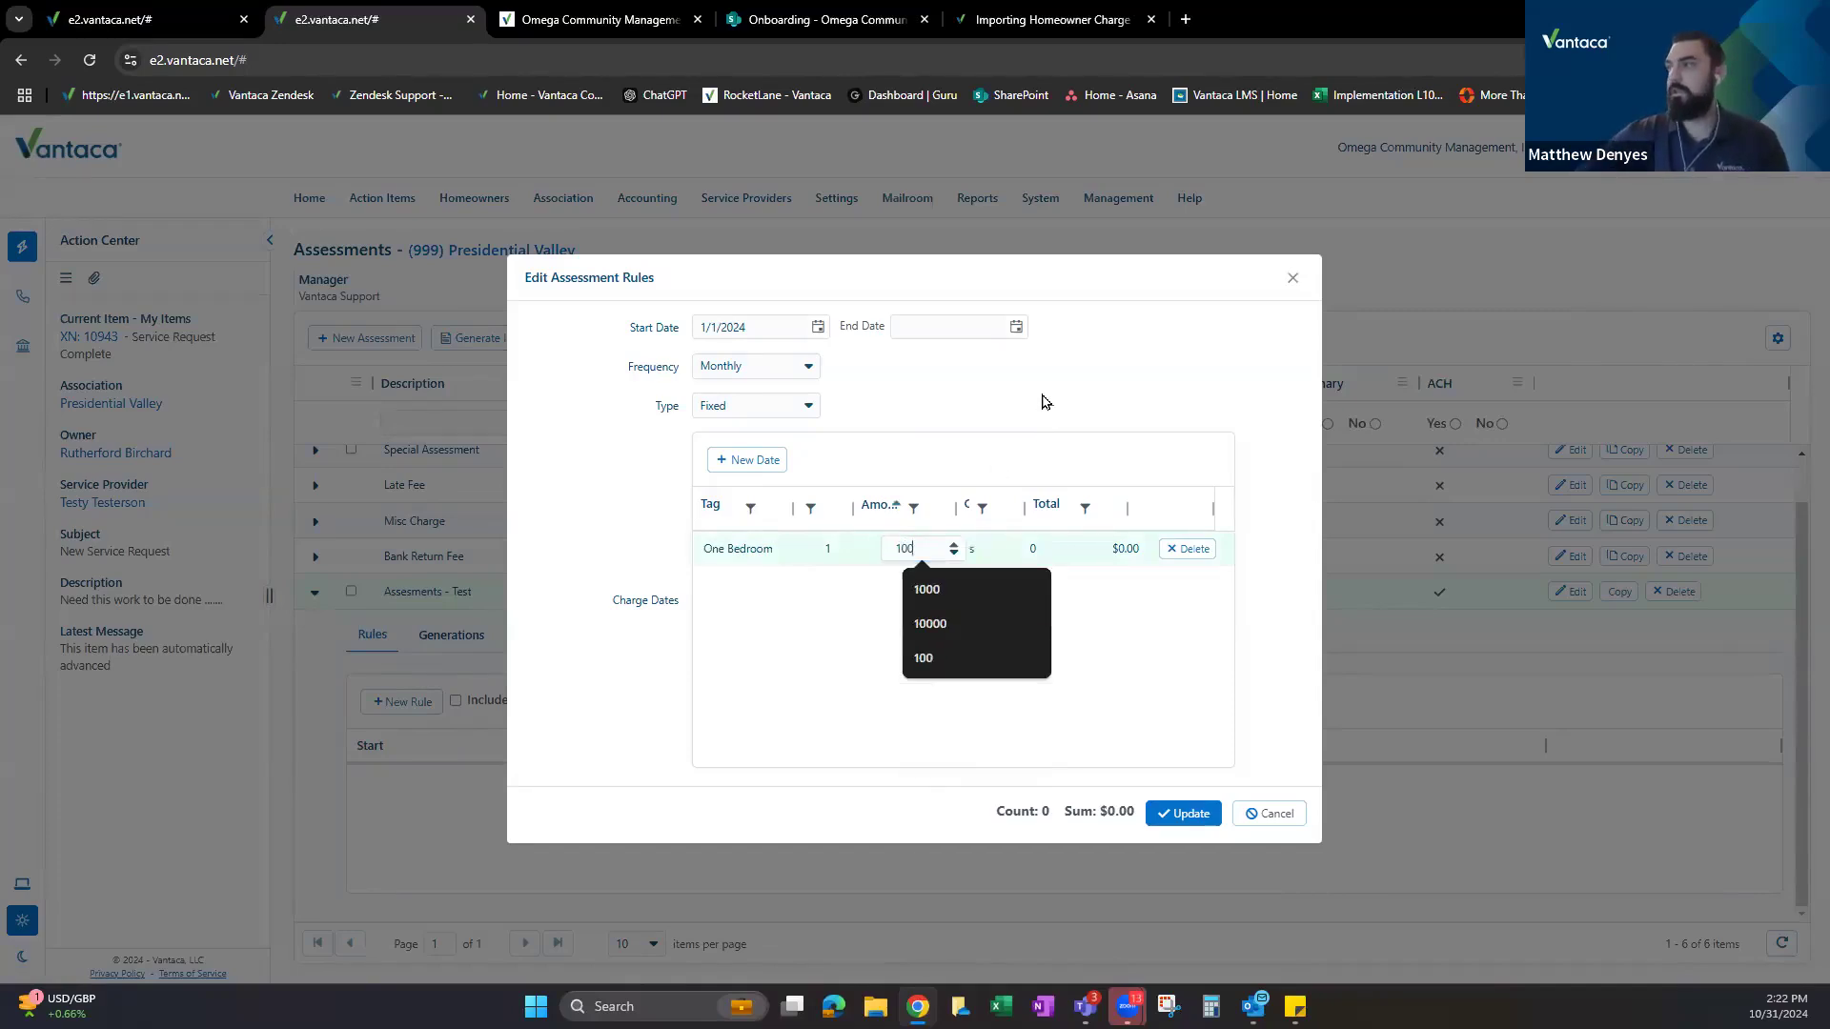
{"action": "left_click", "coordinate": [741, 461]}
Add a second row tagged Two Bedroom with an amount of 200.
{"action": "left_click", "coordinate": [747, 552]}
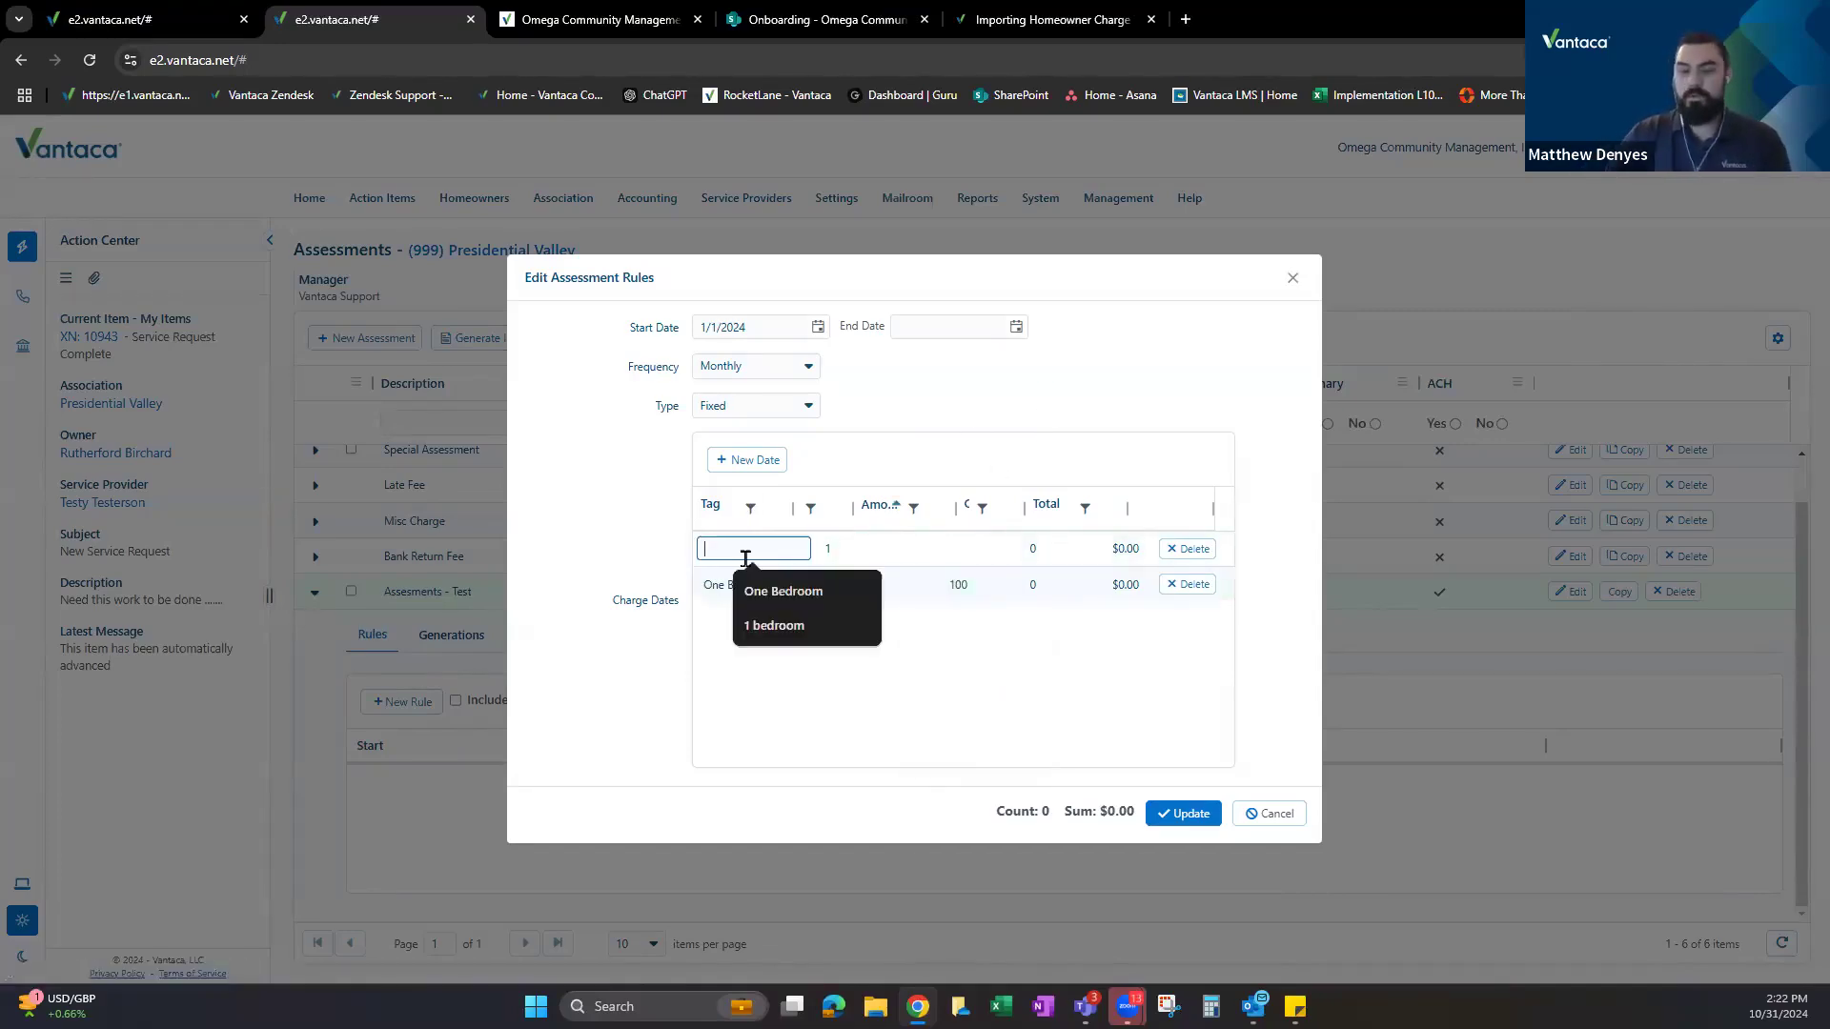
{"action": "type", "text": "Two B"}
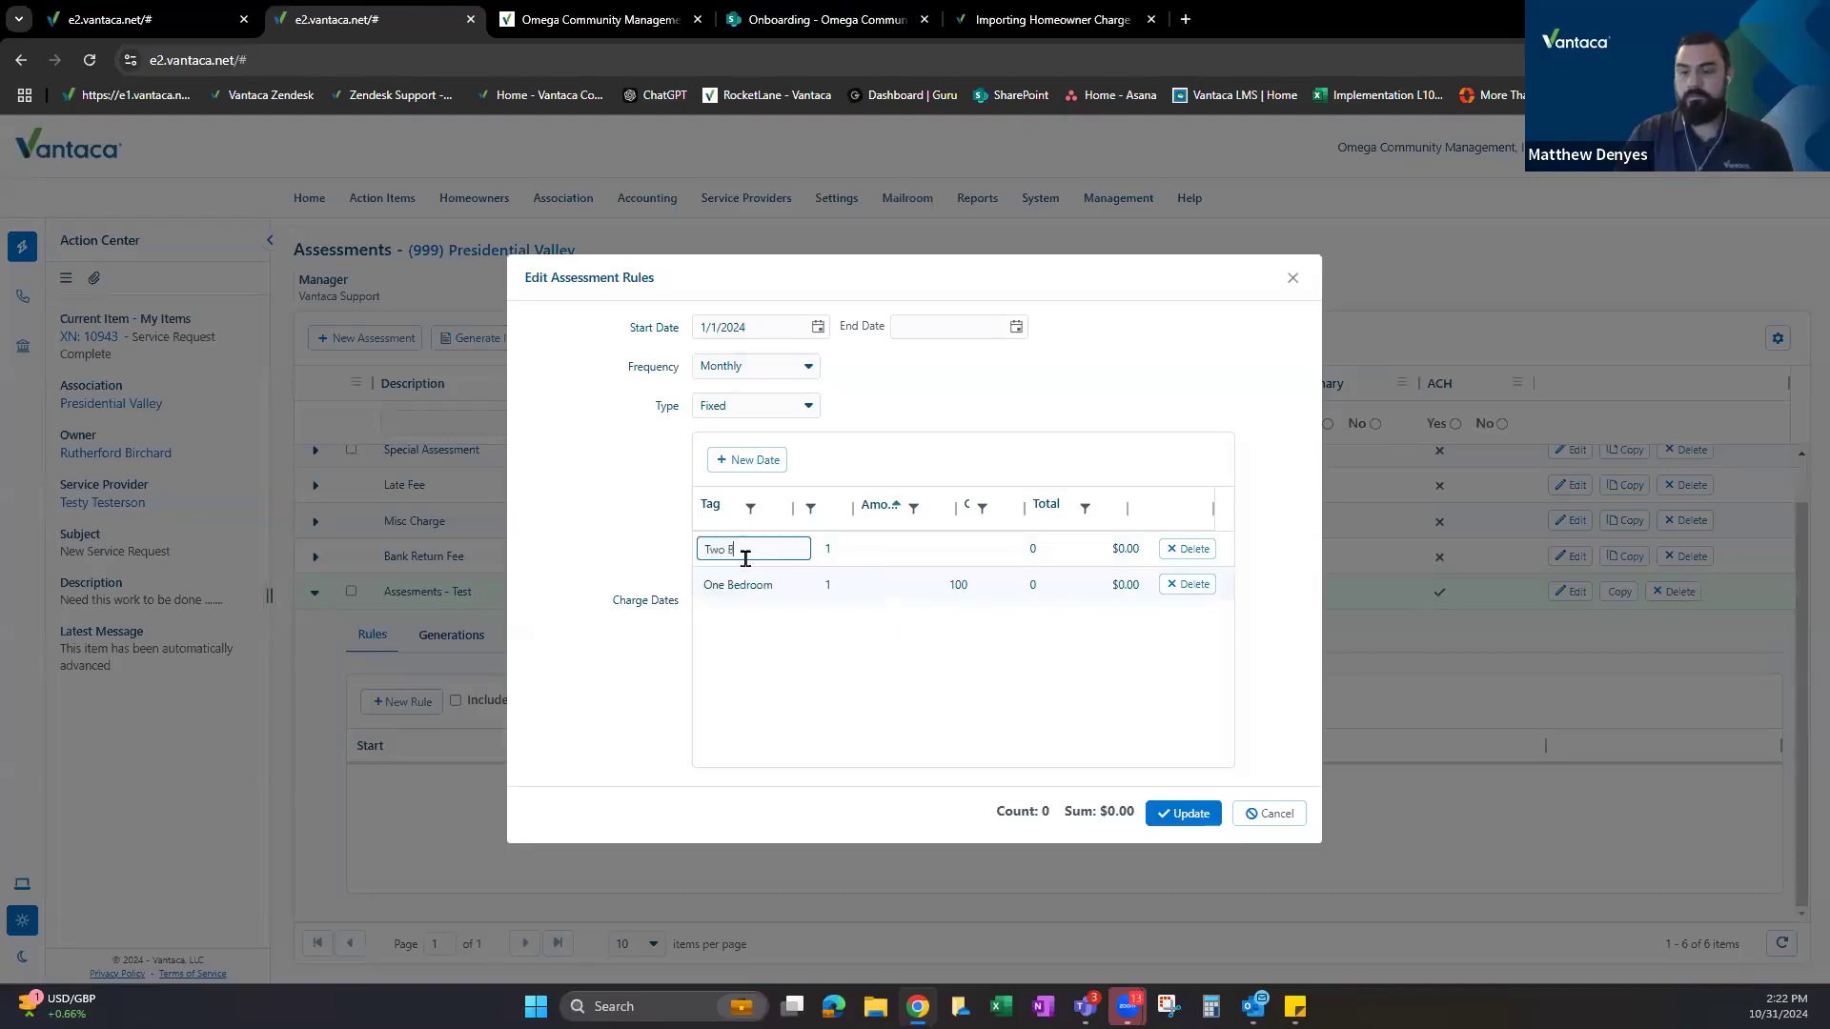
{"action": "type", "text": "edroom"}
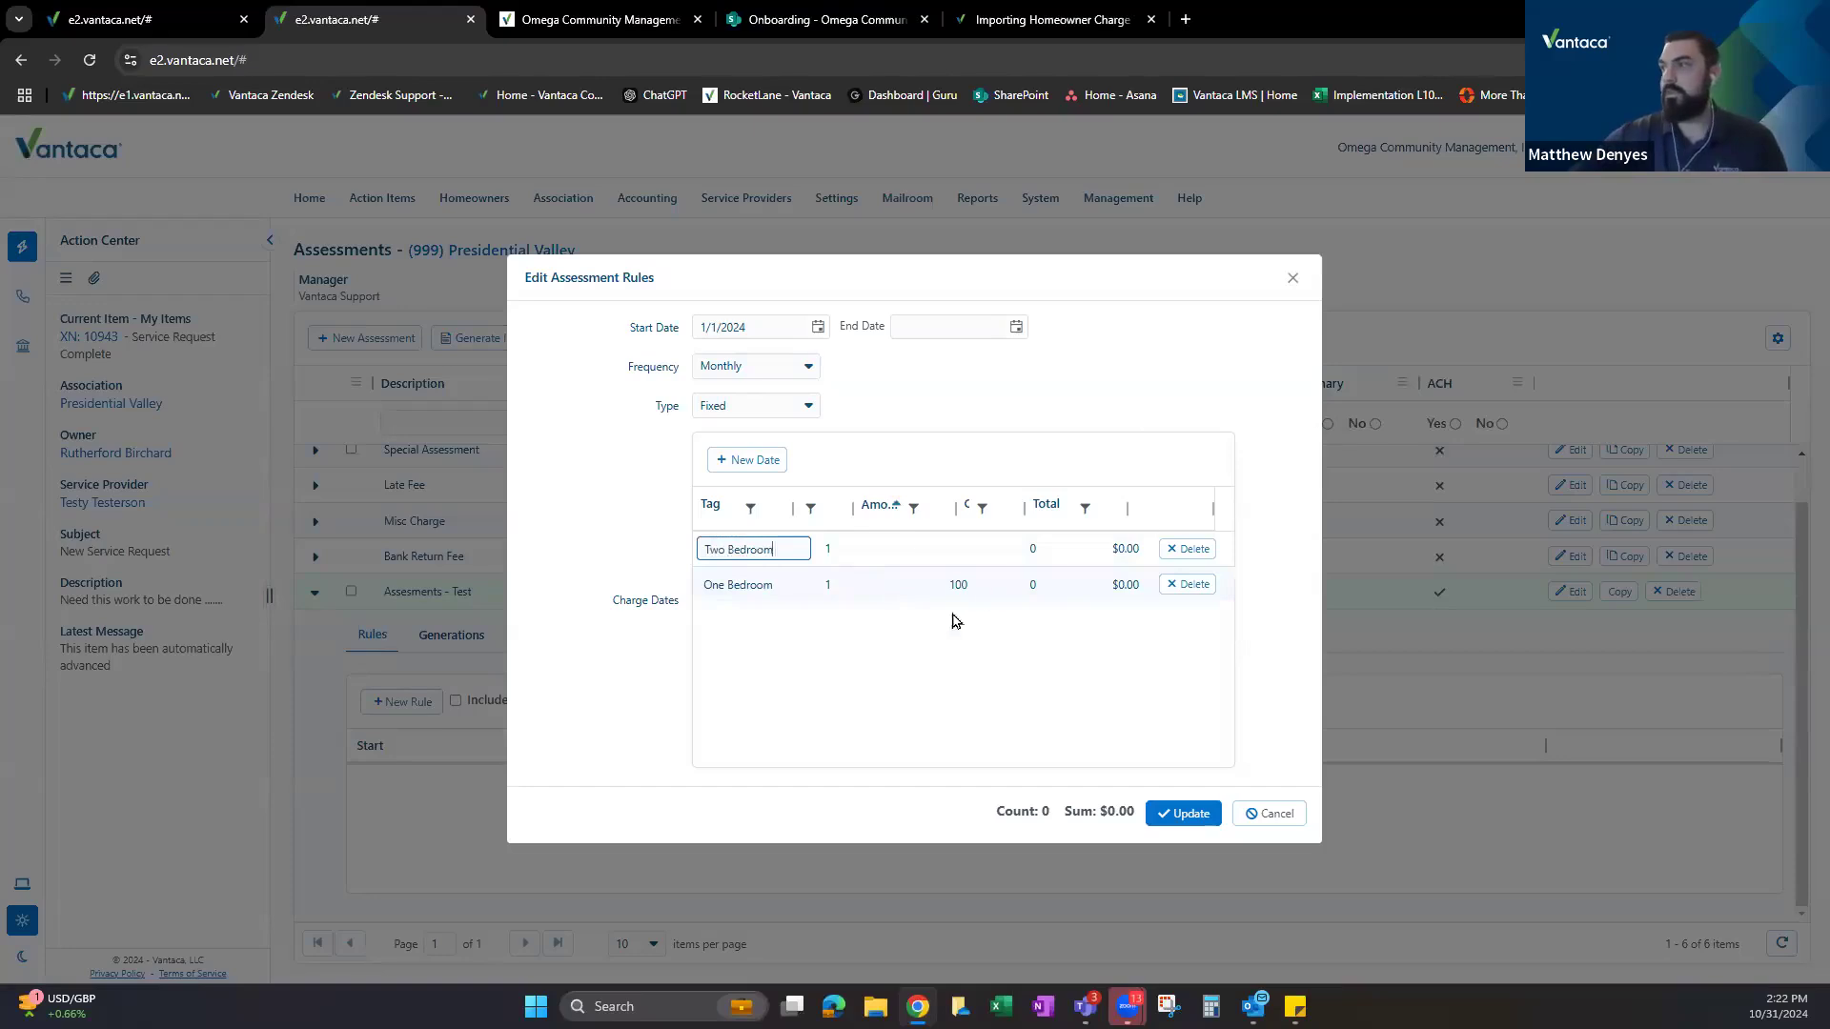
{"action": "left_click", "coordinate": [916, 551]}
{"action": "type", "text": "200"}
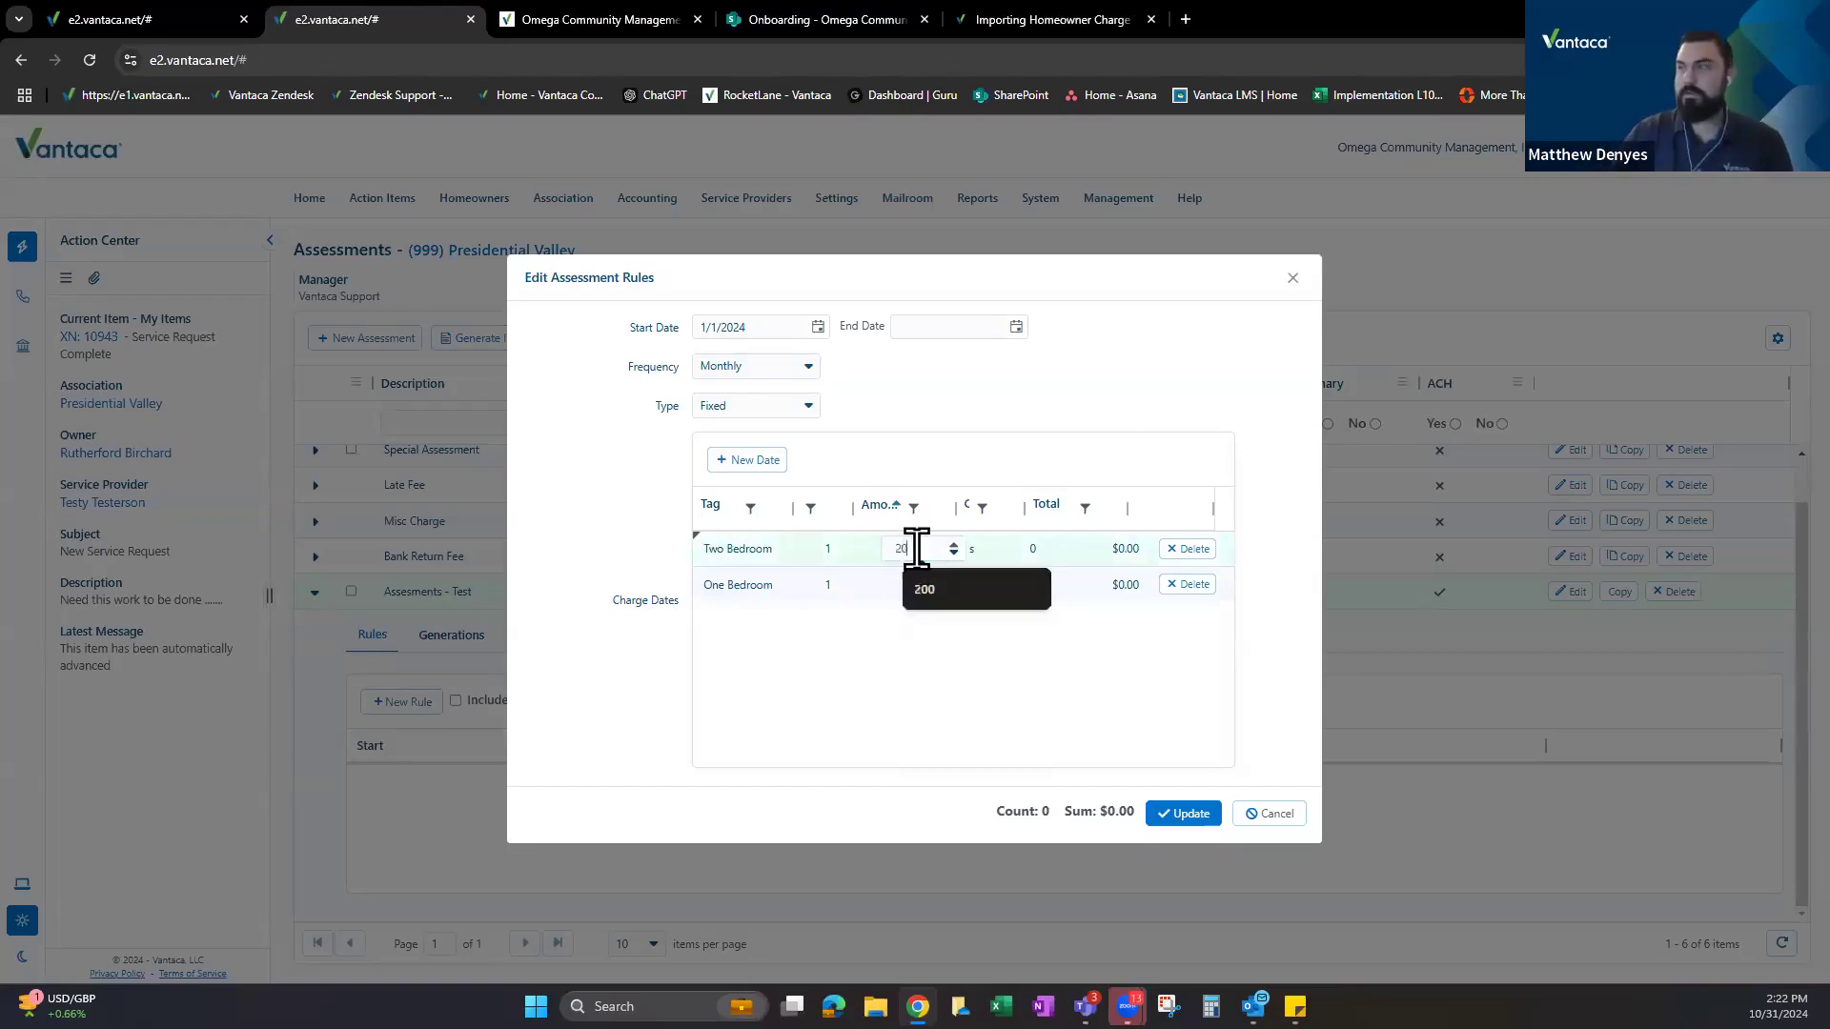
{"action": "left_click", "coordinate": [1135, 387]}
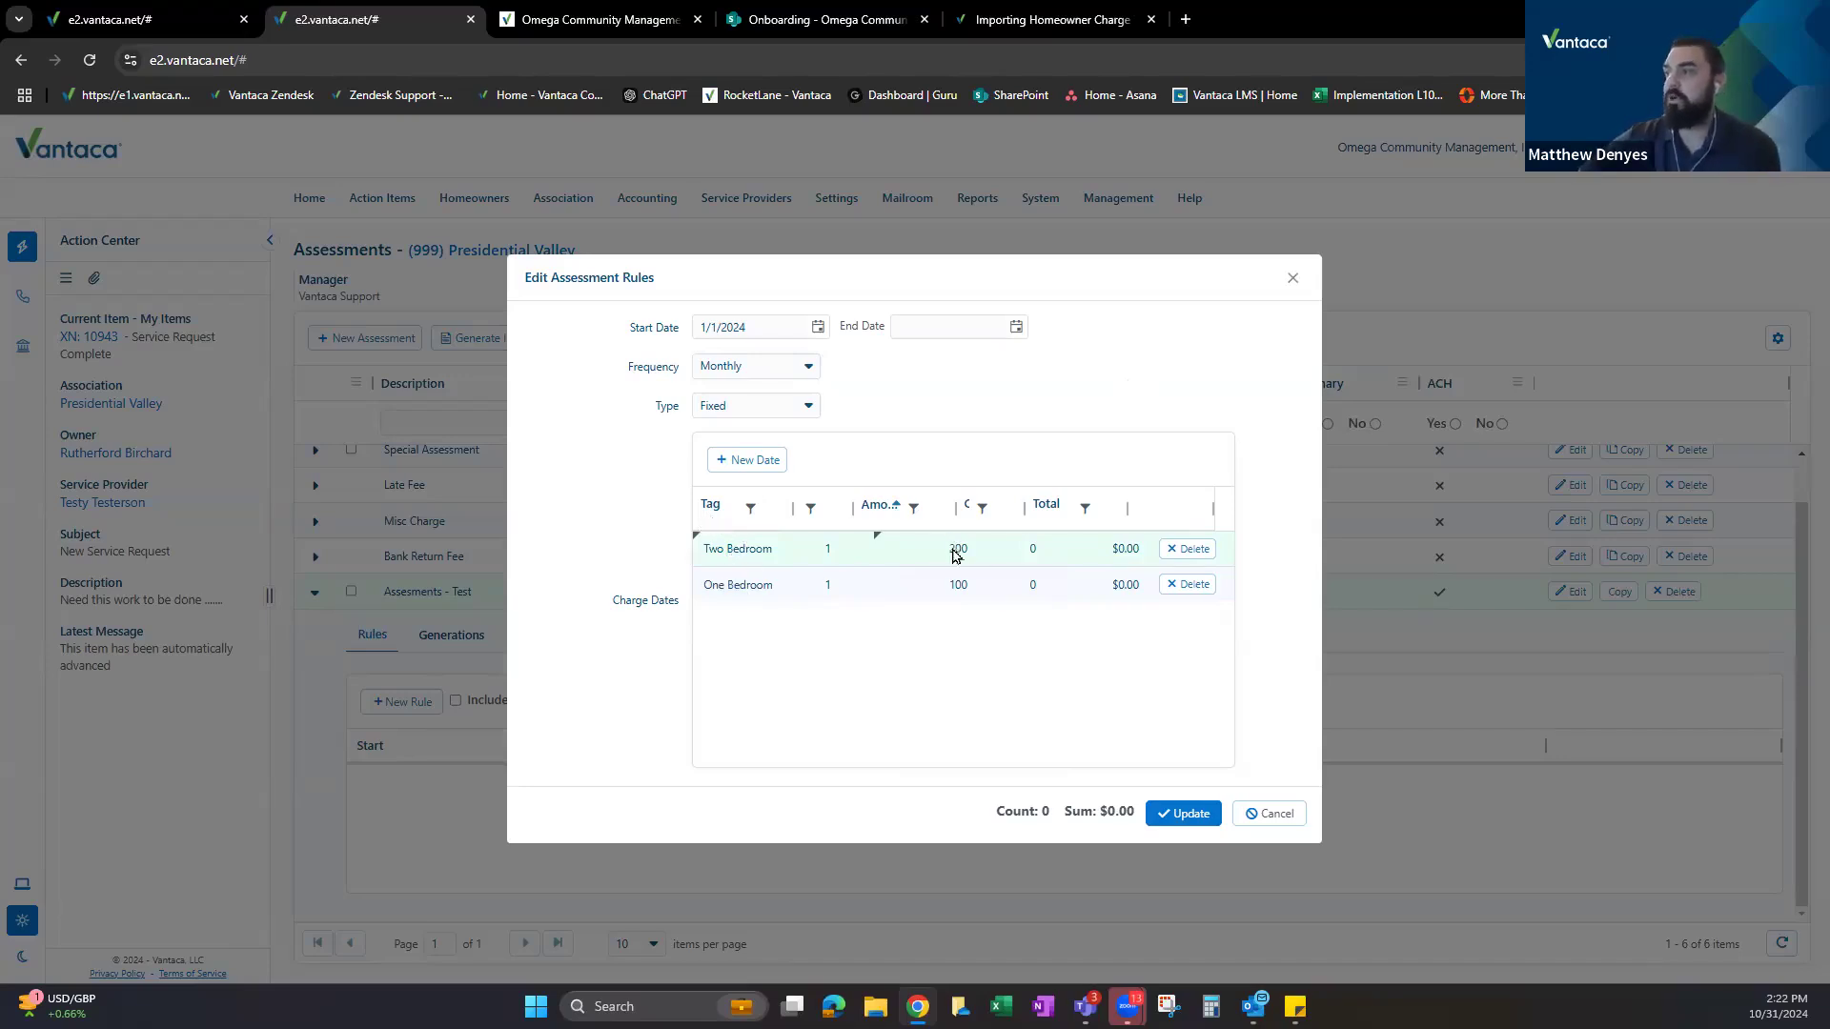
Download the Charge Tag Import.xlsx template from the charge tags help article.
{"action": "left_click", "coordinate": [1034, 19]}
{"action": "scroll", "coordinate": [798, 514], "scroll_direction": "down", "scroll_amount": 15}
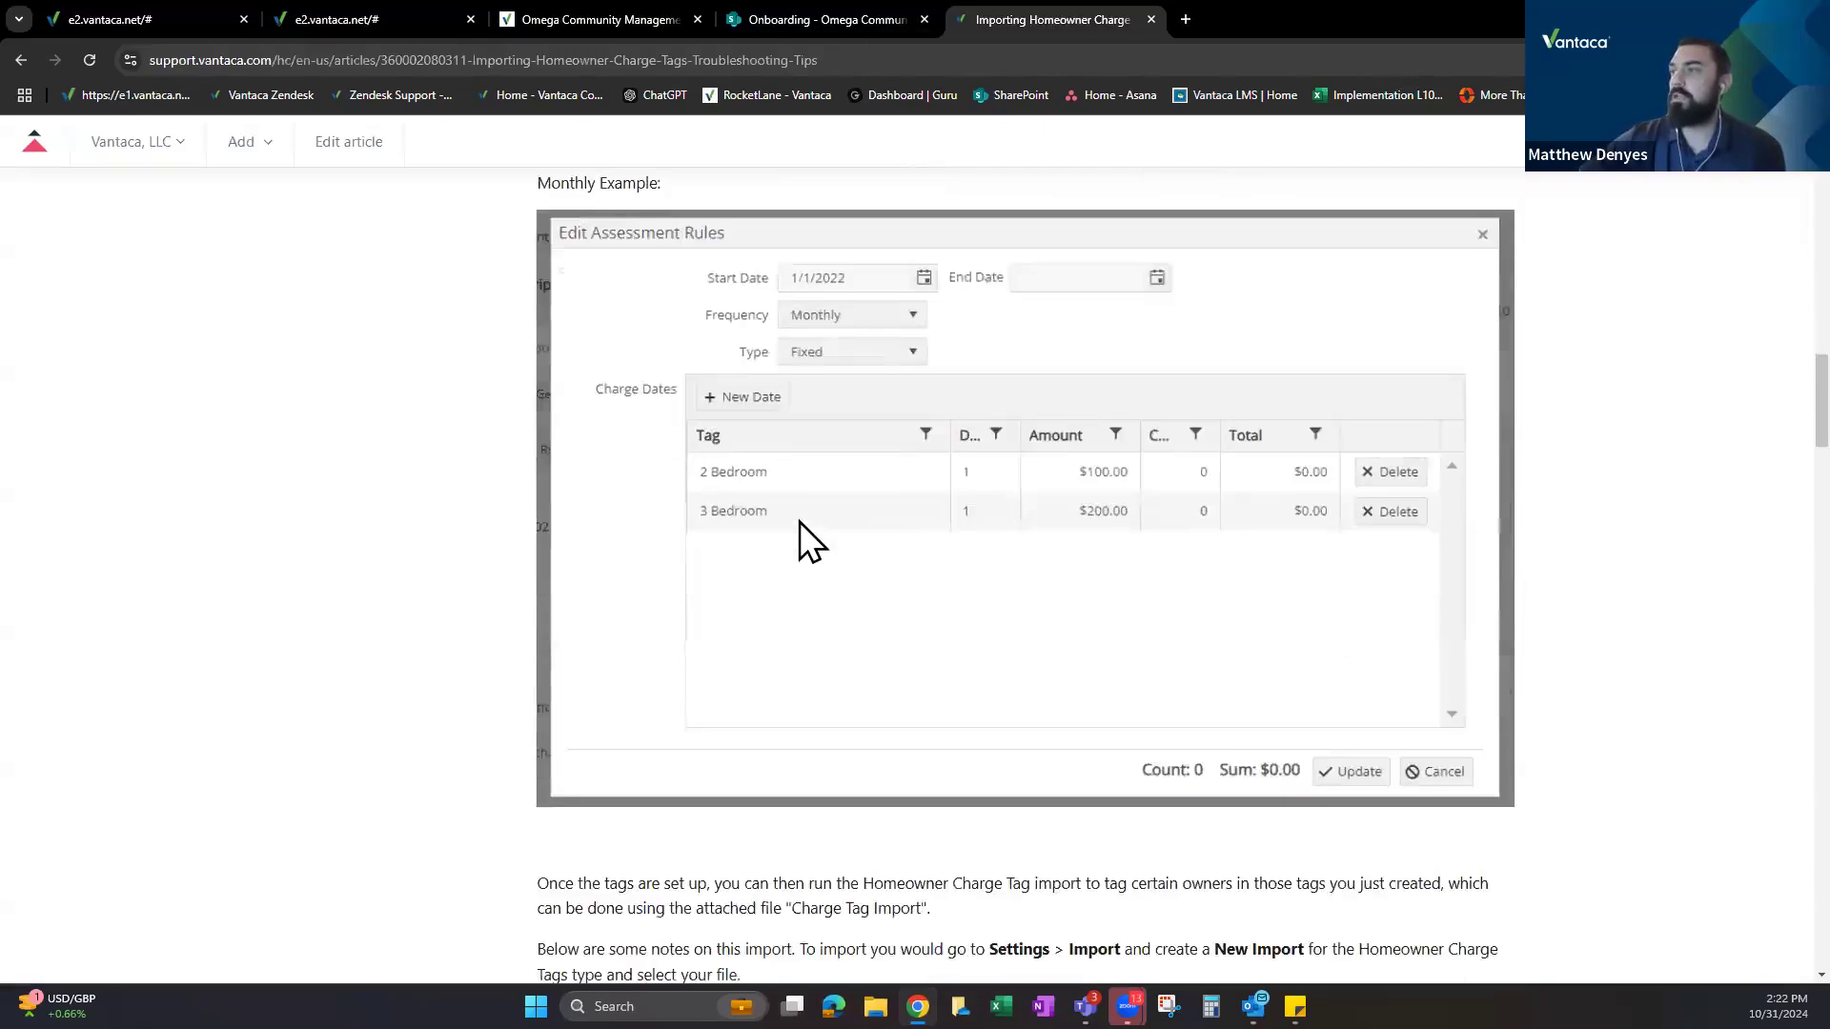
{"action": "scroll", "coordinate": [776, 526], "scroll_direction": "down", "scroll_amount": 20}
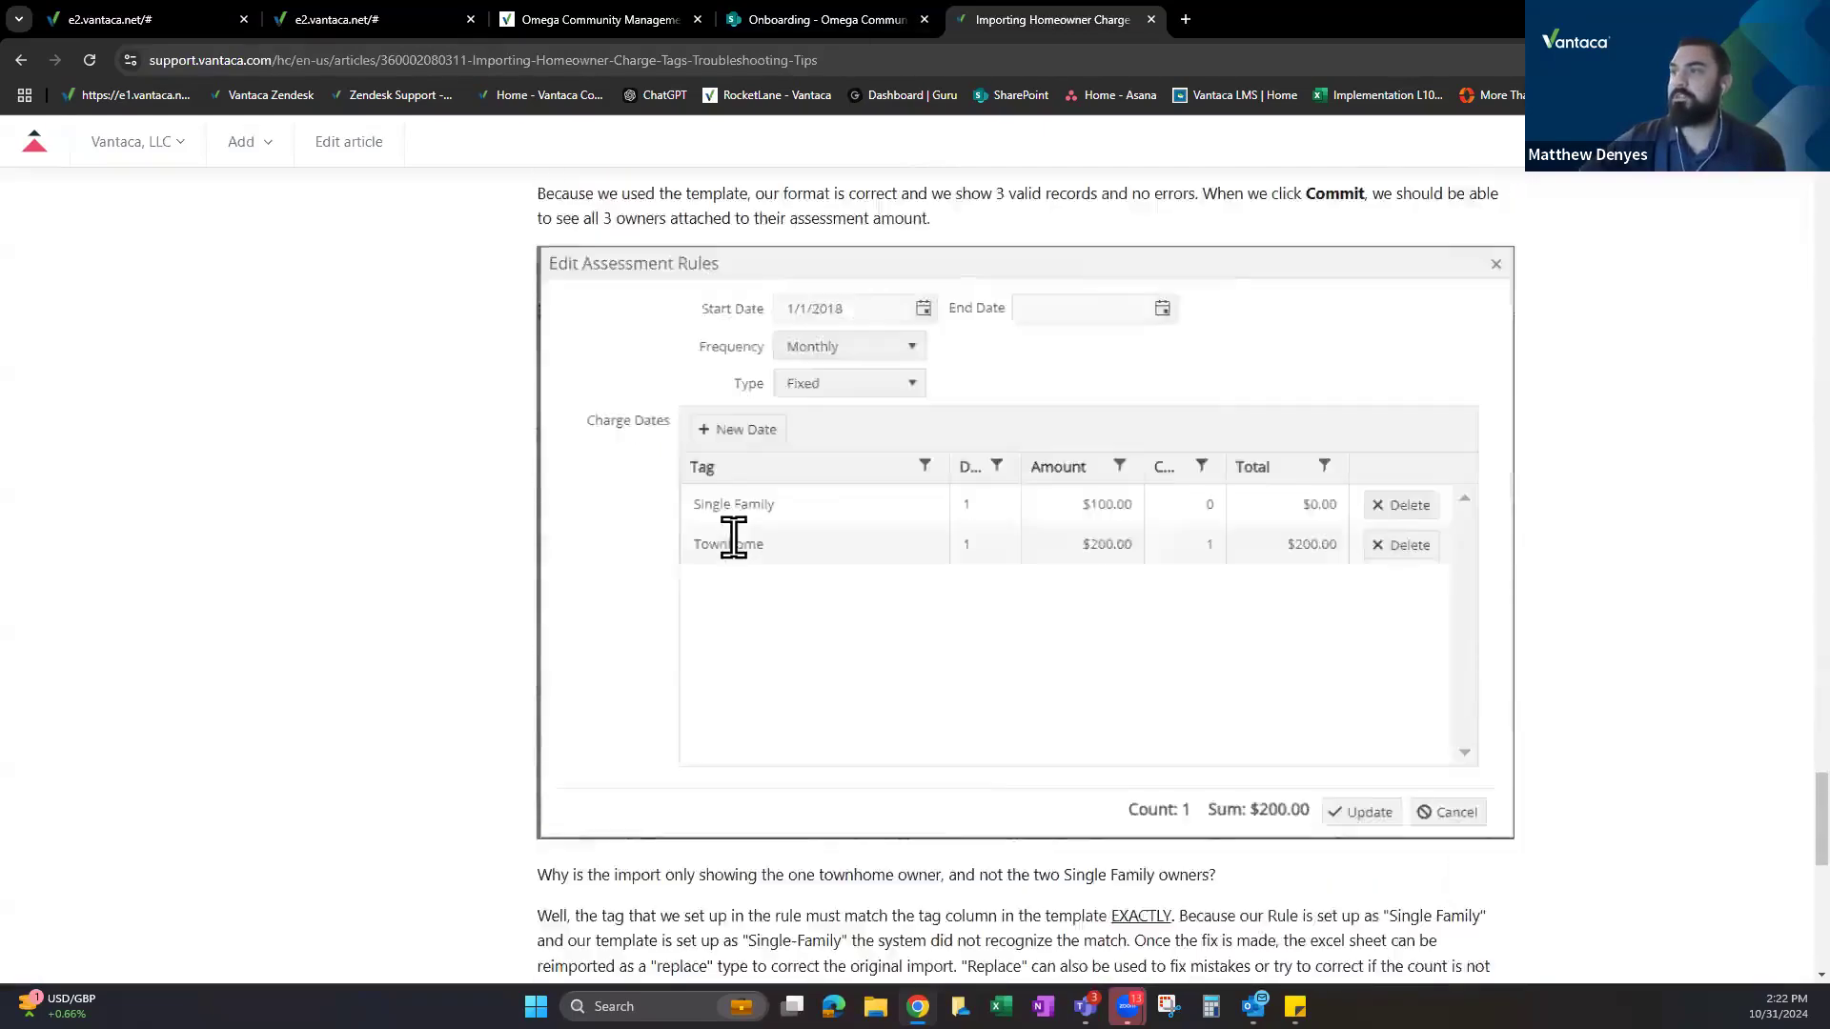
{"action": "scroll", "coordinate": [683, 453], "scroll_direction": "up", "scroll_amount": 3}
{"action": "left_click", "coordinate": [673, 348]}
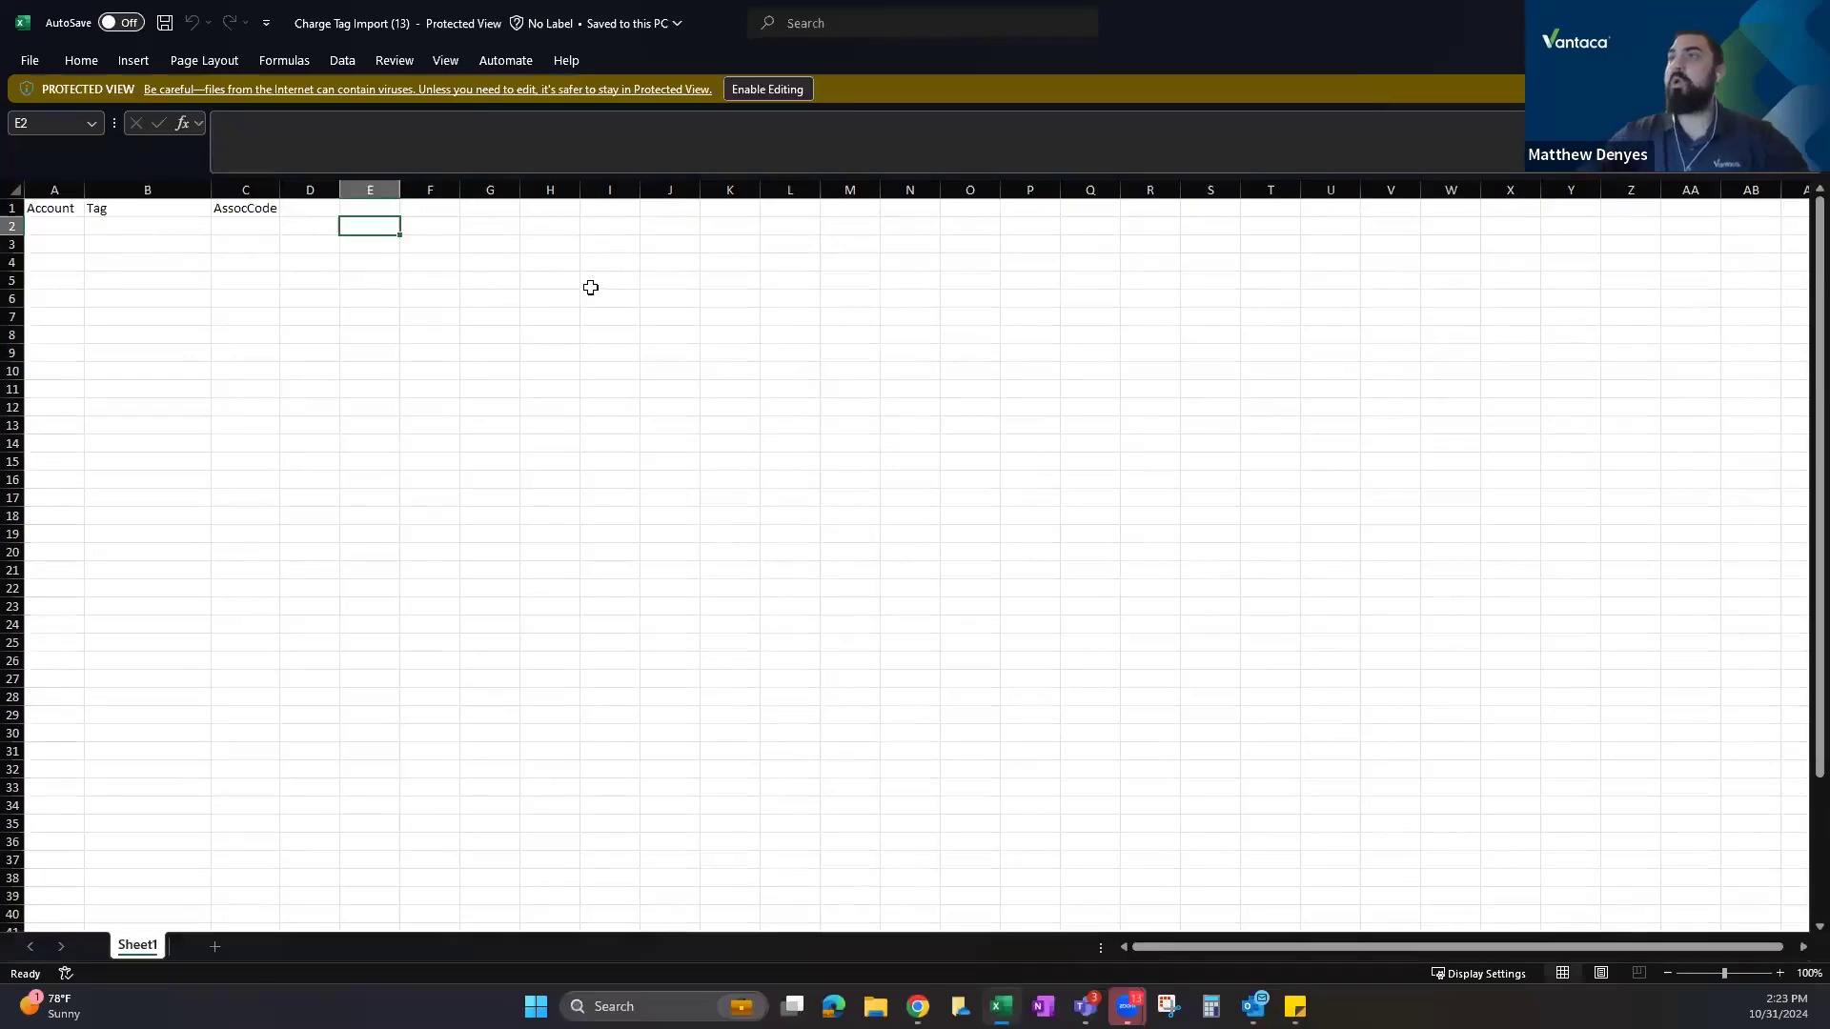
Enable editing and inspect the Account, Tag (B2–B8) and AssocCode columns of Charge Tag Import.xlsx.
{"action": "left_click", "coordinate": [787, 86]}
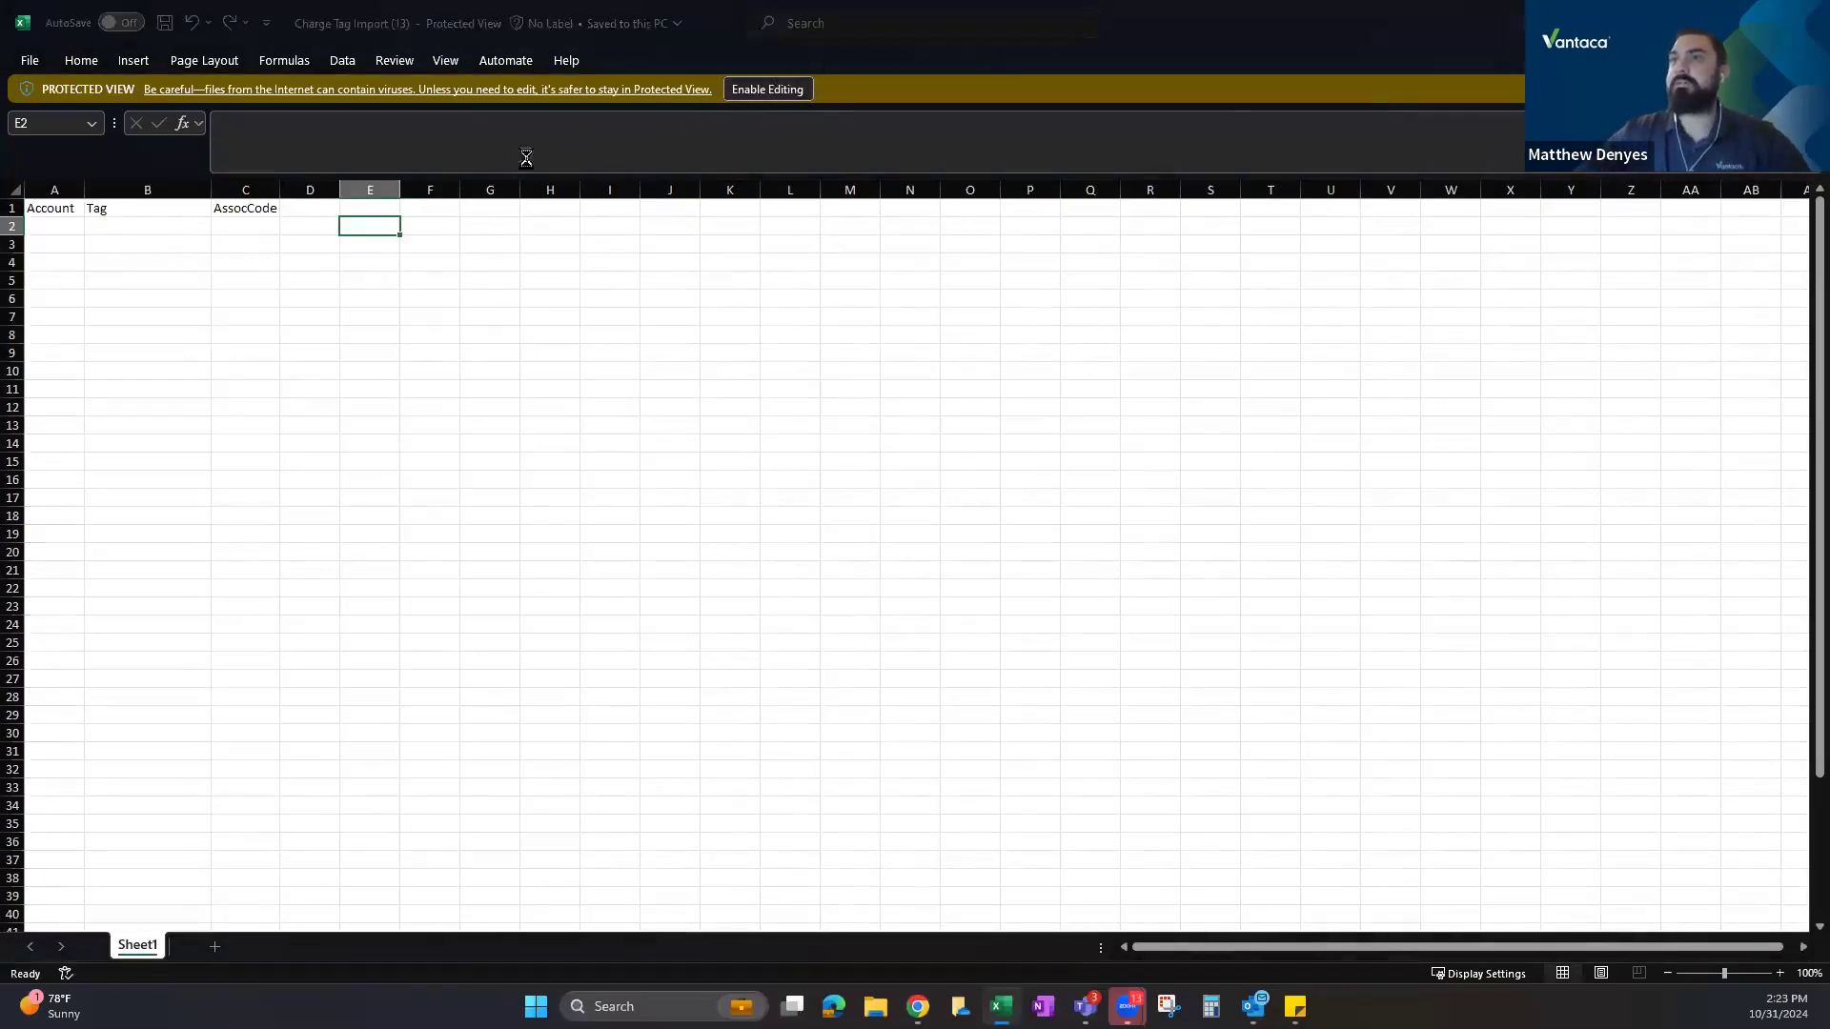
{"action": "mouse_move", "coordinate": [54, 255]}
{"action": "left_mouse_down"}
{"action": "mouse_move", "coordinate": [310, 255]}
{"action": "mouse_move", "coordinate": [246, 255]}
{"action": "left_mouse_up"}
{"action": "left_click", "coordinate": [54, 255]}
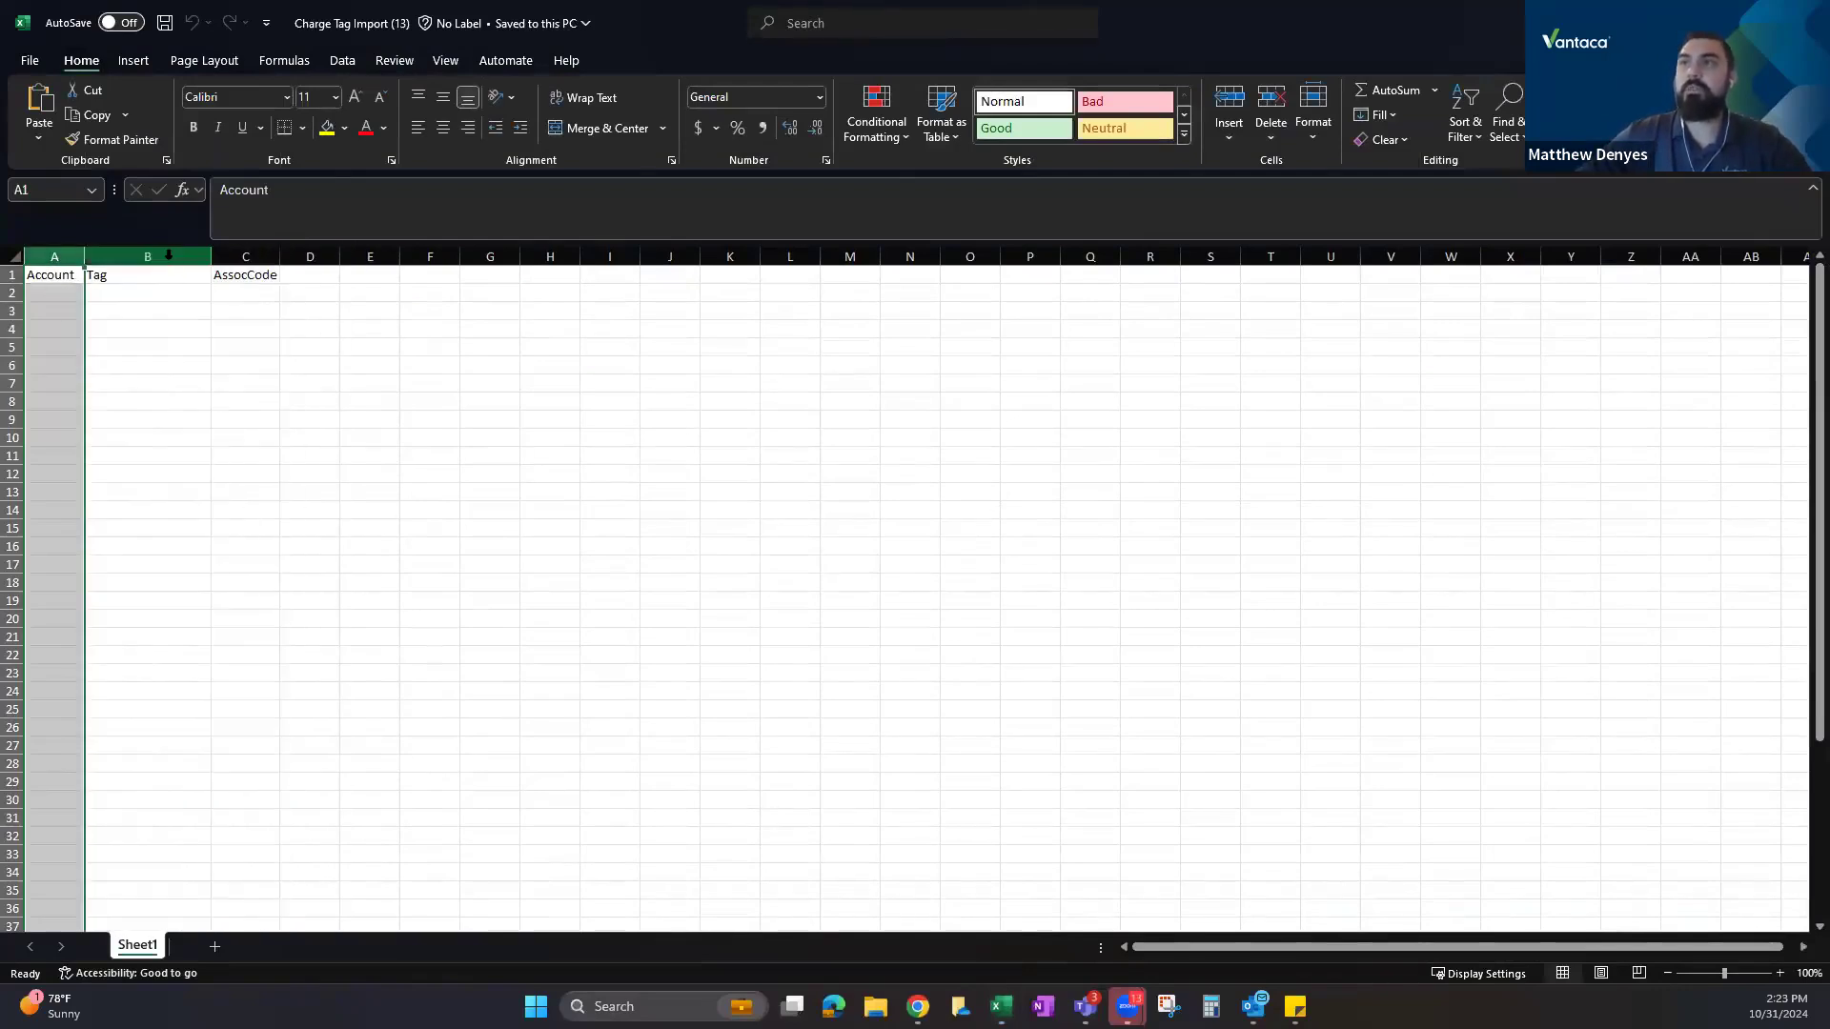
{"action": "left_click", "coordinate": [167, 260]}
{"action": "left_click", "coordinate": [126, 291]}
{"action": "left_click", "coordinate": [124, 311]}
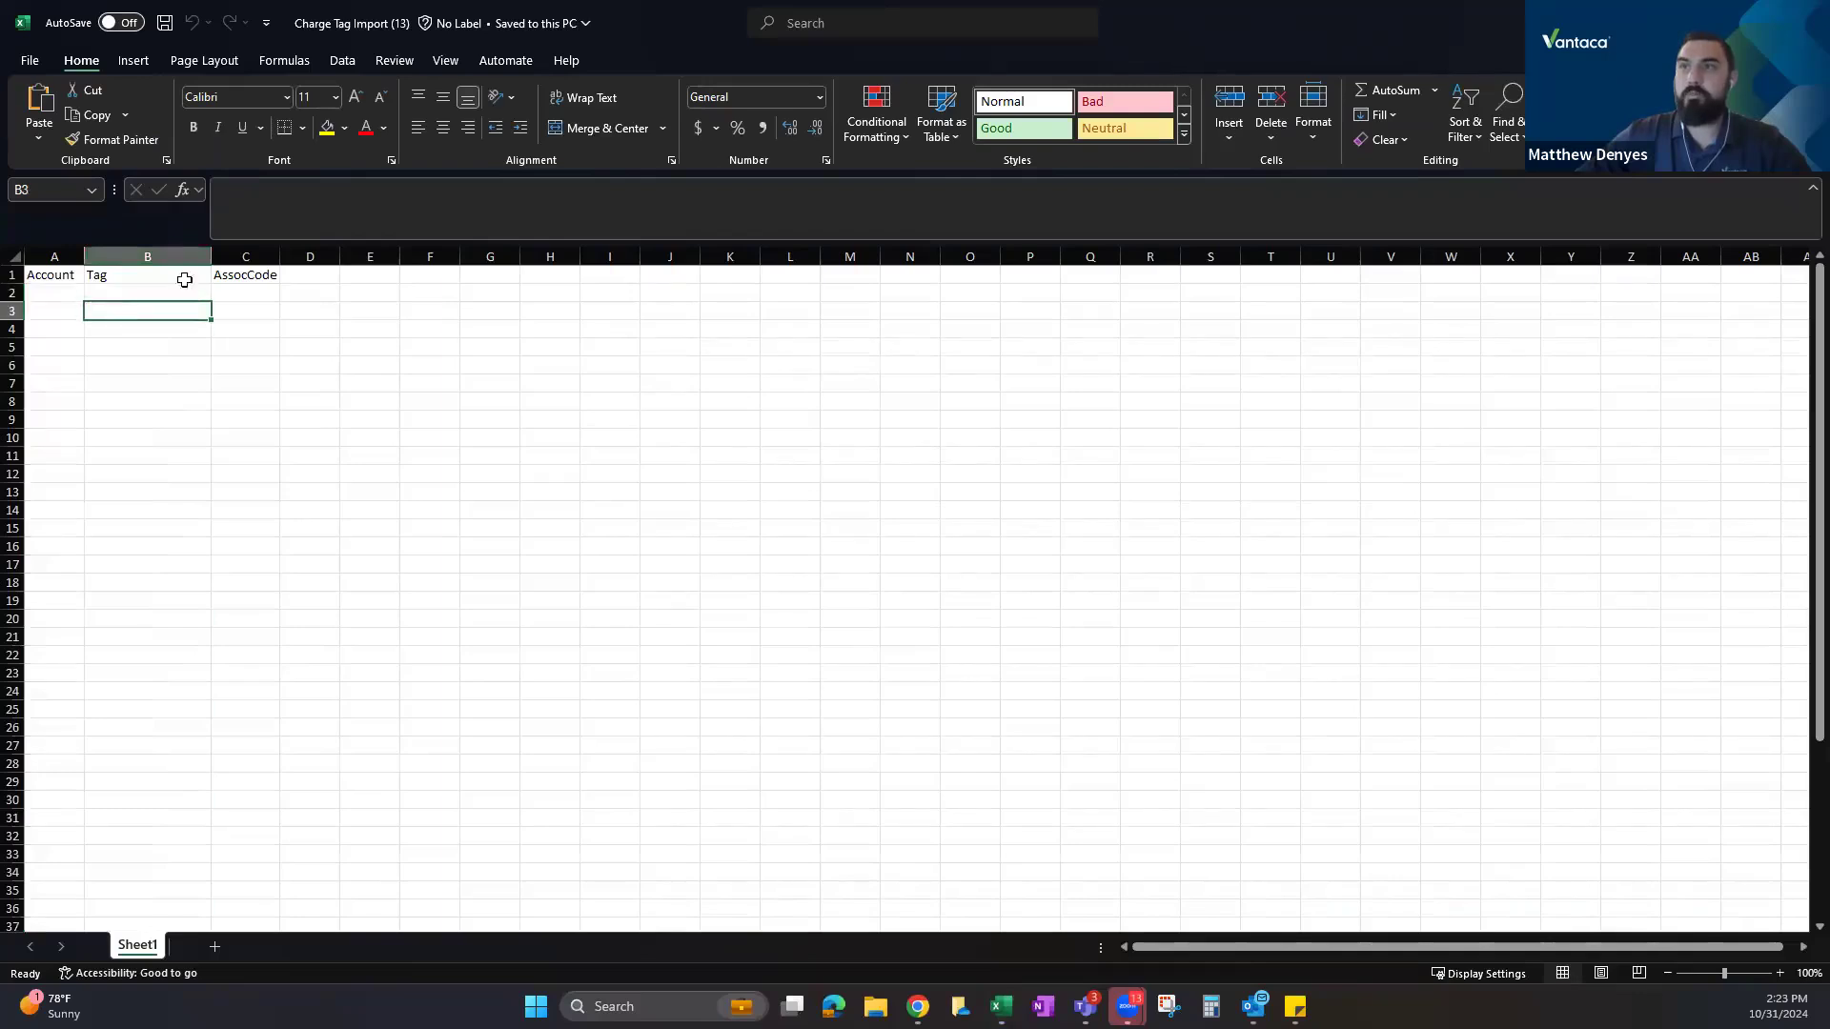
{"action": "left_click", "coordinate": [249, 258]}
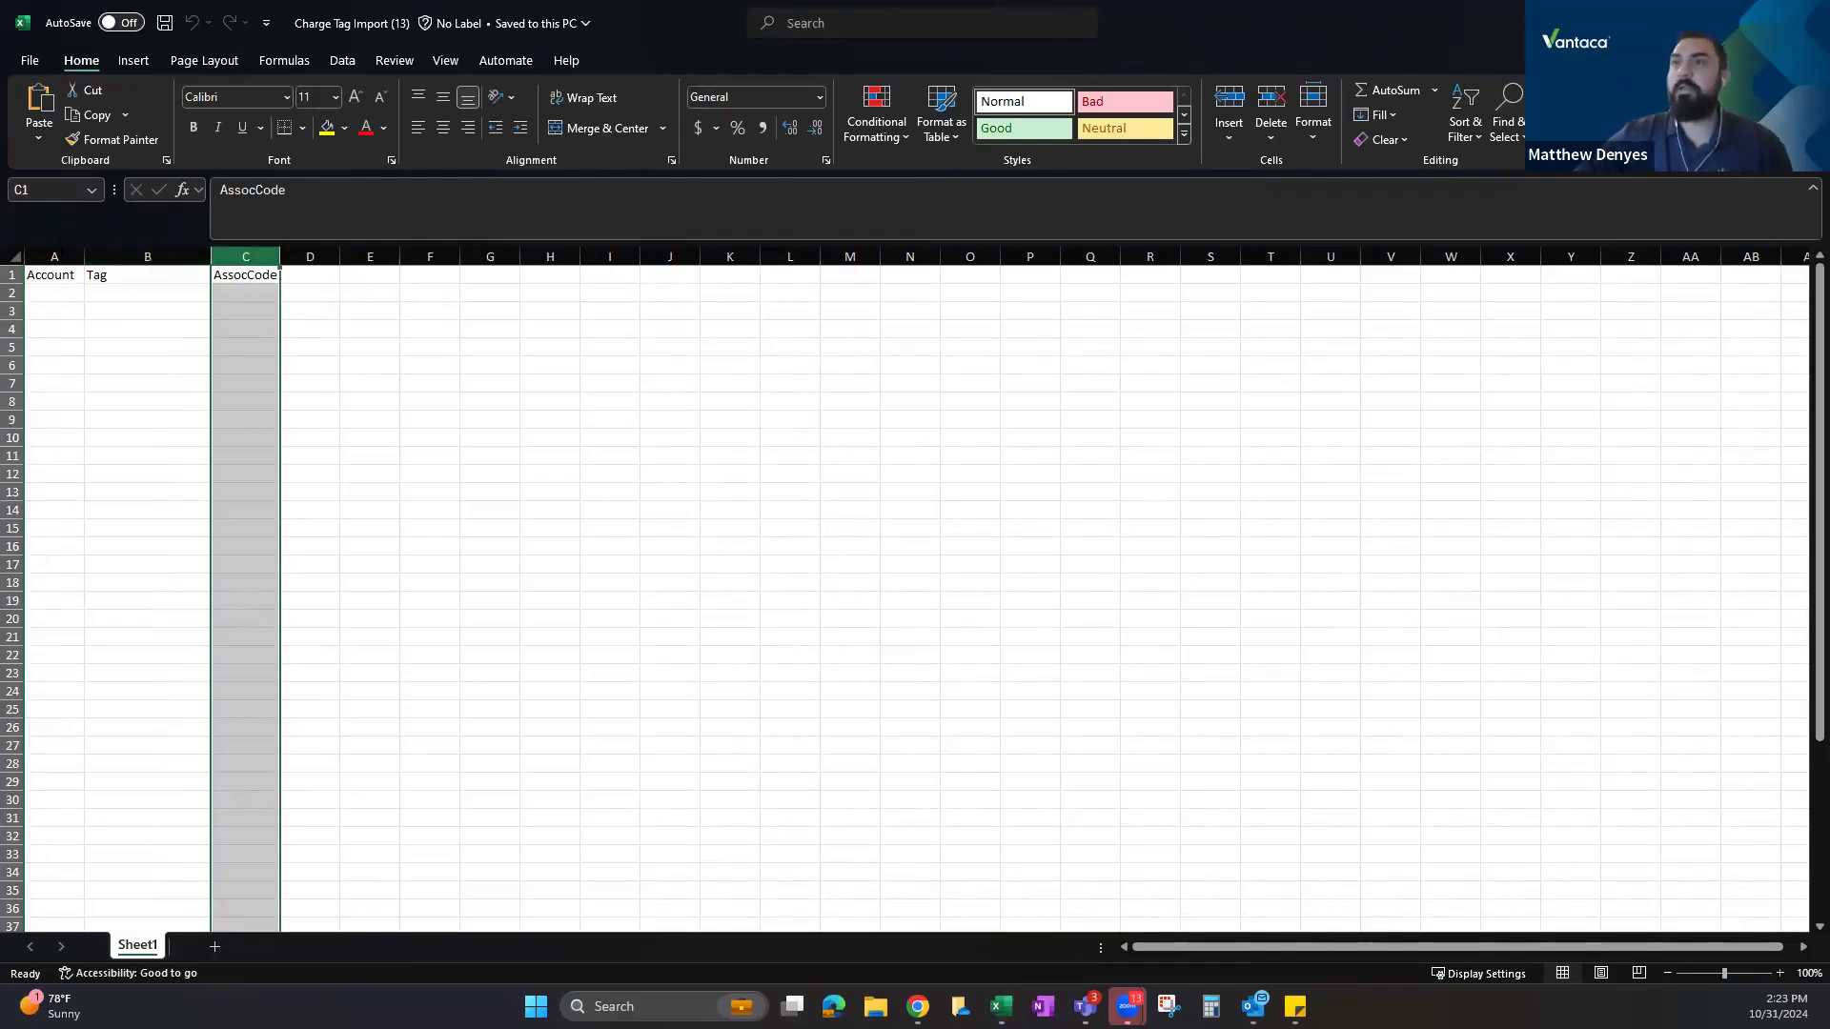
{"action": "left_click", "coordinate": [49, 258]}
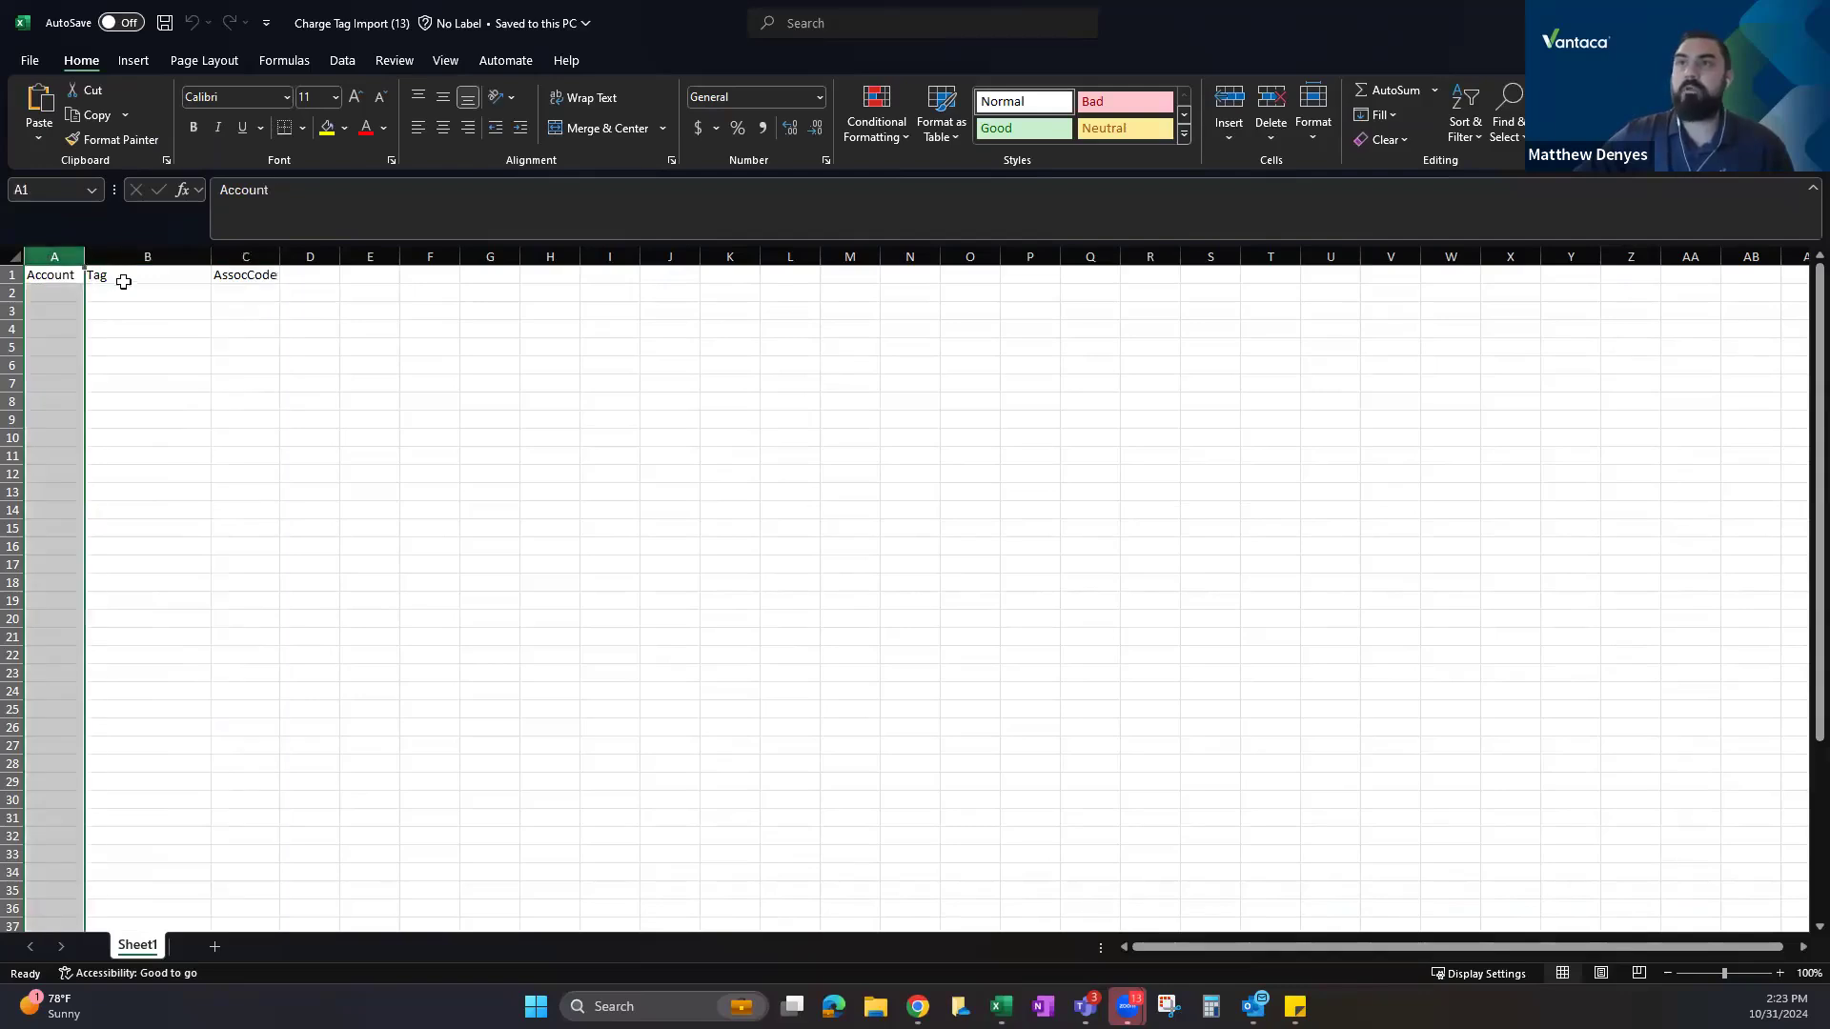
{"action": "left_click_drag", "start_coordinate": [130, 288], "coordinate": [143, 402]}
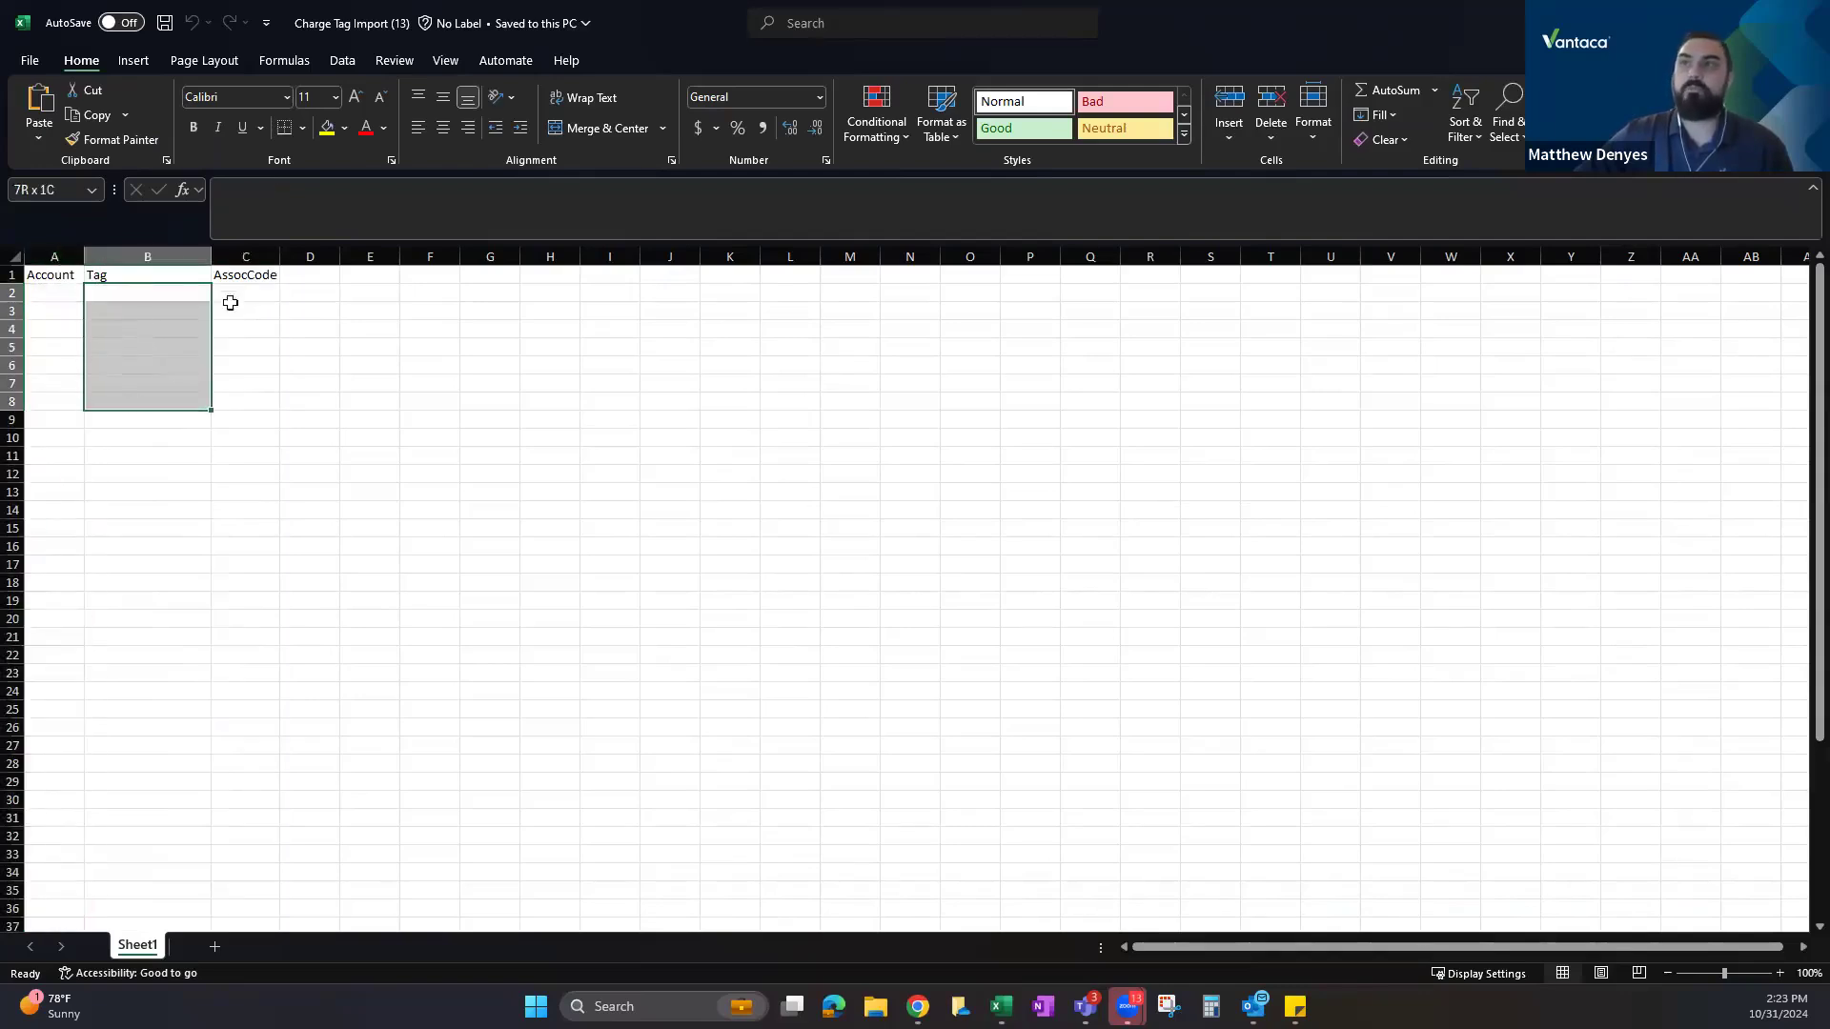
{"action": "left_click", "coordinate": [246, 254]}
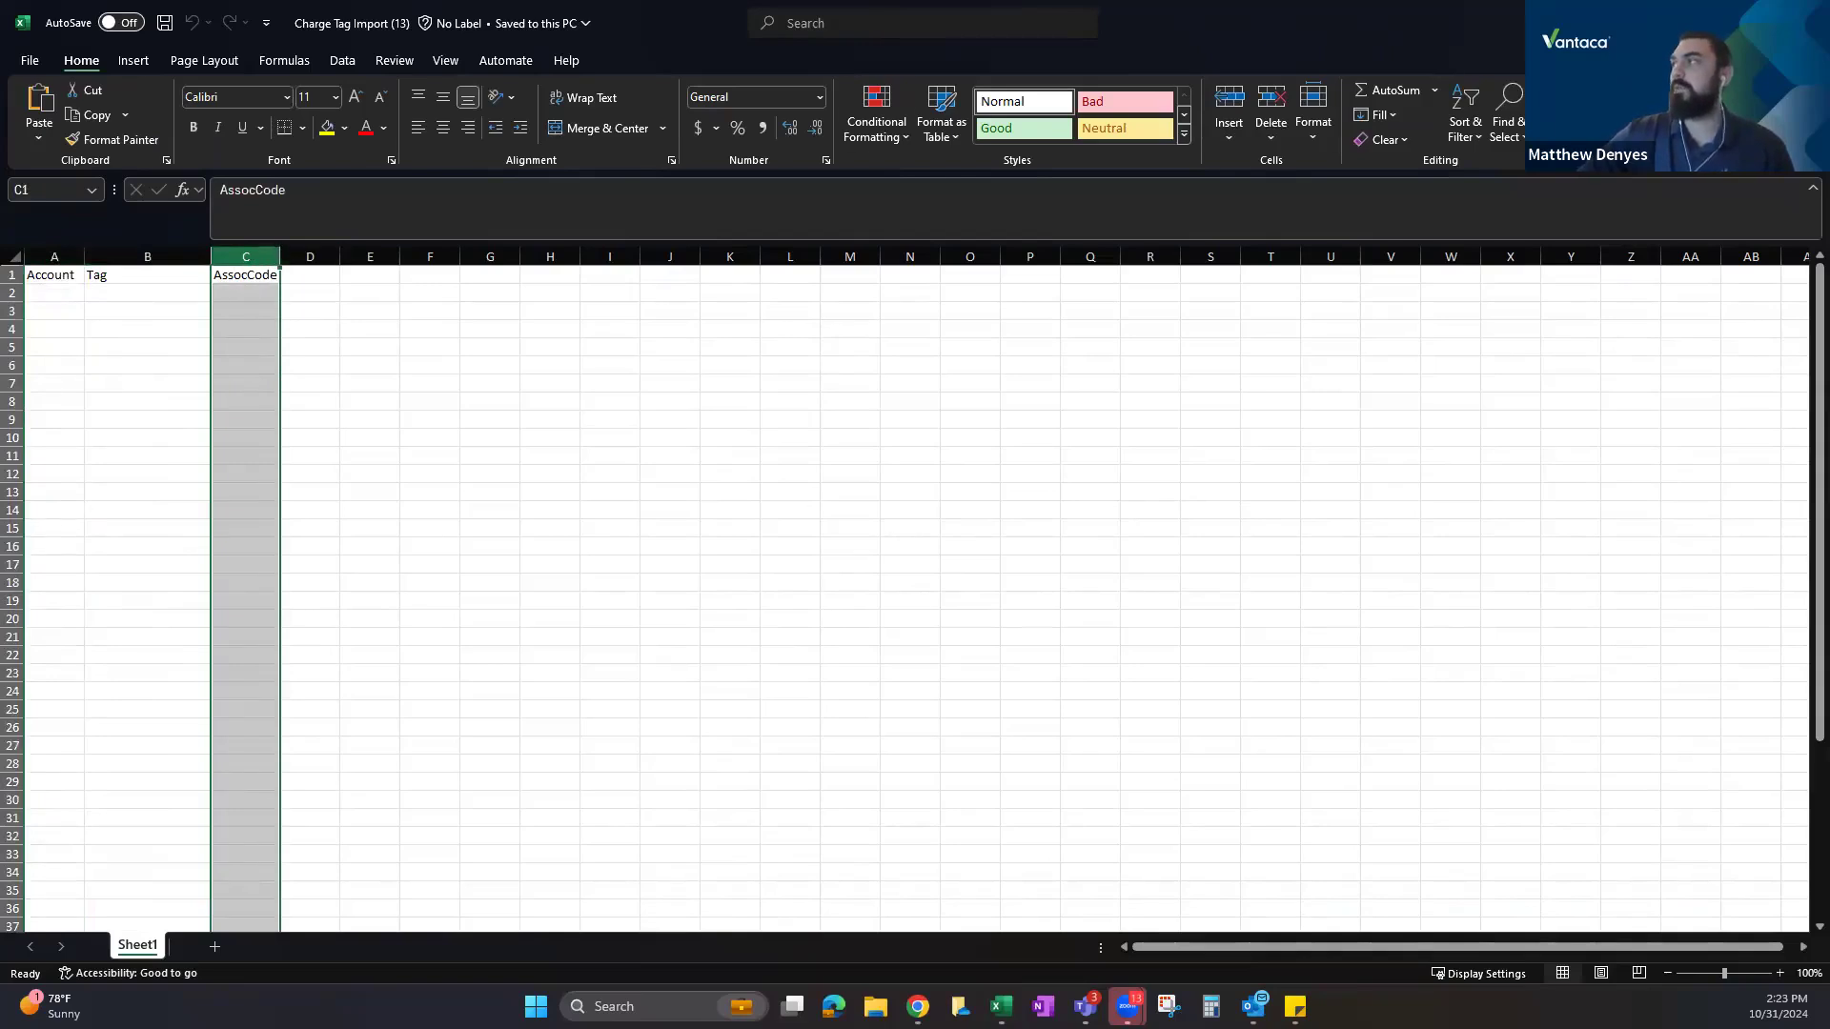
{"action": "key", "text": "alt+Tab"}
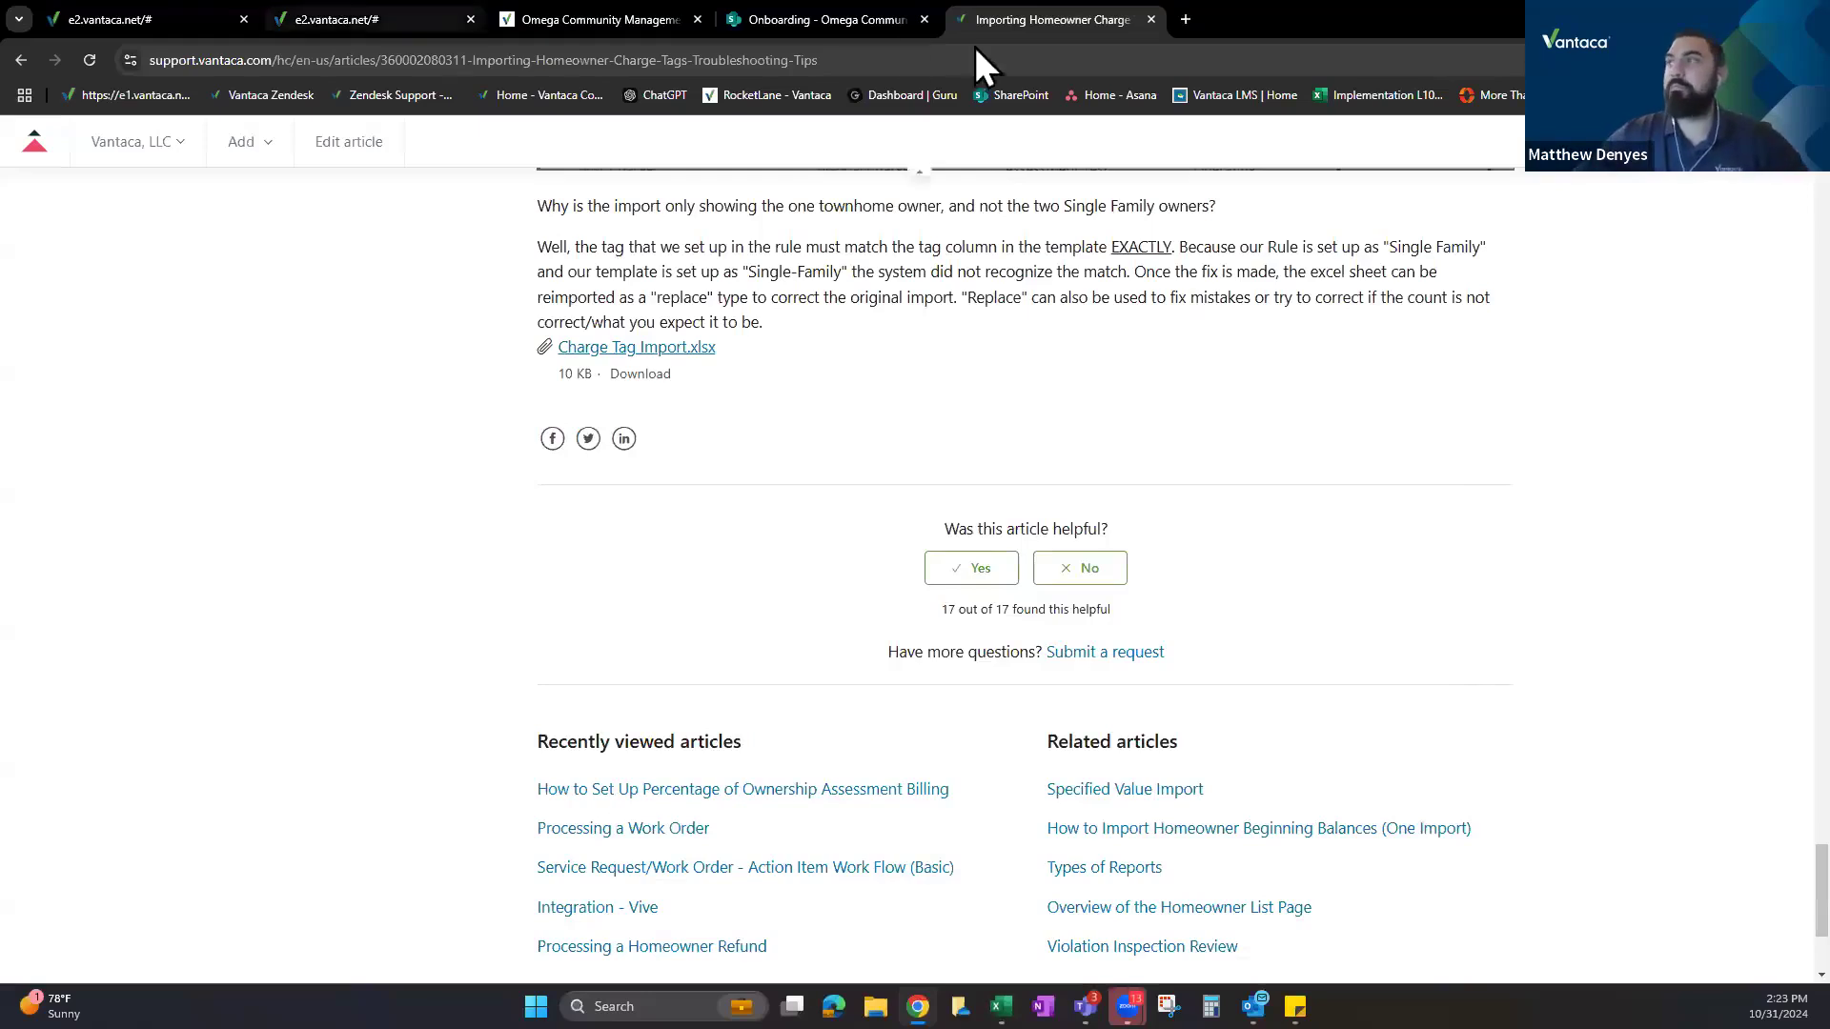
Review the help article's example rule (Single Family $100, Townhome $200), then return to the Edit Assessment Rules dialog.
{"action": "scroll", "coordinate": [787, 438], "scroll_direction": "up", "scroll_amount": 10}
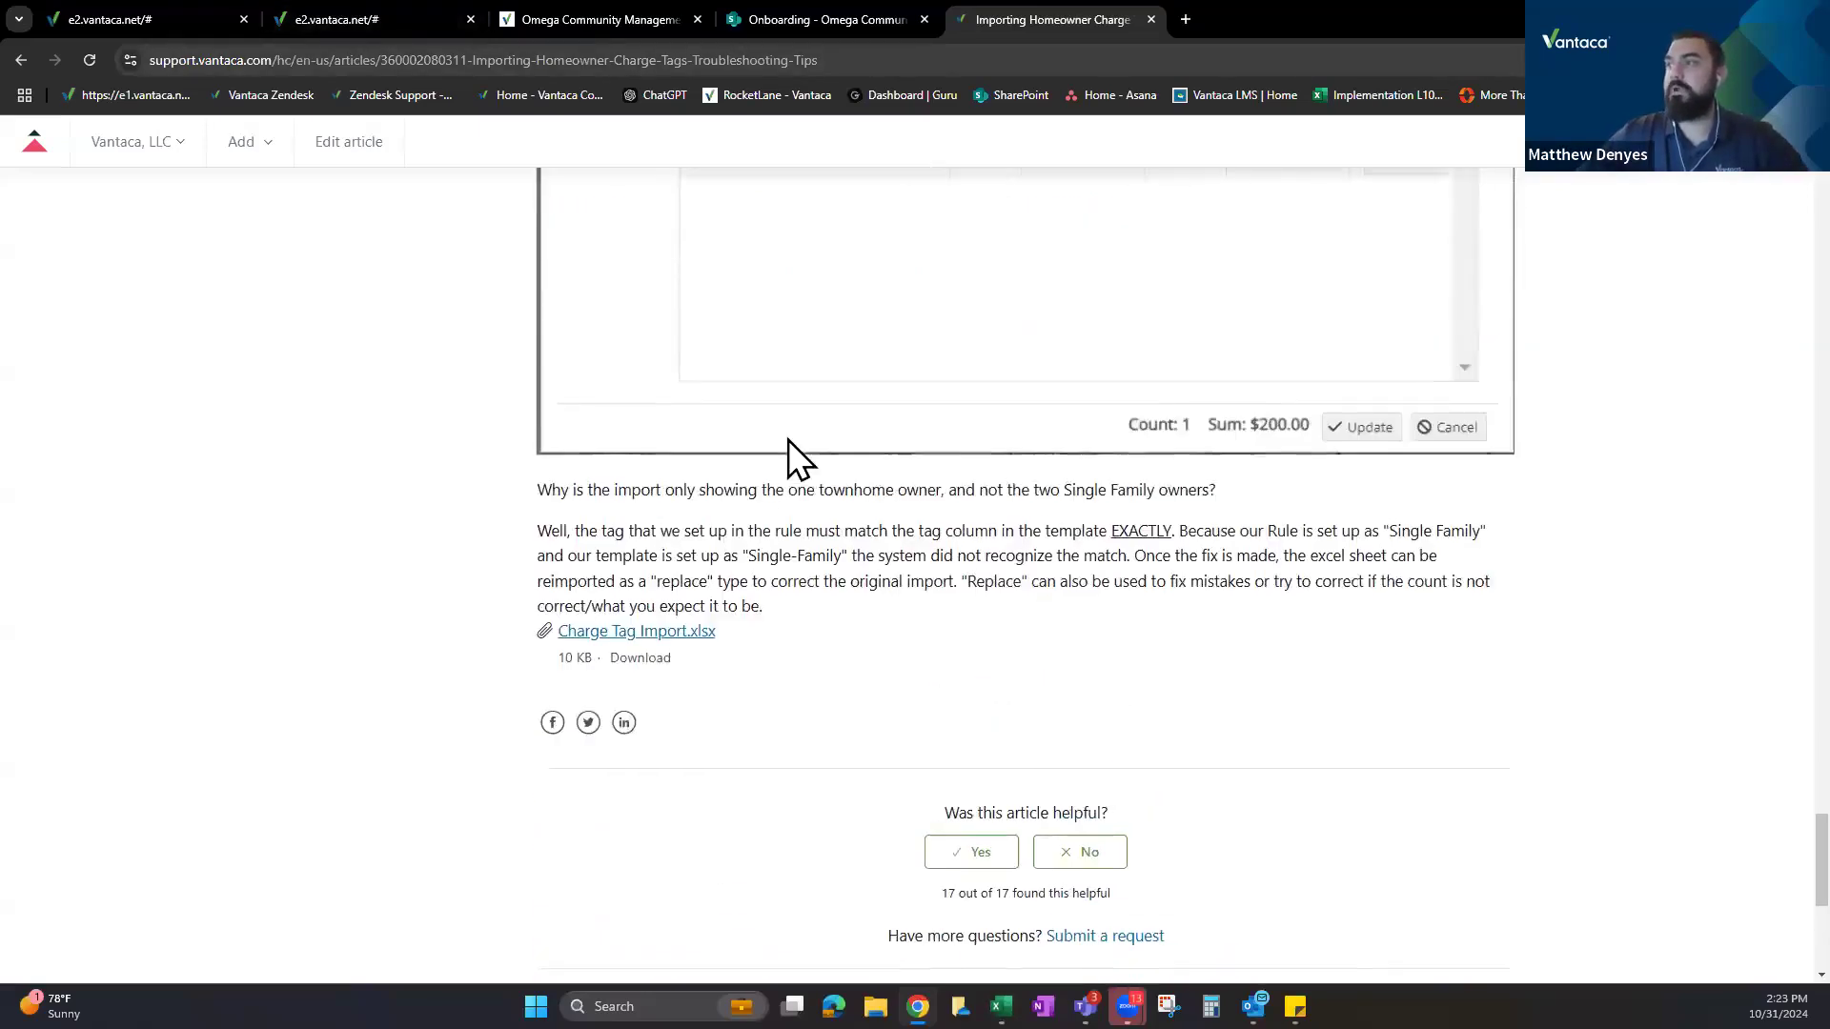
{"action": "scroll", "coordinate": [785, 415], "scroll_direction": "down", "scroll_amount": 8}
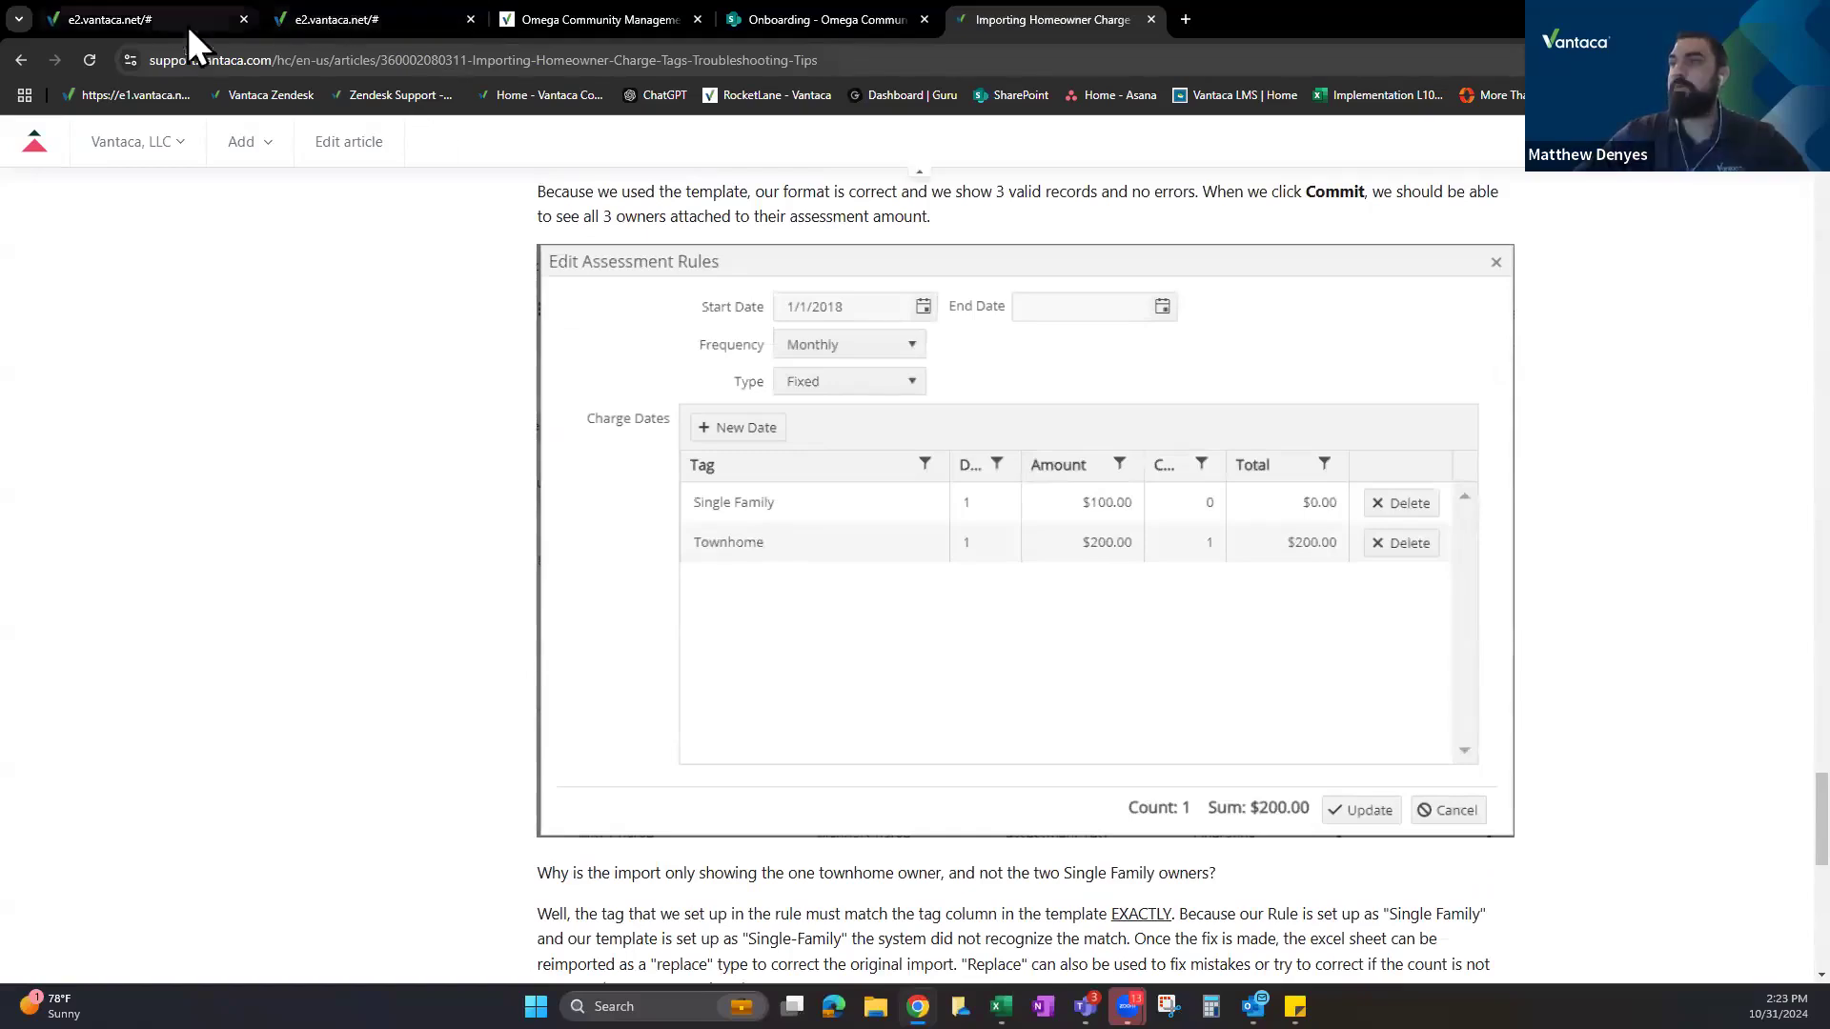
{"action": "left_click", "coordinate": [286, 19]}
Copy the Two Bedroom tag from the rule dialog into cell B2 of the Charge Tag Import sheet.
{"action": "left_click", "coordinate": [784, 549]}
{"action": "key", "text": "ctrl+shift+Left"}
{"action": "key", "text": "ctrl+shift+Left"}
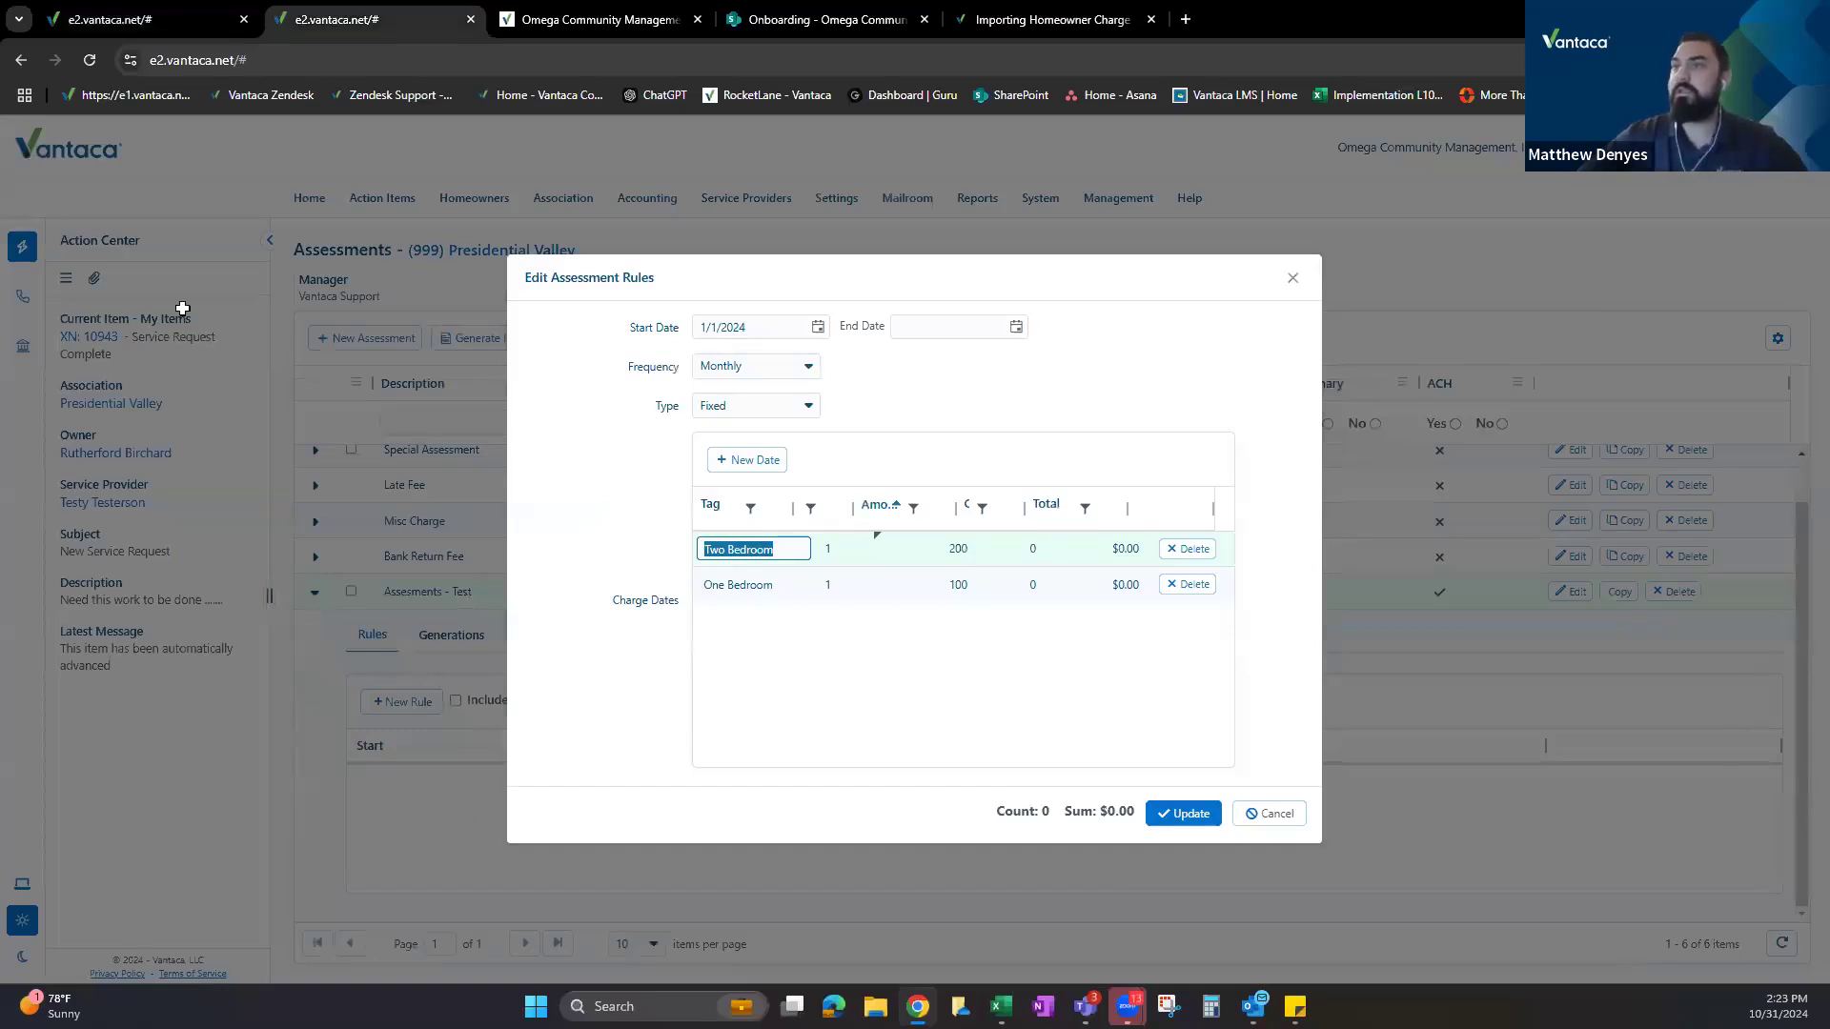
{"action": "key", "text": "ctrl+c"}
{"action": "key", "text": "alt+Tab"}
{"action": "key", "text": "ctrl+v"}
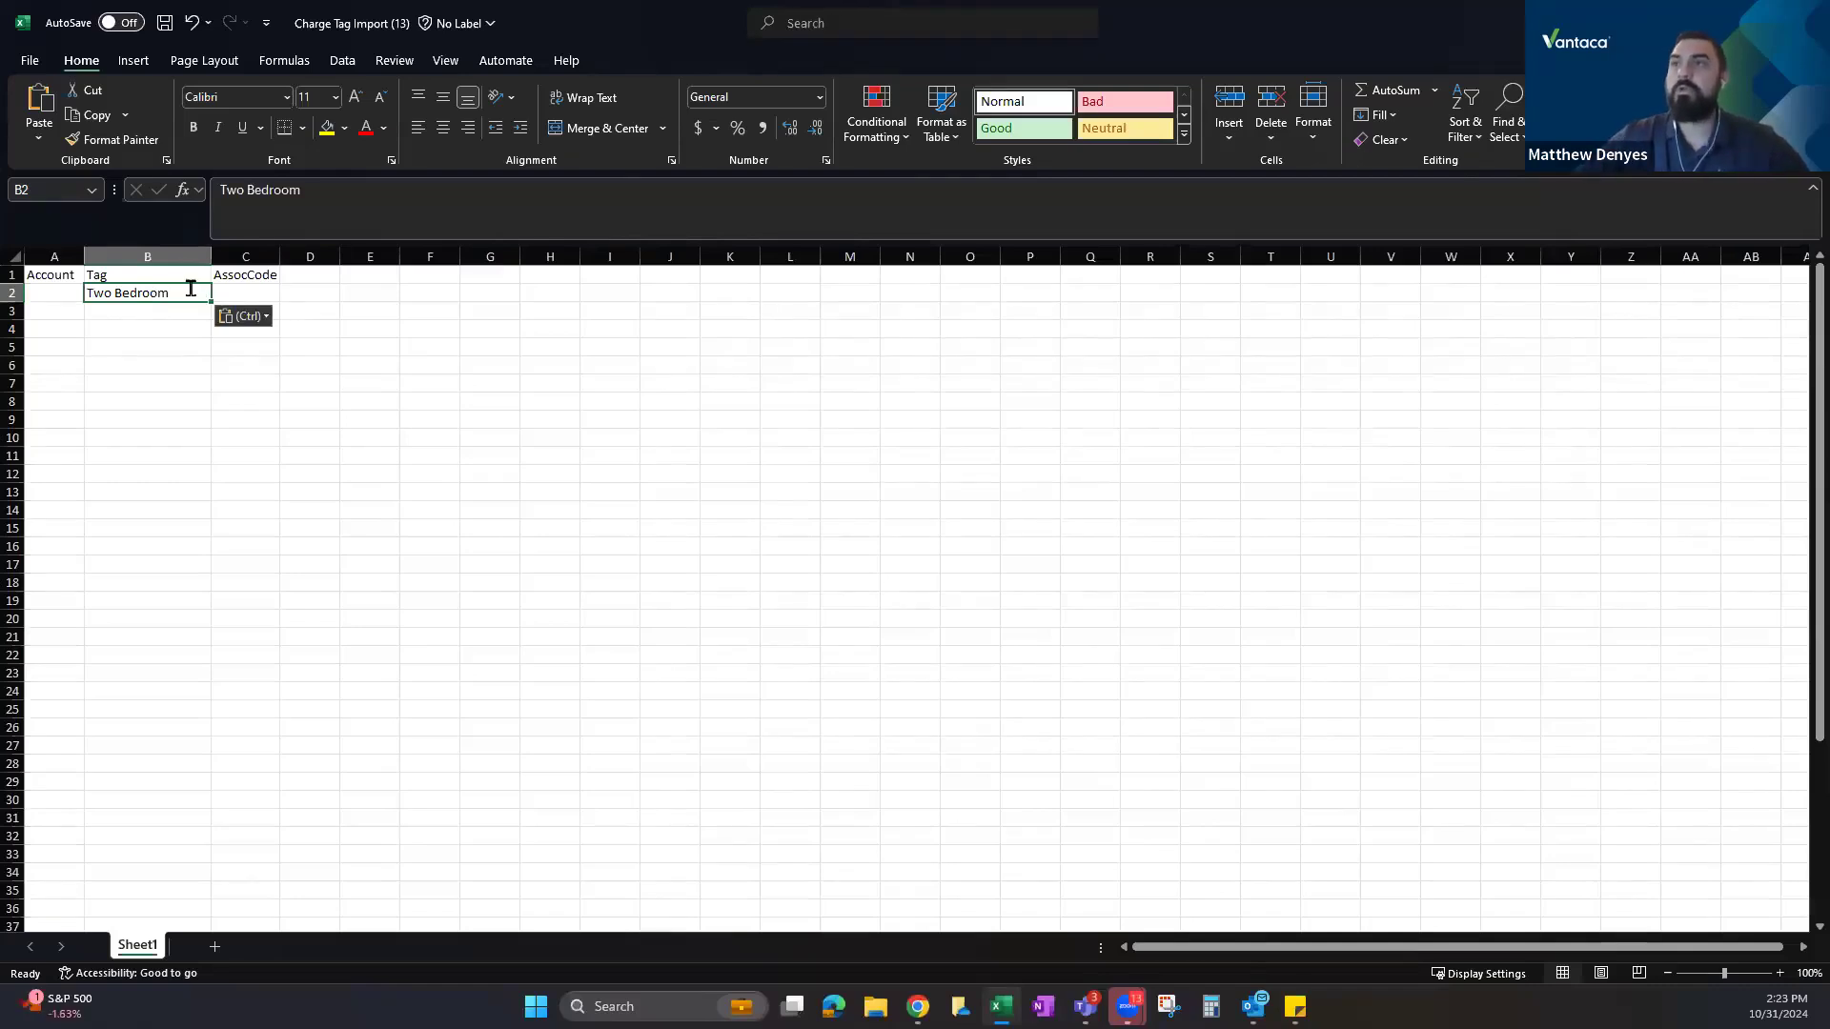
Close the Charge Tag Import workbook without saving and discard the unsaved assessment rule.
{"action": "double_click", "coordinate": [191, 289]}
{"action": "left_click_drag", "start_coordinate": [58, 254], "coordinate": [246, 255]}
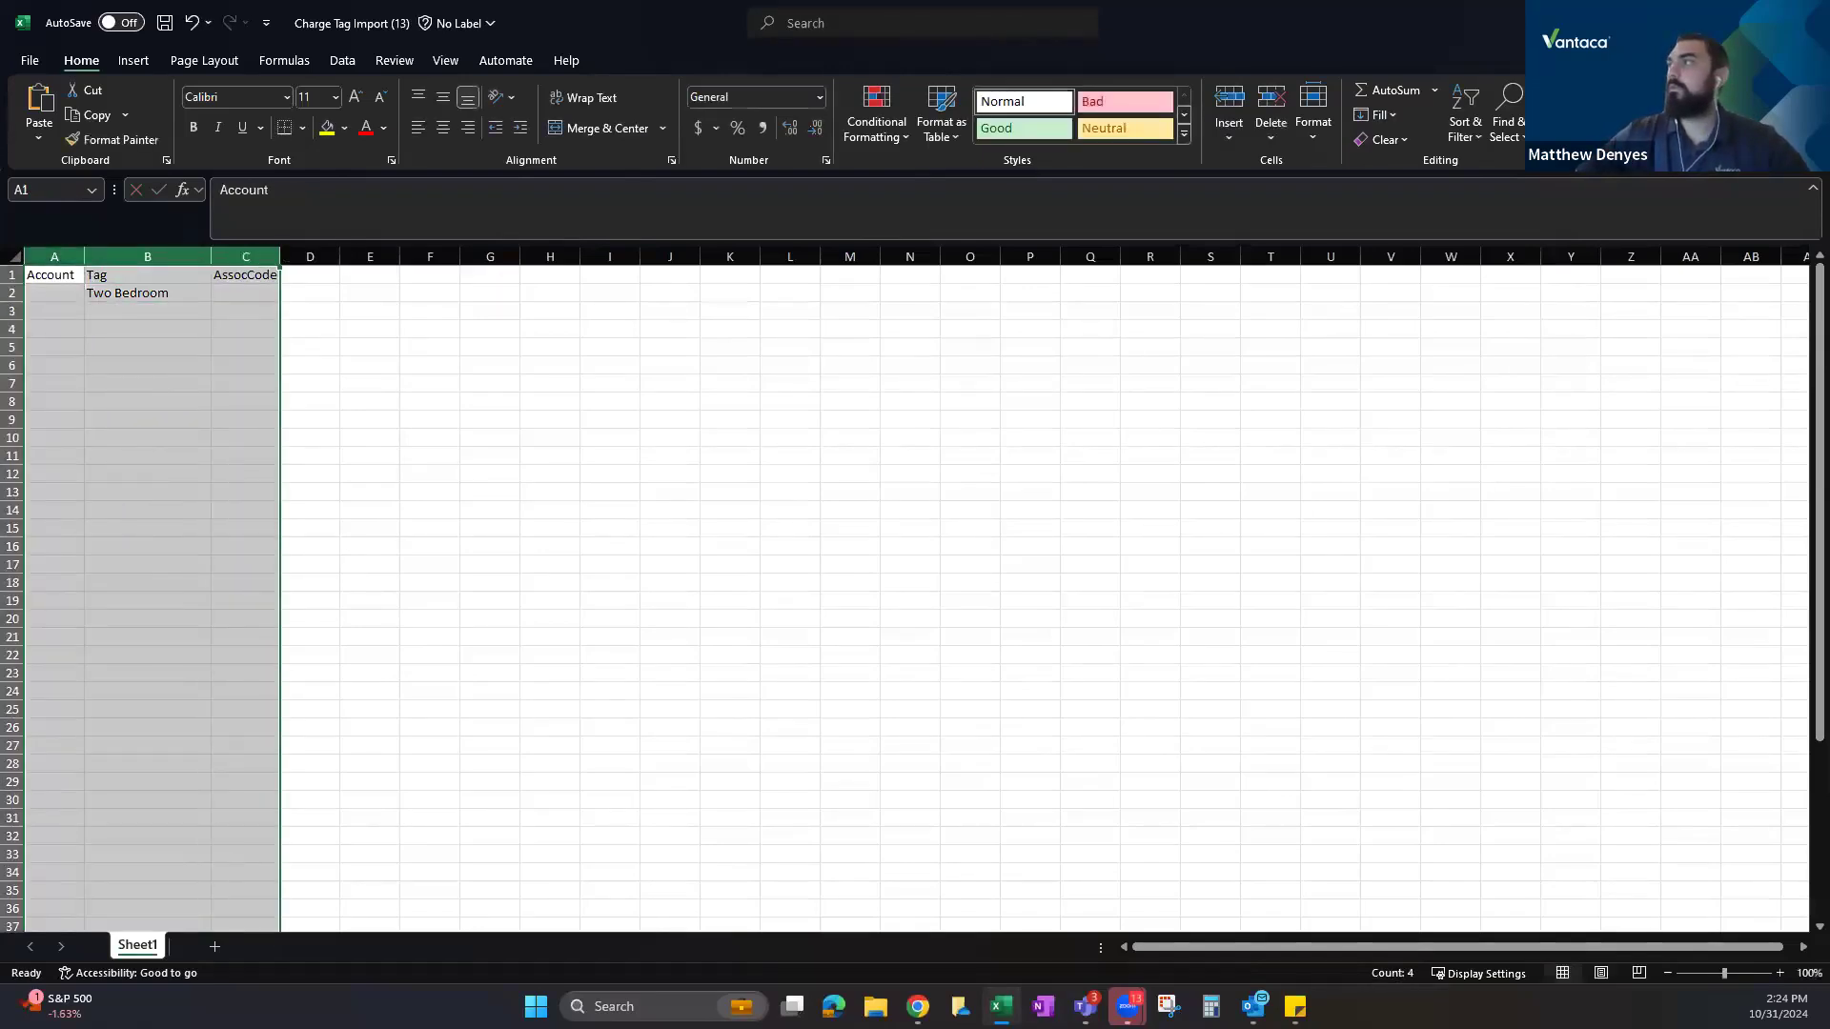
{"action": "key", "text": "alt+F4"}
{"action": "left_click", "coordinate": [987, 752]}
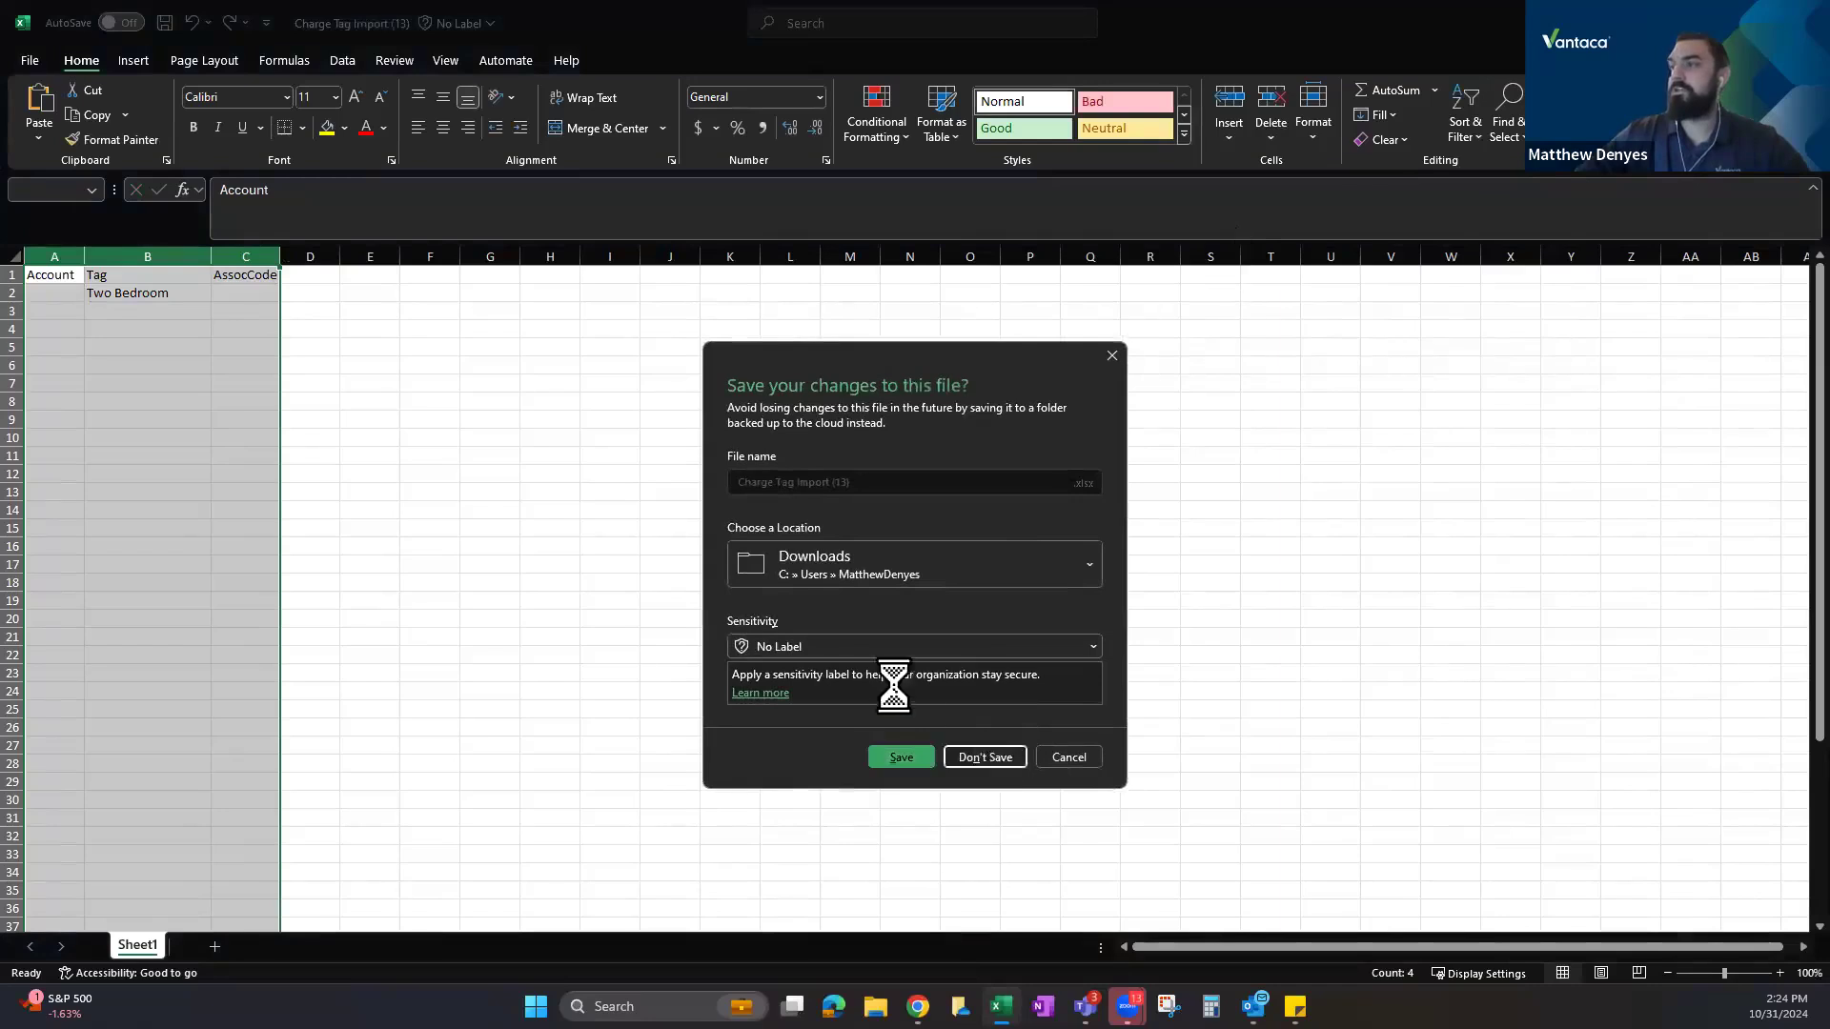
{"action": "left_click", "coordinate": [1290, 282]}
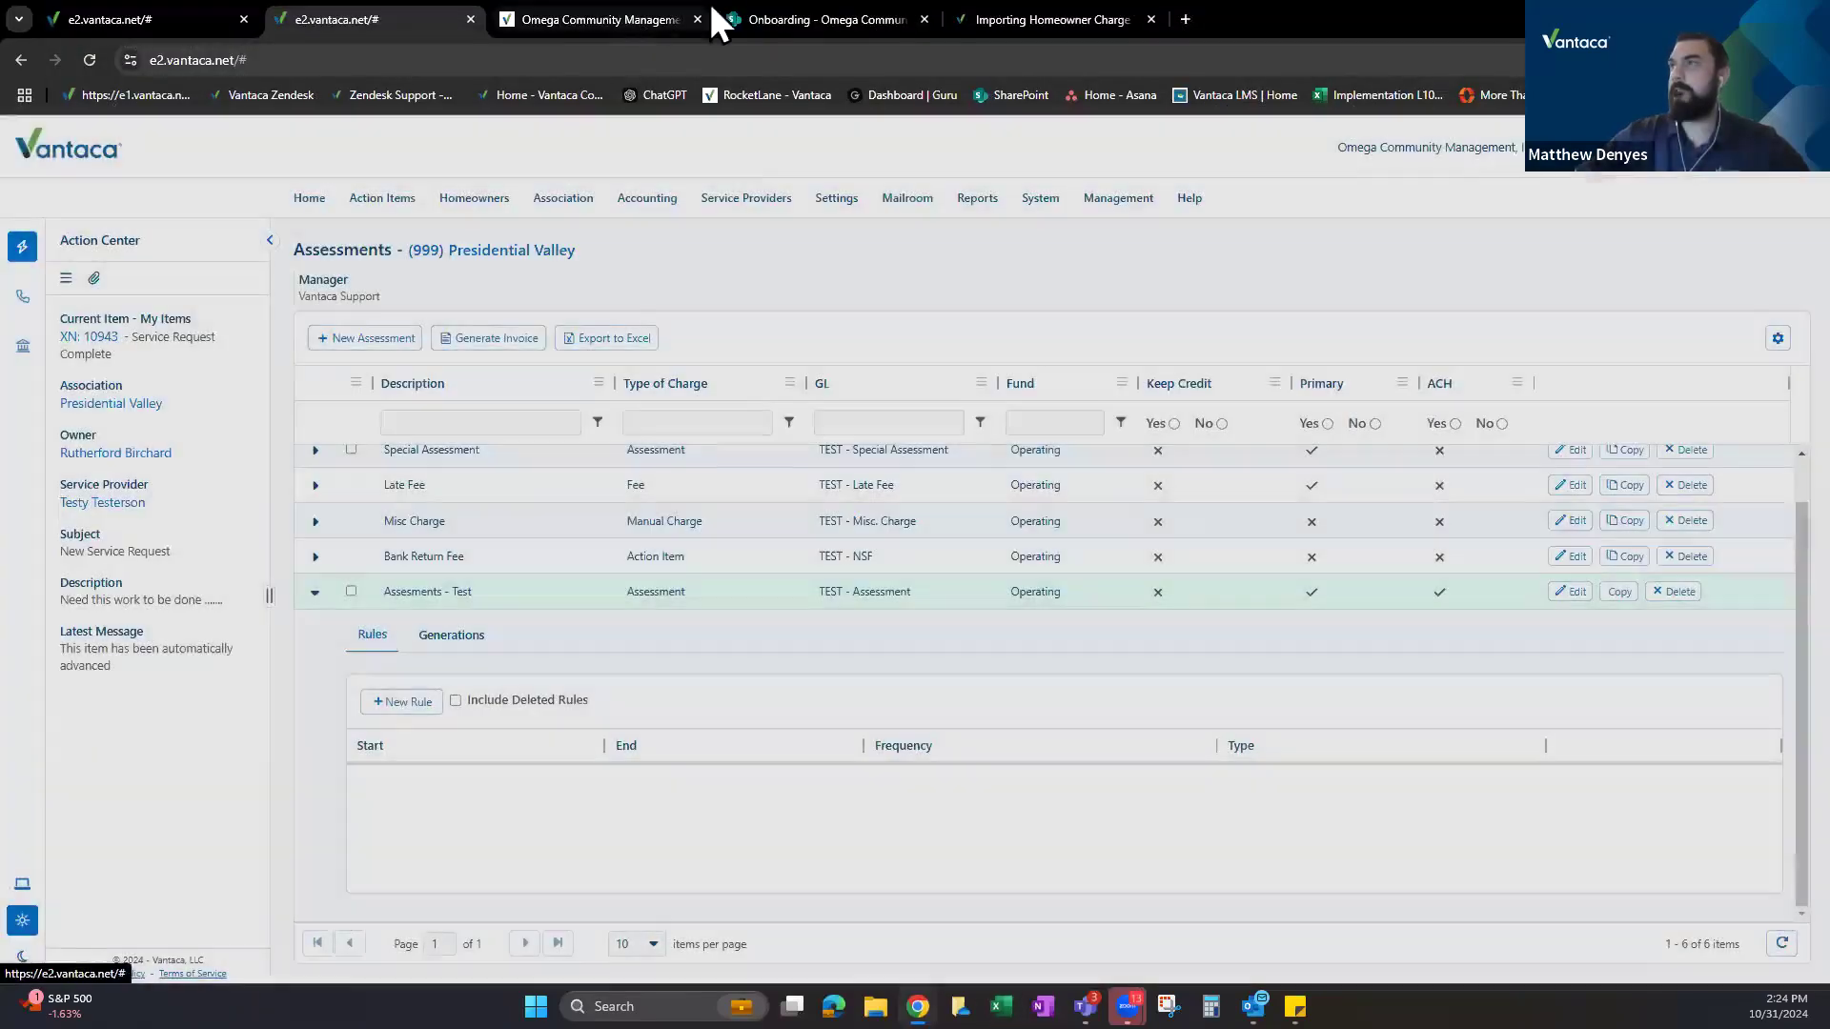
From the charge tags article, search the library for 'spec' and open the Specified Value Import article.
{"action": "left_click", "coordinate": [1022, 8]}
{"action": "scroll", "coordinate": [779, 535], "scroll_direction": "down", "scroll_amount": 4}
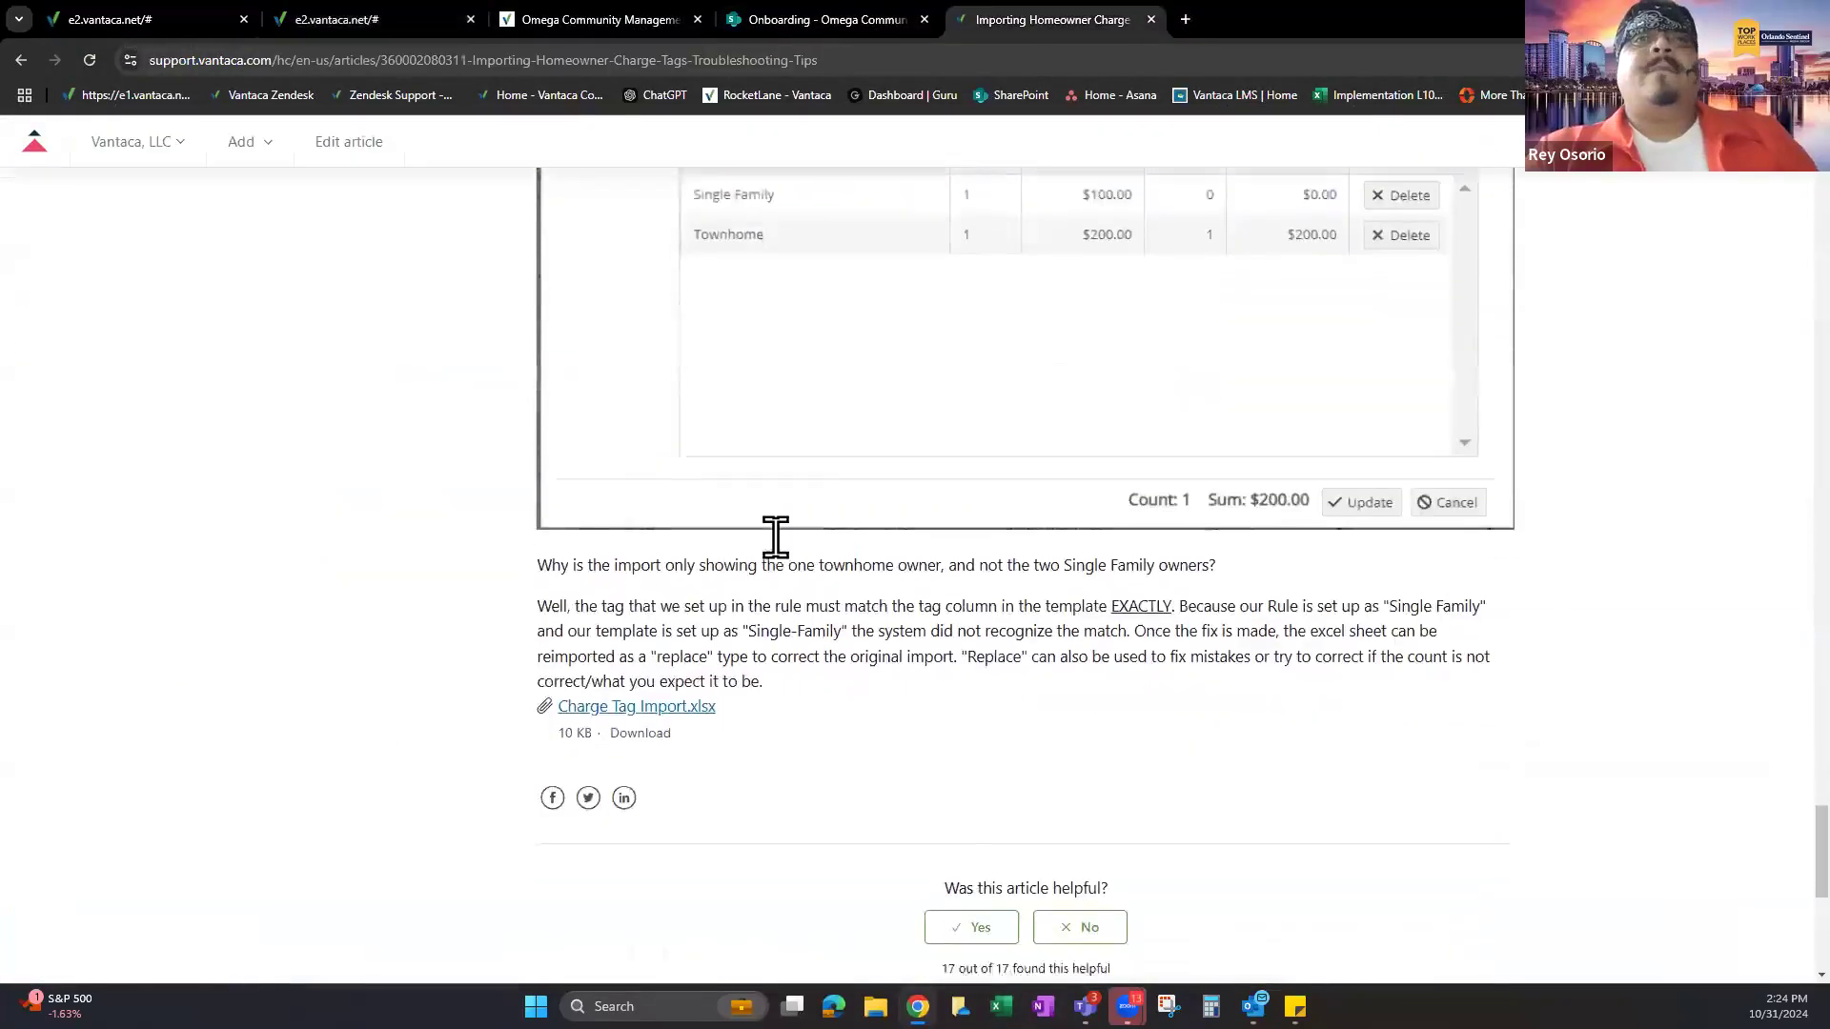
{"action": "scroll", "coordinate": [777, 533], "scroll_direction": "up", "scroll_amount": 15}
{"action": "scroll", "coordinate": [779, 531], "scroll_direction": "down", "scroll_amount": 8}
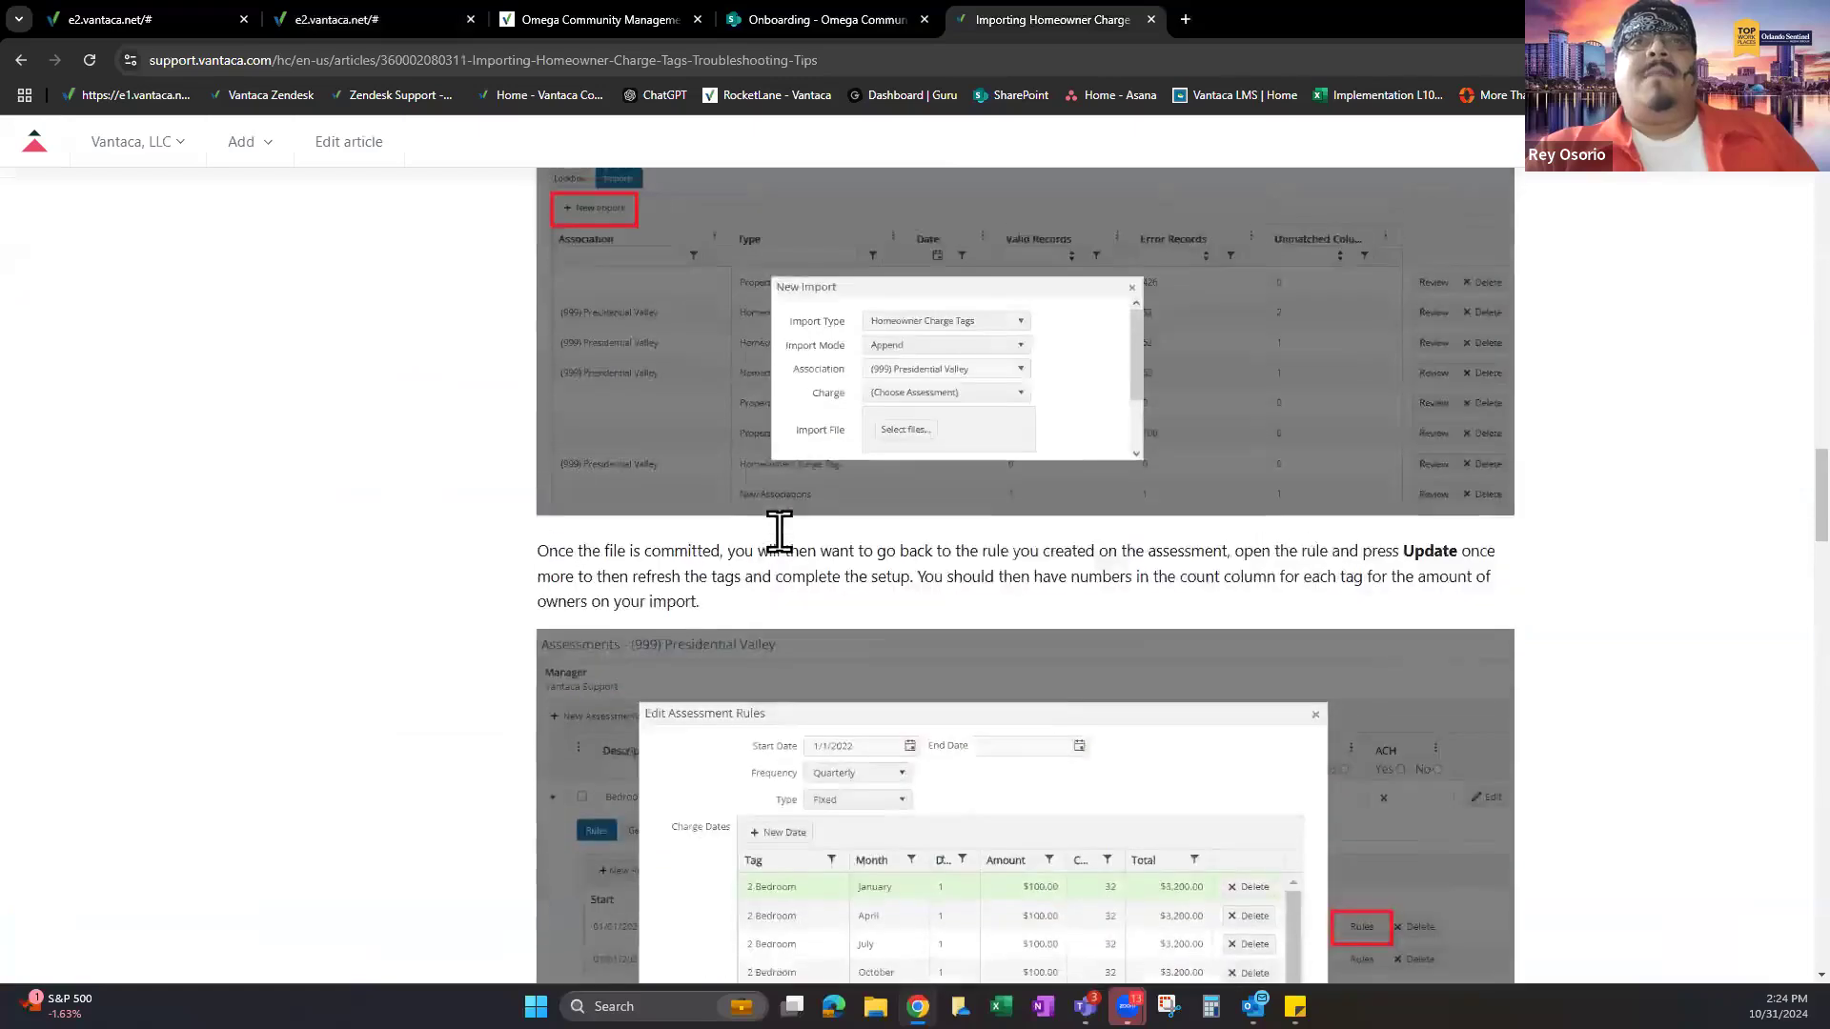
{"action": "scroll", "coordinate": [779, 531], "scroll_direction": "up", "scroll_amount": 20}
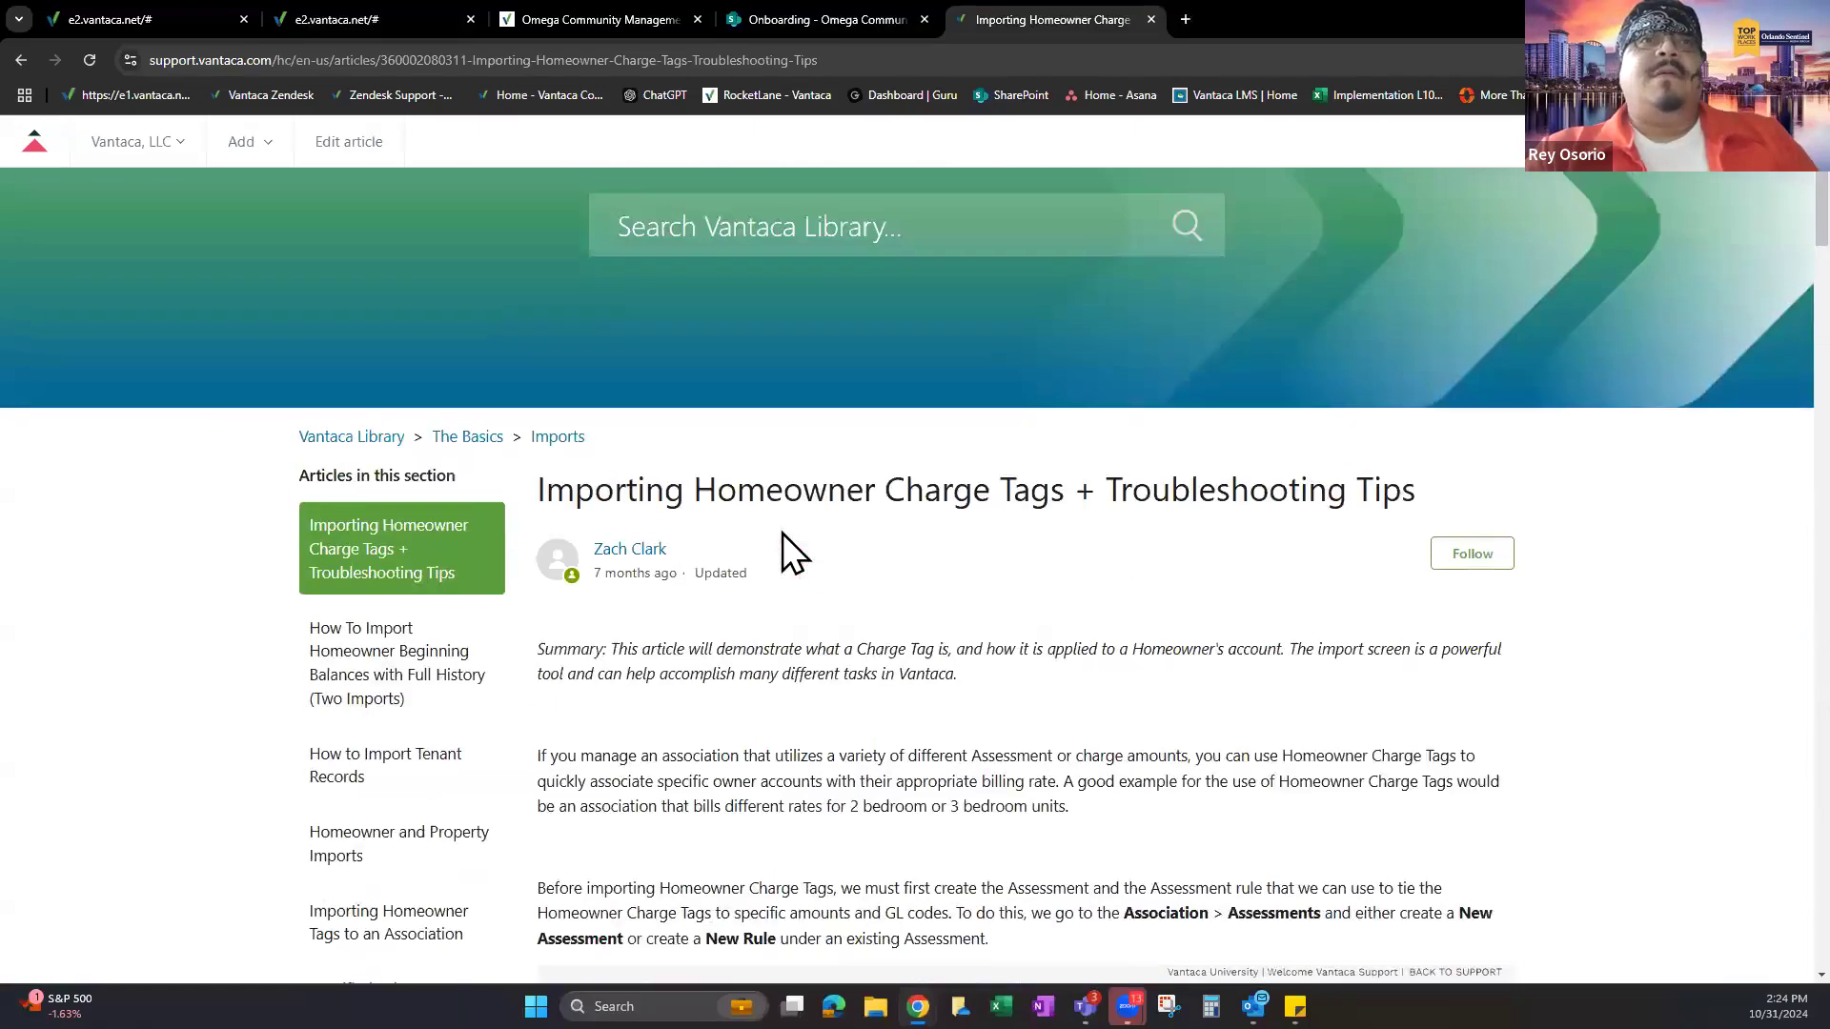
{"action": "scroll", "coordinate": [781, 534], "scroll_direction": "up", "scroll_amount": 3}
{"action": "left_click", "coordinate": [845, 452]}
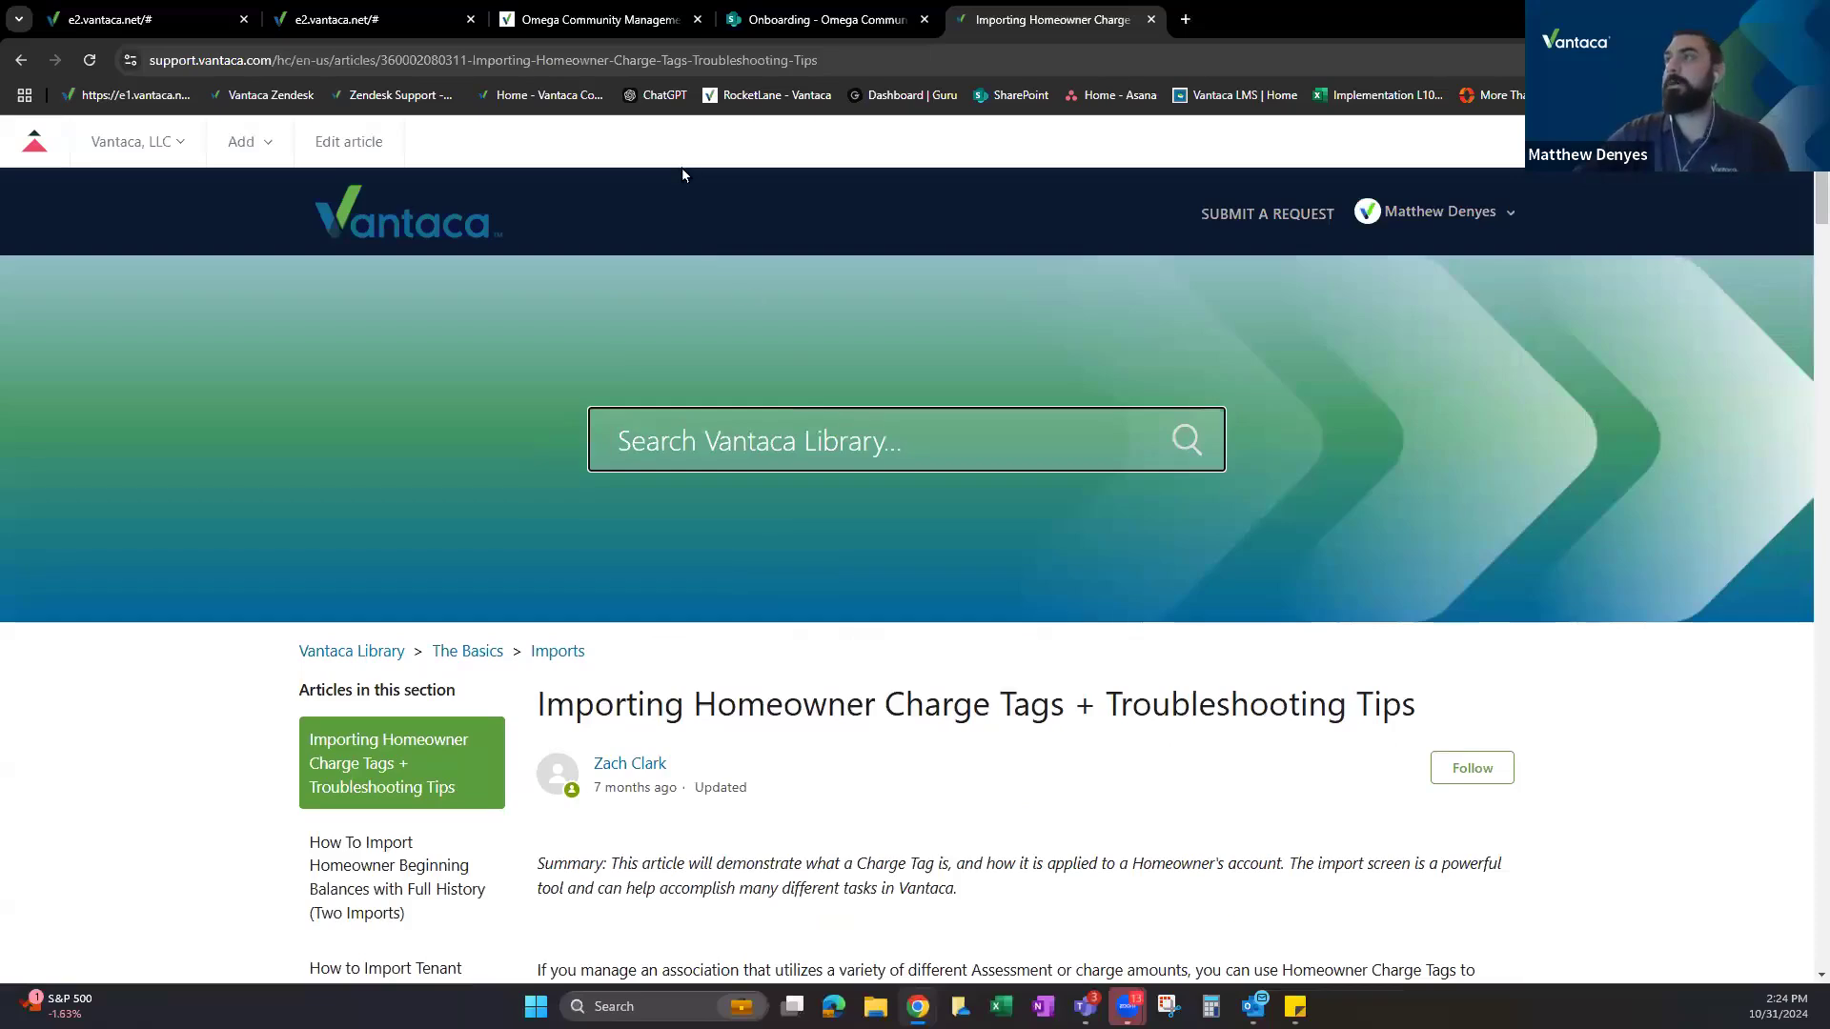
{"action": "type", "text": "speci"}
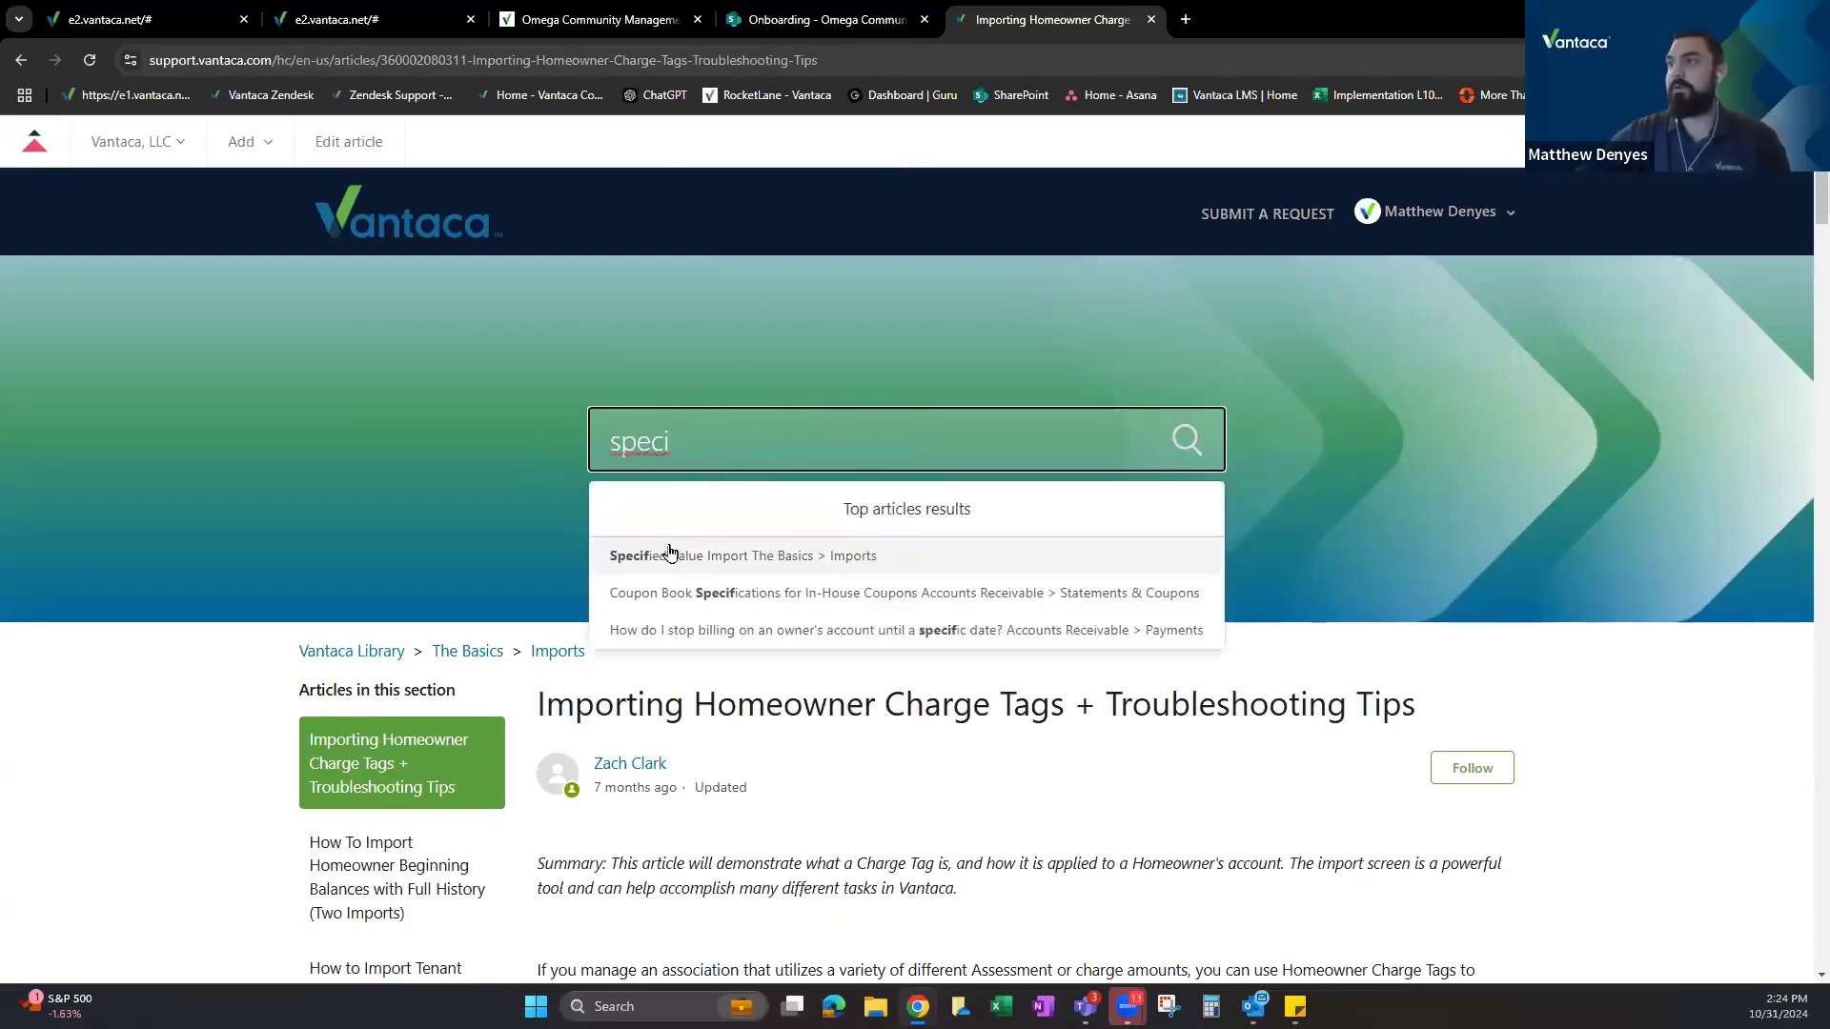
{"action": "left_click", "coordinate": [670, 553]}
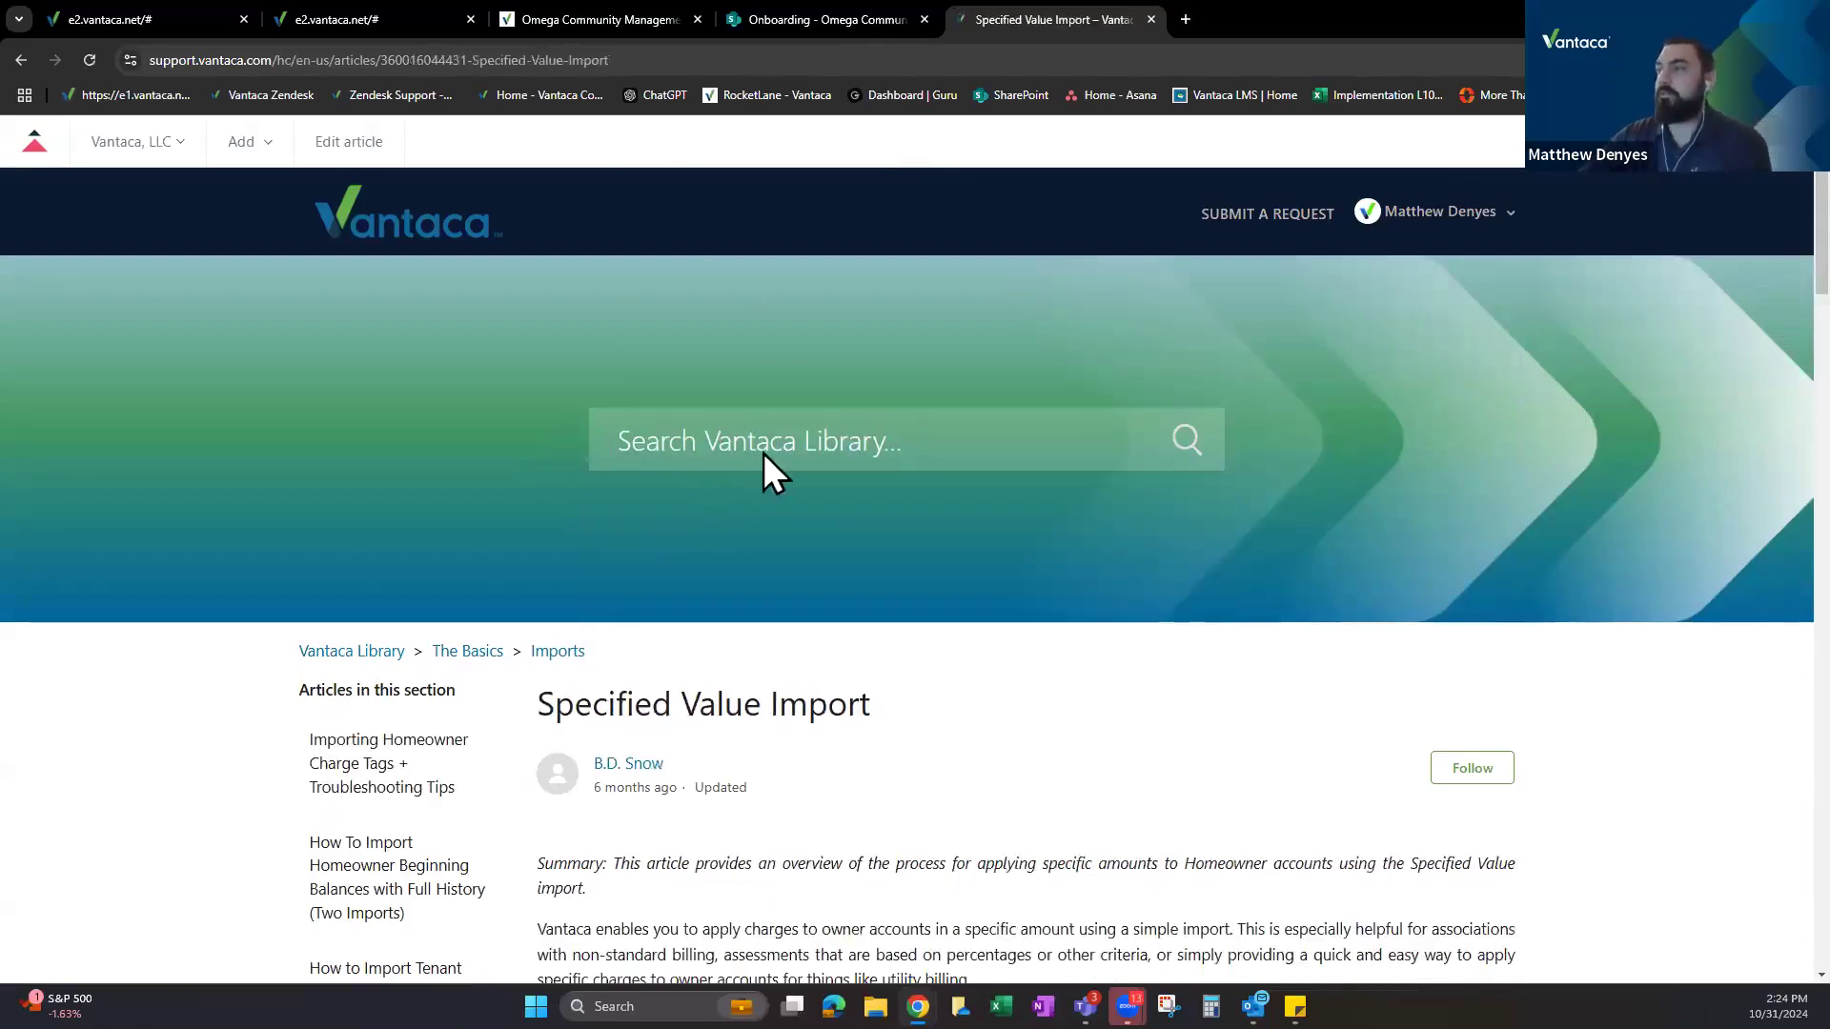
{"action": "scroll", "coordinate": [781, 428], "scroll_direction": "down", "scroll_amount": 3}
{"action": "scroll", "coordinate": [797, 412], "scroll_direction": "down", "scroll_amount": 1}
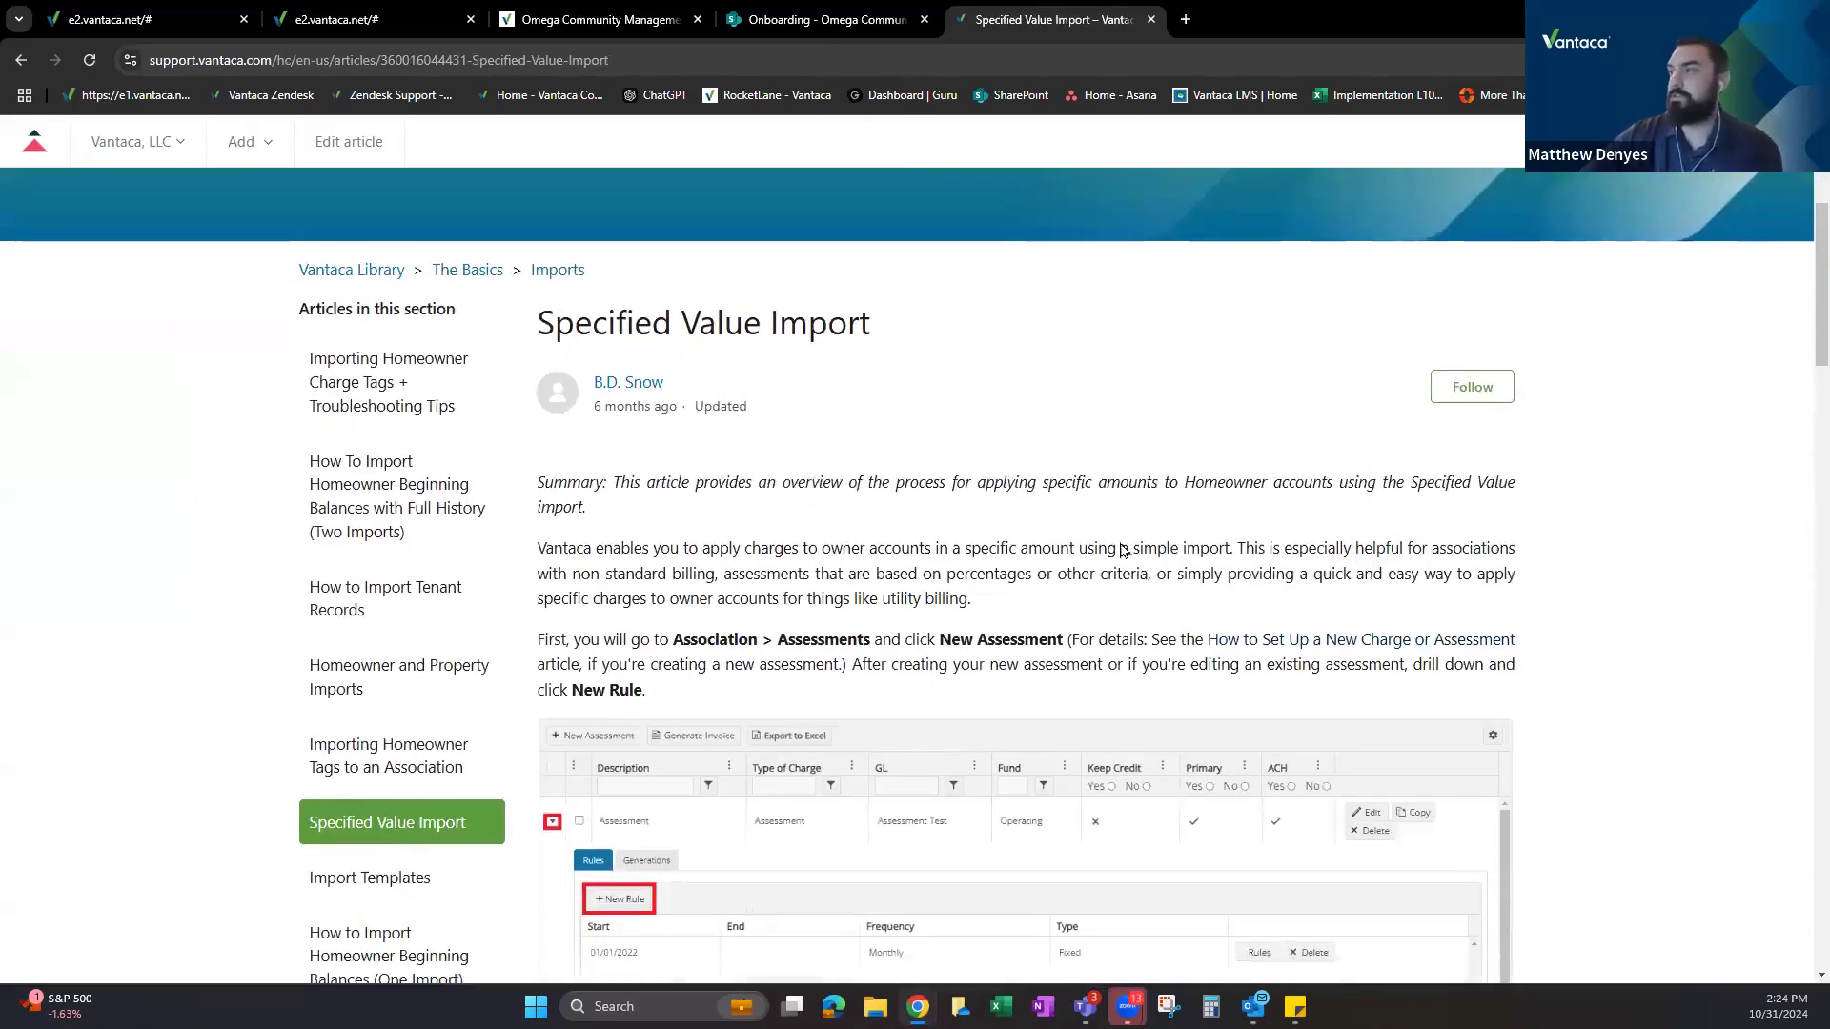
{"action": "scroll", "coordinate": [886, 338], "scroll_direction": "down", "scroll_amount": 2}
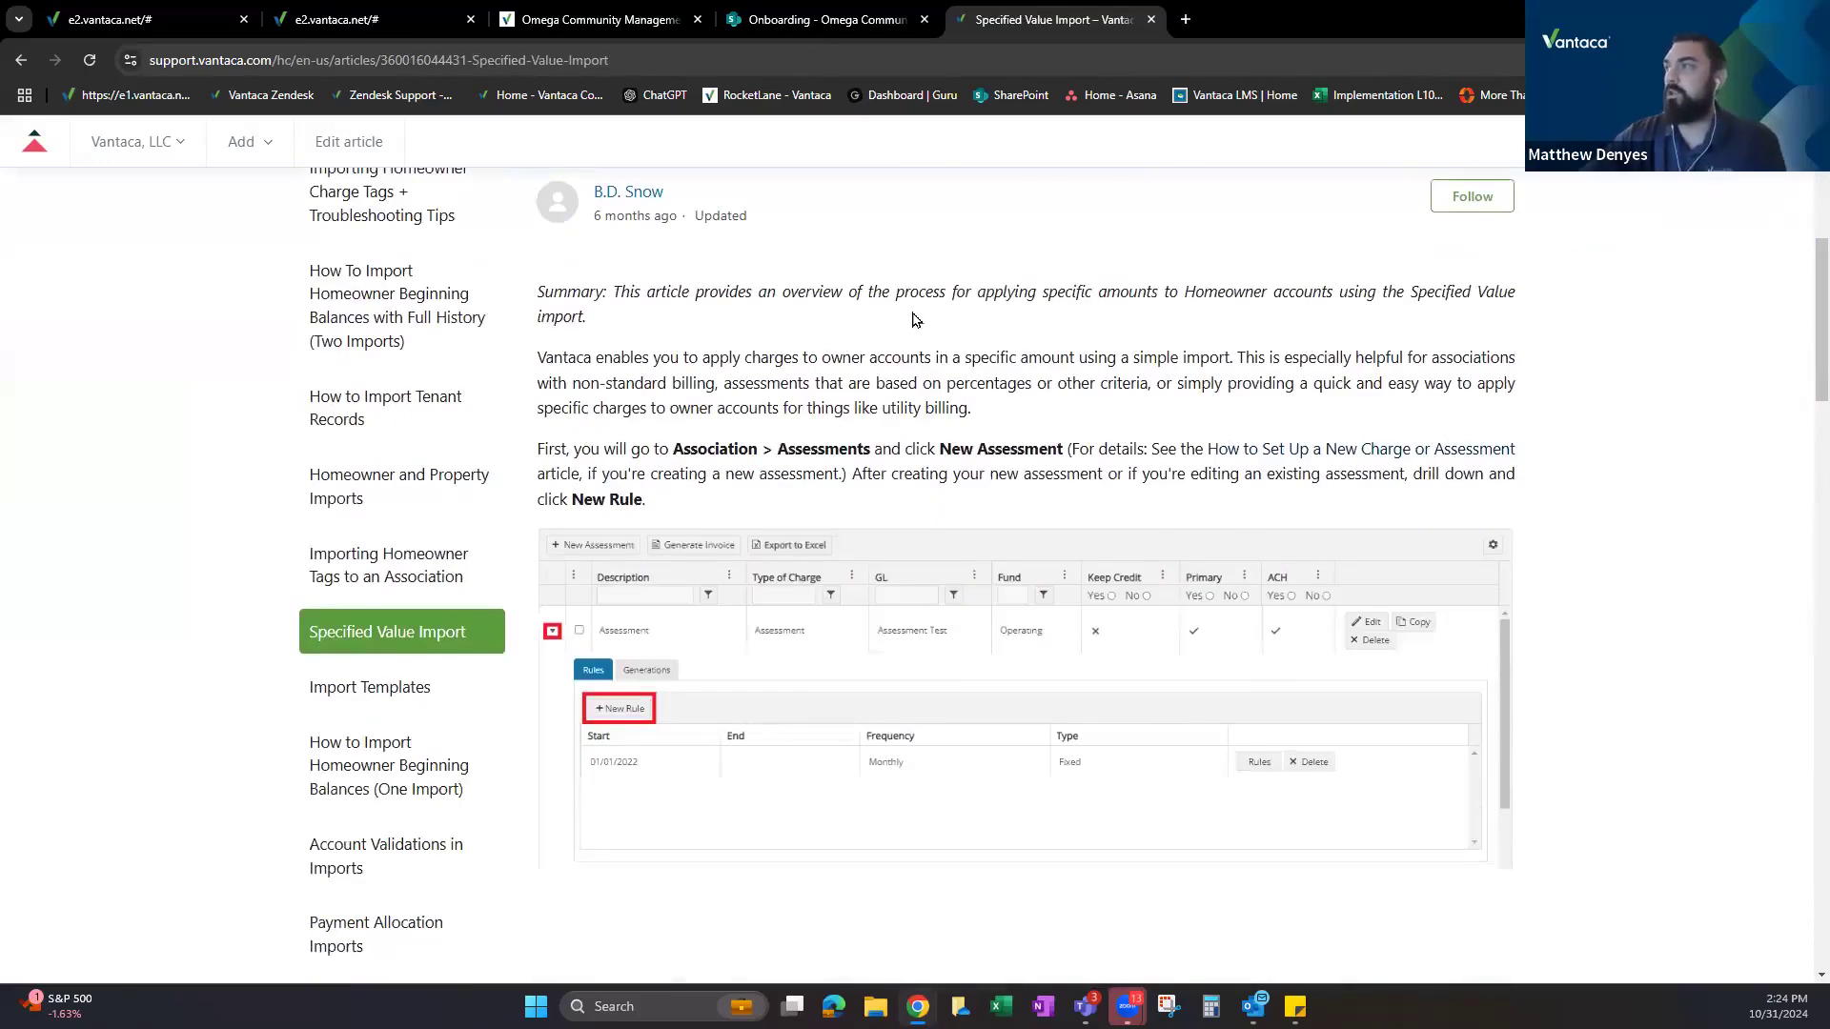
{"action": "scroll", "coordinate": [926, 345], "scroll_direction": "down", "scroll_amount": 5}
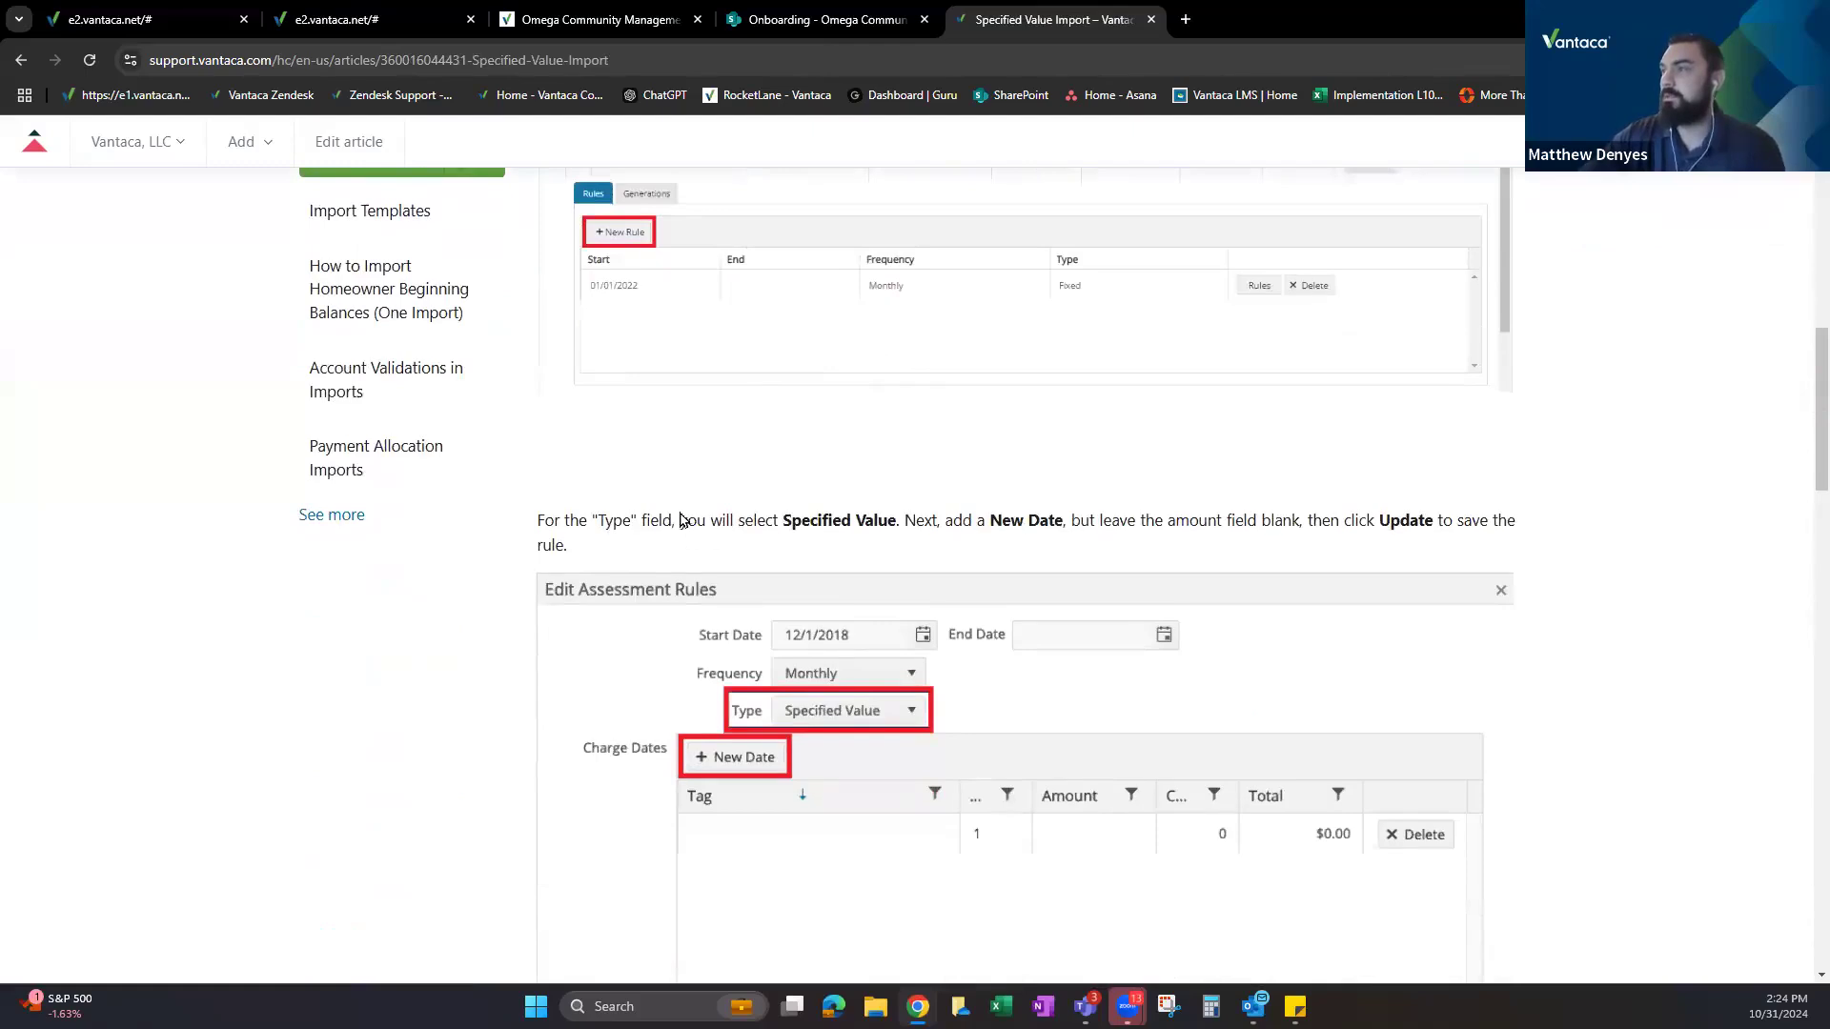
{"action": "scroll", "coordinate": [858, 543], "scroll_direction": "down", "scroll_amount": 2}
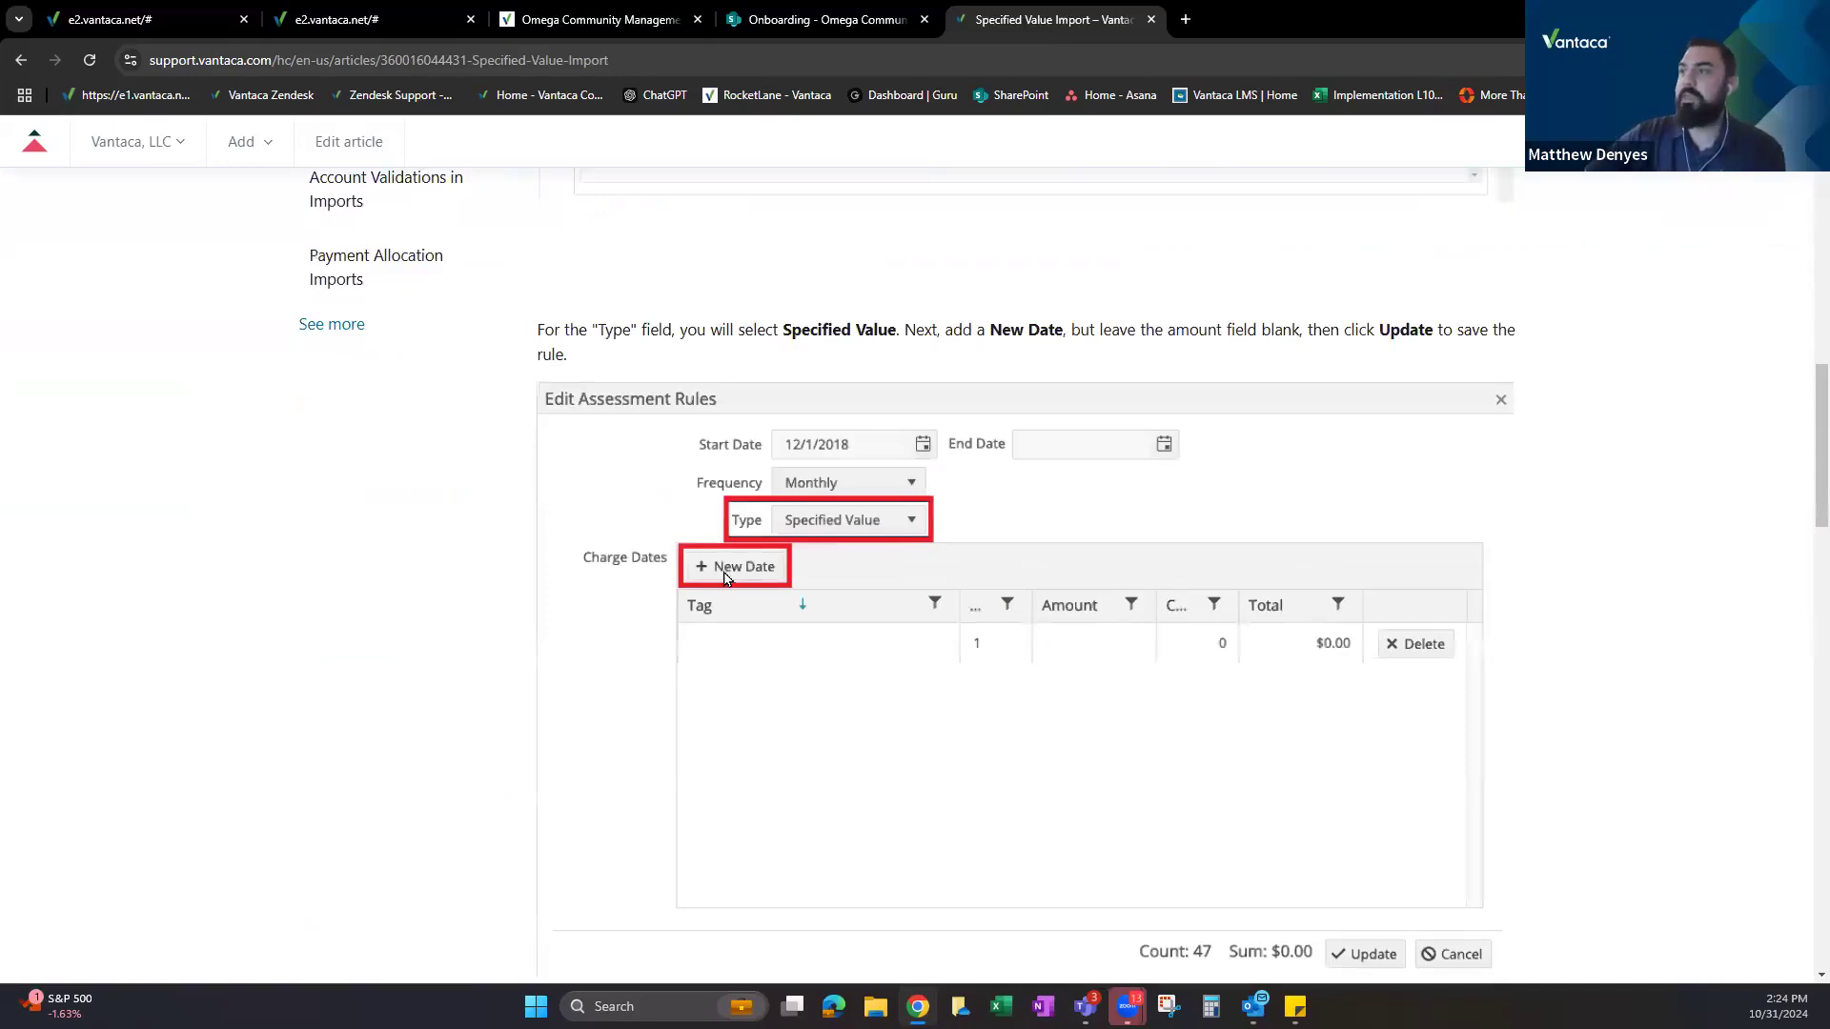
{"action": "scroll", "coordinate": [817, 571], "scroll_direction": "down", "scroll_amount": 5}
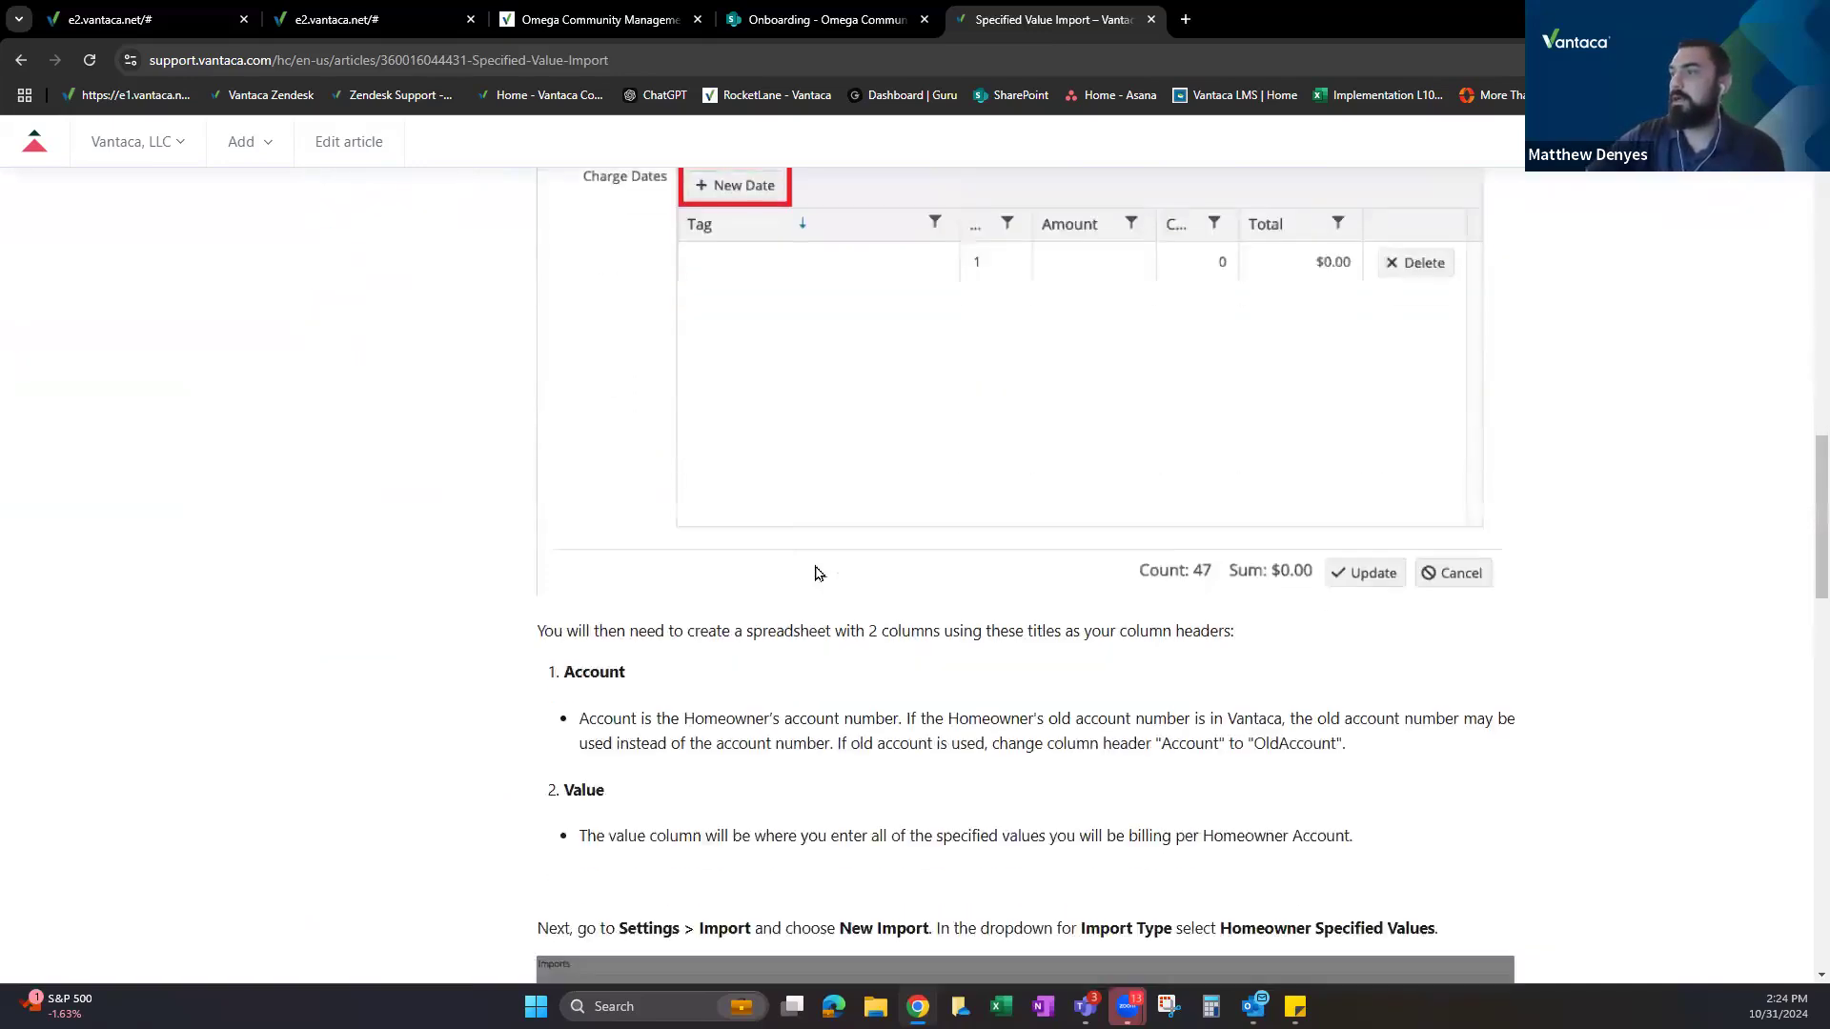
{"action": "scroll", "coordinate": [796, 531], "scroll_direction": "up", "scroll_amount": 5}
{"action": "left_click_drag", "start_coordinate": [1104, 328], "coordinate": [1283, 333]}
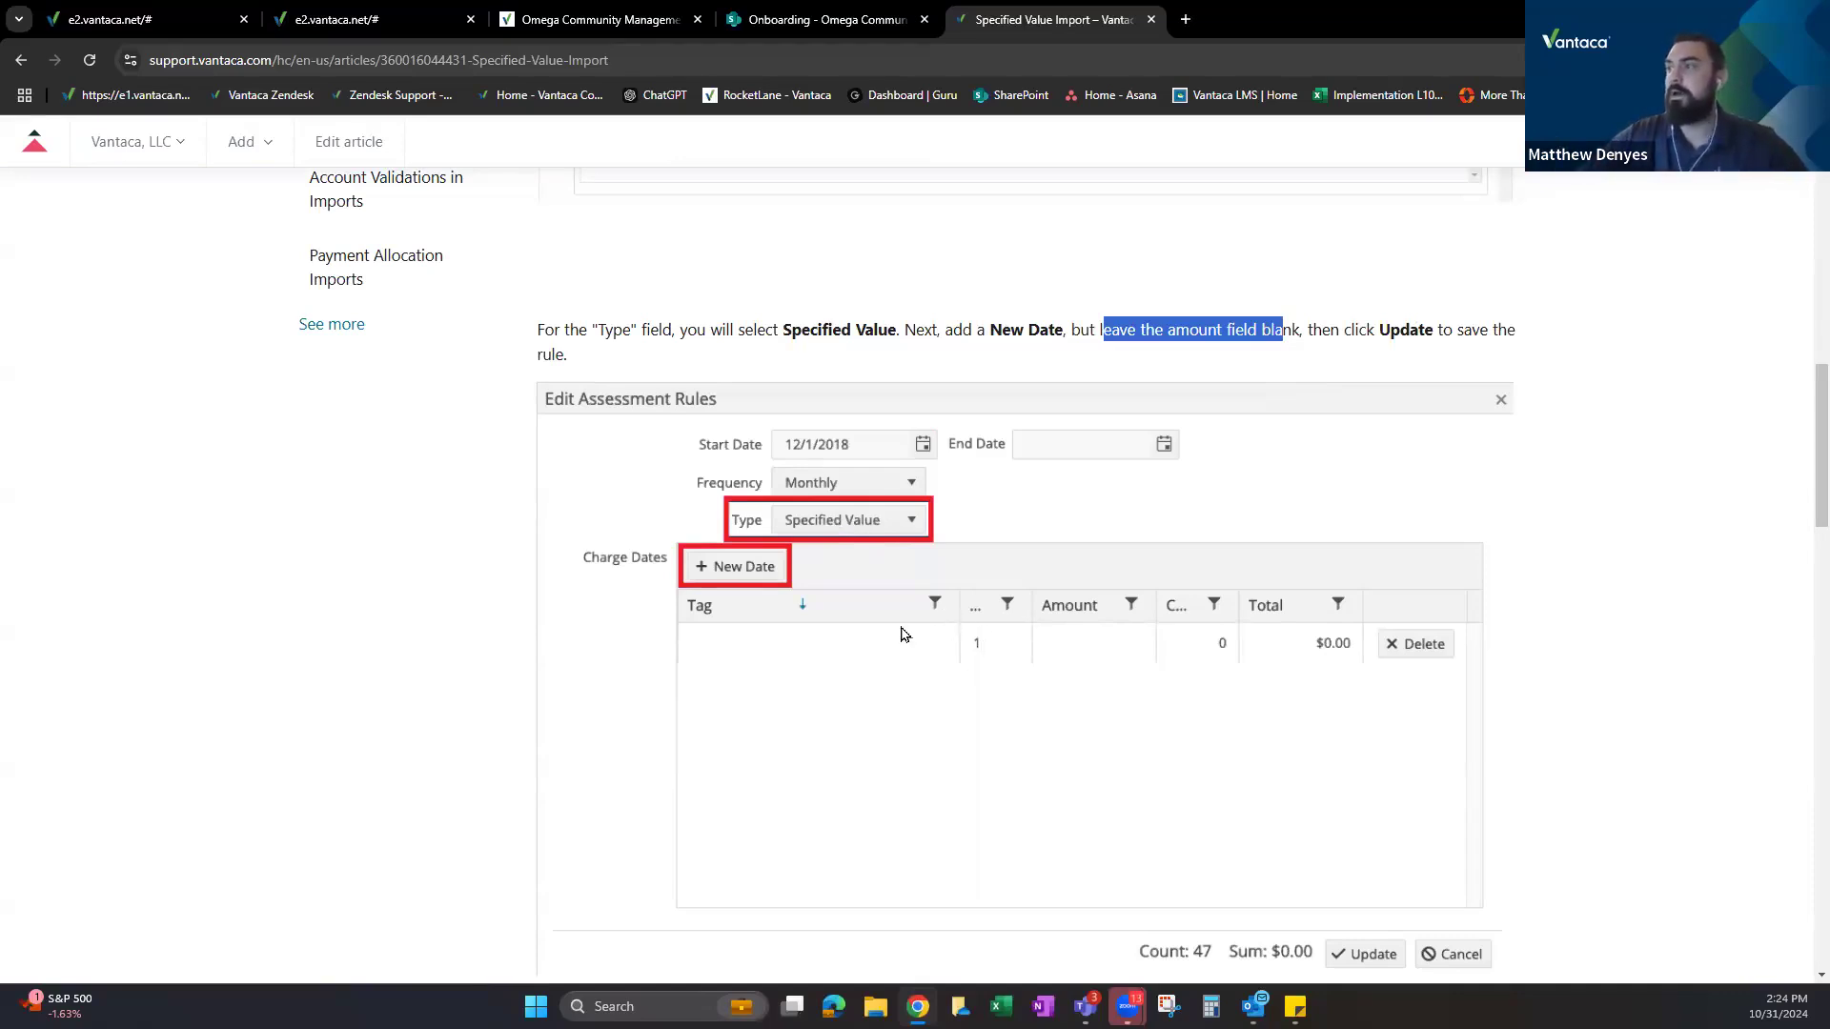
{"action": "scroll", "coordinate": [1122, 578], "scroll_direction": "down", "scroll_amount": 1}
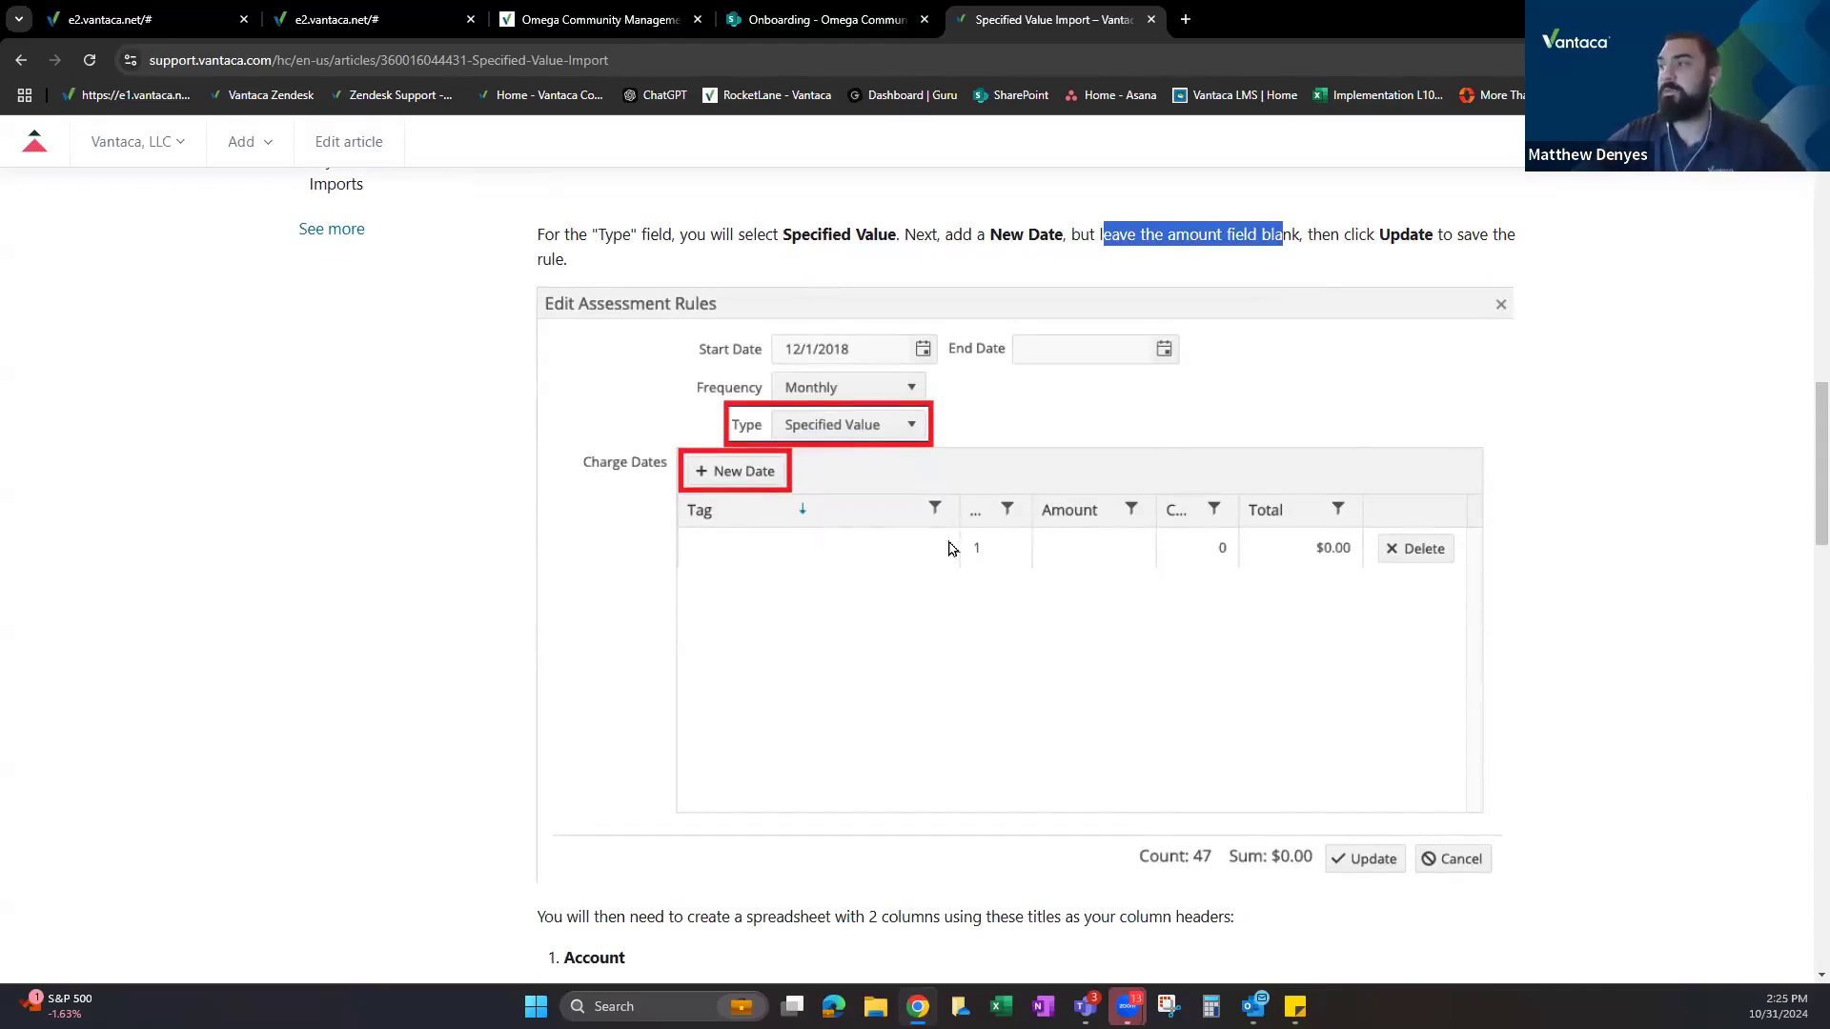
{"action": "scroll", "coordinate": [837, 531], "scroll_direction": "down", "scroll_amount": 15}
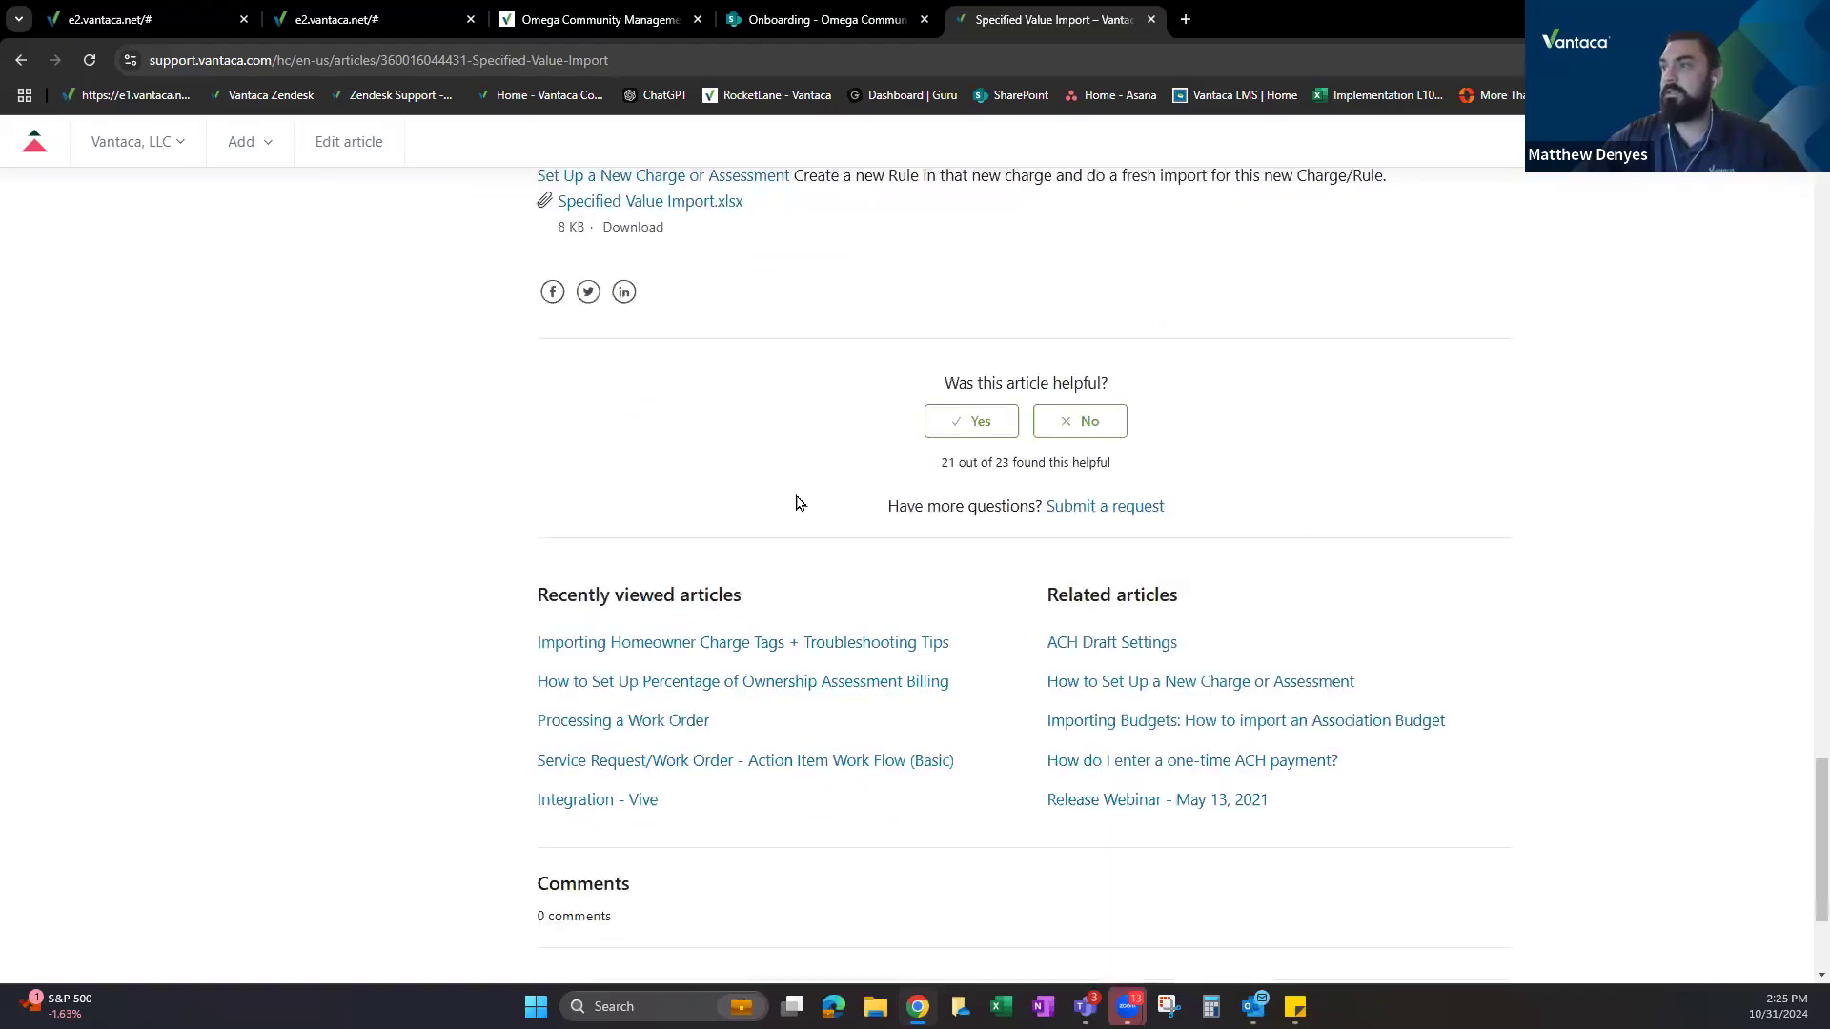
{"action": "scroll", "coordinate": [799, 502], "scroll_direction": "up", "scroll_amount": 4}
Download the Specified Value Import.xlsx template and review its three account rows with values 40, 50 and 60.
{"action": "left_click", "coordinate": [714, 583]}
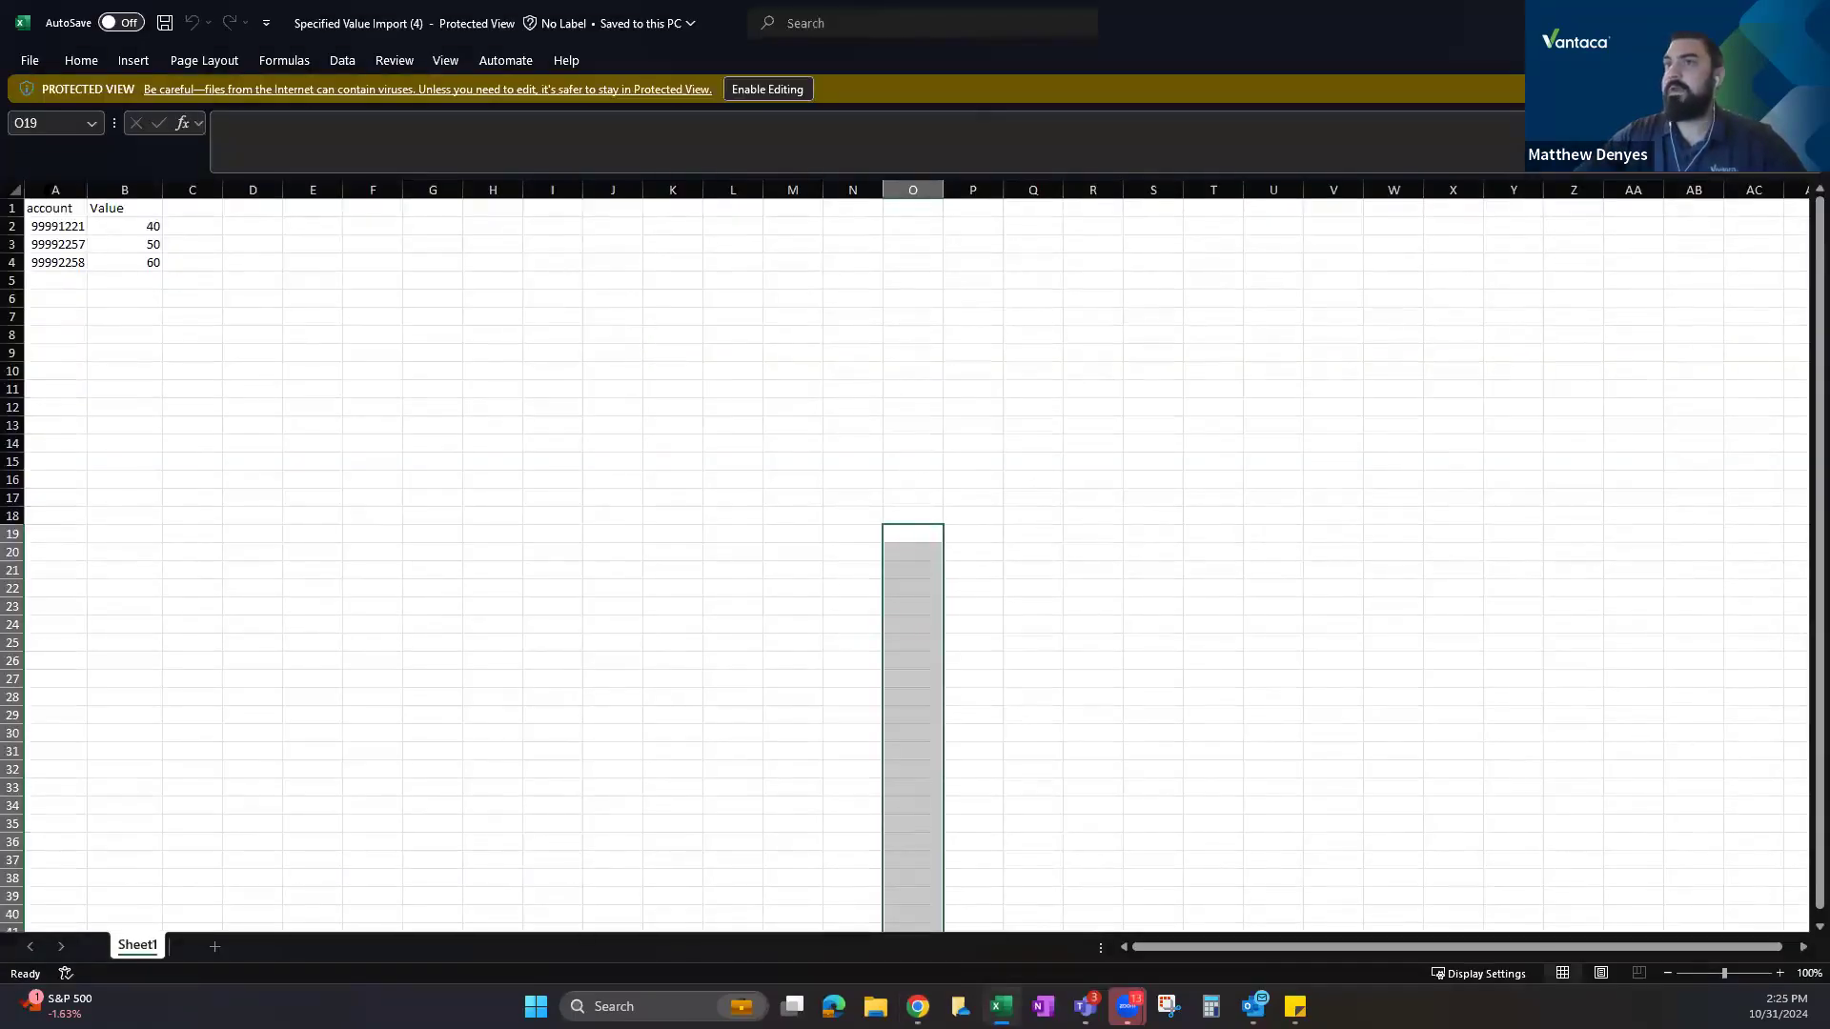
{"action": "left_click", "coordinate": [56, 189]}
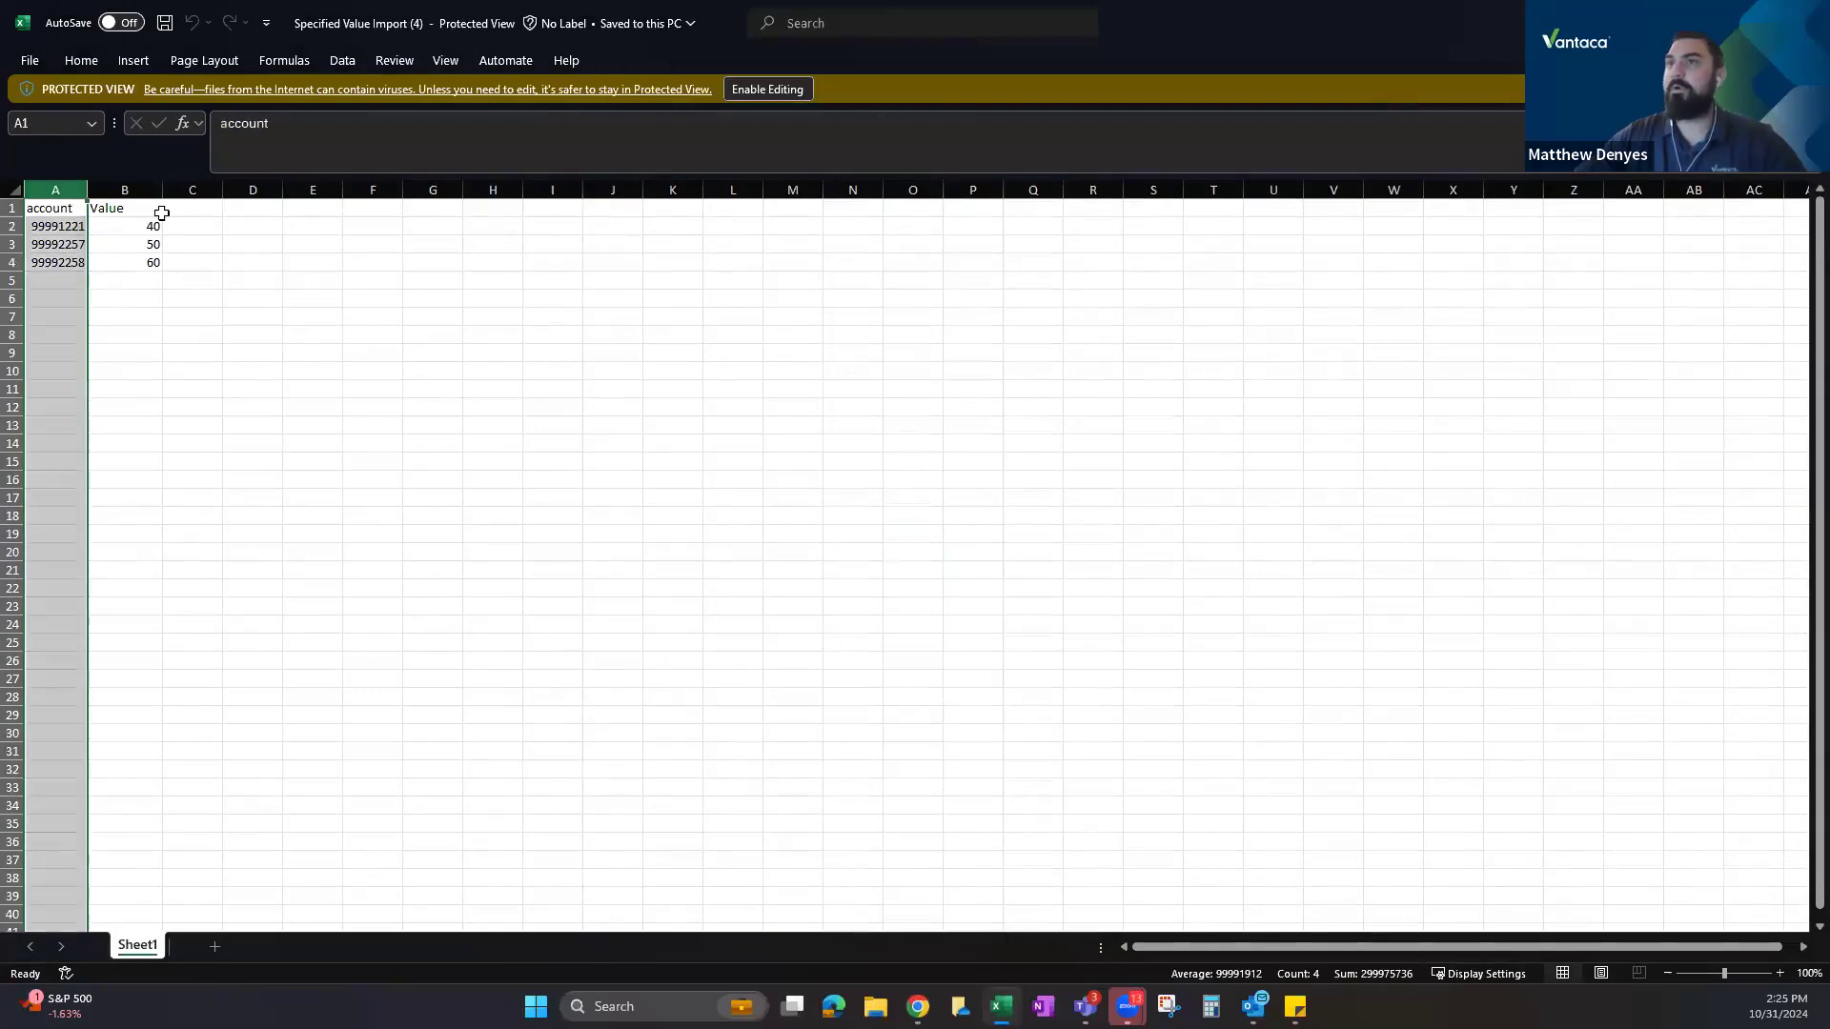
{"action": "left_click", "coordinate": [55, 227]}
{"action": "left_click", "coordinate": [139, 229]}
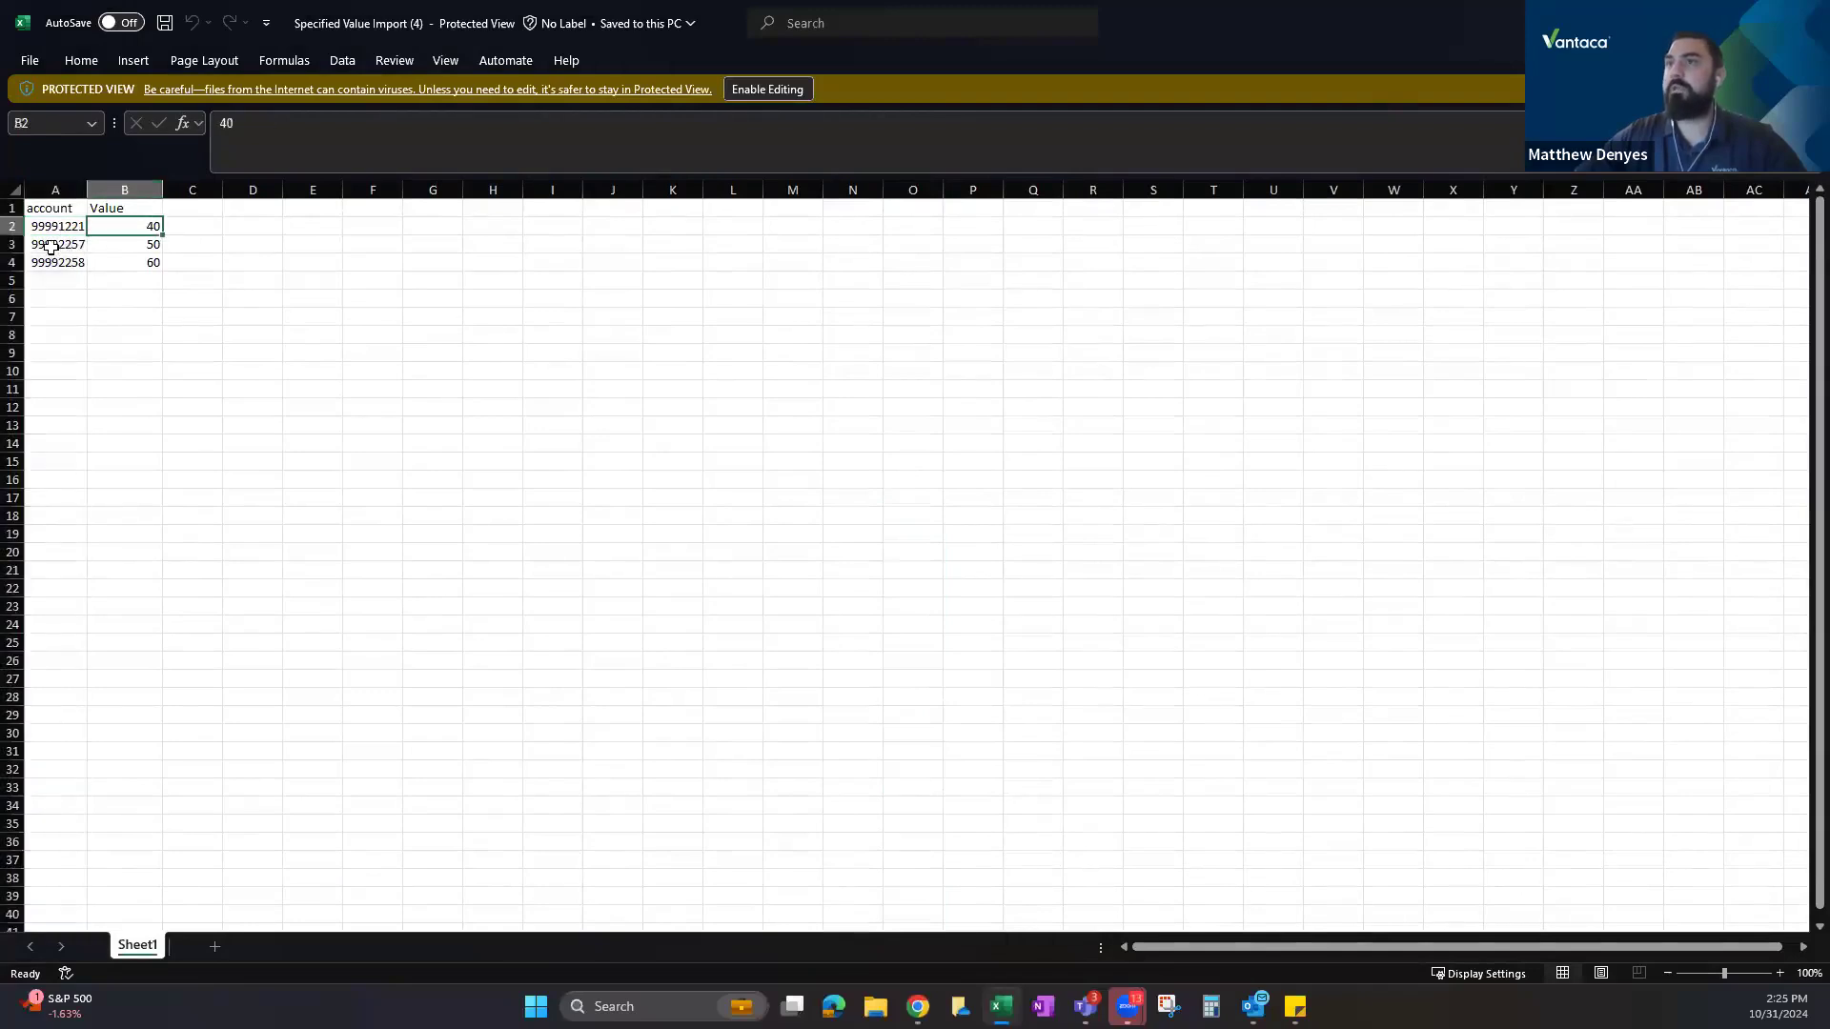
{"action": "left_click", "coordinate": [53, 250]}
{"action": "left_click", "coordinate": [142, 248]}
{"action": "left_click", "coordinate": [54, 264]}
{"action": "left_click", "coordinate": [122, 262]}
{"action": "left_click", "coordinate": [93, 282]}
{"action": "left_click", "coordinate": [69, 299]}
{"action": "left_click", "coordinate": [96, 301]}
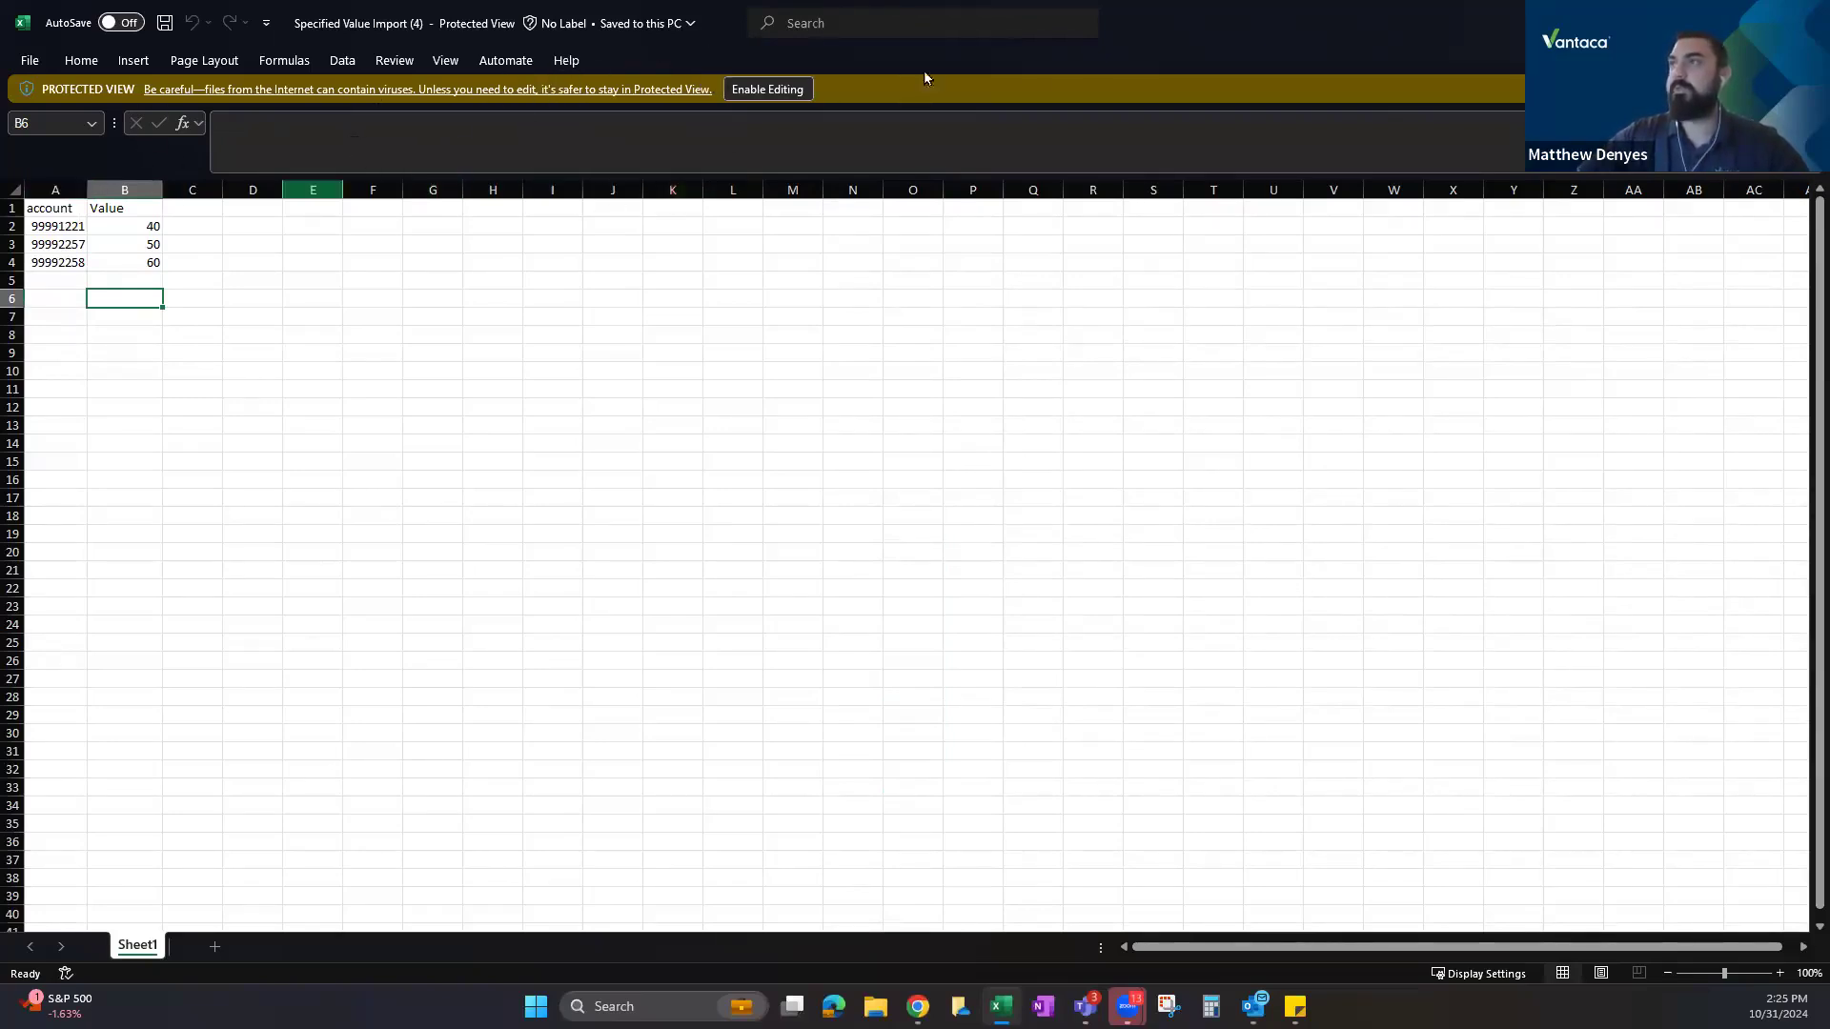
Select the template's account and Value columns A:B.
{"action": "double_click", "coordinate": [1255, 20]}
{"action": "double_click", "coordinate": [1255, 20]}
{"action": "left_click", "coordinate": [49, 191]}
{"action": "left_click_drag", "start_coordinate": [134, 206], "coordinate": [135, 204]}
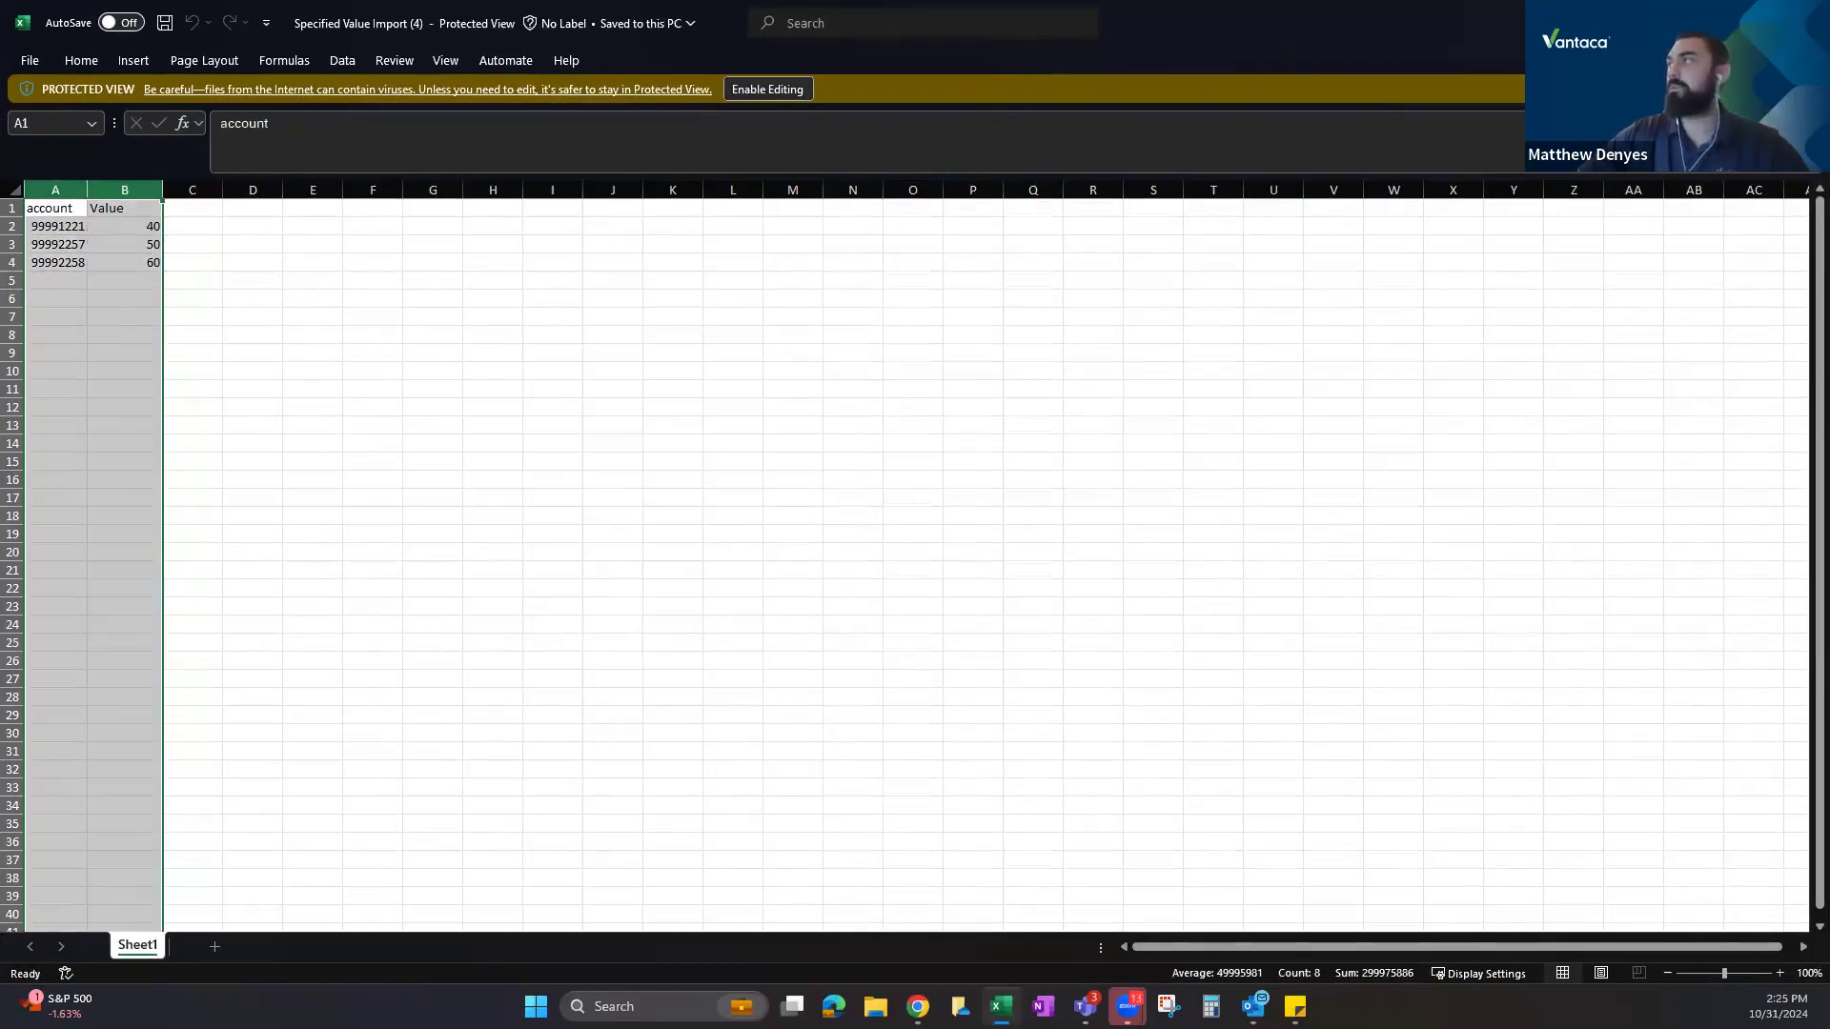
{"action": "key", "text": "alt+Tab"}
Scroll the library article back to the top and return to Presidential Valley's Assessments tab.
{"action": "scroll", "coordinate": [493, 436], "scroll_direction": "up", "scroll_amount": 10}
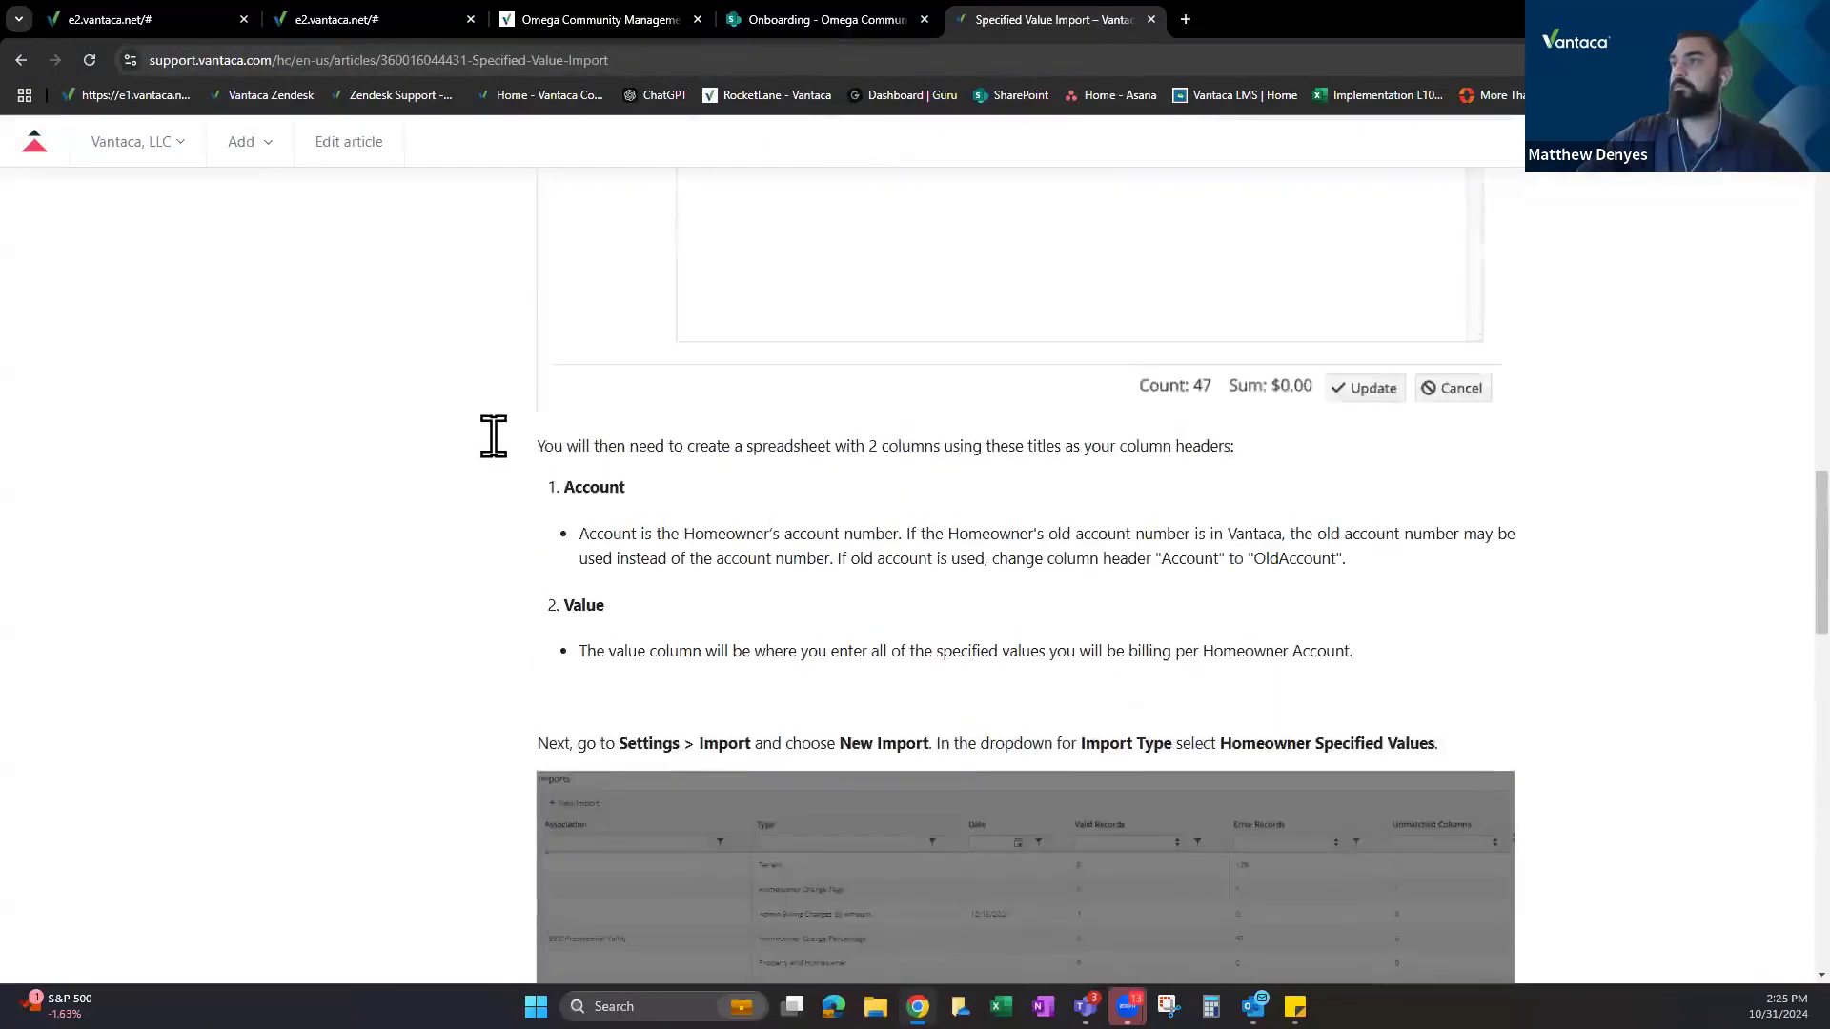
{"action": "scroll", "coordinate": [493, 437], "scroll_direction": "up", "scroll_amount": 10}
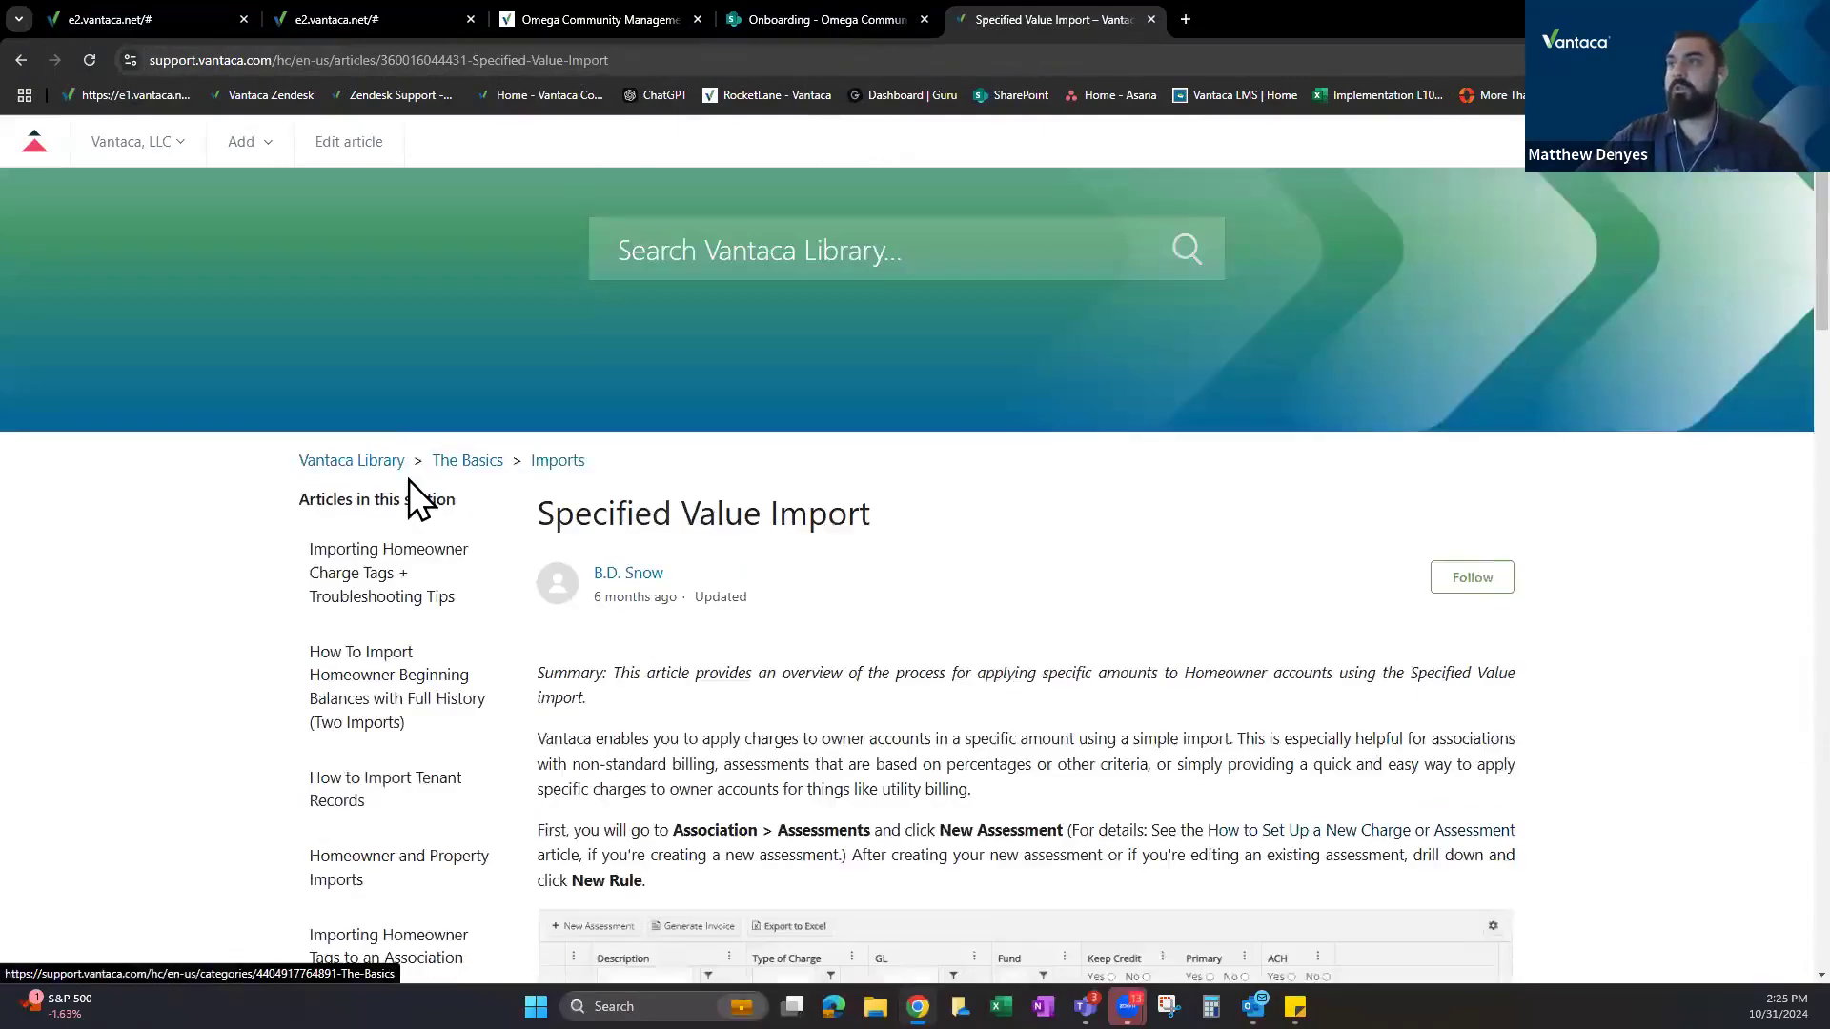
{"action": "scroll", "coordinate": [404, 474], "scroll_direction": "up", "scroll_amount": 2}
{"action": "left_click", "coordinate": [368, 8]}
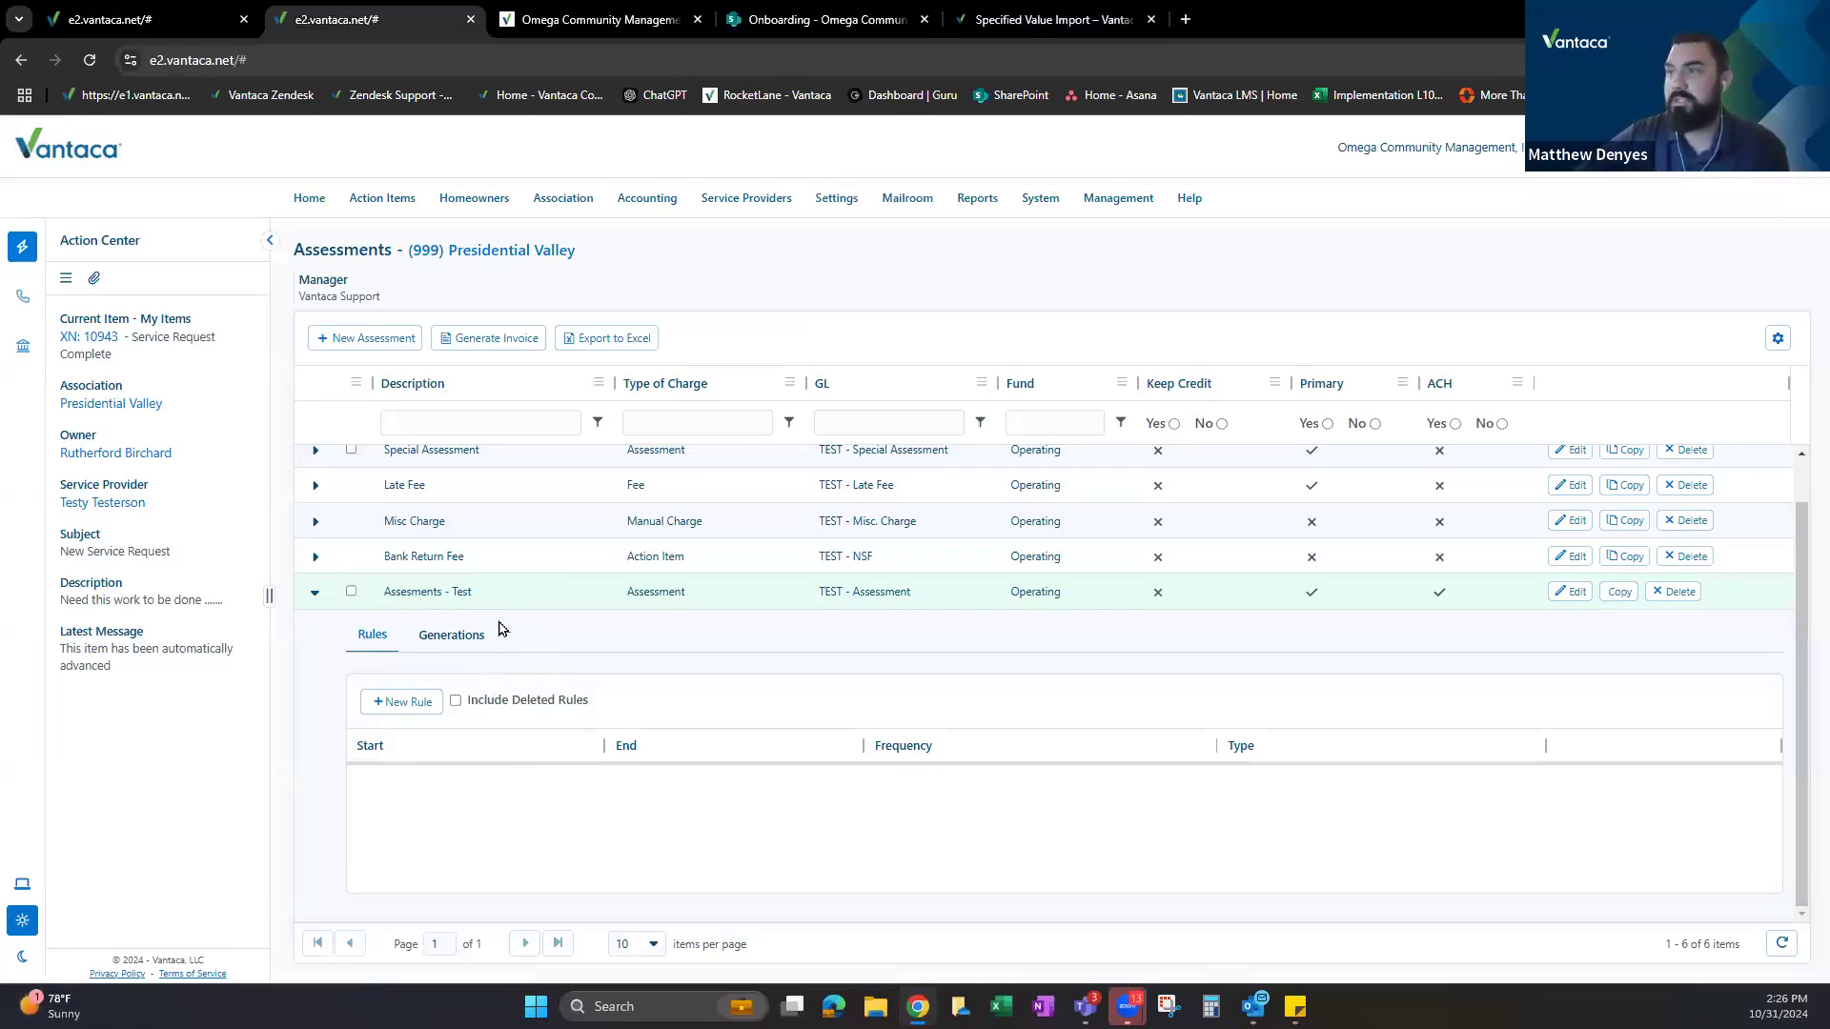
Cancel the Edit Association Data dialog in the association settings tab.
{"action": "scroll", "coordinate": [458, 567], "scroll_direction": "up", "scroll_amount": 1}
{"action": "scroll", "coordinate": [458, 567], "scroll_direction": "up", "scroll_amount": 1}
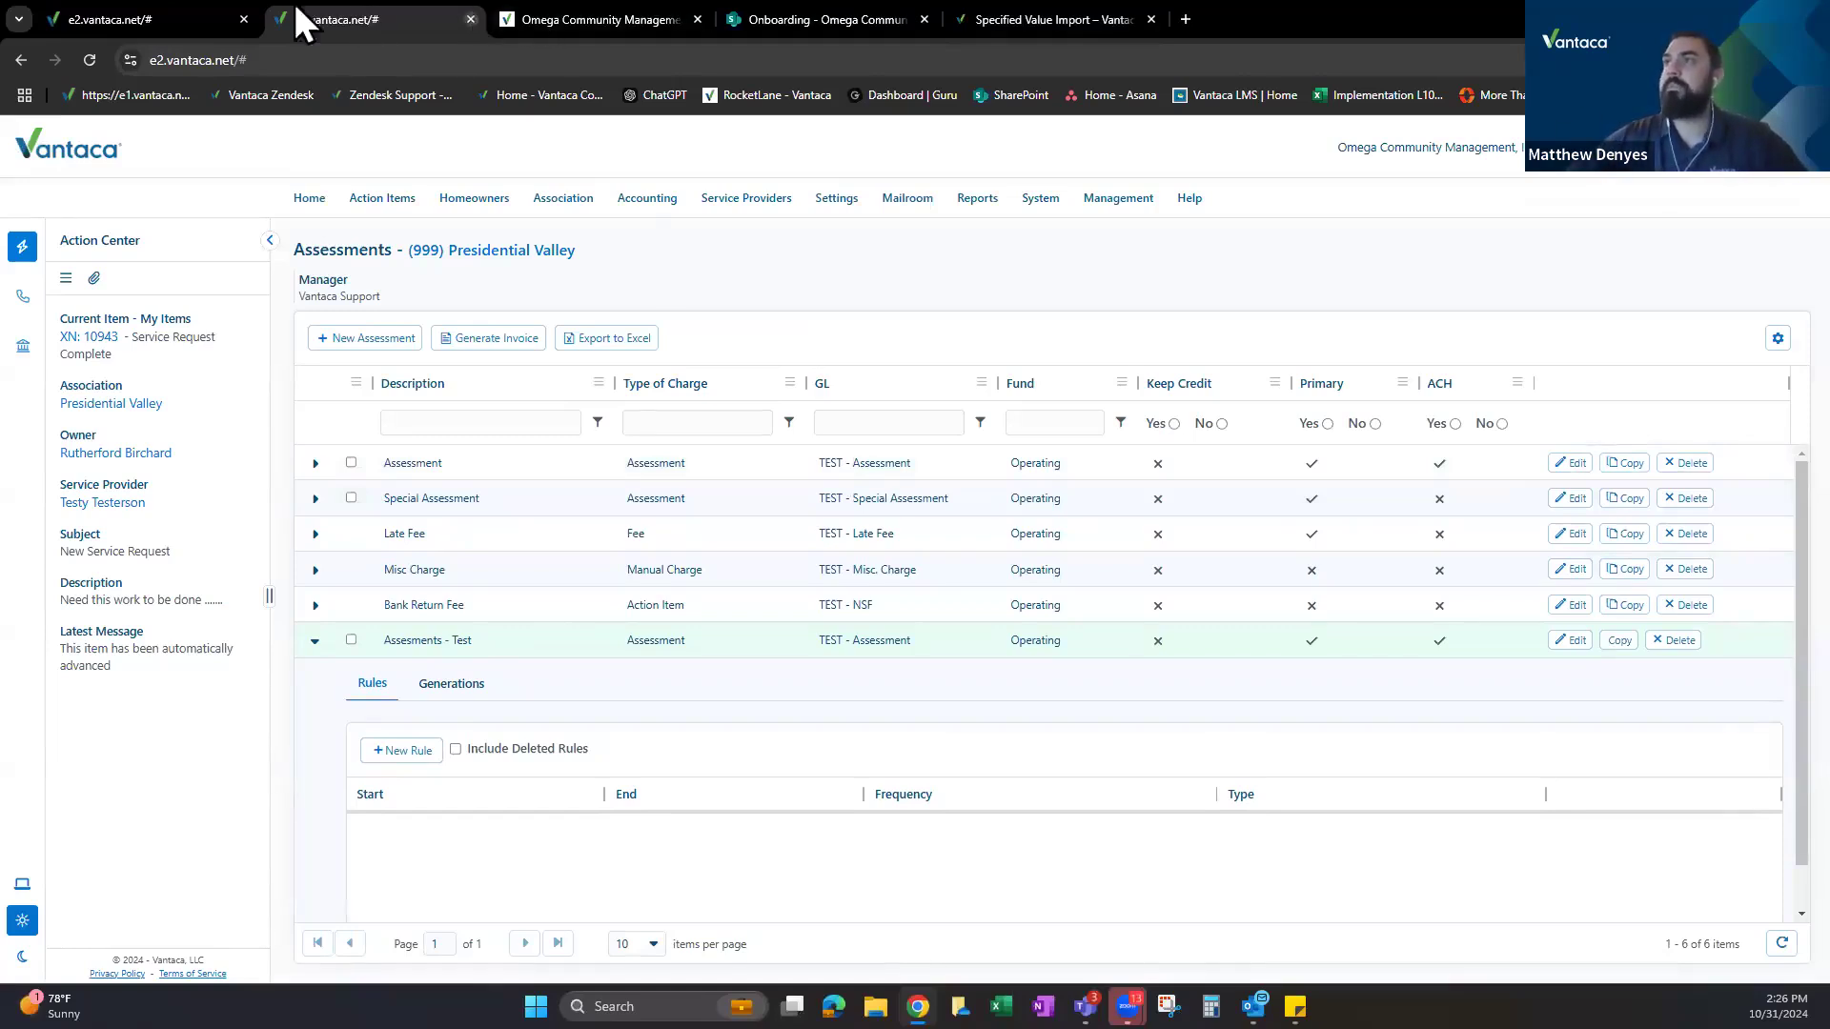
{"action": "left_click", "coordinate": [129, 21]}
{"action": "left_click", "coordinate": [1200, 650]}
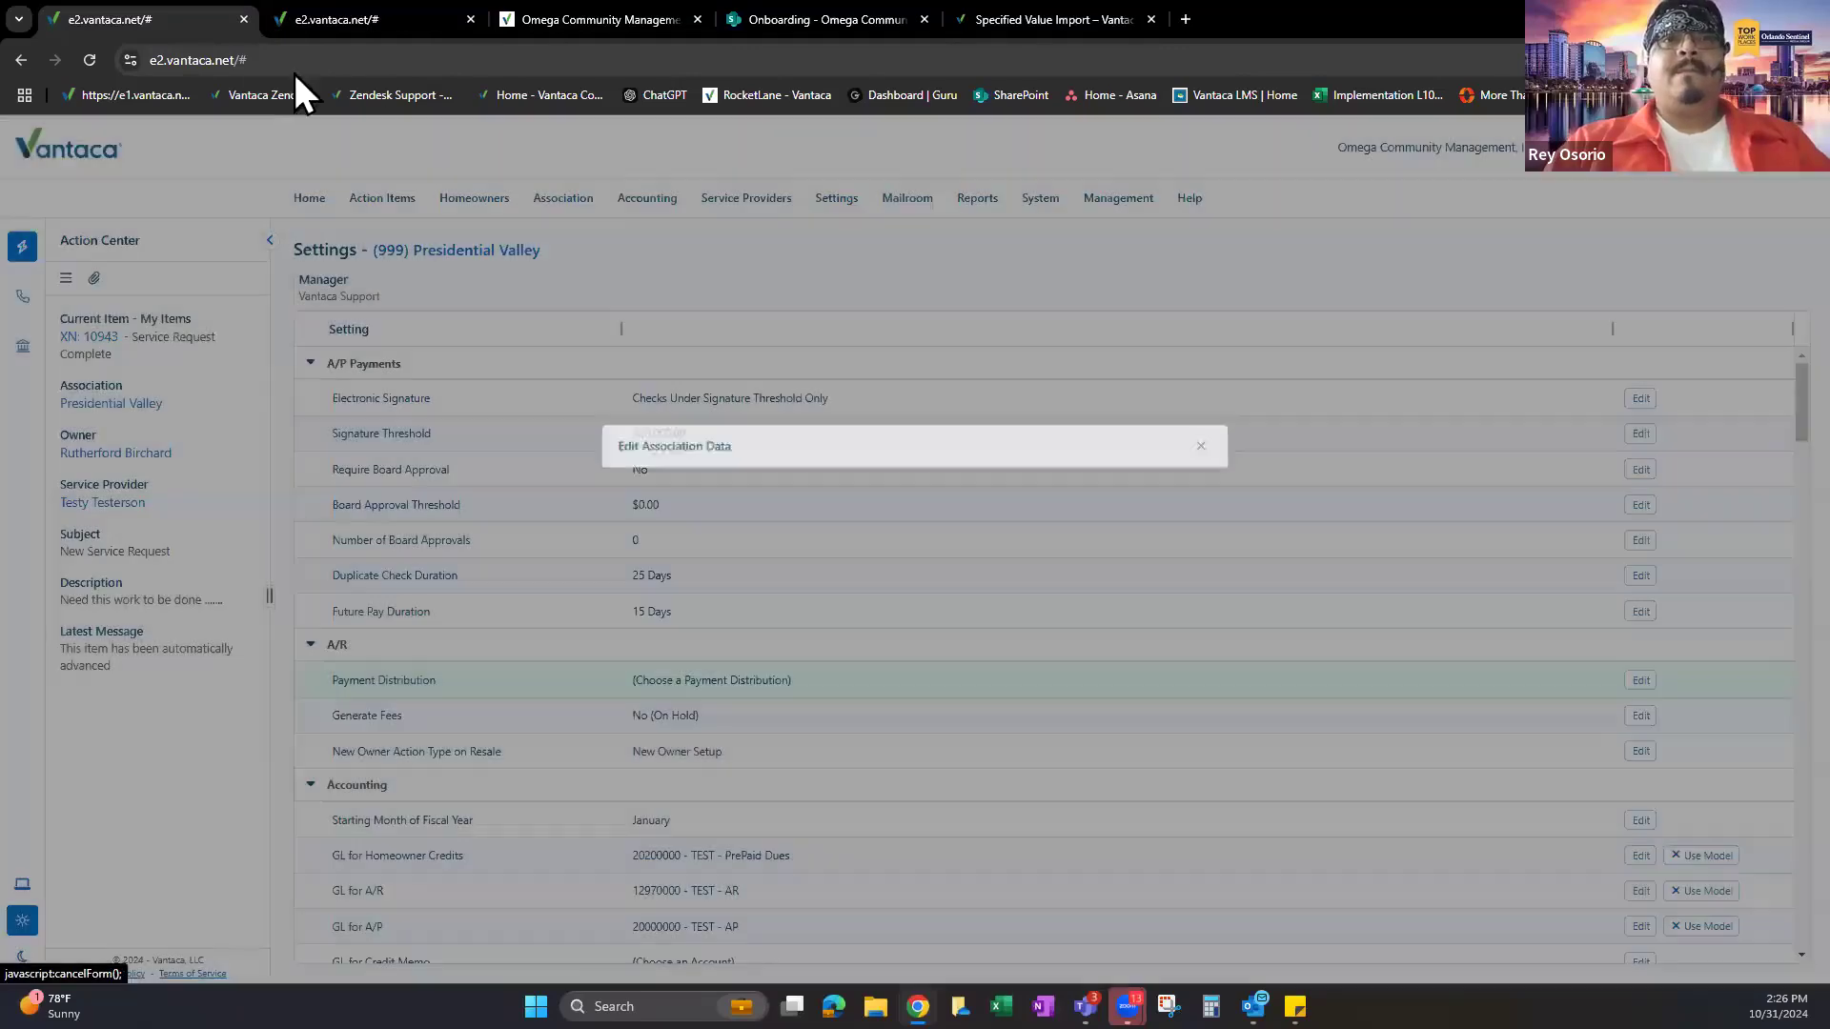
Collapse the Assessments - Test row's rules on the Assessments list.
{"action": "left_click", "coordinate": [341, 4]}
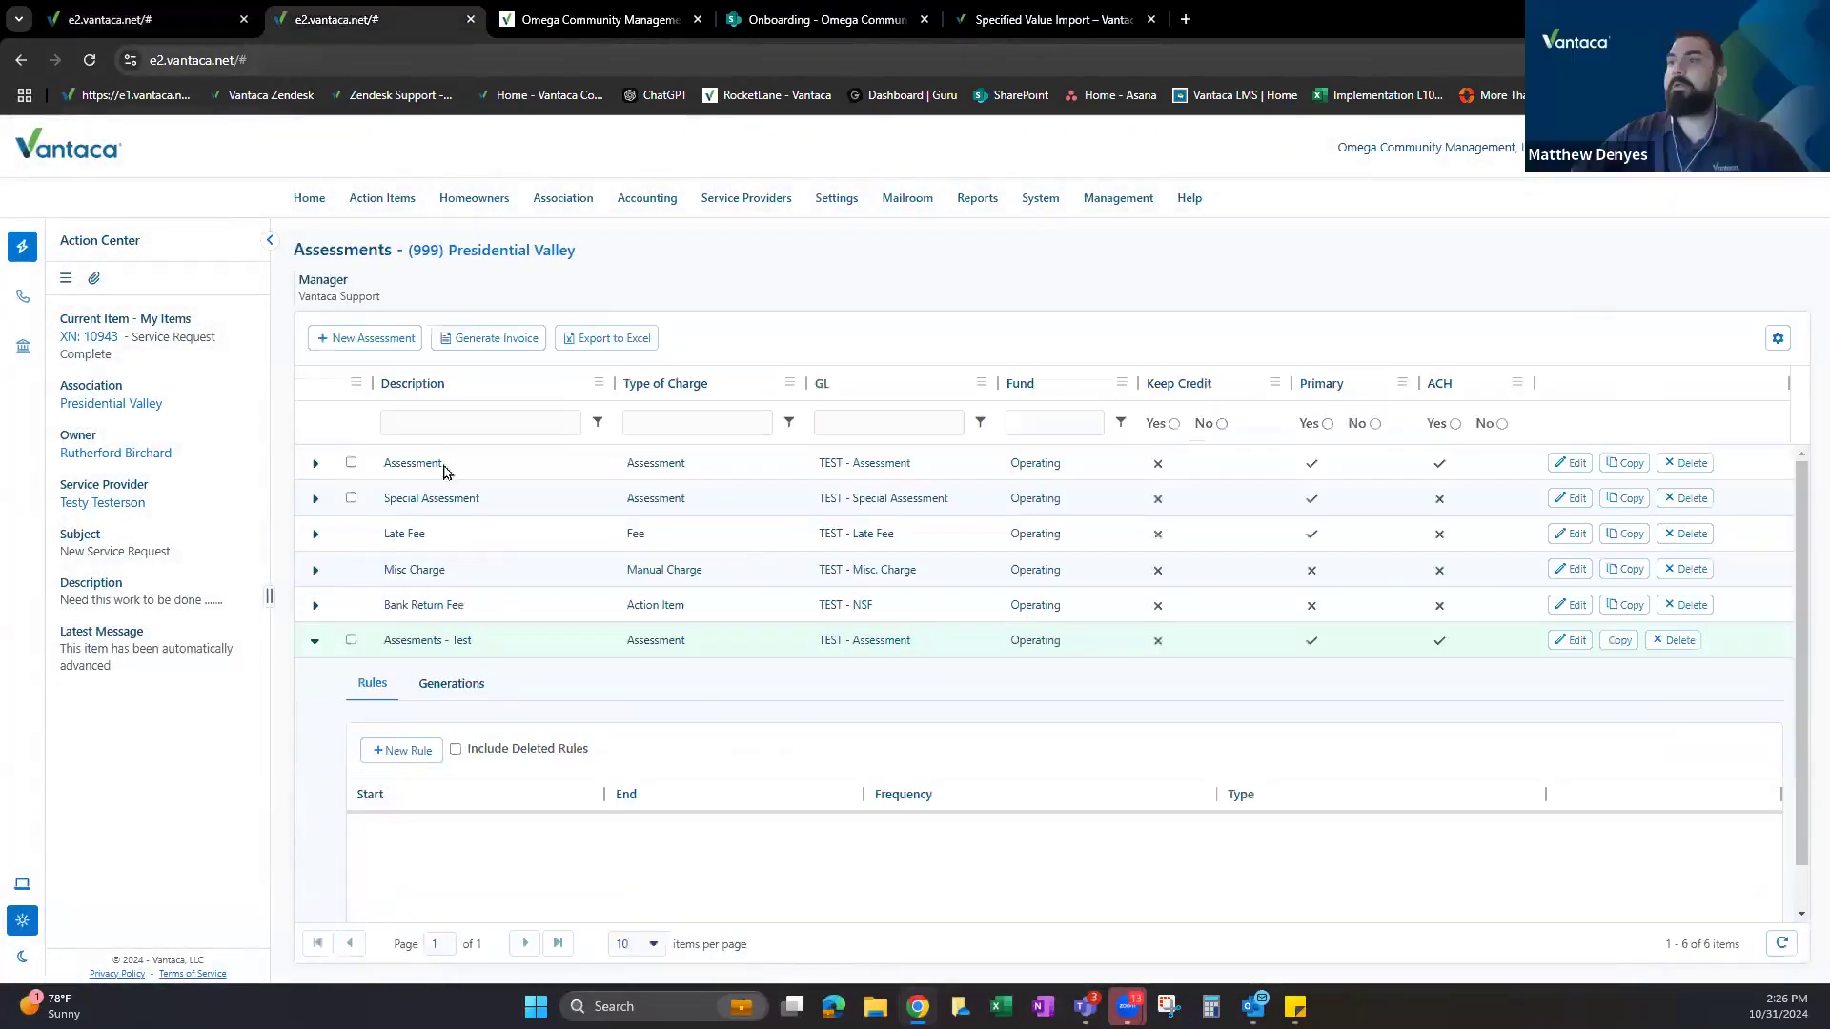
{"action": "left_click", "coordinate": [315, 641]}
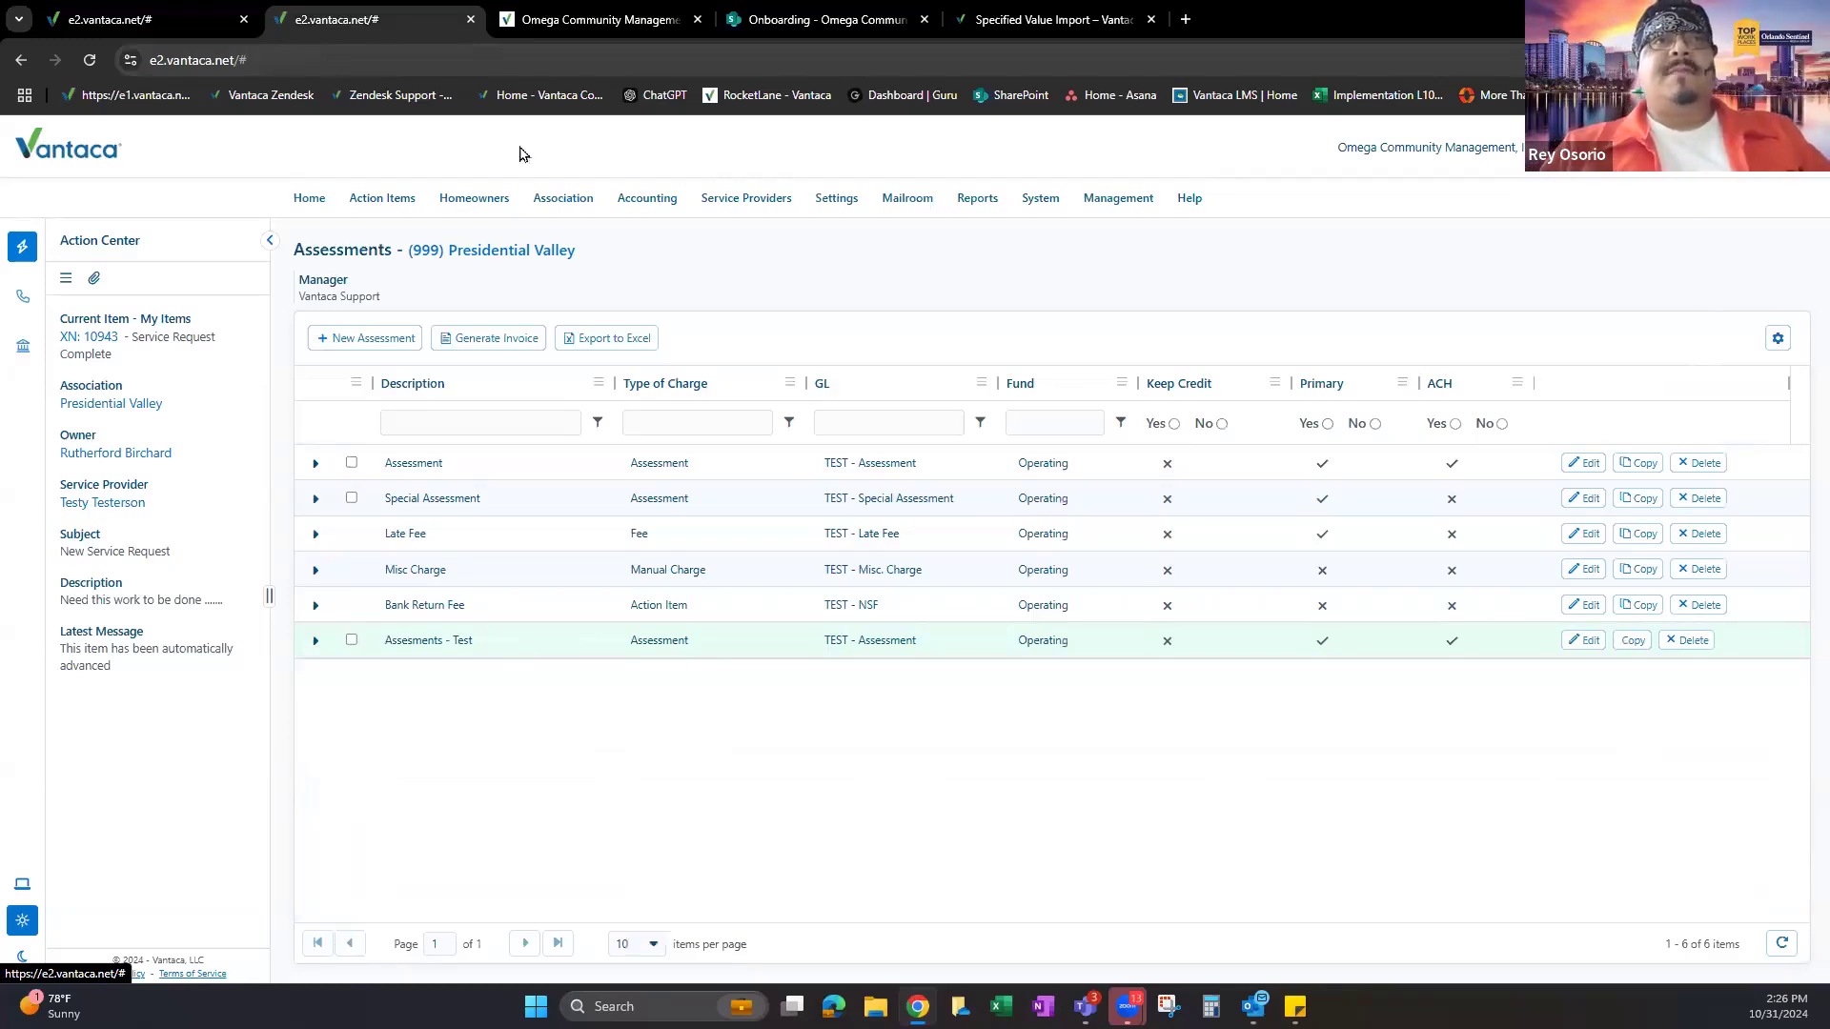
{"action": "left_click", "coordinate": [221, 19]}
{"action": "left_click", "coordinate": [341, 15]}
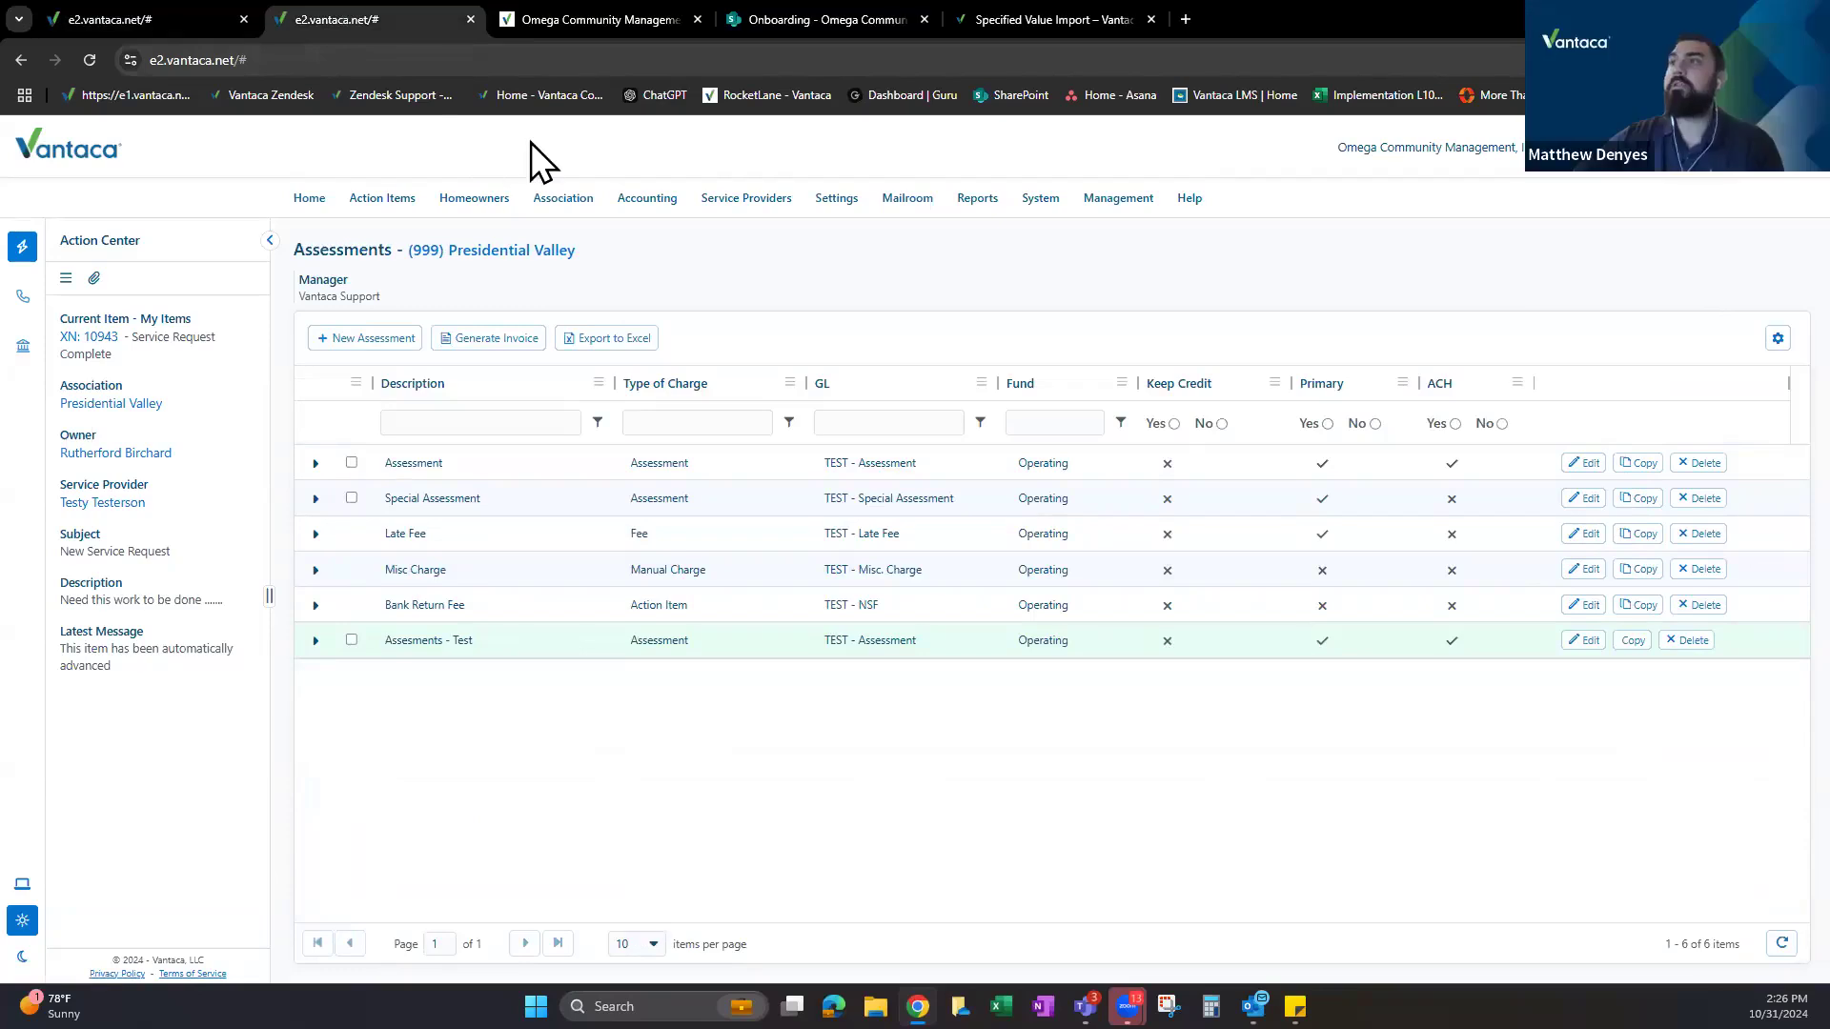
Look through the Home, Action Items and Homeowners menus, ending on the Association menu's page list.
{"action": "mouse_move", "coordinate": [564, 202]}
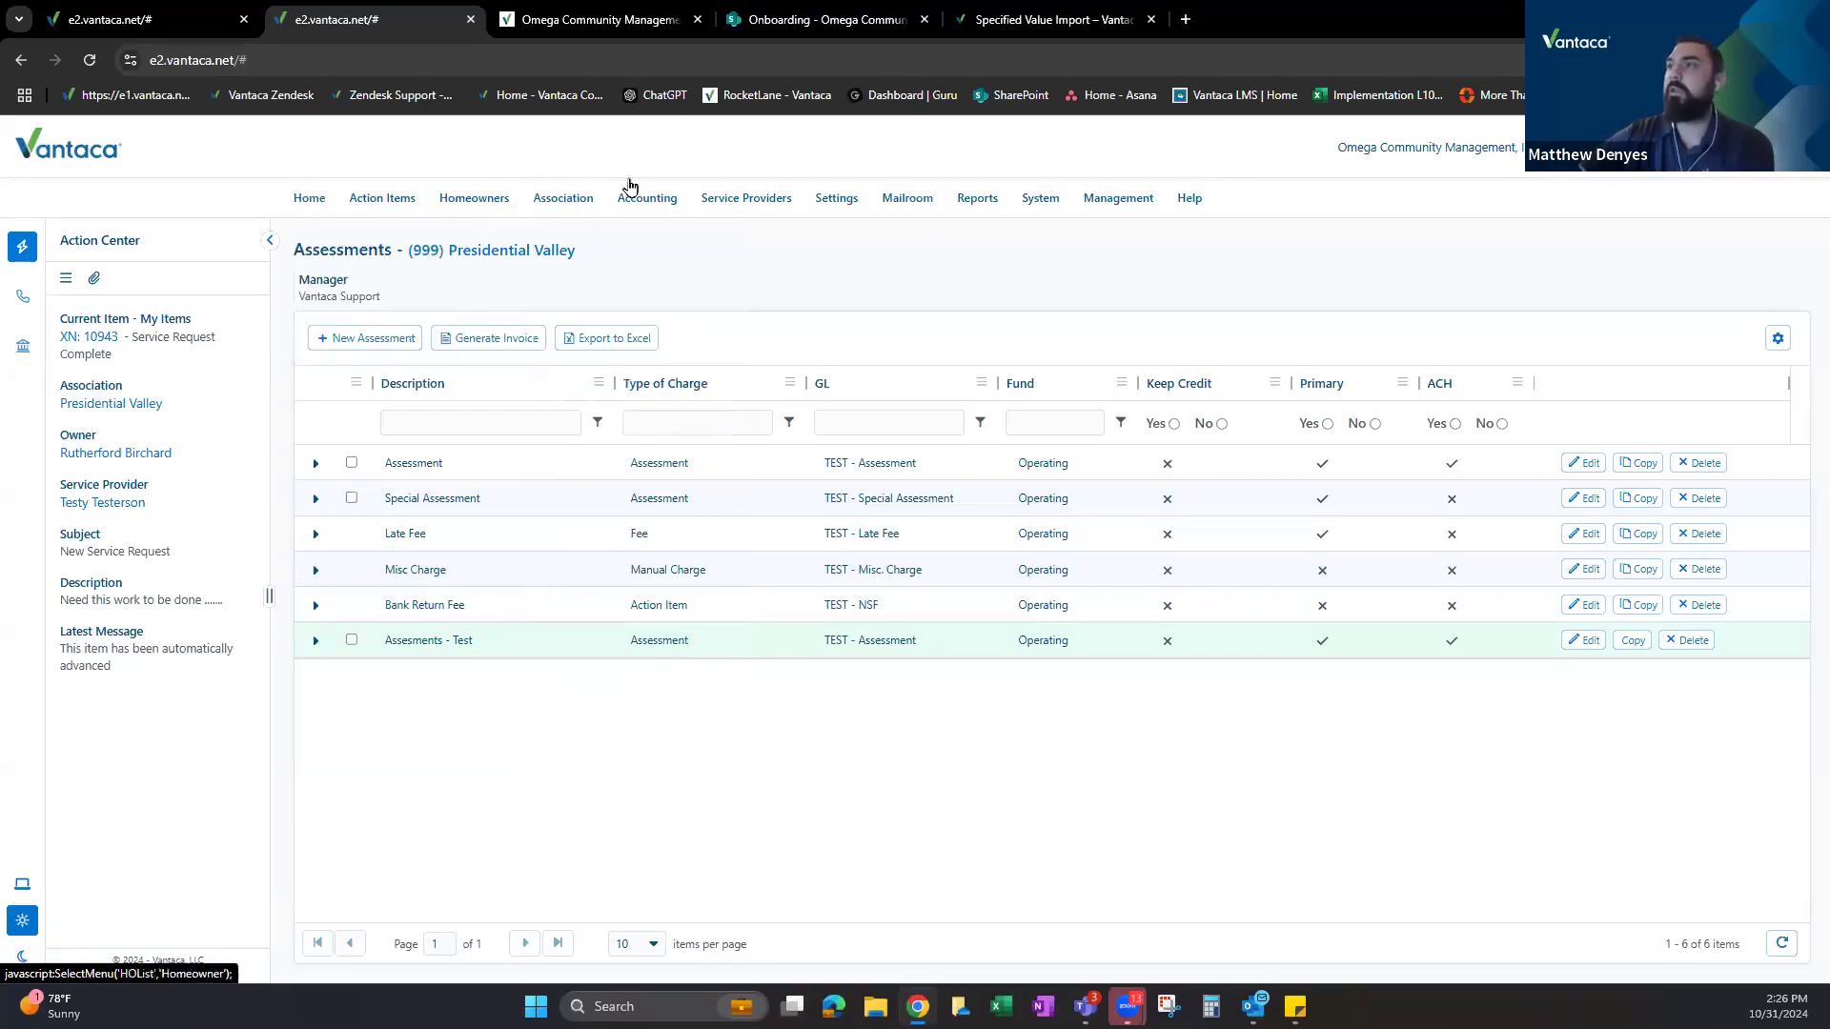
{"action": "mouse_move", "coordinate": [307, 224]}
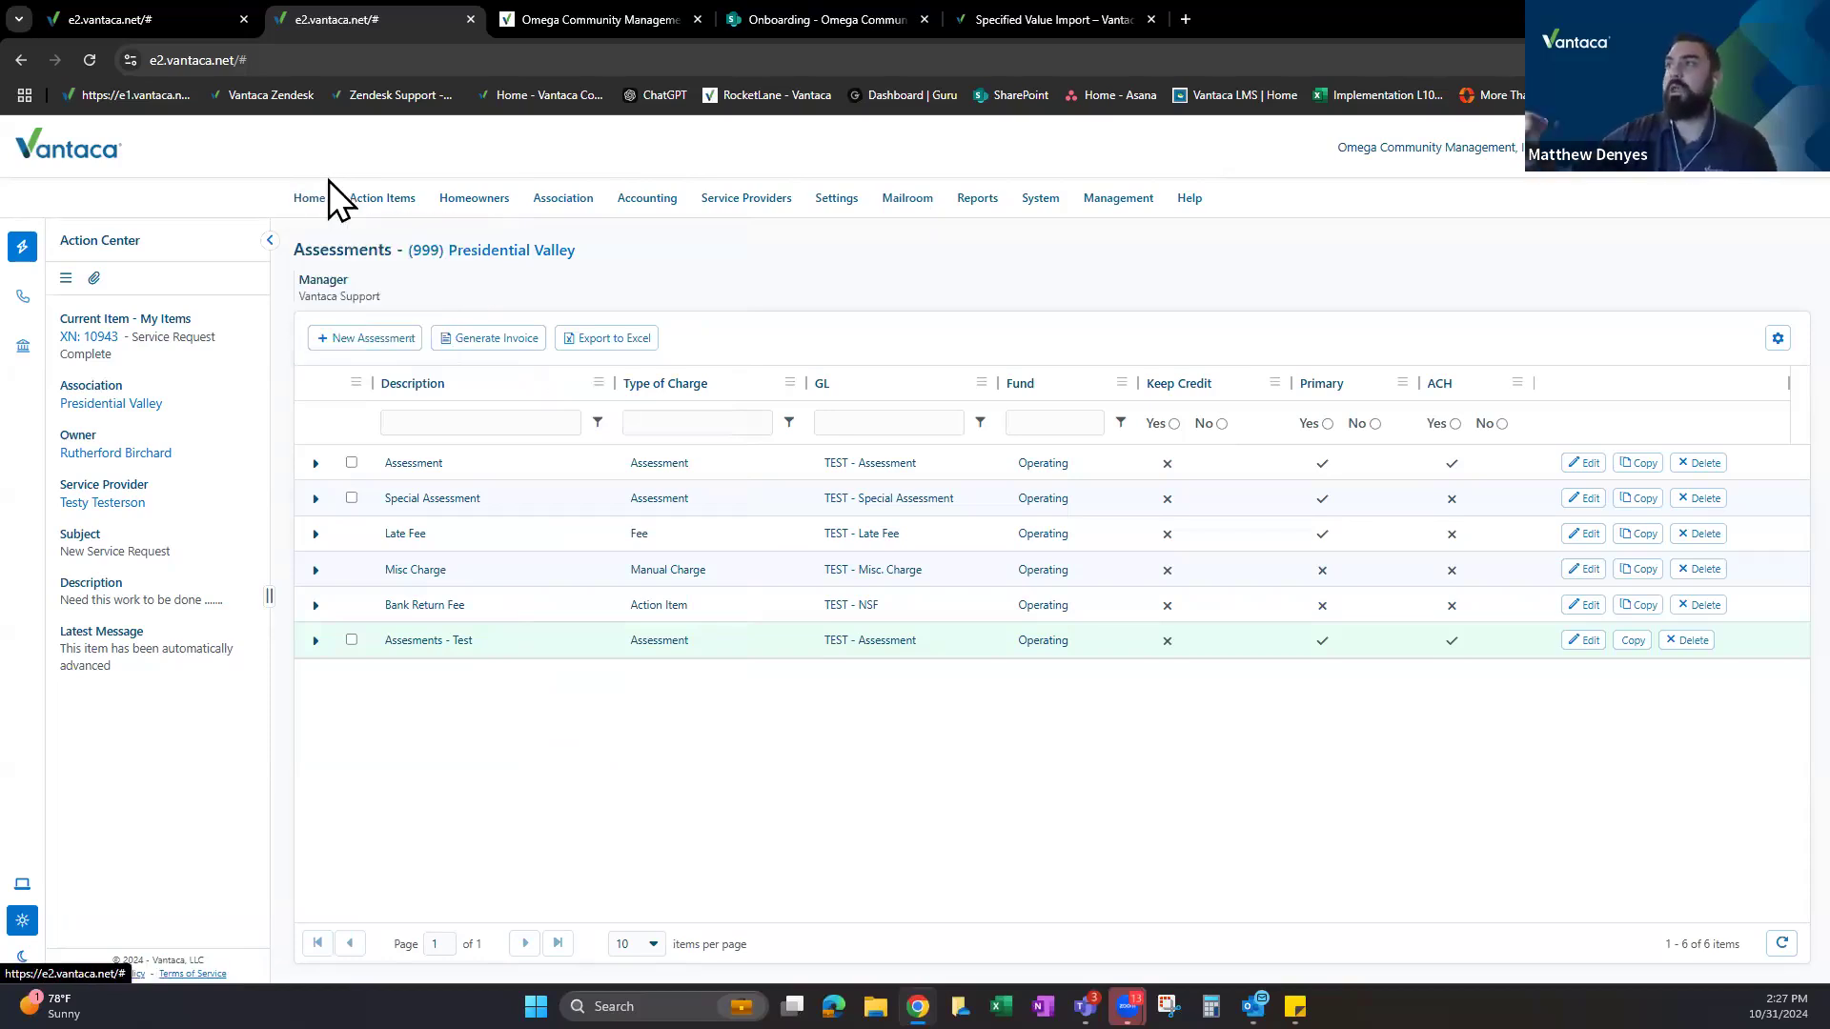
{"action": "mouse_move", "coordinate": [387, 205]}
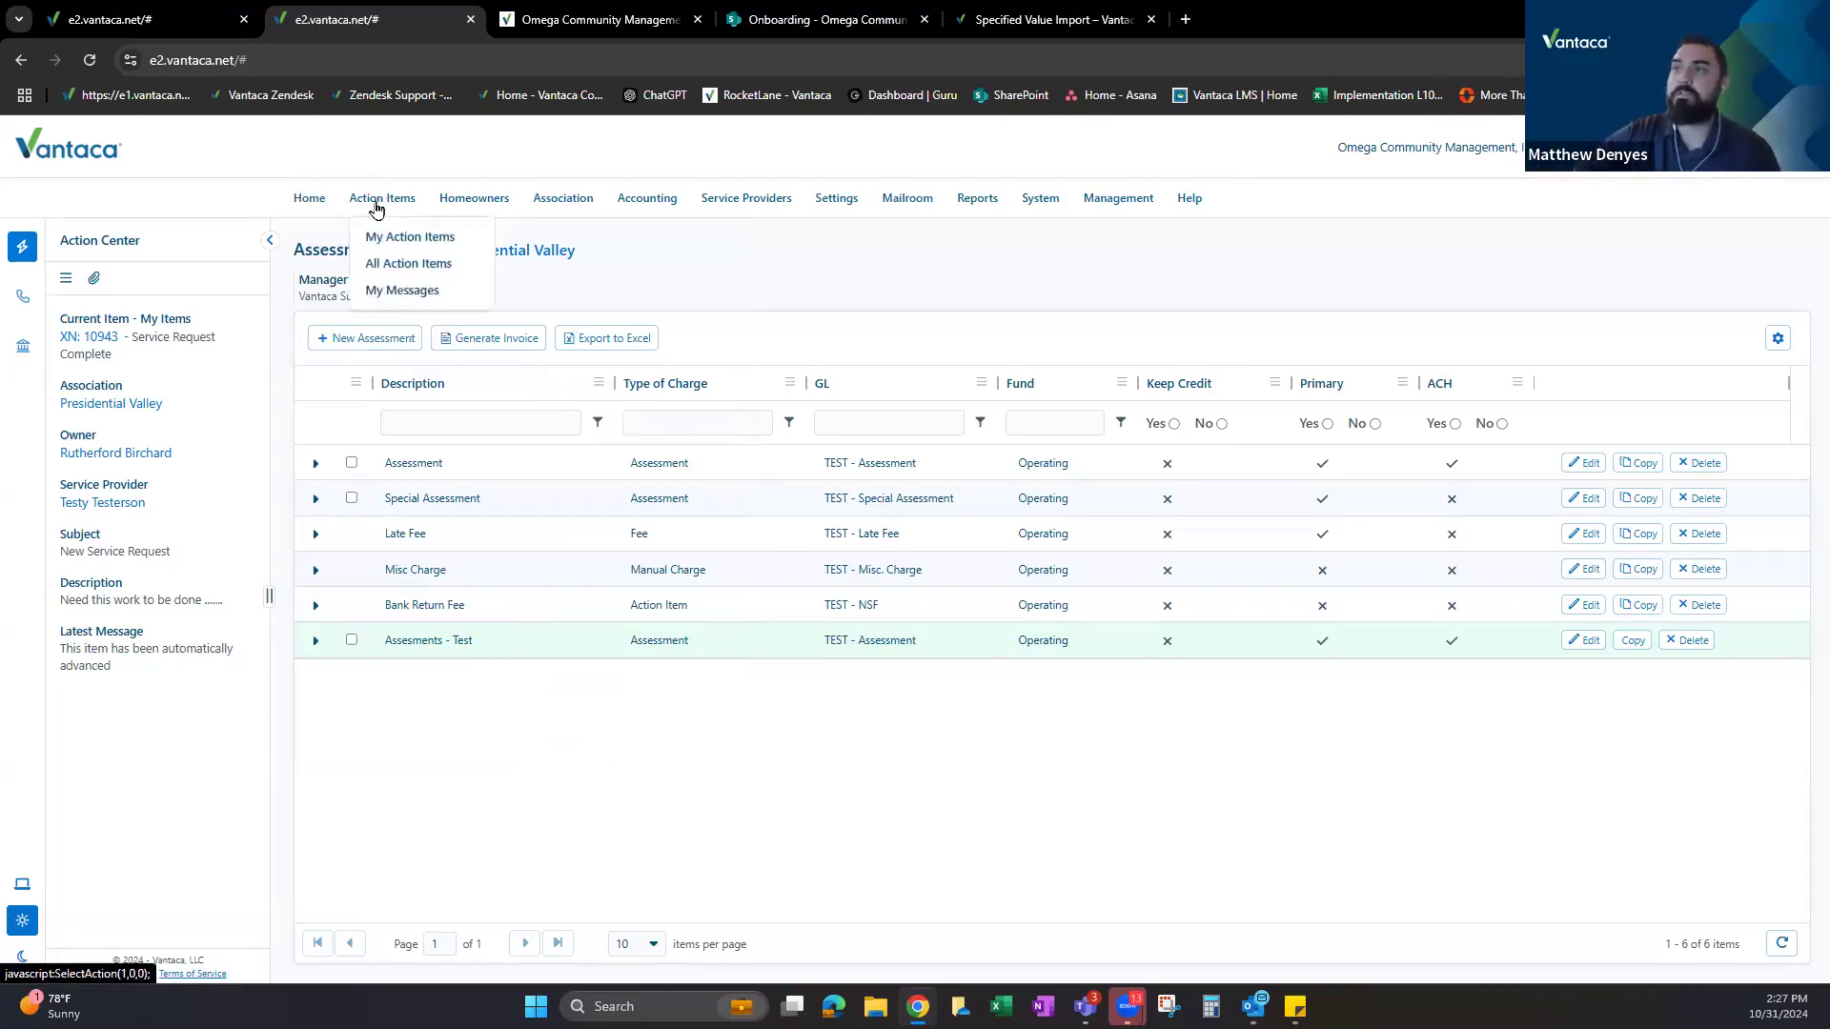
{"action": "mouse_move", "coordinate": [473, 207]}
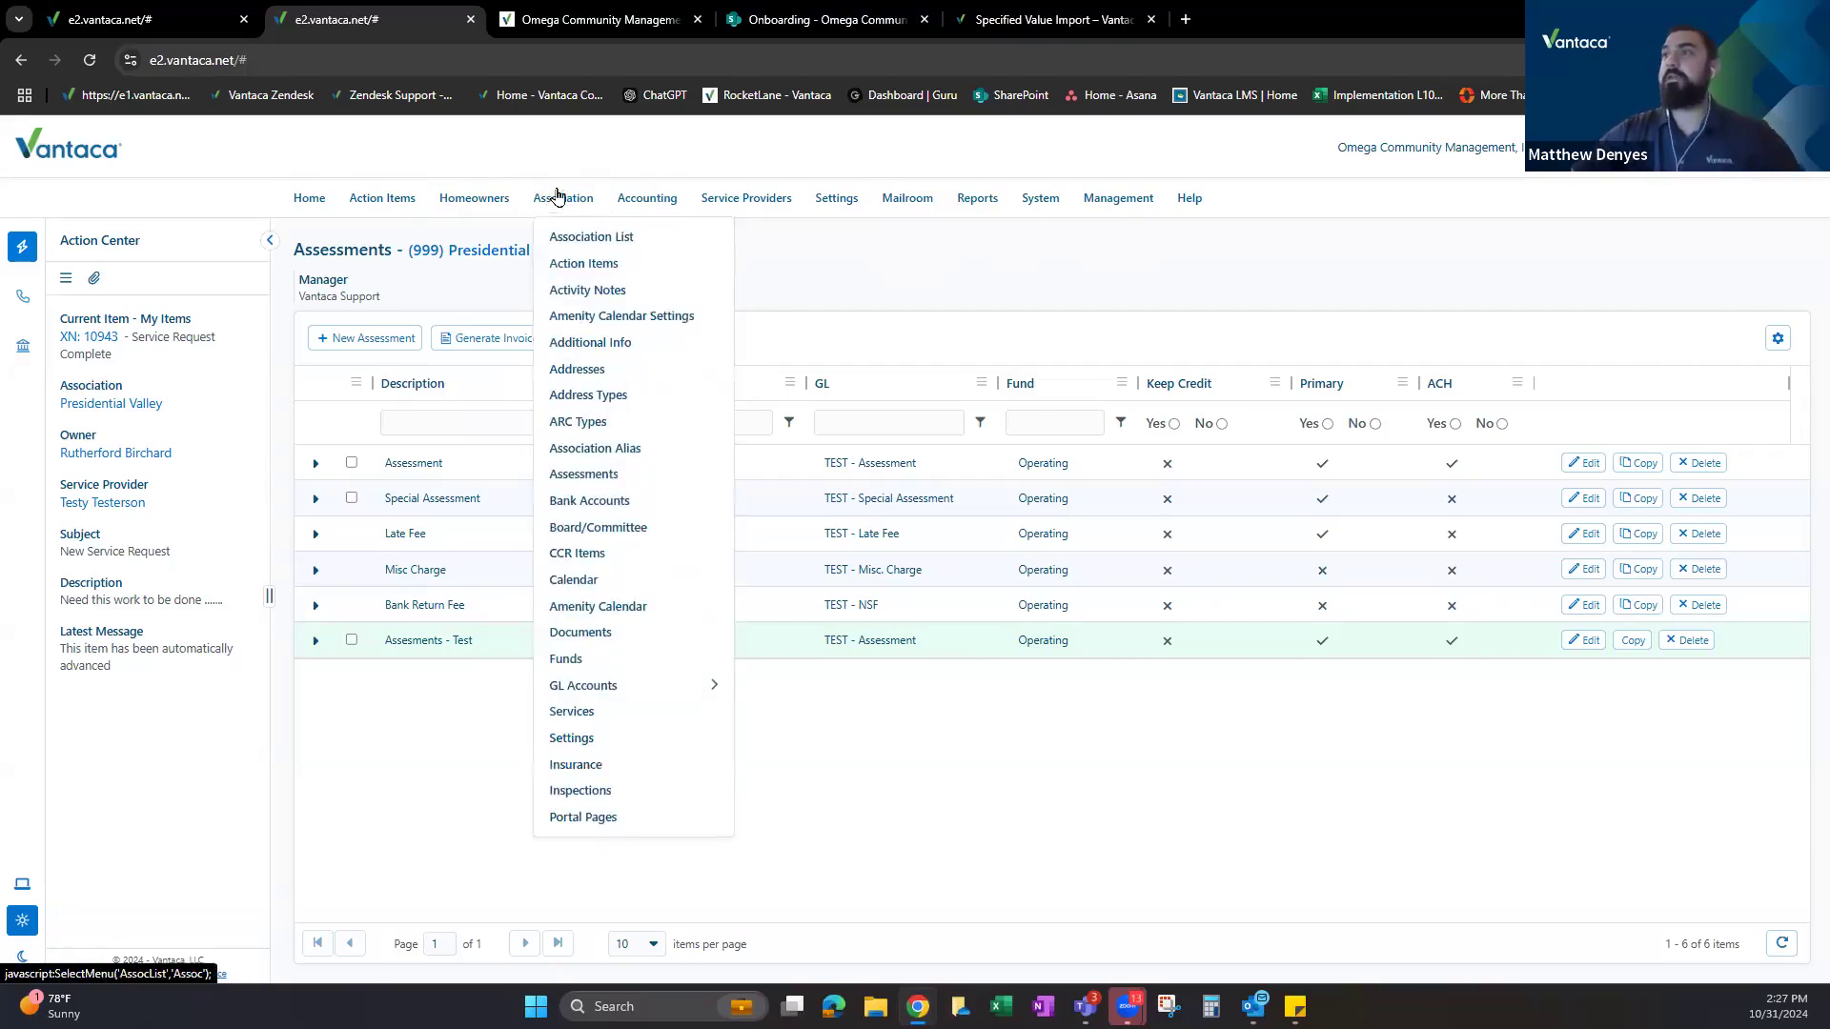
{"action": "mouse_move", "coordinate": [595, 686]}
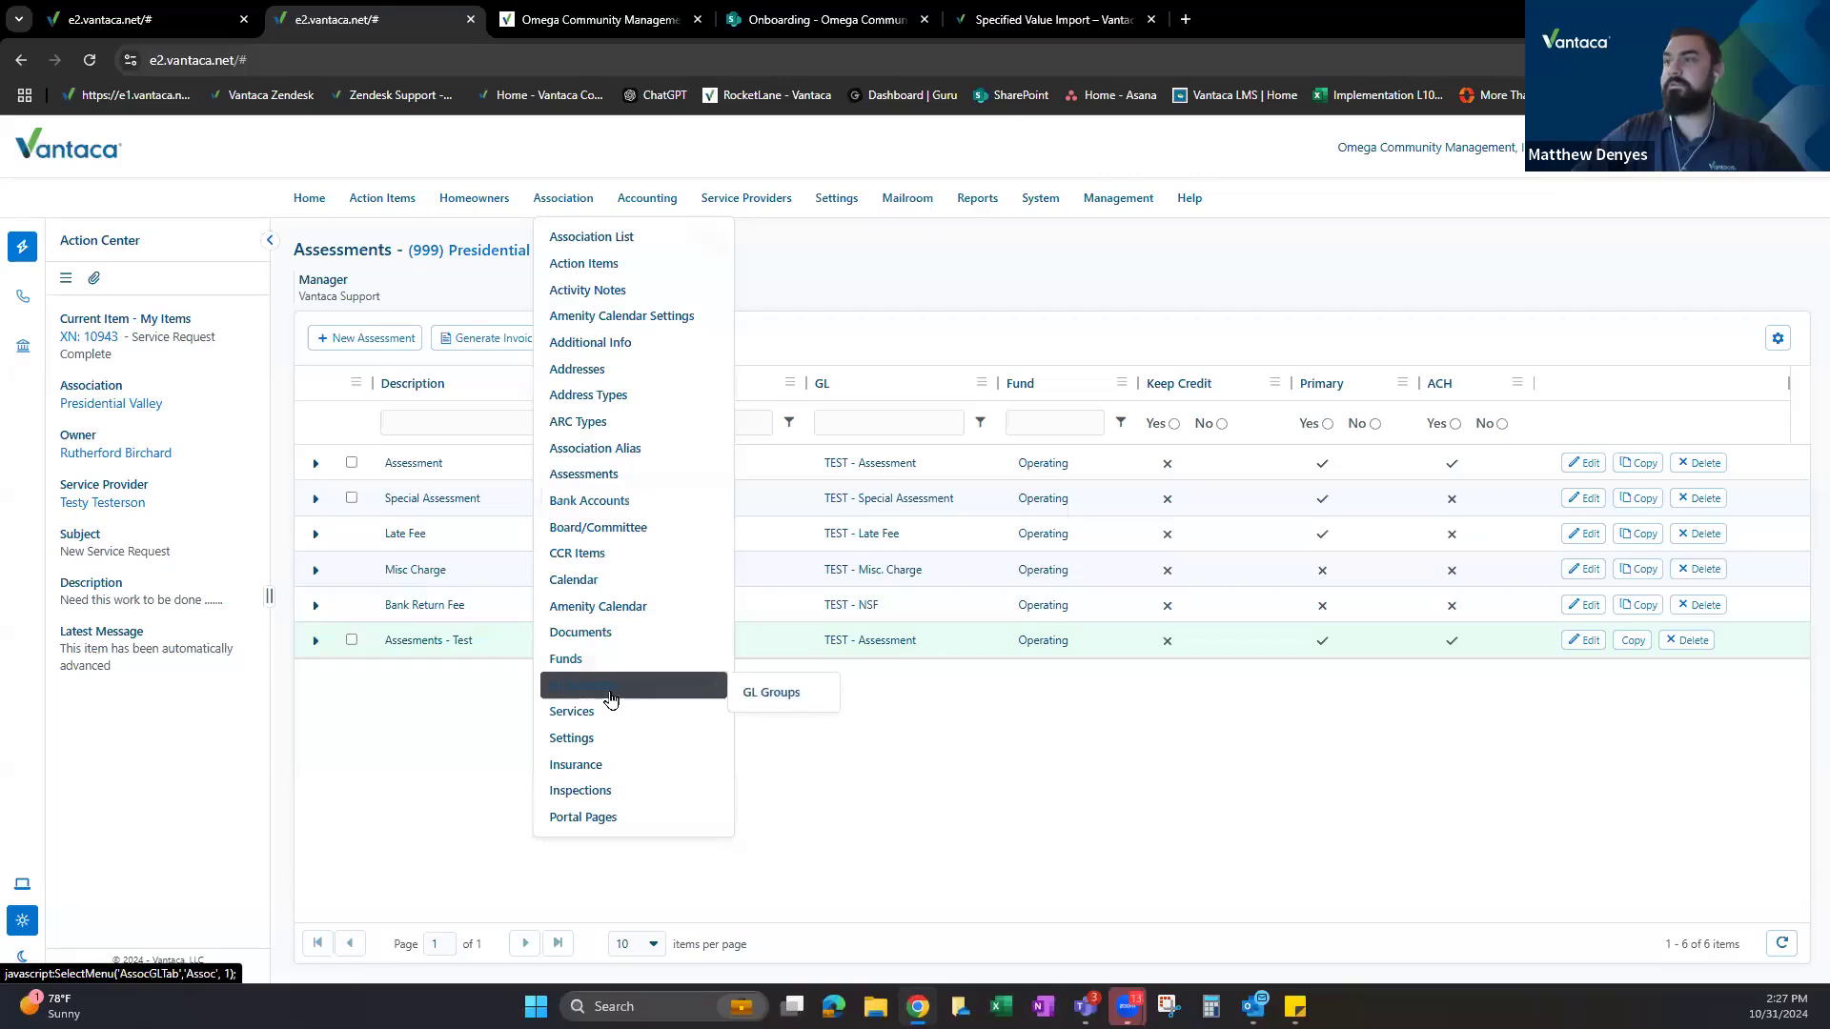
{"action": "left_click", "coordinate": [563, 200]}
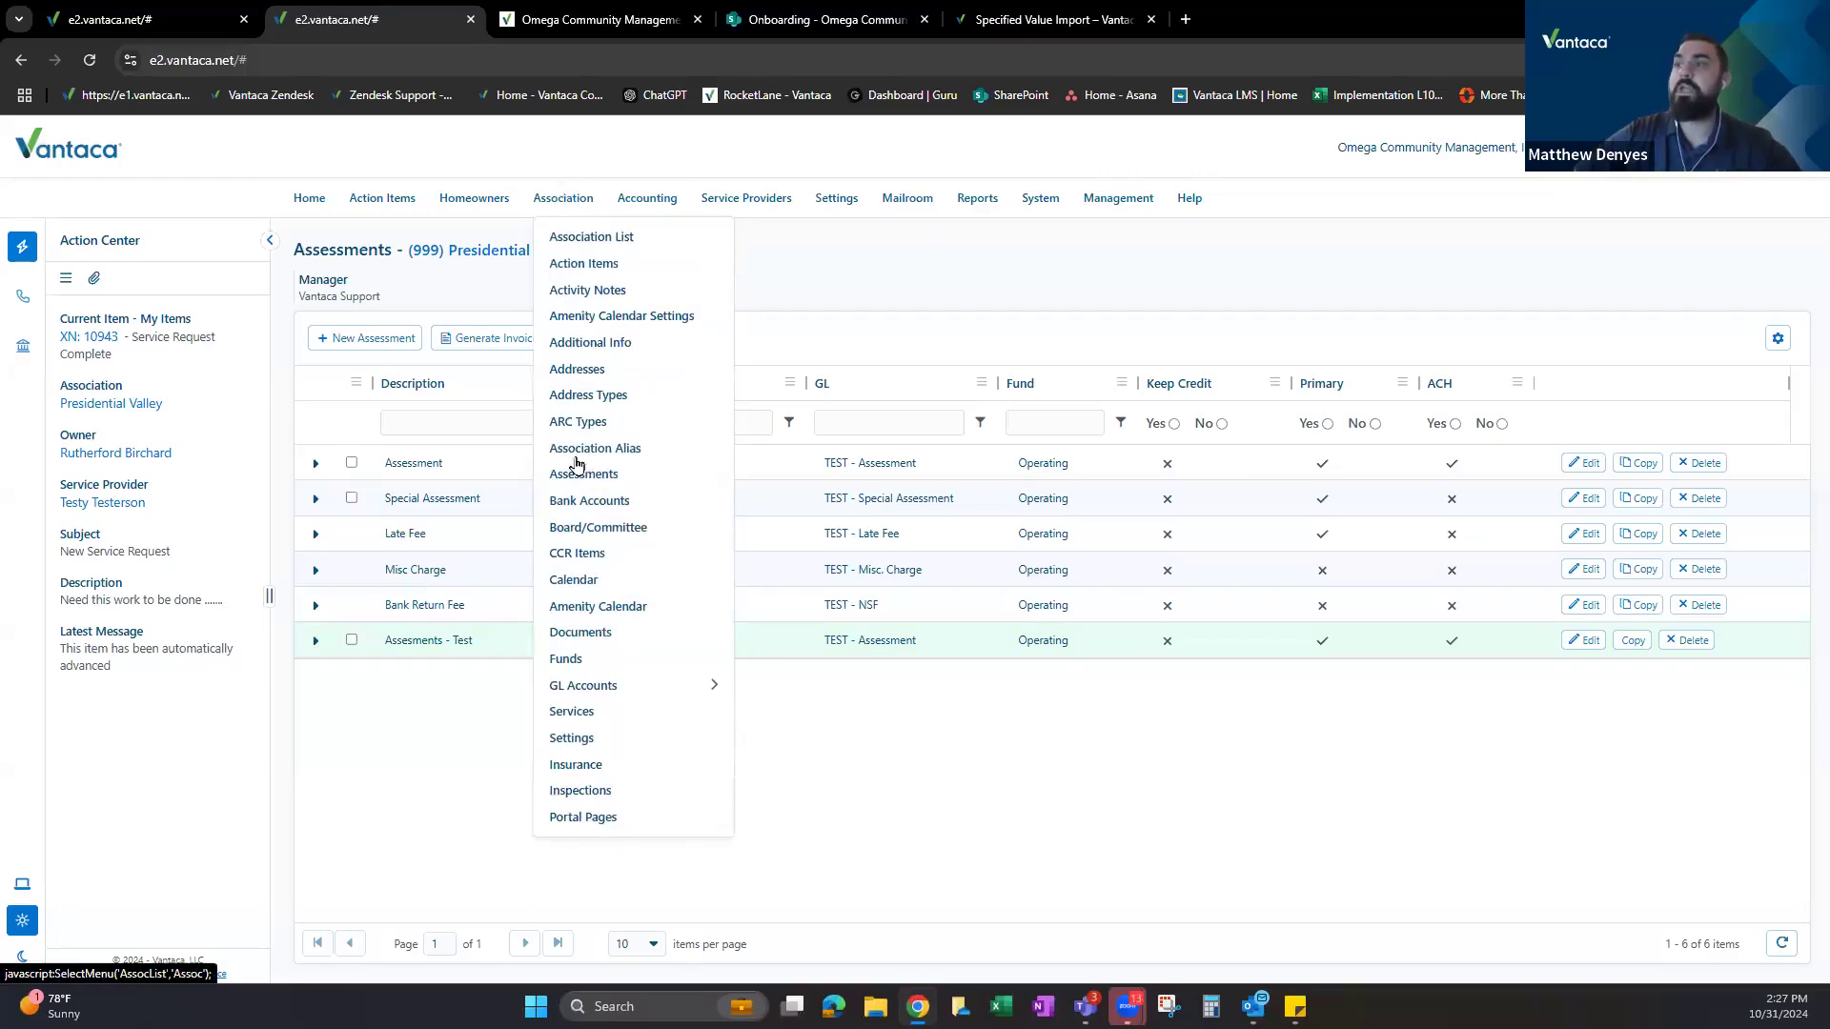
{"action": "mouse_move", "coordinate": [593, 691]}
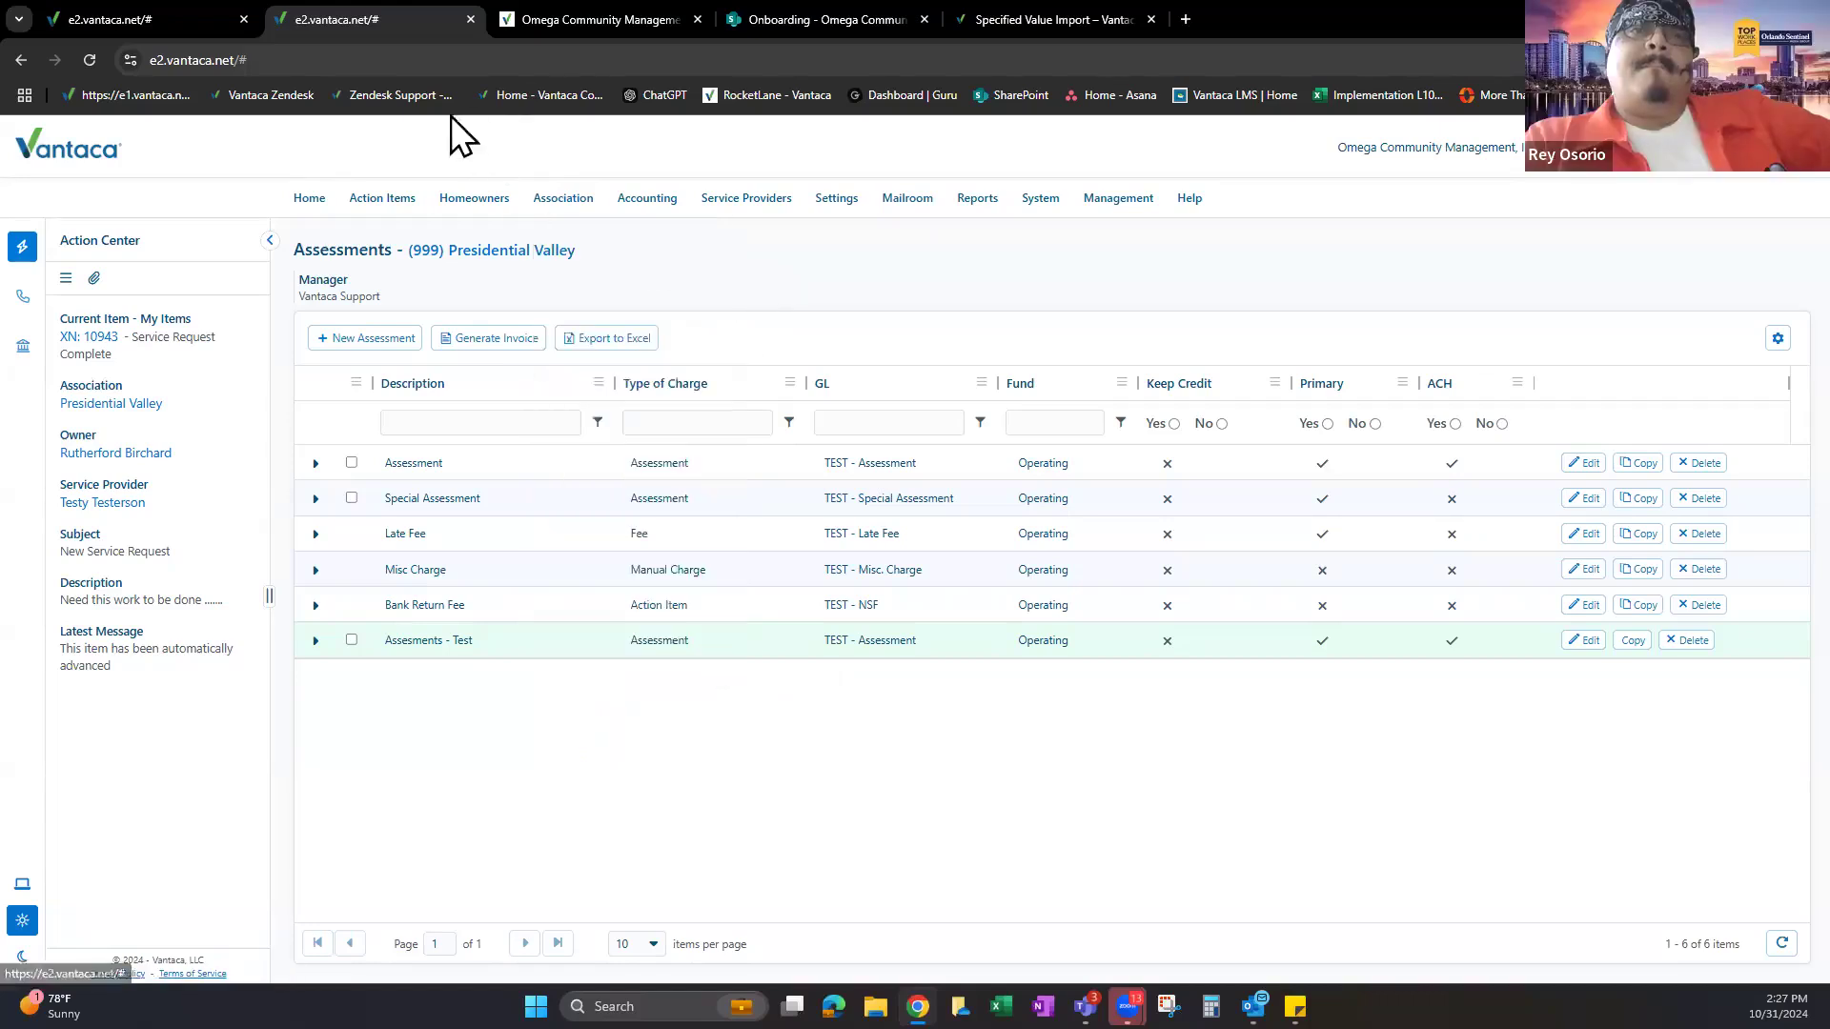
{"action": "left_click", "coordinate": [197, 19]}
{"action": "left_click", "coordinate": [335, 19]}
{"action": "left_click_drag", "start_coordinate": [386, 640], "coordinate": [402, 641]}
{"action": "left_click_drag", "start_coordinate": [531, 660], "coordinate": [531, 660]}
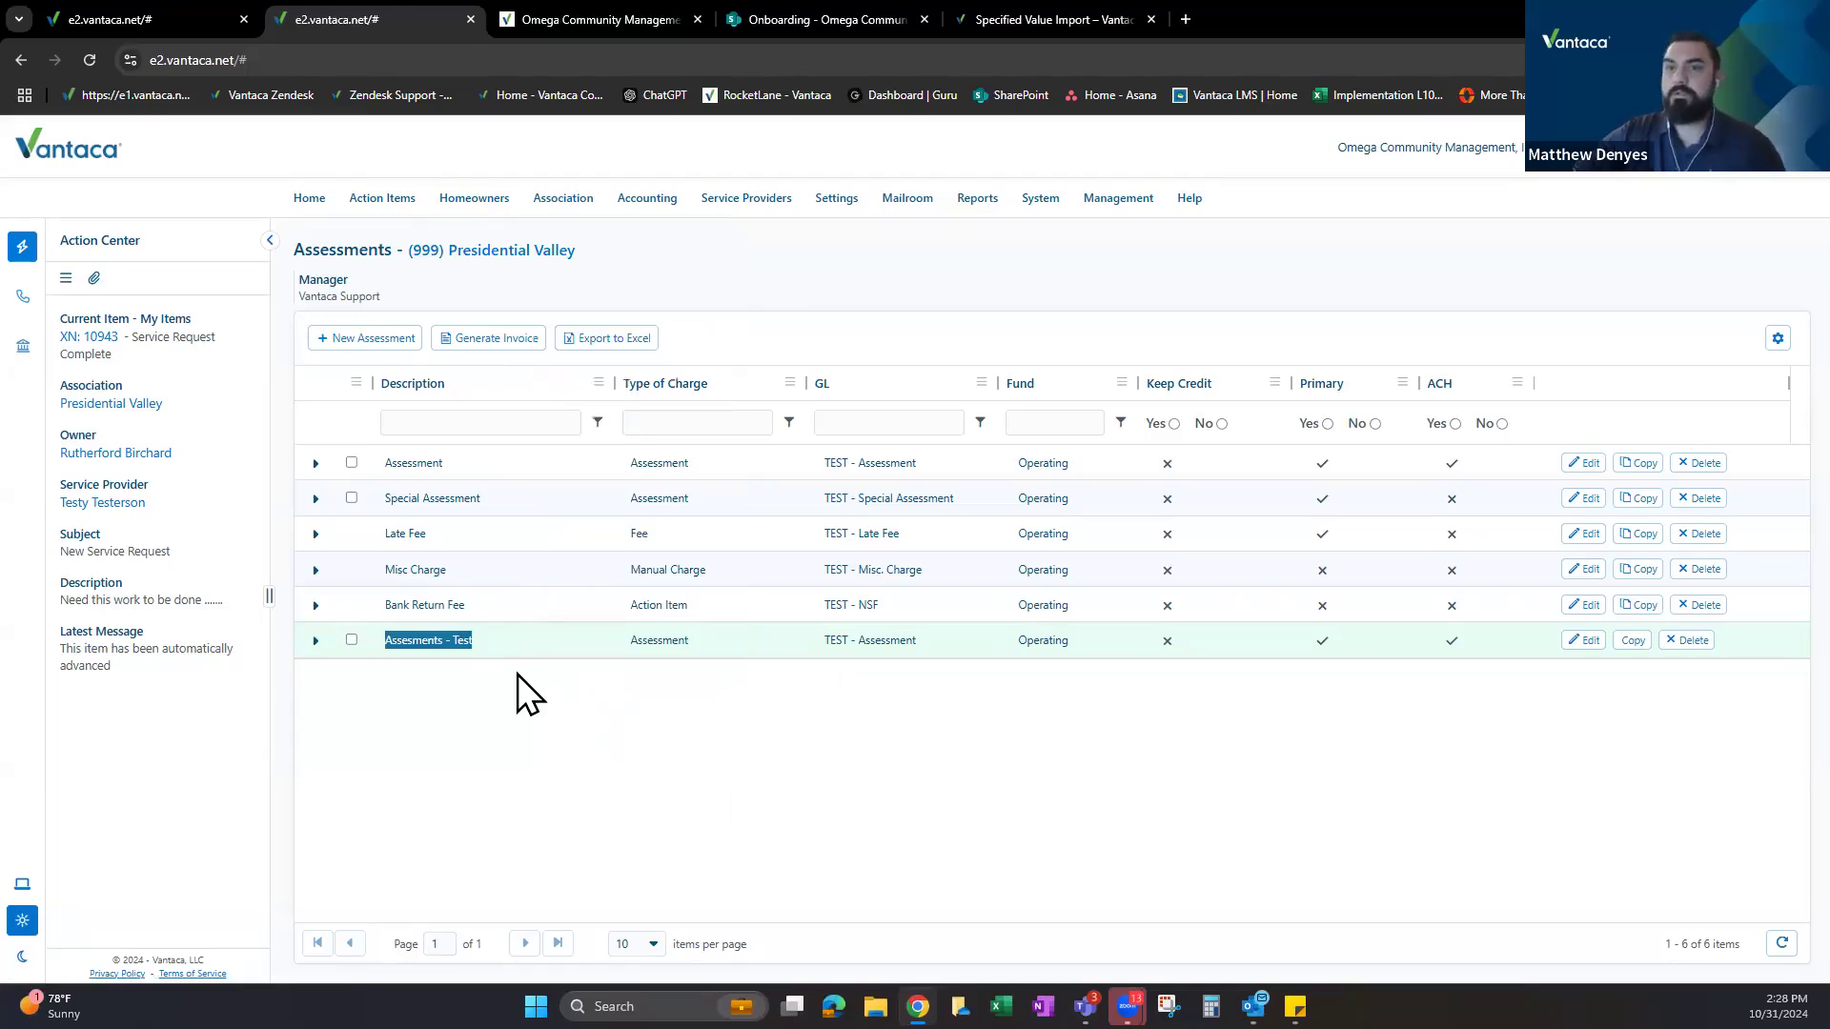
{"action": "left_click", "coordinate": [521, 668]}
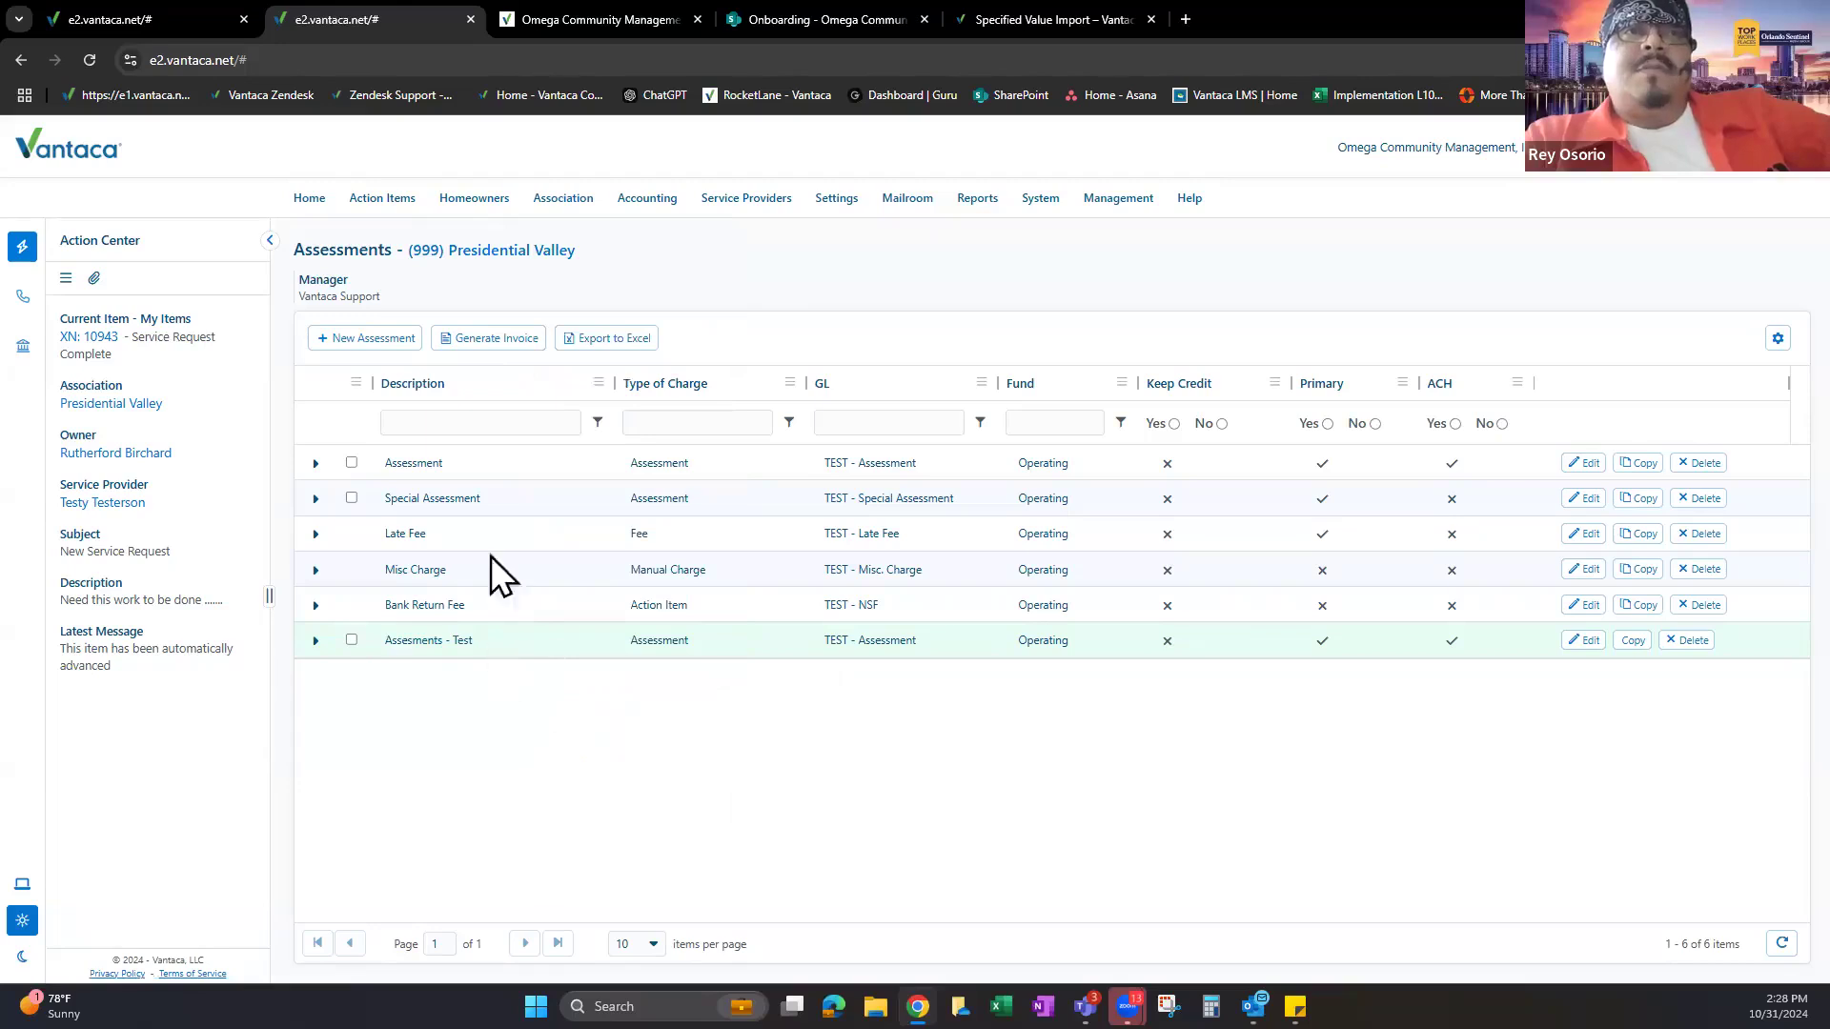
{"action": "left_click", "coordinate": [476, 534]}
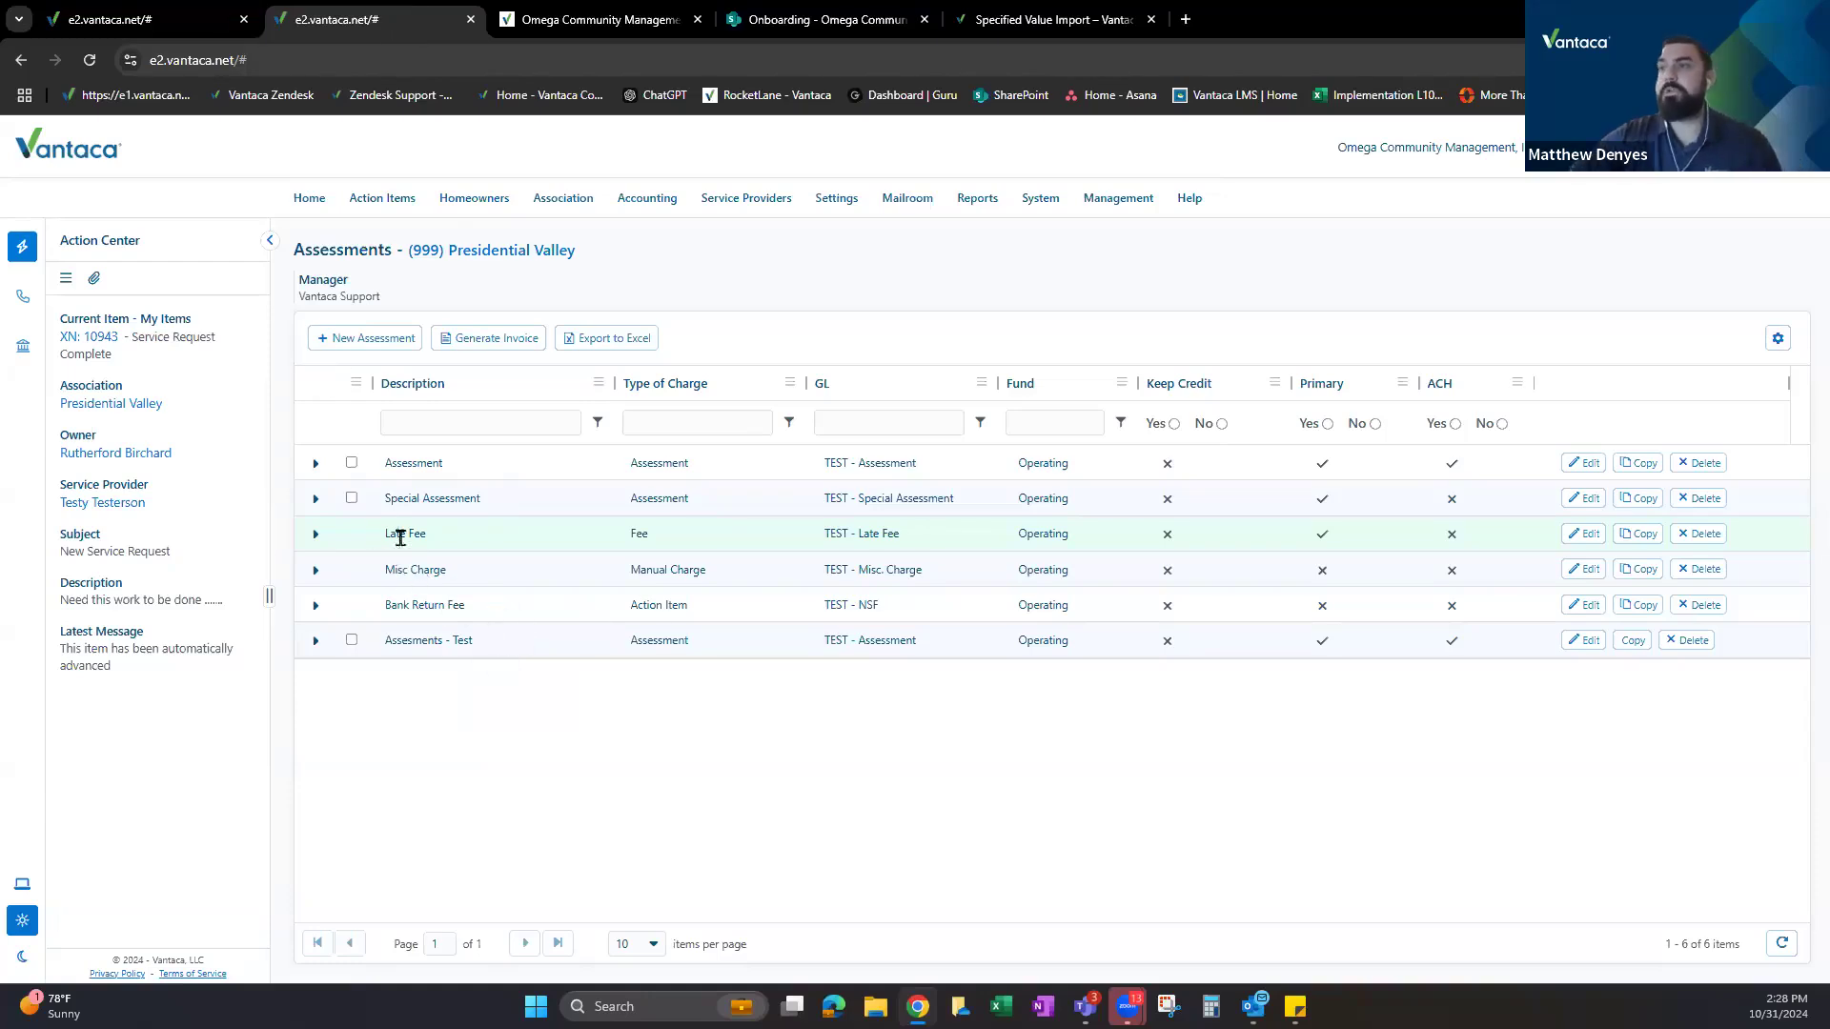
{"action": "left_click_drag", "start_coordinate": [390, 548], "coordinate": [900, 552]}
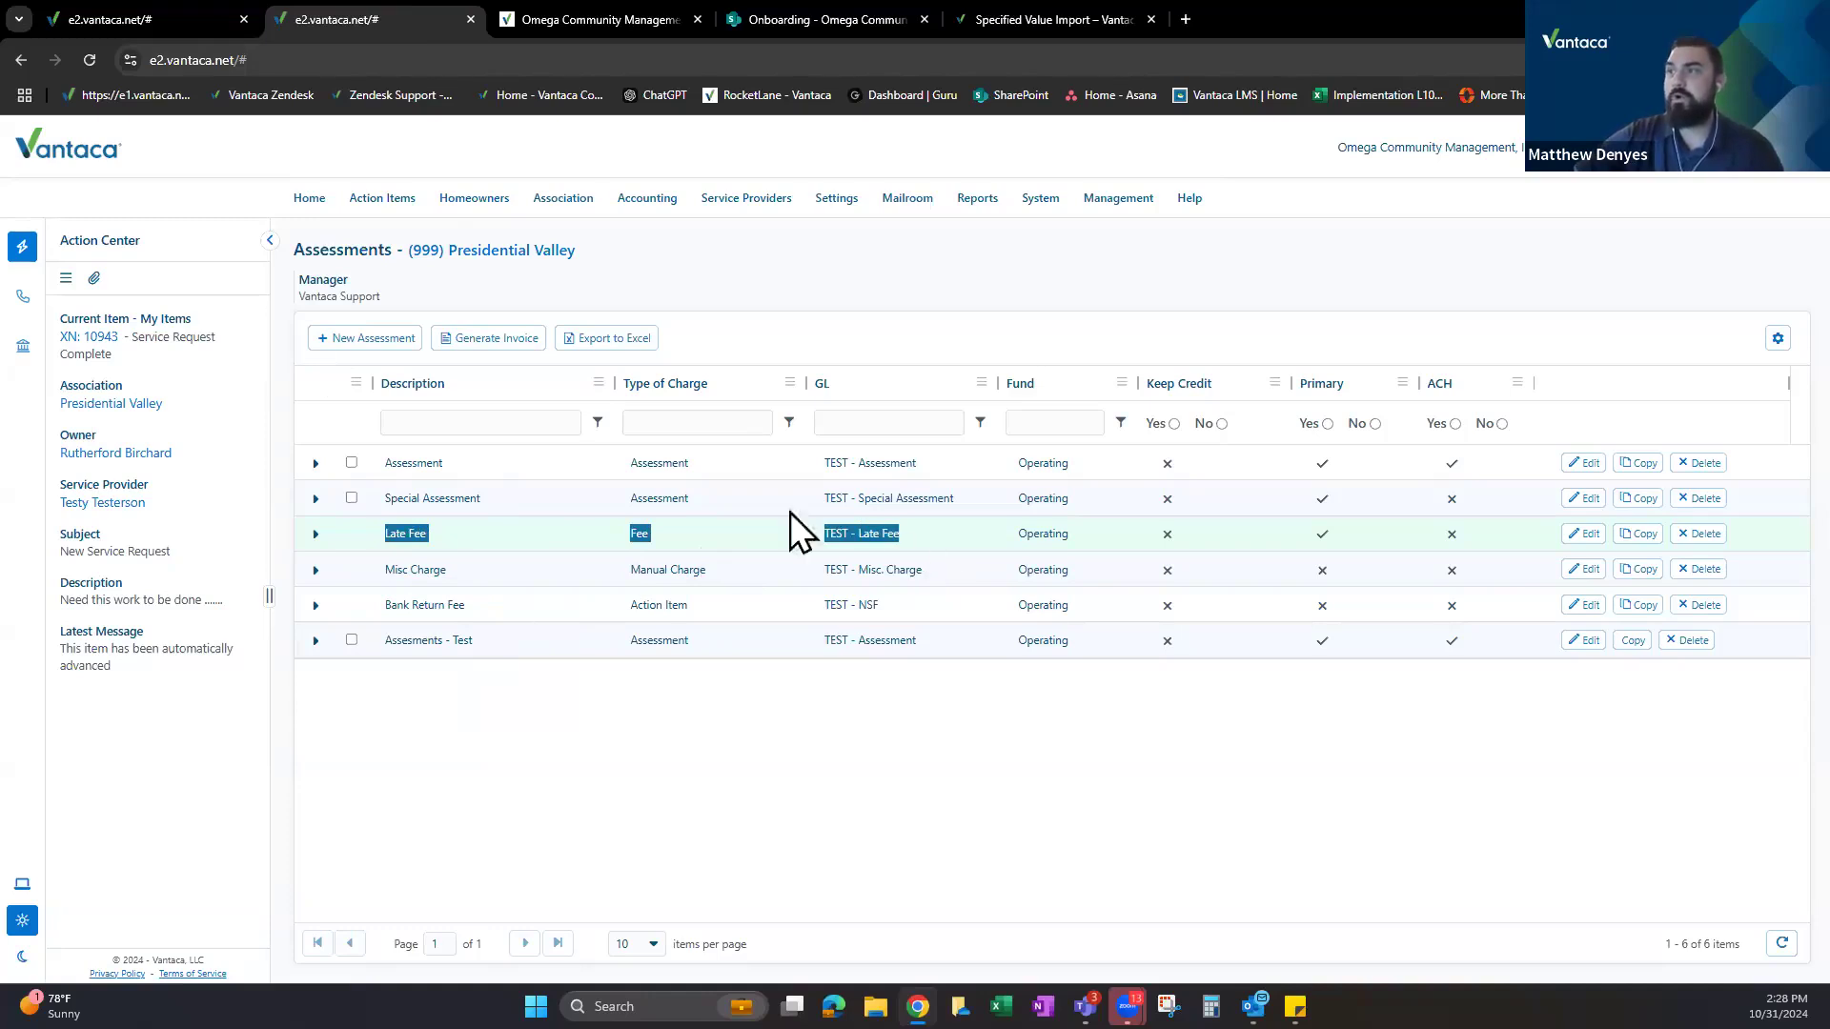
{"action": "left_click", "coordinate": [181, 19]}
{"action": "scroll", "coordinate": [514, 562], "scroll_direction": "down", "scroll_amount": 9}
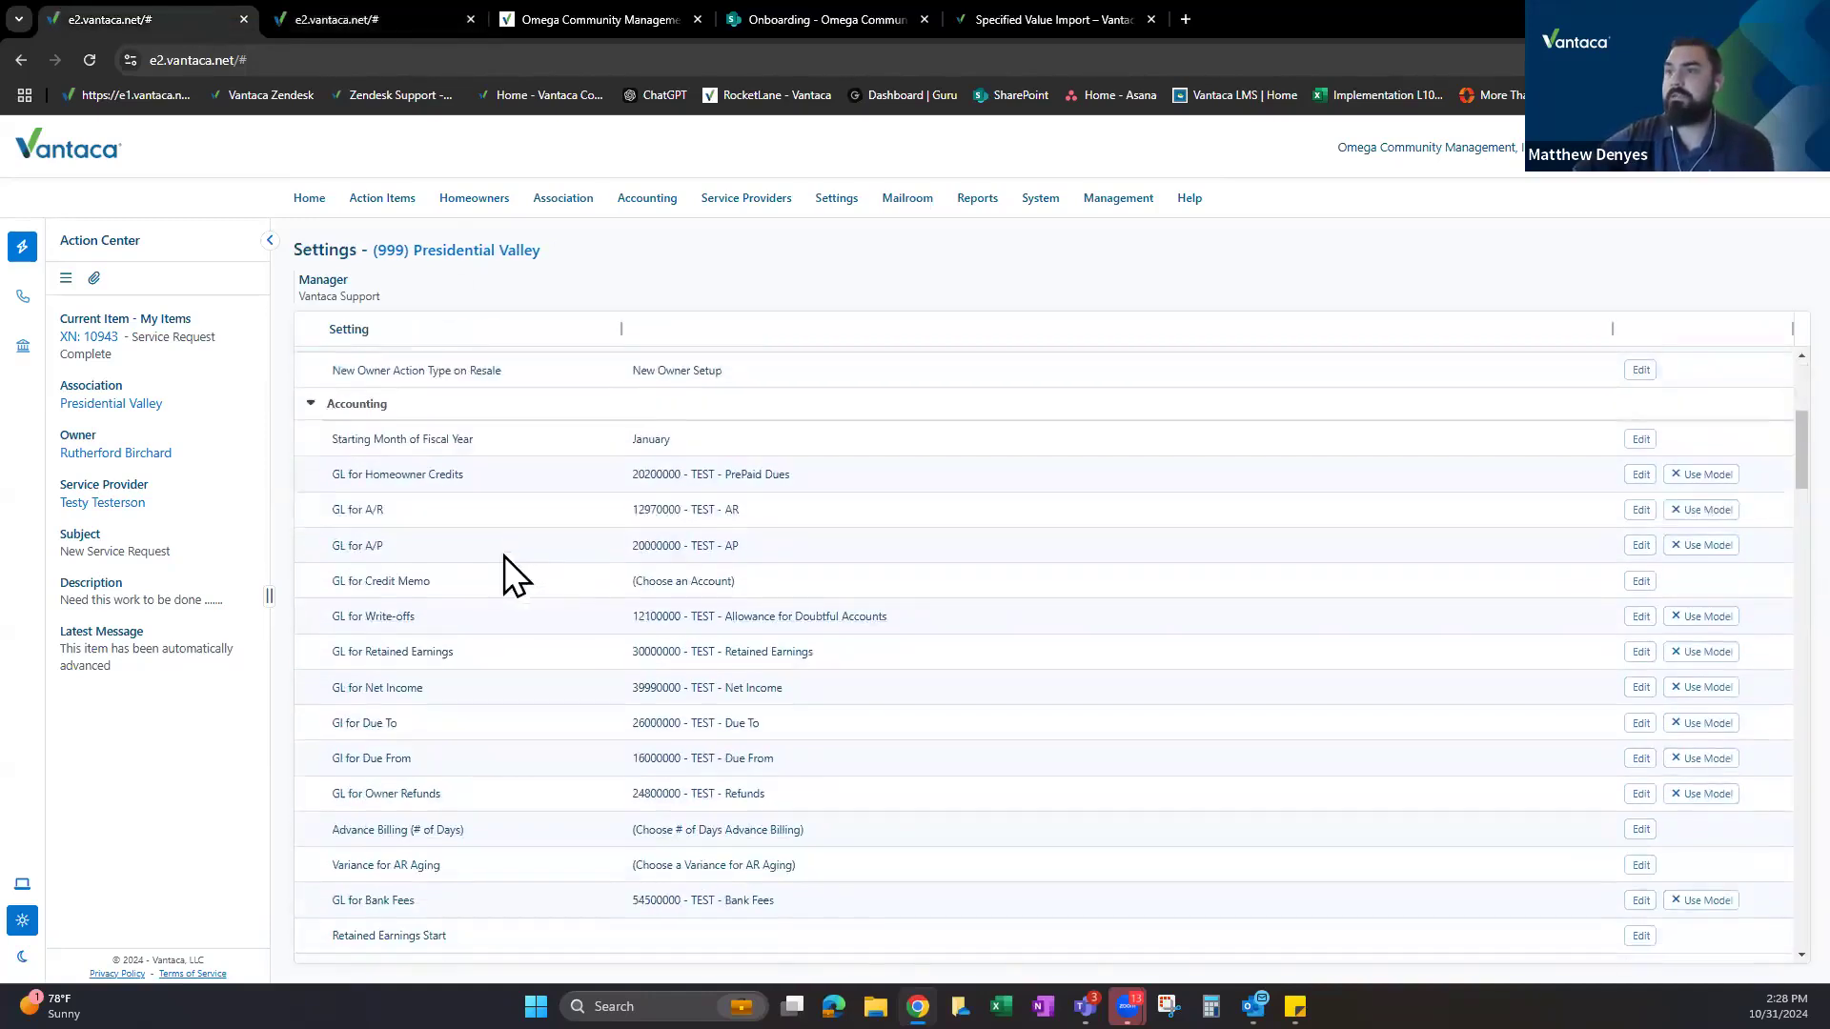
{"action": "left_click_drag", "start_coordinate": [305, 254], "coordinate": [360, 253]}
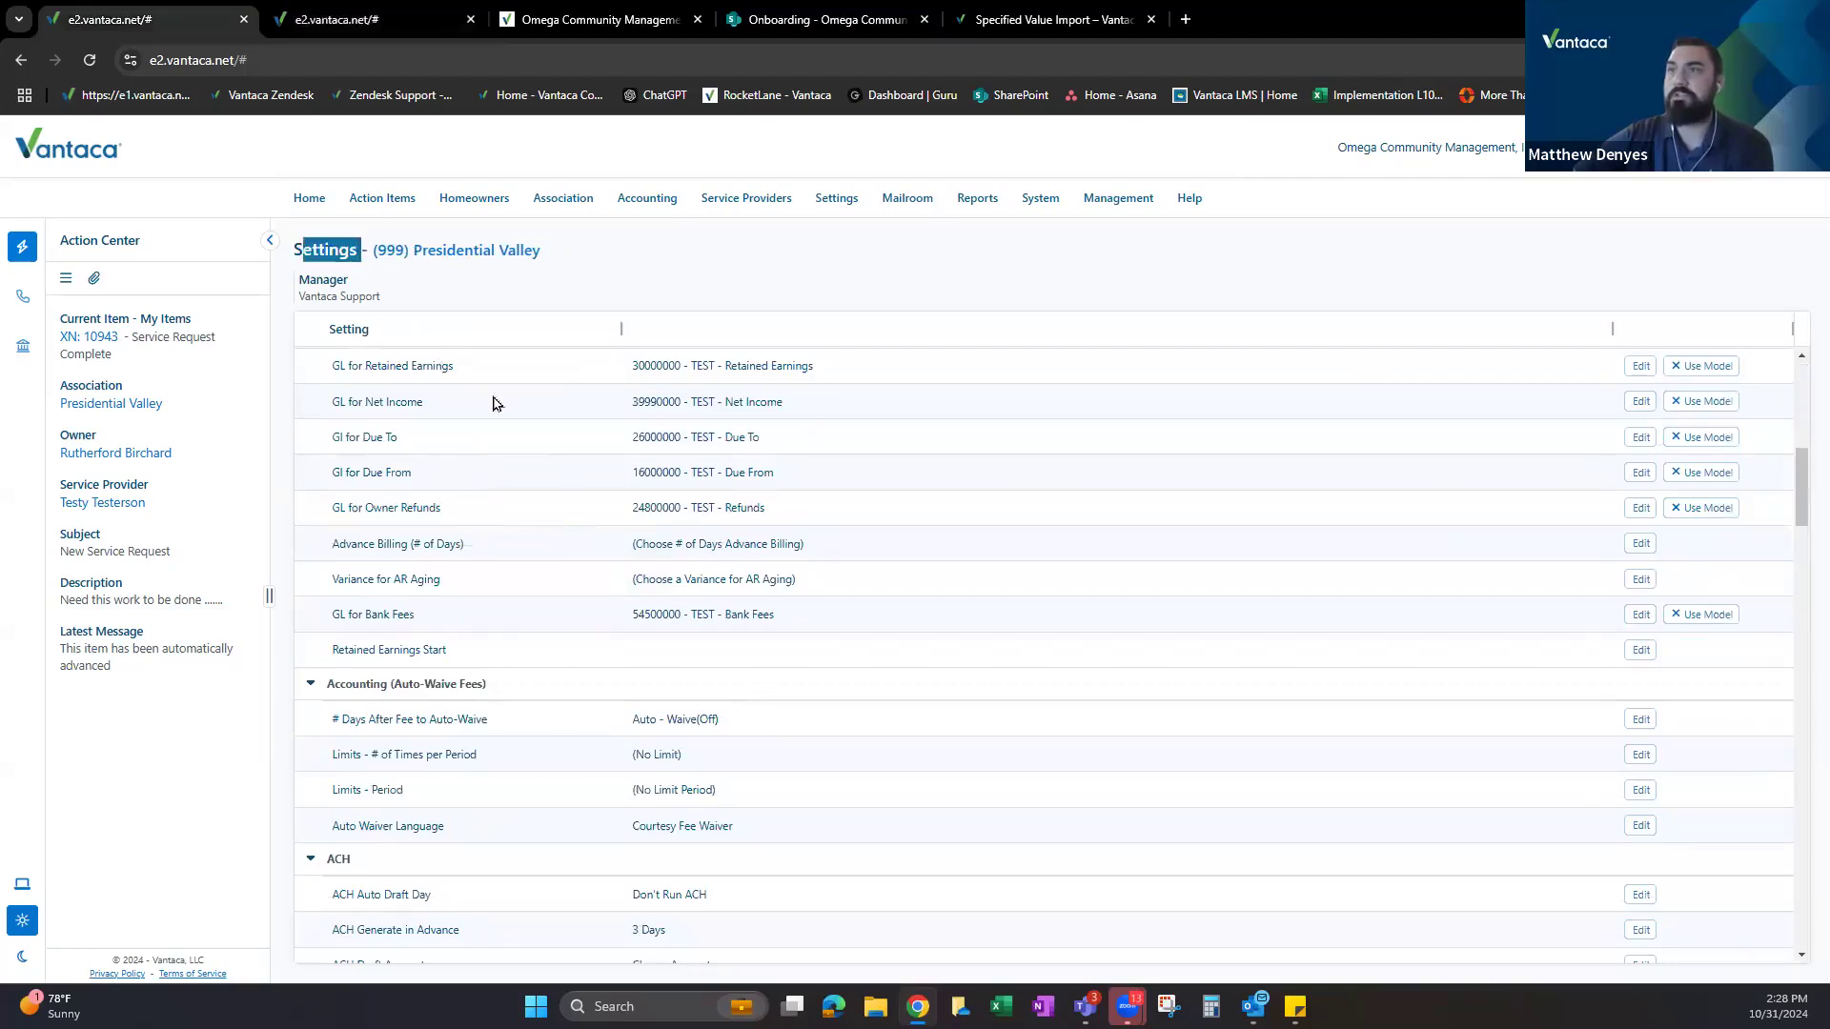
{"action": "scroll", "coordinate": [467, 562], "scroll_direction": "down", "scroll_amount": 5}
{"action": "scroll", "coordinate": [458, 563], "scroll_direction": "down", "scroll_amount": 2}
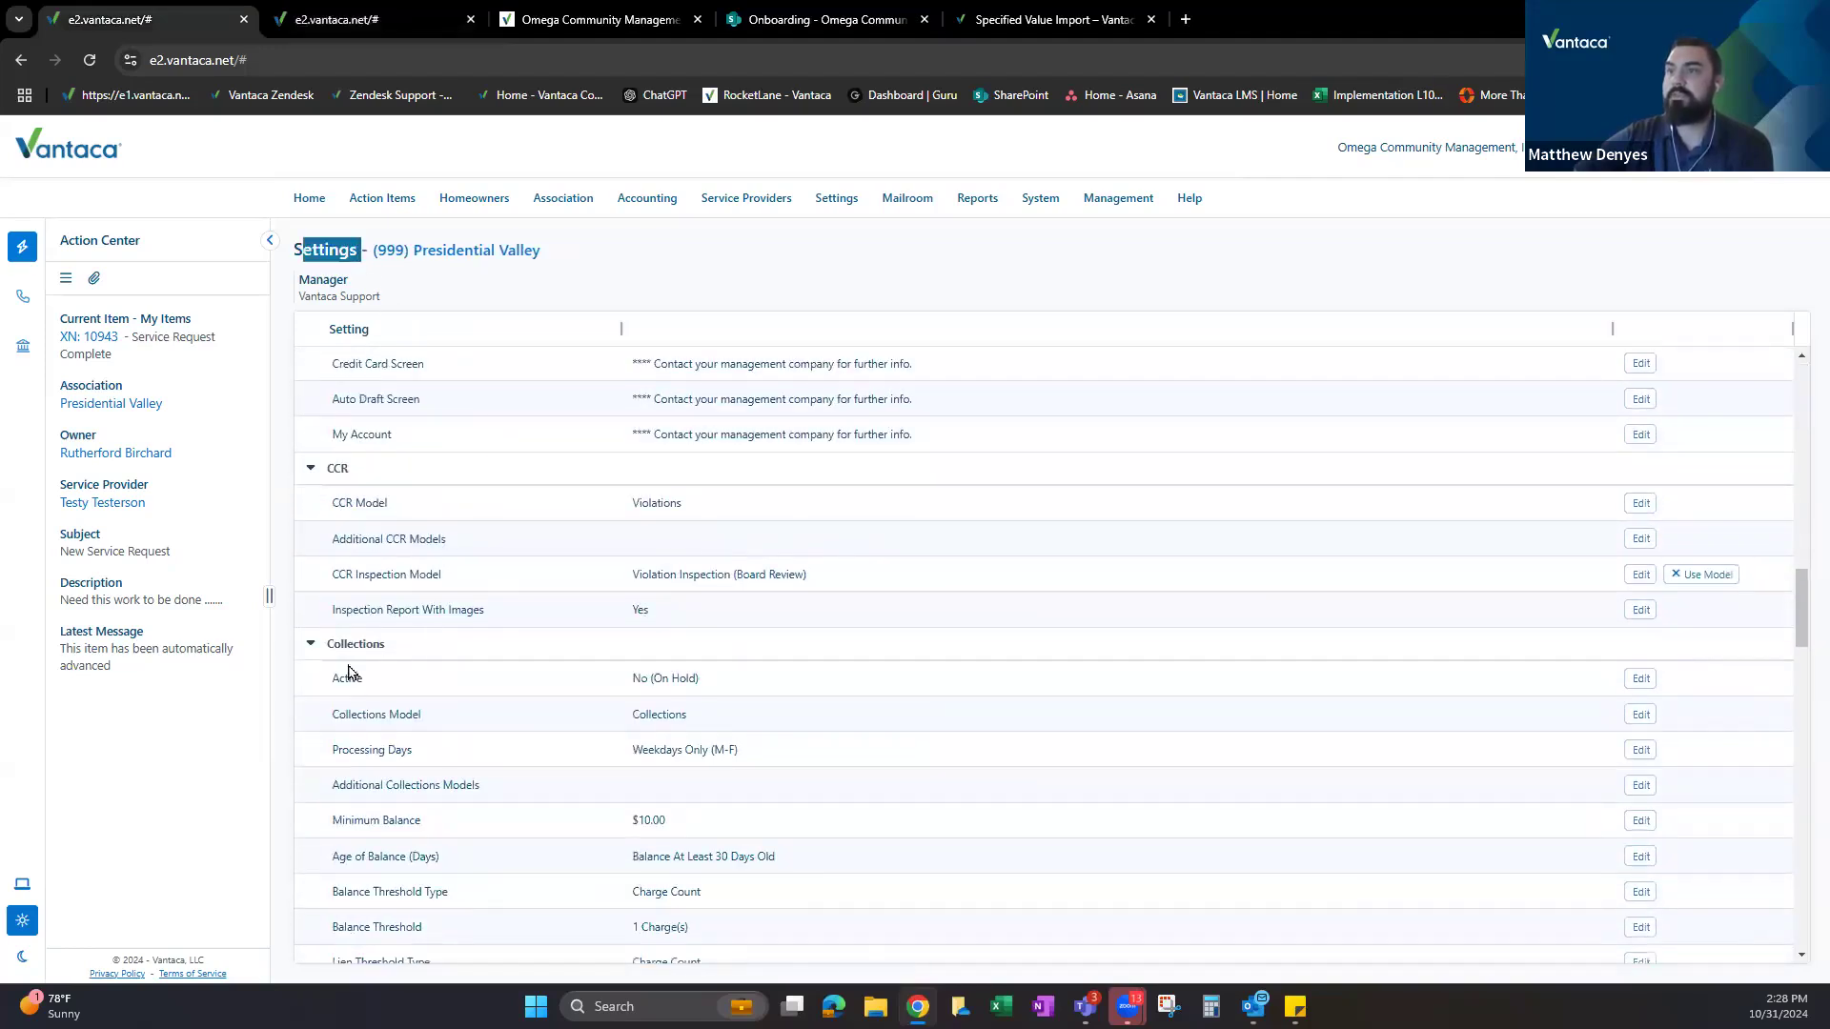
{"action": "left_click_drag", "start_coordinate": [328, 645], "coordinate": [409, 648]}
{"action": "scroll", "coordinate": [460, 648], "scroll_direction": "down", "scroll_amount": 2}
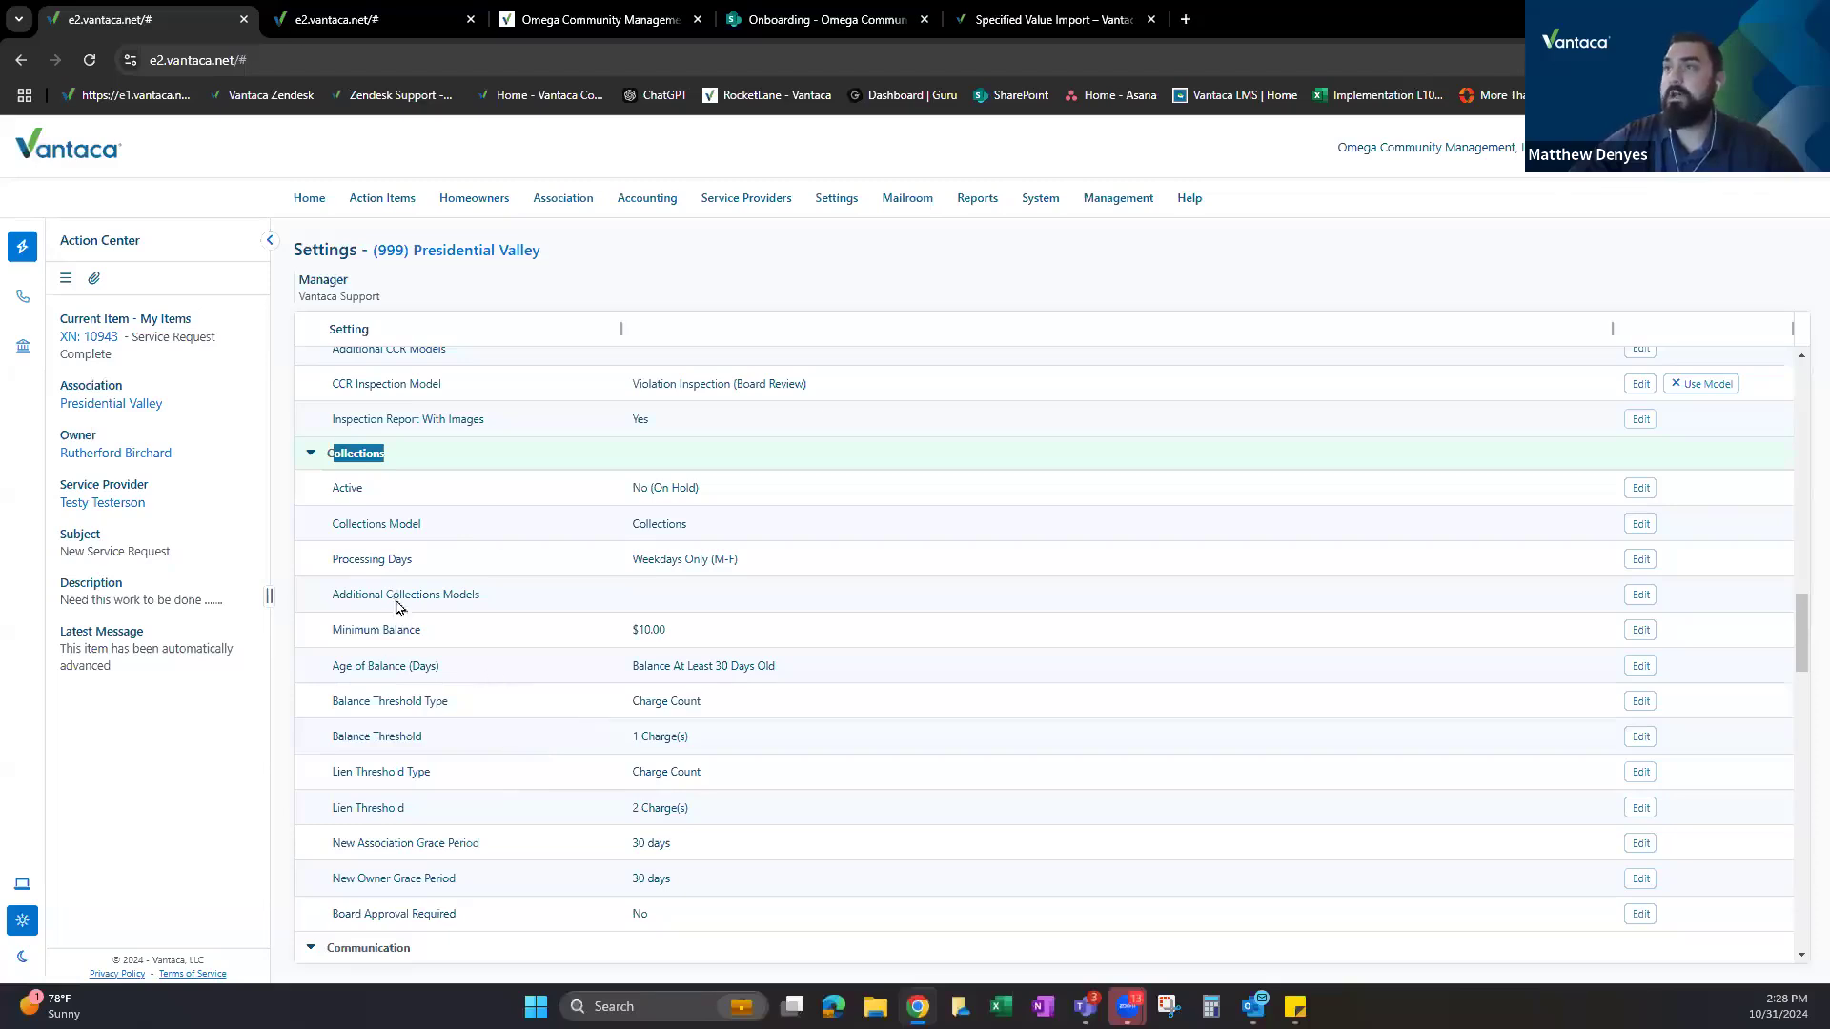
{"action": "left_click", "coordinate": [347, 20]}
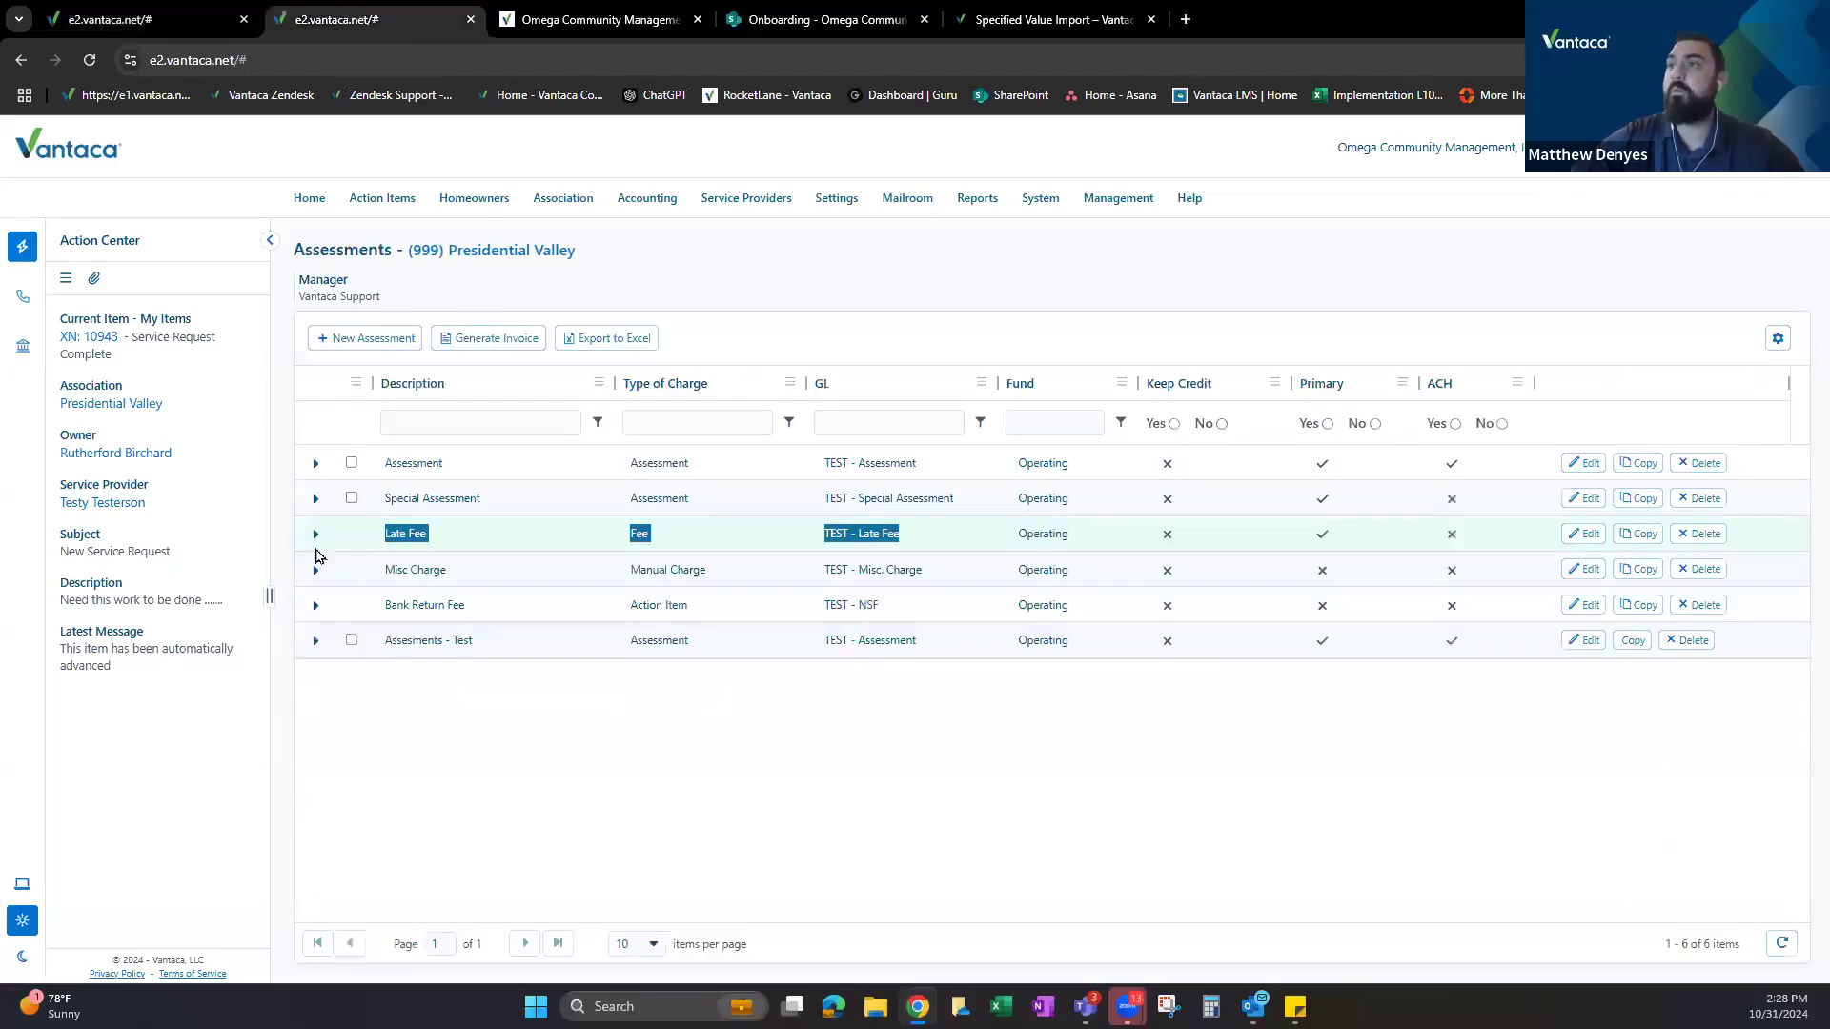
Open the Late Fee assessment's edit dialog and check its Fee charge type and Operating fund GL account.
{"action": "left_click", "coordinate": [422, 548]}
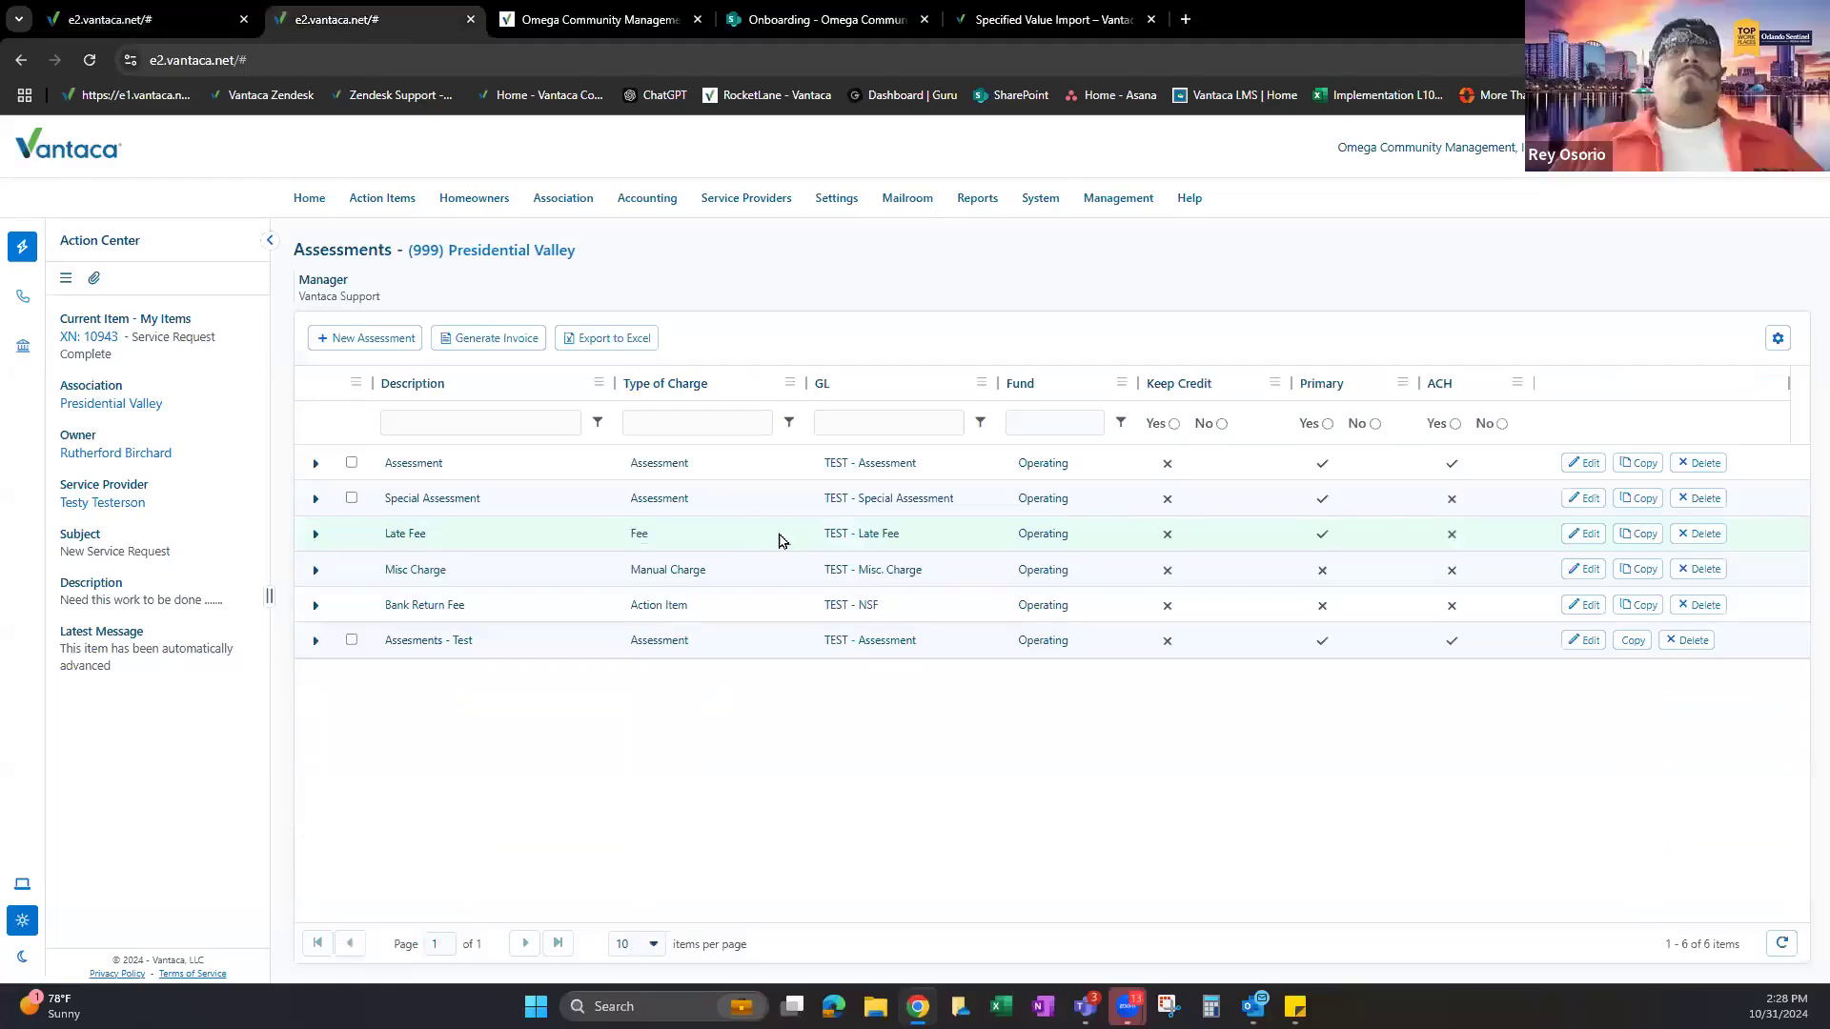
{"action": "left_click_drag", "start_coordinate": [599, 539], "coordinate": [689, 539]}
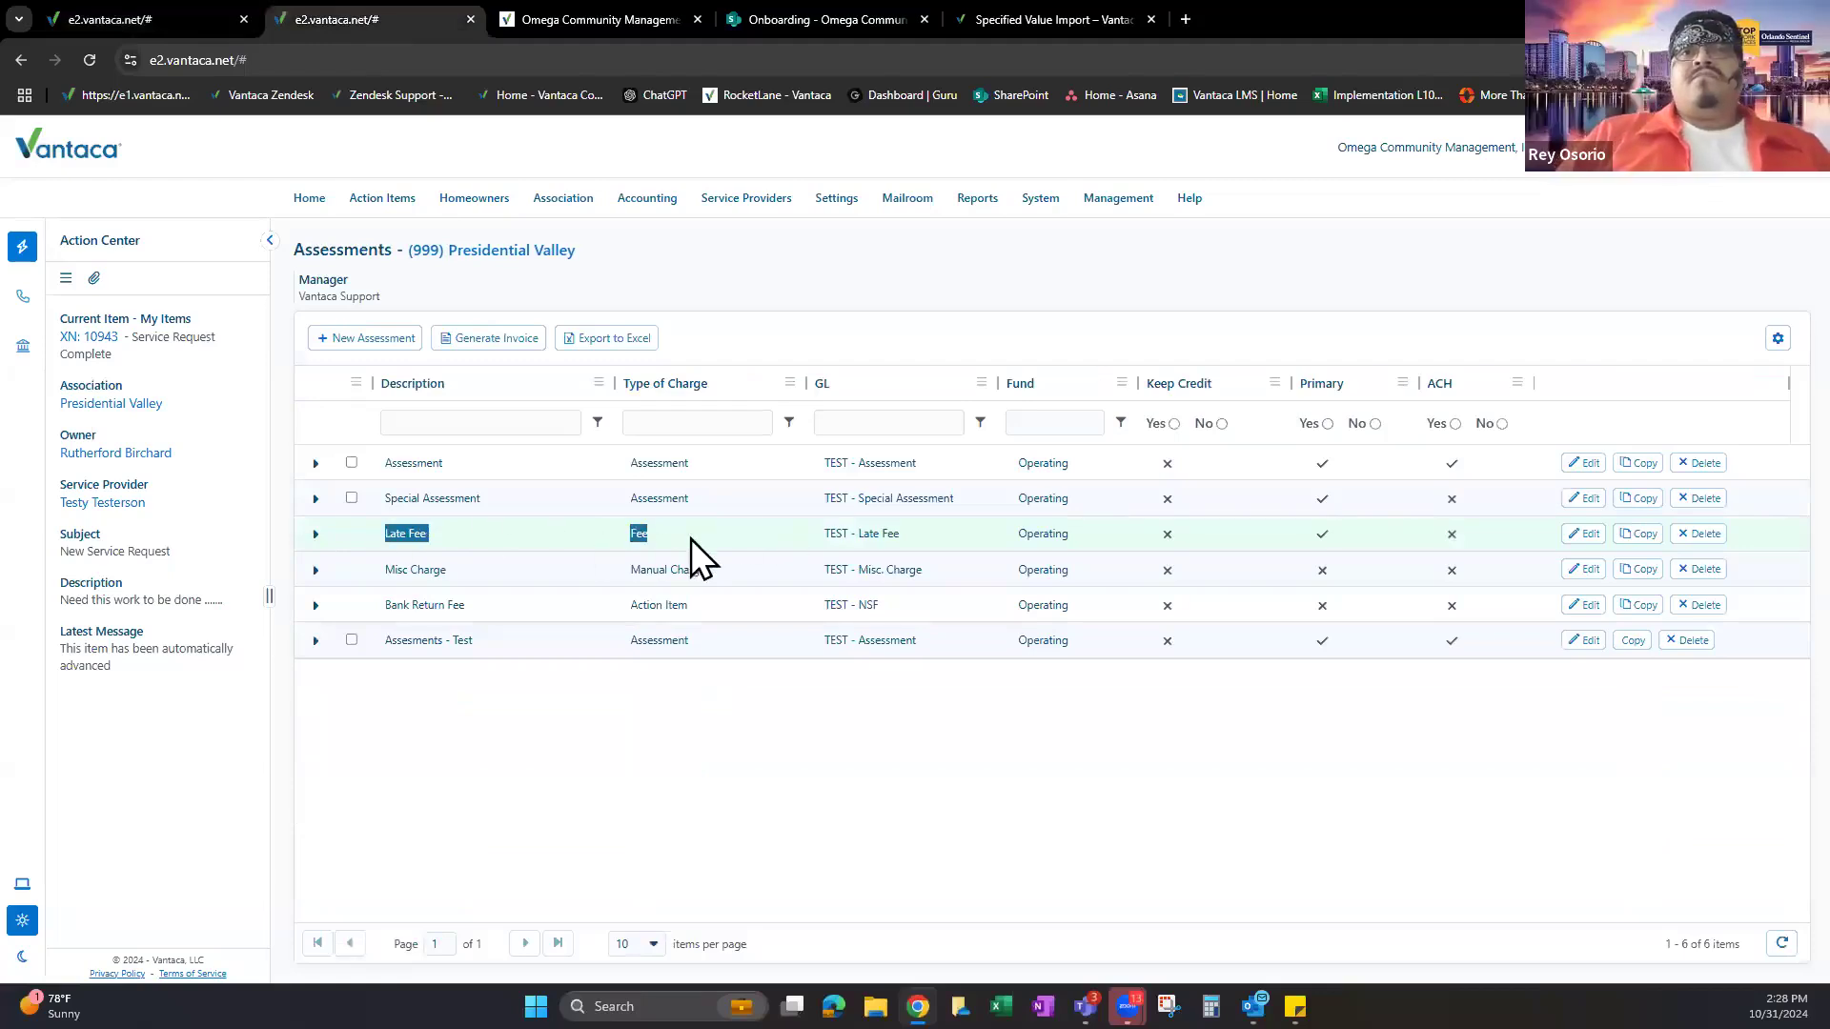
{"action": "left_click_drag", "start_coordinate": [390, 534], "coordinate": [896, 540]}
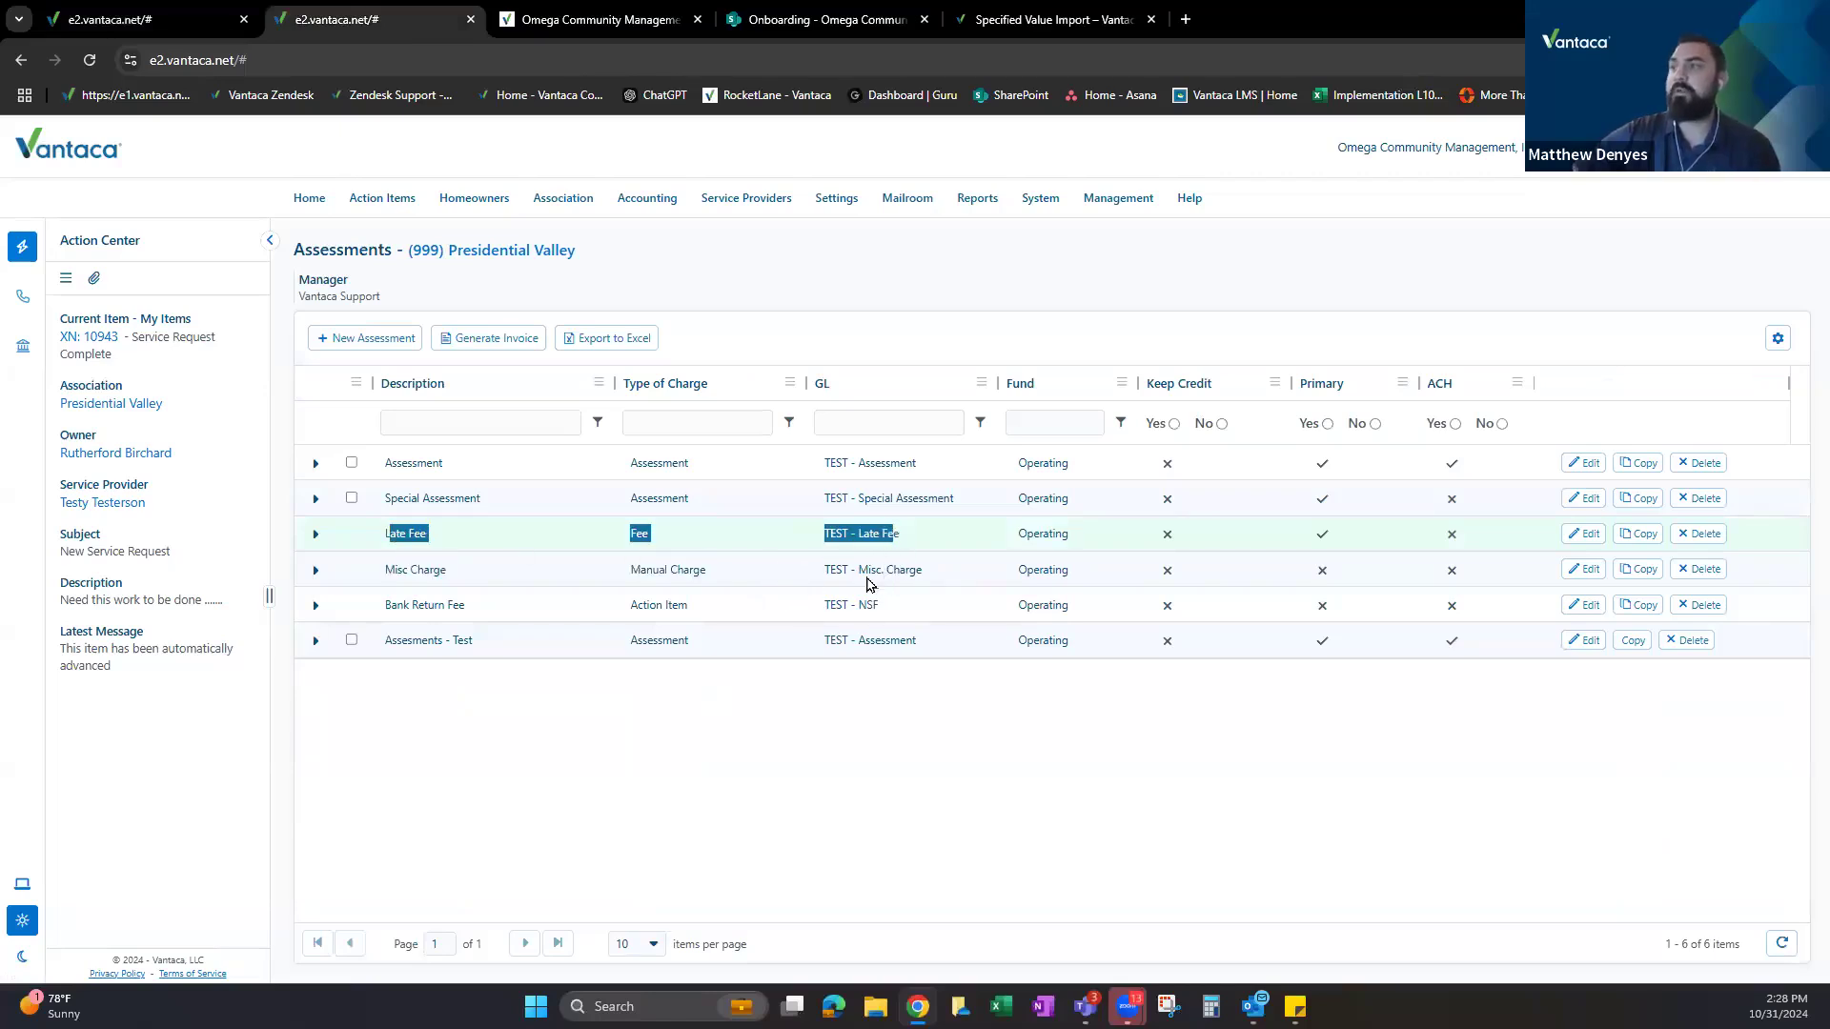
{"action": "left_click", "coordinate": [946, 541]}
{"action": "left_click", "coordinate": [1587, 534]}
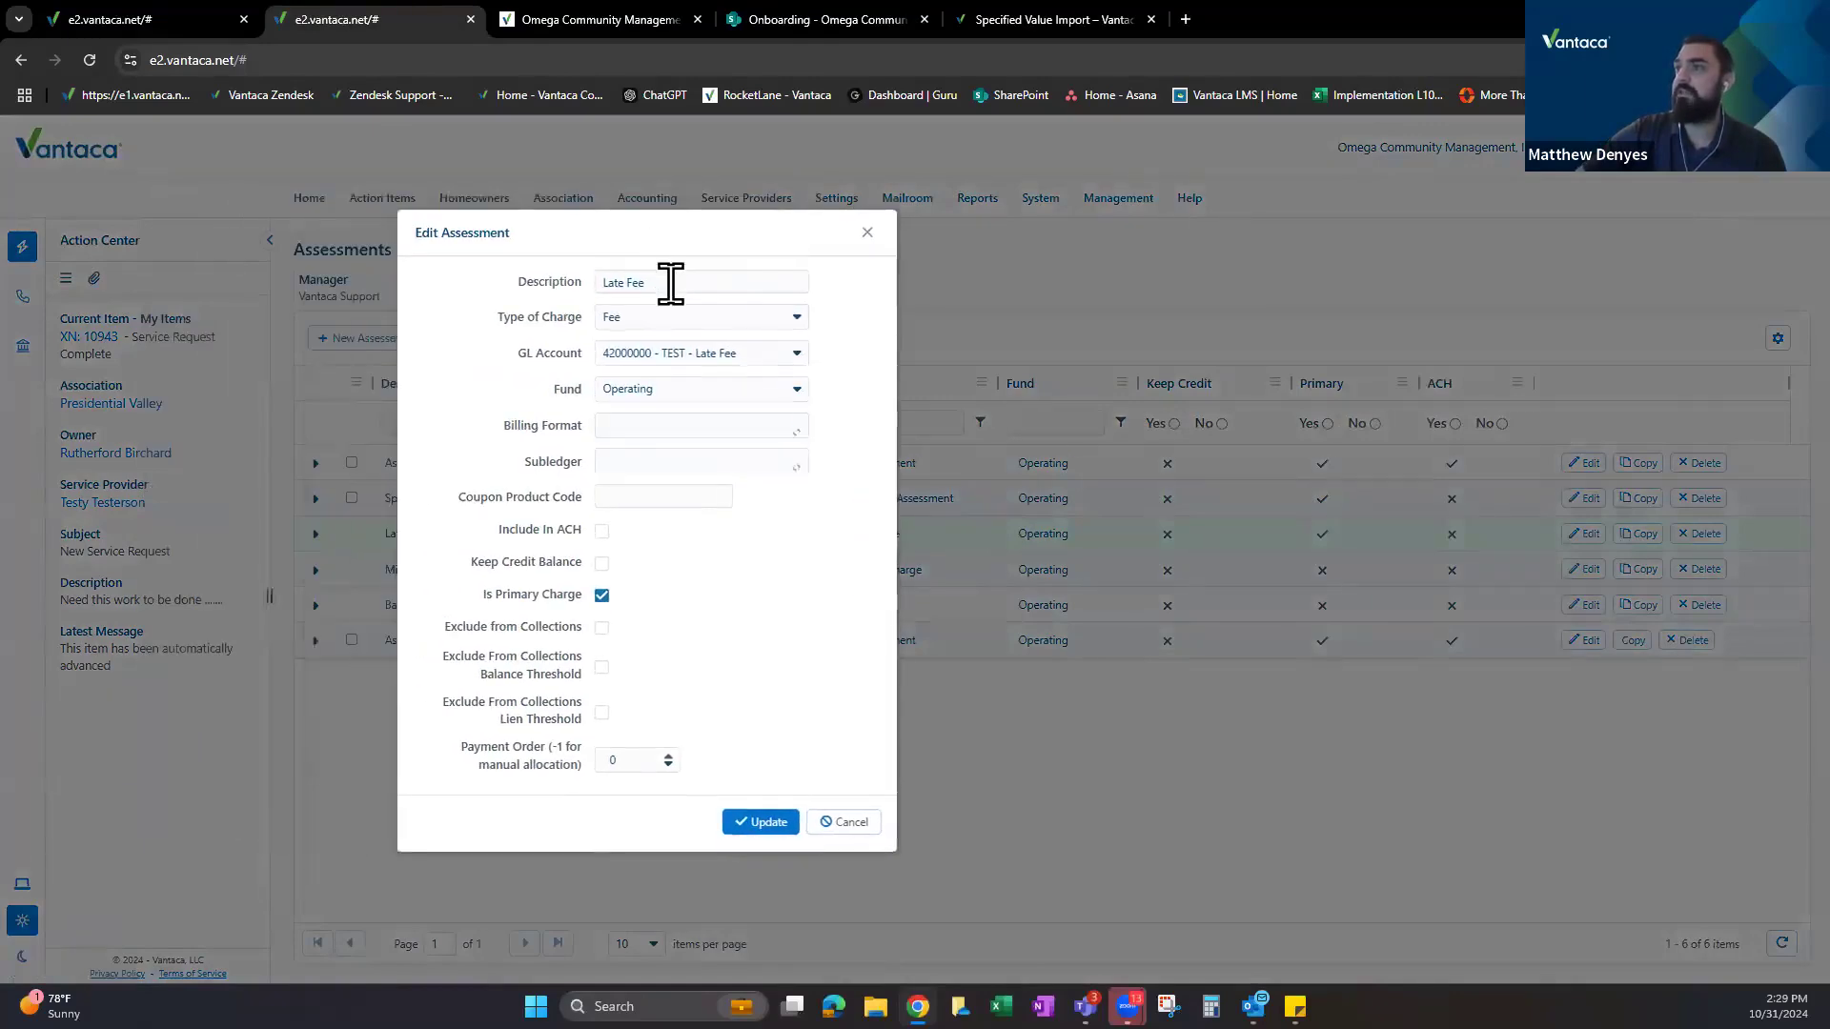
{"action": "left_click_drag", "start_coordinate": [495, 318], "coordinate": [570, 328]}
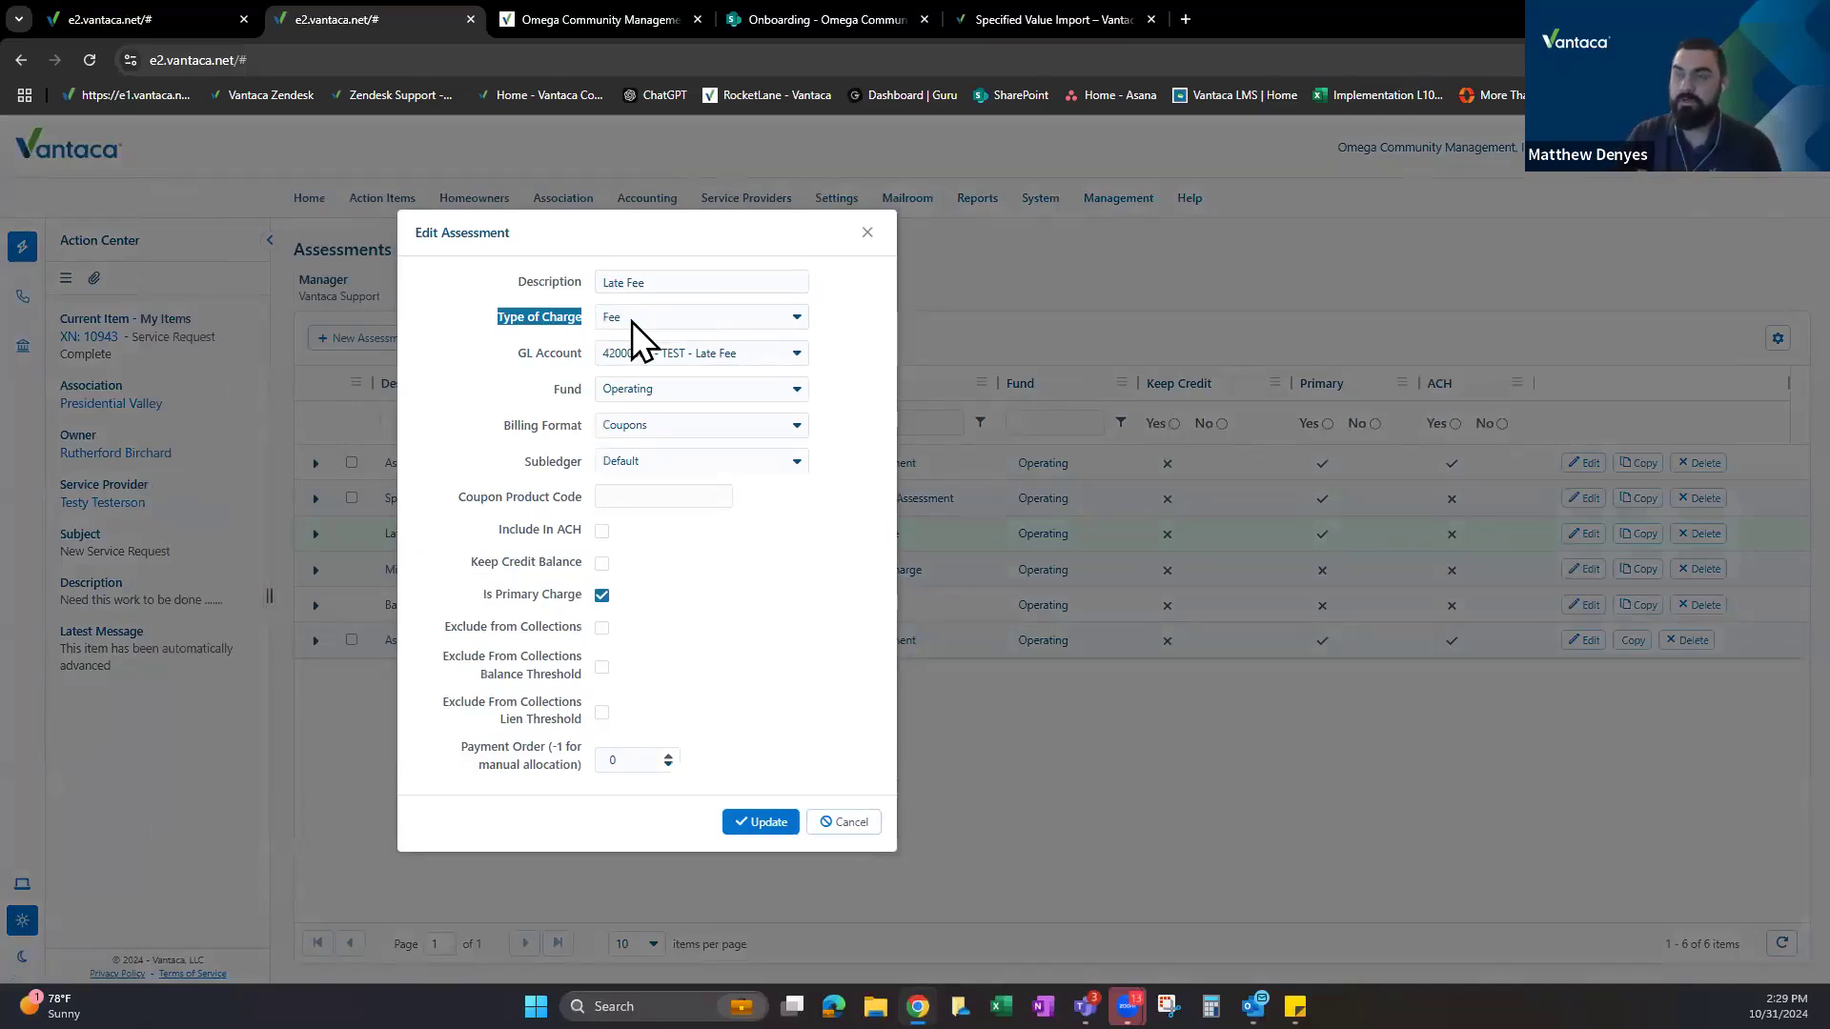
{"action": "left_click_drag", "start_coordinate": [516, 354], "coordinate": [545, 355]}
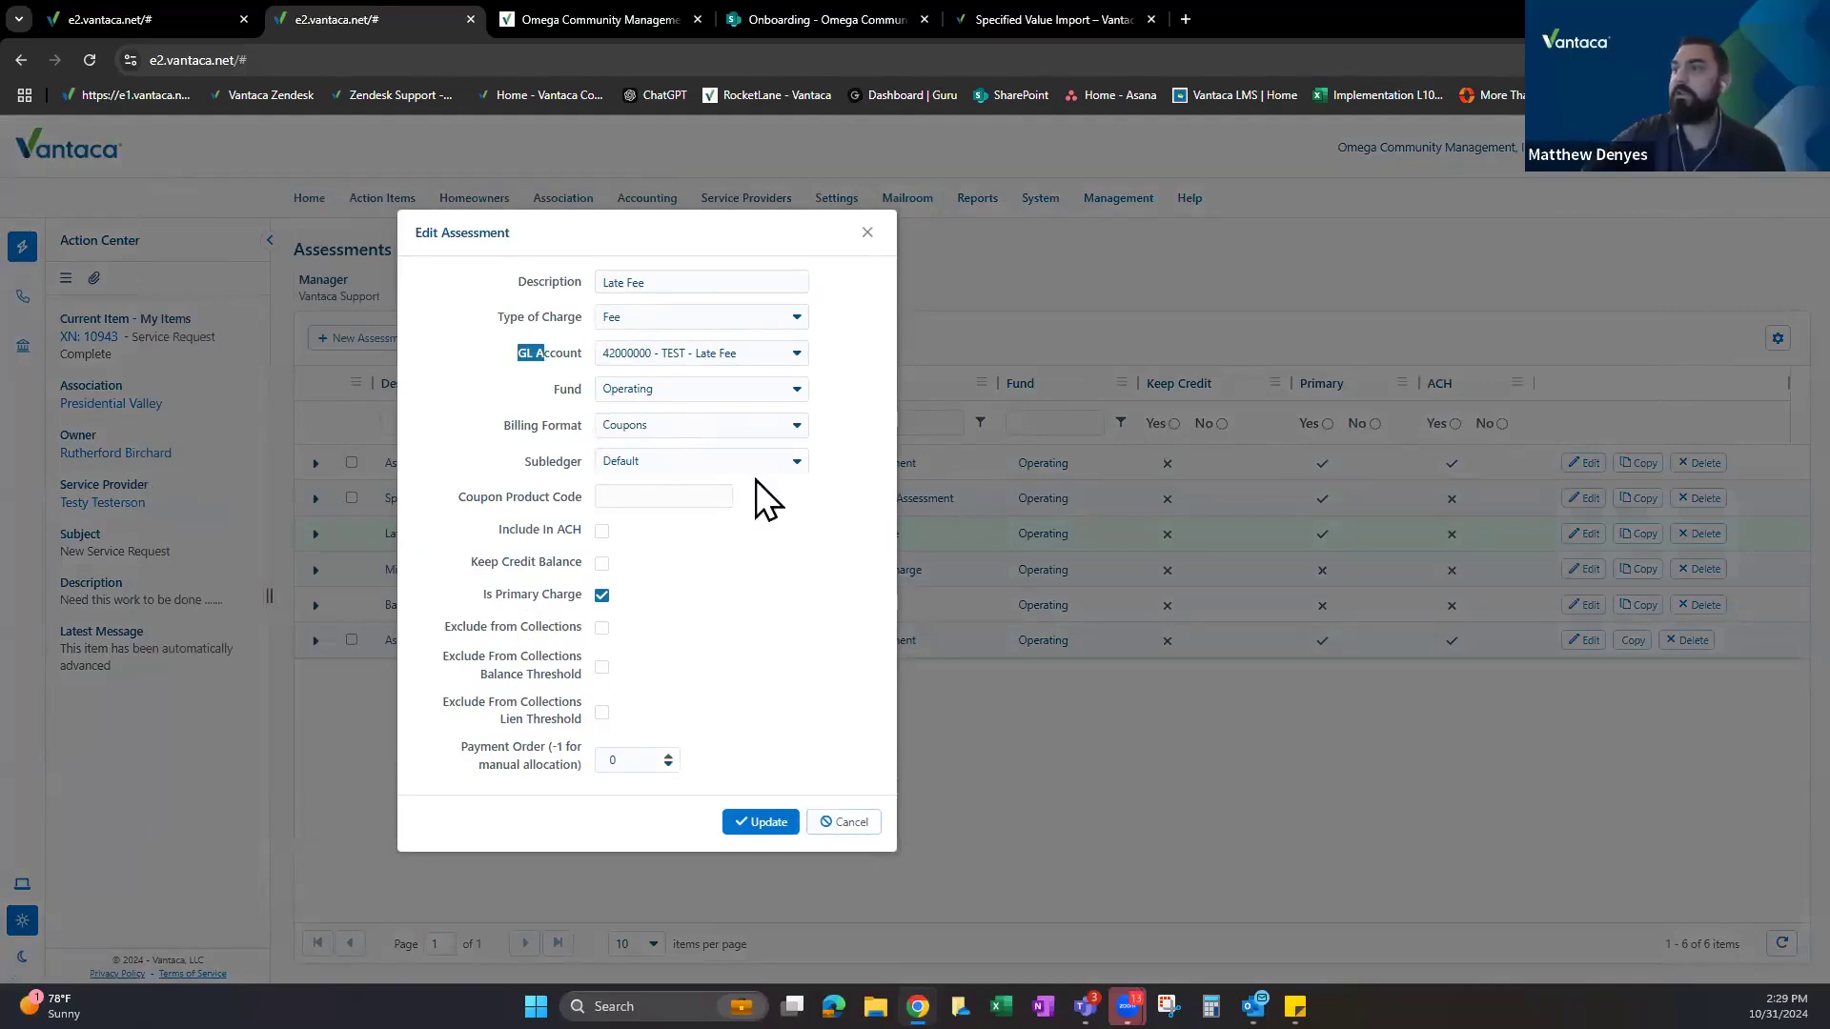
Start a new Late Fee fee rule that charges owners Monthly on the 15th.
{"action": "left_click", "coordinate": [851, 823]}
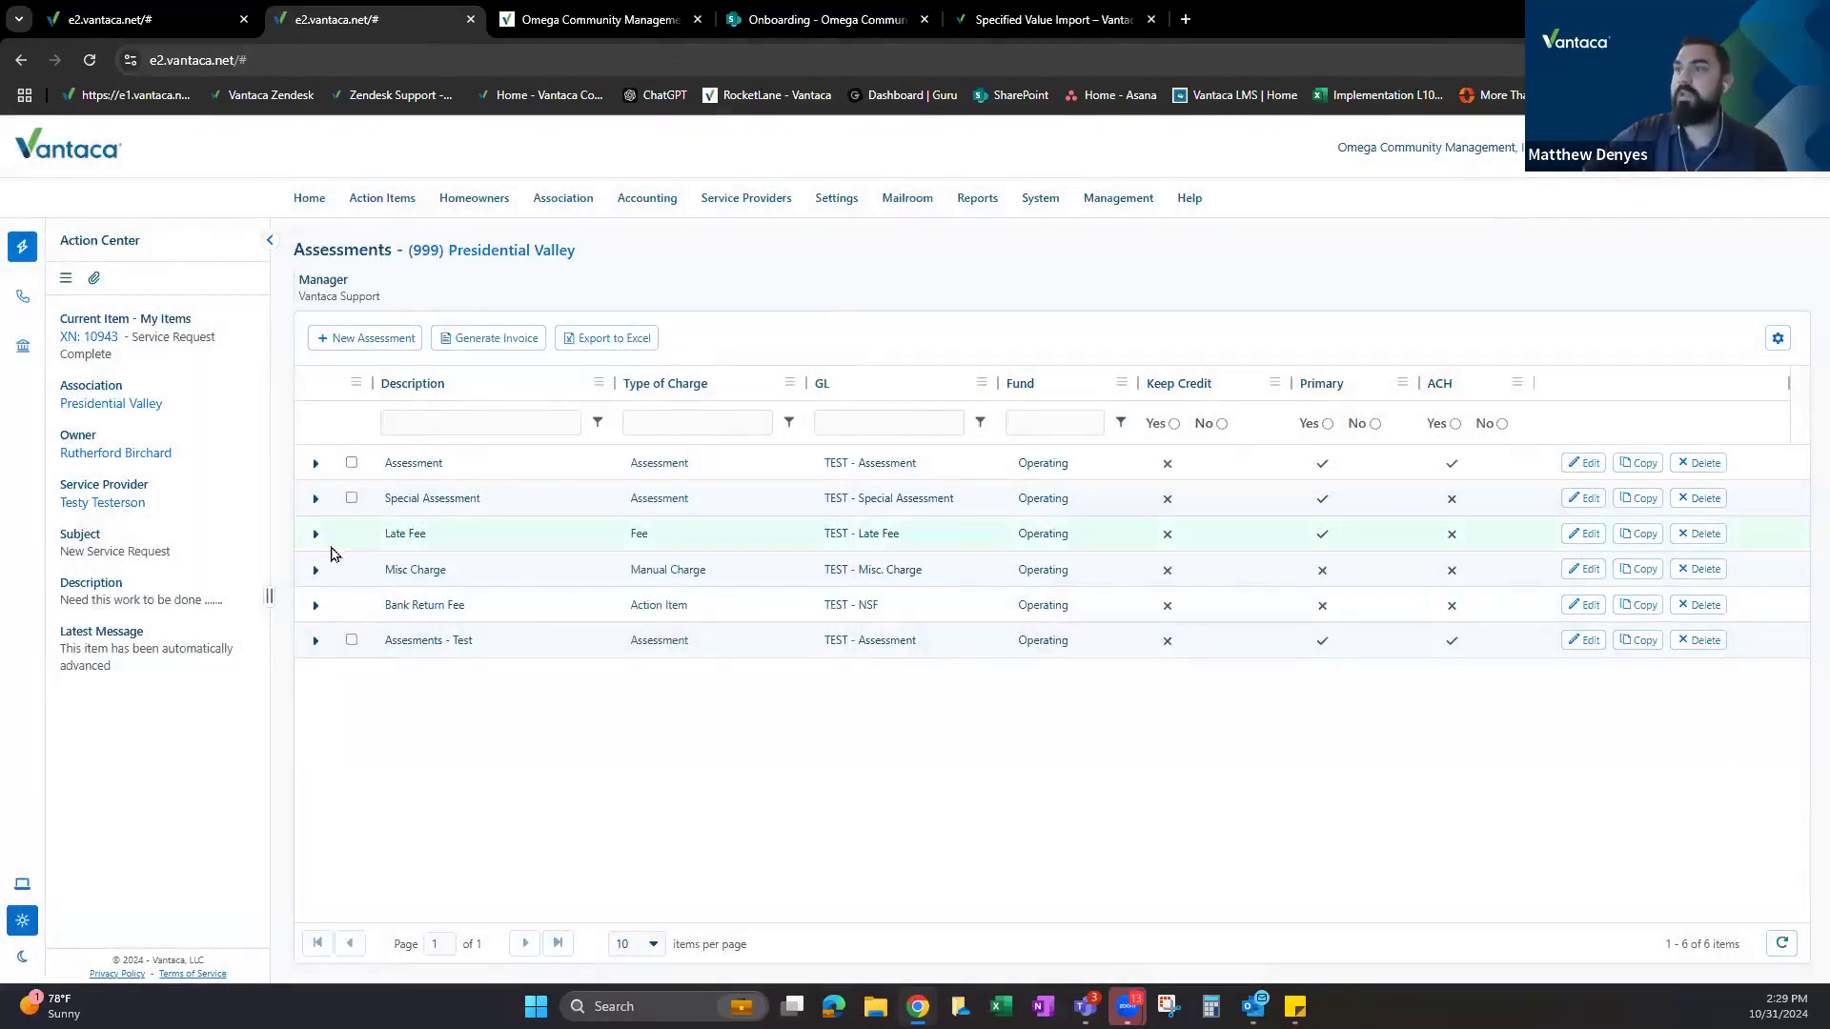
{"action": "left_click", "coordinate": [314, 534]}
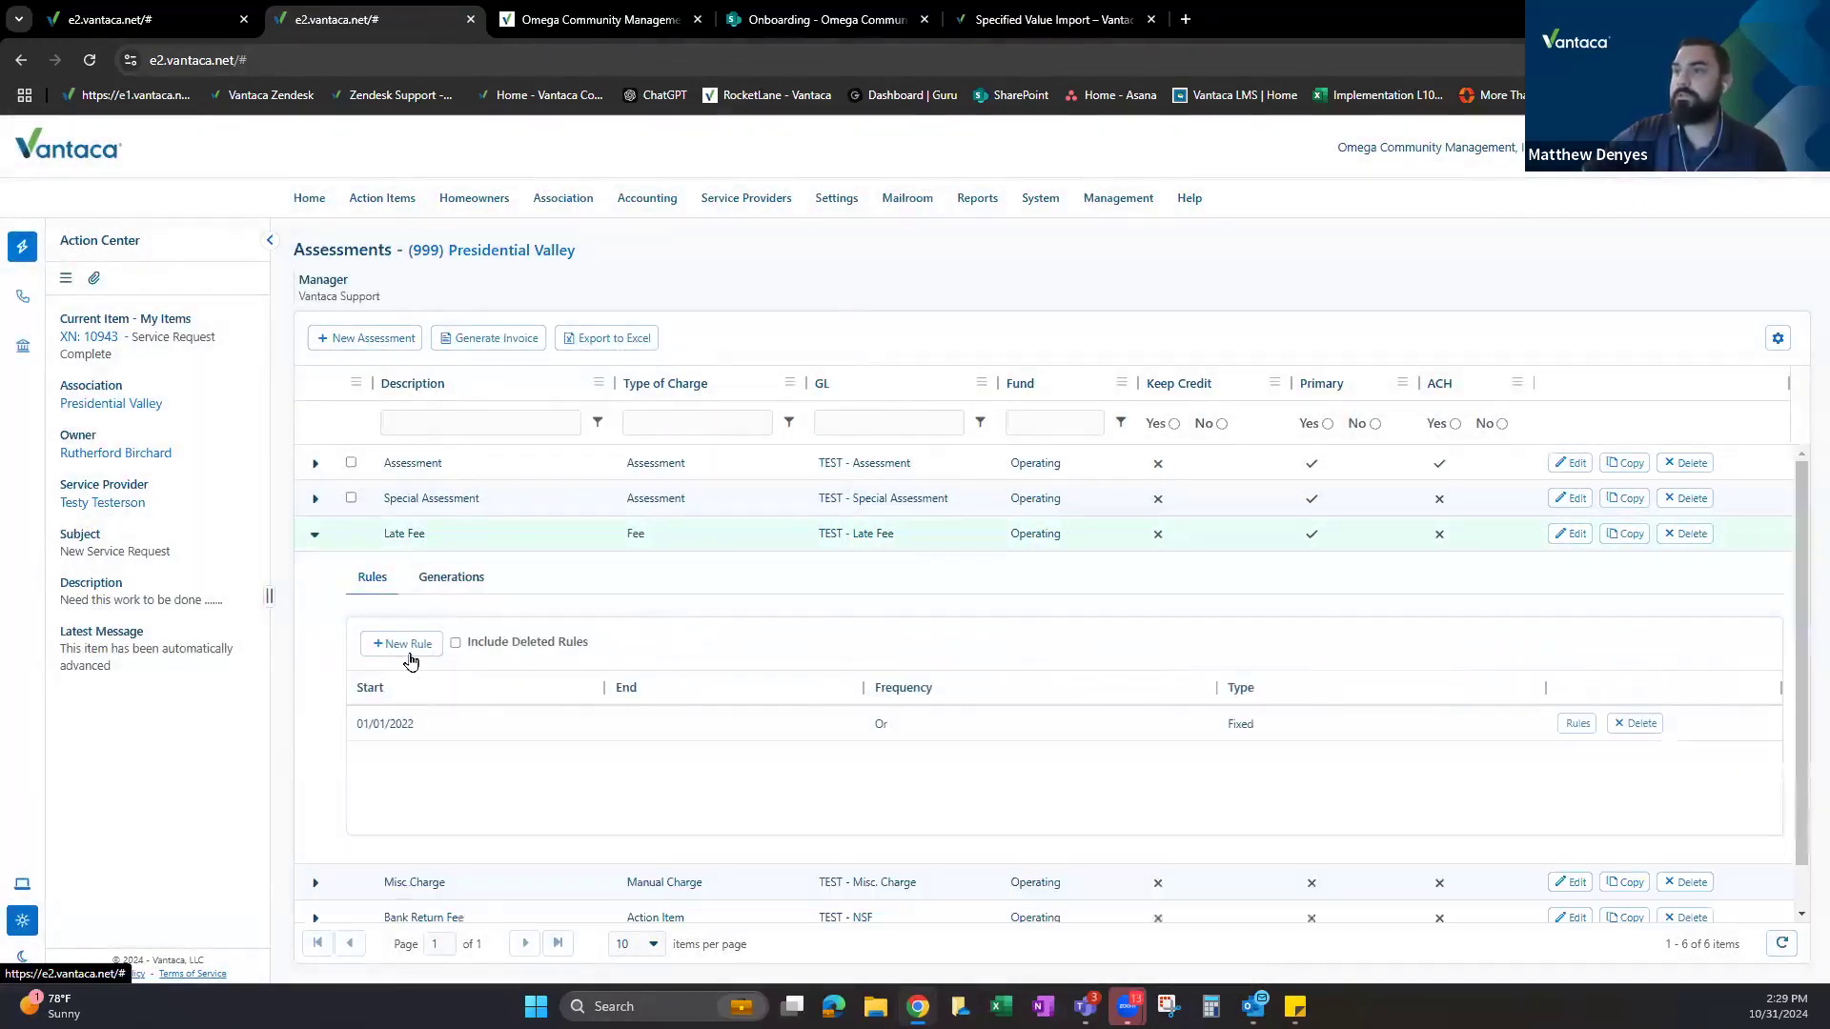
{"action": "left_click", "coordinate": [416, 645]}
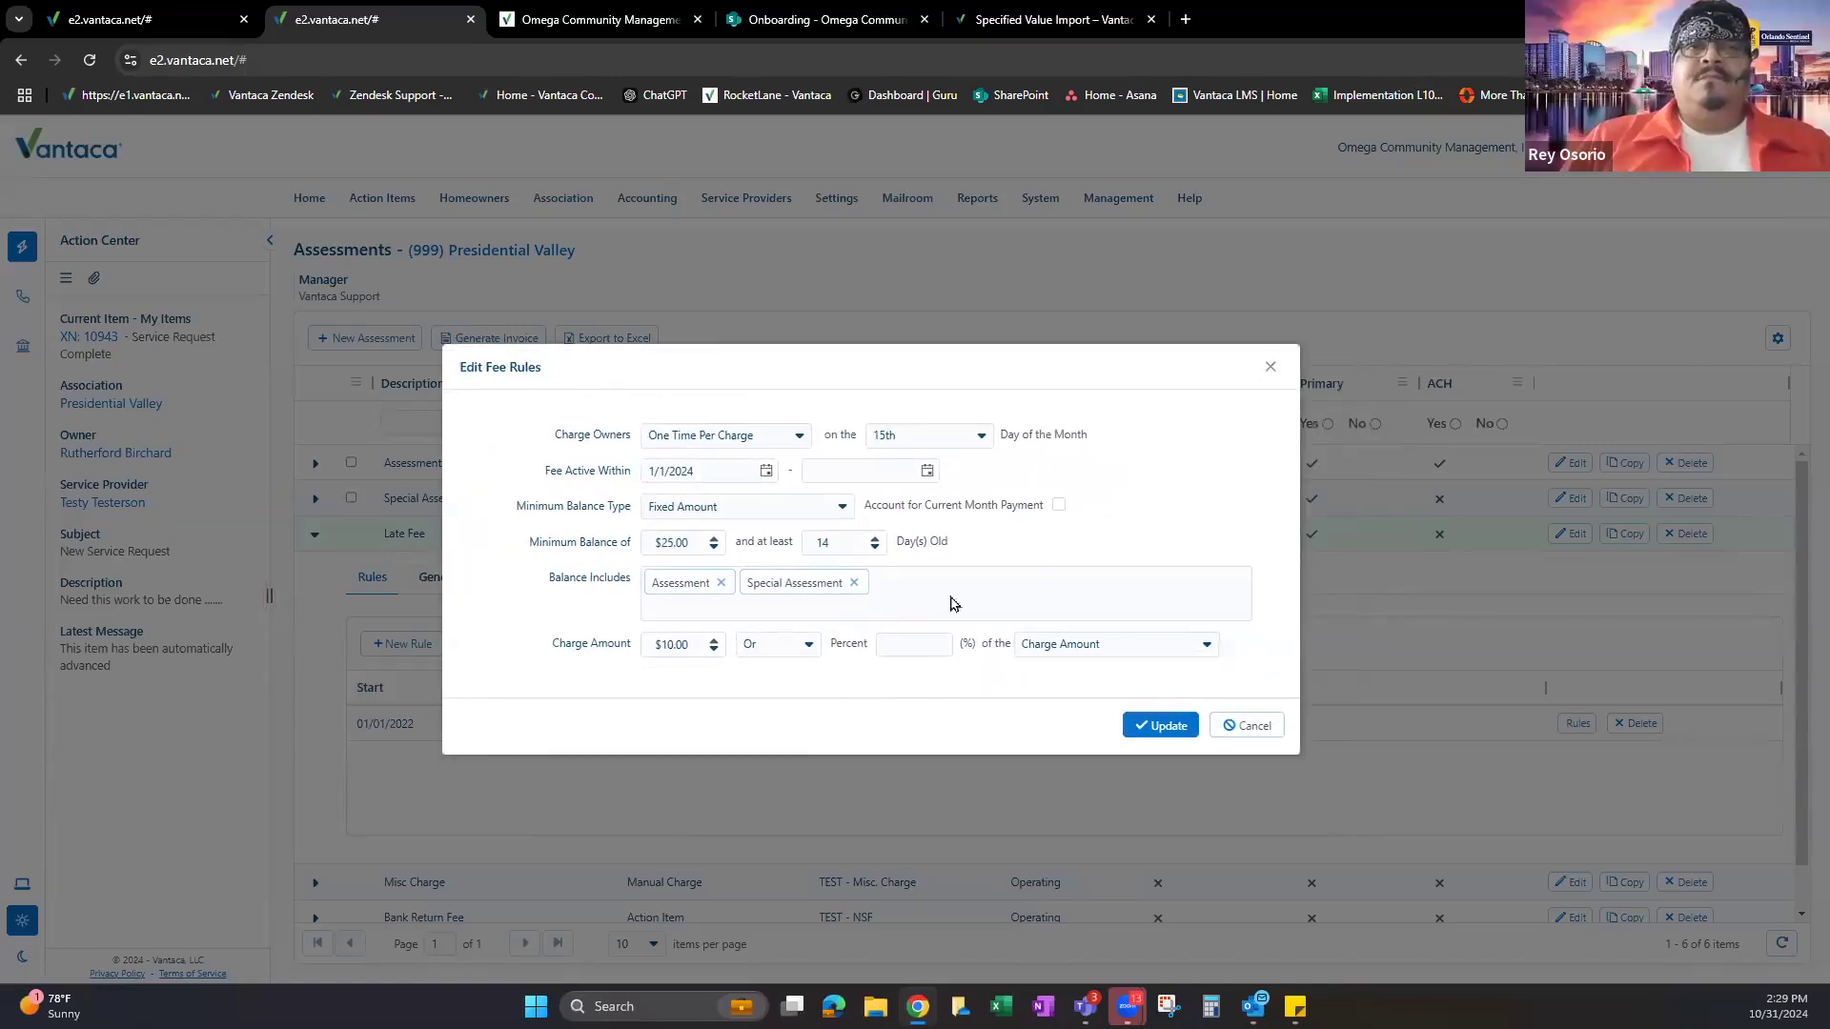
{"action": "left_click", "coordinate": [757, 437]}
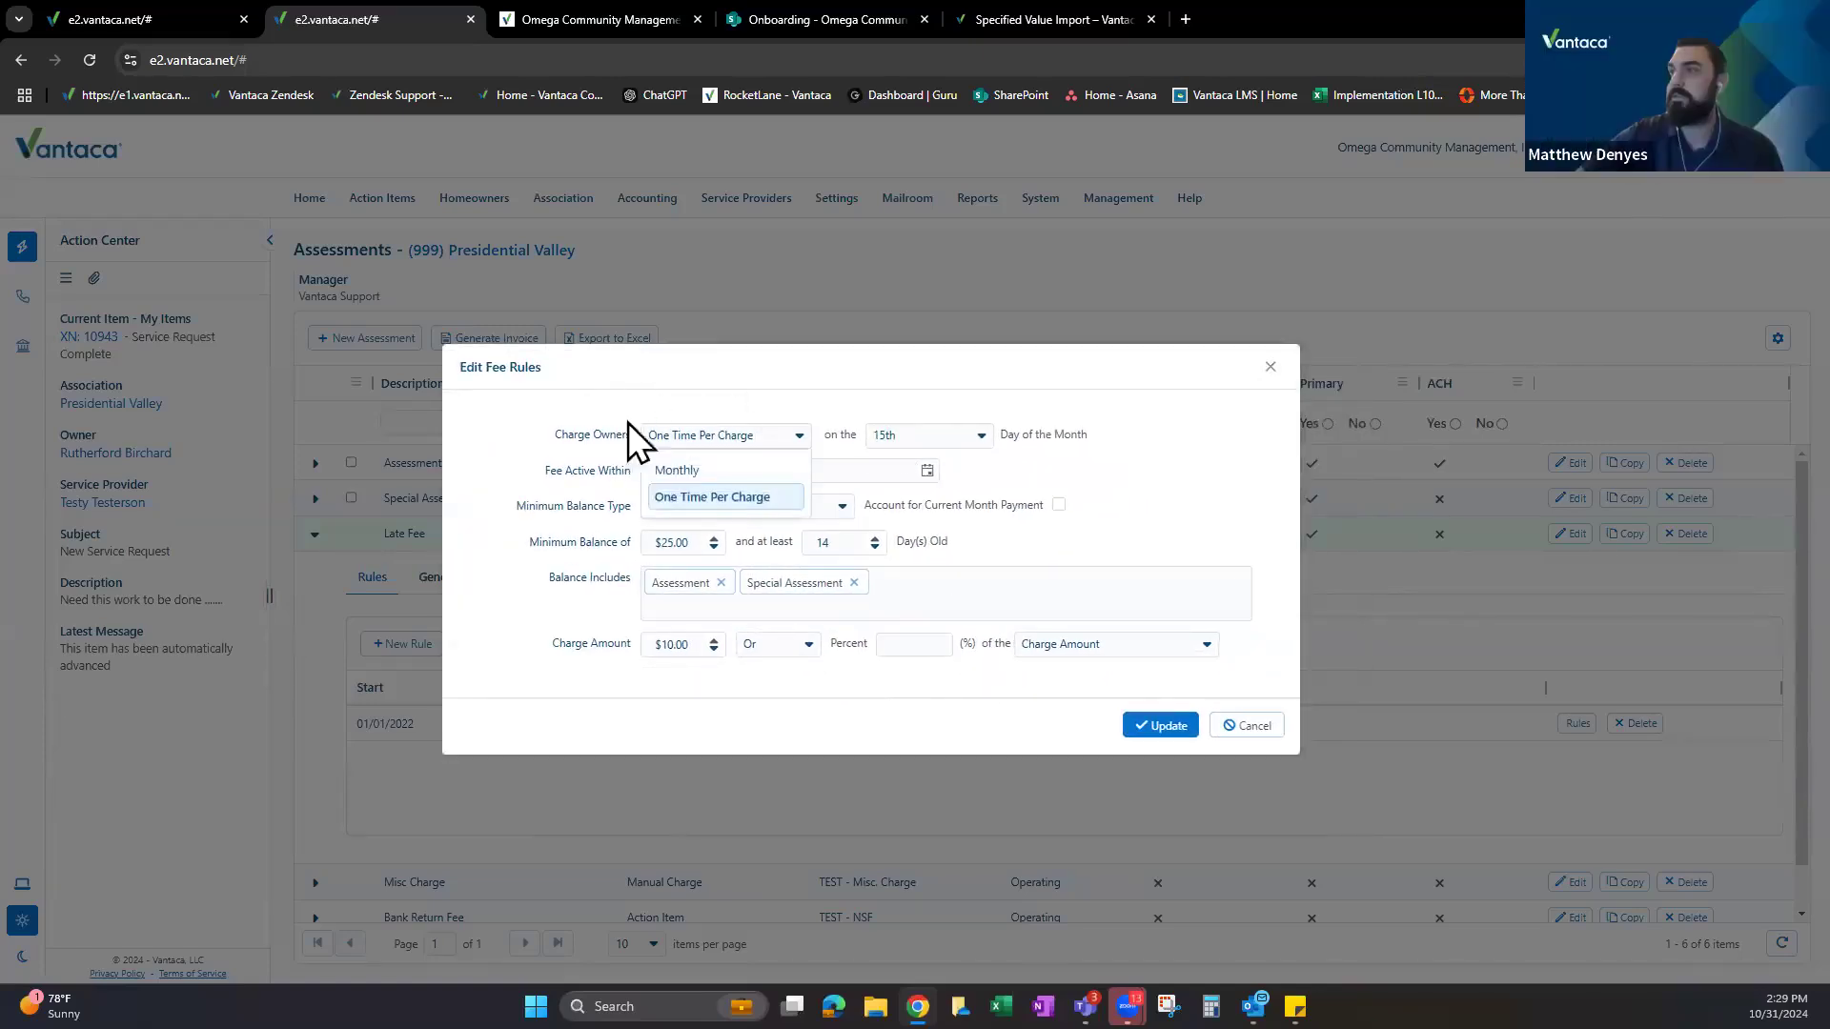
{"action": "left_click", "coordinate": [691, 471]}
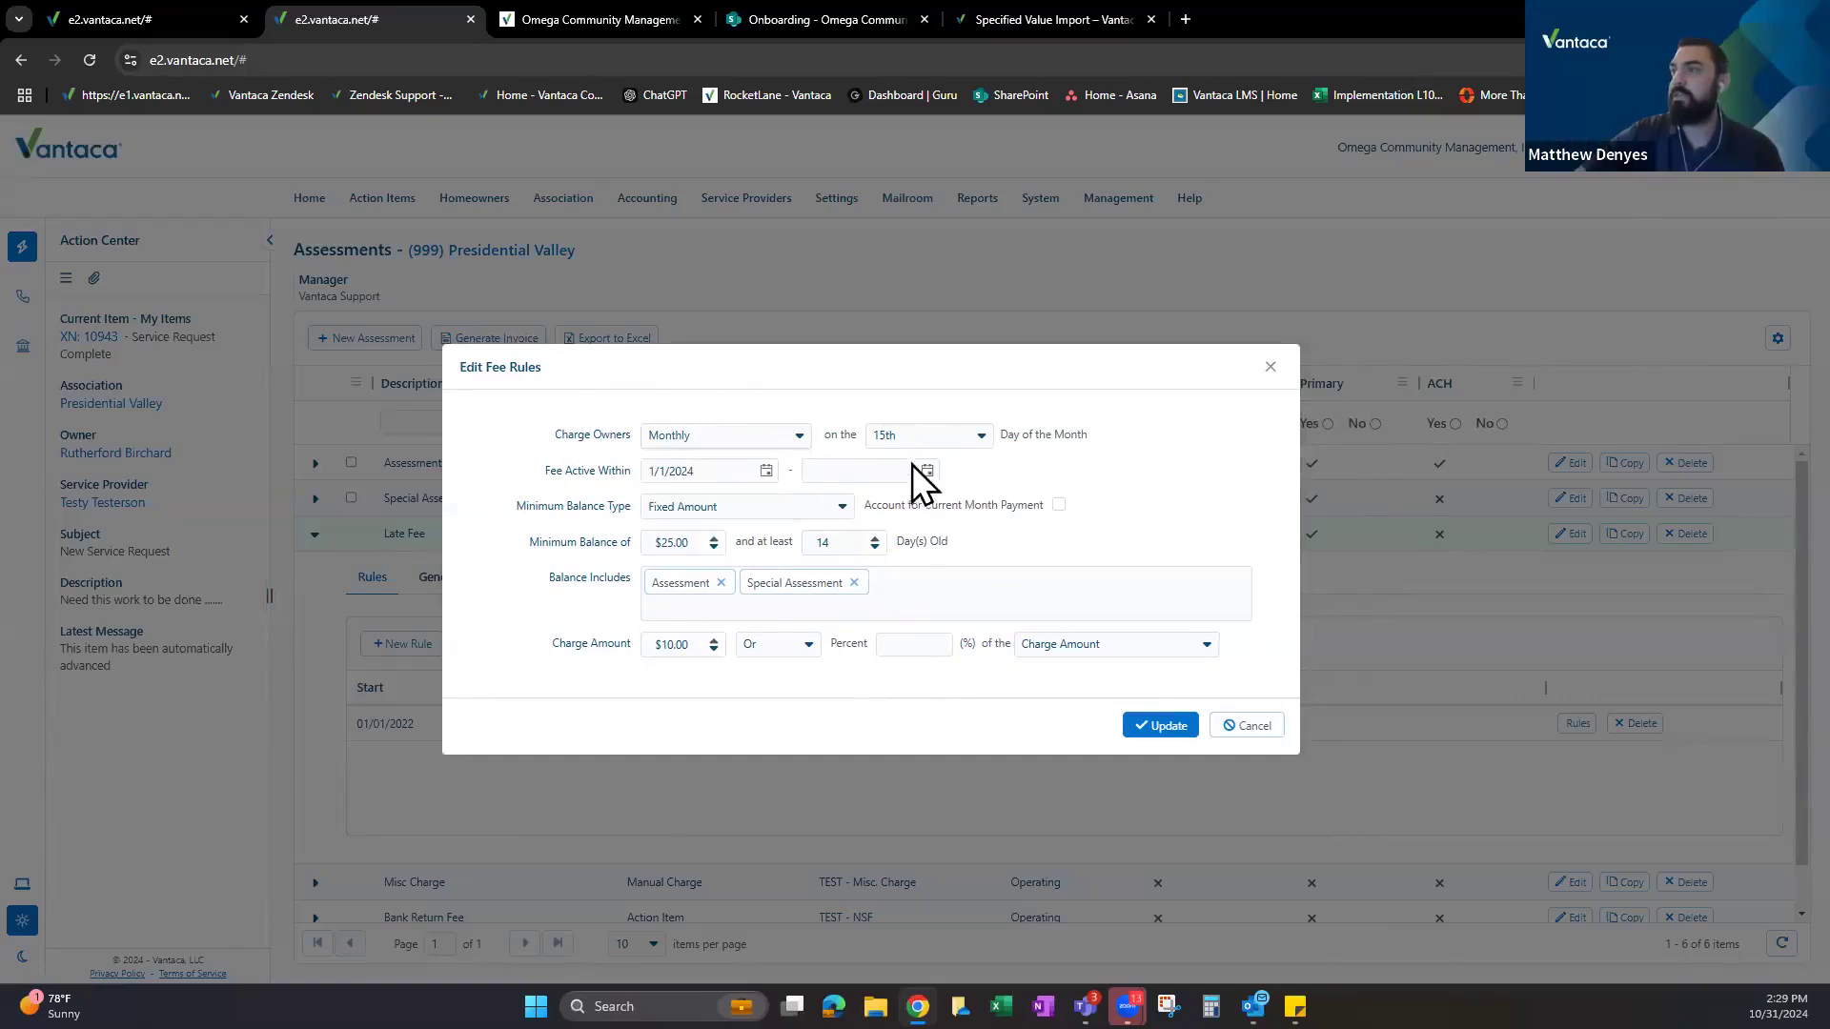
{"action": "left_click_drag", "start_coordinate": [827, 430], "coordinate": [872, 436]}
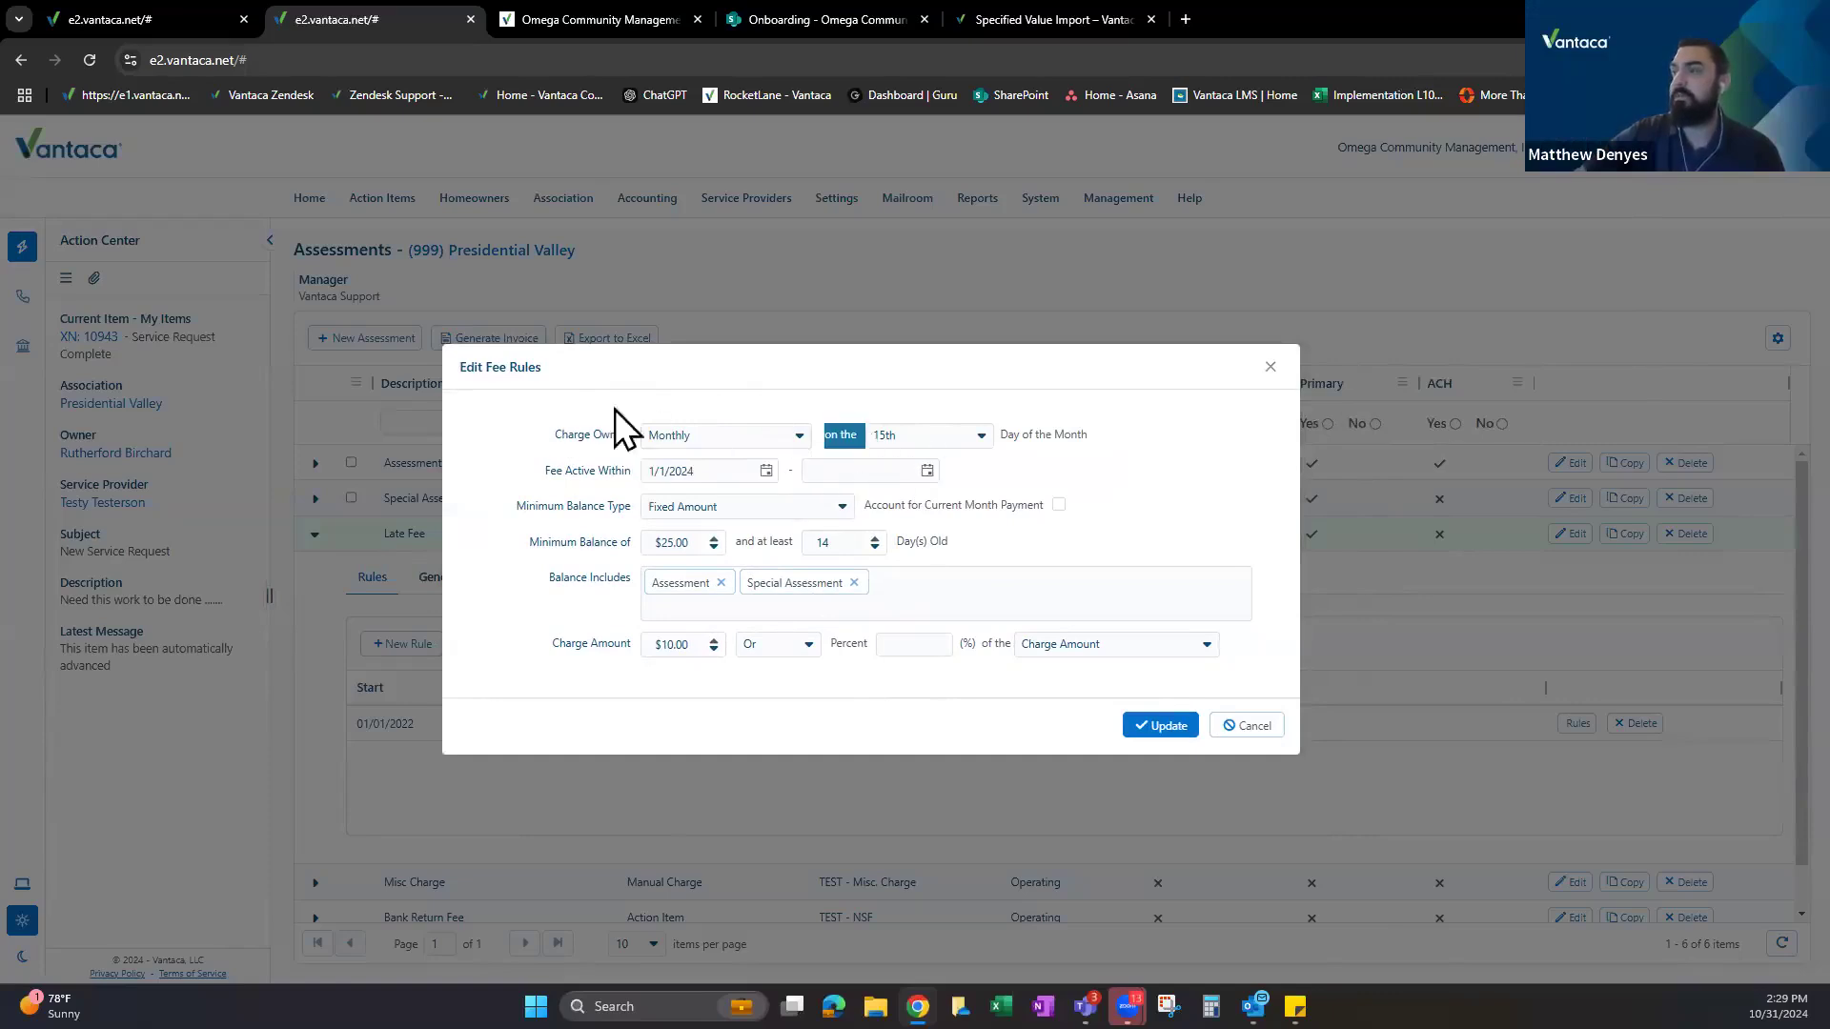
{"action": "left_click_drag", "start_coordinate": [564, 428], "coordinate": [636, 427]}
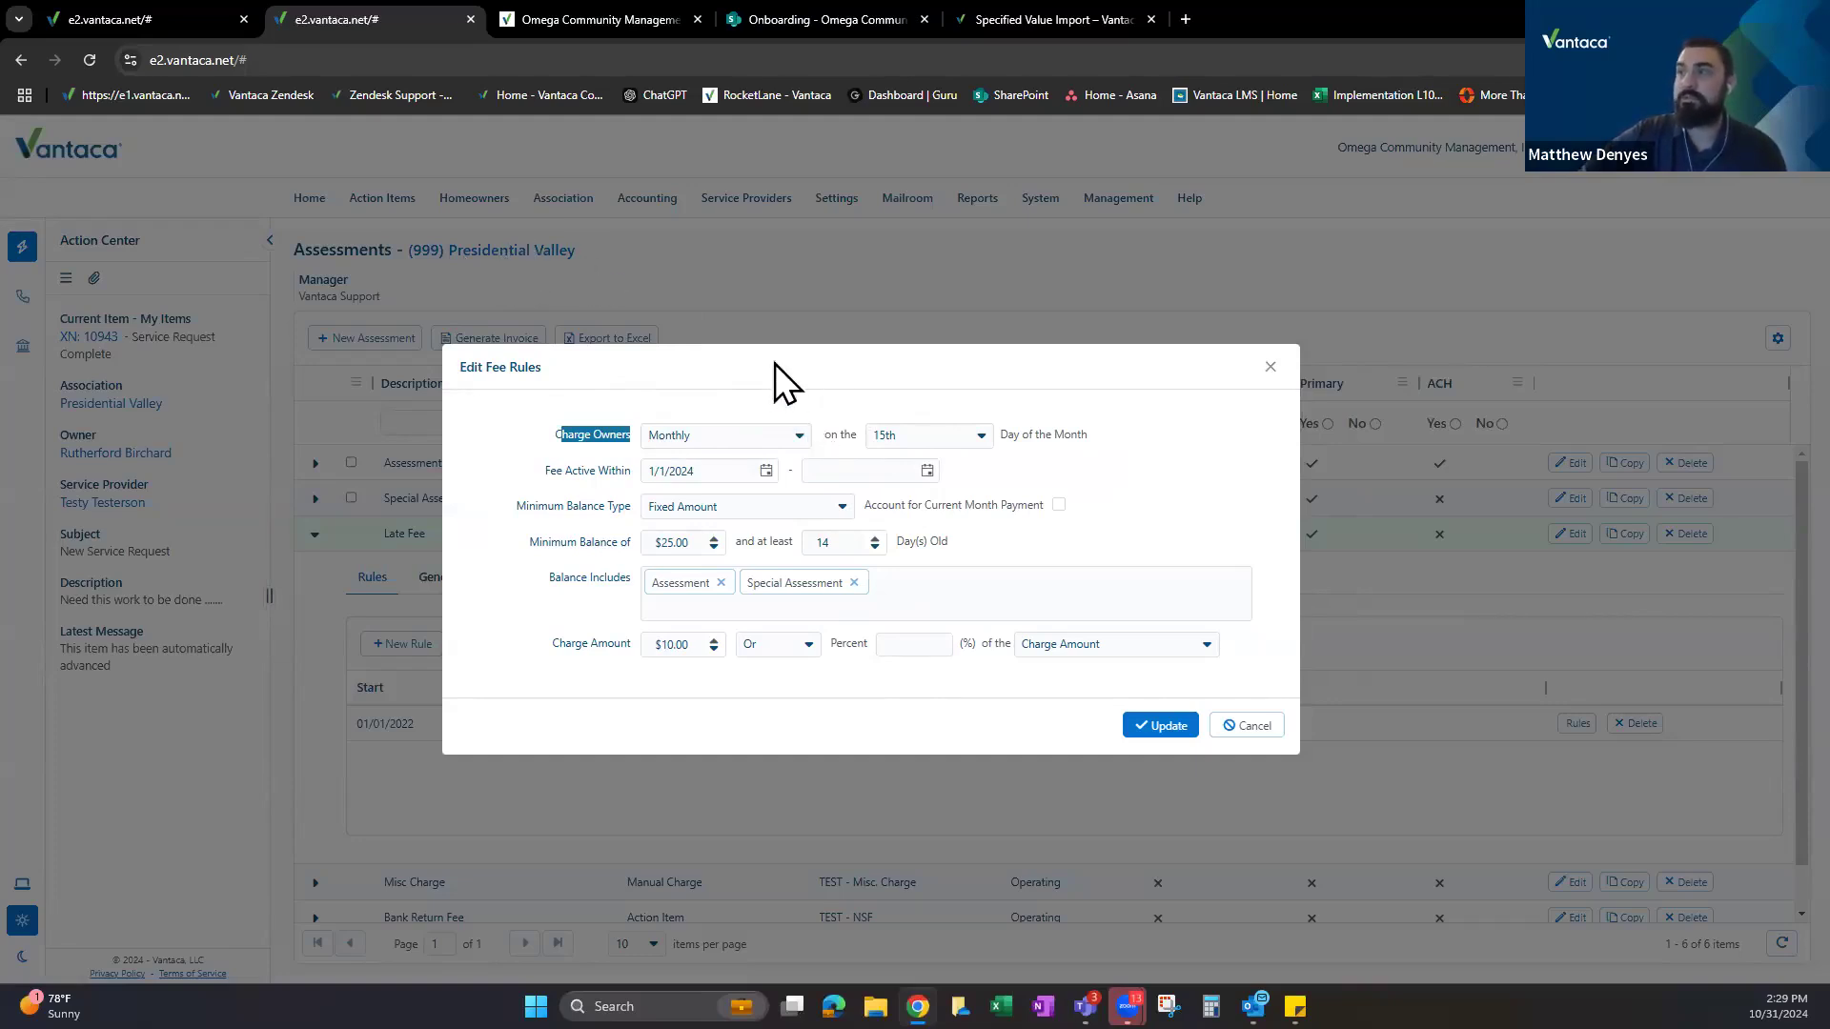
Change the Late Fee rule's Fee Active Within start date from 1/1/2024 to 1/1/2025.
{"action": "left_click", "coordinate": [766, 471]}
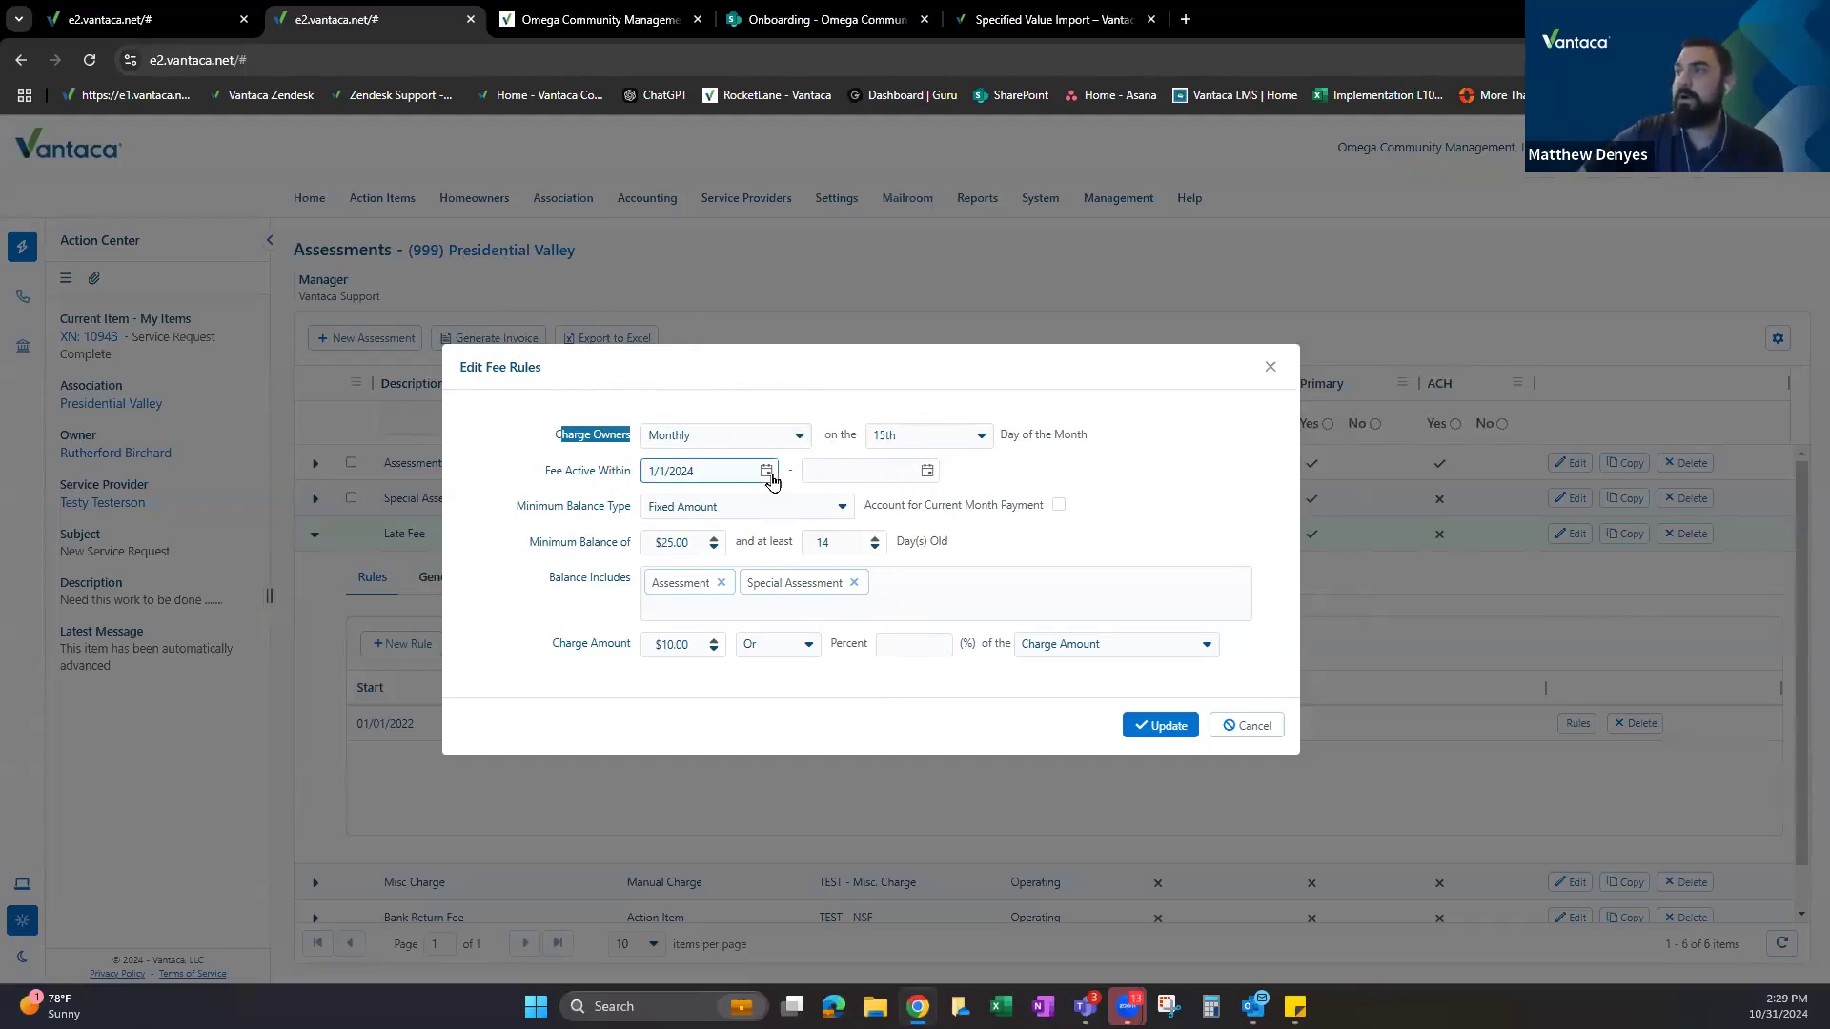
{"action": "left_click", "coordinate": [812, 502]}
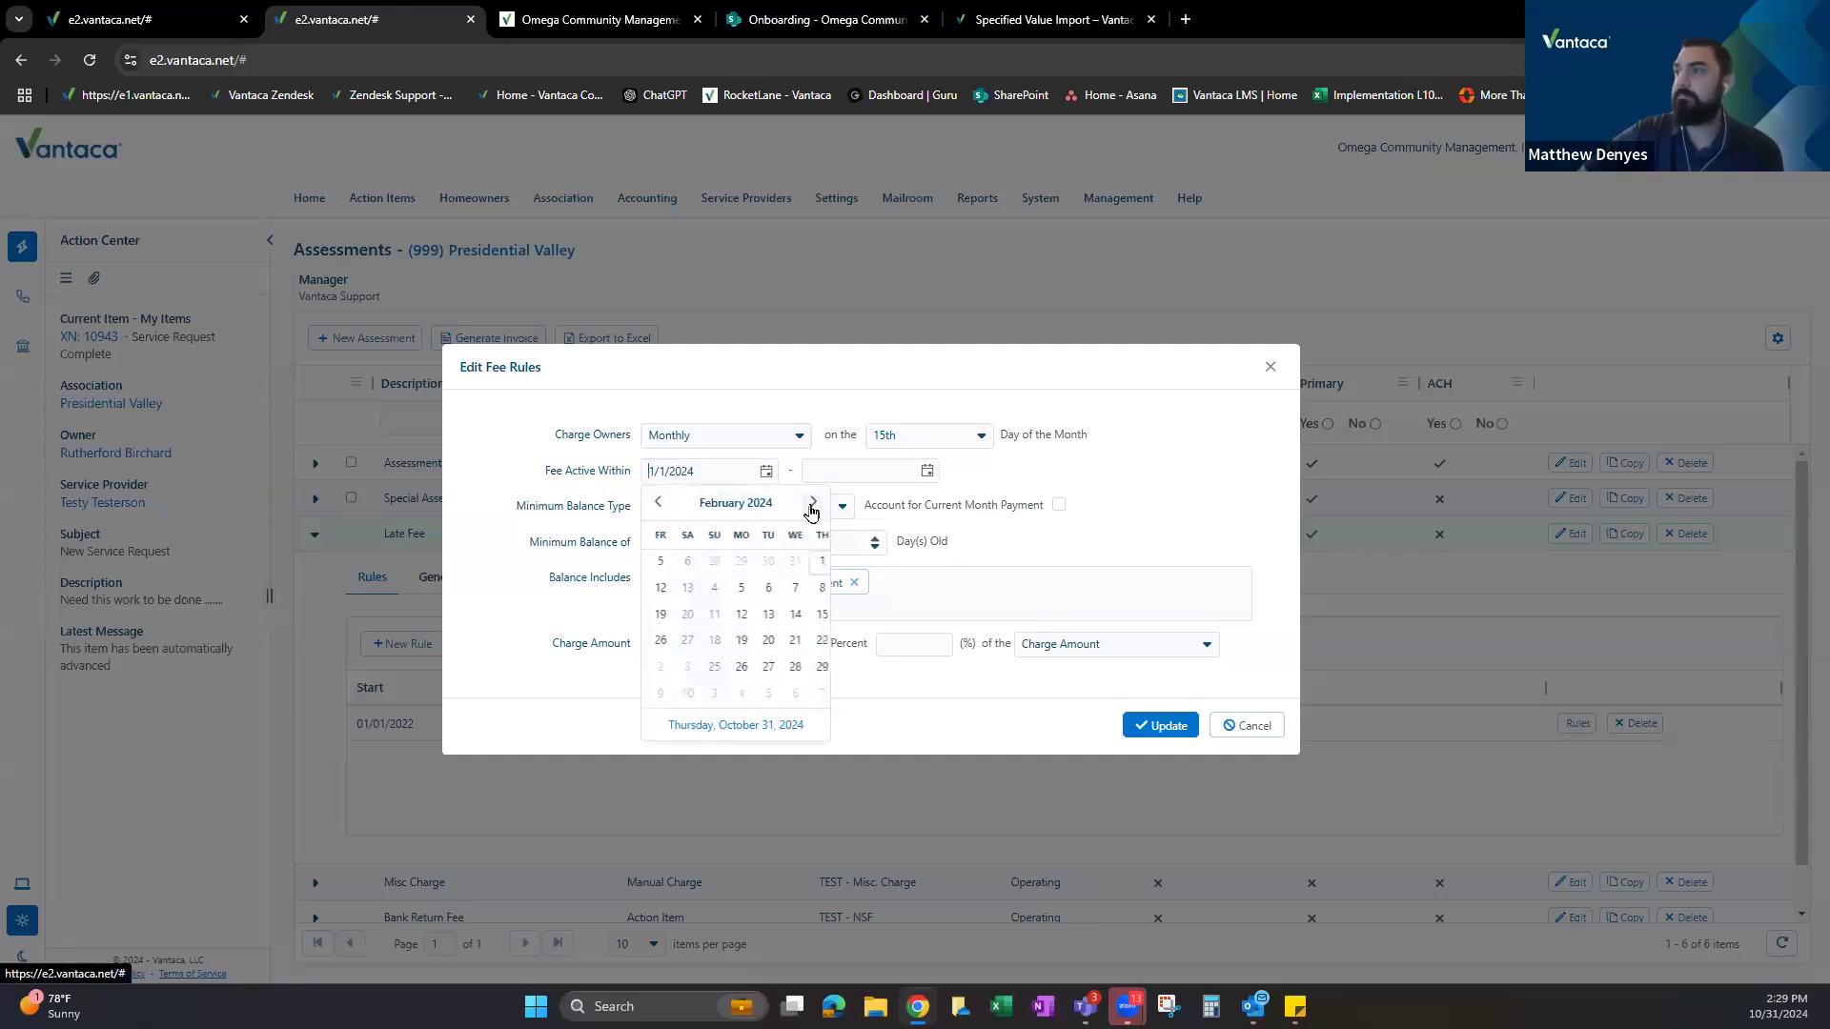
{"action": "left_click", "coordinate": [739, 505]}
{"action": "left_click", "coordinate": [747, 507]}
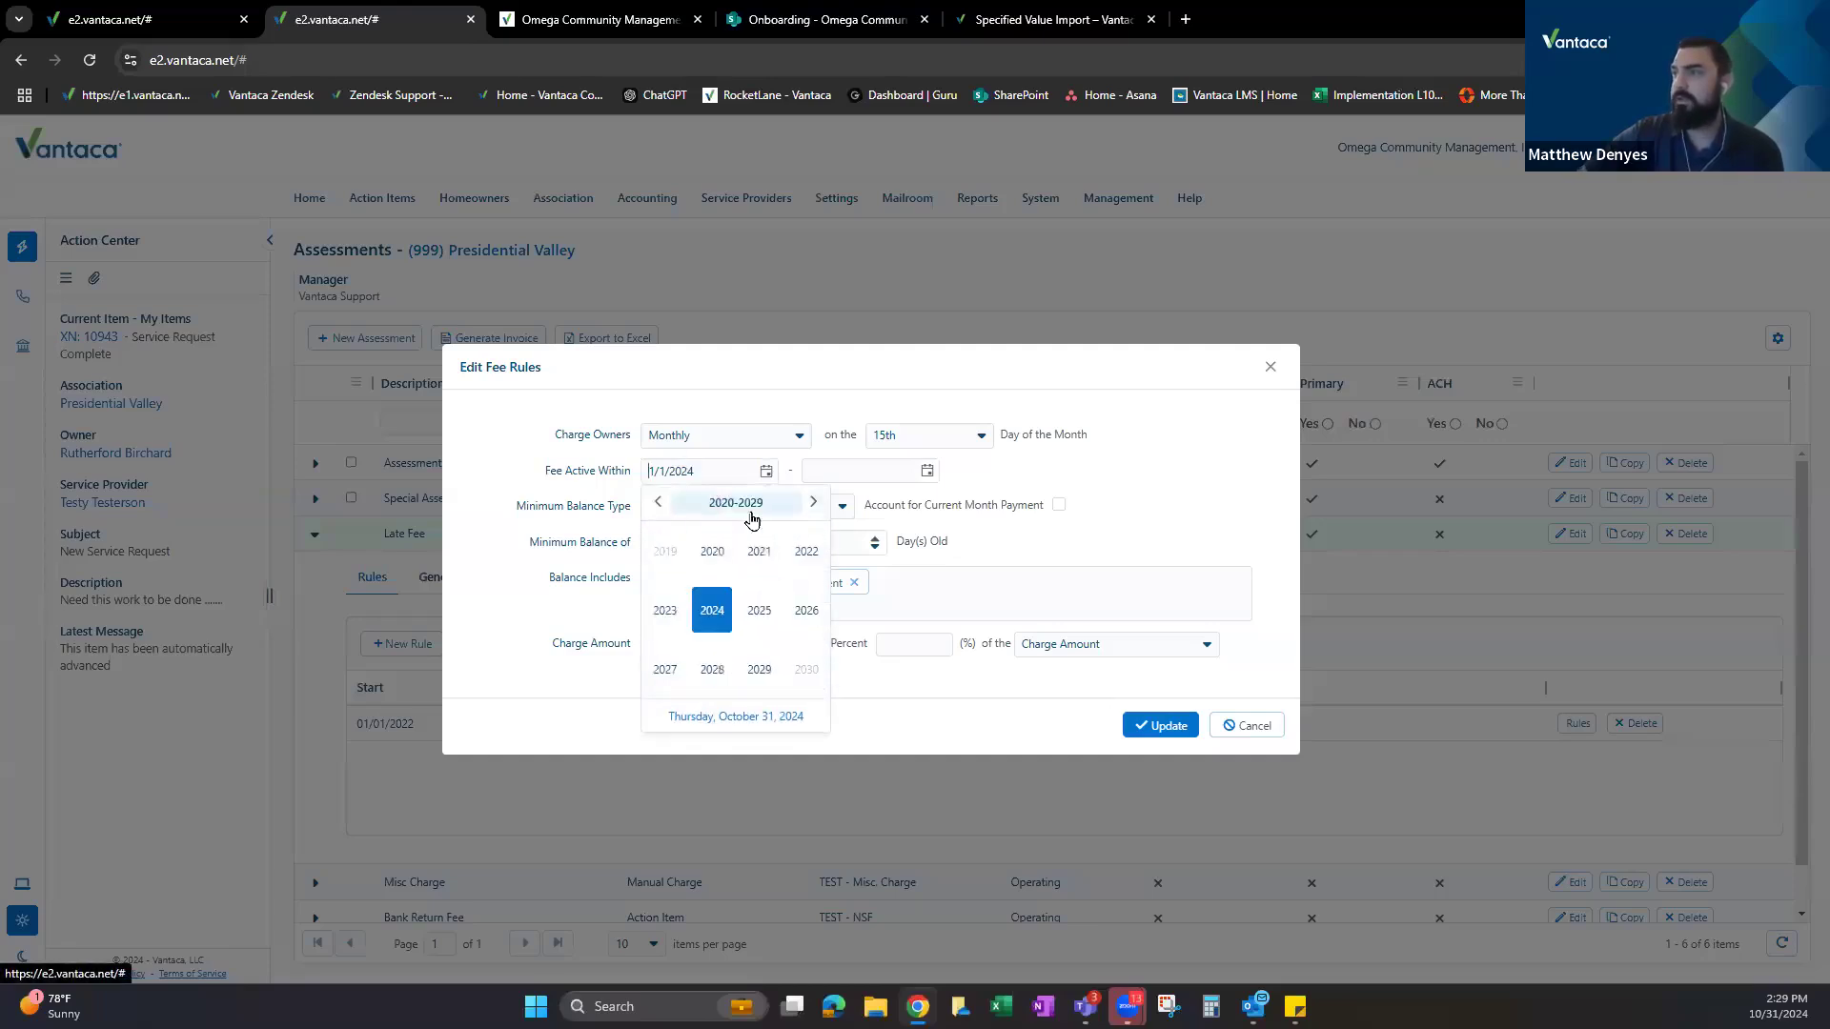
{"action": "left_click", "coordinate": [760, 620]}
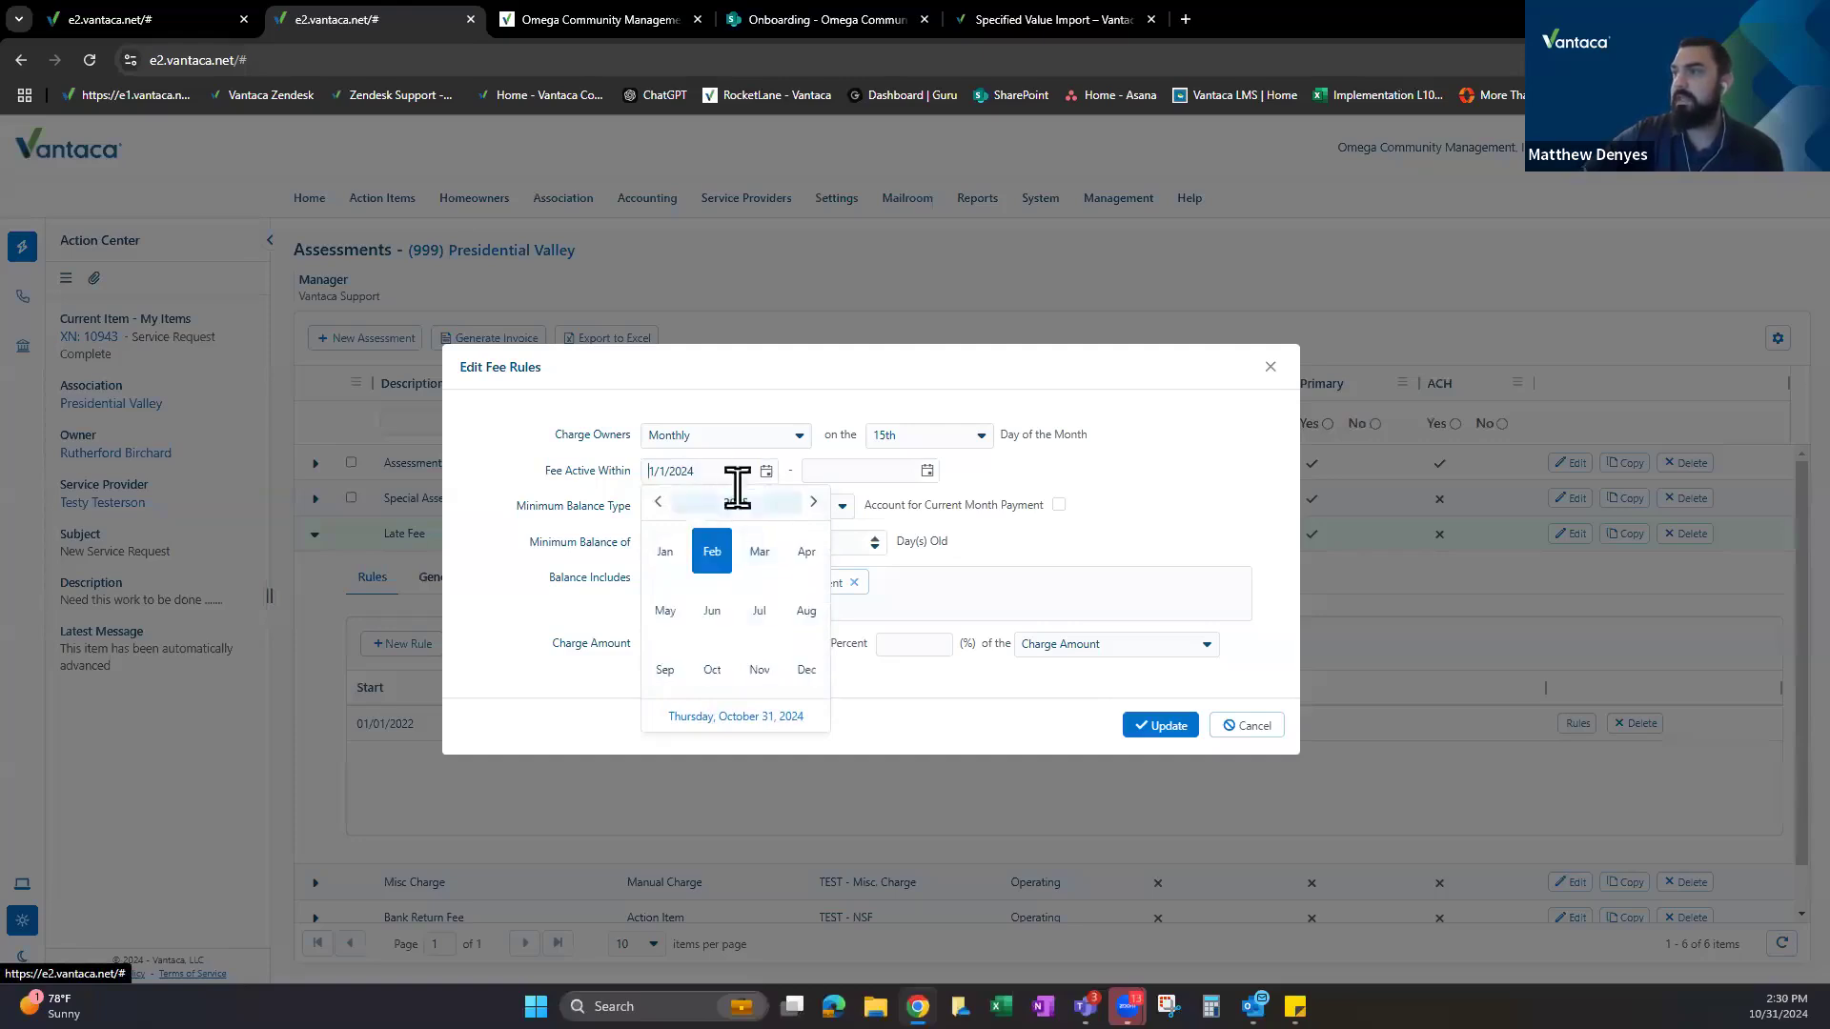
{"action": "left_click", "coordinate": [667, 545]}
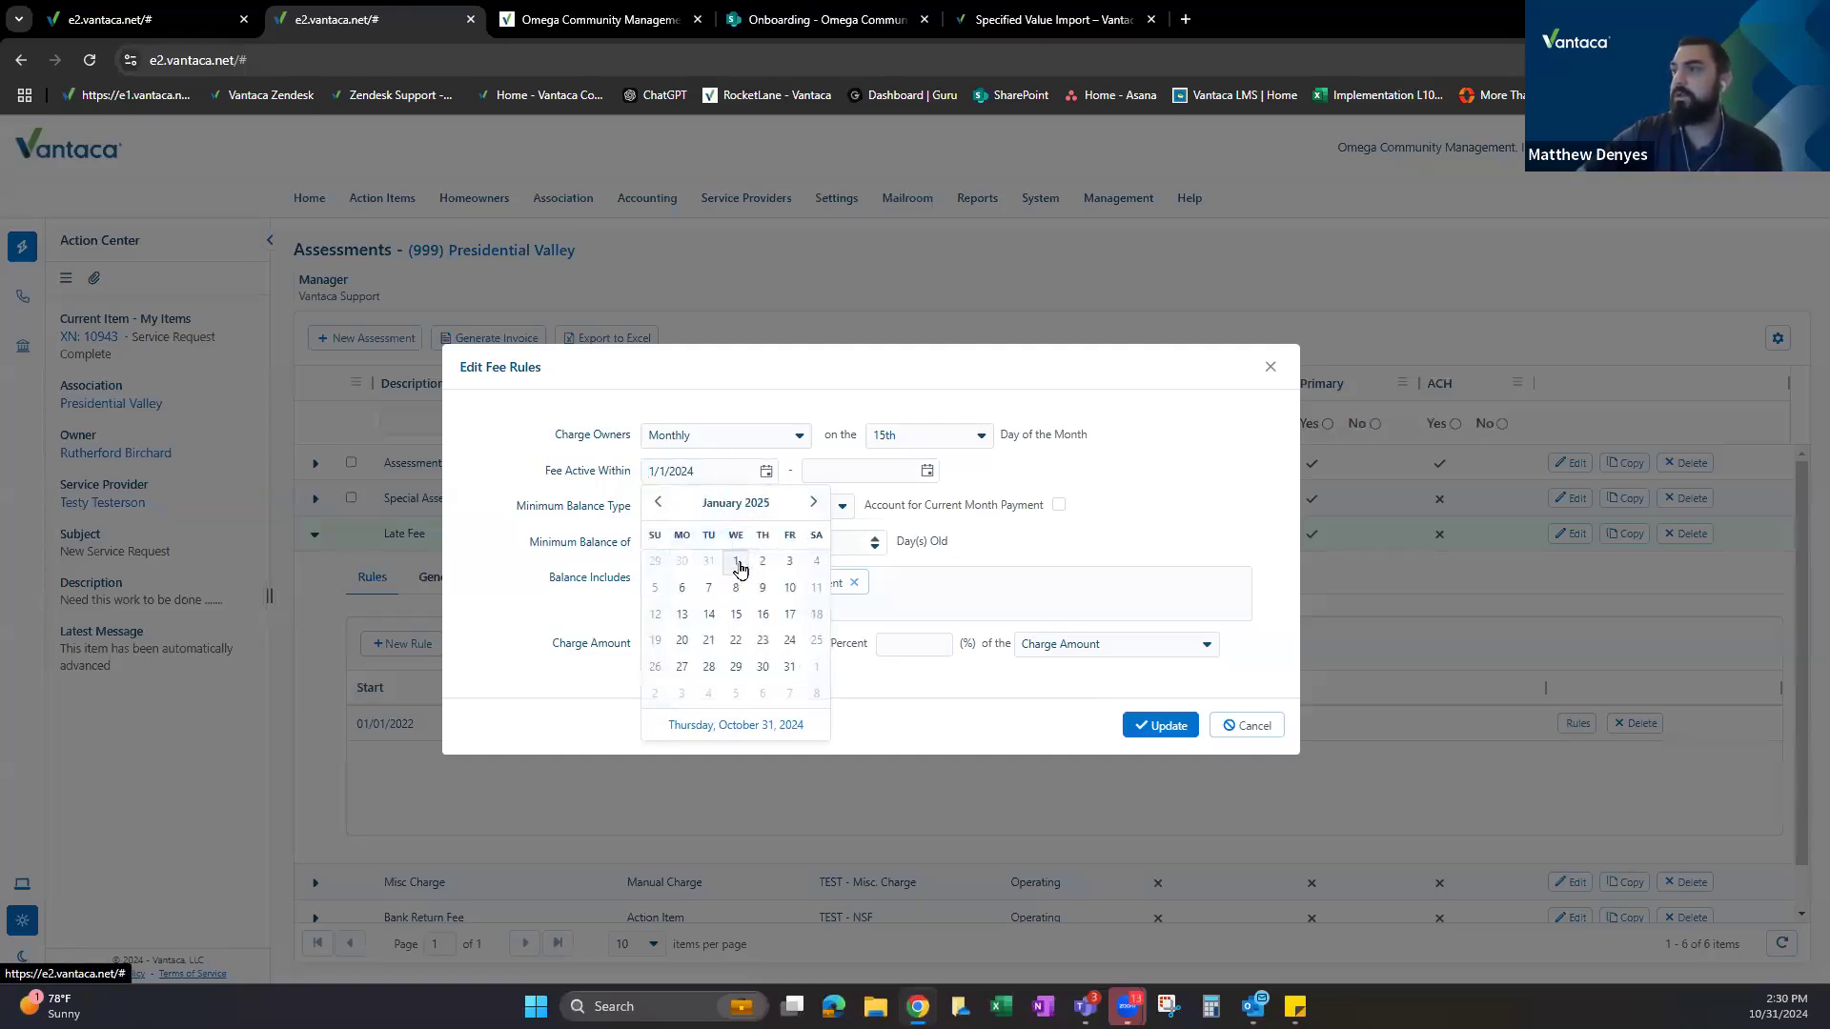
{"action": "left_click", "coordinate": [736, 563]}
{"action": "left_click_drag", "start_coordinate": [556, 470], "coordinate": [630, 479]}
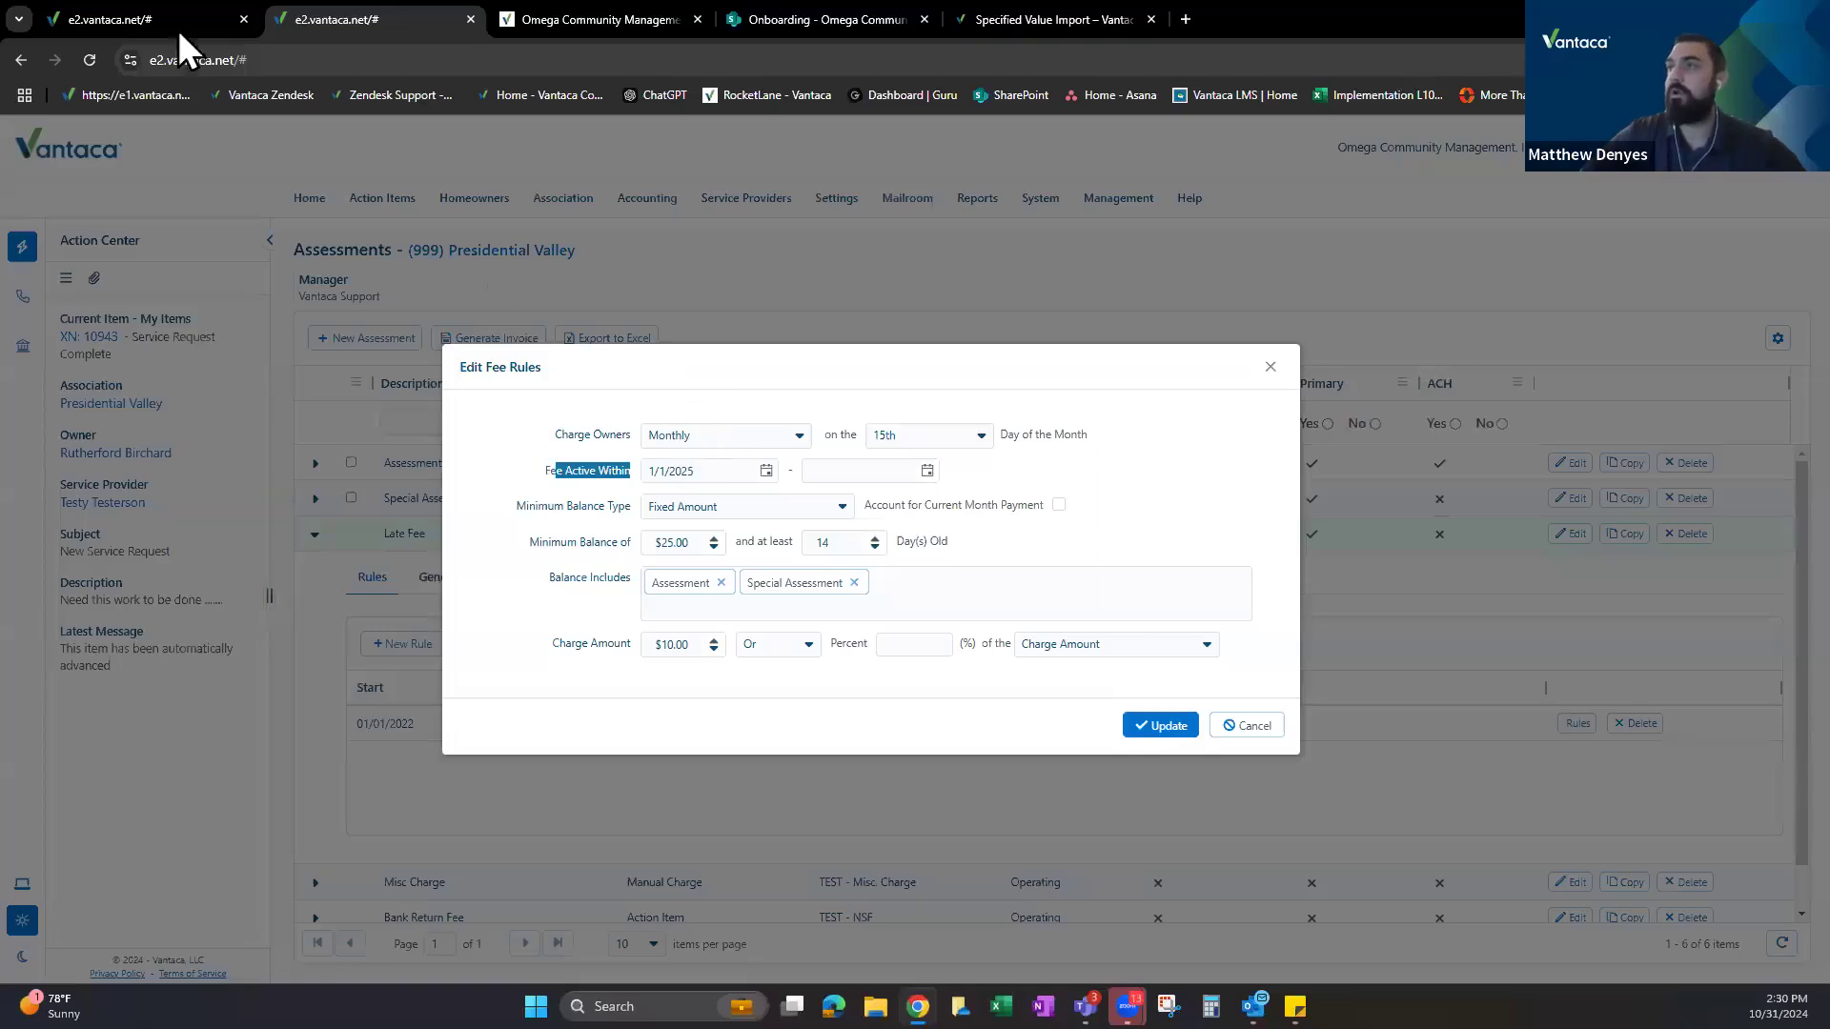
Find the Generate Fees setting on the association Settings page, currently No (On Hold).
{"action": "left_click", "coordinate": [130, 9]}
{"action": "scroll", "coordinate": [574, 581], "scroll_direction": "up", "scroll_amount": 15}
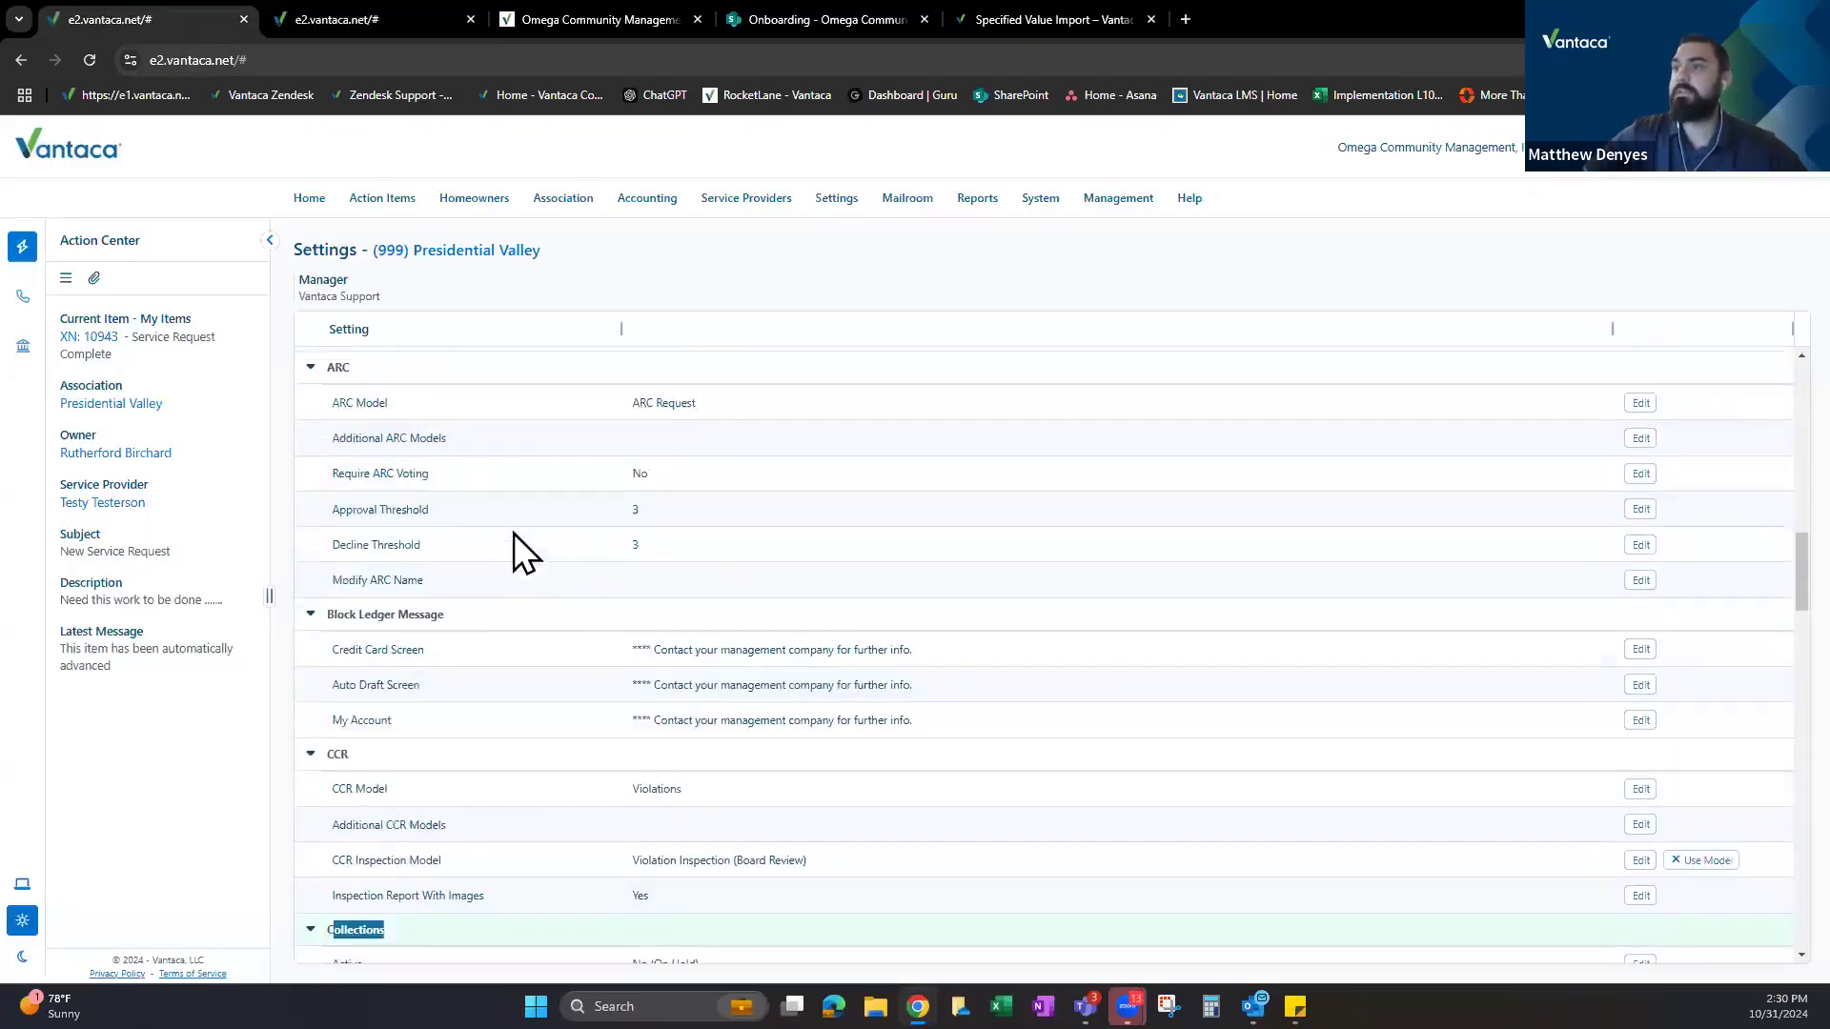
{"action": "scroll", "coordinate": [600, 619], "scroll_direction": "up", "scroll_amount": 1}
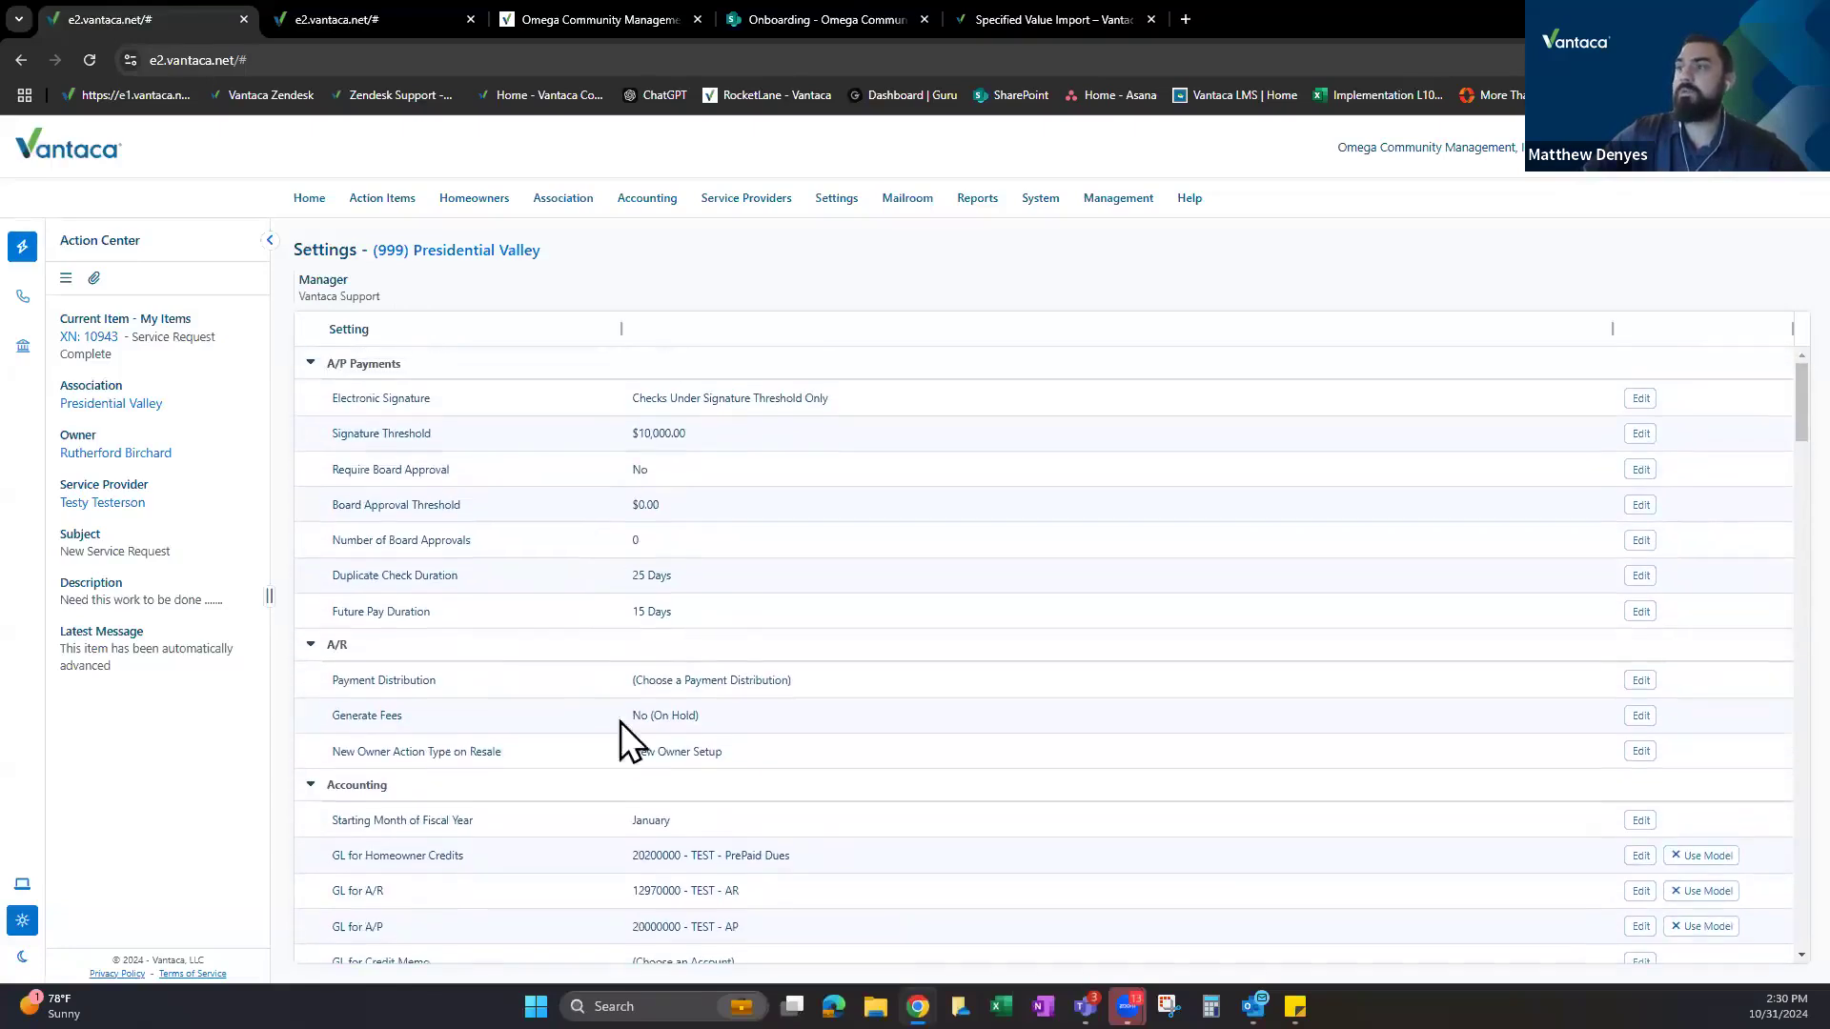
{"action": "left_click_drag", "start_coordinate": [332, 715], "coordinate": [444, 717]}
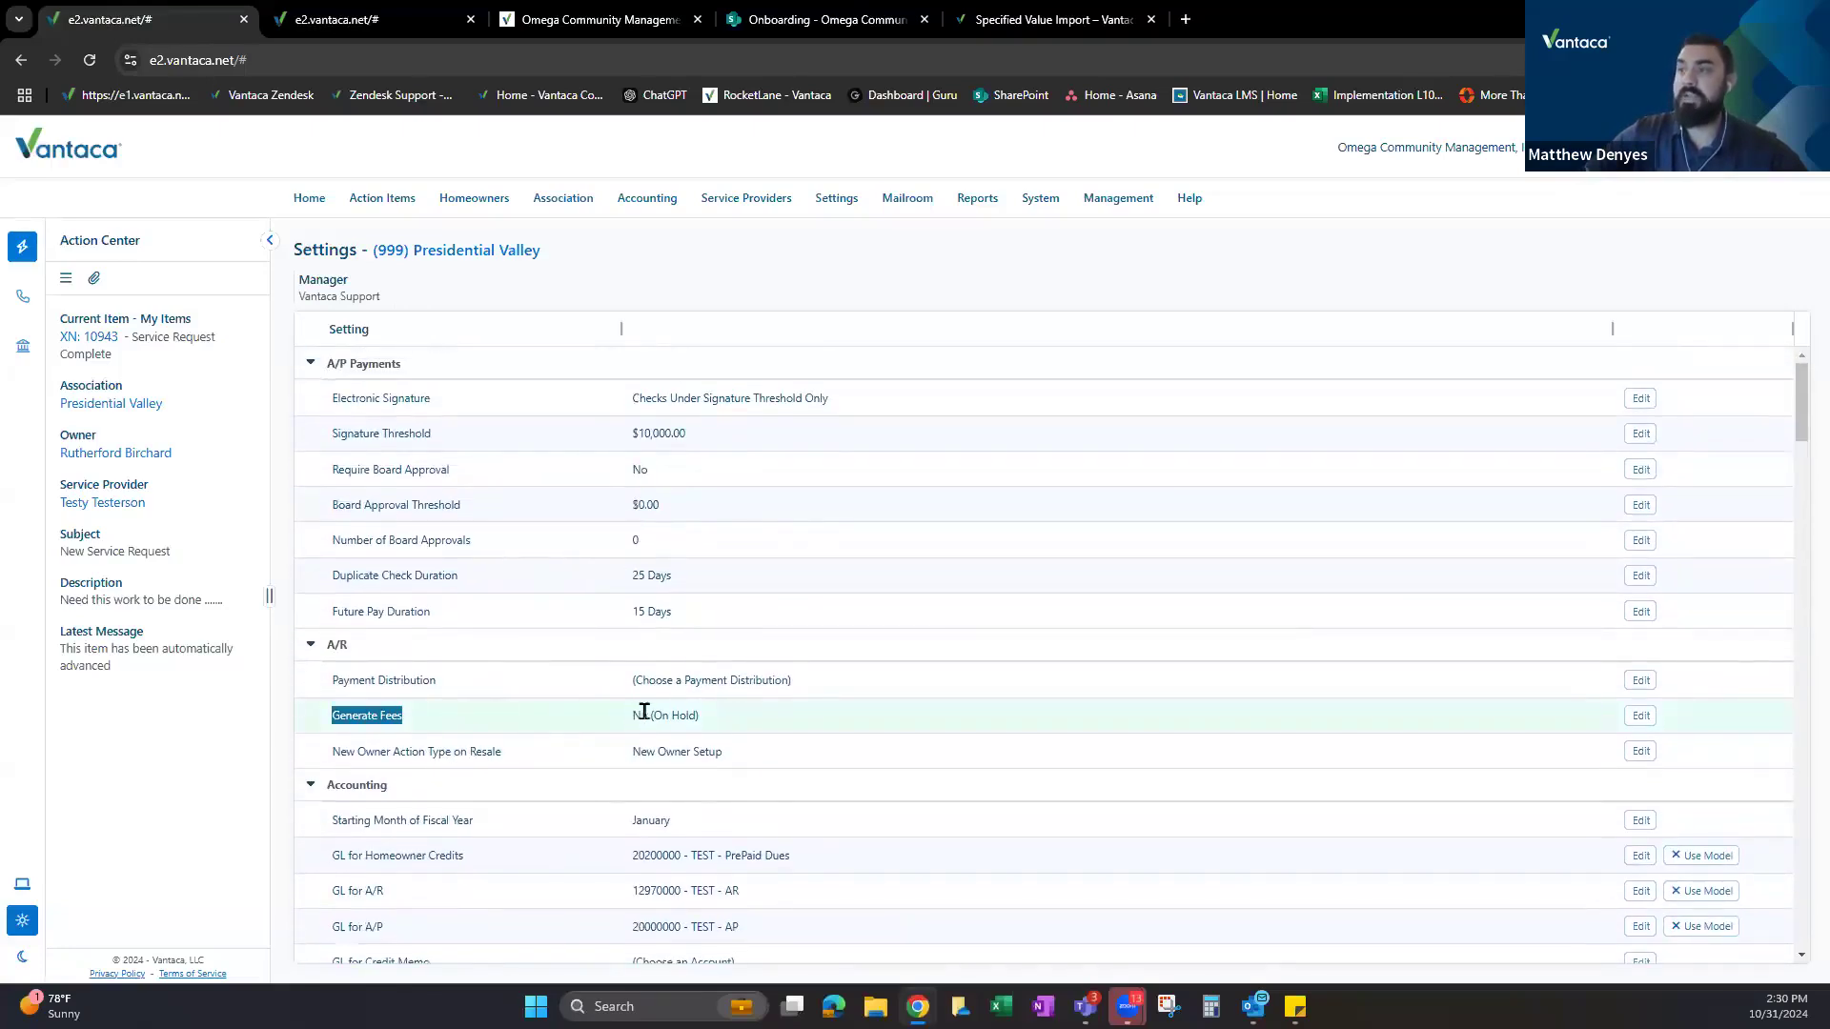
{"action": "left_click_drag", "start_coordinate": [631, 716], "coordinate": [712, 716]}
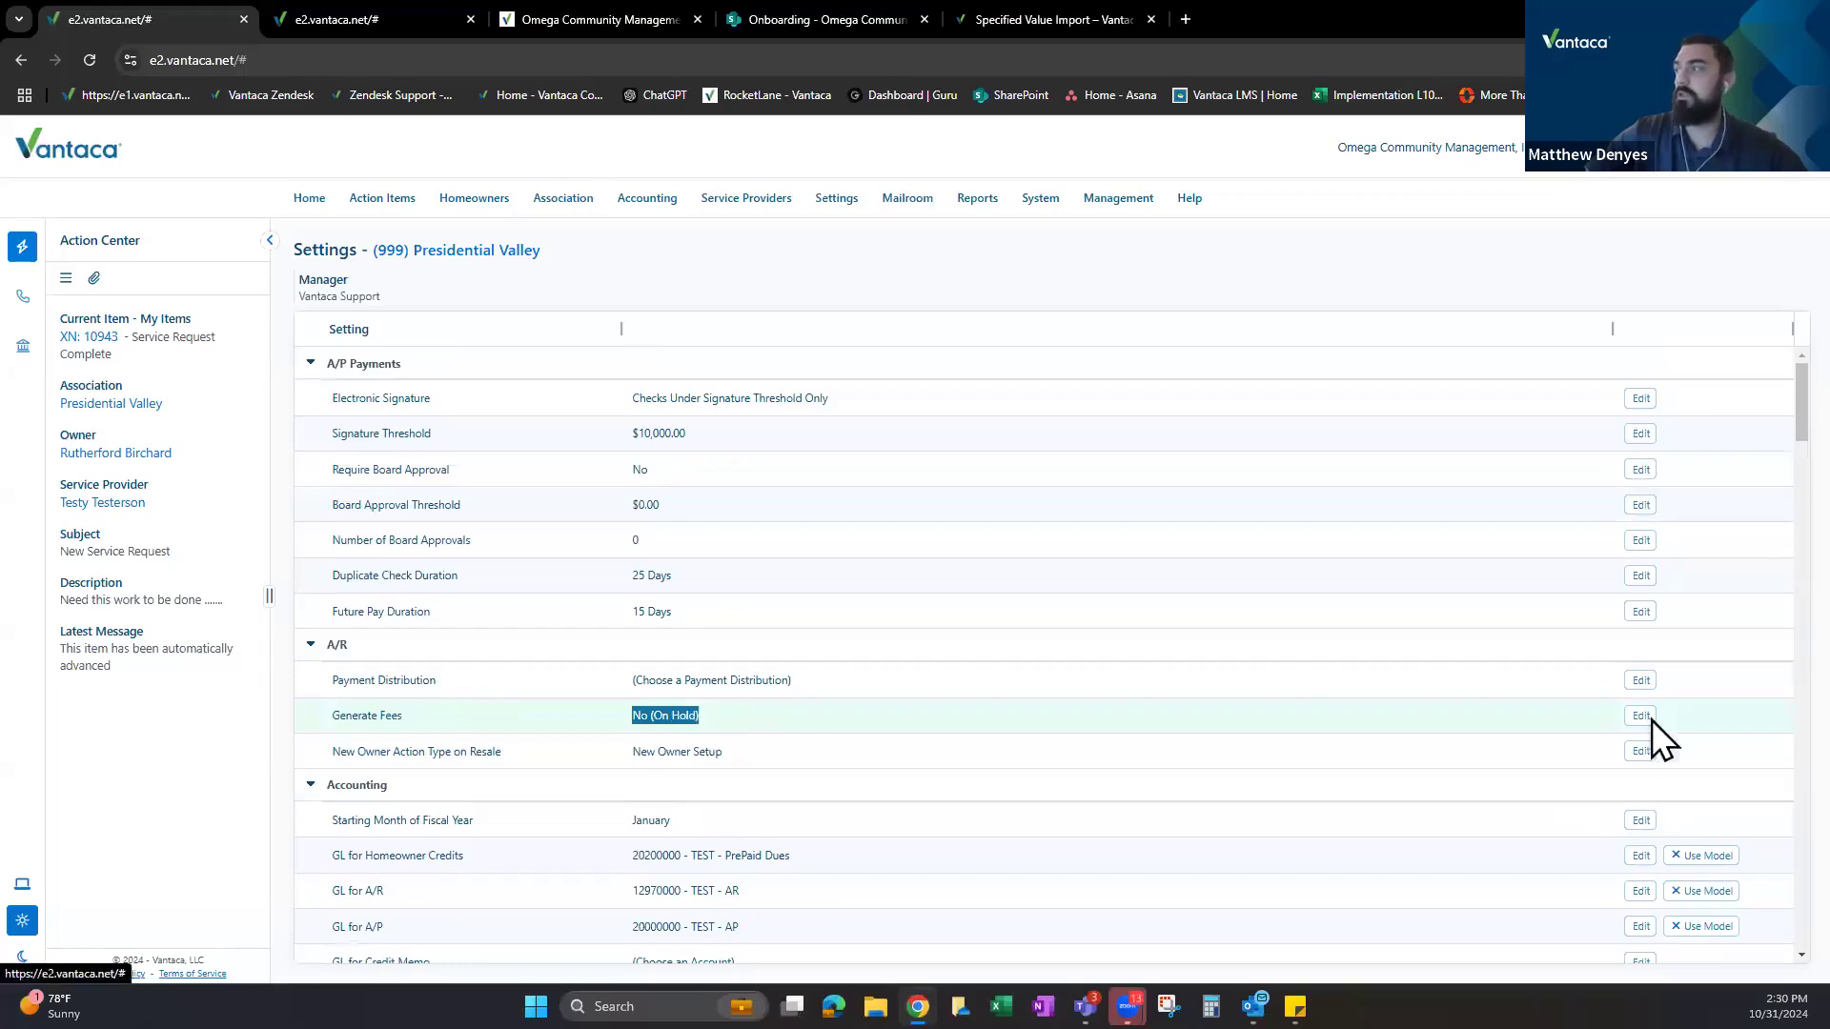
Review the Generate Fees options, close the editor unchanged and return to the Late Fee rules.
{"action": "left_click", "coordinate": [1643, 719]}
{"action": "left_click", "coordinate": [902, 556]}
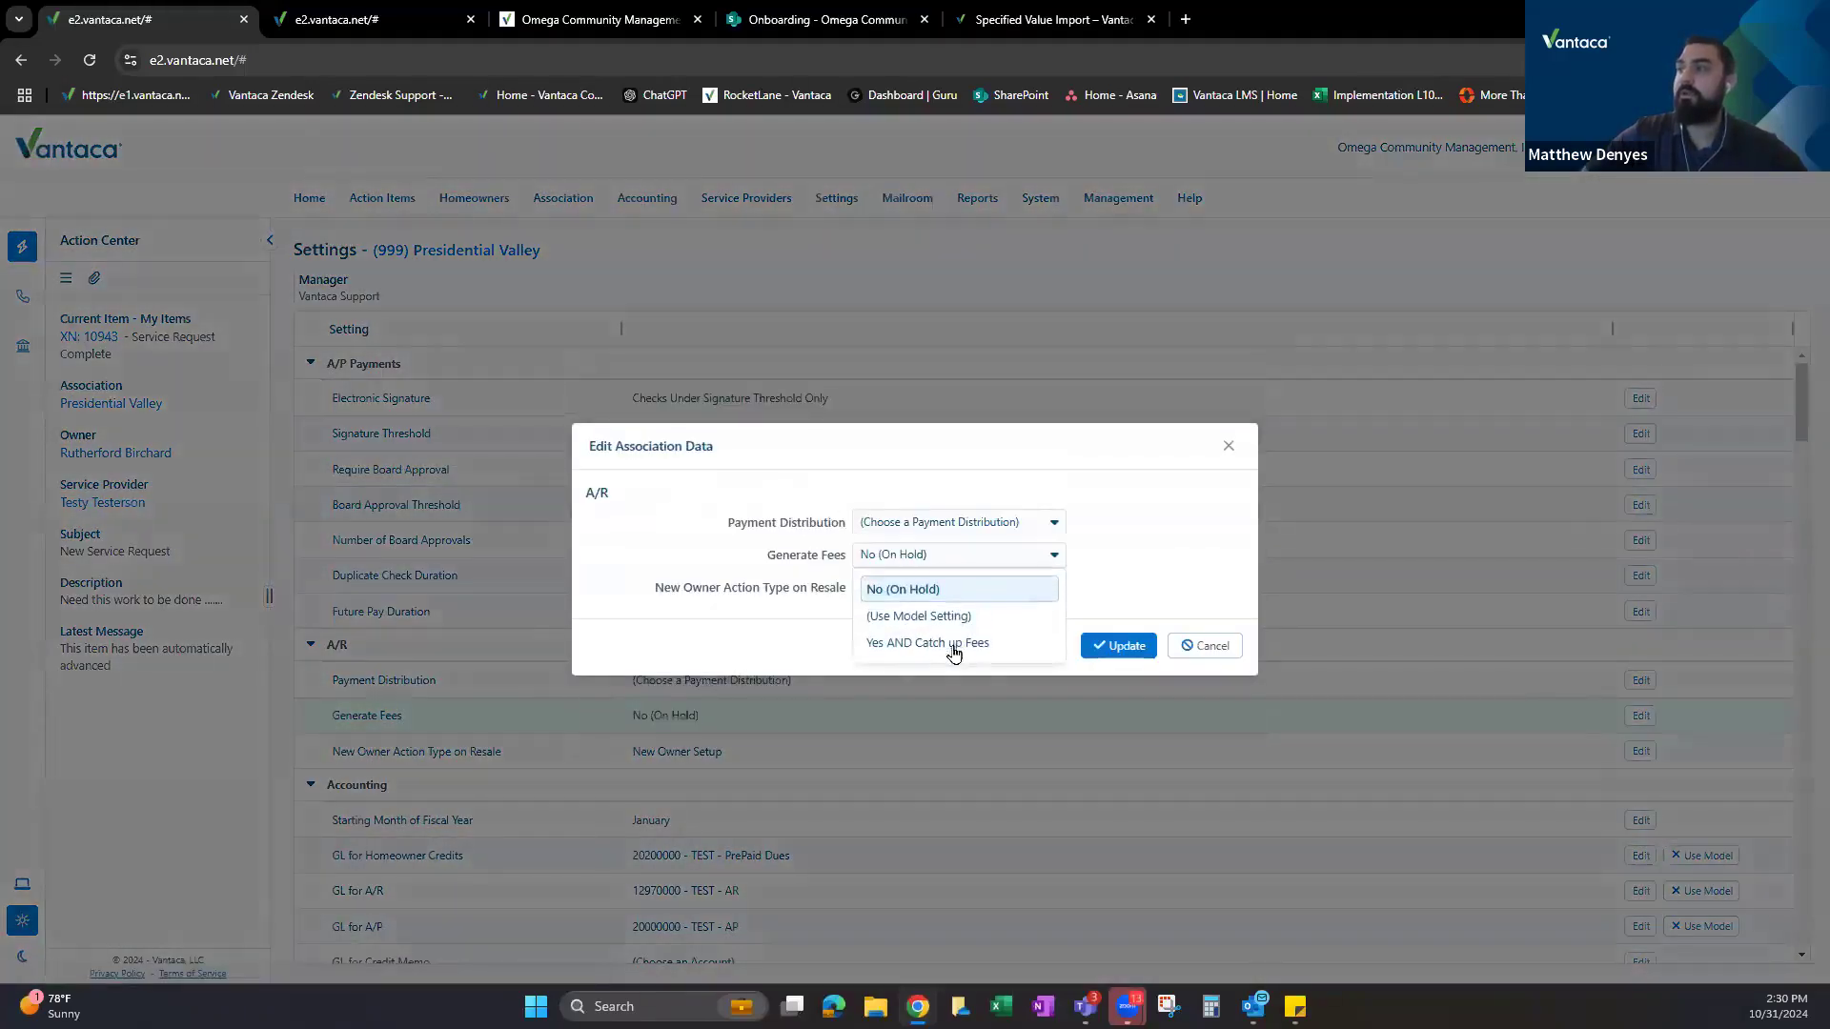
{"action": "left_click", "coordinate": [1225, 455]}
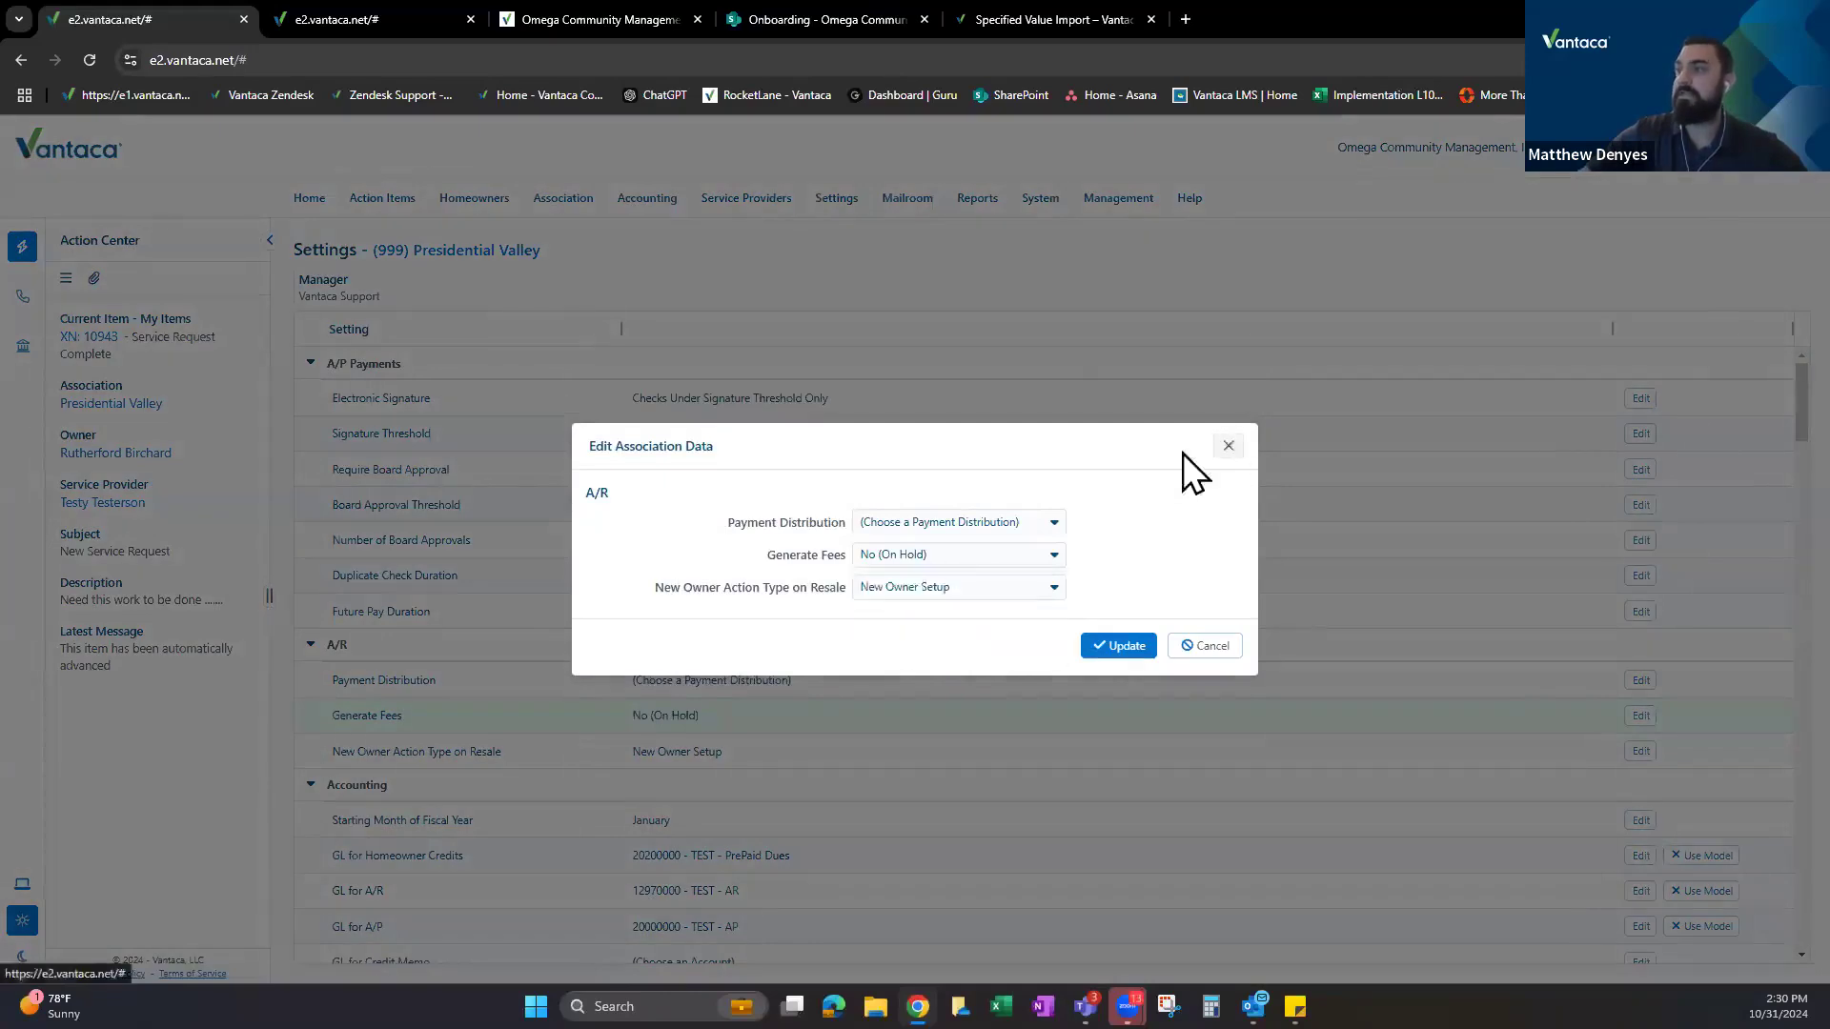
{"action": "left_click", "coordinate": [1226, 455]}
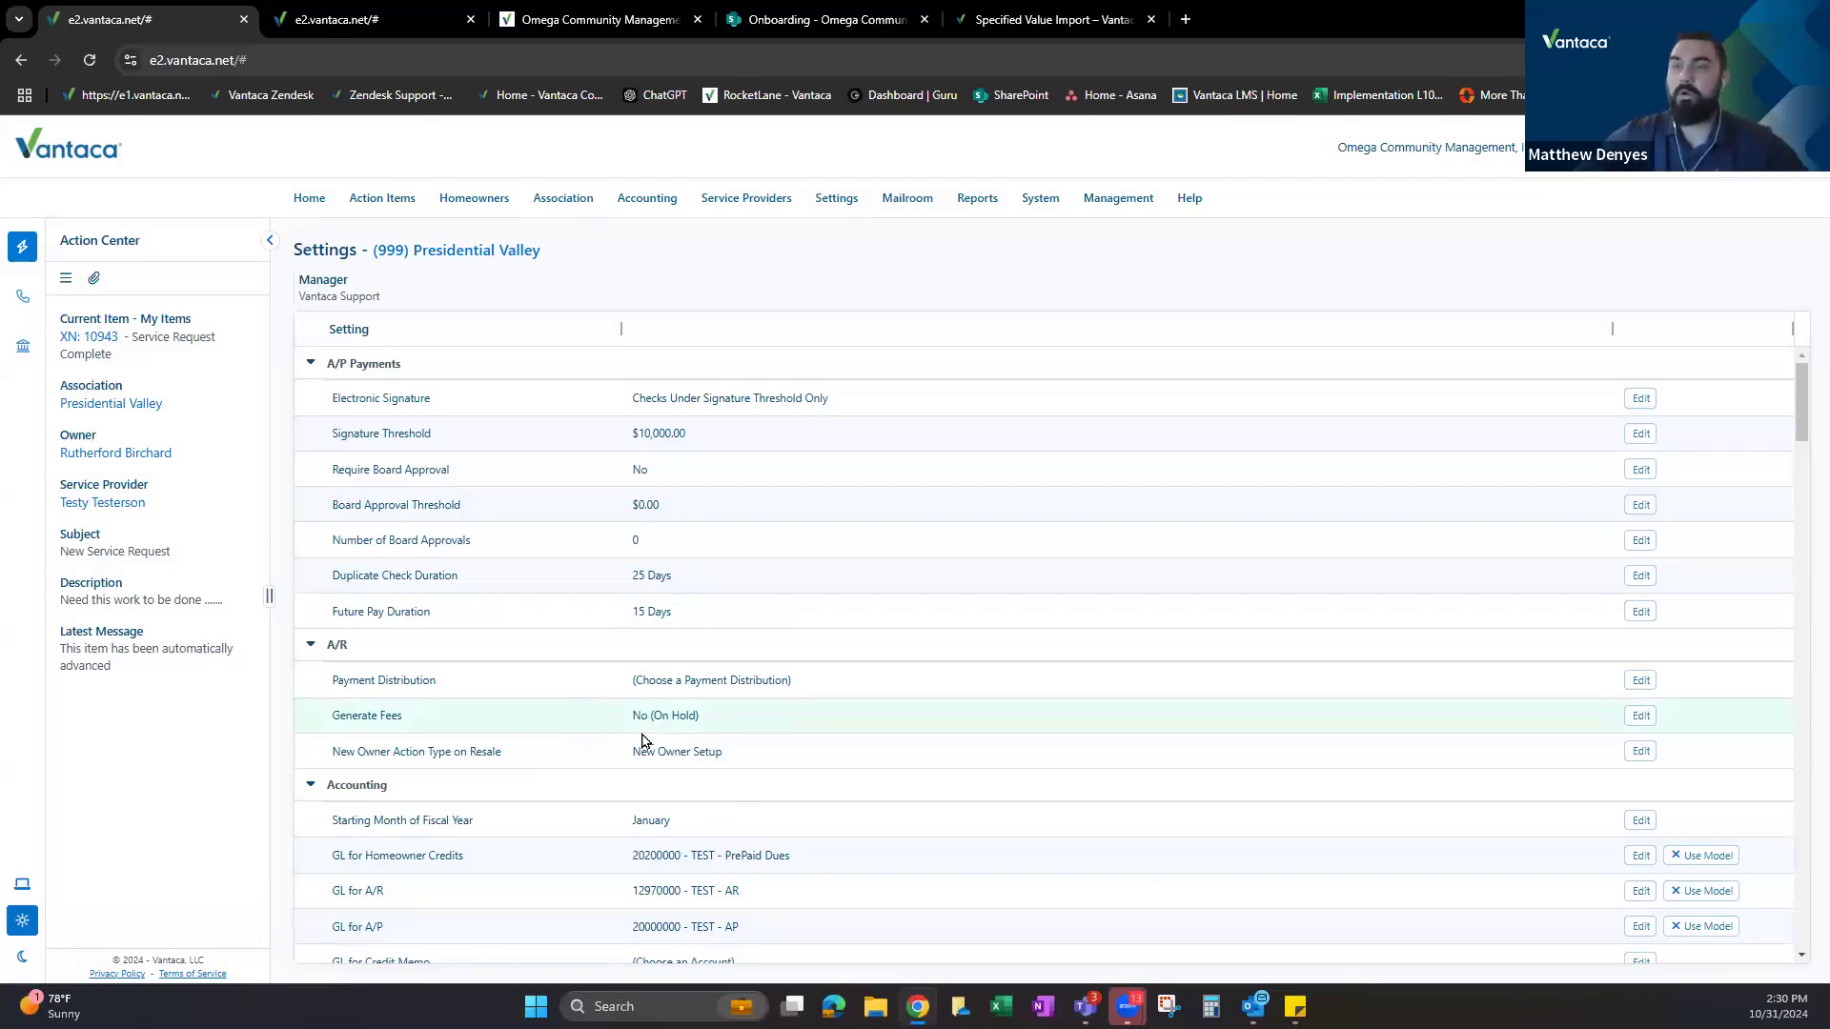
{"action": "left_click", "coordinate": [355, 8]}
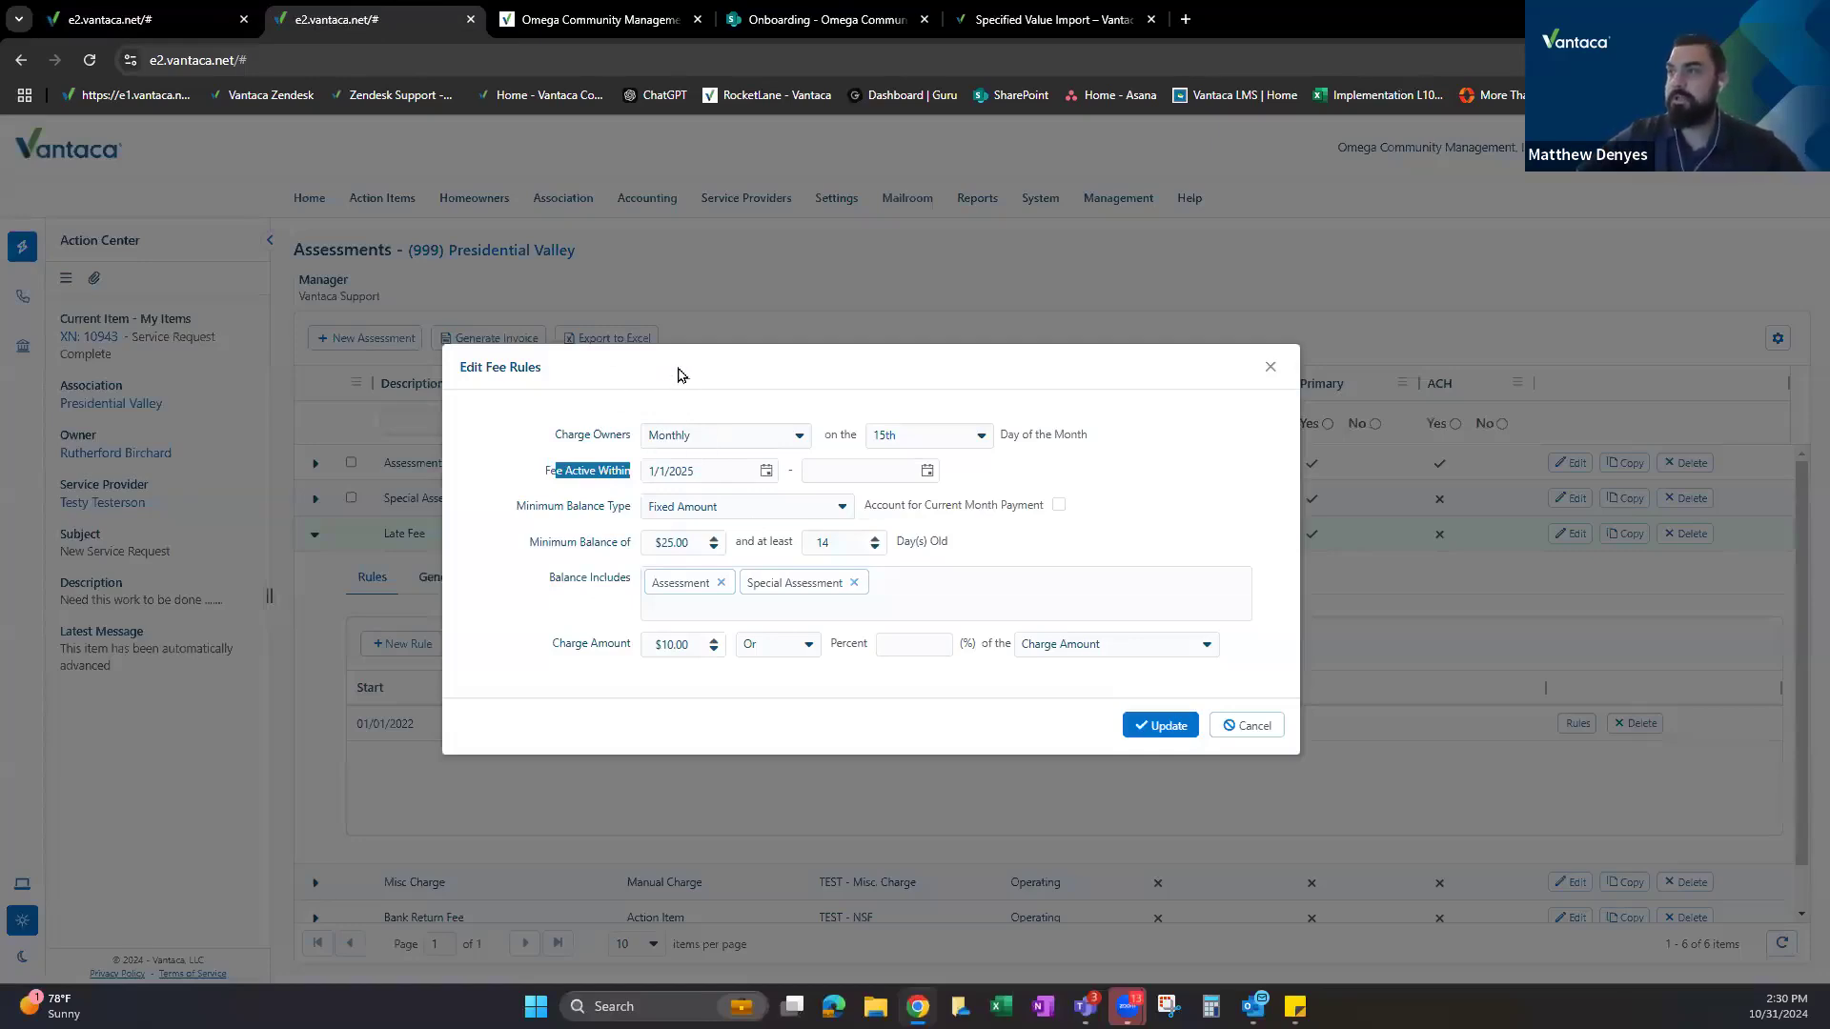
{"action": "left_click_drag", "start_coordinate": [562, 434], "coordinate": [857, 435]}
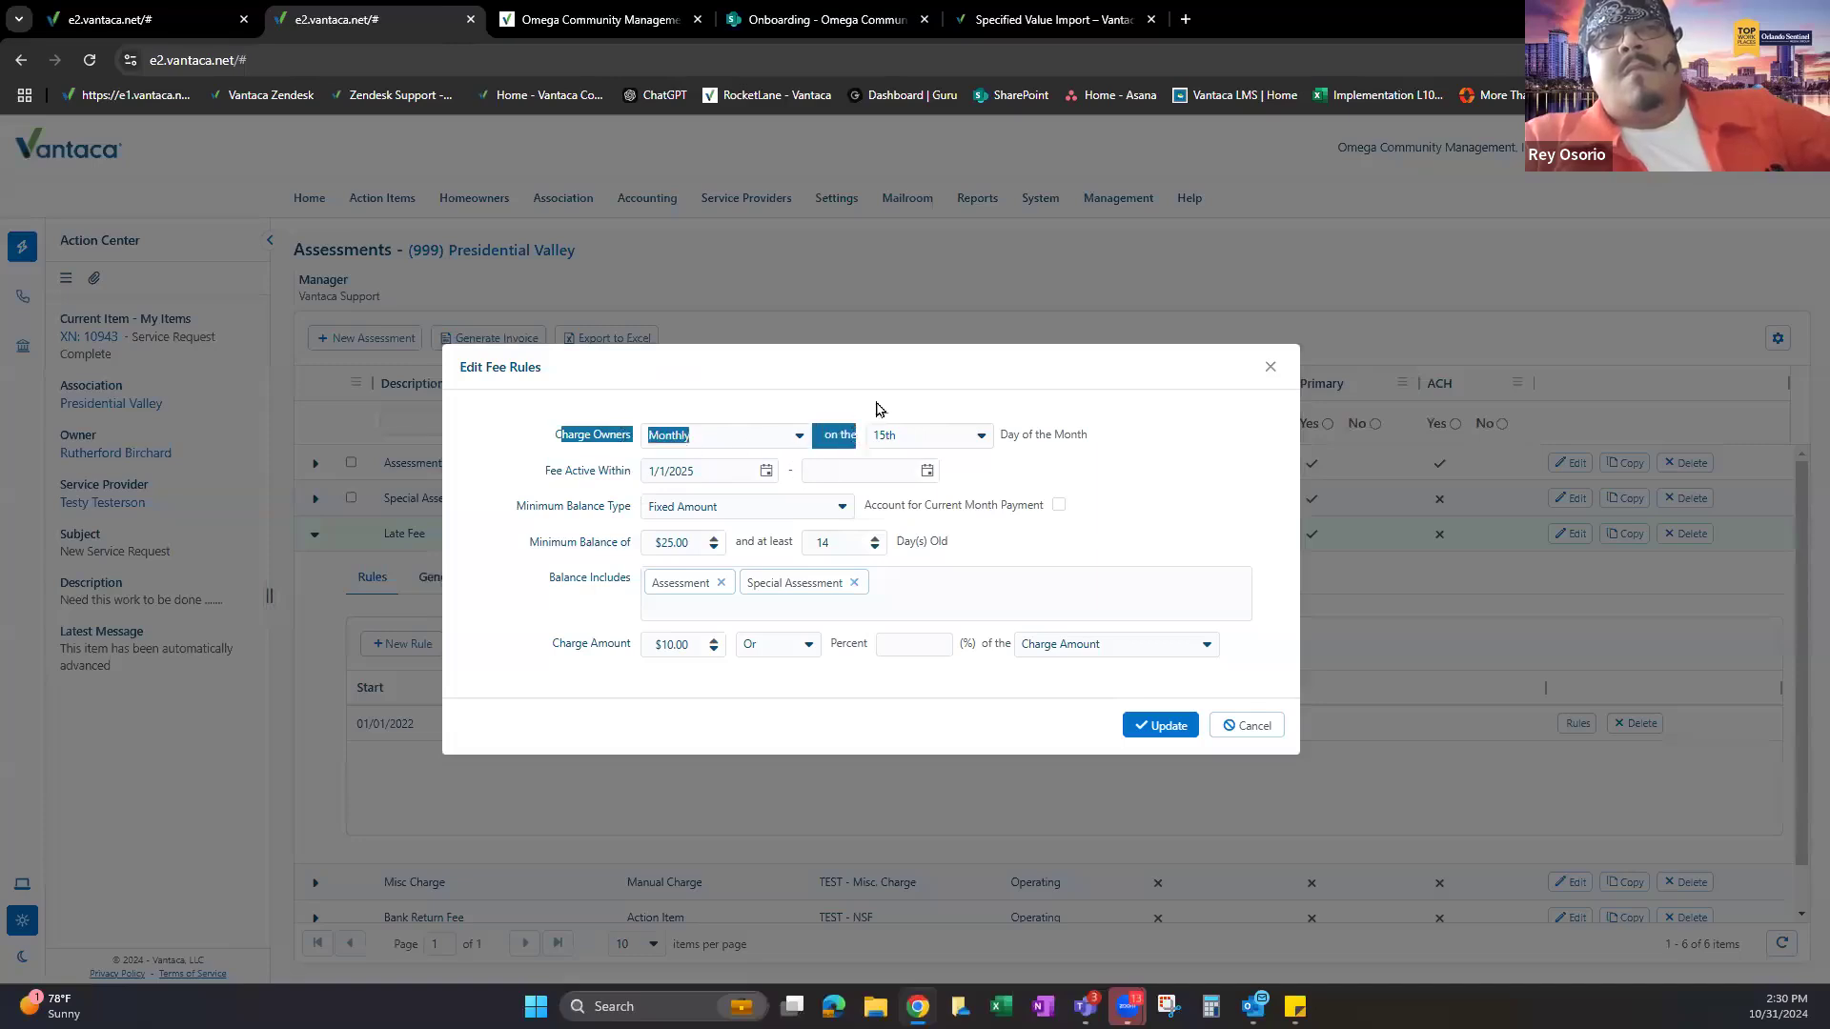
{"action": "left_click", "coordinate": [862, 435]}
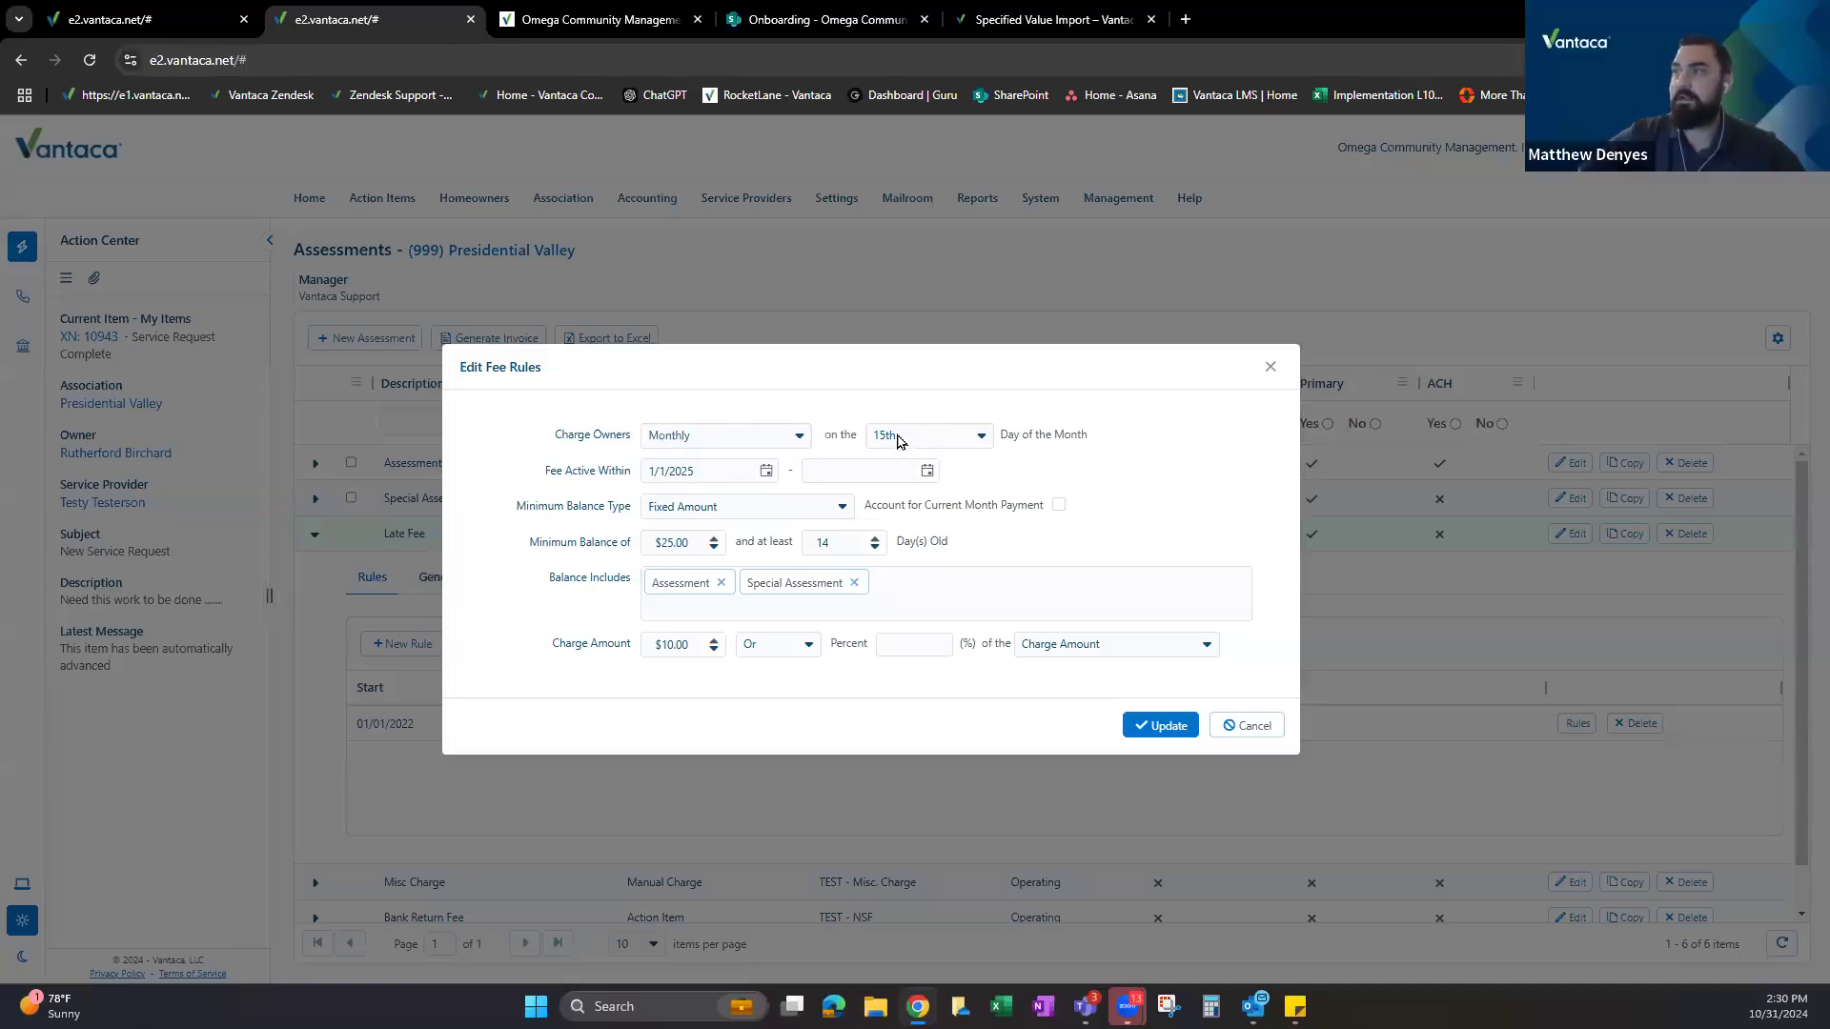
{"action": "left_click_drag", "start_coordinate": [734, 538], "coordinate": [896, 541]}
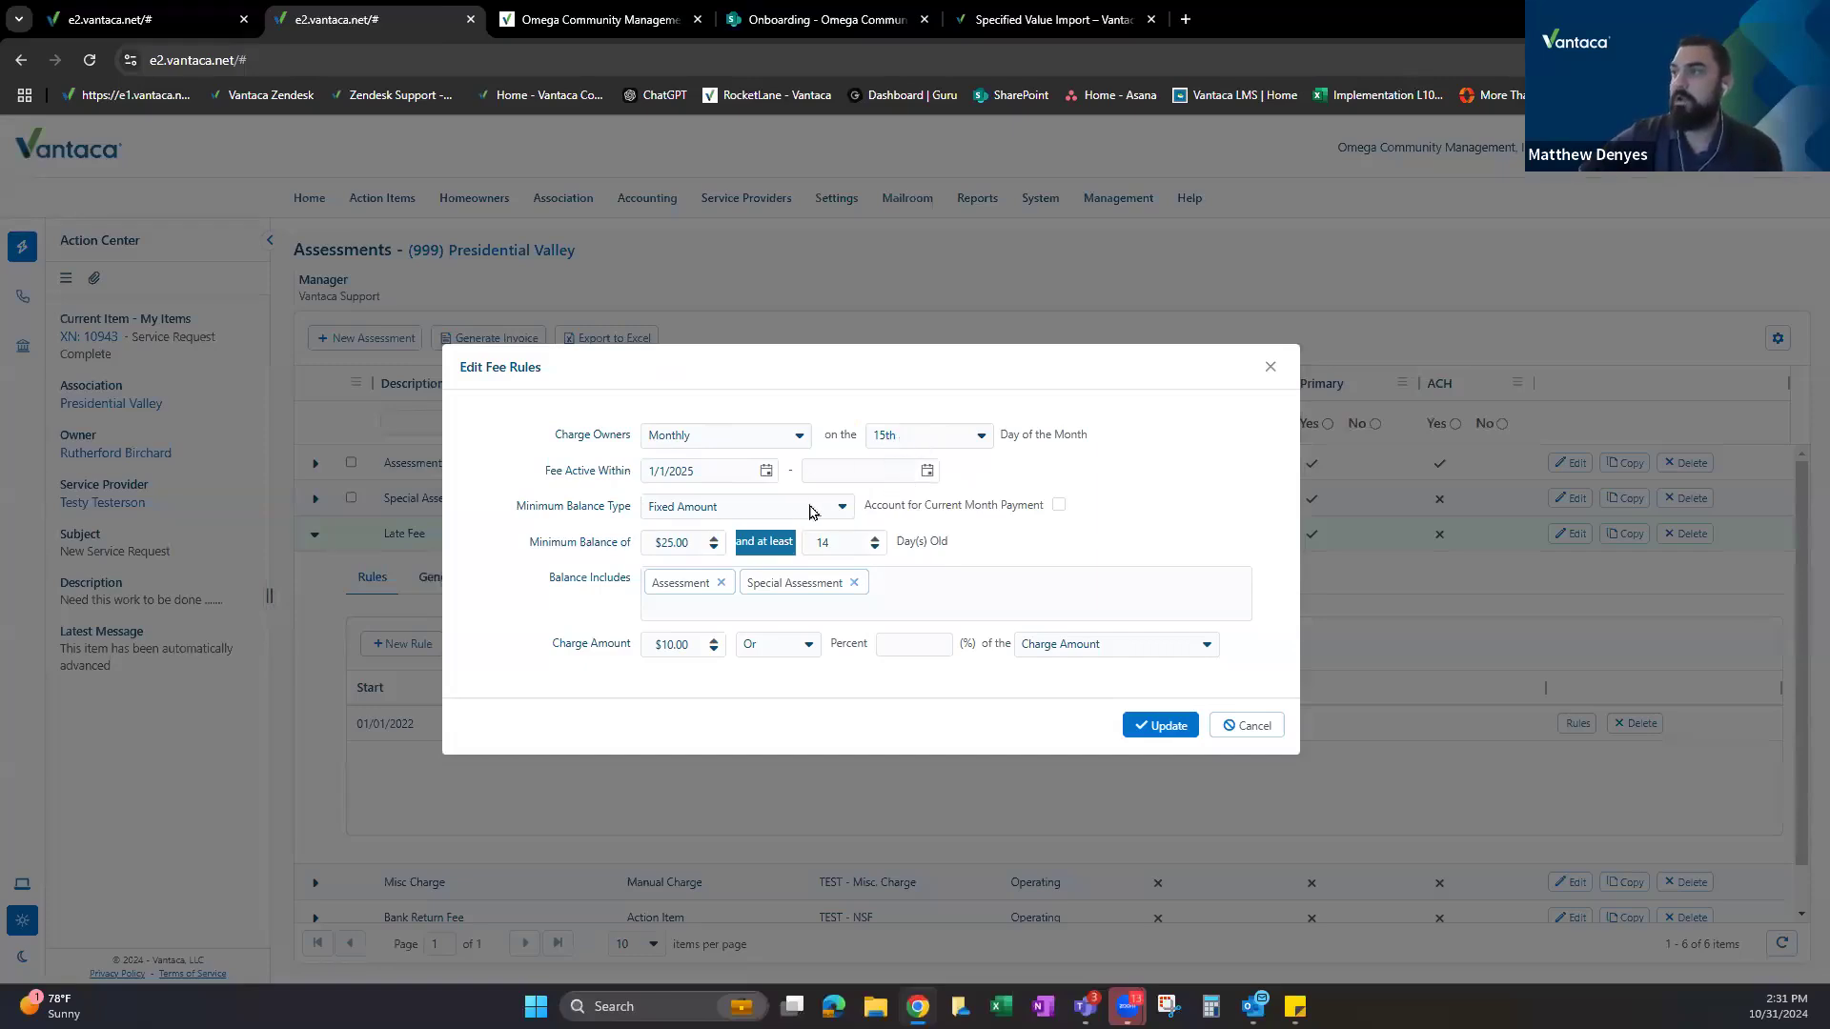
{"action": "left_click_drag", "start_coordinate": [542, 542], "coordinate": [631, 542]}
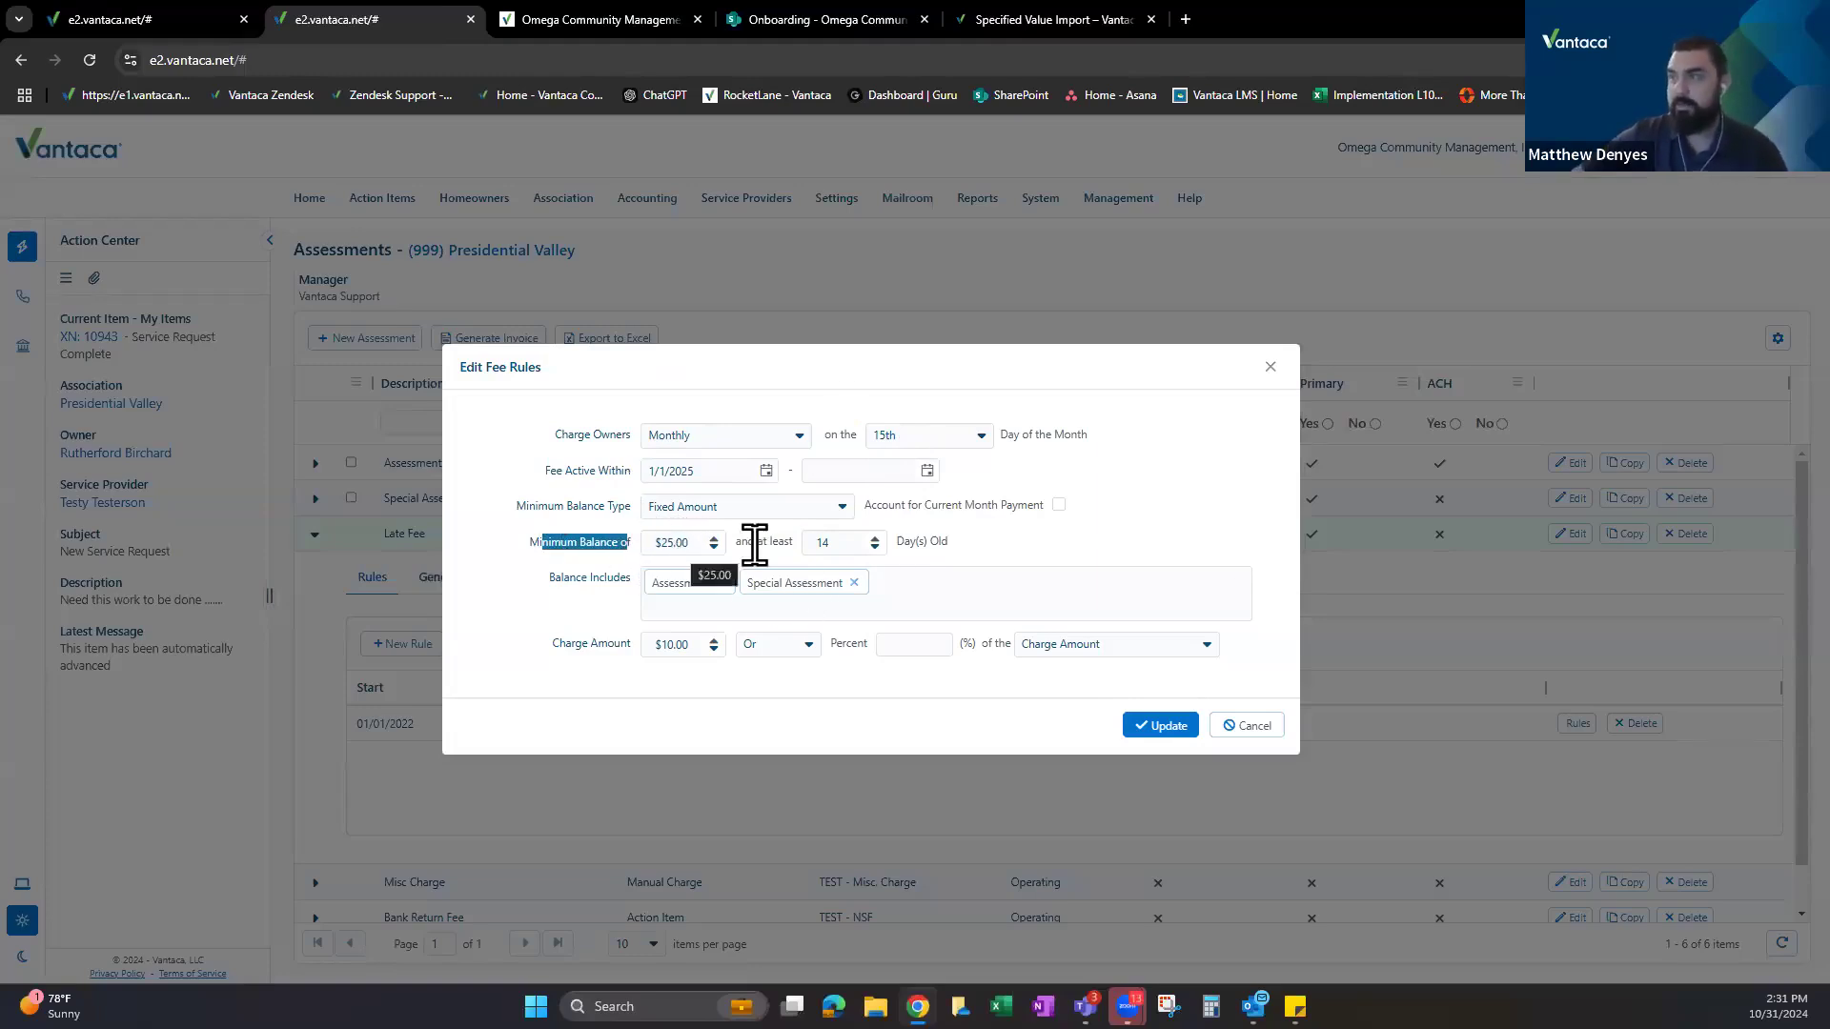
{"action": "left_click_drag", "start_coordinate": [748, 541], "coordinate": [915, 548]}
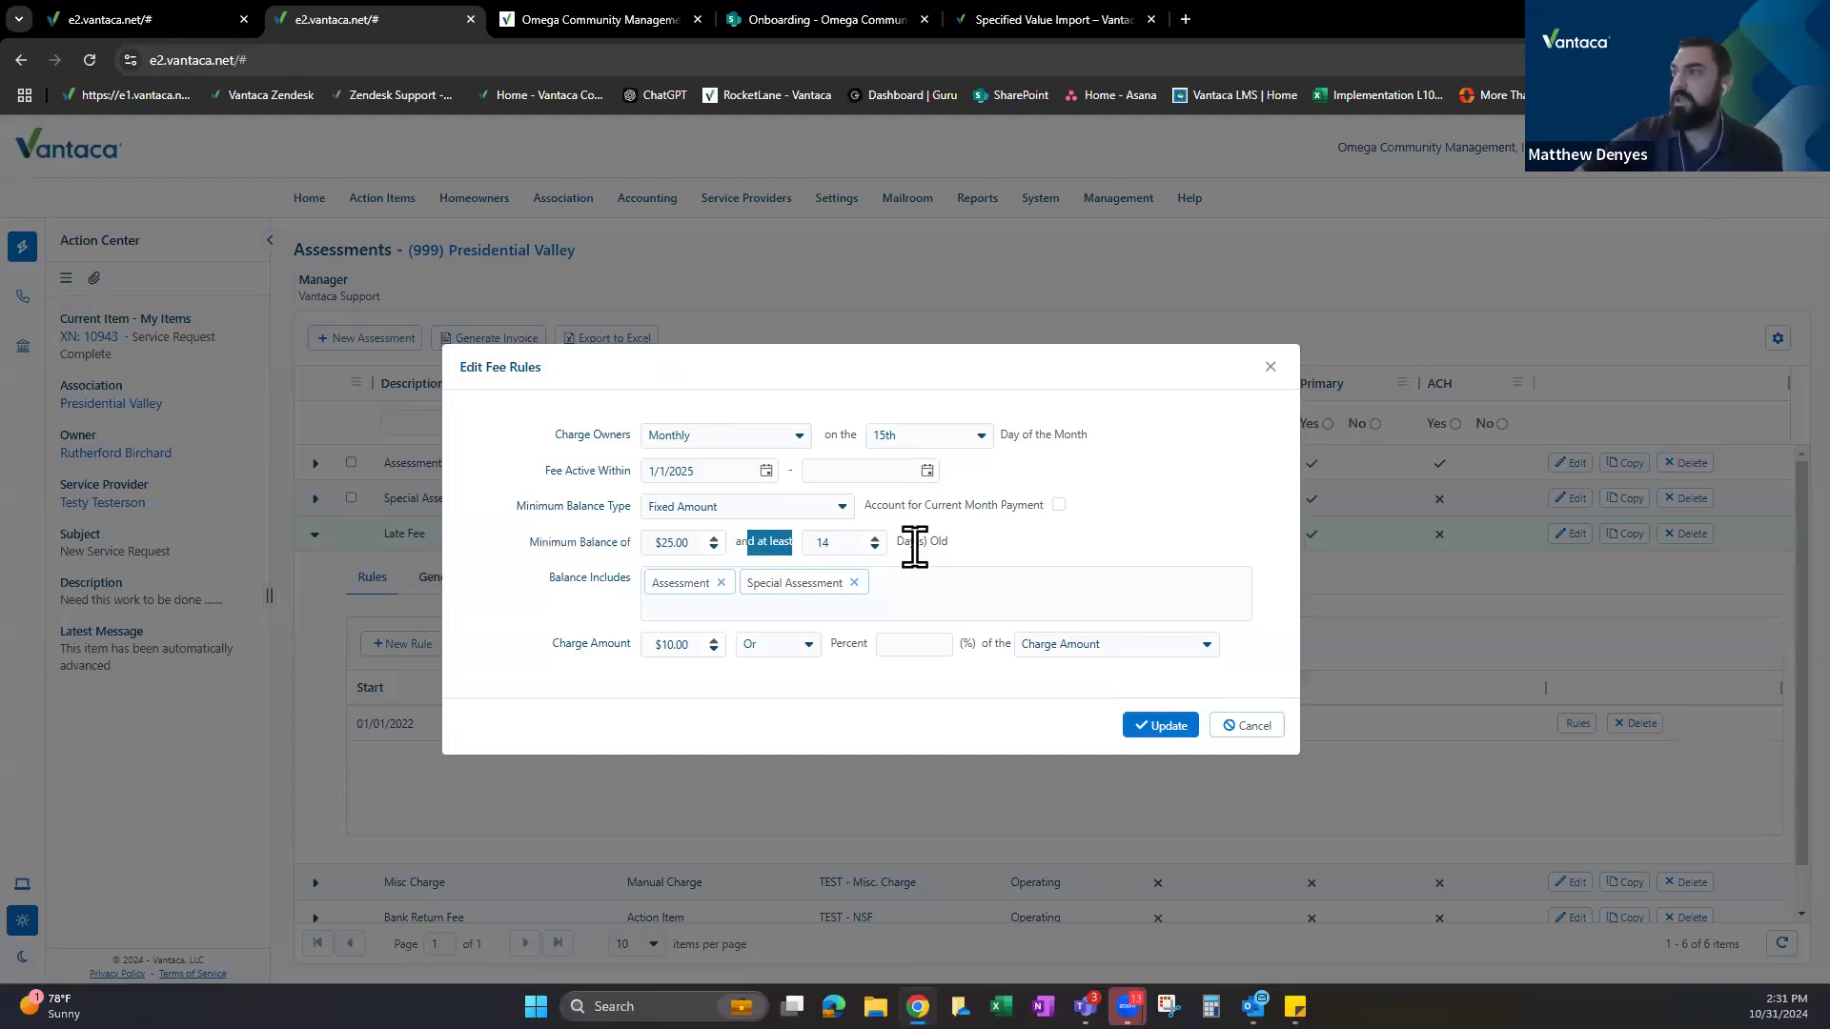
{"action": "left_click_drag", "start_coordinate": [549, 578], "coordinate": [706, 593]}
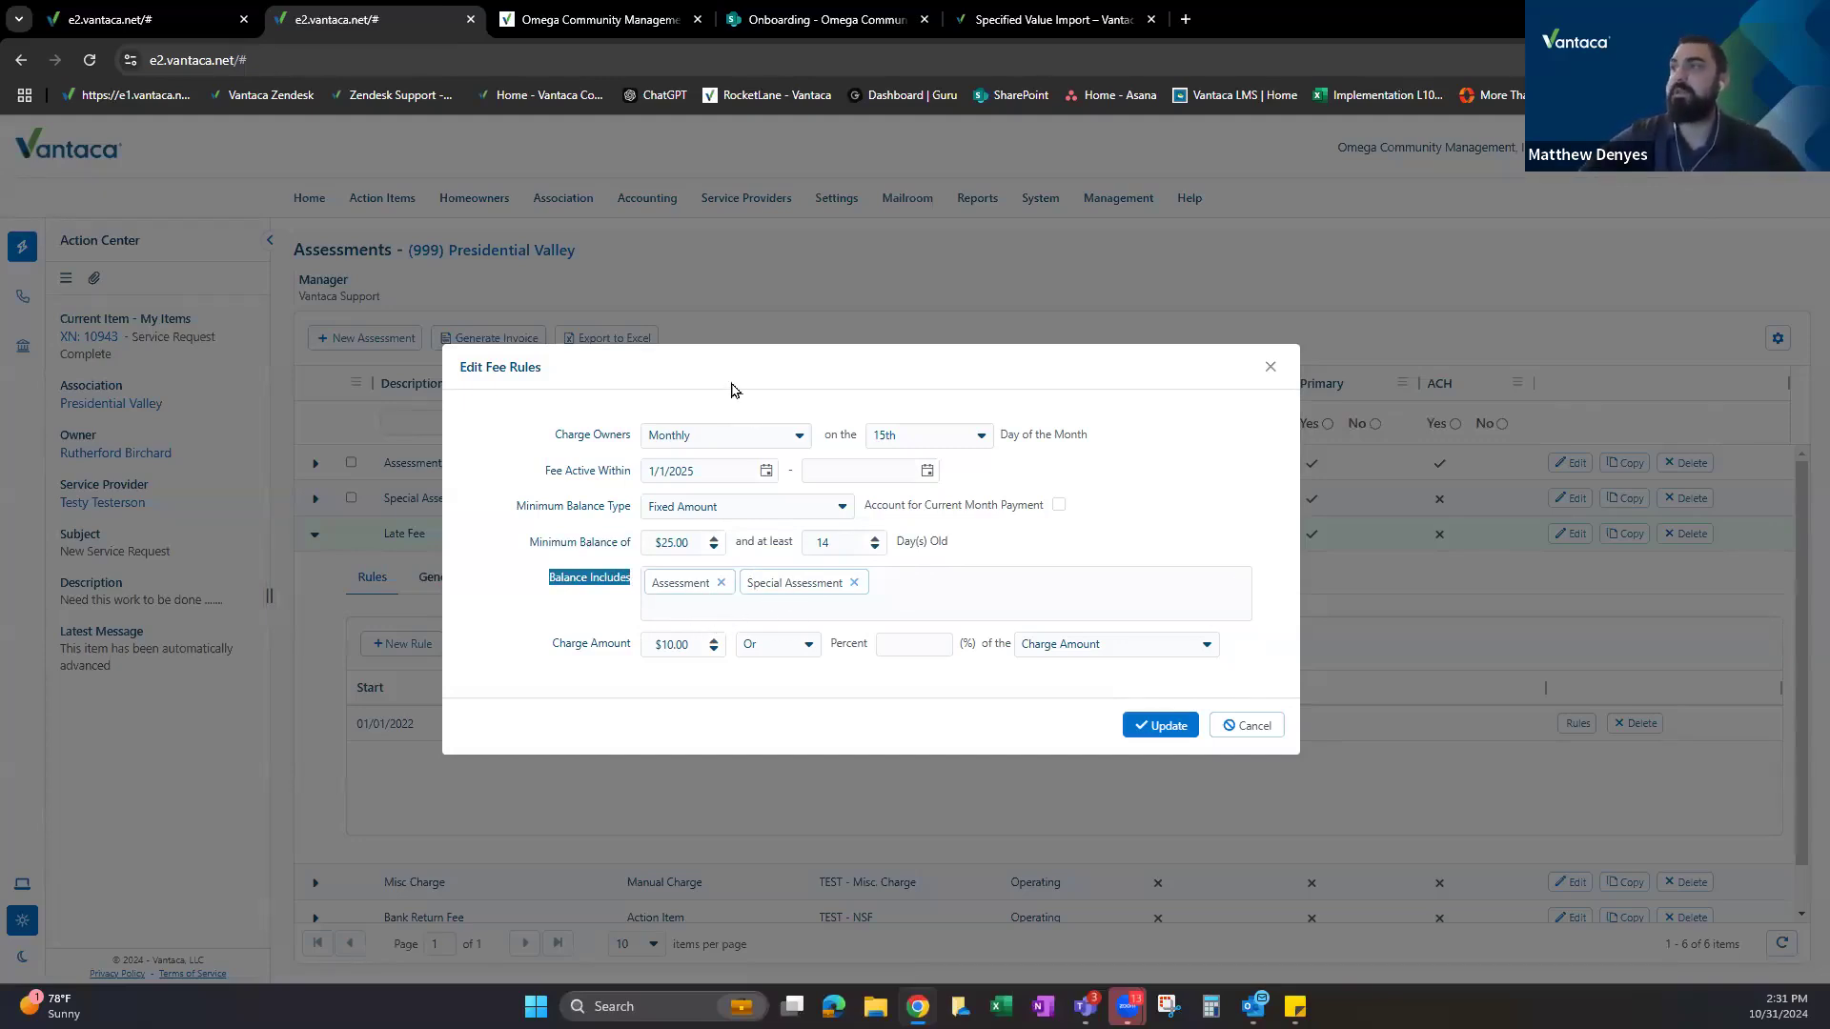
{"action": "left_click_drag", "start_coordinate": [735, 373], "coordinate": [746, 344]}
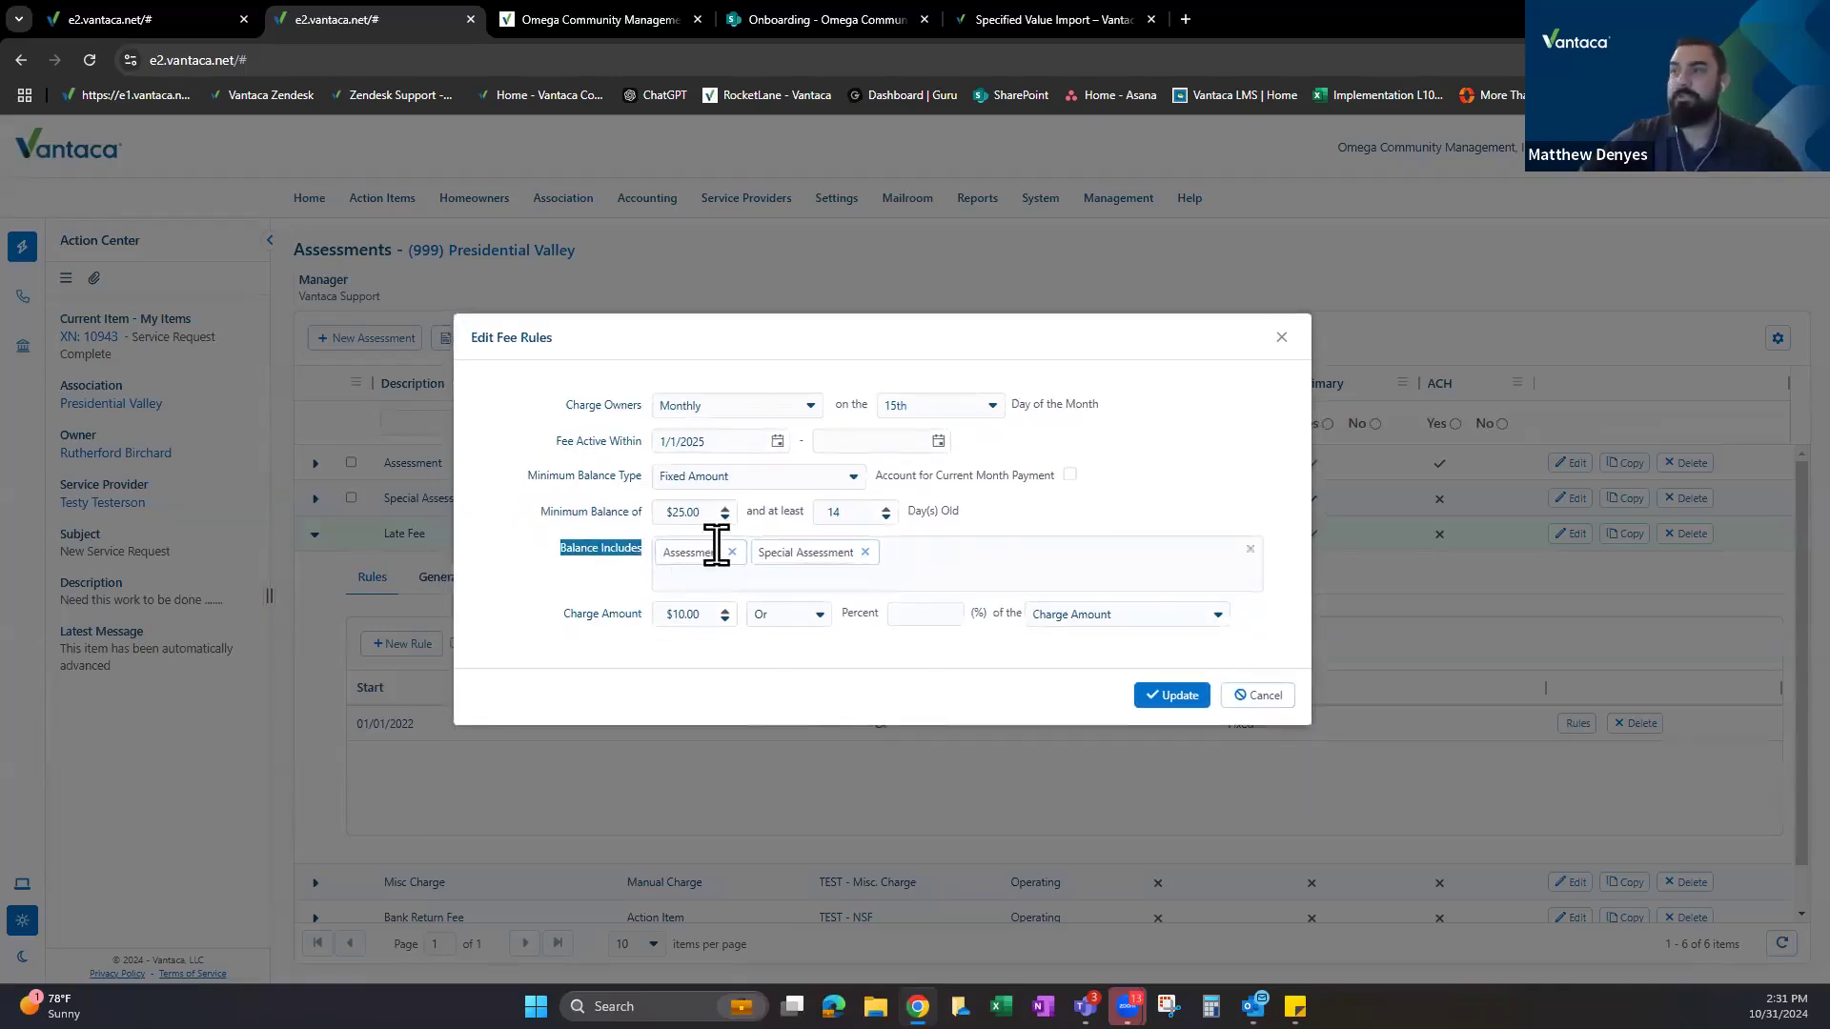
Add Late Fee to Balance Includes, then remove it, keeping Assessment and Special Assessment.
{"action": "left_click", "coordinate": [929, 557]}
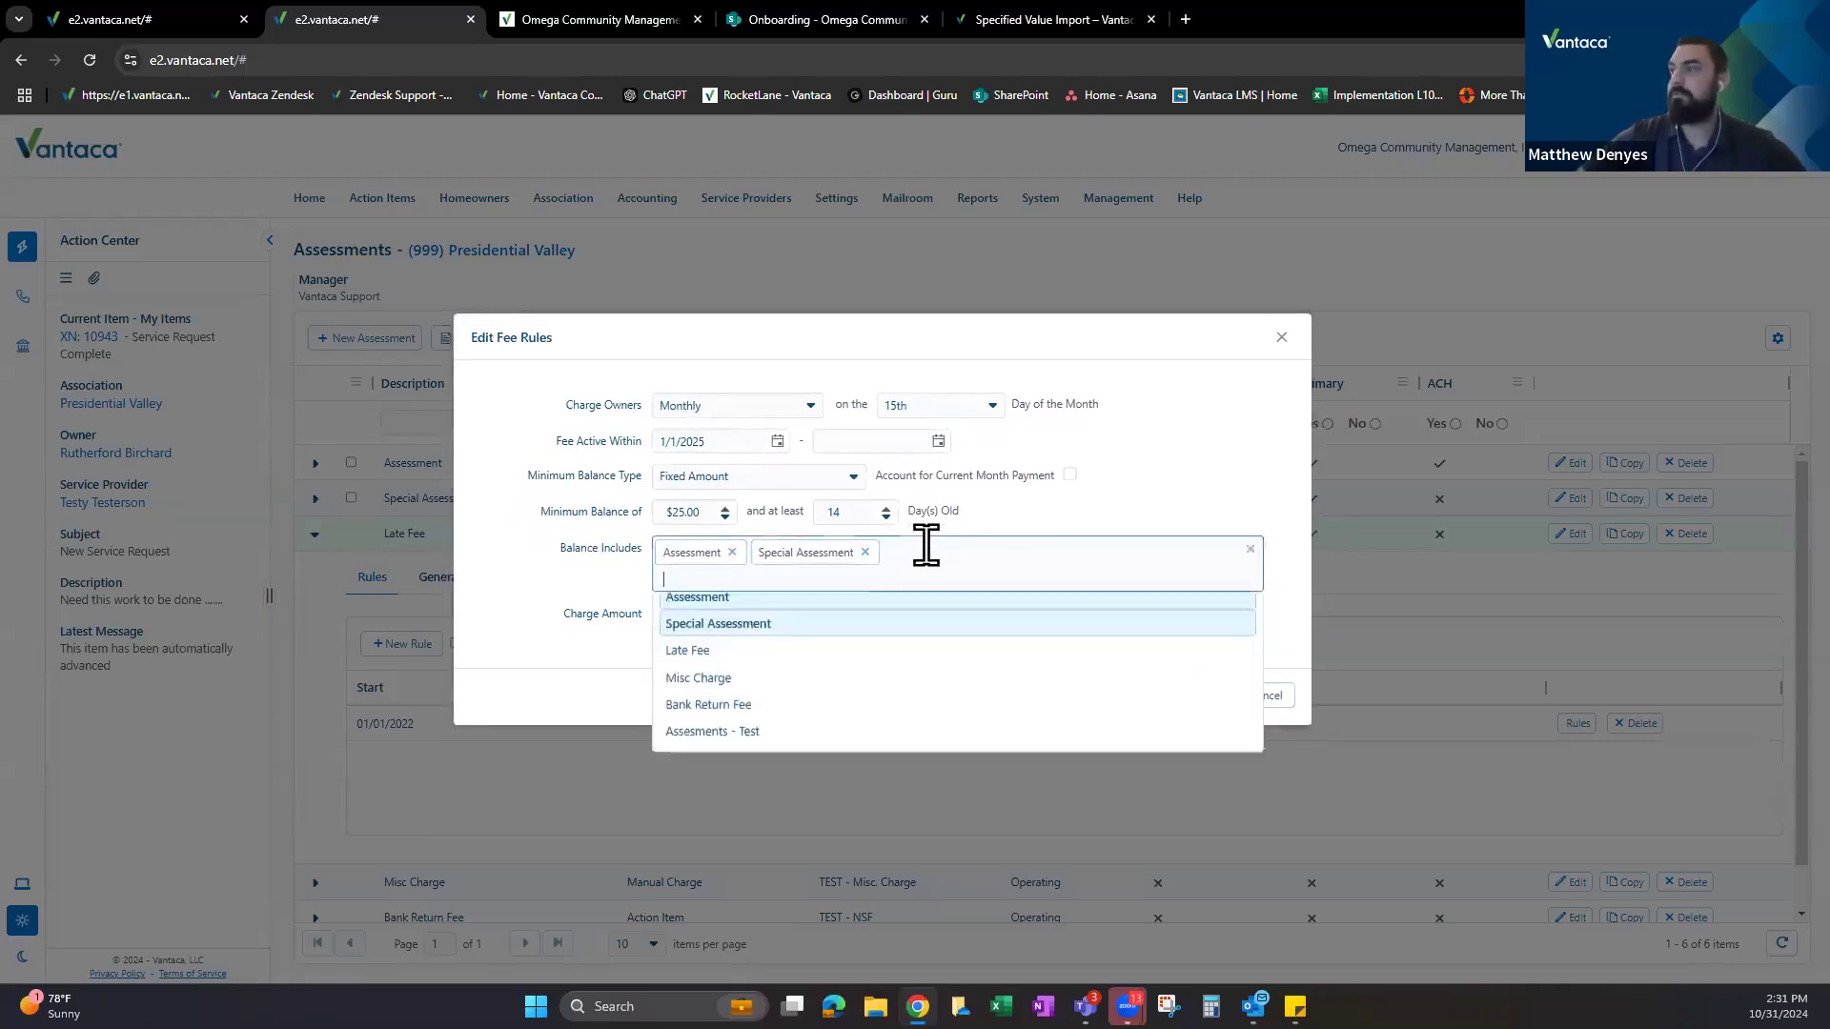
{"action": "left_click", "coordinate": [1129, 494]}
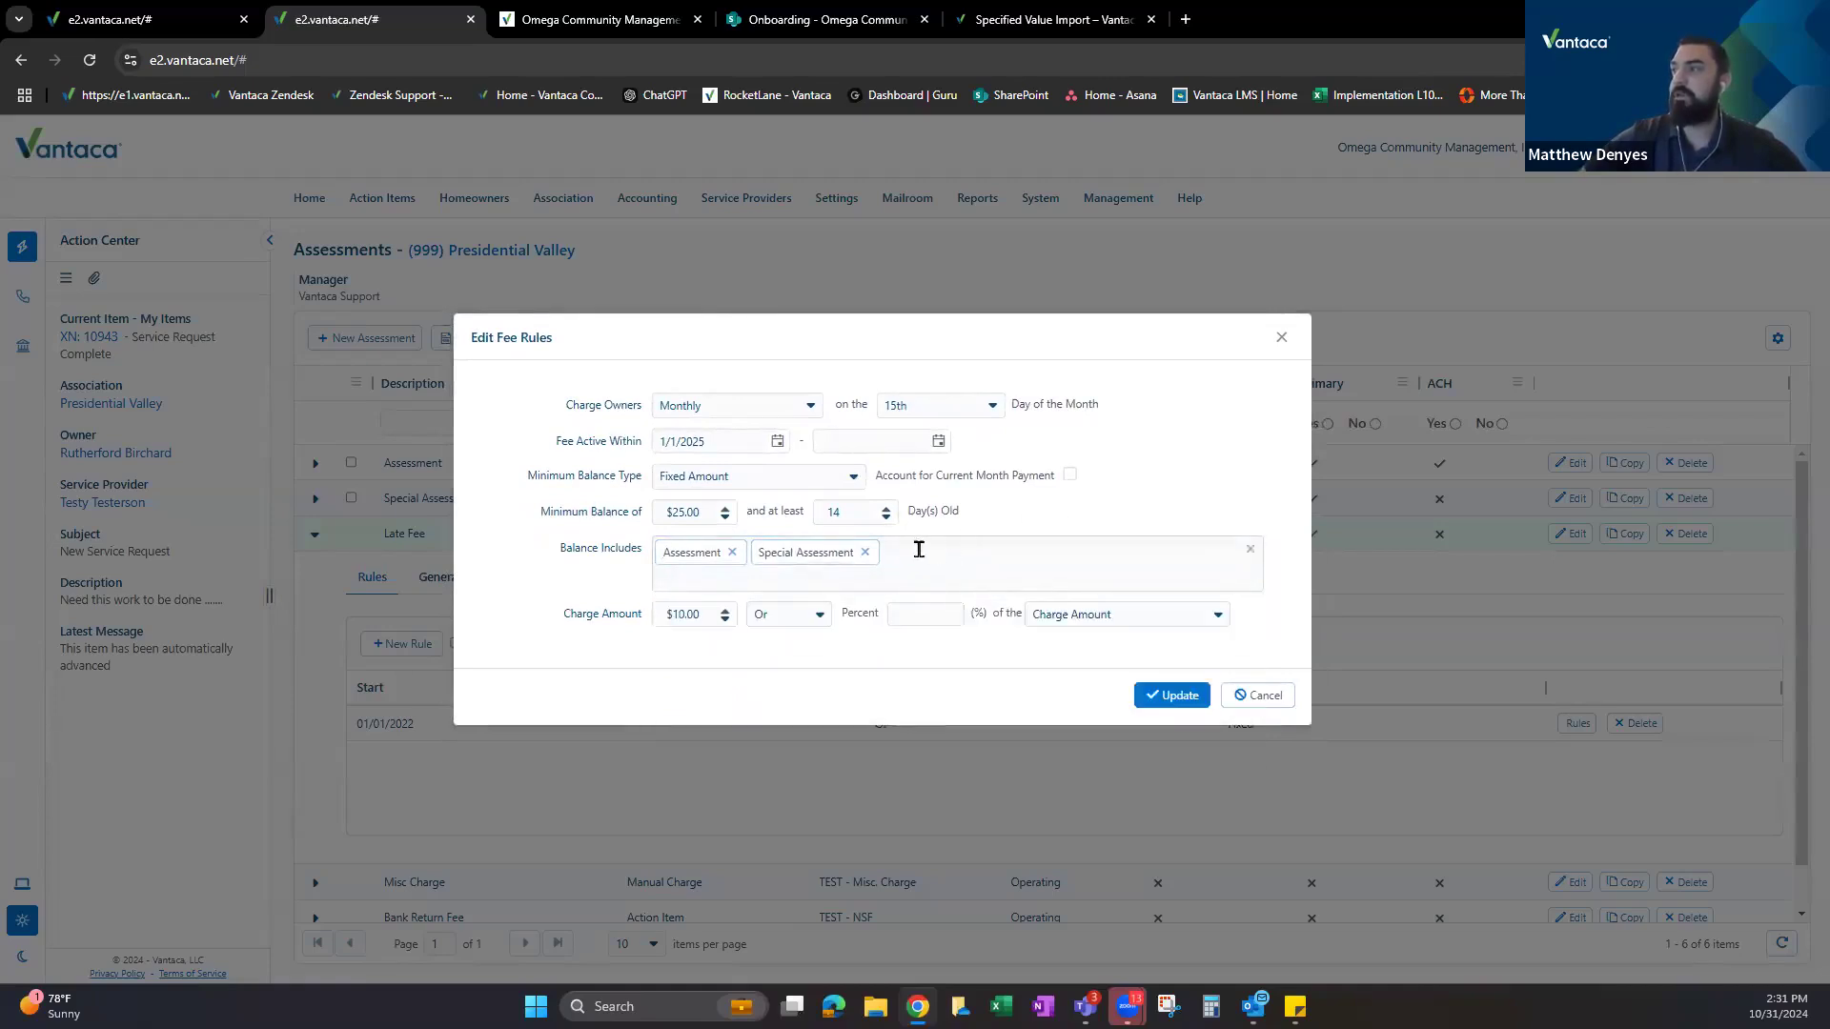
{"action": "left_click", "coordinate": [941, 559]}
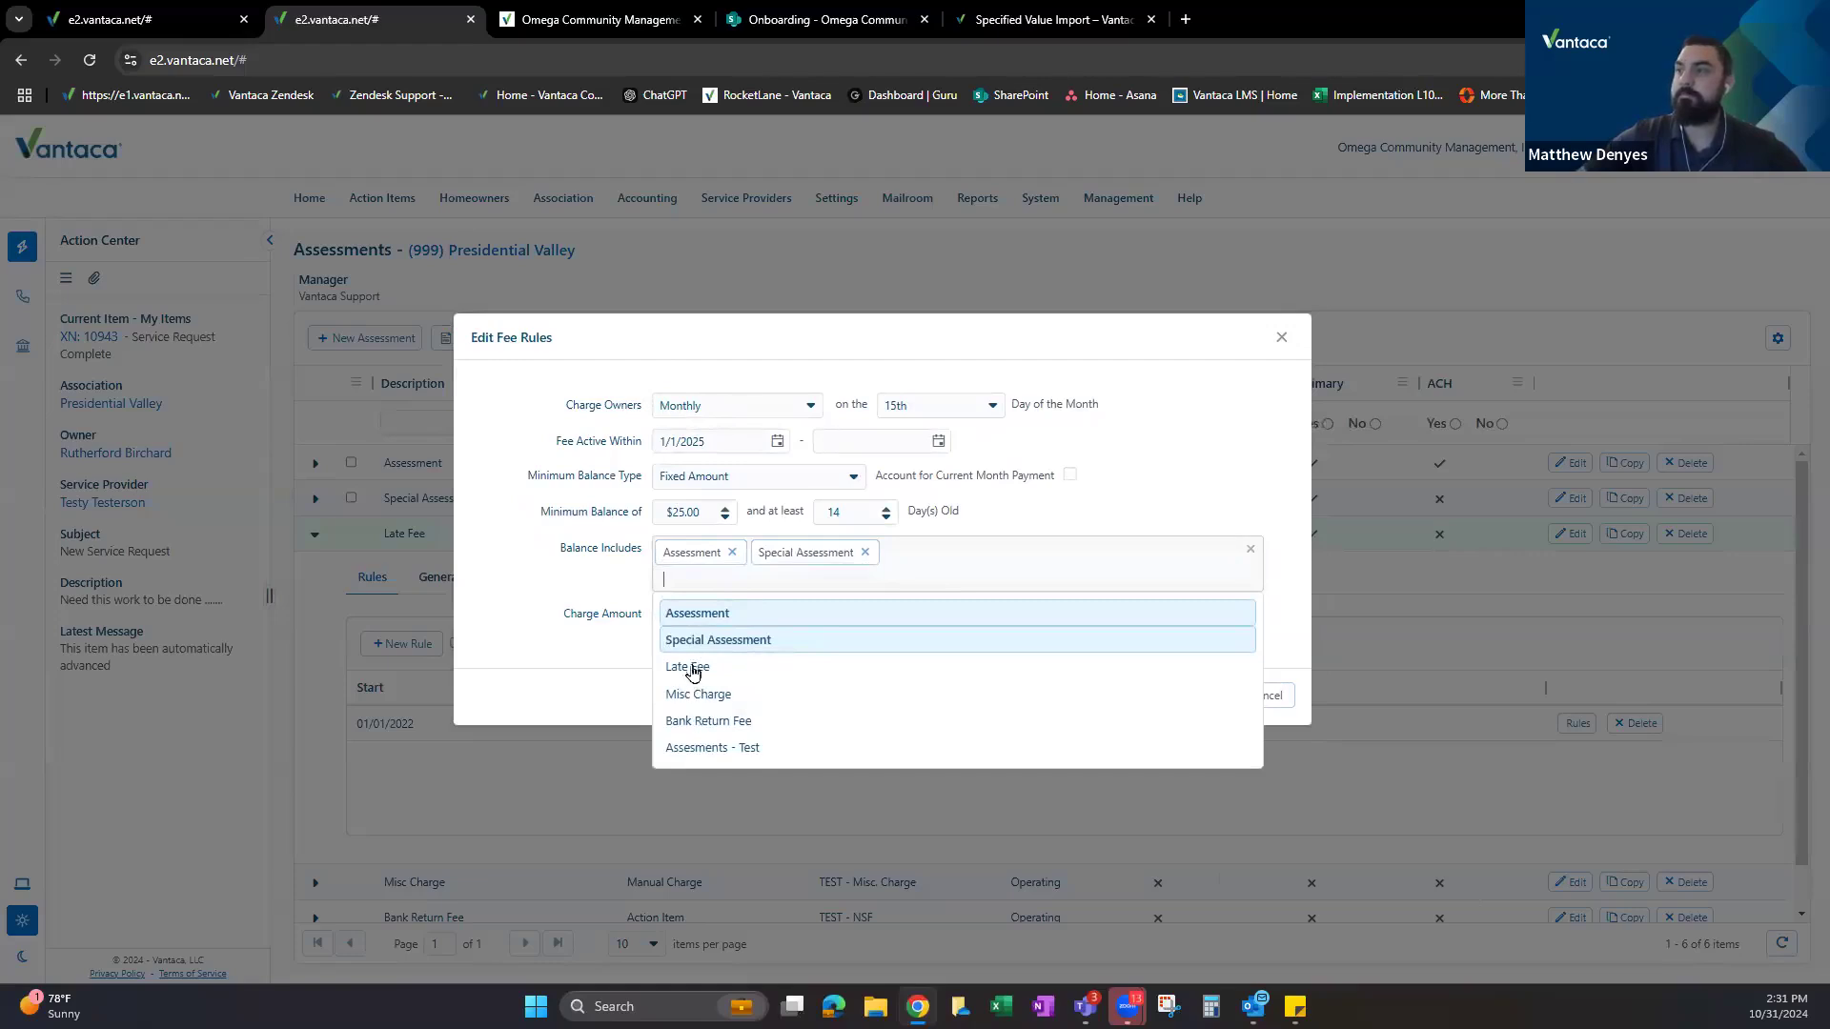
{"action": "left_click", "coordinate": [687, 669]}
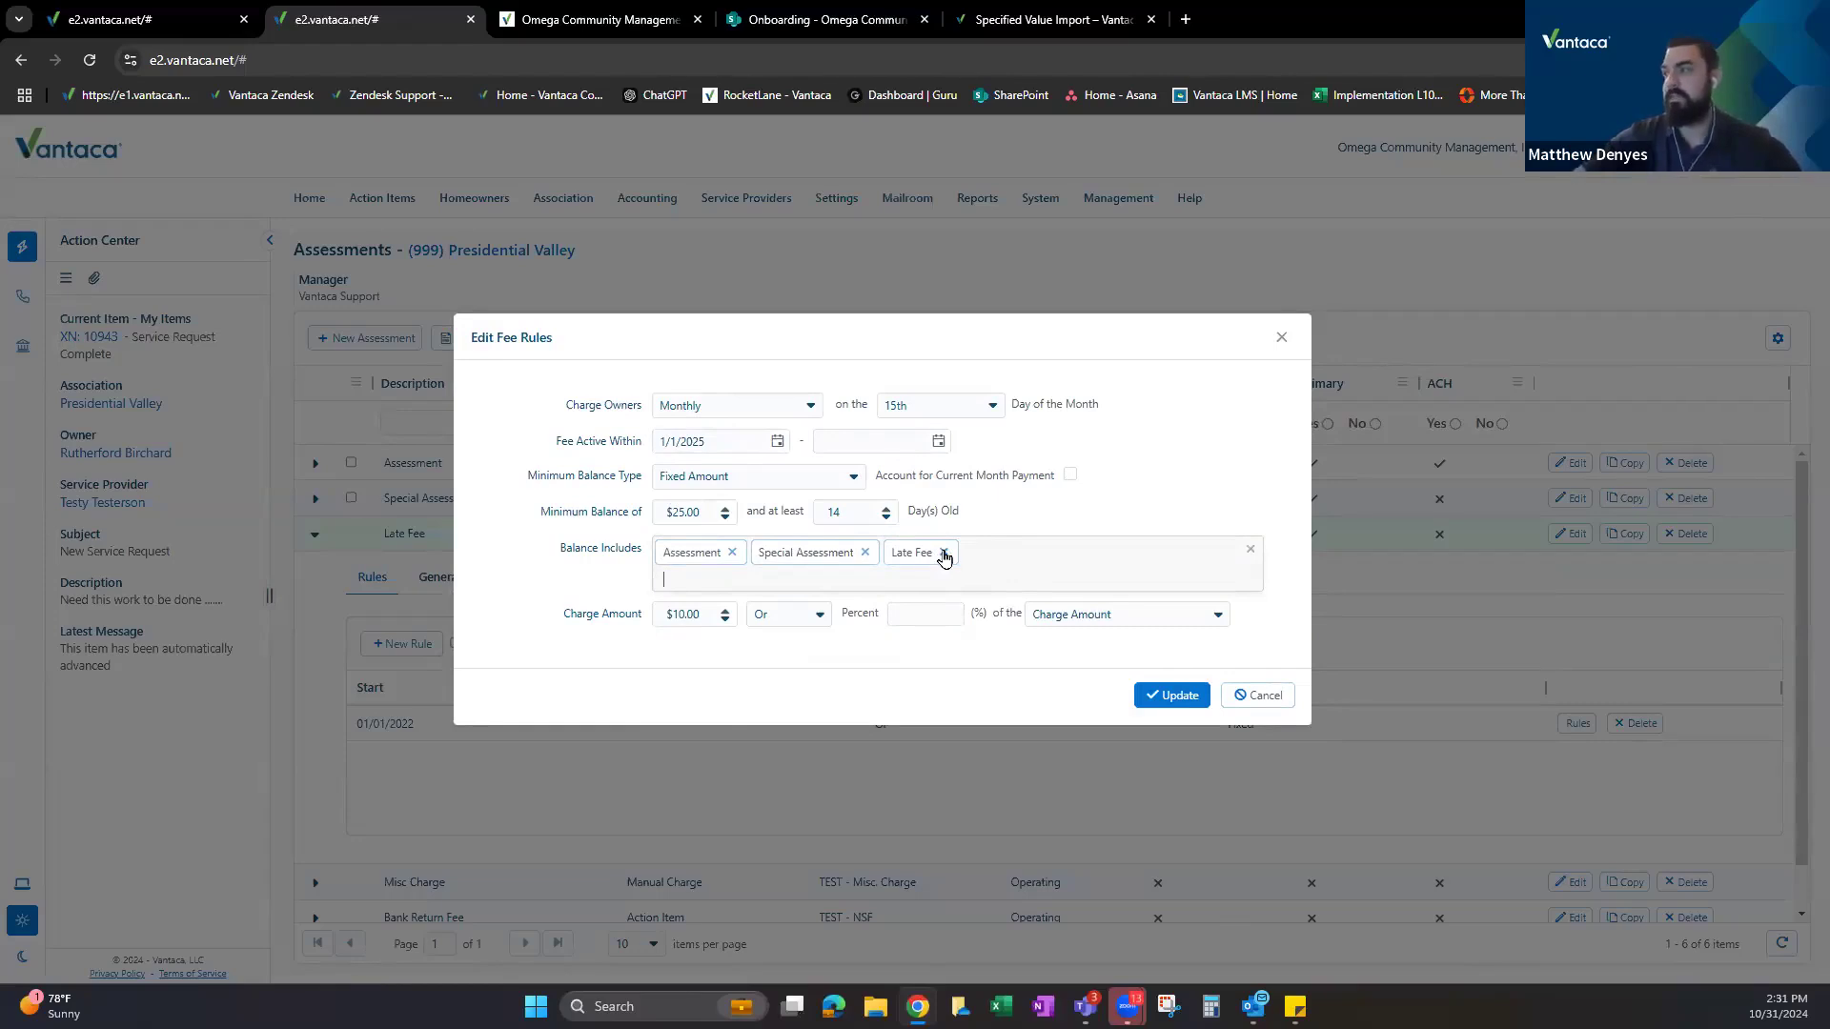
{"action": "left_click", "coordinate": [943, 554]}
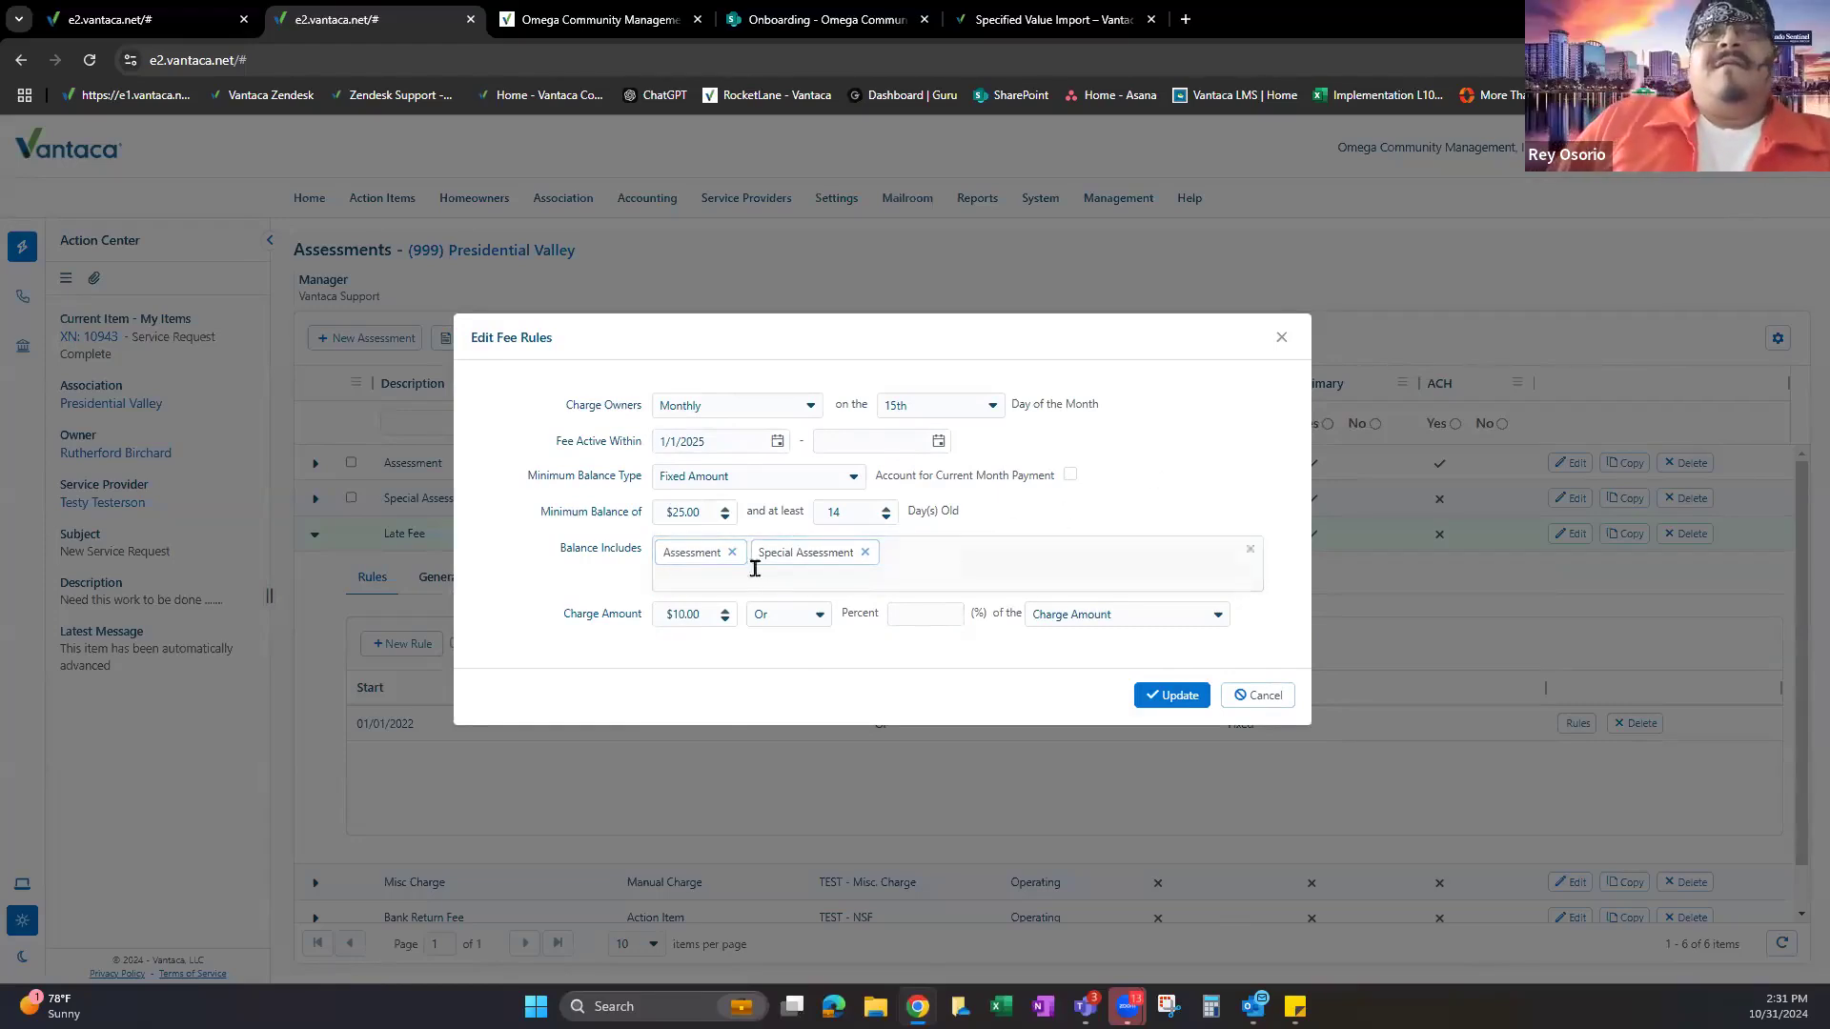
Review the Minimum Balance, days-old and Charge Amount settings, then show the Specified Value Import article.
{"action": "left_click_drag", "start_coordinate": [540, 512], "coordinate": [629, 512]}
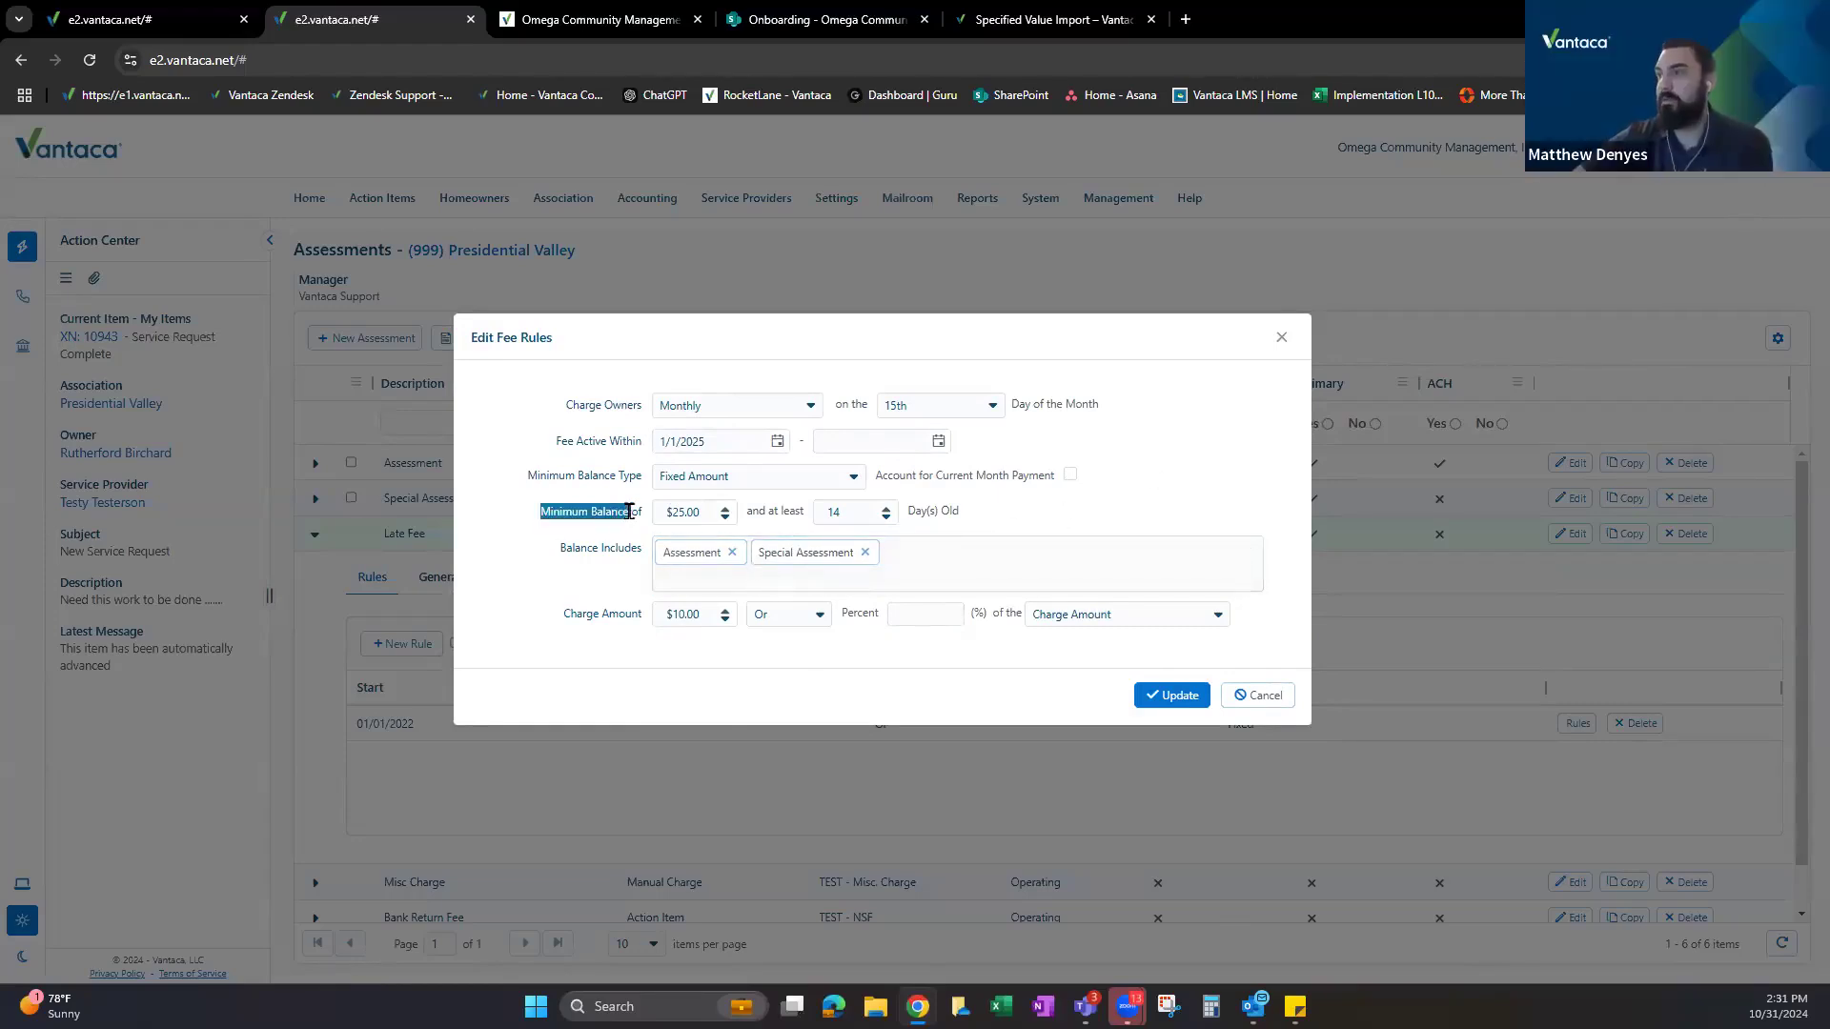
{"action": "left_click_drag", "start_coordinate": [748, 512], "coordinate": [810, 512]}
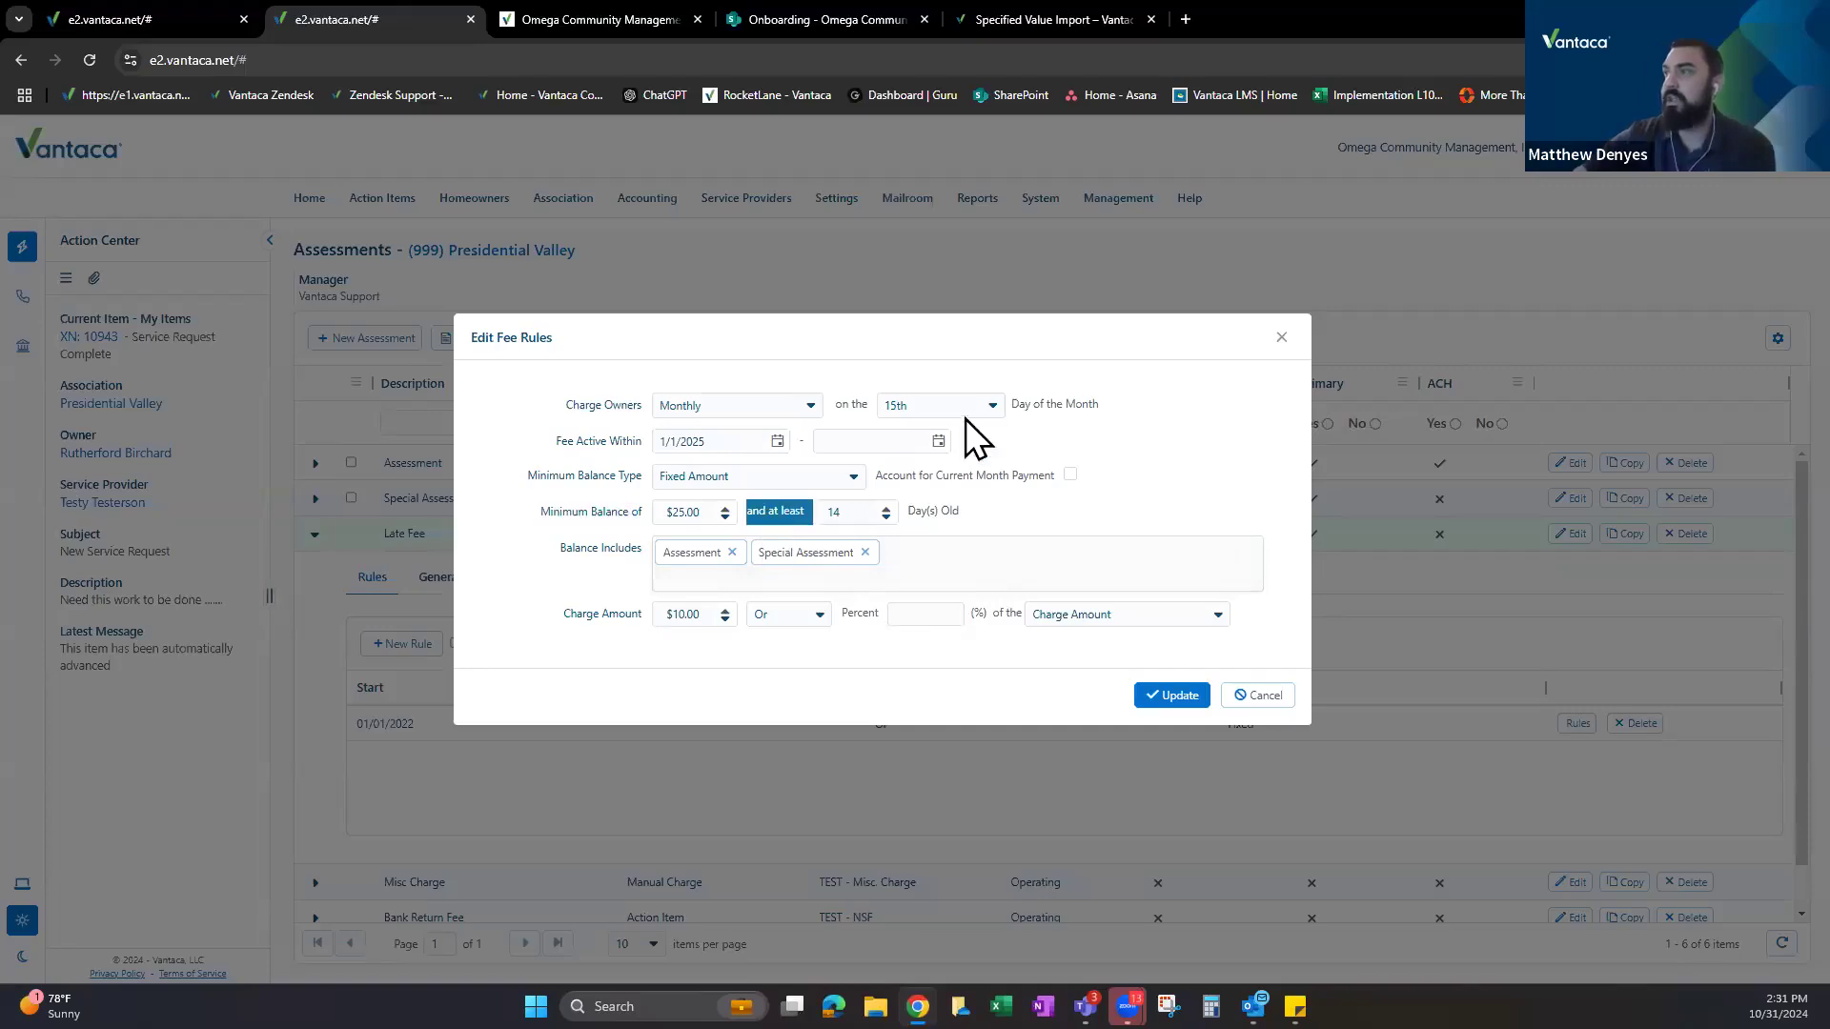
{"action": "left_click_drag", "start_coordinate": [569, 614], "coordinate": [627, 611]}
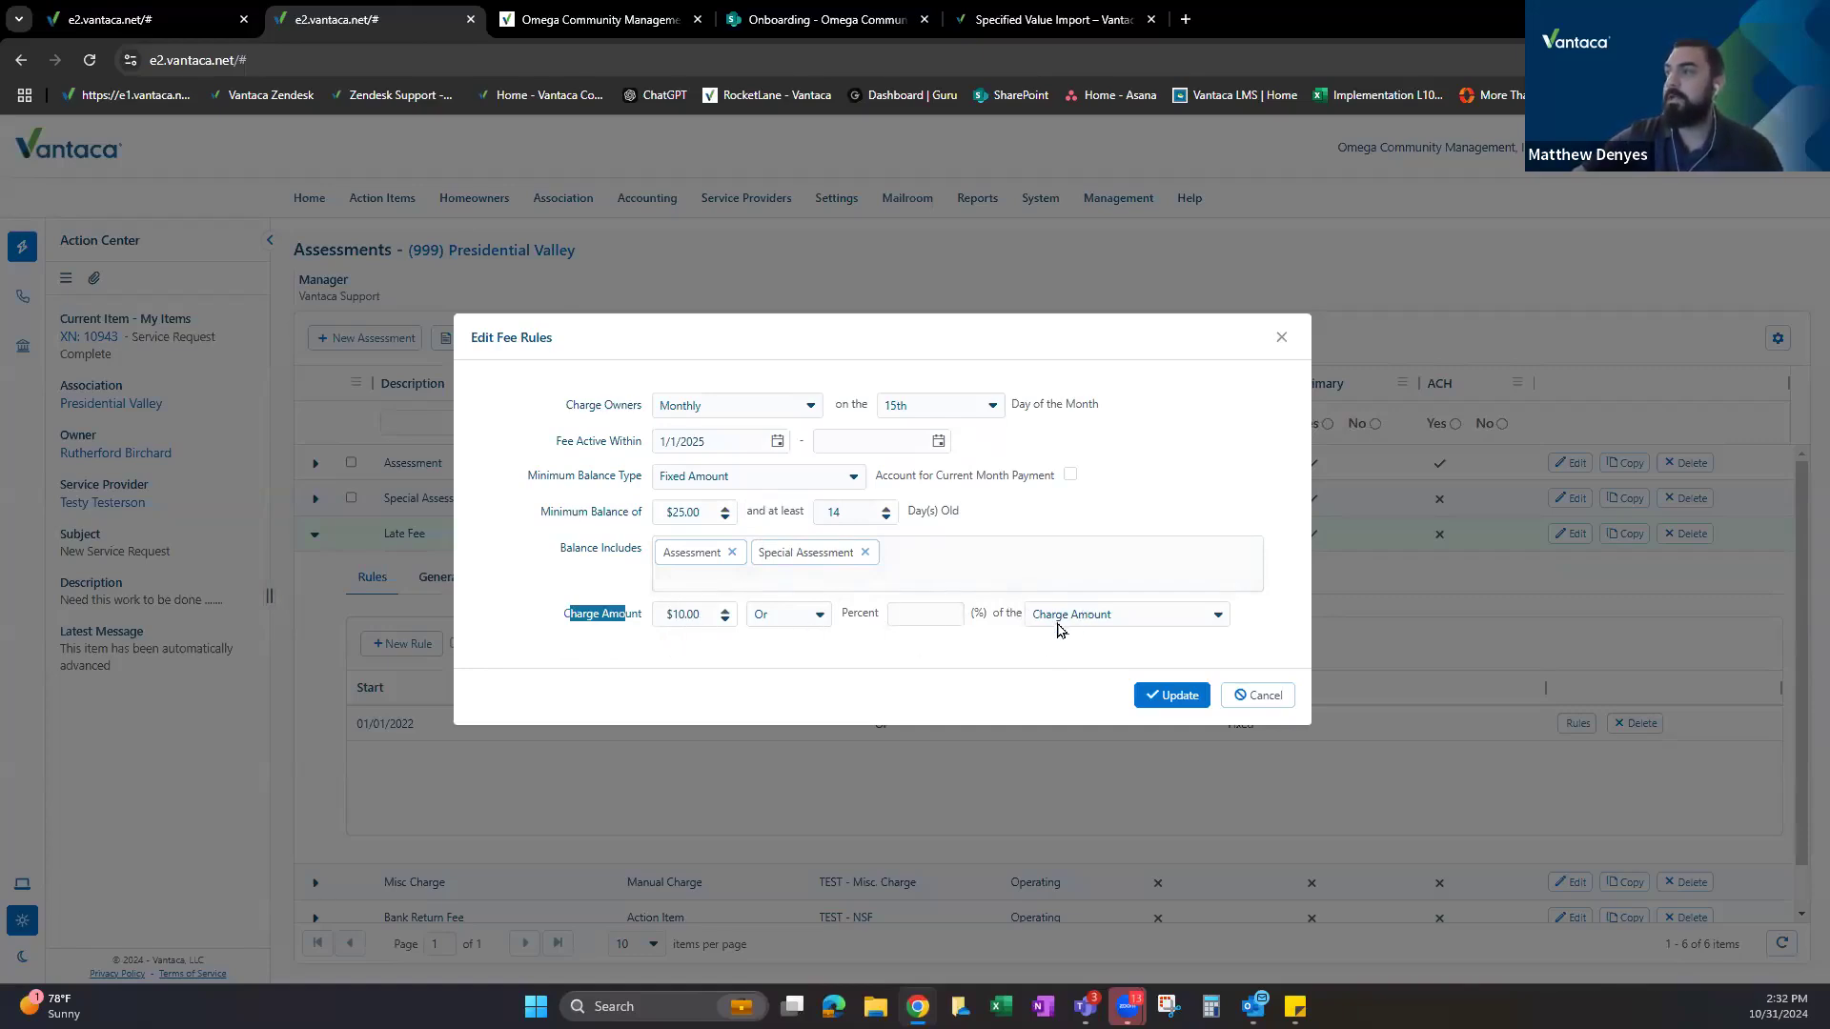
{"action": "left_click", "coordinate": [1096, 616]}
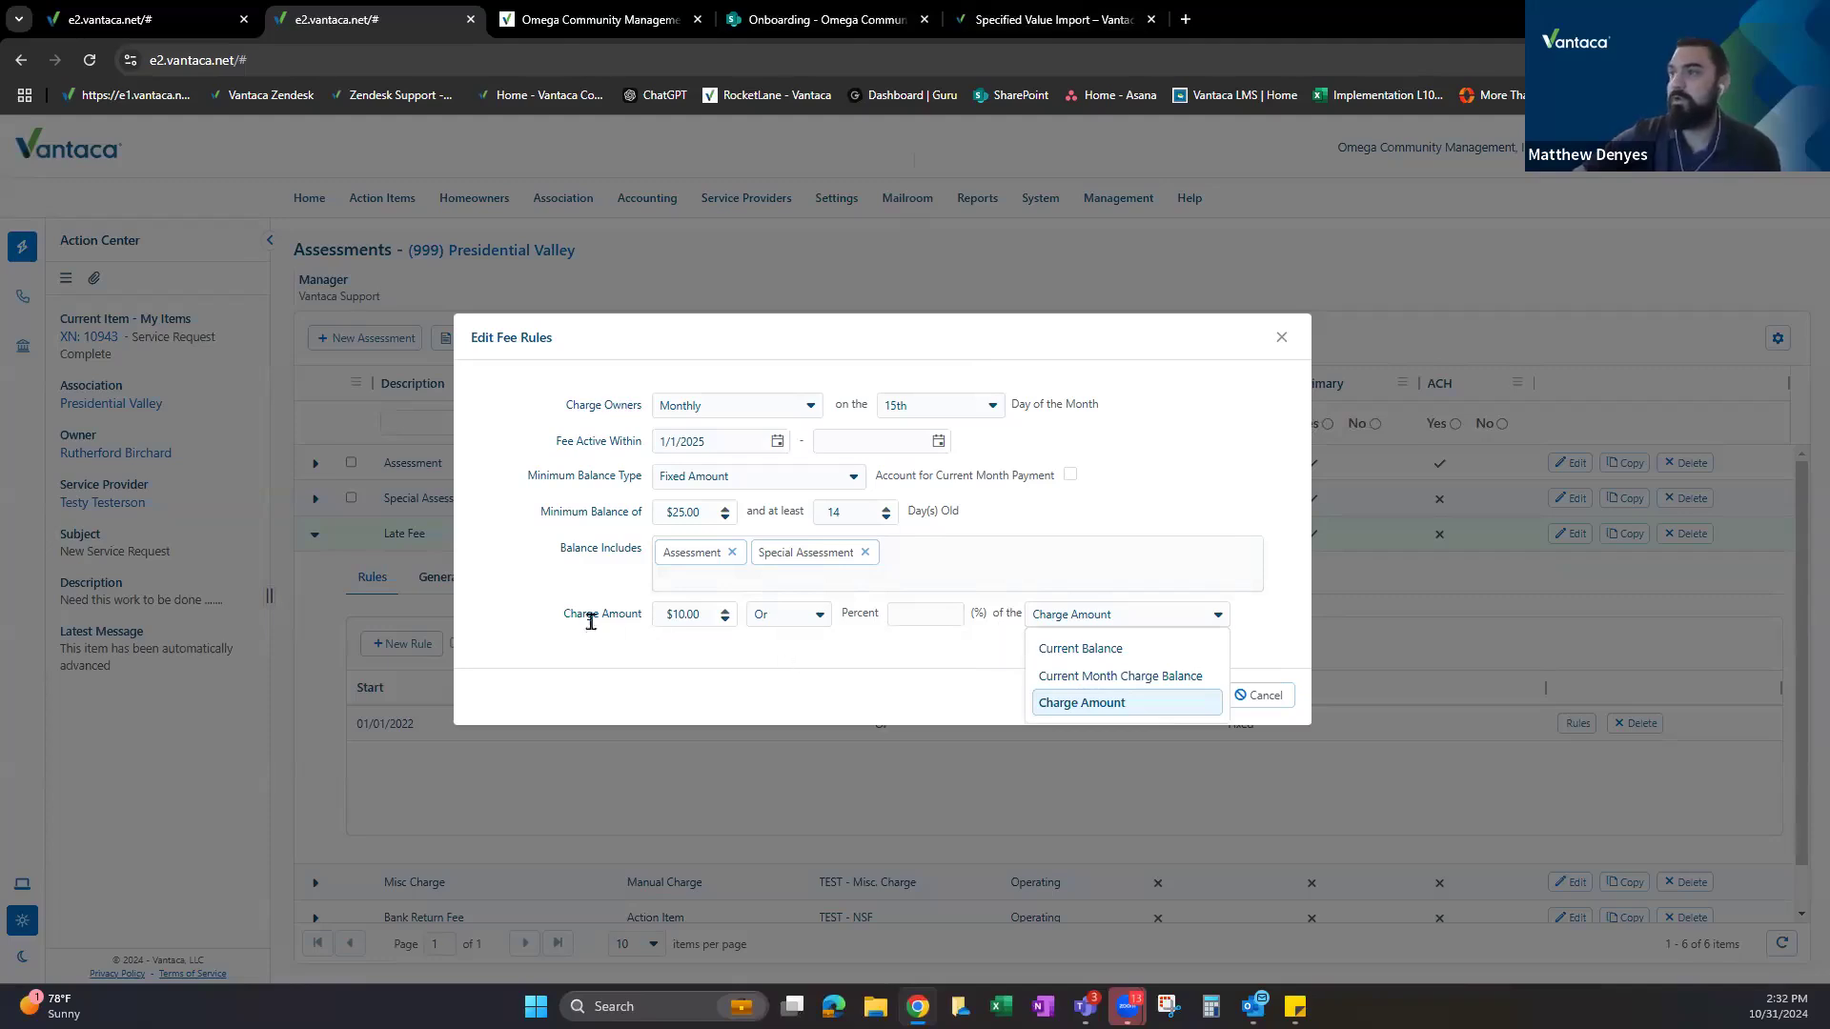
{"action": "left_click", "coordinate": [1015, 5]}
{"action": "left_click", "coordinate": [760, 436]}
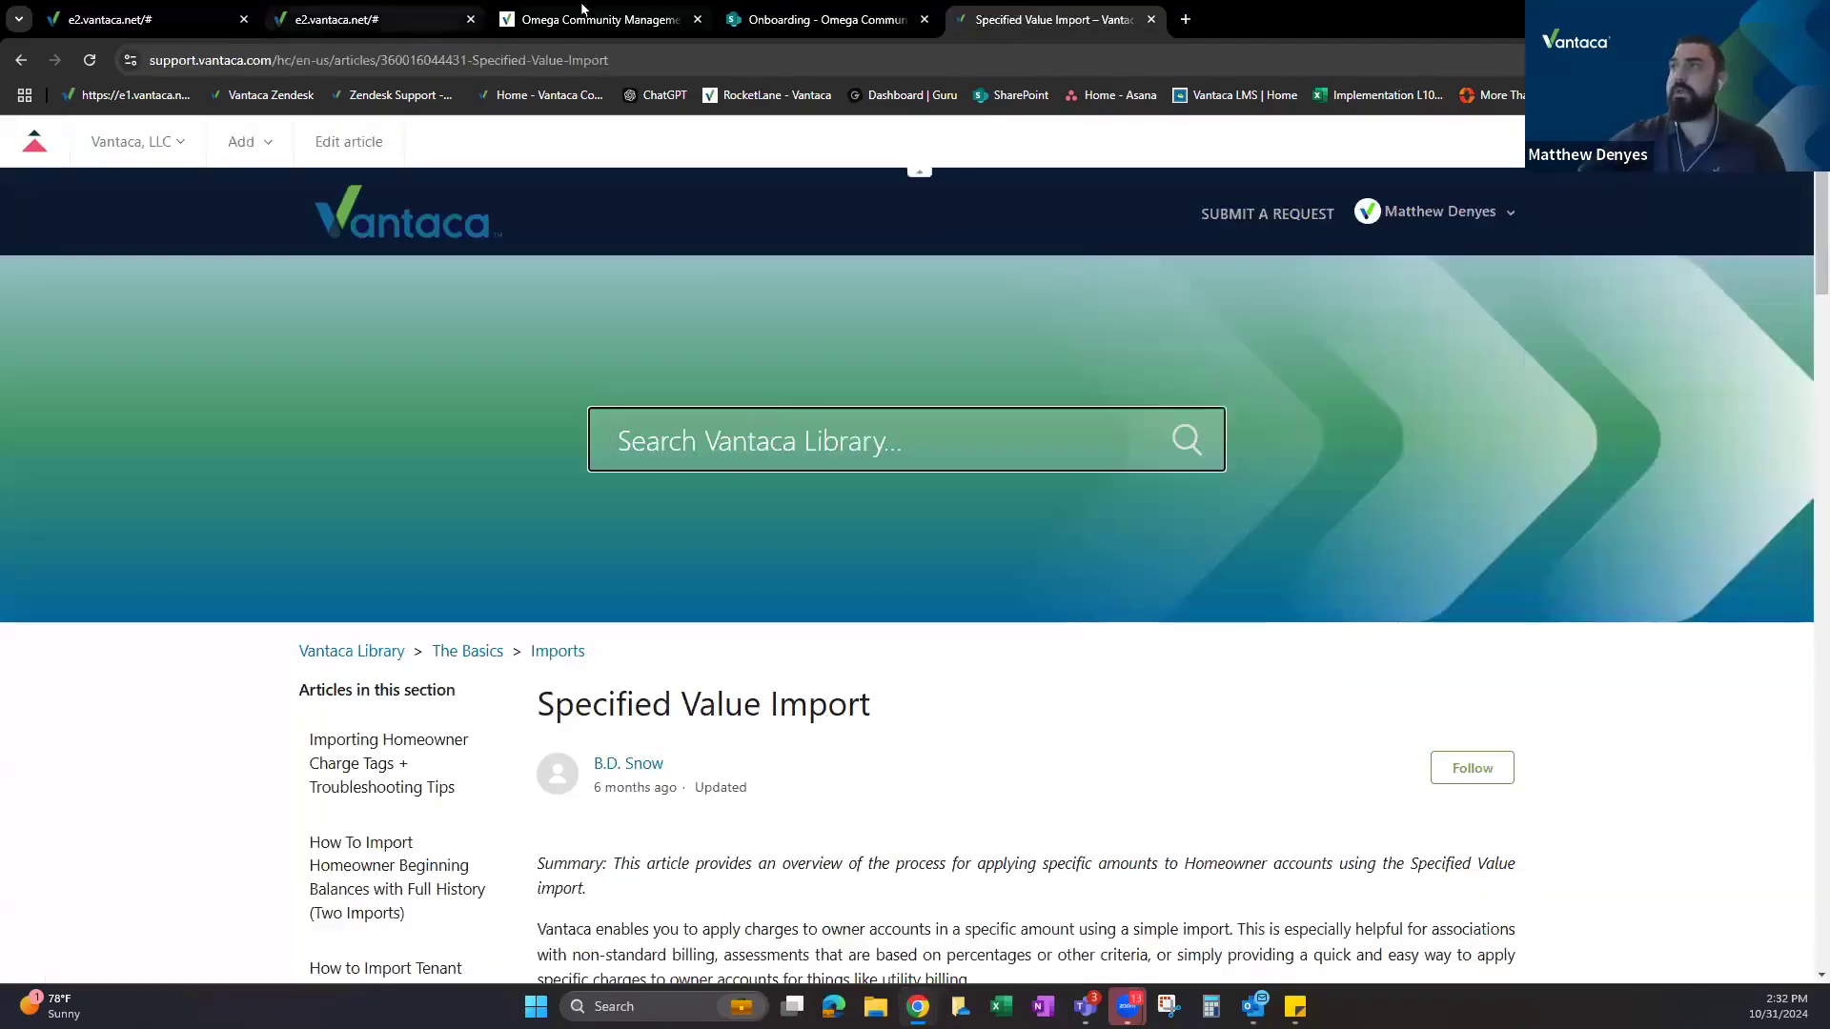
Add the searched team member as a second assignee on Set Up Assessments On Model, alongside Customer.
{"action": "left_click", "coordinate": [596, 19]}
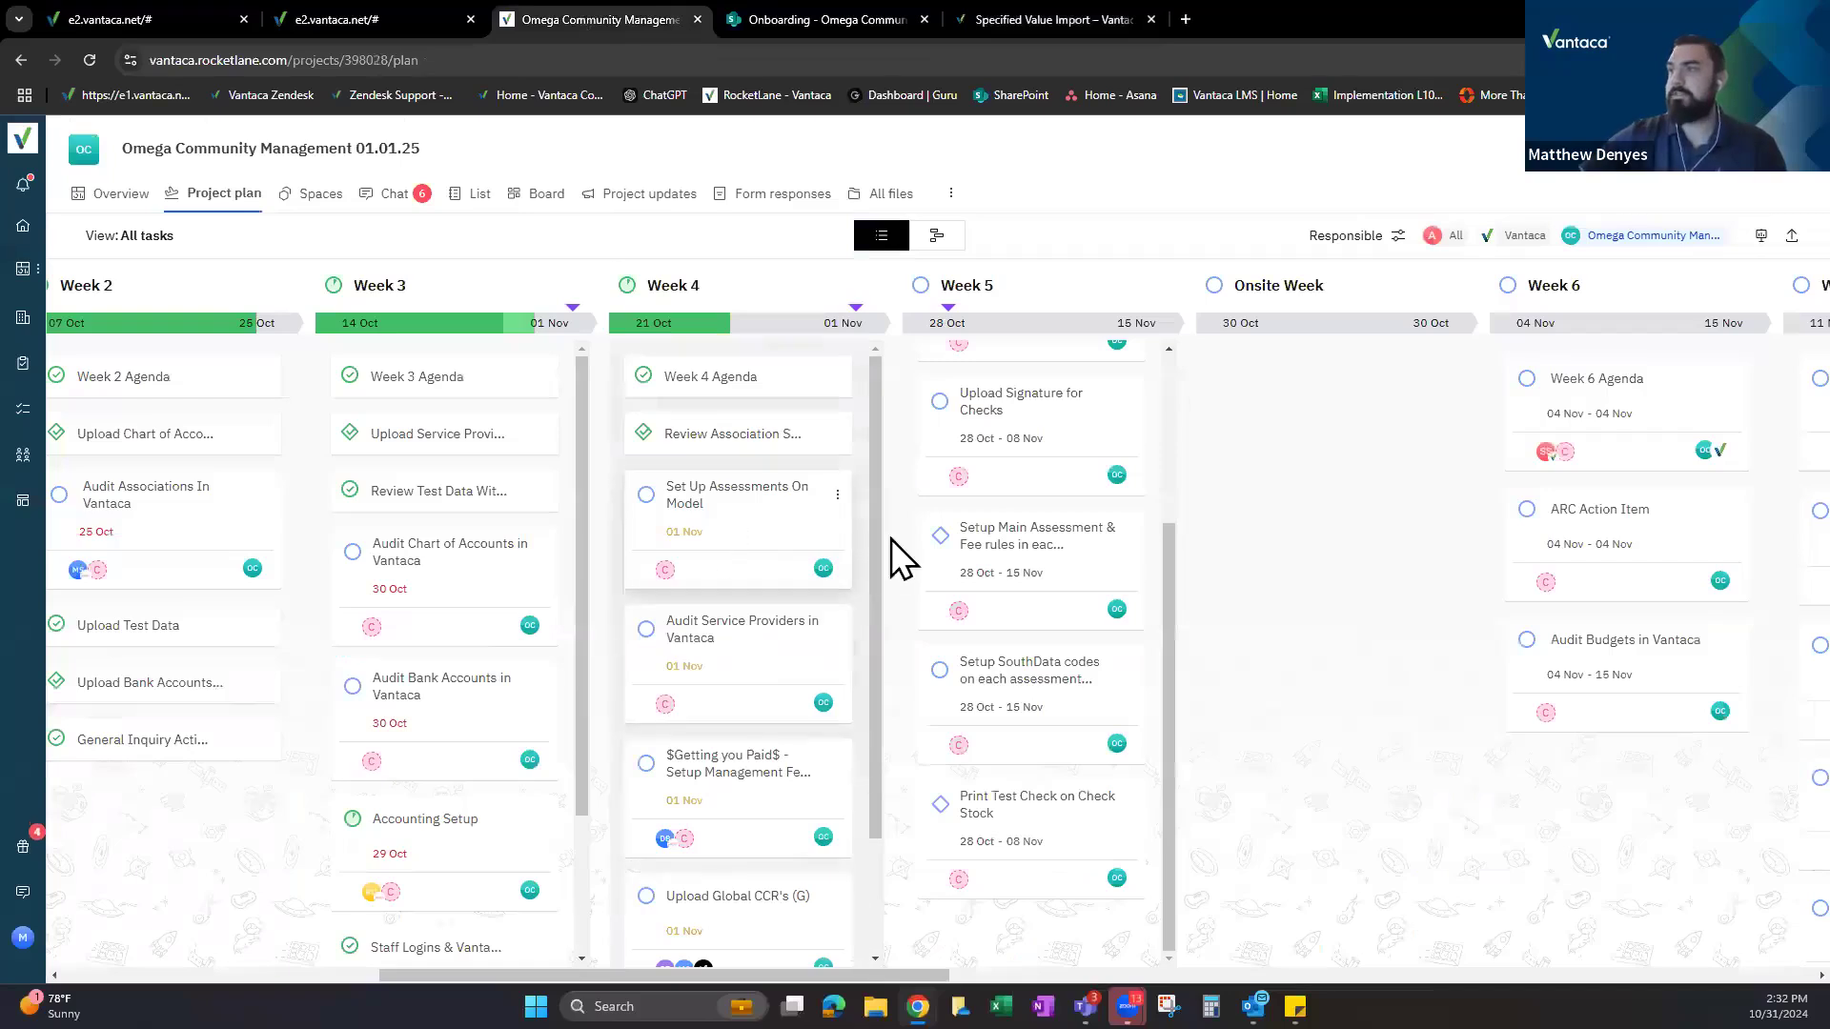
{"action": "left_click", "coordinate": [943, 539]}
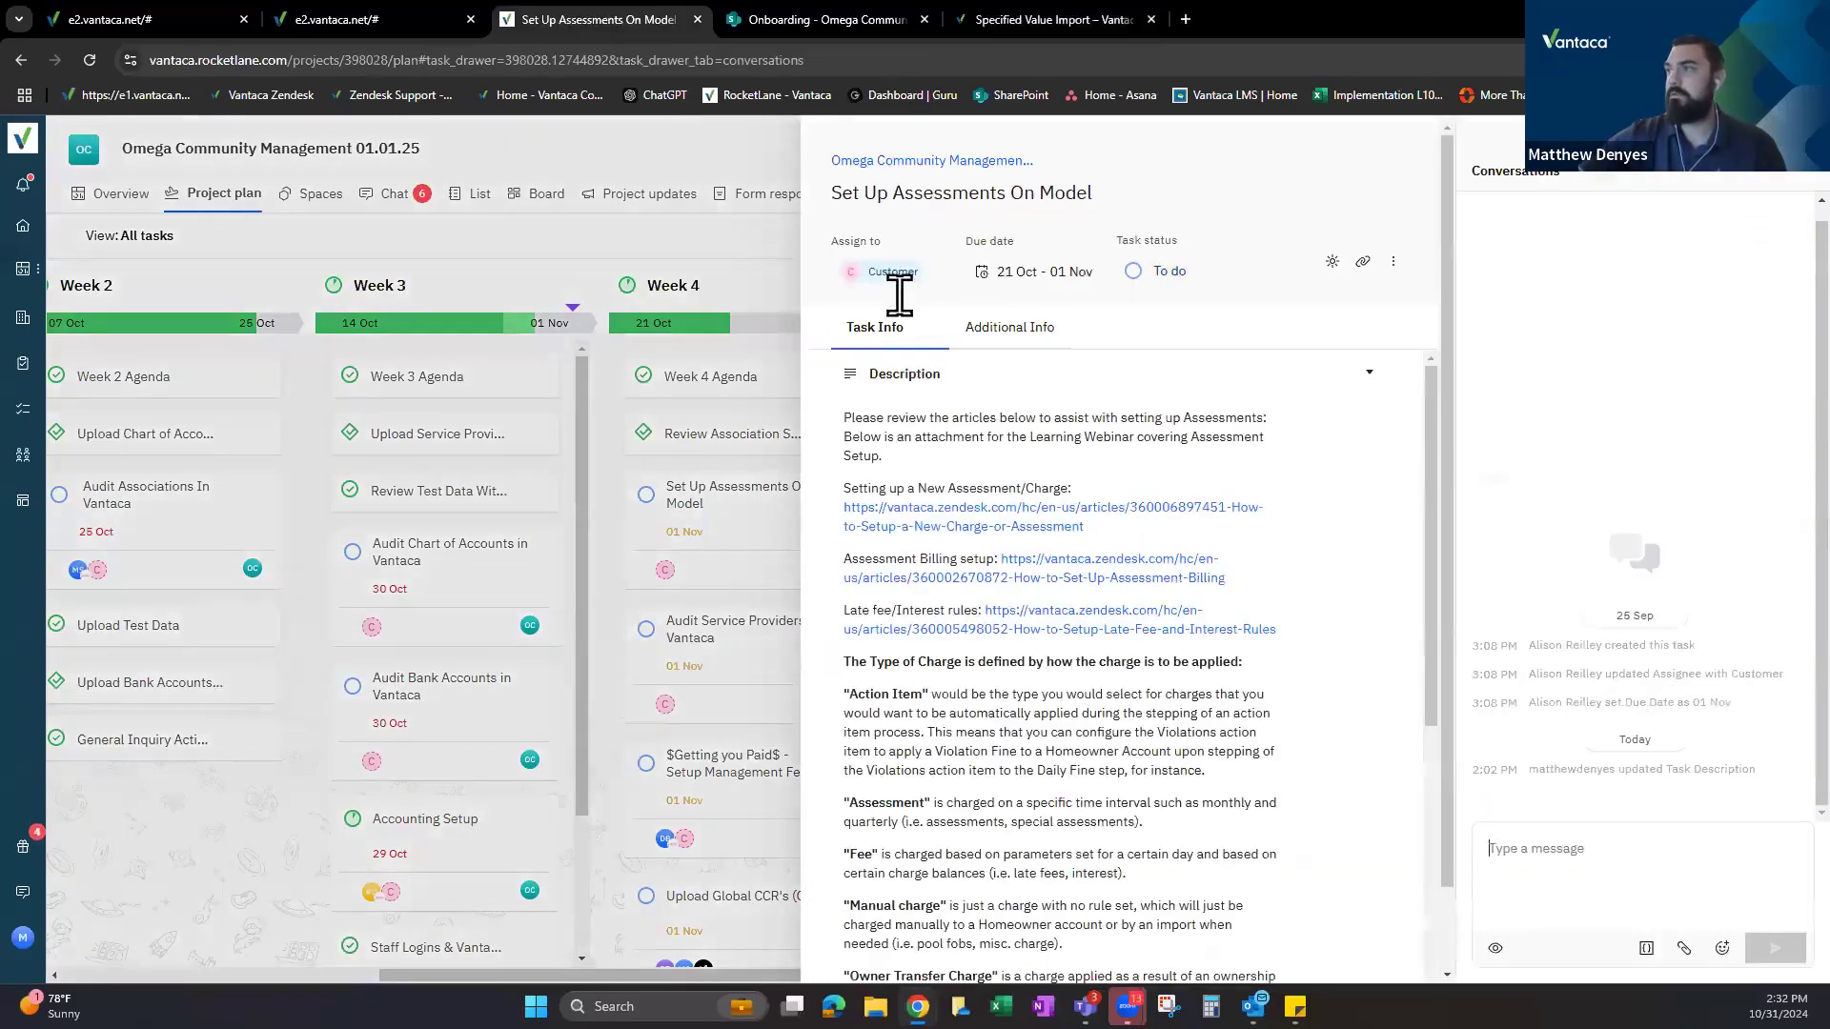
{"action": "left_click", "coordinate": [878, 271]}
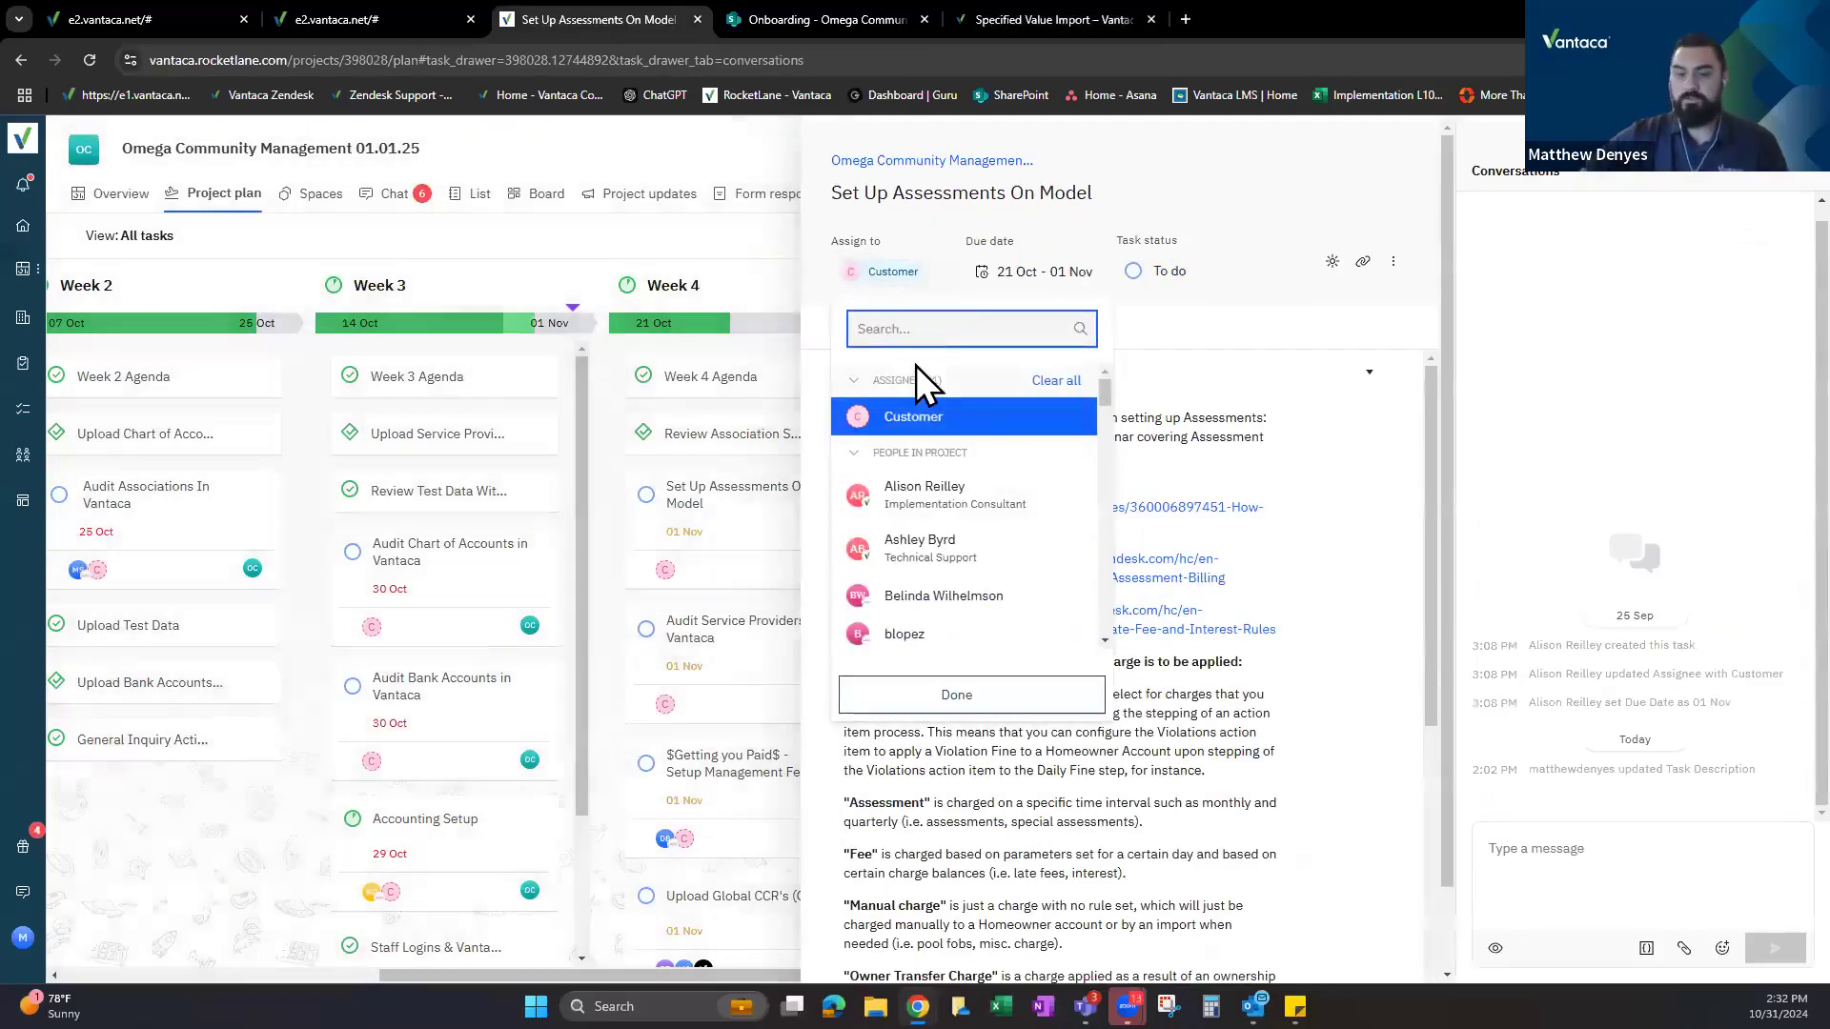
{"action": "type", "text": "rey"}
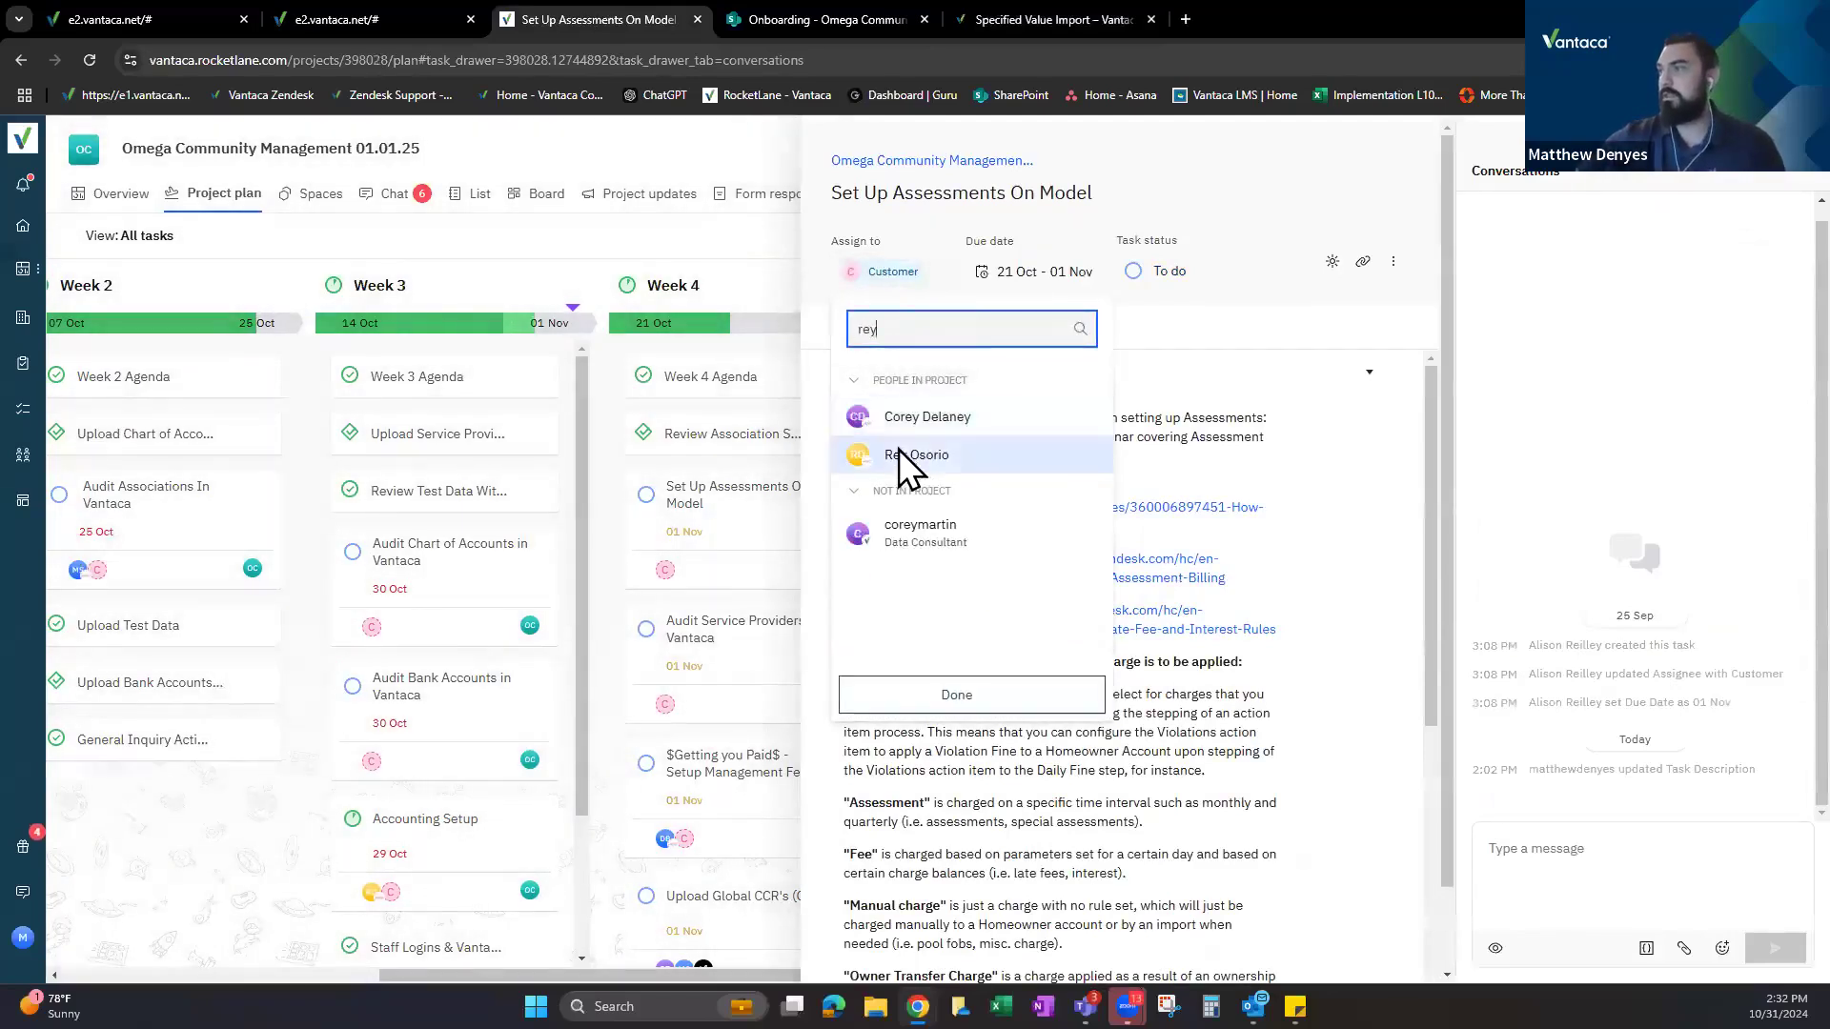
{"action": "left_click", "coordinate": [913, 456]}
{"action": "left_click", "coordinate": [1346, 191]}
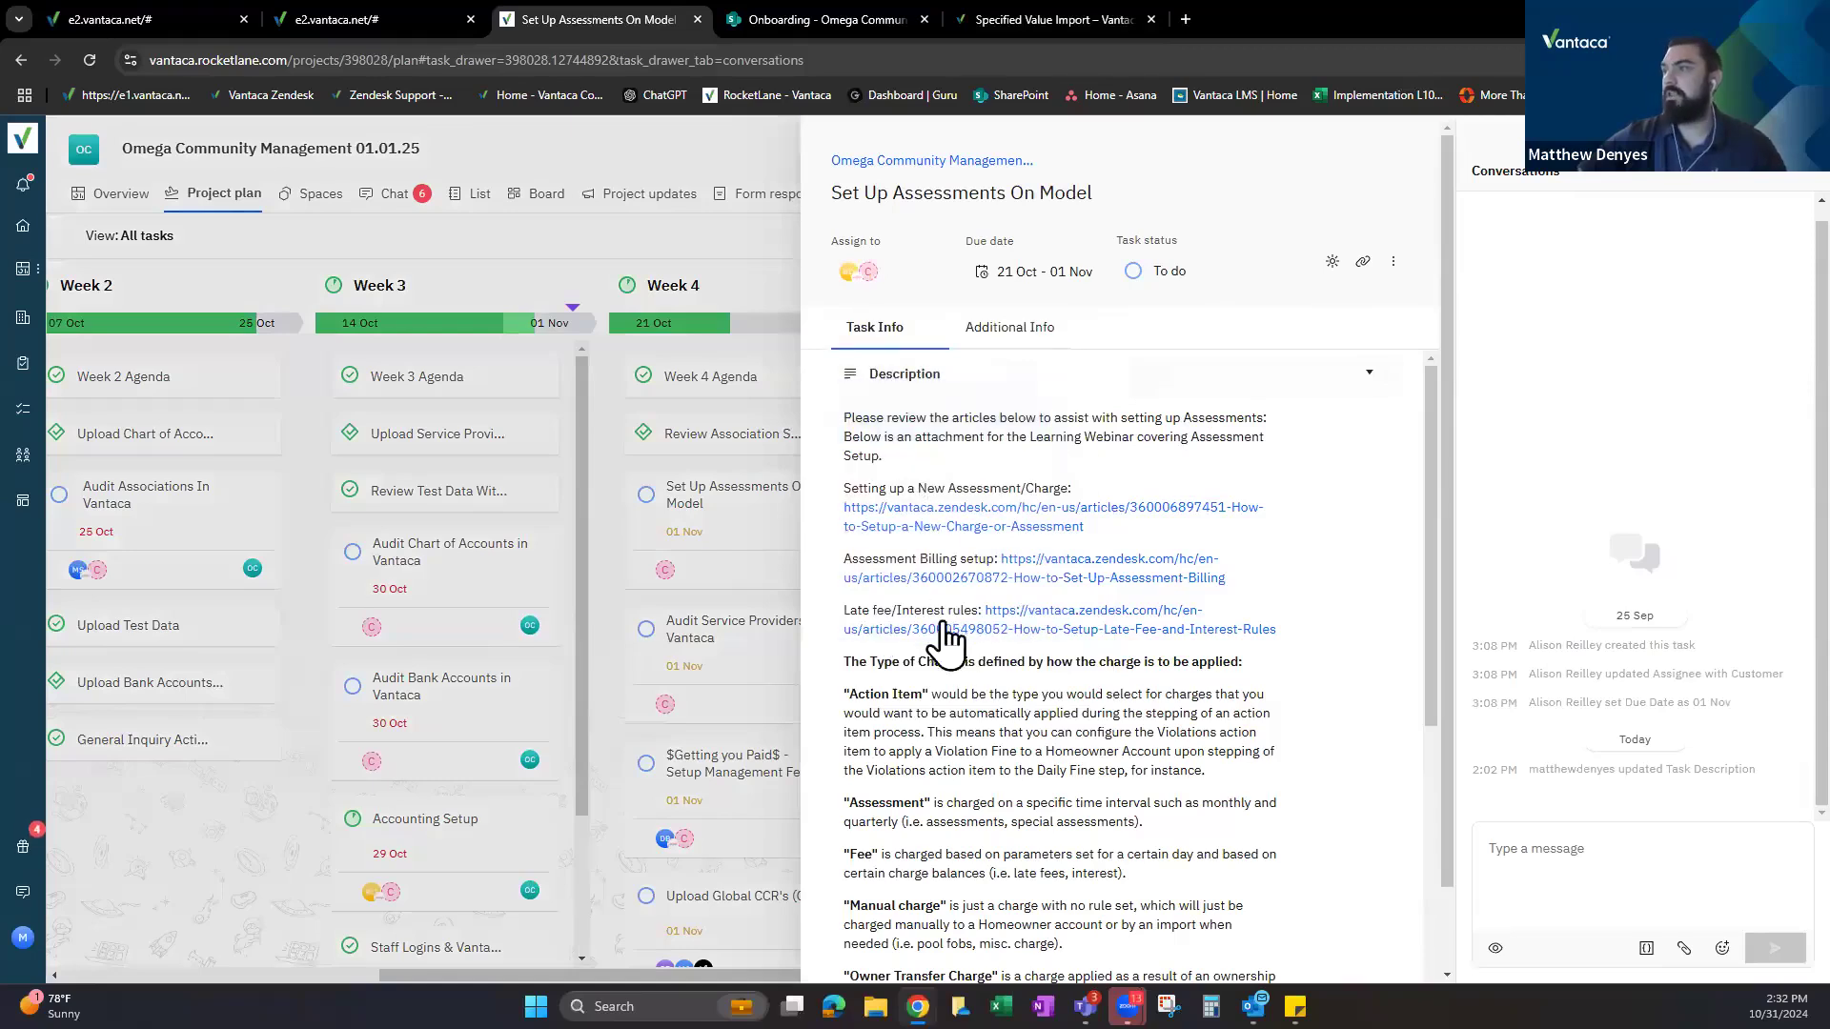
{"action": "left_click", "coordinate": [1051, 617]}
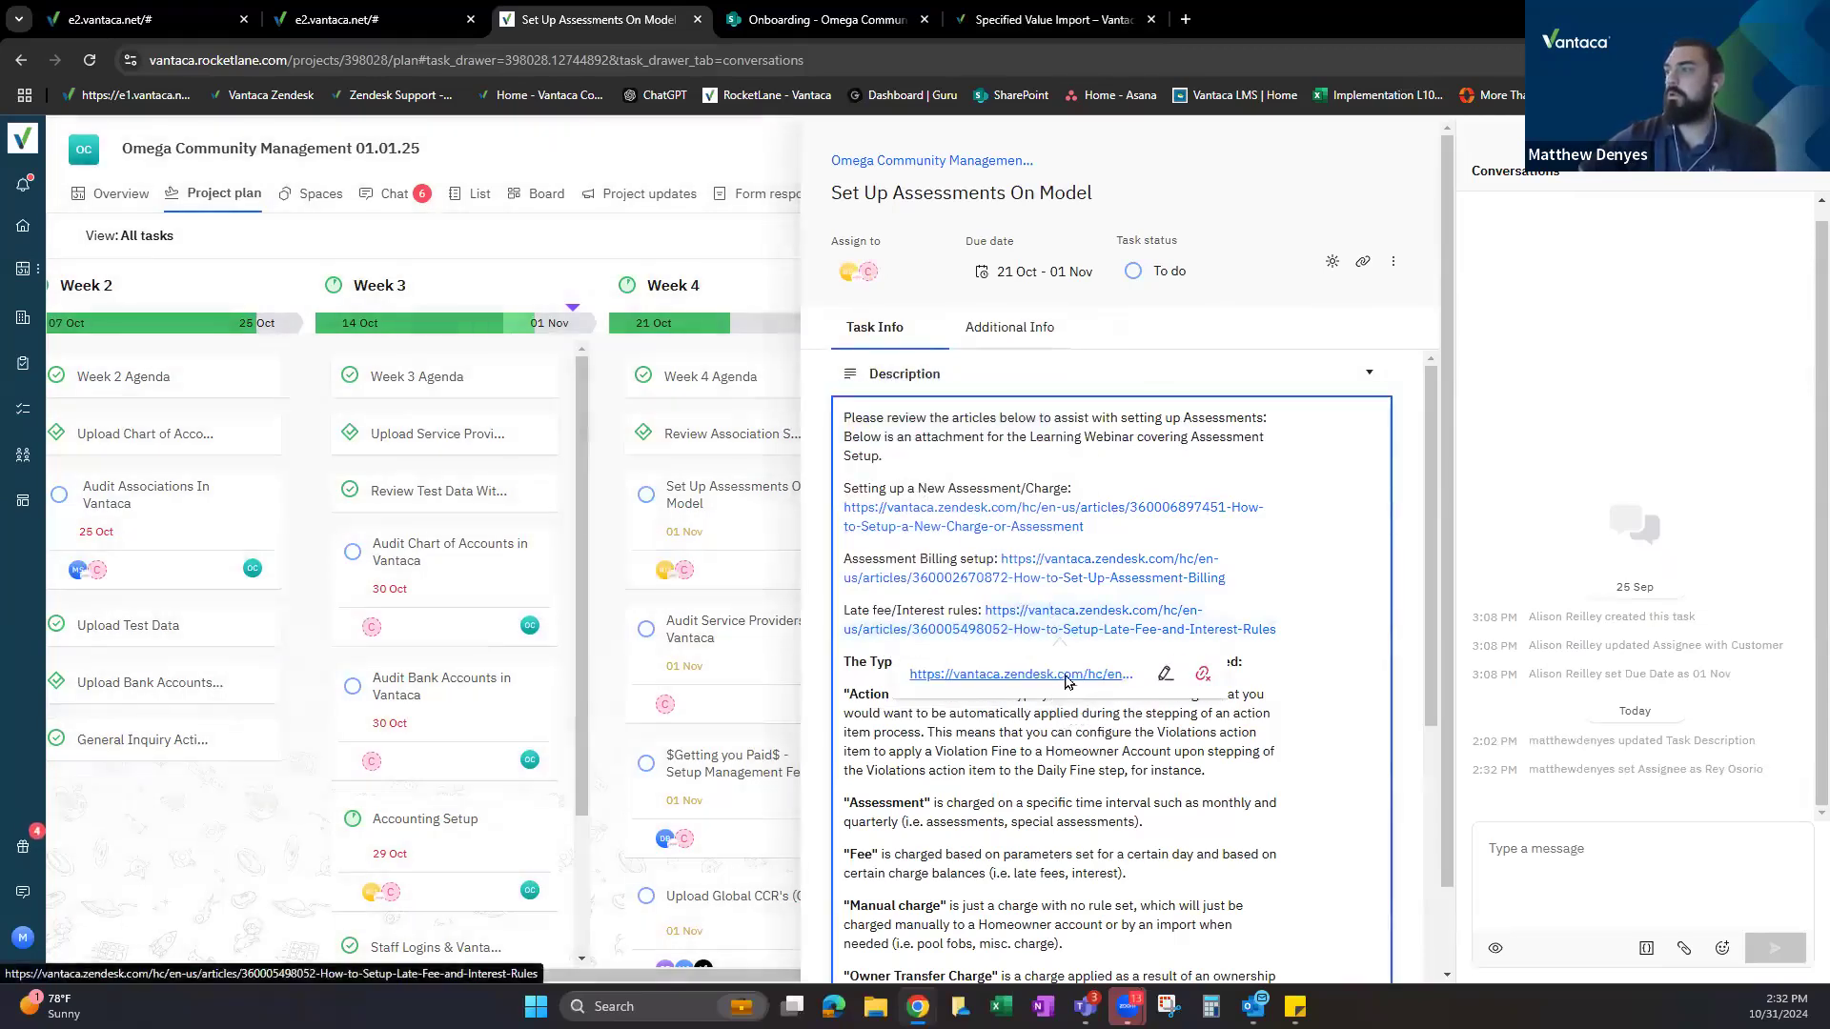
Open the How to Set Up Late Fee and Interest Rules article and scroll to the Fixed Amount section.
{"action": "left_click", "coordinate": [1065, 676]}
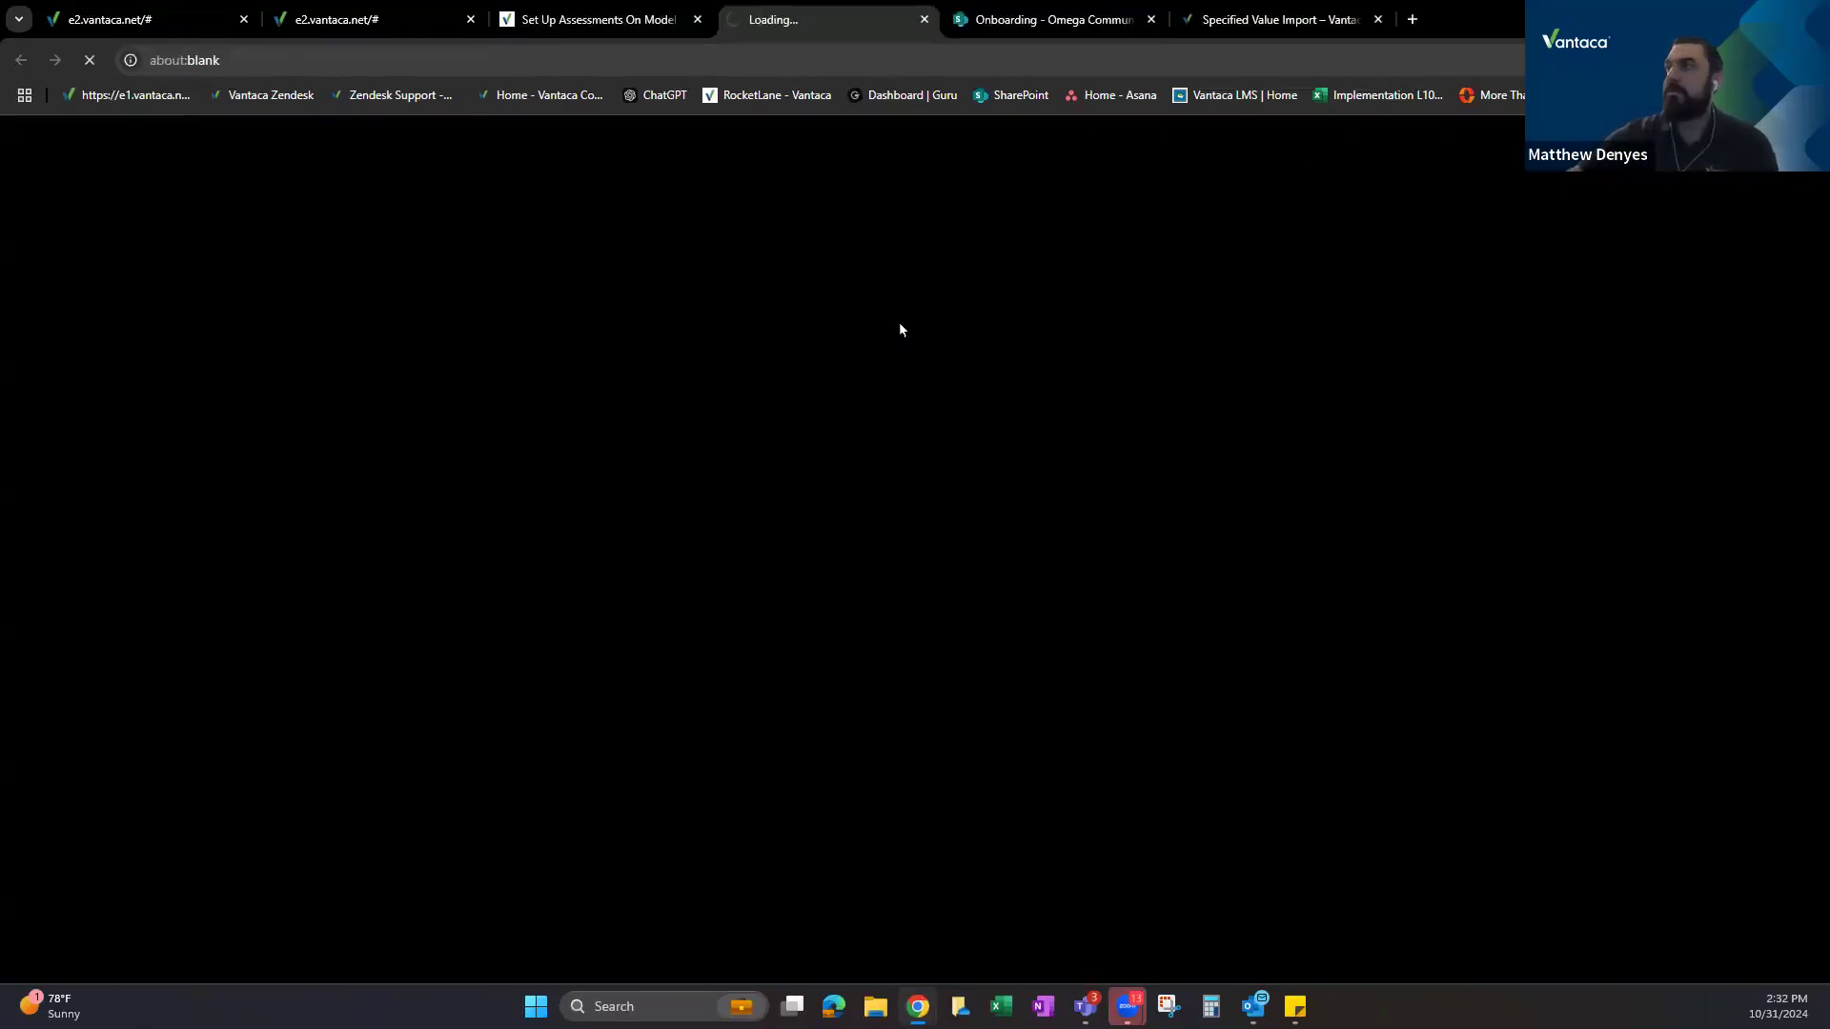
{"action": "scroll", "coordinate": [671, 457], "scroll_direction": "down", "scroll_amount": 3}
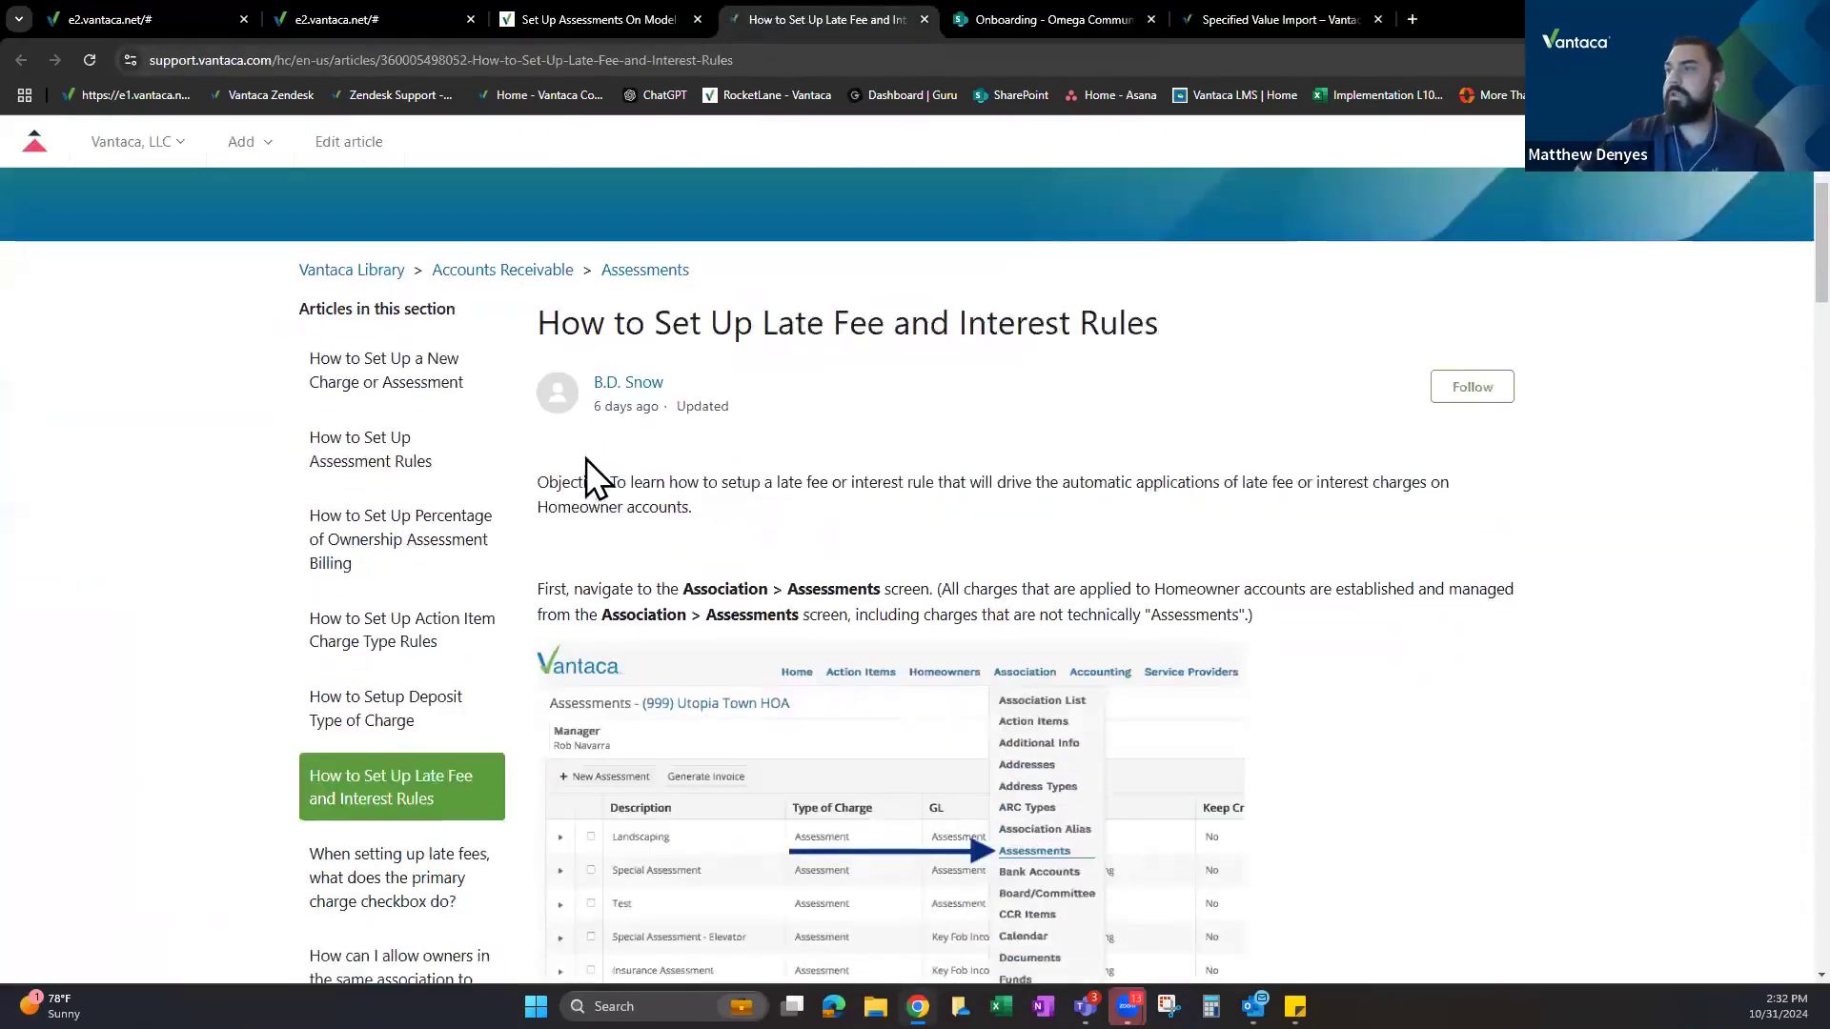
{"action": "scroll", "coordinate": [657, 209], "scroll_direction": "down", "scroll_amount": 3}
{"action": "scroll", "coordinate": [702, 374], "scroll_direction": "down", "scroll_amount": 4}
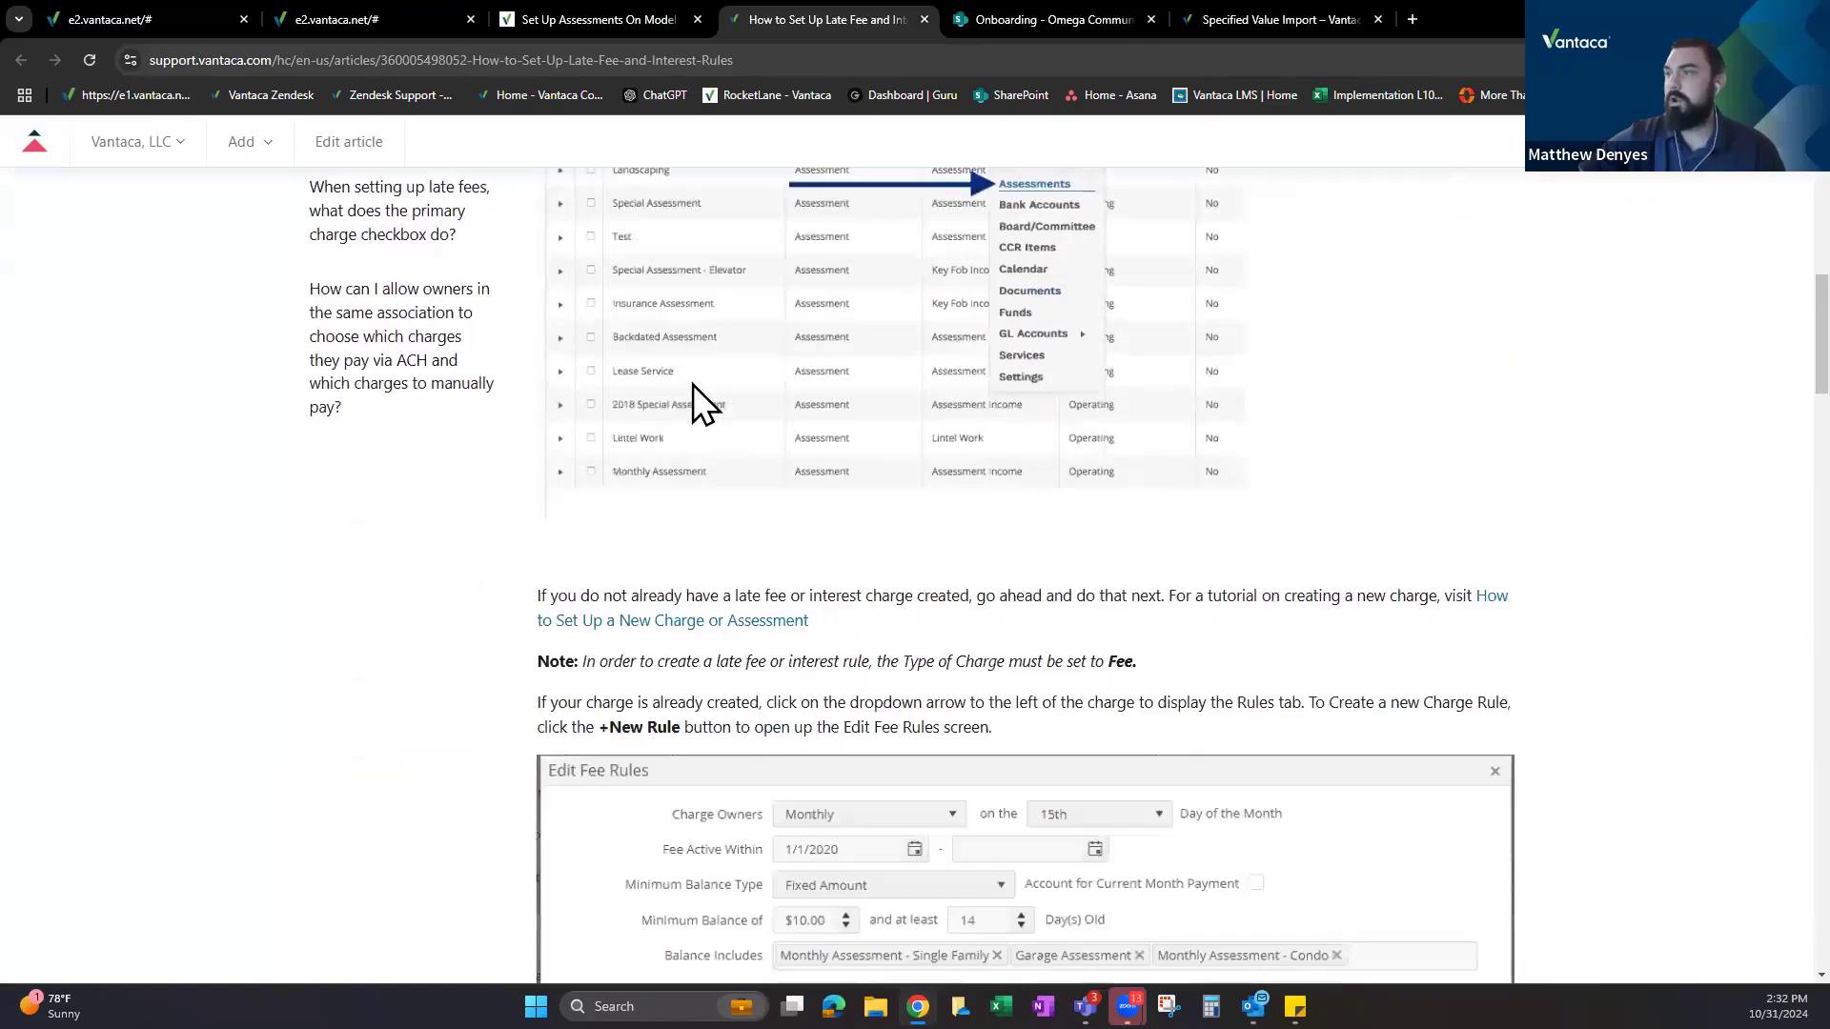
{"action": "scroll", "coordinate": [693, 385], "scroll_direction": "down", "scroll_amount": 2}
{"action": "scroll", "coordinate": [686, 367], "scroll_direction": "down", "scroll_amount": 1}
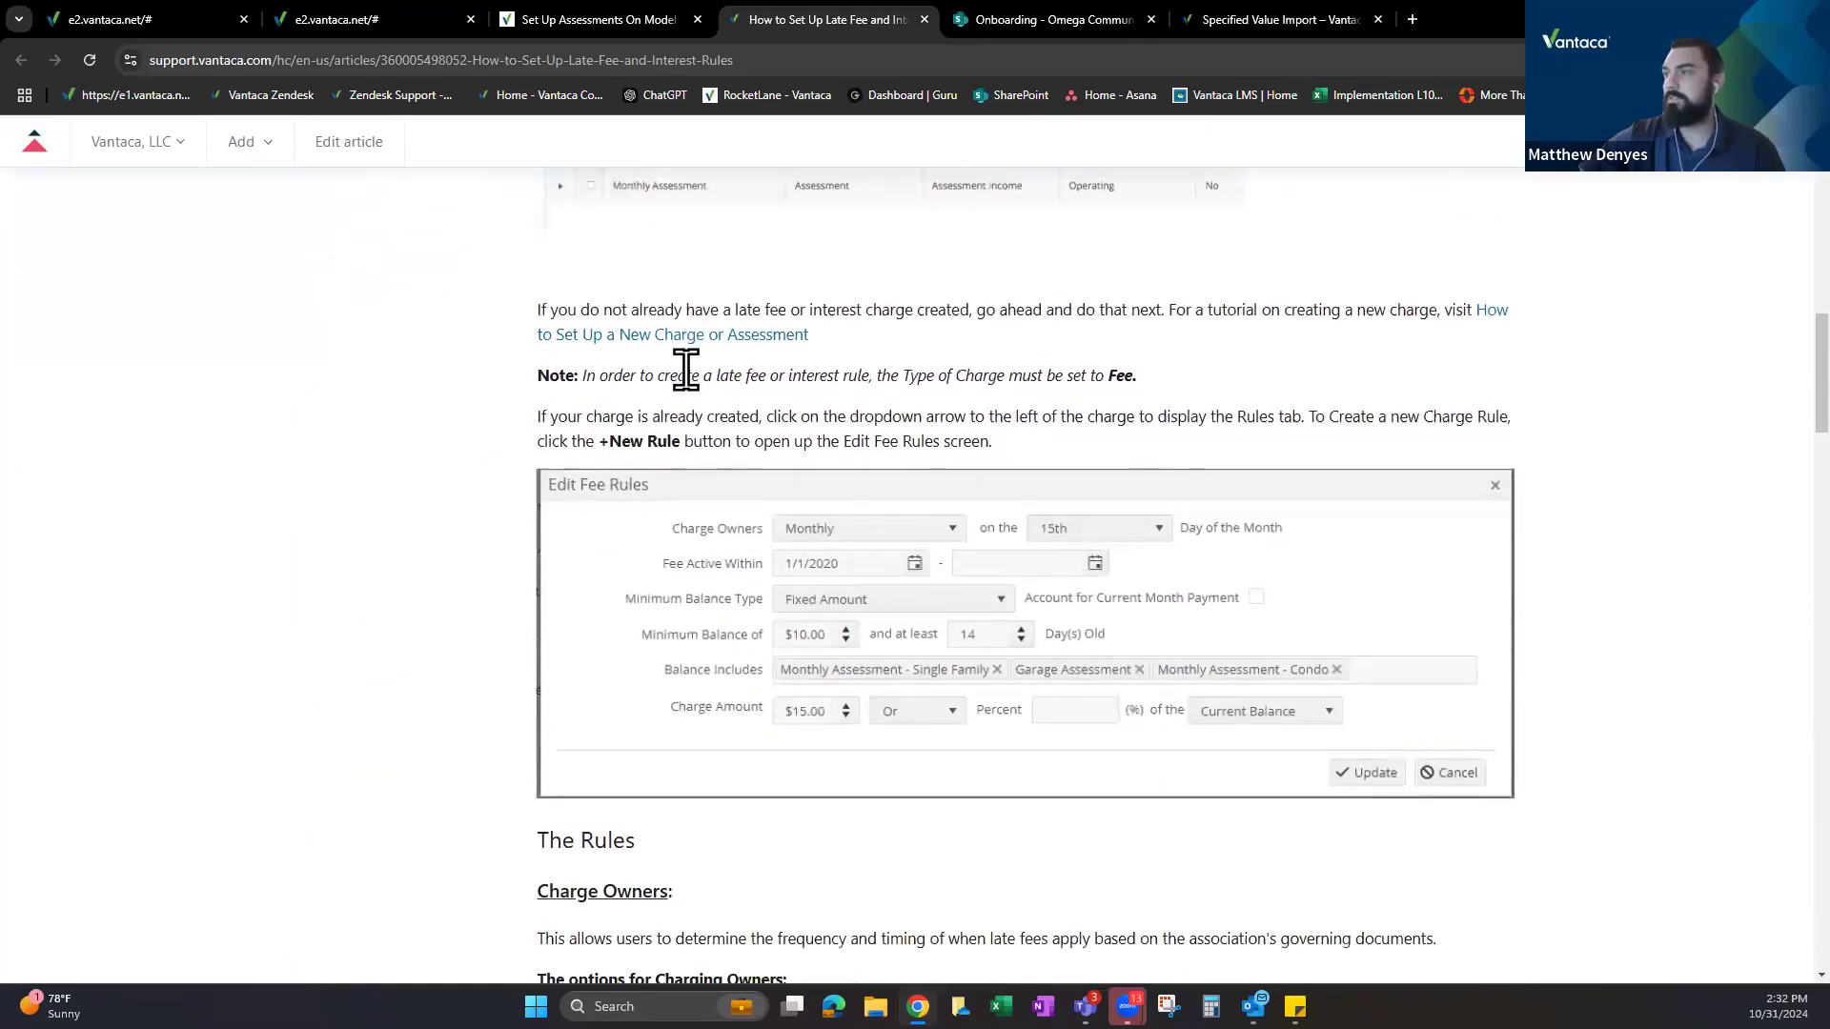
{"action": "scroll", "coordinate": [648, 619], "scroll_direction": "down", "scroll_amount": 4}
{"action": "left_click_drag", "start_coordinate": [558, 640], "coordinate": [626, 640]}
{"action": "left_click", "coordinate": [601, 710]}
{"action": "scroll", "coordinate": [727, 483], "scroll_direction": "down", "scroll_amount": 3}
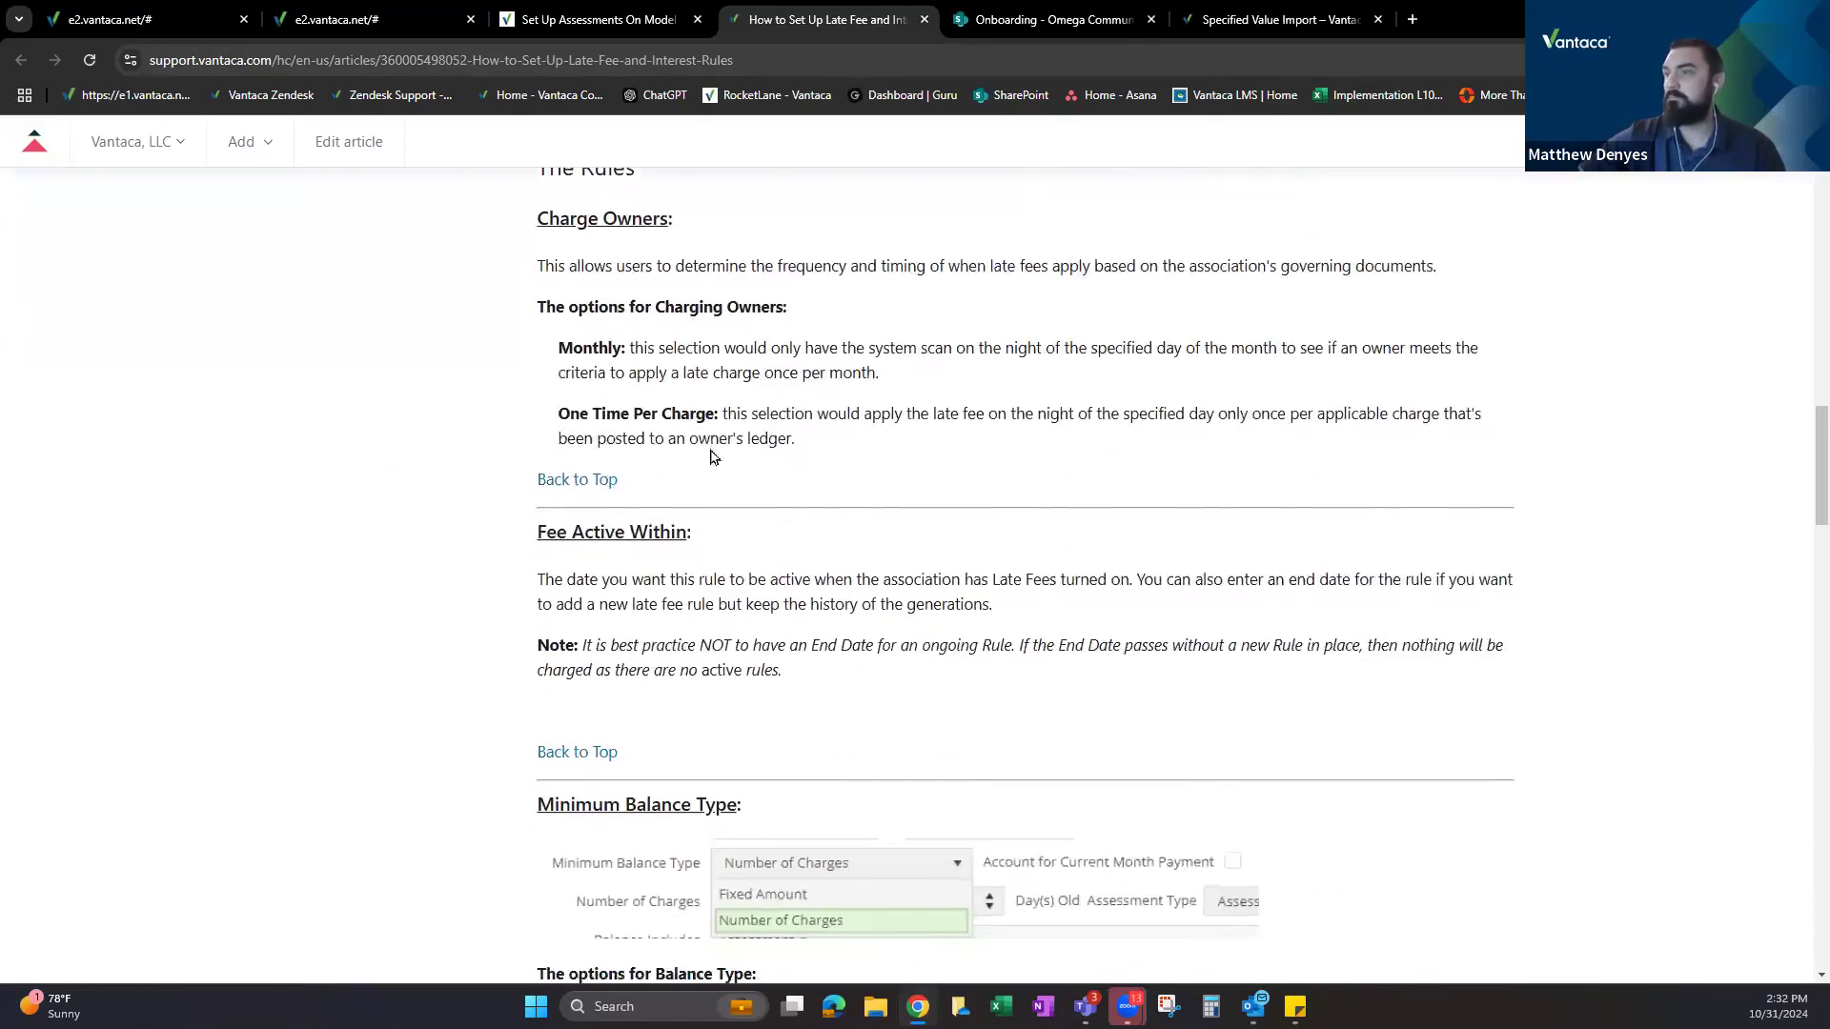
{"action": "scroll", "coordinate": [709, 448], "scroll_direction": "down", "scroll_amount": 3}
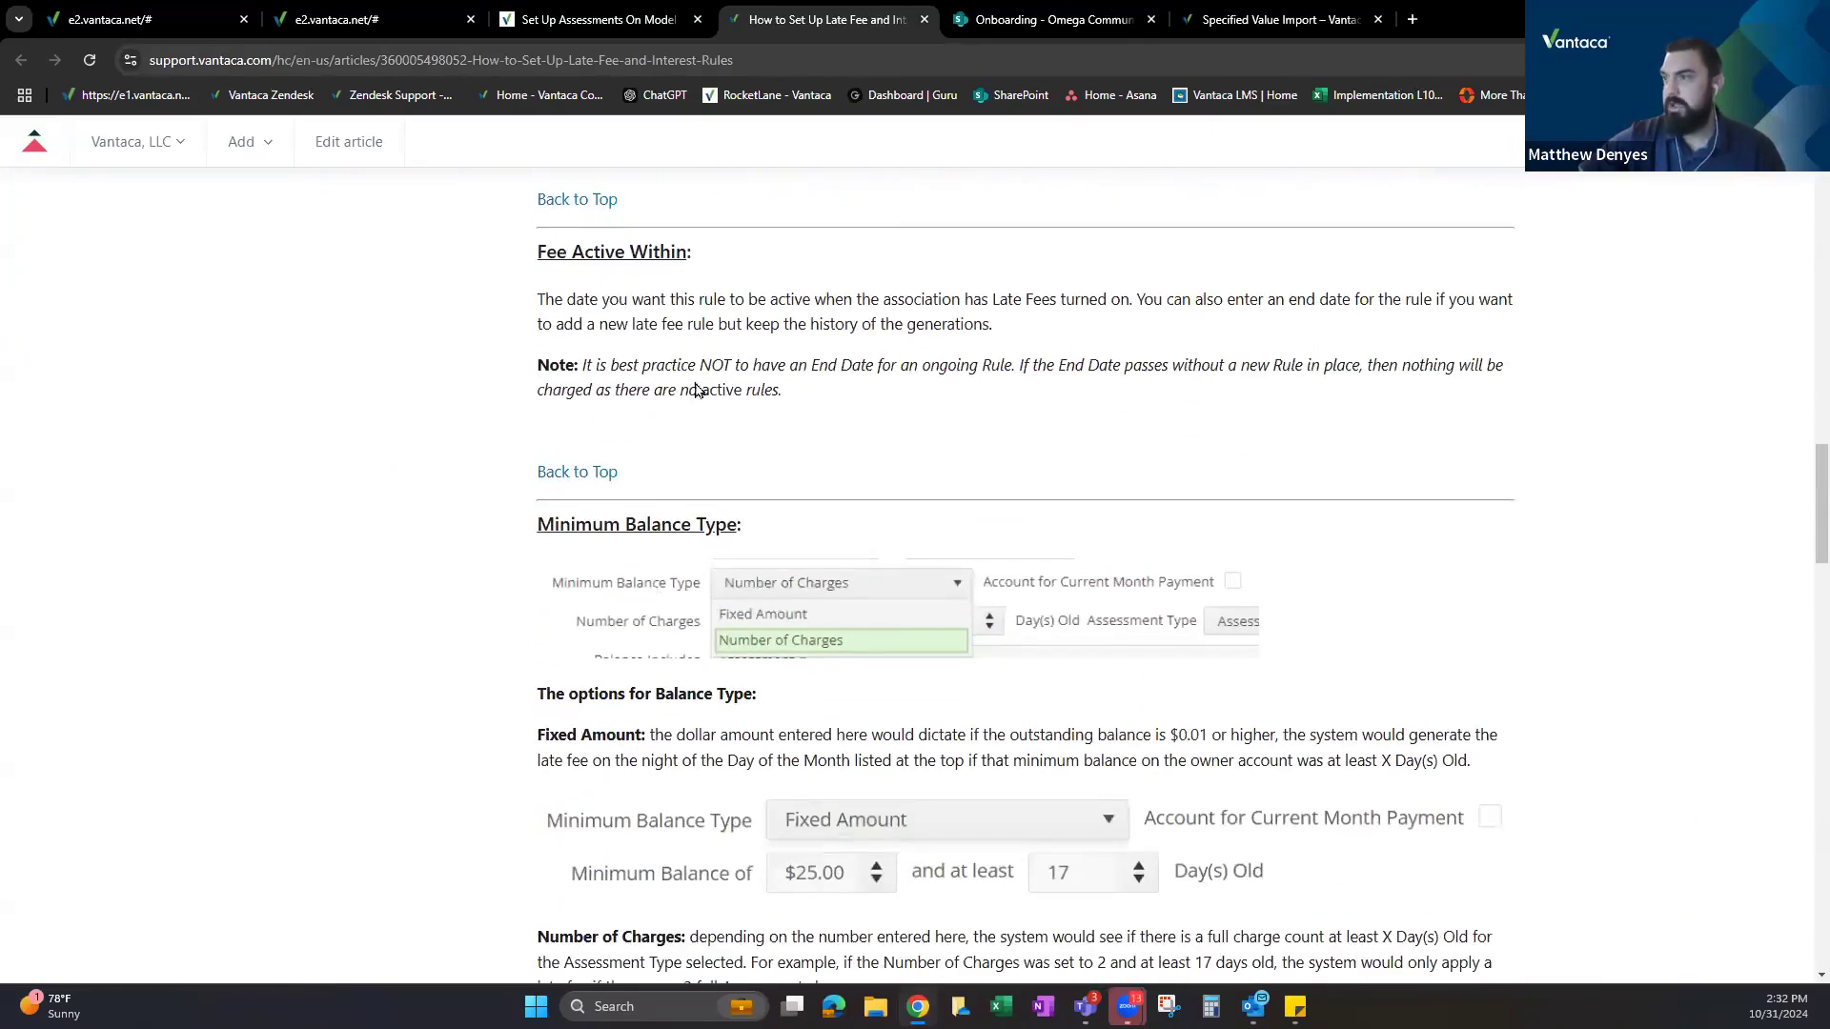
{"action": "scroll", "coordinate": [694, 381], "scroll_direction": "down", "scroll_amount": 2}
{"action": "left_click_drag", "start_coordinate": [544, 544], "coordinate": [606, 544]}
{"action": "left_click", "coordinate": [604, 724]}
Highlight the article's Current Balance and Charge Amount options, then return to the Late Fee rule editor.
{"action": "scroll", "coordinate": [676, 381], "scroll_direction": "down", "scroll_amount": 7}
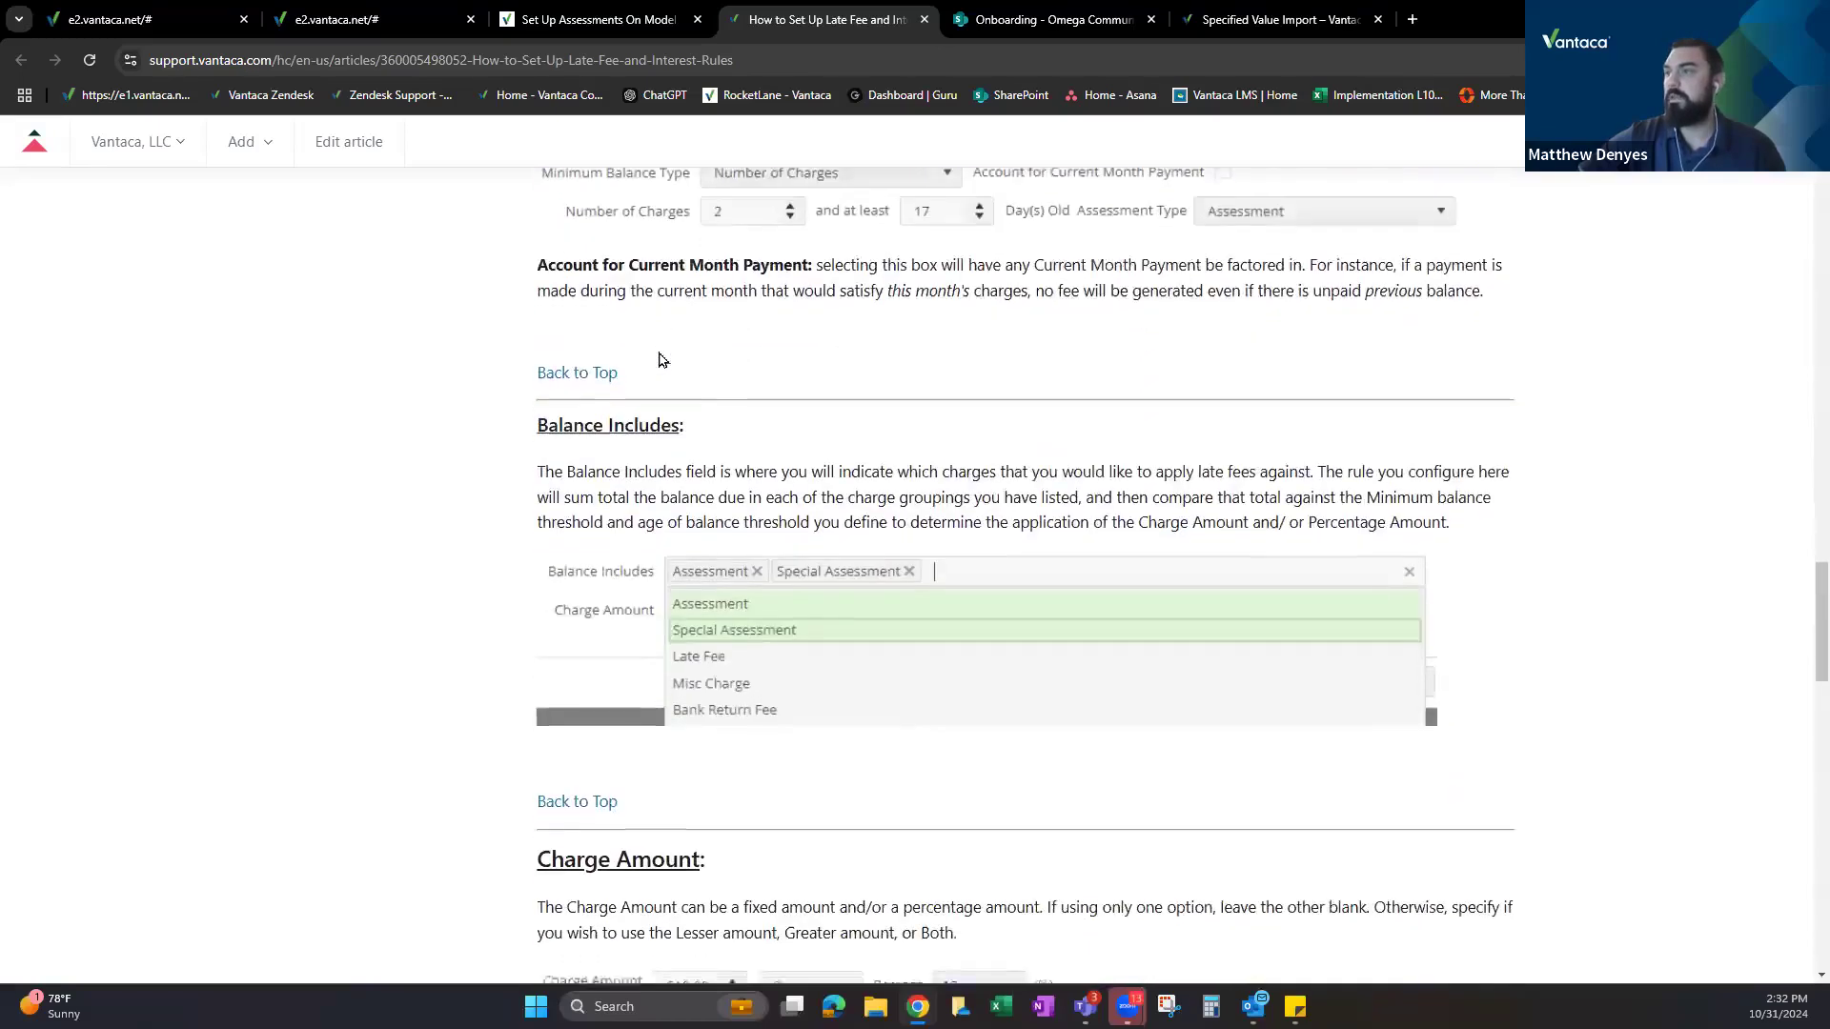
{"action": "scroll", "coordinate": [667, 381], "scroll_direction": "down", "scroll_amount": 2}
{"action": "scroll", "coordinate": [657, 400], "scroll_direction": "down", "scroll_amount": 13}
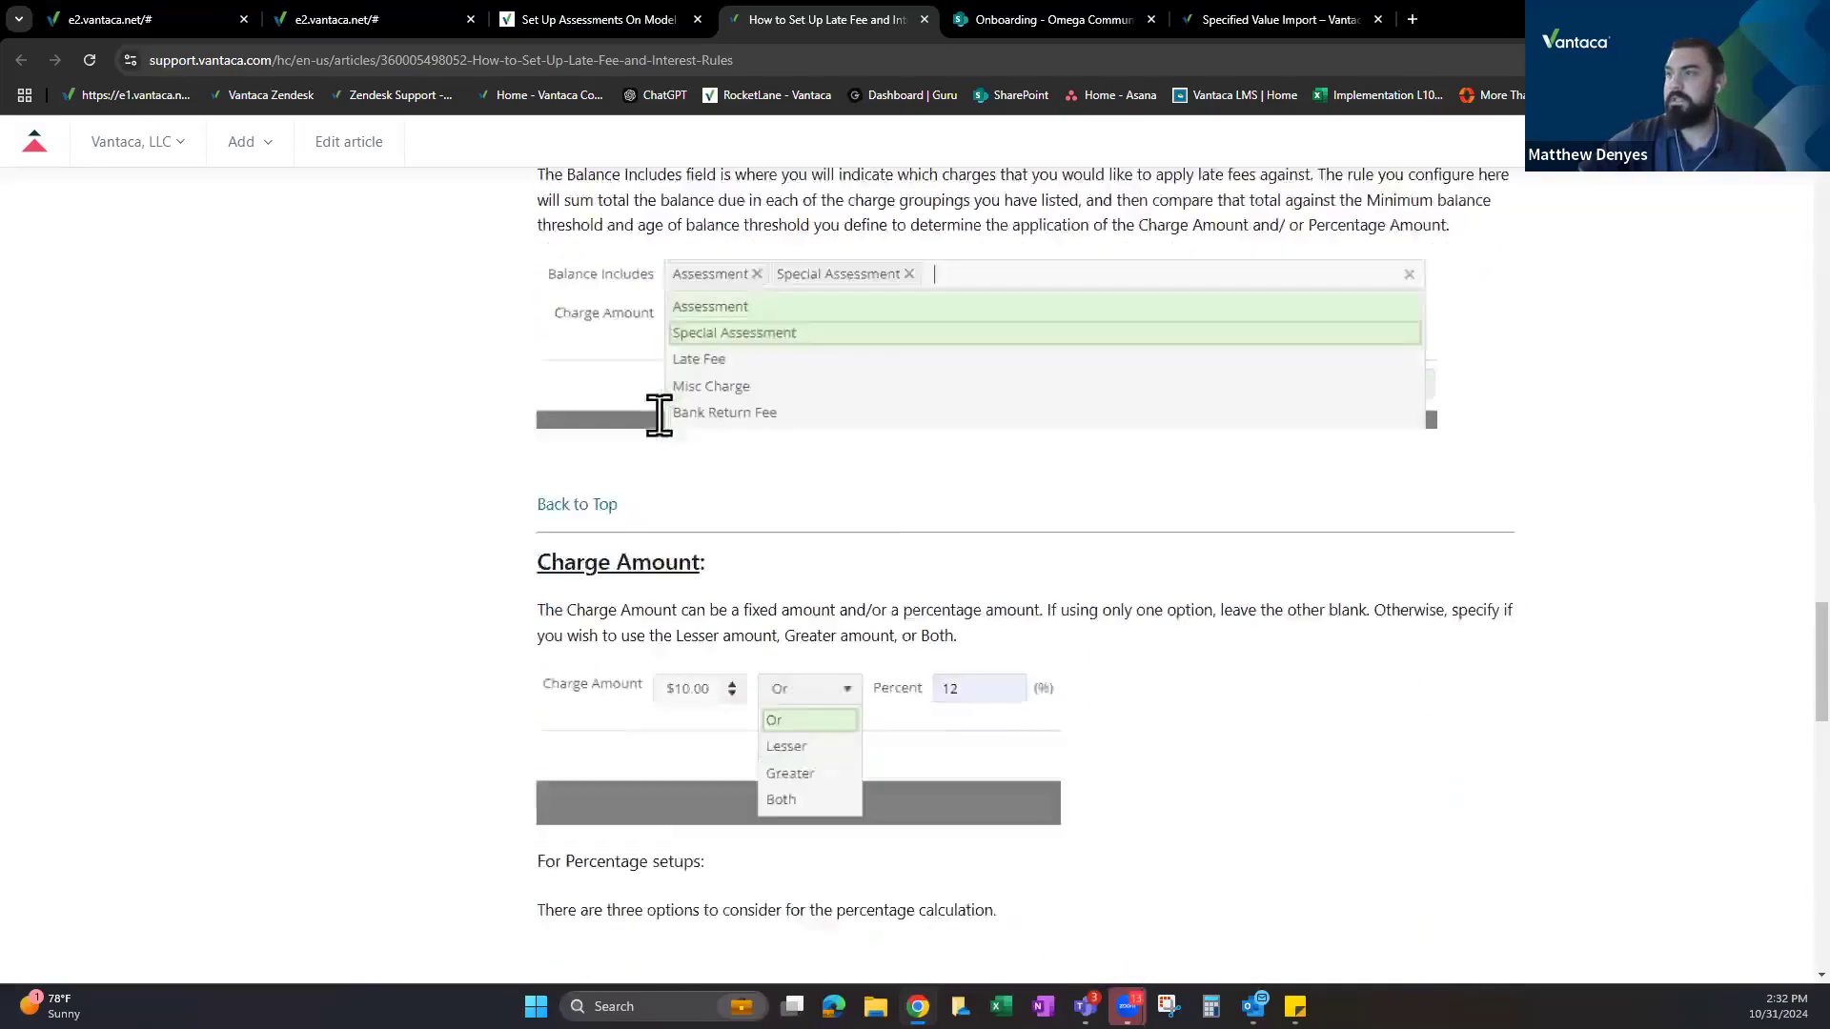
{"action": "scroll", "coordinate": [632, 379], "scroll_direction": "up", "scroll_amount": 3}
{"action": "left_click_drag", "start_coordinate": [598, 511], "coordinate": [752, 702]}
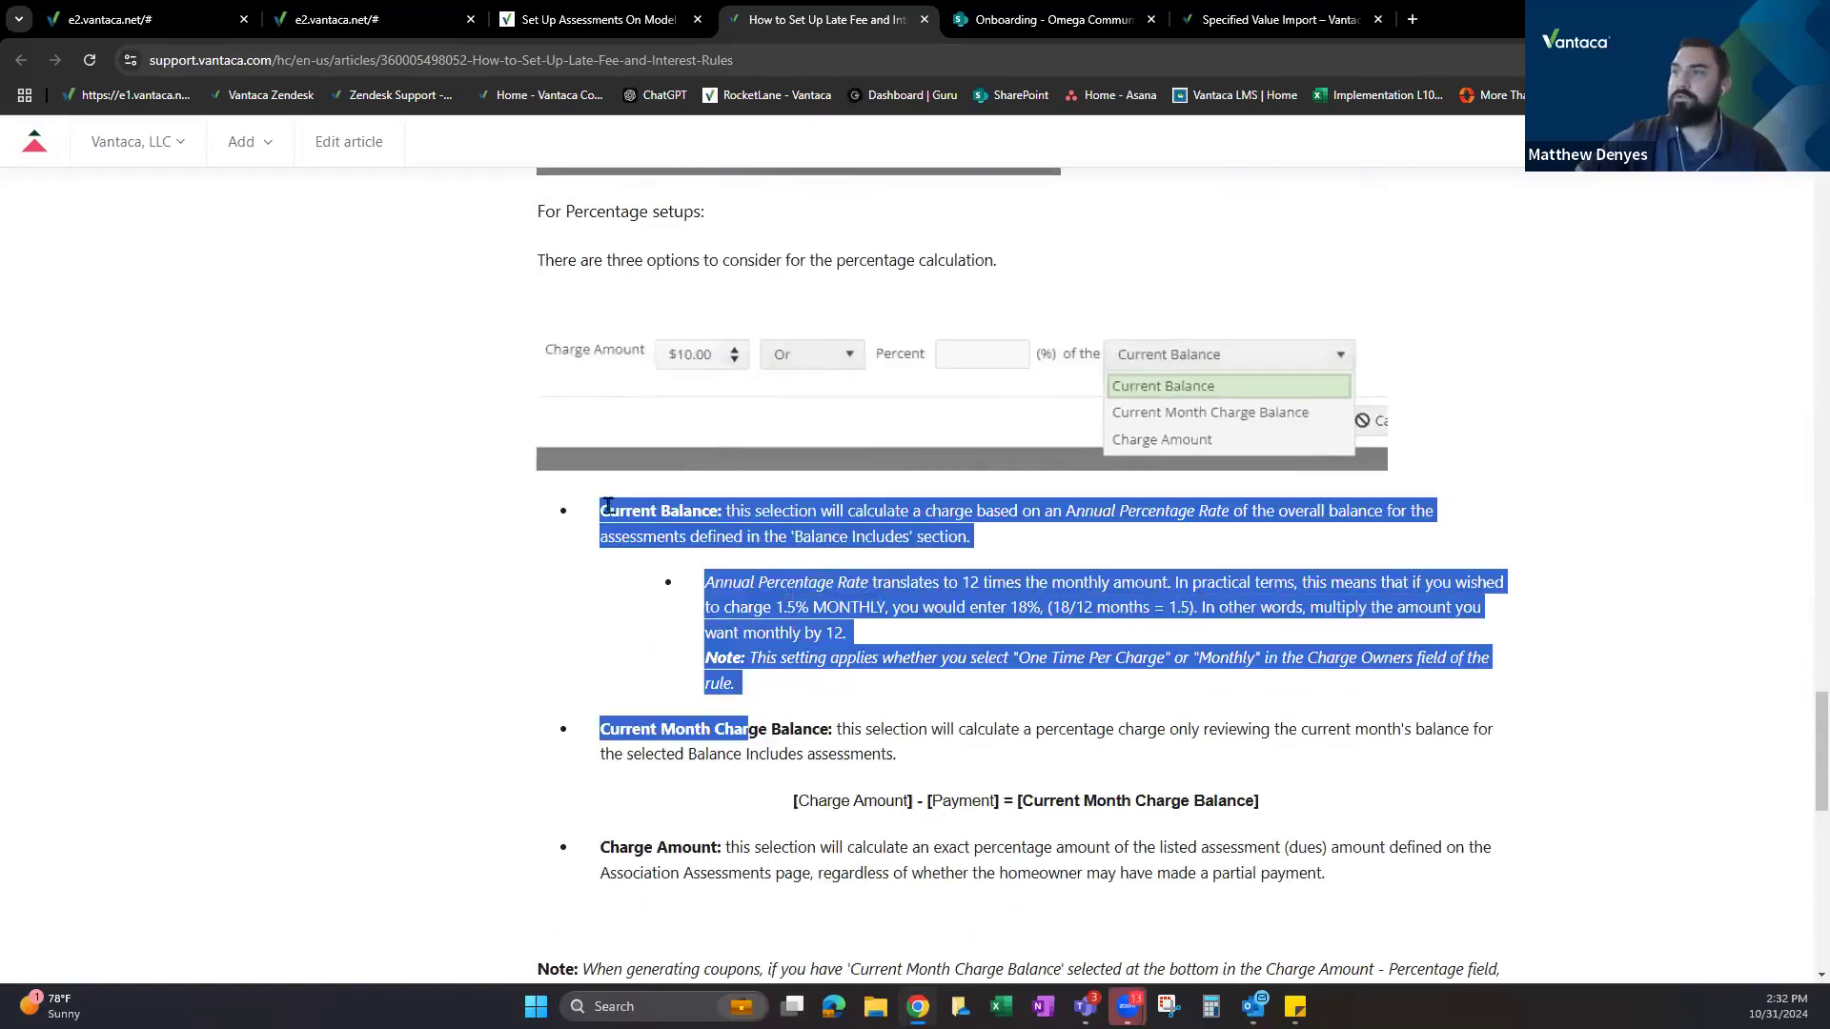
{"action": "left_click_drag", "start_coordinate": [610, 512], "coordinate": [721, 511]}
{"action": "left_click_drag", "start_coordinate": [601, 847], "coordinate": [724, 848]}
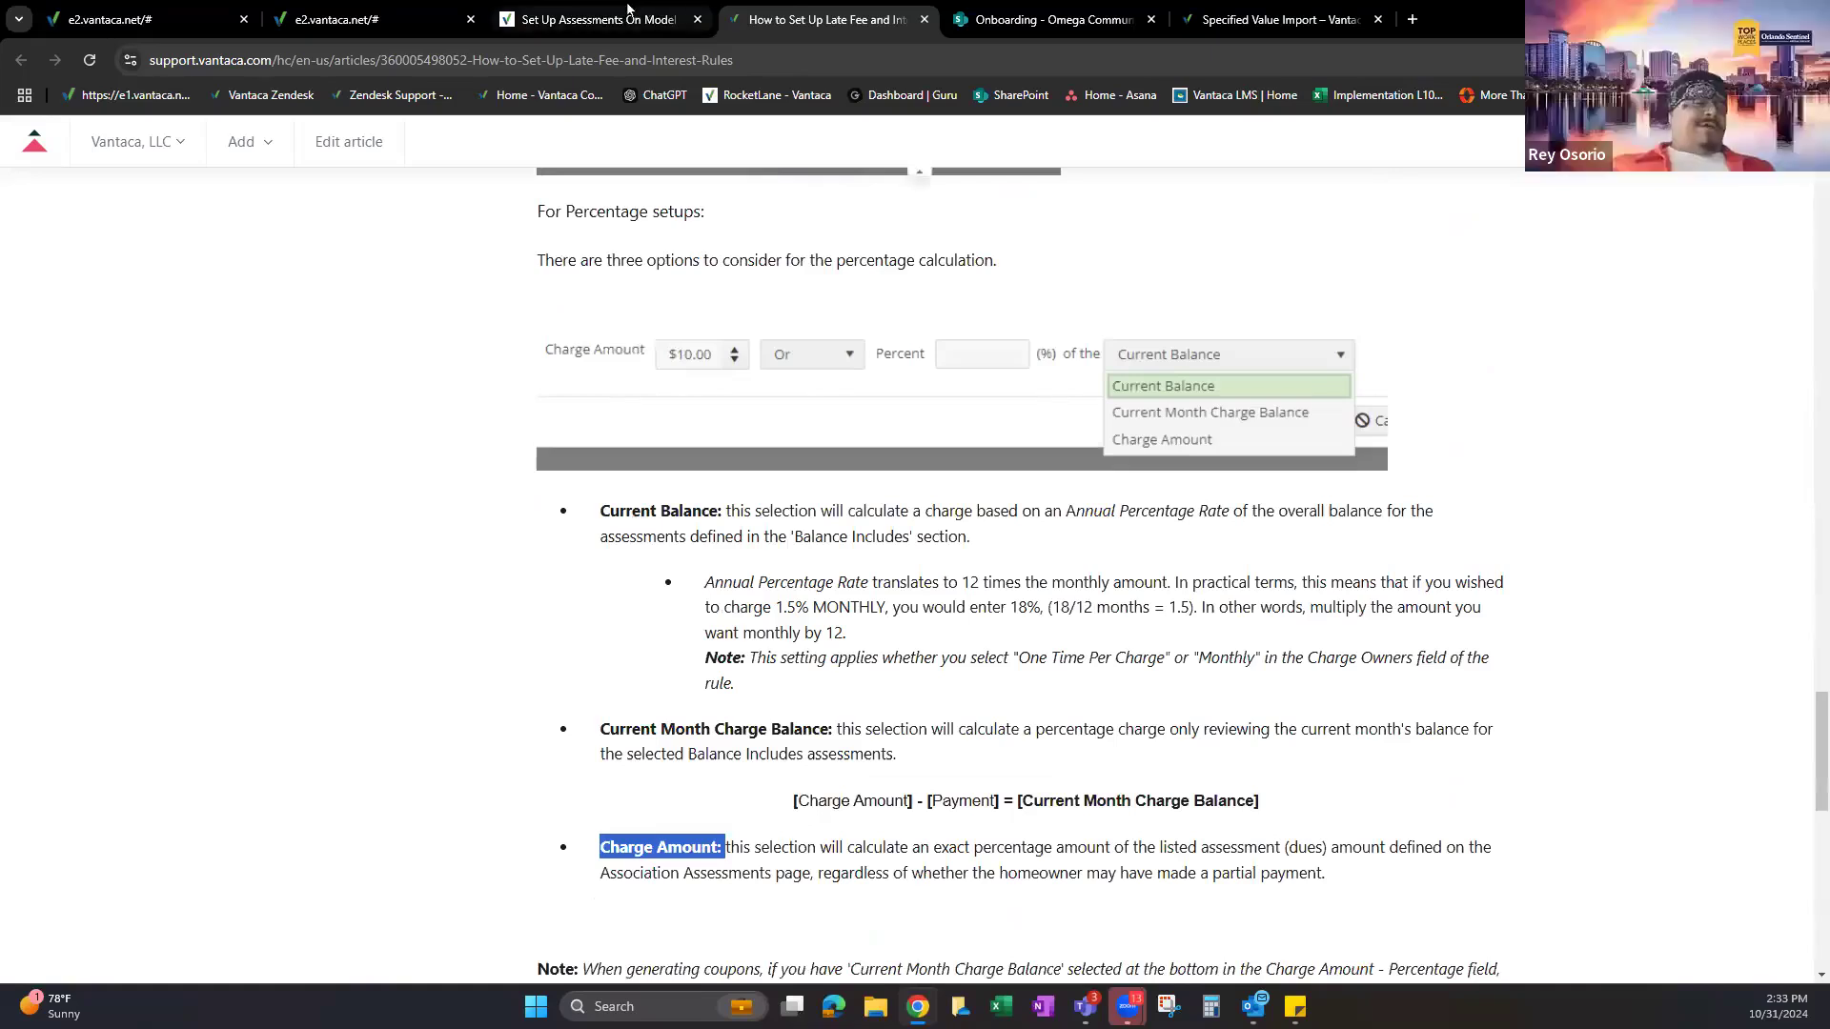
{"action": "left_click", "coordinate": [601, 19]}
{"action": "left_click", "coordinate": [381, 19]}
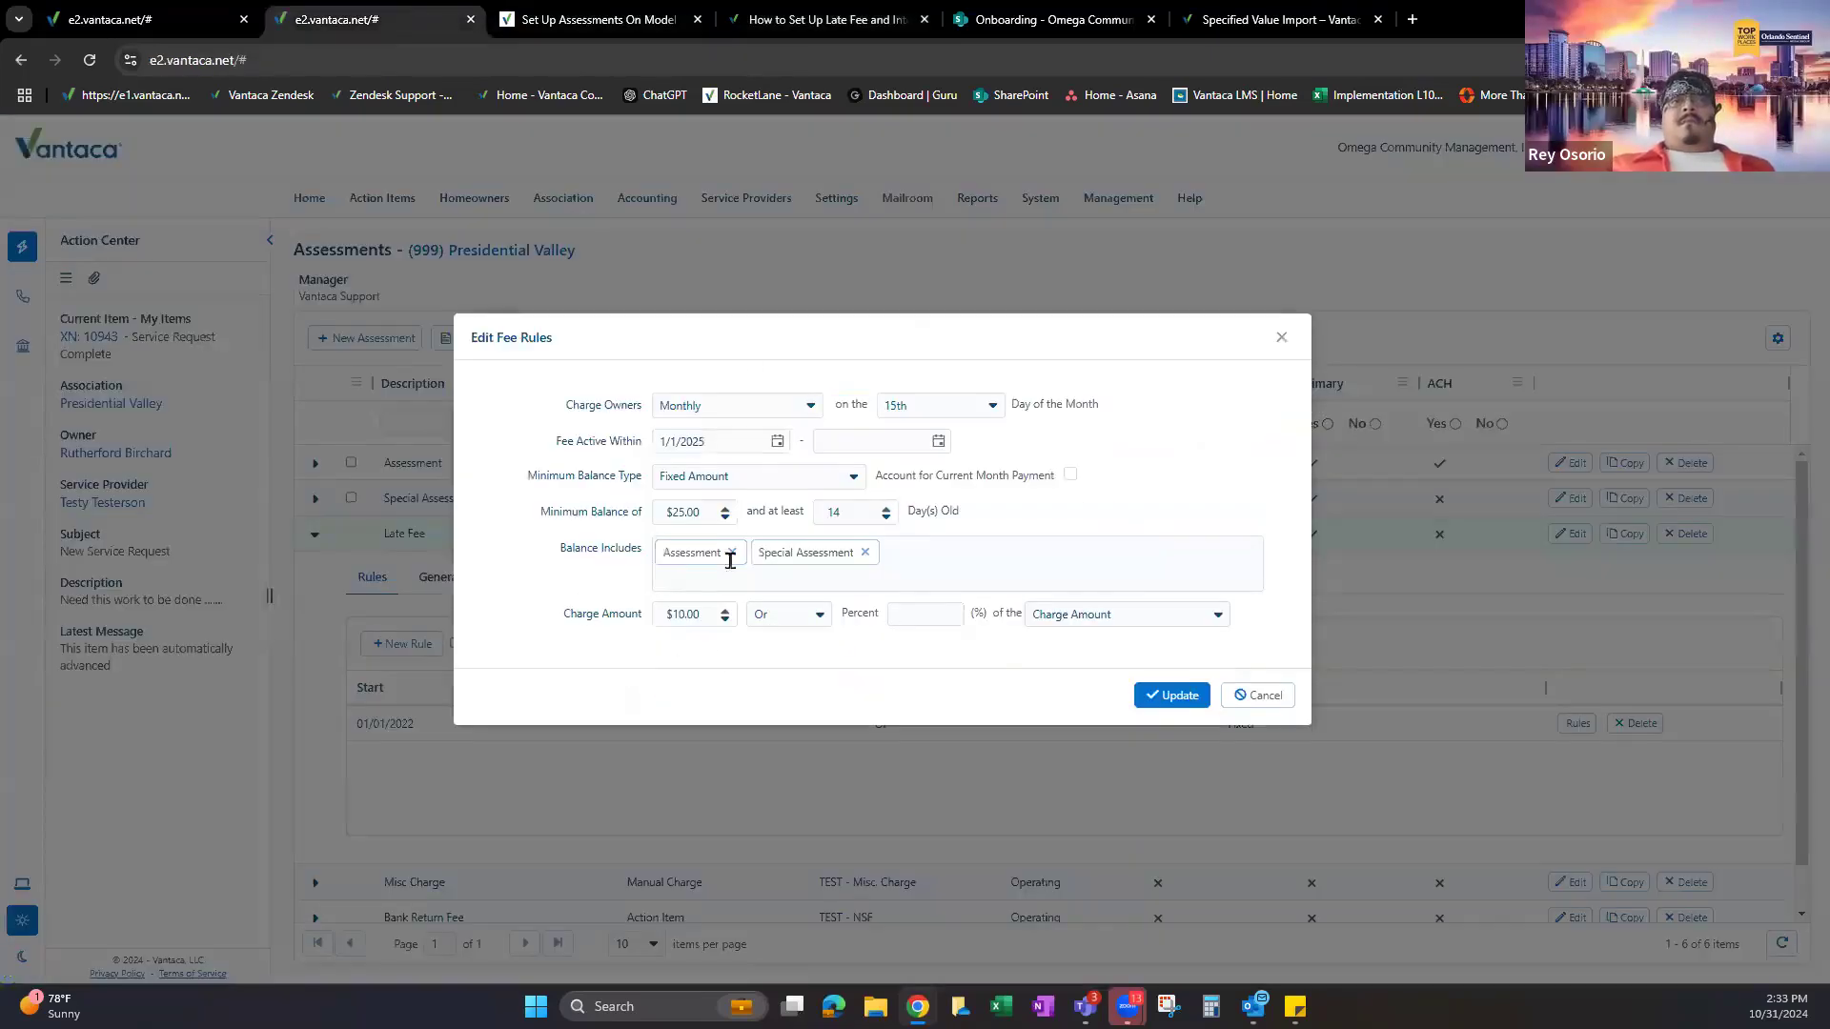
{"action": "left_click_drag", "start_coordinate": [773, 358], "coordinate": [823, 327]}
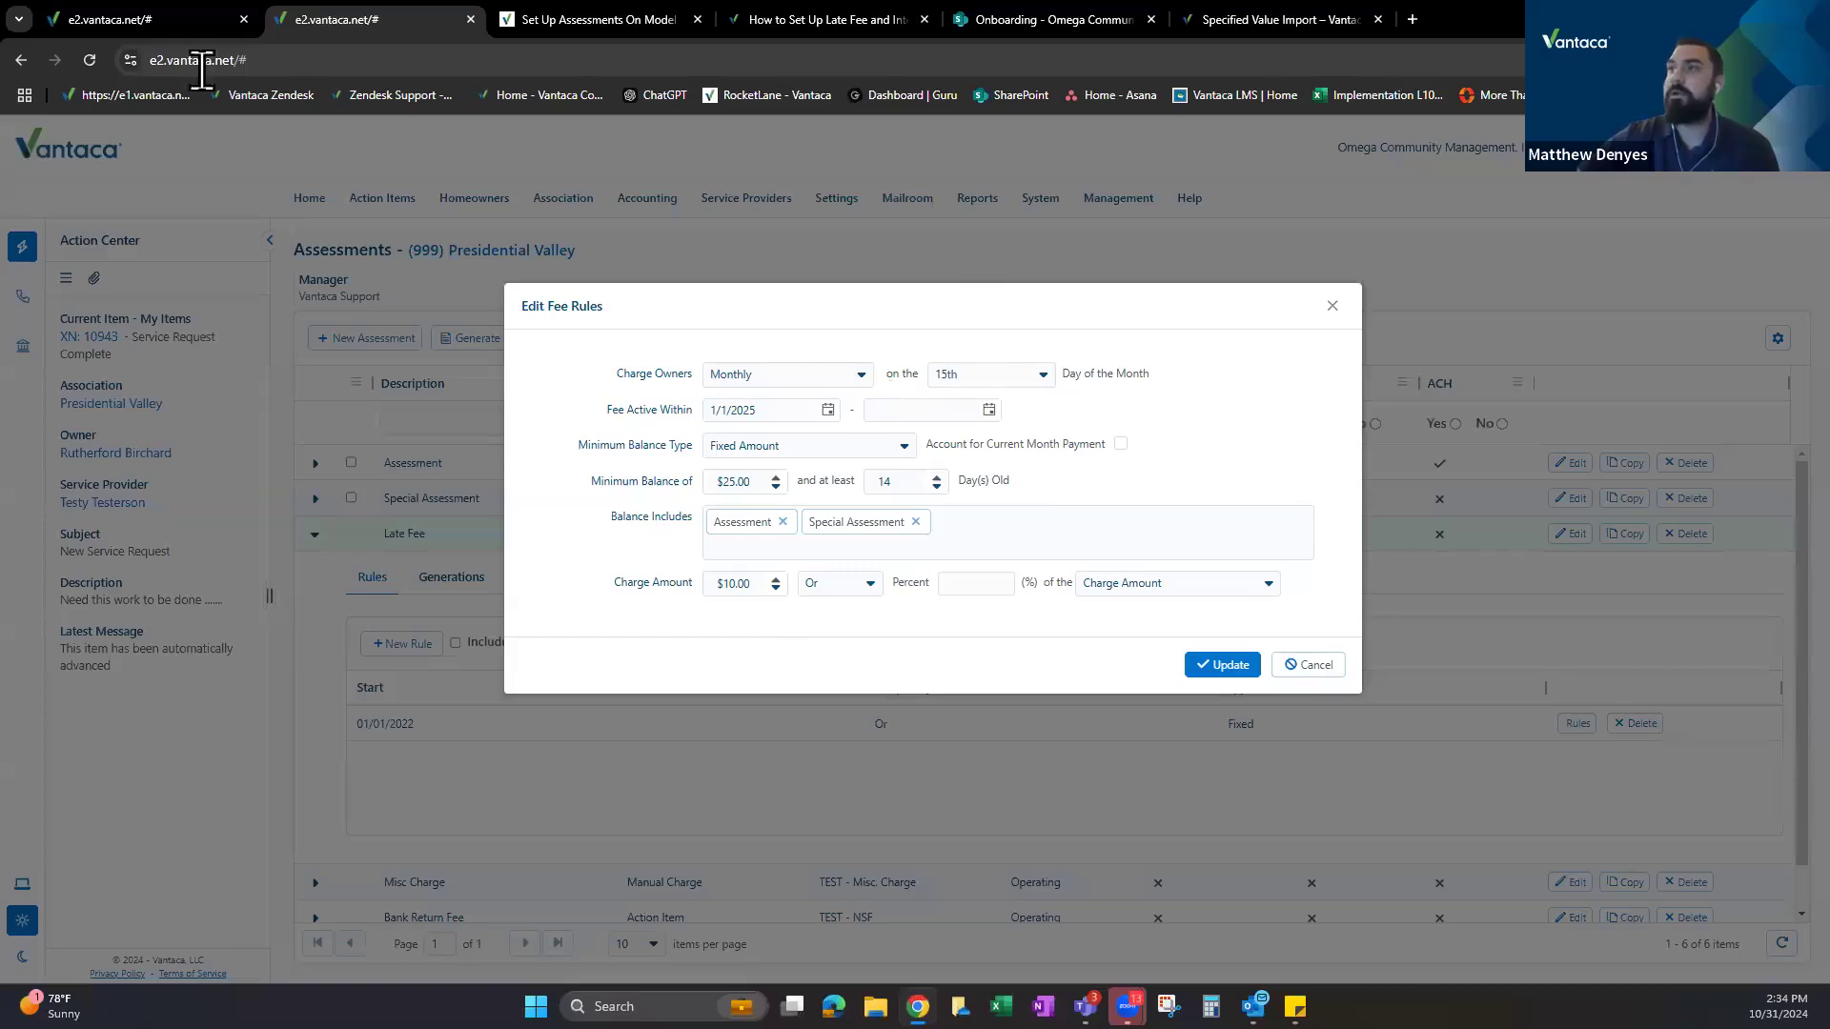
{"action": "left_click", "coordinate": [151, 5]}
Scroll to Collections and review the Minimum Balance and Age of Balance settings.
{"action": "scroll", "coordinate": [516, 568], "scroll_direction": "down", "scroll_amount": 15}
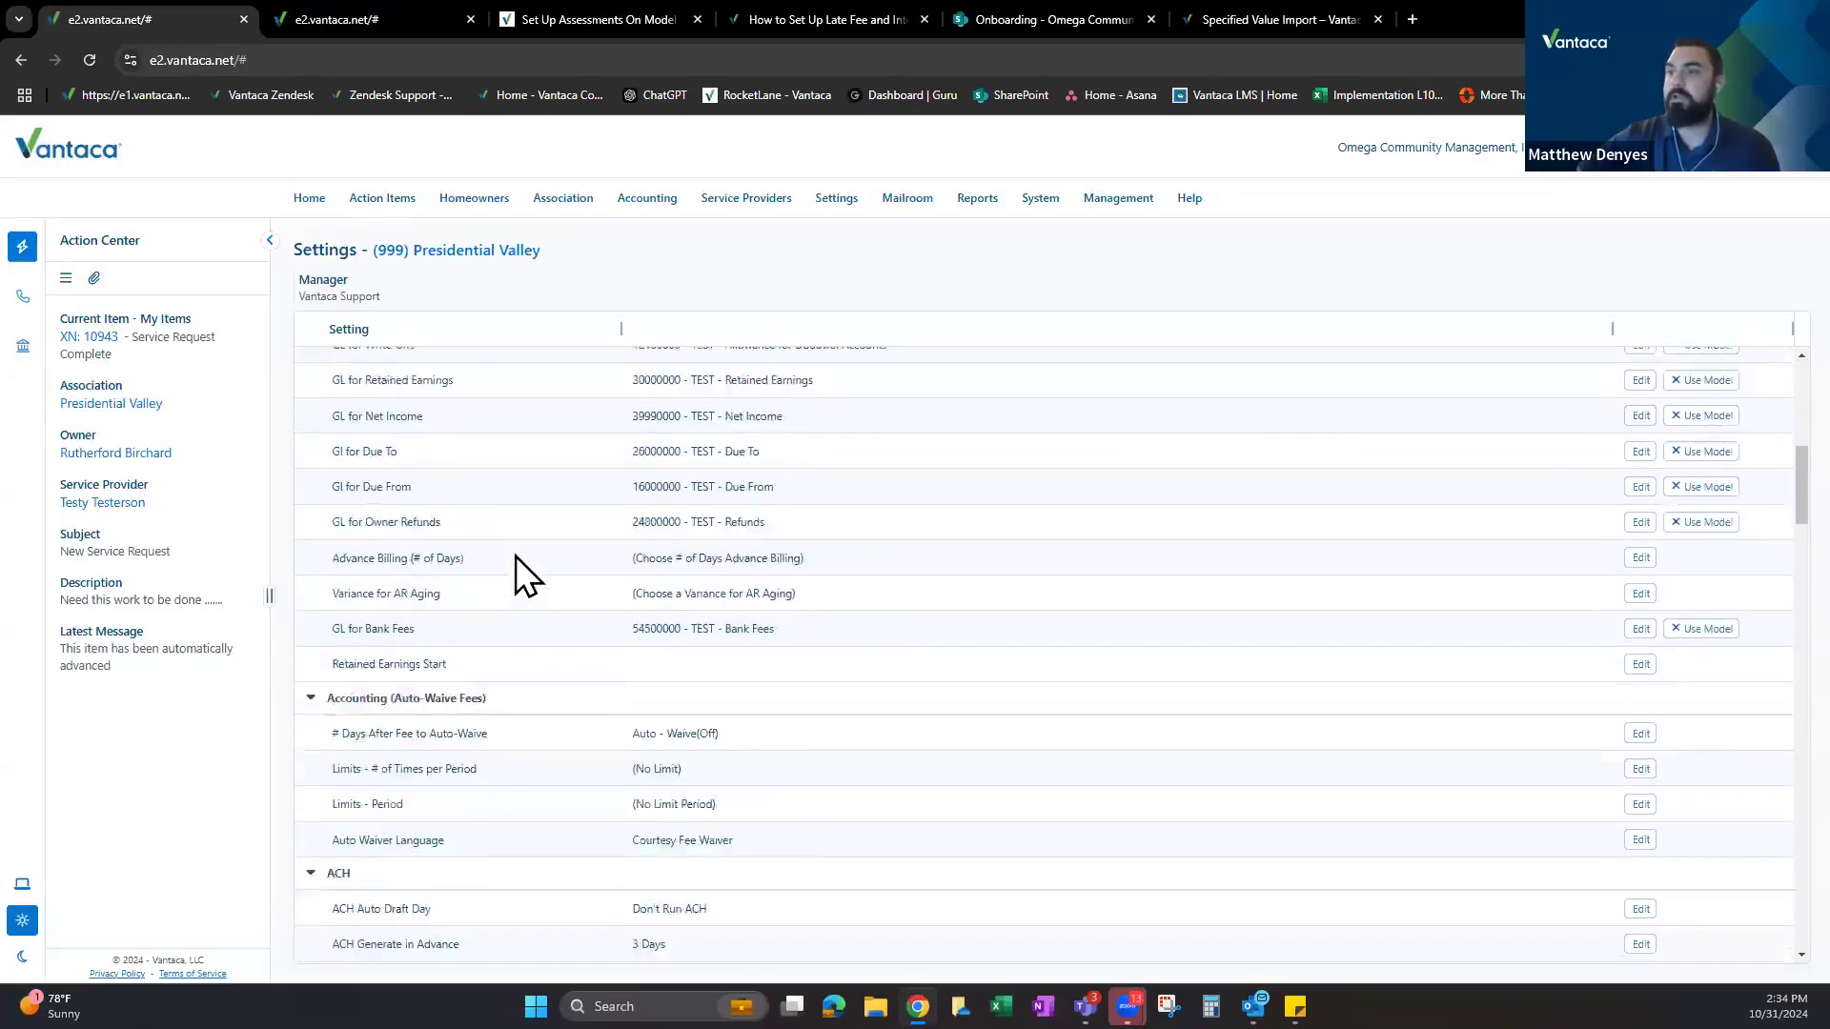
{"action": "scroll", "coordinate": [551, 564], "scroll_direction": "down", "scroll_amount": 5}
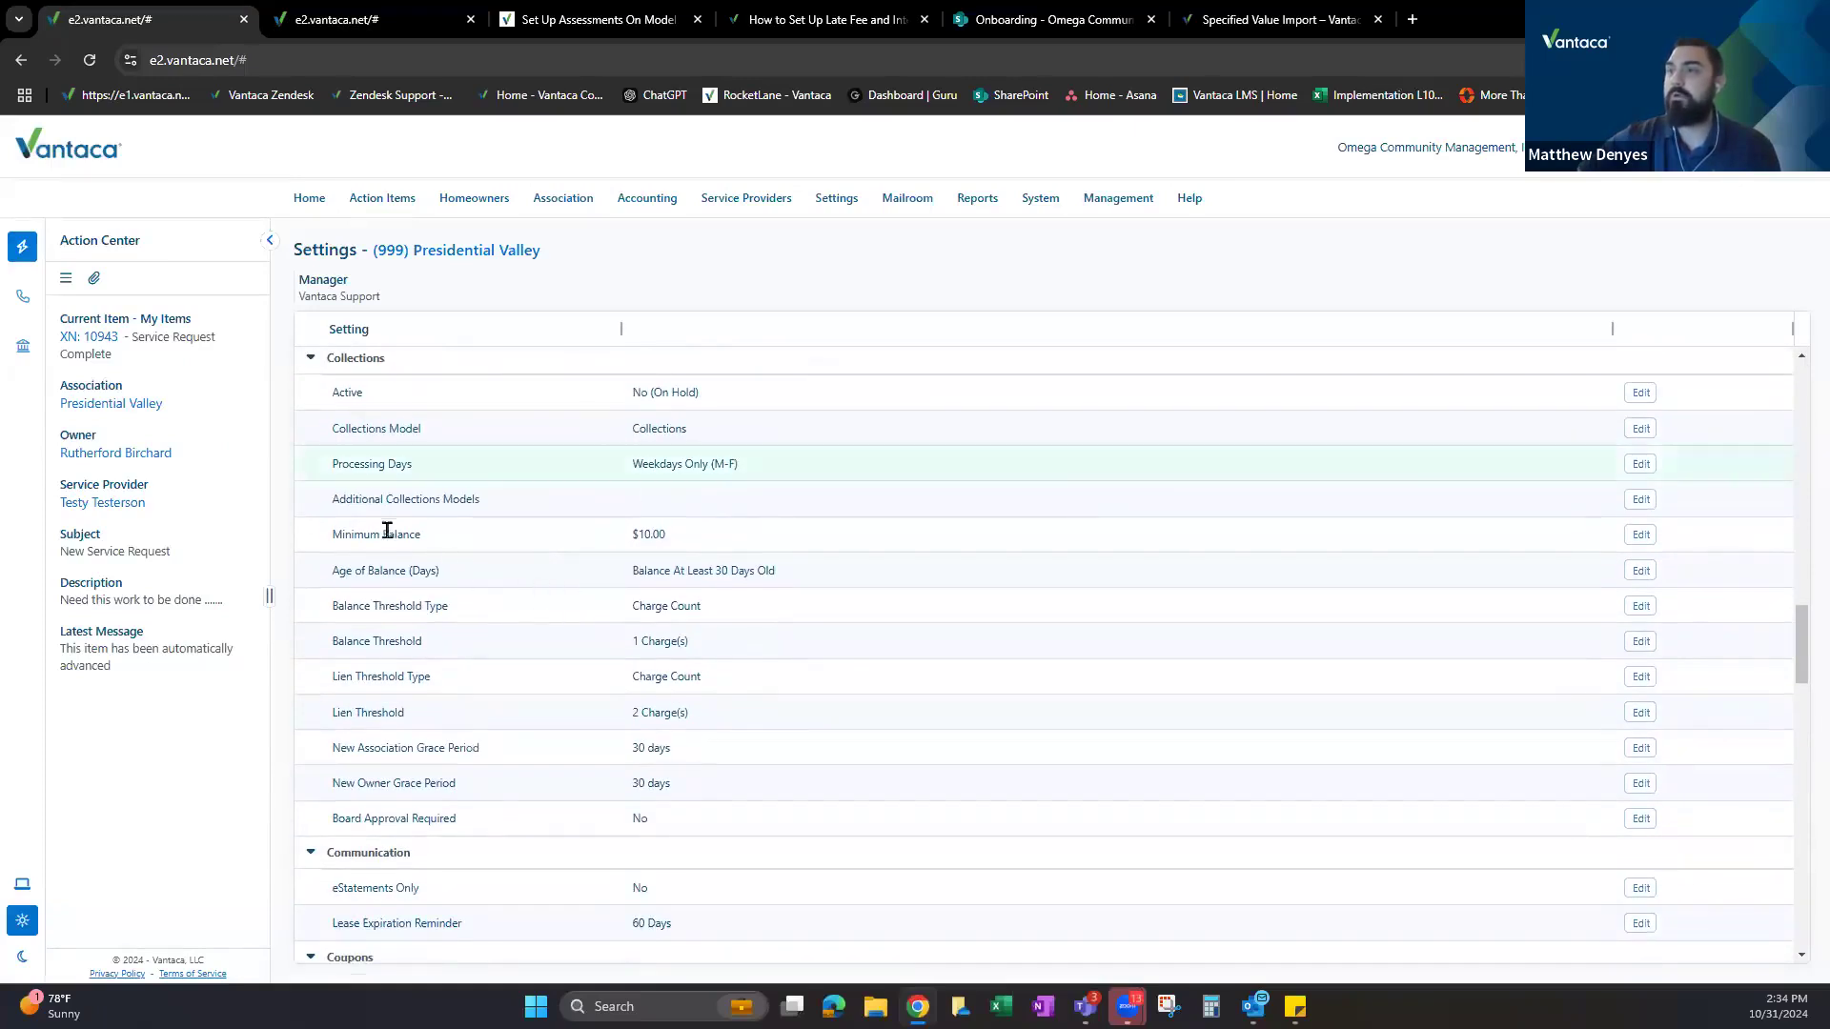
{"action": "left_click_drag", "start_coordinate": [322, 536], "coordinate": [829, 573]}
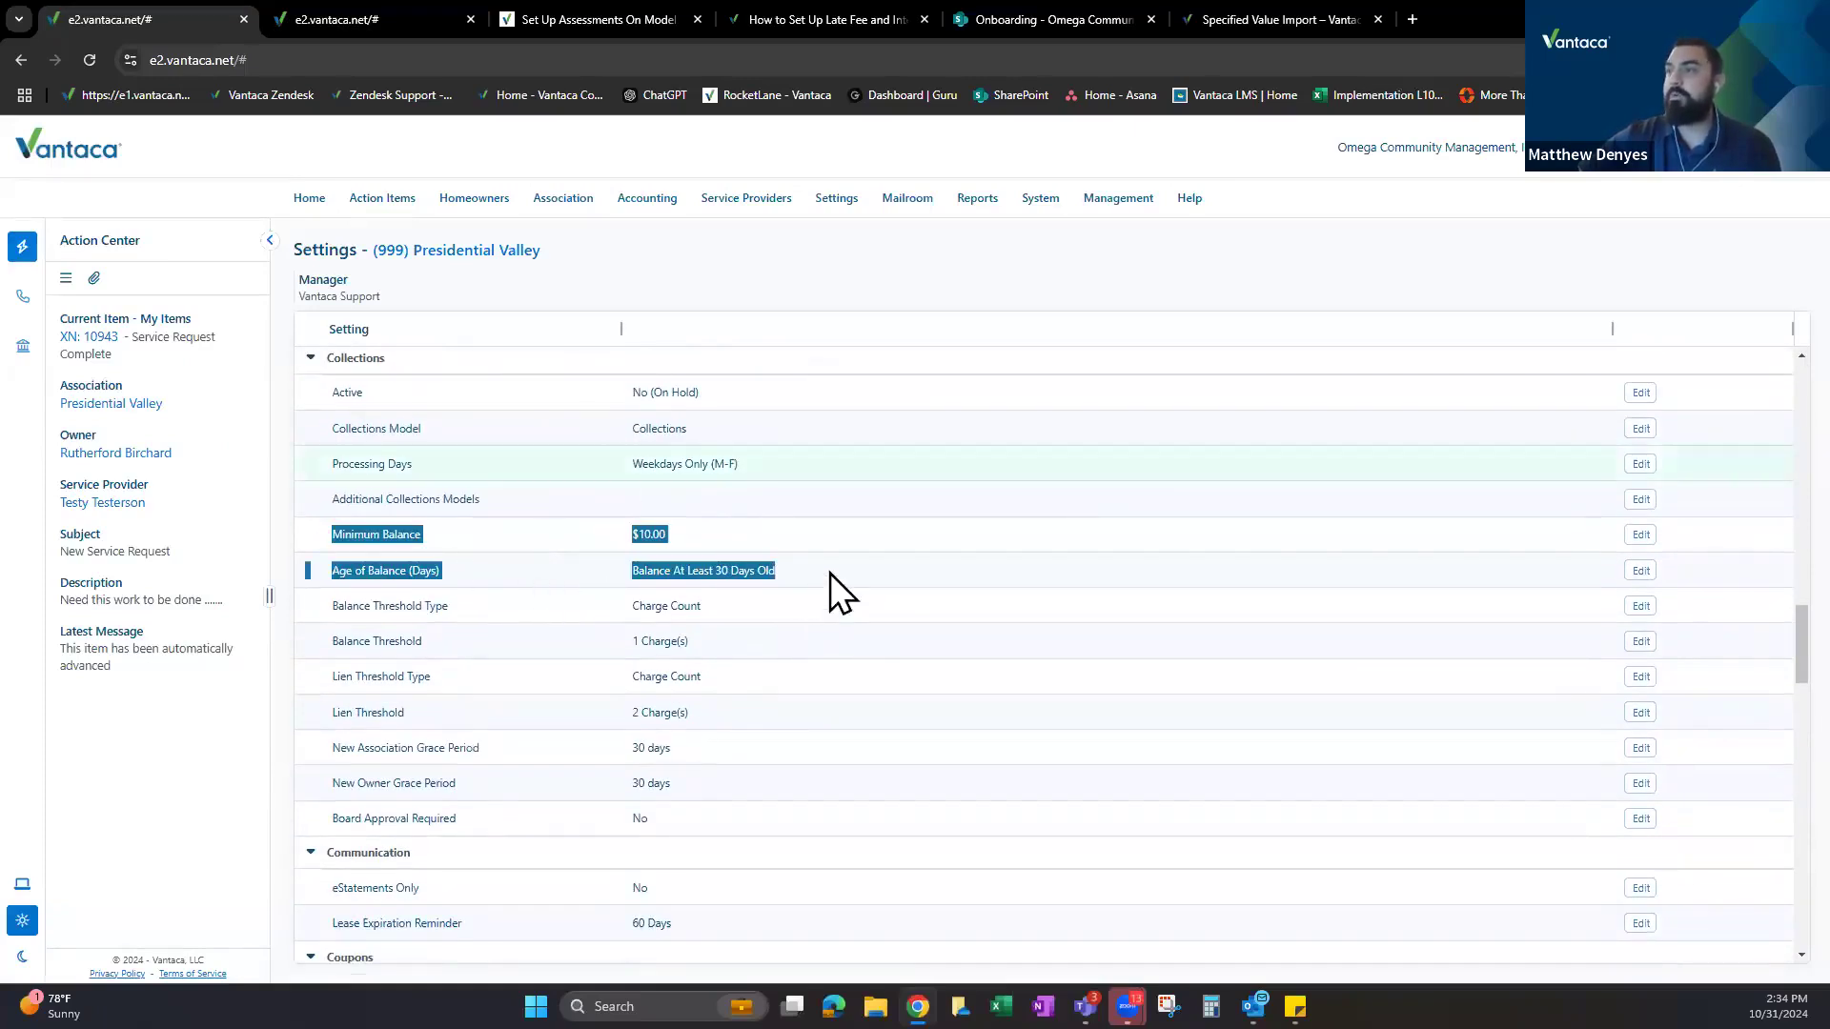
Close the Late Fee Edit Fee Rules dialog without saving.
{"action": "left_click", "coordinate": [375, 18]}
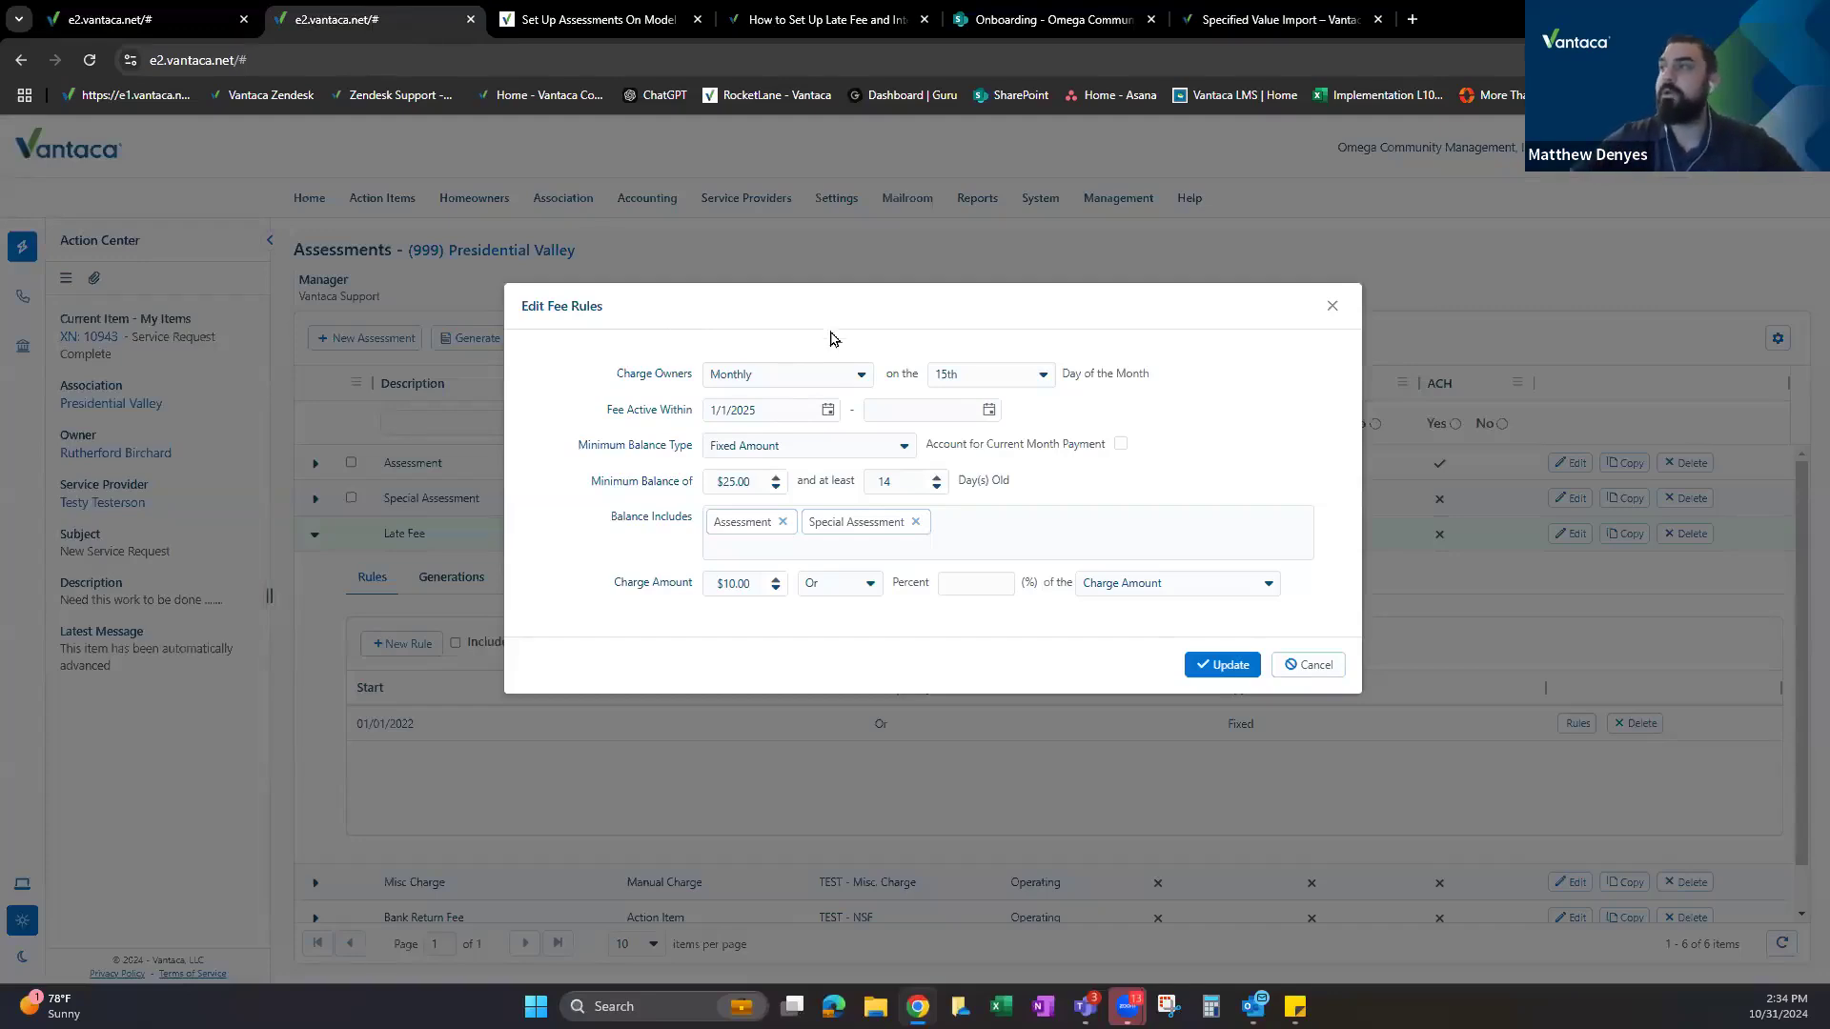
{"action": "left_click_drag", "start_coordinate": [823, 313], "coordinate": [725, 266]}
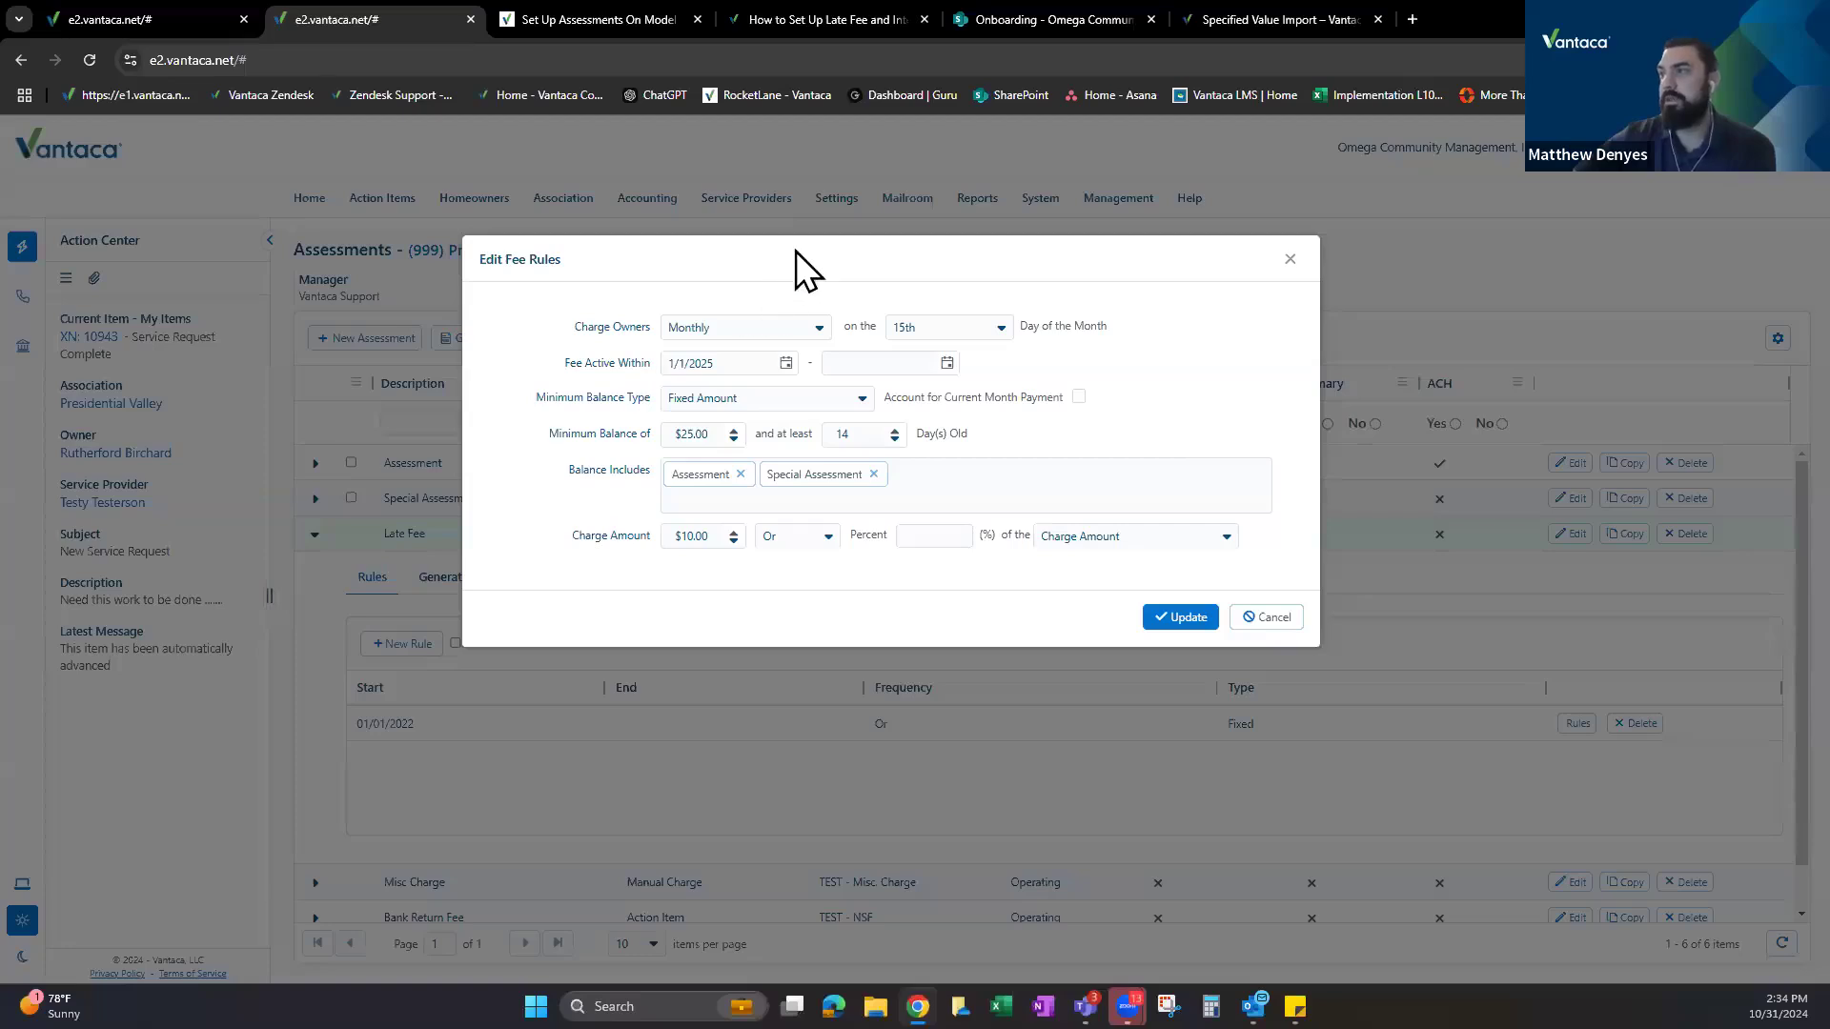
{"action": "left_click", "coordinate": [1288, 260]}
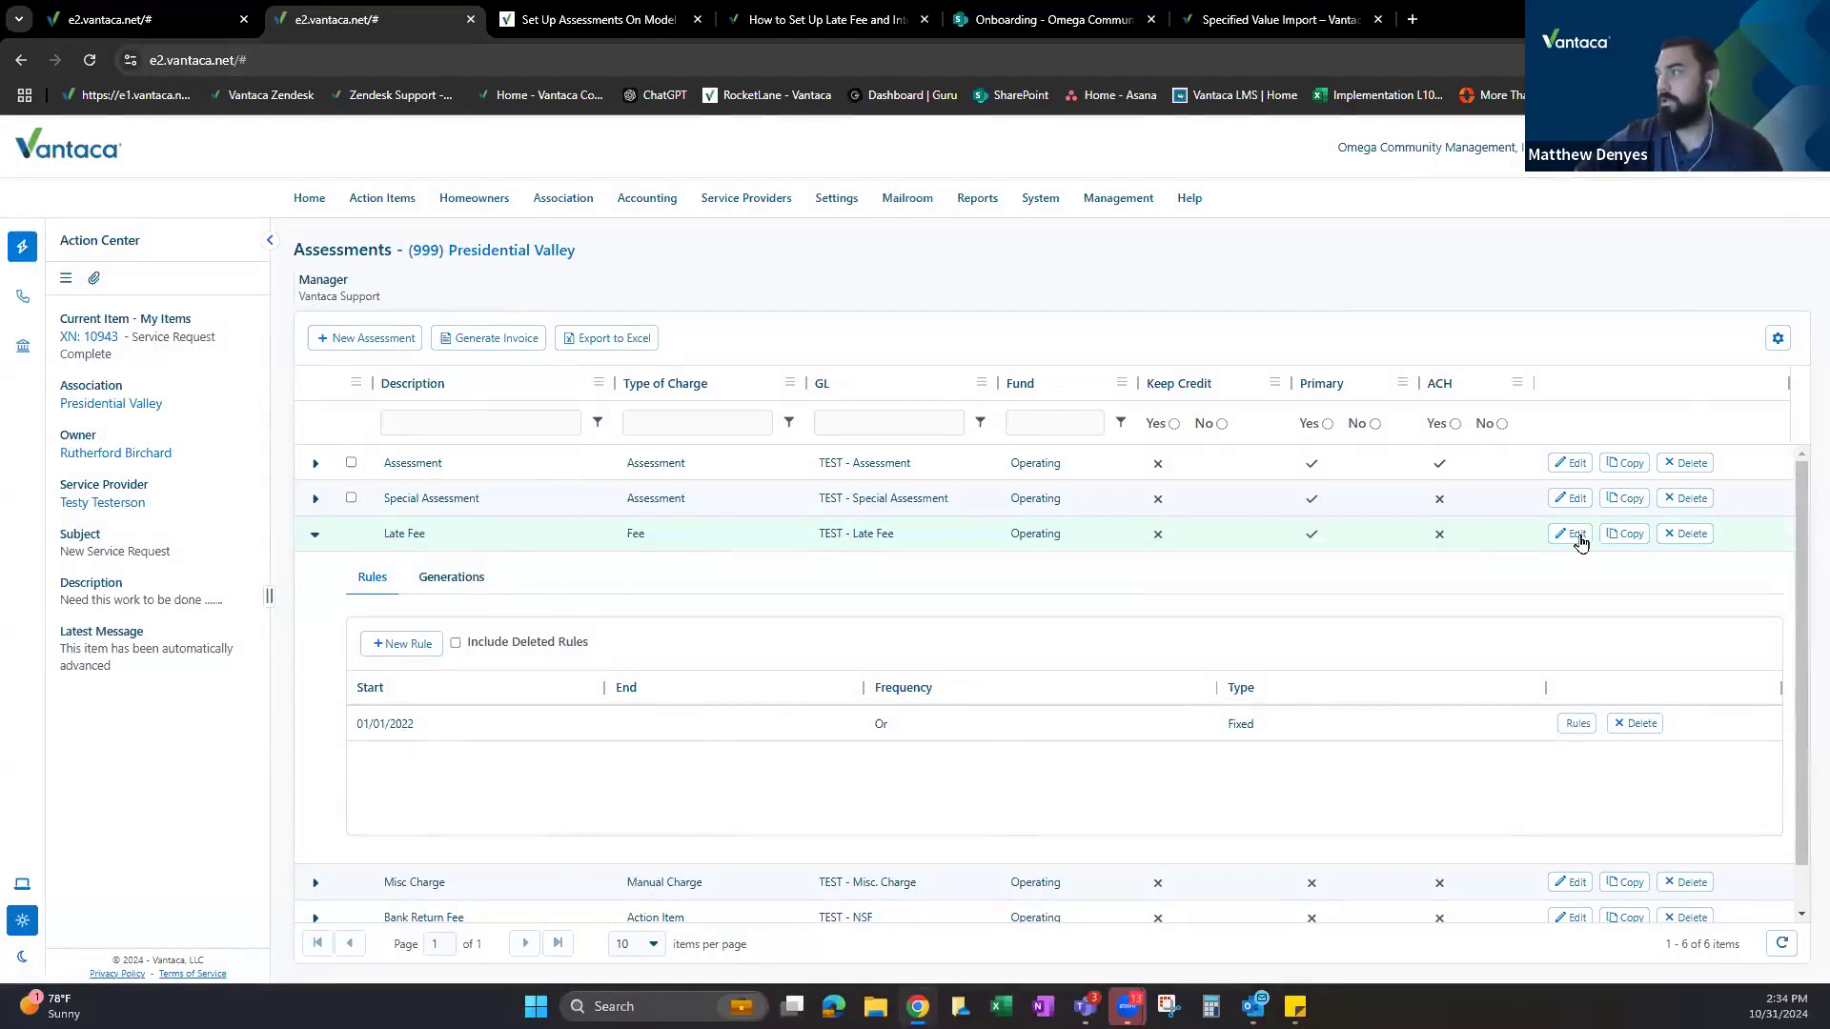
{"action": "left_click", "coordinate": [1571, 724]}
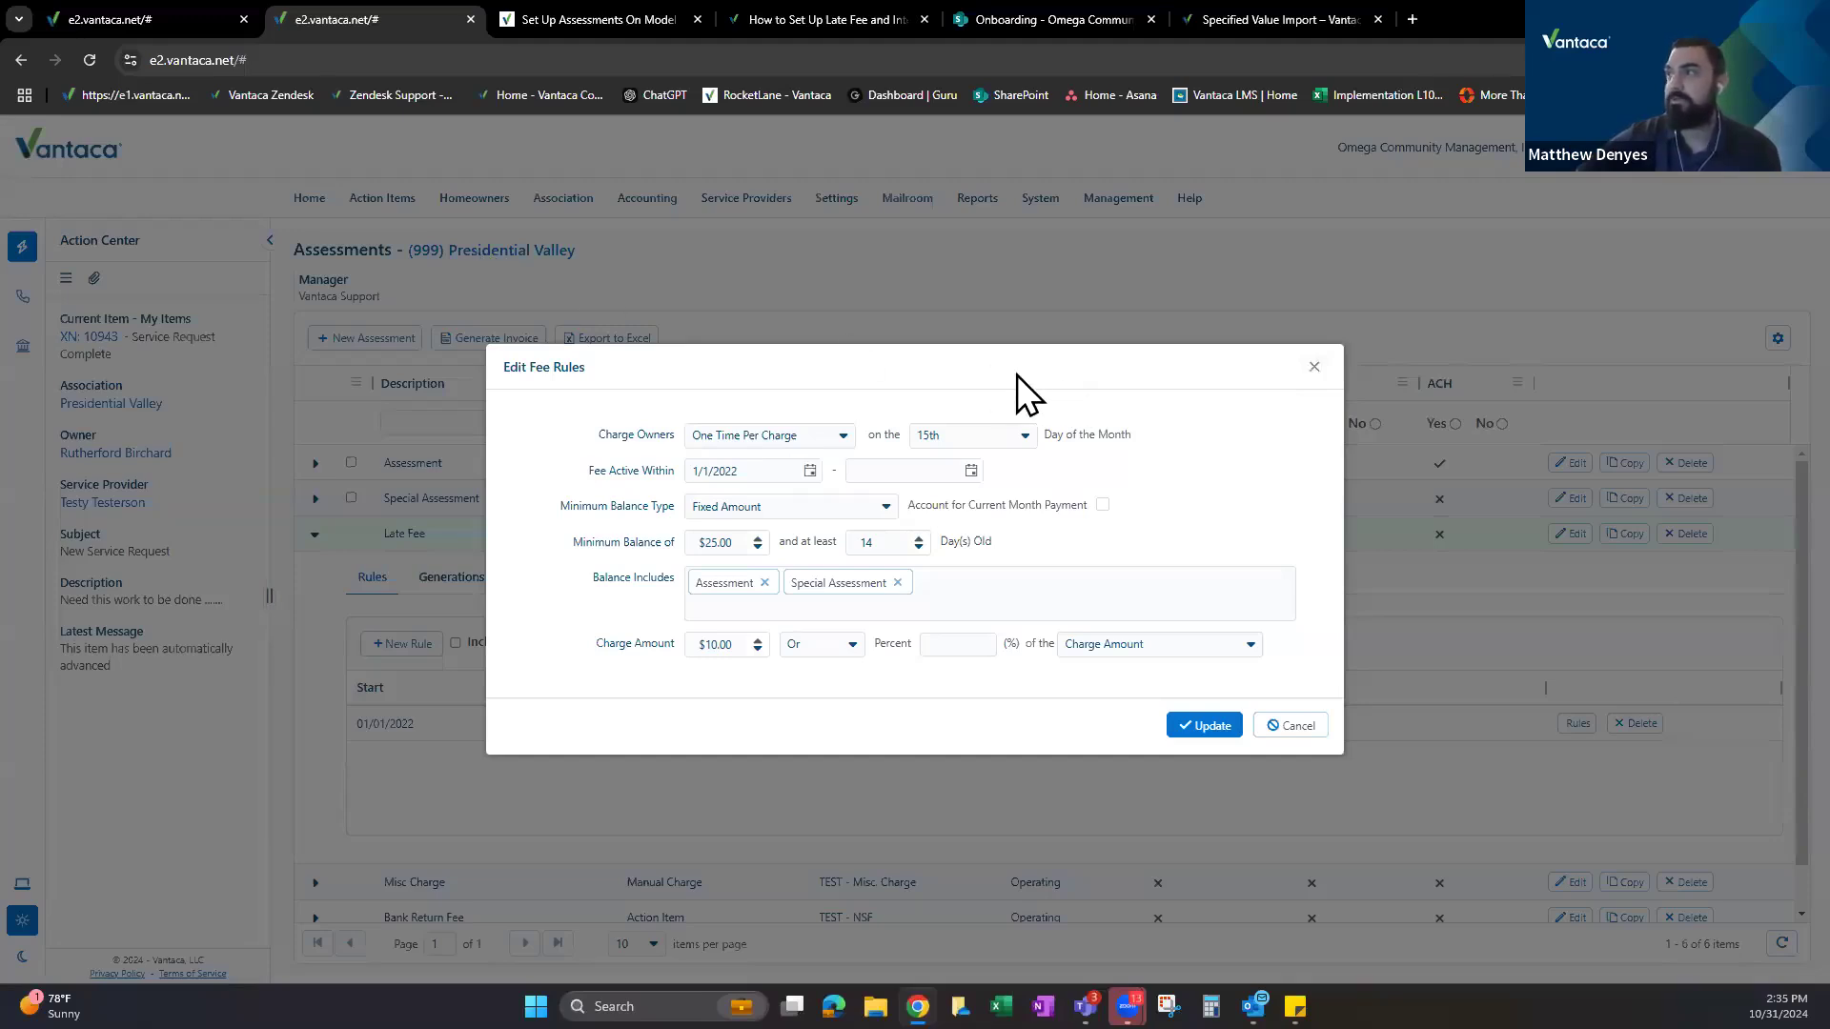
{"action": "left_click", "coordinate": [1305, 370]}
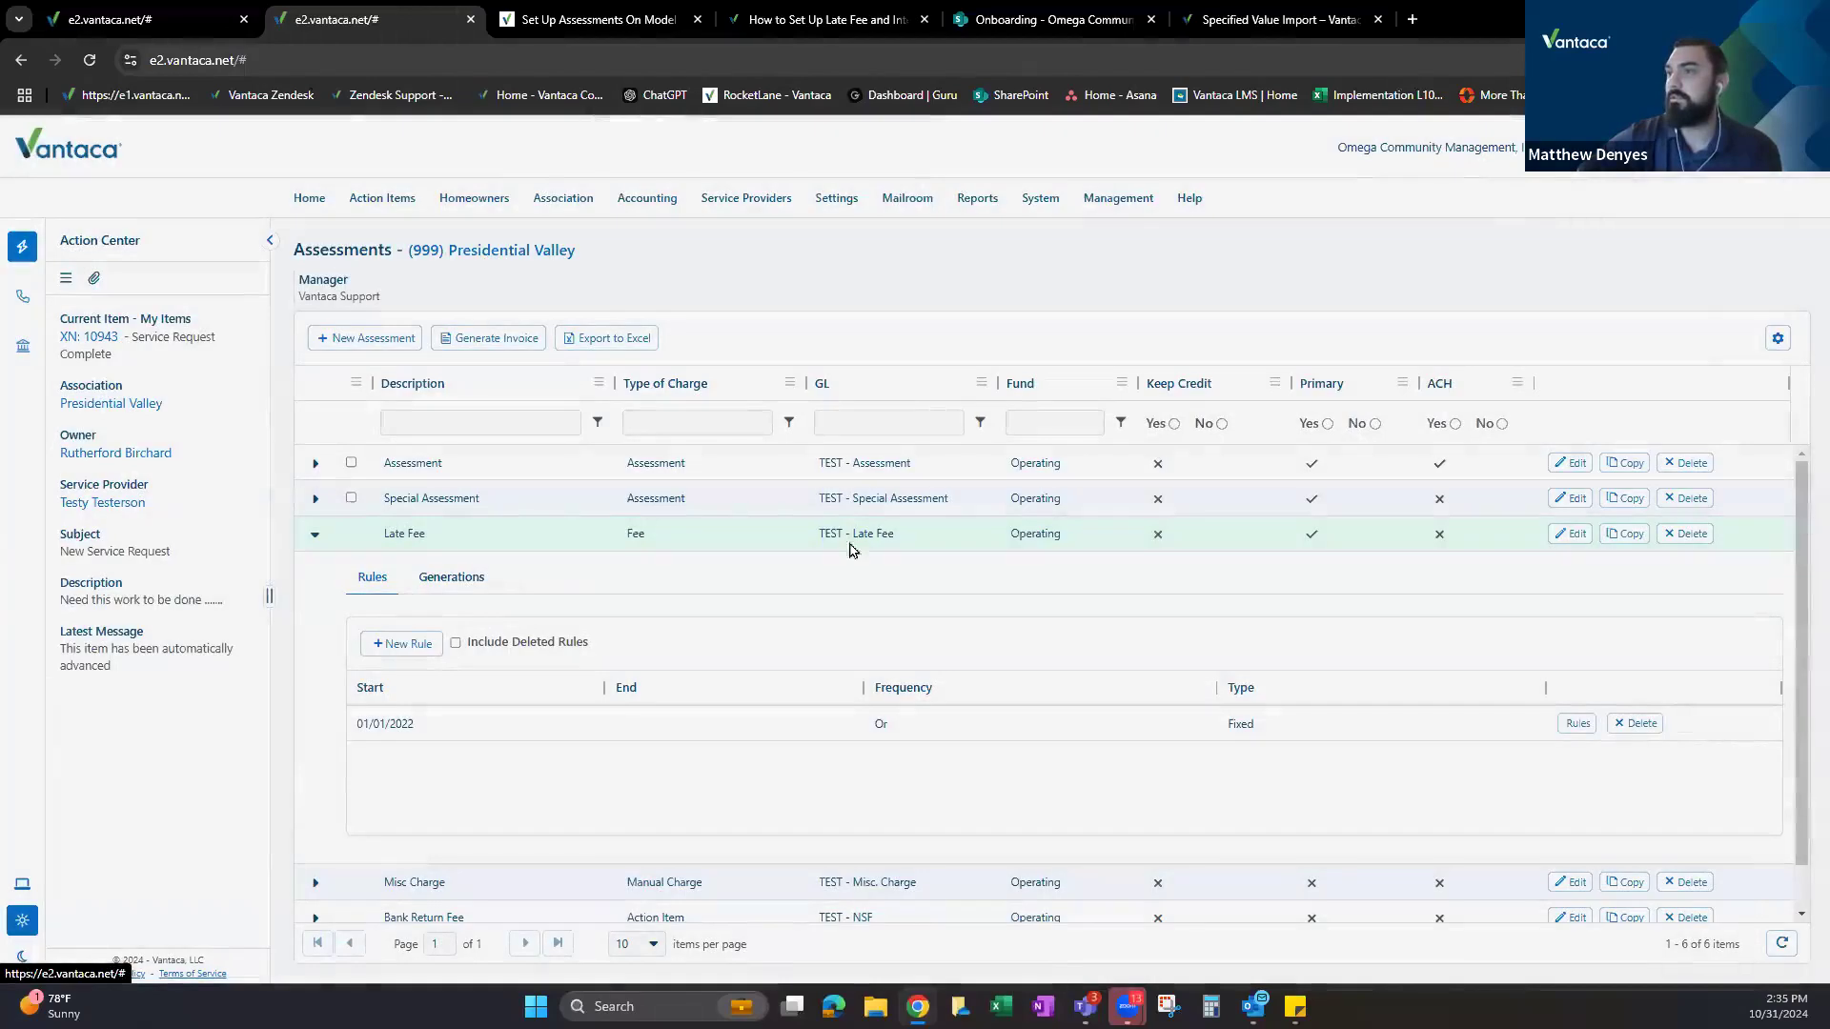
{"action": "left_click", "coordinate": [1627, 534]}
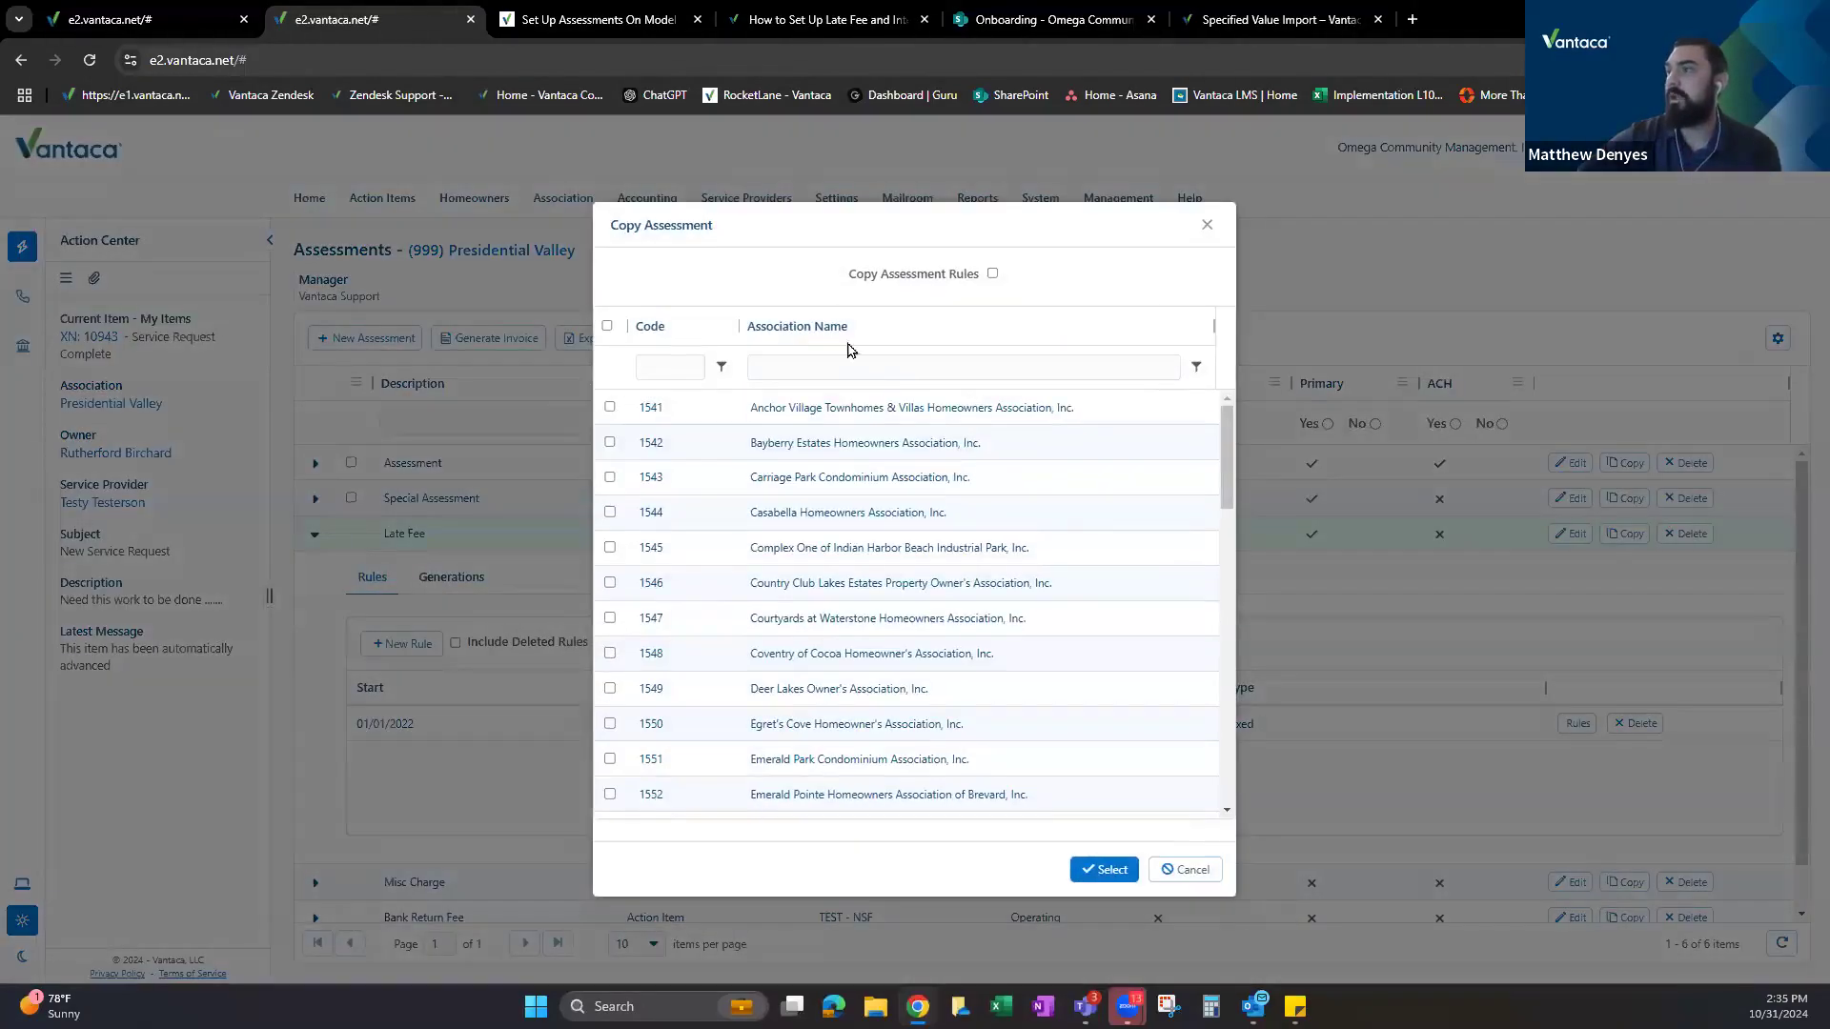
{"action": "left_click", "coordinate": [992, 275]}
{"action": "left_click", "coordinate": [609, 407]}
{"action": "left_click", "coordinate": [610, 442]}
{"action": "left_click", "coordinate": [610, 477]}
{"action": "left_click", "coordinate": [609, 512]}
{"action": "left_click", "coordinate": [609, 549]}
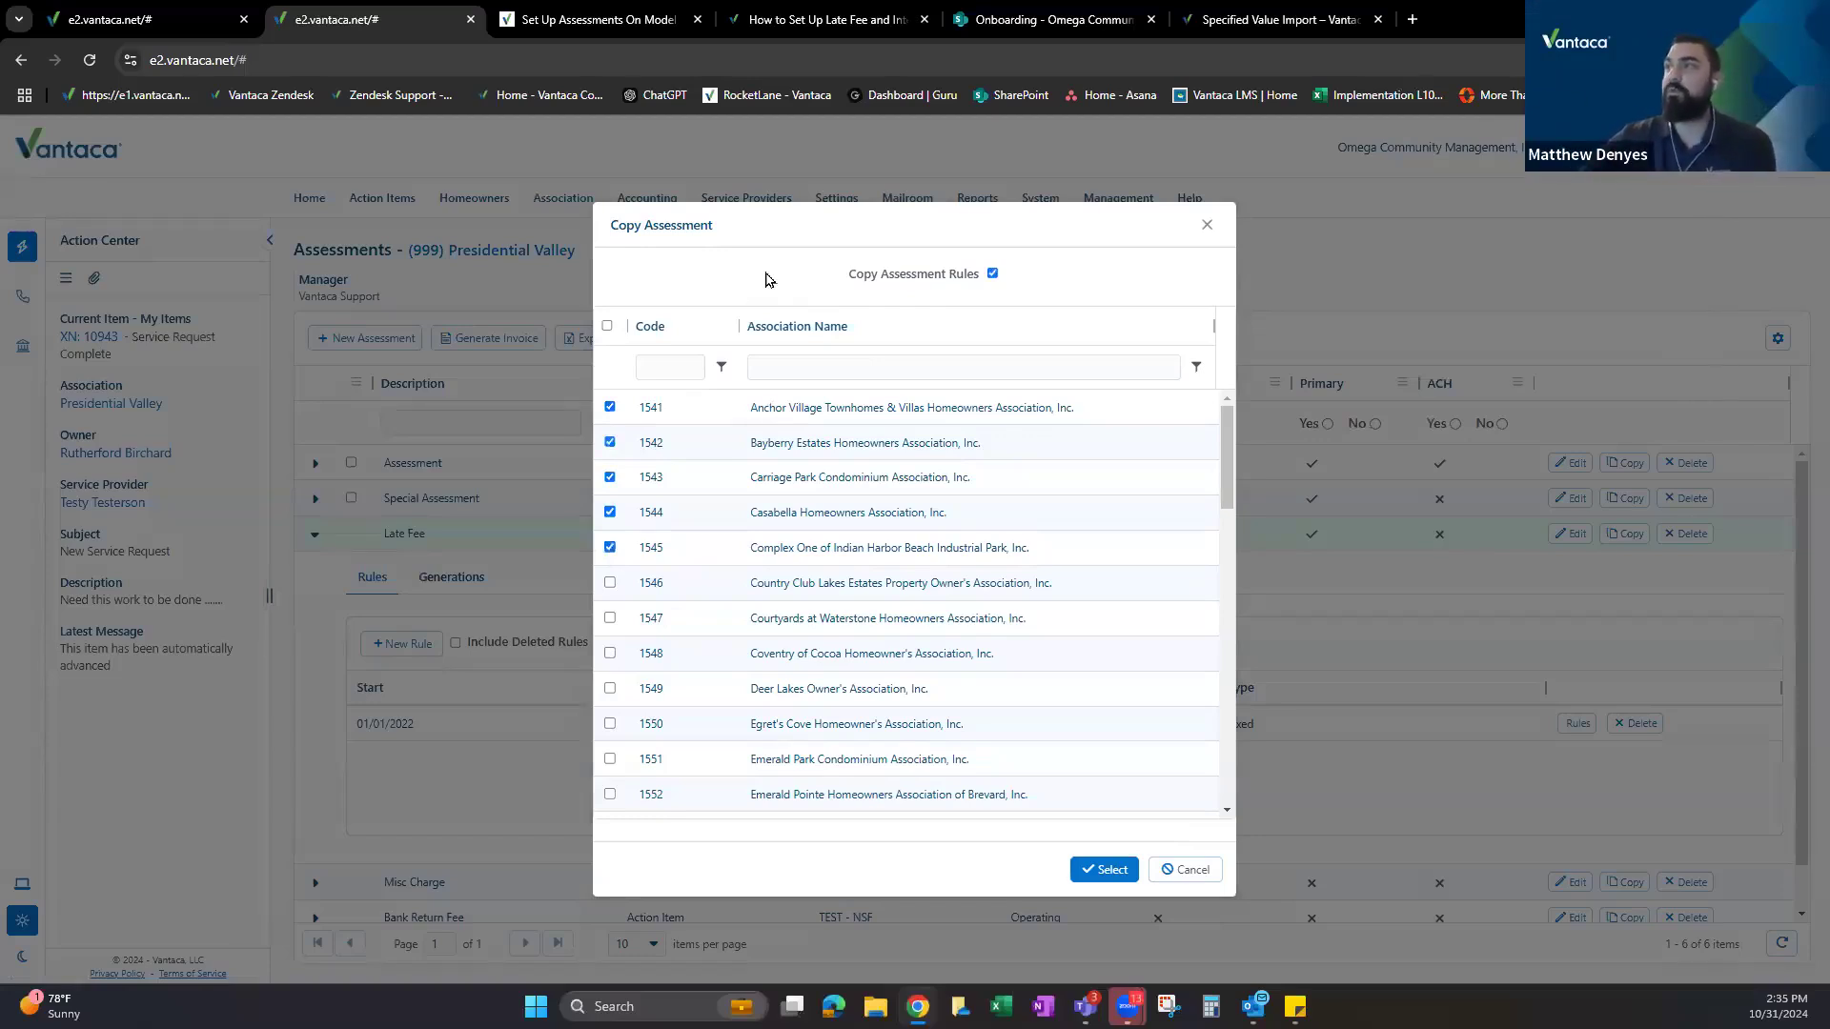
{"action": "left_click_drag", "start_coordinate": [847, 276], "coordinate": [966, 283]}
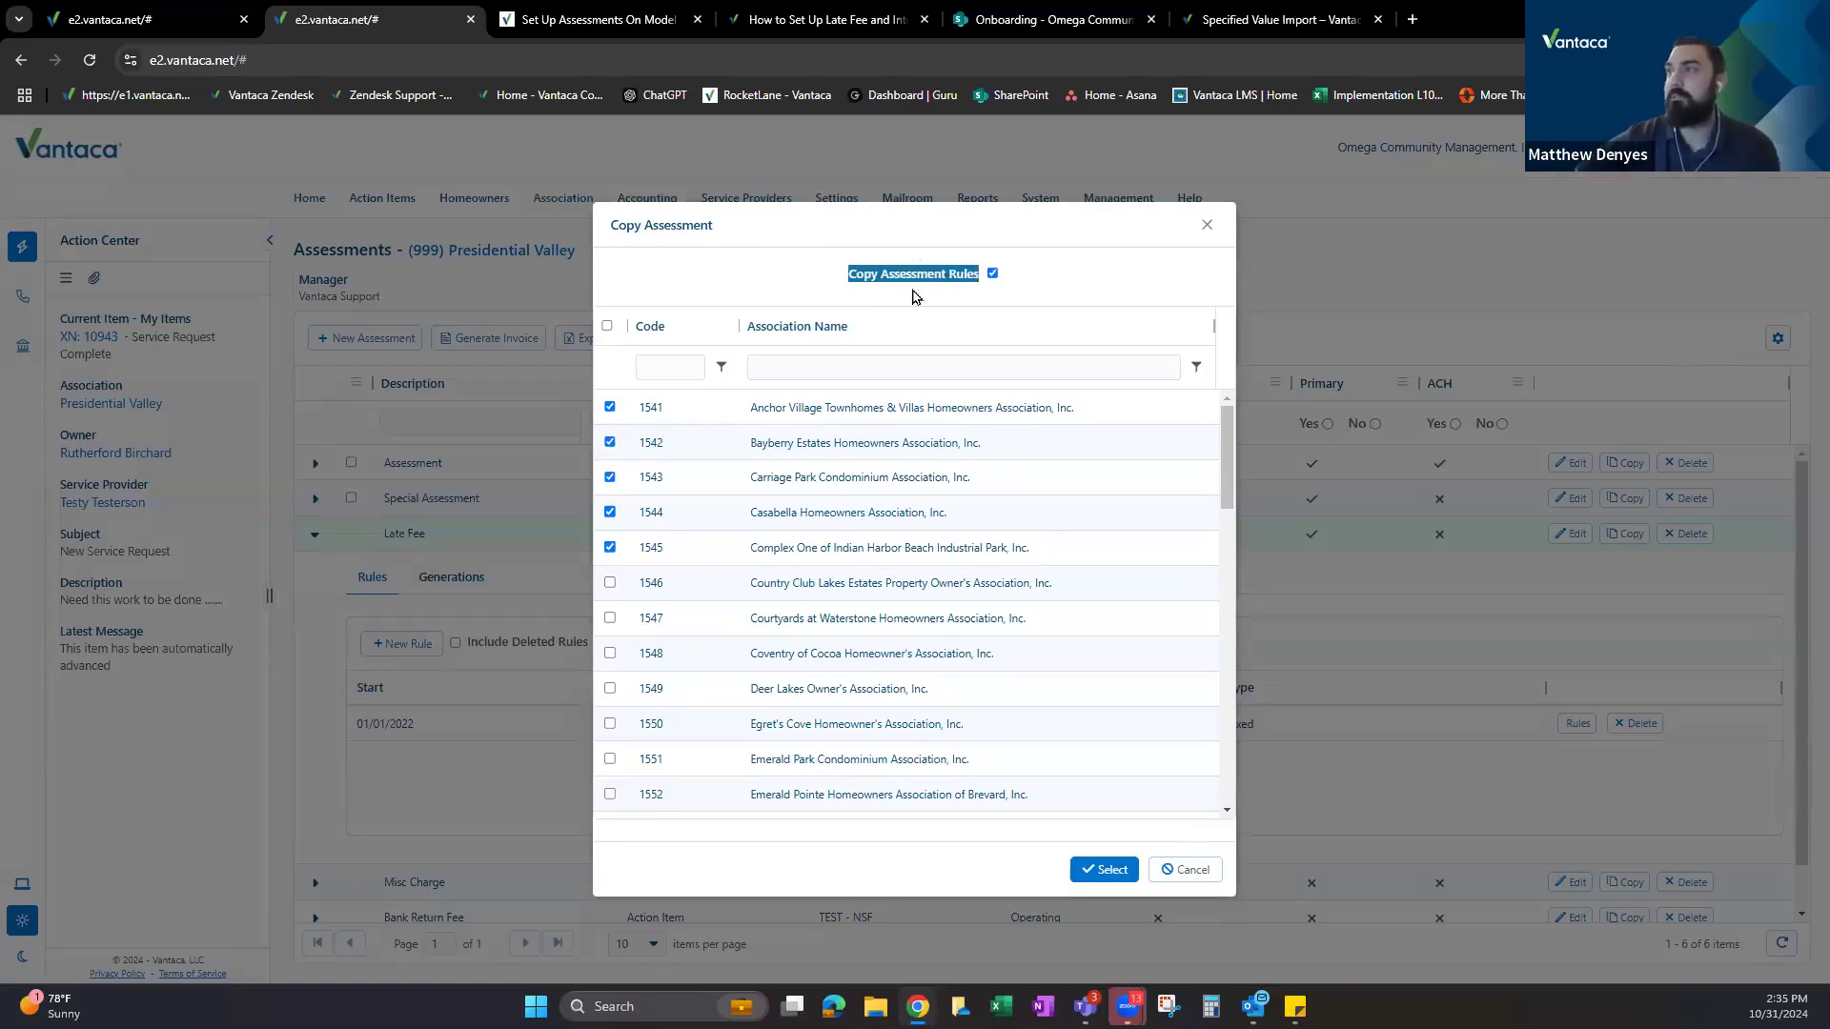
{"action": "left_click", "coordinate": [991, 274]}
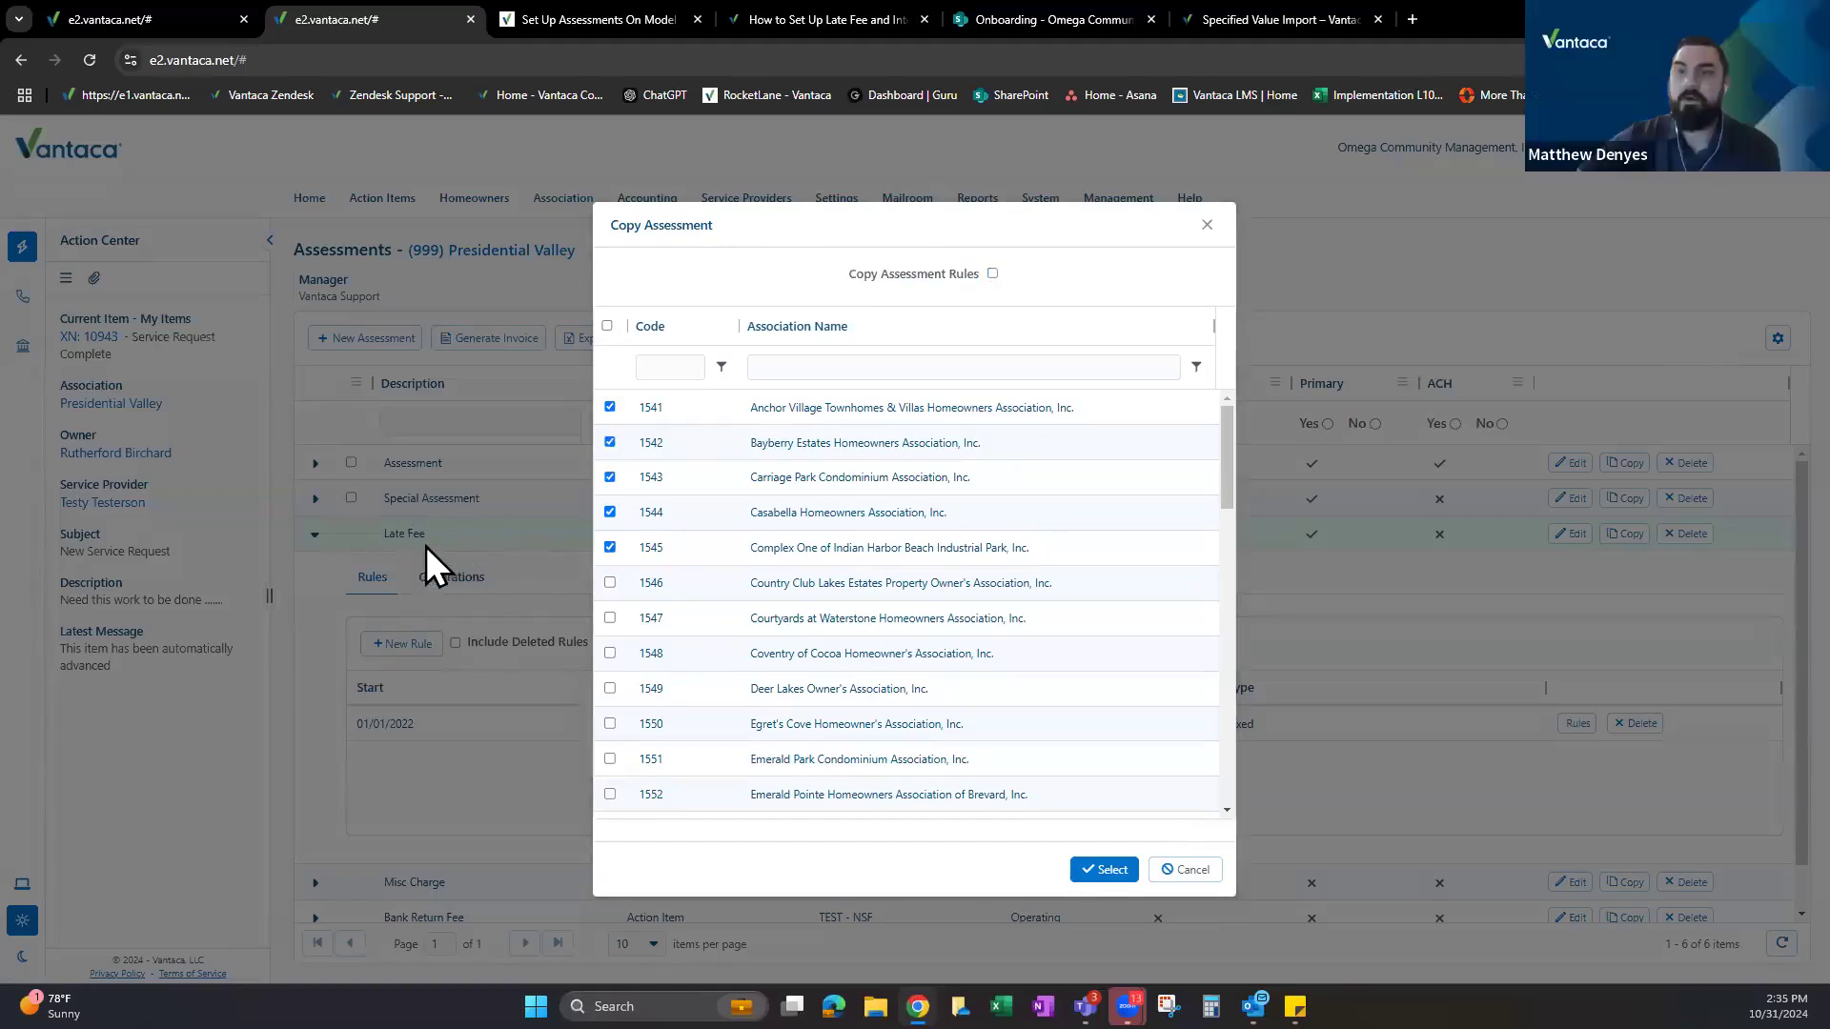
{"action": "left_click", "coordinate": [1206, 226]}
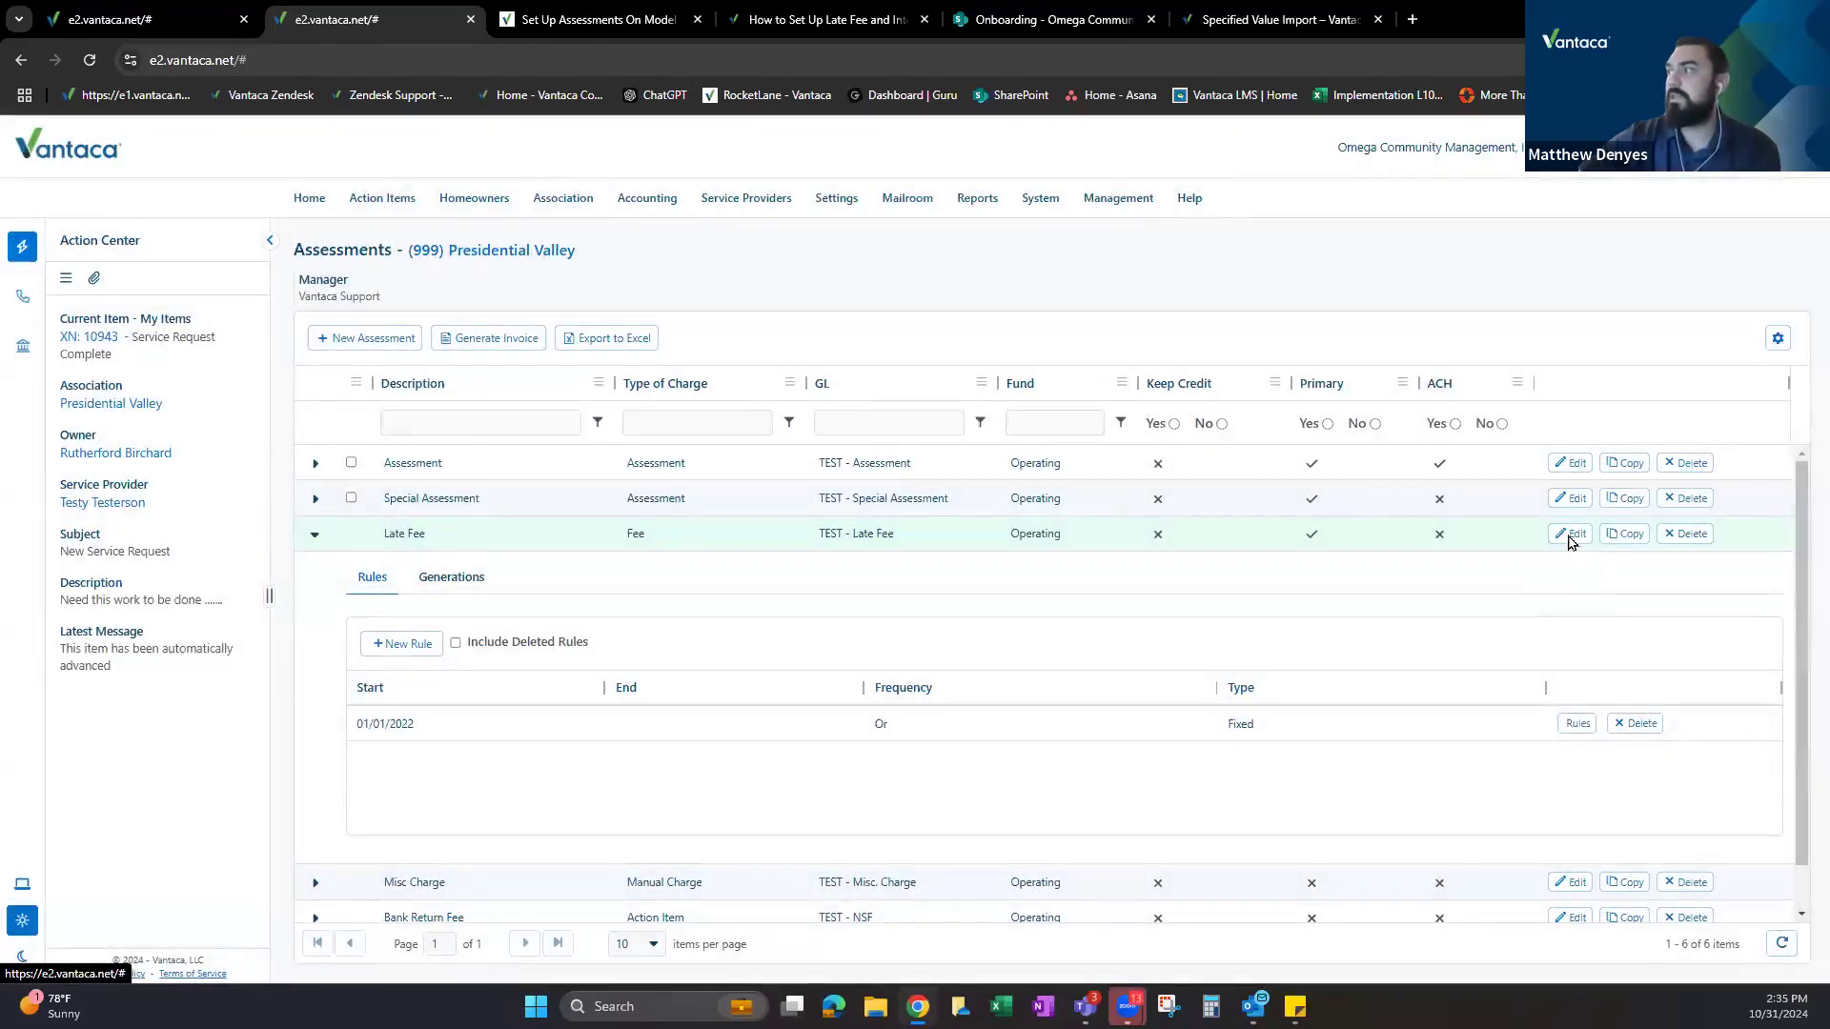
{"action": "left_click", "coordinate": [1570, 534]}
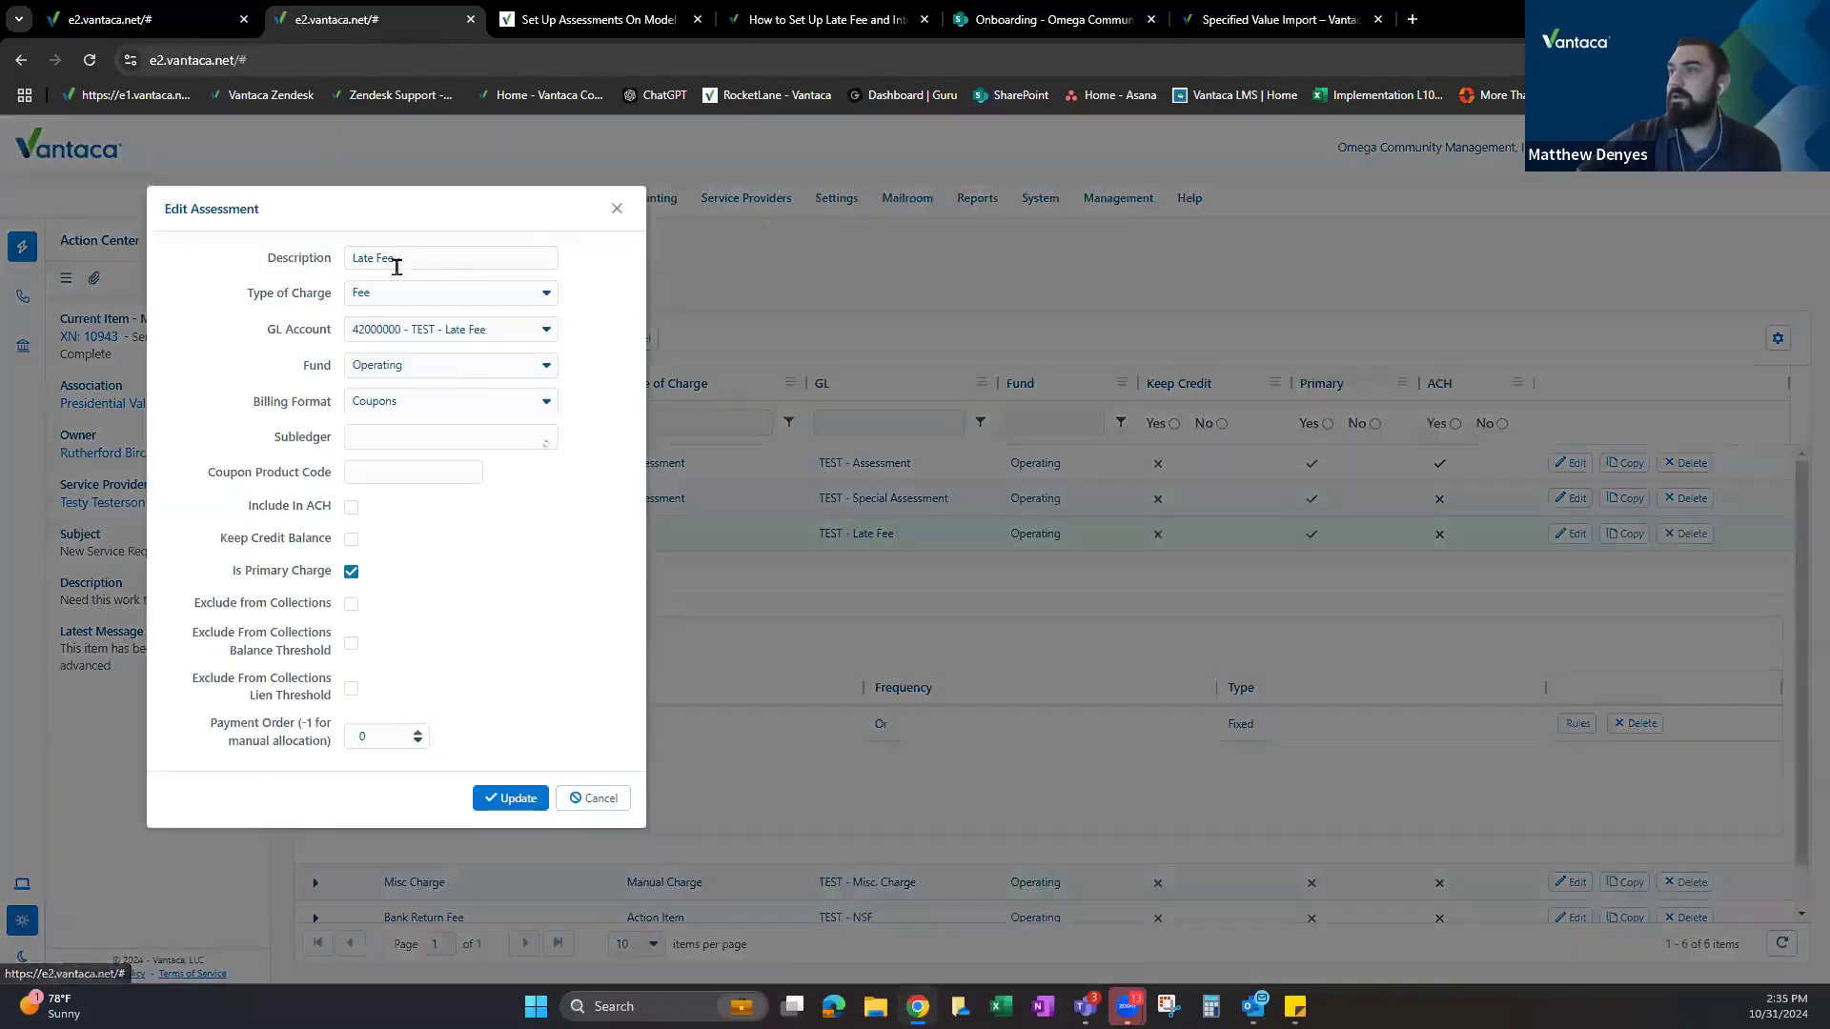
Collapse the Late Fee row and highlight the Bank Return Fee description and Action Item charge type.
{"action": "left_click", "coordinate": [616, 208]}
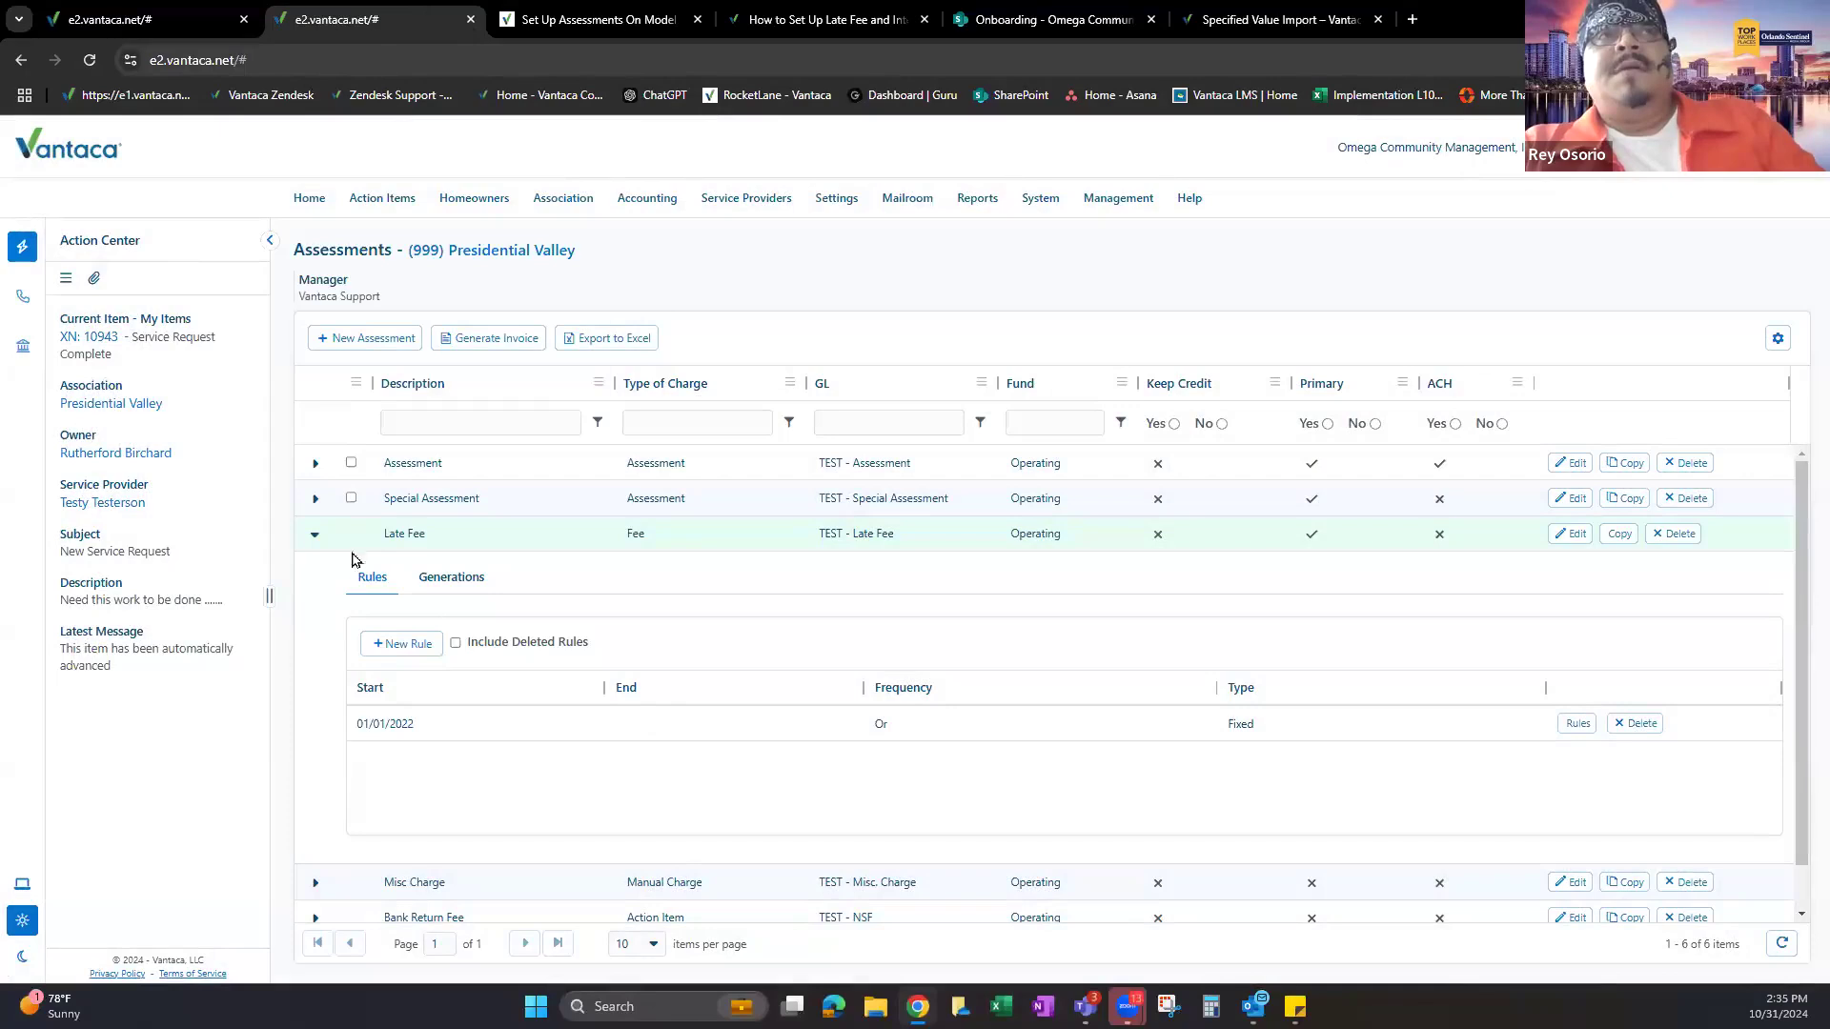
{"action": "left_click", "coordinate": [314, 535]}
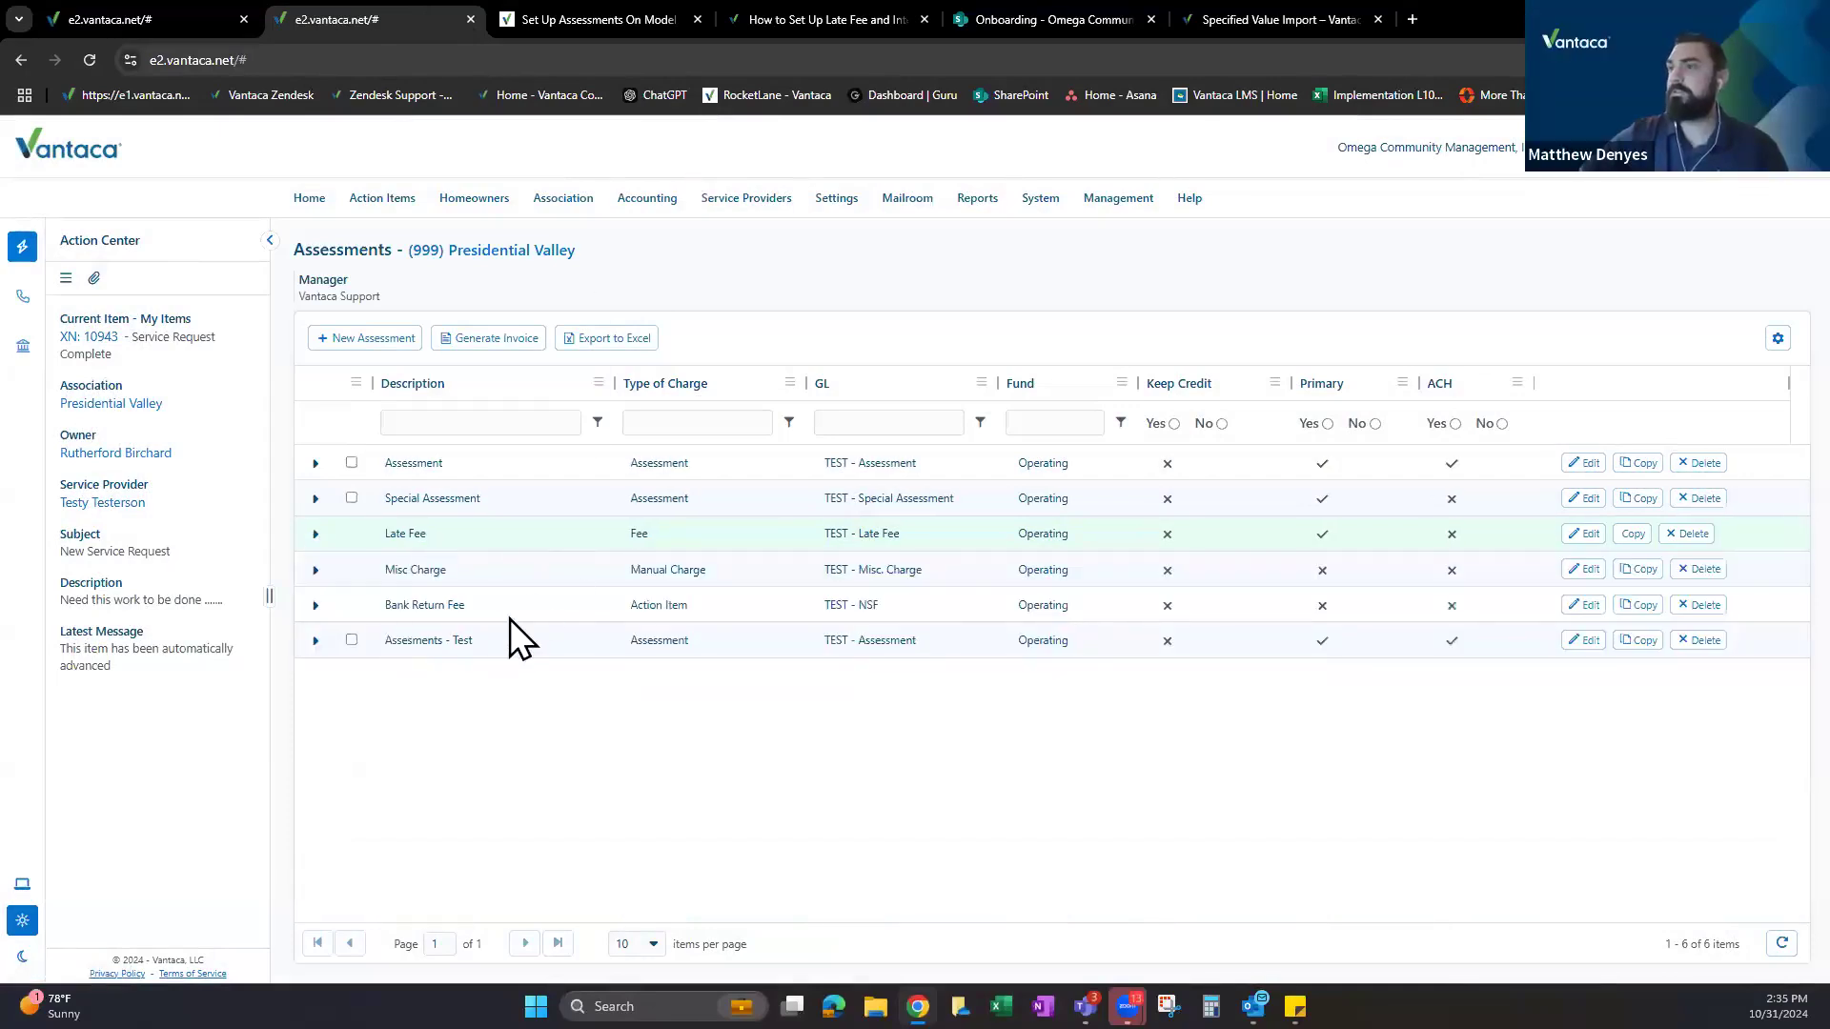
{"action": "triple_click", "coordinate": [430, 606]}
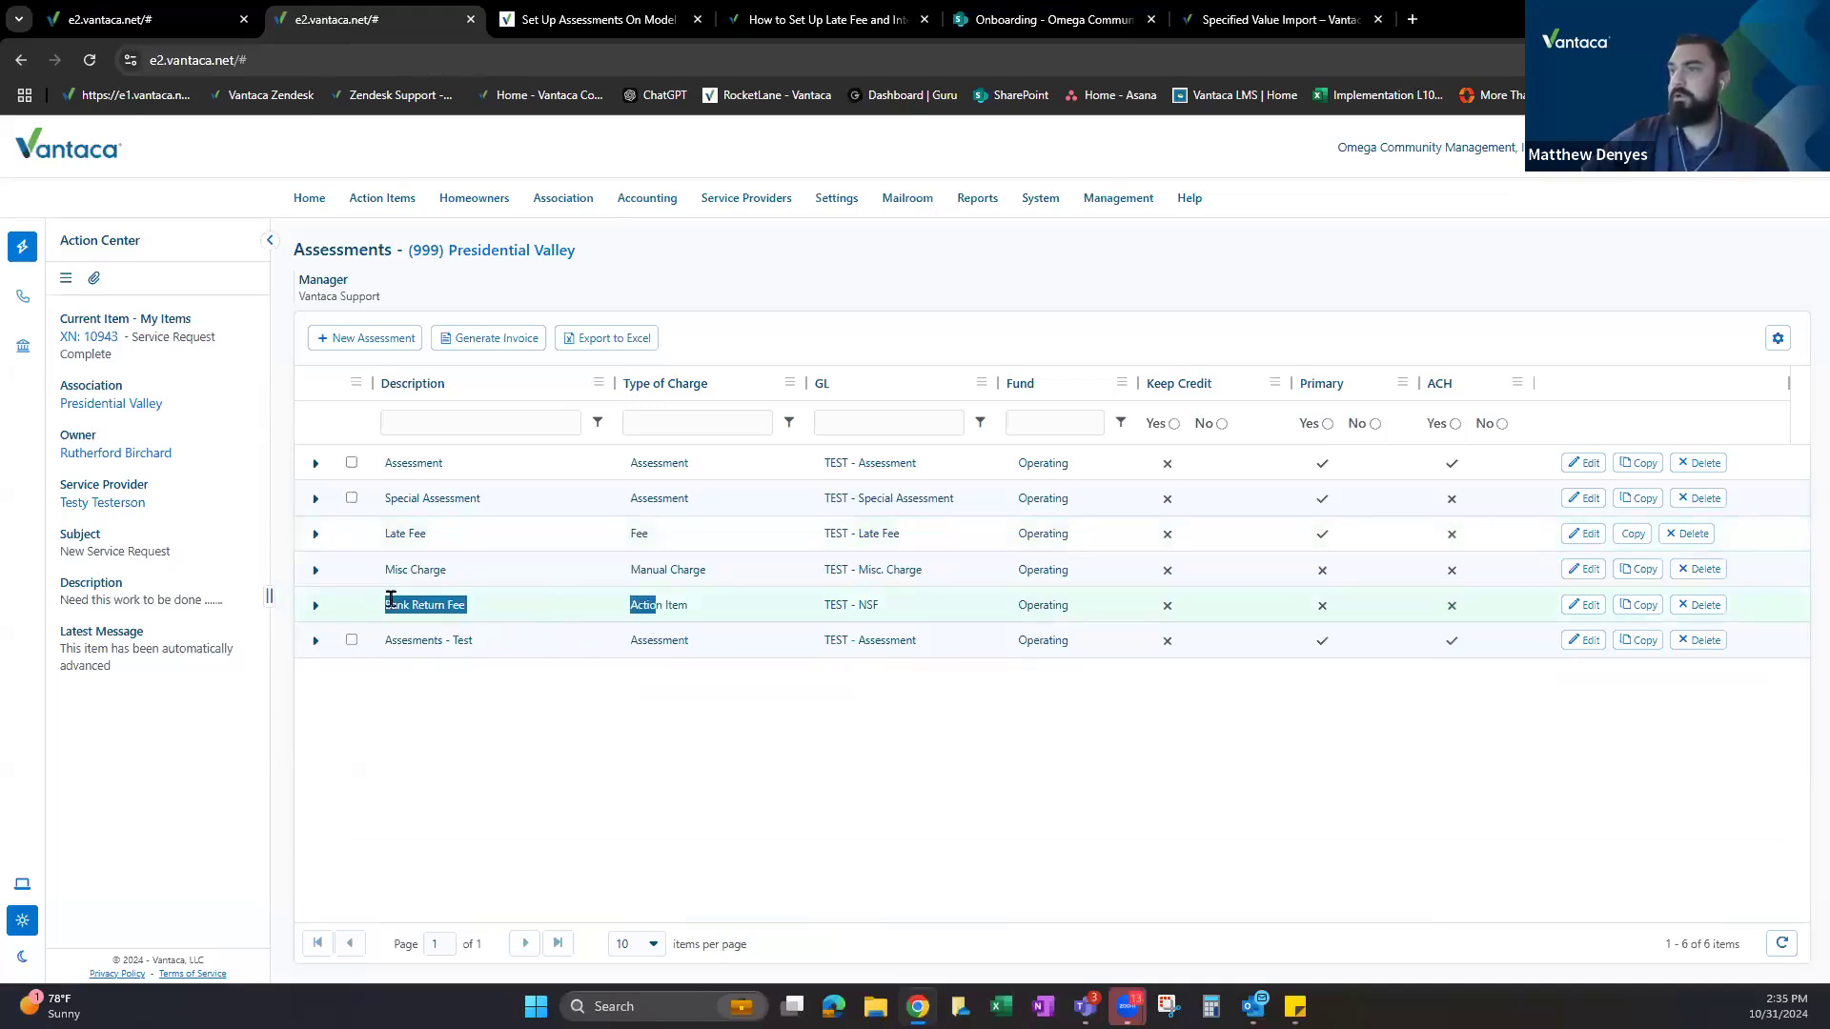
{"action": "left_click", "coordinate": [390, 599]}
{"action": "triple_click", "coordinate": [511, 615]}
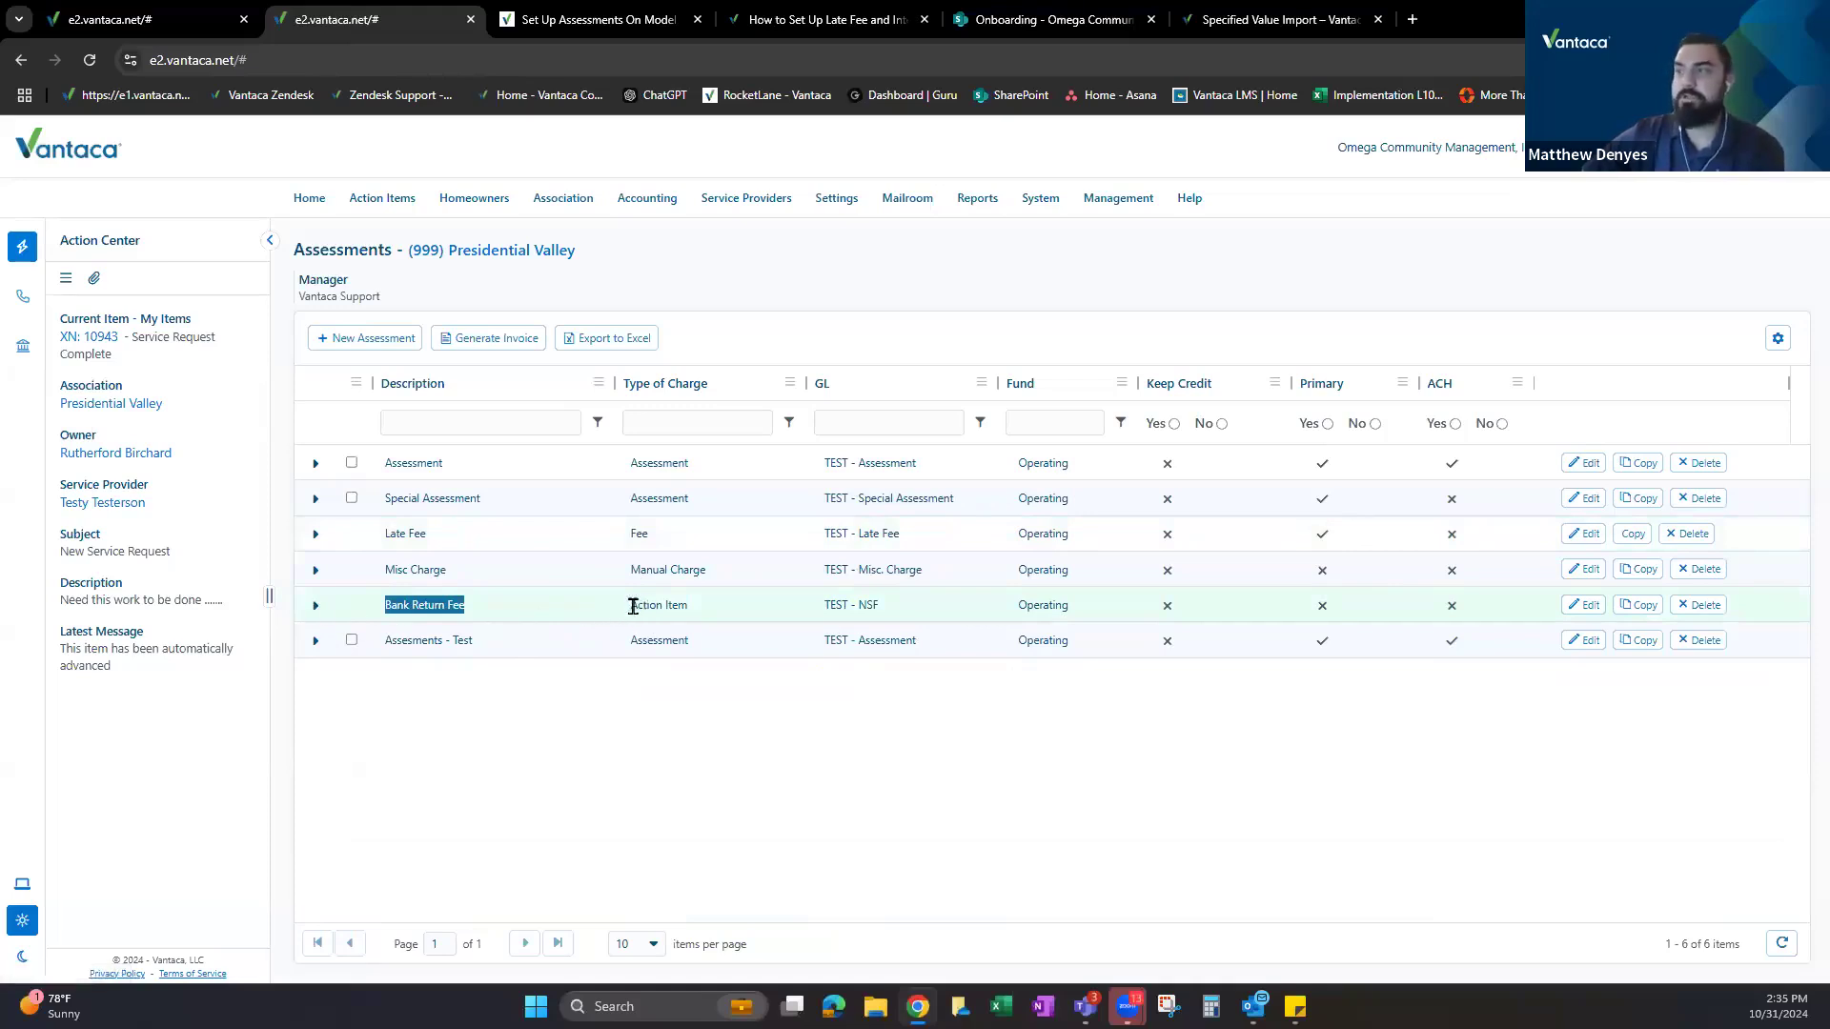
{"action": "left_click_drag", "start_coordinate": [636, 601], "coordinate": [702, 625]}
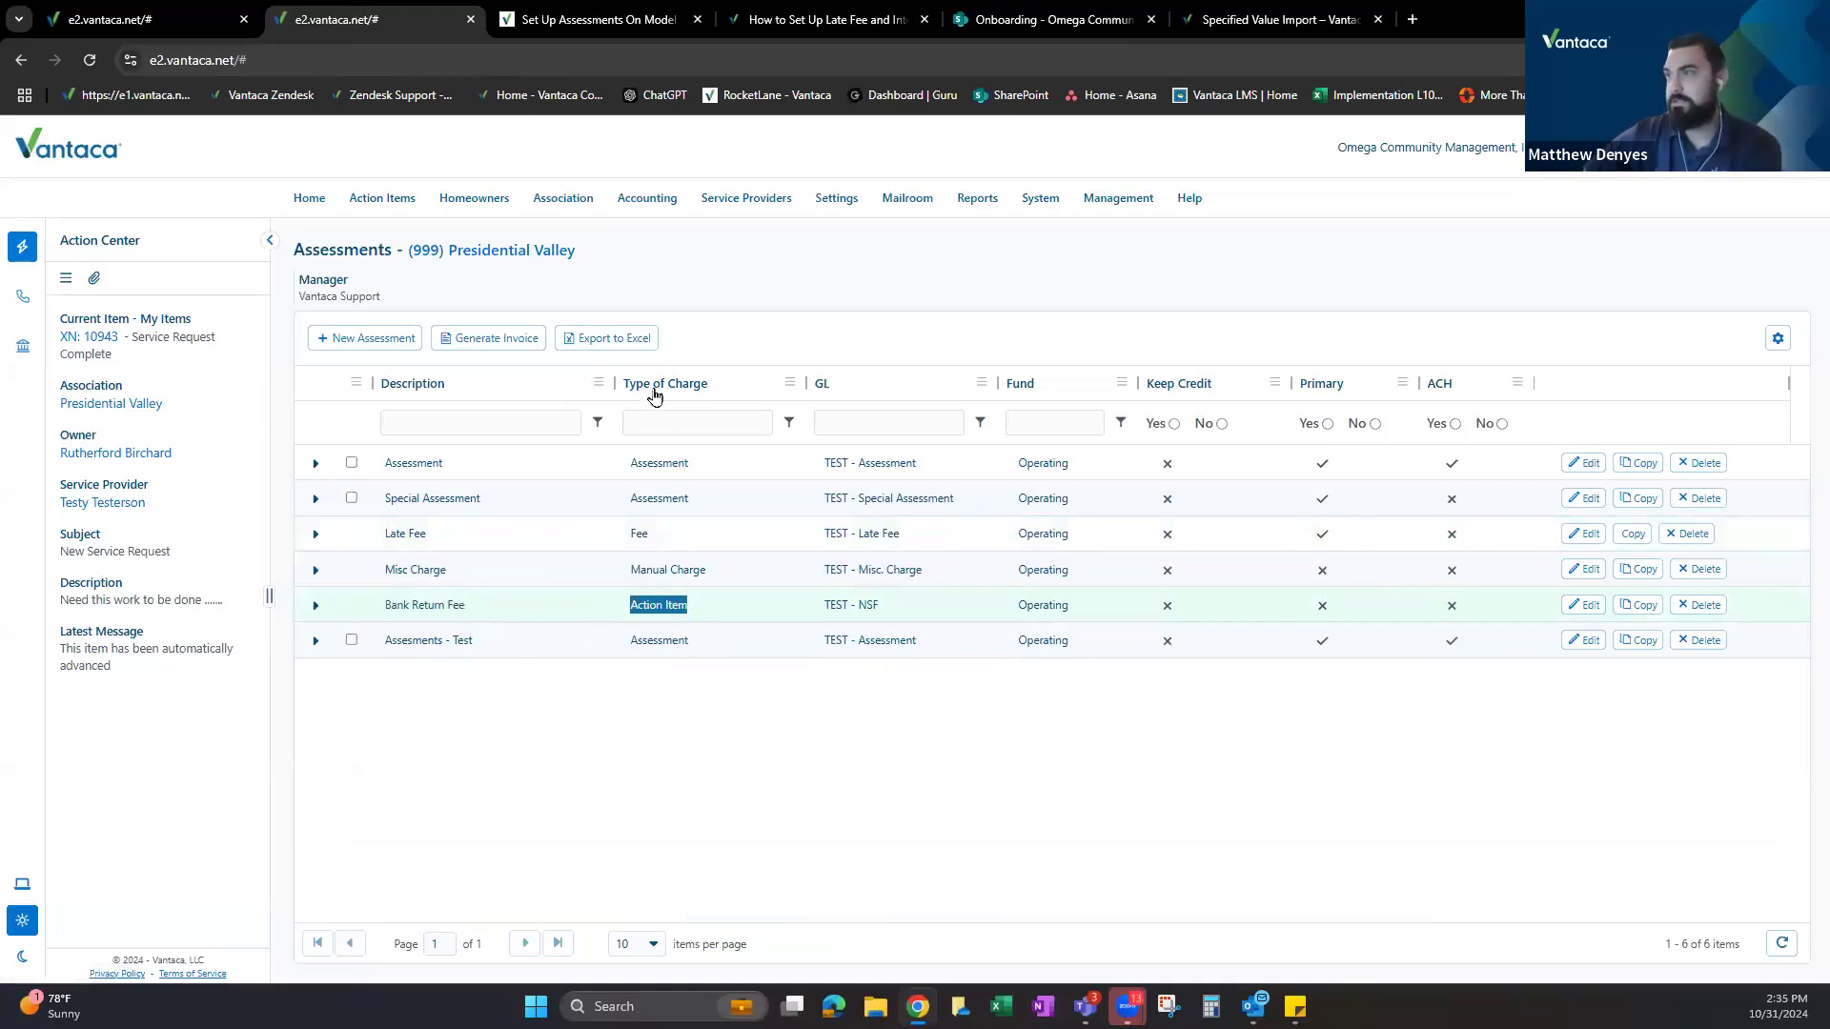
Open a new Bank Return Fee rule and review its Action Type, Action Step and $25.00 charge.
{"action": "left_click", "coordinate": [316, 607]}
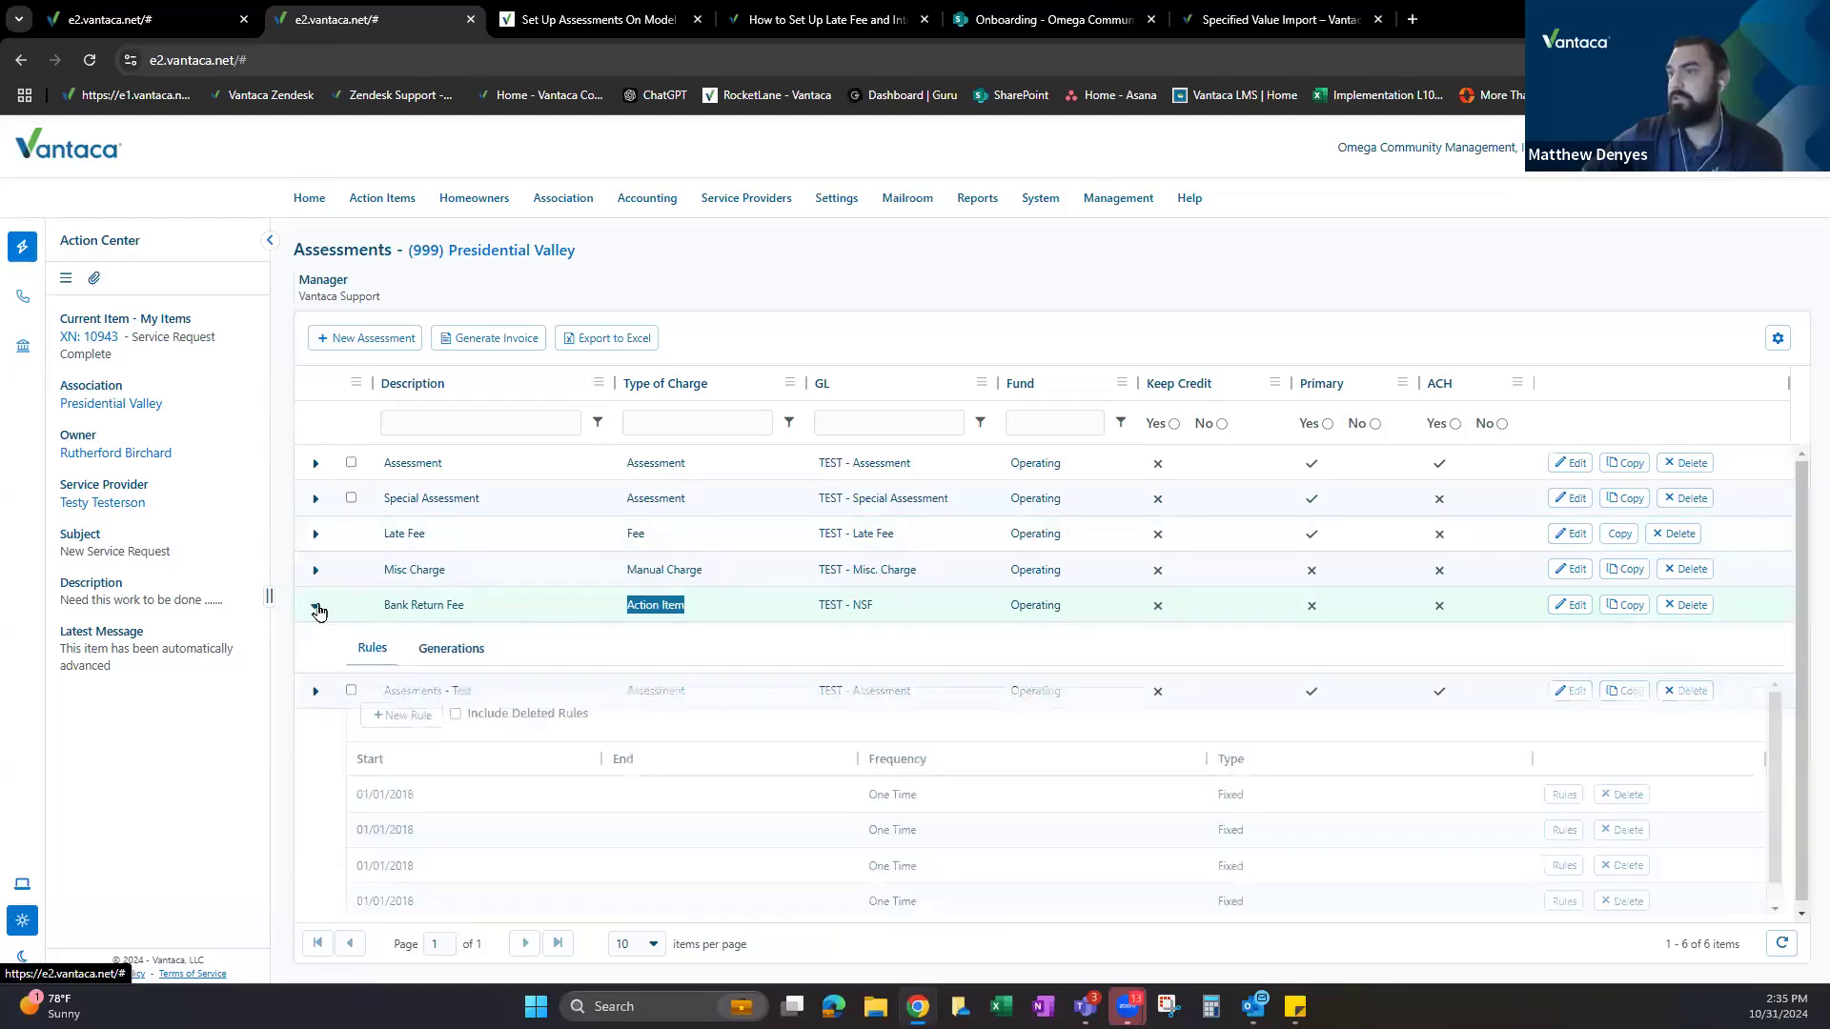
{"action": "scroll", "coordinate": [602, 657], "scroll_direction": "down", "scroll_amount": 1}
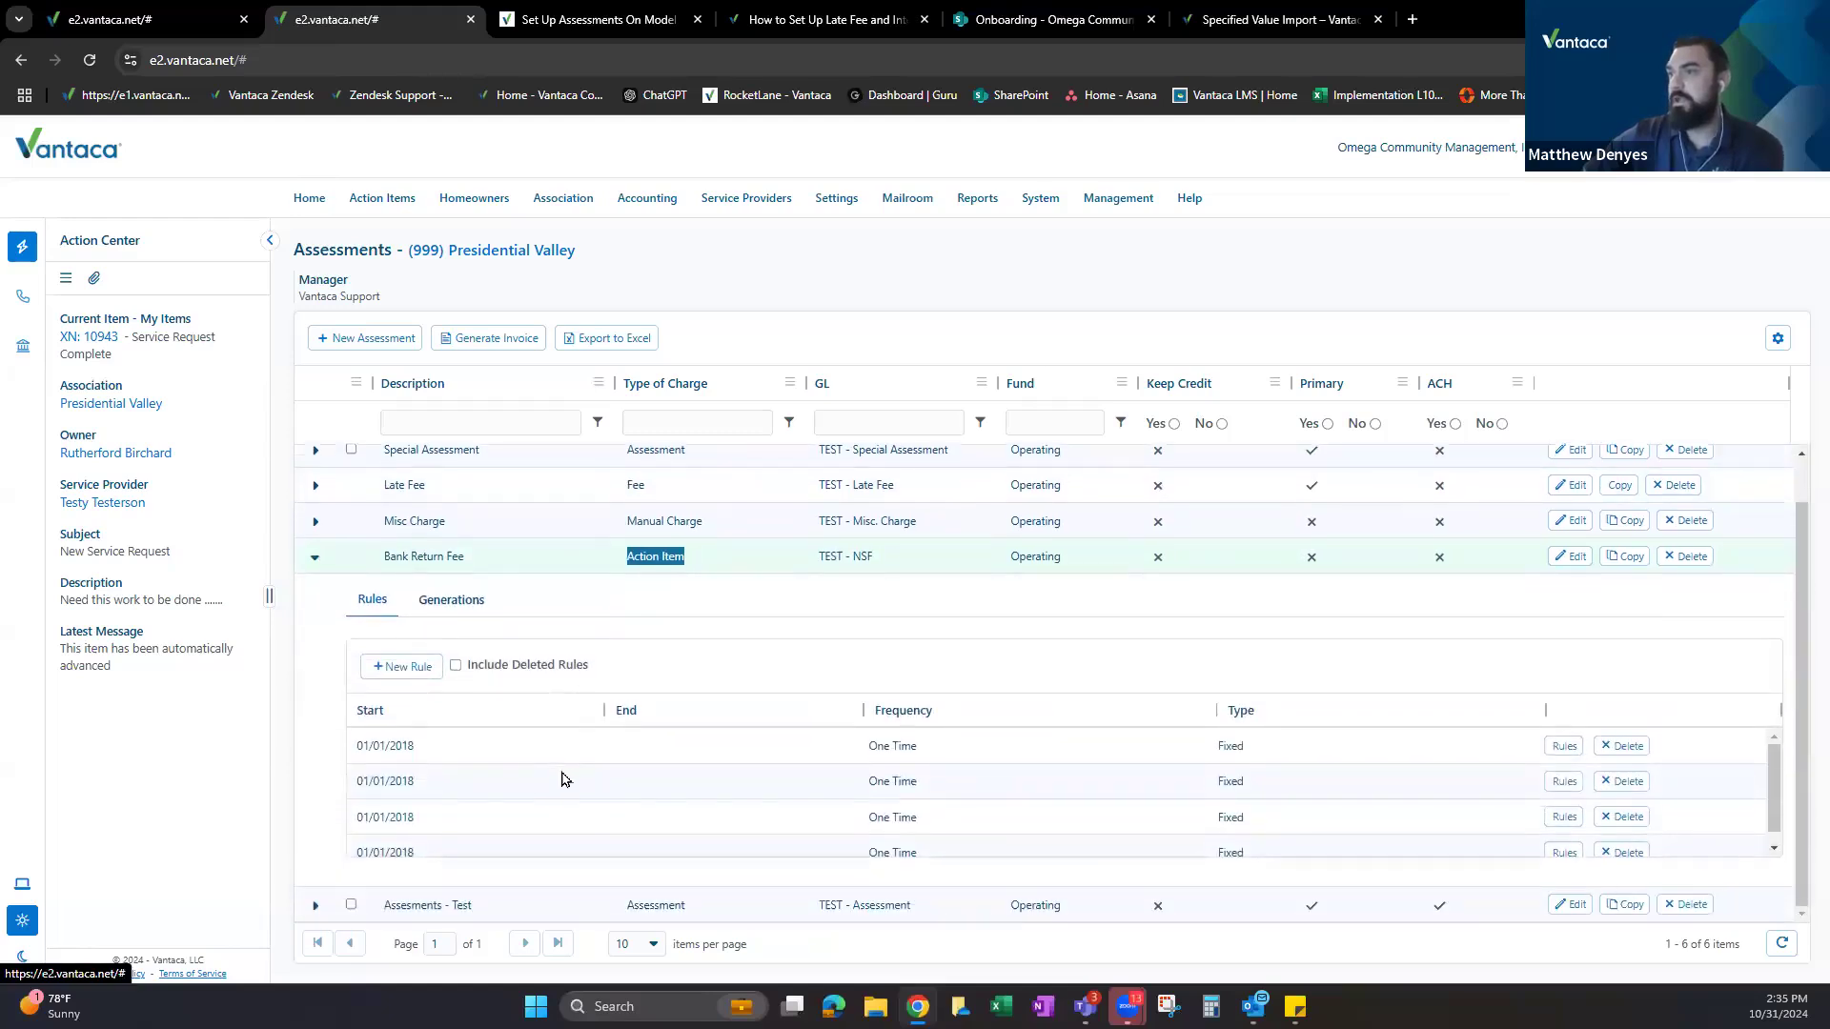
{"action": "left_click", "coordinate": [400, 668]}
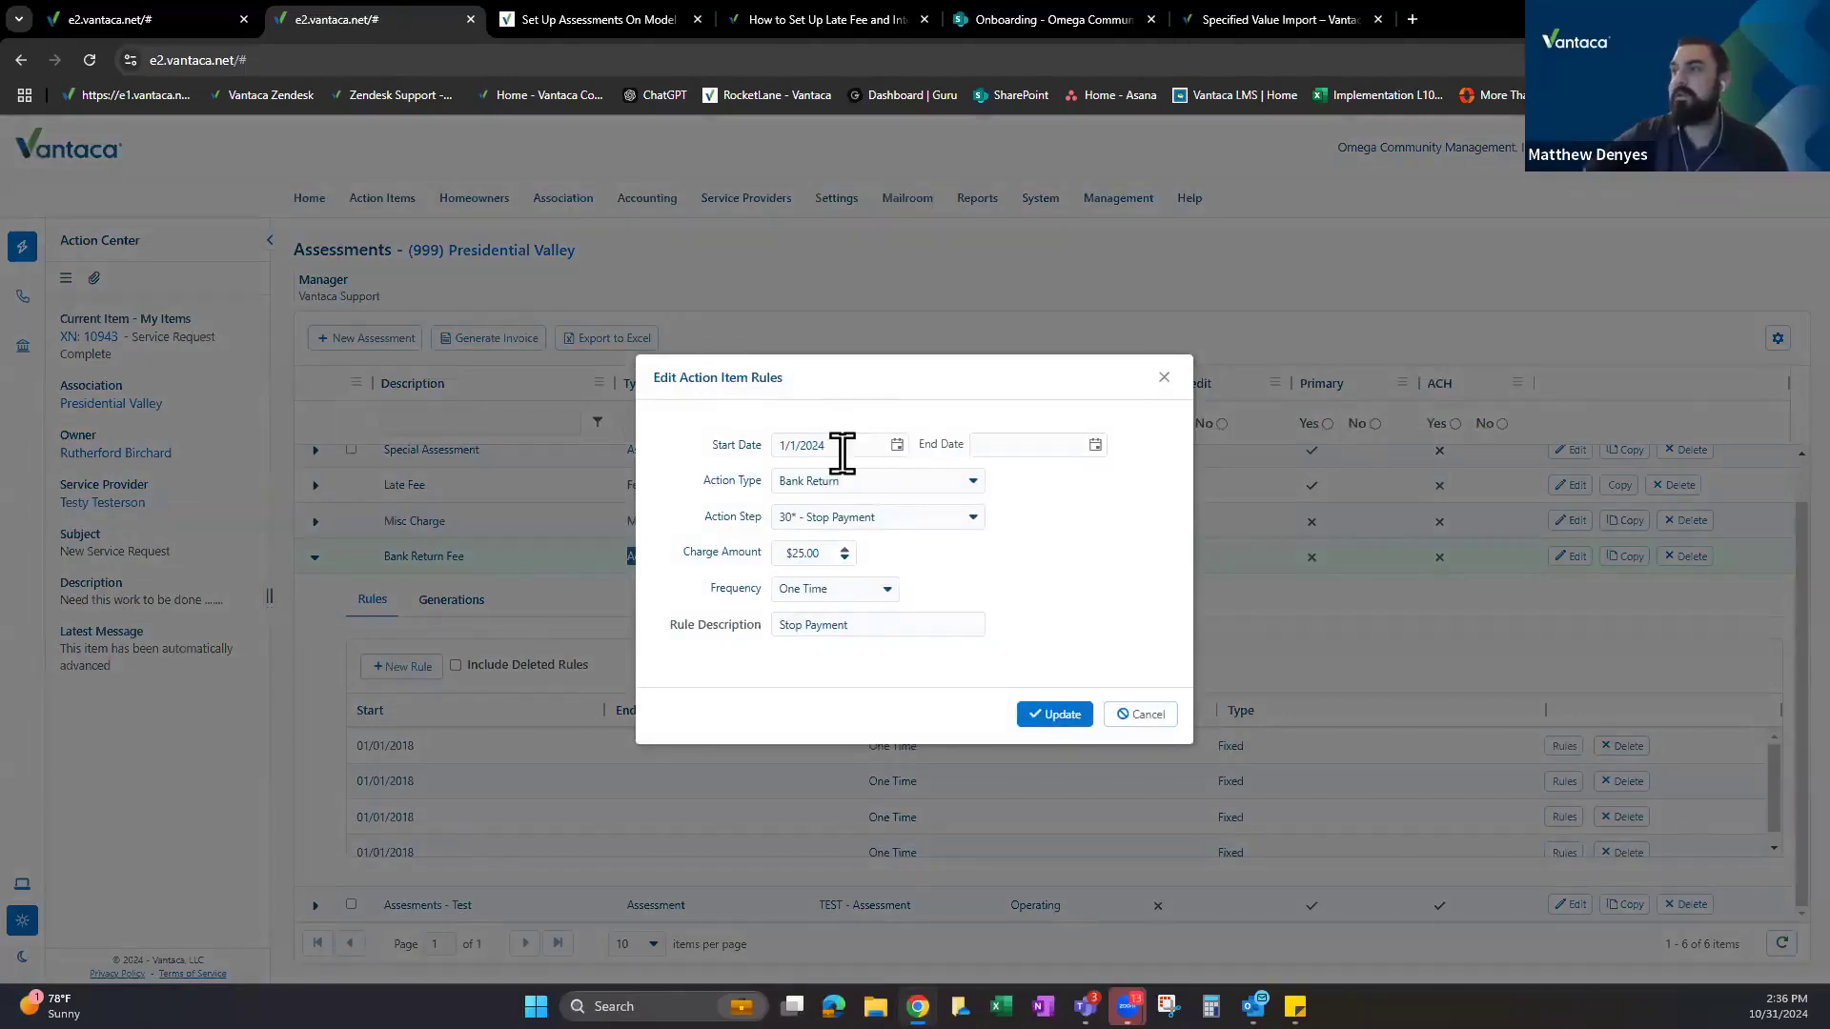
{"action": "left_click_drag", "start_coordinate": [827, 382], "coordinate": [940, 401]}
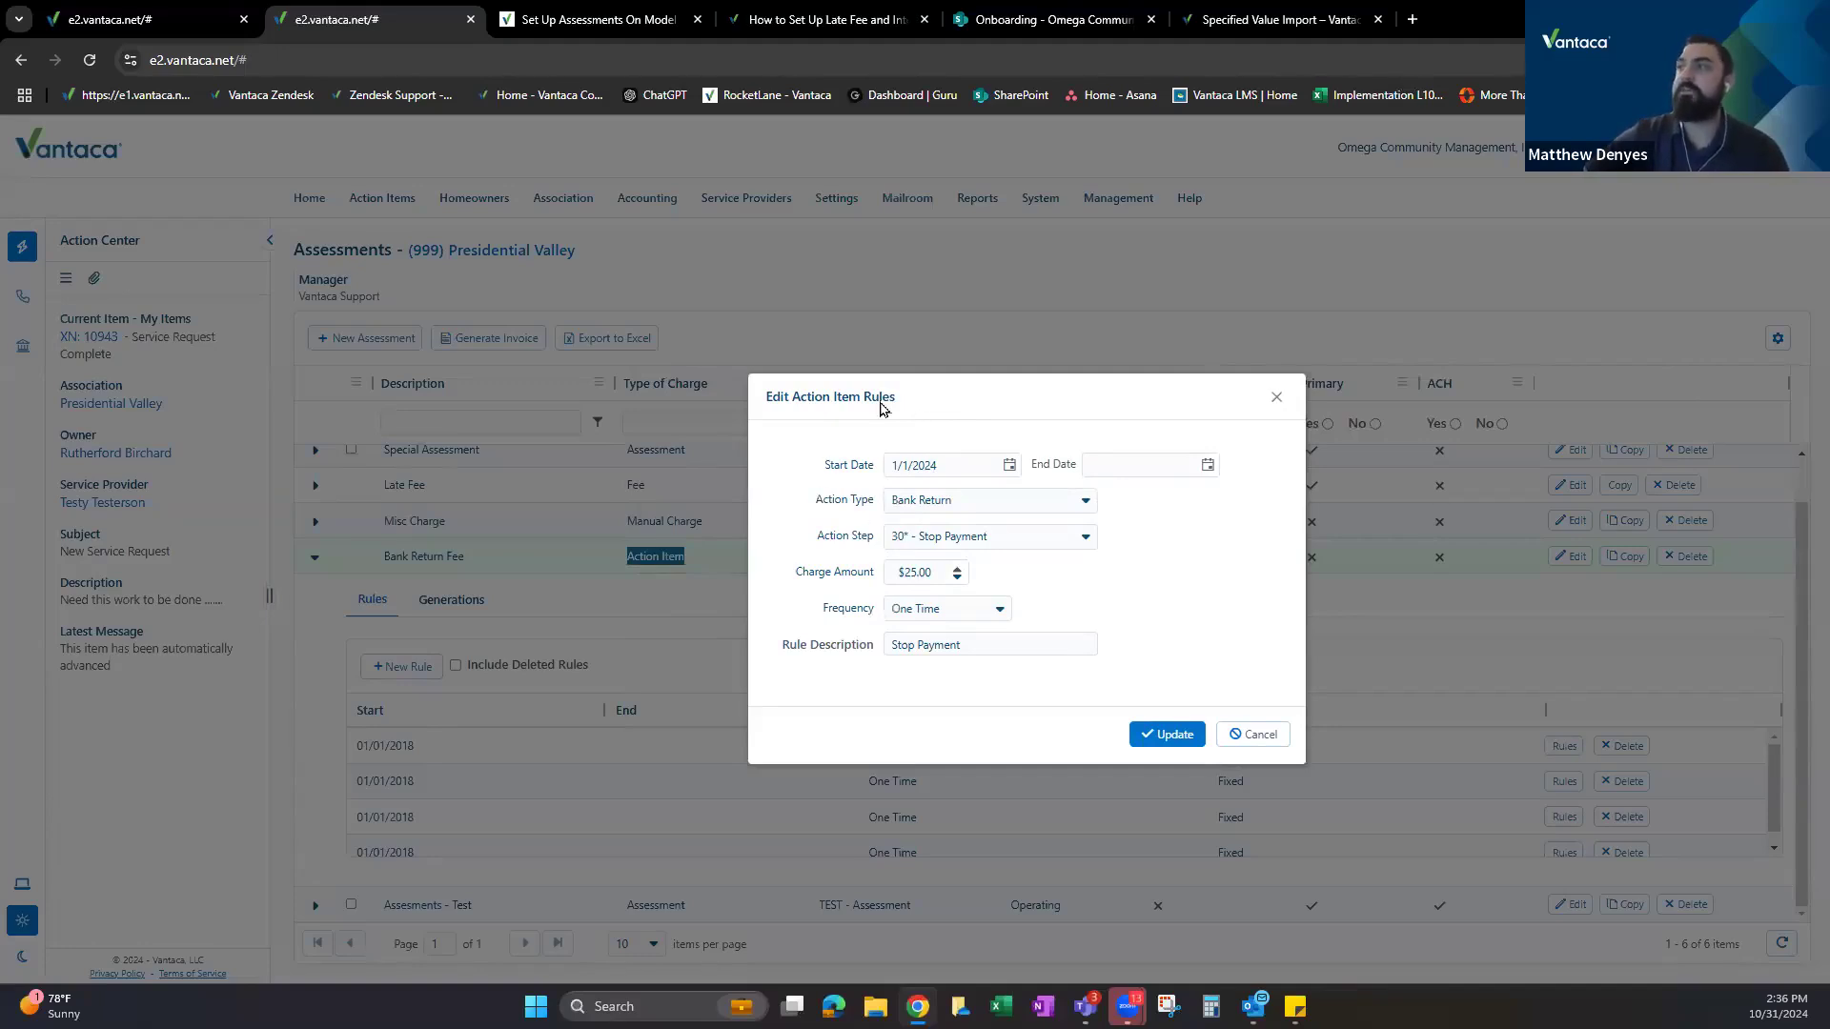
{"action": "left_click_drag", "start_coordinate": [808, 508], "coordinate": [865, 505]}
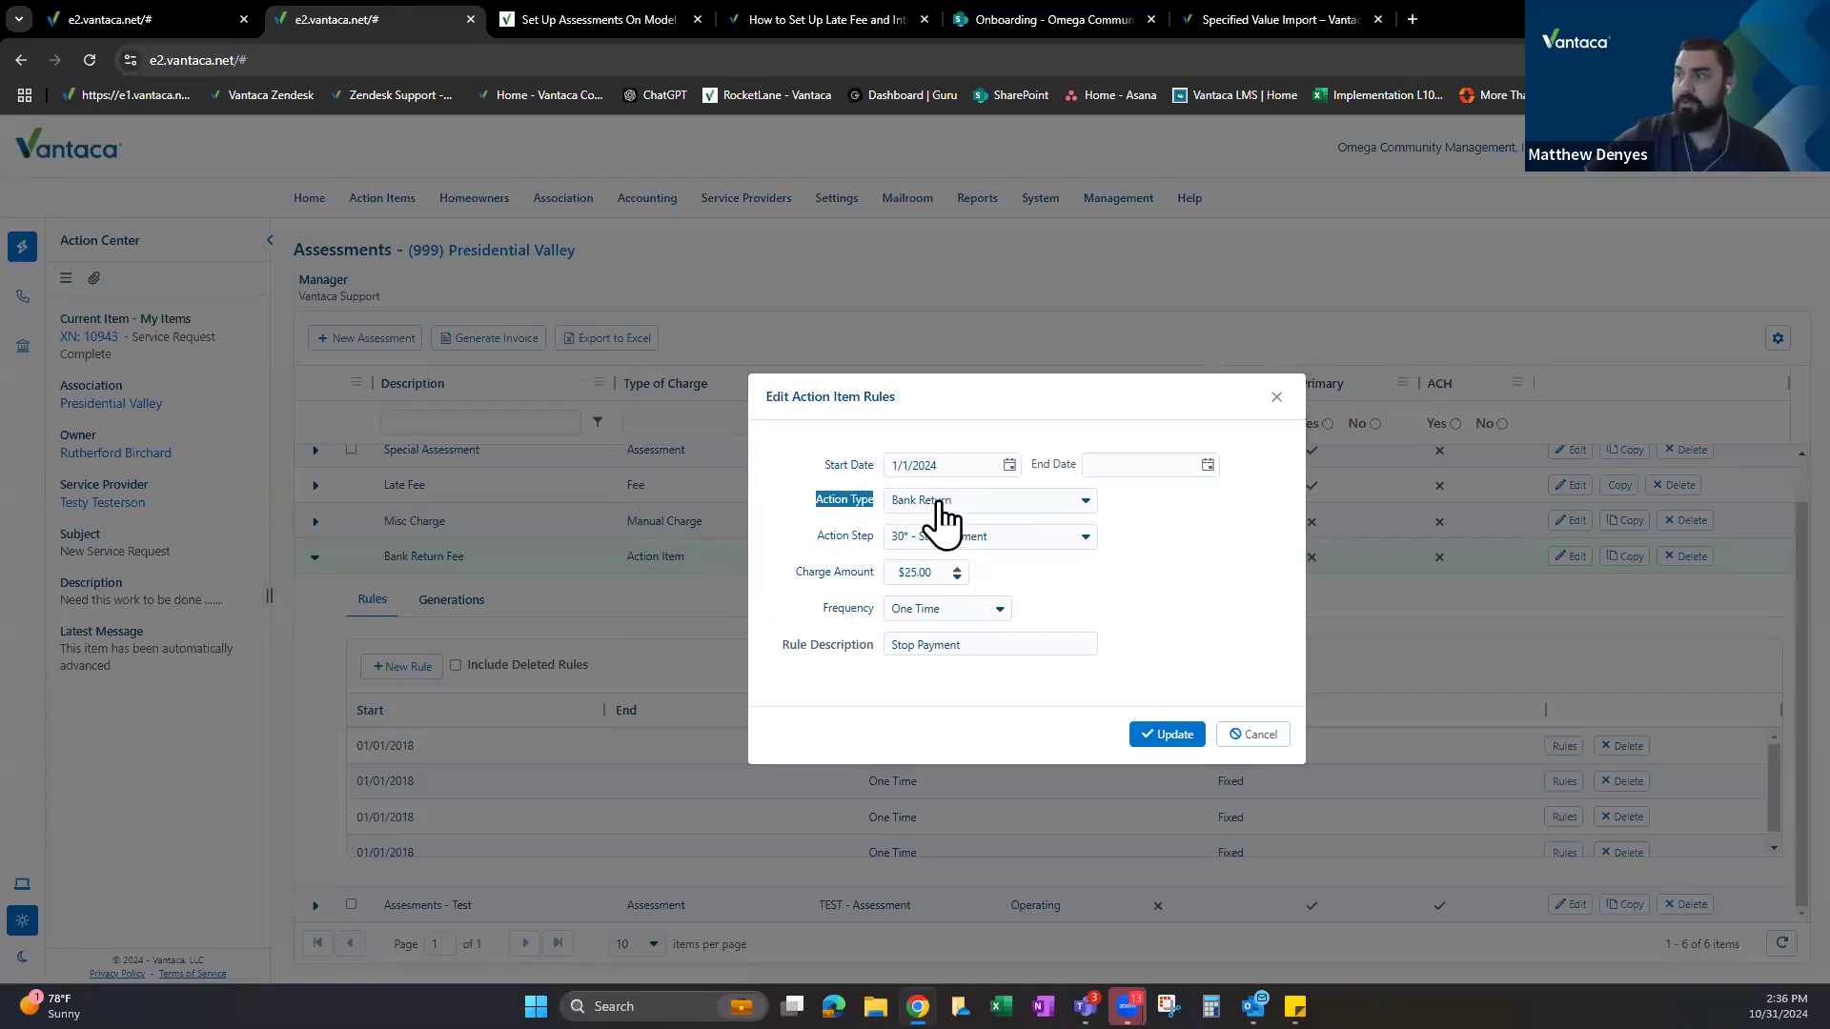
{"action": "left_click_drag", "start_coordinate": [813, 539], "coordinate": [860, 603]}
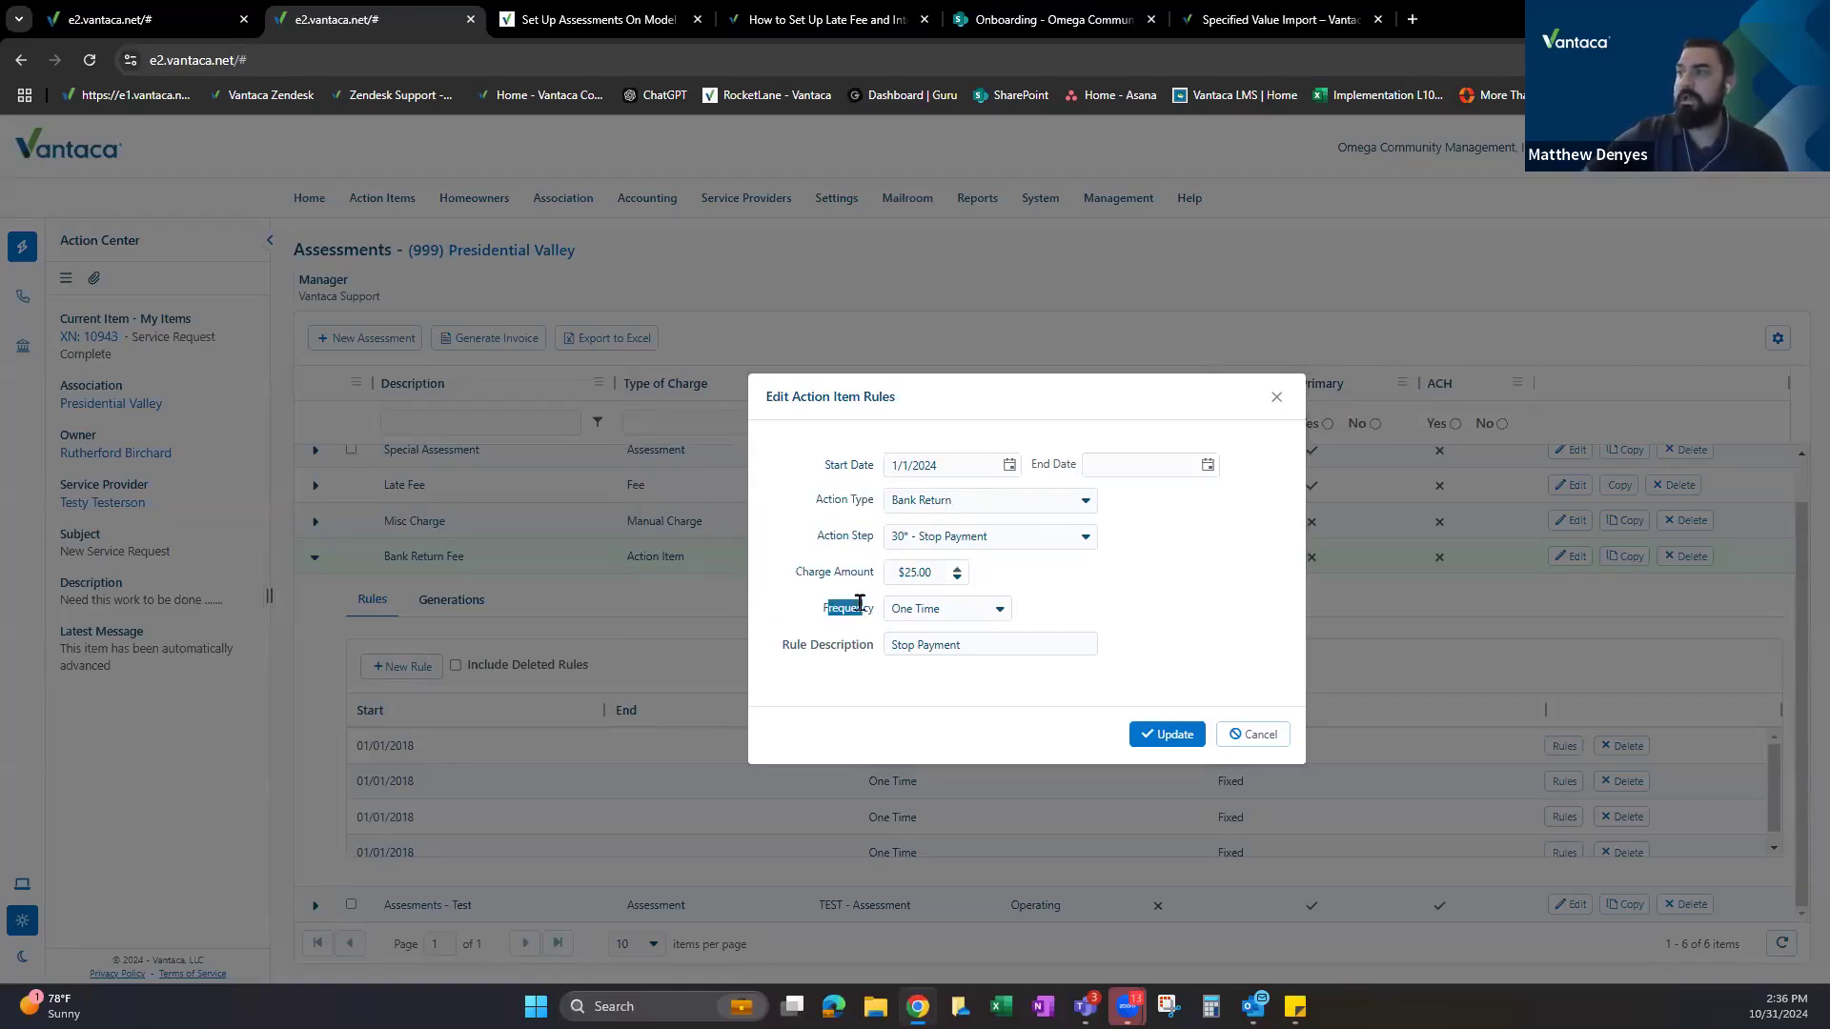
{"action": "left_click", "coordinate": [921, 569]}
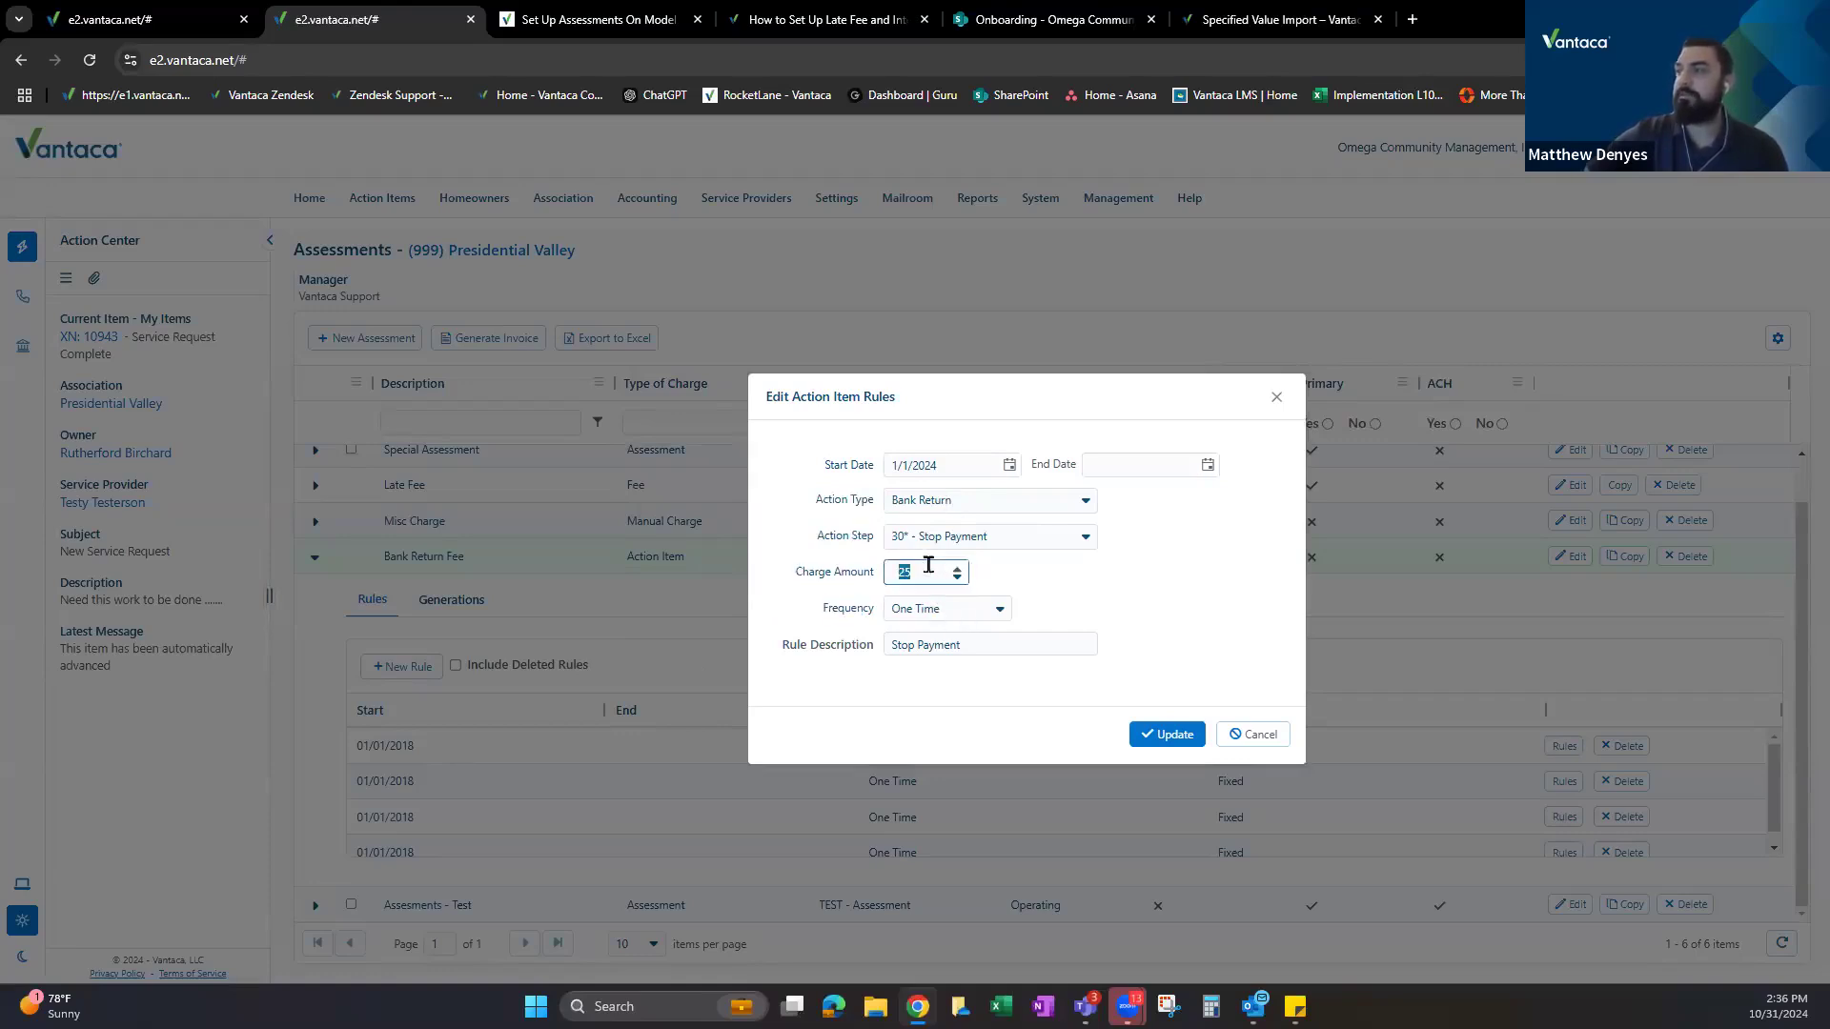
Keep the One Time frequency, cancel the rule unsaved and collapse the Bank Return Fee row.
{"action": "left_click", "coordinate": [950, 612]}
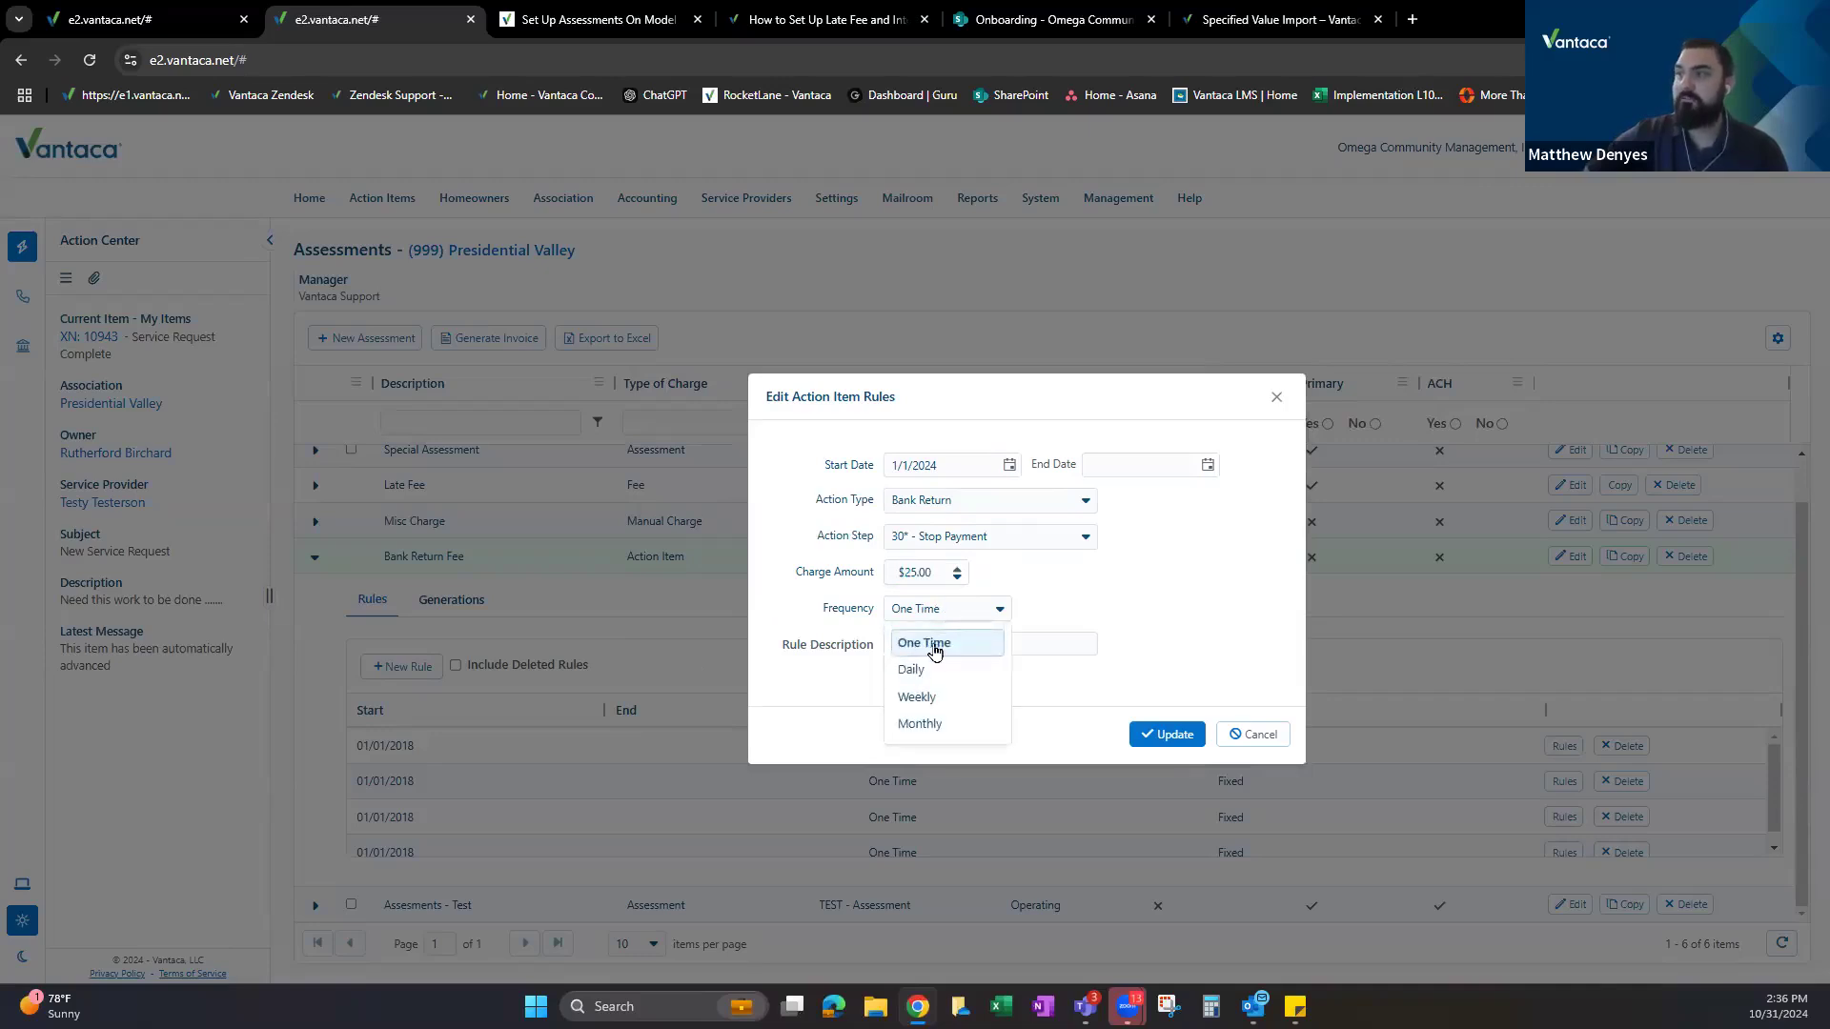
{"action": "left_click", "coordinate": [1107, 592]}
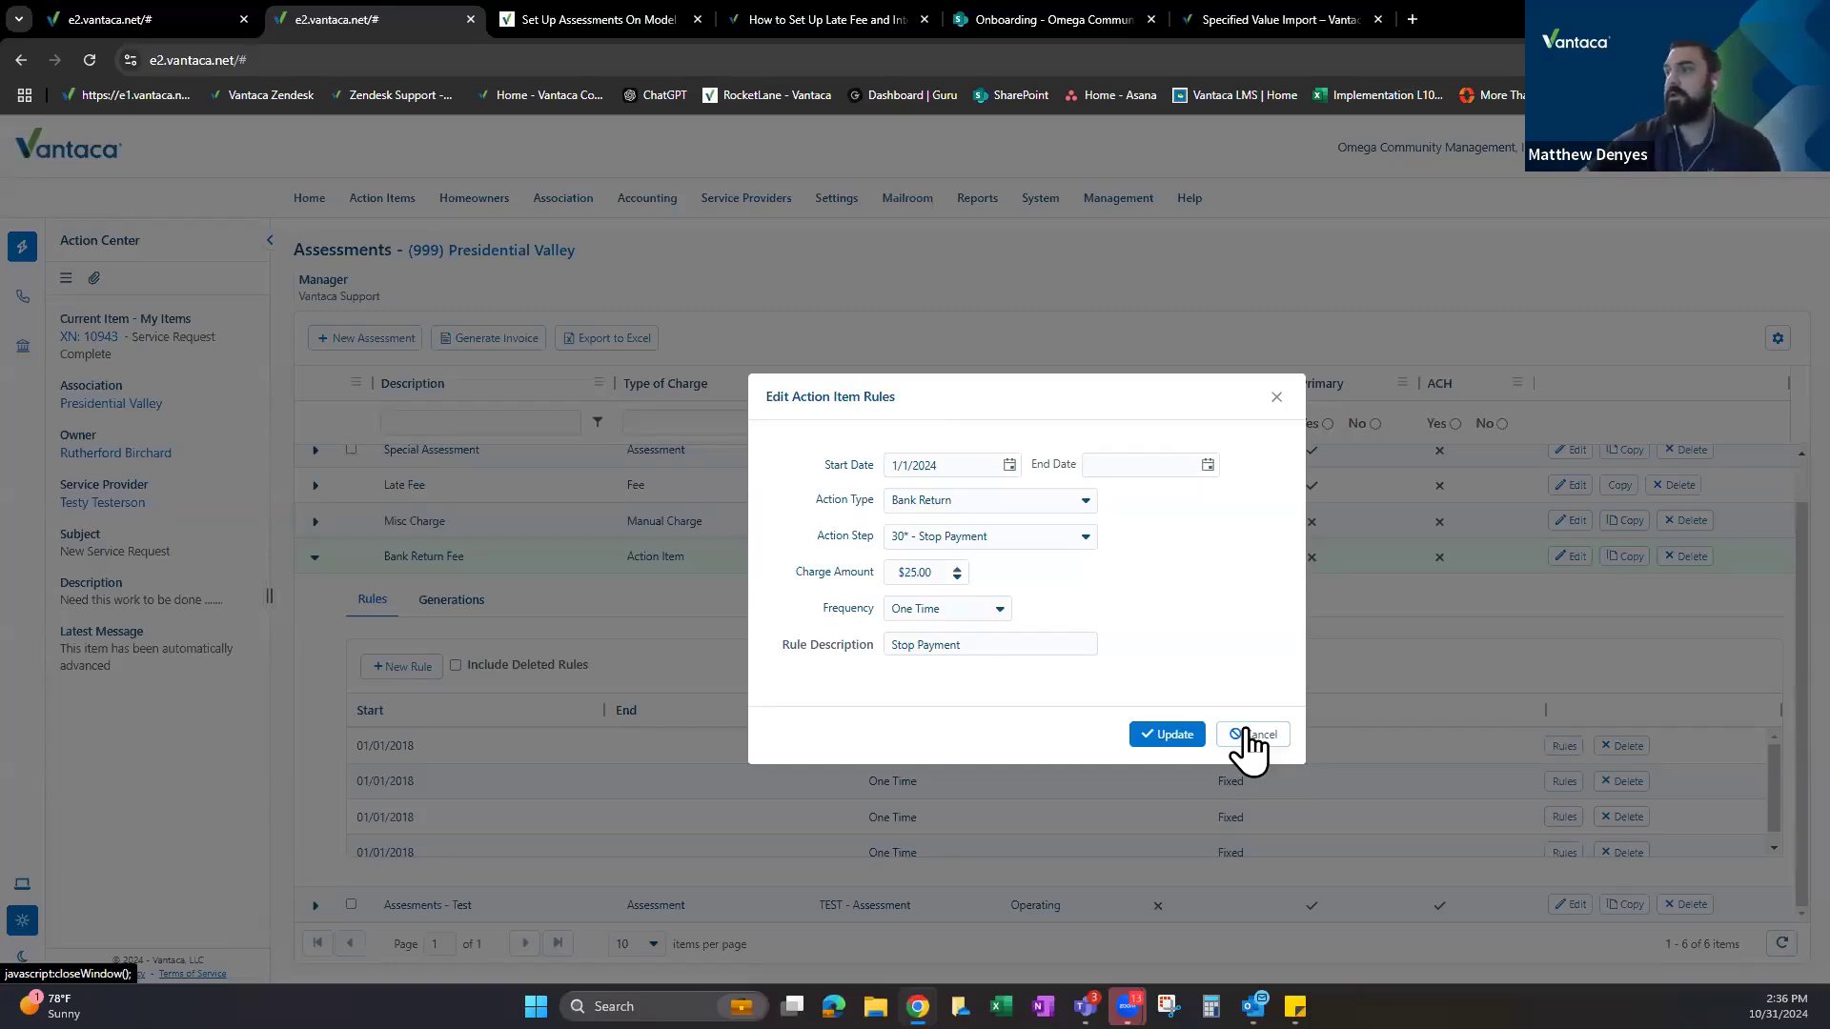
{"action": "left_click", "coordinate": [1249, 736]}
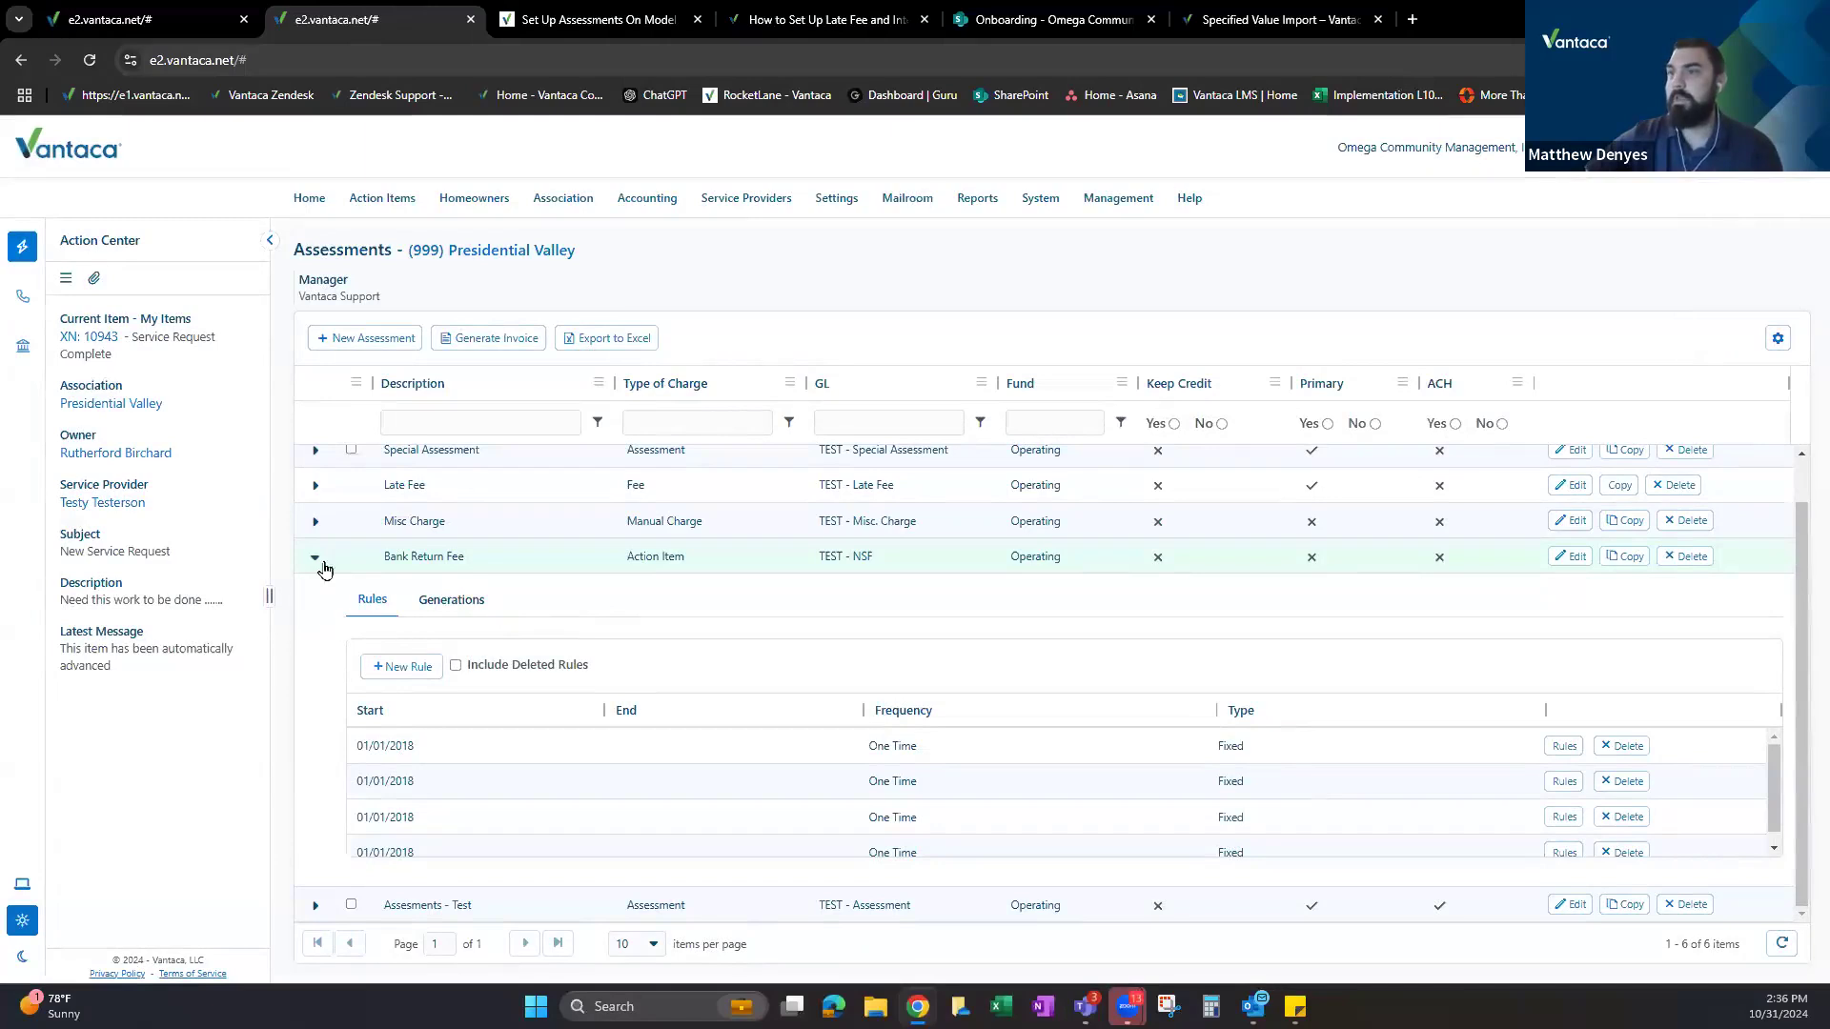
{"action": "left_click", "coordinate": [322, 564]}
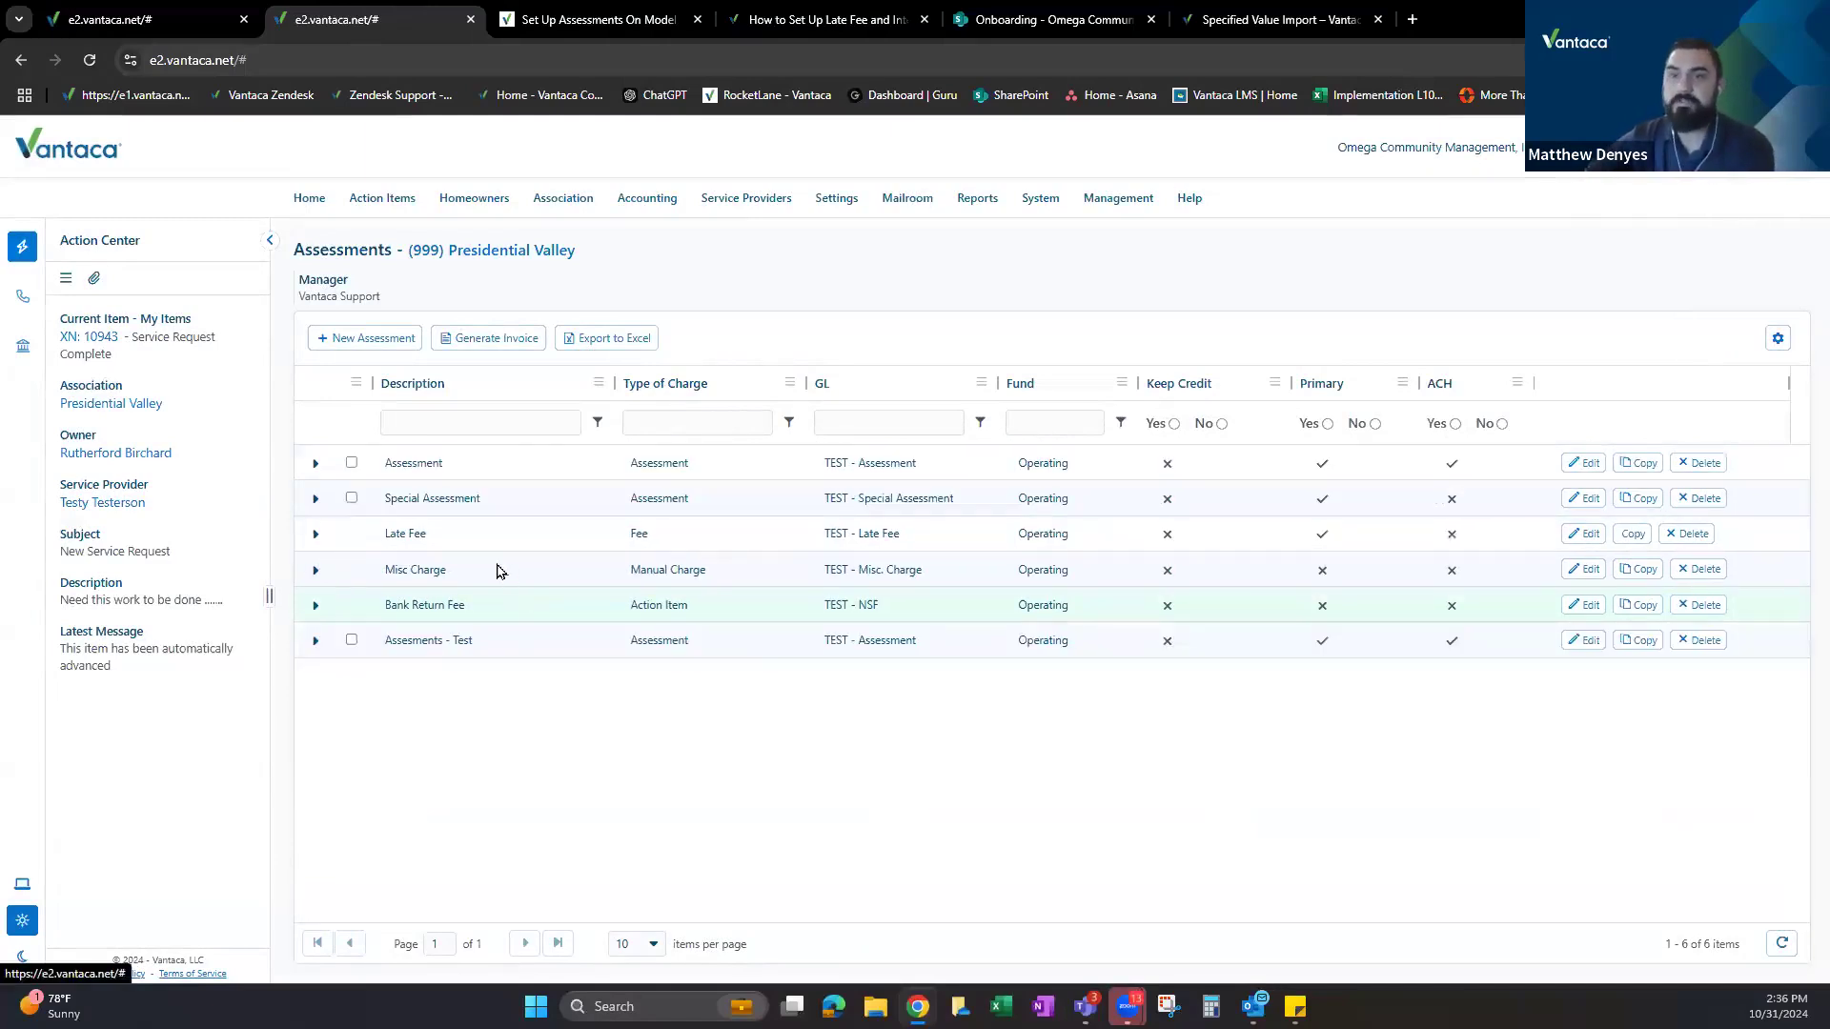
Start a new Presidential Valley action item from All Action Items for the first homeowner.
{"action": "left_click", "coordinate": [130, 8]}
{"action": "mouse_move", "coordinate": [382, 201]}
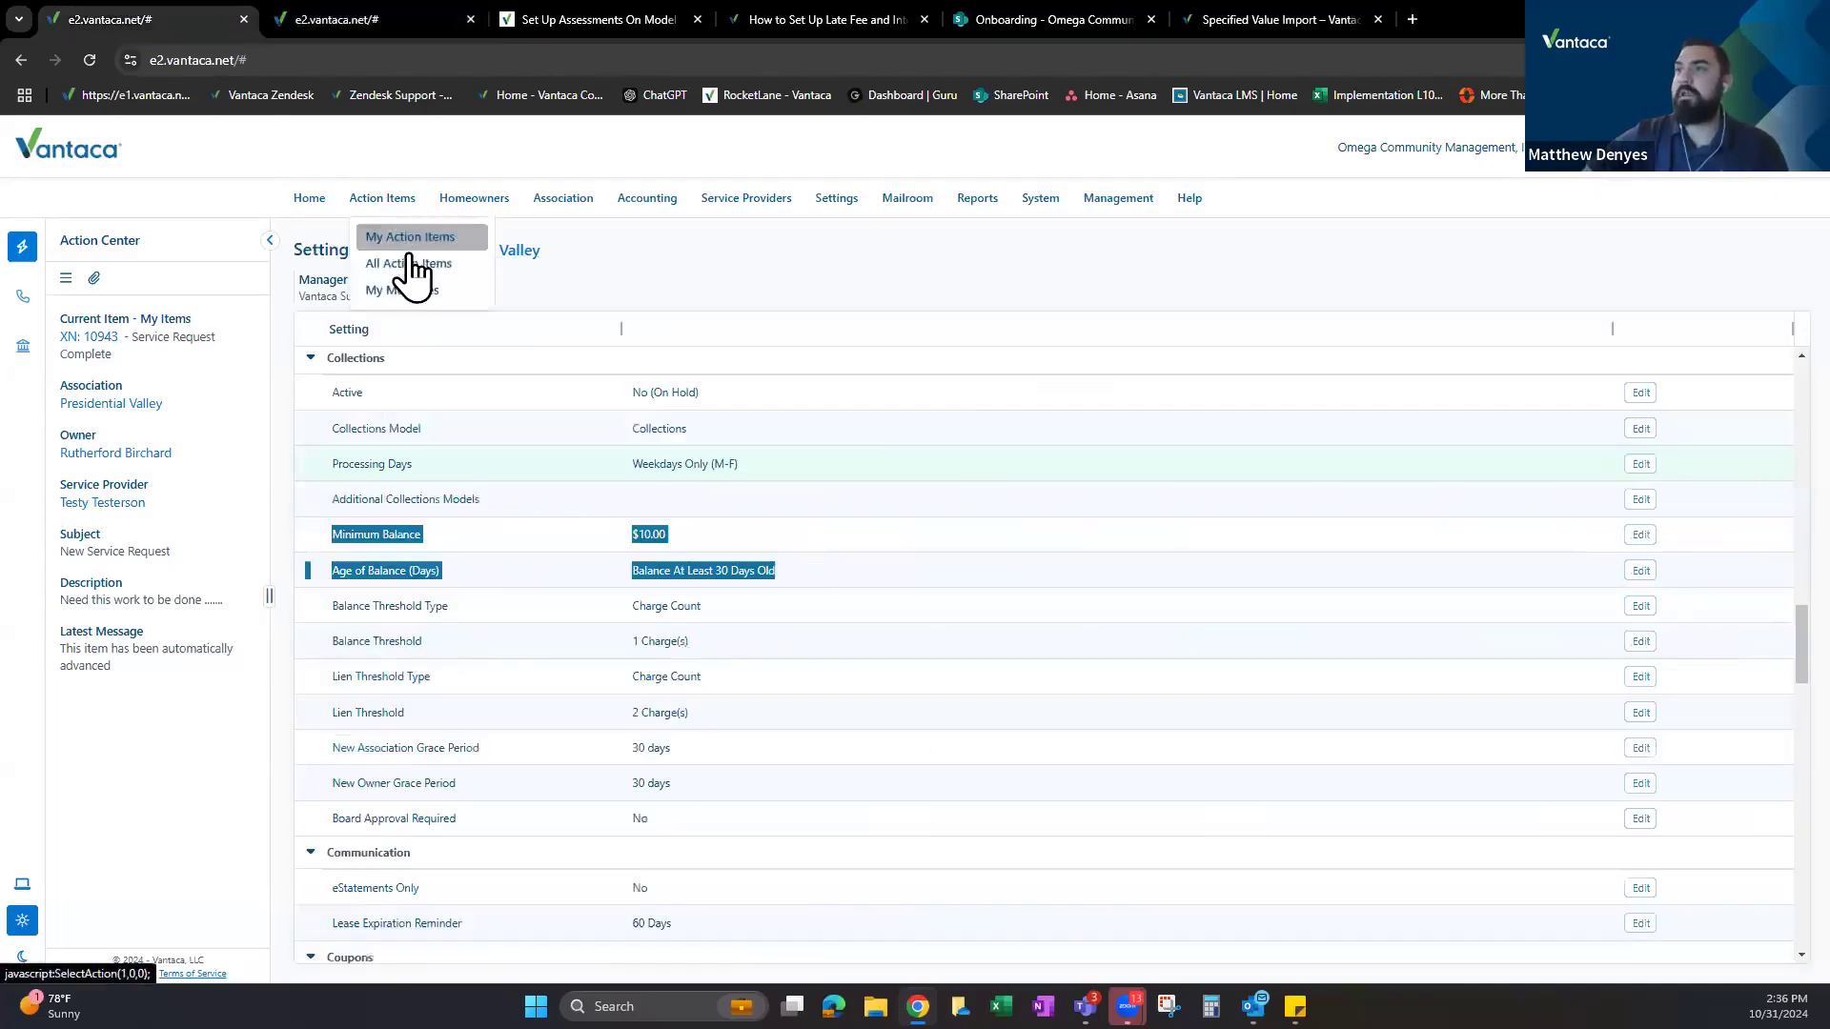
{"action": "left_click", "coordinate": [408, 261]}
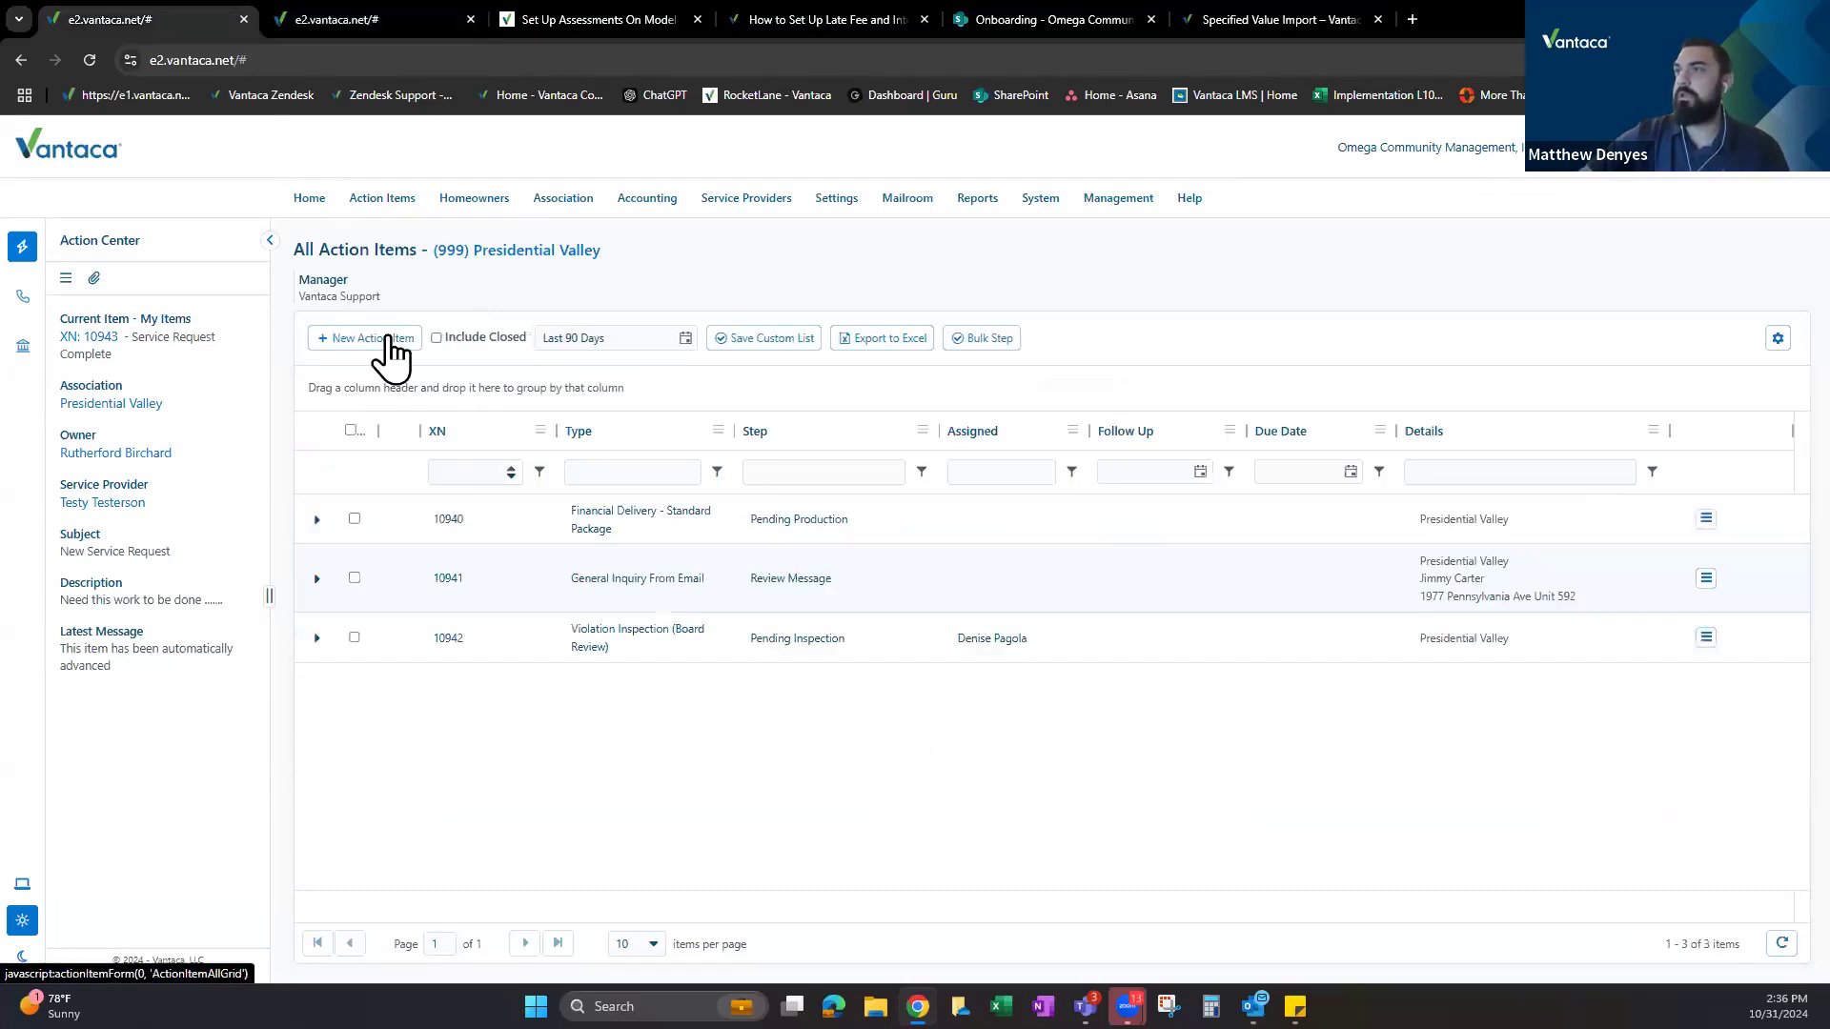
{"action": "left_click", "coordinate": [386, 339]}
{"action": "left_click", "coordinate": [922, 219]}
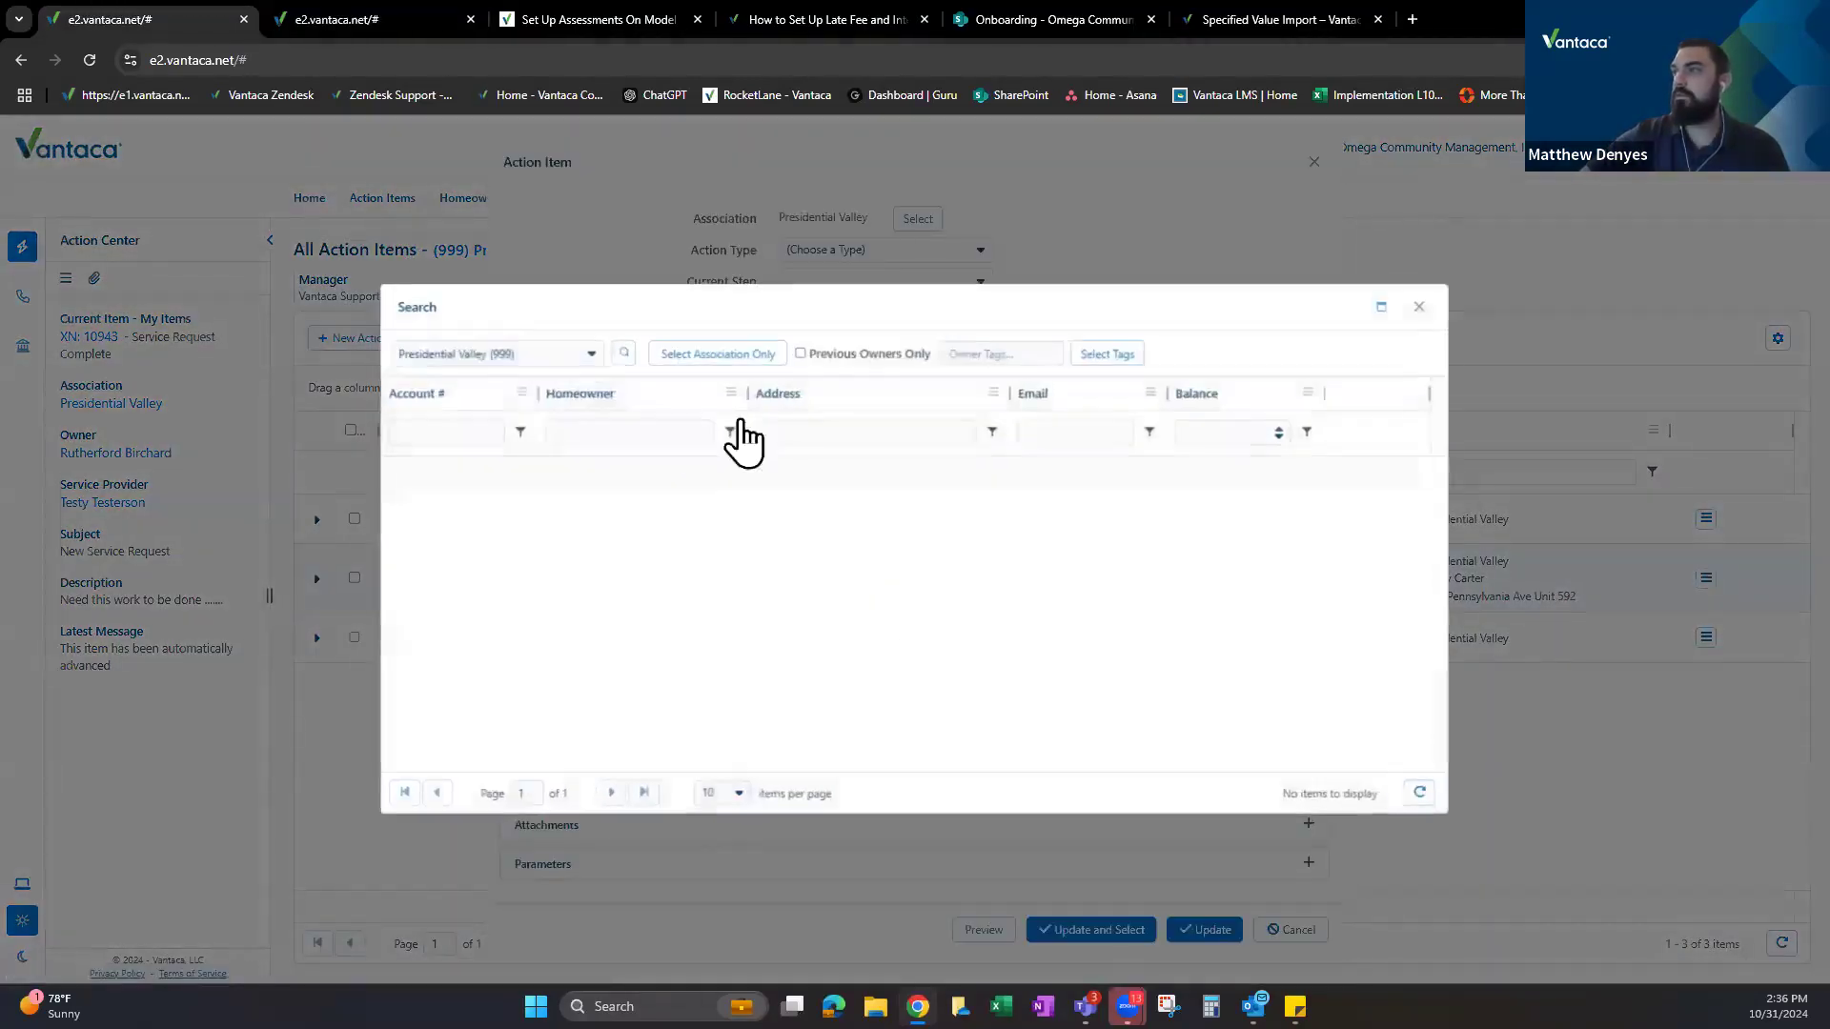
{"action": "left_click", "coordinate": [1367, 481]}
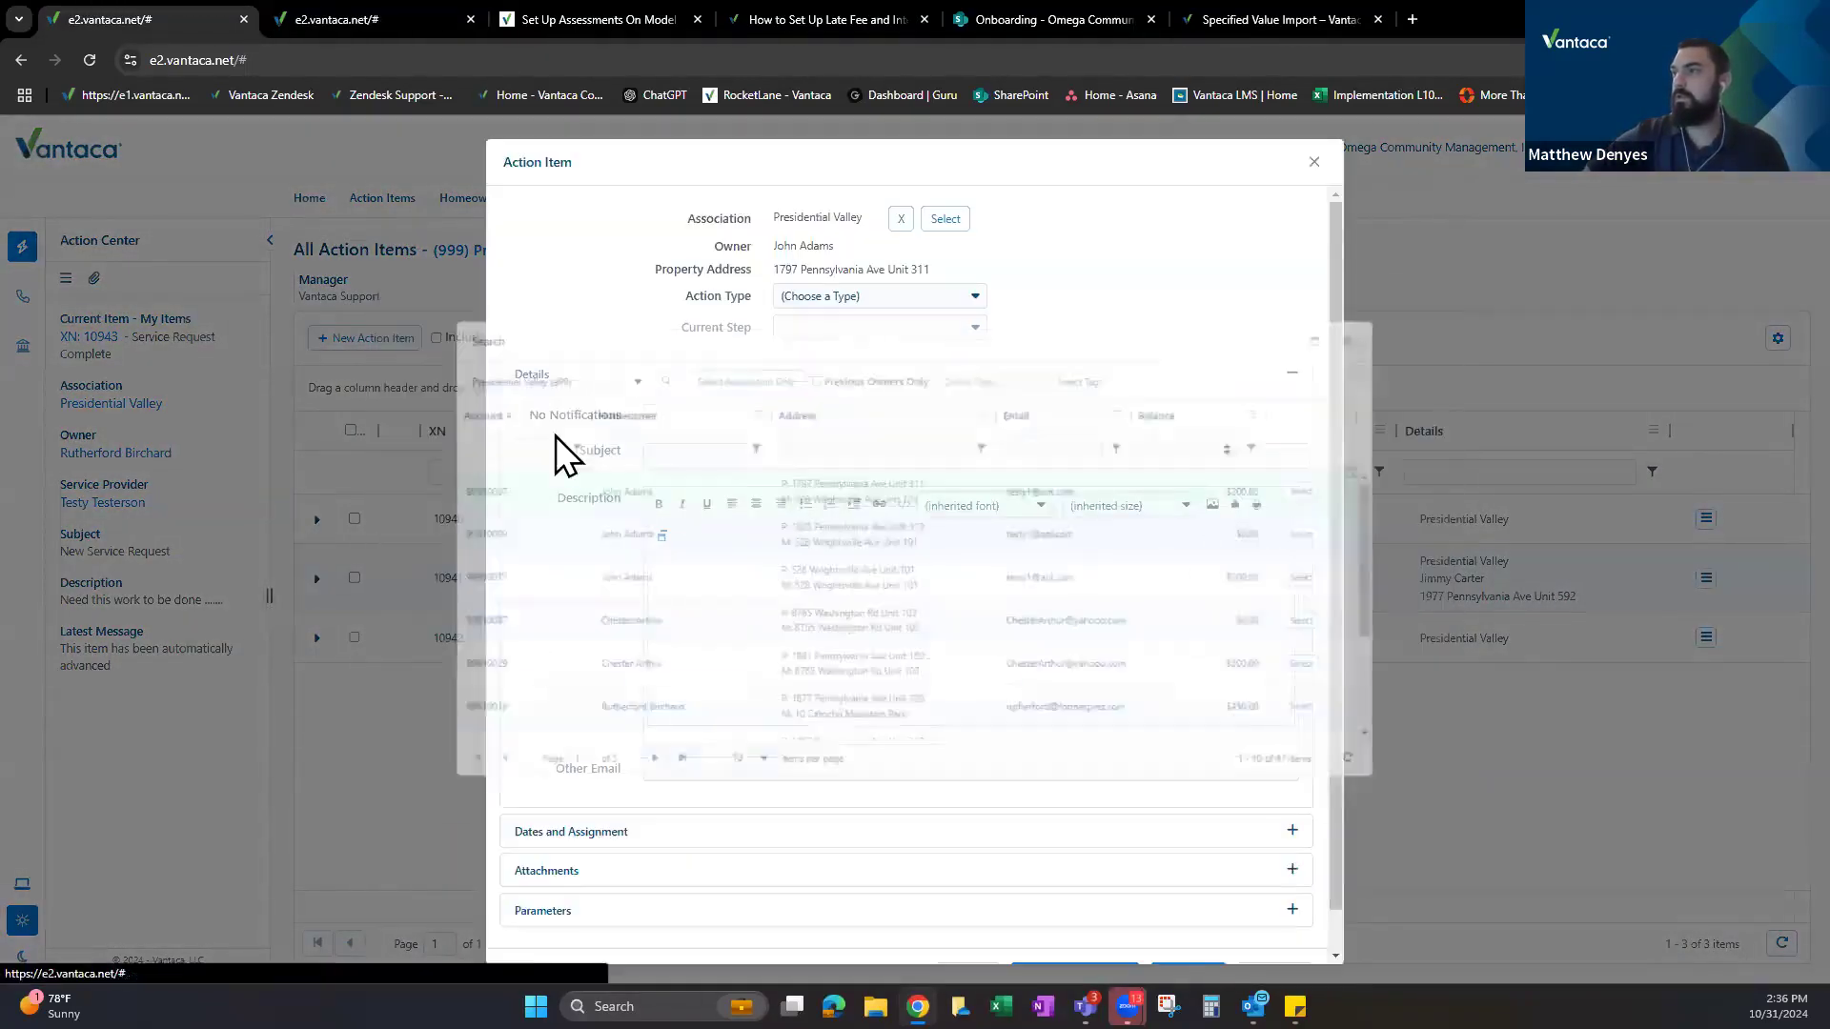
Set the action type to Bank Return with current step 1 - Bank Return.
{"action": "left_click", "coordinate": [873, 299]}
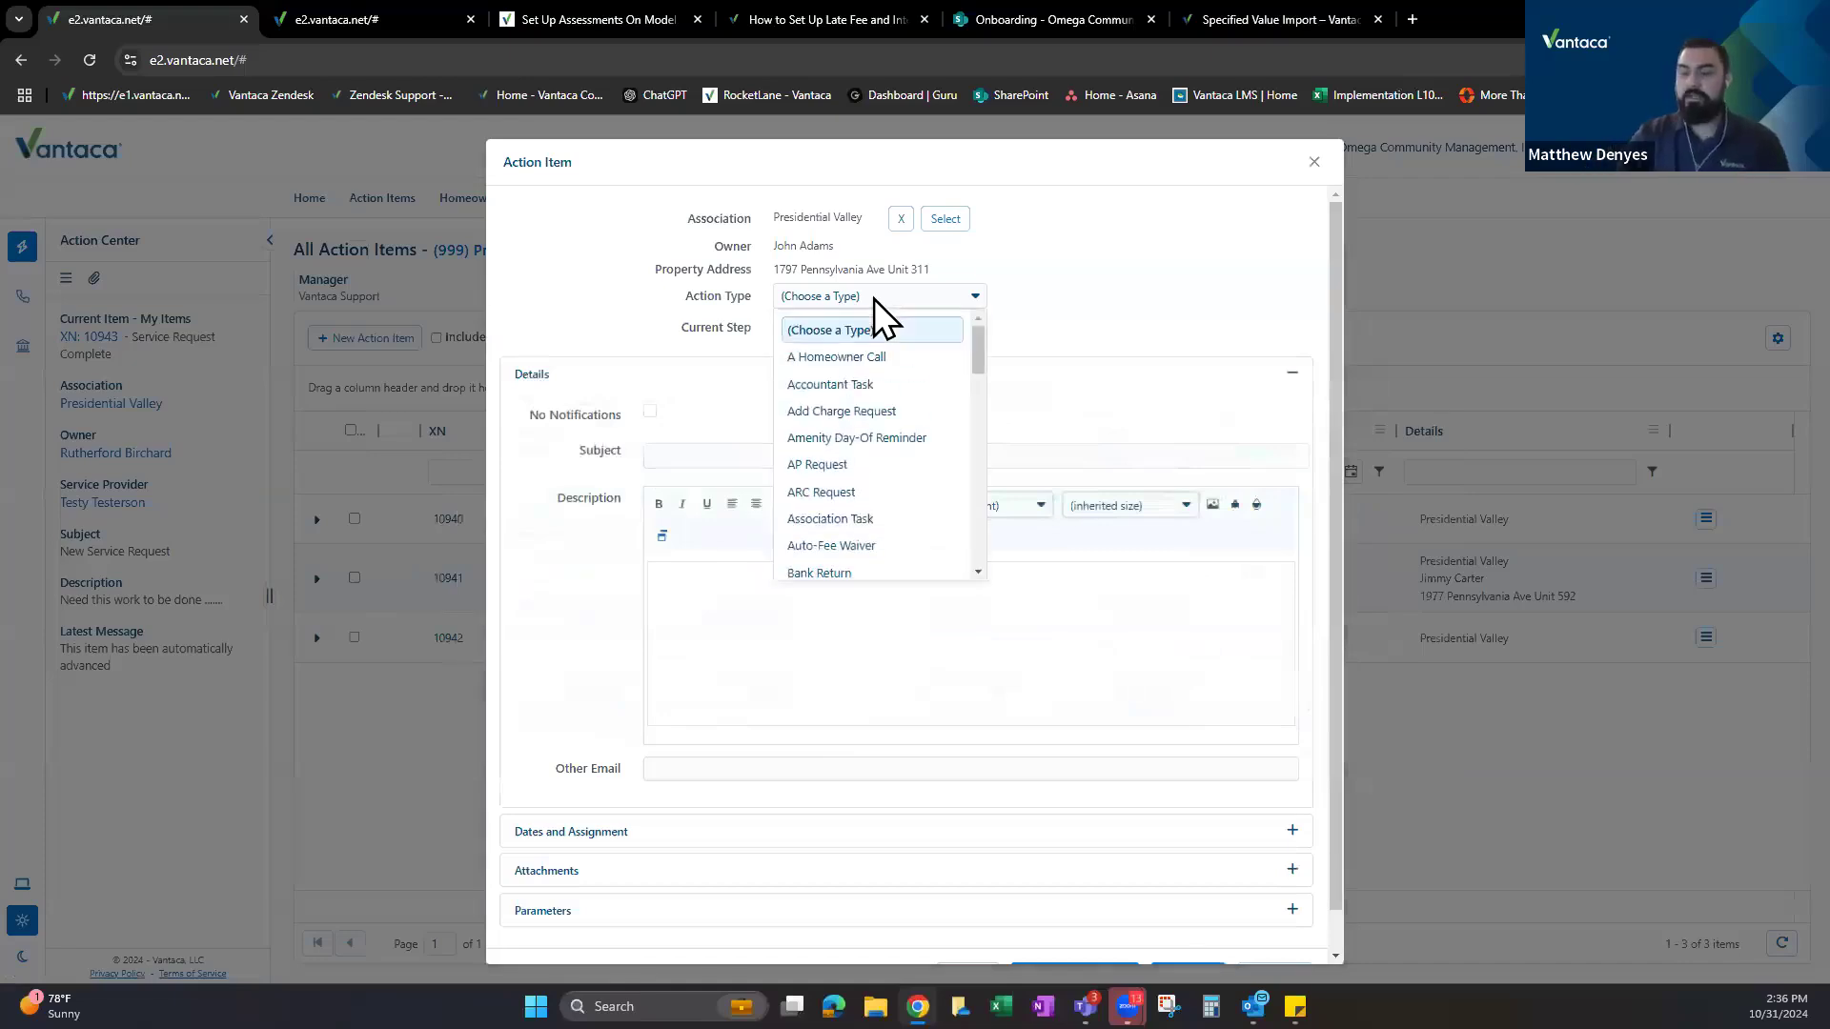
{"action": "key", "text": "b"}
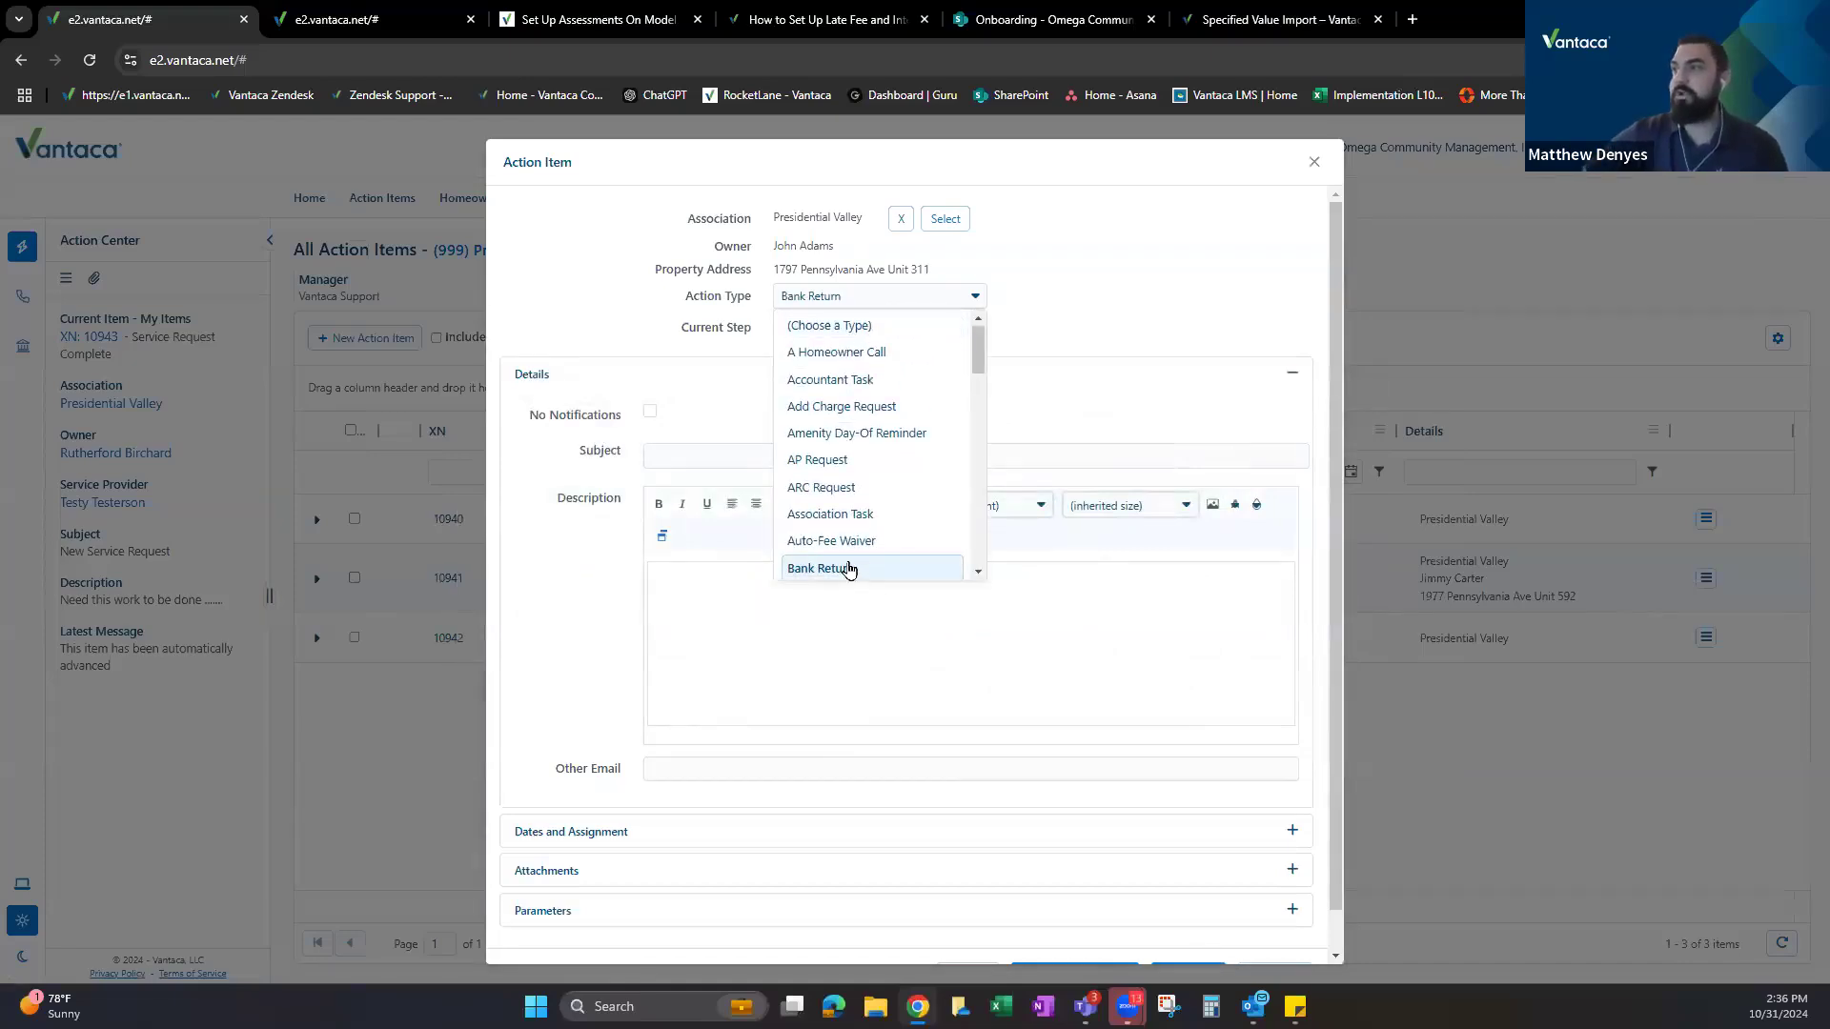
{"action": "left_click", "coordinate": [848, 569]}
{"action": "left_click", "coordinate": [877, 325]}
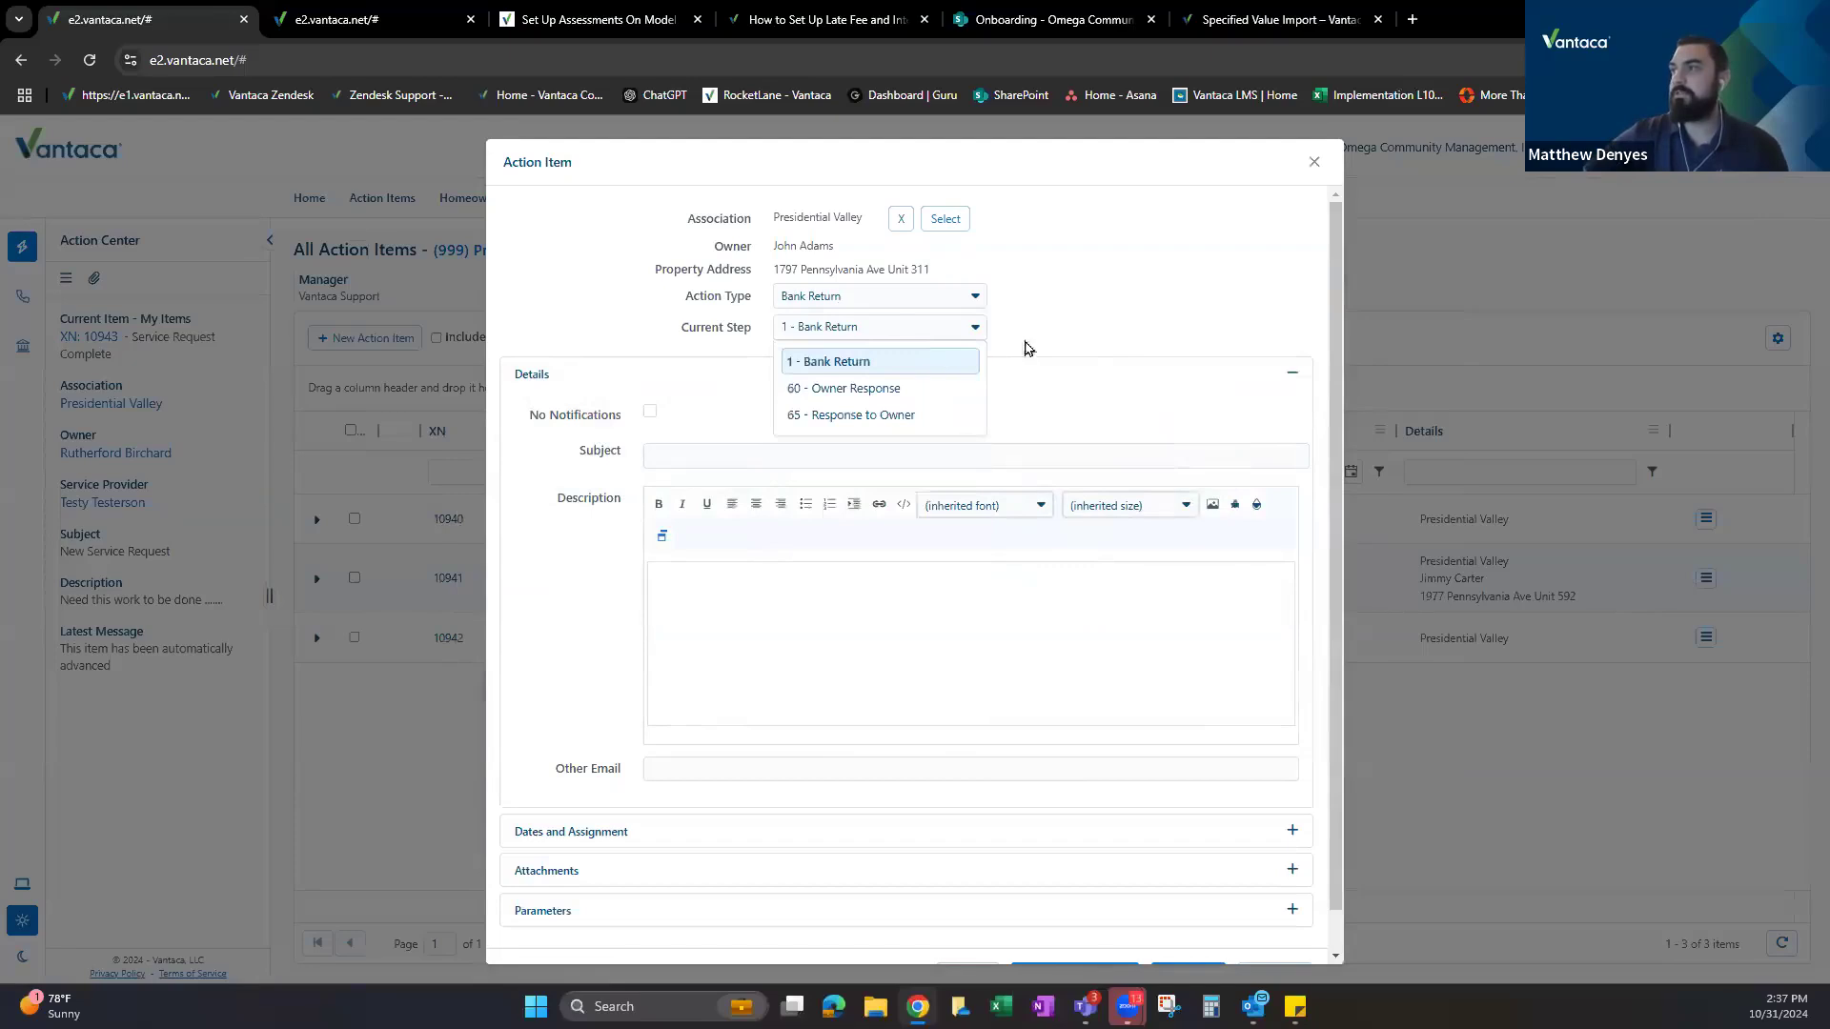
{"action": "left_click", "coordinate": [947, 337]}
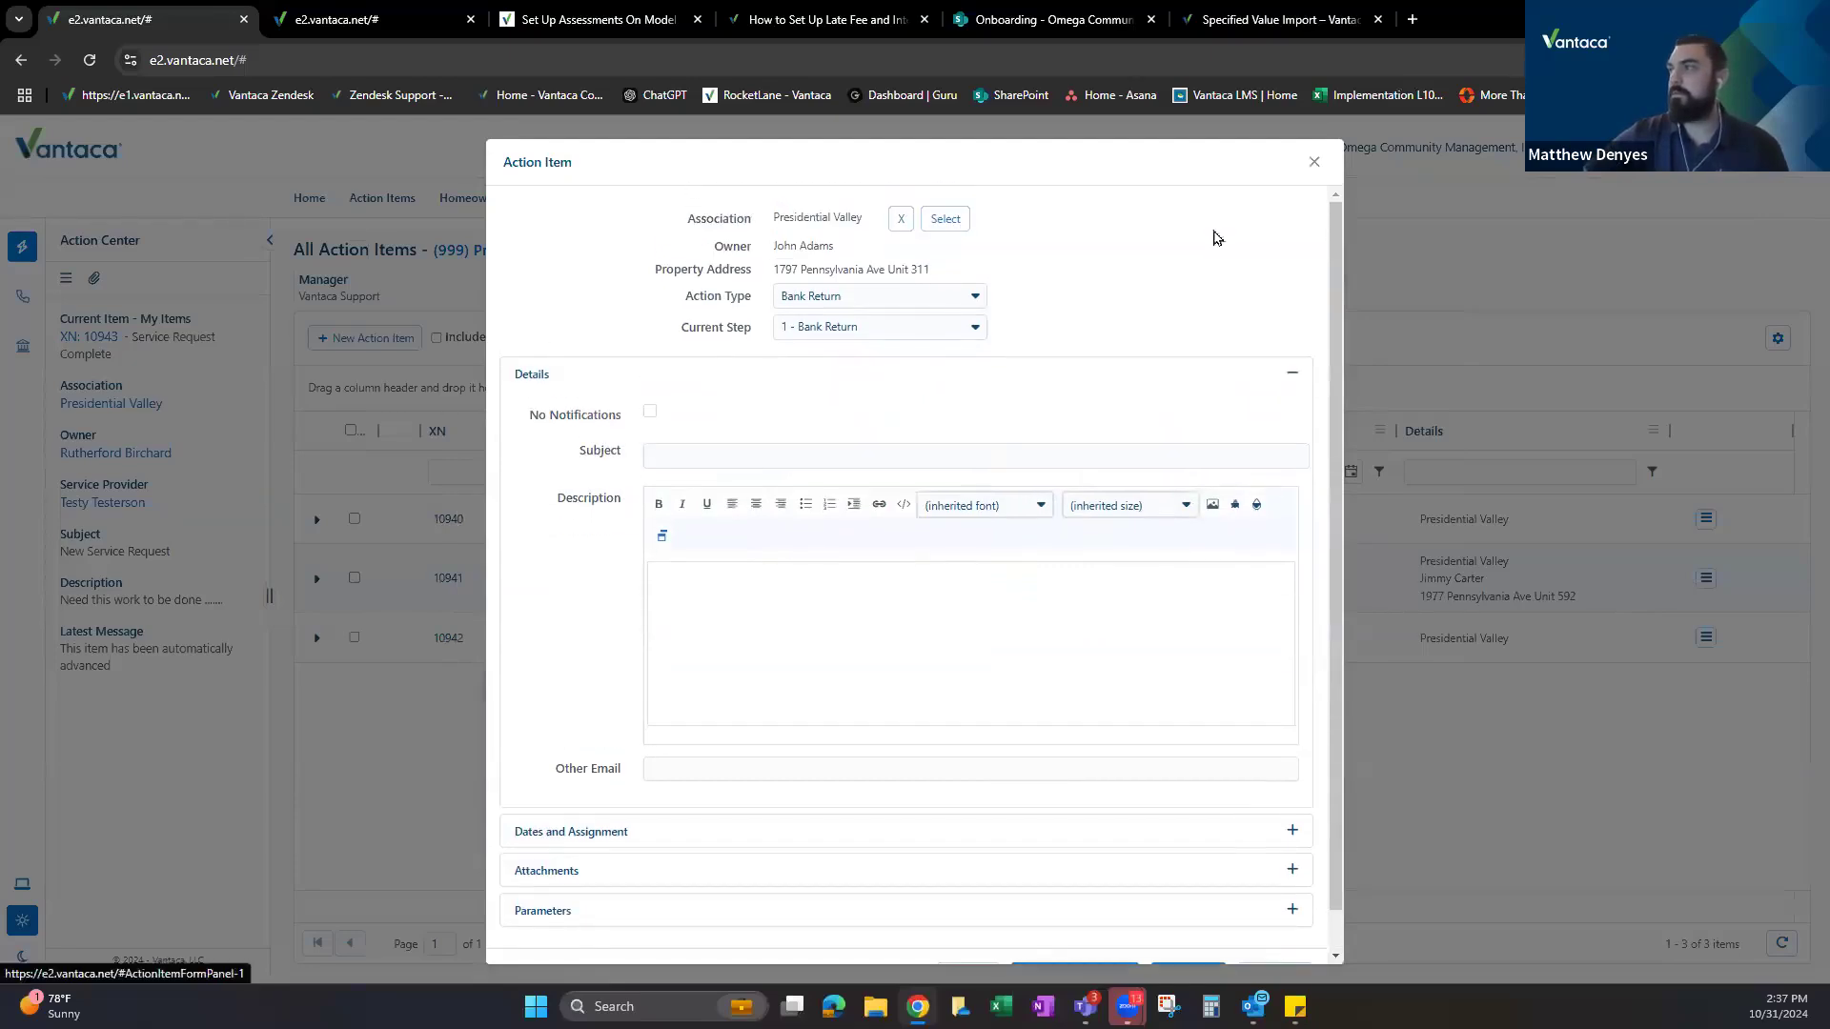
Create a new Presidential Valley assessment described as Violations.
{"action": "left_click", "coordinate": [307, 21]}
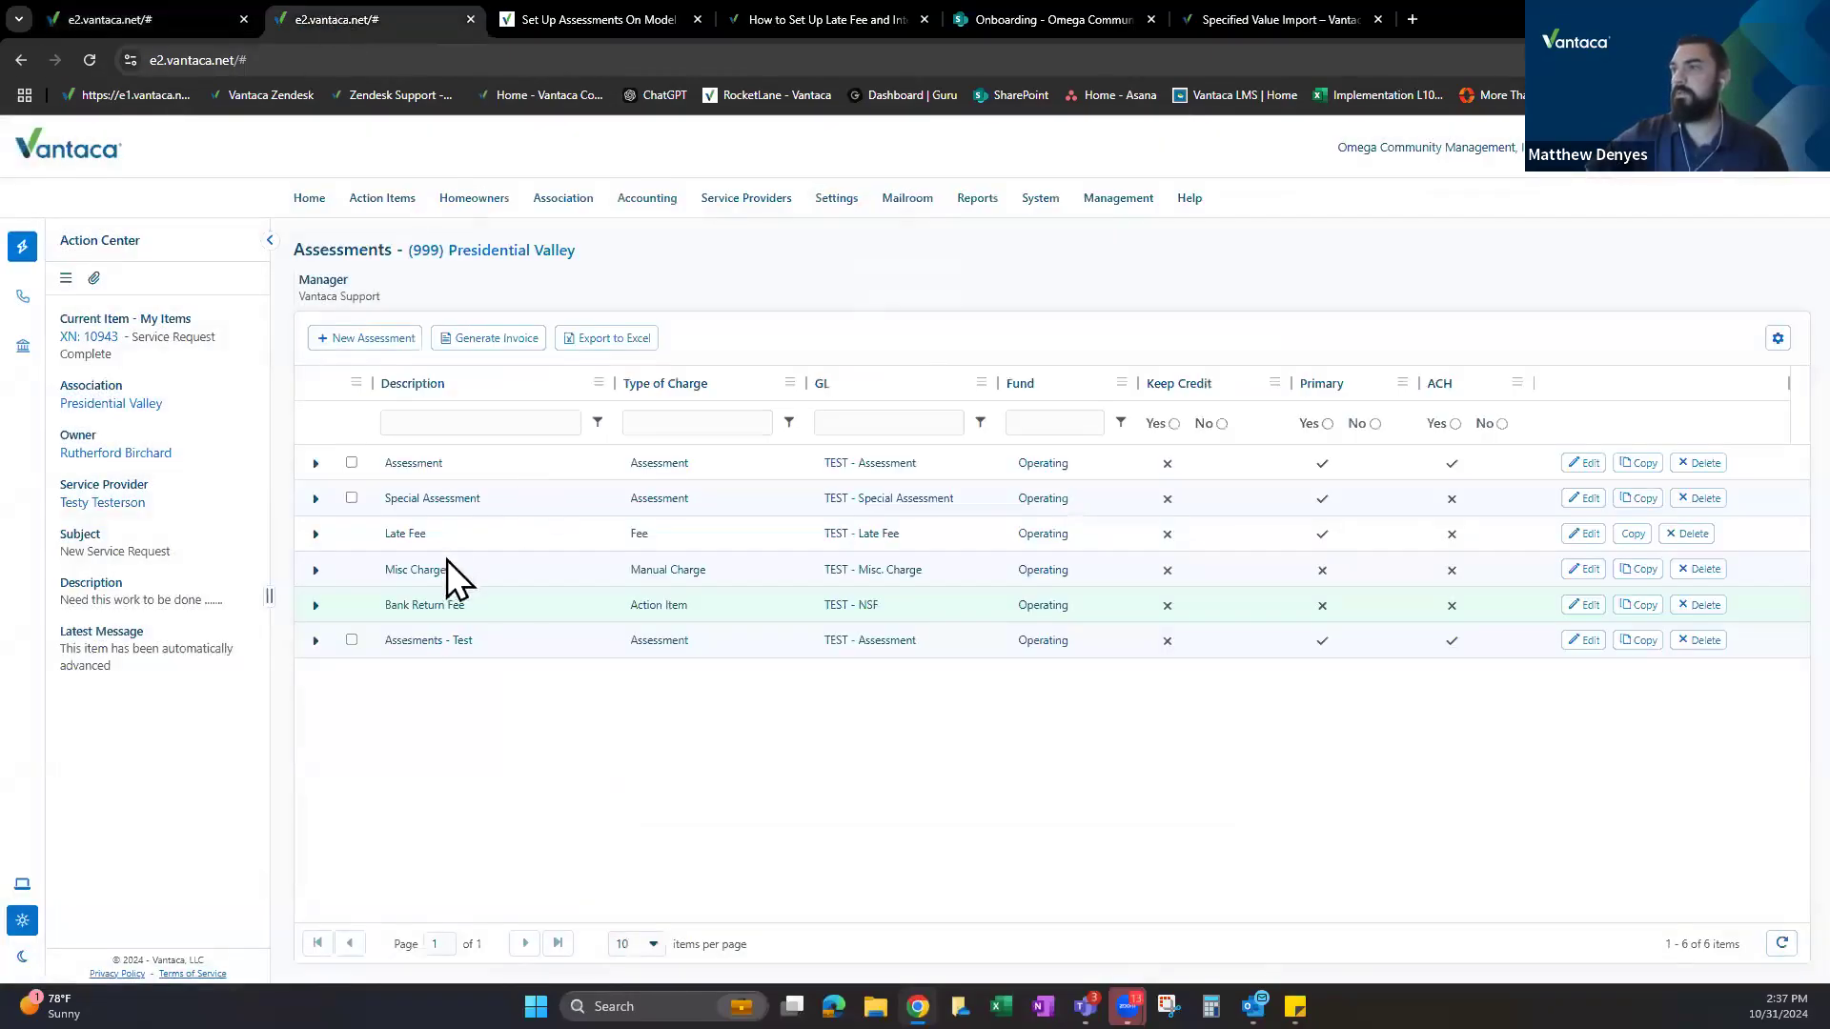
{"action": "left_click", "coordinate": [363, 339]}
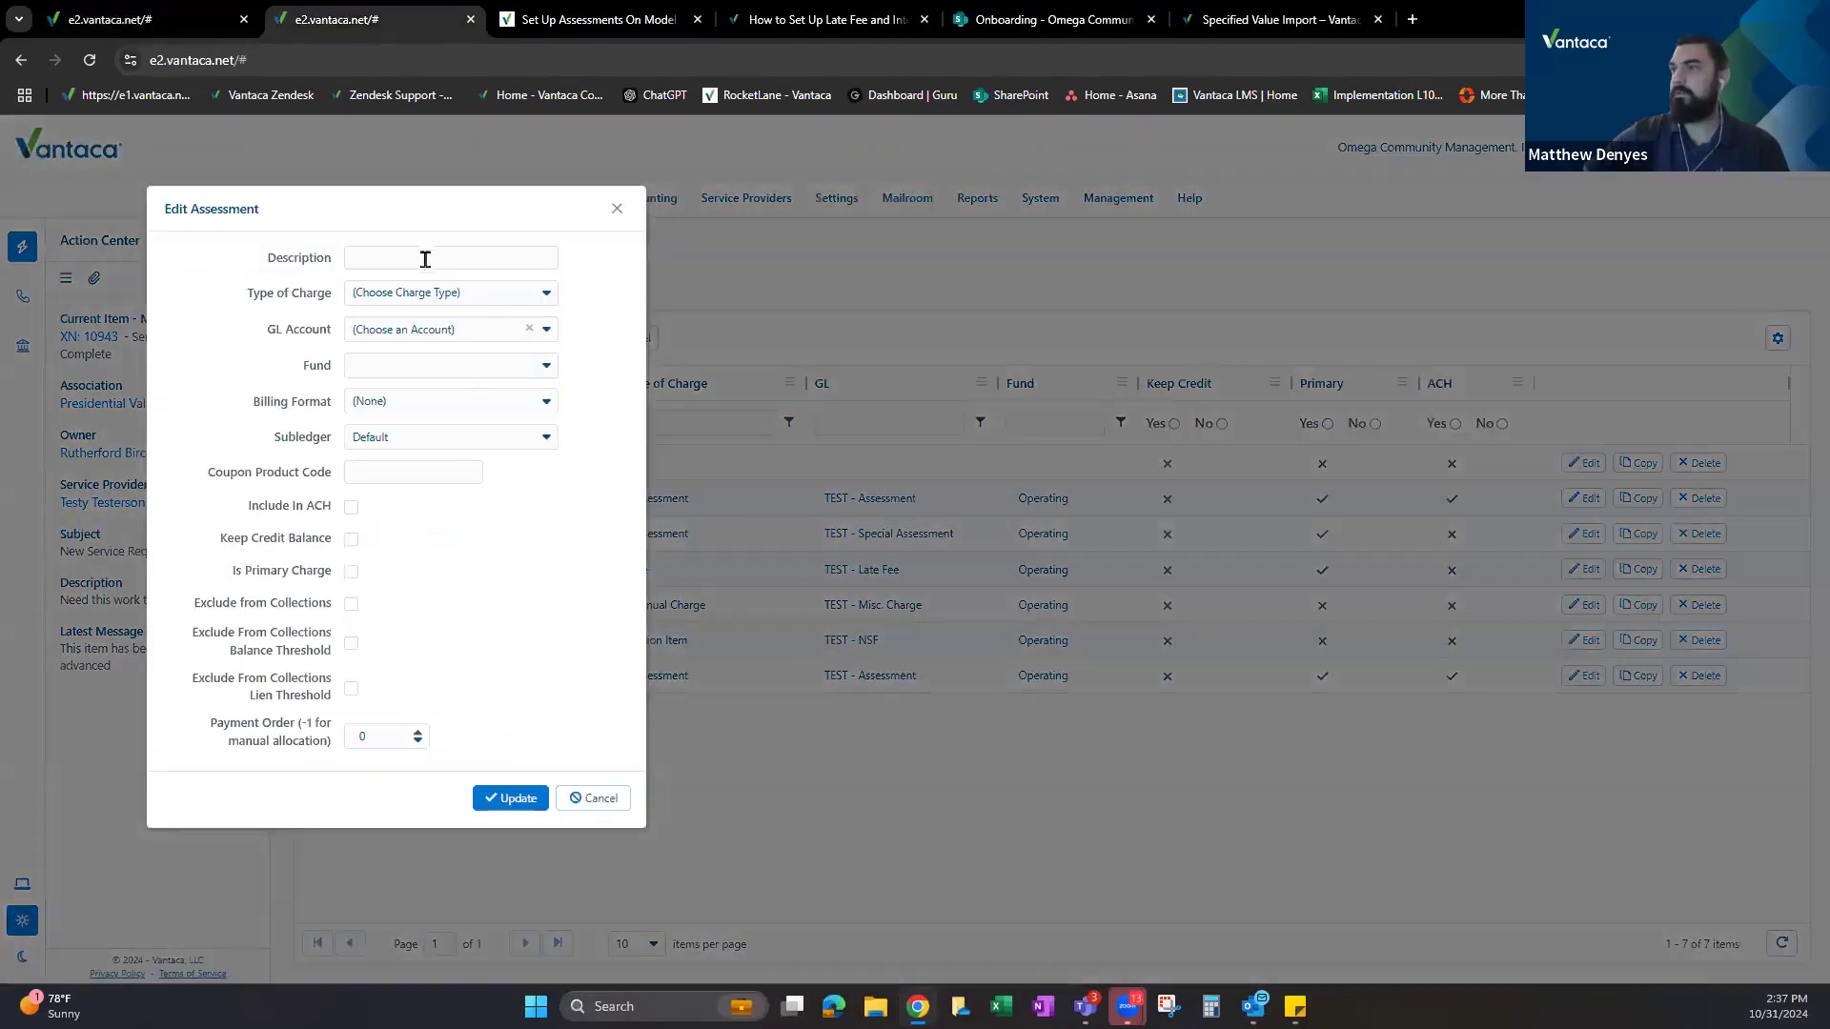
{"action": "left_click", "coordinate": [427, 261]}
{"action": "type", "text": "Viola"}
{"action": "left_click", "coordinate": [496, 300]}
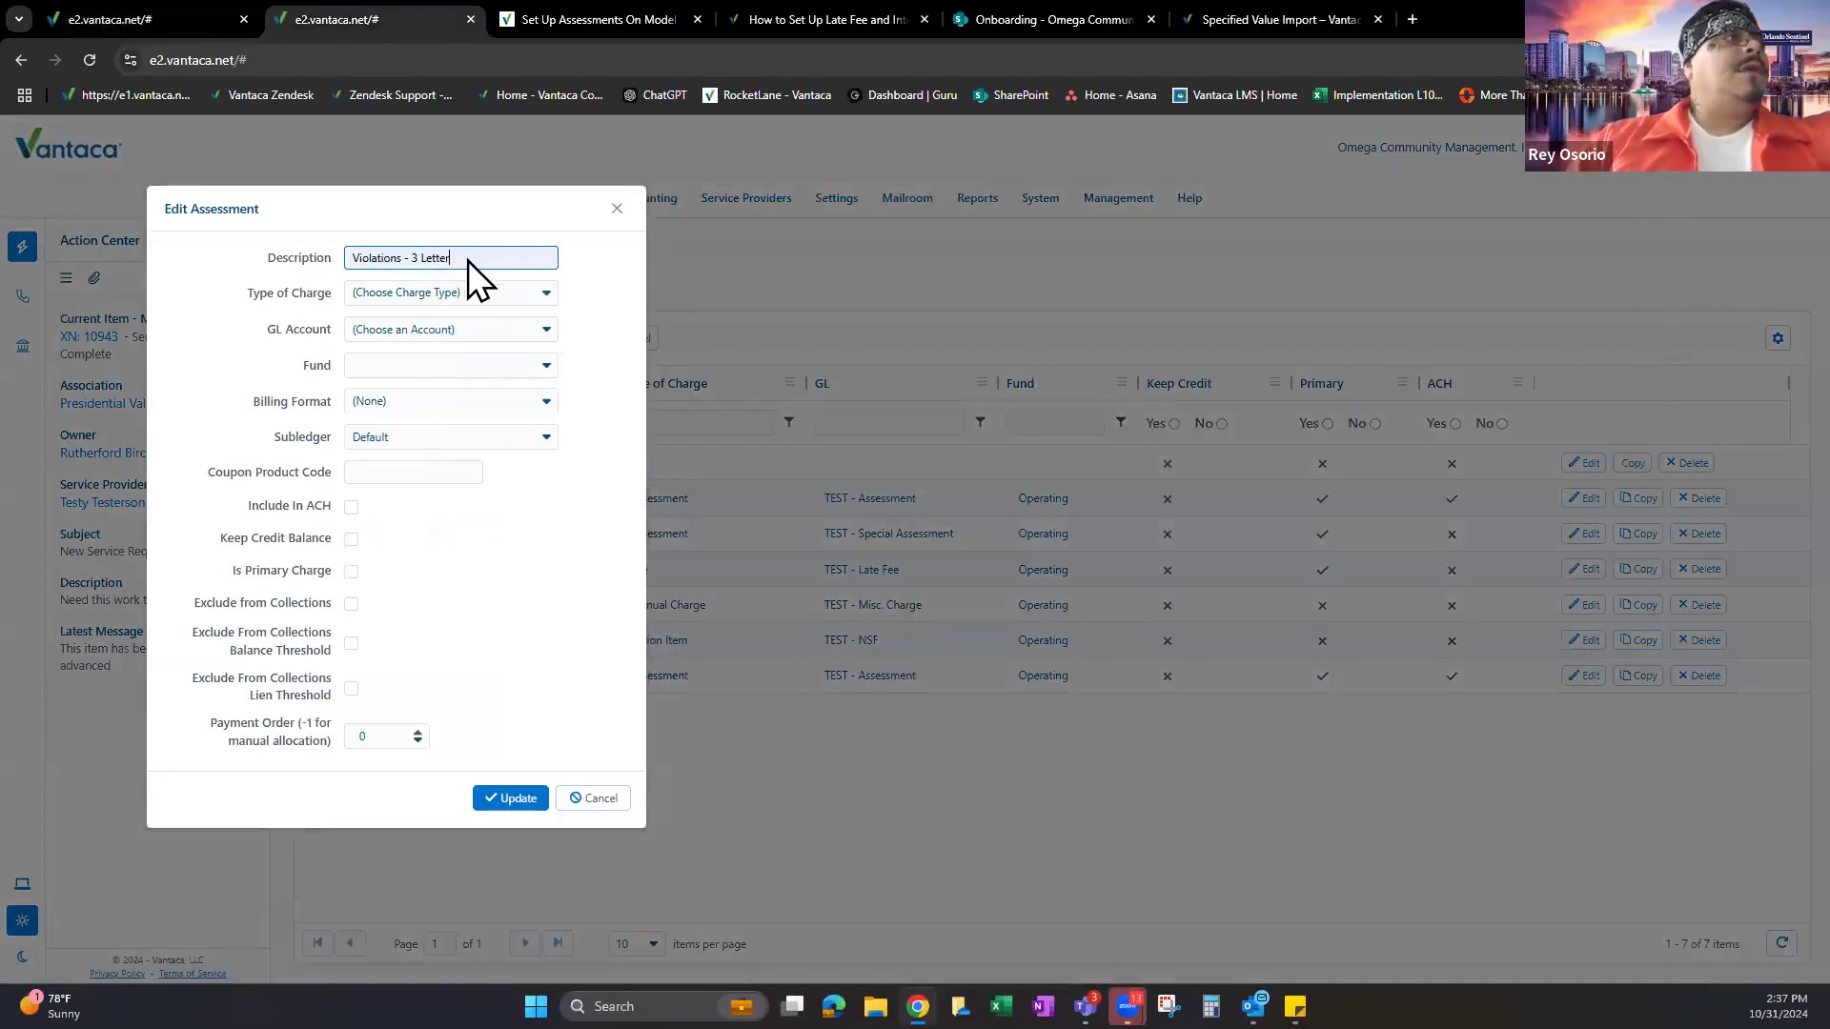
{"action": "key", "text": "BackSpace"}
{"action": "key", "text": "BackSpace"}
{"action": "key", "text": "BackSpace"}
{"action": "key", "text": "BackSpace"}
{"action": "key", "text": "BackSpace"}
{"action": "key", "text": "BackSpace"}
{"action": "key", "text": "BackSpace"}
{"action": "key", "text": "BackSpace"}
{"action": "key", "text": "BackSpace"}
{"action": "key", "text": "BackSpace"}
{"action": "key", "text": "BackSpace"}
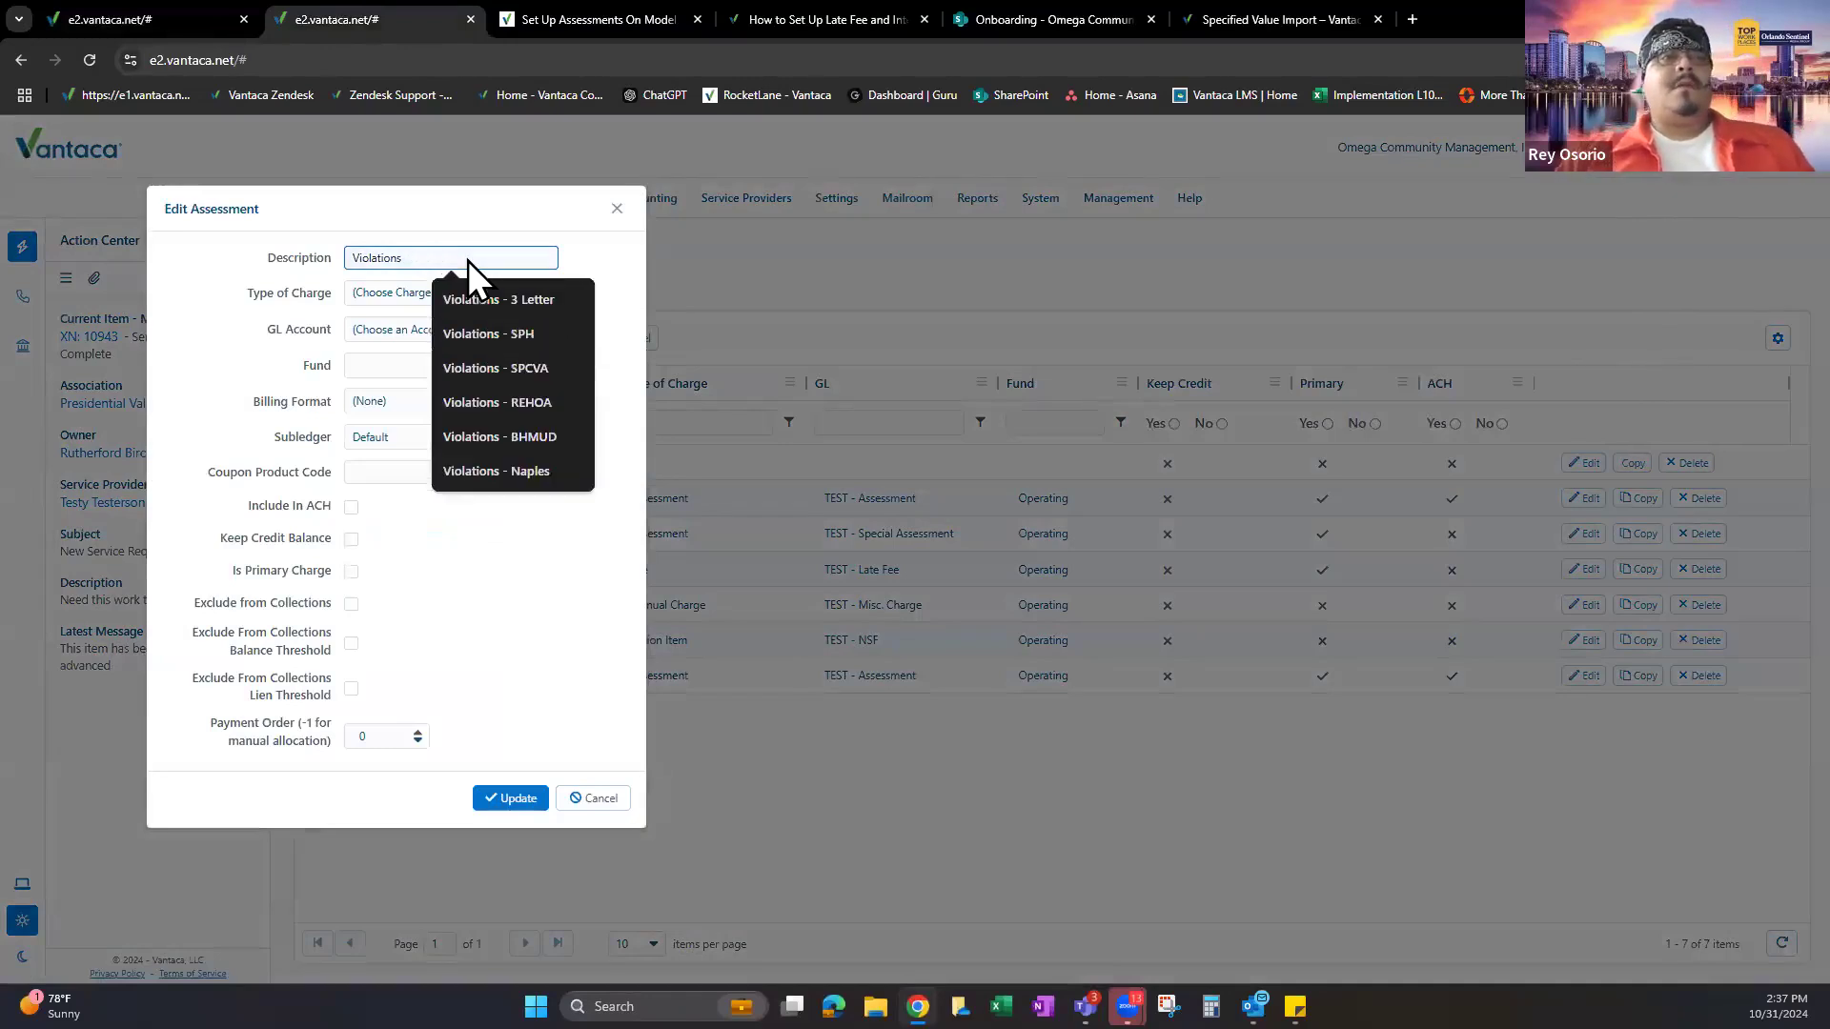
Make it an Action Item charge on GL account 12970000 - TEST - AR.
{"action": "left_click", "coordinate": [412, 293]}
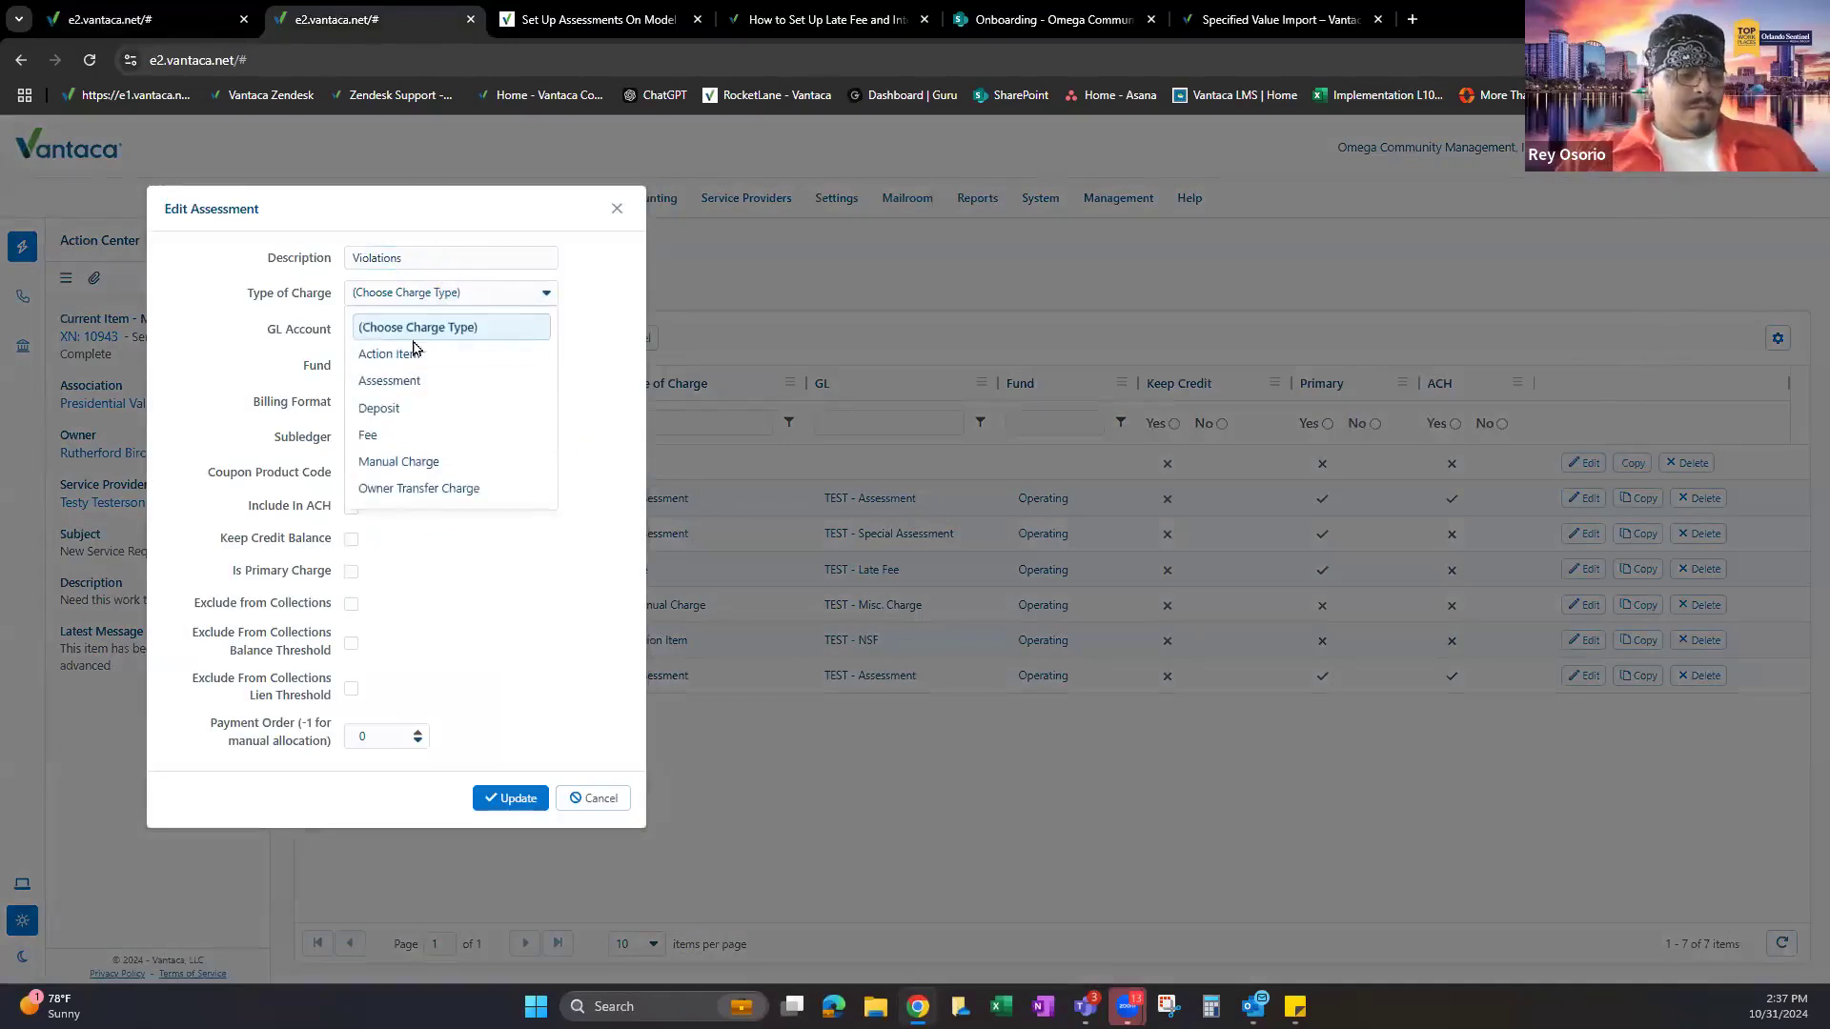
{"action": "left_click", "coordinate": [407, 357]}
{"action": "left_click", "coordinate": [529, 332]}
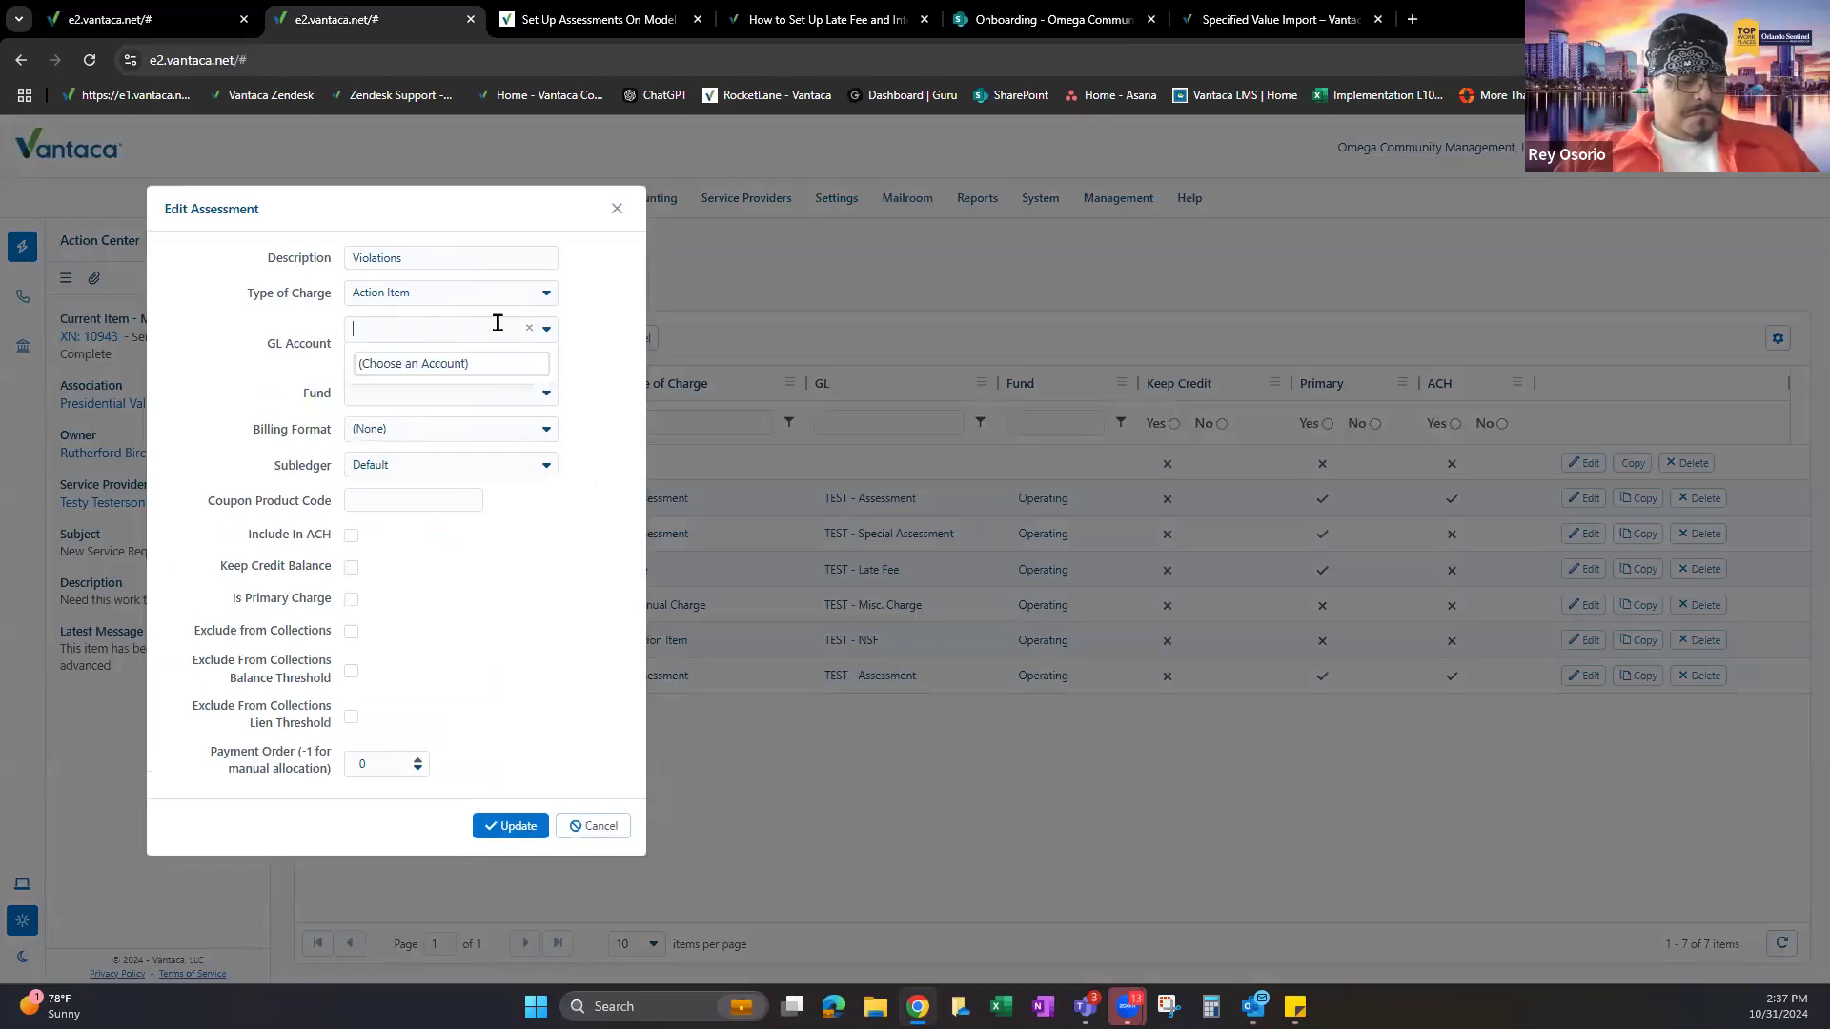
{"action": "type", "text": "test"}
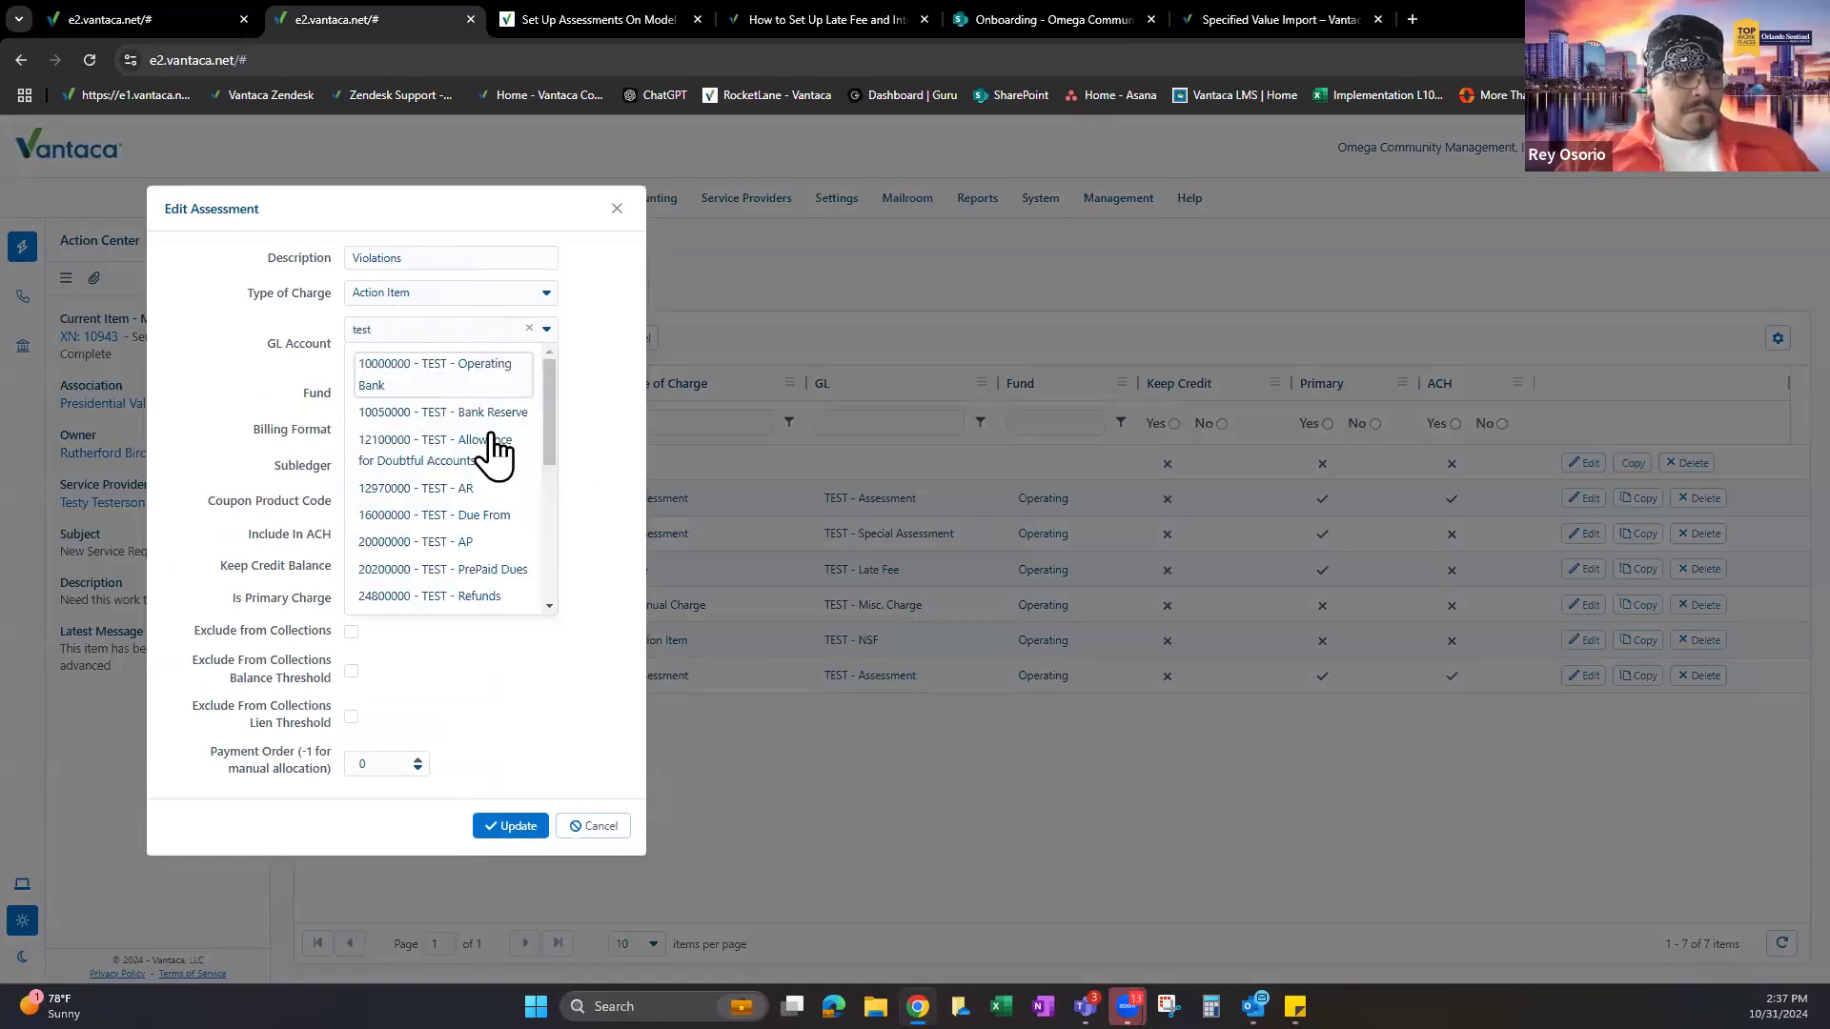
{"action": "left_click", "coordinate": [419, 488]}
Set fund Operating, include in ACH, billing format Statements, and save the assessment.
{"action": "left_click", "coordinate": [420, 365]}
{"action": "left_click", "coordinate": [376, 398]}
{"action": "left_click", "coordinate": [351, 507]}
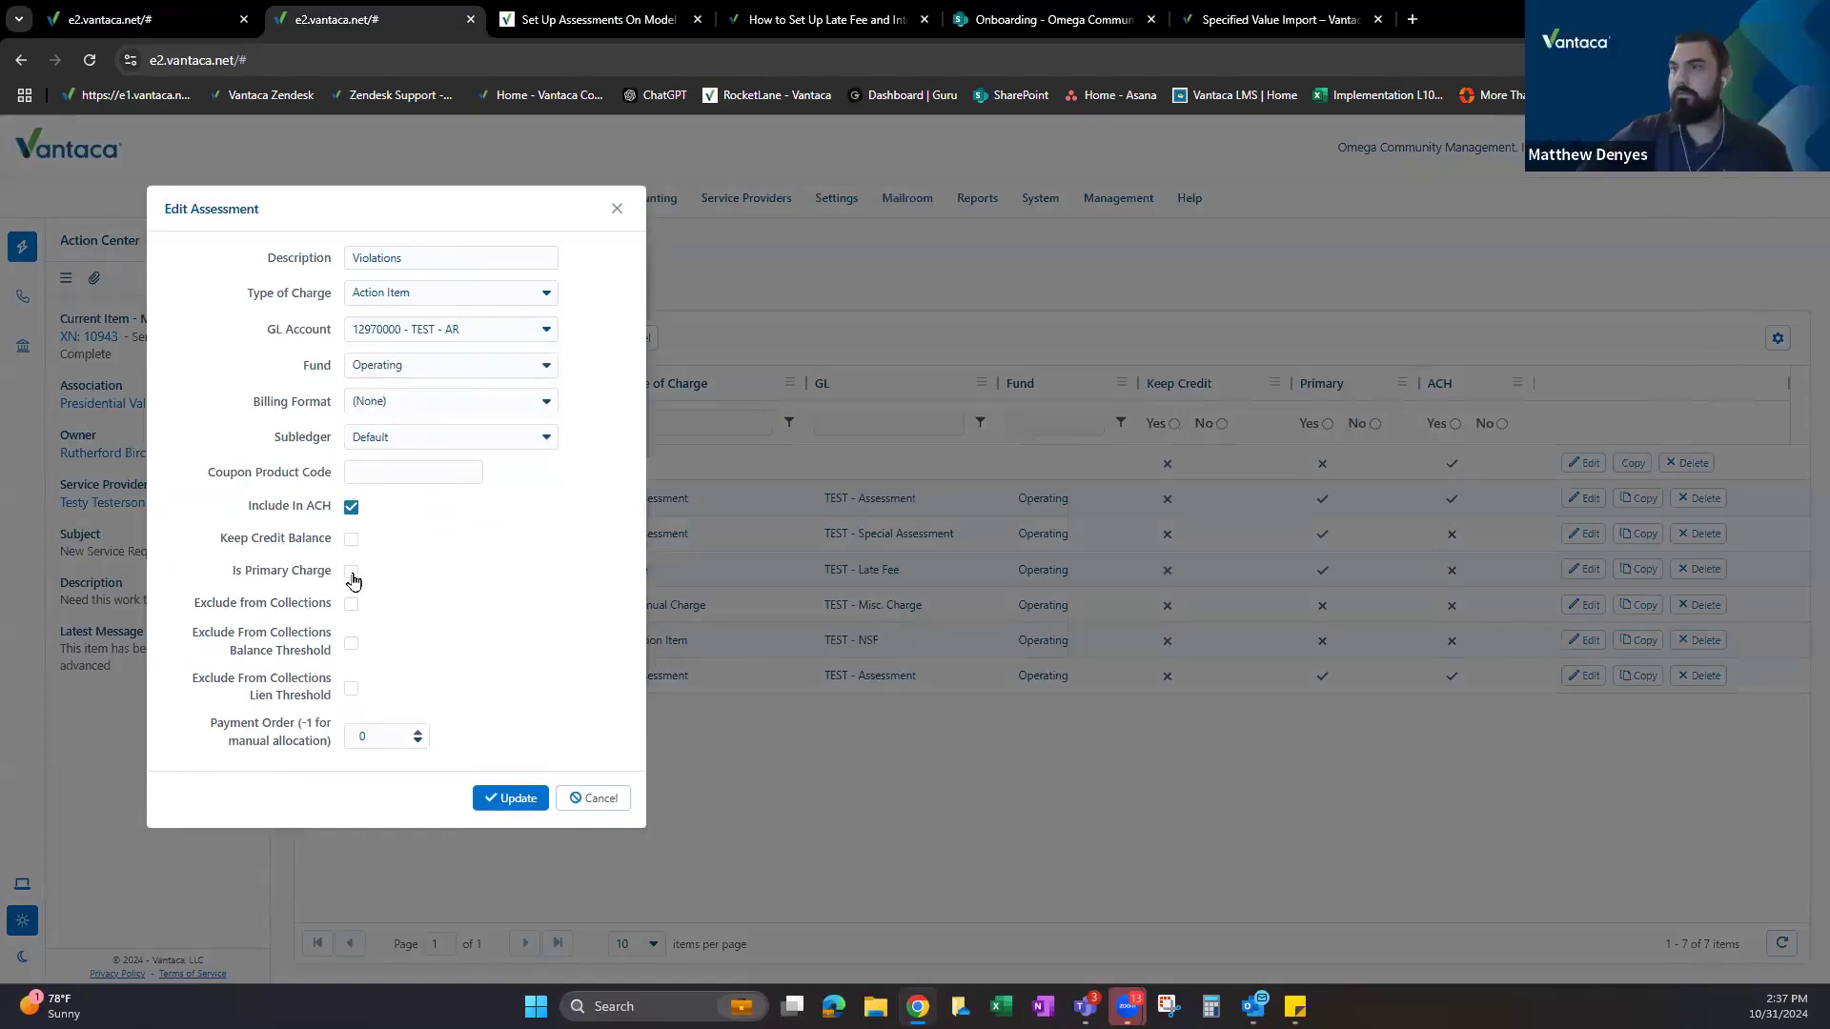
{"action": "left_click", "coordinate": [410, 408]}
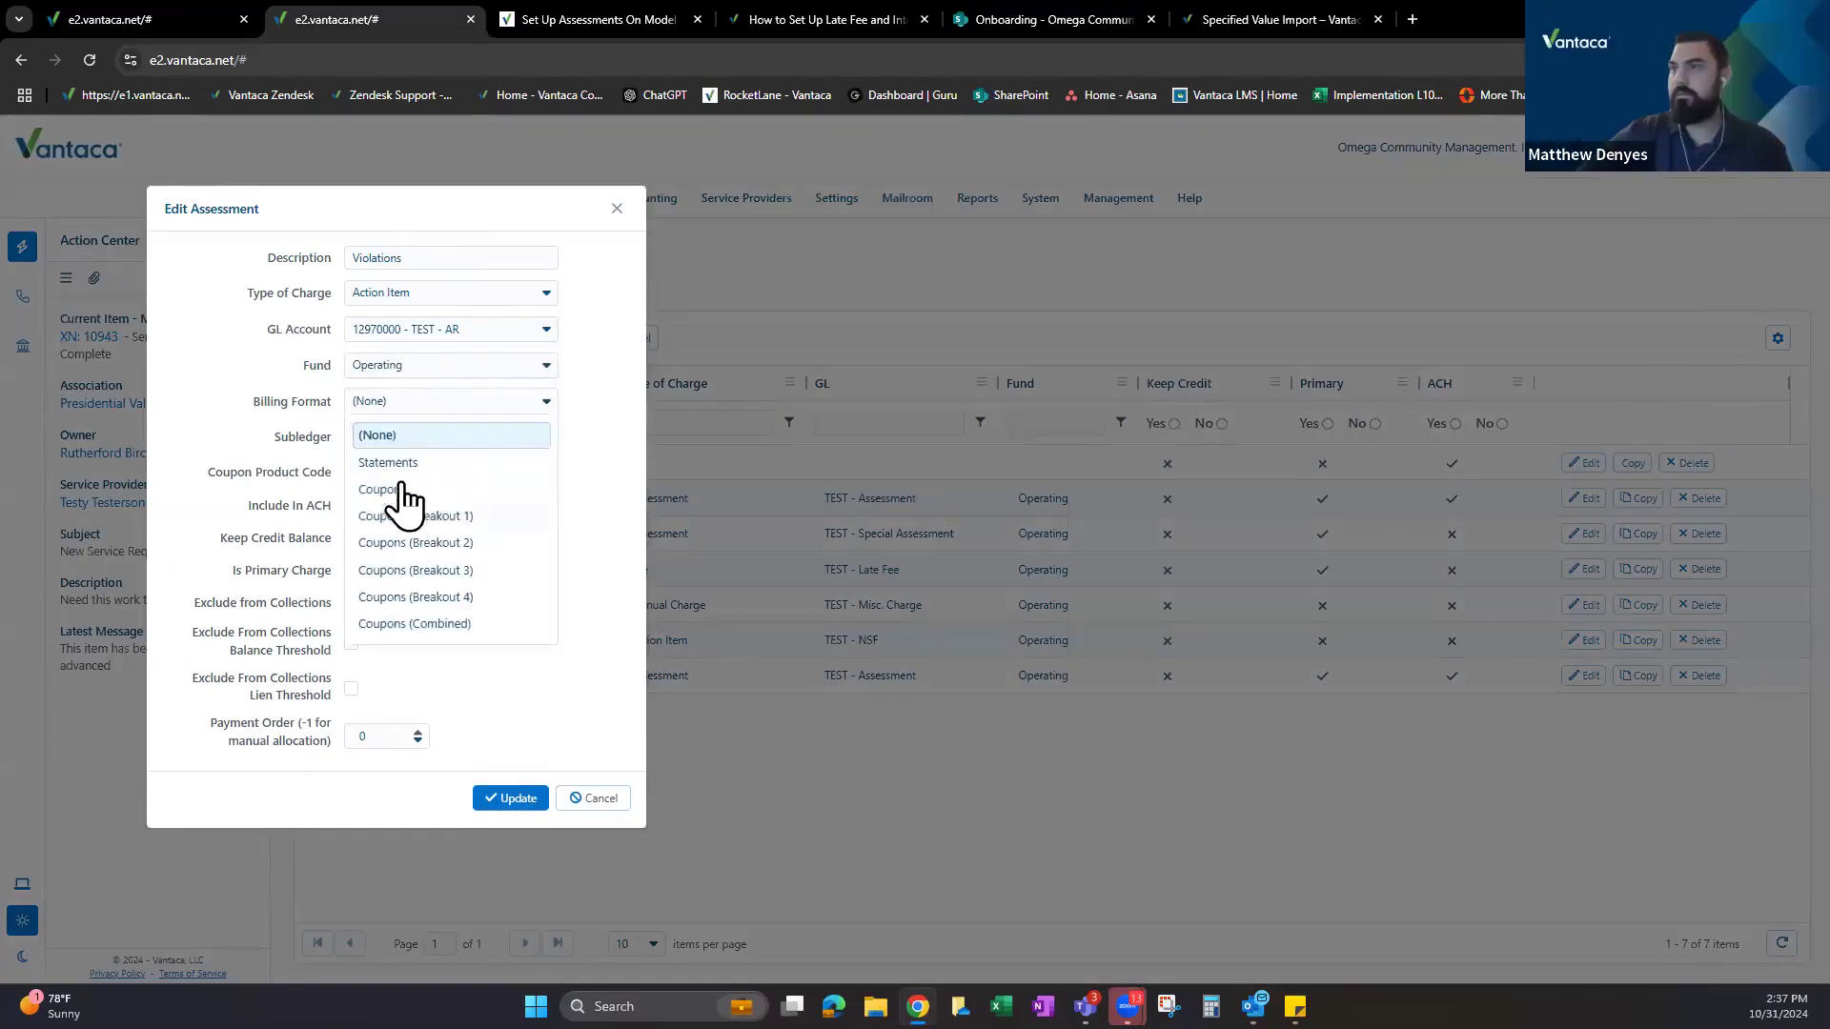
{"action": "left_click", "coordinate": [381, 461]}
{"action": "left_click", "coordinate": [506, 797]}
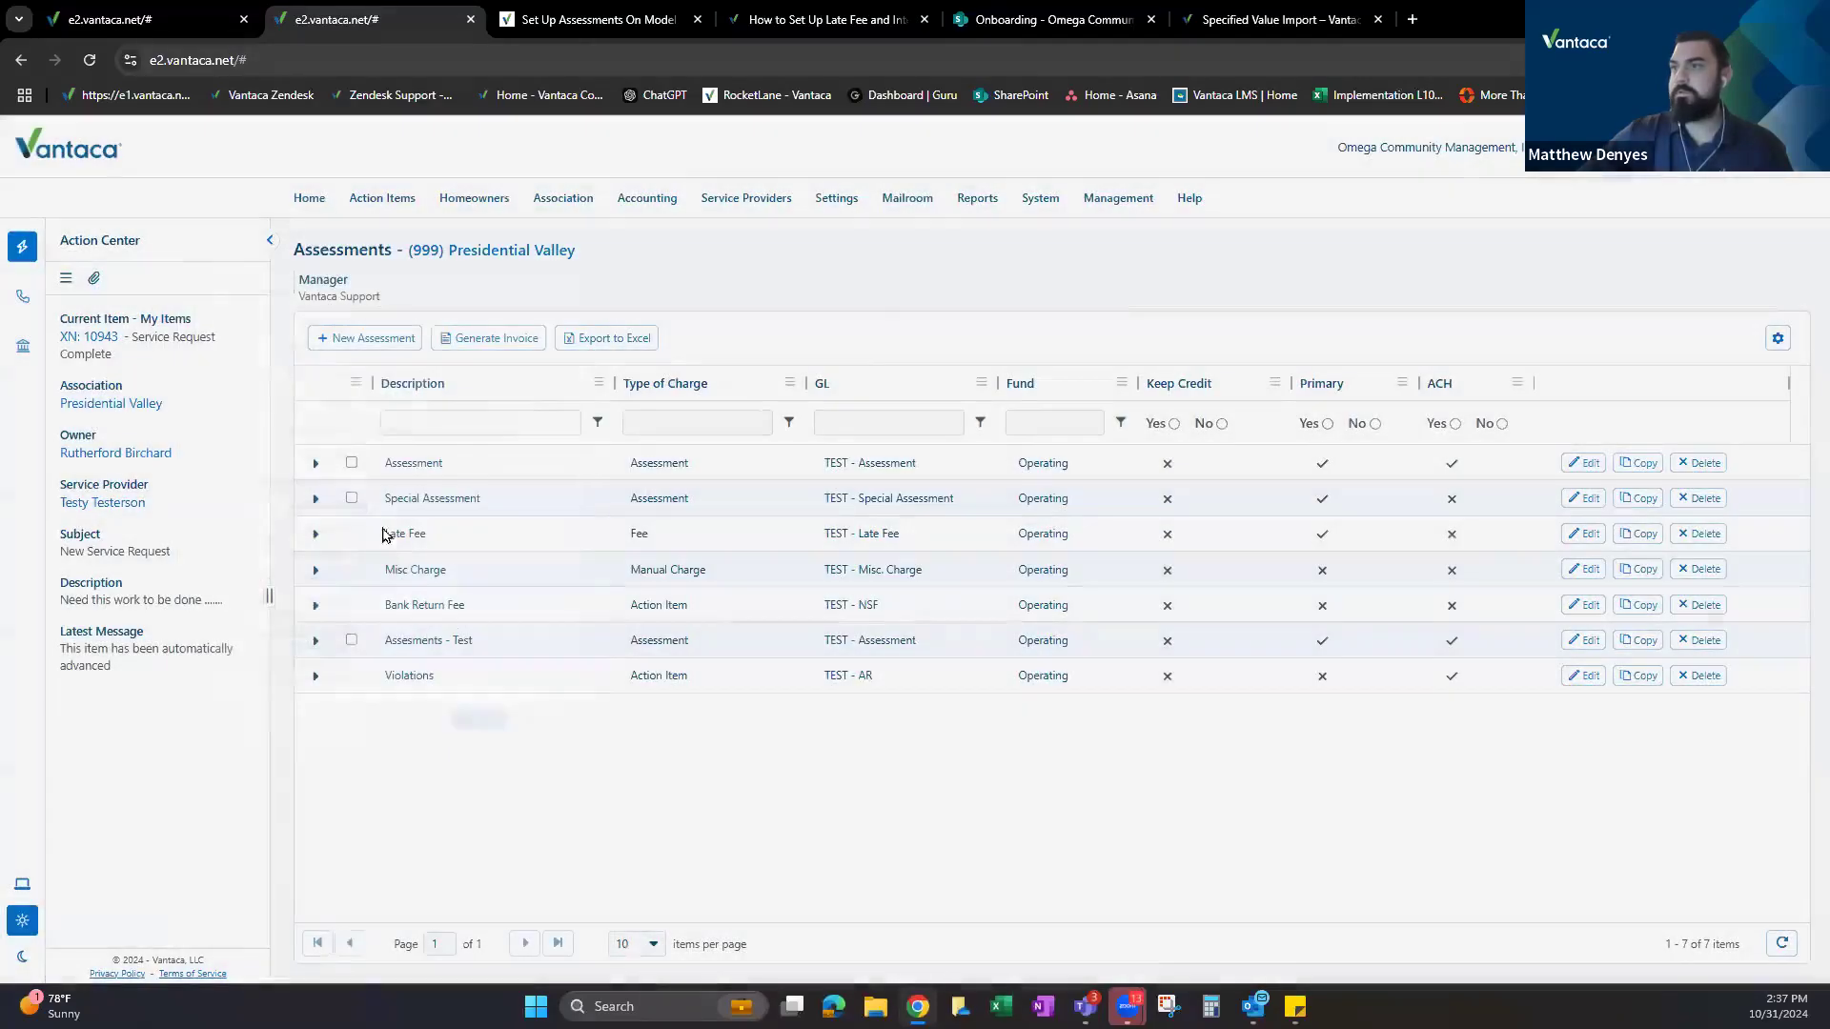
Add a Violations action-type rule to the Violations assessment at step 1 - Friendly Notice.
{"action": "left_click", "coordinate": [314, 676]}
{"action": "left_click", "coordinate": [401, 785]}
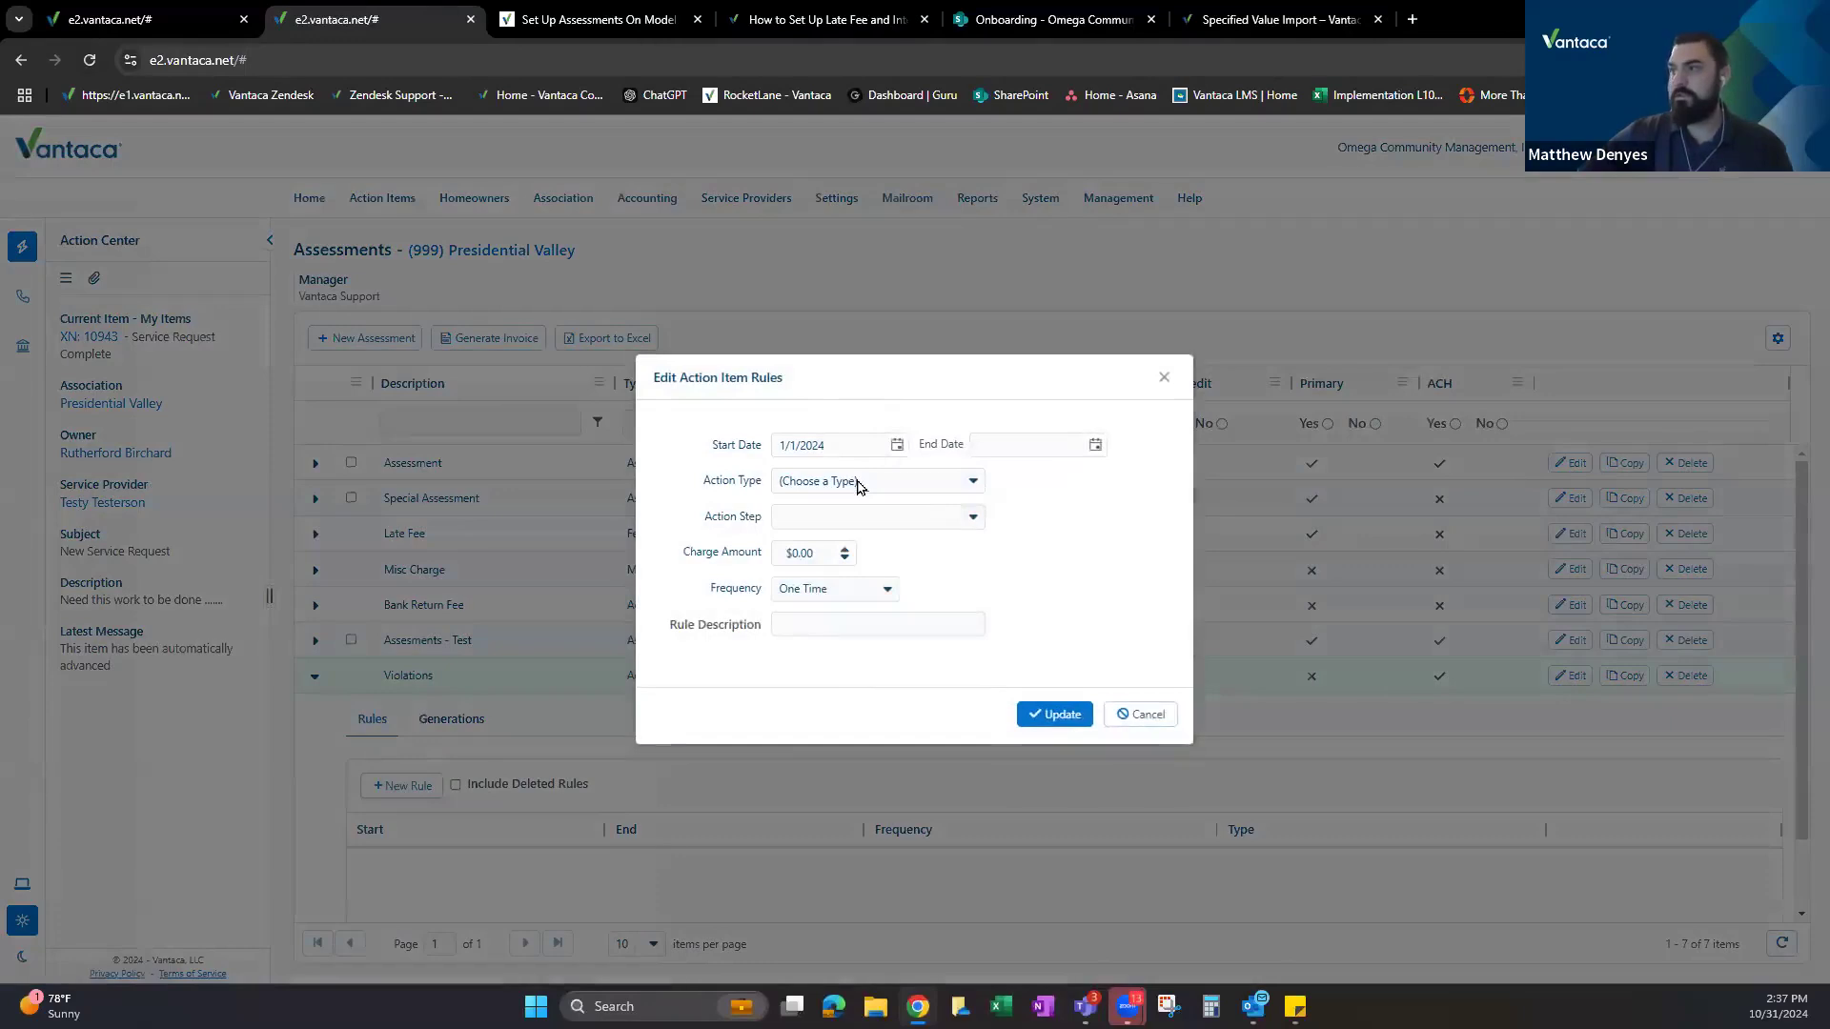
{"action": "left_click", "coordinate": [860, 482]}
{"action": "type", "text": "vi"}
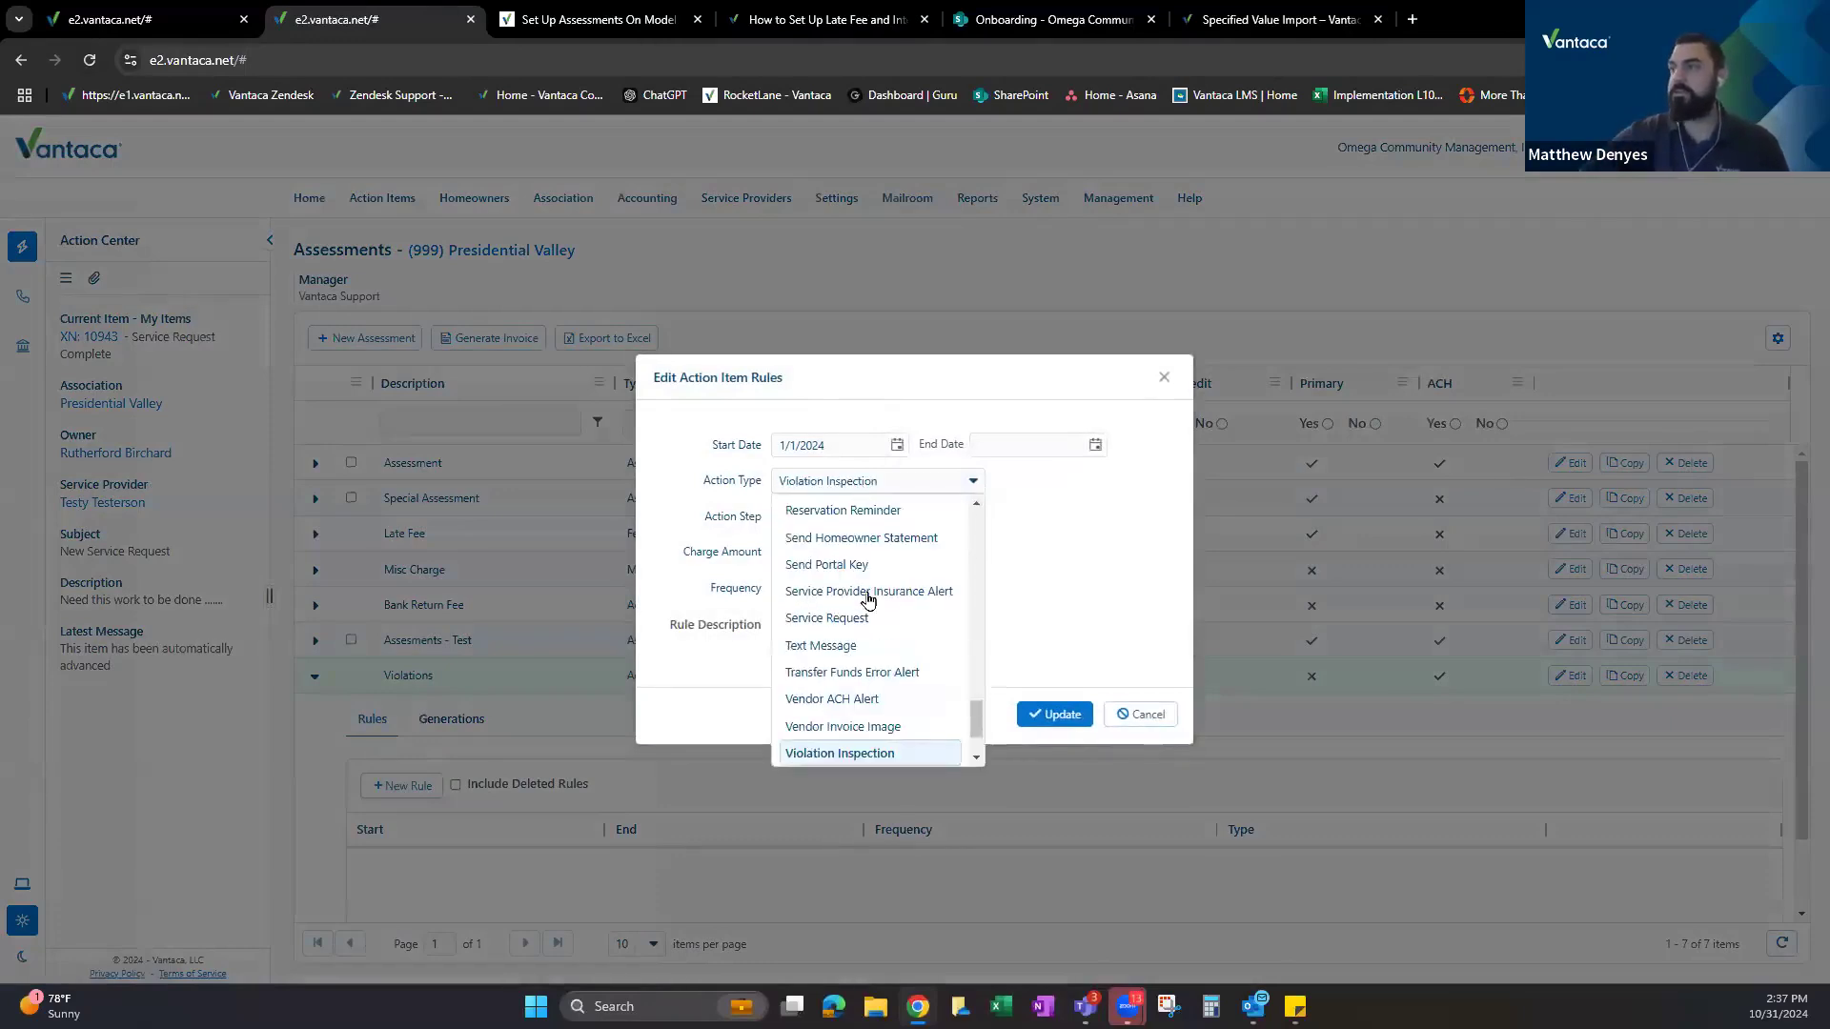
{"action": "scroll", "coordinate": [857, 667], "scroll_direction": "down", "scroll_amount": 1}
{"action": "left_click", "coordinate": [816, 746]}
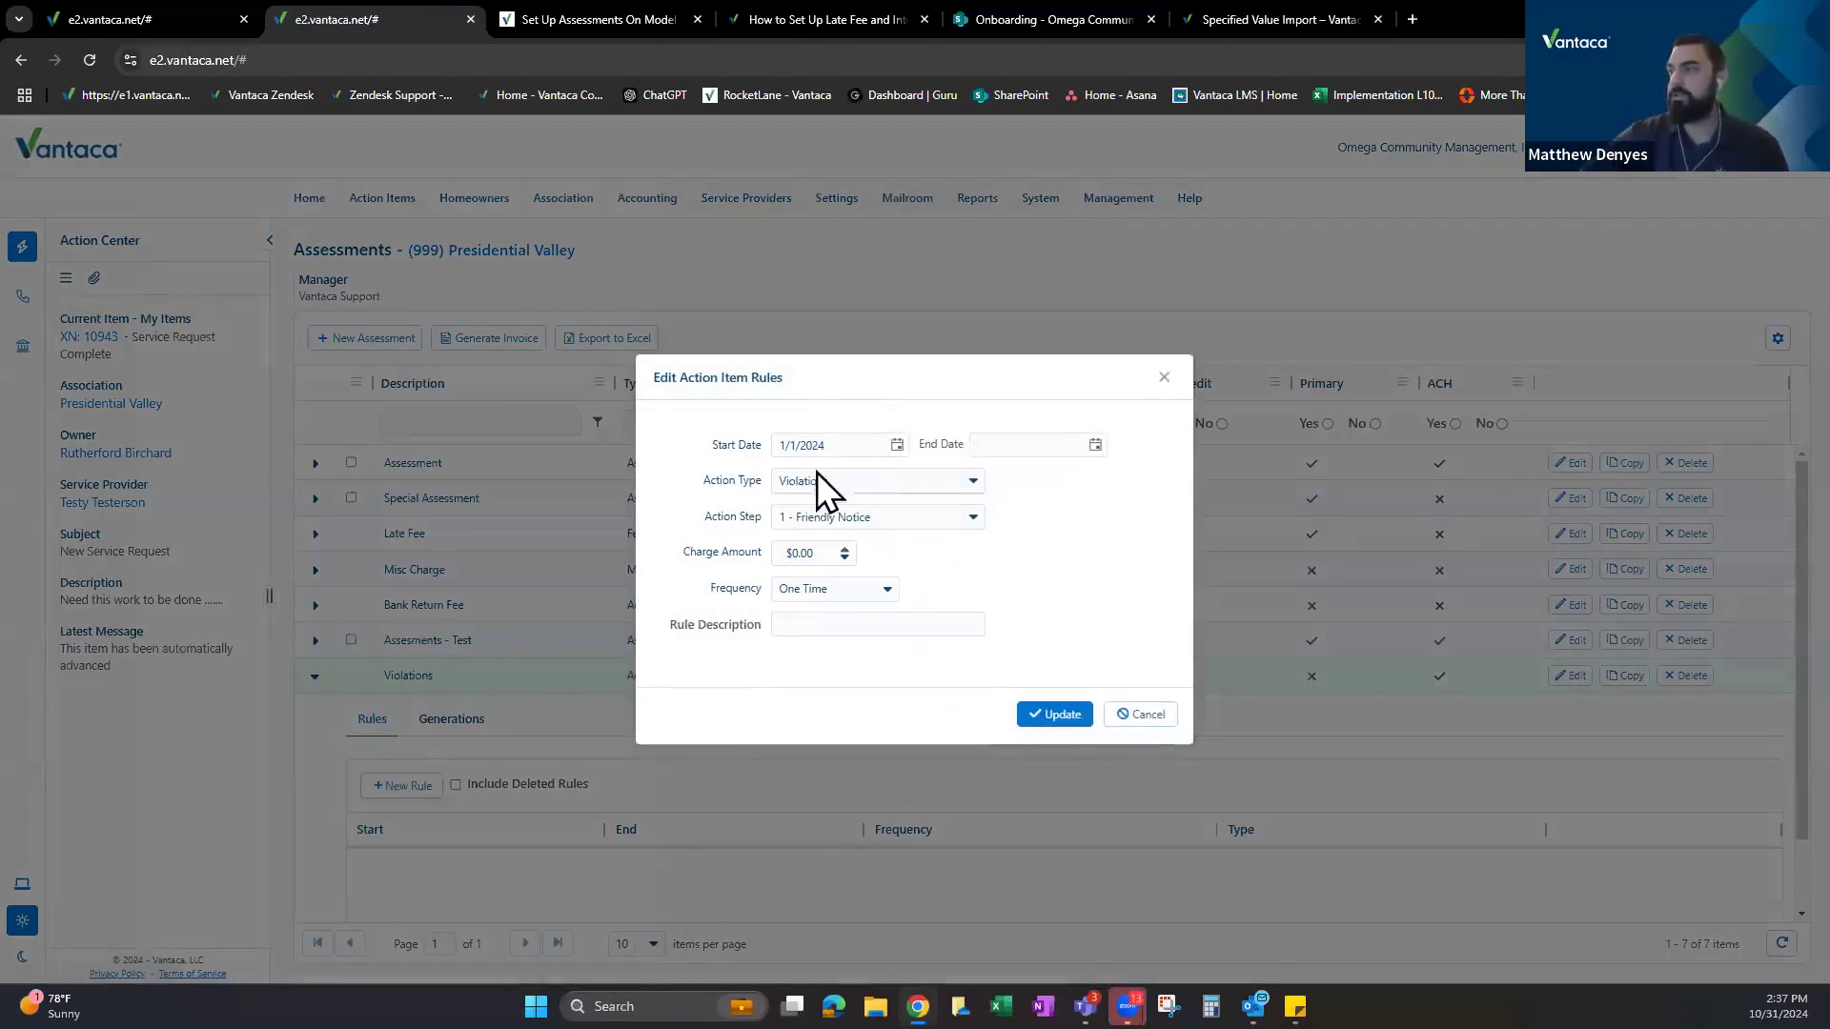
{"action": "left_click", "coordinate": [889, 516]}
{"action": "scroll", "coordinate": [874, 601], "scroll_direction": "down", "scroll_amount": 2}
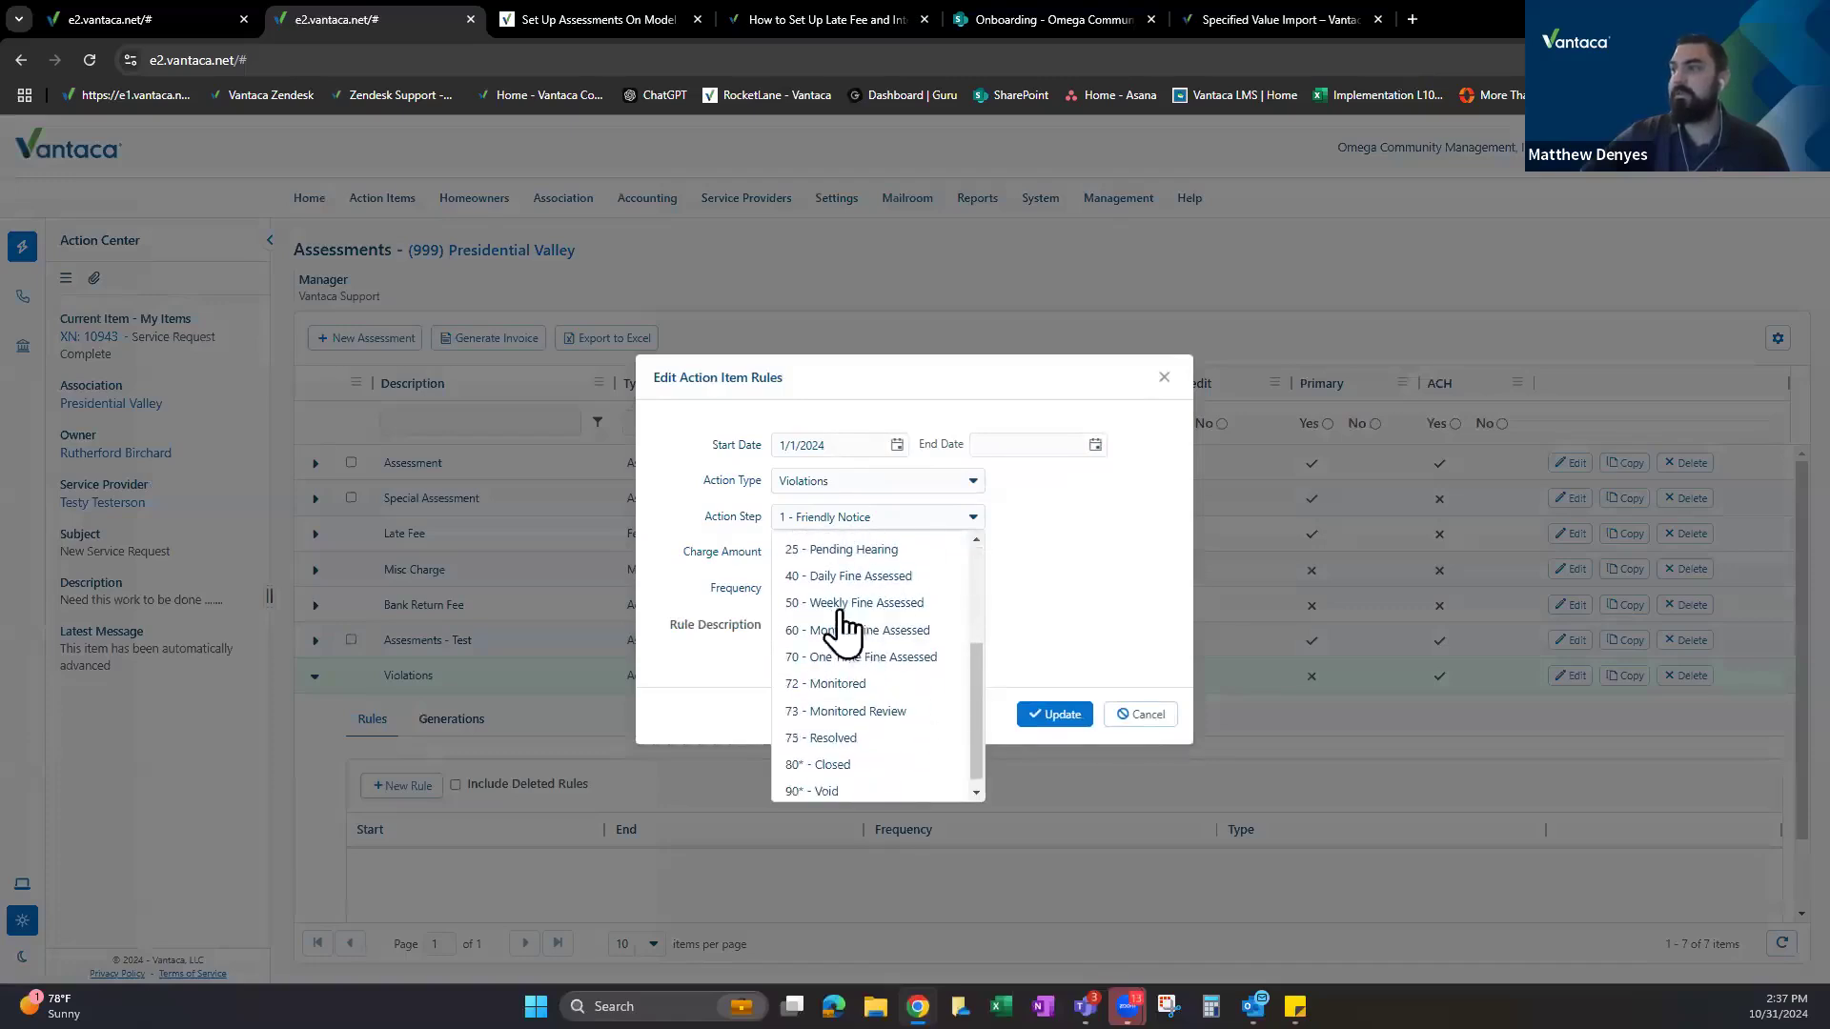
{"action": "scroll", "coordinate": [855, 638], "scroll_direction": "up", "scroll_amount": 2}
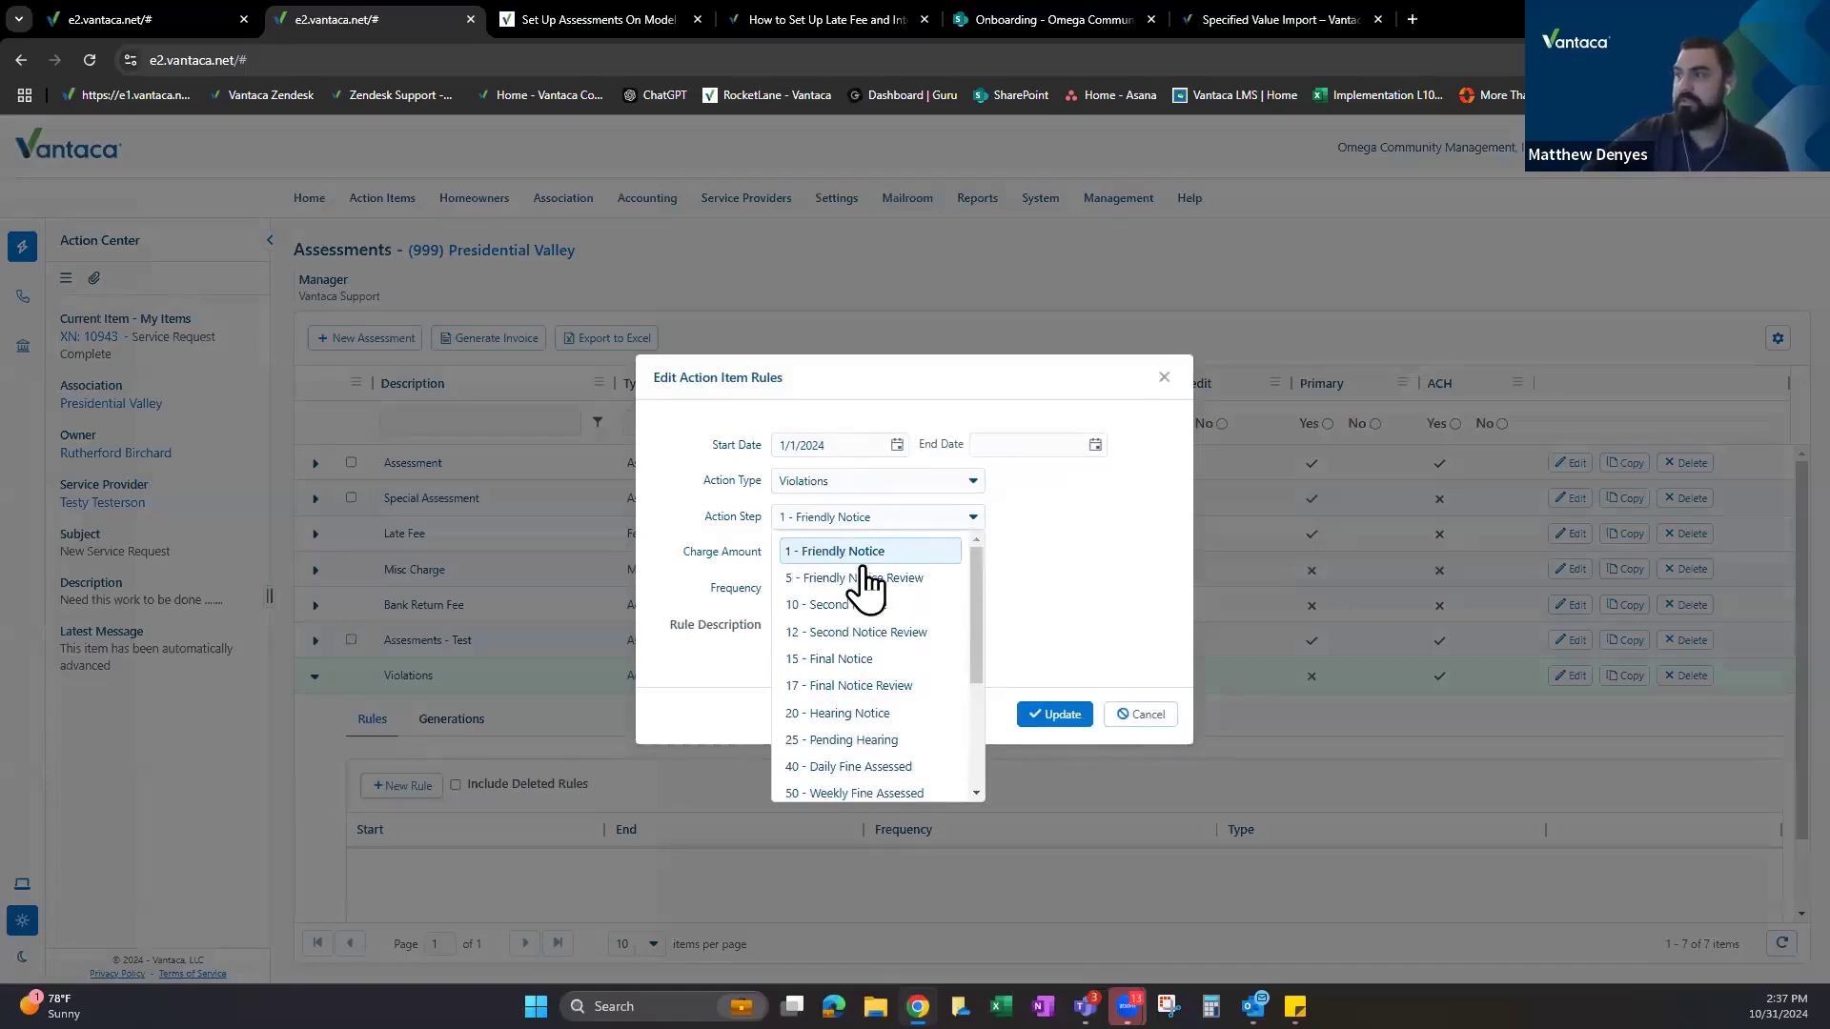
{"action": "left_click", "coordinate": [836, 553]}
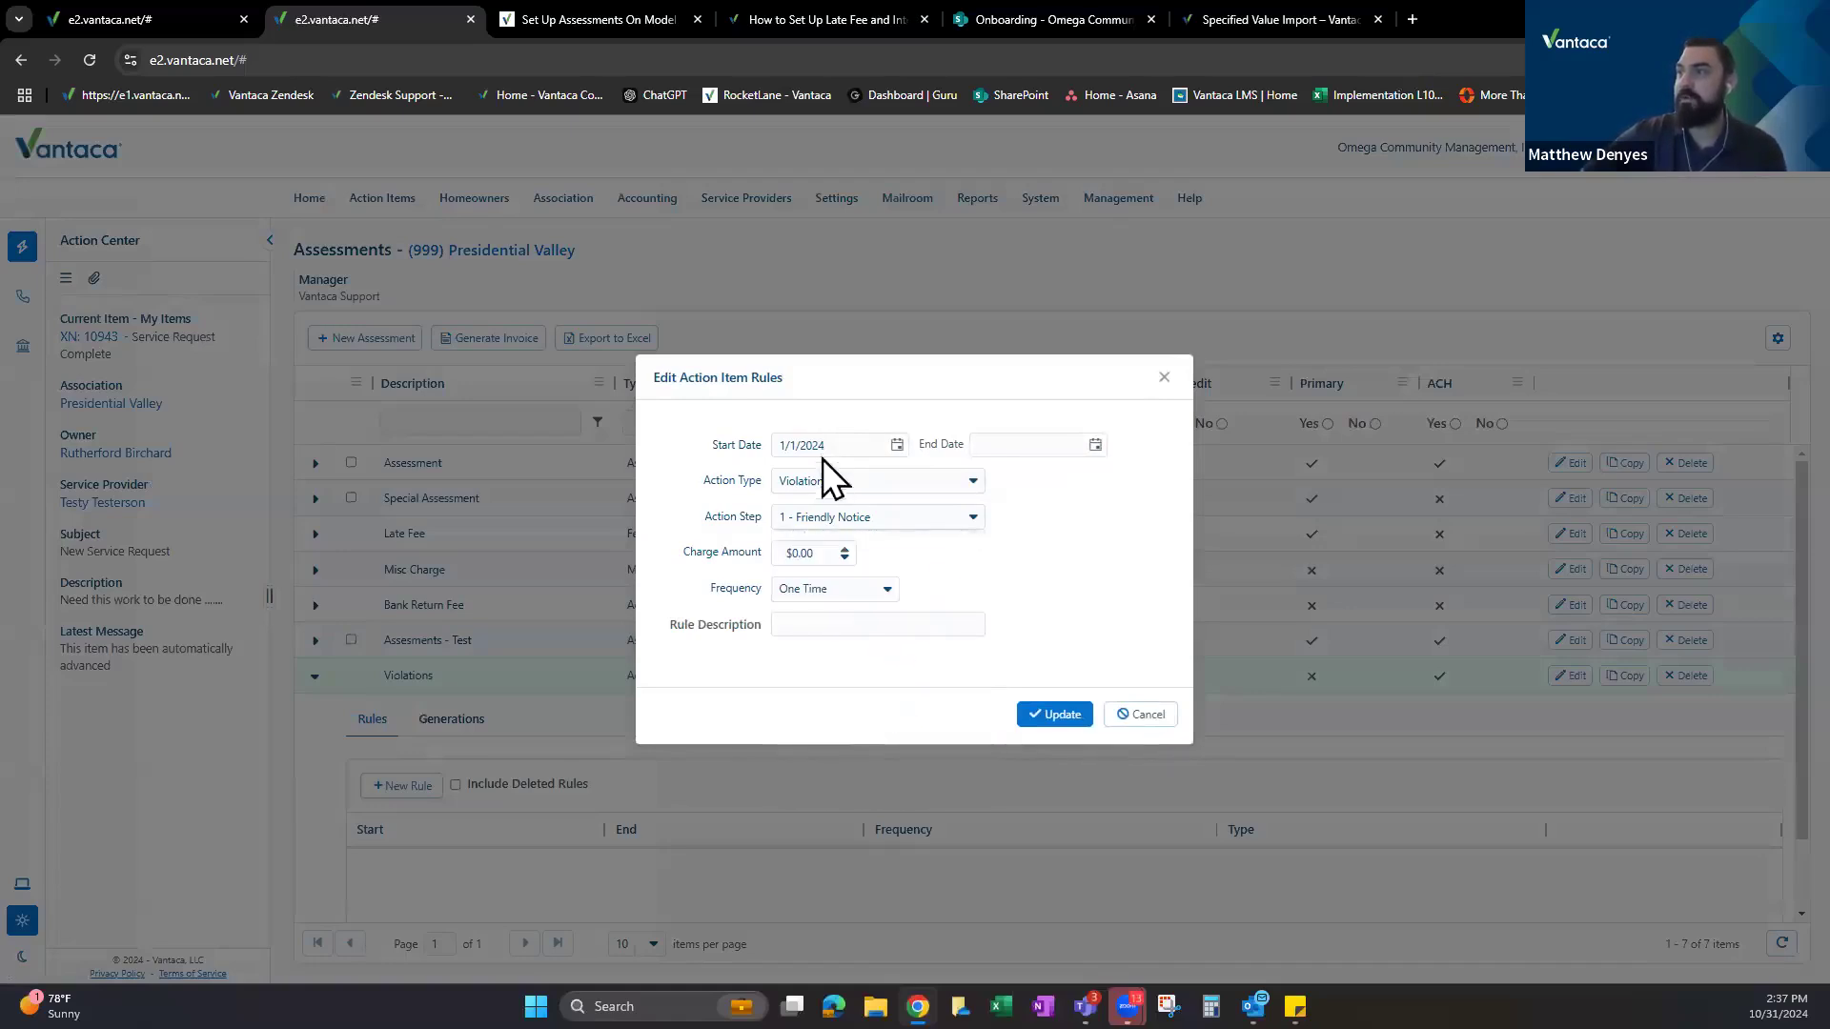
Give the rule a $25.00 charge described as Violation Fine and save it.
{"action": "left_click", "coordinate": [829, 558]}
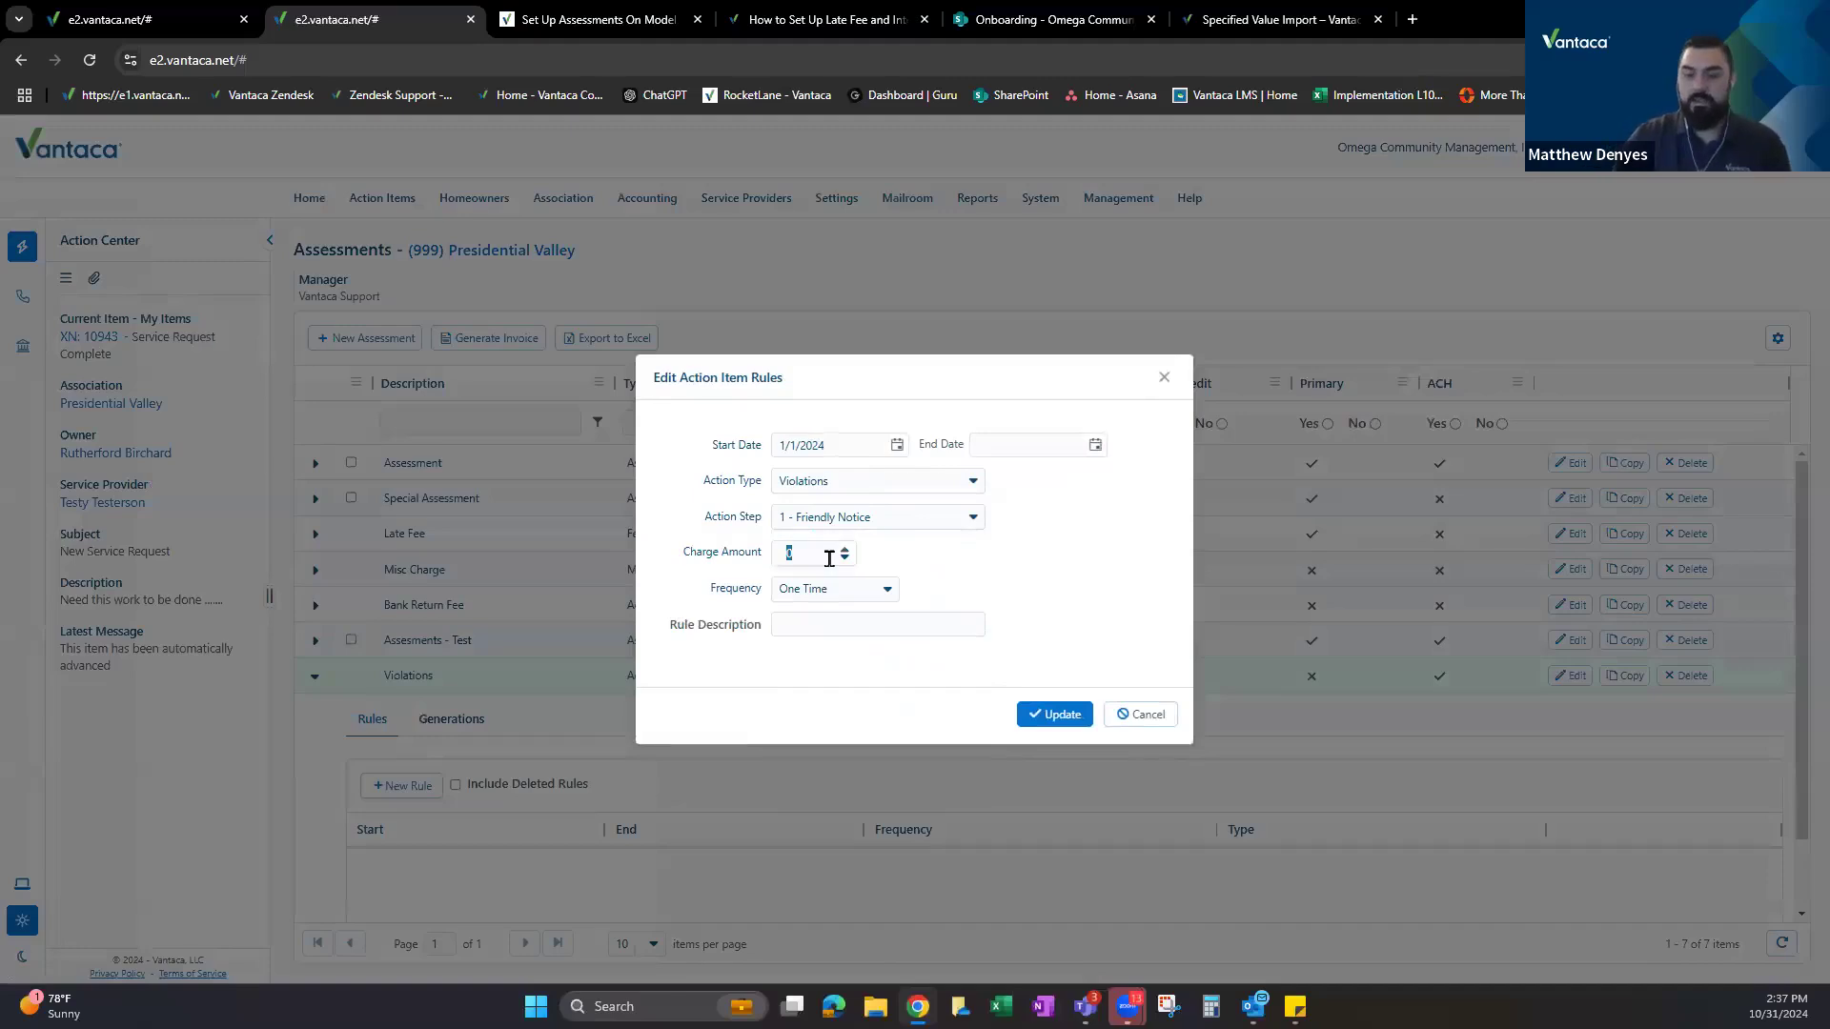
{"action": "type", "text": "25"}
{"action": "left_click", "coordinate": [825, 622]}
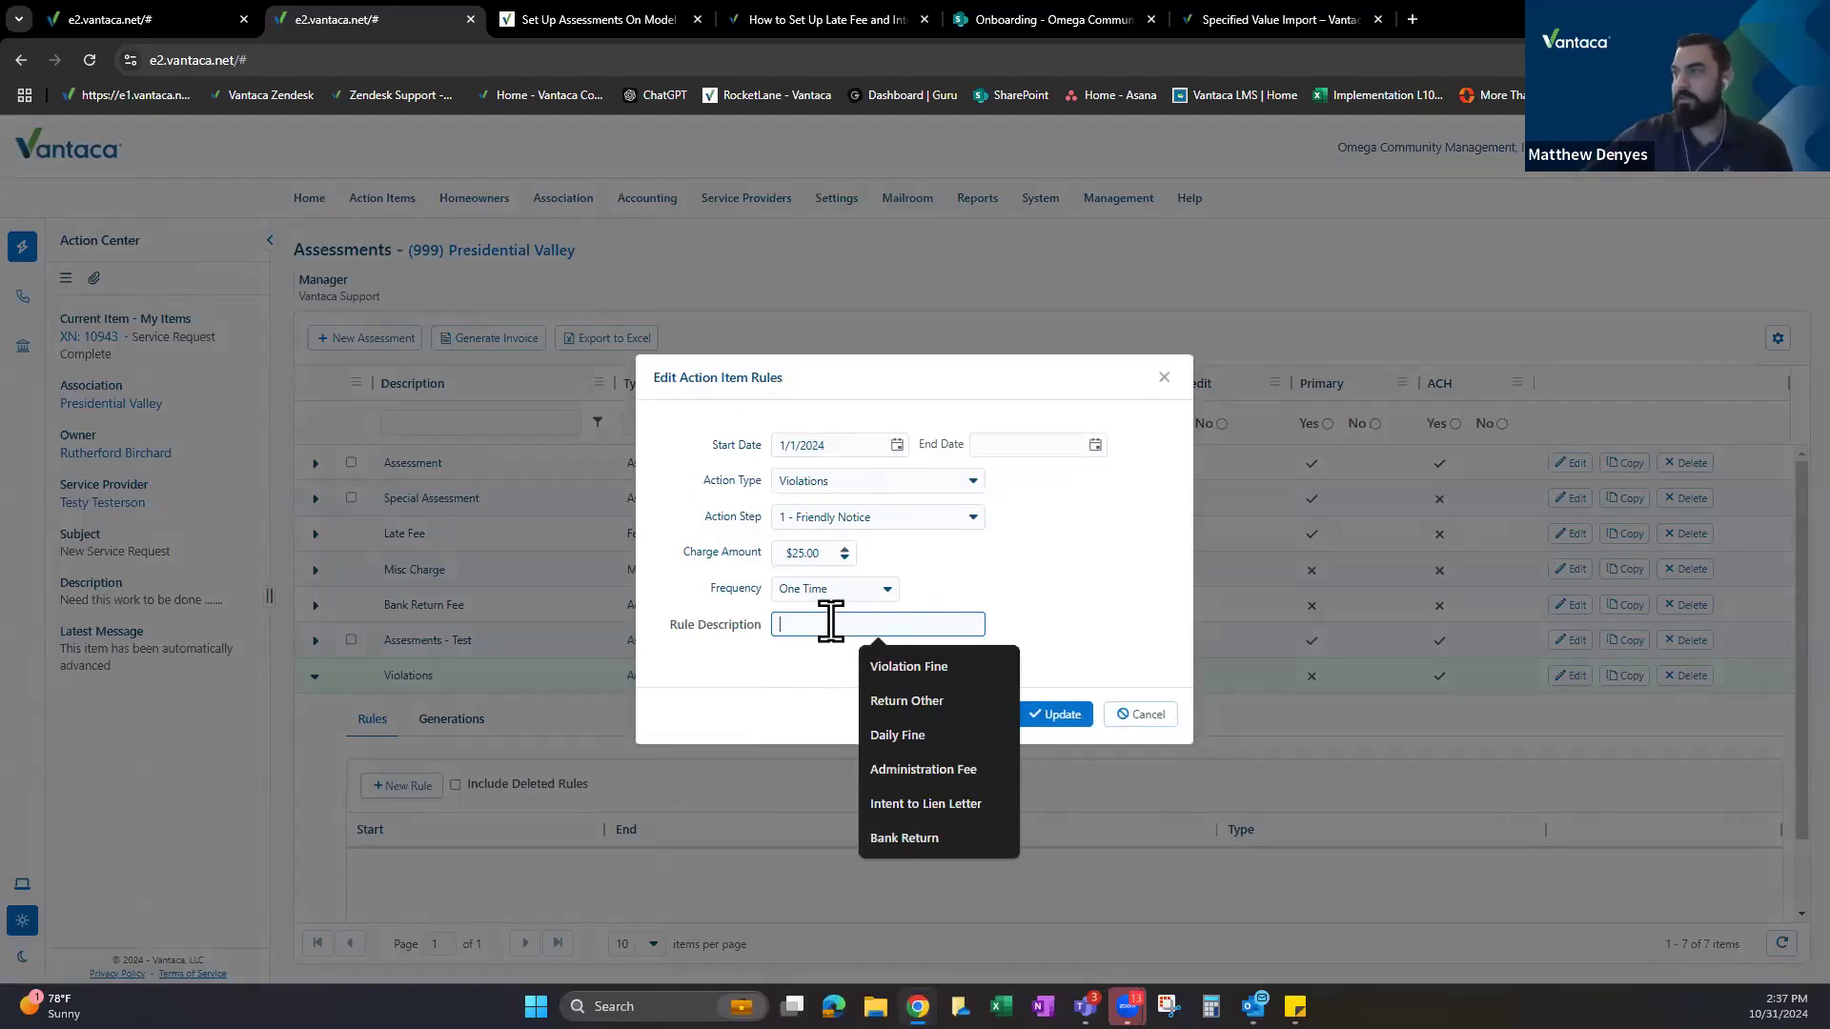
{"action": "left_click", "coordinate": [940, 667]}
{"action": "left_click", "coordinate": [1038, 723]}
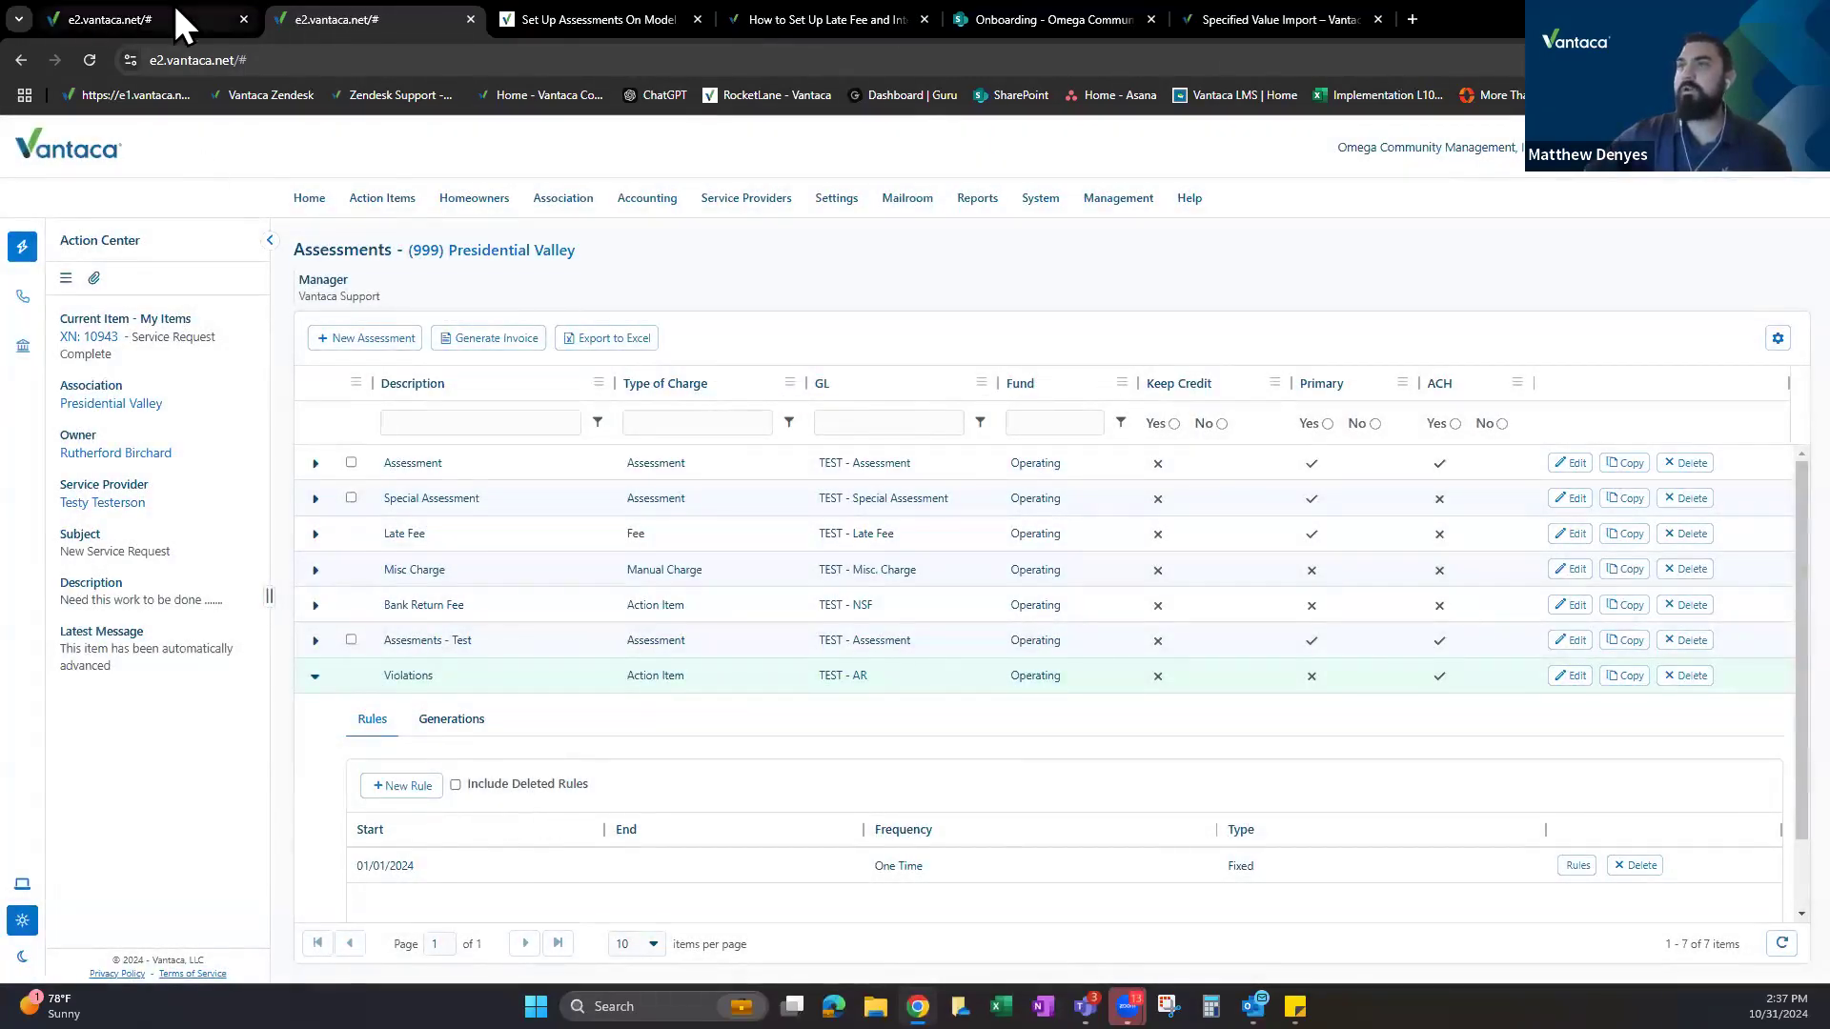
Start a new action item for a Presidential Valley homeowner with Action Type Violations.
{"action": "left_click", "coordinate": [181, 23]}
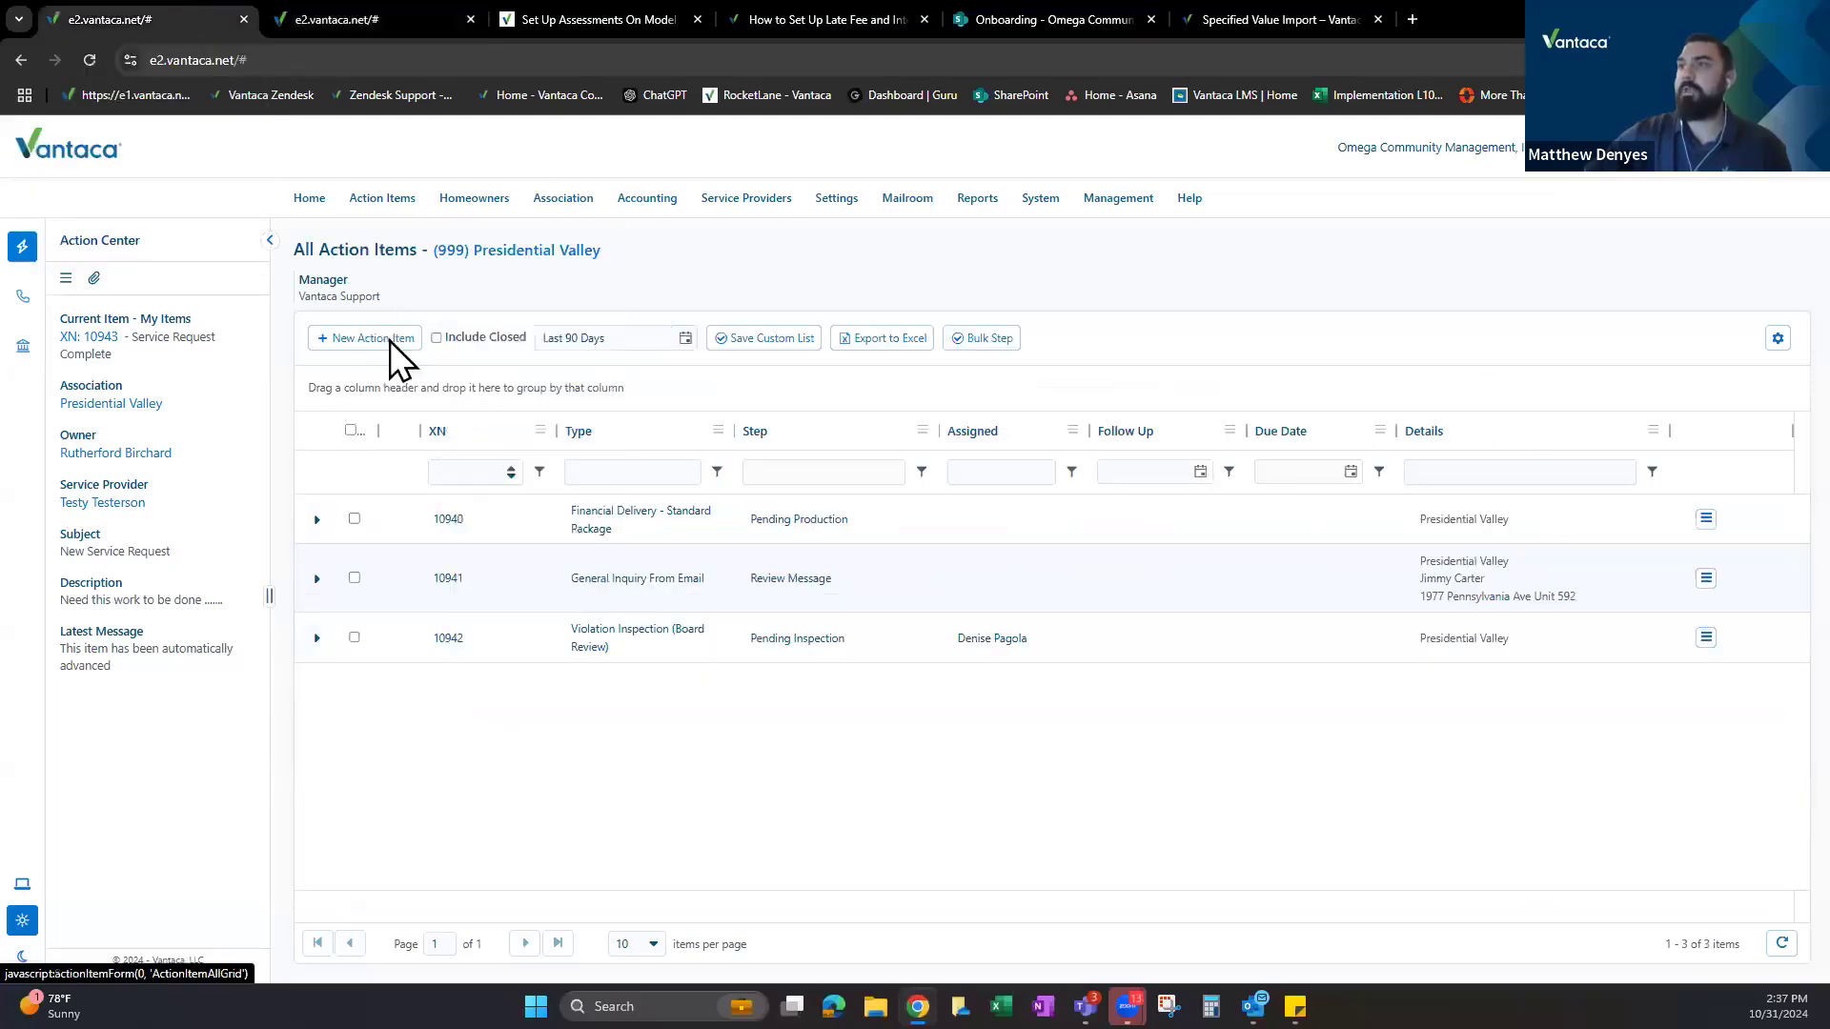
{"action": "left_click", "coordinate": [390, 339]}
{"action": "left_click", "coordinate": [860, 249]}
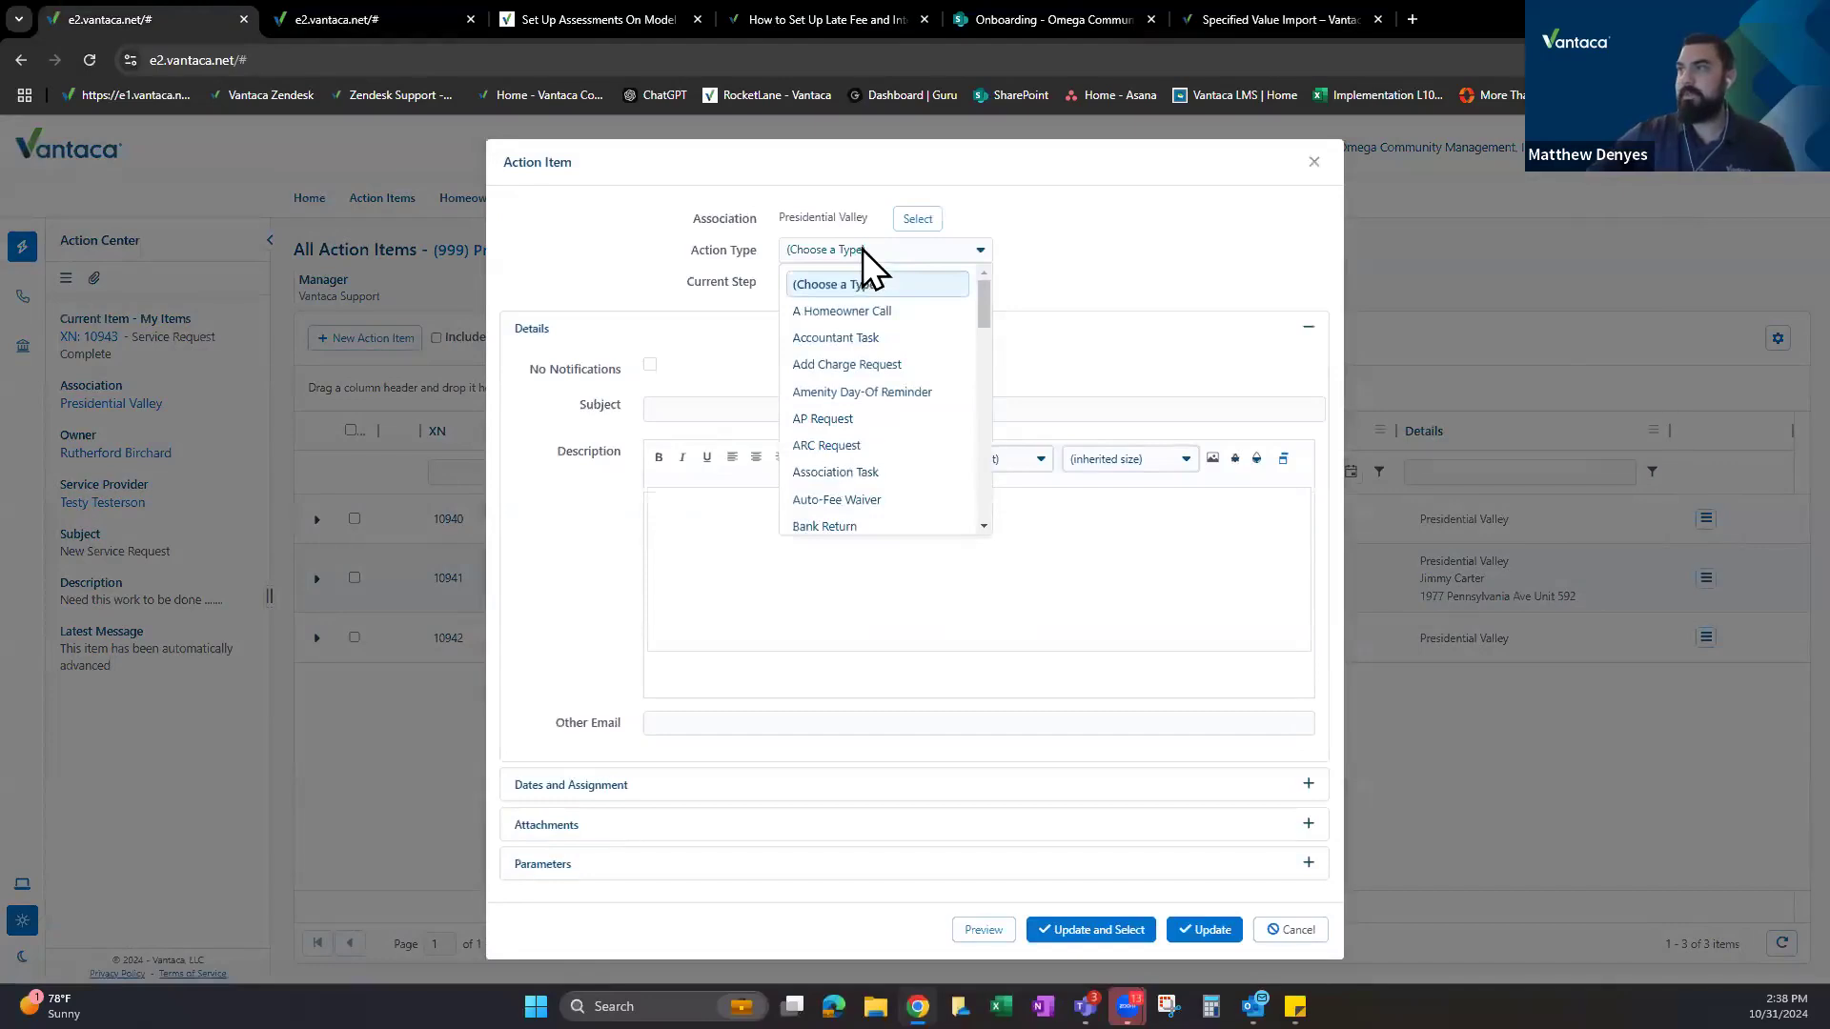
{"action": "left_click", "coordinate": [915, 222]}
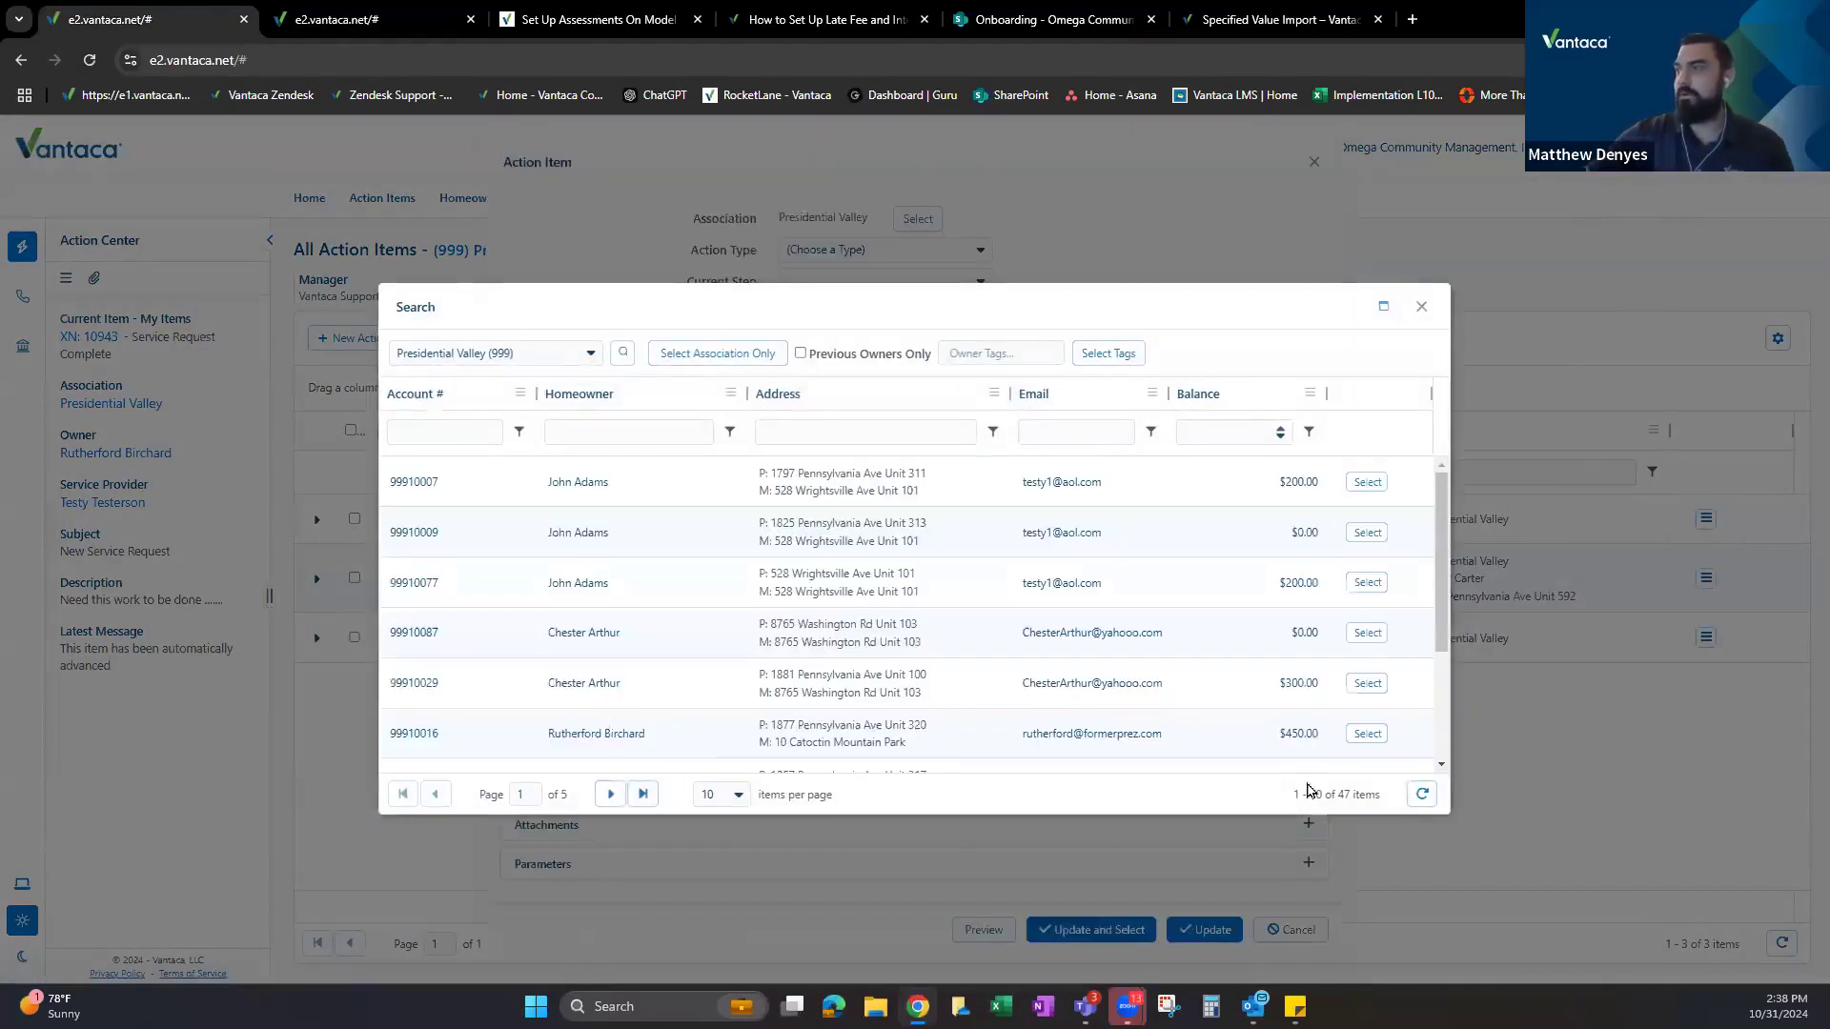
{"action": "left_click", "coordinate": [1367, 736]}
{"action": "left_click", "coordinate": [874, 291]}
{"action": "type", "text": "vi"}
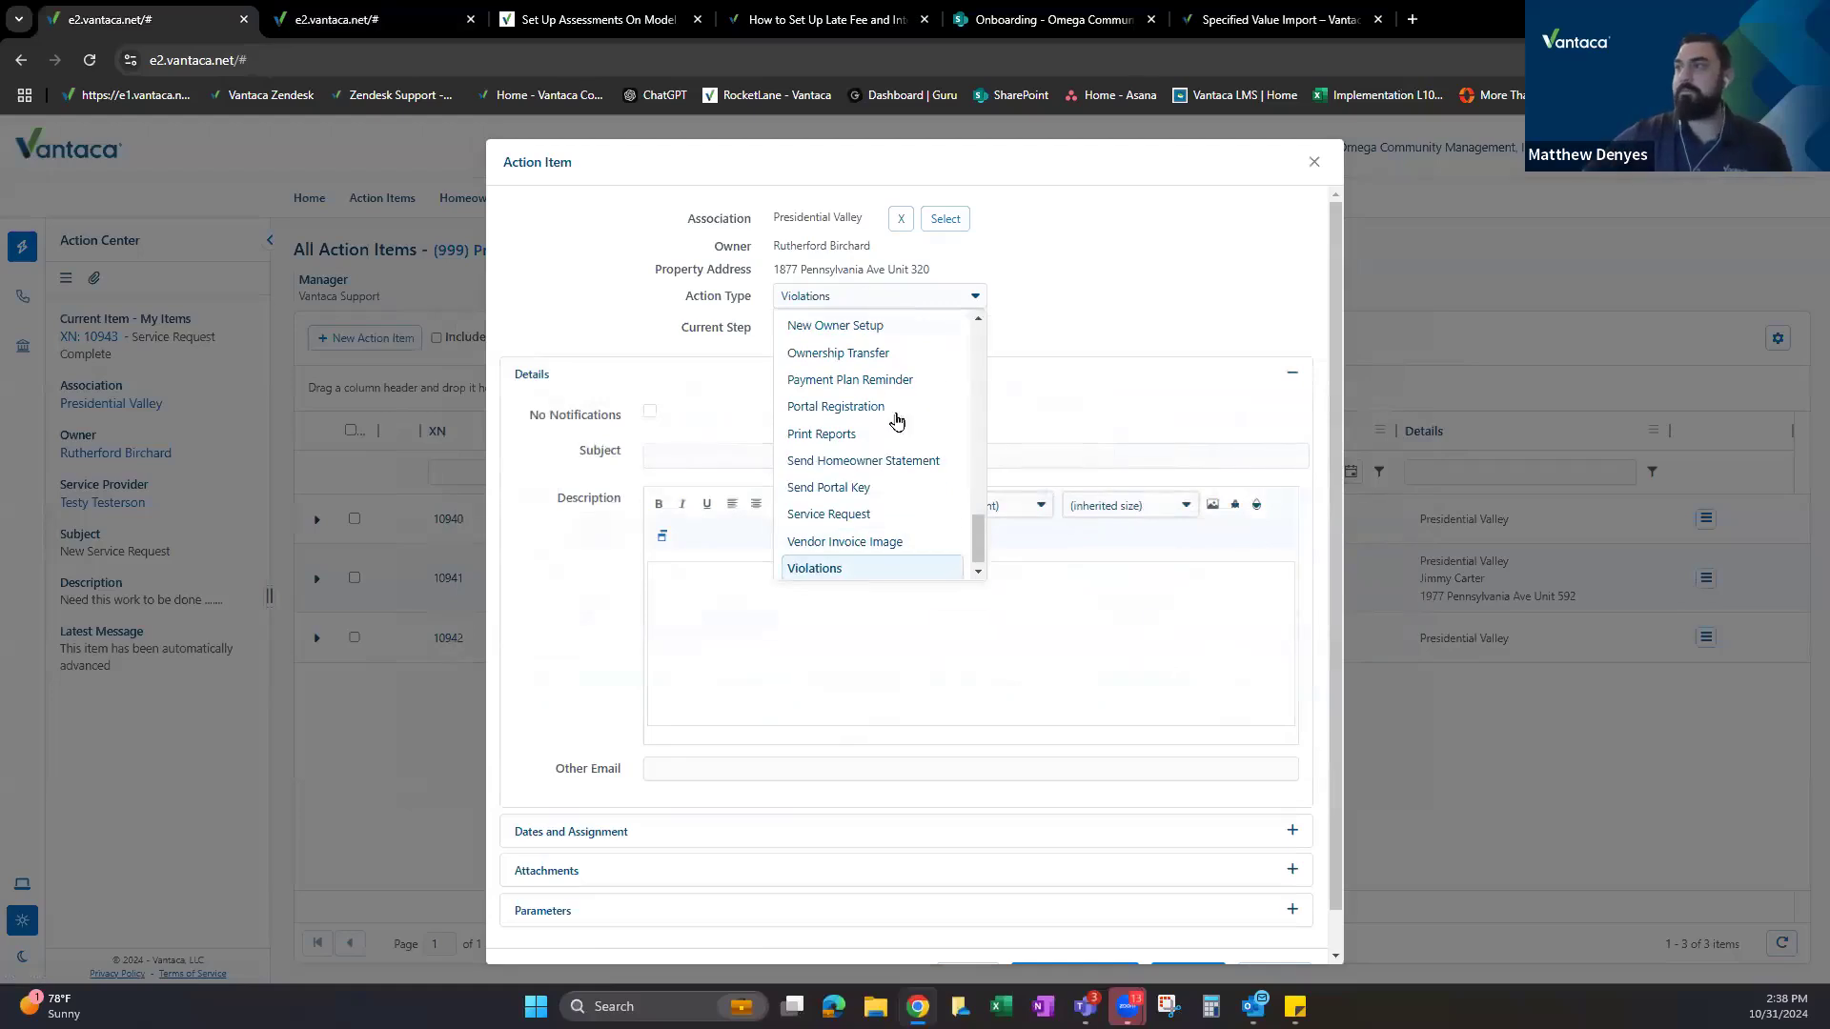
{"action": "left_click", "coordinate": [830, 562]}
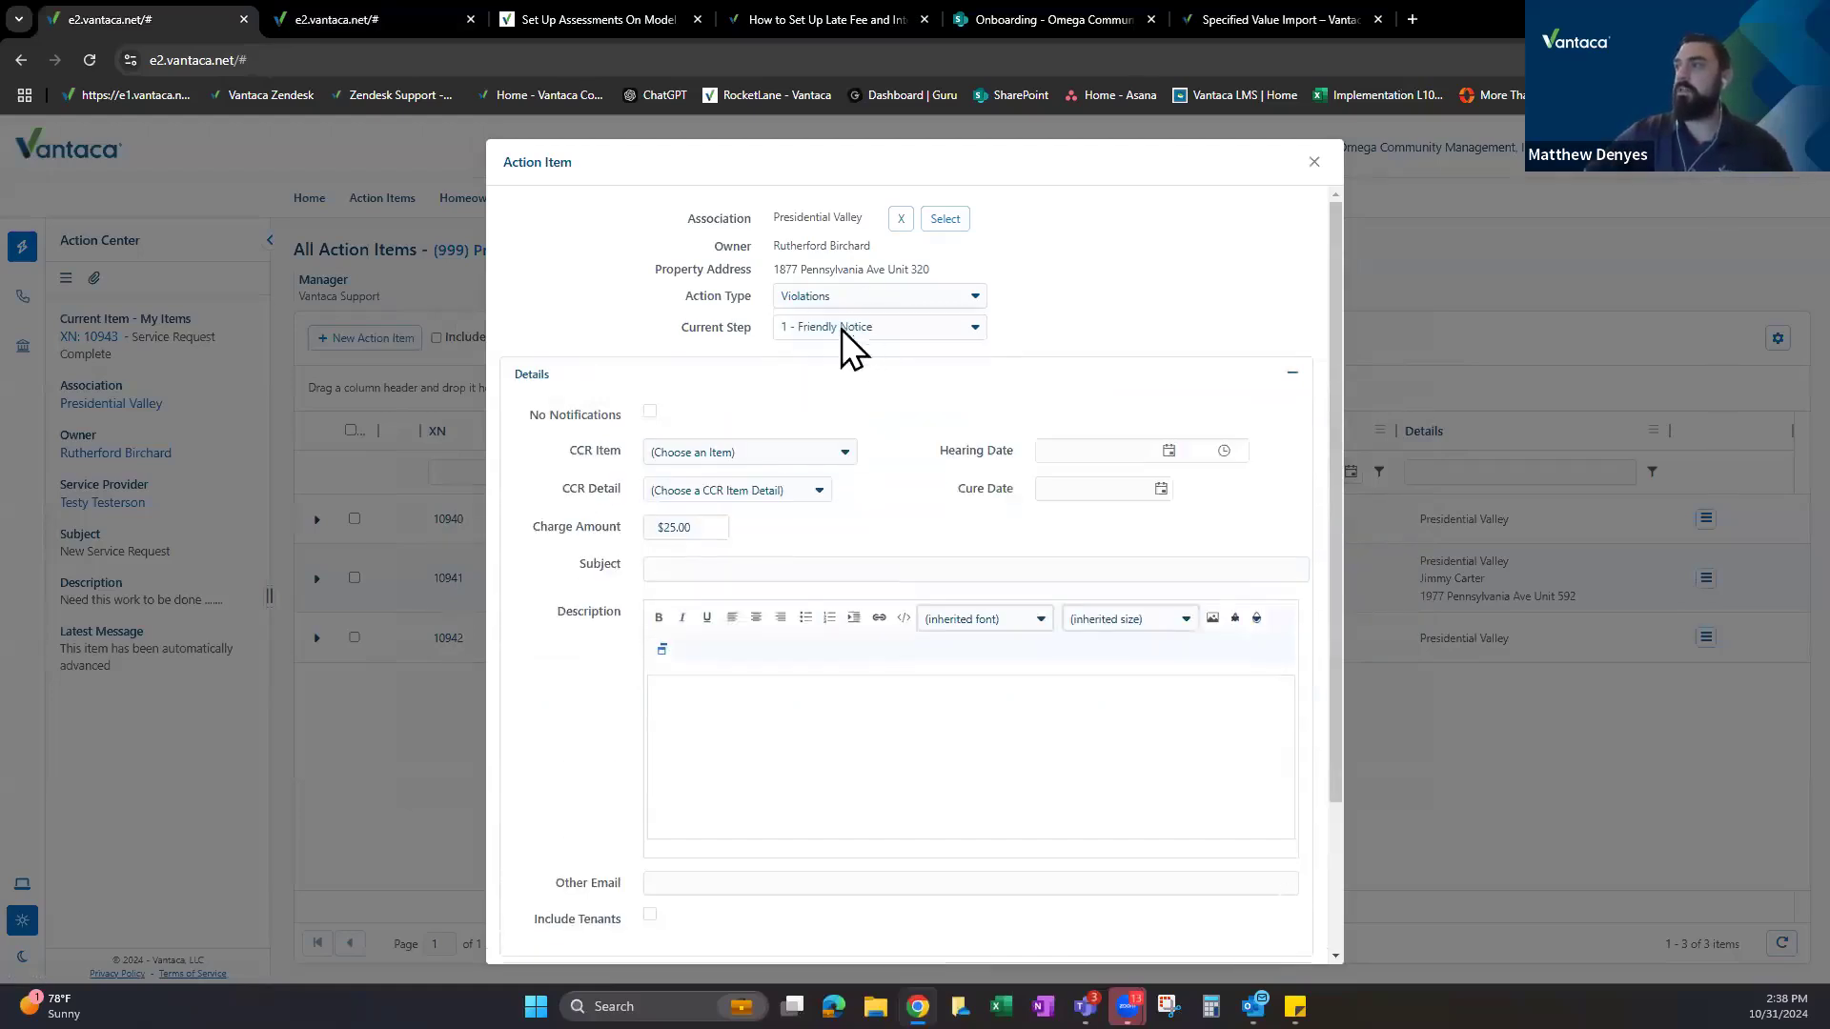
Replace the pre-filled charge amount with $50.00 on the Friendly Notice step.
{"action": "left_click_drag", "start_coordinate": [541, 532], "coordinate": [603, 534]}
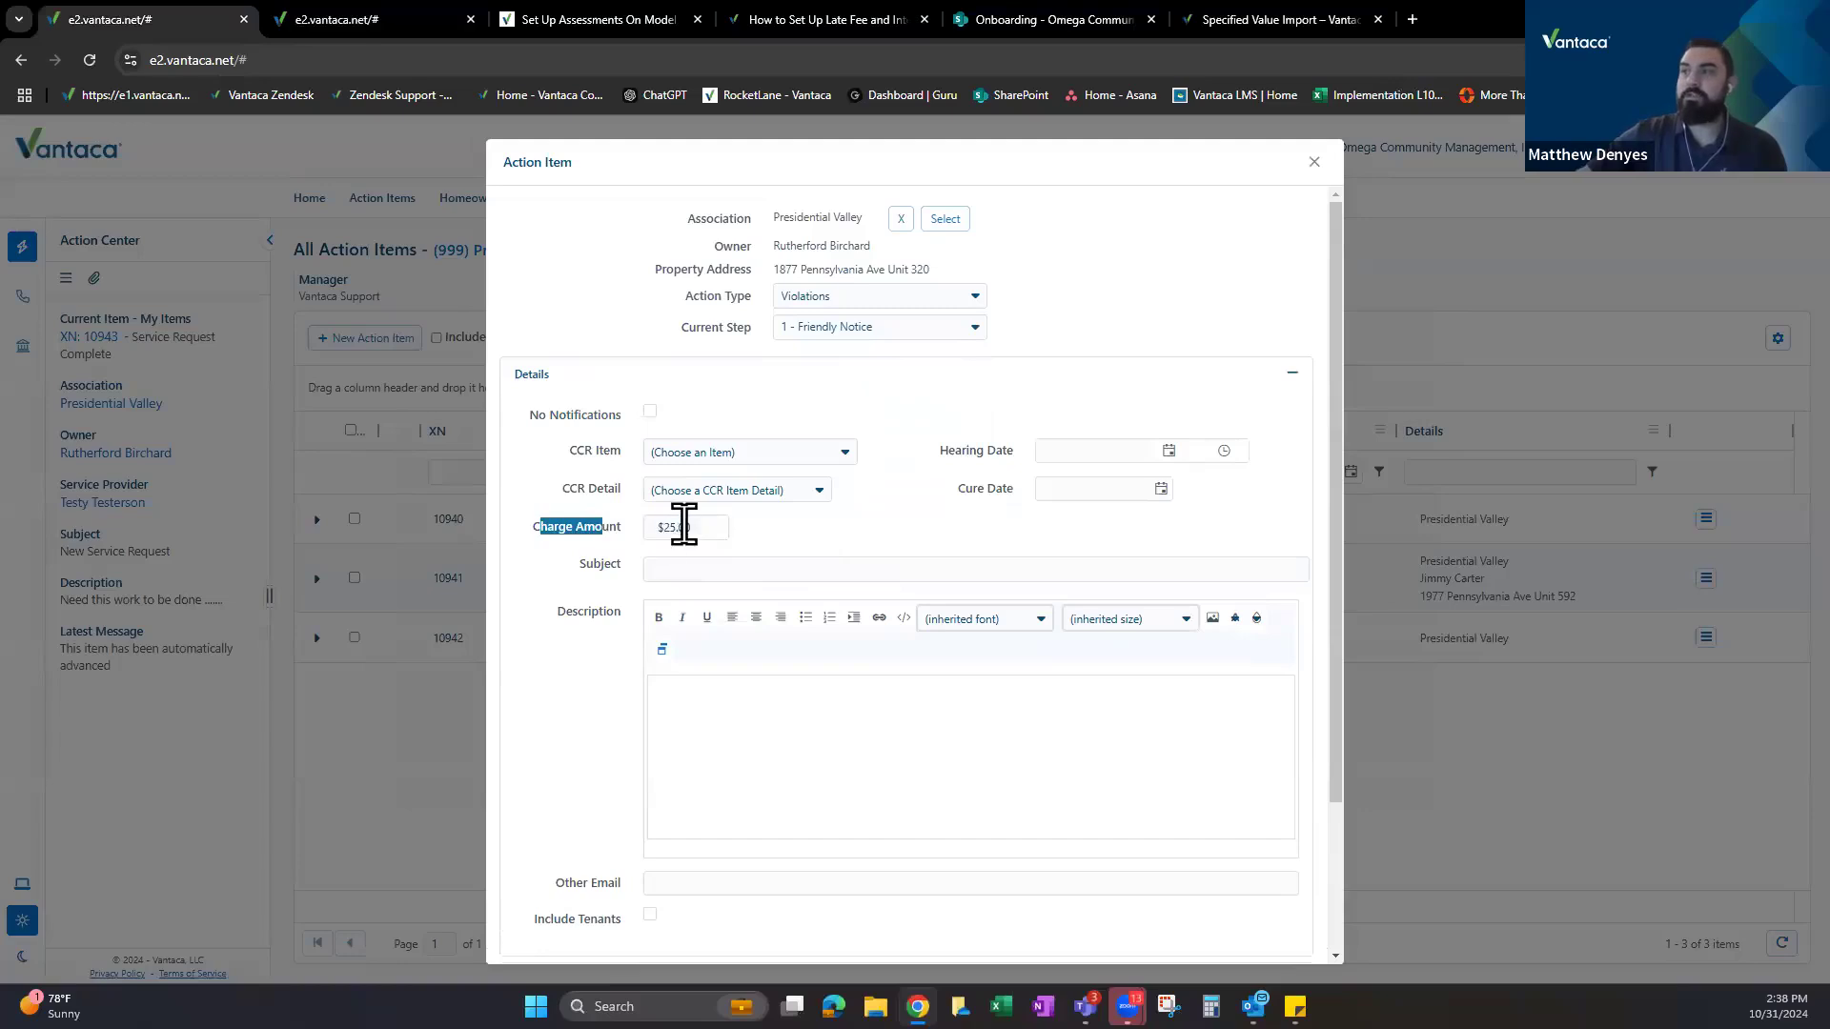
{"action": "double_click", "coordinate": [683, 527]}
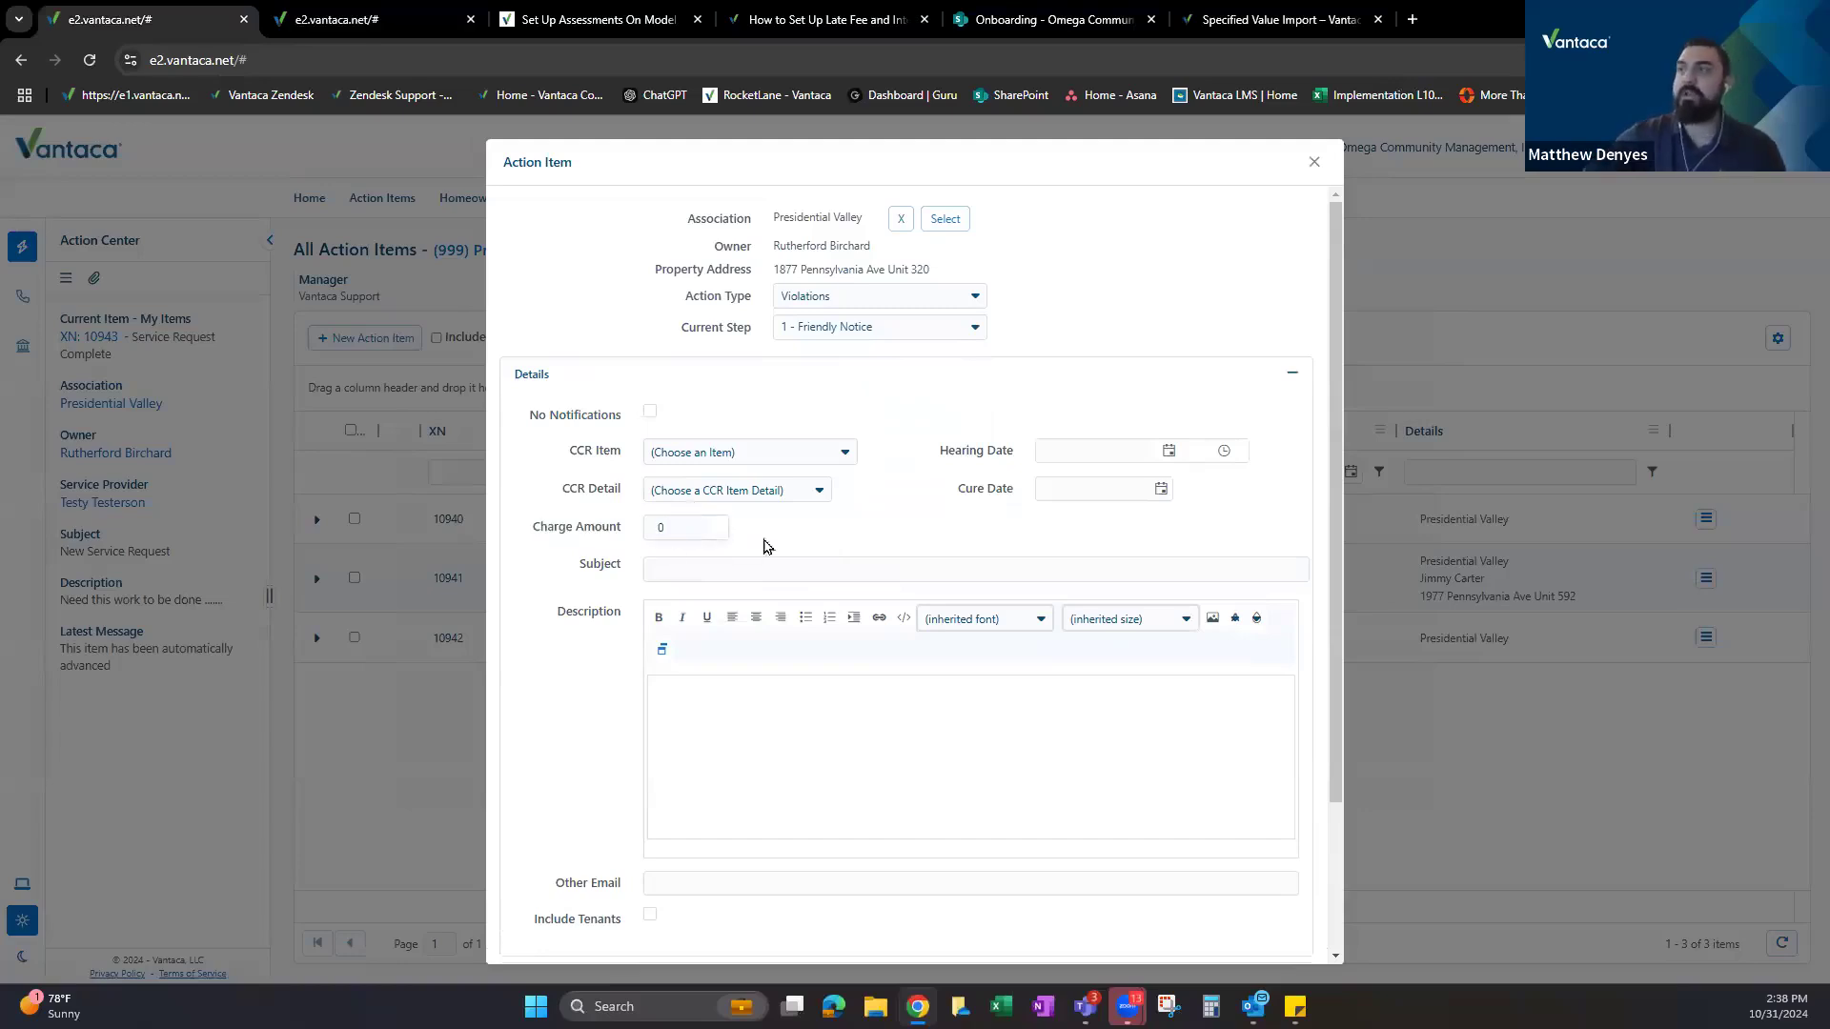
{"action": "left_click", "coordinate": [671, 527]}
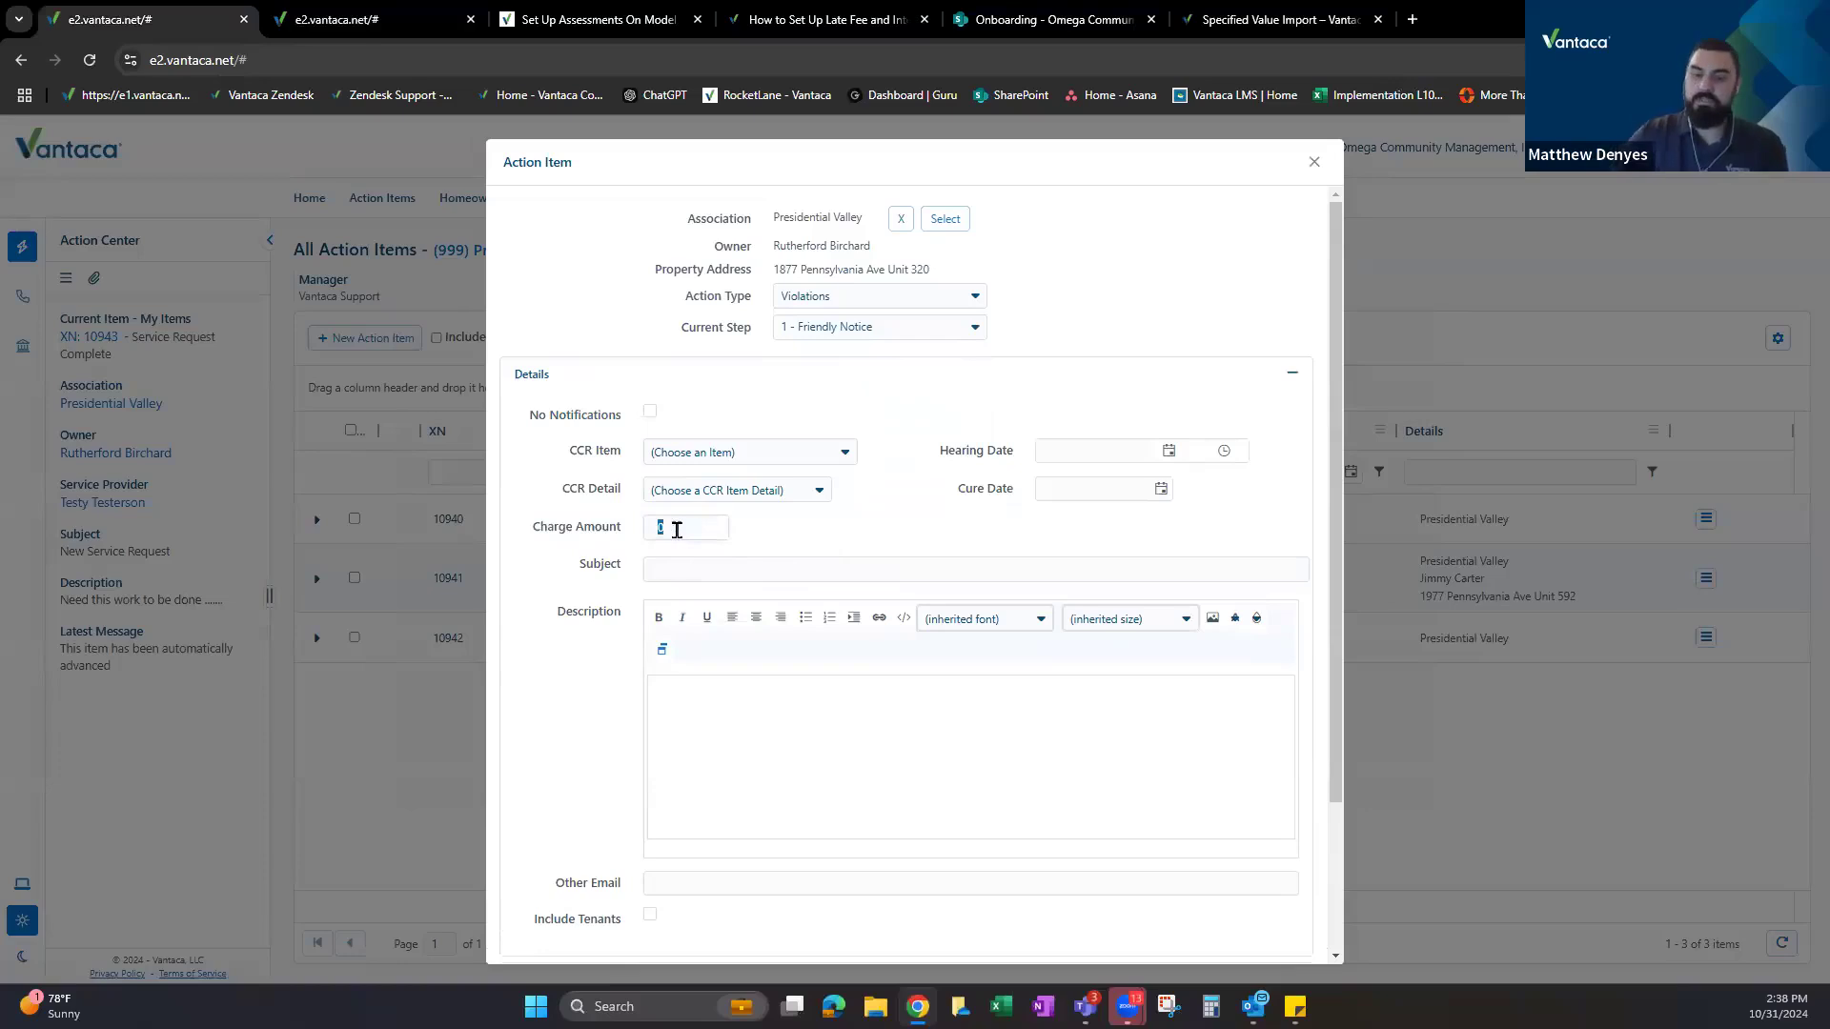
{"action": "type", "text": "50"}
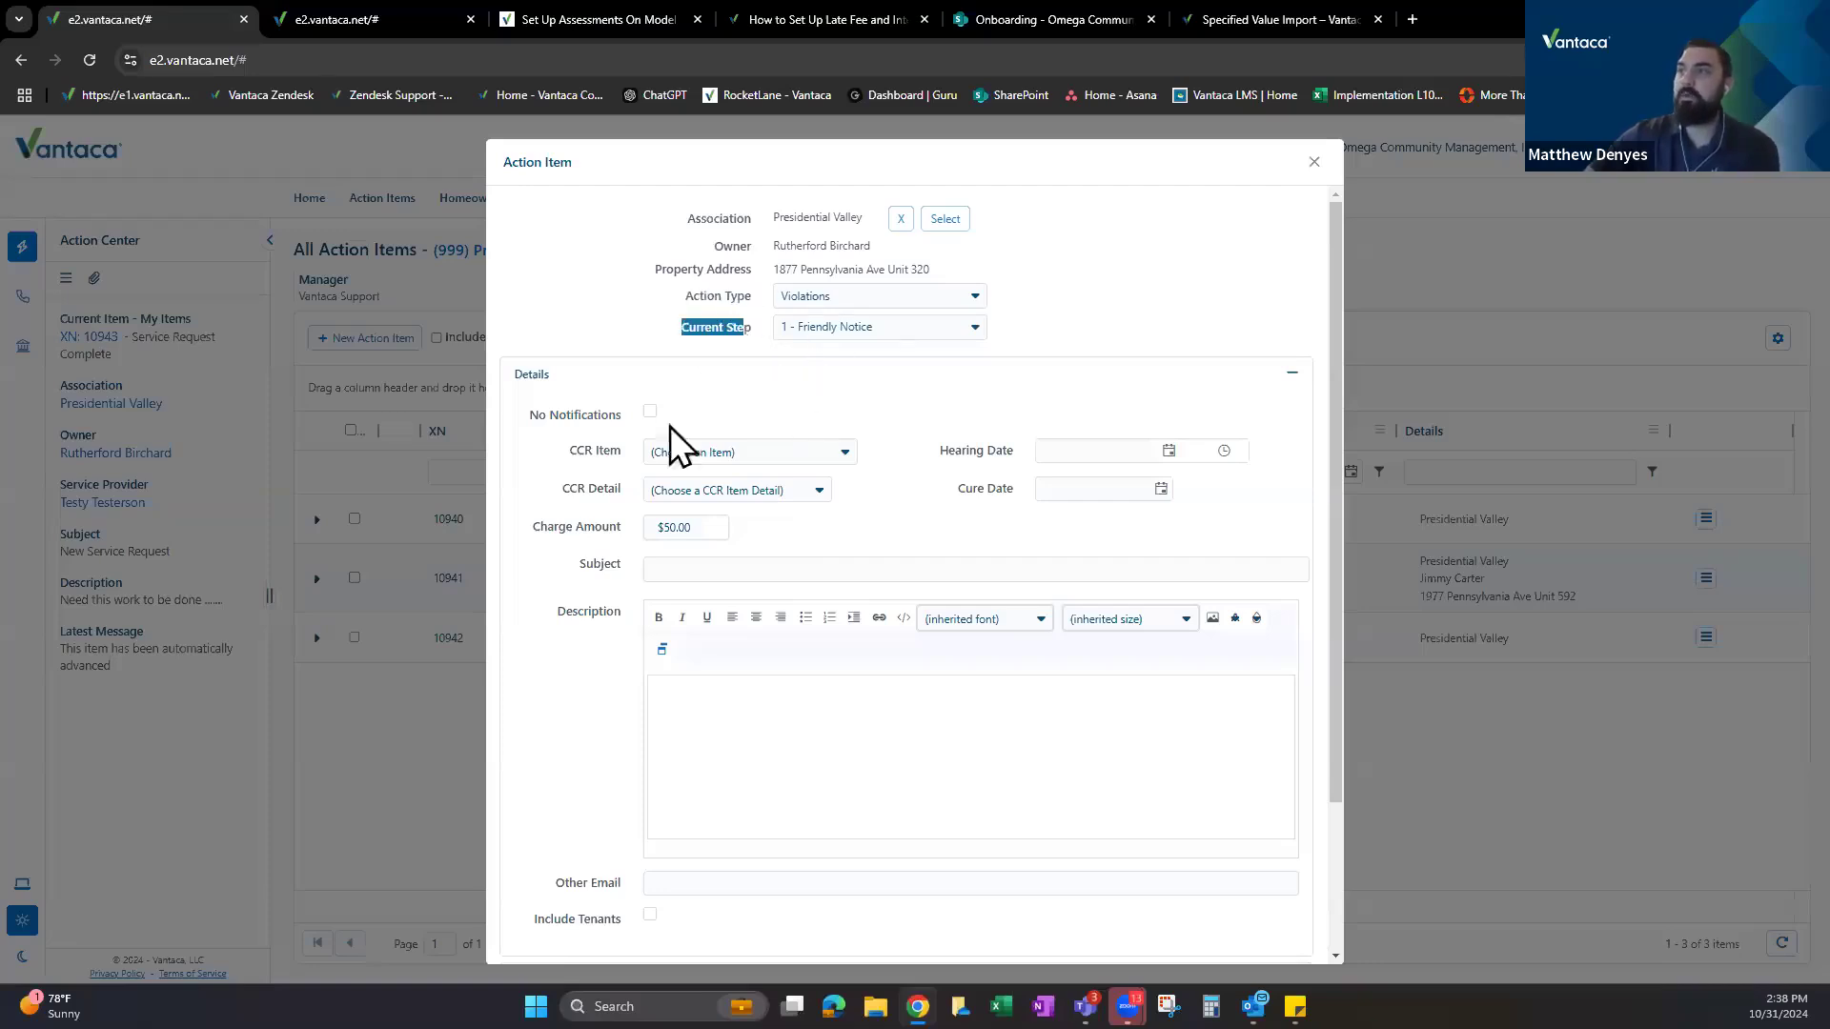
{"action": "left_click", "coordinate": [592, 535]}
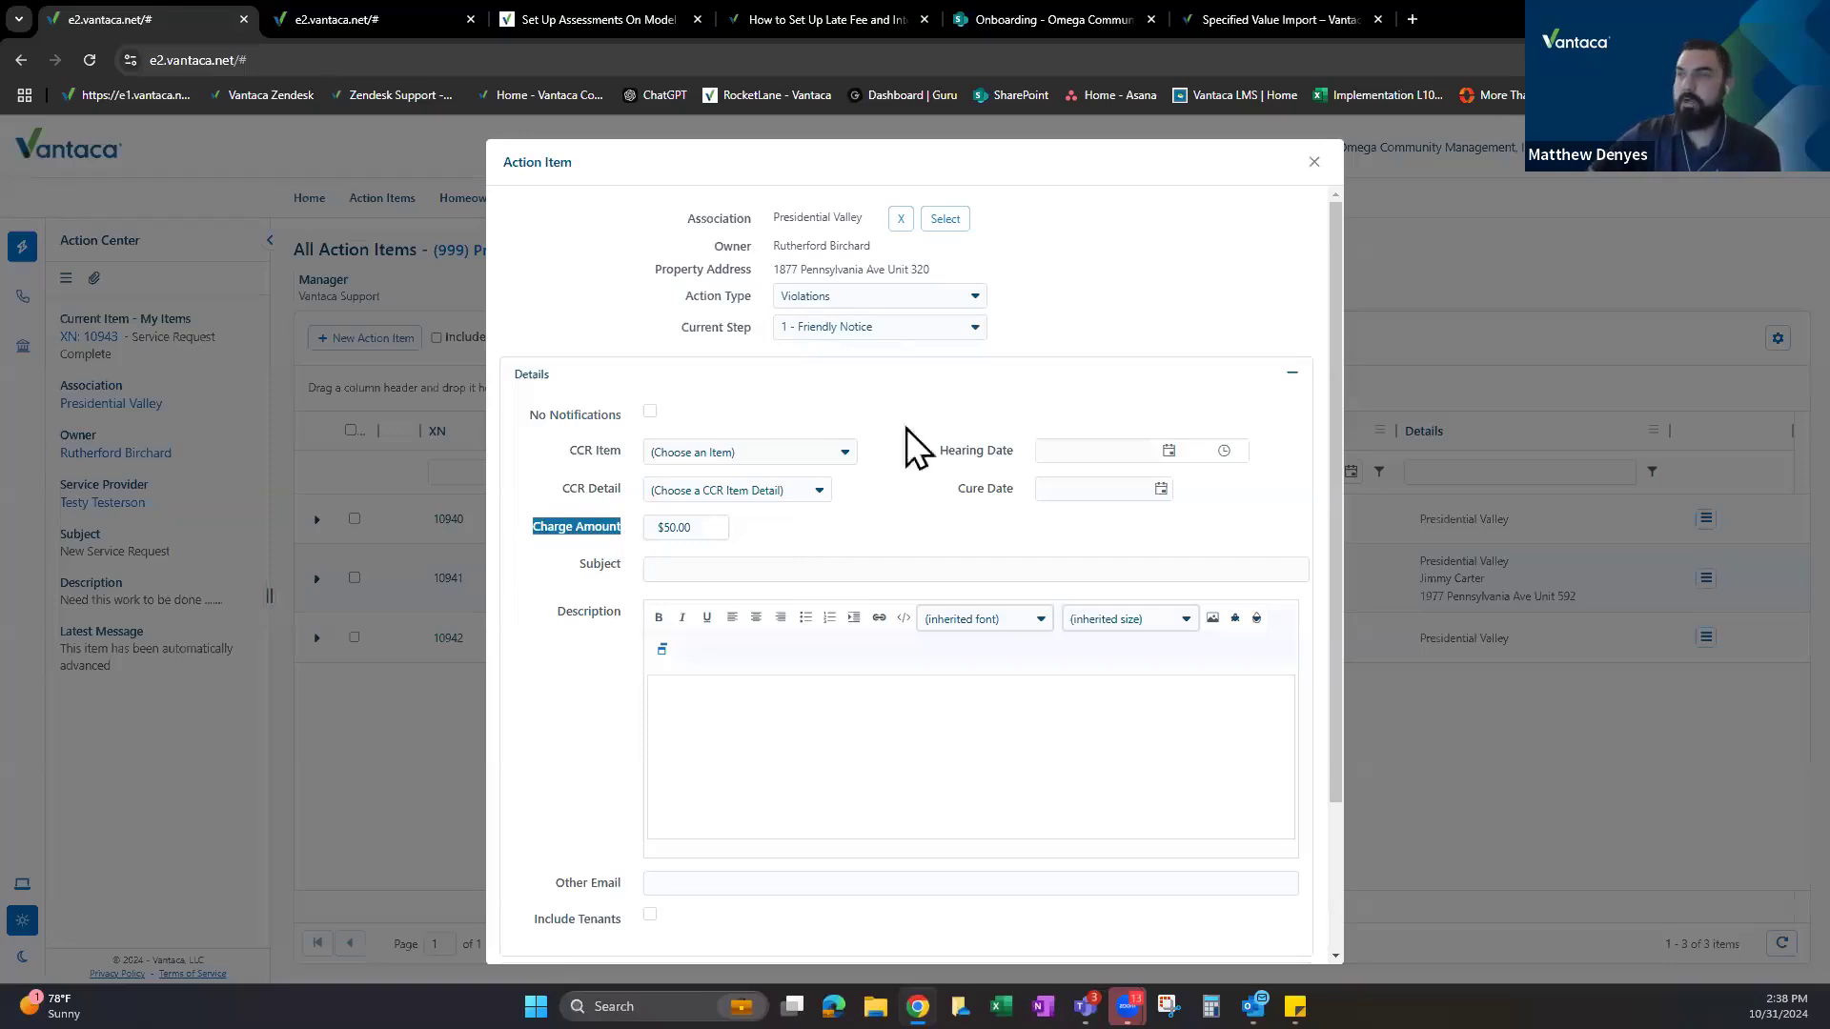
{"action": "left_click", "coordinate": [370, 9]}
Expand the Bank Return Fee assessment on the Presidential Valley Assessments tab to show its rules.
{"action": "left_click", "coordinate": [369, 9]}
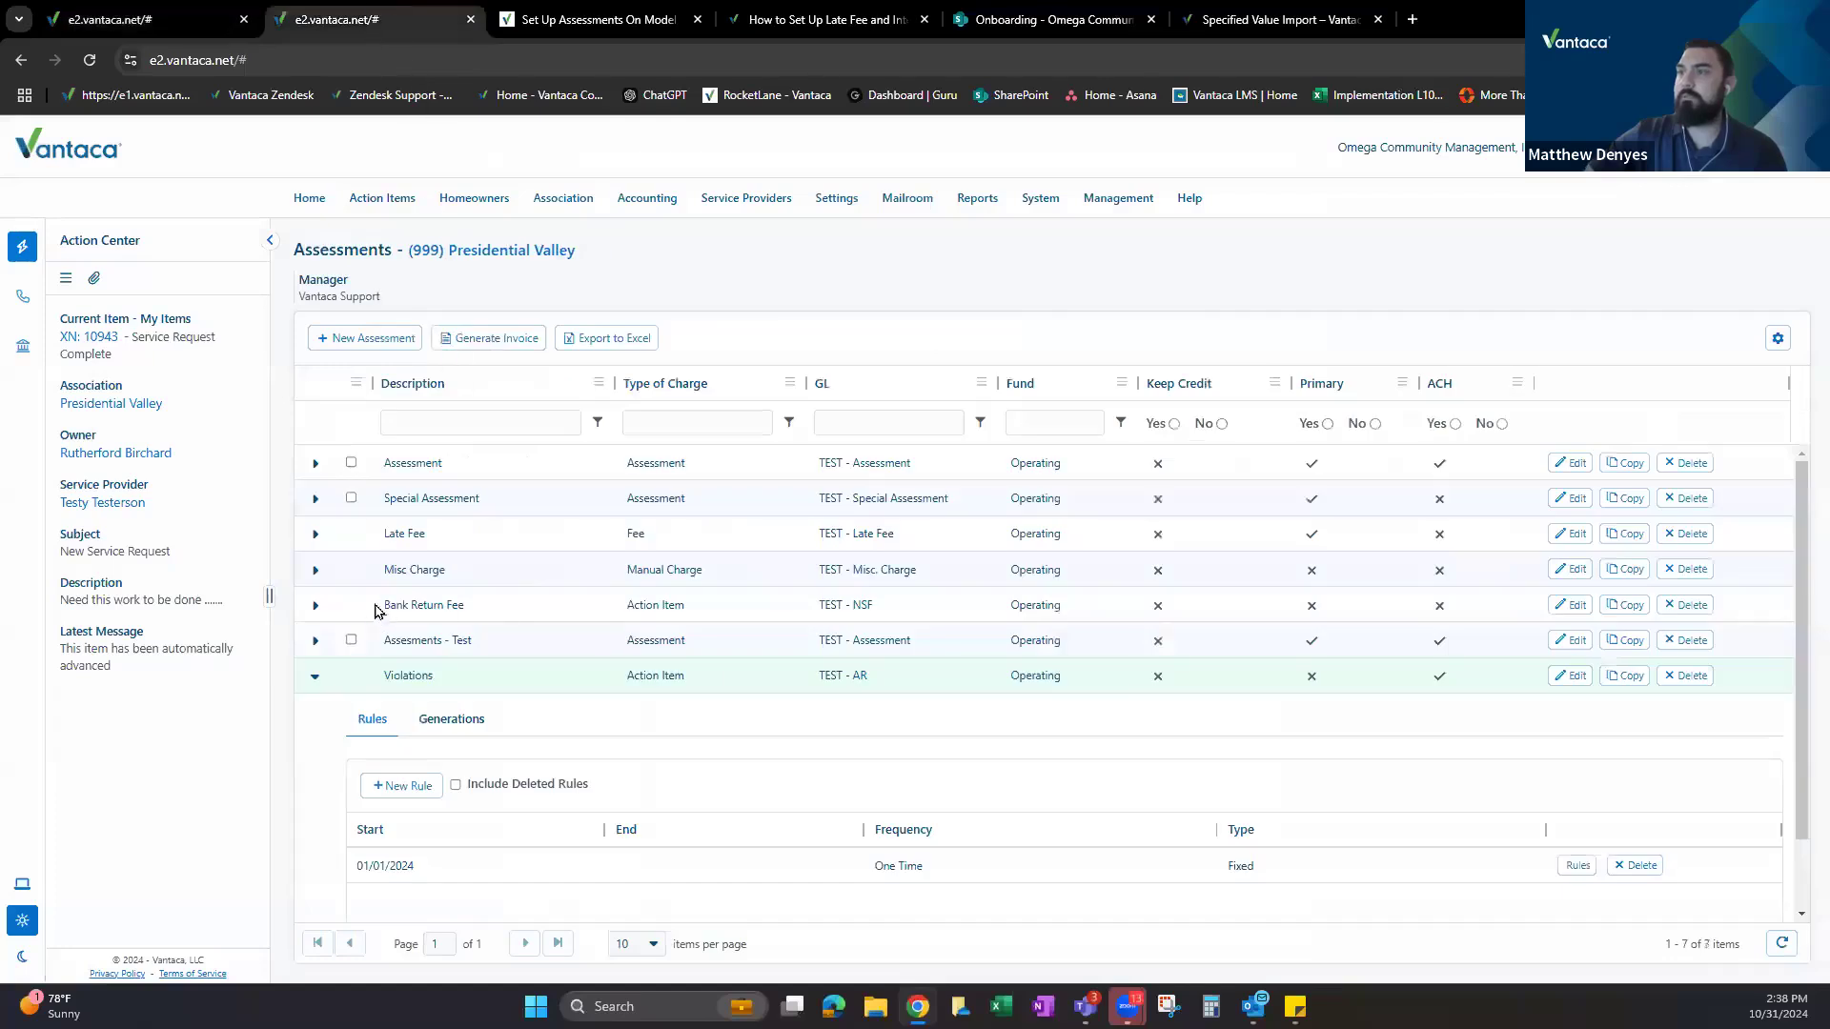
{"action": "triple_click", "coordinate": [466, 606]}
{"action": "left_click", "coordinate": [316, 606]}
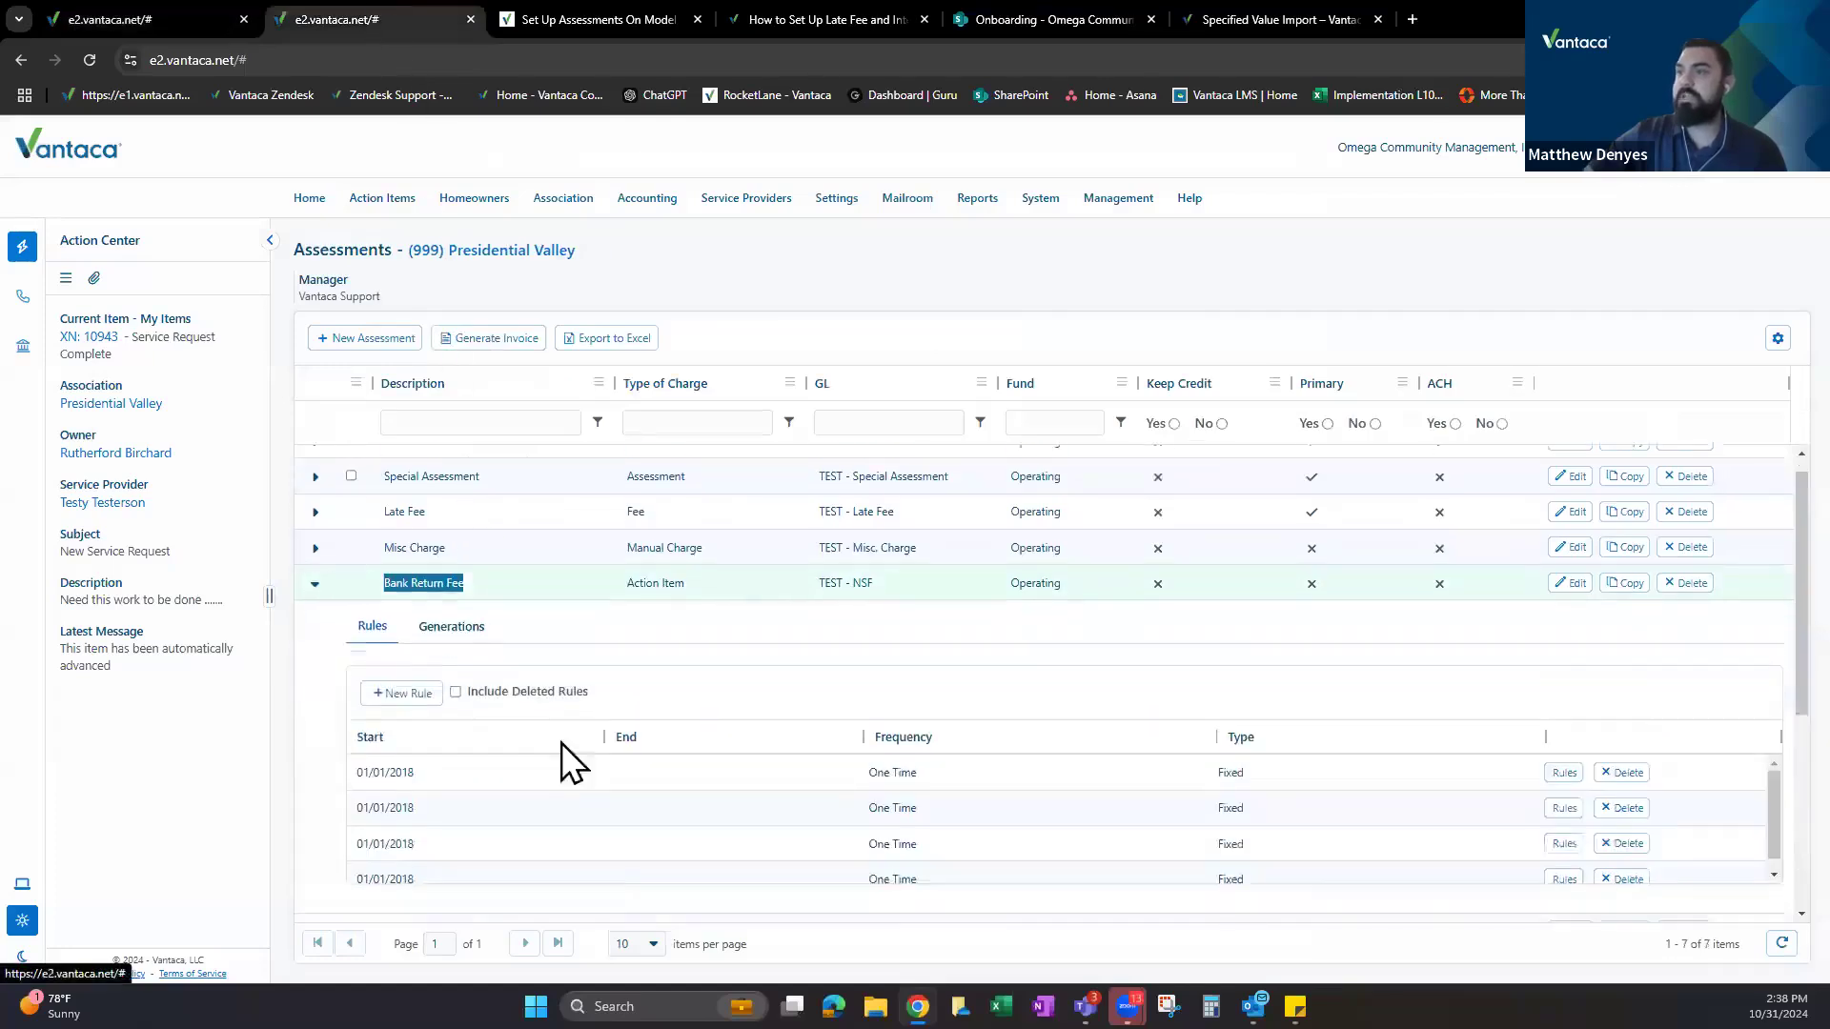
{"action": "scroll", "coordinate": [522, 632], "scroll_direction": "down", "scroll_amount": 3}
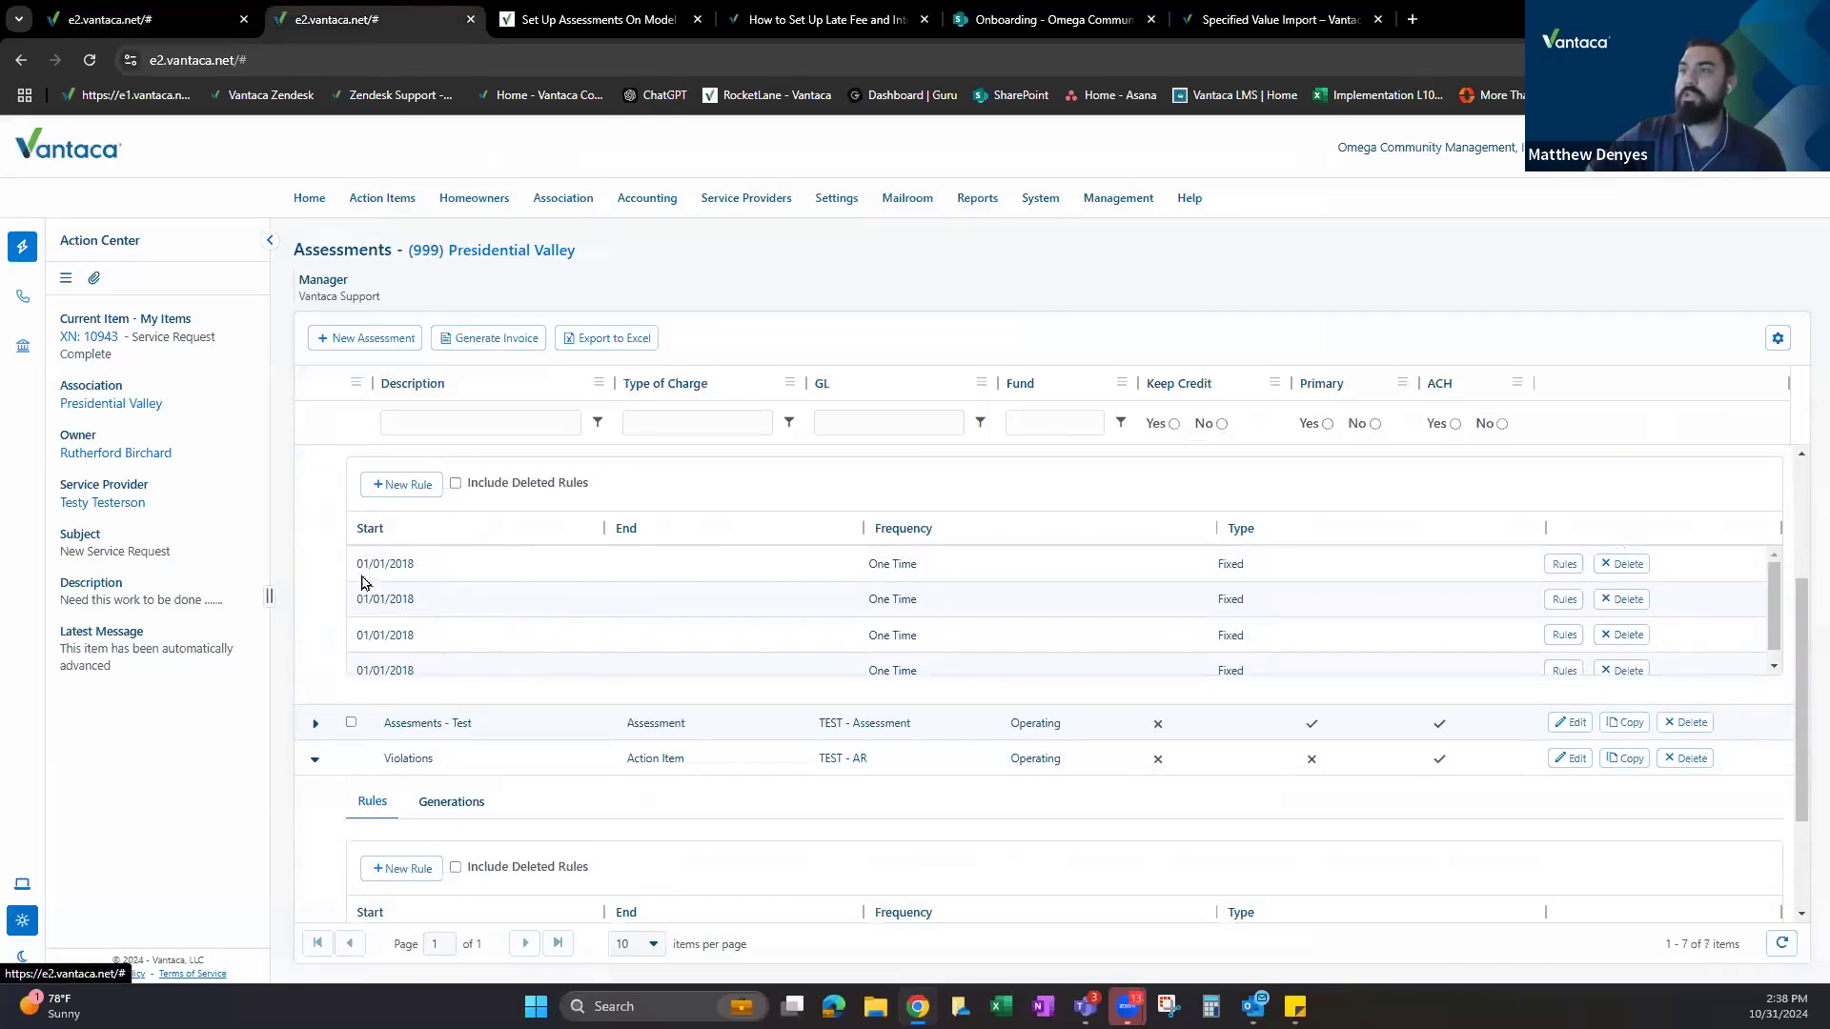
{"action": "left_click_drag", "start_coordinate": [357, 568], "coordinate": [461, 576]}
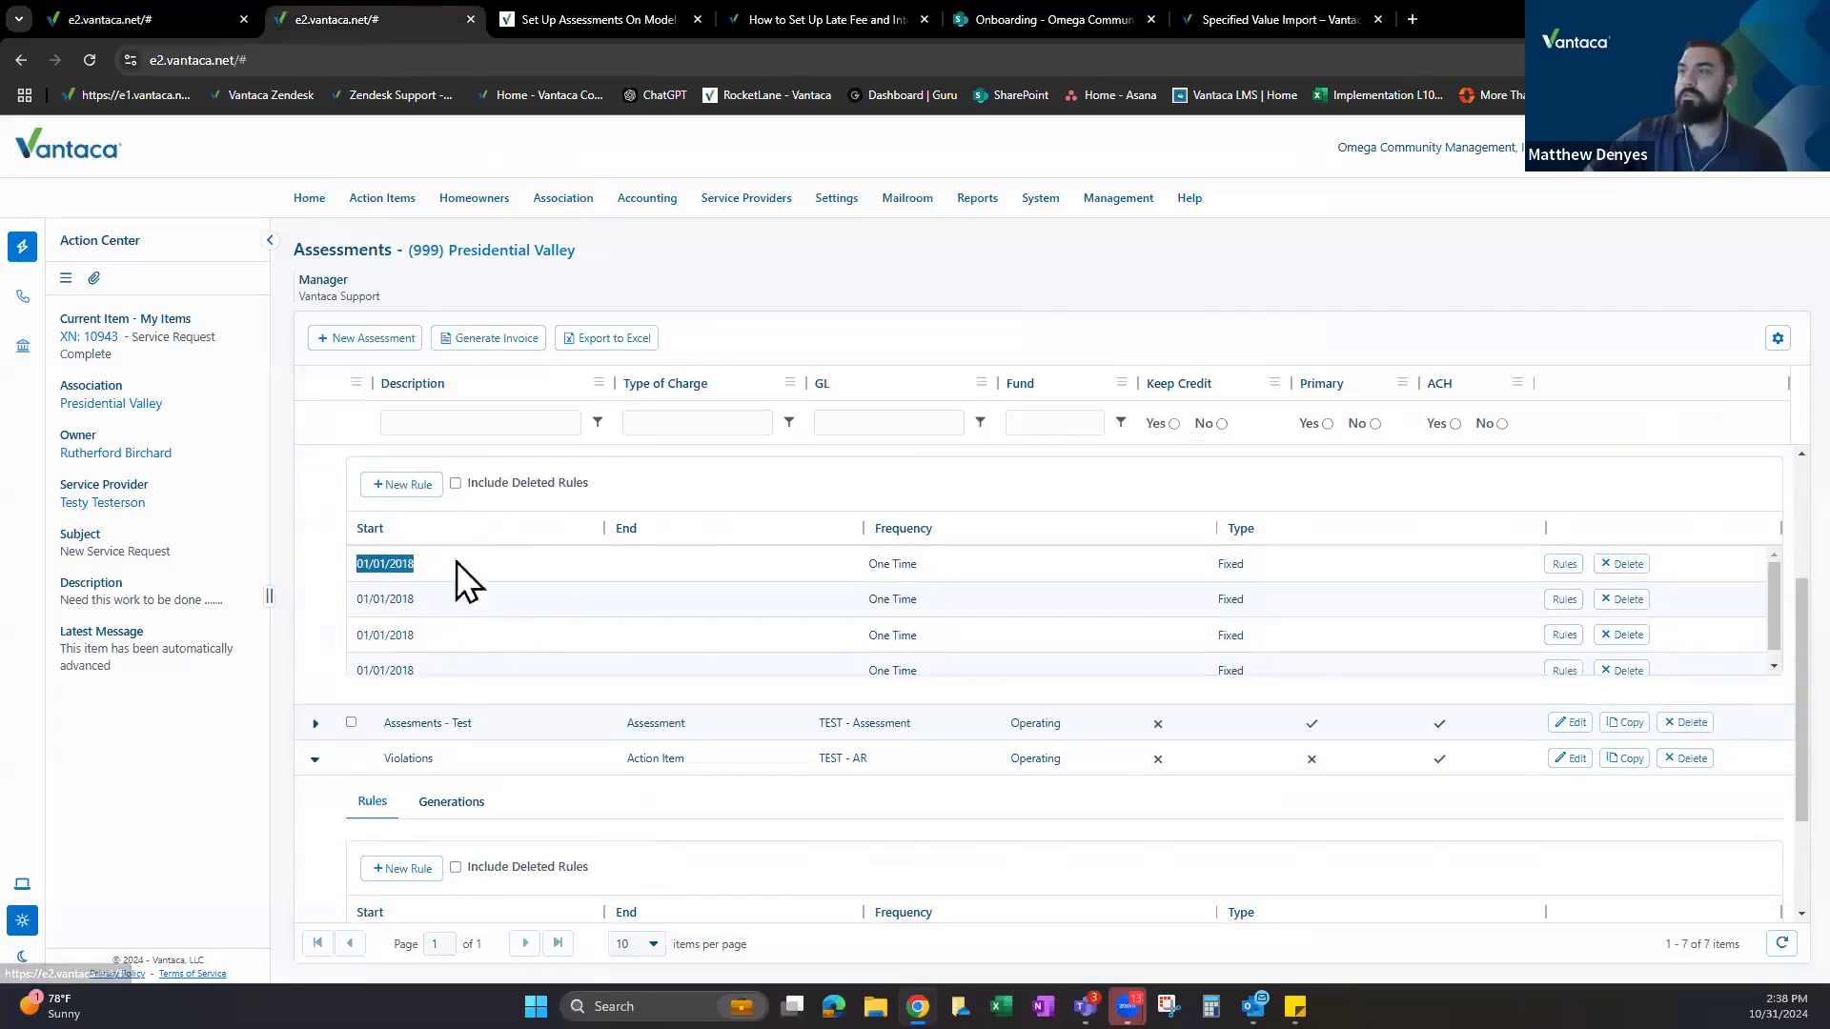
Inspect the NSF and Stop Payment rules, closing each without changes.
{"action": "left_click", "coordinate": [1562, 564]}
{"action": "left_click_drag", "start_coordinate": [705, 516], "coordinate": [734, 554]}
{"action": "left_click", "coordinate": [737, 579]}
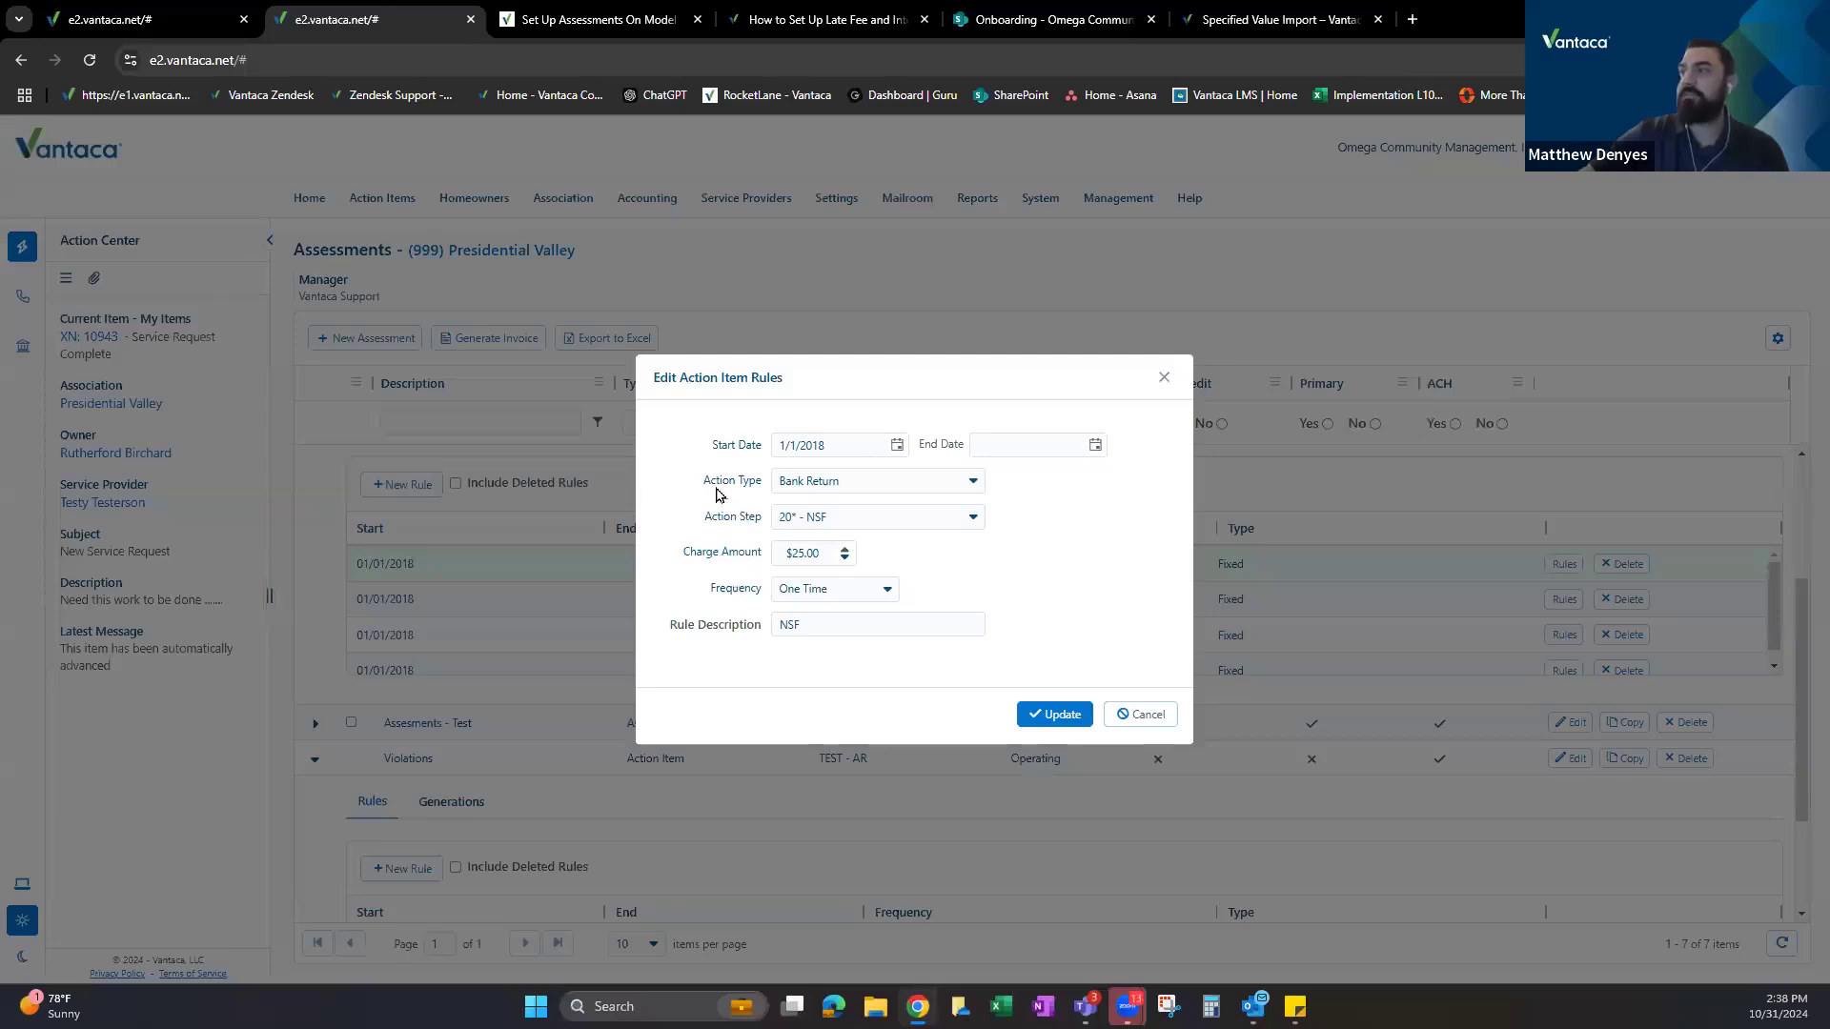
{"action": "left_click_drag", "start_coordinate": [747, 481], "coordinate": [750, 480]}
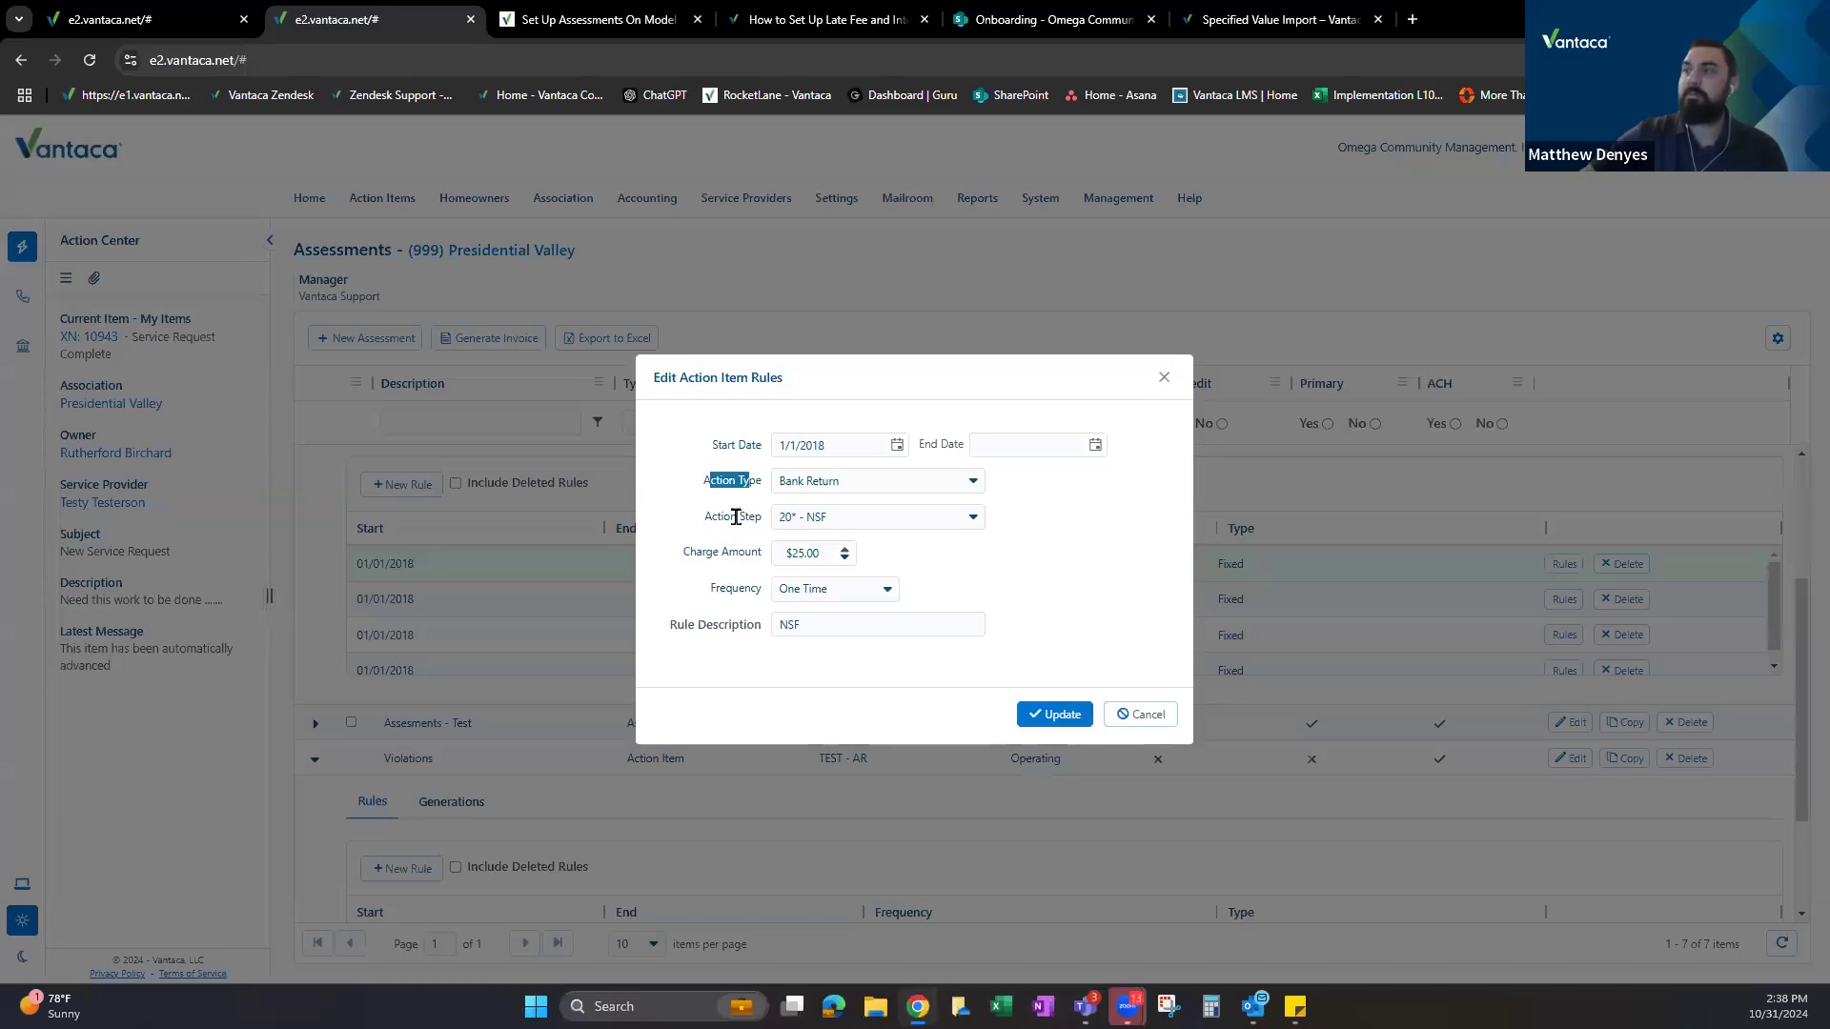
{"action": "left_click", "coordinate": [1110, 714]}
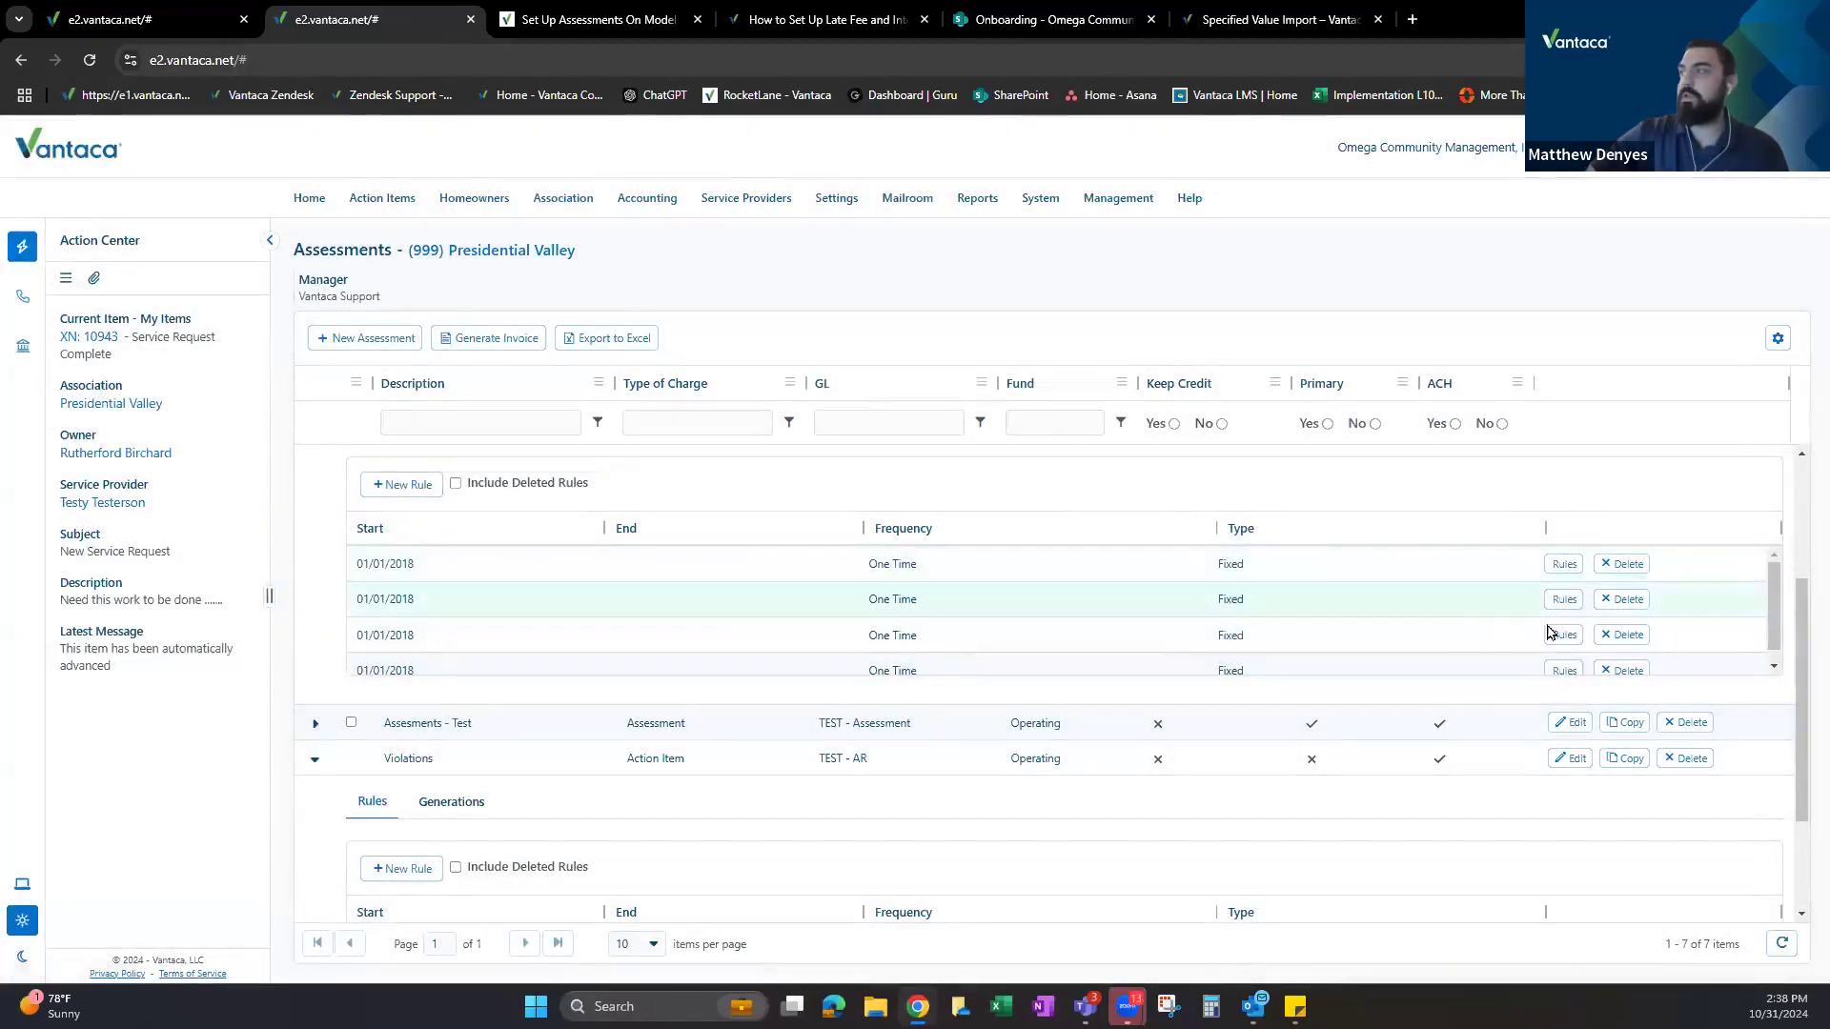
{"action": "left_click", "coordinate": [1566, 600]}
{"action": "left_click_drag", "start_coordinate": [711, 483], "coordinate": [752, 553]}
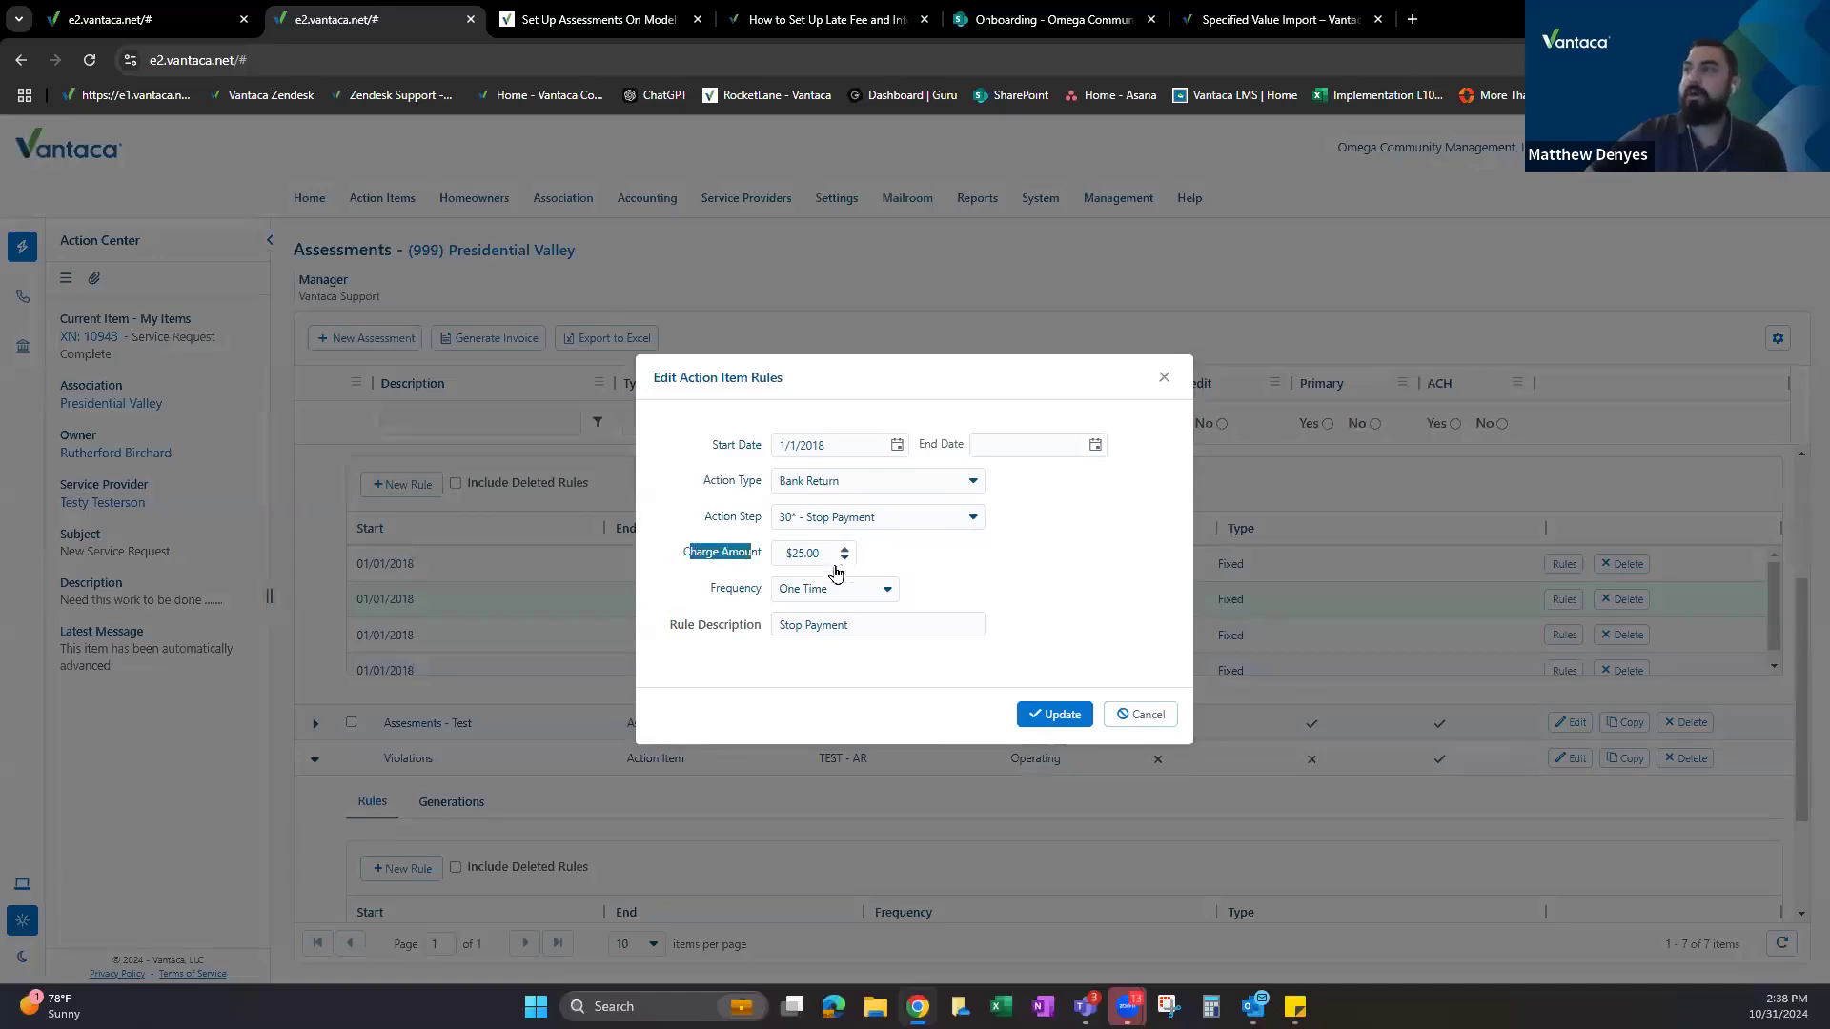
{"action": "left_click", "coordinate": [1139, 716]}
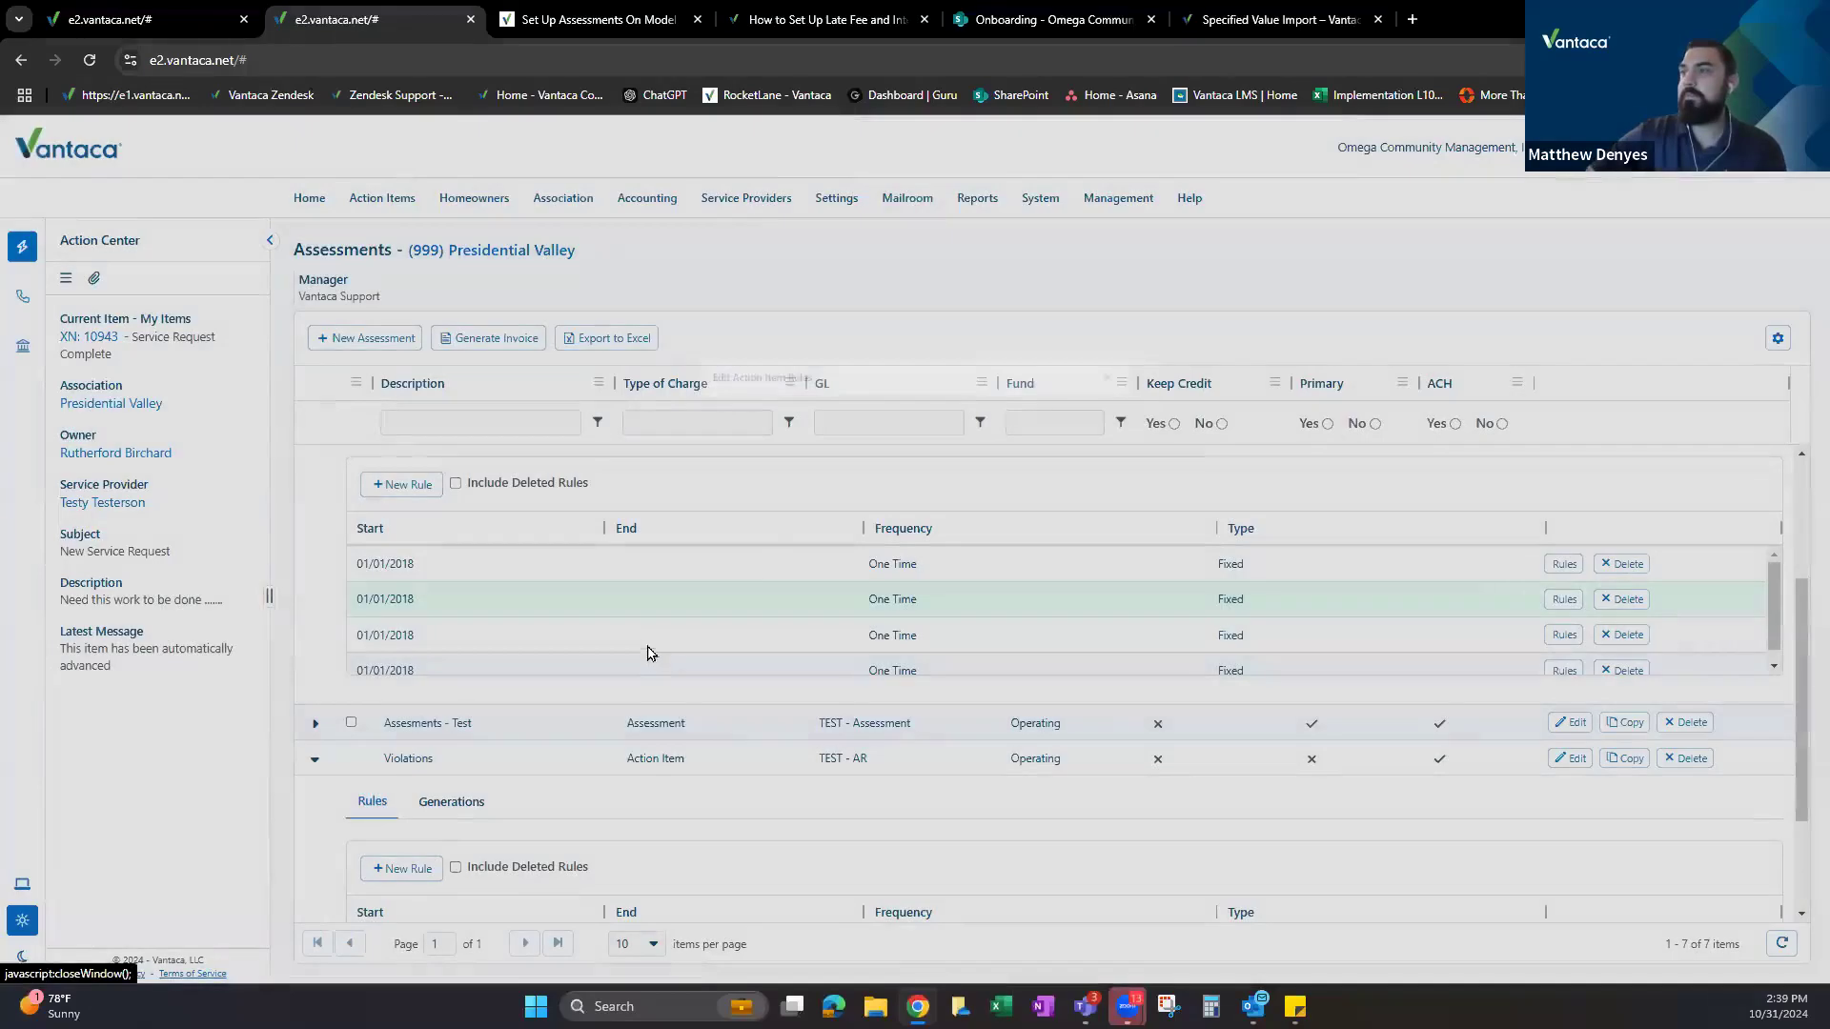
Inspect the Invalid Account rule ($25.00, one time) and close it unchanged.
{"action": "left_click", "coordinate": [1563, 643]}
{"action": "mouse_move", "coordinate": [705, 518]}
{"action": "left_mouse_down"}
{"action": "mouse_move", "coordinate": [734, 519]}
{"action": "mouse_move", "coordinate": [721, 557]}
{"action": "mouse_move", "coordinate": [697, 552]}
{"action": "left_mouse_up"}
{"action": "left_click", "coordinate": [794, 649]}
{"action": "left_click", "coordinate": [1162, 716]}
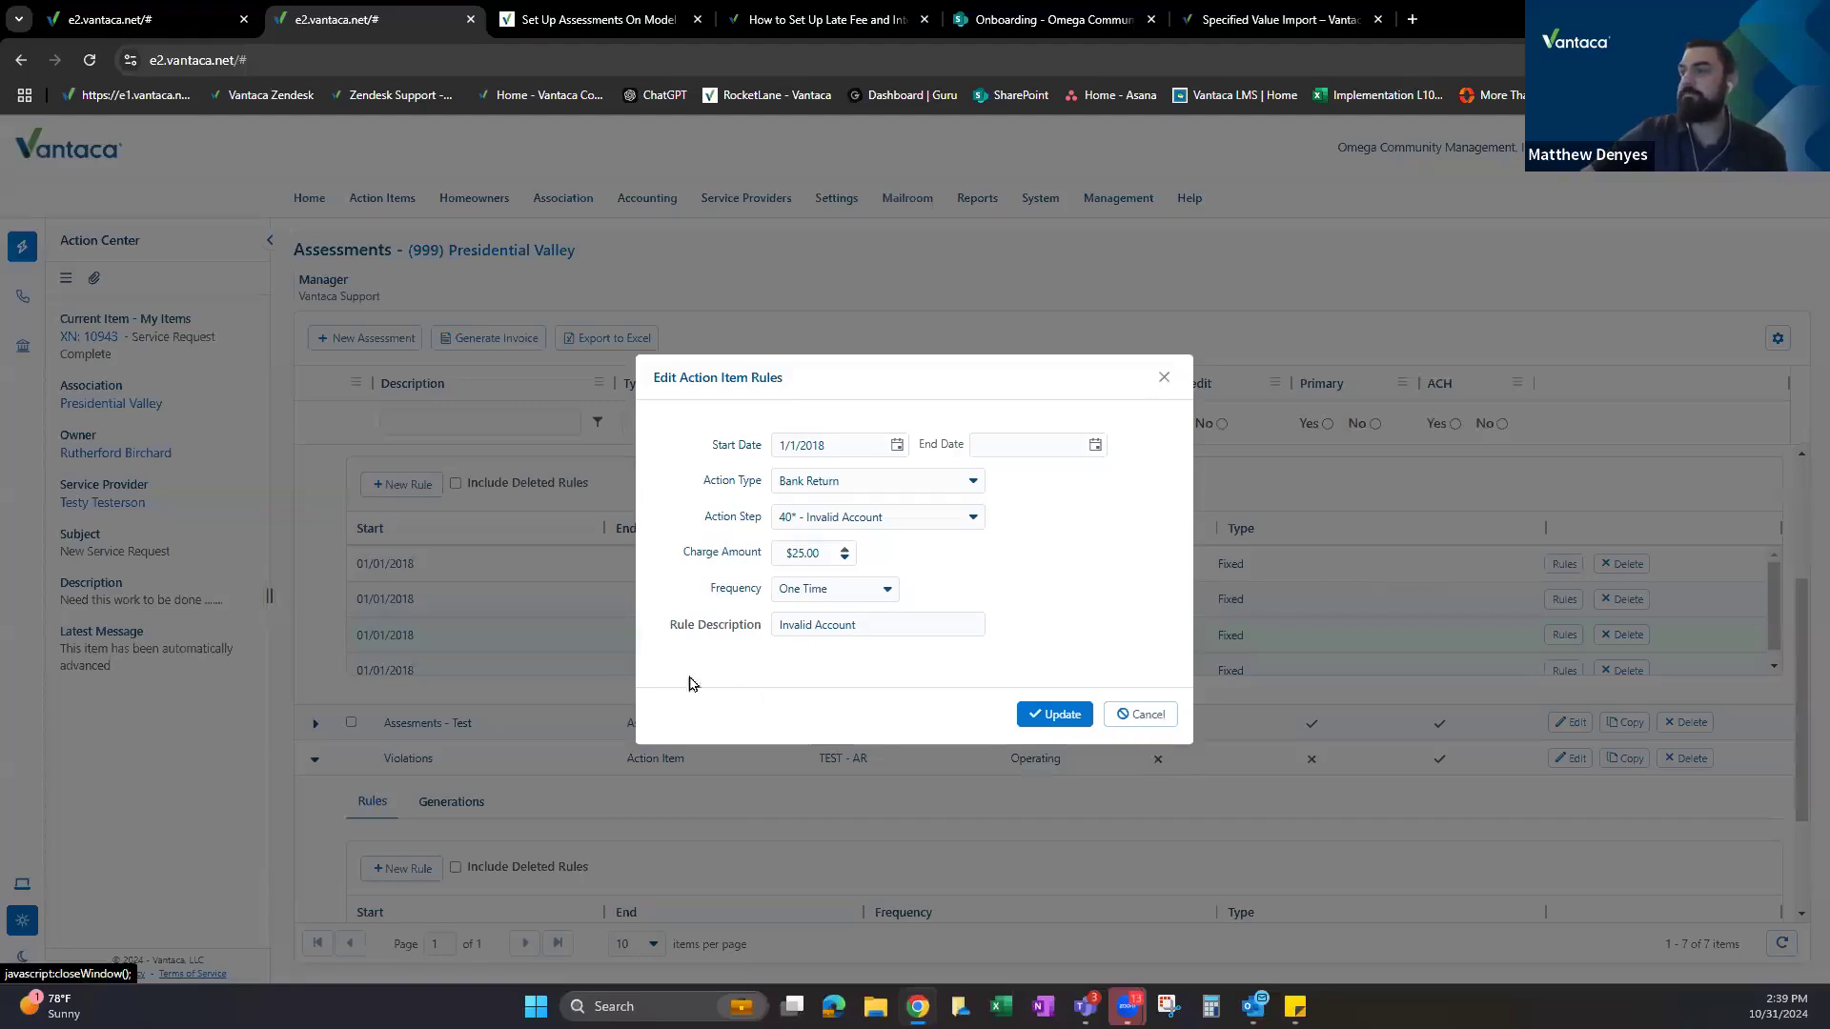
{"action": "scroll", "coordinate": [409, 572], "scroll_direction": "up", "scroll_amount": 3}
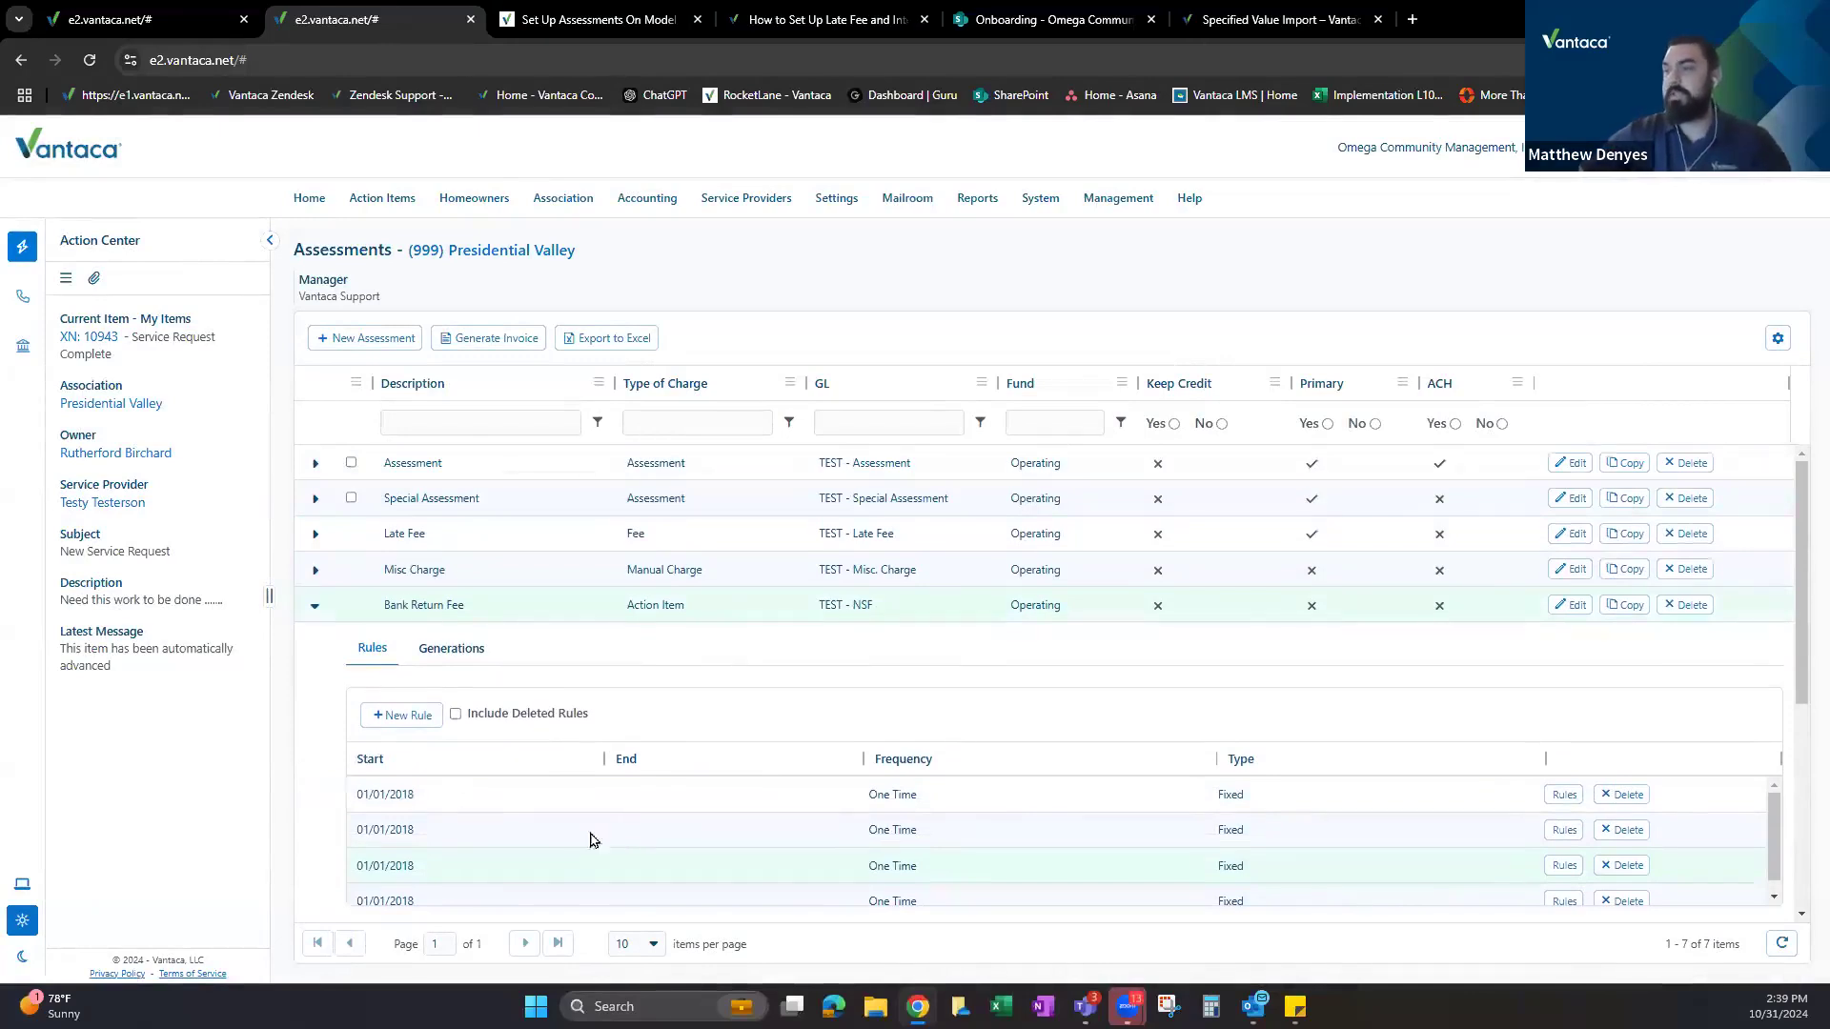
{"action": "scroll", "coordinate": [505, 818], "scroll_direction": "down", "scroll_amount": 1}
{"action": "scroll", "coordinate": [505, 818], "scroll_direction": "up", "scroll_amount": 1}
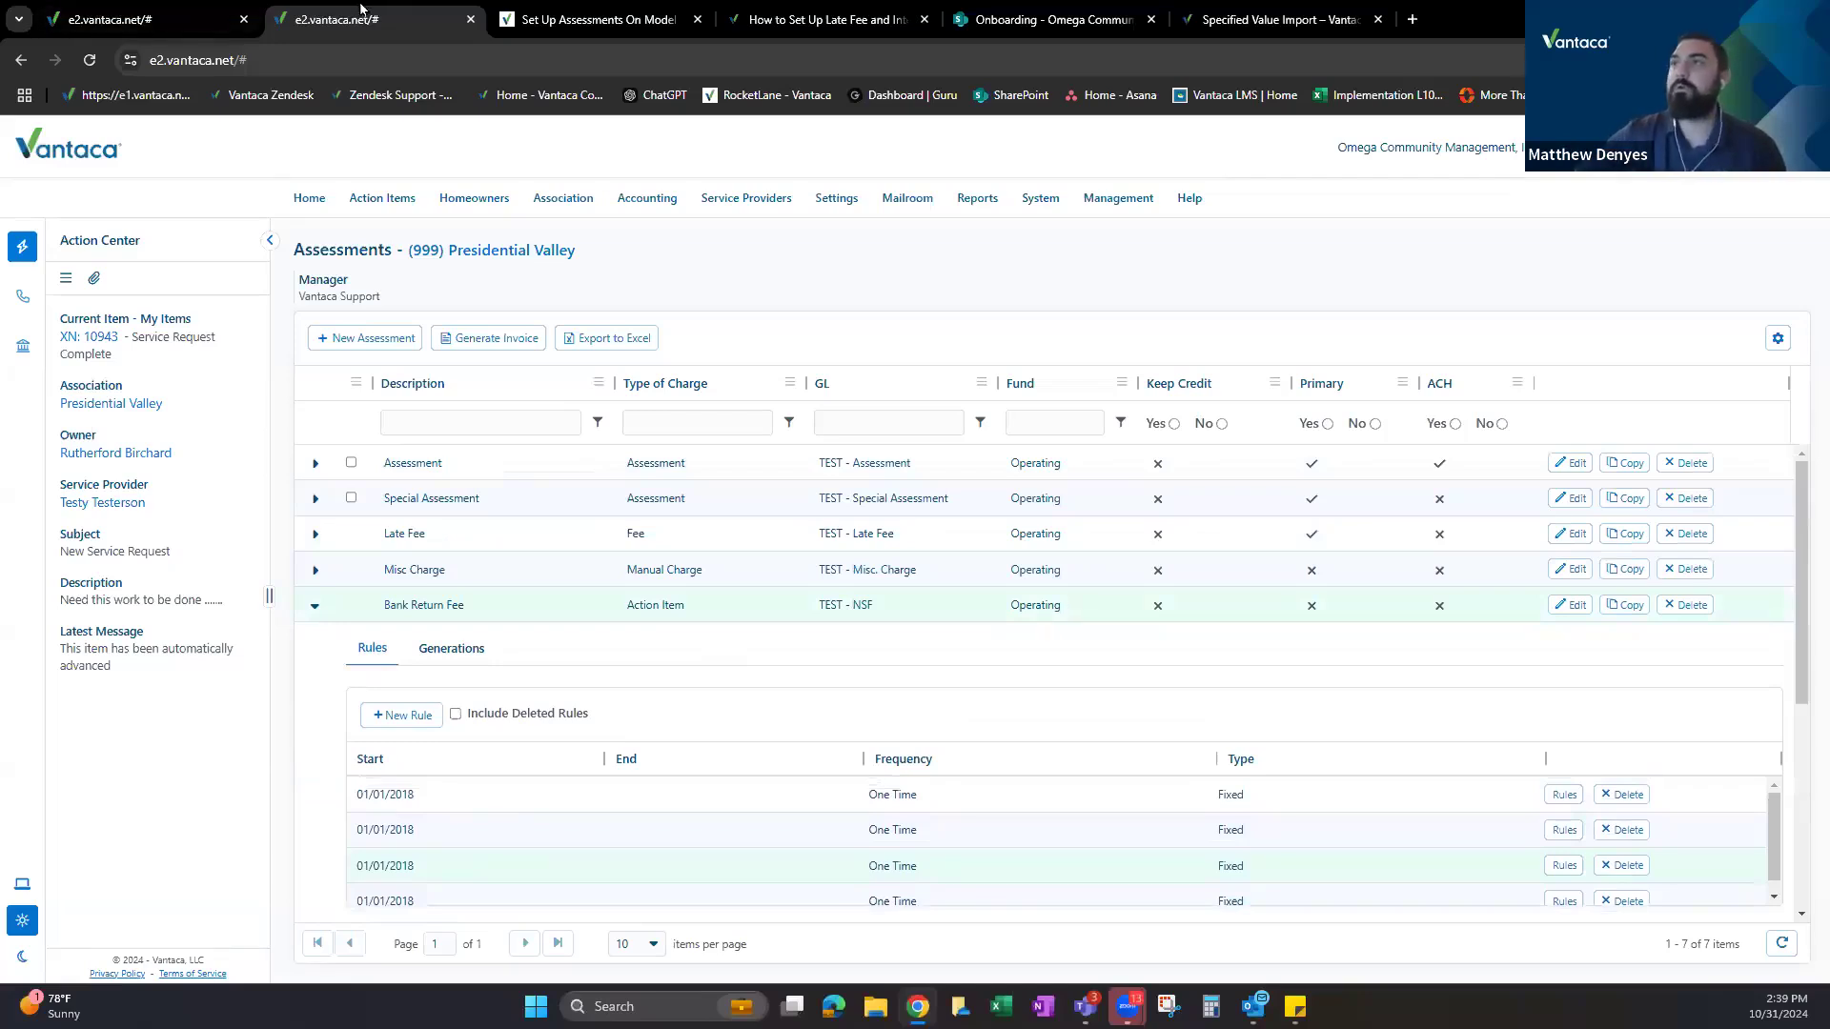
Close the duplicate e2.vantaca.net tab and go to Association > Assessments in the remaining tab.
{"action": "left_click", "coordinate": [470, 19]}
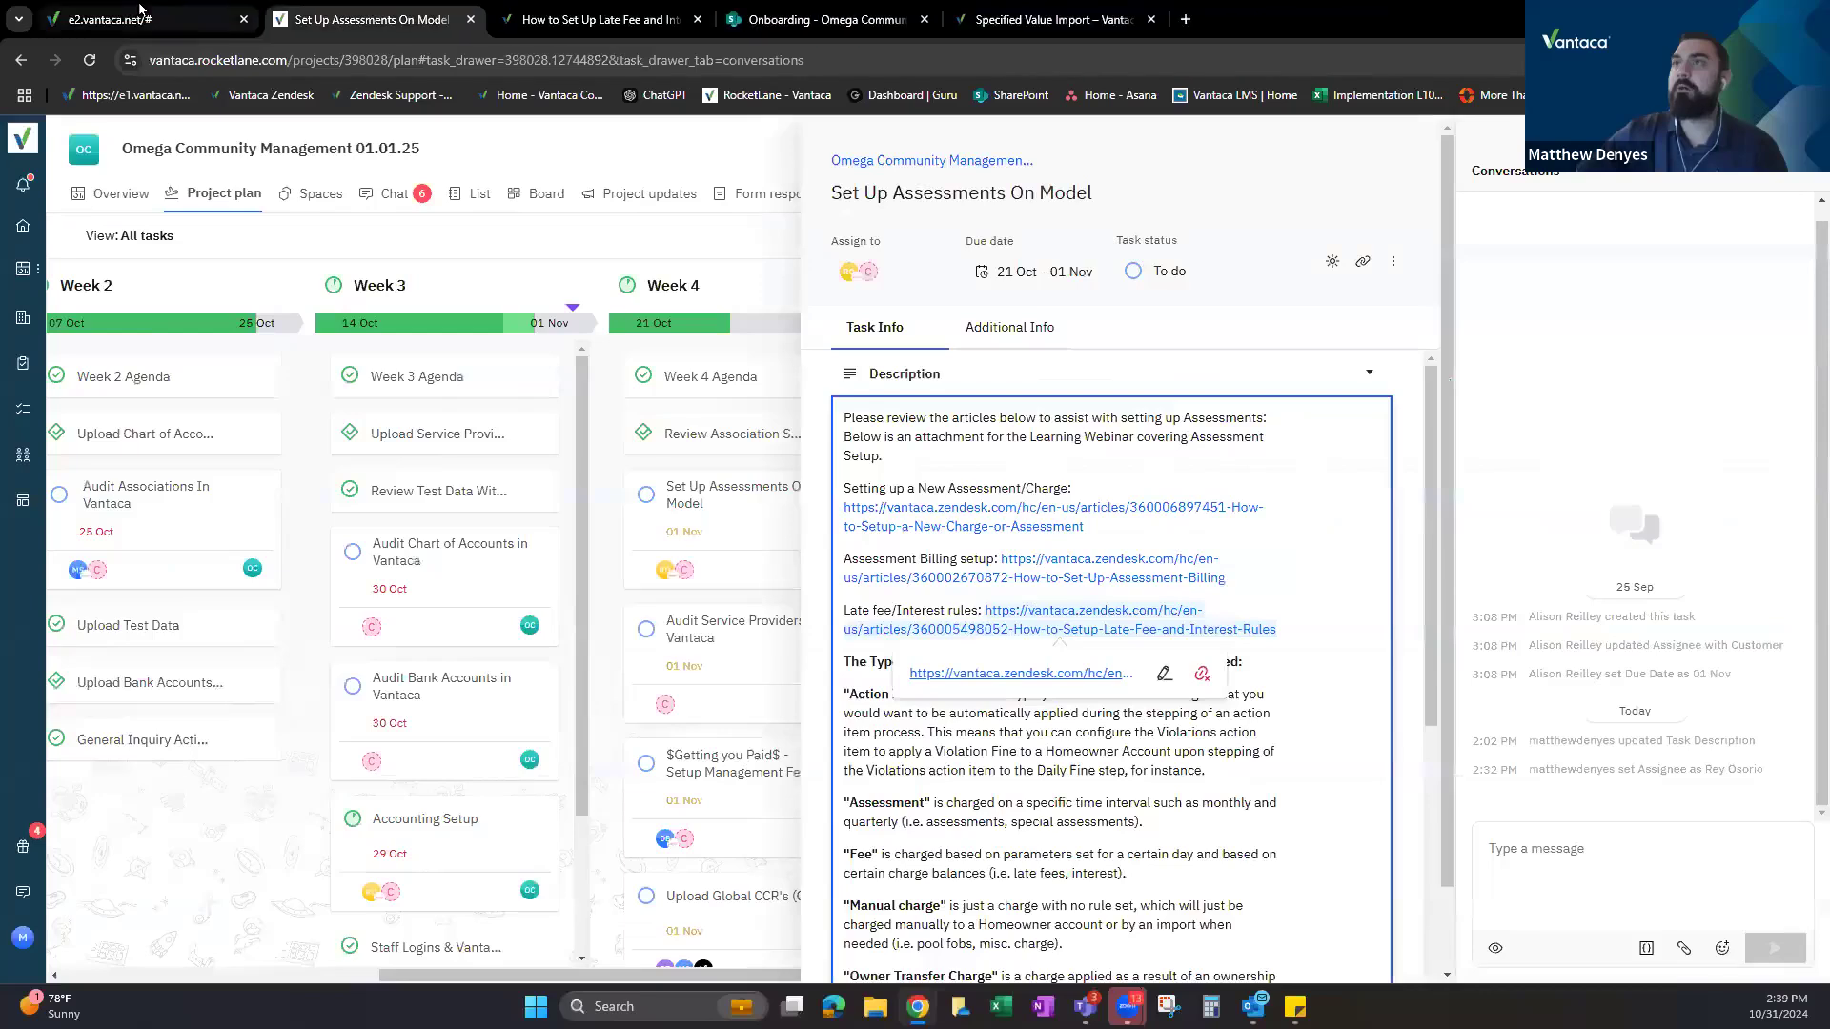
{"action": "left_click", "coordinate": [143, 19]}
{"action": "mouse_move", "coordinate": [563, 198]}
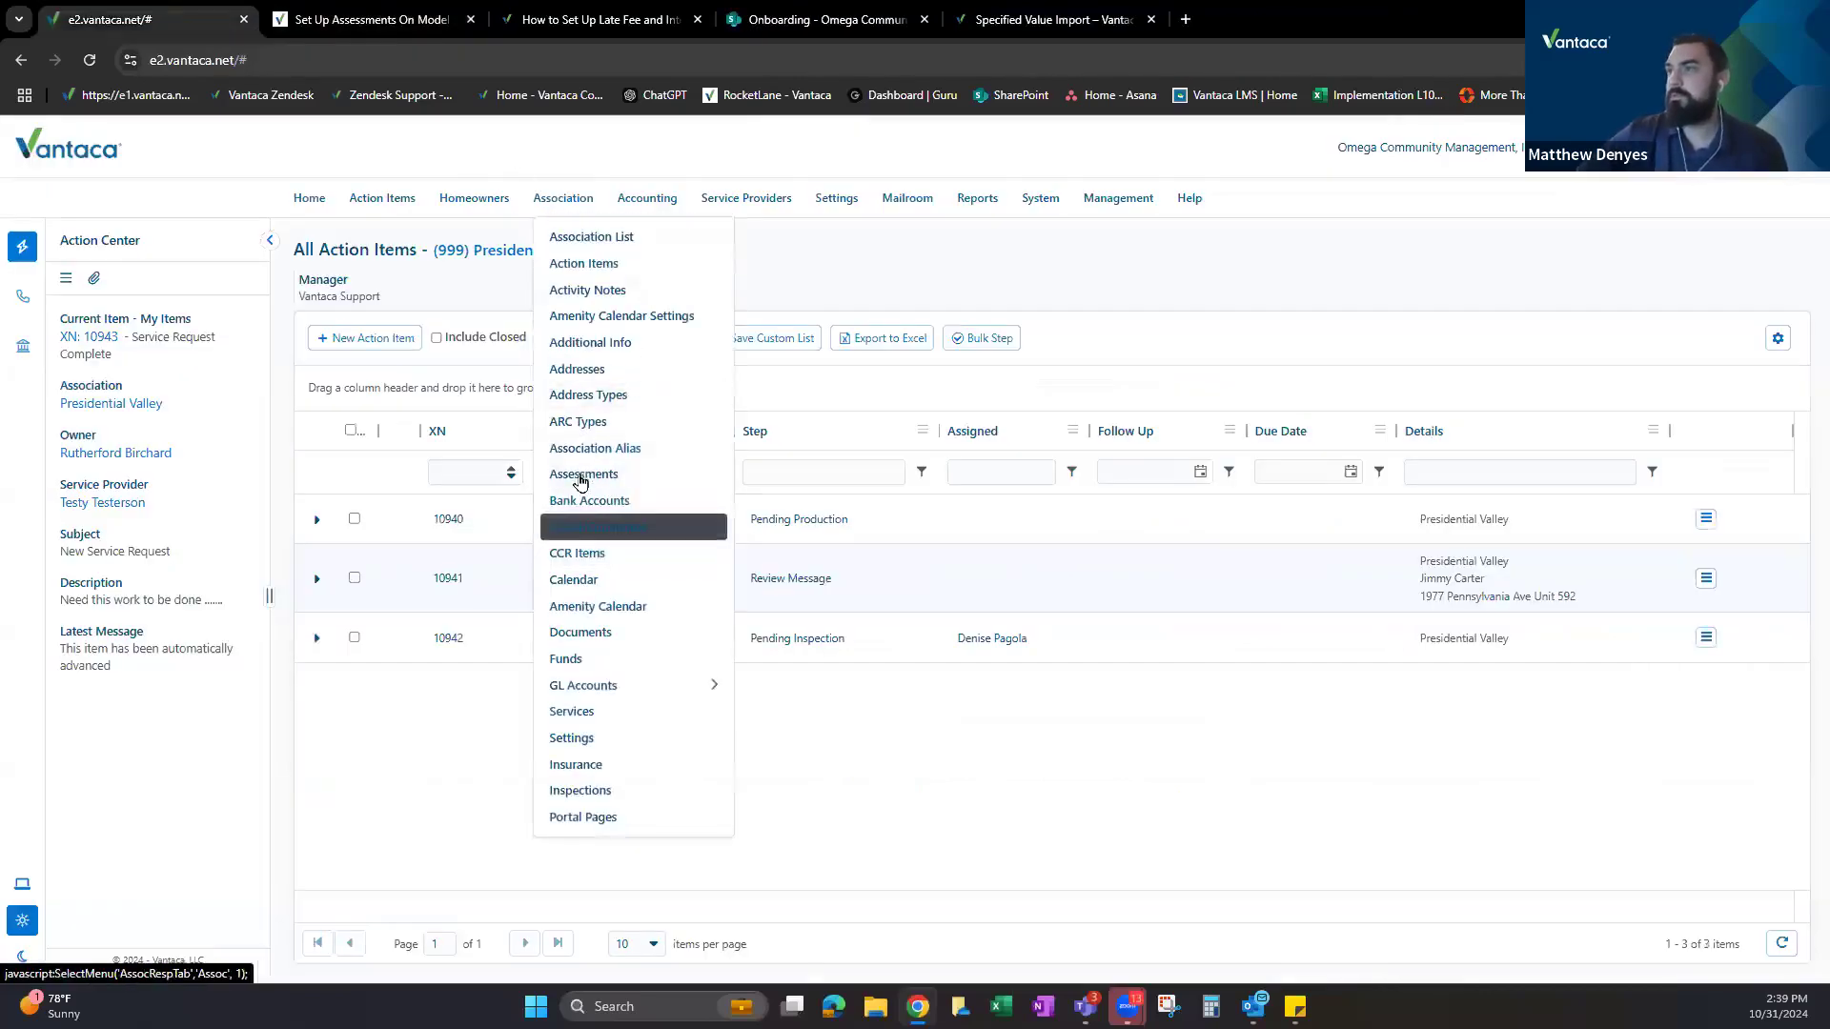
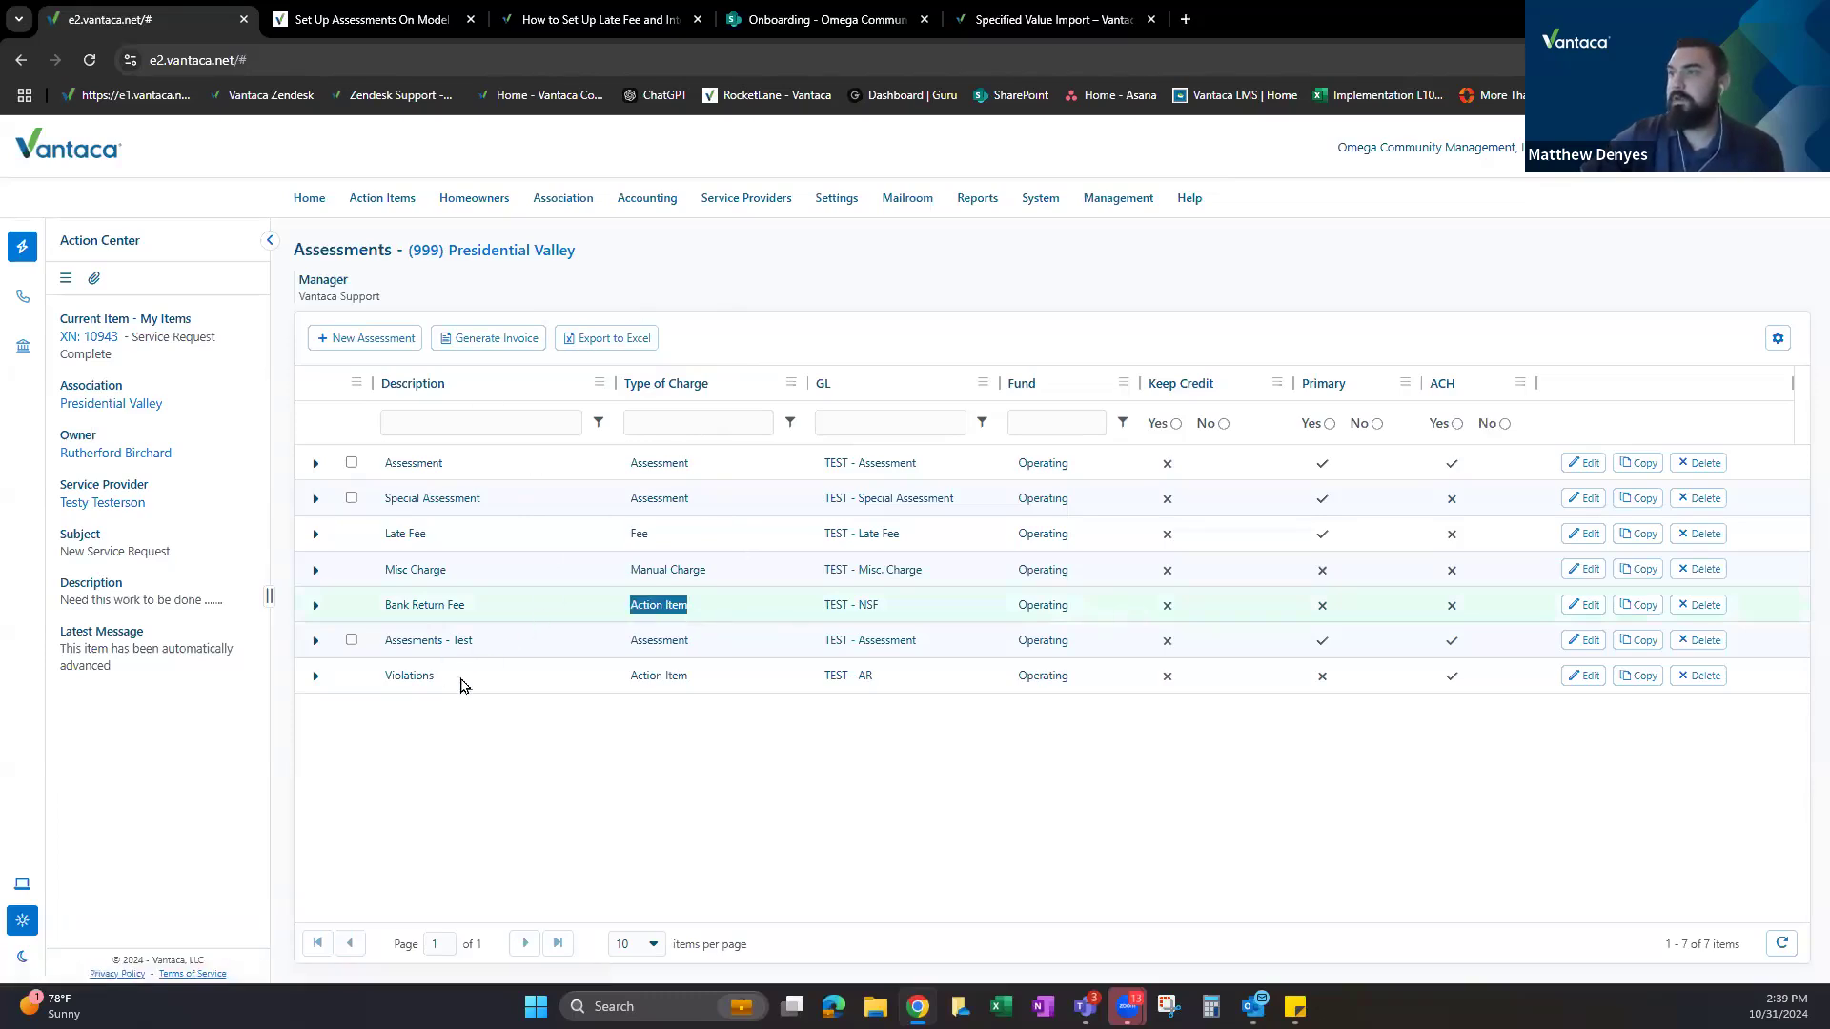
Select the Misc Charge assessment and expand it to reveal its empty rules list.
{"action": "left_click", "coordinate": [641, 567]}
{"action": "left_click_drag", "start_coordinate": [383, 572], "coordinate": [448, 576]}
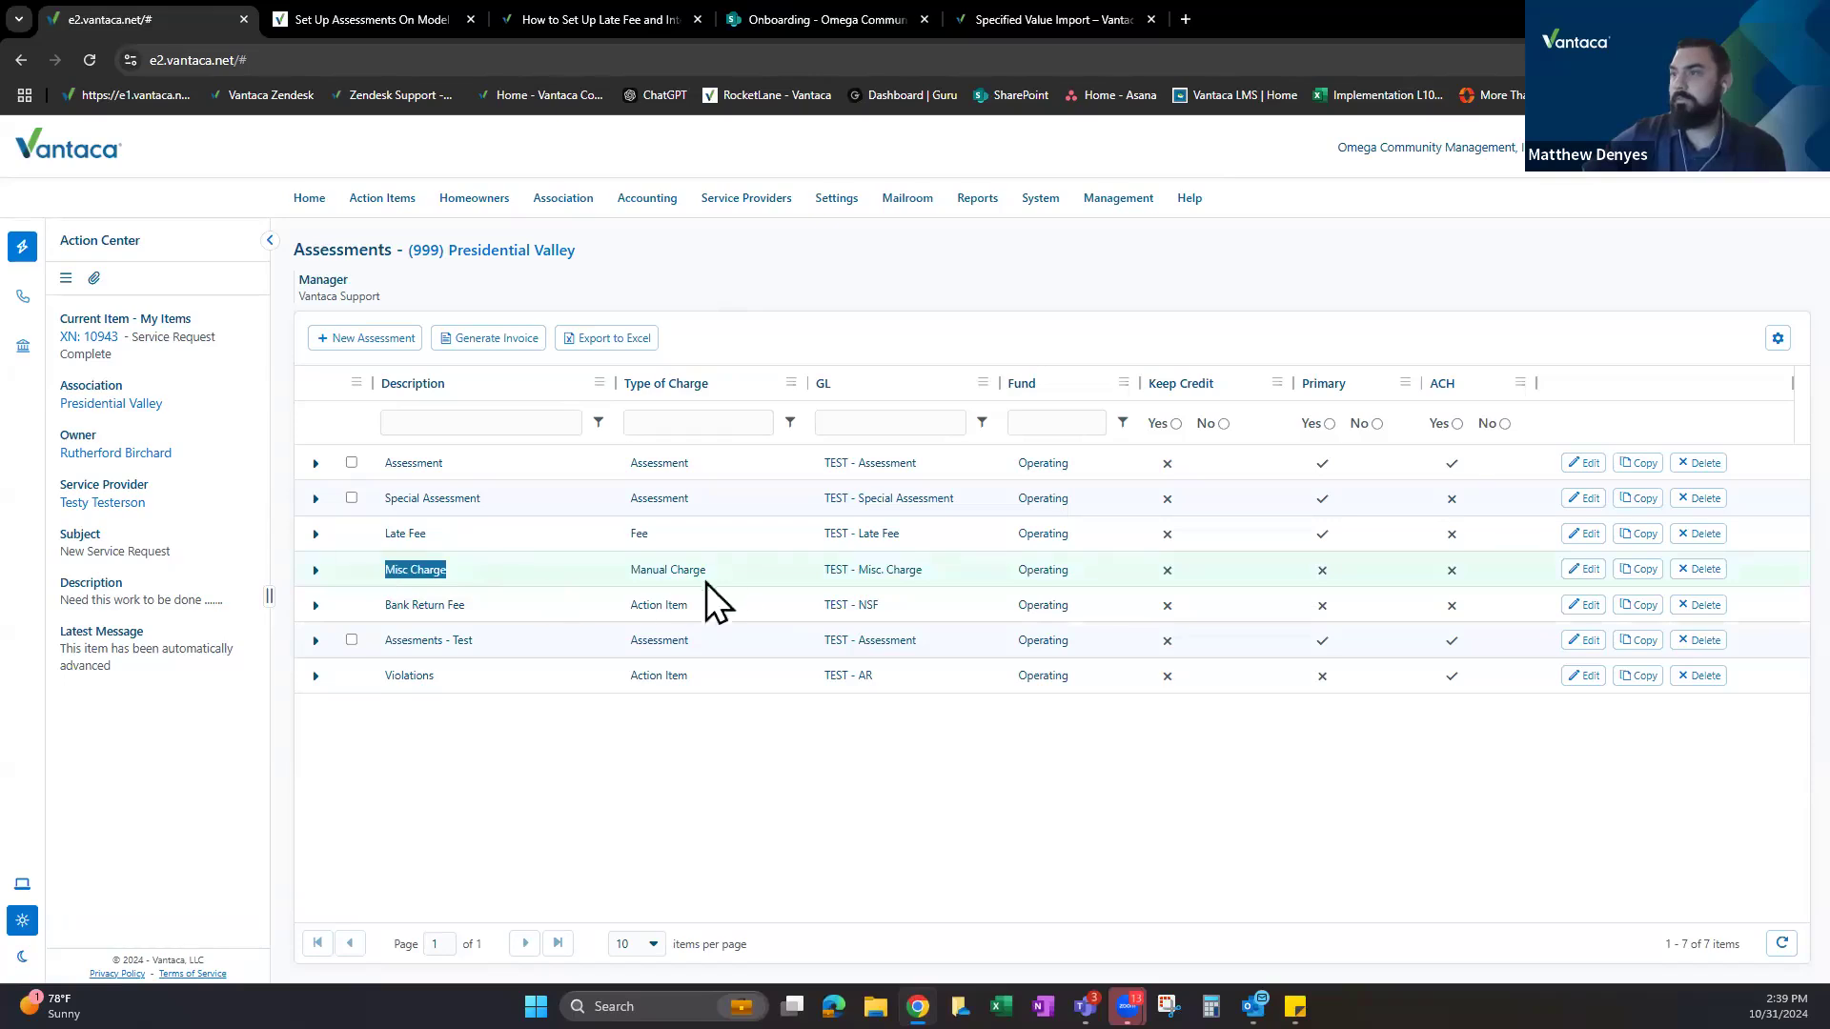
{"action": "left_click", "coordinate": [315, 570]}
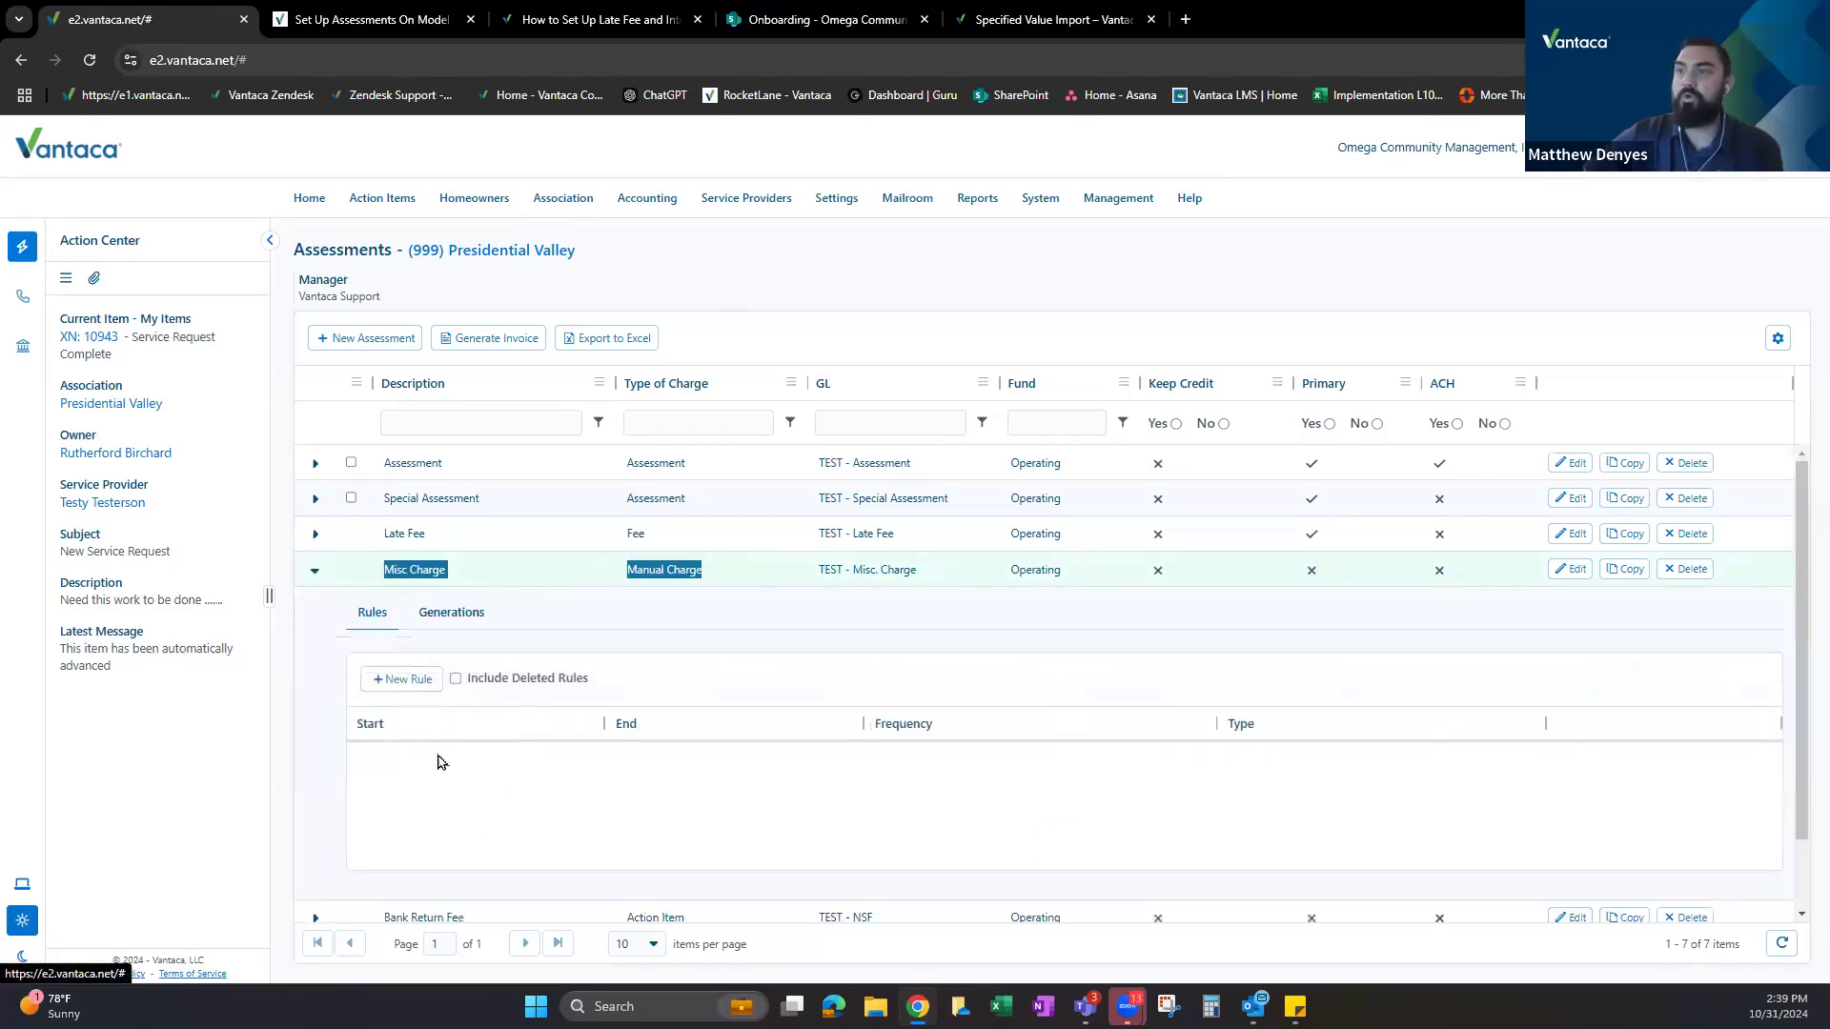
{"action": "right_click", "coordinate": [180, 26]}
Duplicate the Vantaca tab and open a homeowner's ledger in the new tab.
{"action": "left_click", "coordinate": [231, 211]}
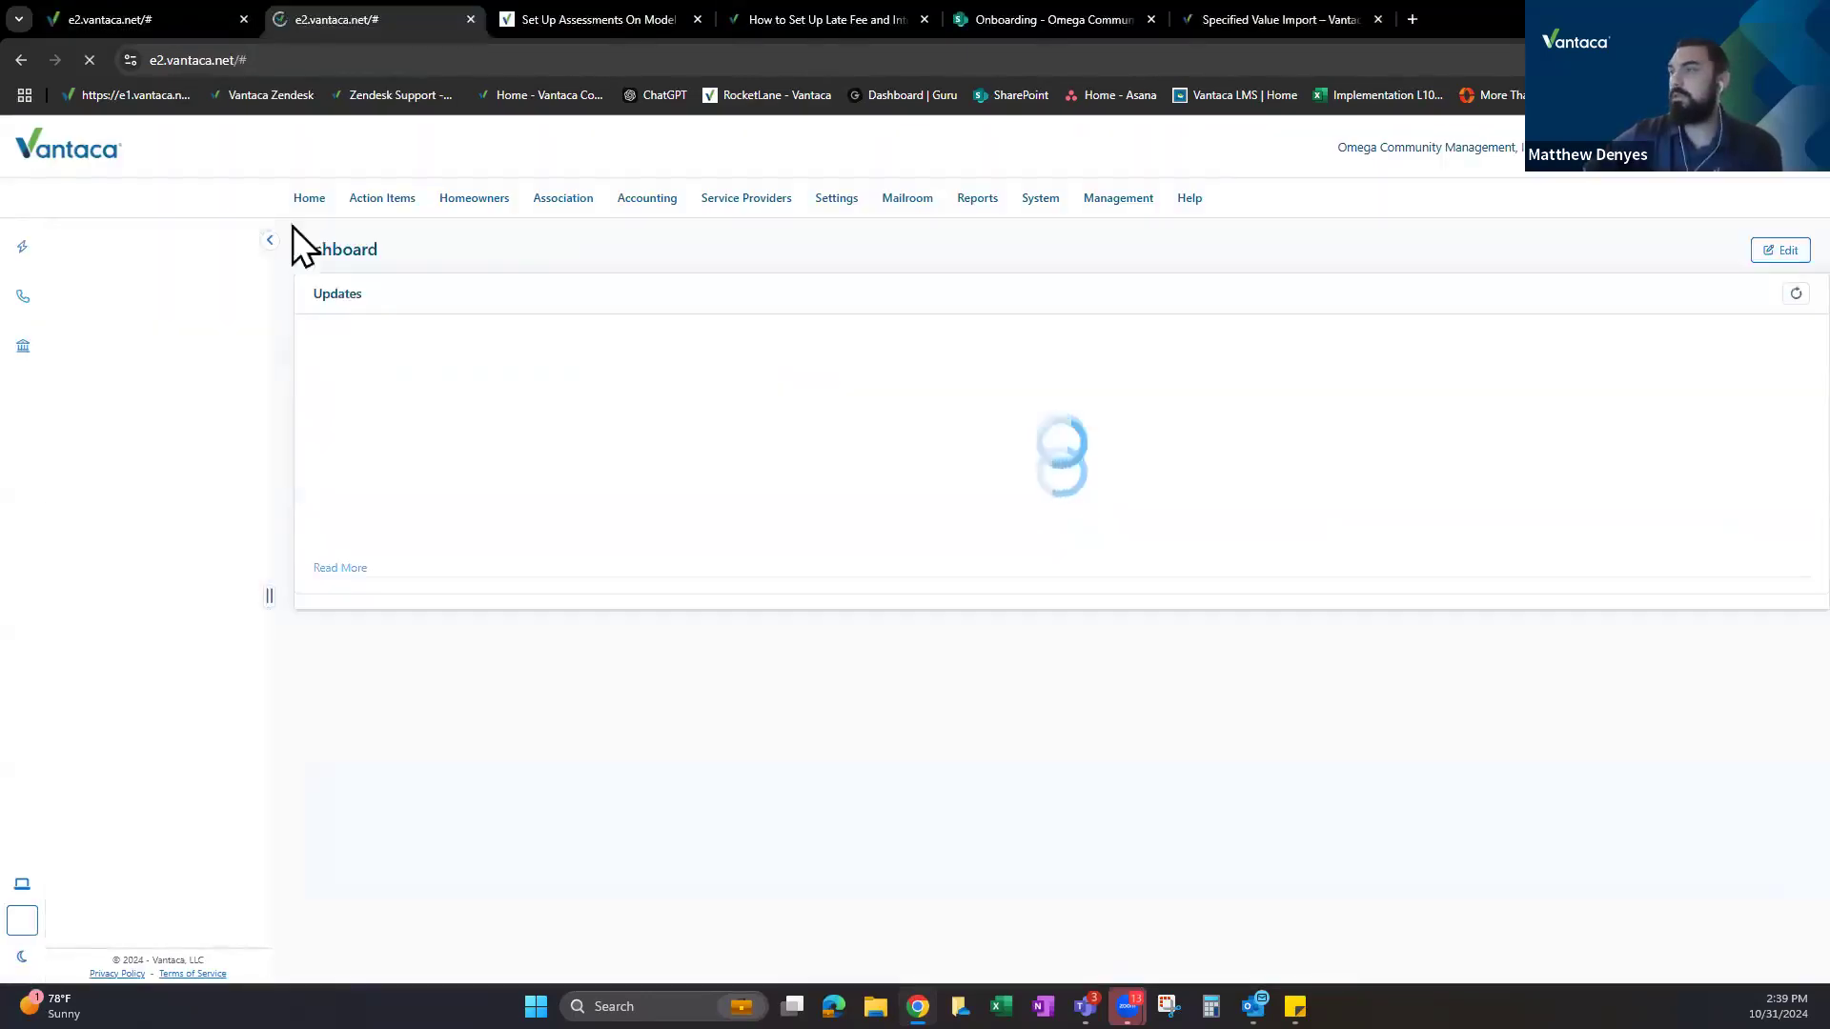
{"action": "mouse_move", "coordinate": [476, 209]}
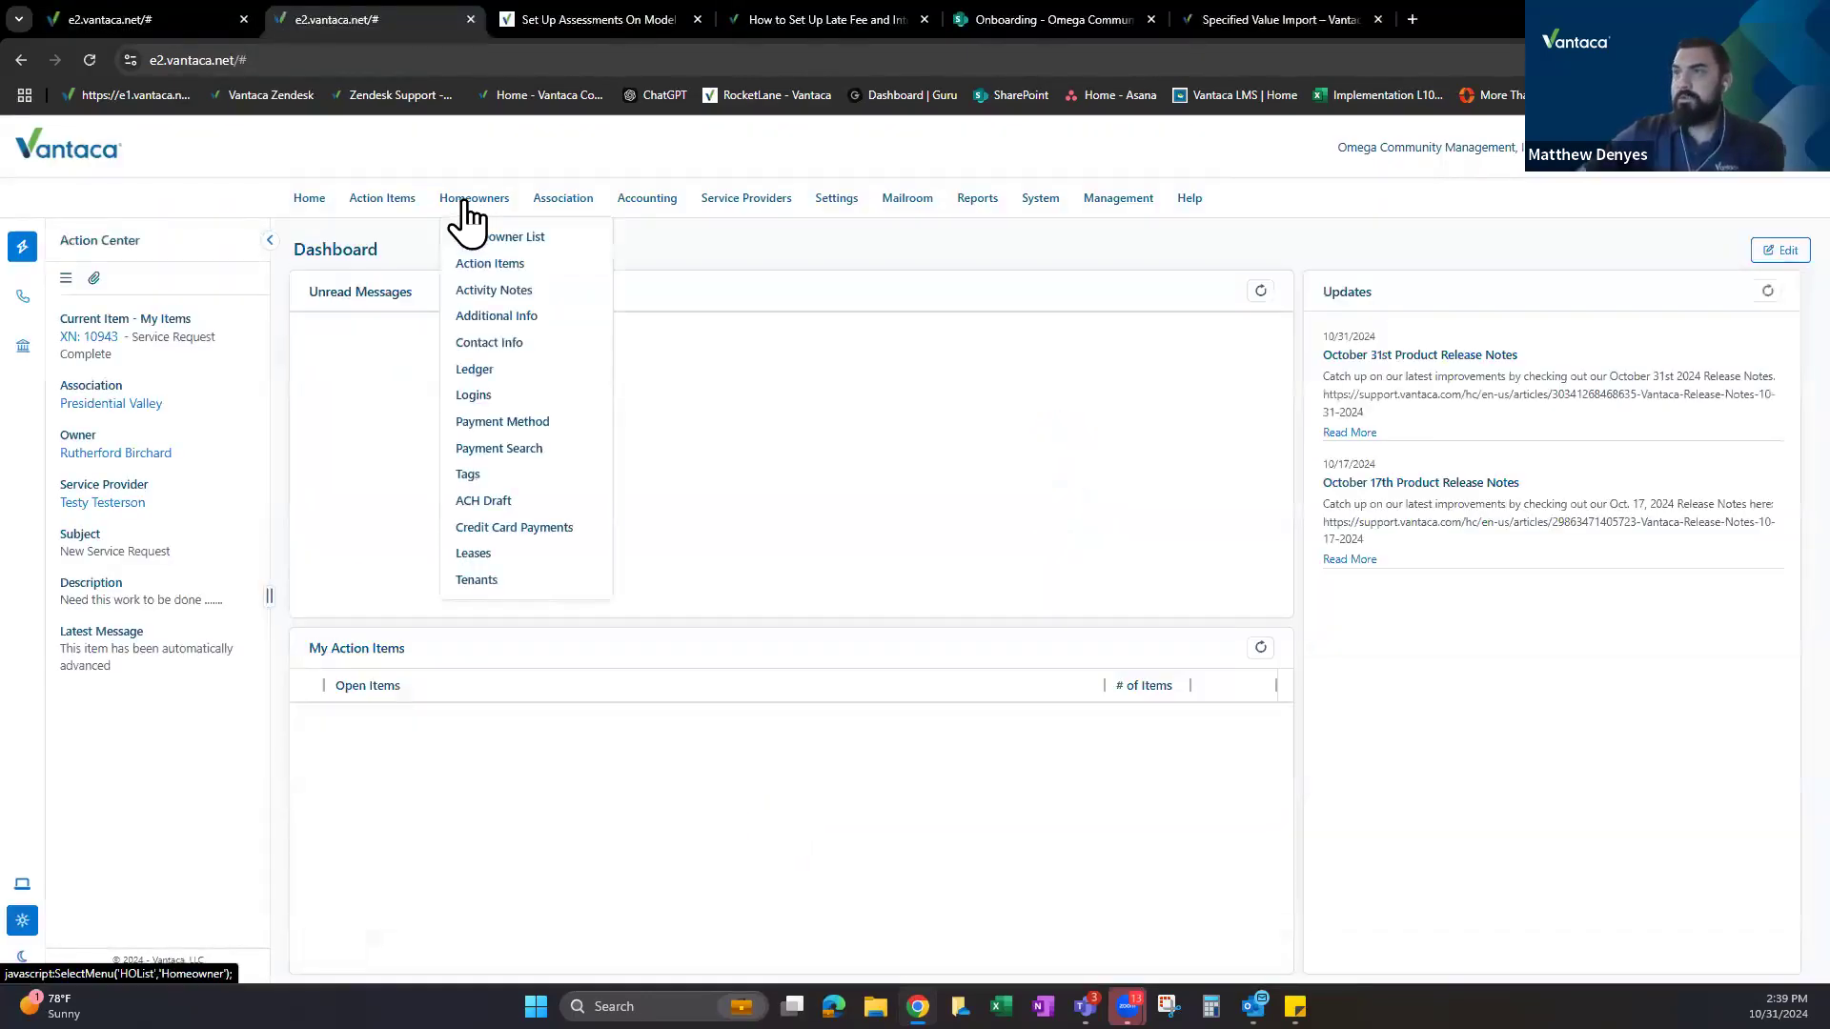
{"action": "left_click", "coordinate": [474, 370]}
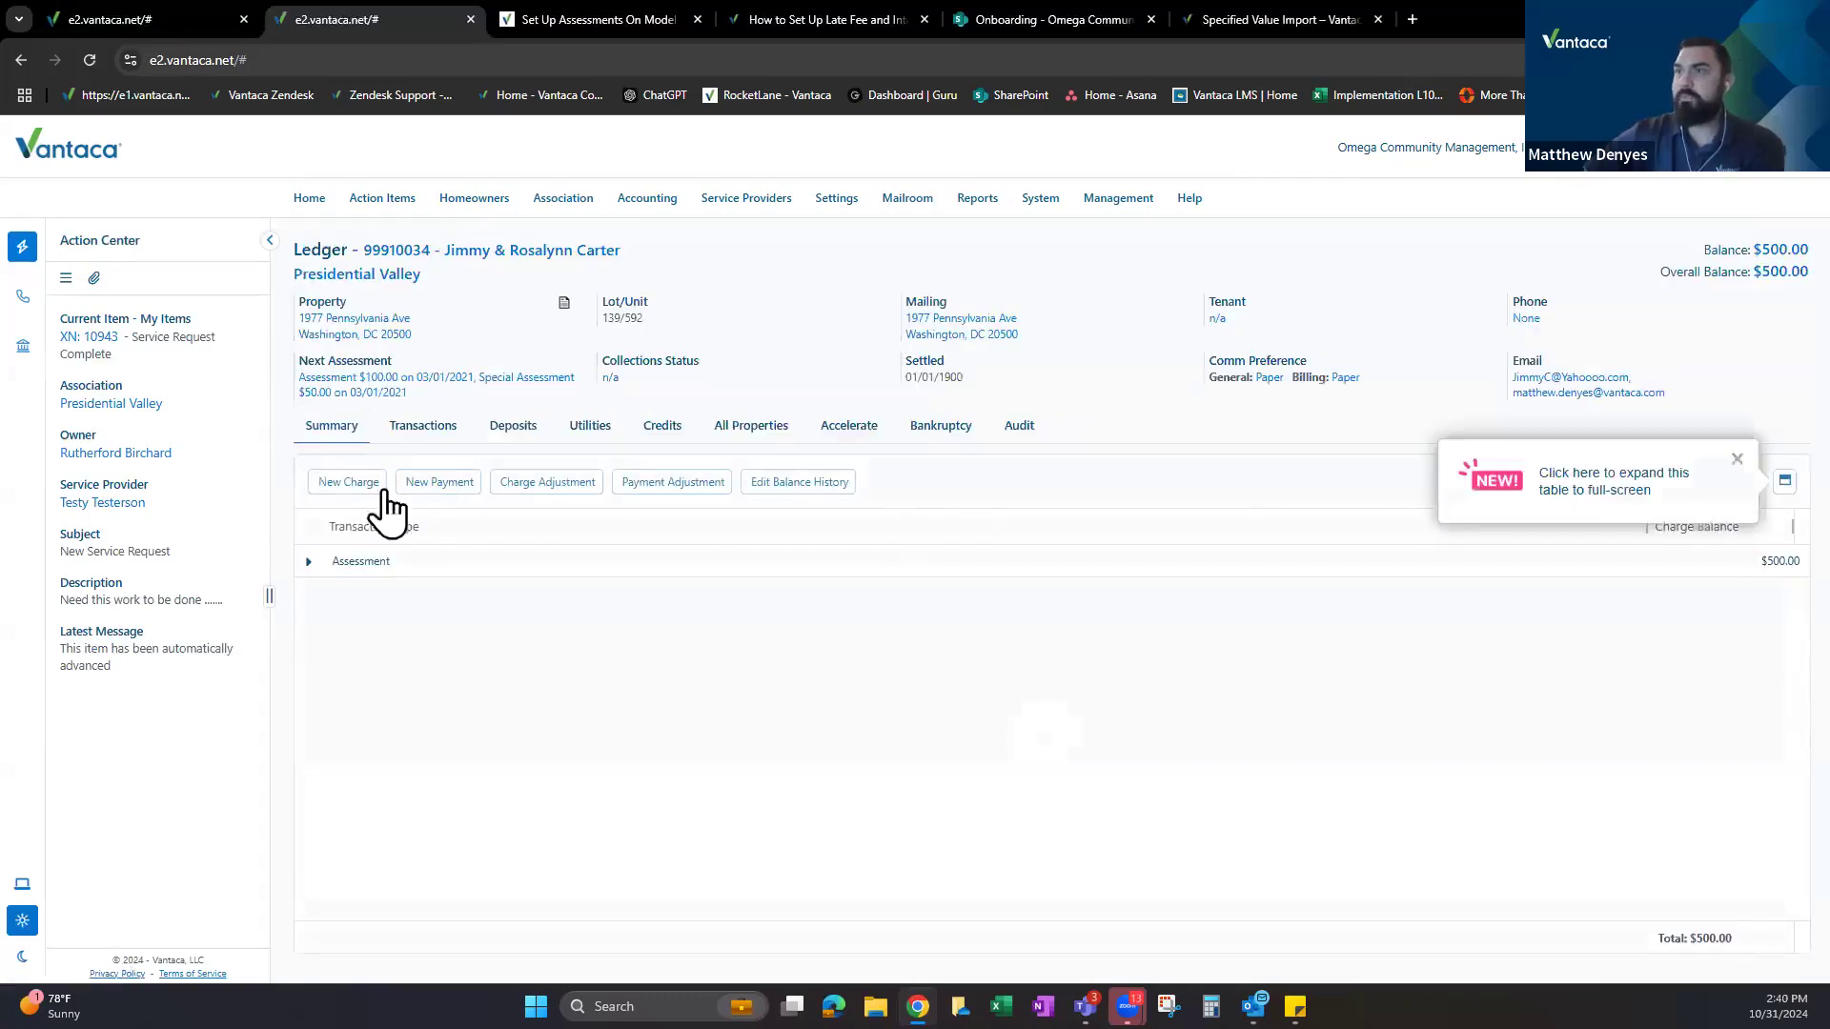
{"action": "left_click", "coordinate": [1736, 459]}
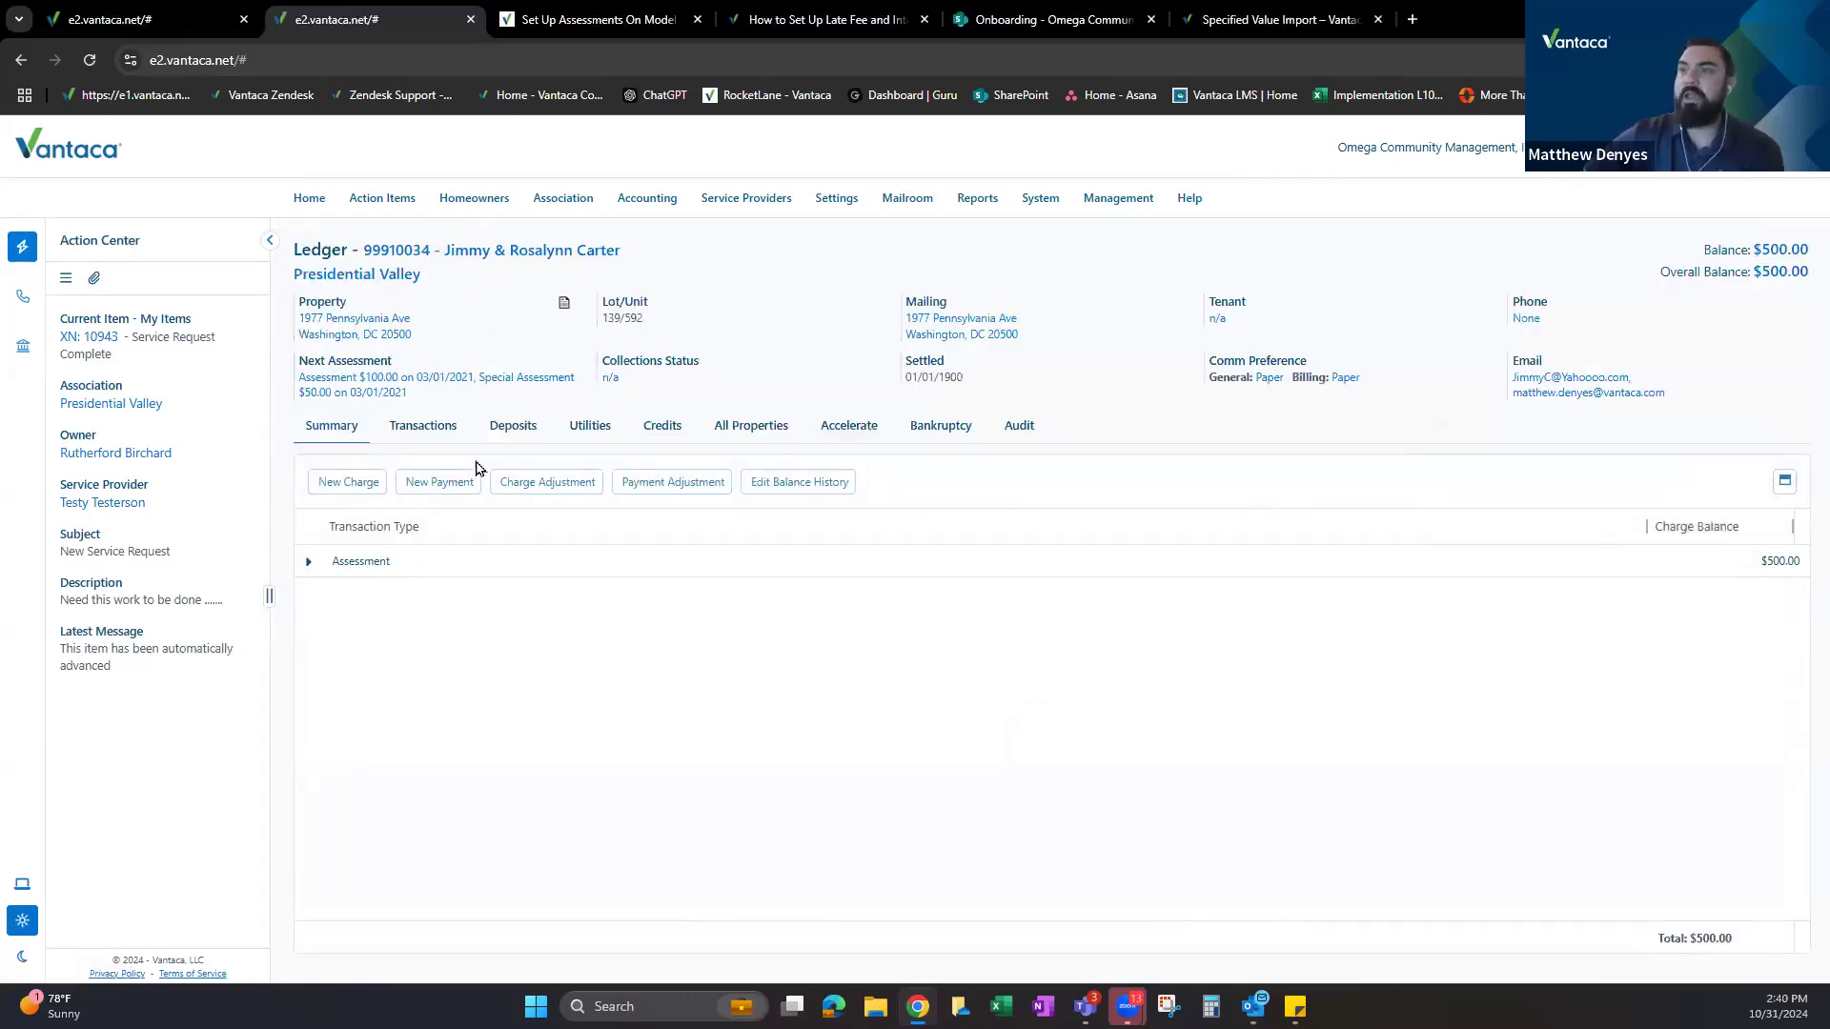
Trial a $50.00 Misc Charge on the ledger, then discard it and return to assessments.
{"action": "left_click", "coordinate": [348, 481]}
{"action": "left_click", "coordinate": [1016, 488]}
{"action": "left_click", "coordinate": [911, 663]}
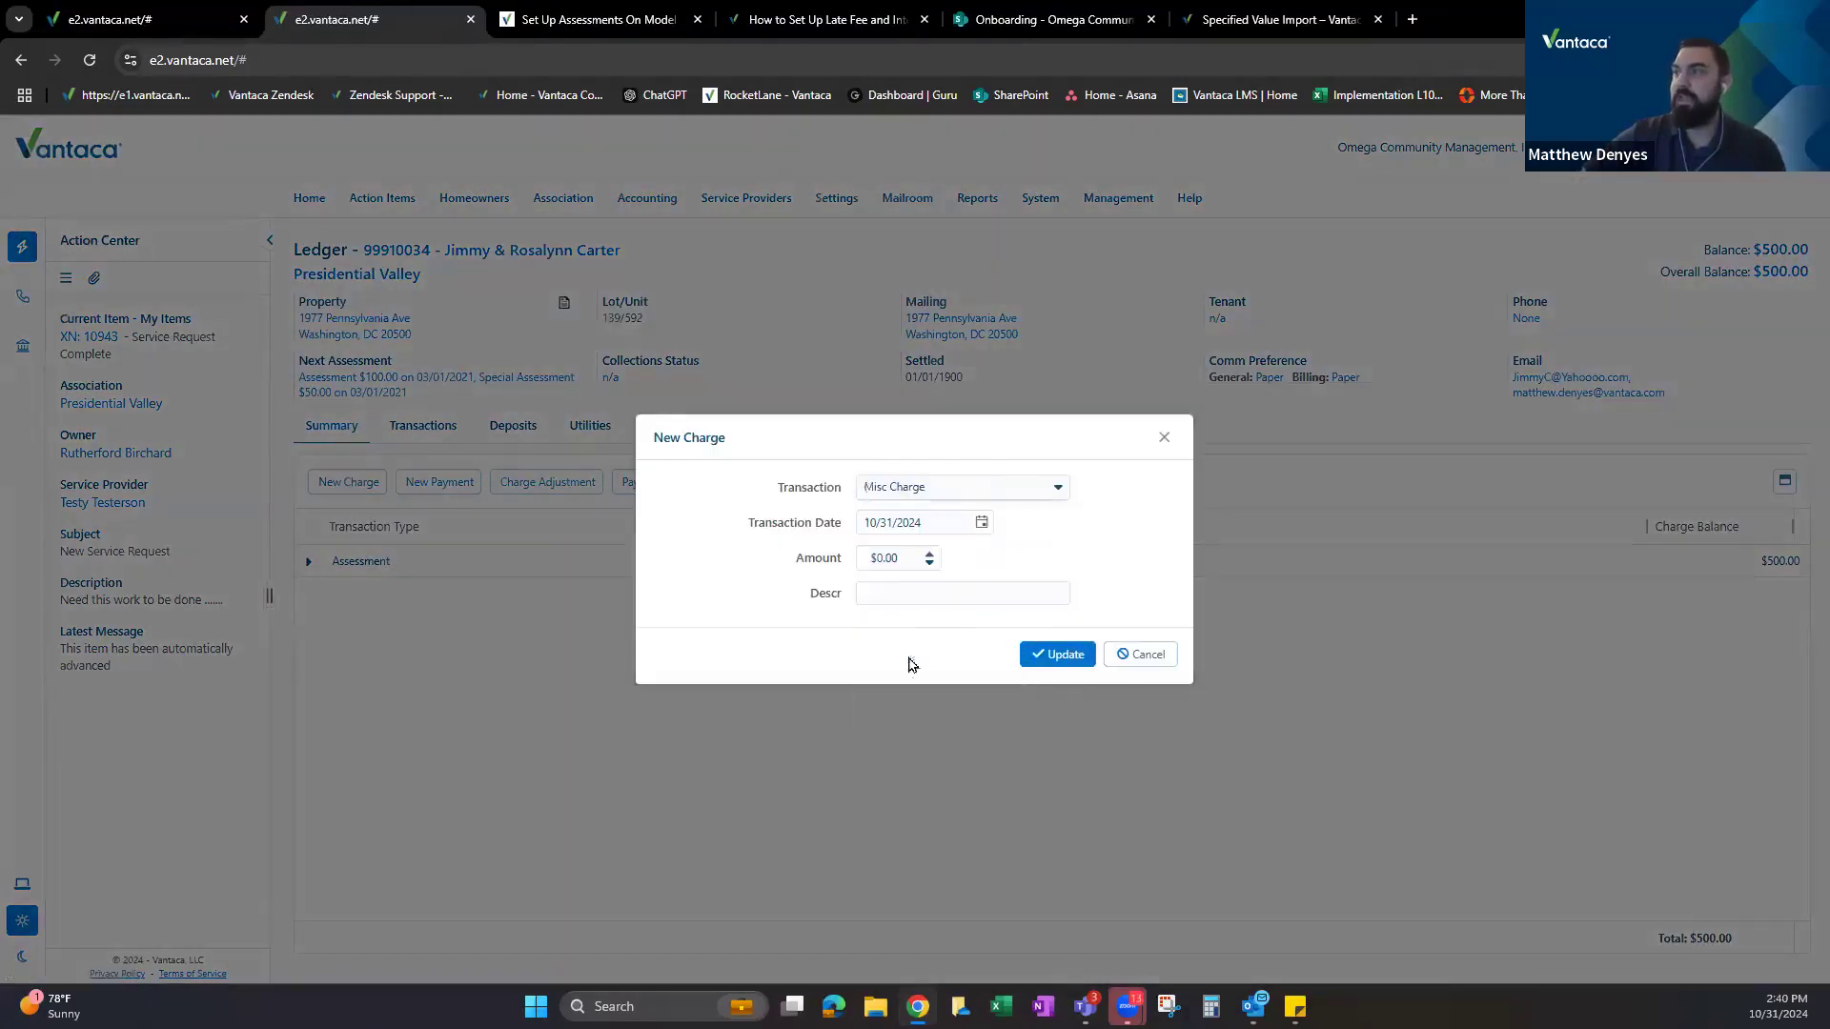
{"action": "left_click", "coordinate": [891, 565]}
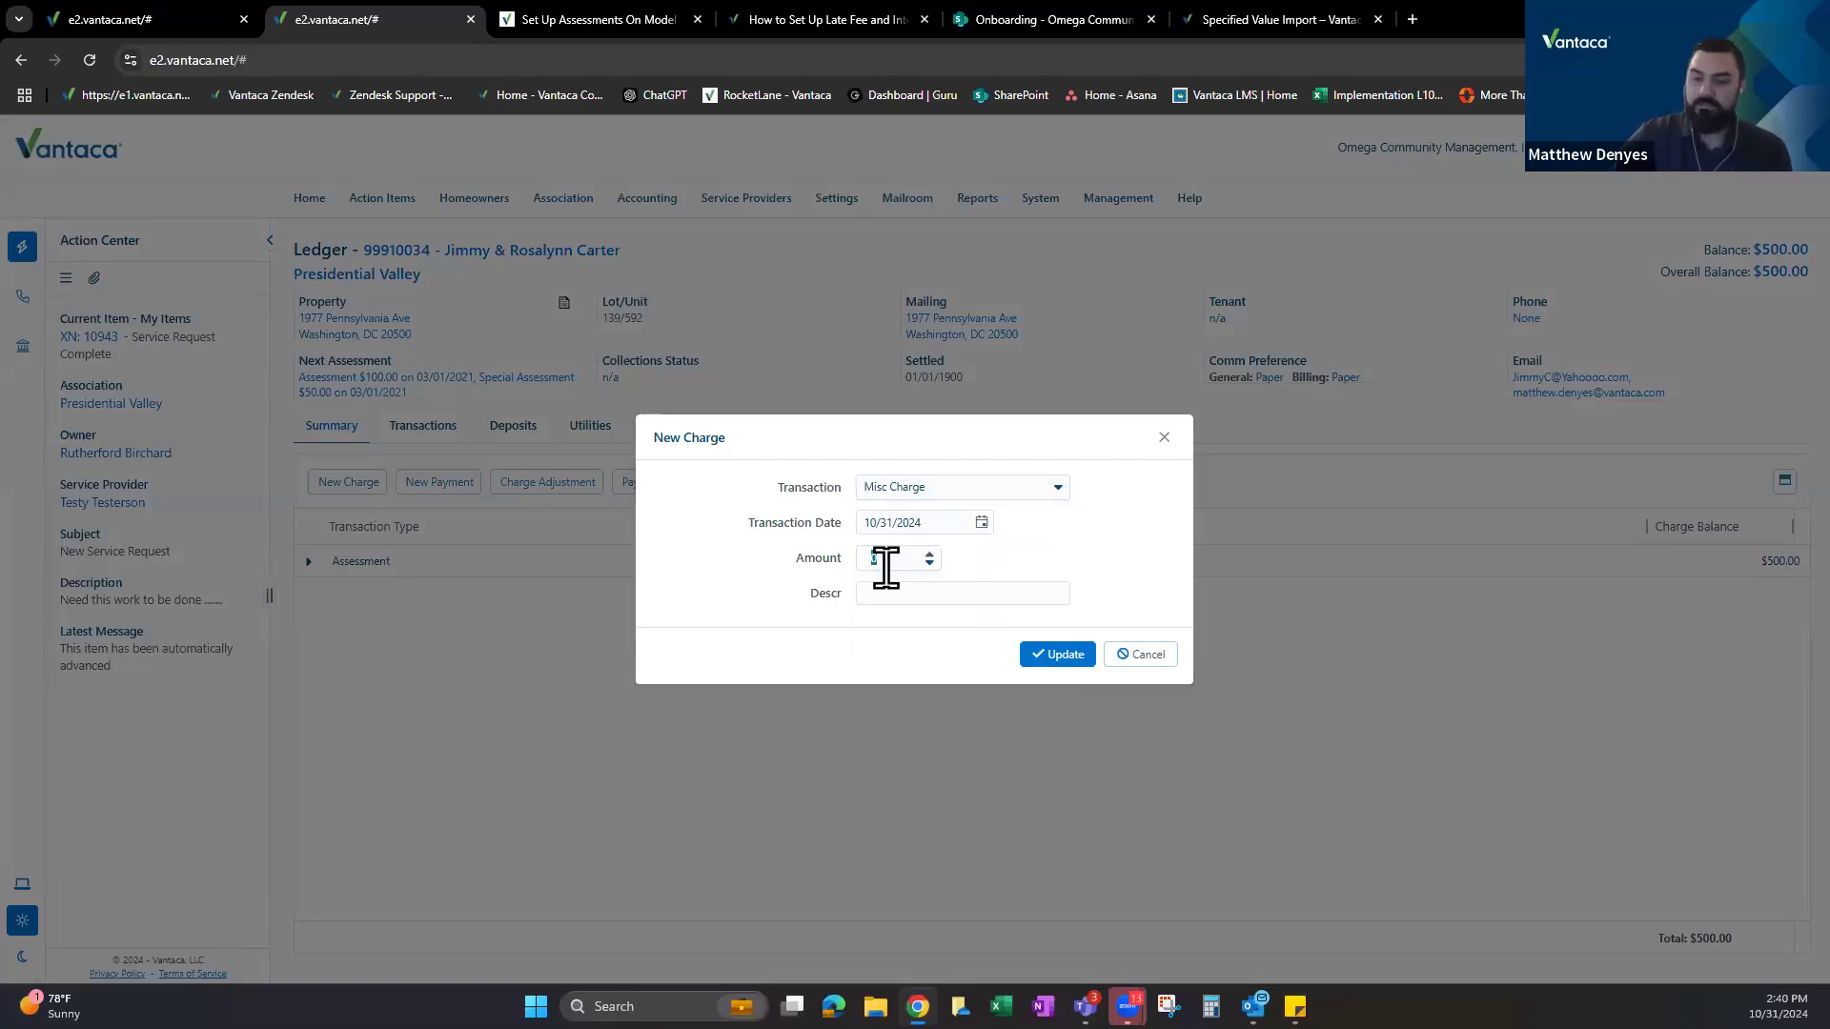
{"action": "type", "text": "50"}
{"action": "left_click", "coordinate": [1144, 540]}
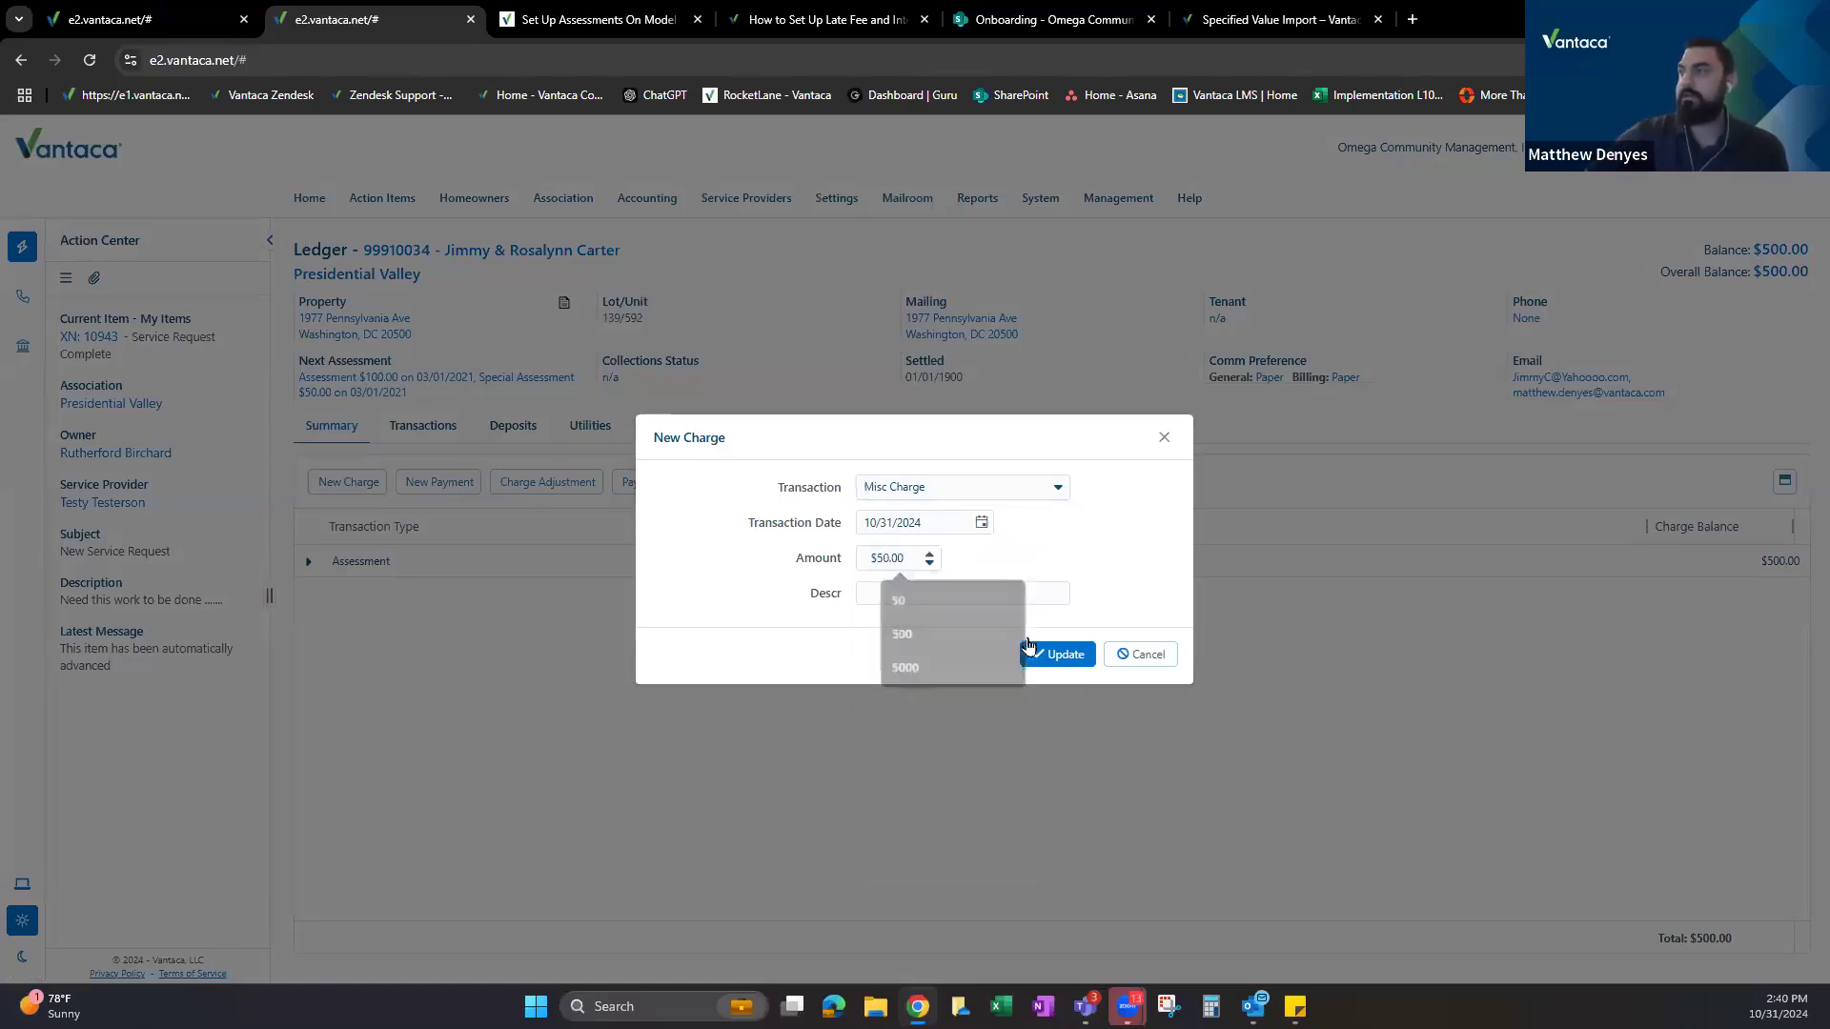
{"action": "left_click", "coordinate": [962, 487]}
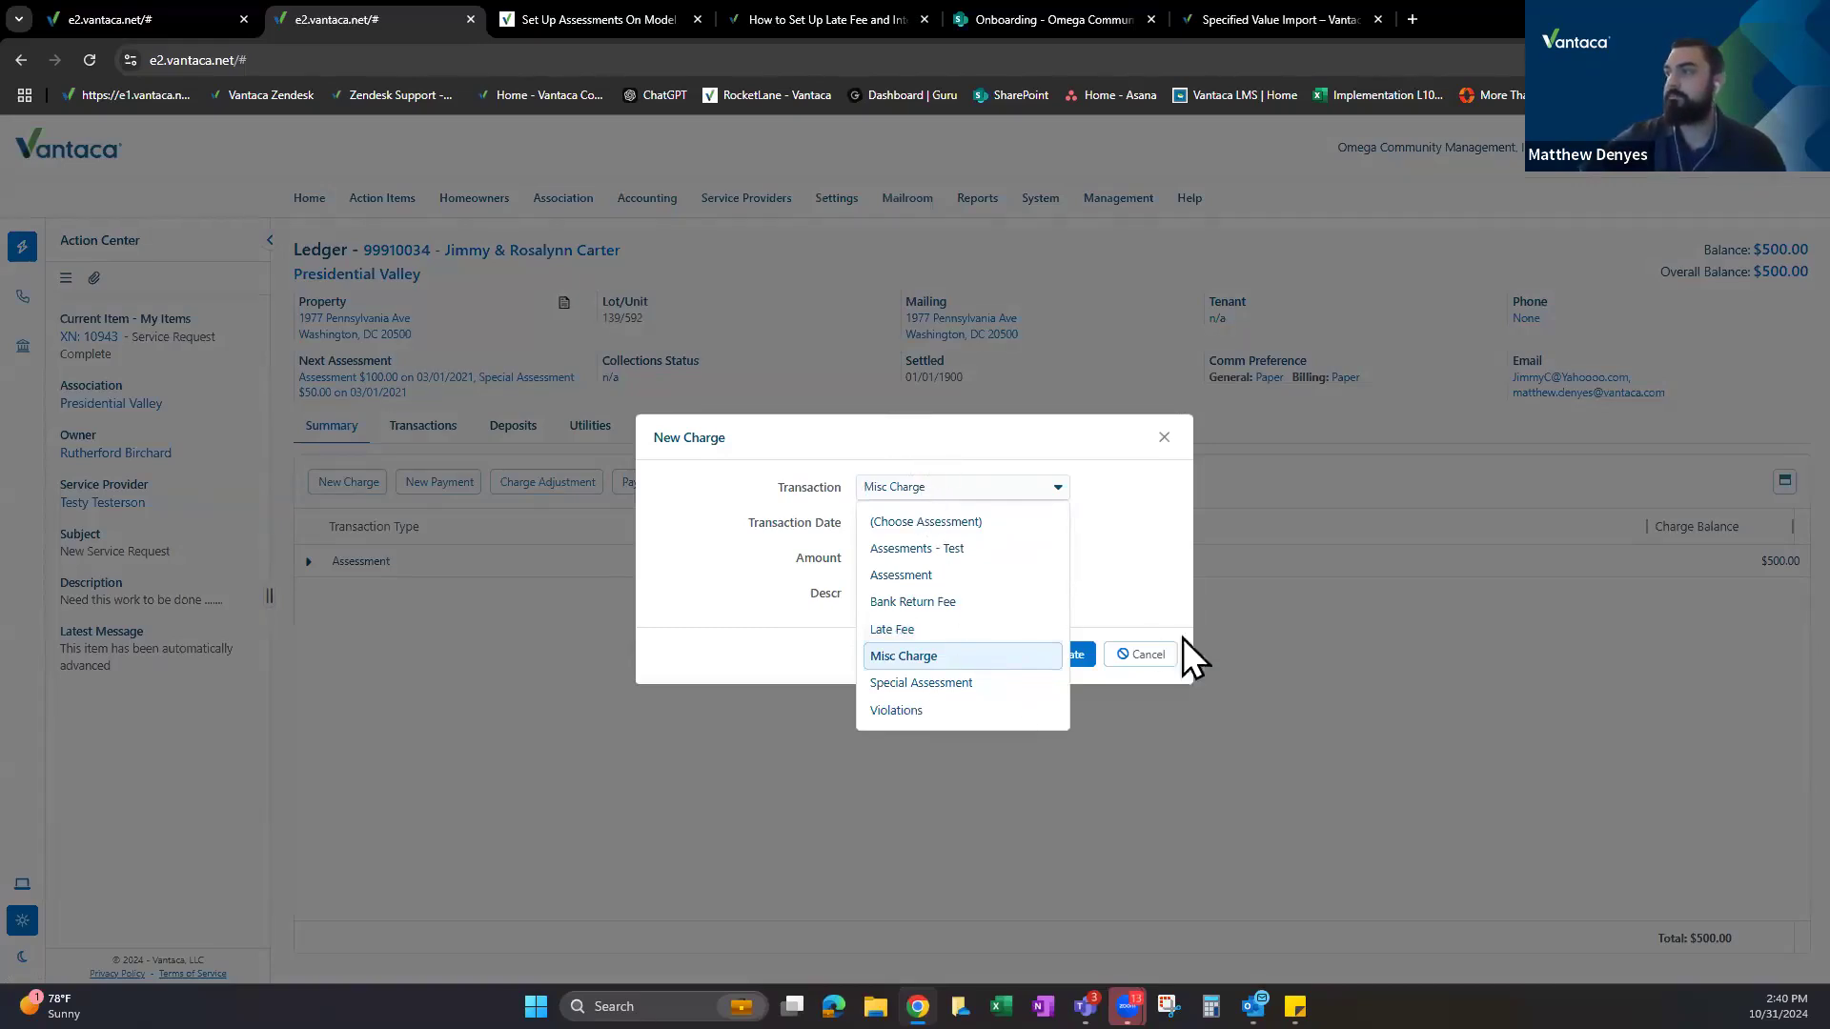
{"action": "left_click", "coordinate": [898, 657]}
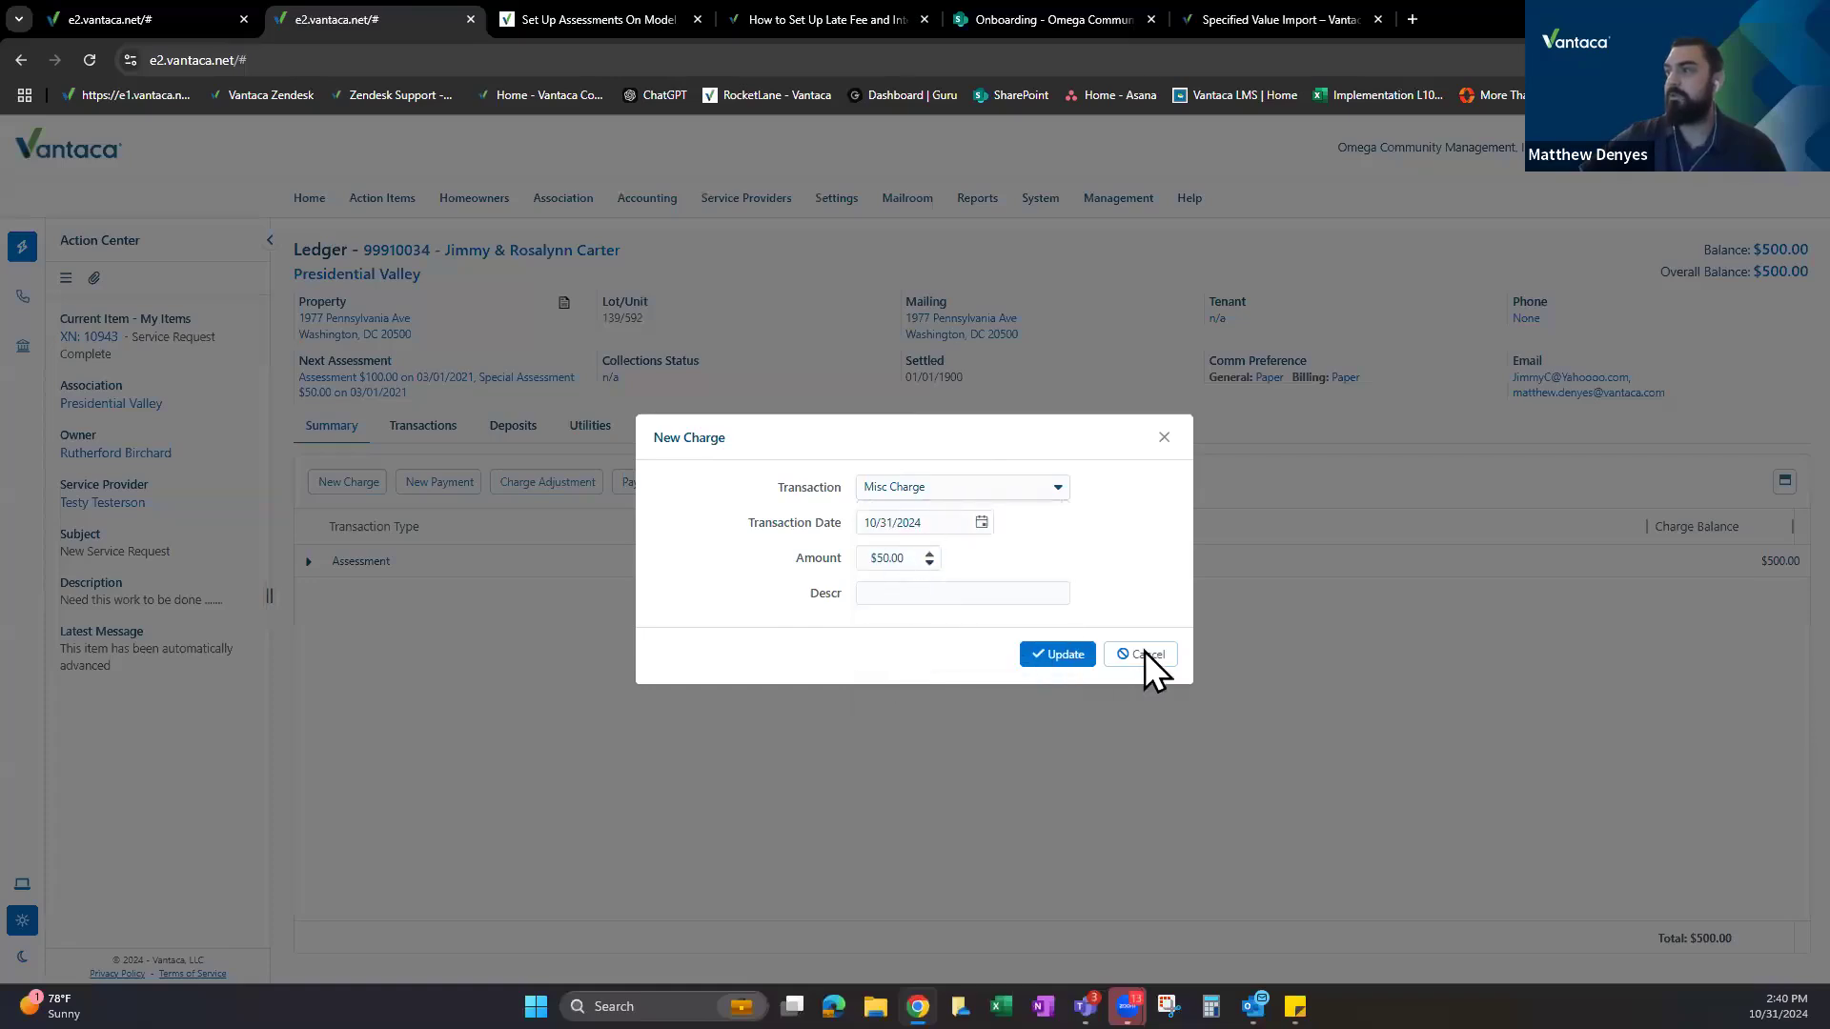
{"action": "left_click", "coordinate": [196, 15]}
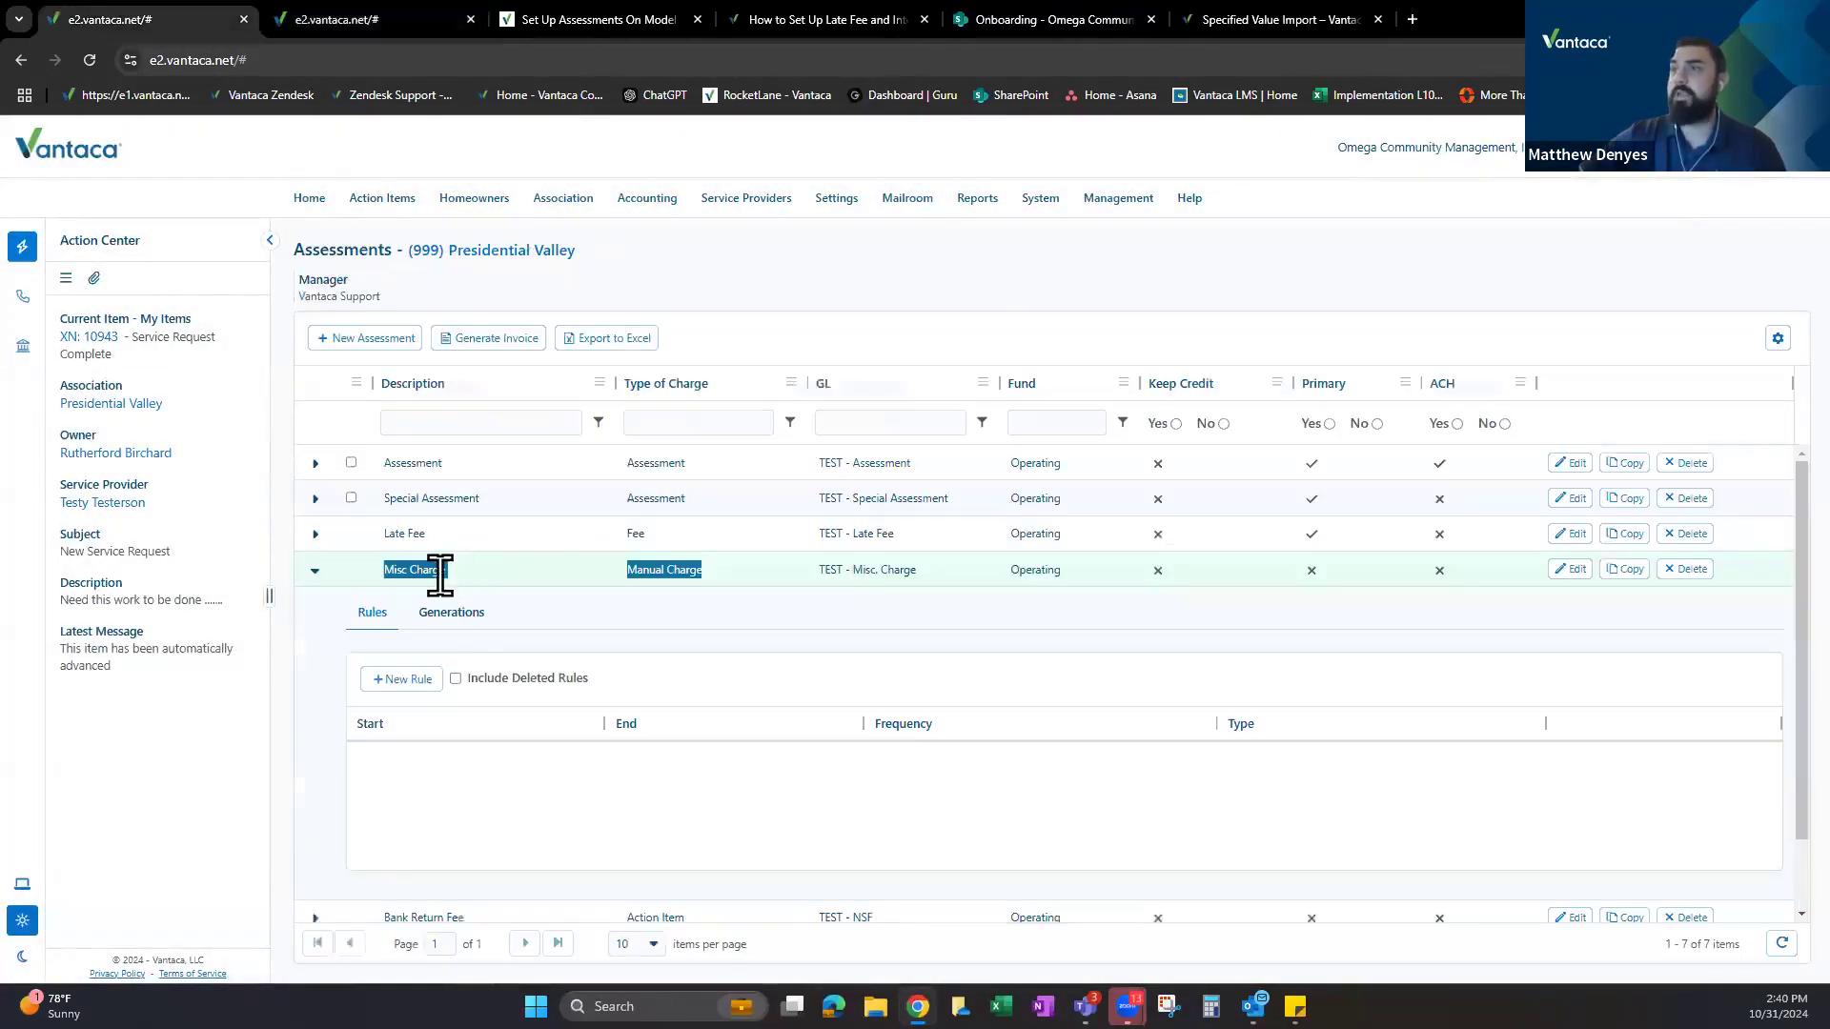
Collapse Misc Charge and compare its Manual Charge type with Bank Return Fee's Action Item type.
{"action": "left_click_drag", "start_coordinate": [627, 570], "coordinate": [706, 574]}
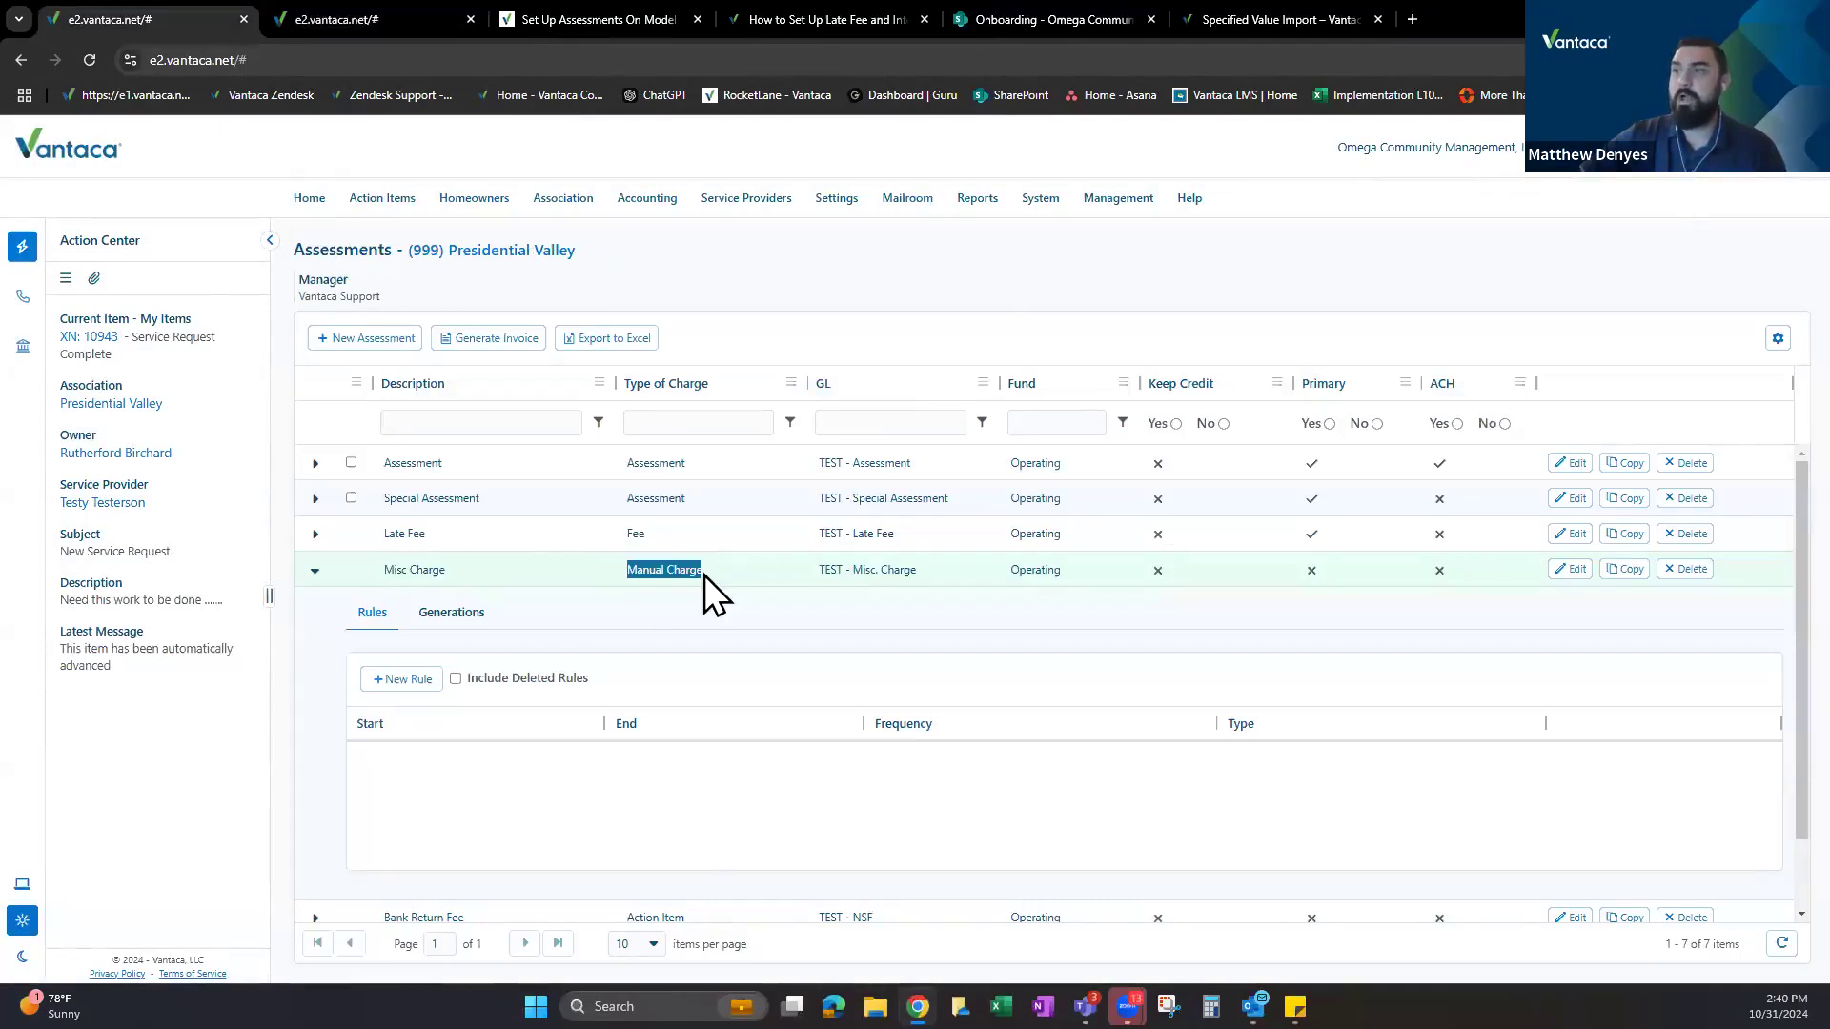
{"action": "left_click", "coordinate": [314, 571]}
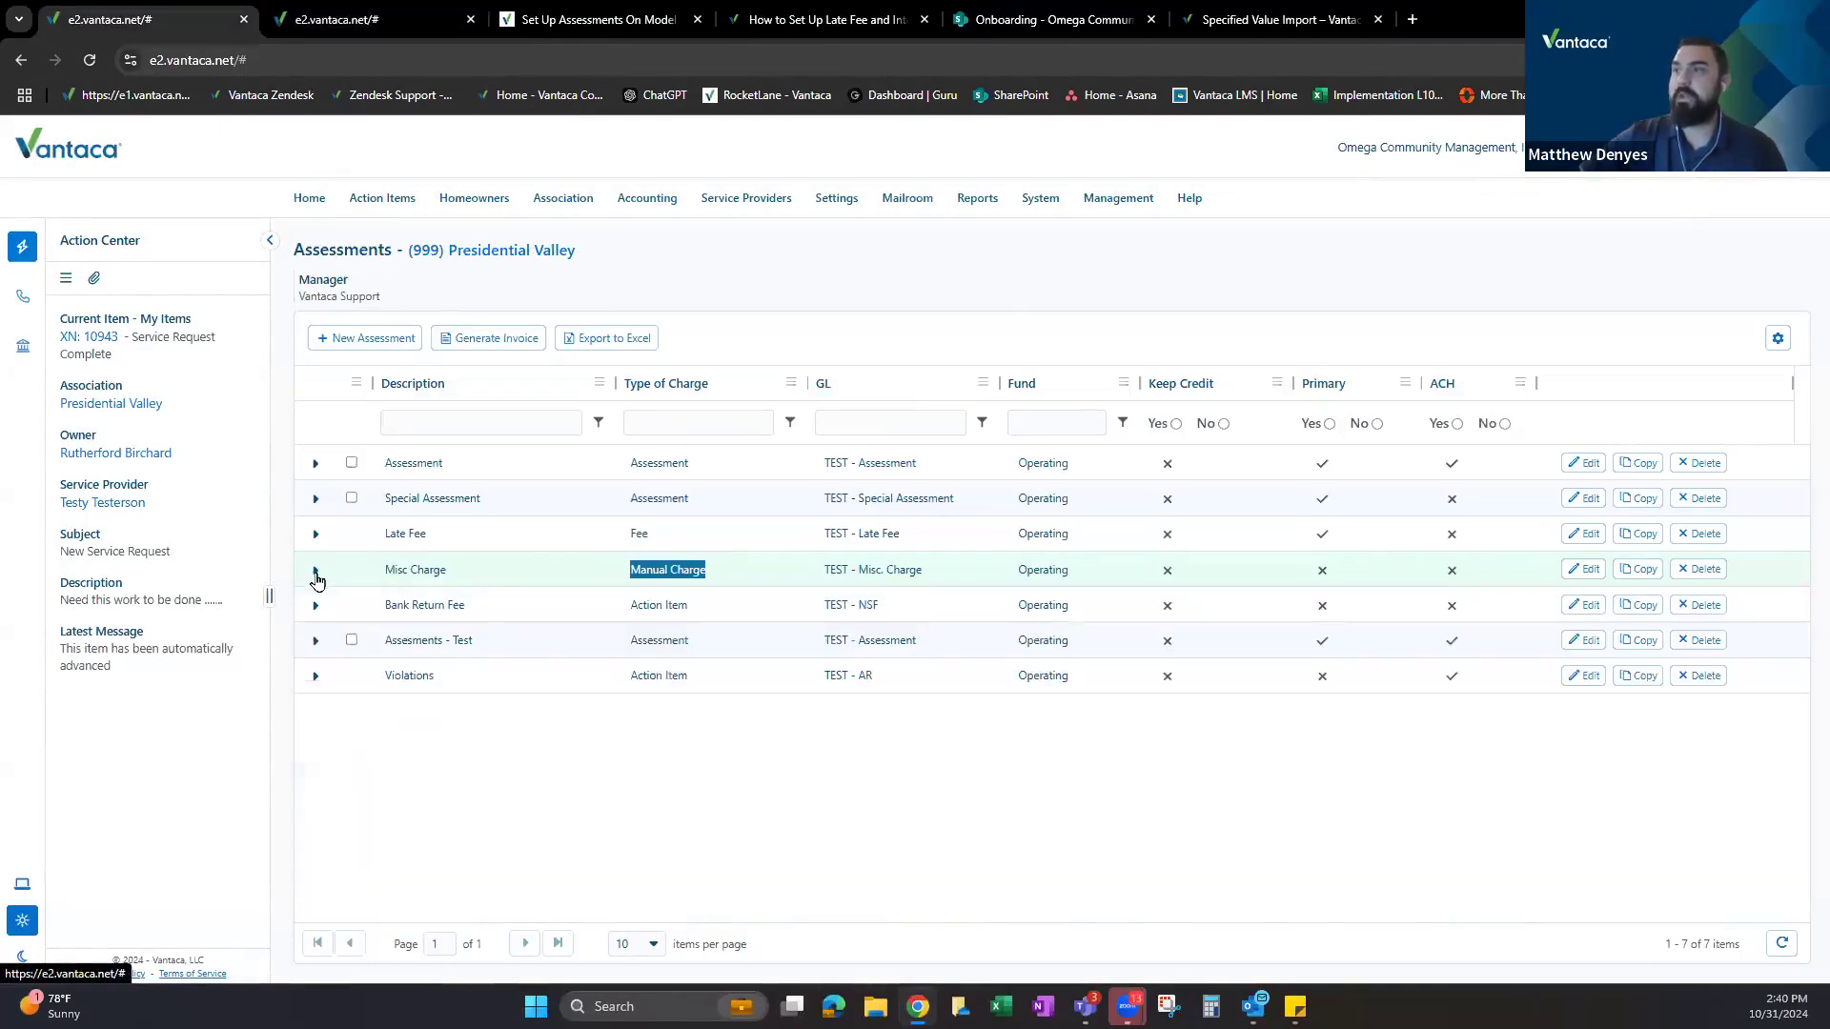
{"action": "left_click", "coordinate": [629, 570]}
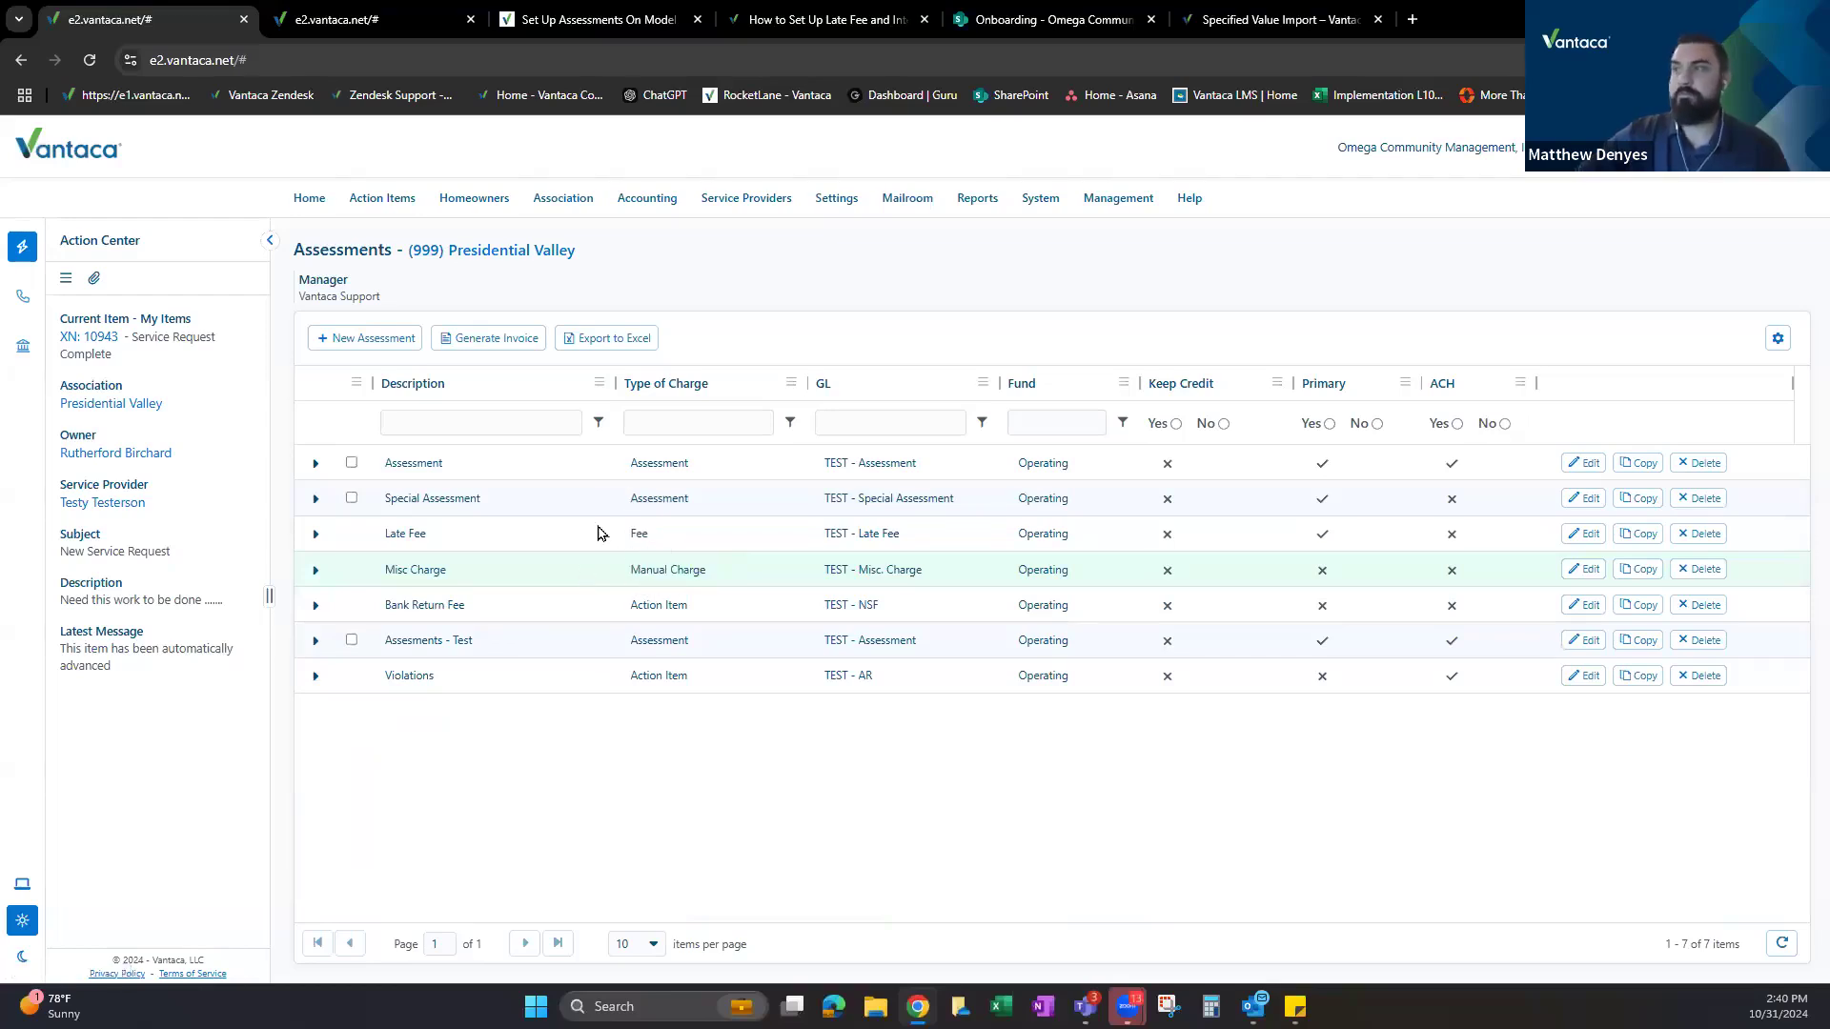
{"action": "left_click_drag", "start_coordinate": [629, 570], "coordinate": [666, 606]}
{"action": "triple_click", "coordinate": [666, 606]}
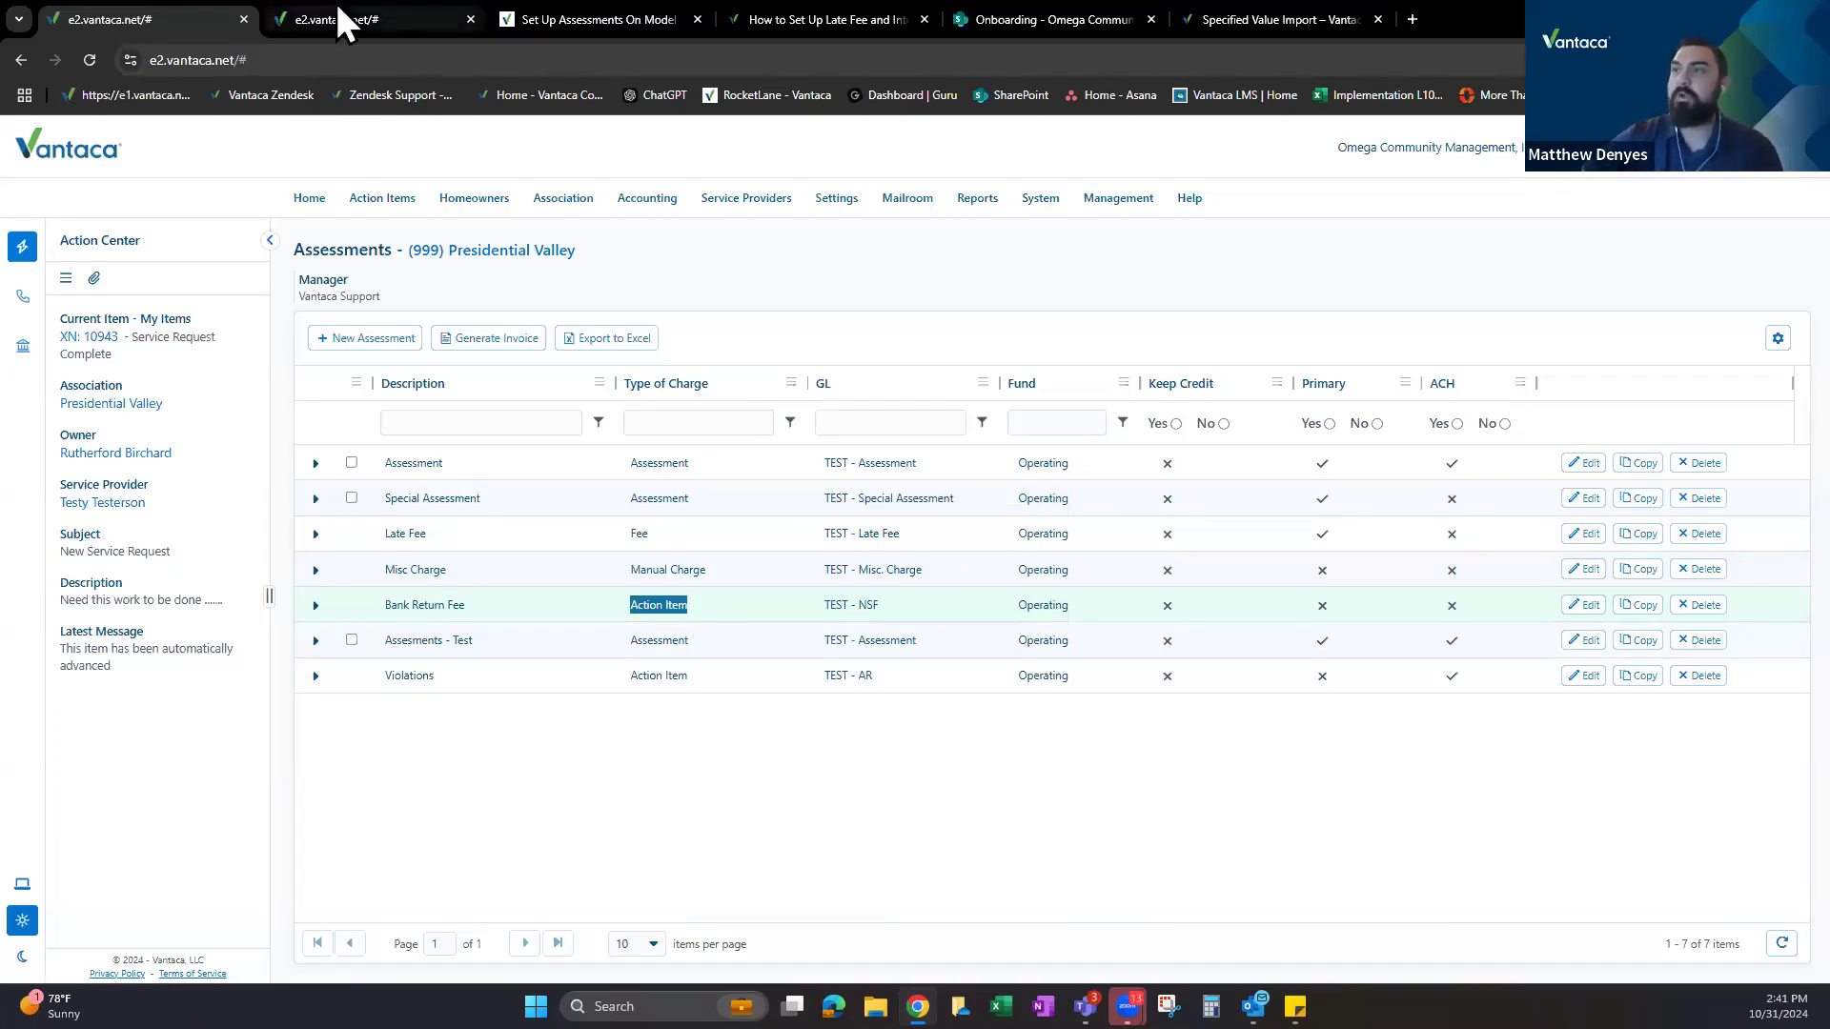
In the ledger tab, trial a Bank Return Fee charge, cancel it, and close that tab.
{"action": "left_click", "coordinate": [398, 12]}
{"action": "left_click", "coordinate": [368, 486]}
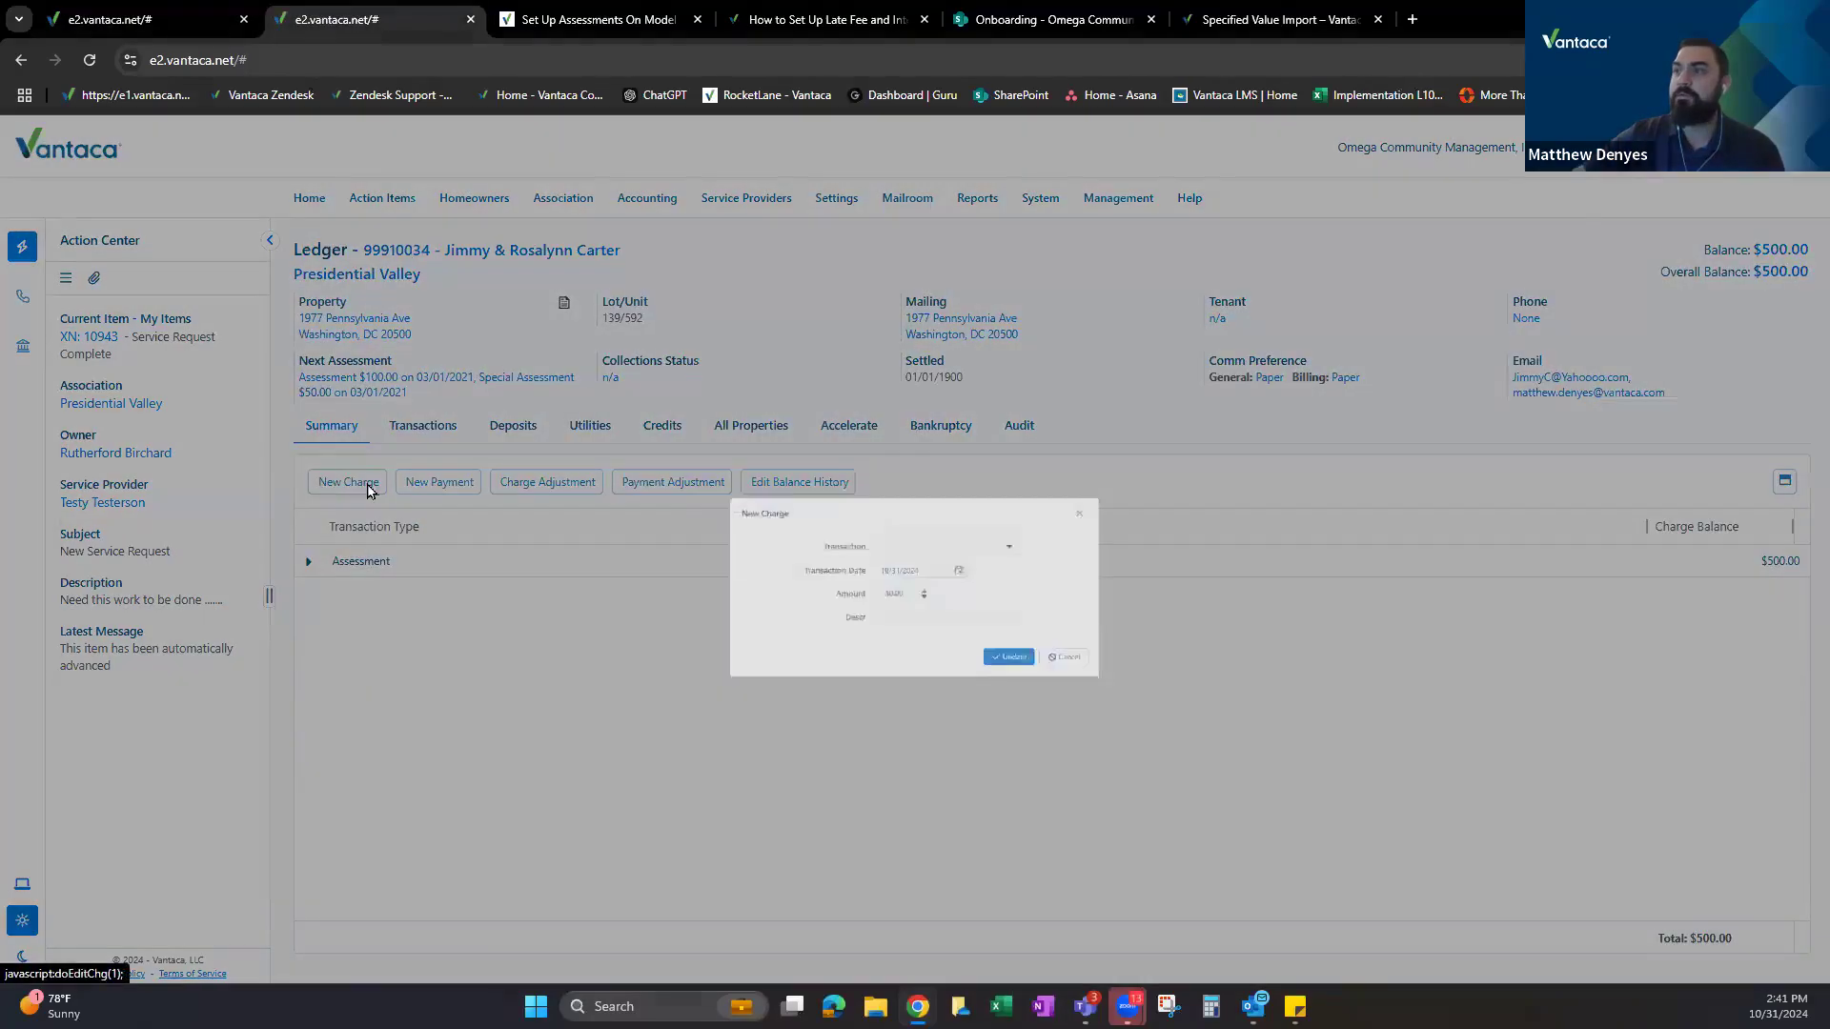
{"action": "left_click", "coordinate": [979, 490]}
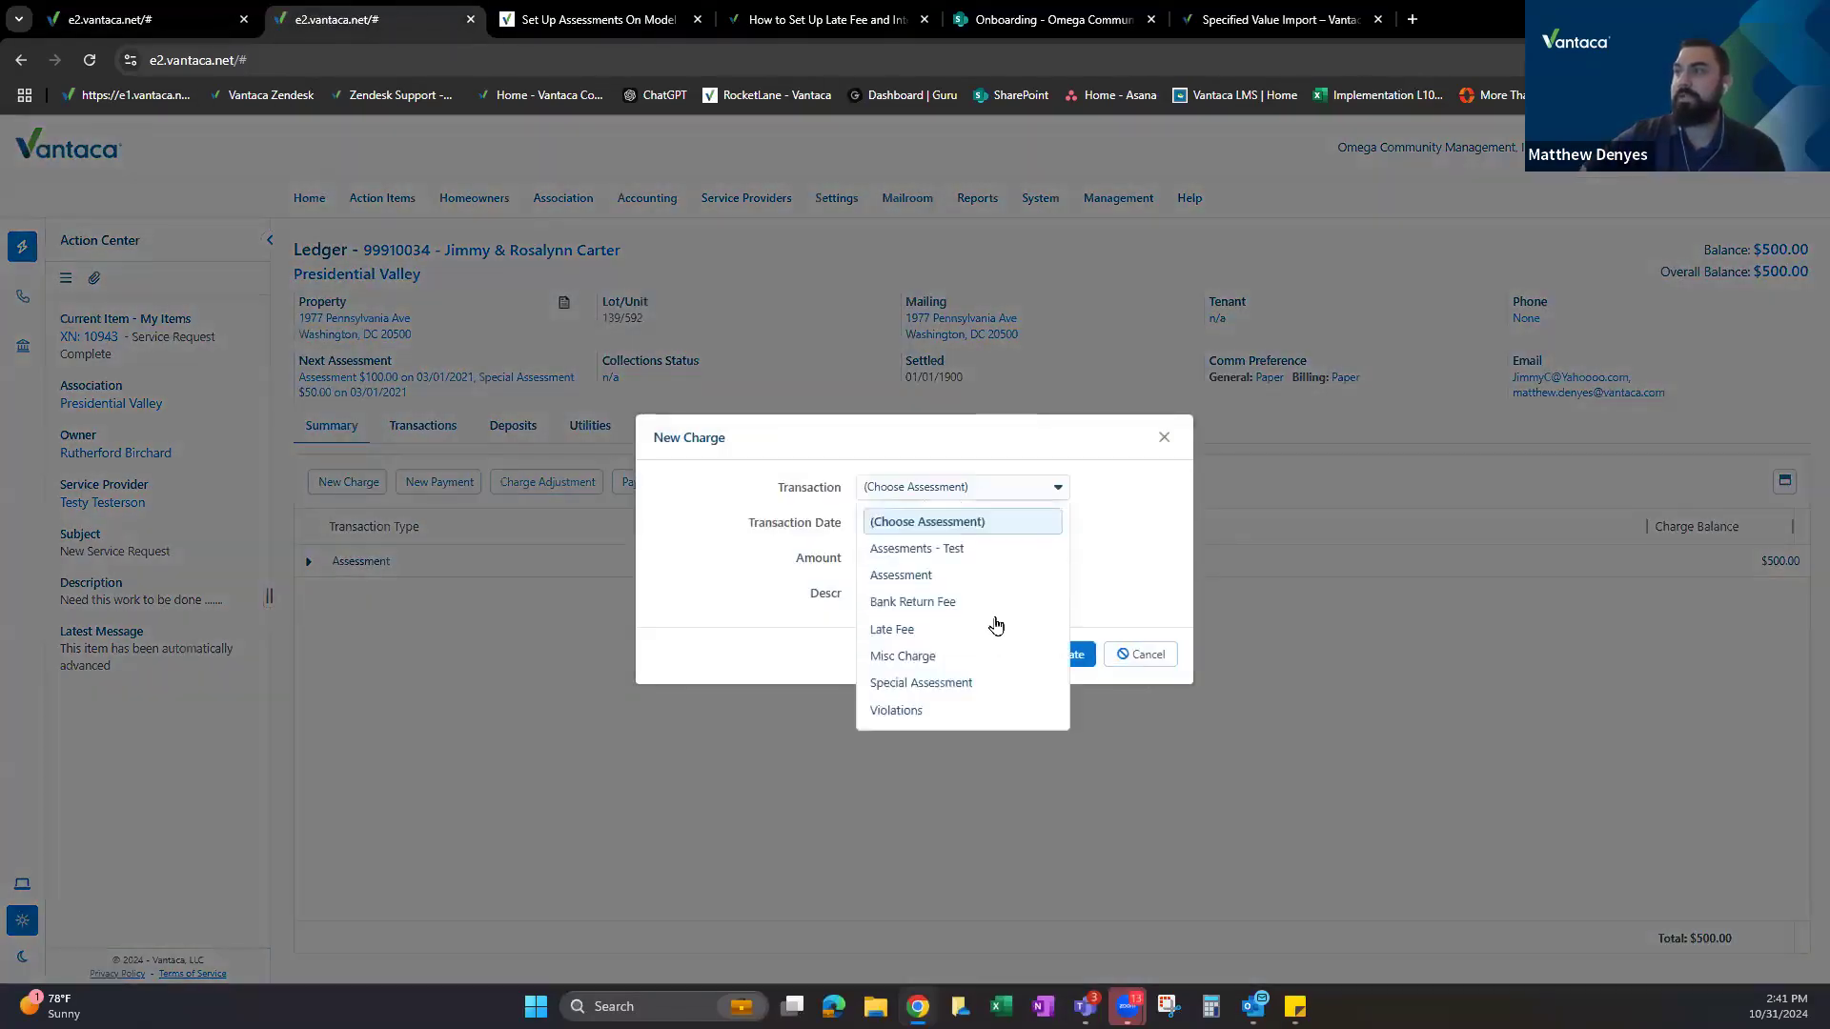
{"action": "left_click", "coordinate": [913, 598]}
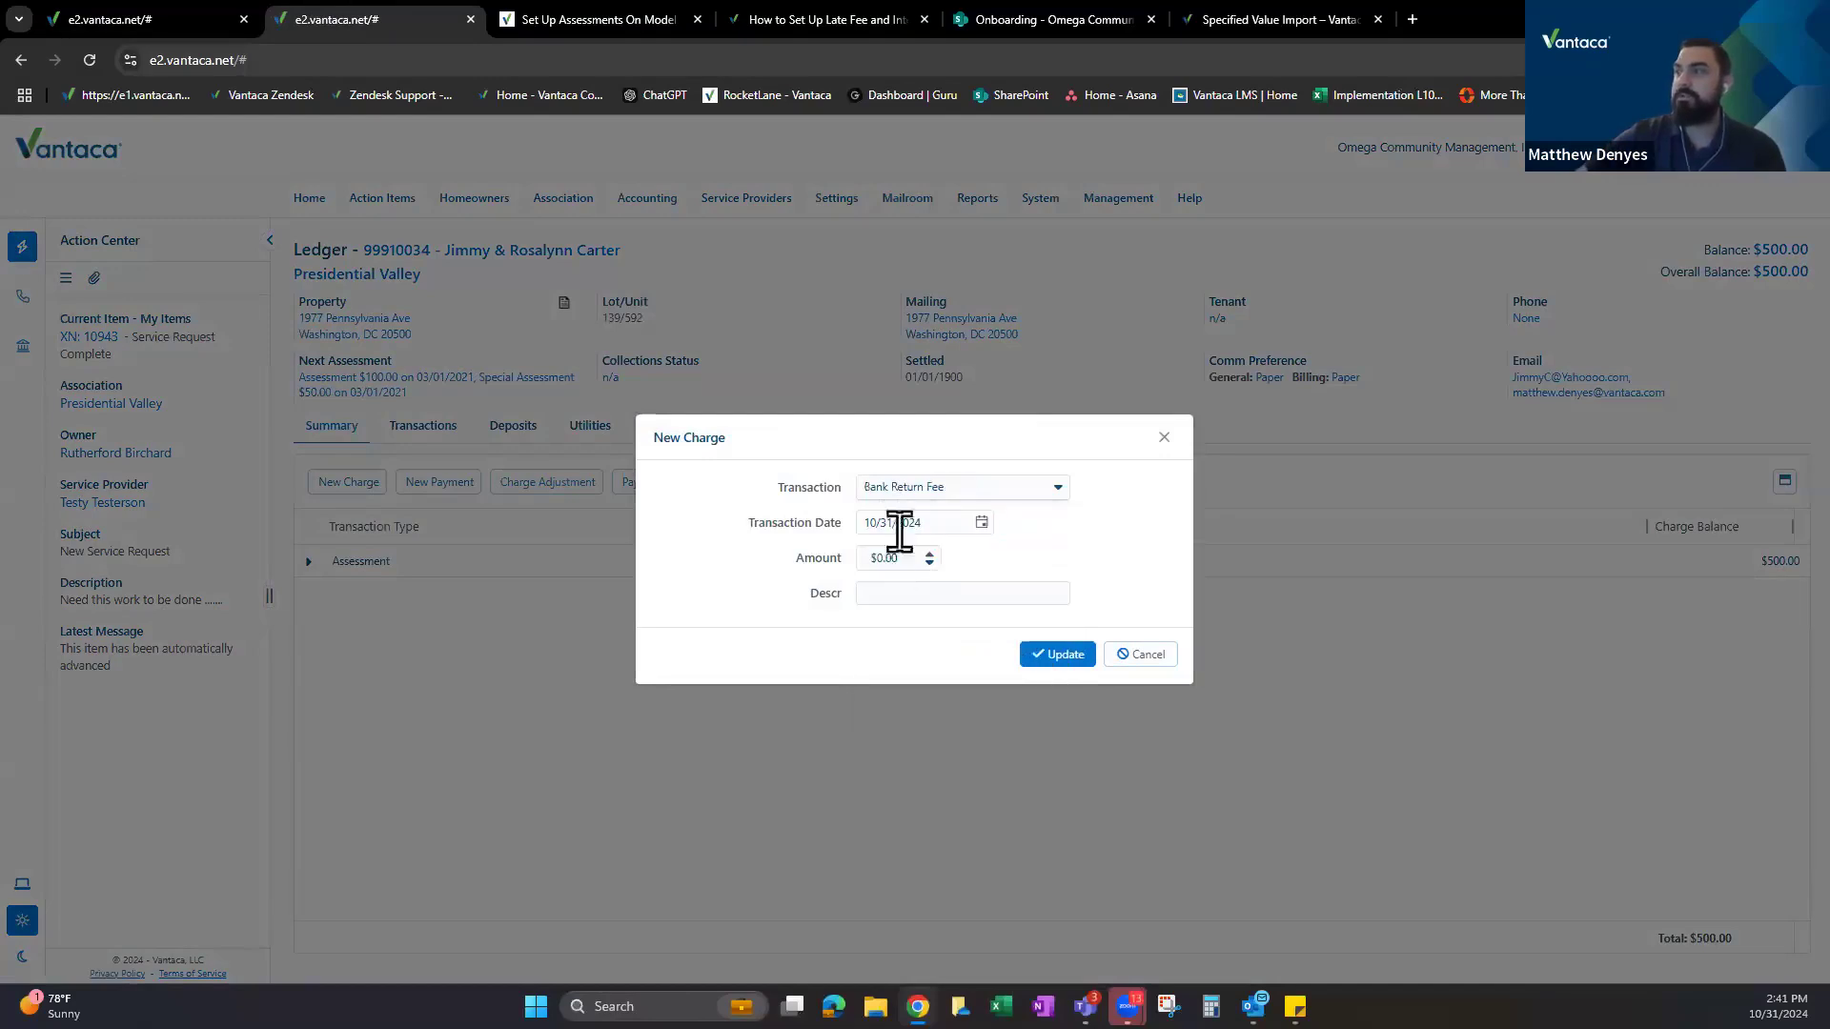
{"action": "left_click", "coordinate": [874, 558]}
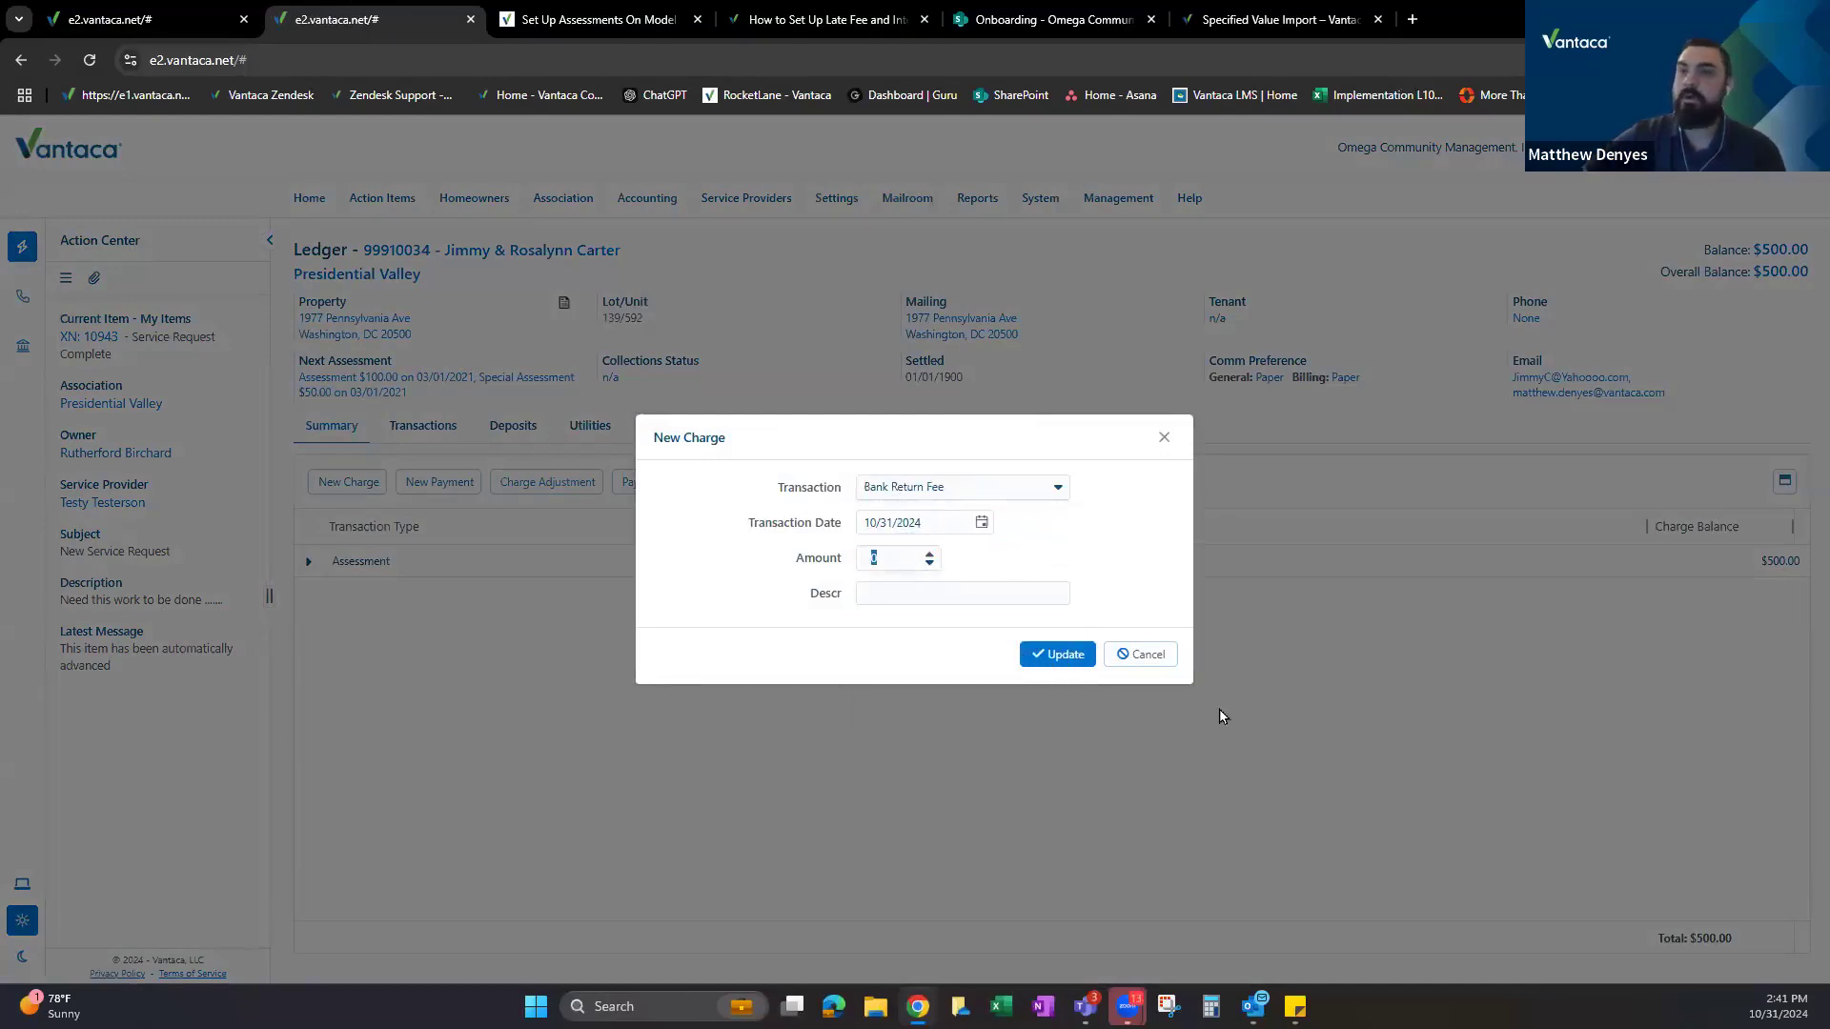
{"action": "left_click", "coordinate": [1148, 658]}
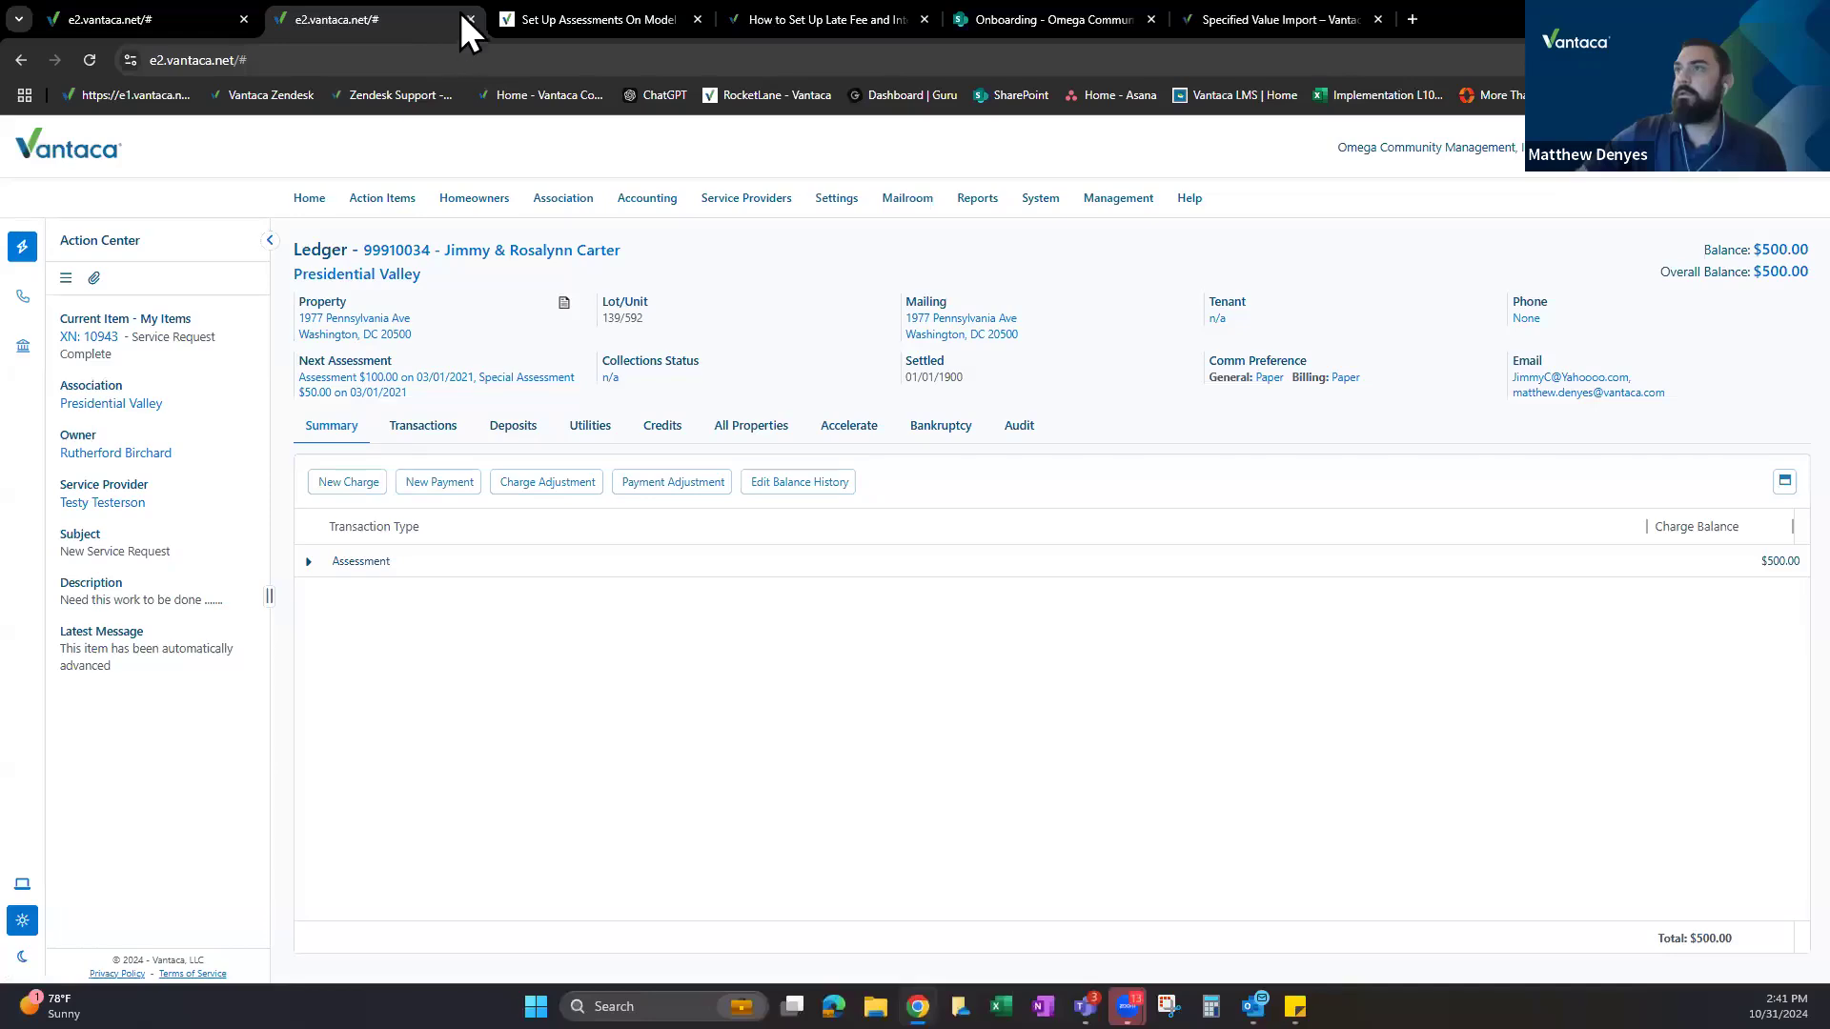
{"action": "left_click", "coordinate": [471, 19]}
{"action": "left_click", "coordinate": [662, 483]}
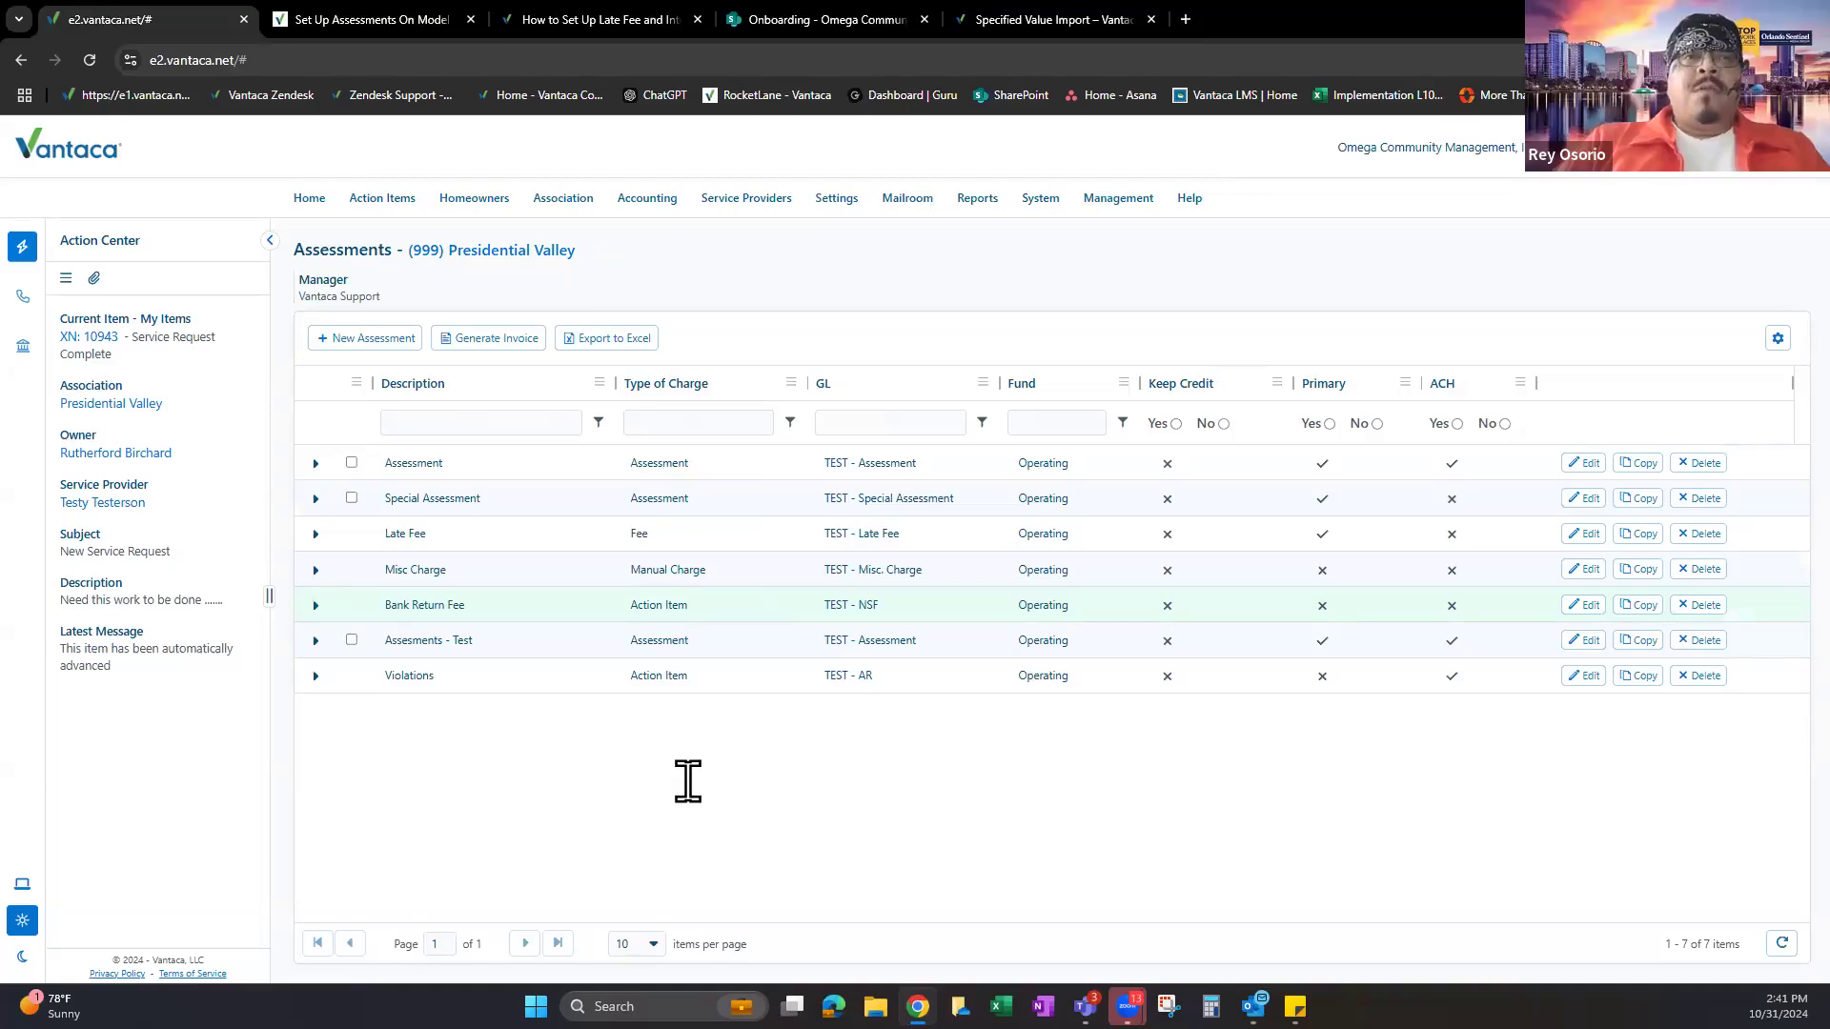
{"action": "left_click", "coordinate": [341, 12]}
{"action": "scroll", "coordinate": [1041, 482], "scroll_direction": "down", "scroll_amount": 2}
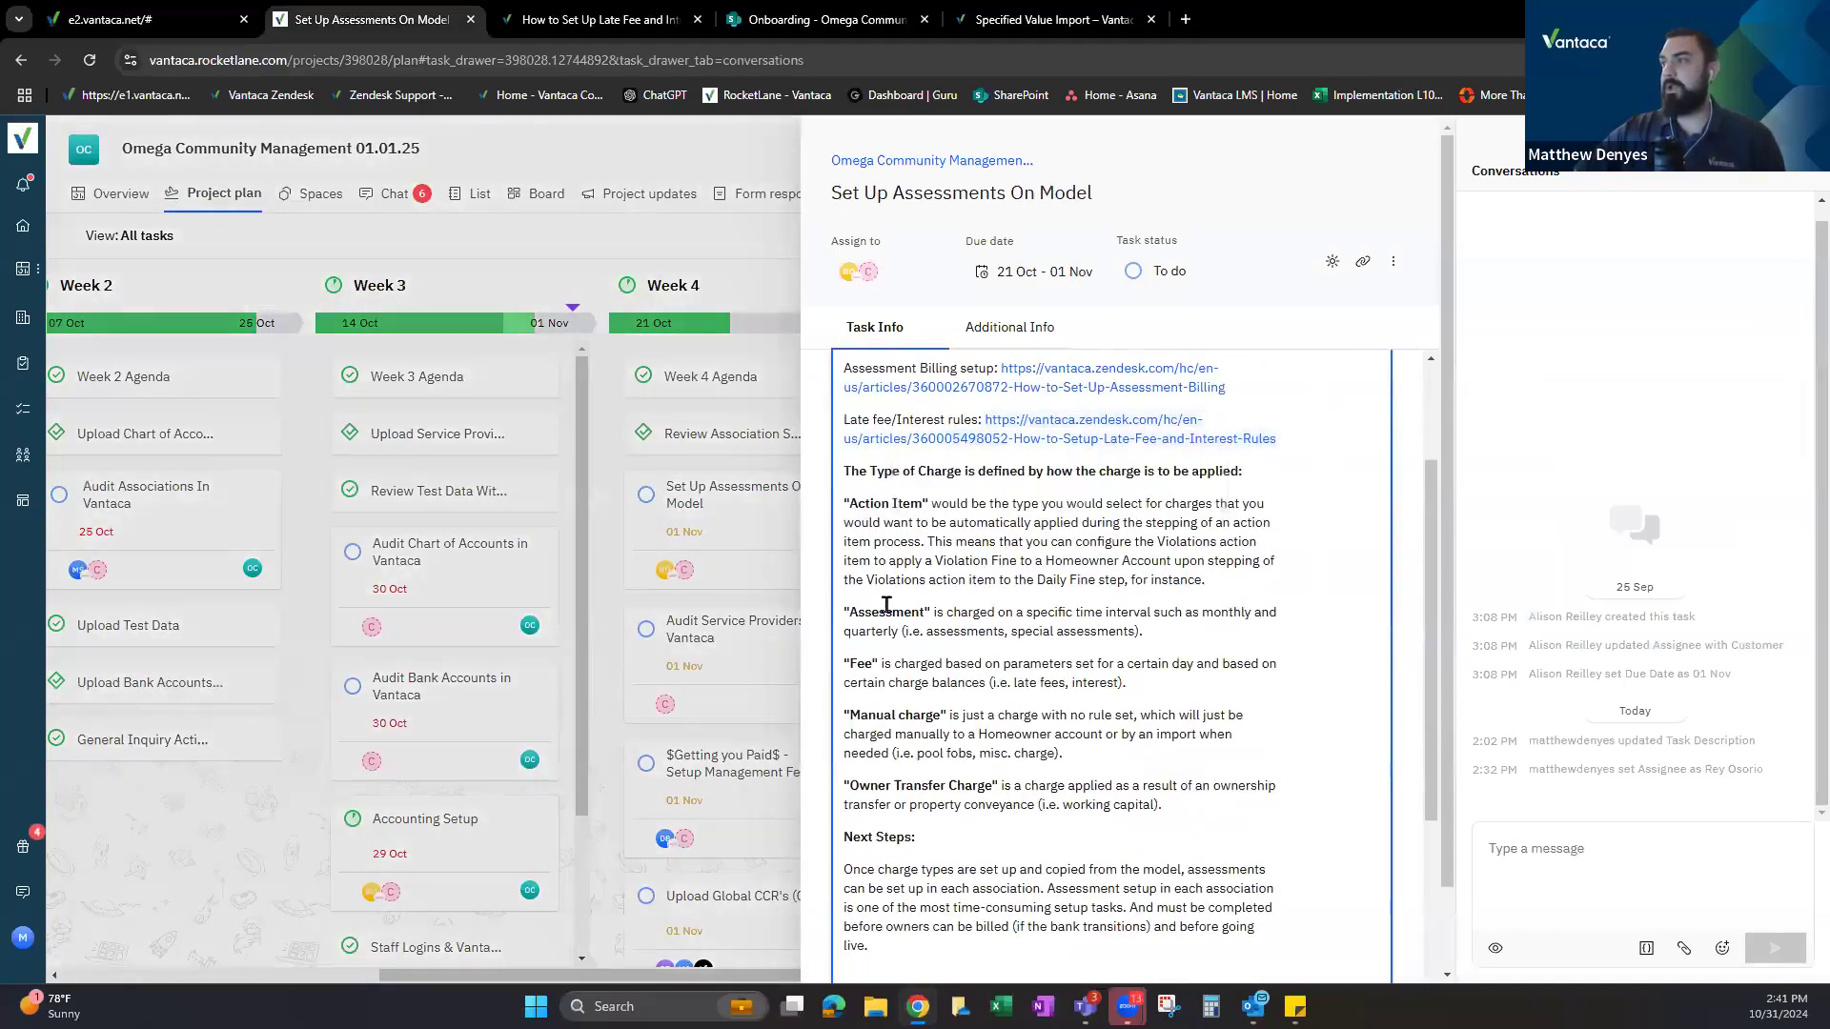
{"action": "left_click", "coordinate": [853, 664]}
{"action": "left_click_drag", "start_coordinate": [861, 785], "coordinate": [992, 785]}
{"action": "left_click", "coordinate": [219, 19]}
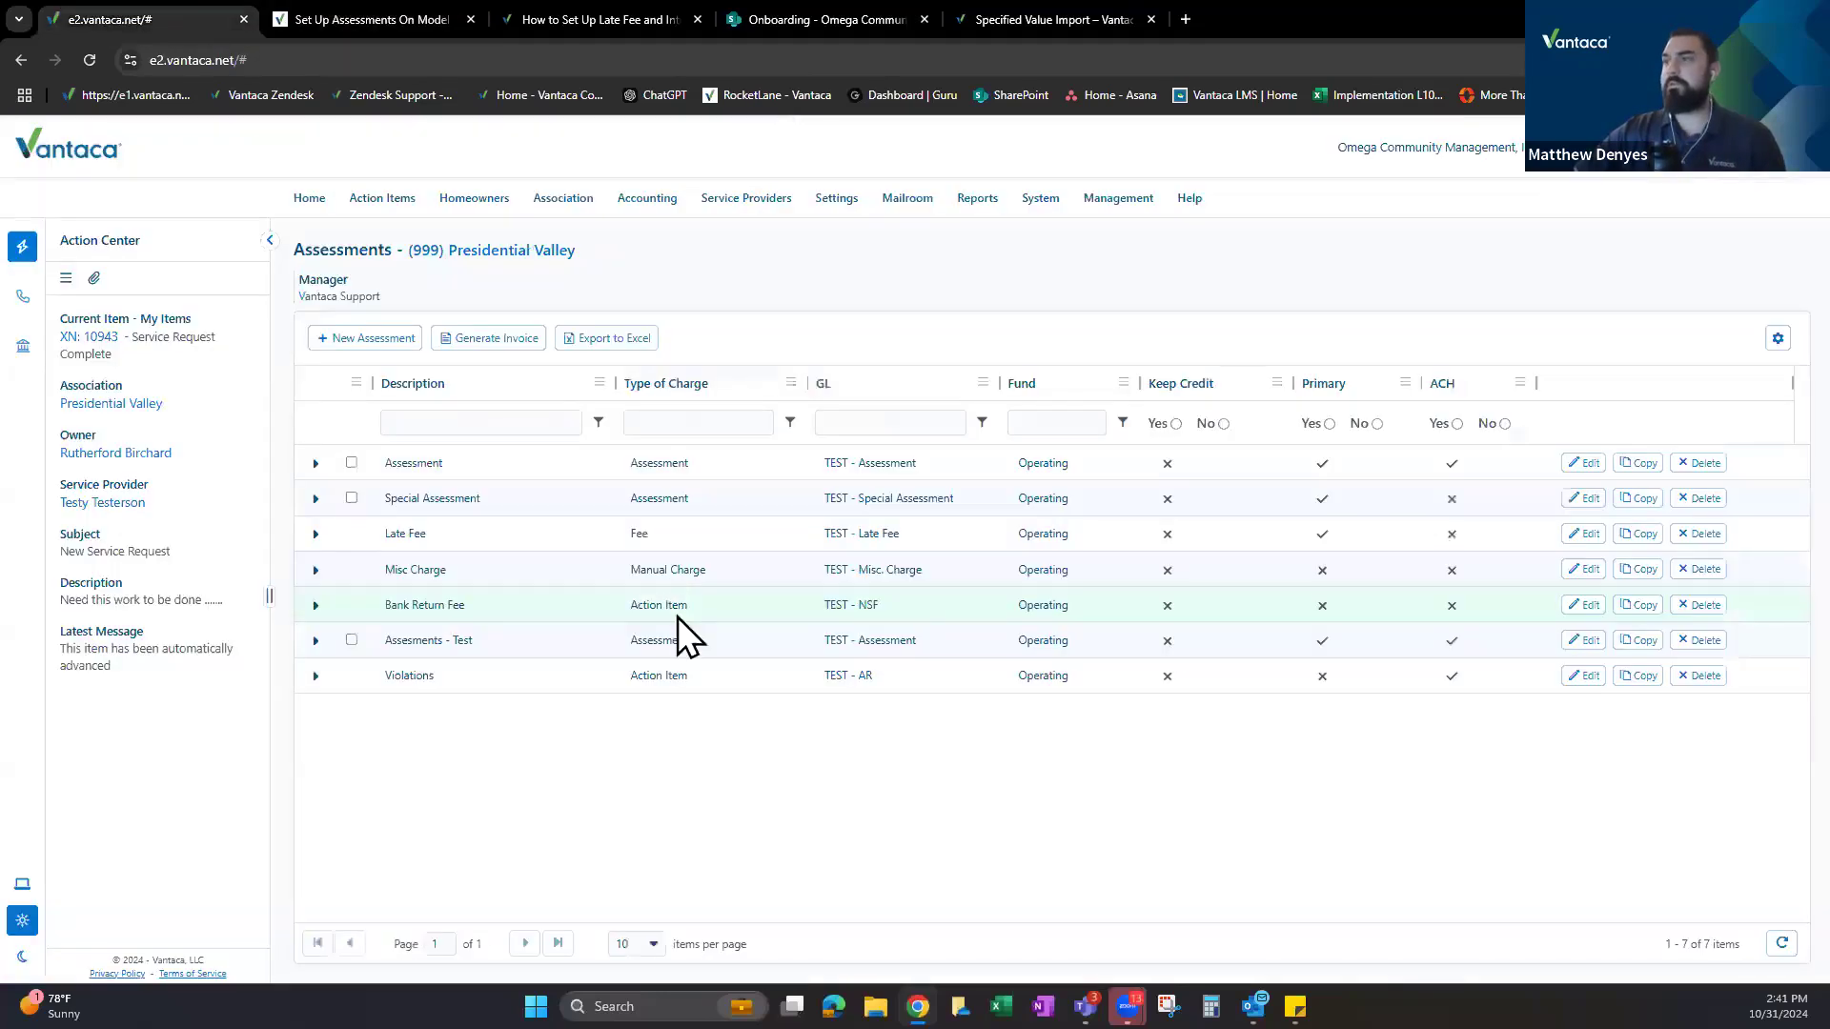
Start a new assessment described 'Ownership Transfer Charge' with the Owner Transfer Charge type.
{"action": "left_click", "coordinate": [367, 338]}
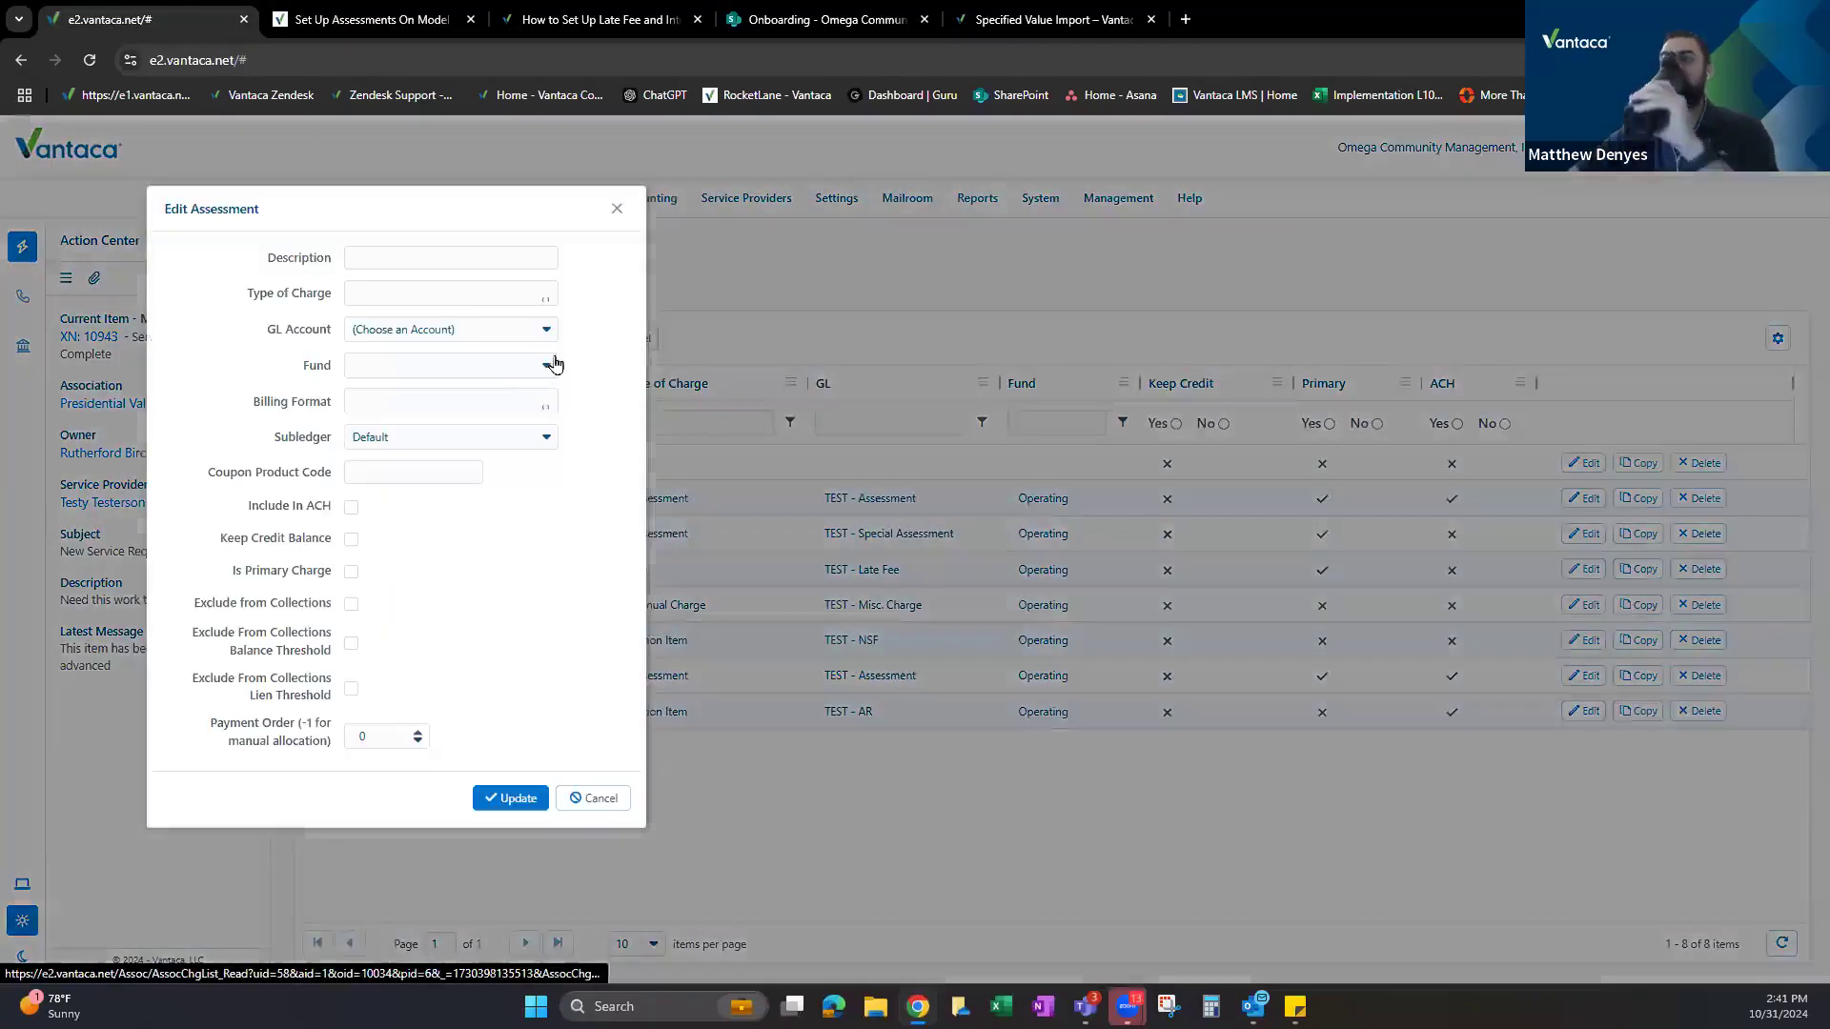
{"action": "left_click", "coordinate": [461, 259]}
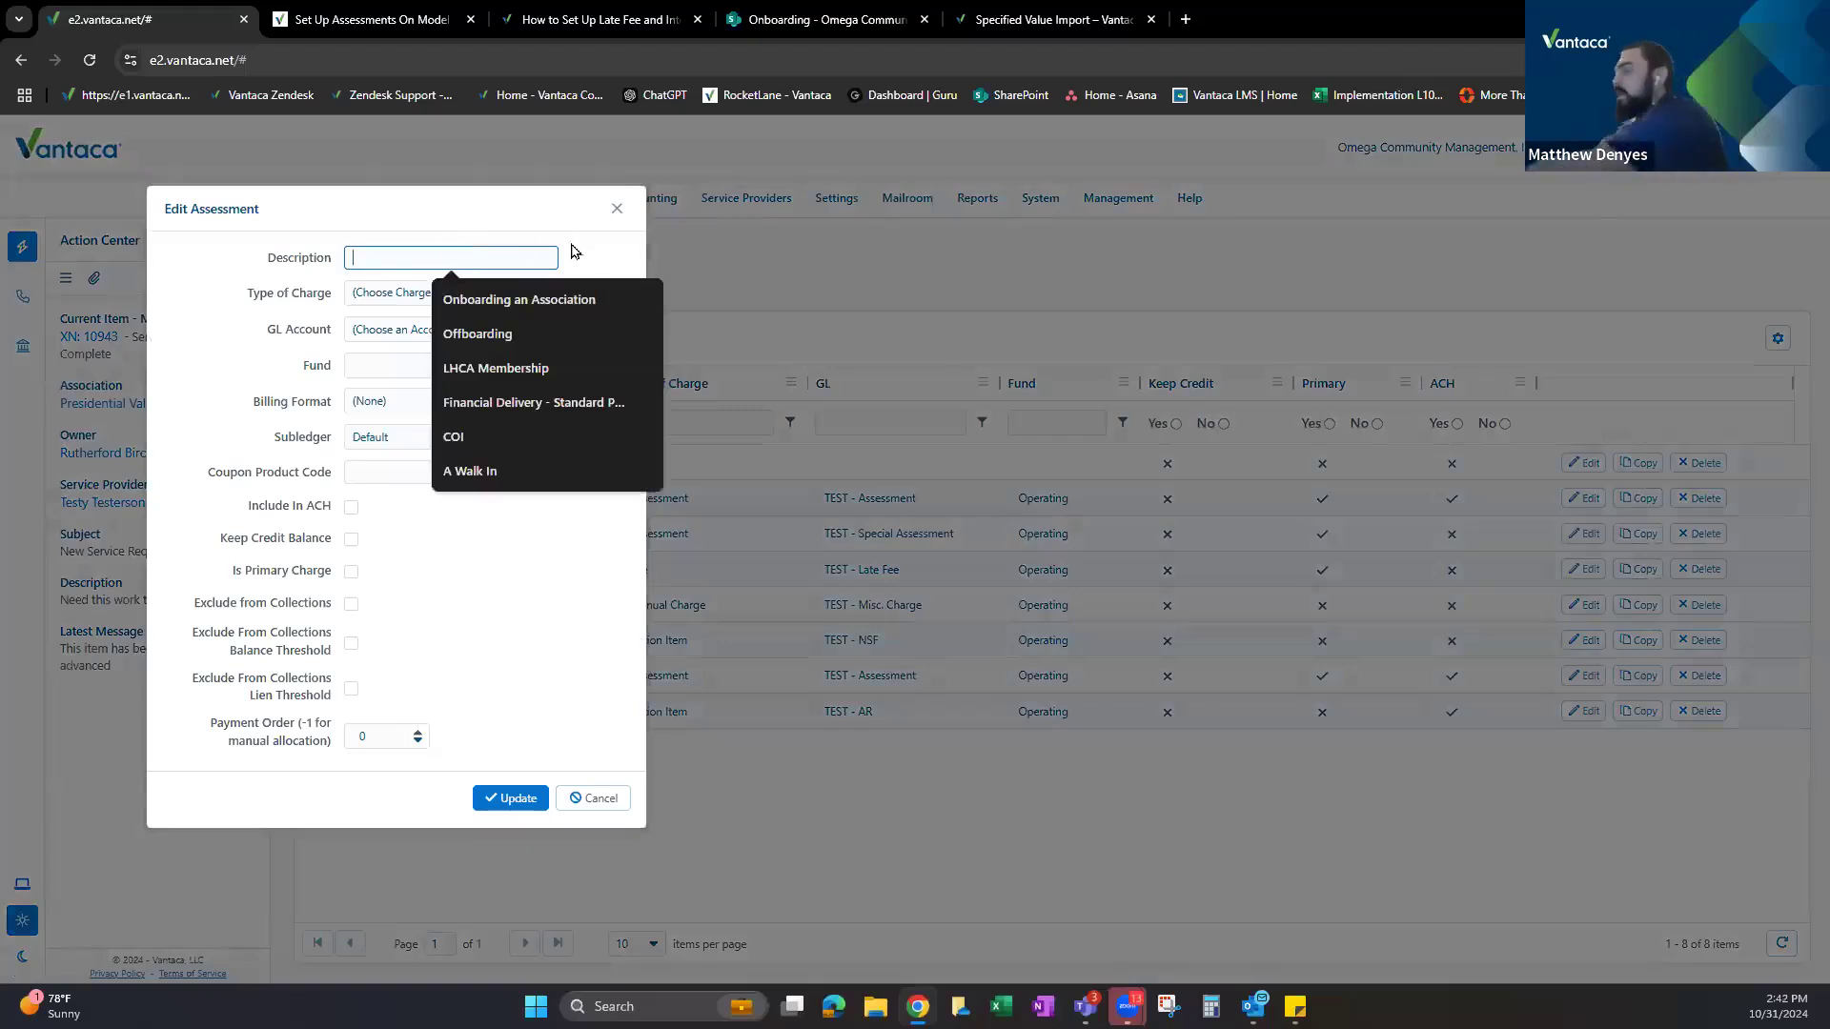
{"action": "left_click", "coordinate": [523, 293]}
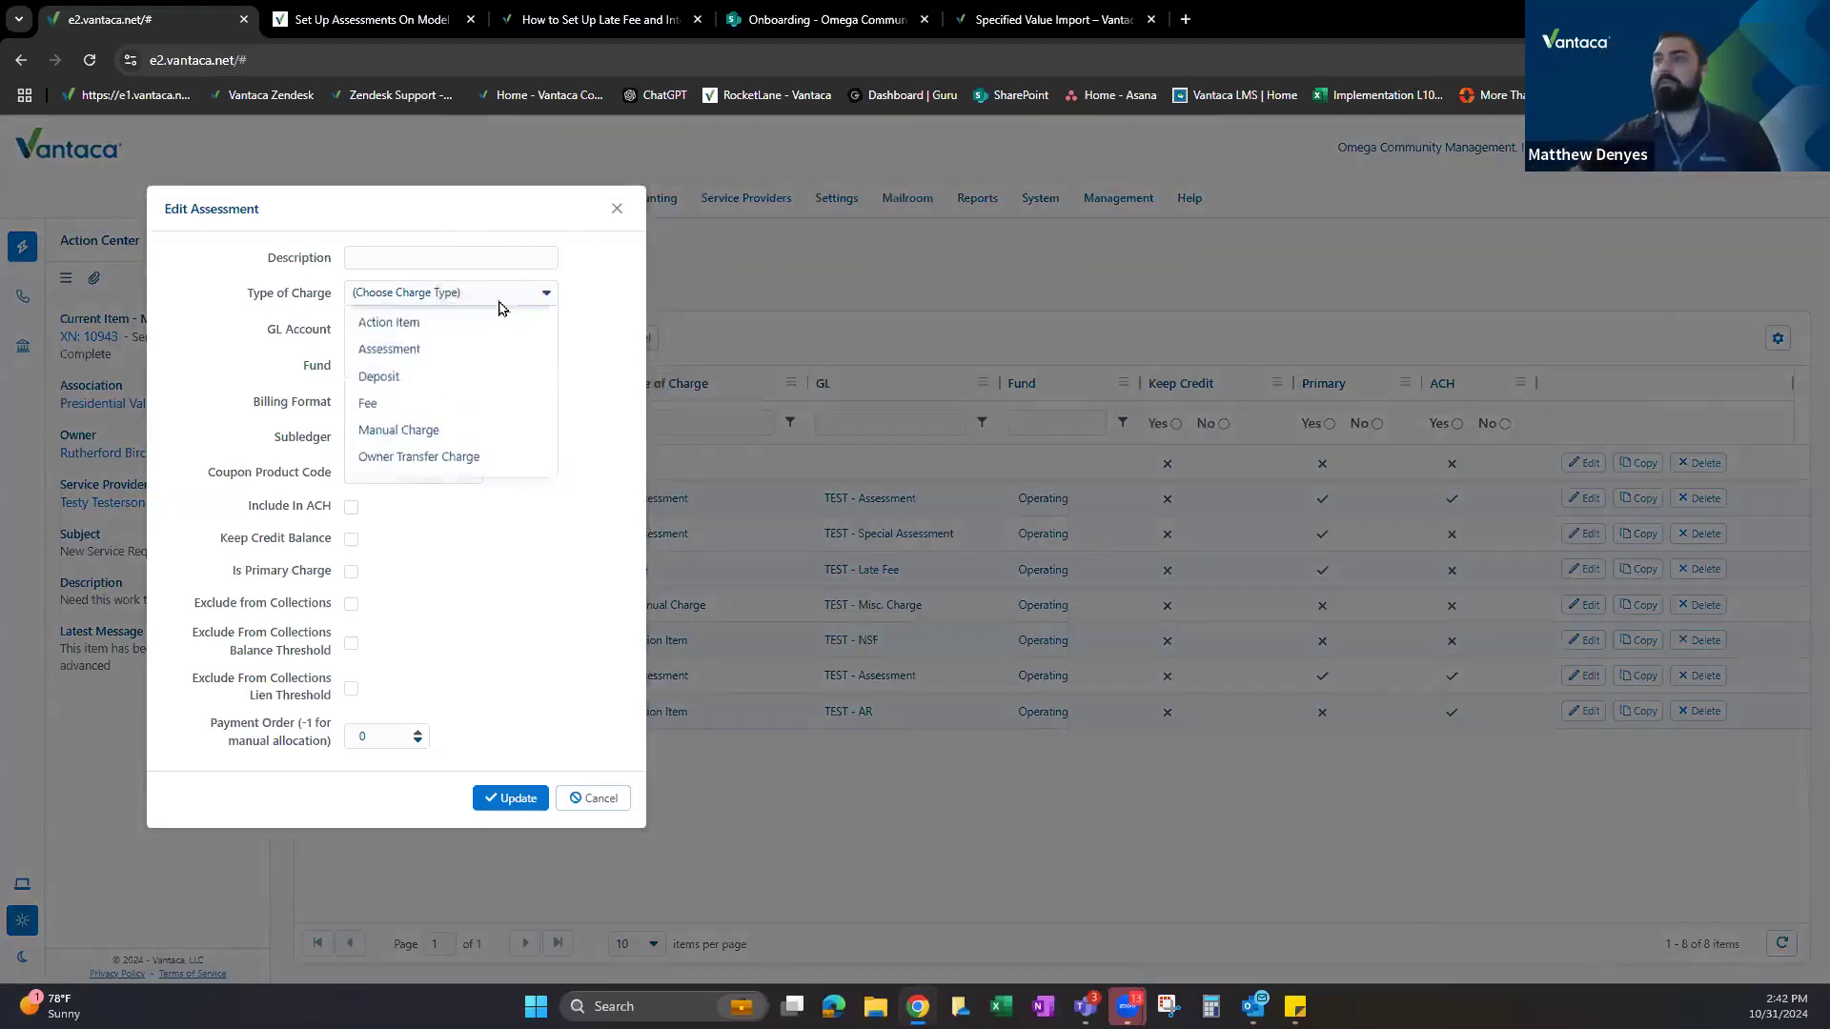
{"action": "left_click", "coordinate": [460, 491]}
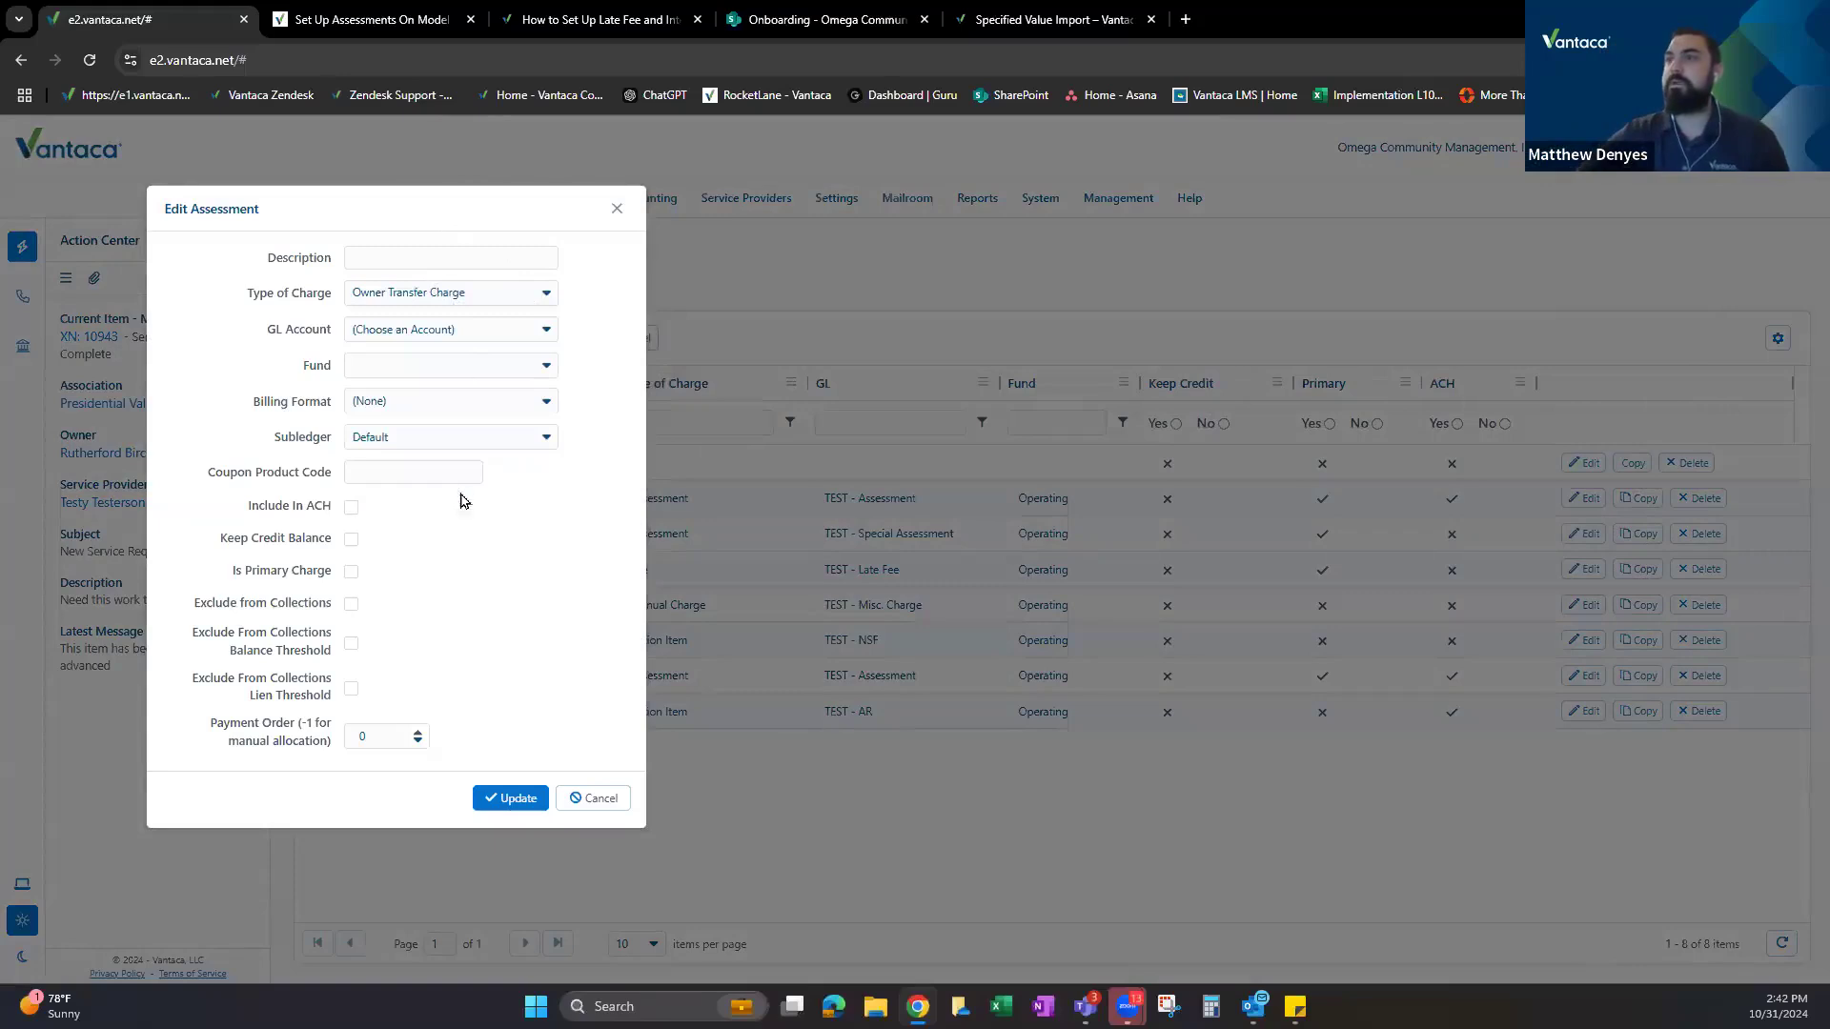
{"action": "left_click", "coordinate": [441, 257]}
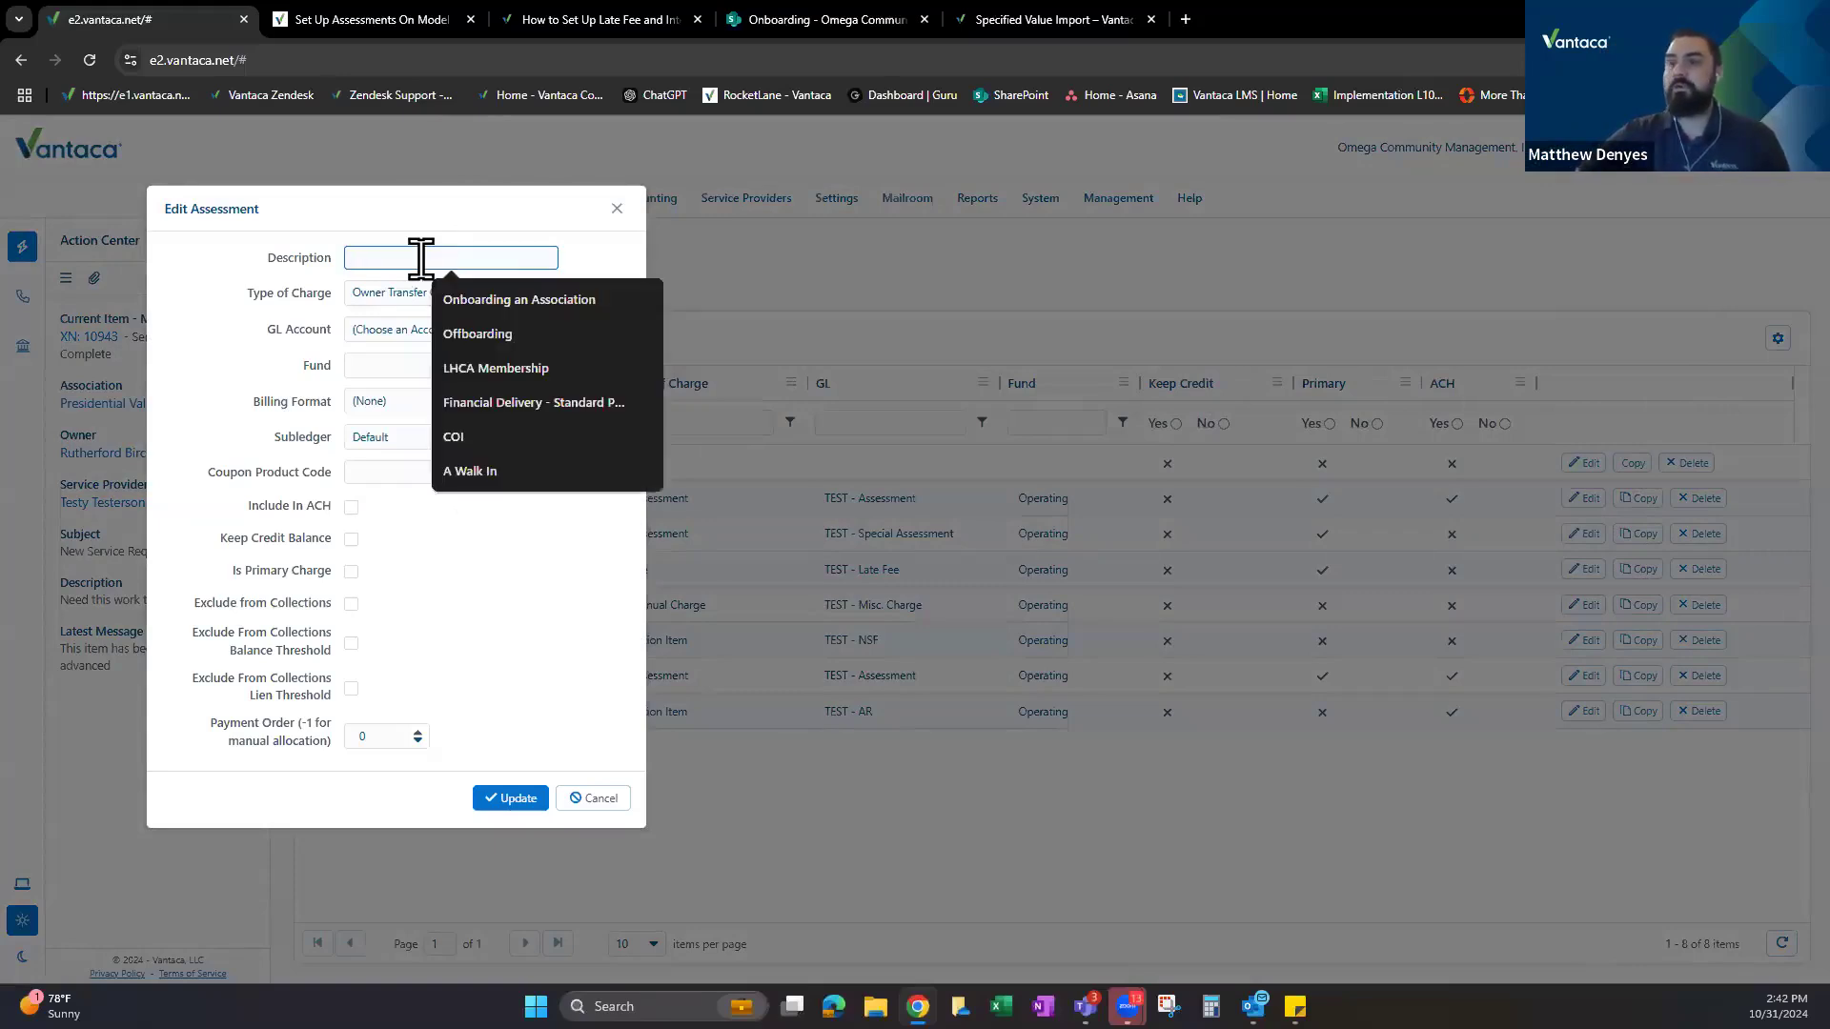
{"action": "type", "text": "Ownership Transfer"}
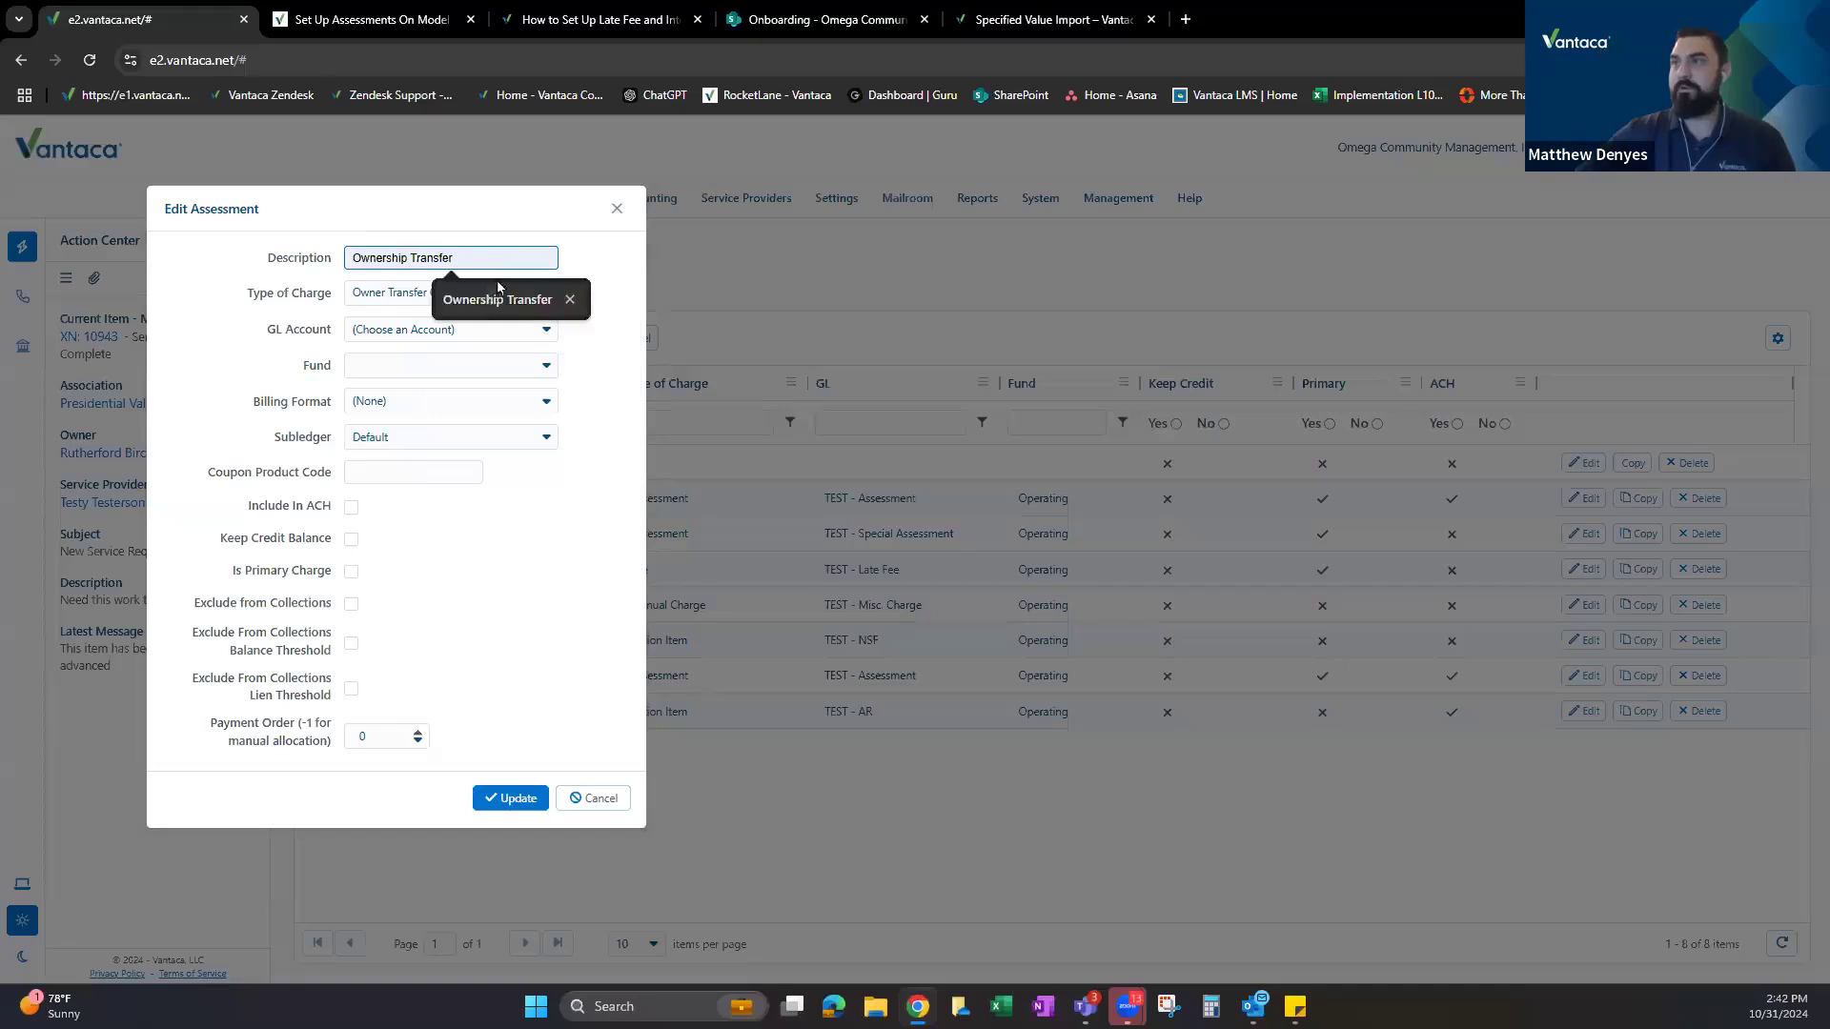
{"action": "left_click", "coordinate": [501, 286]}
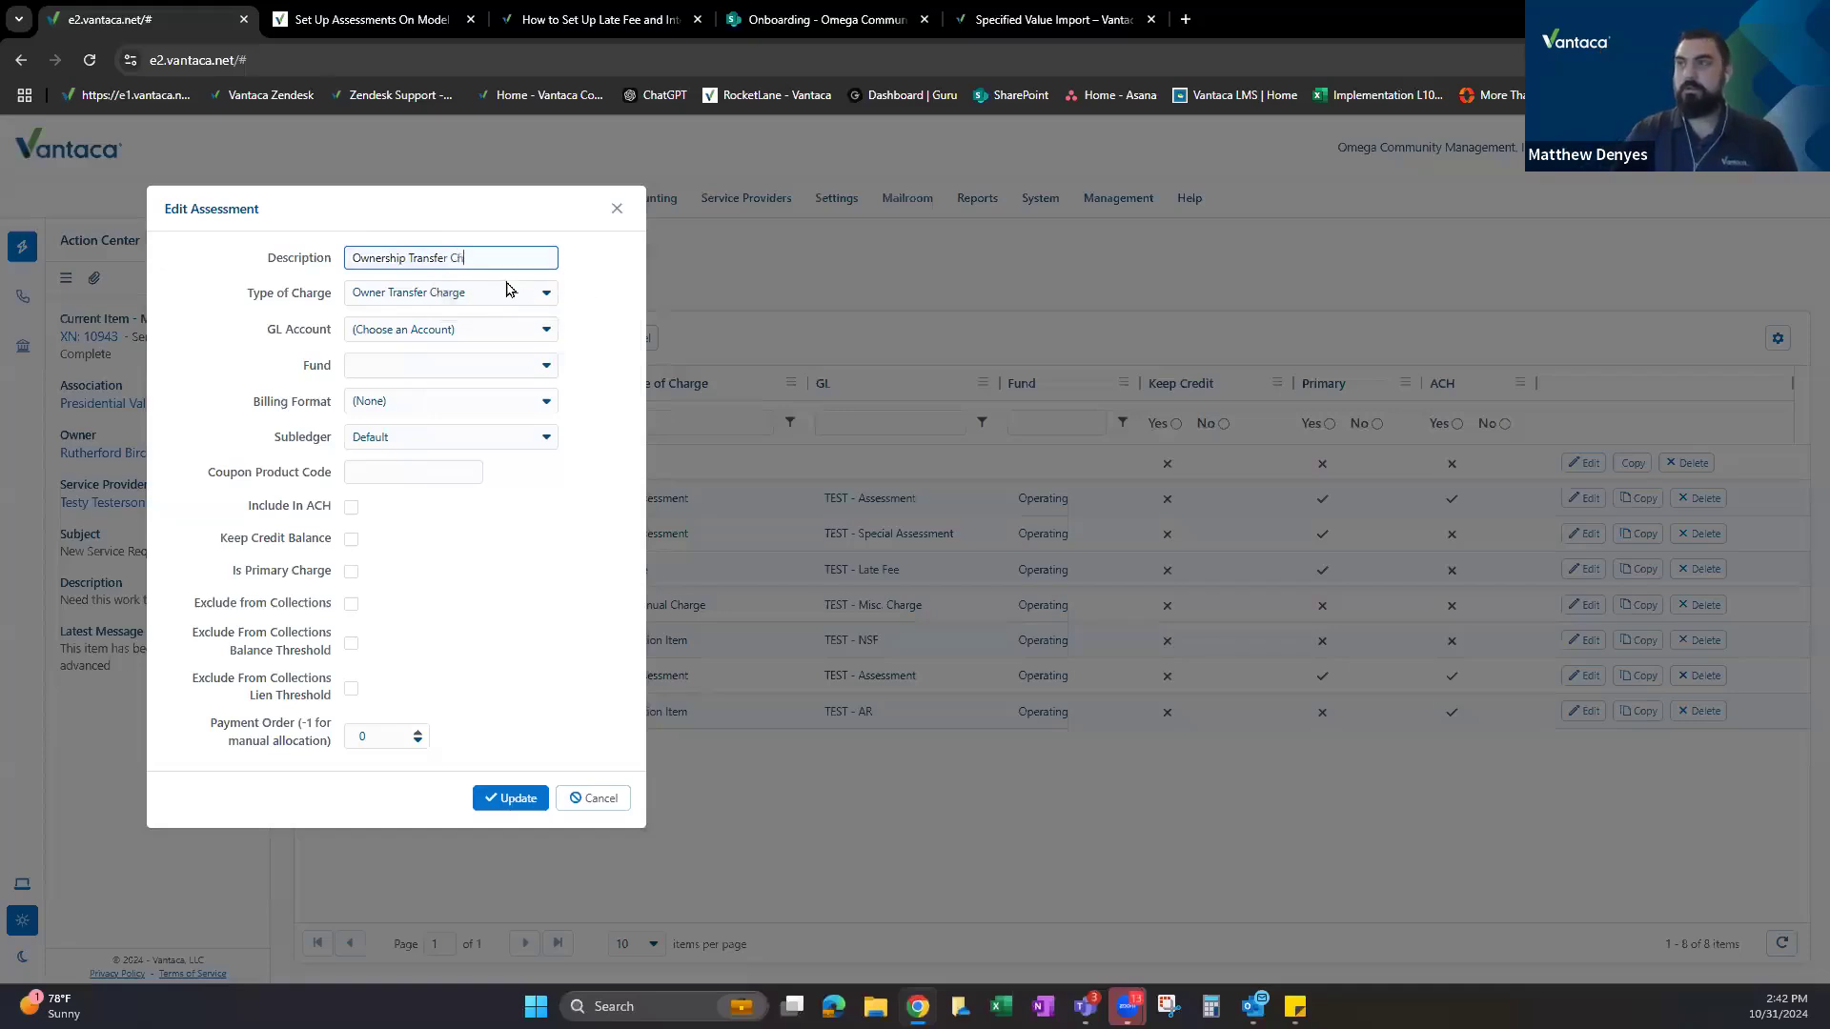
{"action": "type", "text": "arge"}
Post it to 12970000 - TEST - AR, billed on Statements, Operating fund, and save.
{"action": "left_click", "coordinate": [467, 324]}
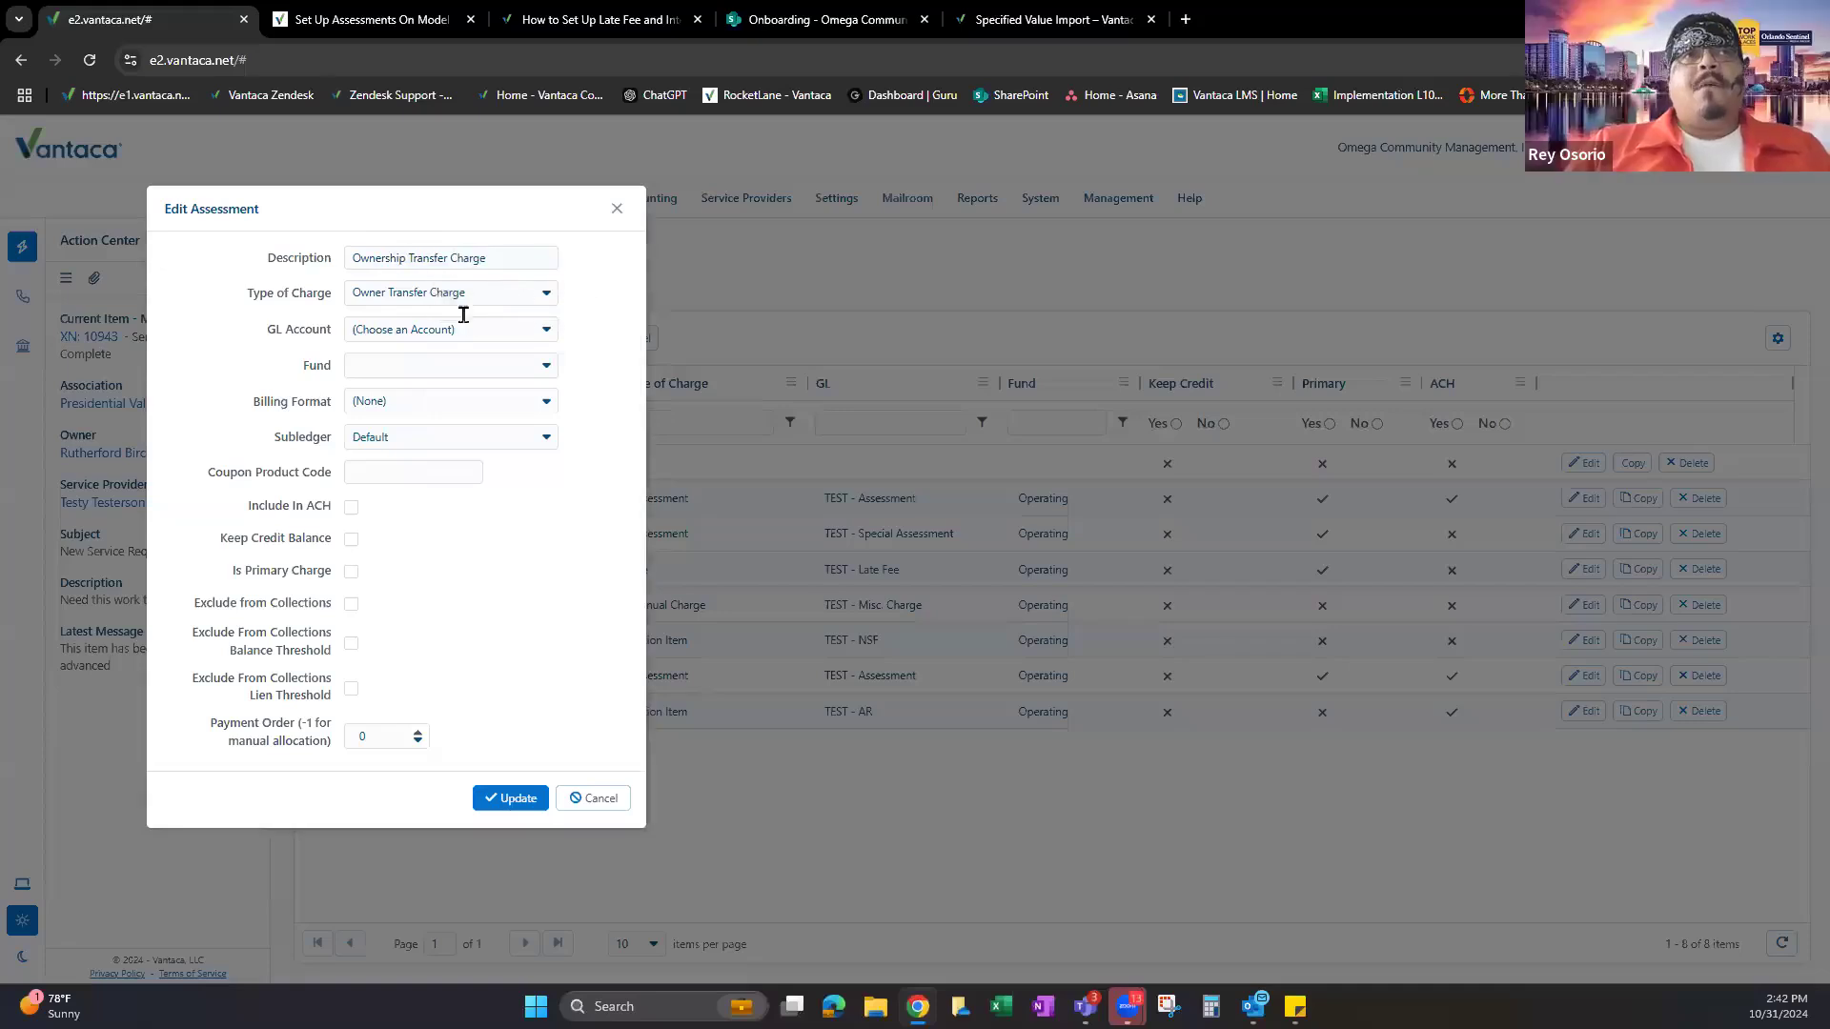
{"action": "left_click", "coordinate": [529, 328]}
{"action": "type", "text": "test"}
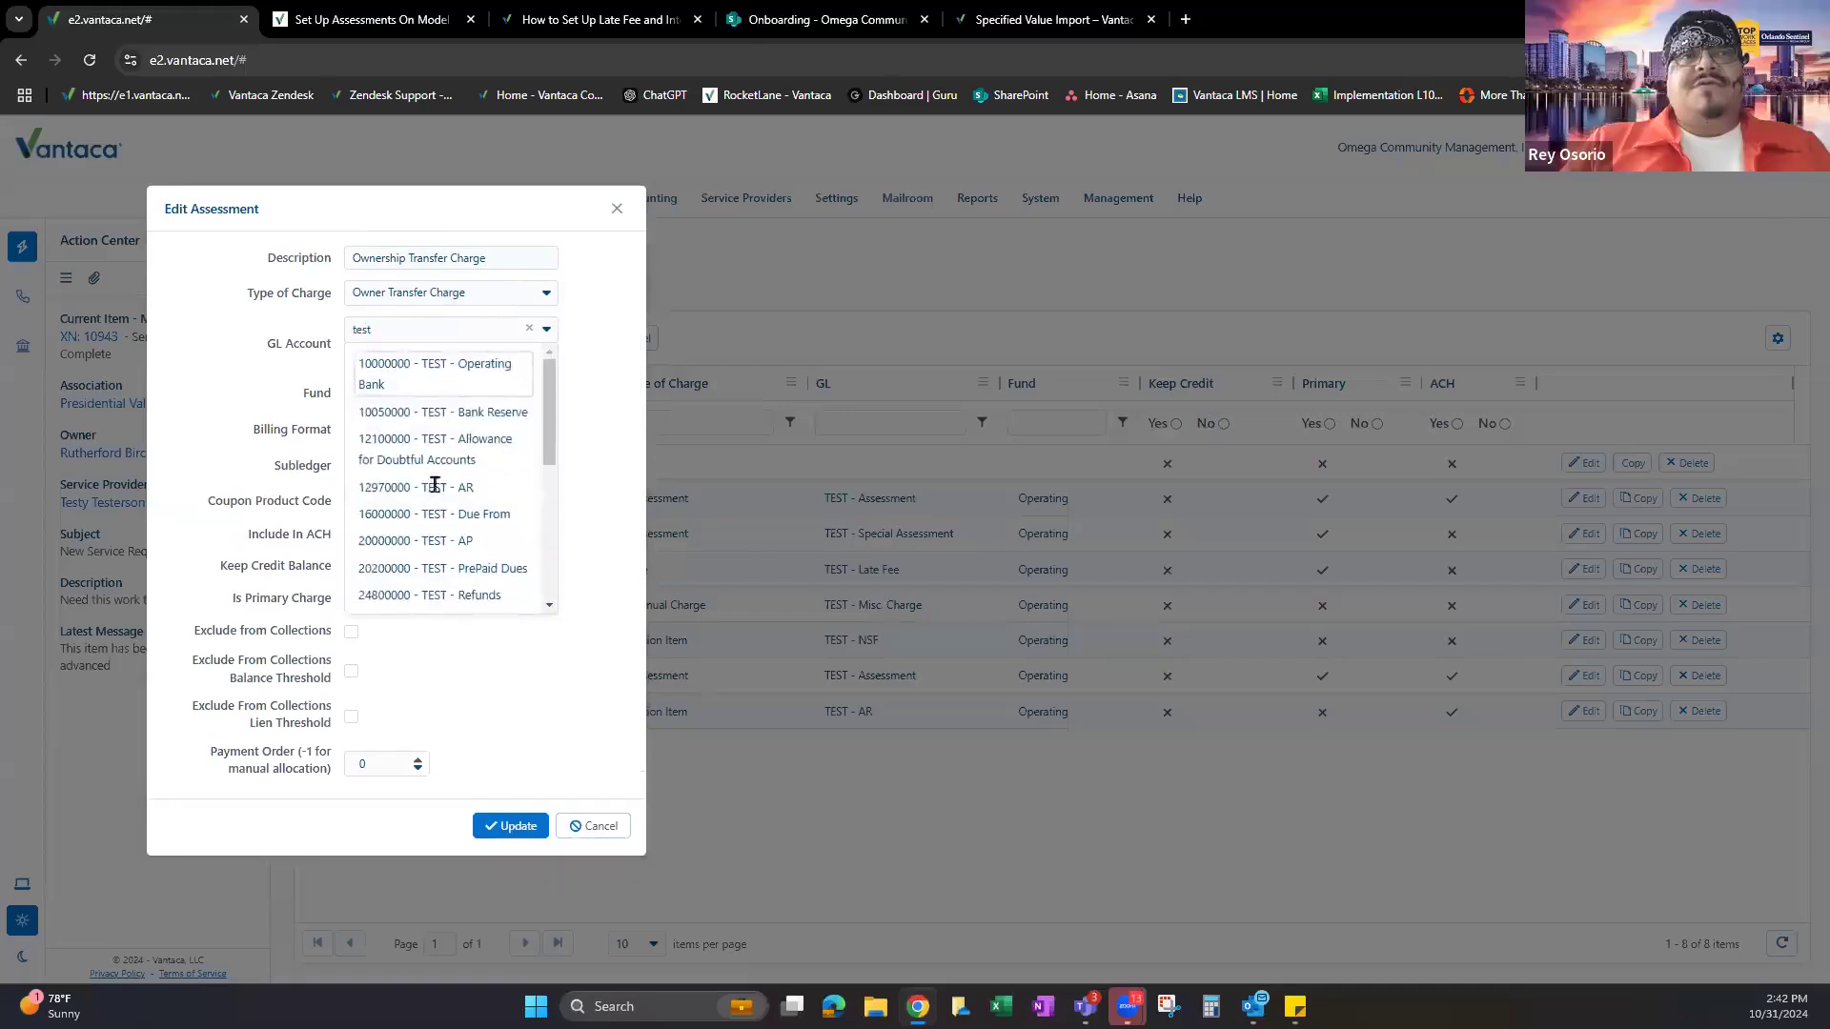
{"action": "left_click", "coordinate": [440, 488]}
{"action": "left_click", "coordinate": [419, 405]}
{"action": "left_click", "coordinate": [443, 486]}
{"action": "left_click", "coordinate": [410, 399]}
{"action": "left_click", "coordinate": [399, 468]}
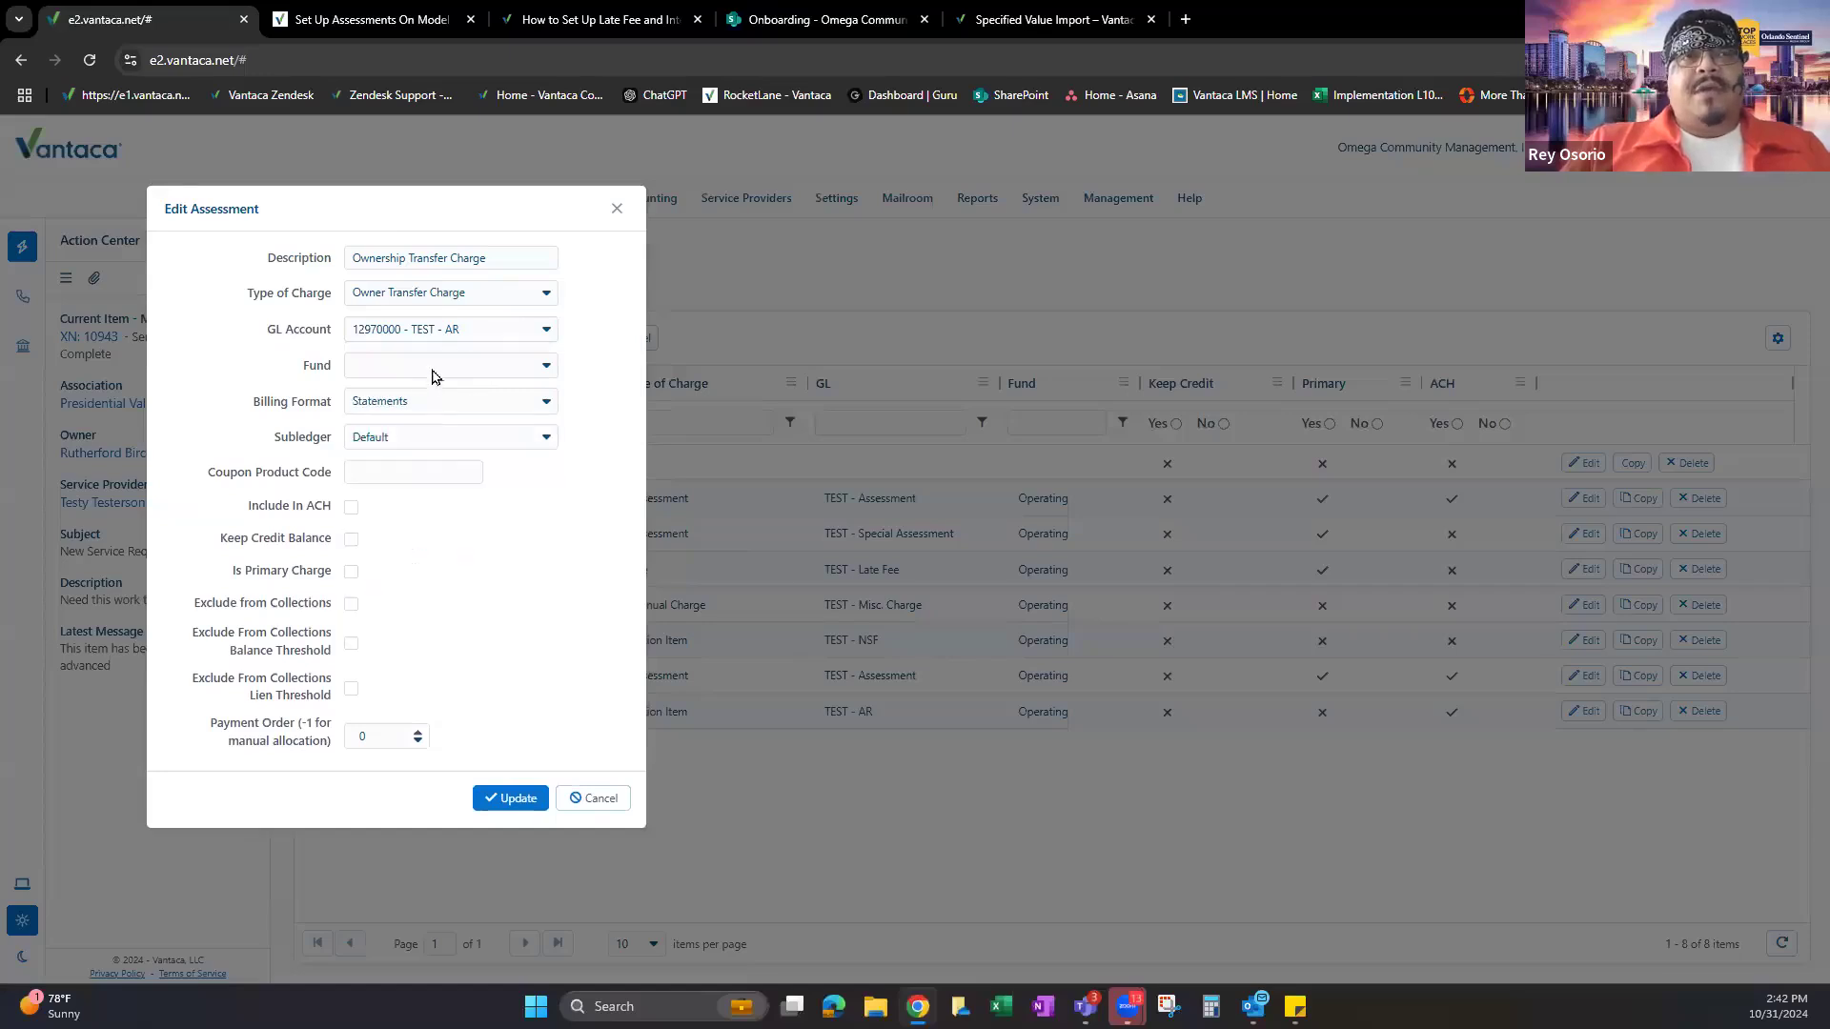
{"action": "left_click", "coordinate": [417, 370]}
{"action": "left_click", "coordinate": [386, 407]}
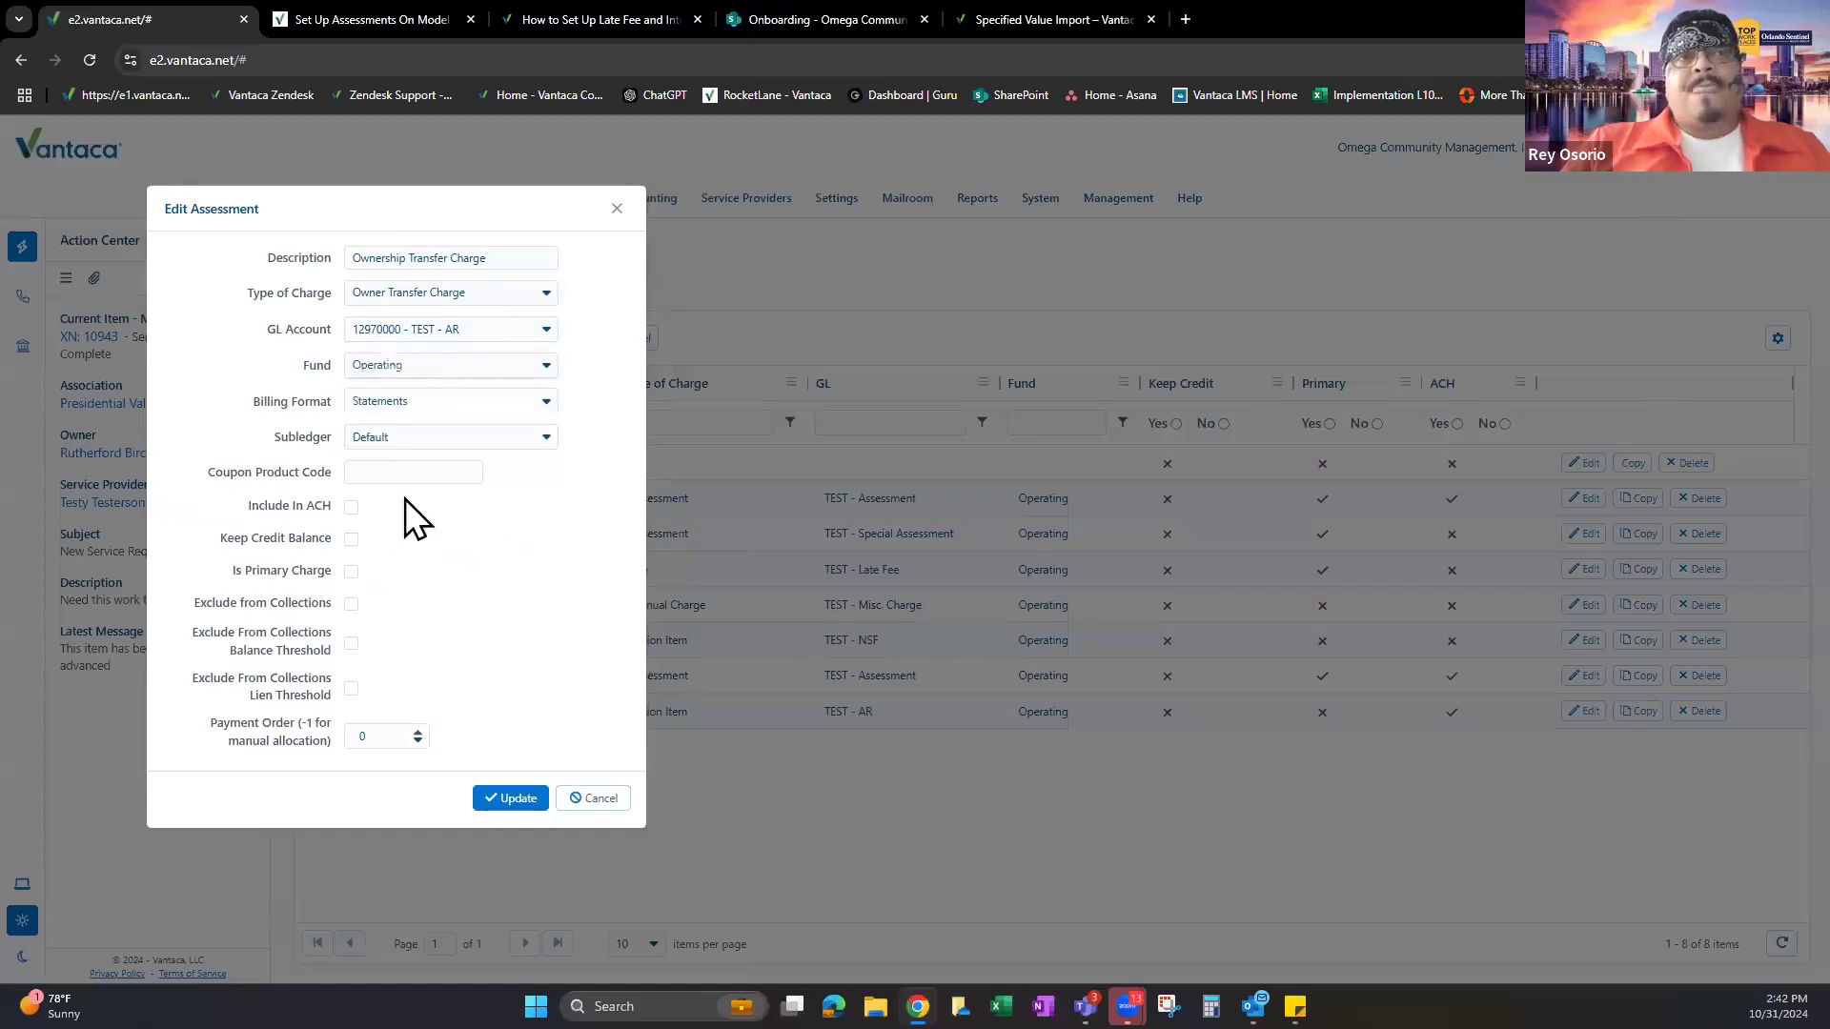
{"action": "left_click", "coordinate": [507, 799]}
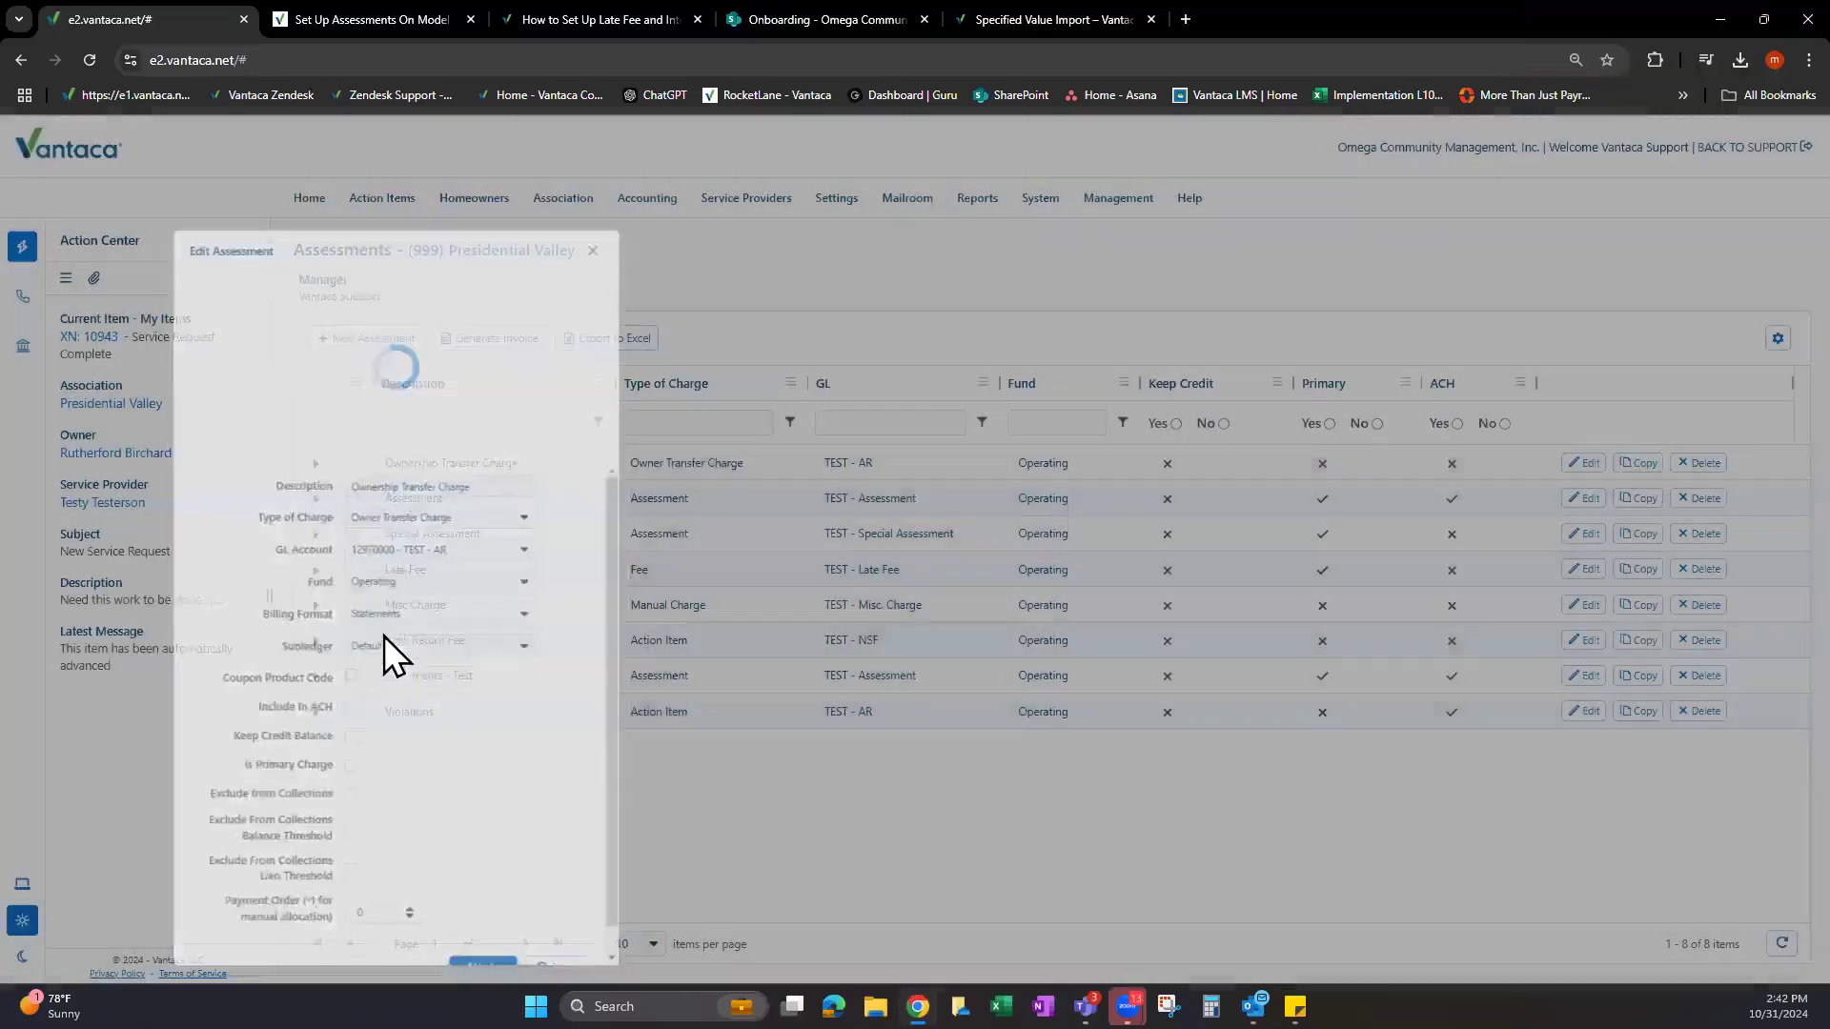
Expand Ownership Transfer Charge, try a new rule with On Every Owner Transfer frequency, and close it unsaved.
{"action": "left_click", "coordinate": [316, 712]}
{"action": "left_click", "coordinate": [402, 820]}
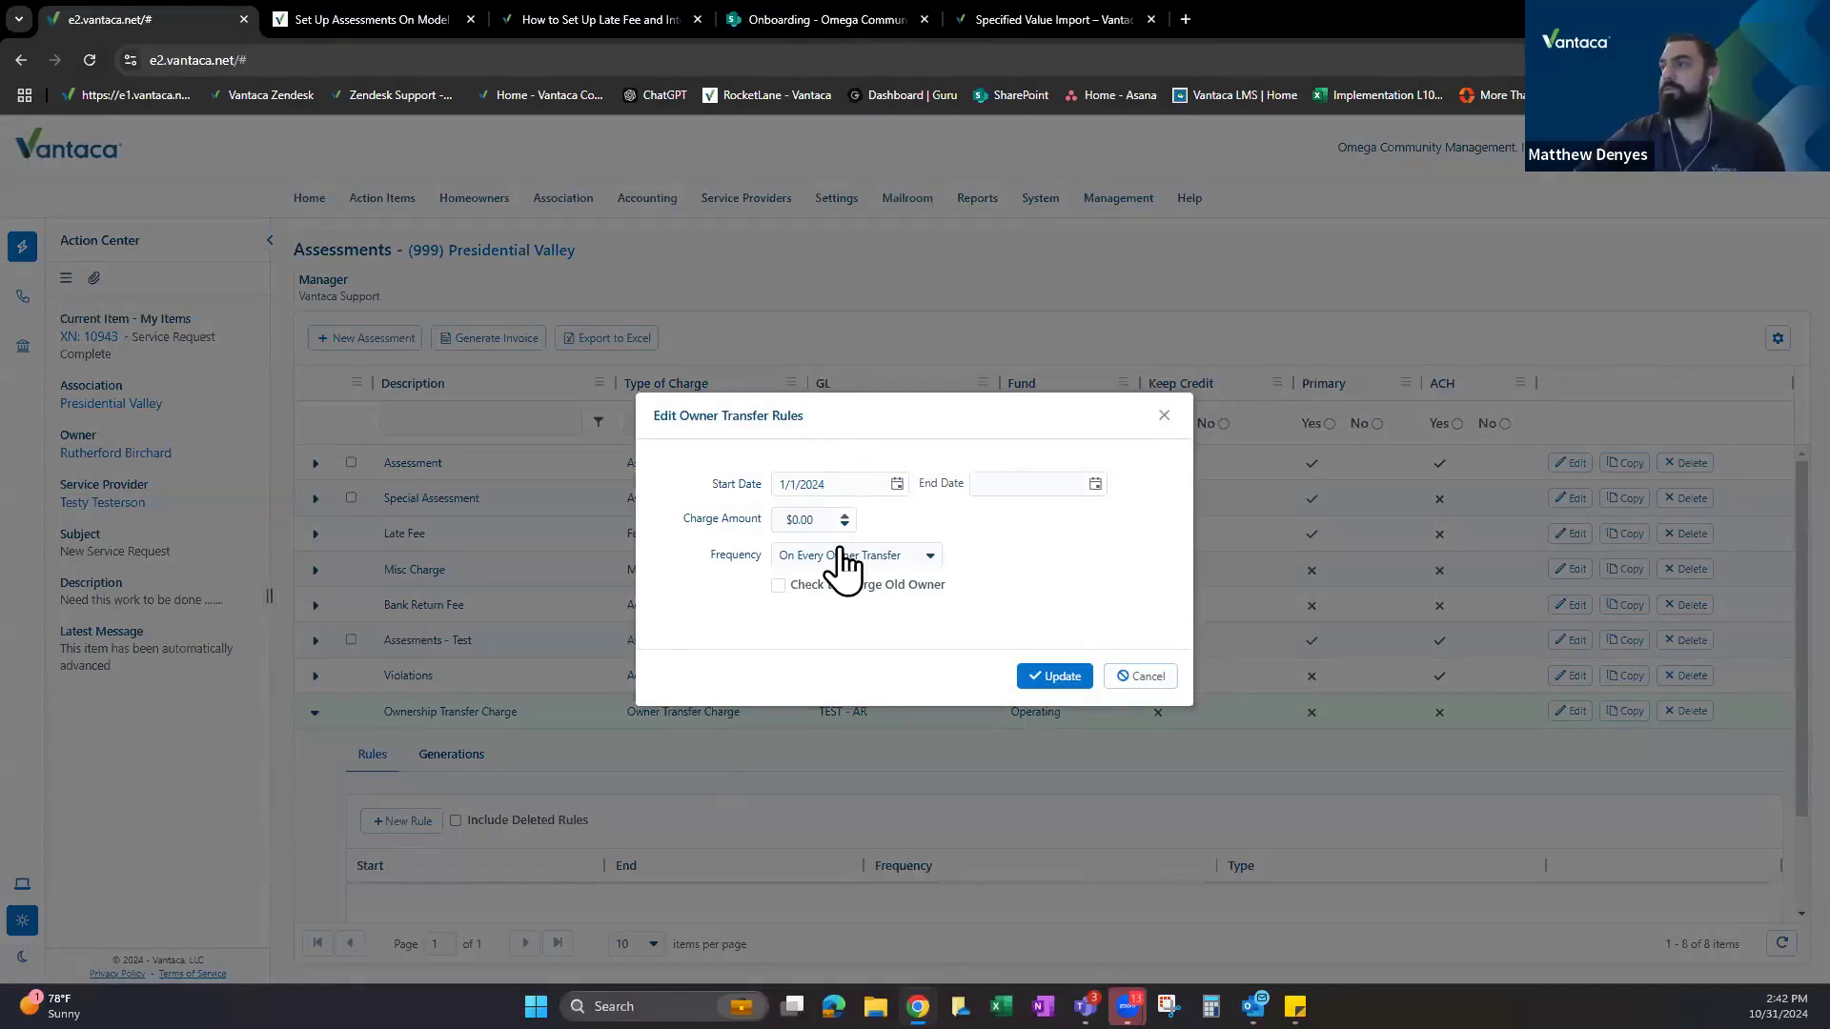
{"action": "left_click", "coordinate": [872, 557]}
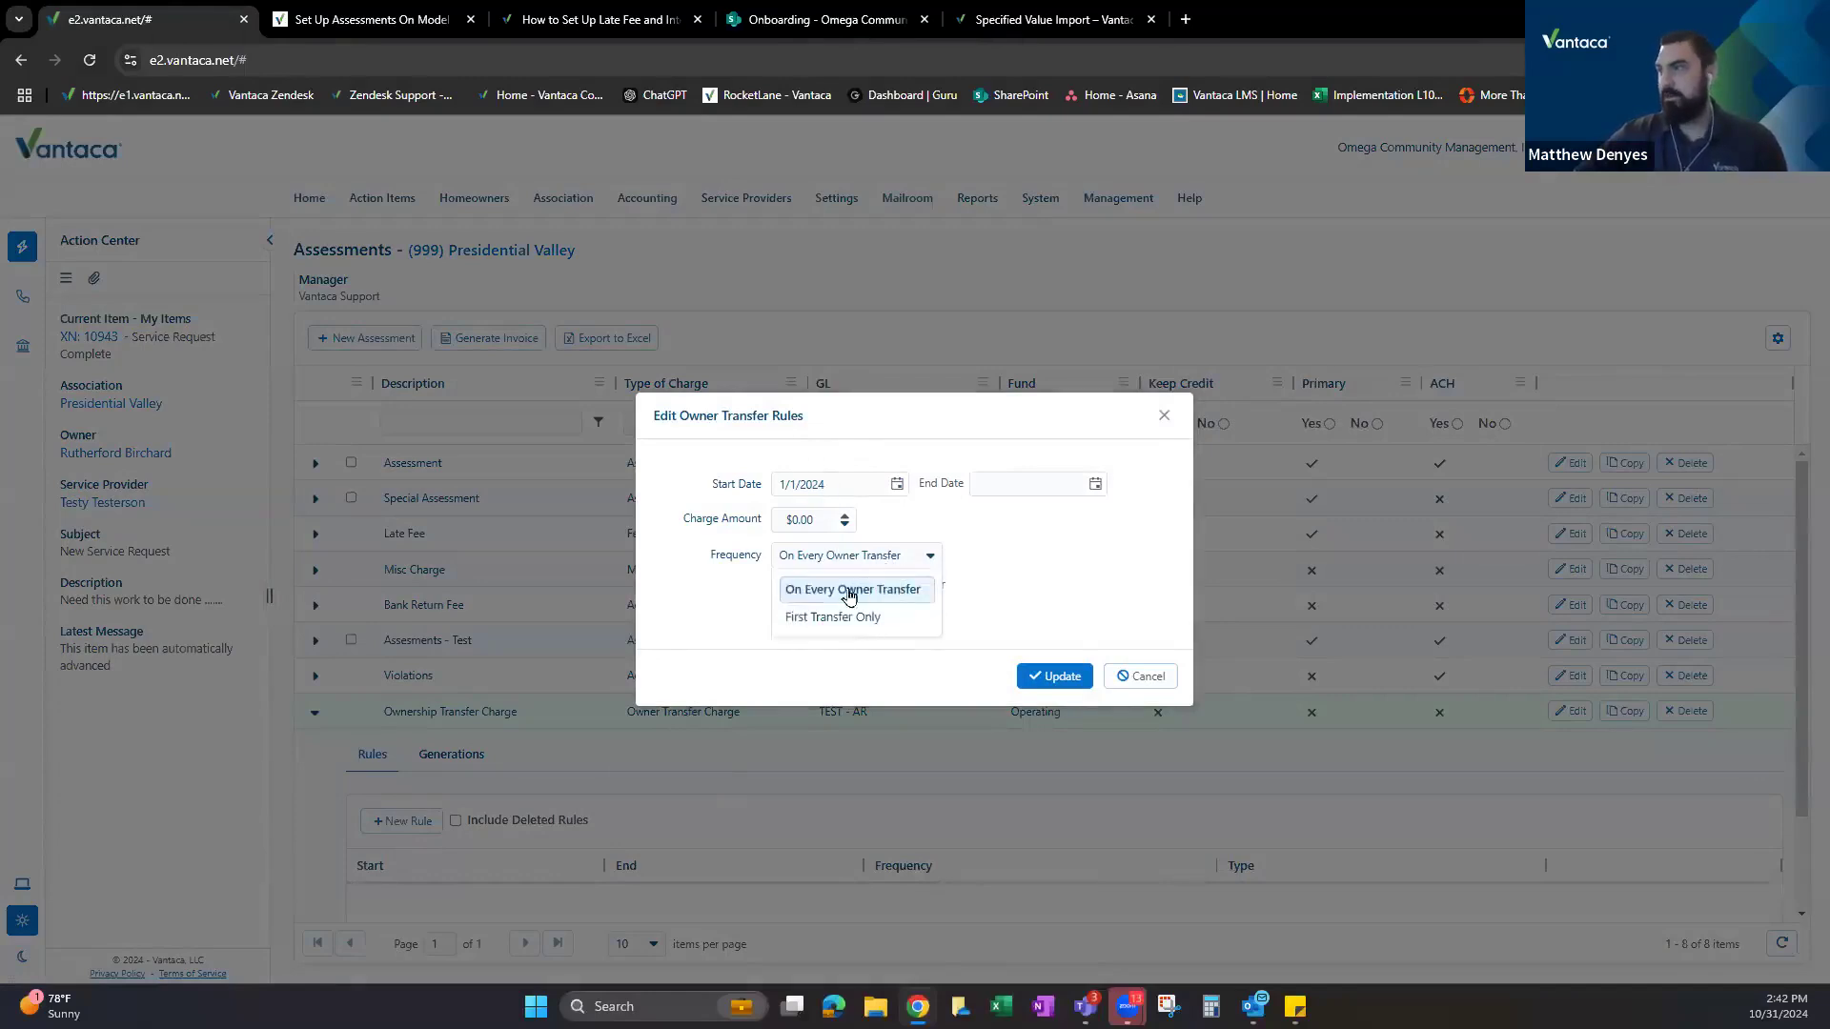
{"action": "left_click", "coordinate": [817, 519]}
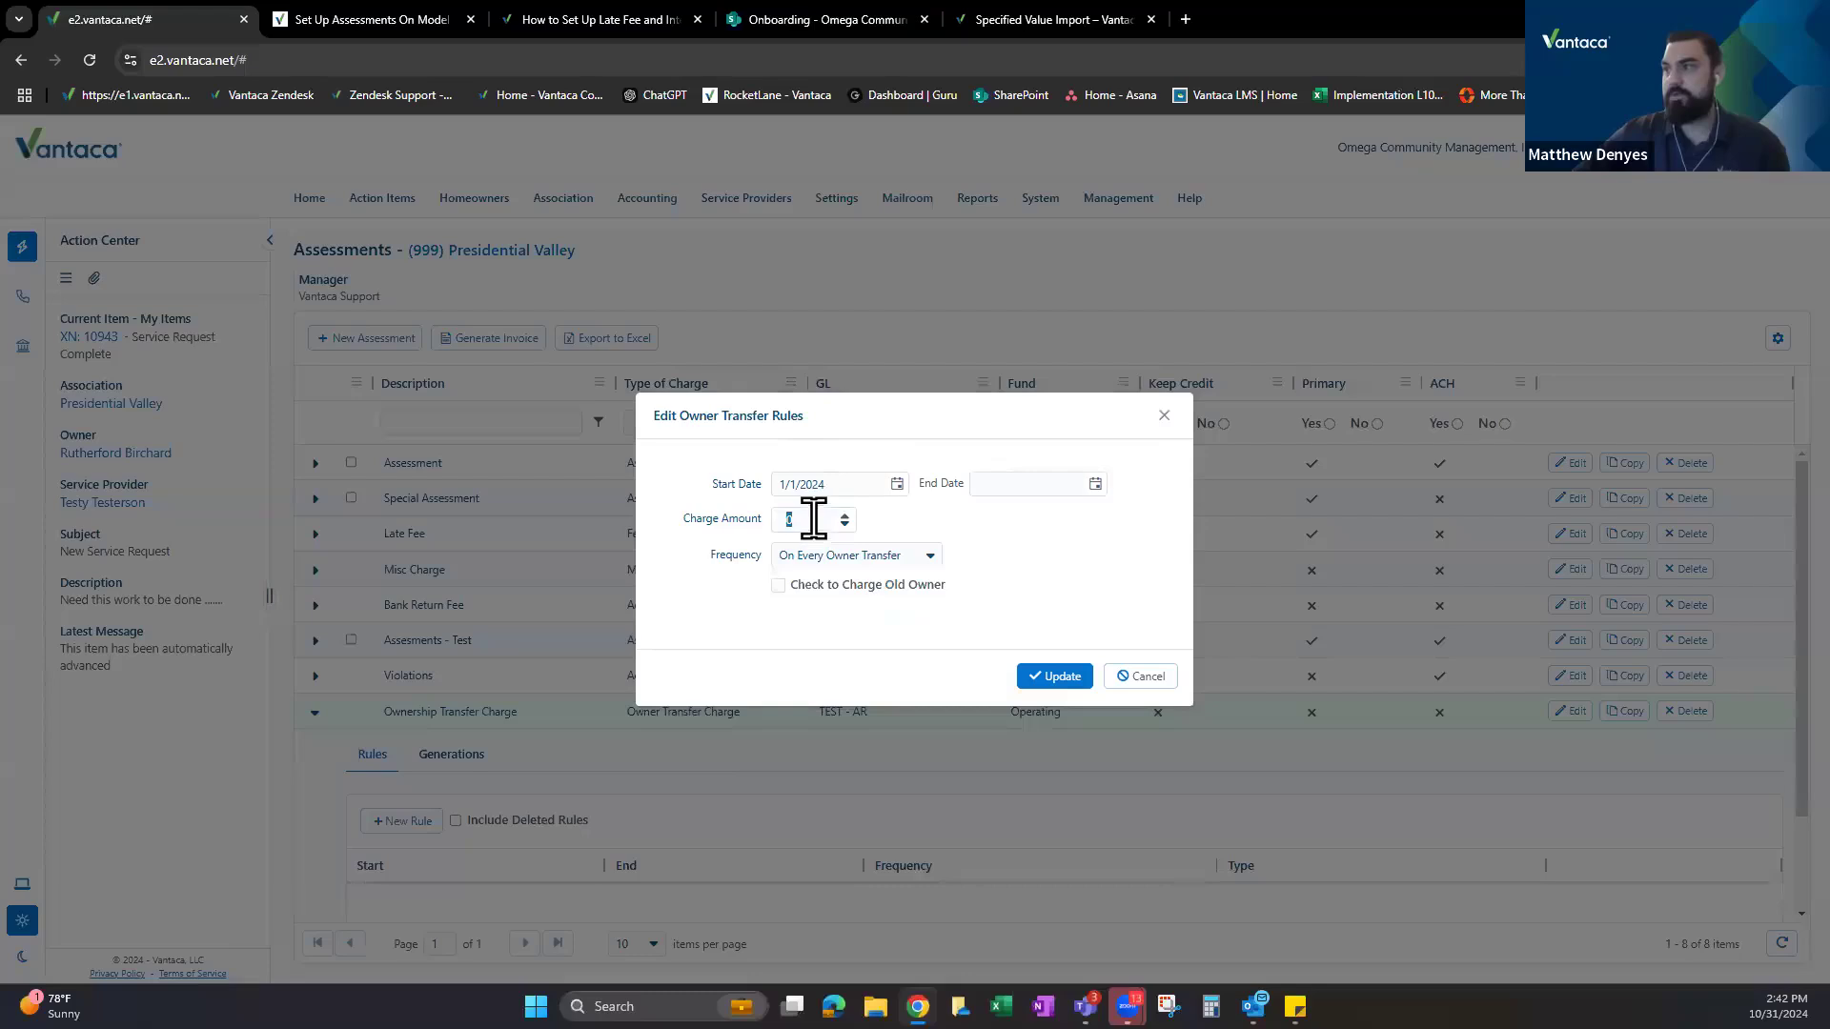
{"action": "left_click", "coordinate": [851, 557]}
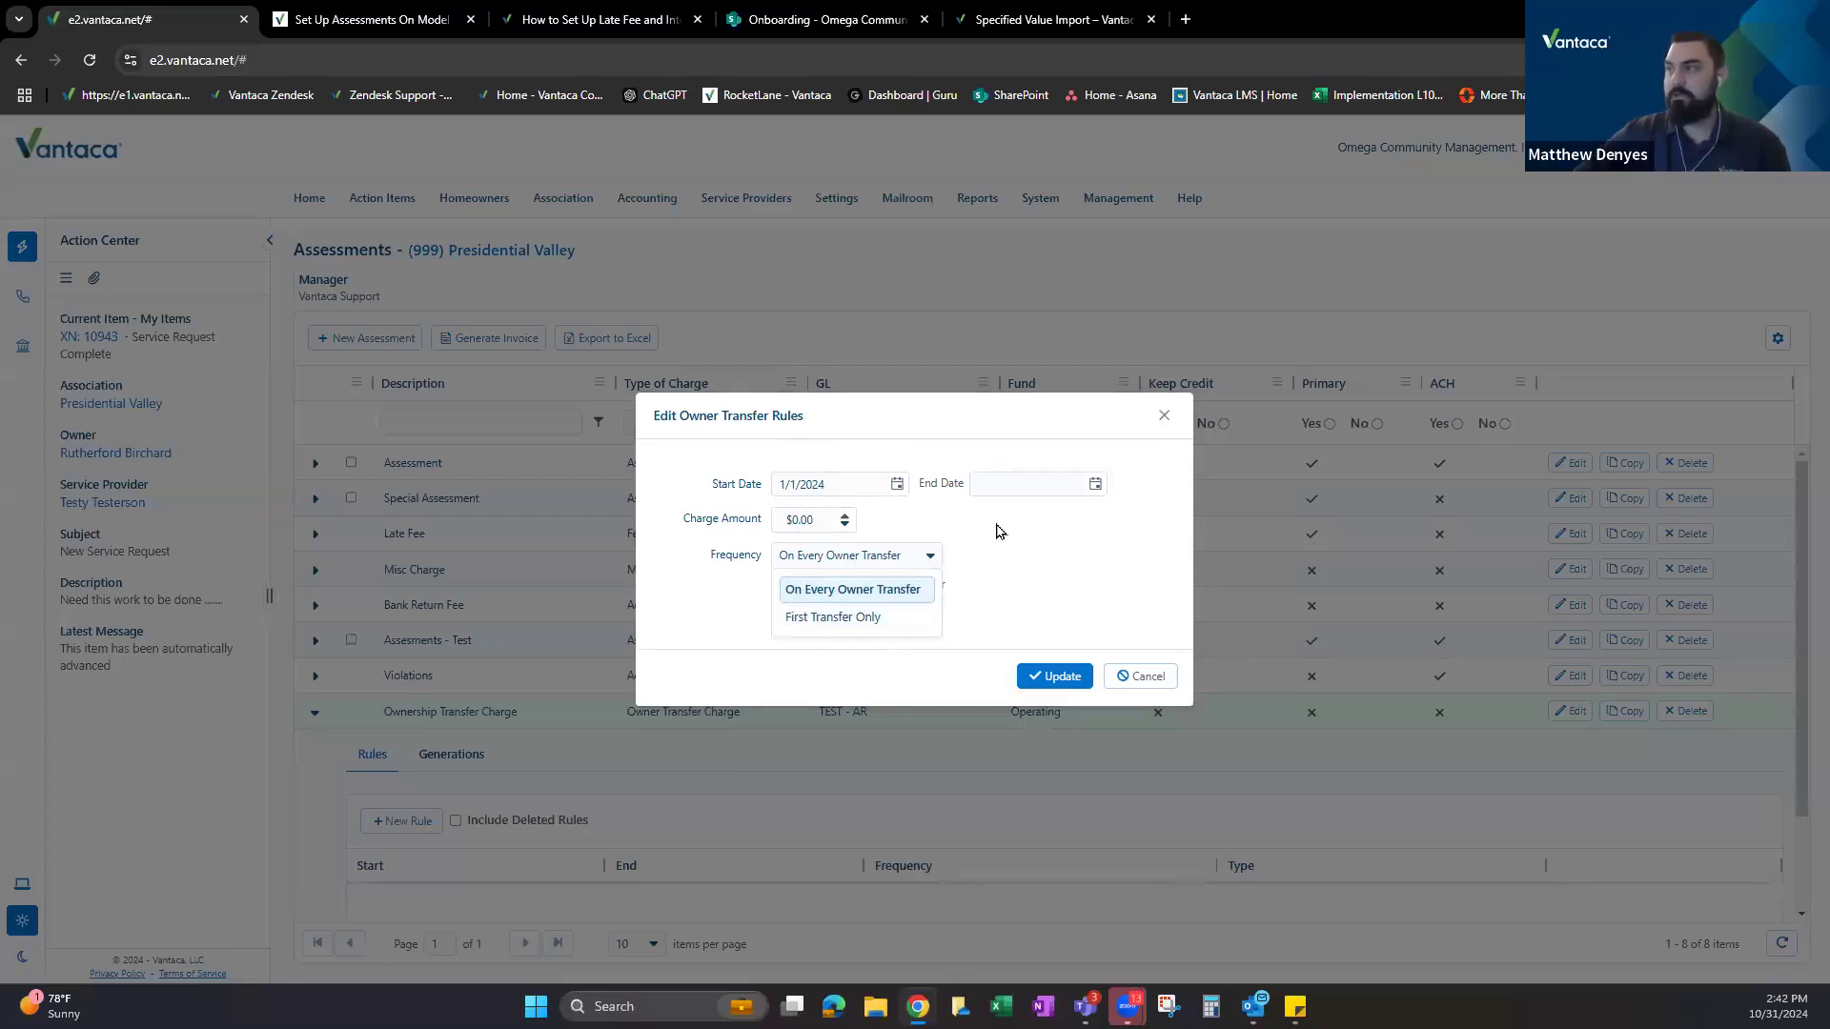
{"action": "left_click", "coordinate": [856, 591]}
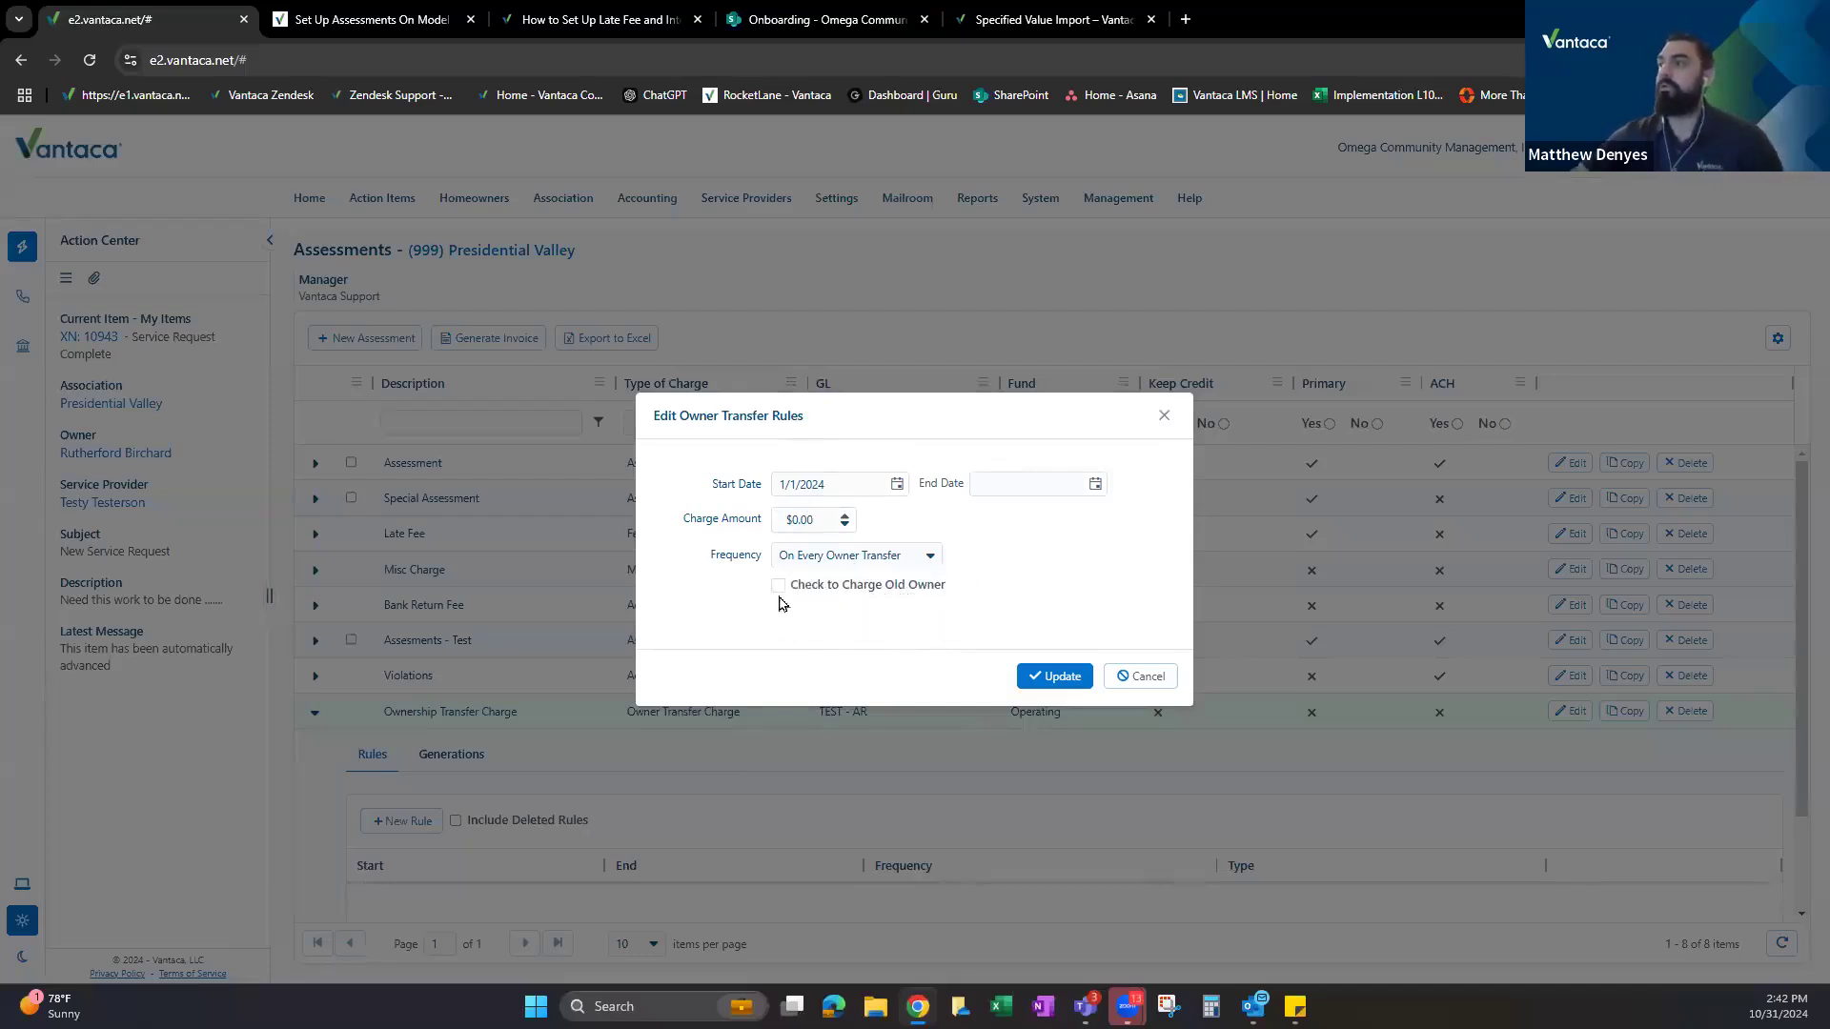
{"action": "left_click_drag", "start_coordinate": [854, 433], "coordinate": [862, 369]}
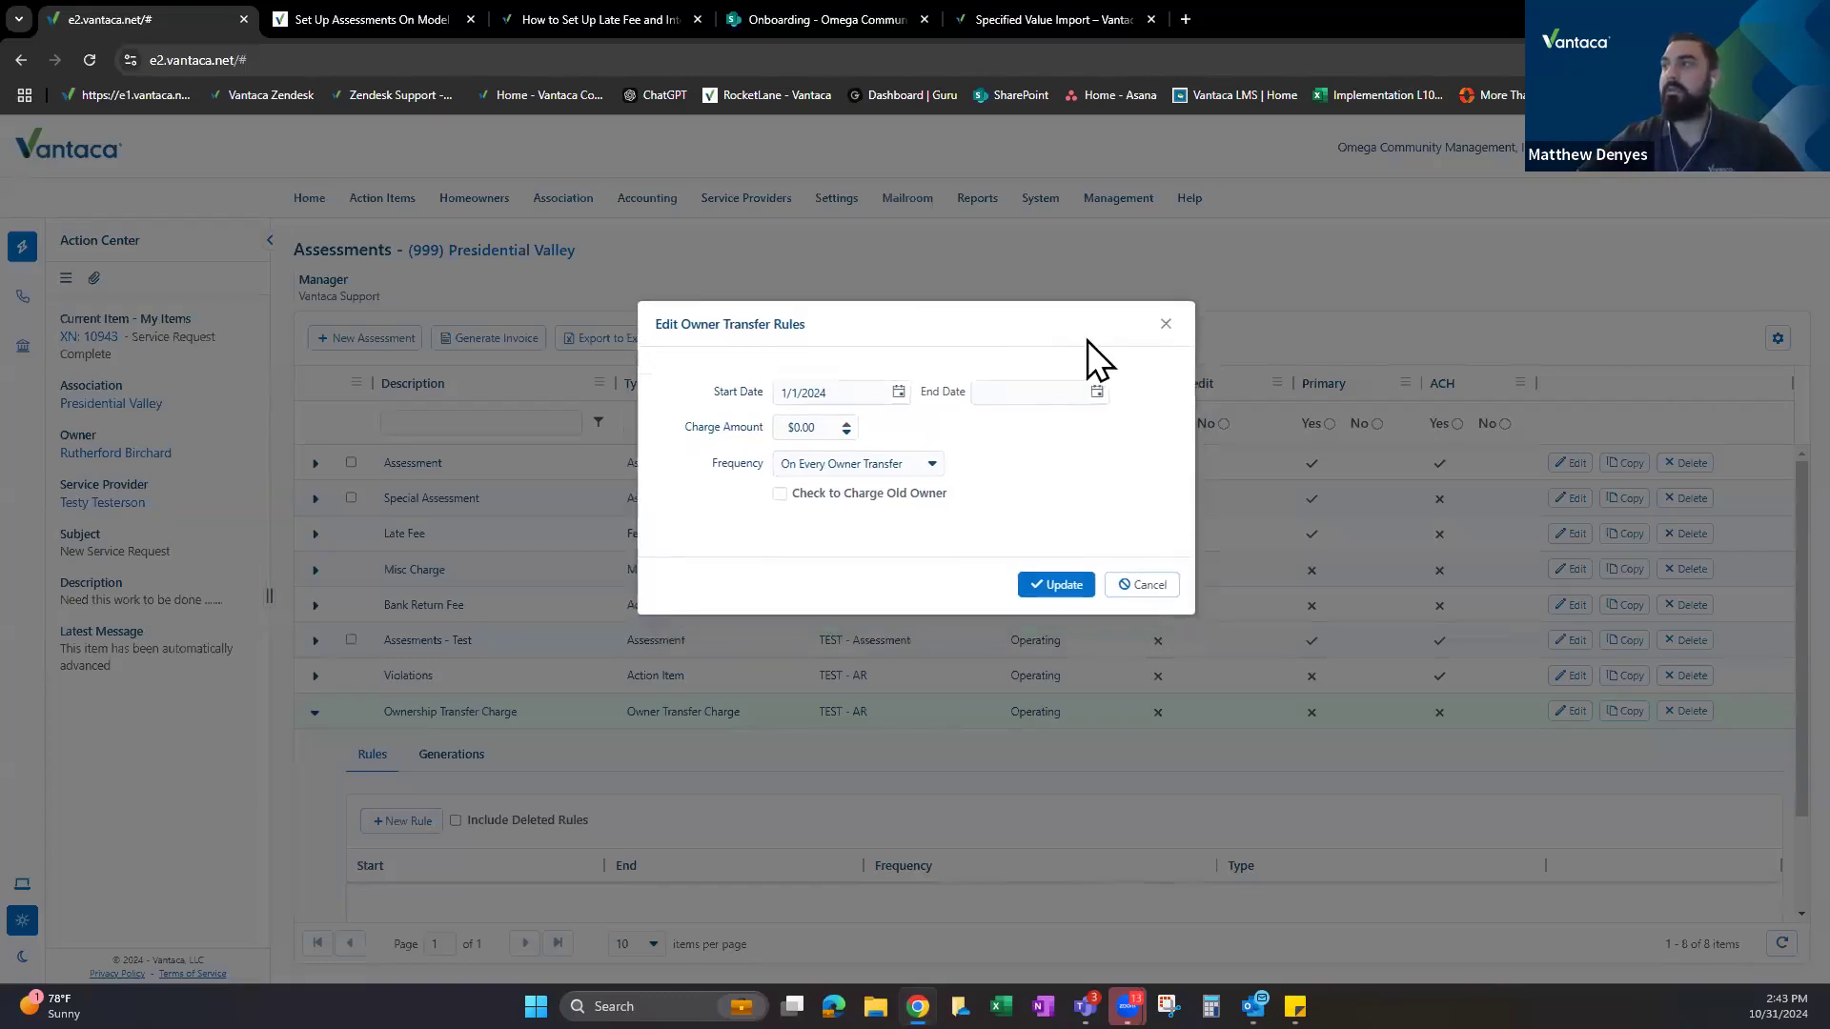
{"action": "left_click", "coordinate": [1164, 327]}
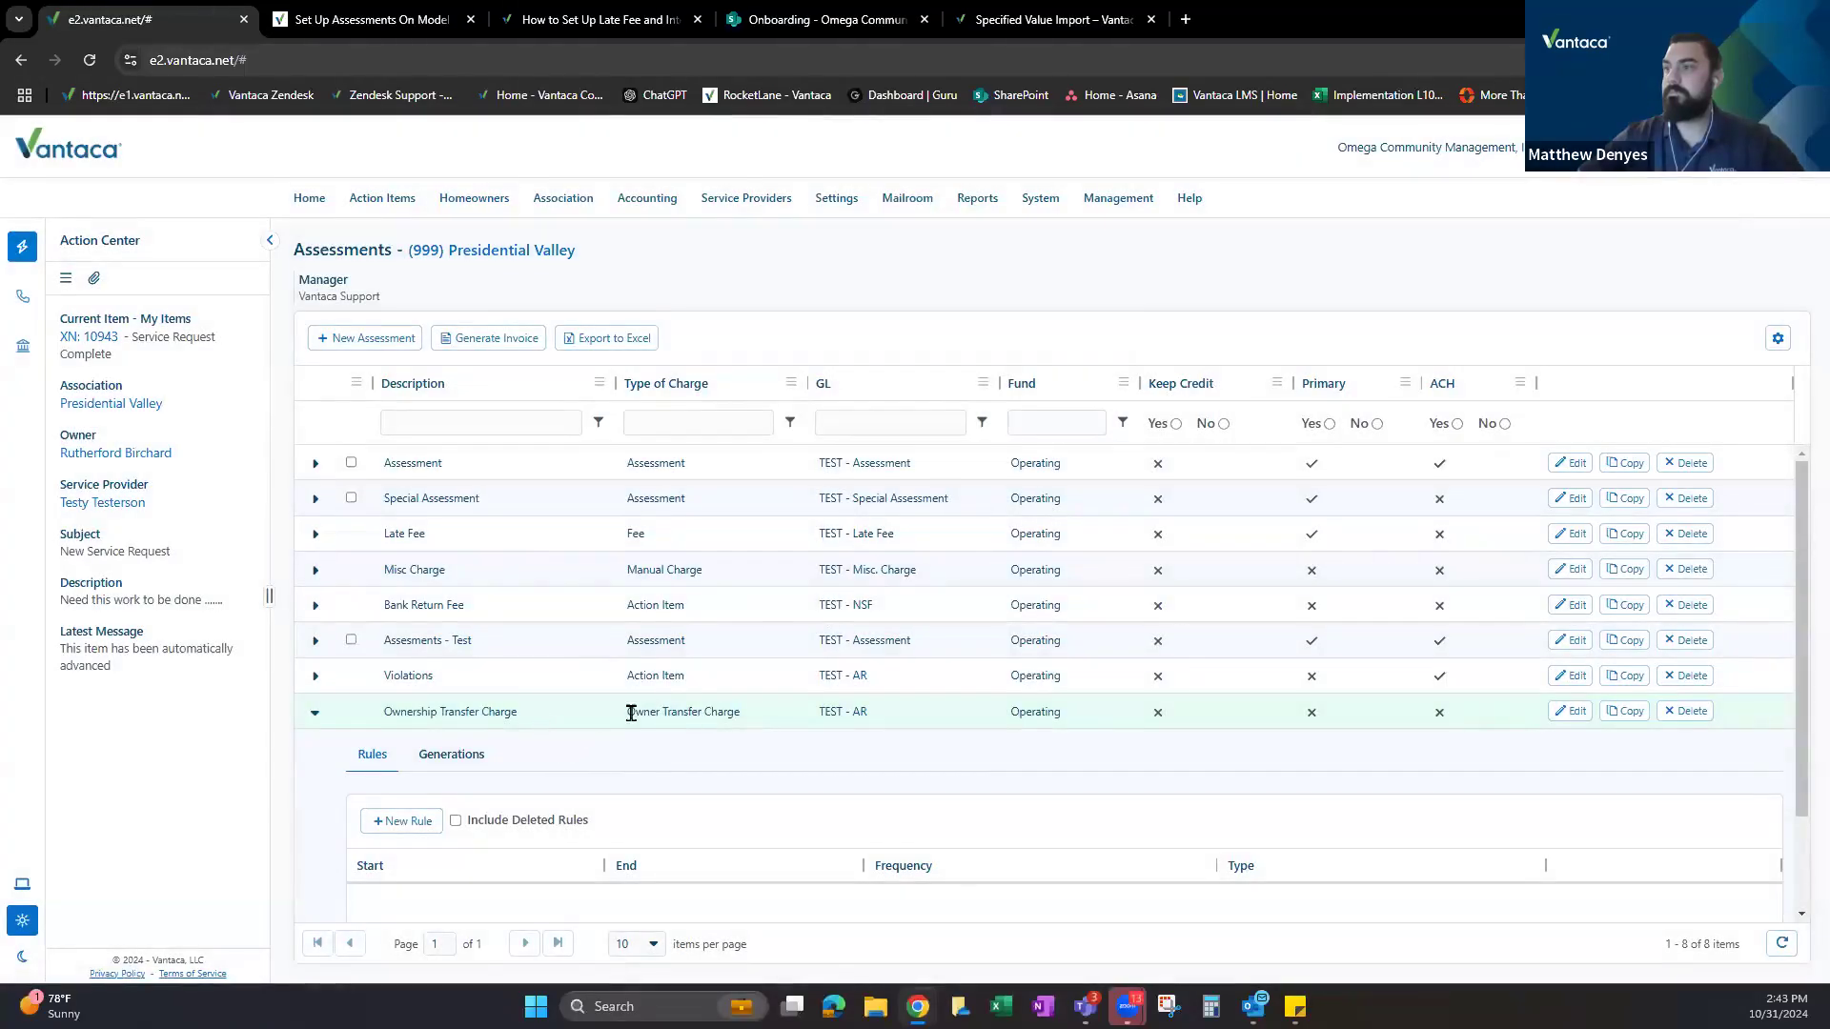
{"action": "left_click", "coordinate": [315, 712]}
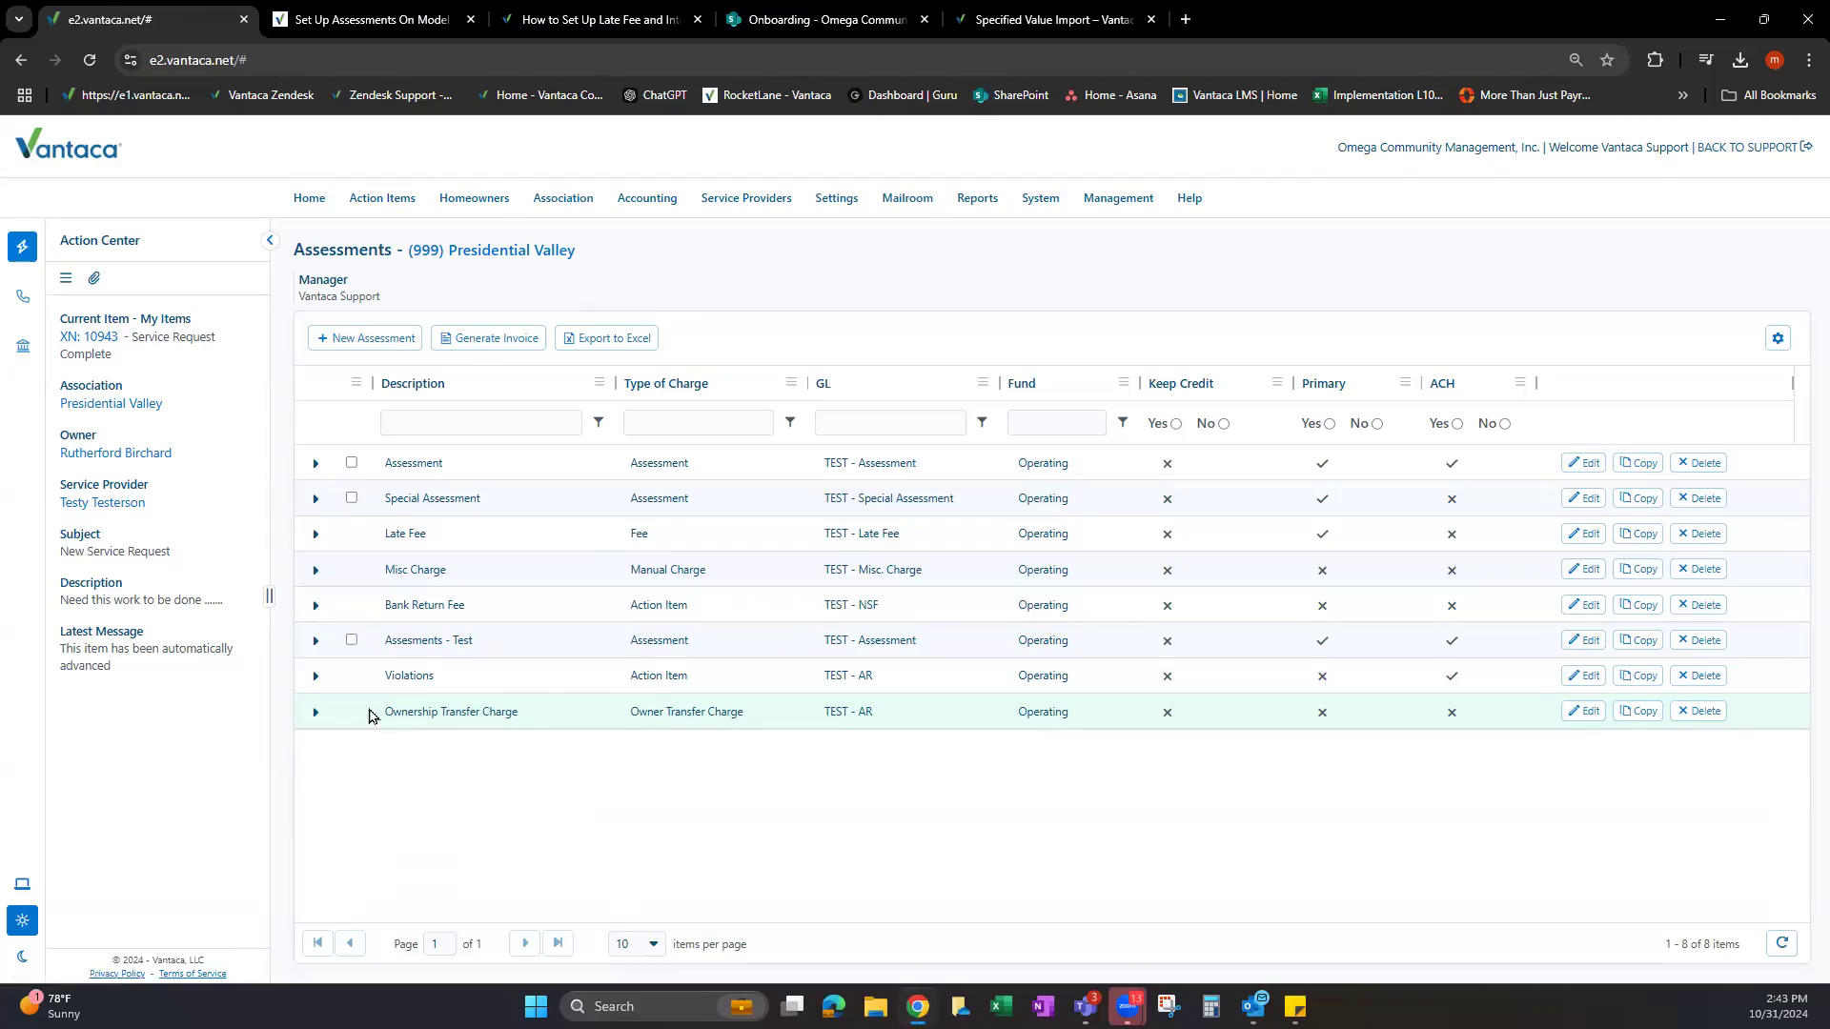
{"action": "left_click_drag", "start_coordinate": [370, 712], "coordinate": [565, 731]}
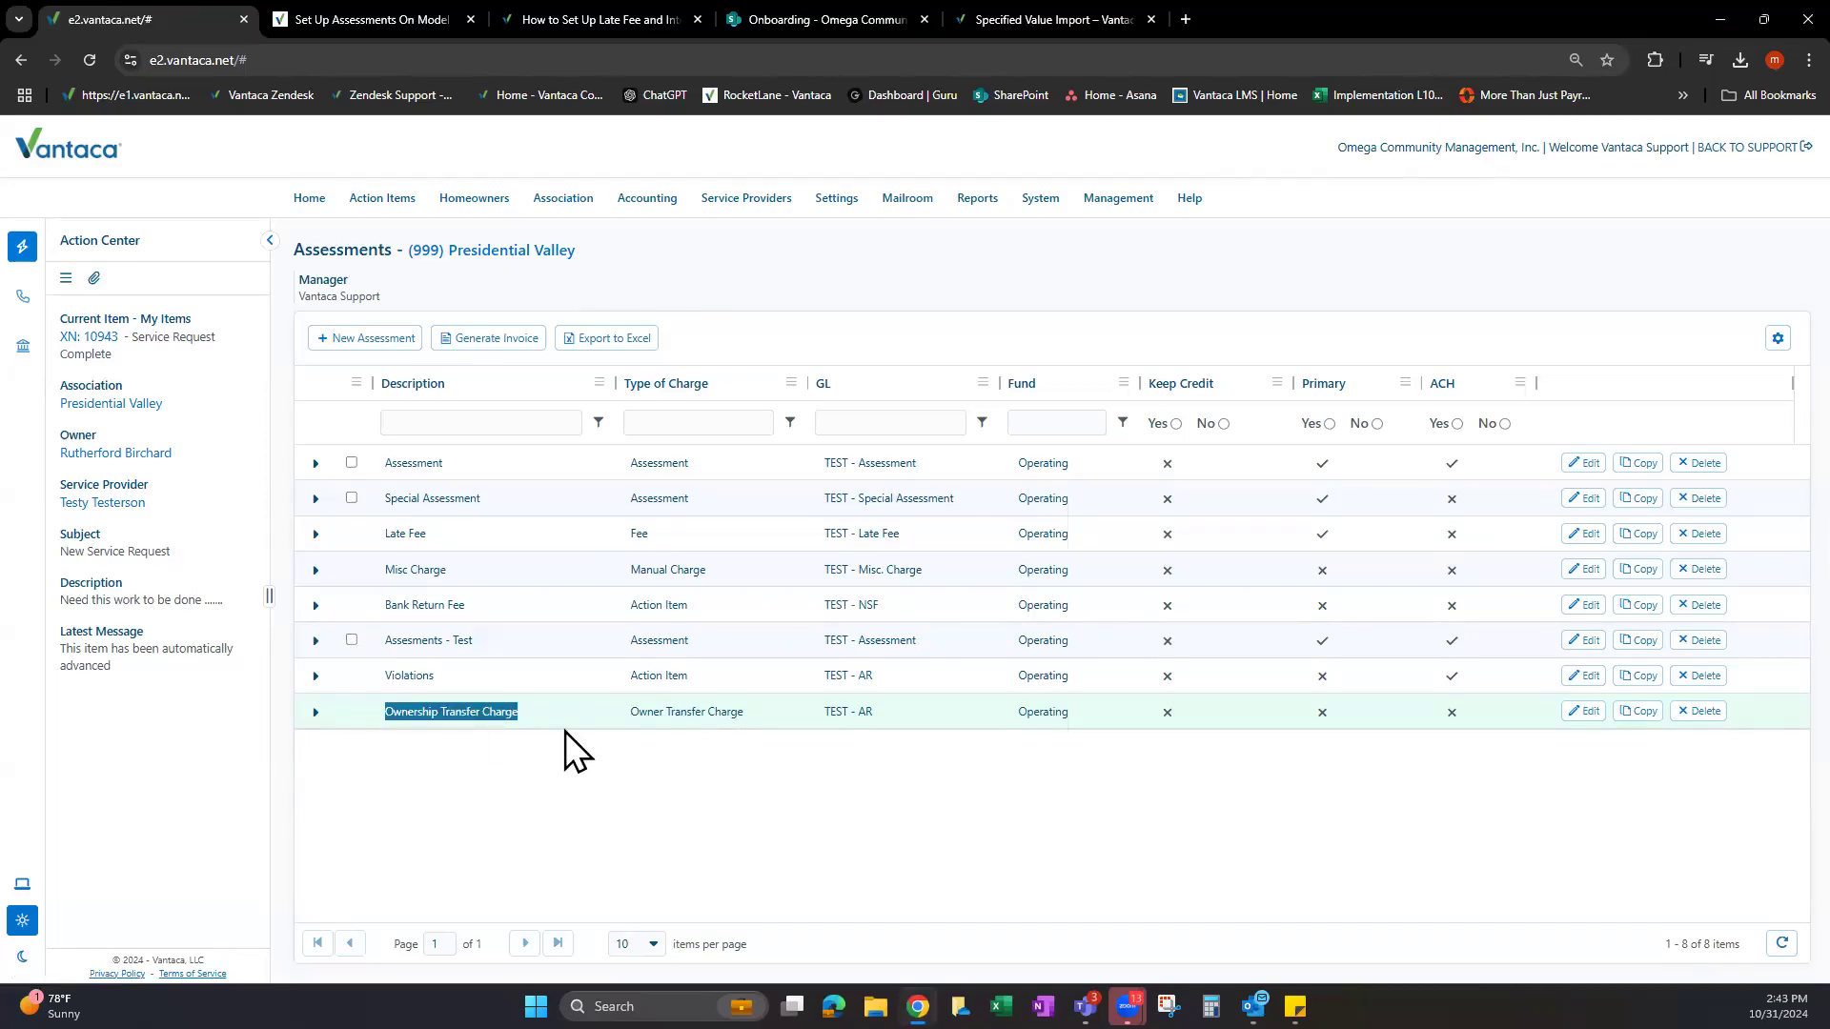
{"action": "left_click", "coordinate": [562, 762]}
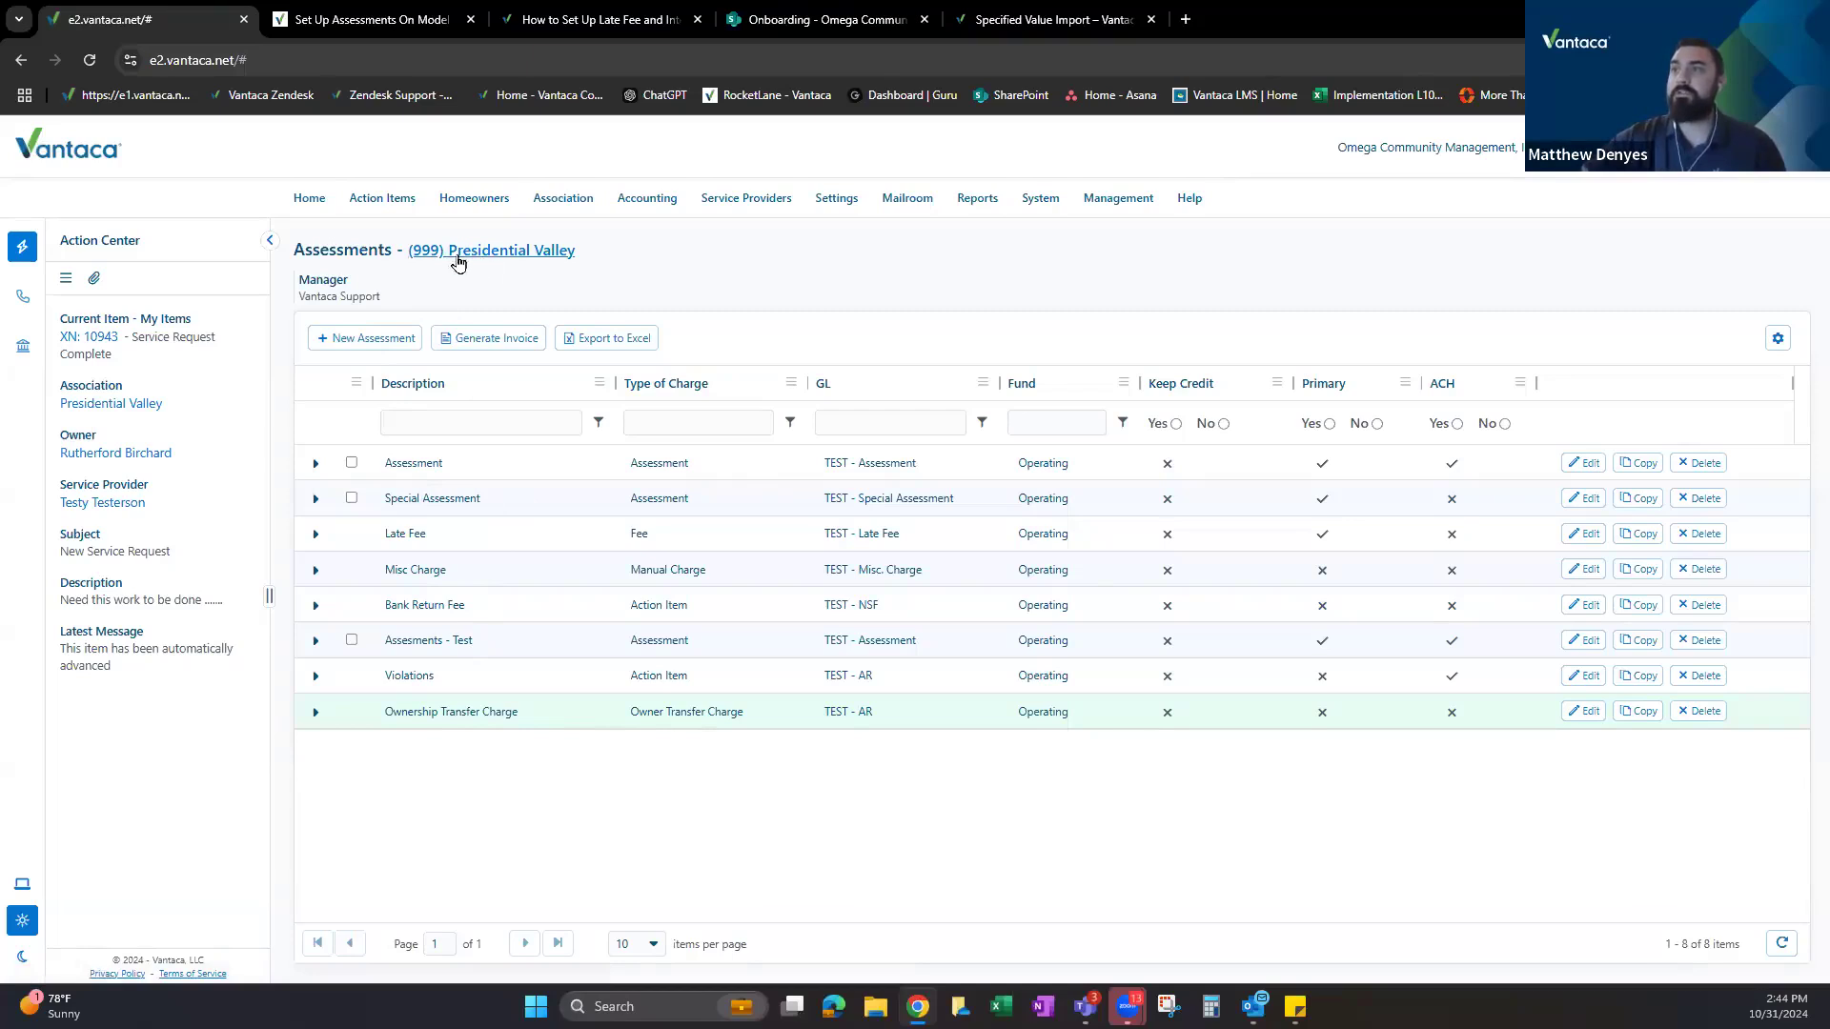
{"action": "left_click_drag", "start_coordinate": [385, 714], "coordinate": [523, 719]}
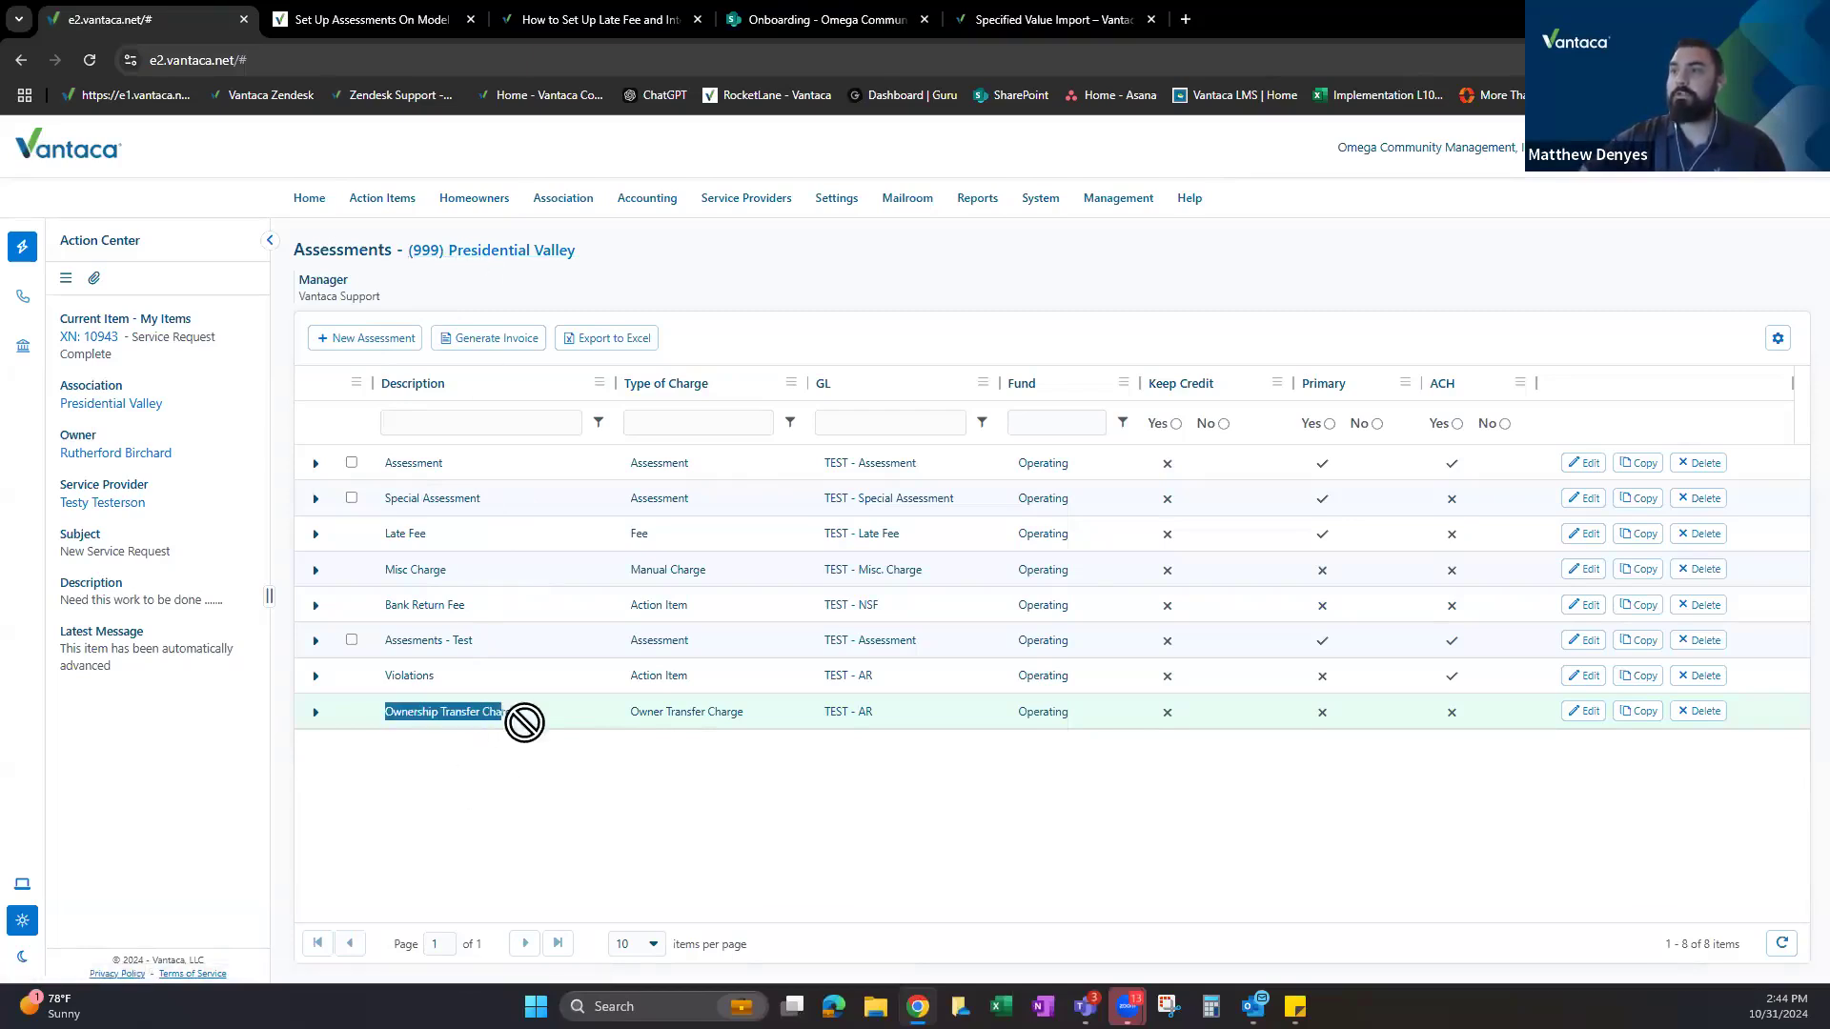
{"action": "left_click", "coordinate": [544, 719]}
{"action": "left_click", "coordinate": [314, 715]}
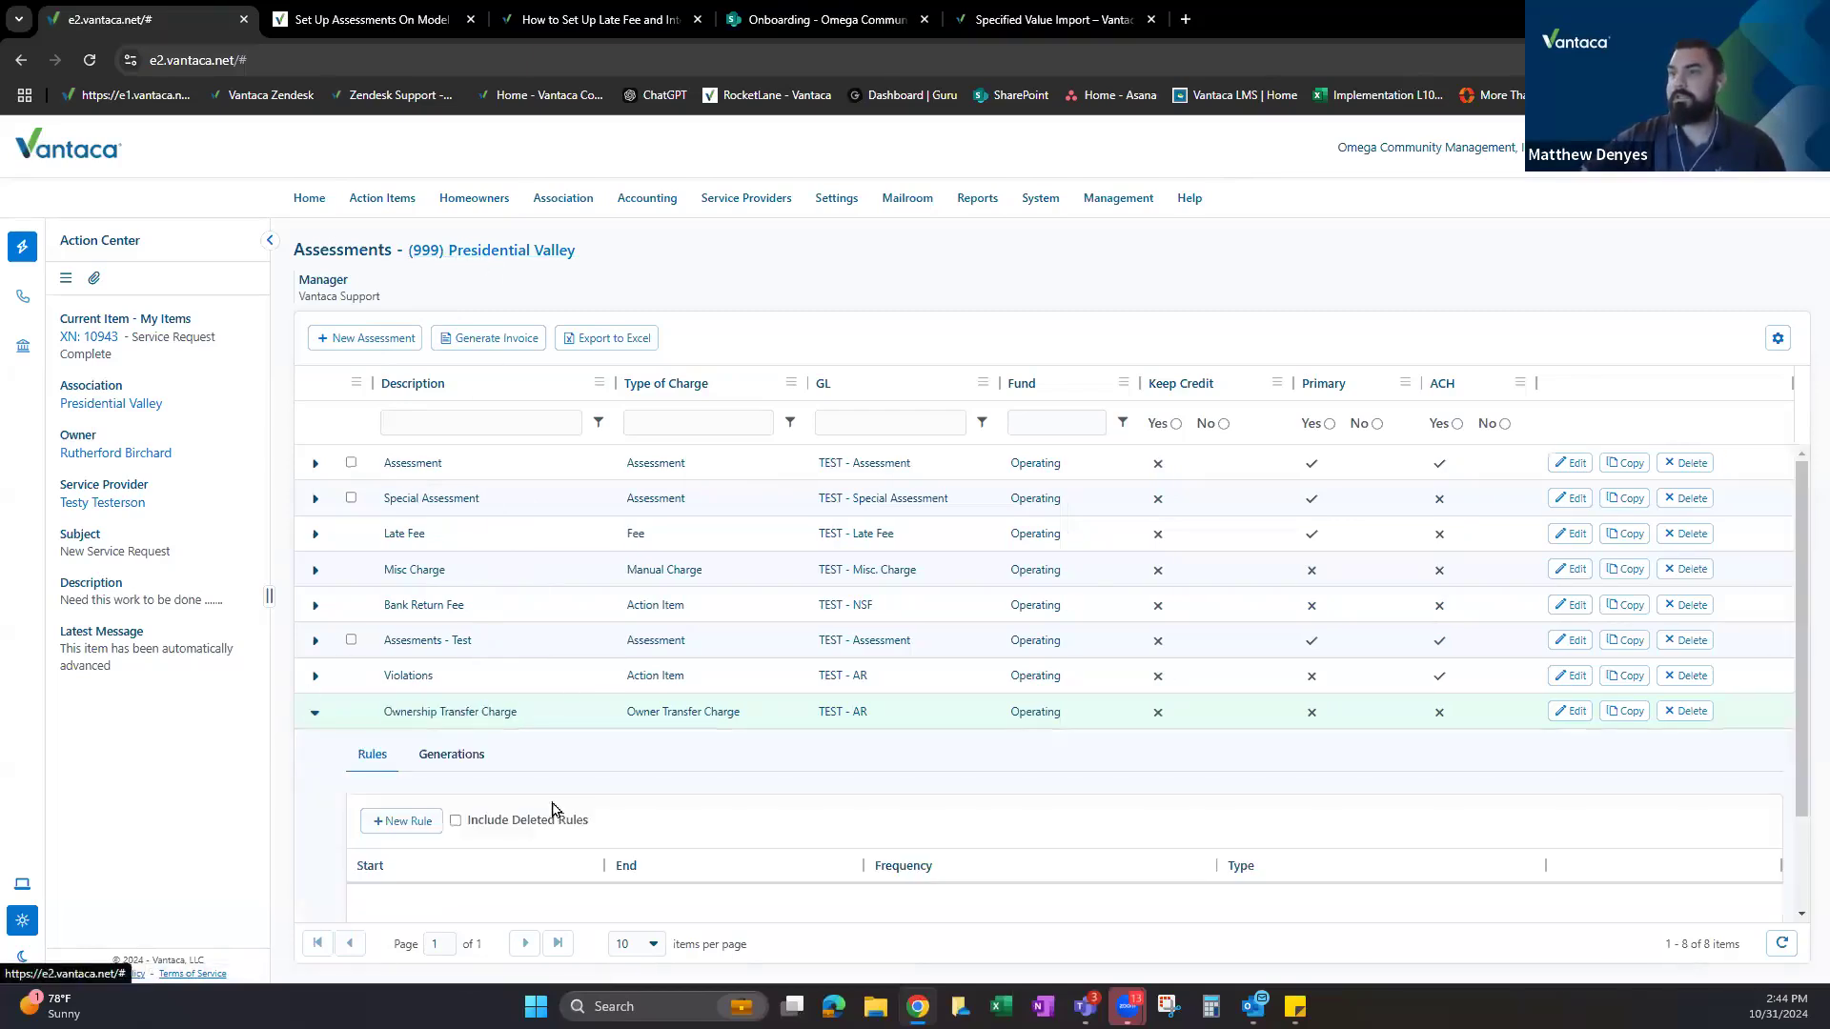
Add a $100 rule from 1/1/2024 charging the old owner on every owner transfer.
{"action": "left_click", "coordinate": [406, 823]}
{"action": "left_click", "coordinate": [817, 519]}
{"action": "type", "text": "100"}
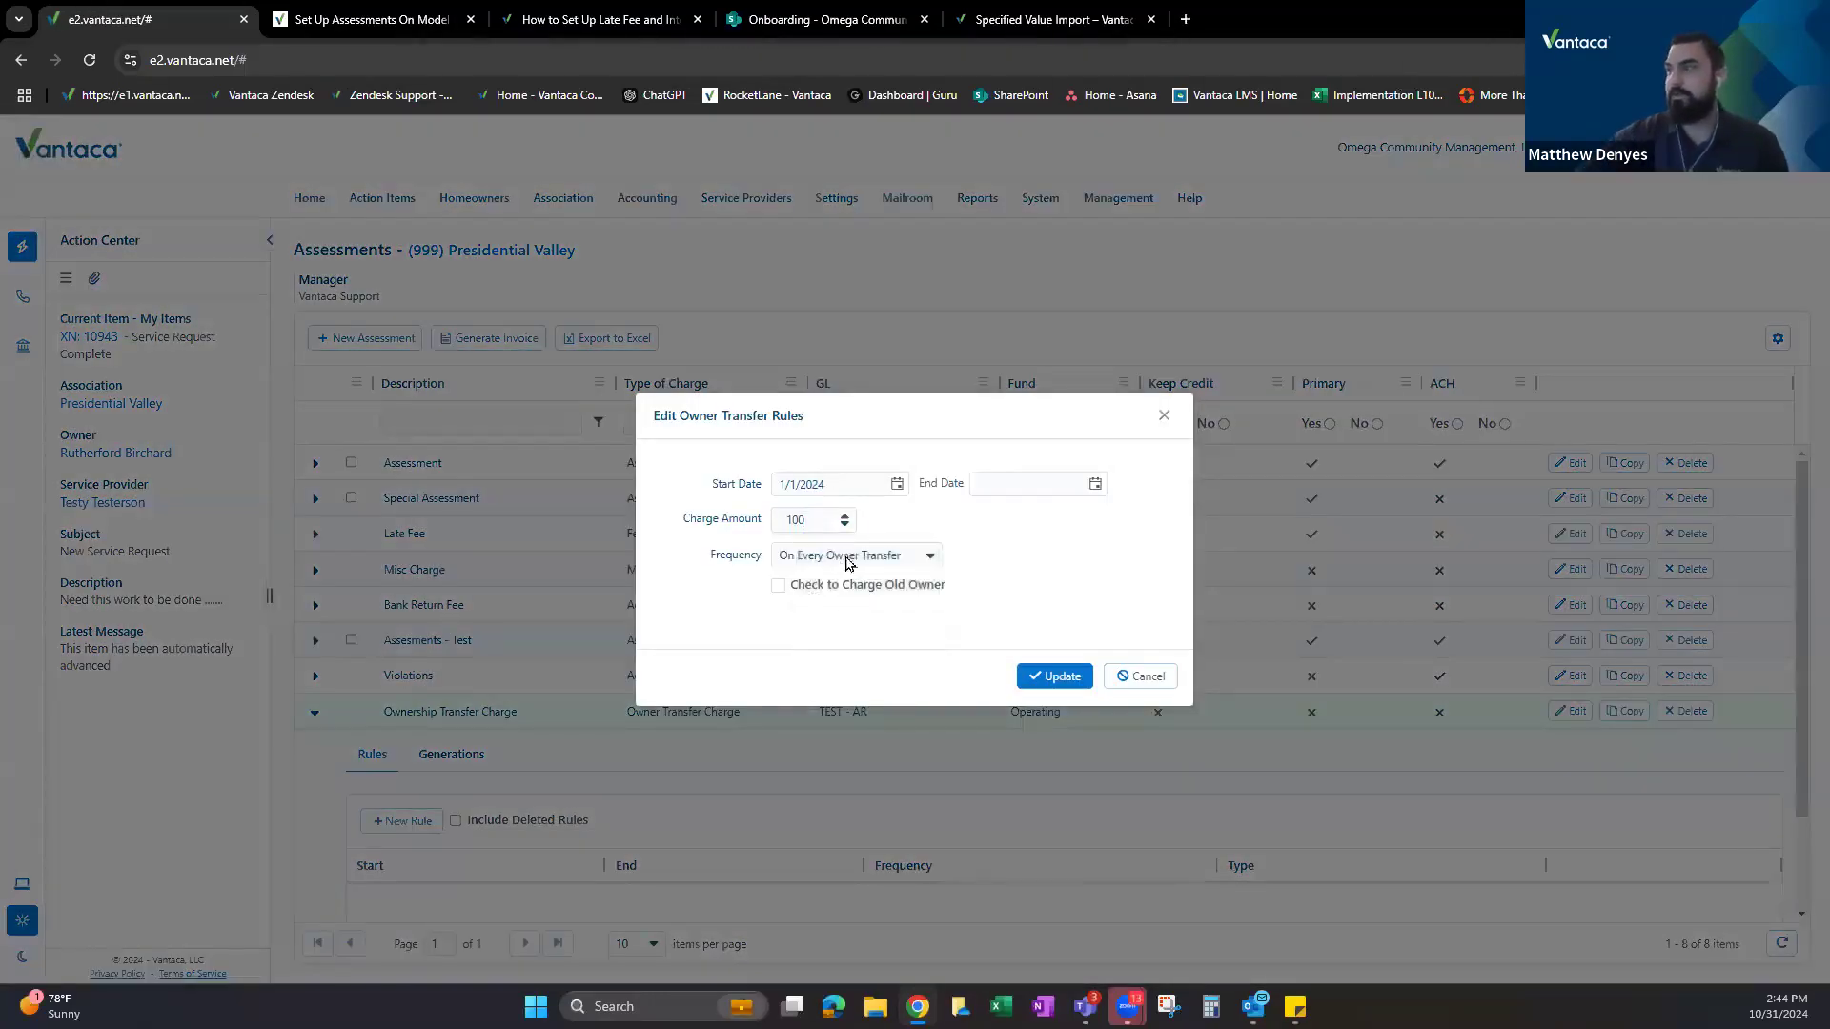
{"action": "left_click", "coordinate": [778, 585]}
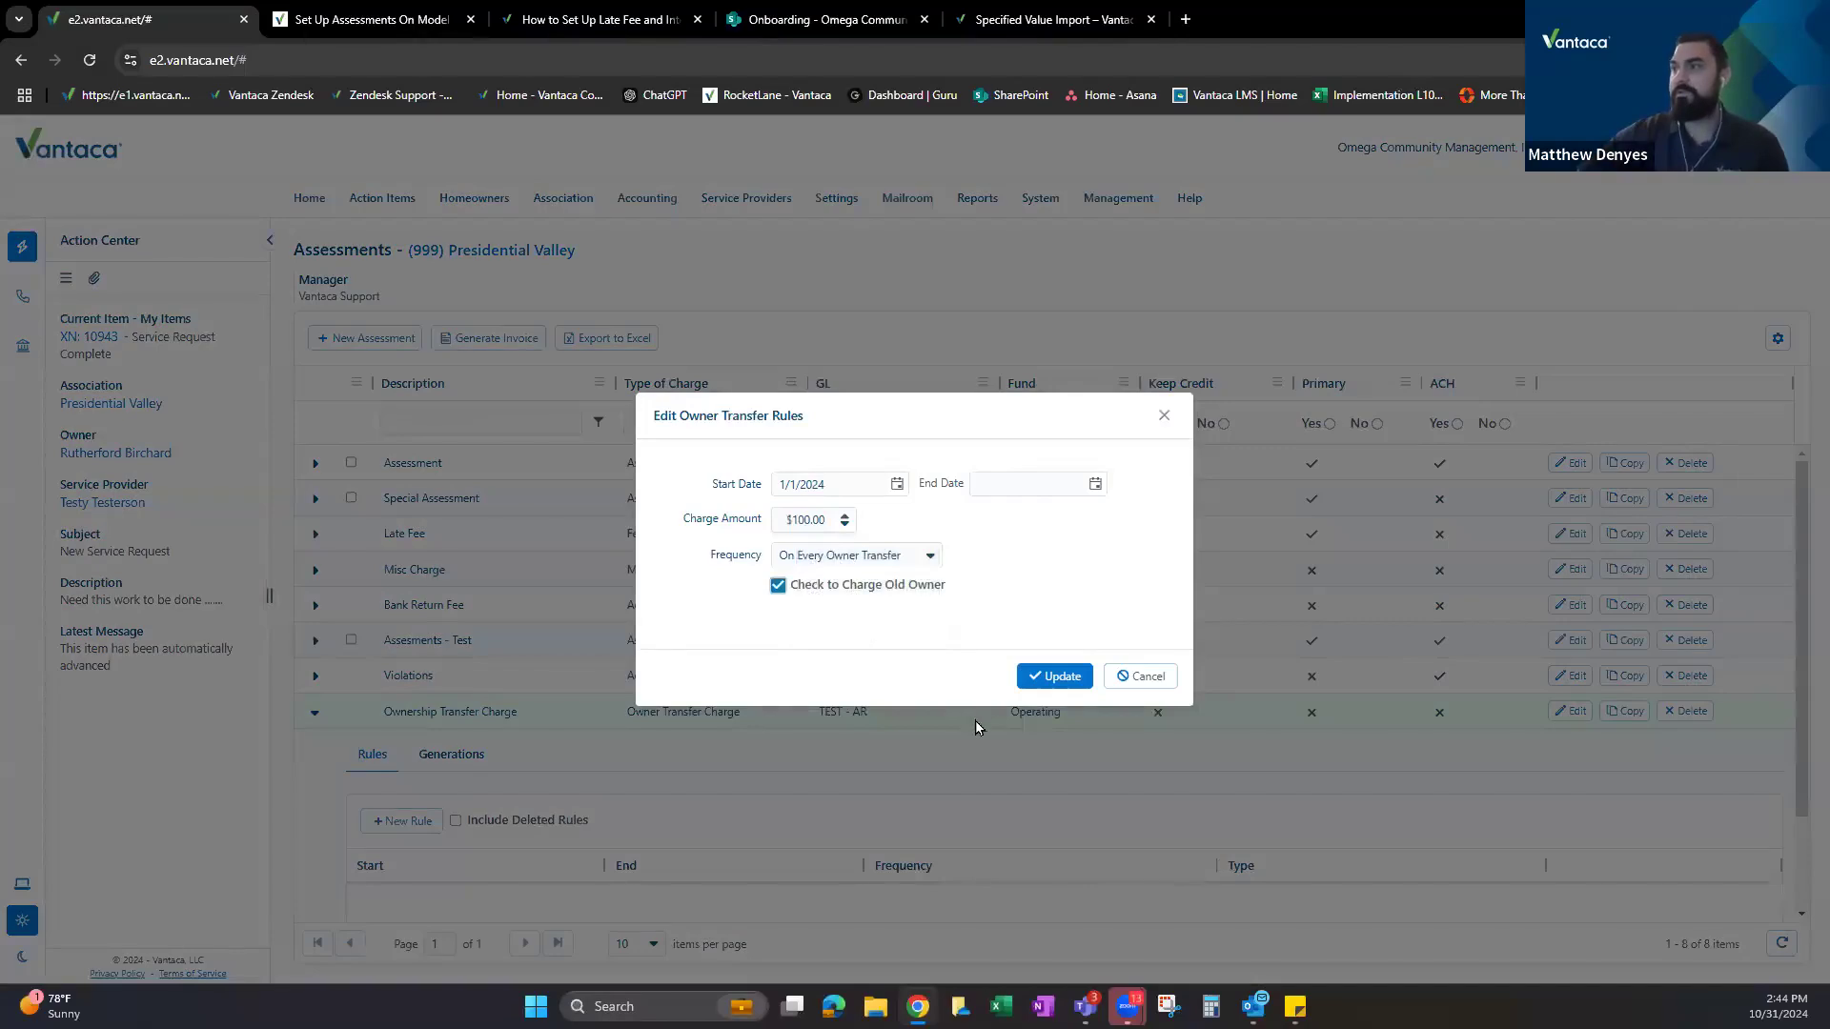
{"action": "left_click", "coordinate": [1054, 676]}
{"action": "scroll", "coordinate": [432, 792], "scroll_direction": "down", "scroll_amount": 1}
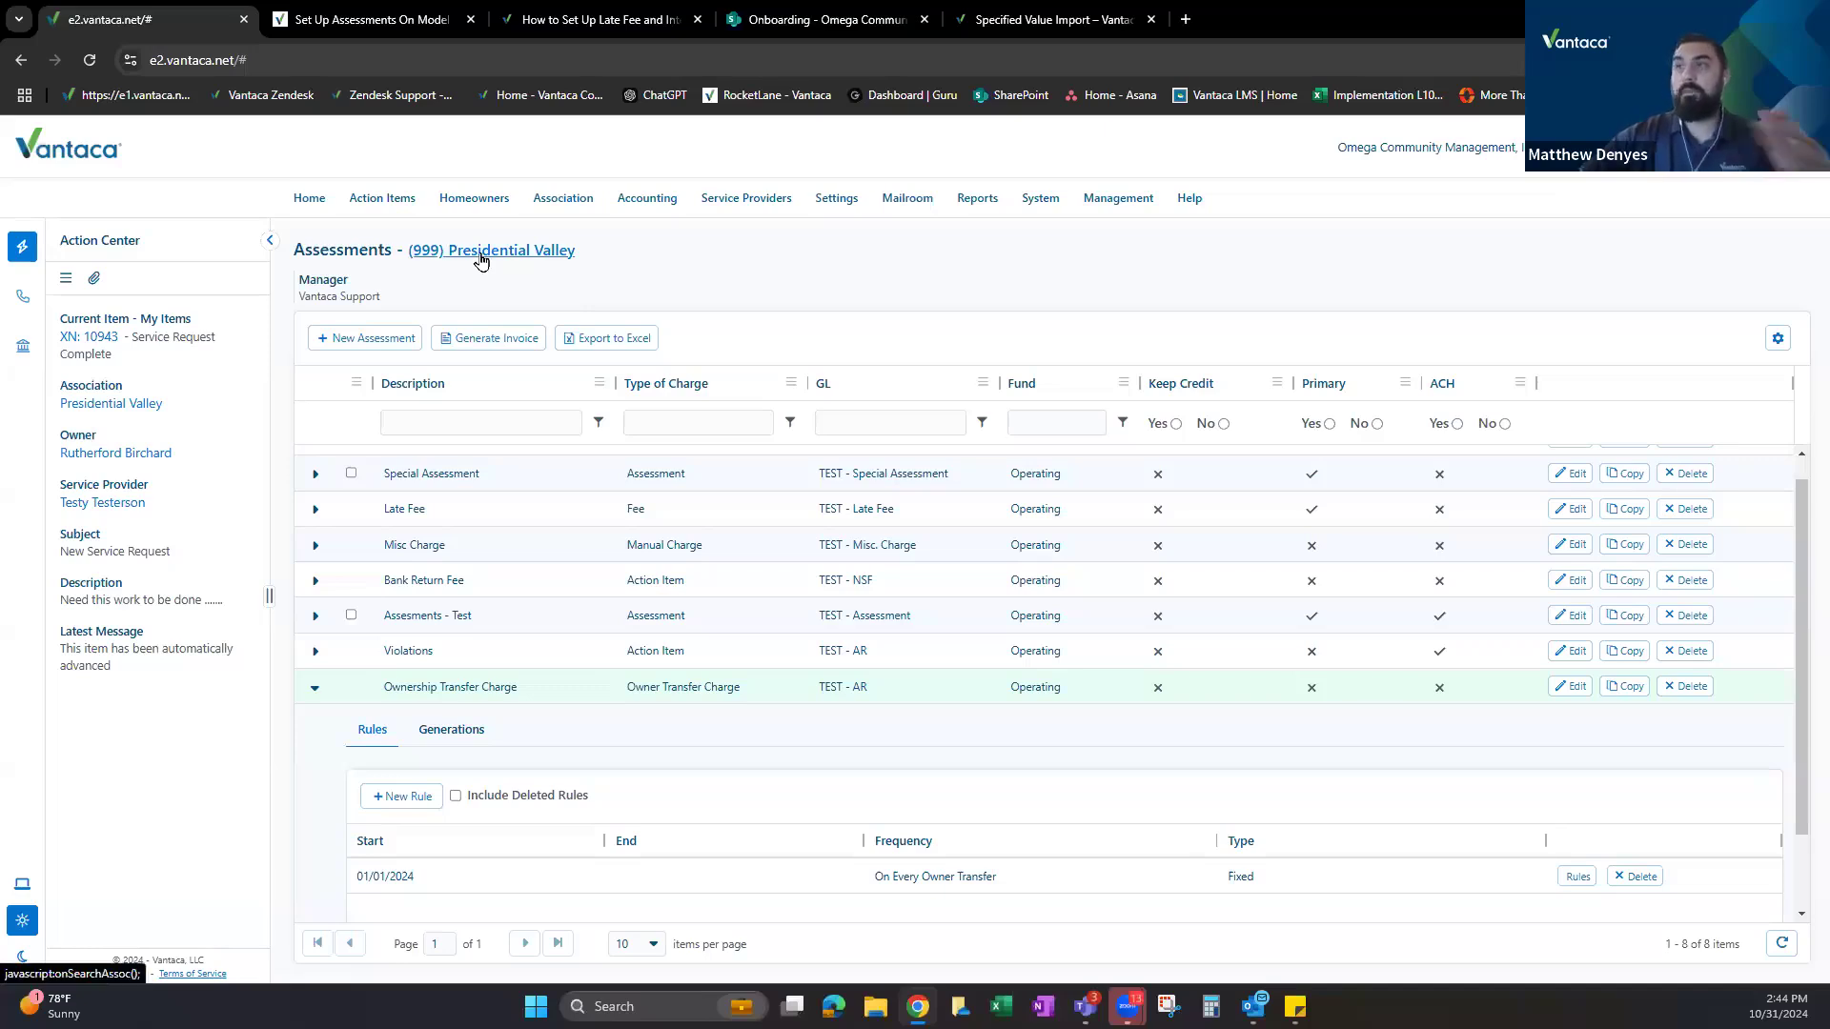
Open the Copy window for Ownership Transfer Charge with rules included, then close it without copying.
{"action": "left_click", "coordinate": [1627, 688]}
{"action": "left_click", "coordinate": [992, 274]}
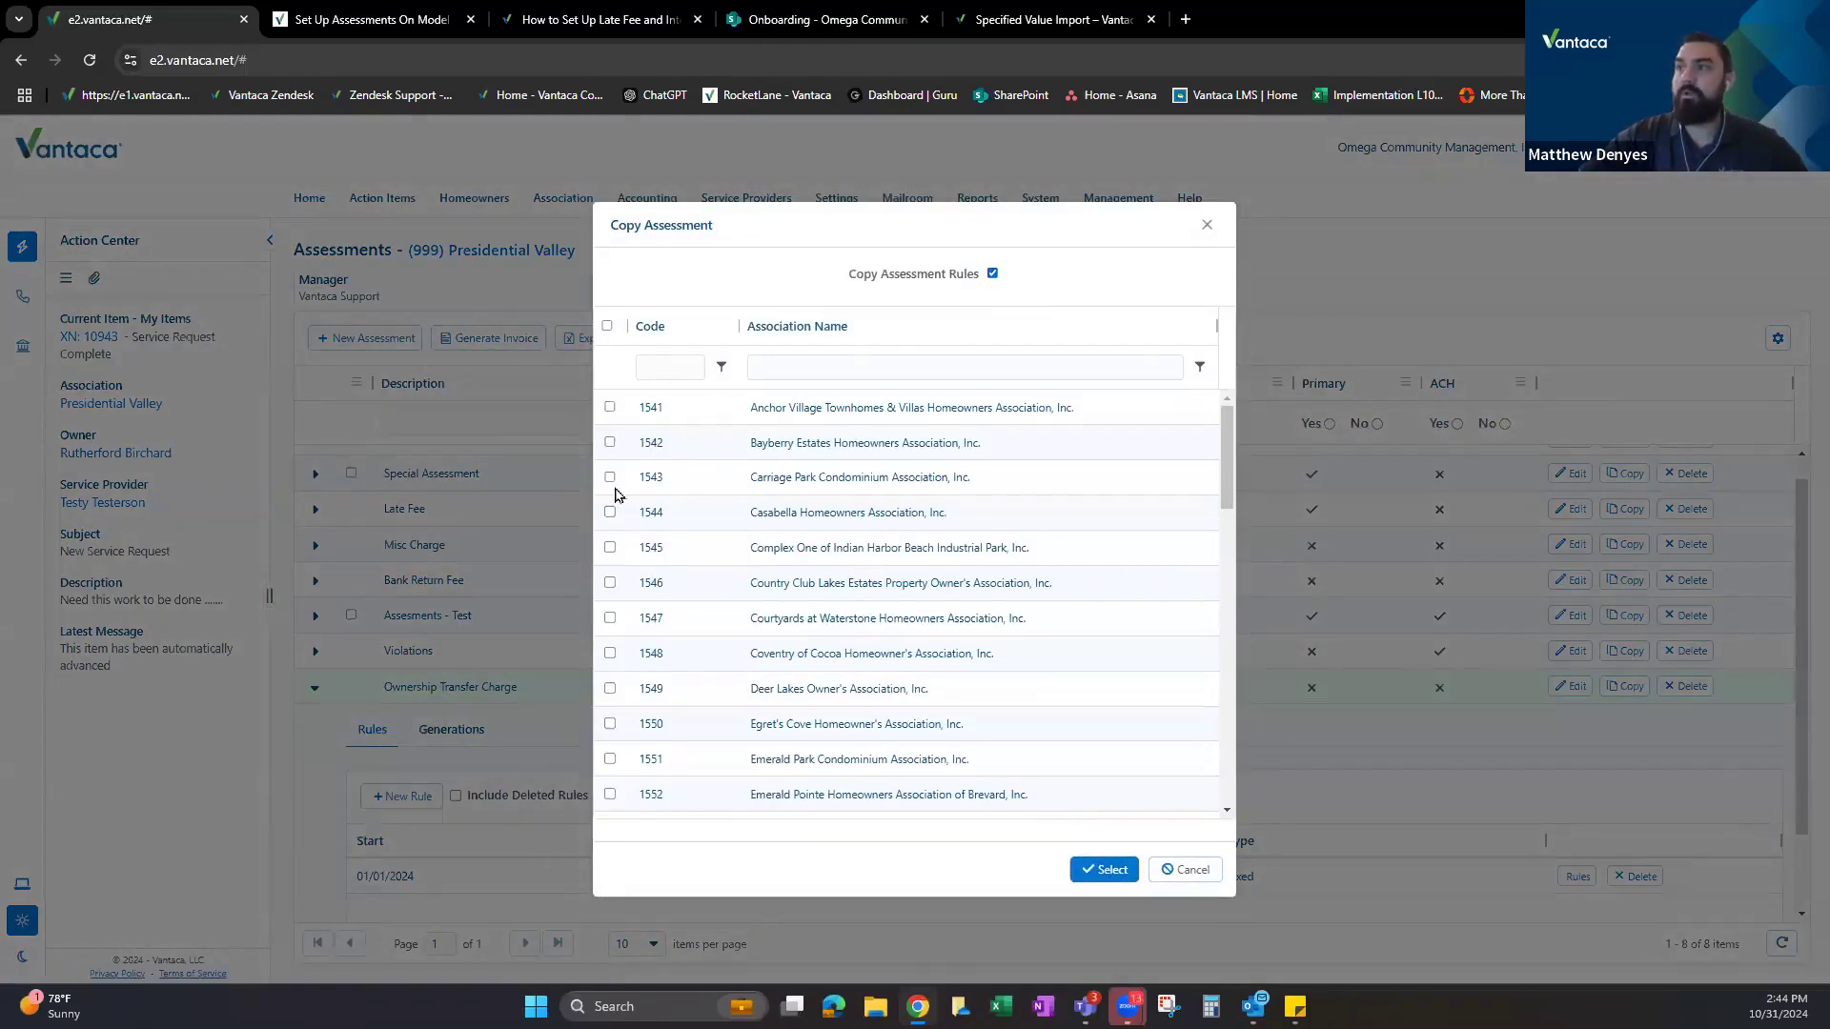
{"action": "left_click", "coordinate": [1203, 228]}
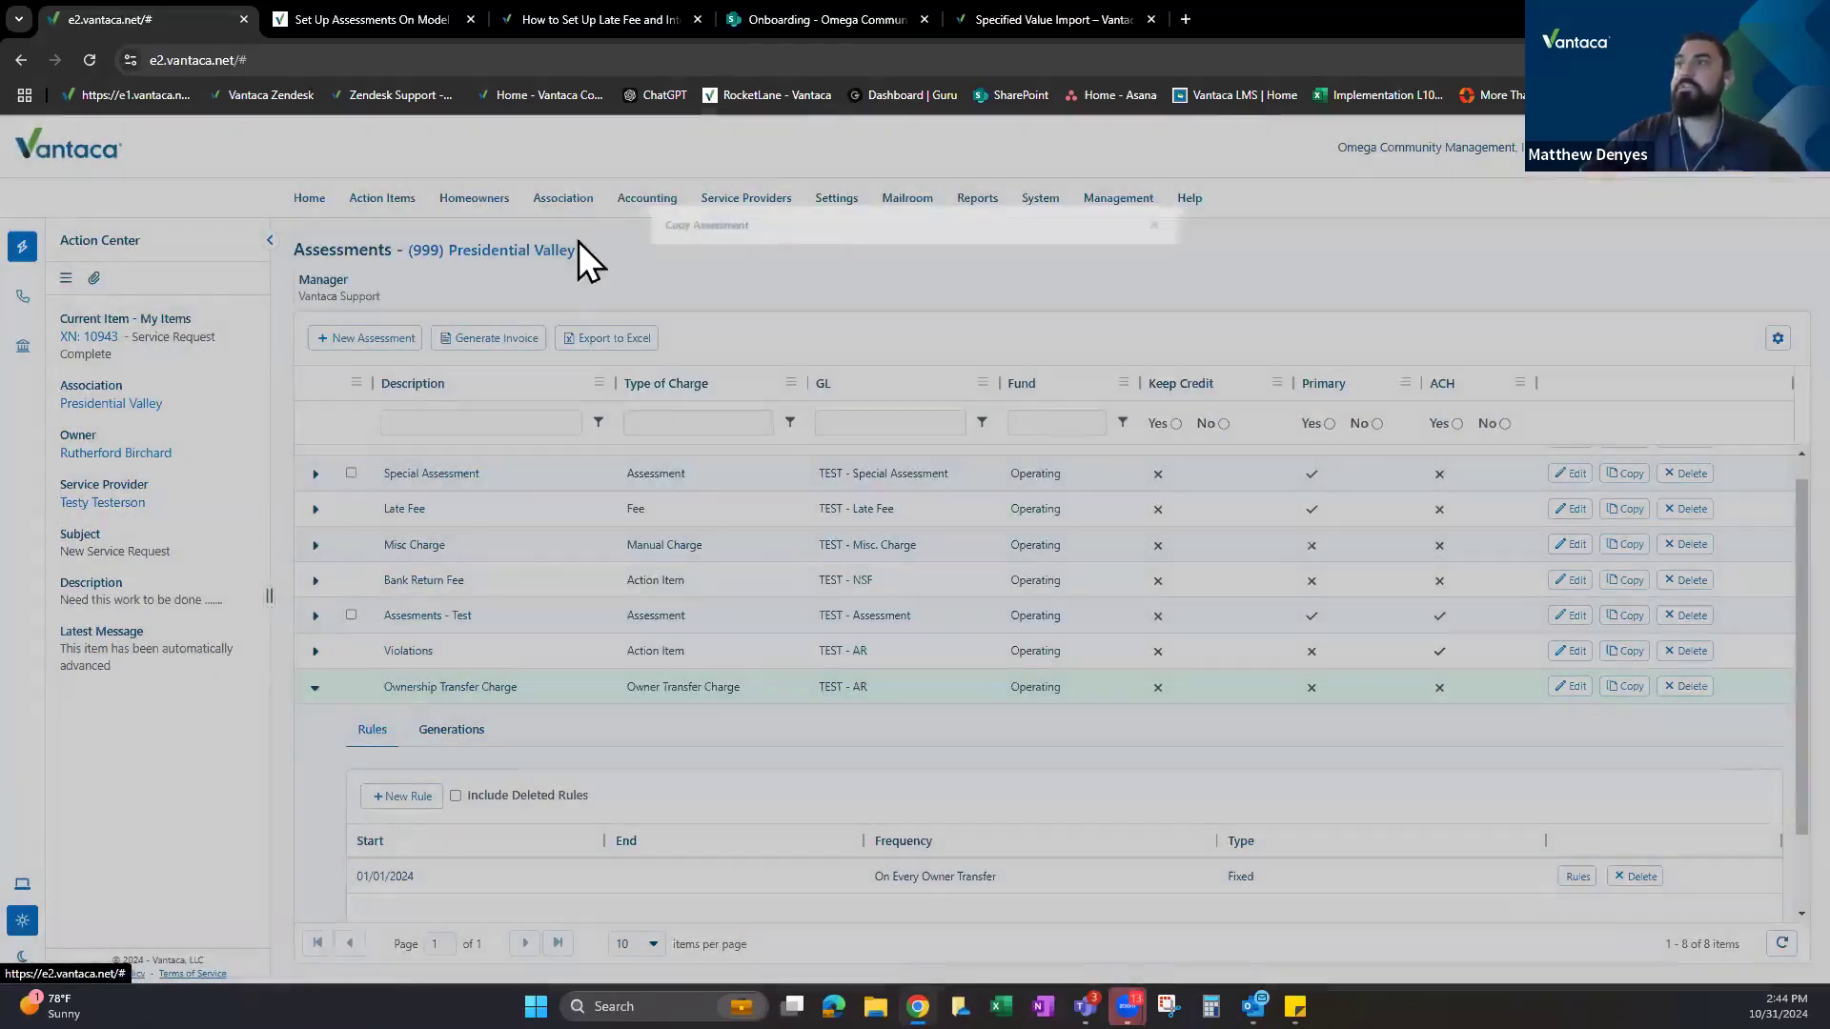
Browse the Anchor Village Townhomes, Bayberry Estates and Carriage Park Condominium assessments.
{"action": "left_click", "coordinate": [502, 251]}
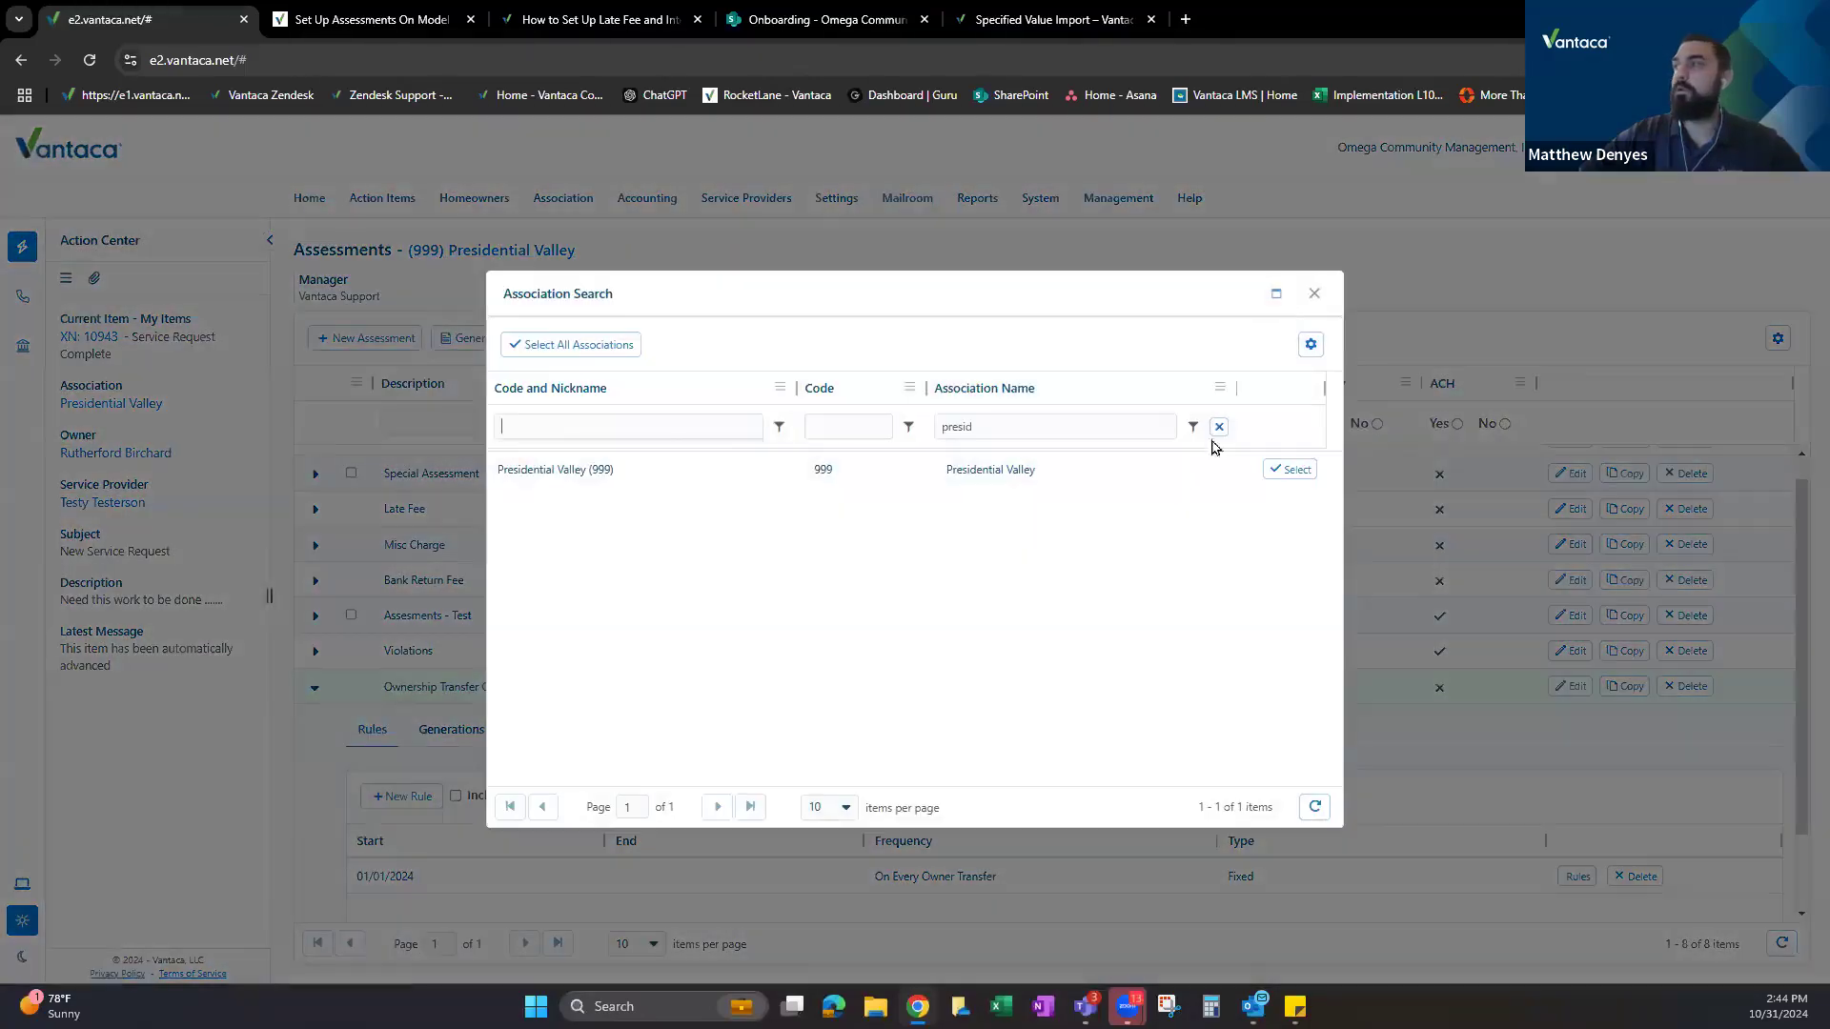
{"action": "double_click", "coordinate": [806, 473]}
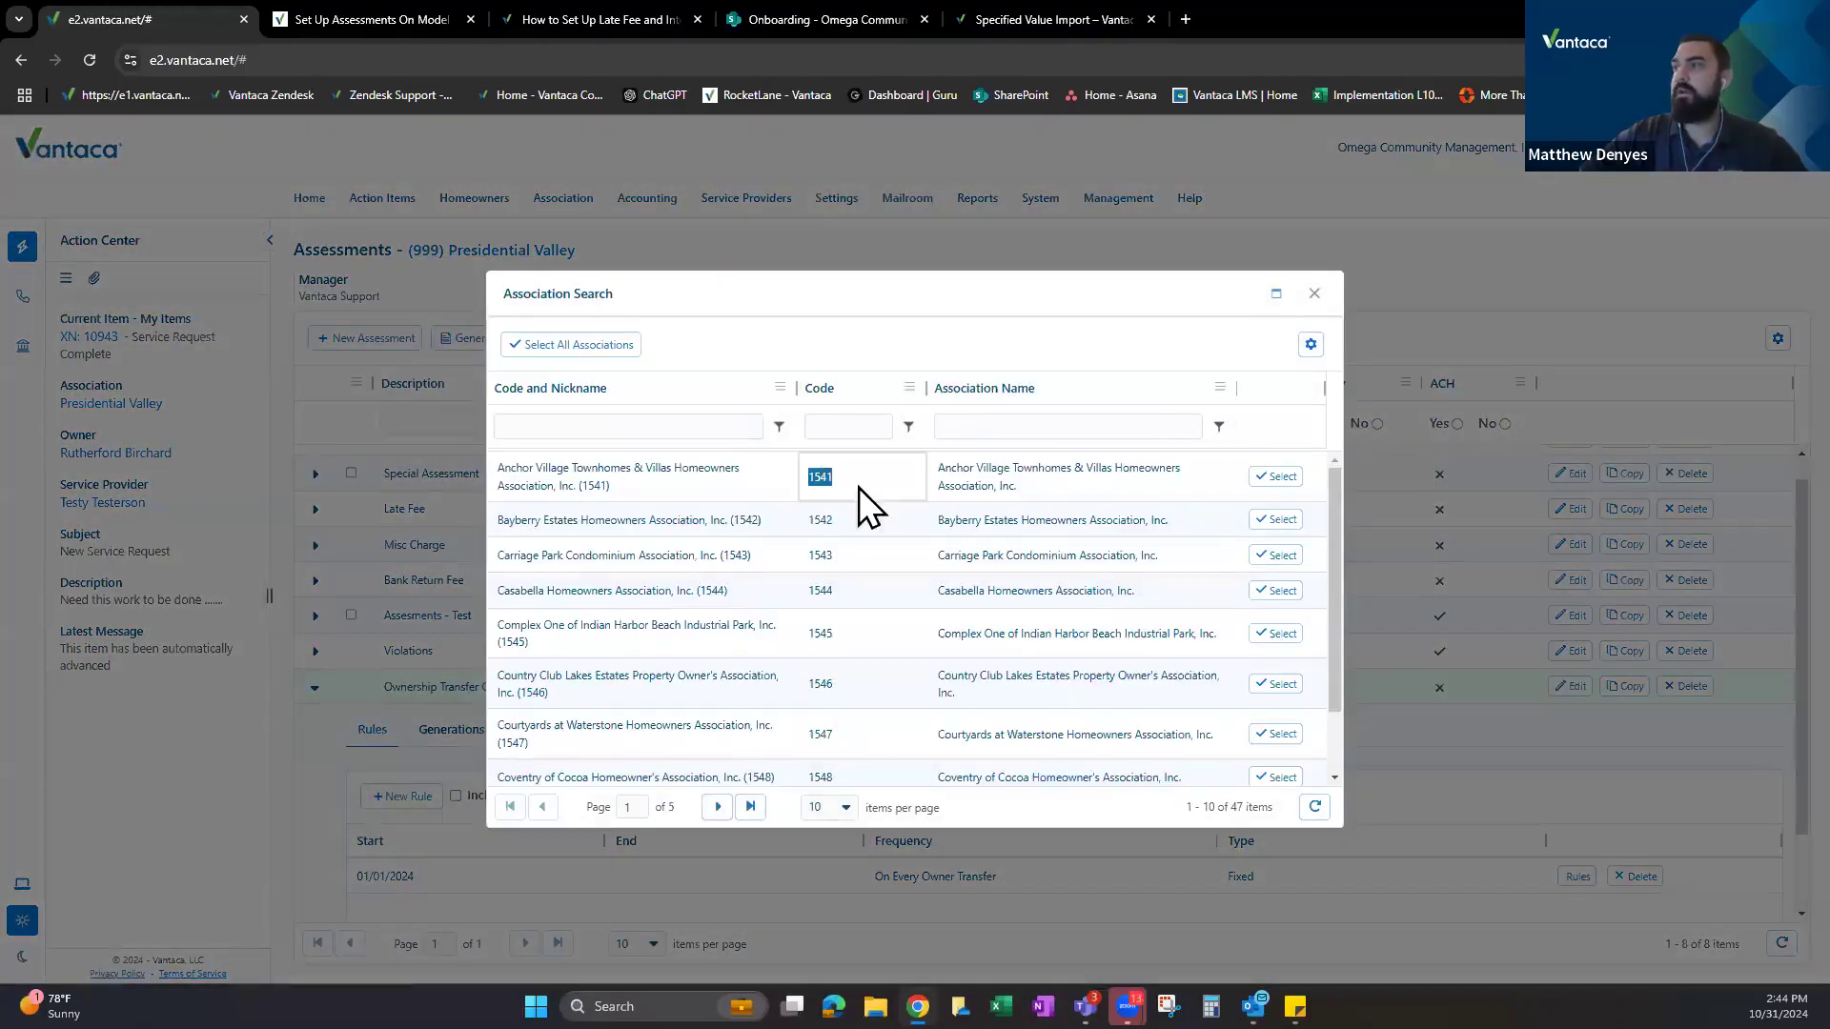
{"action": "left_click", "coordinate": [1277, 476]}
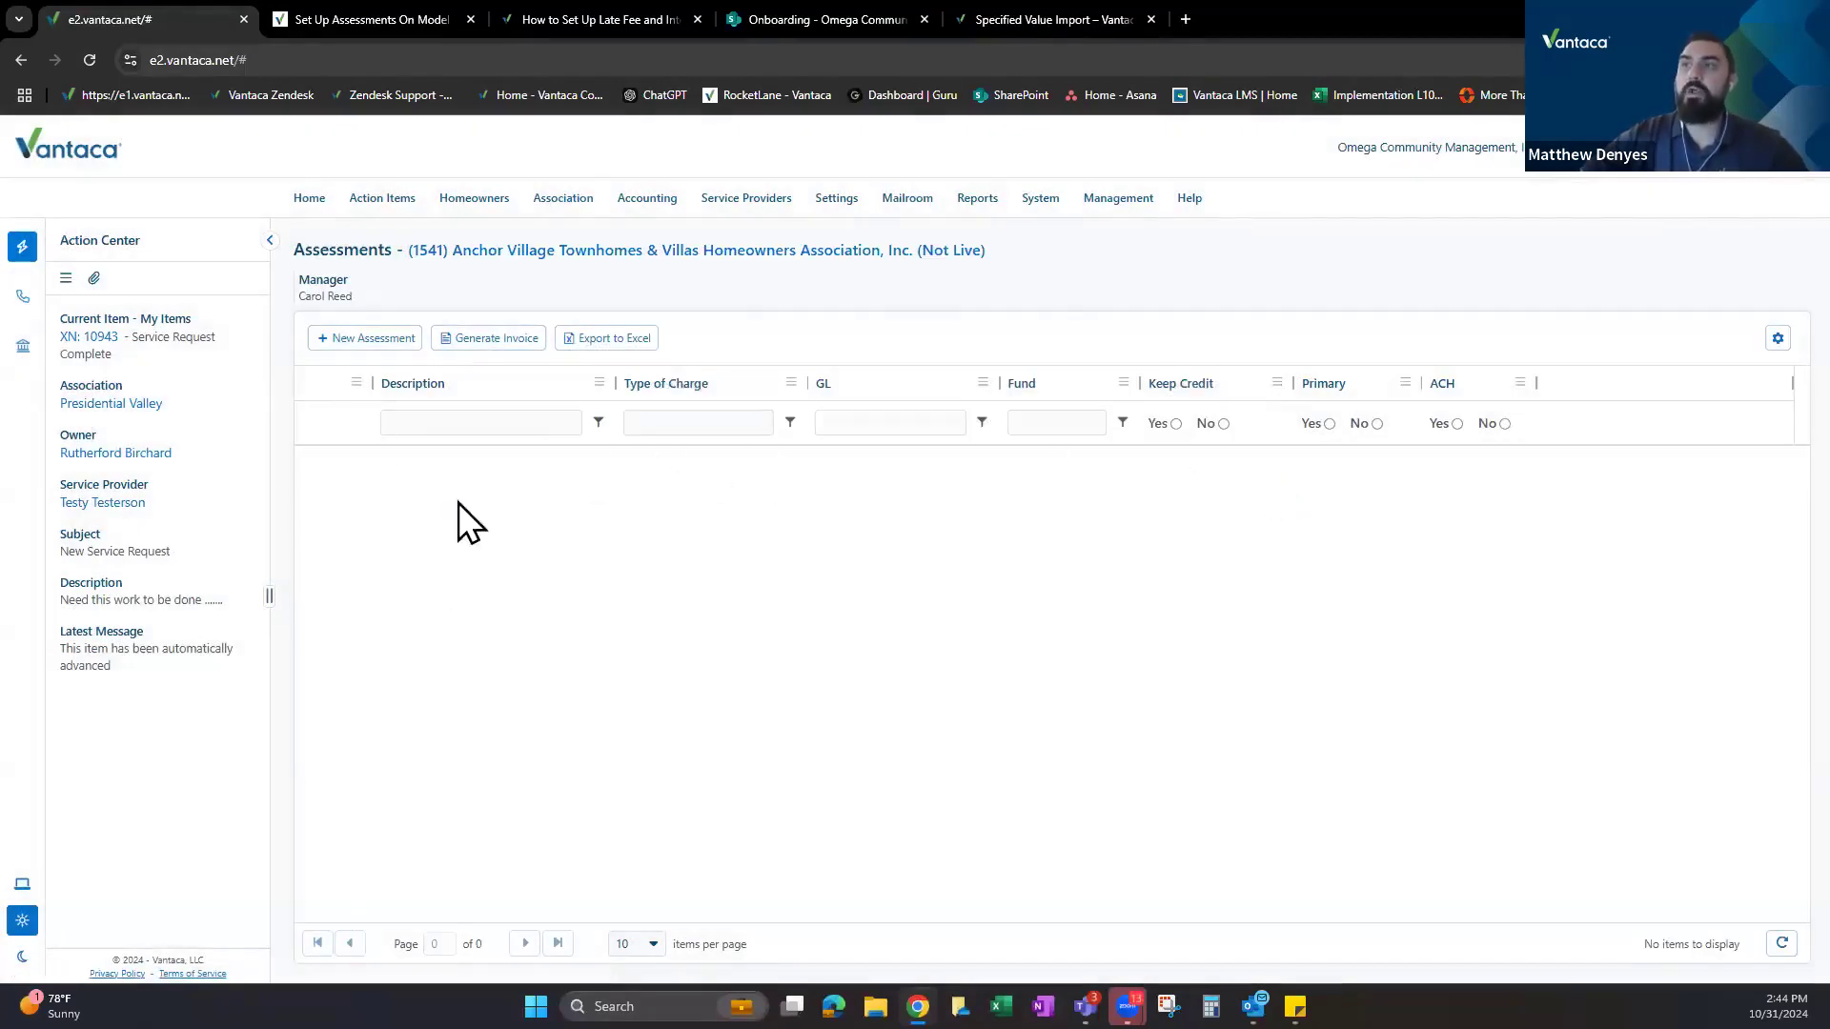
{"action": "left_click", "coordinate": [488, 255]}
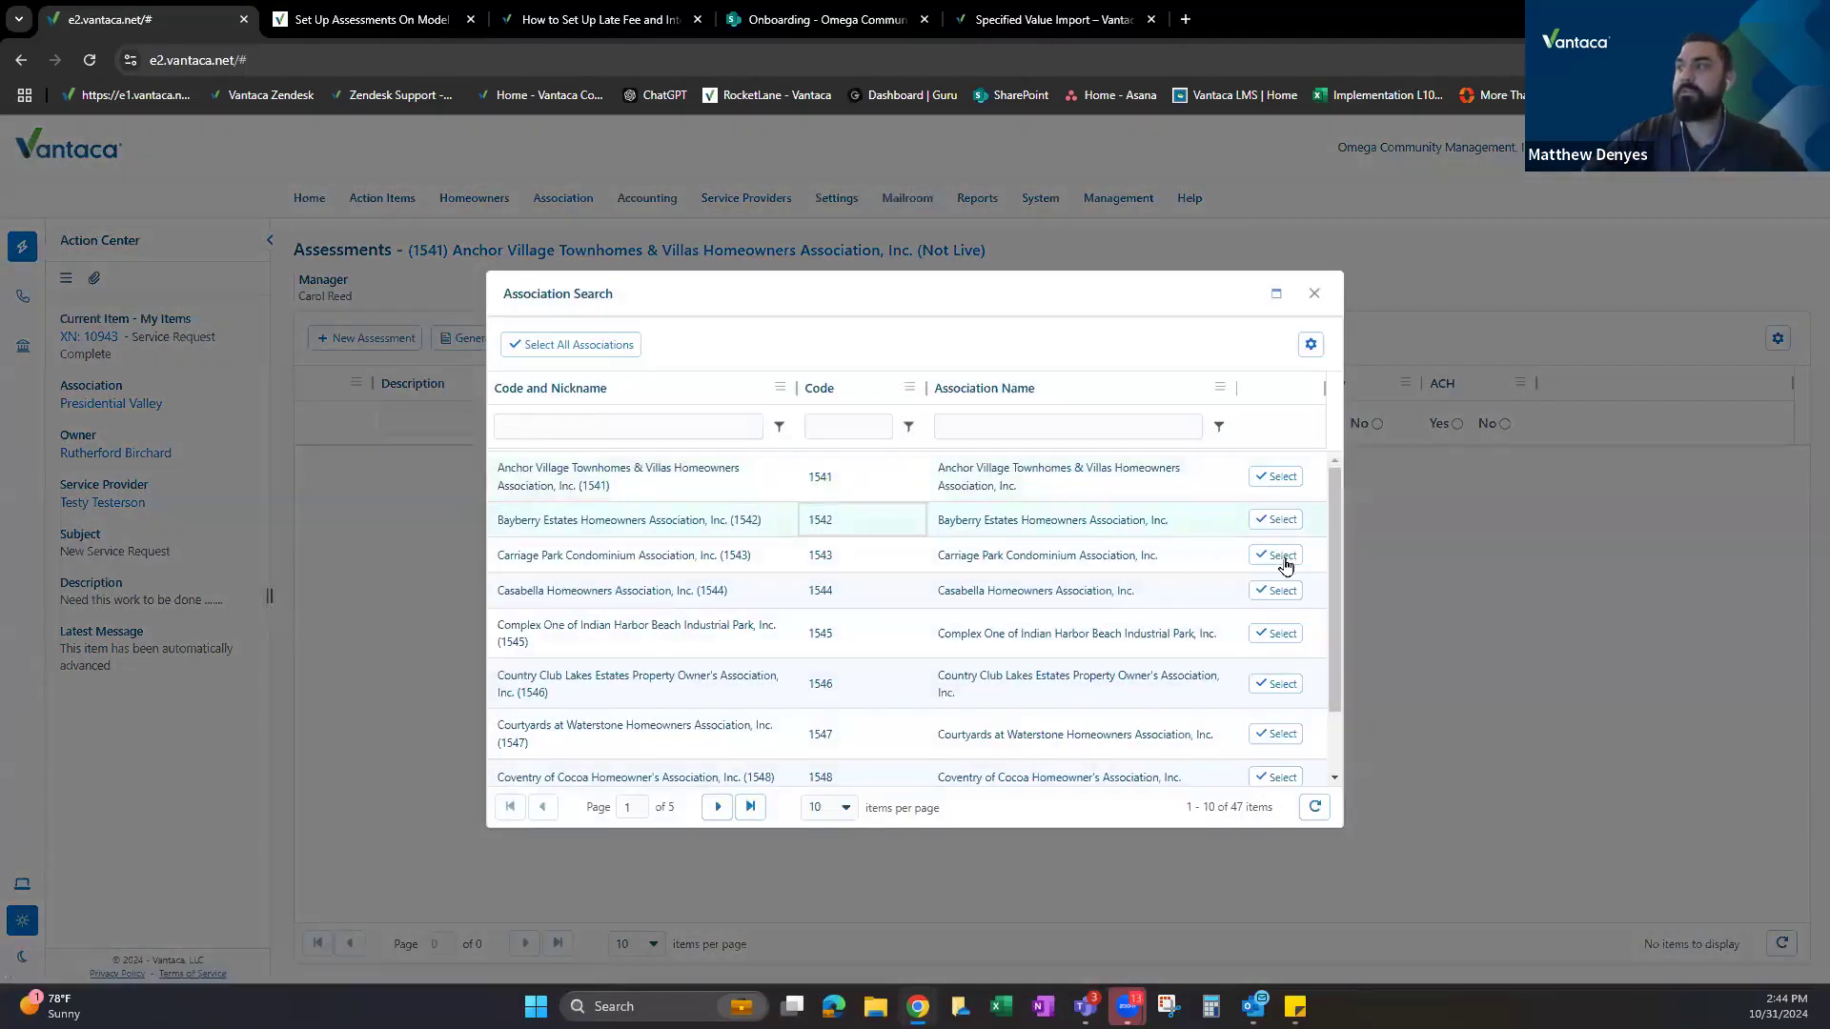
{"action": "left_click", "coordinate": [1277, 520]}
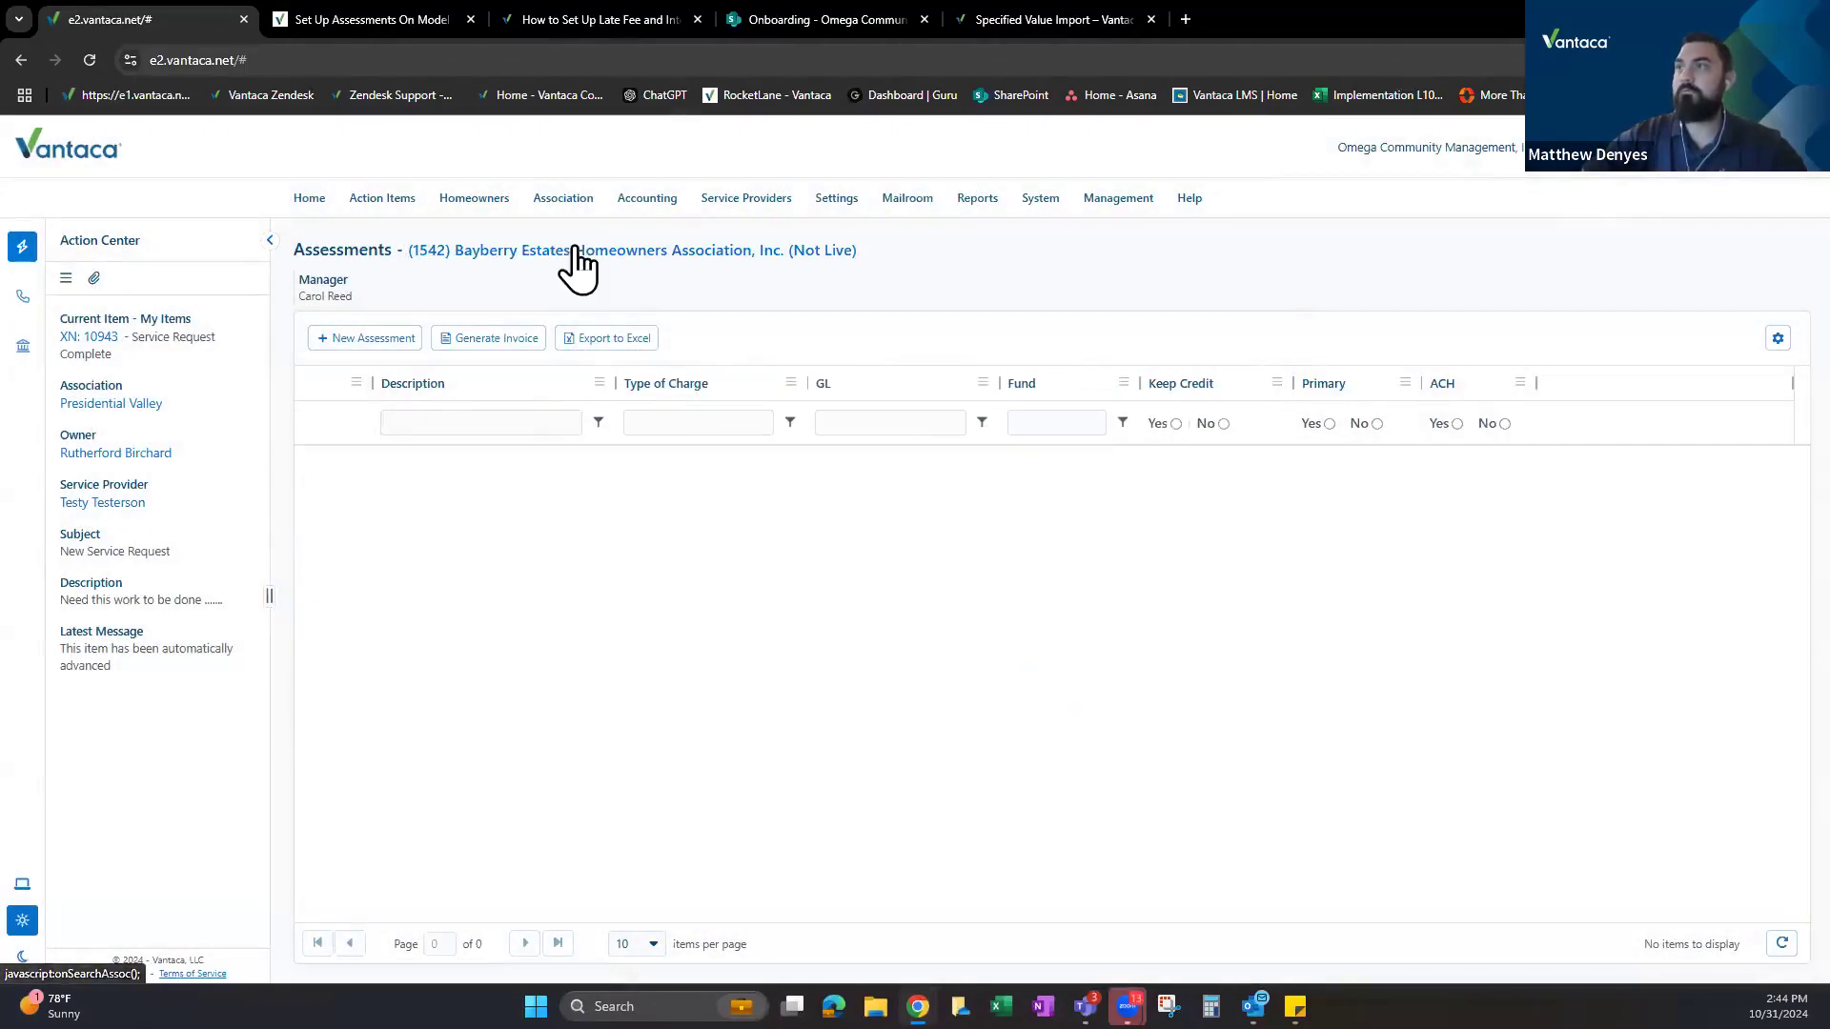
{"action": "left_click", "coordinate": [576, 251]}
{"action": "left_click", "coordinate": [1275, 557]}
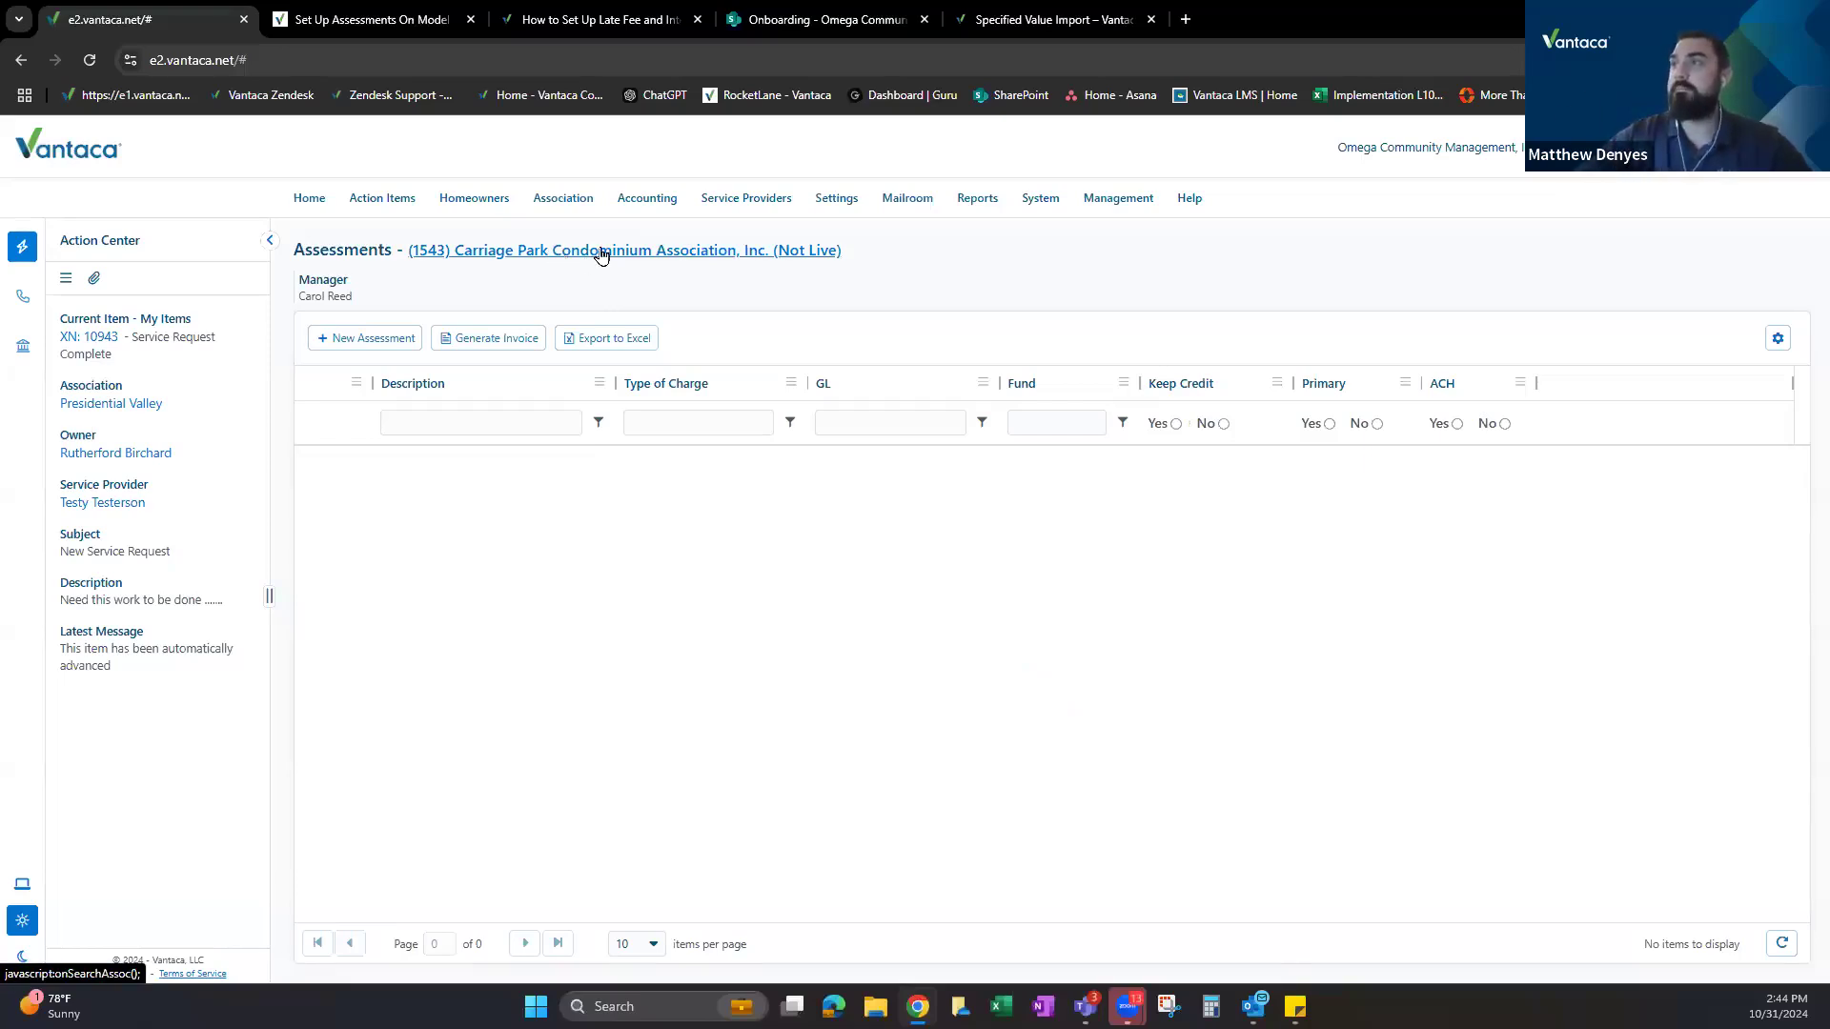
Filter associations for 'model' and open Model Association's assessments, briefly checking the Rocketlane task.
{"action": "left_click", "coordinate": [604, 254]}
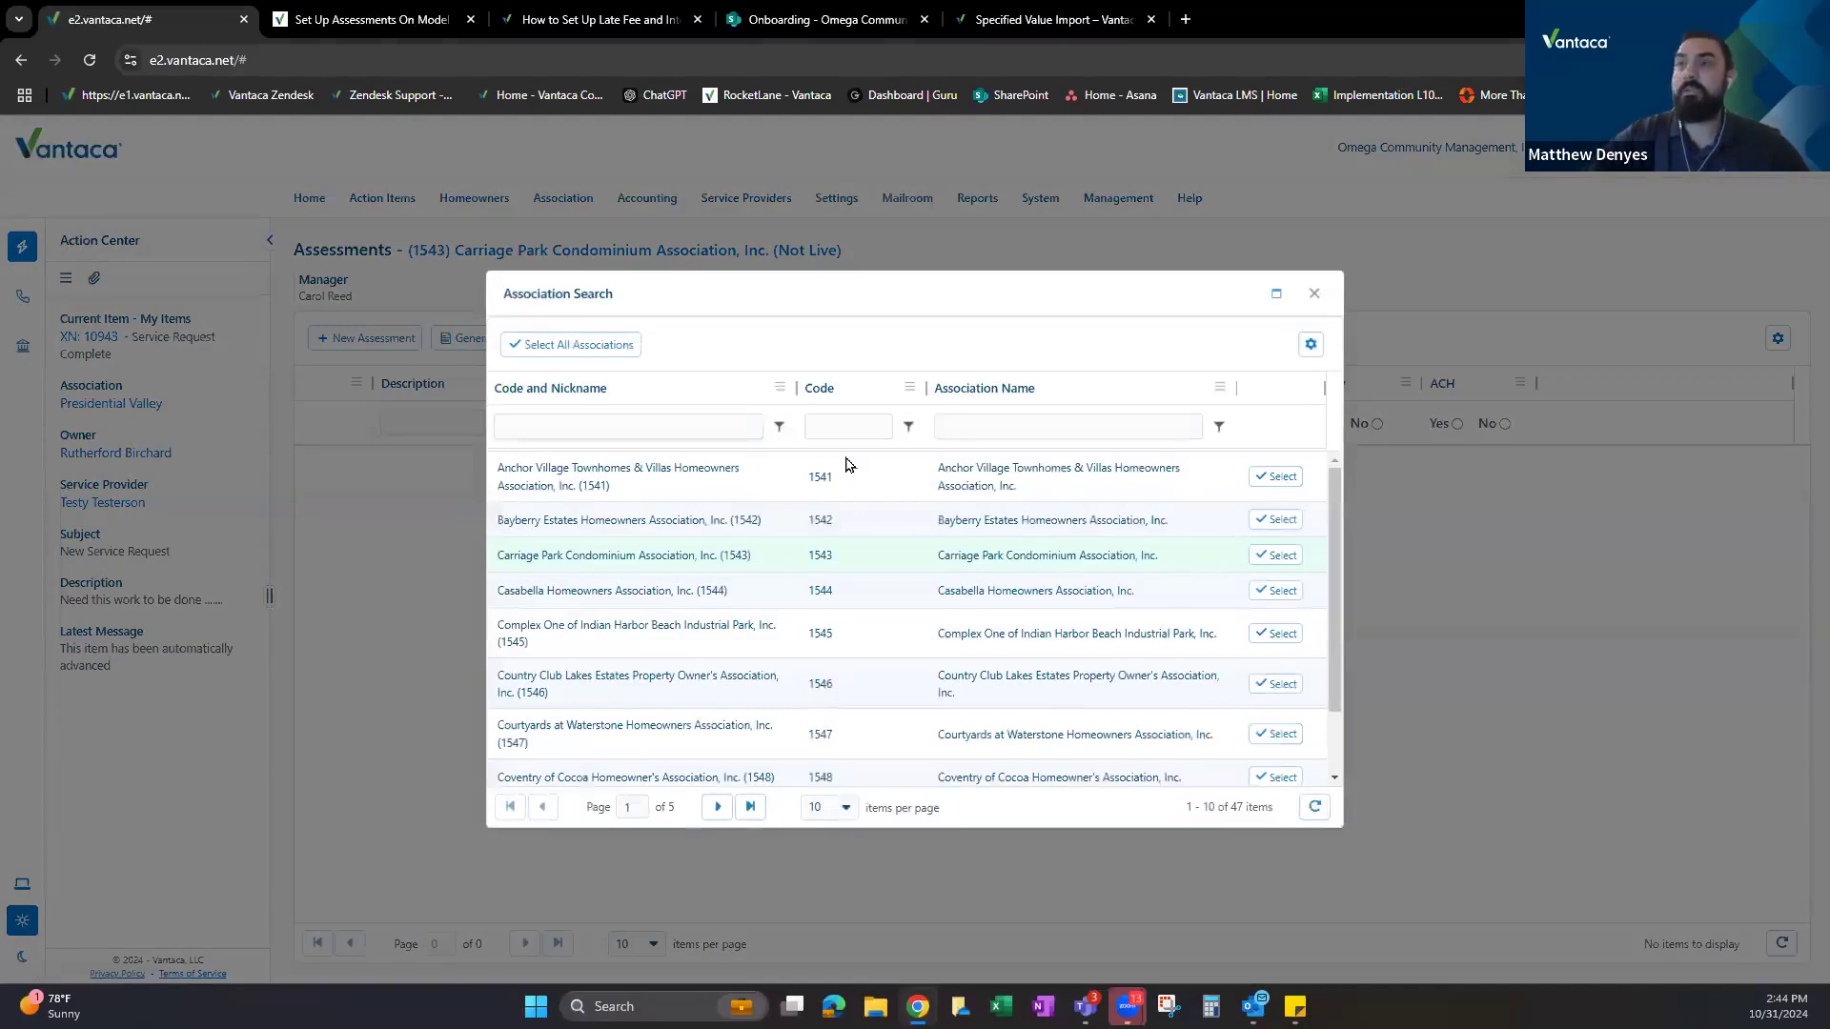
{"action": "left_click", "coordinate": [995, 436]}
{"action": "type", "text": "model"}
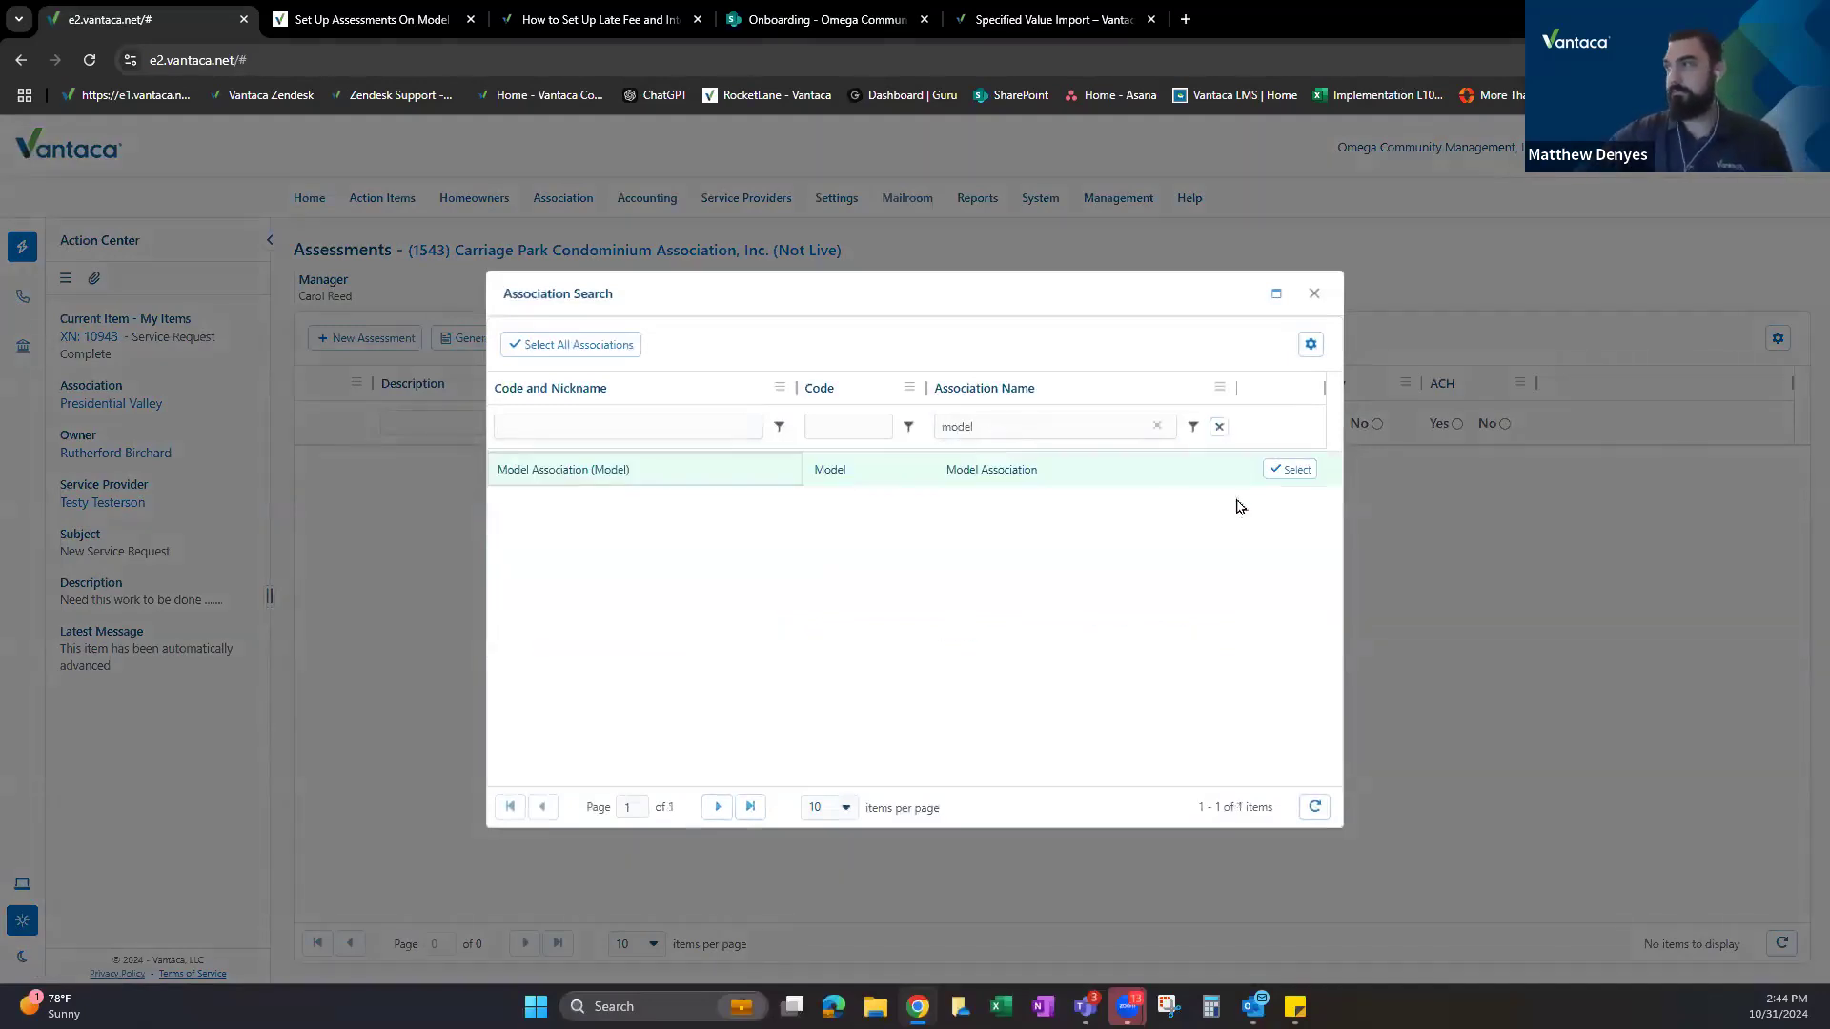
{"action": "left_click", "coordinate": [677, 476]}
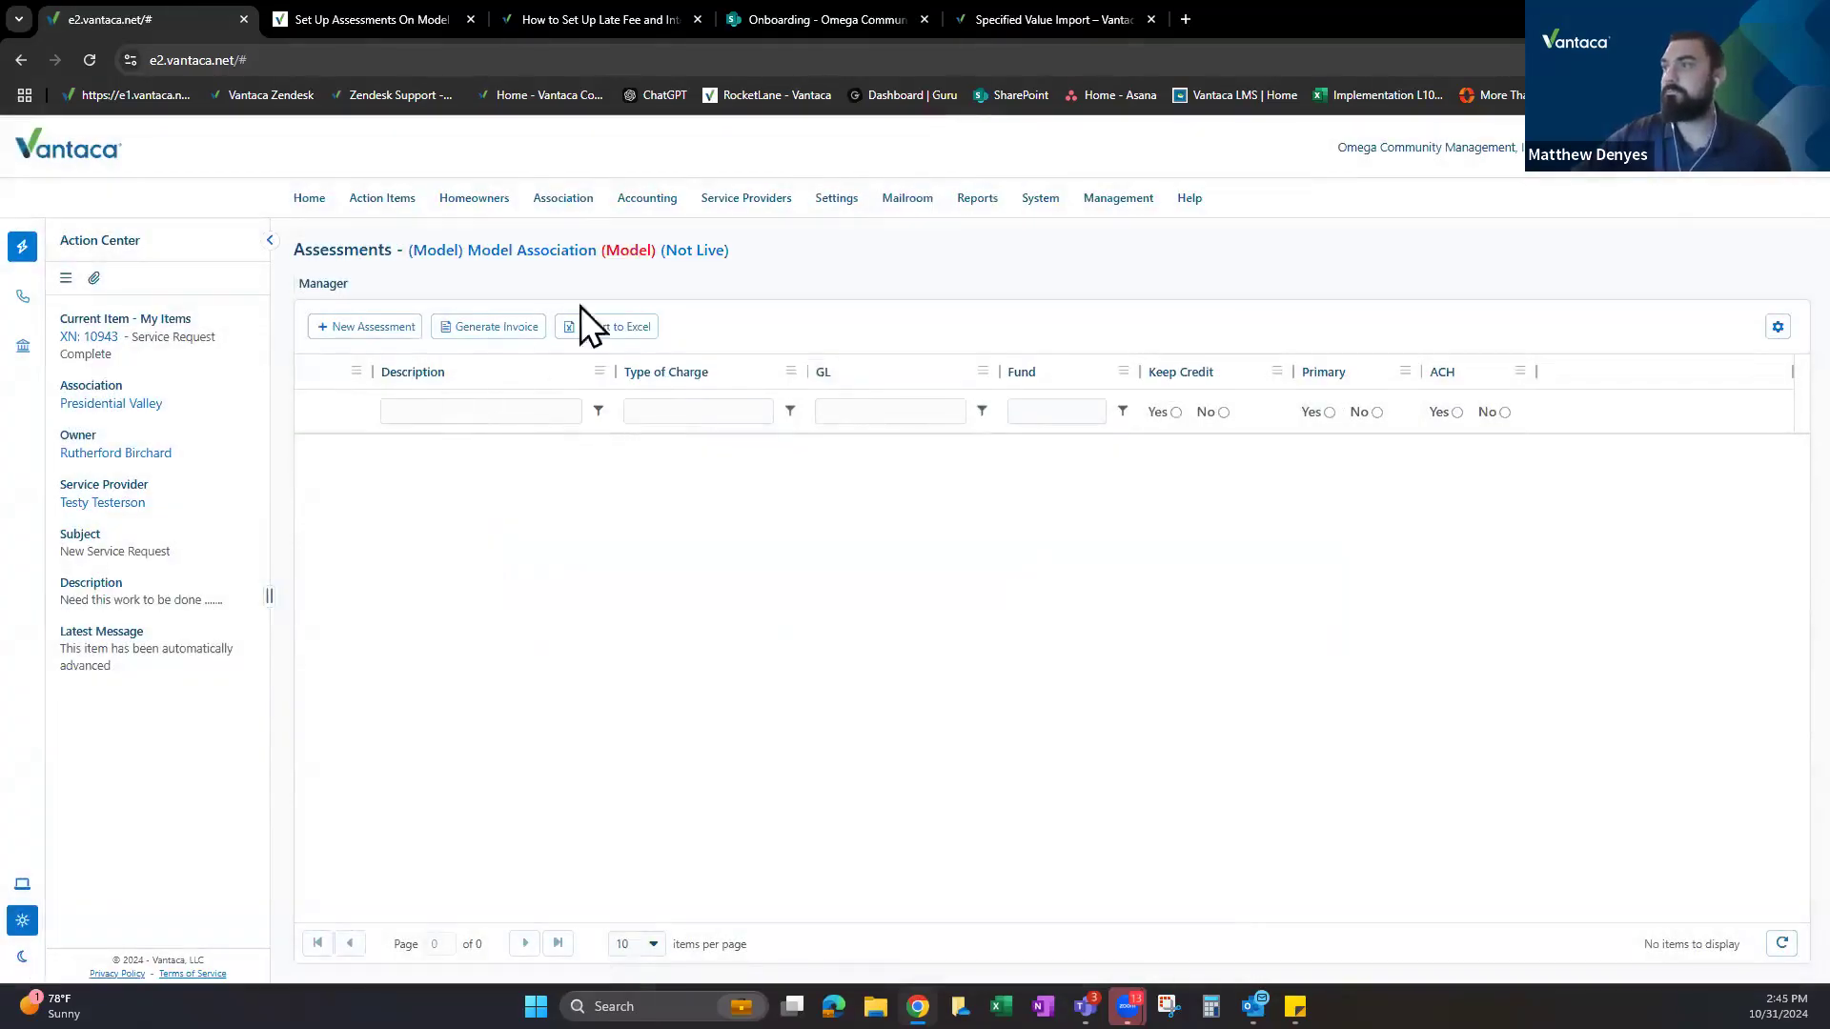
{"action": "left_click", "coordinate": [276, 21]}
{"action": "left_click", "coordinate": [199, 23]}
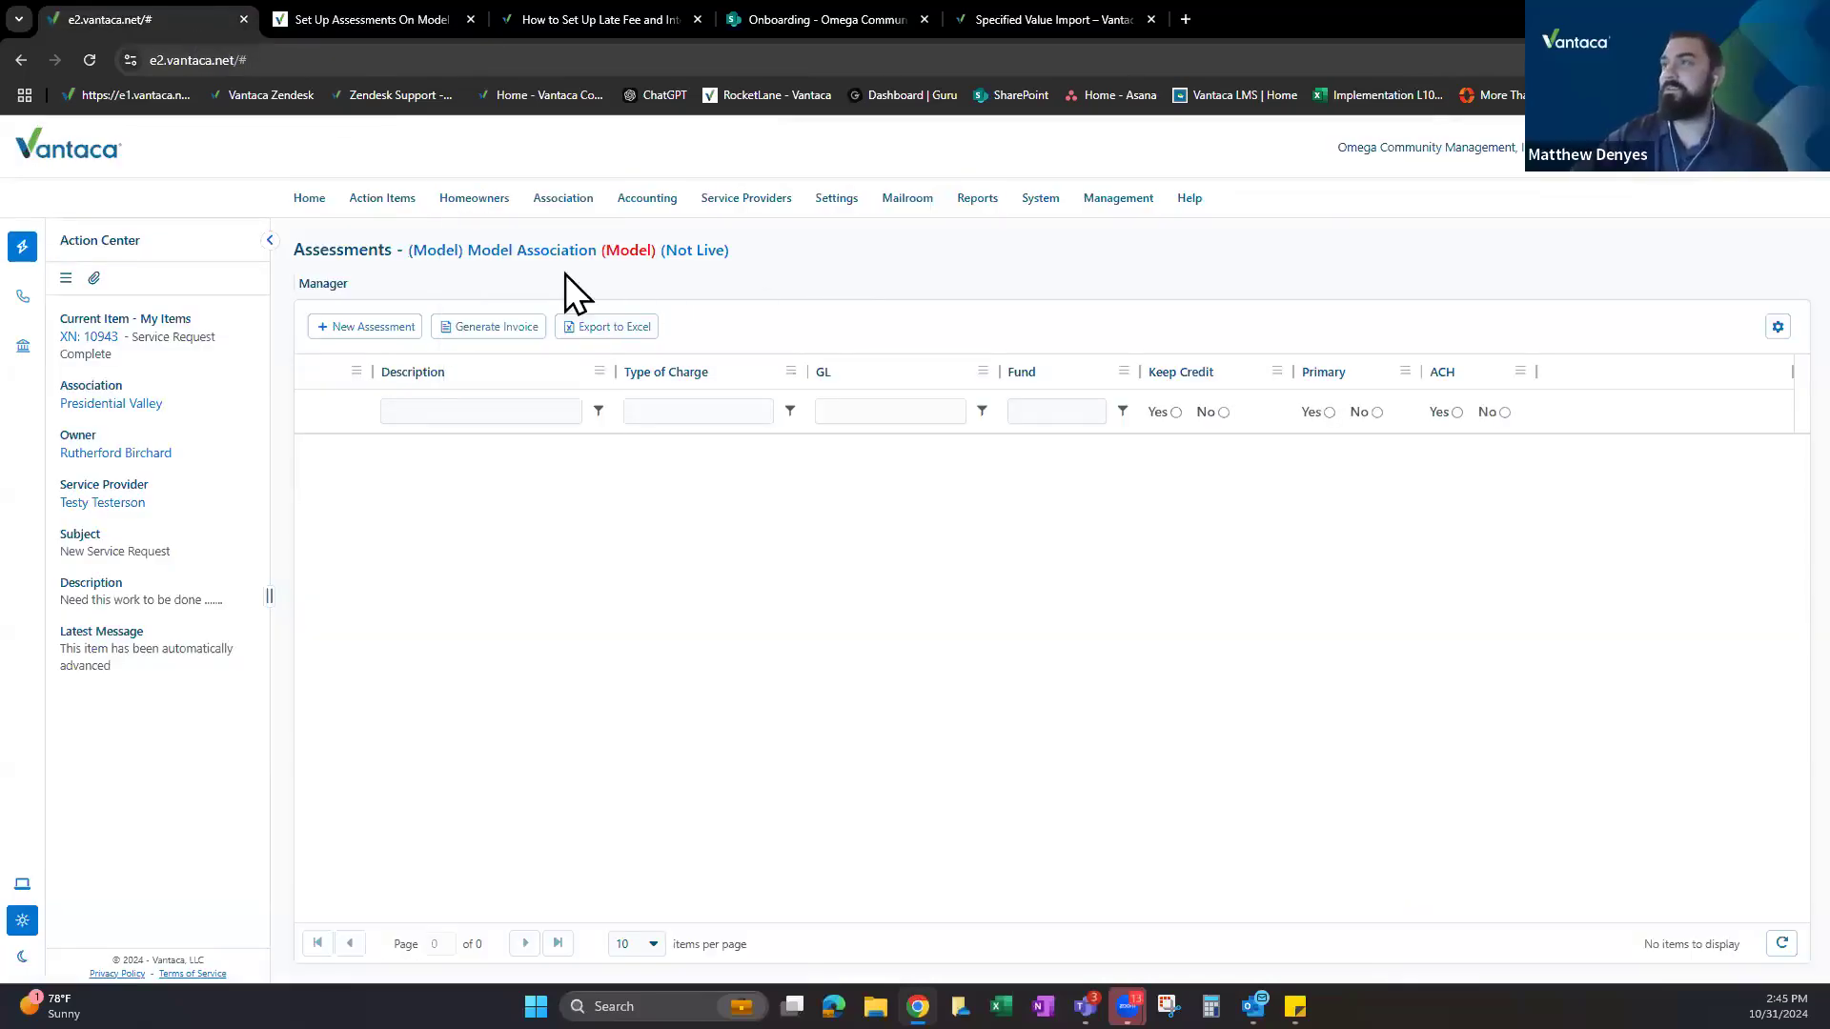
Switch to Rocketlane and close the task drawer to view the project plan board.
{"action": "left_click", "coordinate": [315, 214]}
{"action": "left_click", "coordinate": [357, 20]}
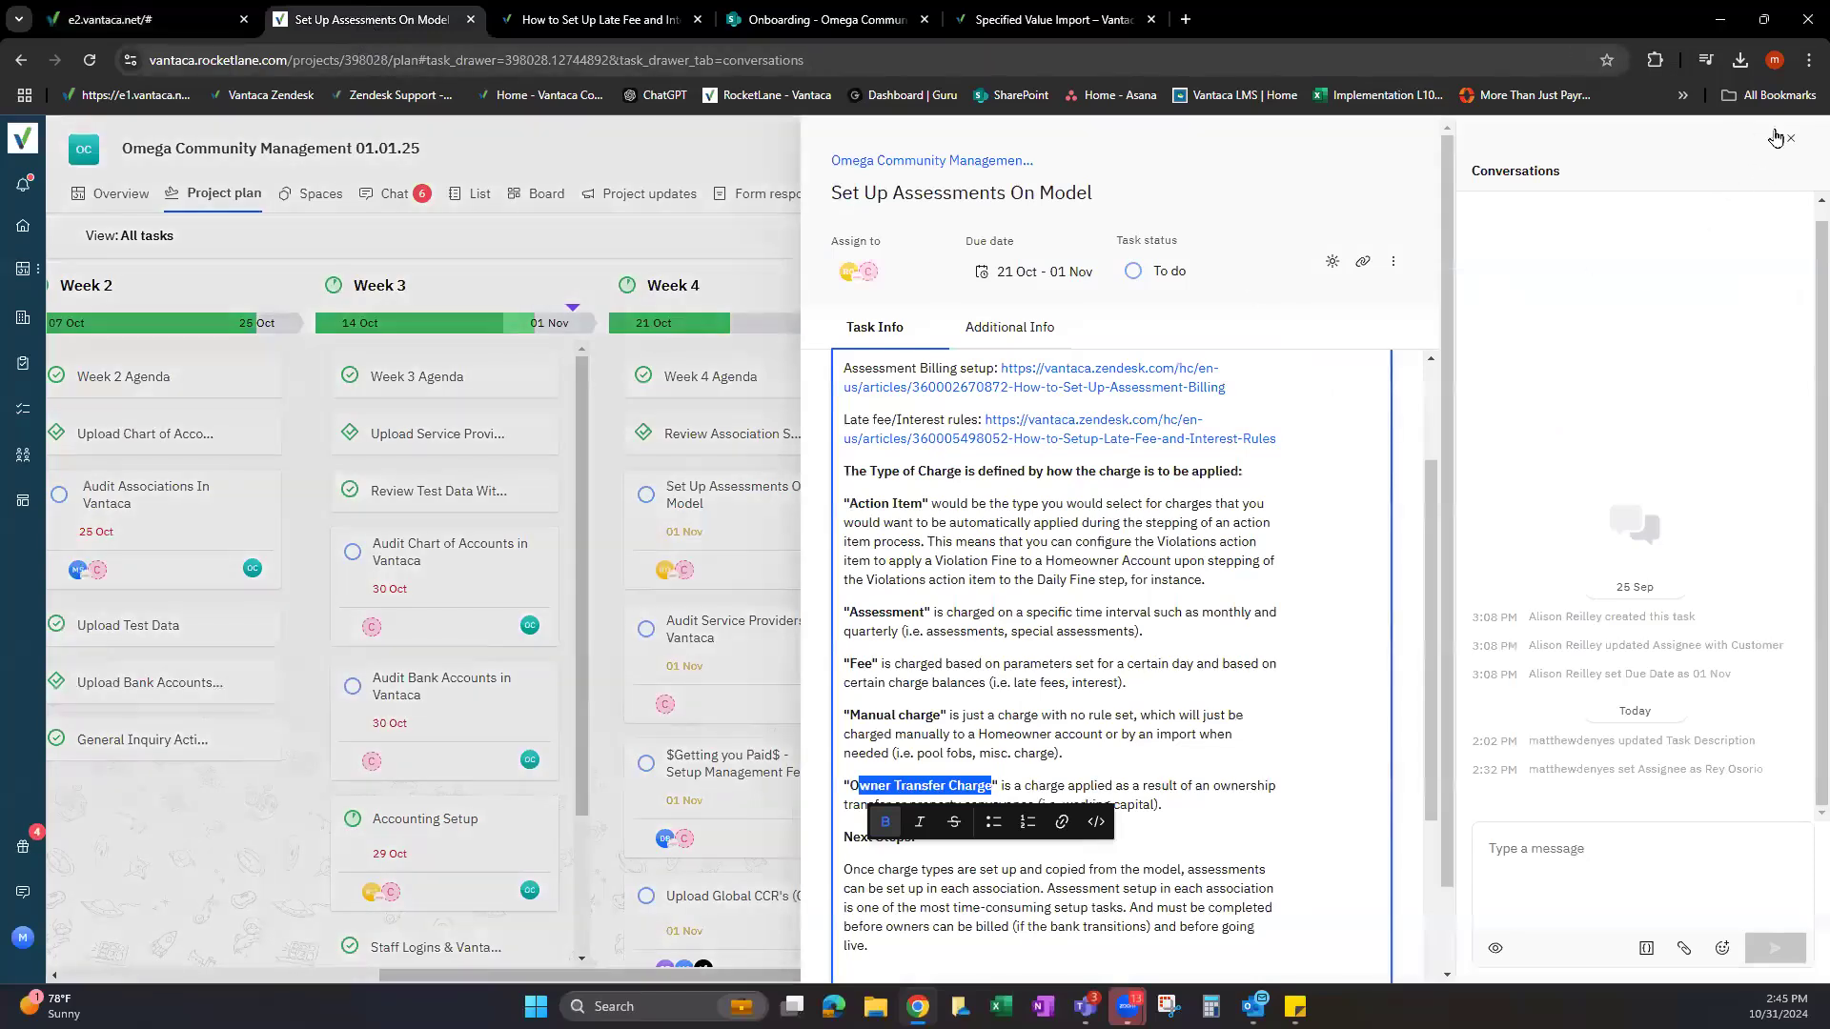
{"action": "left_click", "coordinate": [1788, 139]}
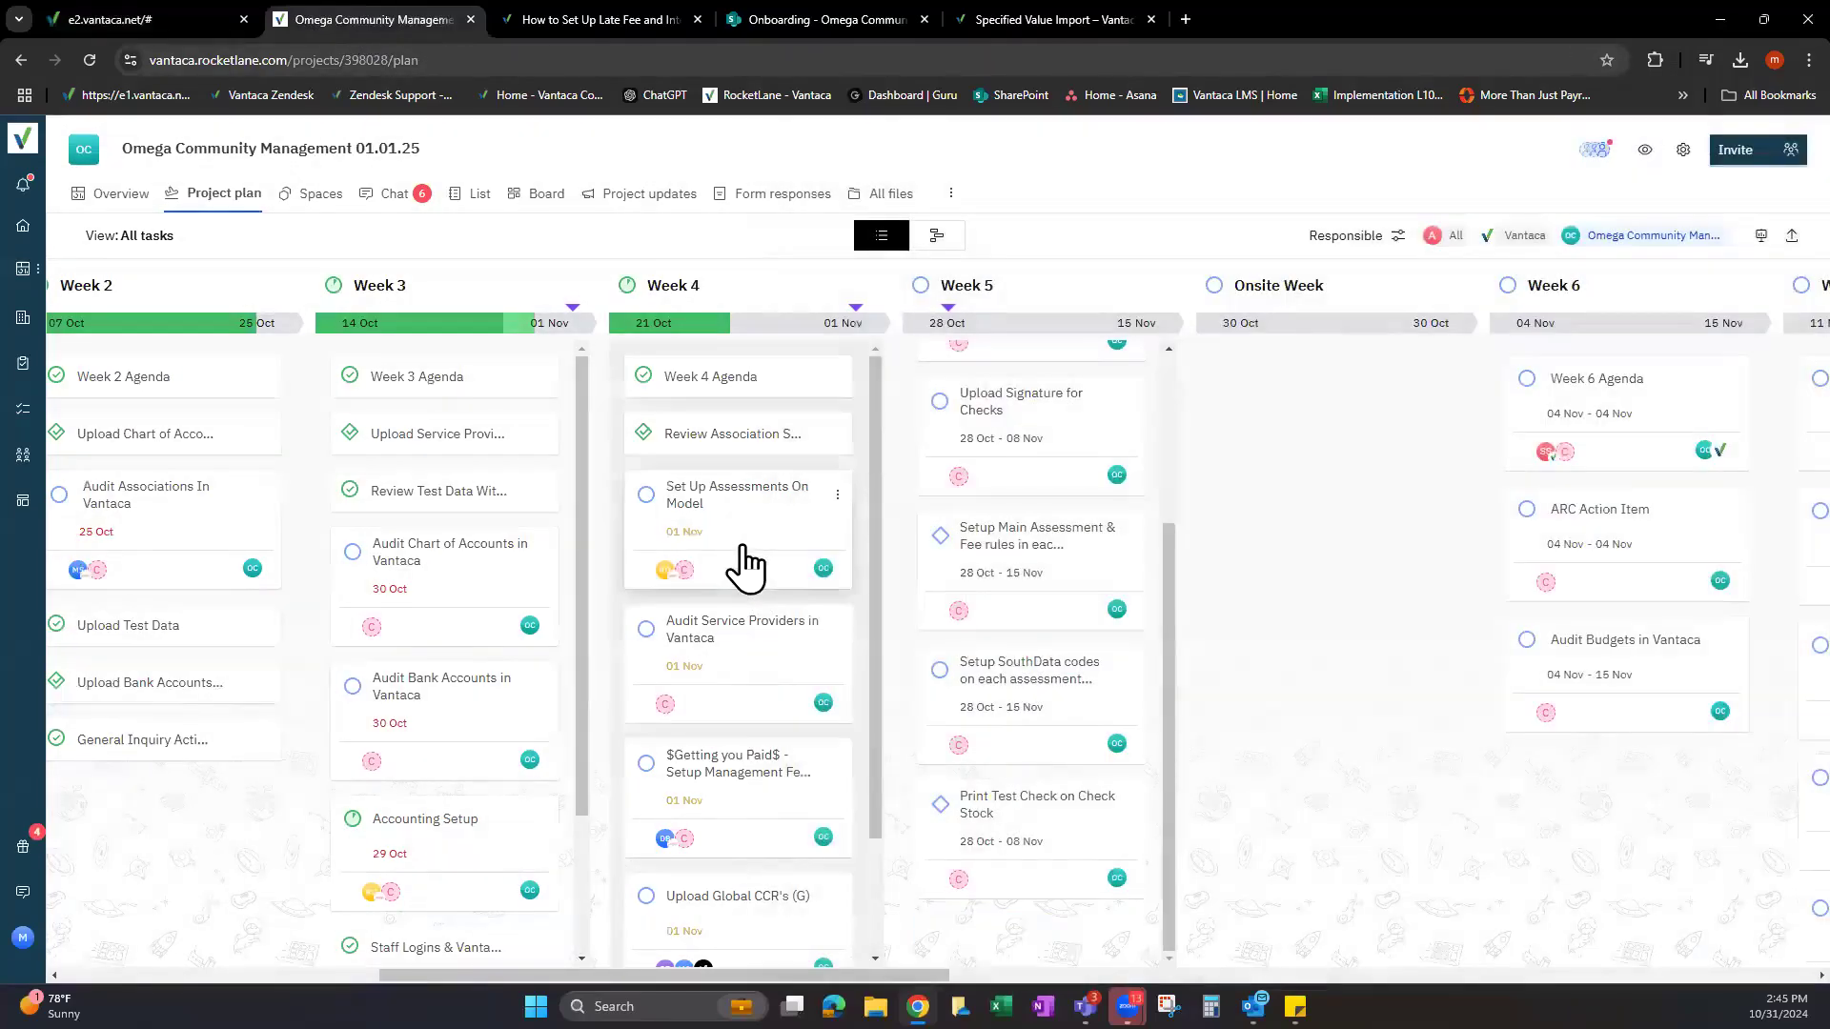
{"action": "scroll", "coordinate": [746, 567], "scroll_direction": "down", "scroll_amount": 5}
{"action": "scroll", "coordinate": [727, 700], "scroll_direction": "up", "scroll_amount": 5}
{"action": "scroll", "coordinate": [1025, 439], "scroll_direction": "up", "scroll_amount": 2}
{"action": "scroll", "coordinate": [1023, 458], "scroll_direction": "up", "scroll_amount": 1}
{"action": "scroll", "coordinate": [1043, 591], "scroll_direction": "down", "scroll_amount": 3}
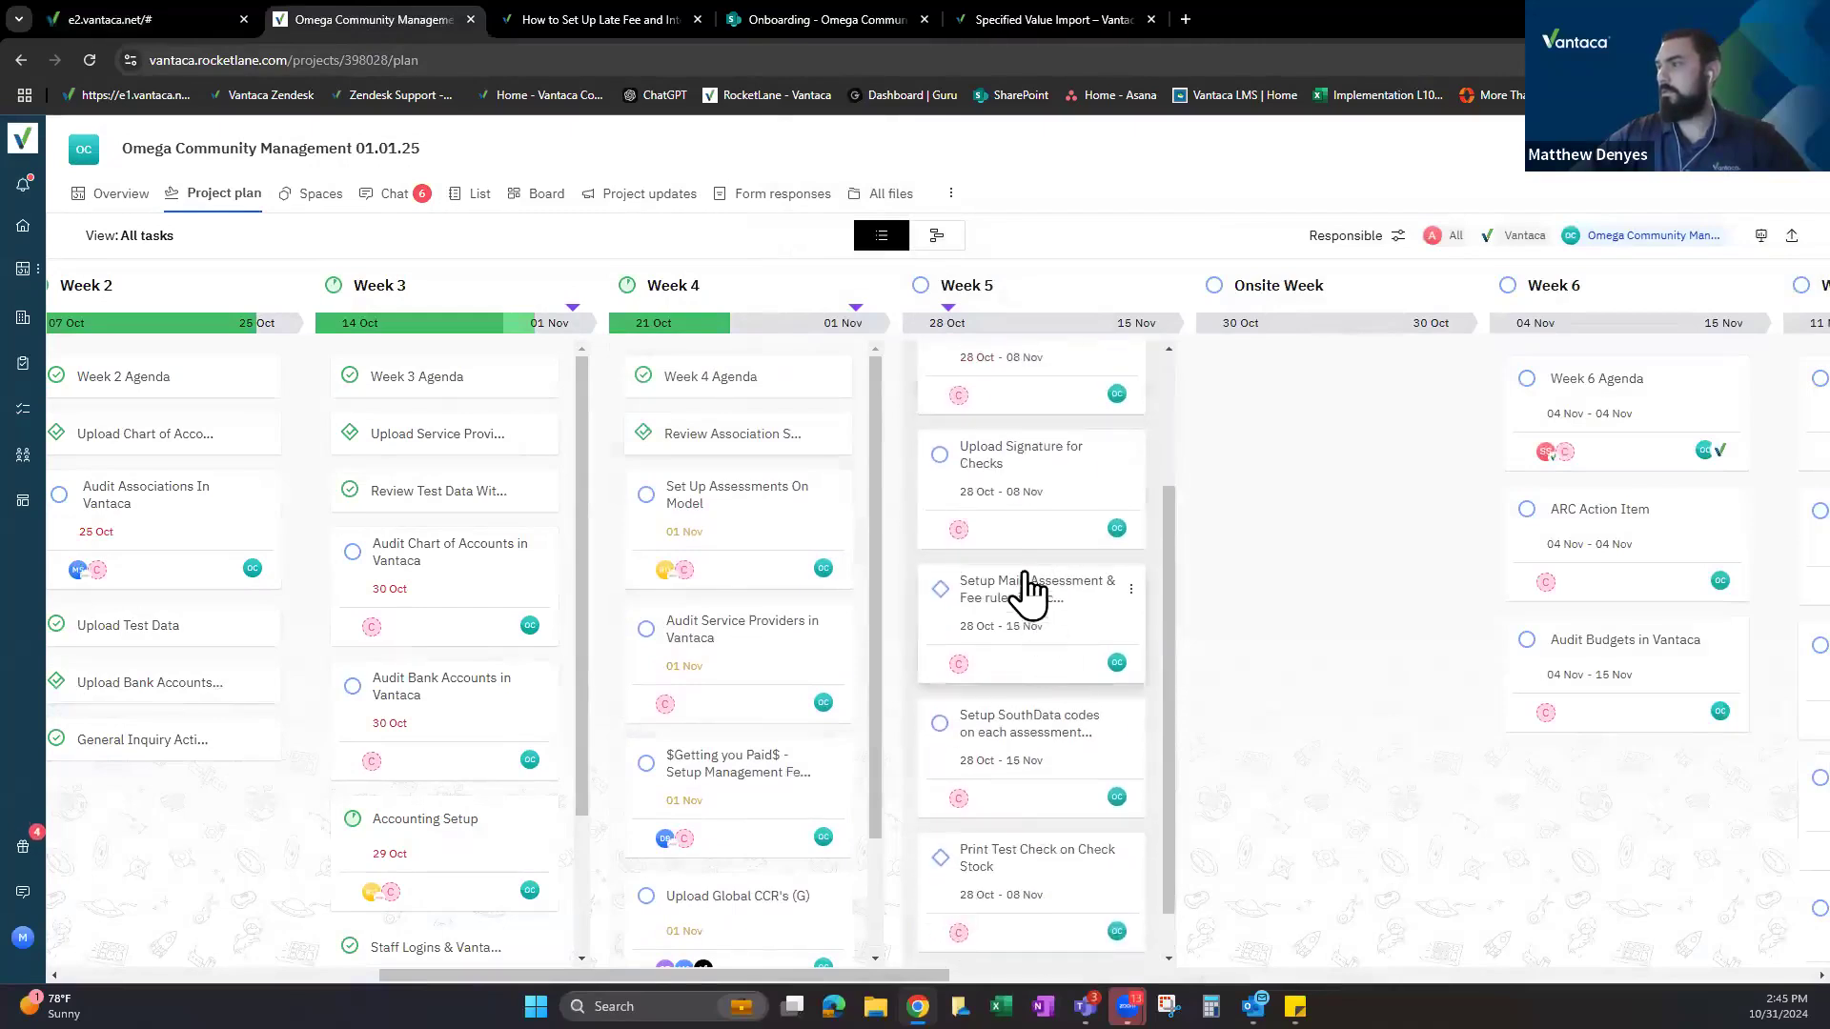
{"action": "scroll", "coordinate": [1037, 624], "scroll_direction": "up", "scroll_amount": 2}
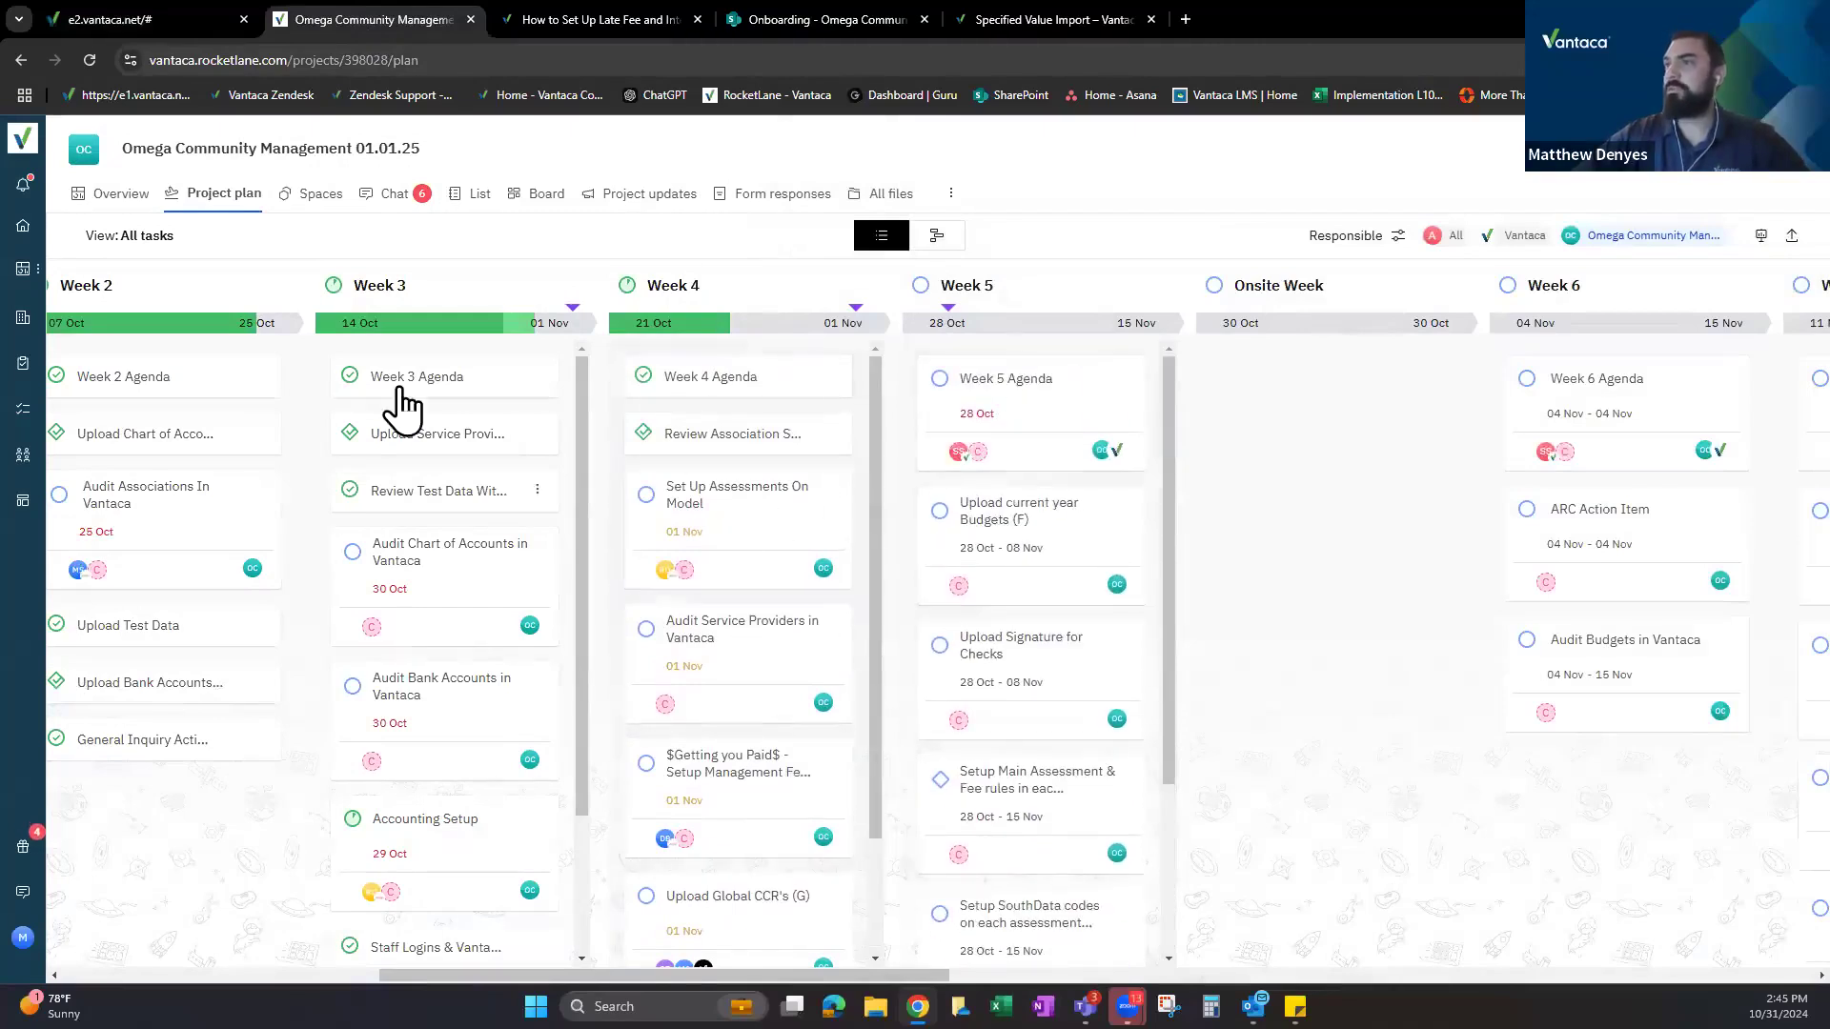
Reopen the Set Up Assessments On Model task, read through its checklist, and close it.
{"action": "left_click", "coordinate": [726, 505]}
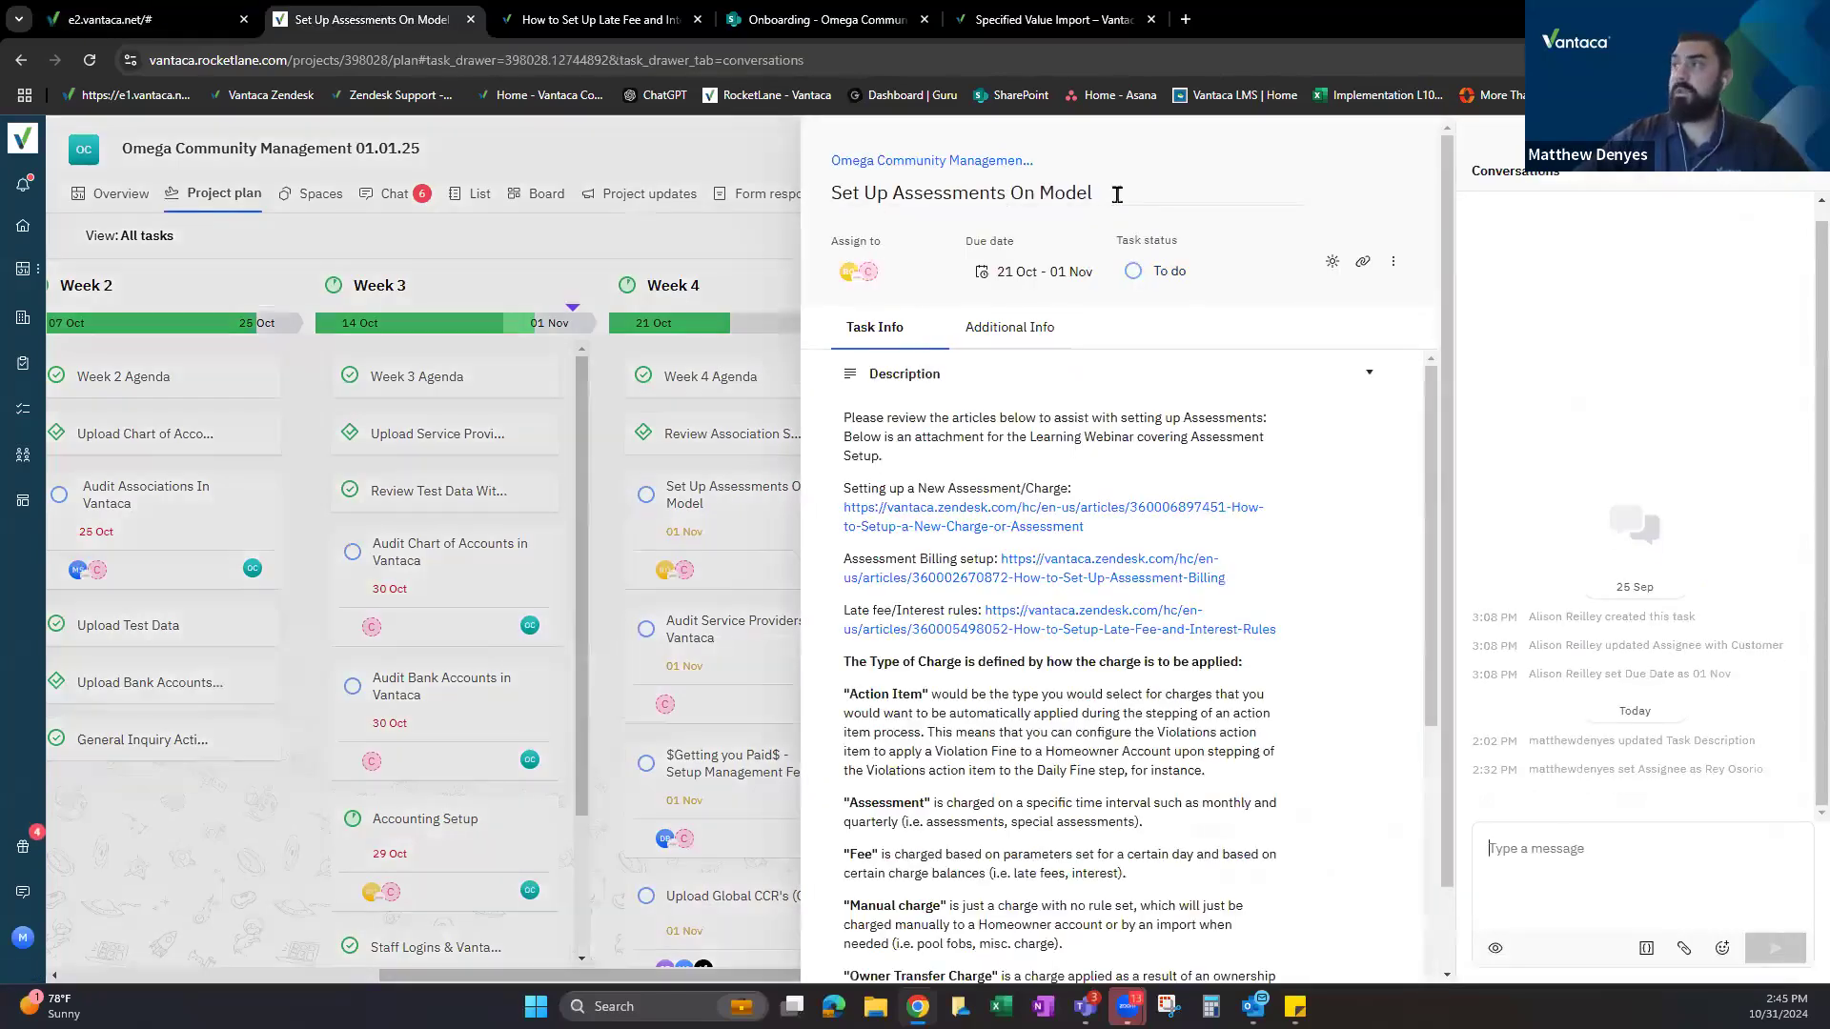
{"action": "left_click_drag", "start_coordinate": [1090, 192], "coordinate": [827, 193]}
{"action": "scroll", "coordinate": [1000, 429], "scroll_direction": "down", "scroll_amount": 1}
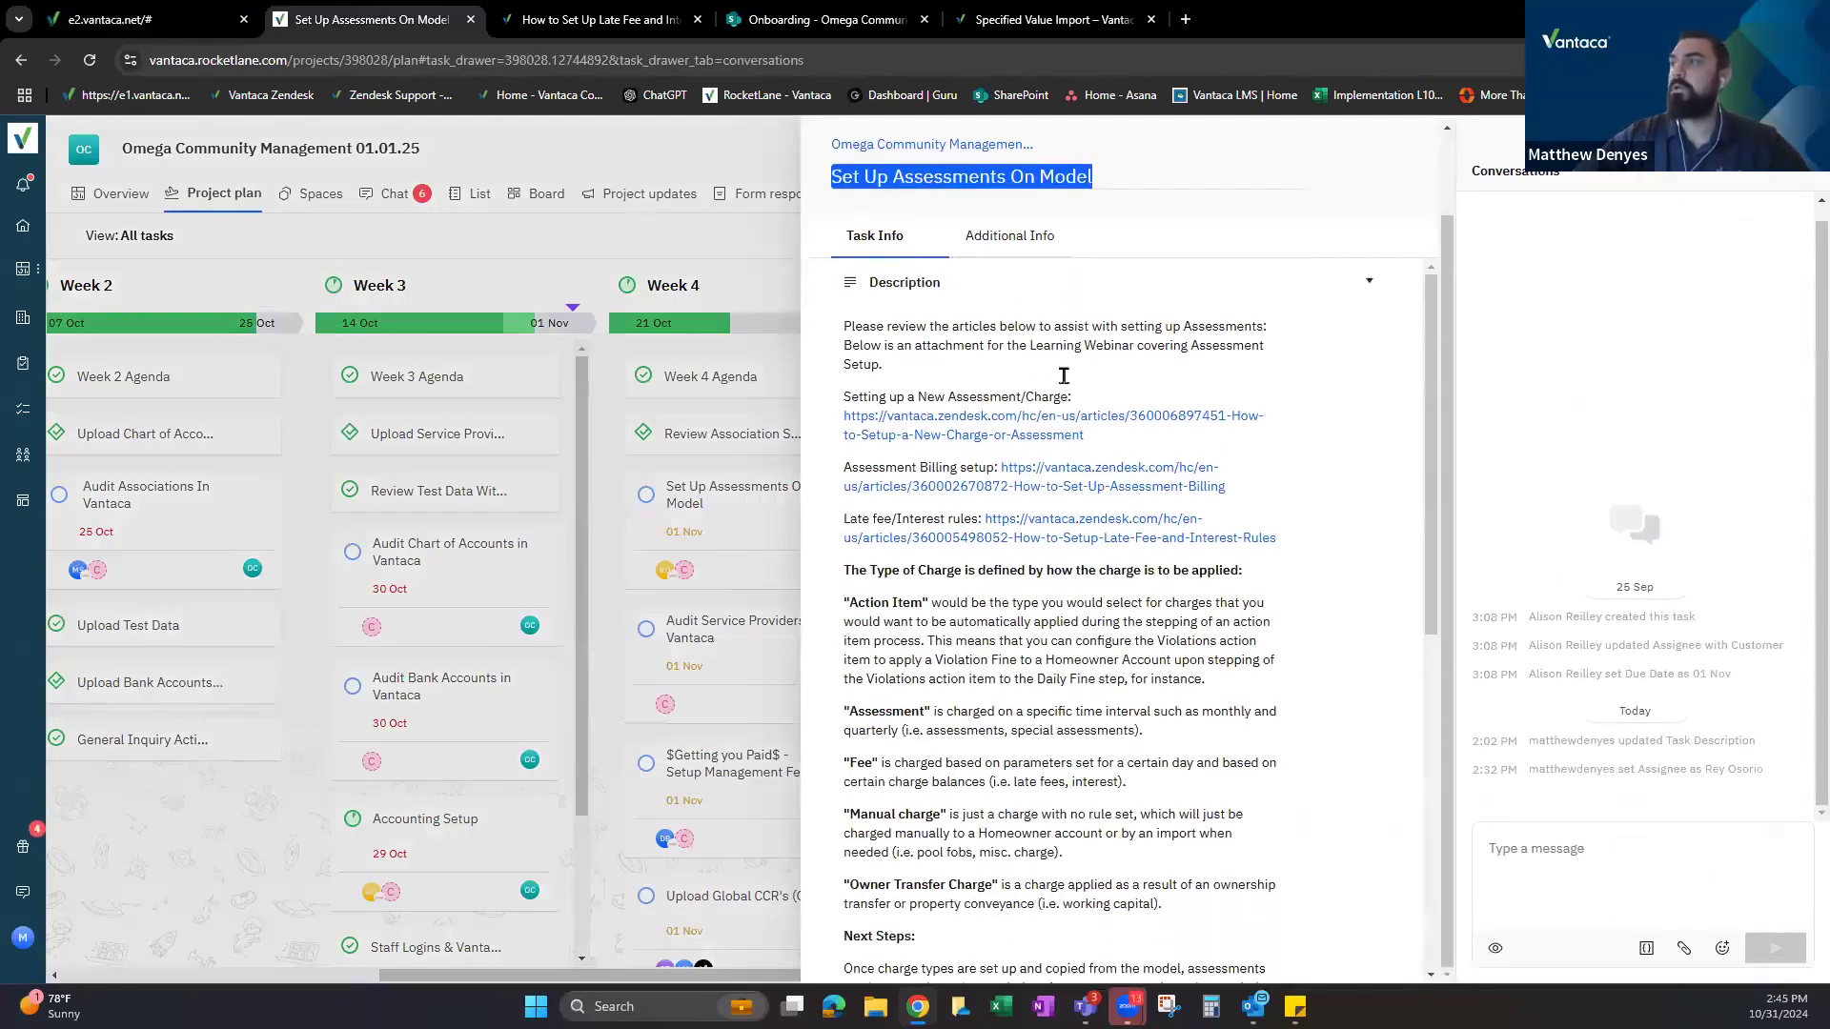
{"action": "scroll", "coordinate": [915, 509], "scroll_direction": "down", "scroll_amount": 1}
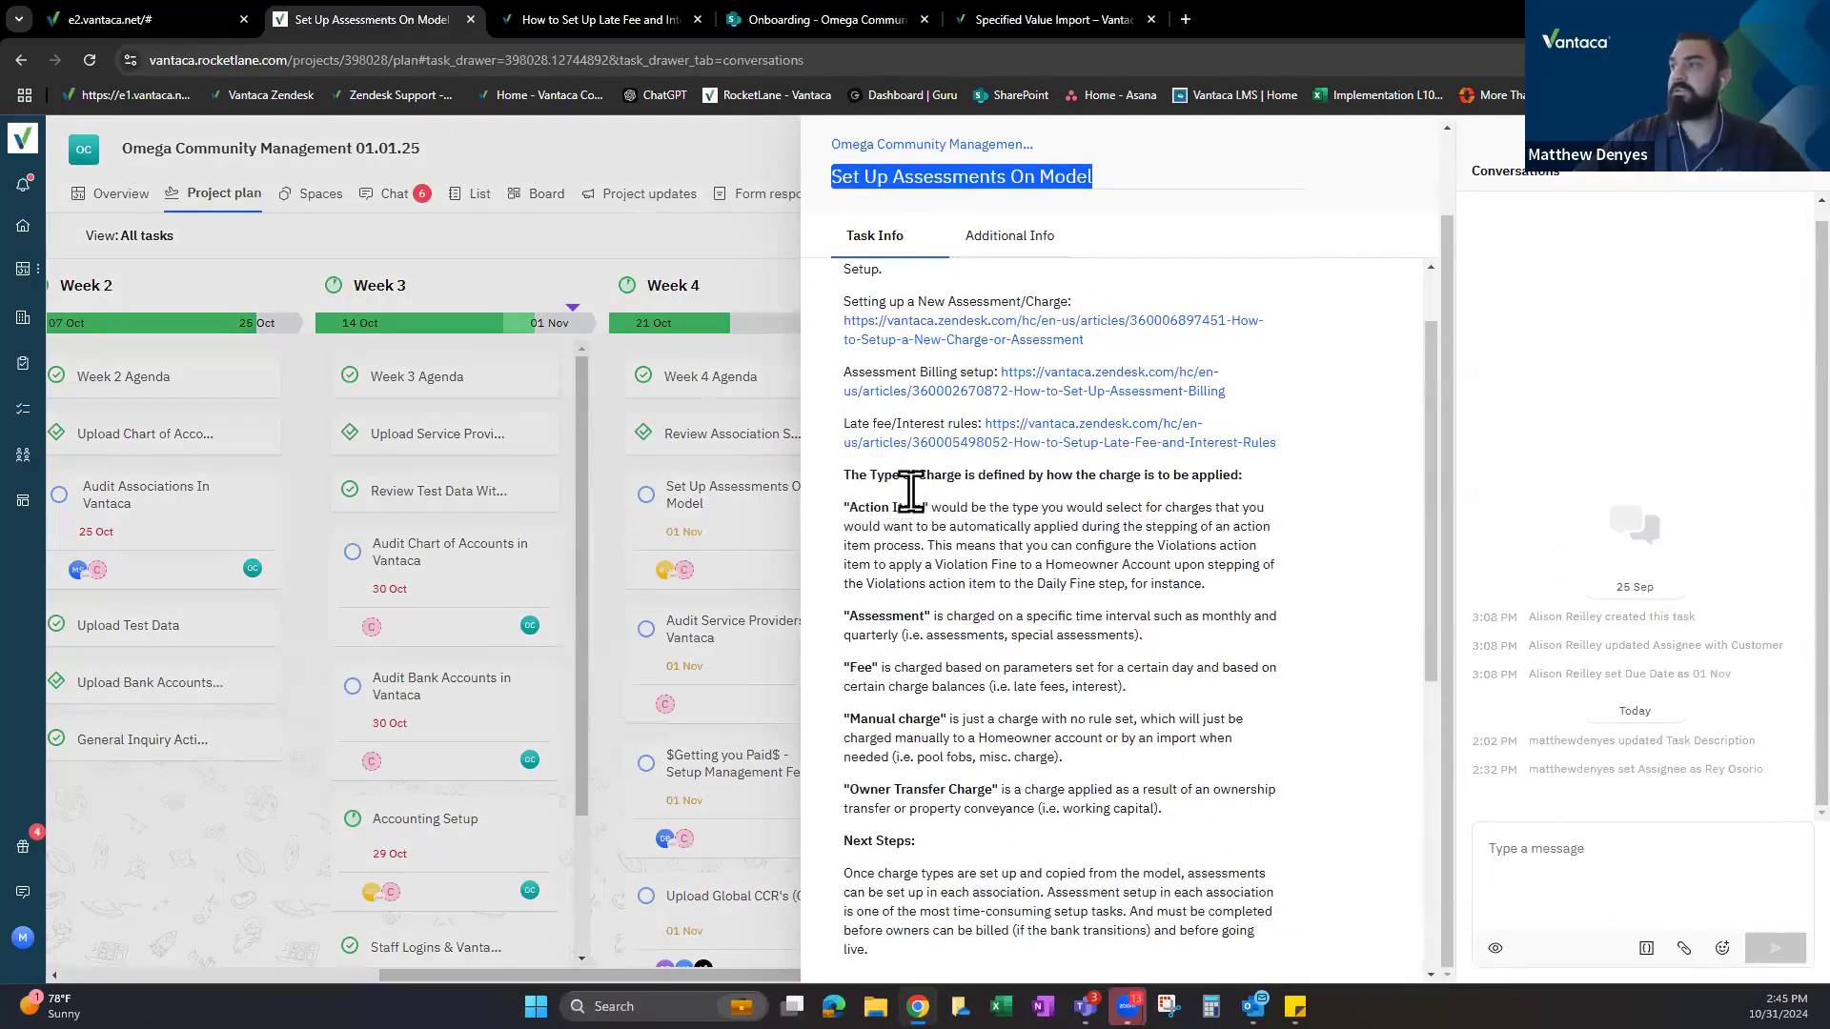
{"action": "scroll", "coordinate": [1054, 350], "scroll_direction": "down", "scroll_amount": 6}
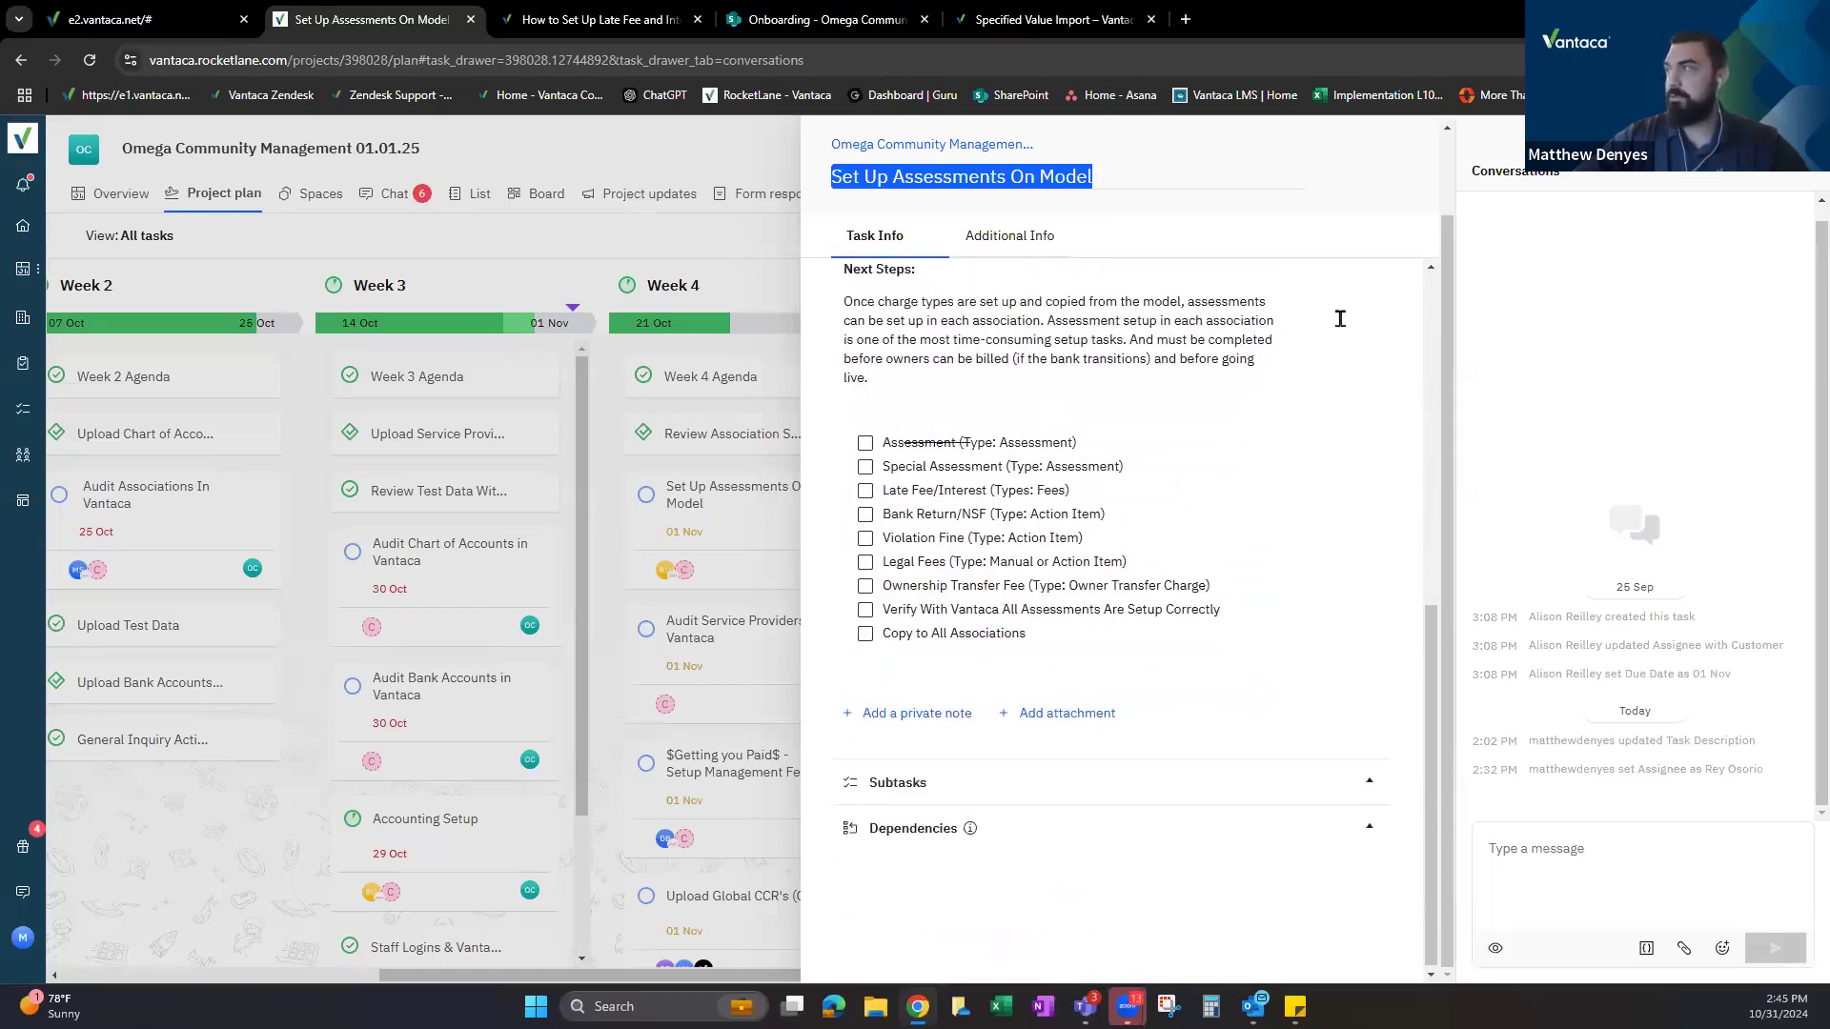
{"action": "key", "text": "Escape"}
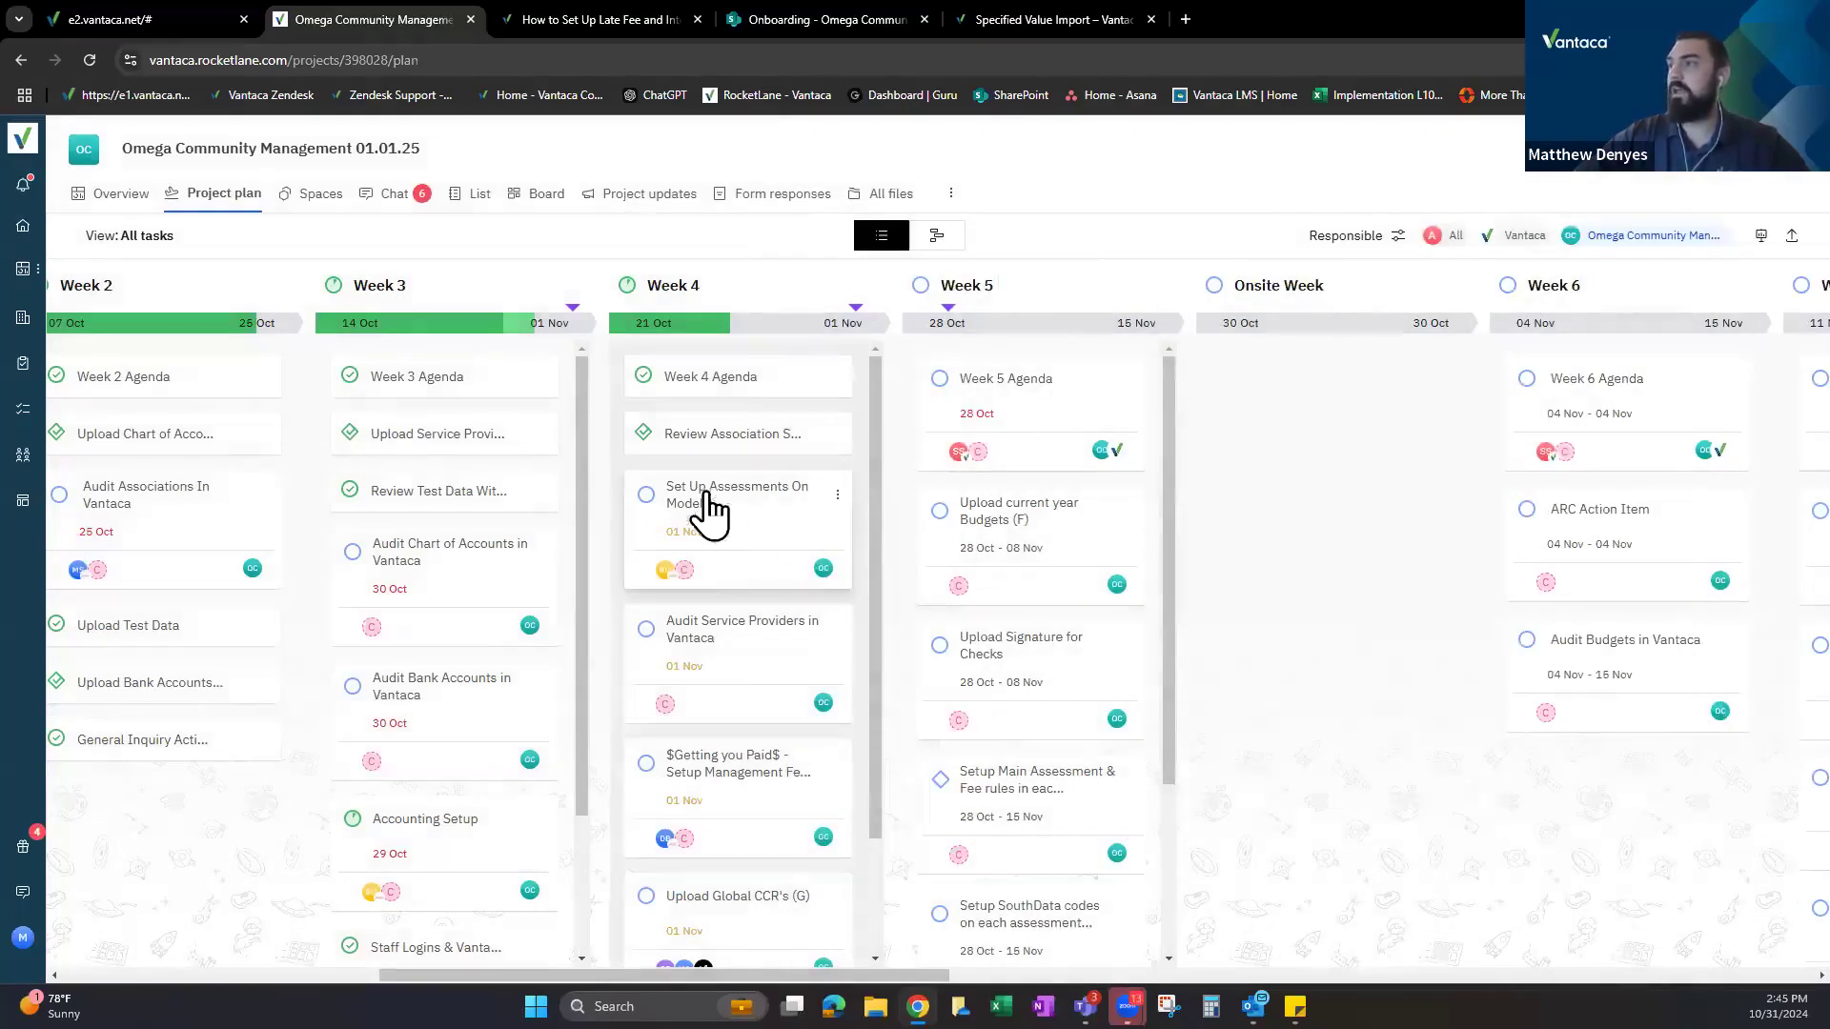
{"action": "scroll", "coordinate": [1025, 515], "scroll_direction": "down", "scroll_amount": 2}
Add the team member as a second assignee on the Setup Main Assessment & Fee rules task.
{"action": "left_click", "coordinate": [1009, 596]}
{"action": "left_click_drag", "start_coordinate": [952, 182], "coordinate": [901, 182]}
{"action": "left_click_drag", "start_coordinate": [1202, 182], "coordinate": [1068, 182]}
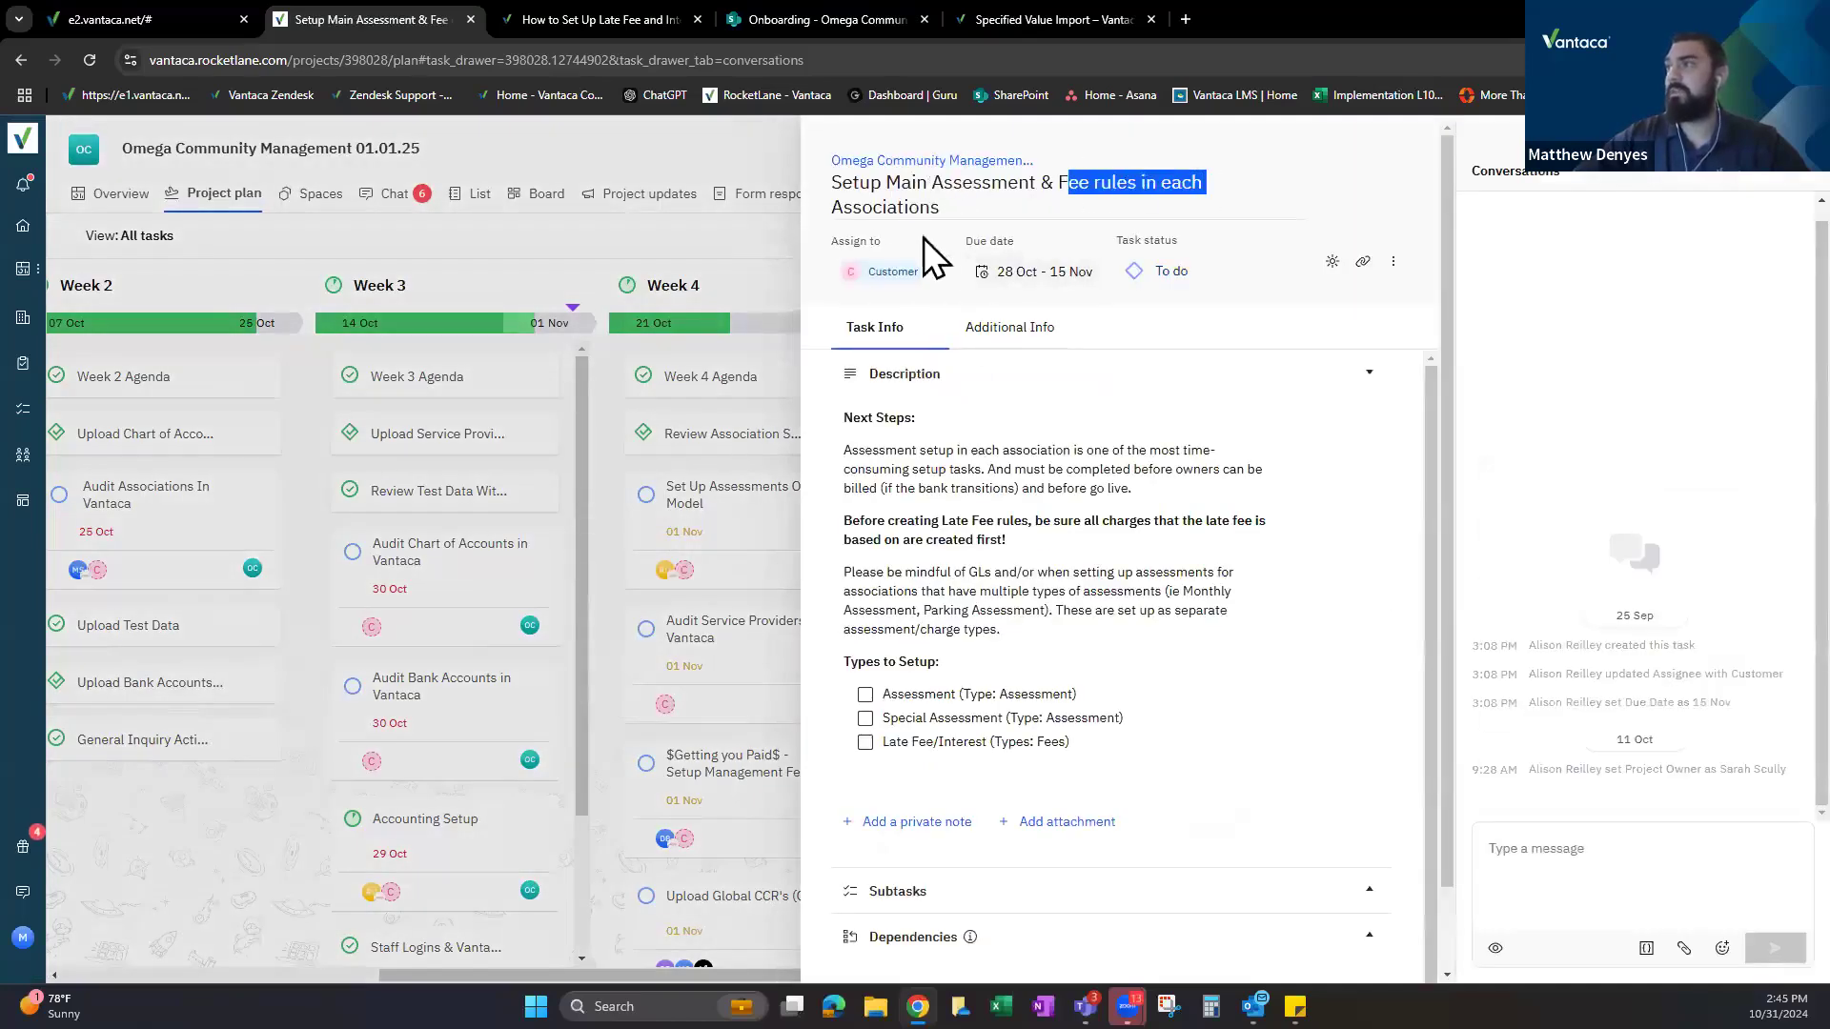
{"action": "left_click_drag", "start_coordinate": [843, 208], "coordinate": [977, 243]}
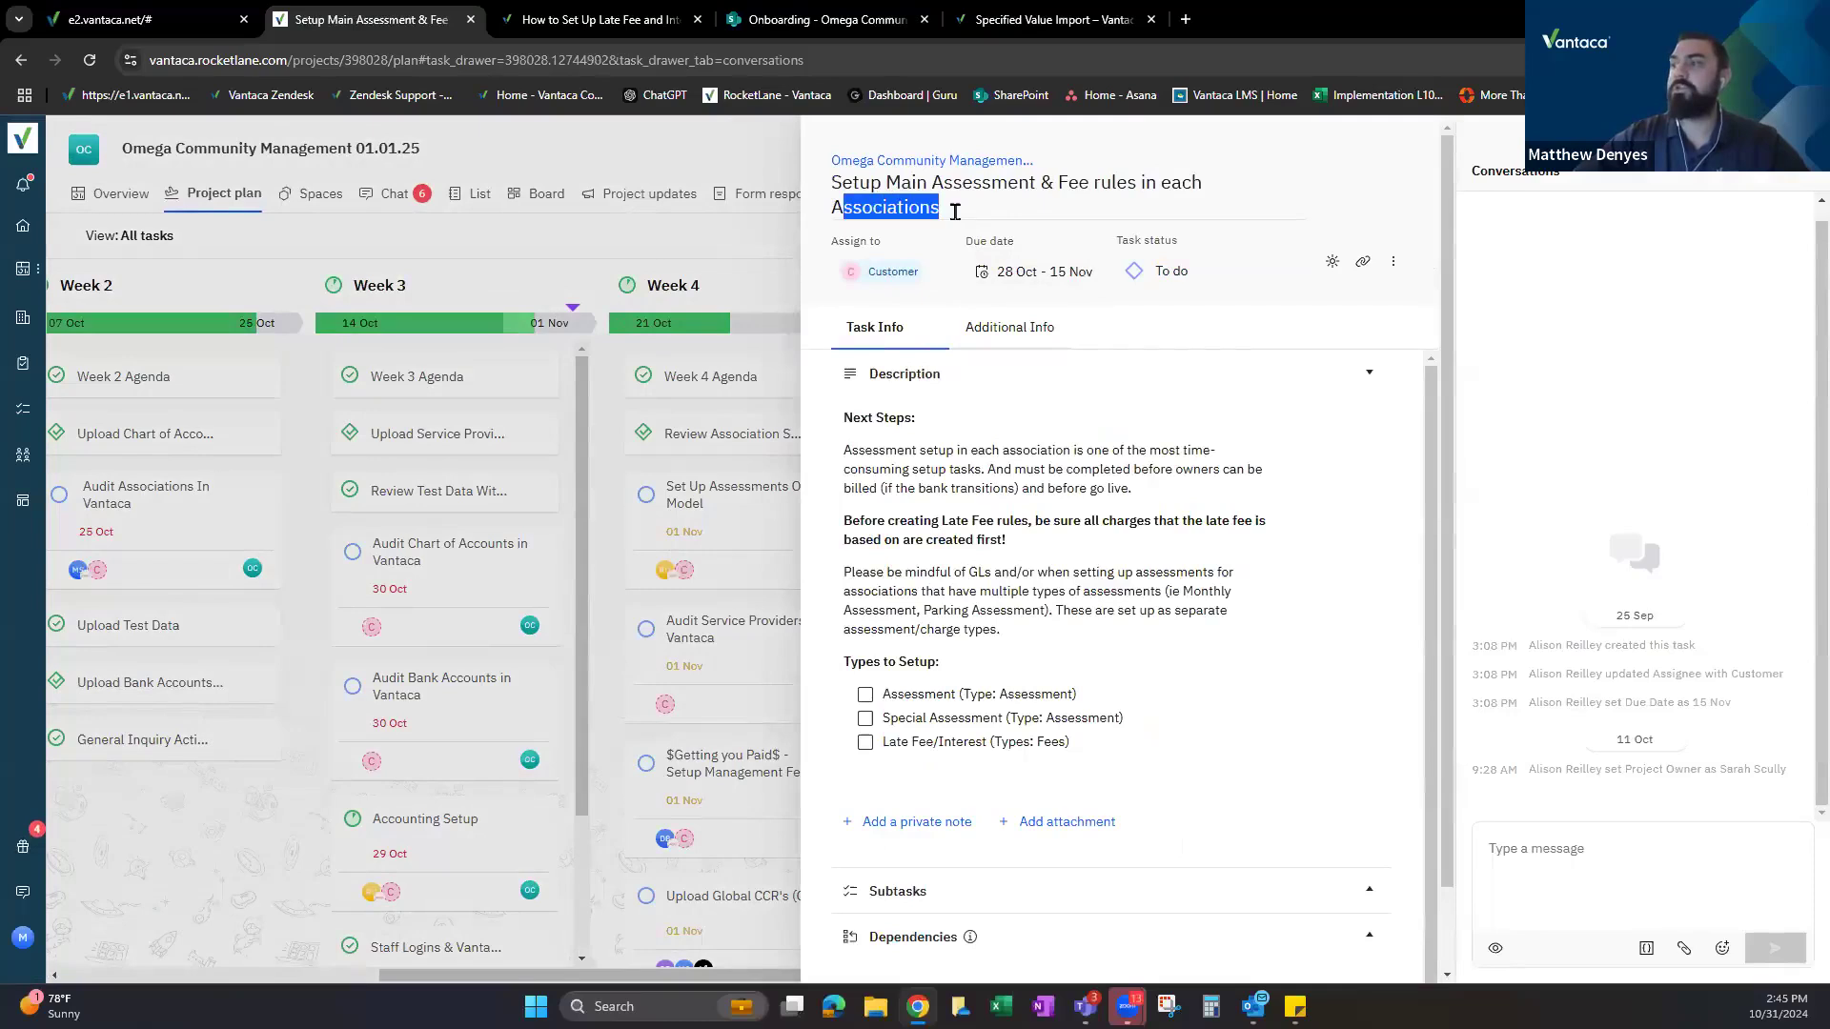
{"action": "left_click", "coordinate": [877, 271]}
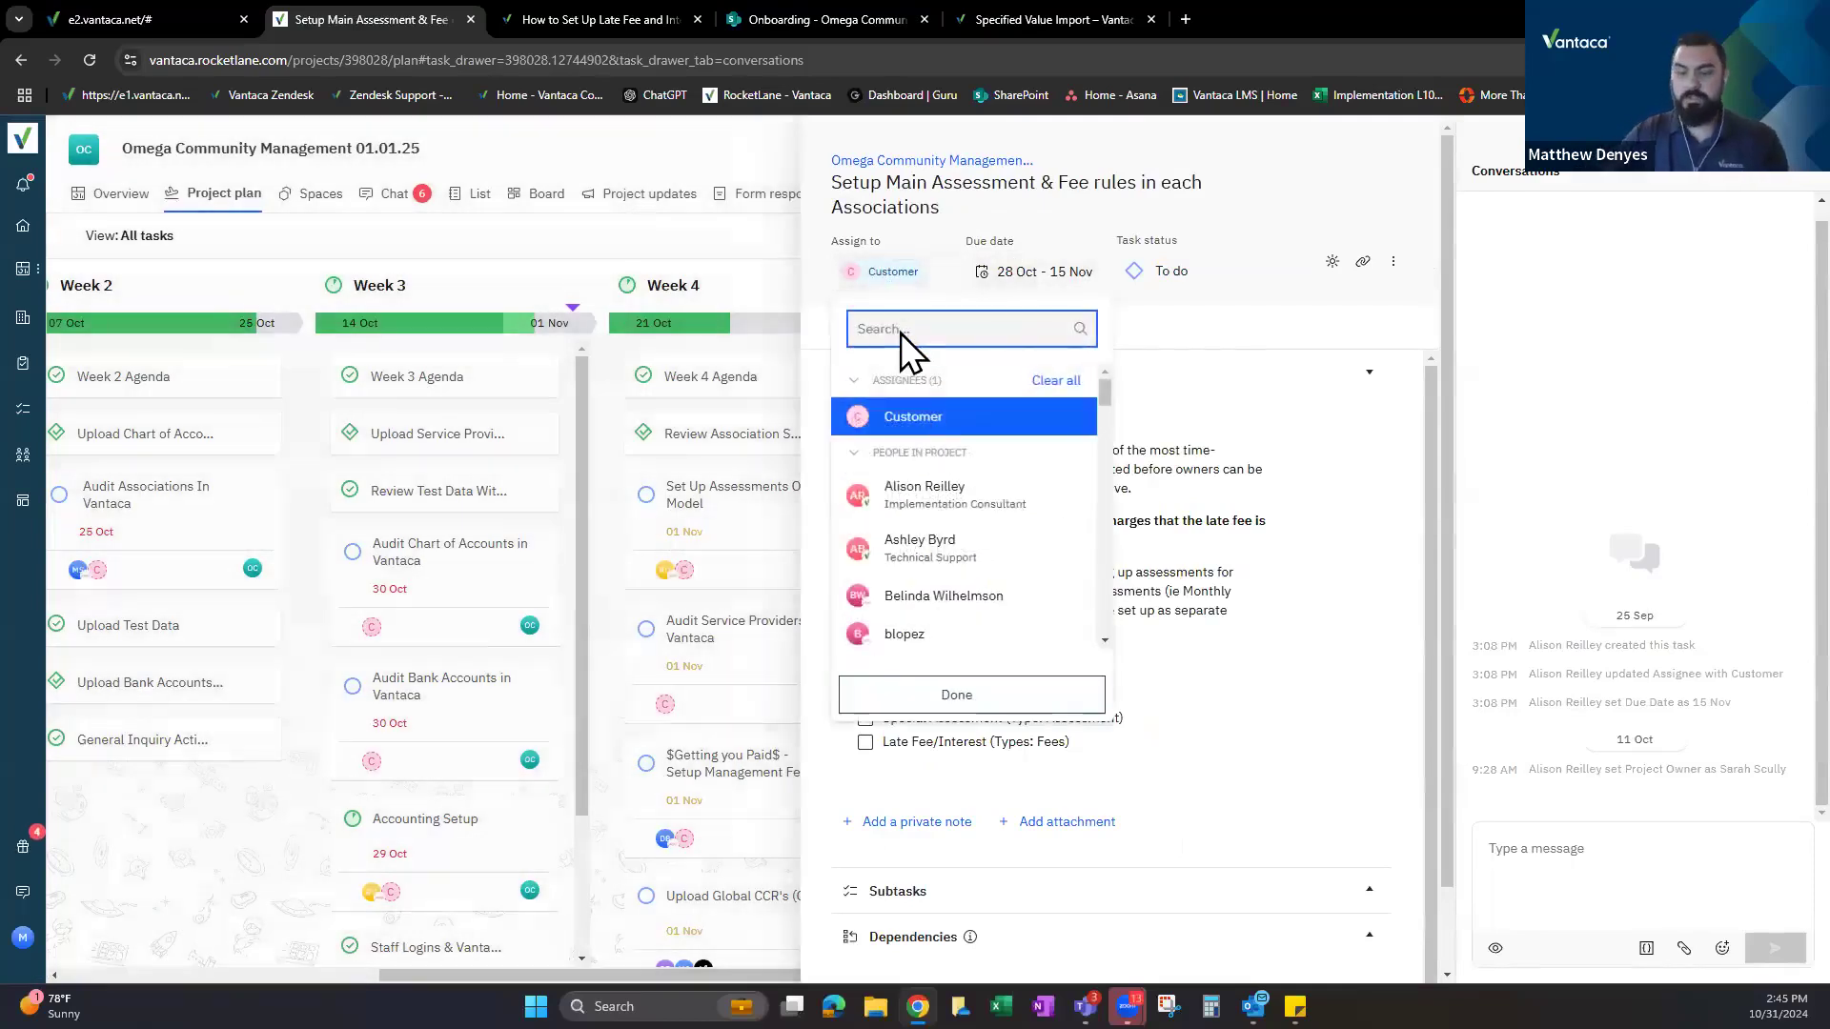
{"action": "type", "text": "rey"}
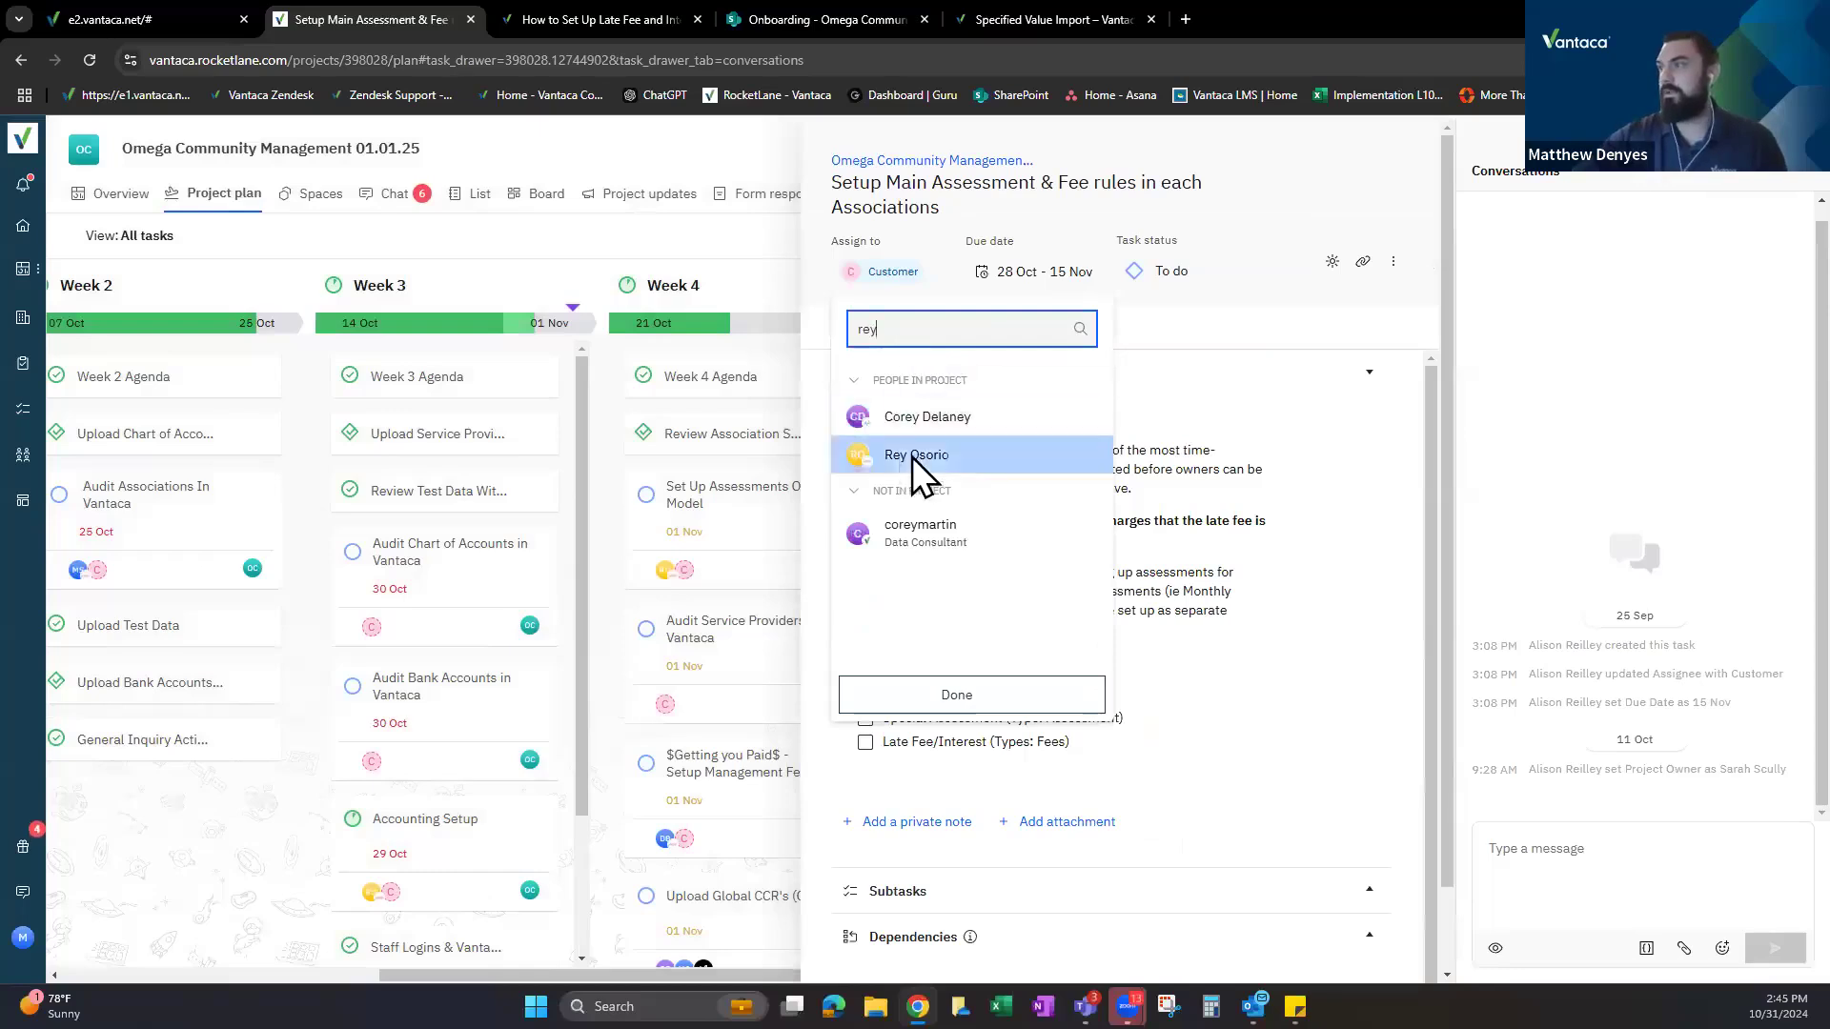
{"action": "left_click", "coordinate": [912, 456]}
{"action": "left_click", "coordinate": [1239, 667]}
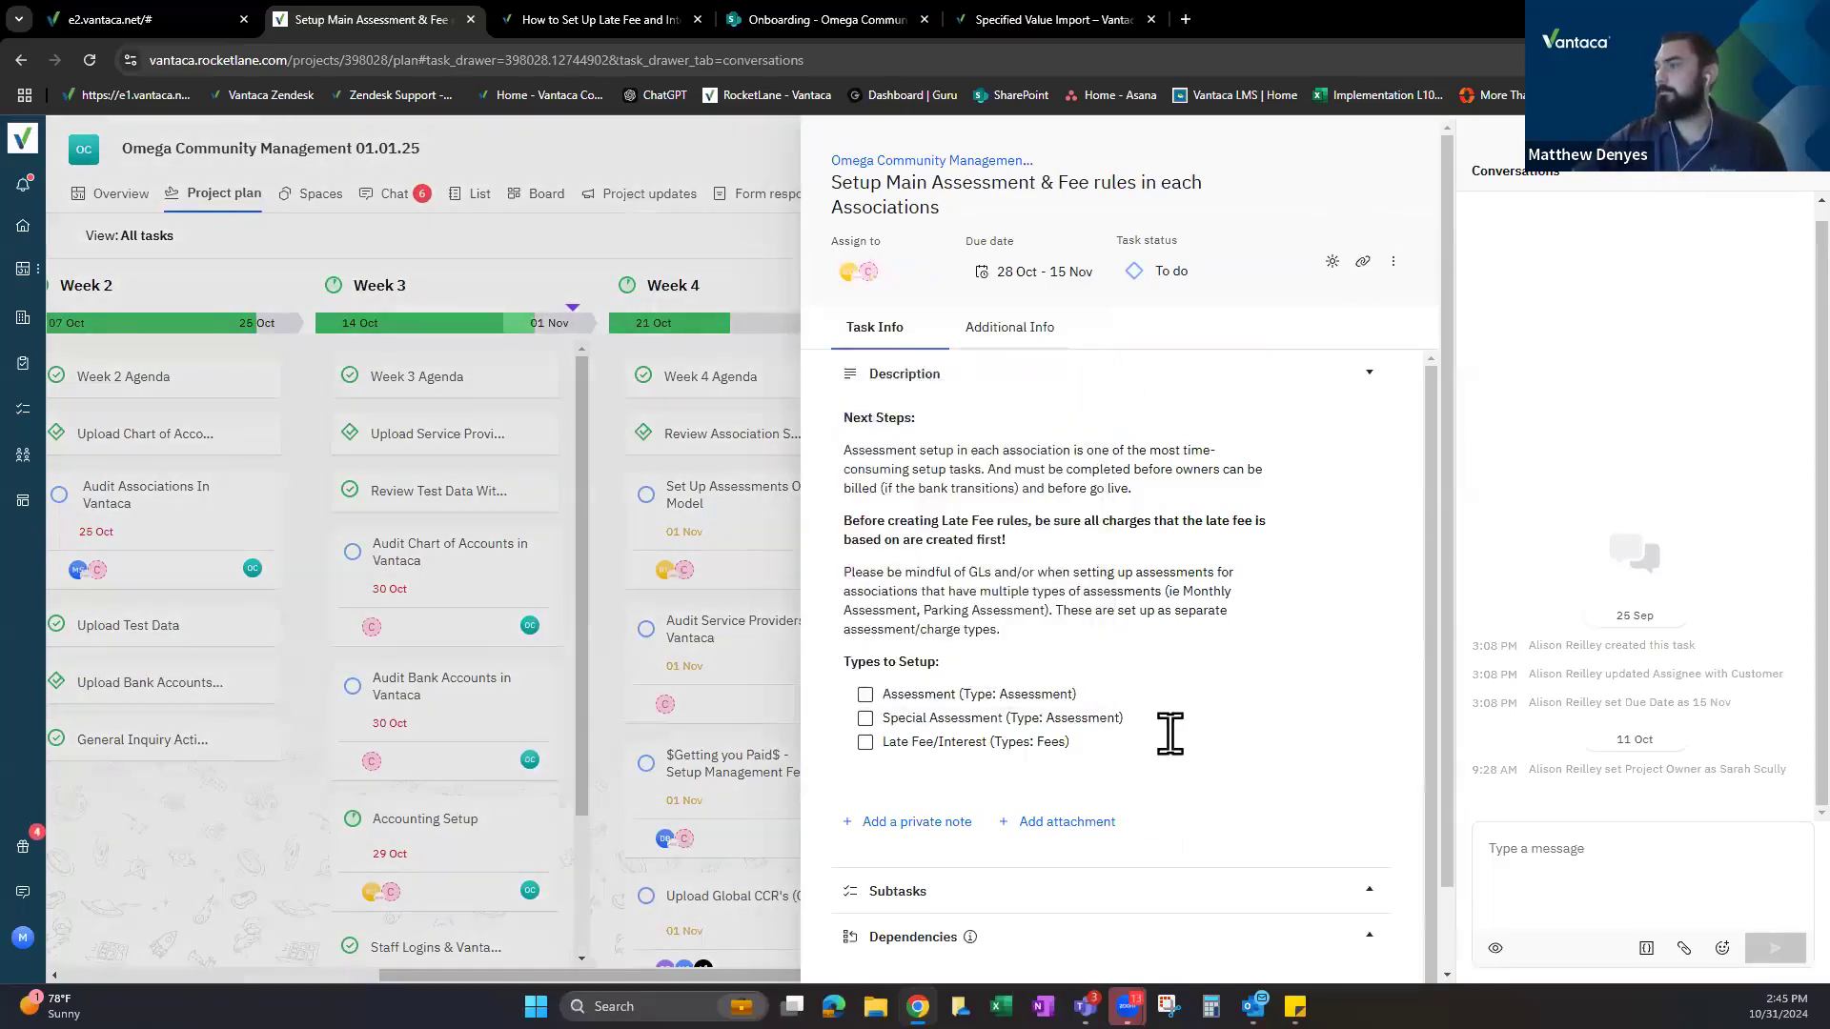
Close the task drawer and scroll the board across to the later weeks.
{"action": "scroll", "coordinate": [980, 797], "scroll_direction": "down", "scroll_amount": 1}
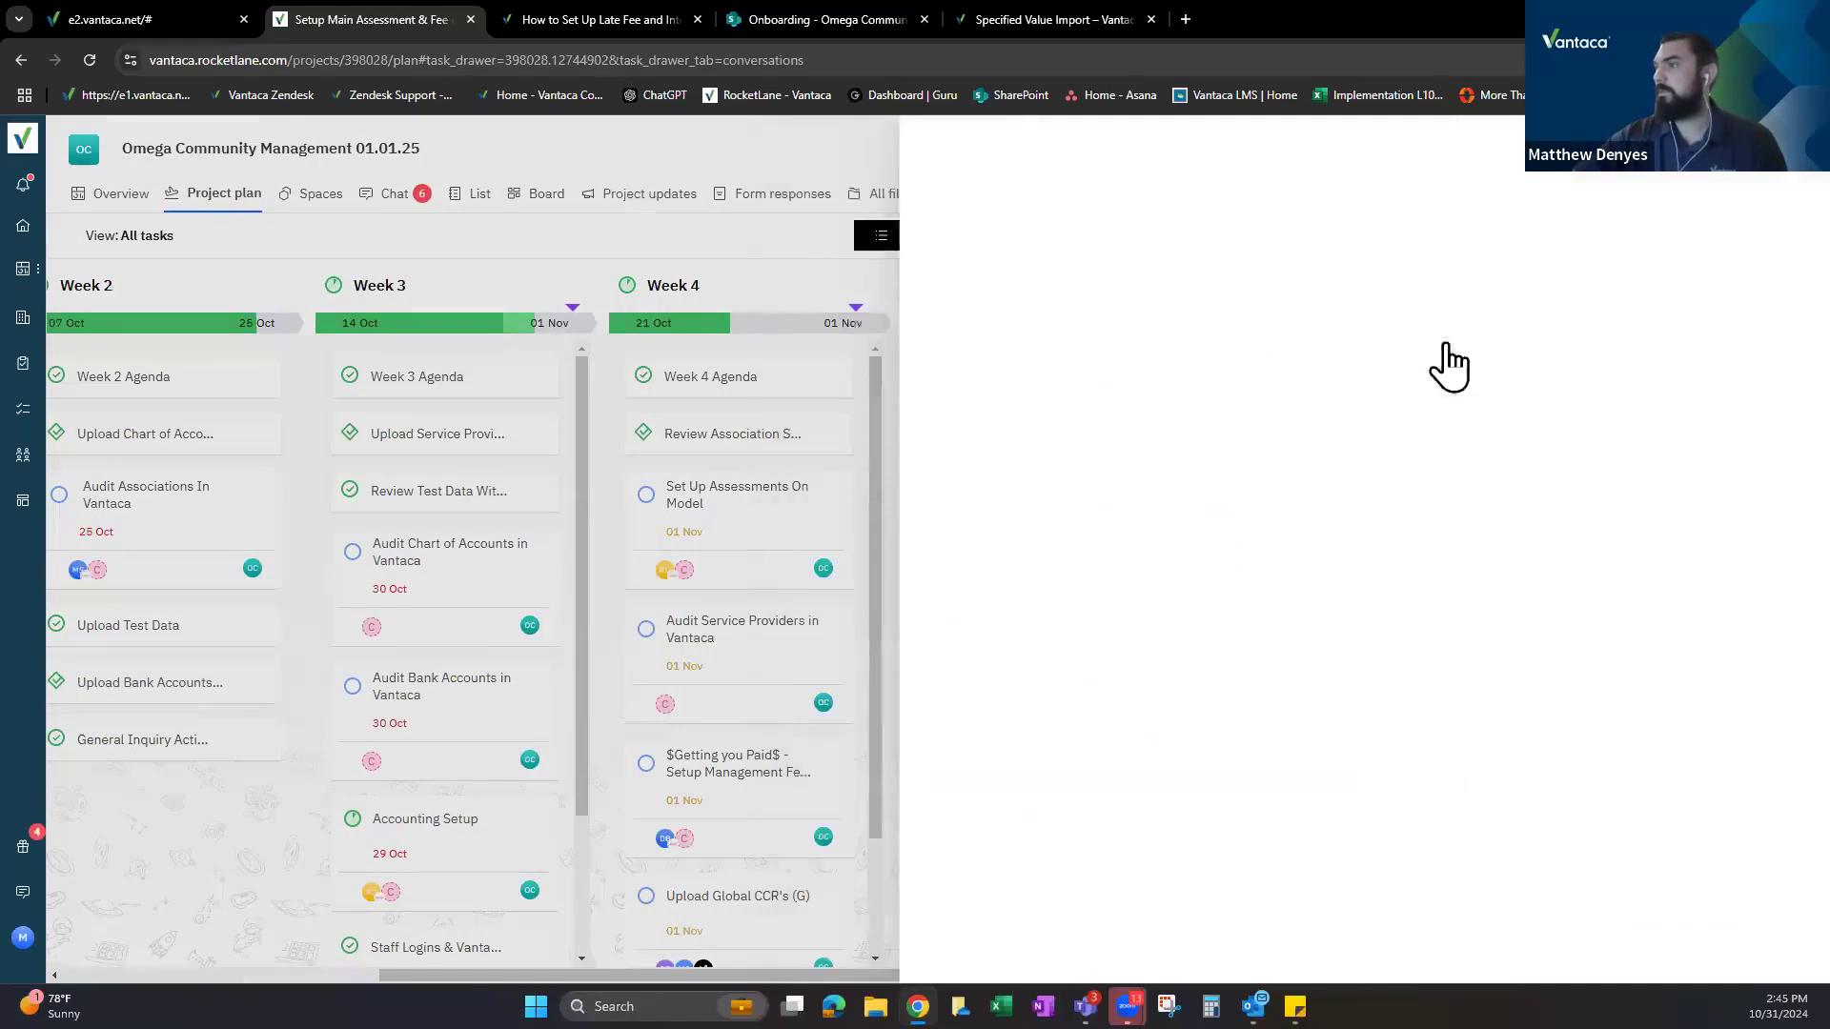
{"action": "left_click", "coordinate": [694, 865]}
{"action": "scroll", "coordinate": [938, 629], "scroll_direction": "right", "scroll_amount": 2}
{"action": "scroll", "coordinate": [938, 629], "scroll_direction": "right", "scroll_amount": 15}
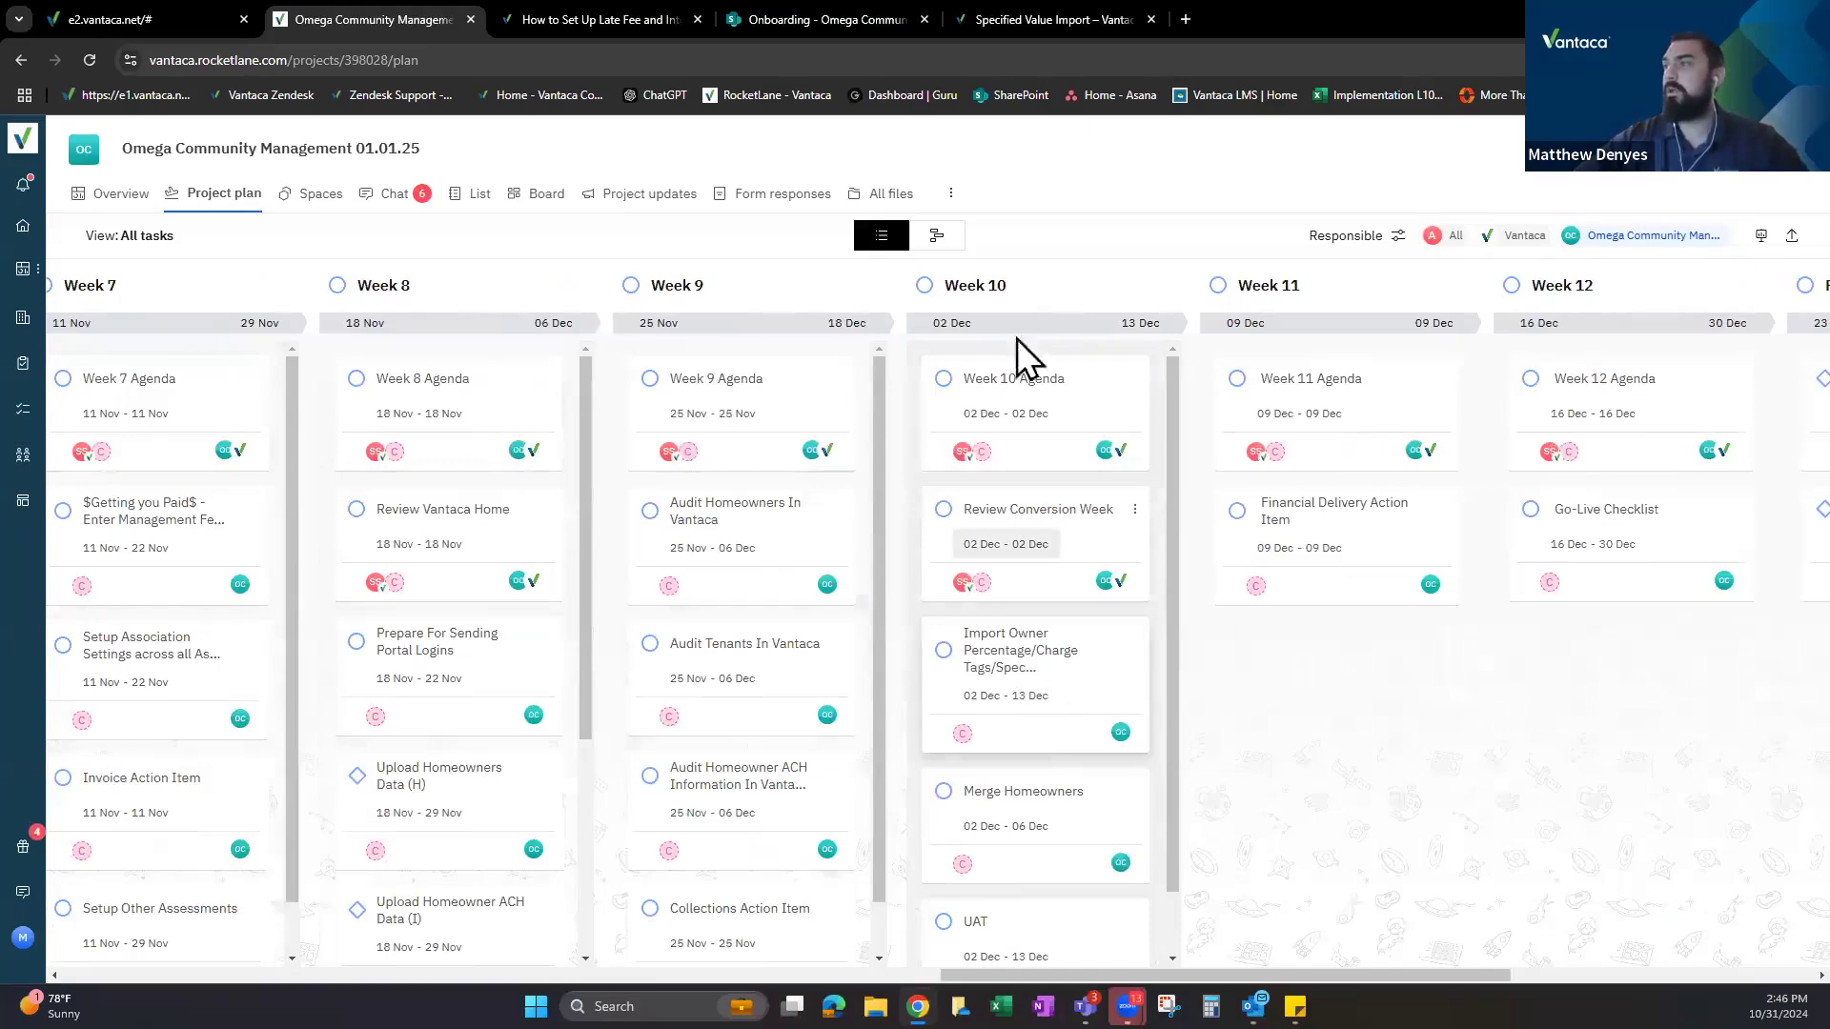
Open the Import Owner Percentage/Charge Tags/Specified Value task and review its details.
{"action": "left_click", "coordinate": [1011, 642]}
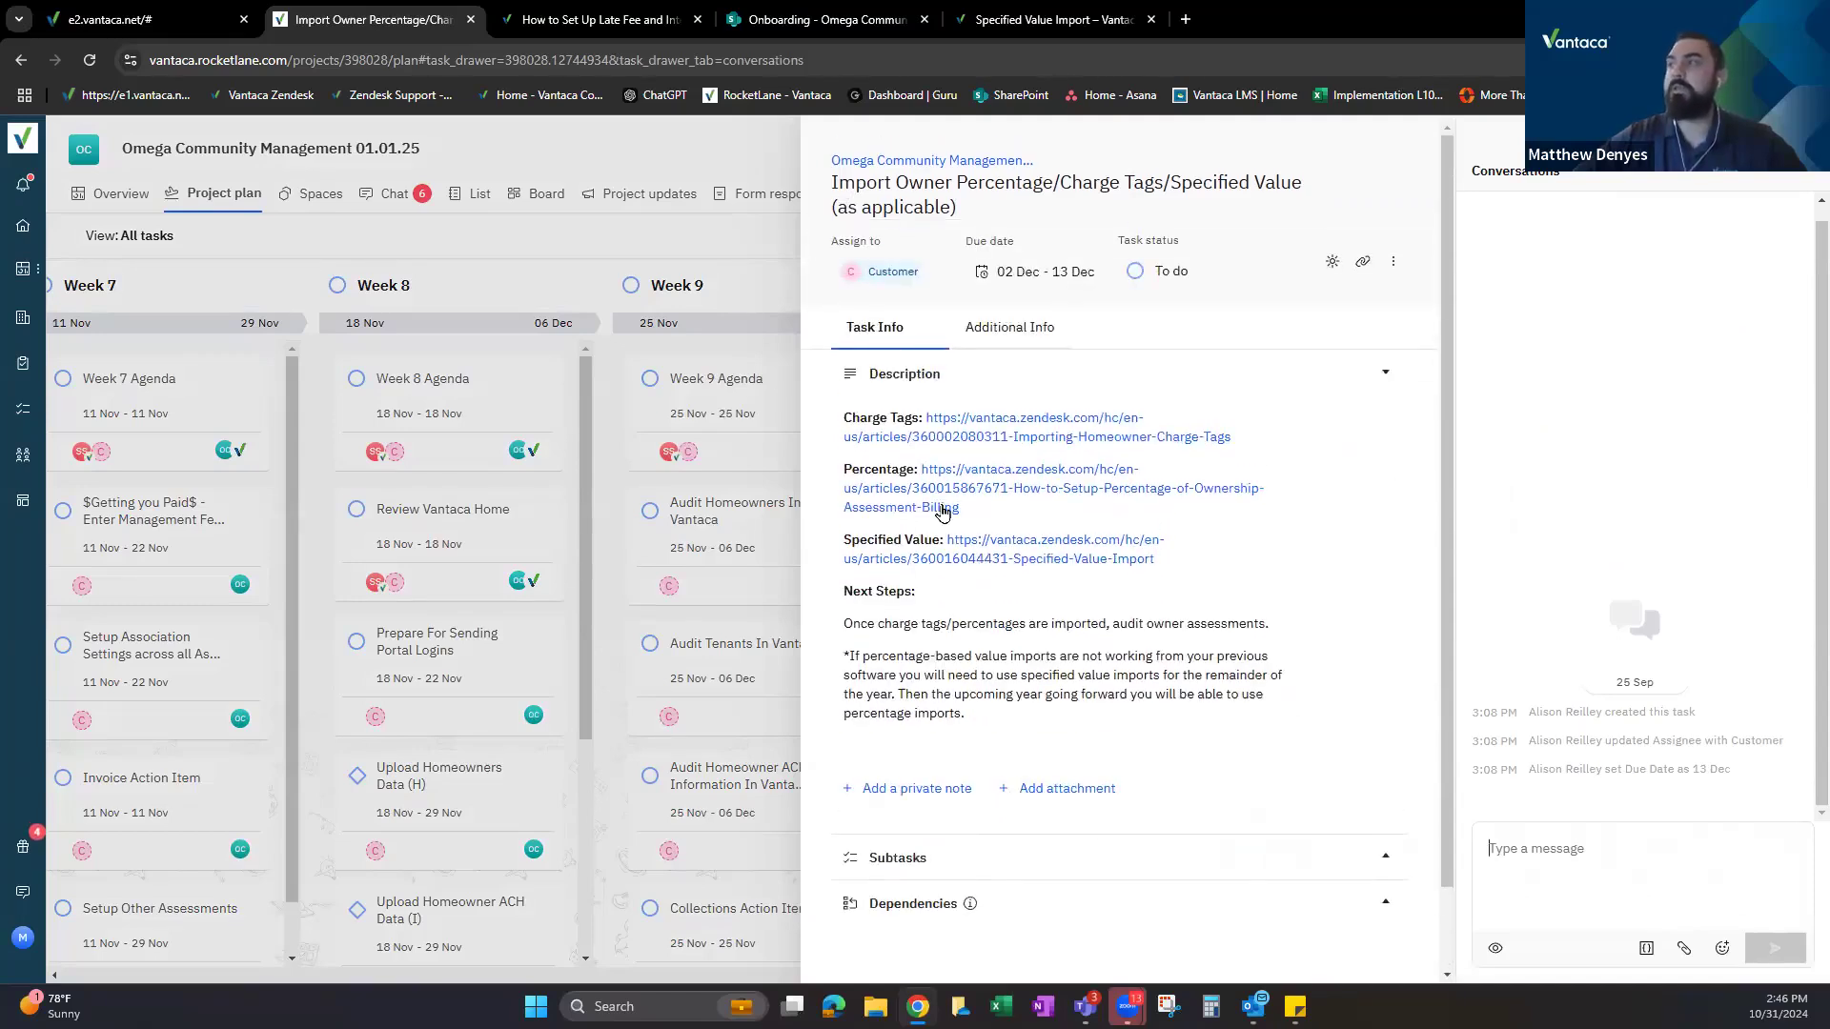
{"action": "scroll", "coordinate": [948, 553], "scroll_direction": "down", "scroll_amount": 1}
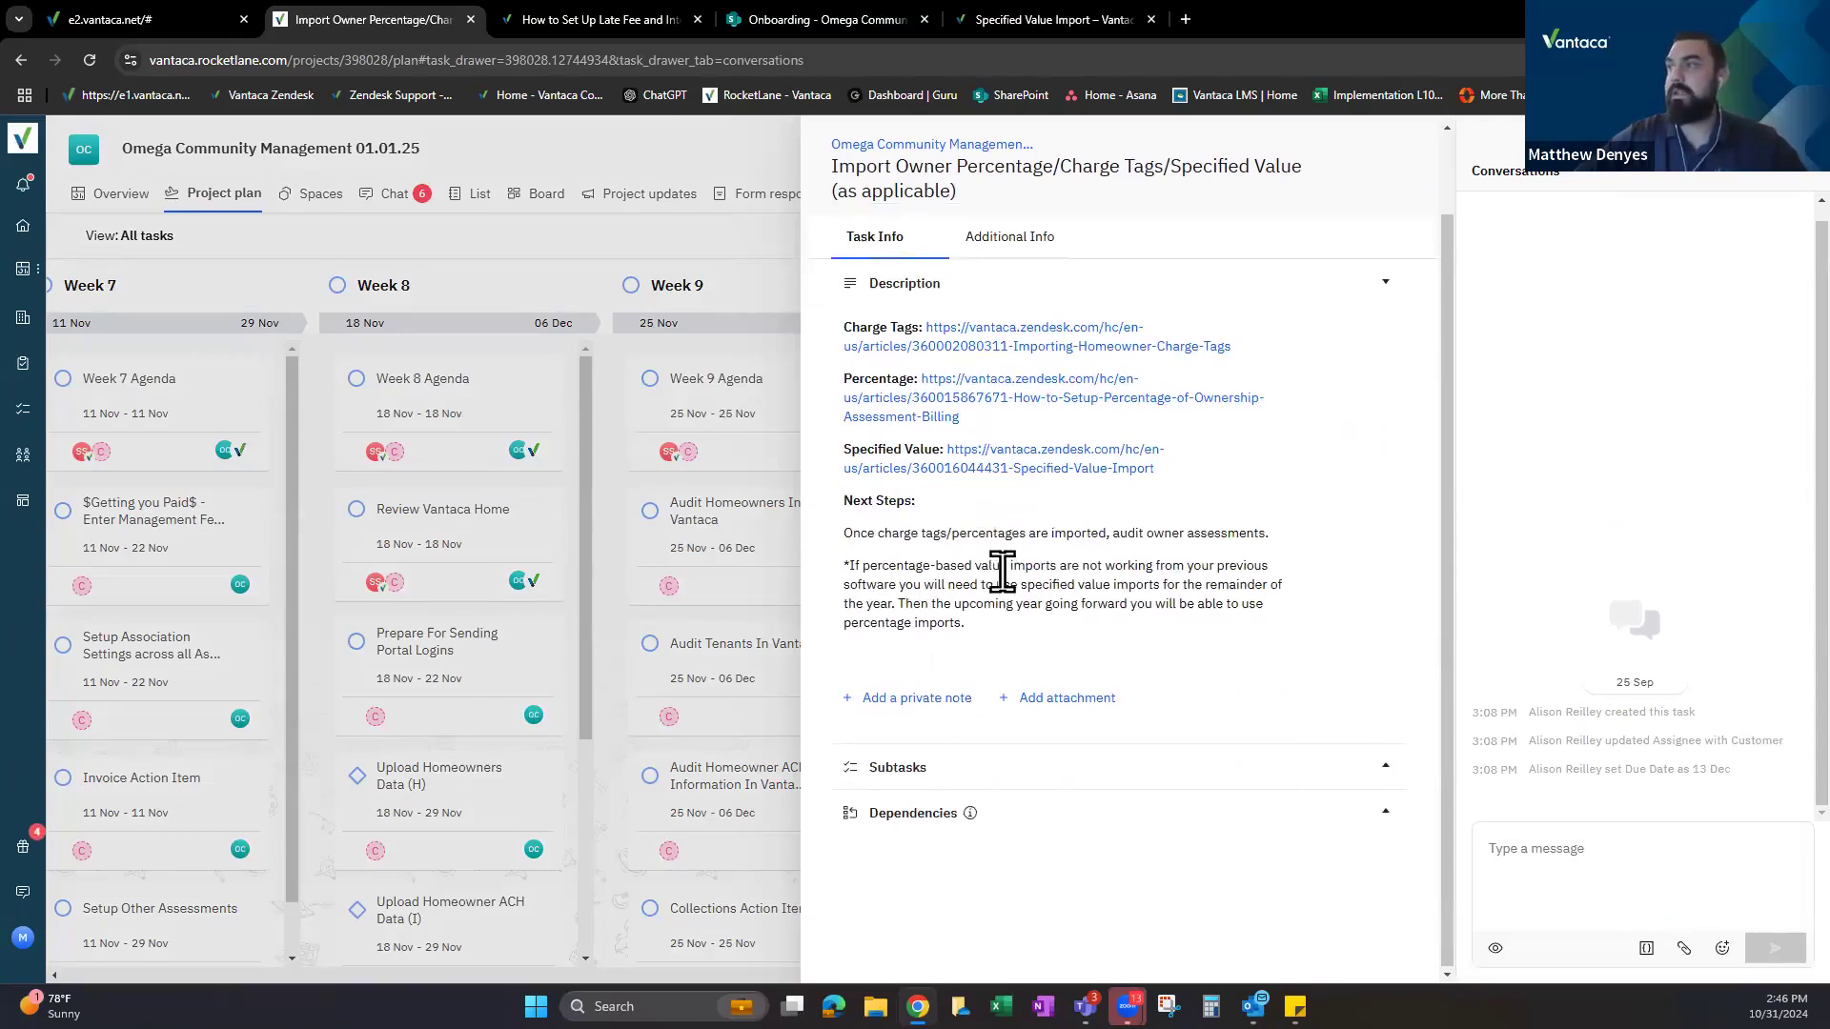
{"action": "scroll", "coordinate": [1002, 572], "scroll_direction": "up", "scroll_amount": 1}
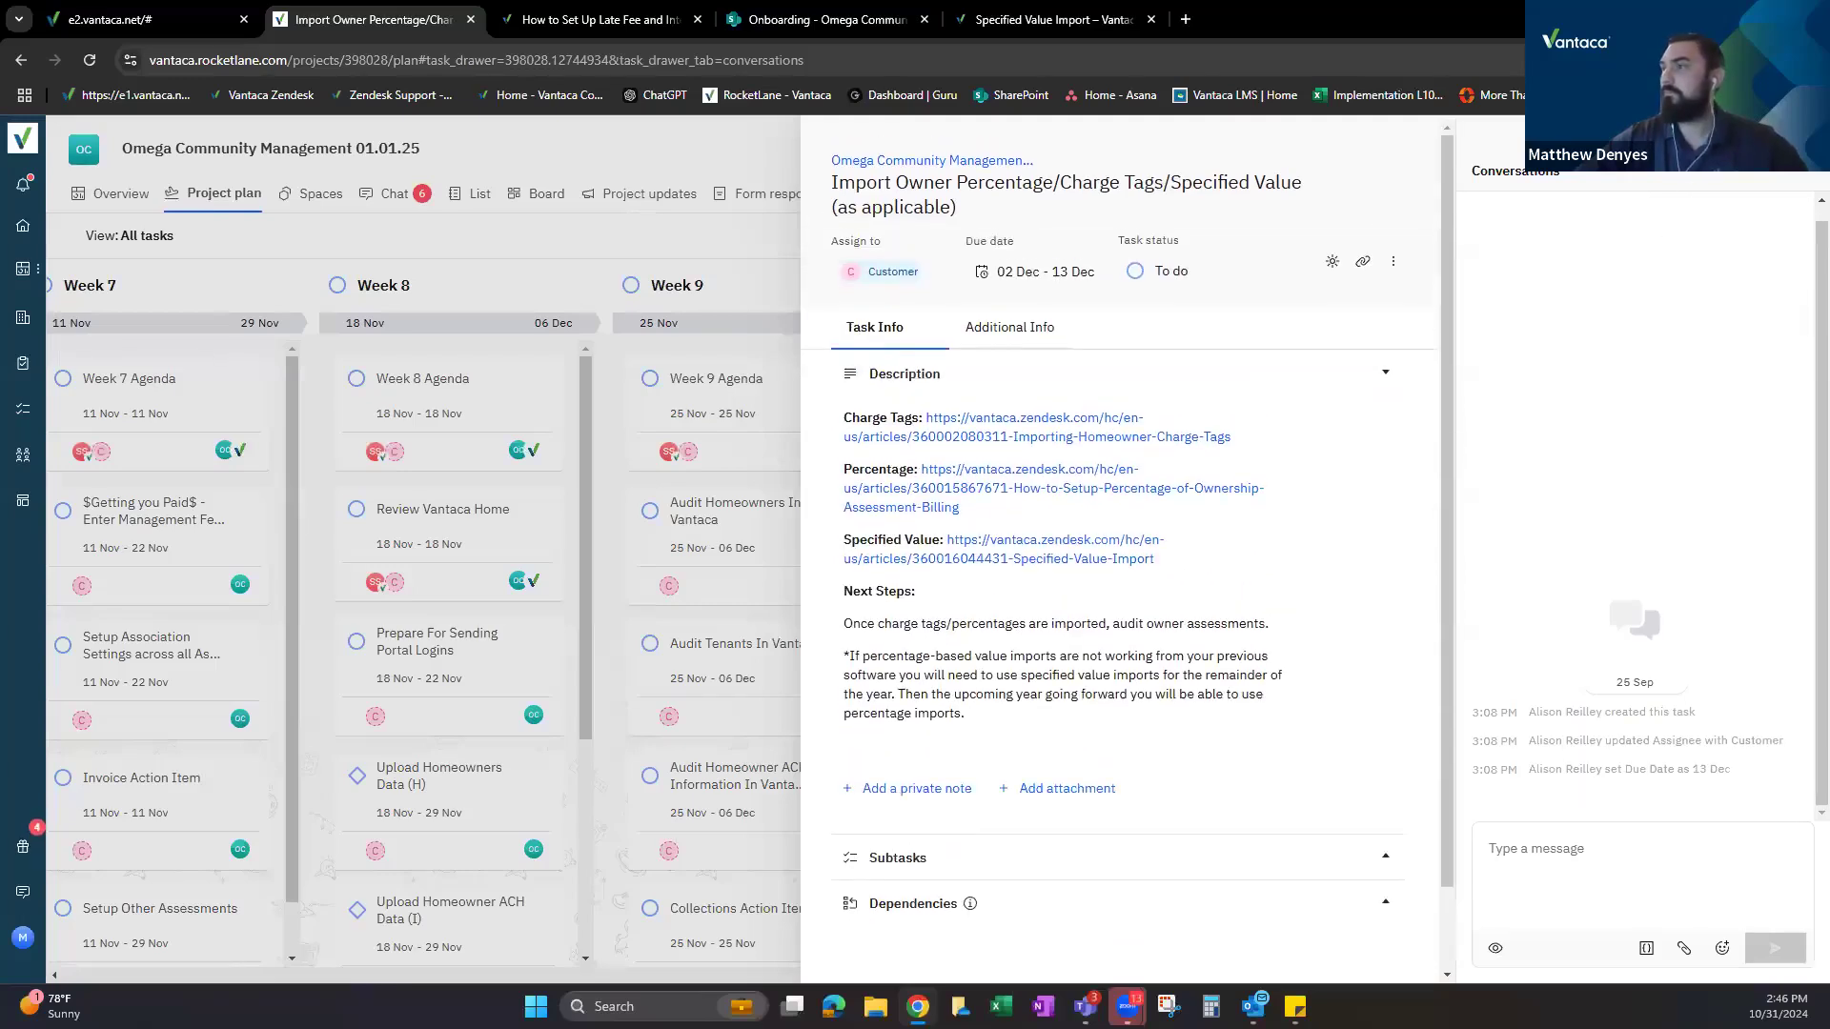
{"action": "key", "text": "Escape"}
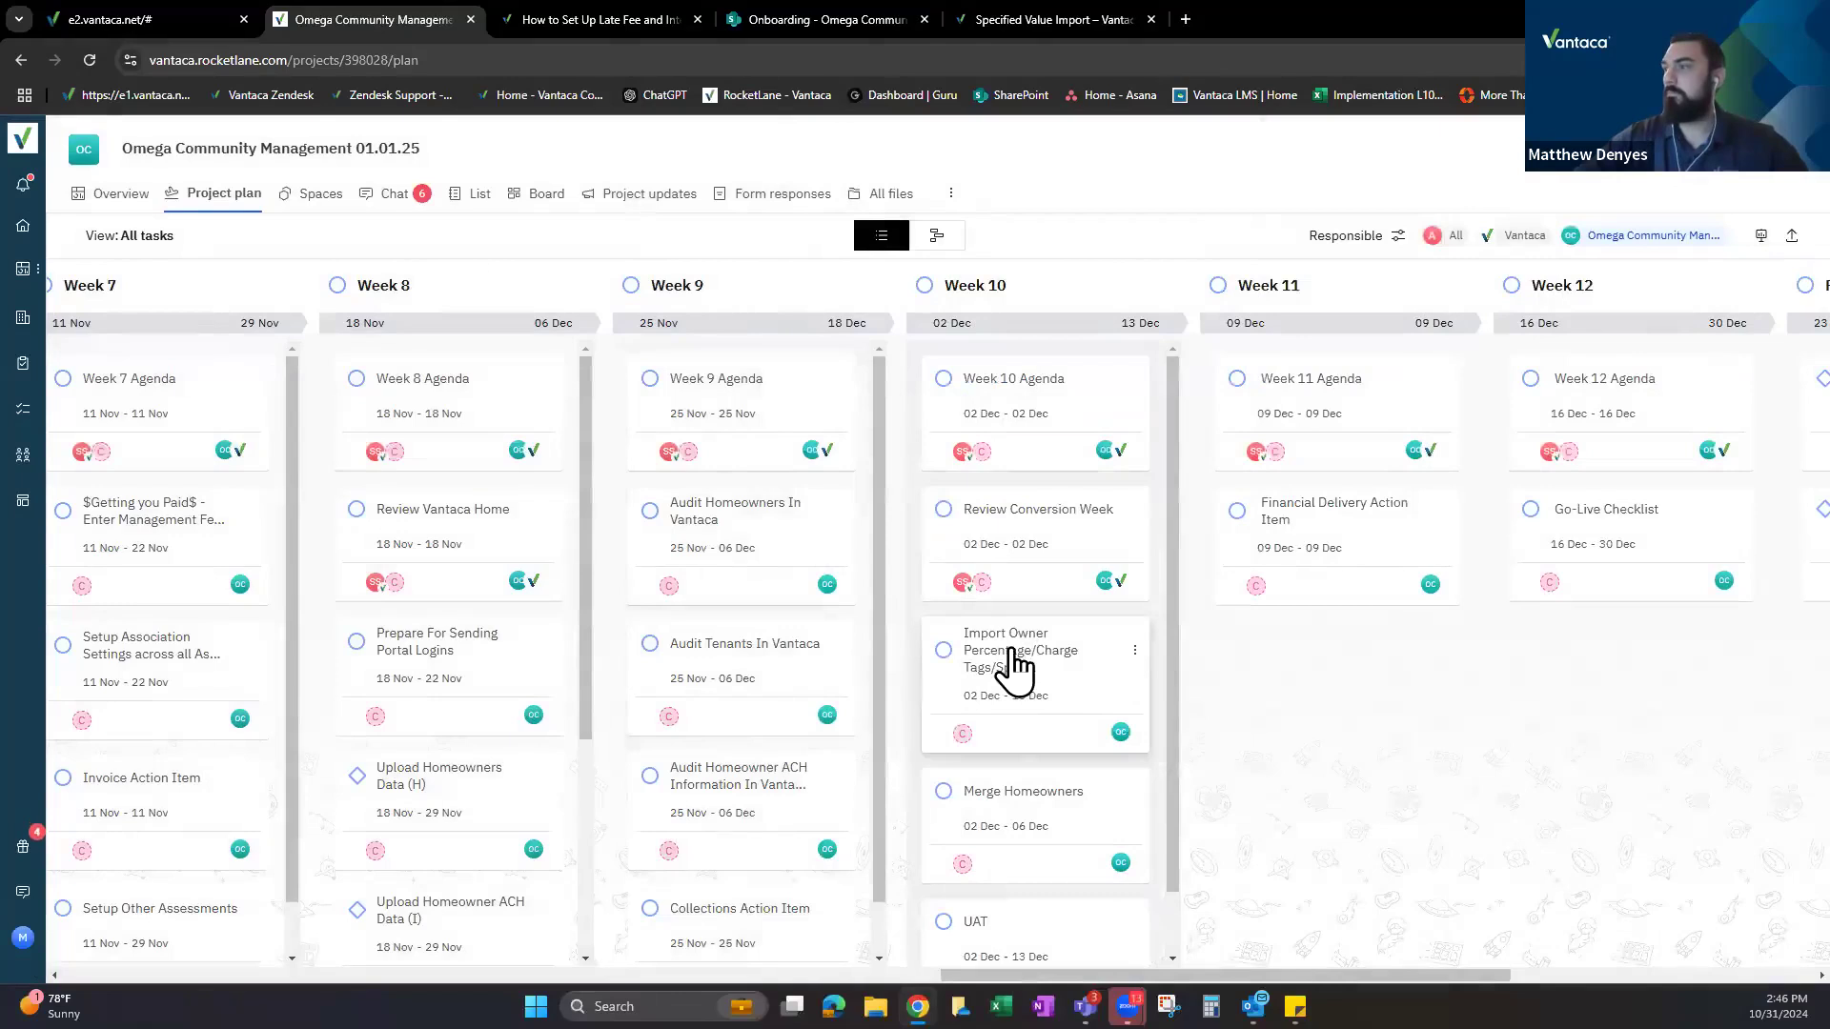
Search for the team member and add them as a second assignee alongside Customer.
{"action": "left_click", "coordinate": [1015, 667]}
{"action": "left_click", "coordinate": [893, 277]}
{"action": "type", "text": "rey"}
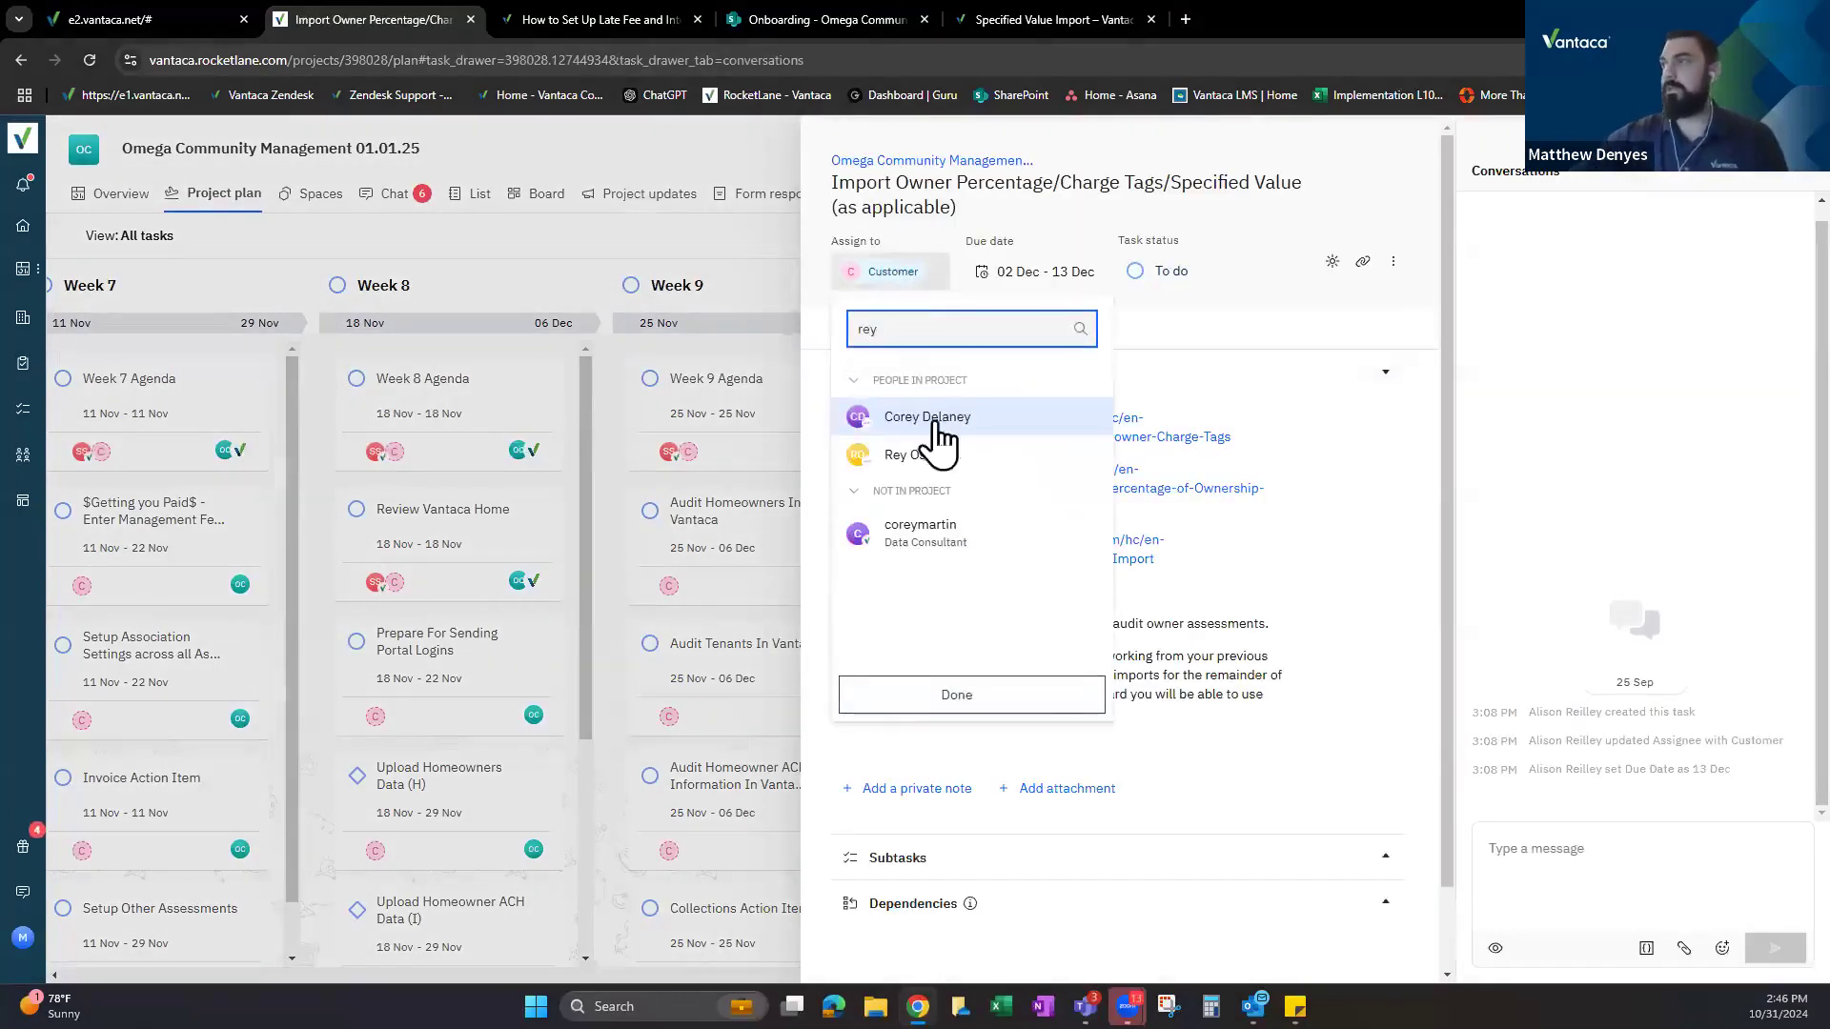
{"action": "left_click", "coordinate": [923, 458]}
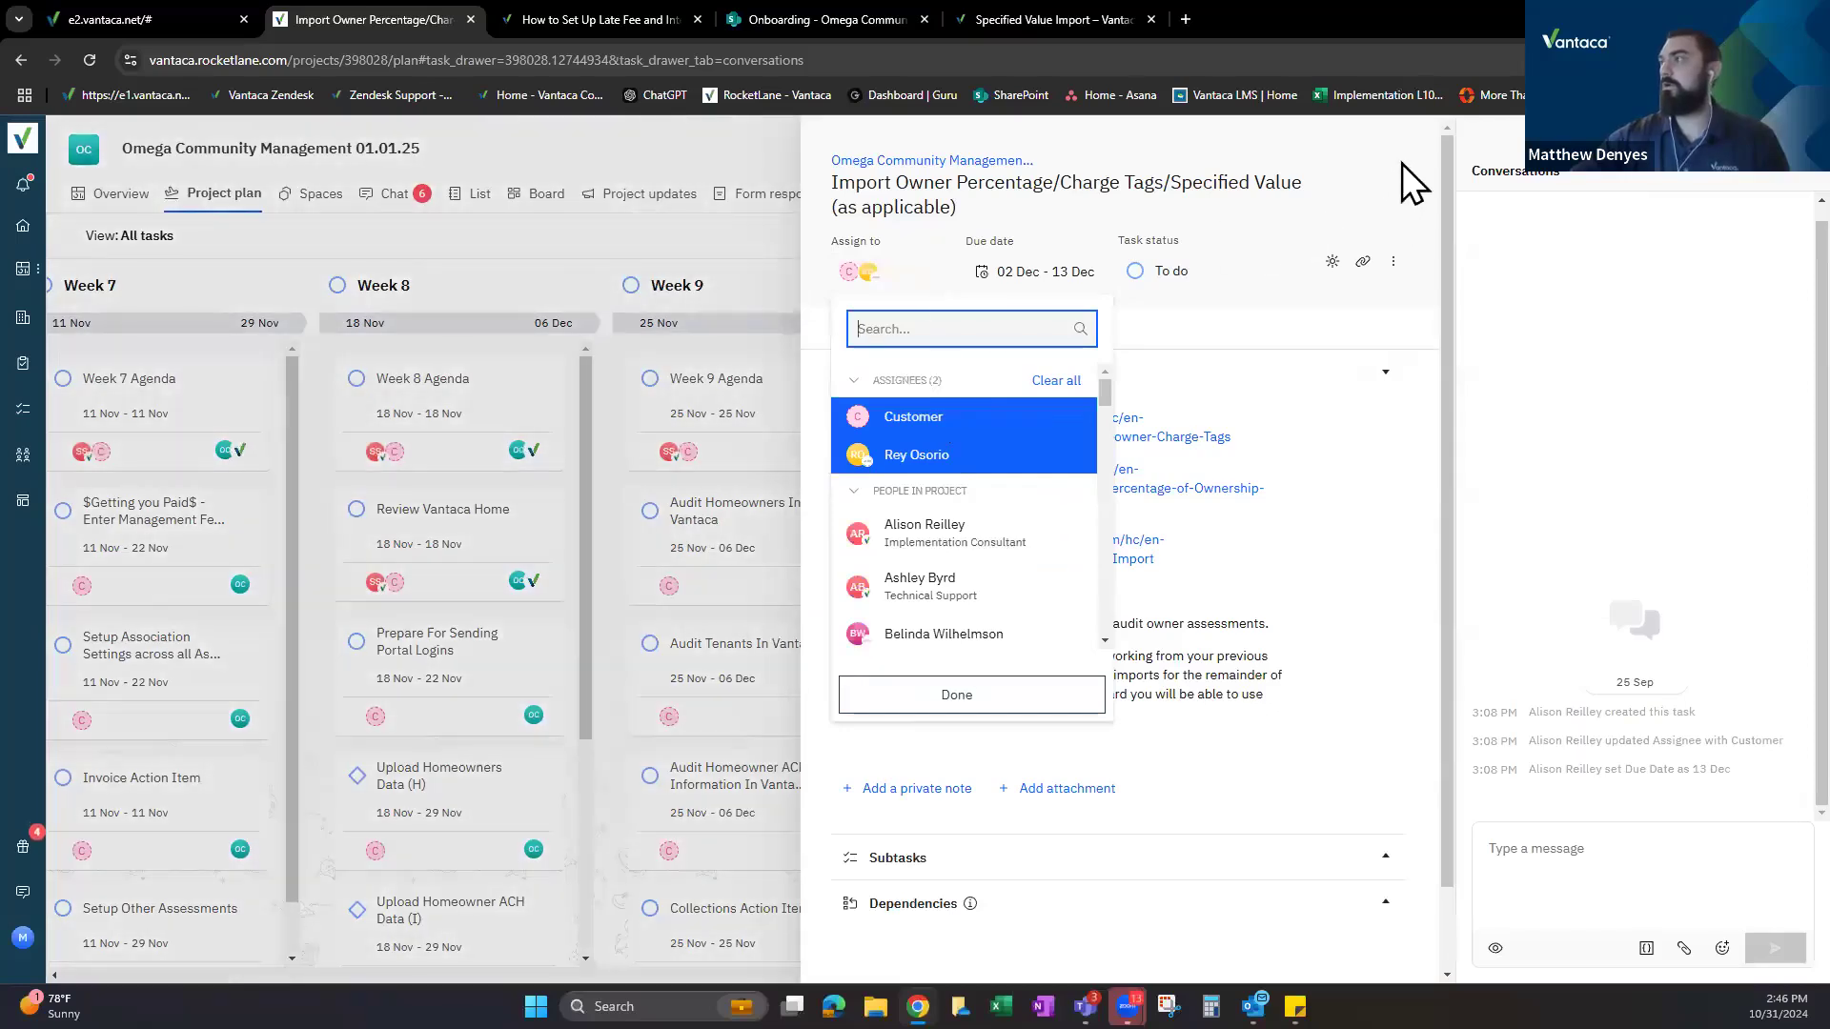
{"action": "left_click", "coordinate": [875, 297]}
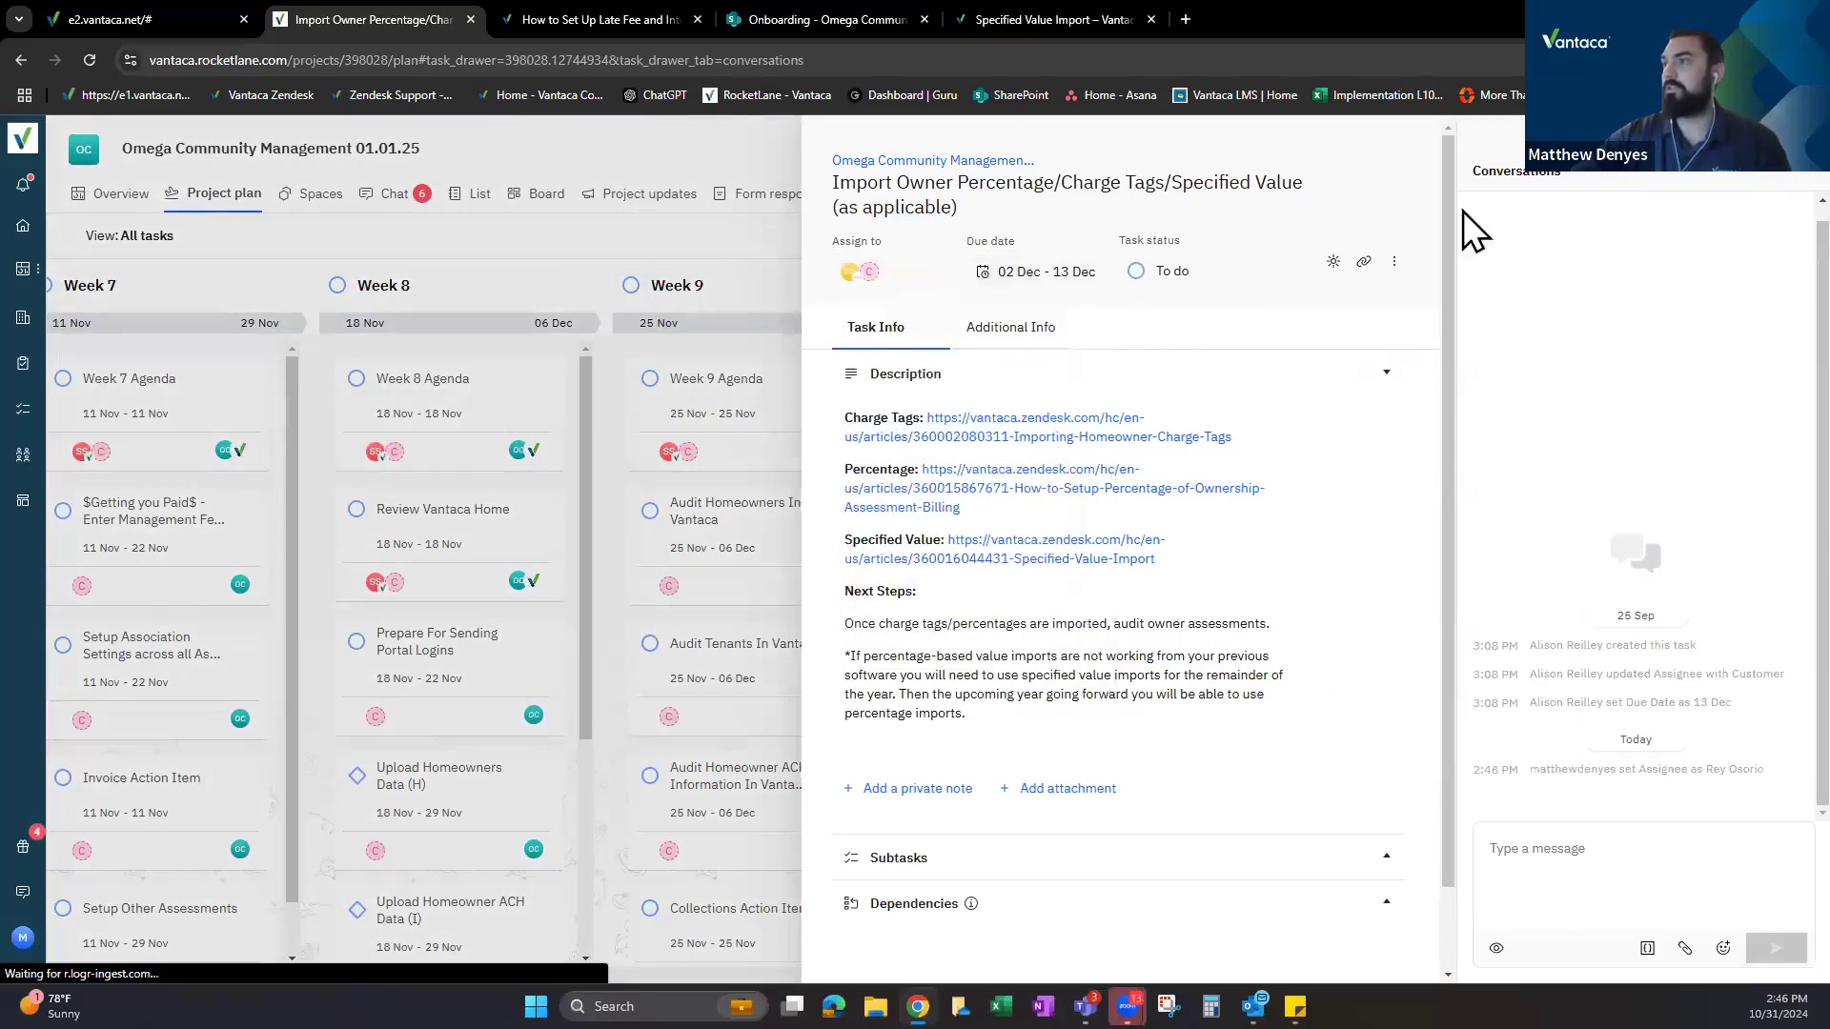
{"action": "key", "text": "Escape"}
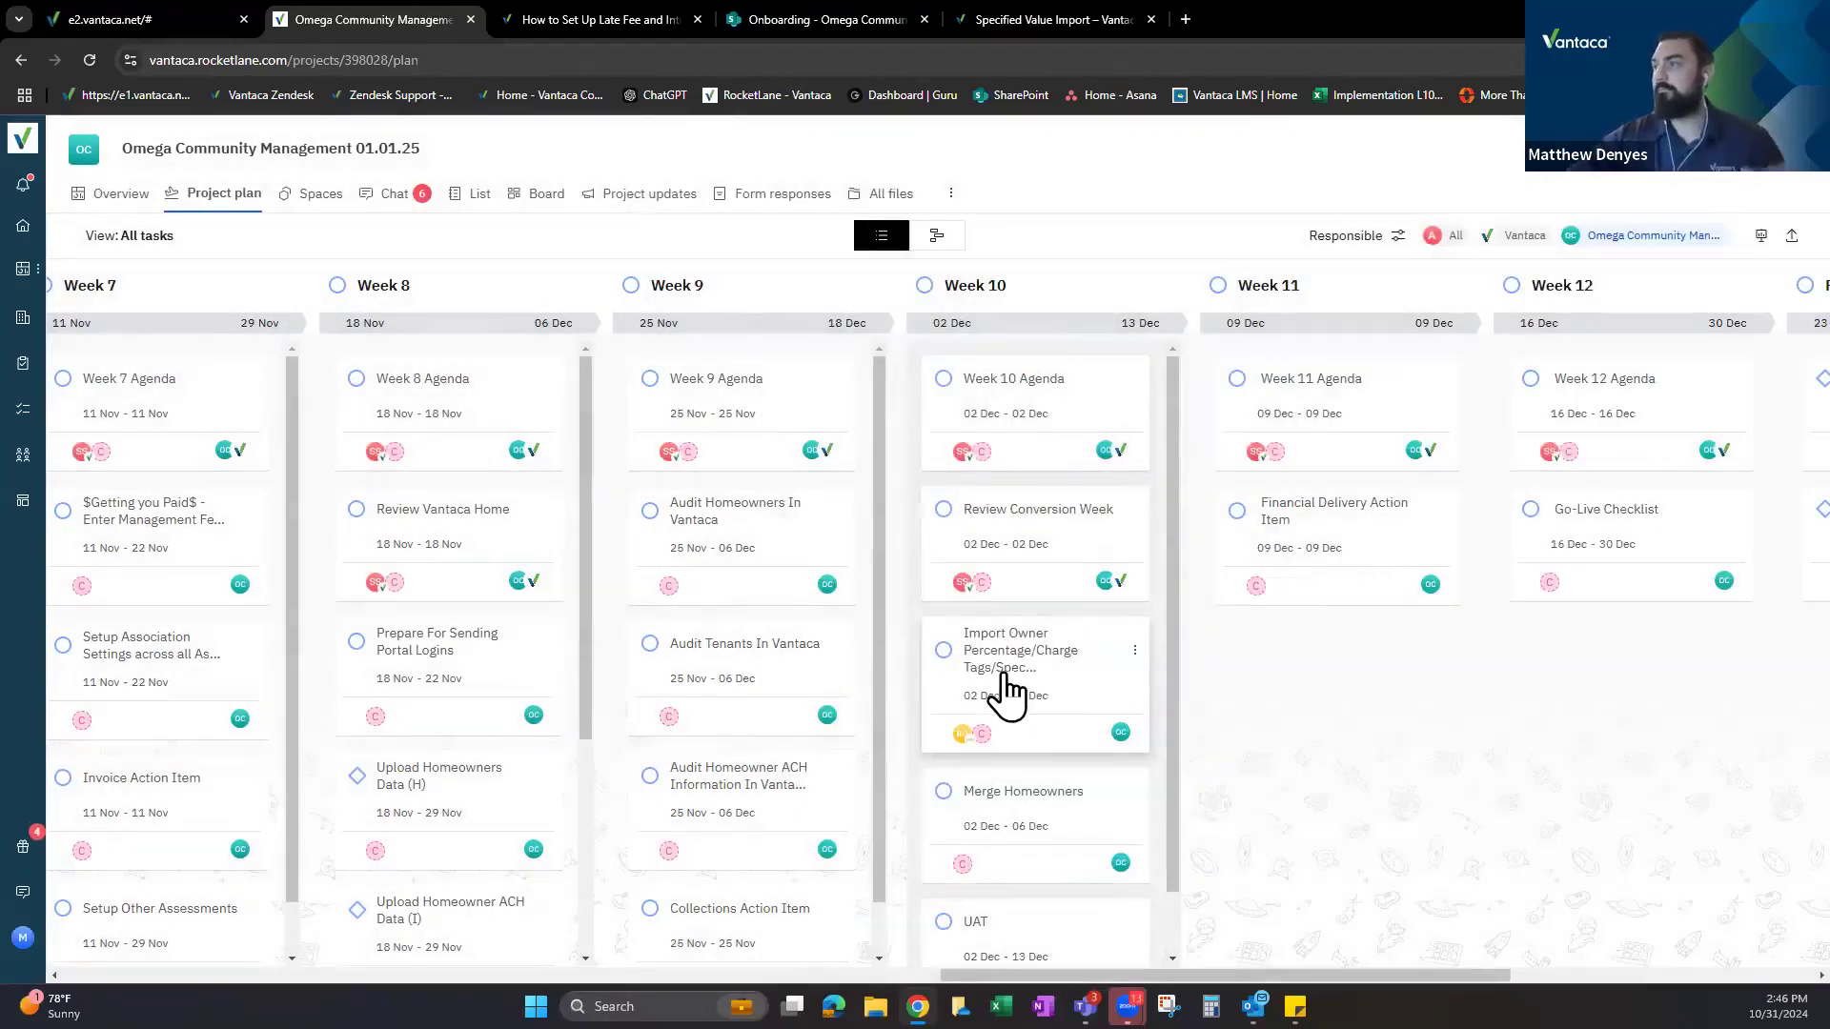
{"action": "scroll", "coordinate": [1004, 694], "scroll_direction": "down", "scroll_amount": 1}
{"action": "scroll", "coordinate": [1035, 648], "scroll_direction": "down", "scroll_amount": 1}
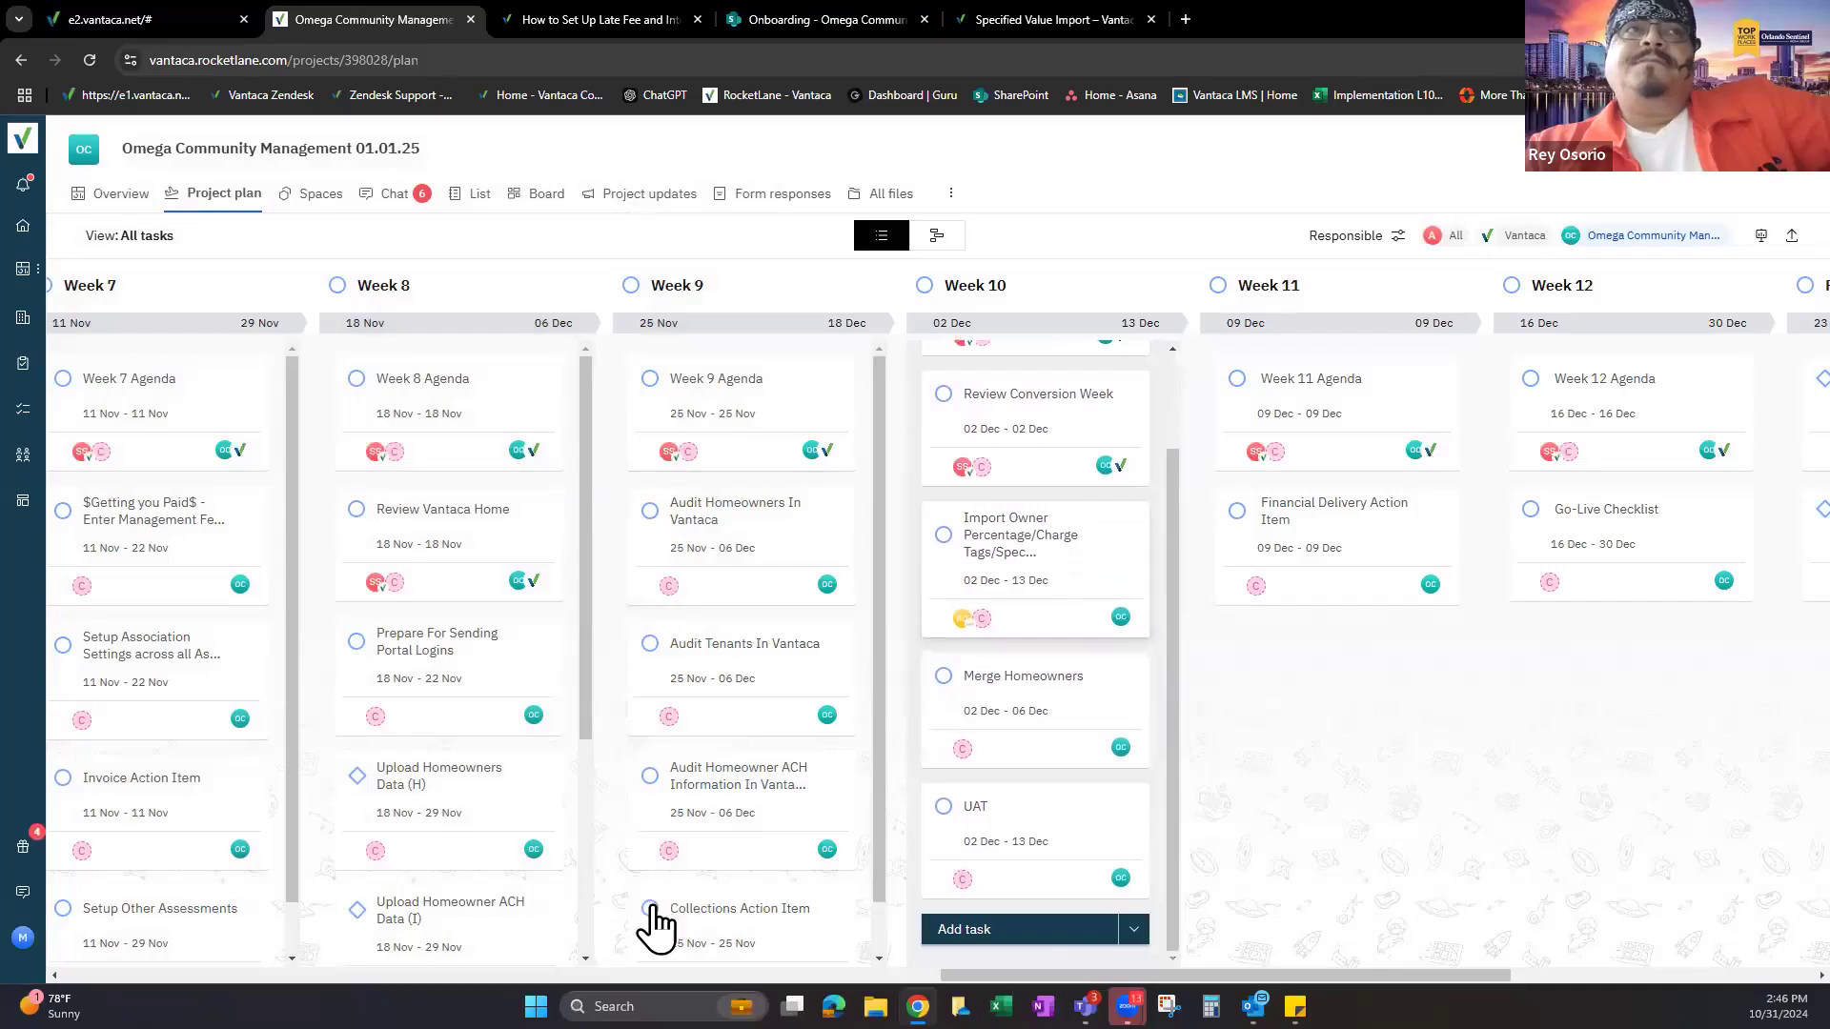
Search the Vantaca library for 'assess' and open 'How to Set Up a New Charge or Assessment'.
{"action": "left_click", "coordinate": [654, 20]}
{"action": "scroll", "coordinate": [632, 305], "scroll_direction": "up", "scroll_amount": 20}
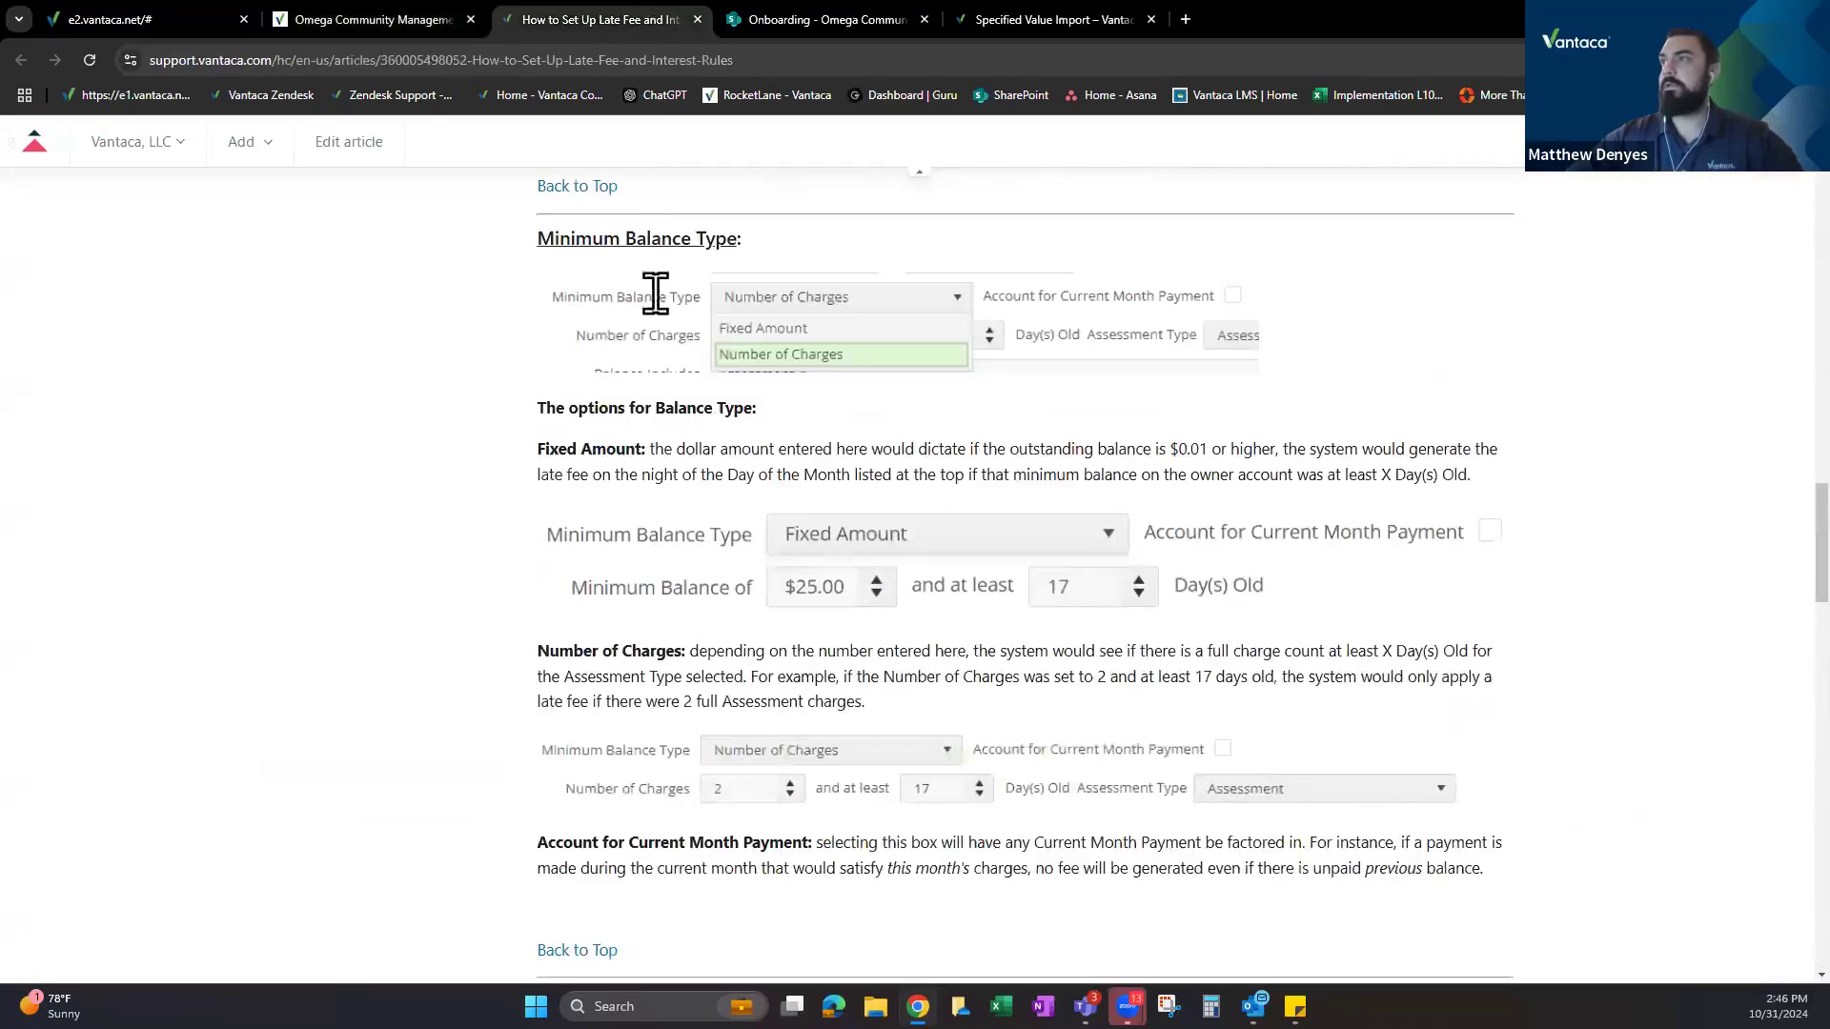
{"action": "scroll", "coordinate": [654, 388], "scroll_direction": "up", "scroll_amount": 15}
{"action": "left_click", "coordinate": [817, 434]}
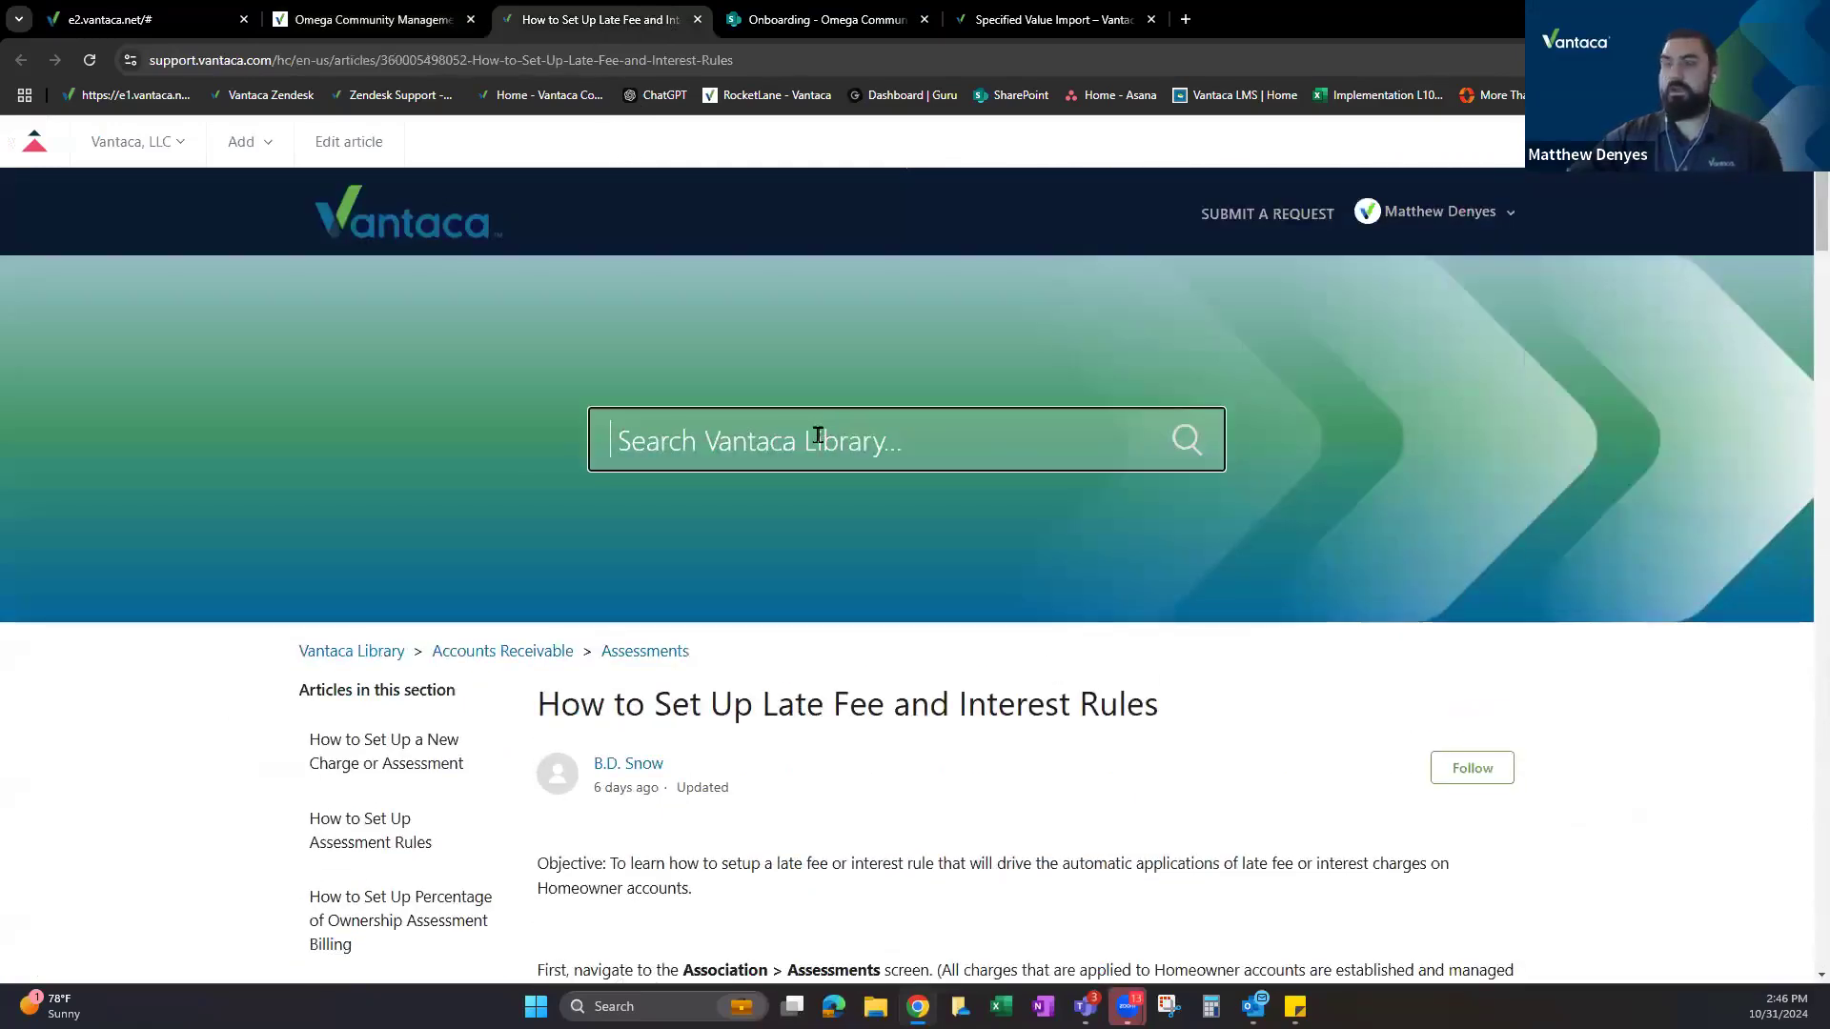
{"action": "type", "text": "assess"}
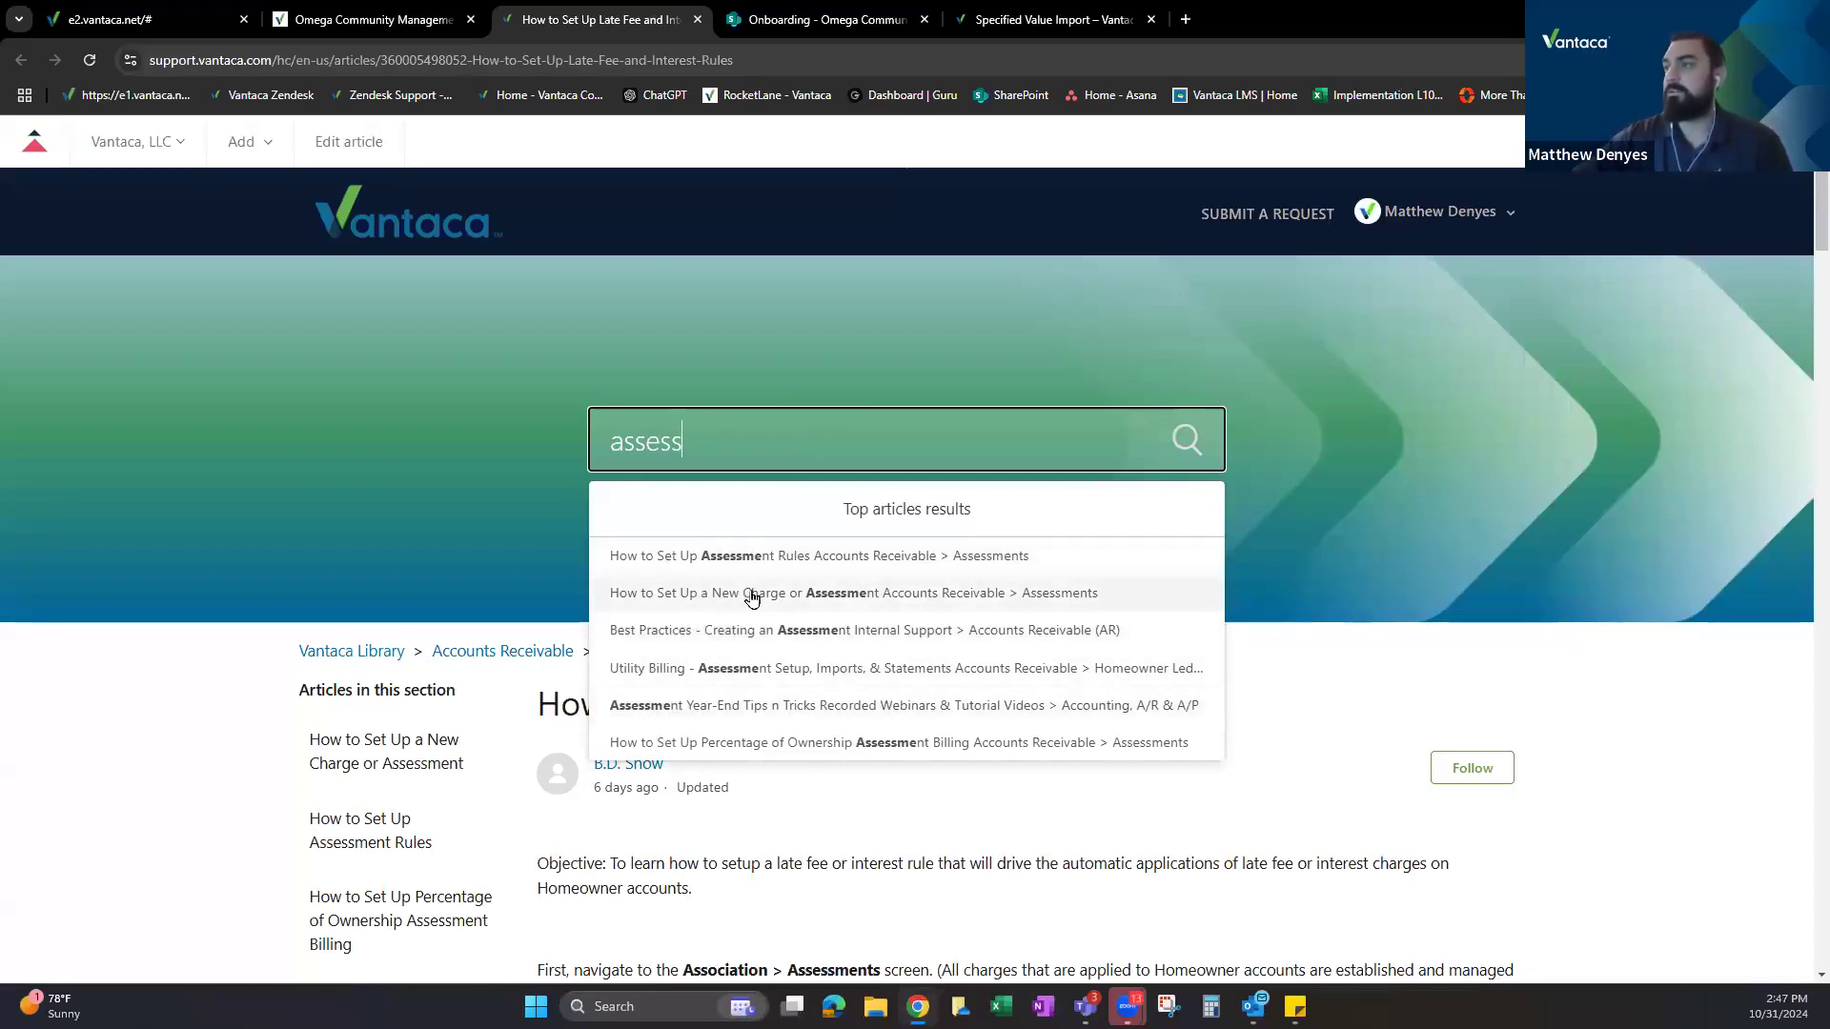
{"action": "left_click", "coordinate": [751, 591]}
Read through the New Charge or Assessment article, selecting key passages along the way.
{"action": "scroll", "coordinate": [763, 512], "scroll_direction": "down", "scroll_amount": 7}
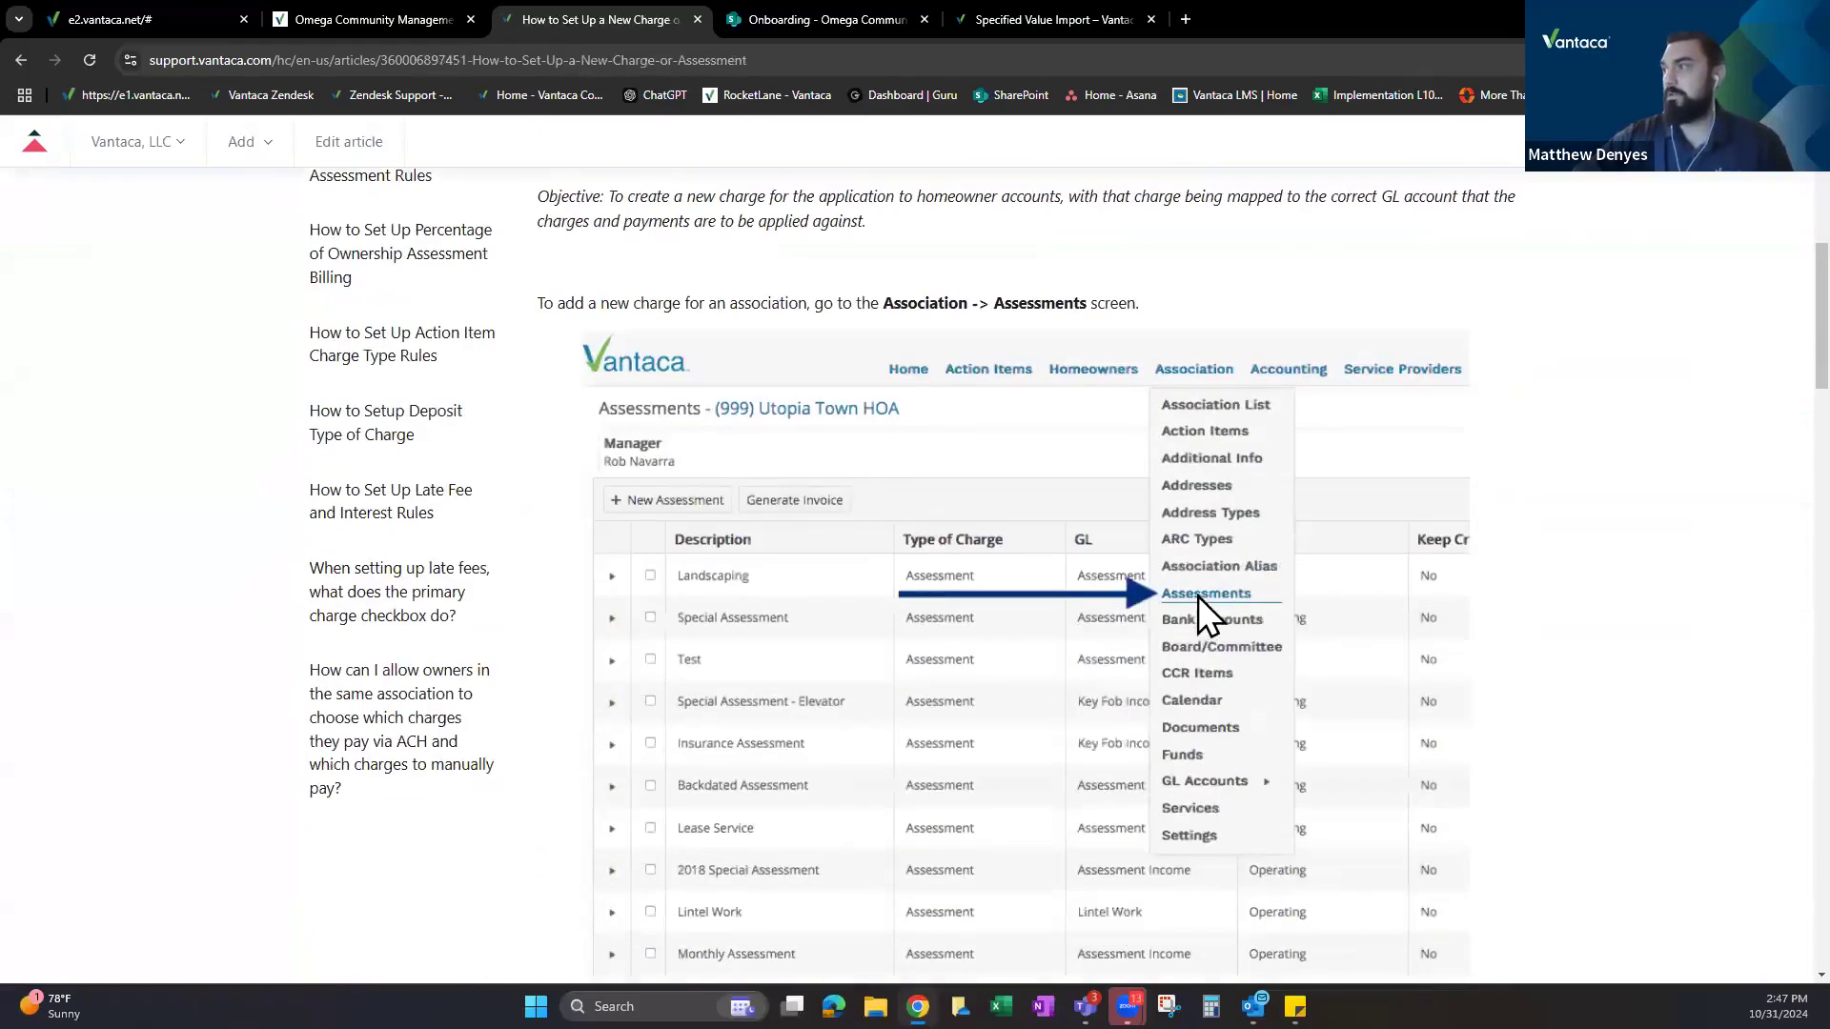
{"action": "scroll", "coordinate": [904, 518], "scroll_direction": "down", "scroll_amount": 6}
{"action": "left_click_drag", "start_coordinate": [904, 517], "coordinate": [1014, 533]}
{"action": "scroll", "coordinate": [895, 507], "scroll_direction": "down", "scroll_amount": 4}
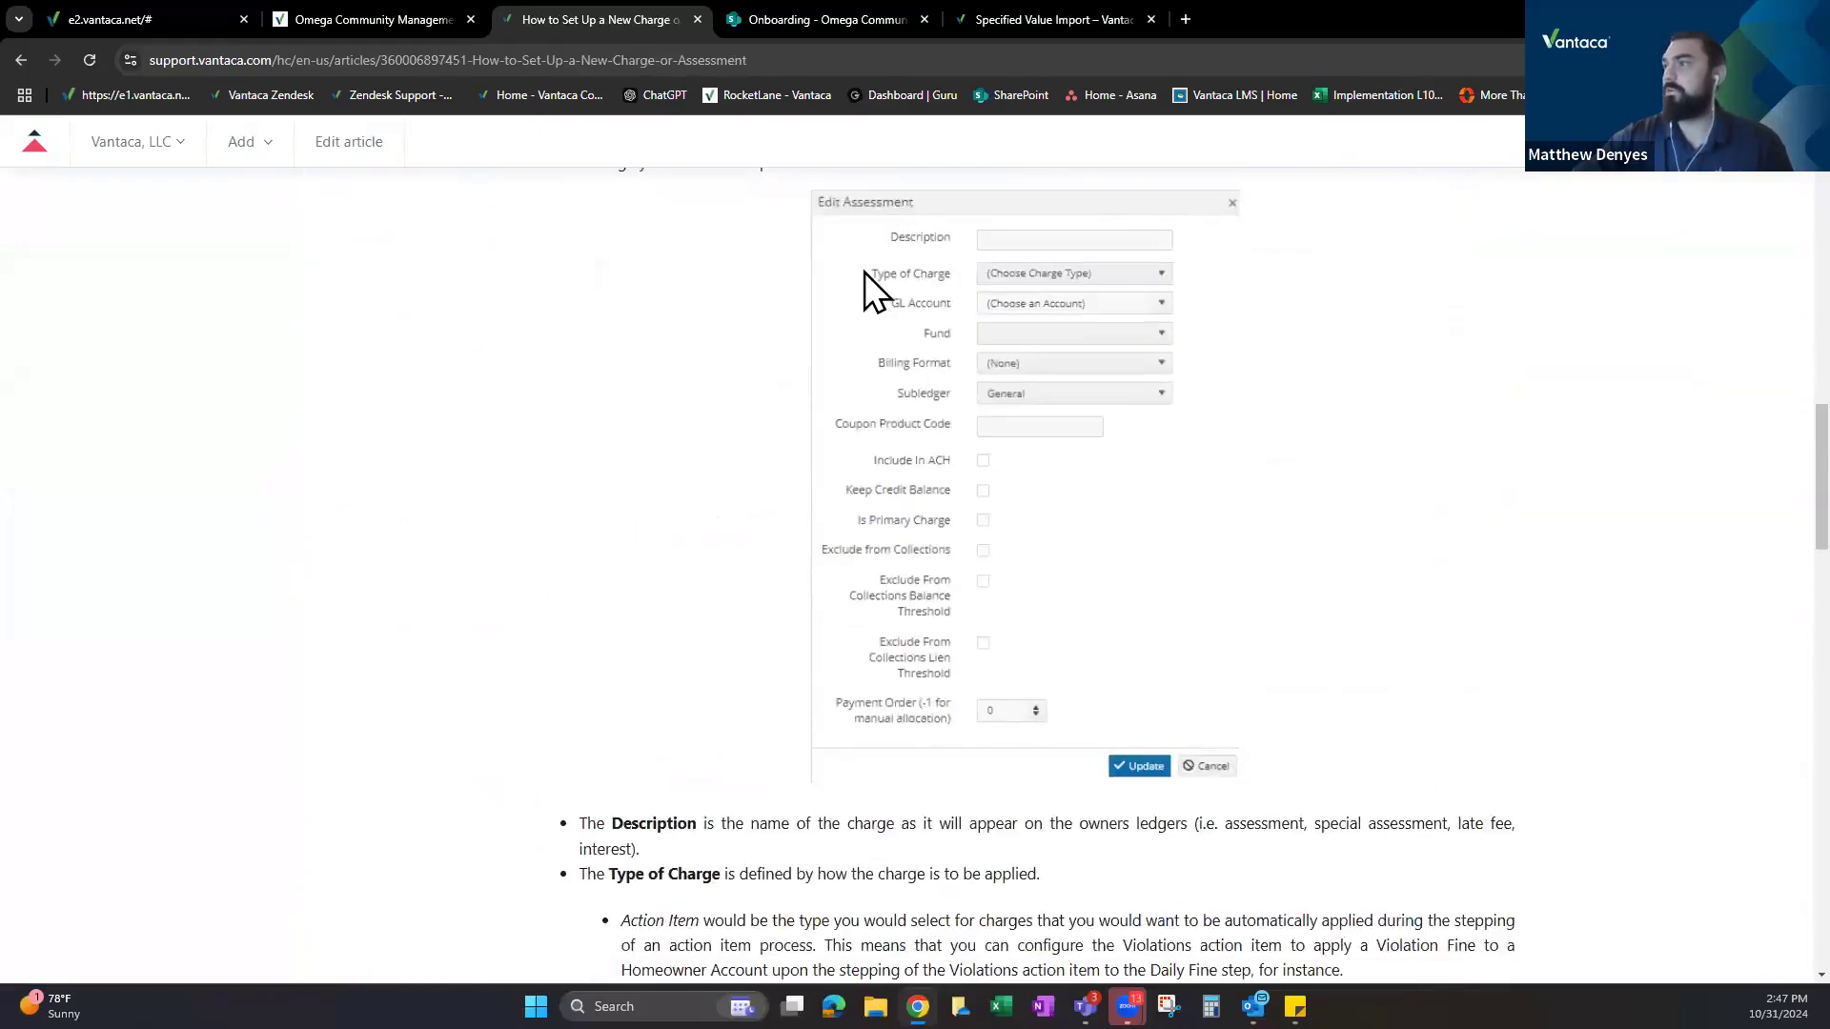
{"action": "scroll", "coordinate": [674, 525], "scroll_direction": "down", "scroll_amount": 4}
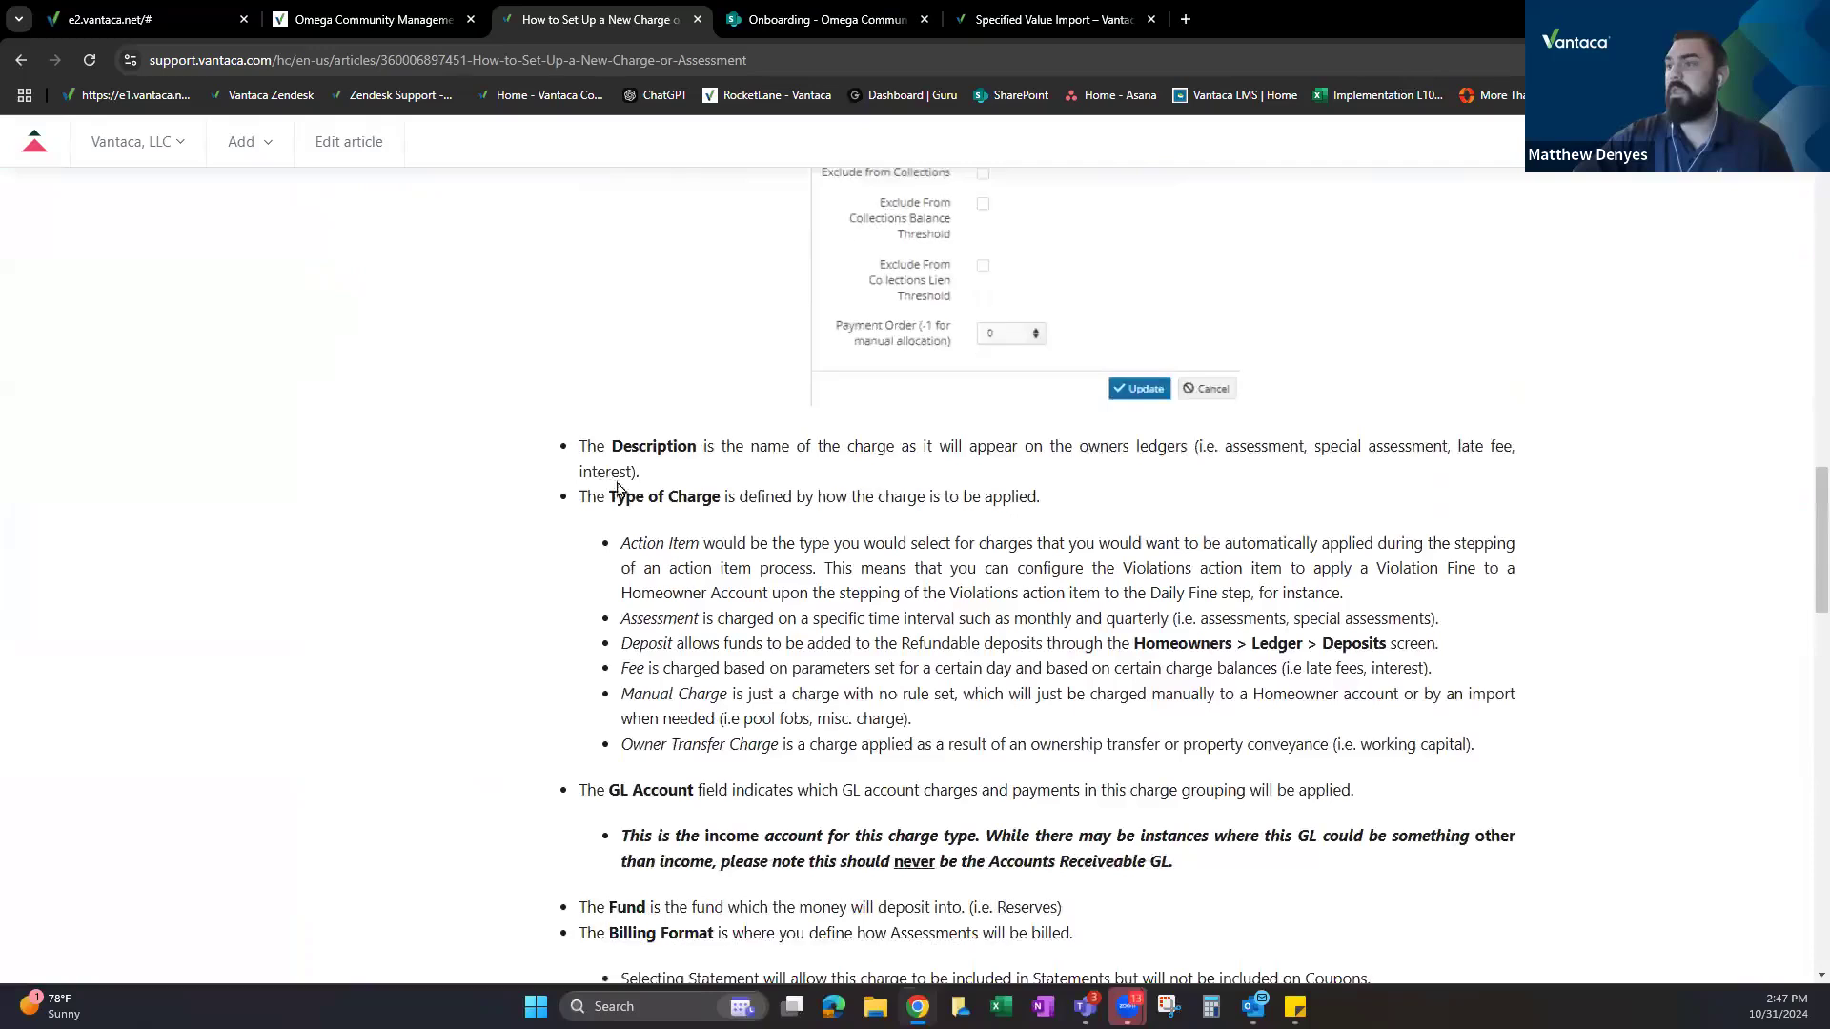
{"action": "left_click_drag", "start_coordinate": [571, 441], "coordinate": [1065, 903]}
{"action": "scroll", "coordinate": [1106, 667], "scroll_direction": "down", "scroll_amount": 1}
{"action": "scroll", "coordinate": [1098, 619], "scroll_direction": "down", "scroll_amount": 1}
{"action": "left_click", "coordinate": [1224, 686]}
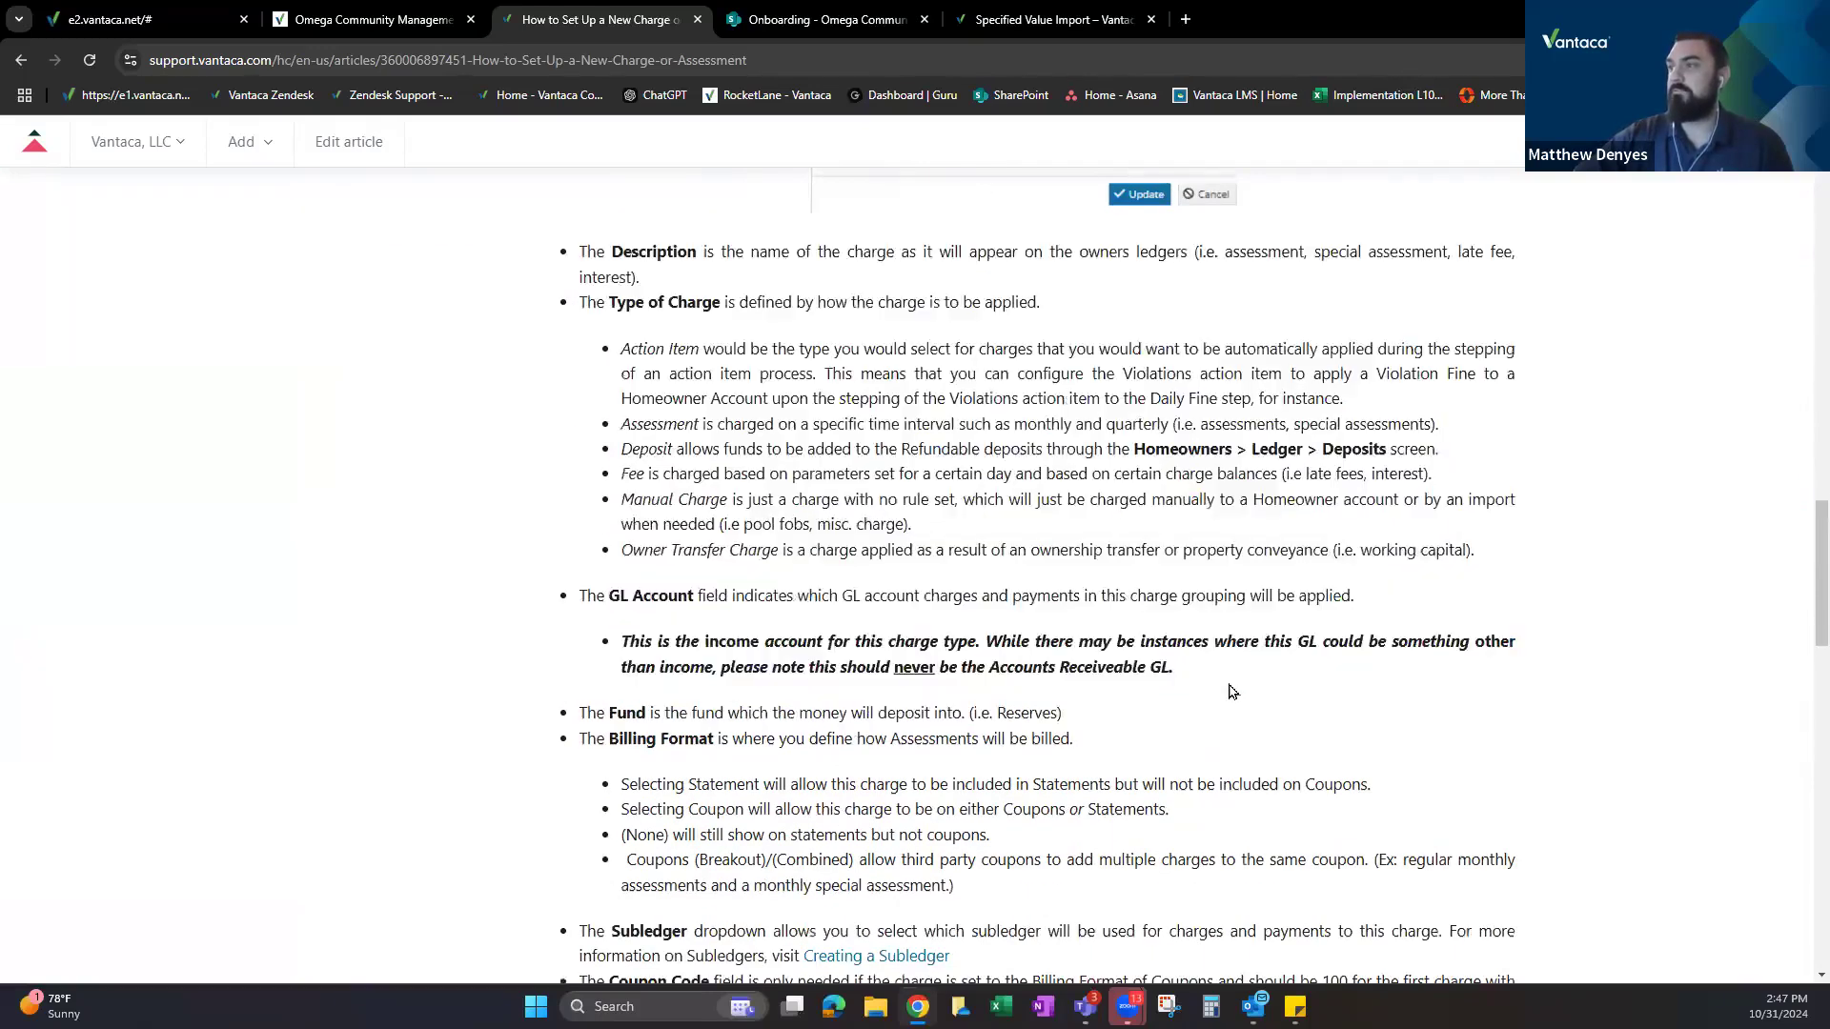
{"action": "scroll", "coordinate": [1217, 662], "scroll_direction": "down", "scroll_amount": 4}
{"action": "scroll", "coordinate": [1110, 685], "scroll_direction": "up", "scroll_amount": 20}
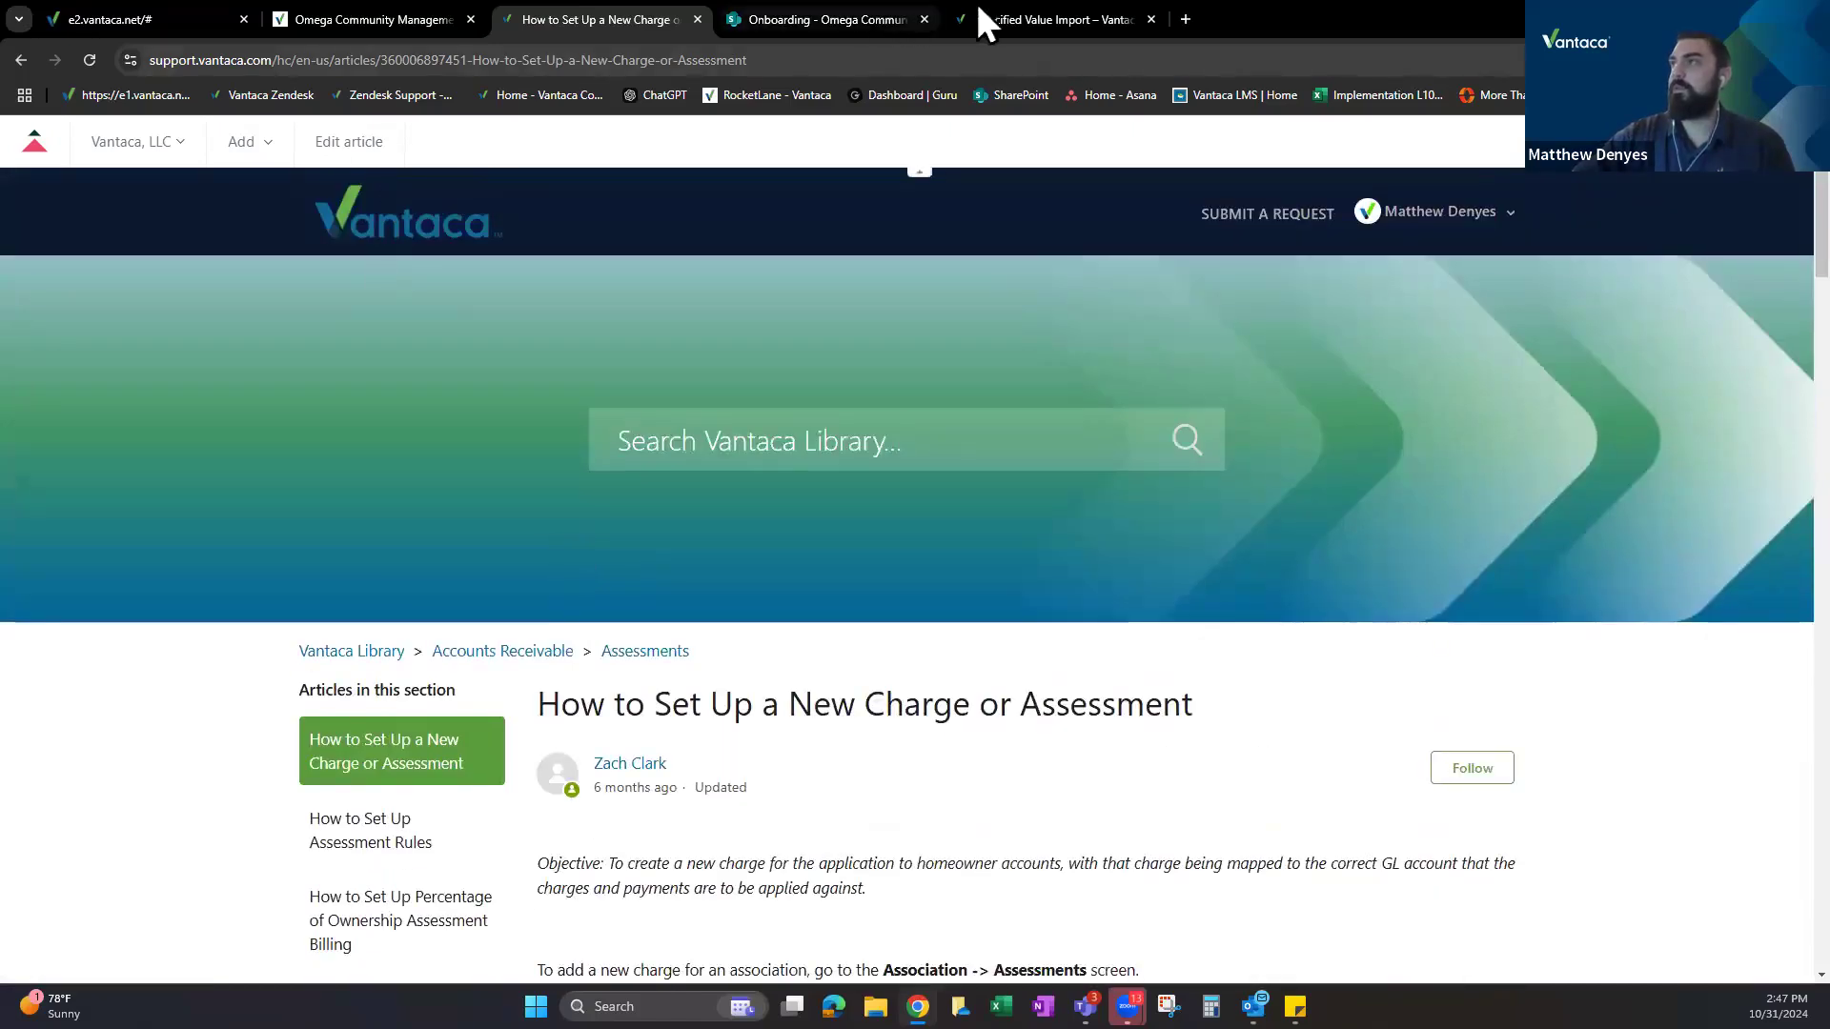
Close the Specified Value Import article and go back to the Vantaca dashboard via Rocketlane.
{"action": "left_click", "coordinate": [1125, 21]}
{"action": "left_click", "coordinate": [1151, 20]}
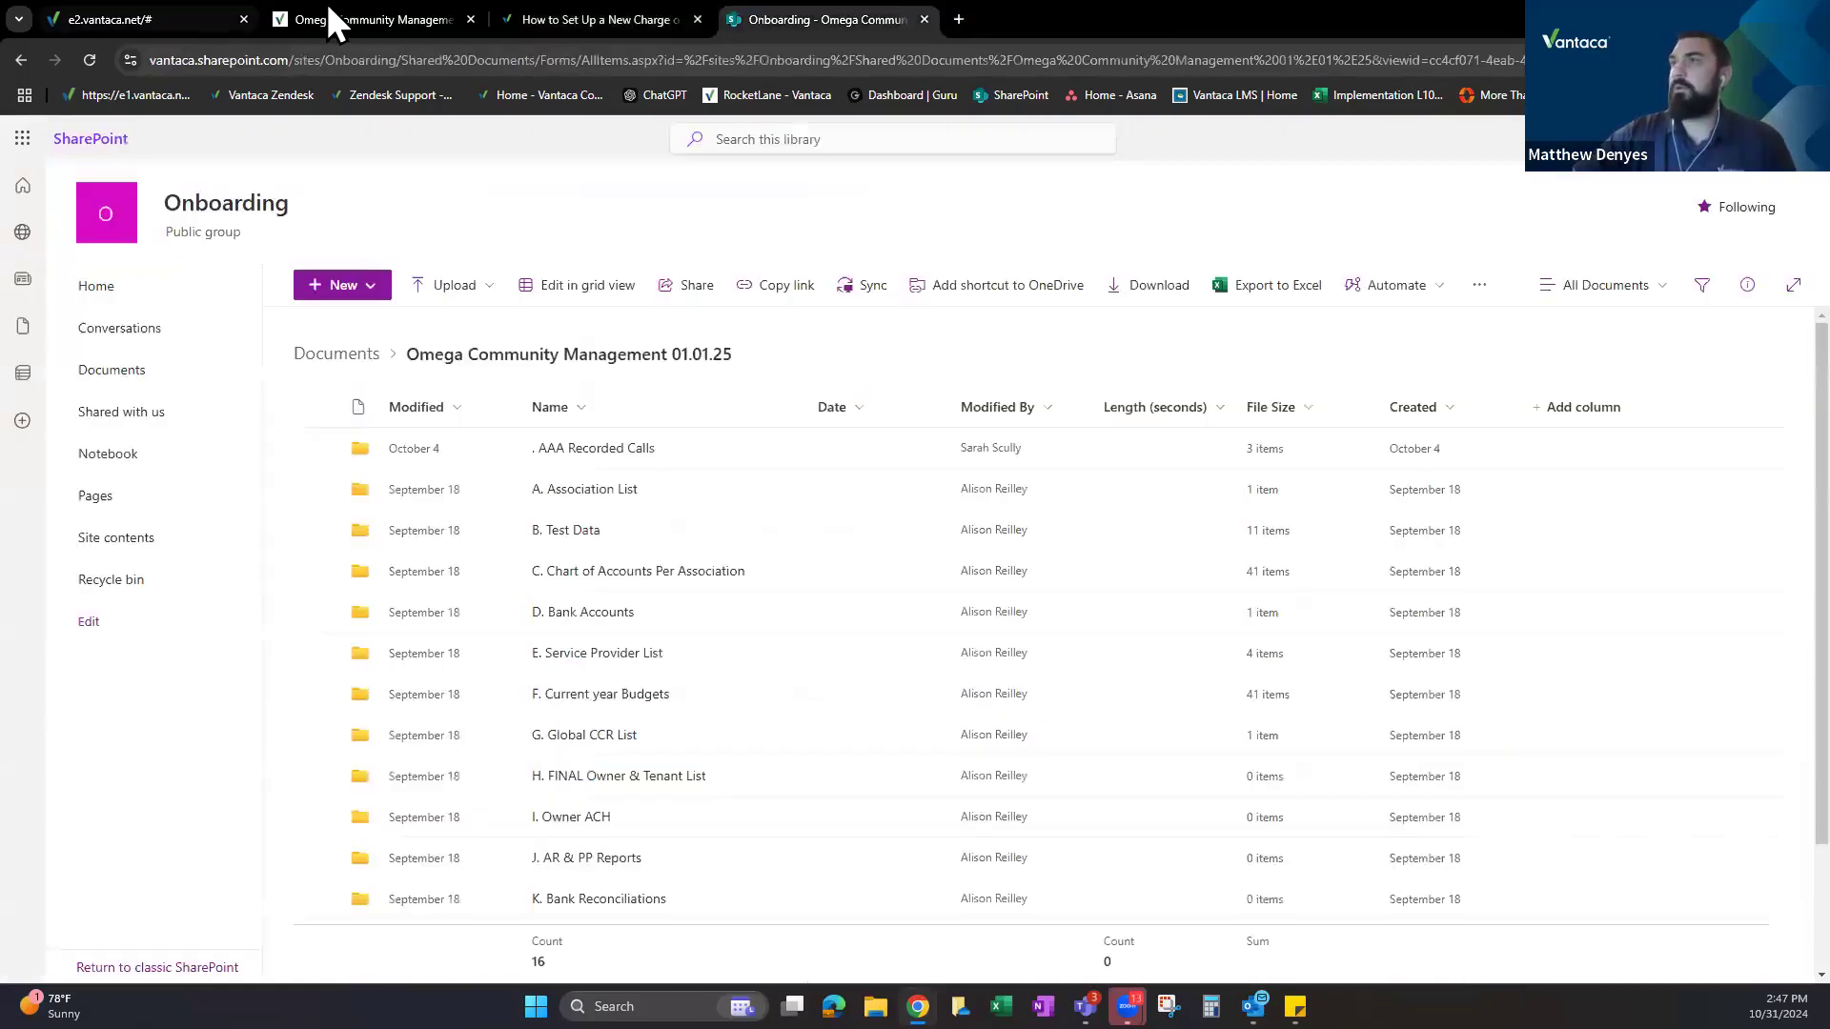
{"action": "left_click", "coordinate": [328, 7]}
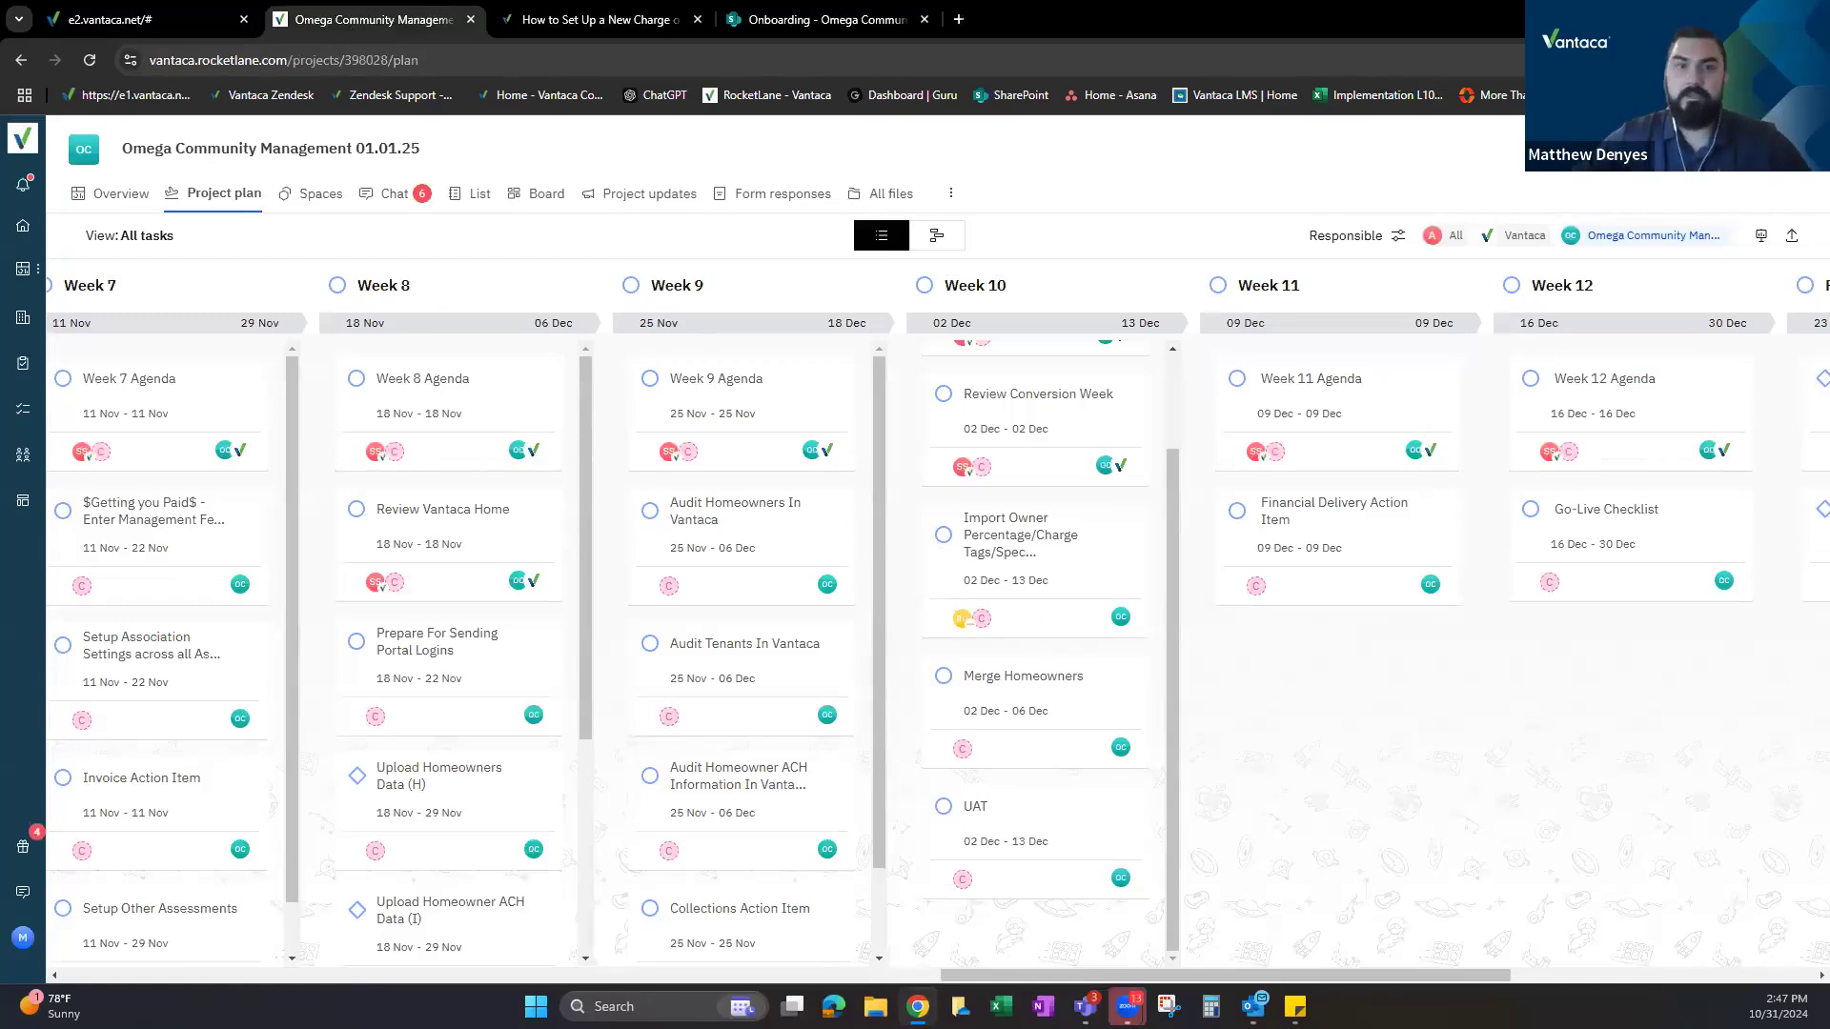
{"action": "left_click", "coordinate": [167, 21]}
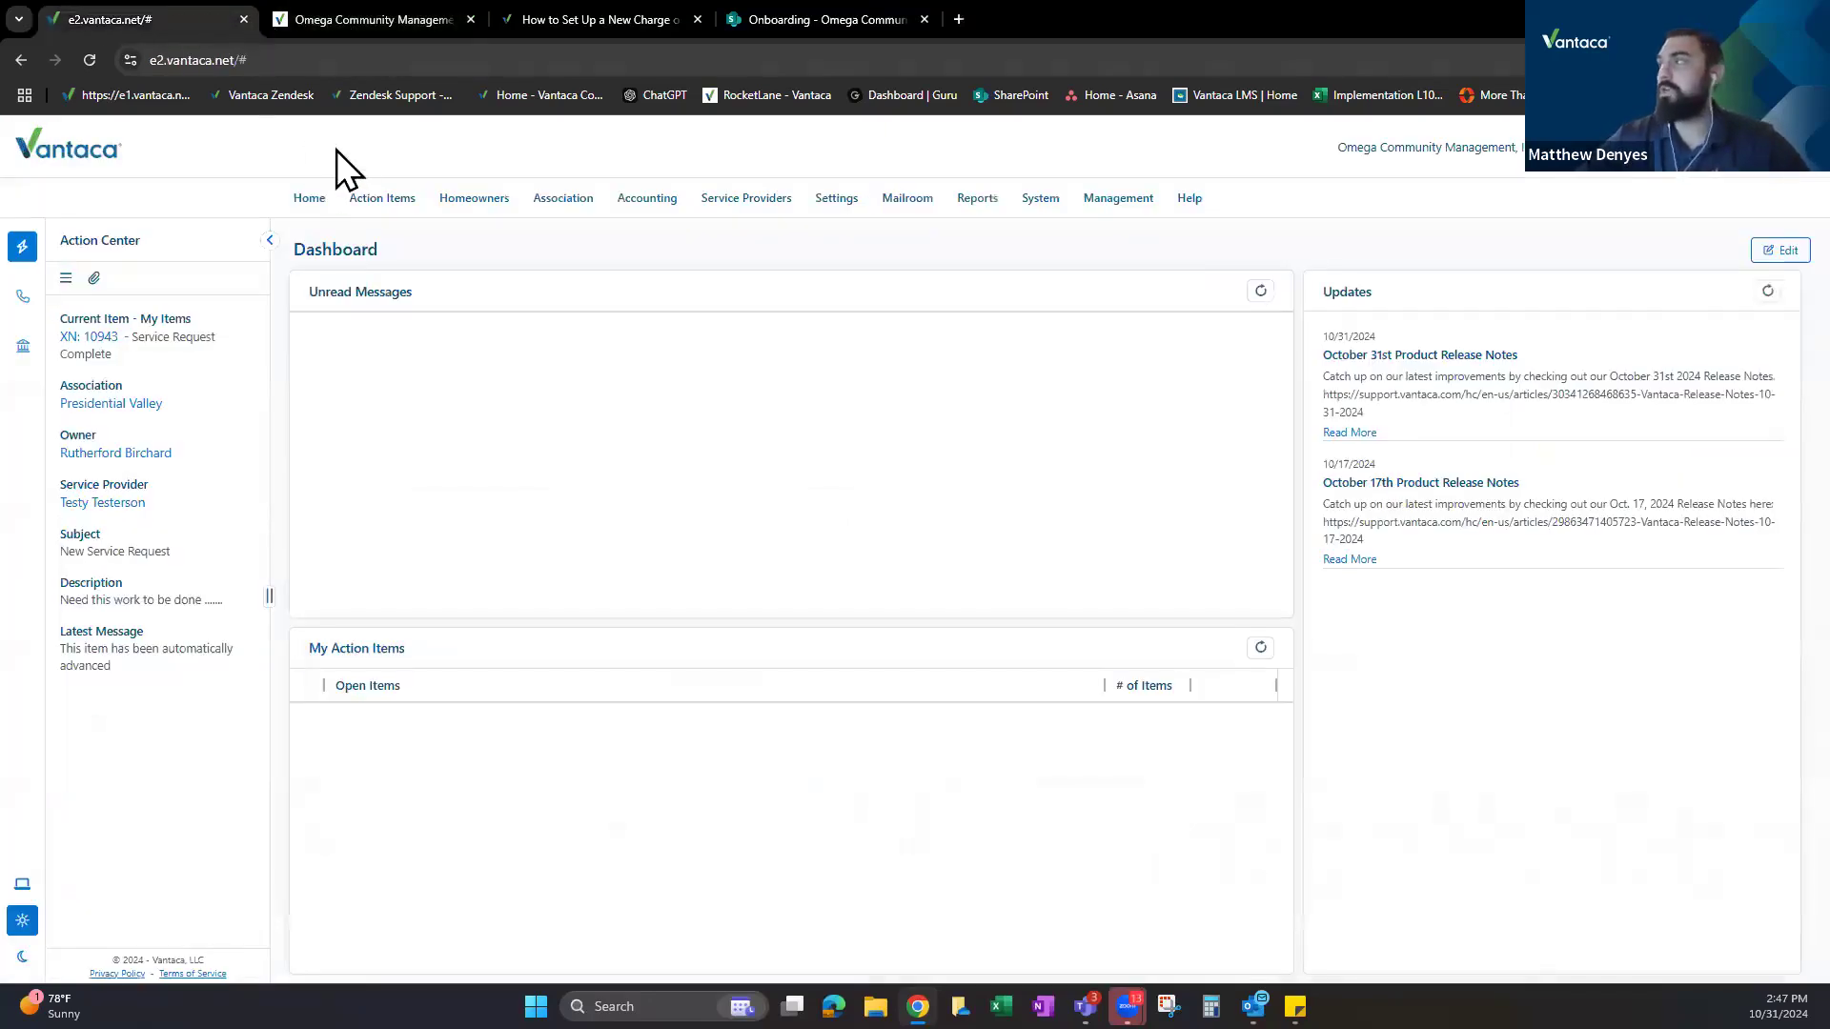